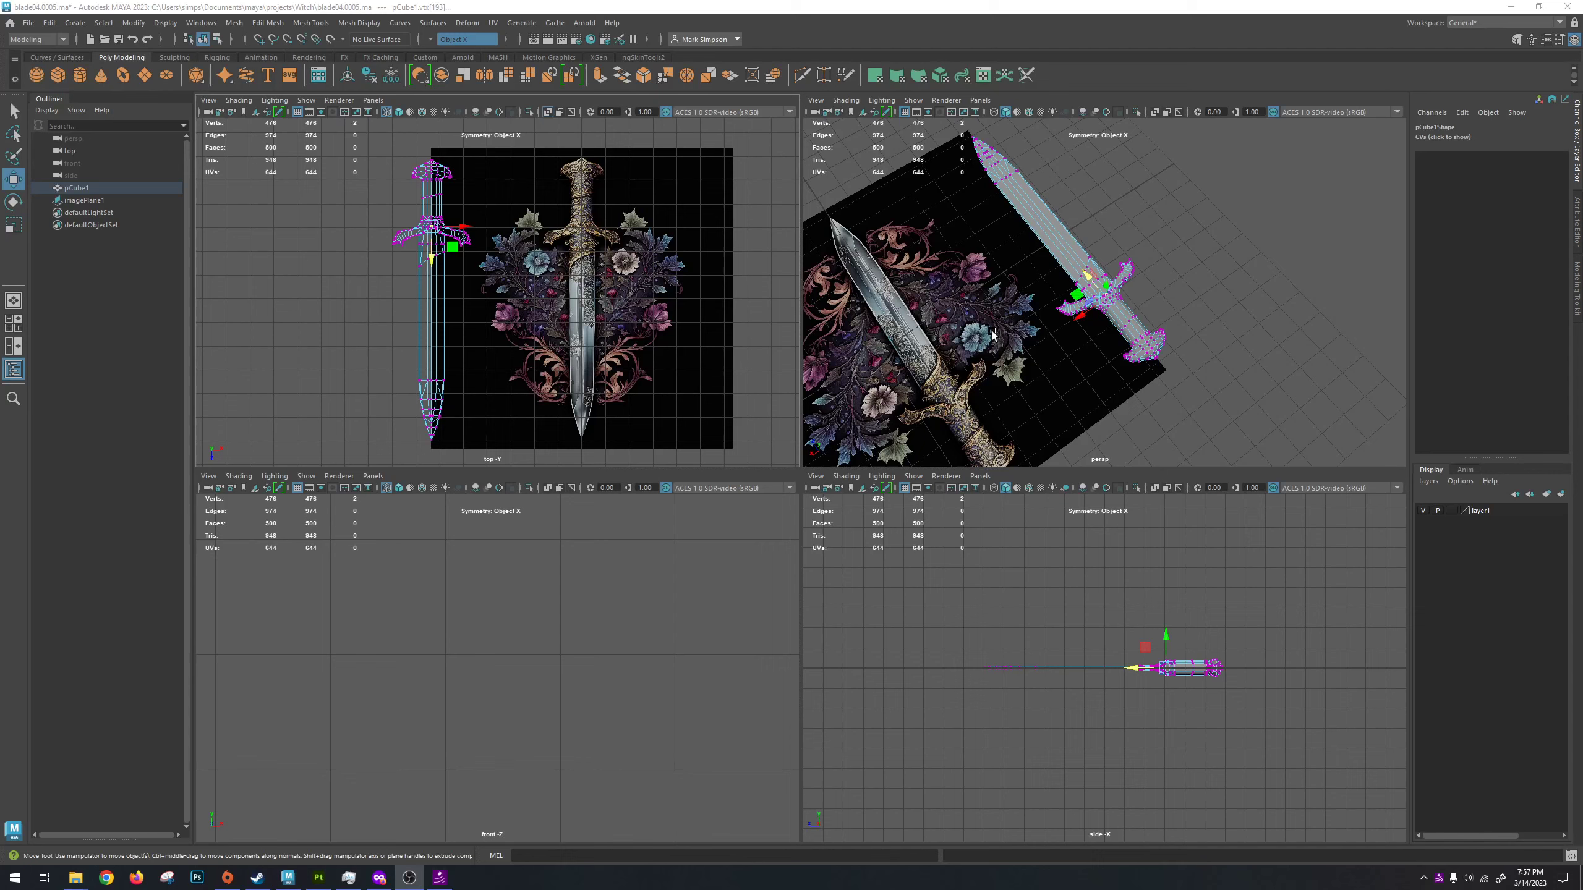
Return the sword to object mode and examine its blade, guard and pommel from several angles.
right_click_drag(1112, 307, 1154, 282)
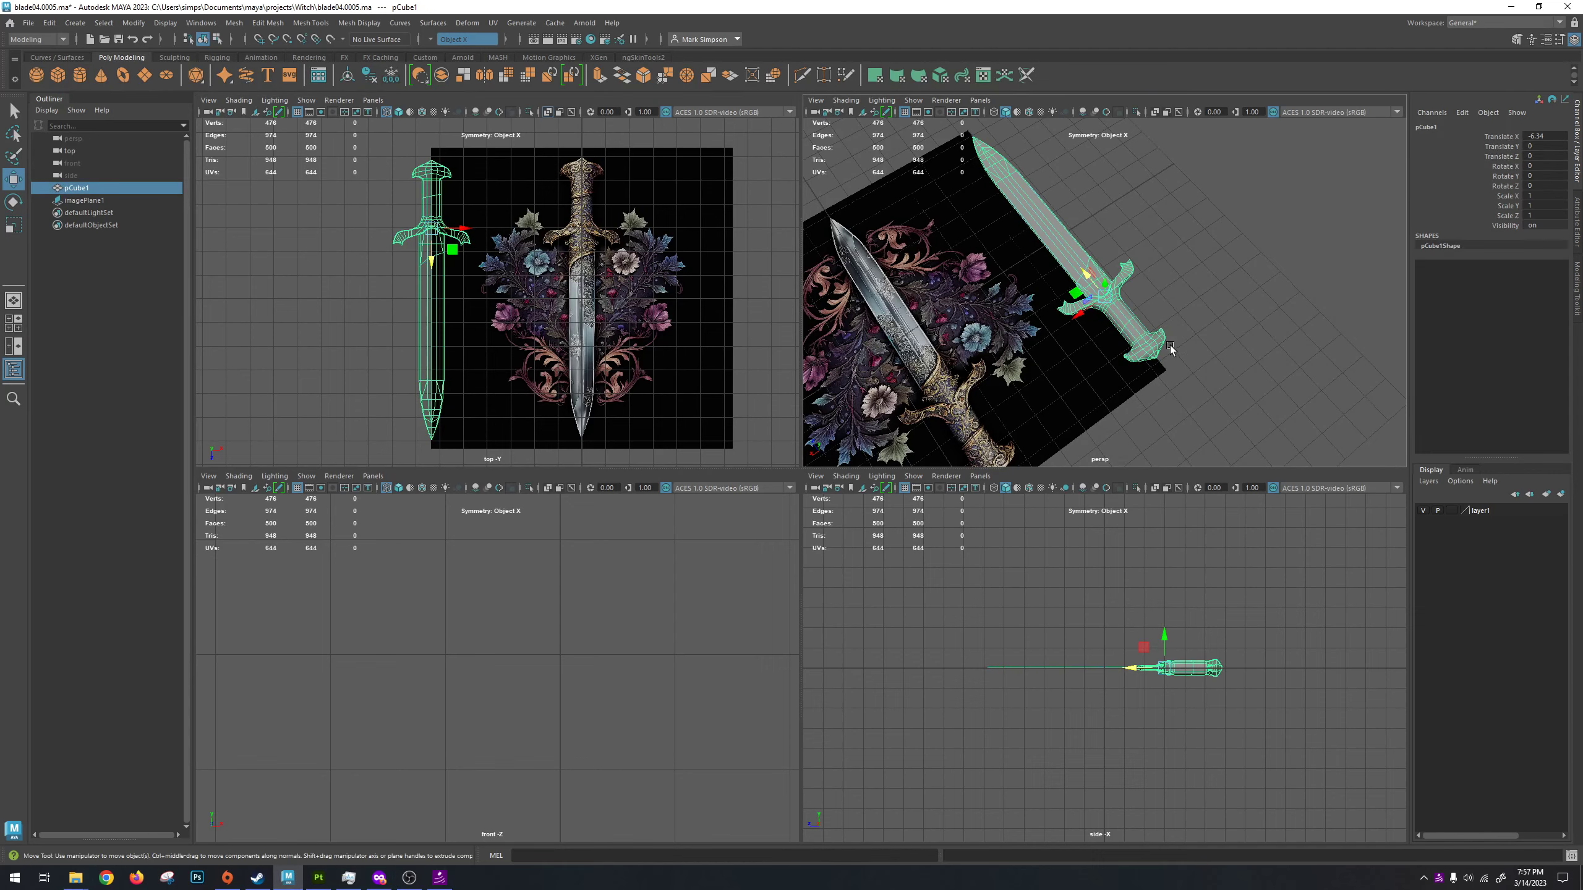
left_click_drag(1171, 350, 910, 323, "alt")
left_click_drag(1099, 347, 1309, 325, "alt")
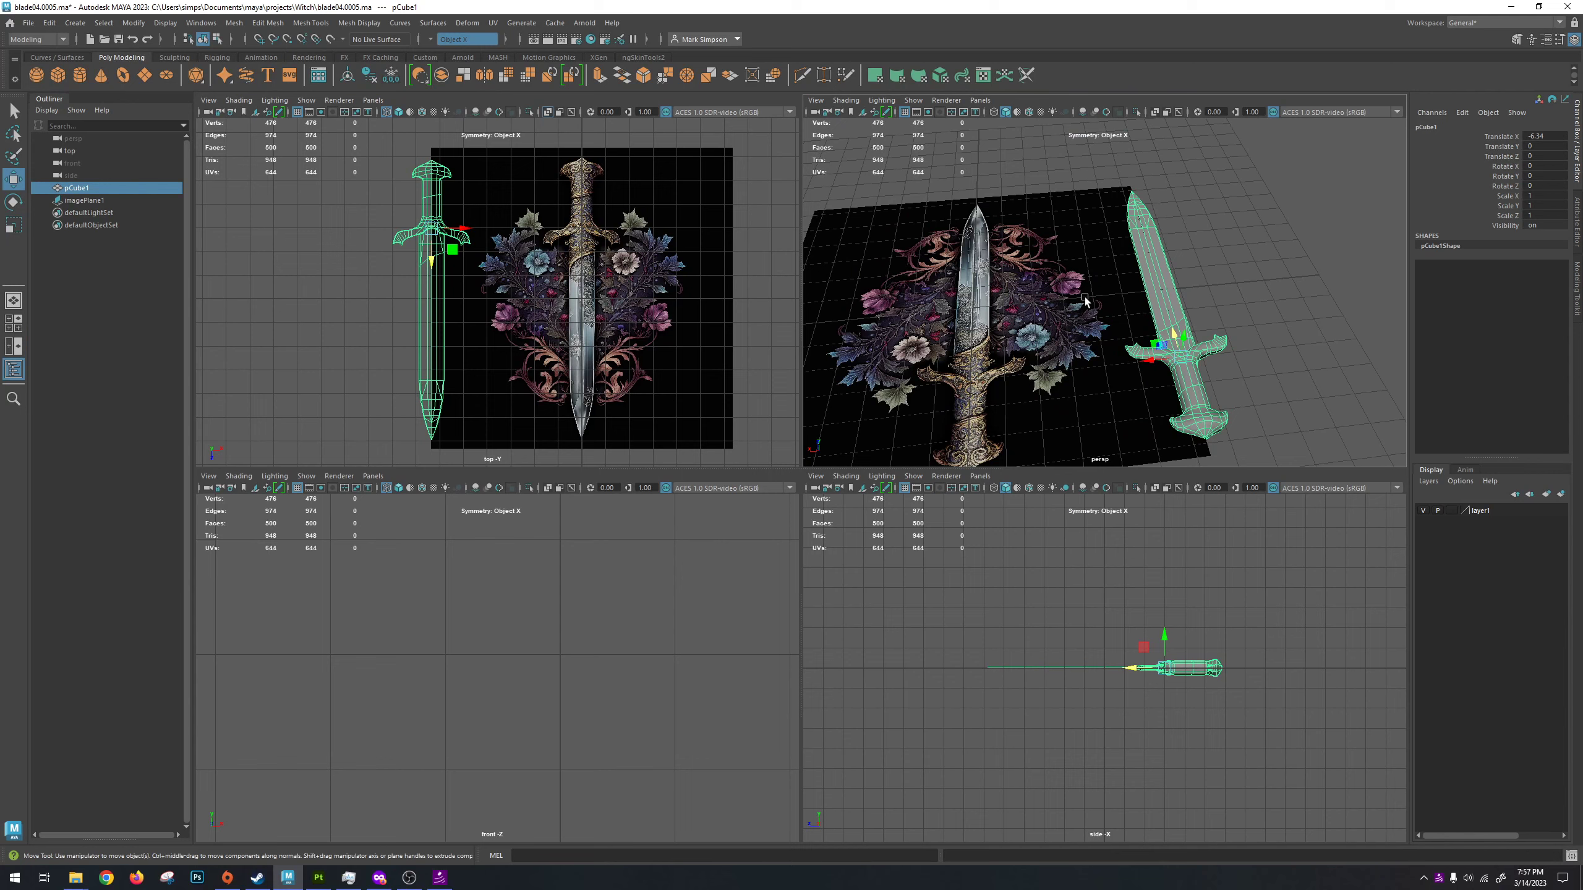
left_click_drag(1084, 300, 930, 314, "alt")
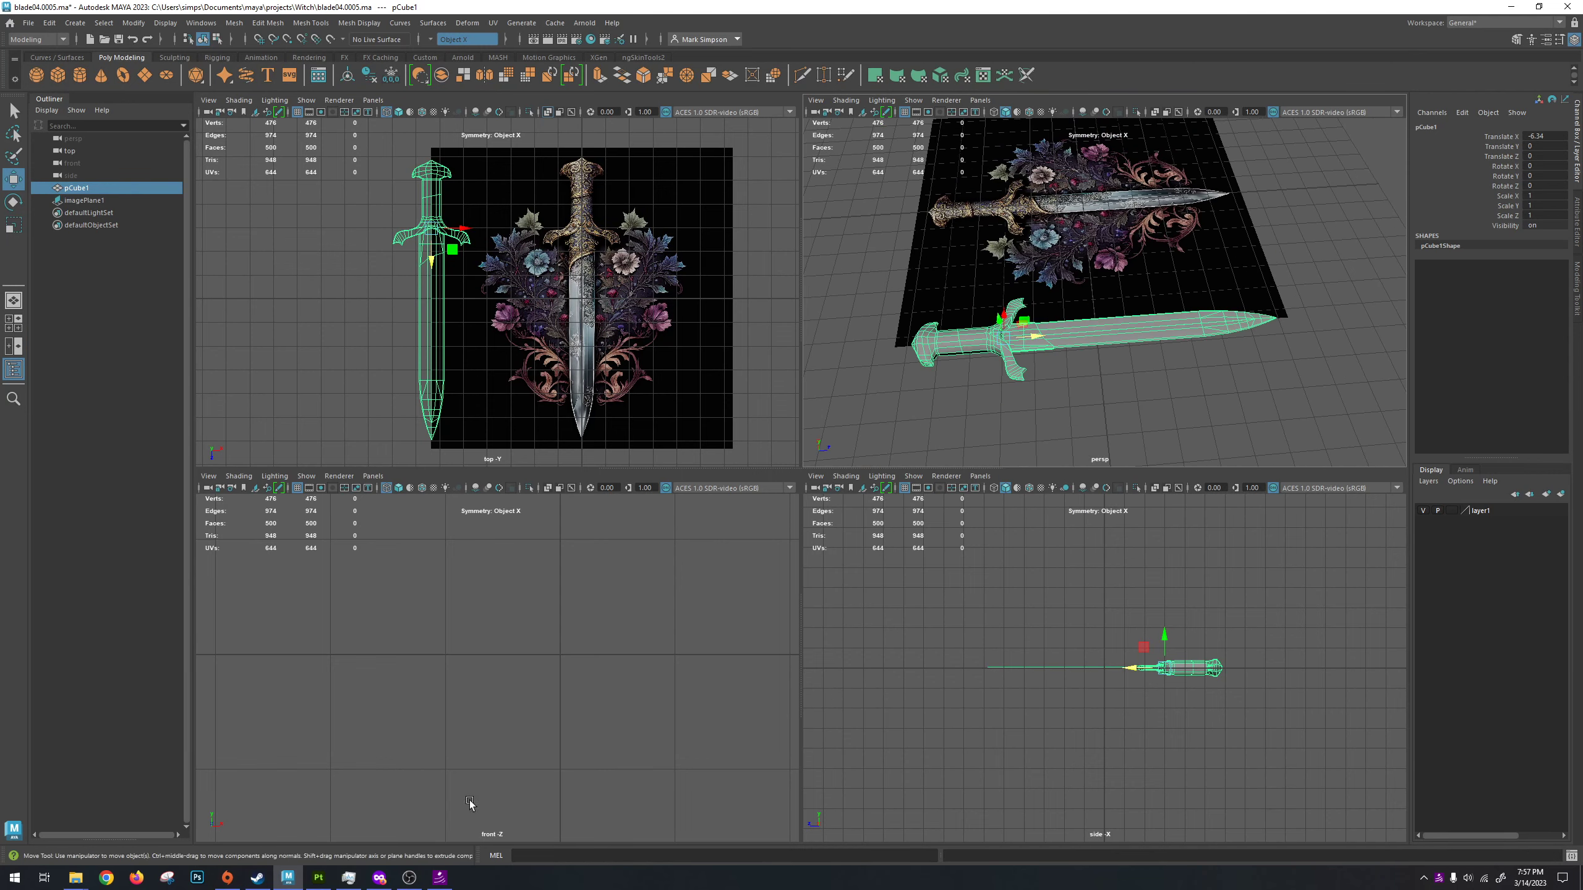
mouse_move(315, 884)
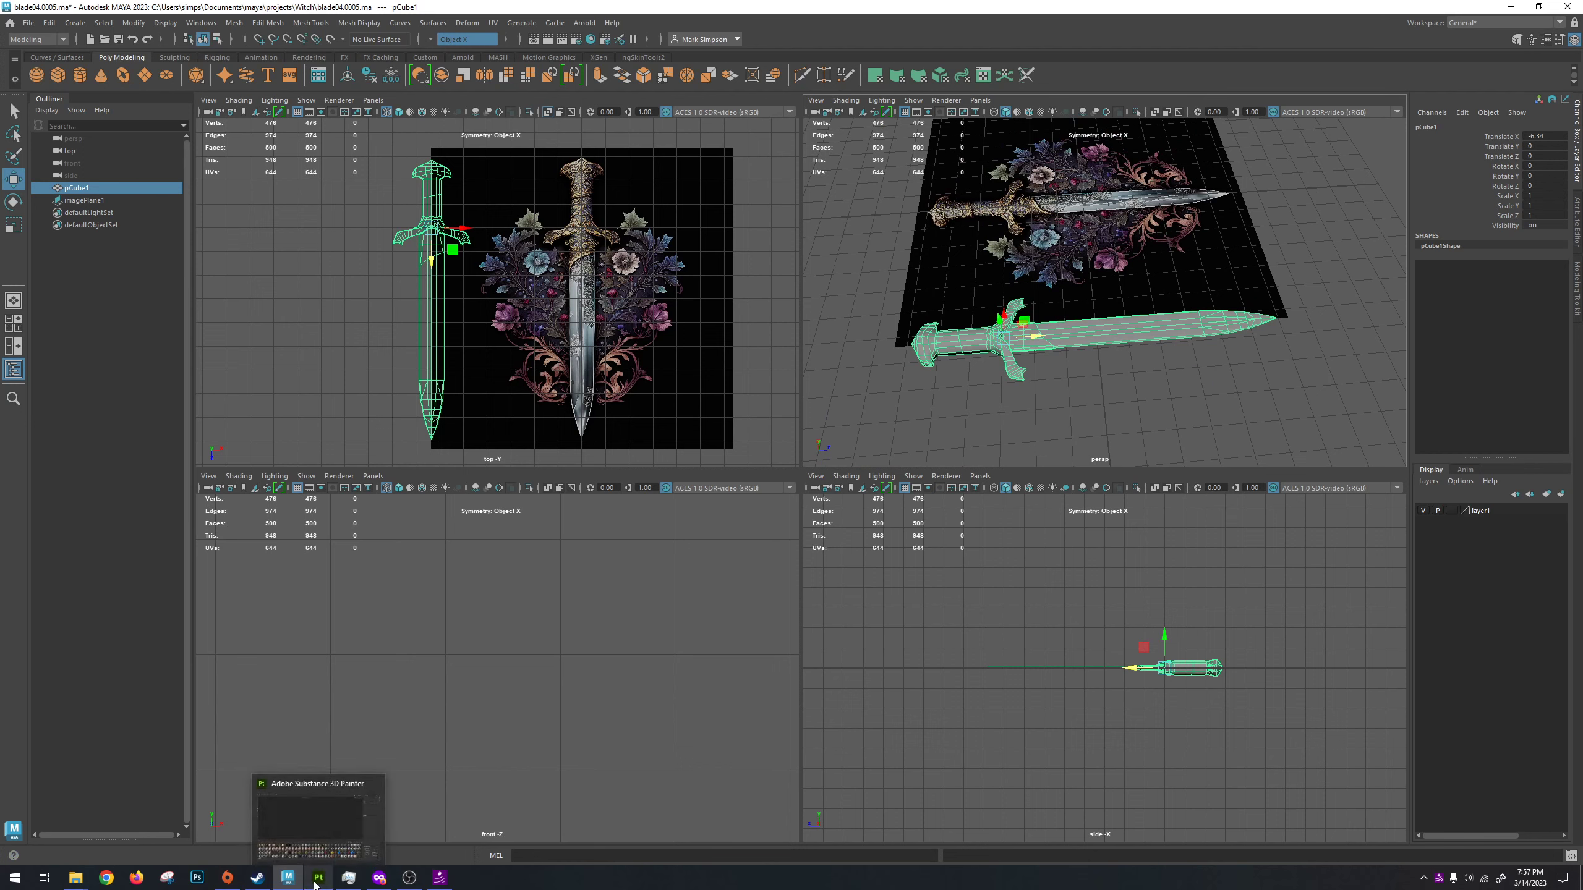
mouse_move(1109, 314)
left_mouse_down("alt")
mouse_move(1196, 308)
mouse_move(1153, 332)
left_mouse_up("alt")
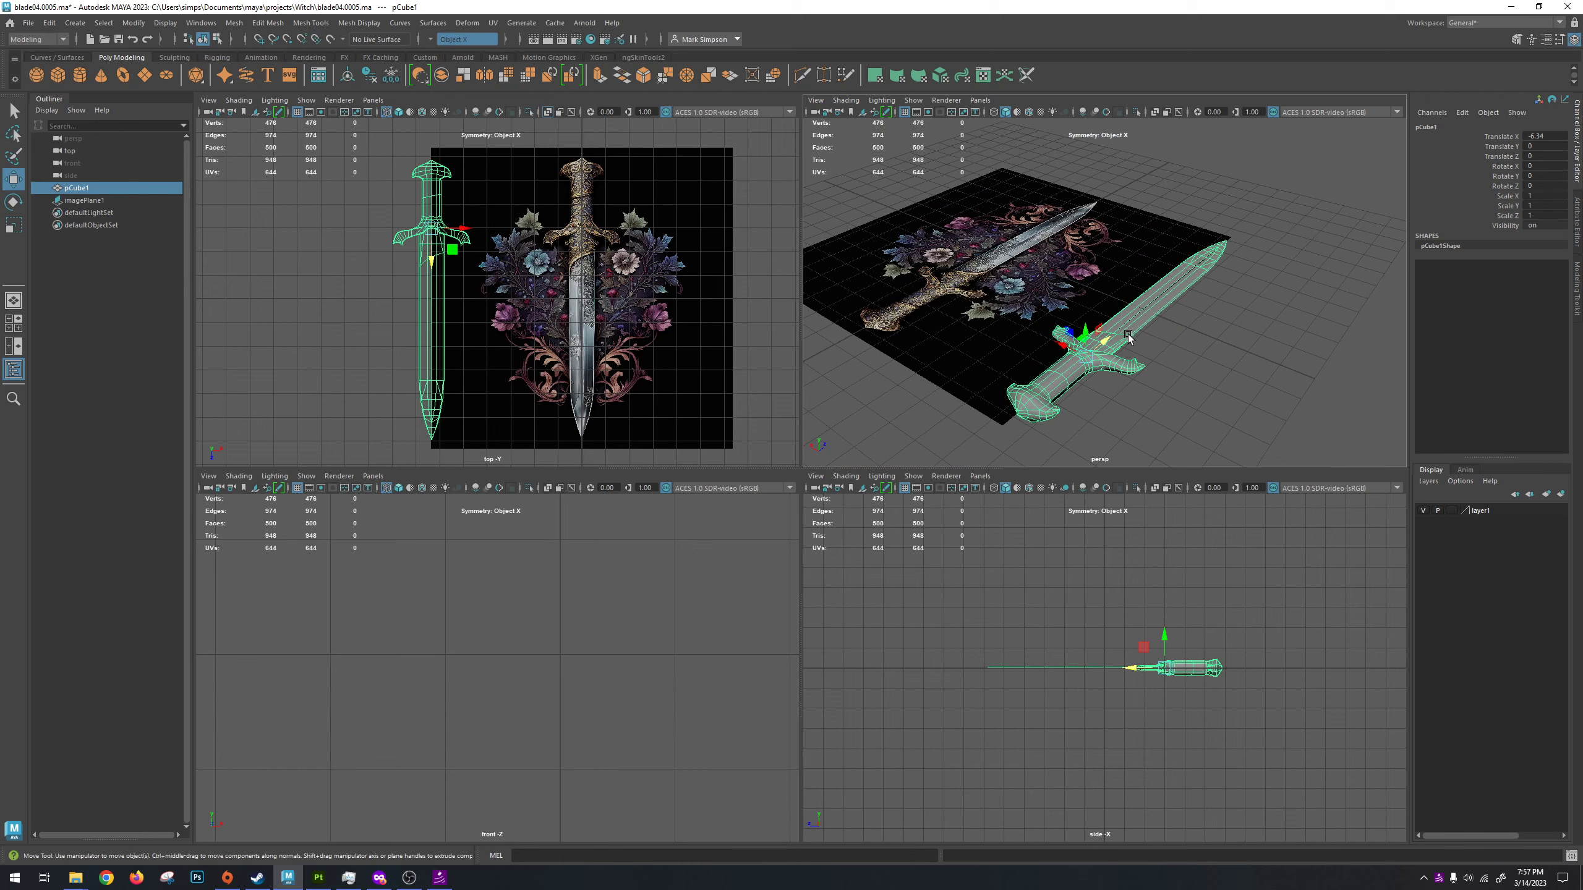
left_click_drag(1134, 353, 1014, 381, "alt")
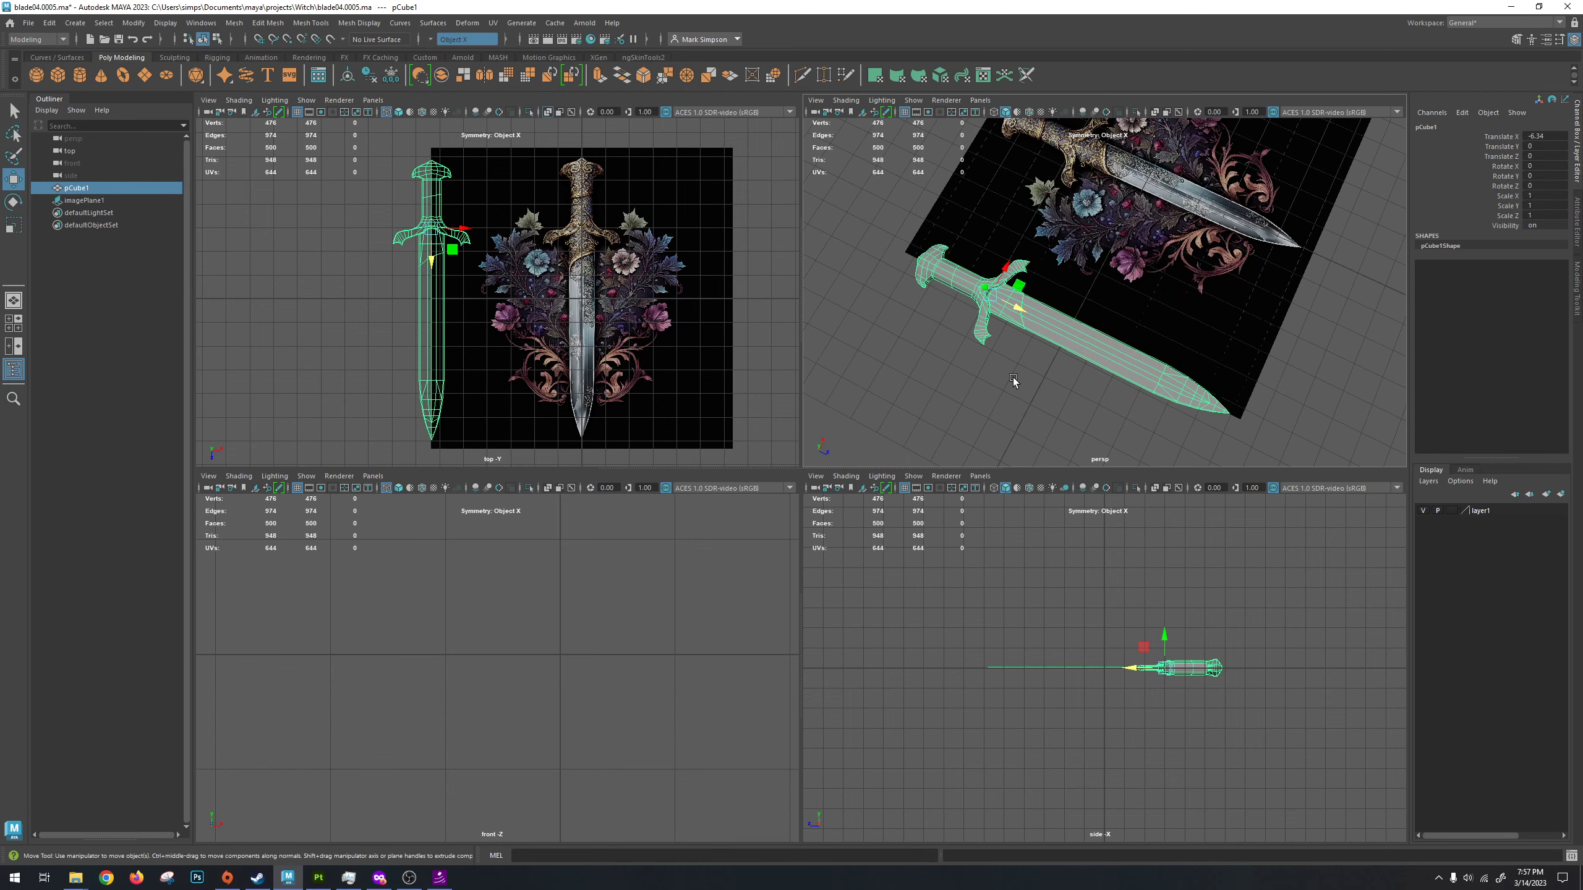
scroll(1014, 381, "up", 4)
middle_click_drag(1016, 379, 1108, 284, "alt")
scroll(1039, 261, "up", 2)
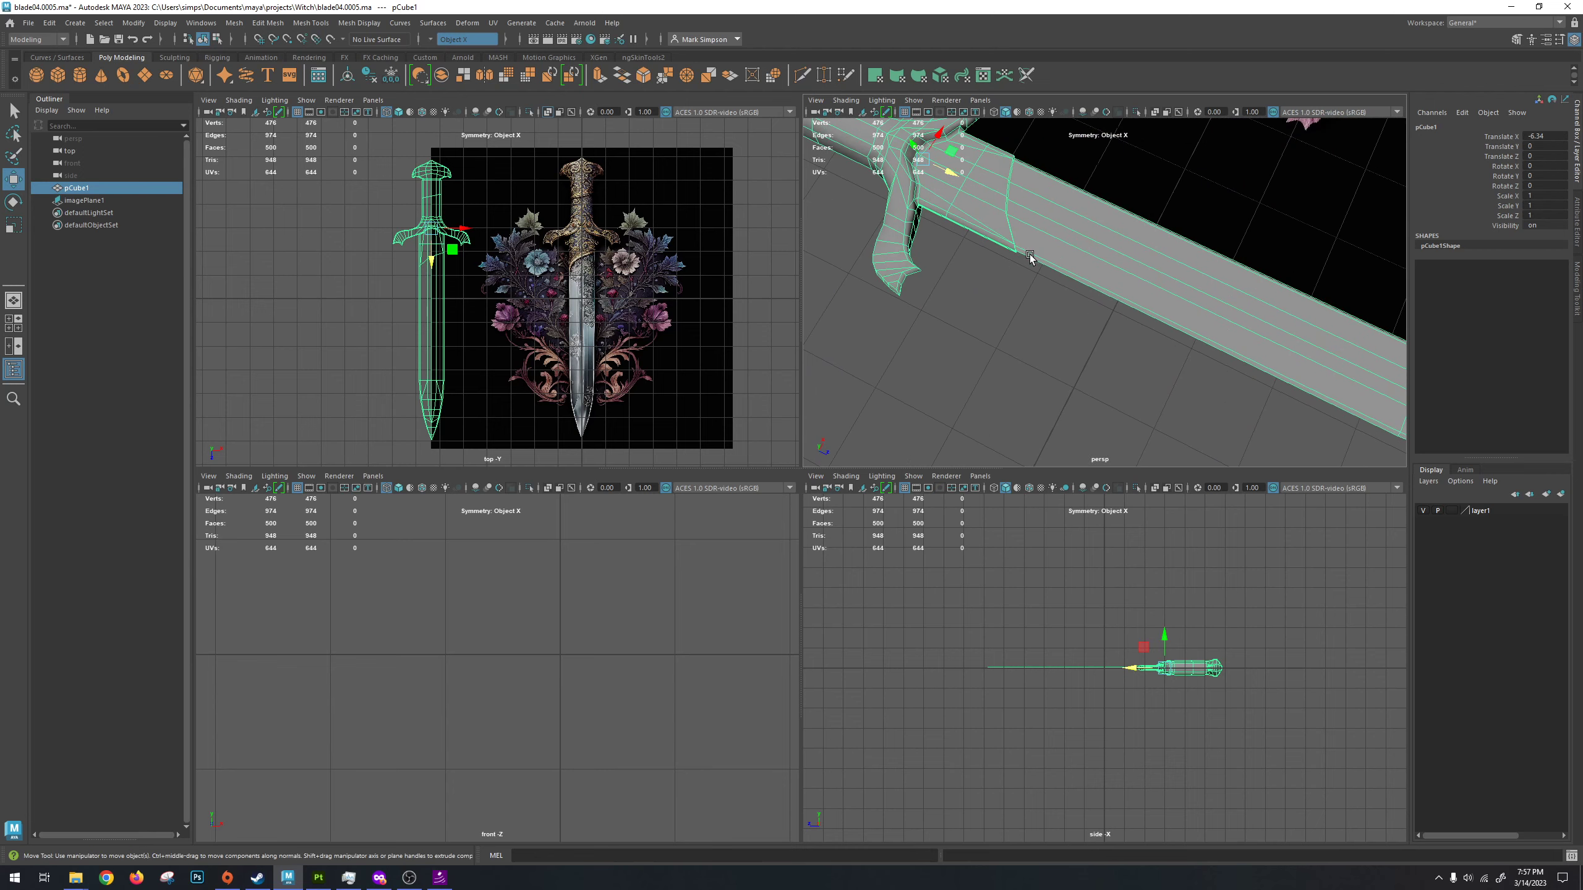
left_click_drag(1035, 258, 1102, 307, "alt")
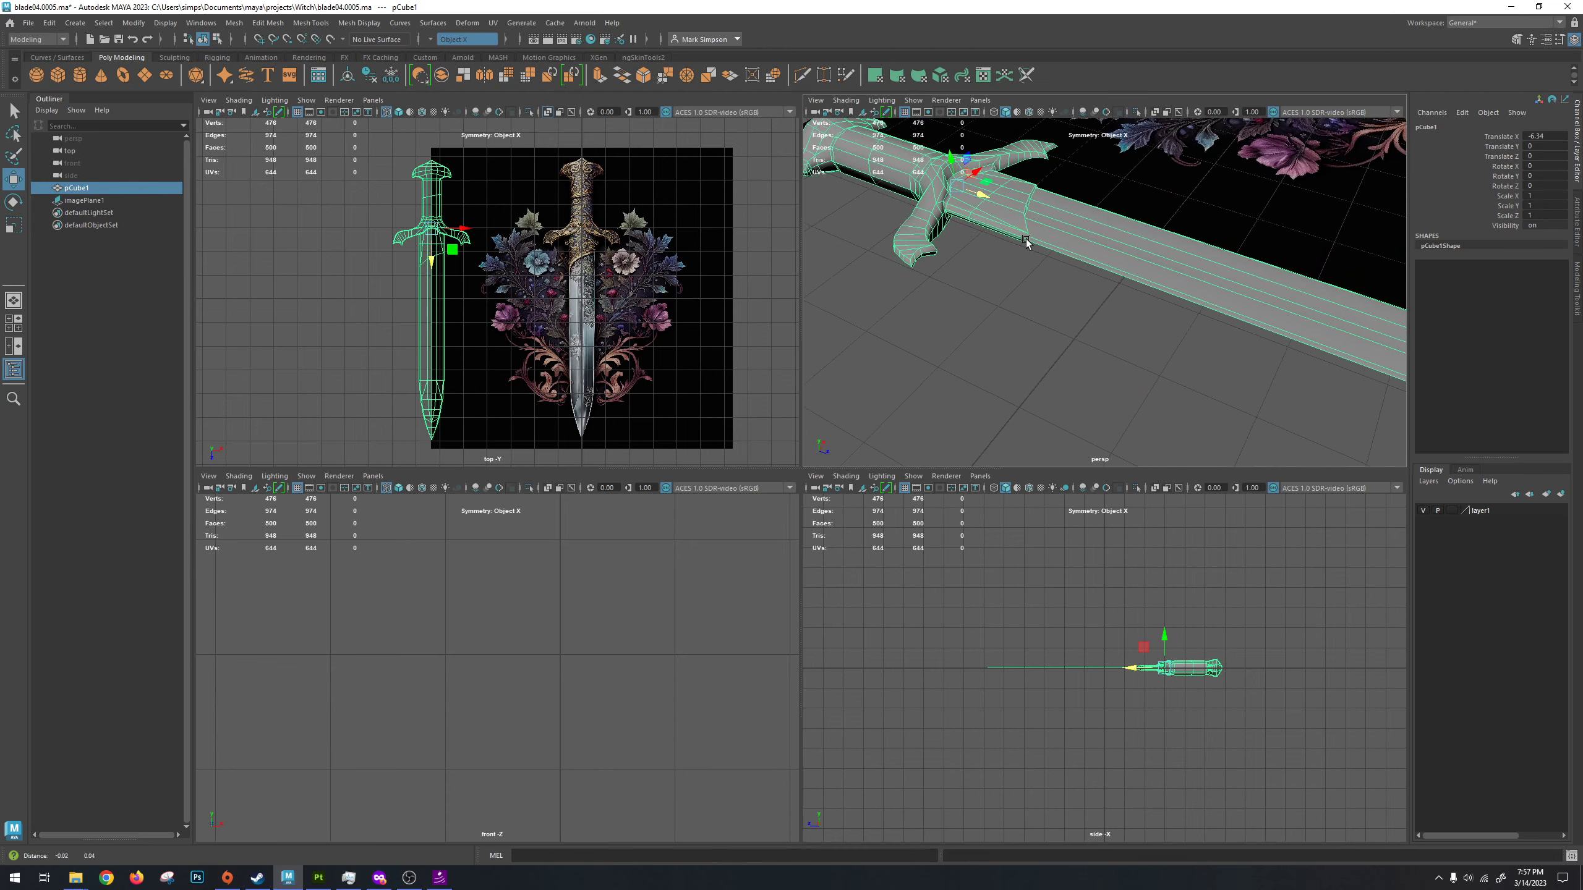
scroll(1103, 312, "up", 5)
middle_click_drag(906, 273, 1113, 329, "alt")
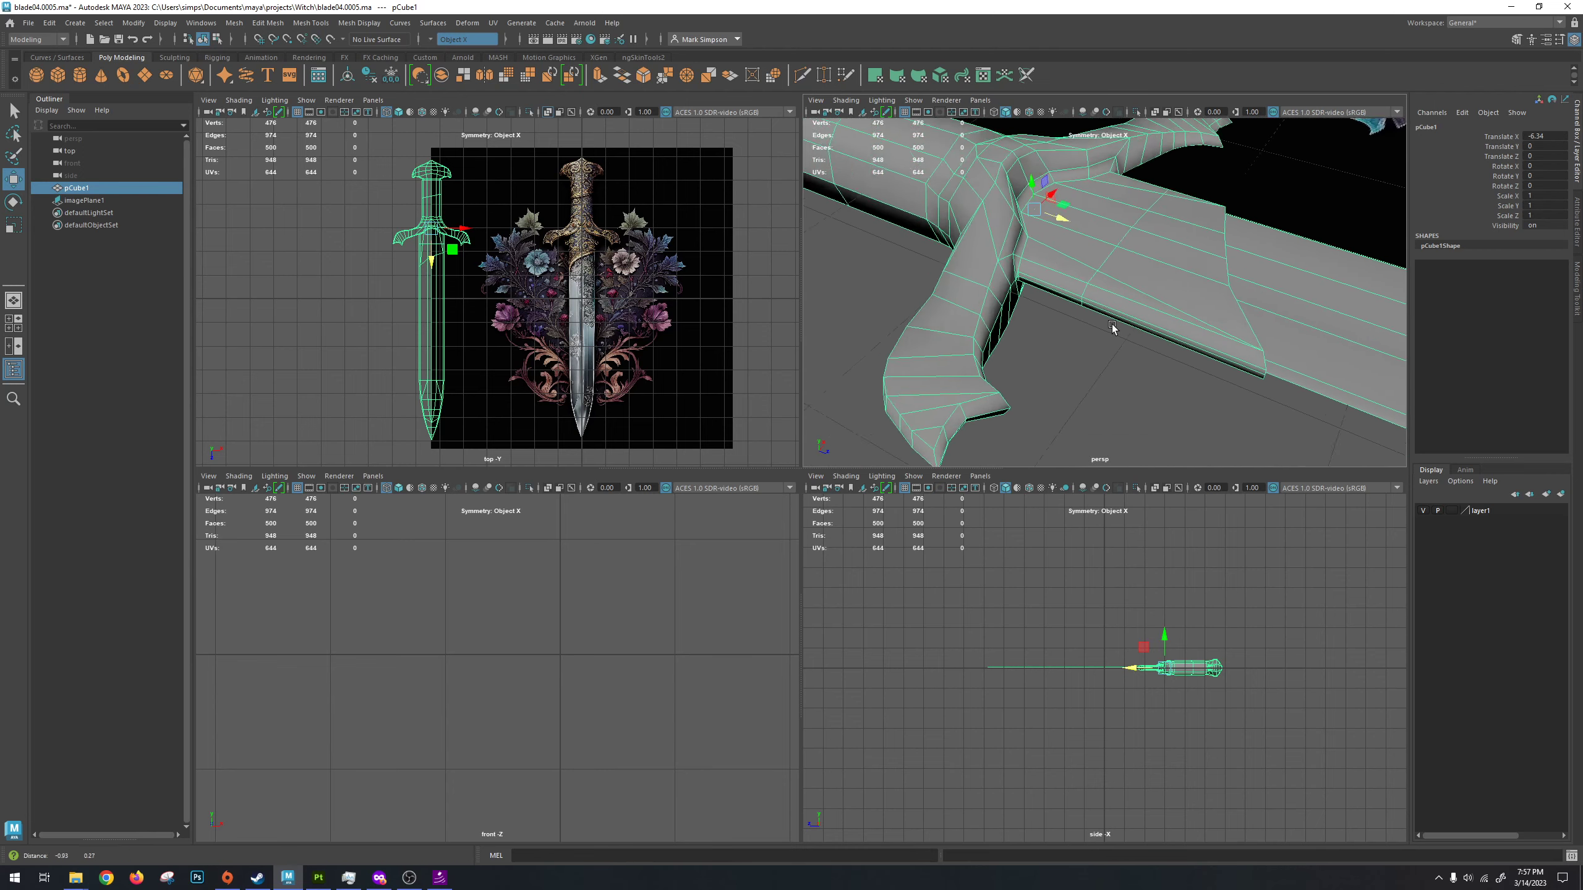
left_click_drag(1113, 329, 1189, 265, "alt")
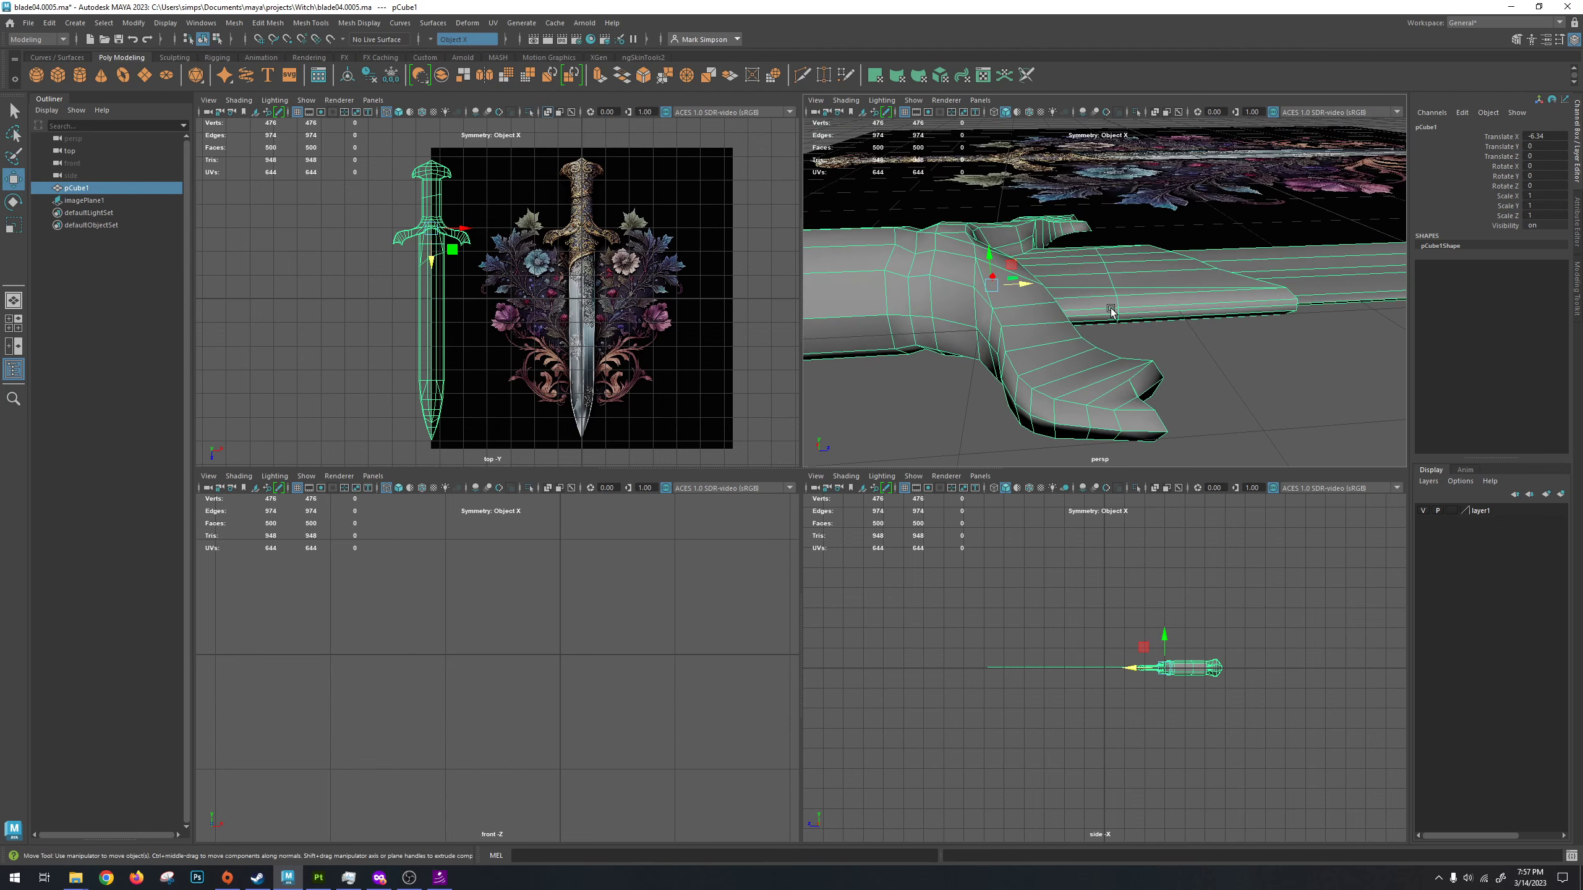
left_click_drag(1111, 310, 982, 442, "alt")
Open the UV Editor for the sword and place its window over the lower viewports.
left_click(492, 22)
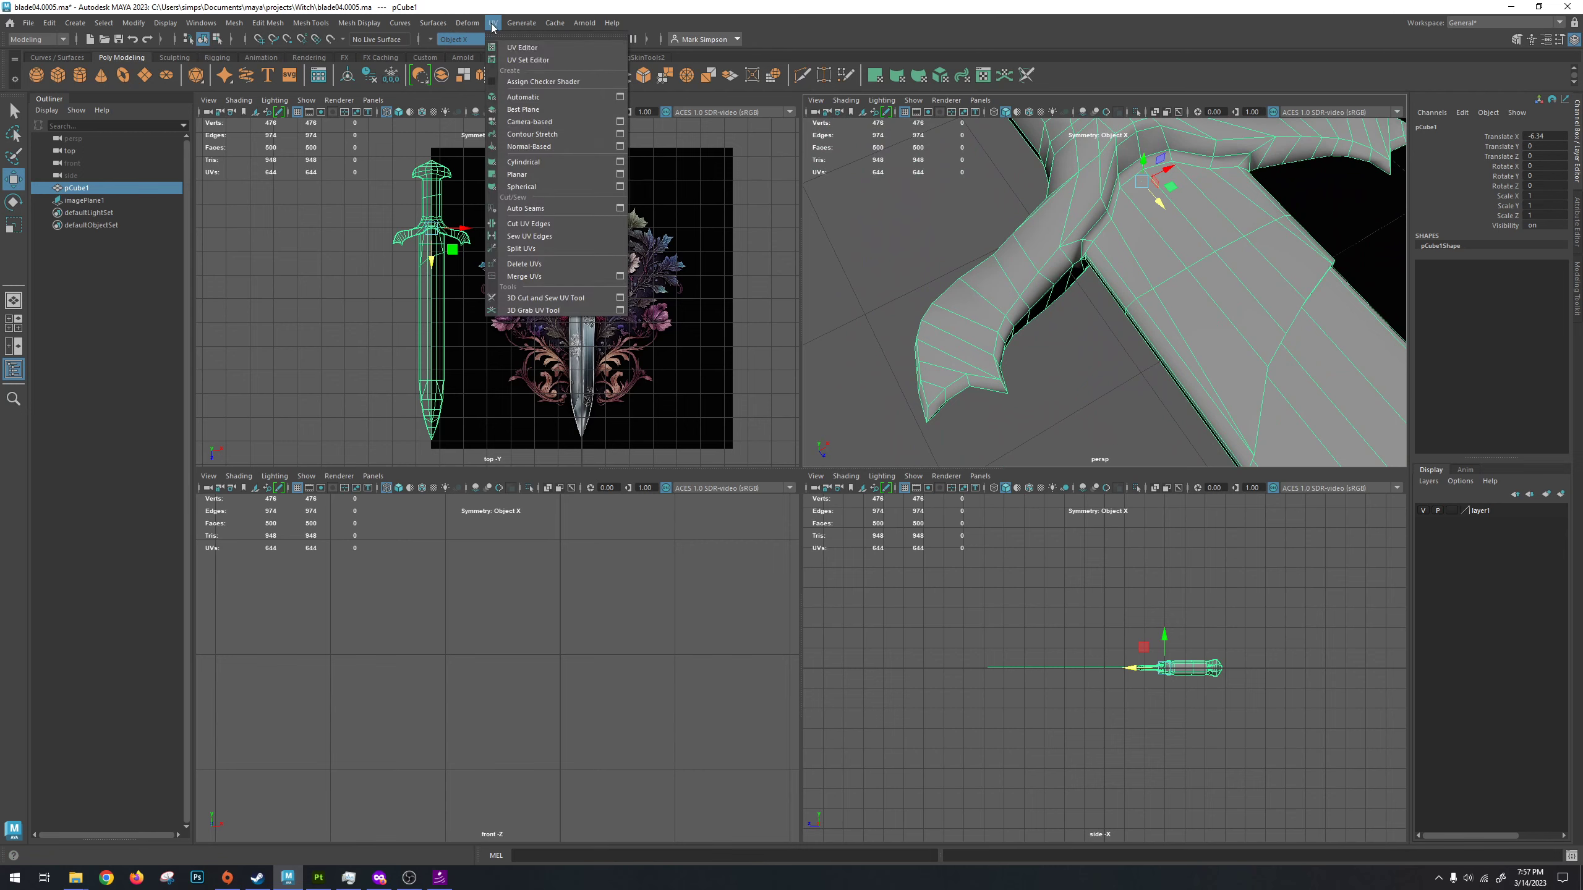
left_click(522, 47)
left_click_drag(476, 469, 474, 398)
scroll(948, 245, "down", 6)
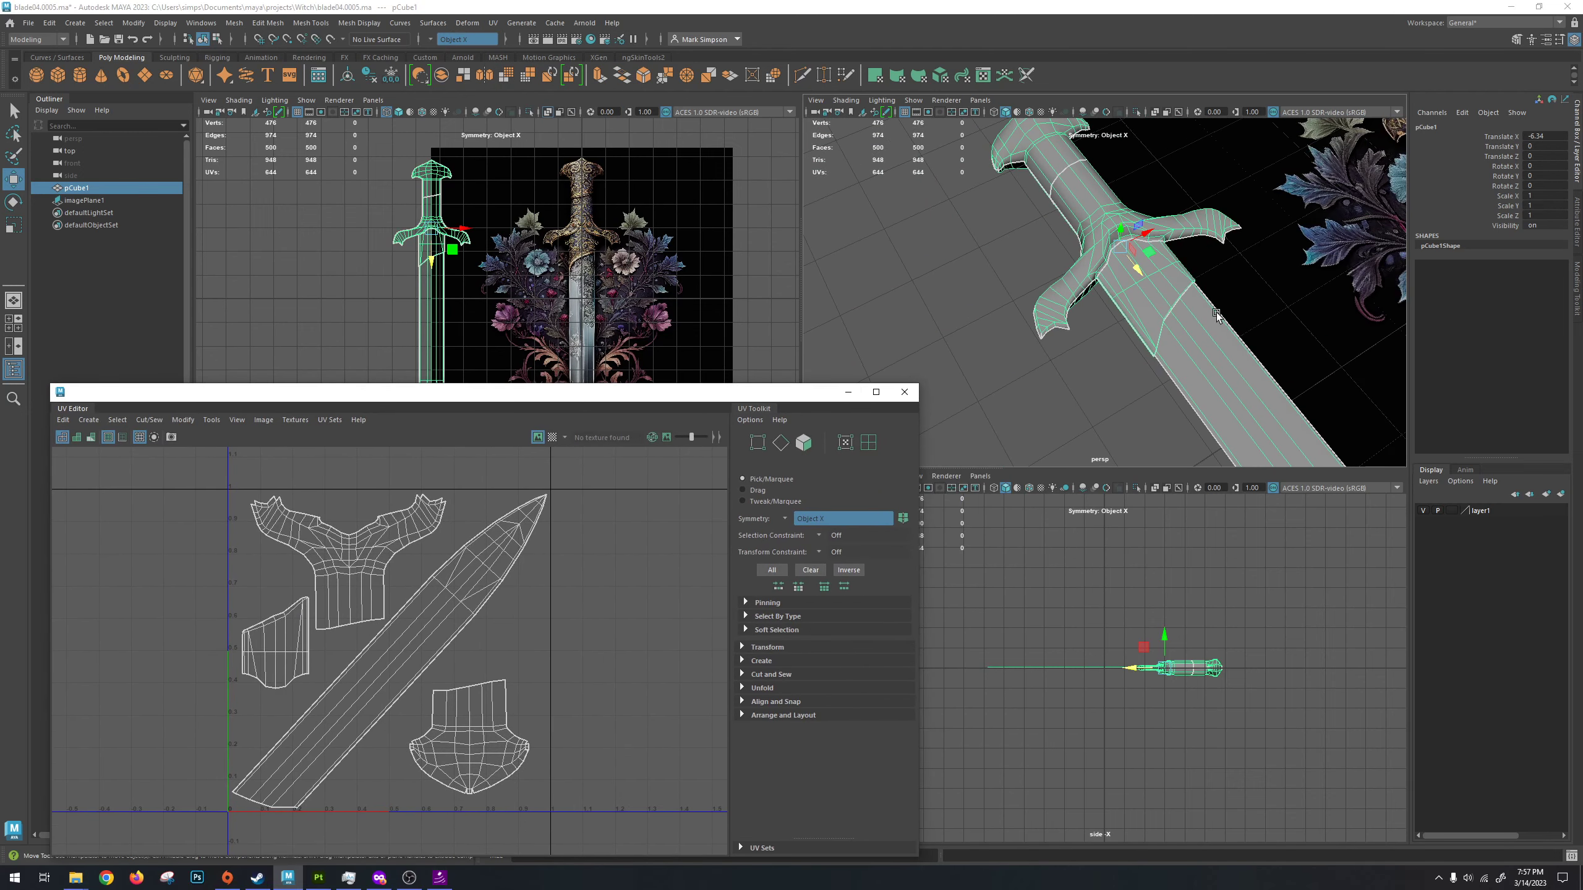
Compare the sword model with the ornate dagger on the reference image plane.
middle_click_drag(1214, 312, 1056, 206, "alt")
scroll(1053, 249, "down", 7)
left_click_drag(1051, 268, 989, 282, "alt")
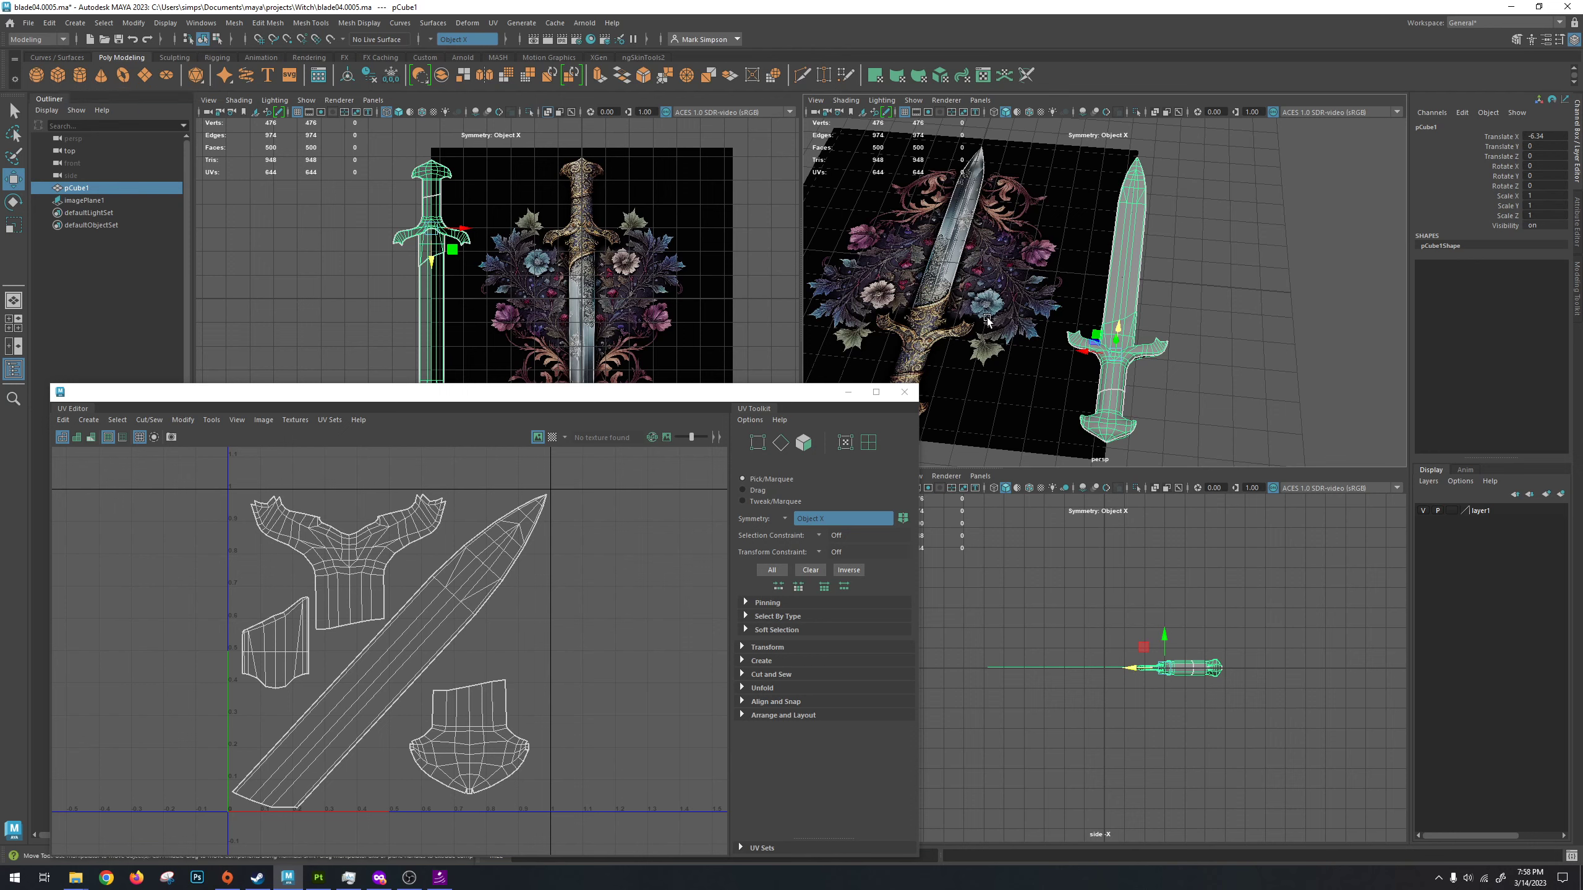
left_click_drag(1052, 312, 1231, 269, "alt")
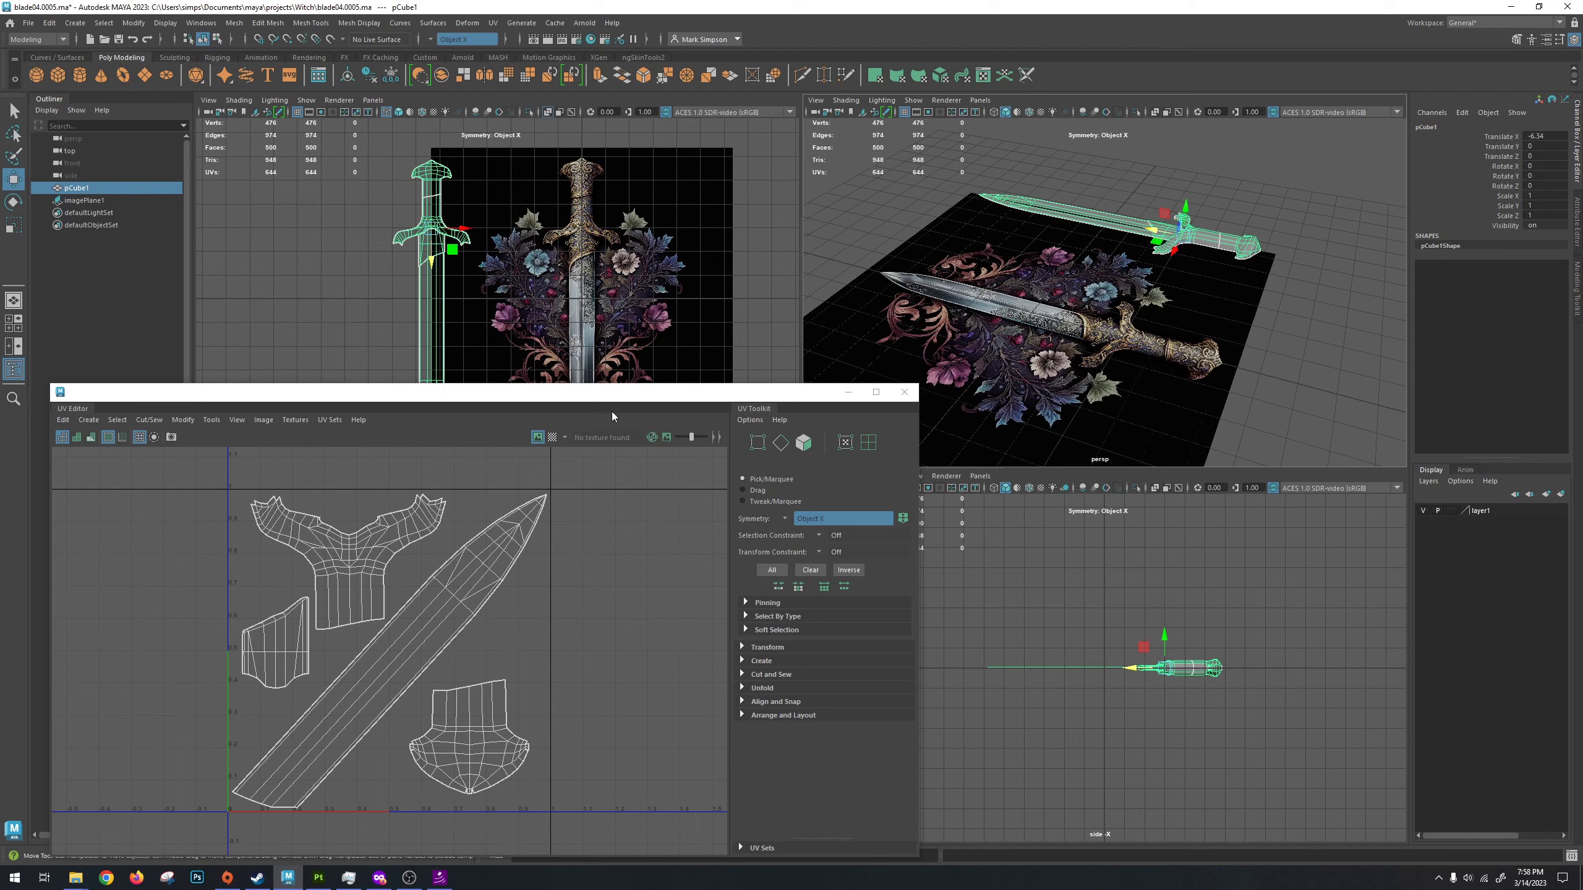
left_click(578, 228)
scroll(590, 337, "up", 3)
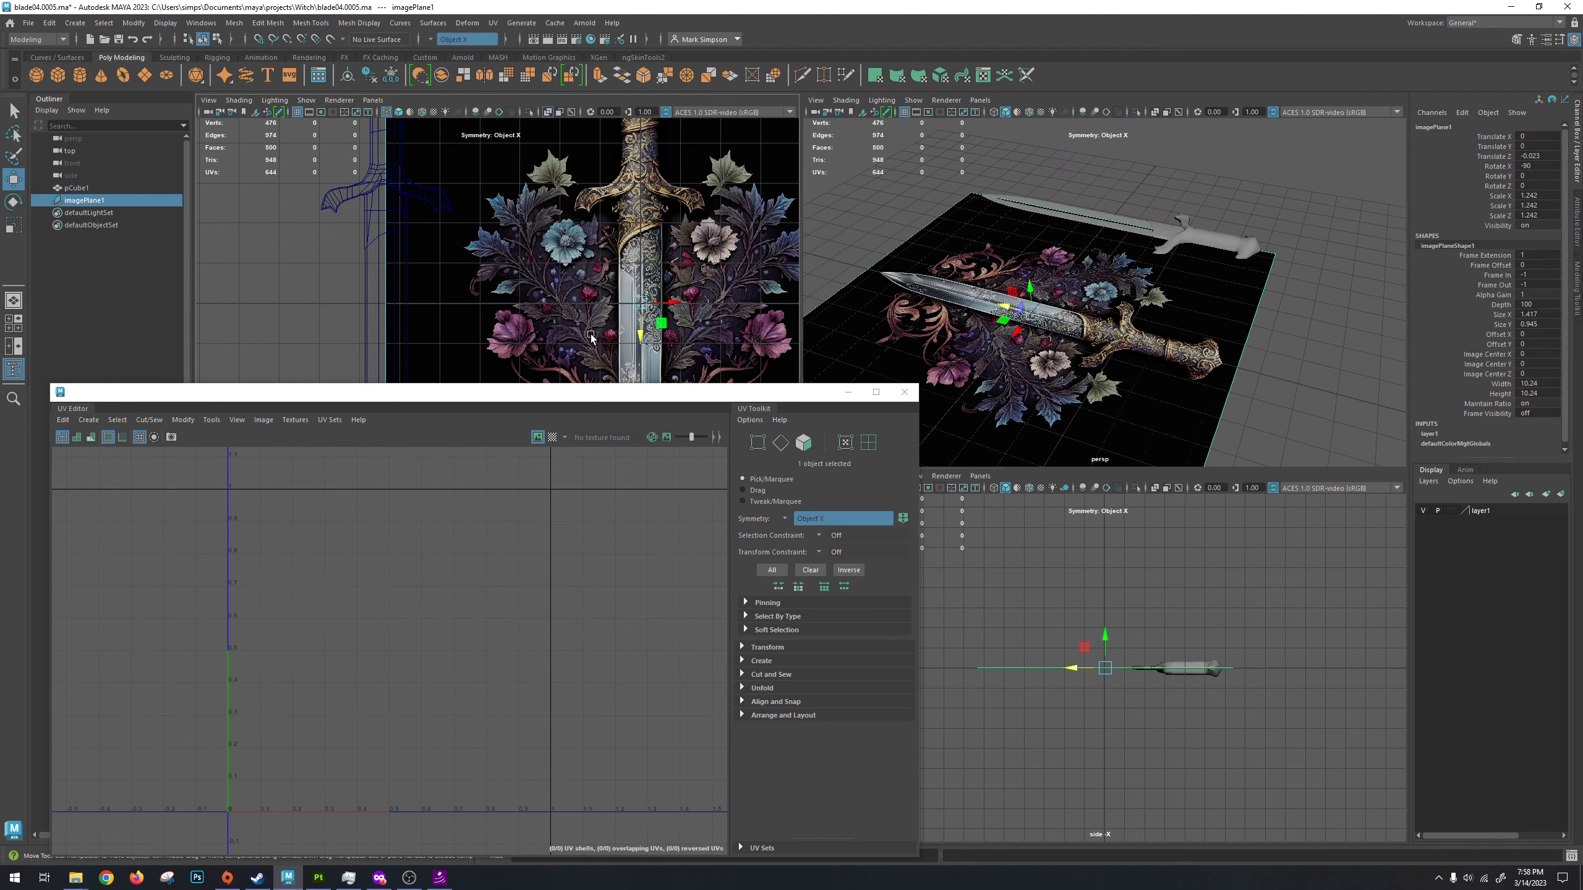
scroll(647, 245, "down", 3)
middle_click_drag(639, 293, 551, 237, "alt")
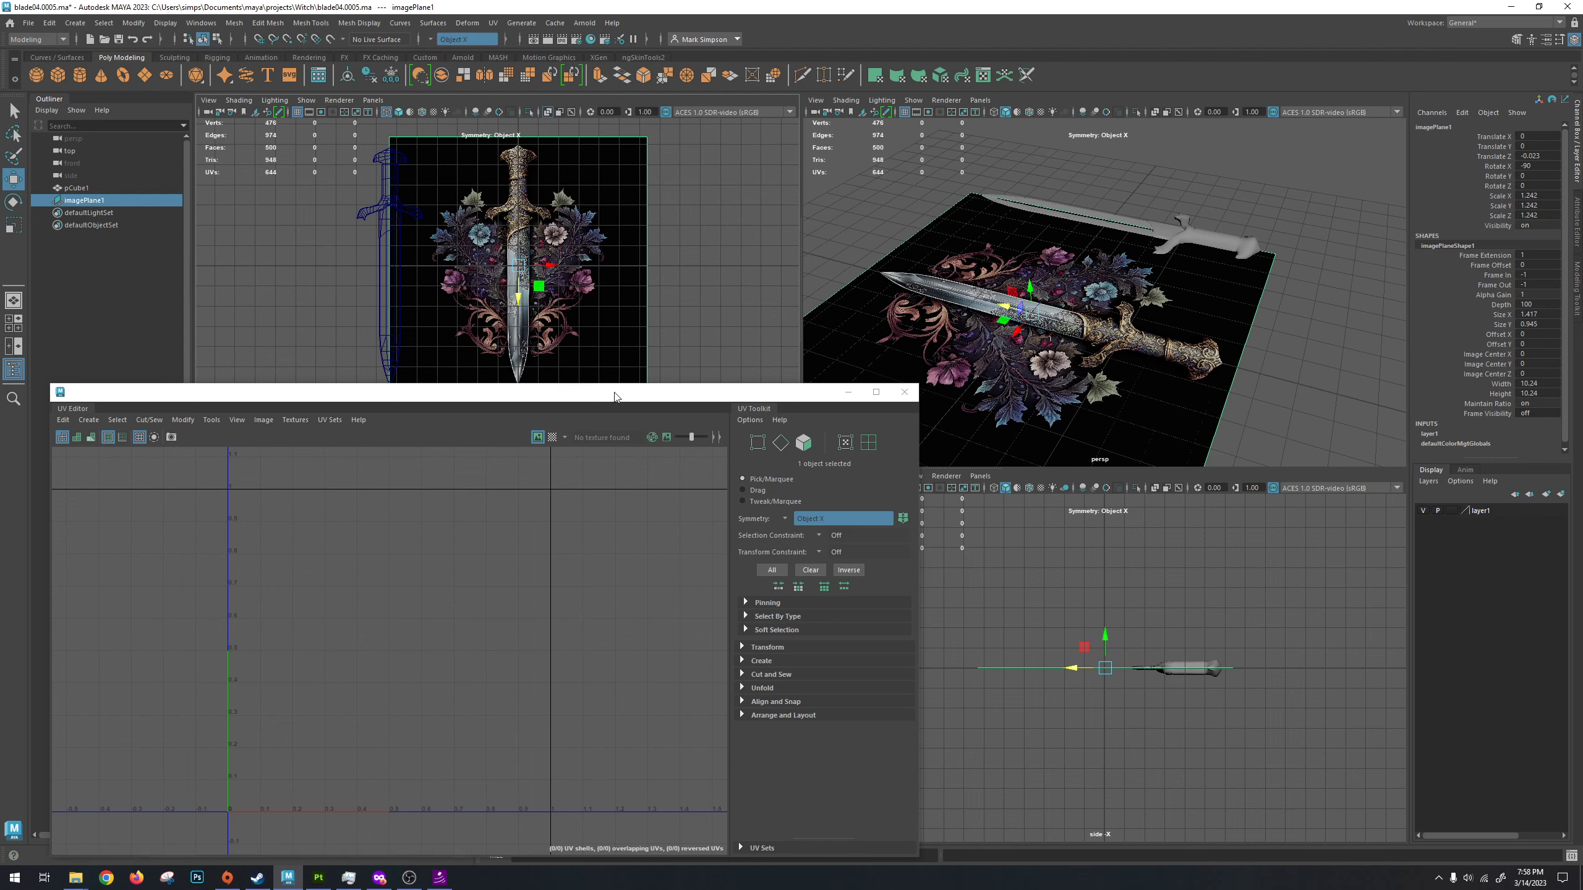
Assign a new Blinn material to the sword mesh.
left_click_drag(1130, 336, 1035, 274, "alt")
left_click(1213, 315)
right_click(1034, 269)
mouse_move(1053, 611)
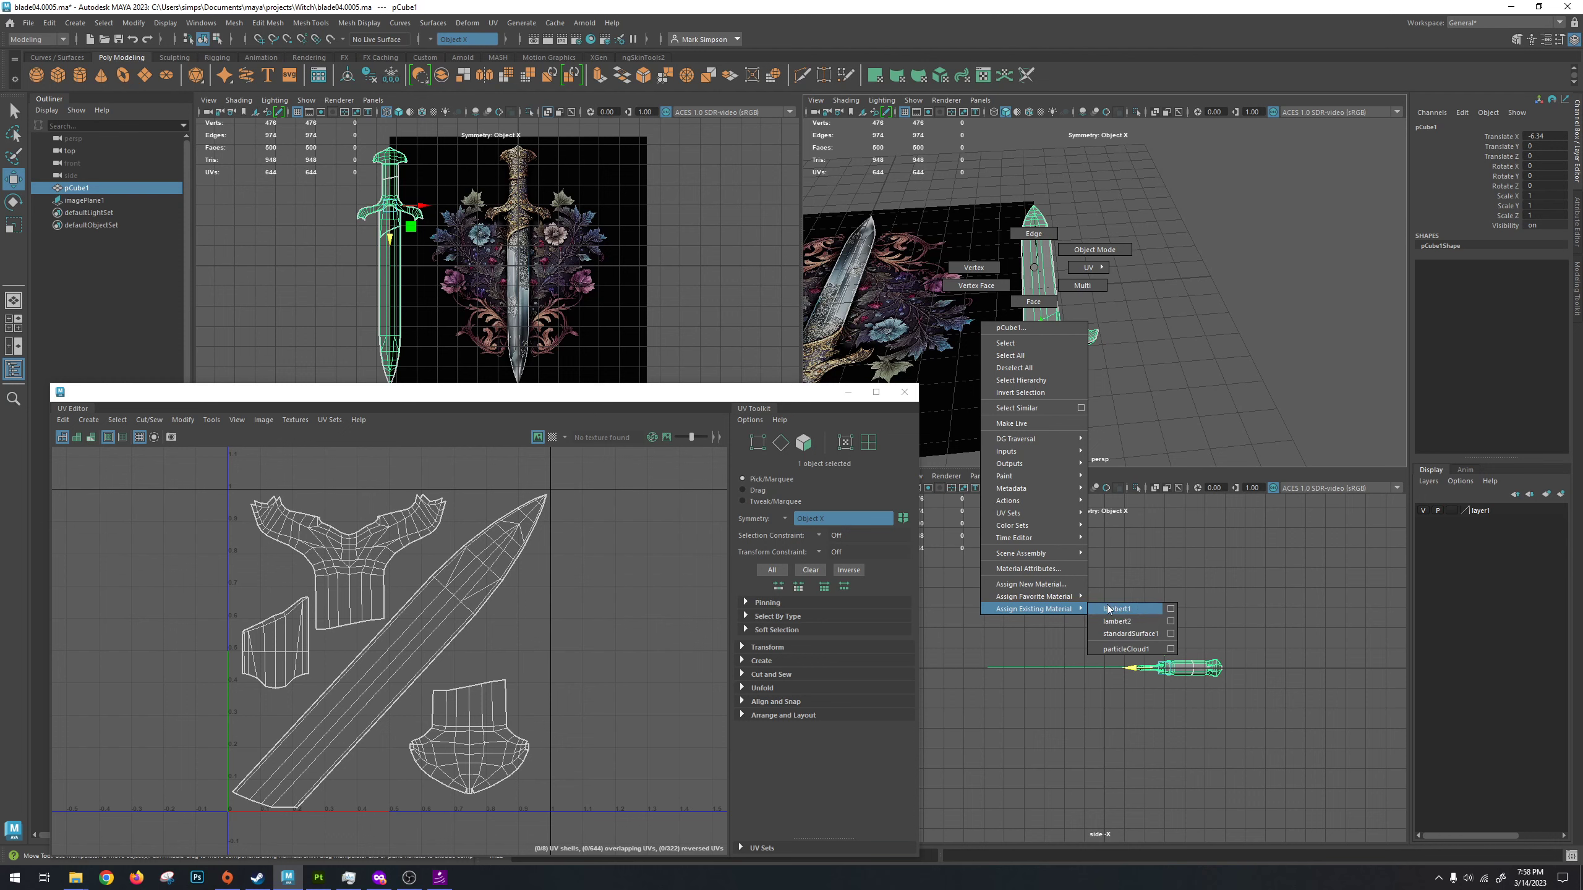
left_click(1035, 584)
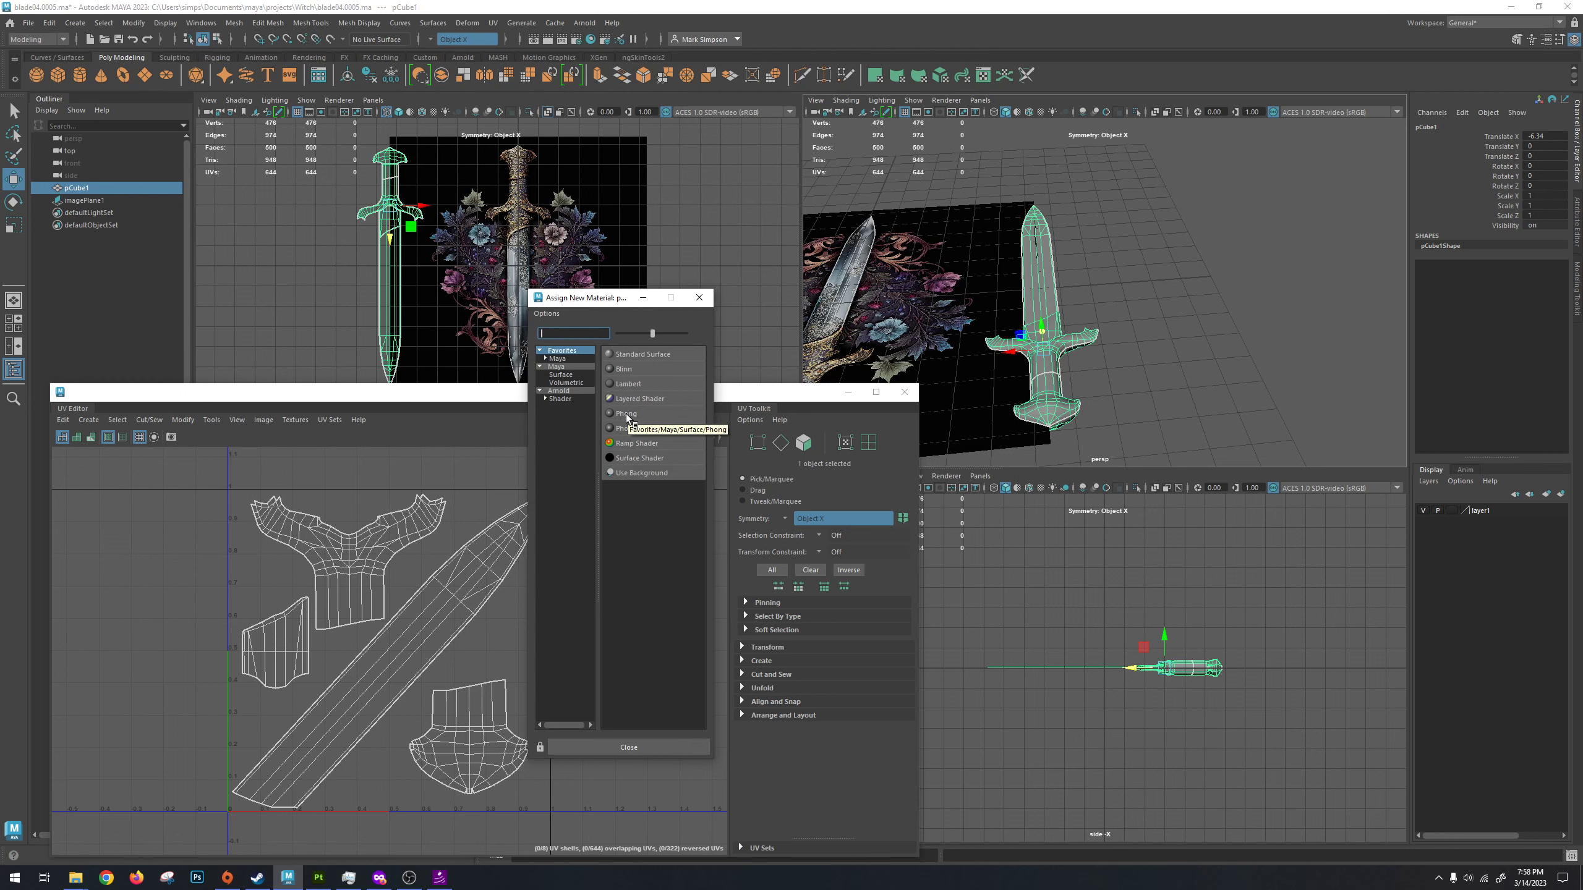
left_click(623, 369)
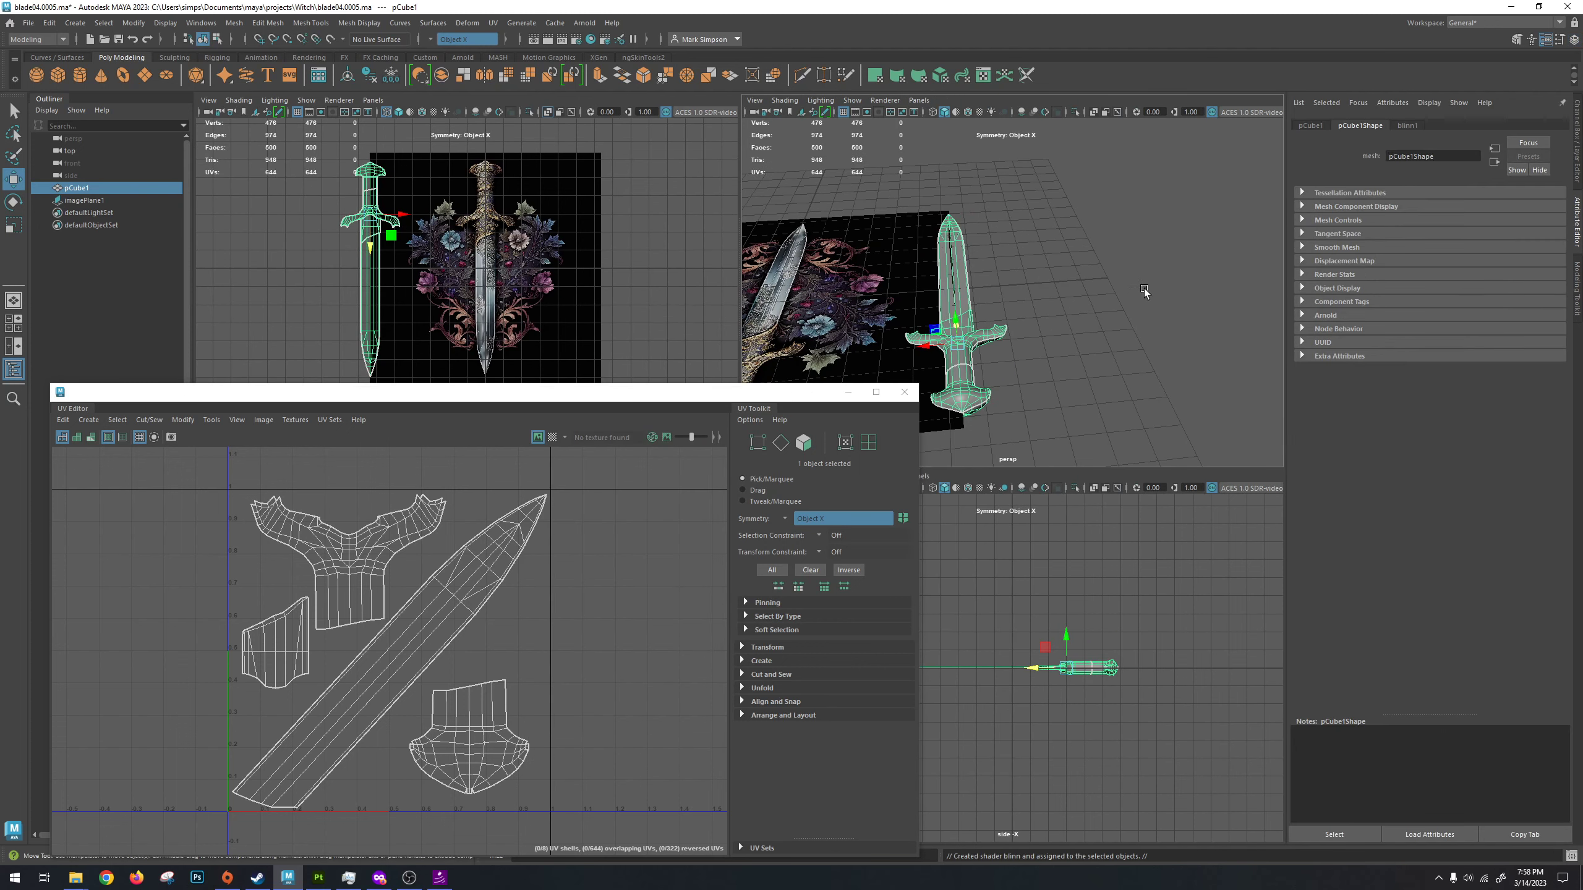
Move the UV Editor window clear of the perspective view and inspect the sword with its new material.
left_click_drag(749, 399, 551, 408)
left_click_drag(947, 274, 1020, 284, "alt")
scroll(1019, 284, "up", 3)
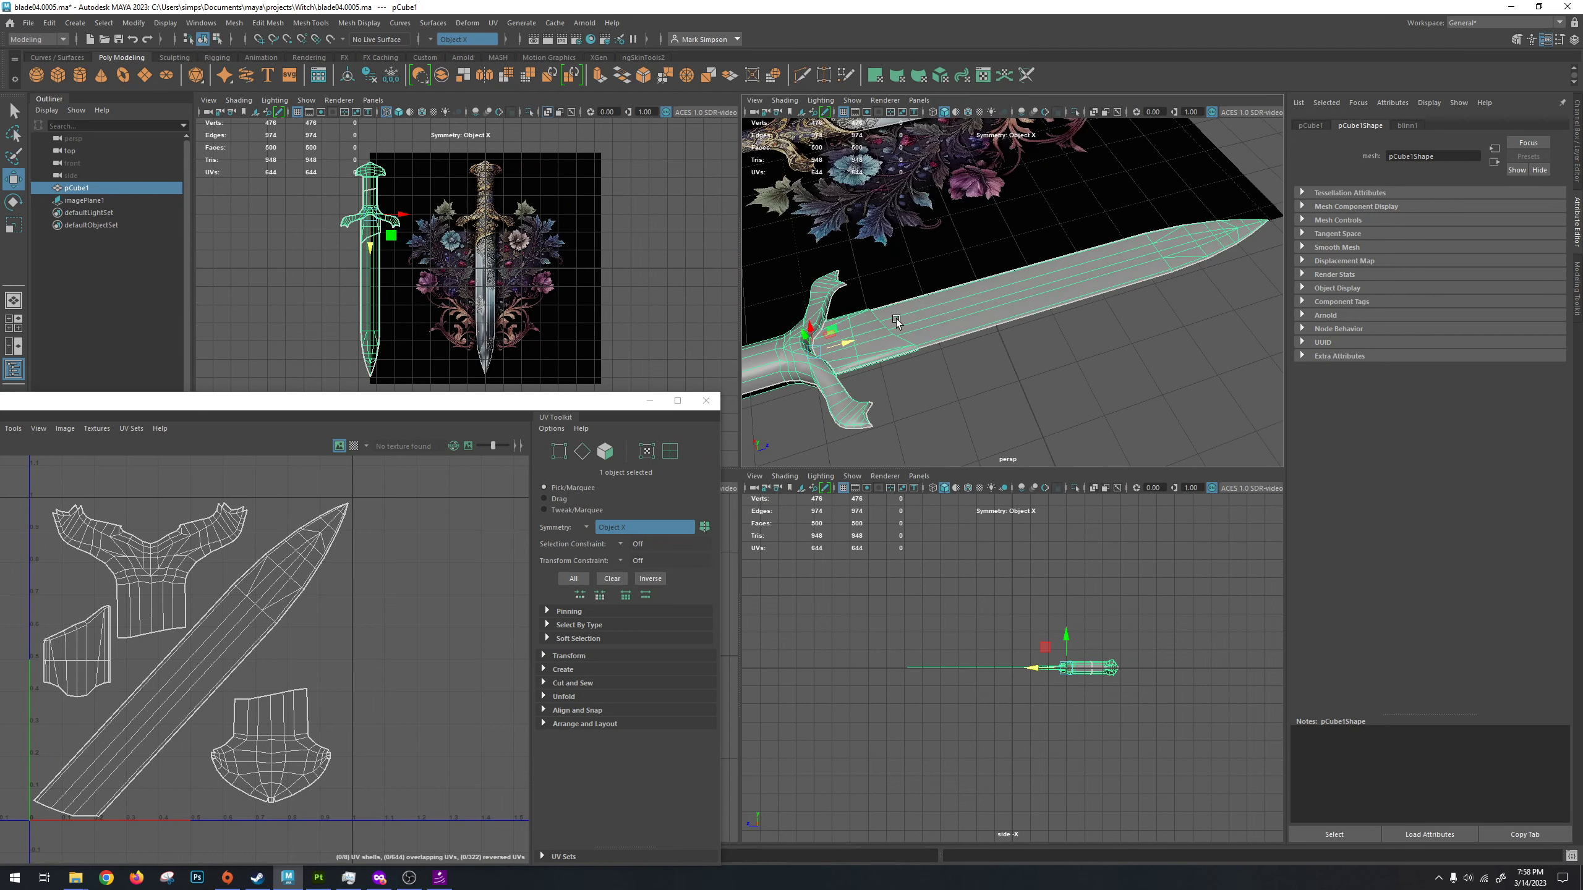
left_click(982, 391)
left_click_drag(982, 391, 1229, 350, "alt")
left_click(964, 273)
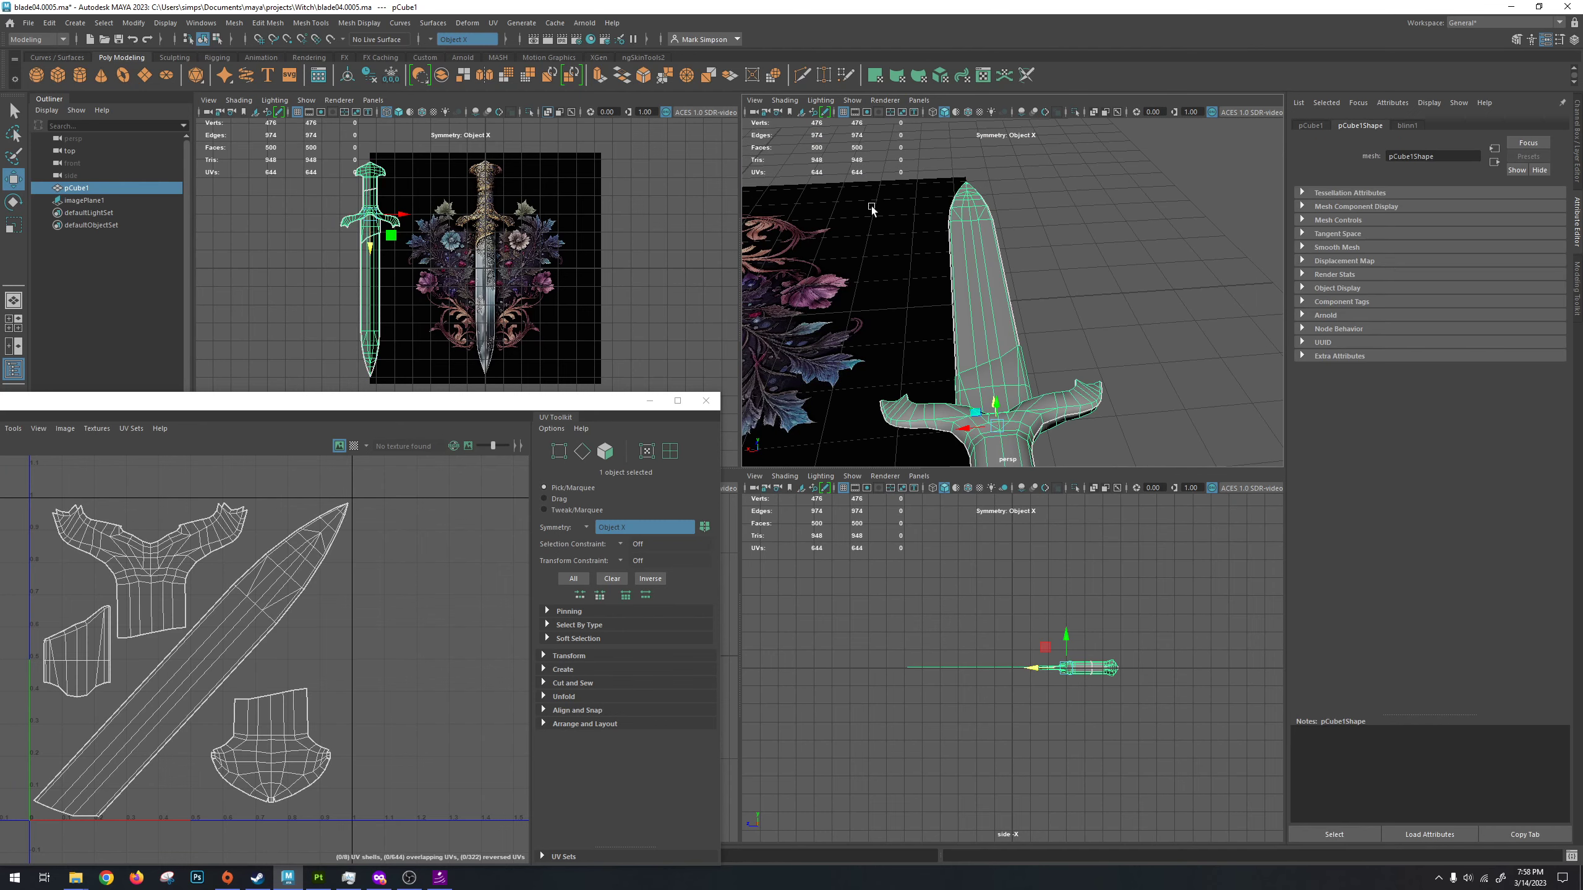
Turn off modelling symmetry, keeping the sword selected.
left_click(431, 39)
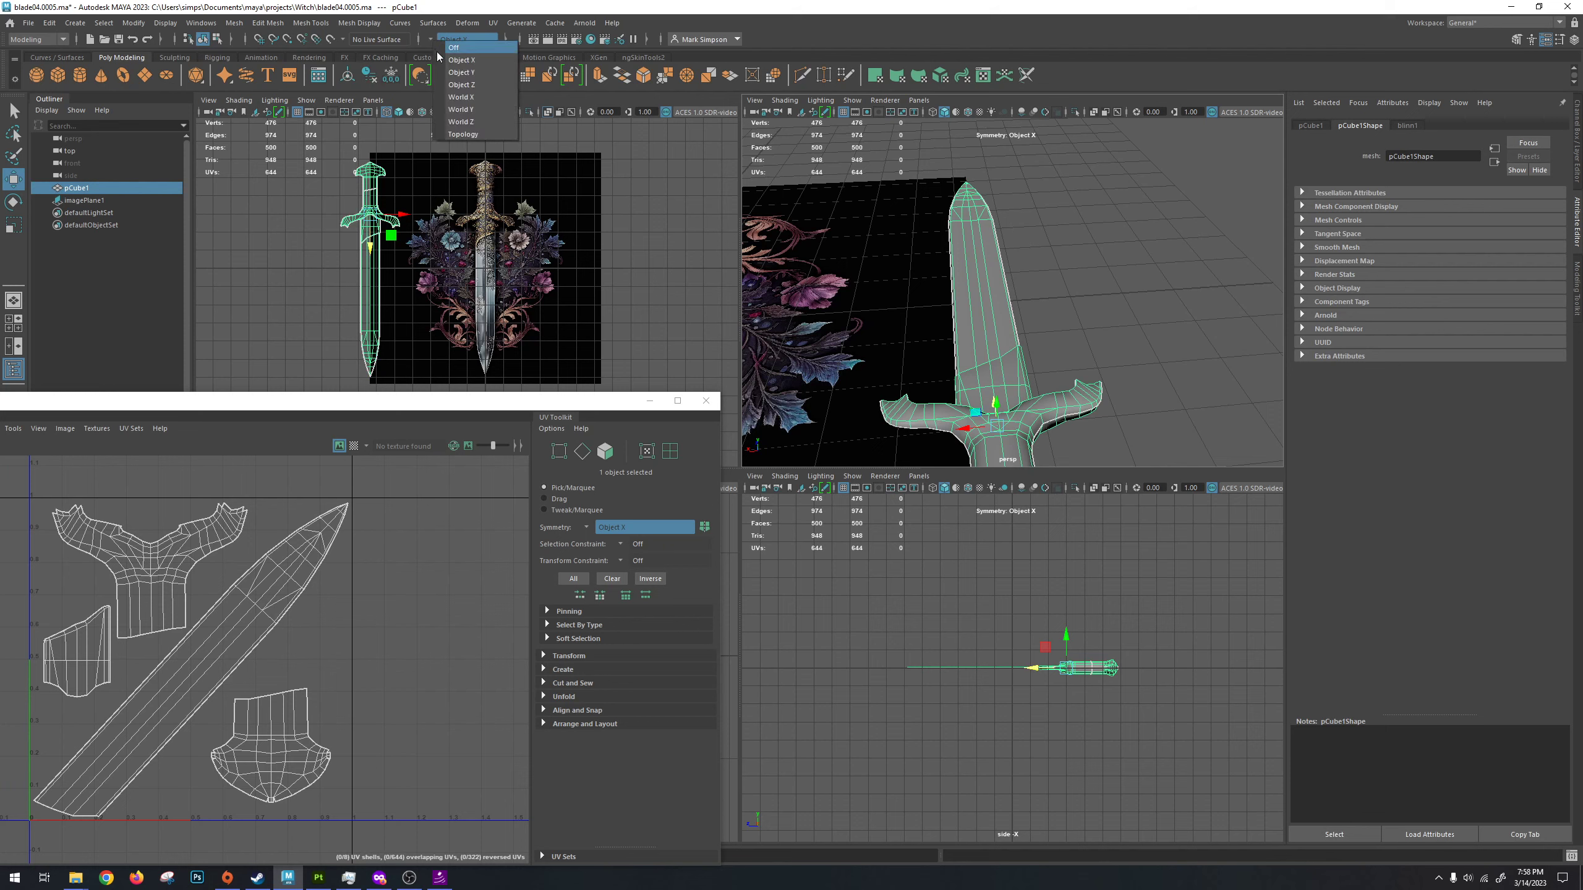
left_click(465, 51)
mouse_move(1013, 303)
left_mouse_down("alt")
mouse_move(925, 288)
mouse_move(927, 327)
mouse_move(978, 337)
mouse_move(1003, 302)
left_mouse_up("alt")
left_click(970, 378)
left_click(950, 328)
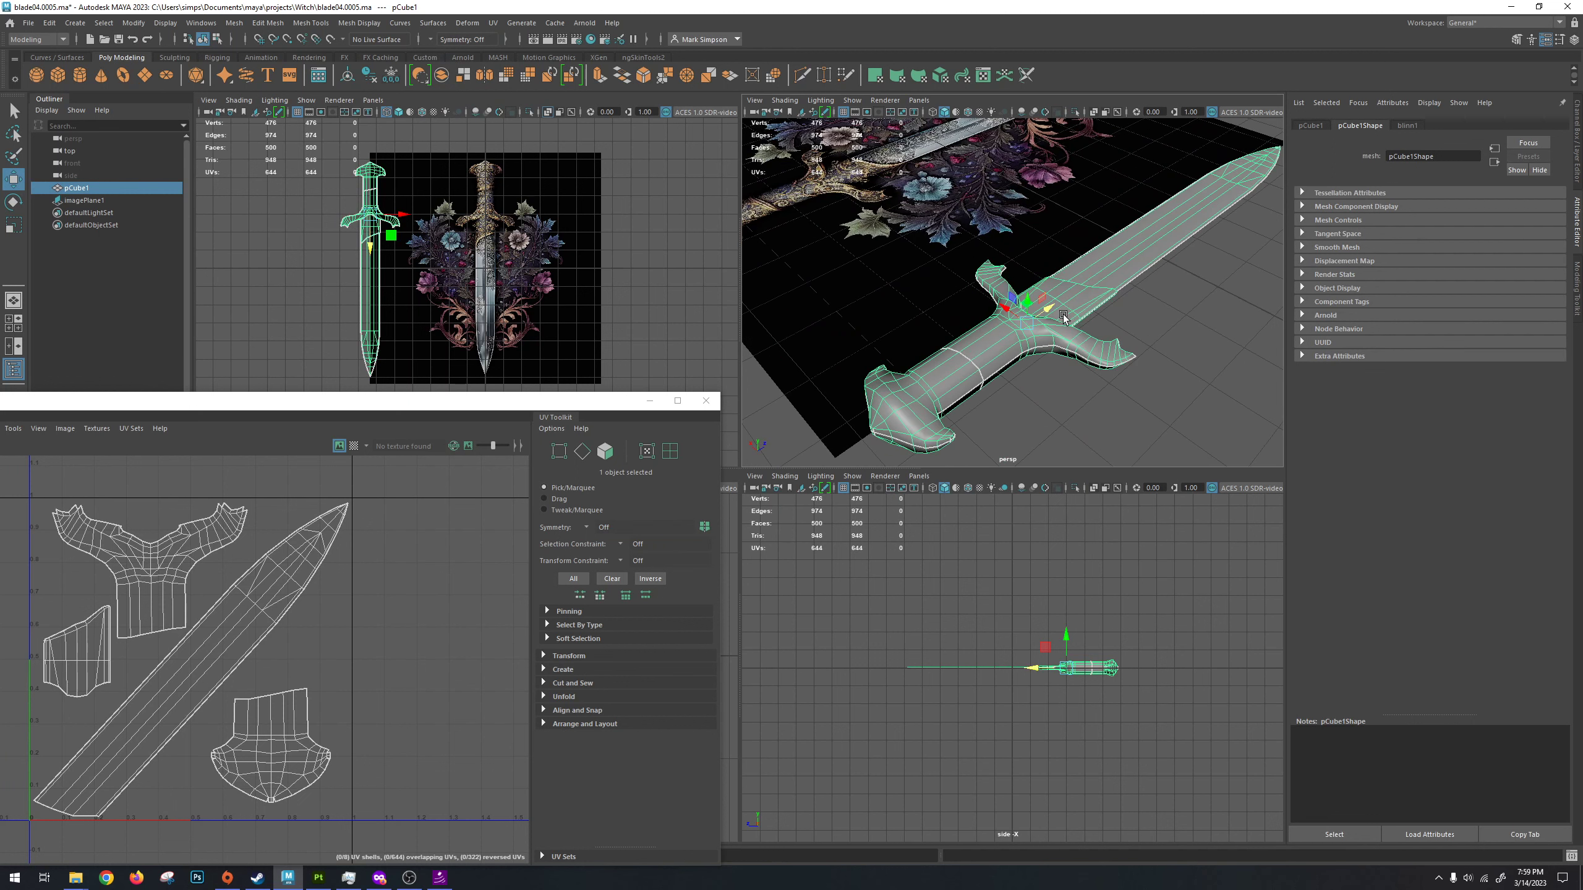
Examine the sword's shaded hilt and guard without the selection wireframe and compare them with the reference ornament.
left_click(779, 102)
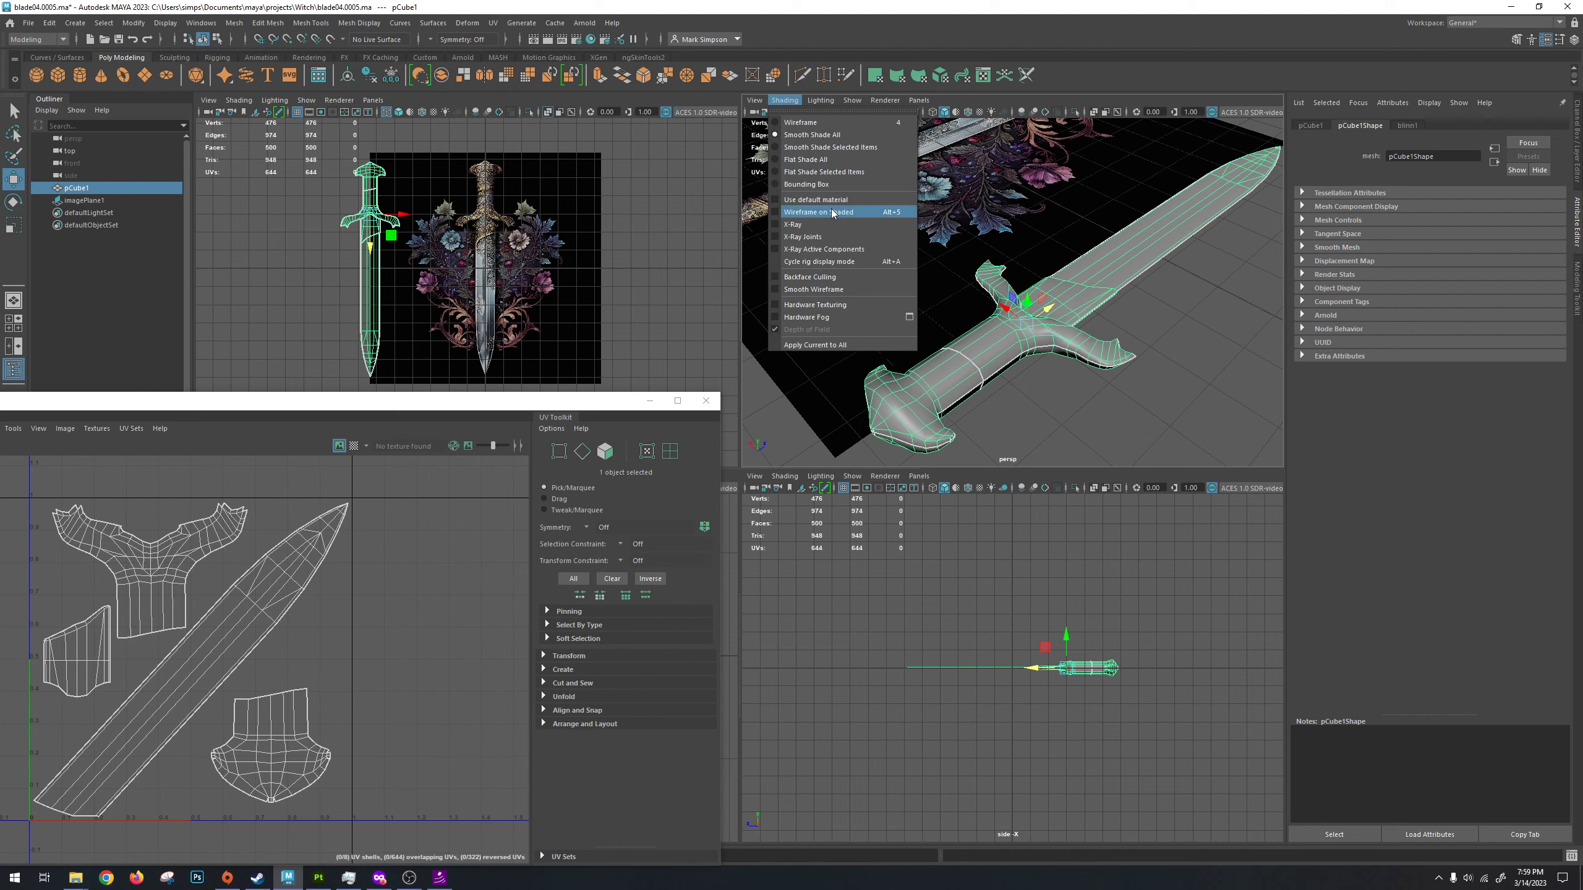
left_click(791, 101)
left_click_drag(950, 237, 982, 231, "alt")
left_click(1235, 317)
left_click_drag(1235, 317, 1194, 327, "alt")
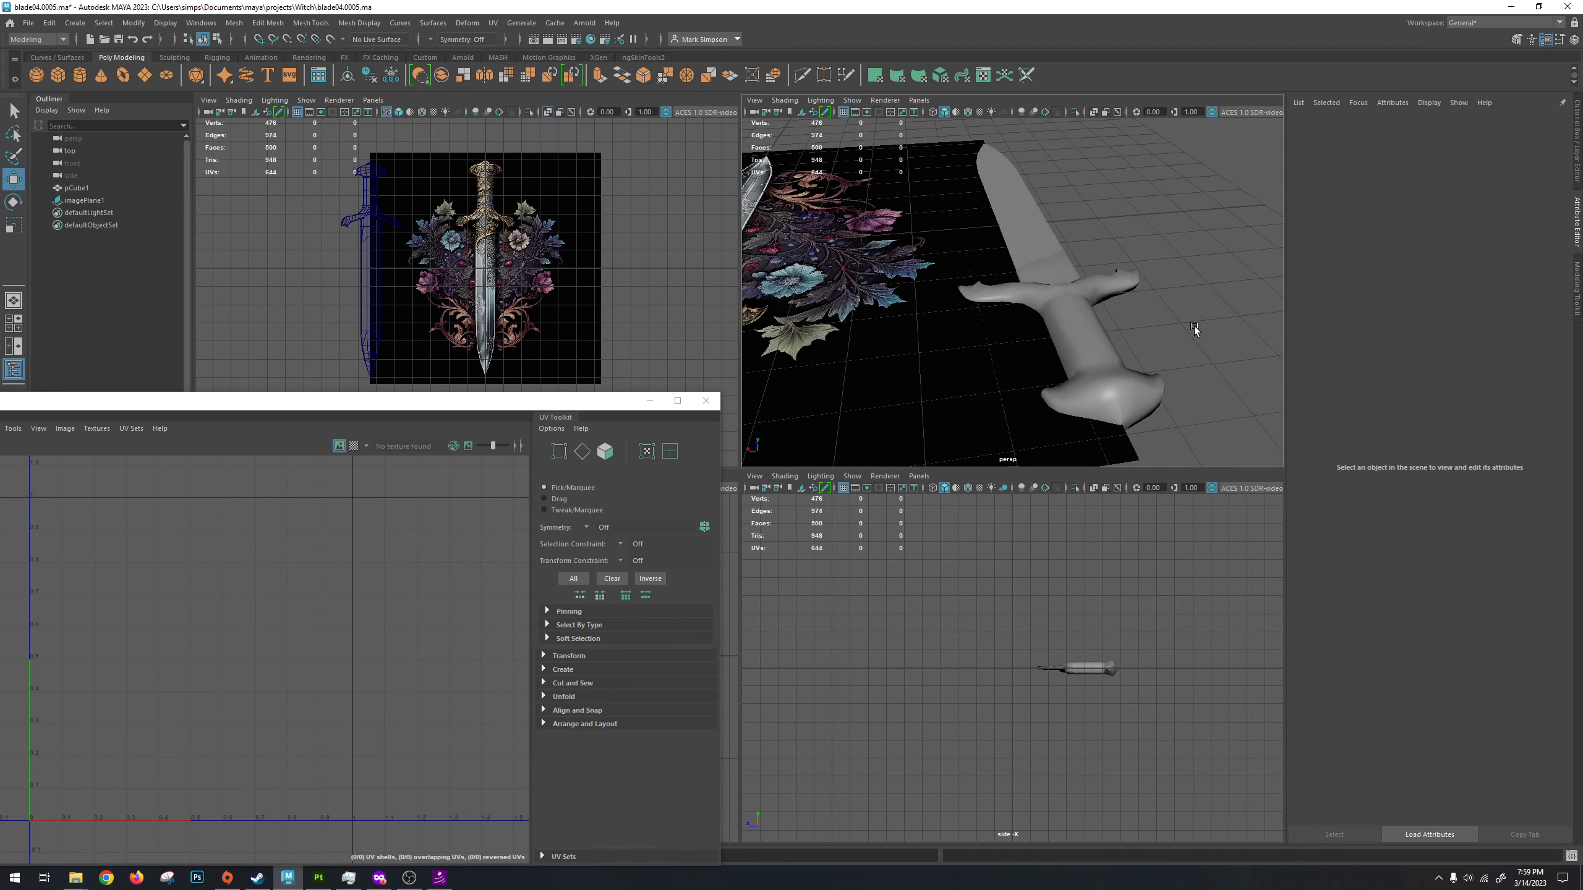
left_click_drag(1009, 291, 899, 319, "alt")
left_click(982, 329)
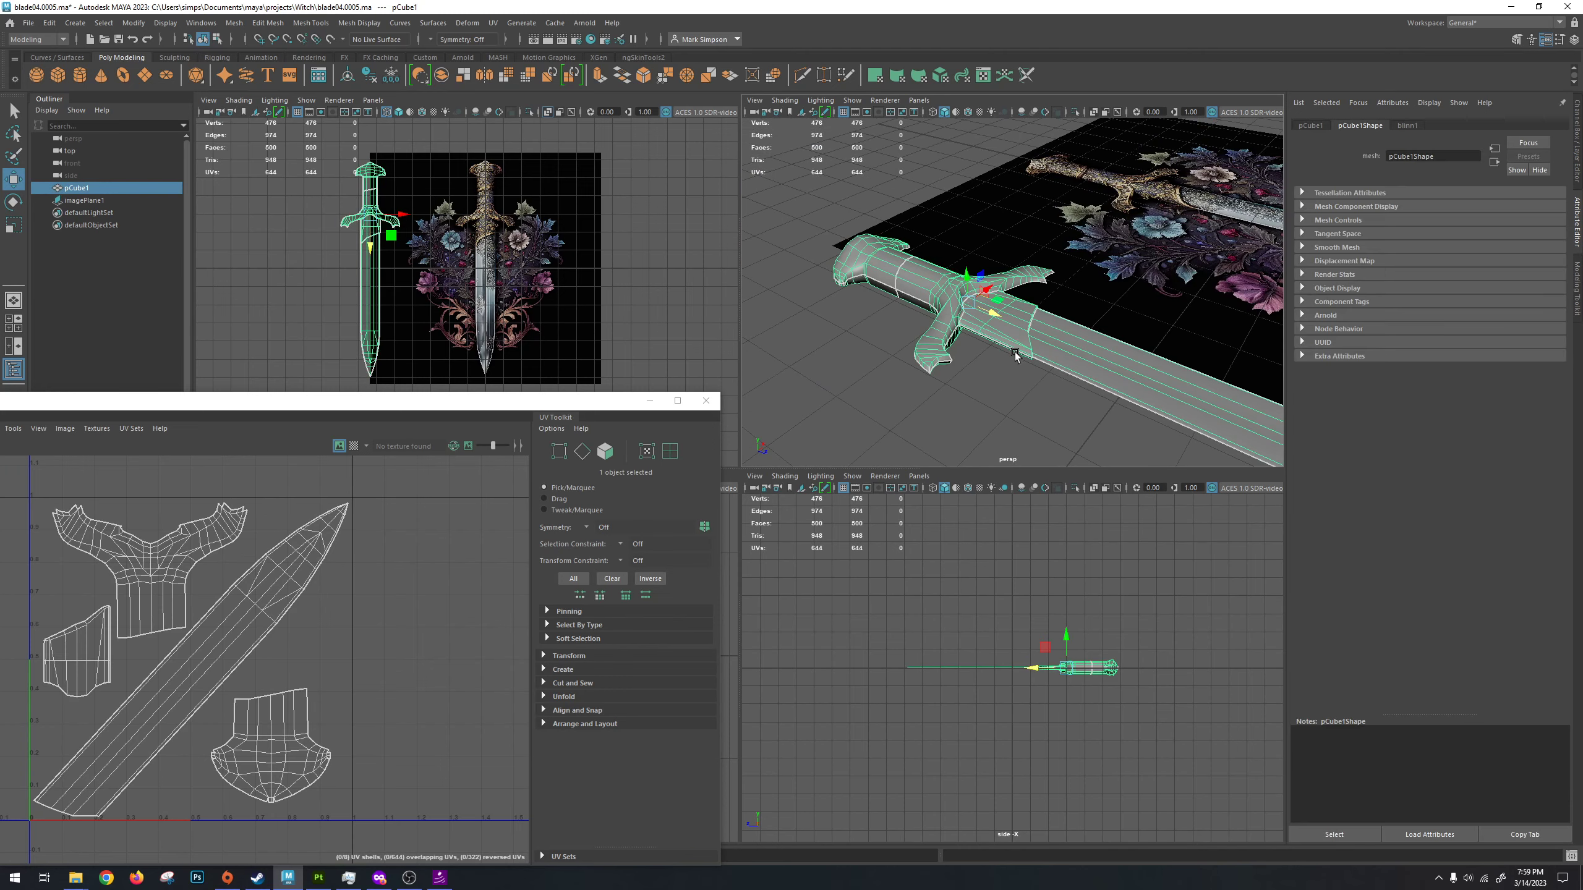
left_click(995, 408)
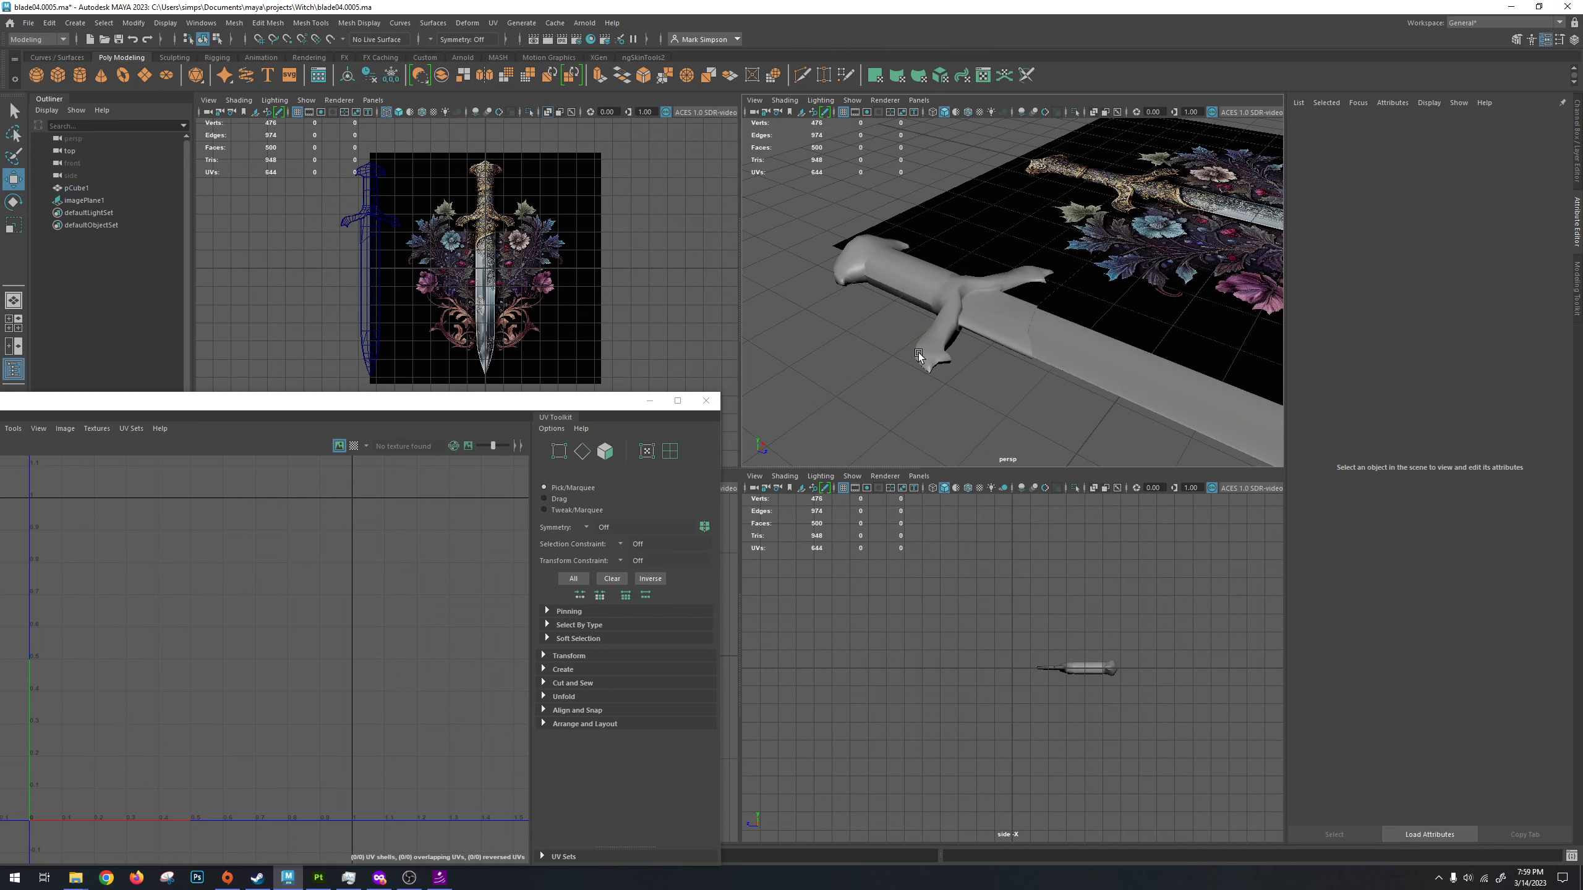
left_click_drag(919, 356, 1073, 400, "alt")
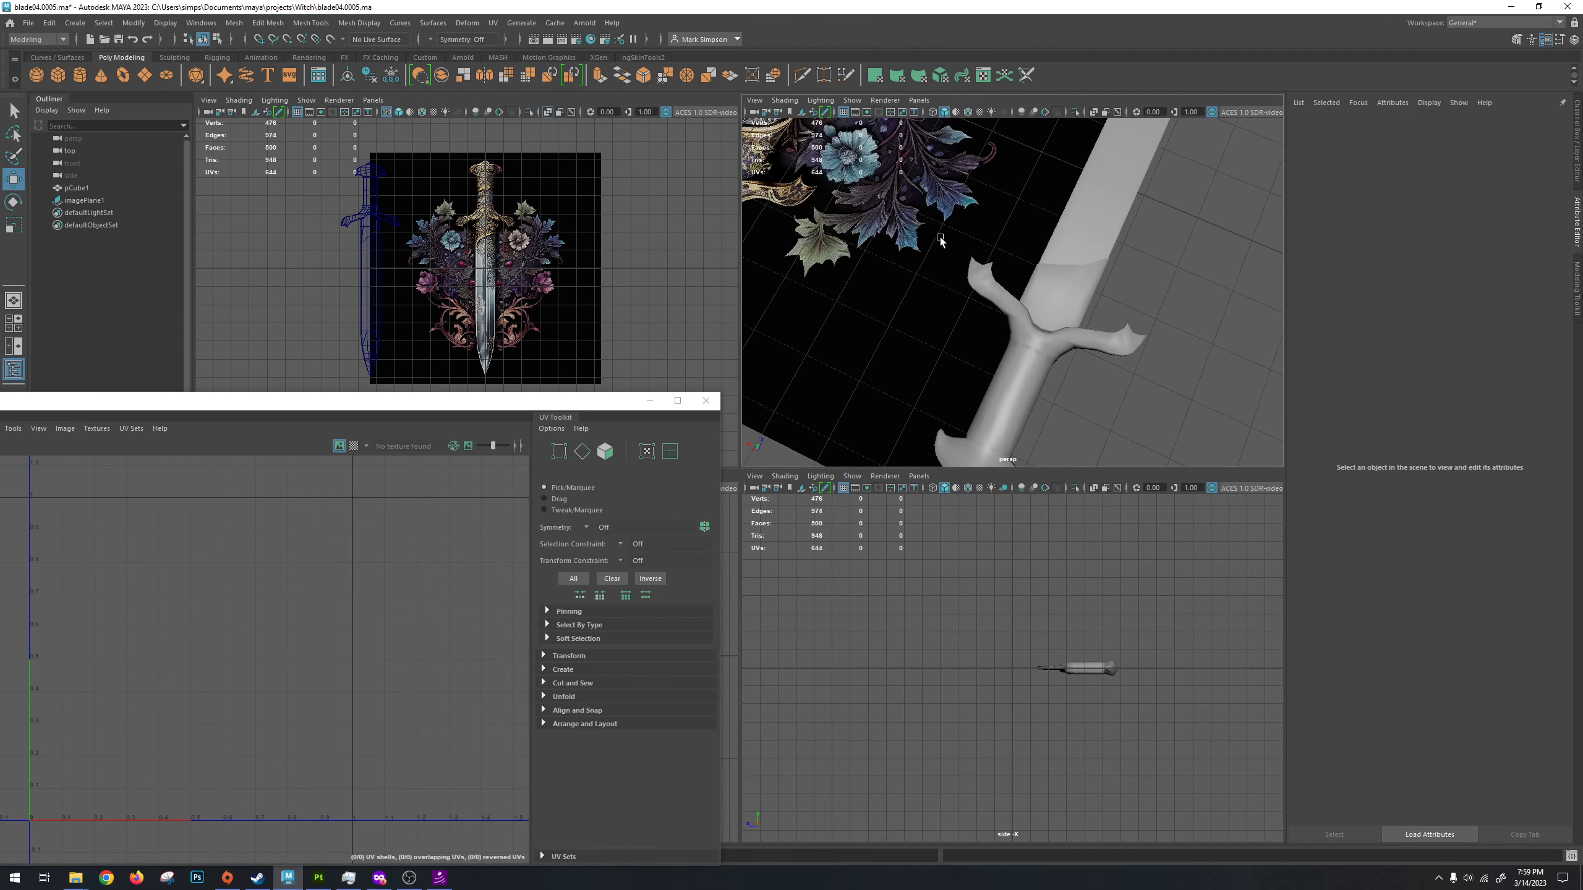
left_click_drag(940, 240, 1163, 405, "alt")
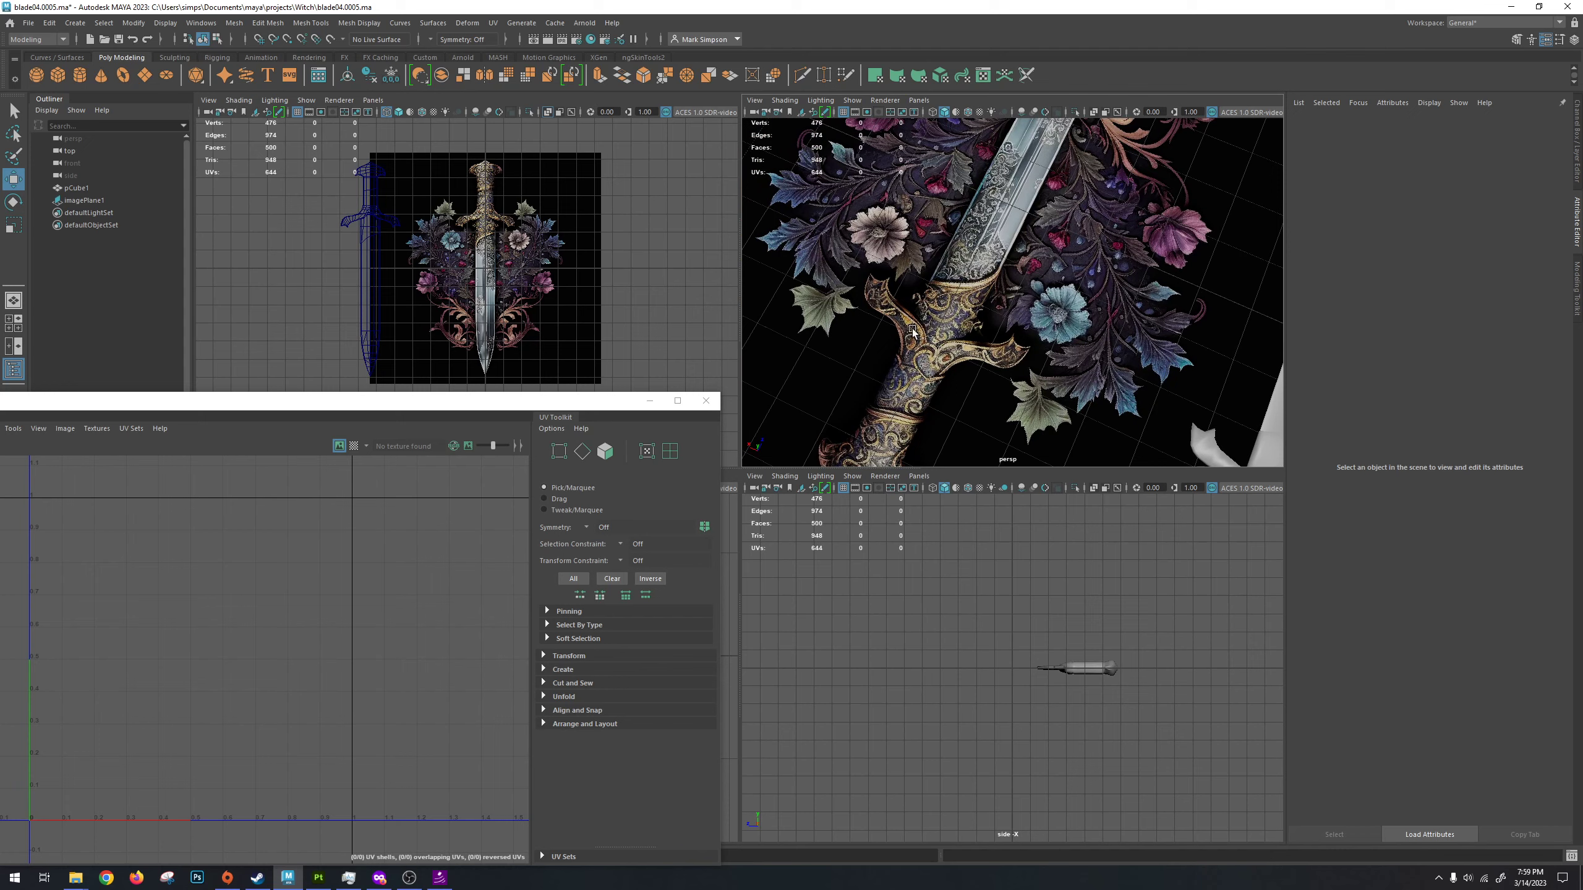
middle_click_drag(1090, 353, 877, 183, "alt")
left_click_drag(1122, 325, 977, 307, "alt")
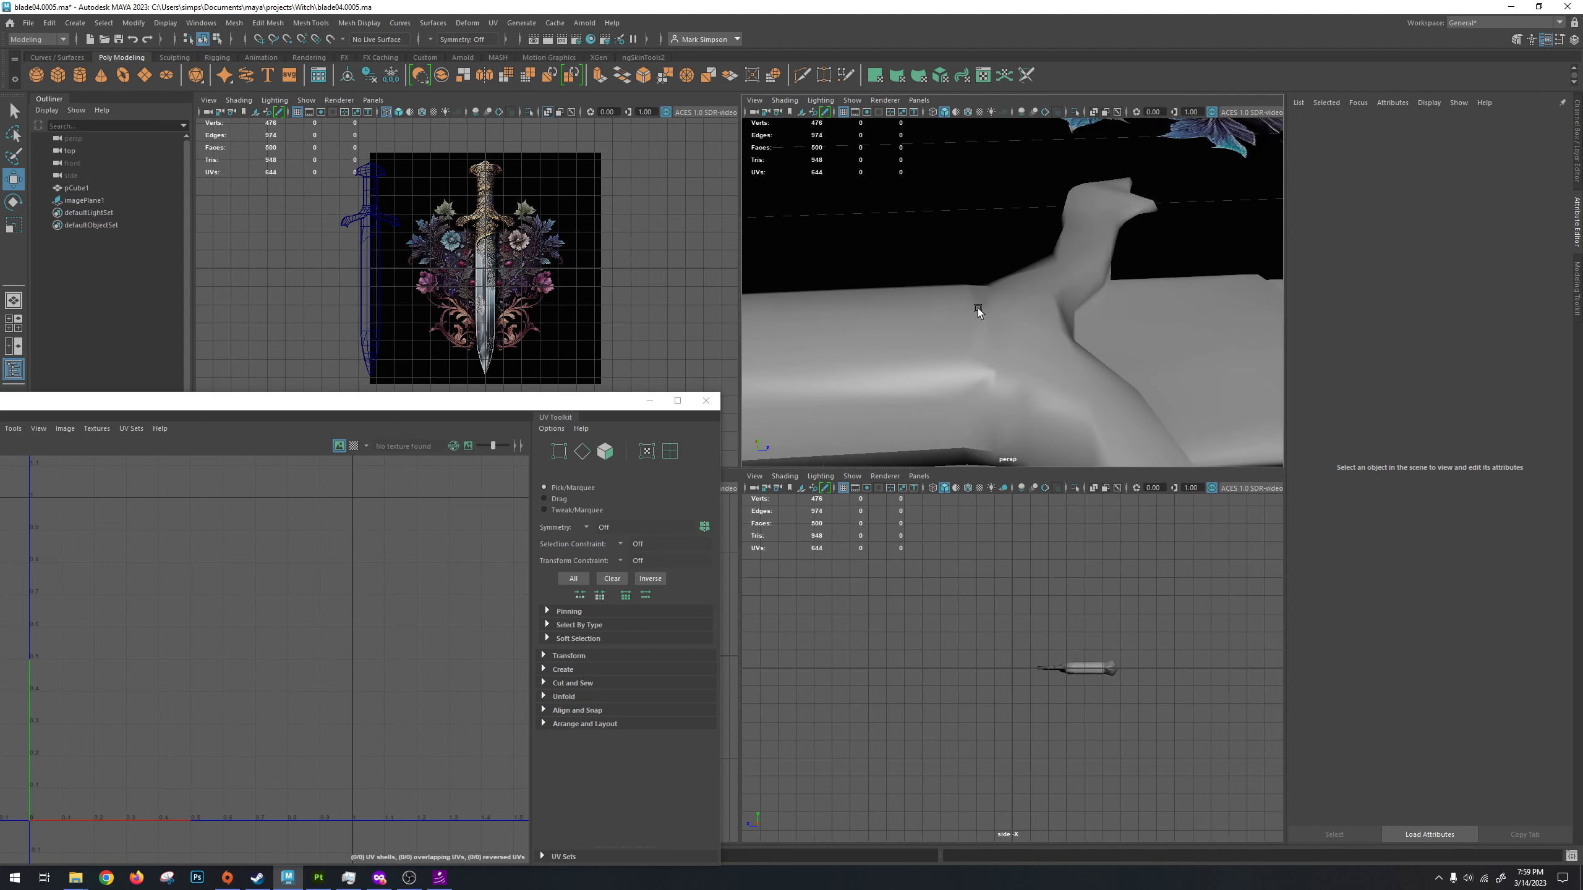
left_click_drag(998, 378, 991, 294, "alt")
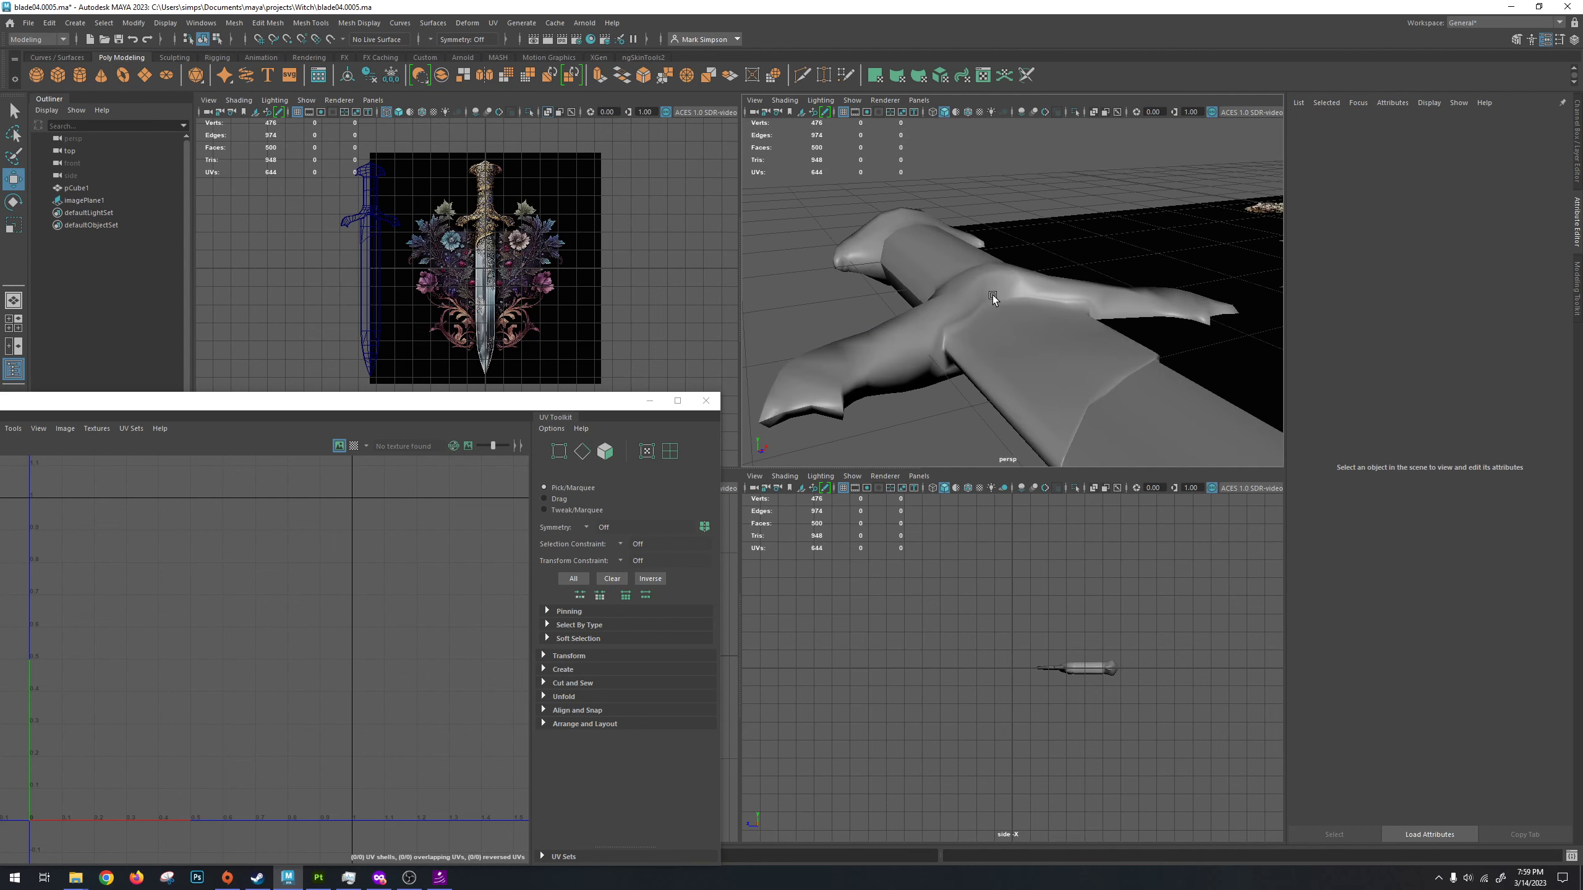
Extrude a single face at the base of the blade next to the guard.
left_click(991, 295)
right_click_drag(1017, 348, 1022, 340)
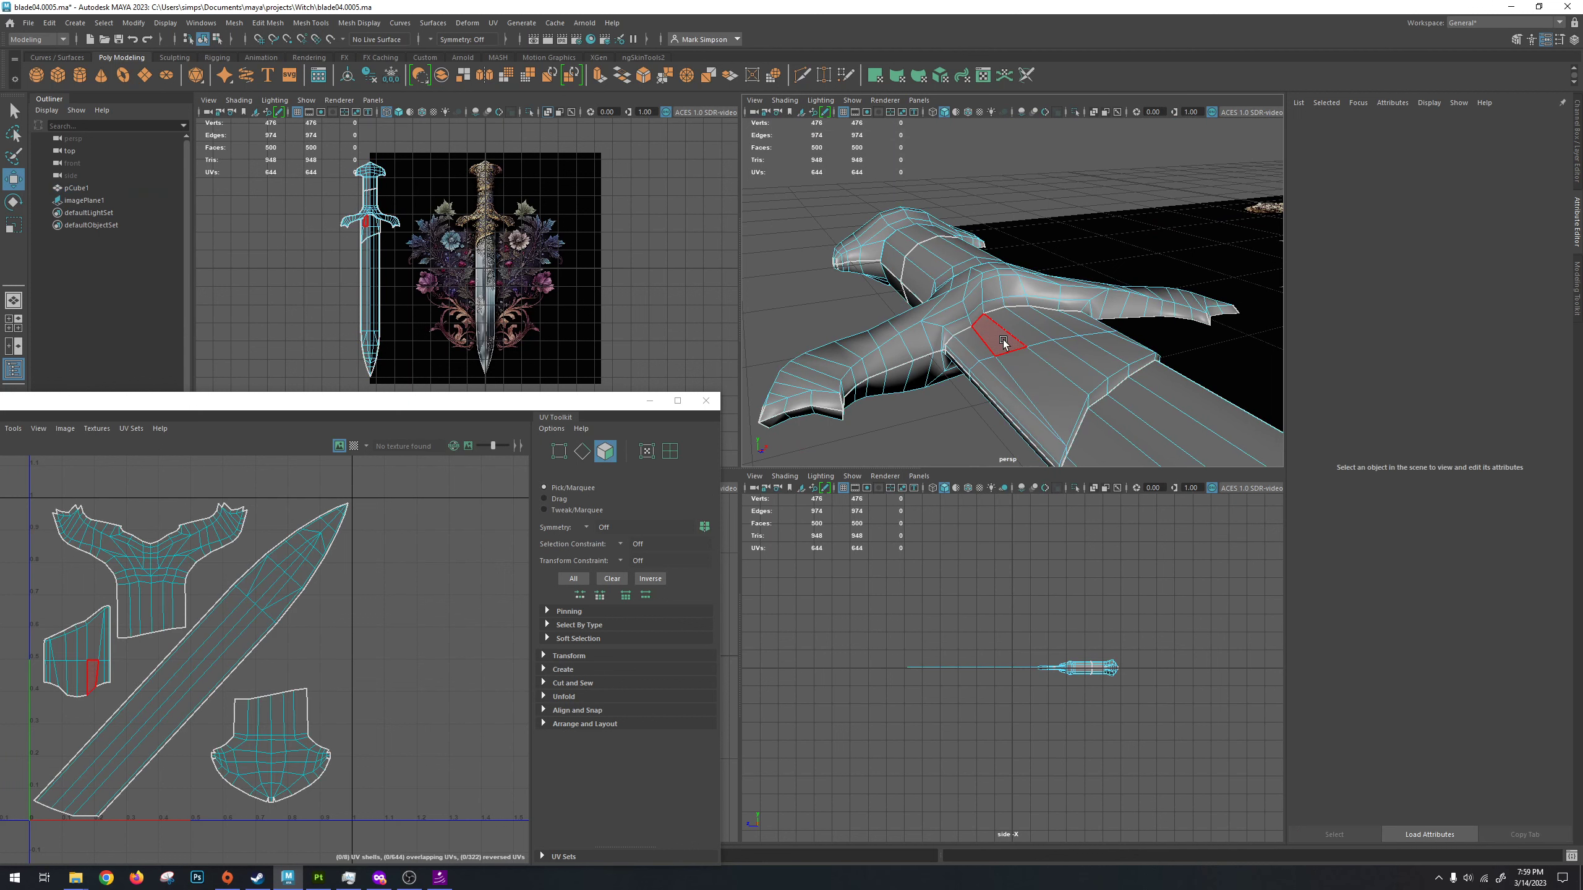
left_click(1016, 333)
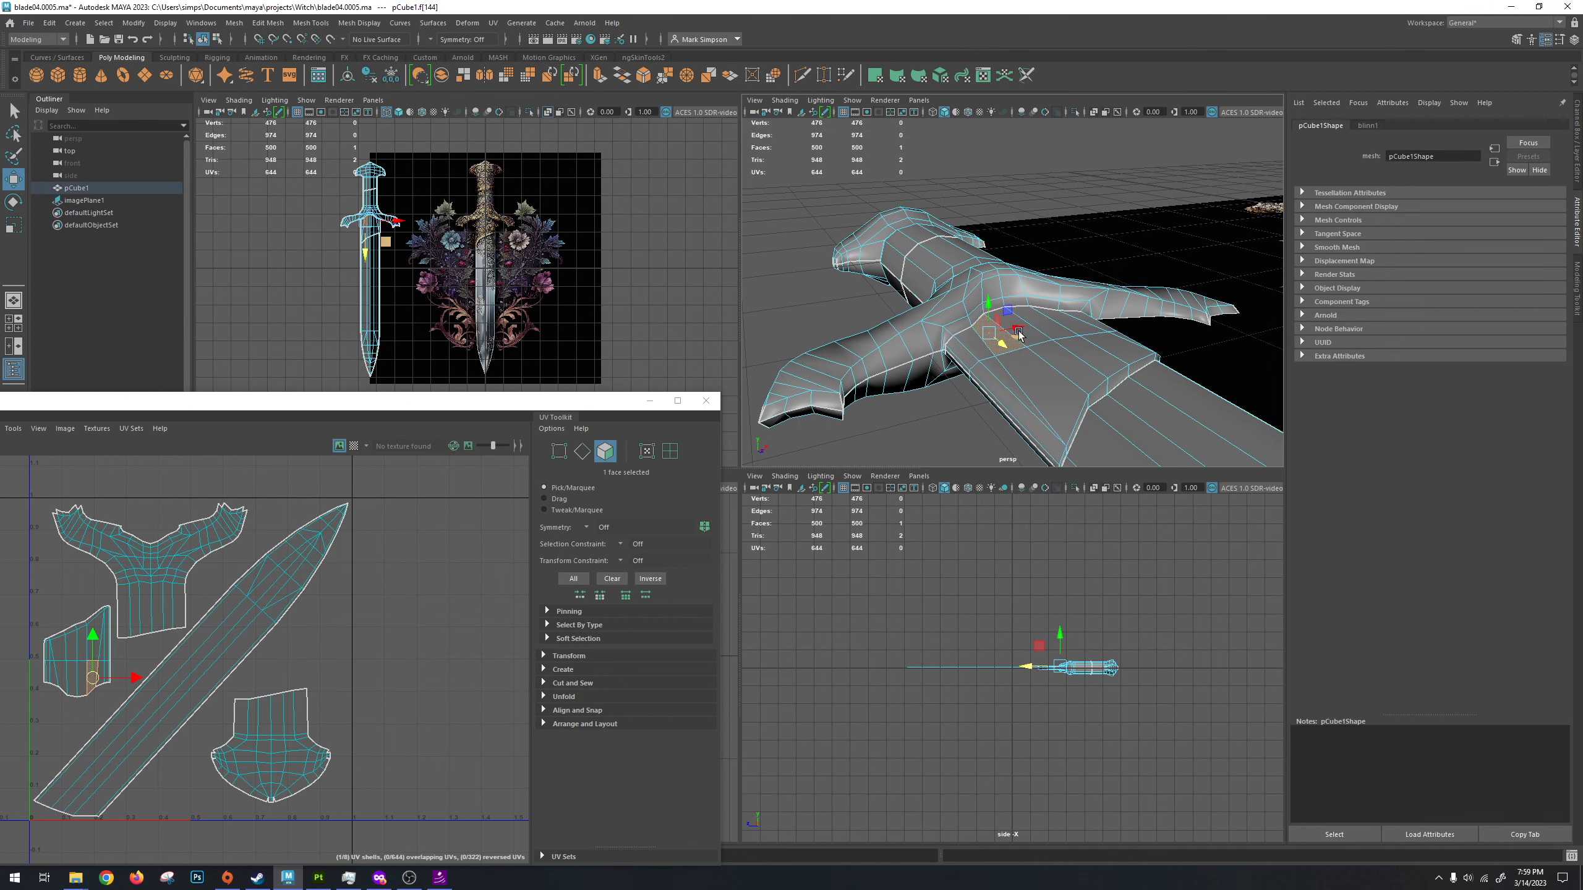
key("ctrl+e")
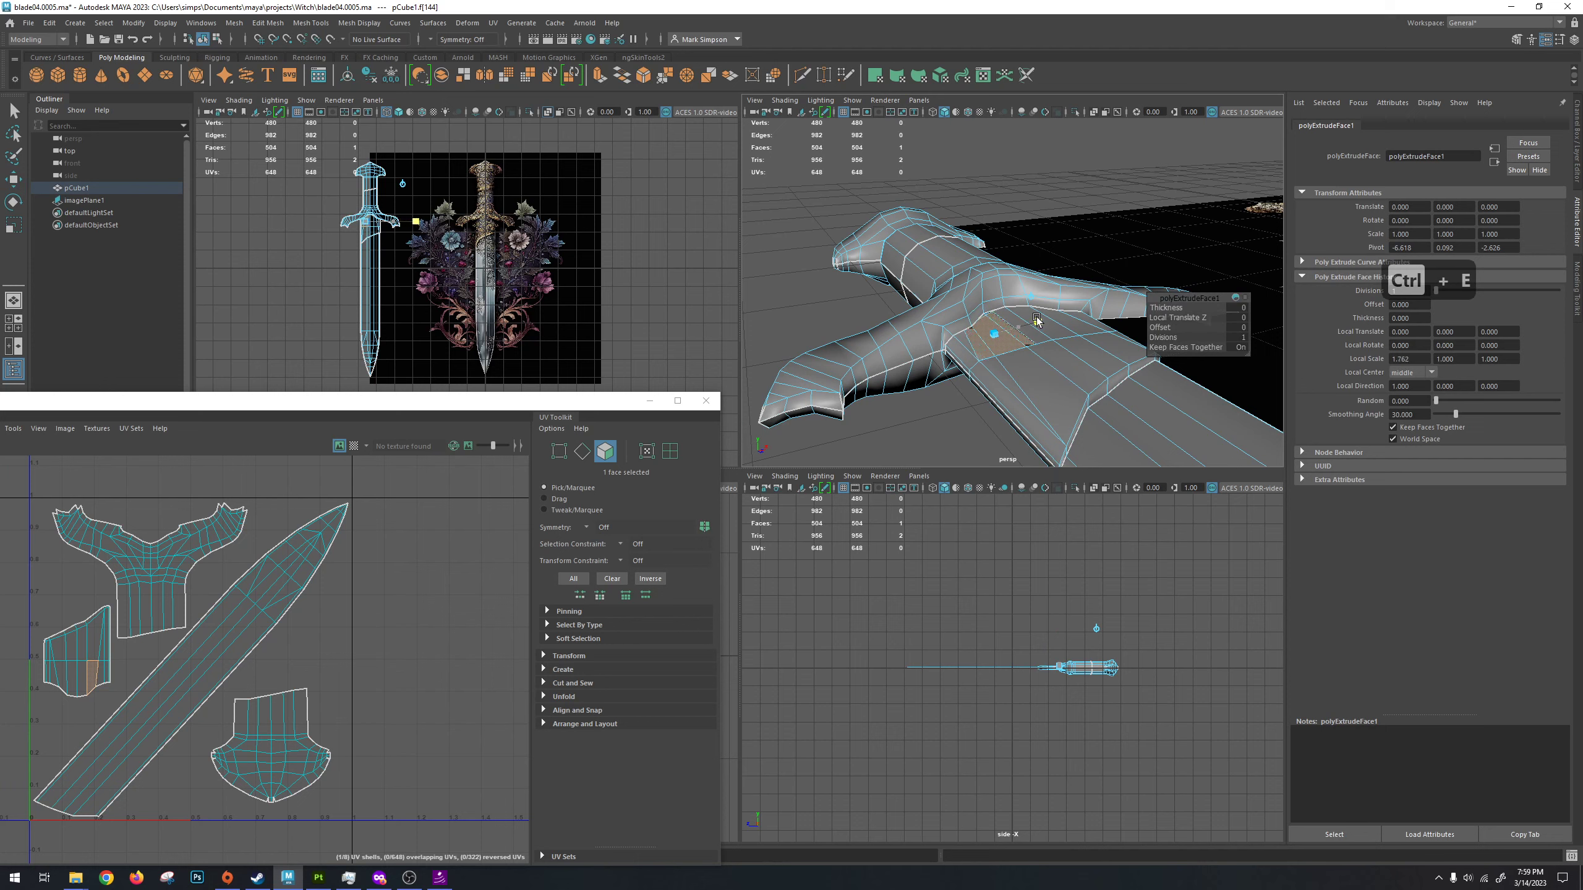
left_click_drag(1036, 320, 1059, 287)
left_click(1035, 188)
scroll(1066, 372, "up", 4)
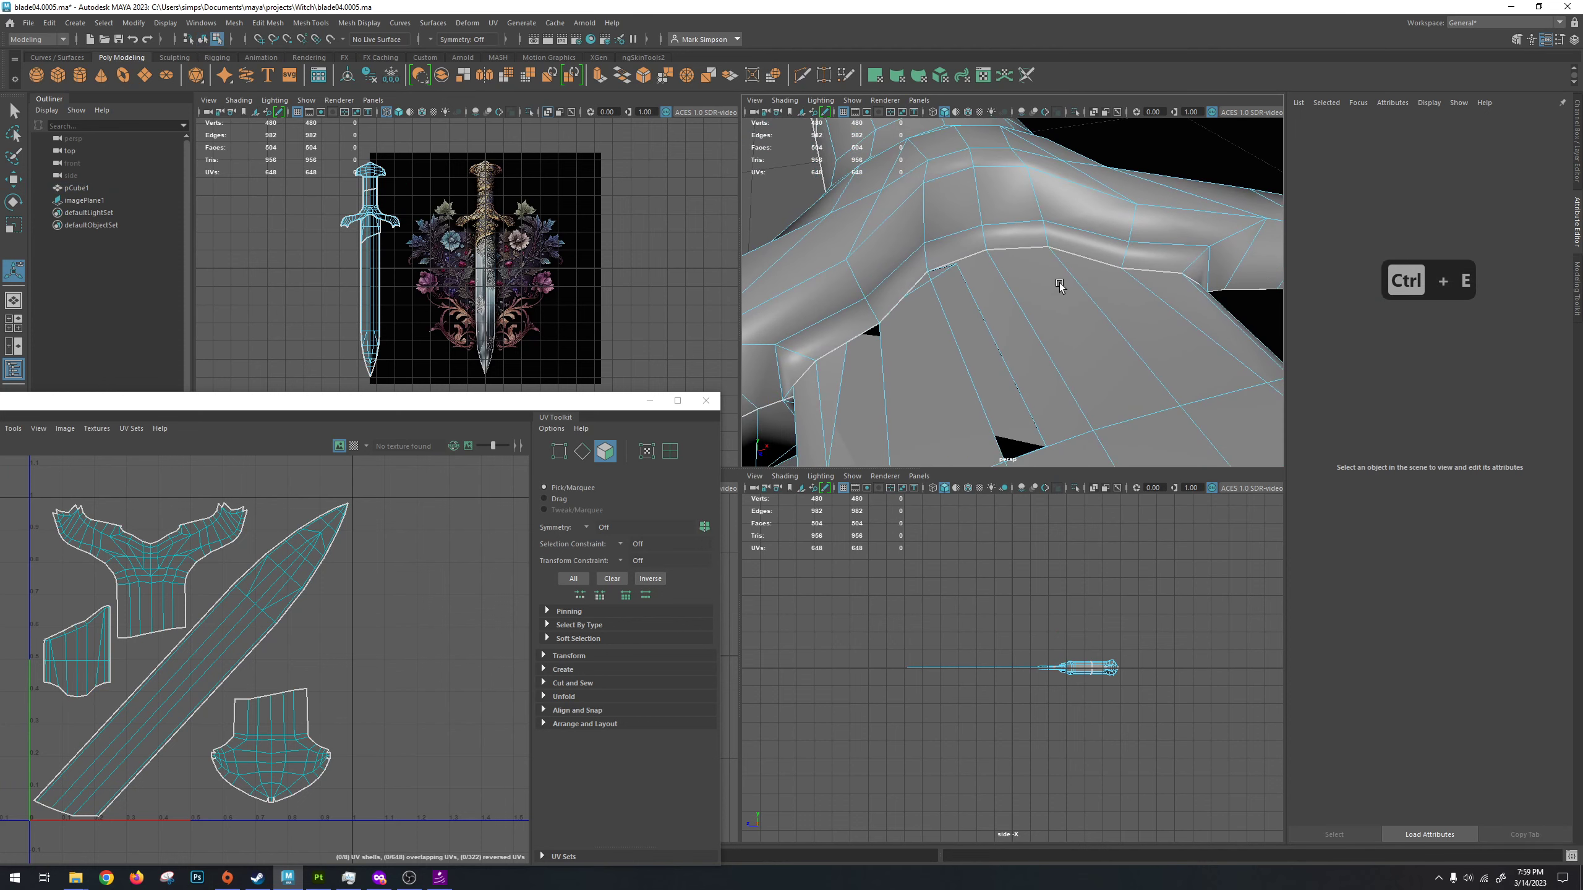
Scale down the extruded face at the base of the blade and switch to the Move tool.
left_click(923, 385)
key("r")
mouse_move(929, 358)
left_mouse_down()
mouse_move(946, 356)
mouse_move(925, 360)
left_mouse_up()
scroll(967, 382, "down", 5)
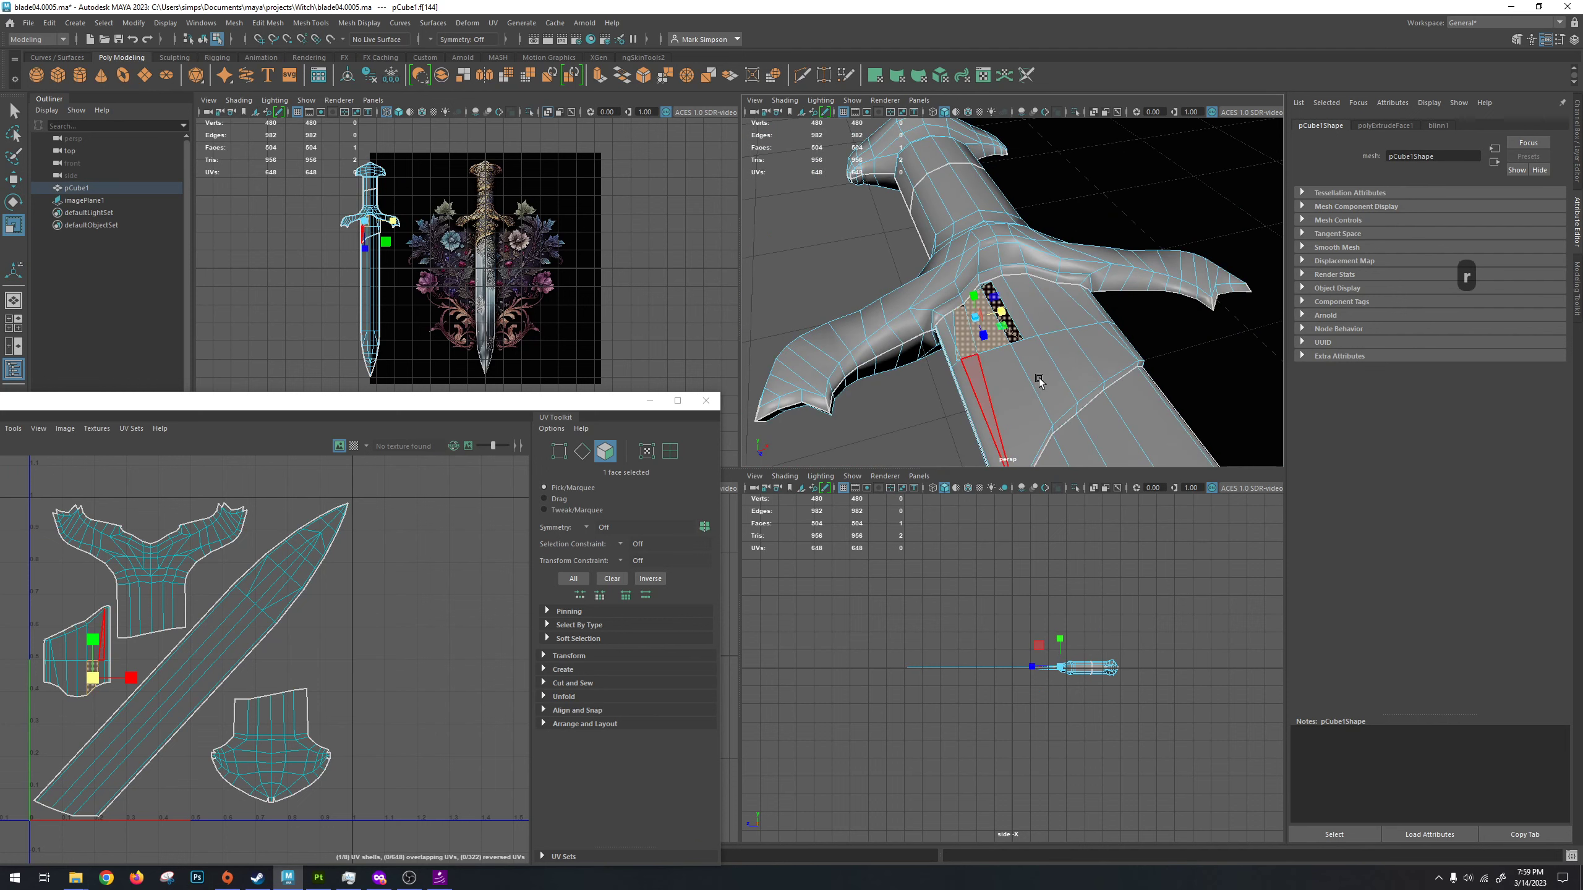
left_click_drag(1038, 379, 1058, 376, "alt")
key("w")
key("f")
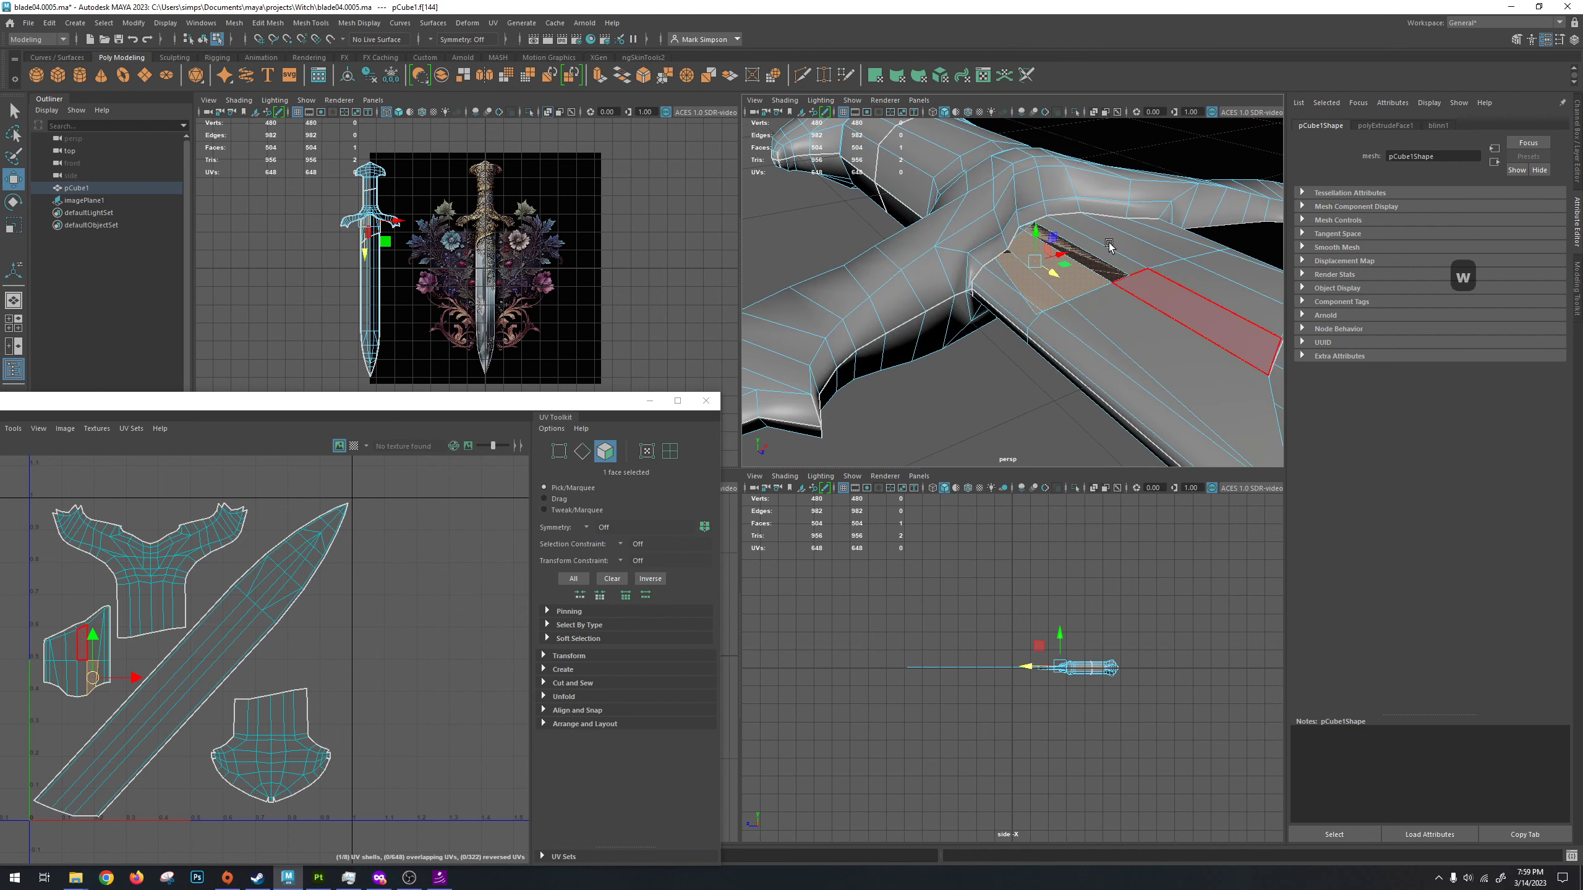
Check the faces around the gap beside the extruded face and try moving the extruded face vertically.
left_click(1111, 241)
left_click(1111, 263)
left_click(1141, 234)
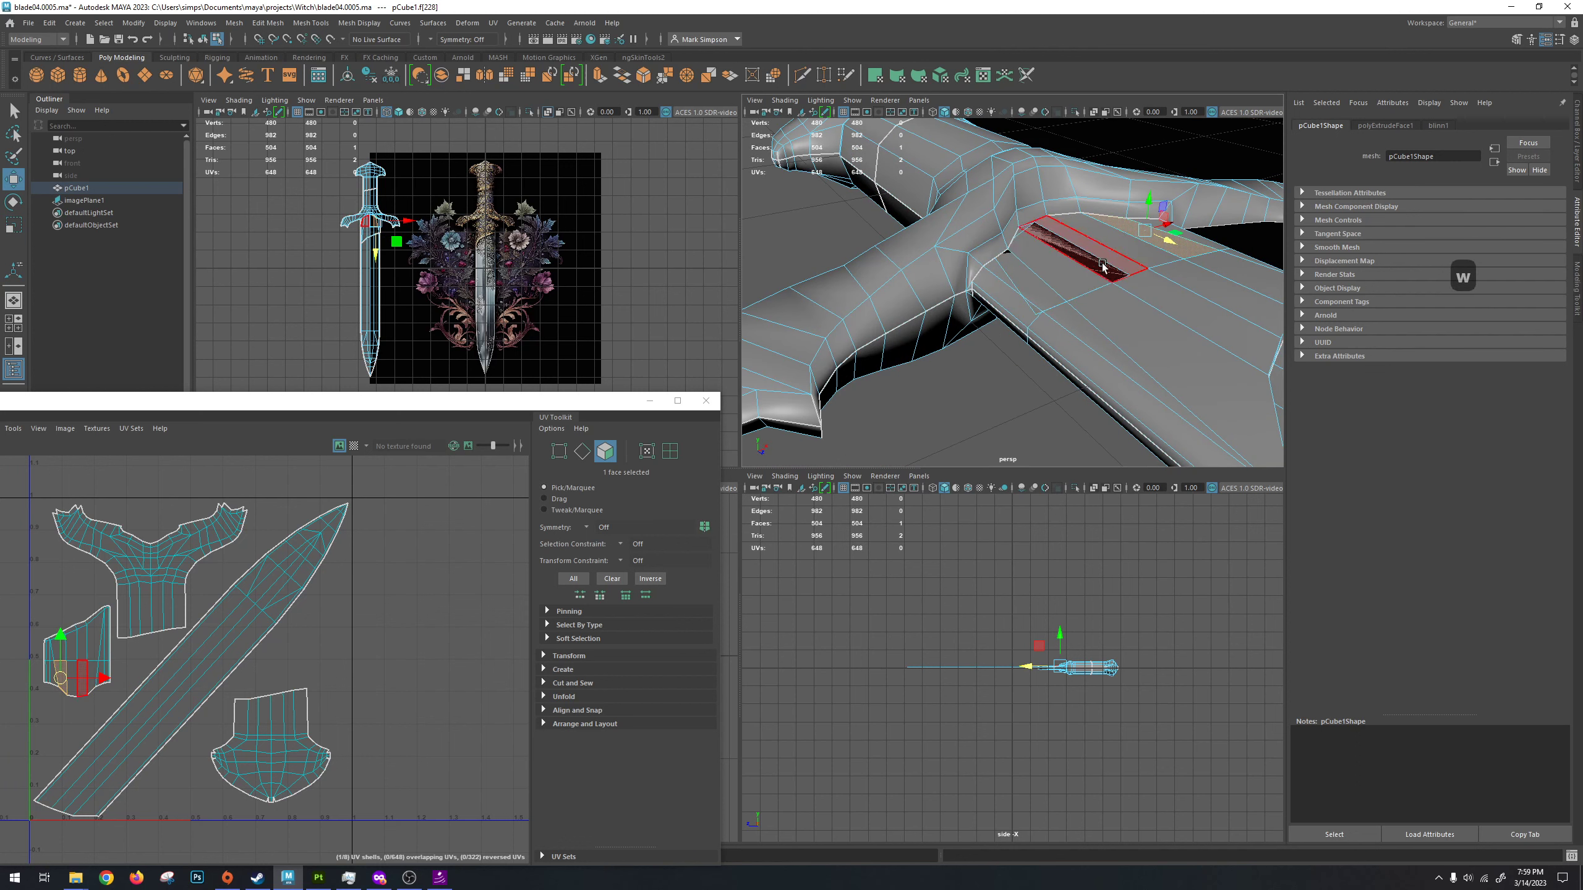
left_click(1099, 290)
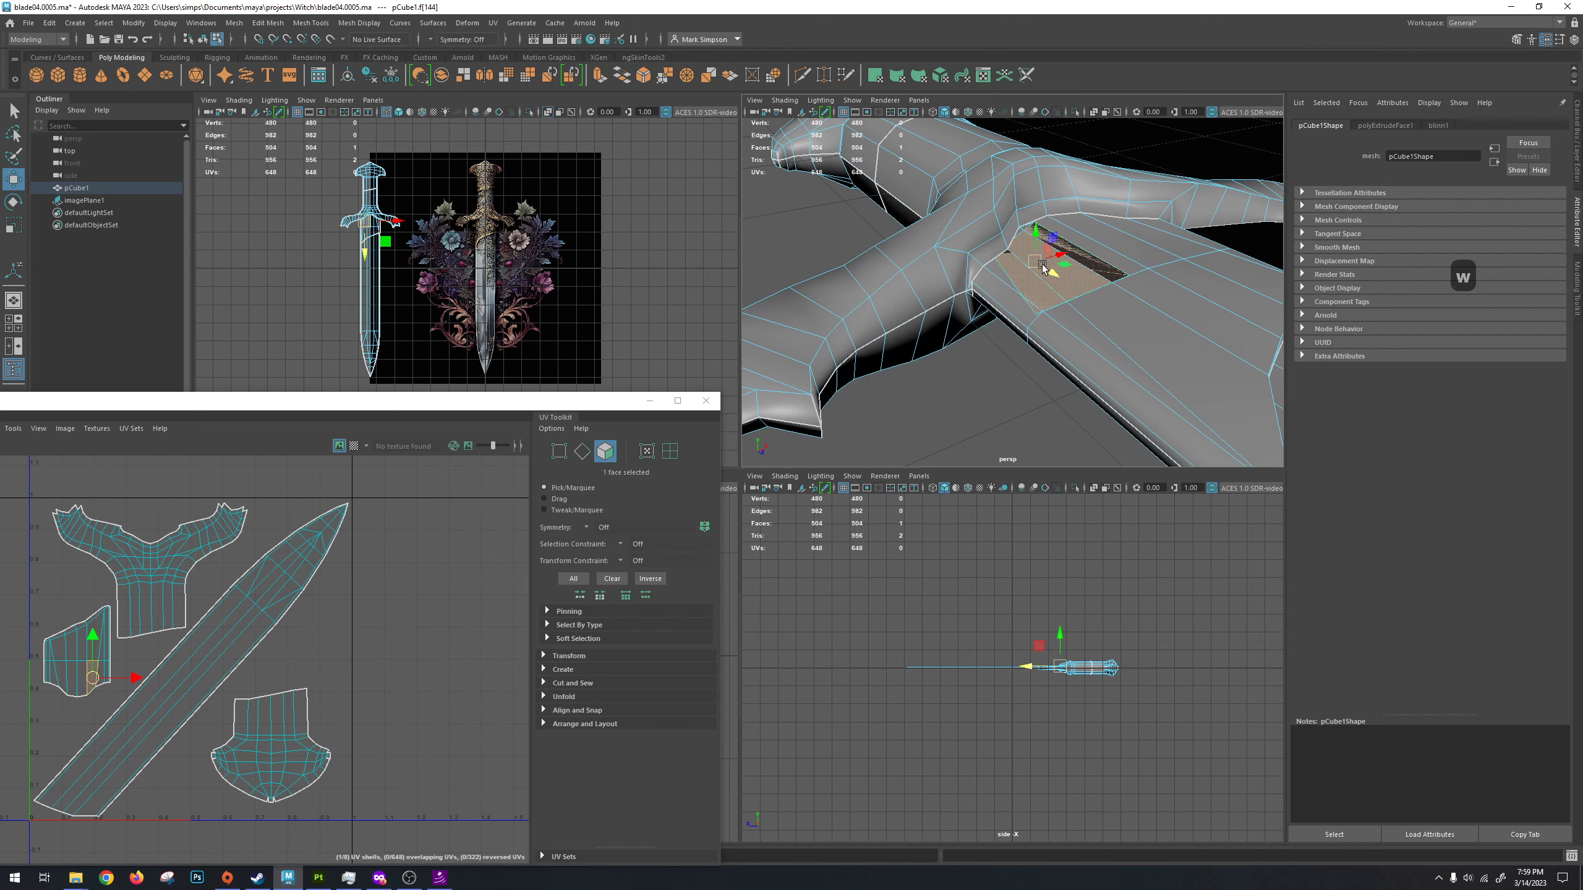
left_click_drag(1043, 265, 1050, 304, "alt")
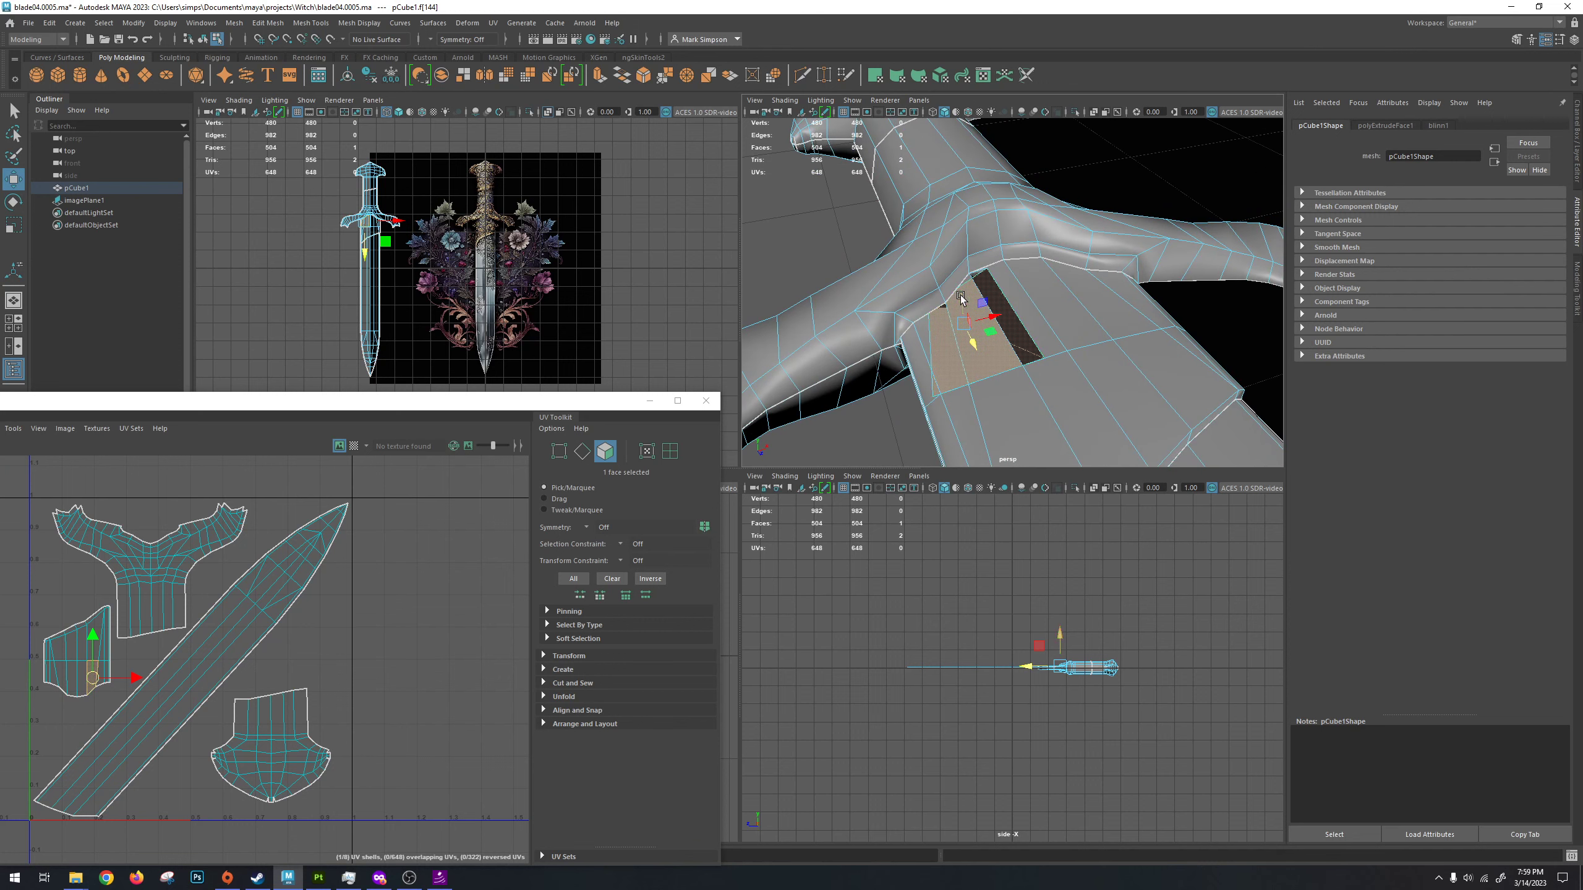
mouse_move(960, 298)
left_mouse_down()
mouse_move(961, 259)
mouse_move(958, 272)
left_mouse_up()
left_click_drag(993, 364, 1049, 345, "alt")
left_click_drag(1073, 232, 969, 199, "alt")
Undo the vertical move of the extruded face and the preceding face selections.
key("ctrl+z")
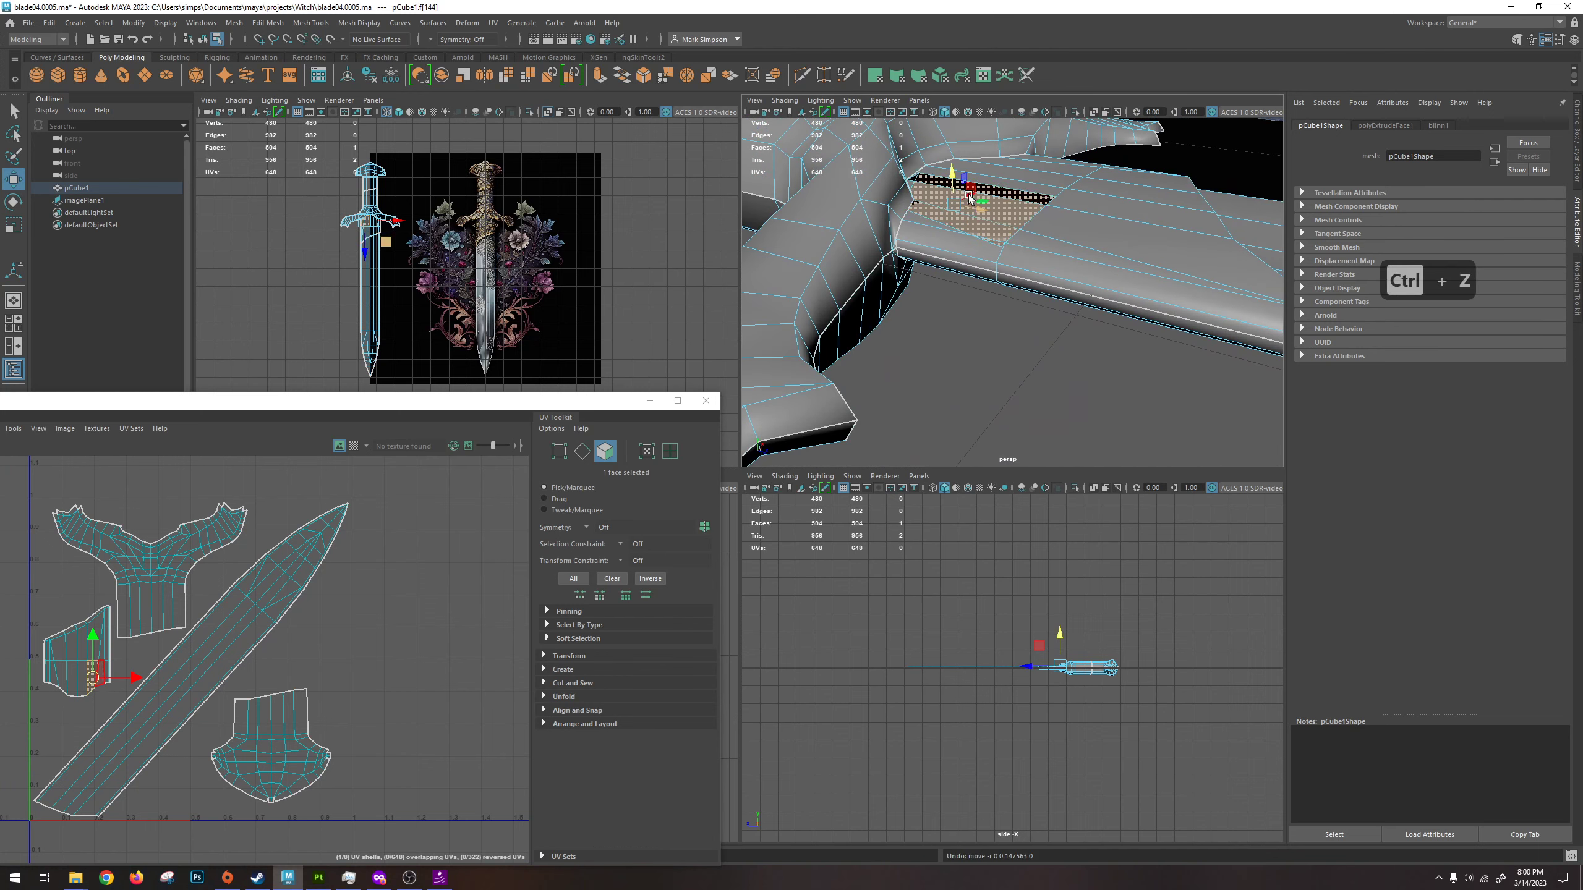
key("ctrl+z")
key("ctrl+z")
key("ctrl+z")
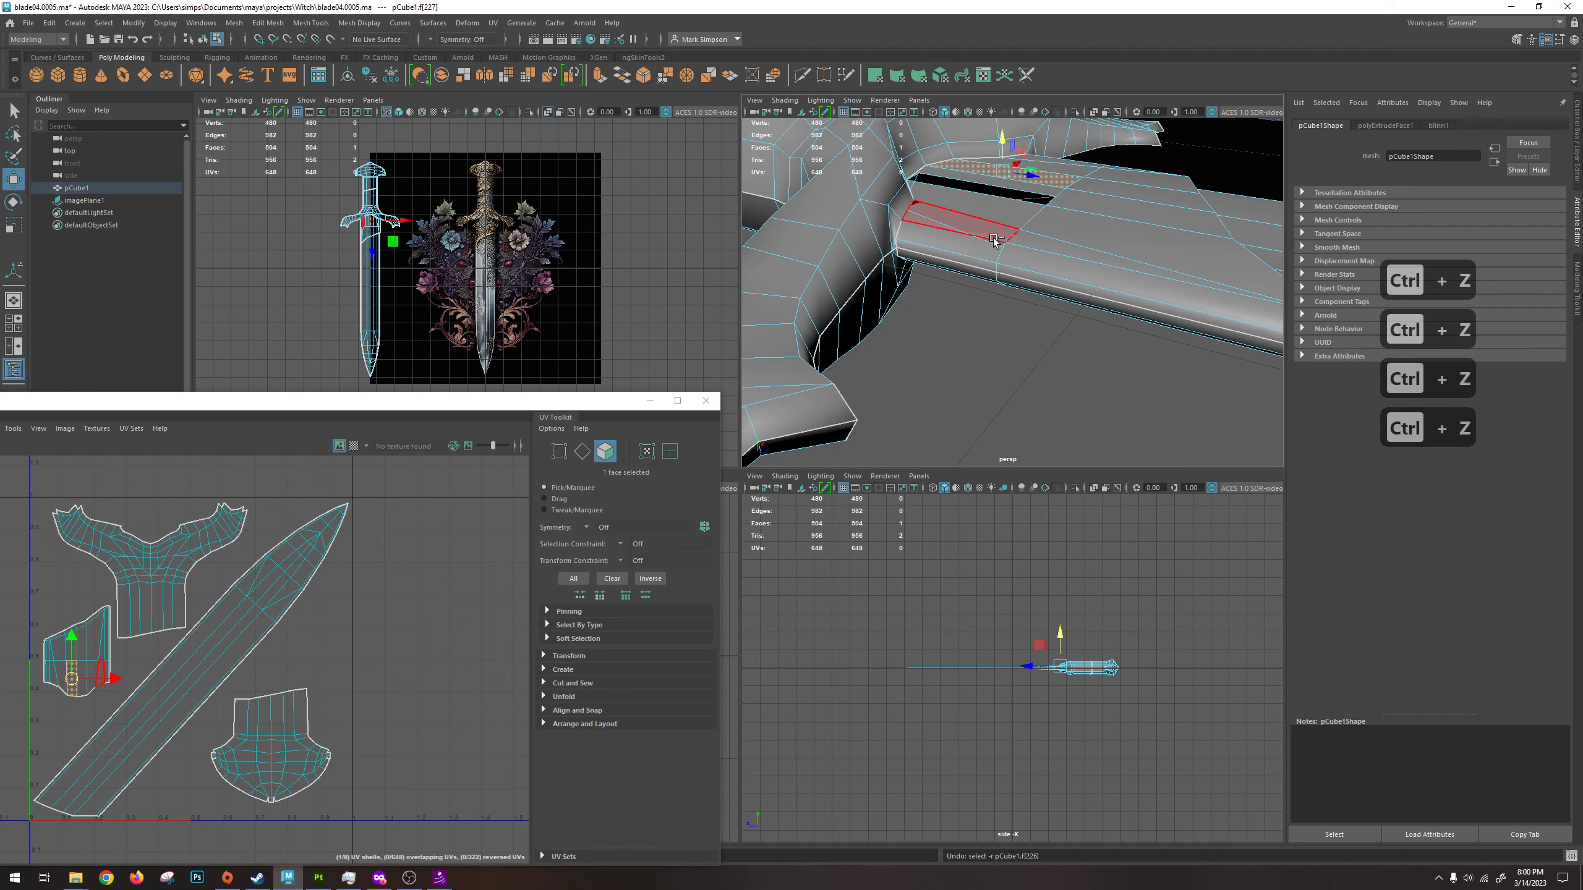
key("ctrl+z")
Lift the extruded face off the blade and delete it together with its side faces.
left_click_drag(998, 237, 1010, 329, "alt")
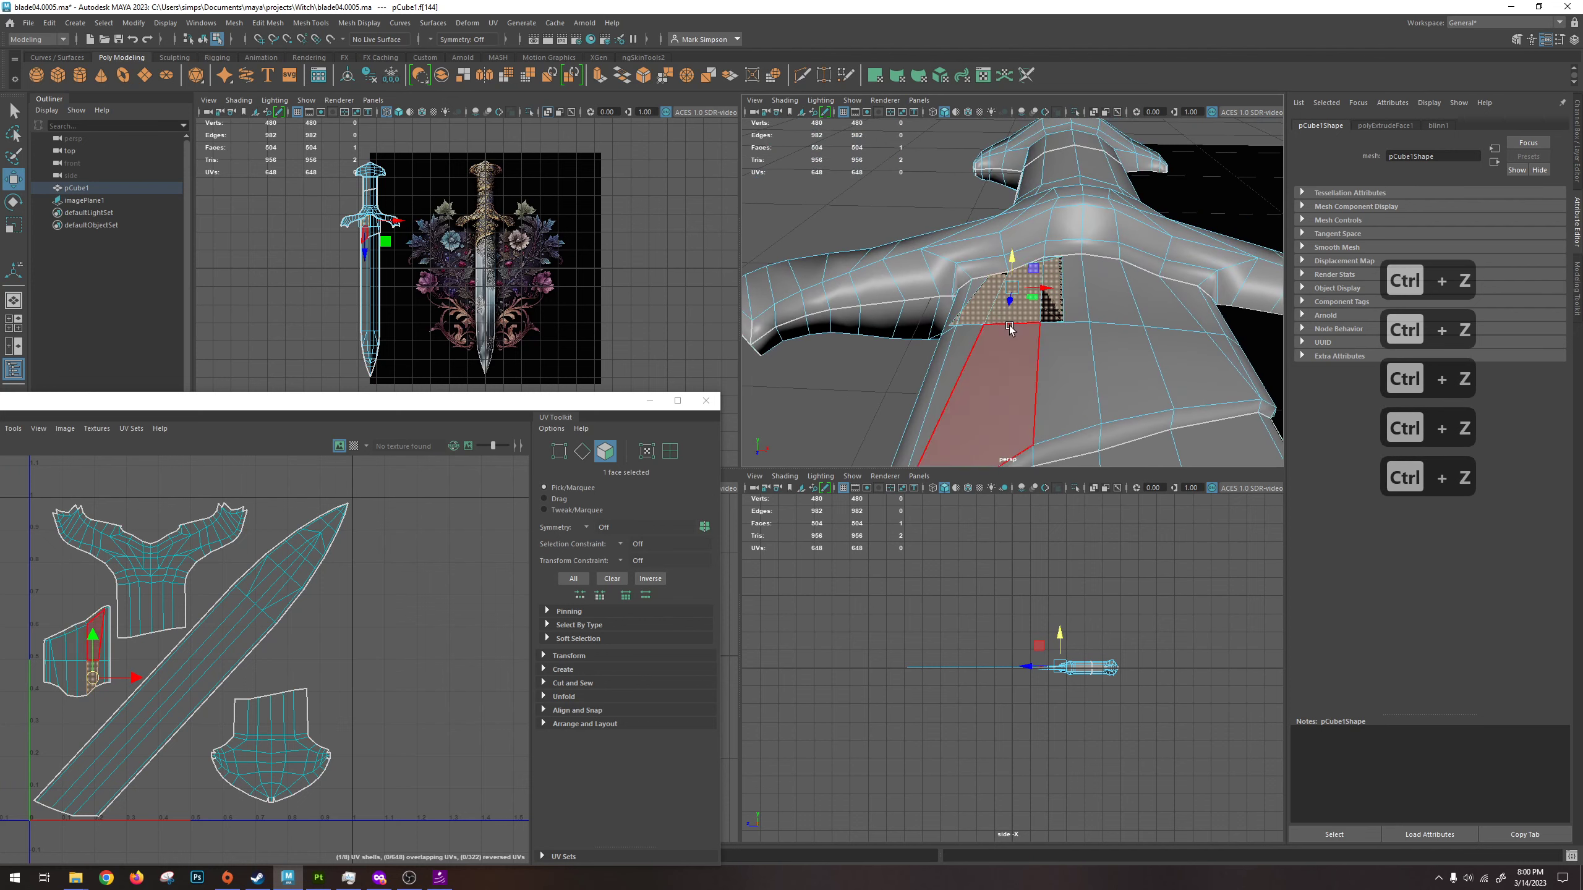
left_click_drag(1011, 261, 1011, 173)
left_click_drag(940, 270, 1083, 250, "alt")
left_click_drag(1138, 169, 703, 267)
left_click_drag(973, 263, 868, 328, "alt")
key("Delete")
right_click_drag(868, 328, 1022, 297, "alt")
left_click_drag(998, 219, 922, 160, "alt")
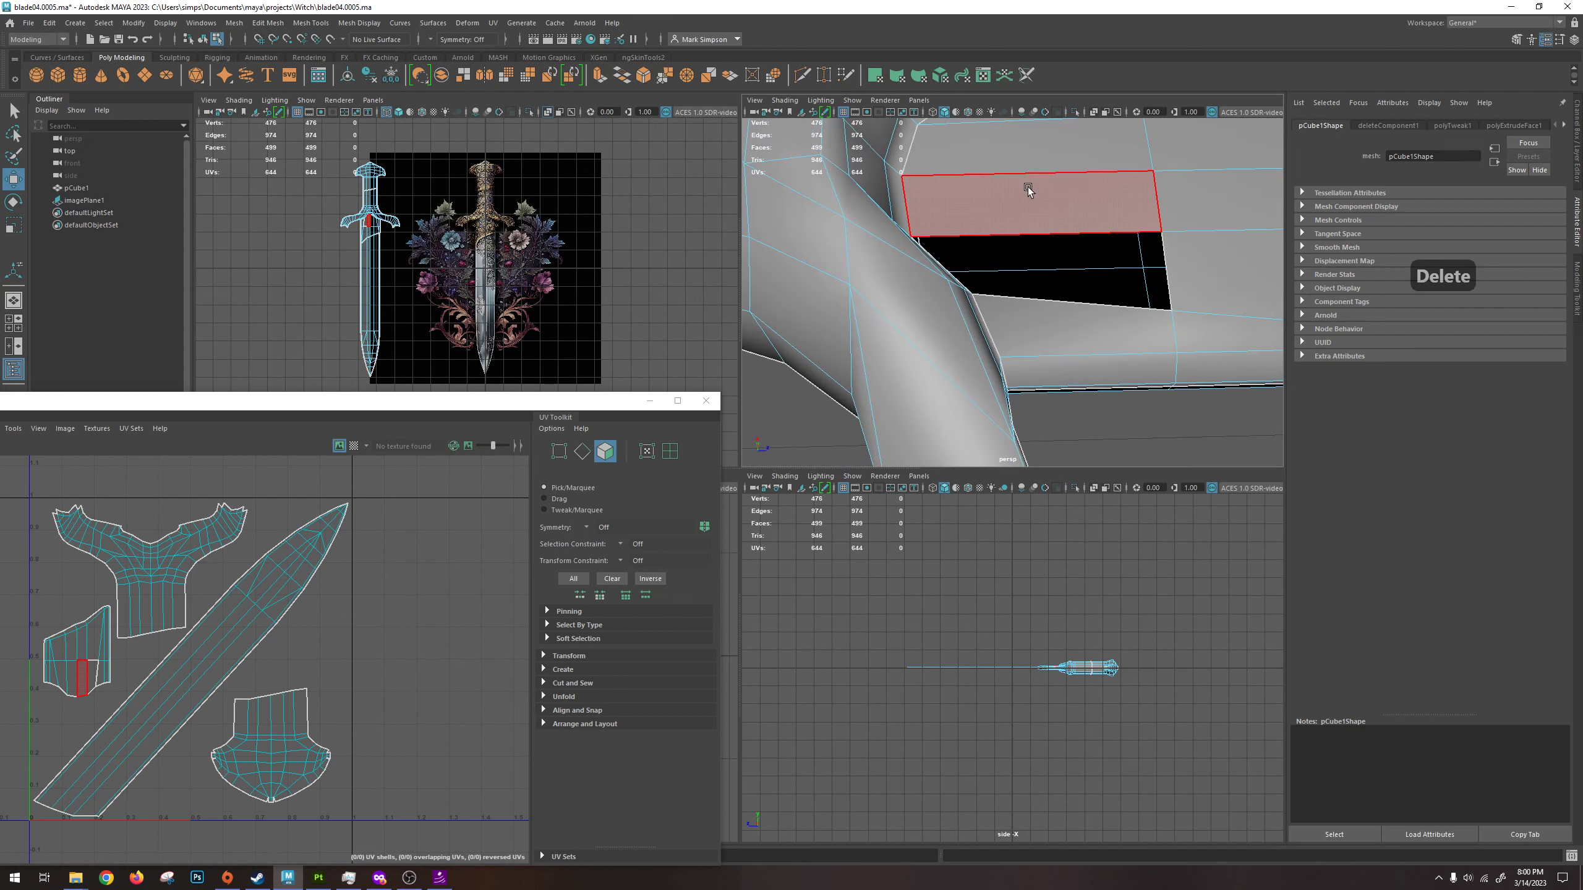
Switch the sword to edge selection and examine the border of the hole at the blade's base.
right_click_drag(1052, 192, 1052, 157)
left_click_drag(1089, 228, 957, 229, "alt")
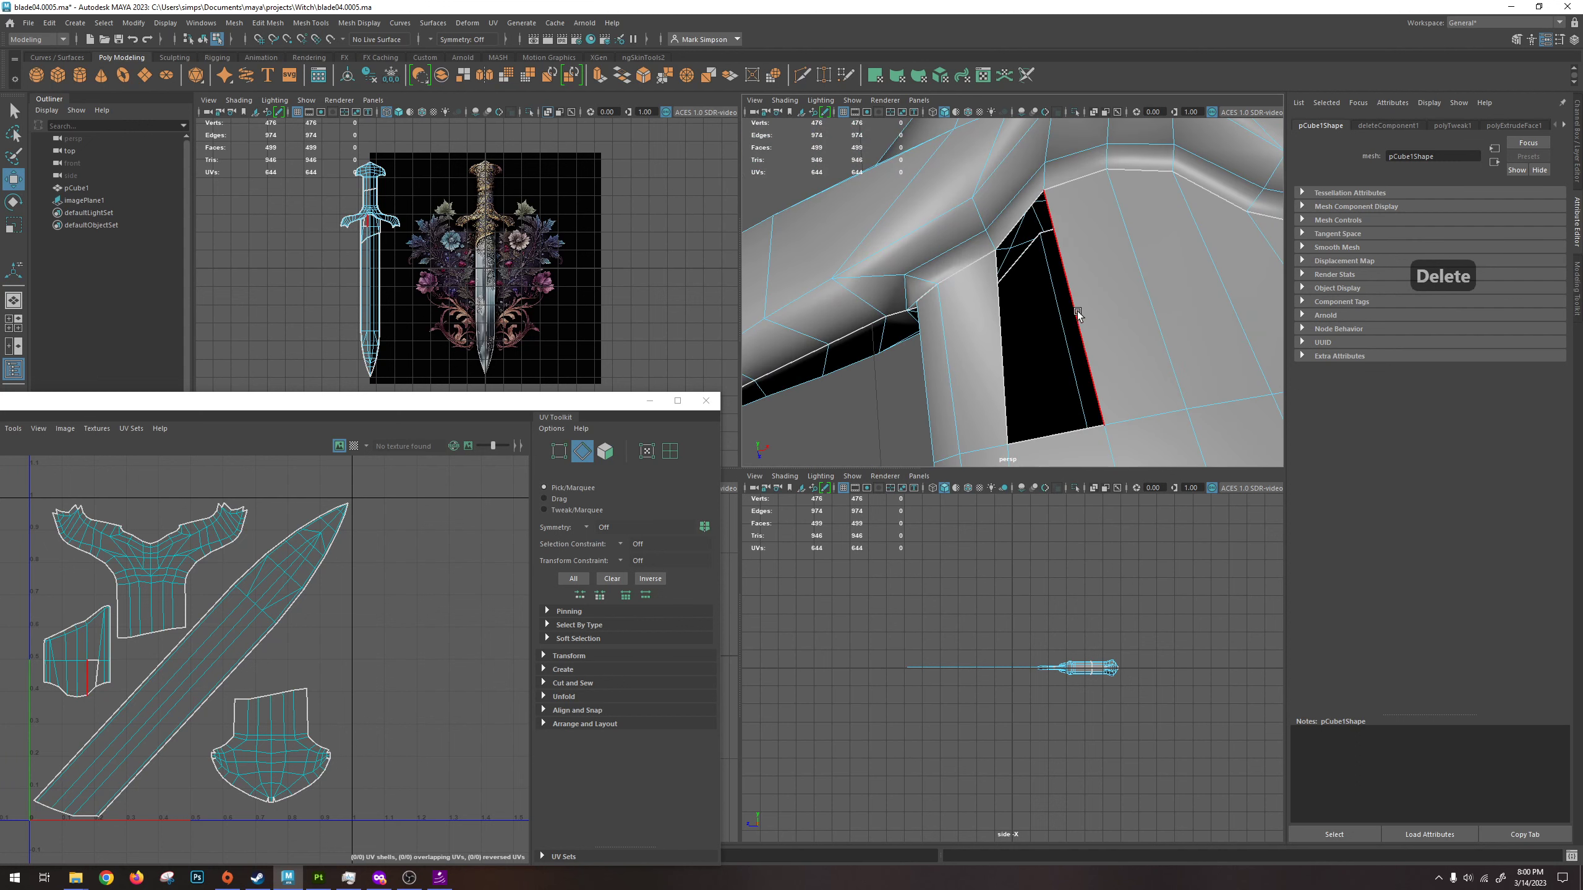
right_click_drag(1078, 312, 1120, 340, "alt")
middle_click_drag(1119, 339, 971, 219, "alt")
left_click_drag(1022, 262, 860, 232, "alt")
left_click(860, 232)
left_click(234, 22)
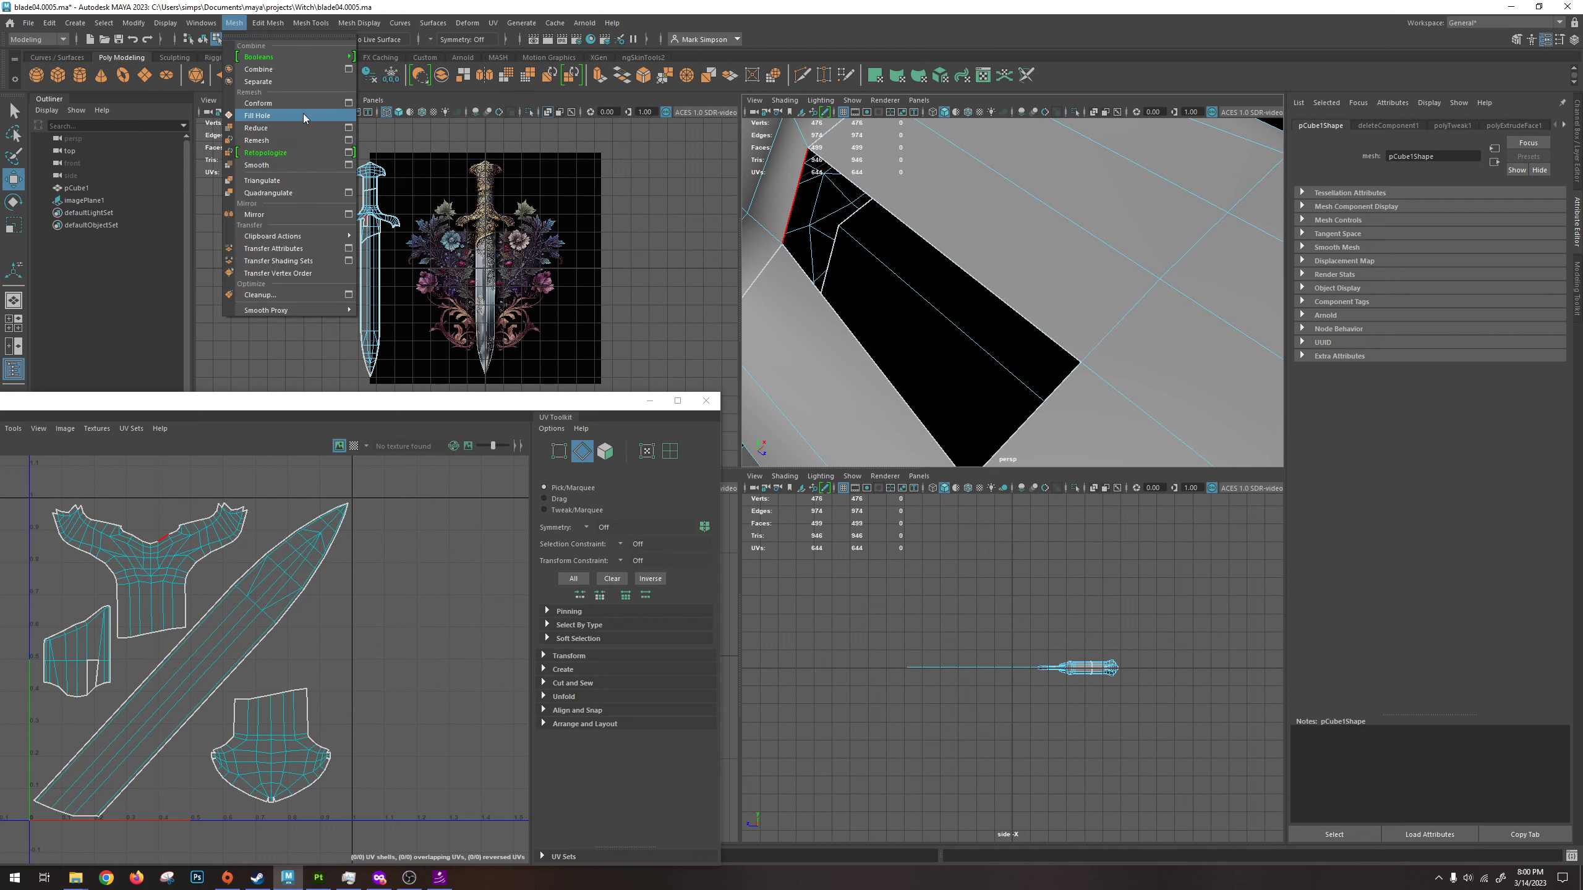
left_click(235, 23)
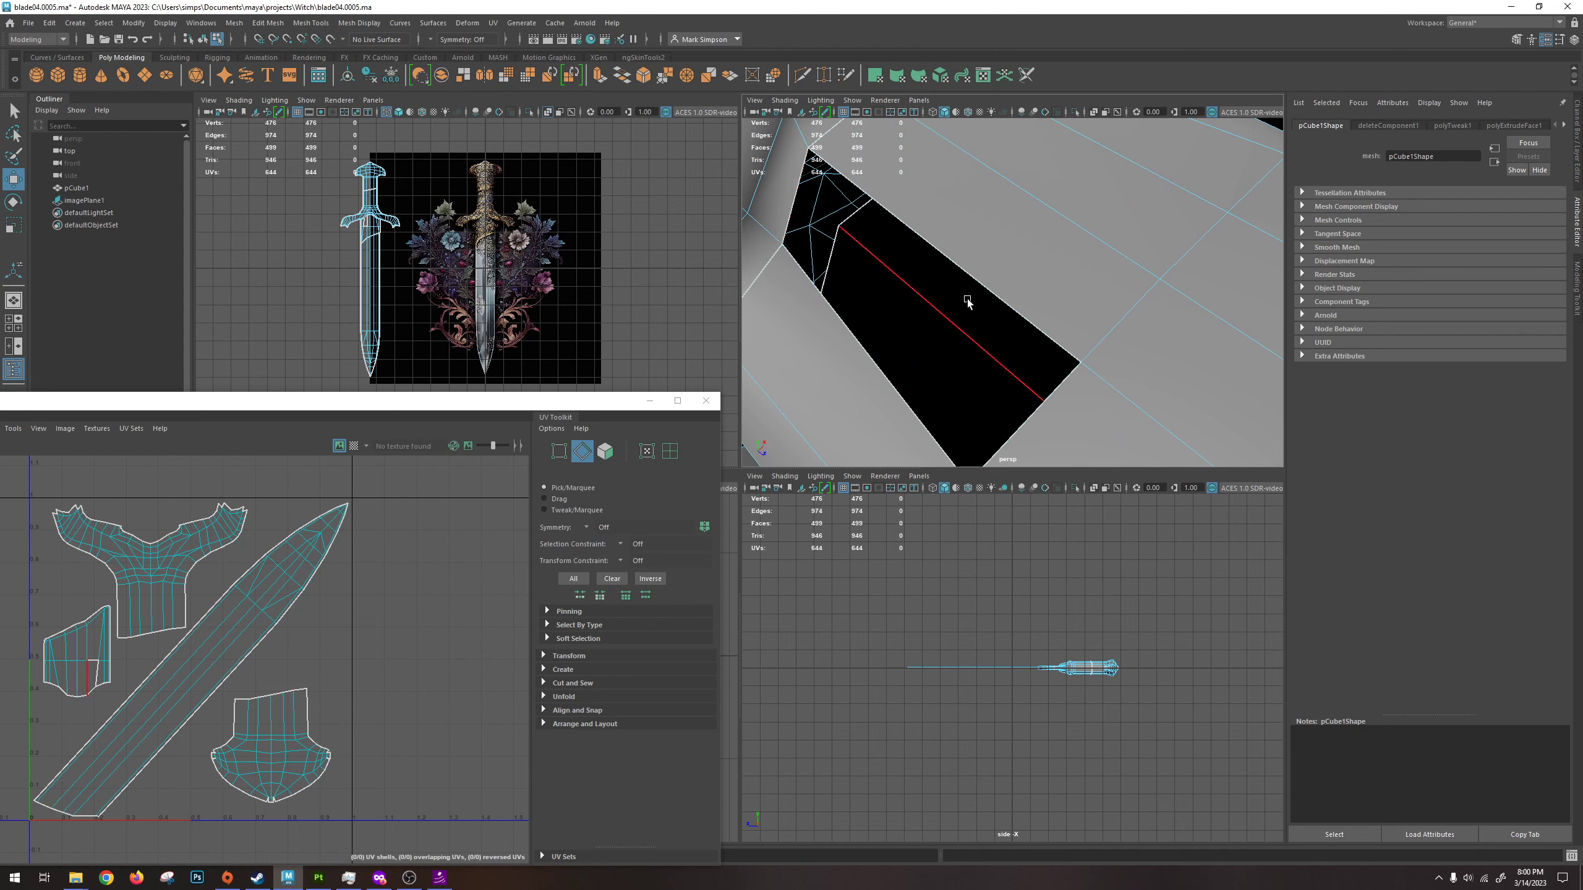
Select the four border edges of the hole at the blade's base and try closing it with Fill Hole.
left_click_drag(992, 279, 1077, 254, "alt")
left_click(909, 343)
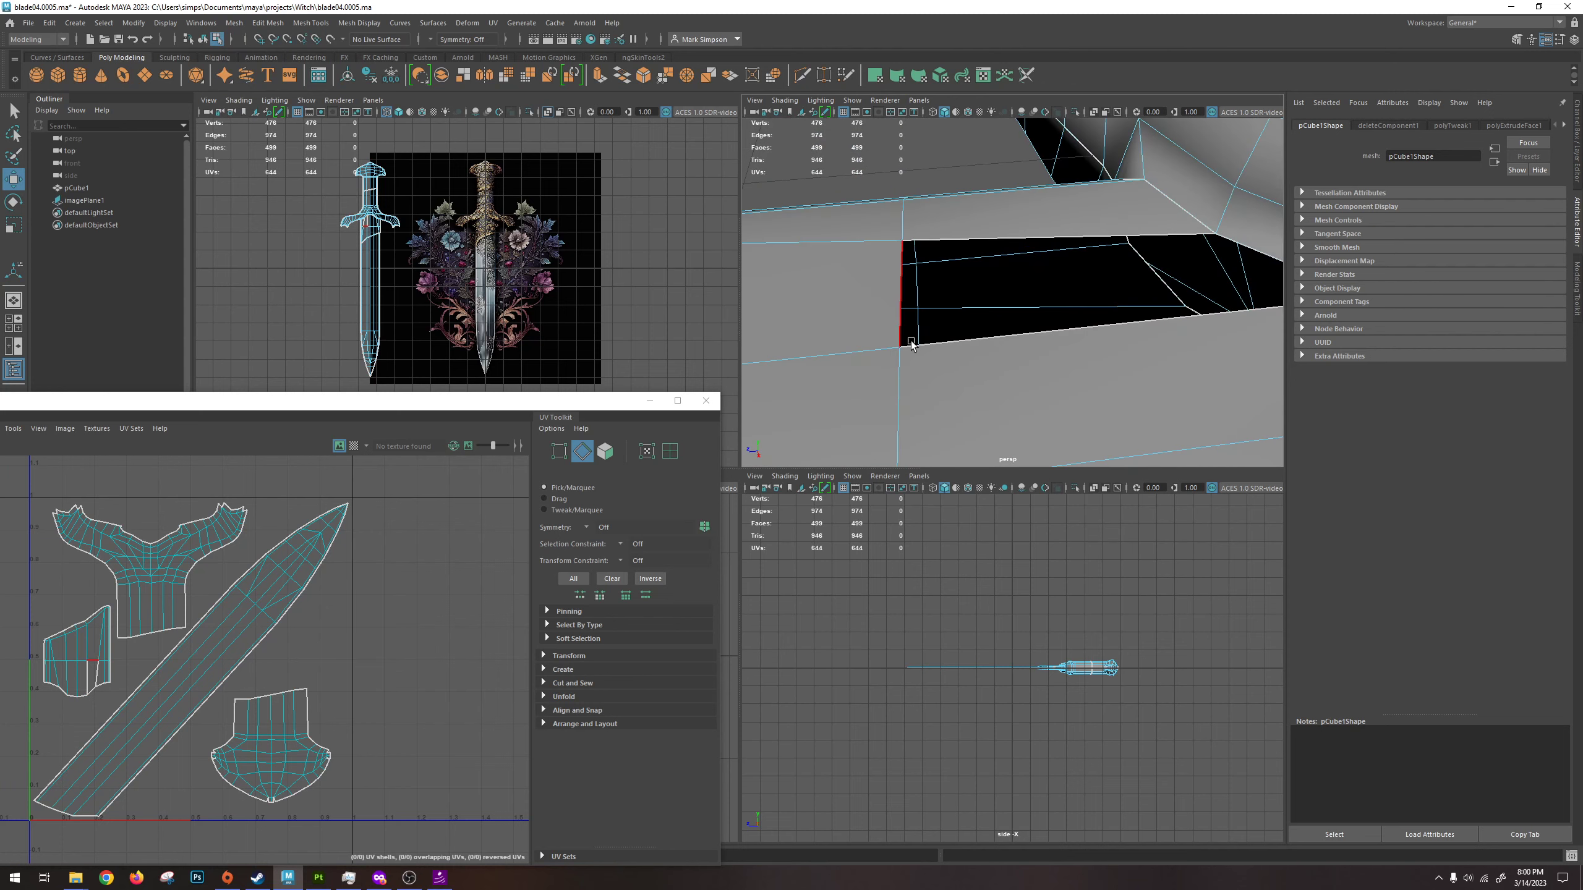
left_click(948, 241)
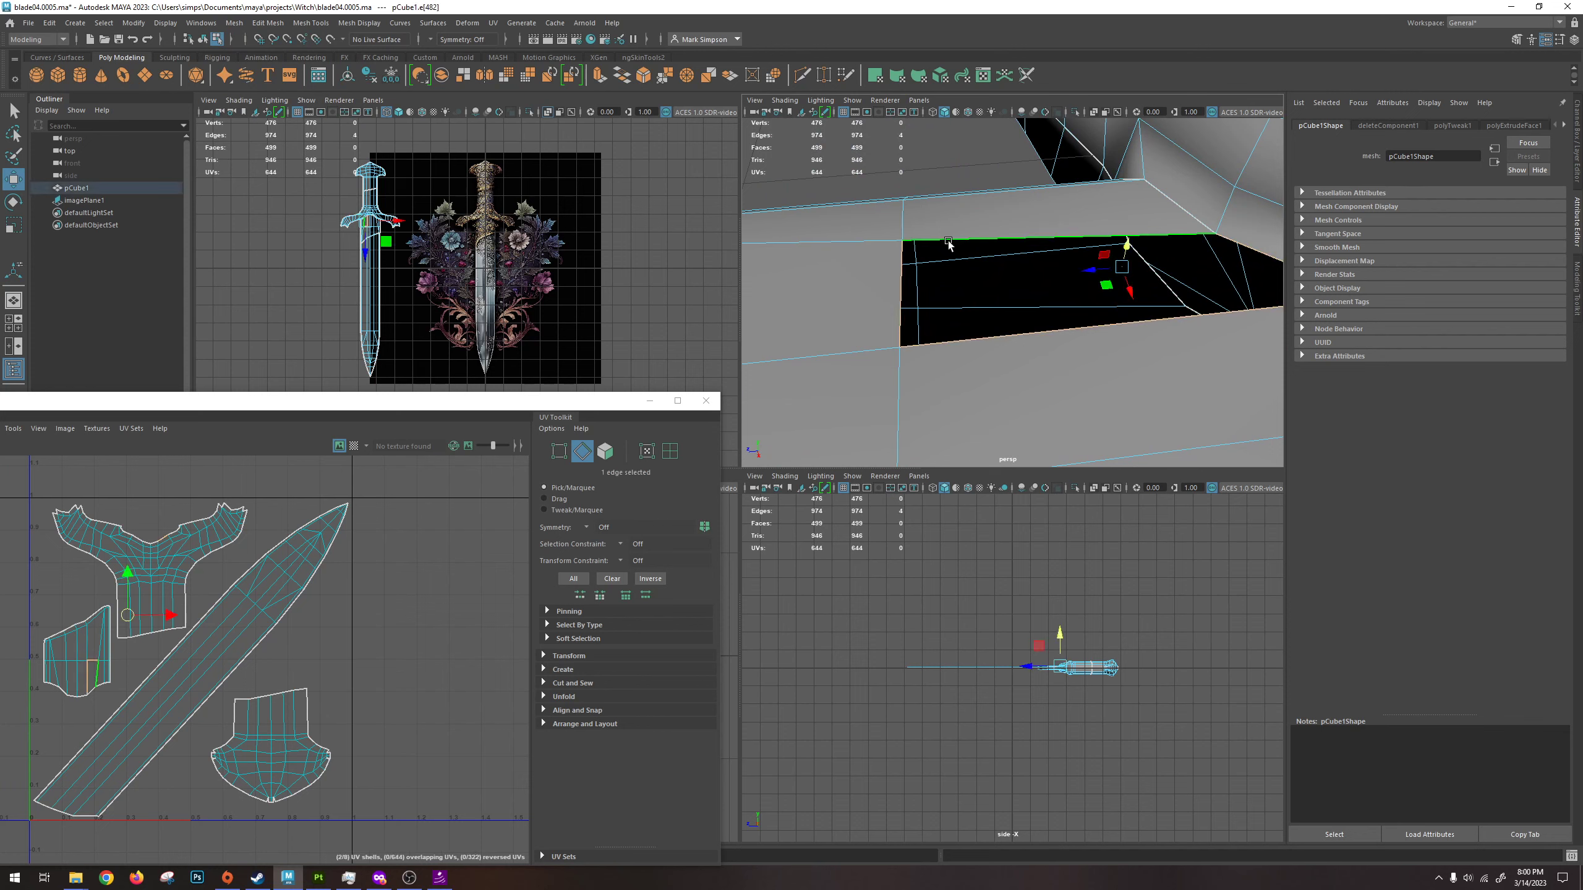
left_click_drag(1028, 322, 1073, 332, "alt")
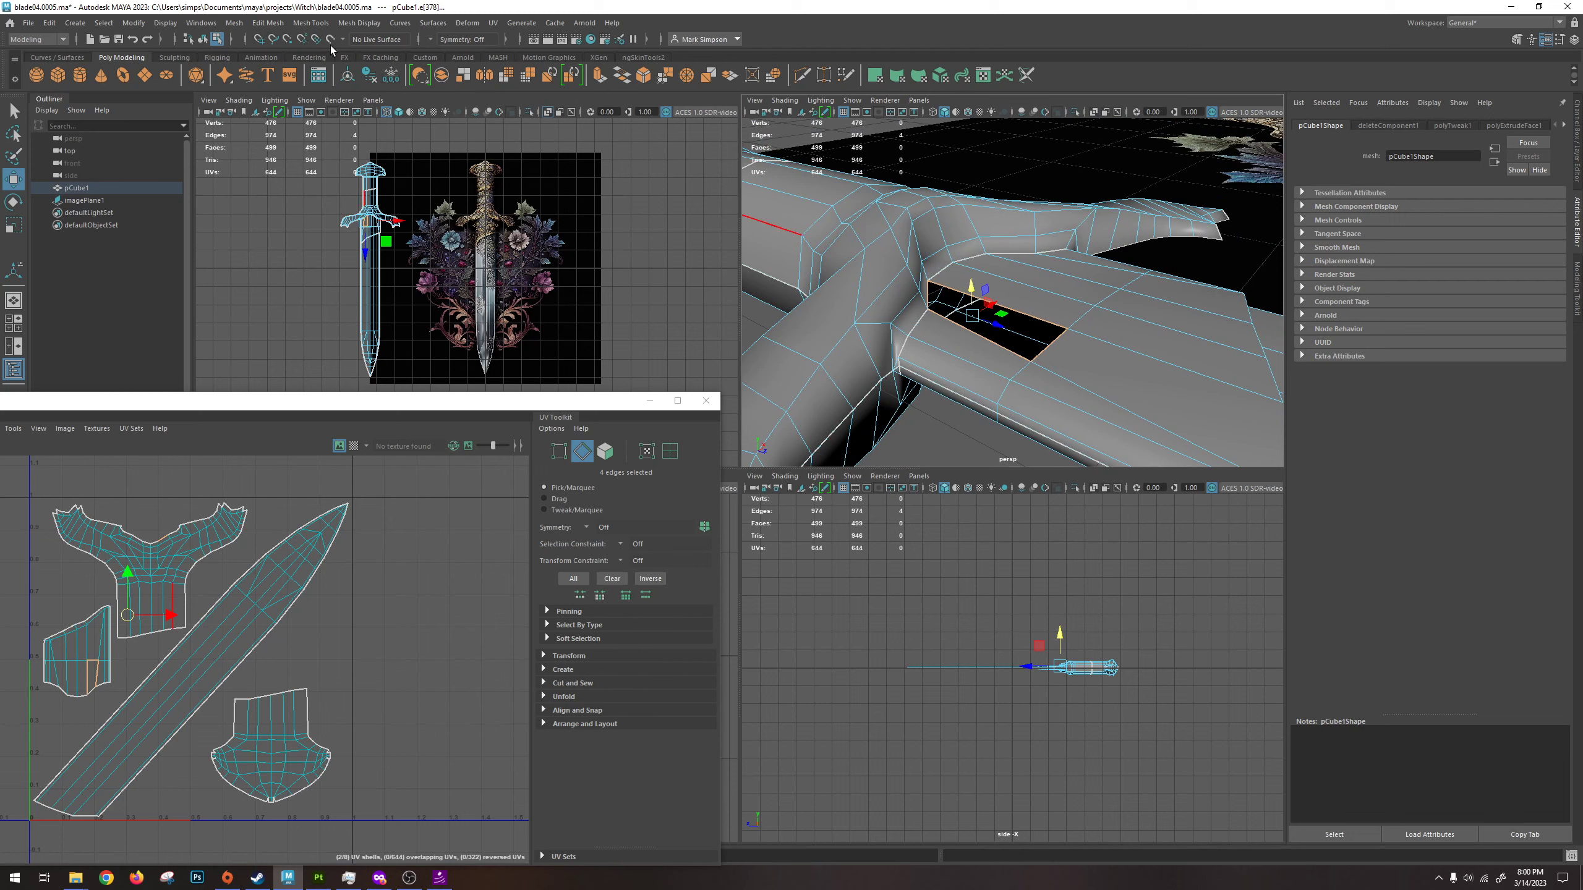
left_click(234, 24)
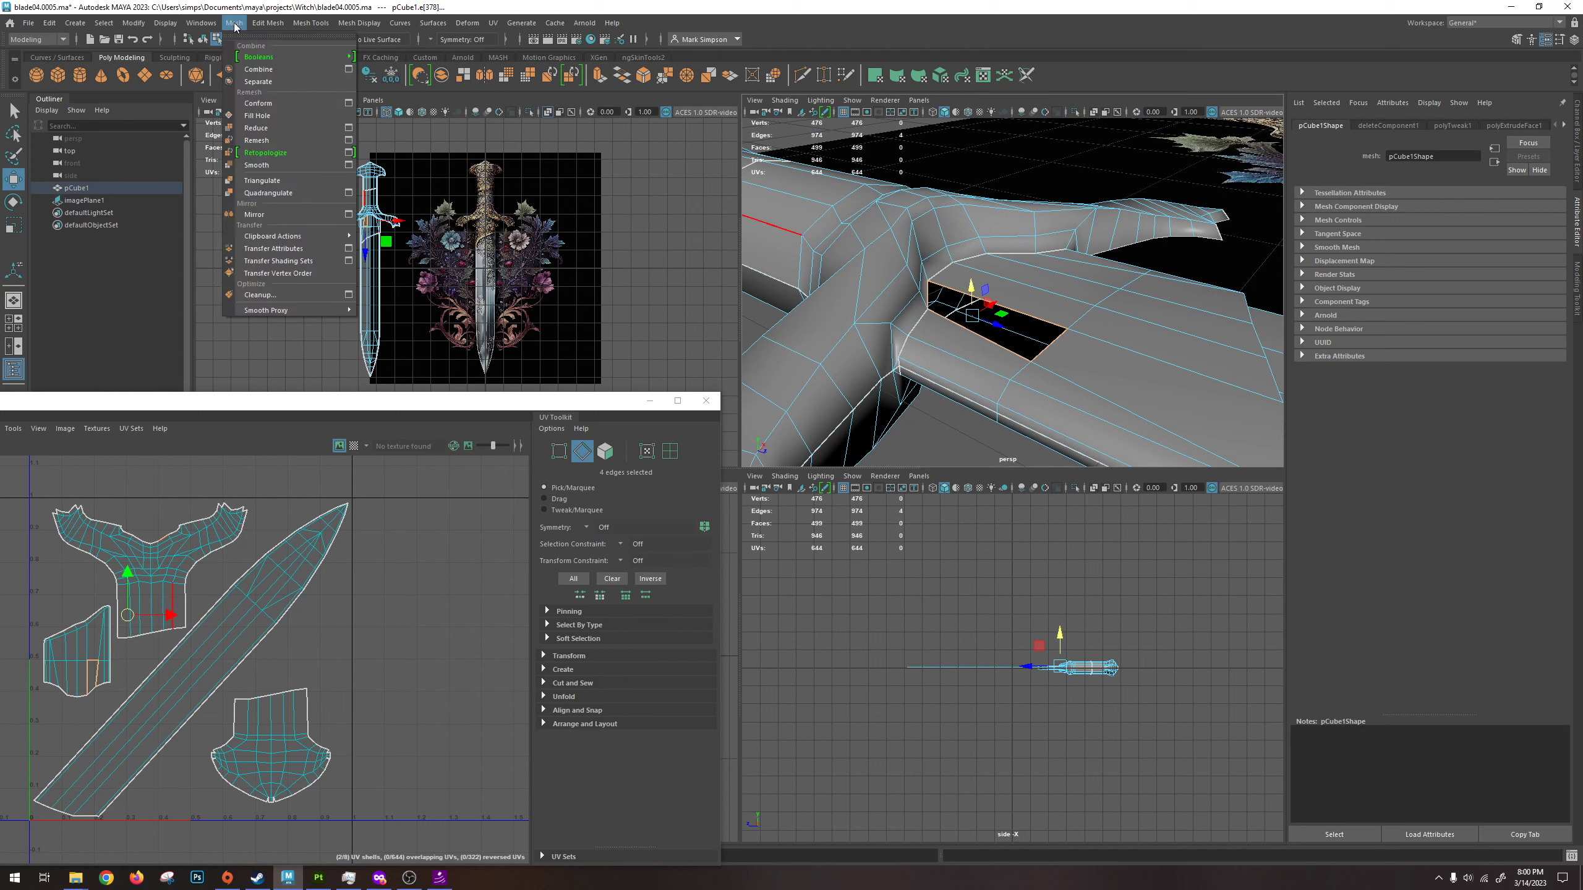
left_click(278, 115)
left_click_drag(1059, 300, 999, 324, "alt")
key("ctrl+z")
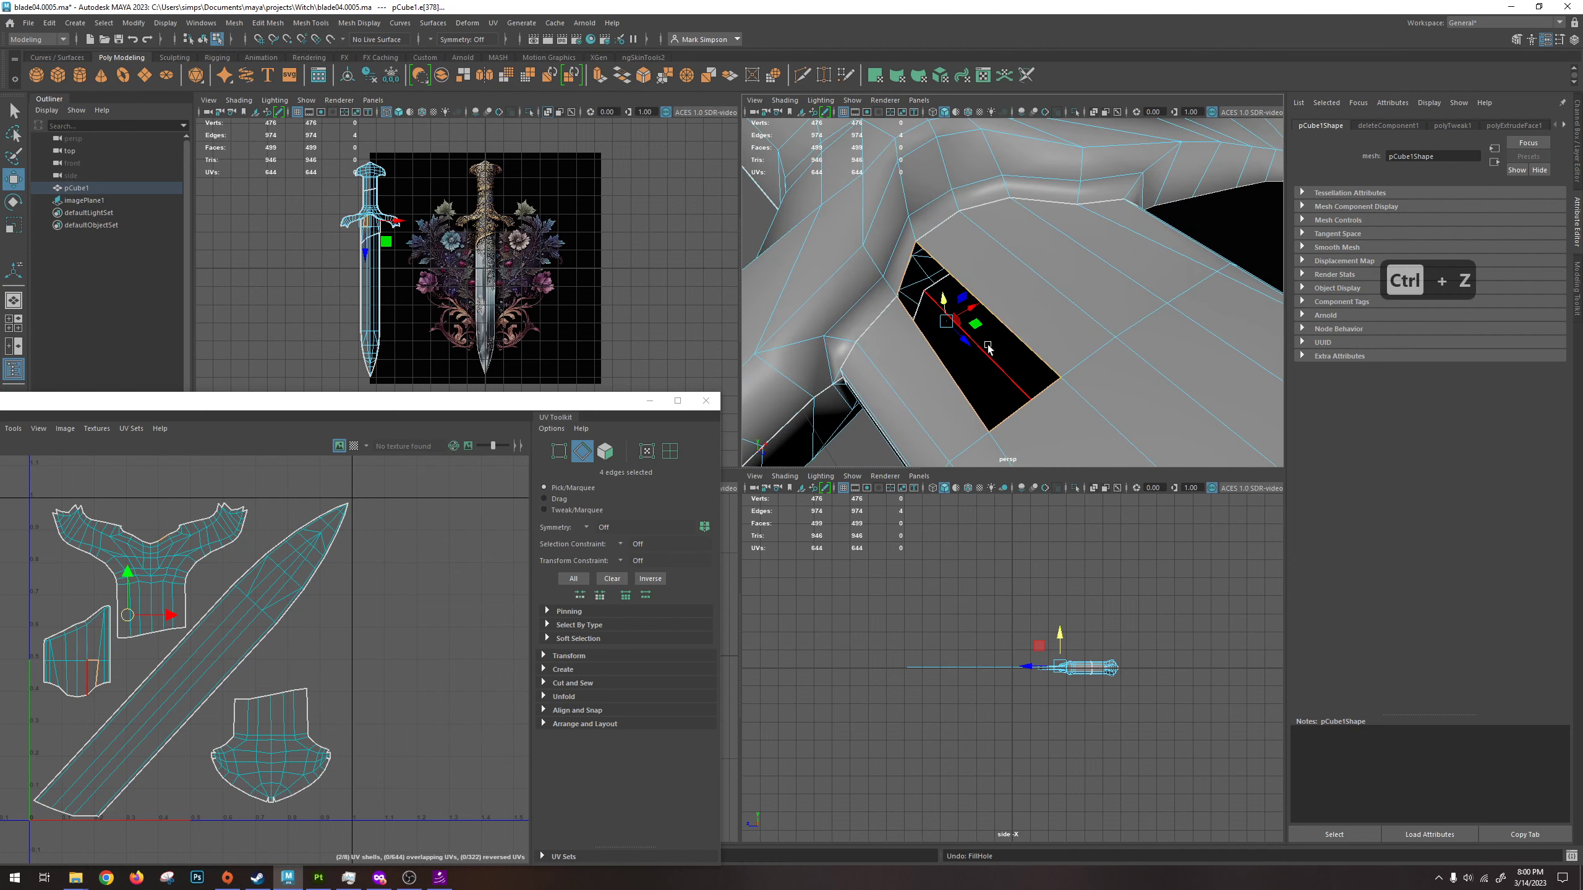
Switch to face selection and delete three guard faces adjoining the hole at the blade's base.
left_click(1011, 328)
left_click_drag(1036, 216, 978, 299, "alt")
right_click_drag(901, 231, 901, 259)
left_click(900, 233)
key("Delete")
left_click(896, 190)
key("Delete")
key("Delete")
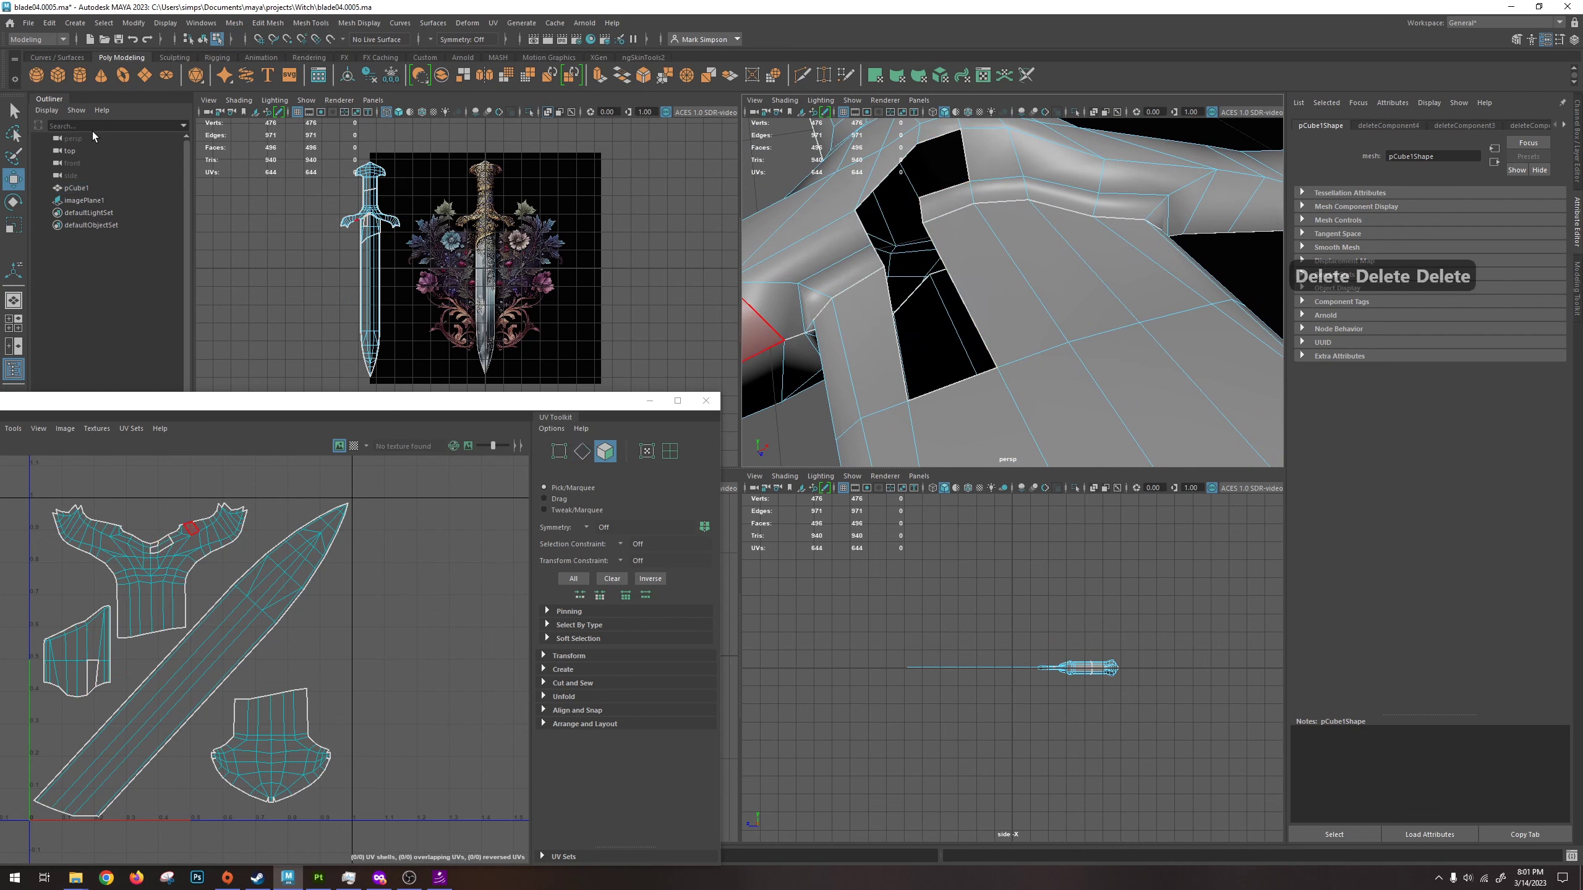
Return to the Select tool in edge mode and select an edge on the guard side of the enlarged hole.
left_click(10, 115)
left_click_drag(959, 263, 963, 177, "alt")
left_click(962, 176)
right_click(964, 174)
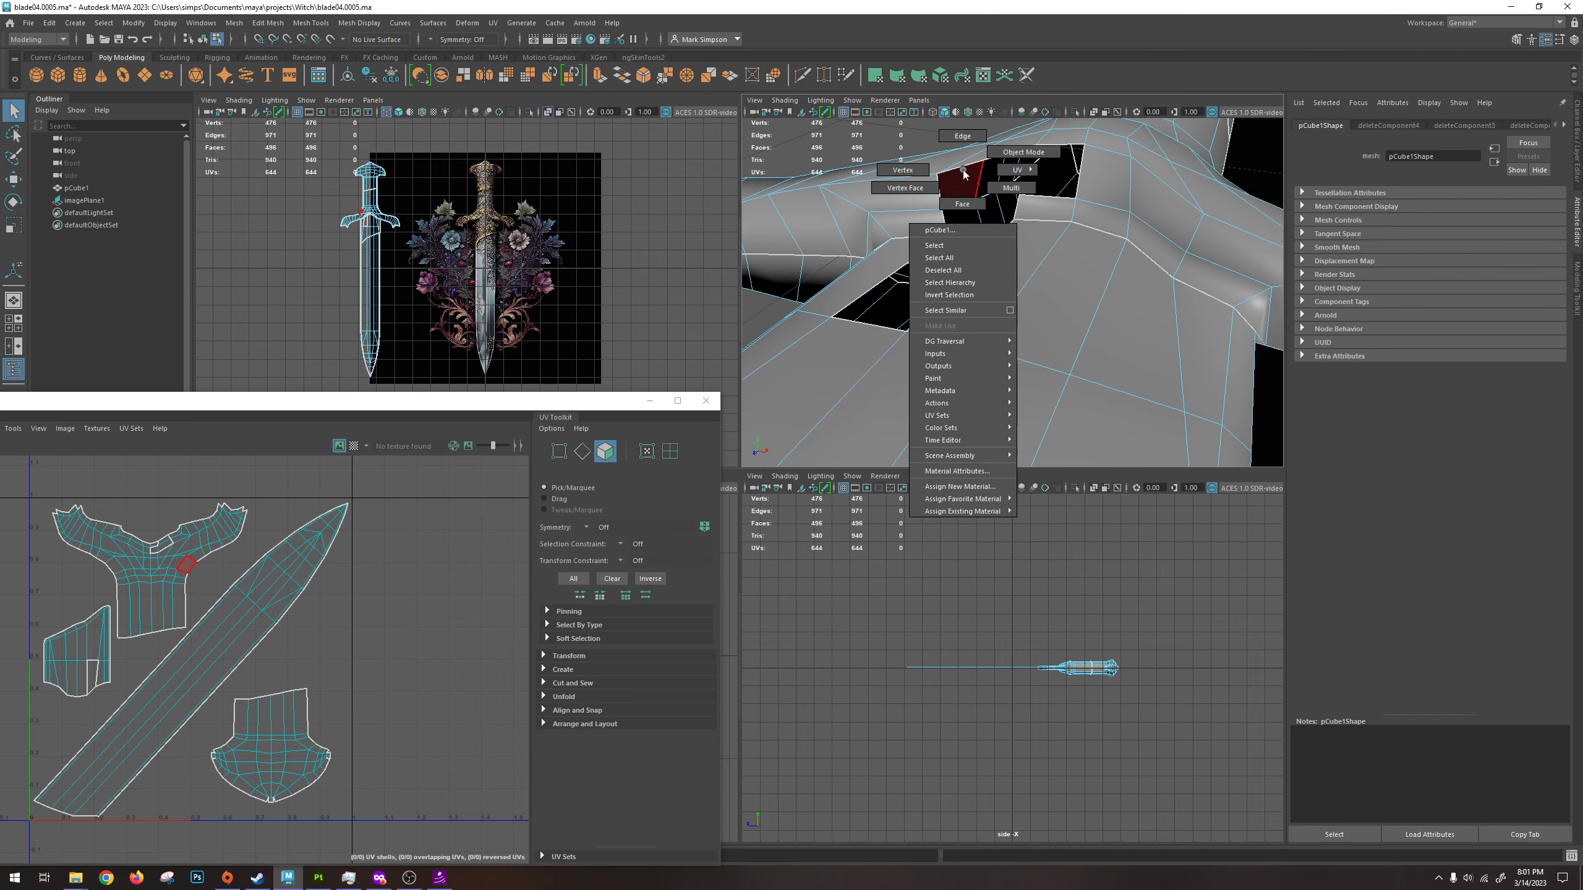
left_click(963, 137)
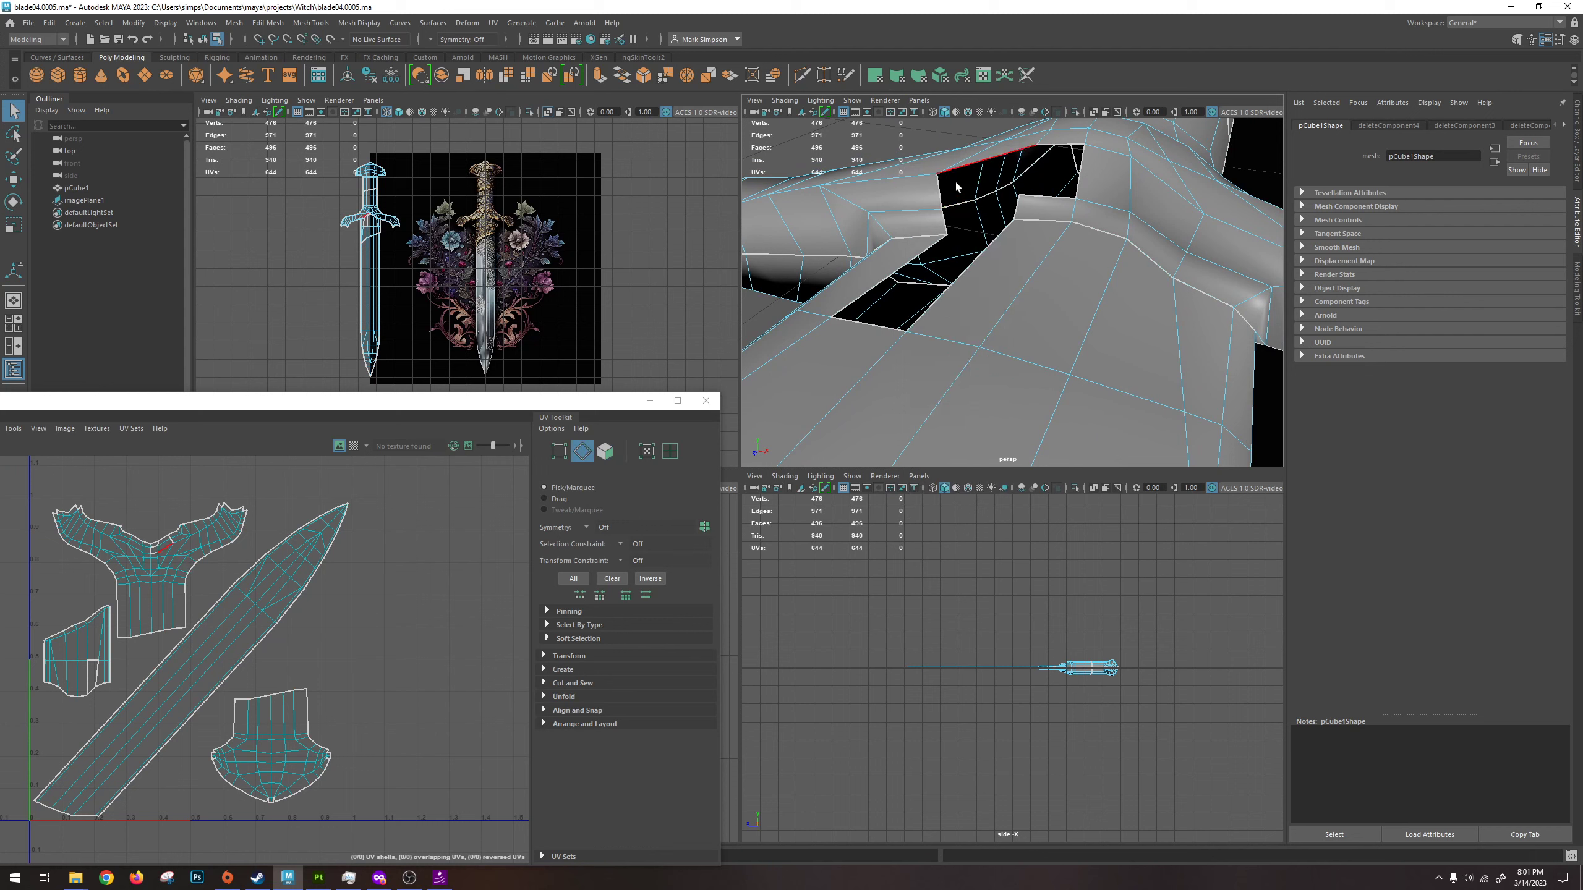
left_click(982, 165)
left_click_drag(981, 215, 1072, 231, "alt")
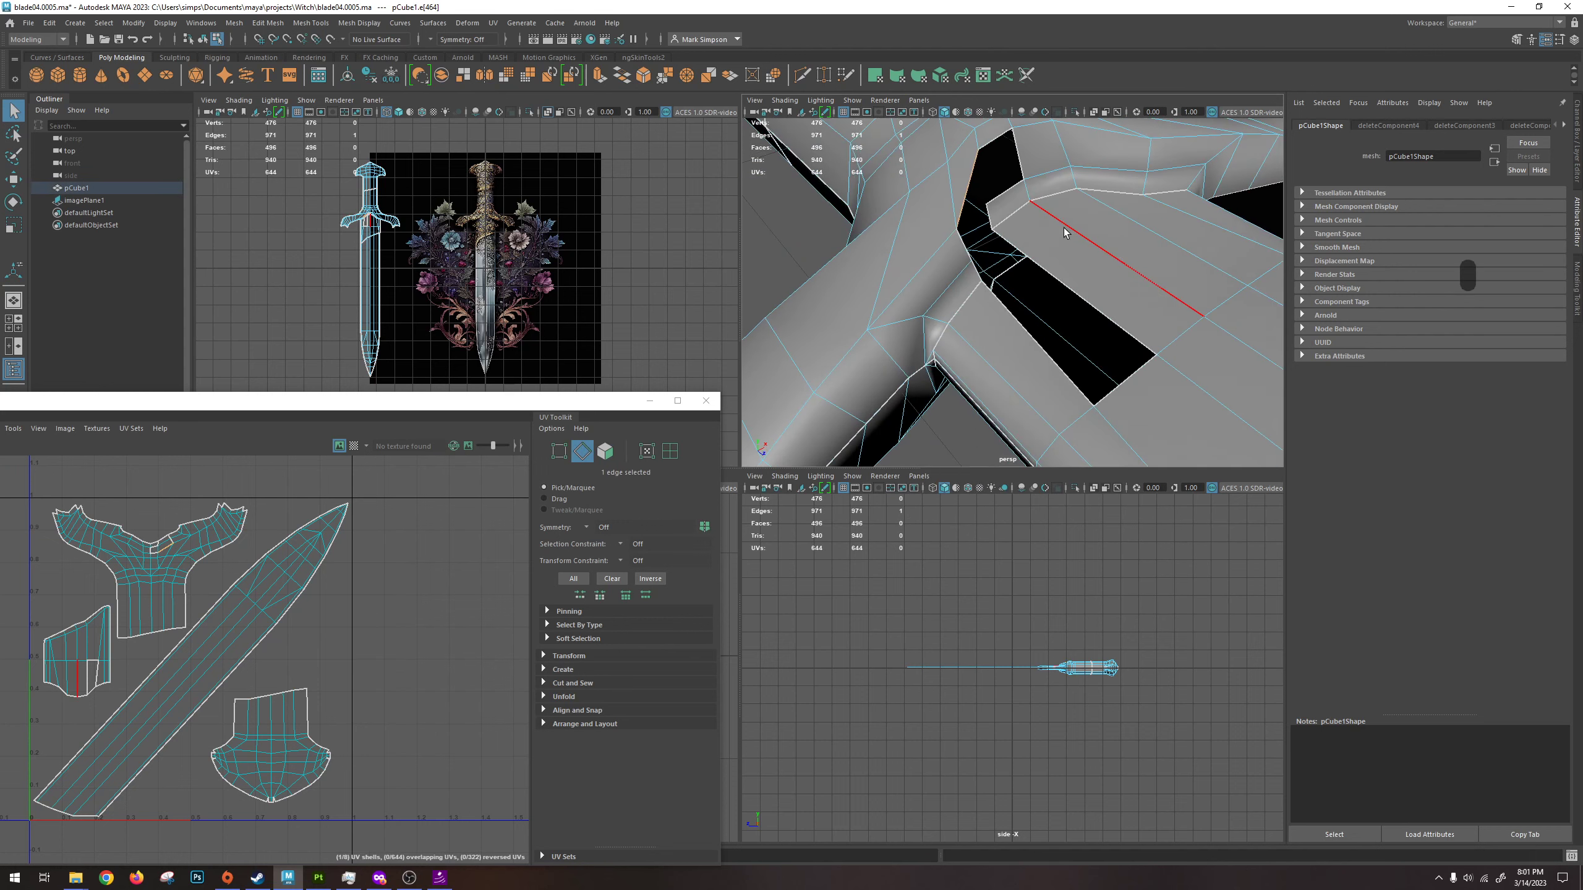
Maximize the perspective view, move the UV Editor window out of the way and inspect the enlarged hole.
key("space")
left_click_drag(563, 404, 0, 317)
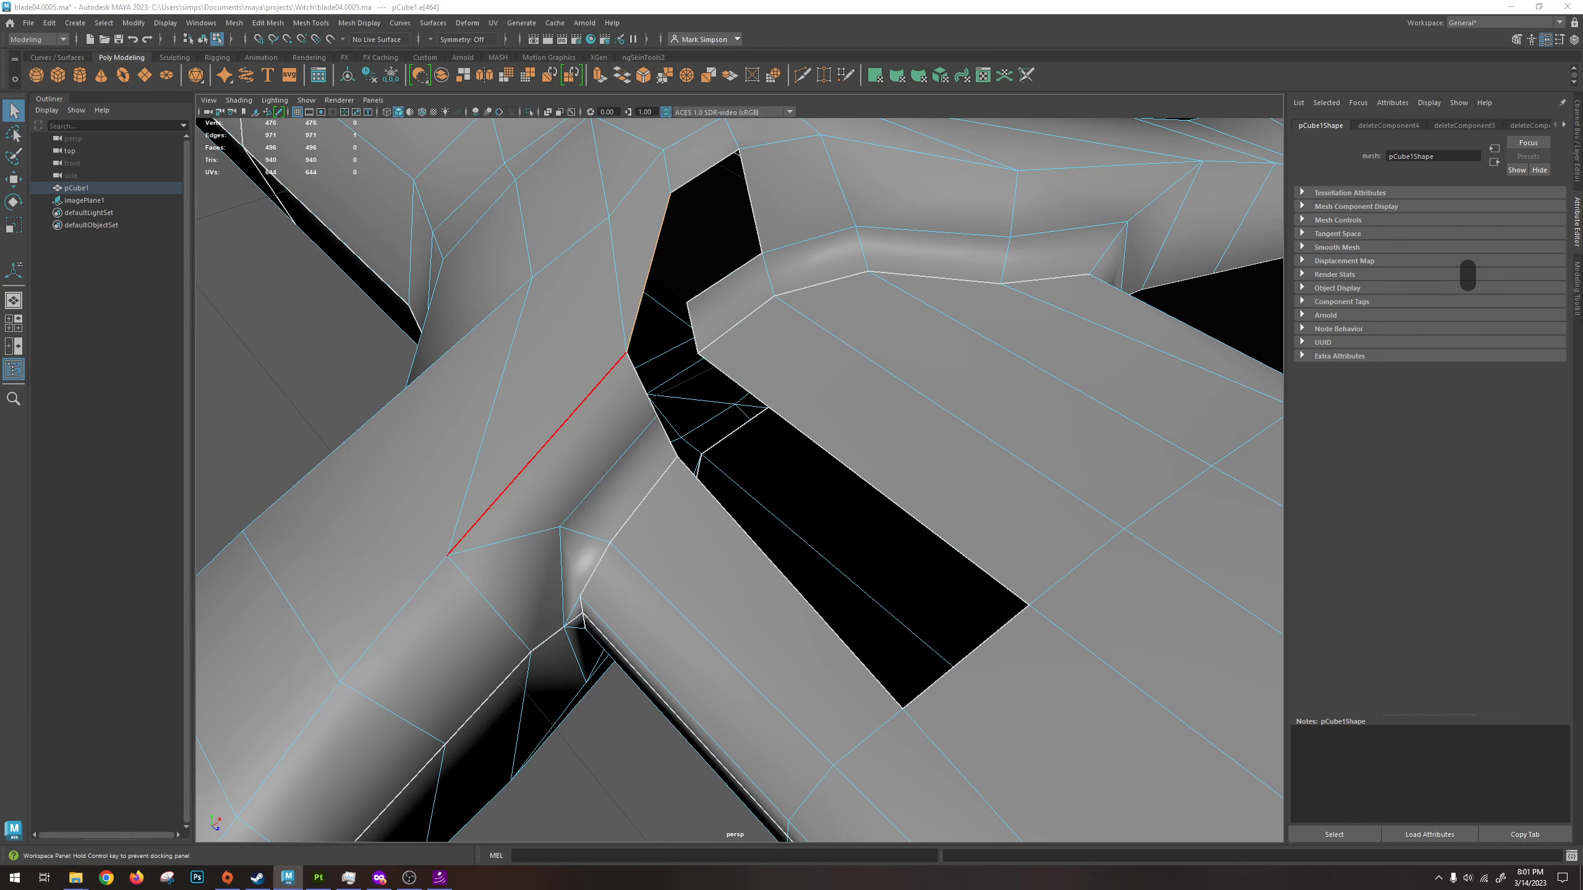
left_click_drag(200, 397, 641, 373, "alt")
middle_click_drag(641, 372, 761, 309, "alt")
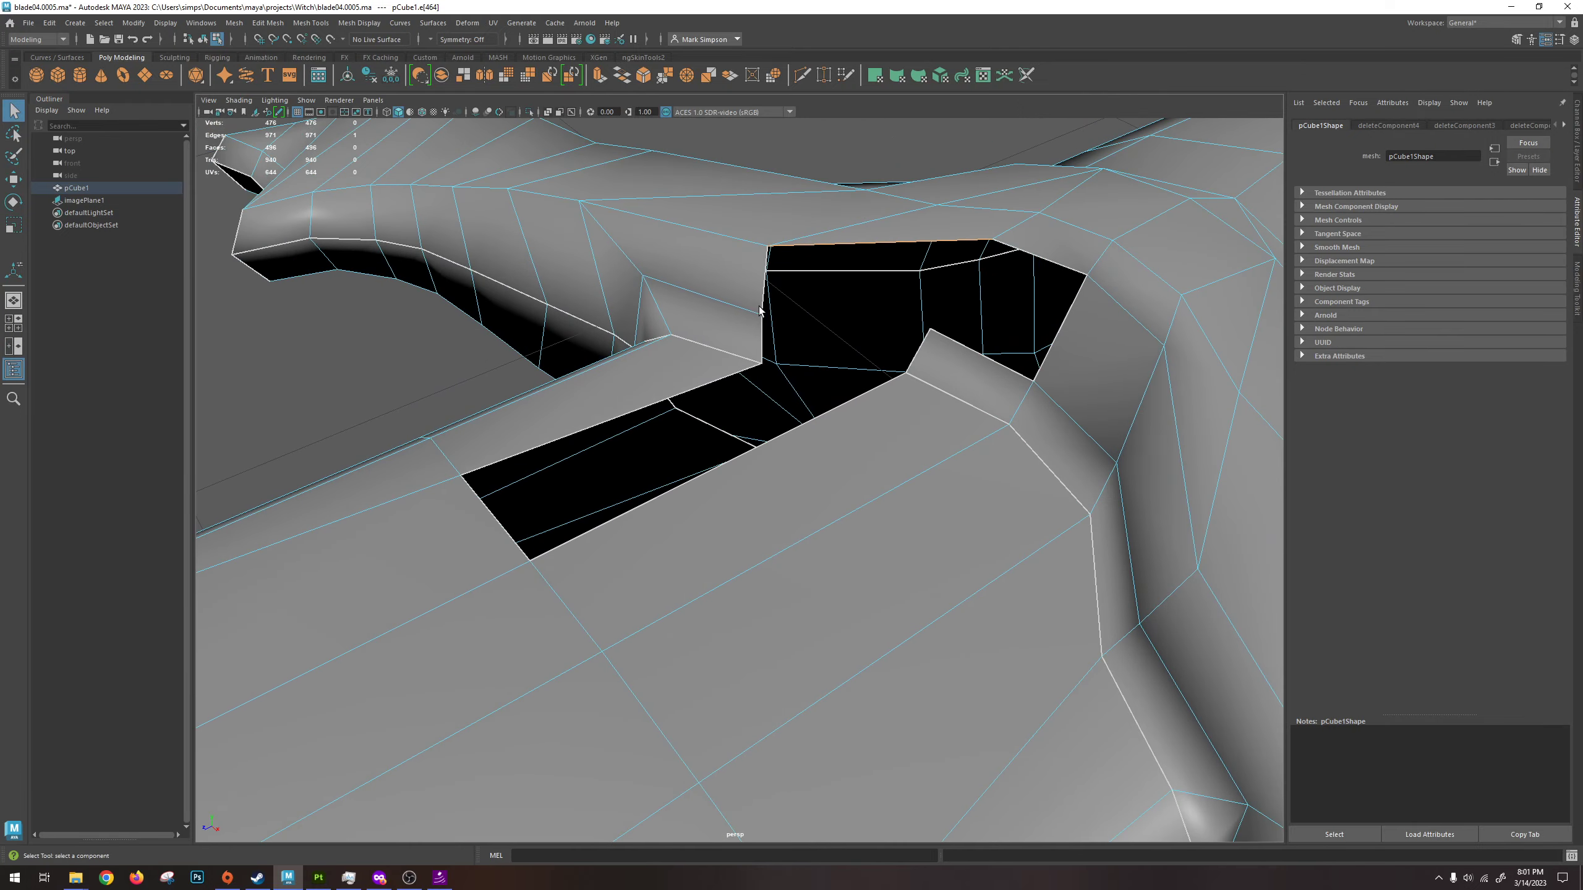
left_click_drag(761, 309, 709, 351, "alt")
middle_click_drag(671, 363, 733, 310, "alt")
left_click_drag(734, 315, 428, 281, "alt")
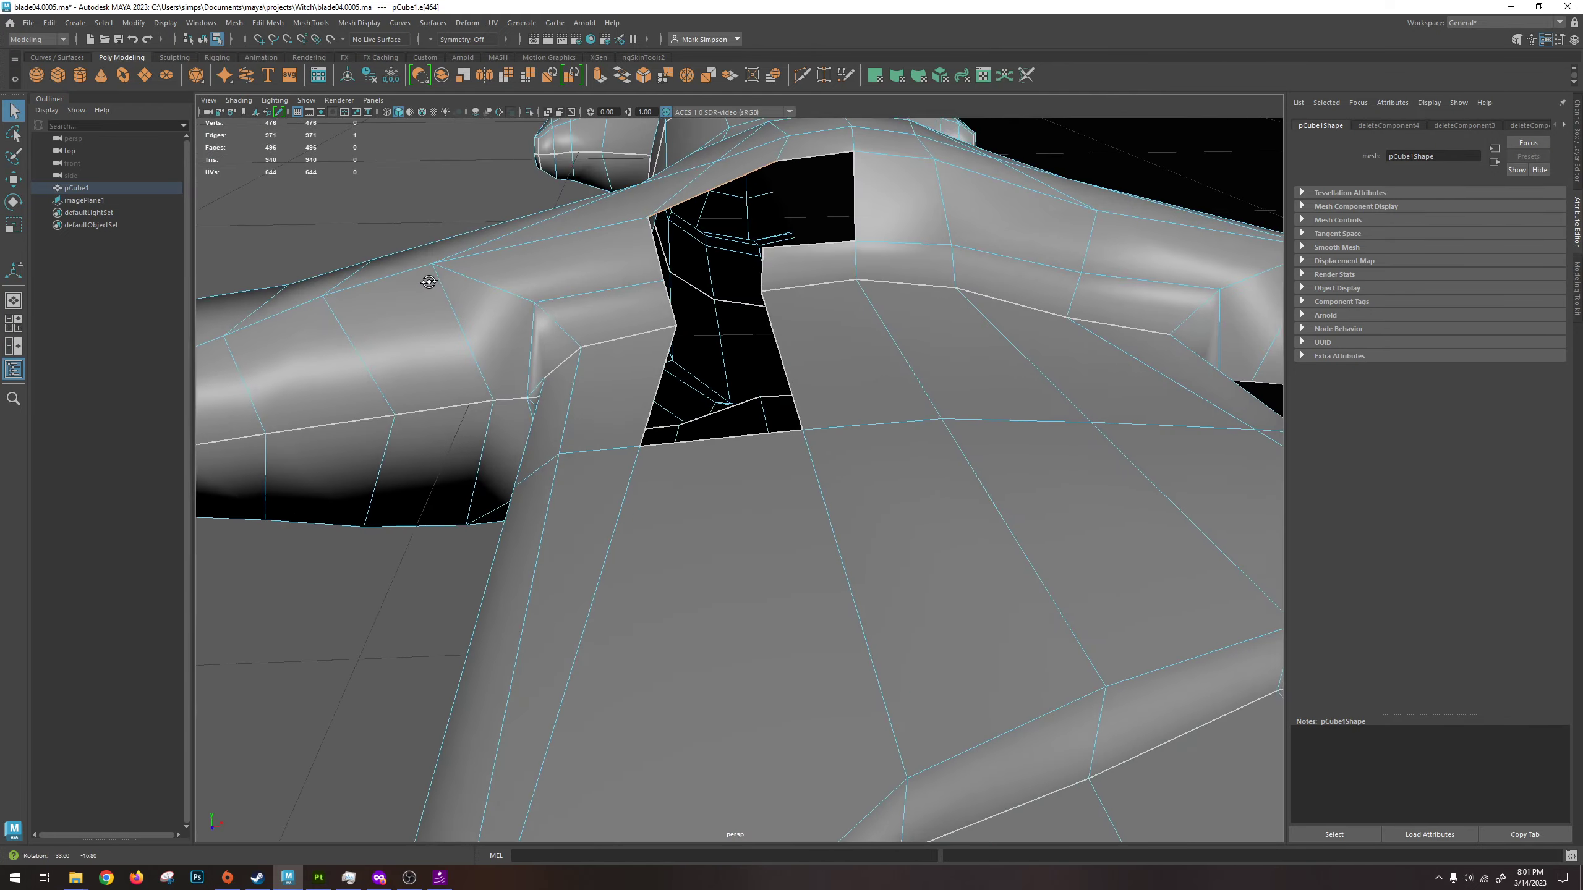
Select all border edges of the enlarged hole between guard and blade and close it with Fill Hole.
left_click_drag(782, 255, 808, 340, "alt")
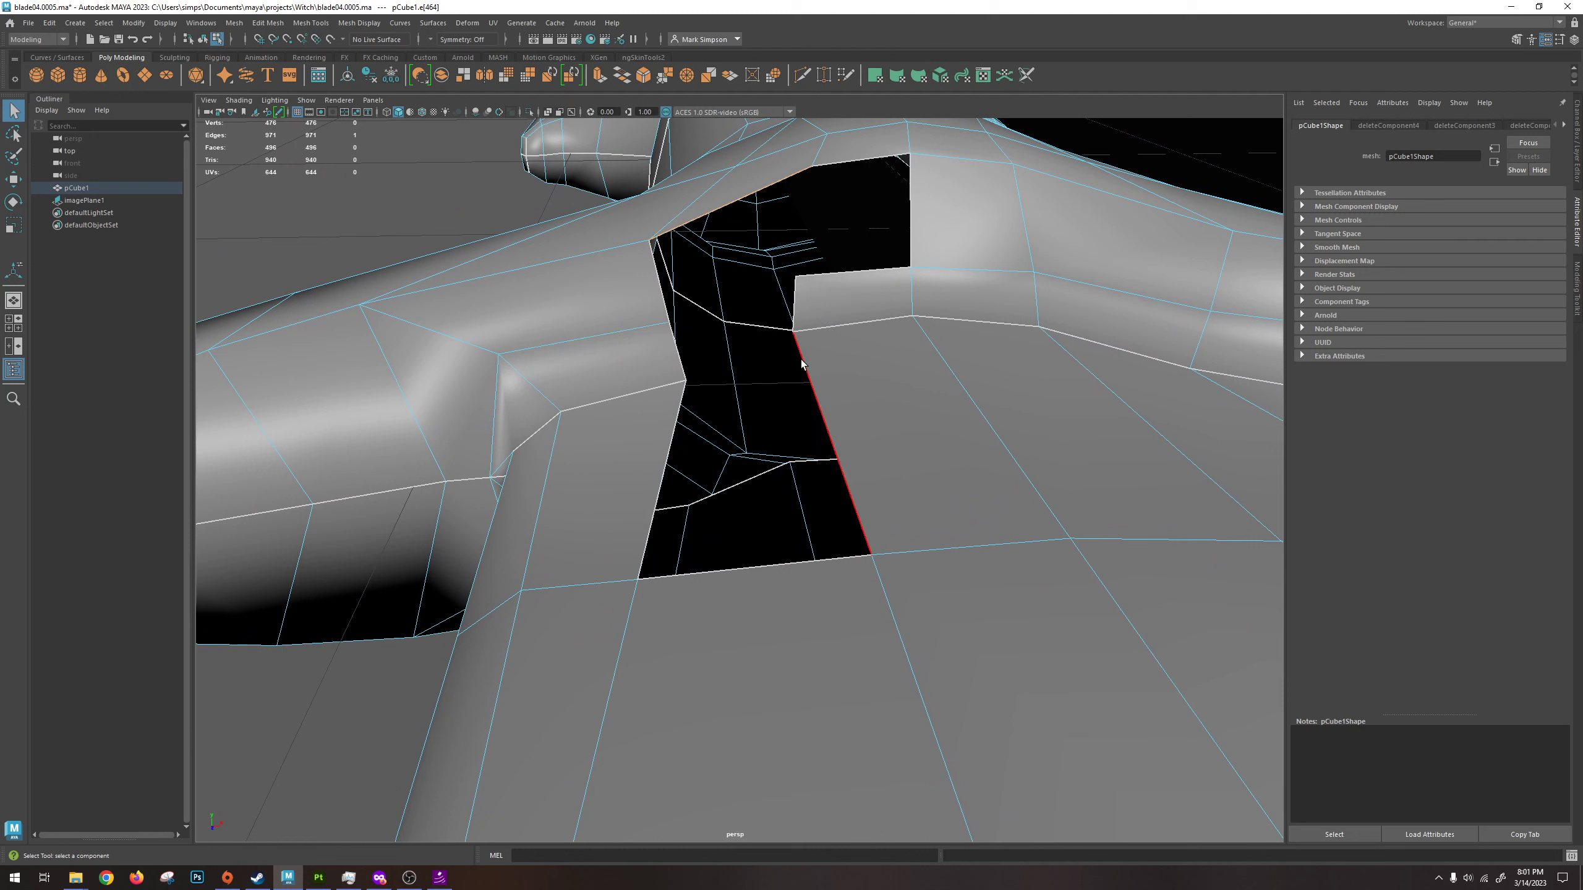
left_click(233, 22)
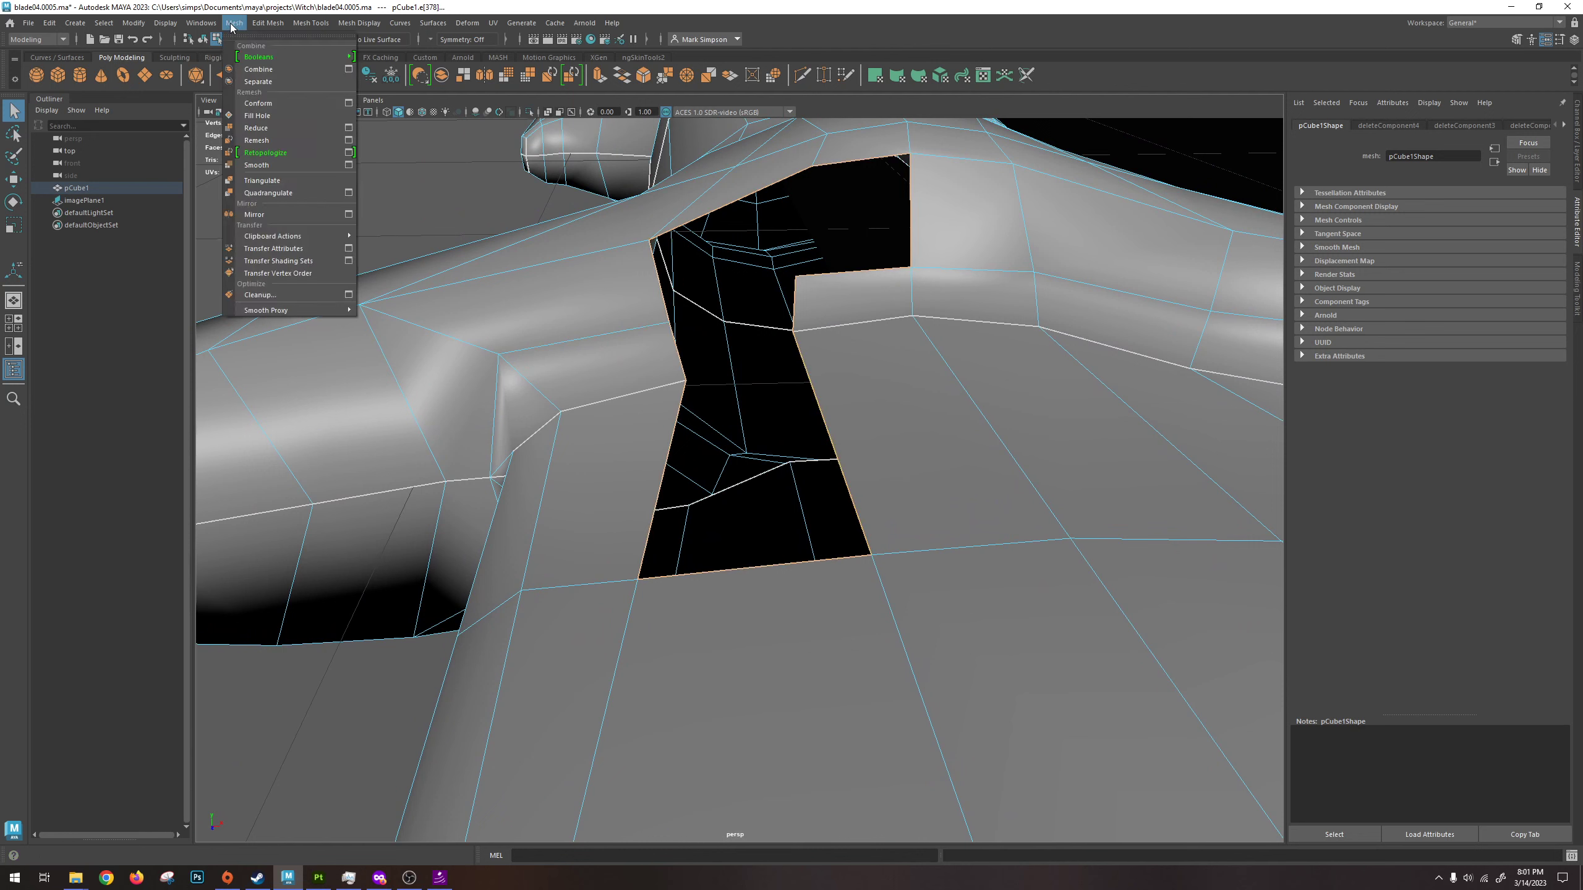
left_click(275, 116)
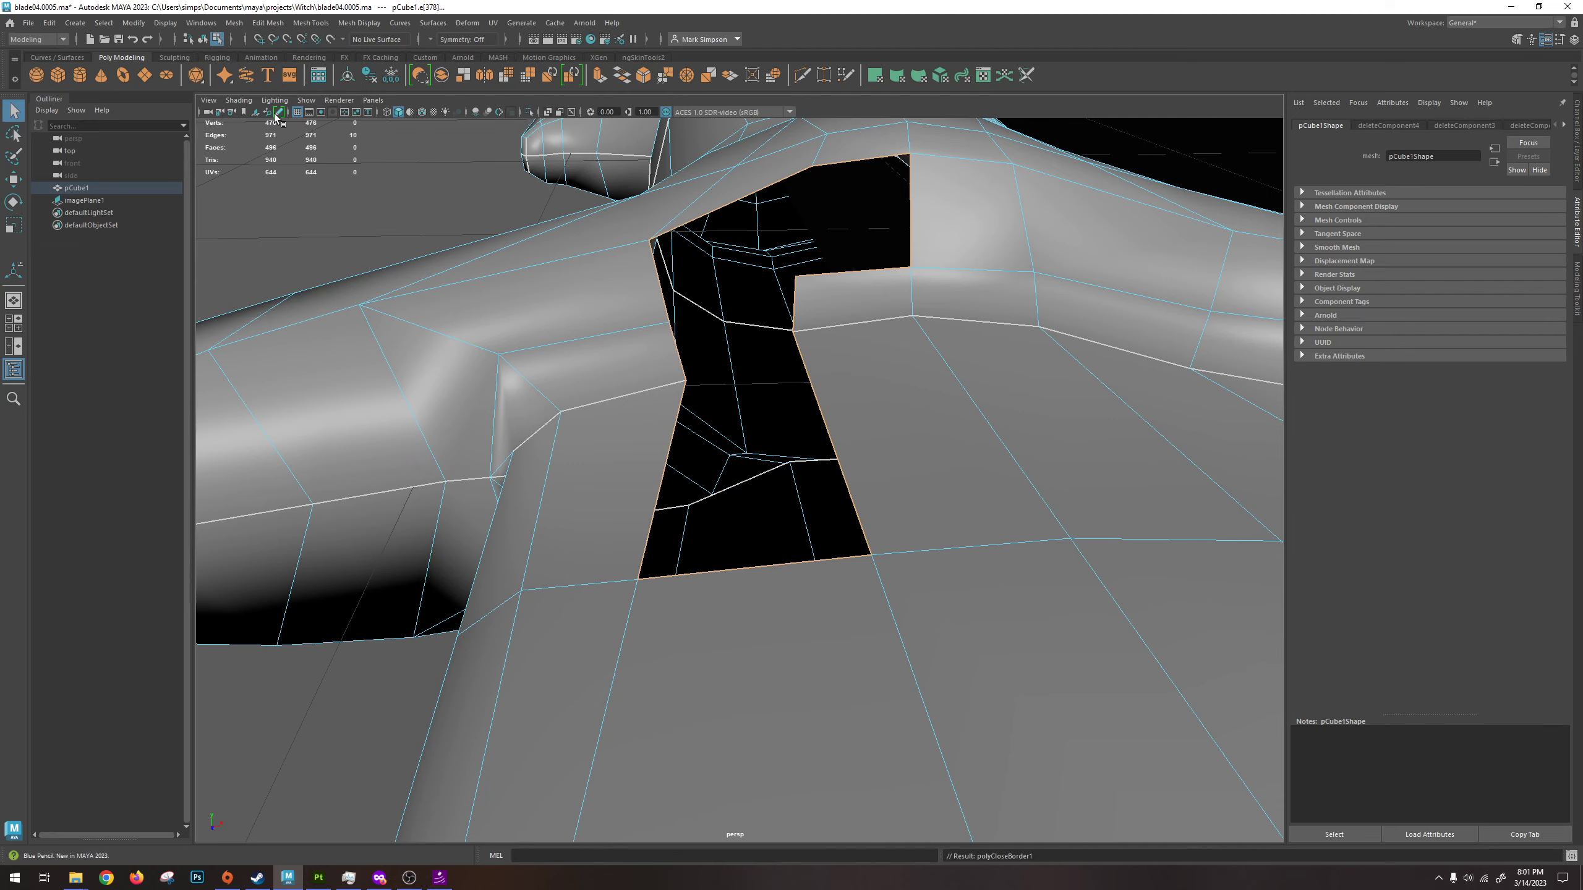
left_click_drag(805, 347, 972, 399, "alt")
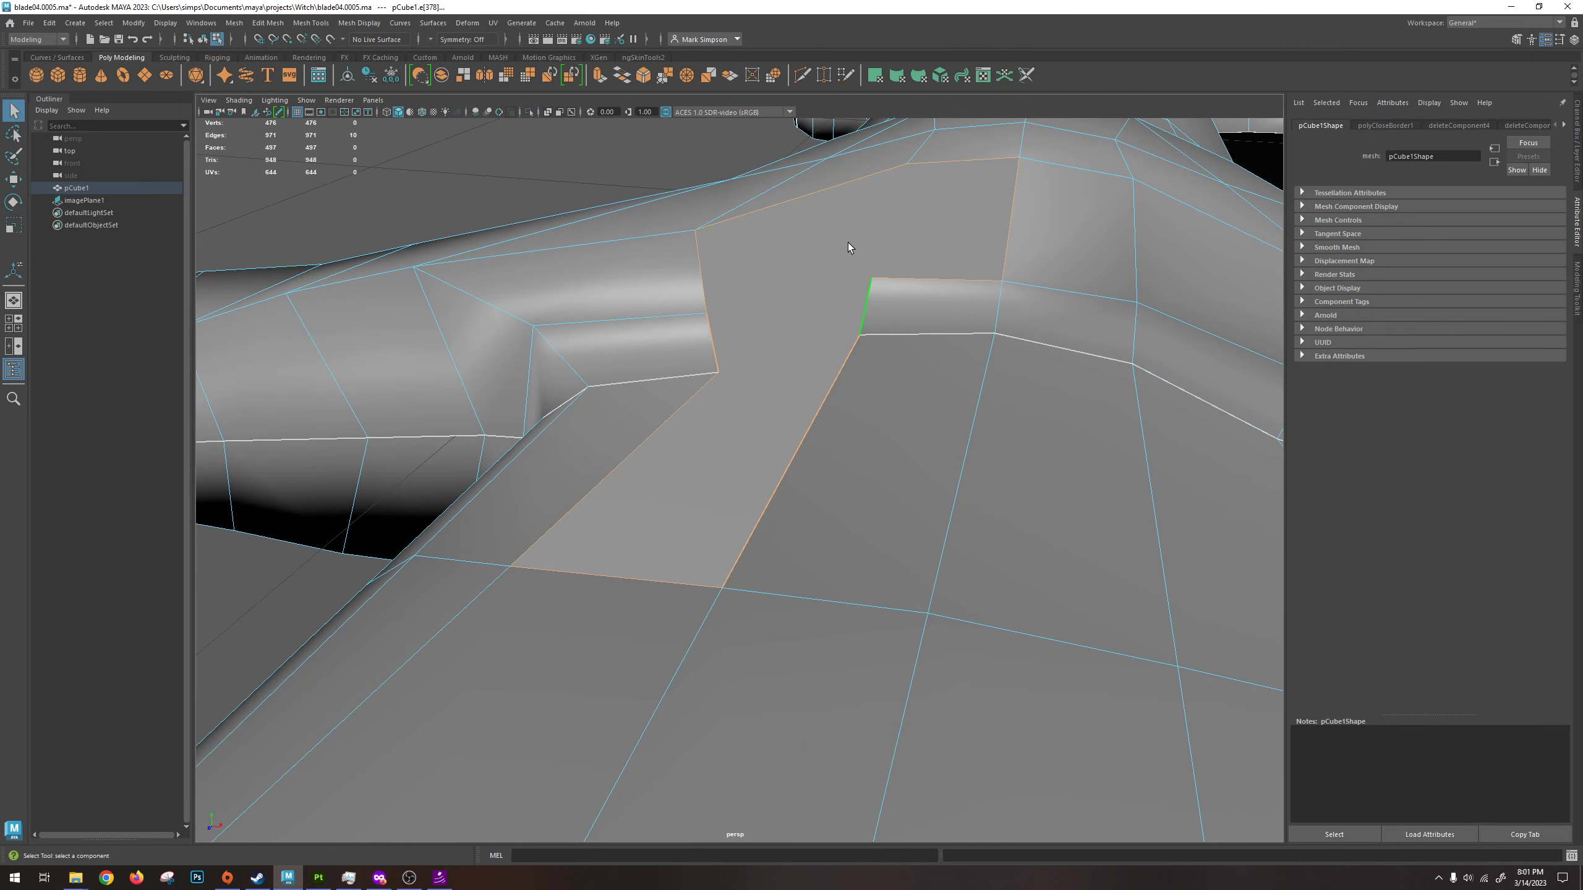
Switch to face selection, select the large face filling the hole and inspect its shape from several angles.
right_click_drag(782, 314, 784, 340)
left_click(766, 316)
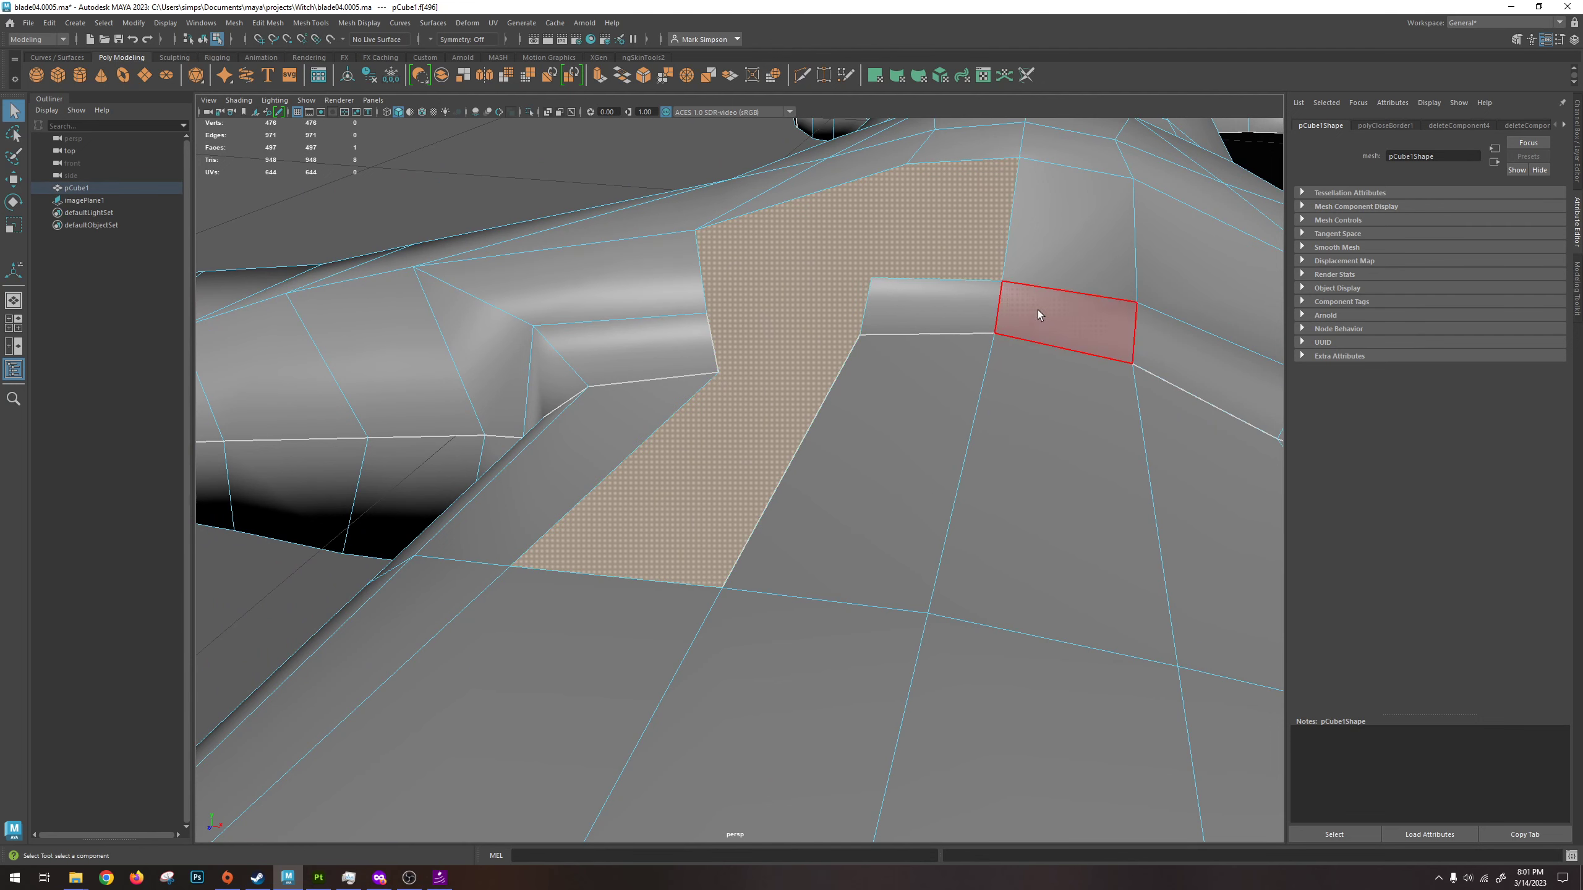
mouse_move(806, 317)
right_mouse_down()
mouse_move(823, 402)
mouse_move(816, 659)
mouse_move(835, 249)
mouse_move(774, 310)
mouse_move(816, 315)
right_mouse_up()
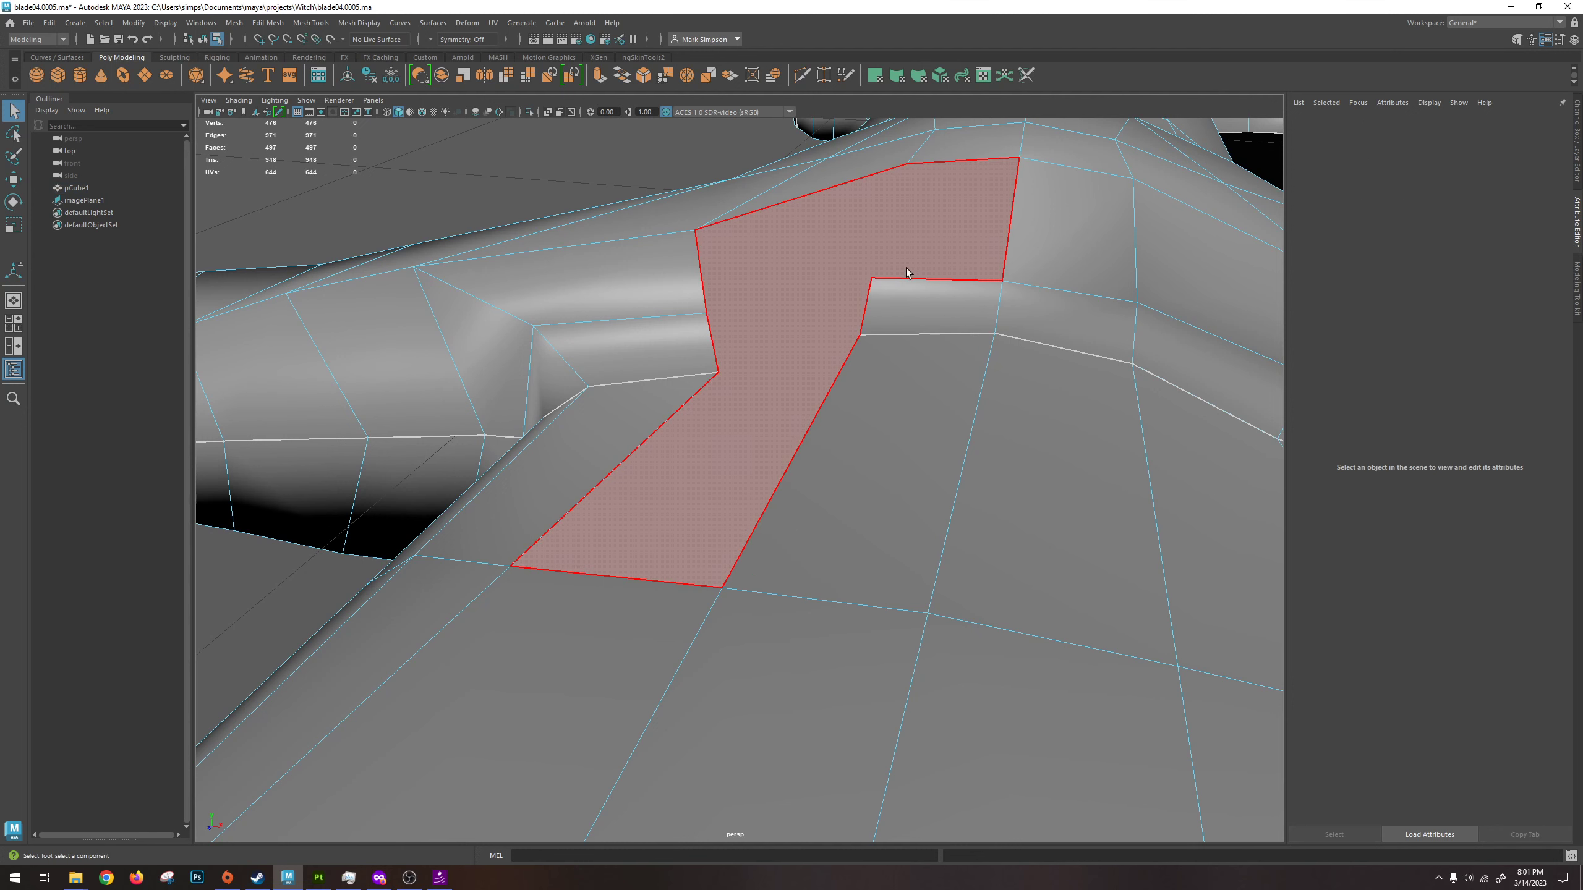
left_click(917, 240)
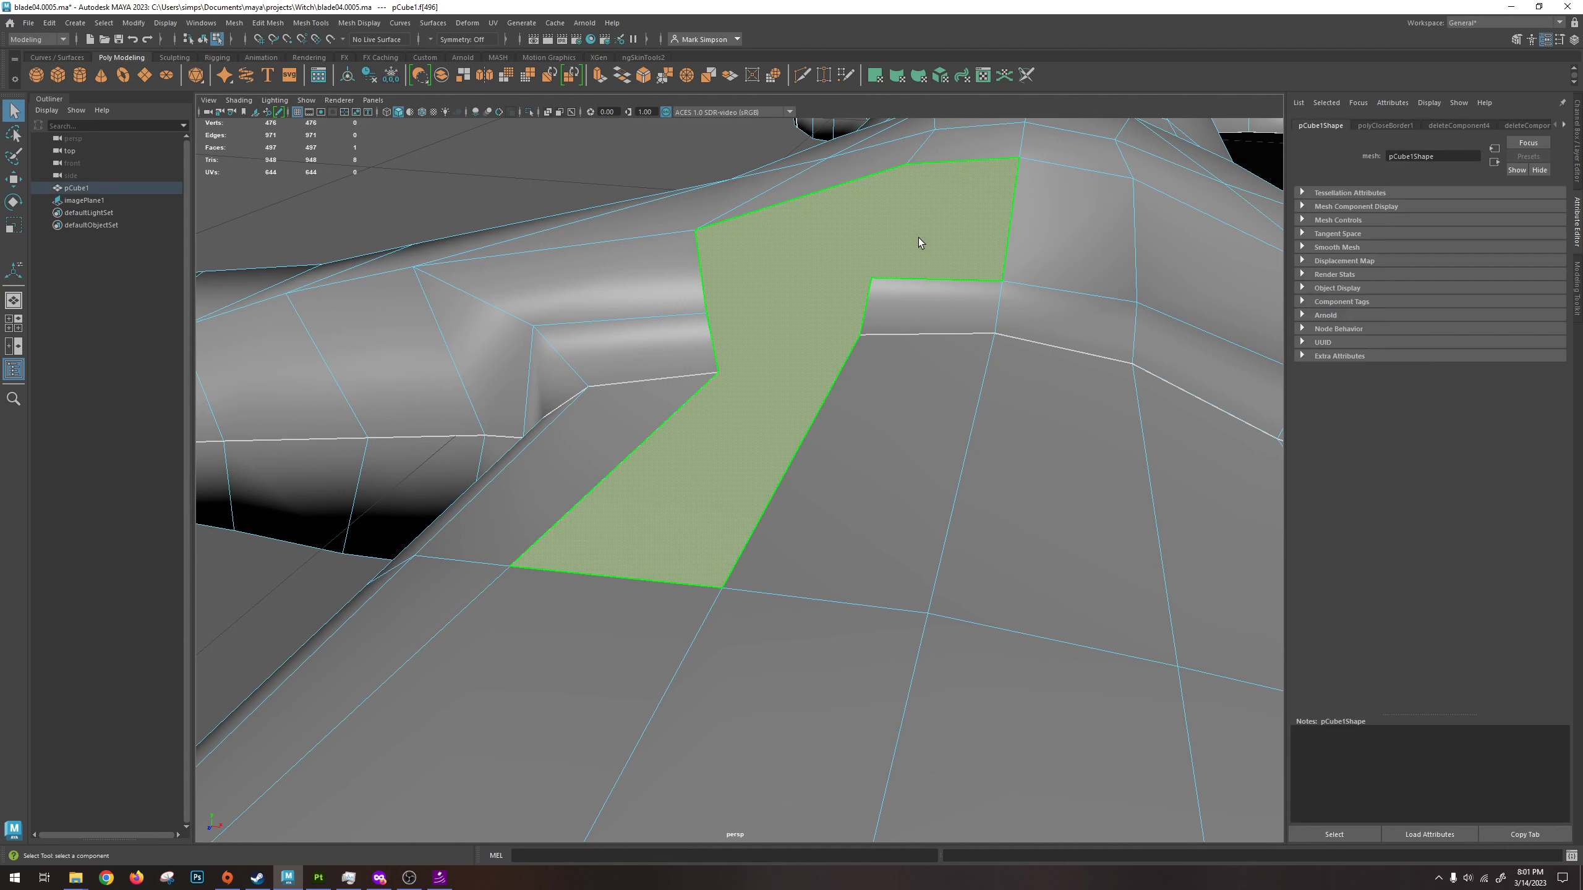
right_click_drag(863, 222, 963, 570)
left_click_drag(866, 299, 776, 278, "alt")
left_click(1039, 150)
left_click_drag(858, 187, 1017, 313, "alt")
key("ctrl+z")
left_click_drag(894, 398, 897, 355, "alt")
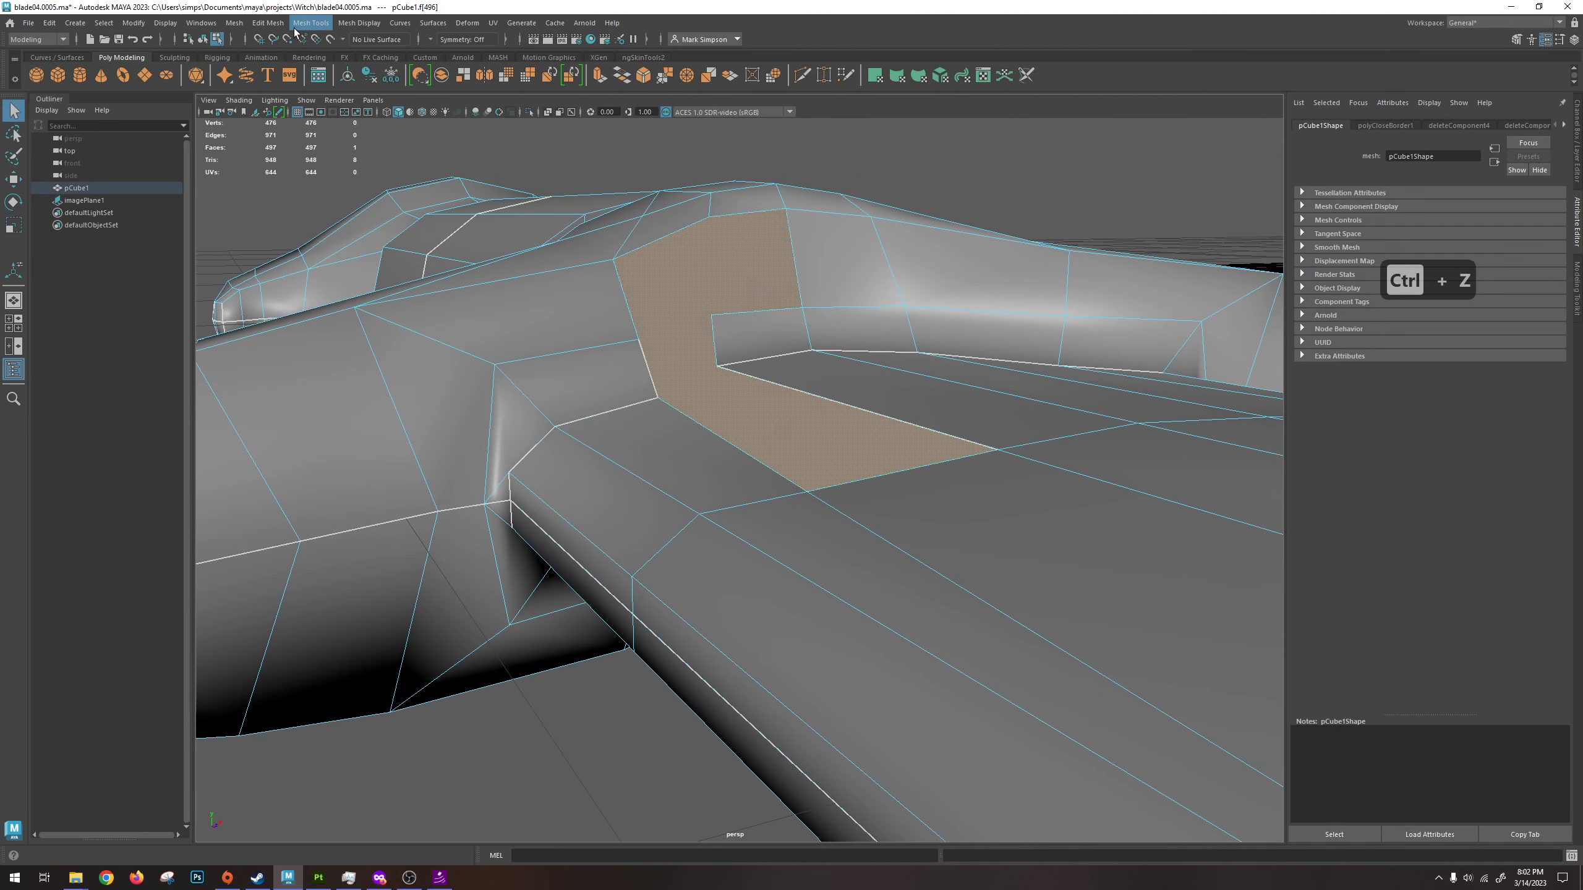
Try locking the normals of the filled face and examine the sword's interior behind it.
left_click(338, 25)
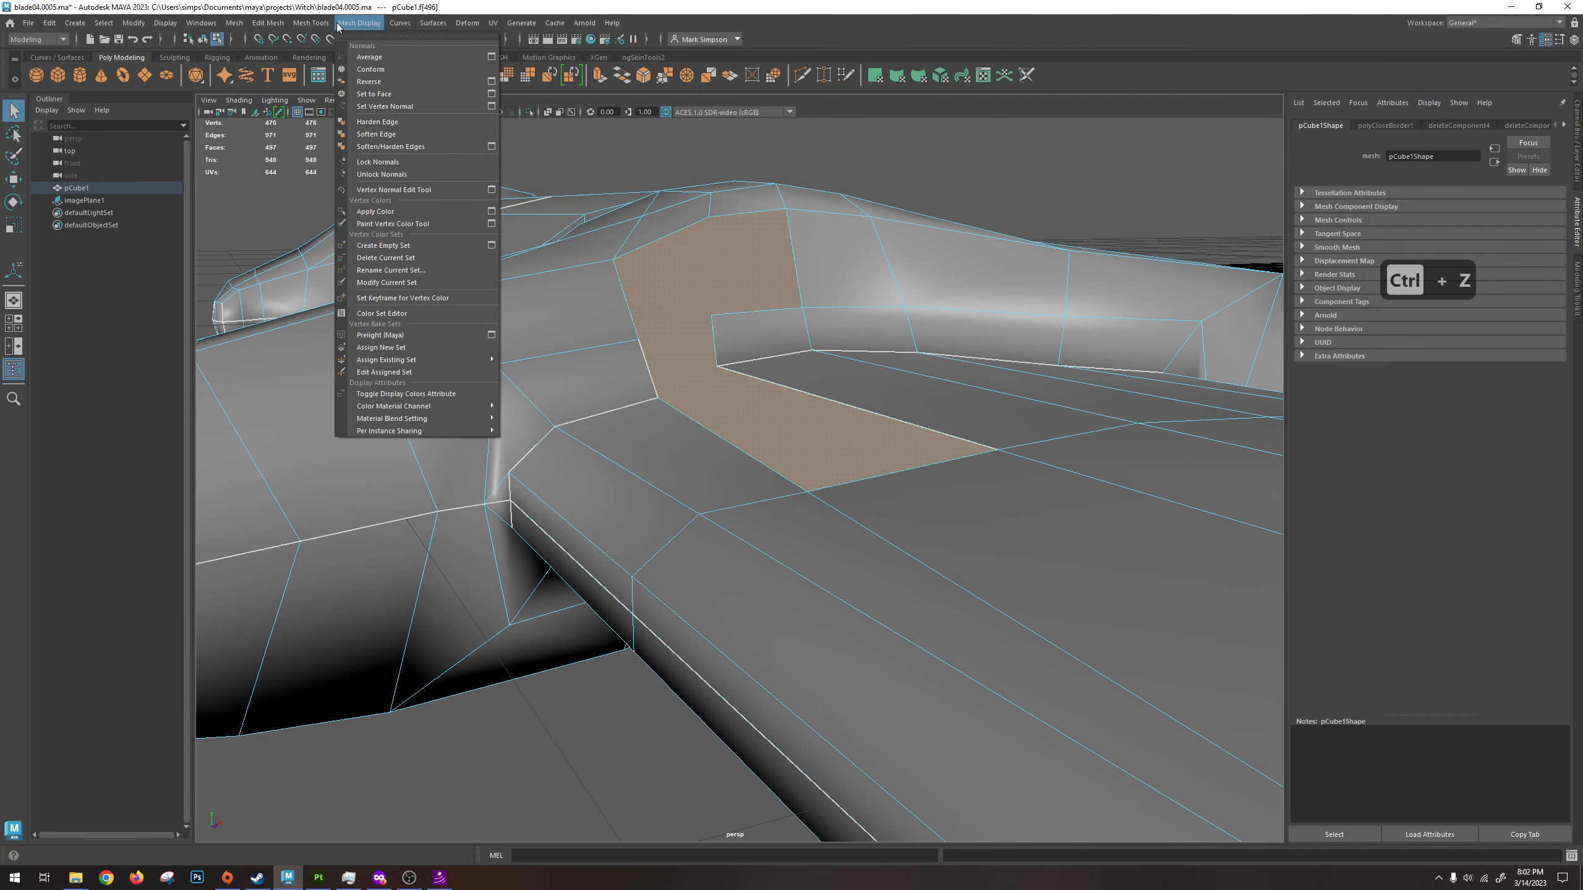
left_click(366, 162)
left_click_drag(810, 312, 802, 344, "alt")
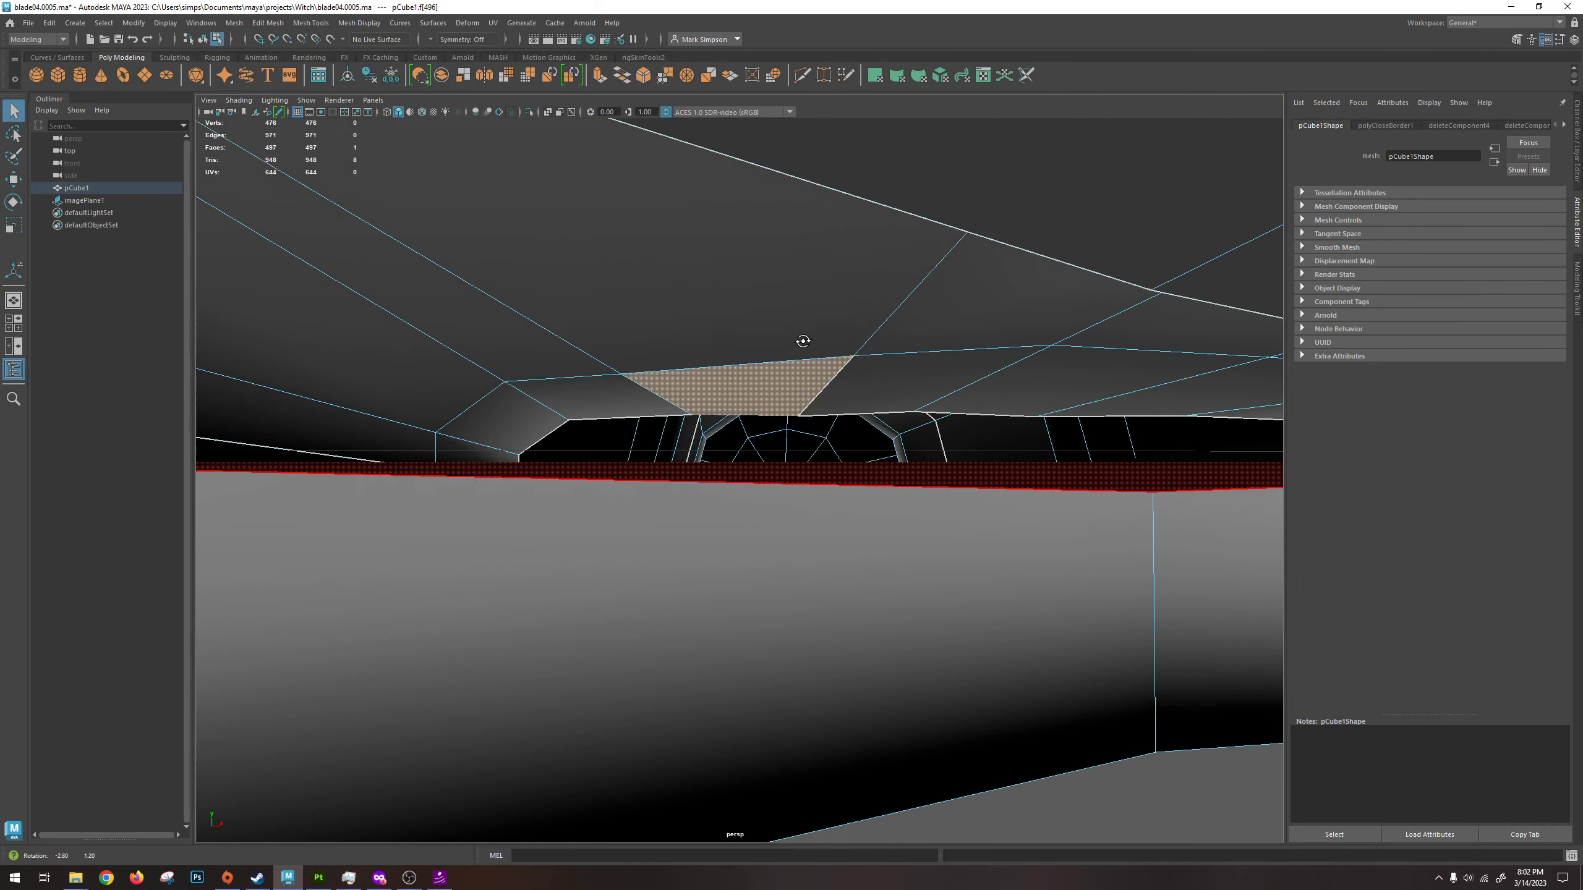
scroll(803, 394, "up", 4)
scroll(803, 393, "up", 3)
middle_click_drag(796, 394, 819, 397, "alt")
left_click_drag(820, 397, 837, 385, "alt")
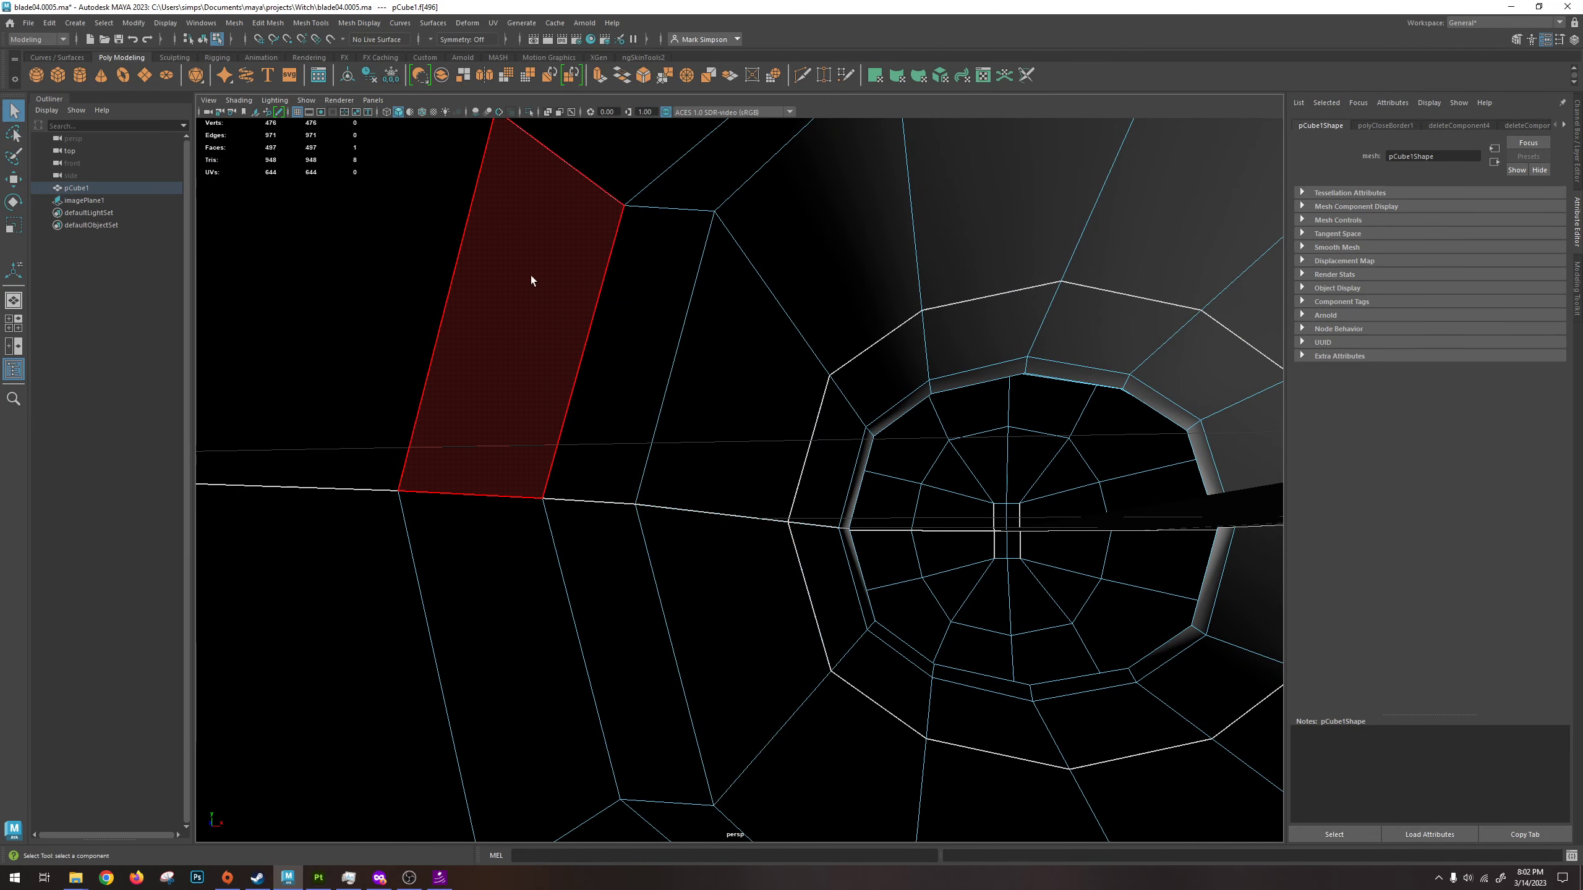
Select the long rectangular face on the collar beside the filled area and reverse its normals.
left_click_drag(533, 394, 916, 347, "alt")
scroll(592, 365, "down", 3)
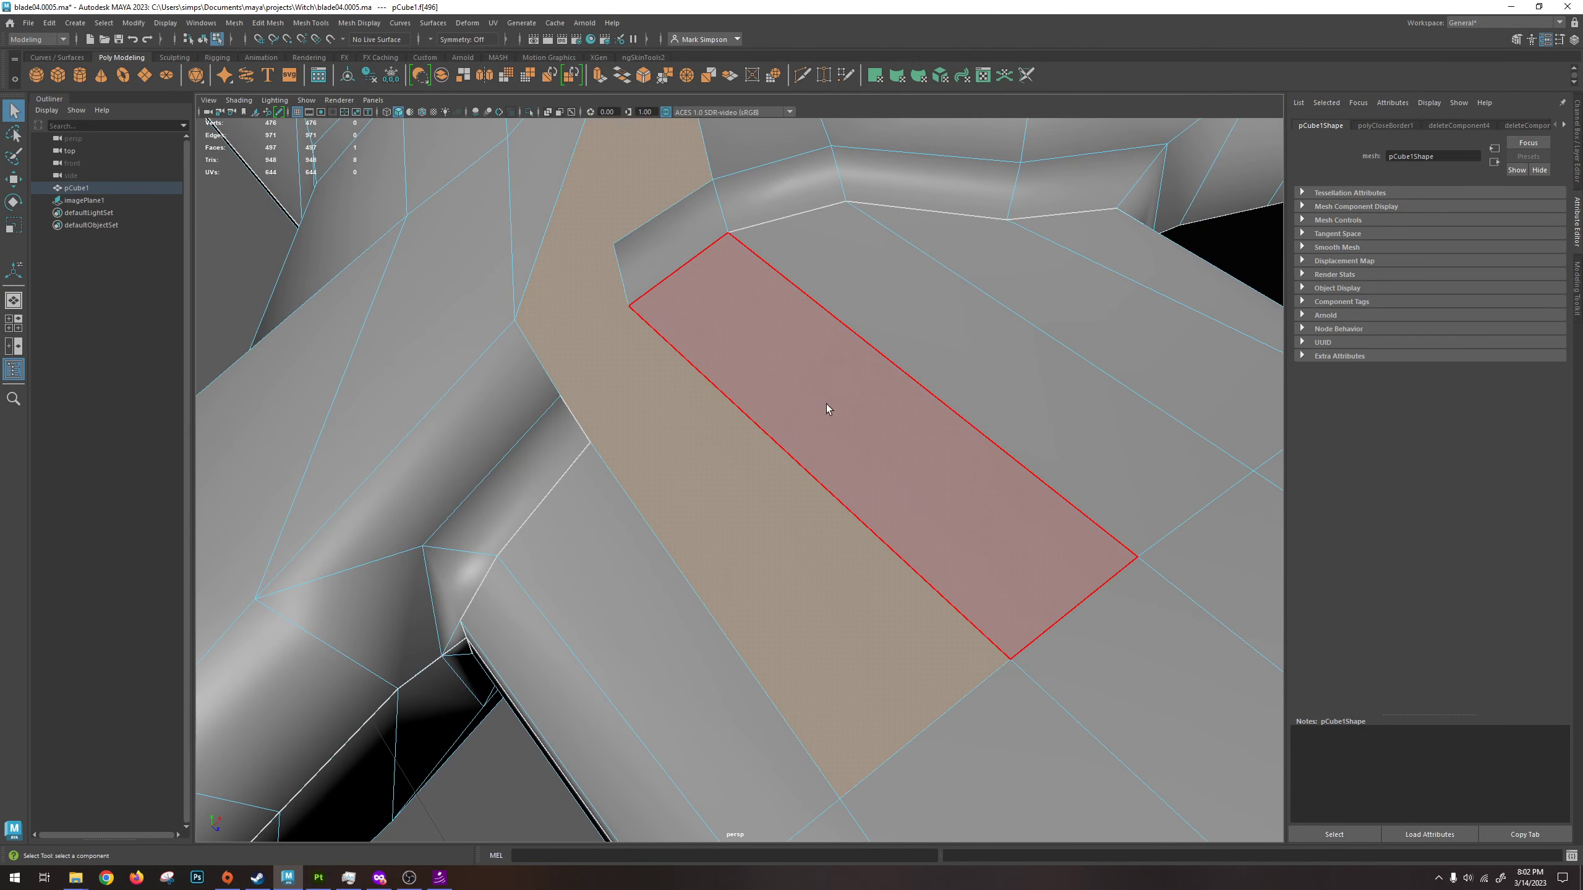
left_click(991, 380)
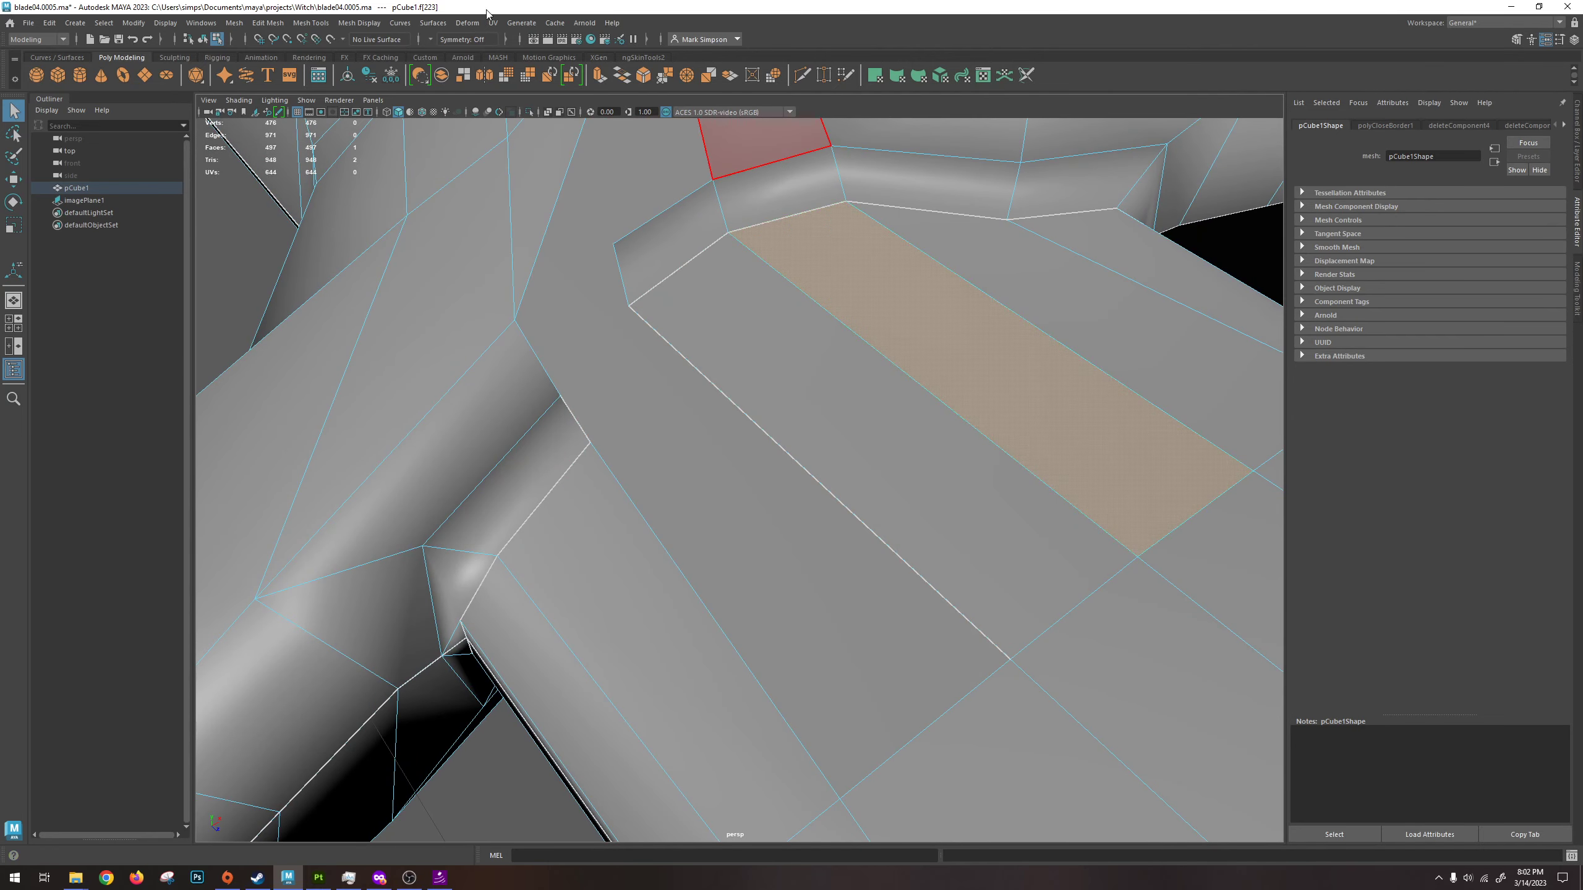
left_click(360, 25)
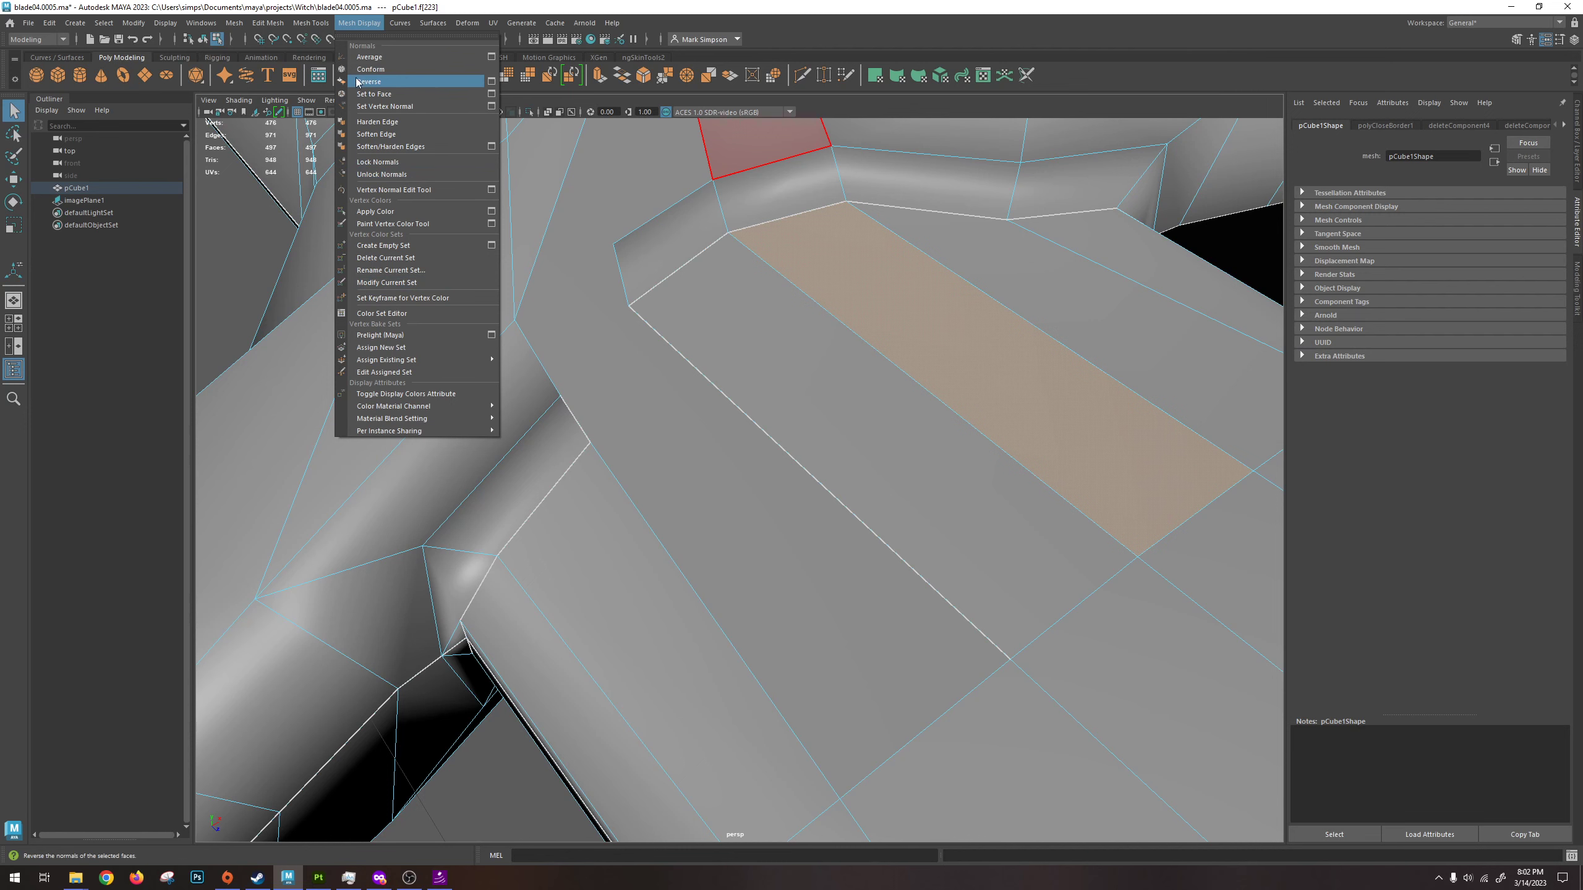
left_click(410, 79)
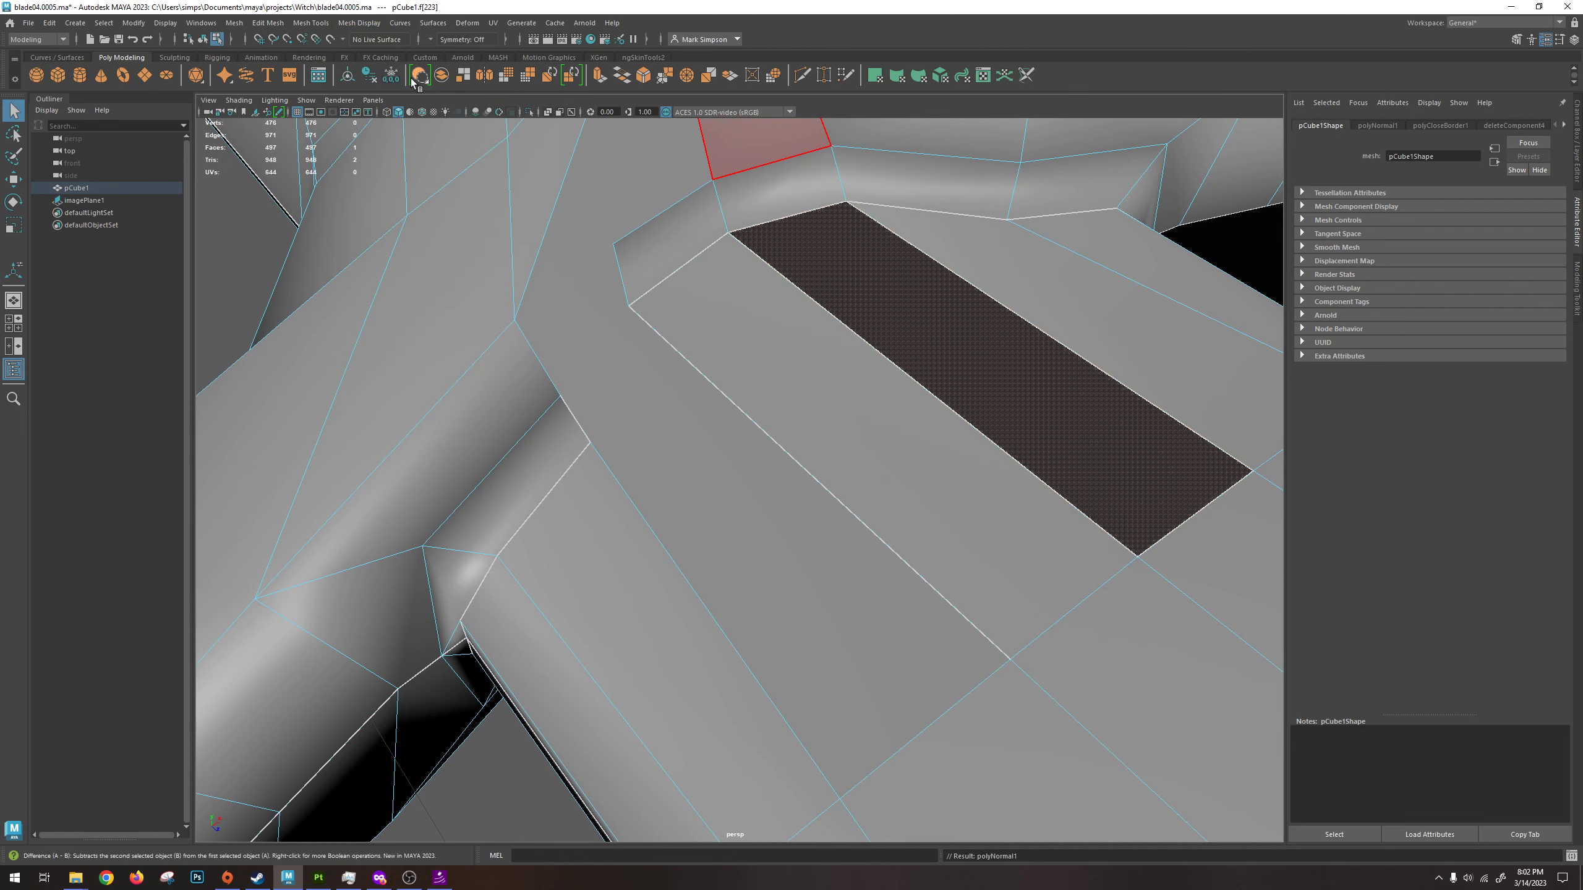
Examine the collar face with reversed normals from several angles.
left_click_drag(747, 324, 849, 309, "alt")
scroll(849, 310, "down", 1)
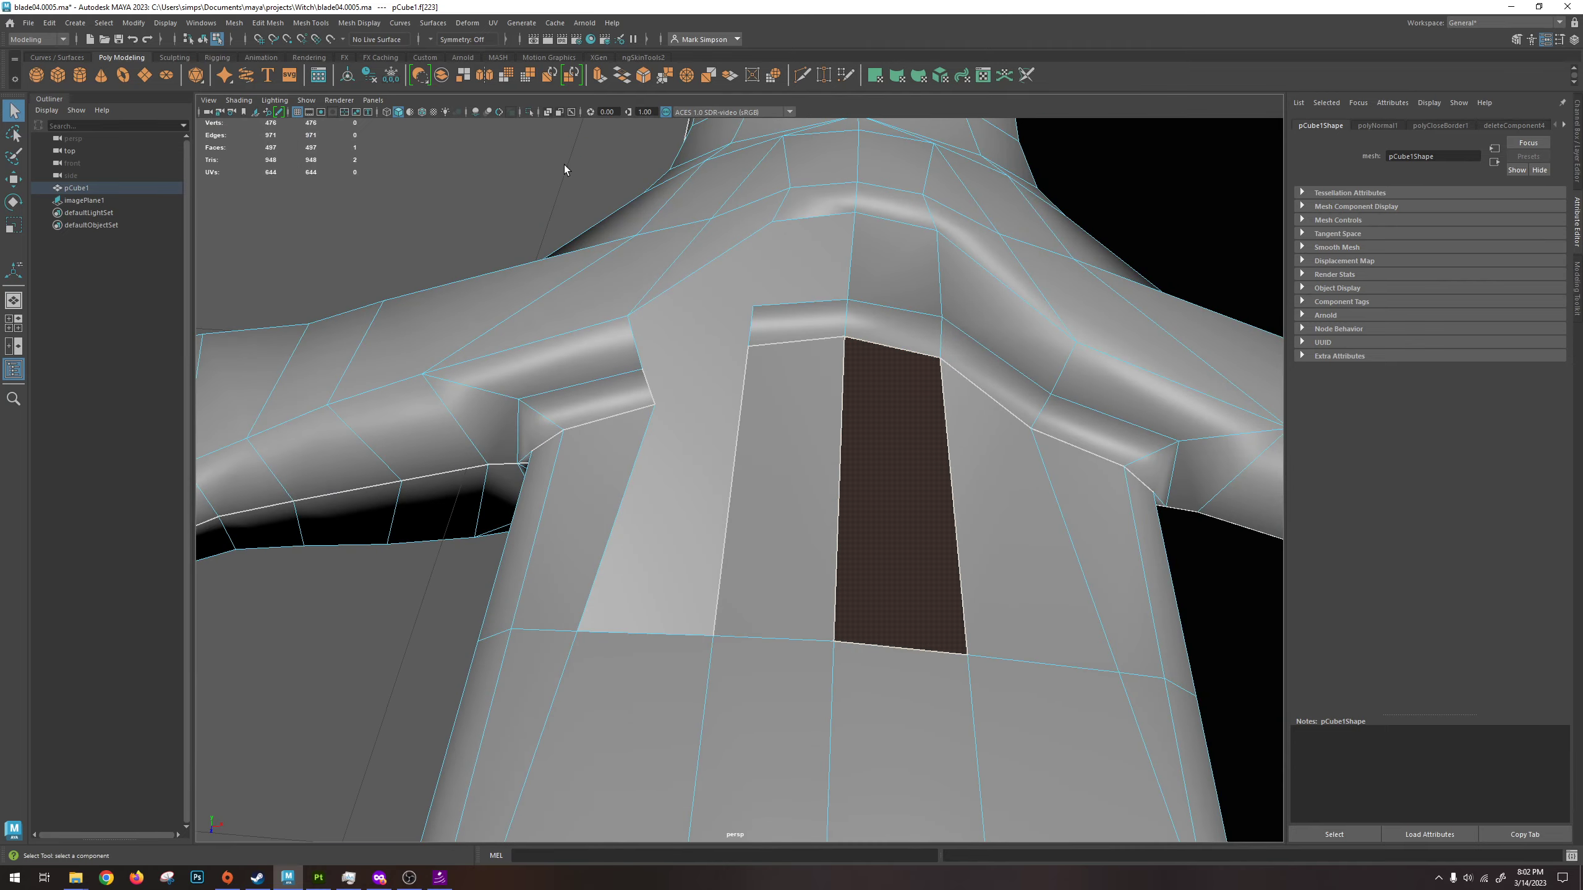
left_click(565, 169)
left_click_drag(985, 406, 833, 414, "alt")
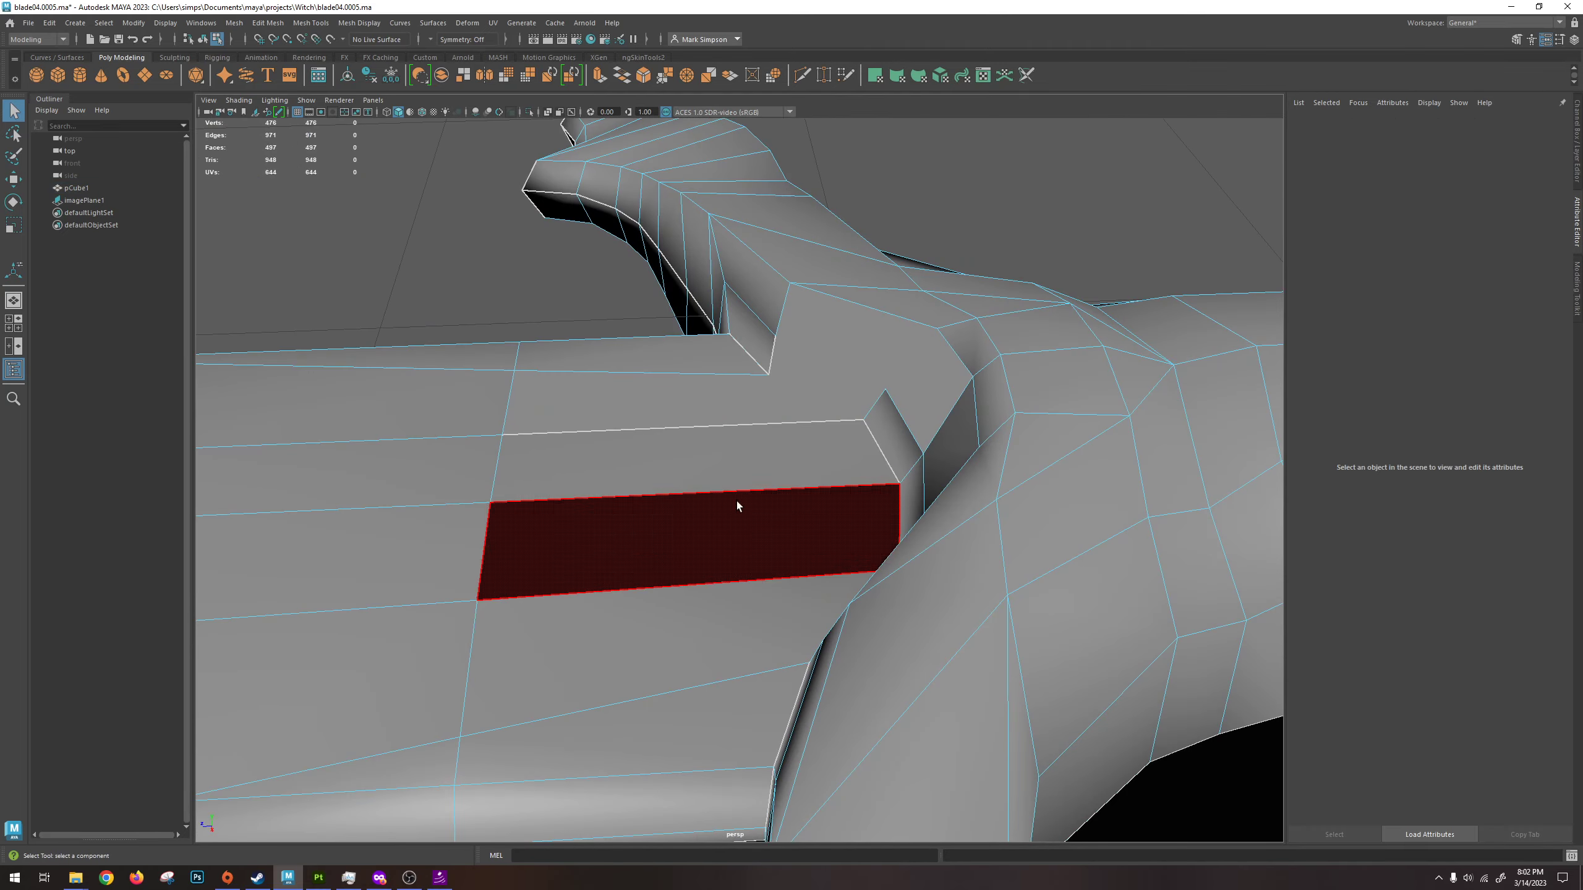
left_click(738, 506)
left_click_drag(538, 523, 758, 493, "alt")
scroll(758, 494, "down", 10)
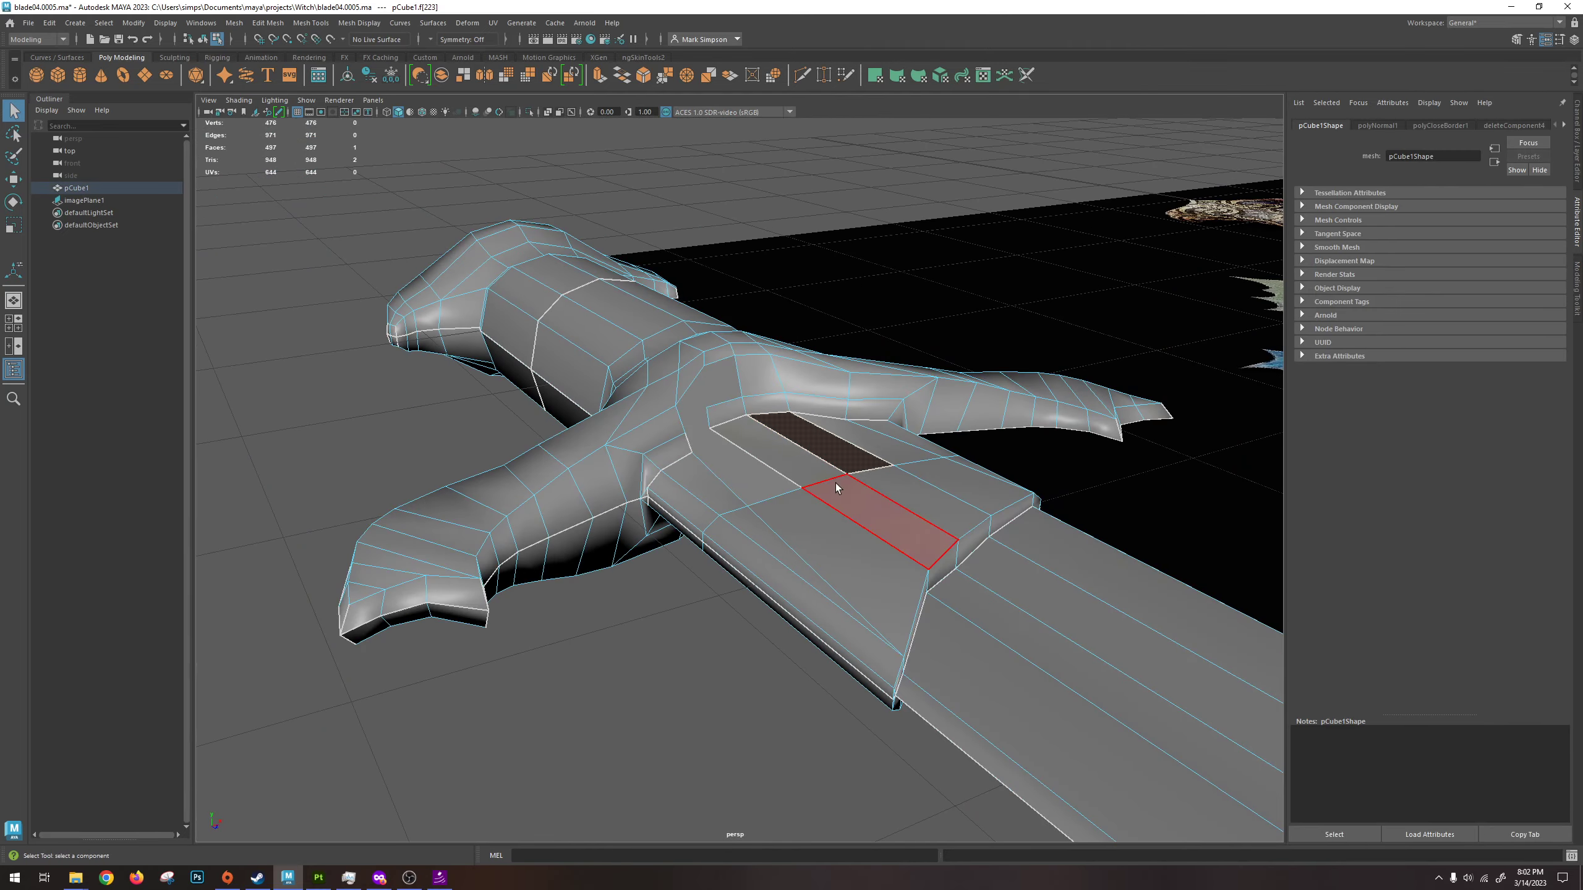
Select all the blade faces from the collar to the tip and reverse their normals.
left_click_drag(965, 496, 566, 542, "alt")
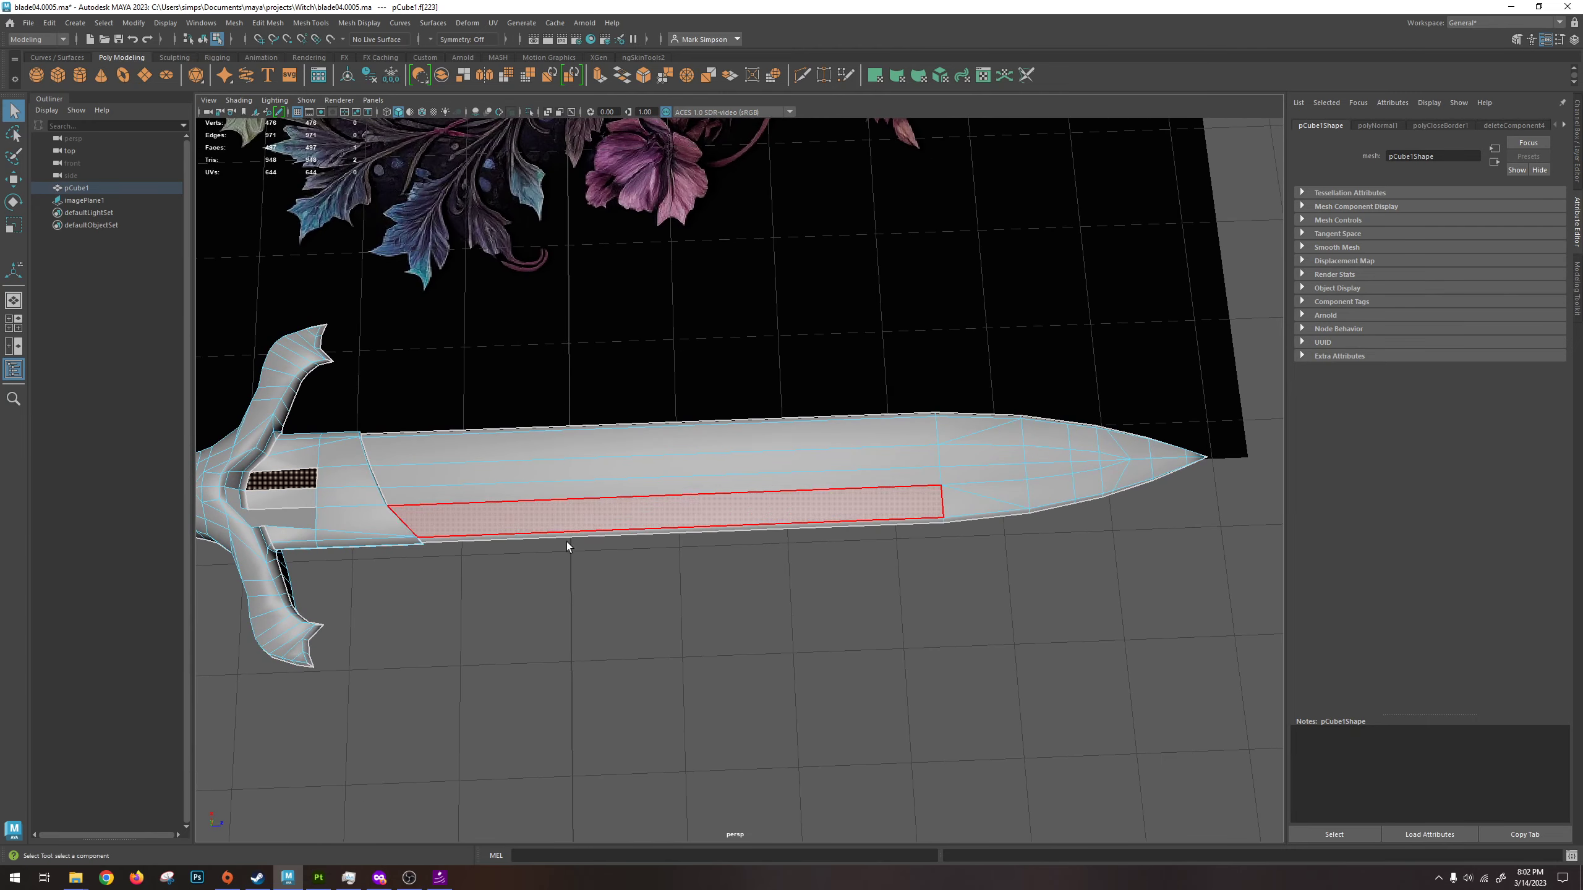
left_click_drag(1240, 371, 693, 665)
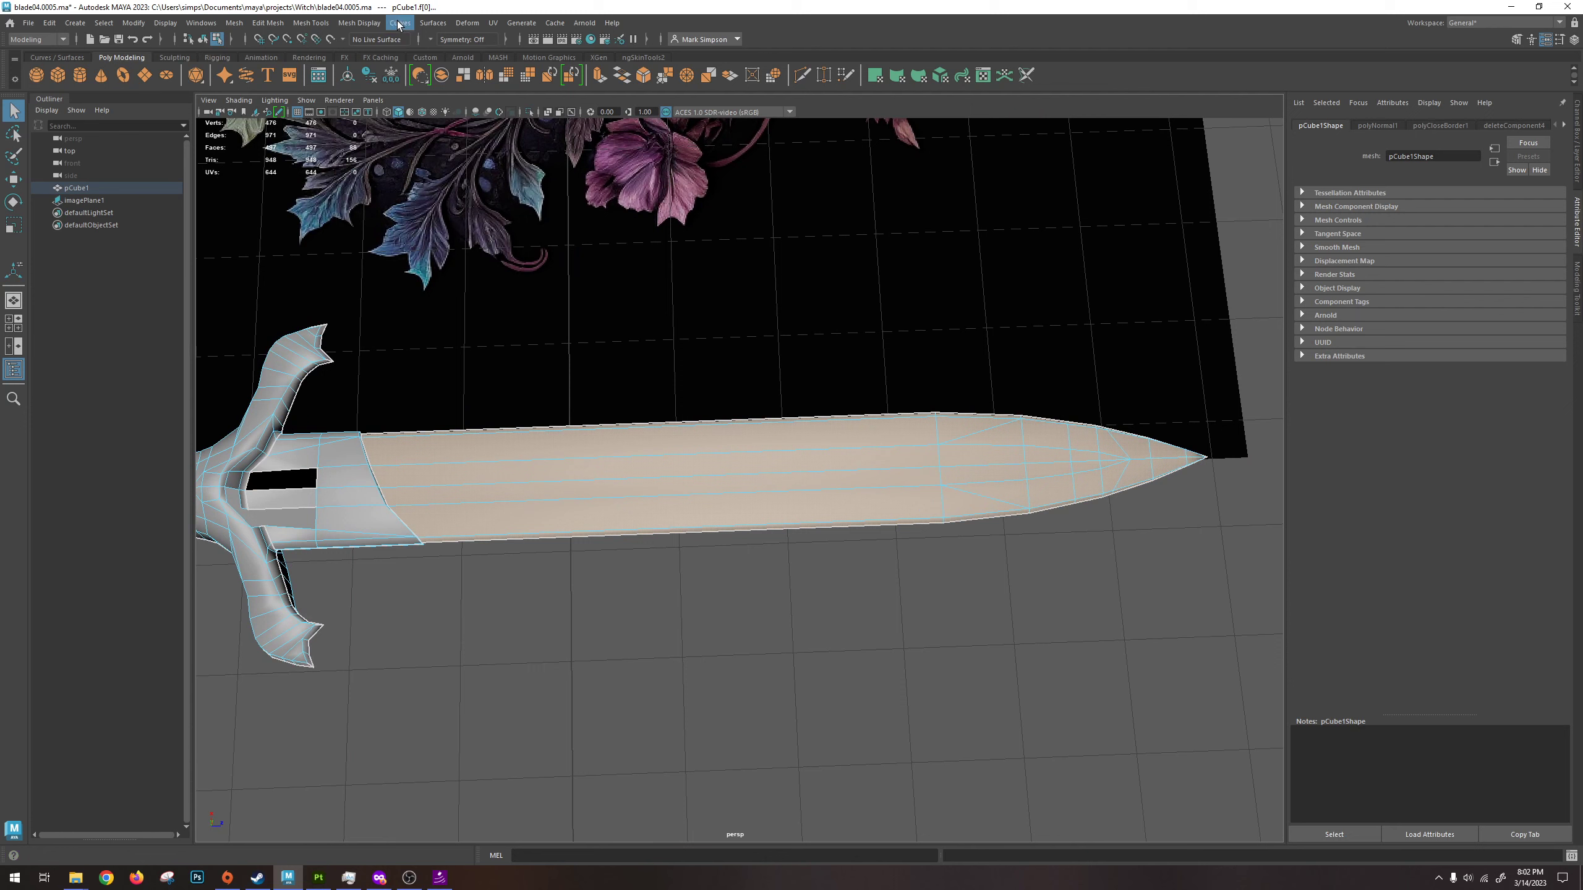
left_click(305, 19)
mouse_move(279, 23)
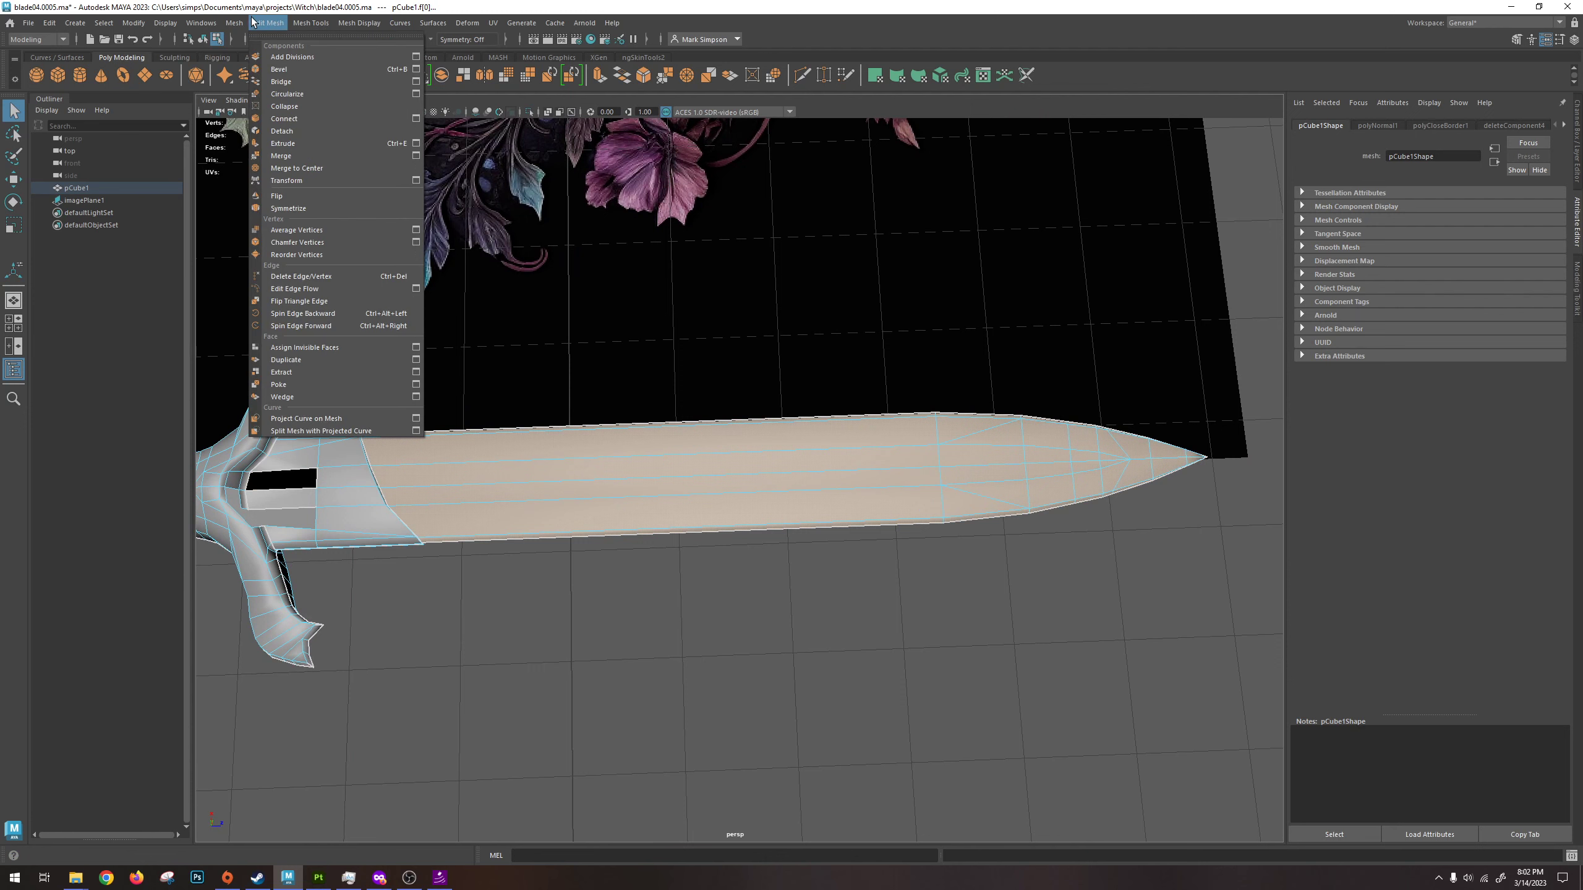
mouse_move(359, 23)
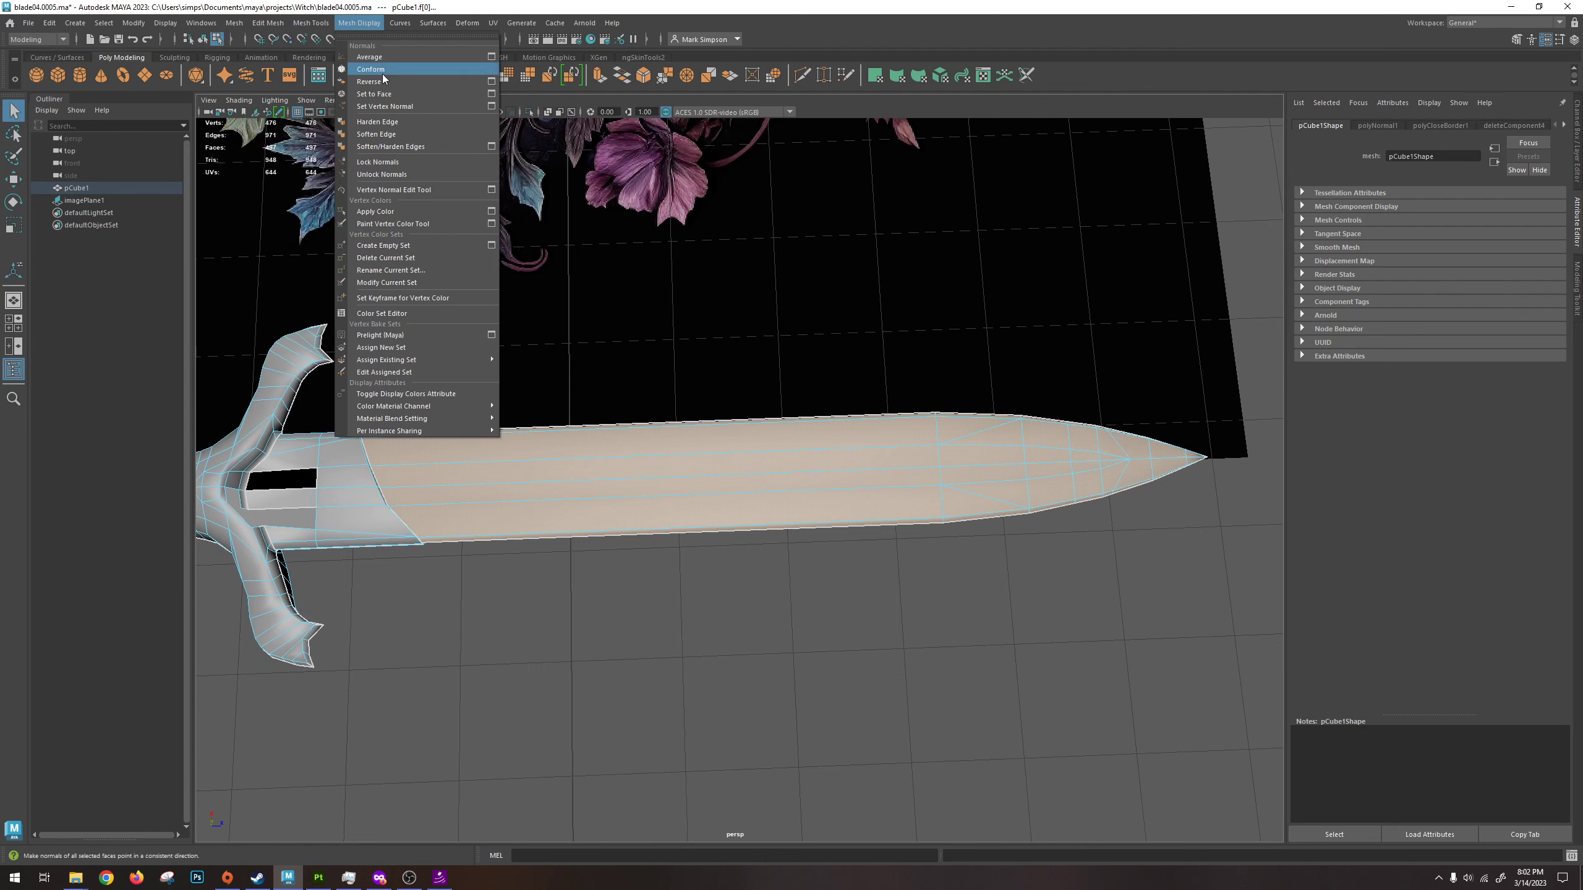
left_click(382, 70)
Examine the blade with its reversed normals from above, below and along its length.
left_click(1172, 326)
left_click_drag(1176, 313, 1014, 297, "alt")
right_click(1095, 311)
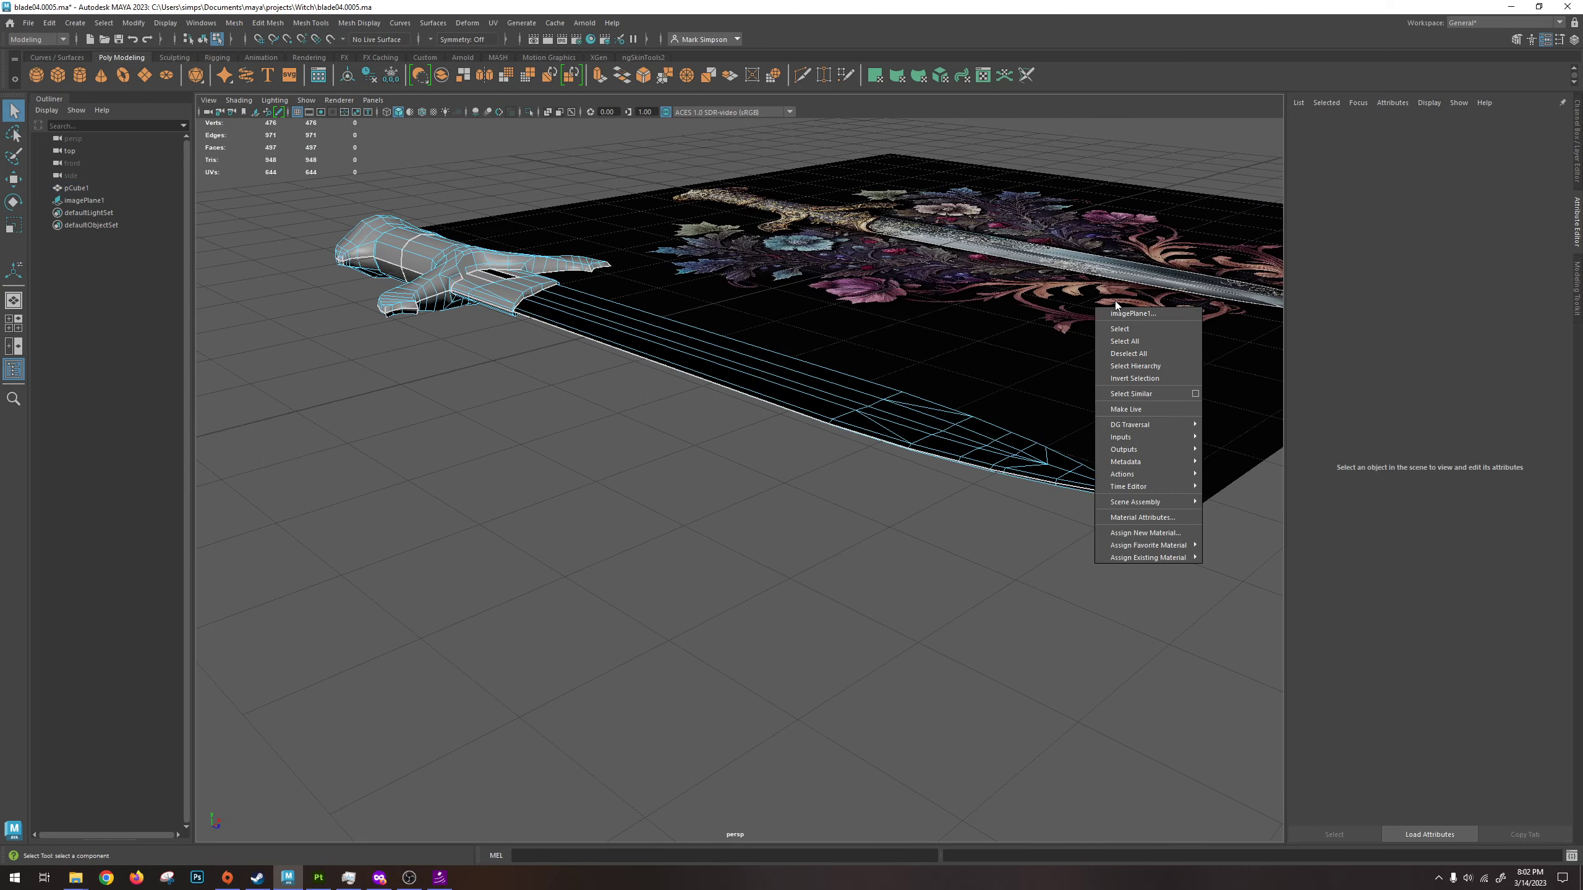
left_click(1115, 304)
left_click_drag(1003, 335, 876, 364, "alt")
left_click(793, 325)
left_click_drag(717, 297, 953, 324)
scroll(810, 437, "up", 2)
mouse_move(803, 447)
left_mouse_down("alt")
mouse_move(820, 325)
mouse_move(823, 437)
left_mouse_up("alt")
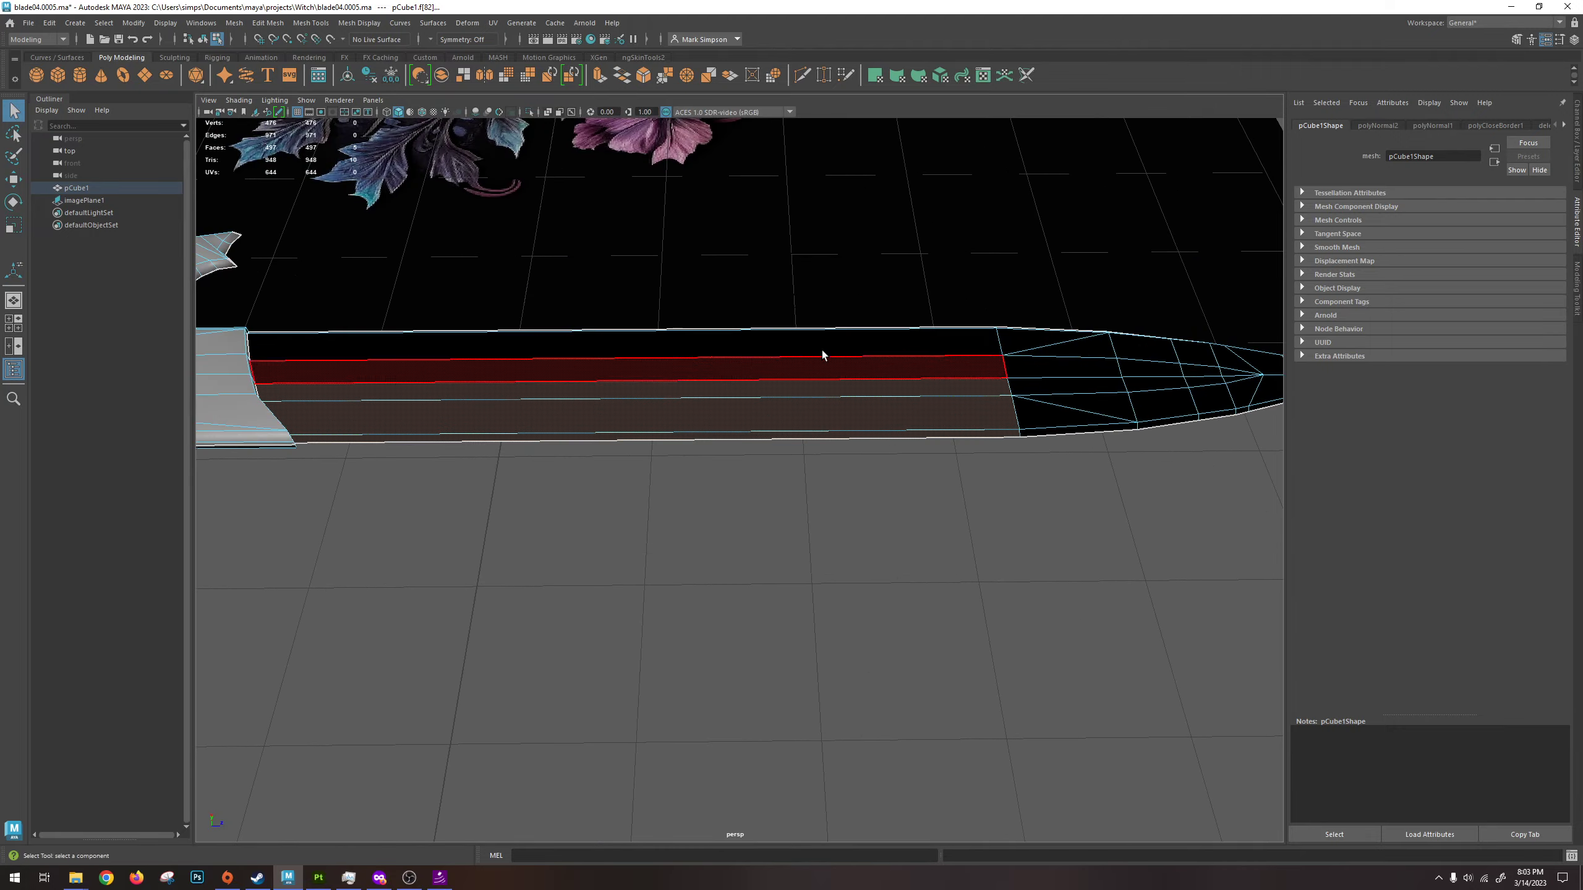
scroll(940, 424, "down", 3)
Reselect all the blade faces and reverse their normals back to facing outward.
left_click_drag(1231, 326, 525, 574)
left_click_drag(880, 355, 970, 392, "alt")
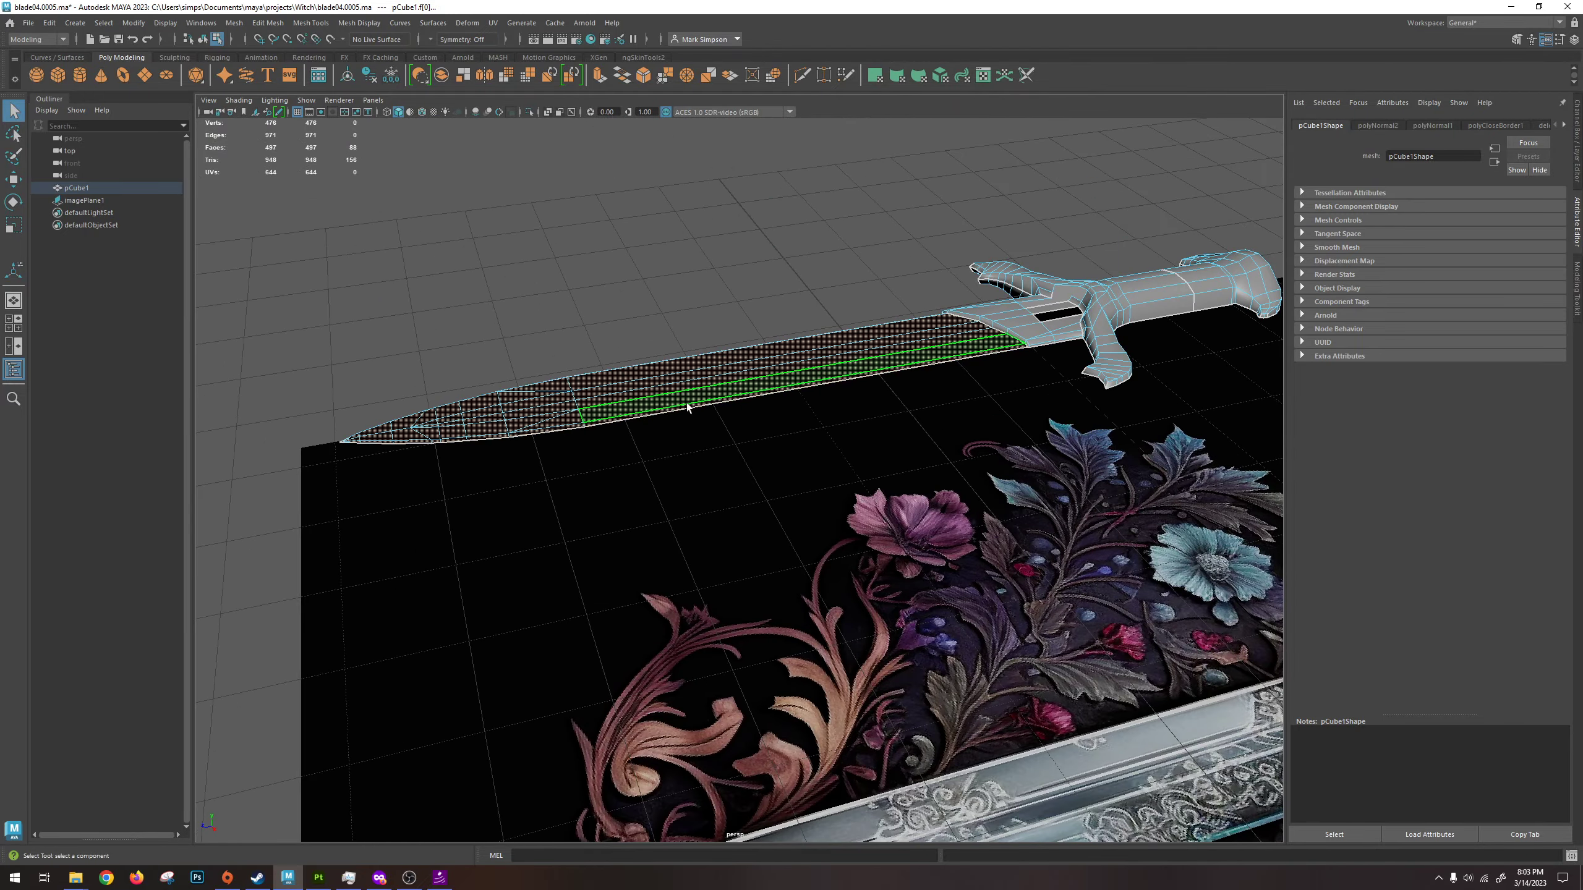
mouse_move(771, 406)
left_mouse_down("alt")
mouse_move(831, 414)
mouse_move(773, 387)
left_mouse_up("alt")
right_click_drag(830, 382, 1025, 386, "alt")
middle_click_drag(1025, 386, 809, 485, "alt")
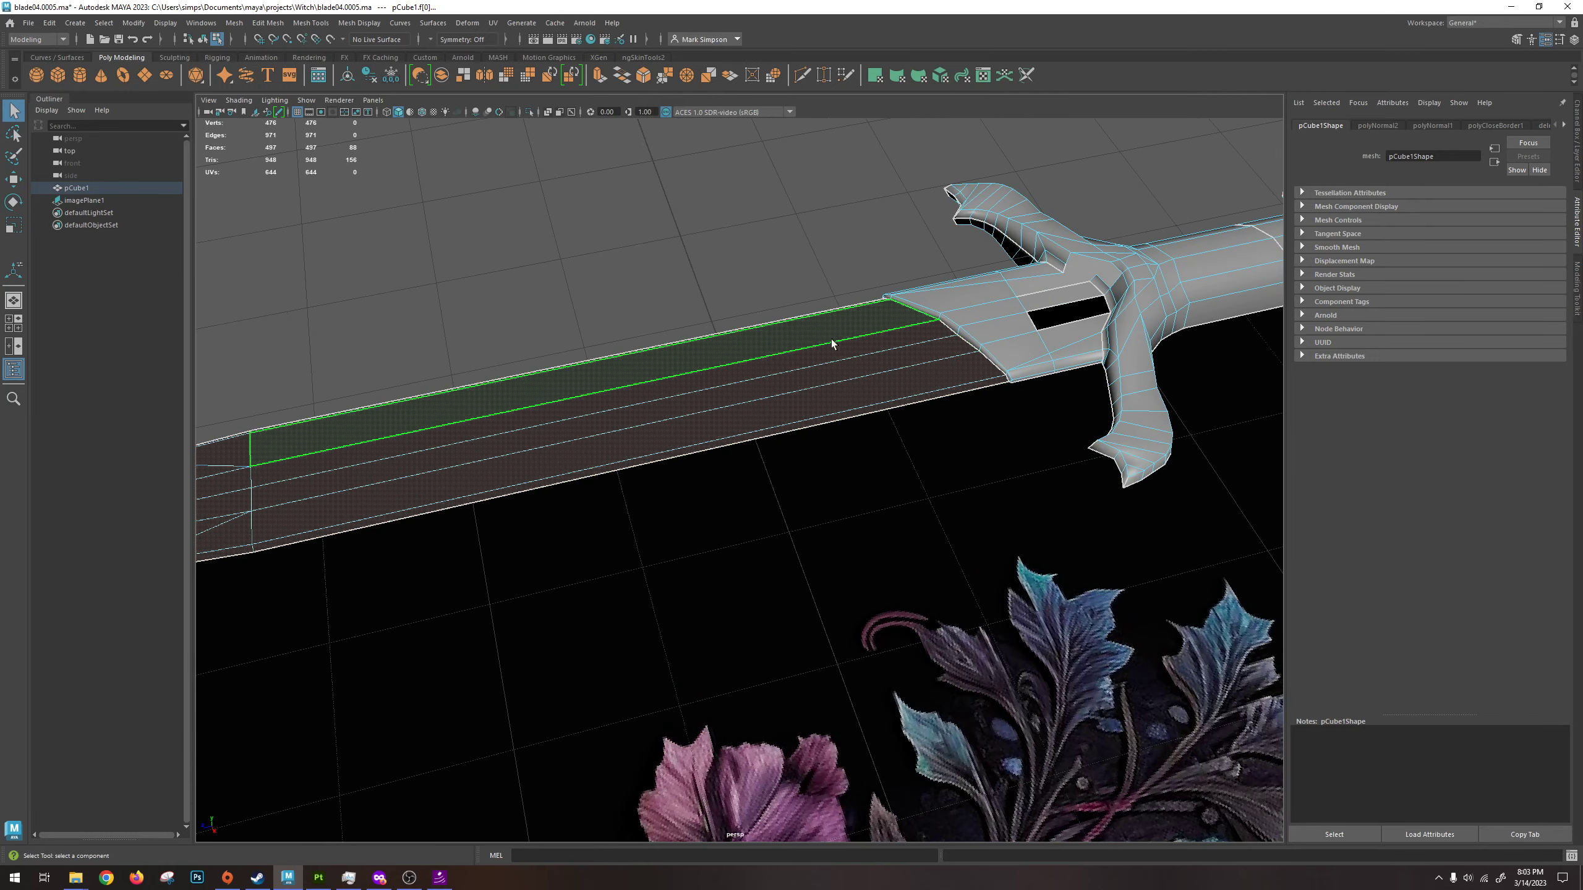
left_click_drag(679, 459, 660, 398, "alt")
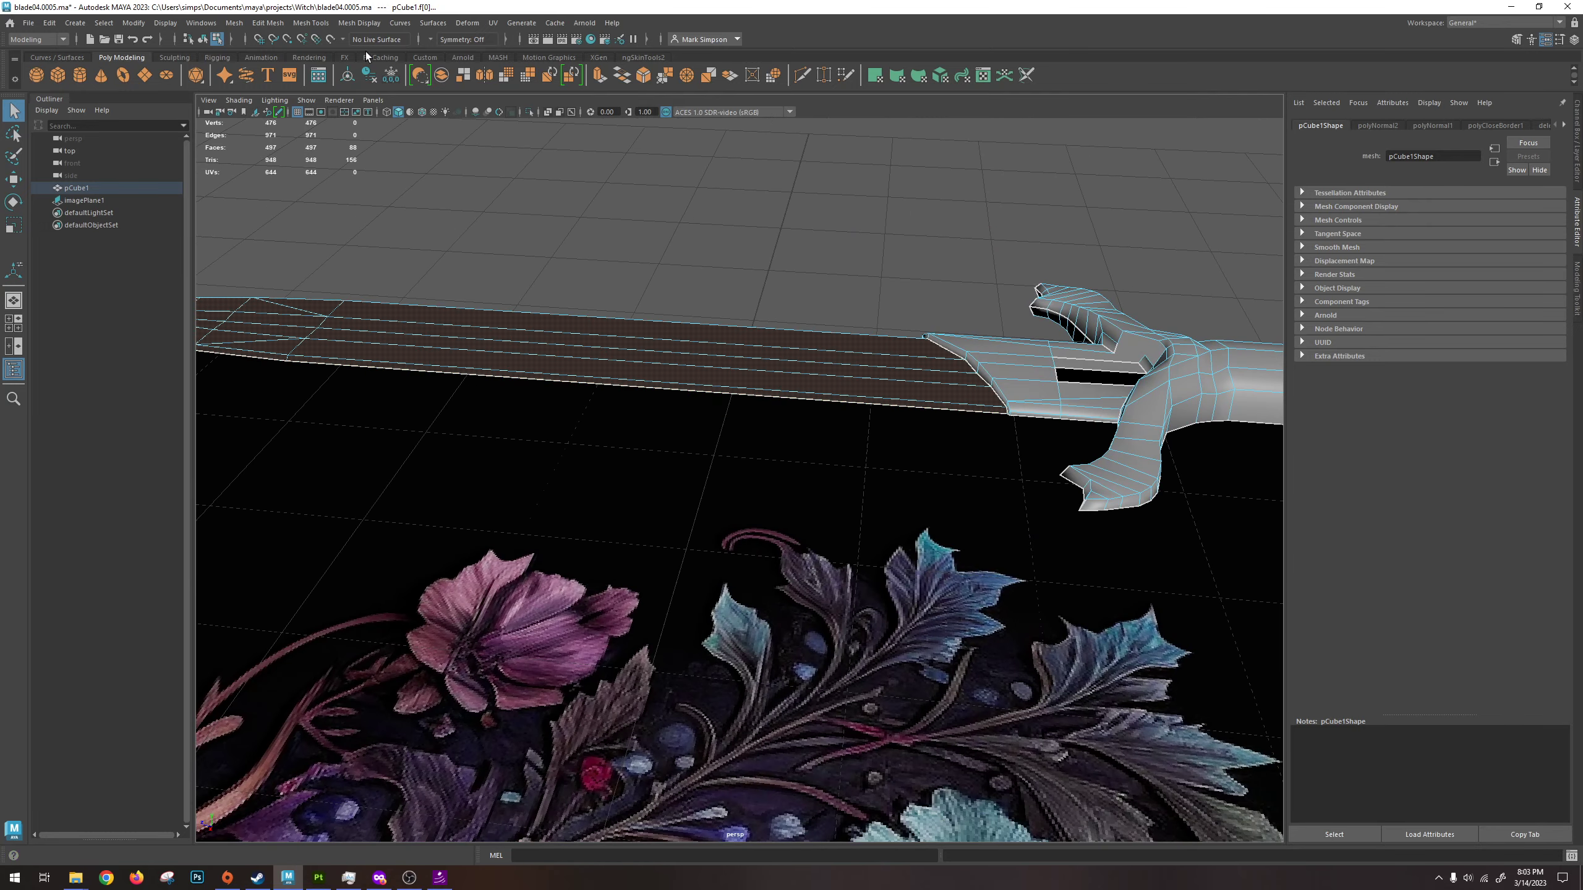
left_click(337, 26)
left_click(381, 88)
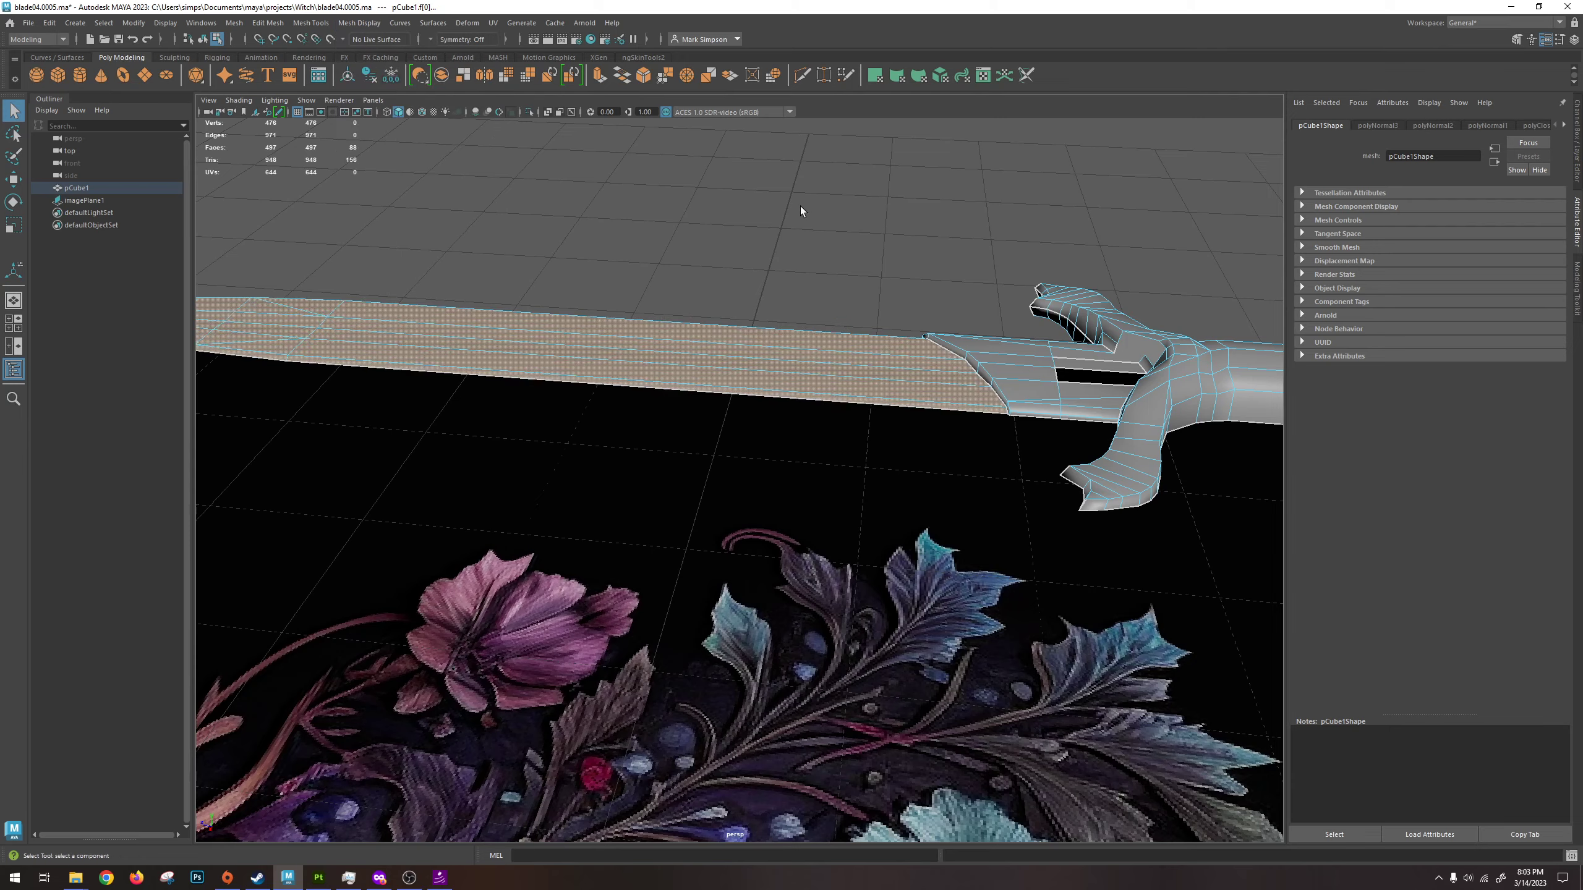
Clear the blade selection and select the irregular n-gon filling the gap between guard and collar.
left_click(800, 211)
left_click_drag(1053, 333, 673, 359, "alt")
middle_click_drag(623, 381, 929, 377, "alt")
left_click_drag(928, 377, 781, 465, "alt")
scroll(781, 465, "up", 5)
left_click(773, 268)
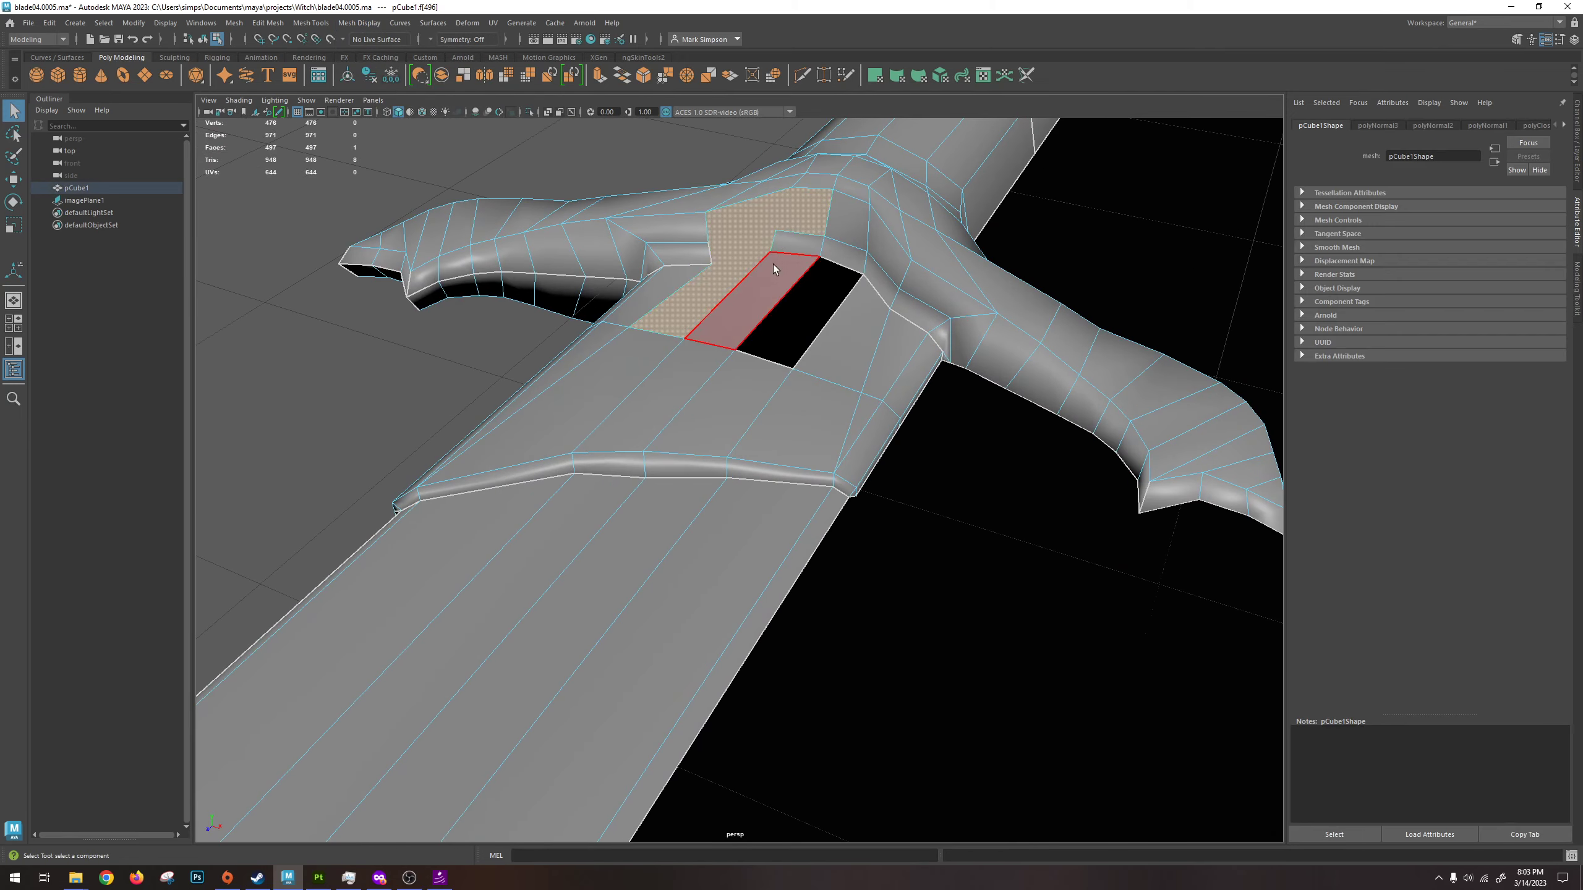
left_click_drag(764, 327, 901, 406, "alt")
scroll(825, 511, "up", 5)
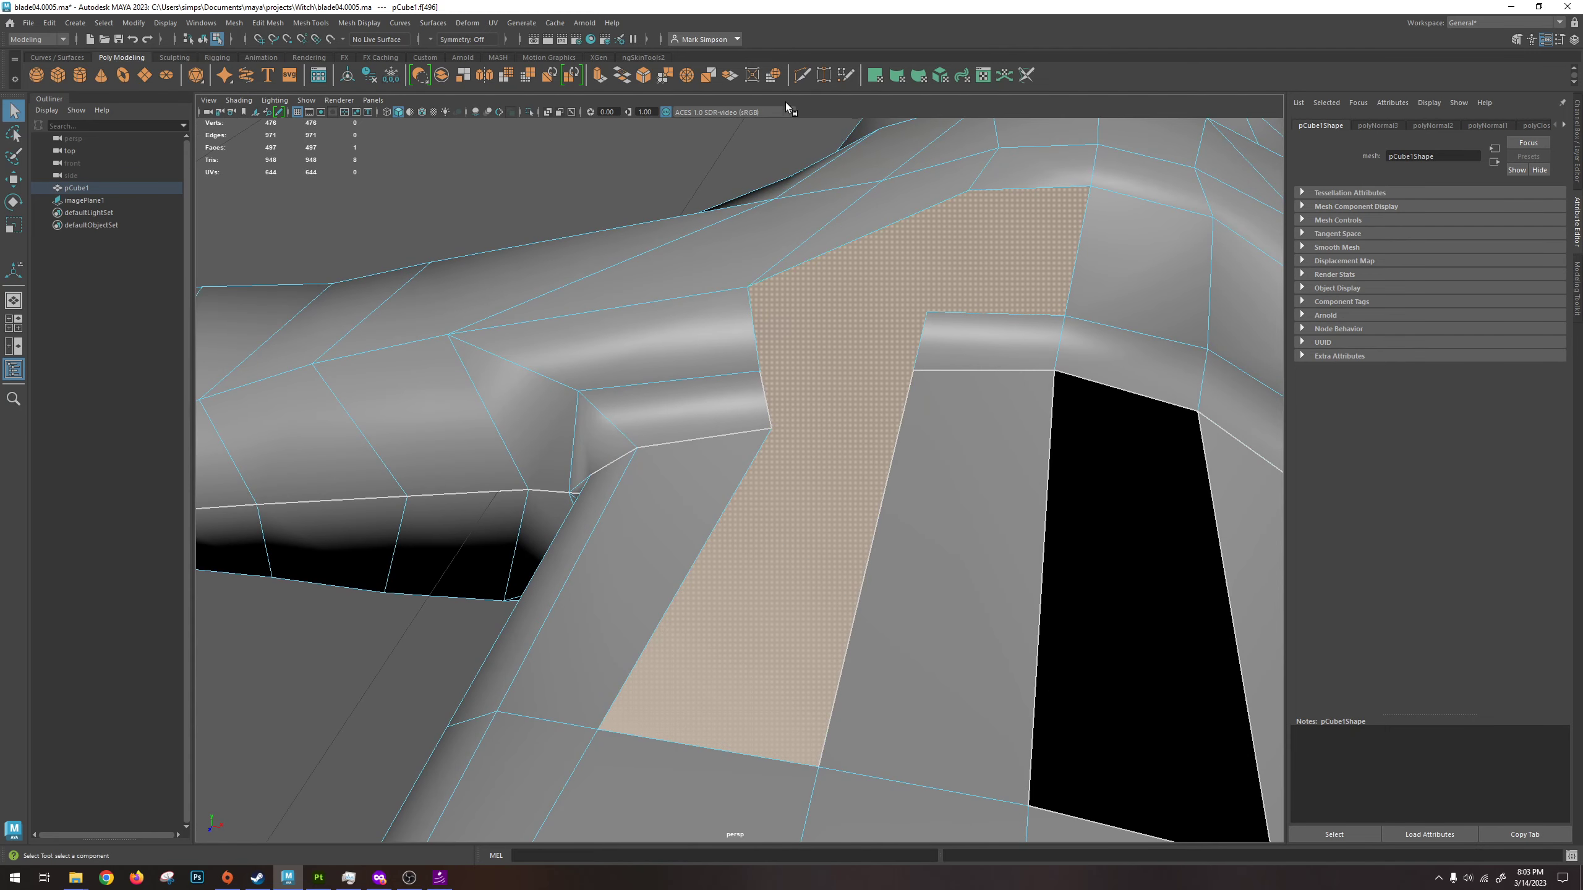
Split the filled n-gon with Multi-Cut, joining the opposite ledge vertices along both the lower and upper ledge lines.
left_click(801, 76)
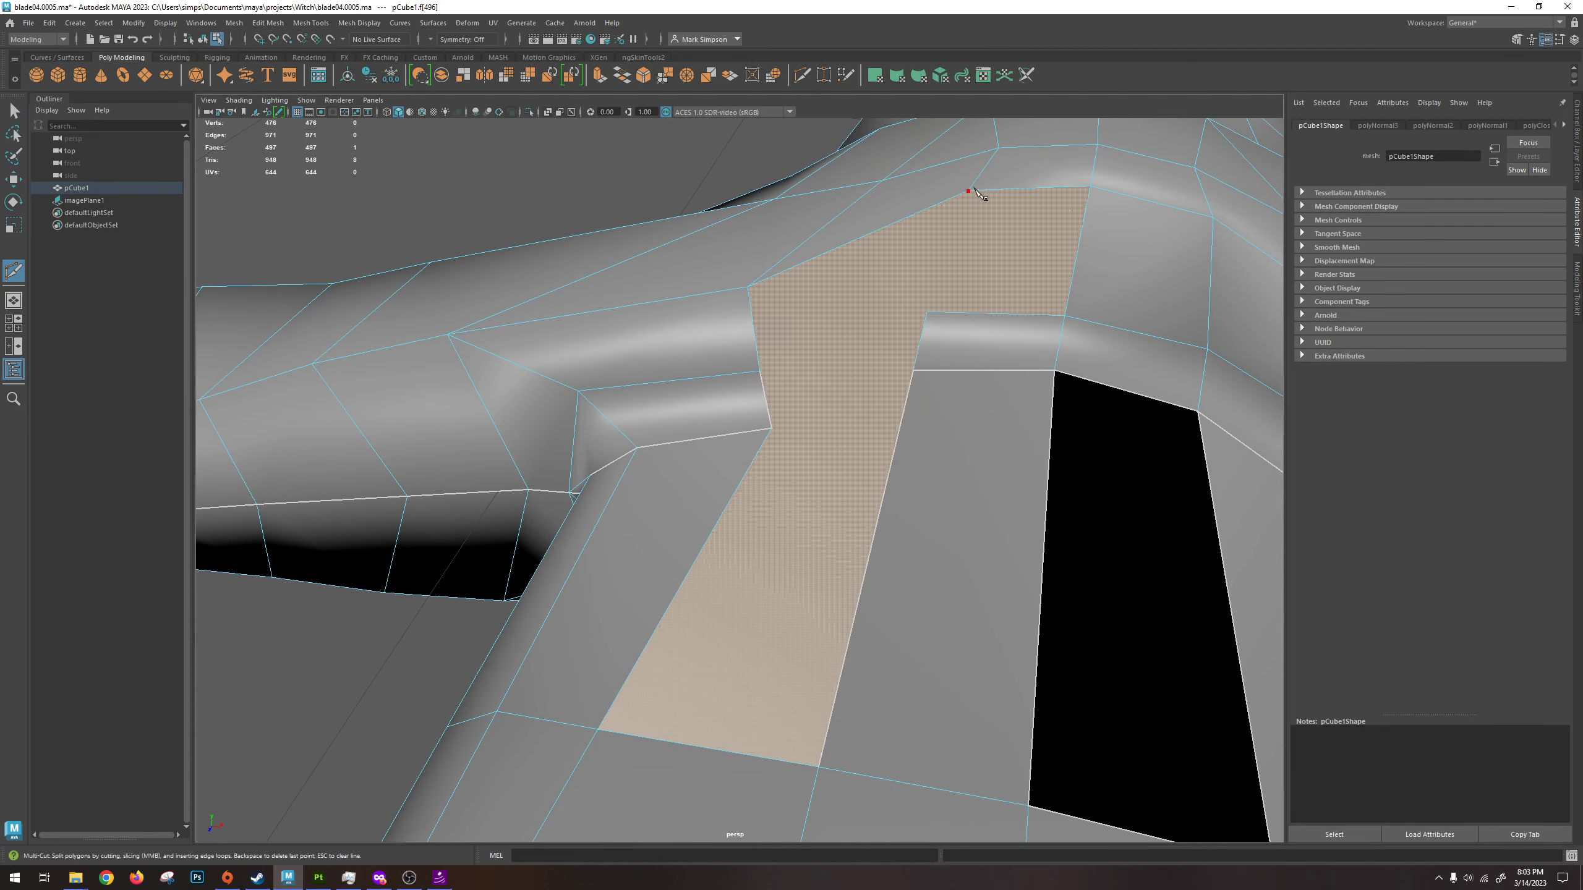
left_click_drag(933, 311, 754, 368, "alt")
left_click_drag(978, 441, 865, 406, "alt")
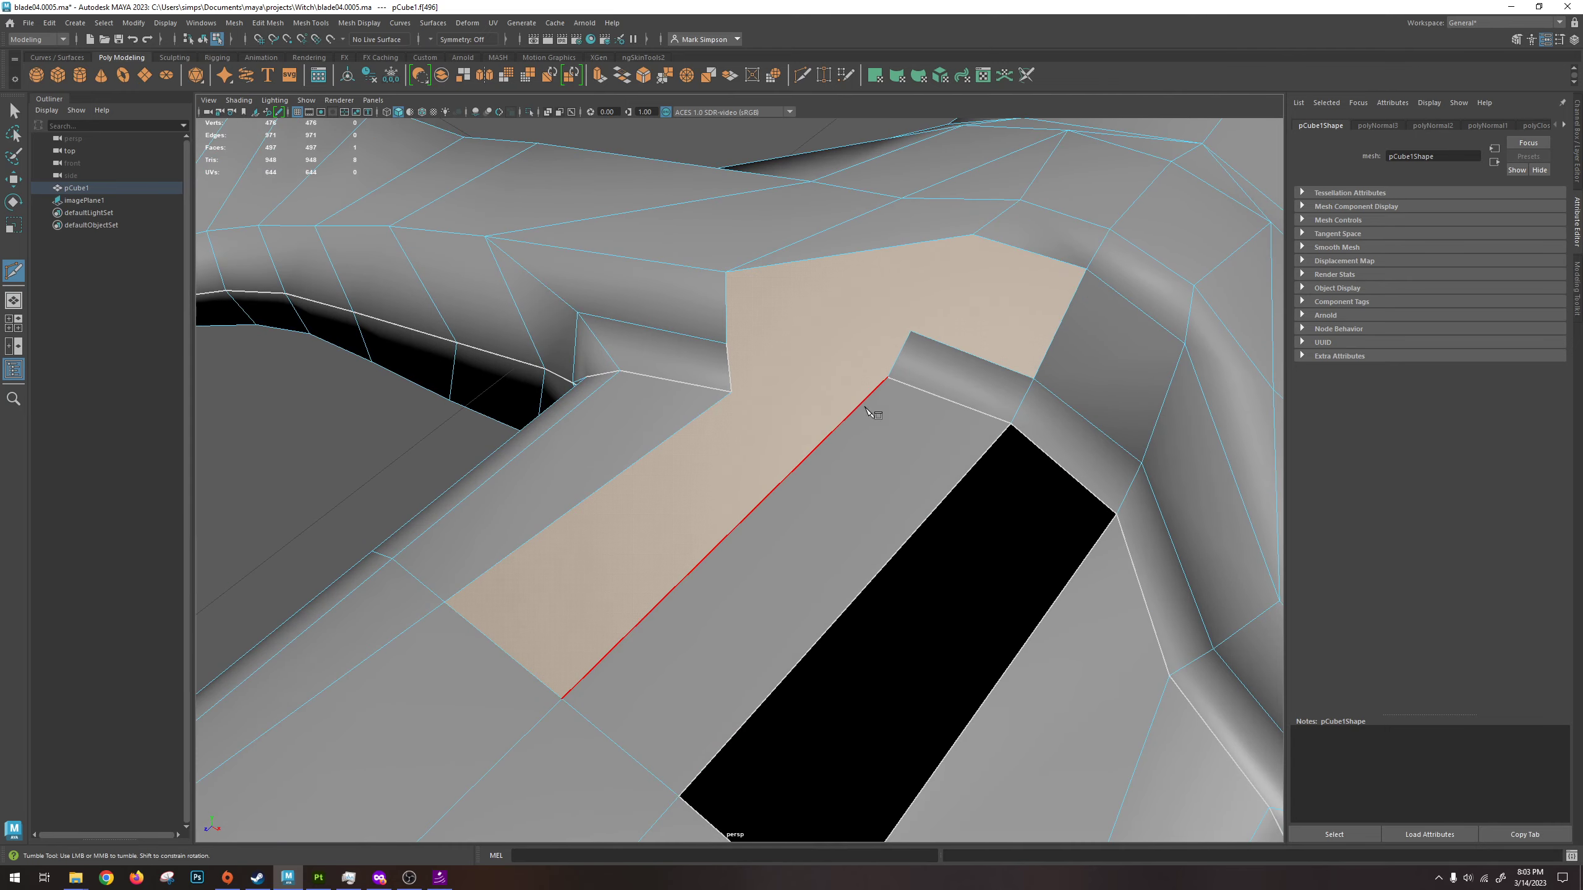
left_click(731, 392)
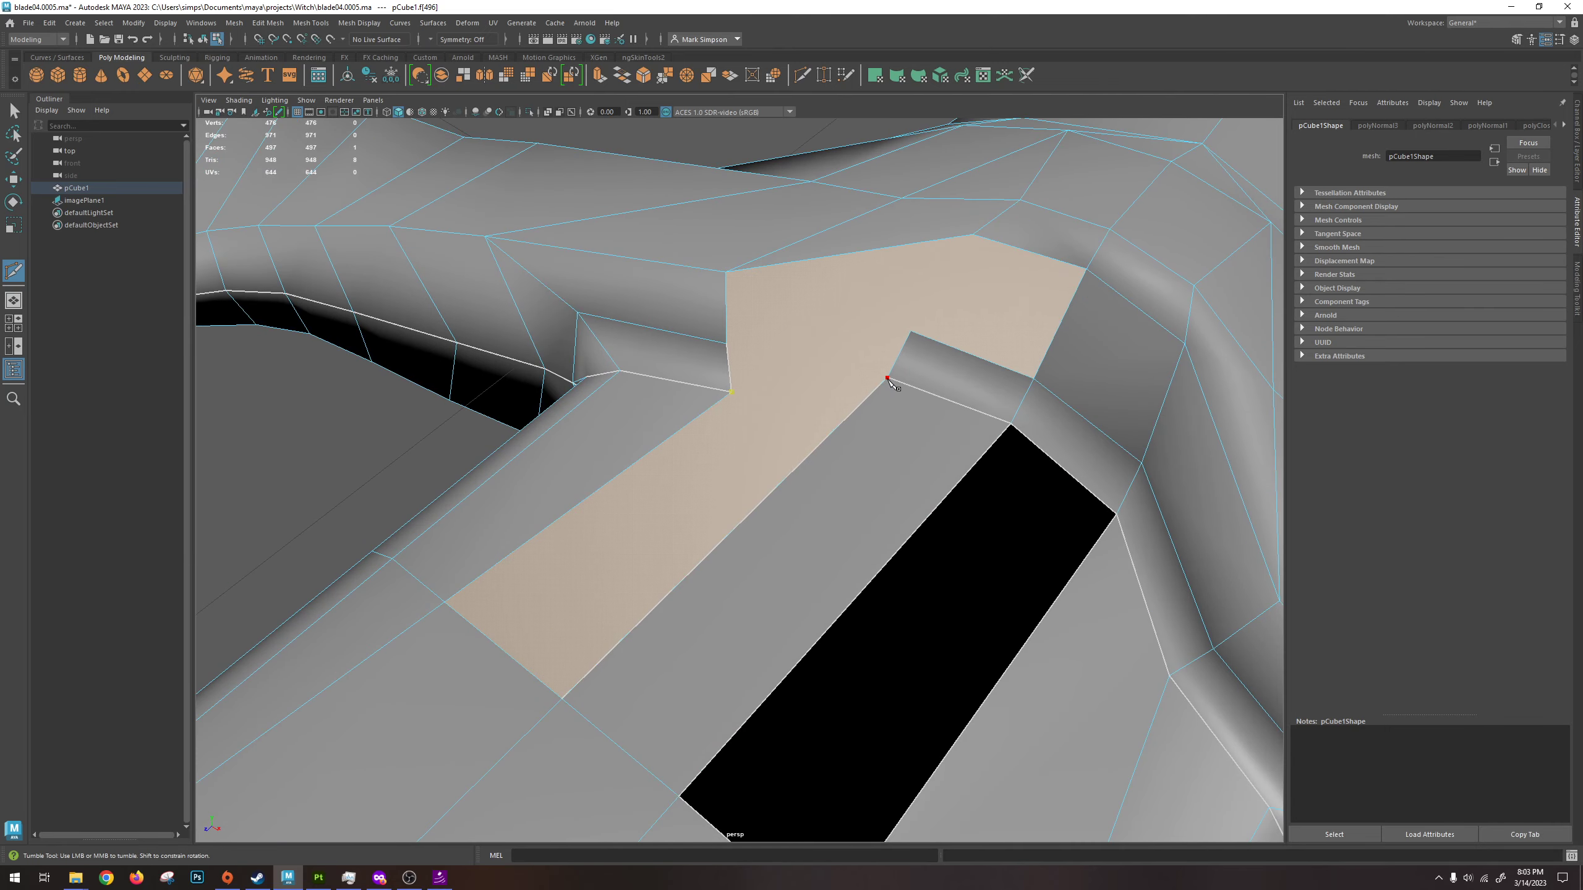
left_click(887, 378)
key("Return")
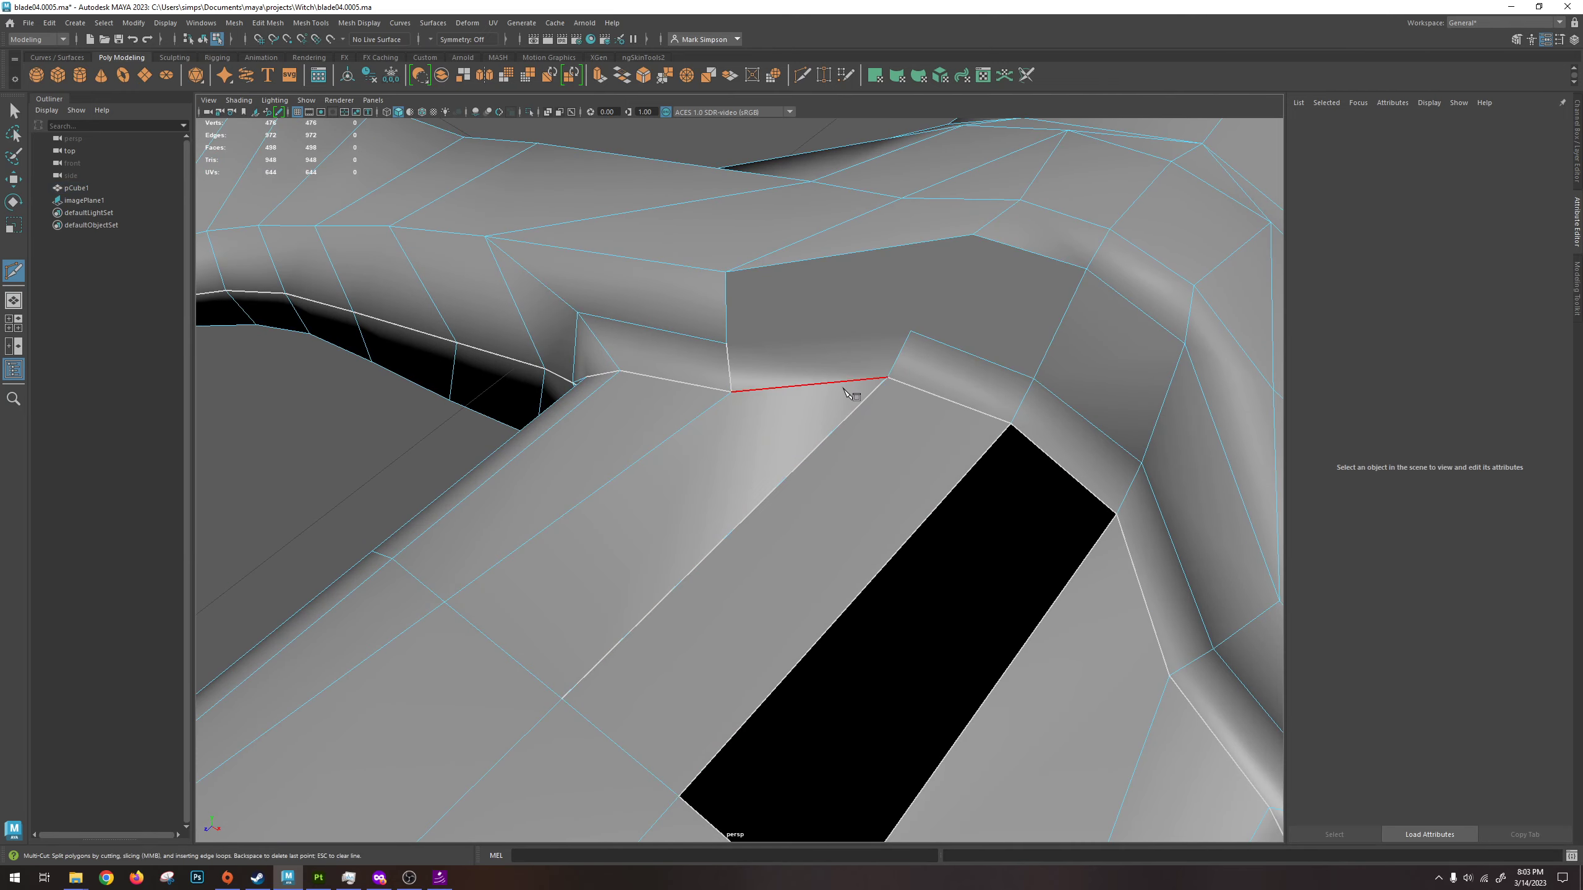
left_click(726, 343)
left_click(911, 331)
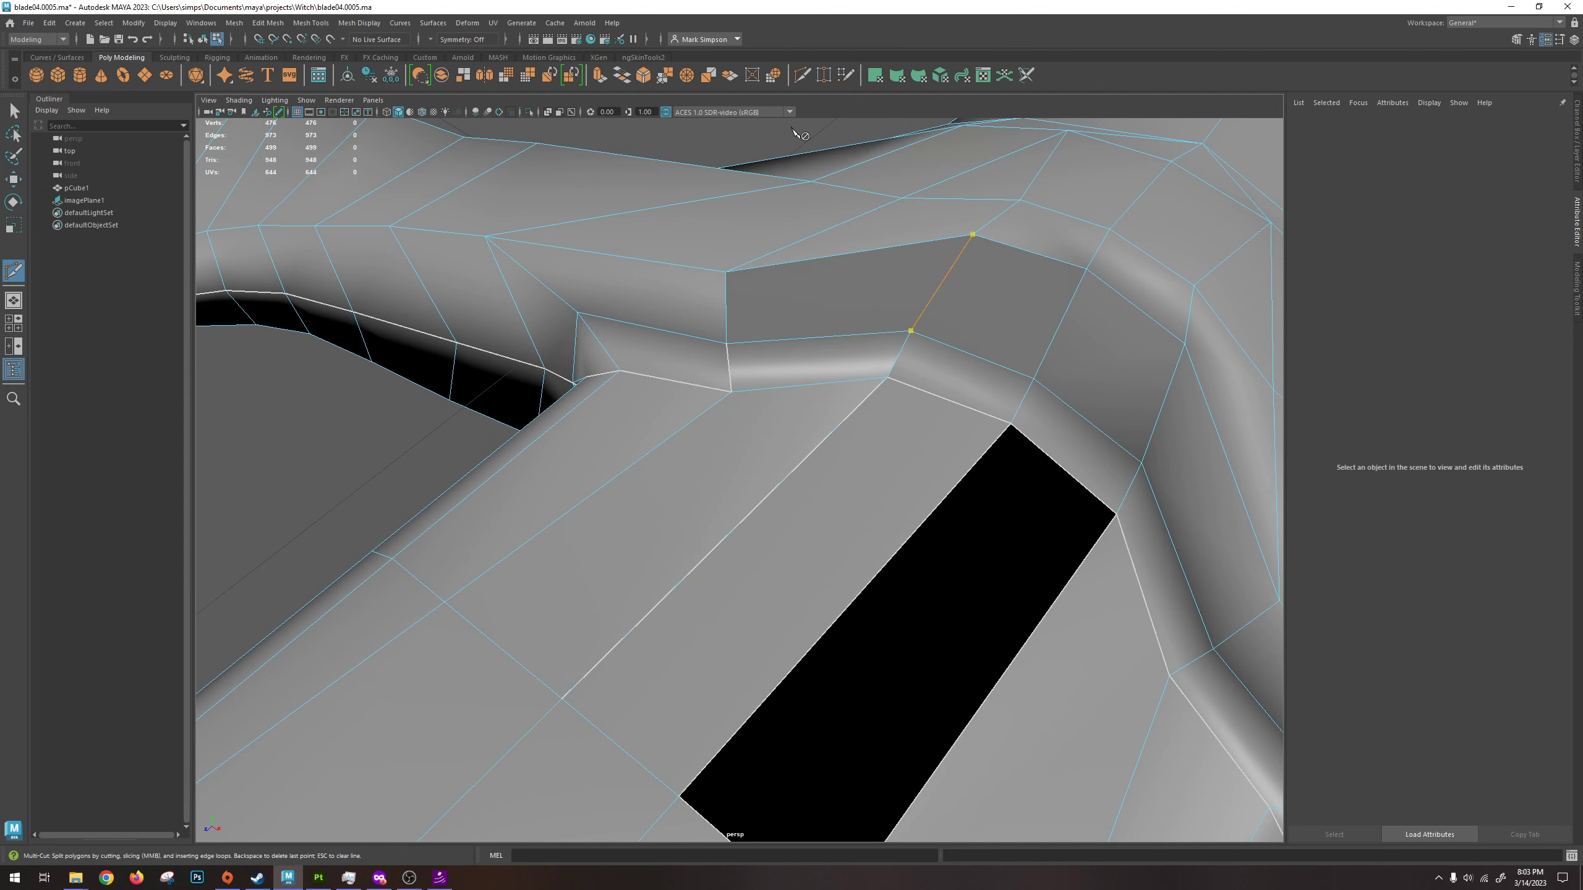
Try a diagonal Multi-Cut across the long collar face to the ledge corner and undo it.
left_click_drag(973, 305, 1040, 418, "alt")
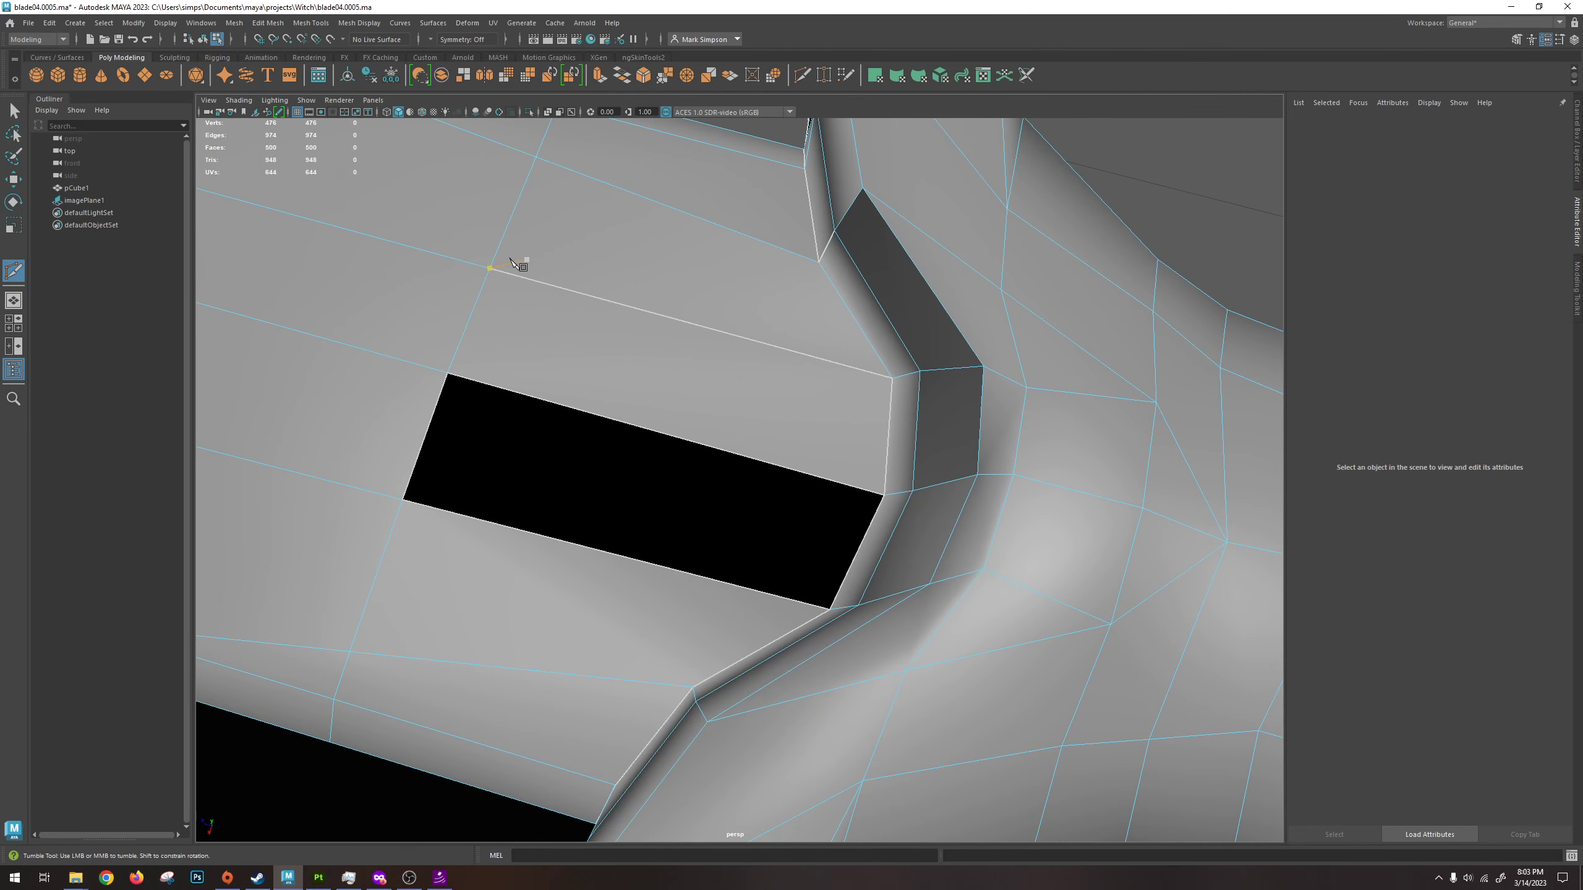
left_click(892, 378)
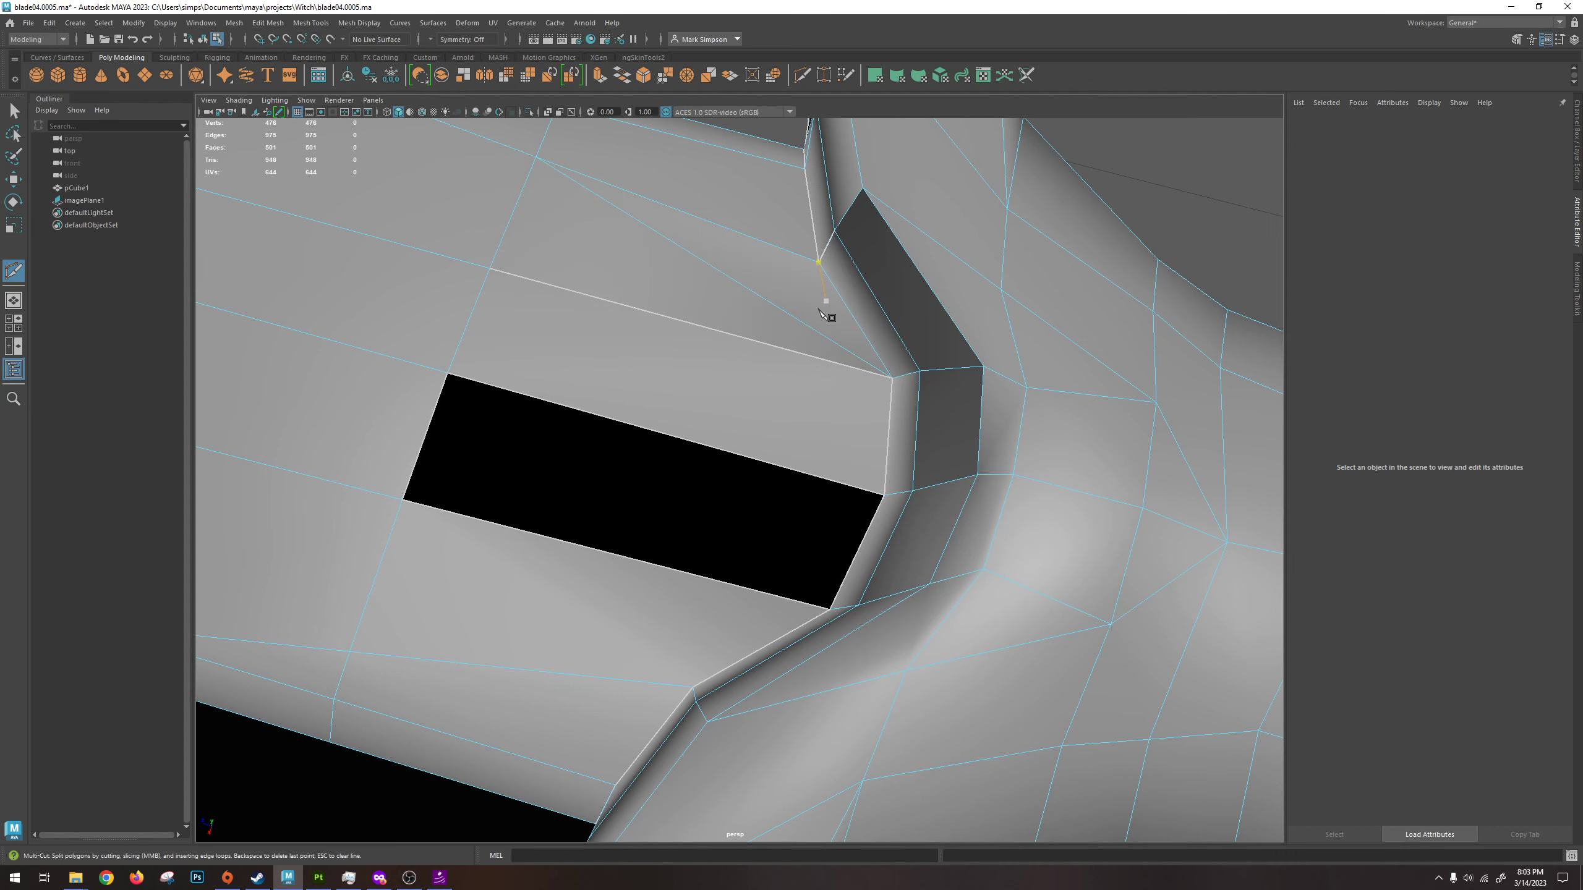
key("ctrl+z")
Try splitting the guard quad above the ledge into triangles with a diagonal Multi-Cut and undo it.
left_click_drag(788, 328, 946, 315, "alt")
middle_click_drag(753, 308, 893, 450, "alt")
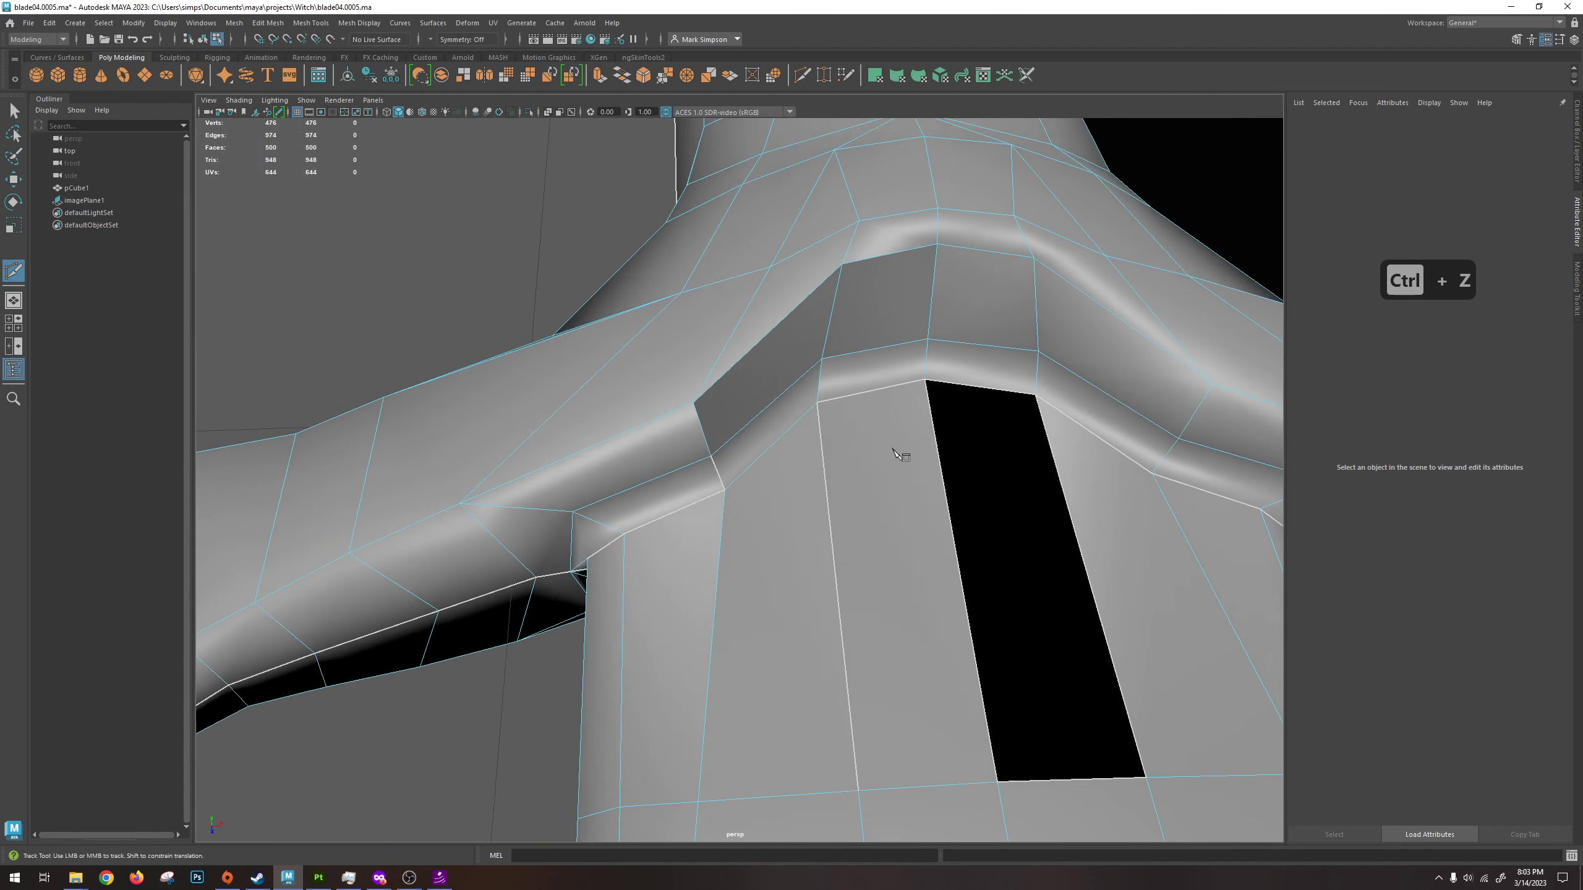
left_click_drag(892, 450, 854, 391, "alt")
middle_click_drag(854, 392, 867, 463, "alt")
right_click_drag(867, 462, 877, 469, "alt")
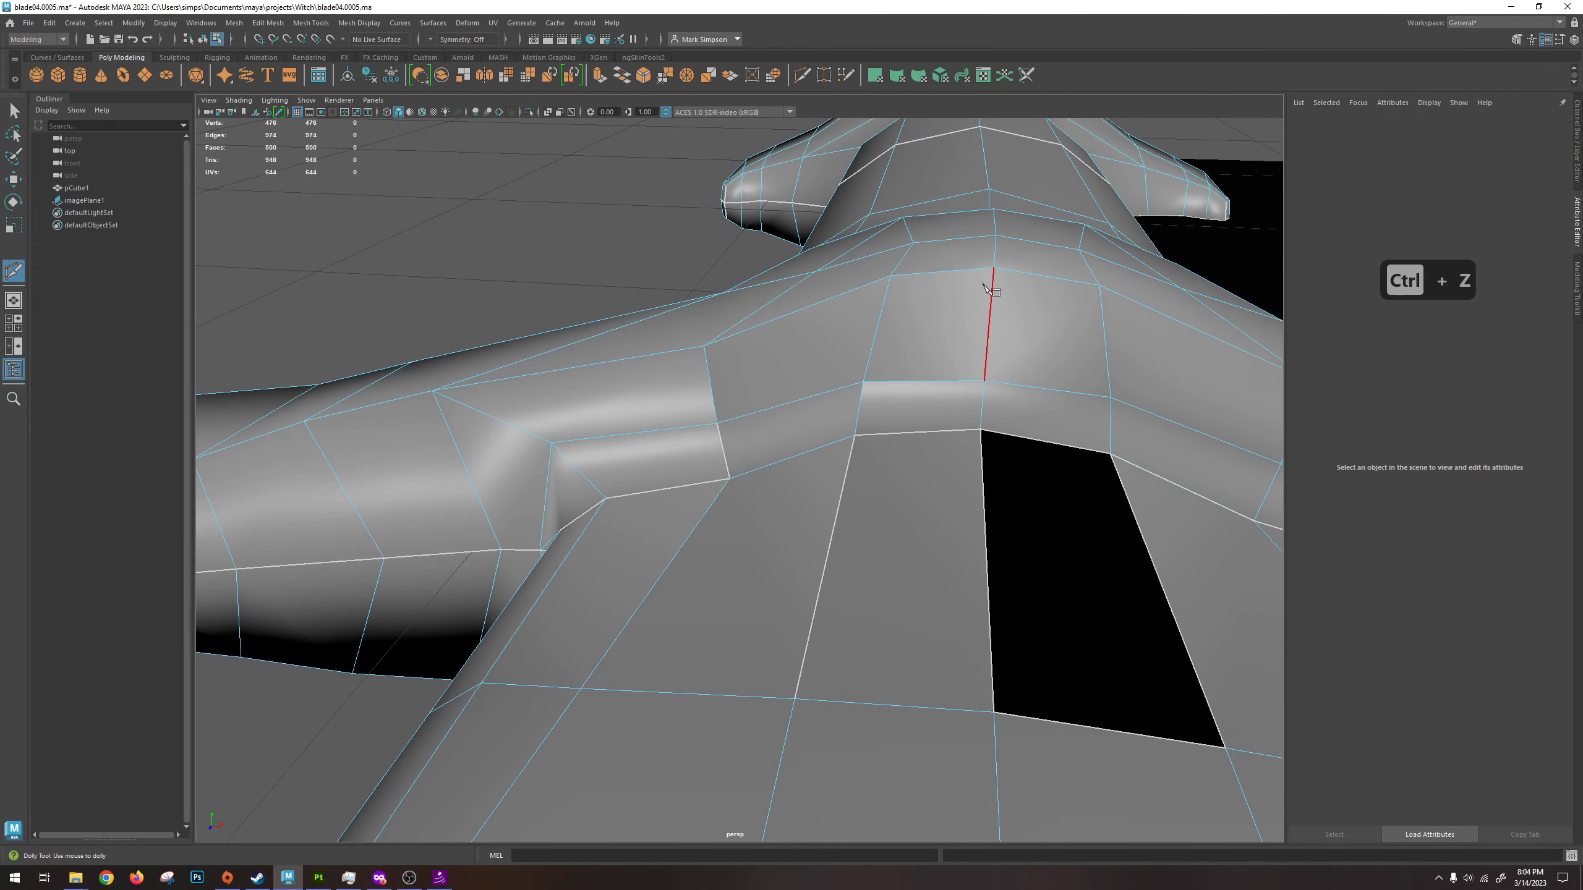
left_click(891, 277)
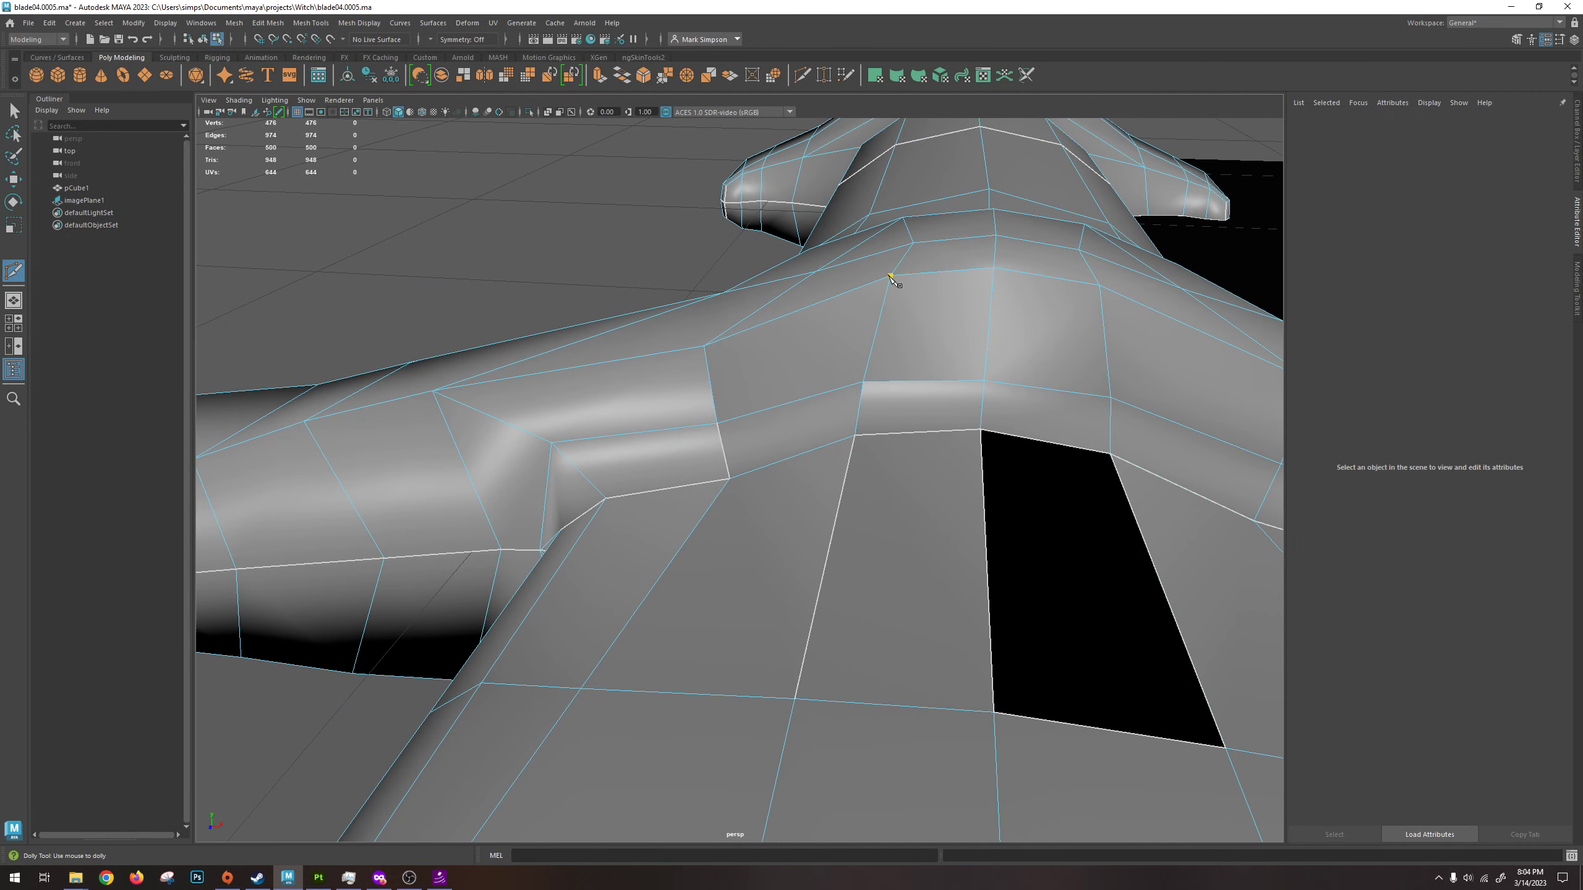
left_click(984, 380)
key("Return")
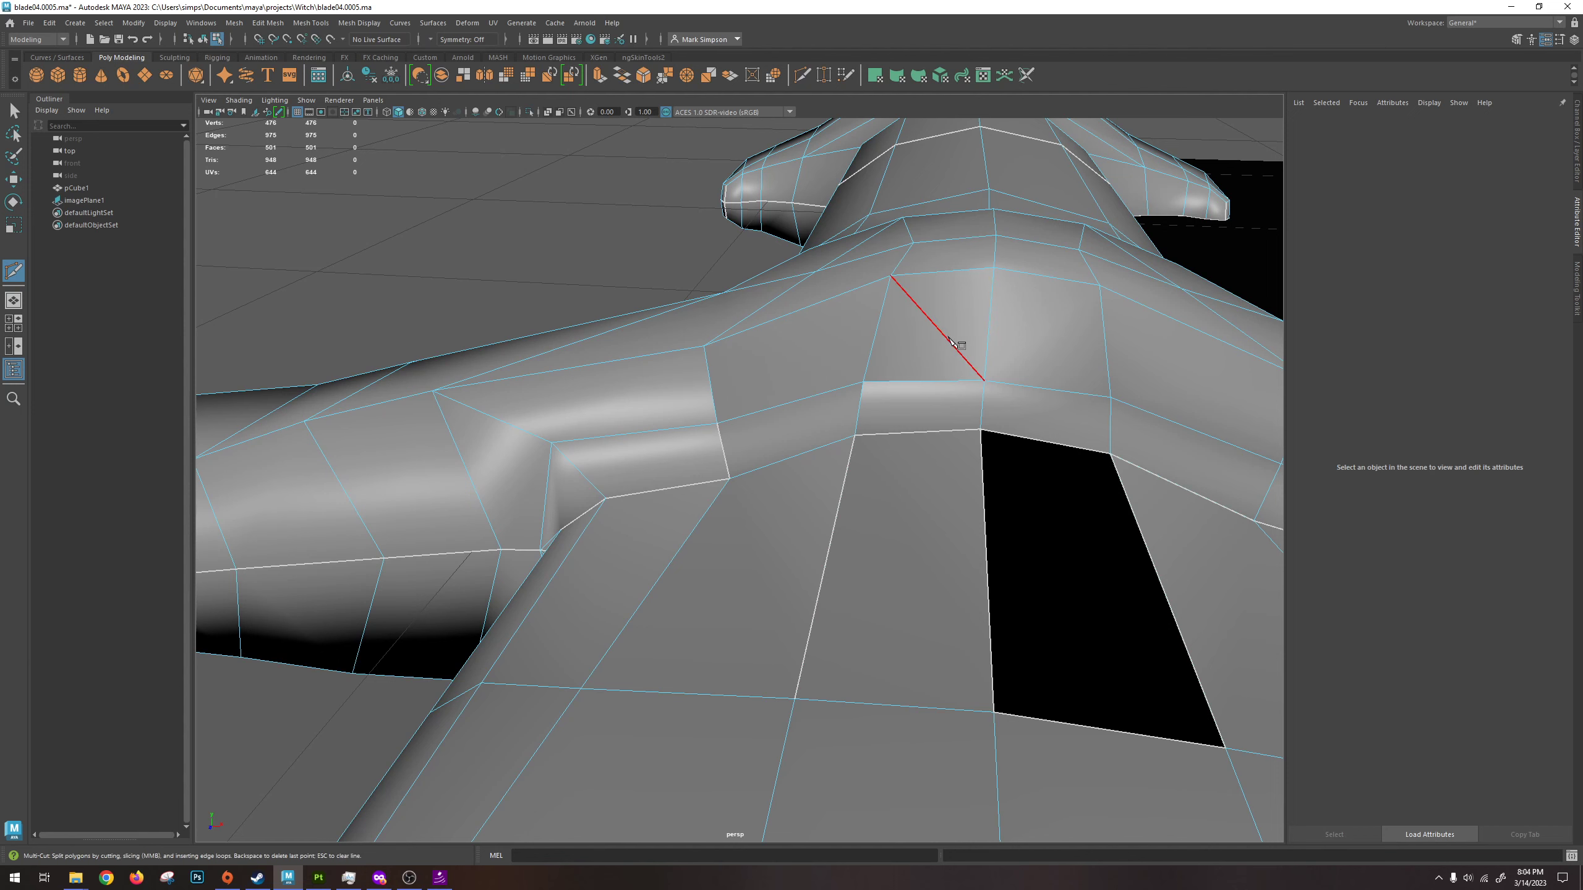
left_click_drag(950, 360, 808, 418, "alt")
middle_click_drag(784, 450, 911, 355, "alt")
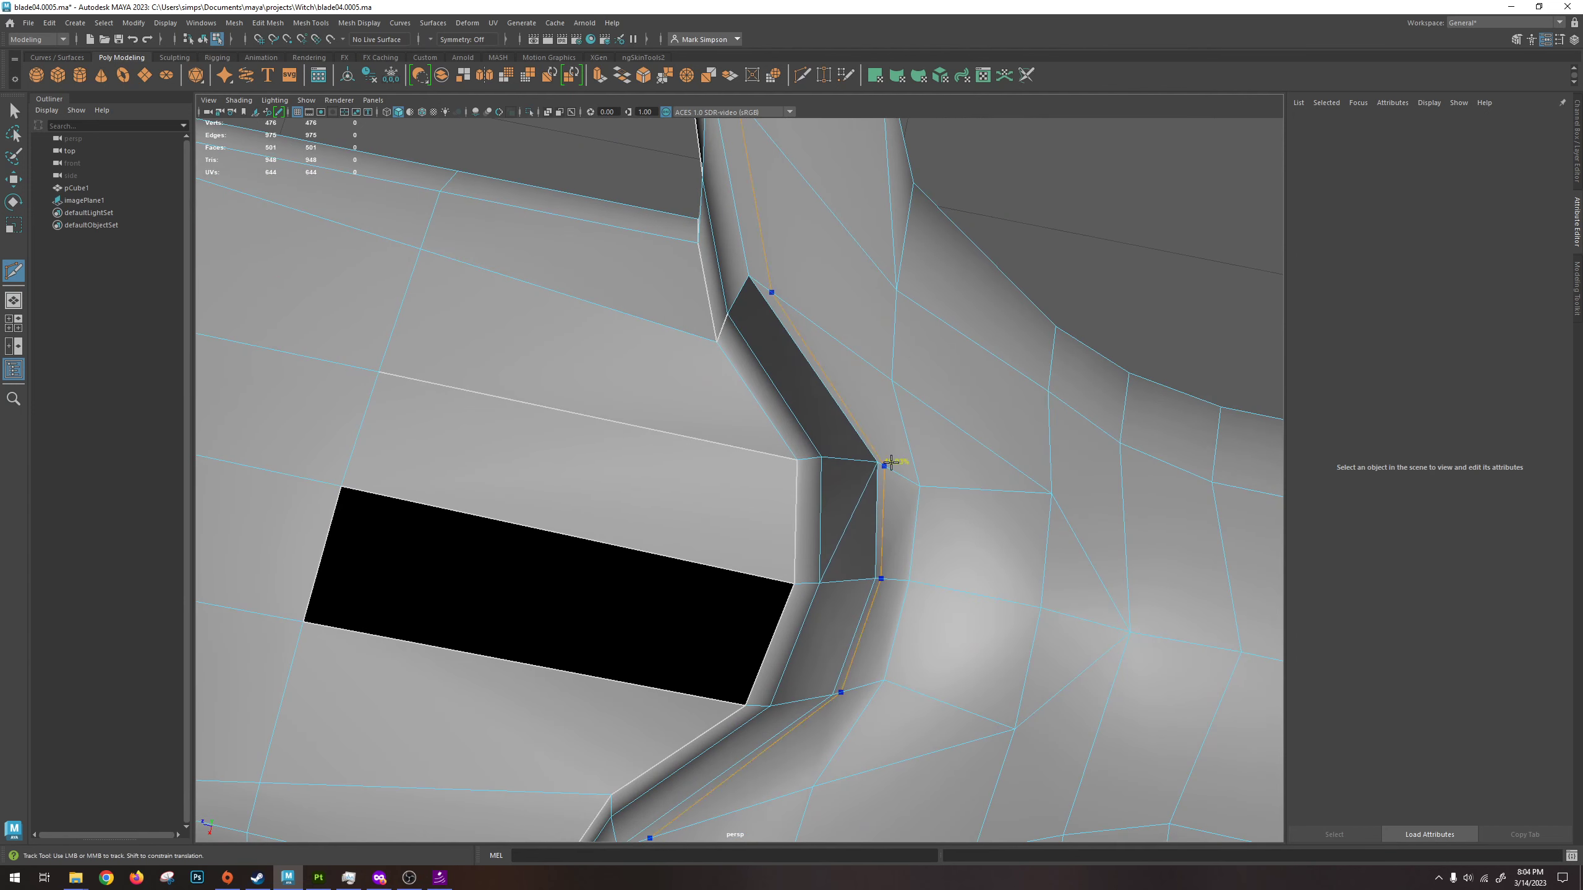
key("ctrl+z")
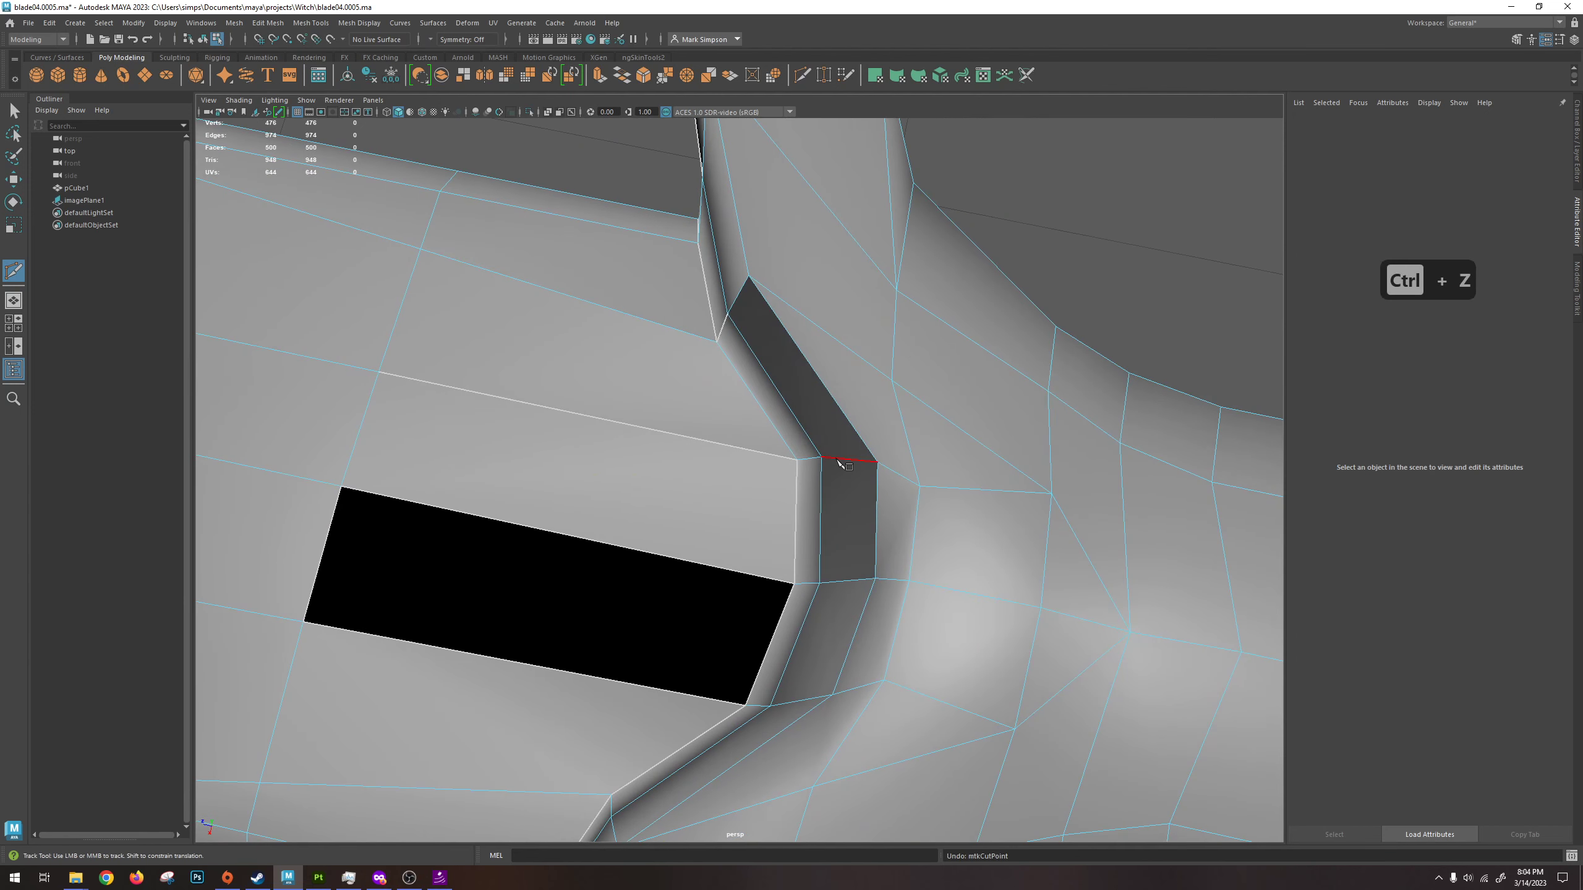
Try cutting the same guard quad along the opposite diagonal, compare the shading and undo the cut.
left_click(876, 579)
key("Return")
left_click_drag(964, 442, 1194, 261, "alt")
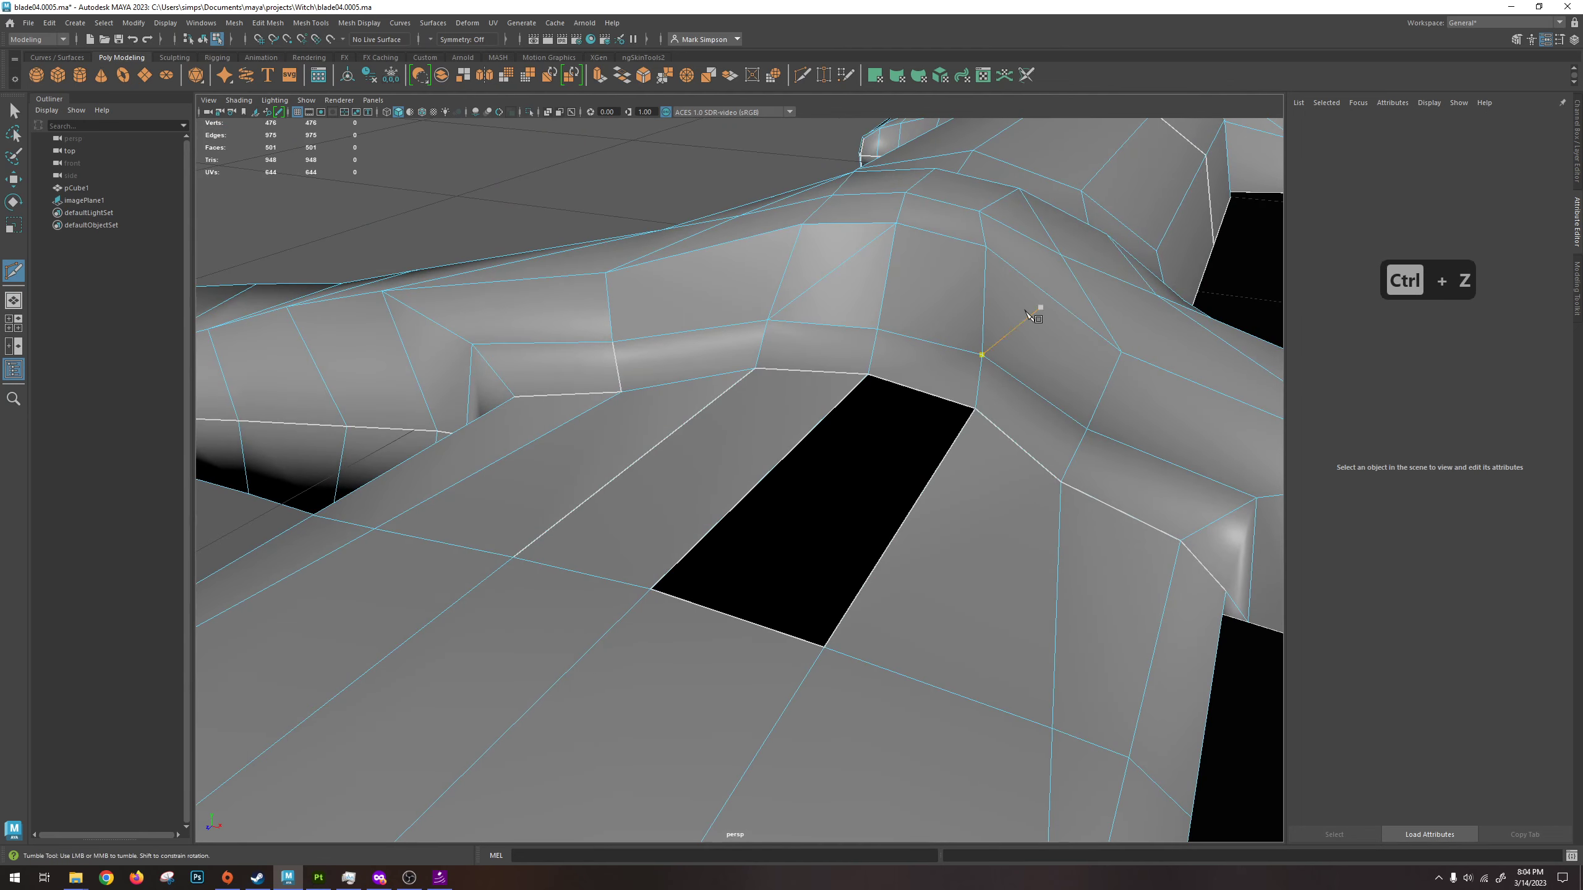
left_click_drag(1034, 309, 958, 283, "alt")
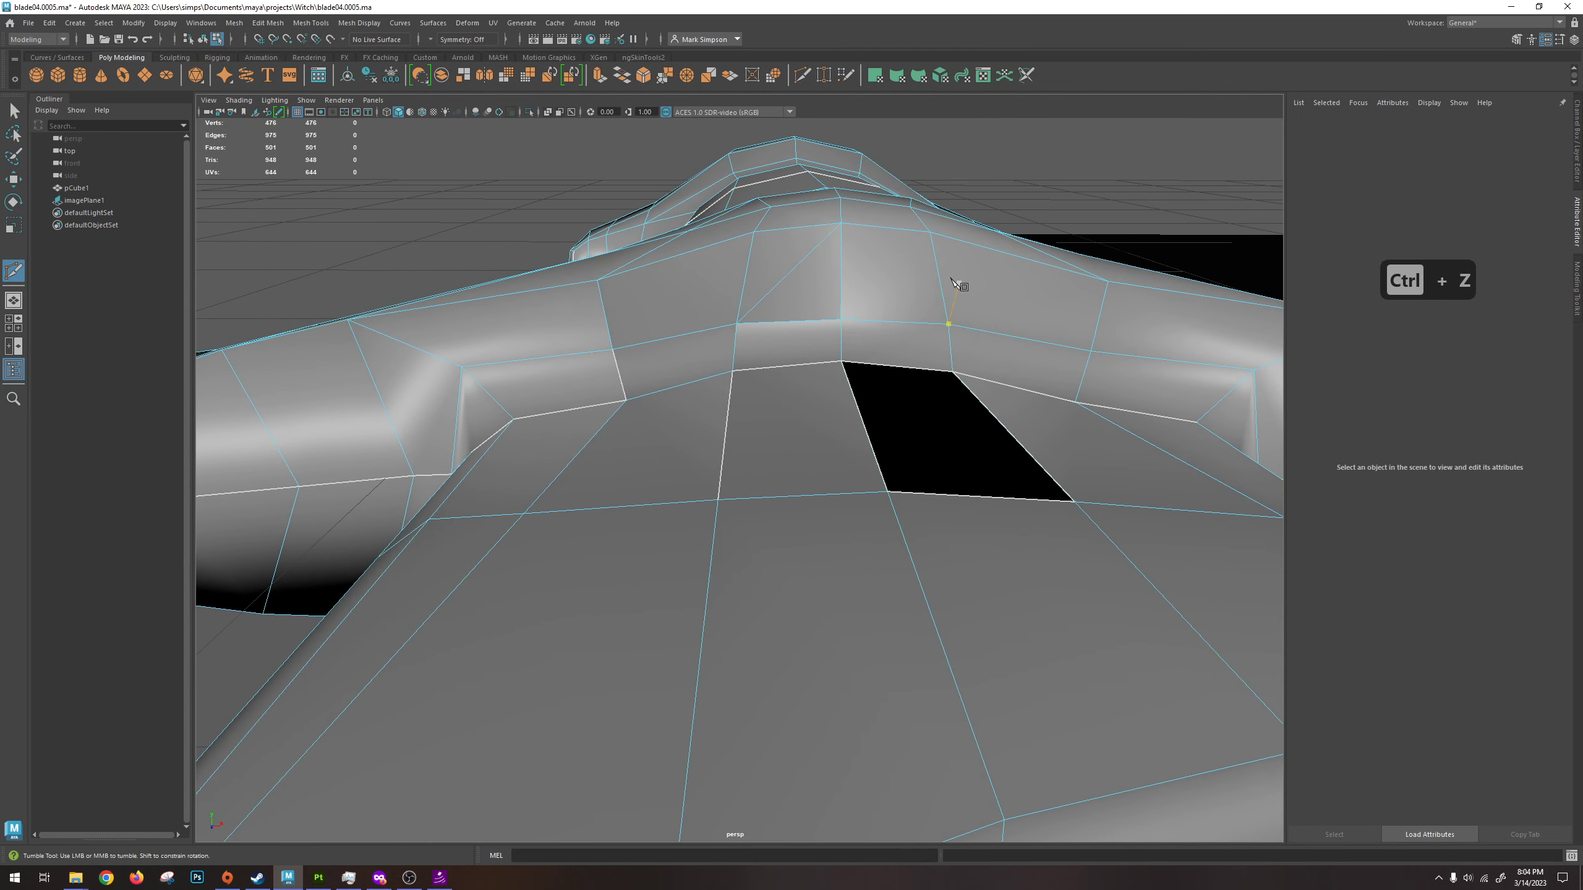
key("ctrl+z")
key("ctrl+z")
key("ctrl+z")
mouse_move(954, 265)
left_mouse_down("alt")
mouse_move(728, 350)
mouse_move(954, 293)
left_mouse_up("alt")
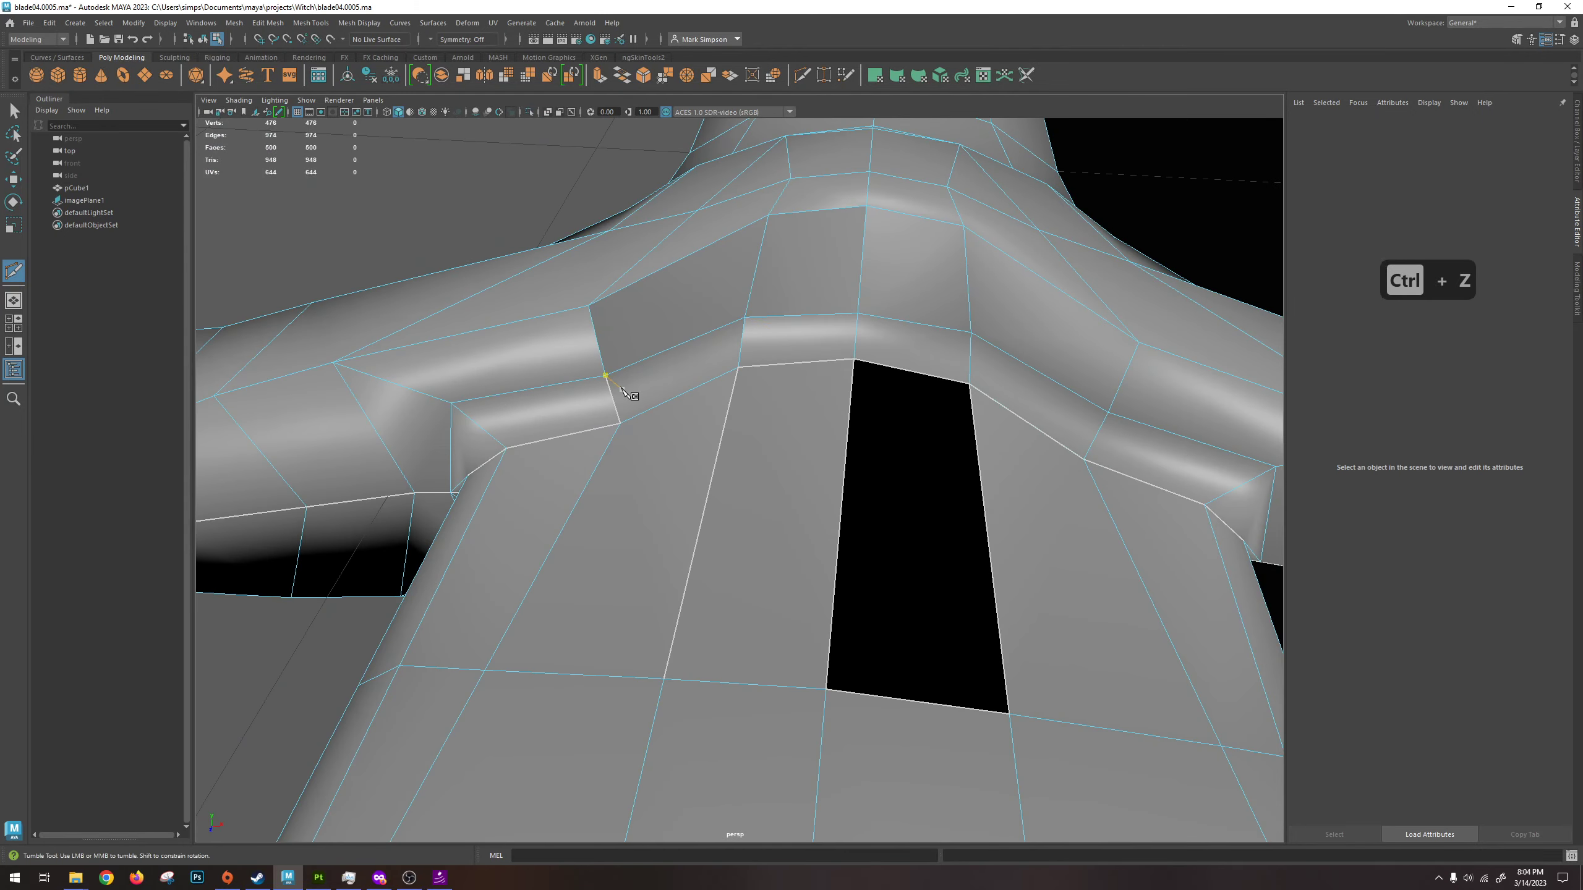
Leave Multi-Cut for the Select tool and examine the edge flow around the guard's ledge and along its arms.
left_click_drag(859, 363, 848, 303, "alt")
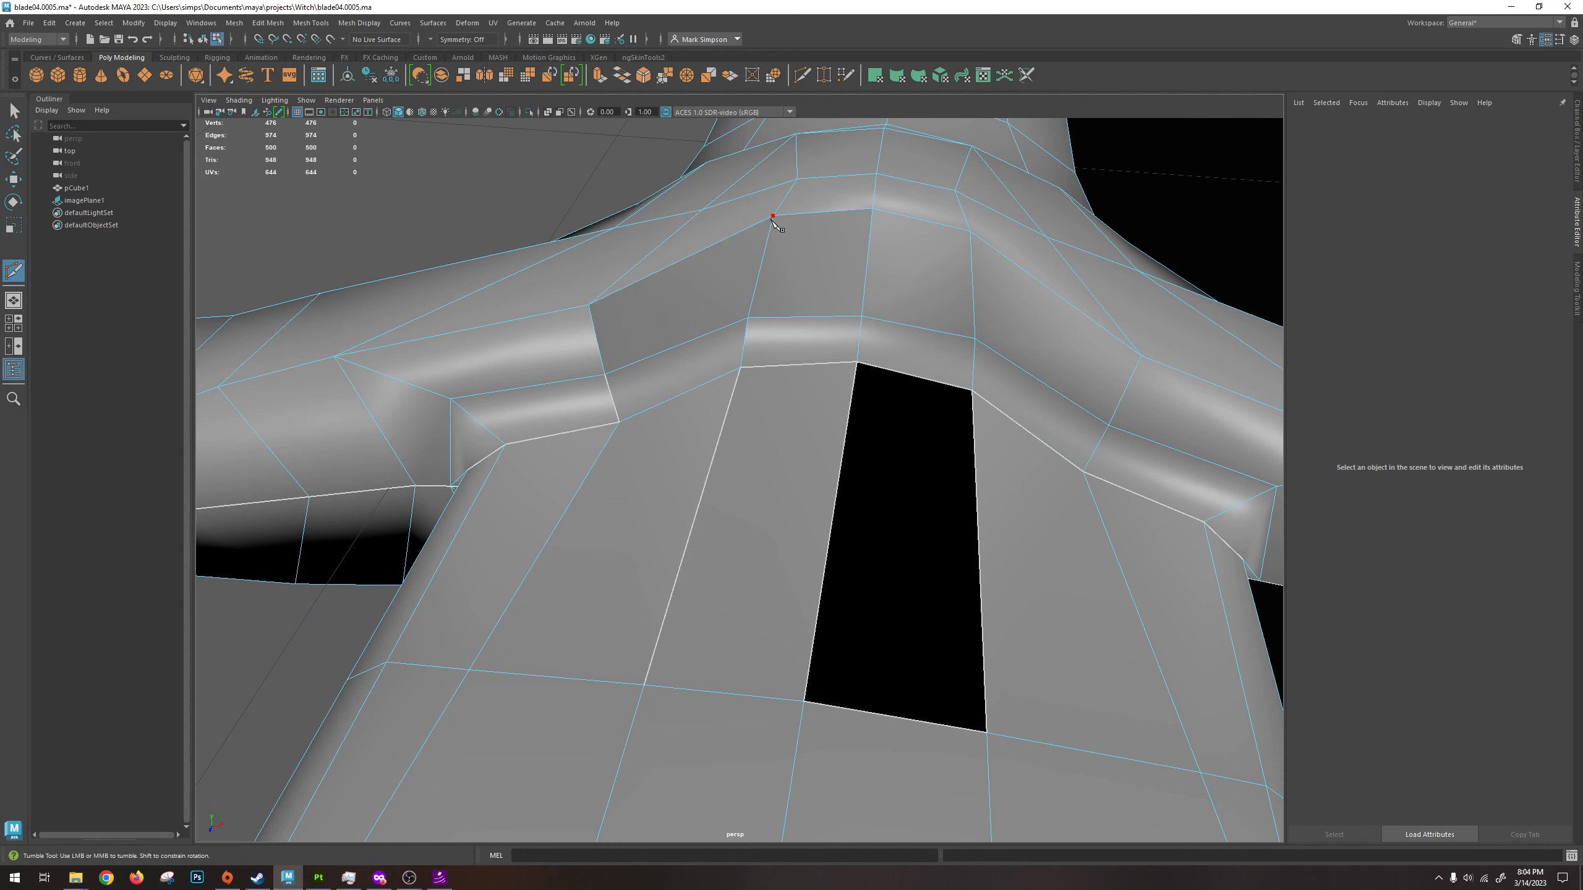
left_click_drag(779, 215, 790, 251, "alt")
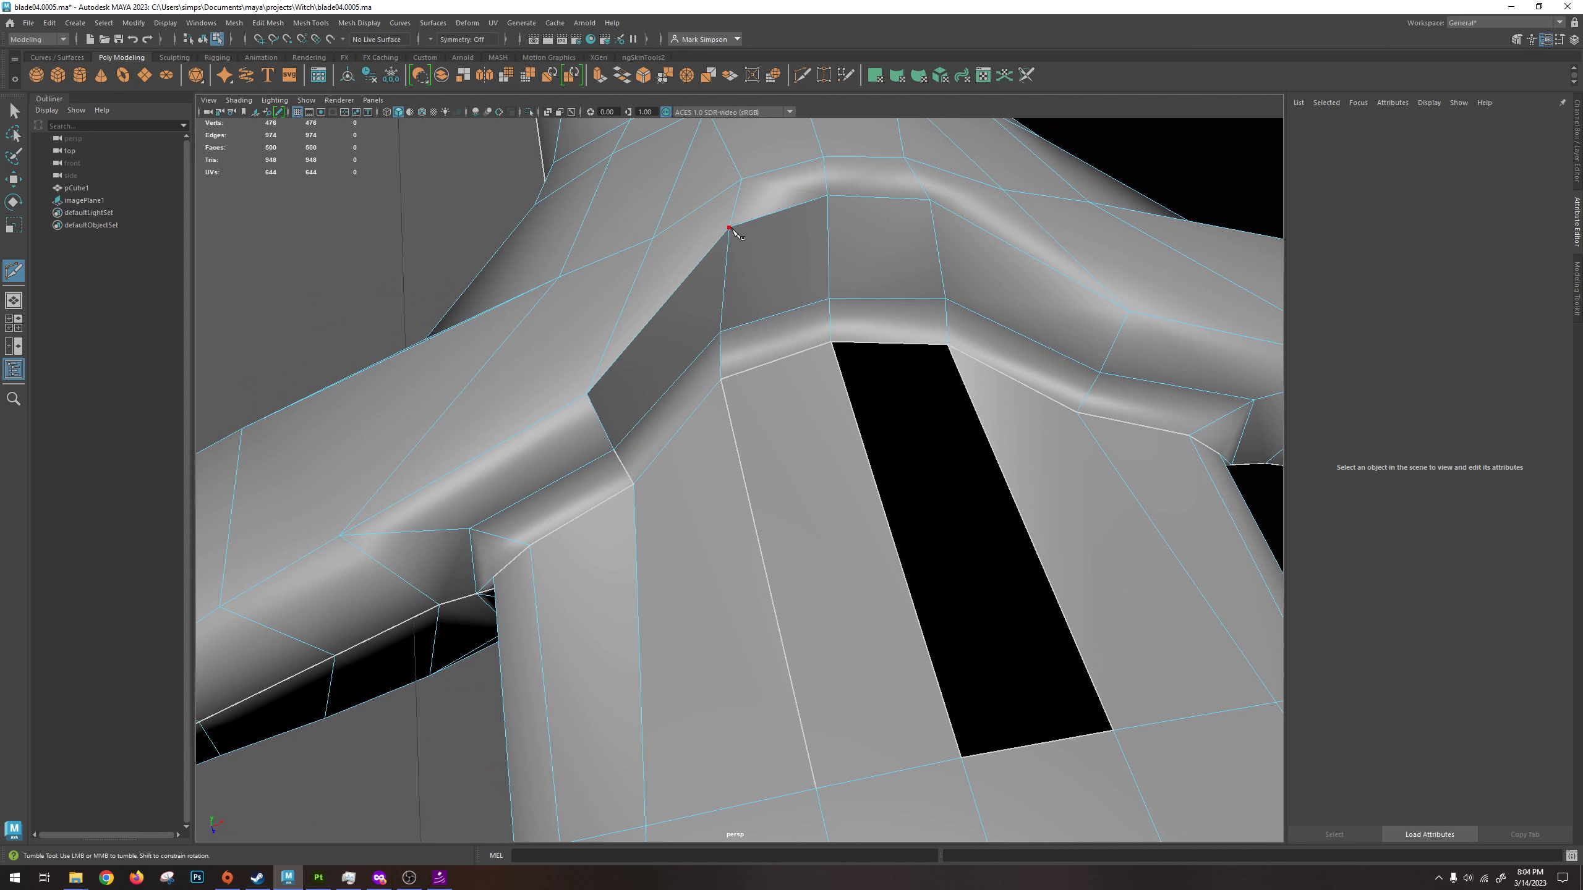
left_click(14, 112)
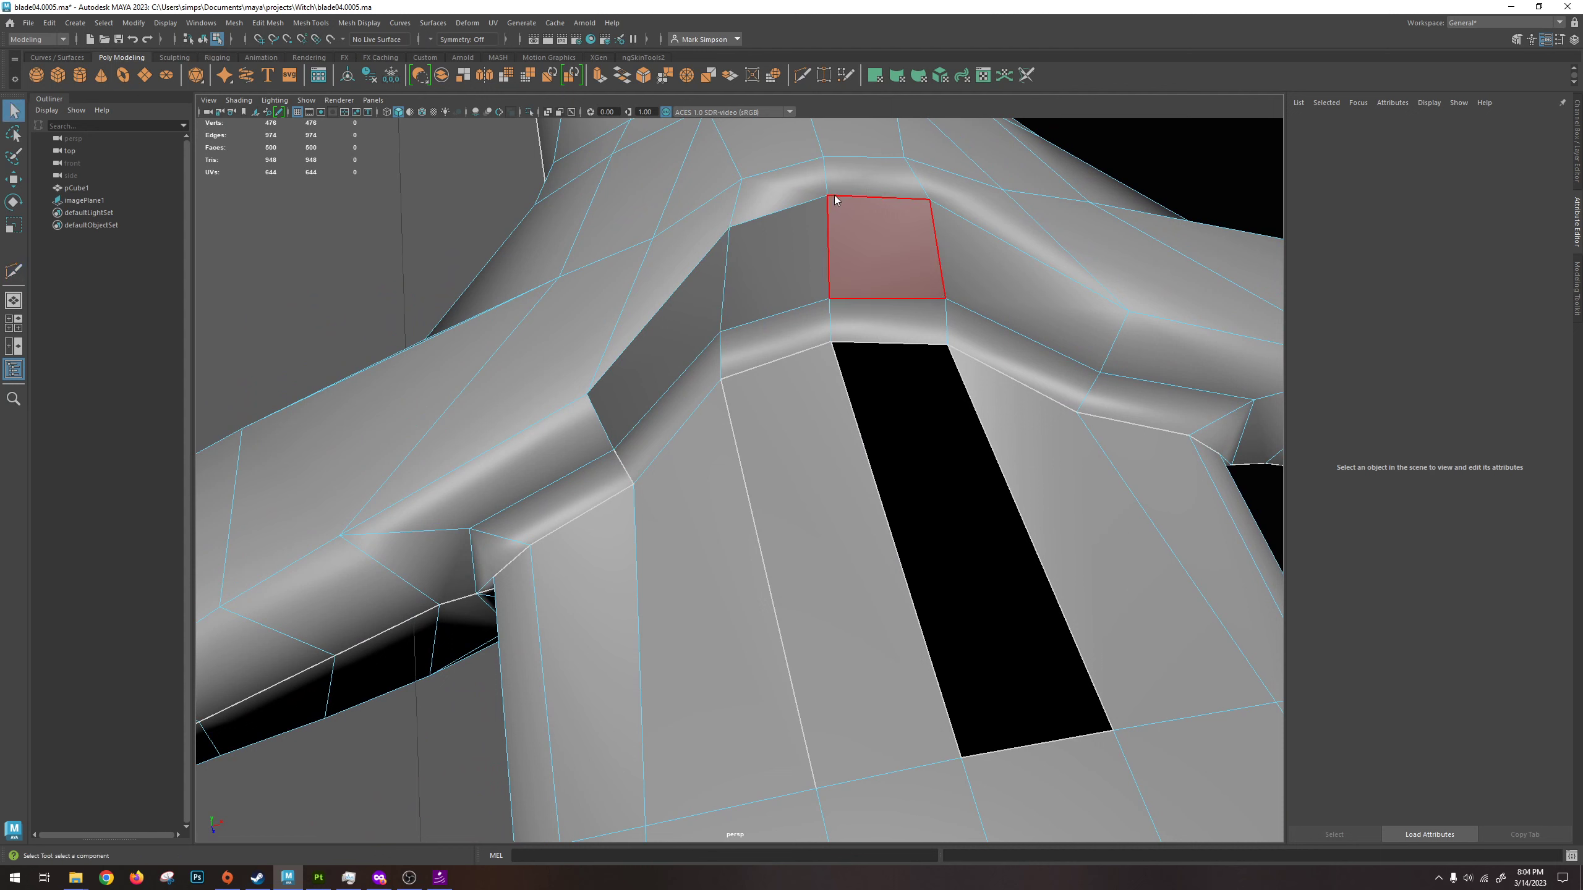
right_click_drag(840, 200, 823, 166)
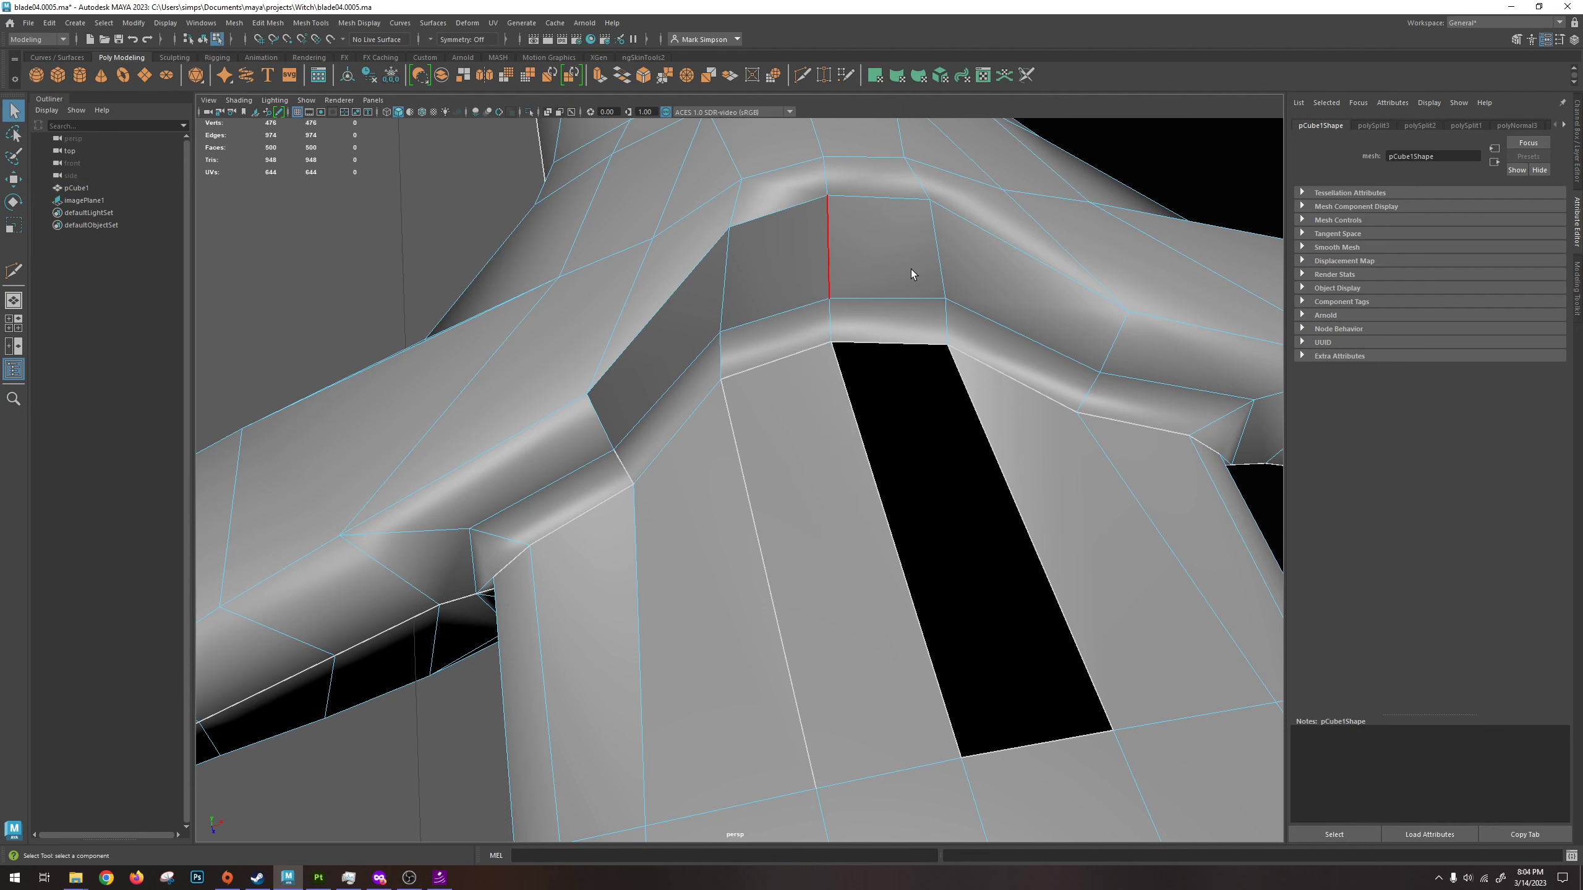
left_click_drag(912, 274, 815, 350, "alt")
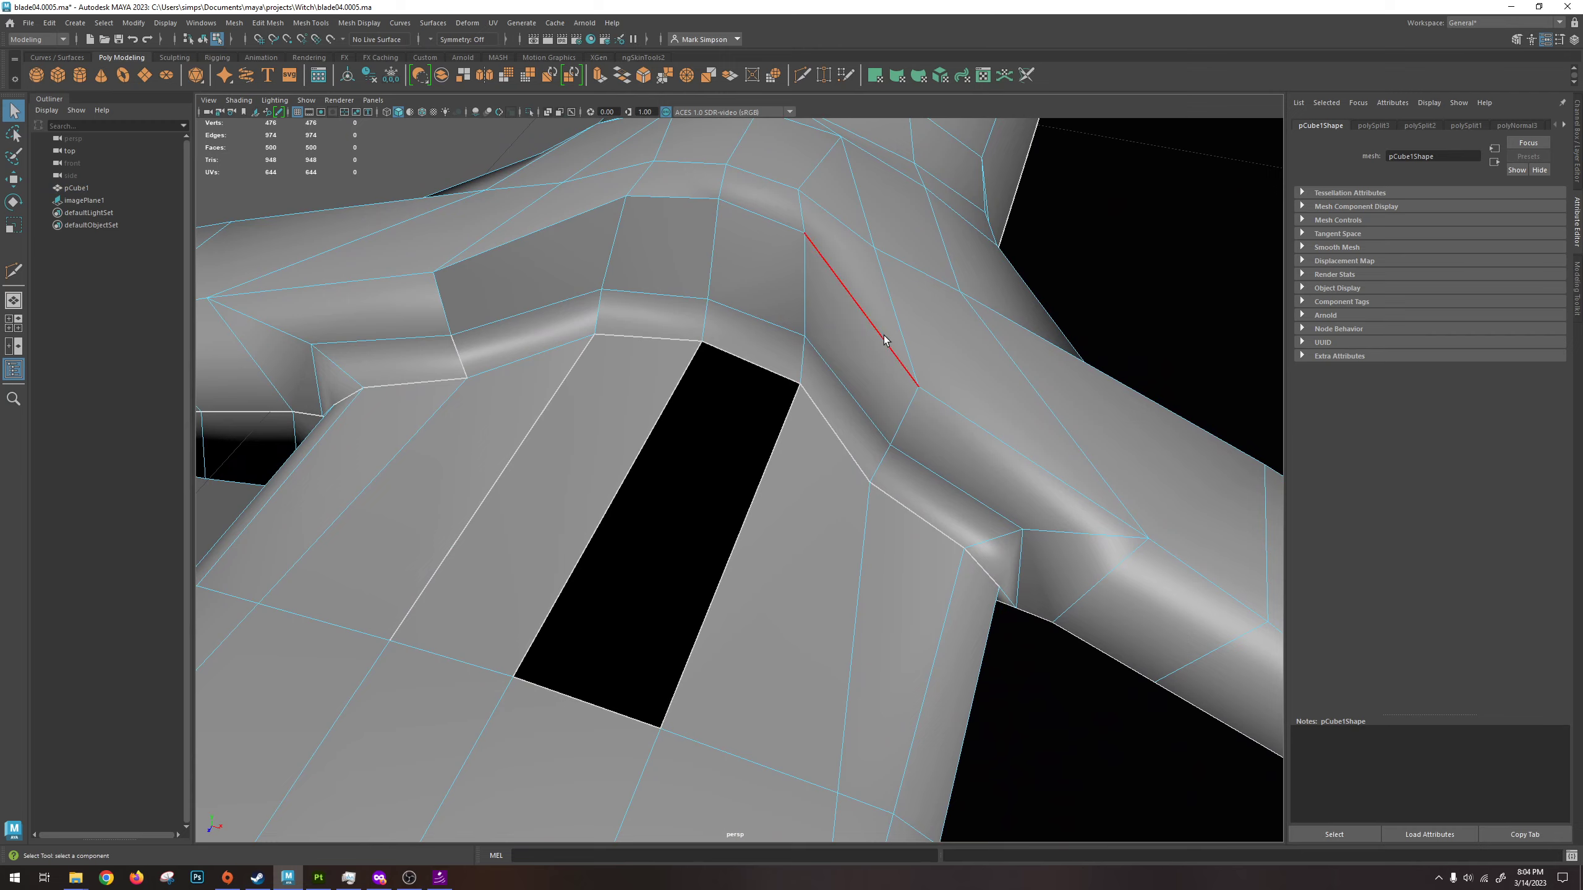
left_click_drag(955, 353, 788, 343, "alt")
middle_click_drag(702, 399, 745, 369, "alt")
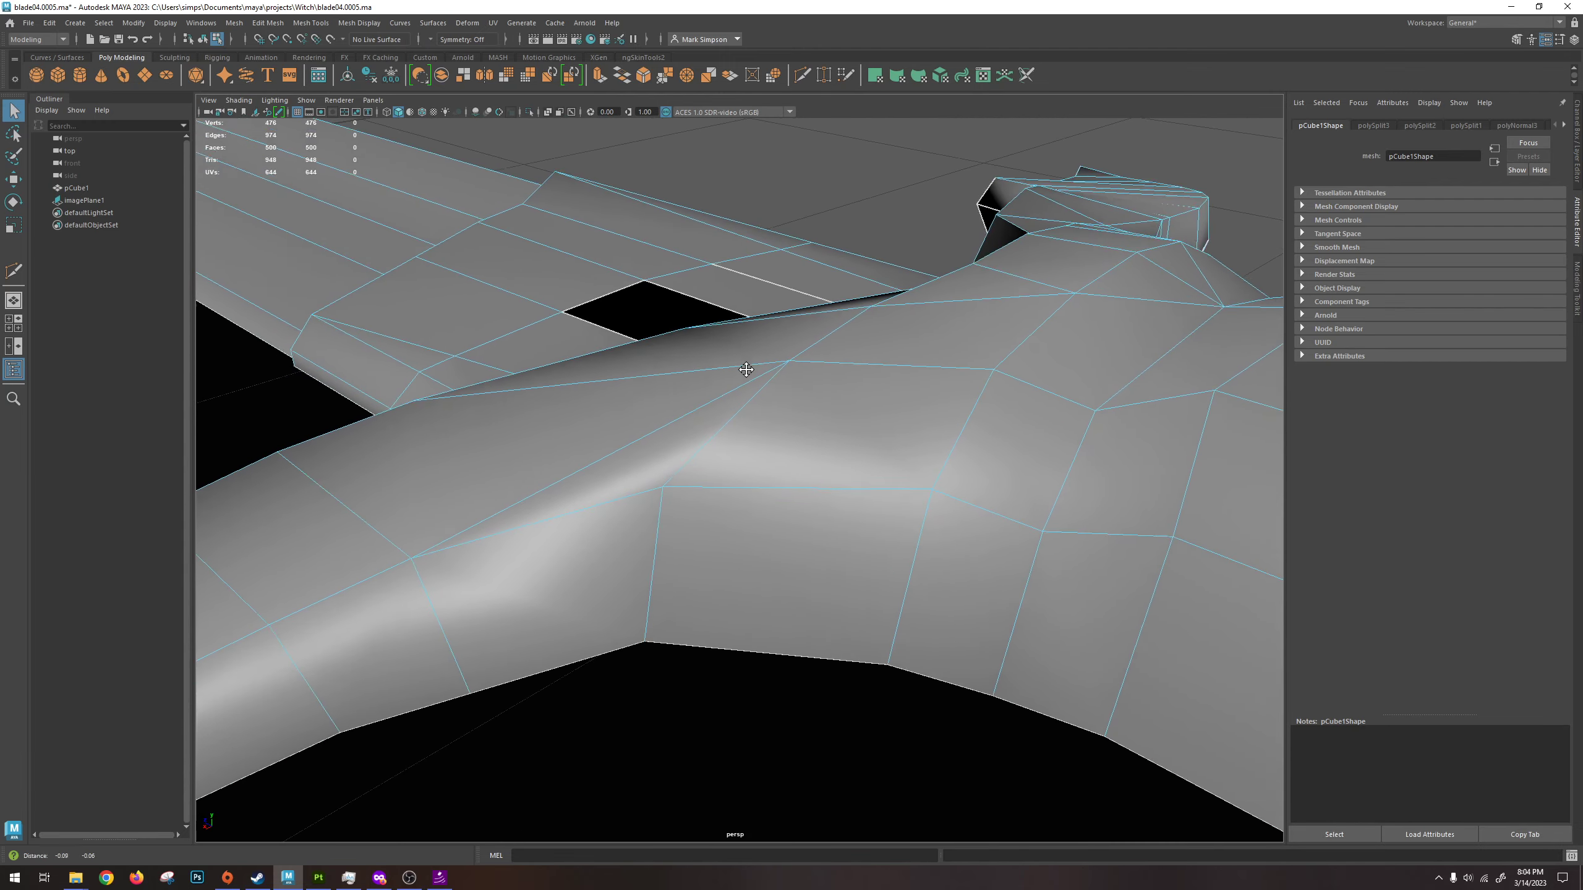
left_click_drag(745, 369, 777, 432, "alt")
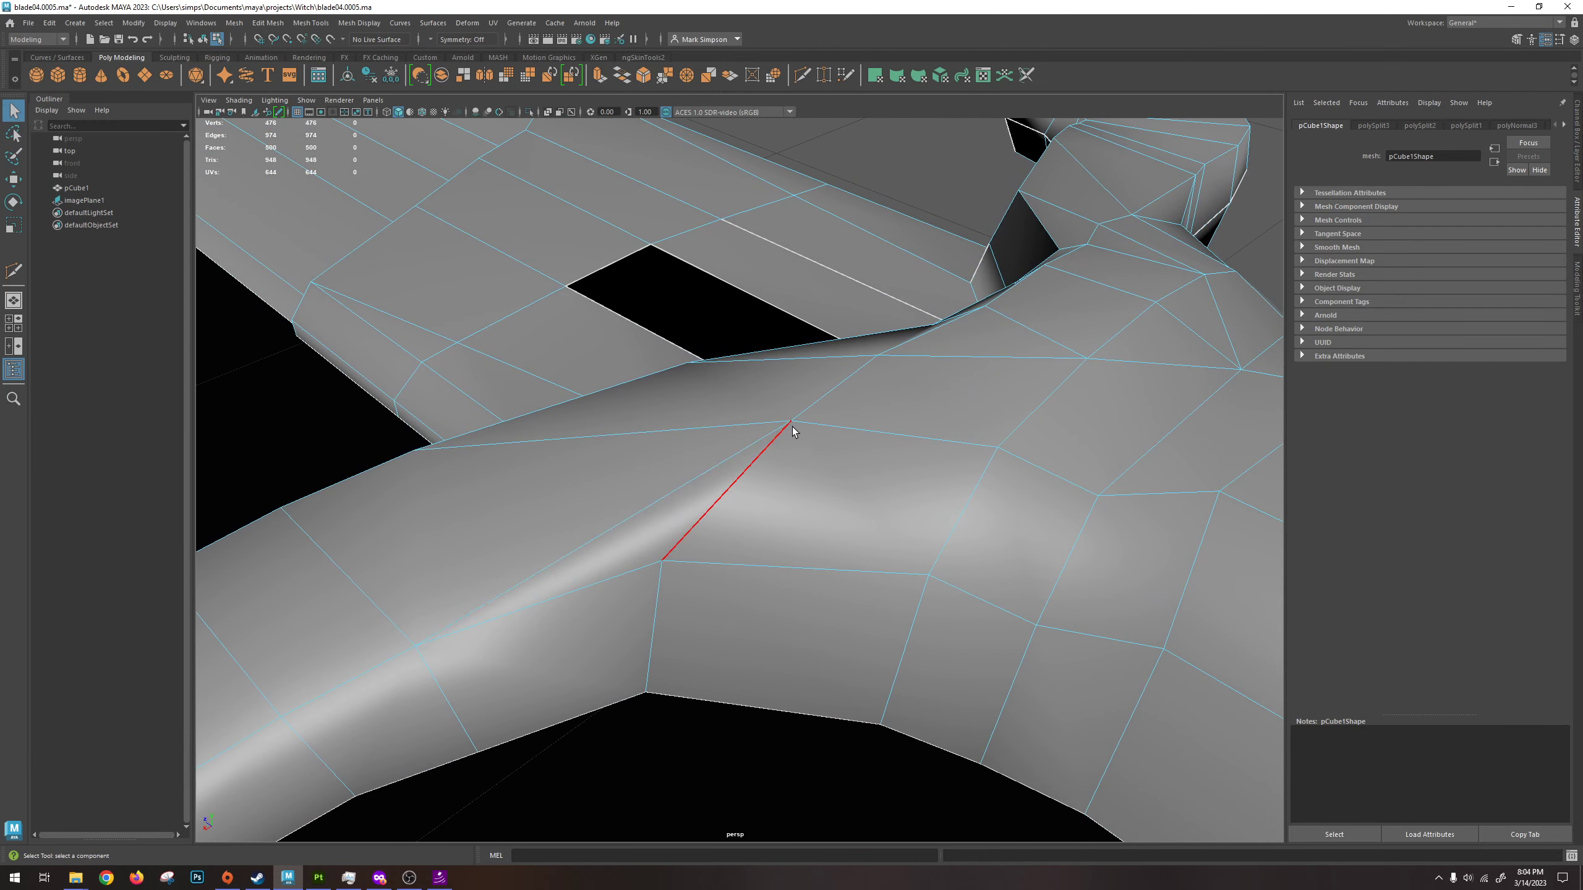
right_click_drag(792, 417, 813, 369)
left_click_drag(885, 419, 690, 509, "alt")
middle_click_drag(591, 535, 784, 406, "alt")
Try moving the vertex where several edges converge on the guard arm and undo the moves.
right_click(813, 429)
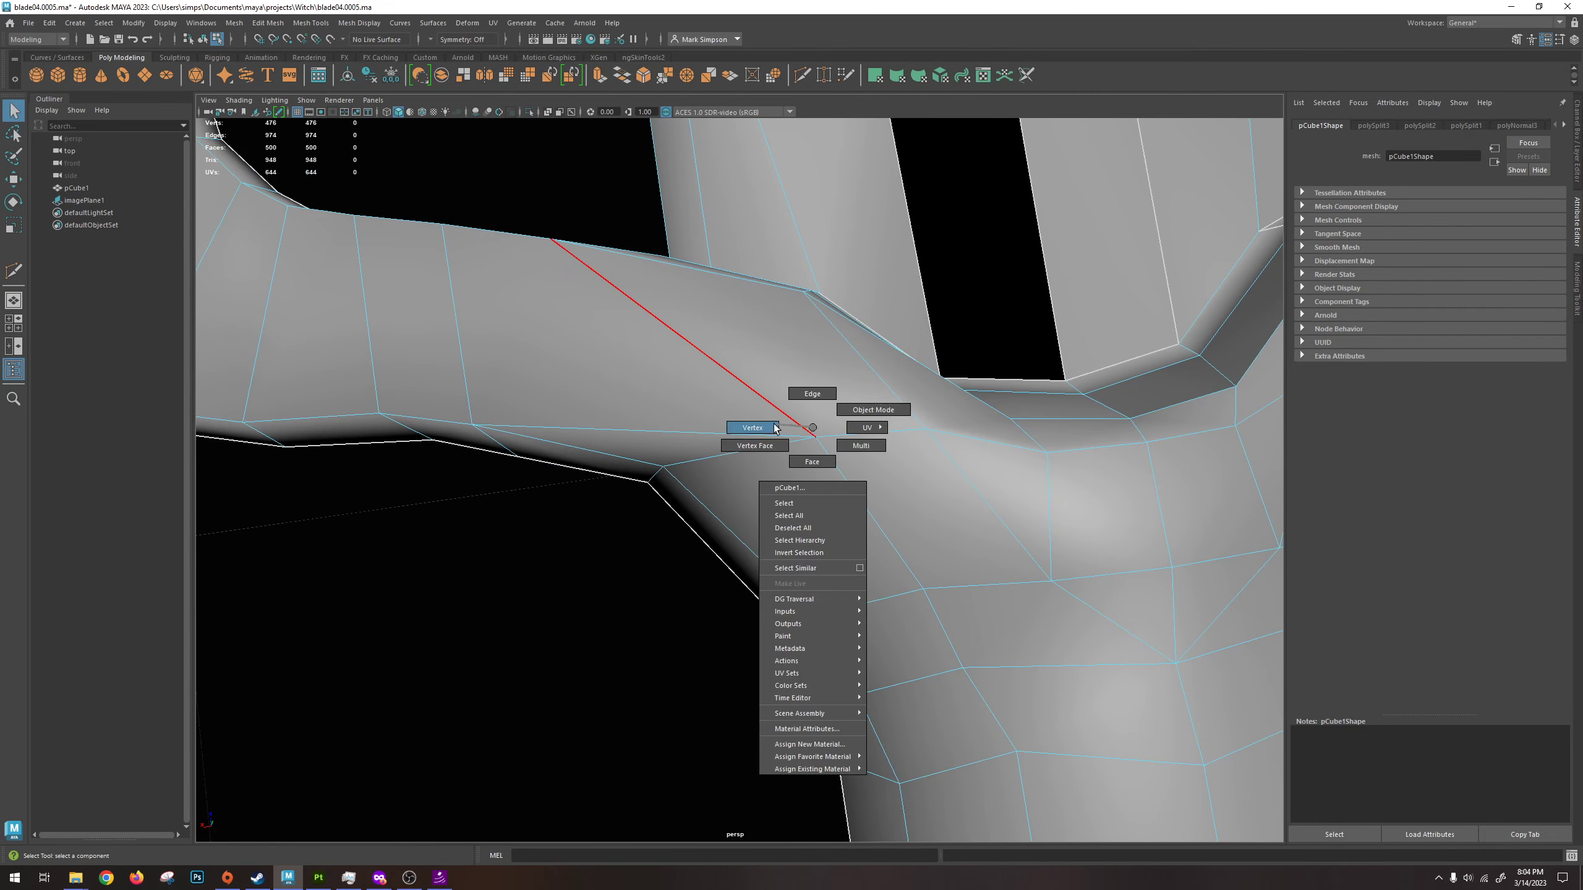
right_click_drag(774, 429, 770, 429)
left_click(816, 437)
left_click_drag(818, 435, 827, 331, "alt")
scroll(827, 331, "up", 2)
middle_click_drag(819, 277, 839, 337, "alt")
key("w")
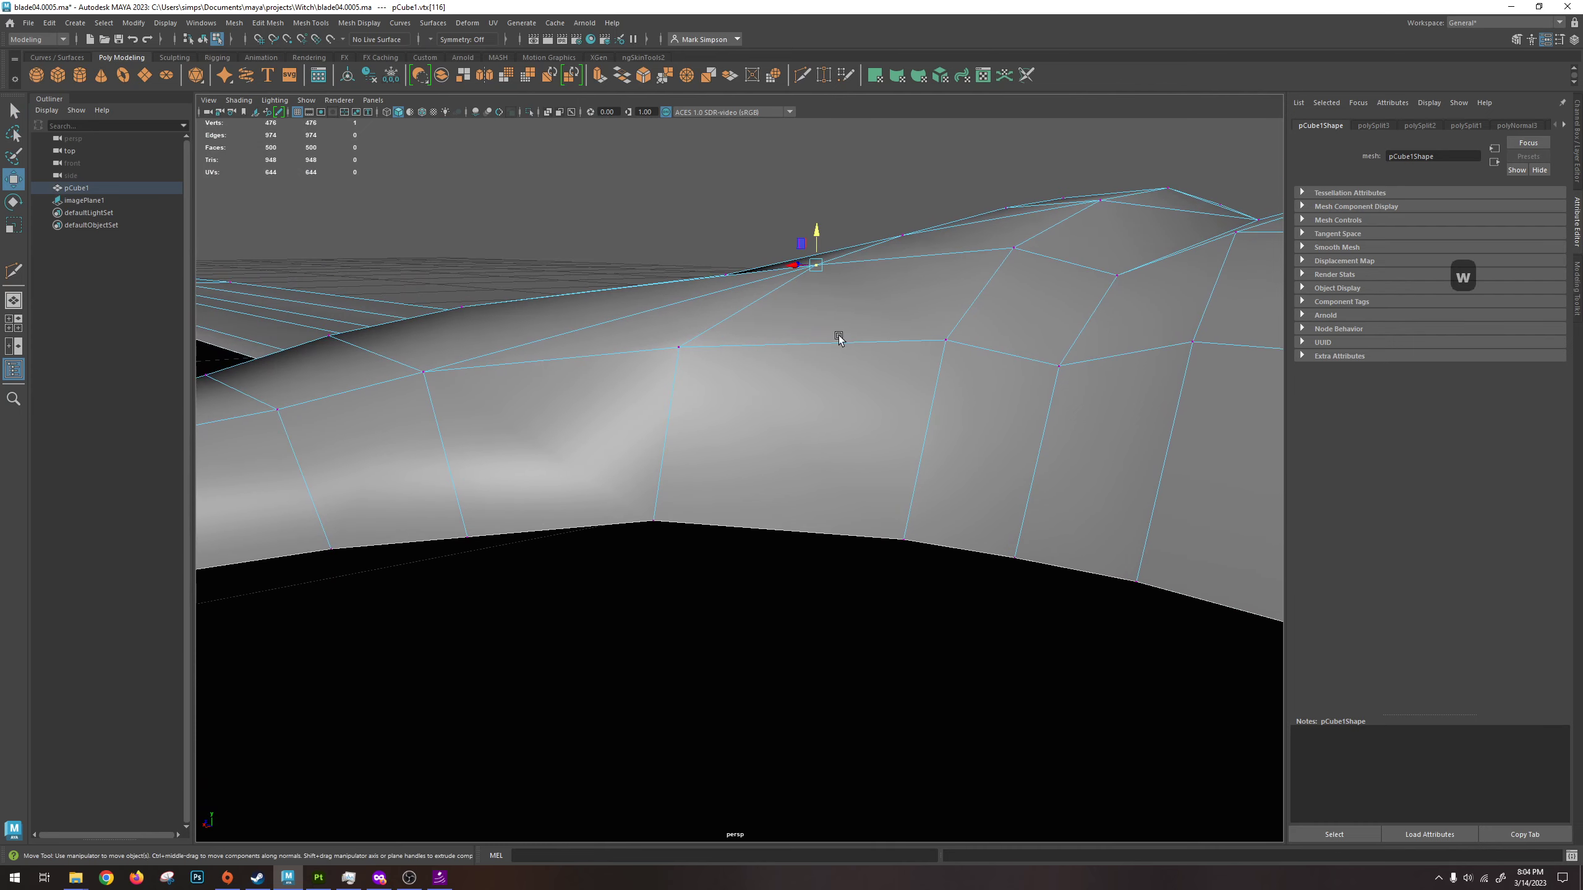
left_click_drag(798, 267, 815, 335)
key("ctrl+z")
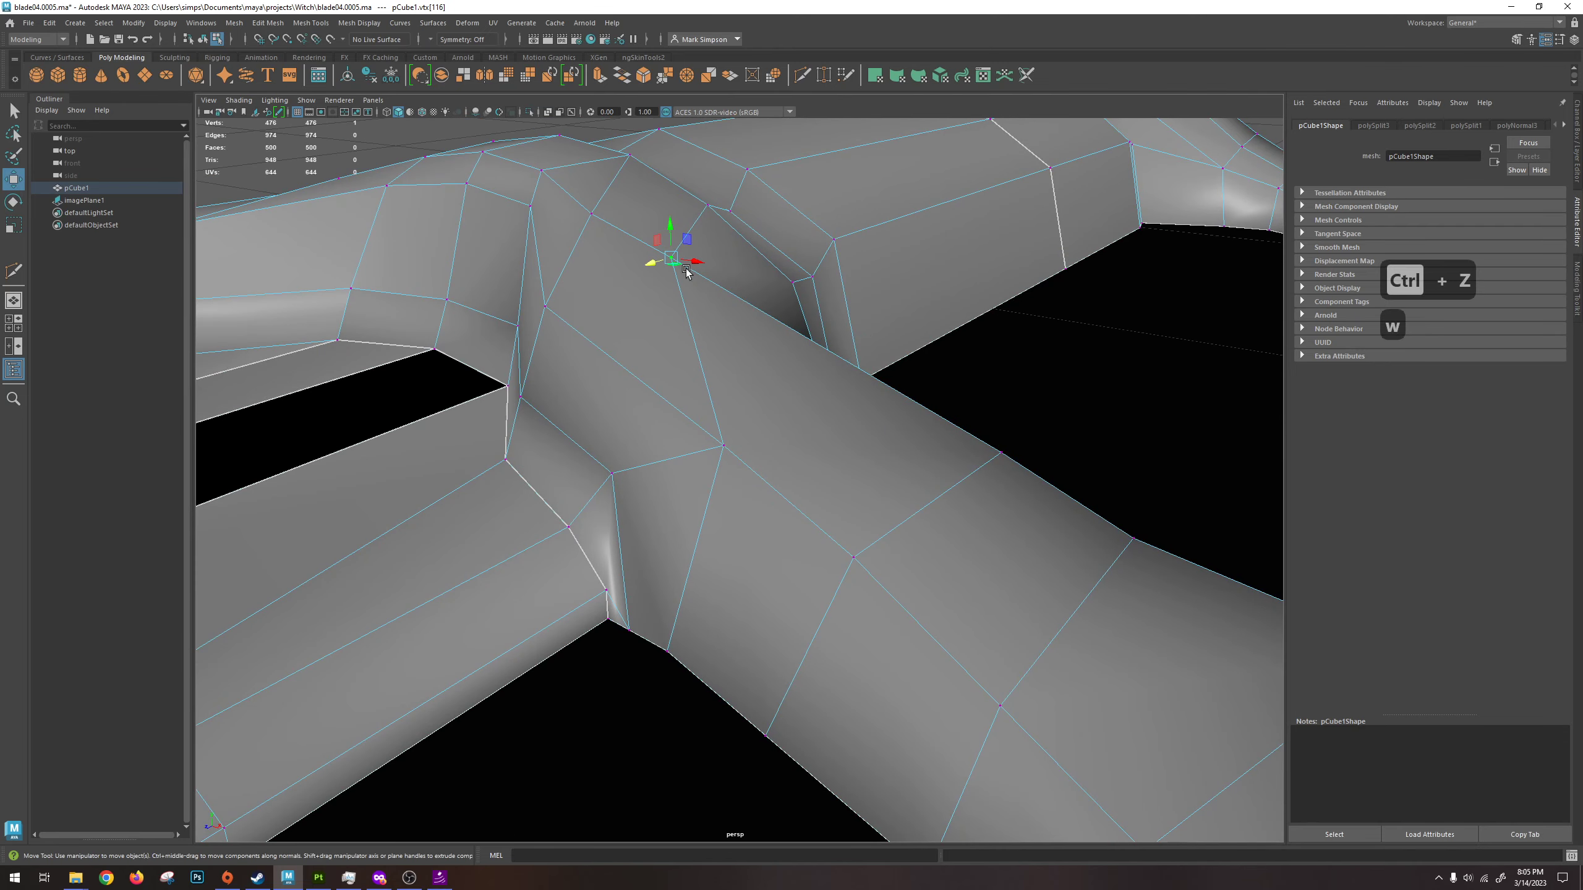
left_click_drag(686, 273, 657, 282)
key("ctrl+z")
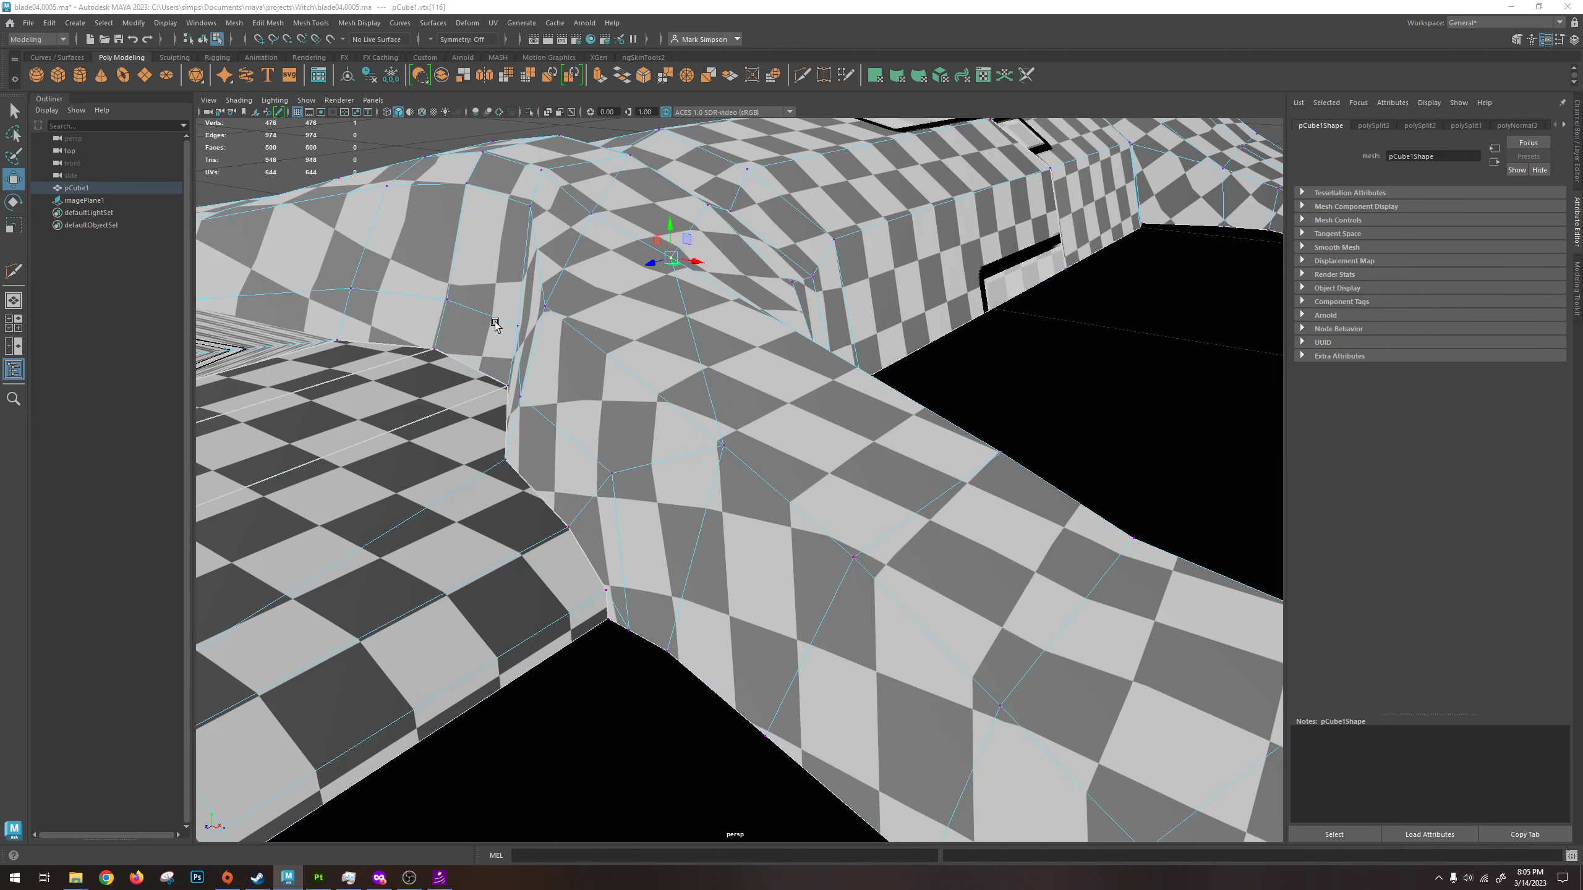
Display the checker map on the sword, try sliding the converging guard vertex along the surface and undo the move.
left_click_drag(748, 253, 515, 360, "alt")
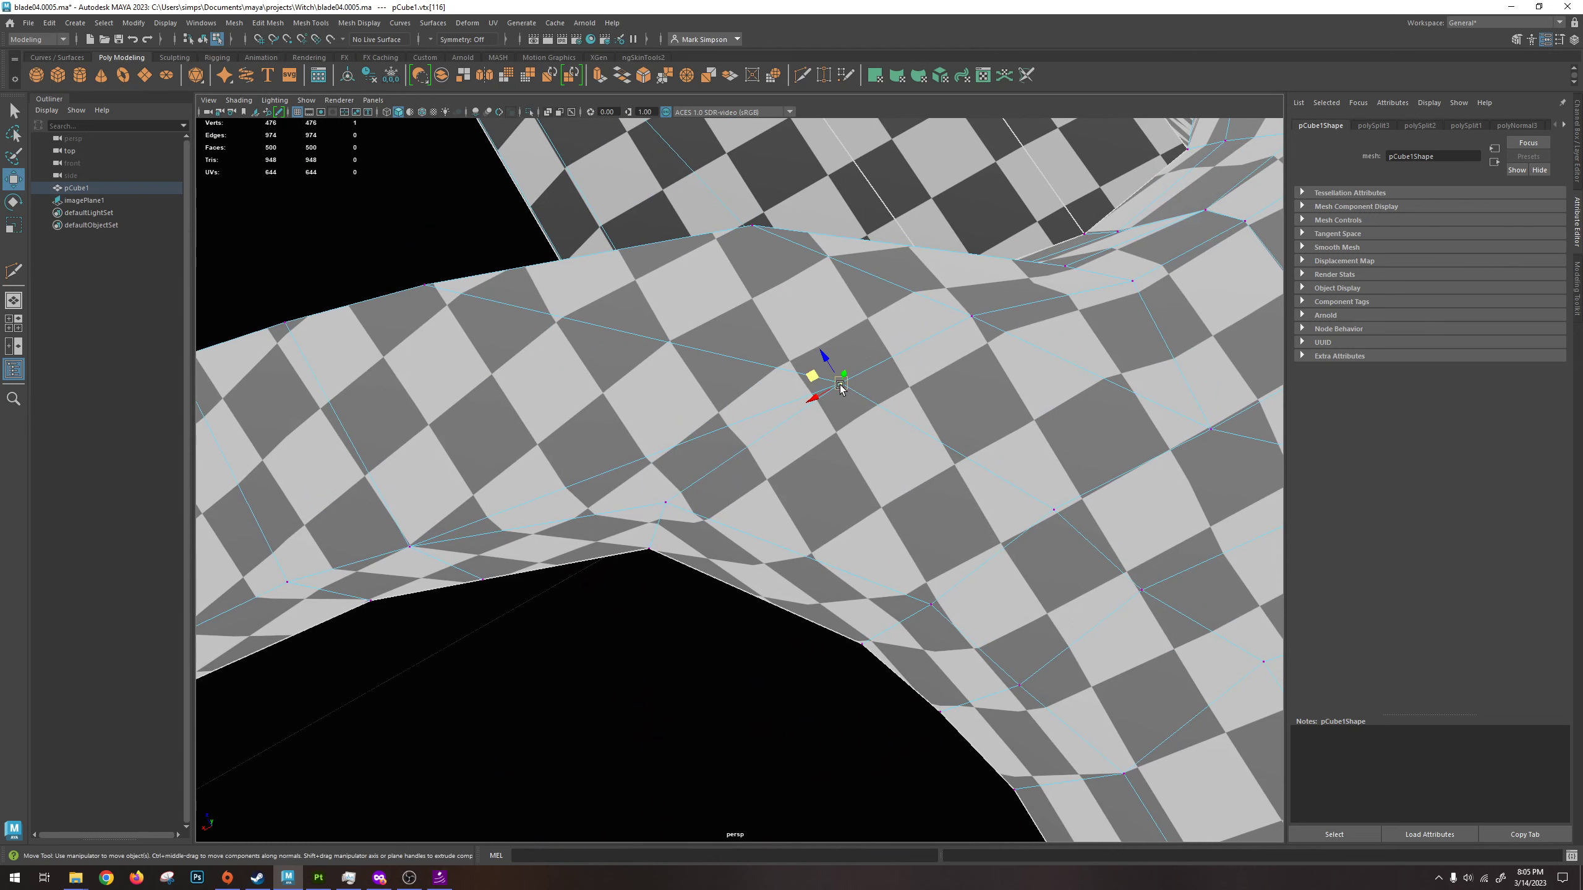
left_click_drag(846, 397, 913, 372, "alt")
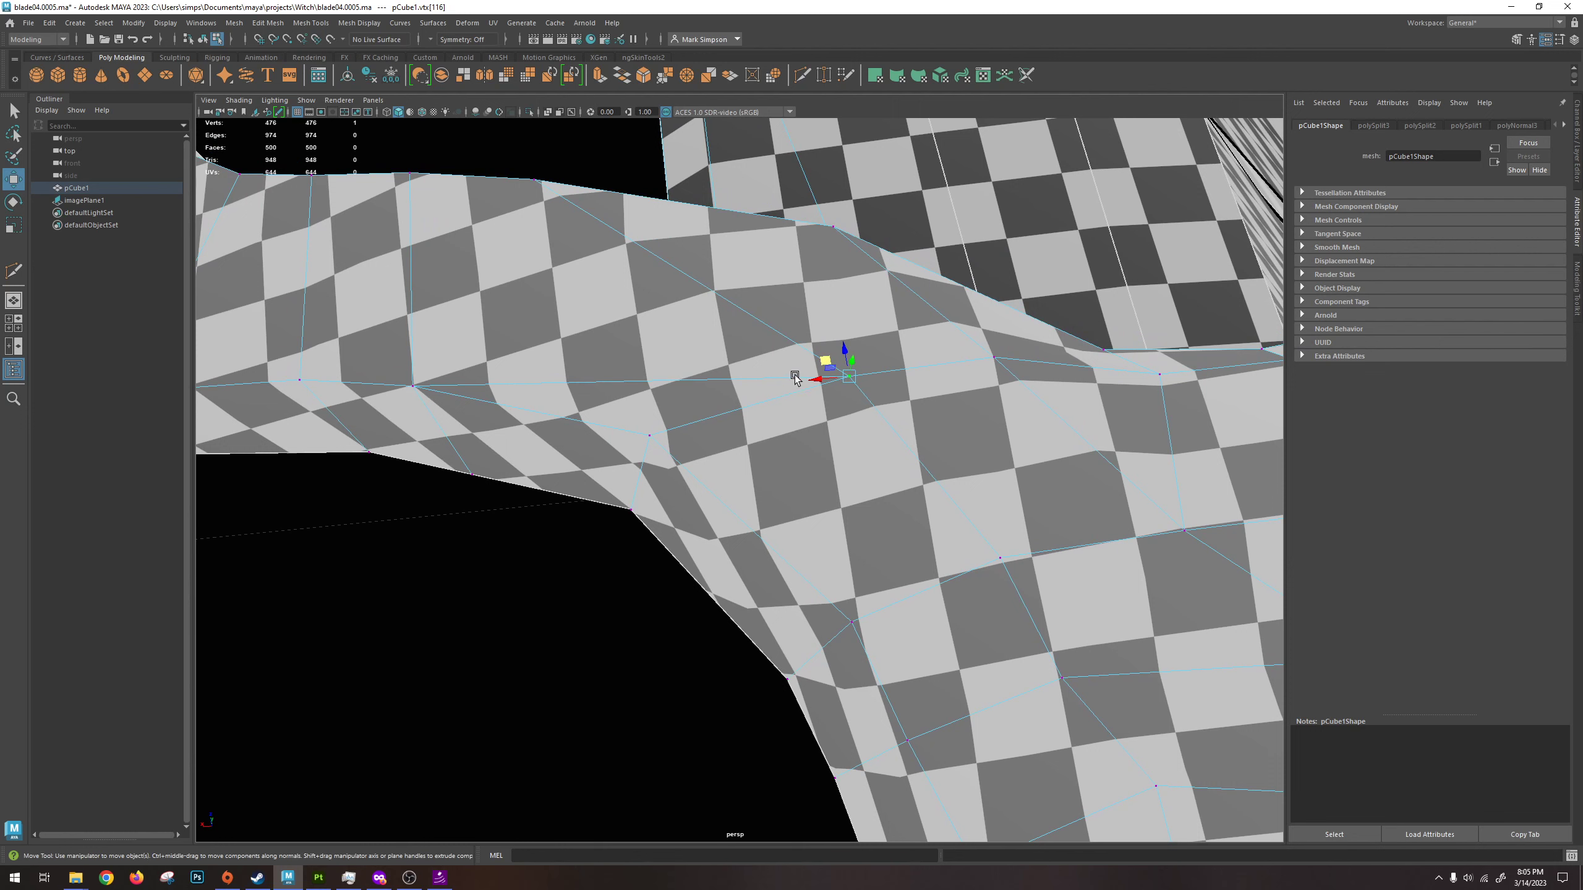
left_click_drag(795, 379, 880, 385, "alt")
key("ctrl+z")
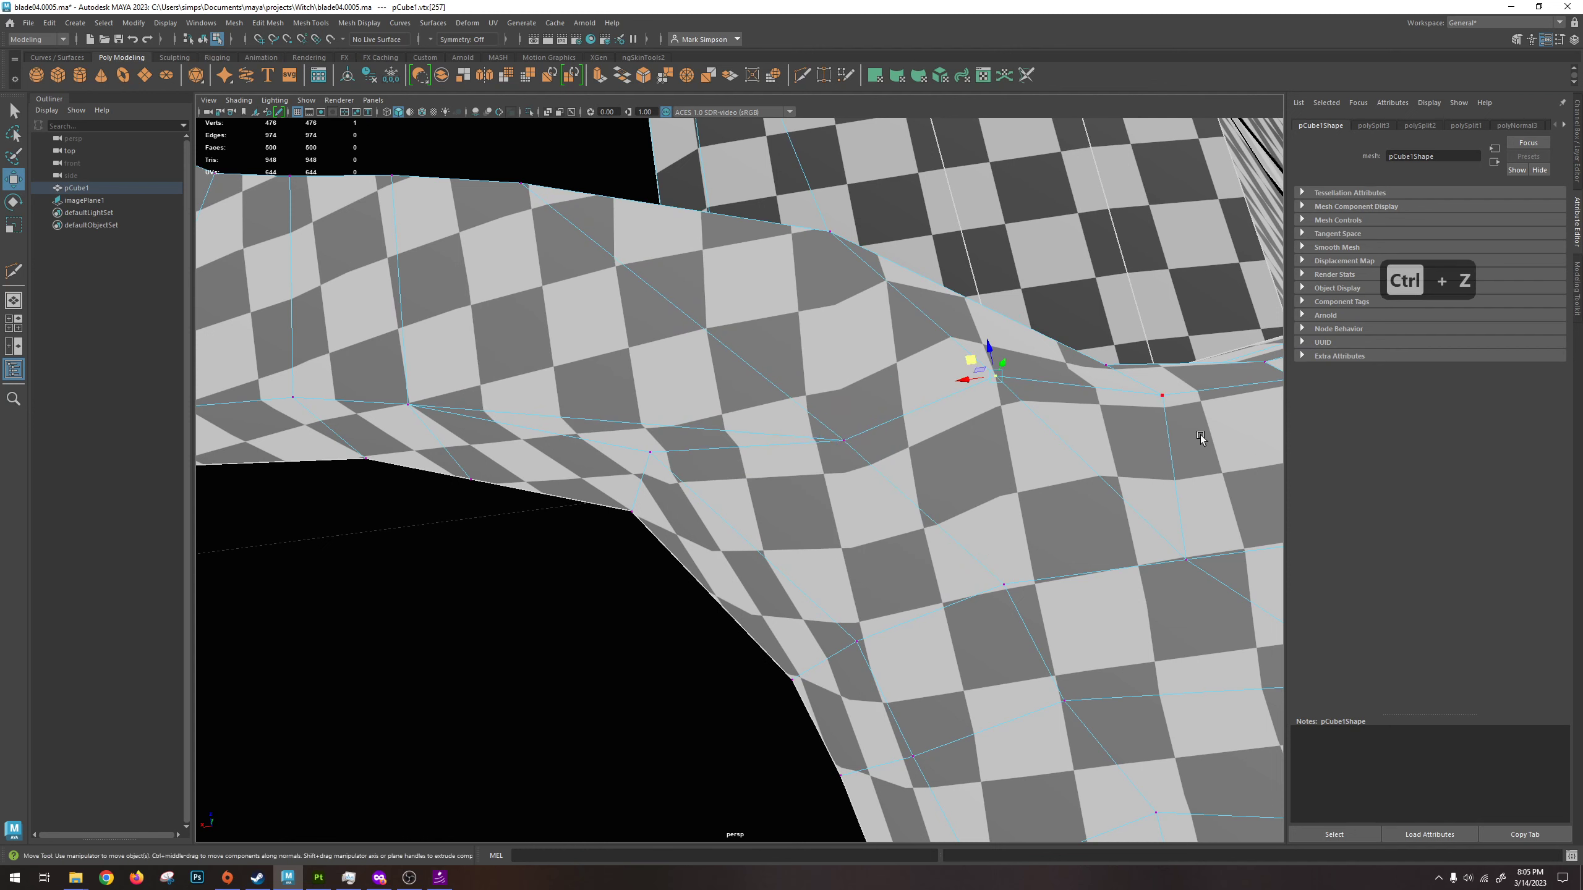
Try moving several neighbouring guard vertices in turn to compare the checker distortion, undoing each move.
left_click(1169, 405)
mouse_move(1132, 409)
left_mouse_down()
mouse_move(1103, 406)
mouse_move(1149, 400)
left_mouse_up()
key("ctrl+z")
left_click_drag(738, 443, 682, 391, "alt")
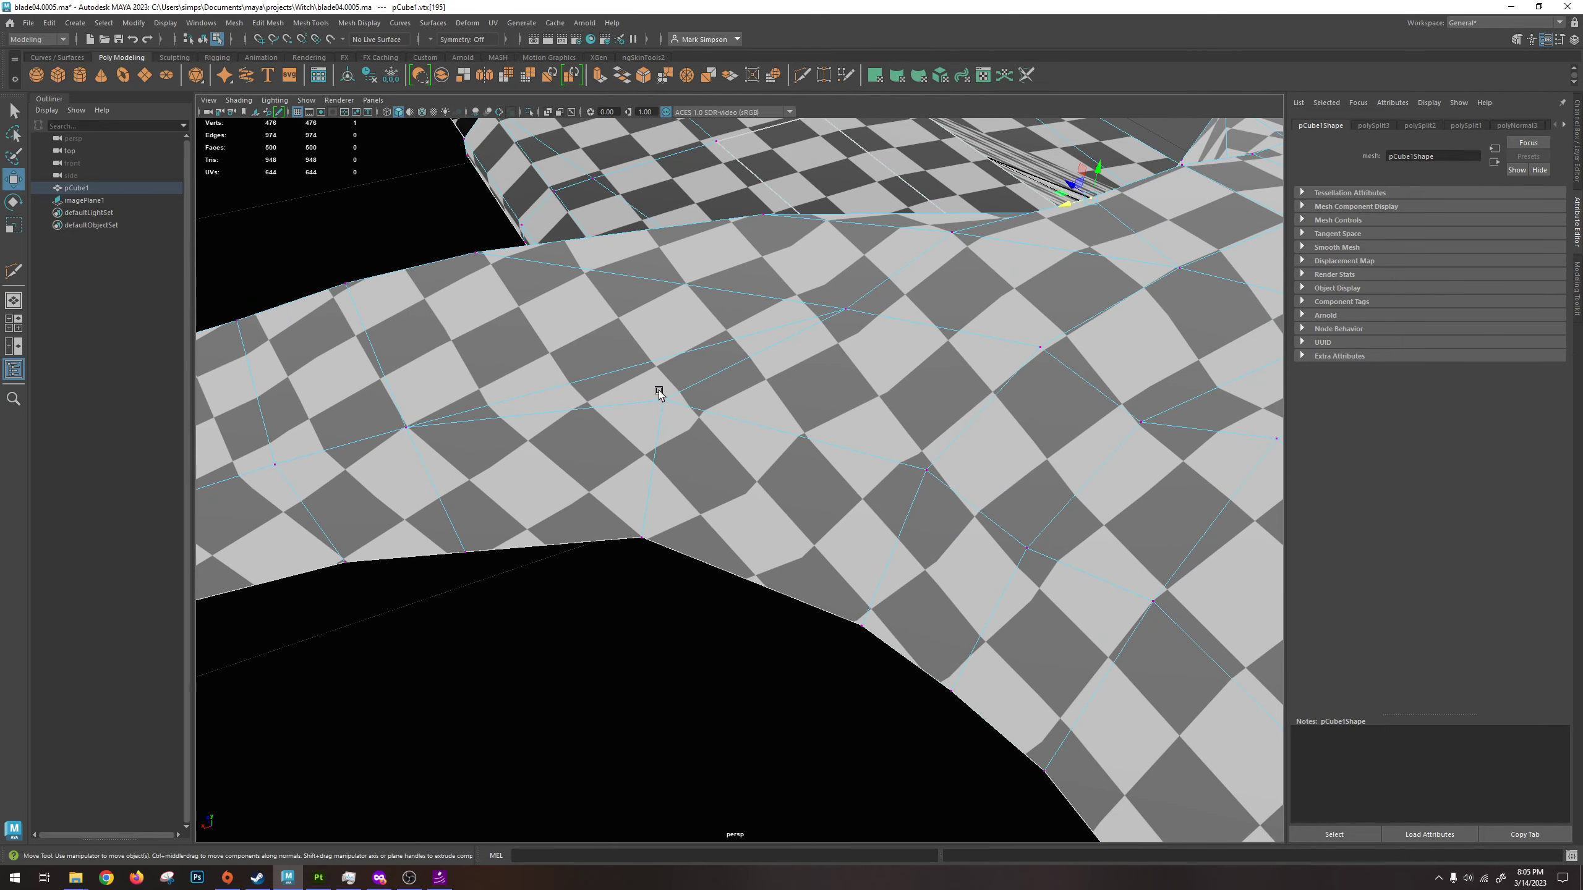
left_click_drag(635, 441, 765, 367, "alt")
key("ctrl+z")
left_click_drag(818, 464, 845, 309, "alt")
left_click_drag(888, 424, 964, 493, "alt")
left_click_drag(832, 391, 881, 421, "alt")
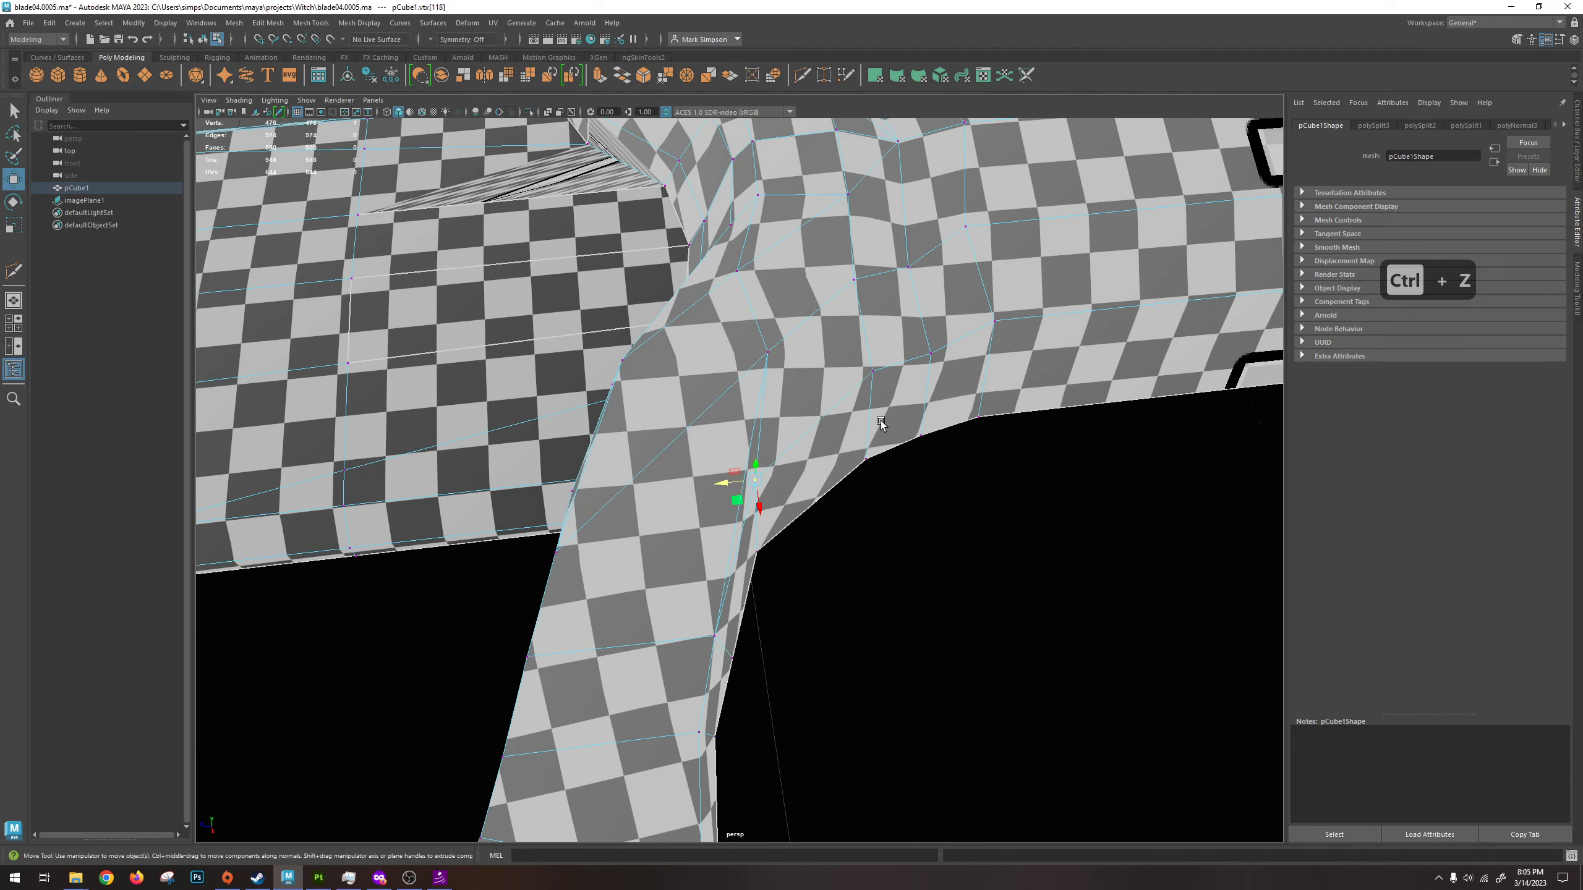
Select the large face on the guard arm and examine the checker pattern across it and its neighbouring triangle.
right_click_drag(707, 461, 679, 490)
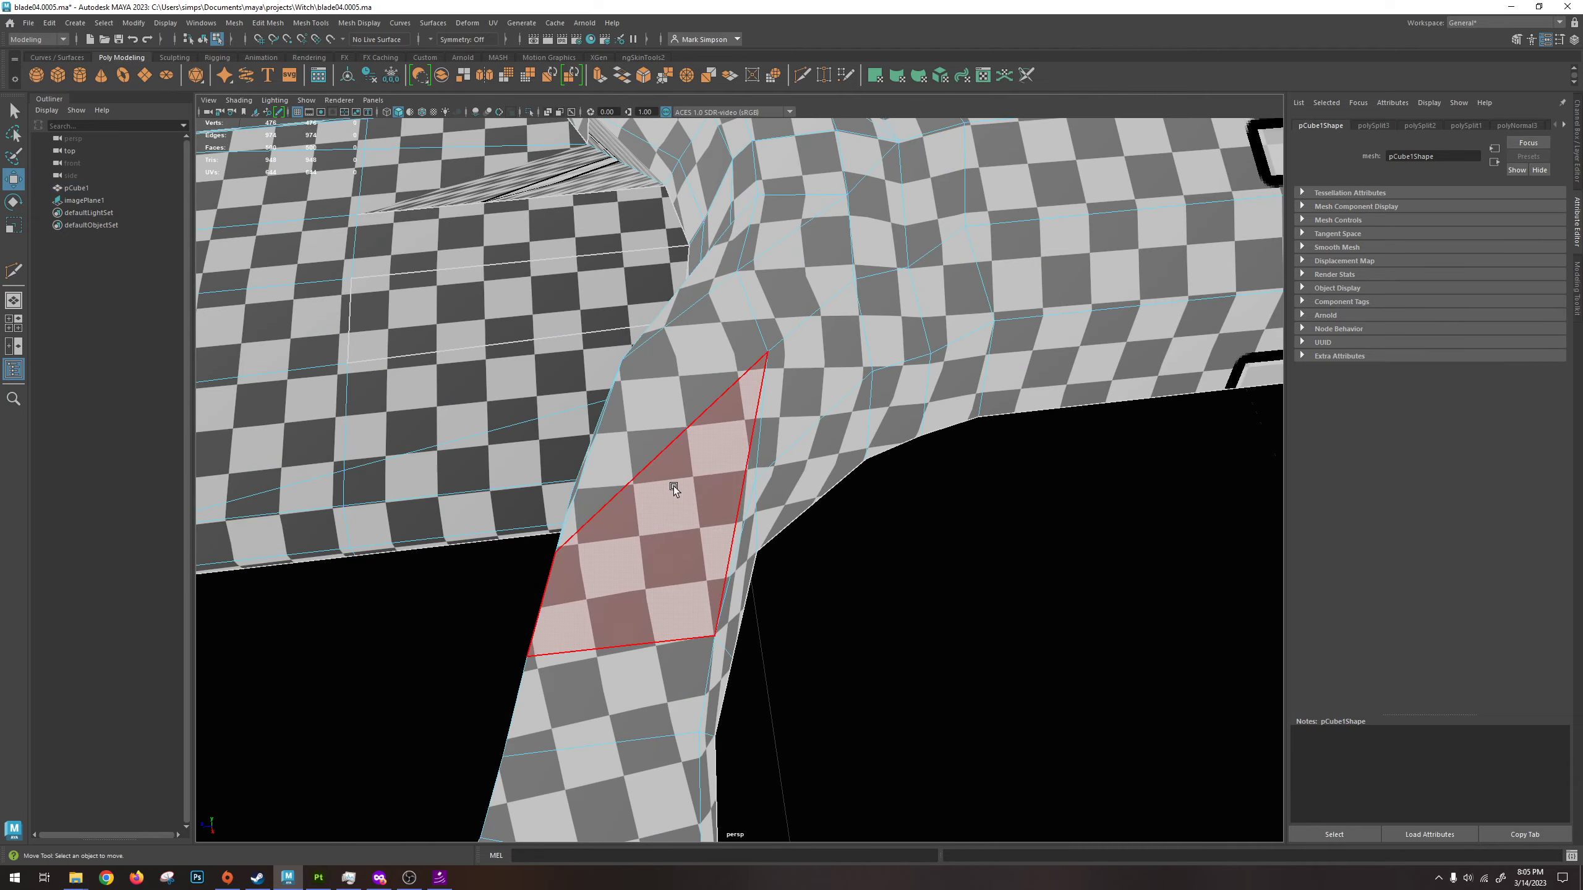
left_click(681, 501)
left_click_drag(681, 501, 675, 464, "alt")
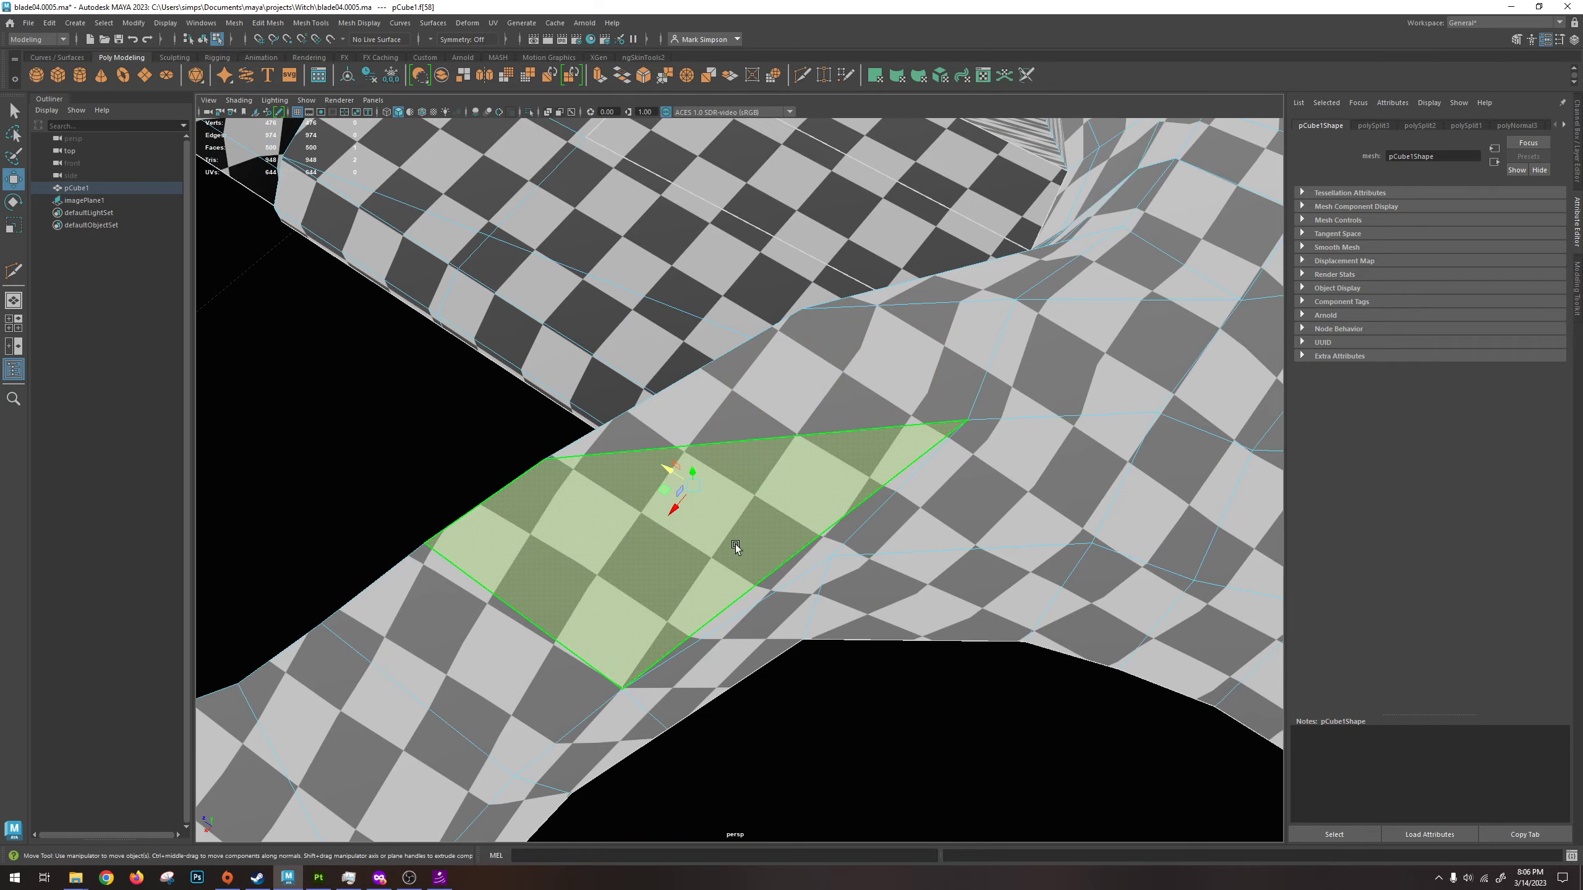
left_click_drag(735, 546, 612, 324, "alt")
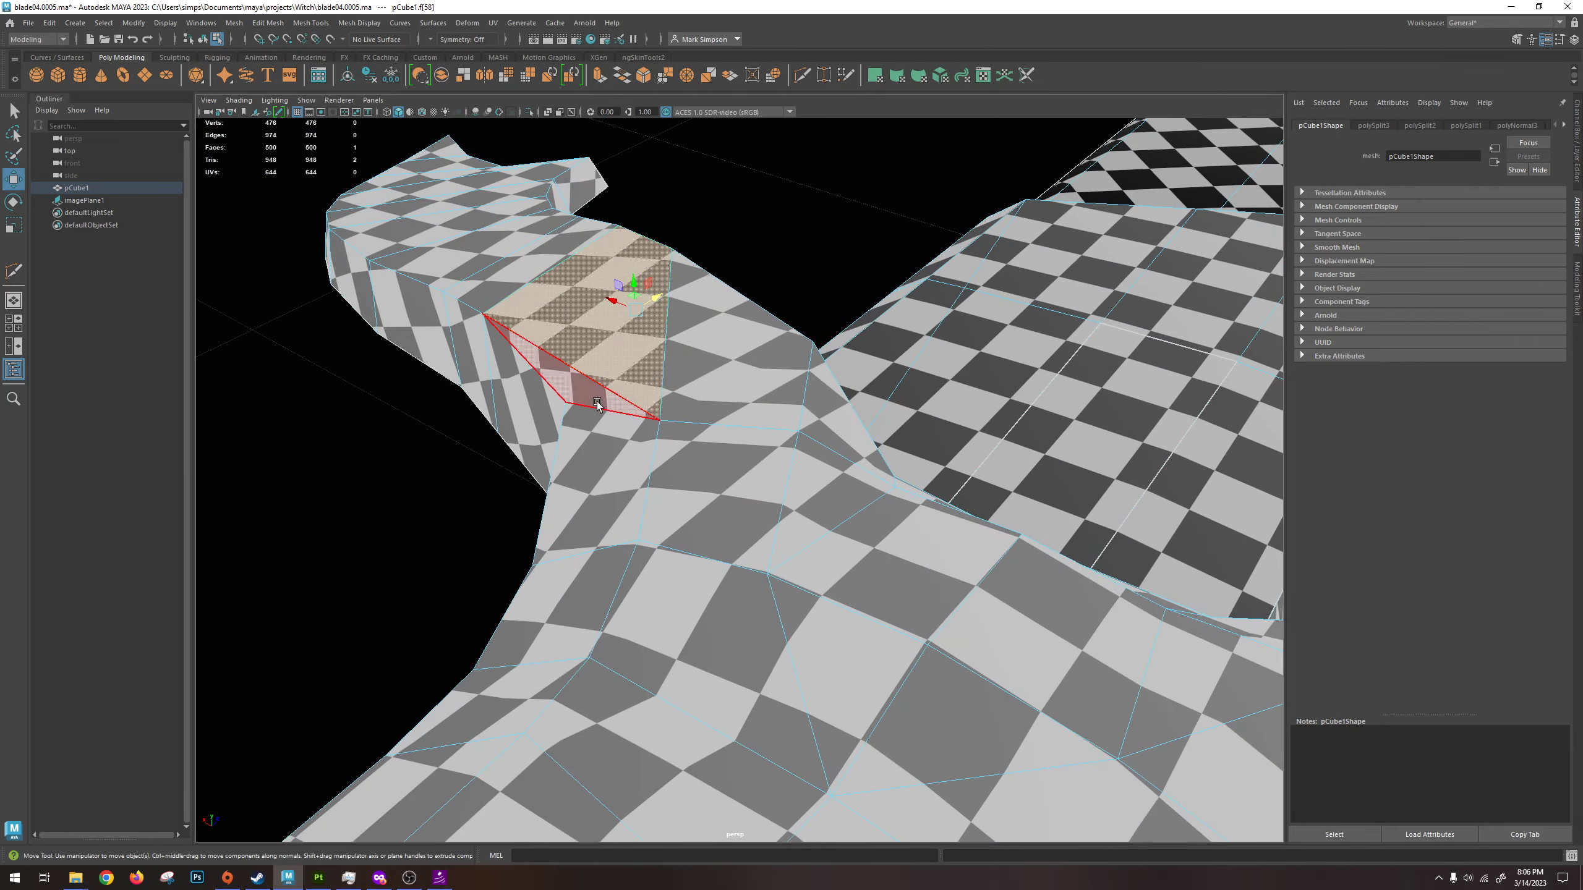
left_click_drag(596, 400, 620, 399, "alt")
Select the filled face on the blade collar and examine its checker stretching against the surrounding faces.
left_click_drag(729, 474, 658, 438, "alt")
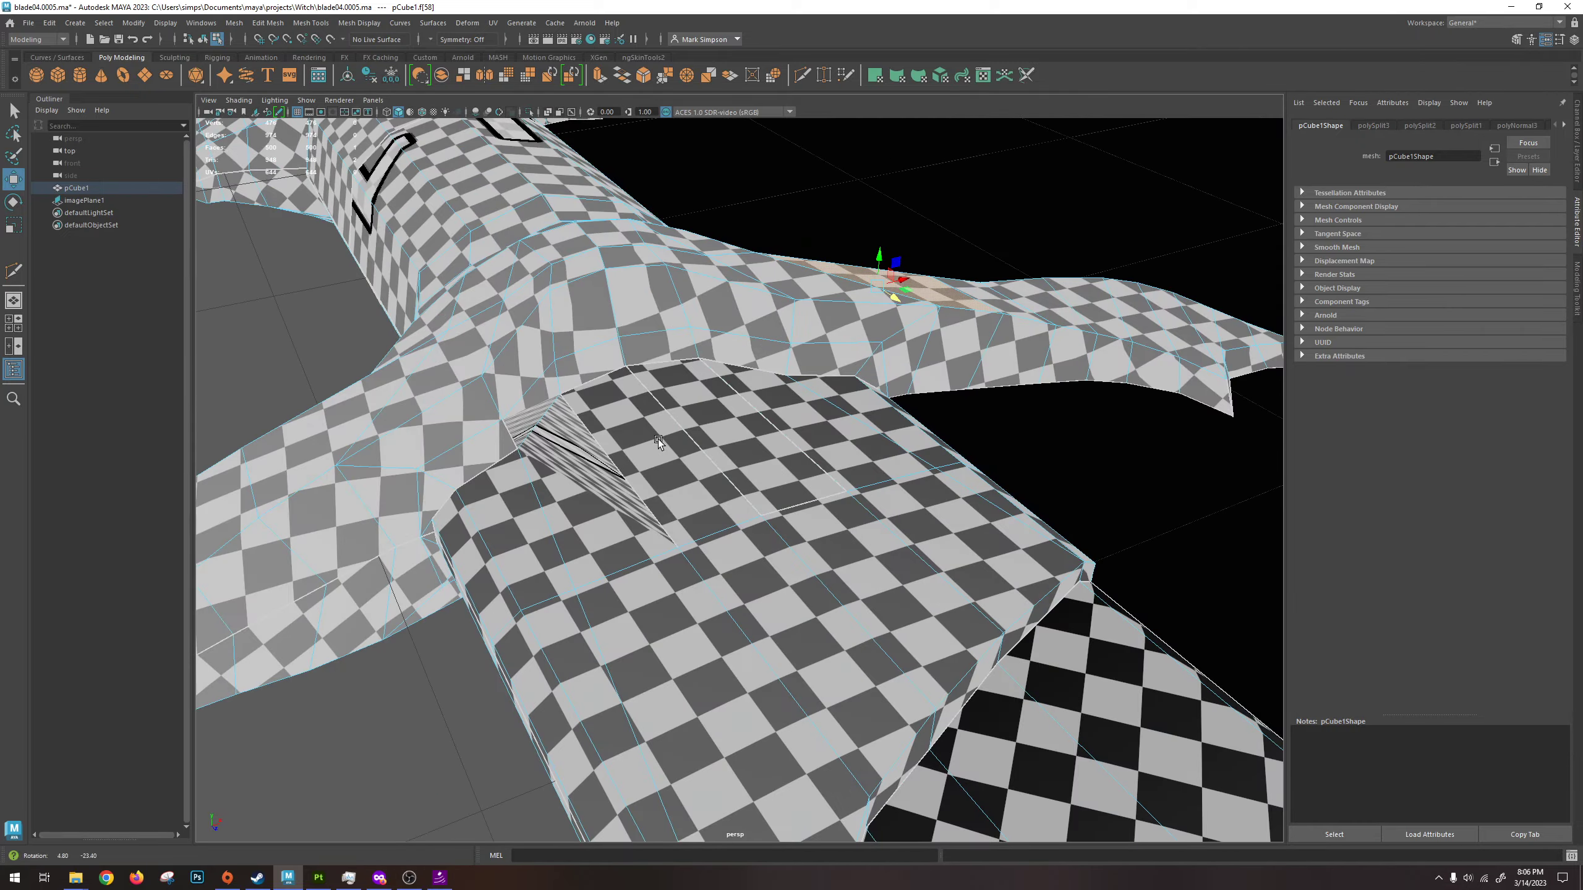
left_click_drag(764, 424, 793, 396, "alt")
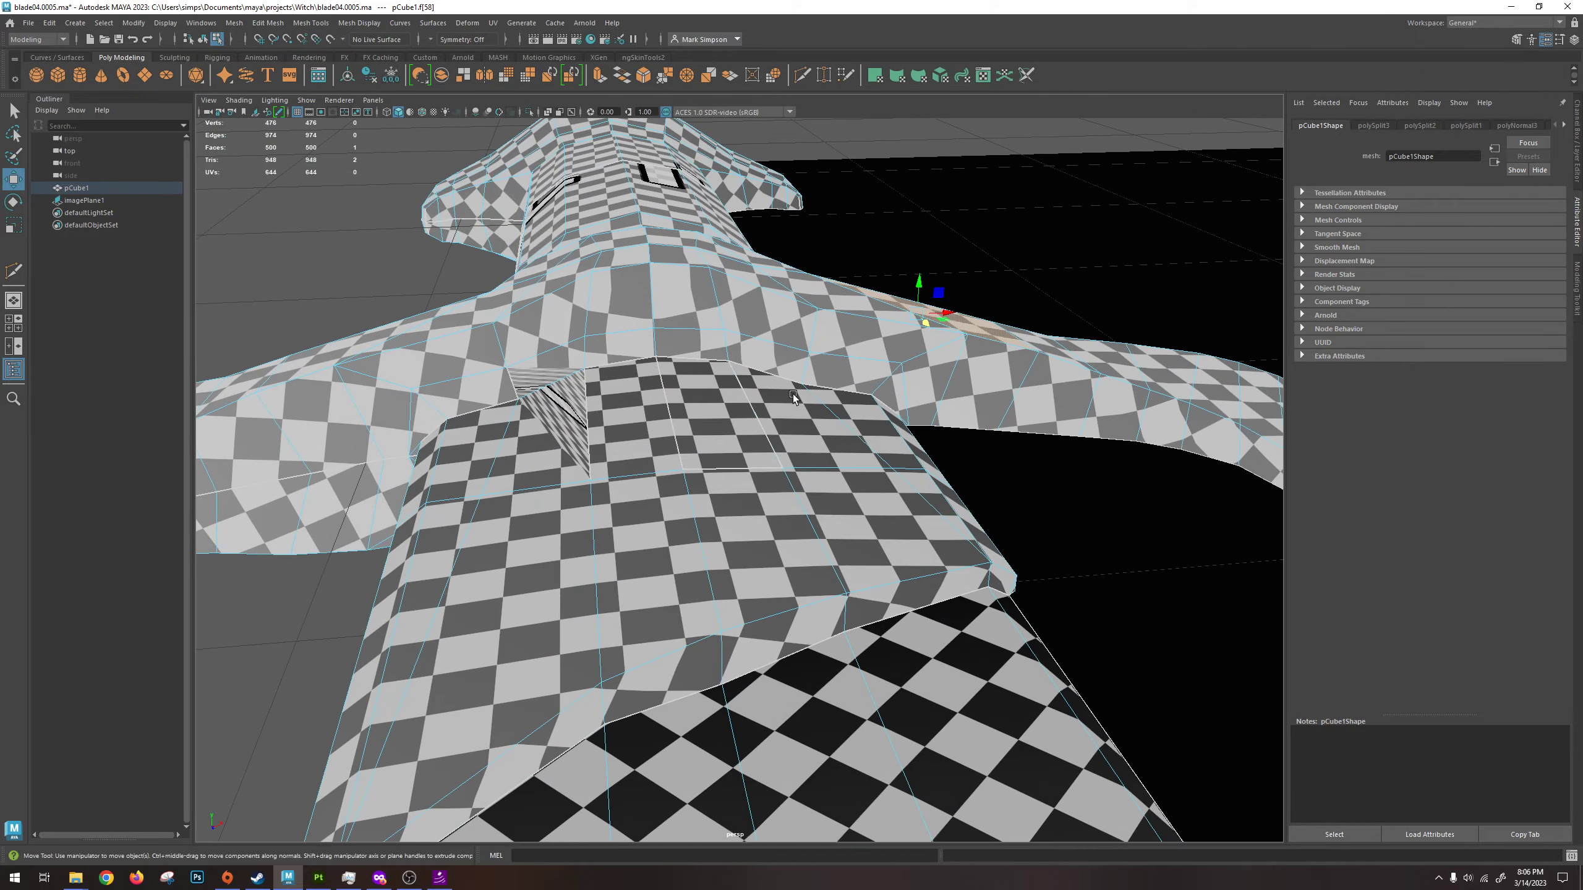
middle_click_drag(637, 382, 738, 467, "alt")
scroll(671, 550, "up", 5)
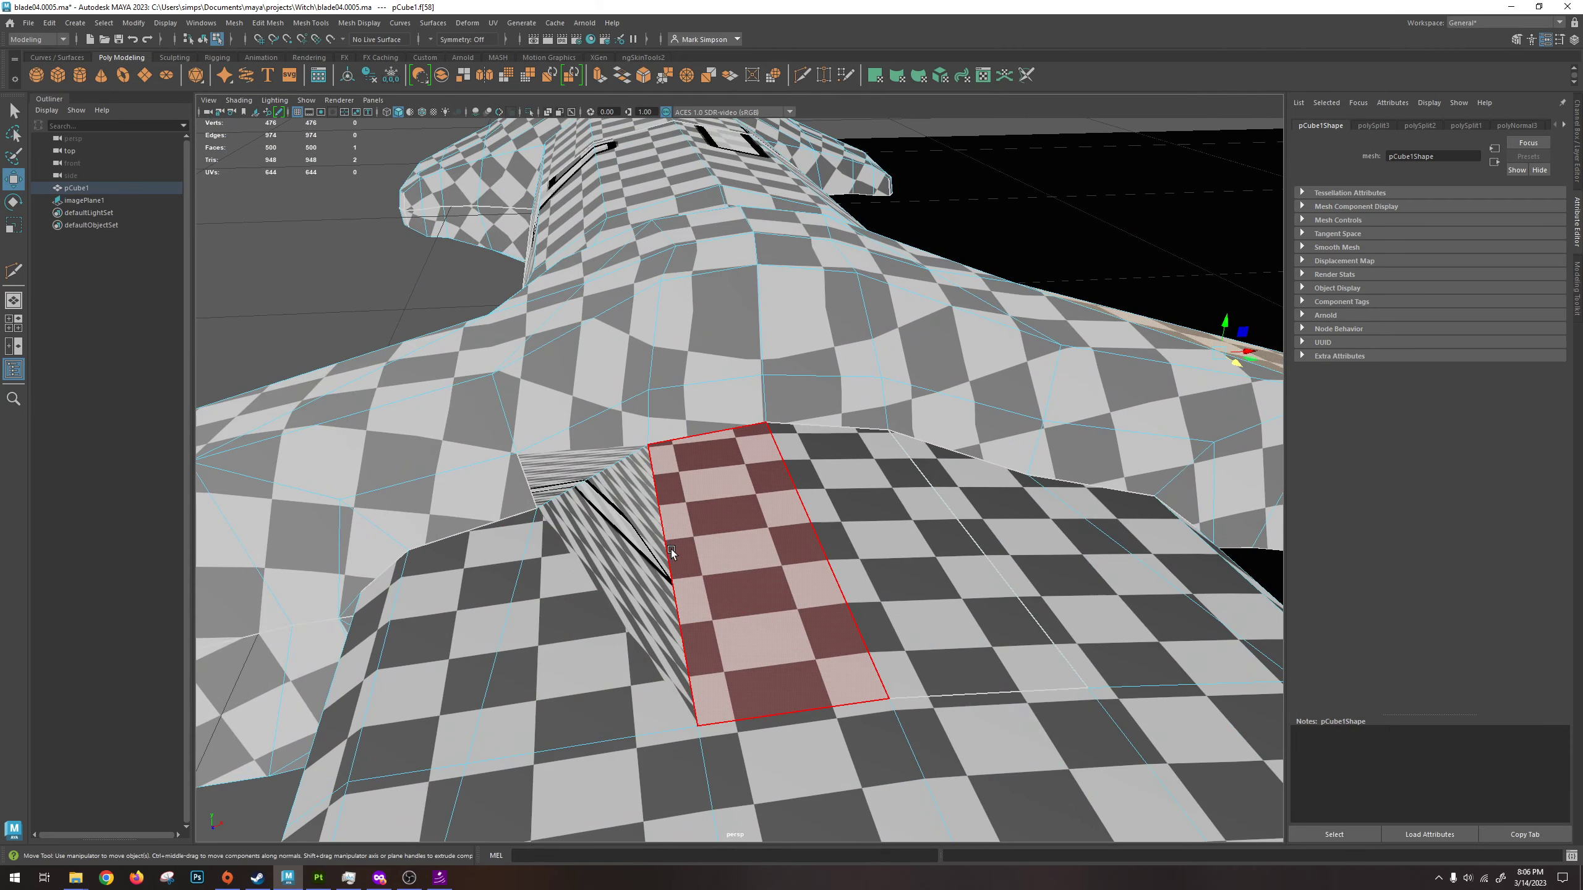
left_click(589, 527)
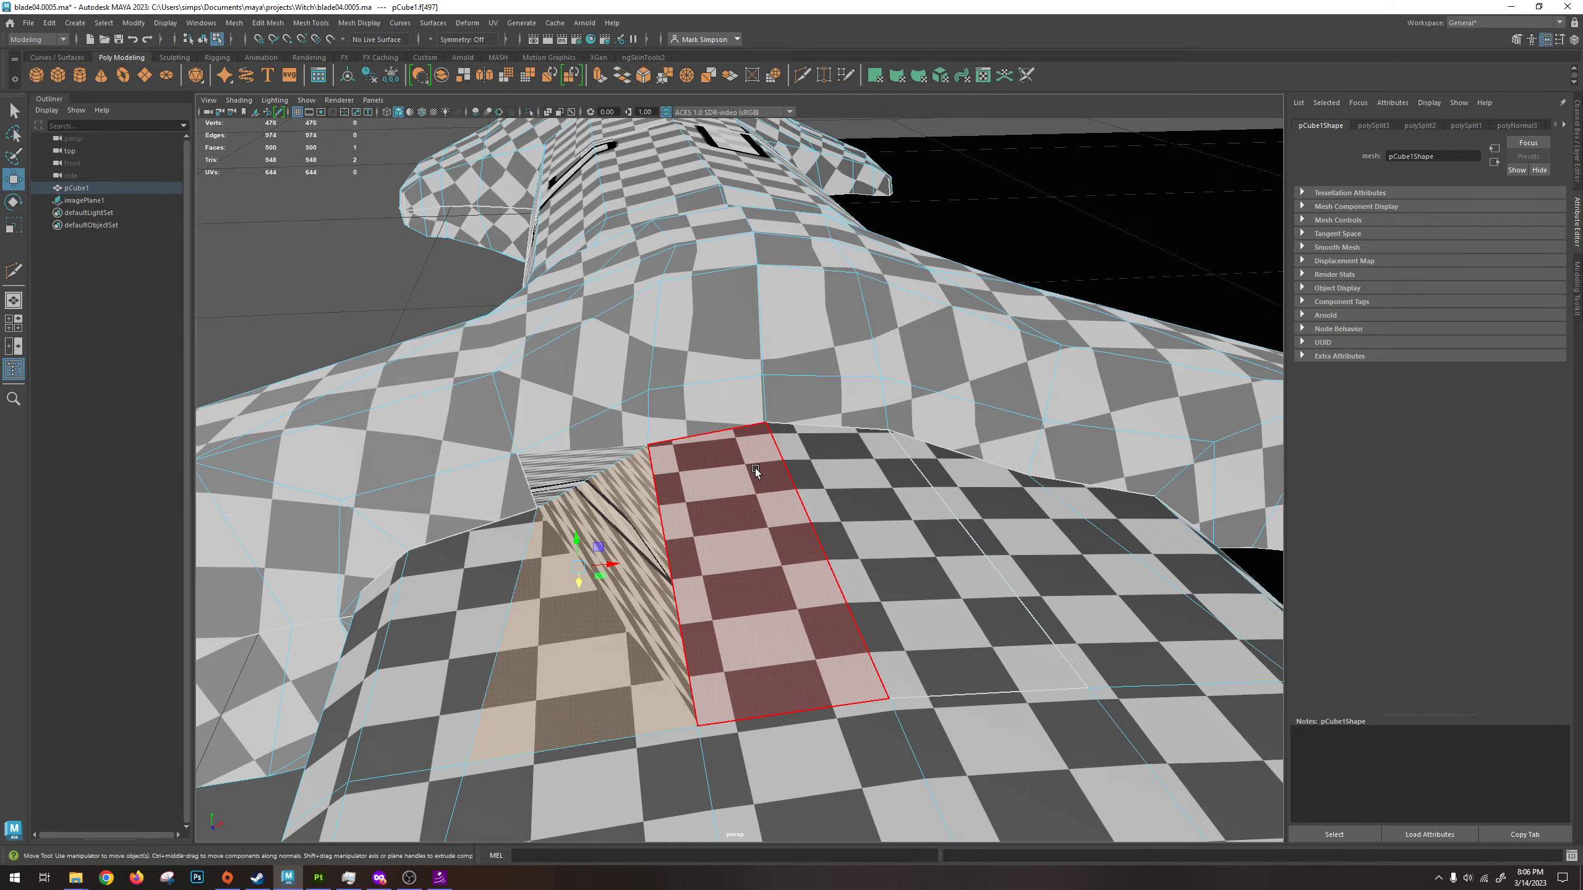
left_click_drag(754, 467, 749, 522, "alt")
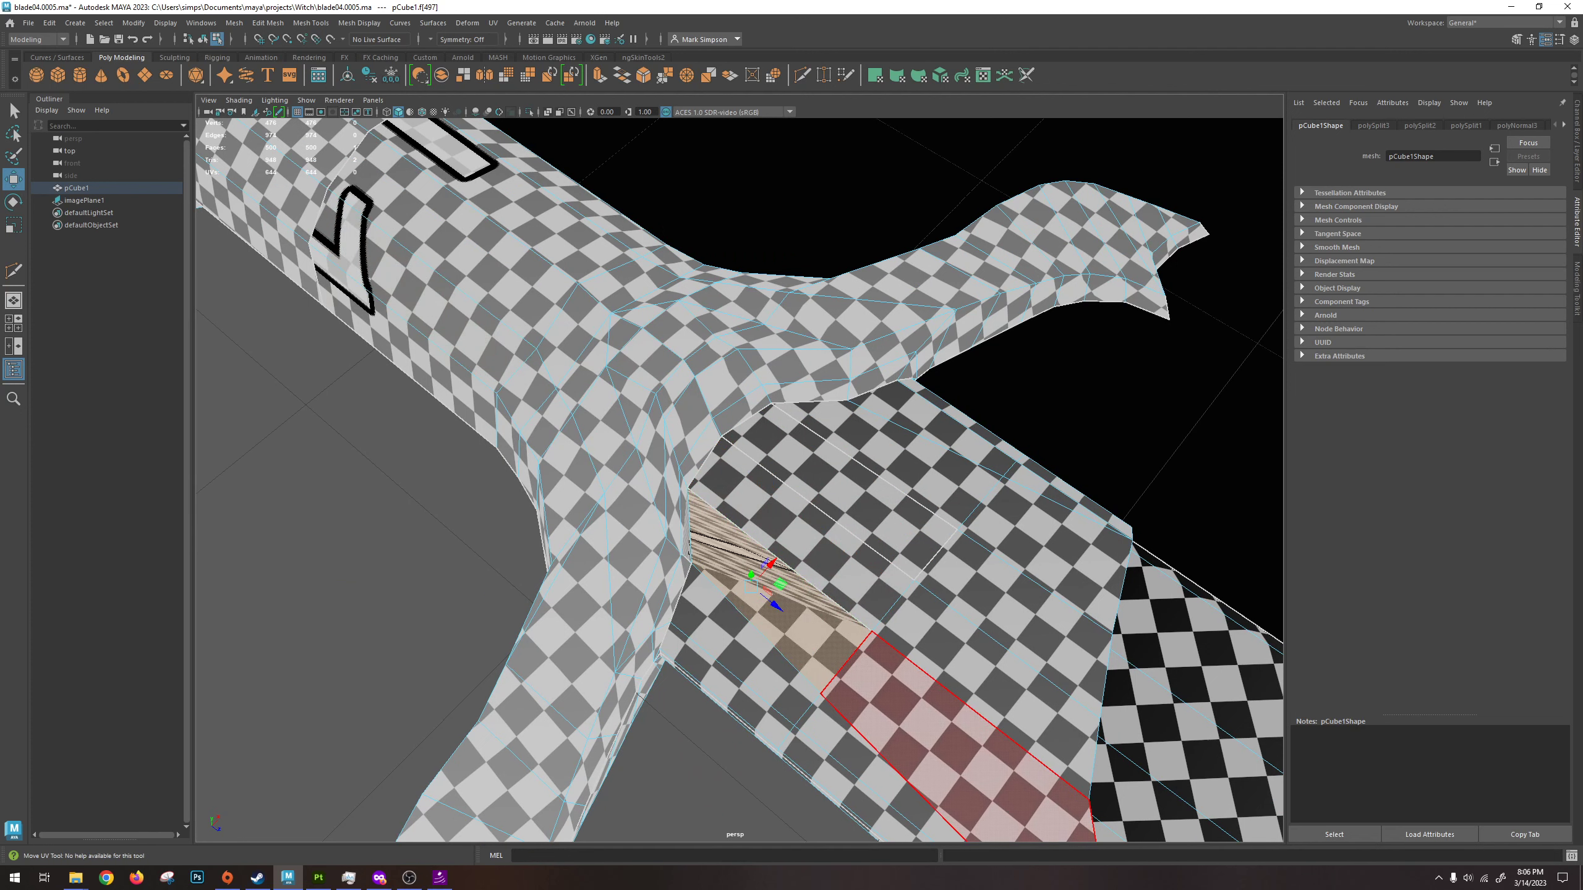
left_click_drag(741, 512, 513, 506, "alt")
scroll(545, 469, "up", 3)
left_click_drag(519, 418, 813, 472, "alt")
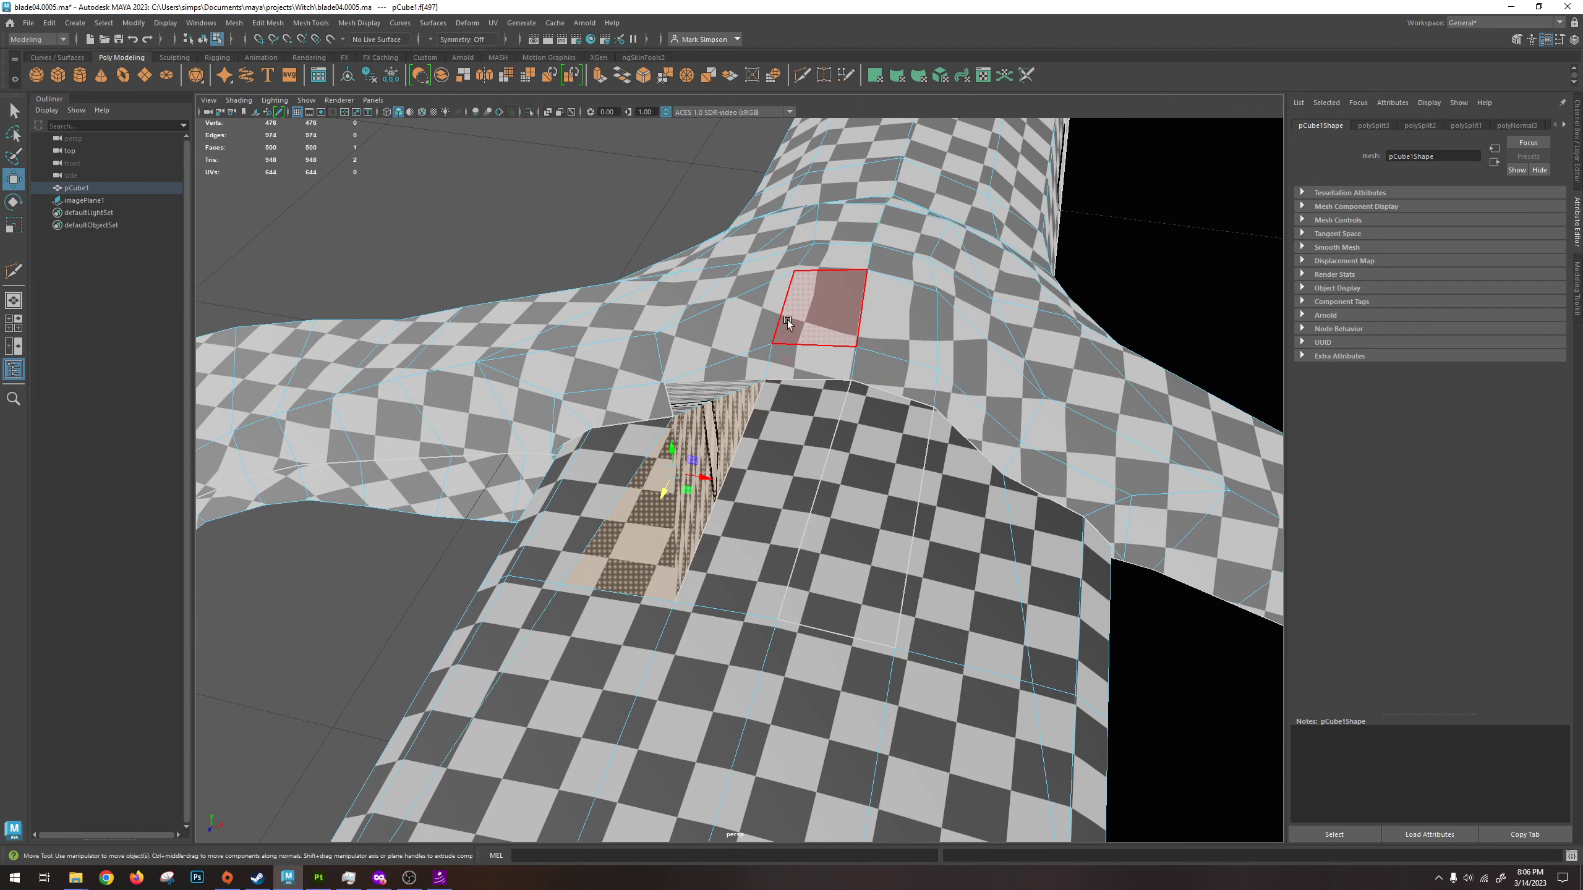
Select a filled face with stretched UVs by the ledge, open the UV Editor and turn off the checker map.
left_click(802, 308)
left_click(726, 342)
left_click(711, 390)
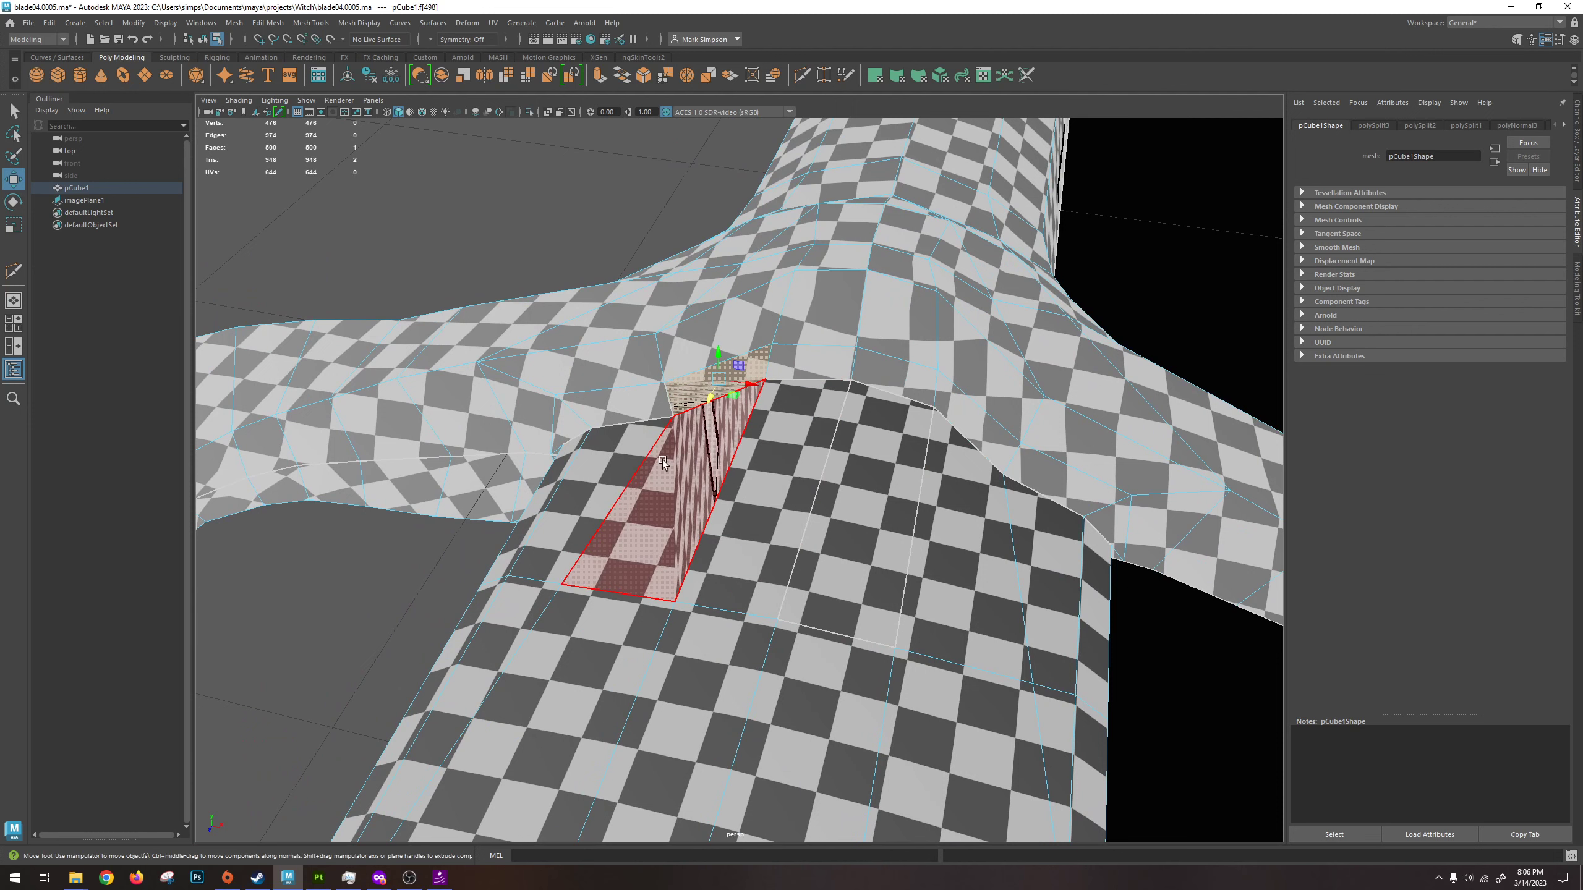
left_click_drag(0, 174, 588, 161)
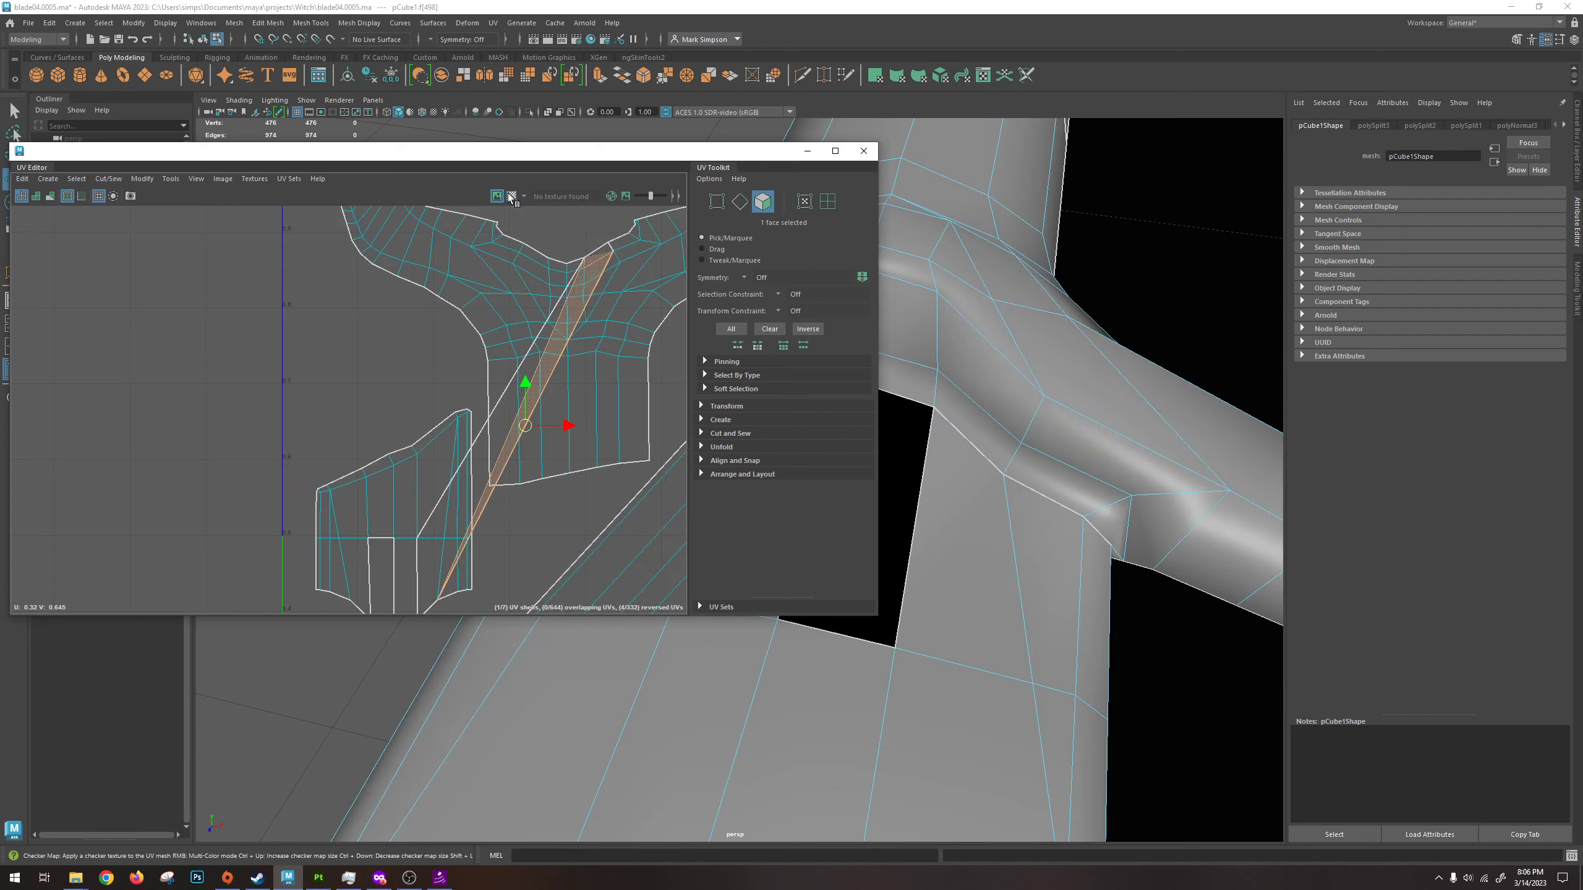
left_click(510, 196)
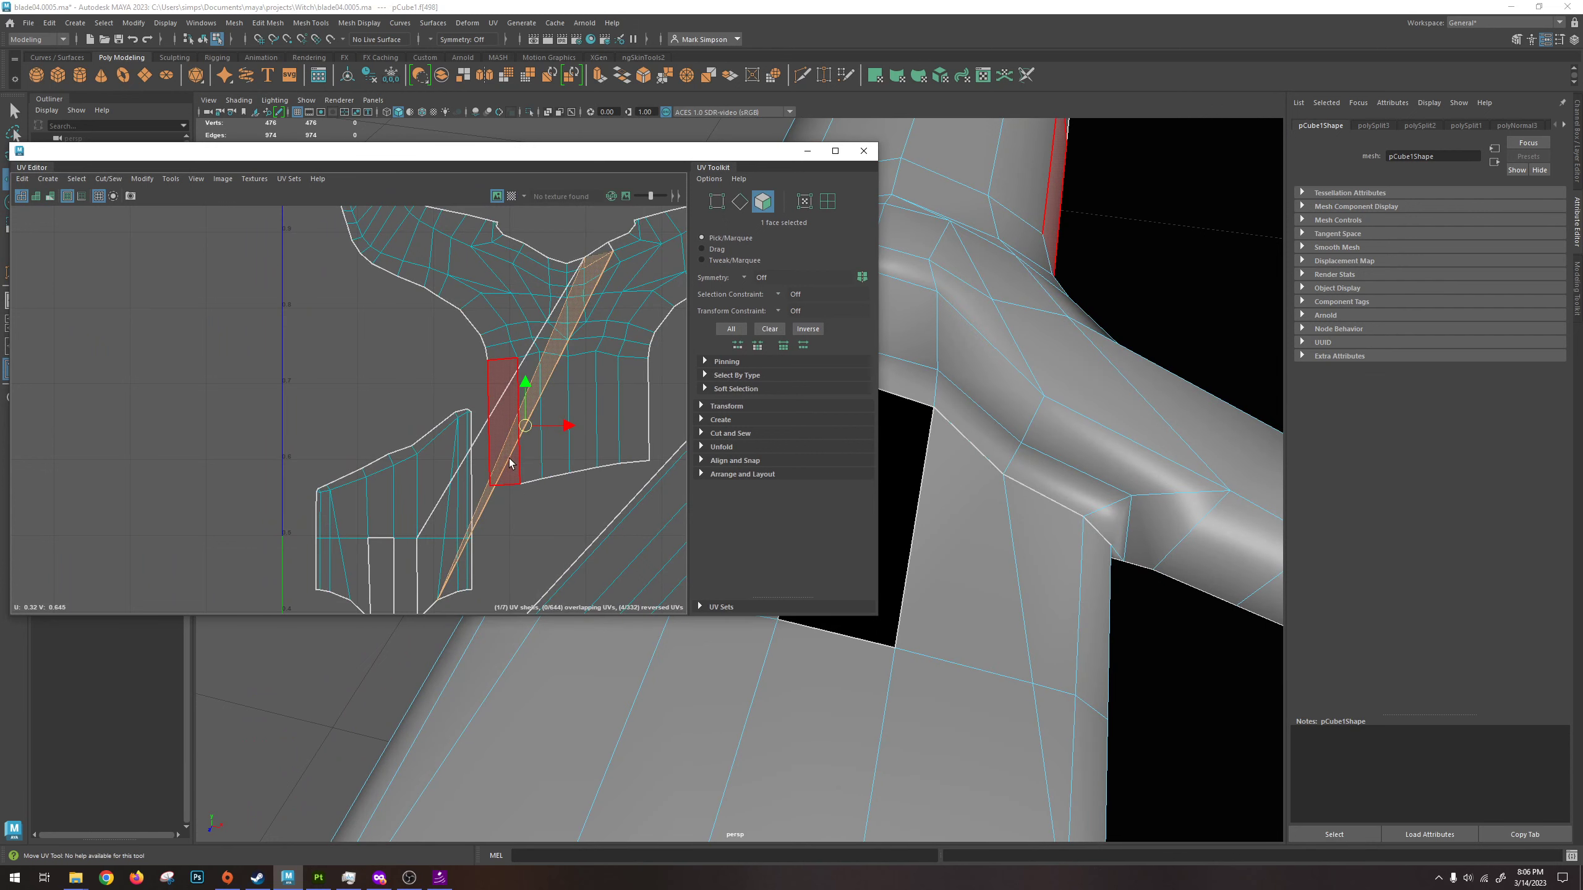
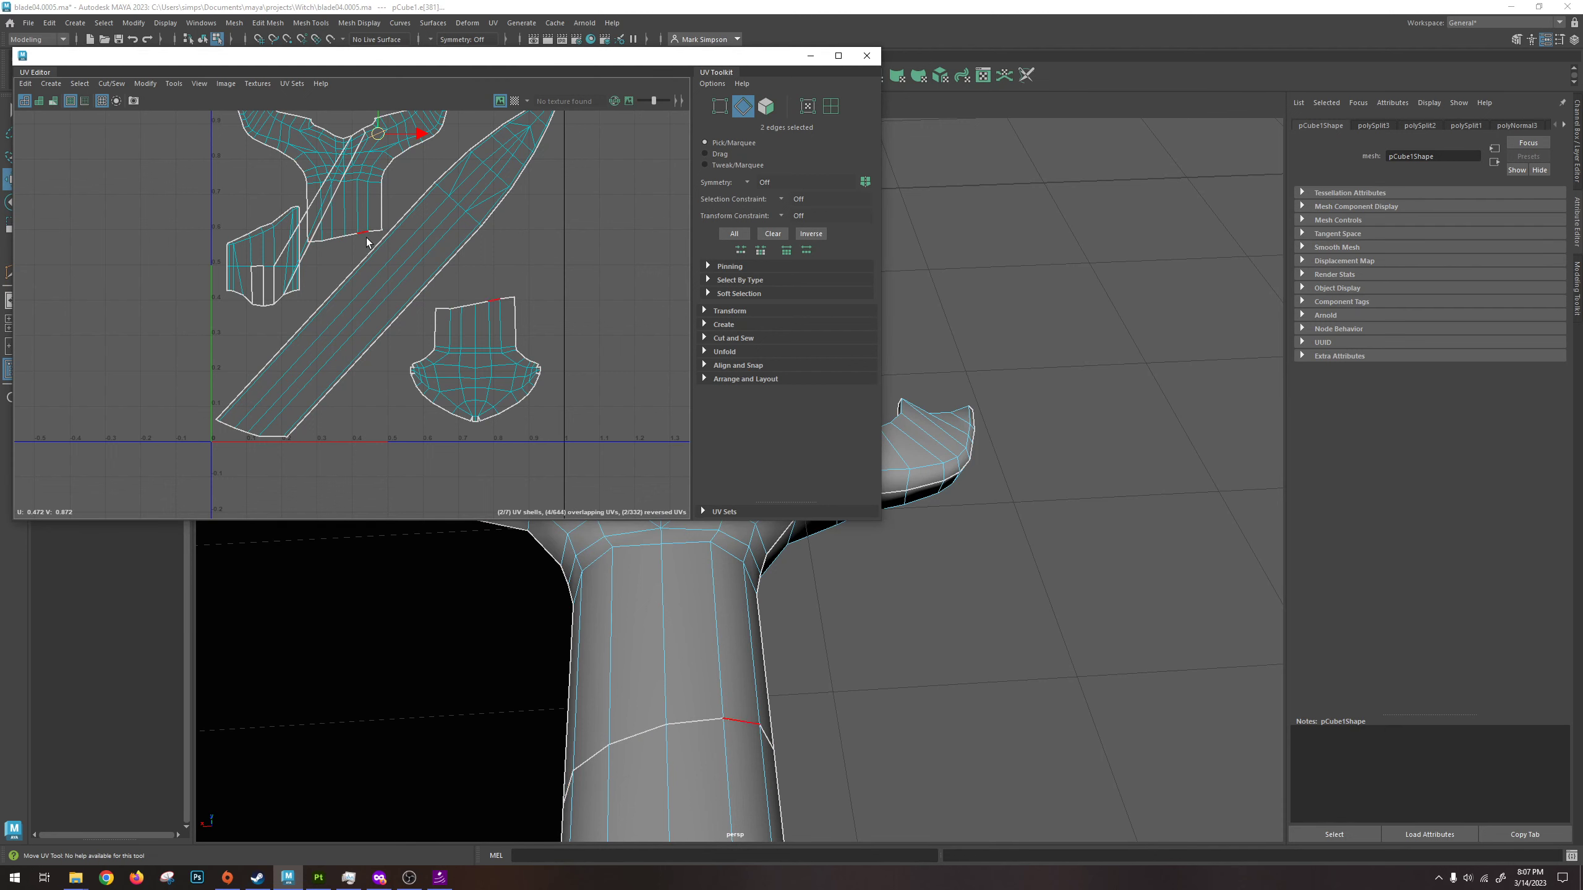
Reposition the UV Editor beside the sword and select the stretched edge that crosses the guard's UV shell.
left_click_drag(753, 56, 985, 201)
scroll(534, 313, "up", 4)
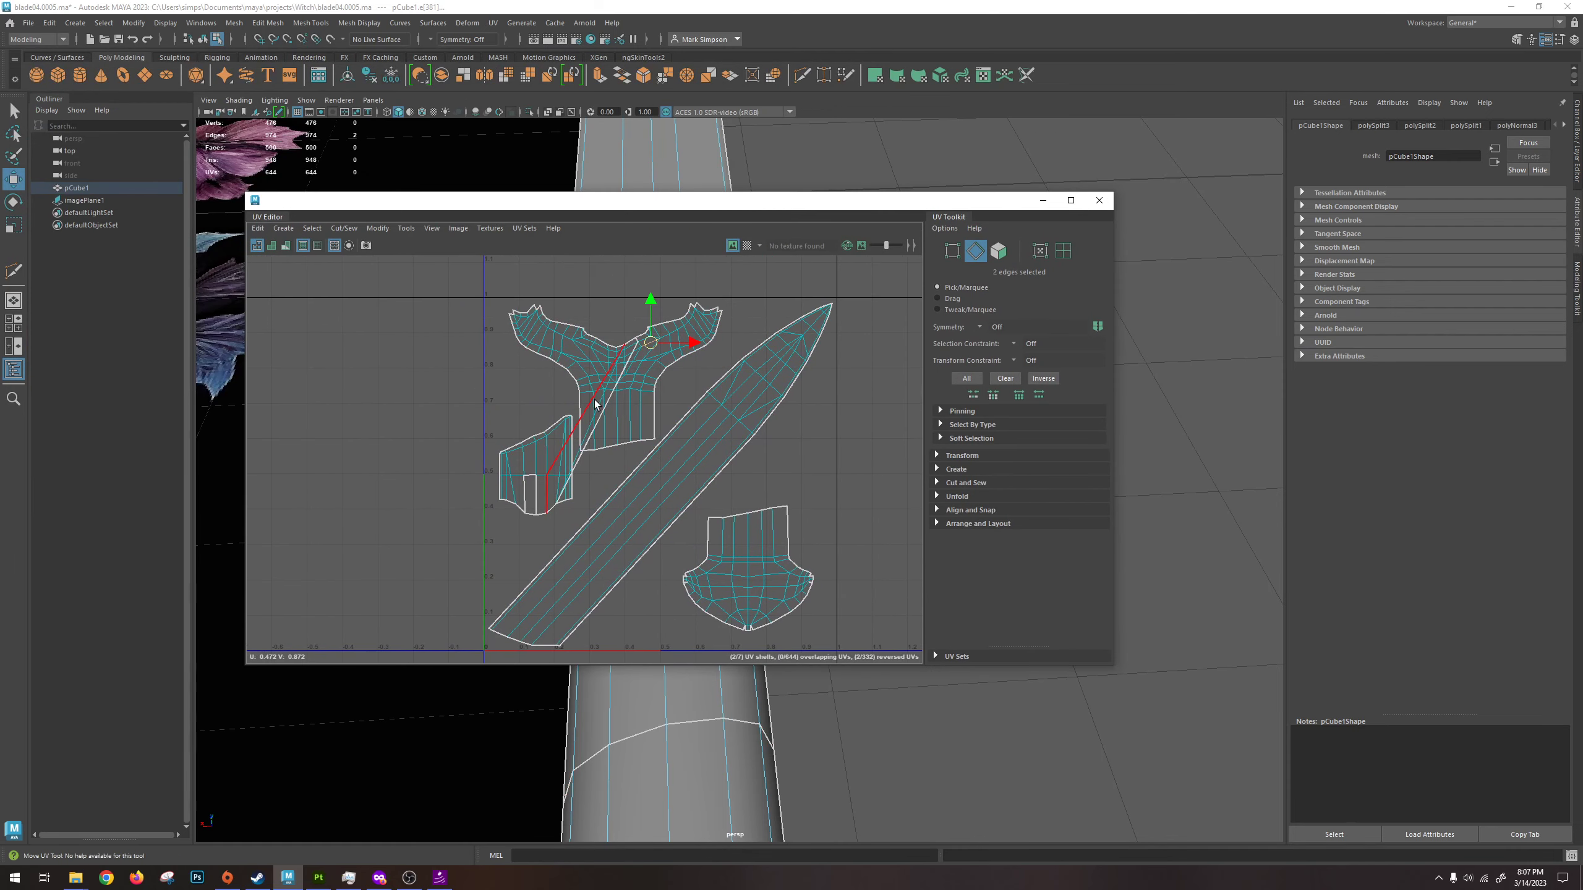
left_click(585, 413)
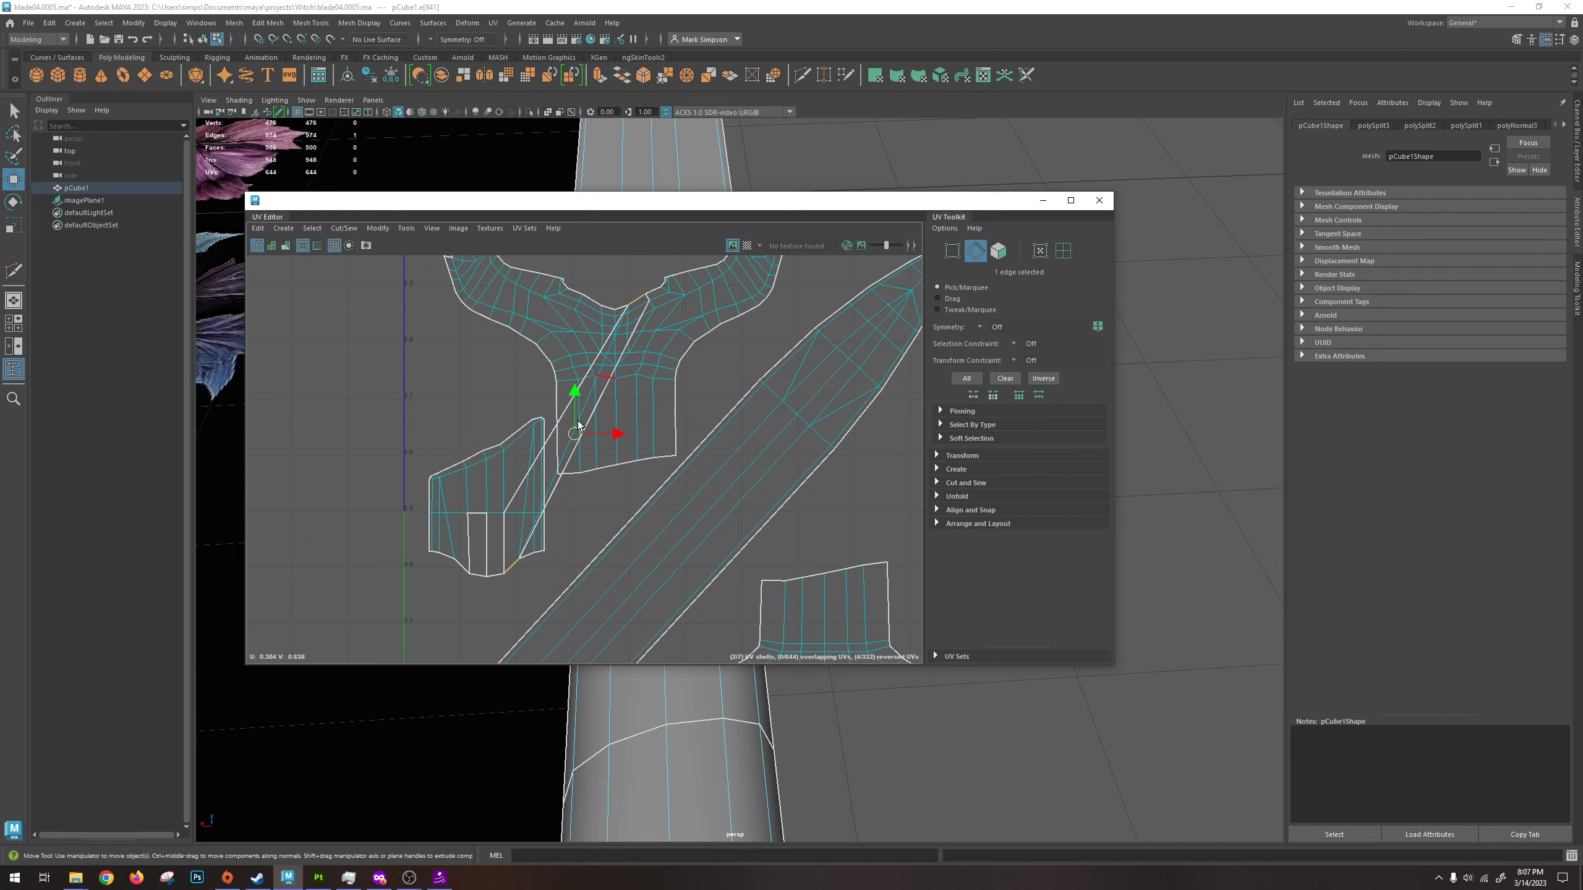
left_click_drag(630, 208, 1017, 219)
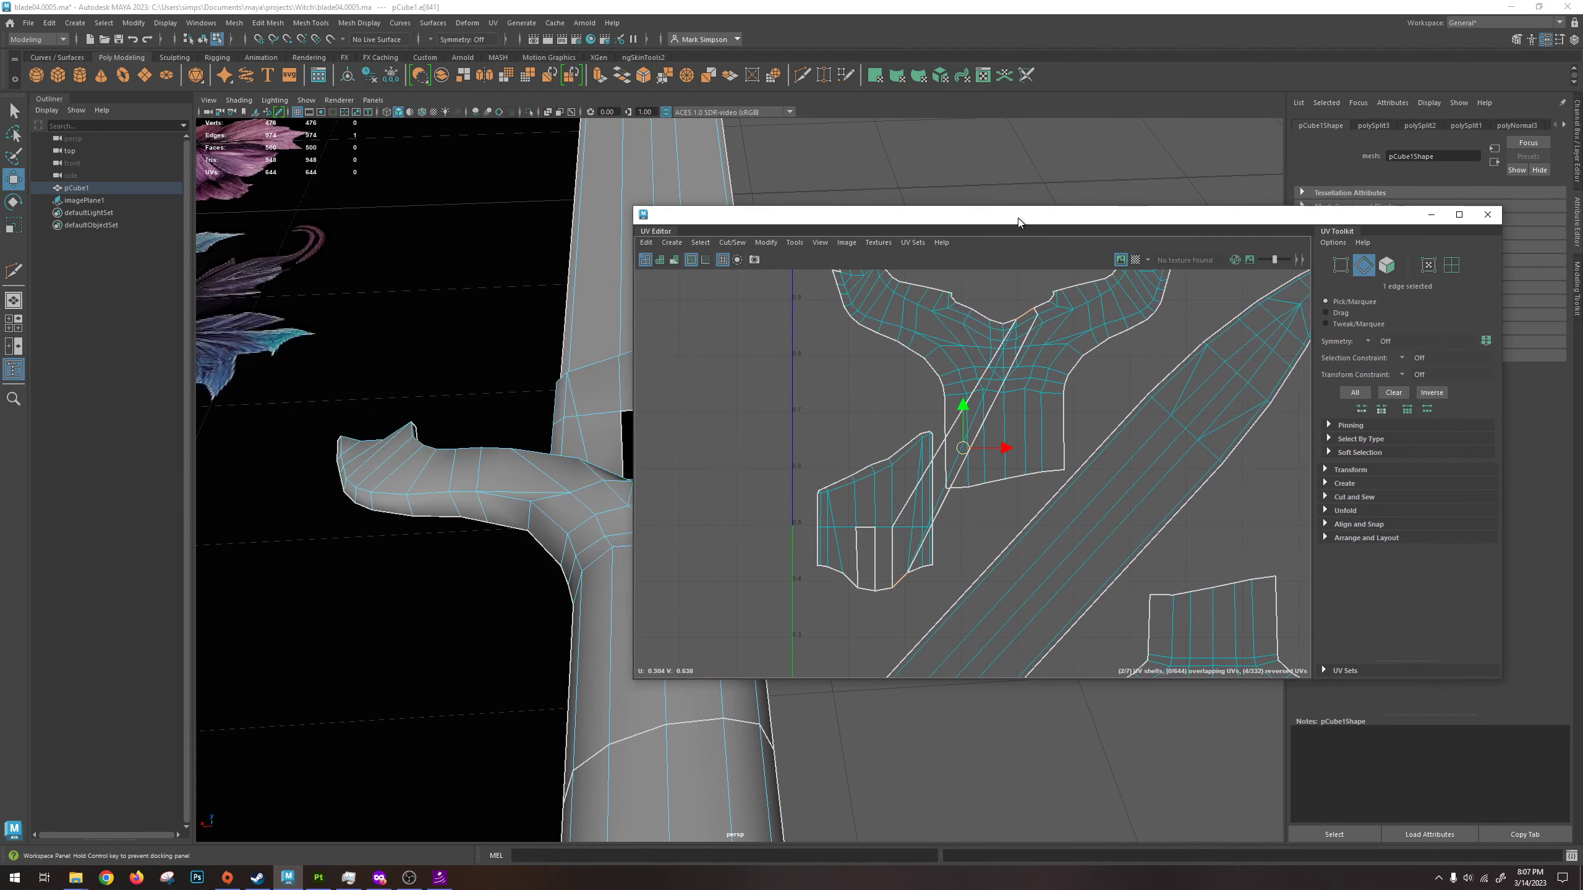
Select the dark filled face on the blade collar just below the ledge and reverse its normal.
left_click_drag(583, 436, 483, 412, "alt")
middle_click_drag(482, 412, 429, 445, "alt")
right_click_drag(429, 446, 430, 393, "alt")
left_click(405, 313)
left_click(439, 401)
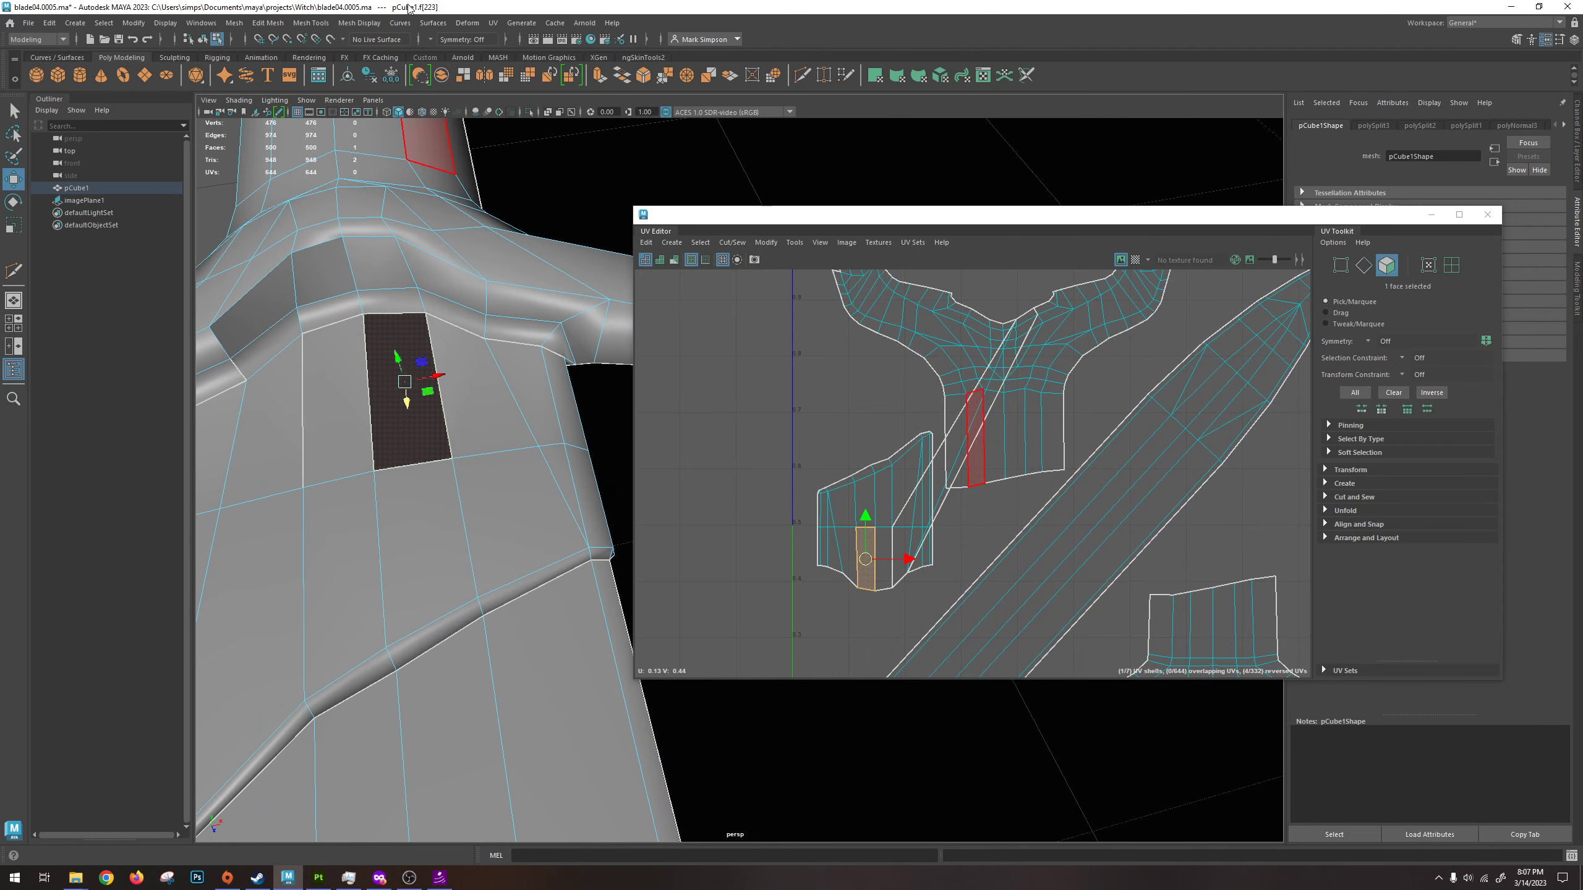
left_click(359, 23)
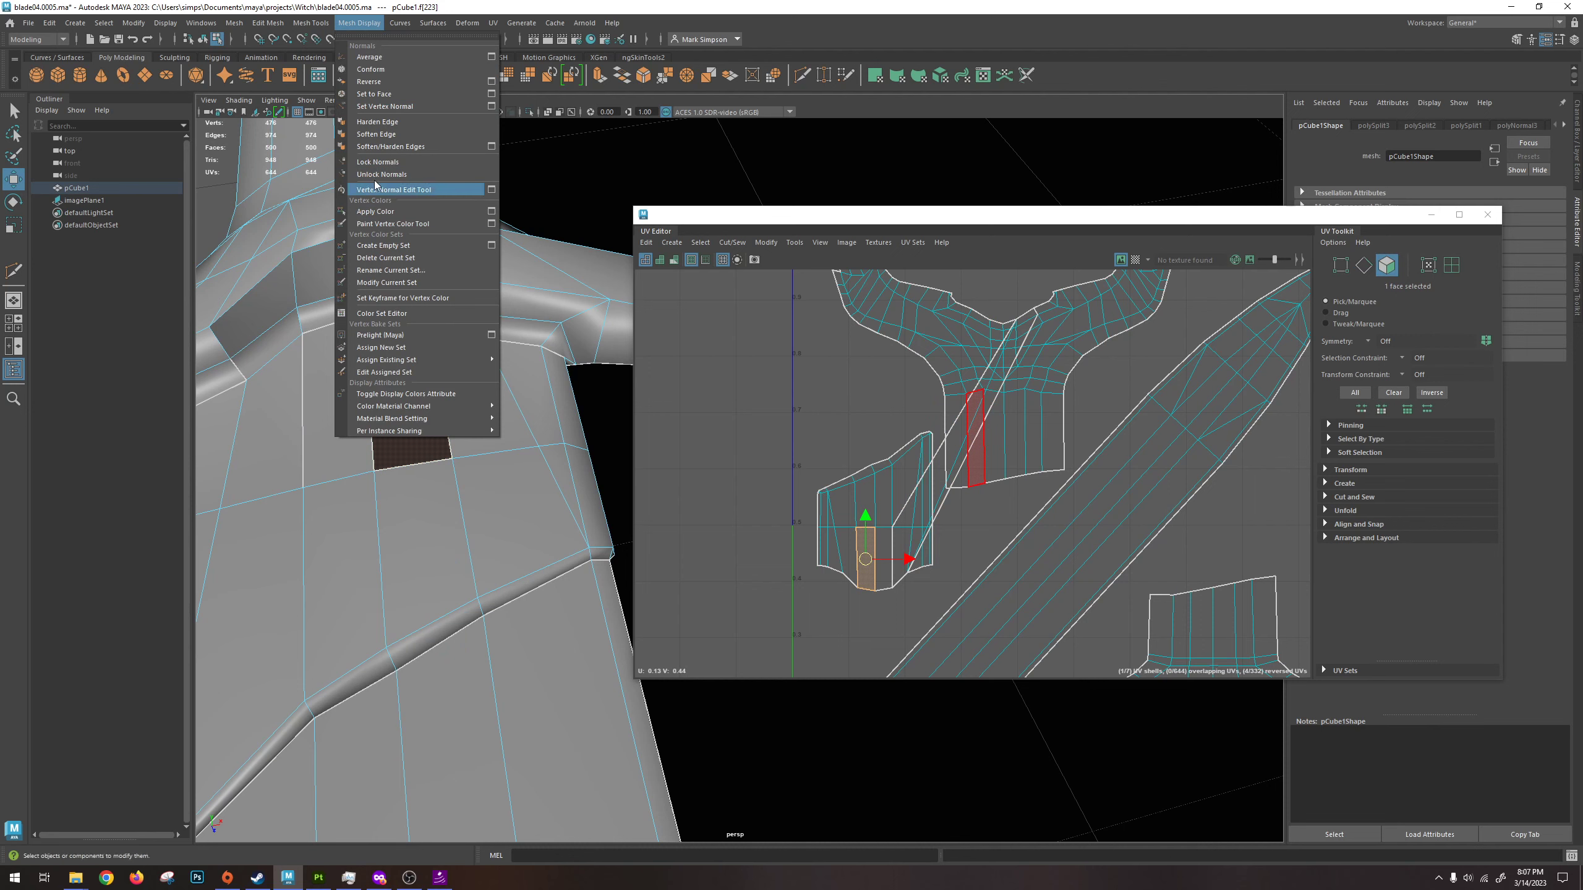
left_click(399, 82)
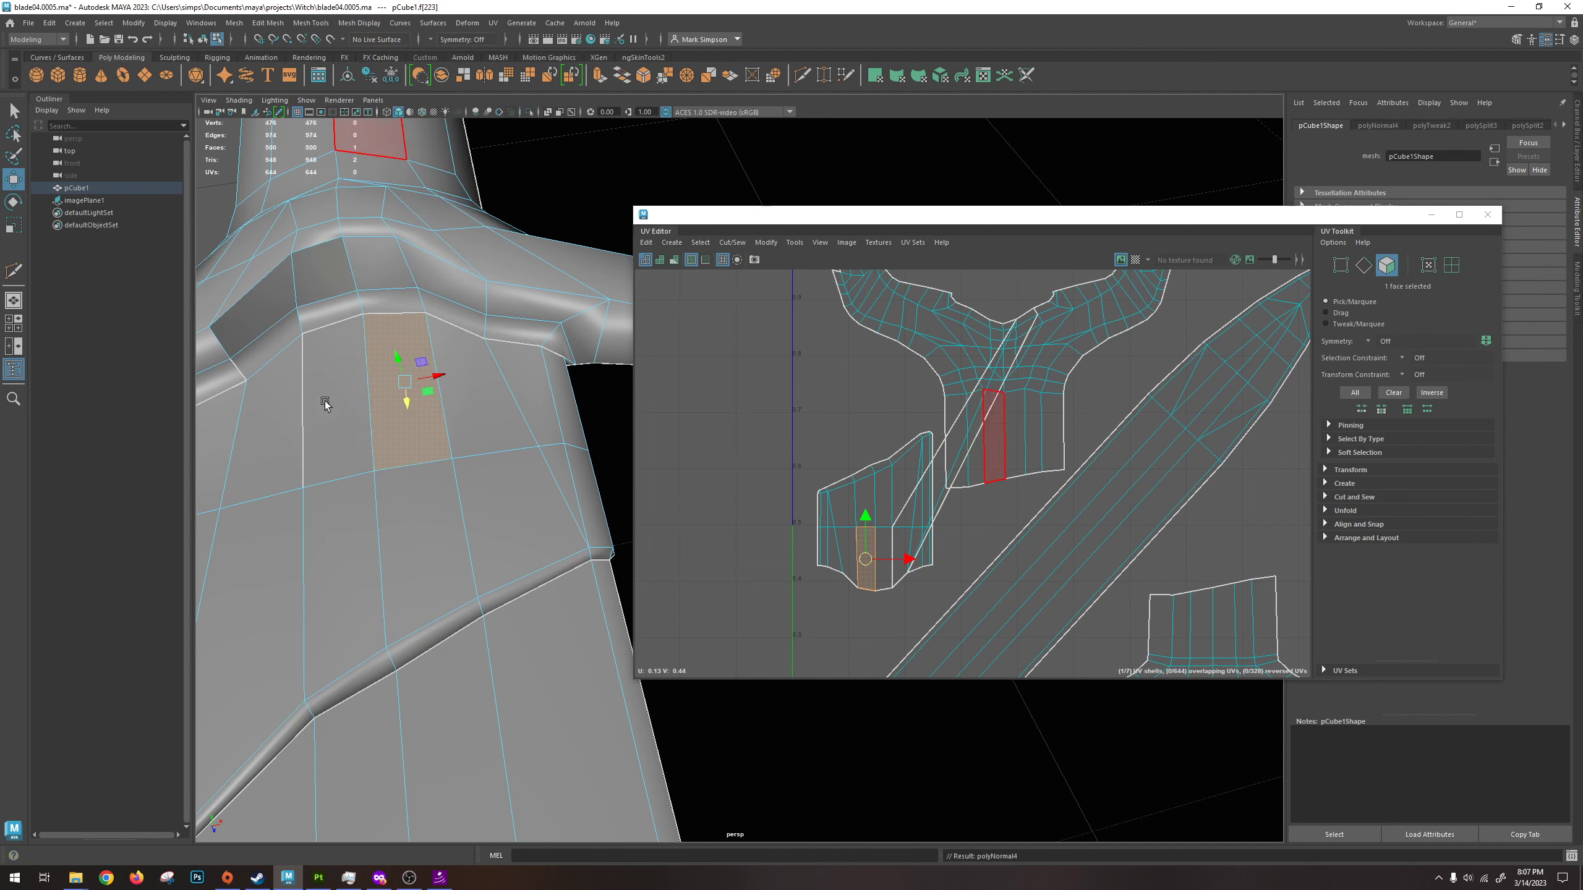
Inspect the reversed face and the surrounding collar and guard from several angles, comparing them with their UV shells.
left_click_drag(603, 211, 580, 268, "alt")
right_click_drag(579, 269, 411, 380, "alt")
left_click_drag(500, 418, 492, 361, "alt")
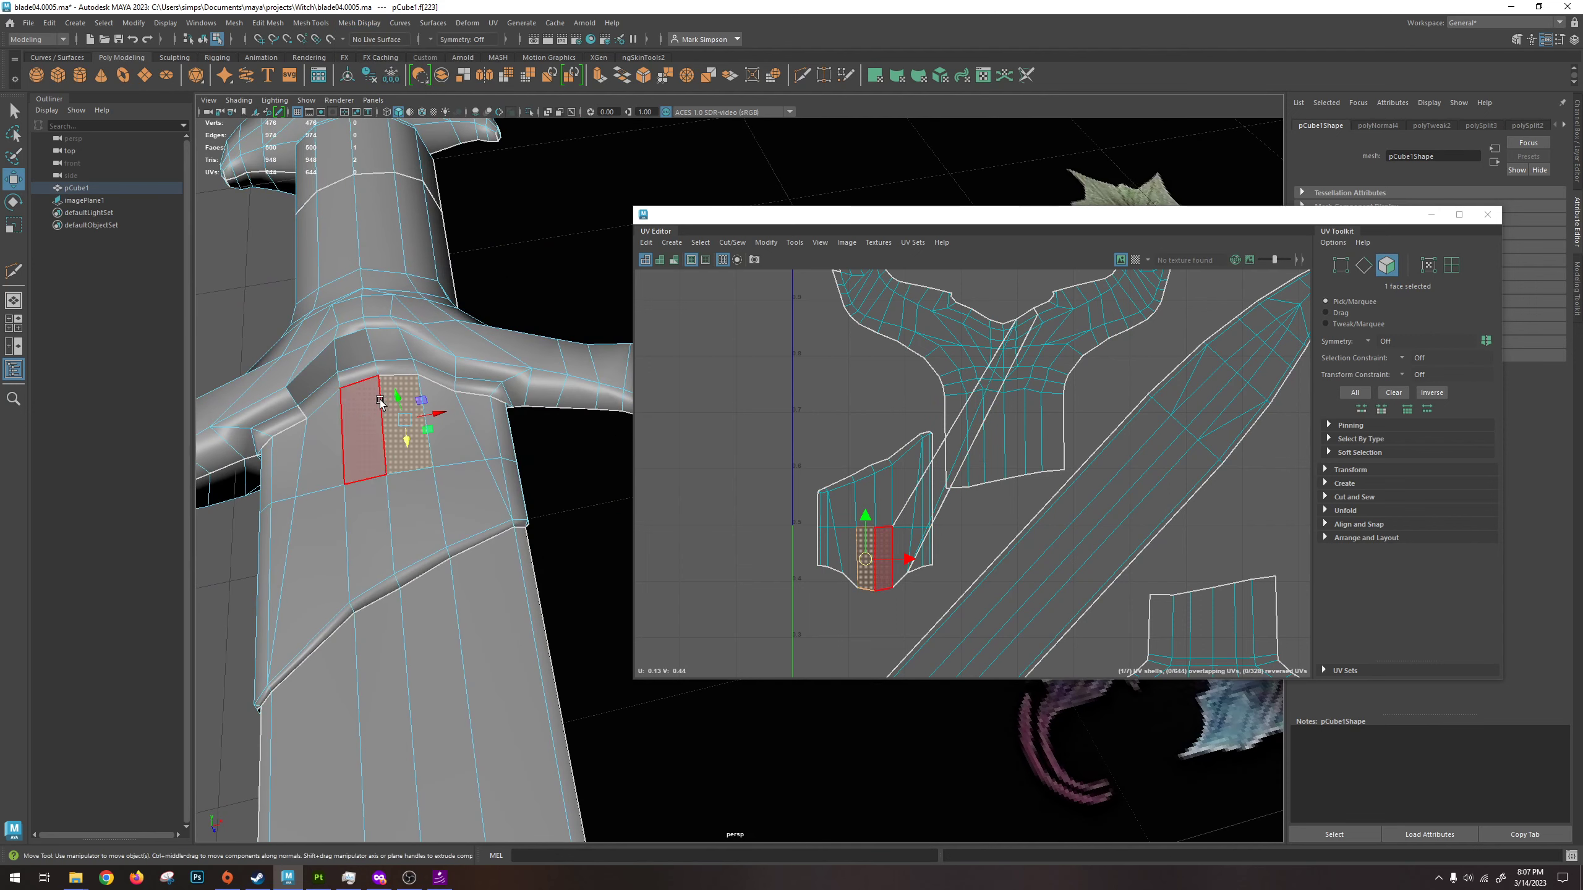
right_click(502, 337)
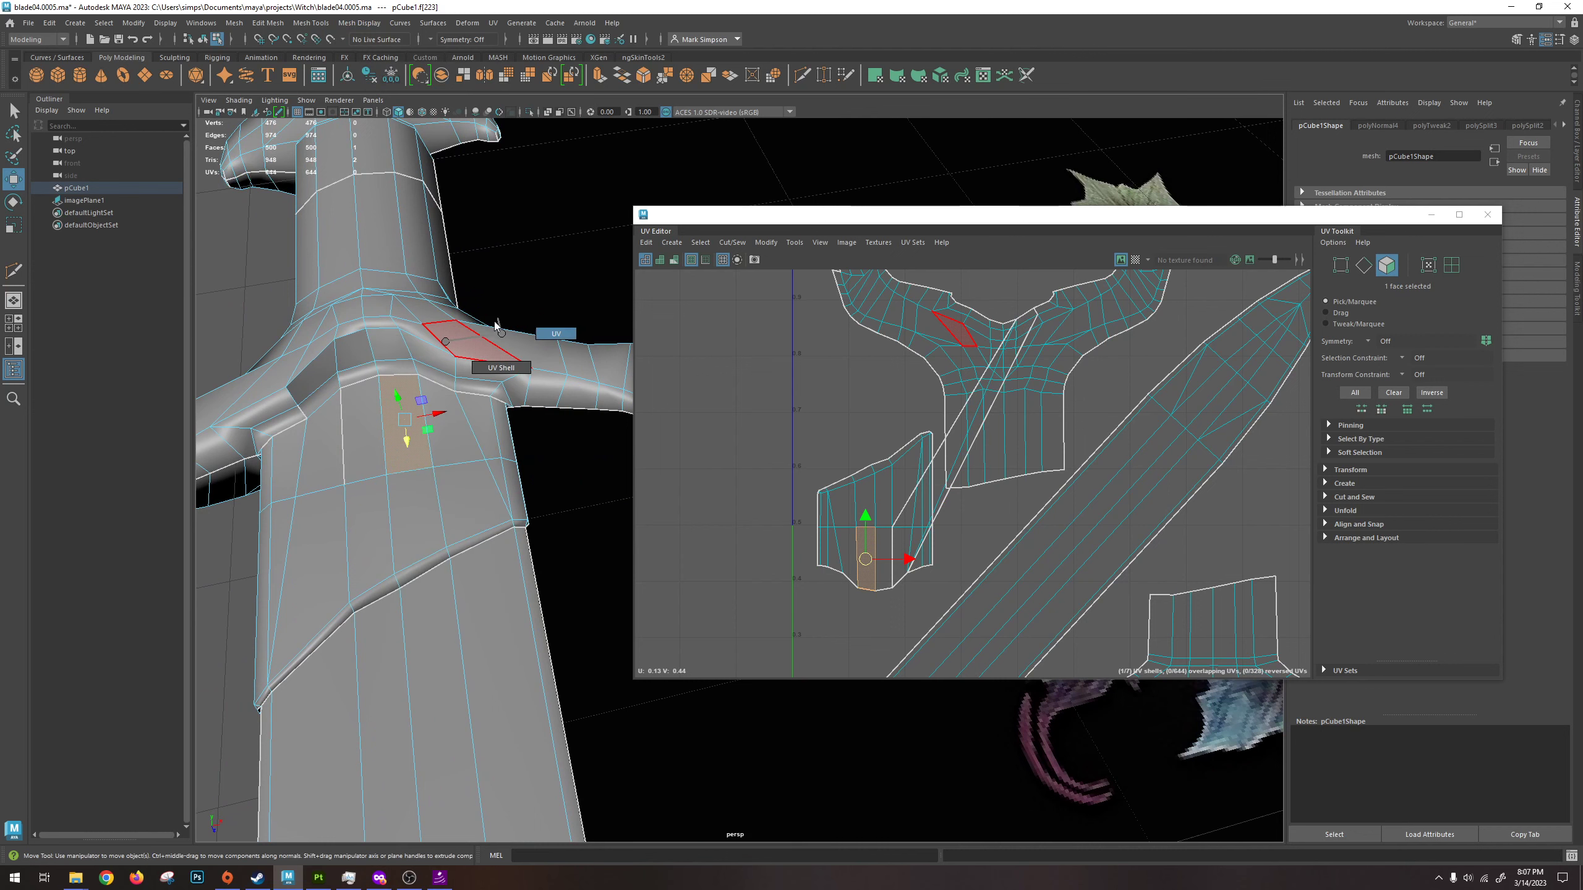
left_click(501, 367)
right_click(426, 412)
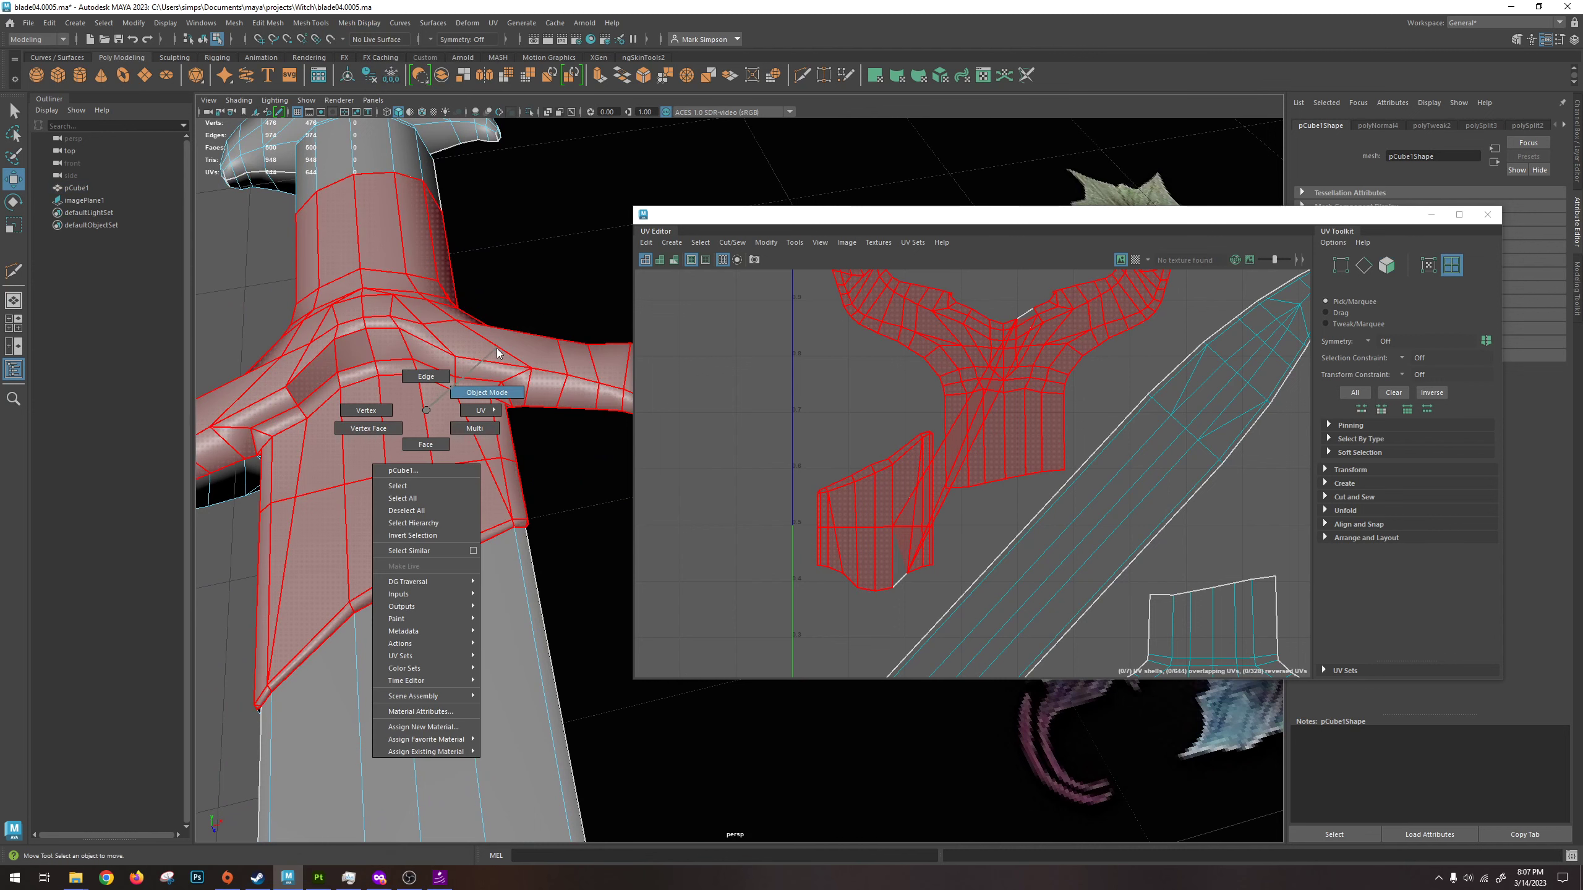
left_click(486, 392)
left_click_drag(357, 356, 395, 396, "alt")
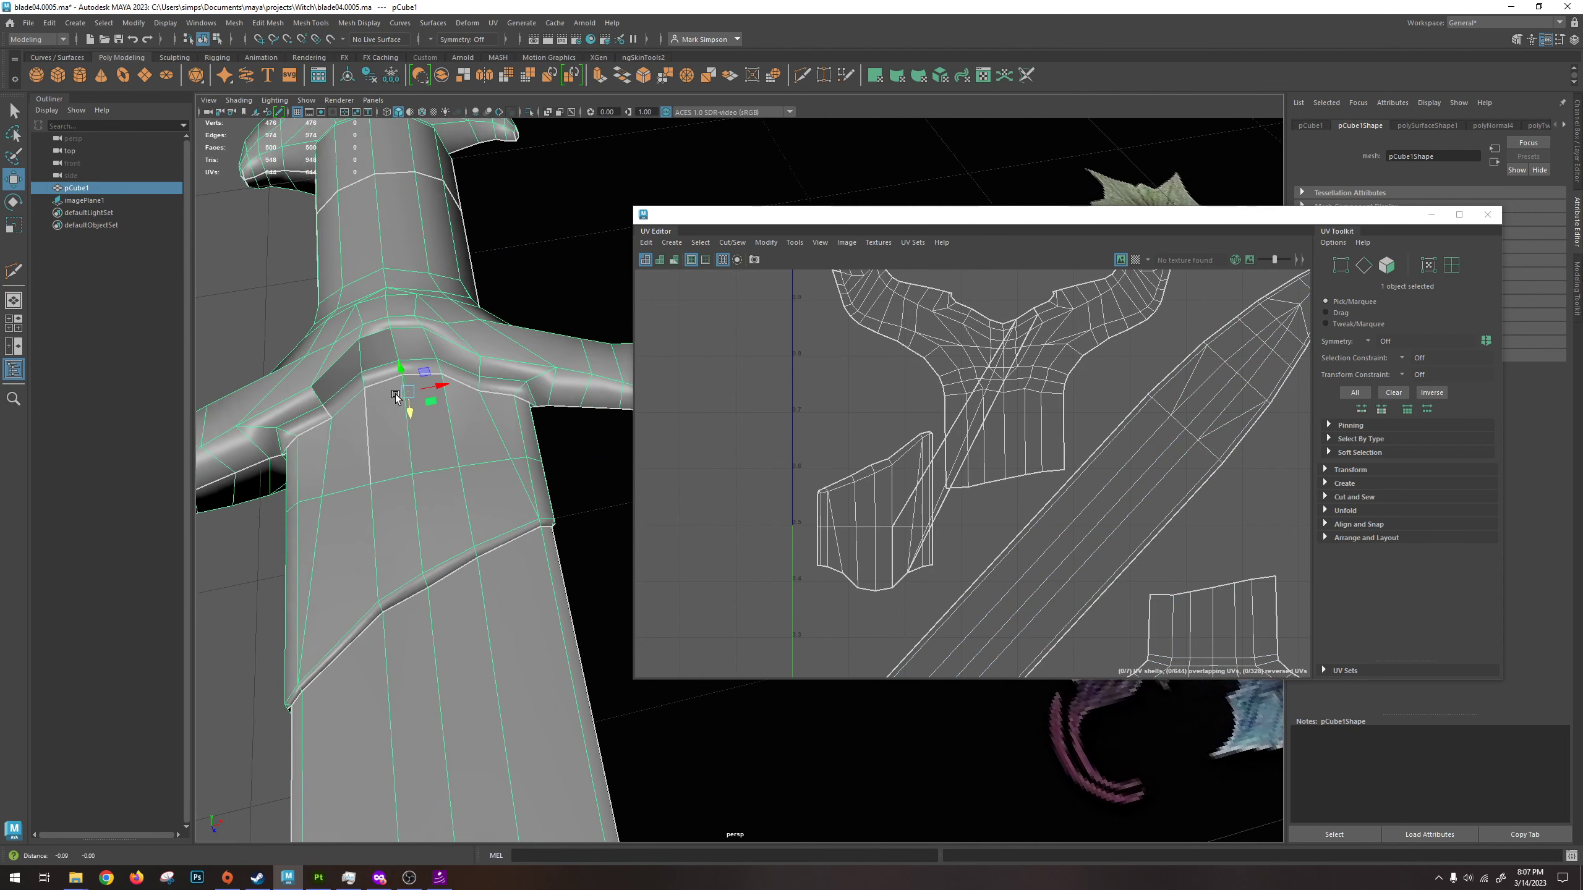
right_click_drag(396, 395, 436, 467, "alt")
middle_click_drag(283, 352, 480, 379, "alt")
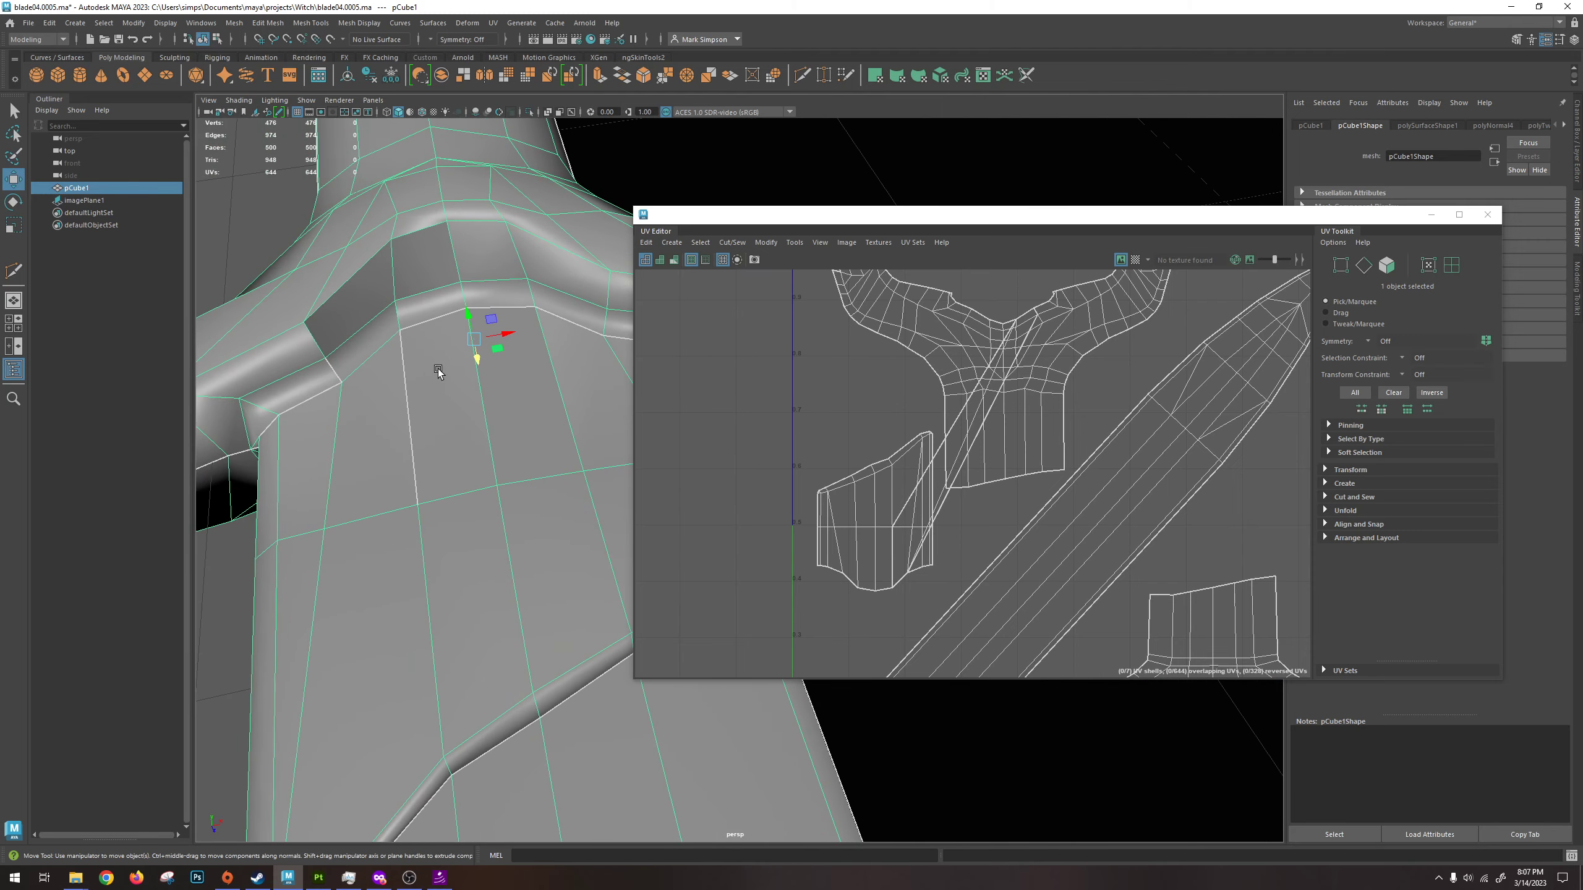
right_click_drag(437, 368, 439, 399)
left_click(524, 399)
left_click_drag(561, 387, 499, 399, "alt")
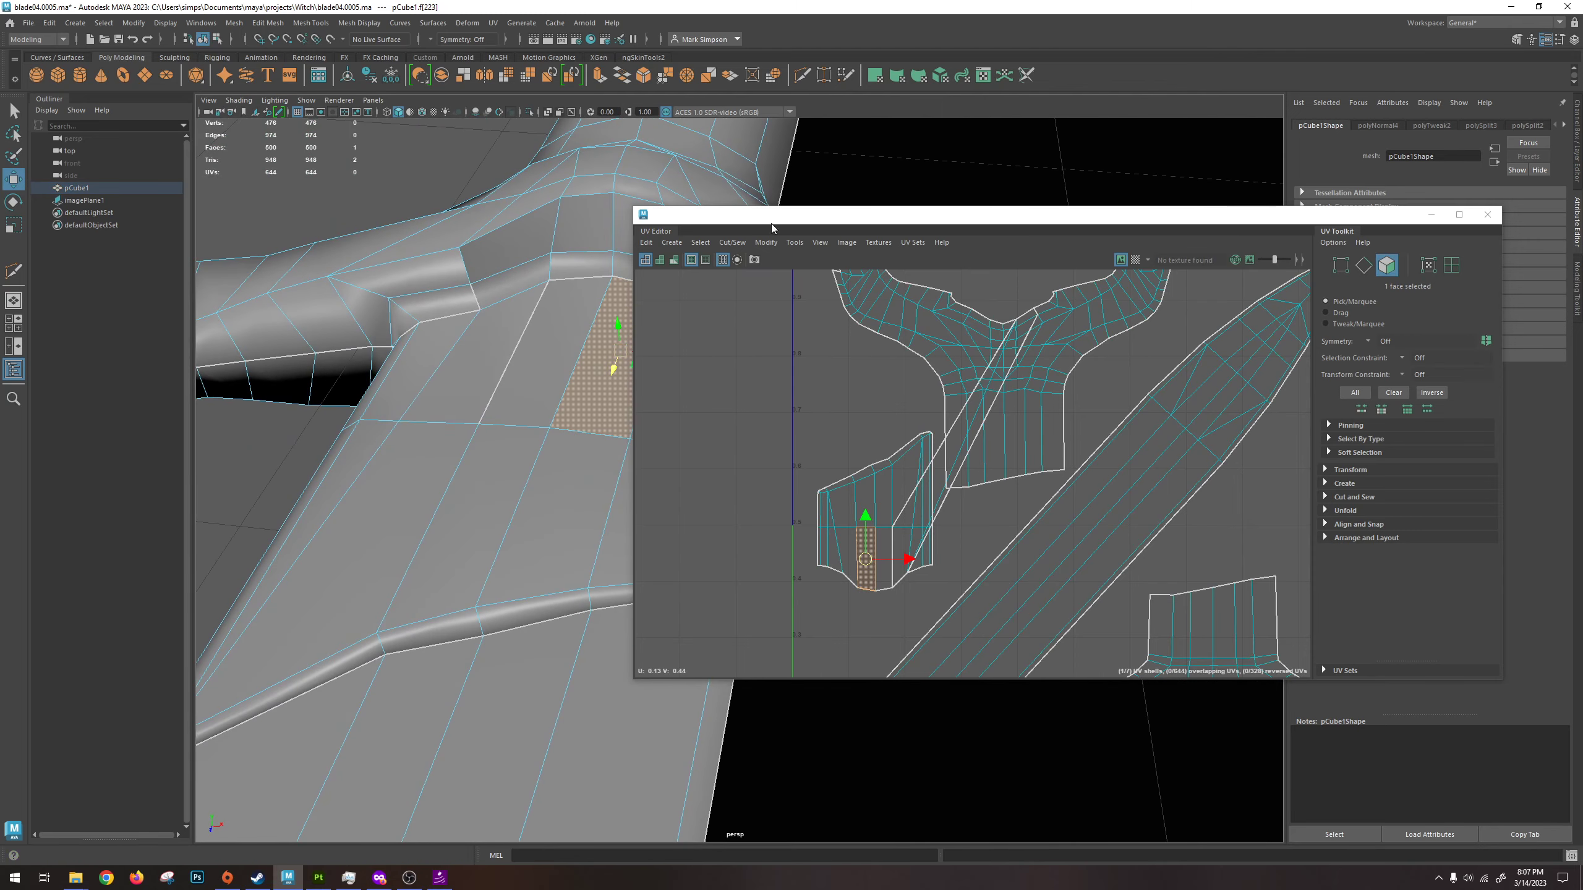
Select the short edge at the ledge corner between guard and collar and sew its UVs.
left_click_drag(758, 218, 1094, 224)
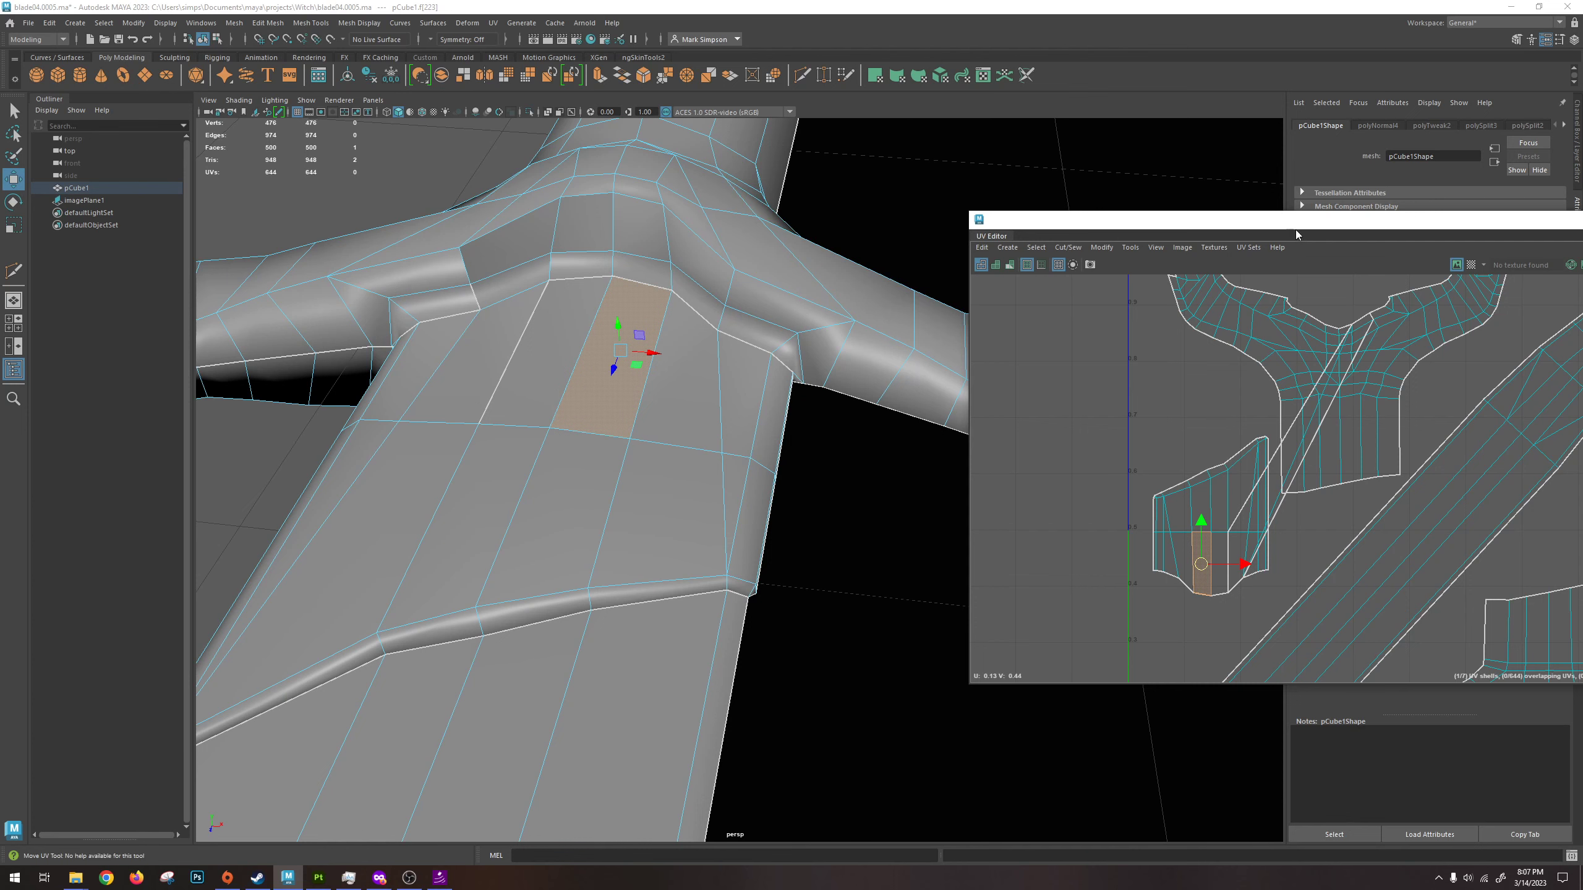
left_click_drag(1295, 219, 1226, 228)
left_click_drag(682, 325, 578, 378, "alt")
right_click_drag(643, 312, 643, 280)
left_click(643, 311)
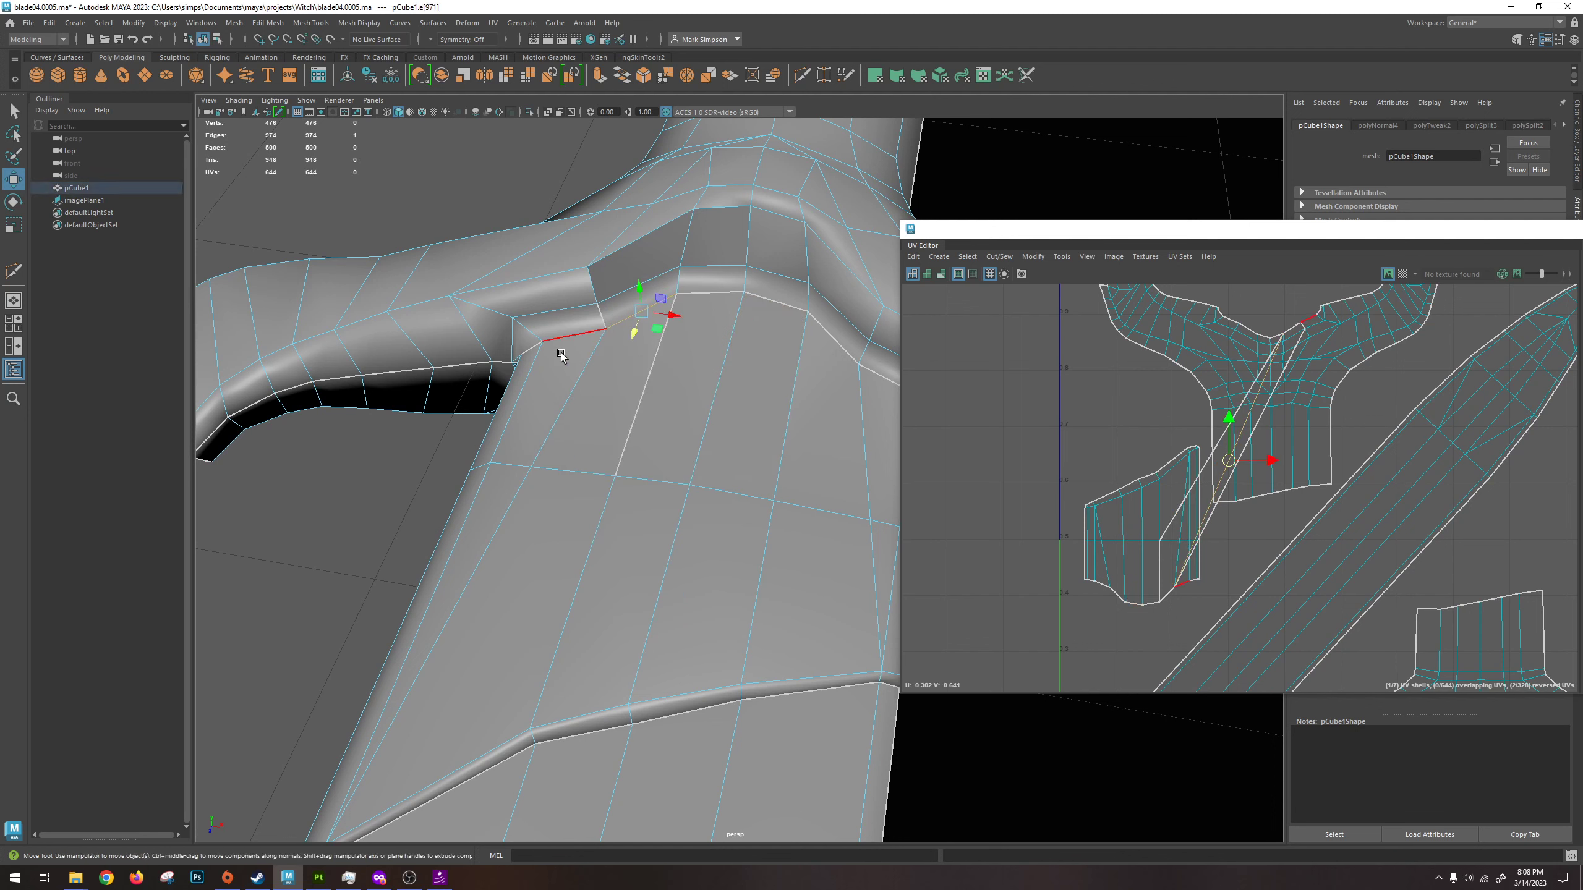
scroll(599, 368, "up", 3)
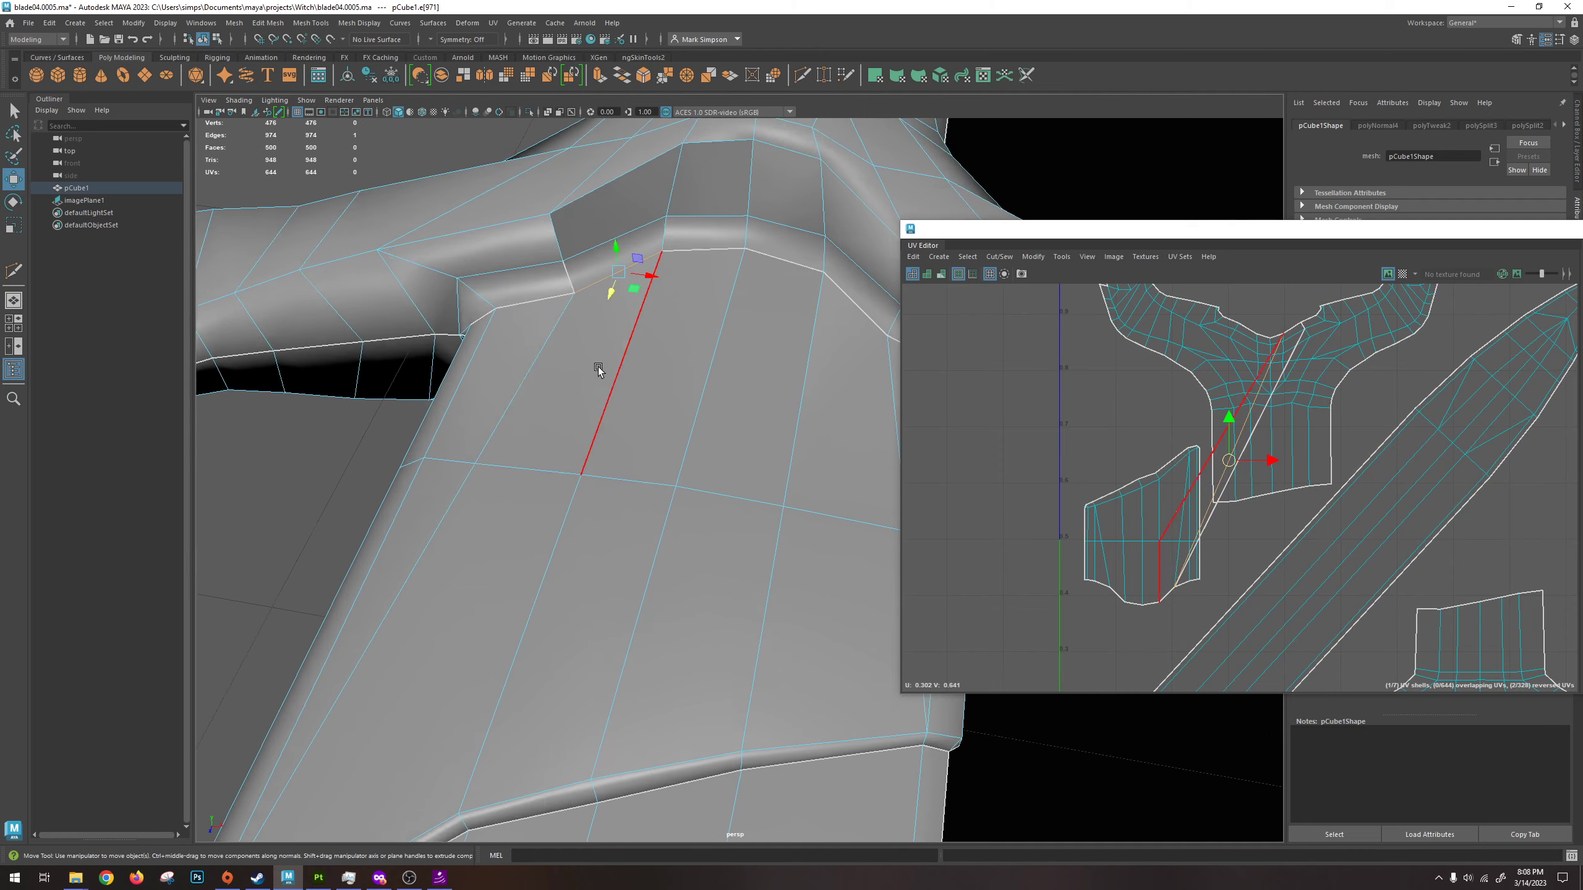
left_click(547, 259)
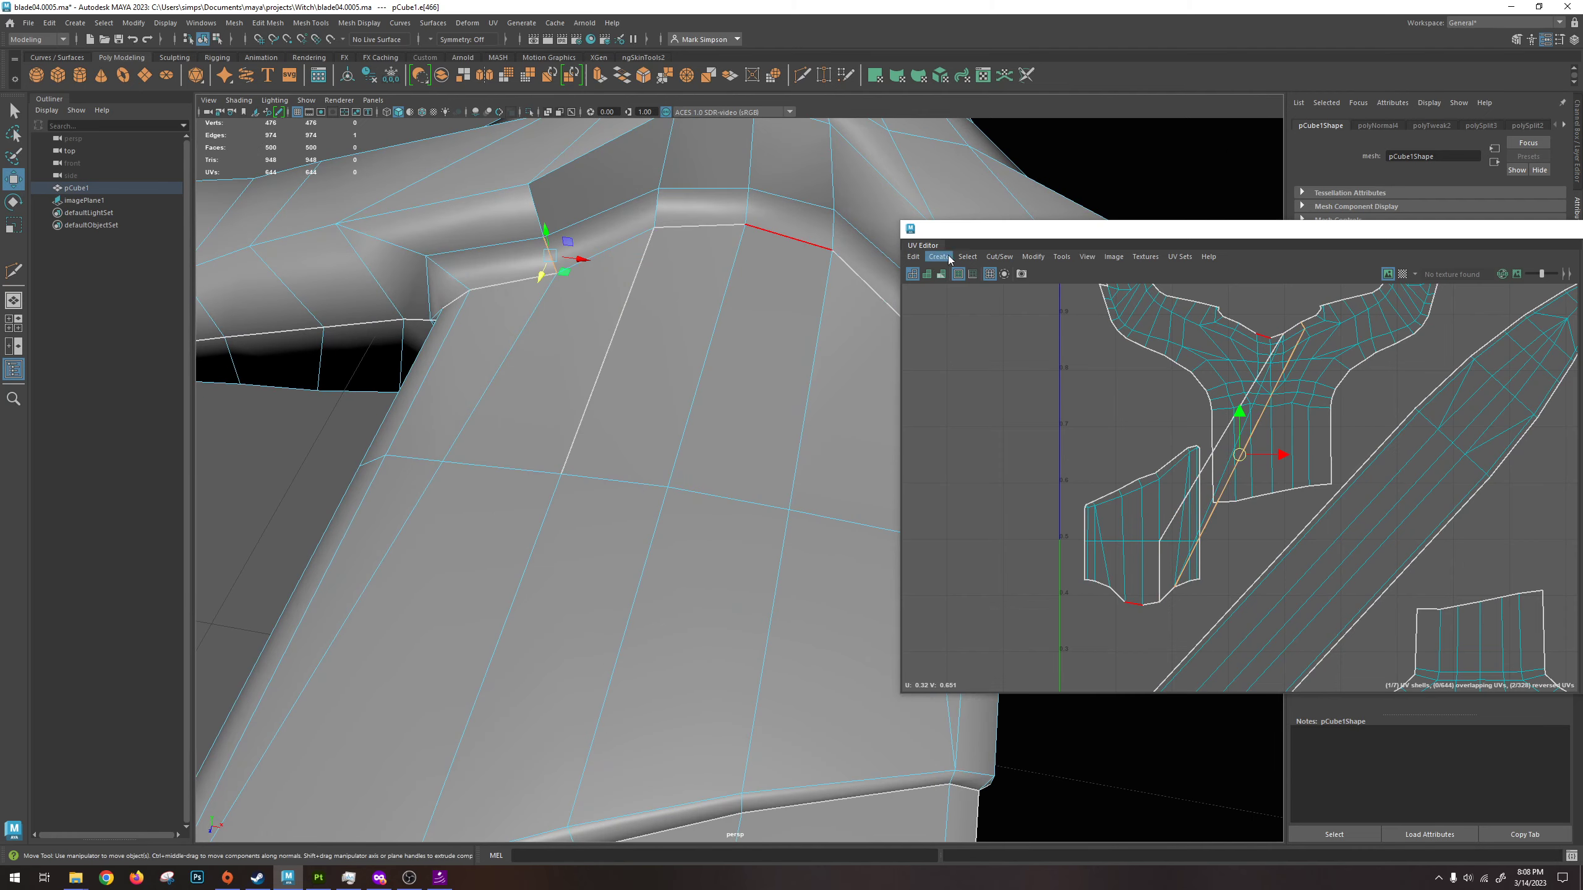
left_click(997, 257)
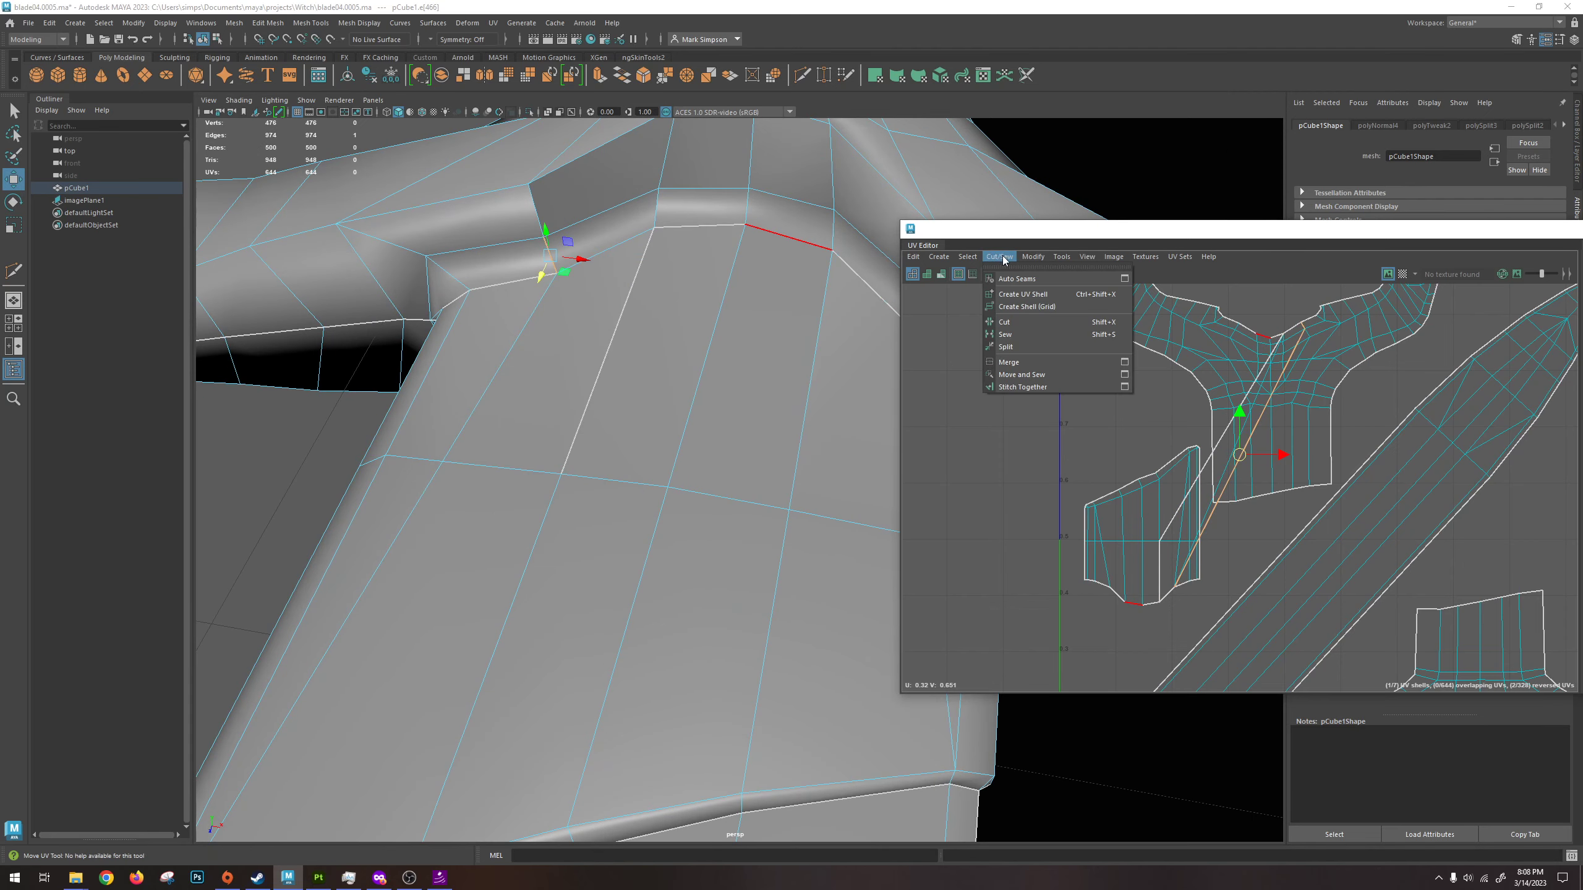
left_click(1022, 335)
Cut the UVs along the neighbouring ledge edge that separates the guard from the blade collar, and check the UV shells.
left_click(630, 245)
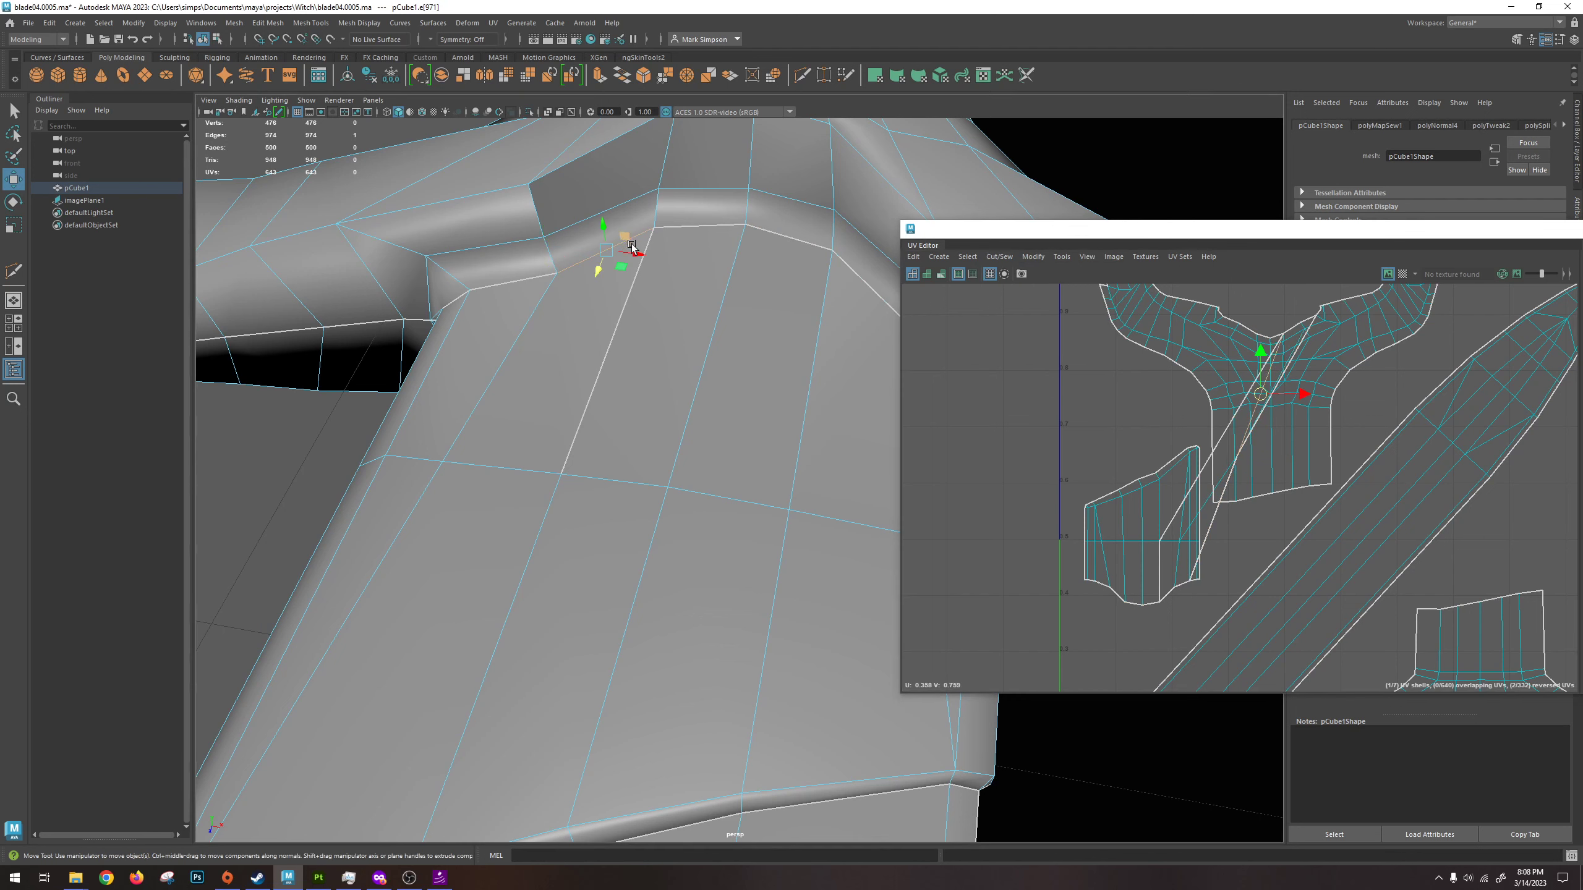
left_click(999, 256)
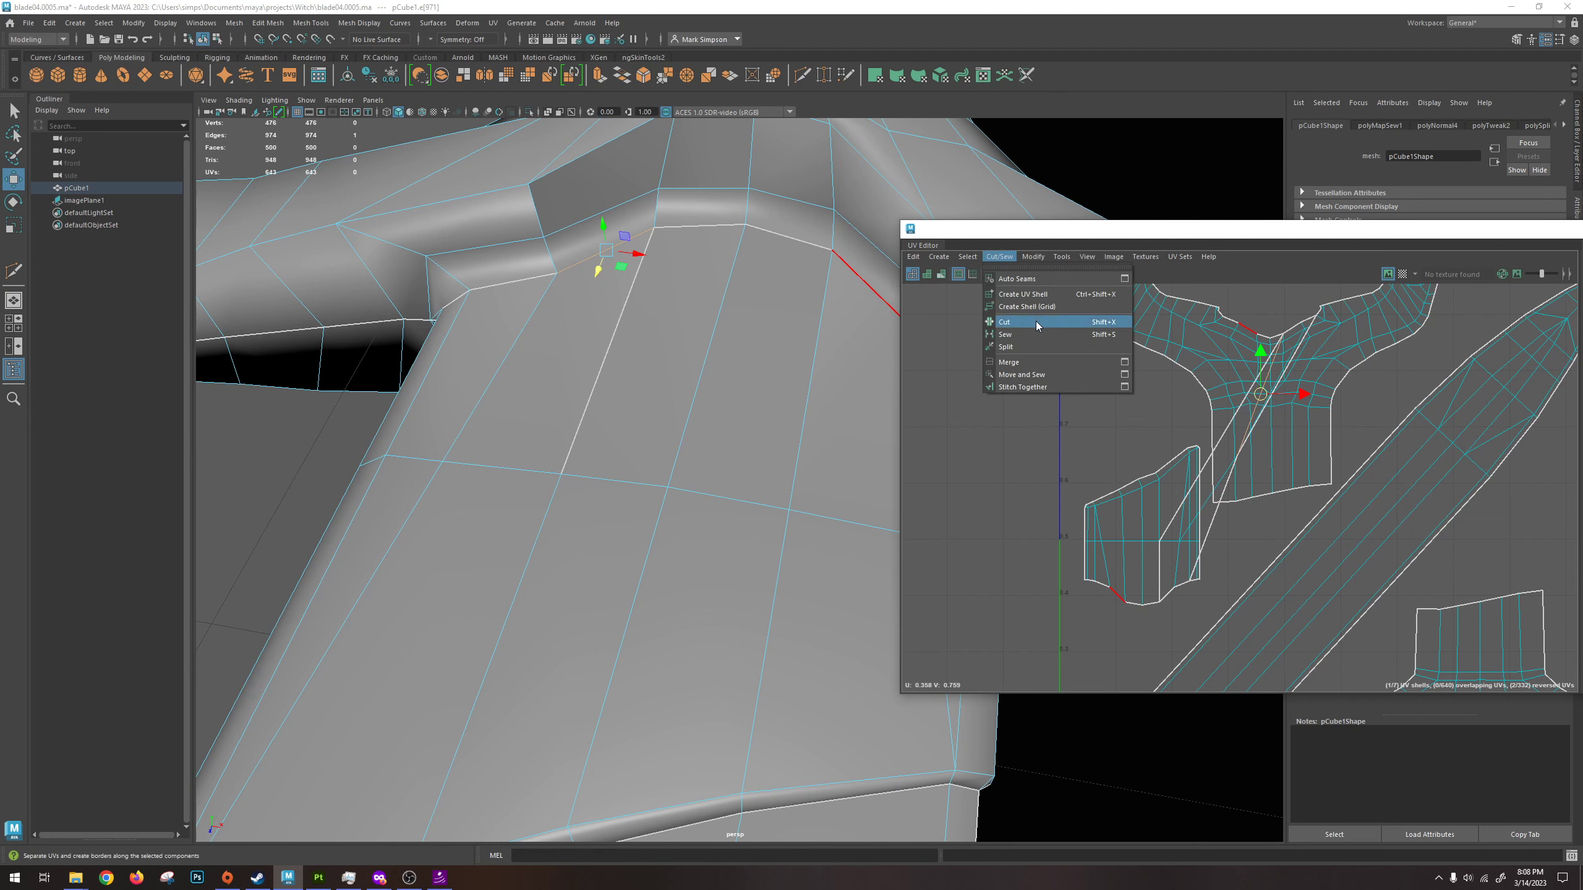
left_click(1036, 324)
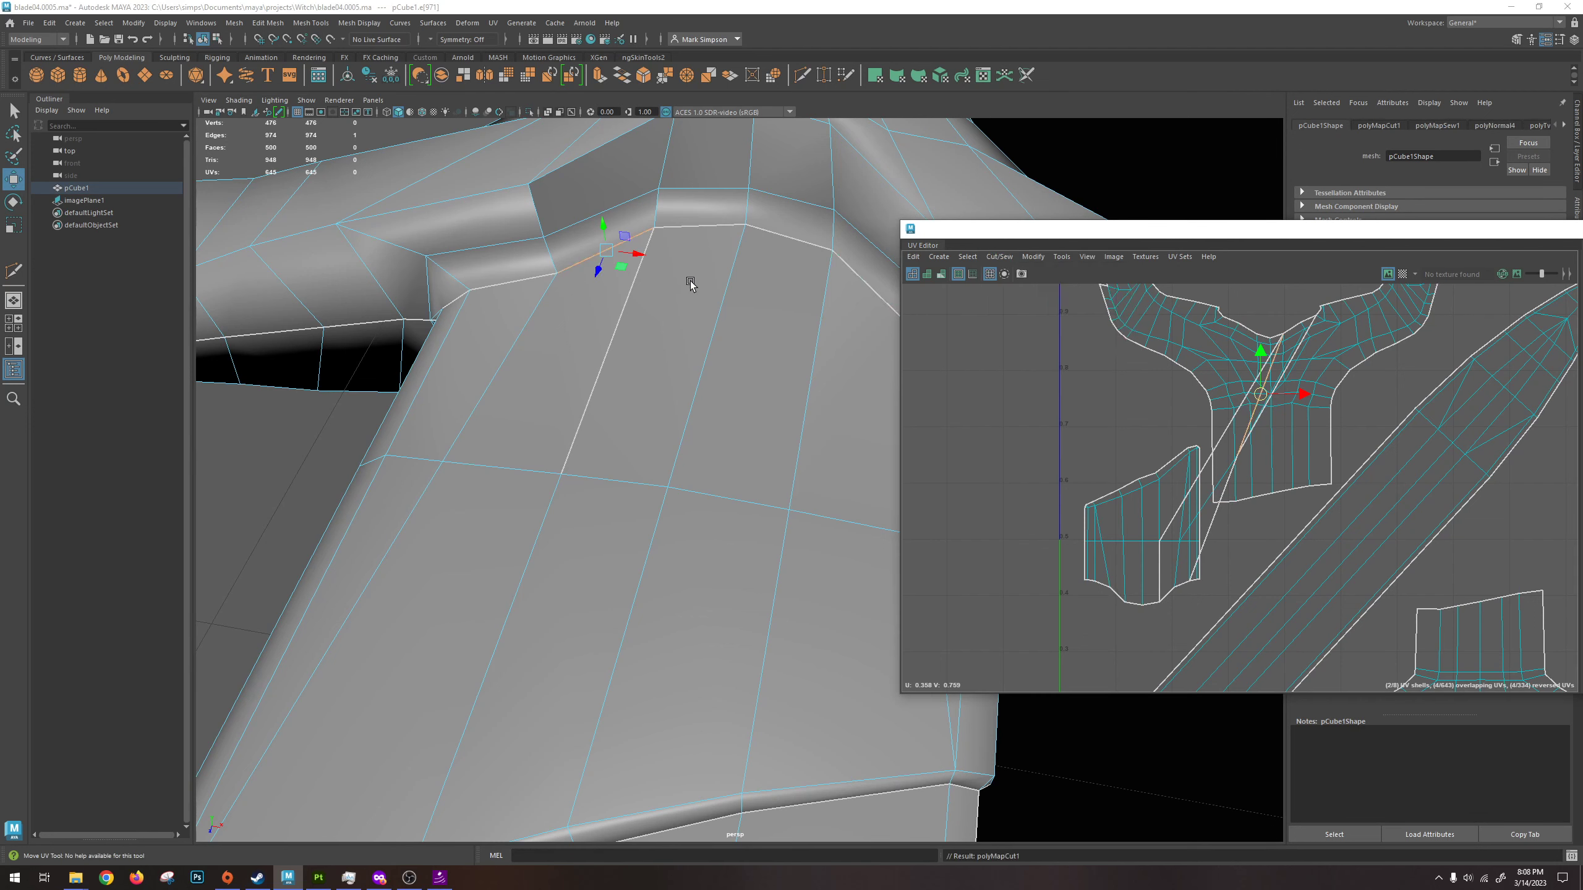
mouse_move(690, 281)
right_mouse_down()
mouse_move(666, 268)
mouse_move(689, 272)
right_mouse_up()
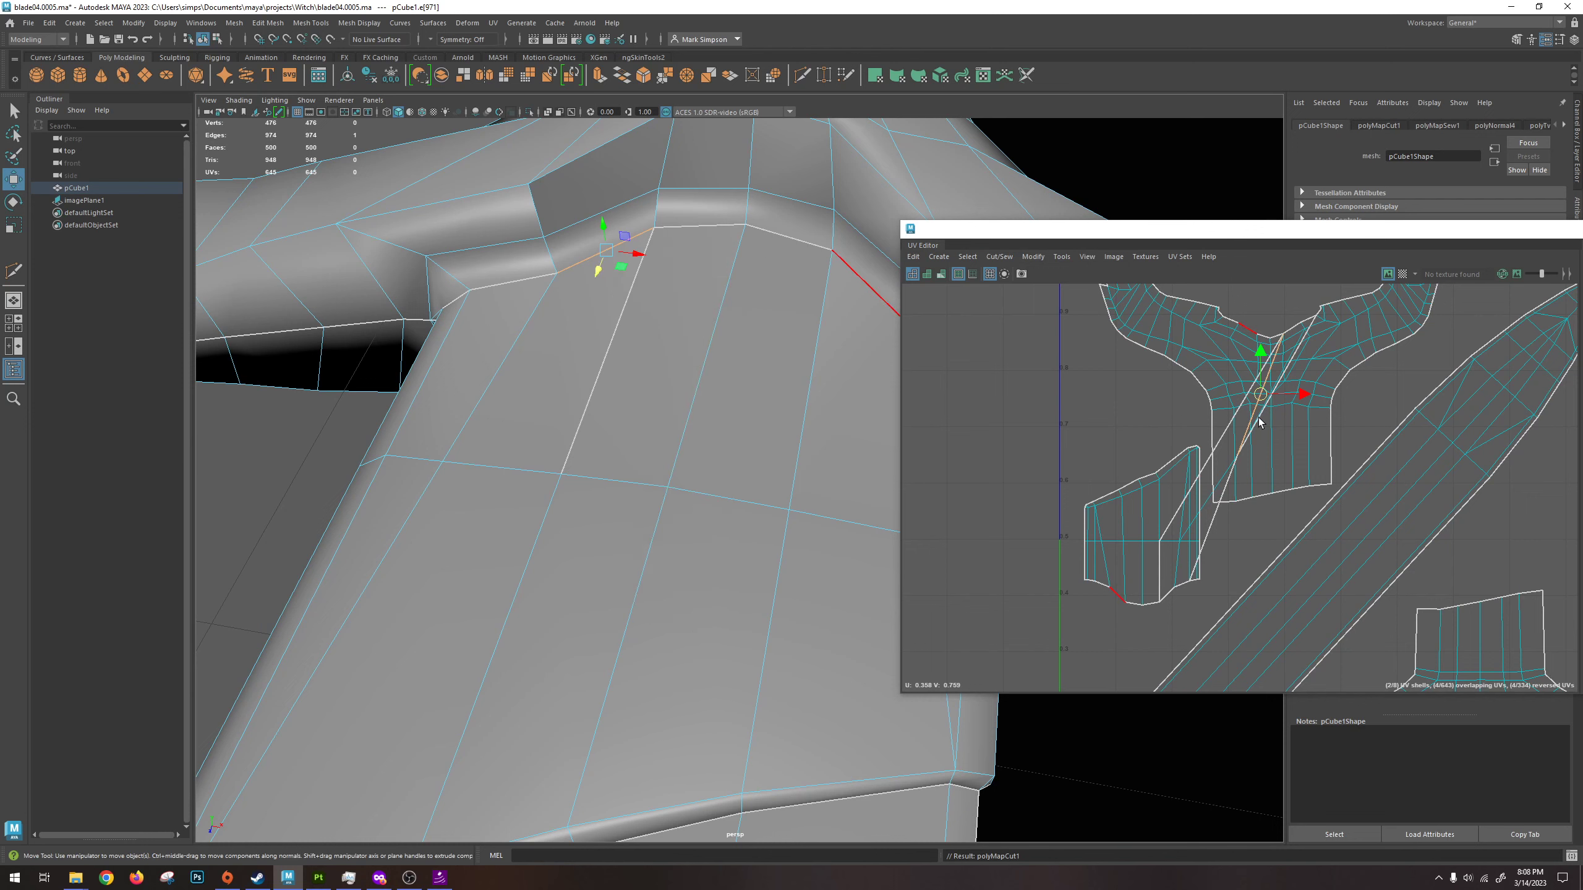
right_click_drag(1258, 419, 1216, 406)
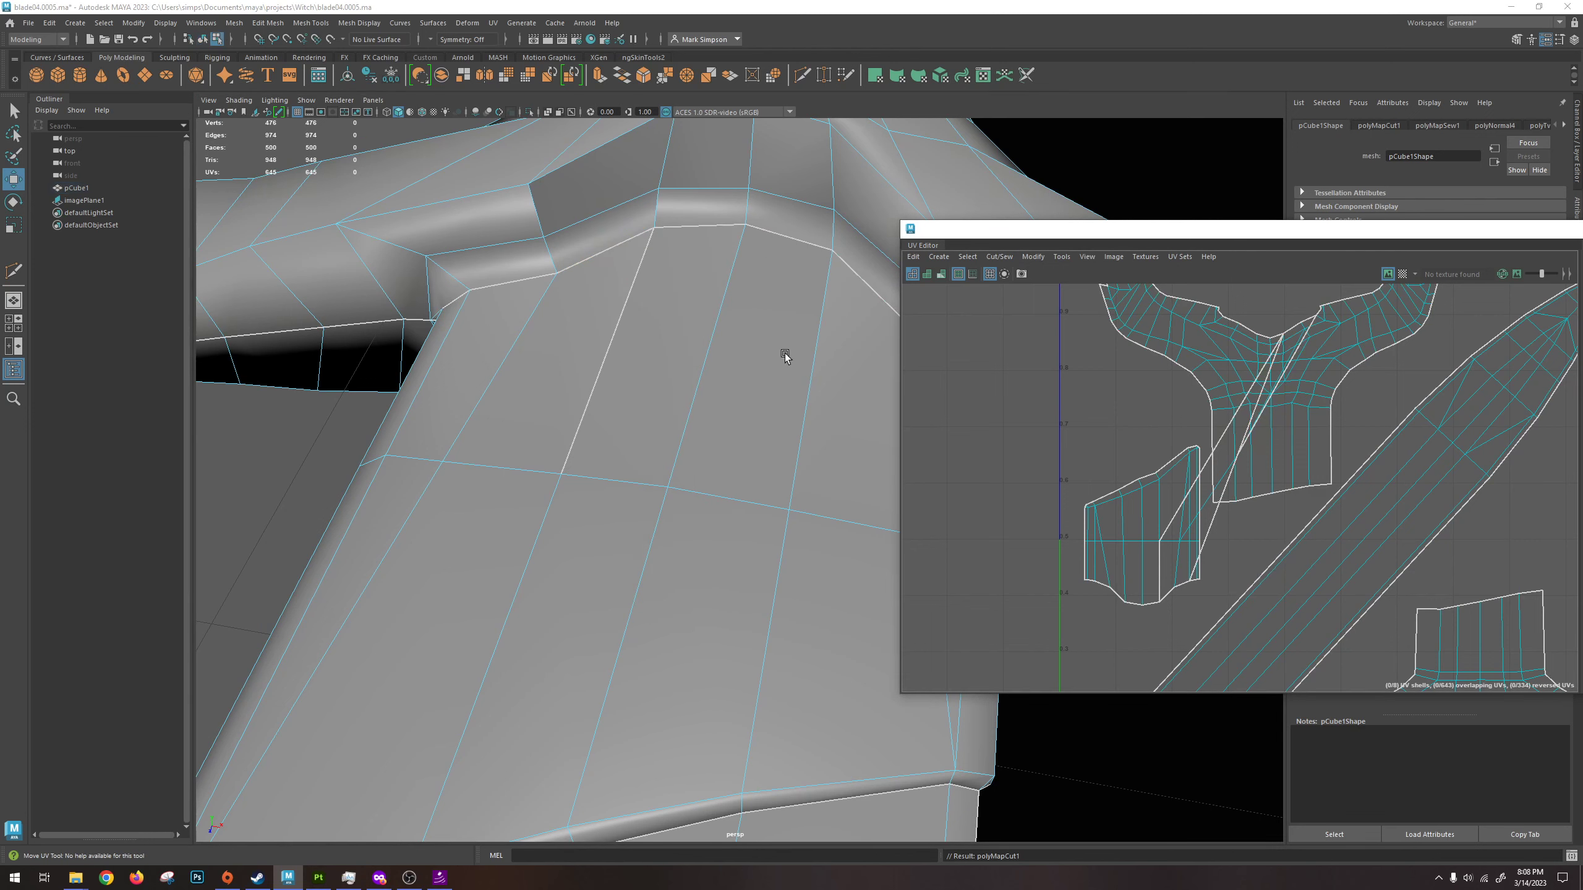
left_click(589, 175)
scroll(585, 187, "down", 1)
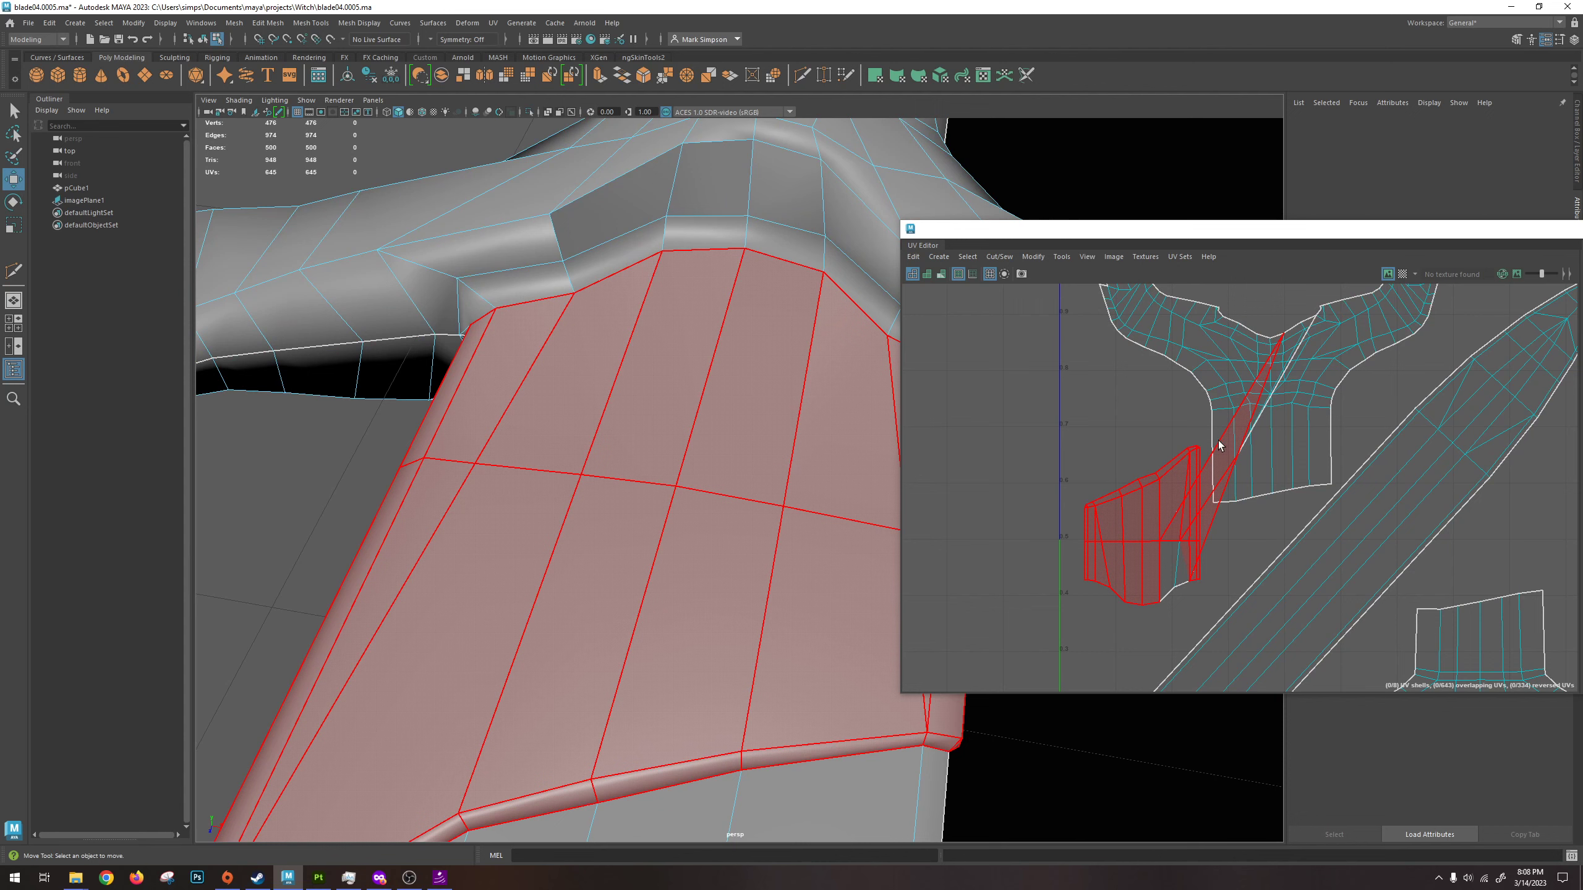
Try moving the UV point at the guard's notch where the stretched UV lines meet, undoing the move.
right_click_drag(1285, 356, 1328, 352)
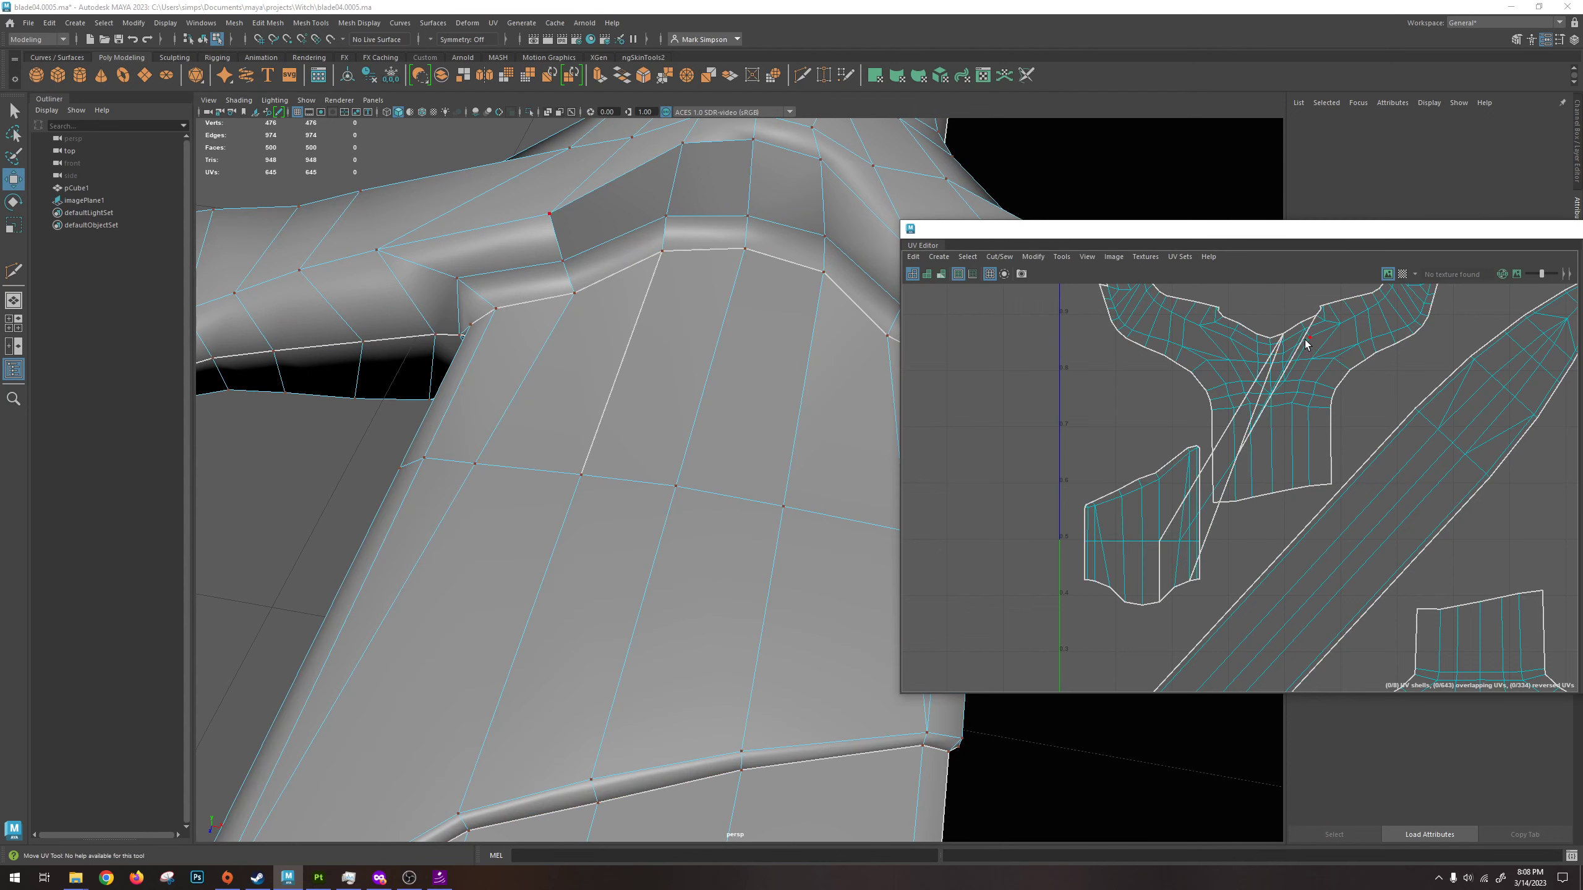
scroll(1337, 357, "up", 3)
scroll(1253, 352, "up", 2)
left_click(1258, 321)
key("w")
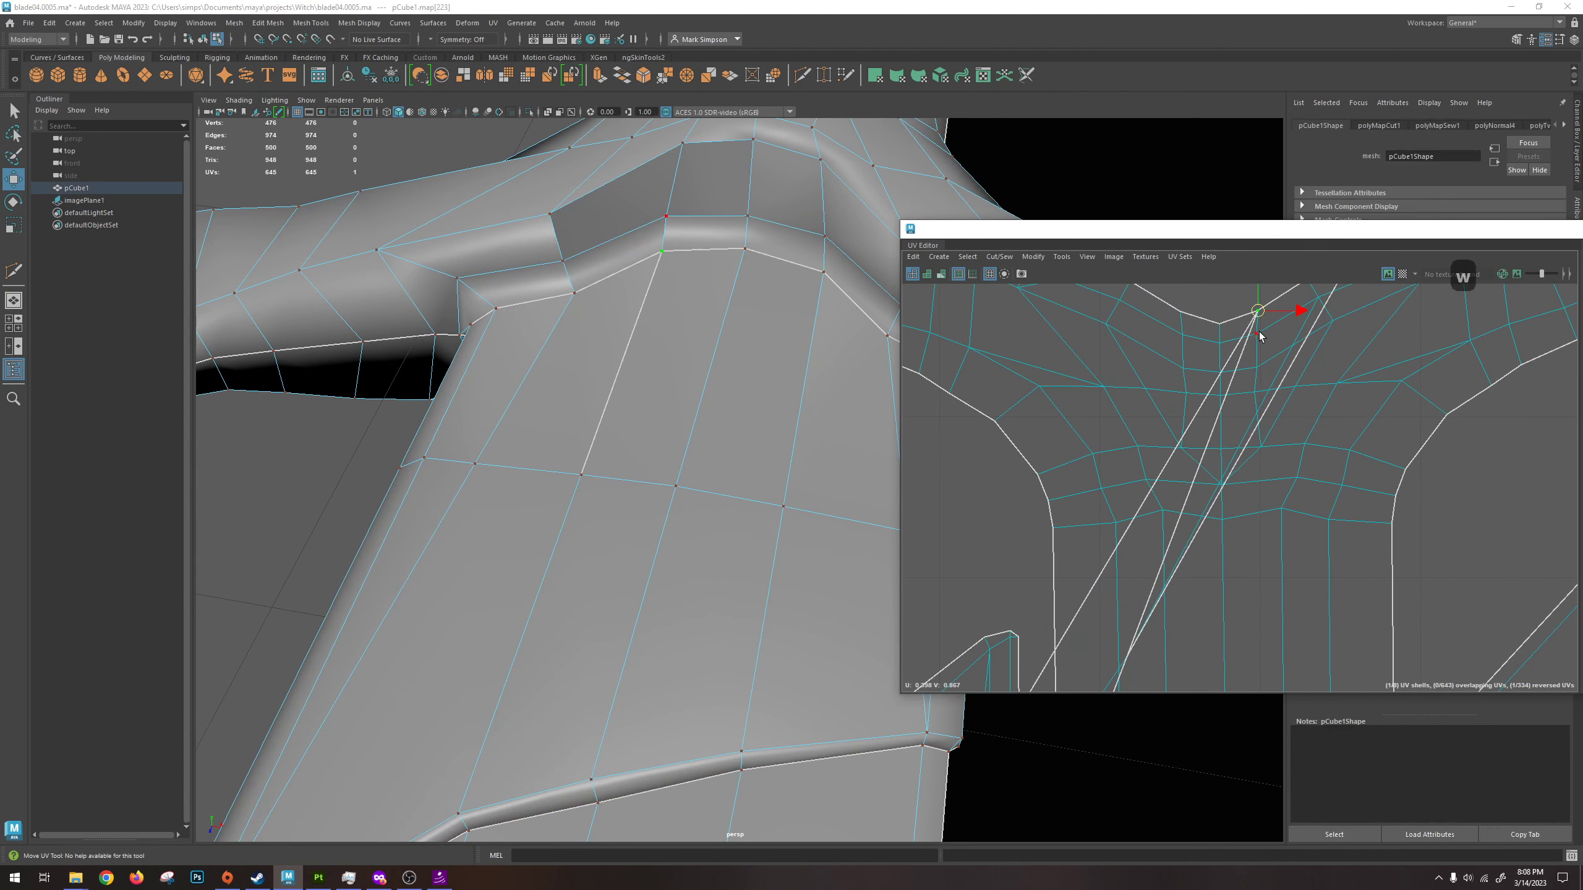
left_click_drag(1260, 319, 1244, 381)
key("ctrl+z")
key("ctrl+z")
Examine the ledge and collar on both sides of the sword against the guard shell's UV borders.
scroll(734, 340, "down", 2)
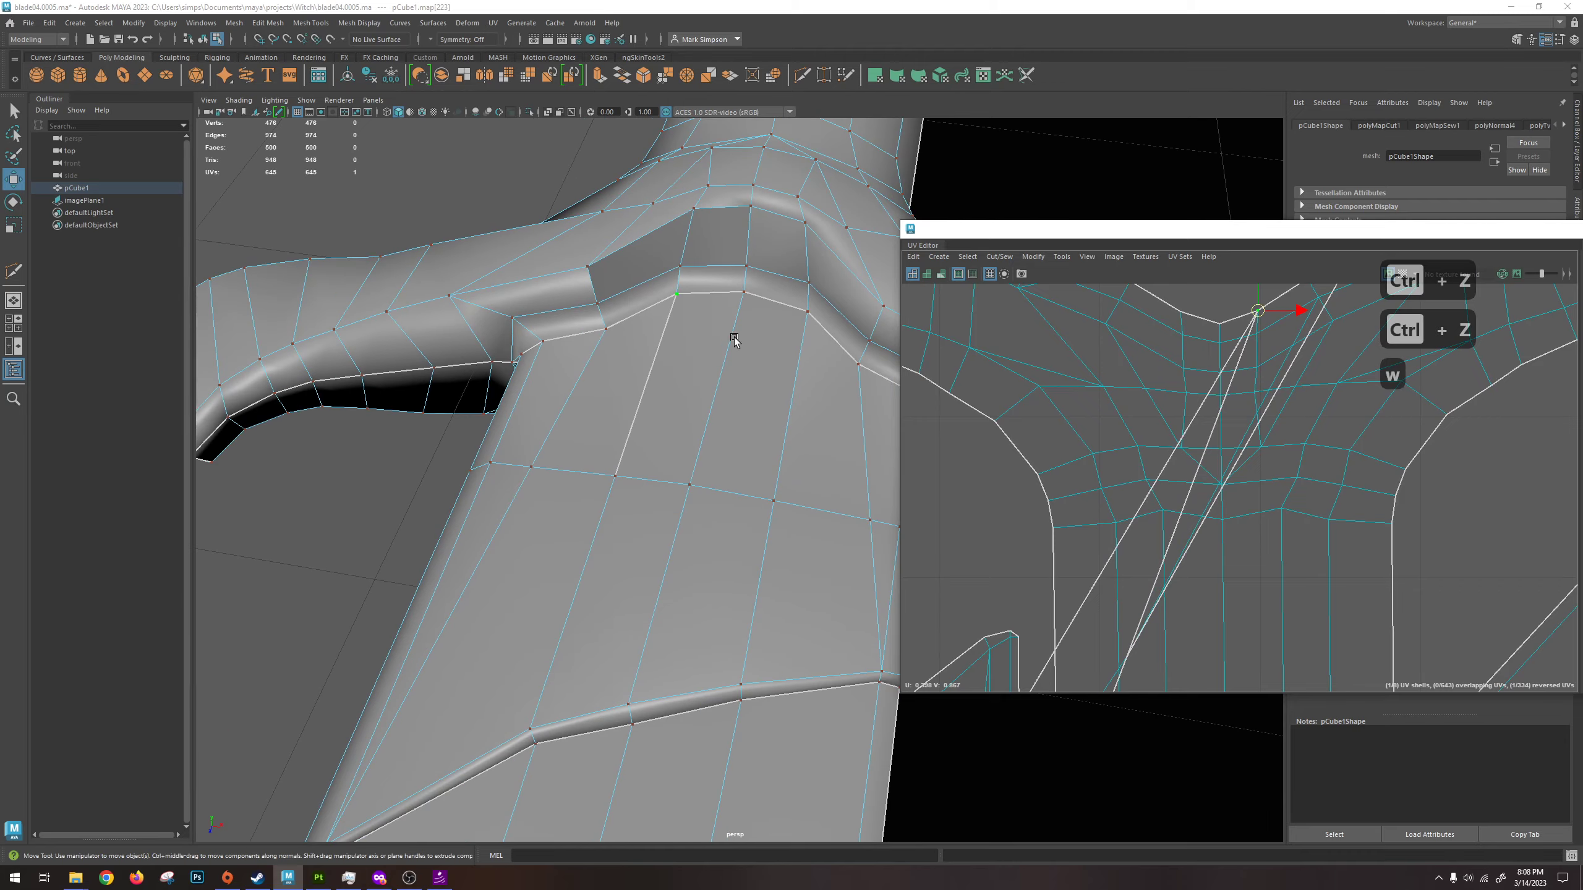
left_click_drag(733, 340, 653, 325, "alt")
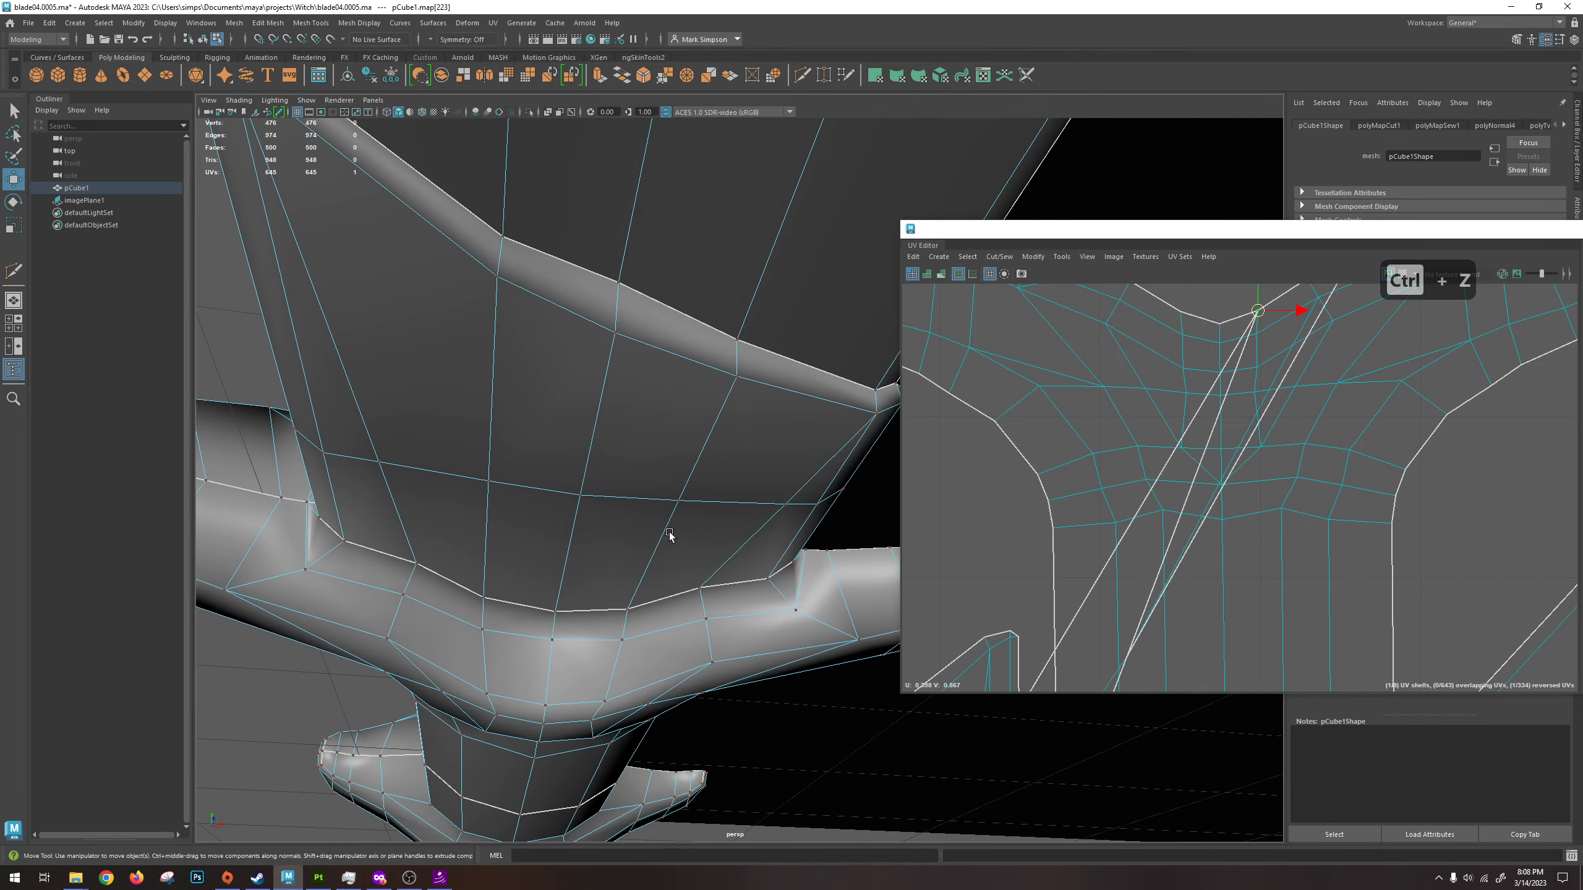
left_click_drag(670, 535, 664, 427, "alt")
left_click_drag(667, 311, 690, 459, "alt")
middle_click_drag(1292, 326, 1229, 449, "alt")
right_click_drag(1260, 413, 1254, 374)
left_click(1313, 373)
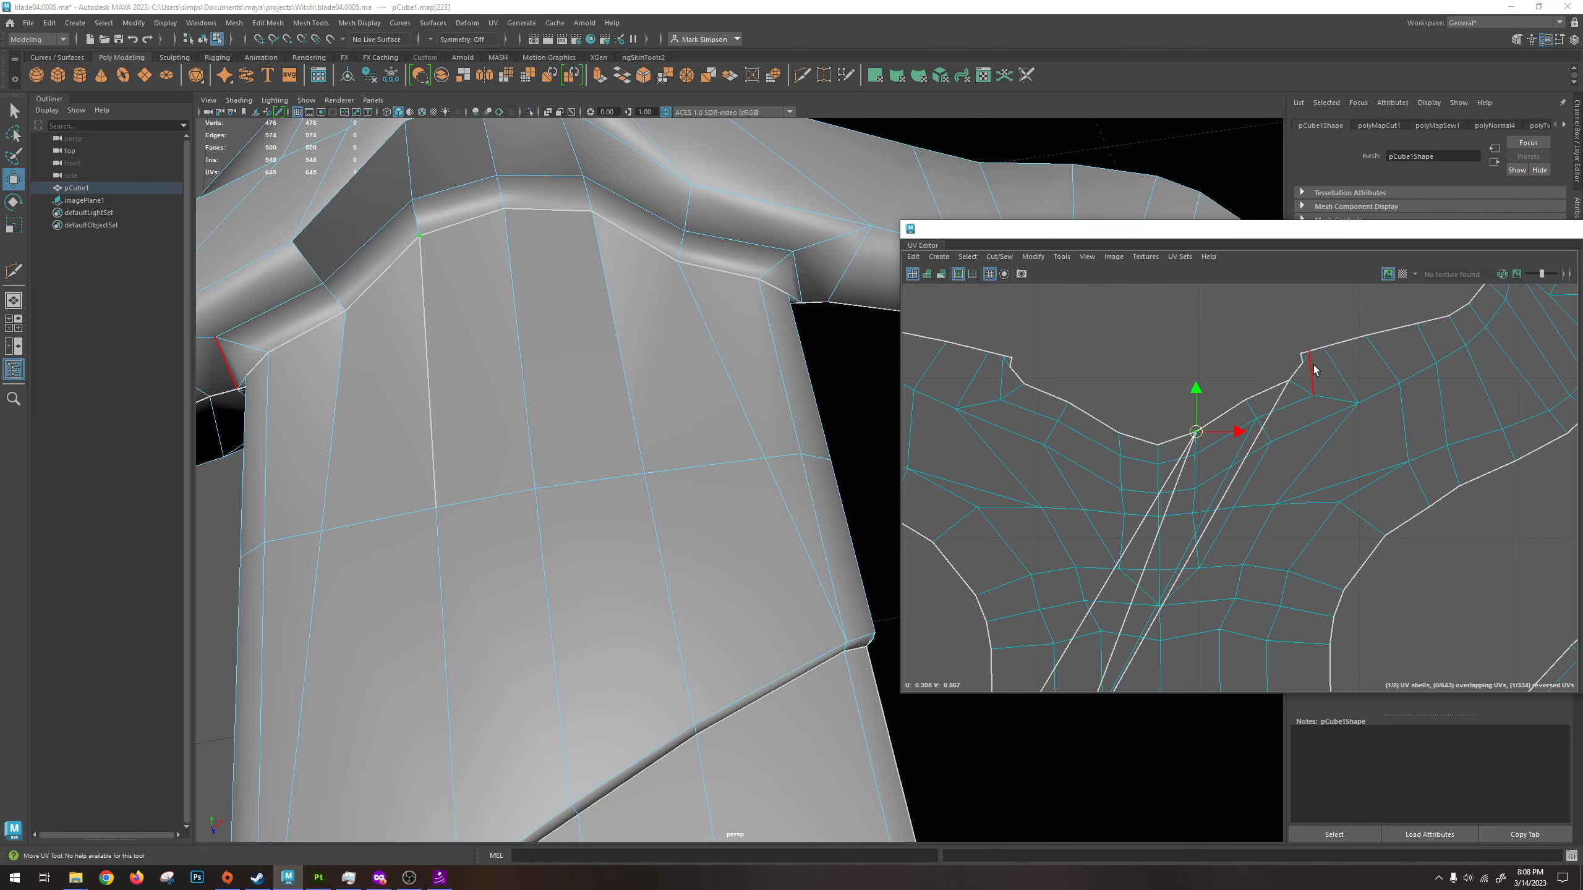
left_click_drag(395, 374, 548, 354, "alt")
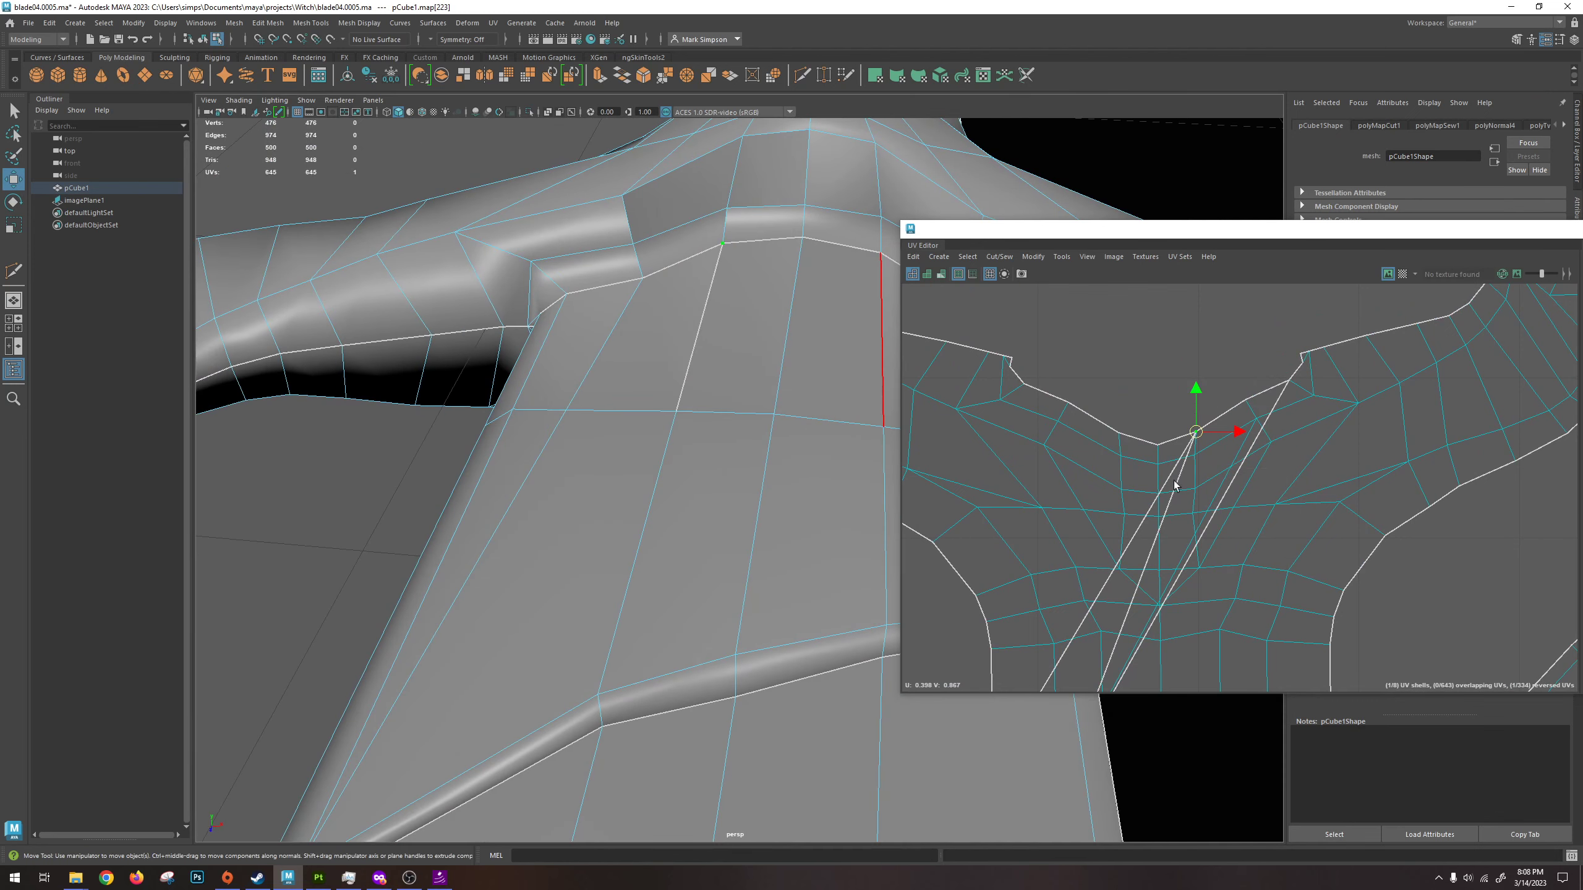
Select the blade collar's UV shell to check which faces it covers on the model.
scroll(1113, 490, "down", 3)
scroll(1112, 488, "down", 5)
middle_click_drag(1095, 530, 1132, 456, "alt")
right_click_drag(1079, 529, 1059, 513)
left_click(1066, 541)
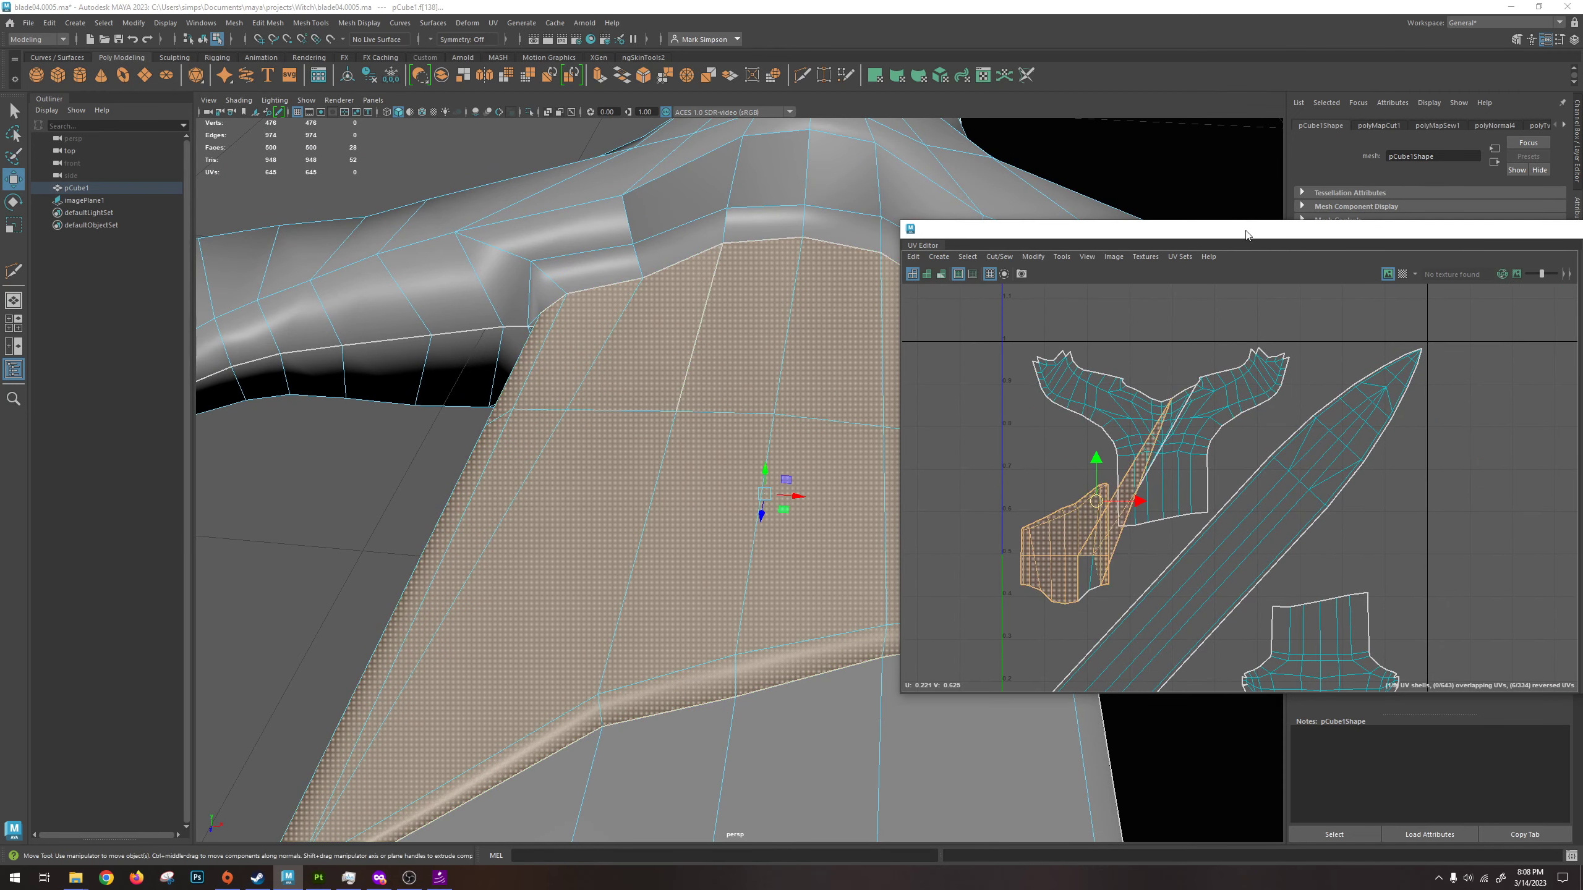
Select the lengthwise seam edge beside the filled collar face, sew its UVs and check the collar's UV shell.
left_click_drag(1247, 230, 1189, 415)
left_click_drag(695, 315, 673, 287, "alt")
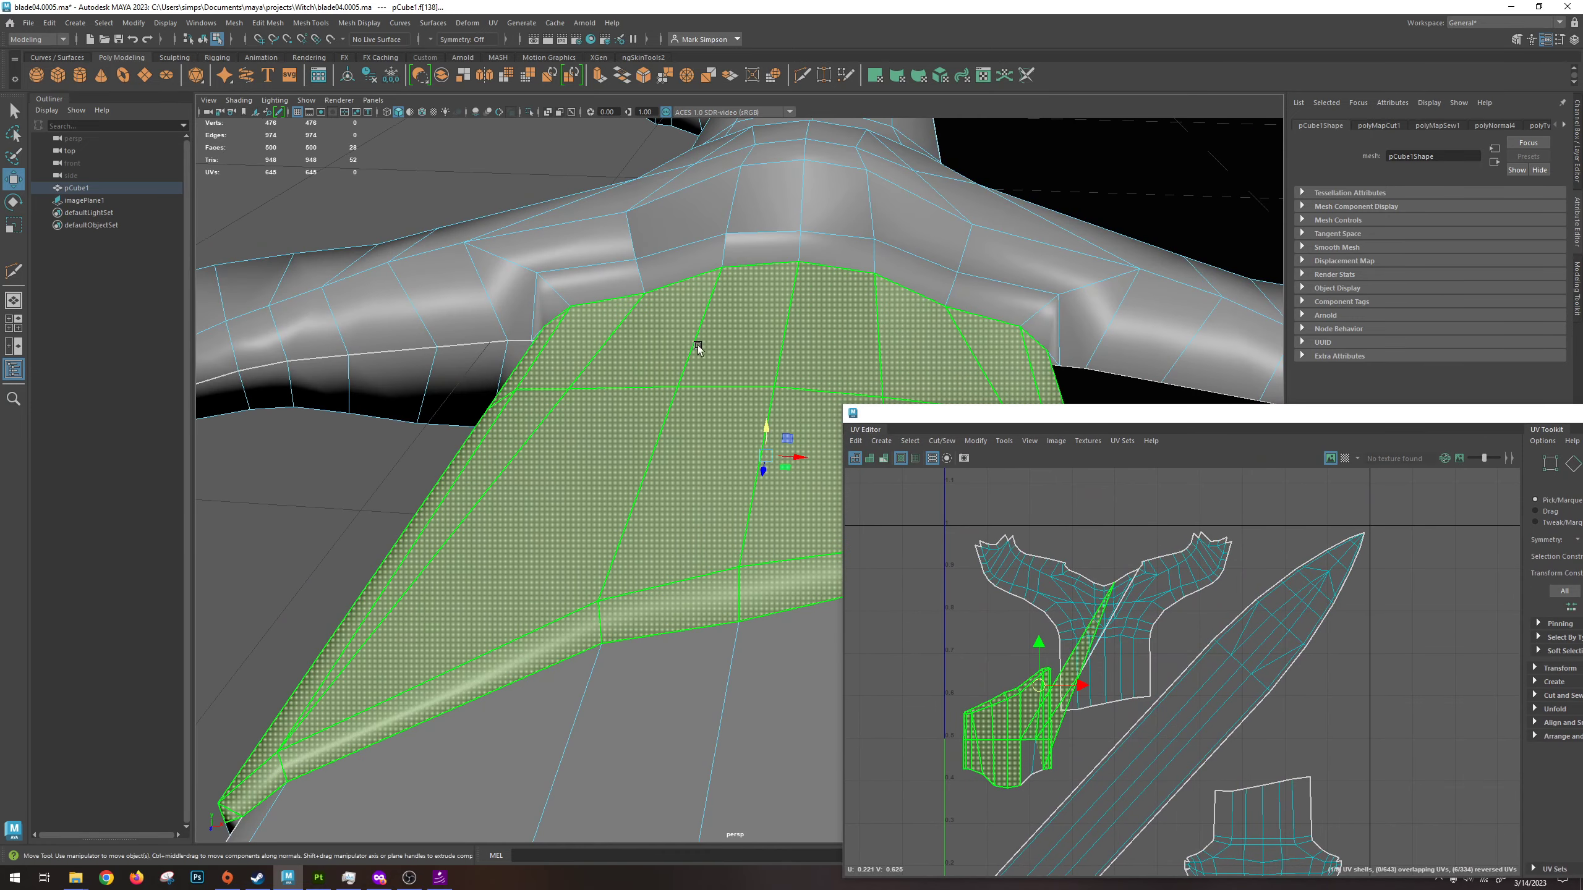
right_click_drag(705, 318, 699, 317)
left_click(705, 283)
left_click(698, 330)
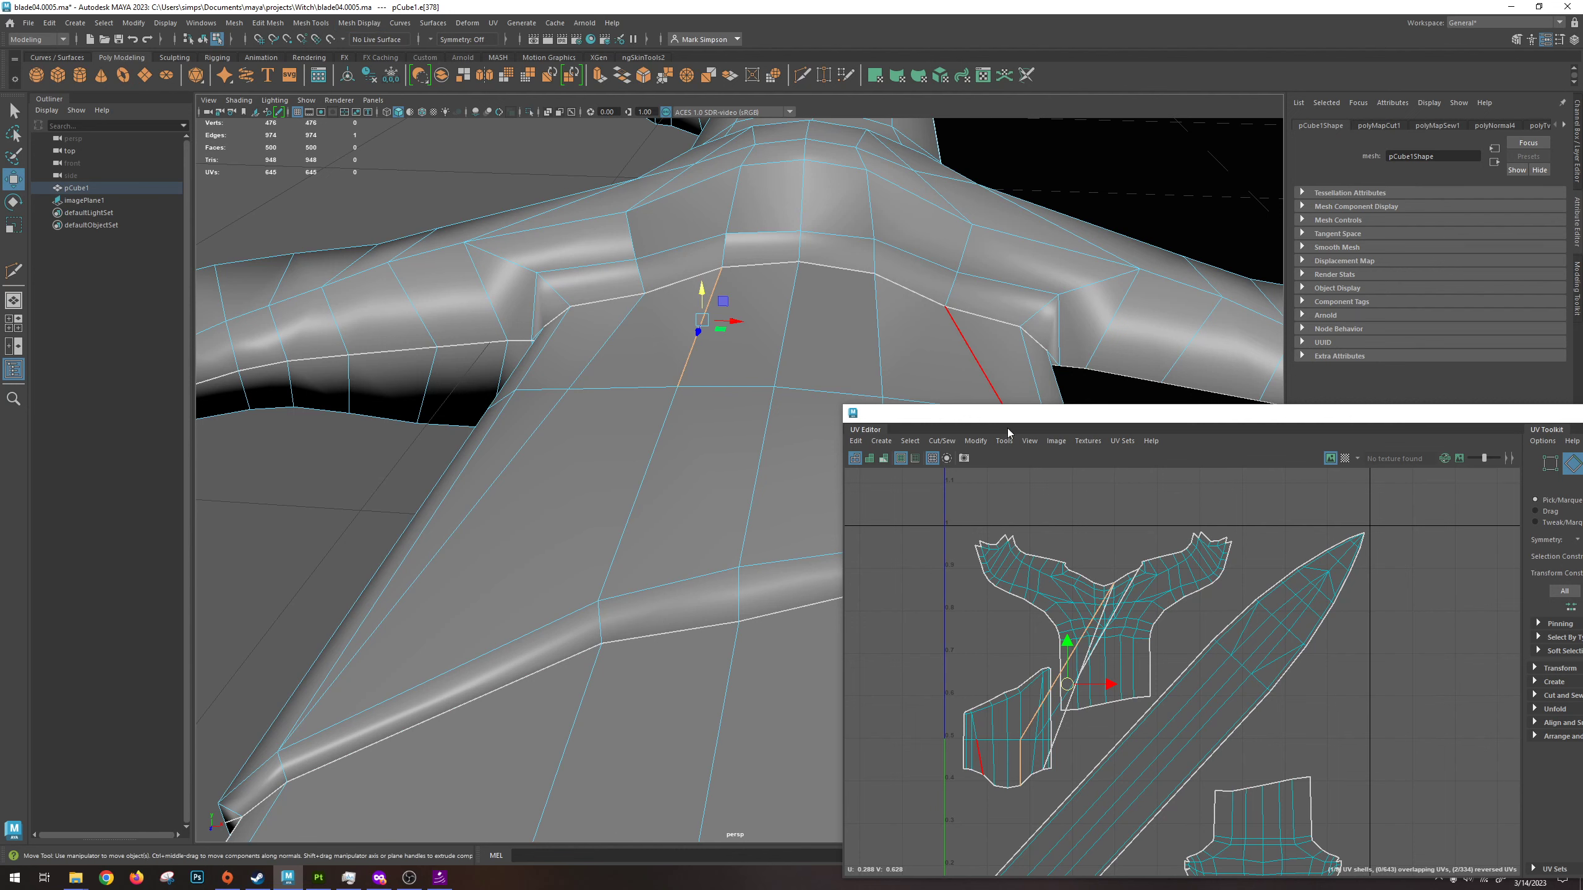
left_click(948, 441)
left_click(962, 520)
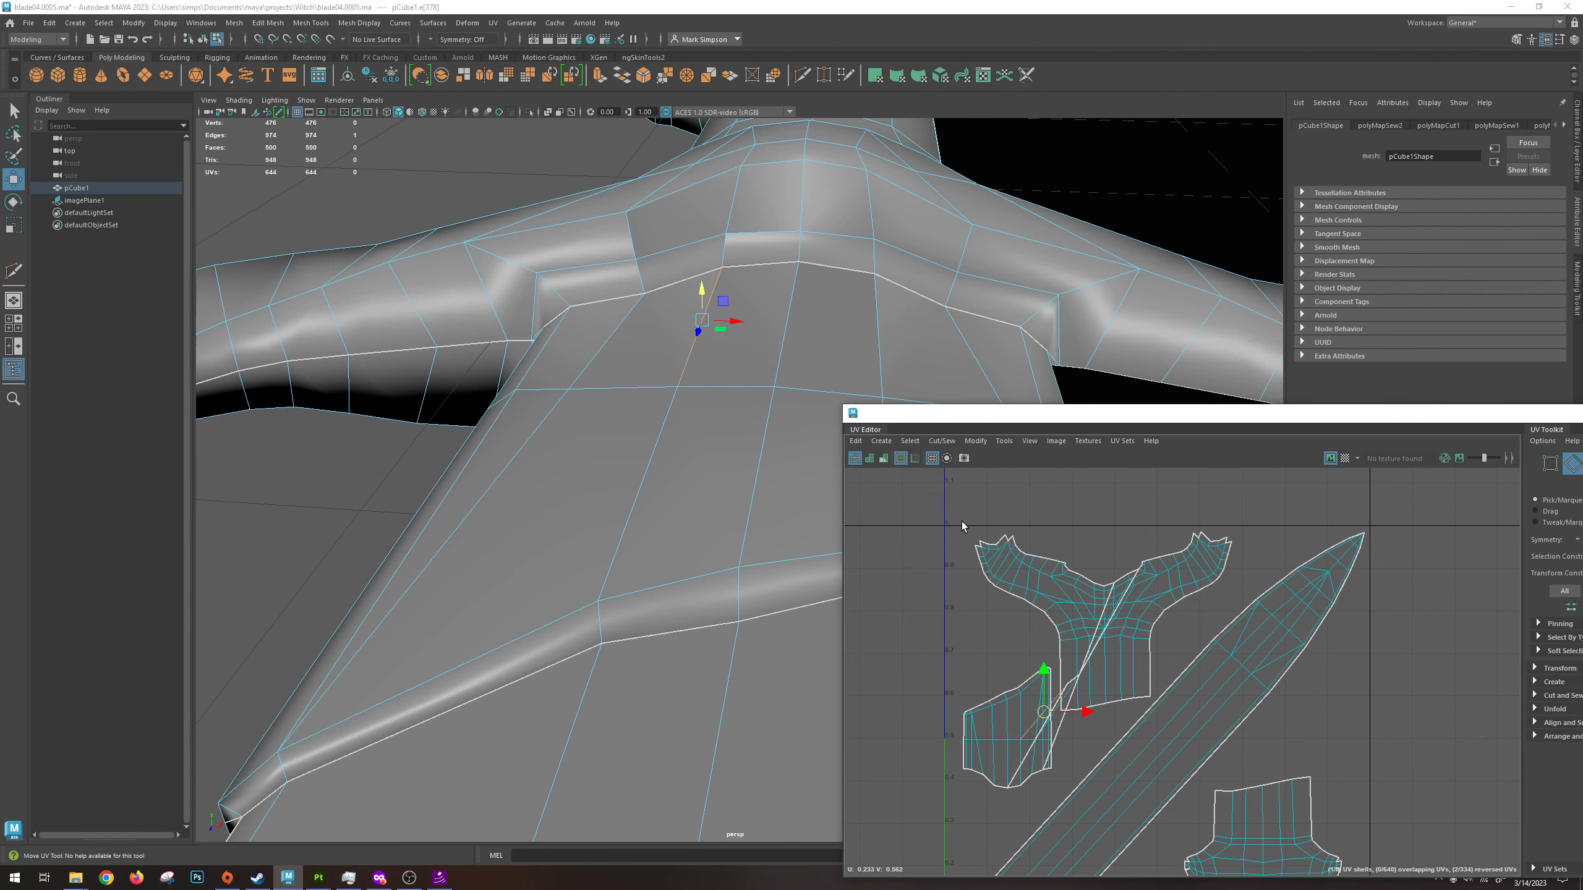
left_click_drag(921, 318, 771, 339, "alt")
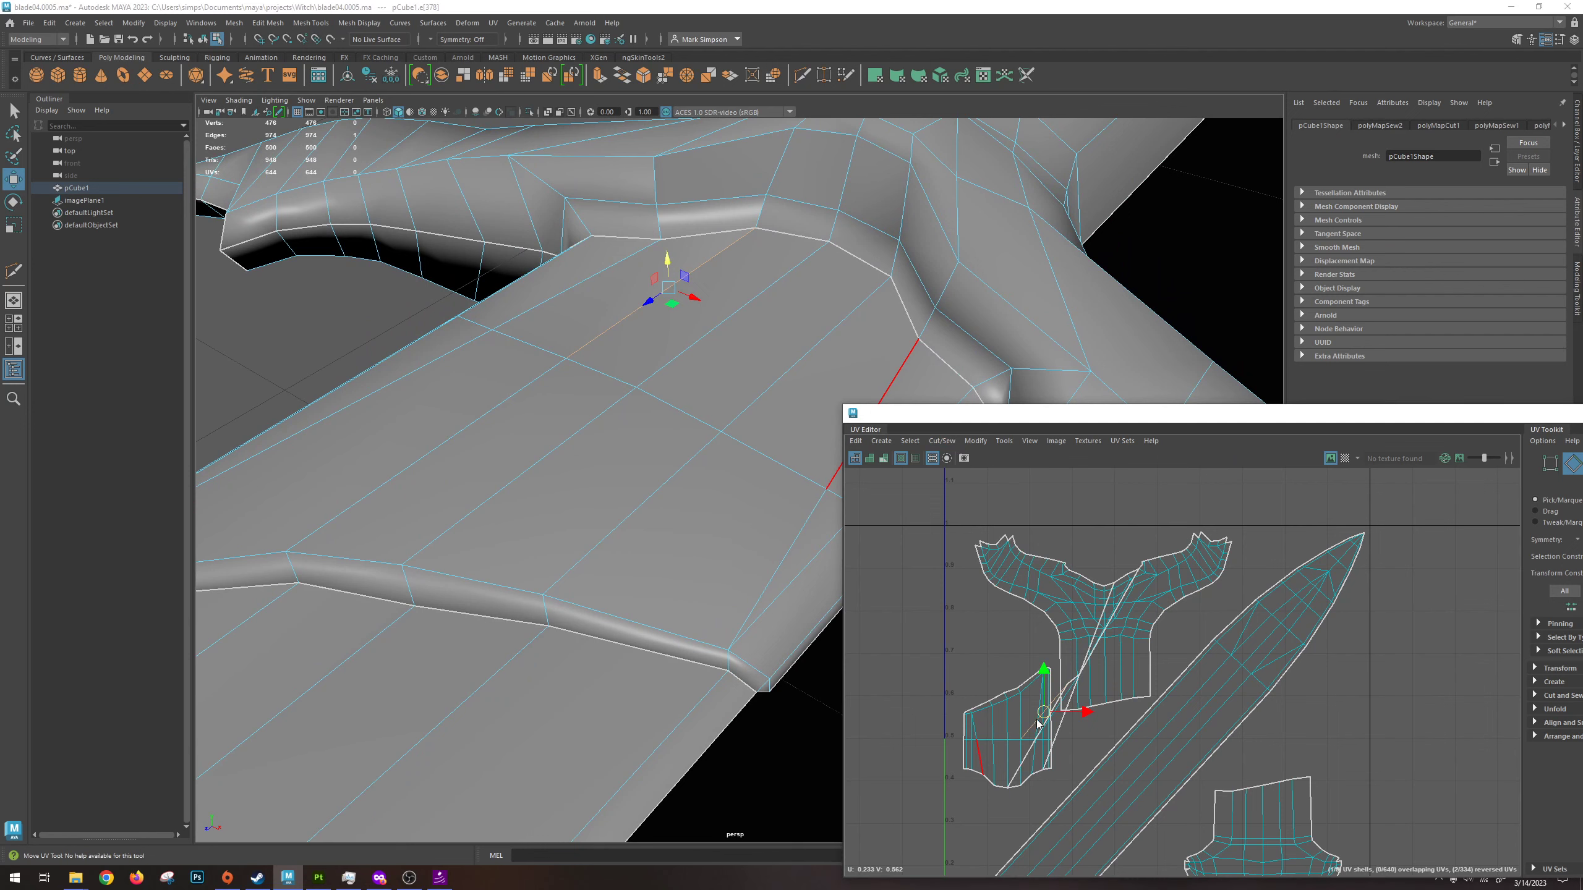
mouse_move(1036, 681)
right_mouse_down()
mouse_move(1062, 683)
mouse_move(1013, 670)
right_mouse_up()
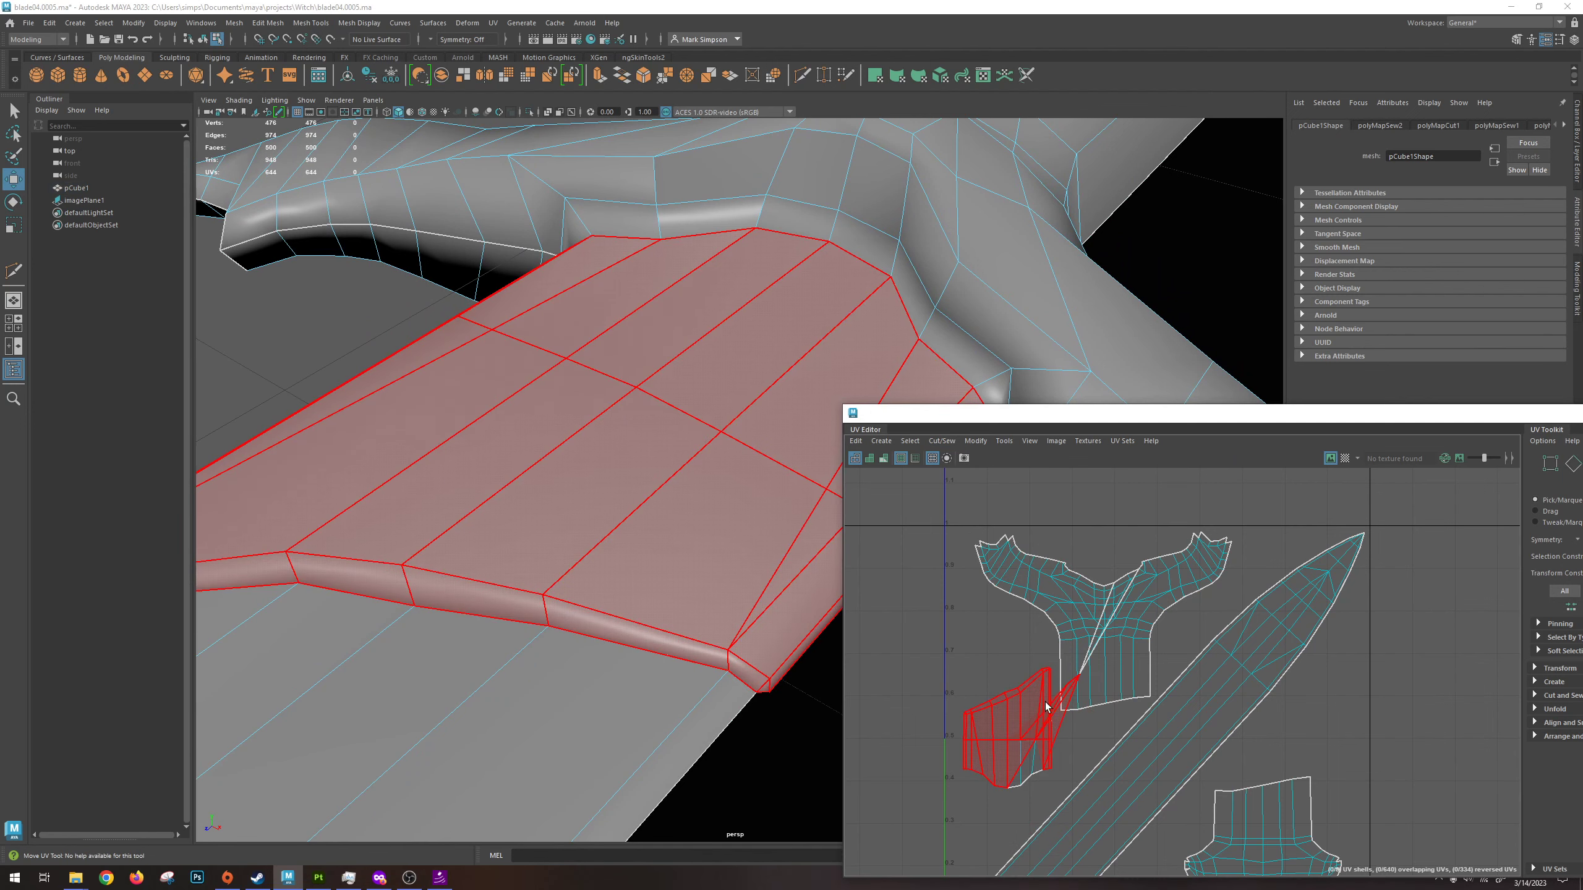
Unfold the blade collar's UV shell to remove the stretched UVs, and optimize it.
left_click(1049, 707)
left_click_drag(1067, 419, 1012, 213)
mouse_move(656, 387)
left_mouse_down("alt")
mouse_move(586, 434)
mouse_move(582, 347)
mouse_move(563, 351)
mouse_move(565, 396)
mouse_move(660, 378)
left_mouse_up("alt")
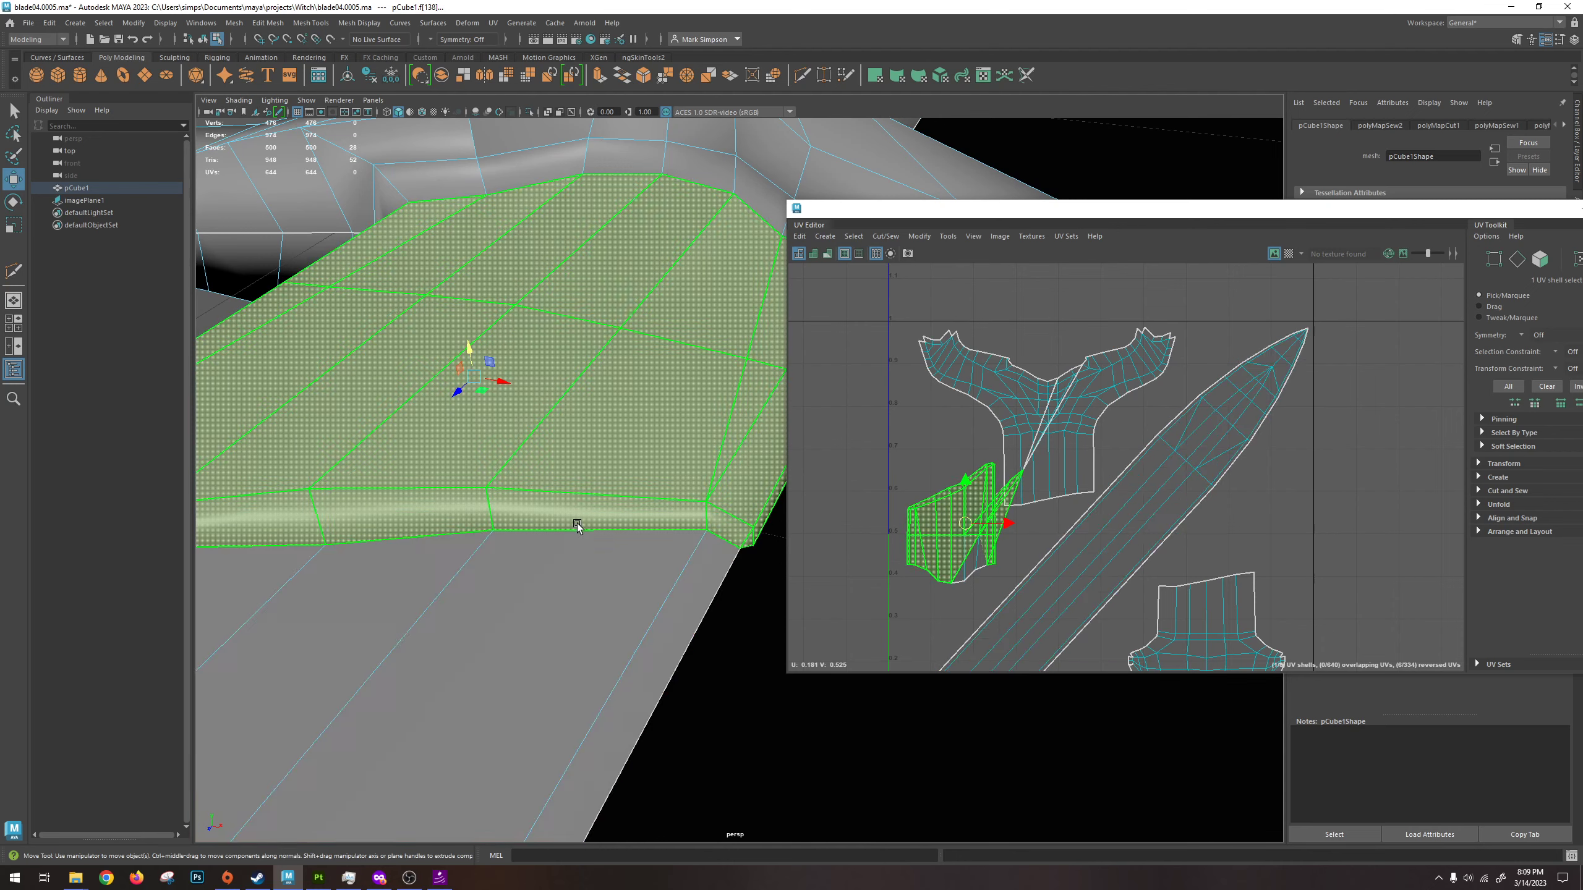
scroll(567, 507, "down", 5)
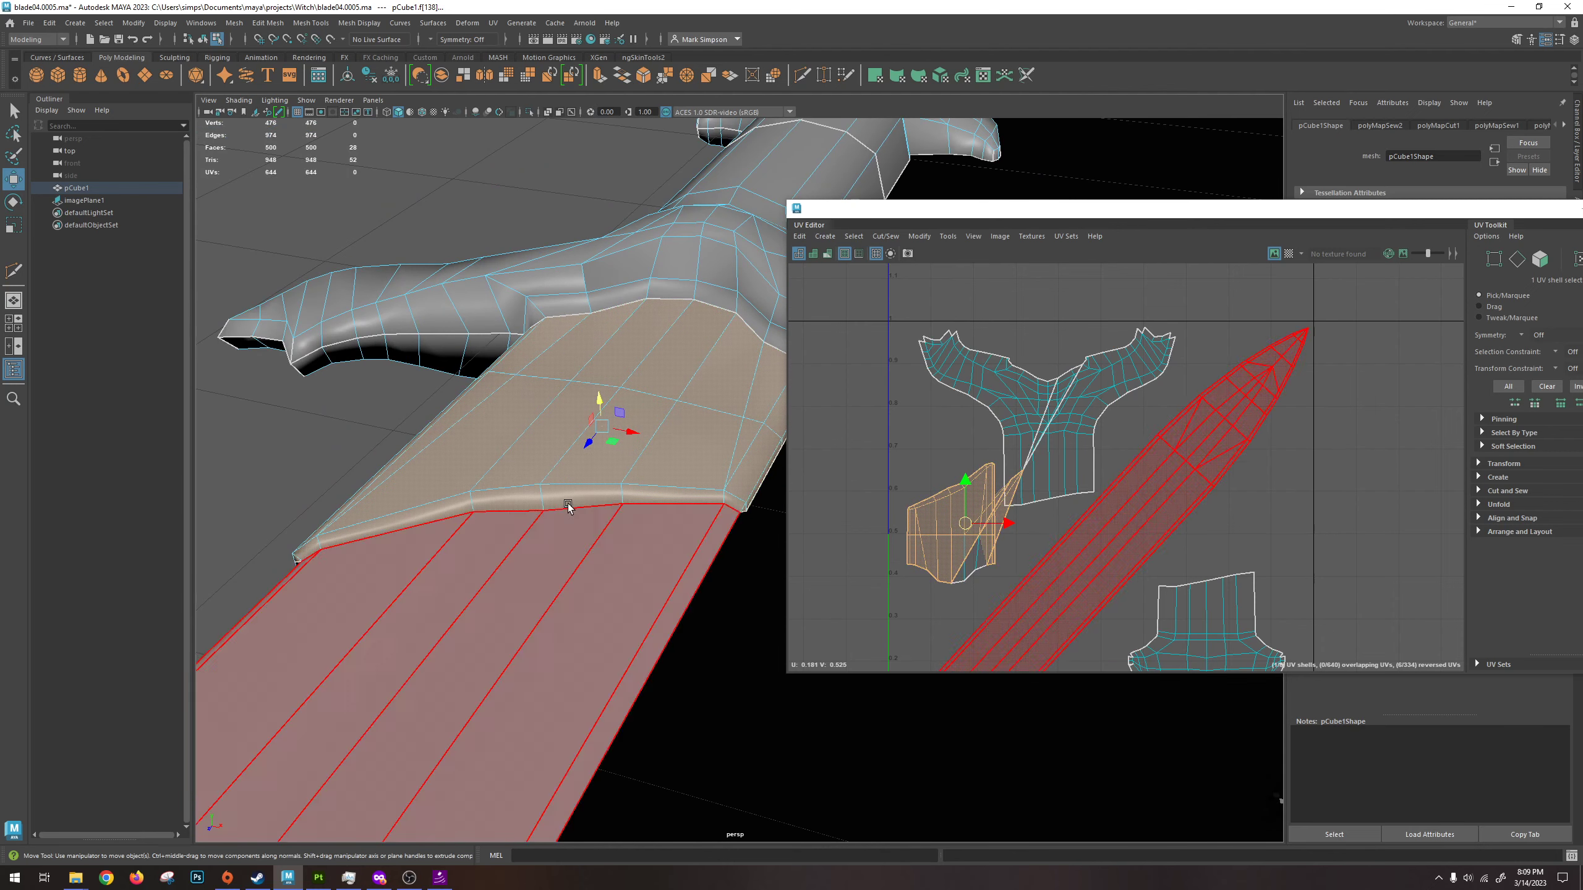
left_click(886, 236)
left_click(891, 239)
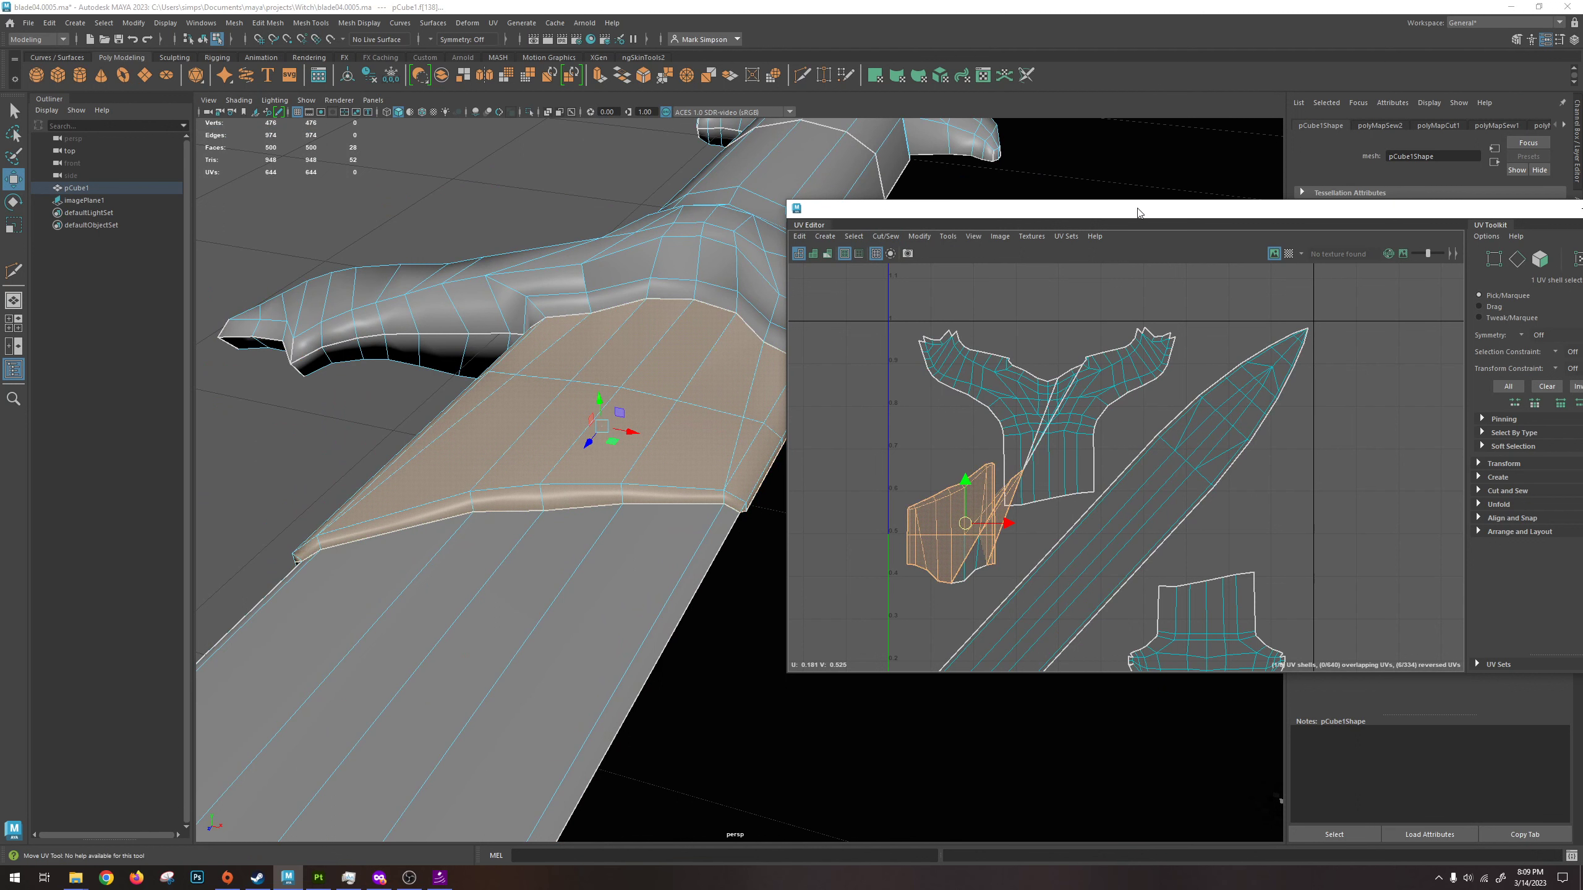
left_click_drag(1137, 212, 1005, 175)
left_click(1366, 467)
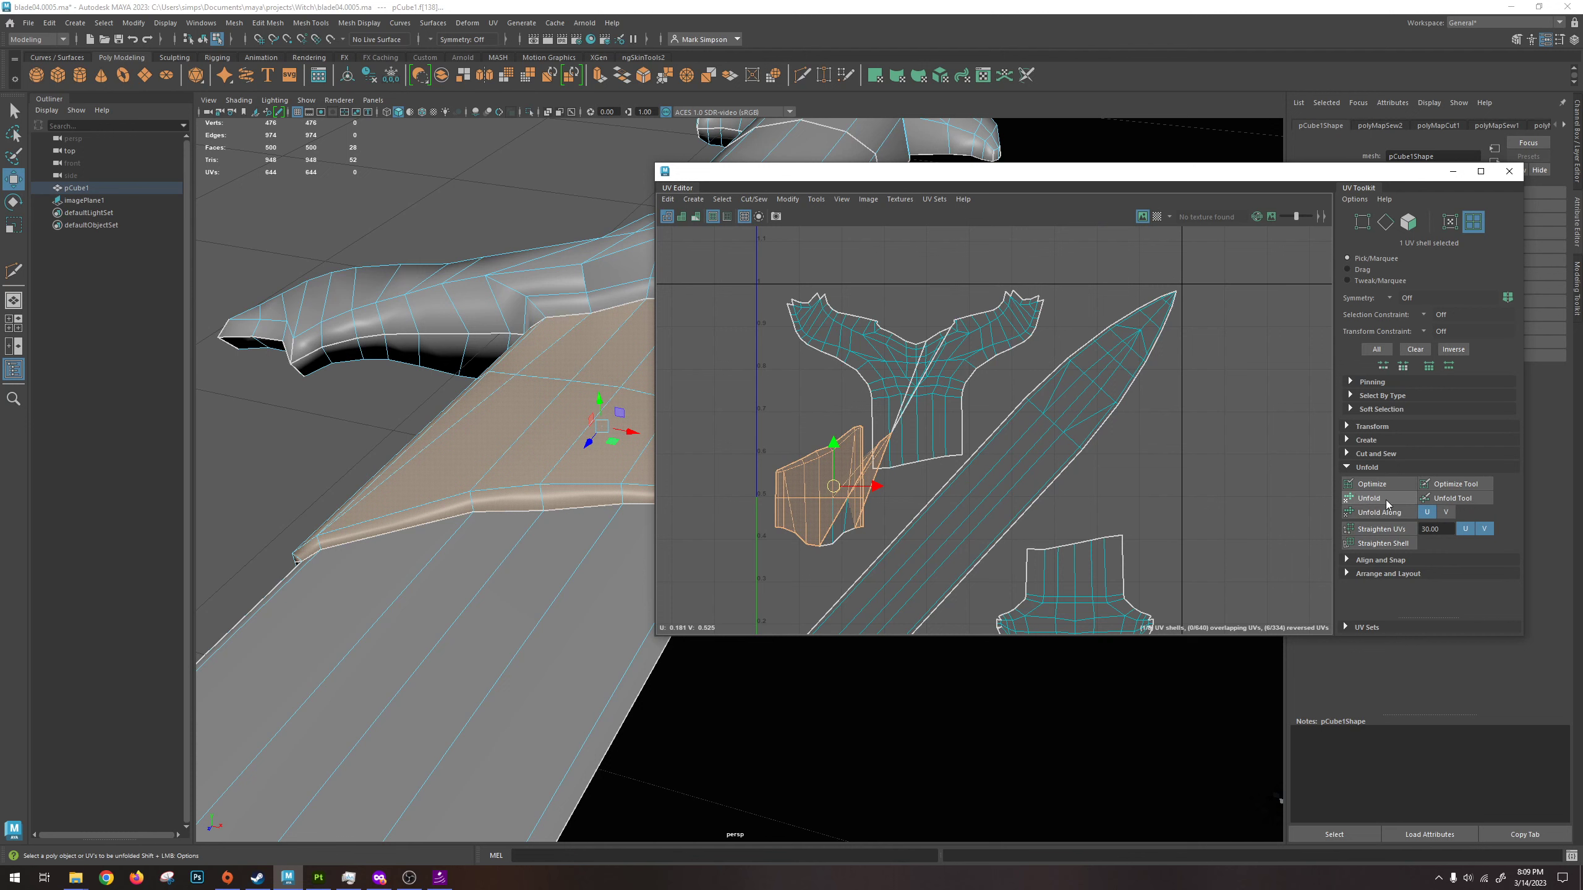
left_click(1384, 500)
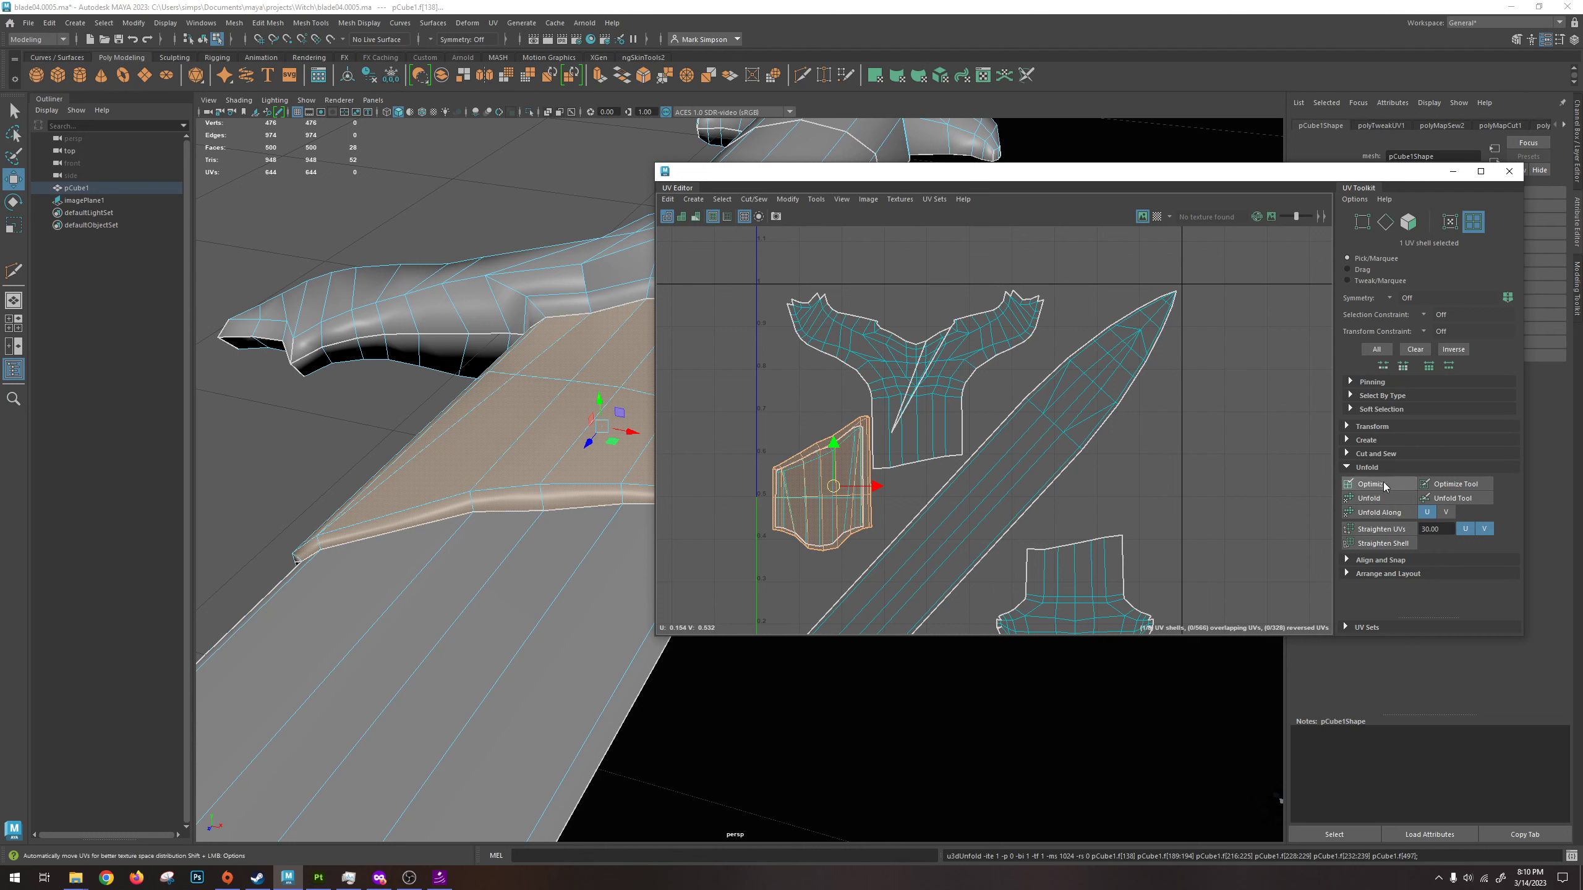
left_click(1382, 483)
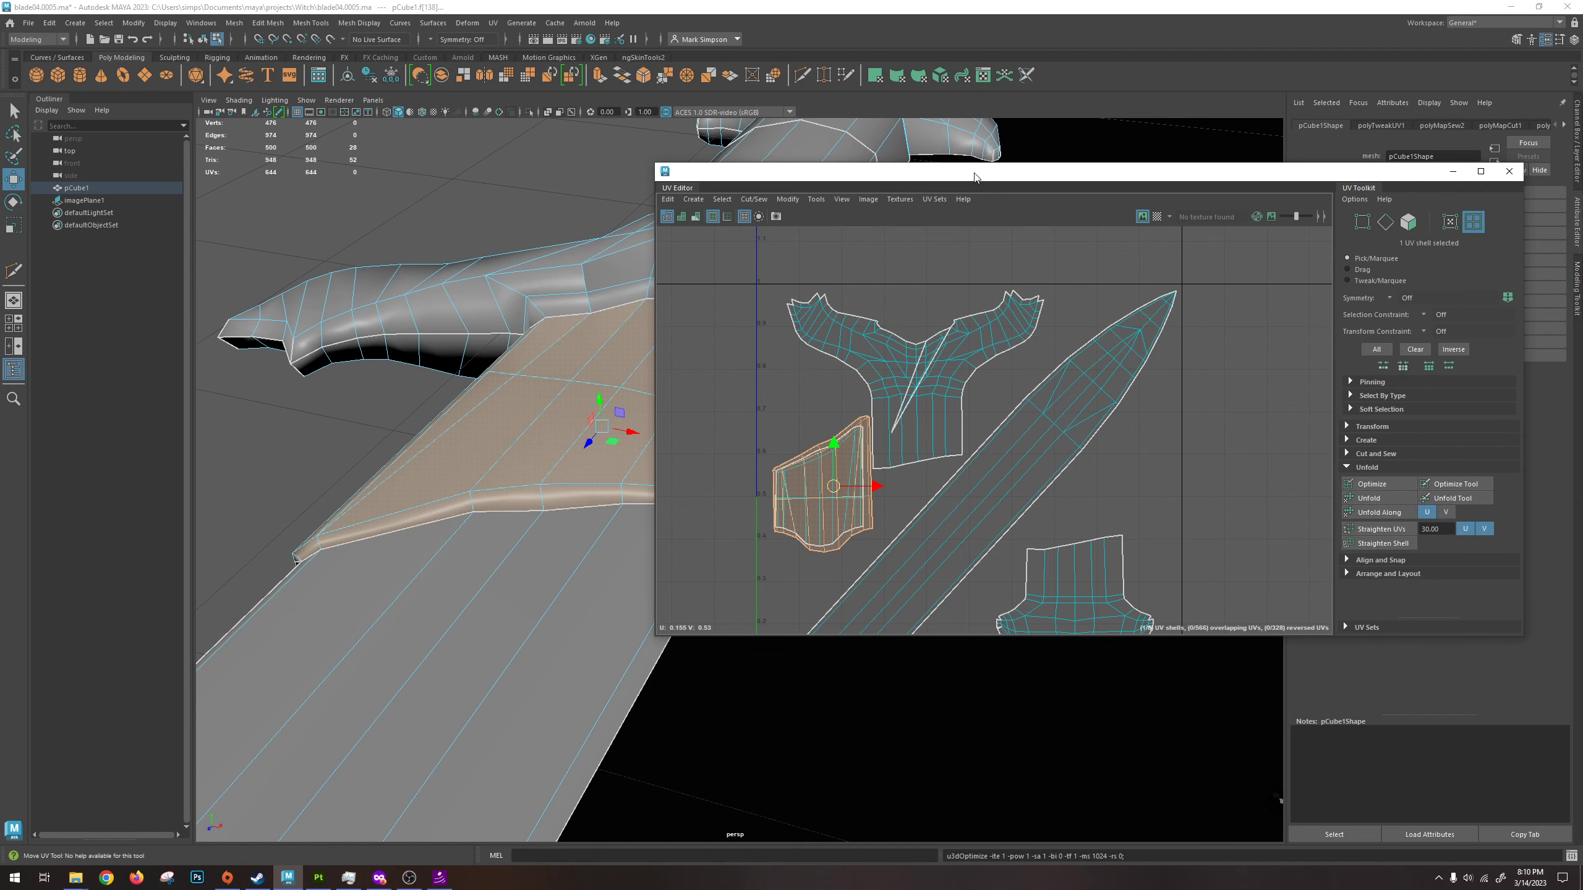
Scale the collar's UV shell down slightly, keeping it beside the guard shell.
left_click_drag(975, 177, 1094, 206)
left_click_drag(569, 399, 598, 499, "alt")
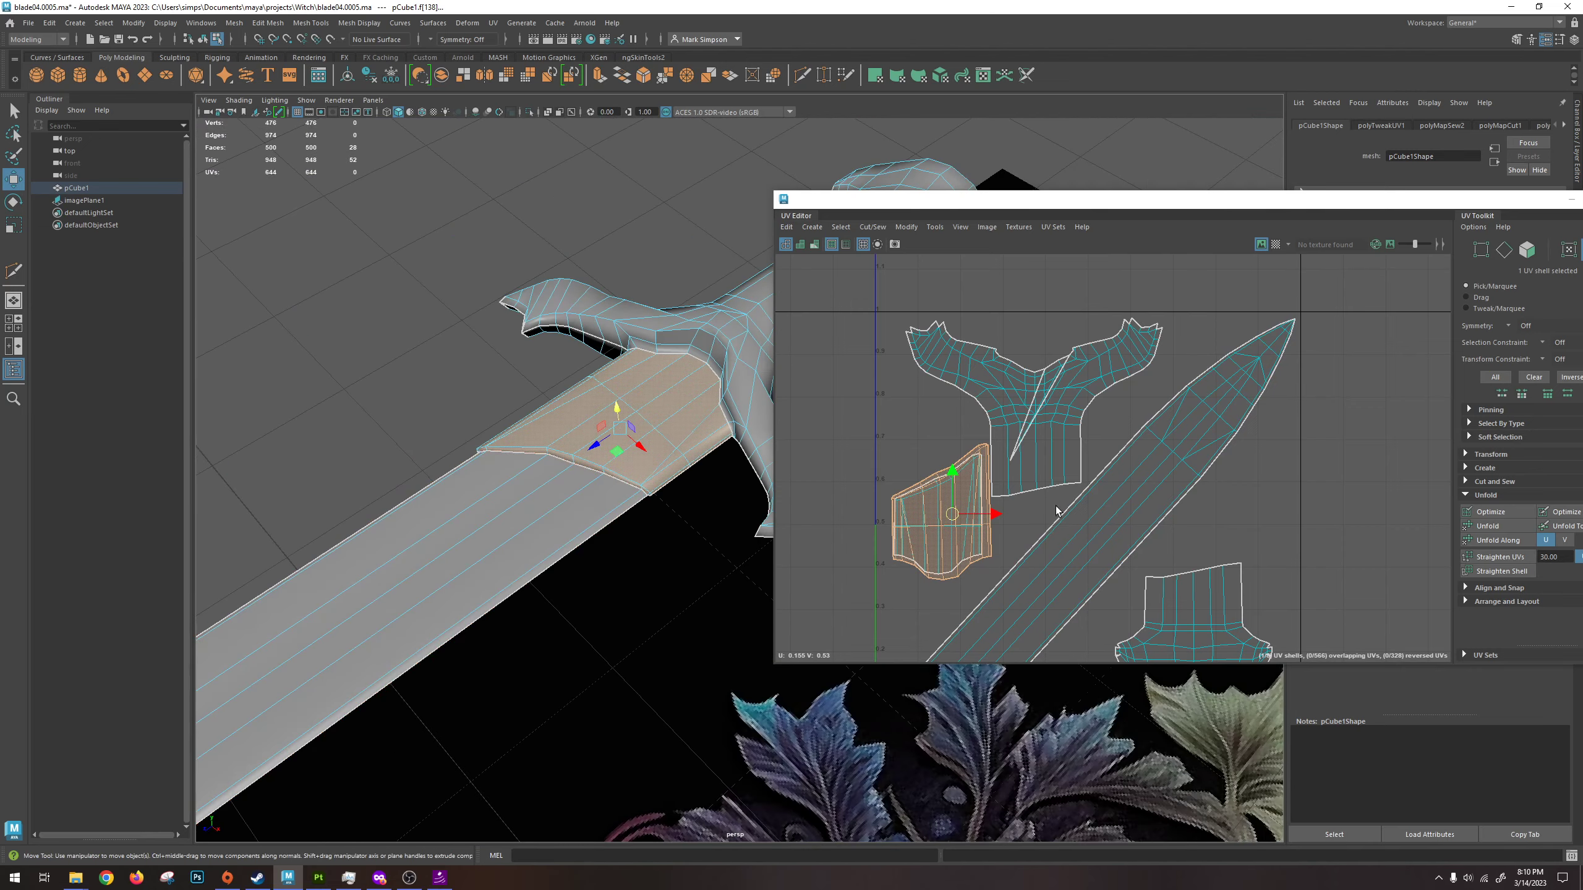
key("r")
left_click_drag(954, 516, 948, 516)
scroll(952, 528, "up", 3)
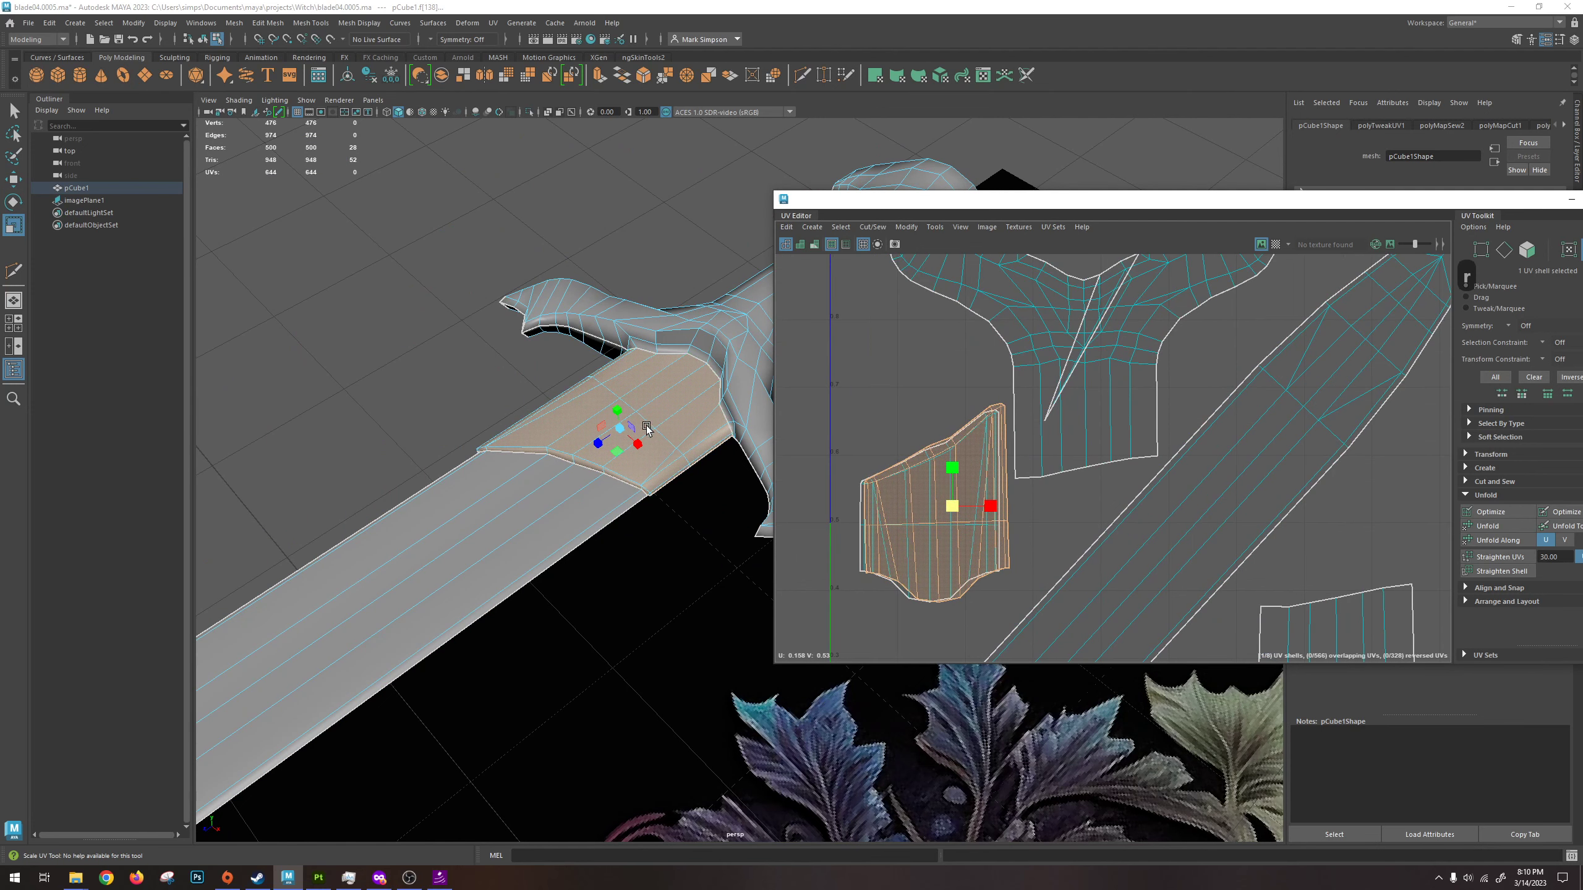
Hide the reference image by turning off the visibility of layer1.
middle_click_drag(646, 430, 647, 523, "alt")
left_click_drag(647, 523, 605, 490, "alt")
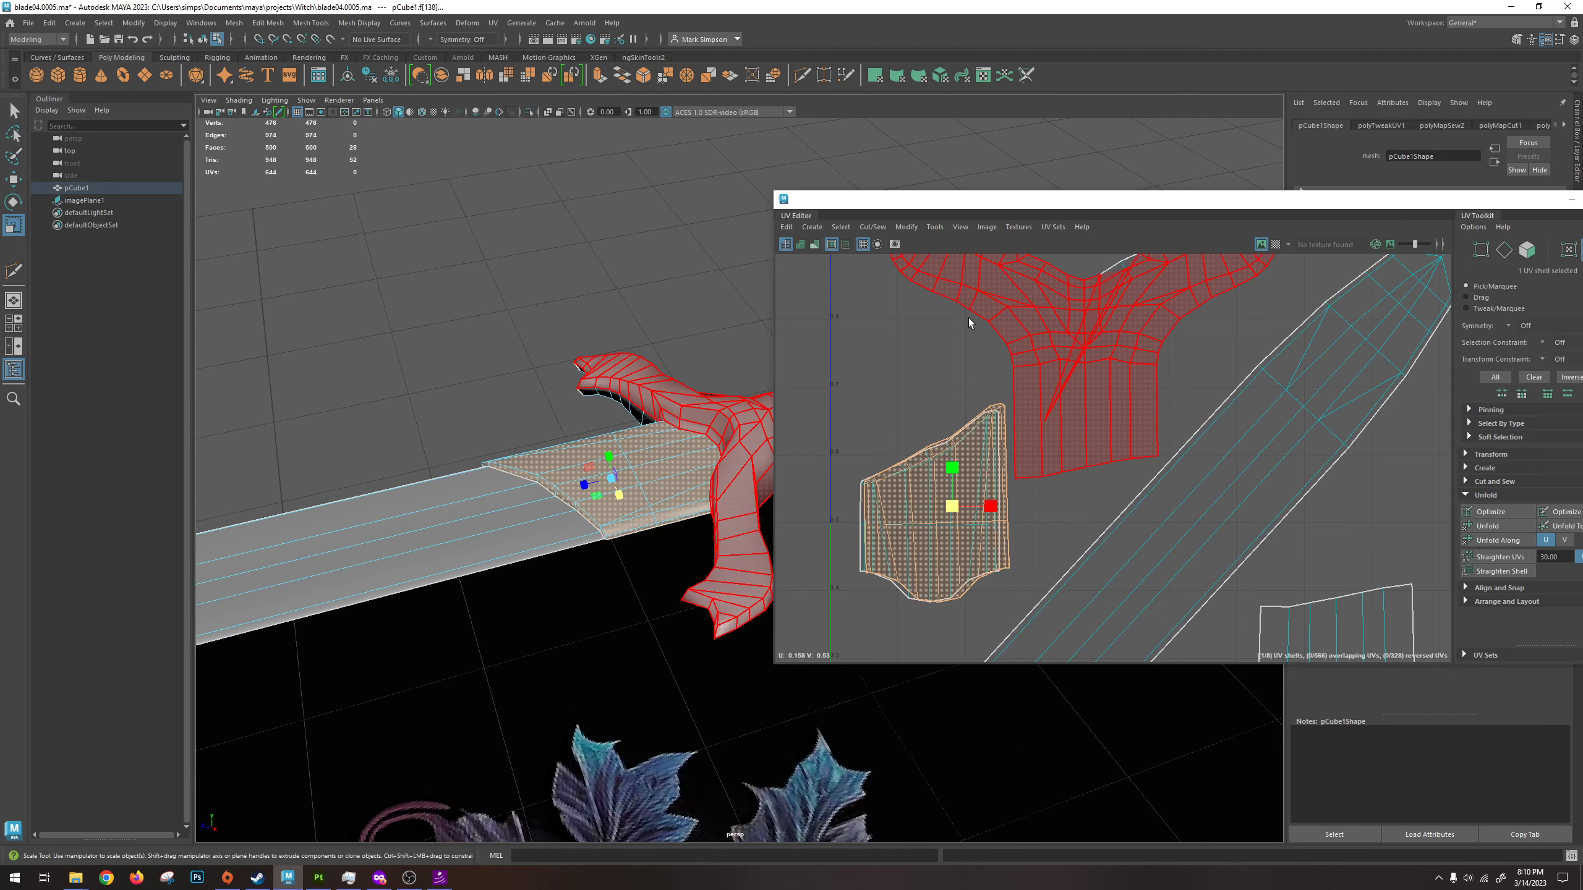
left_click_drag(1037, 212, 679, 143)
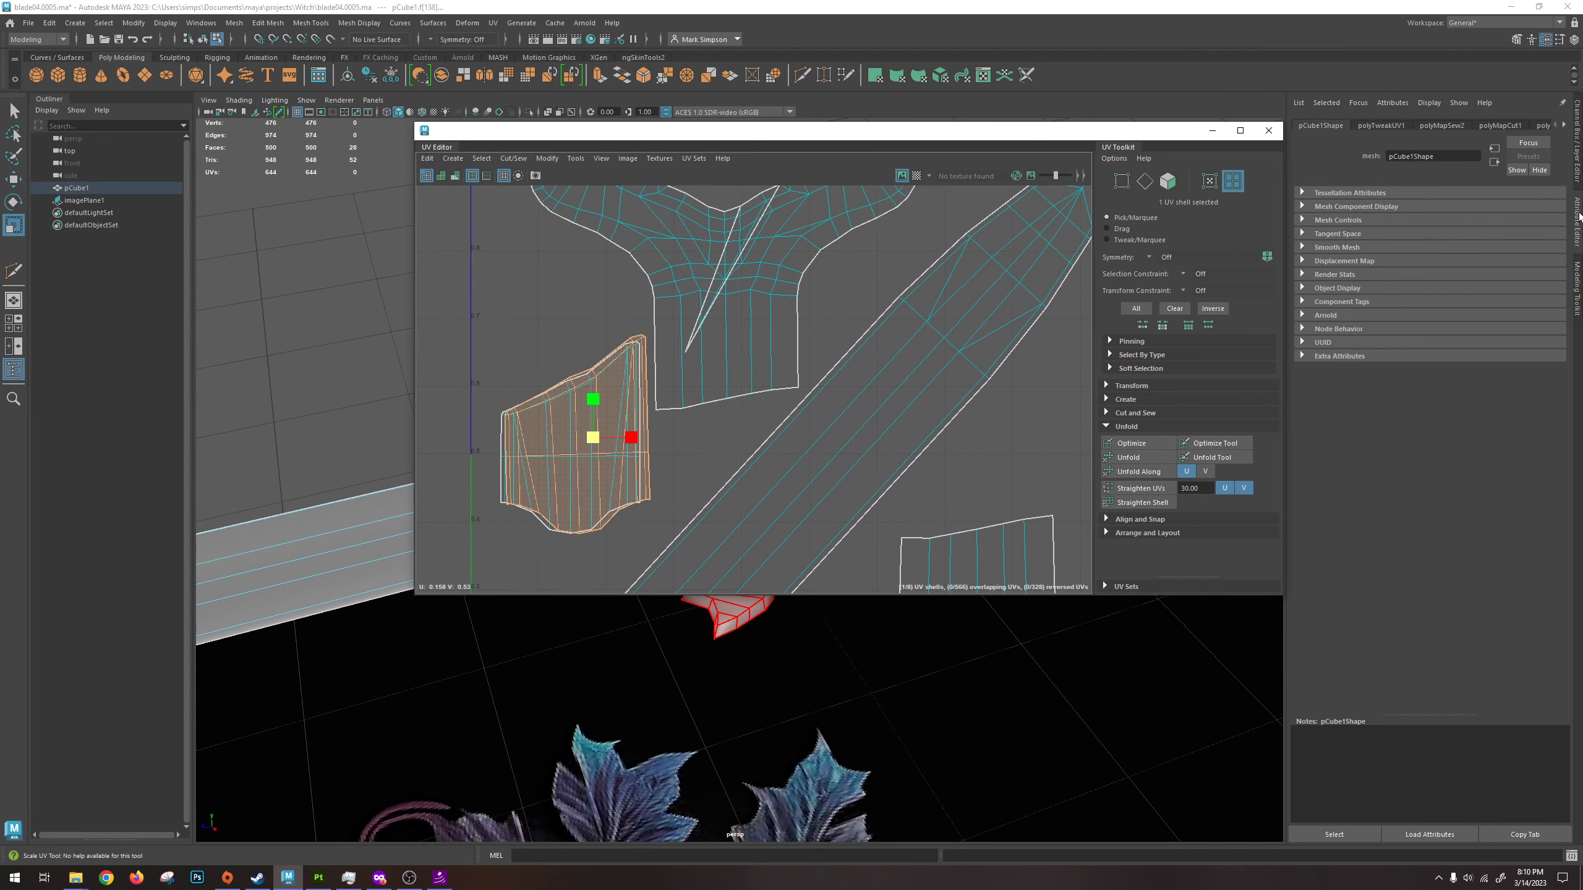
left_click(1577, 159)
left_click(1423, 510)
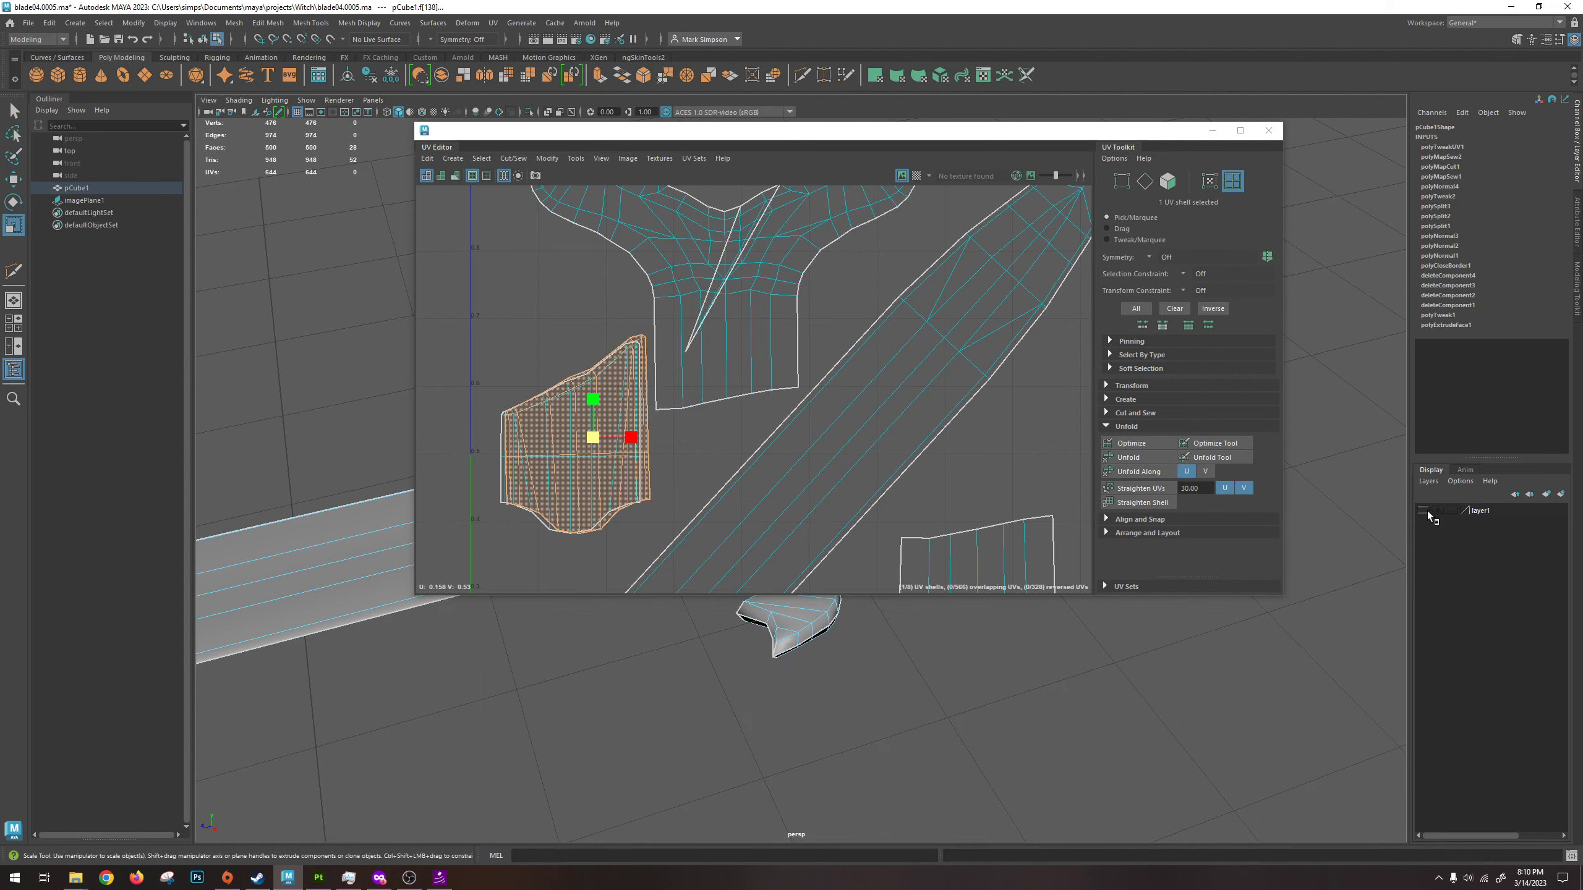
left_click_drag(993, 139, 1527, 186)
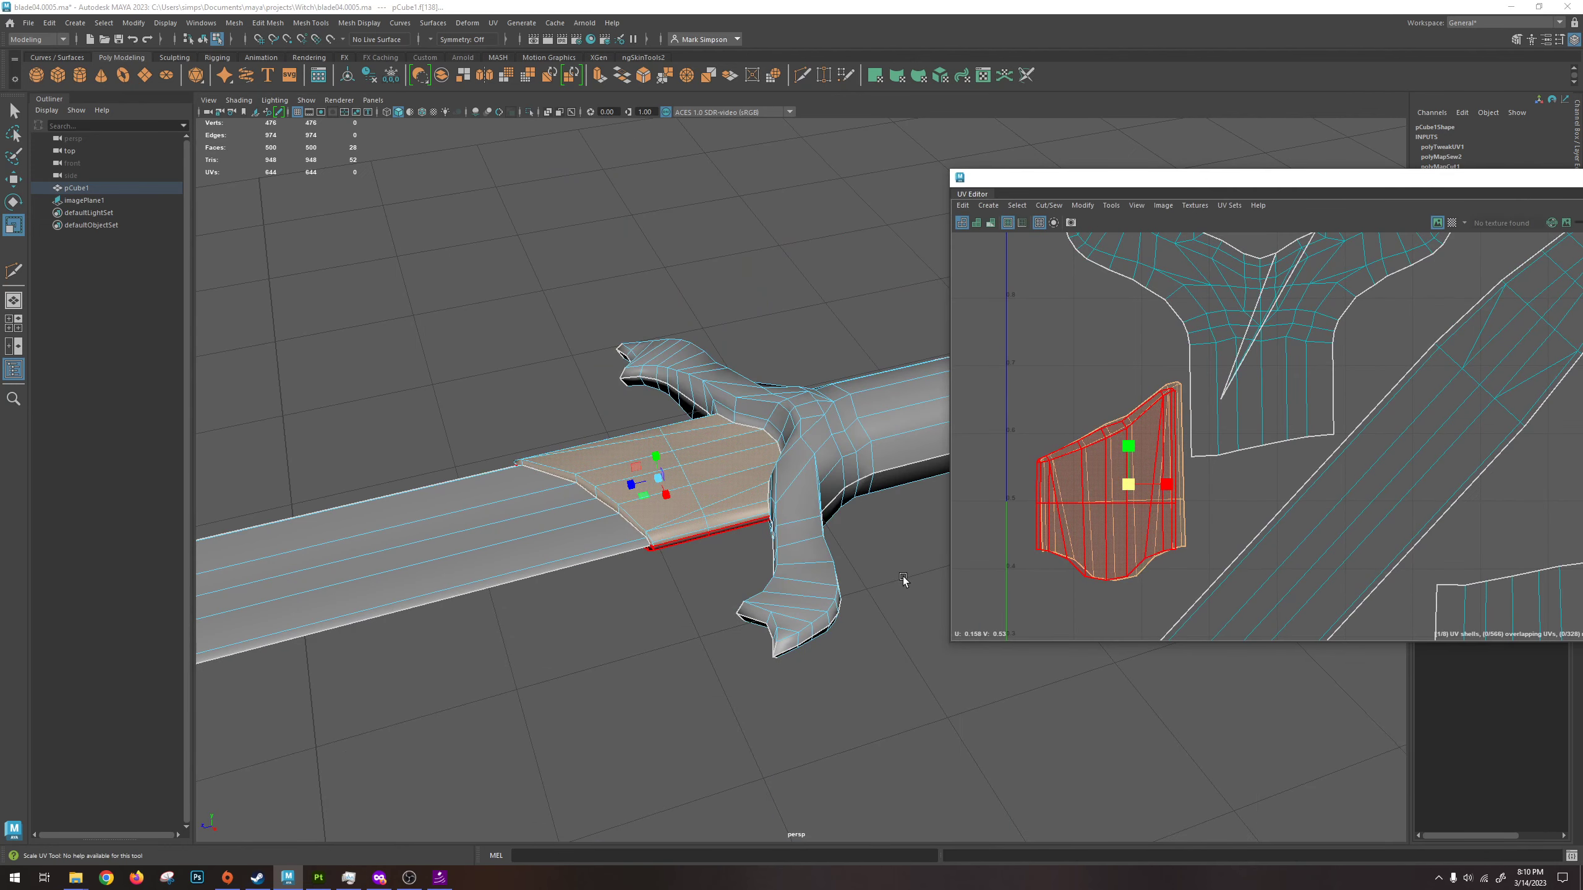
Examine the collar, guard and grip of the sword from above, from the side and along the edge.
middle_click_drag(709, 650, 756, 633, "alt")
scroll(735, 643, "up", 4)
left_click_drag(731, 645, 619, 505, "alt")
left_click_drag(732, 480, 563, 554, "alt")
middle_click_drag(731, 571, 615, 620, "alt")
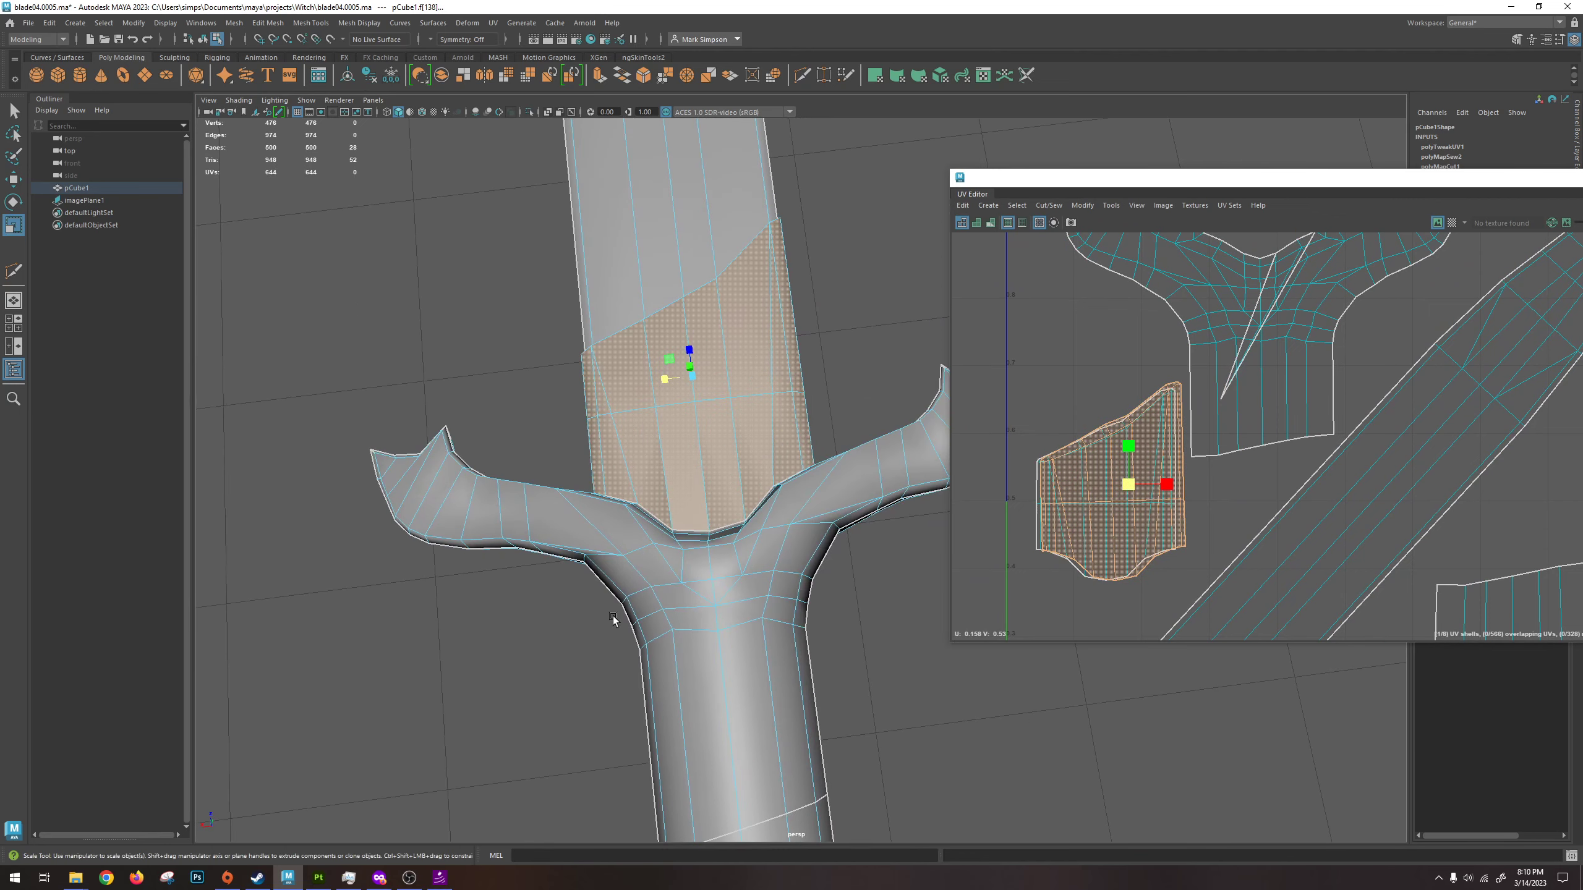
scroll(623, 623, "down", 6)
left_click_drag(809, 604, 810, 505, "alt")
right_click_drag(813, 499, 851, 481)
left_click_drag(851, 481, 773, 517, "alt")
Select the crossguard's UV shell, unfold it to fix the stretched notch, and optimize it.
scroll(1187, 491, "down", 4)
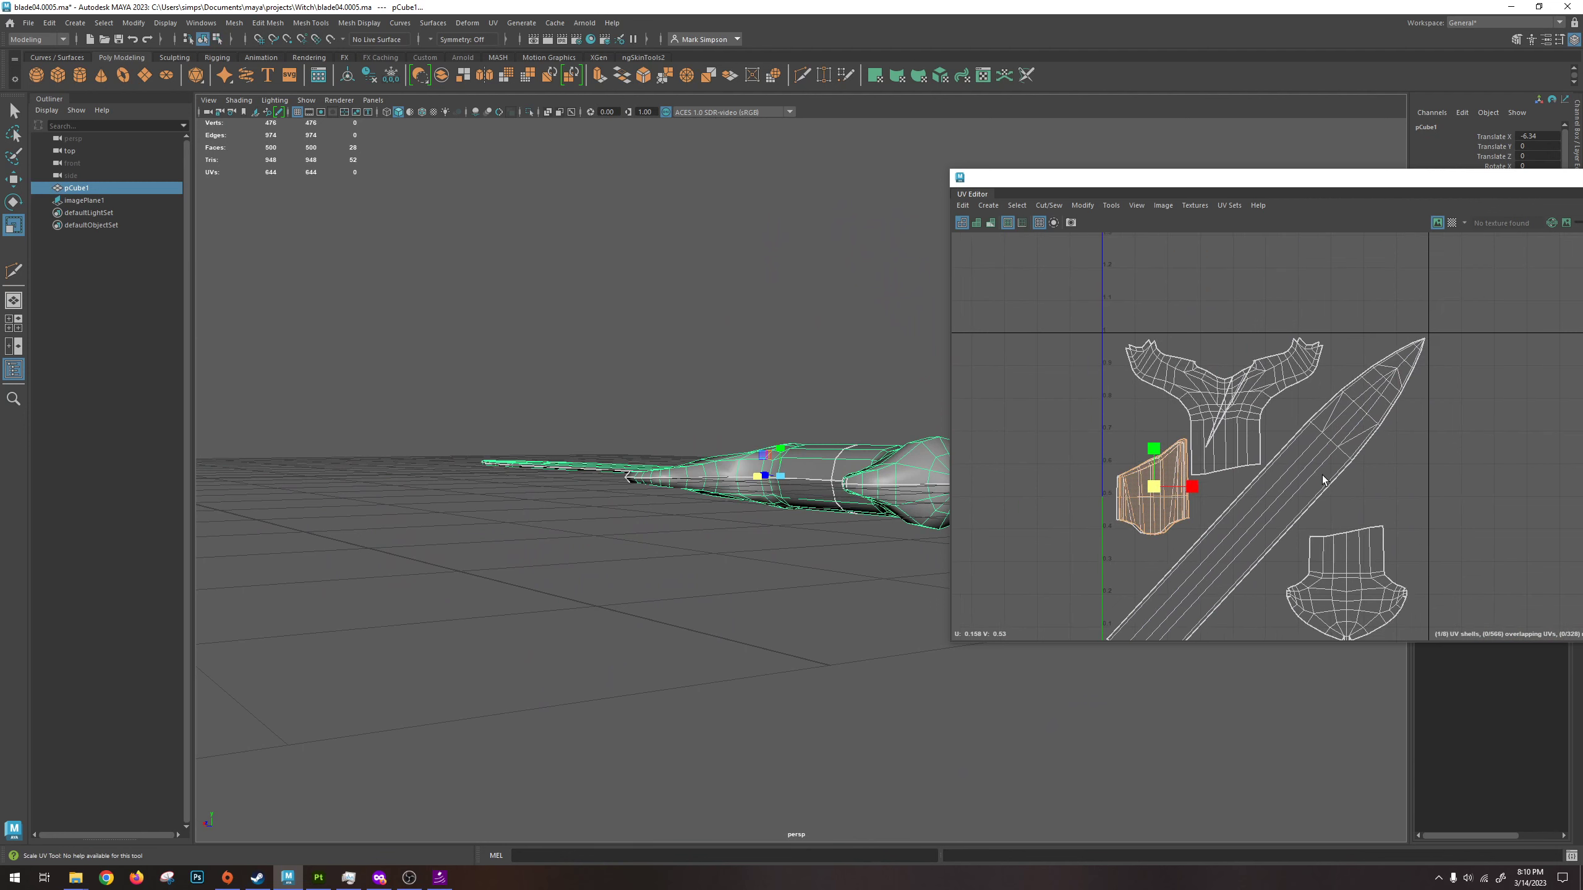
middle_click_drag(1314, 478, 1213, 485, "alt")
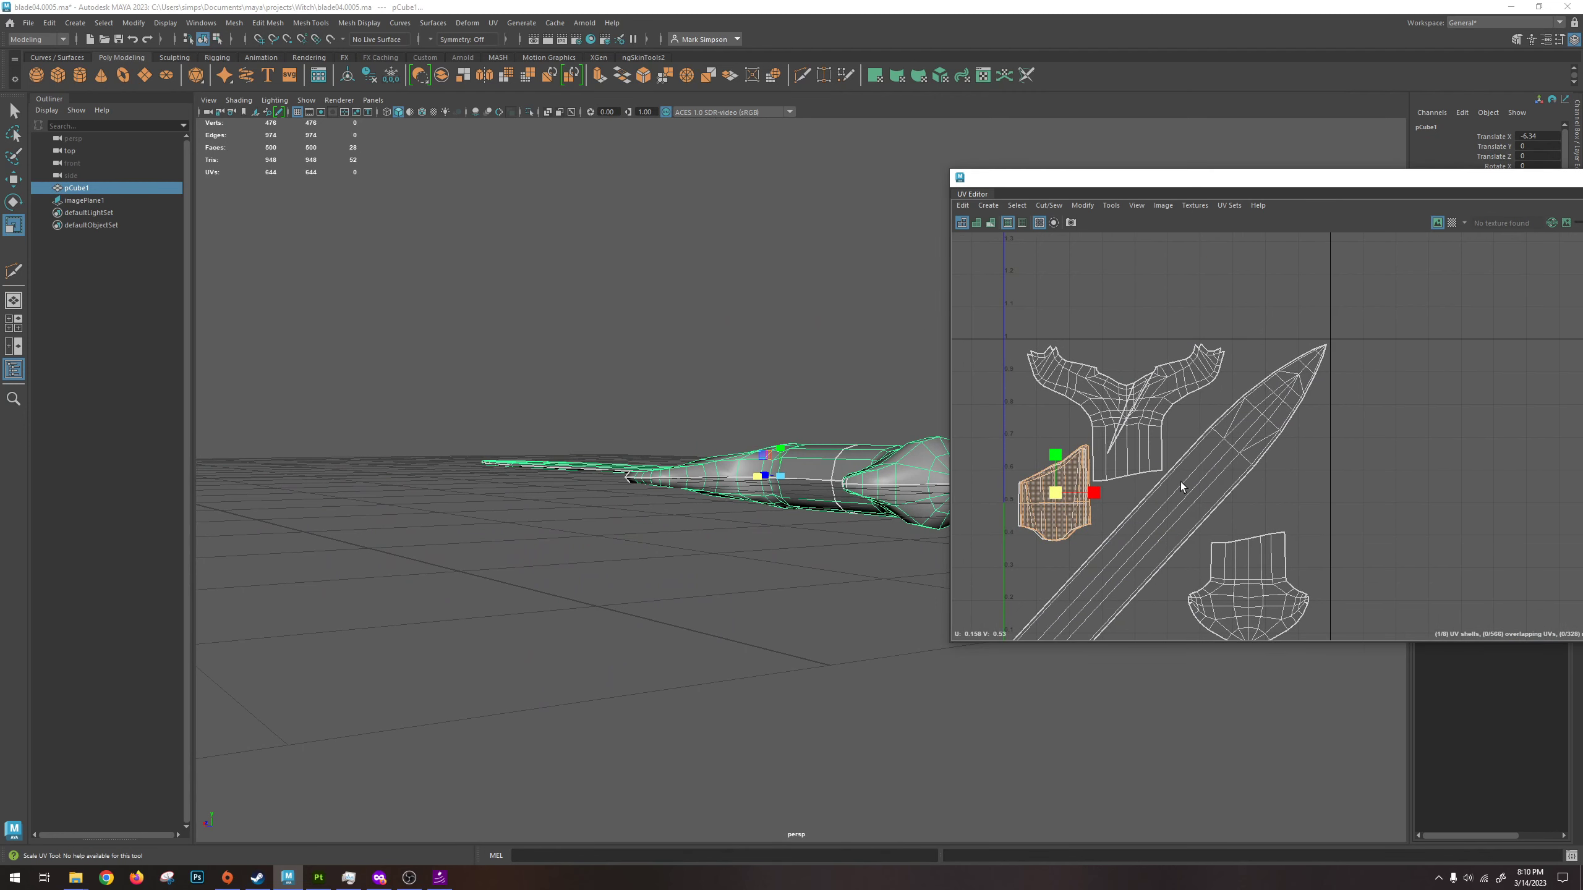
right_click_drag(1142, 391, 1101, 377)
left_click(1137, 431)
left_click_drag(1273, 181, 781, 196)
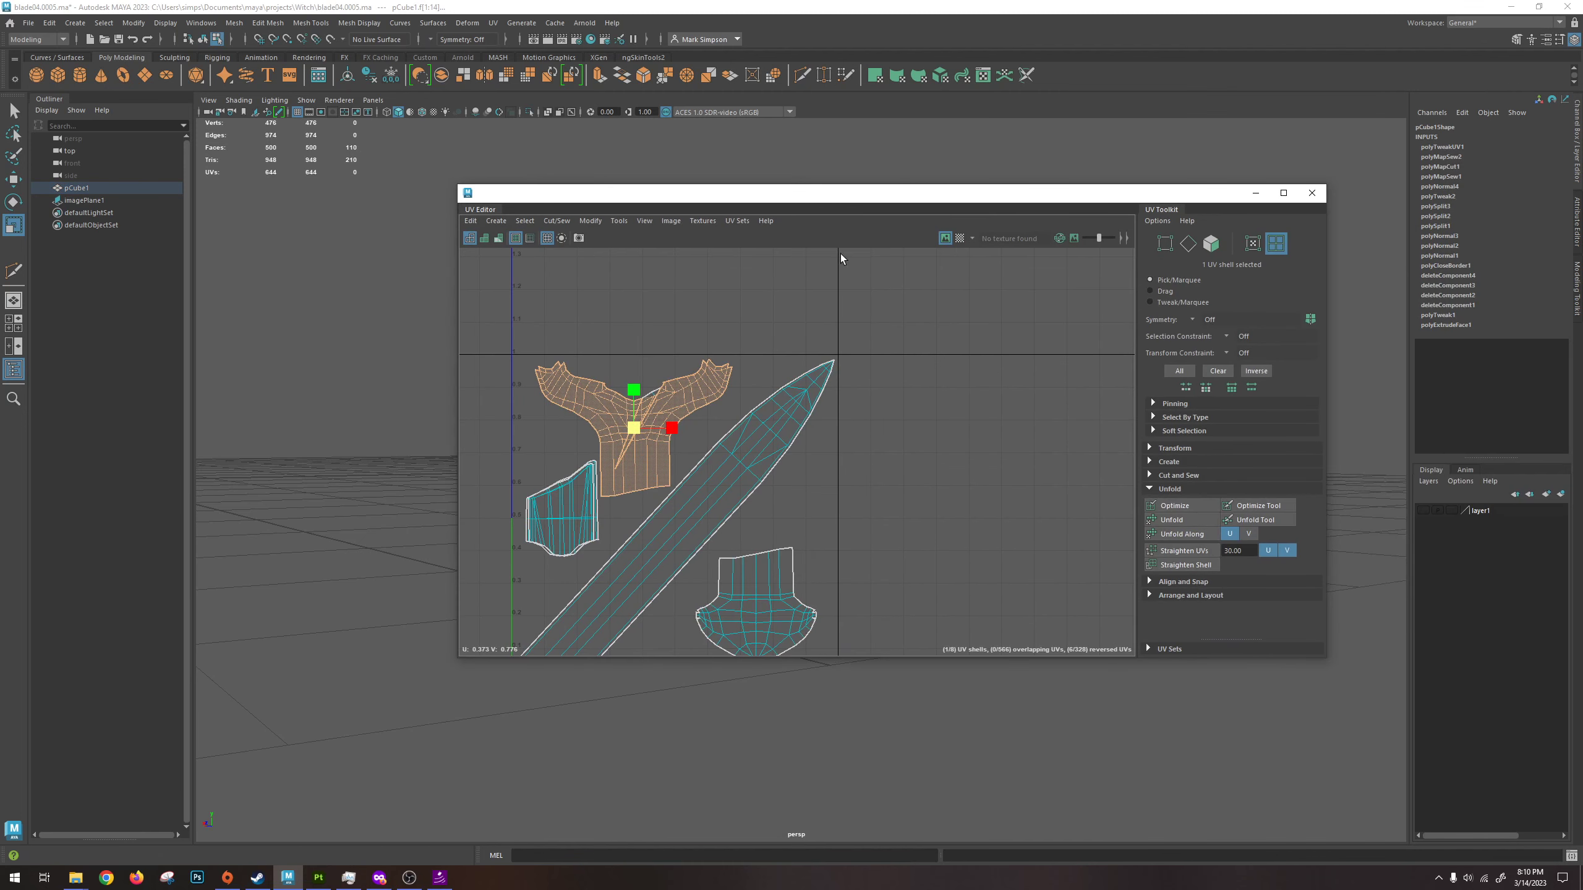
left_click(1173, 520)
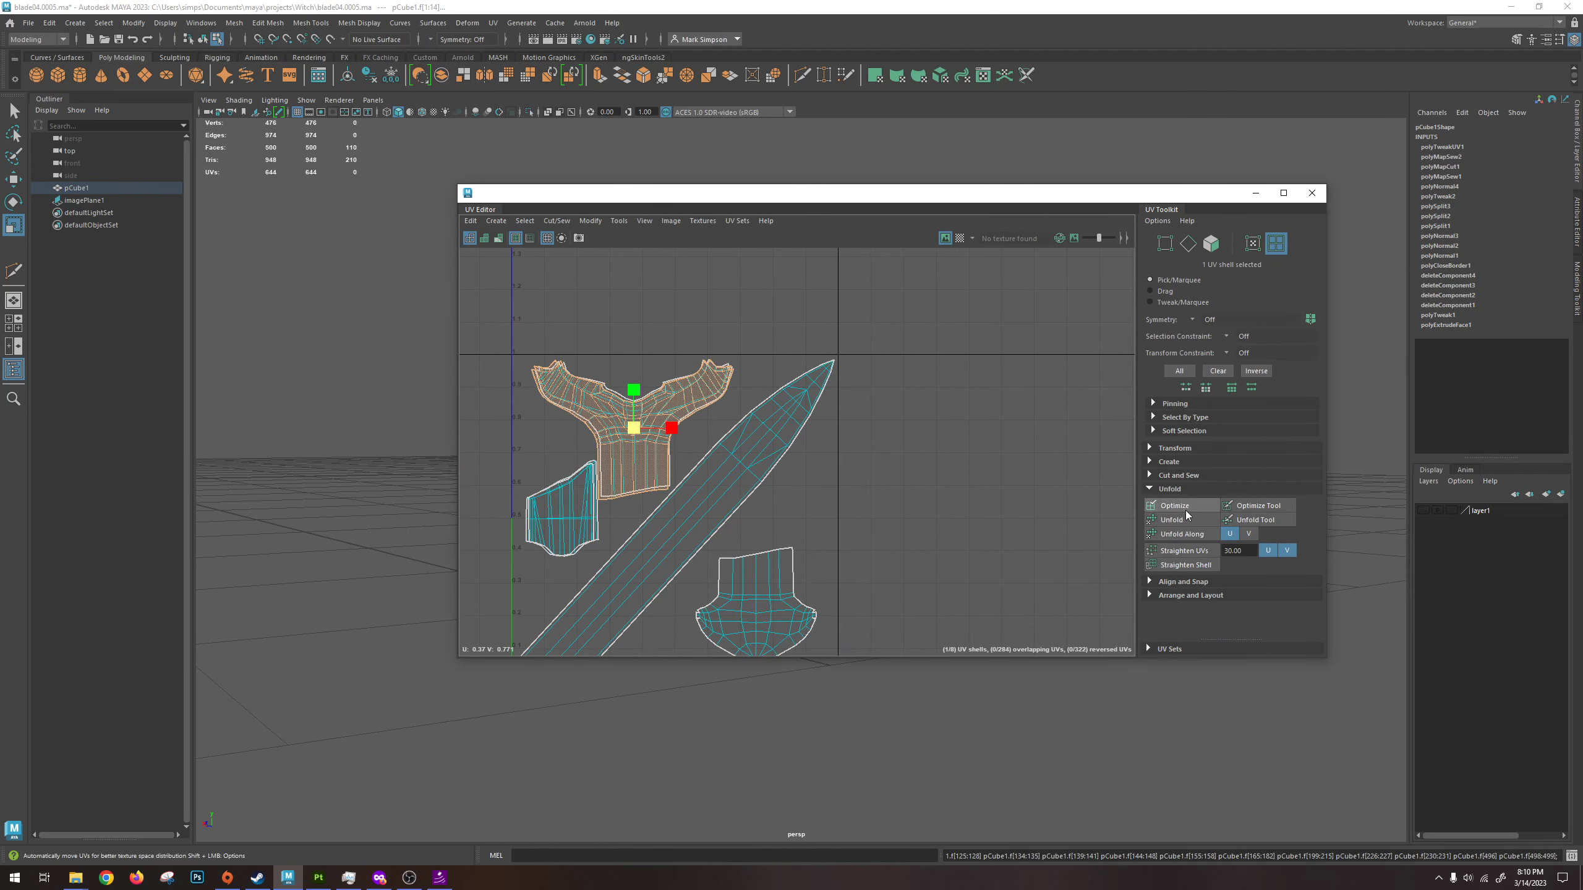
left_click(1174, 505)
Select the lengthwise edge loop along the side of the sword that divides its upper and lower halves, and cut its UVs.
key("w")
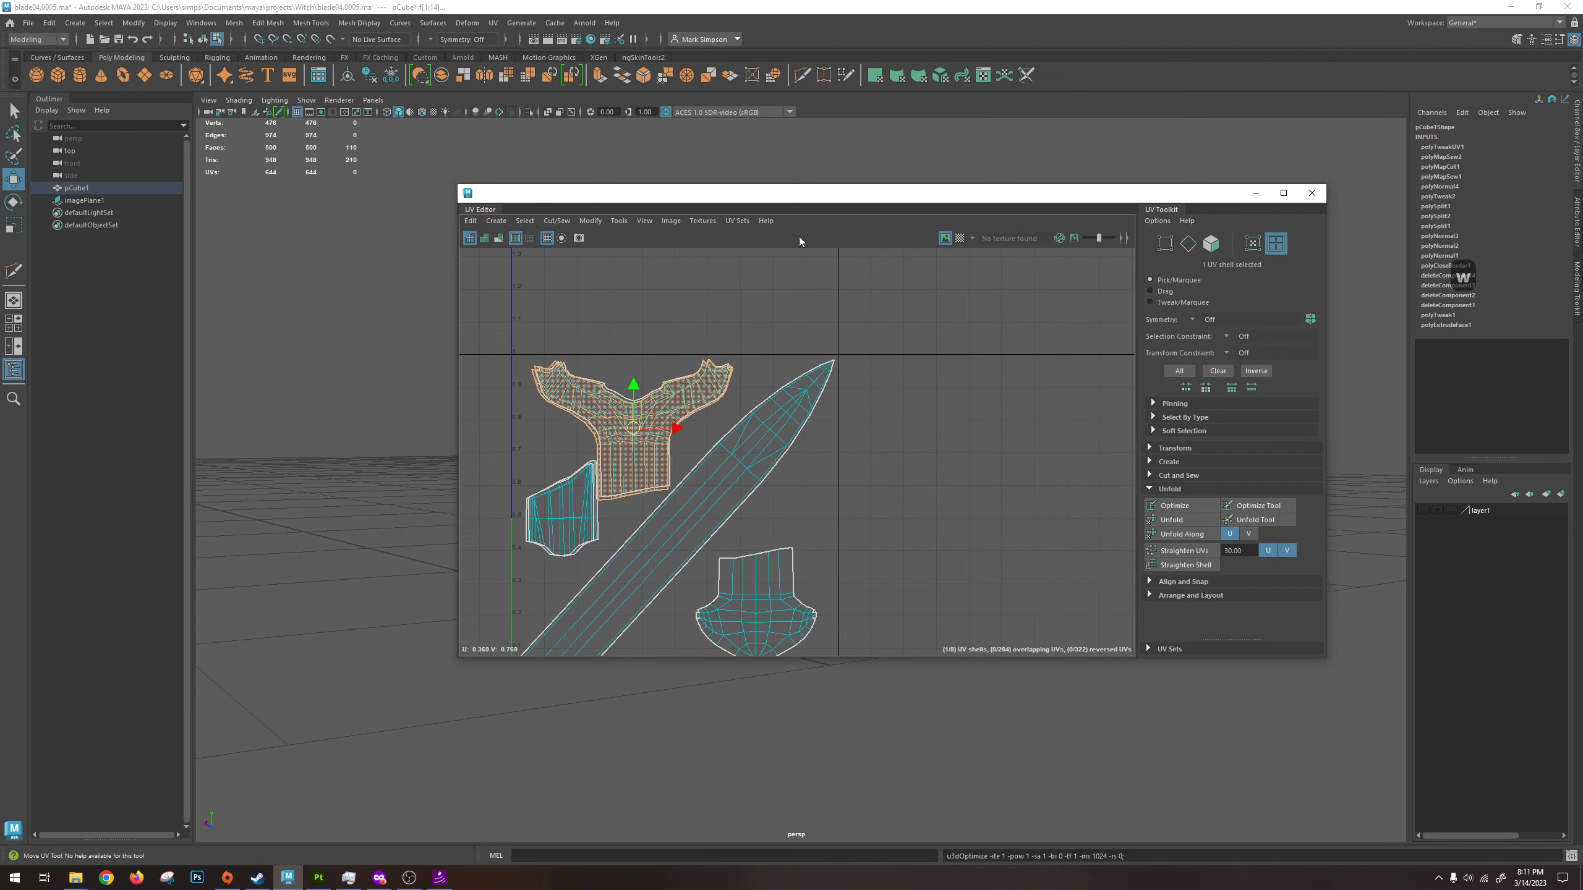
left_click_drag(780, 197, 1451, 288)
left_click_drag(1003, 463, 929, 513, "alt")
left_click_drag(774, 390, 897, 459, "alt")
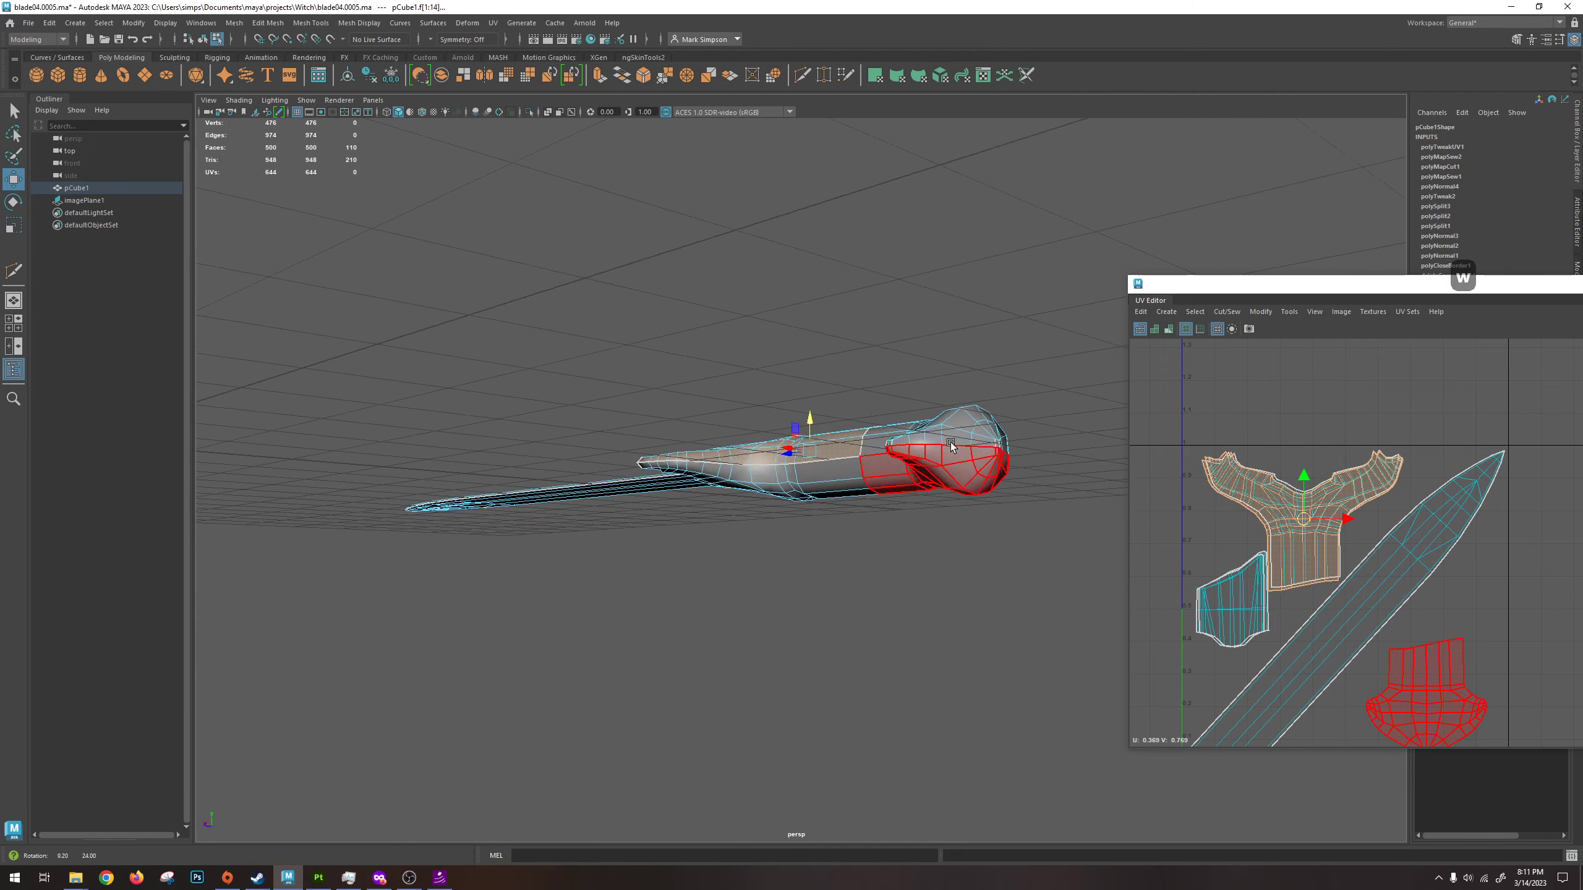
right_click(889, 464)
right_click_drag(889, 464, 887, 431)
scroll(883, 458, "up", 3)
left_click_drag(883, 468, 654, 447, "alt")
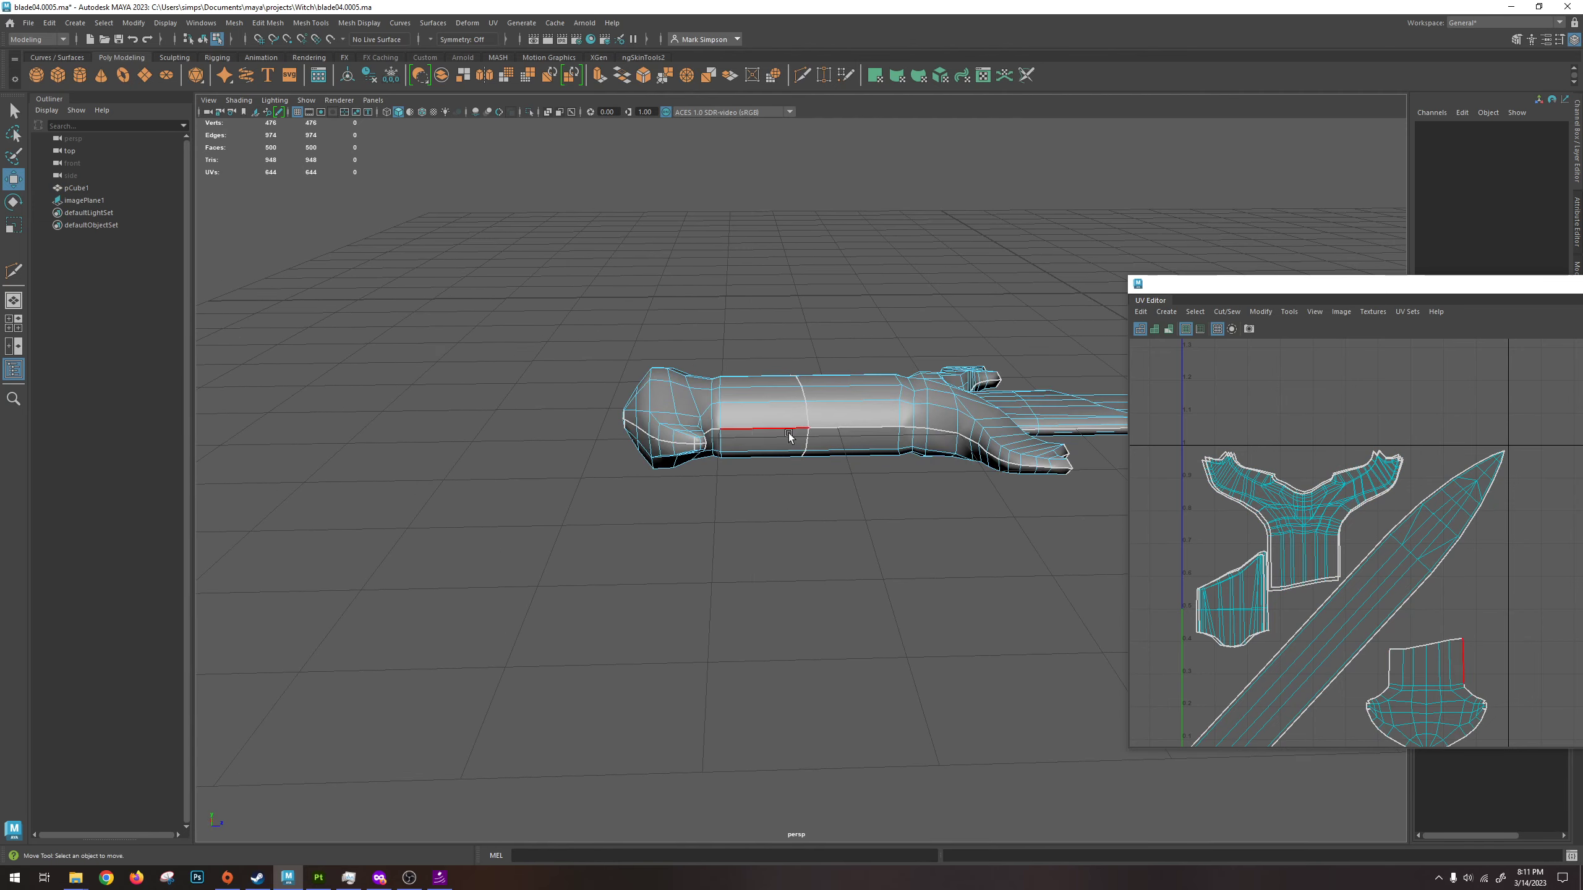
middle_click_drag(1067, 480, 646, 495, "alt")
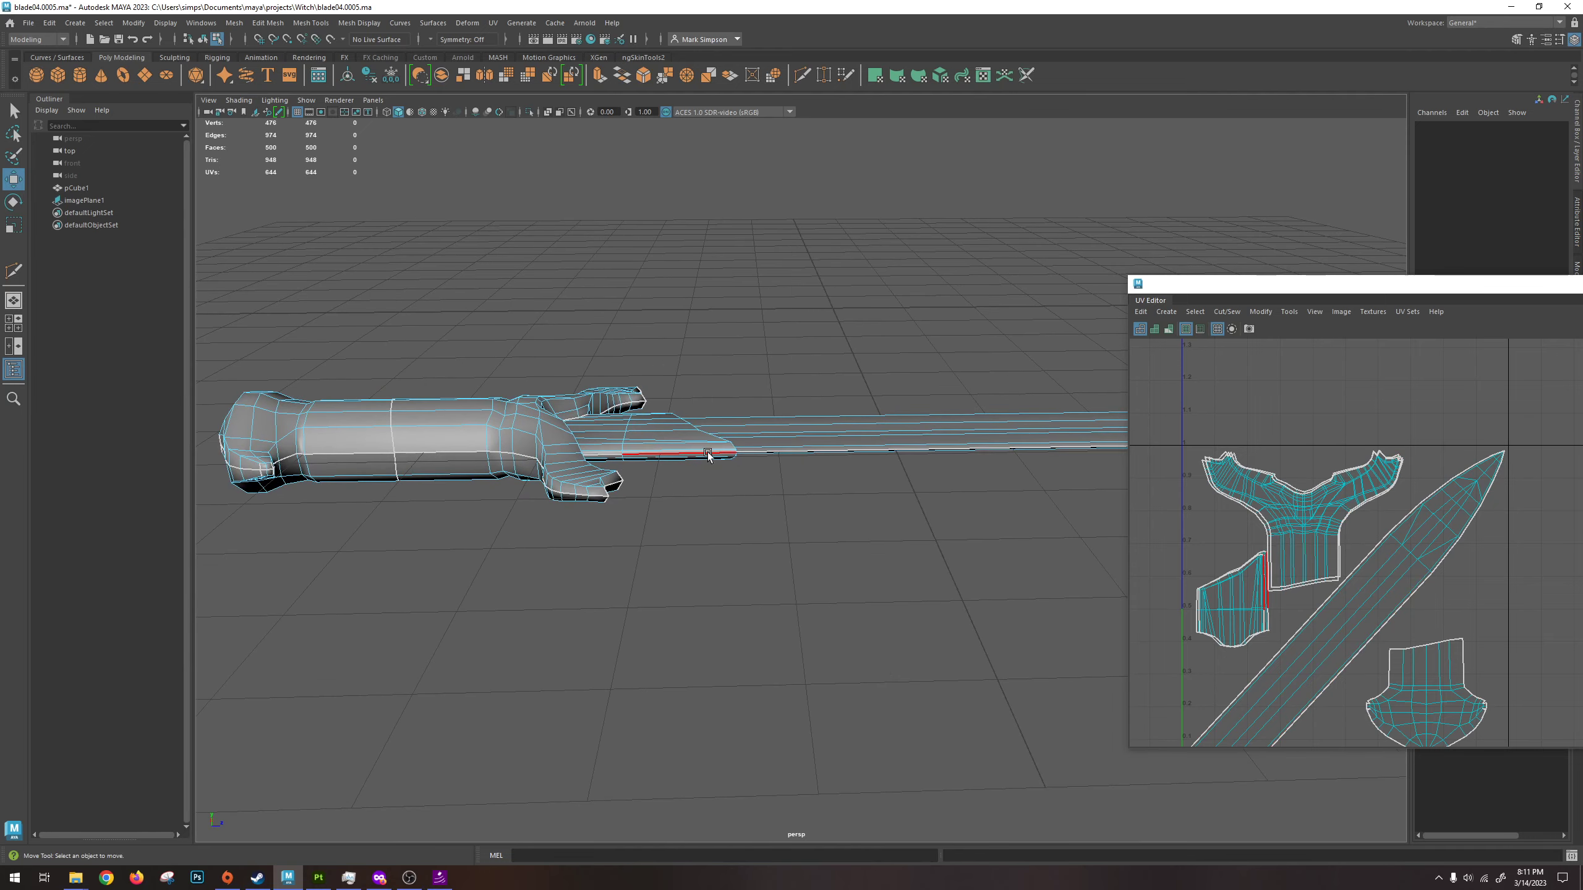
left_click(779, 454)
left_click_drag(706, 460, 634, 478, "alt")
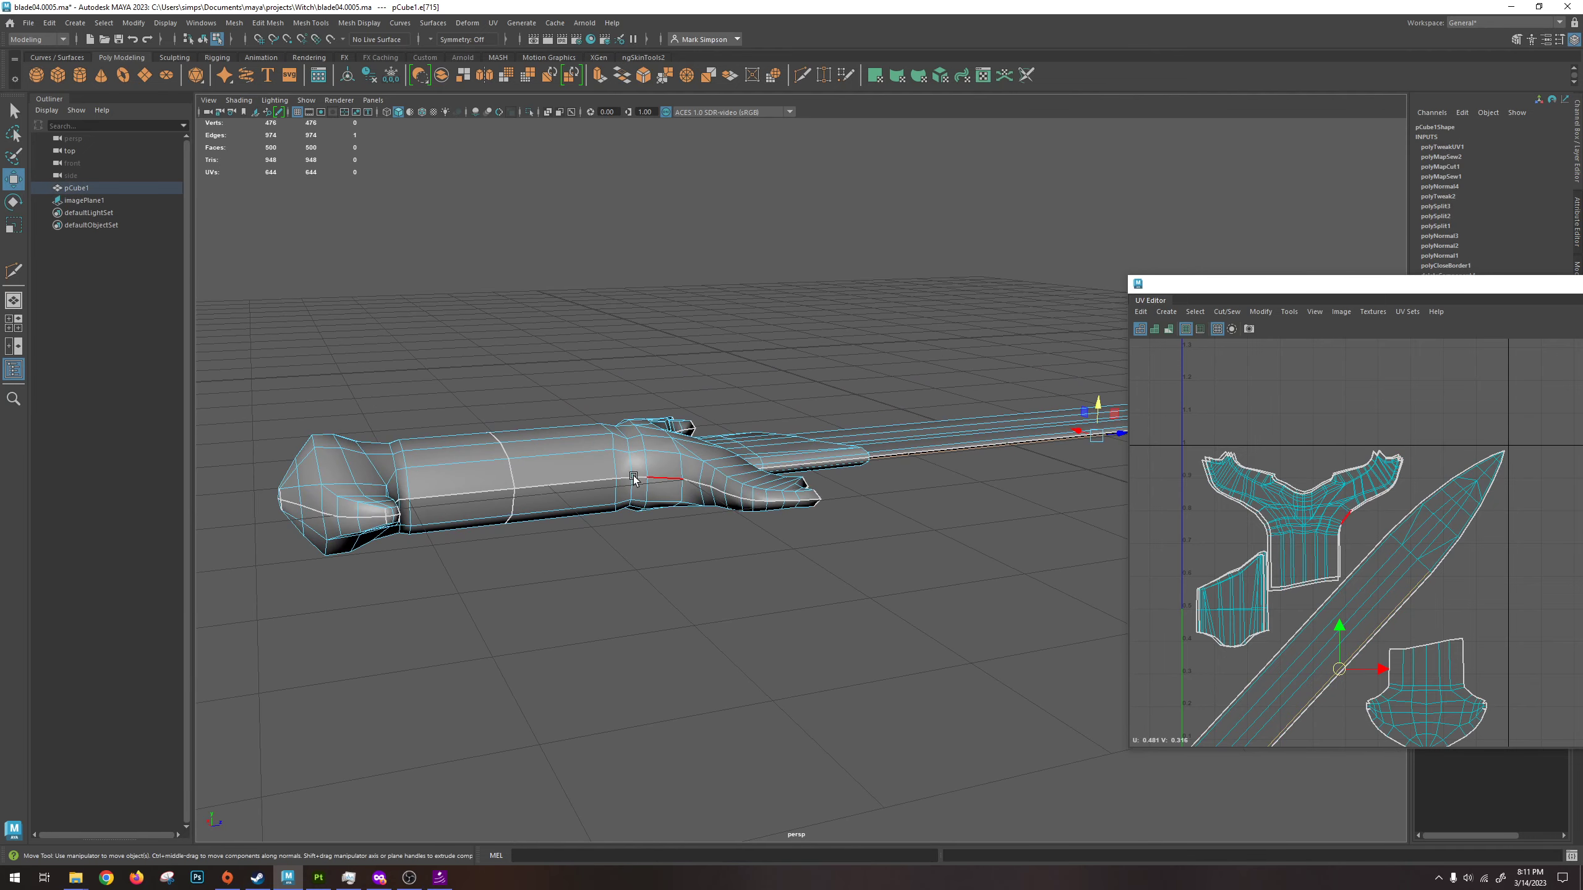
double_click(561, 484)
left_click_drag(575, 561, 778, 542, "alt")
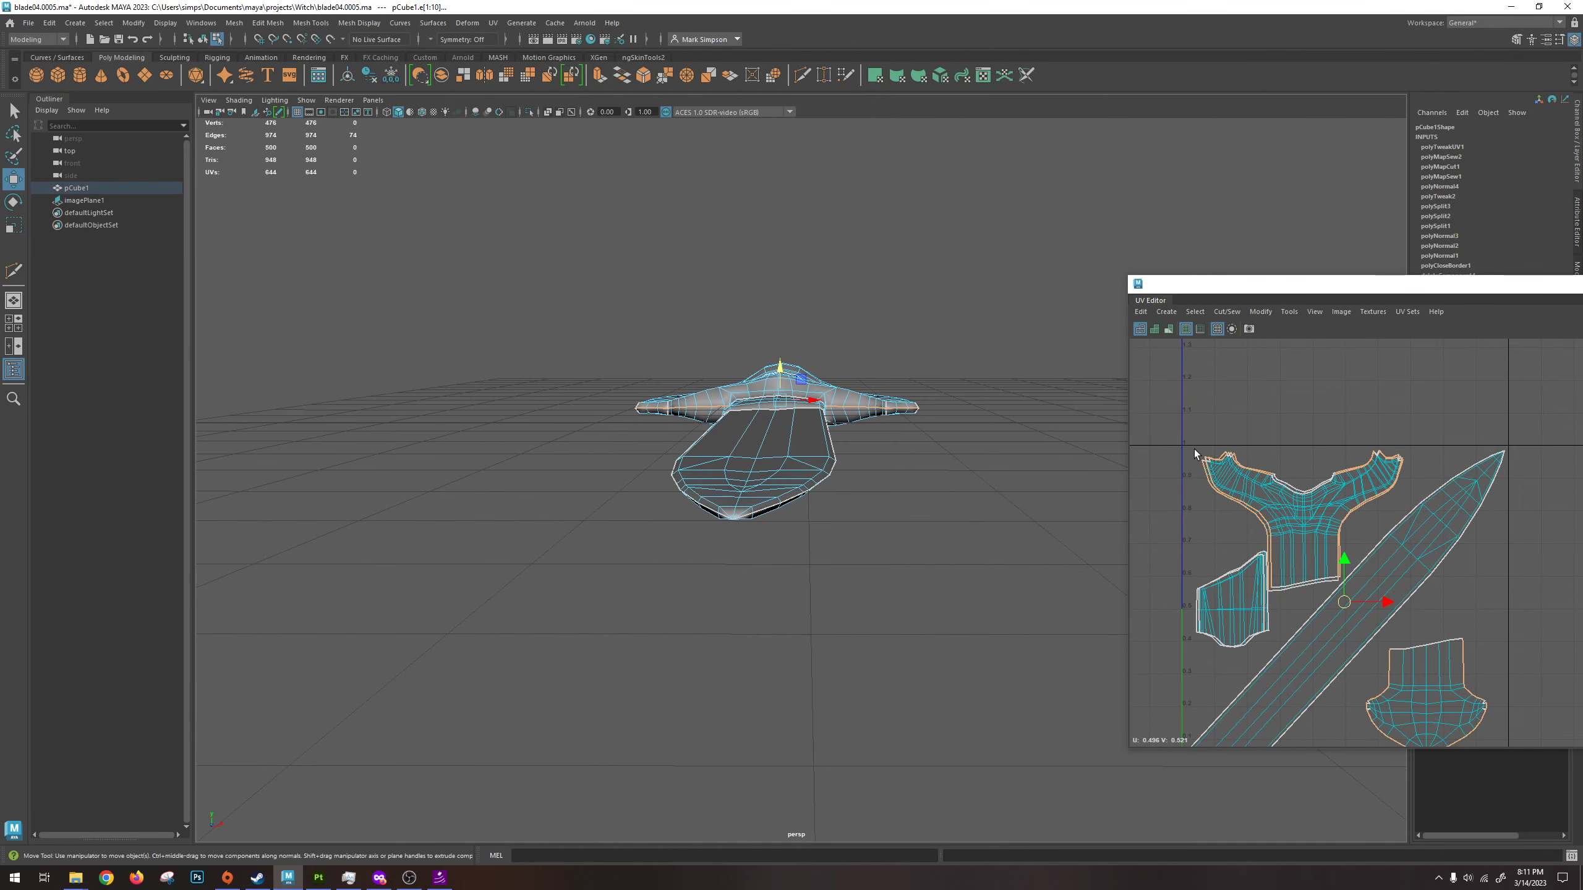
left_click(1235, 313)
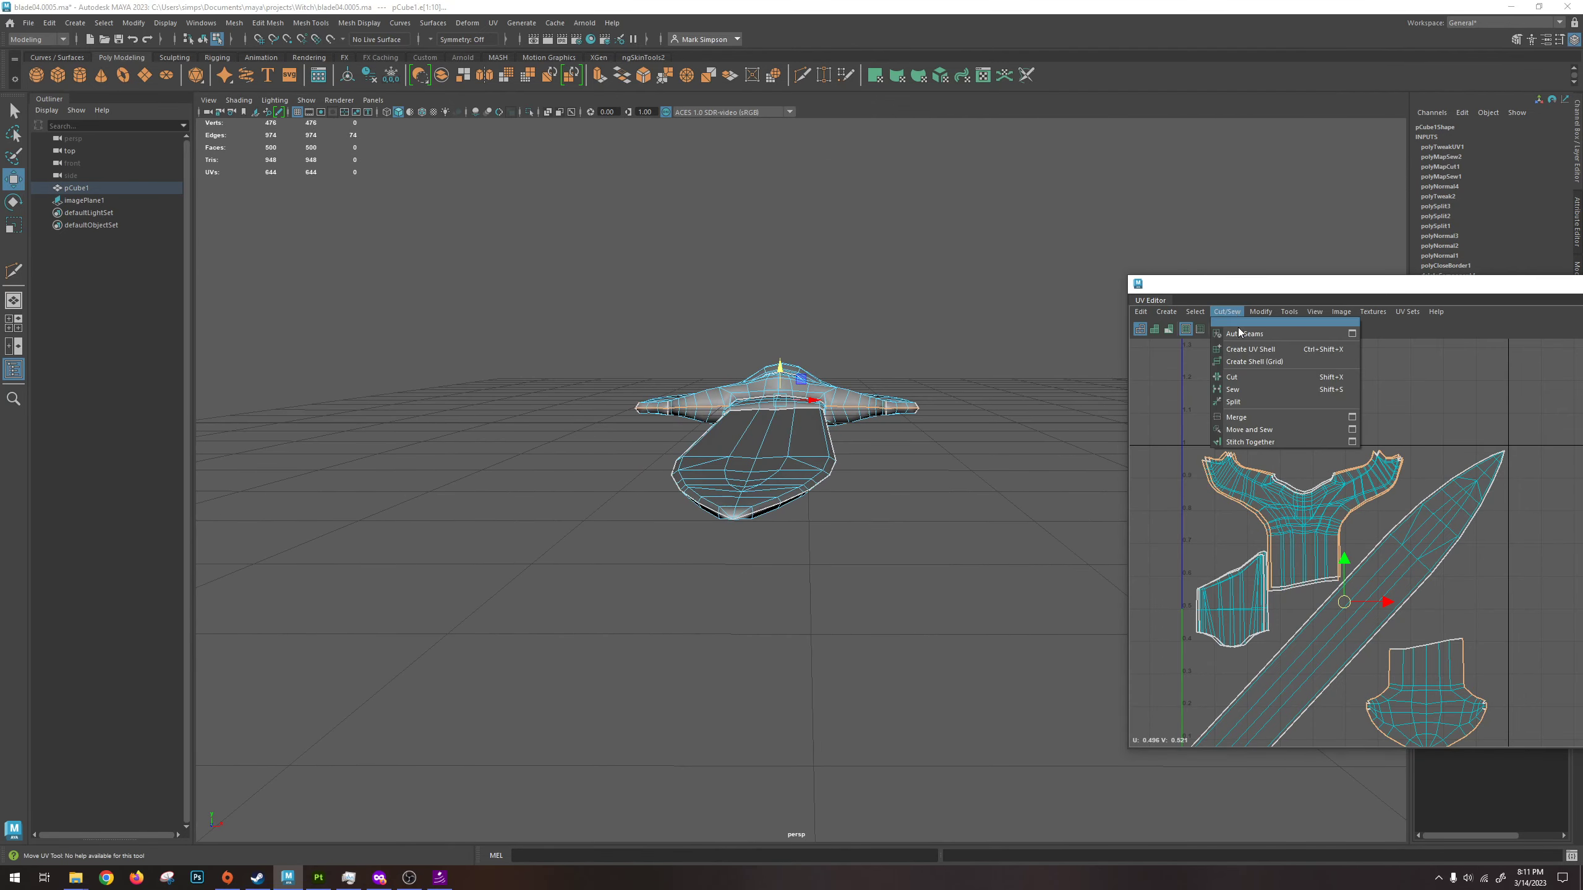
left_click(1232, 377)
Return the sword to object mode and show the four-view layout with the front view framed on the sword.
left_click_drag(636, 441, 657, 488, "alt")
right_click(625, 423)
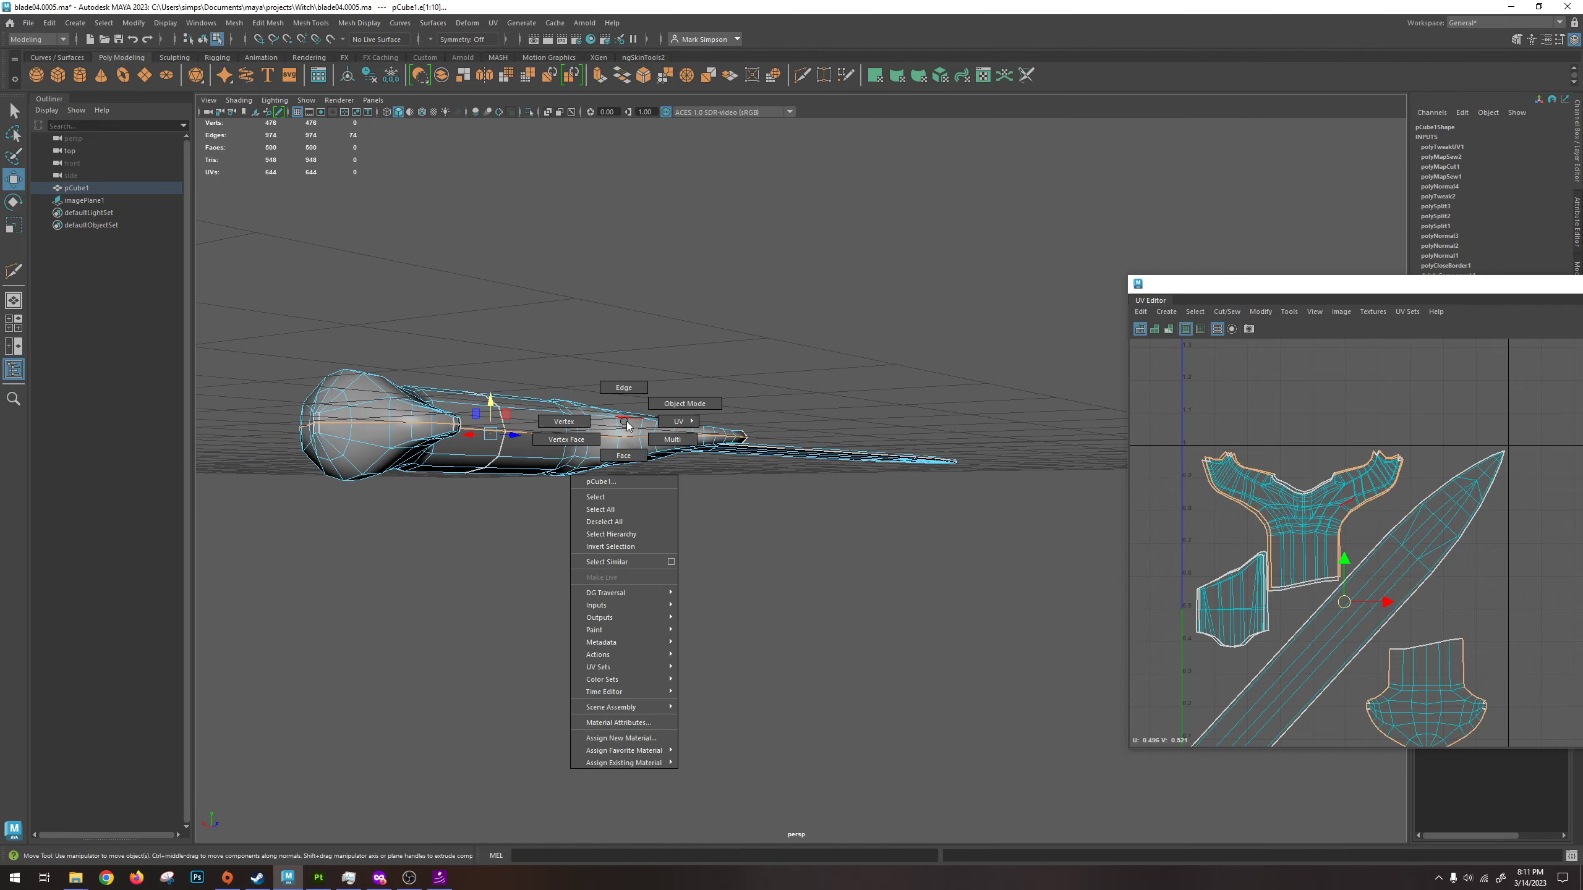
left_click(657, 405)
left_click_drag(657, 406, 712, 421, "alt")
mouse_move(841, 416)
left_mouse_down("alt")
mouse_move(695, 423)
mouse_move(652, 465)
mouse_move(782, 451)
mouse_move(819, 406)
left_mouse_up("alt")
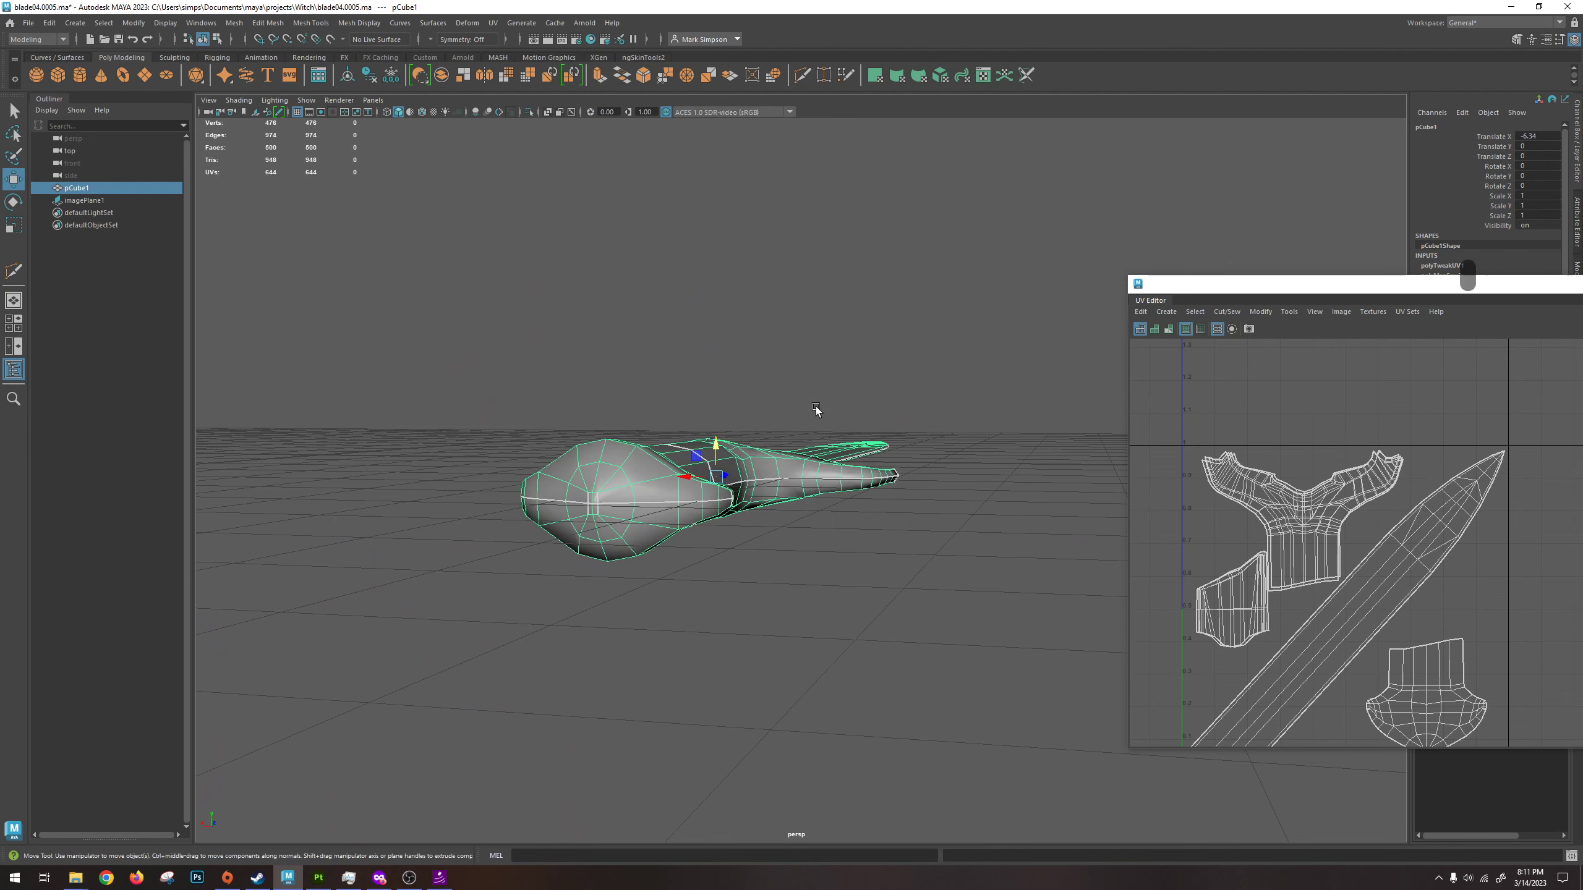
key("space")
scroll(516, 665, "down", 6)
middle_click_drag(364, 672, 495, 656, "alt")
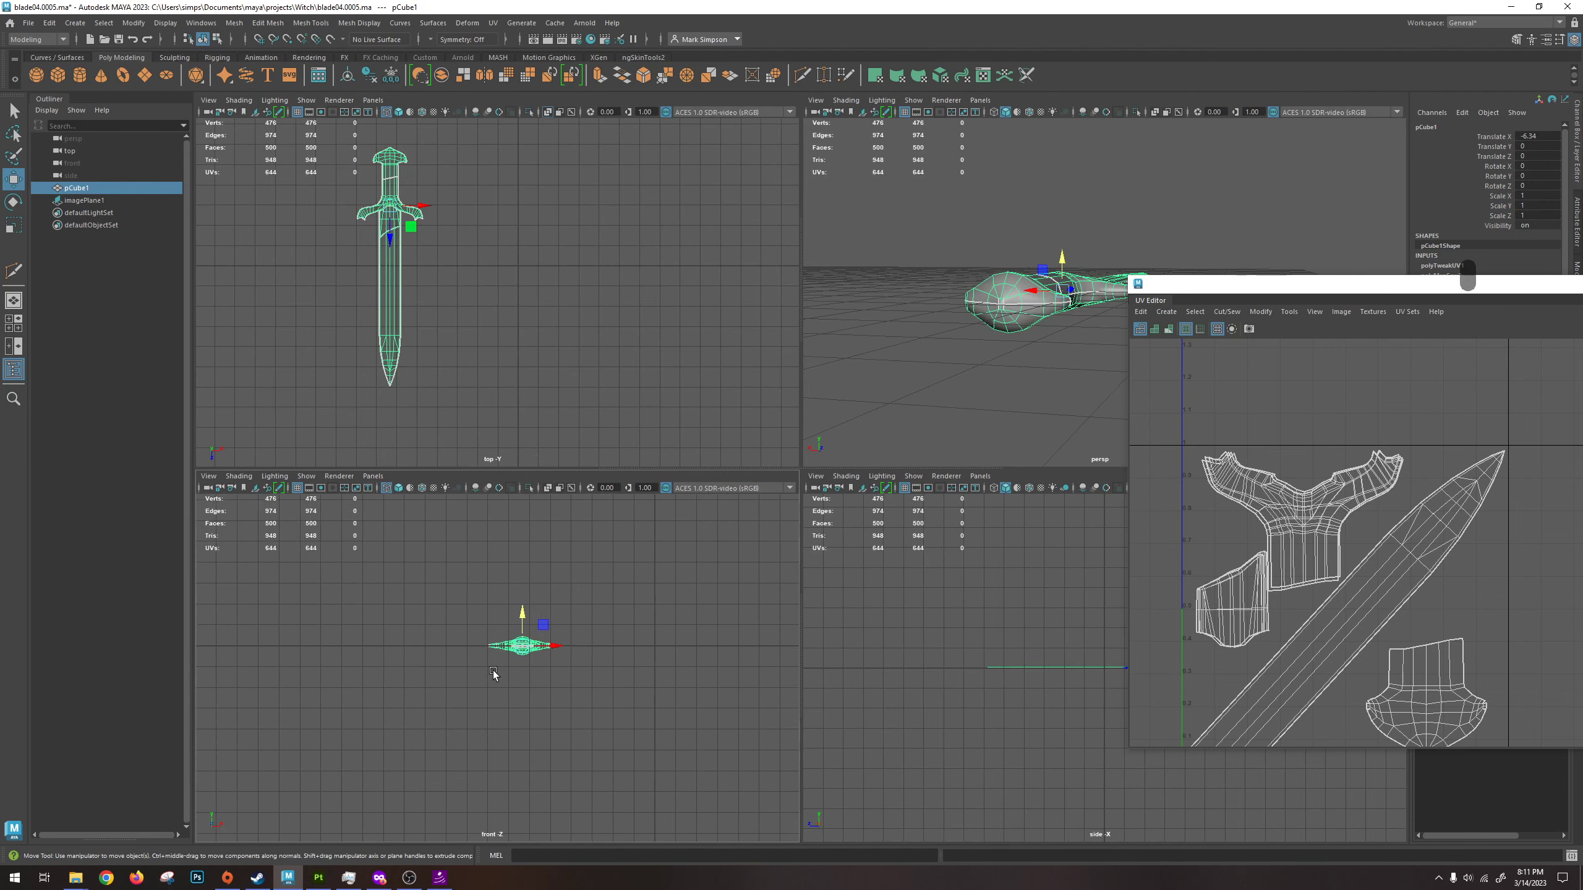
scroll(496, 672, "up", 5)
middle_click_drag(654, 574, 600, 622, "alt")
scroll(543, 674, "up", 3)
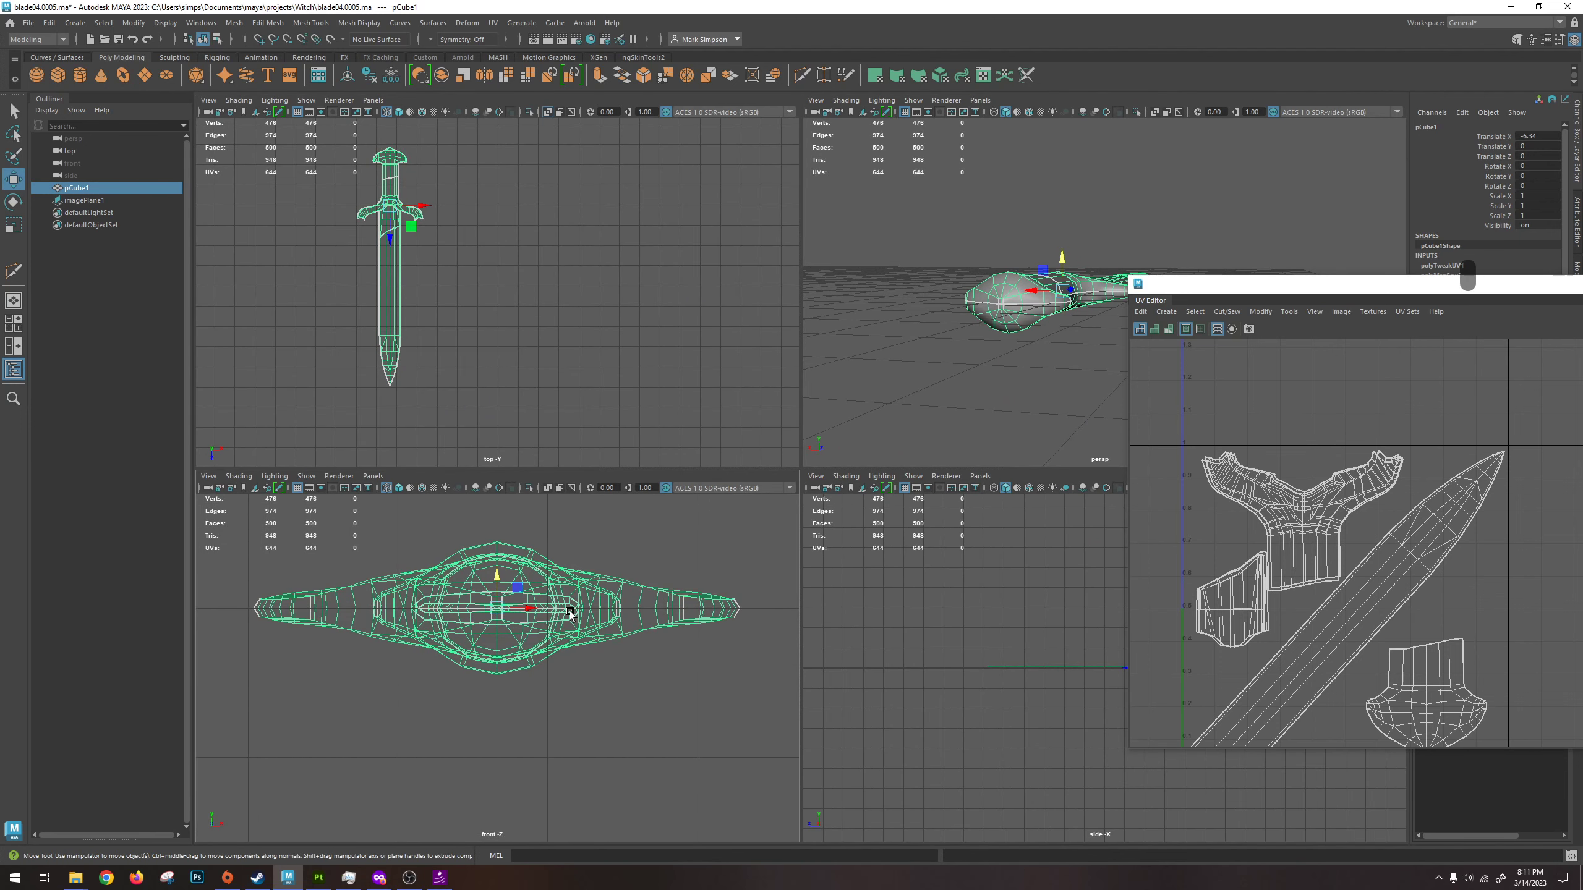
Select all faces of the sword's lower half below the centre line in the front view and delete them.
right_click_drag(653, 621, 649, 562)
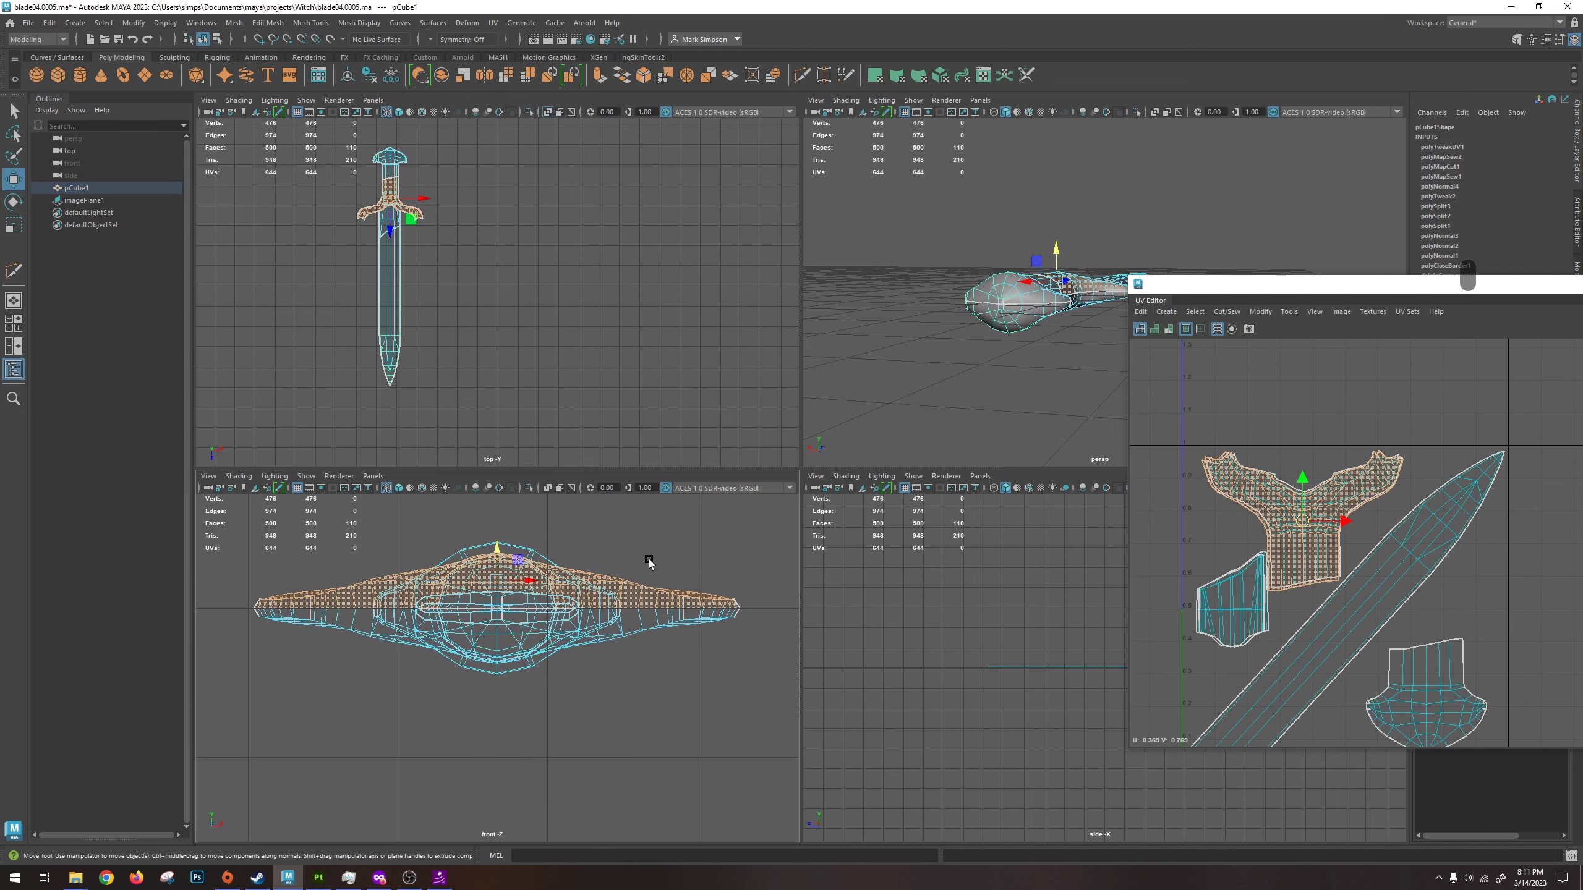
left_click_drag(757, 727, 211, 613)
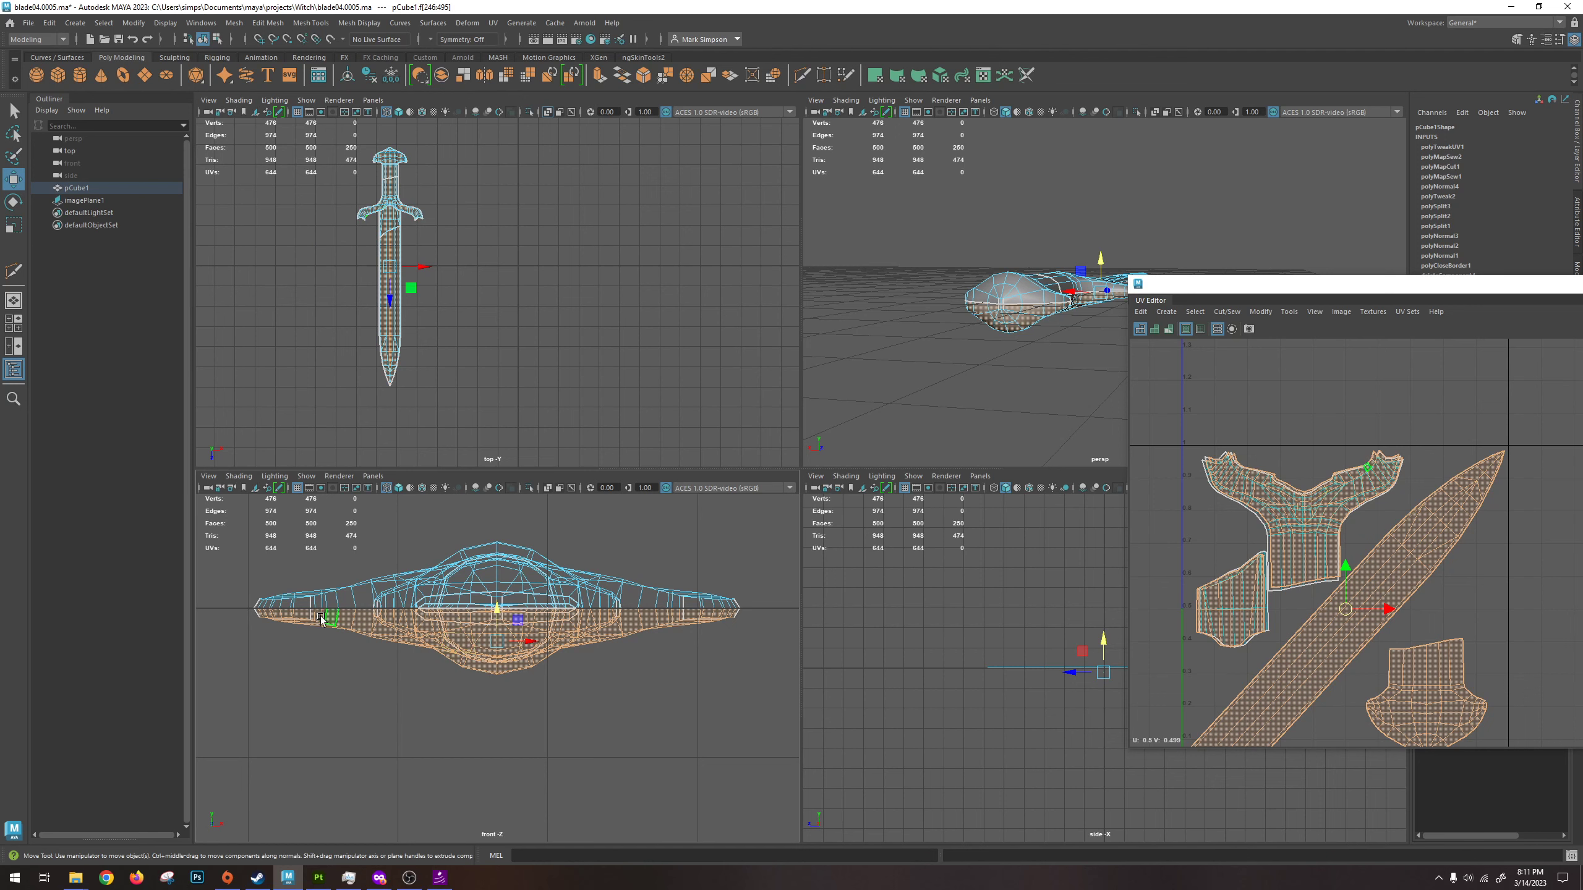
scroll(465, 608, "up", 3)
left_click(488, 543)
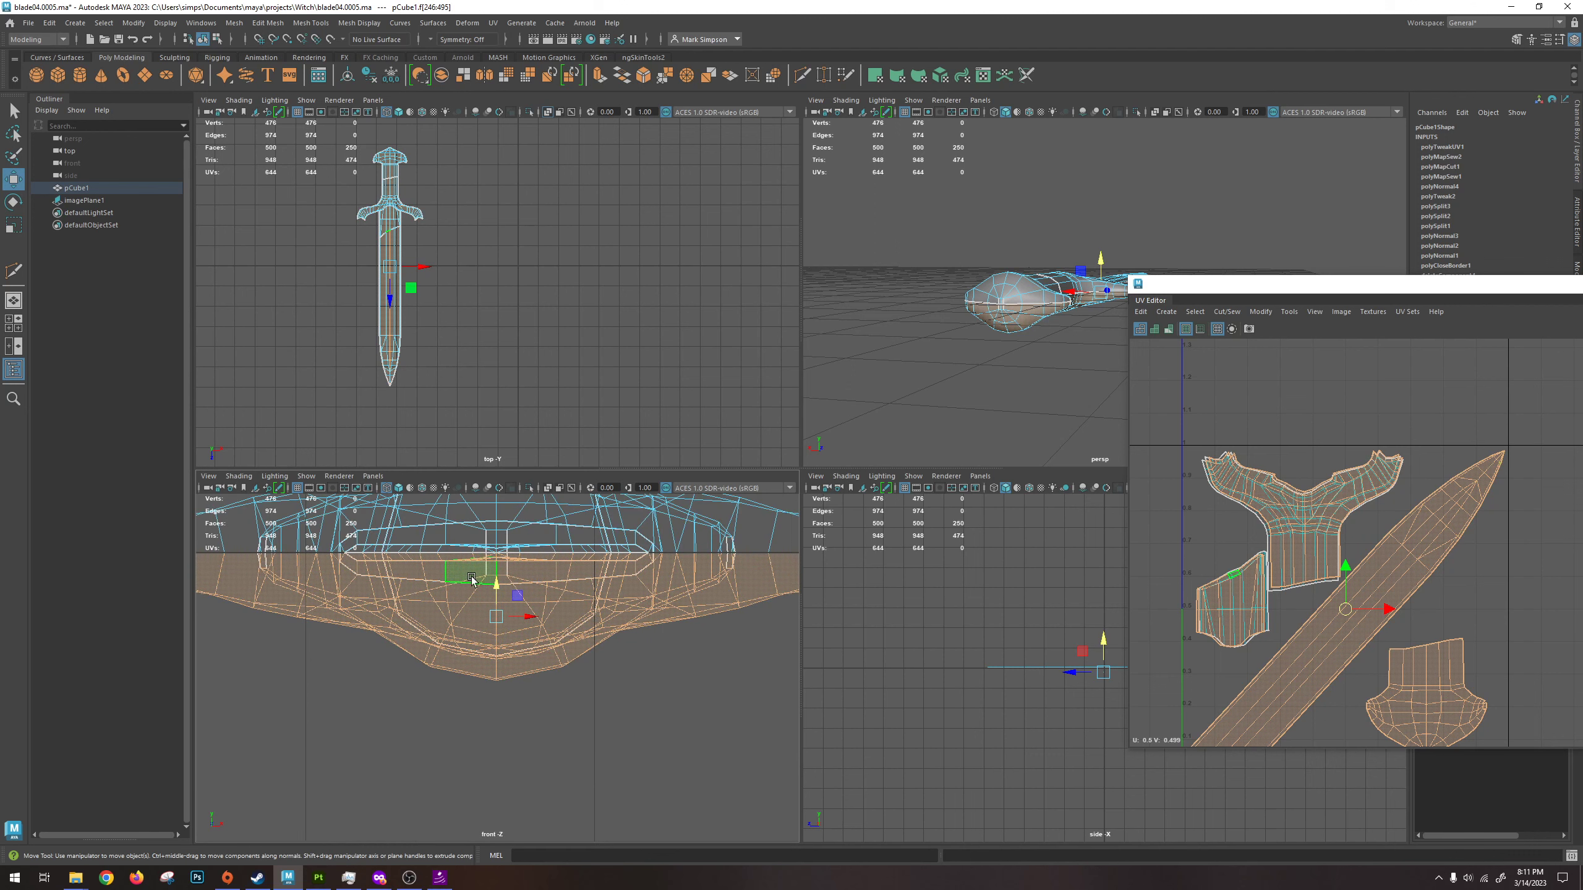
scroll(530, 615, "down", 5)
scroll(530, 615, "up", 4)
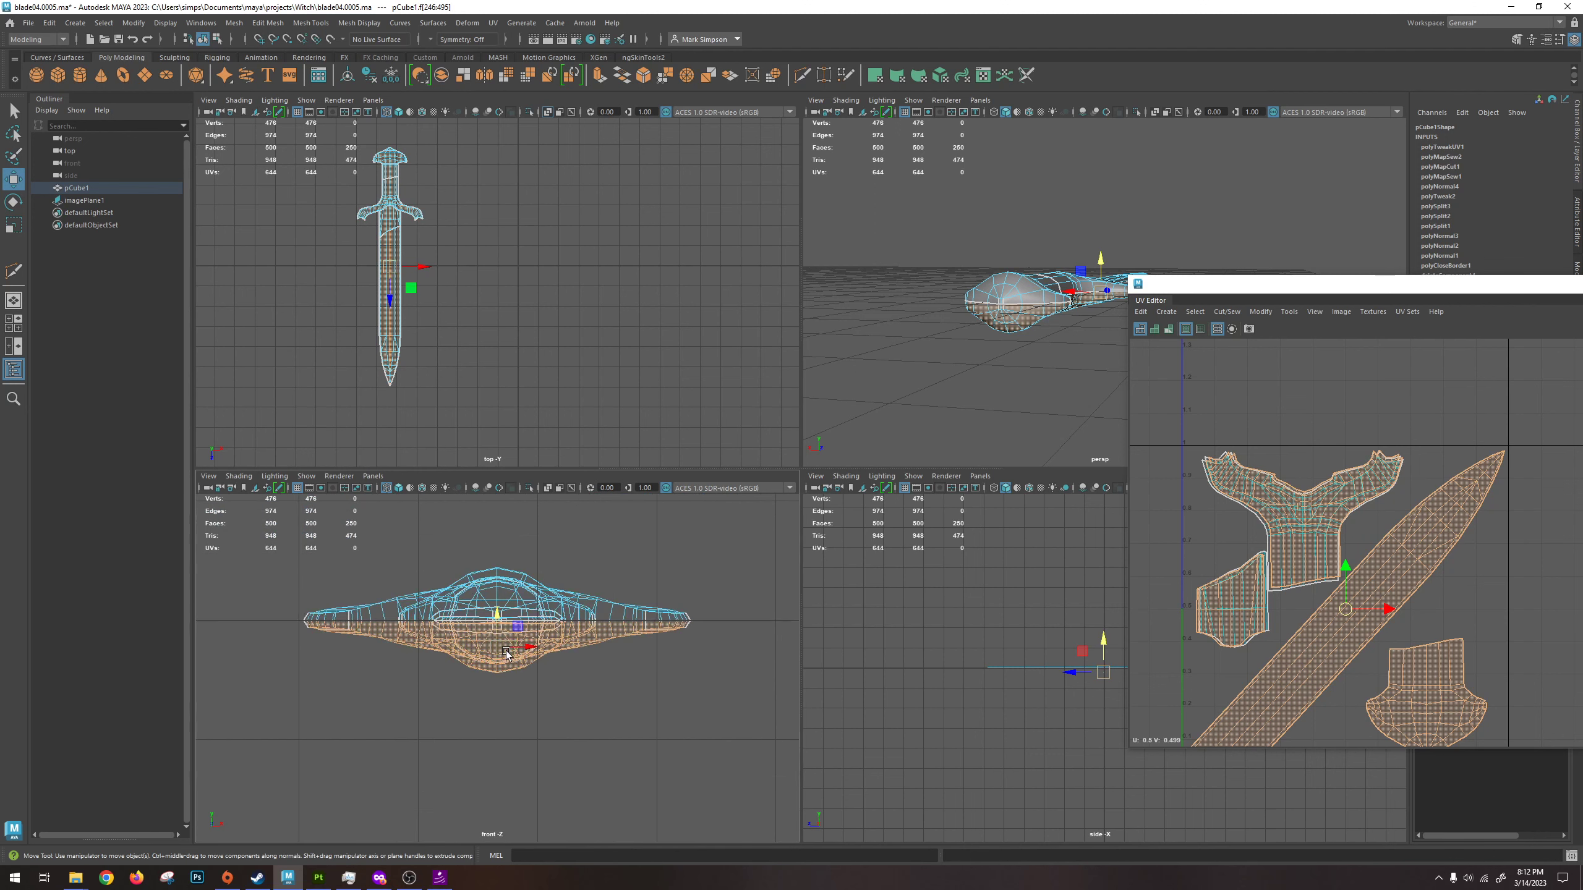
middle_click(1039, 282)
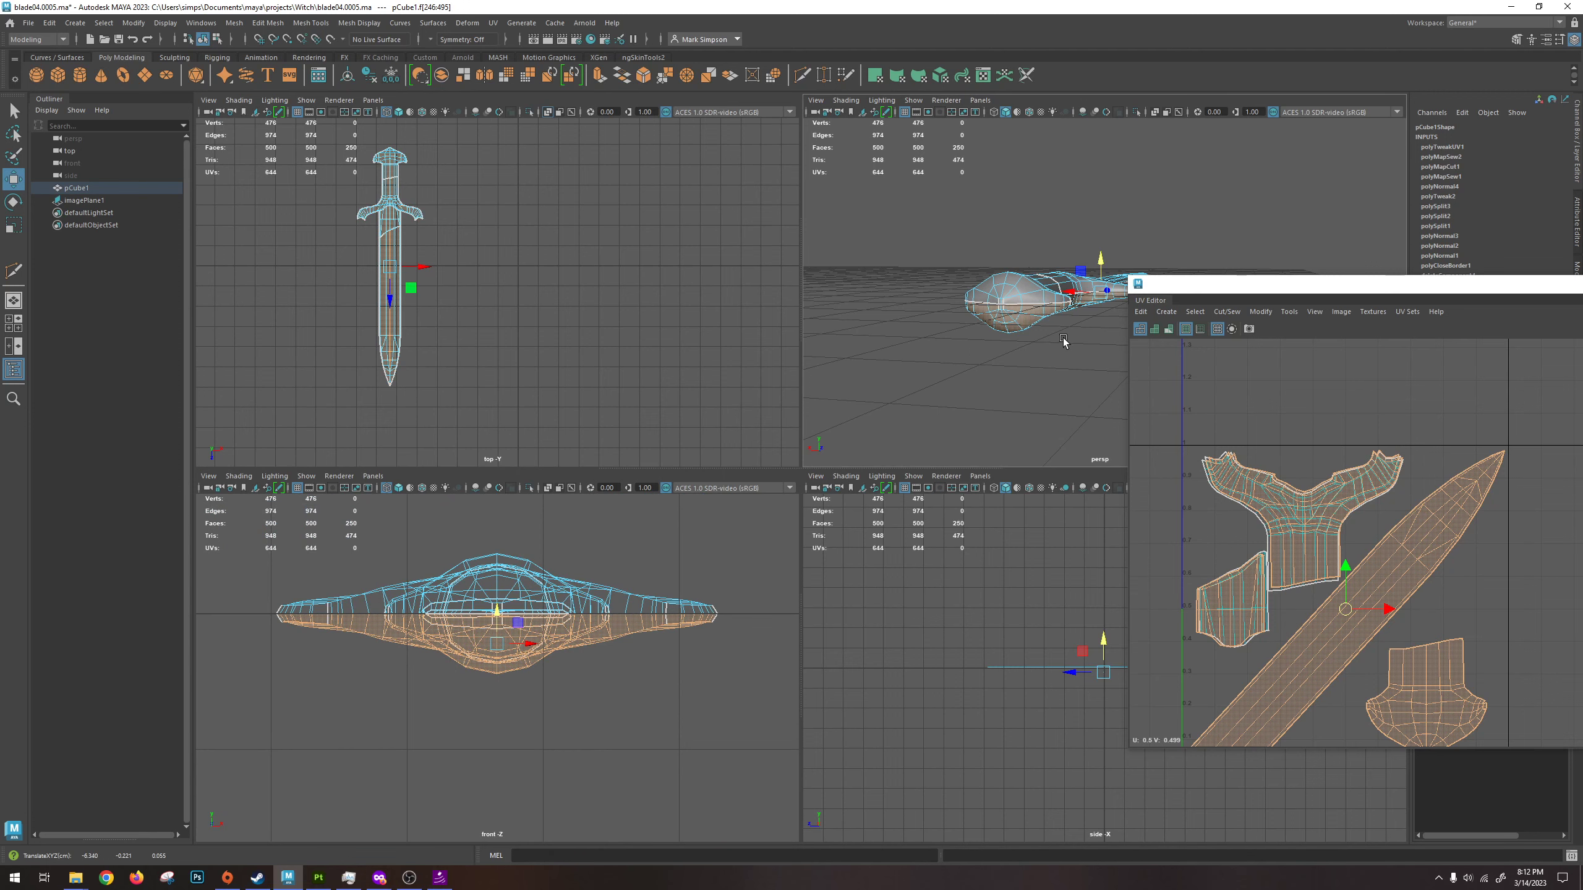
key("Delete")
Check the remaining upper half in the perspective view and select it as a whole object.
left_click_drag(1070, 272, 986, 312, "alt")
middle_click_drag(986, 311, 966, 251, "alt")
right_click_drag(982, 244, 1018, 219)
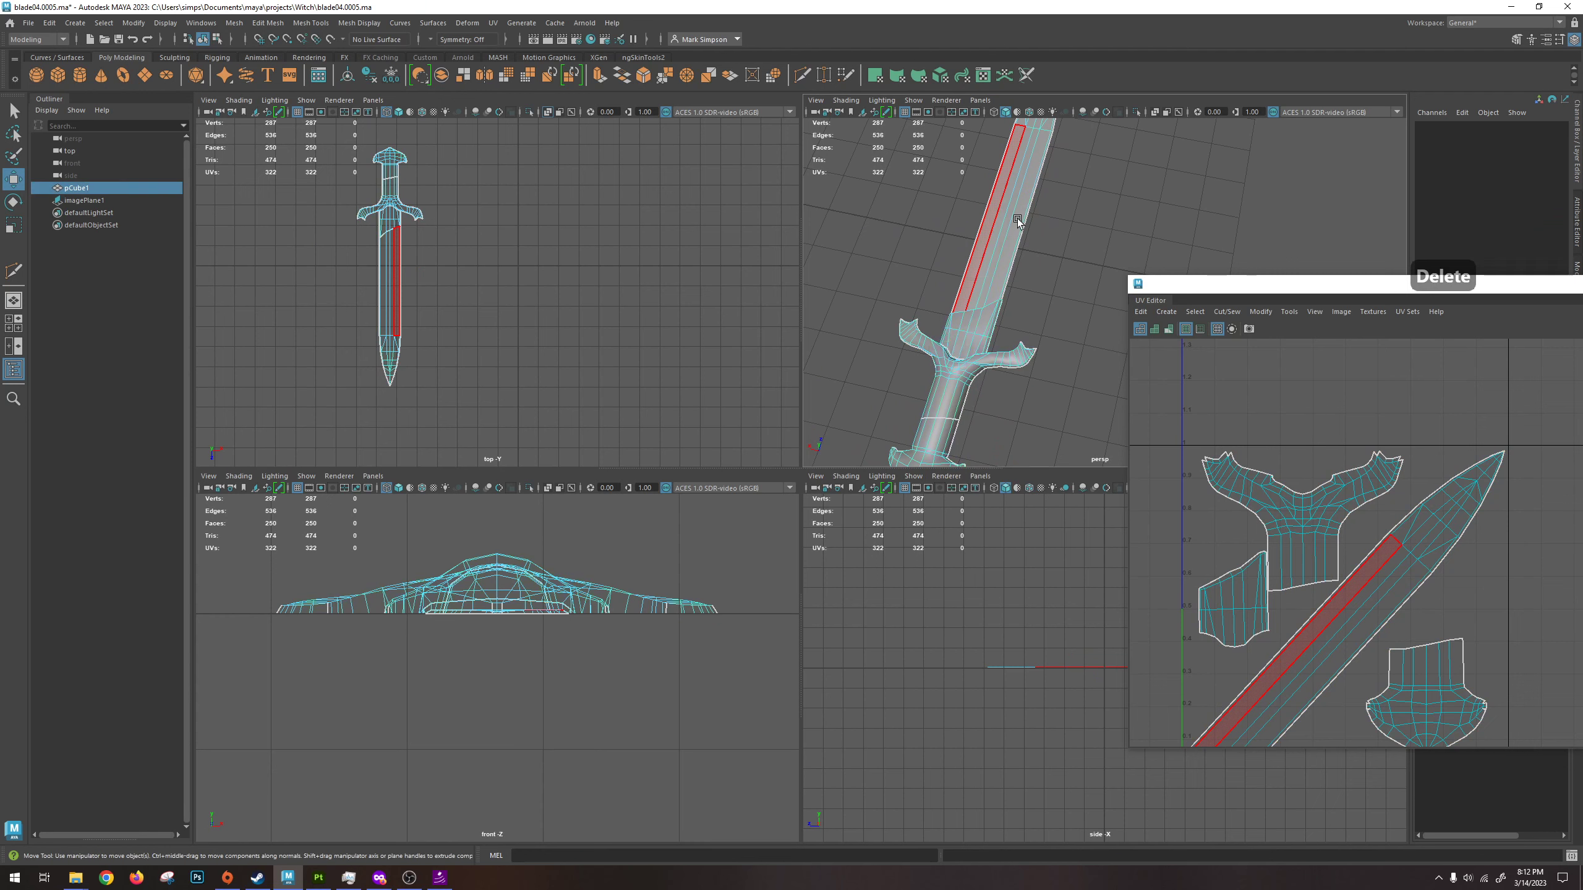
left_click_drag(1018, 219, 965, 255, "alt")
middle_click_drag(970, 257, 1007, 309, "alt")
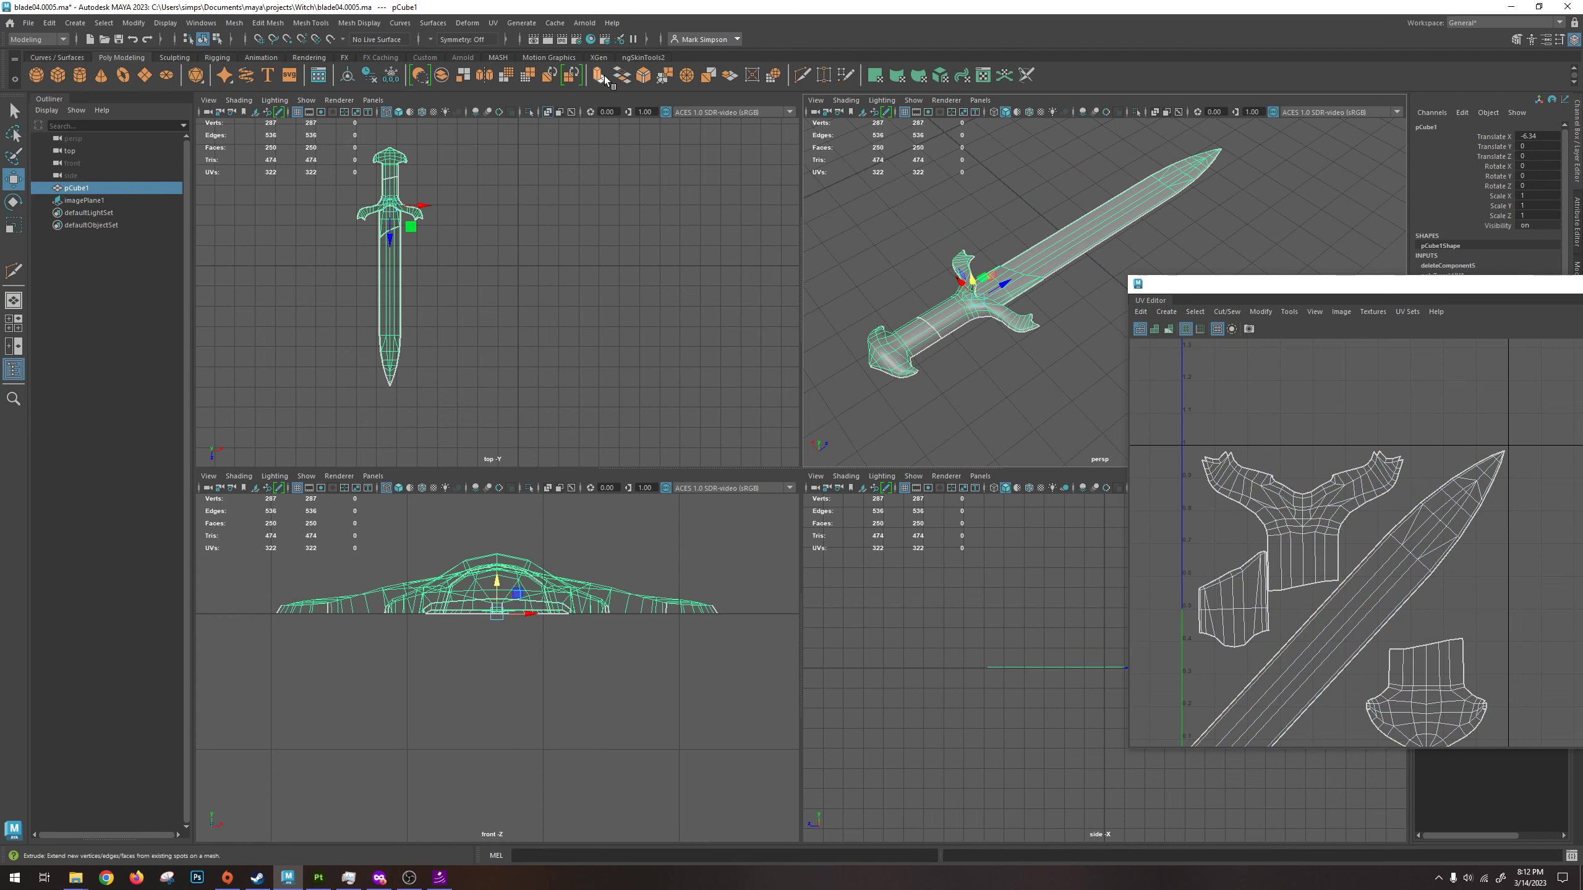
Mirror the remaining half of the sword across the world Y axis with a merge threshold of 0.1.
left_click(483, 78)
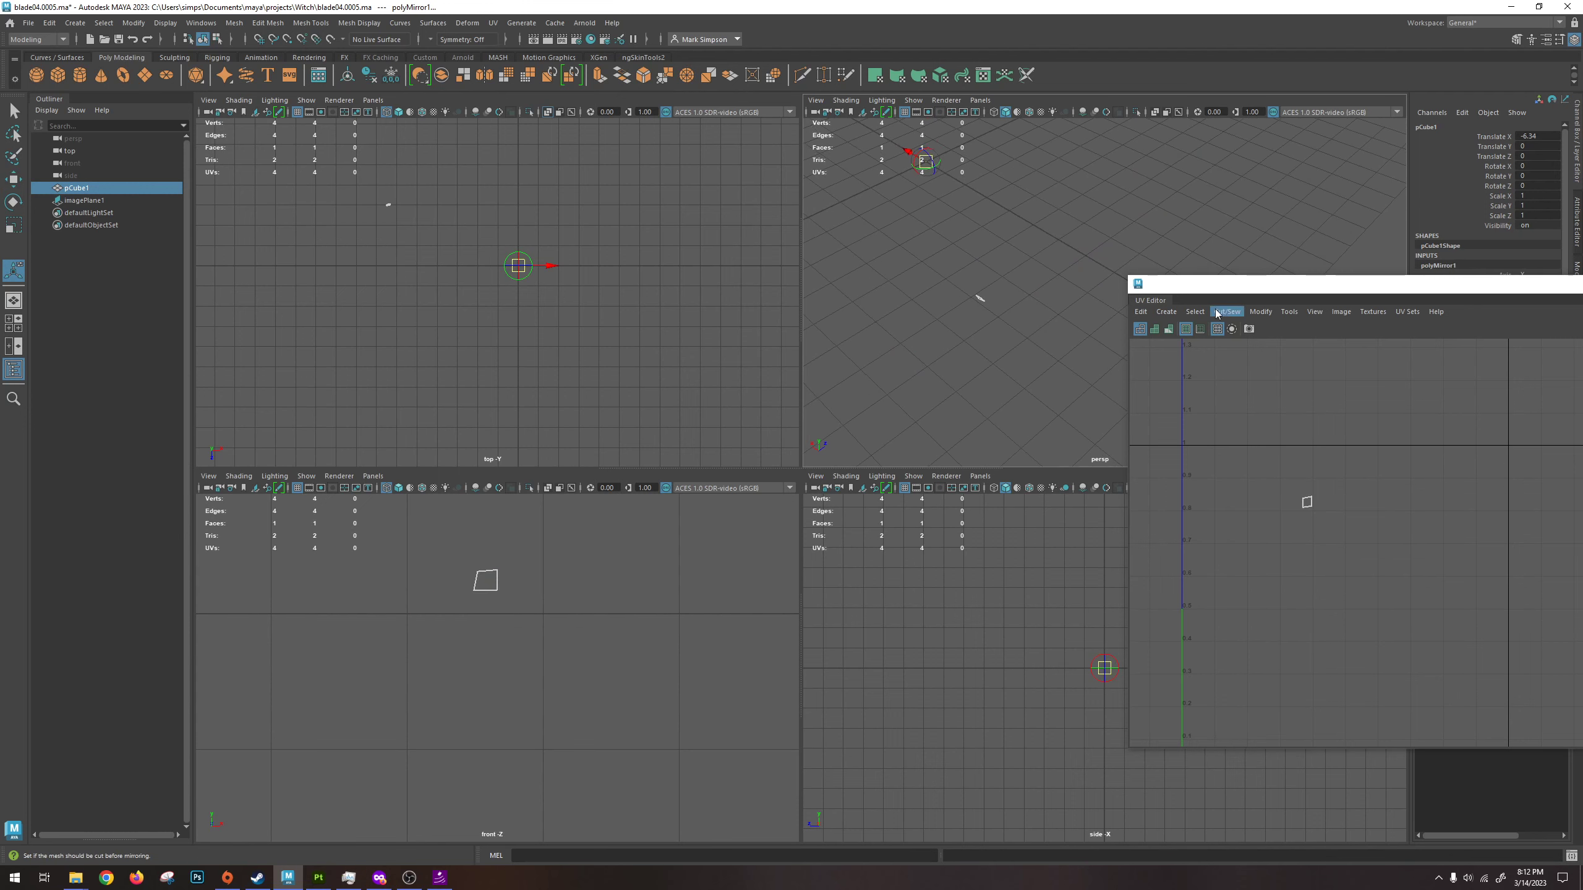
left_click_drag(1213, 303, 1118, 581)
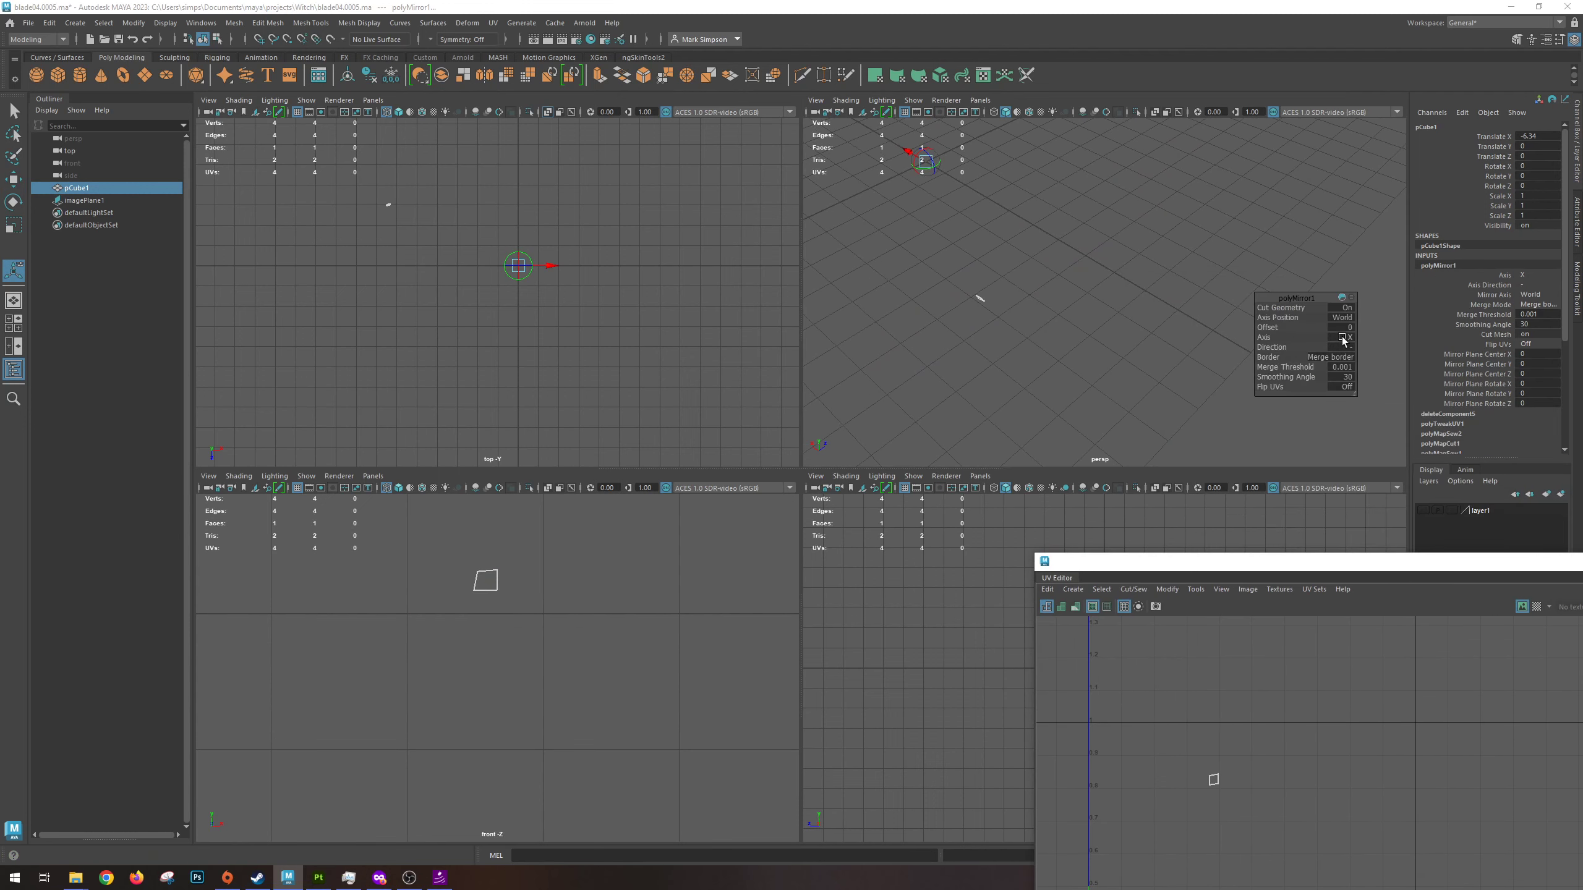
left_click(1343, 340)
left_click(1390, 354)
left_click_drag(1096, 318, 1122, 280, "alt")
scroll(1156, 337, "up", 5)
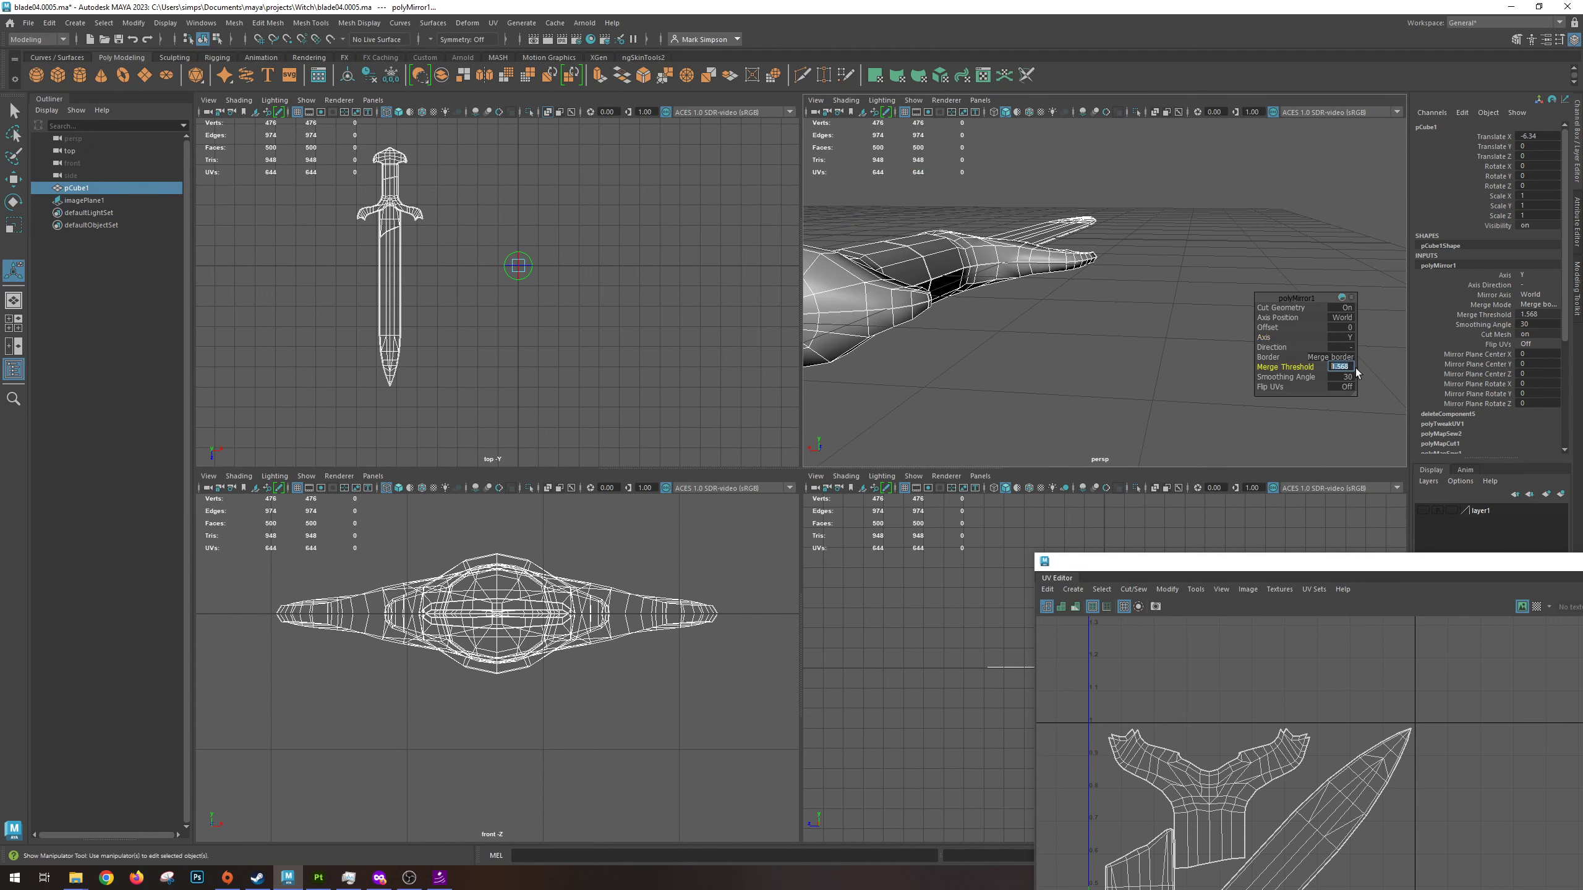
type(".1")
key("Return")
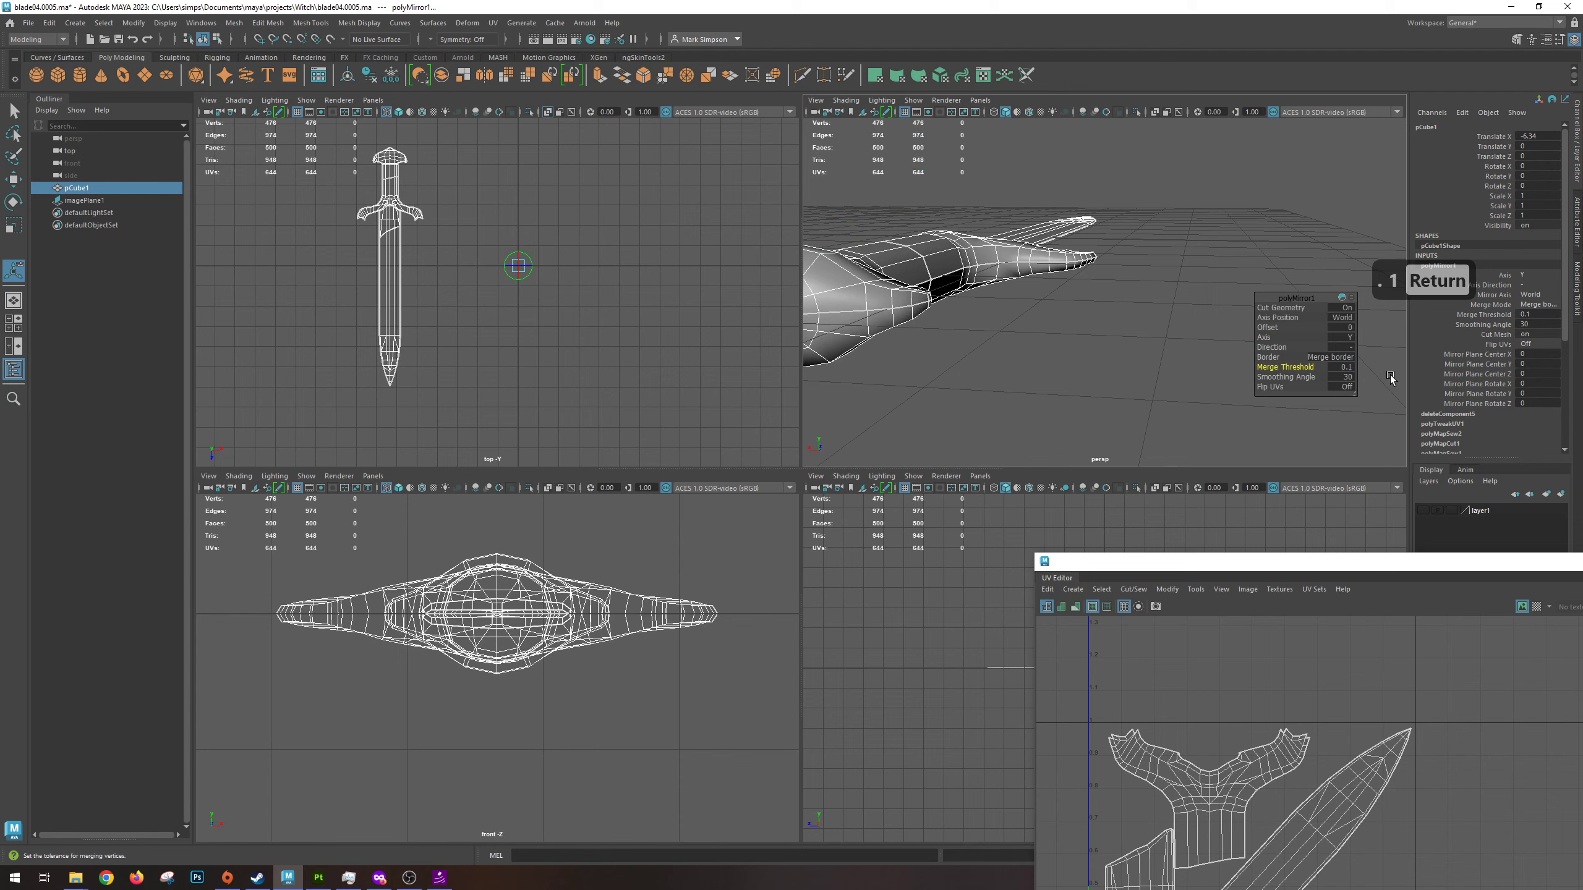
left_click_drag(1149, 298, 1039, 322, "alt")
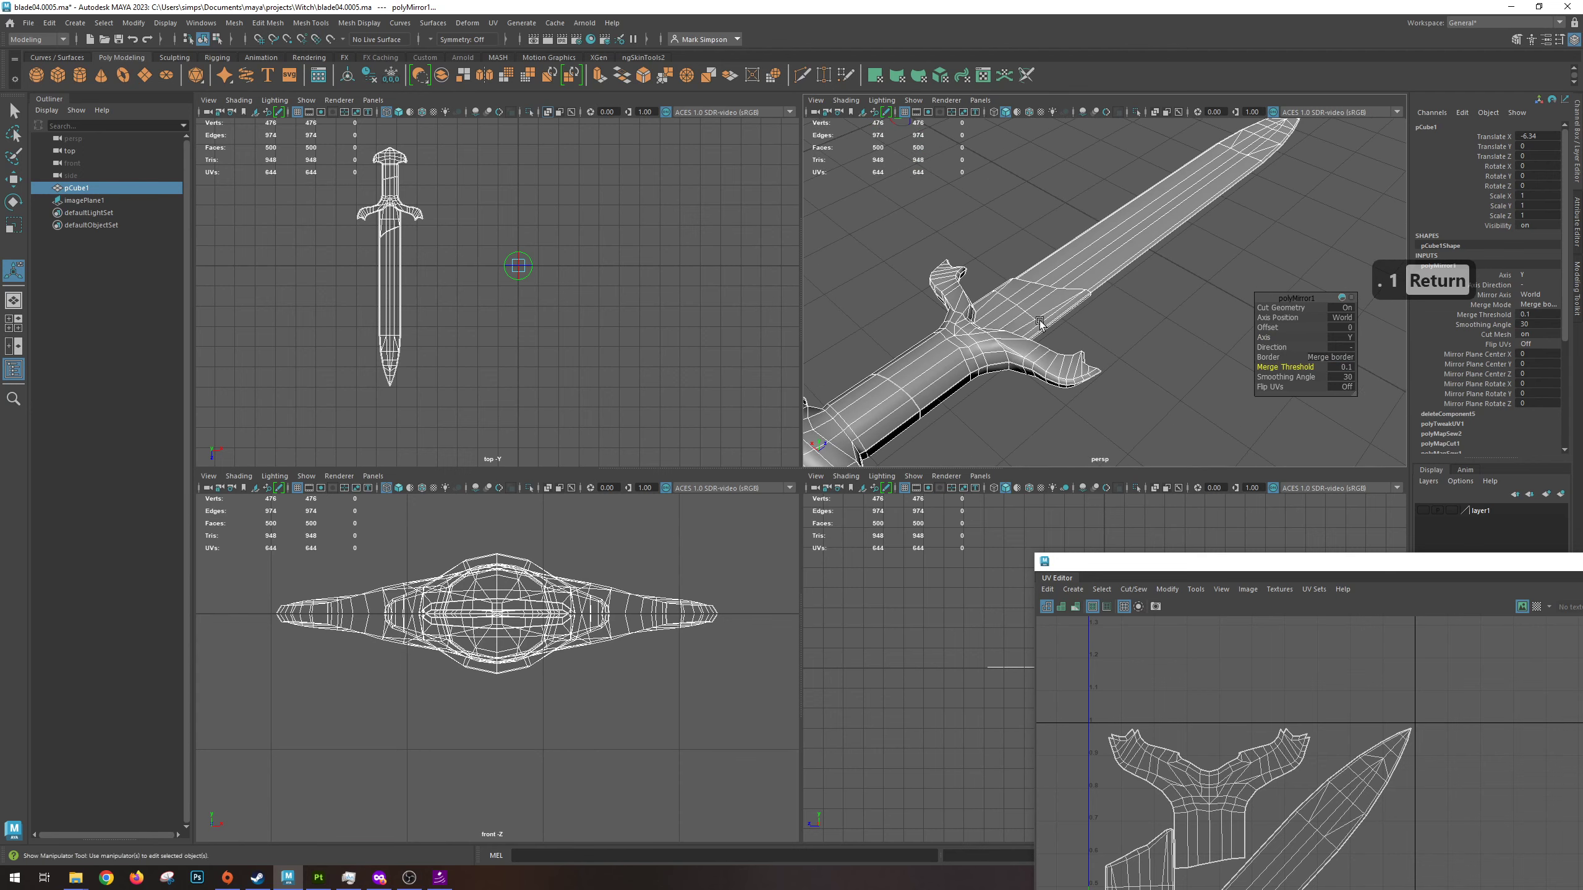
Show the whole UV layout, then select the overlapping guard UV shells and shift them slightly sideways.
left_click_drag(1119, 561, 668, 351)
scroll(797, 644, "down", 2)
middle_click_drag(803, 656, 853, 623, "alt")
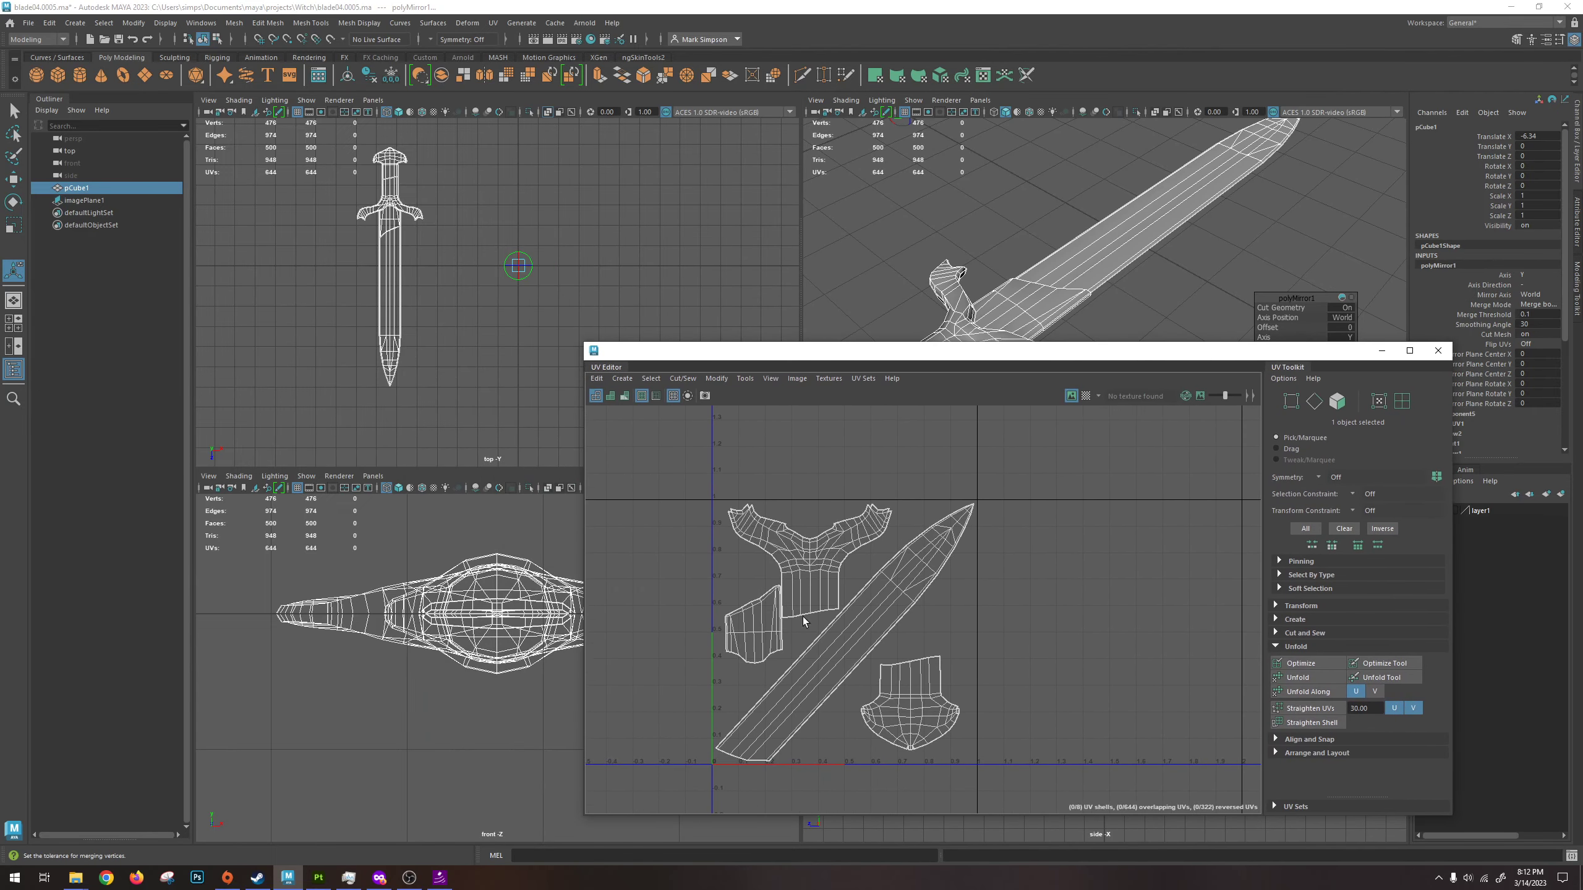
right_click(820, 555)
left_click(767, 538)
left_click(820, 551)
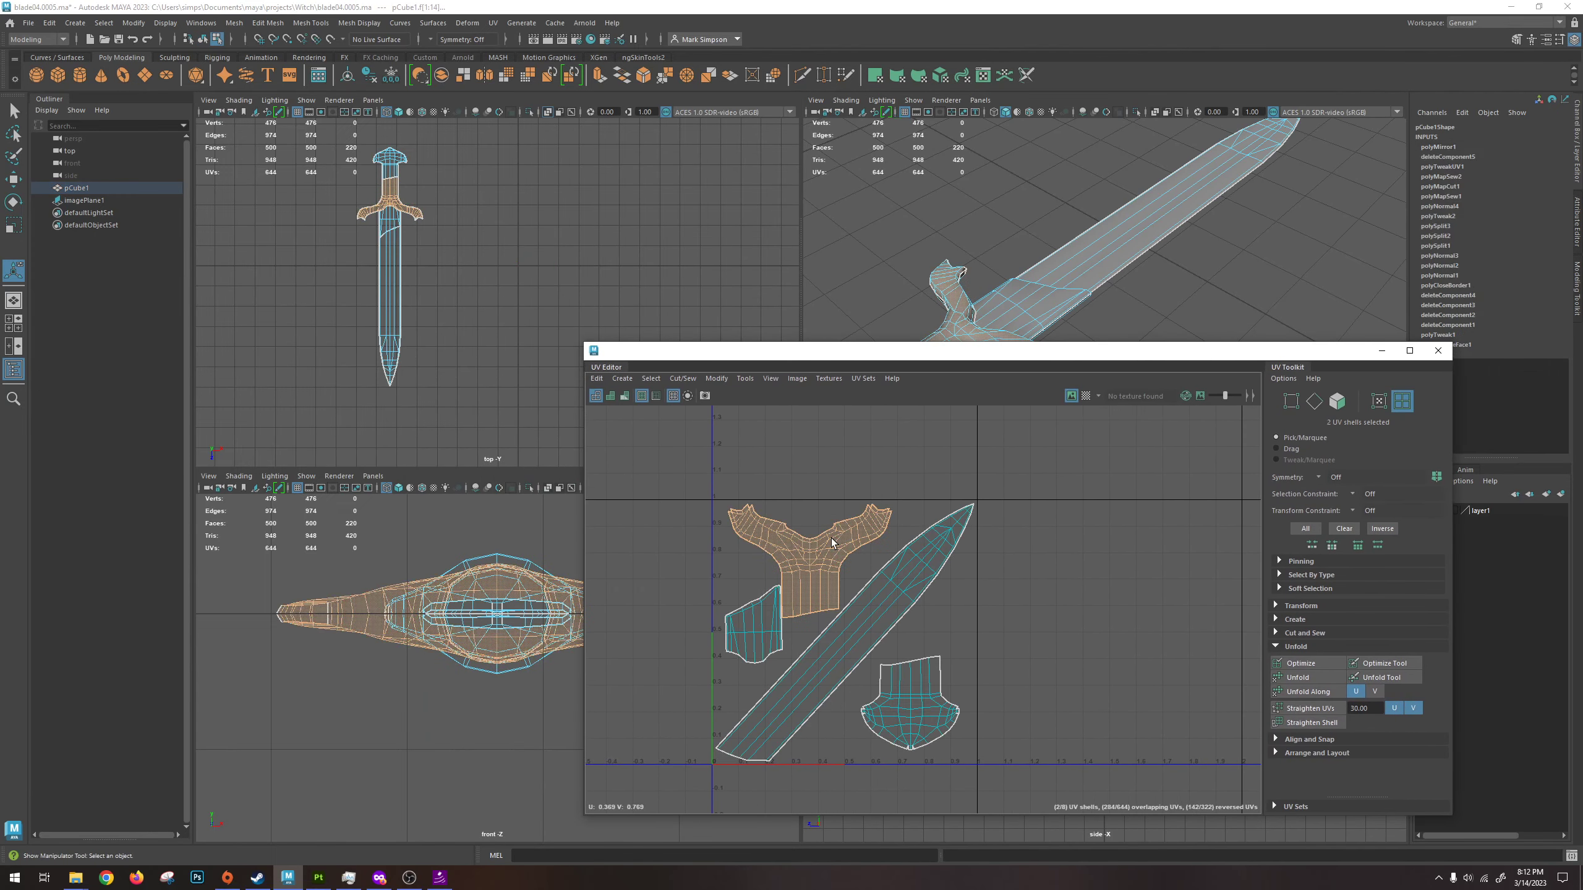
key("w")
left_click_drag(853, 561, 859, 562)
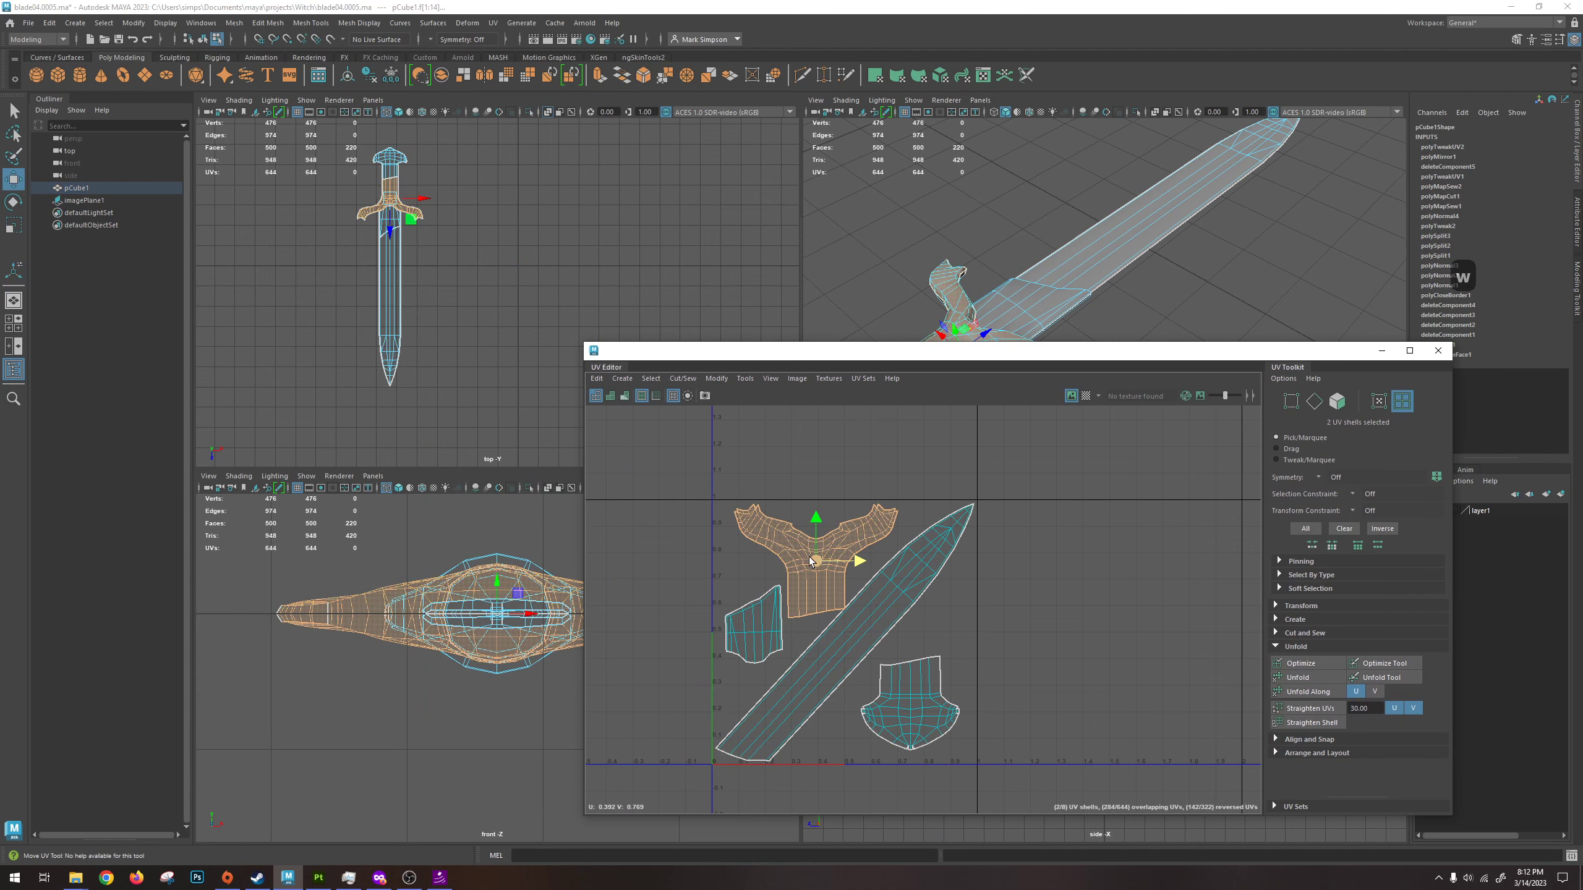
Inspect the selected guard area on both halves of the sword in the perspective view, and clear the selection.
left_click_drag(1005, 342, 994, 383)
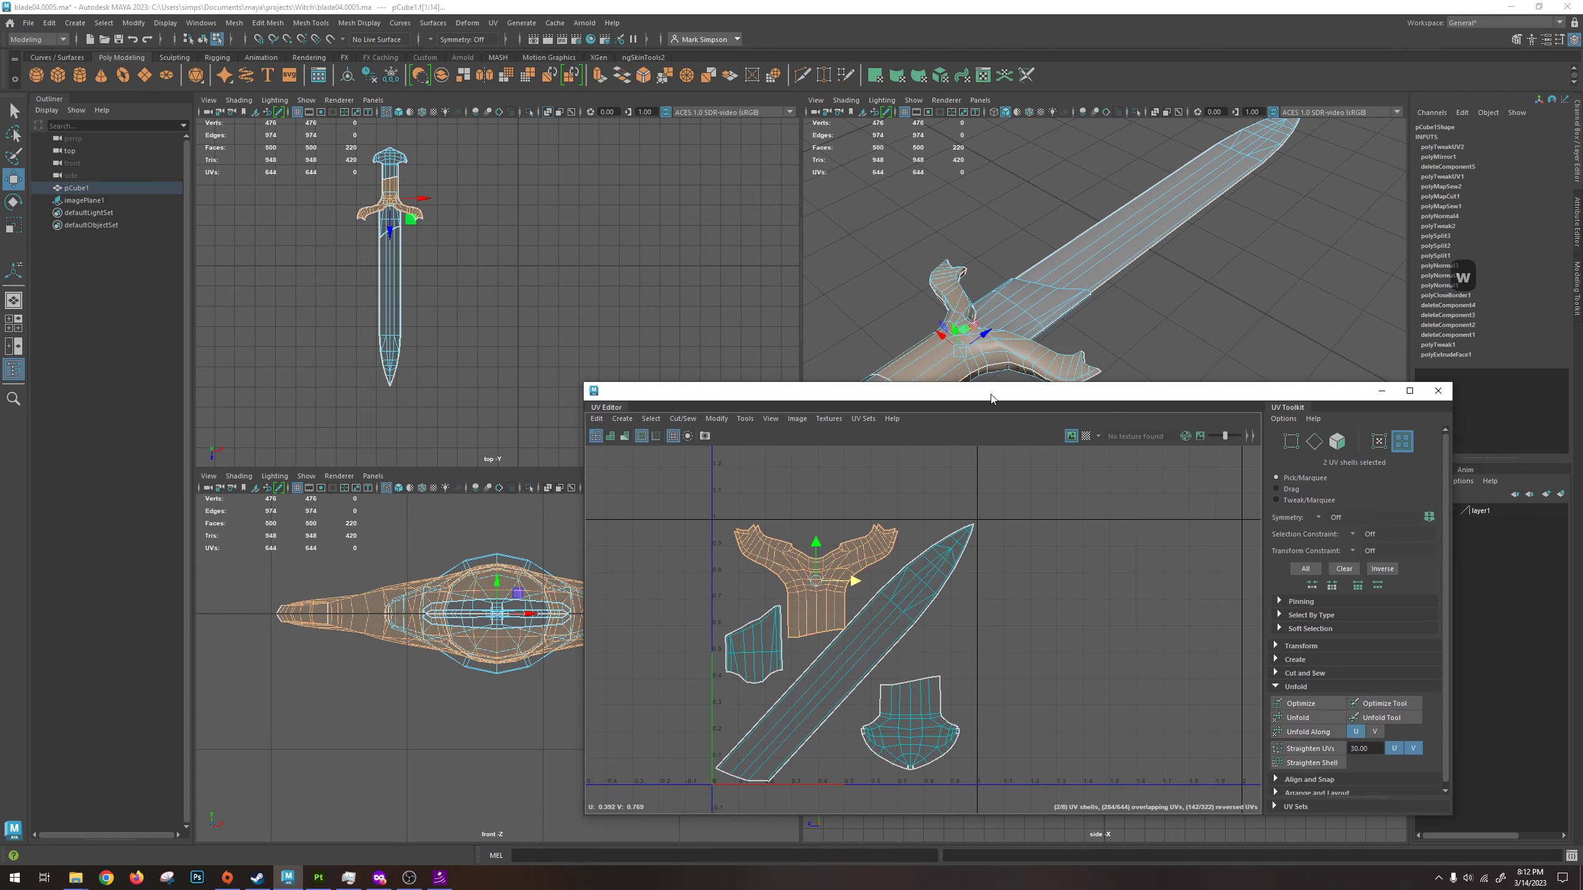
middle_click_drag(1064, 329, 1128, 298, "alt")
left_click_drag(1129, 302, 1047, 287, "alt")
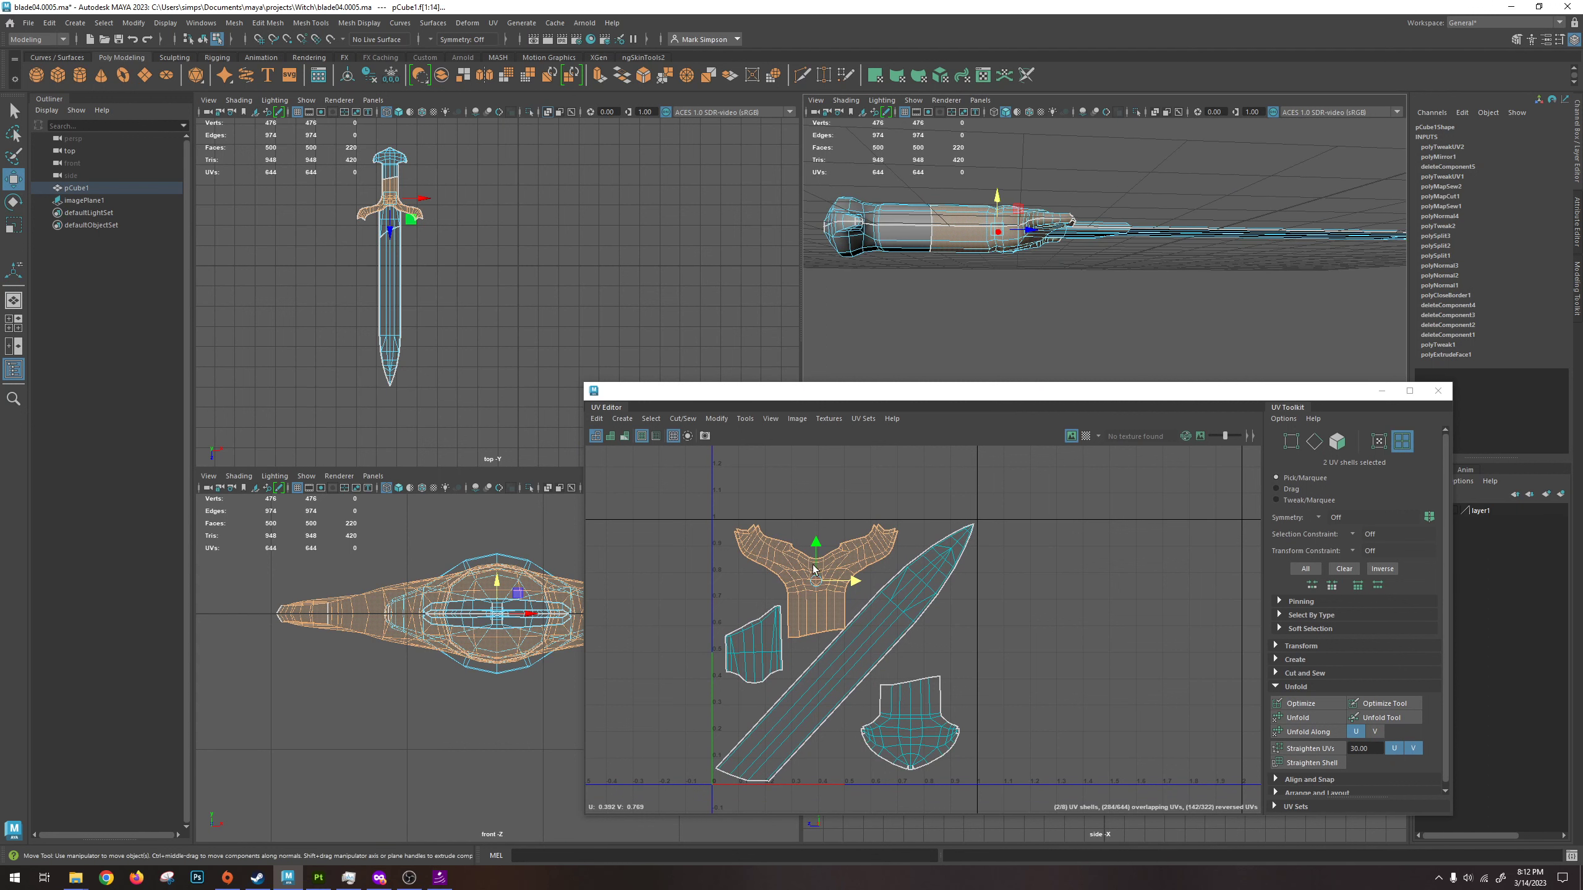
left_click(709, 565)
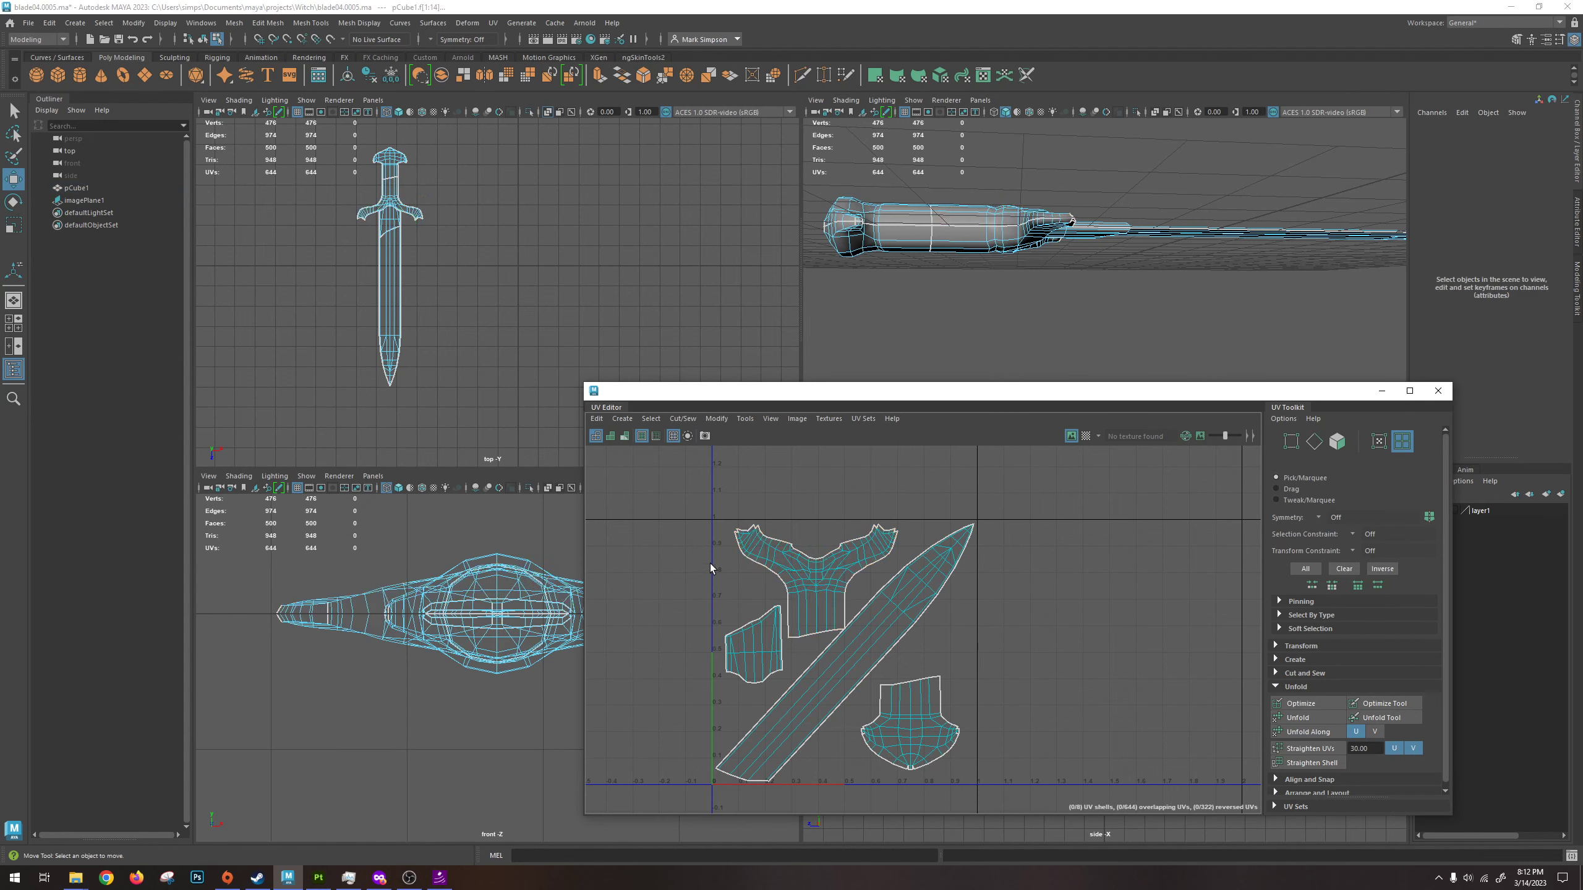
Reselect the stacked guard UV shells in UV shell mode, nudge them slightly back toward their earlier position, and deselect them.
right_click(922, 524)
right_click_drag(921, 524, 888, 508)
left_click(870, 555)
left_click(933, 498)
left_click(825, 598)
left_click(864, 623)
left_click(744, 523)
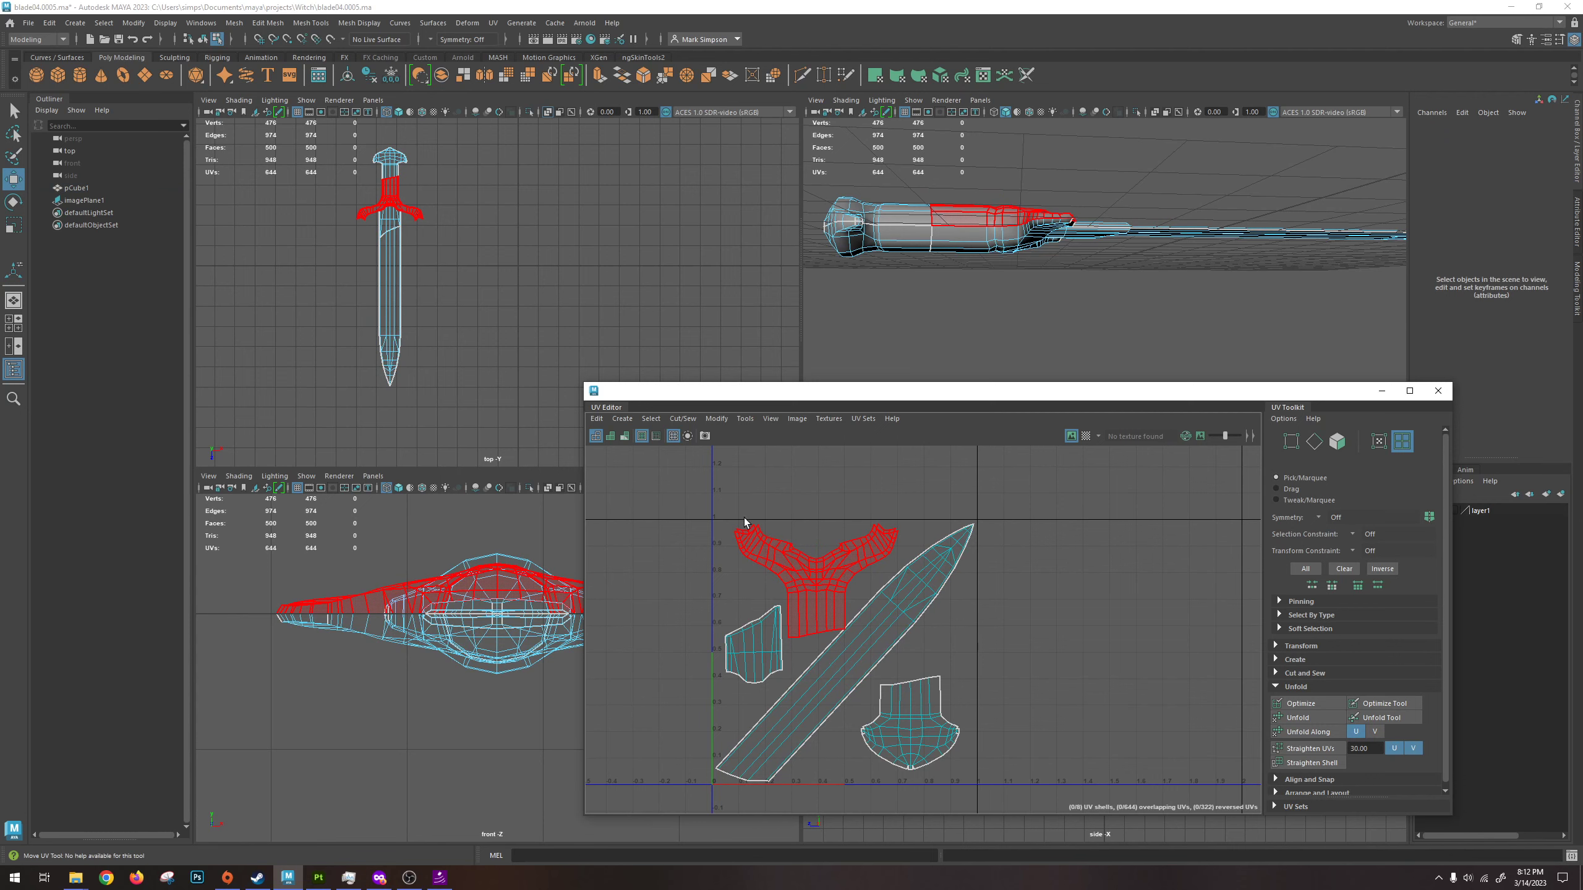
left_click_drag(813, 573, 812, 574)
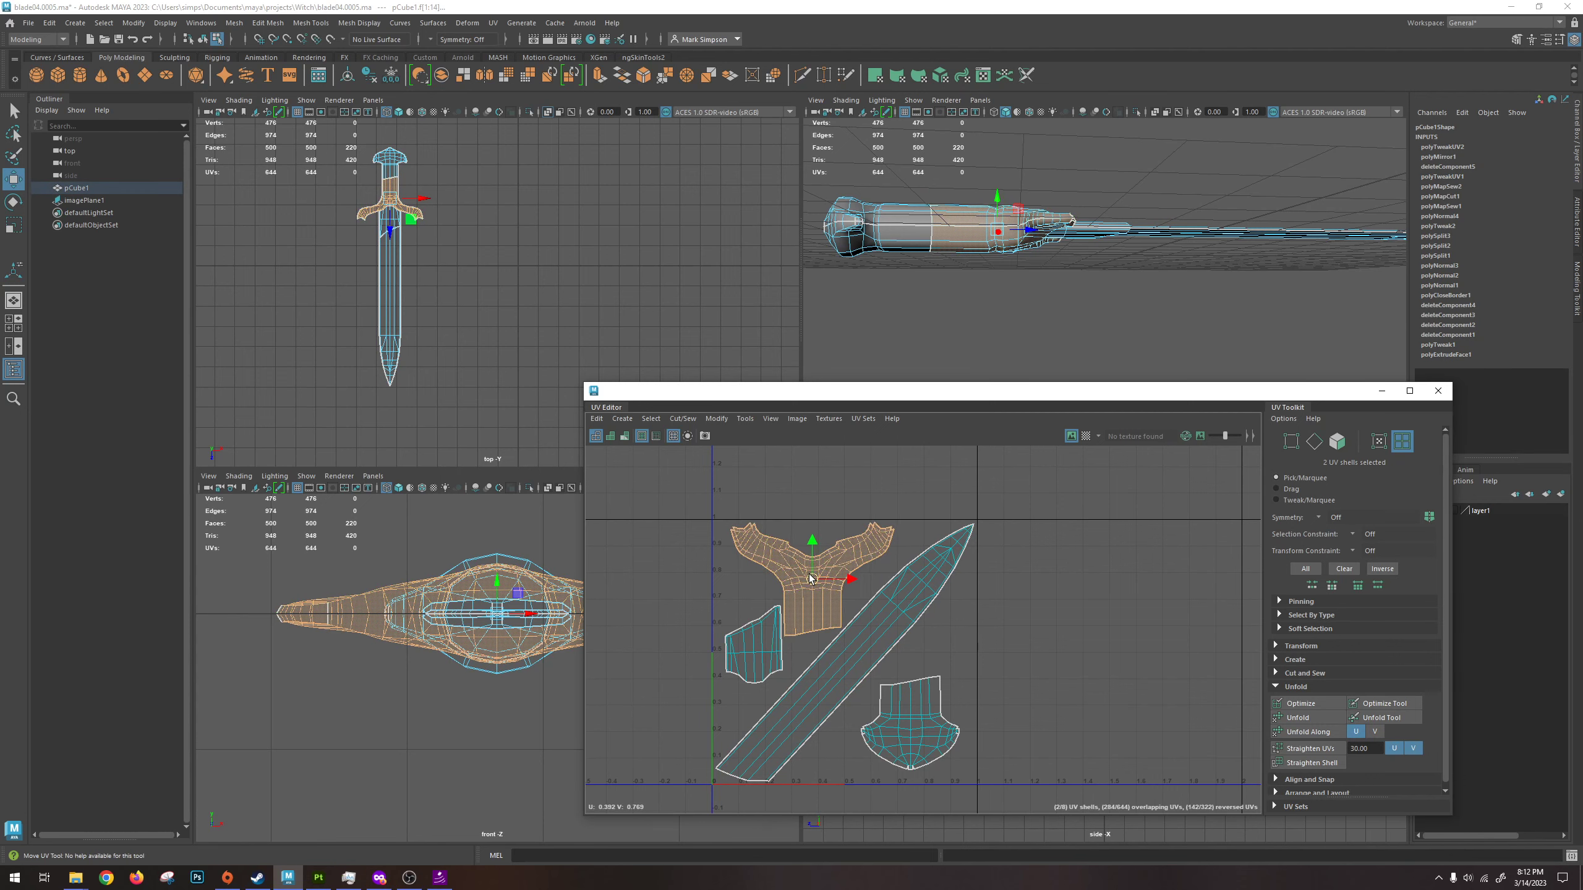
left_click_drag(809, 571, 808, 574)
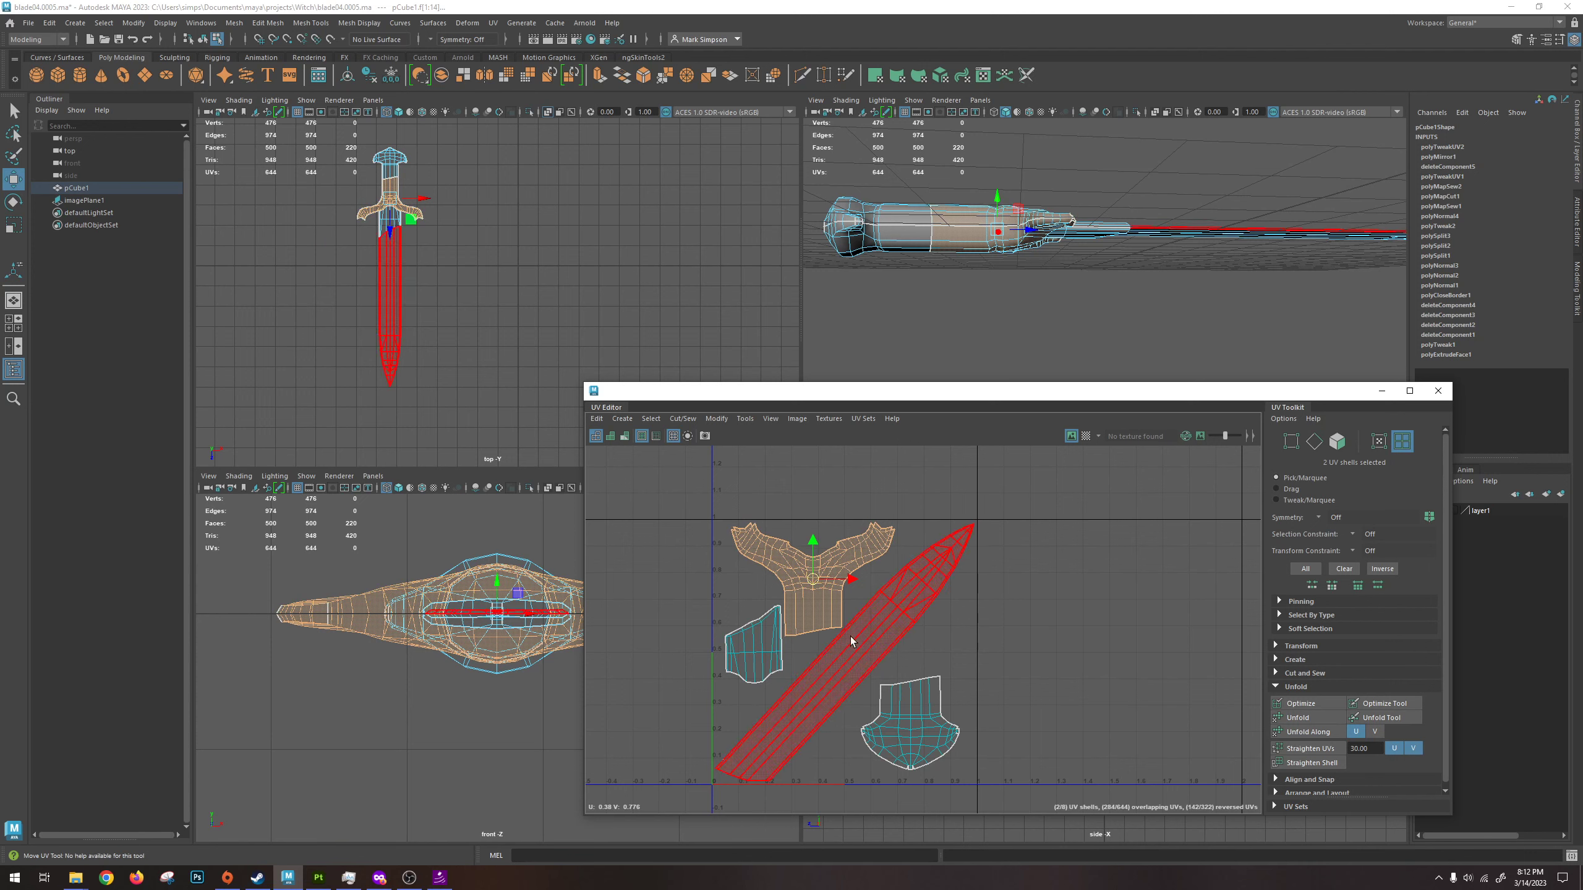
right_click_drag(865, 569, 912, 578)
left_click(1017, 567)
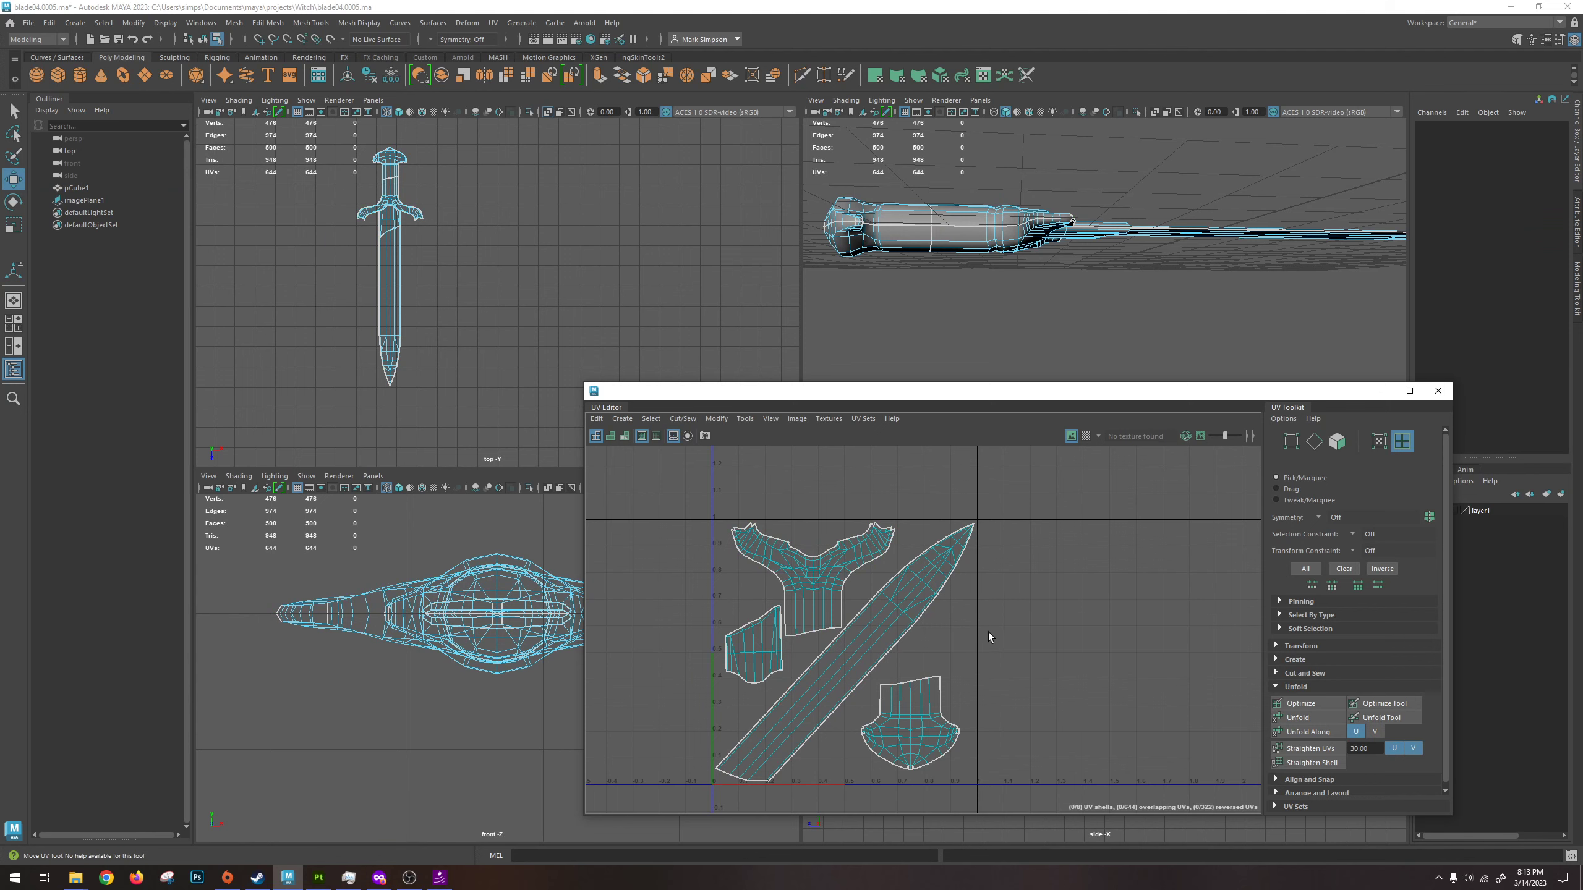
Select all of the sword's UV shells and display the checker map to examine the texture distribution on the model.
left_click_drag(707, 534, 1039, 796)
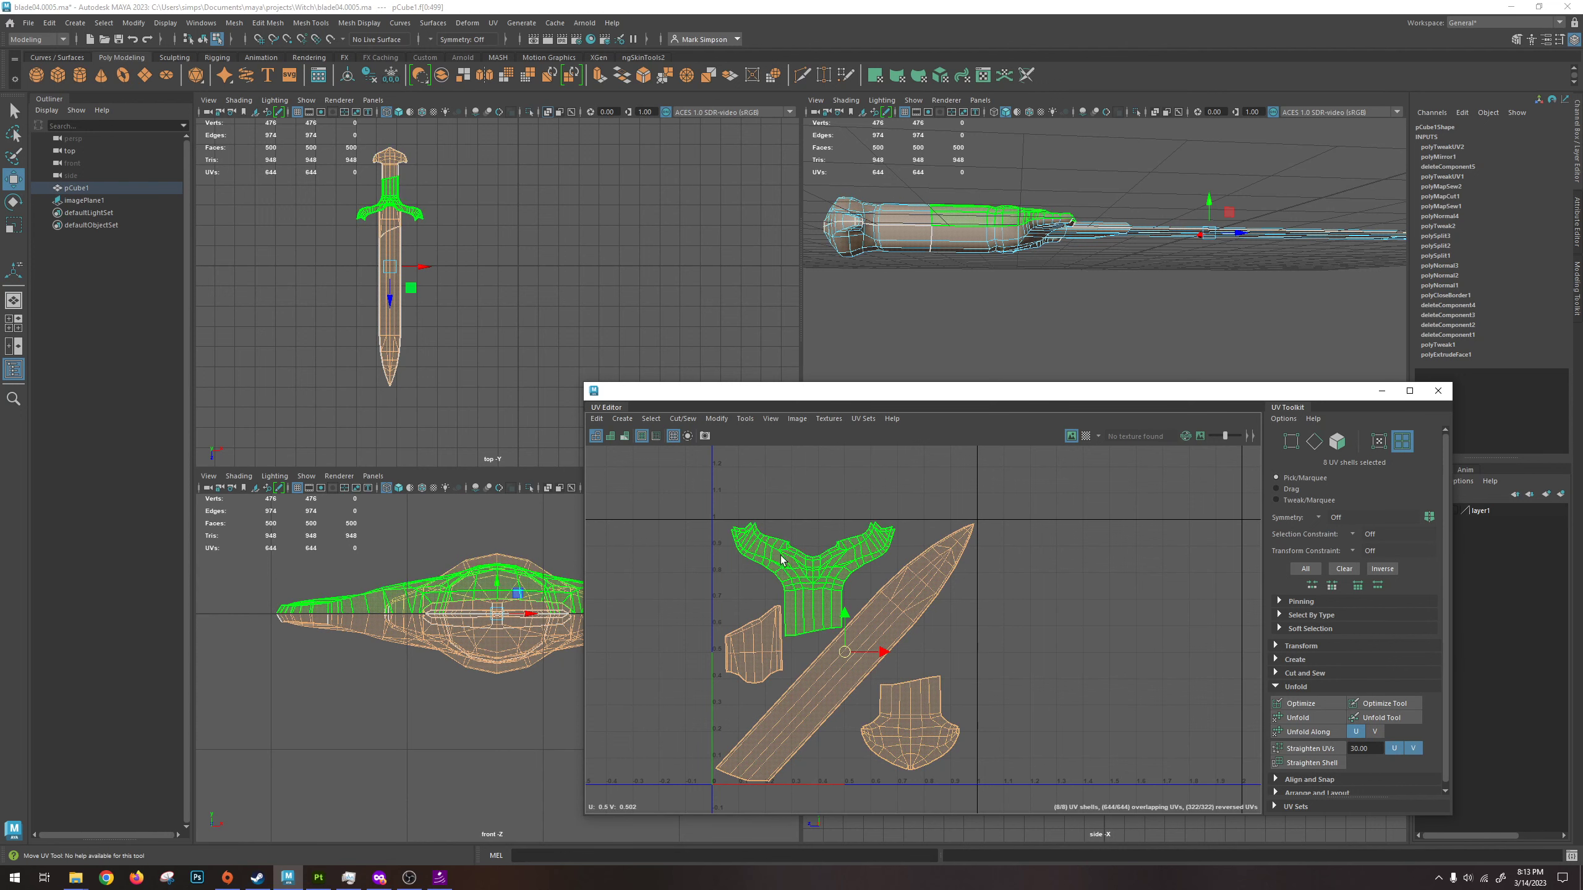
left_click(1088, 438)
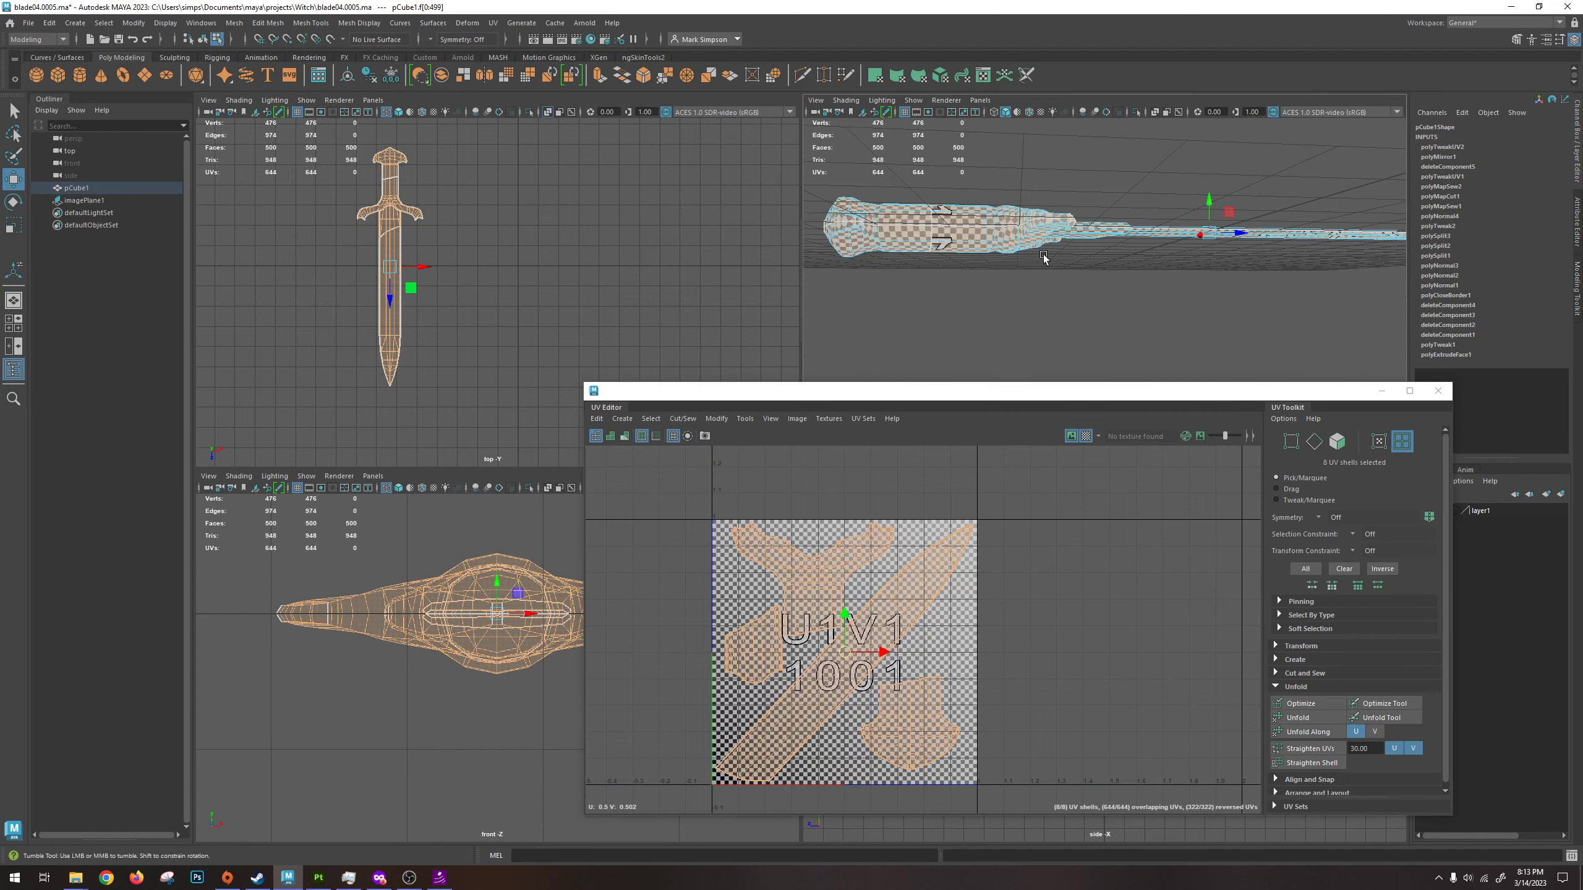
left_click_drag(1045, 258, 1170, 305, "alt")
scroll(1171, 259, "down", 5)
right_click_drag(1197, 198, 1237, 172)
scroll(1181, 280, "down", 5)
Move the sword to Translate X about -2.84, duplicate it, and place the copy beside it at Translate X about -7.75.
middle_click_drag(1162, 304, 1145, 267, "alt")
left_click_drag(1125, 268, 1071, 302, "alt")
key("ctrl+d")
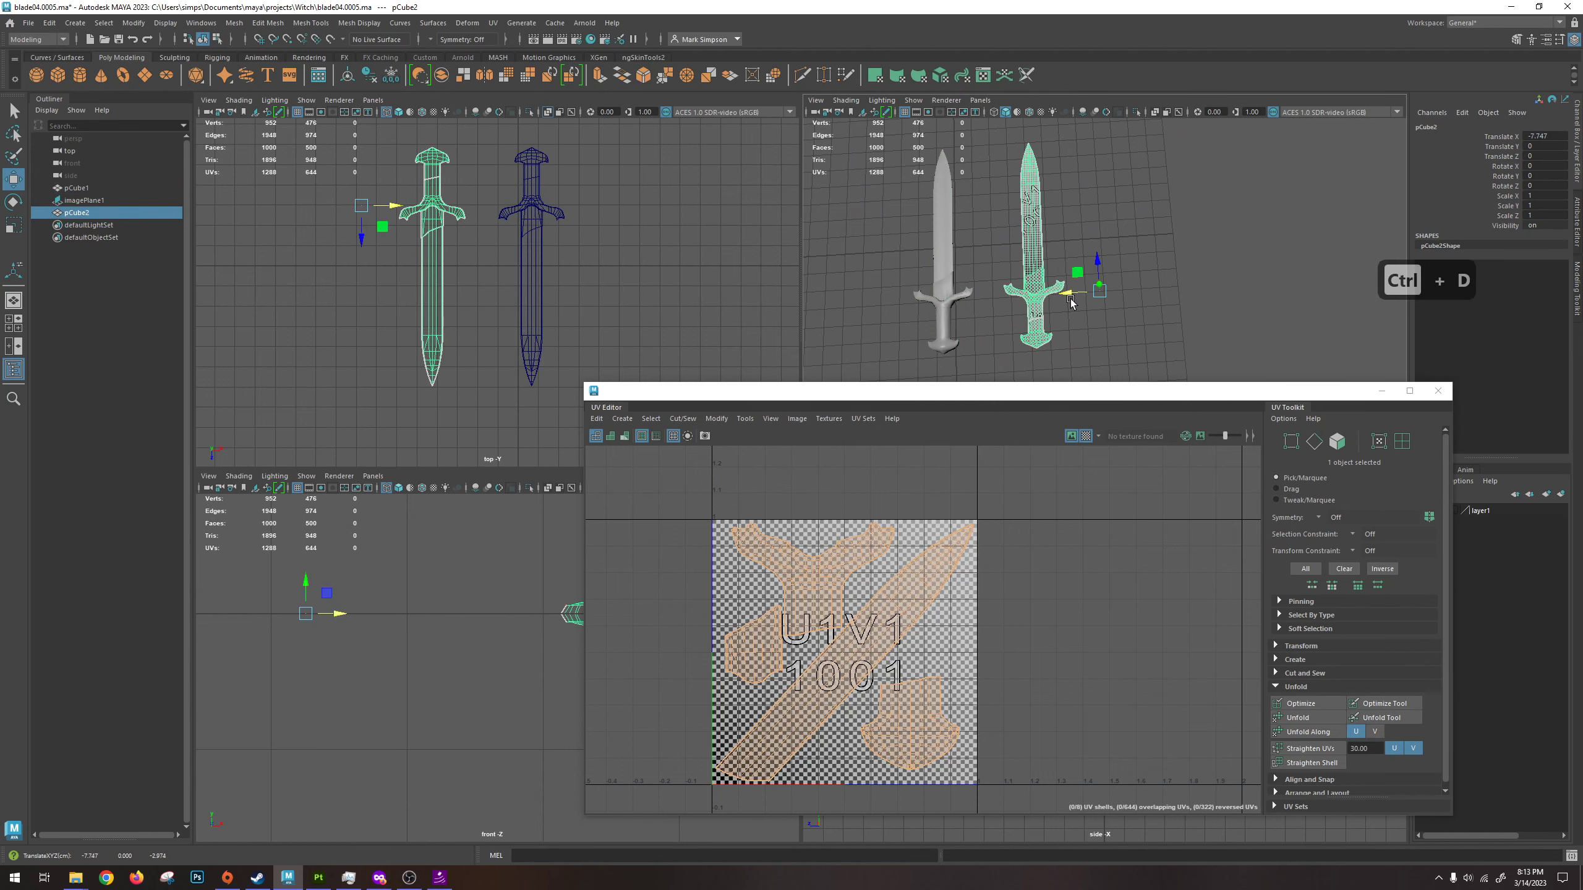
scroll(1160, 264, "up", 6)
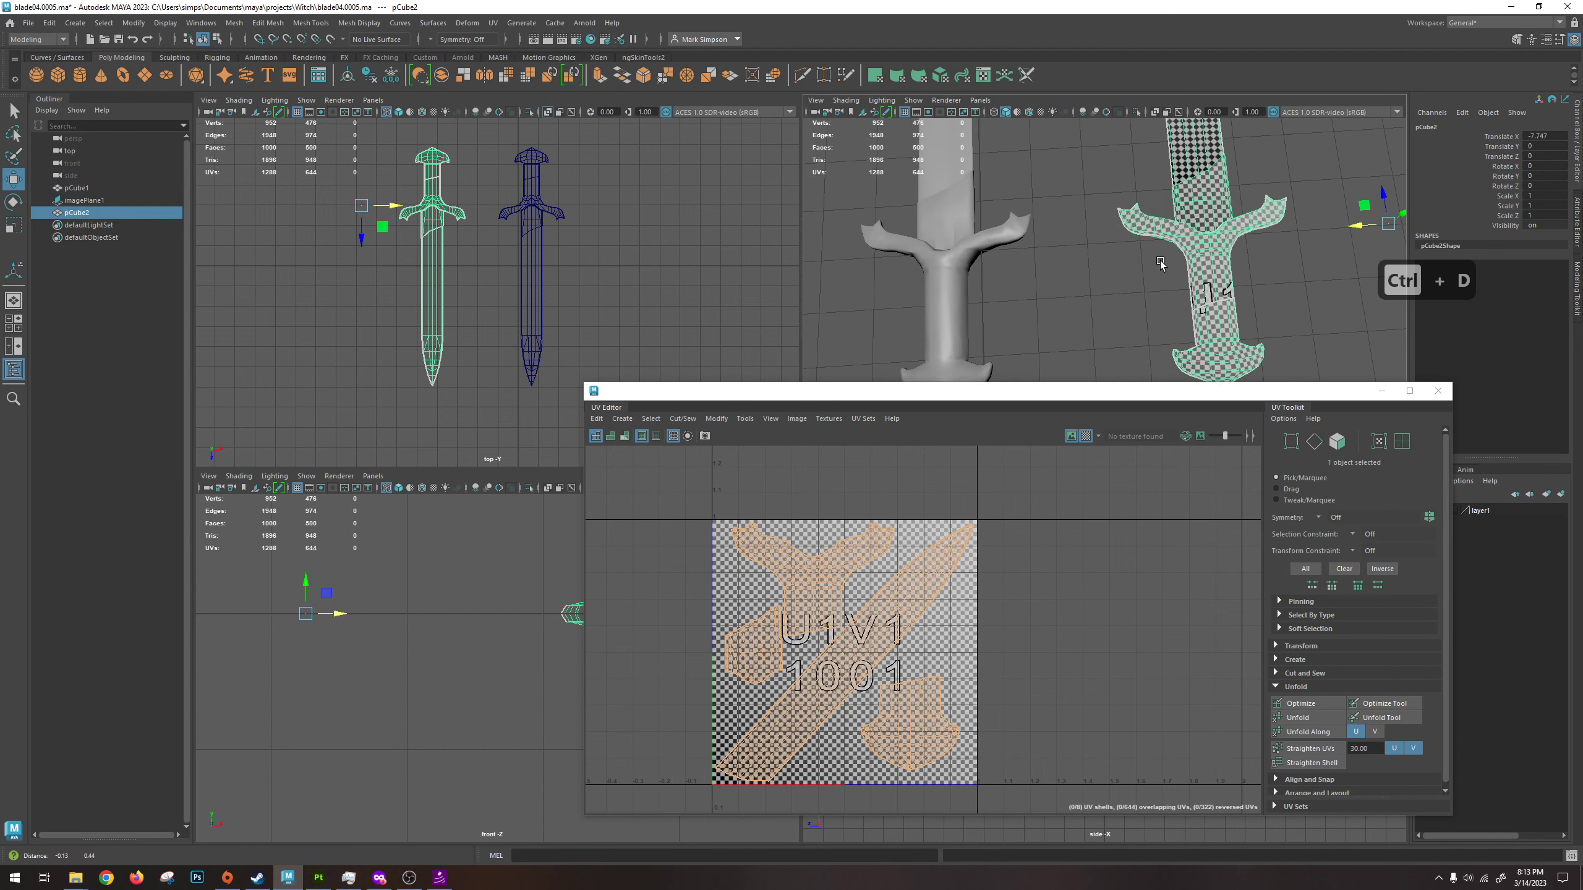
middle_click_drag(1161, 262, 1164, 273, "alt")
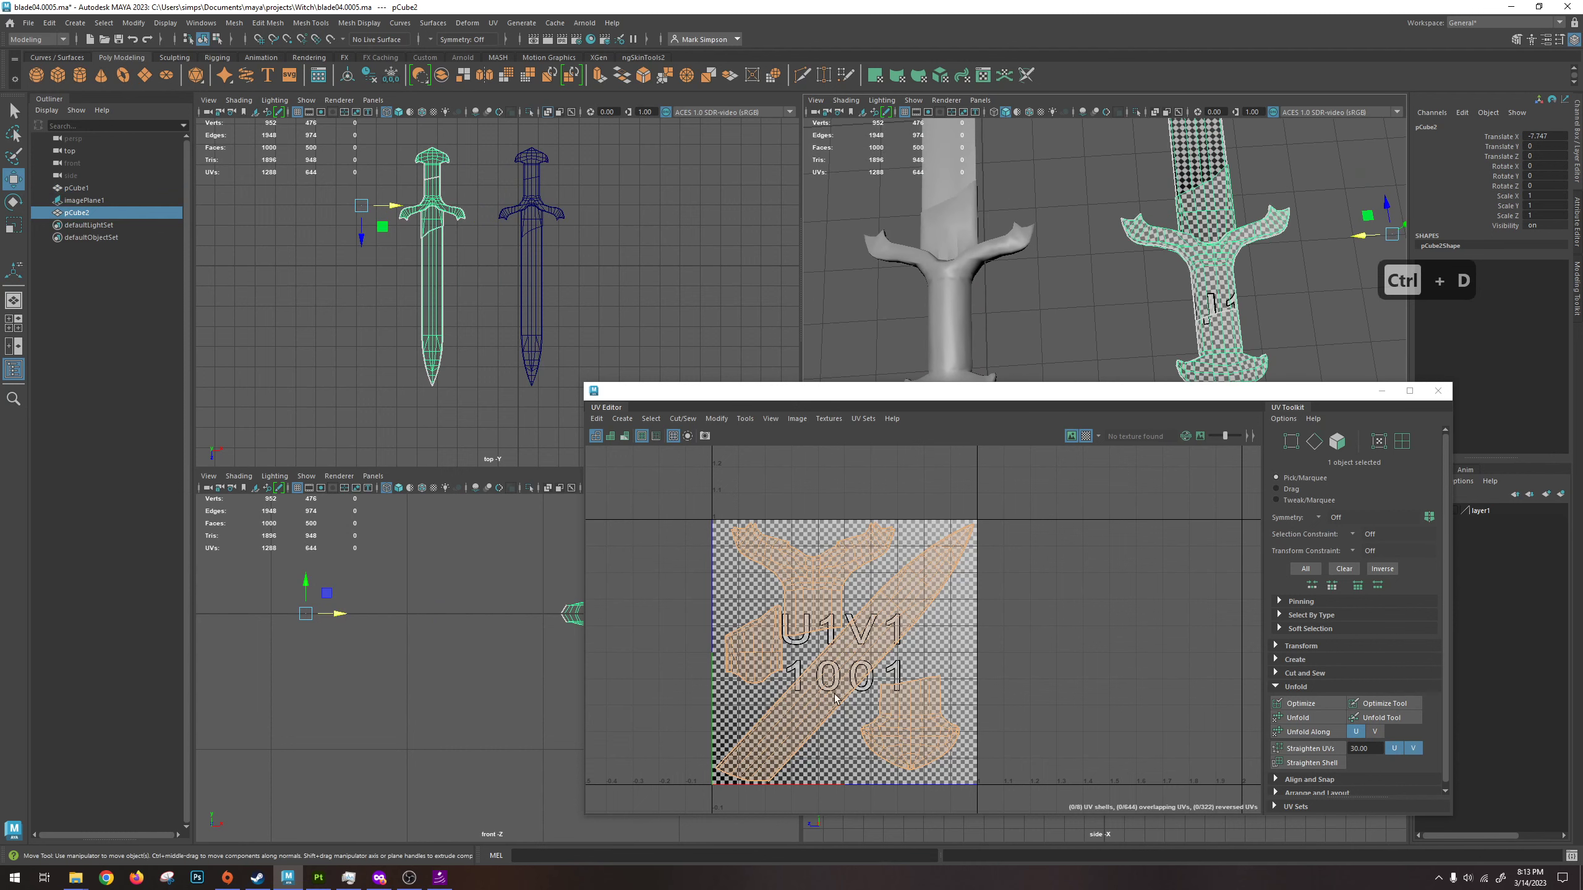
Select the original sword pCube1 and select all of its UV shells with the checker map hidden.
left_click(972, 281)
right_click(826, 589)
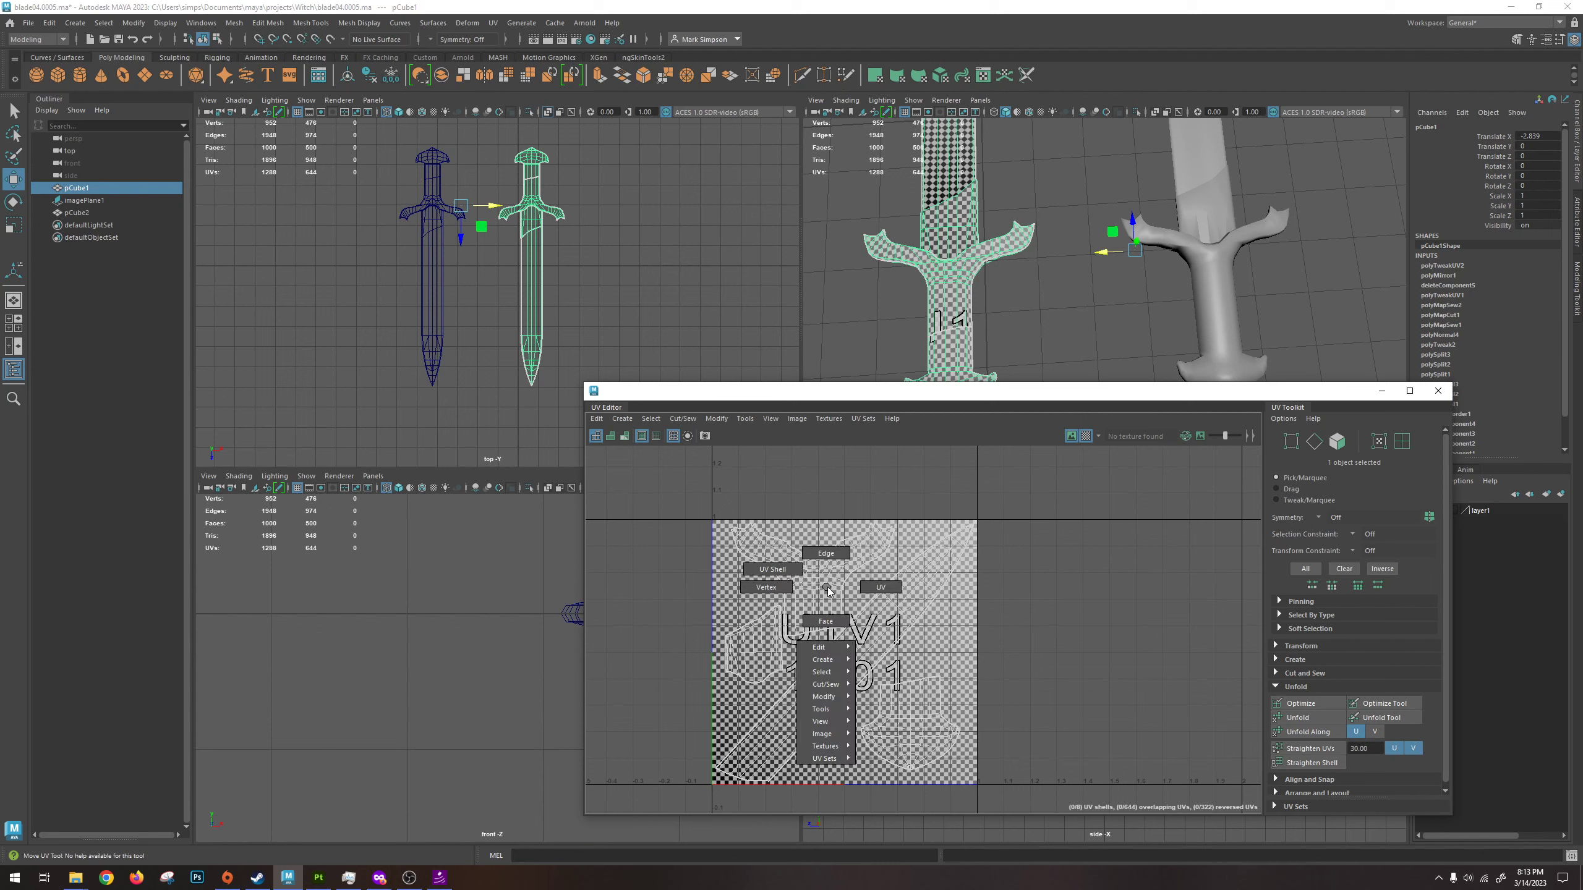
right_click_drag(826, 625, 826, 625)
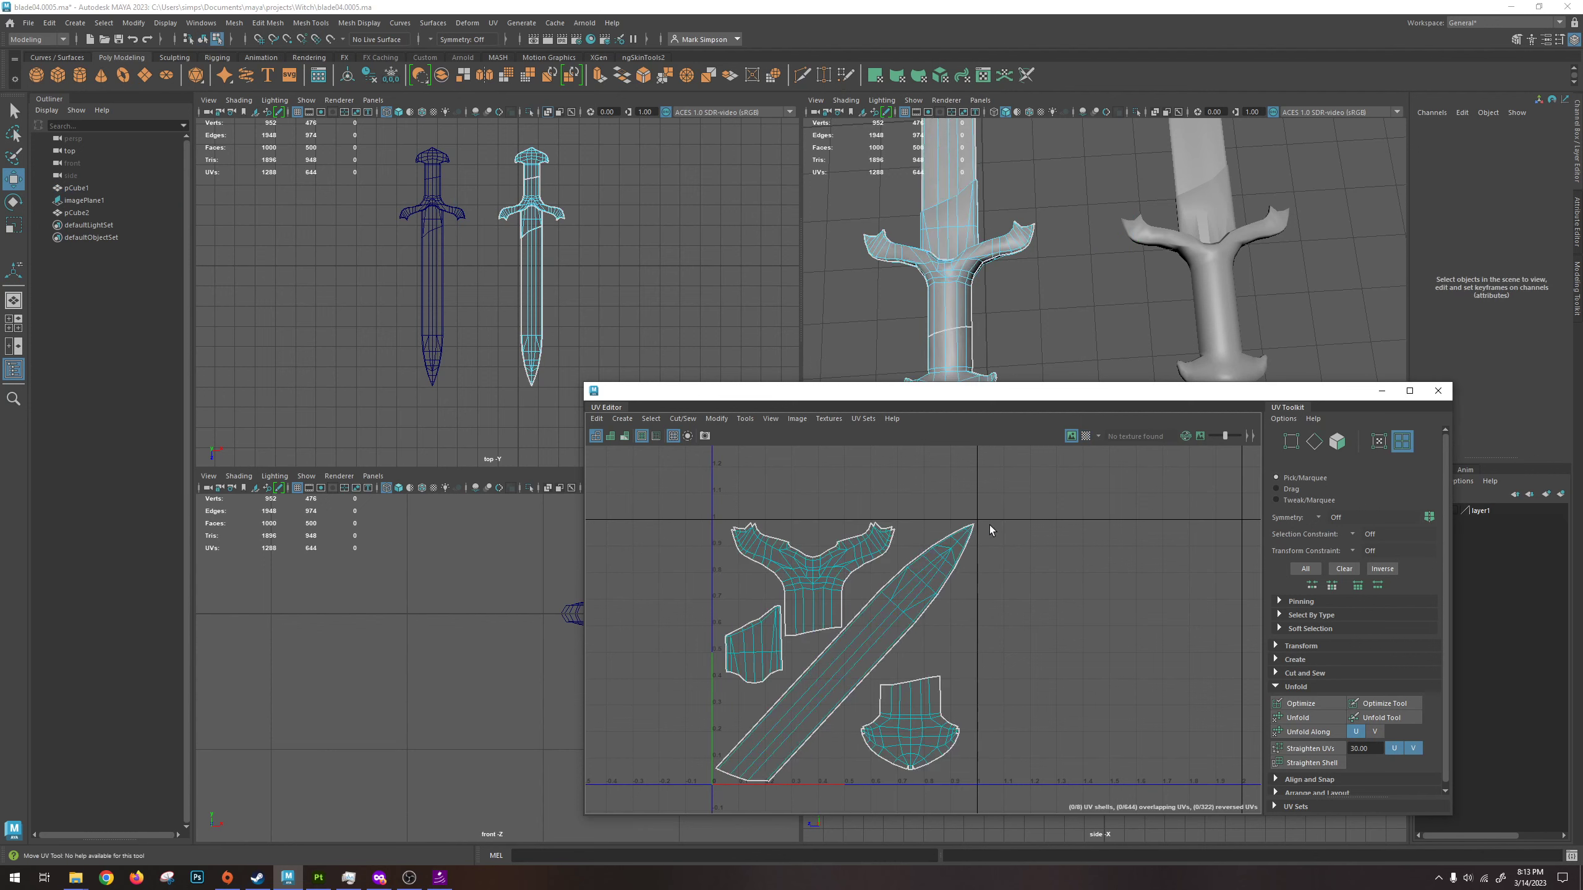
left_click_drag(655, 517, 1027, 815)
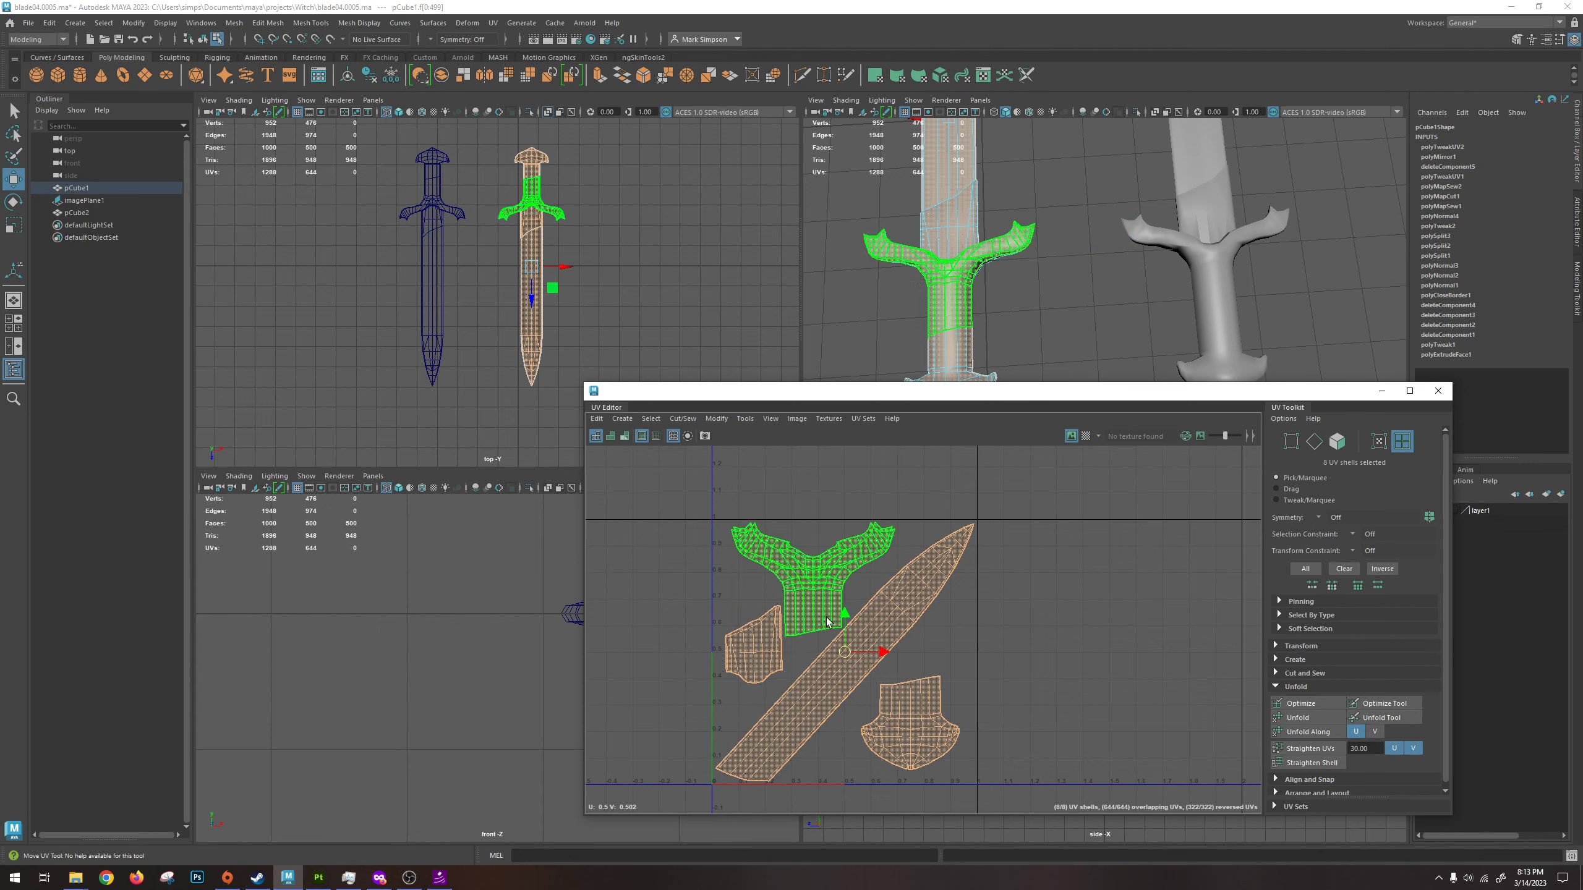
left_click(713, 419)
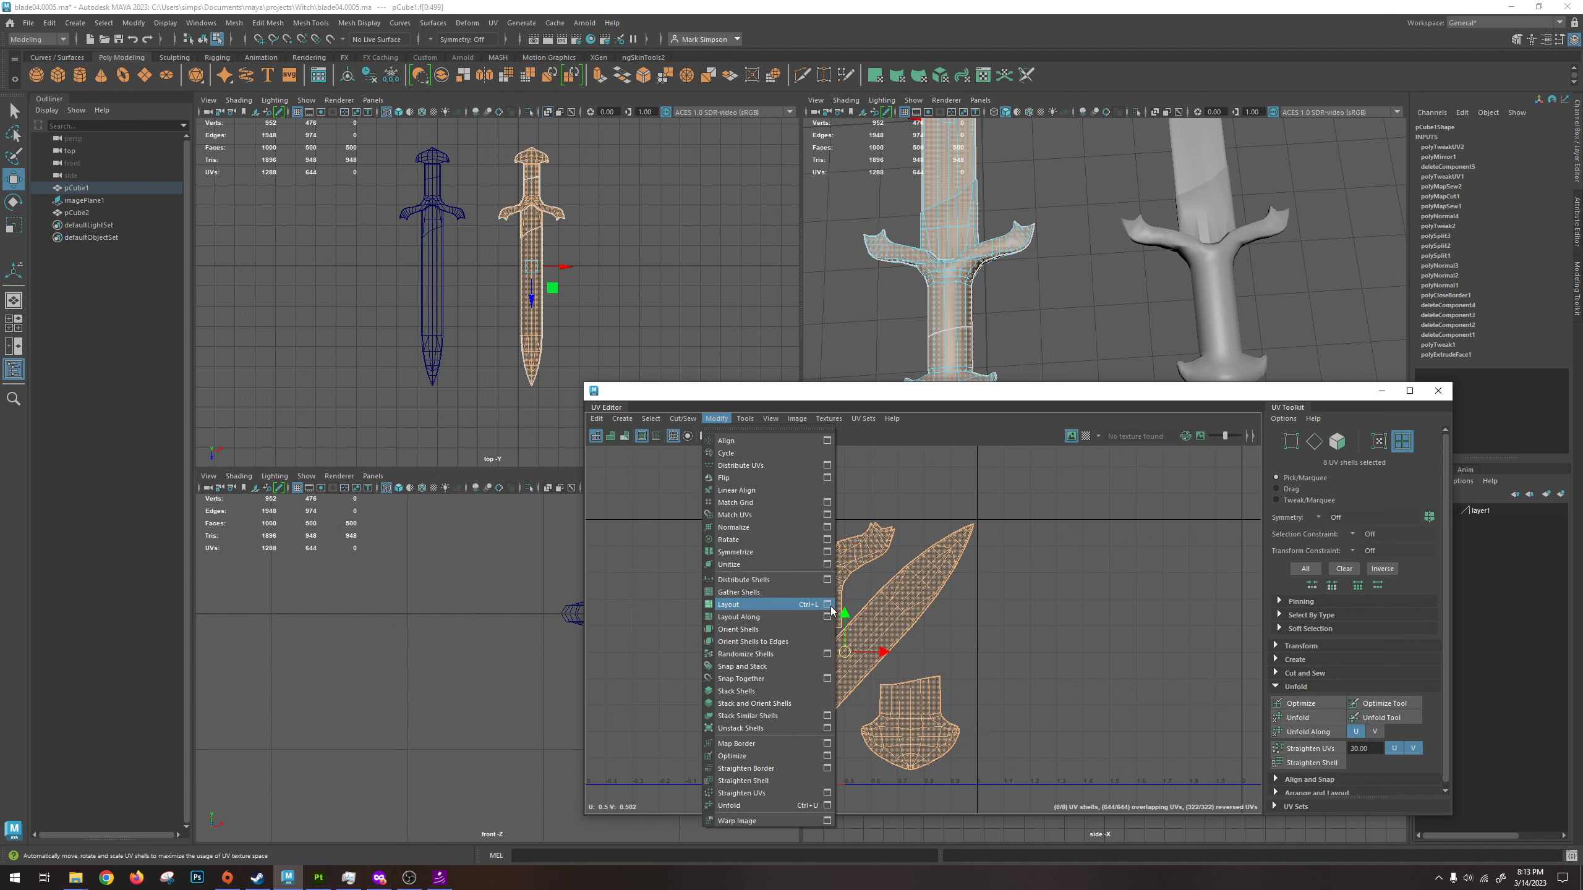
left_click(716, 420)
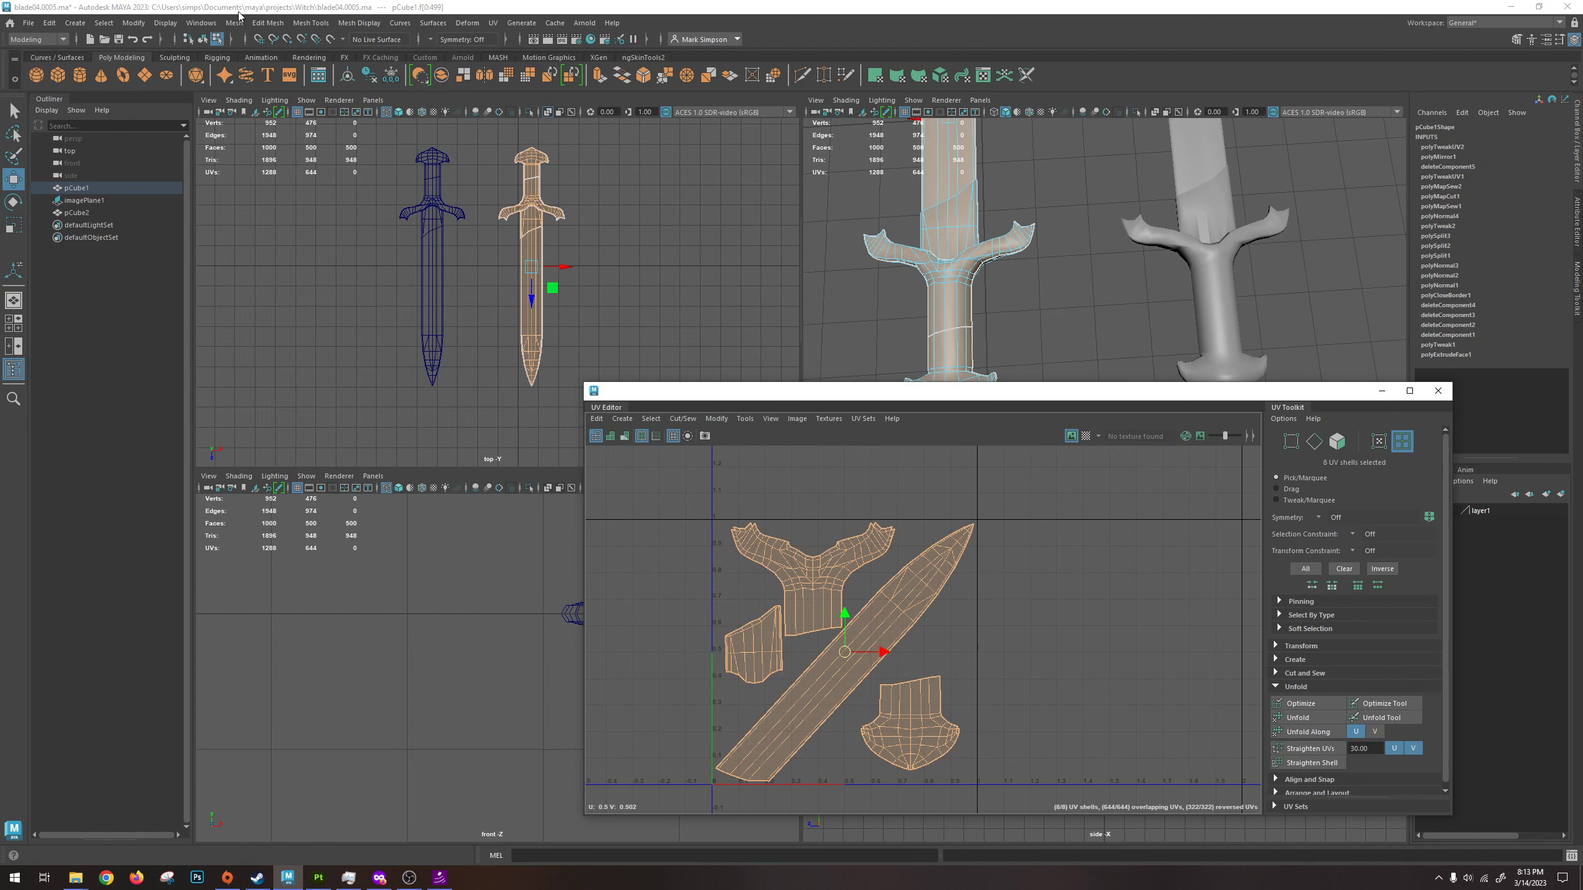
left_click(134, 23)
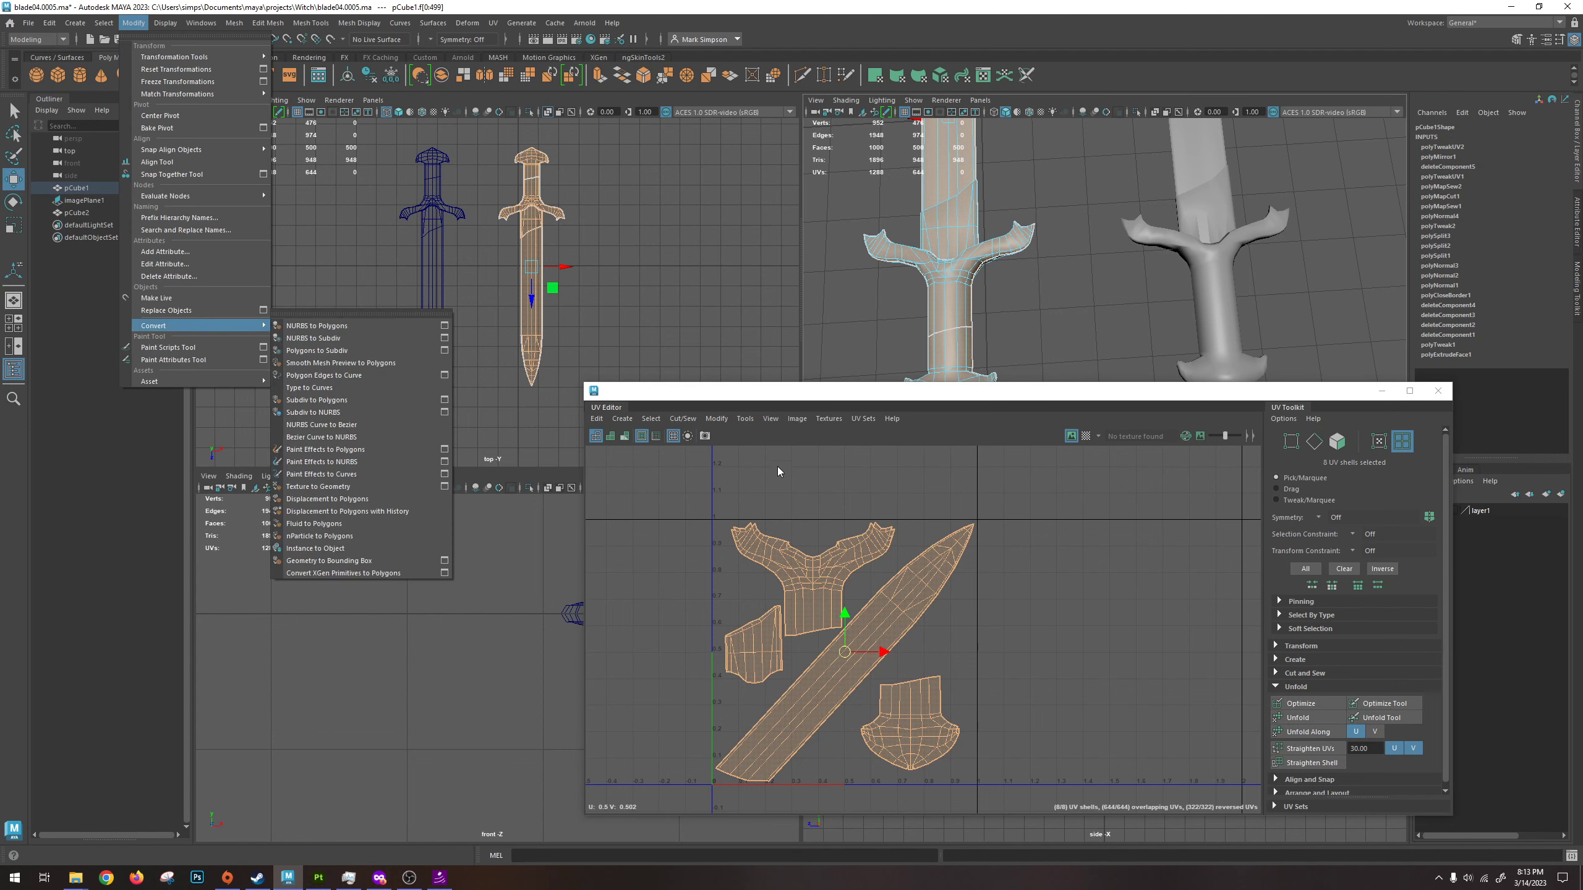
Lay out the selected UV shells with Stack Similar enabled, packing resolution 1024, shell padding 12 and tile padding 15 pixels.
left_click(771, 394)
left_click_drag(770, 394, 747, 282)
left_click(695, 306)
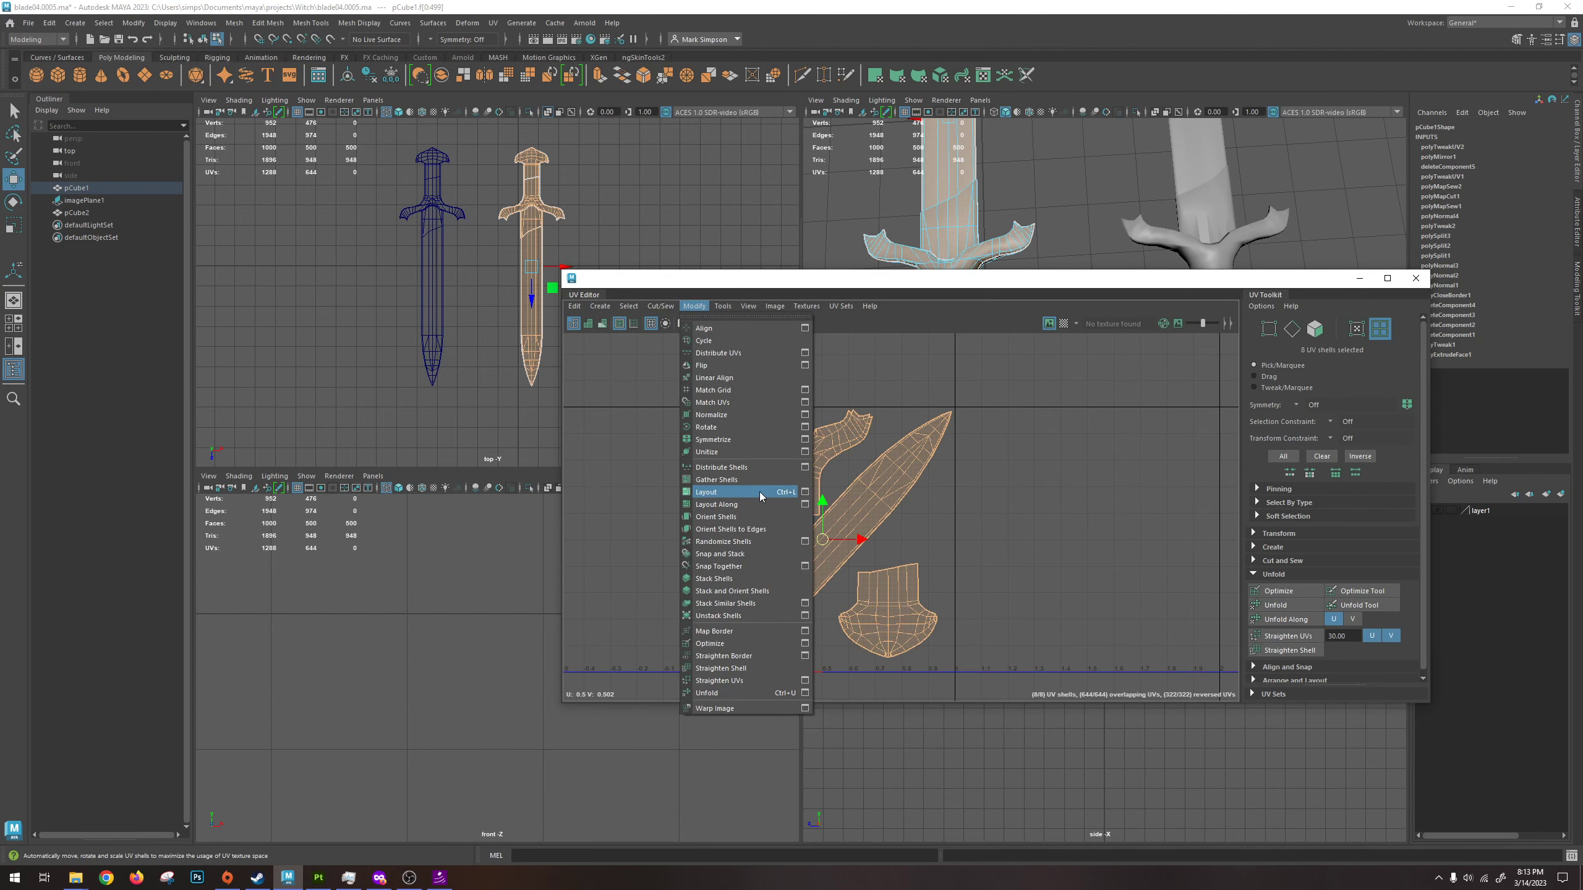
left_click(805, 493)
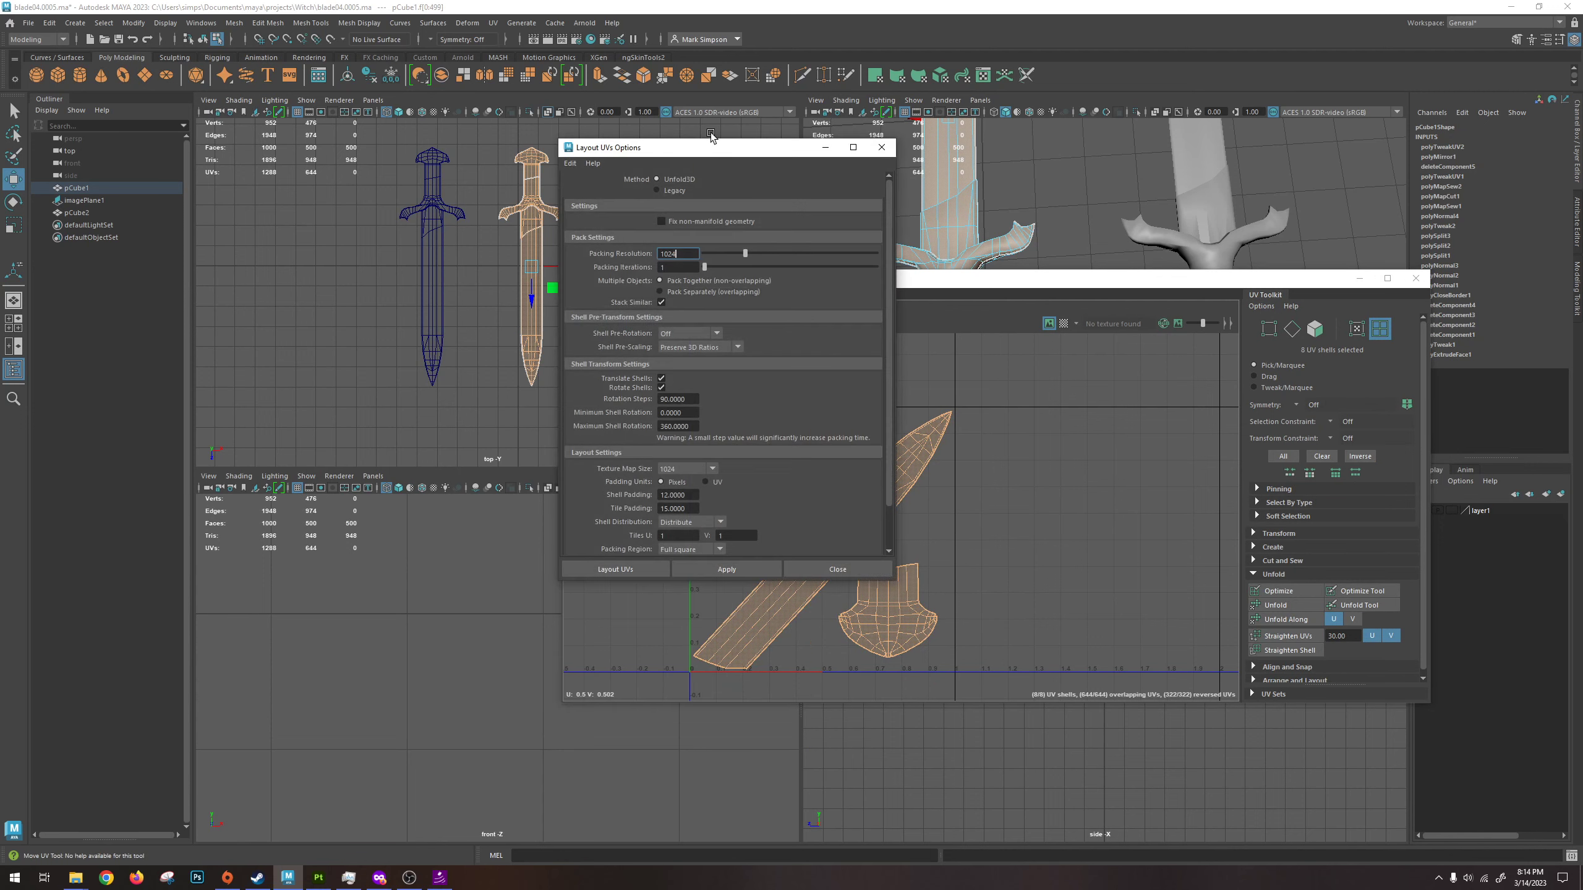
left_click_drag(704, 162, 1095, 241)
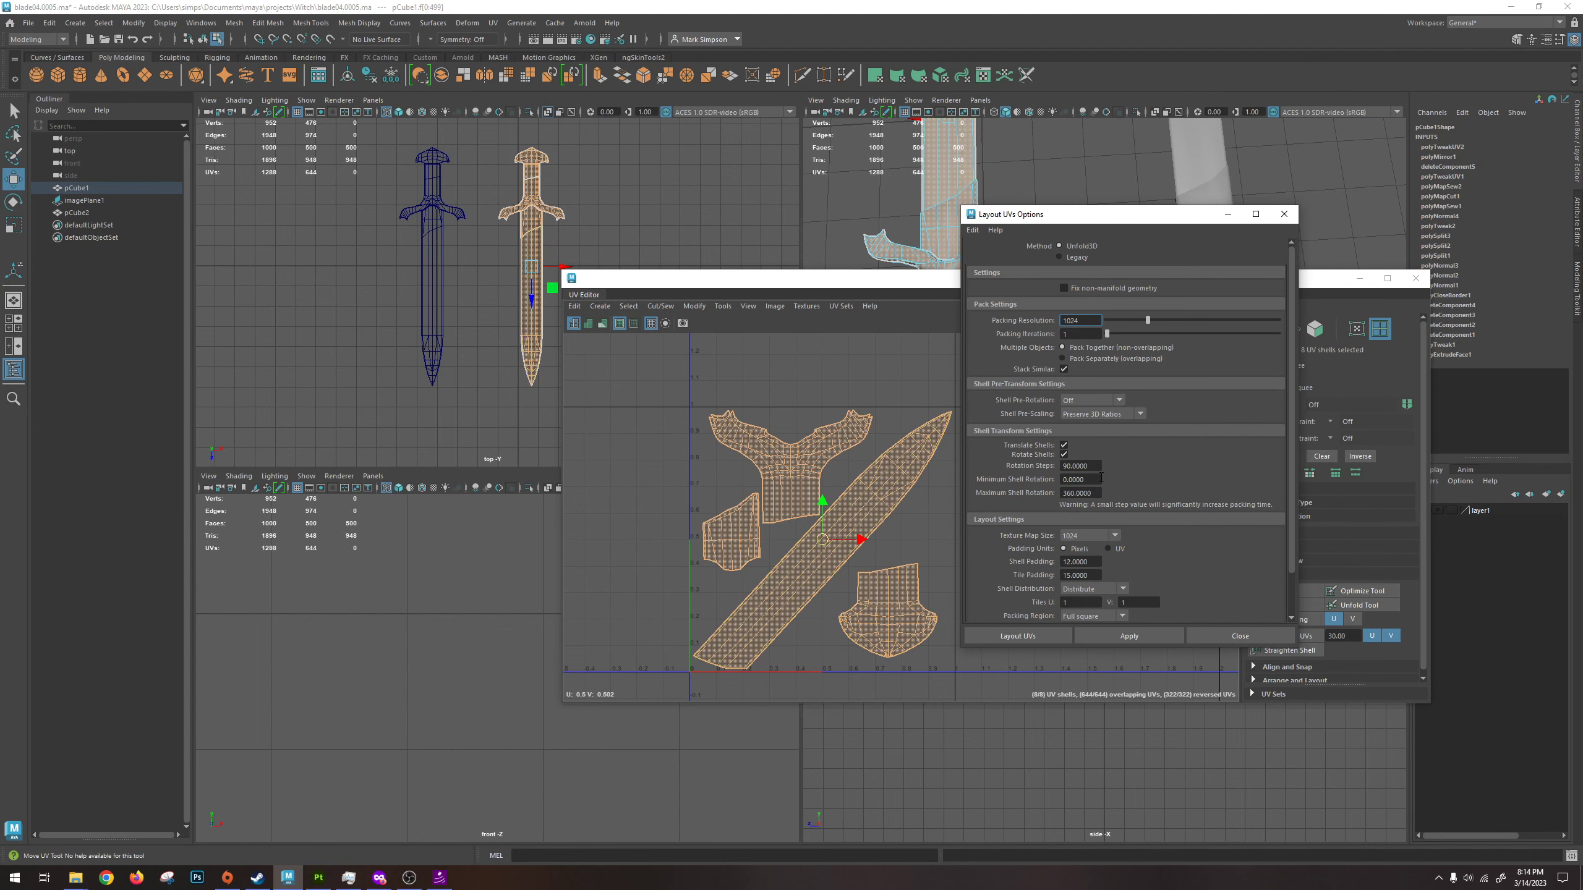
left_click_drag(1080, 562, 1030, 563)
double_click(1072, 575)
scroll(1078, 568, "down", 2)
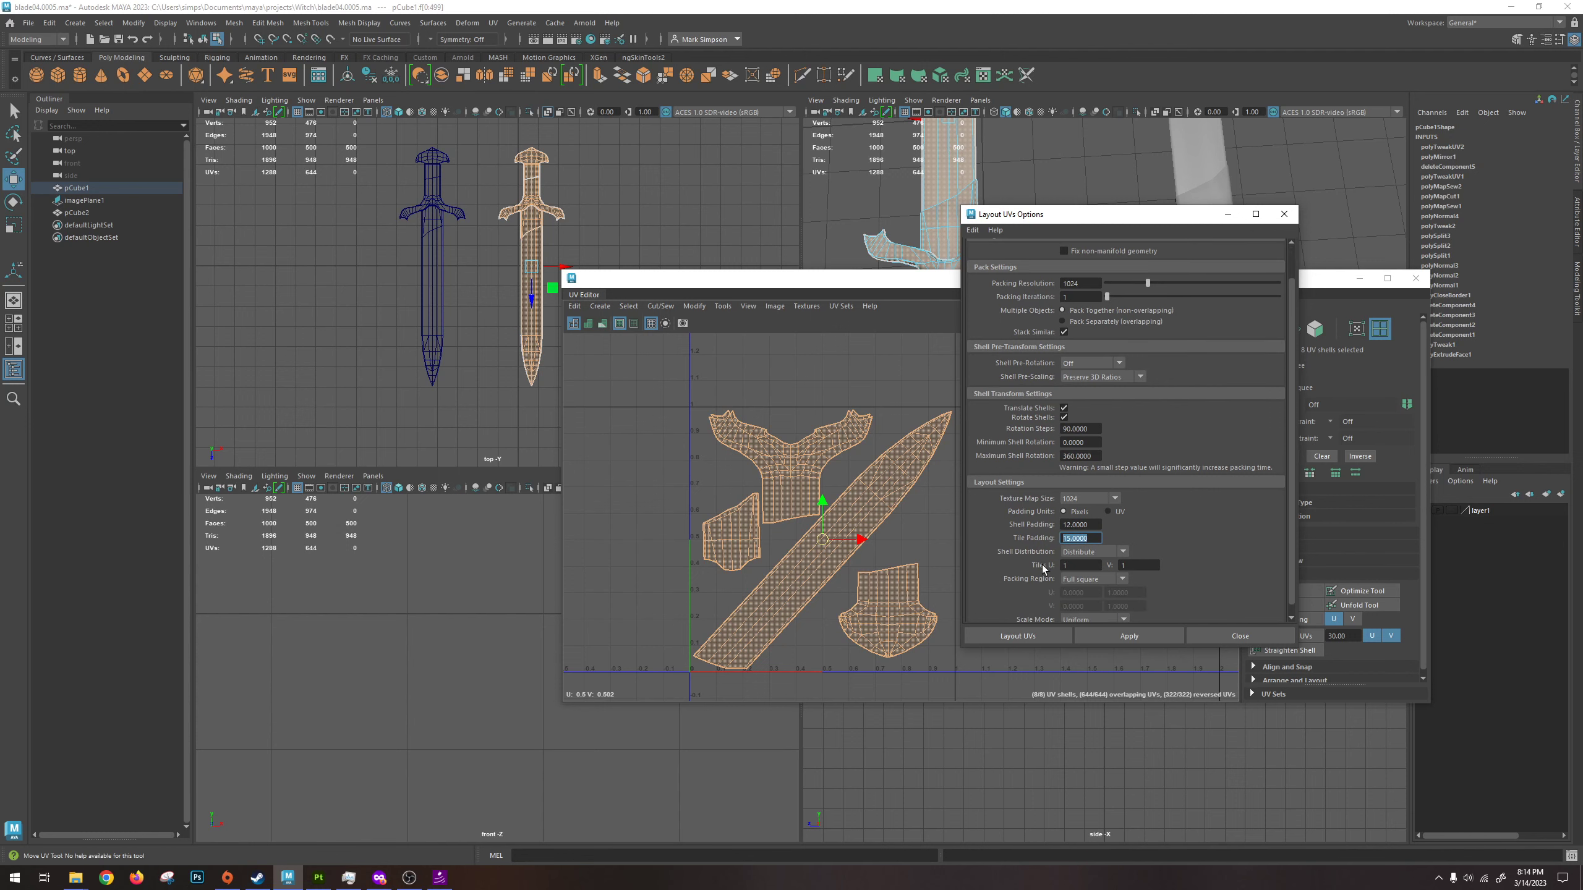
scroll(1165, 542, "down", 1)
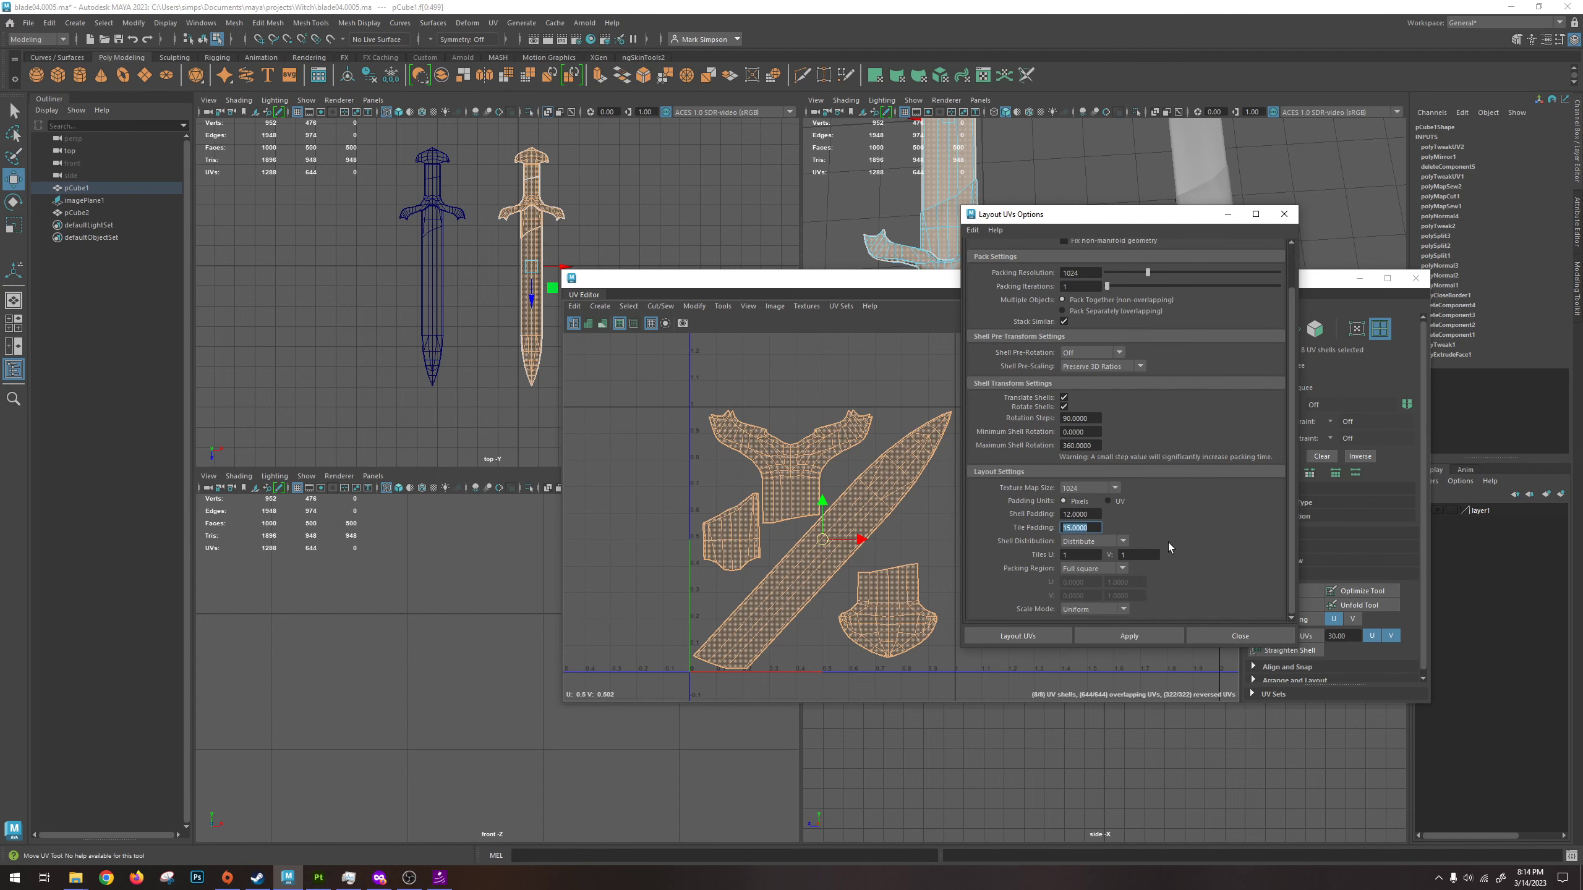
left_click(1140, 639)
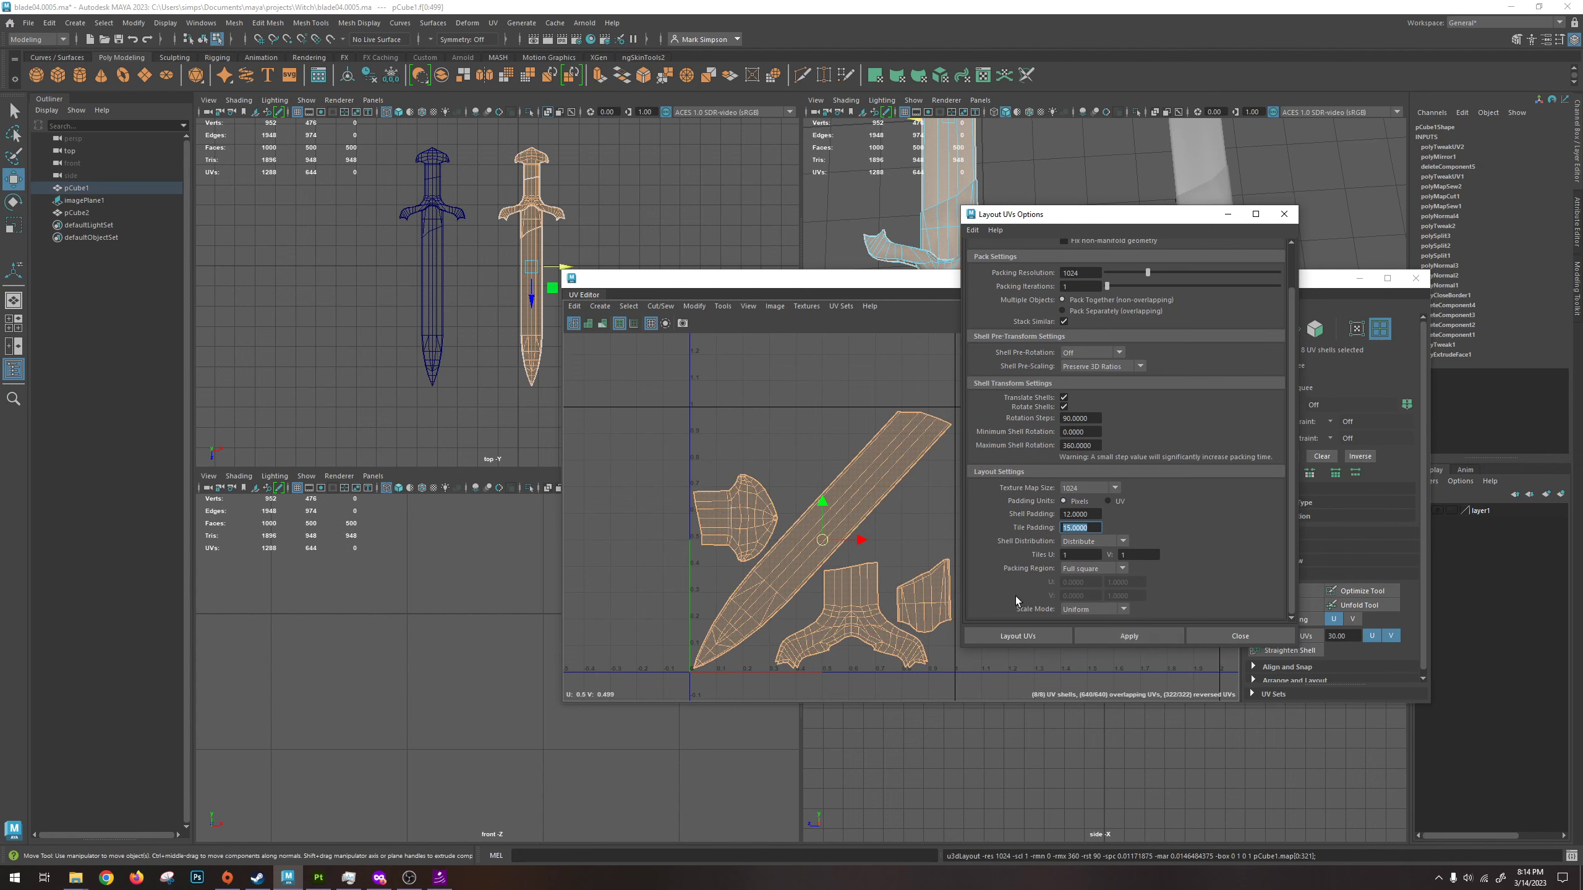
middle_click_drag(828, 530, 771, 525, "alt")
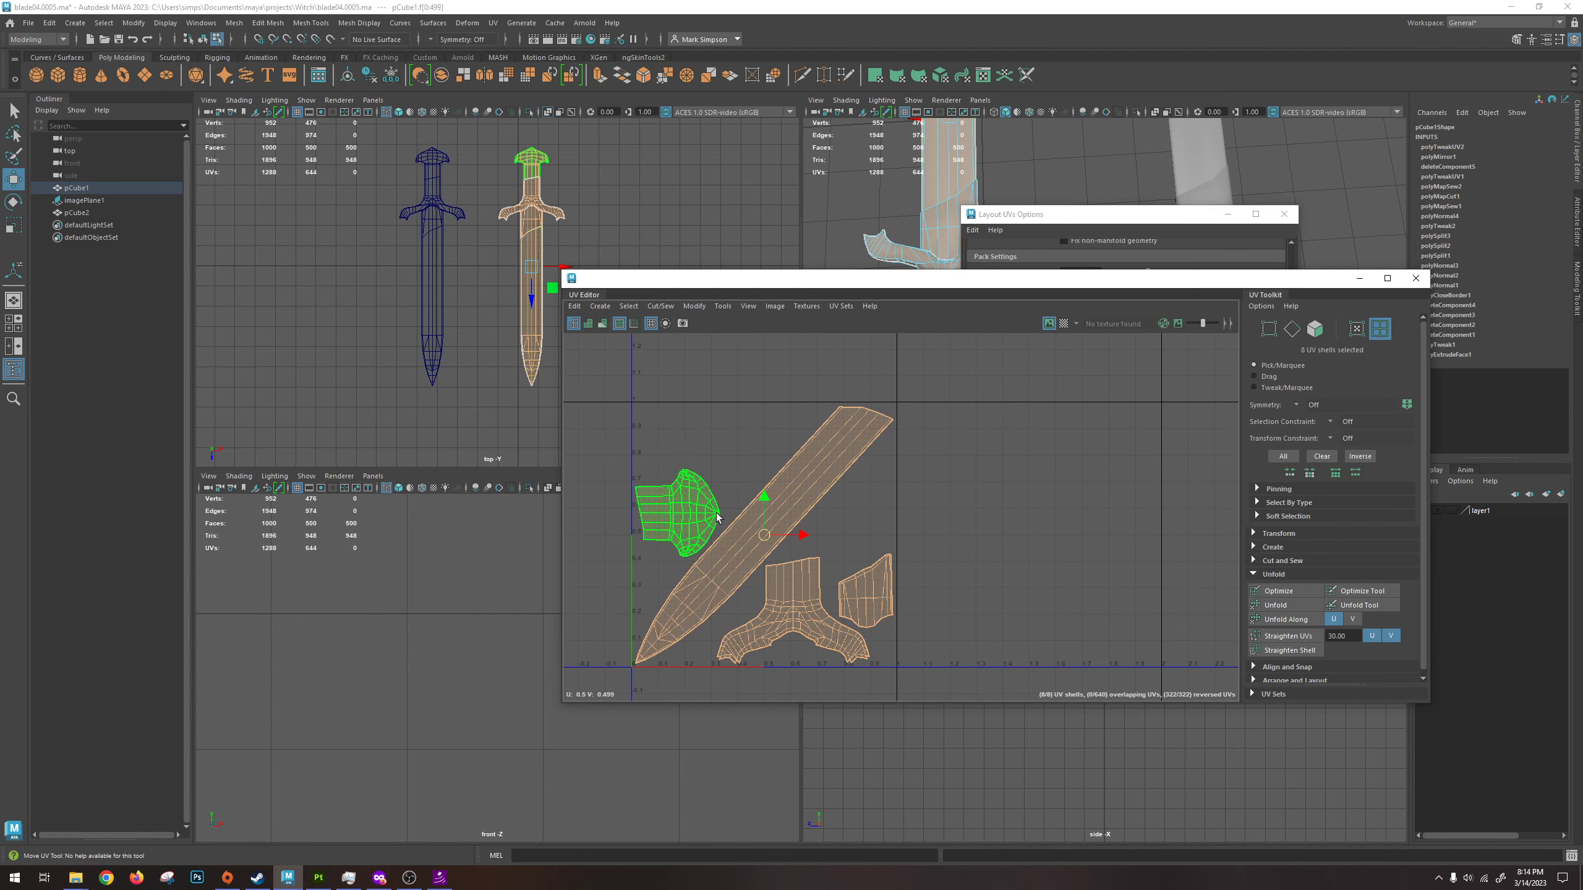
Disable Stack Similar in the Layout UVs options and repack all of the sword's UV shells separately.
left_click(1096, 214)
scroll(1110, 448, "up", 3)
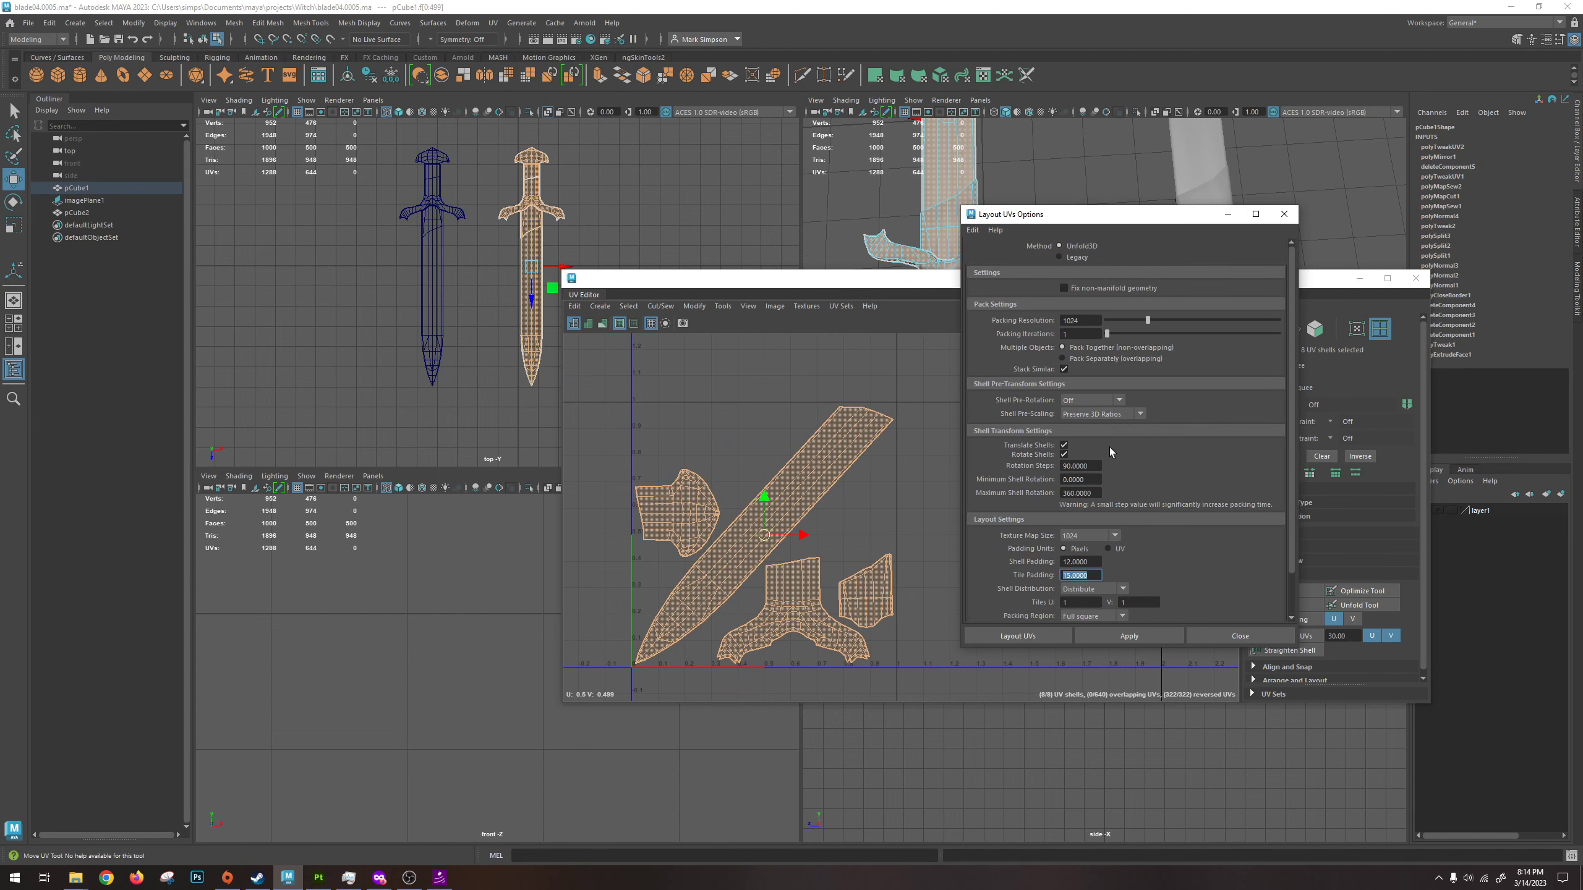
left_click(1062, 370)
left_click(1119, 636)
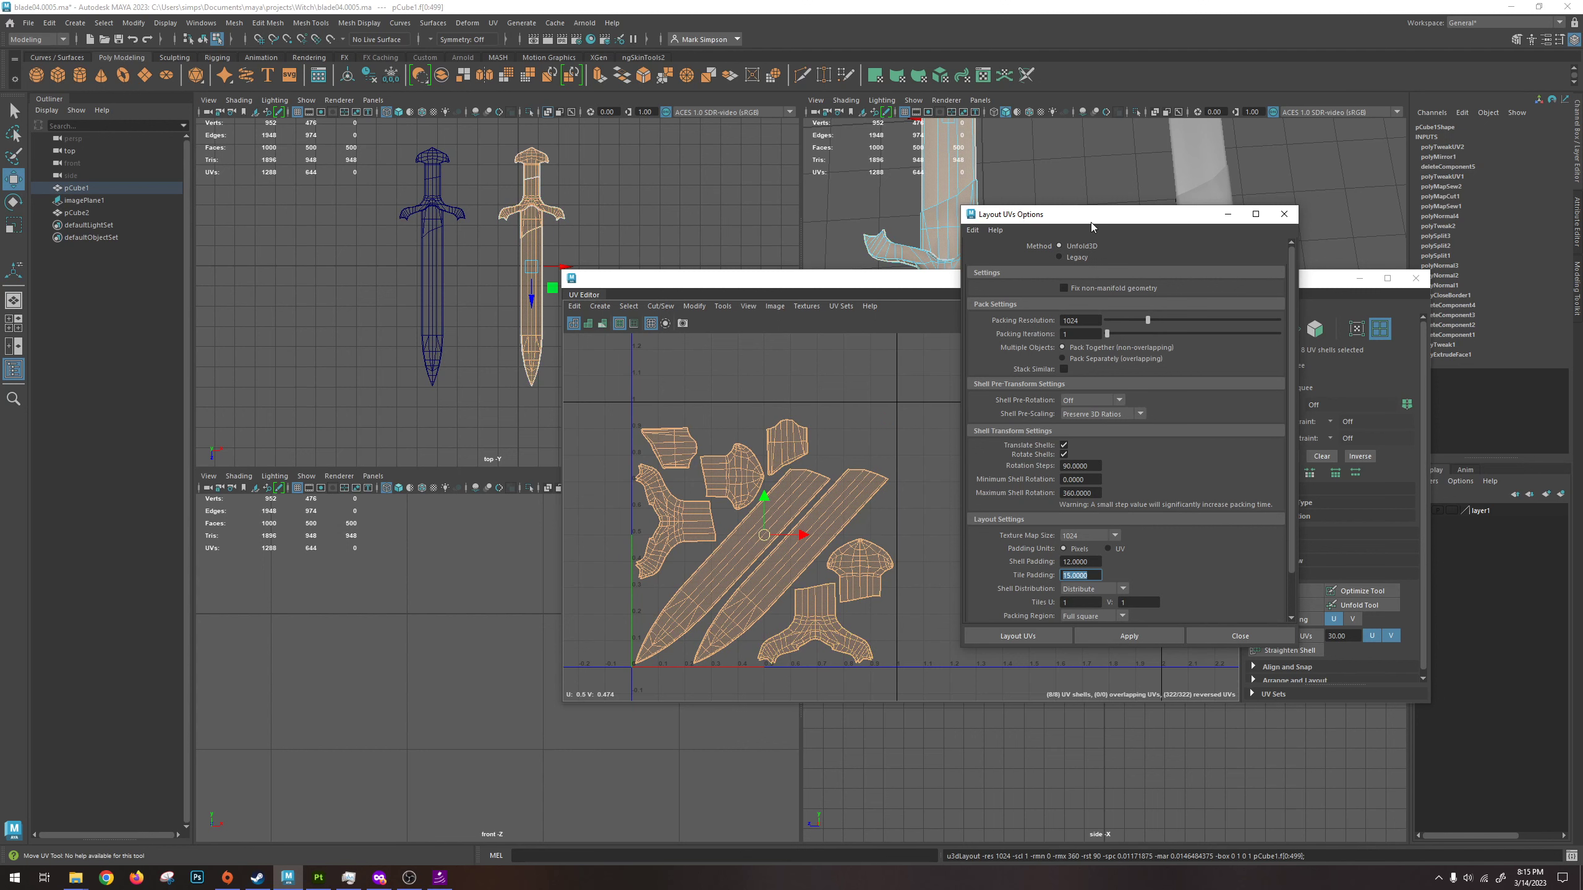
Close the Layout UVs options, move the UV Editor clear of the perspective view and show the checker map on pCube1.
left_click_drag(1091, 225, 1151, 210)
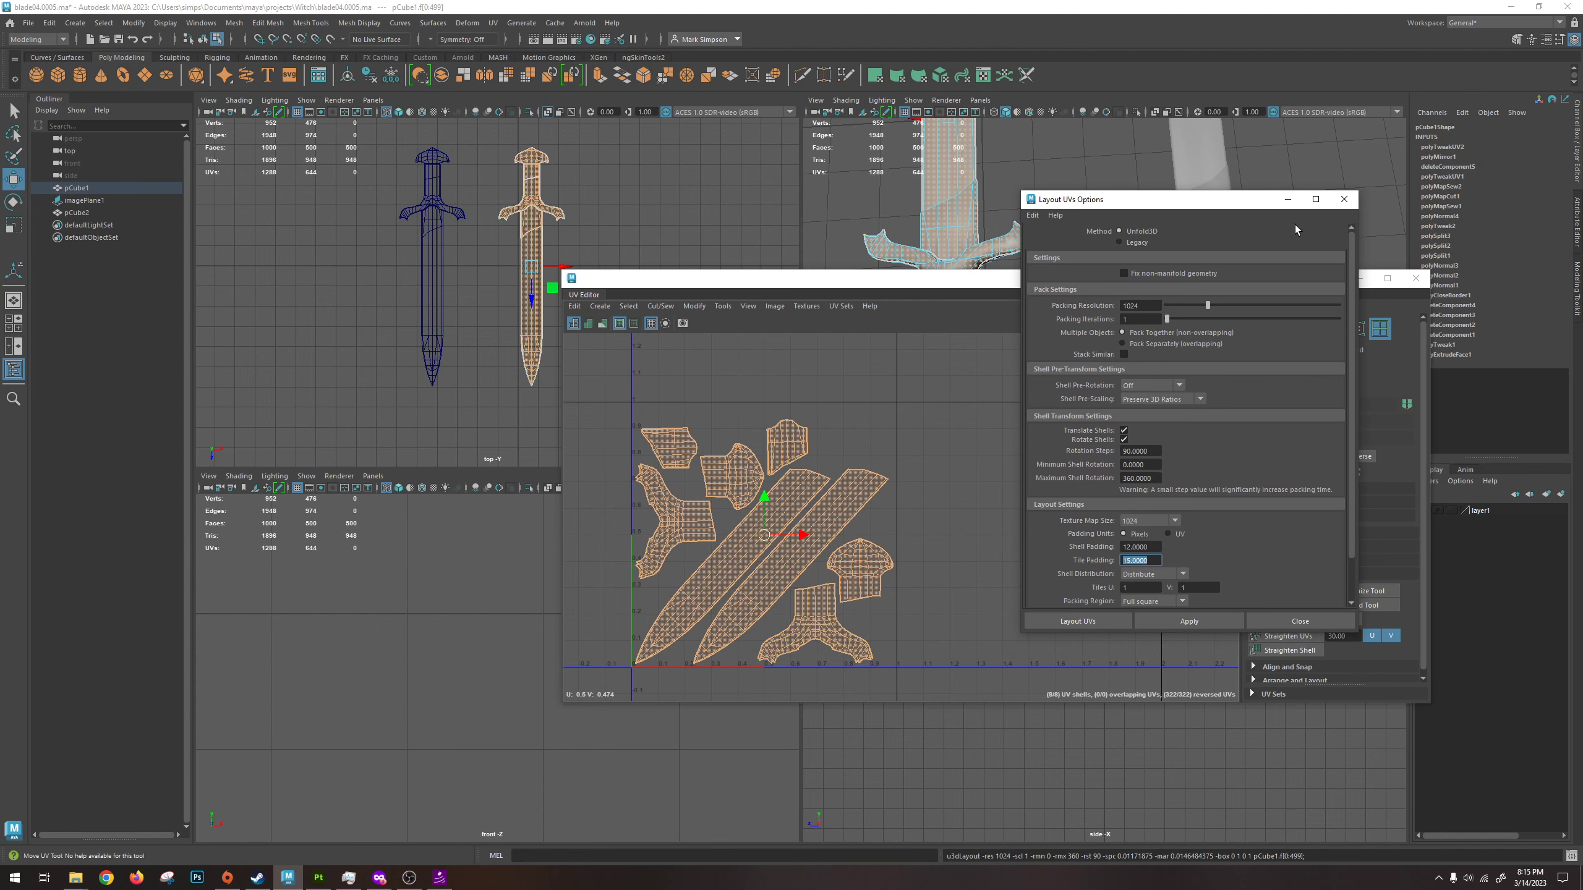
left_click(1350, 204)
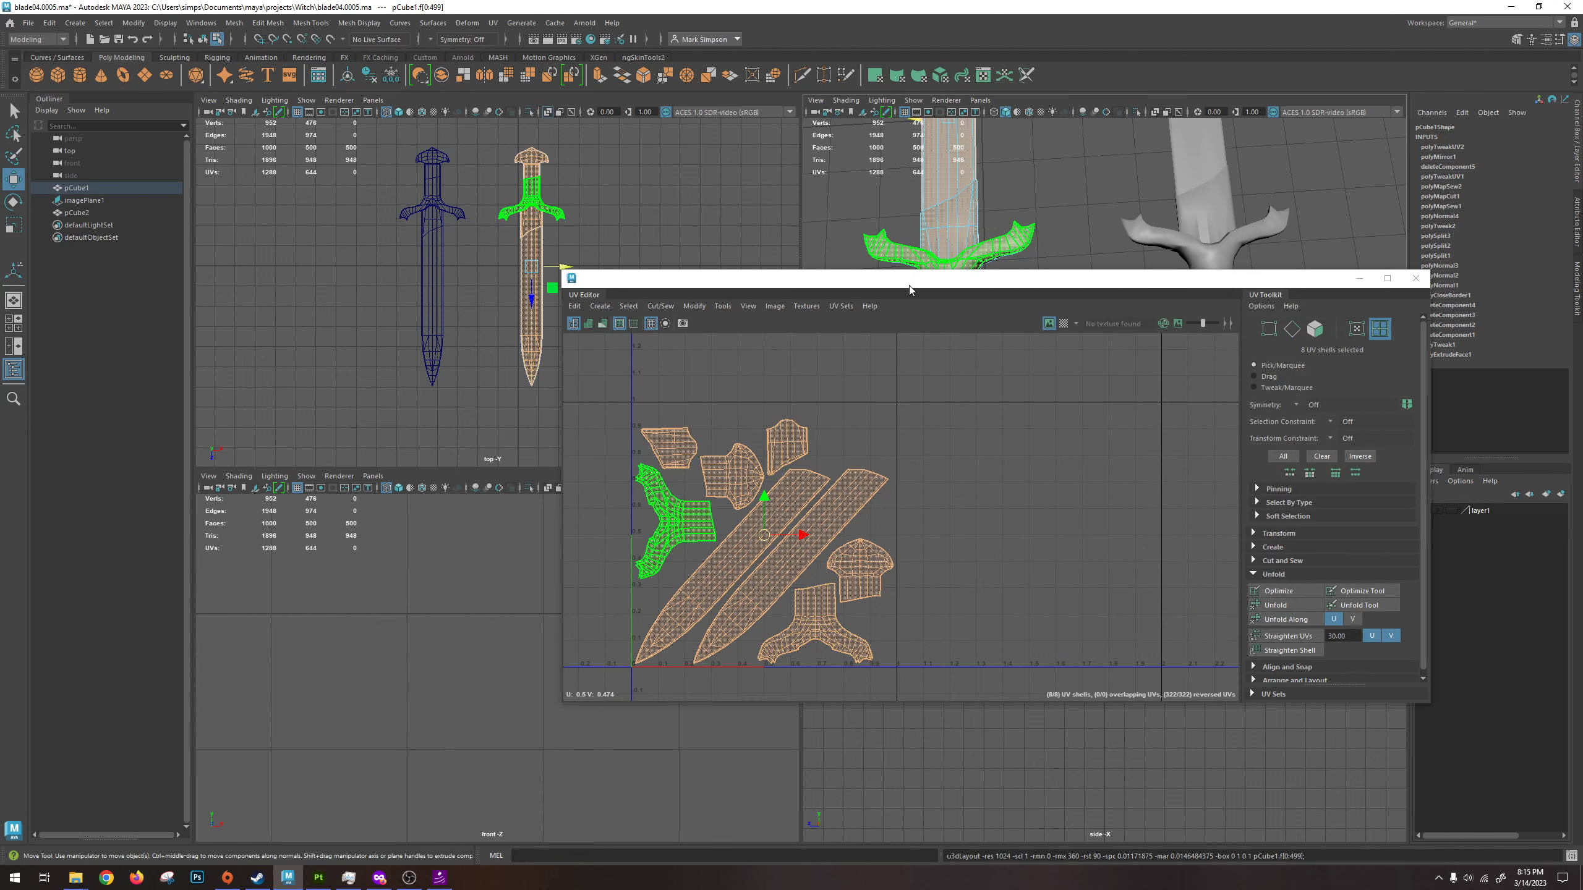
left_click_drag(922, 278, 913, 404)
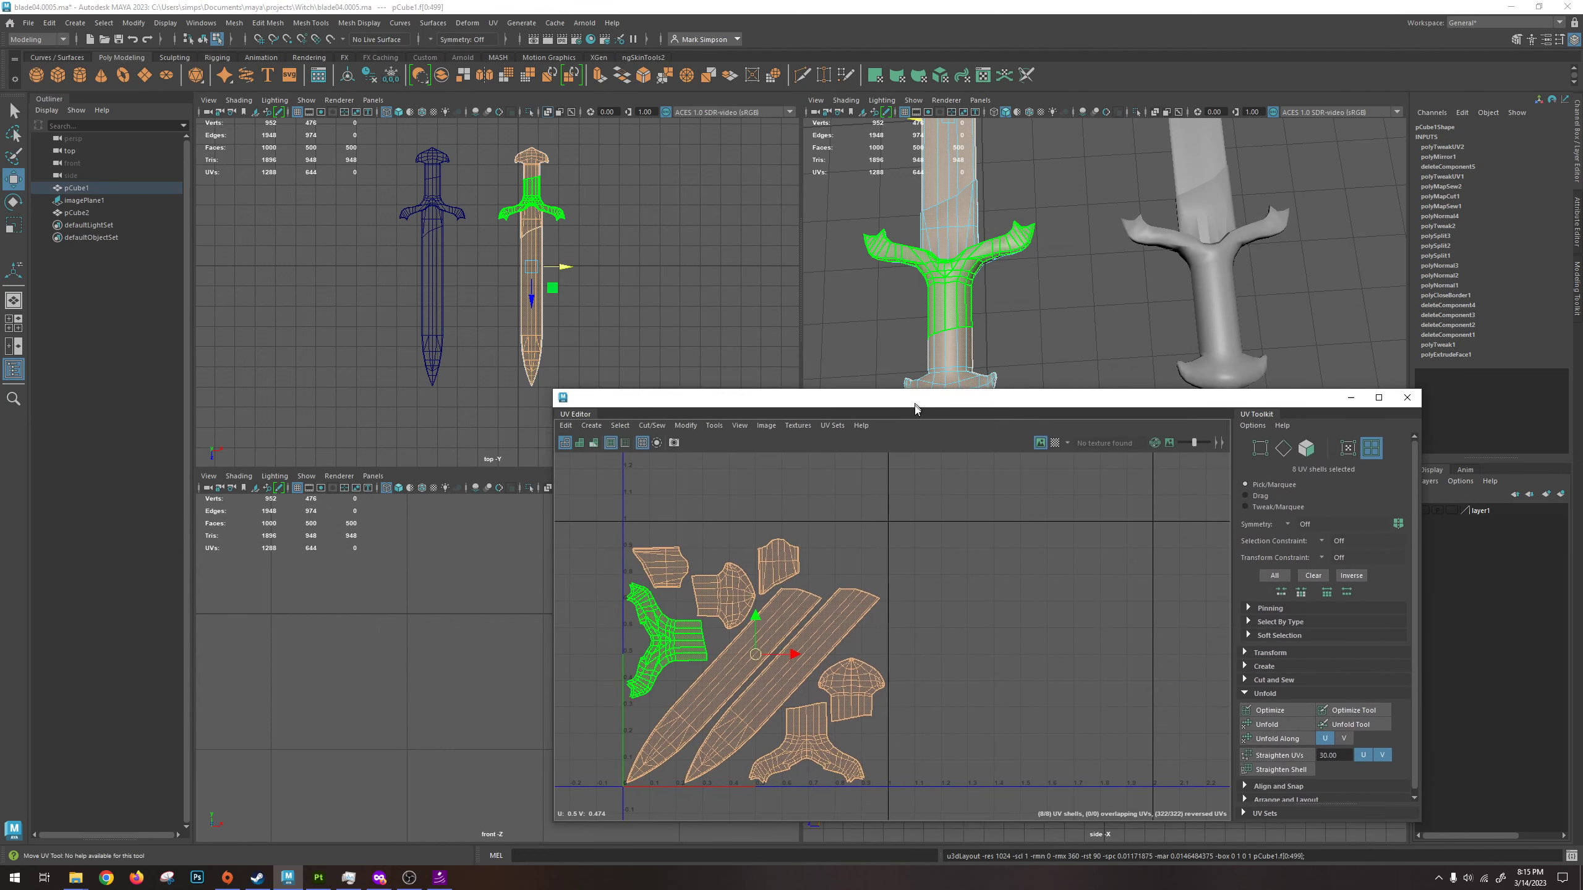
left_click(1053, 450)
right_click_drag(816, 577, 778, 559)
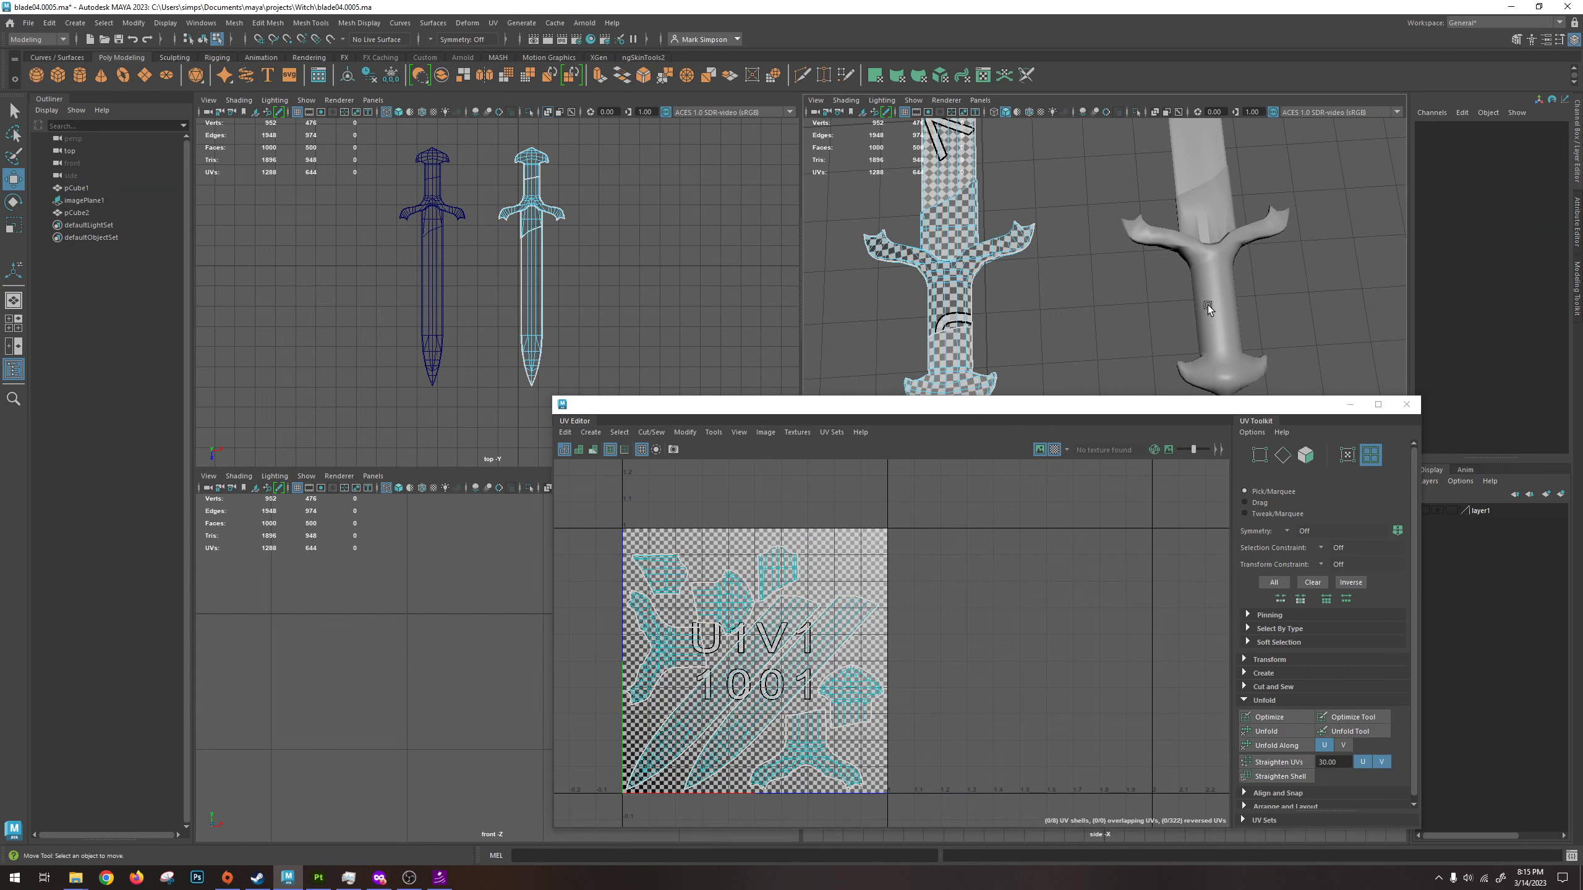
Compare the checker pattern and UV layout of the sword copy pCube2 with those of pCube1.
left_click(1212, 281)
right_click(1201, 301)
left_click(1247, 281)
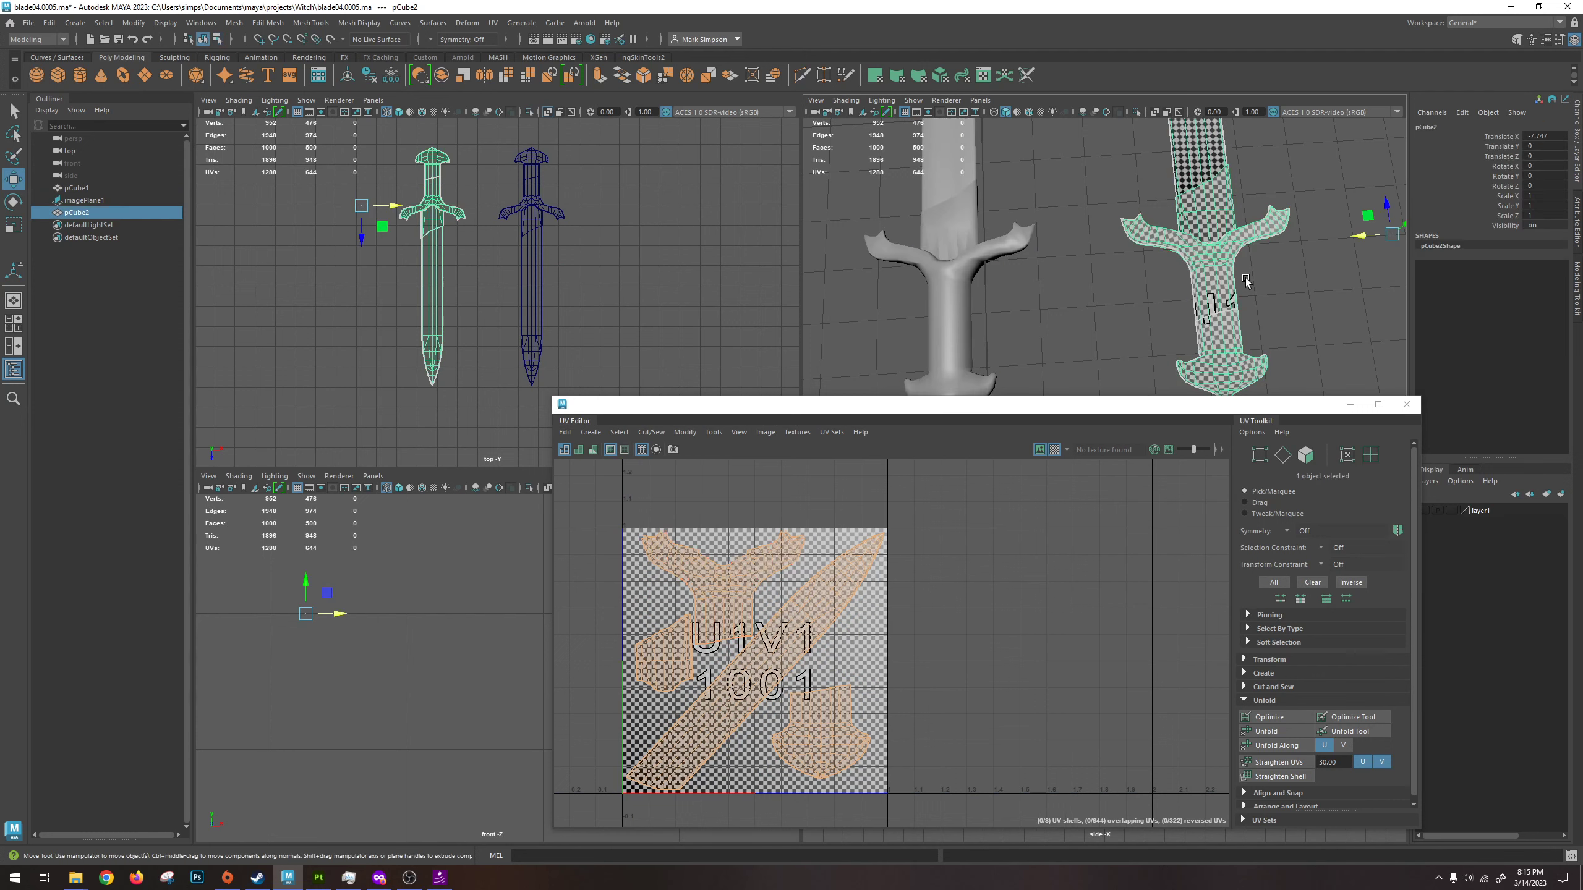
left_click(942, 314)
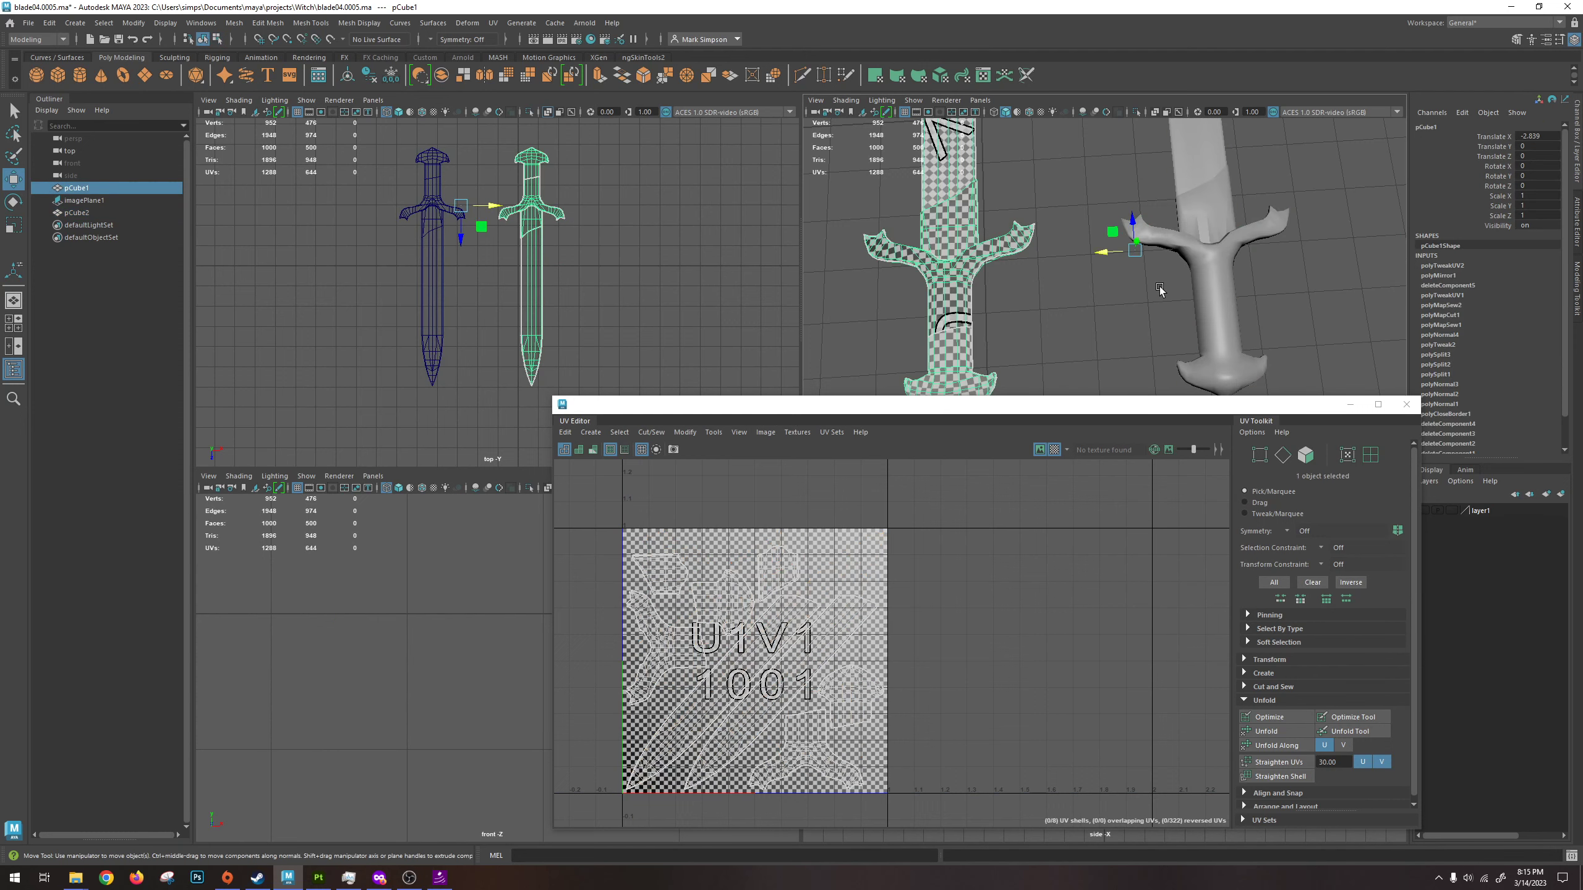
Move pCube2 next to pCube1 at Translate X about -4.65, then maximize the perspective view and close the UV Editor.
left_click(1235, 274)
left_click_drag(1341, 237, 1199, 278)
scroll(1131, 306, "up", 5)
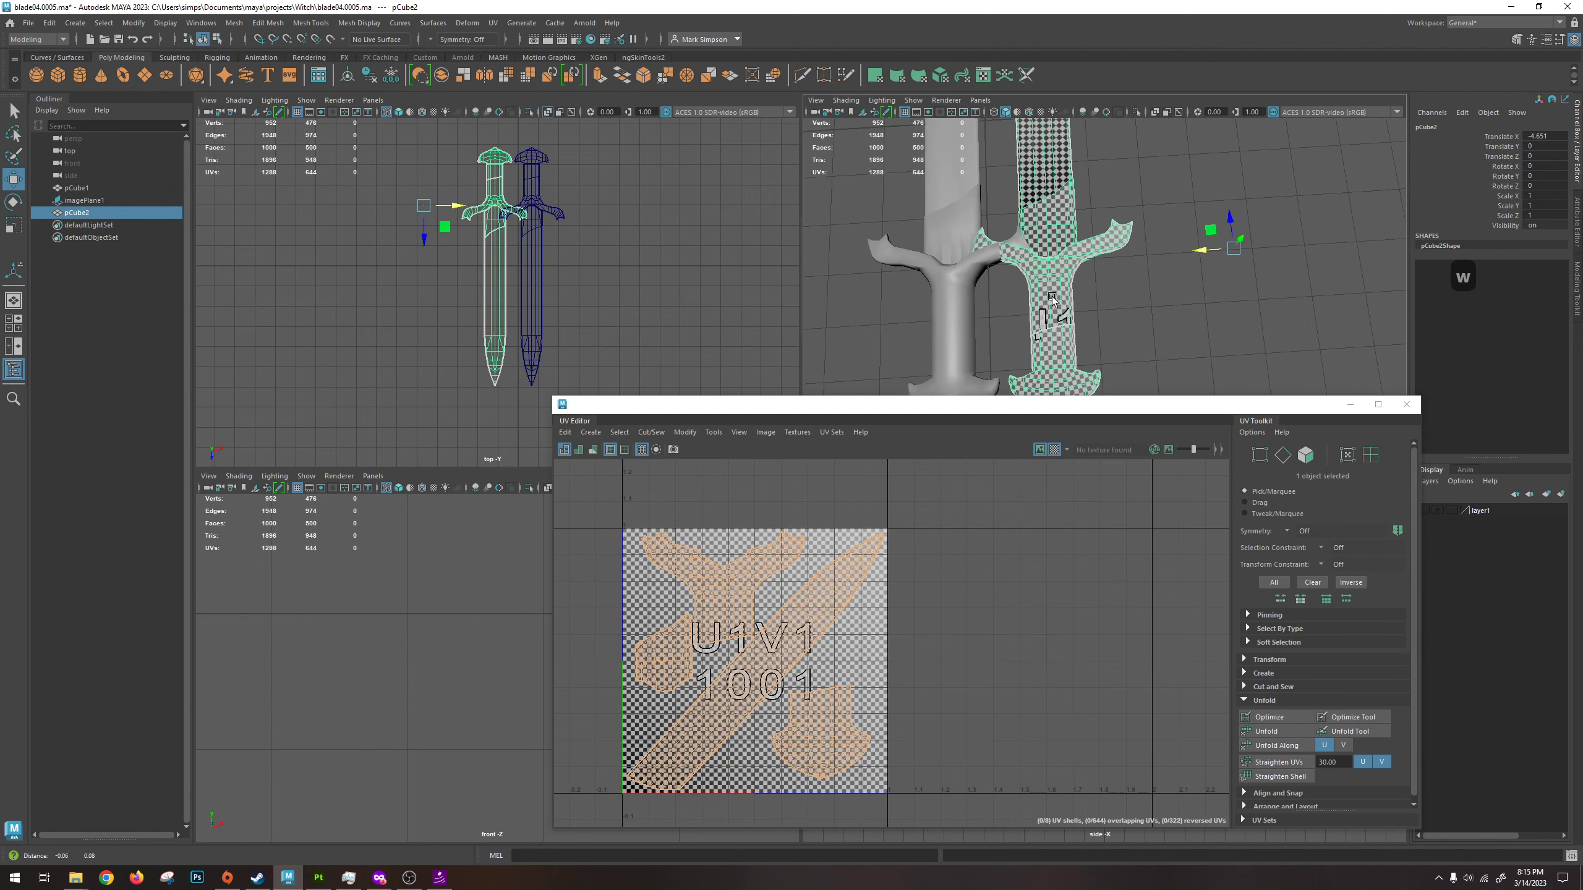
key("space")
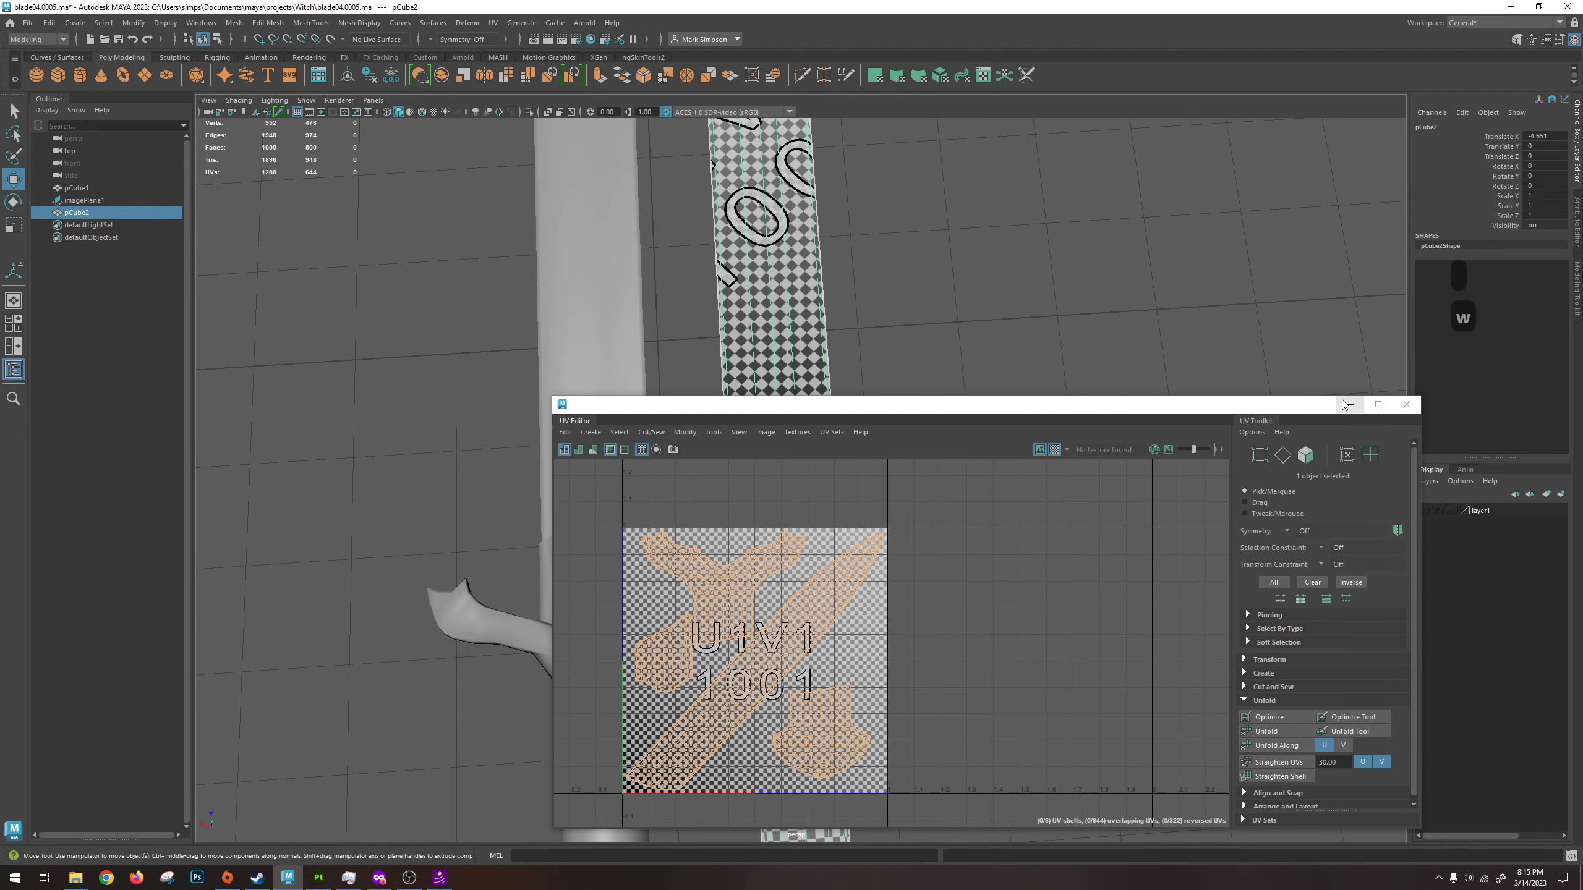
left_click(1406, 404)
scroll(789, 440, "down", 8)
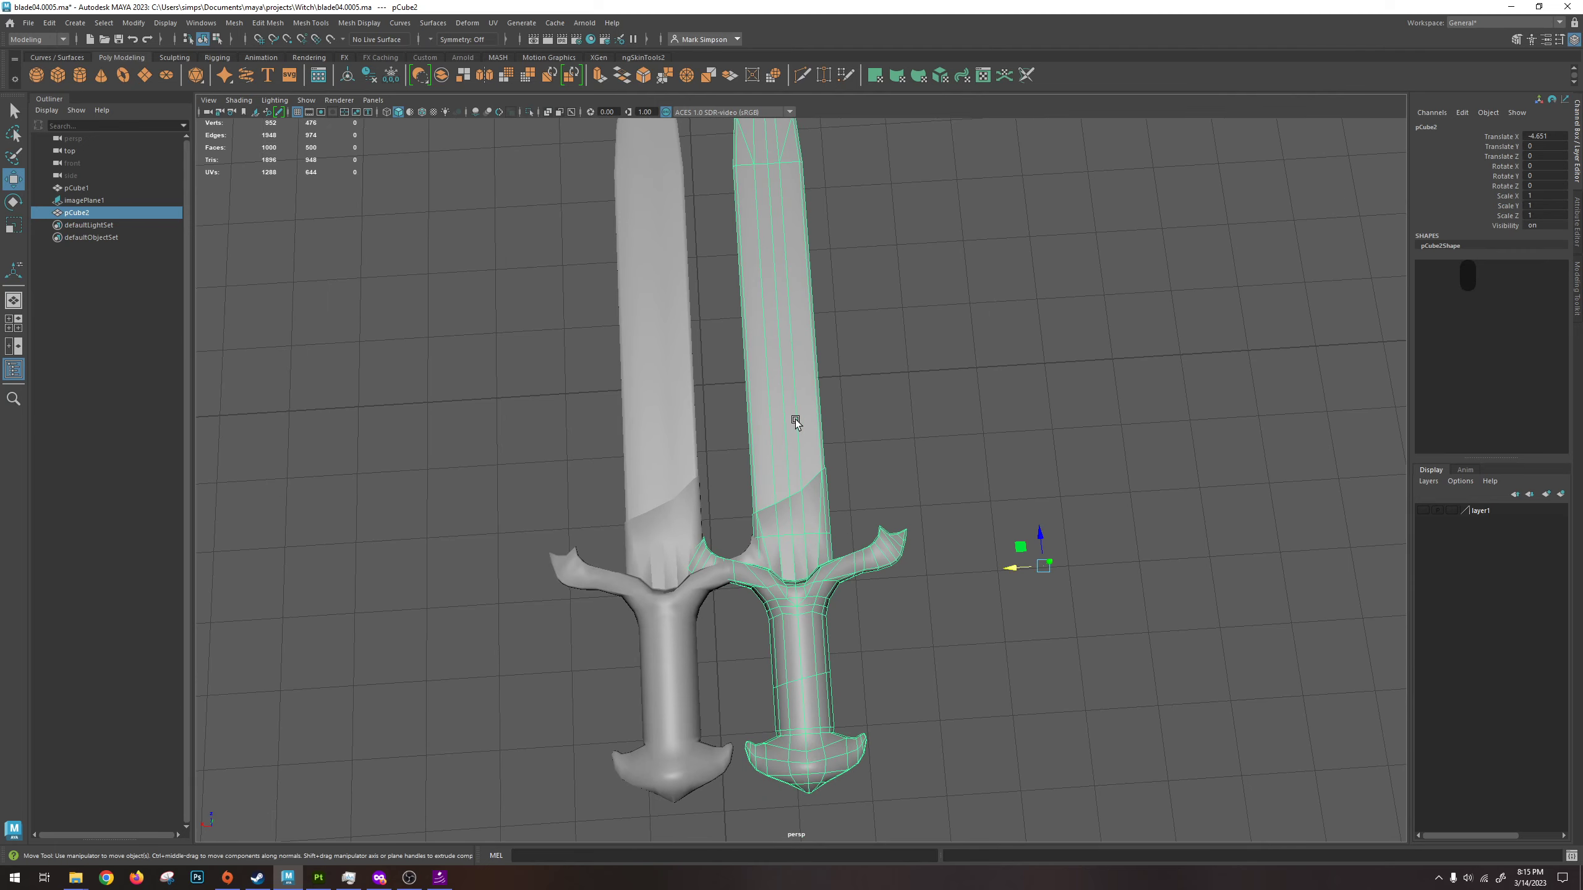
Reopen the UV Editor out of the way and compare the checker size on pCube2 and pCube1.
left_click(494, 22)
left_click(522, 48)
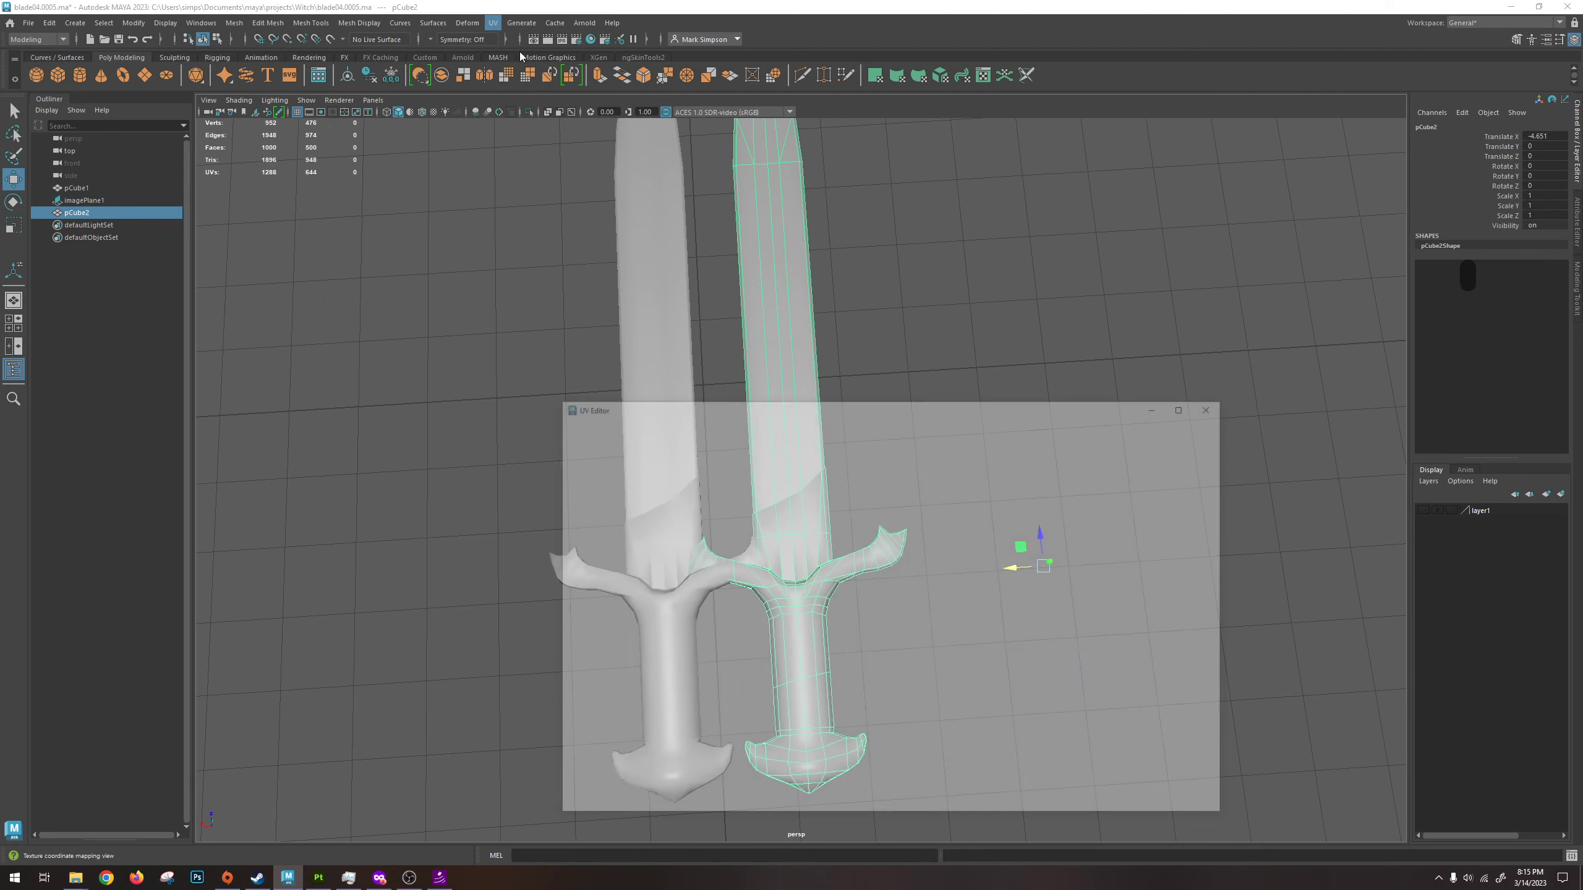
left_click_drag(1371, 400, 0, 366)
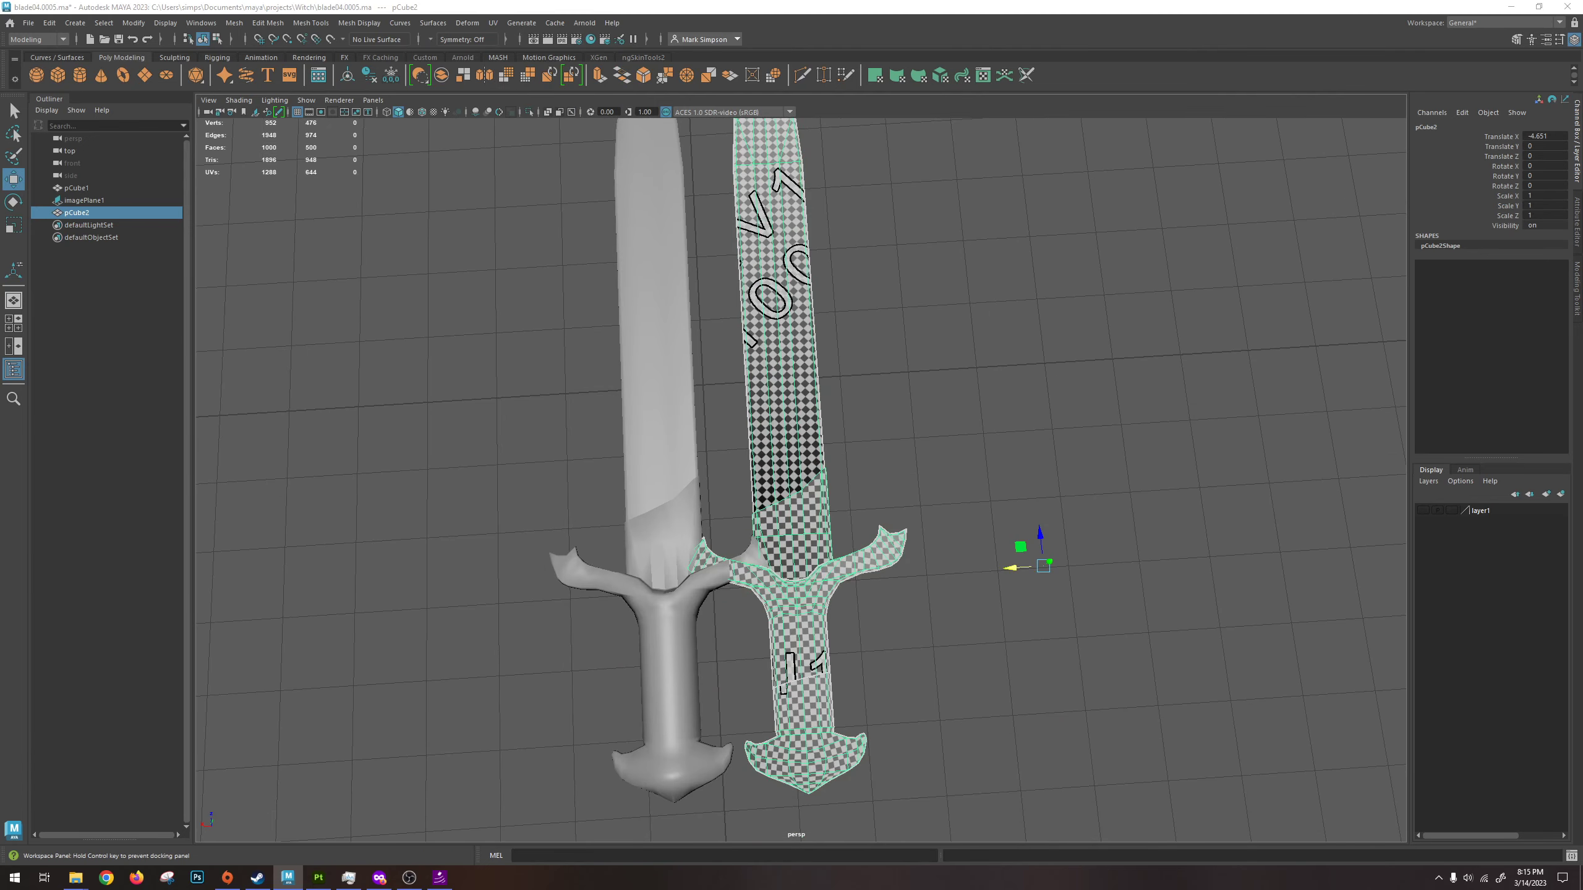
middle_click_drag(702, 450, 722, 448, "alt")
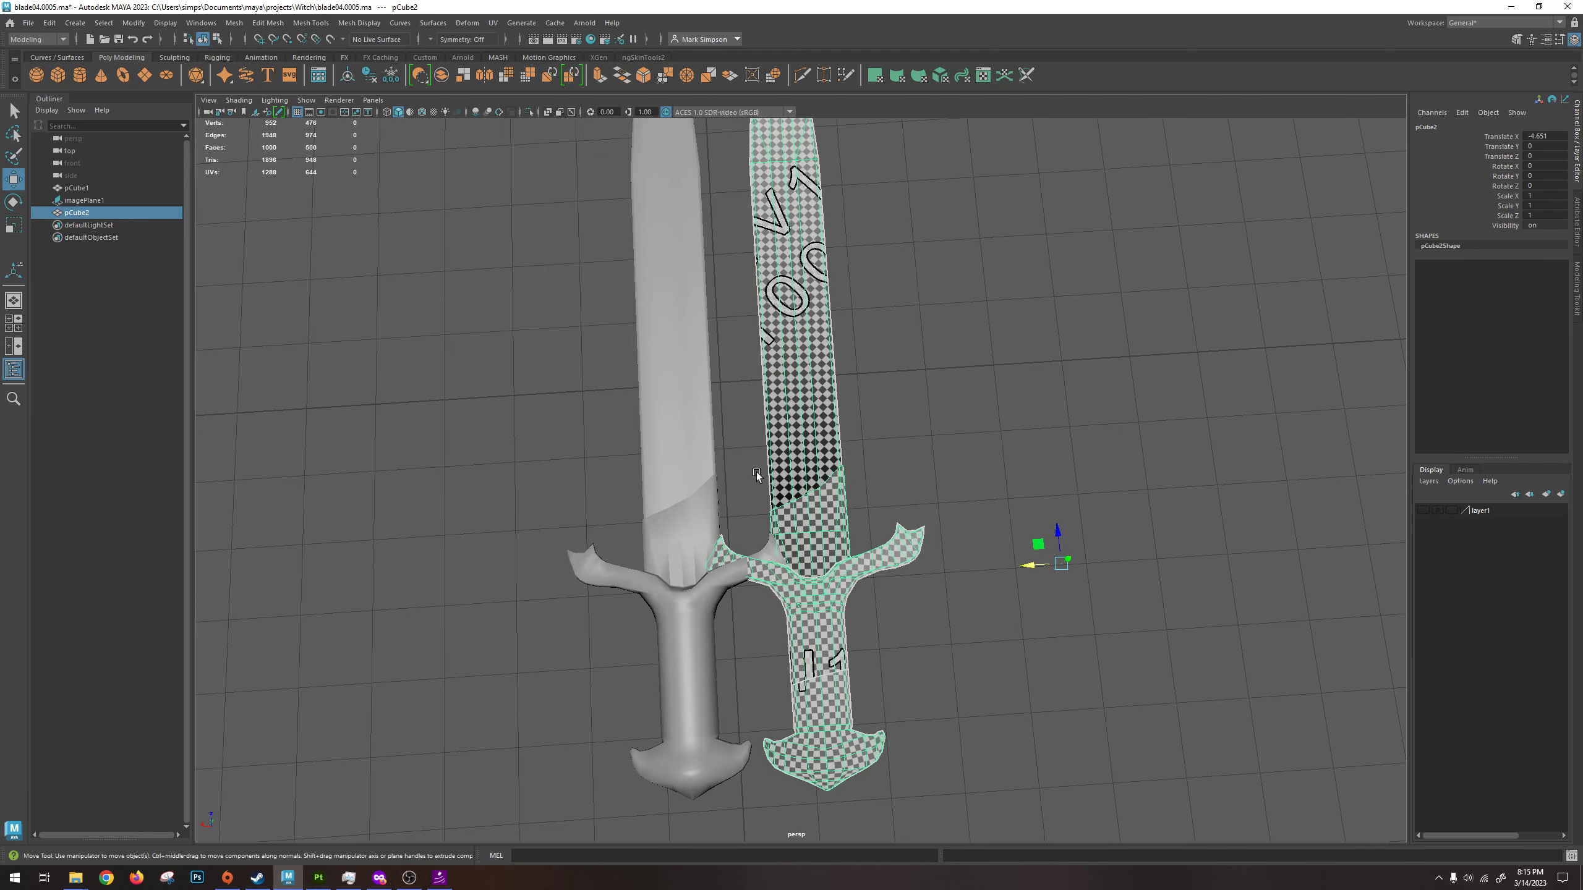
left_click(691, 471)
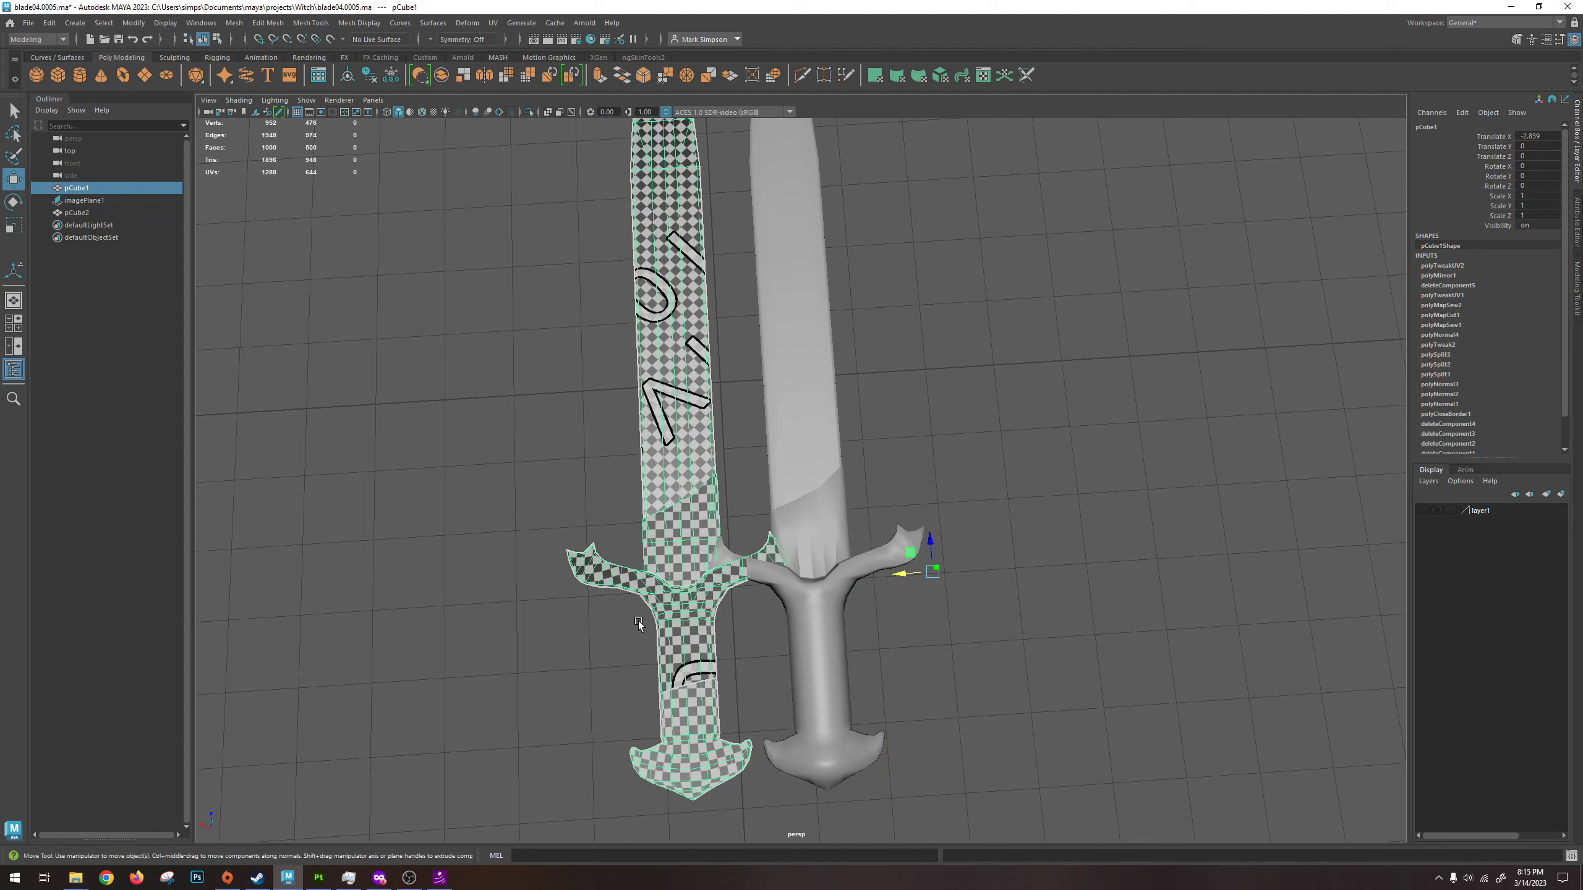
left_click(792, 505)
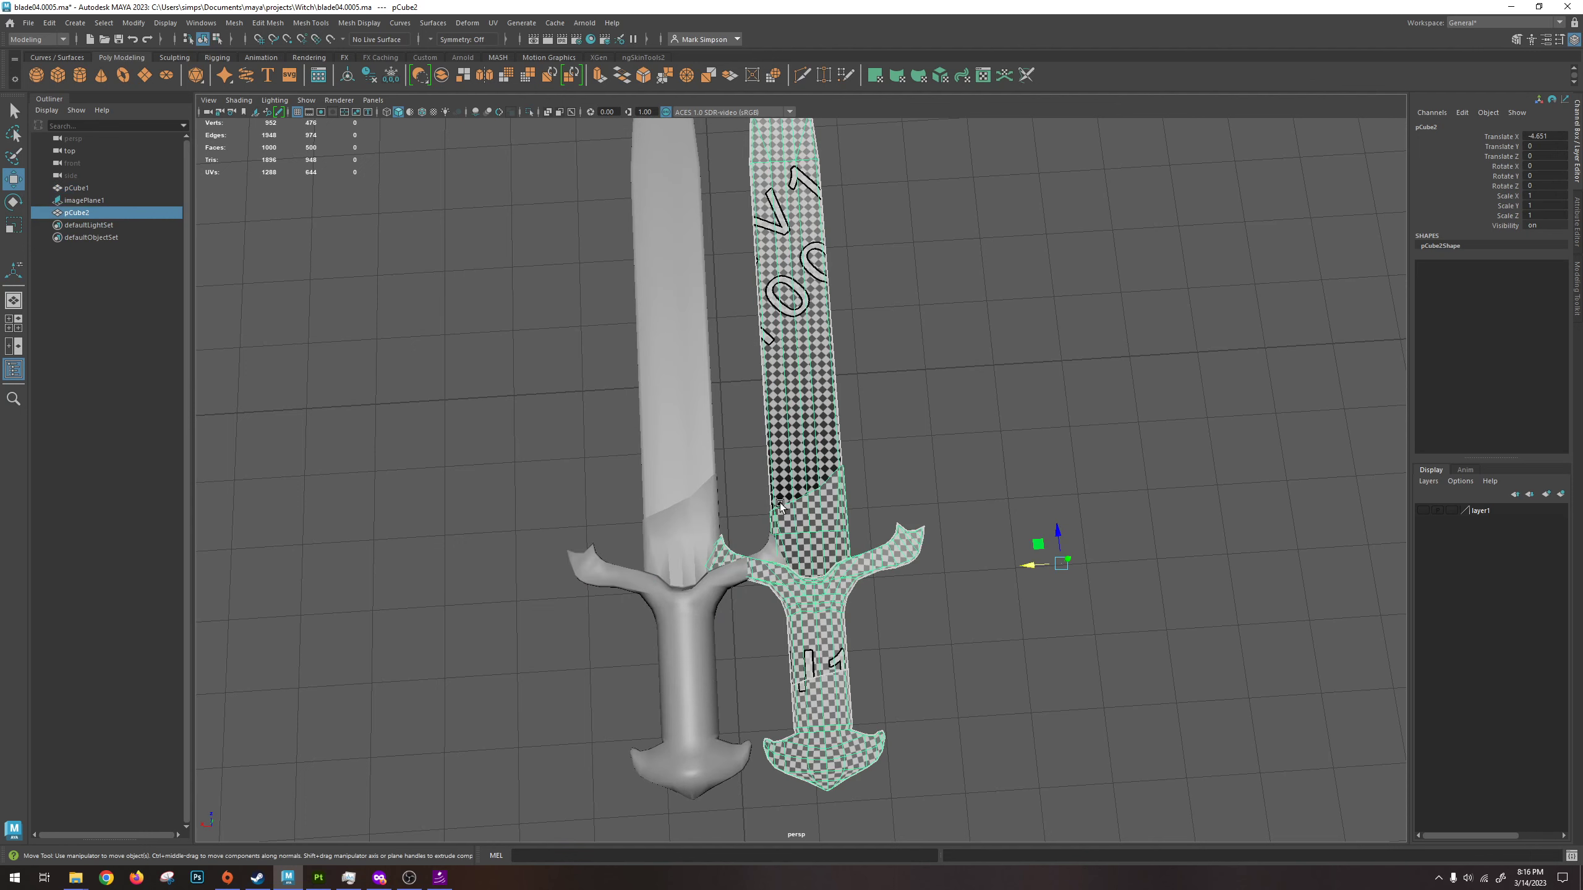
Place the UV Editor beside the swords and examine the UV layouts and checker maps of pCube2 and pCube1.
left_click(982, 76)
left_click_drag(985, 366, 1465, 323)
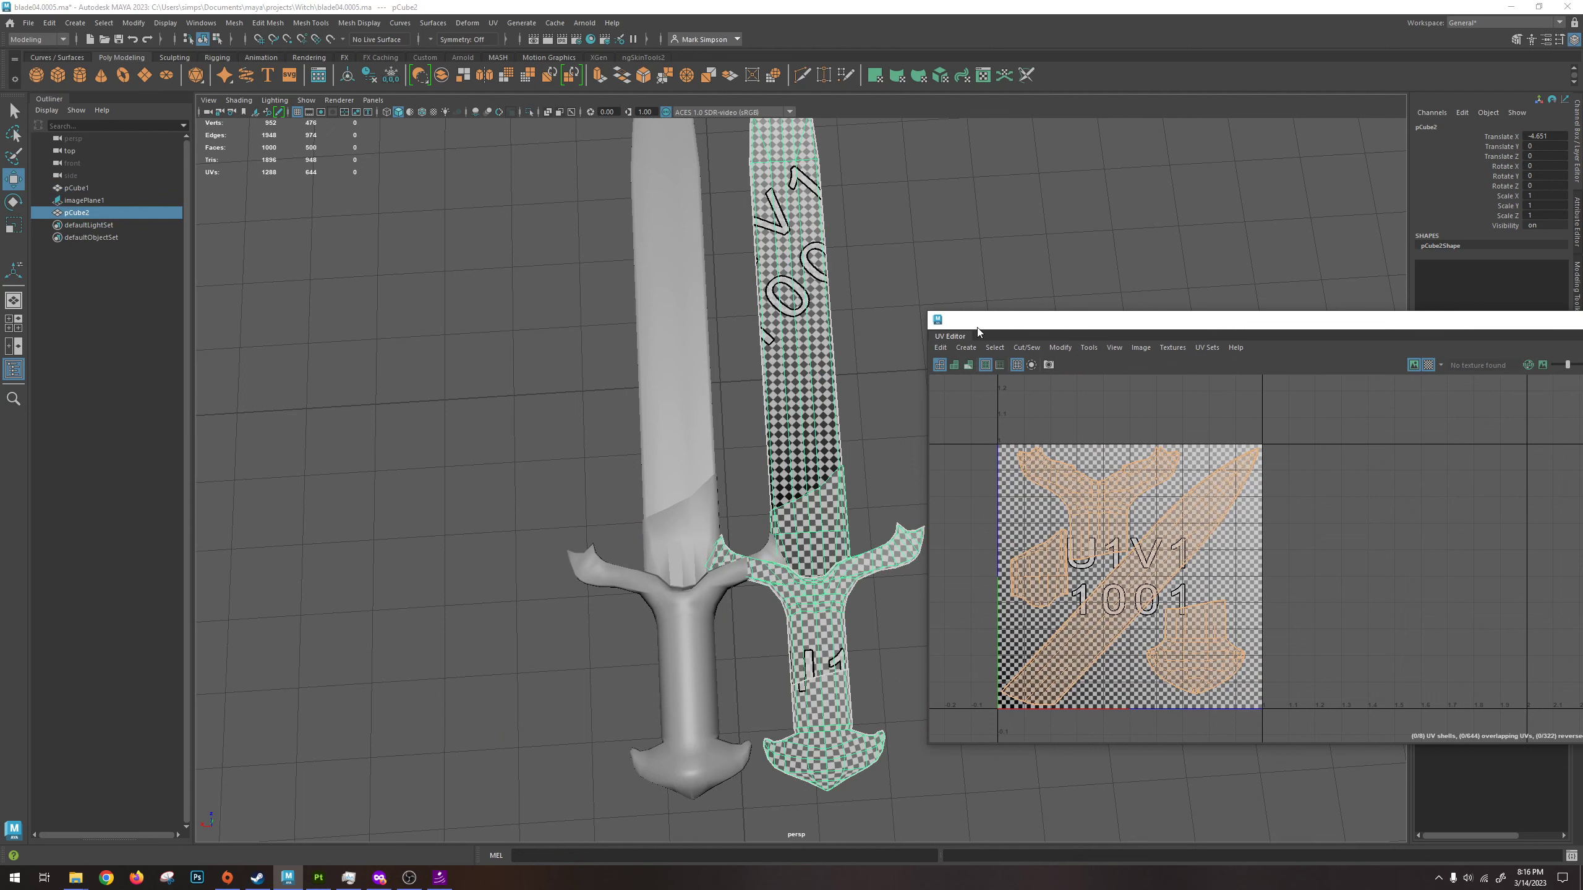
left_click_drag(977, 331, 1075, 318)
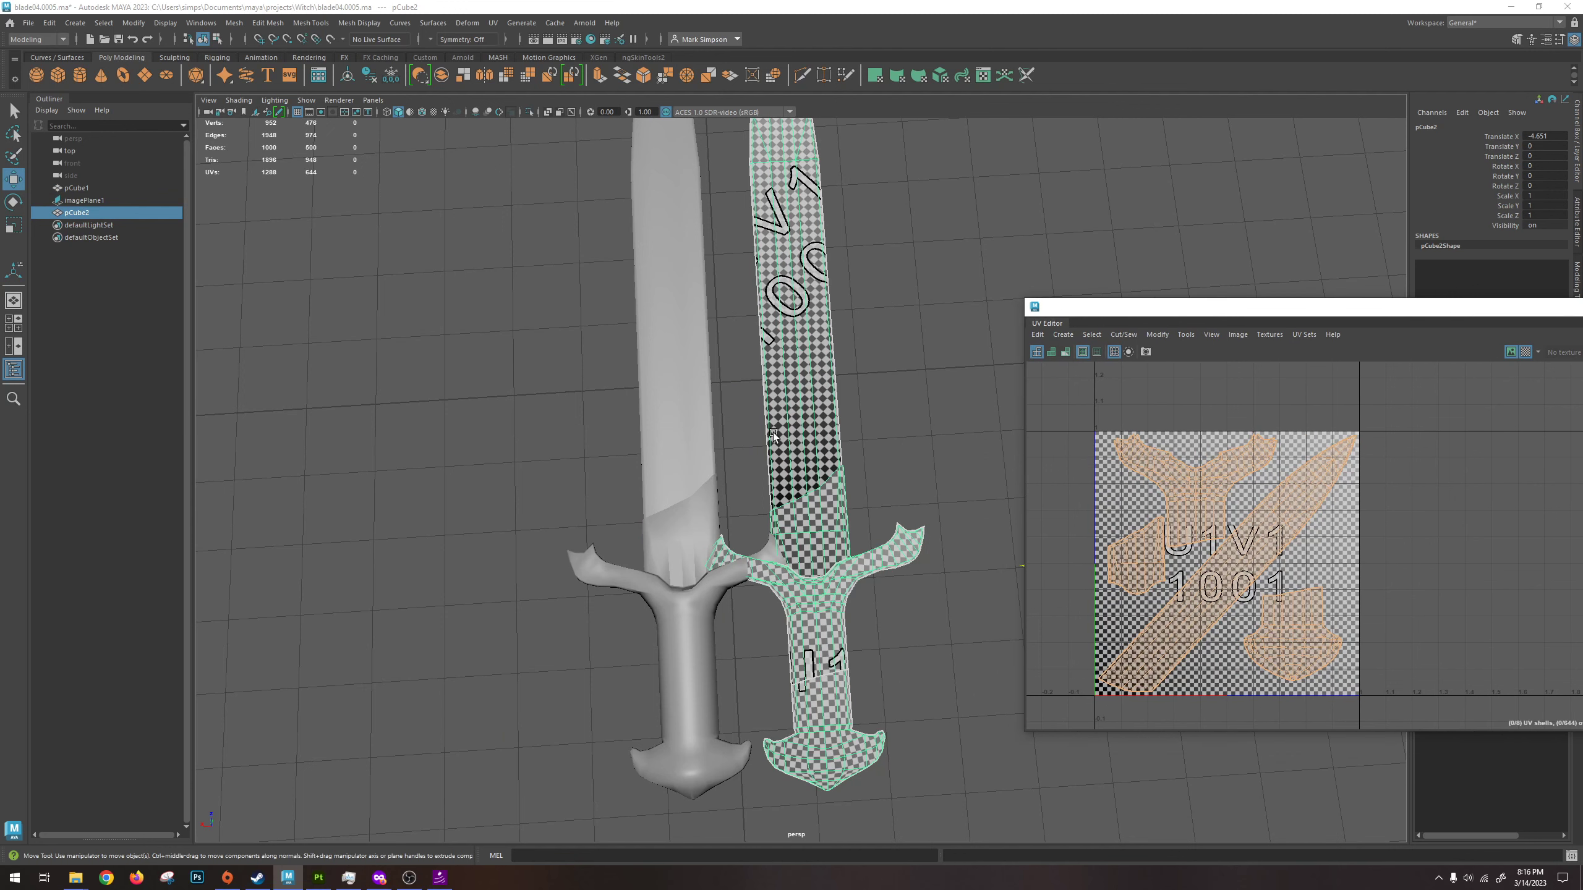
middle_click_drag(788, 328, 780, 469, "alt")
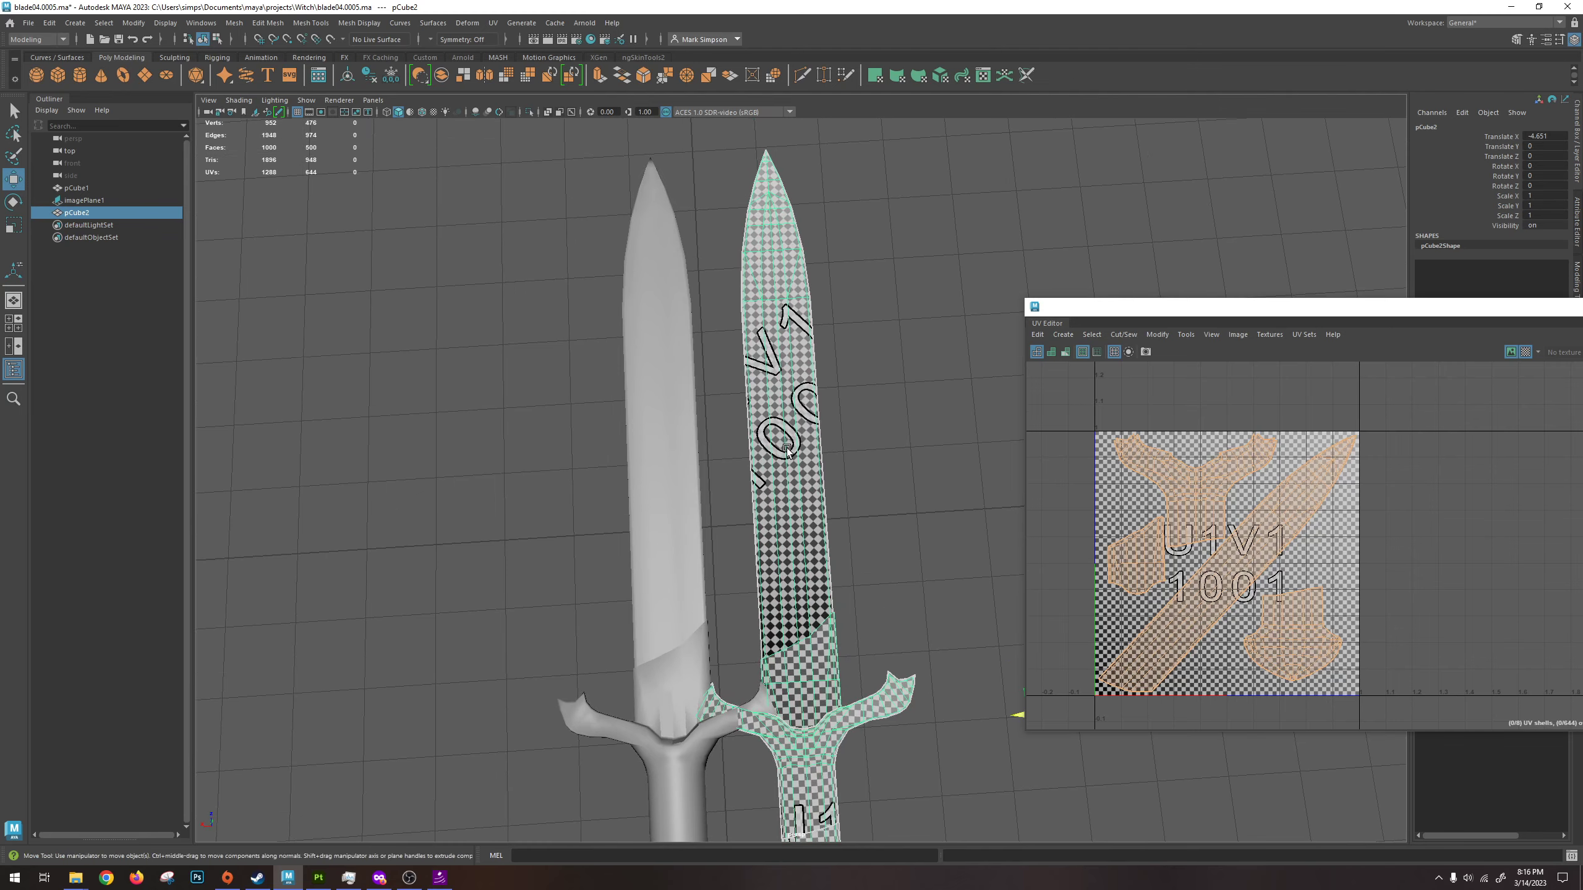
left_click_drag(787, 449, 789, 399, "alt")
middle_click_drag(786, 481, 805, 424, "alt")
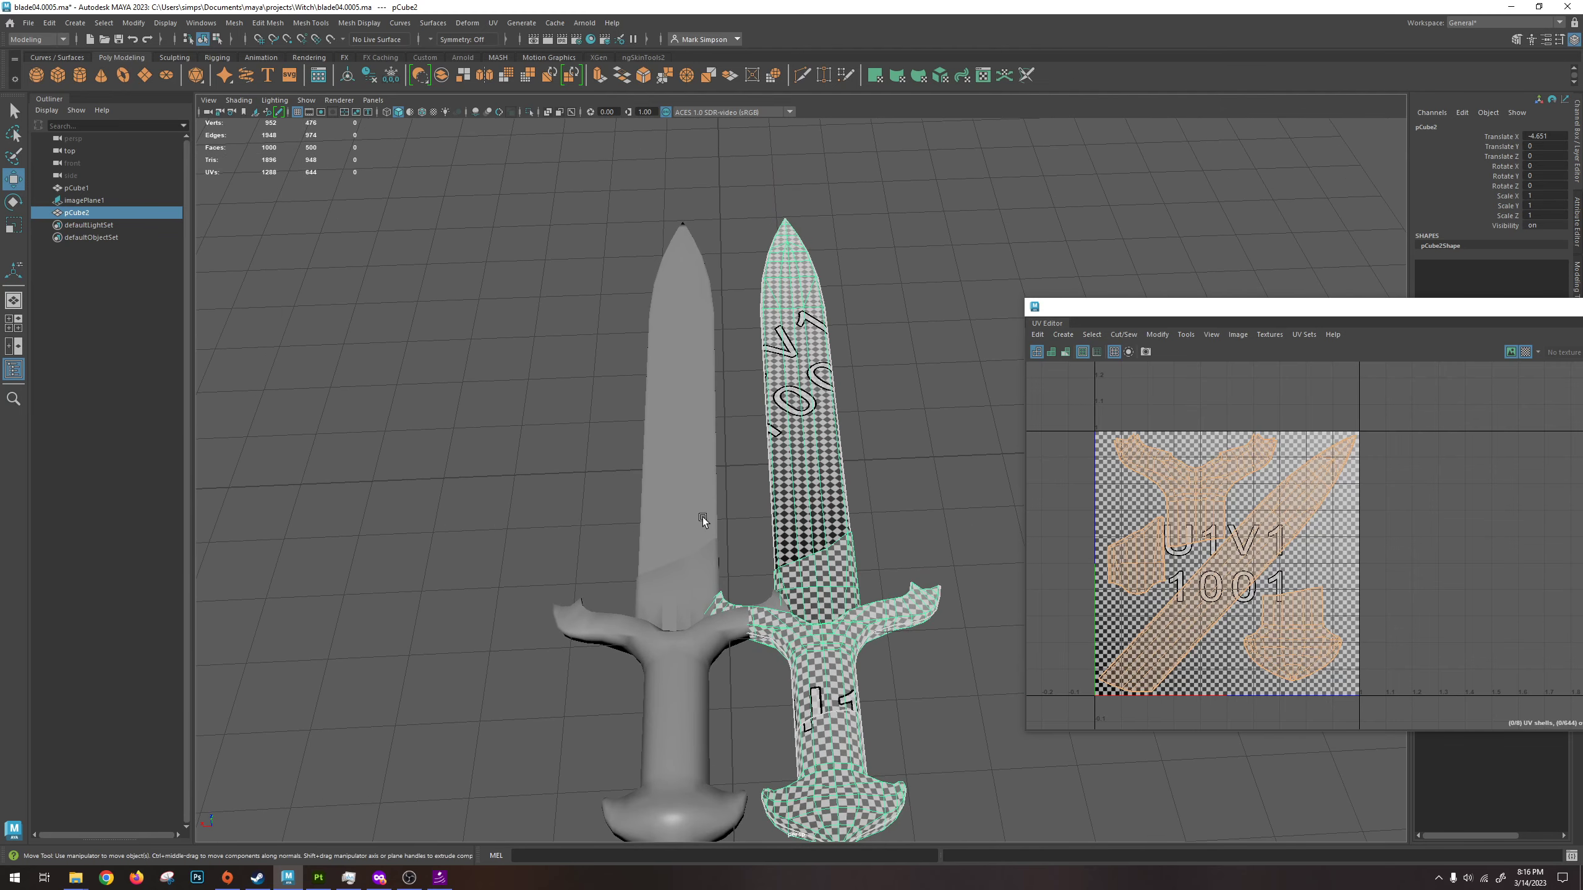
left_click(687, 476)
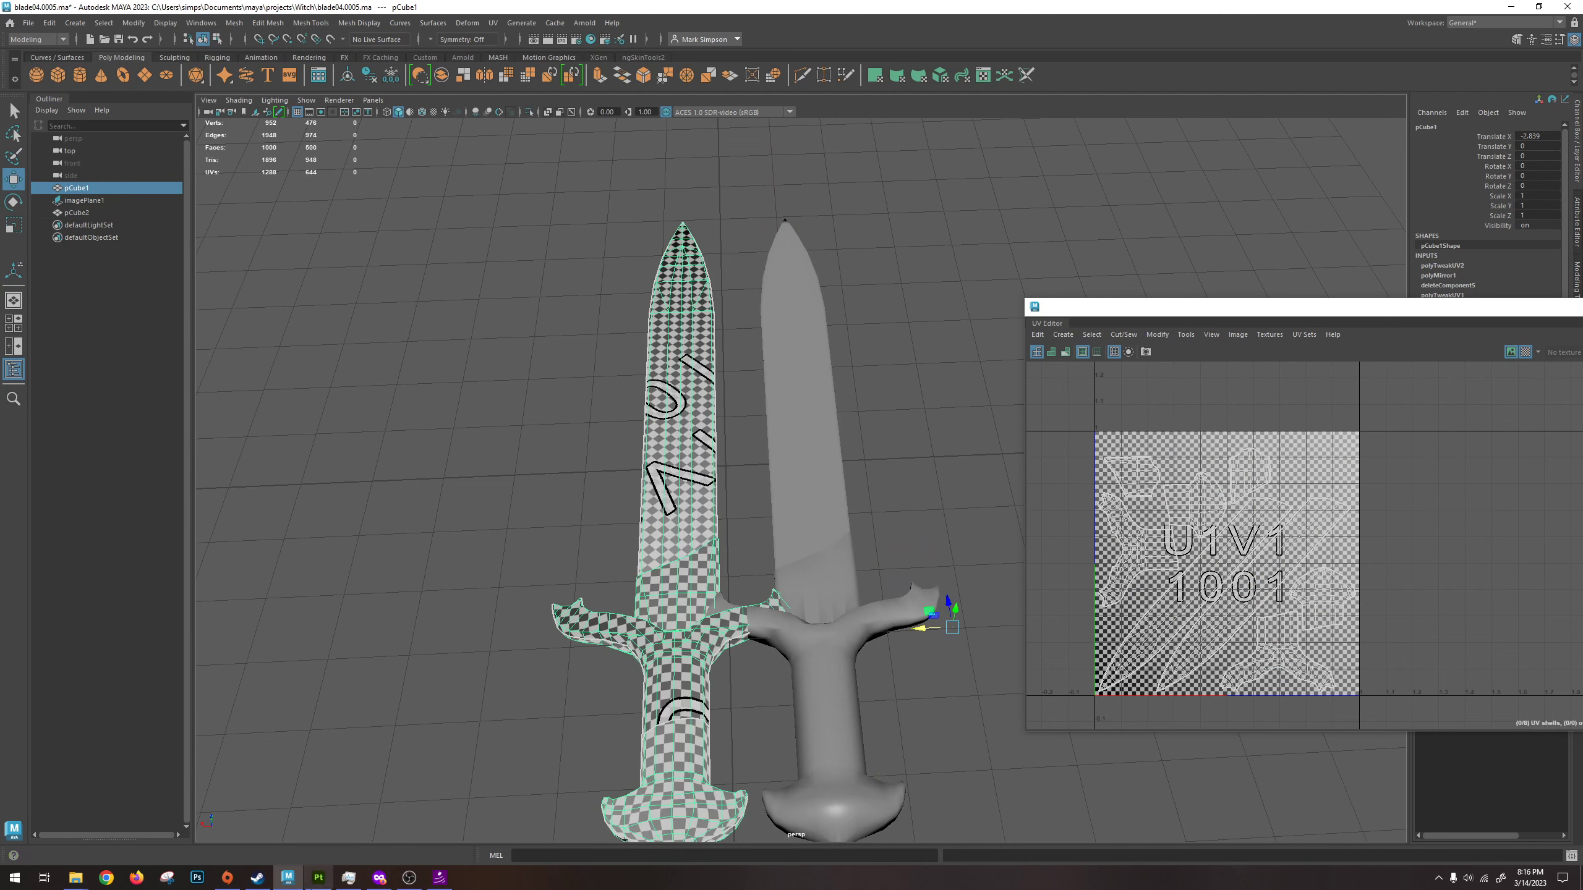
Switch to Adobe Substance 3D Painter and return to Maya to view both swords at an angle.
left_click(318, 879)
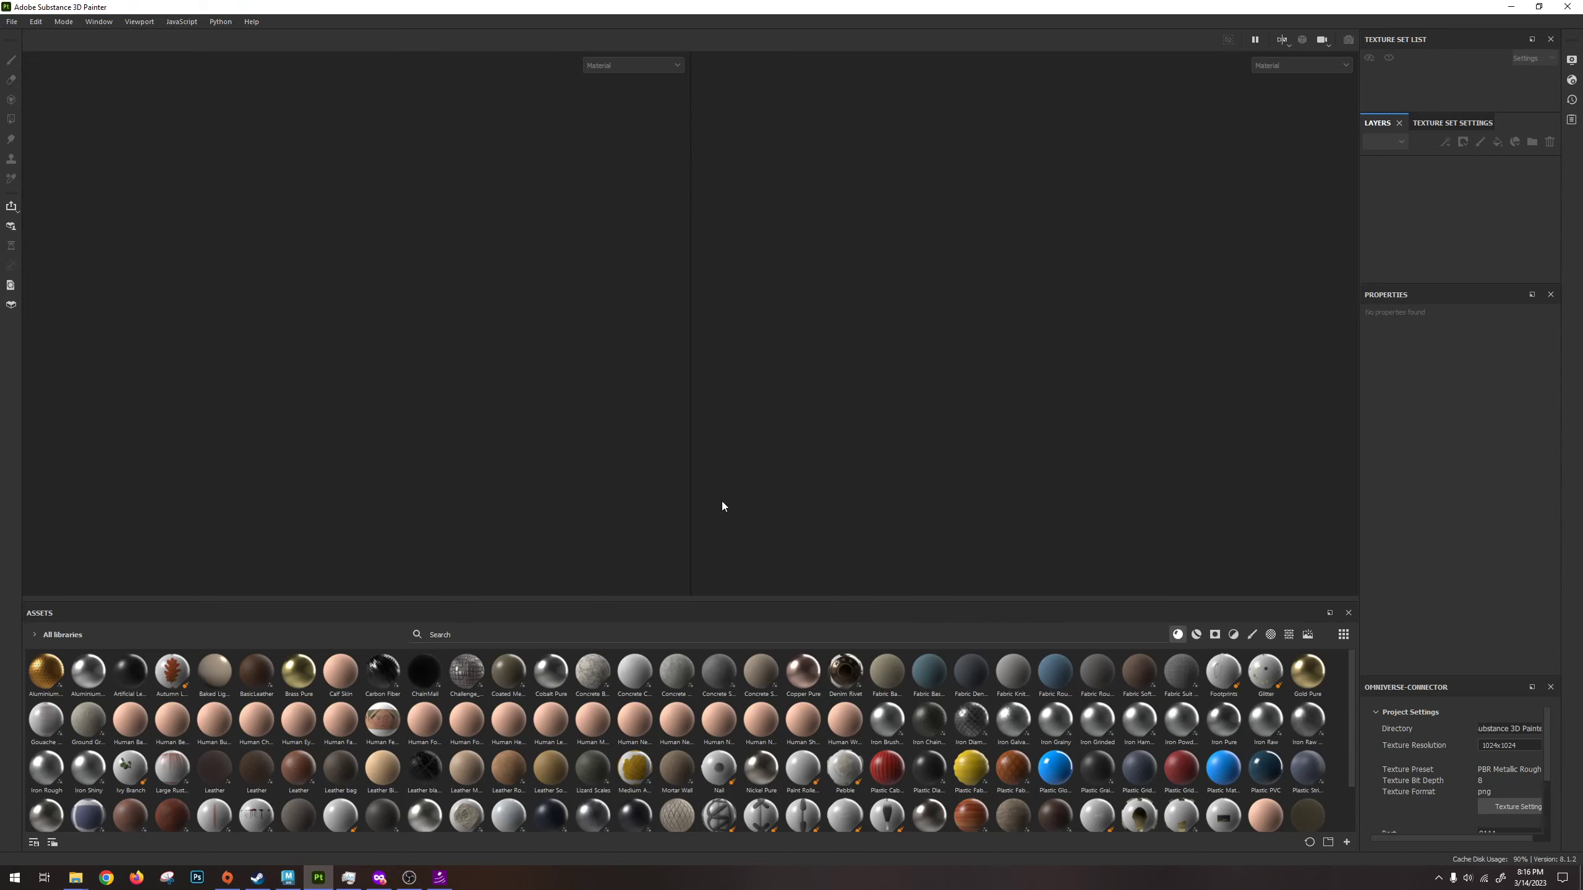
key("alt+Tab")
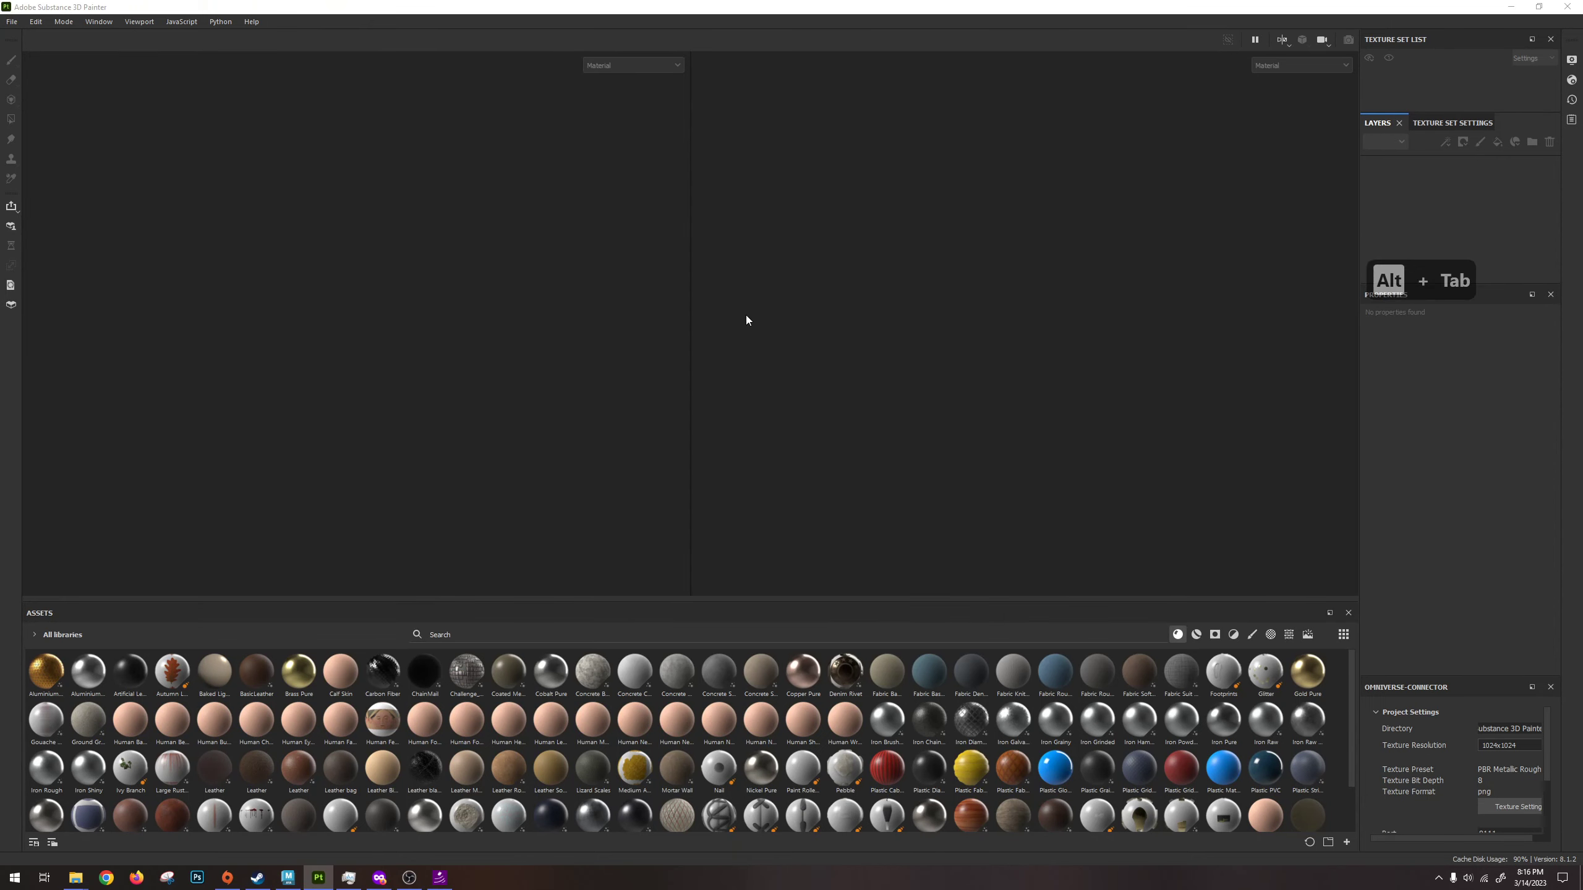
left_click_drag(866, 462, 836, 460, "alt")
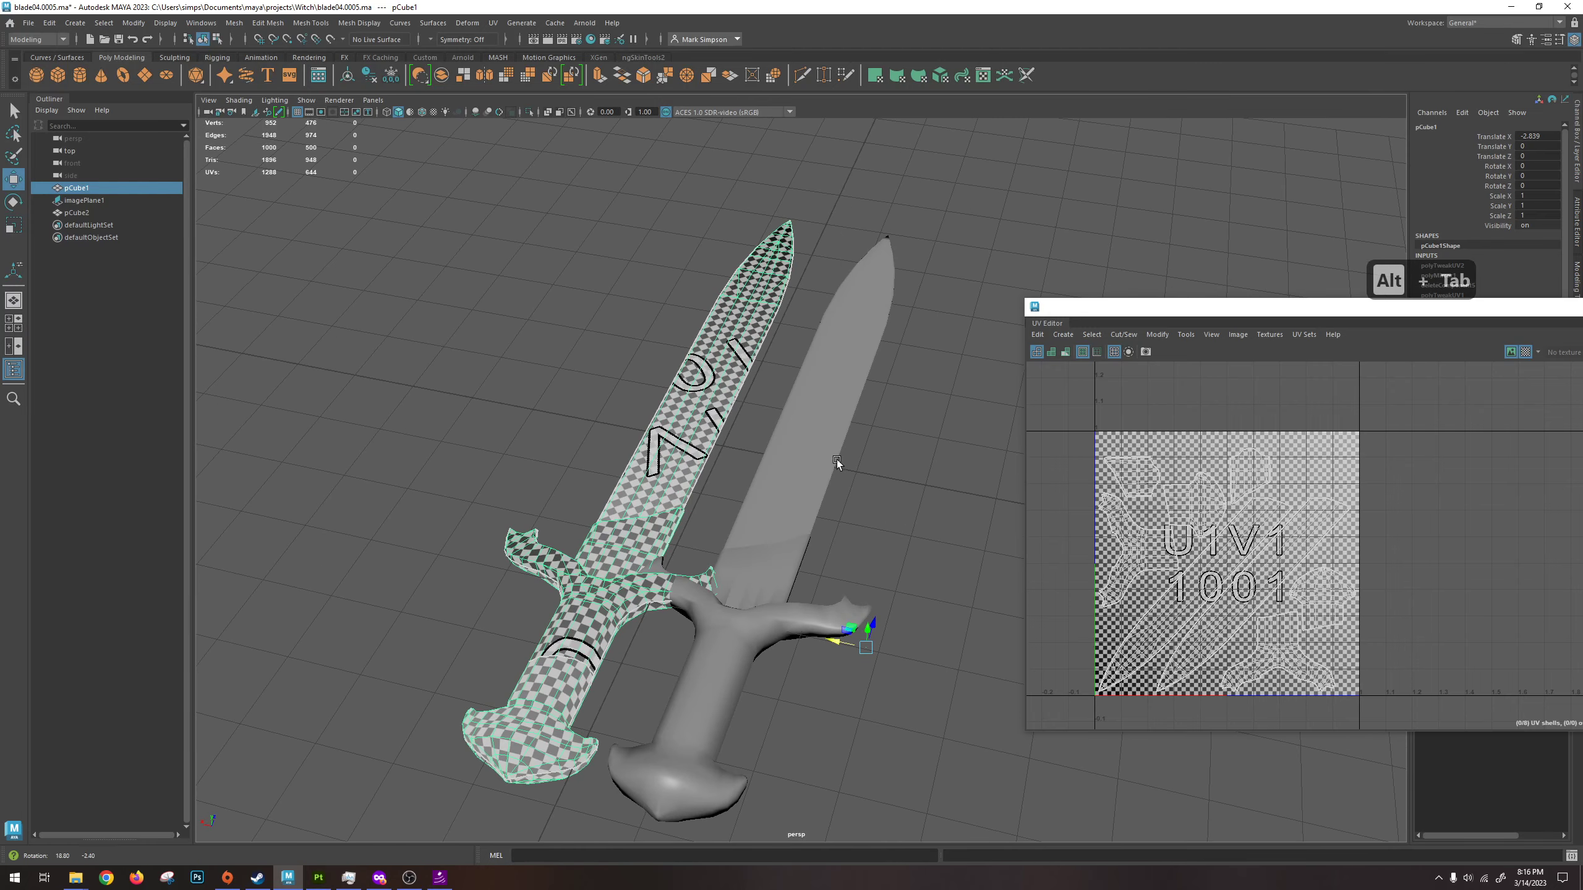
right_click_drag(707, 386, 754, 357)
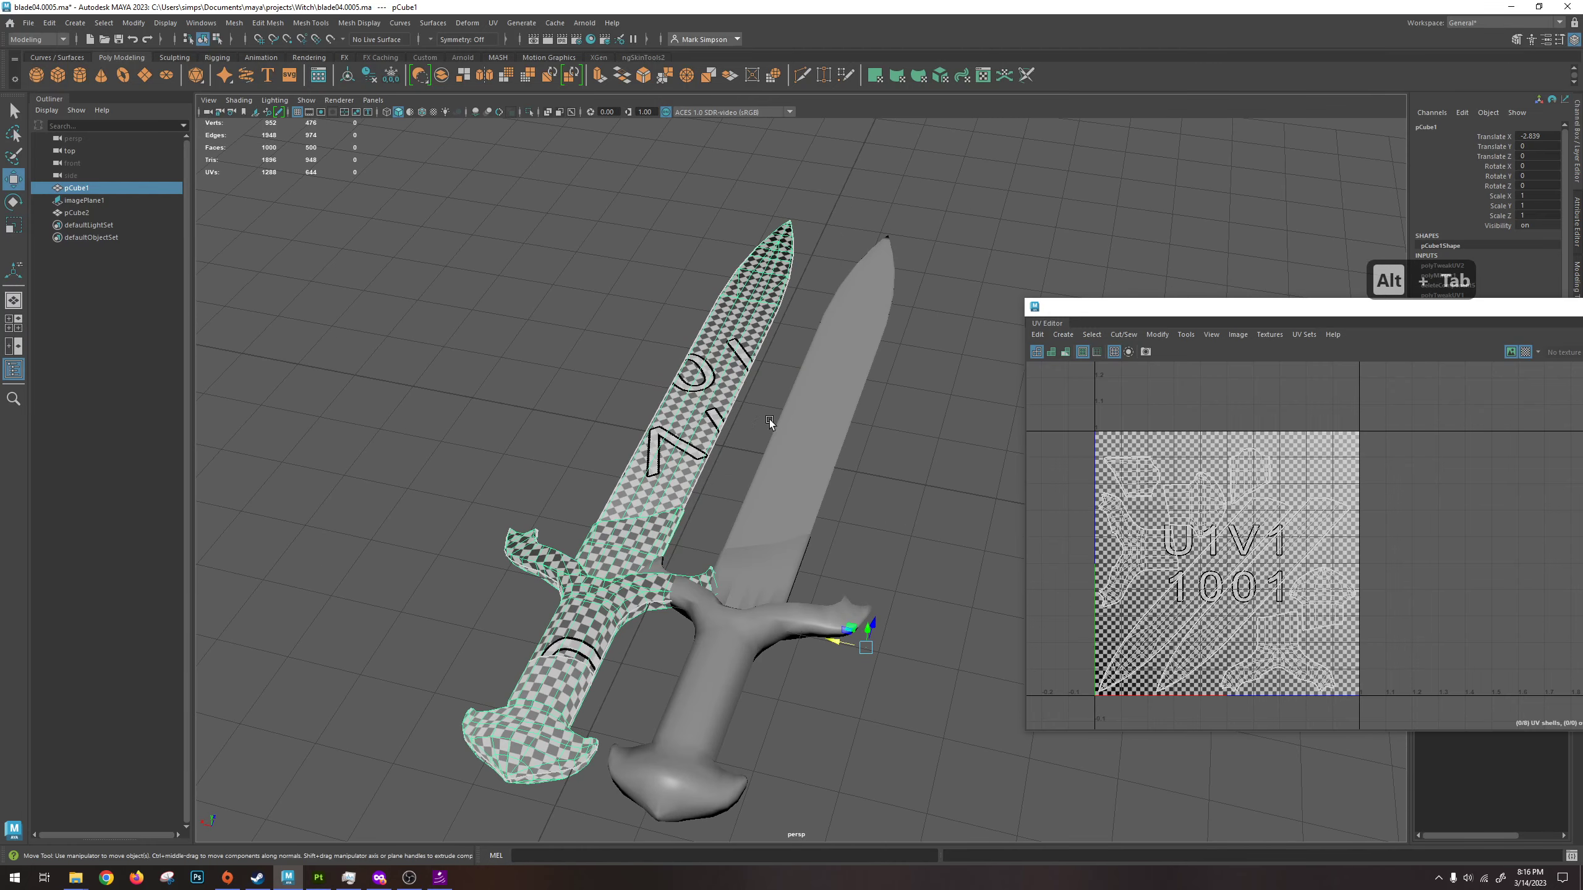
Move pCube2 away from pCube1 to Translate X about -8.45 and close the UV Editor.
left_click(800, 467)
scroll(802, 536, "down", 5)
left_click_drag(888, 573, 1042, 605)
double_click(1035, 306)
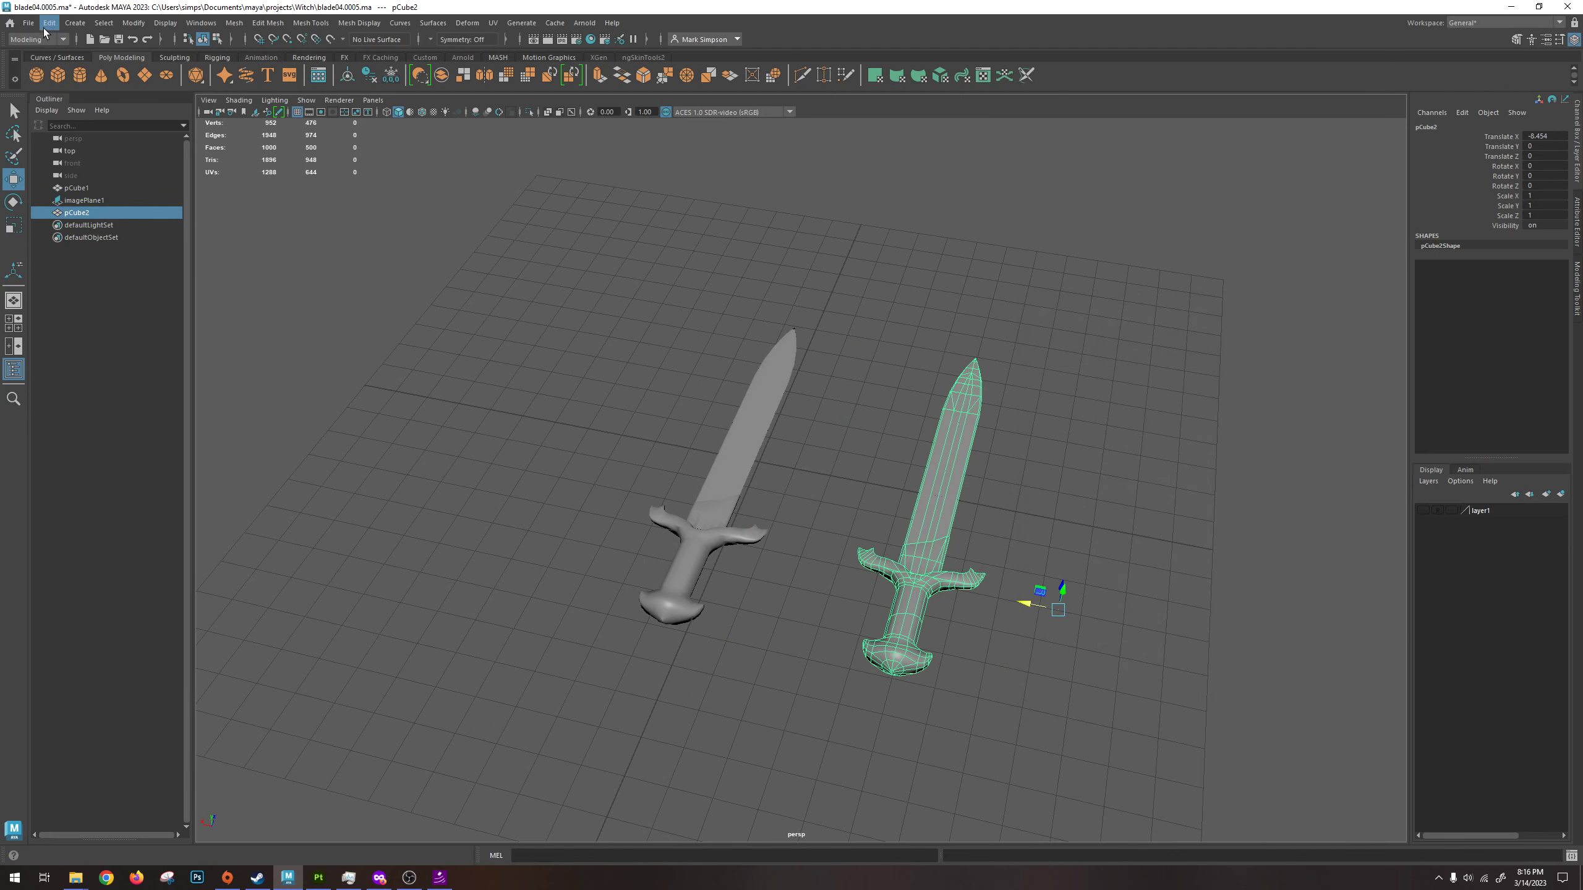
Save the scene as the next incremental version.
left_click(28, 23)
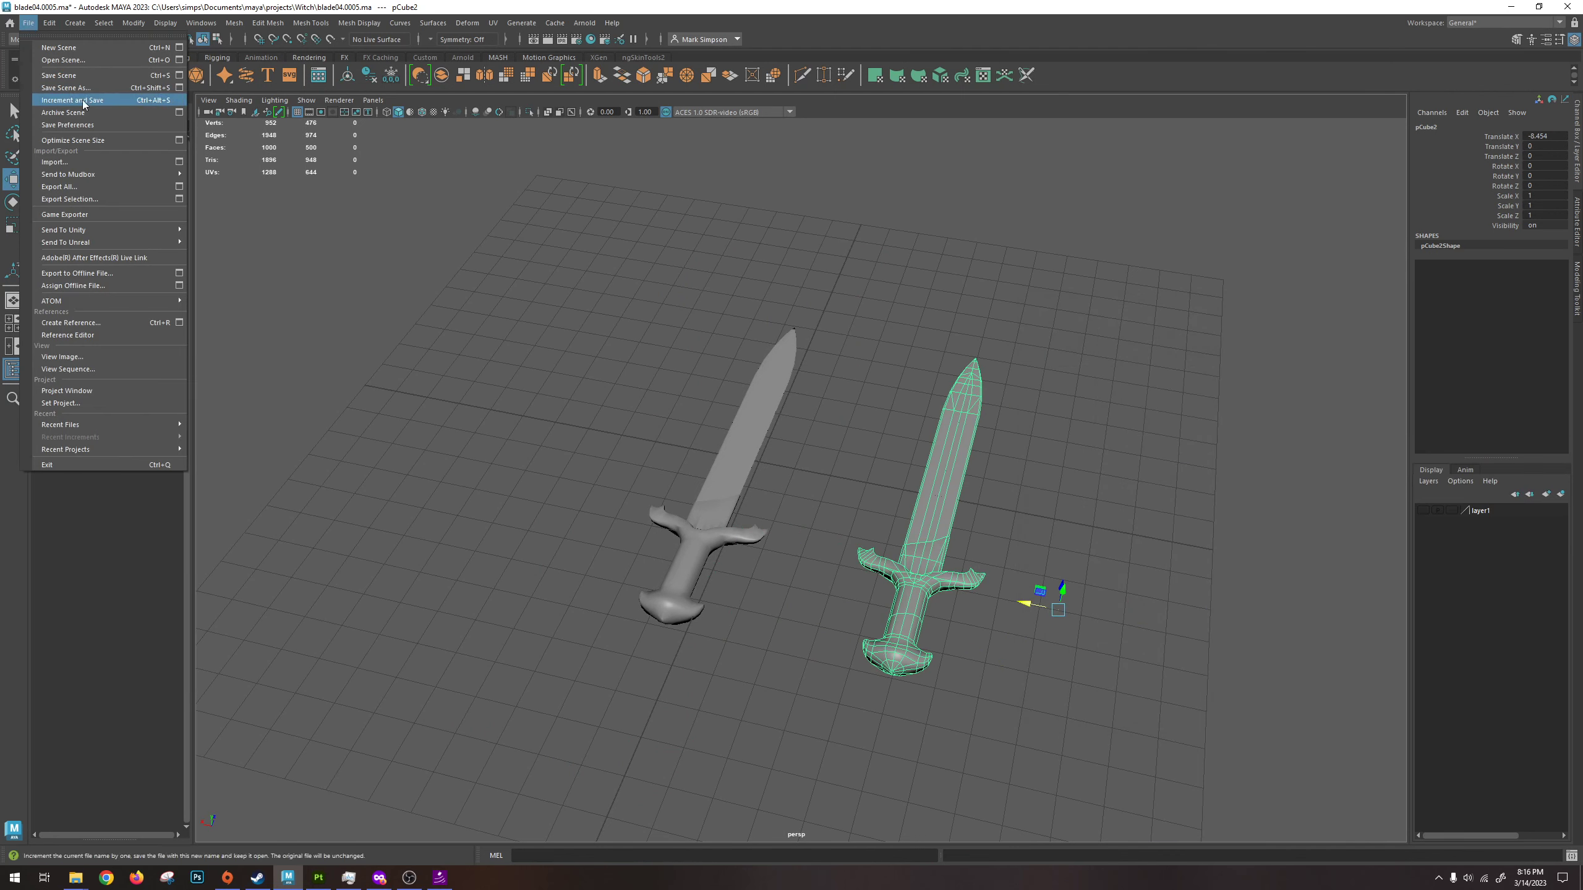
left_click(115, 103)
Move the sword pCube1 to Translate X about -3.50.
left_click_drag(789, 427, 746, 462, "alt")
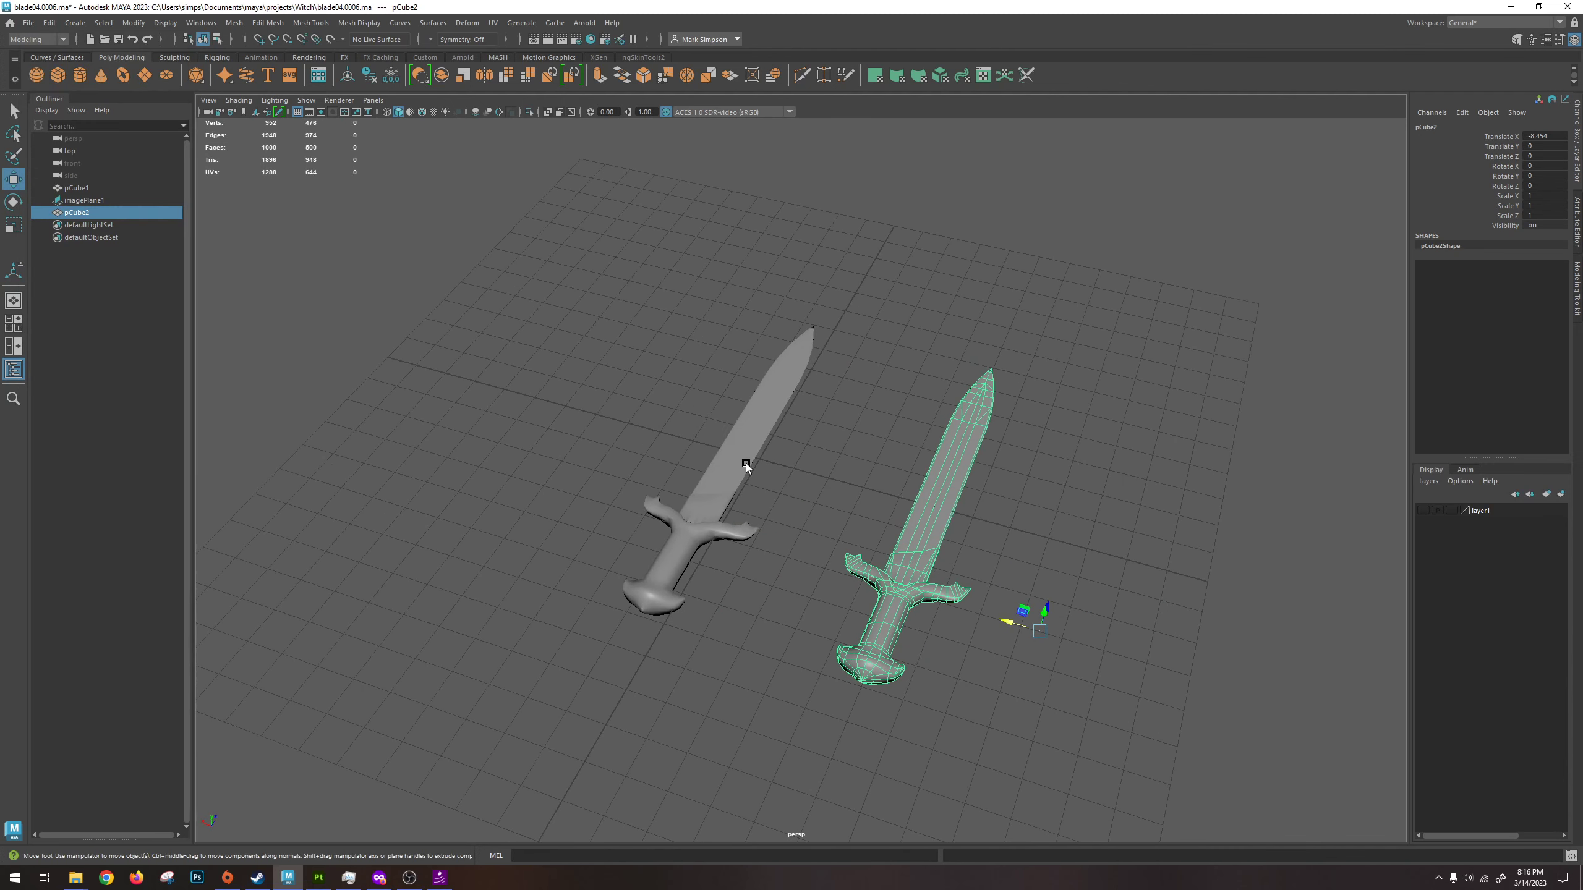
left_click(745, 461)
scroll(769, 548, "up", 3)
left_click_drag(769, 549, 865, 421, "alt")
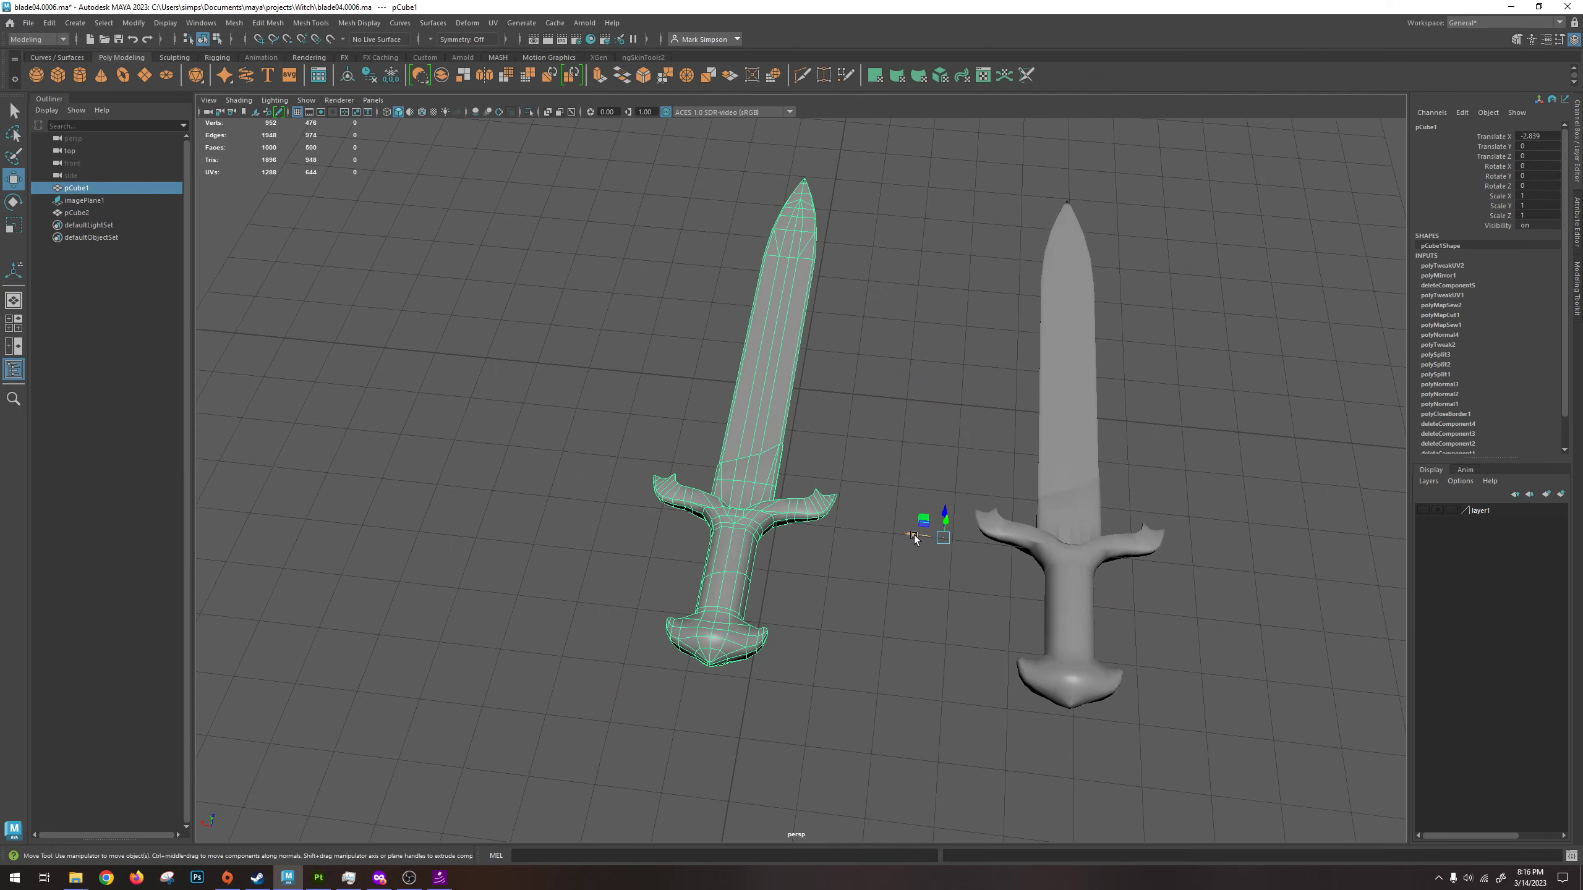
left_click_drag(915, 535, 948, 487)
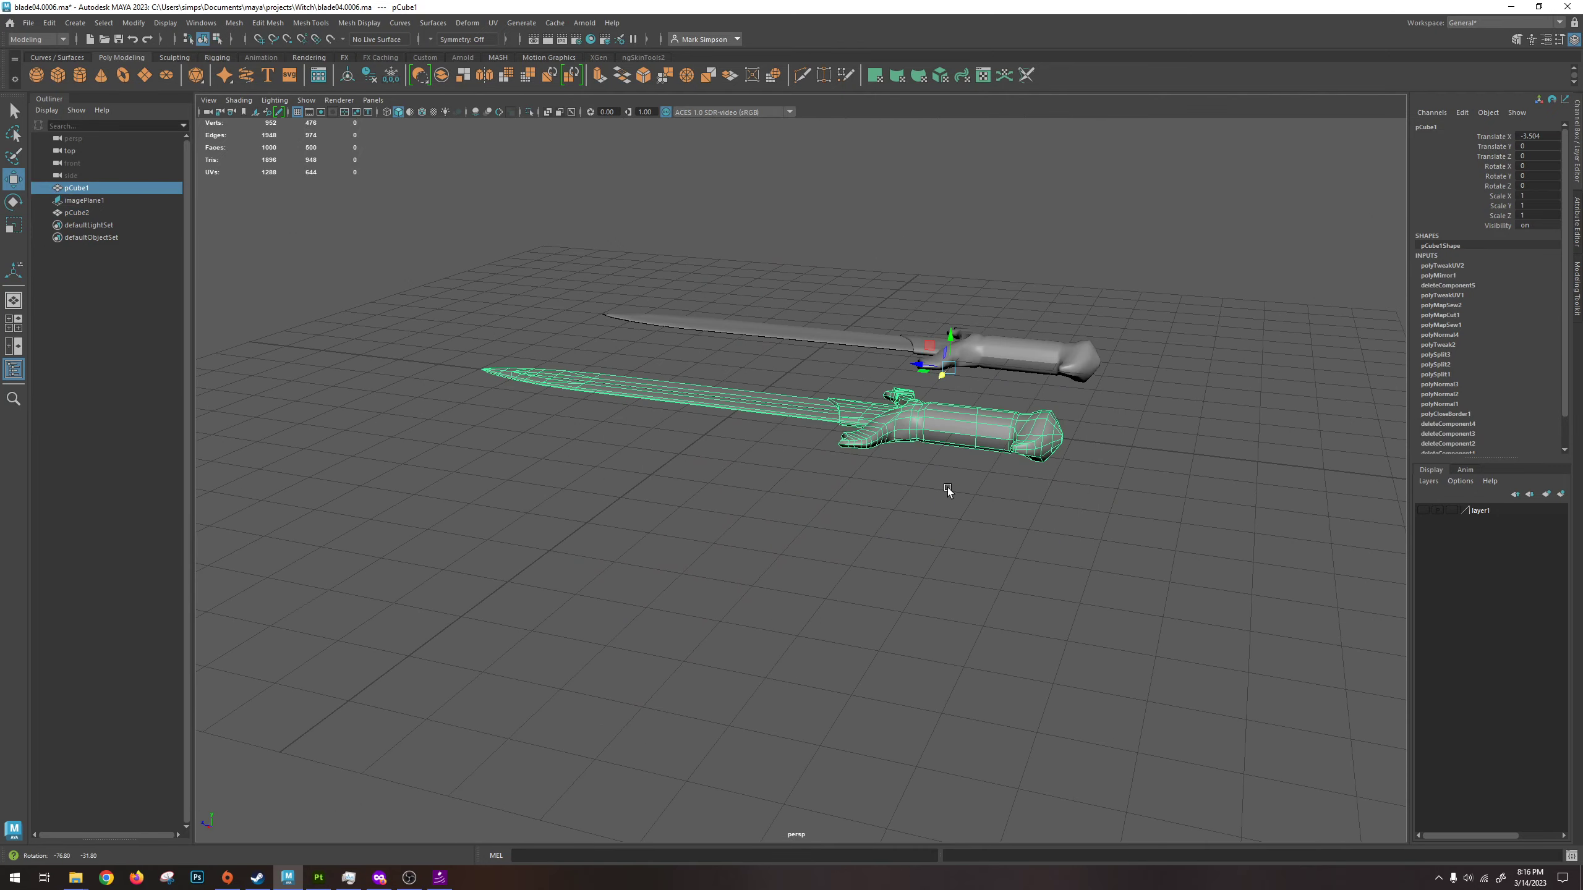
Try to rotate pCube1 about its X axis by about -86 and -87 degrees, and undo the rotations and the cut.
key("e")
left_click_drag(964, 356, 981, 394)
key("ctrl+z")
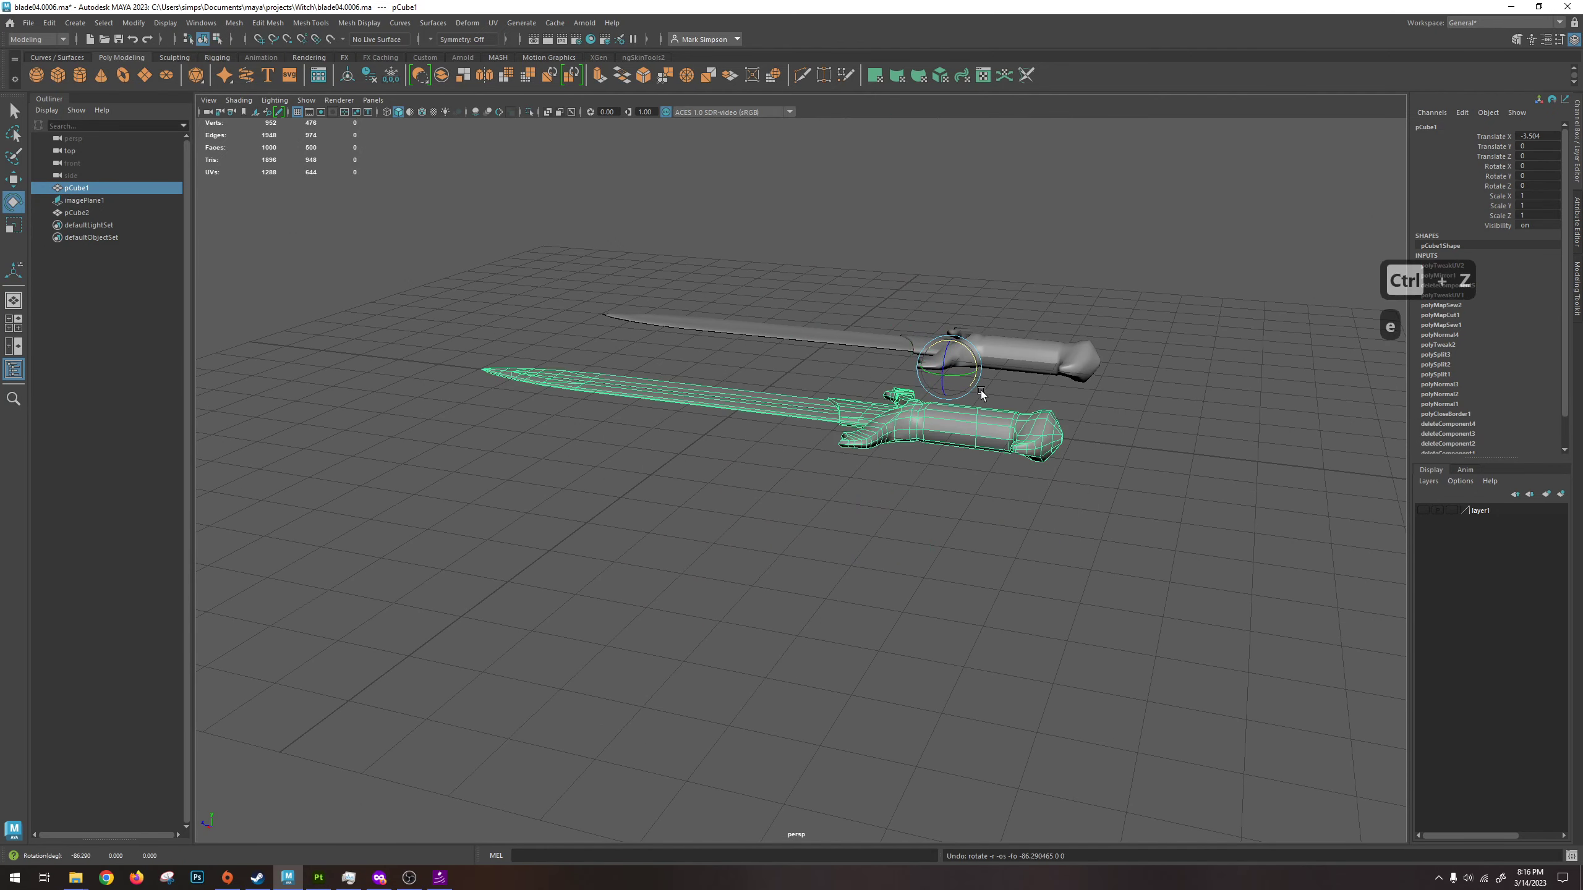
key("x")
left_click_drag(980, 361, 984, 395)
key("ctrl+z")
key("ctrl+x")
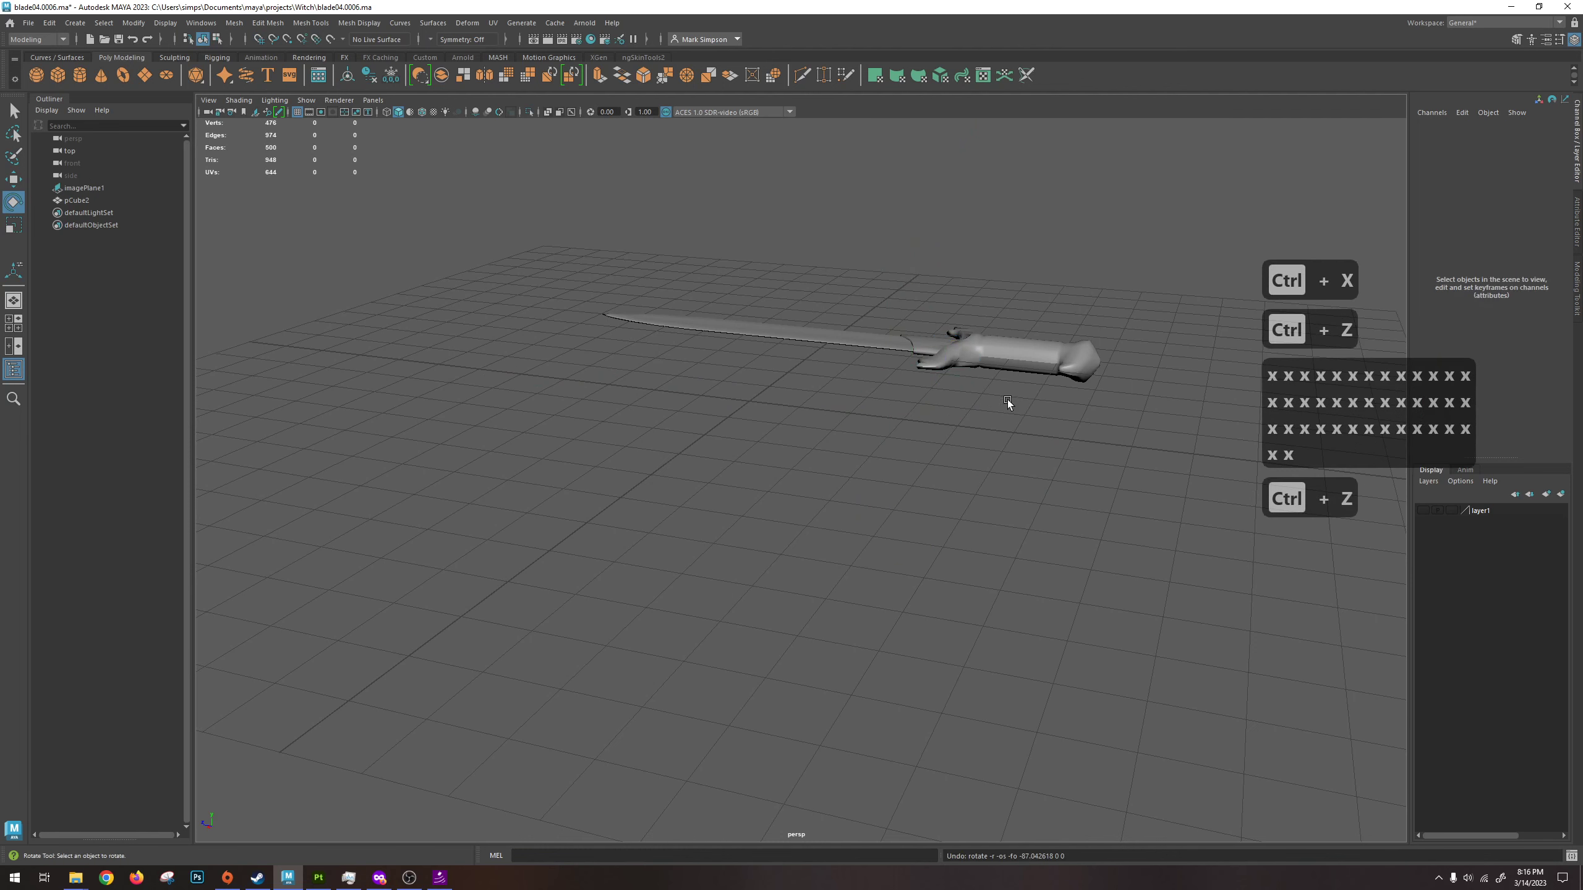
key("ctrl+z")
Delete the construction history of all objects in the scene.
left_click_drag(974, 342, 951, 371, "alt")
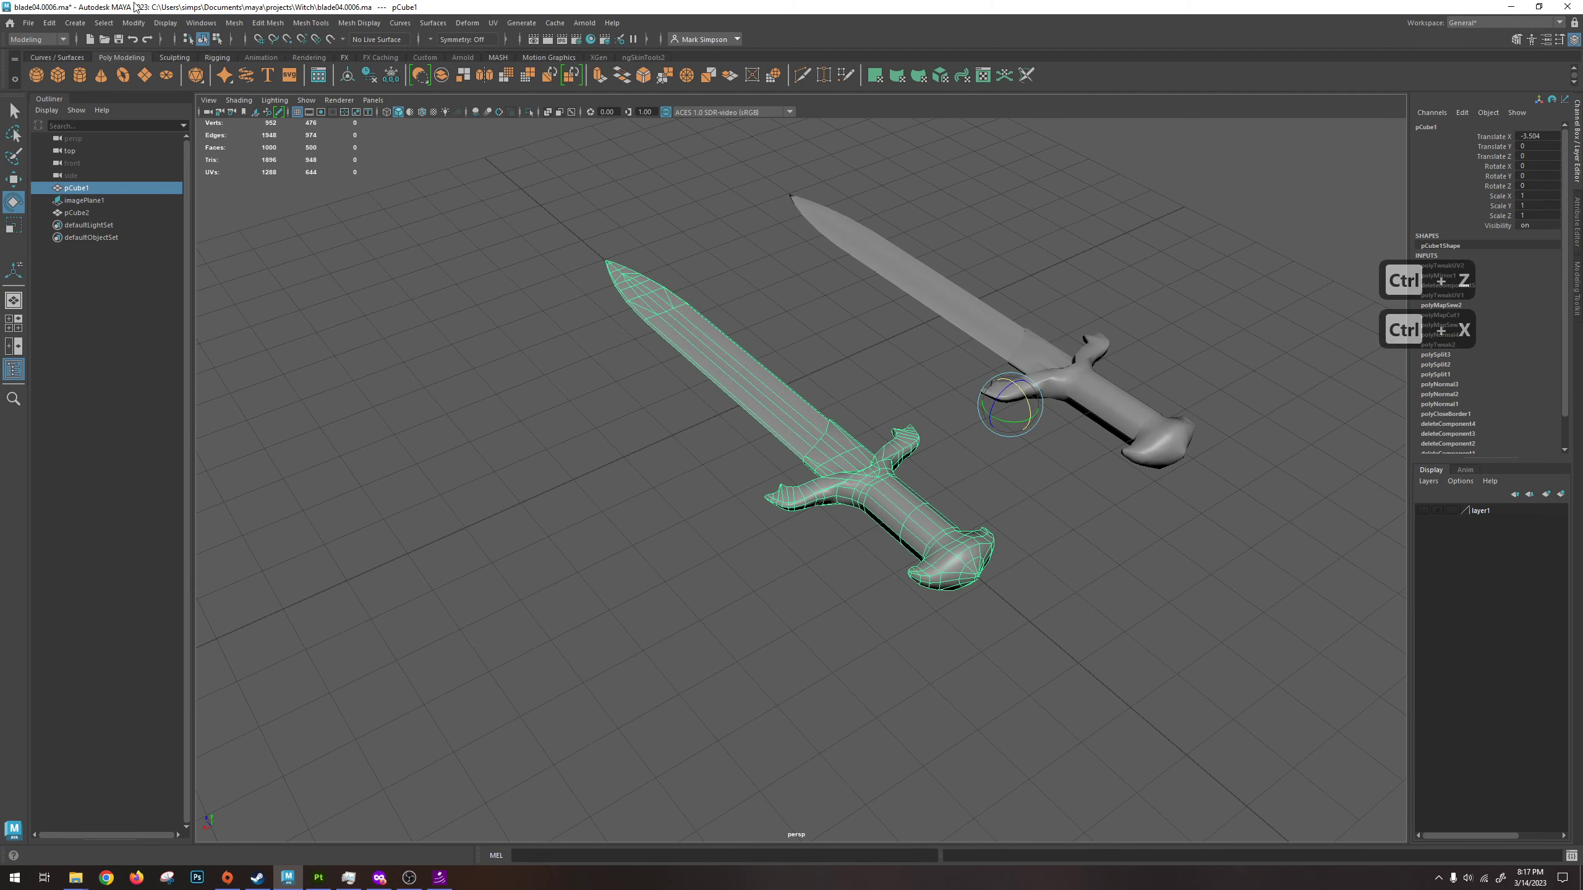
scroll(1496, 341, "down", 2)
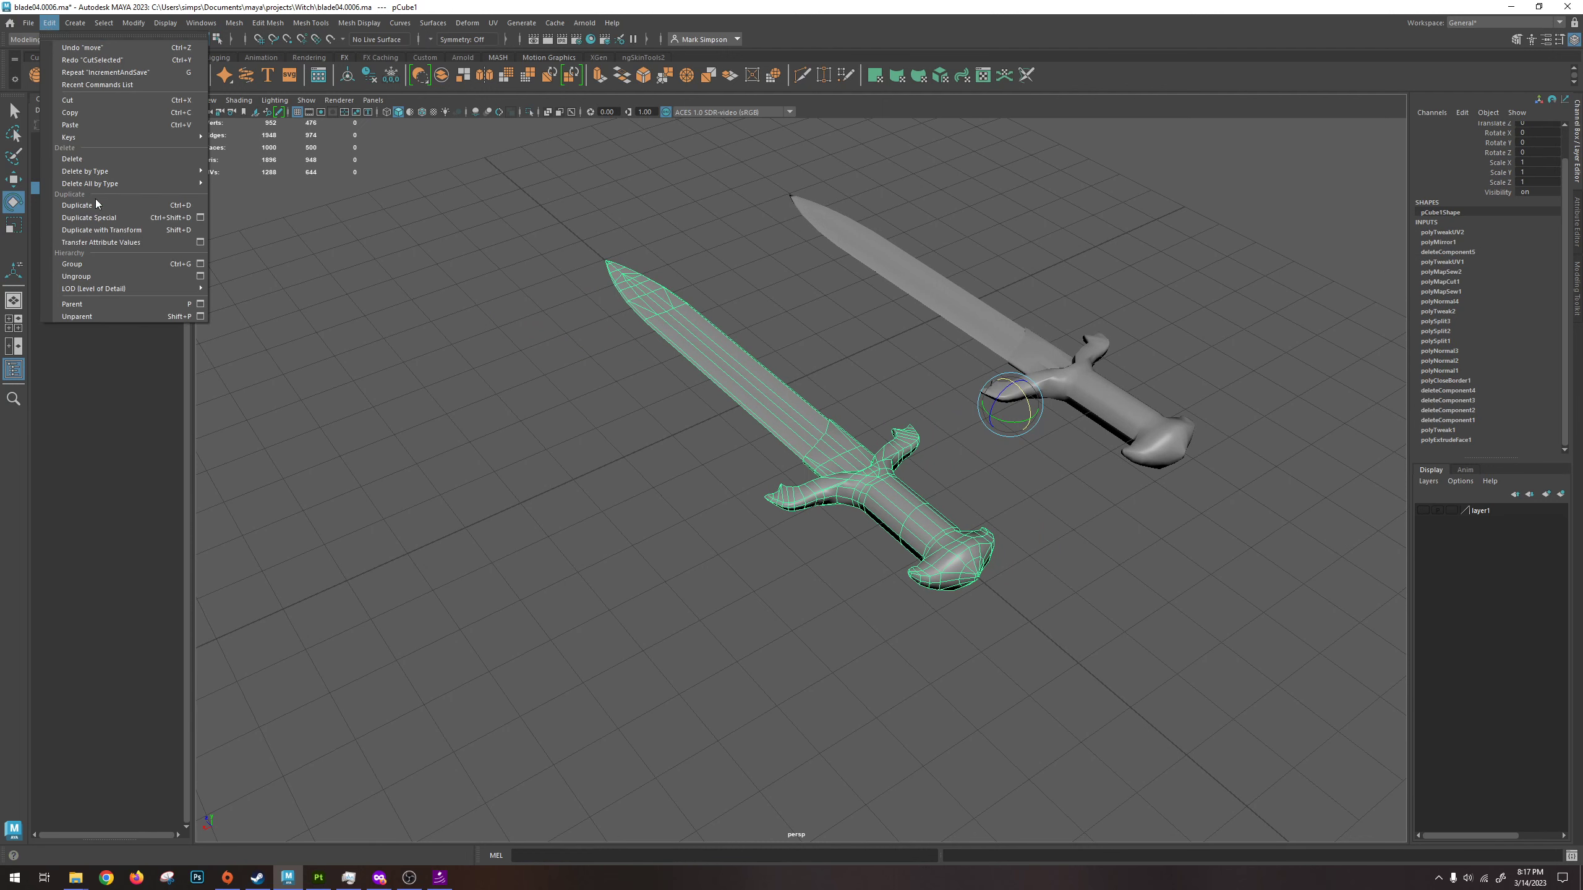
mouse_move(119, 183)
left_click(252, 186)
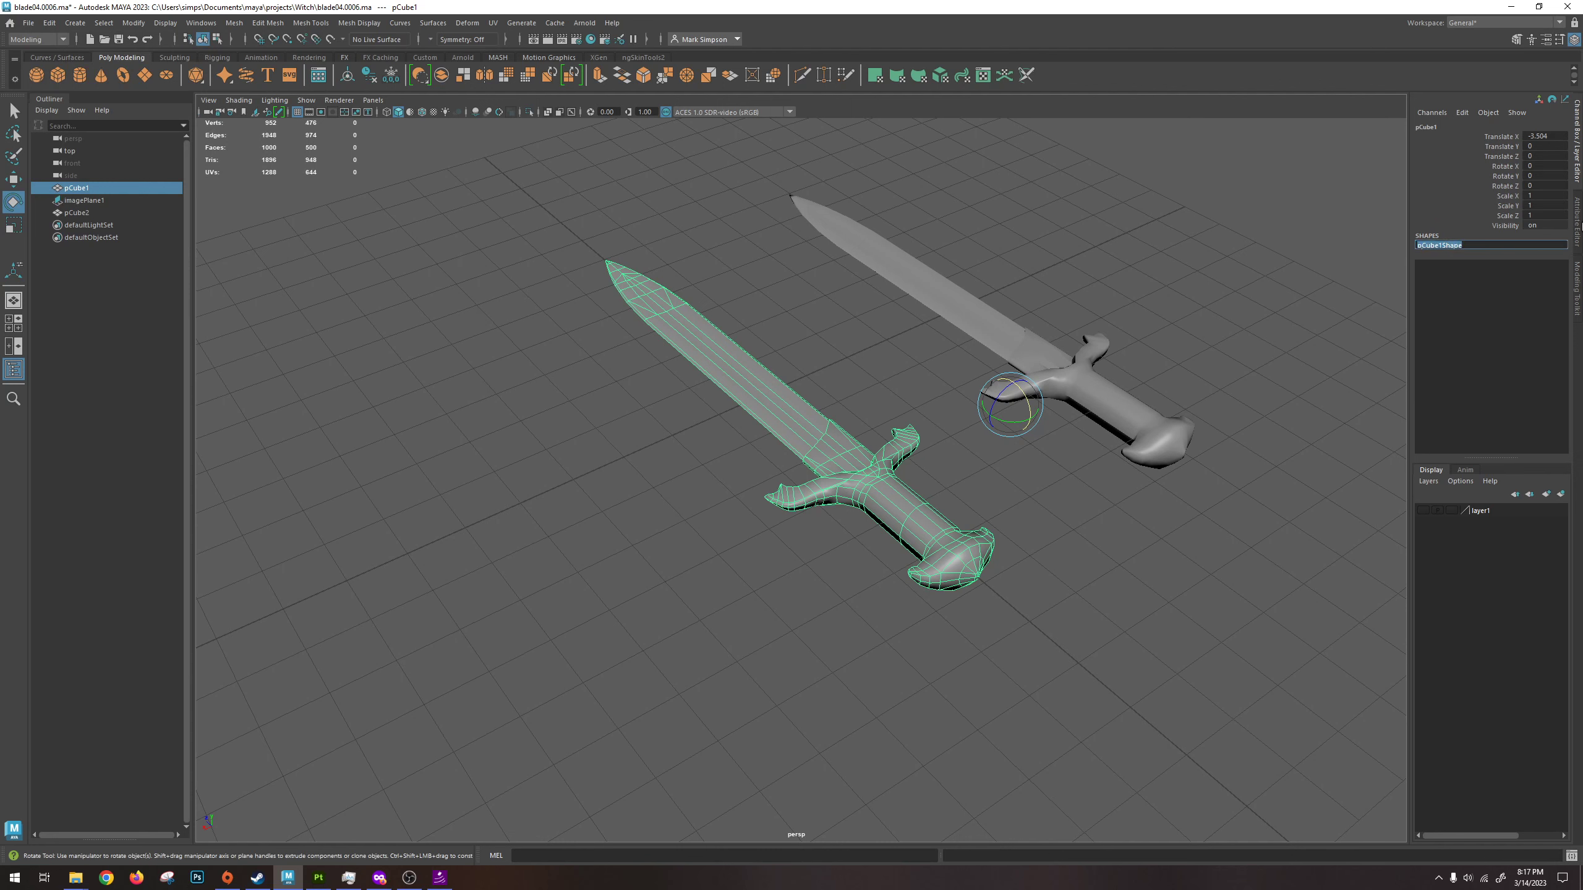
Rename the object pCube1 to marks_sword.
double_click(151, 187)
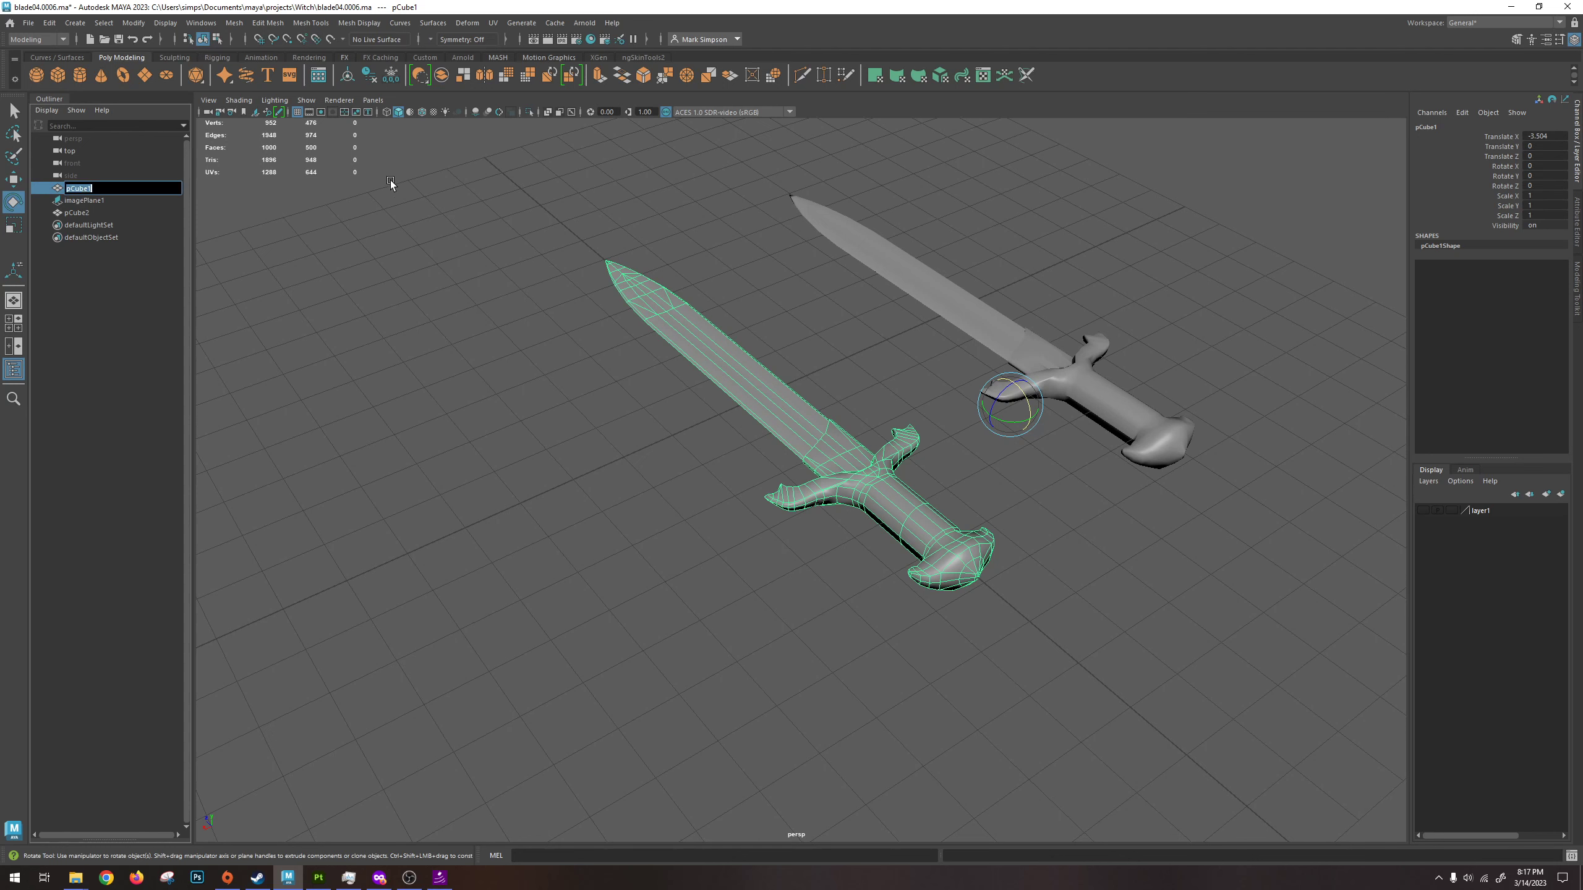
type("marks")
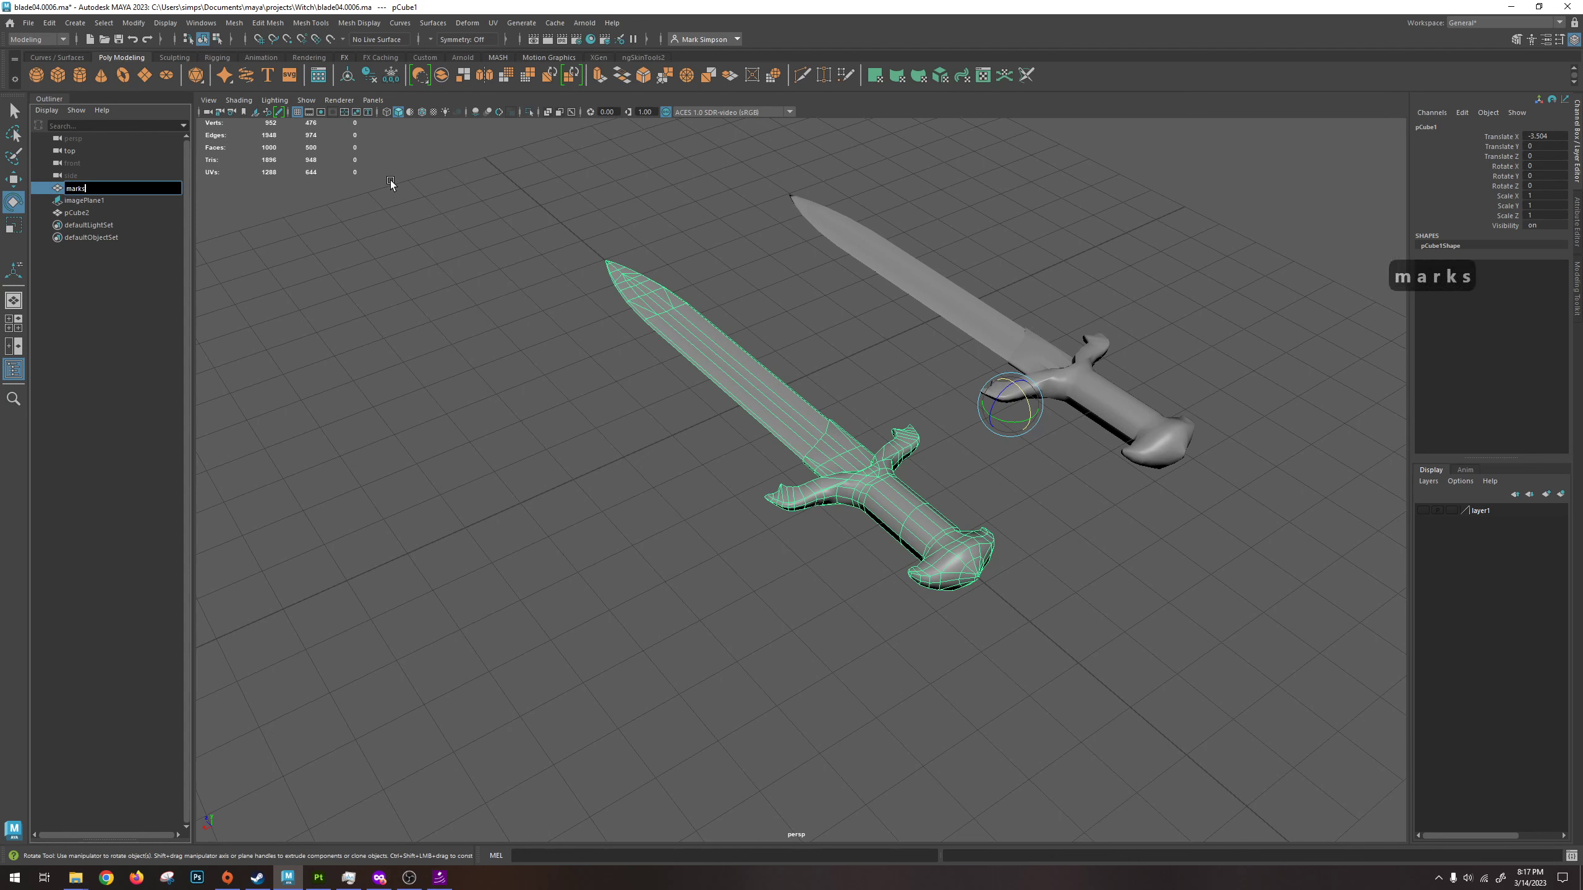
type("_sword")
key("Return")
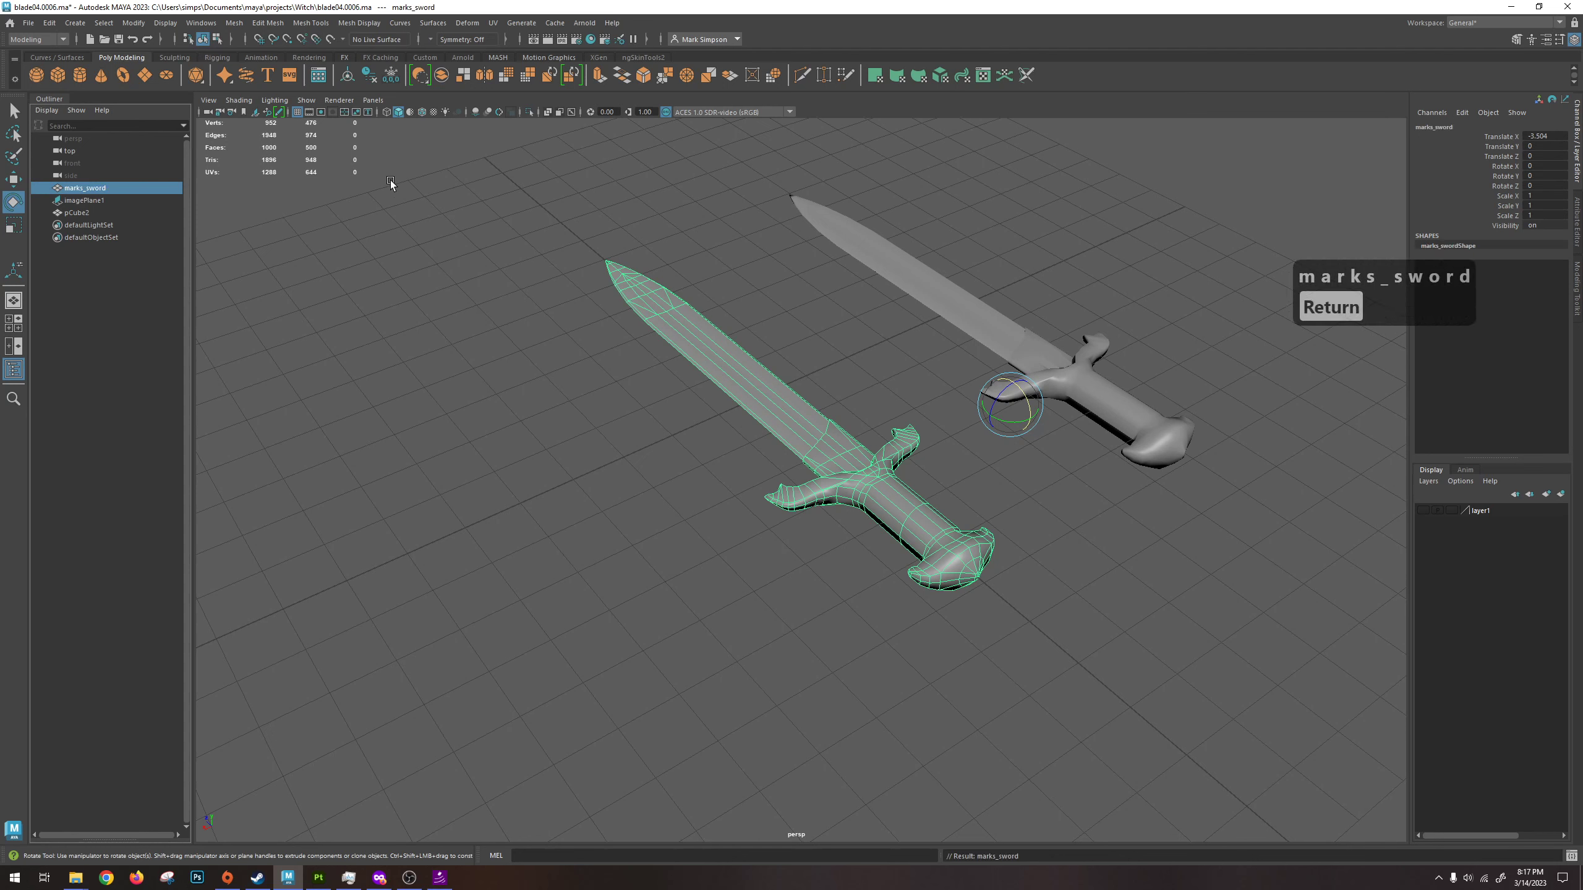
Center the pivot of marks_sword on its geometry.
left_click_drag(1080, 403, 1013, 445, "alt")
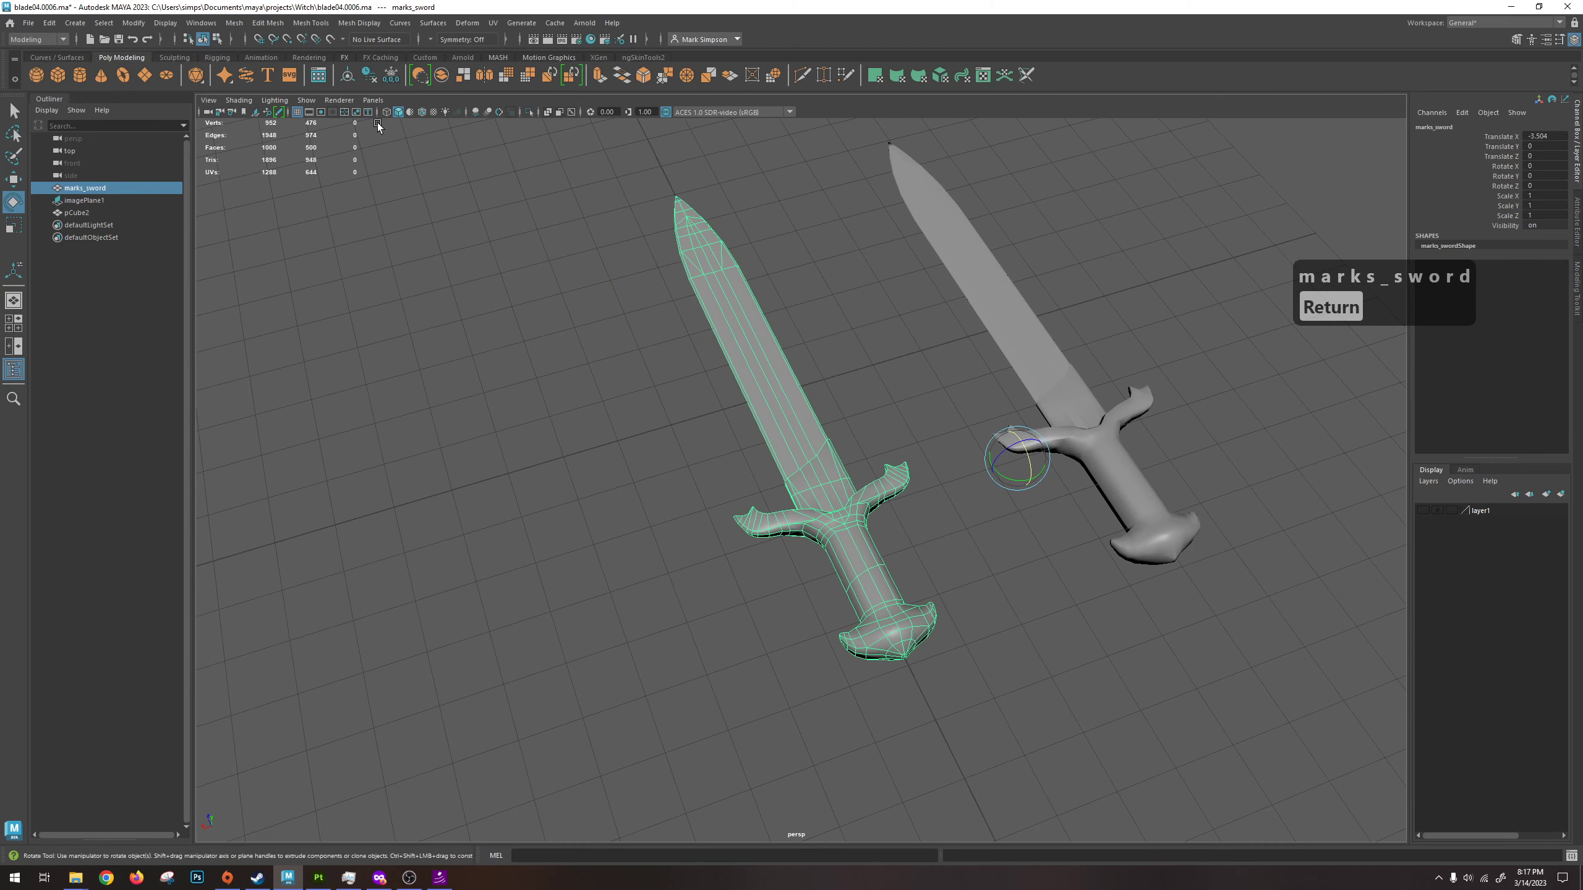
left_click(128, 22)
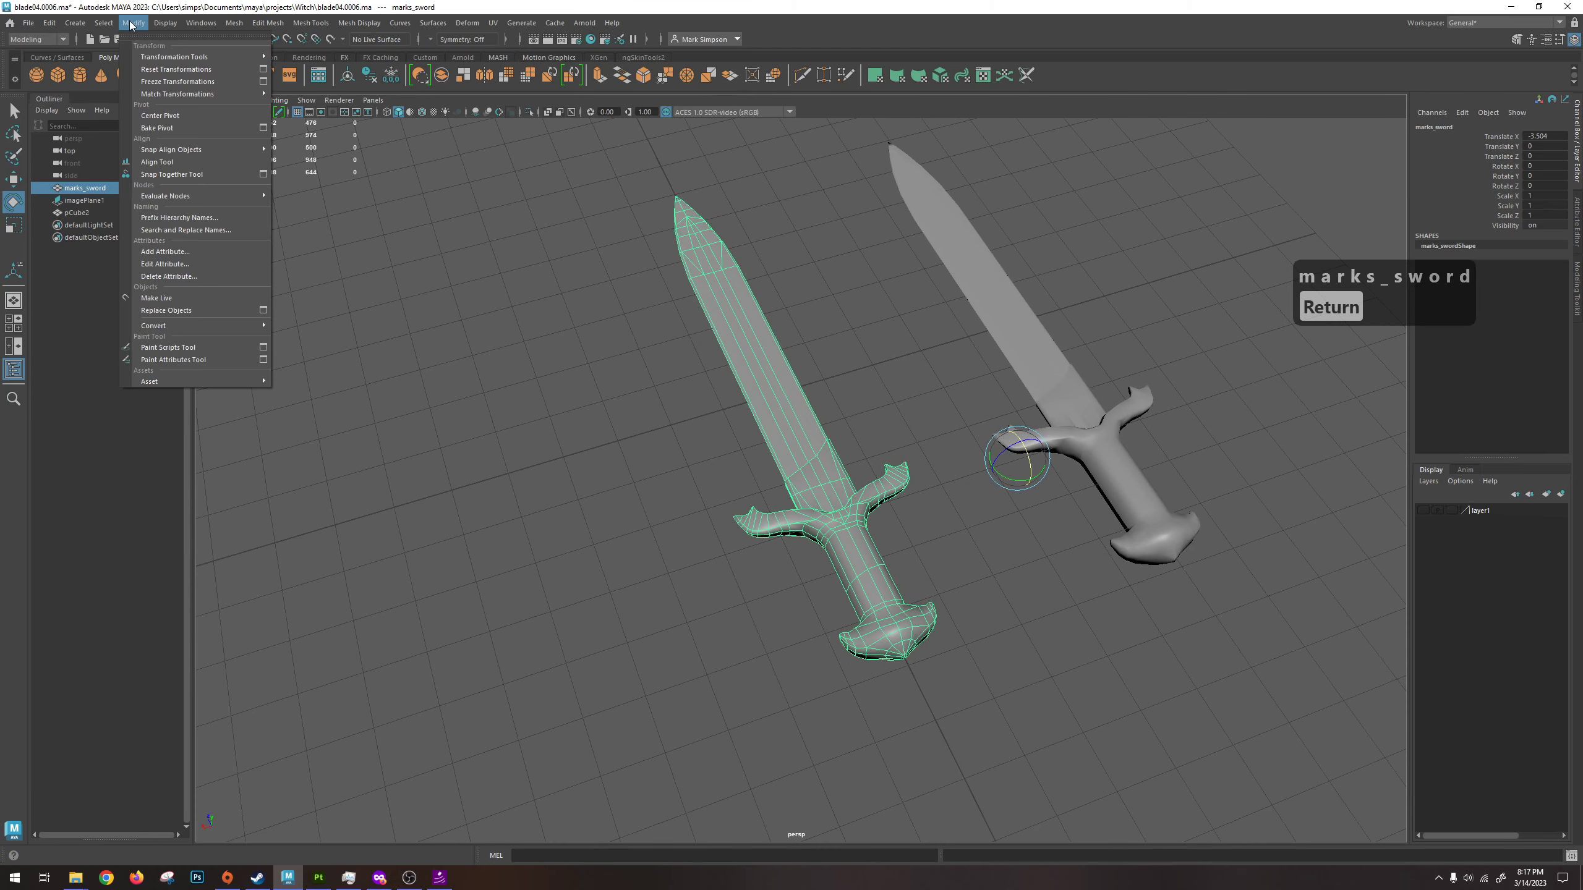
left_click(175, 115)
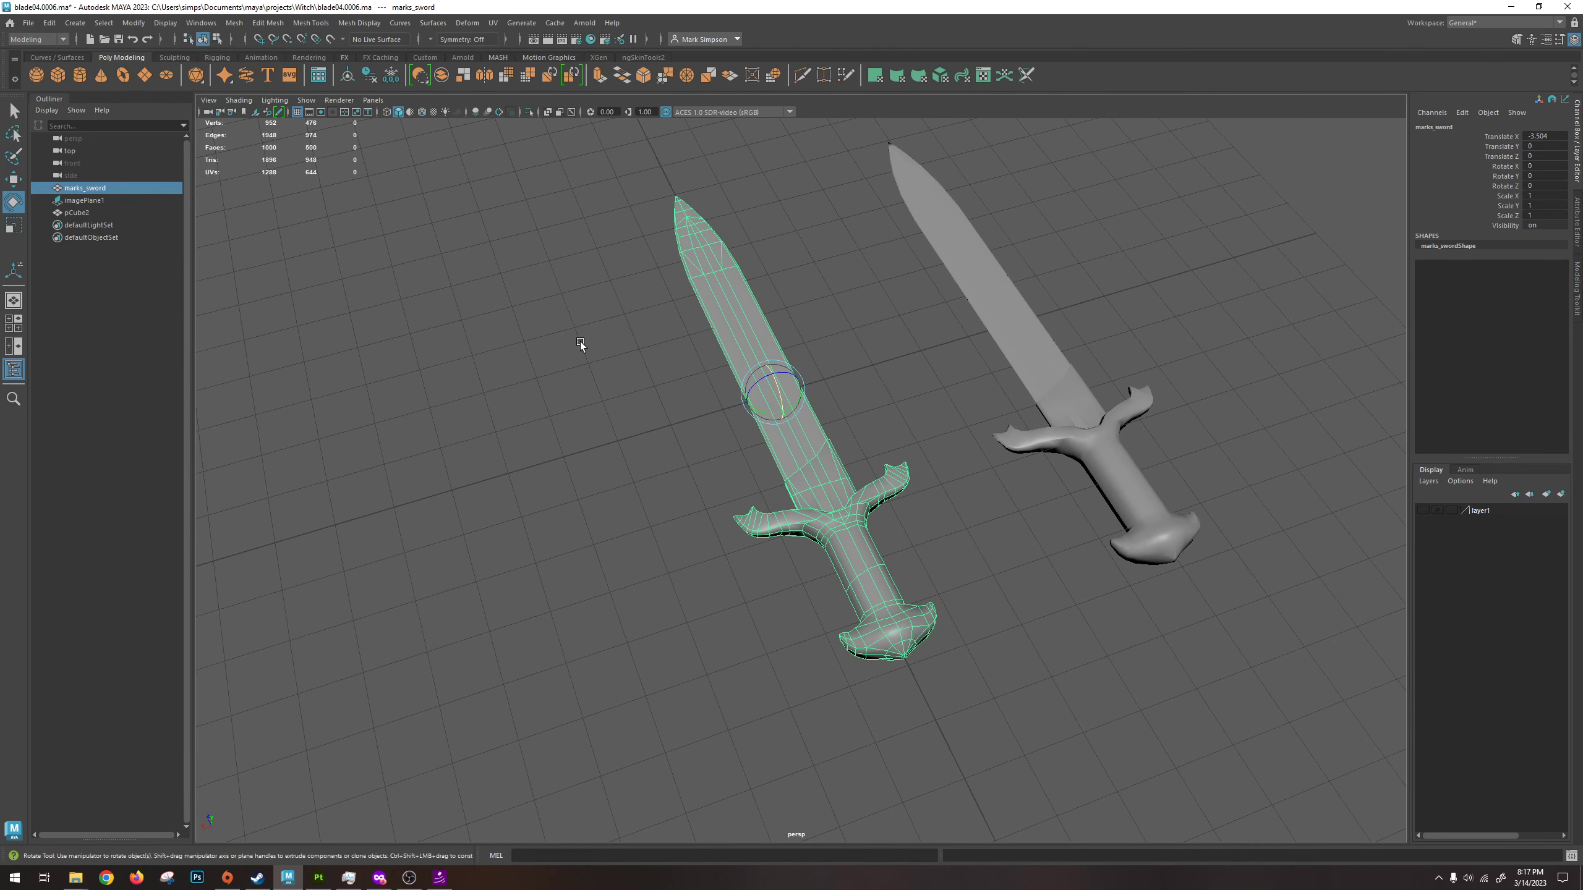
Move marks_sword along its length to Translate Z about 3.41.
left_click_drag(580, 342, 740, 378, "alt")
scroll(781, 433, "up", 3)
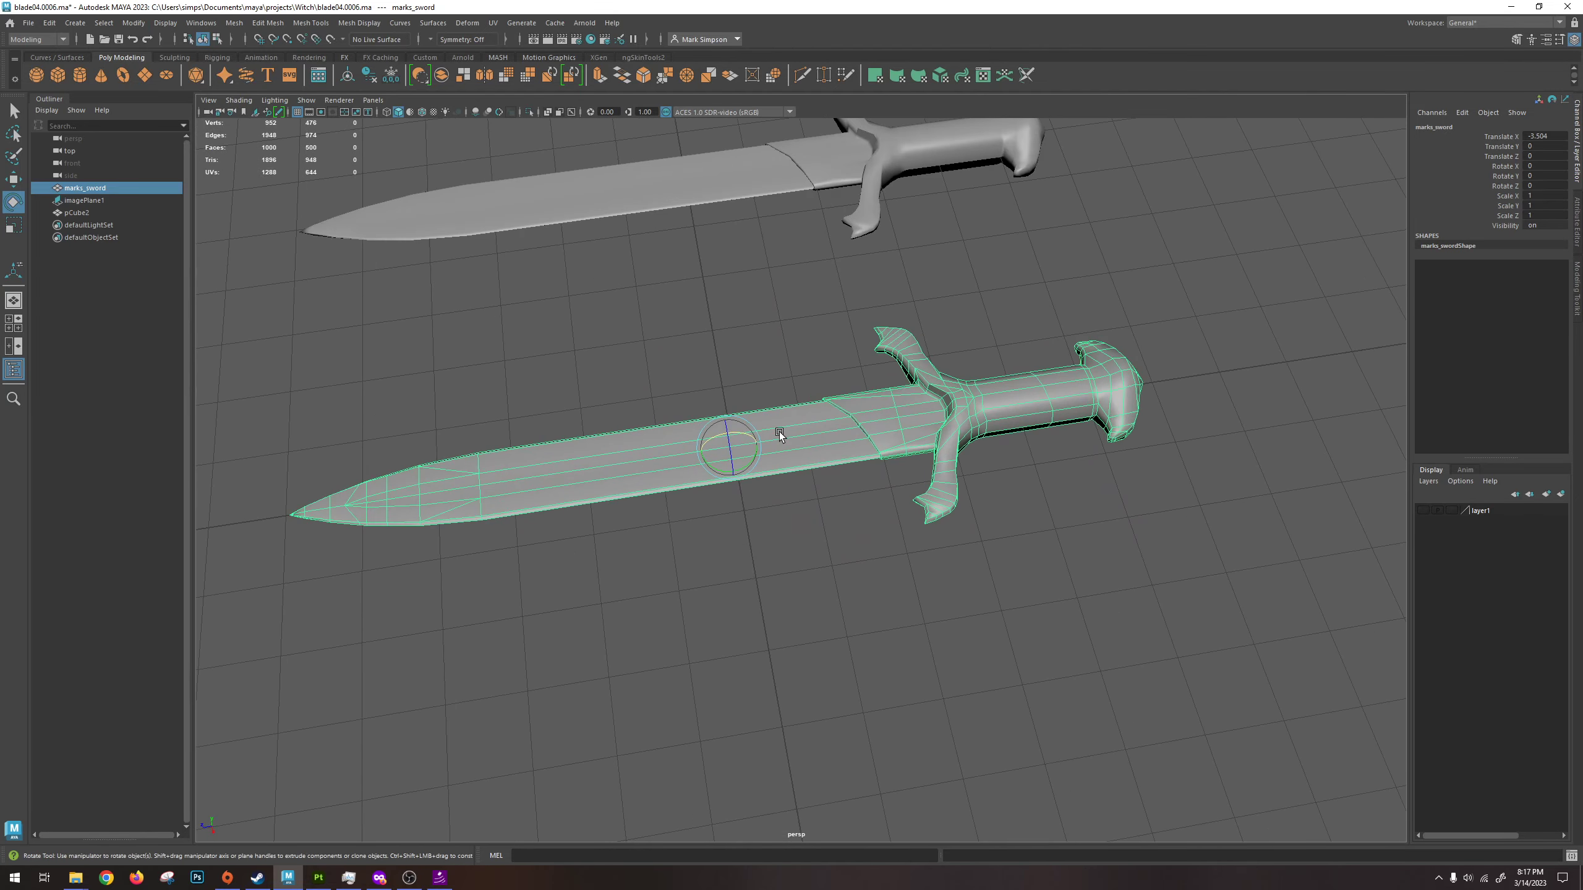
key("w")
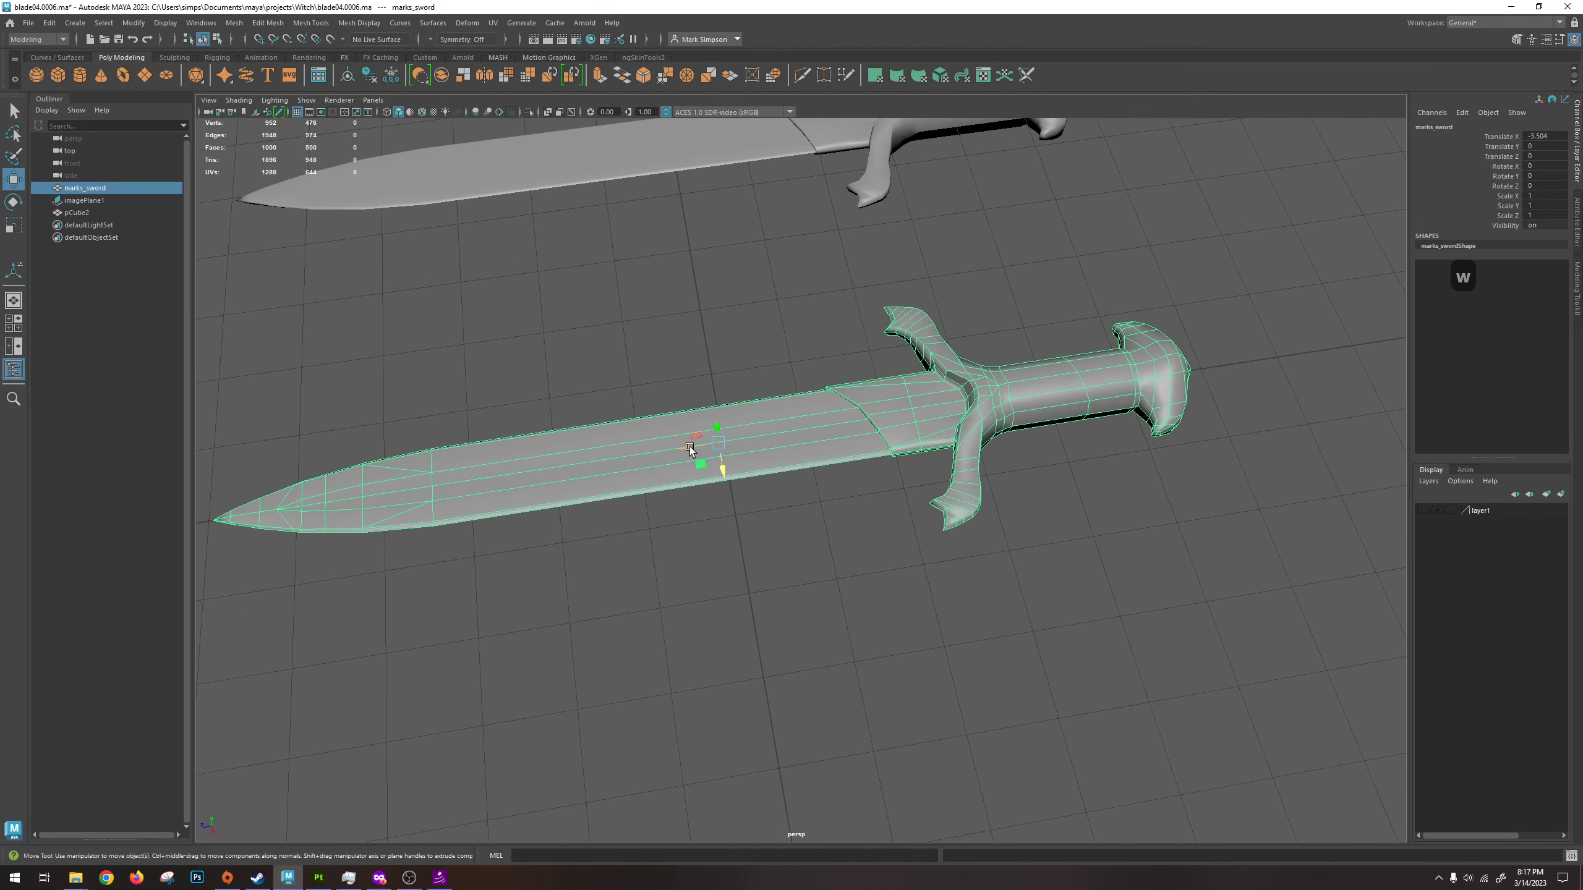
left_click_drag(695, 452, 393, 454)
left_click_drag(608, 490, 694, 438, "alt")
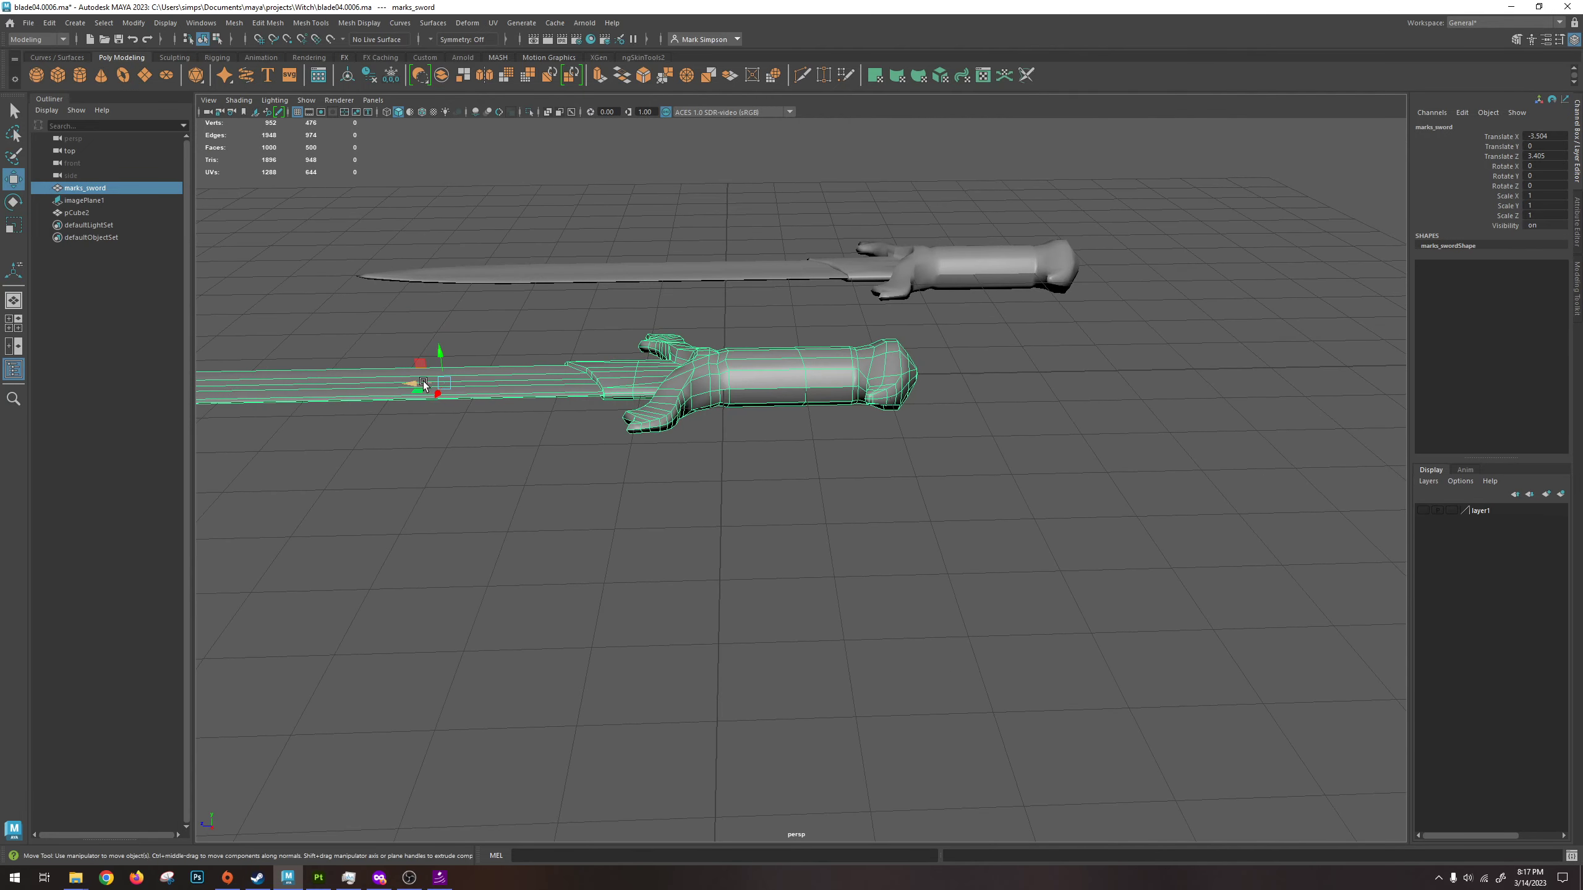
Move the pivot of marks_sword freehand along its length to the middle of the grip.
key("d")
left_click_drag(424, 385, 732, 443)
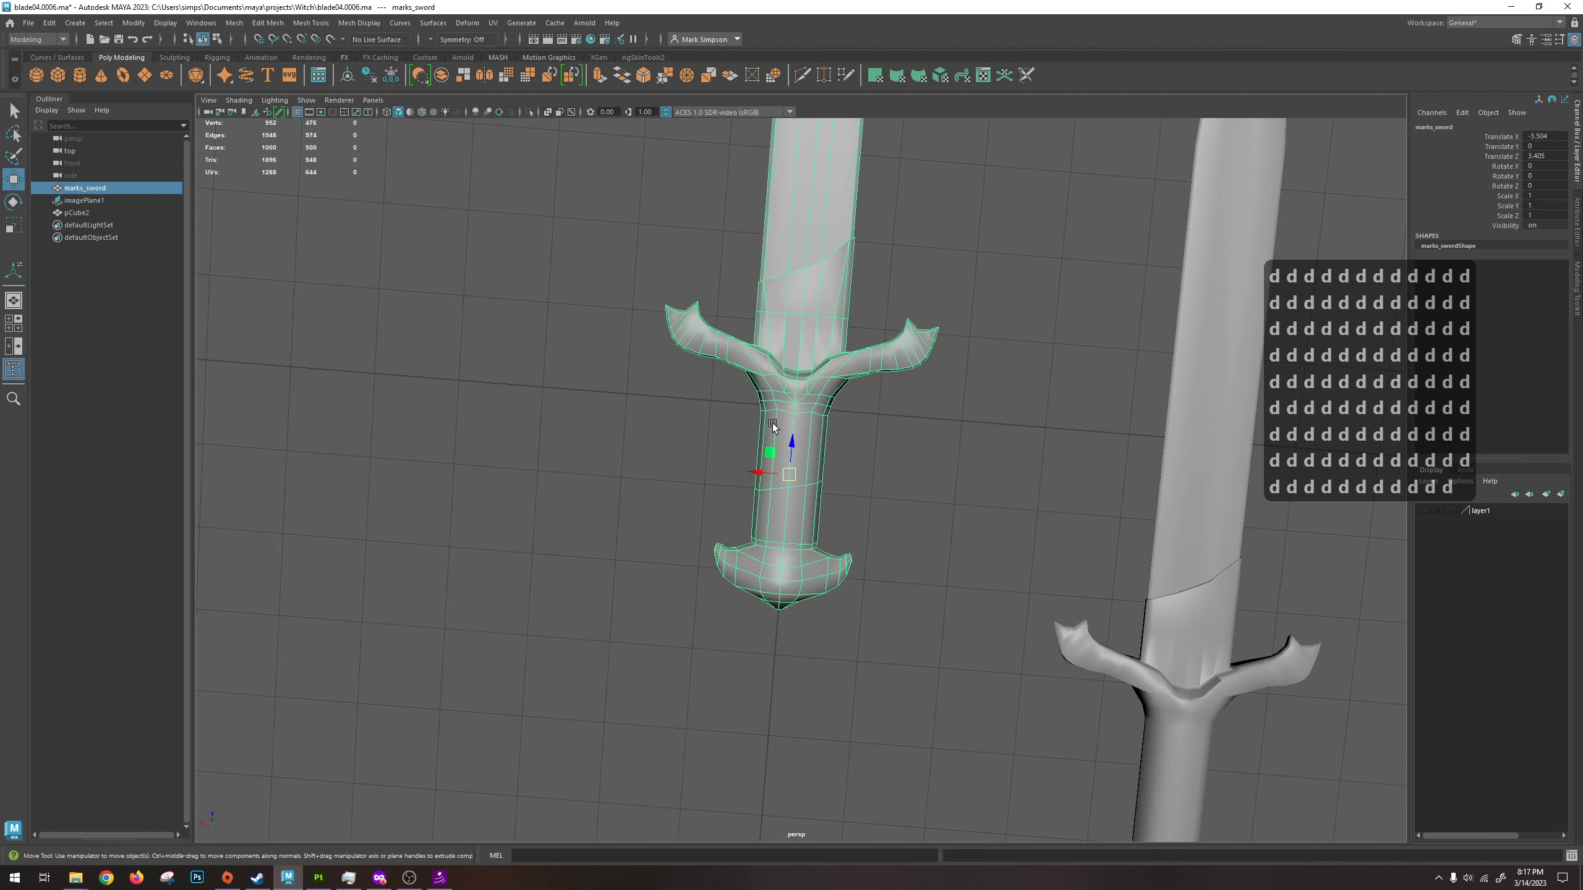
left_click_drag(712, 500, 914, 509, "alt")
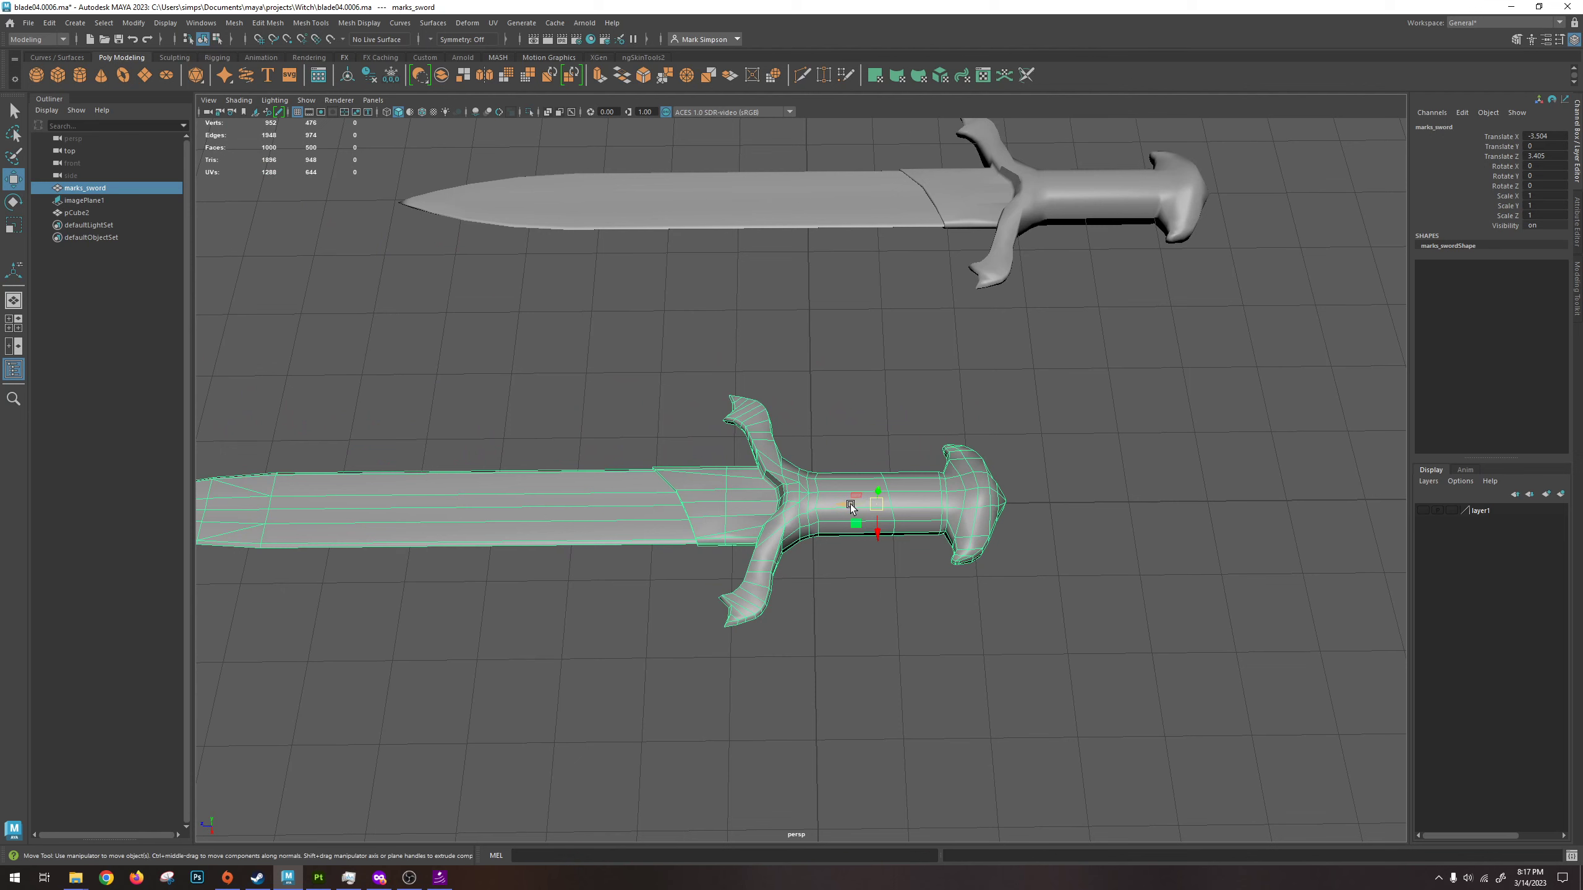
key("d")
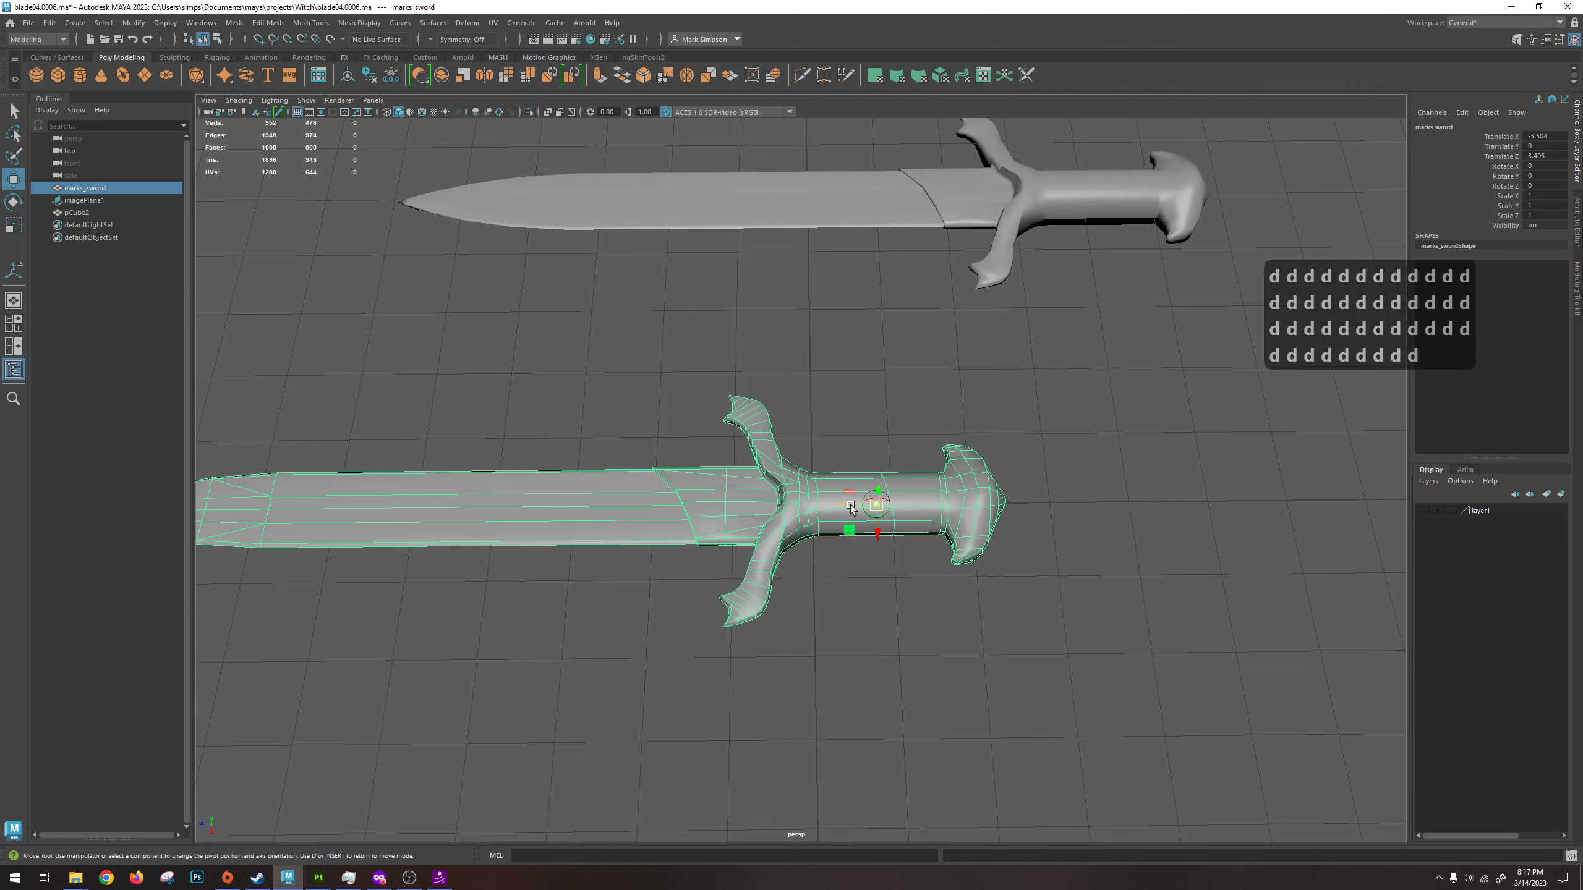
left_click_drag(852, 508, 977, 478)
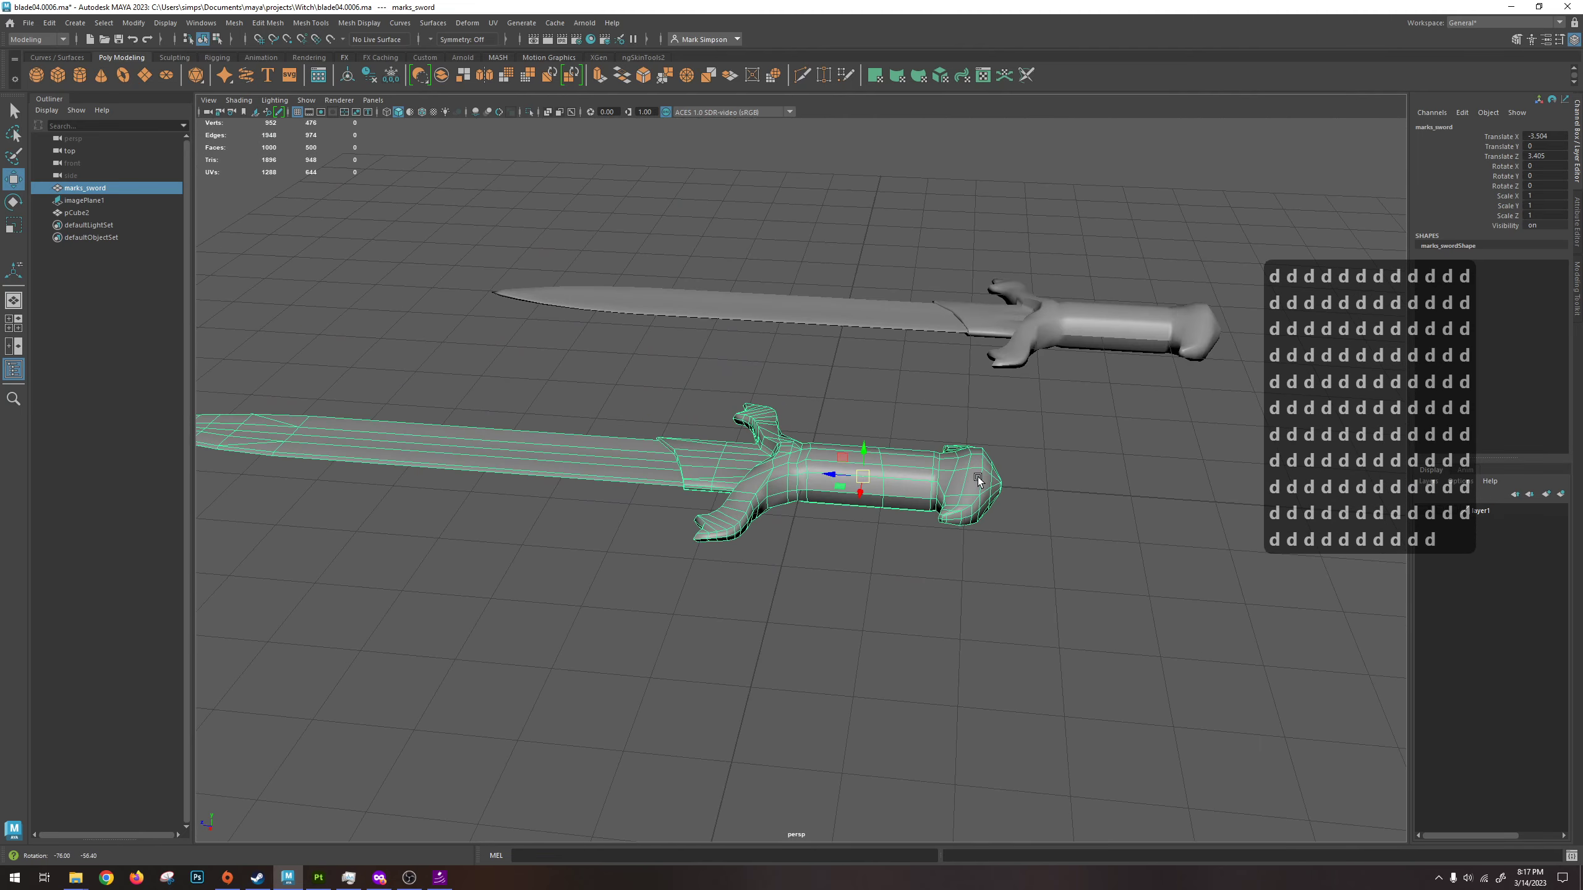
left_click_drag(464, 209, 796, 391, "alt")
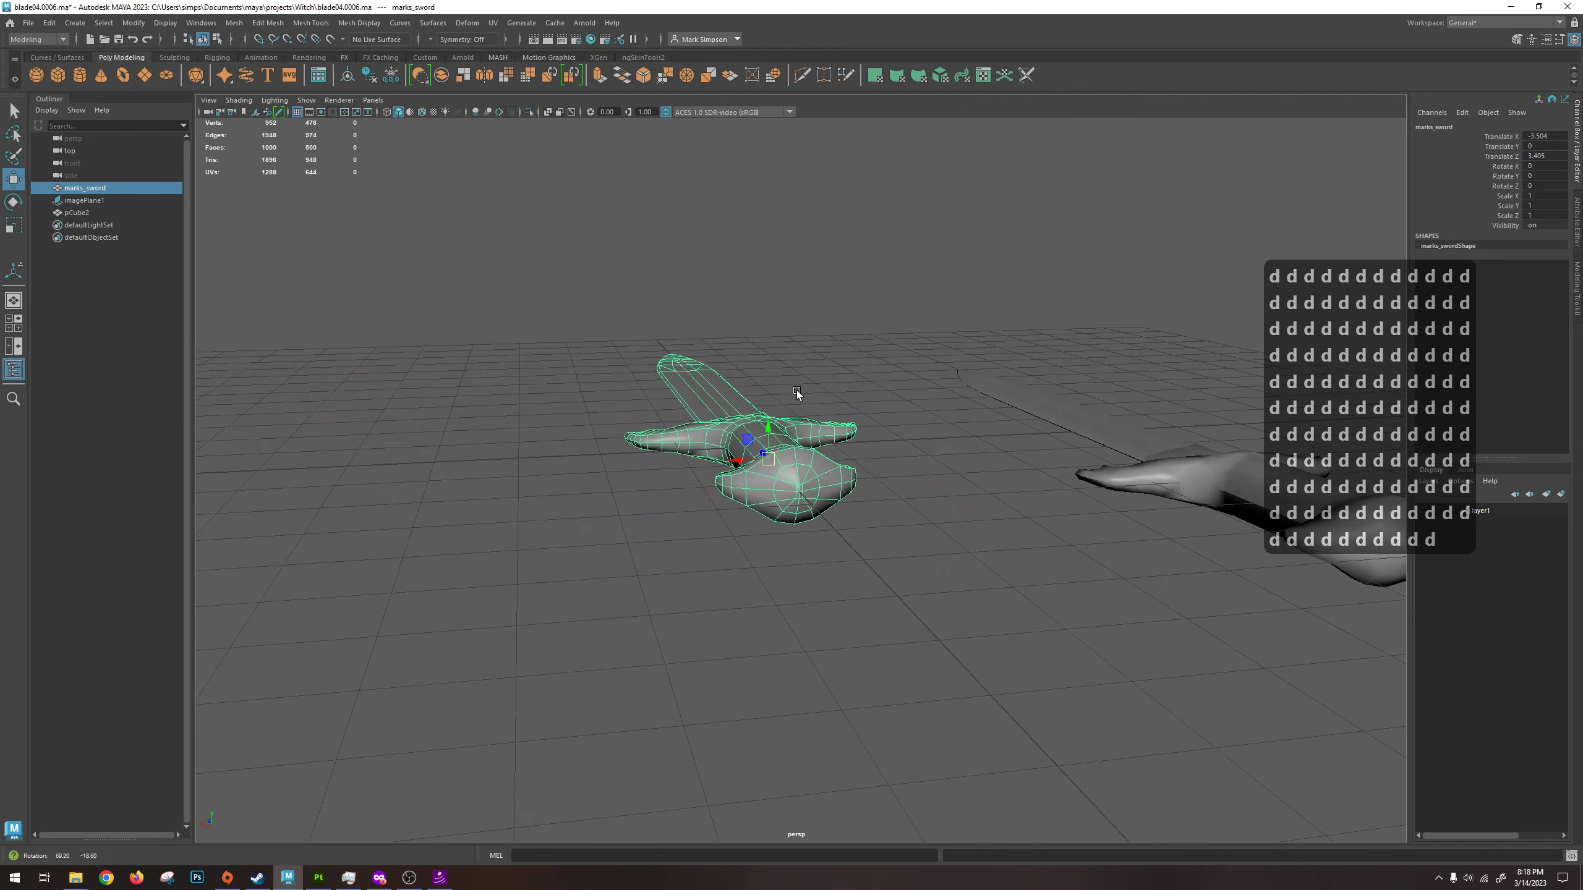
scroll(804, 502, "up", 4)
left_click_drag(801, 505, 862, 508, "alt")
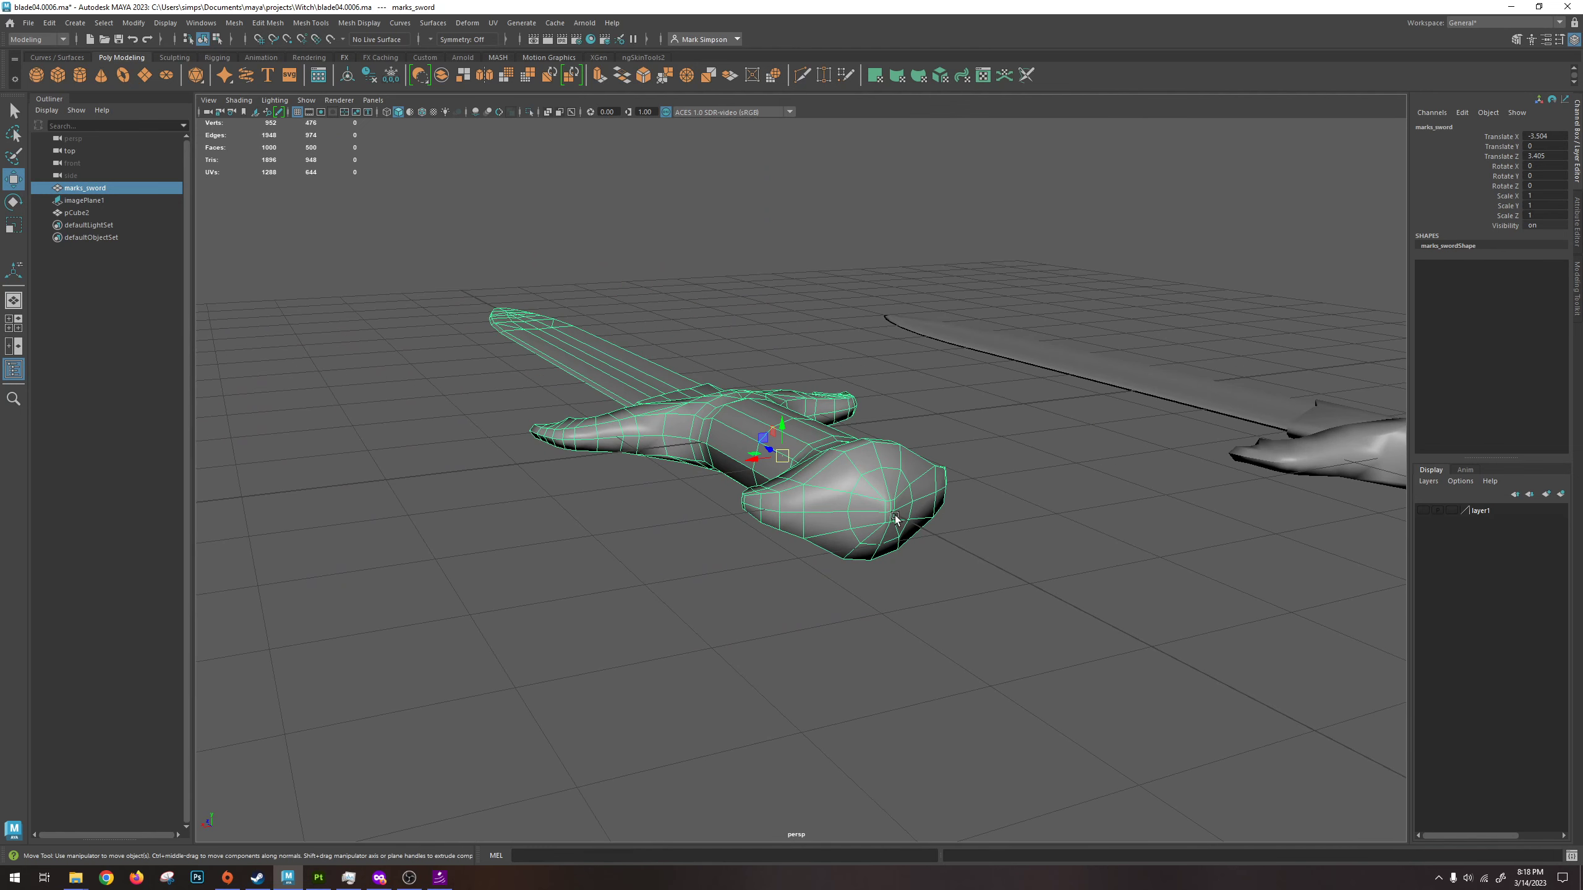
Turn on point snapping and snap the pivot of marks_sword to the vertex at the pommel's tip.
left_click(287, 39)
scroll(901, 481, "up", 3)
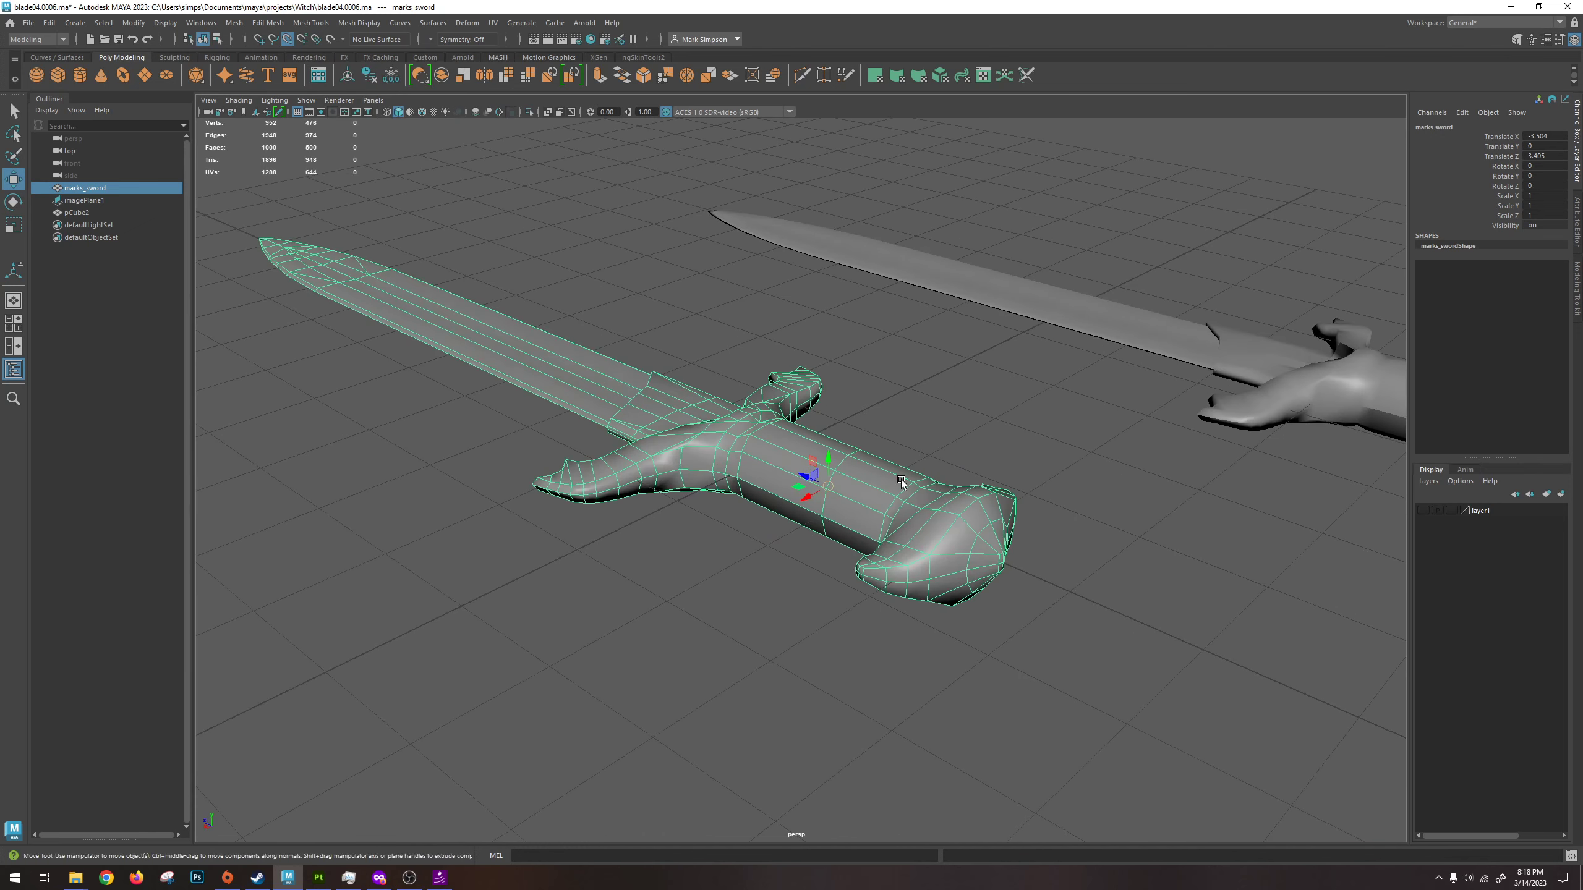
middle_click_drag(901, 482, 890, 471, "alt")
key("d")
left_click_drag(795, 465, 945, 527)
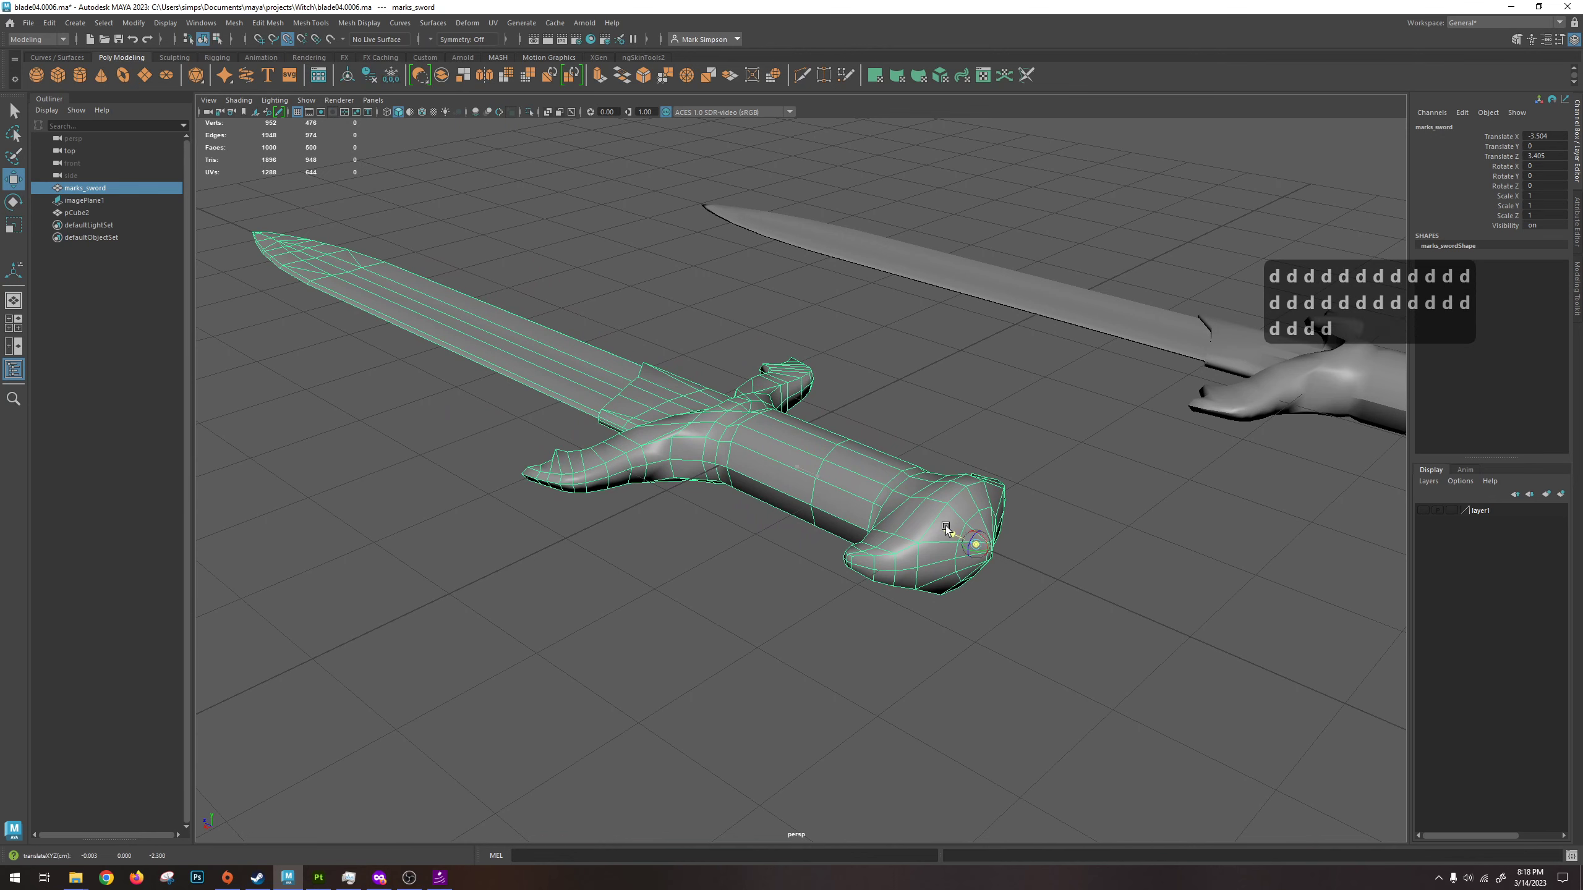
scroll(1019, 587, "up", 3)
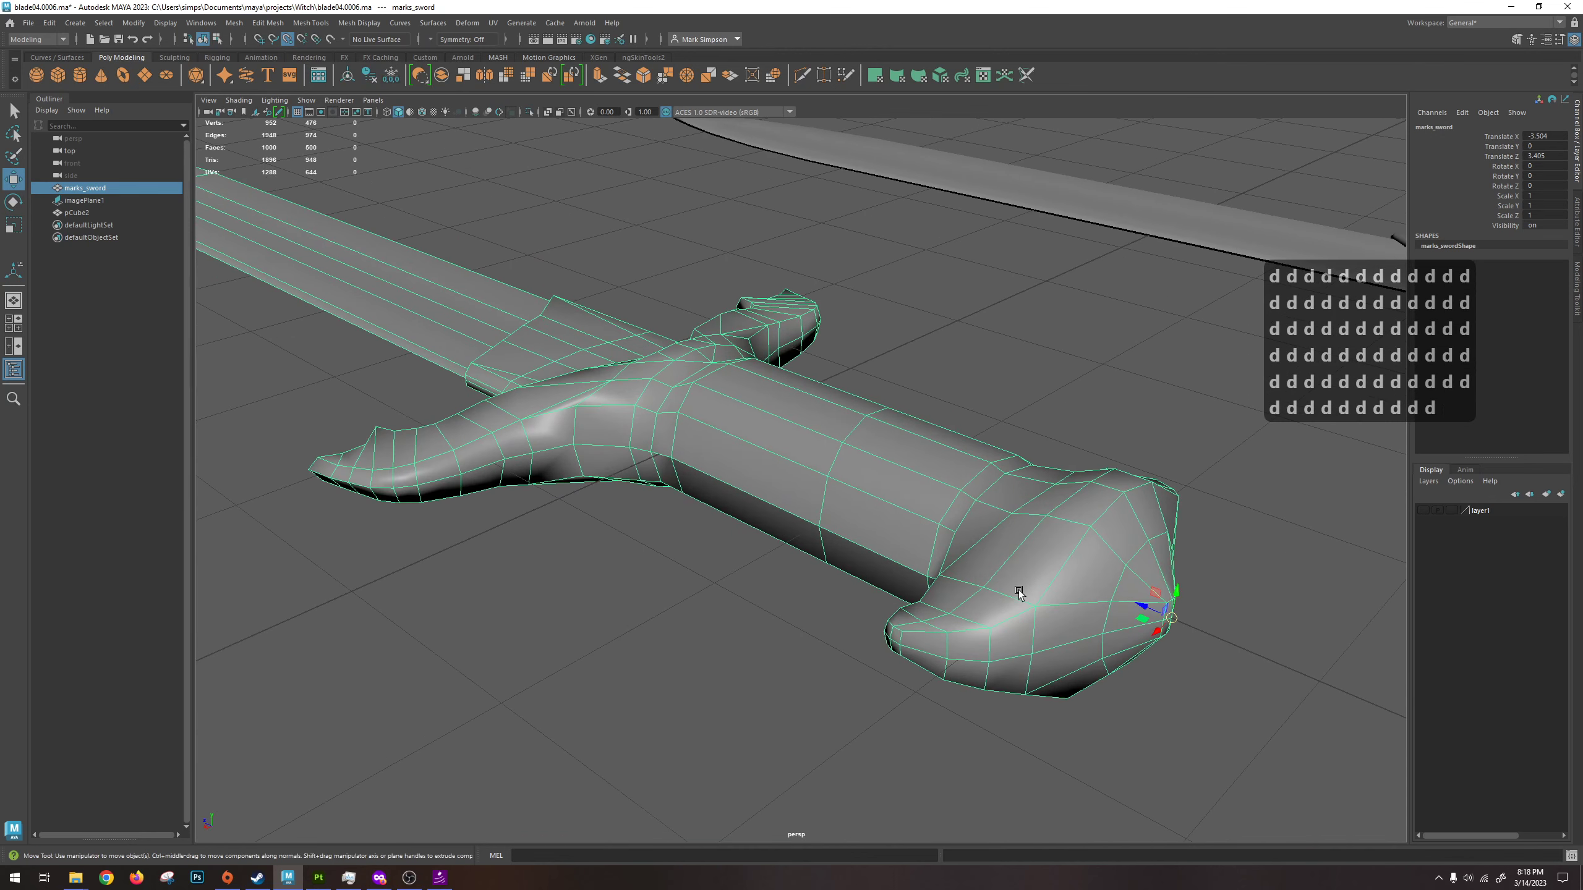
Examine the grip and pommel from several angles to check the pivot's placement.
left_click_drag(1018, 591, 866, 431, "alt")
key("d")
left_click_drag(941, 489, 972, 513, "alt")
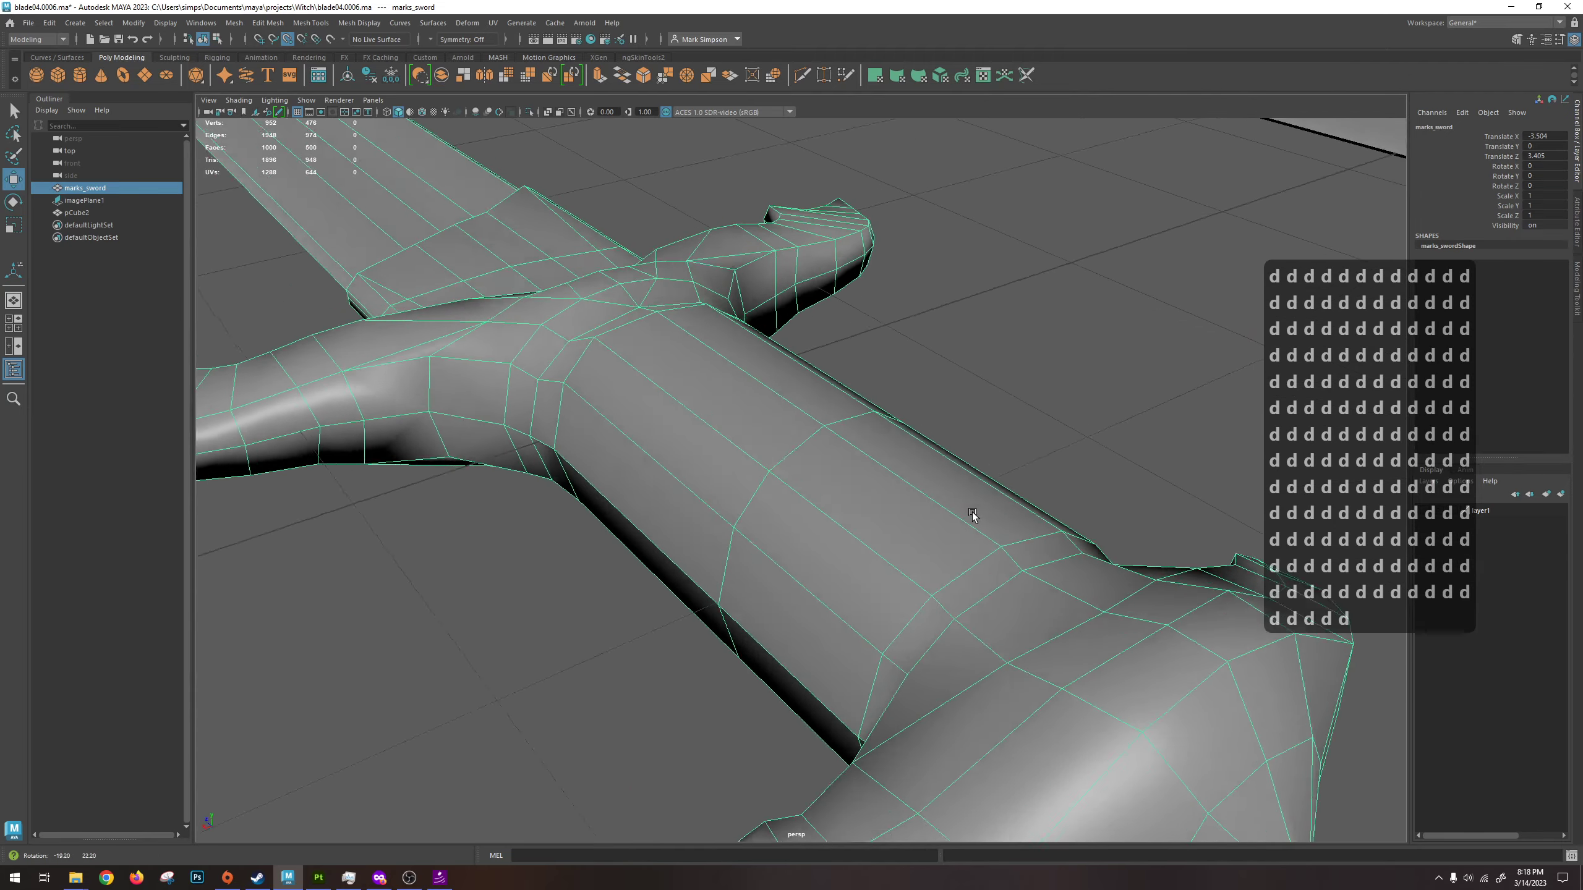
middle_click_drag(972, 512, 971, 428, "alt")
left_click_drag(971, 429, 941, 445, "alt")
middle_click_drag(941, 445, 674, 426, "alt")
left_click_drag(674, 426, 837, 453, "alt")
scroll(741, 471, "down", 5)
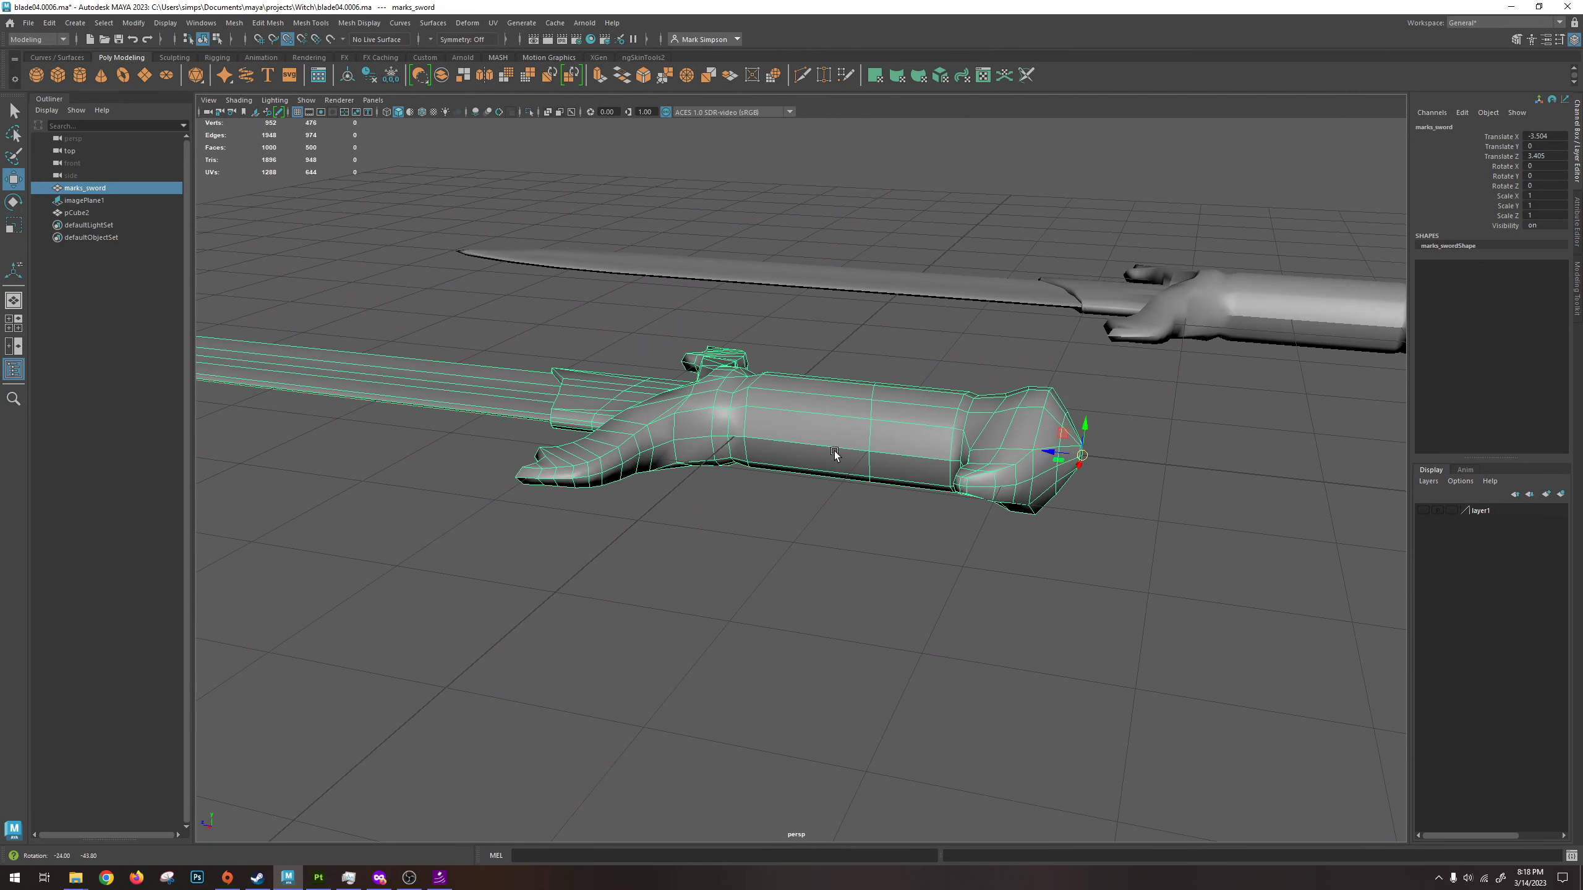
right_click_drag(838, 452, 1069, 458, "alt")
left_click_drag(1069, 458, 1026, 510, "alt")
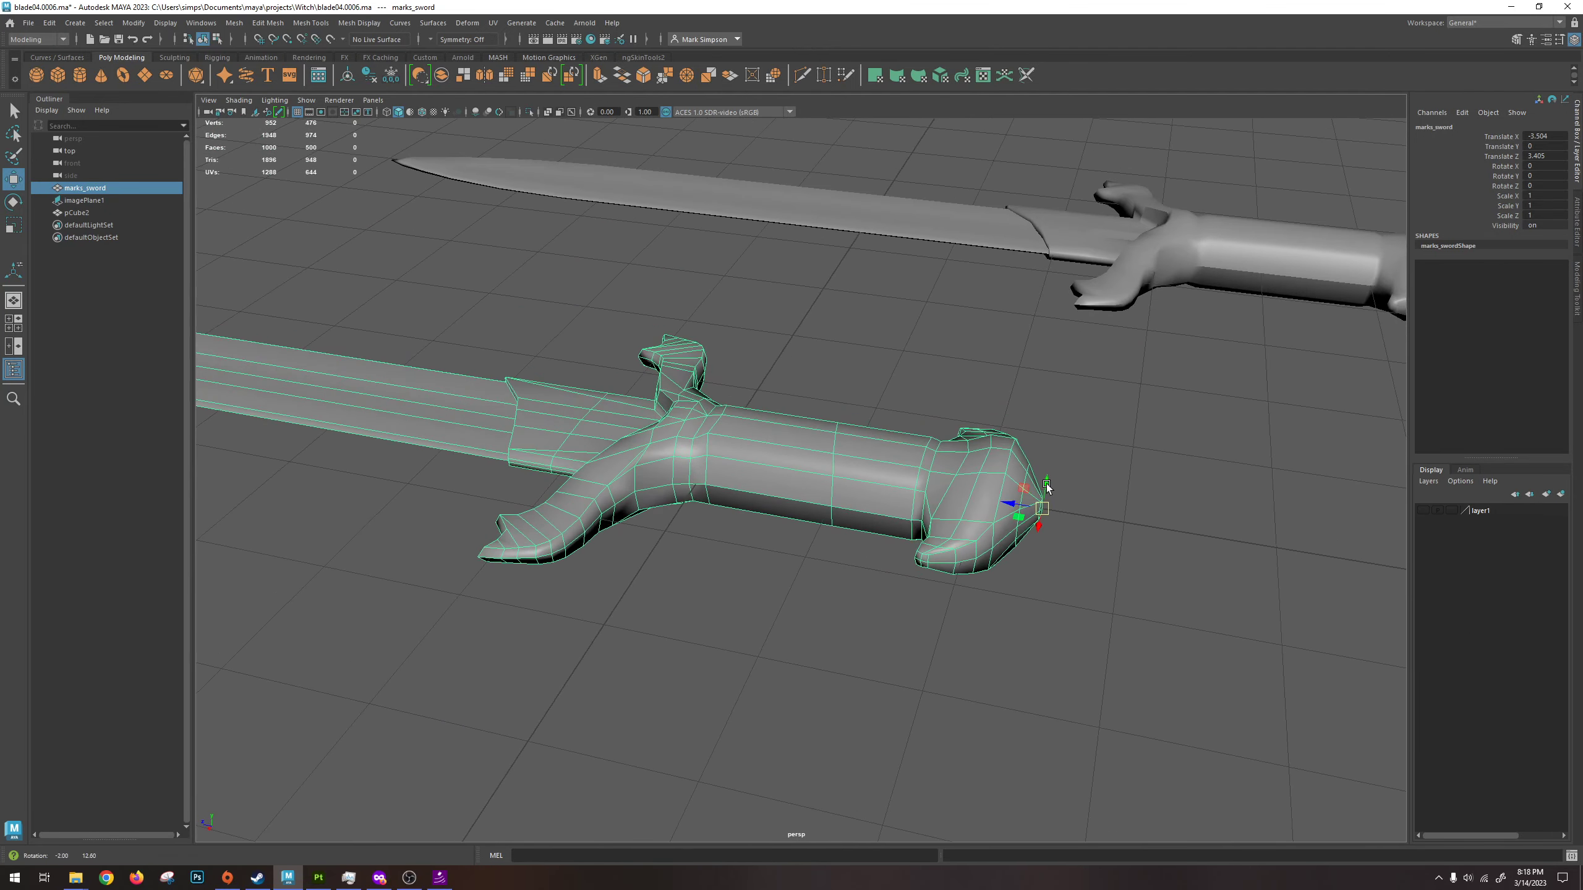
Try to snap the pivot of marks_sword to the grid along its length, and undo the change.
key("d")
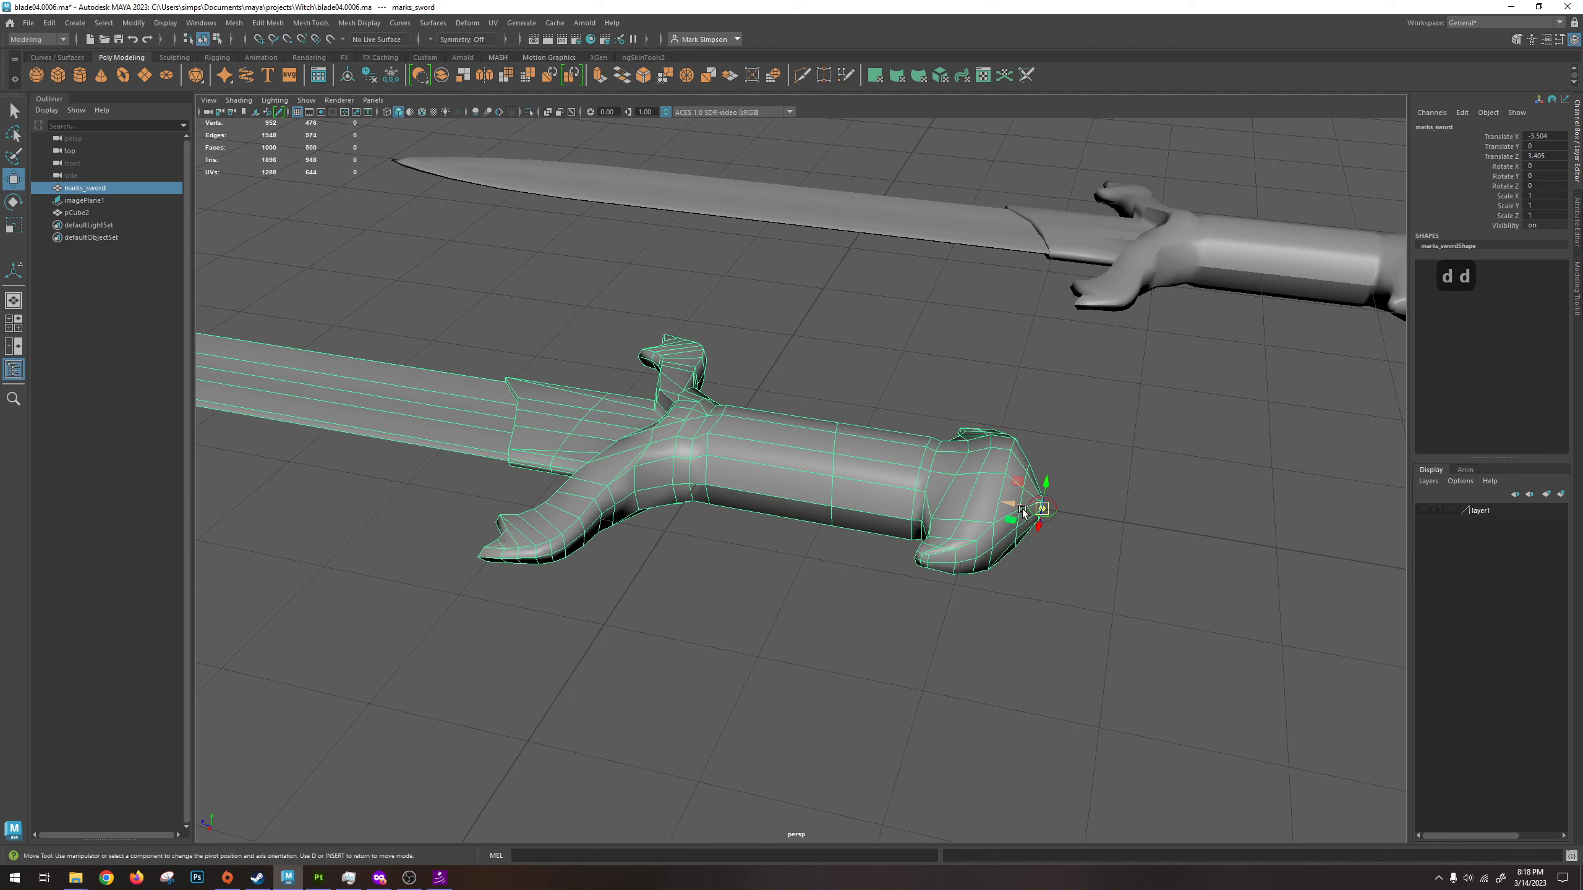
key("x")
left_click_drag(1012, 506, 1081, 528)
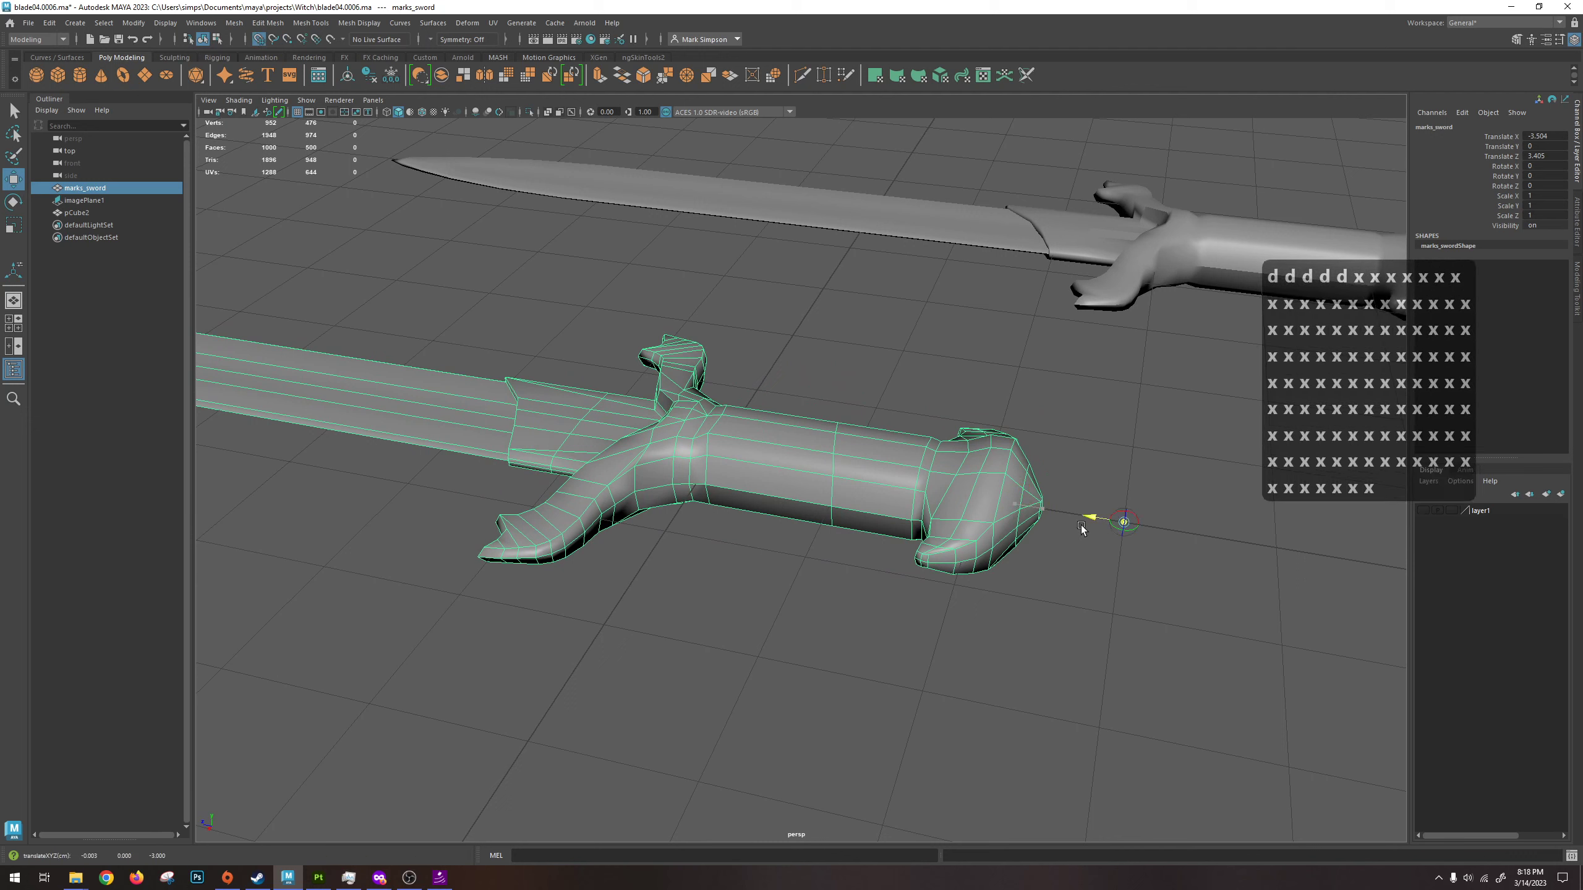
middle_click_drag(1081, 529, 754, 493)
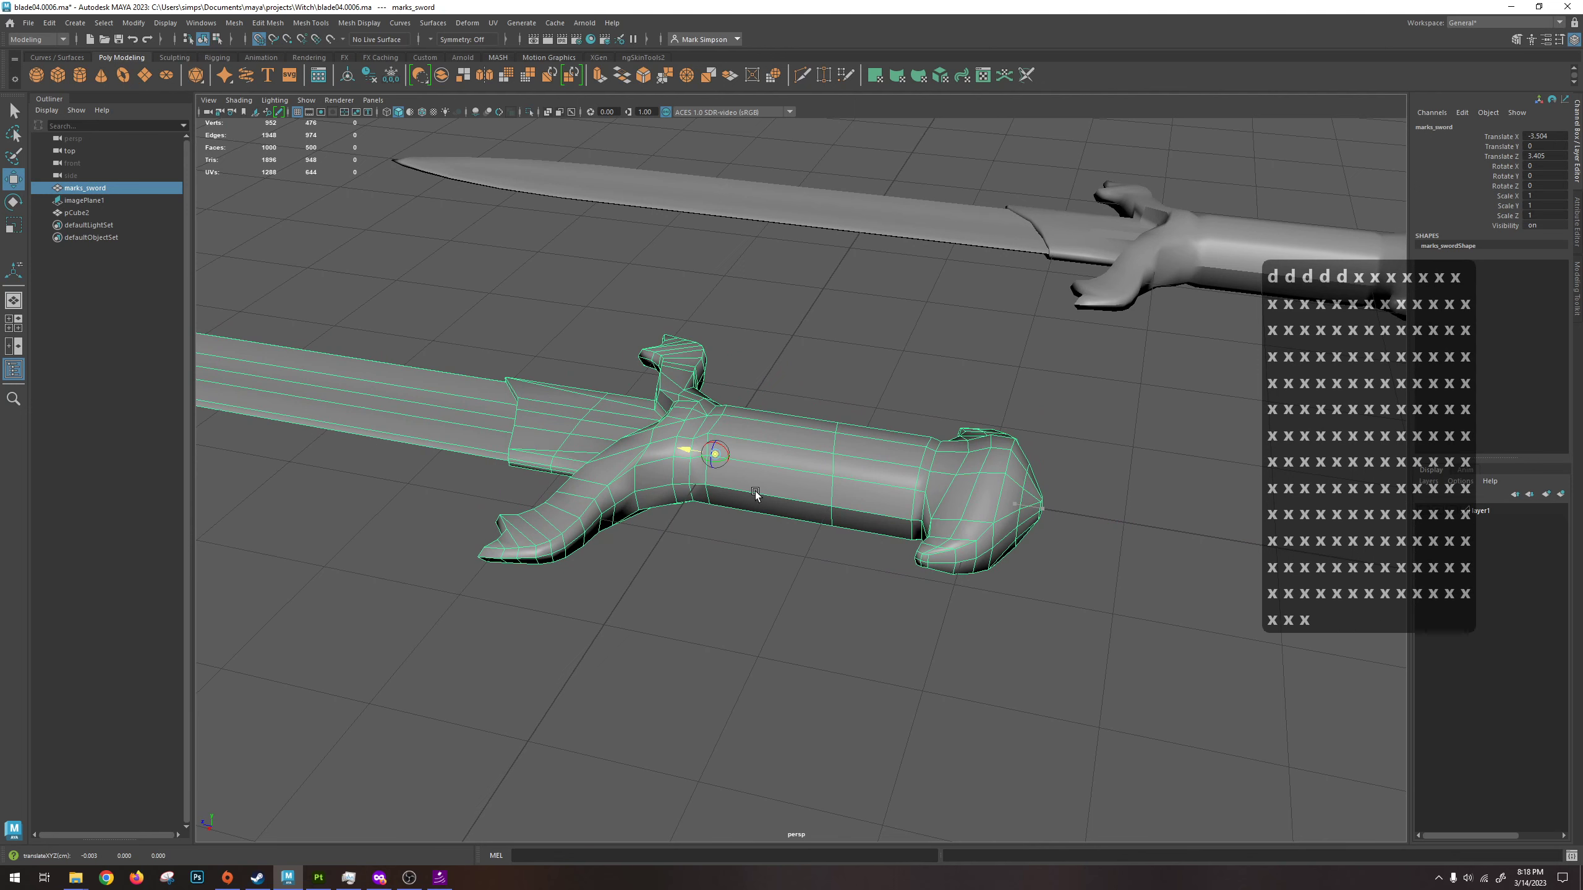
left_click_drag(900, 421, 784, 510, "alt")
key("ctrl+z")
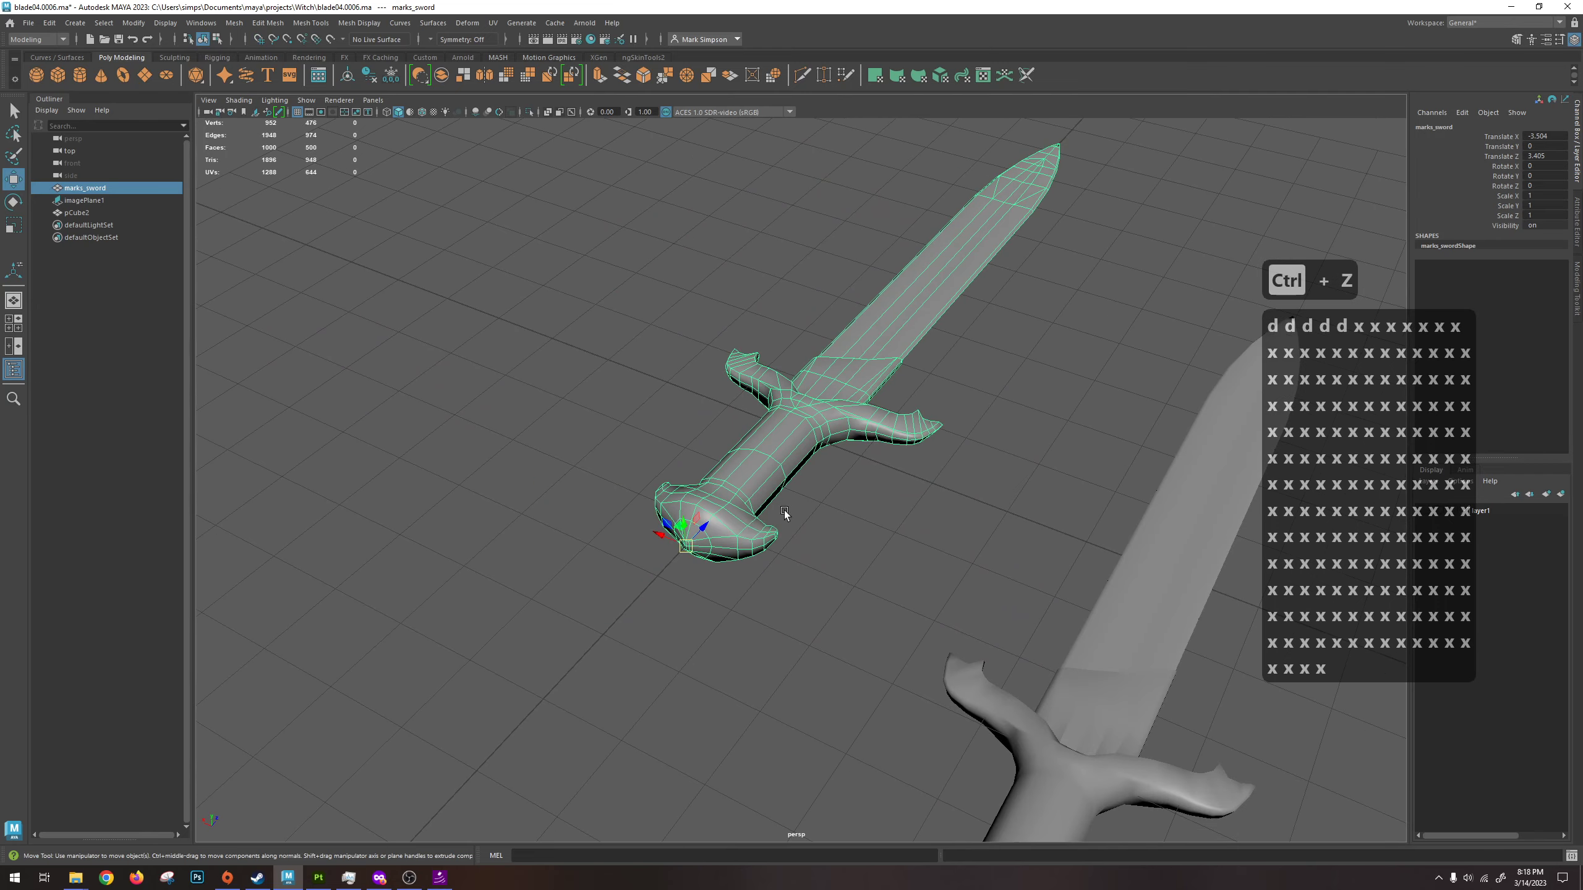
Rotate marks_sword to -90 degrees about X with stepped rotation so the blade stands upright.
key("e")
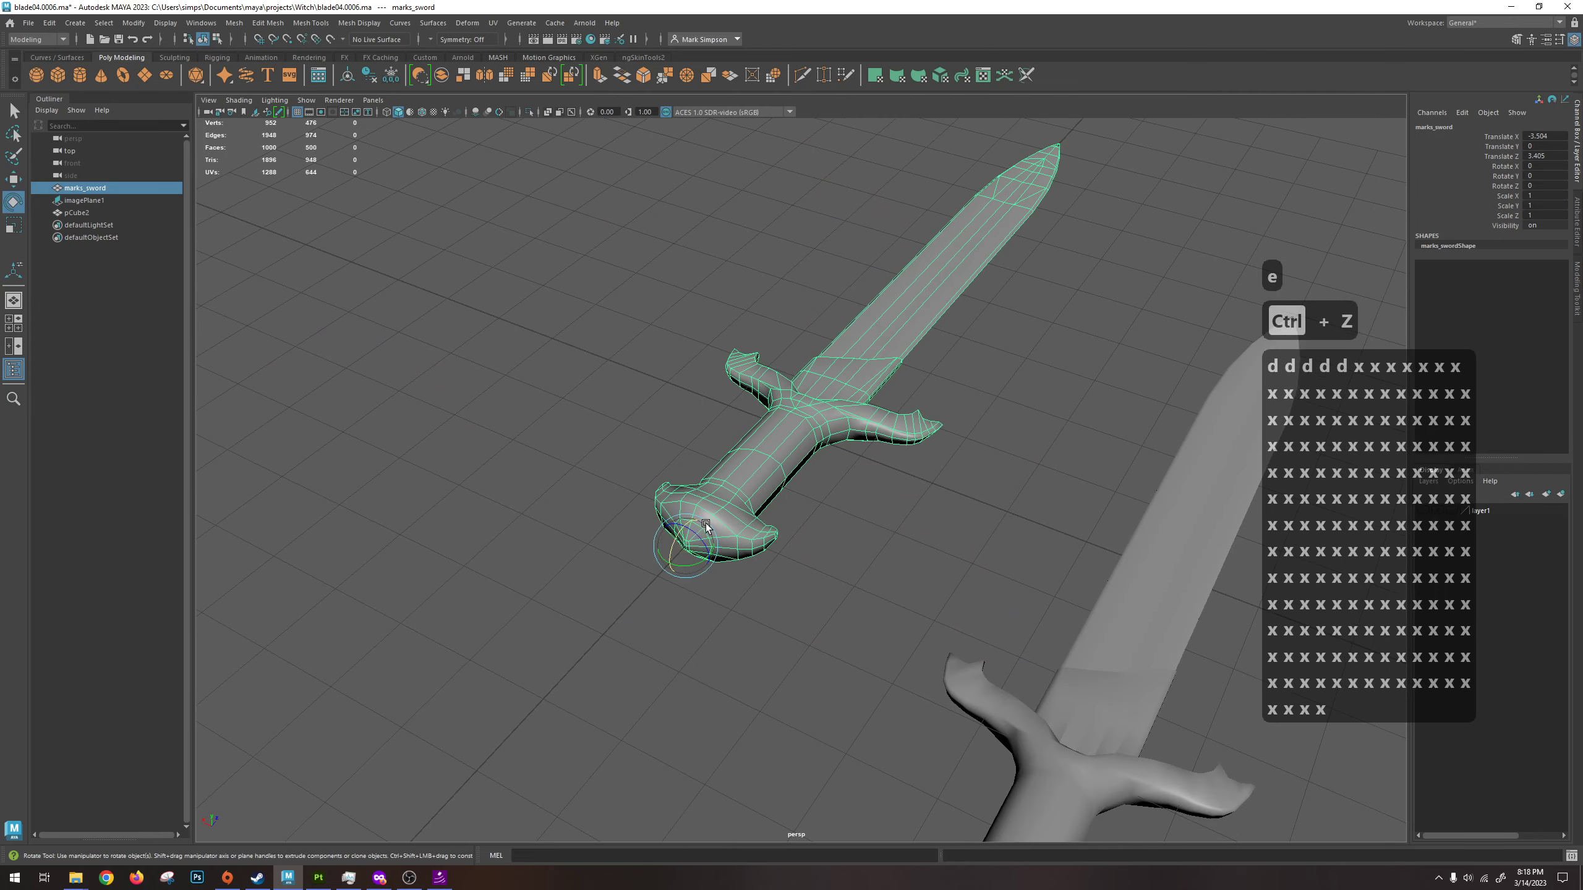
key("j")
left_click_drag(678, 542, 639, 628)
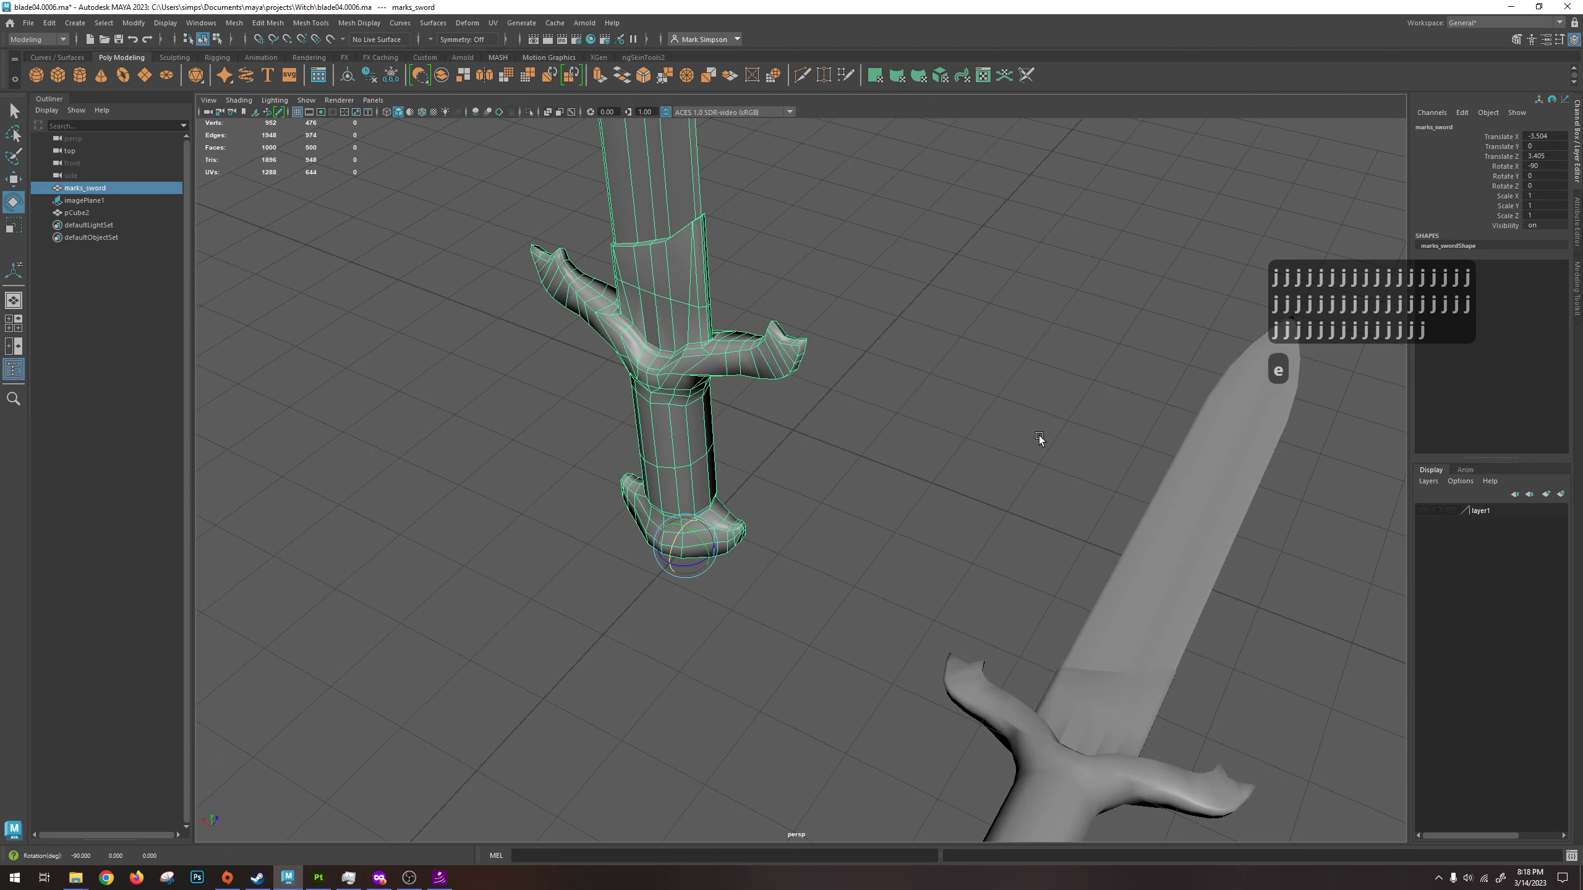
Move the upright marks_sword along Z with grid snapping to Translate Z about 5.85.
left_click_drag(1039, 436, 955, 413, "alt")
key("w")
left_click_drag(649, 437, 933, 437)
scroll(786, 466, "up", 3)
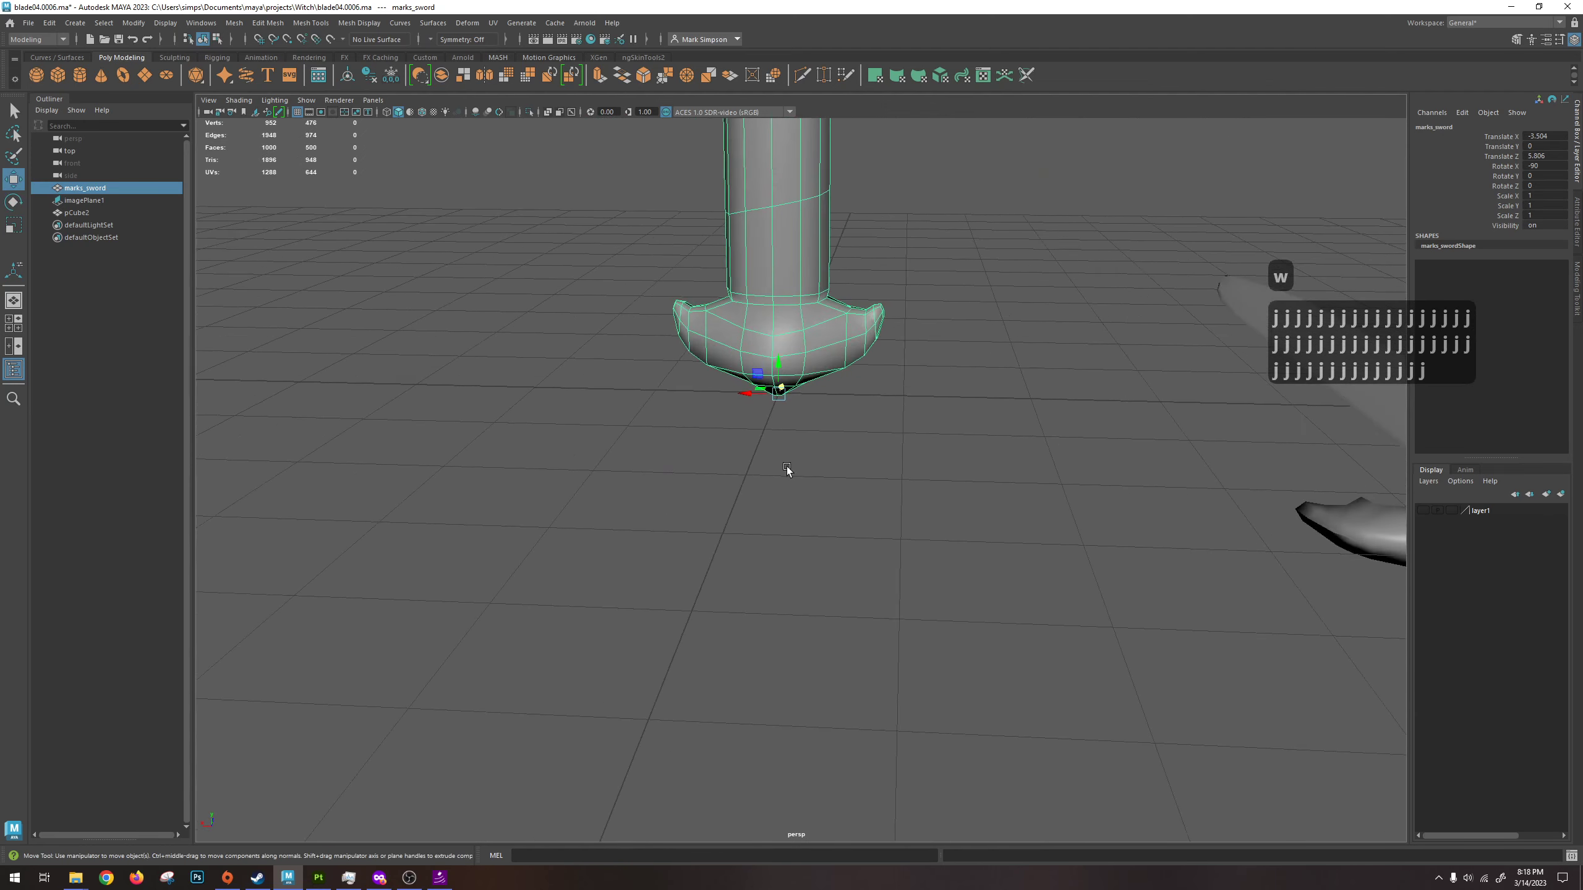
left_click_drag(821, 398, 705, 391, "alt")
key("x")
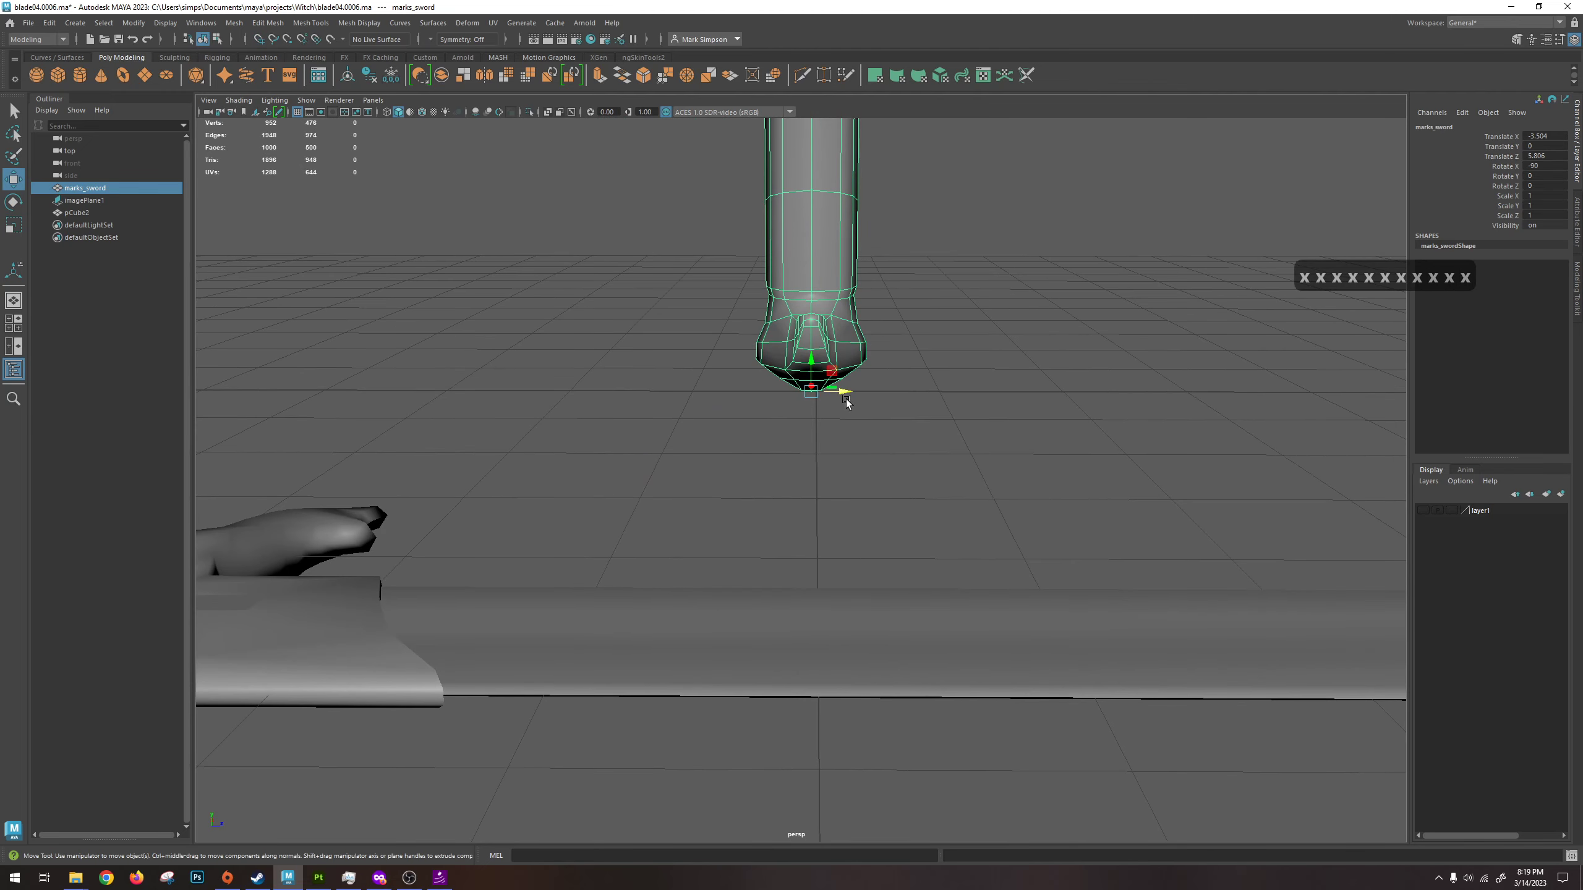
key("x")
left_click_drag(847, 402, 964, 442)
Try to scale marks_sword uniformly to about 0.589, and undo the scaling.
left_click_drag(801, 406, 644, 639, "alt")
scroll(826, 485, "down", 6)
key("r")
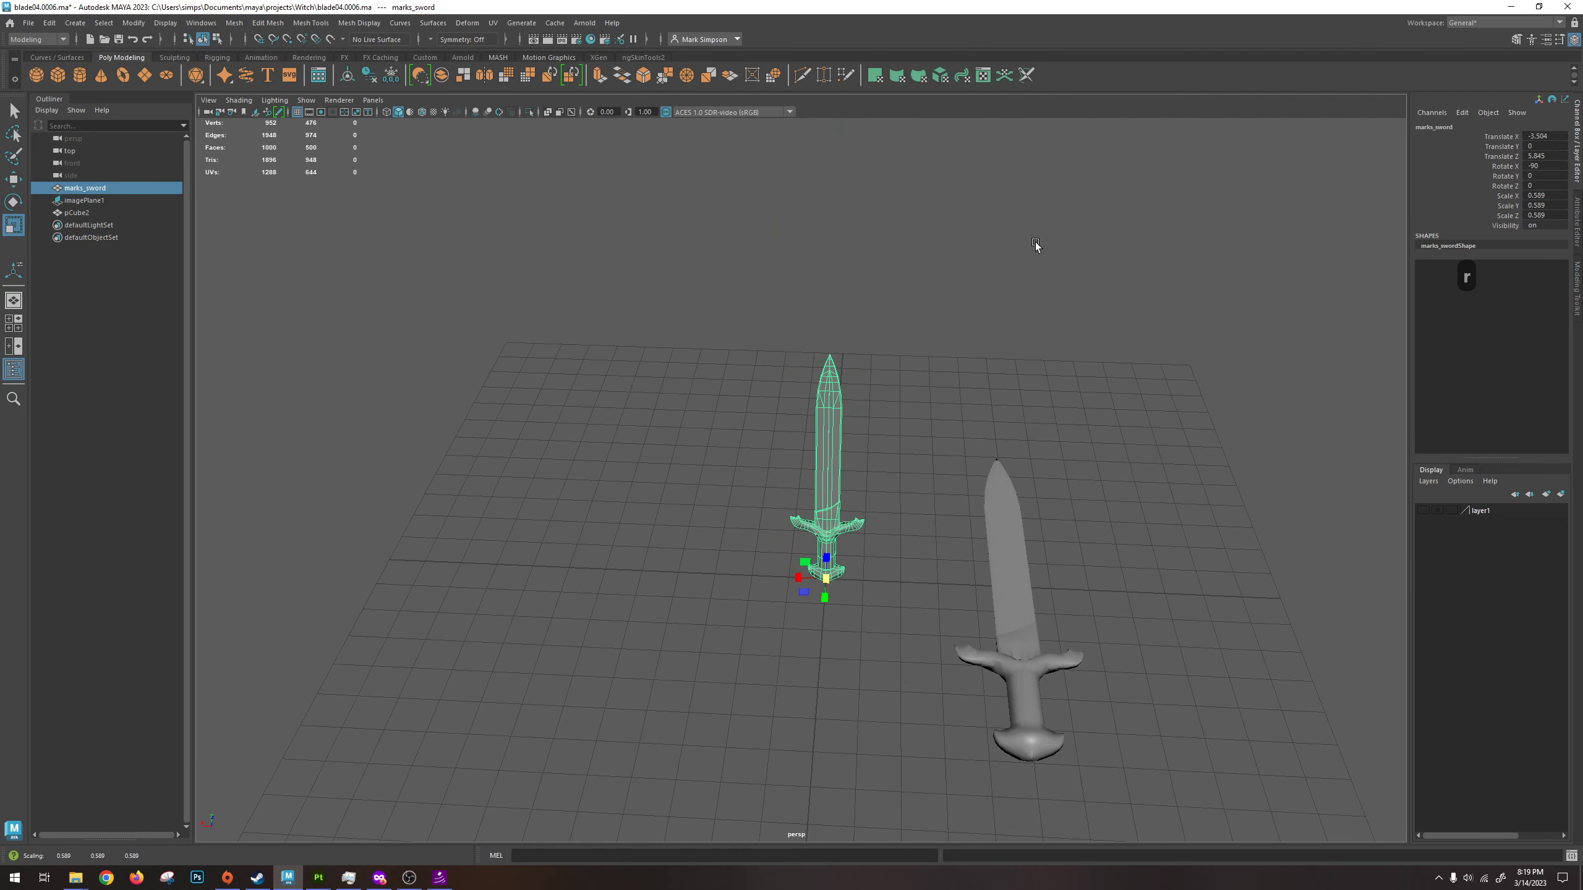
key("ctrl+z")
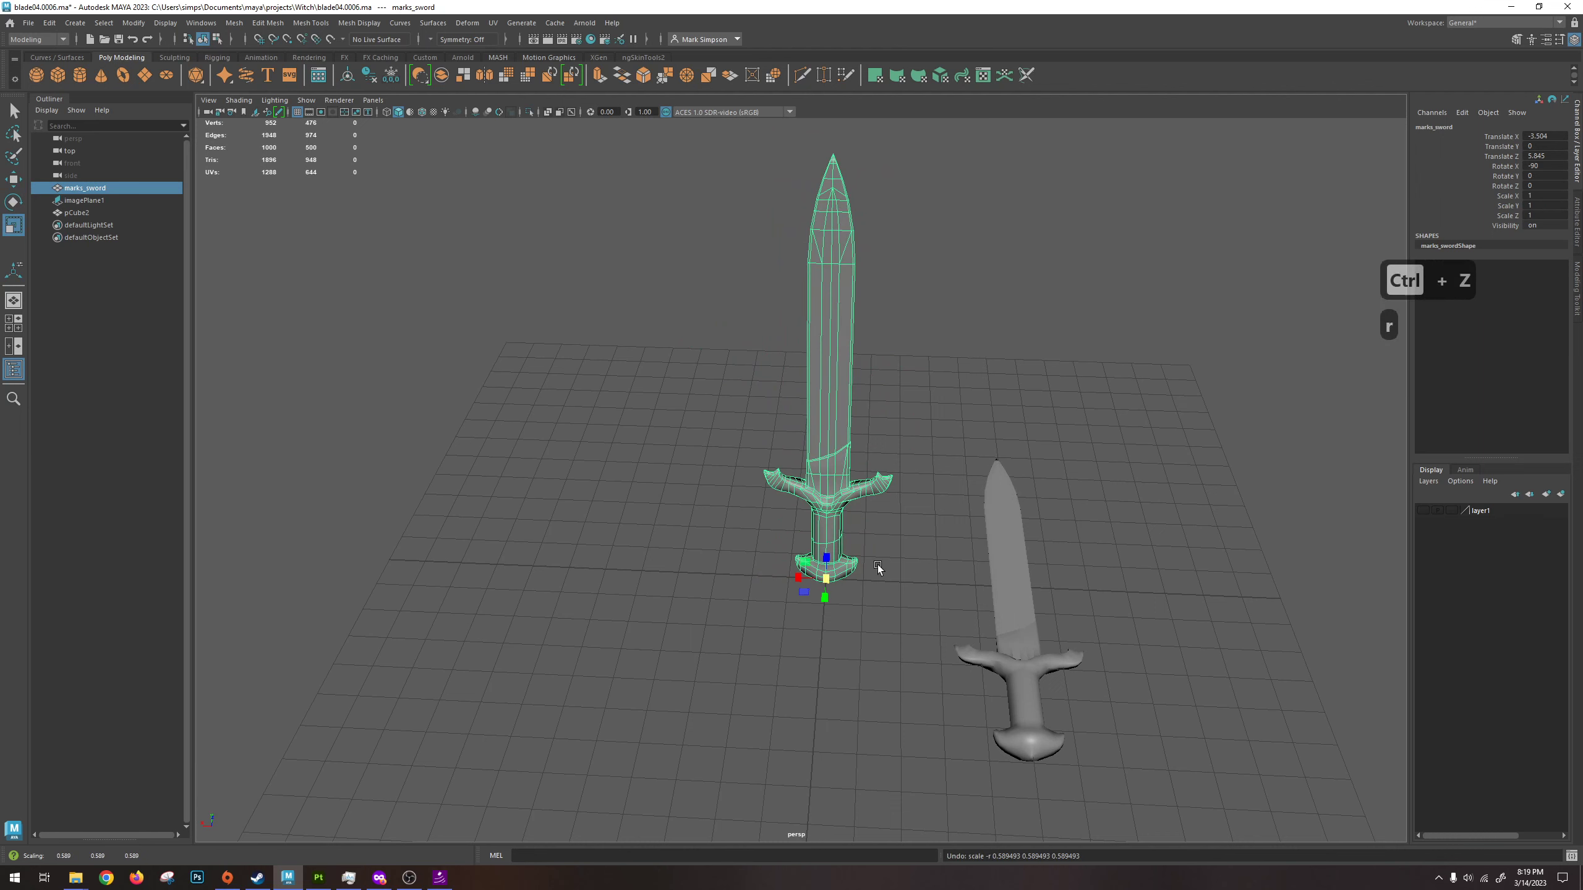
Examine the upright marks_sword from the front and side to check its position on the grid.
left_click_drag(898, 656, 904, 620, "alt")
scroll(908, 616, "up", 3)
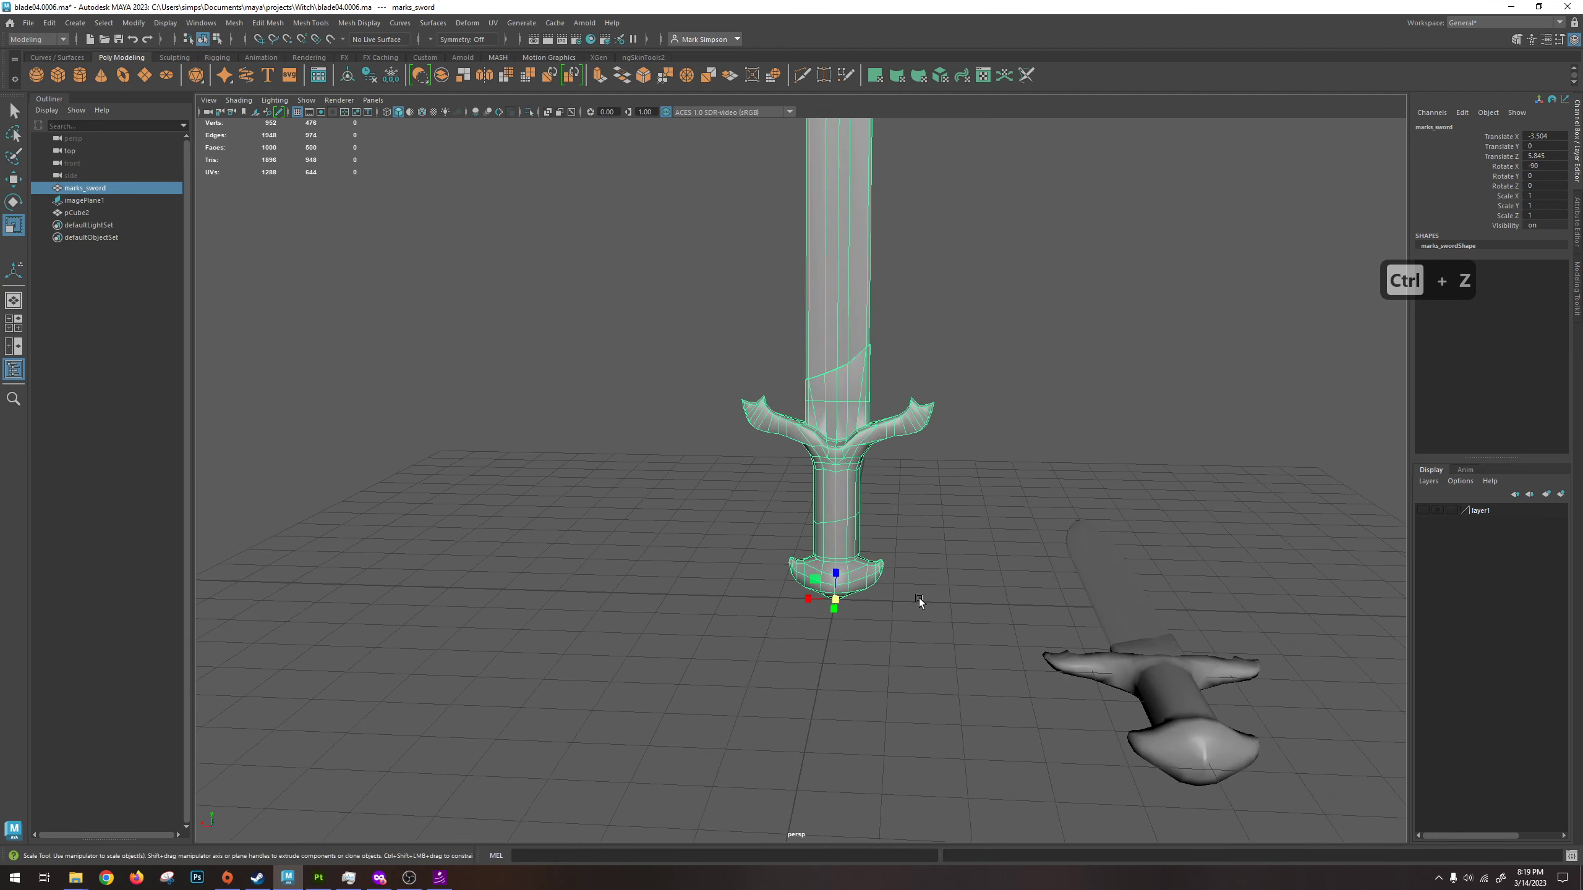
middle_click_drag(919, 599, 915, 481, "alt")
mouse_move(915, 484)
left_mouse_down("alt")
mouse_move(863, 455)
mouse_move(685, 458)
mouse_move(779, 432)
left_mouse_up("alt")
key("w")
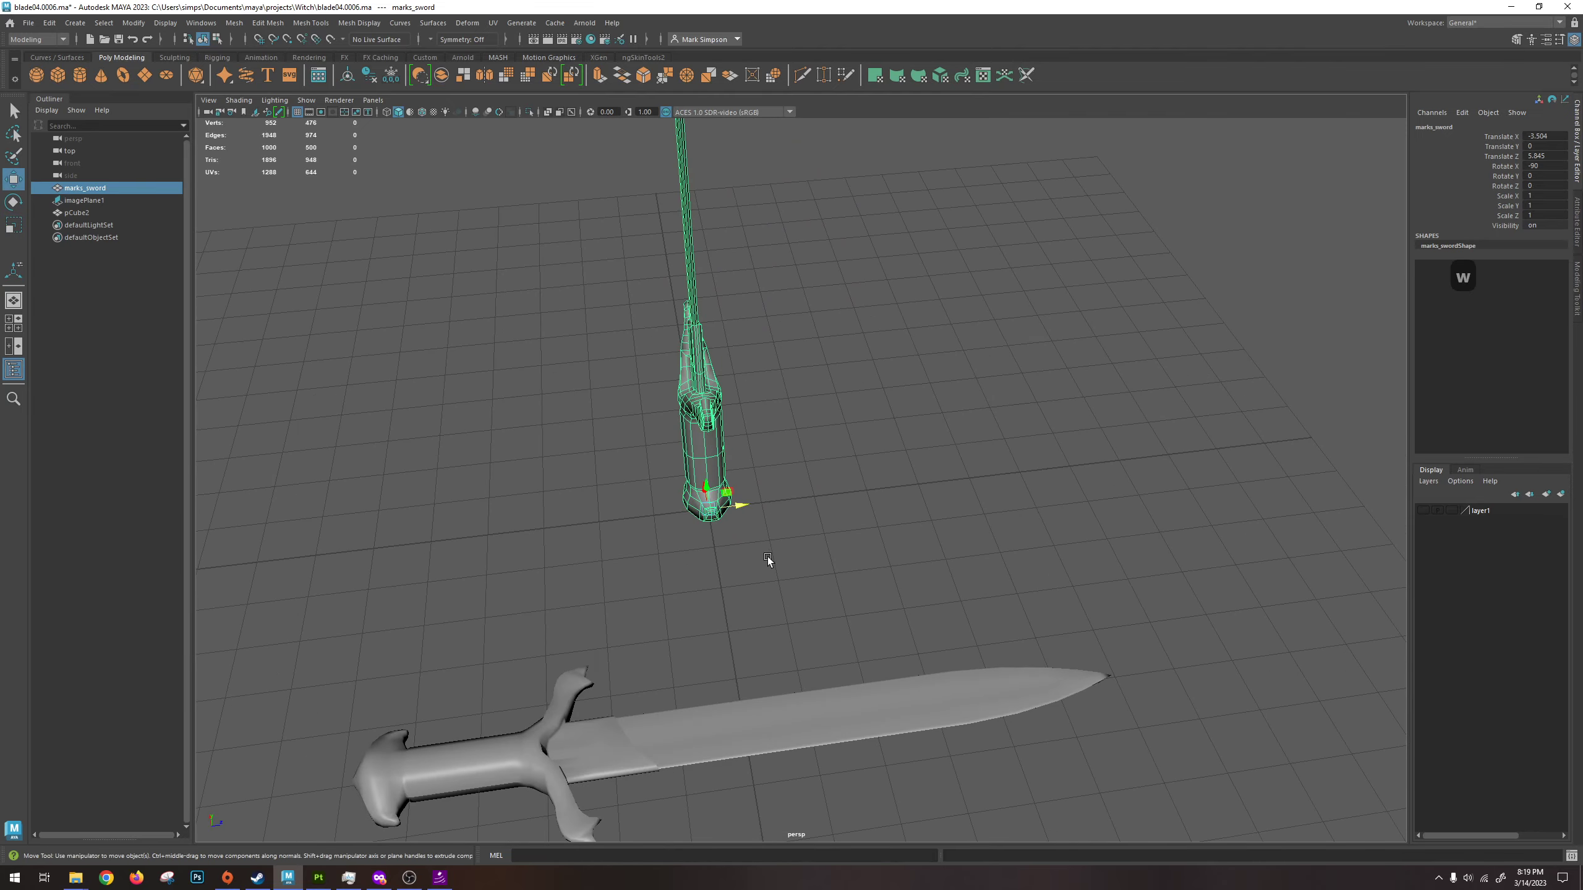
mouse_move(767, 557)
left_mouse_down("alt")
mouse_move(830, 529)
mouse_move(712, 478)
left_mouse_up("alt")
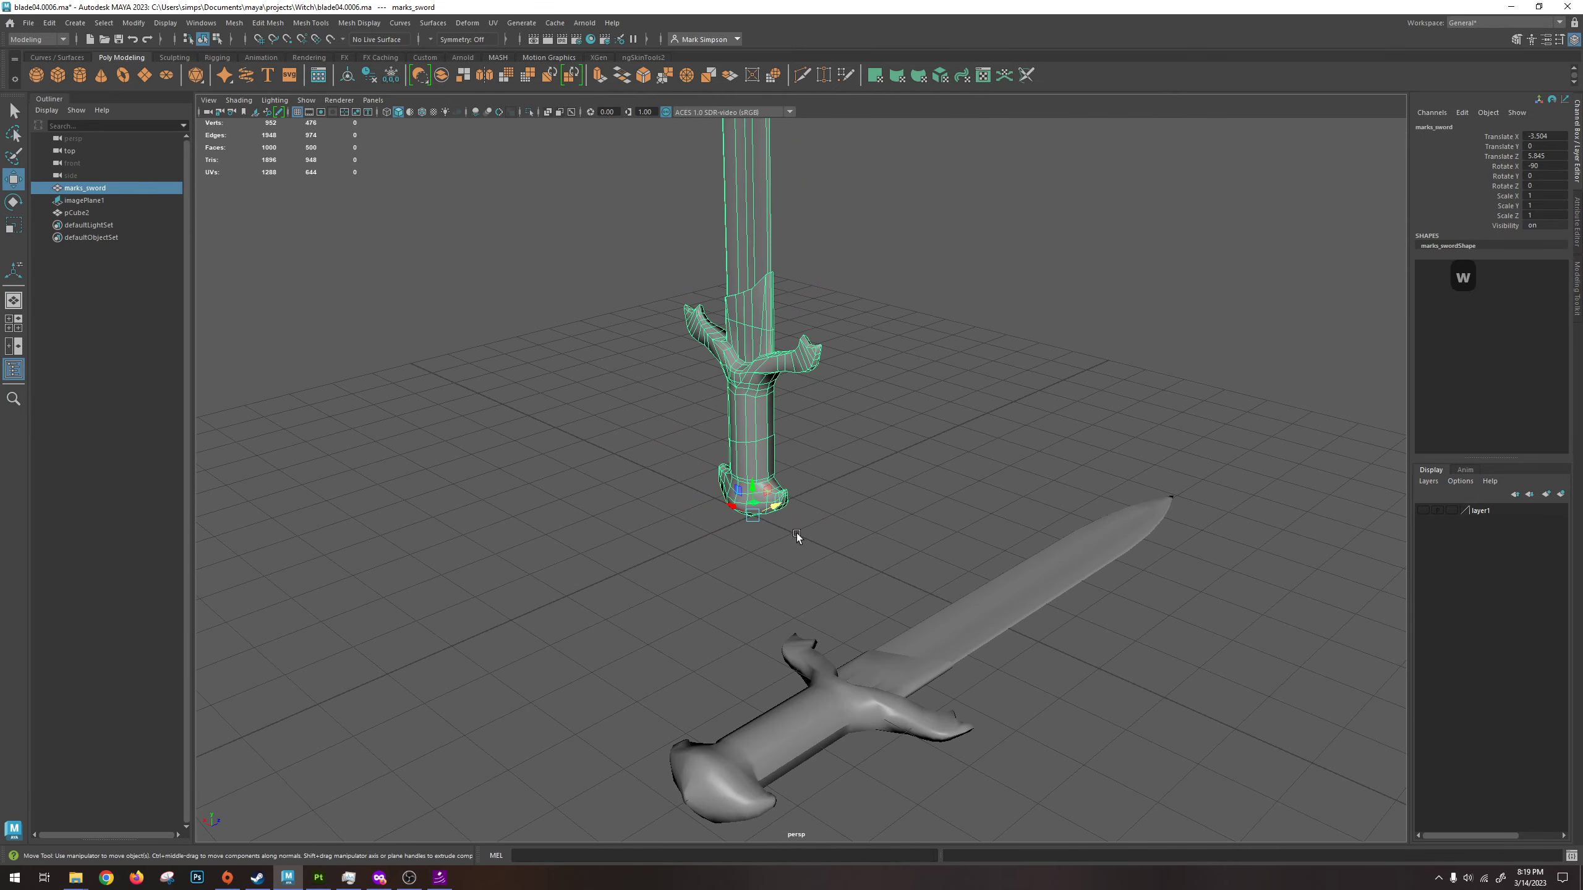
mouse_move(796, 533)
left_mouse_down("alt")
mouse_move(863, 534)
mouse_move(876, 572)
mouse_move(786, 576)
mouse_move(750, 560)
mouse_move(742, 438)
mouse_move(704, 426)
mouse_move(717, 416)
left_mouse_up("alt")
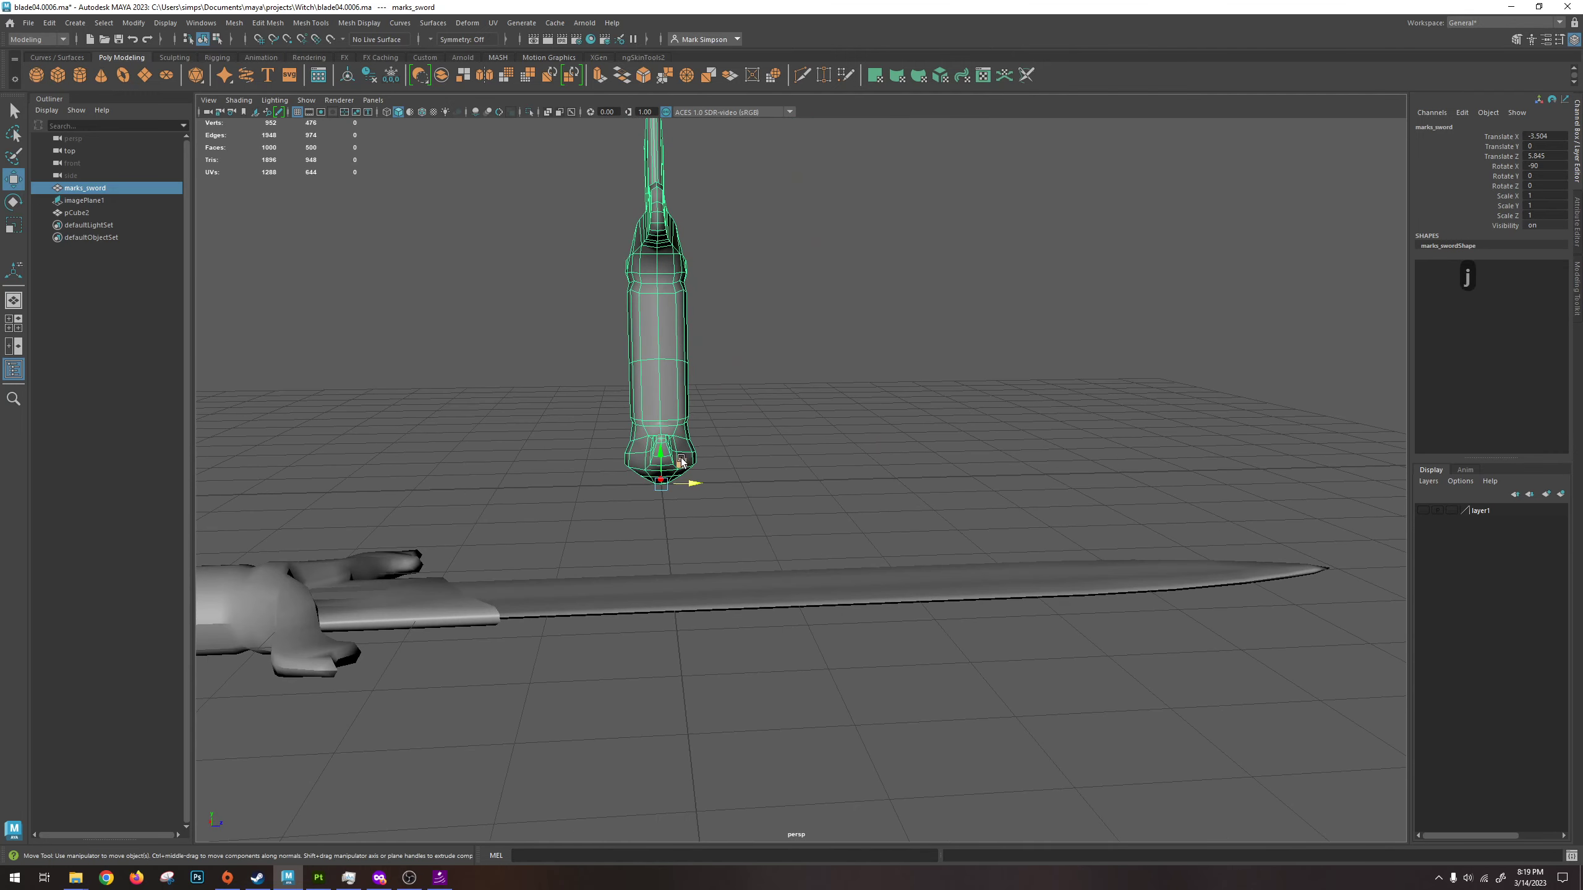
Rotate marks_sword back to 0 degrees about X with stepped rotation so it lies flat.
key("e")
left_click_drag(674, 461, 741, 513)
left_click_drag(843, 464, 930, 522, "alt")
left_click_drag(767, 350, 894, 354, "alt")
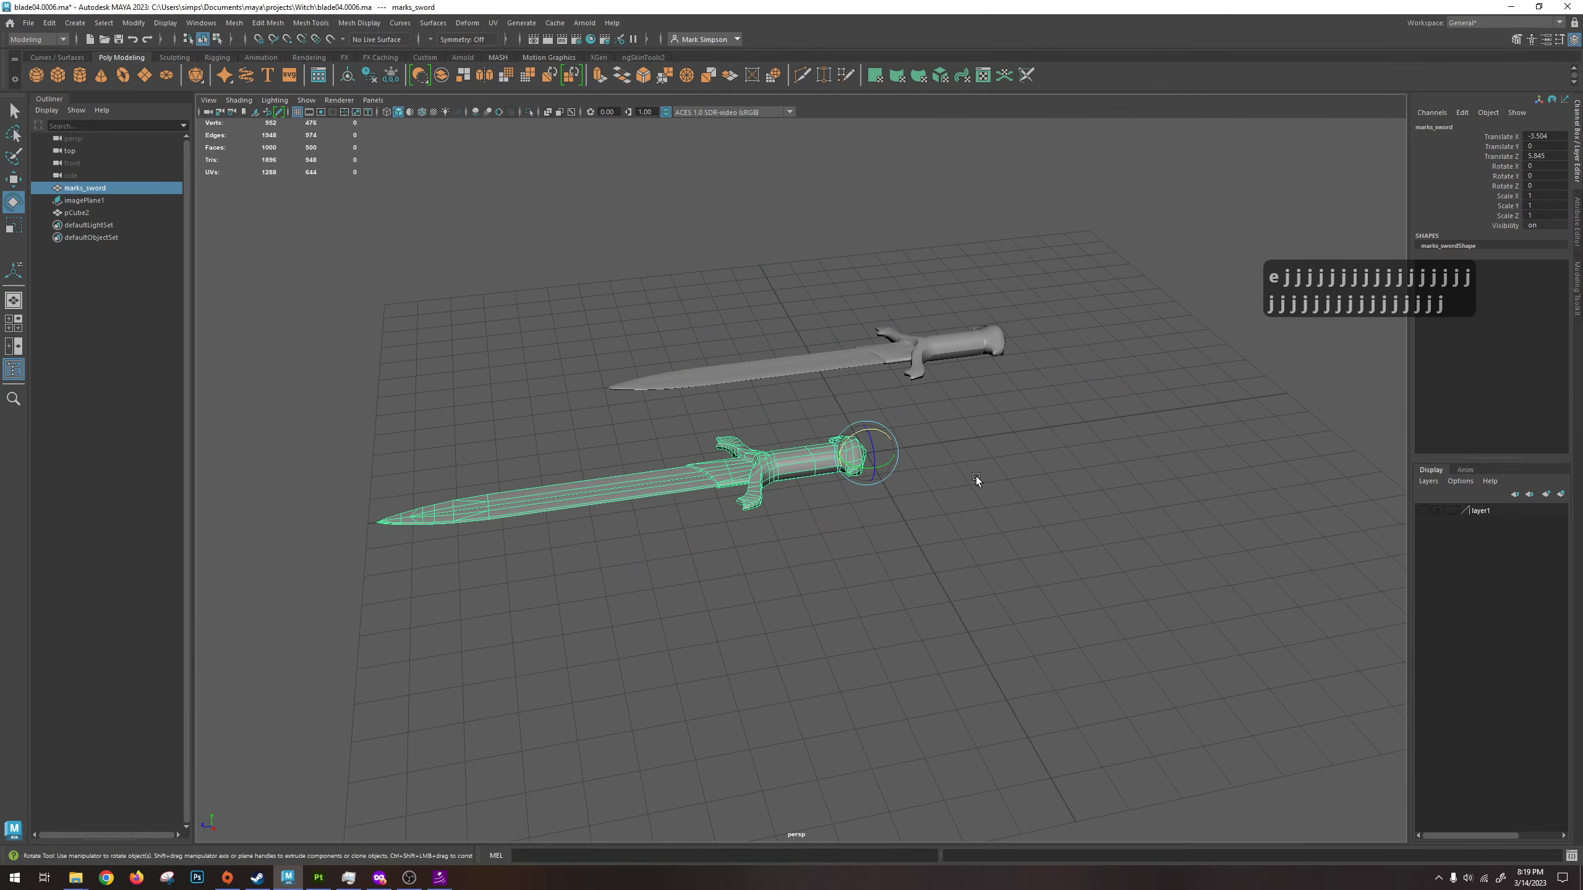
left_click_drag(975, 476, 915, 528, "alt")
middle_click_drag(915, 528, 932, 481, "alt")
scroll(869, 631, "up", 3)
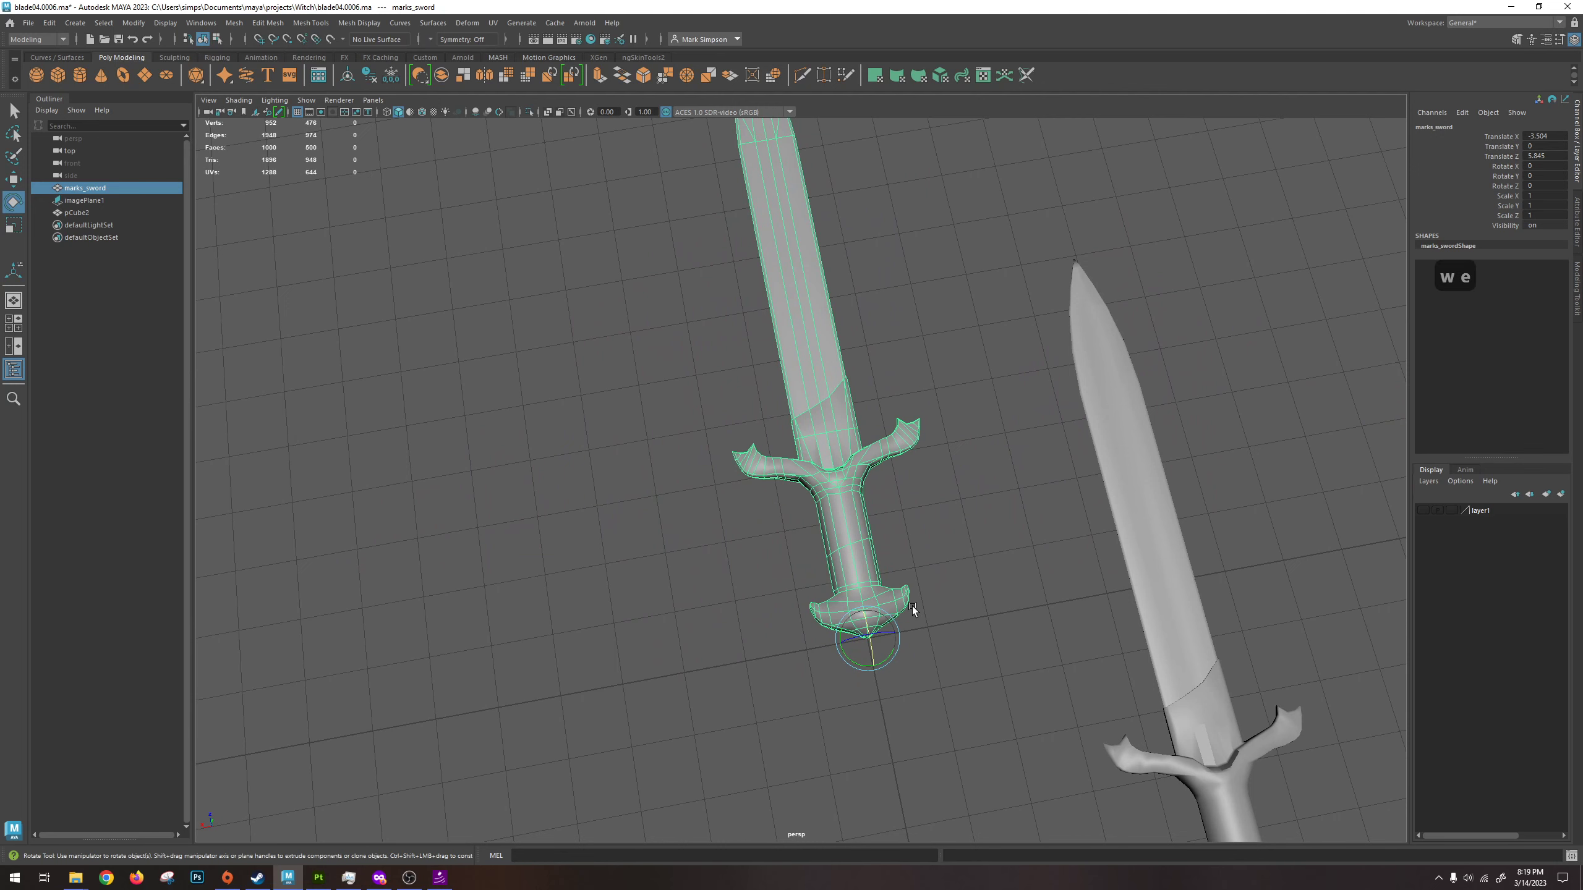
Move marks_sword's pivot along the sword from the pommel to the middle of the grip.
key("w")
left_click_drag(875, 633, 1014, 582, "alt")
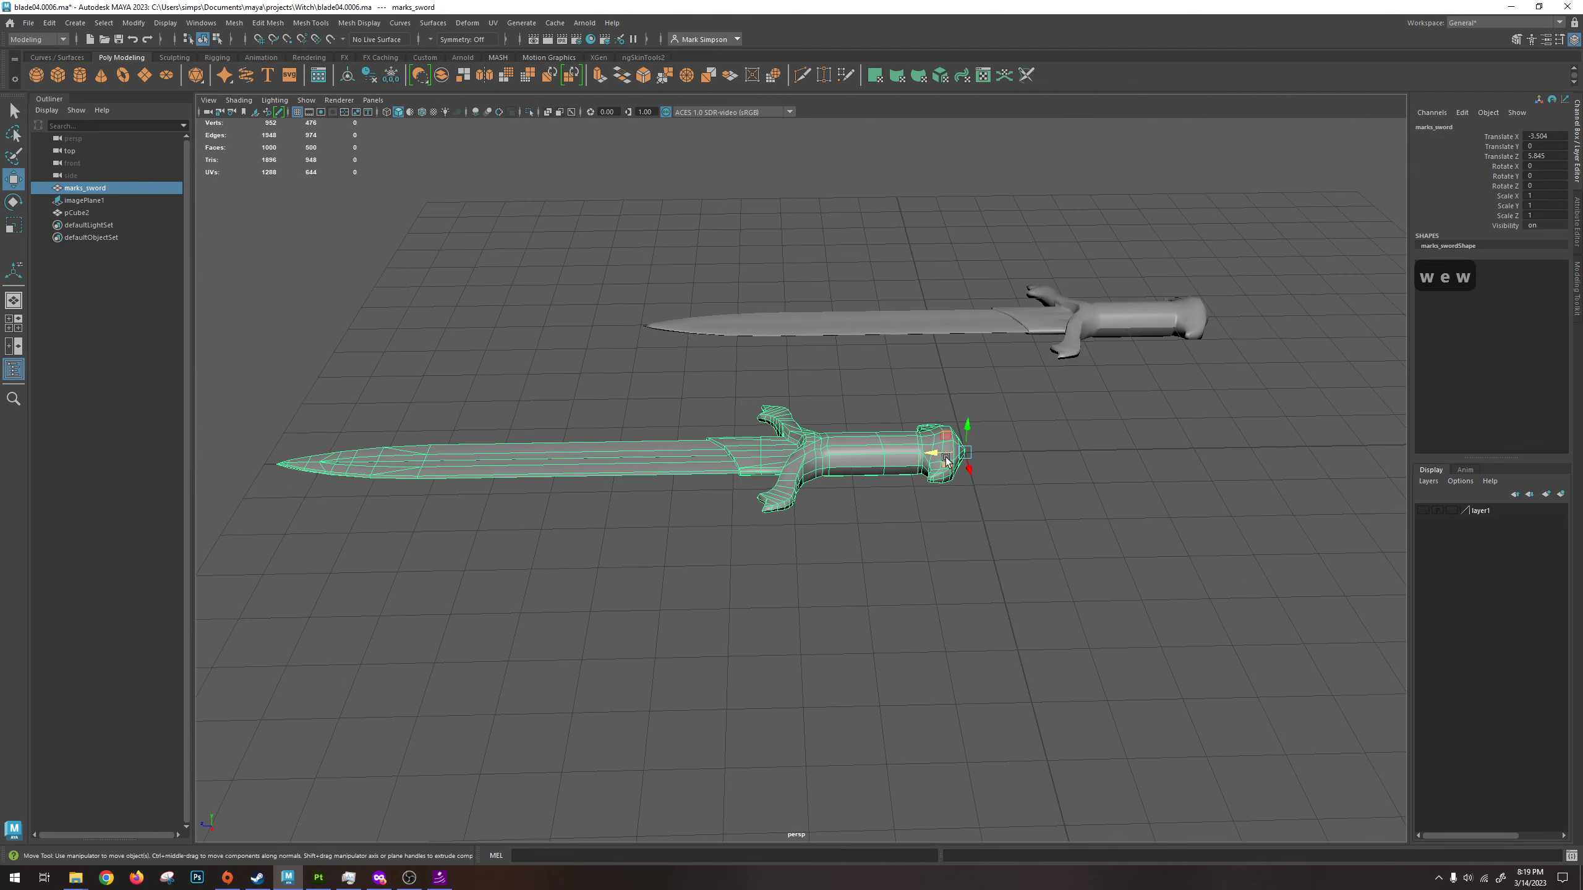
key("d")
left_click_drag(945, 448, 832, 458)
left_click_drag(926, 506, 923, 526, "alt")
Move marks_sword along Z with grid snapping to Translate Z 4.14 so its grip sits at the grid center.
key("x")
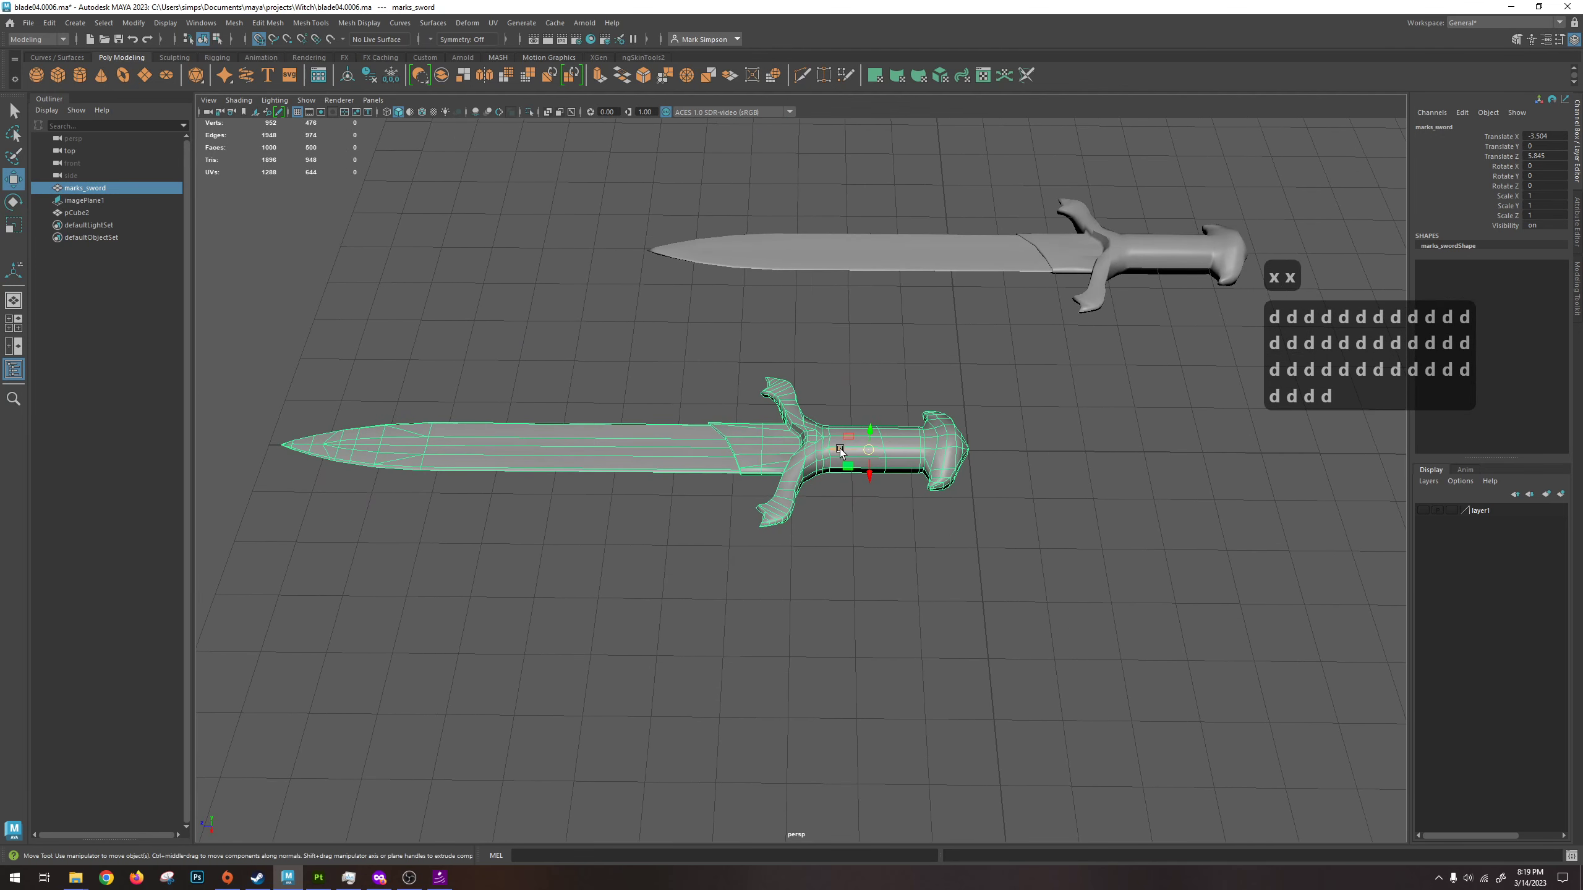
left_click_drag(840, 452, 957, 502)
middle_click_drag(927, 593, 917, 519, "alt")
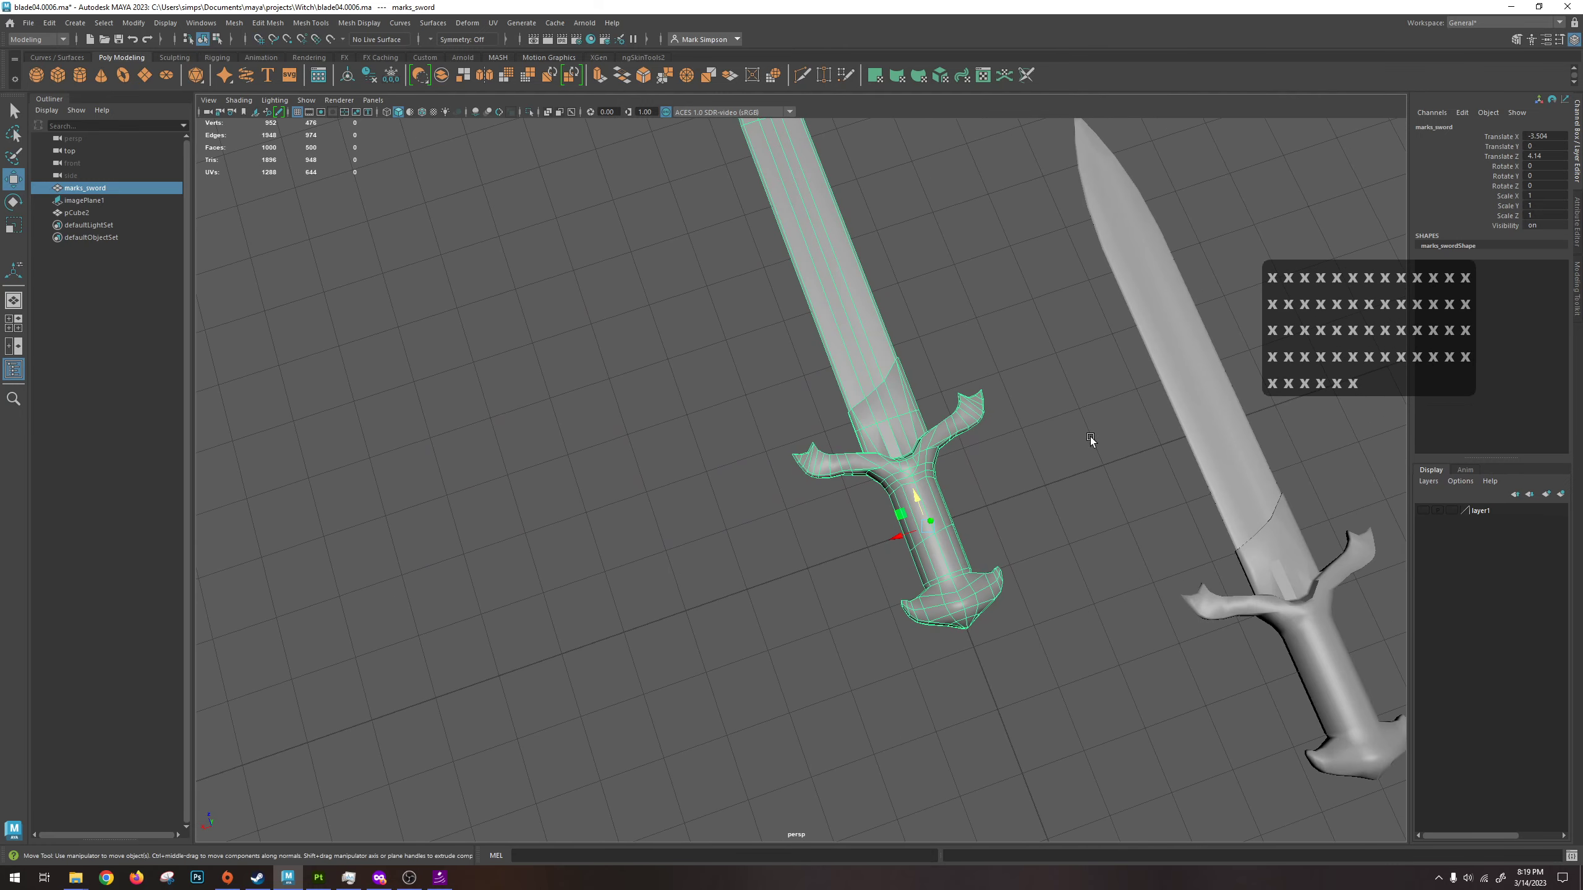
Freeze the transformations of marks_sword in its current position.
left_click(134, 23)
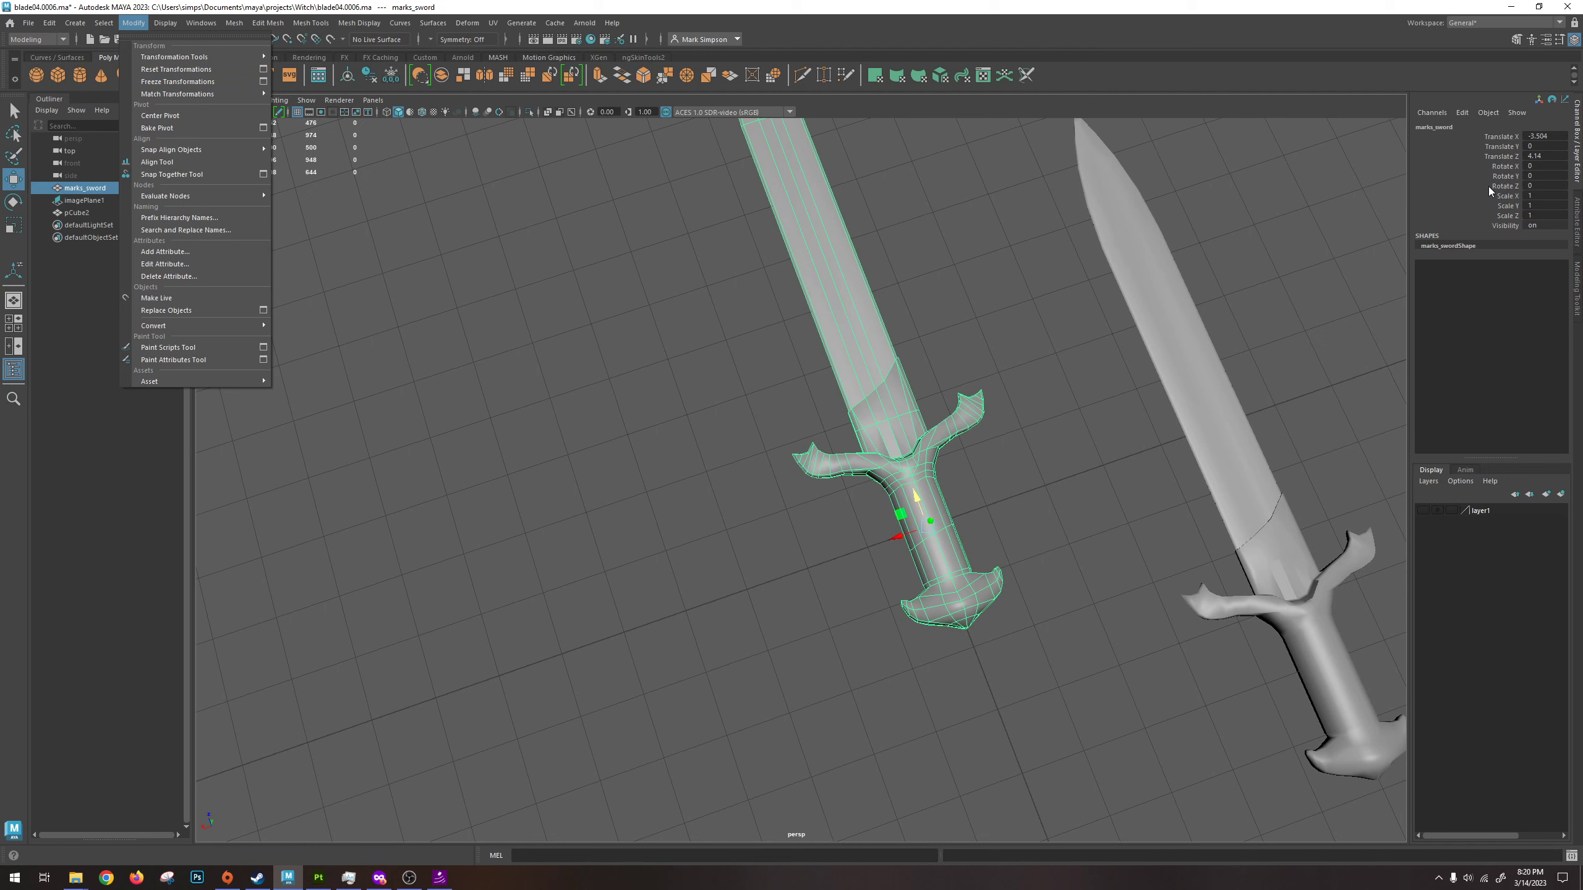
left_click(190, 85)
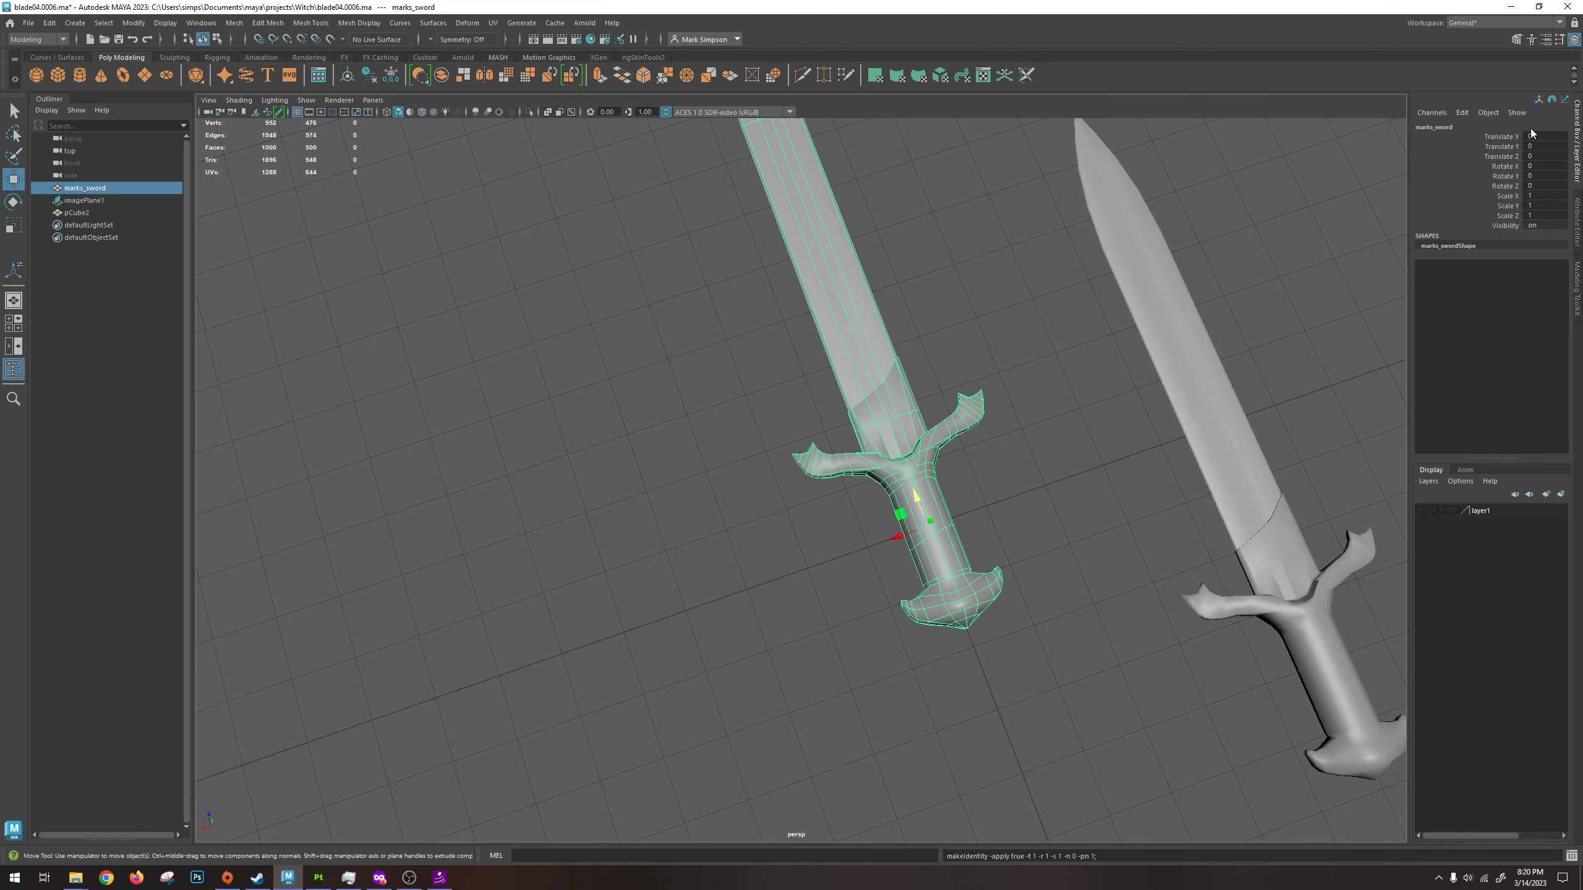
left_click_drag(1128, 392, 1044, 445, "alt")
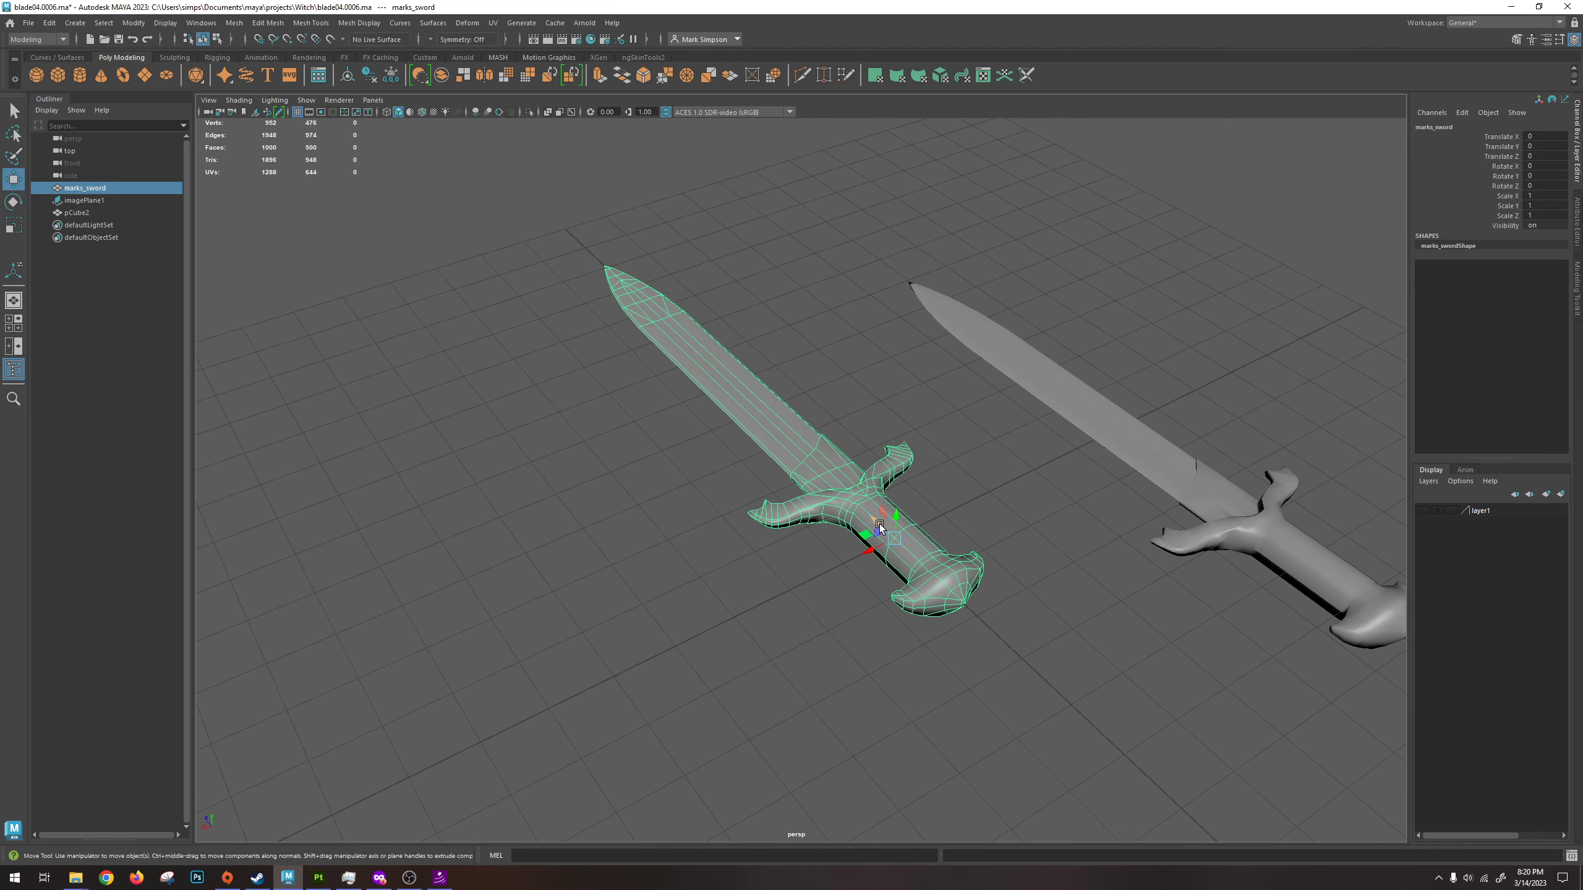
Try moving marks_sword about 4.98 units along Z, and undo the move.
left_click_drag(879, 524, 705, 389)
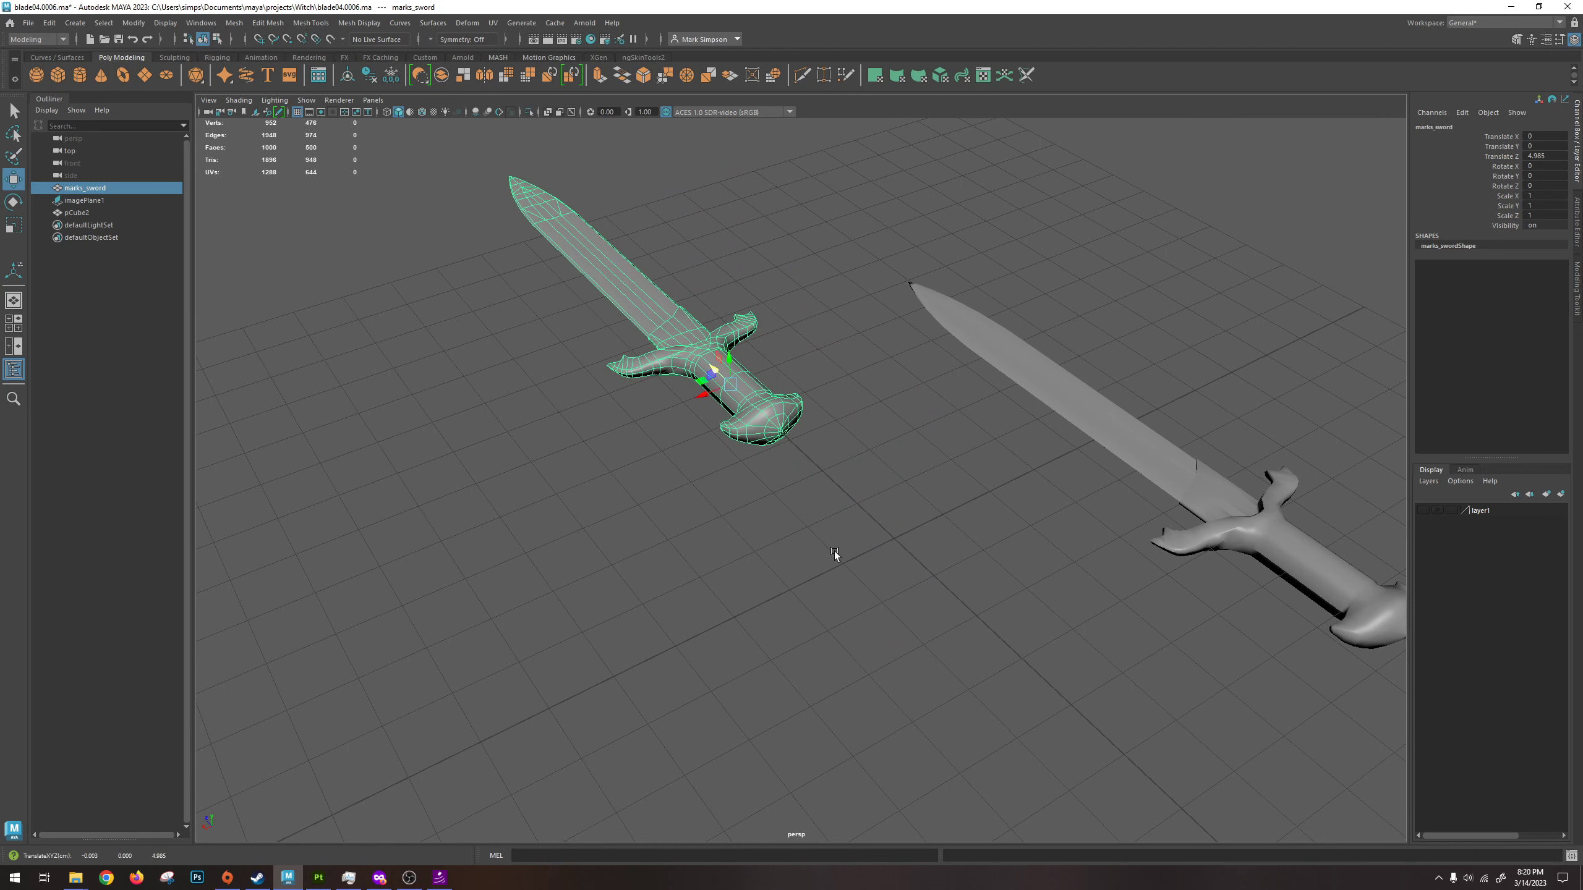
key("ctrl+z")
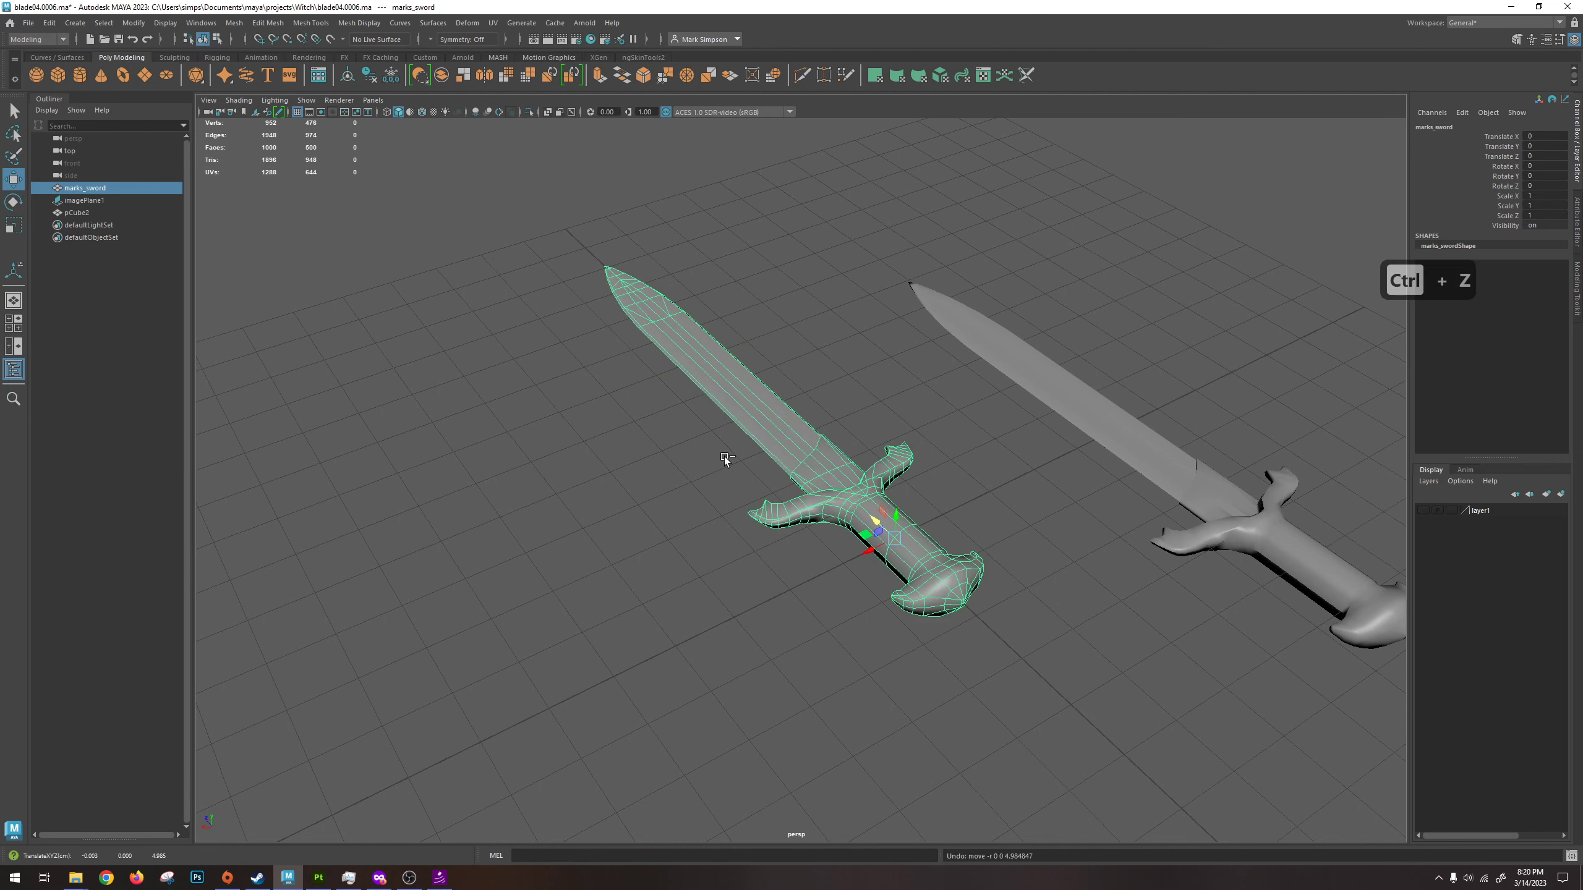
left_click_drag(1051, 282, 757, 413, "alt")
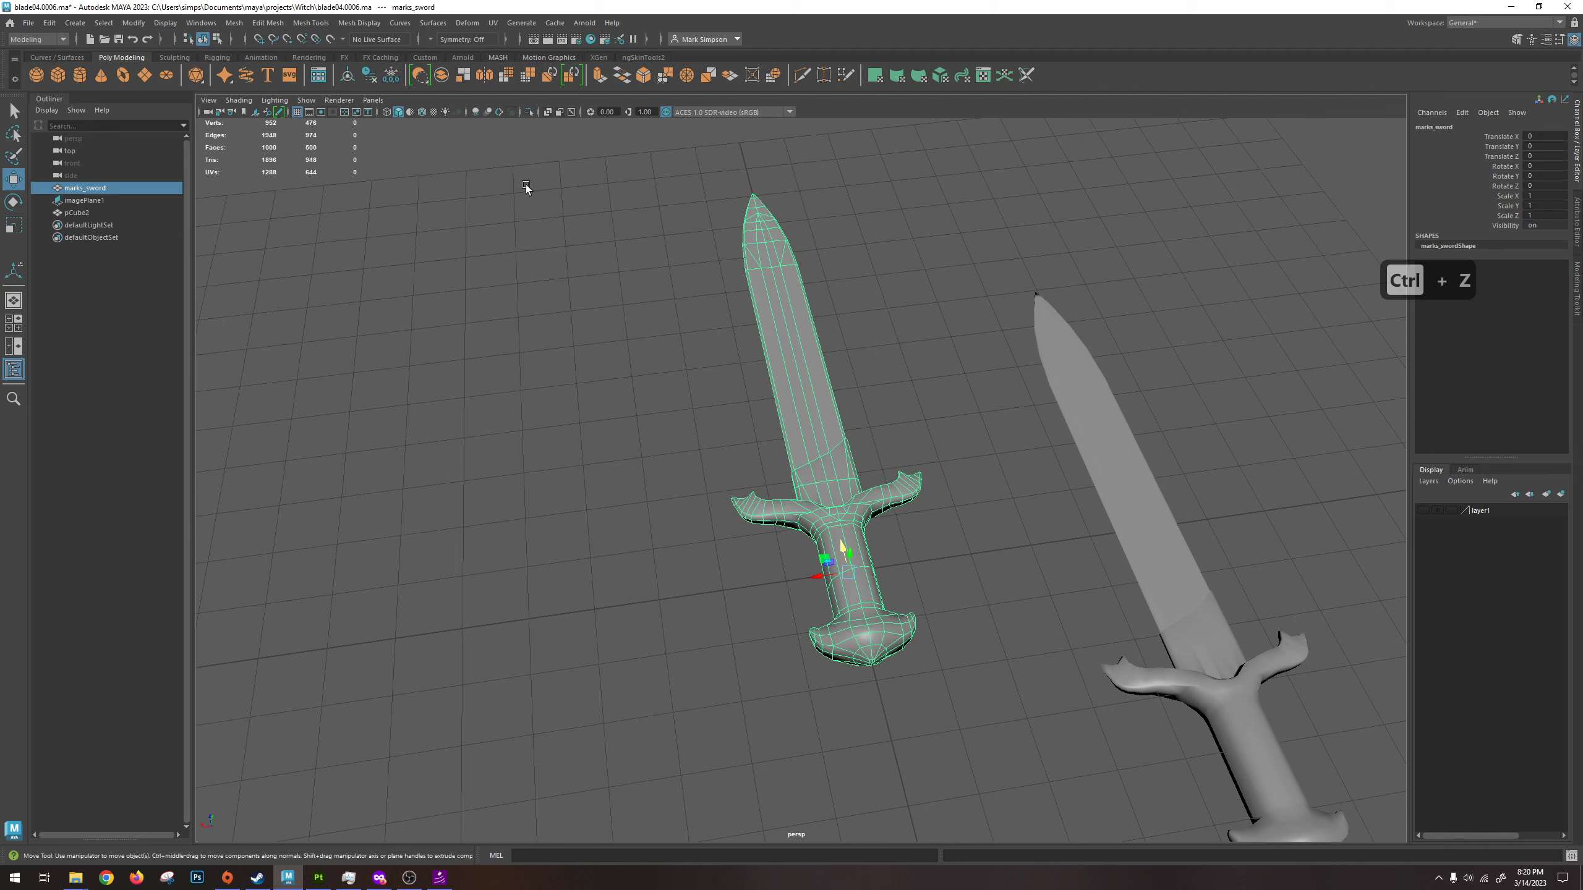
Open the UV Editor for marks_sword with the checker map turned off, and save the scene.
left_click(492, 22)
left_click(517, 50)
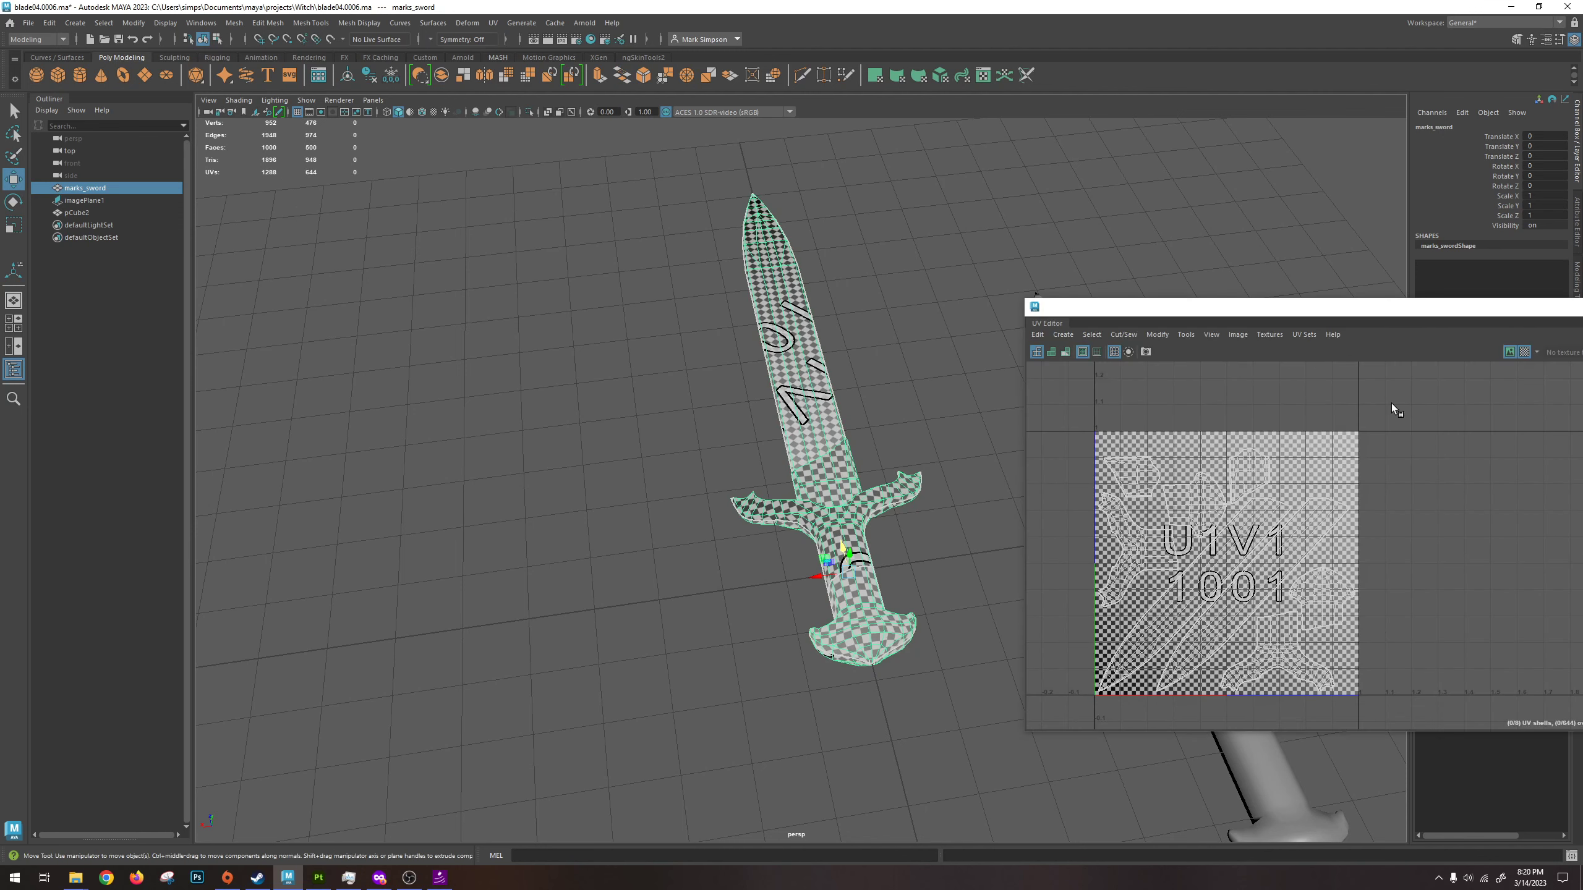
left_click(1524, 352)
left_click(28, 22)
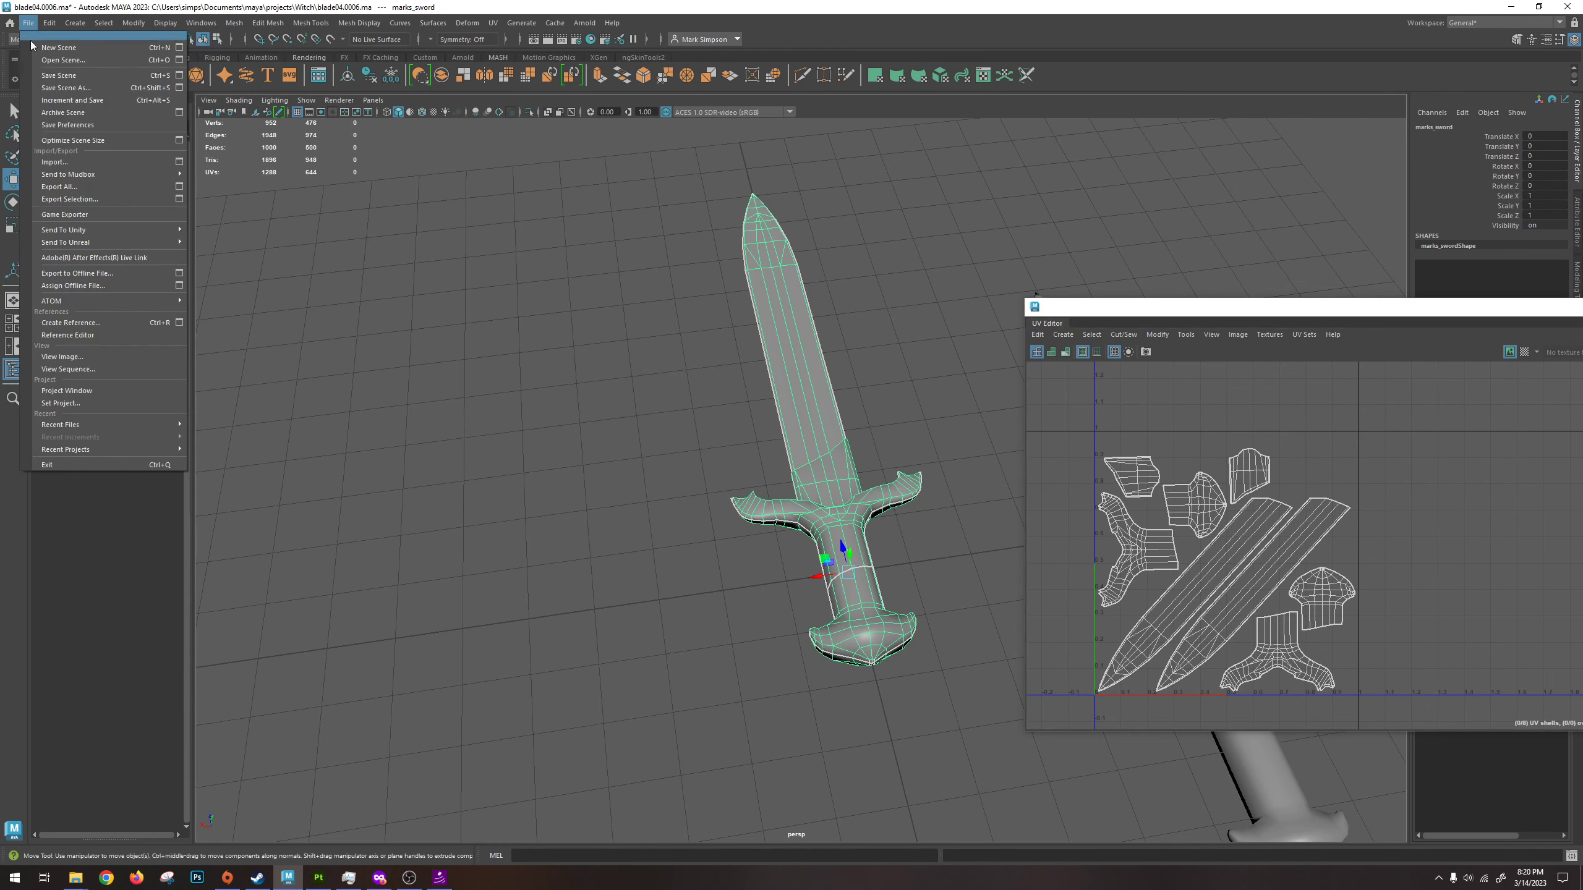
left_click(47, 74)
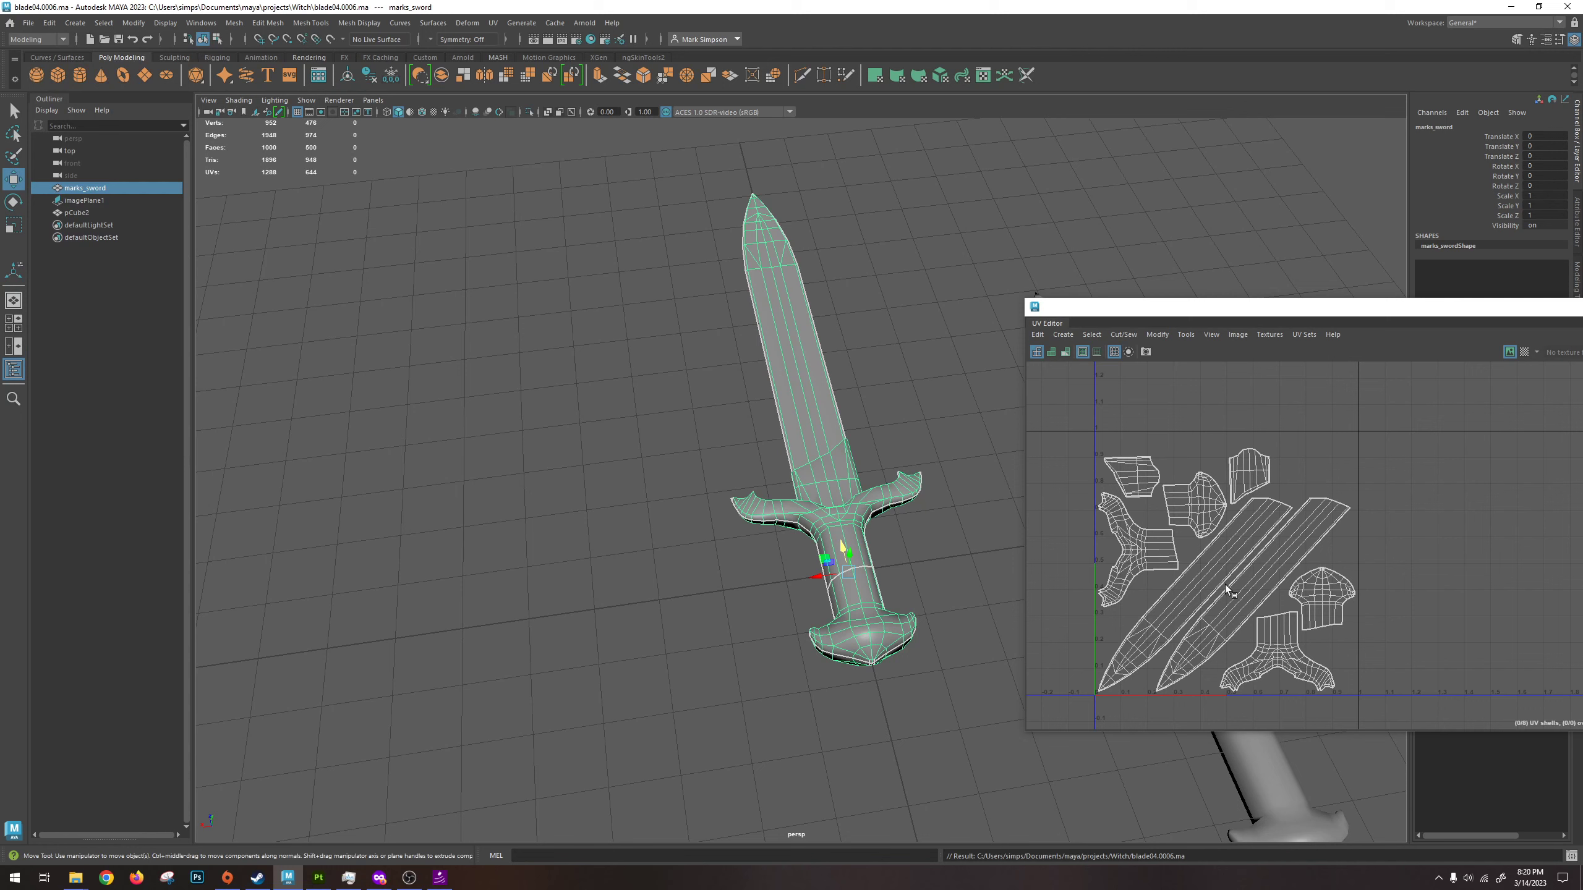
Move the UV Editor clear of the screen edge, switch to UV shell selection and select the sideways pommel shell.
scroll(1197, 647, "up", 4)
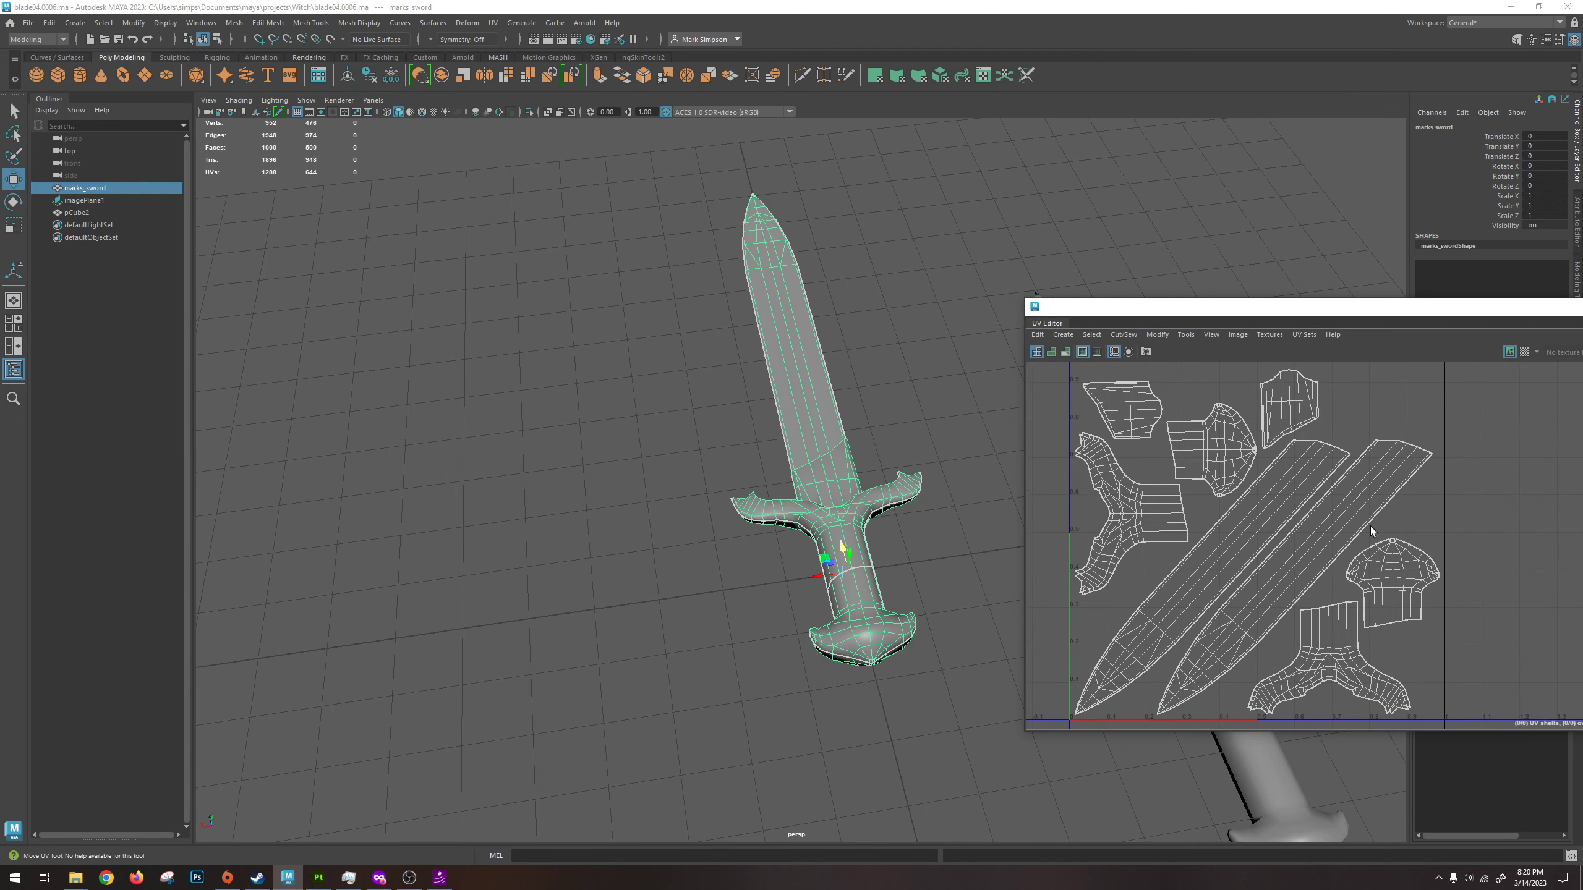
middle_click_drag(1249, 494, 1224, 538, "alt")
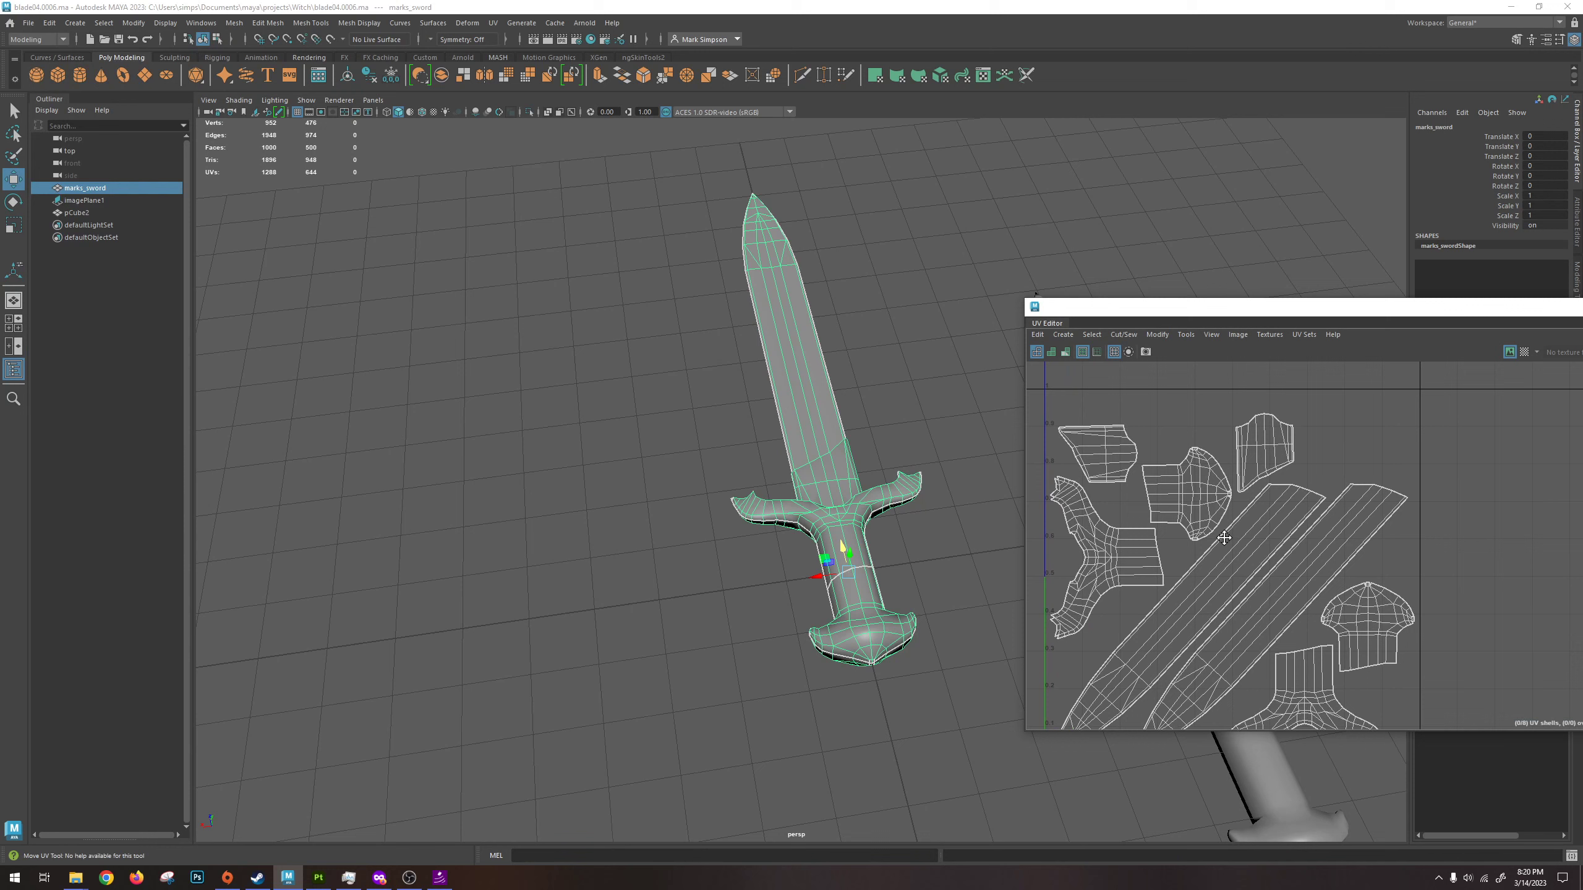
right_click(1271, 442)
left_click(1271, 402)
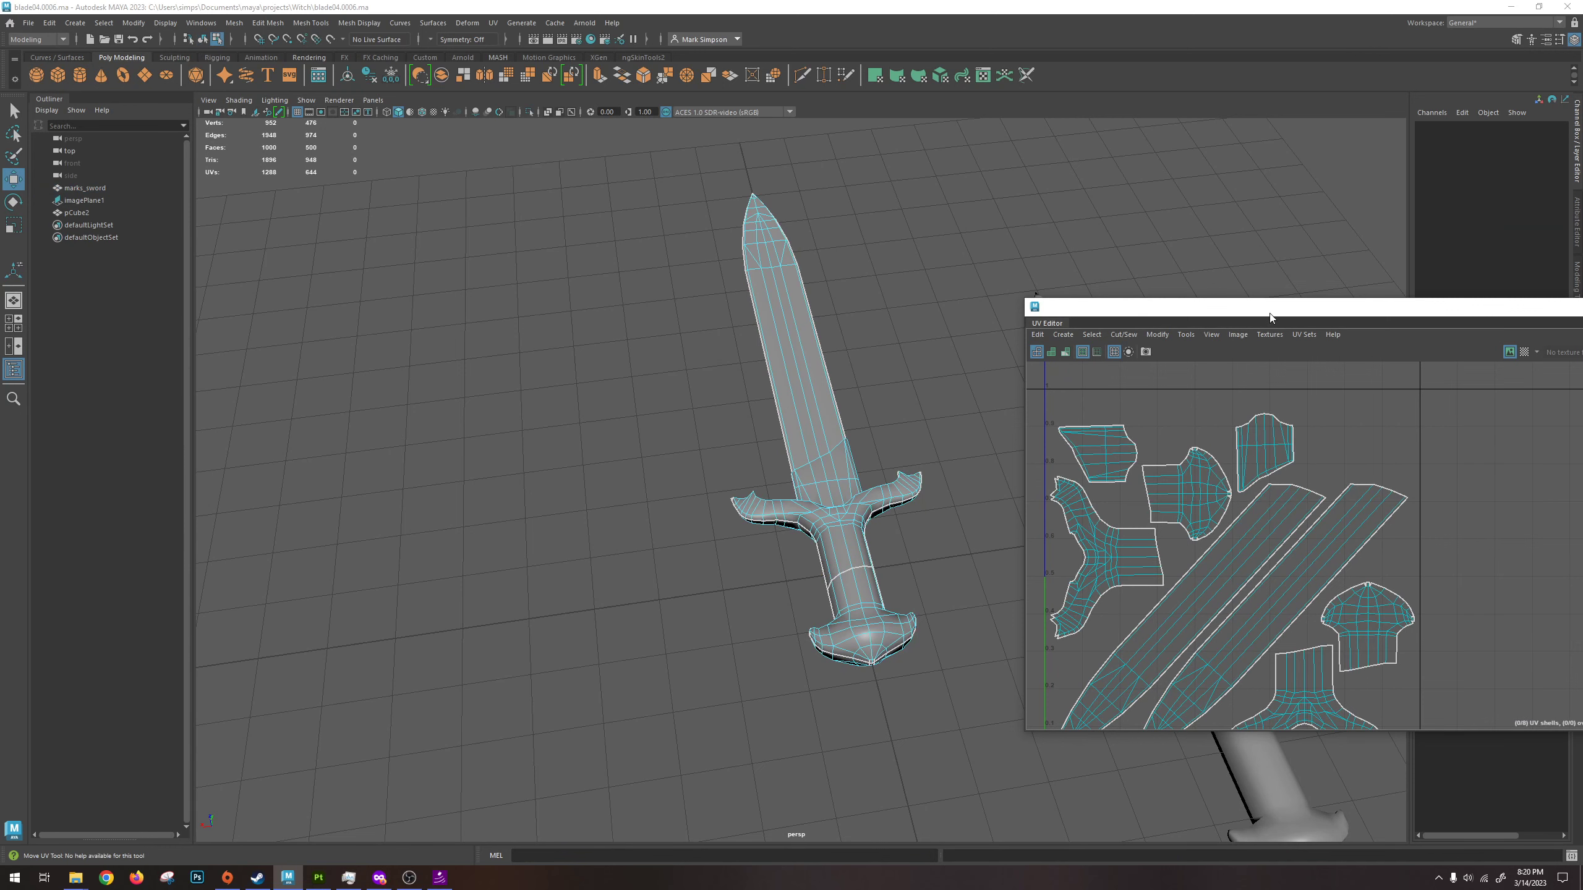
left_click_drag(1270, 317, 972, 169)
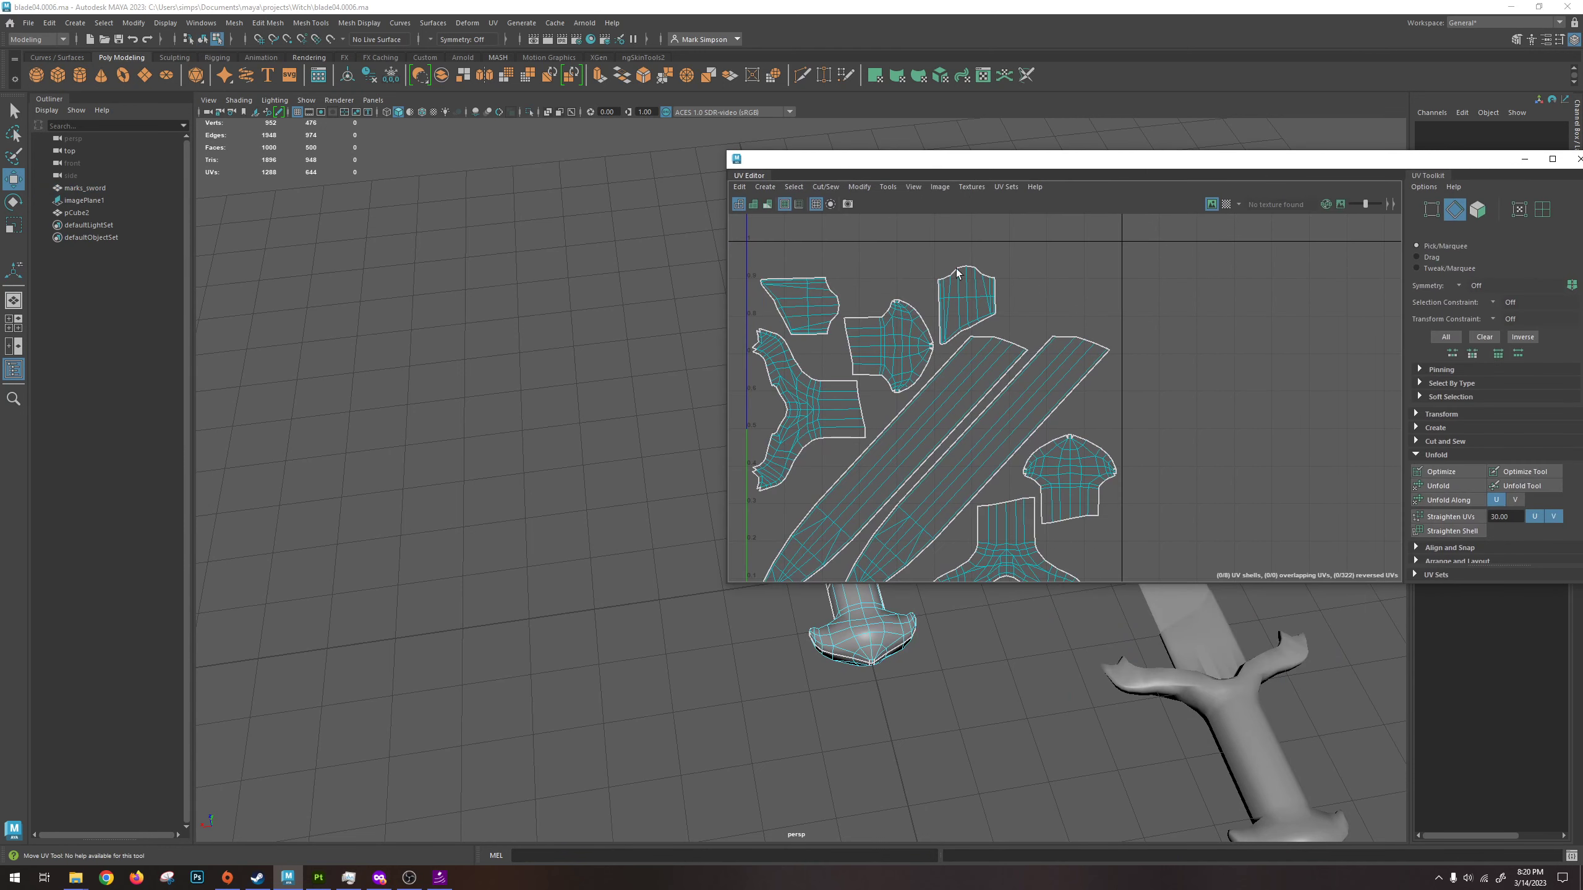
left_click(906, 352)
right_click_drag(883, 319, 832, 304)
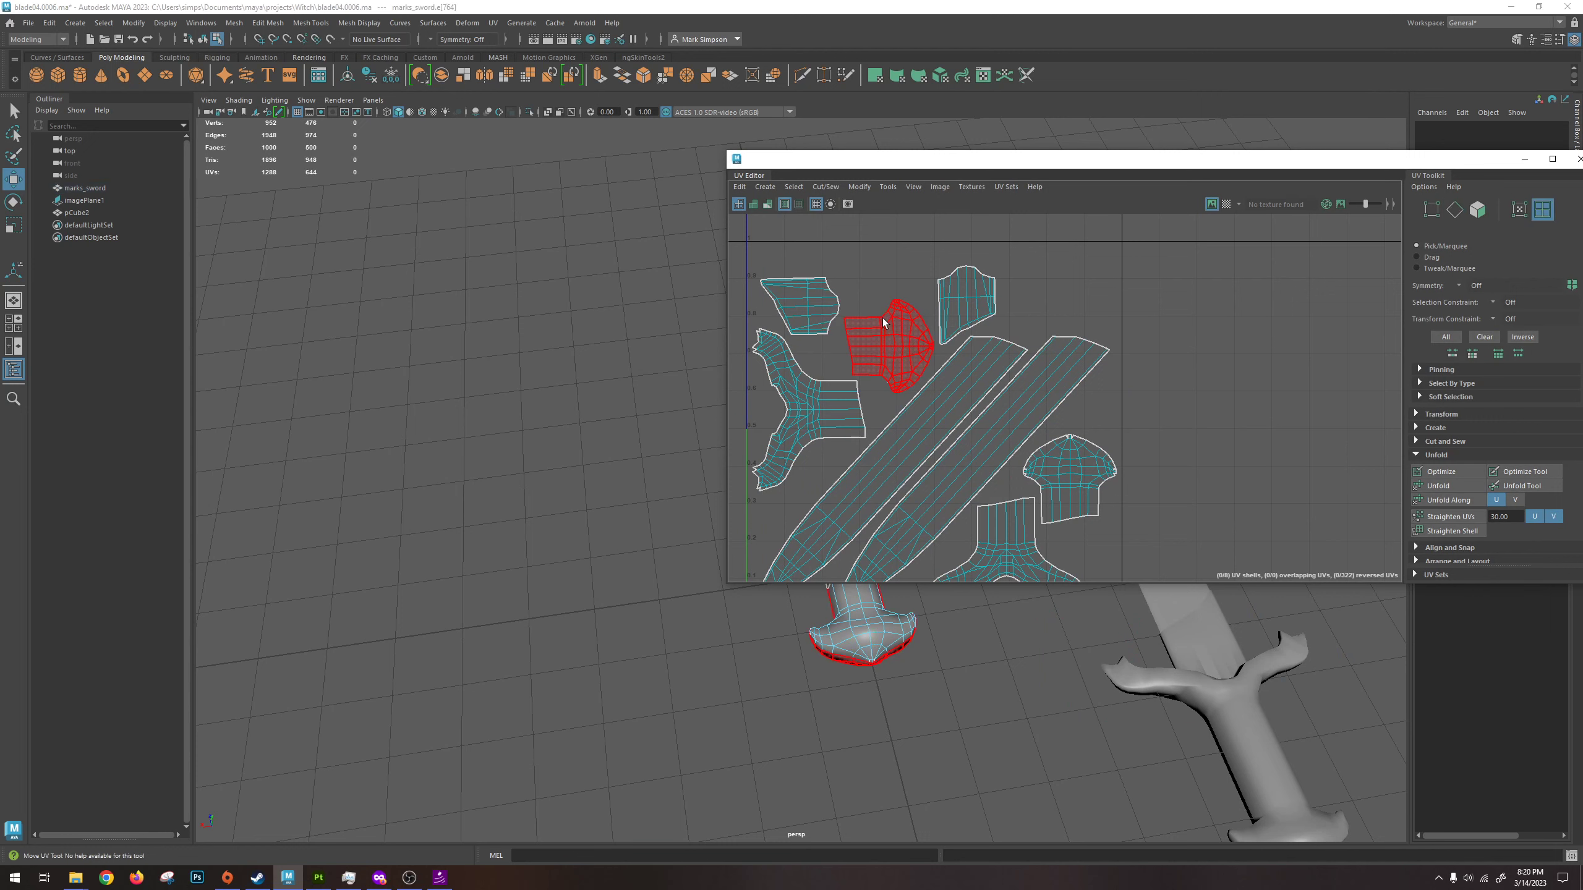
left_click(883, 317)
Rotate the selected pommel UV shell 90 degrees counterclockwise and move it up between the two small shells.
left_click(1439, 415)
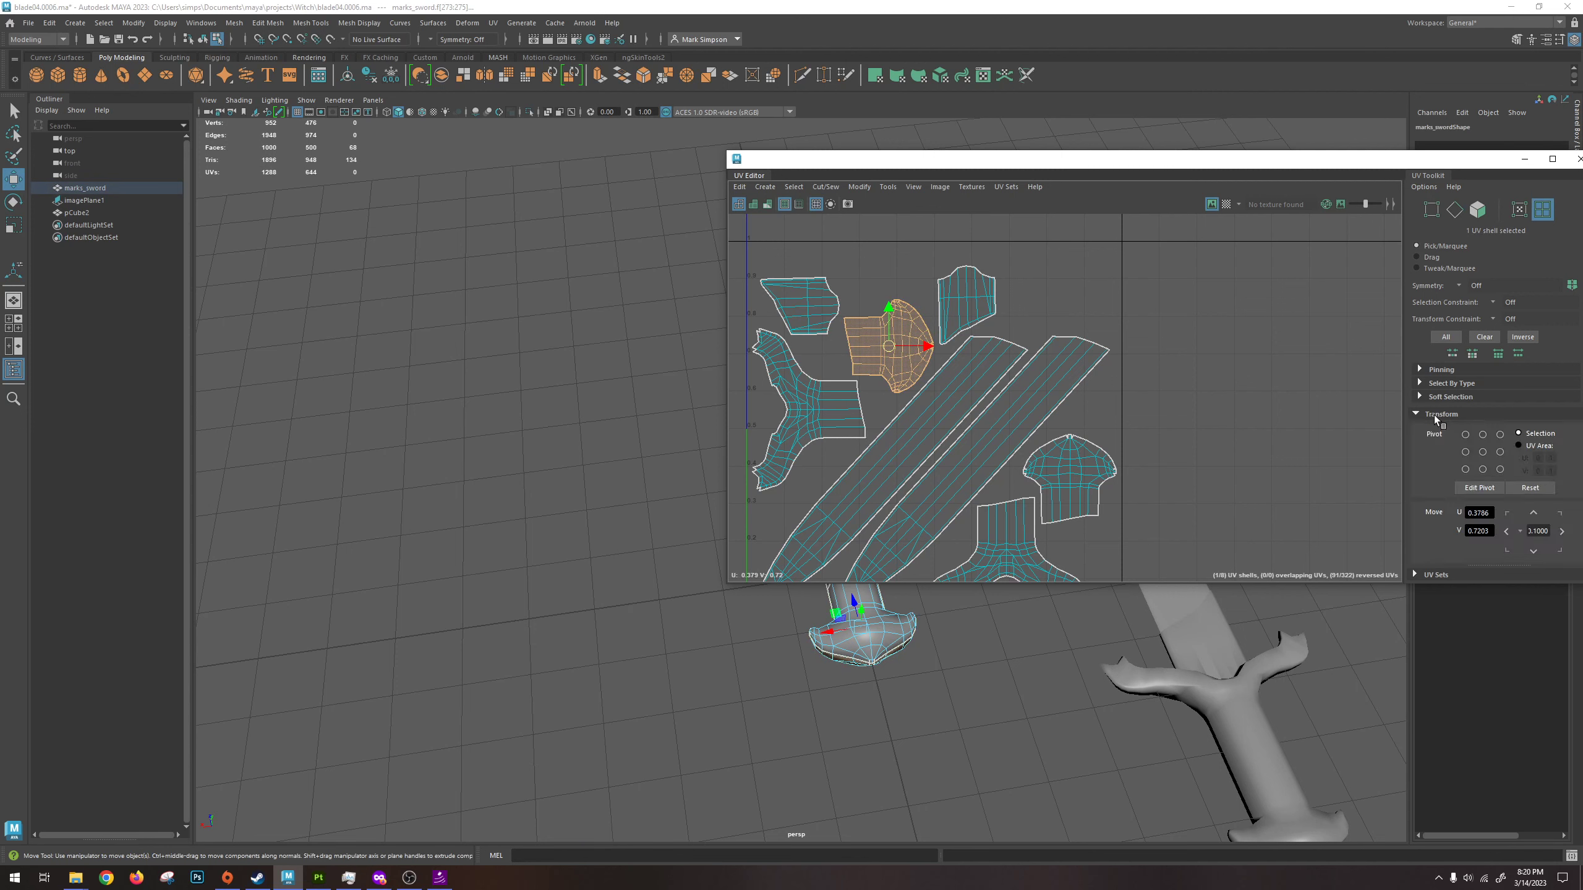
scroll(1518, 509, "down", 4)
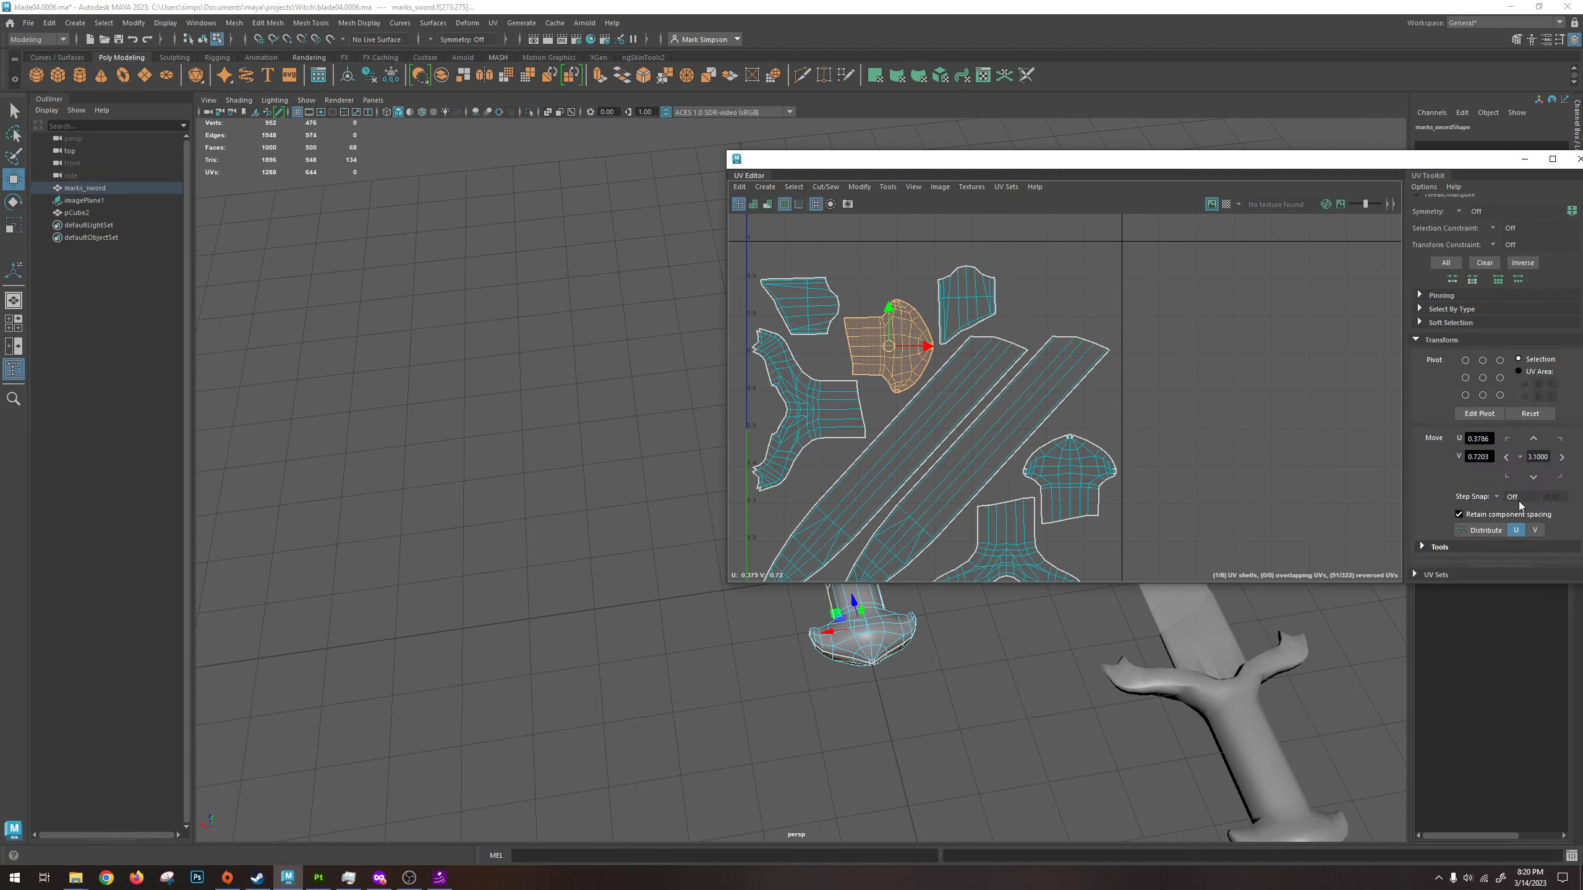
left_click(1516, 497)
key("w")
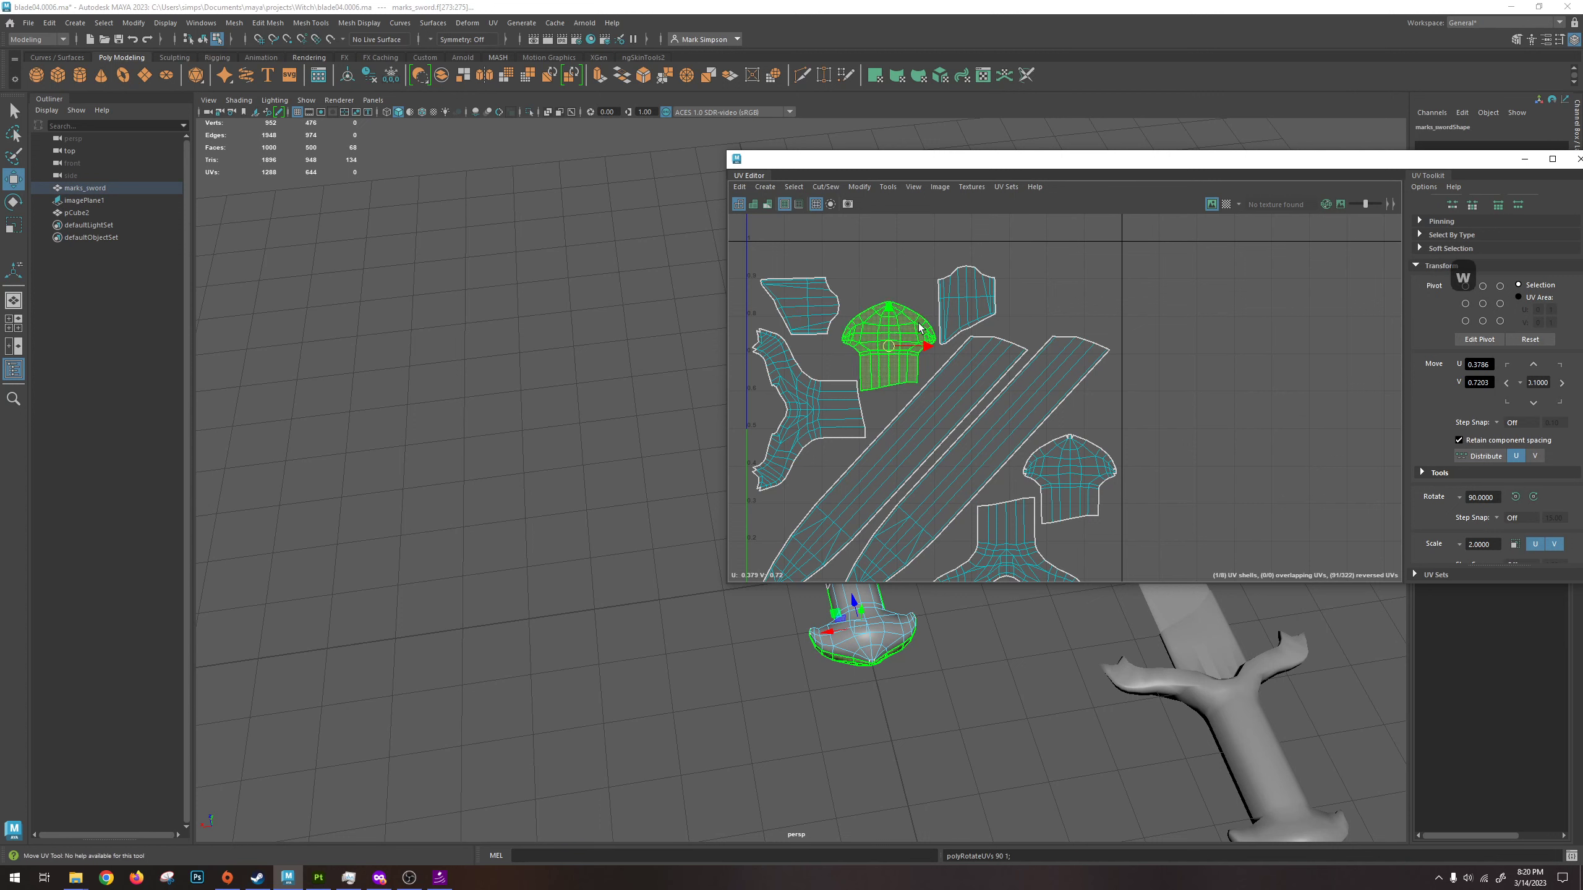
left_click_drag(888, 307, 888, 253)
Rotate the sideways crossguard UV shell 90 degrees counterclockwise and arrange it directly above the pommel shell in the tile's upper-left area.
left_click(813, 394)
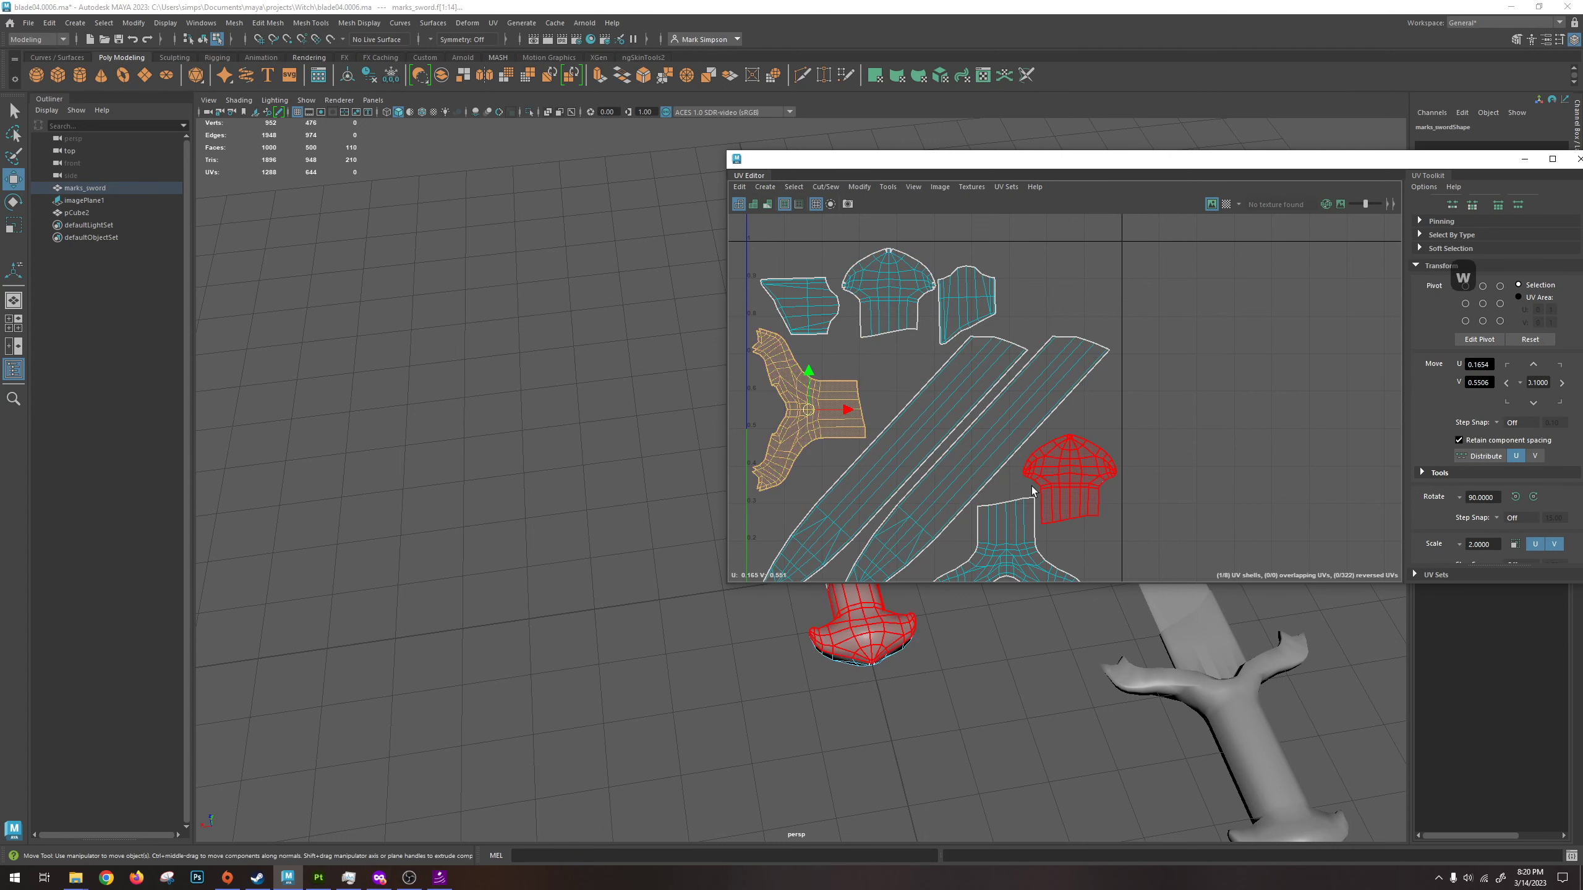
scroll(1030, 490, "down", 3)
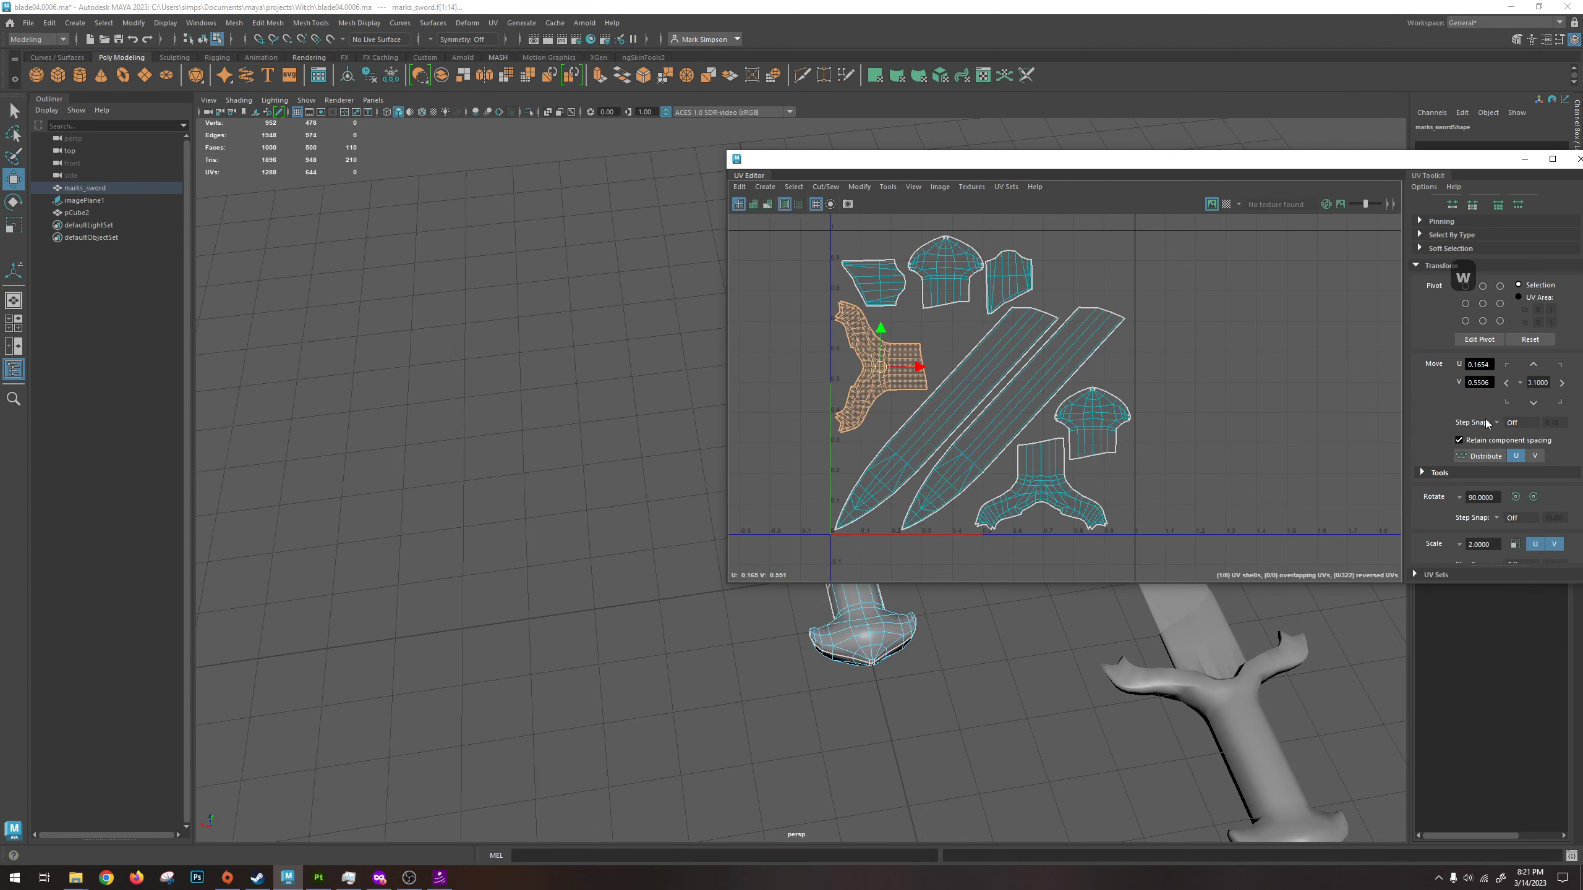
left_click(1515, 497)
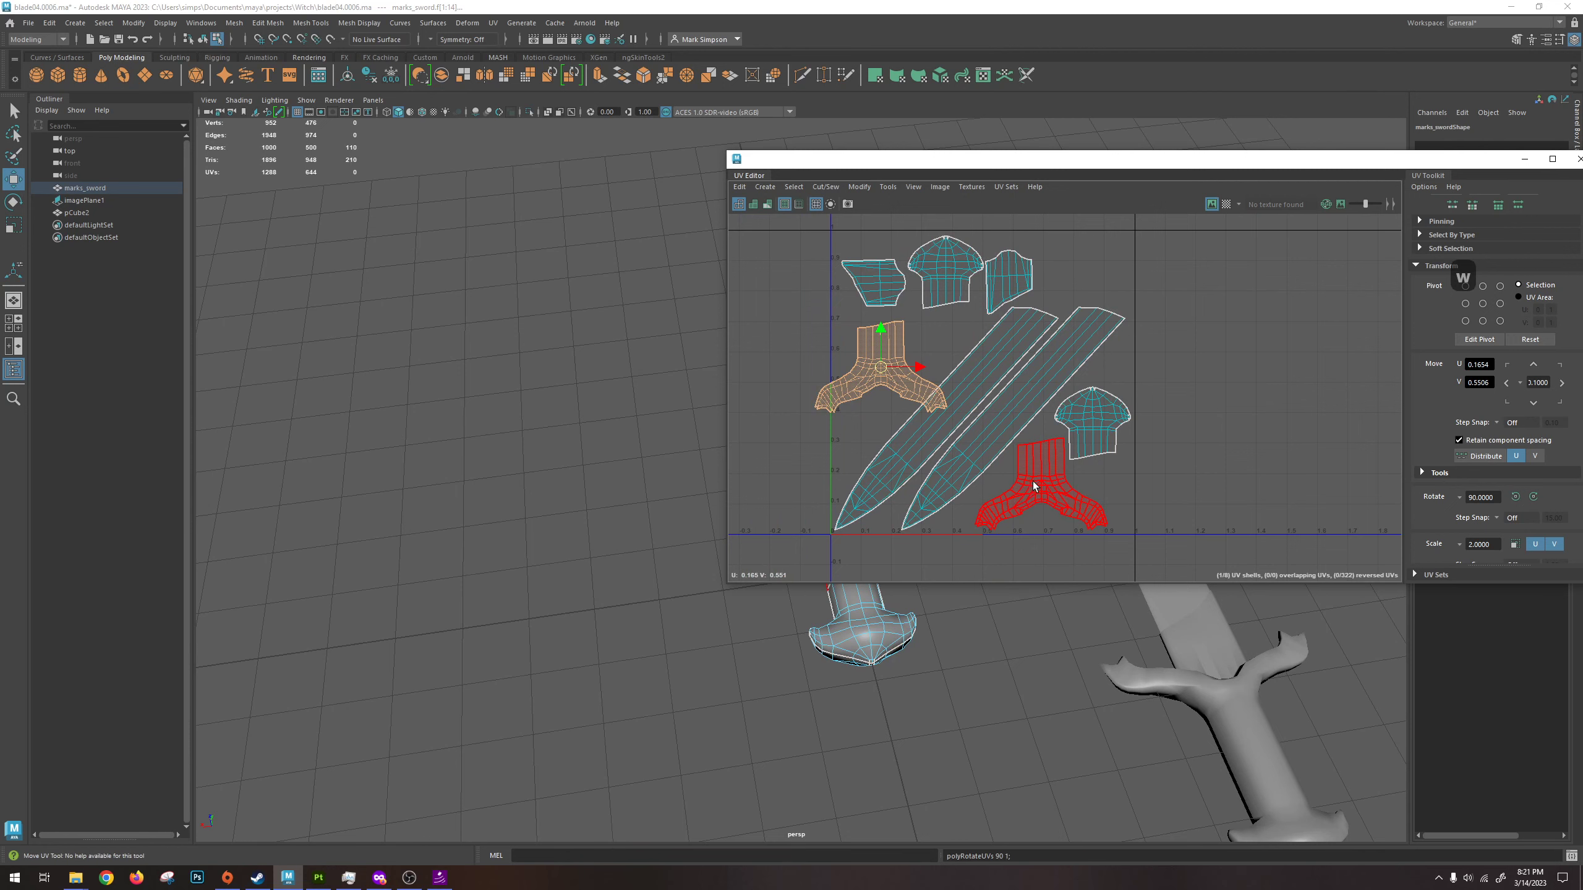
mouse_move(882, 369)
left_mouse_down()
mouse_move(1072, 450)
mouse_move(887, 326)
mouse_move(903, 301)
mouse_move(886, 383)
left_mouse_up()
left_click(955, 271)
Rotate the small upper-left UV shell 90 degrees clockwise and place it beside the other small shell near the tile's upper-right corner.
left_click(876, 283)
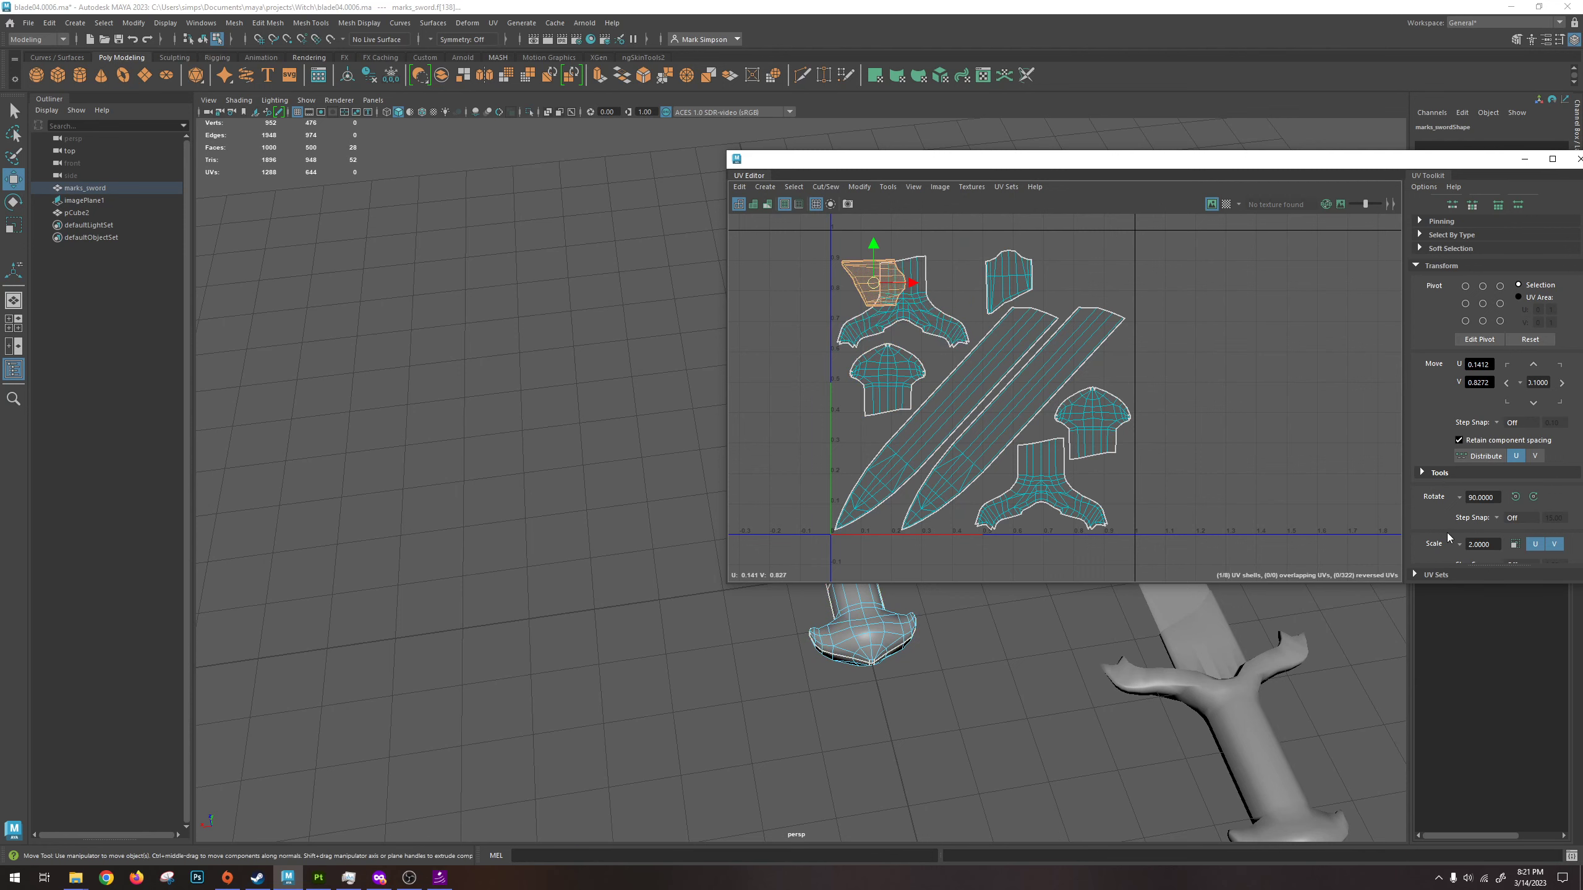
left_click(1533, 497)
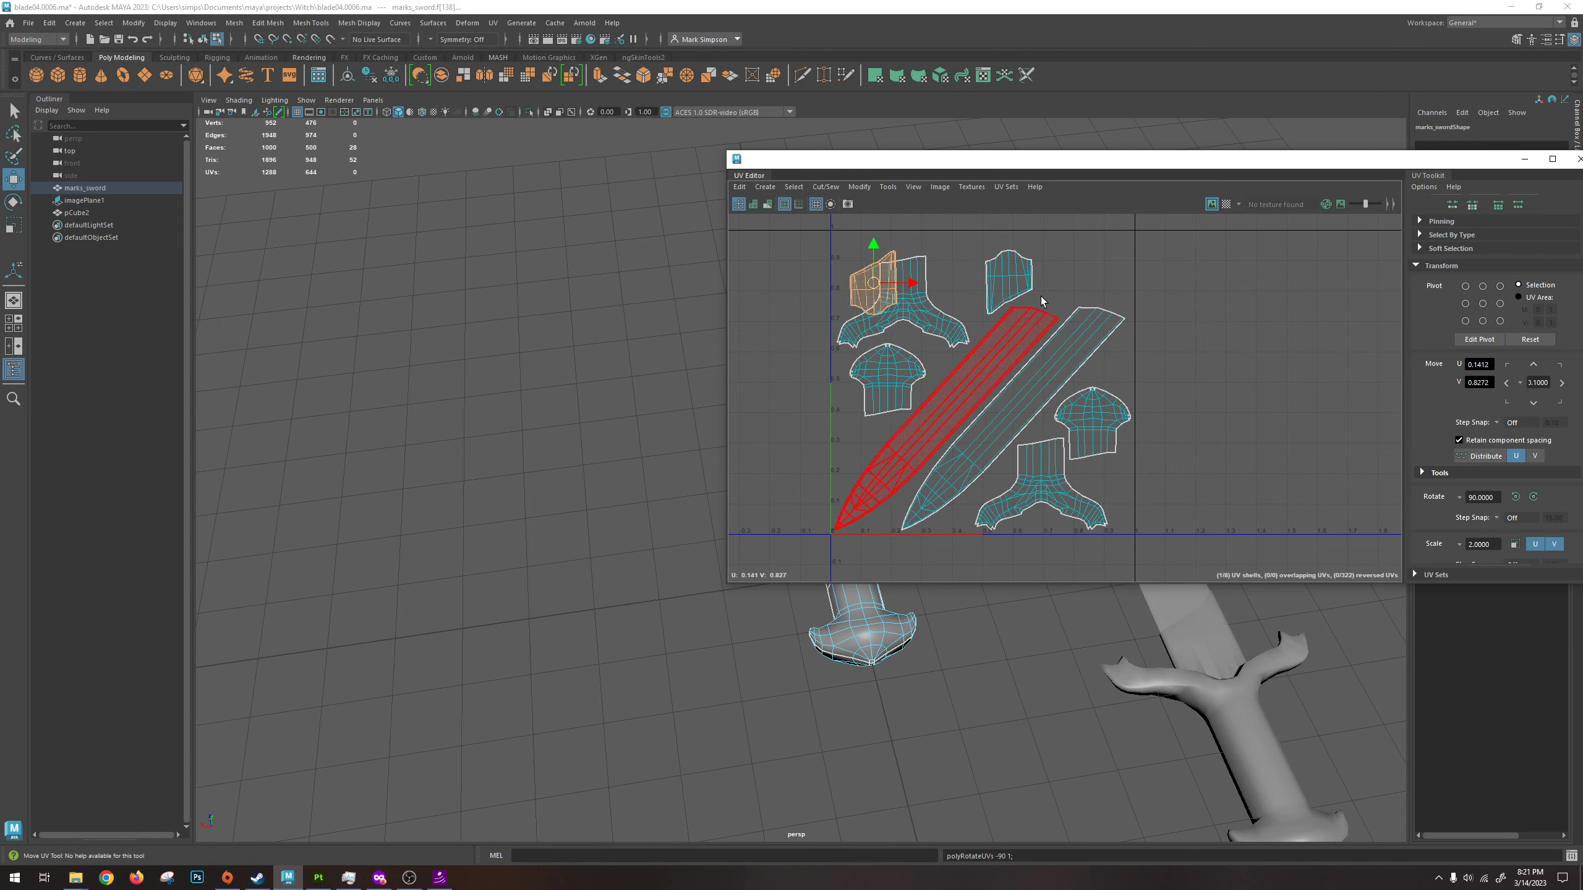
left_click_drag(874, 286, 1077, 273)
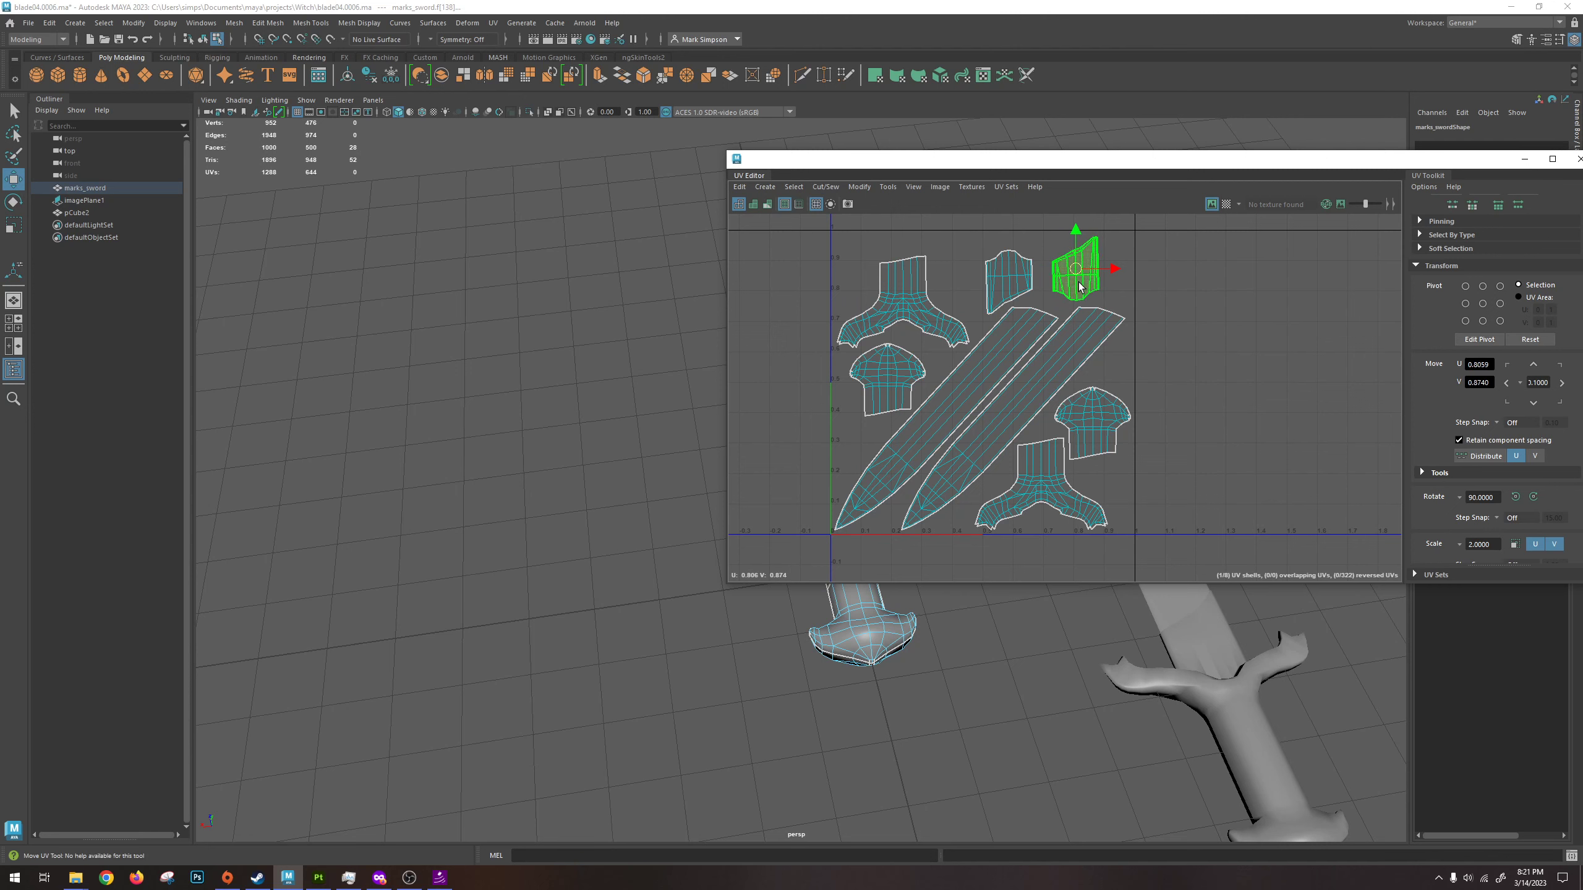
left_click(1148, 353)
Move the UV Editor aside and examine the UV seams on the sword's guard, grip and pommel up close.
left_click_drag(1239, 165, 1060, 225)
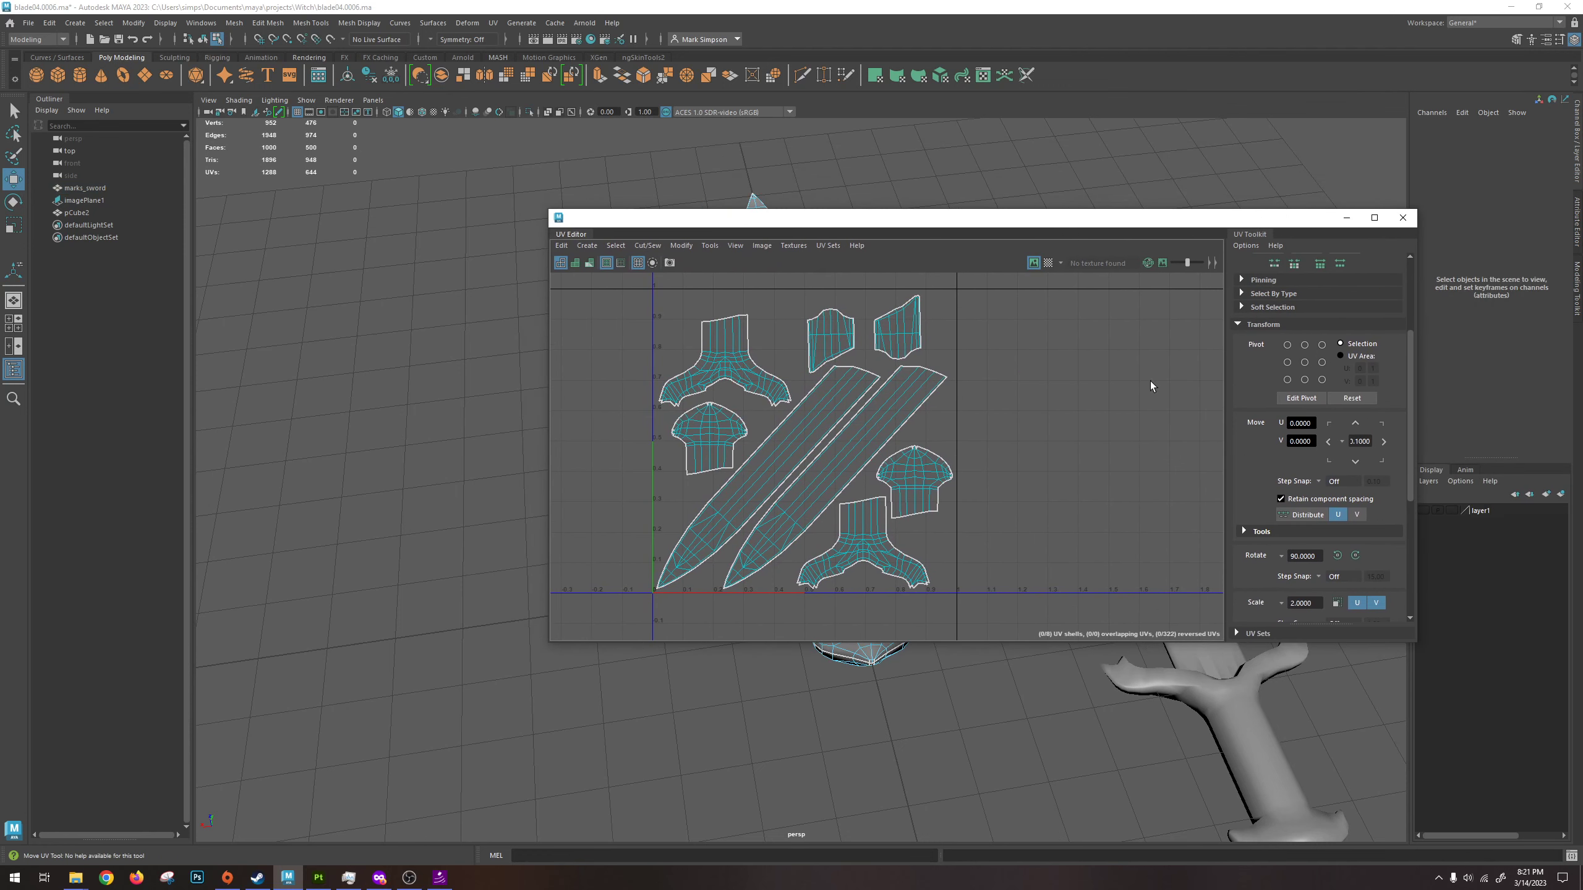
left_click_drag(925, 230, 1324, 233)
scroll(819, 664, "up", 5)
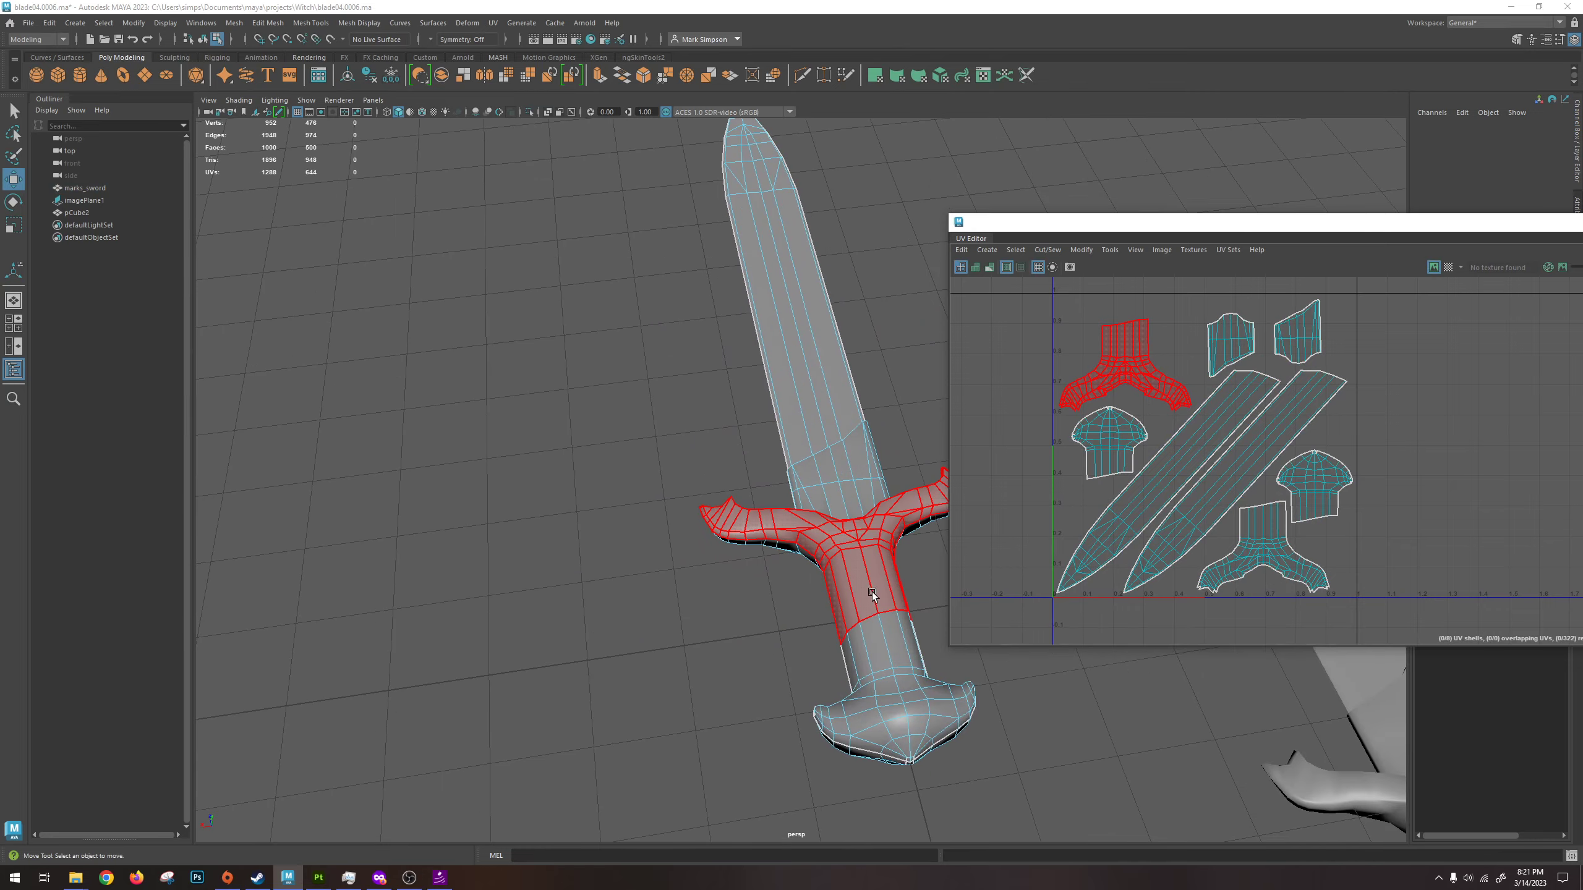
left_click_drag(804, 470, 816, 549, "alt")
scroll(804, 592, "up", 3)
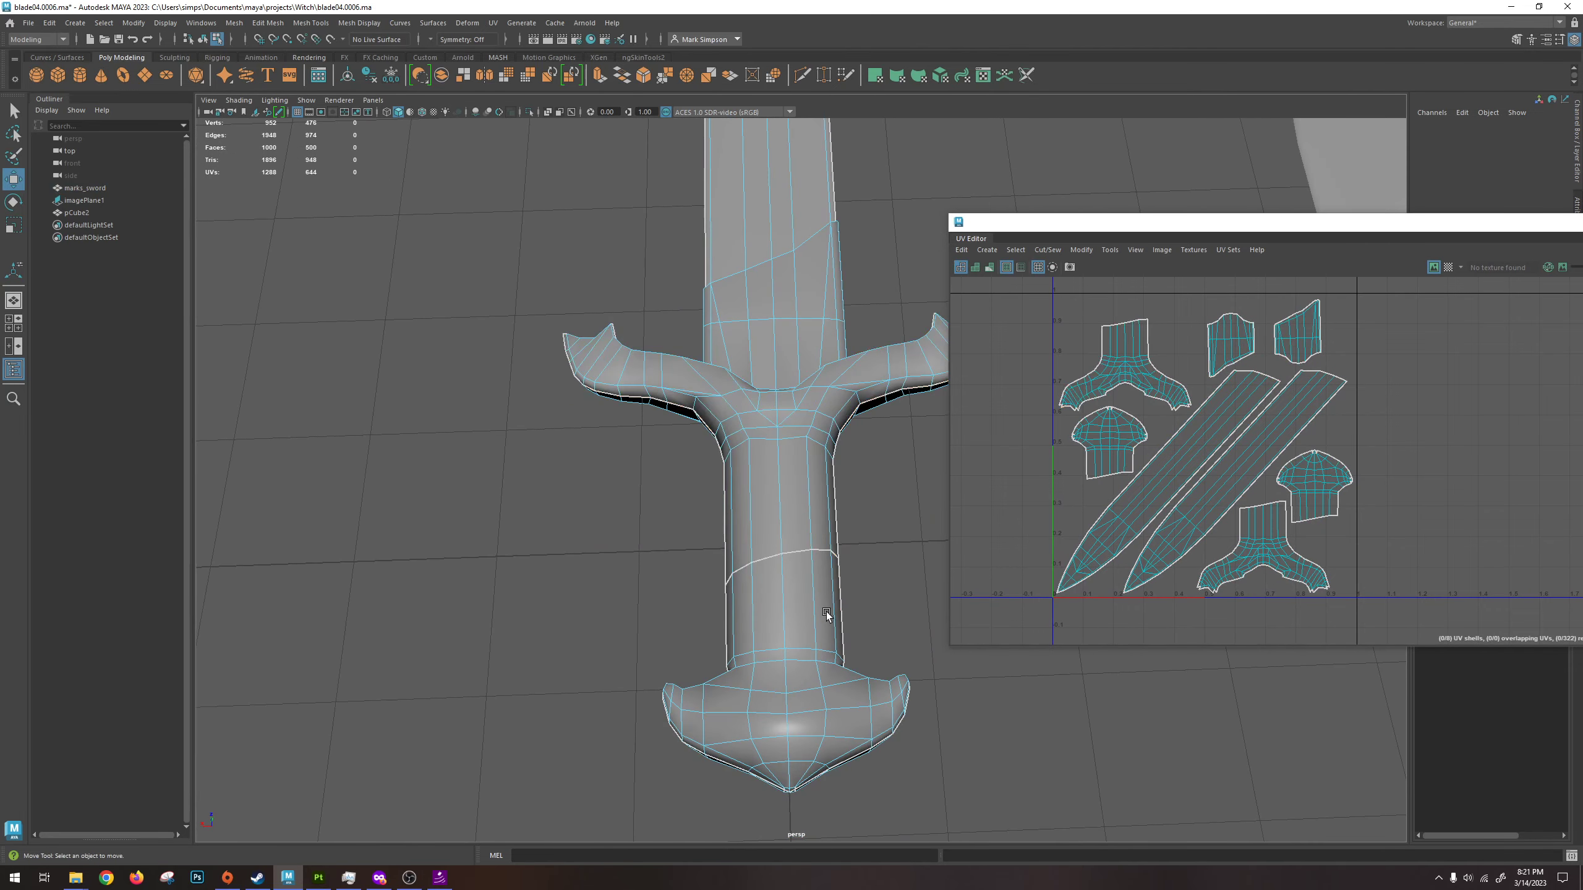
middle_click_drag(827, 615, 808, 499, "alt")
scroll(816, 648, "up", 3)
right_click_drag(792, 623, 792, 540)
left_click_drag(793, 544, 787, 436, "alt")
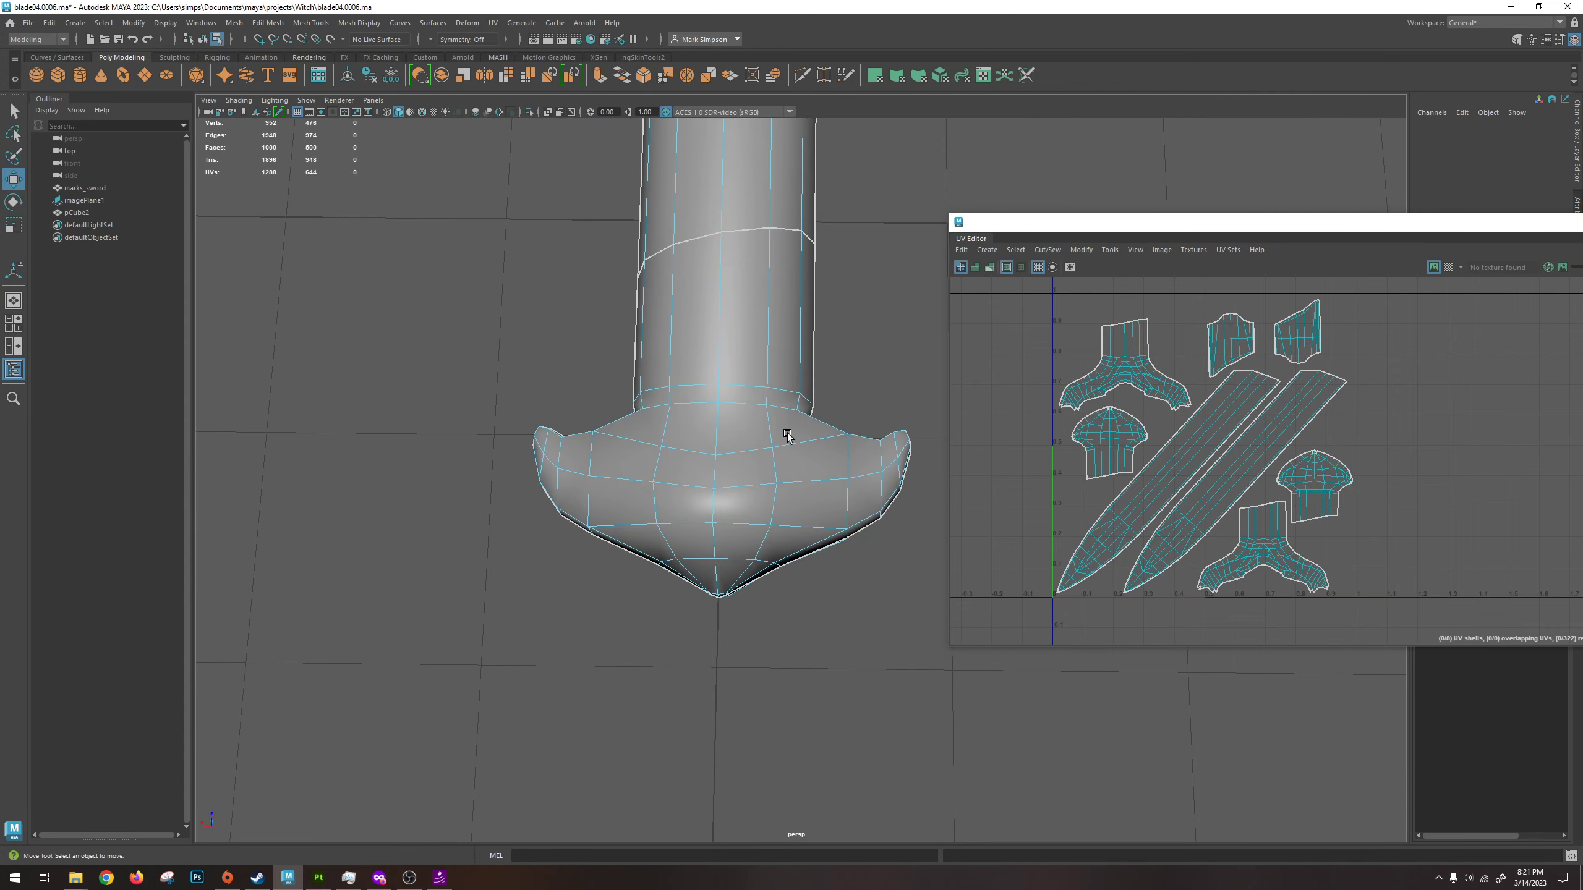
Select the faces around the pommel tip and display the checker map to inspect their UV distortion.
left_click_drag(740, 544, 789, 630, "alt")
left_click_drag(687, 590, 651, 589)
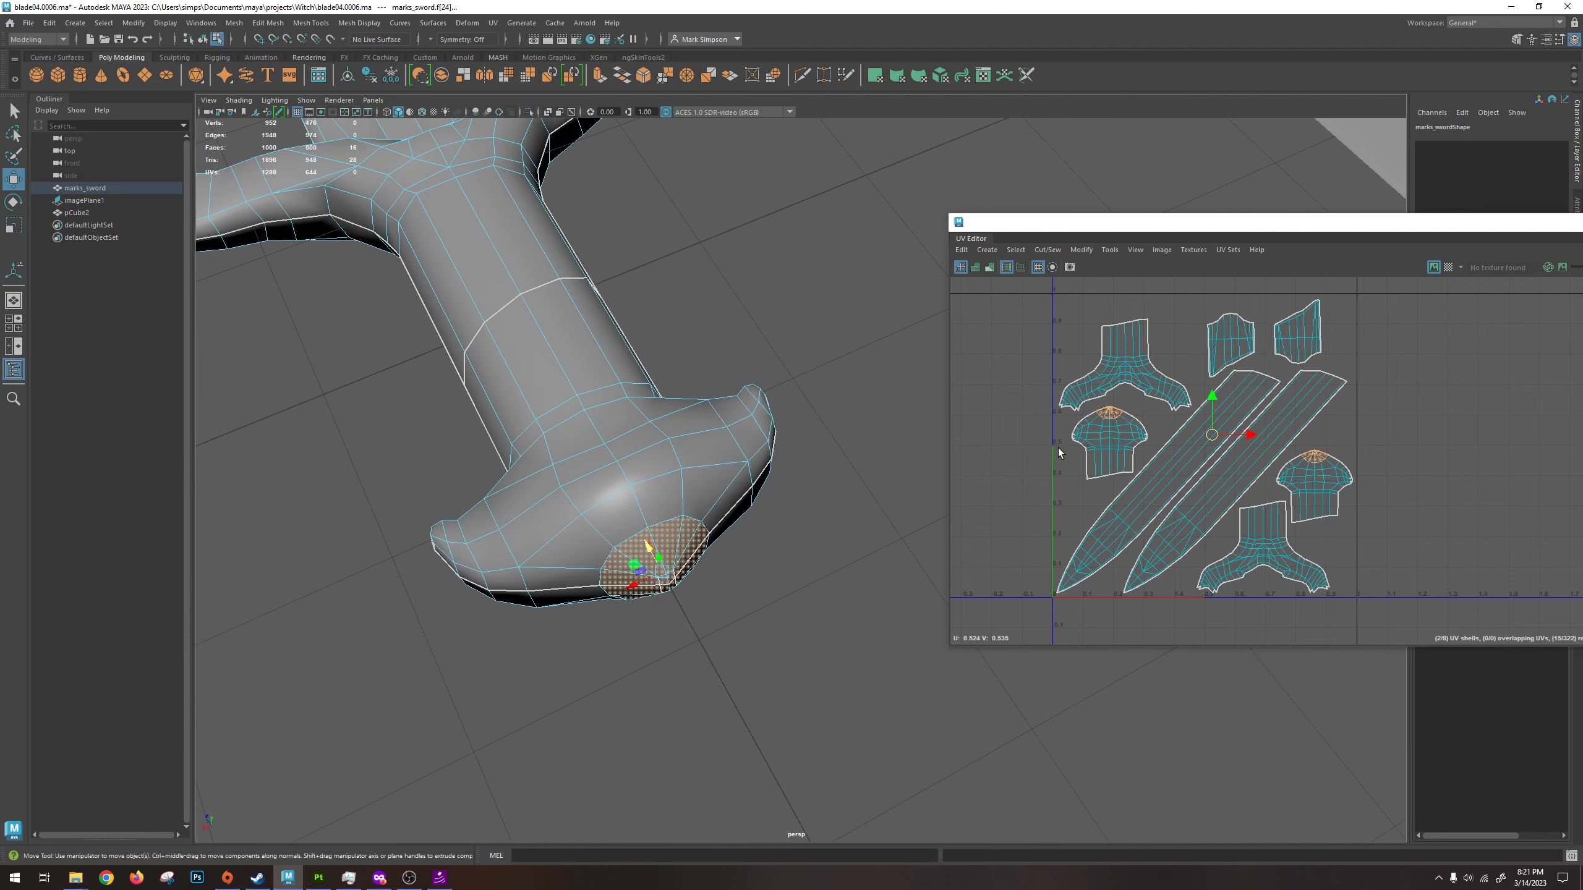
scroll(1125, 419, "up", 5)
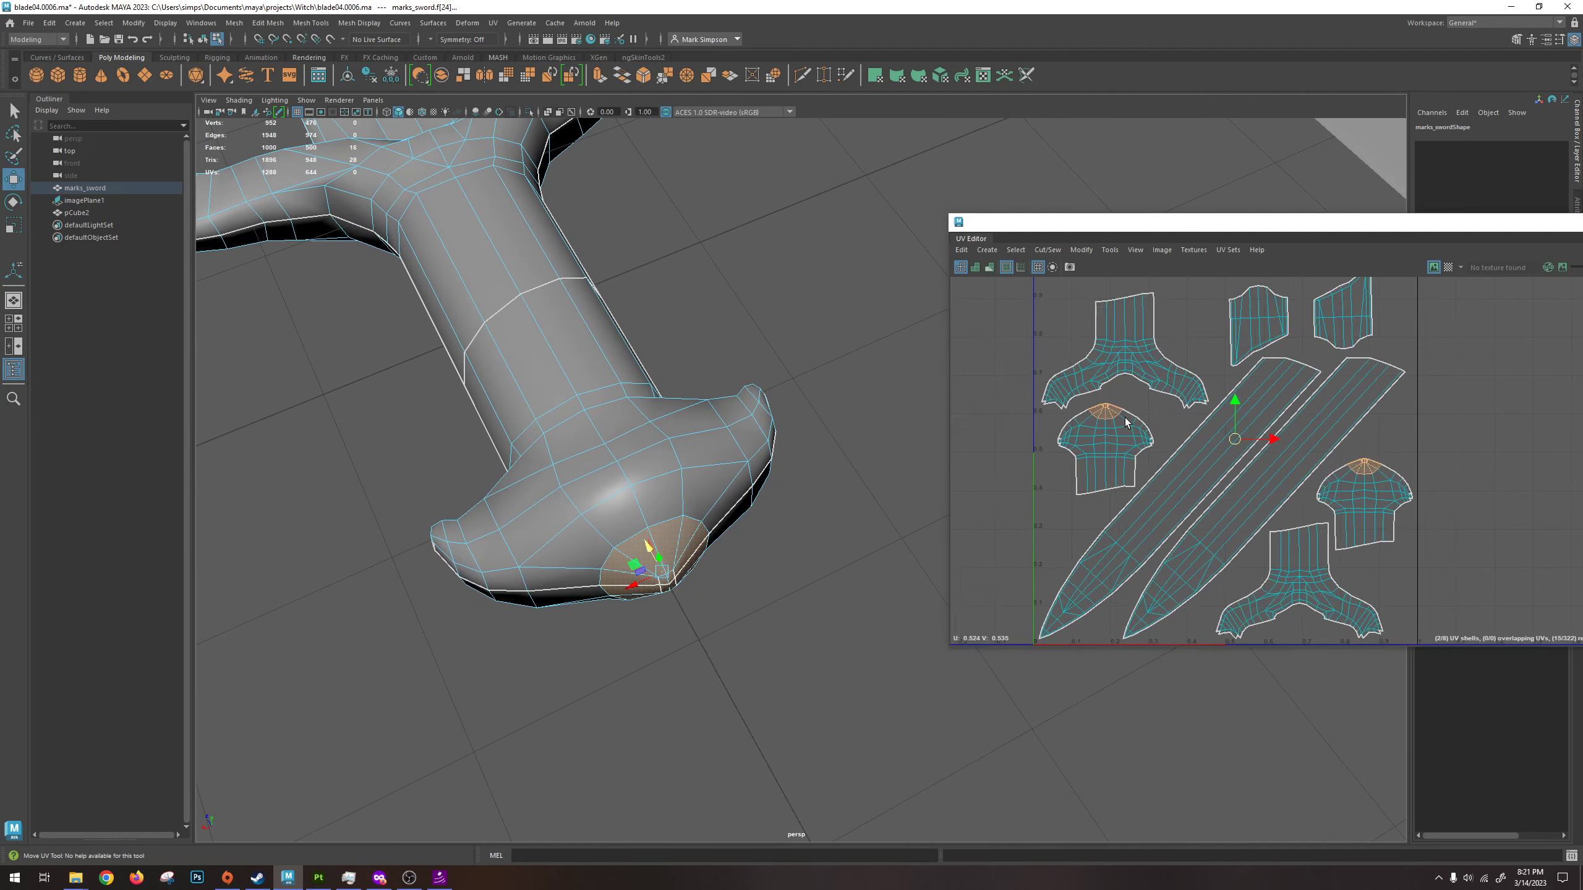
left_click(1451, 268)
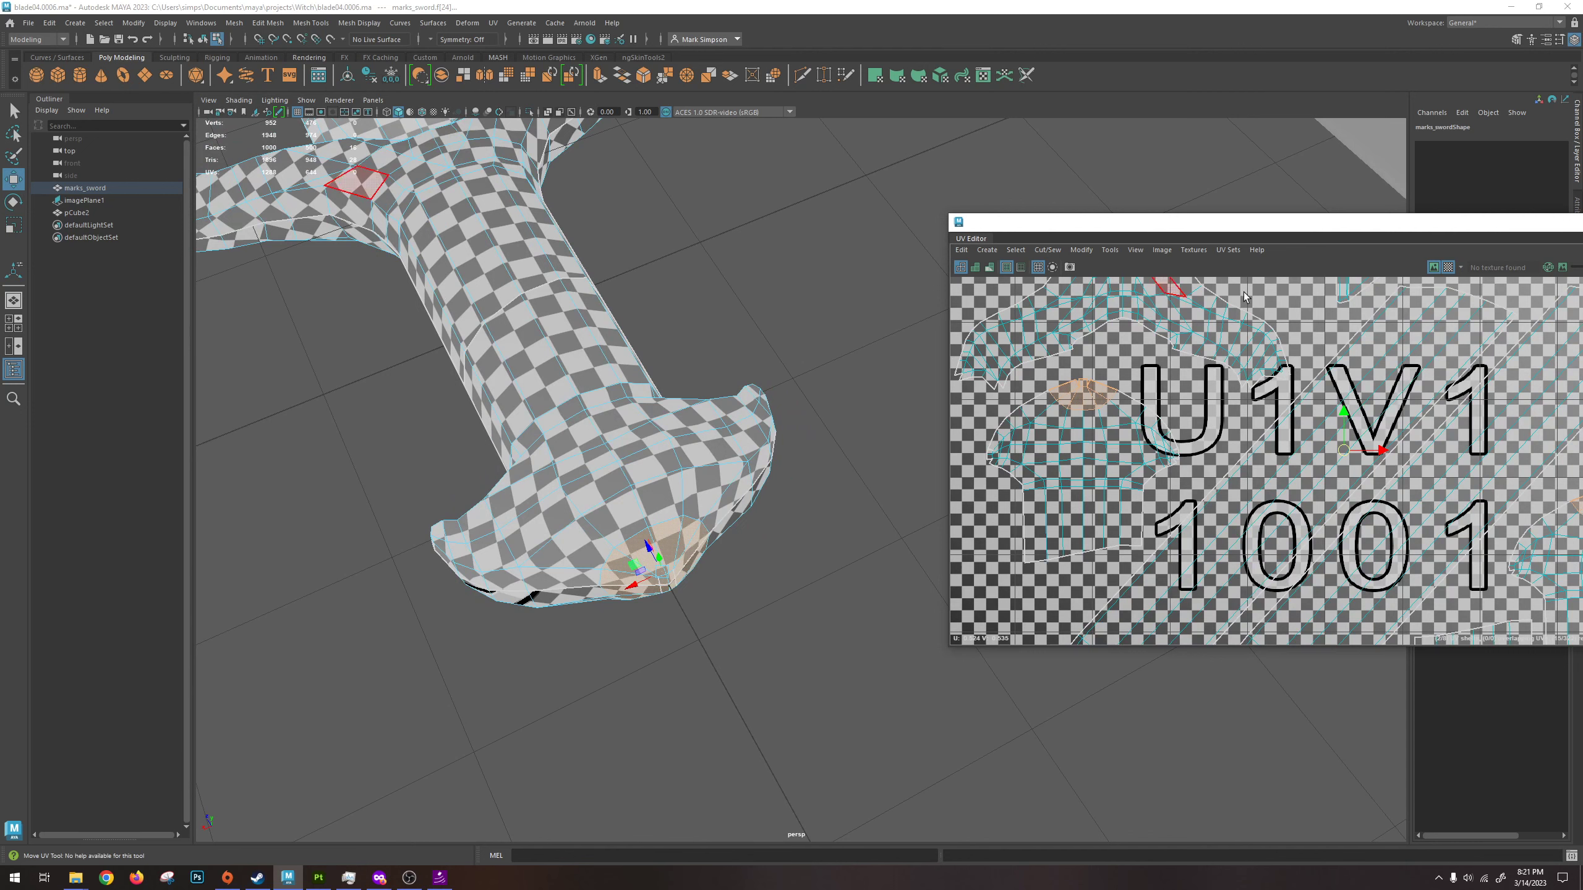
Hide the checker map and select the edge loop encircling the pommel tip.
left_click(1449, 268)
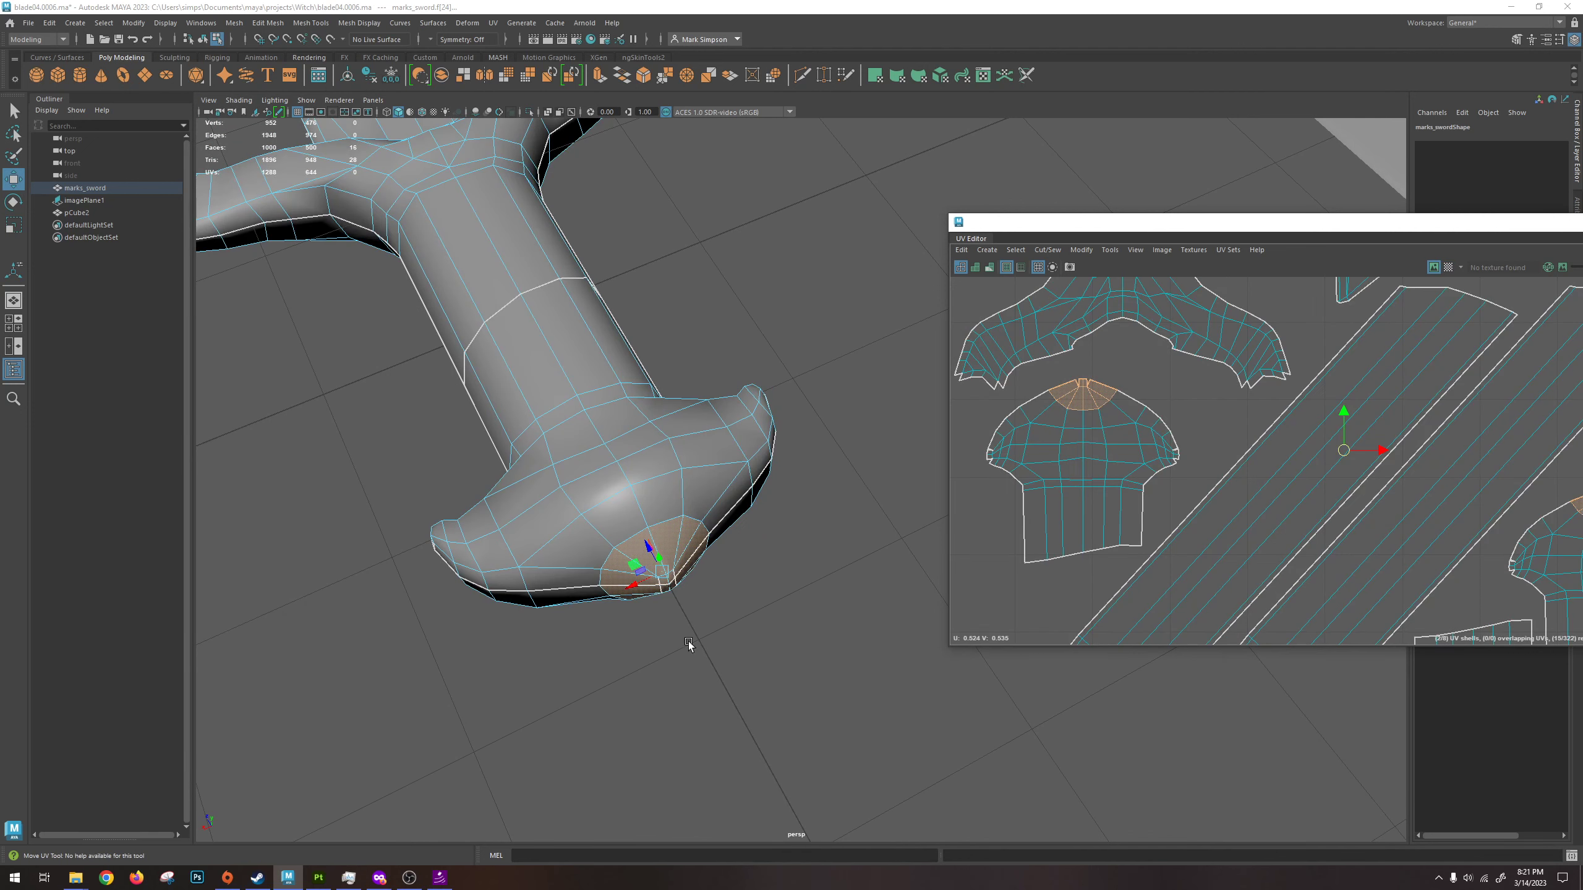
right_click_drag(699, 502, 685, 469)
left_click(669, 536)
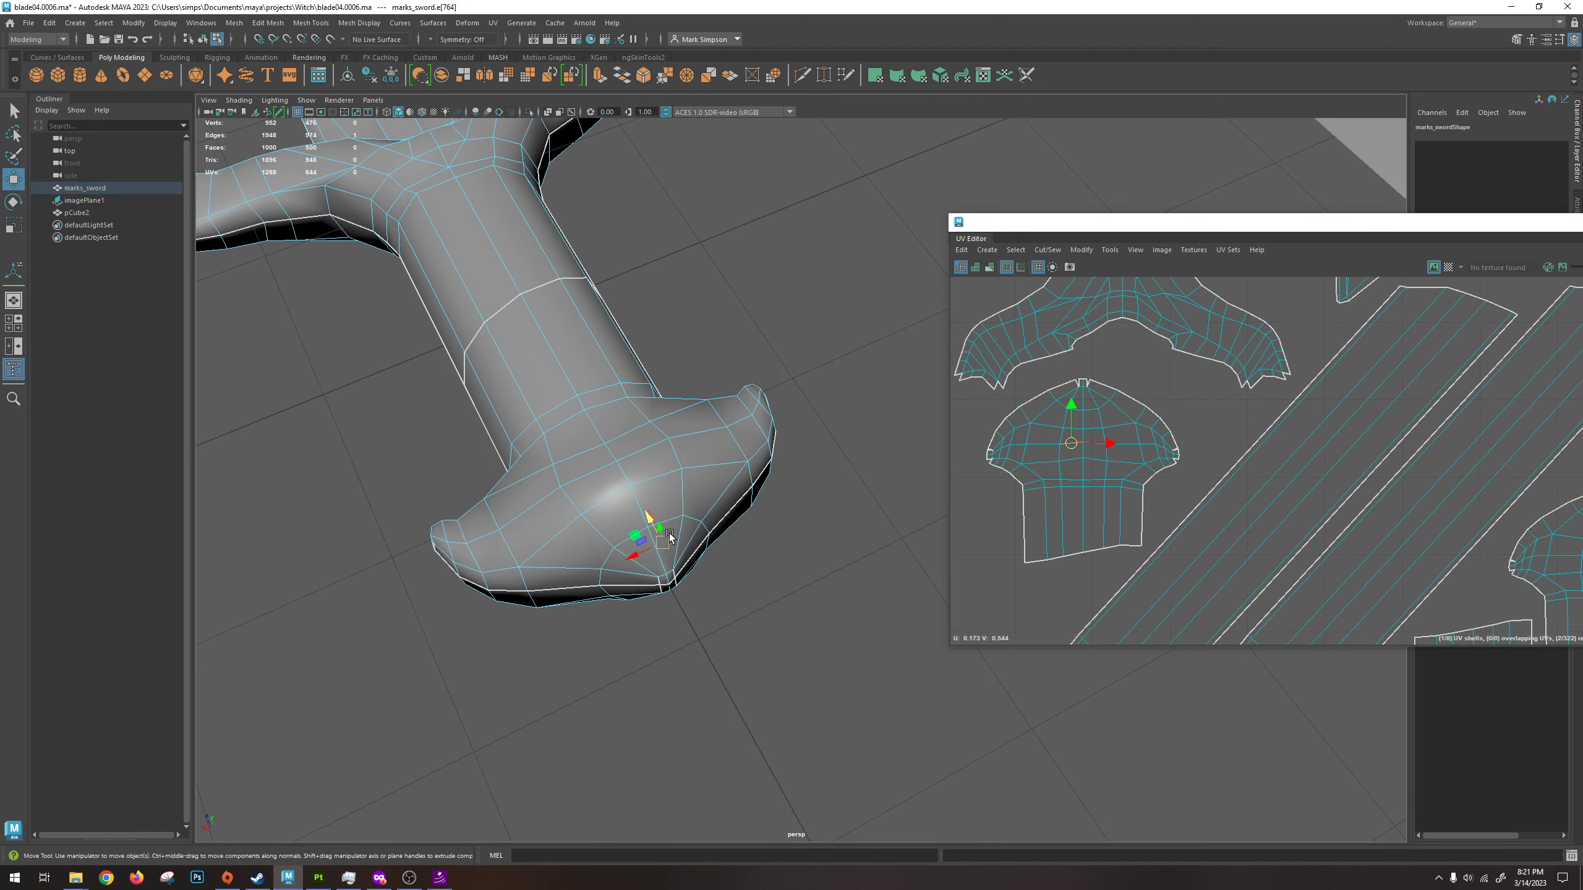
double_click(696, 521)
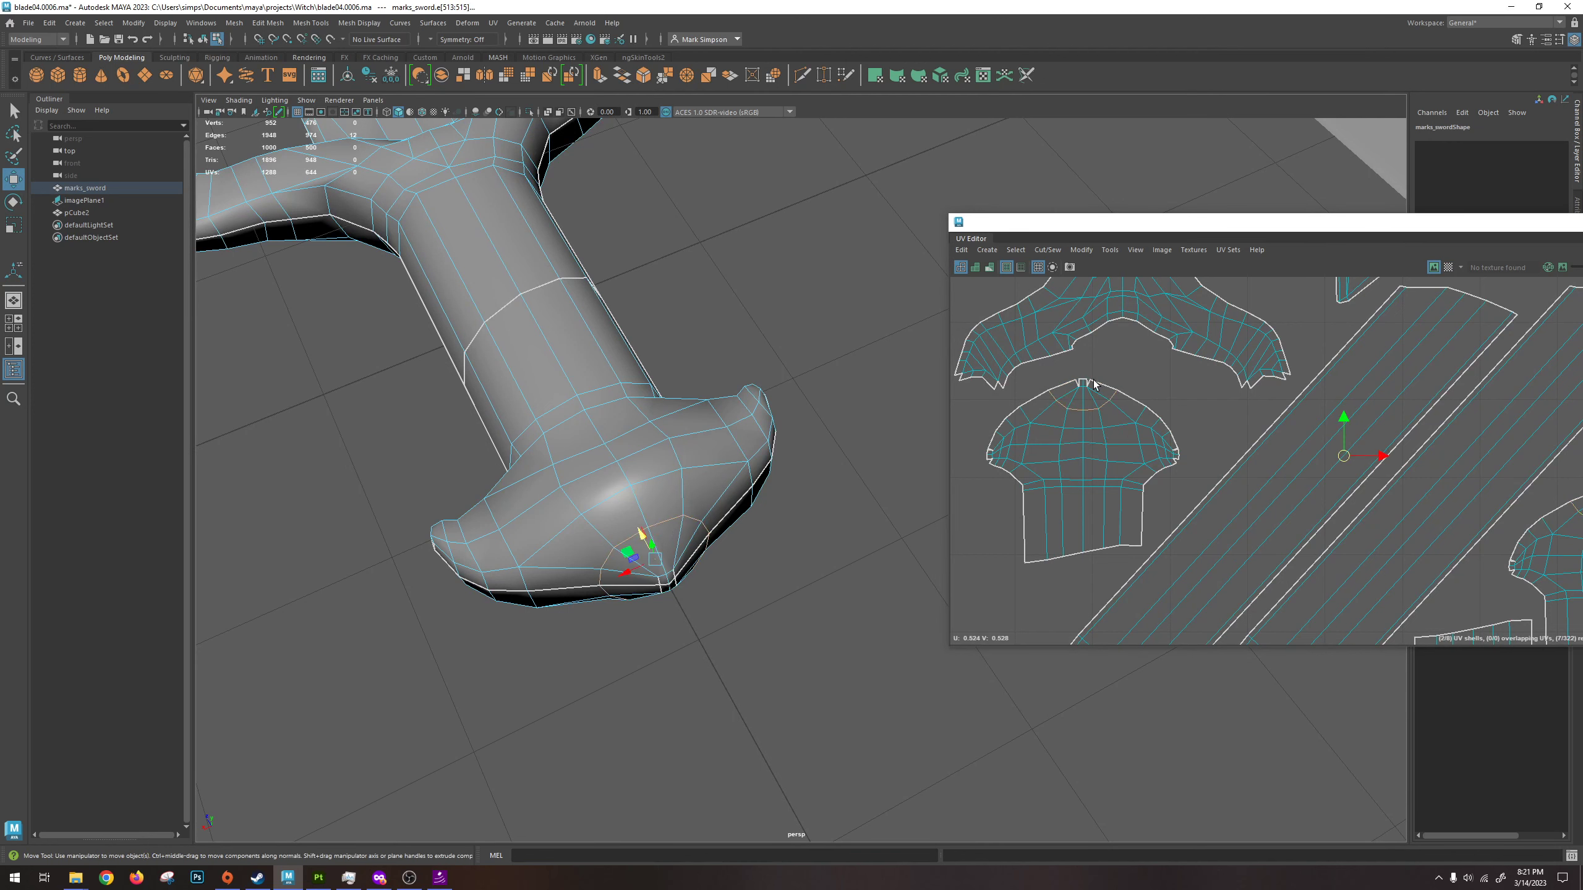
Examine the notched tip and side corners of the pommel UV shell beside the neighbouring shells.
middle_click_drag(1133, 392, 1031, 489, "alt")
scroll(1053, 484, "down", 5)
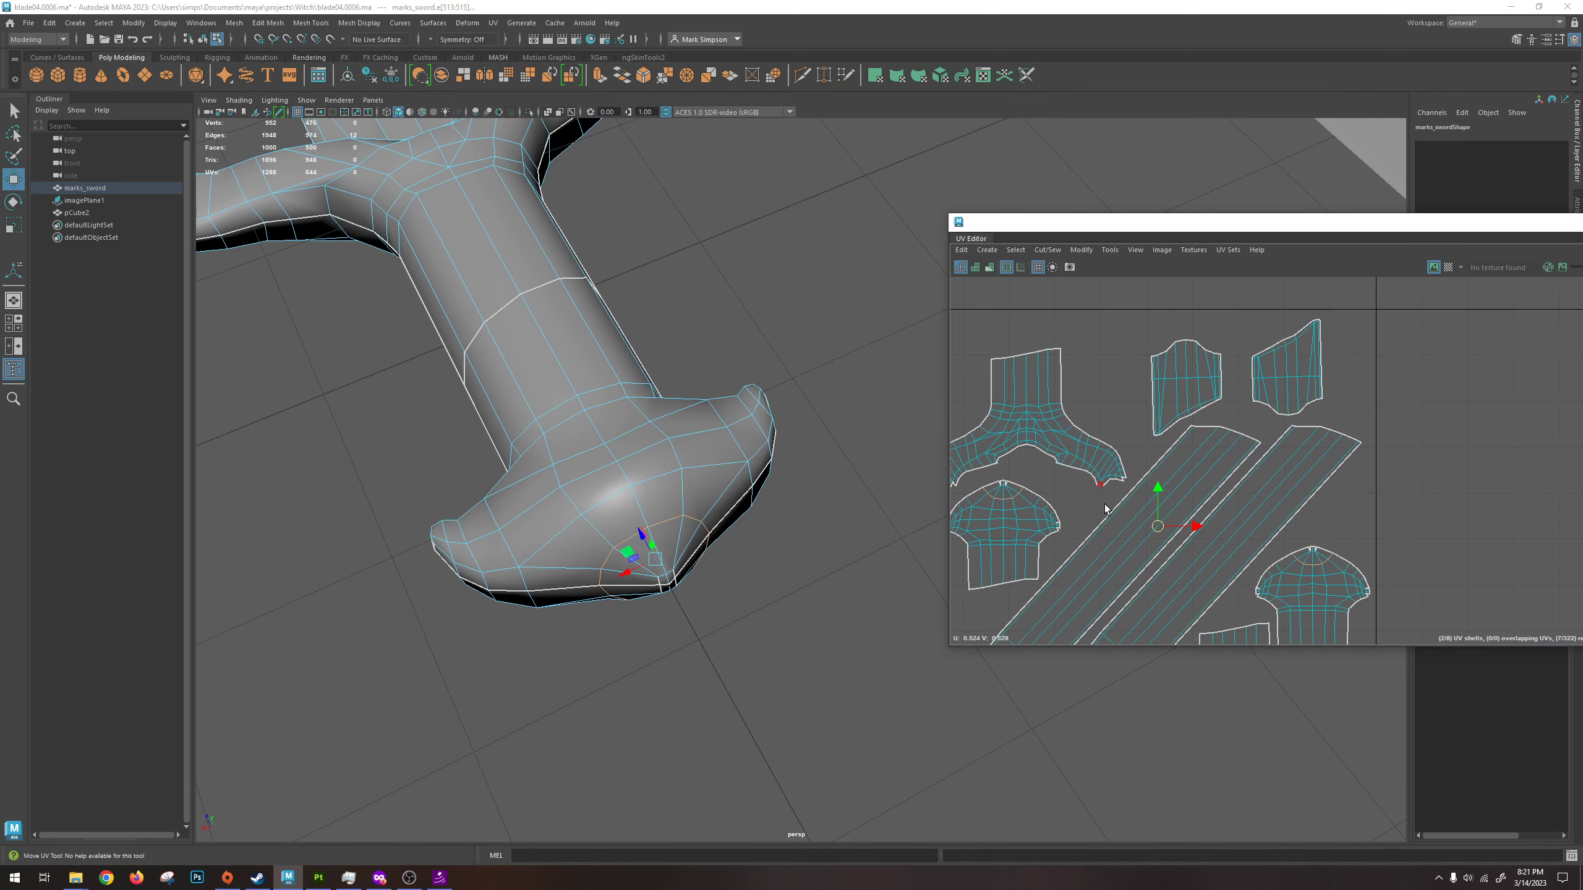
middle_click_drag(1154, 524, 1283, 483, "alt")
scroll(1135, 446, "up", 7)
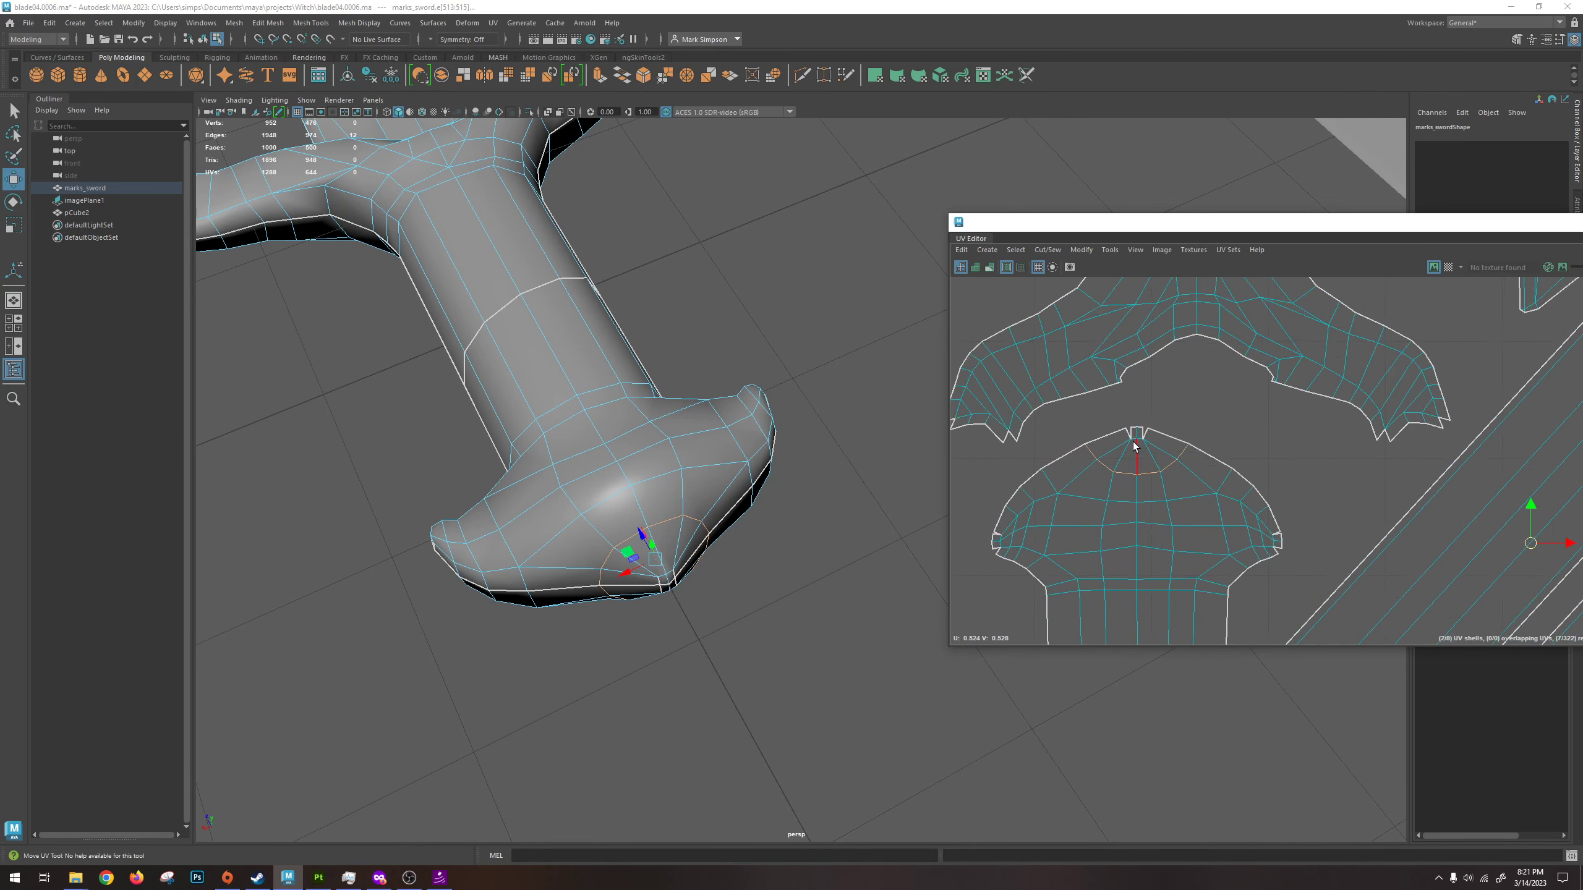
scroll(1133, 444, "up", 2)
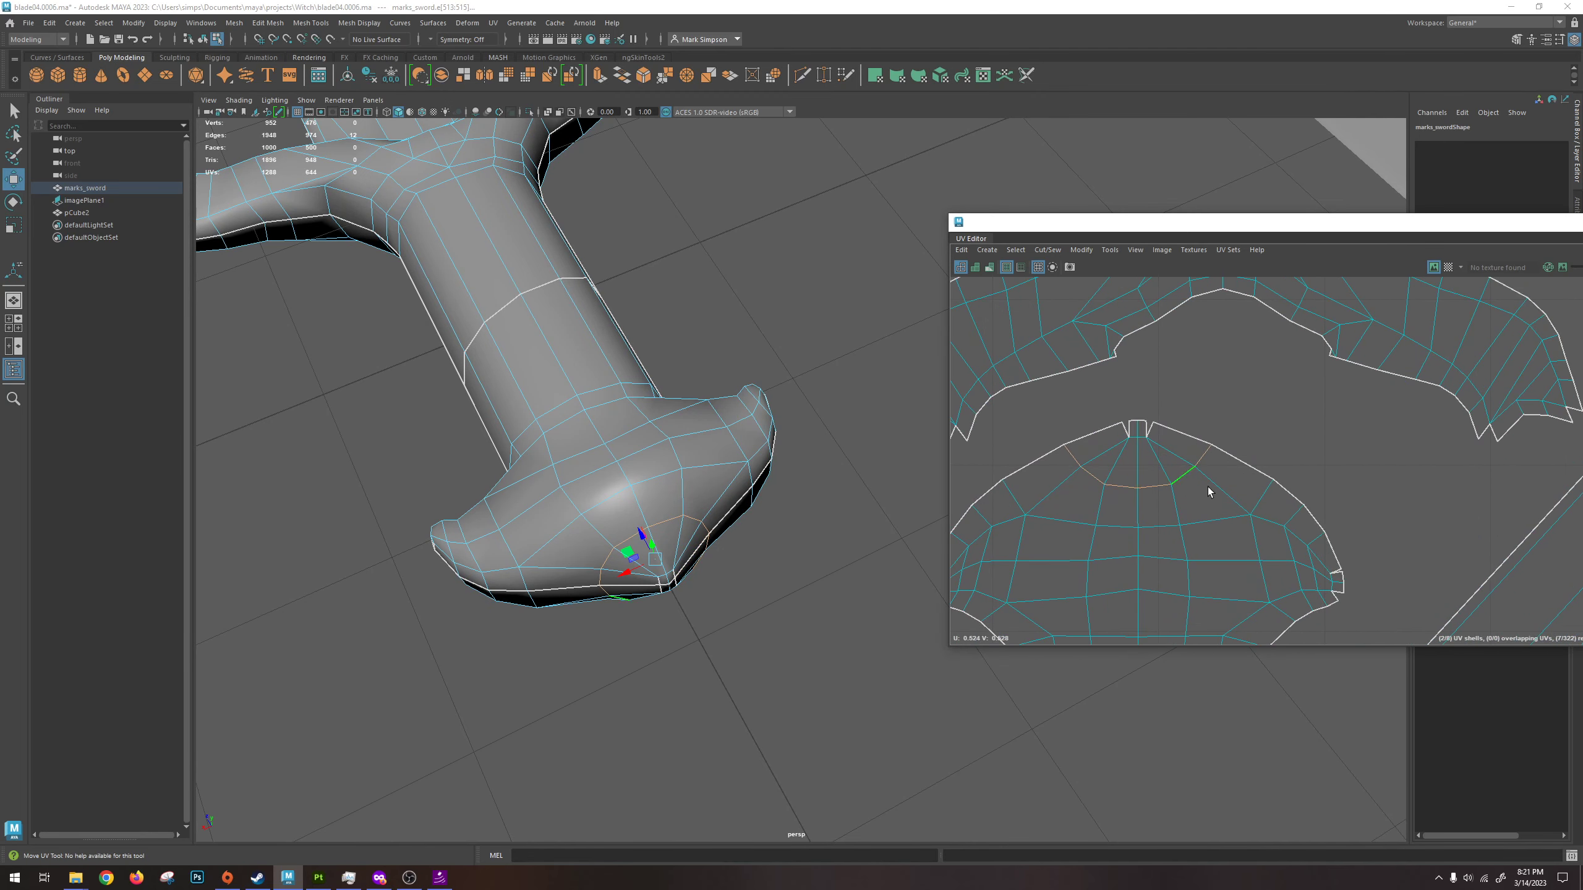
left_click(1337, 571)
scroll(1254, 528, "down", 4)
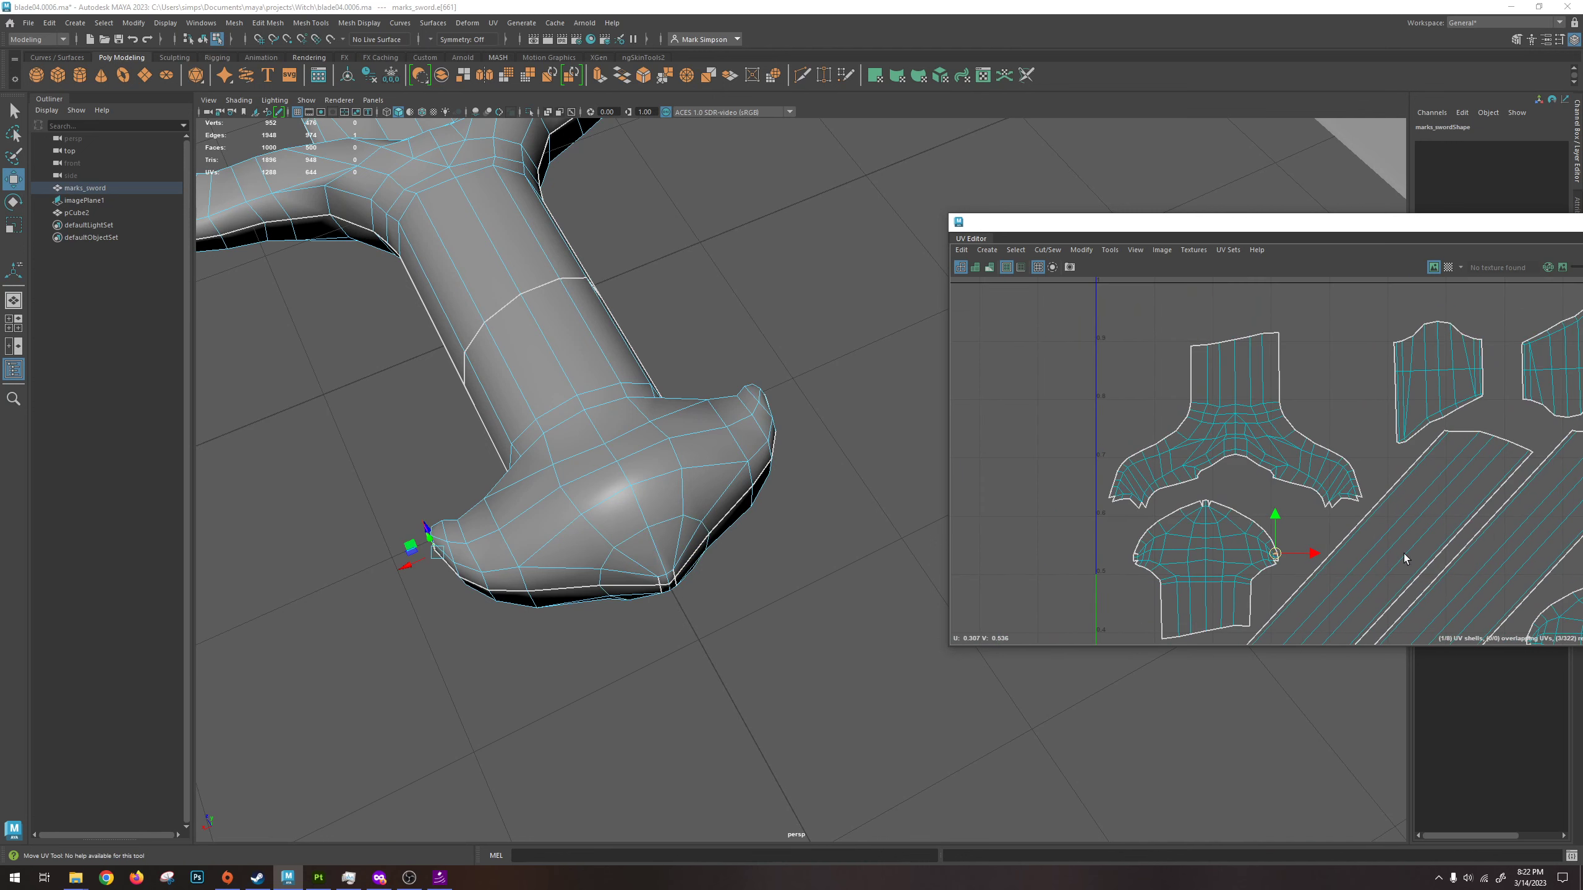
scroll(1150, 542, "up", 3)
scroll(1254, 512, "down", 2)
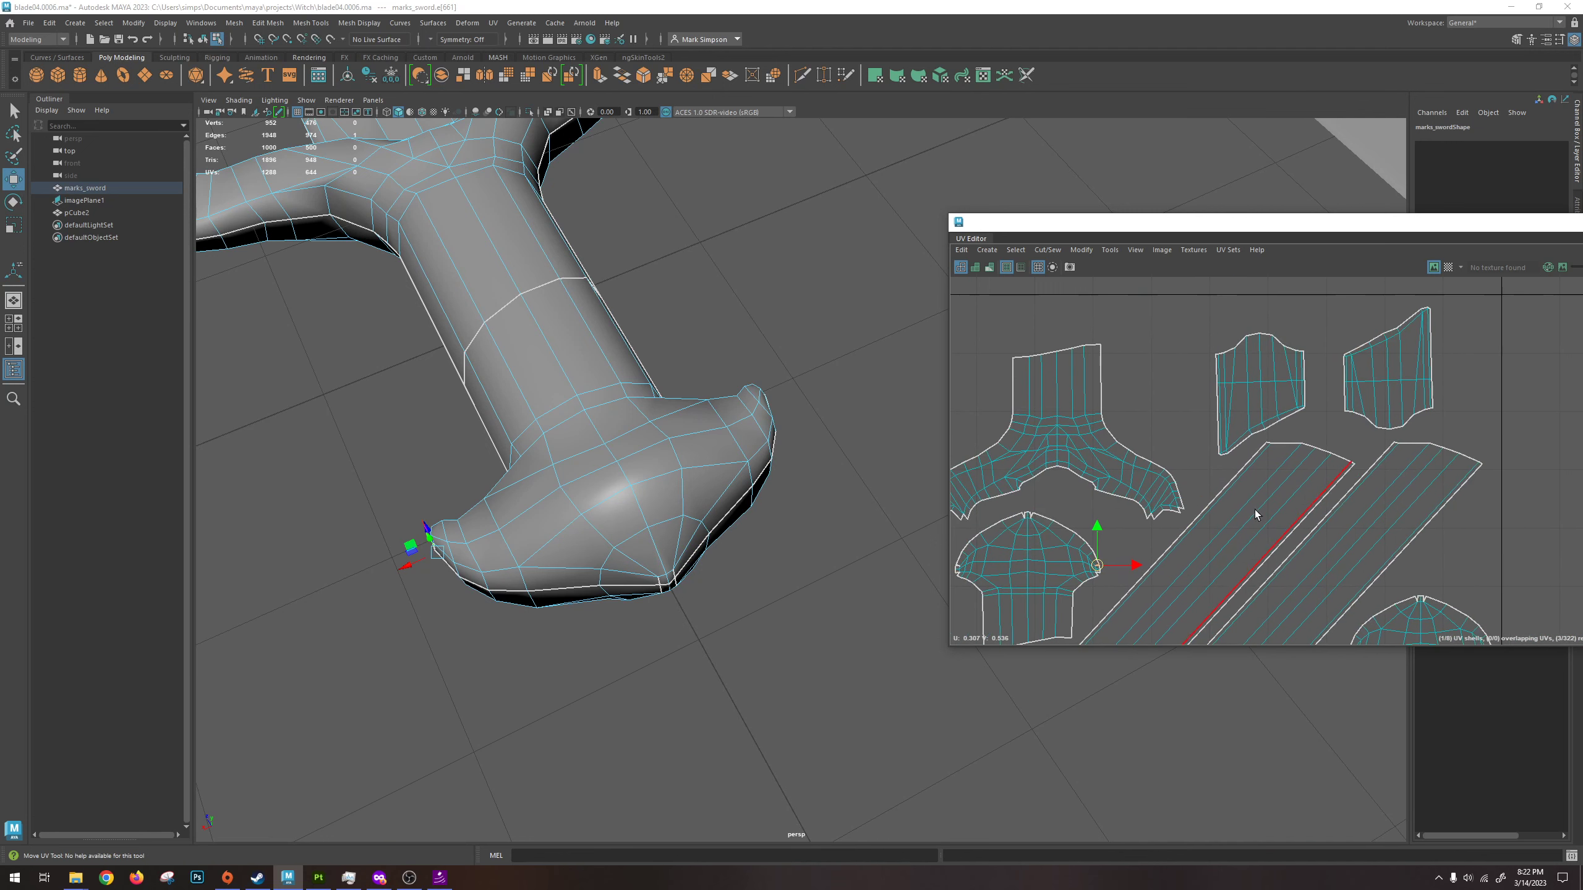
Select the crossguard UV shell in the tile's upper-left area and scale it up over the neighbouring shells.
left_click_drag(684, 595, 678, 680, "alt")
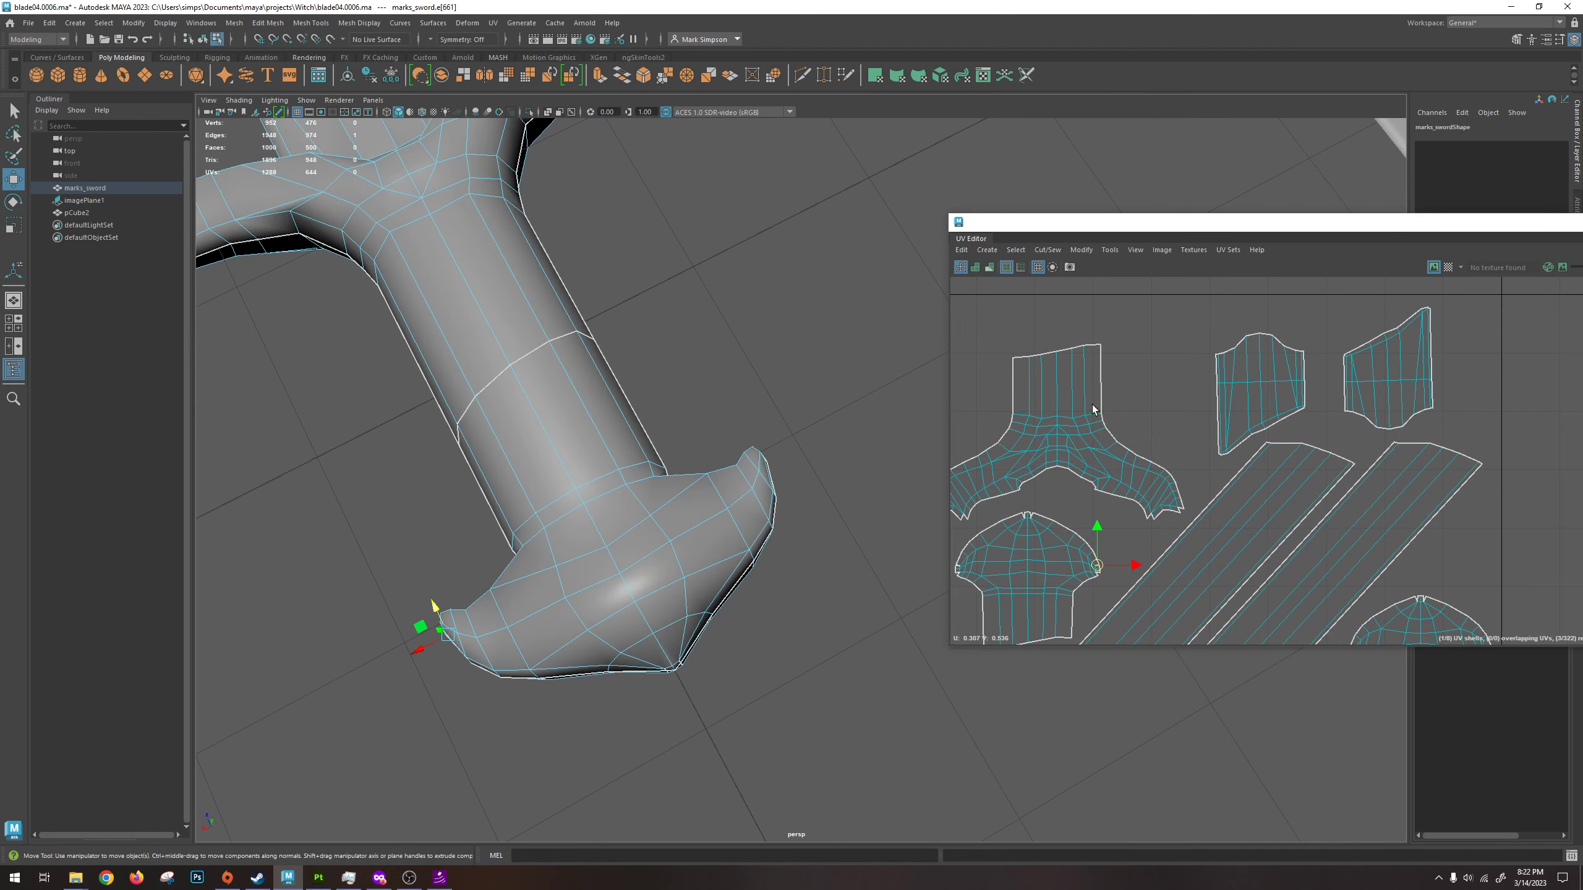
right_click_drag(1092, 409, 1038, 387)
left_click(1092, 438)
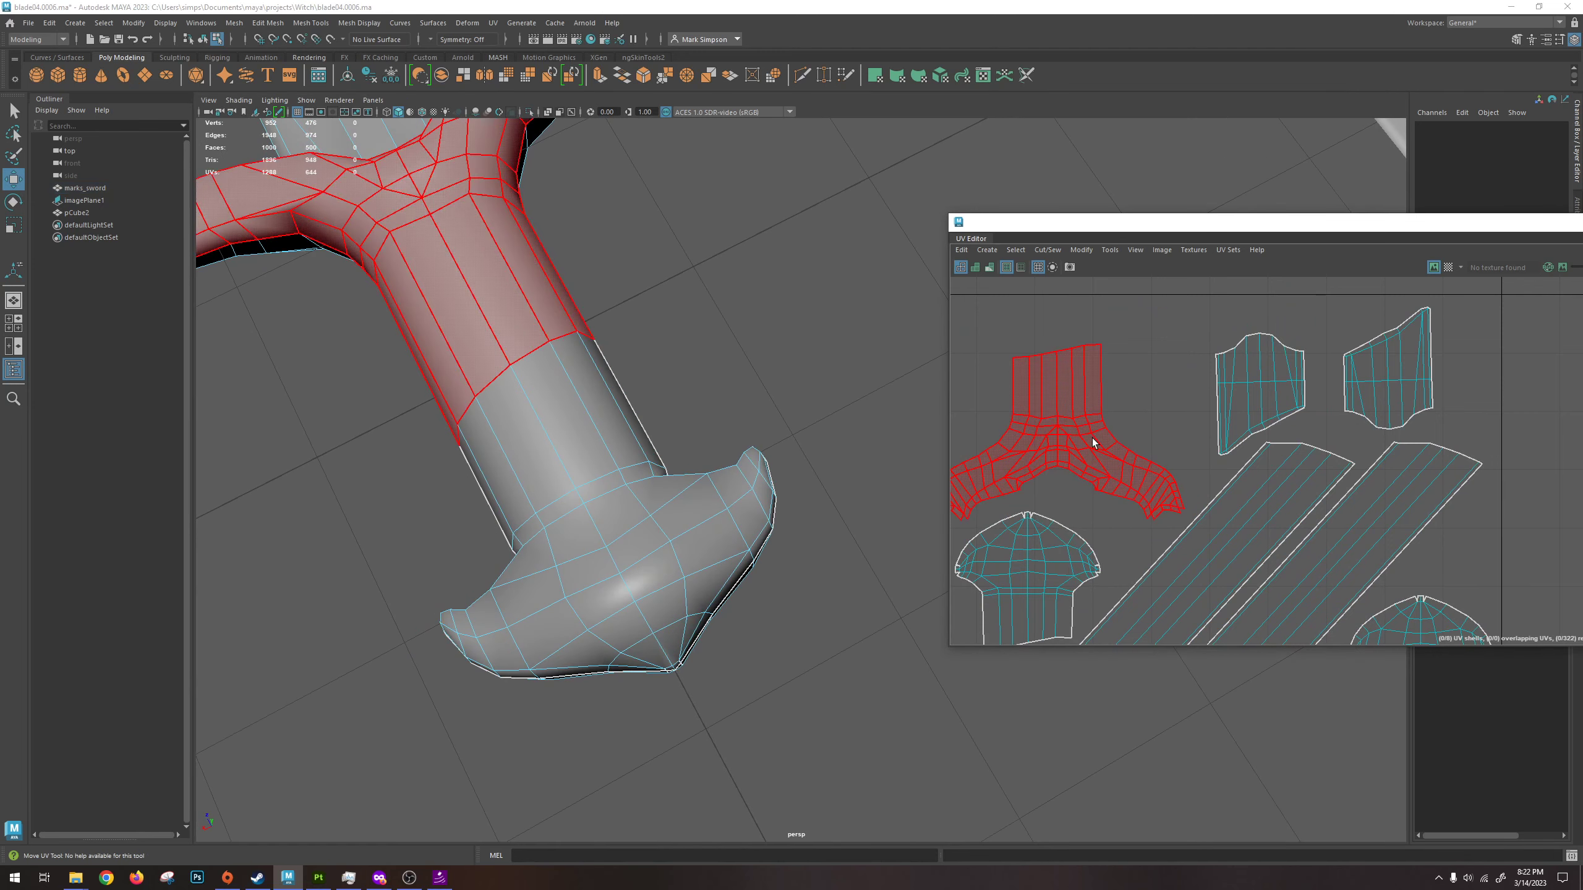
left_click(1032, 443)
scroll(1067, 505, "down", 2)
key("r")
left_click_drag(1064, 459, 1097, 448)
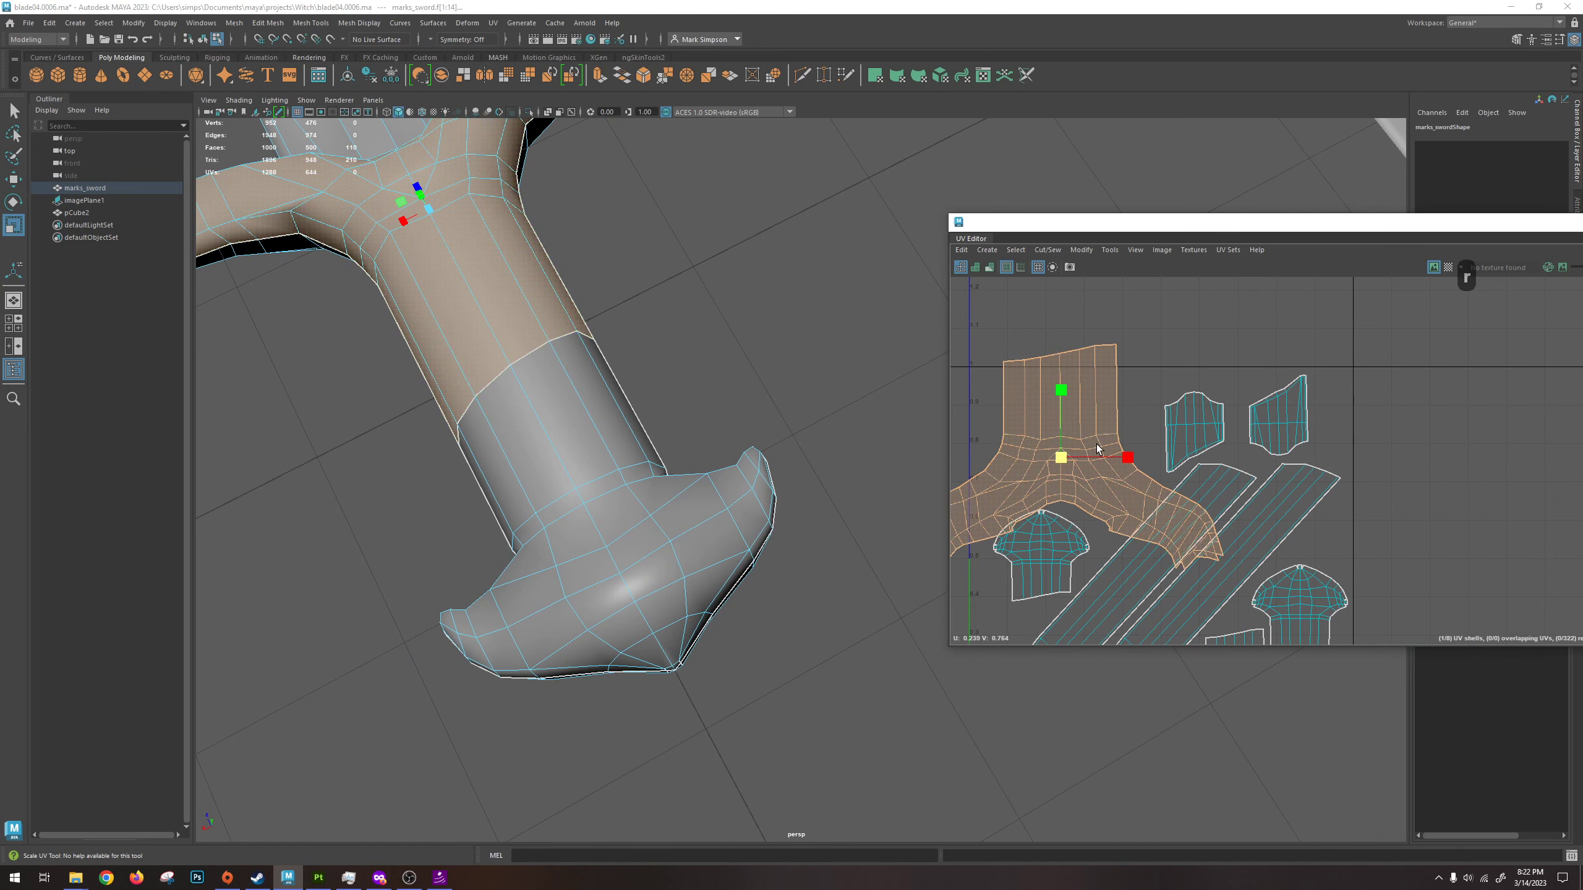
Compare the enlarged crossguard's checker density with the pommel's using the checker map, and undo the shell scaling.
left_click(1449, 269)
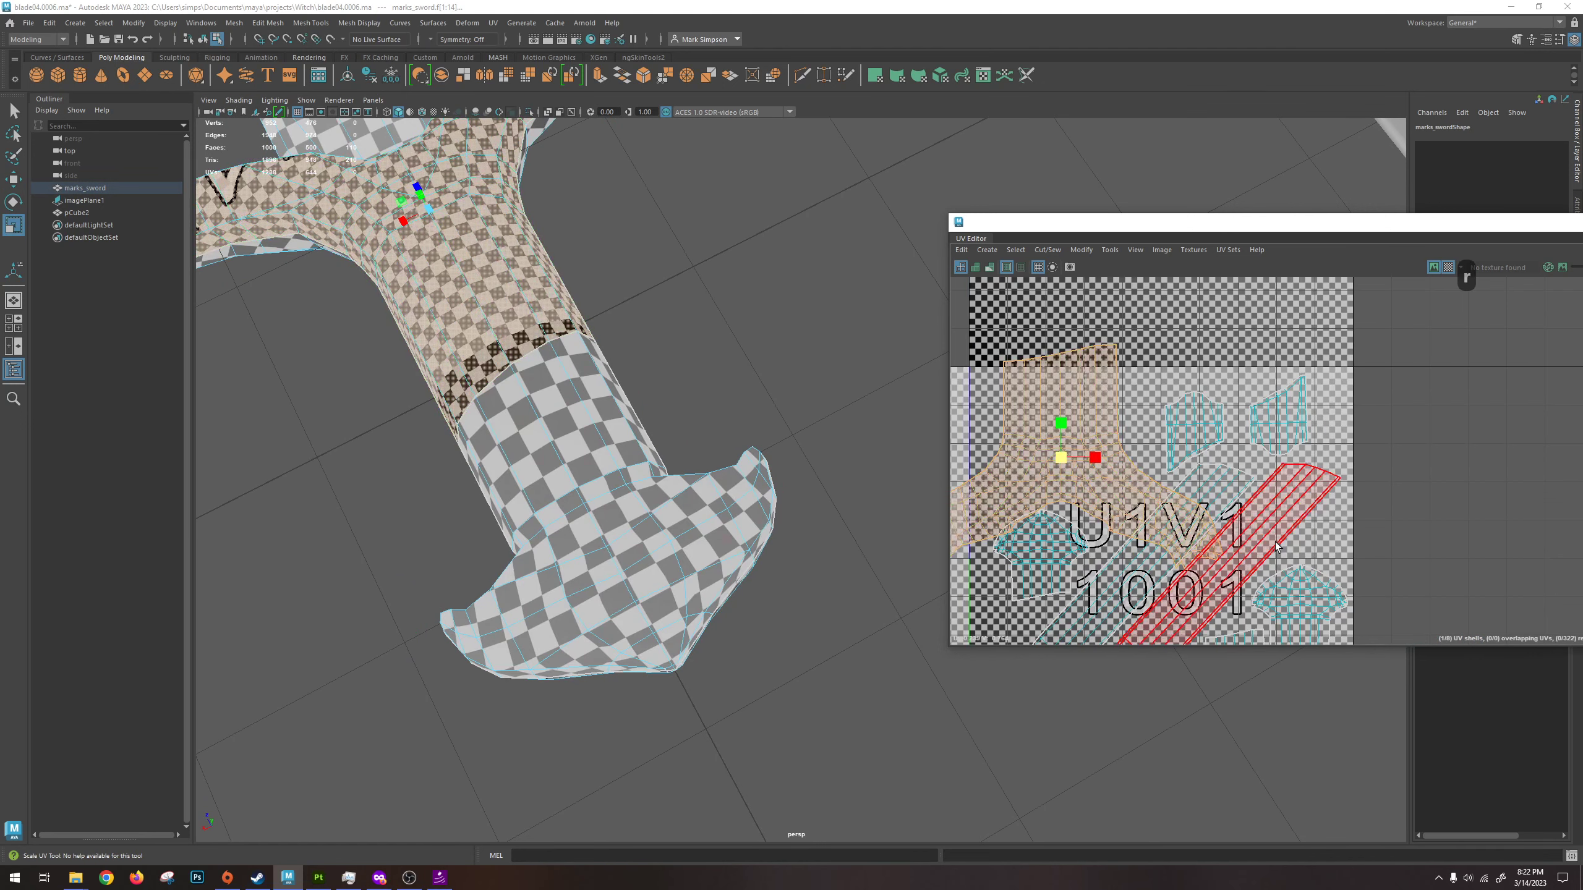
key("f")
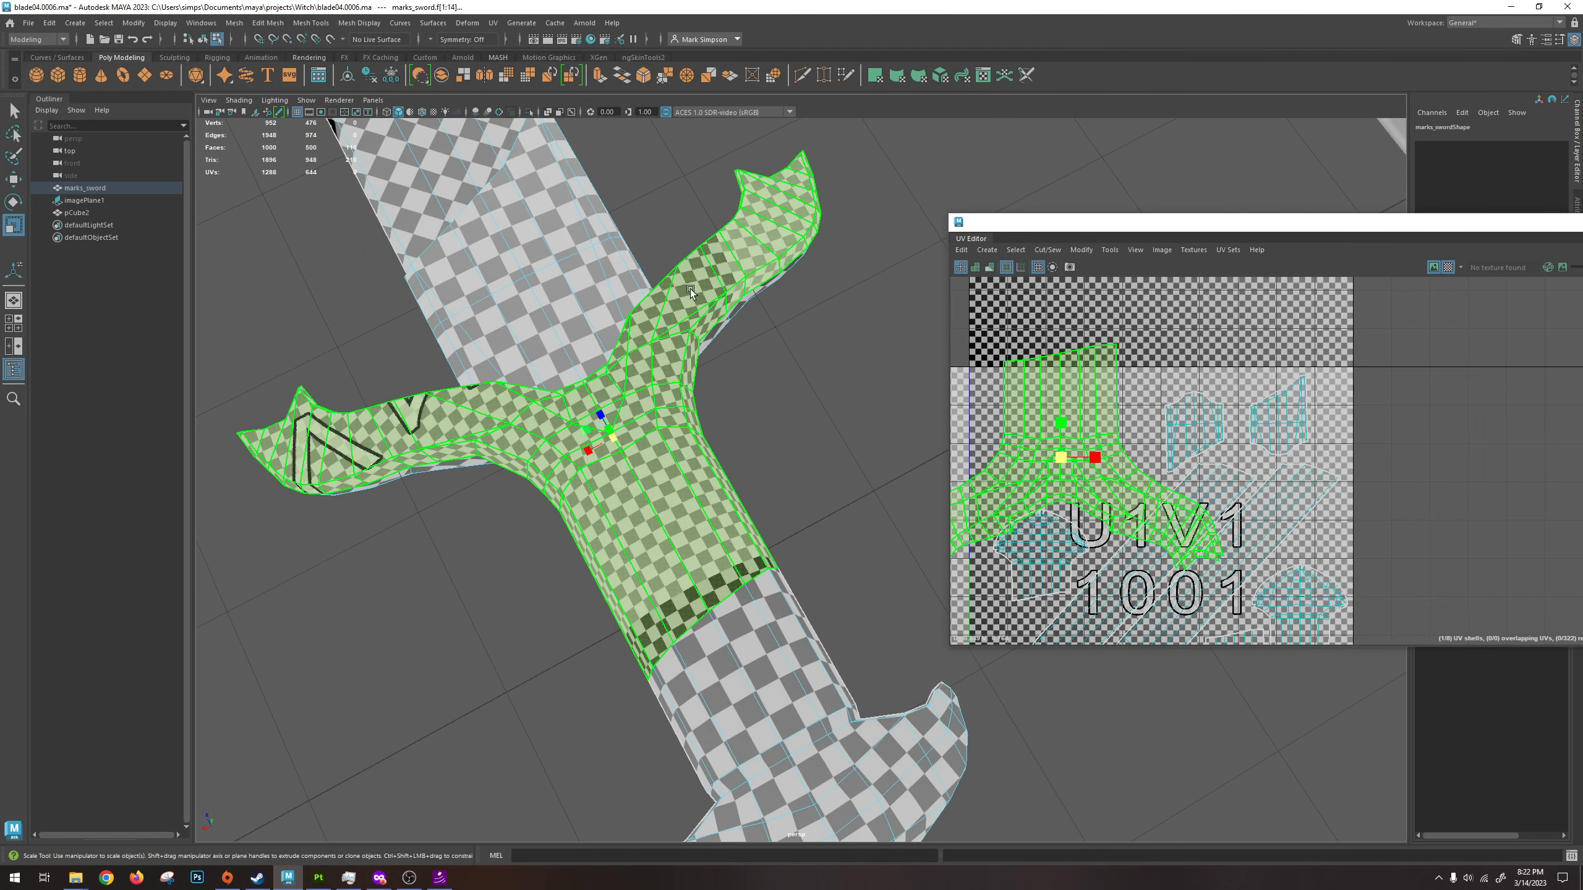
left_click_drag(753, 466, 646, 456, "alt")
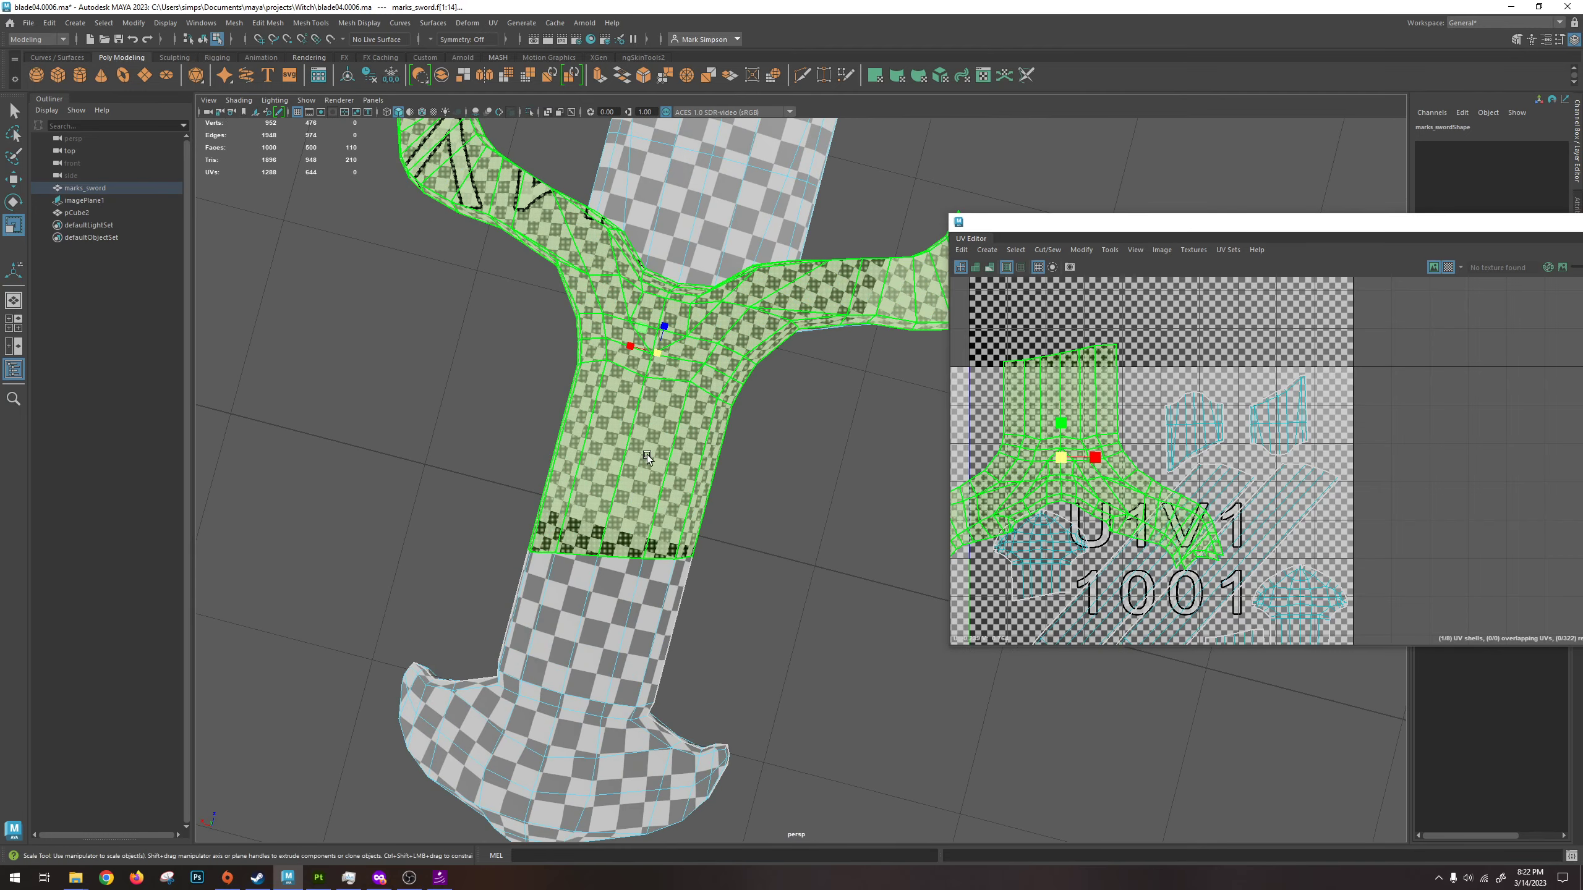
key("ctrl+z")
Inspect the checkers on the lower-right pommel UV shell, try scaling that shell up and undo the scaling.
left_click(579, 646)
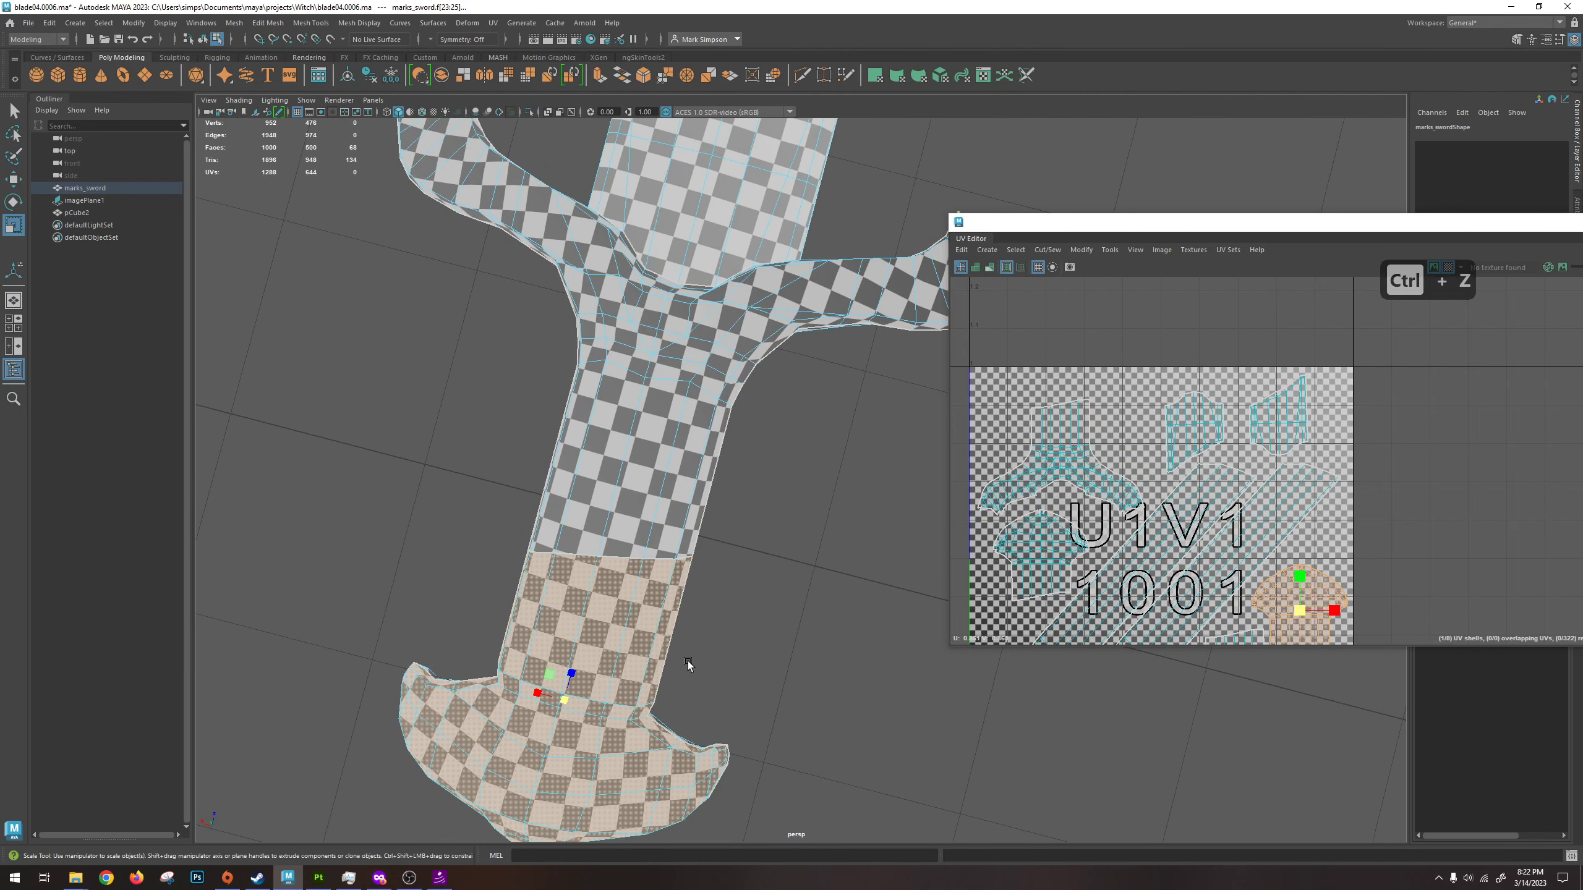
middle_click_drag(689, 663, 796, 486, "alt")
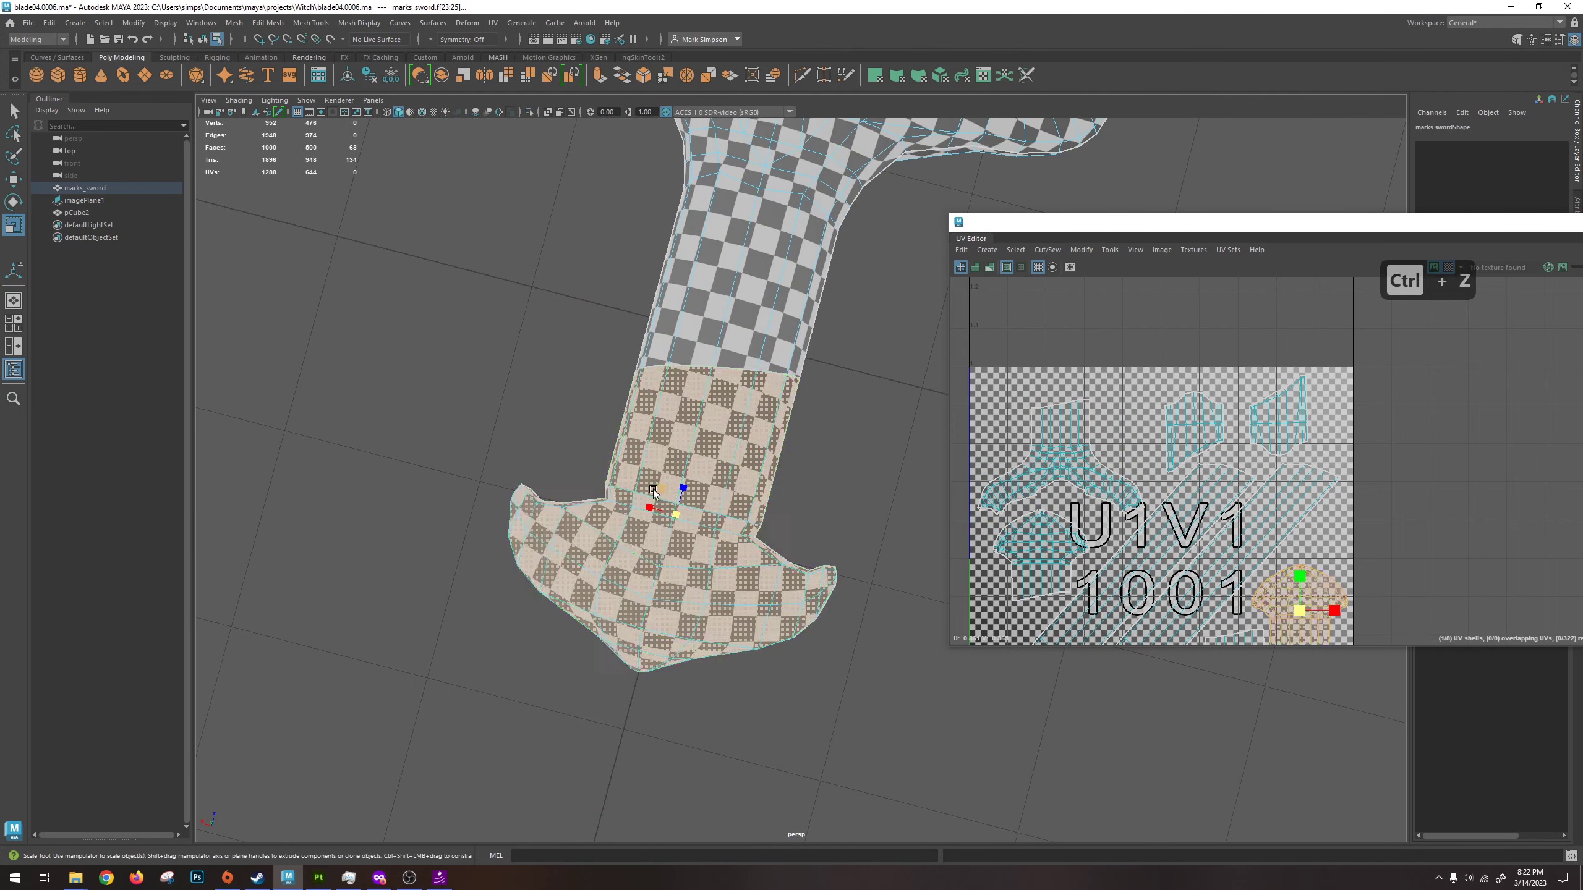
left_click_drag(675, 551, 720, 459, "alt")
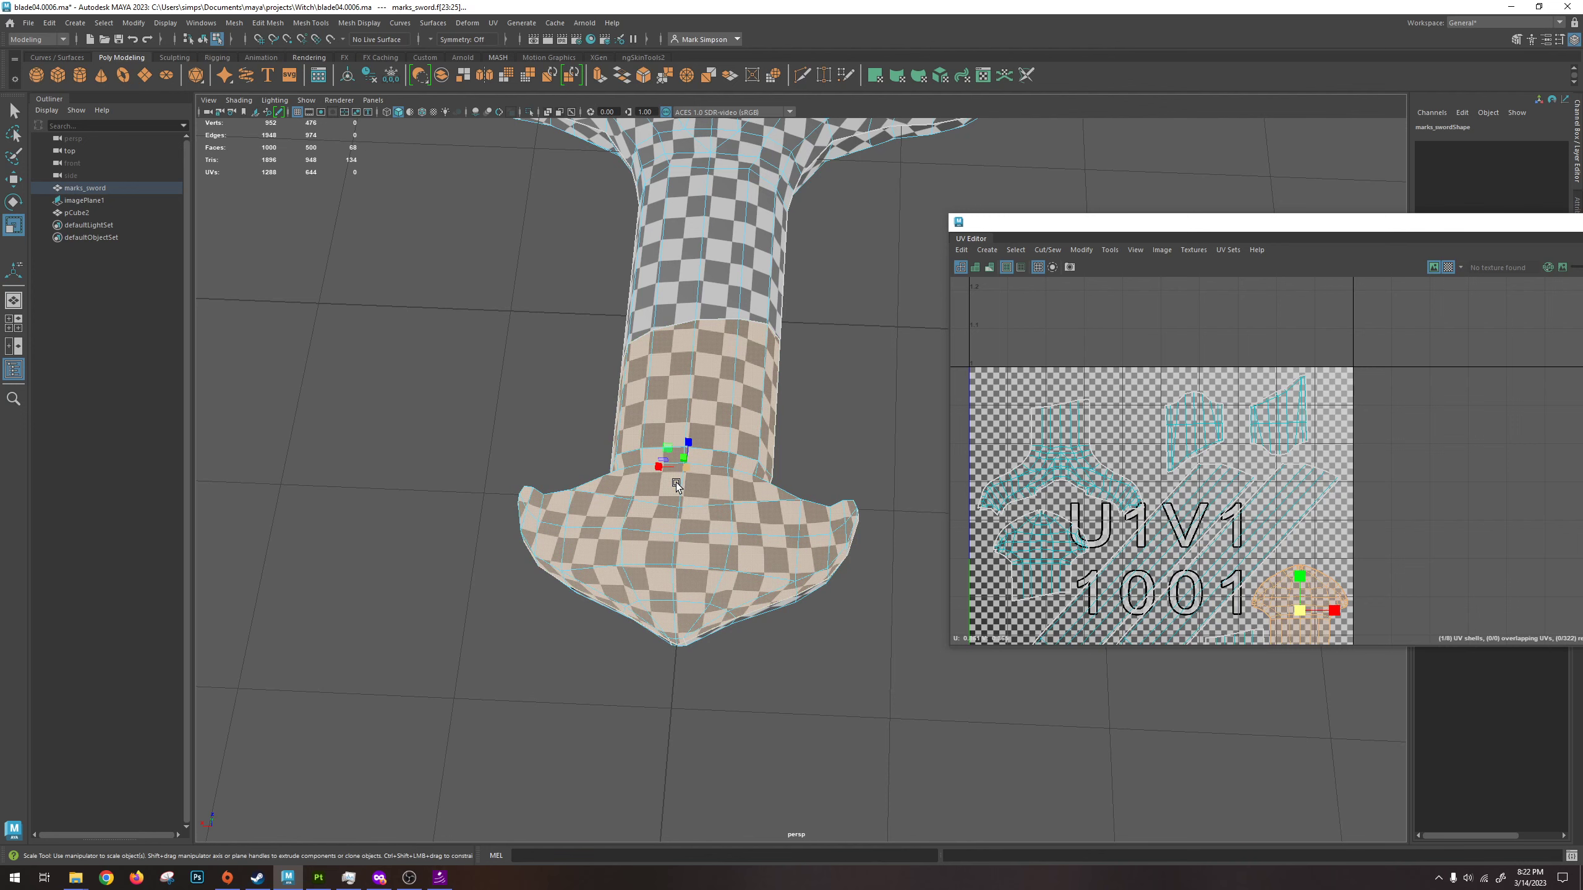
left_click_drag(1307, 615, 1343, 603)
key("ctrl+z")
key("ctrl+z")
key("ctrl+z")
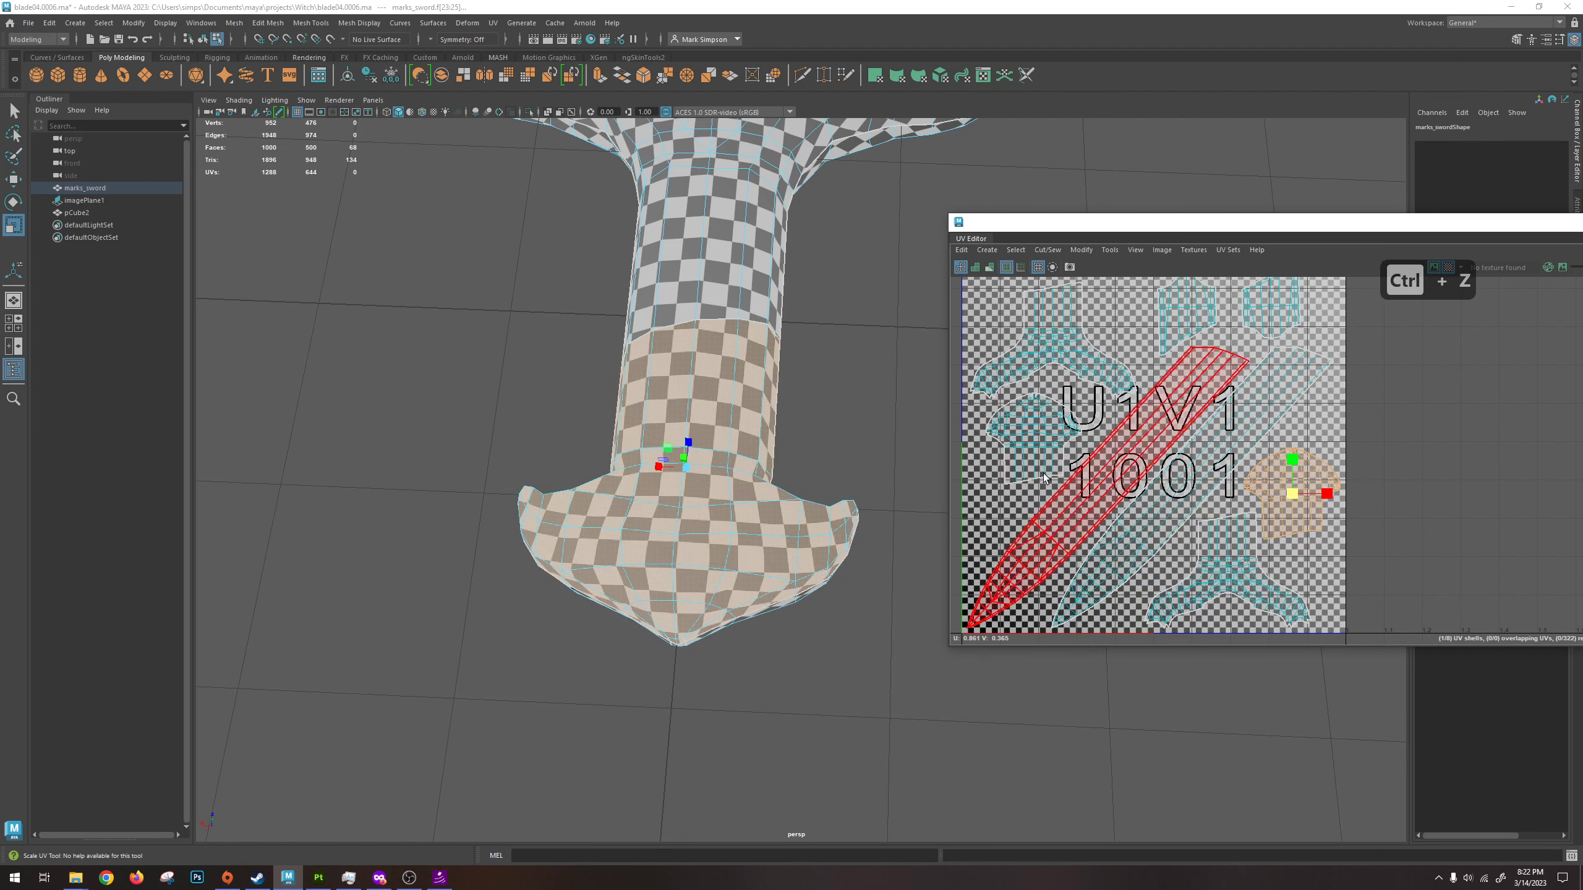
Select both pommel UV shells and scale them up together to about 1.9 times their size.
left_click_drag(786, 533, 758, 429, "alt")
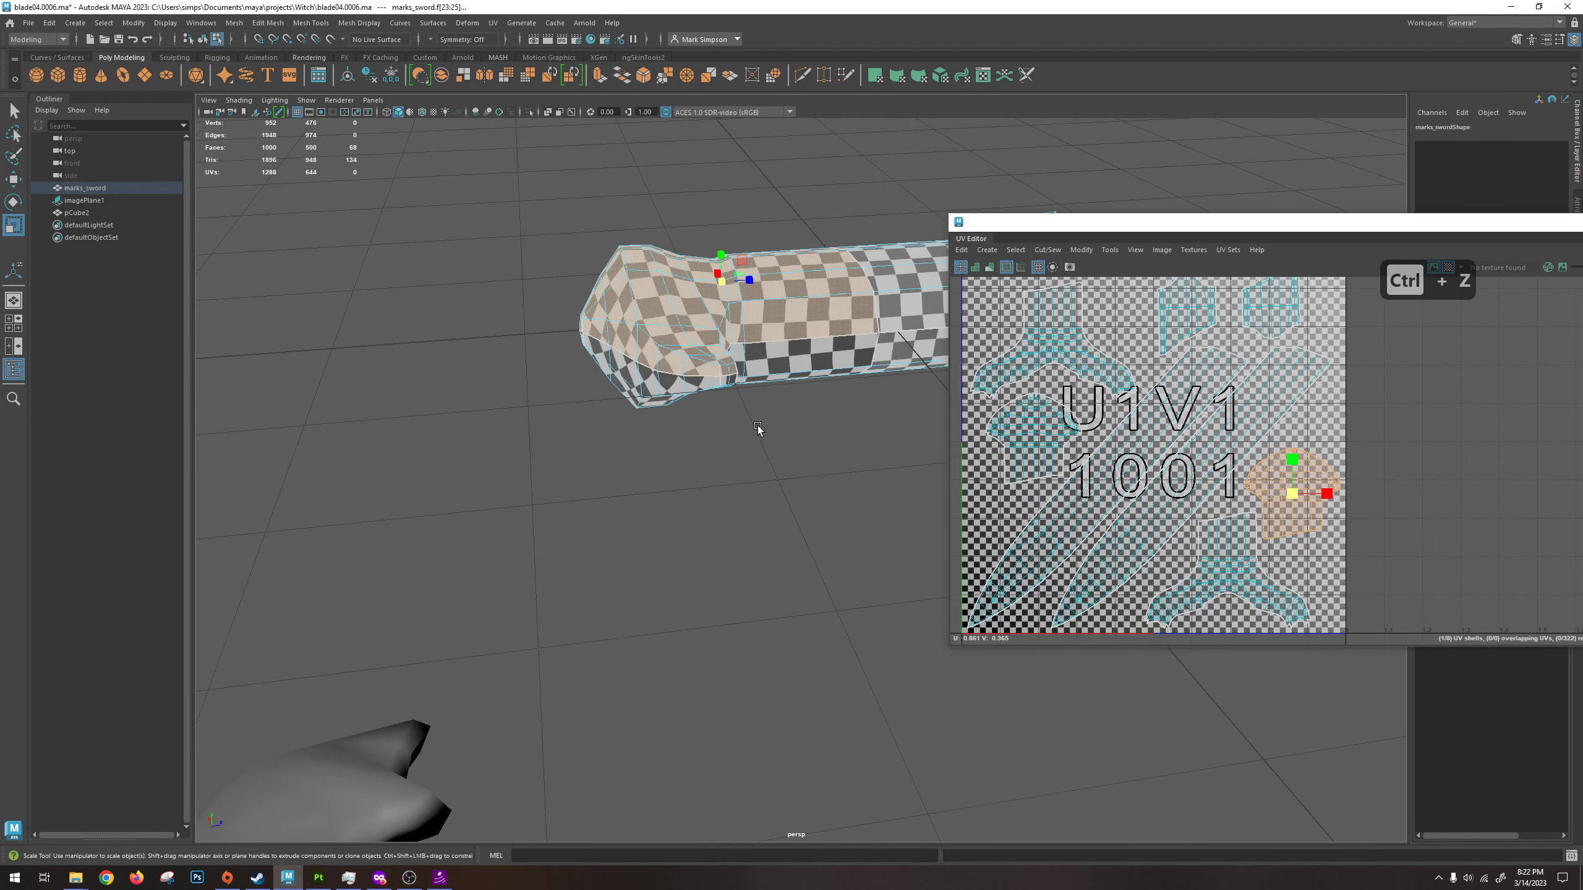
left_click(1027, 430, "shift")
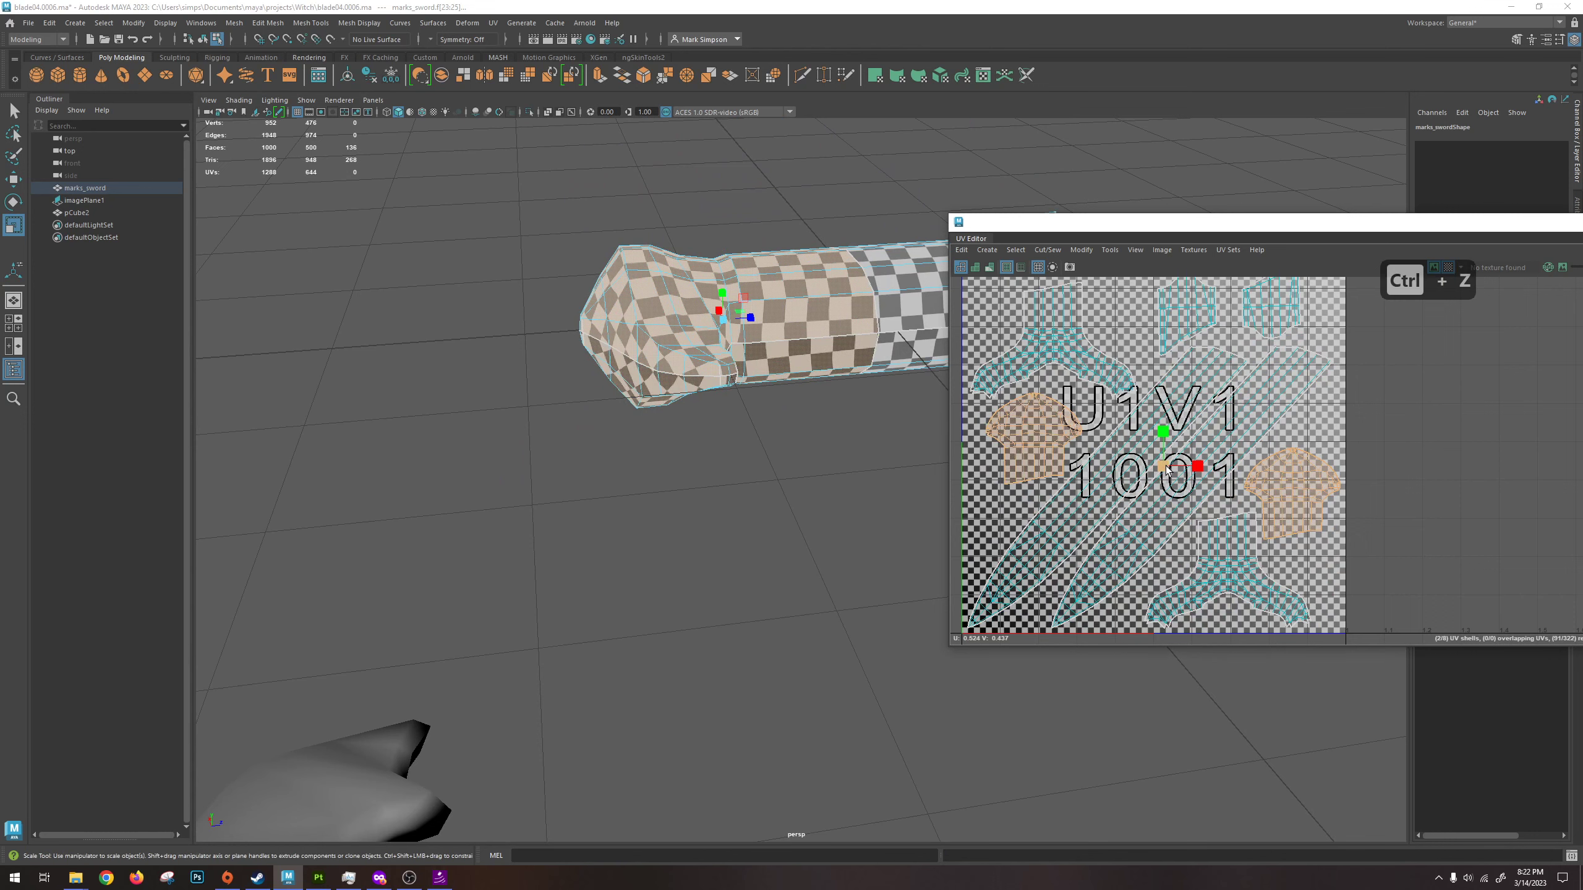
left_click_drag(1167, 471, 1197, 450)
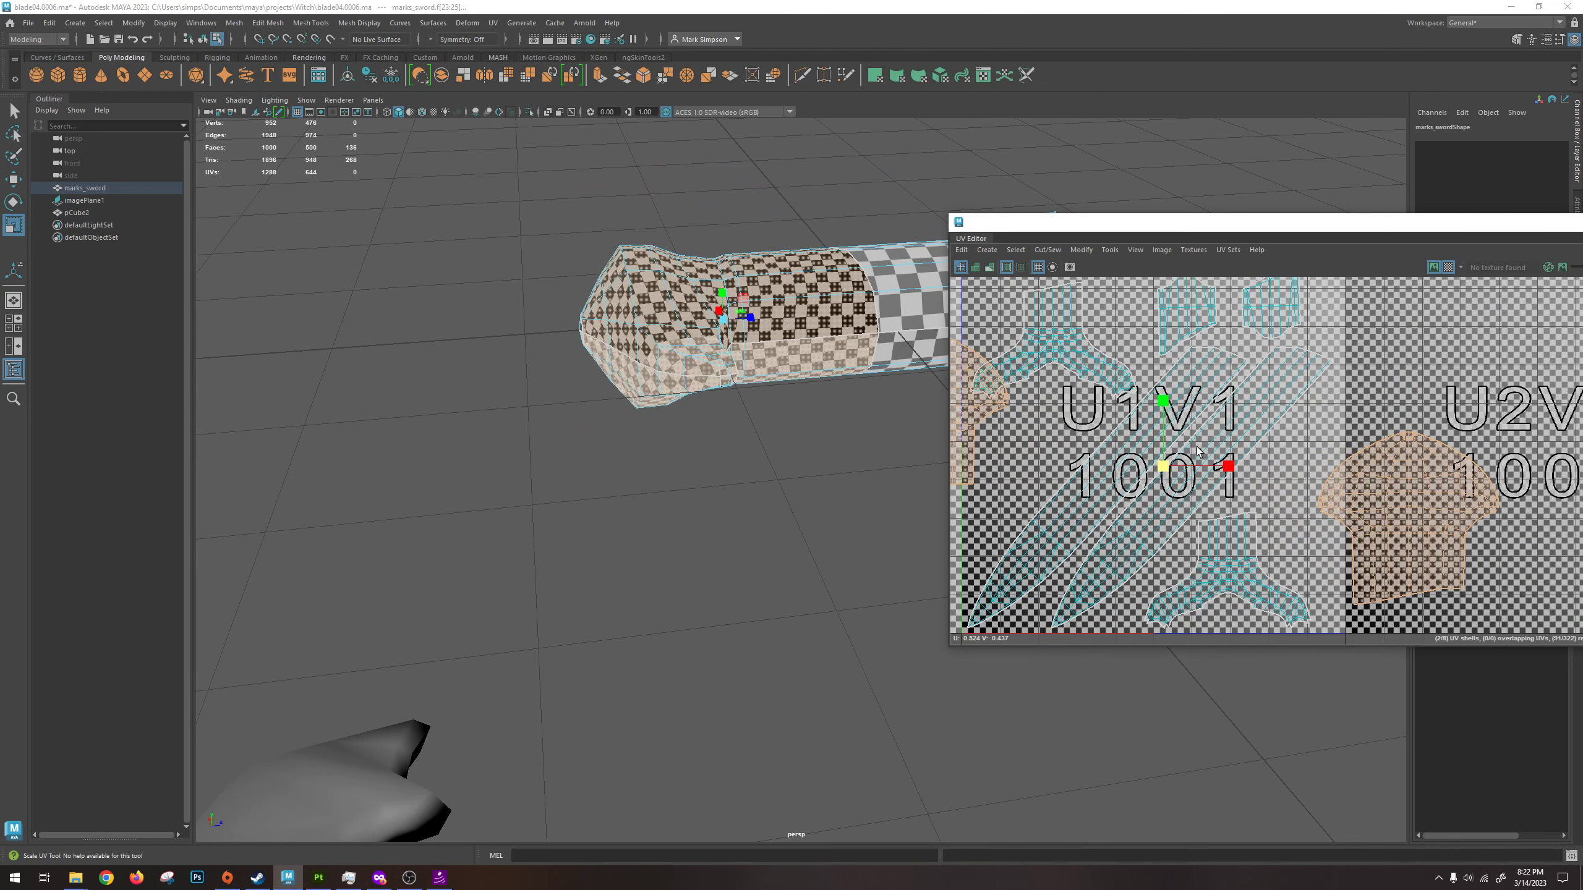
scroll(1168, 540, "down", 2)
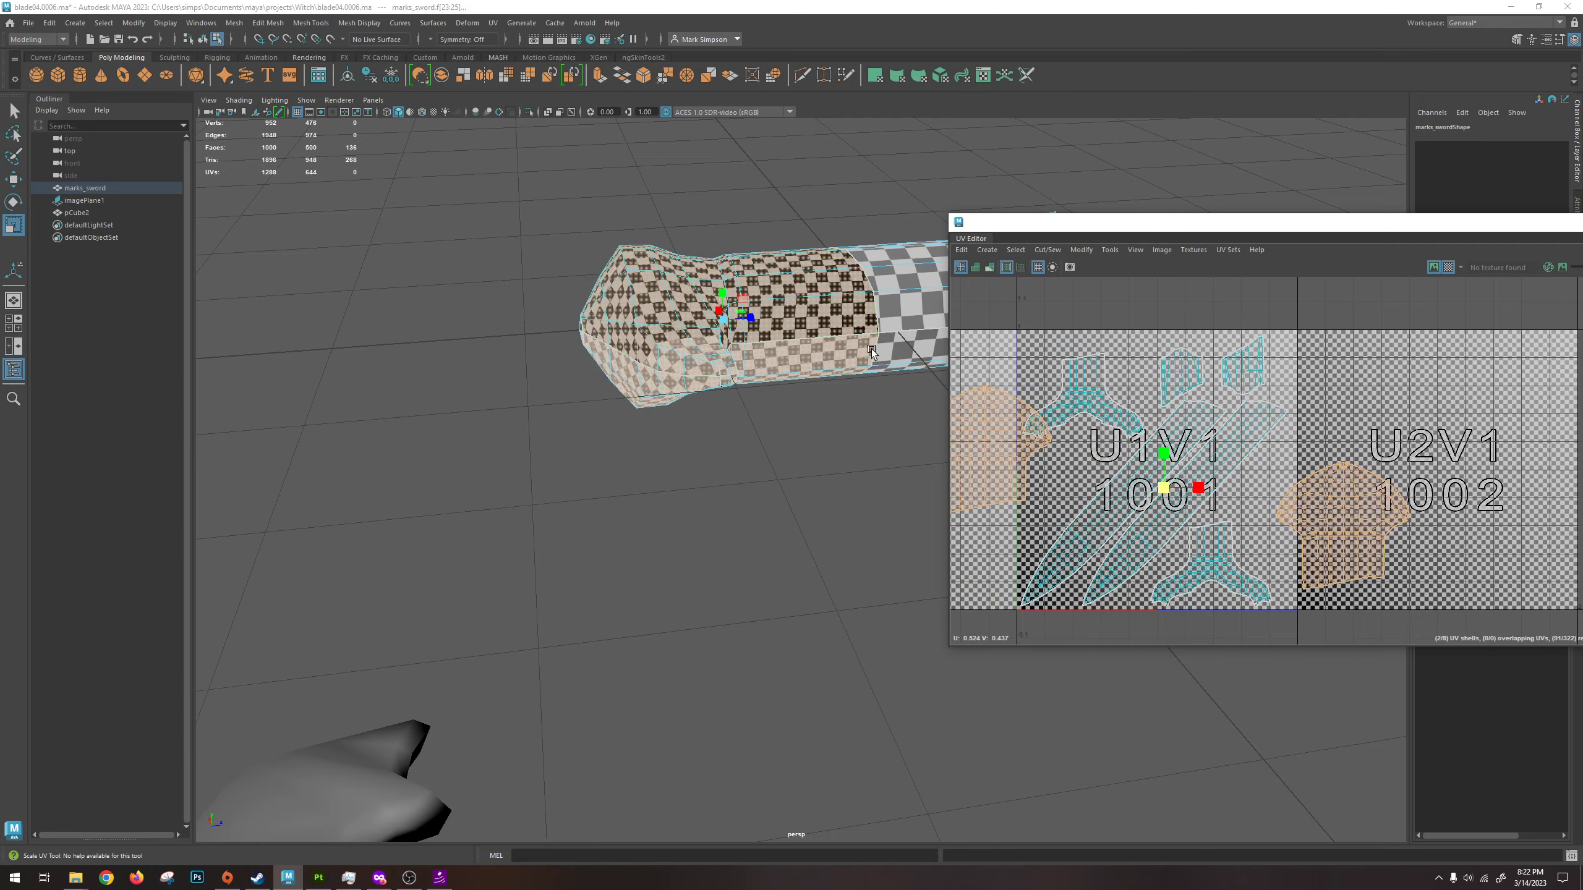
Move the two enlarged pommel UV shells back inside the 1001 tile, overlapping the other shells.
left_click_drag(871, 350, 1142, 459, "alt")
left_click(1032, 446)
key("w")
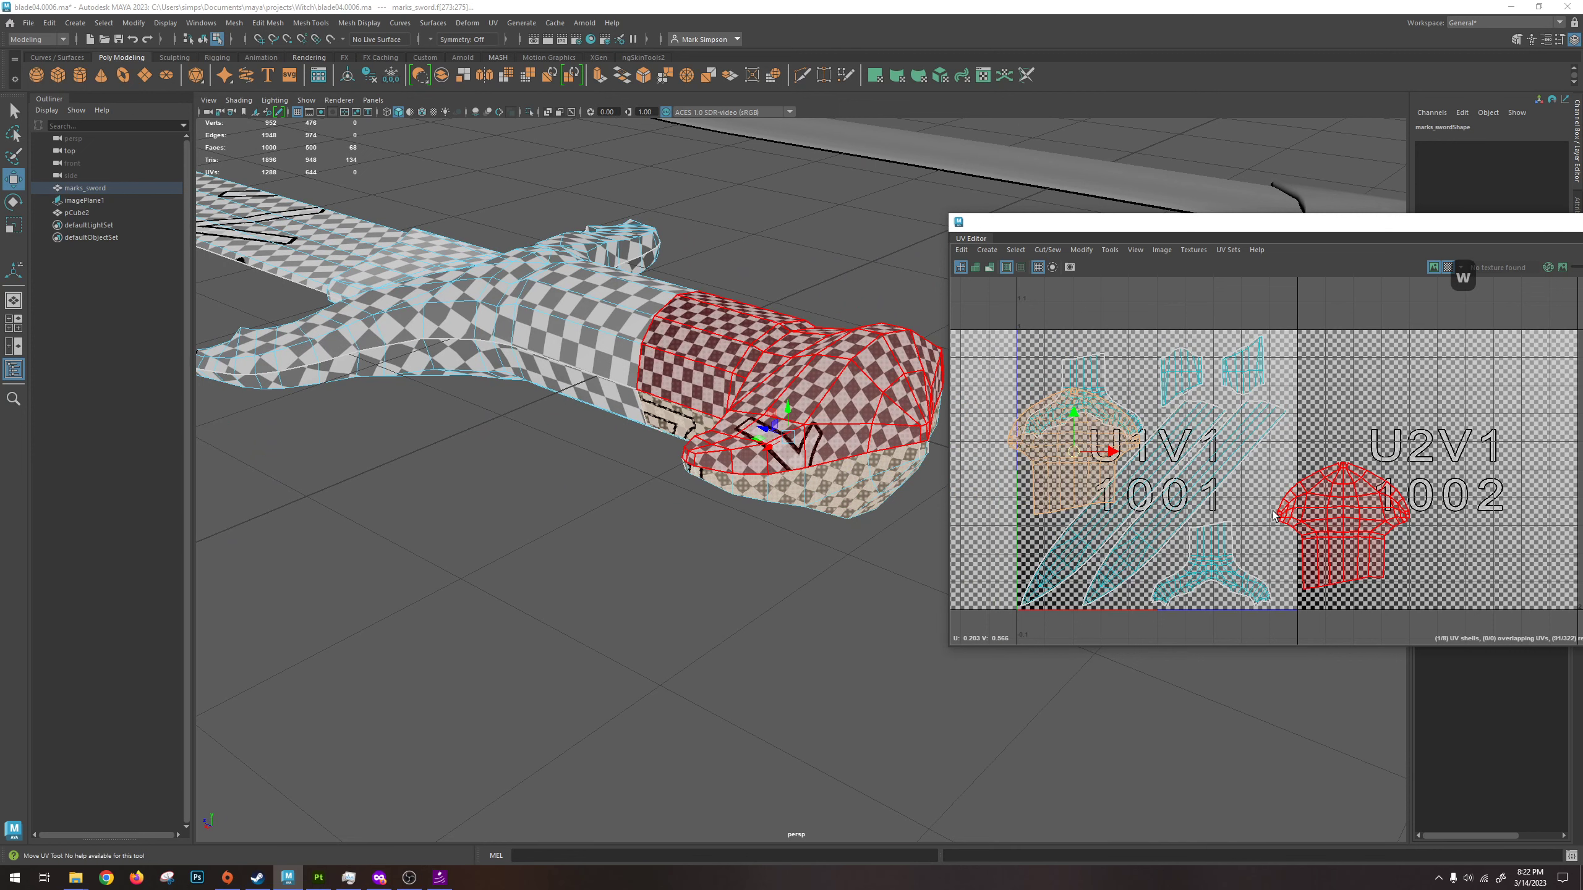
left_click(1340, 524)
left_click_drag(1345, 529, 1239, 495)
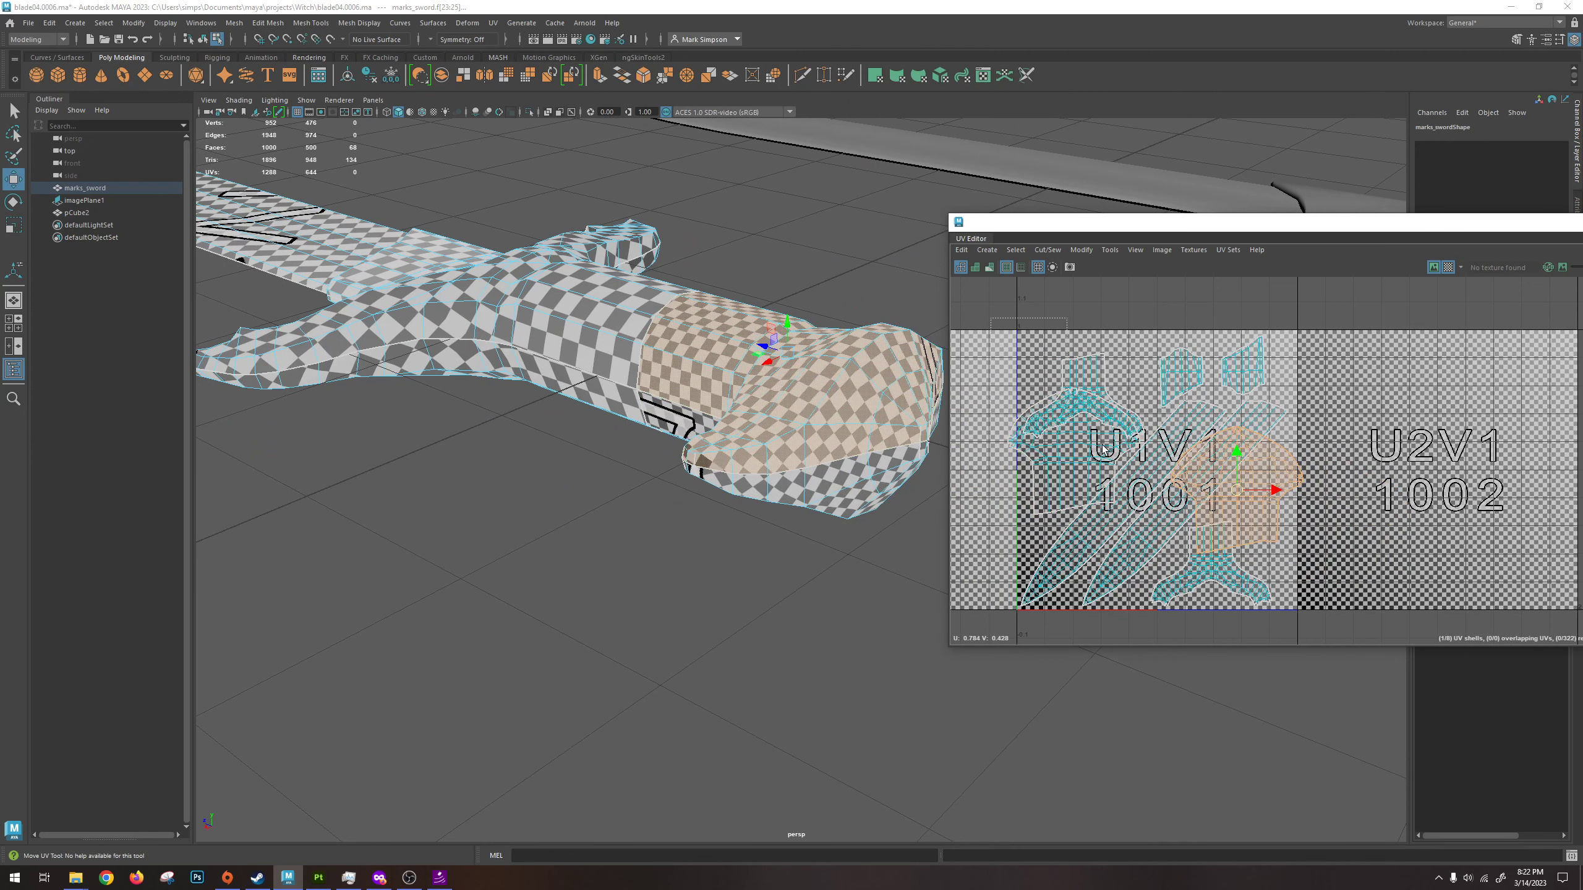
Select all UV shells, scale them down together inside the 1001 tile and view the checkers on the hilt.
left_click_drag(1321, 608, 1328, 613)
key("r")
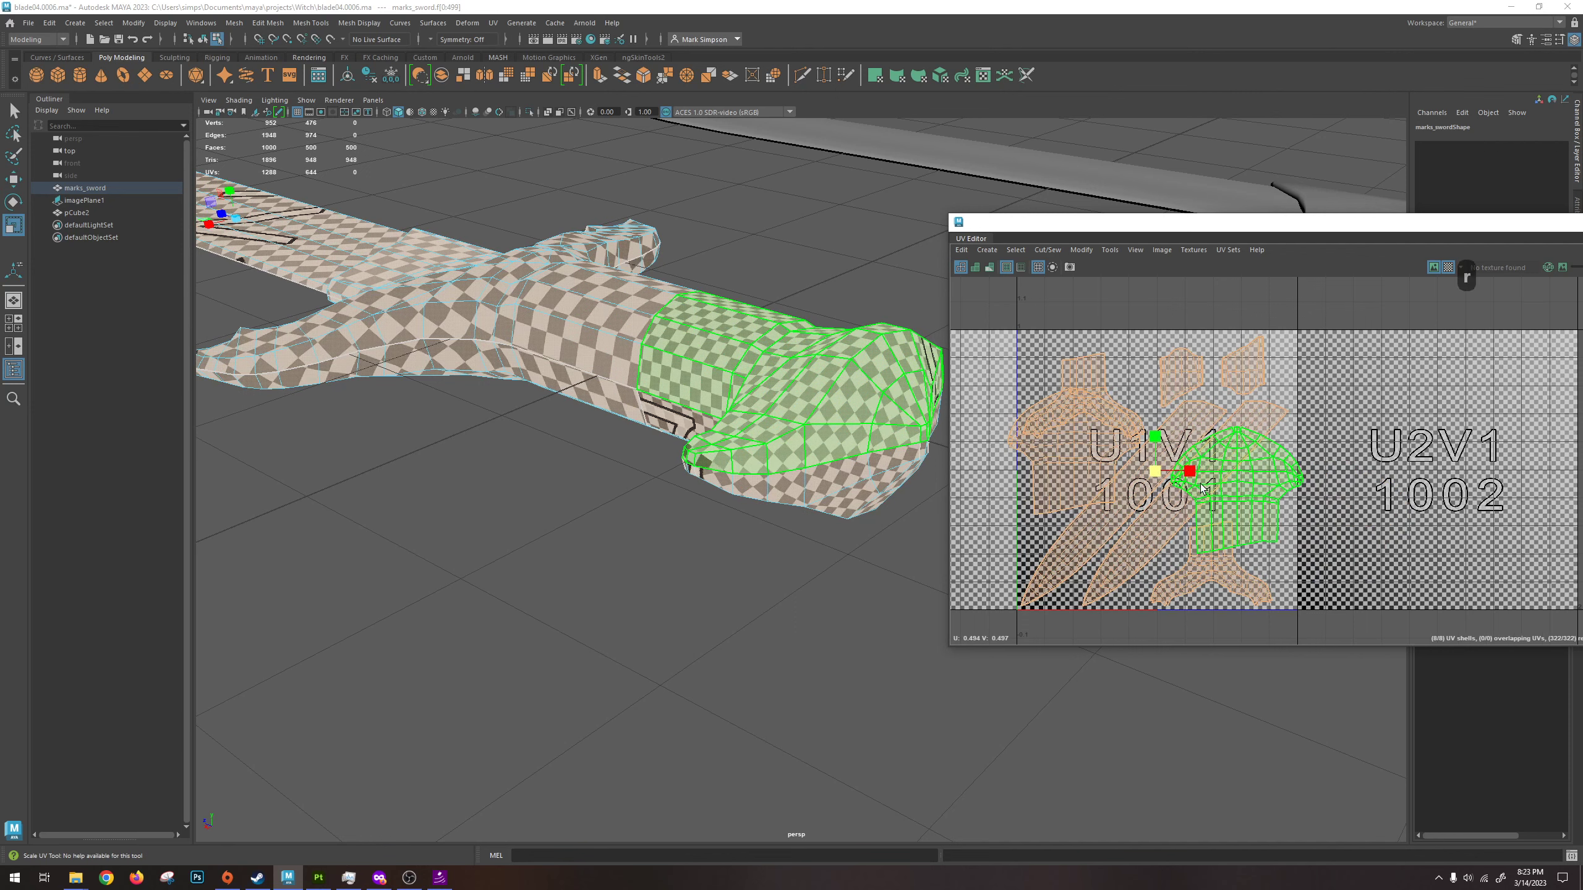
left_click_drag(1157, 479, 1145, 485)
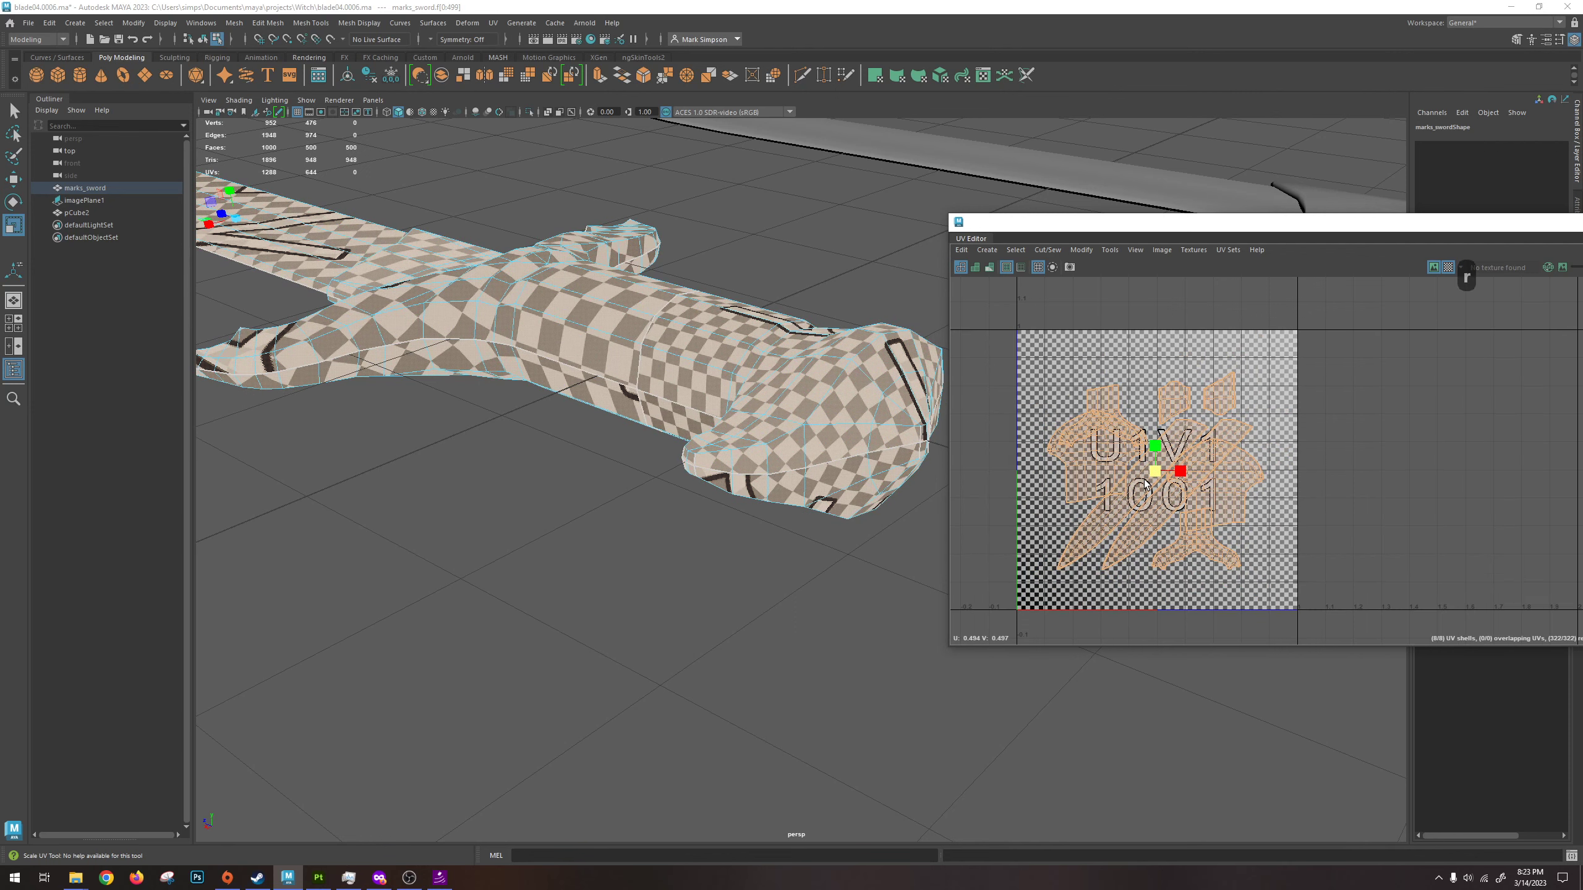
left_click_drag(906, 409, 812, 453, "alt")
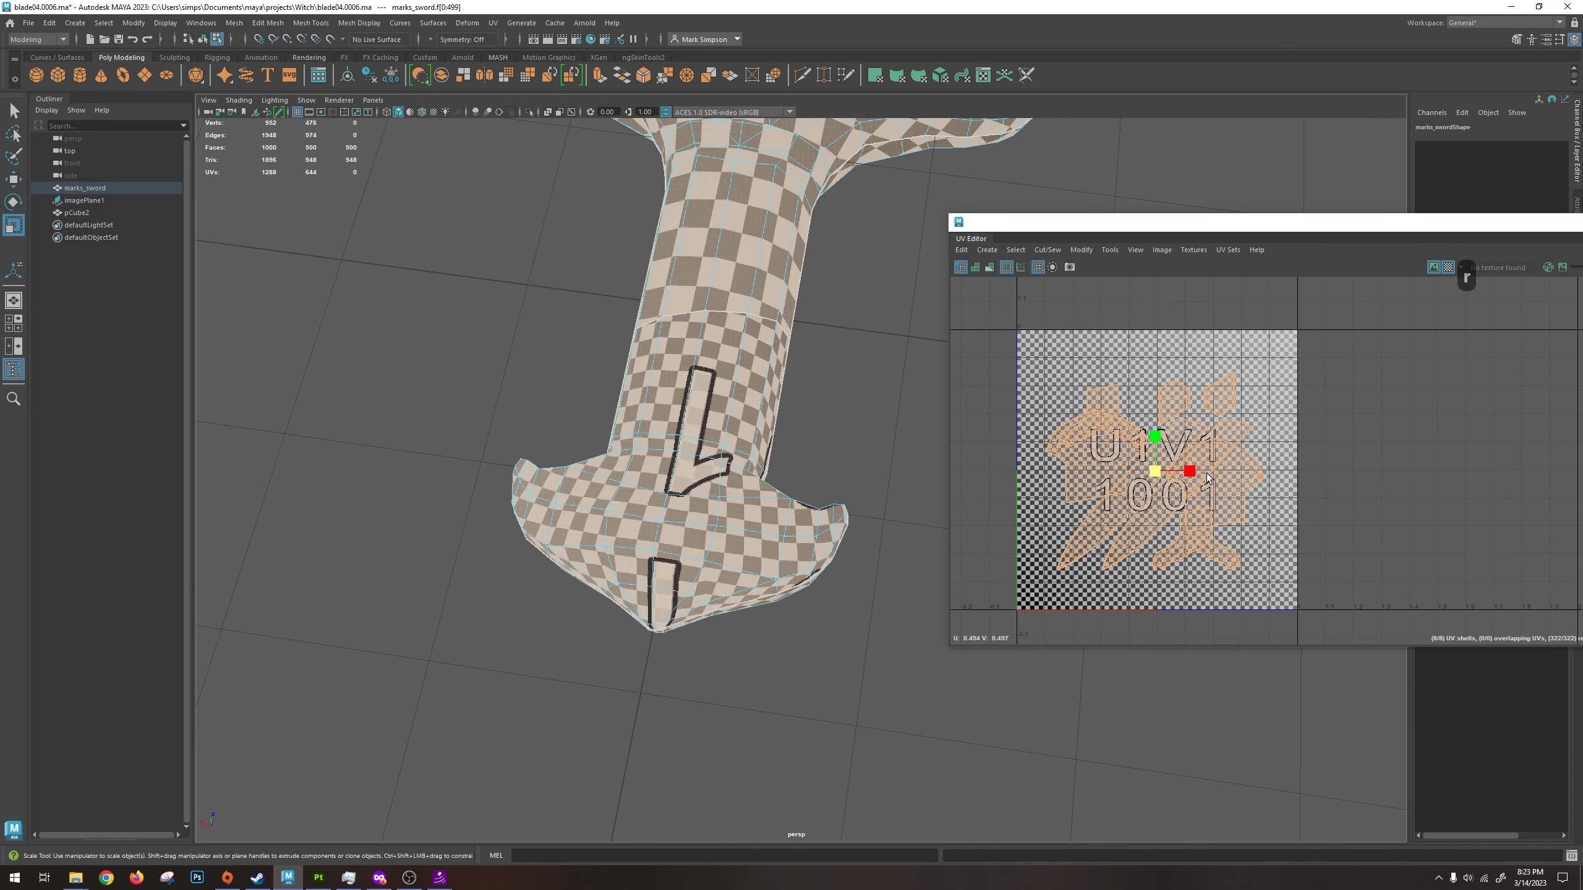
Select a blade UV shell and inspect the checker size along the blade against the hilt.
left_click(1169, 439)
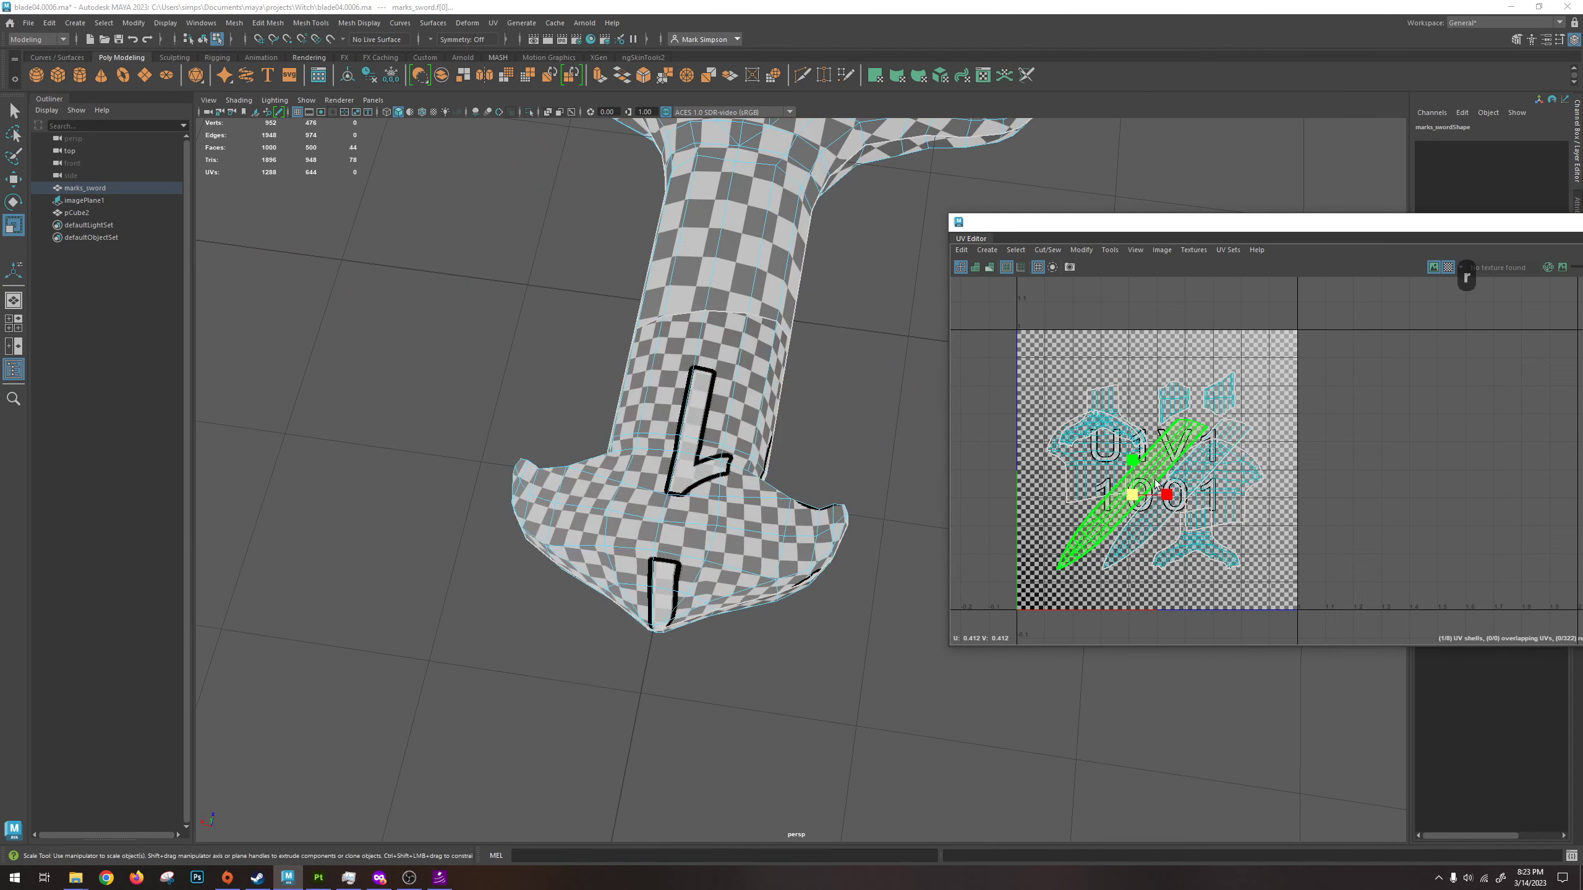
left_click_drag(1130, 499, 1175, 499)
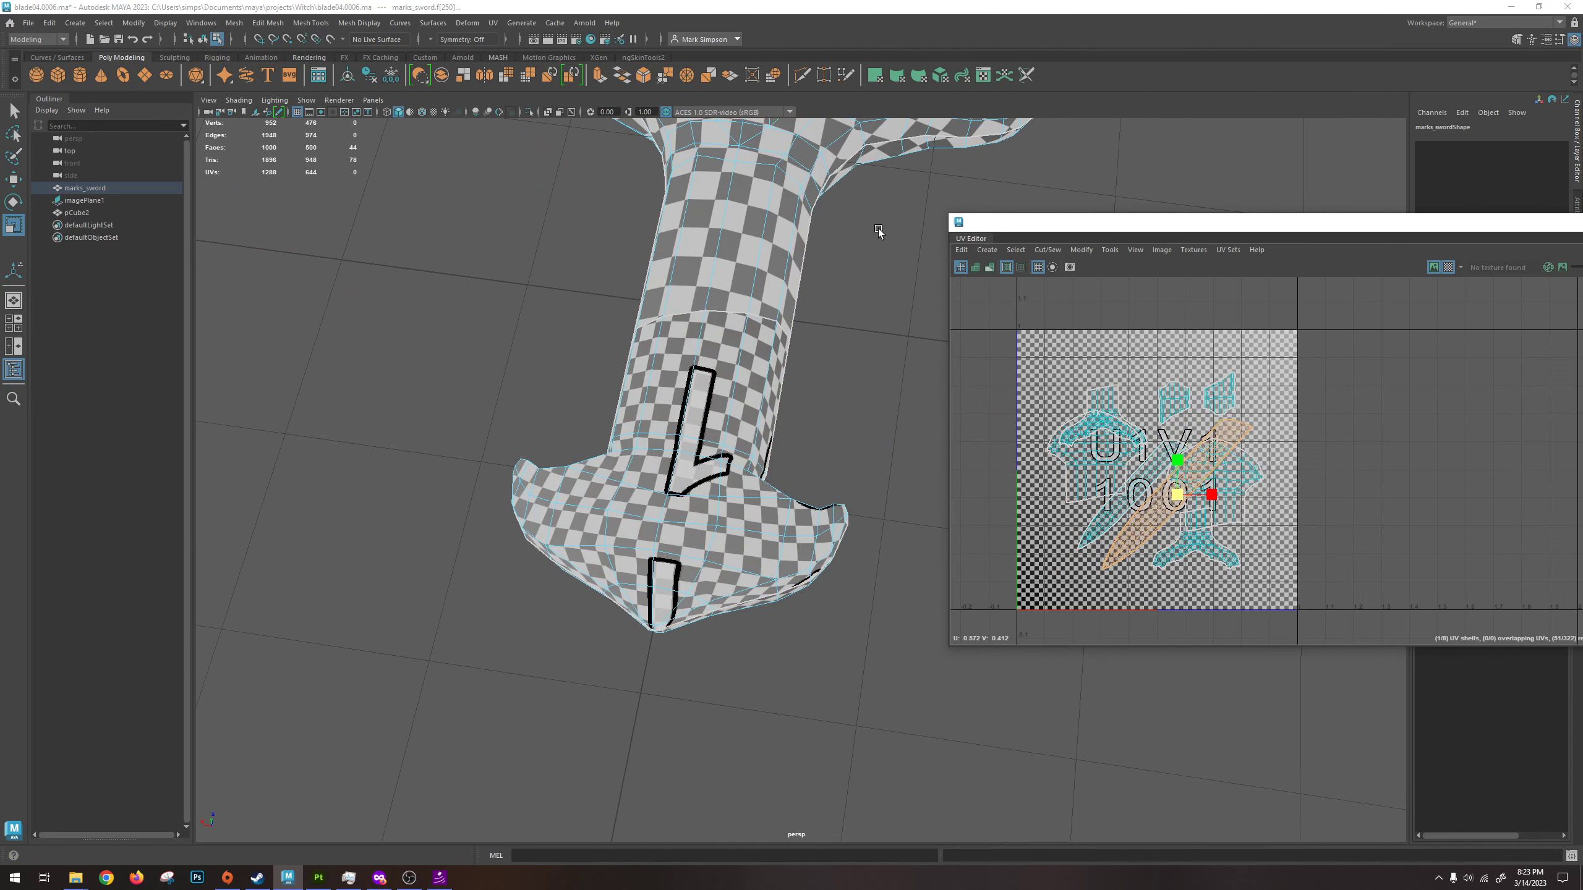
left_click_drag(797, 717, 791, 534, "alt")
left_click_drag(754, 457, 759, 721, "alt")
left_click(759, 722)
left_click(768, 600)
left_click_drag(768, 600, 783, 737, "alt")
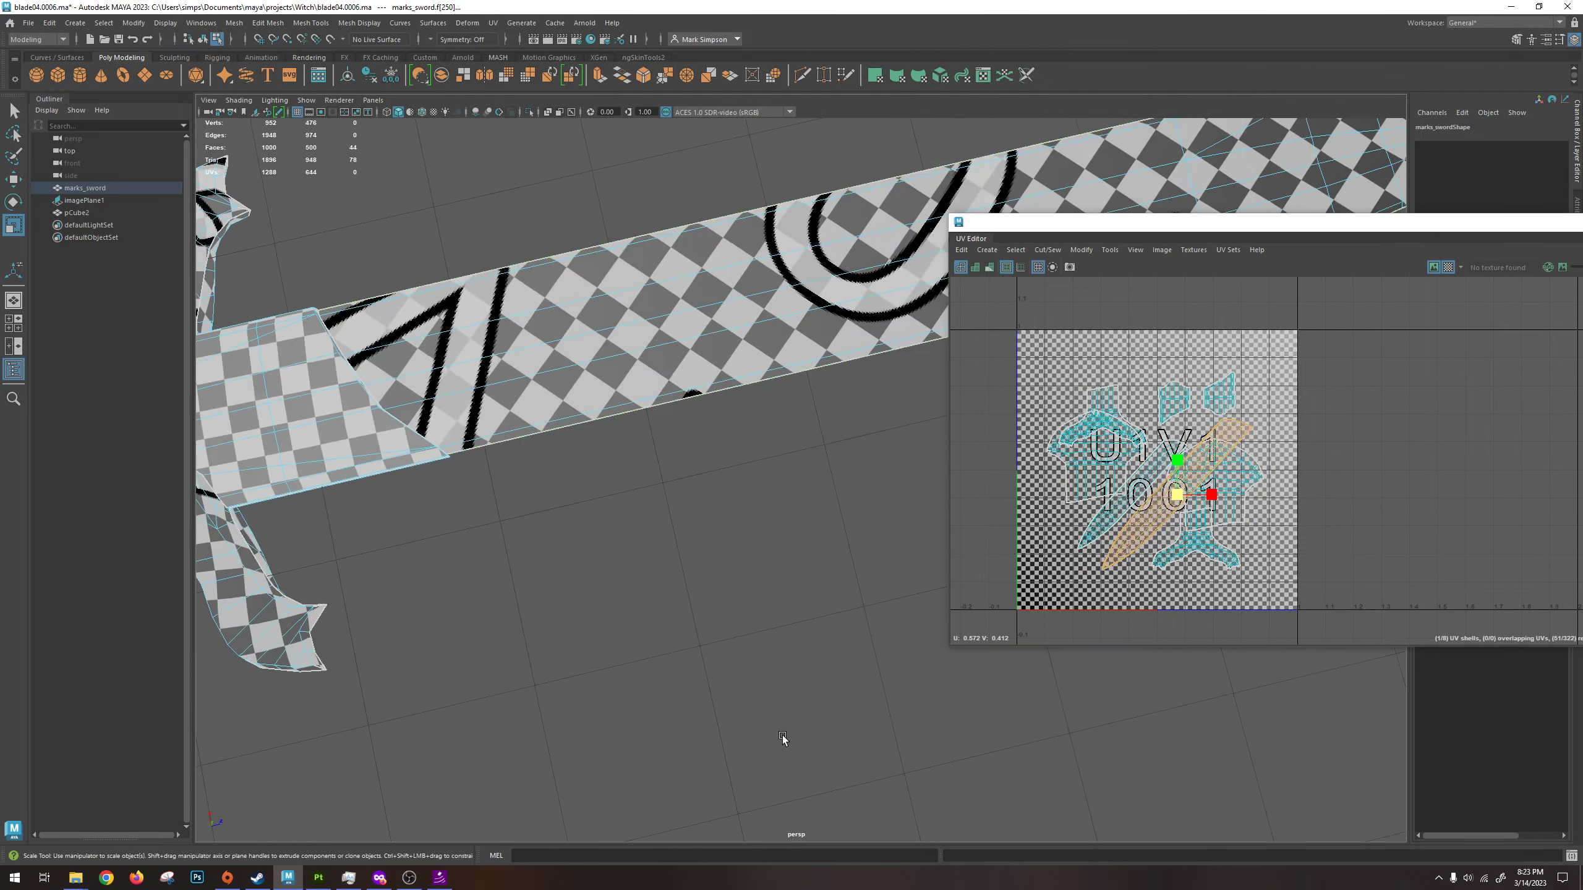
Undo the trial scaling and moving of the UV shells to restore the original layout.
left_click_drag(699, 437, 740, 610, "alt")
key("ctrl+z")
key("ctrl+z")
key("ctrl+z")
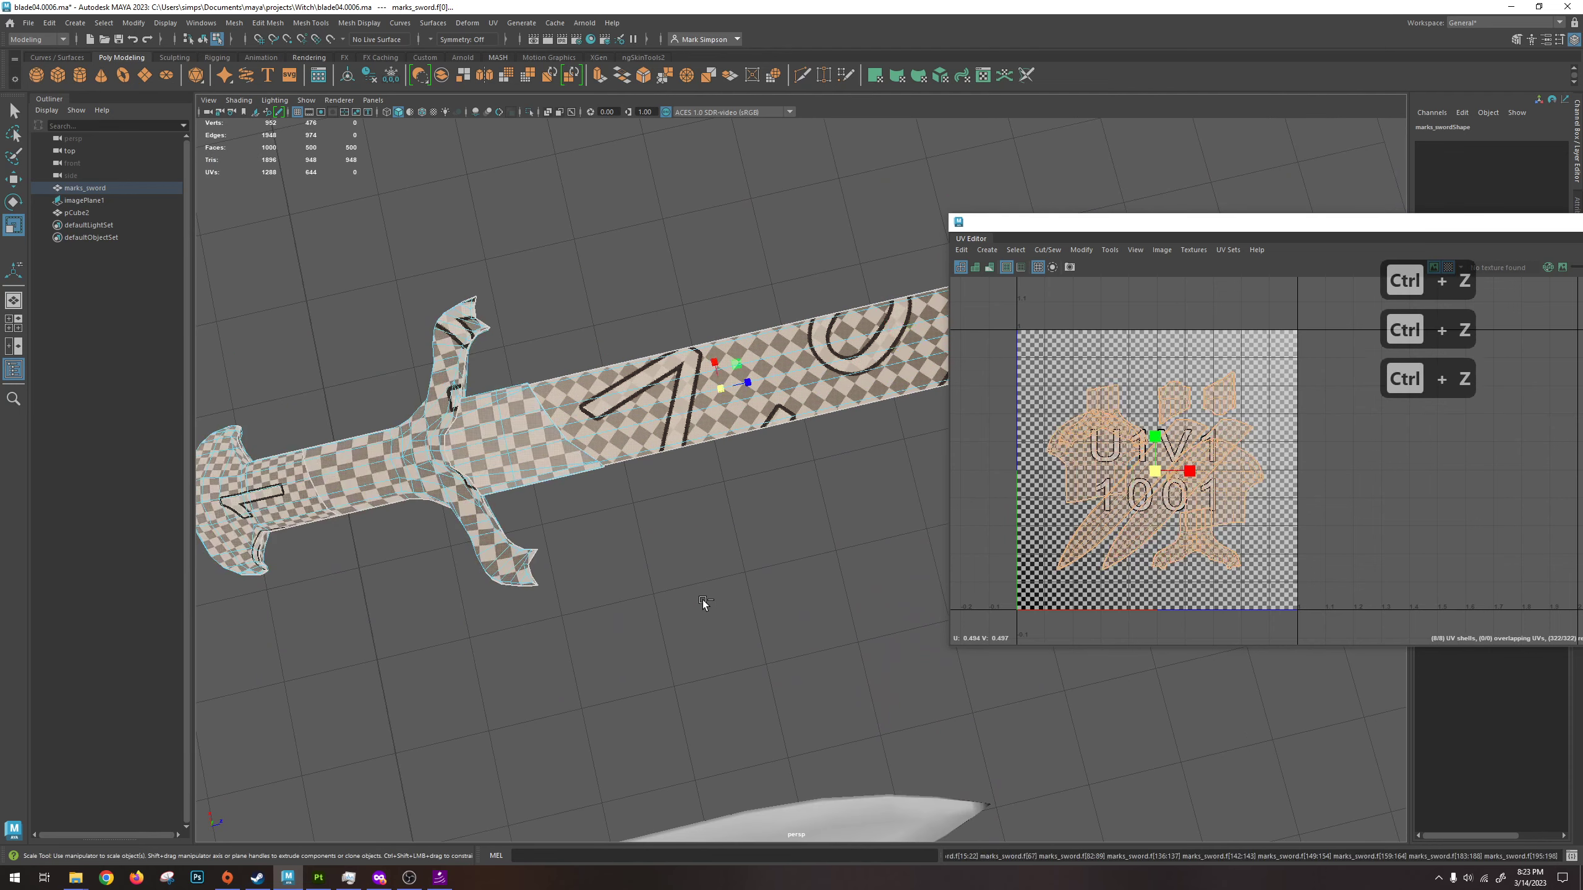
key("ctrl+z")
key("ctrl+z")
key("ctrl+z")
key("ctrl+z")
key("ctrl+z")
key("ctrl+z")
key("ctrl+z")
key("ctrl+z")
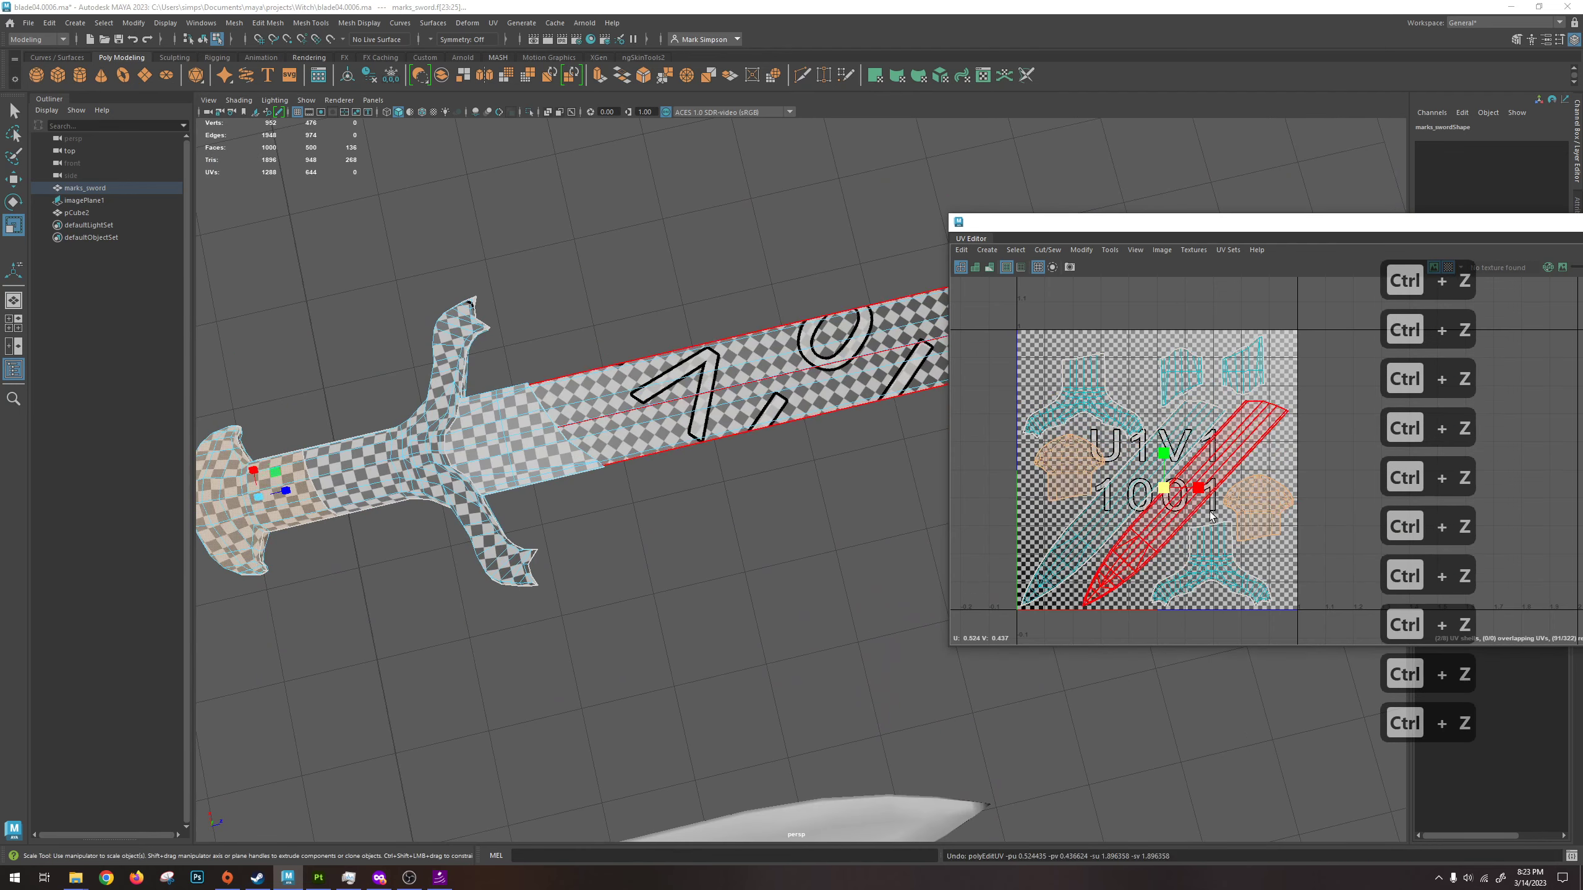
key("ctrl+z")
key("ctrl+z")
key("ctrl+z")
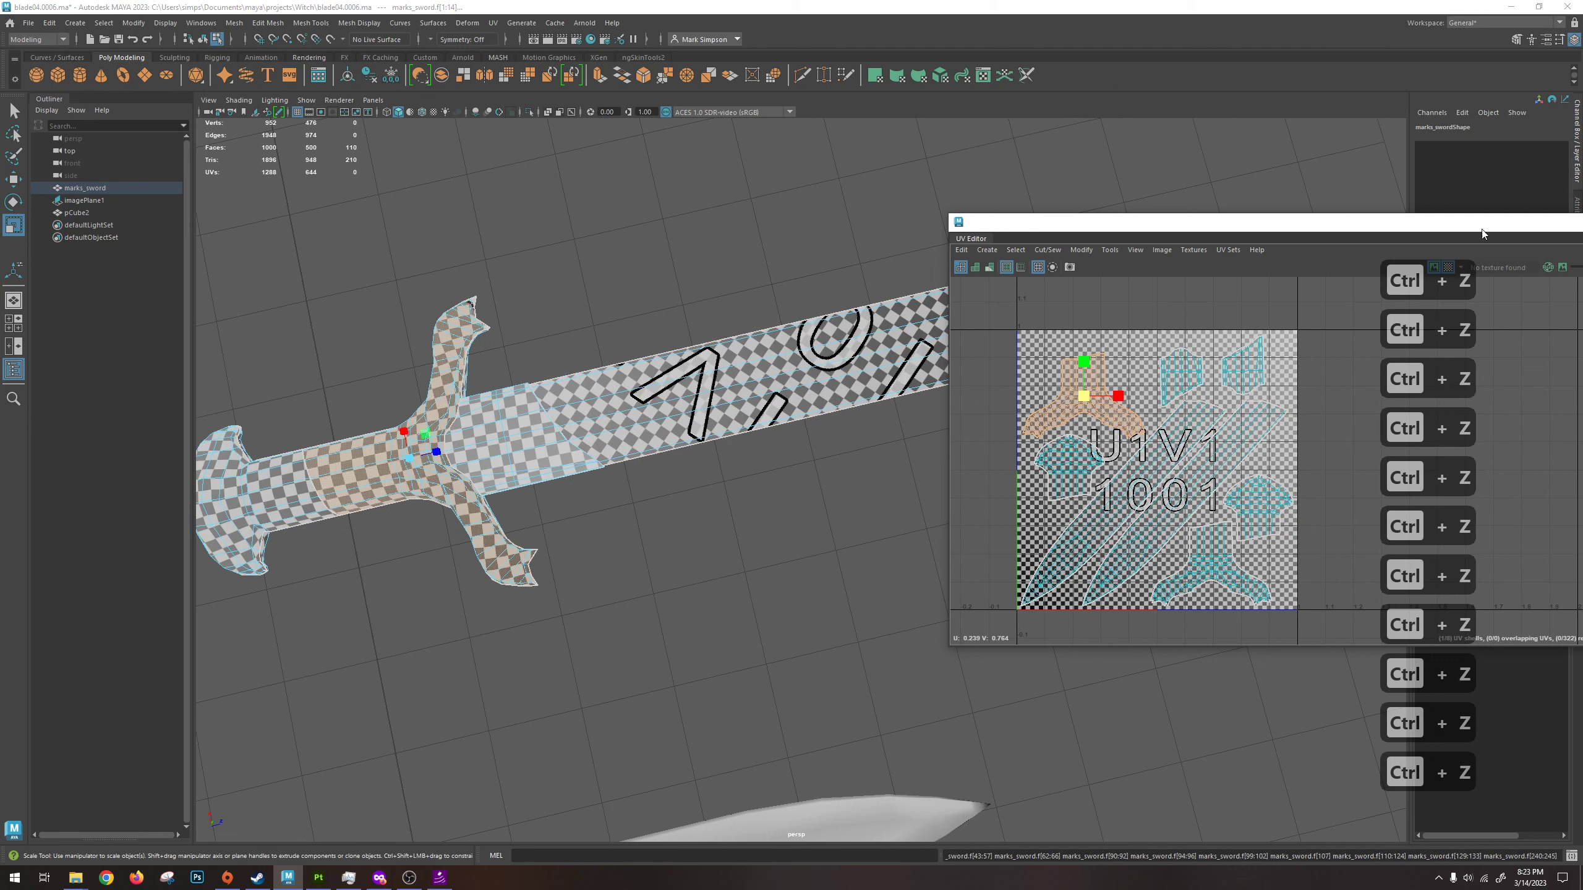
Shift the UV Editor window to expose the UV Toolkit and hide the checker map.
left_click_drag(1429, 227, 1255, 228)
left_click(1273, 268)
left_click(1083, 505)
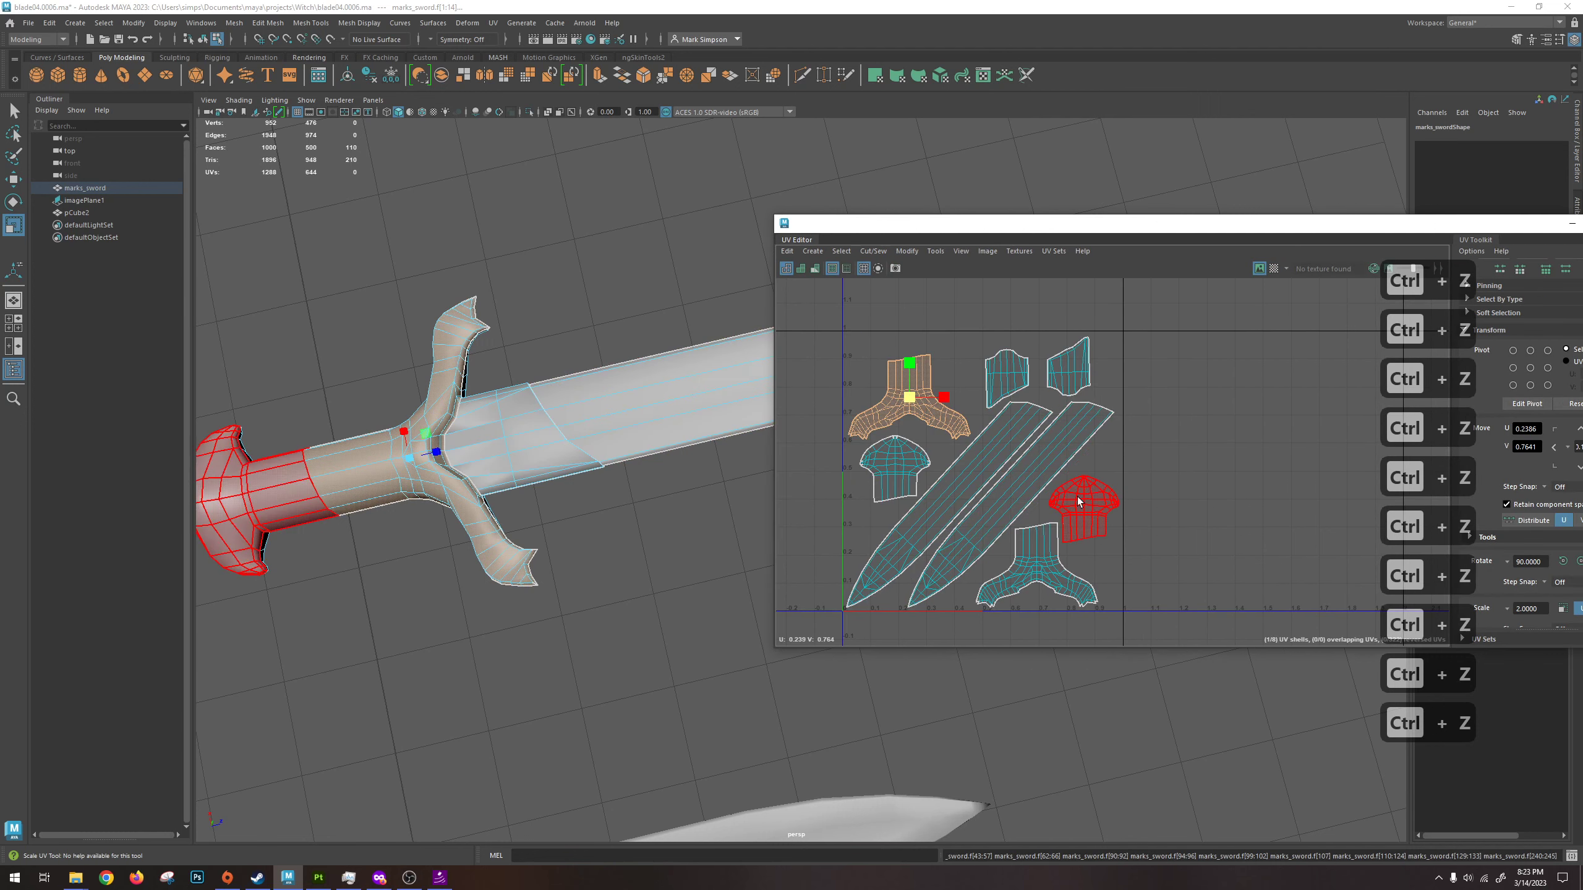
left_click(1025, 586)
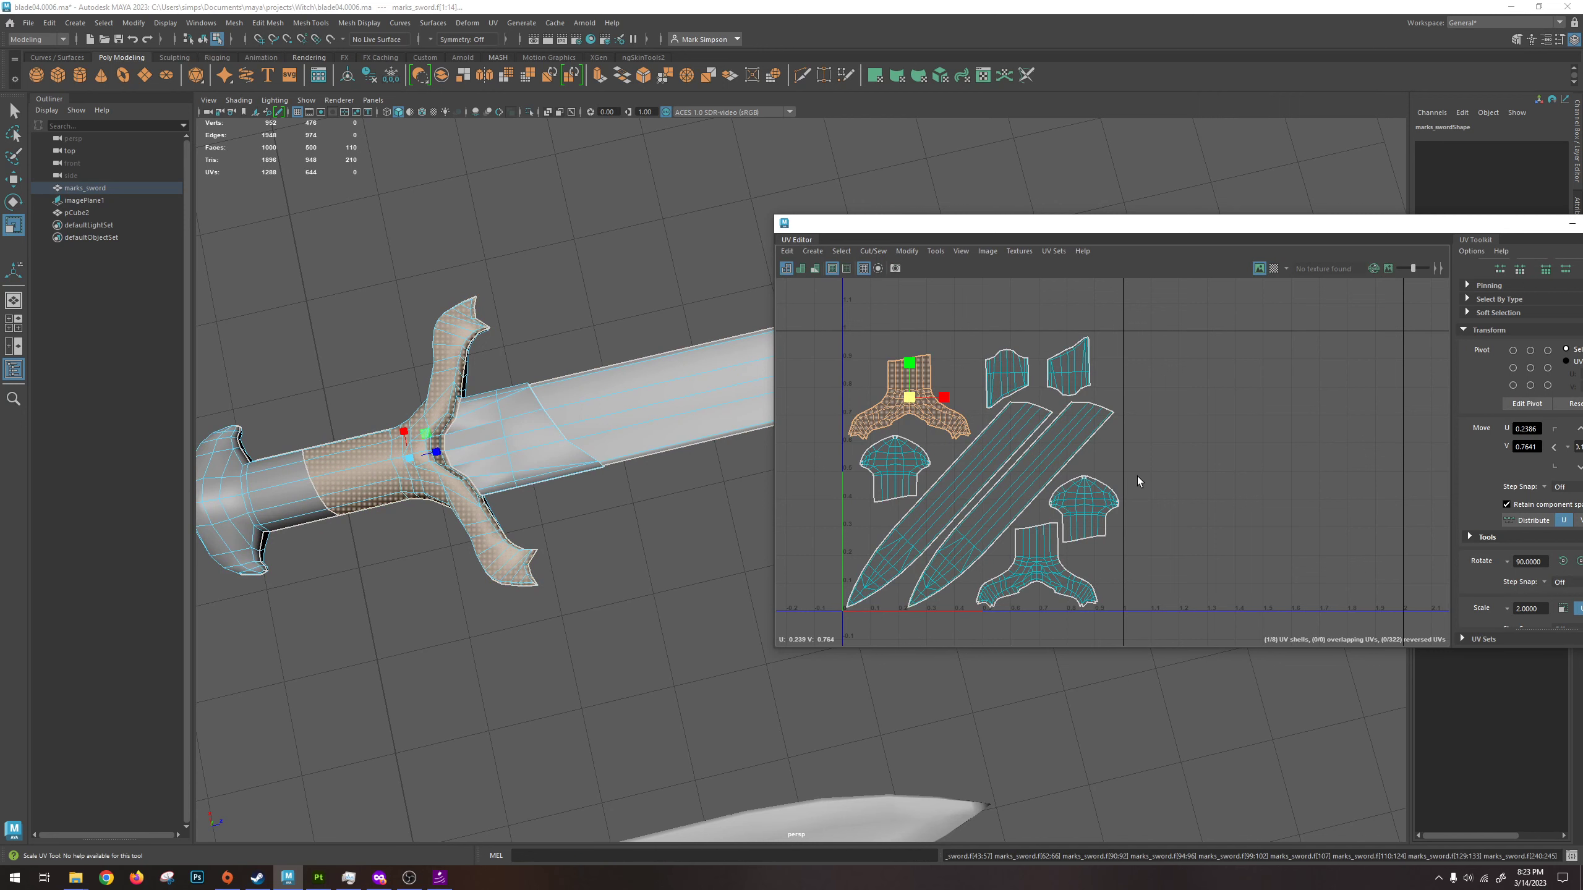
Rotate the upside-down guard-side blade UV shell clockwise by 180 degrees to stand upright, and close the UV Editor.
left_click(1057, 361)
left_click_drag(1190, 225, 1040, 197)
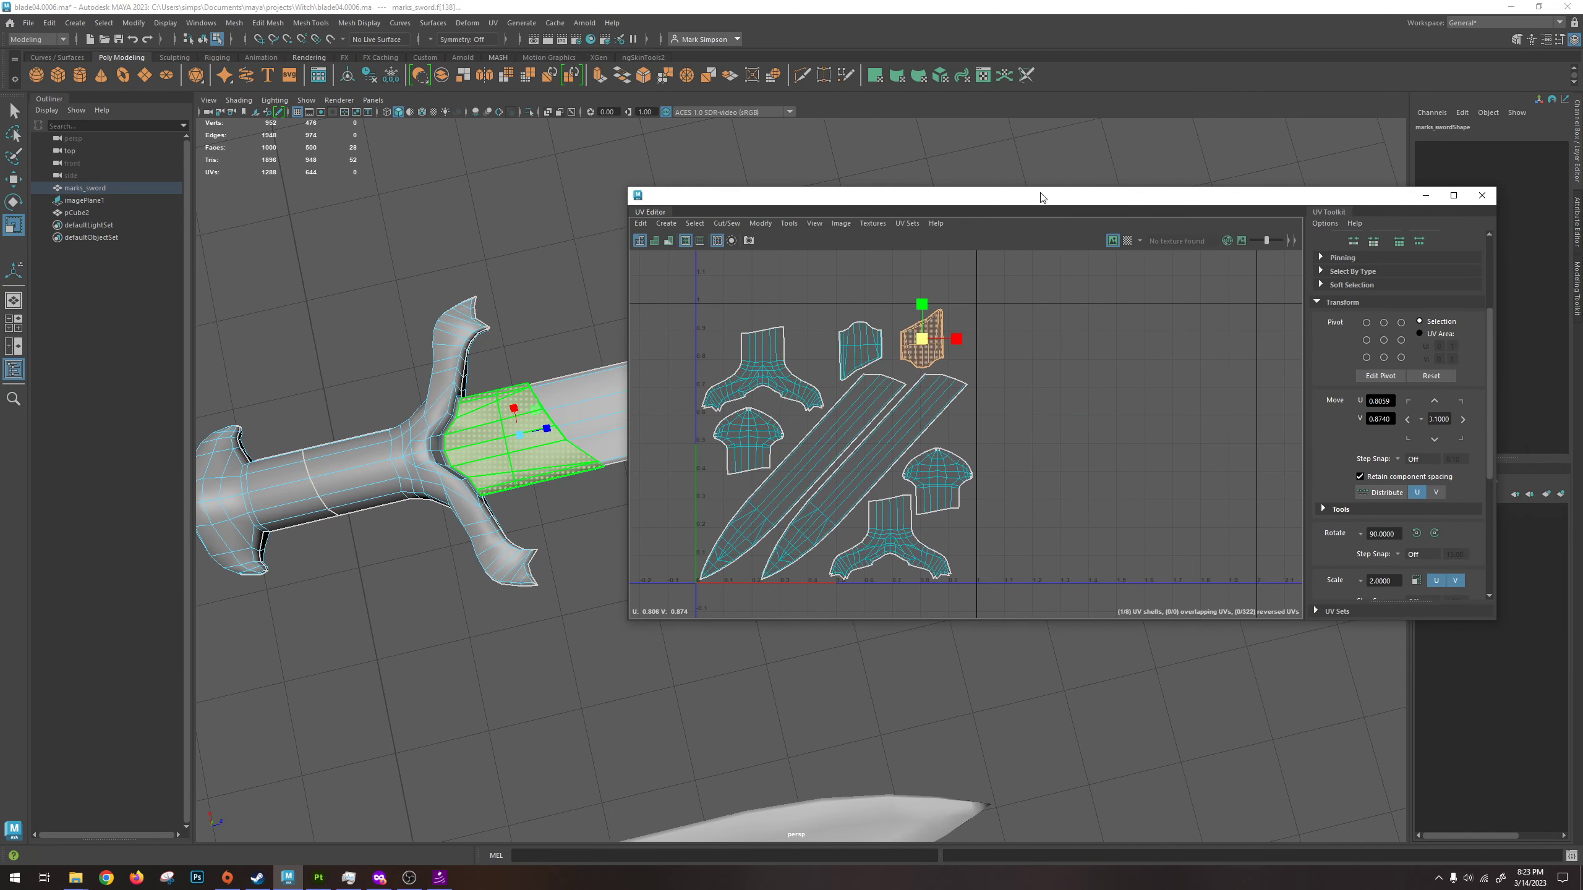
left_click(1433, 533)
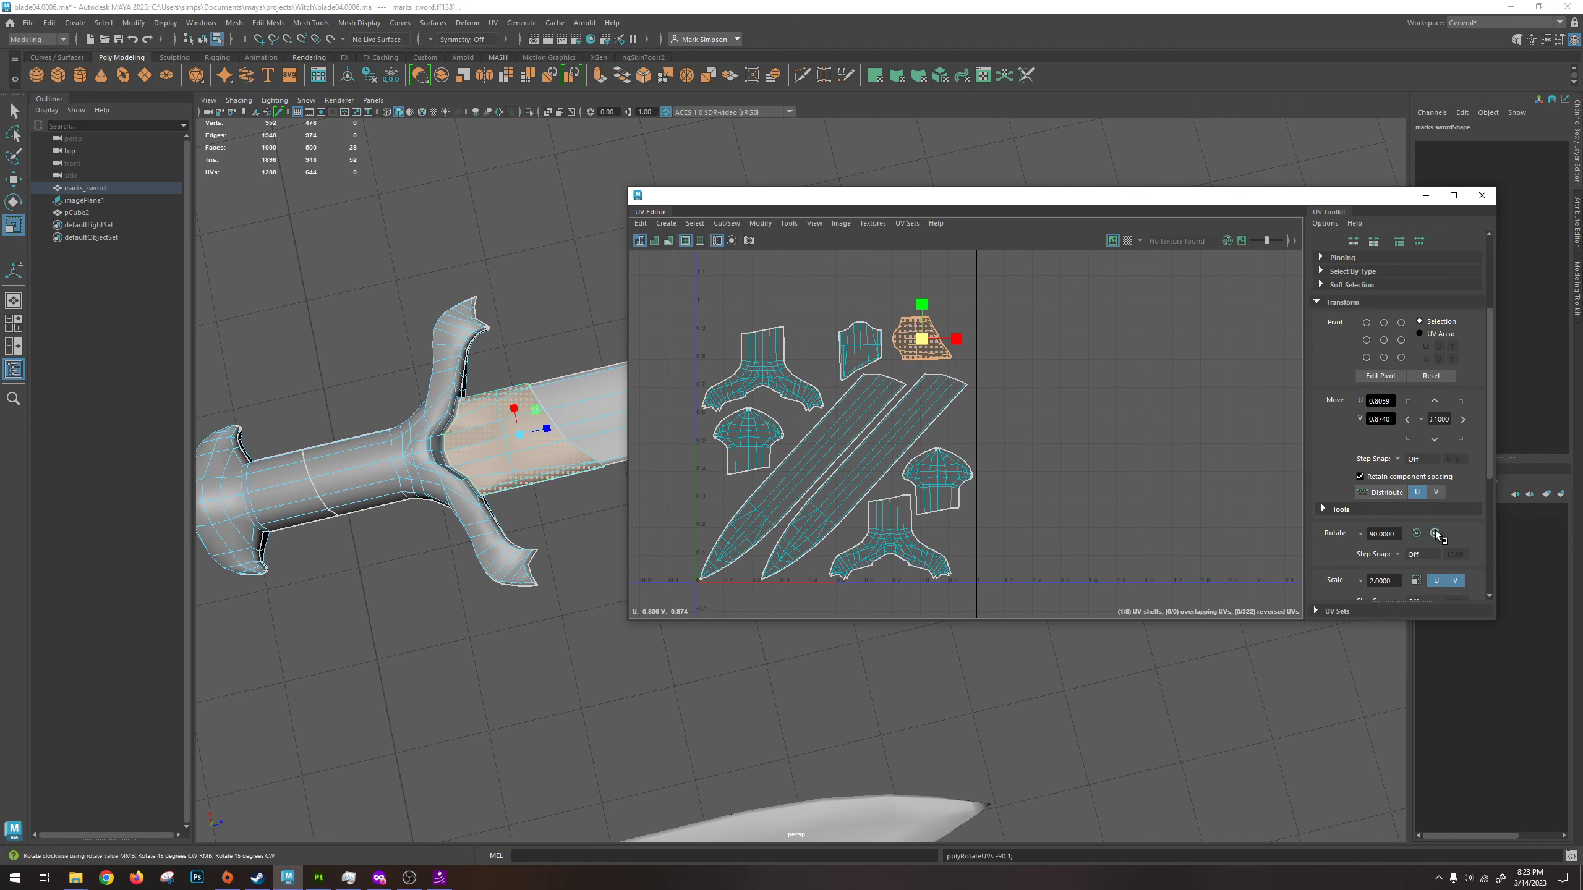
left_click(1021, 377)
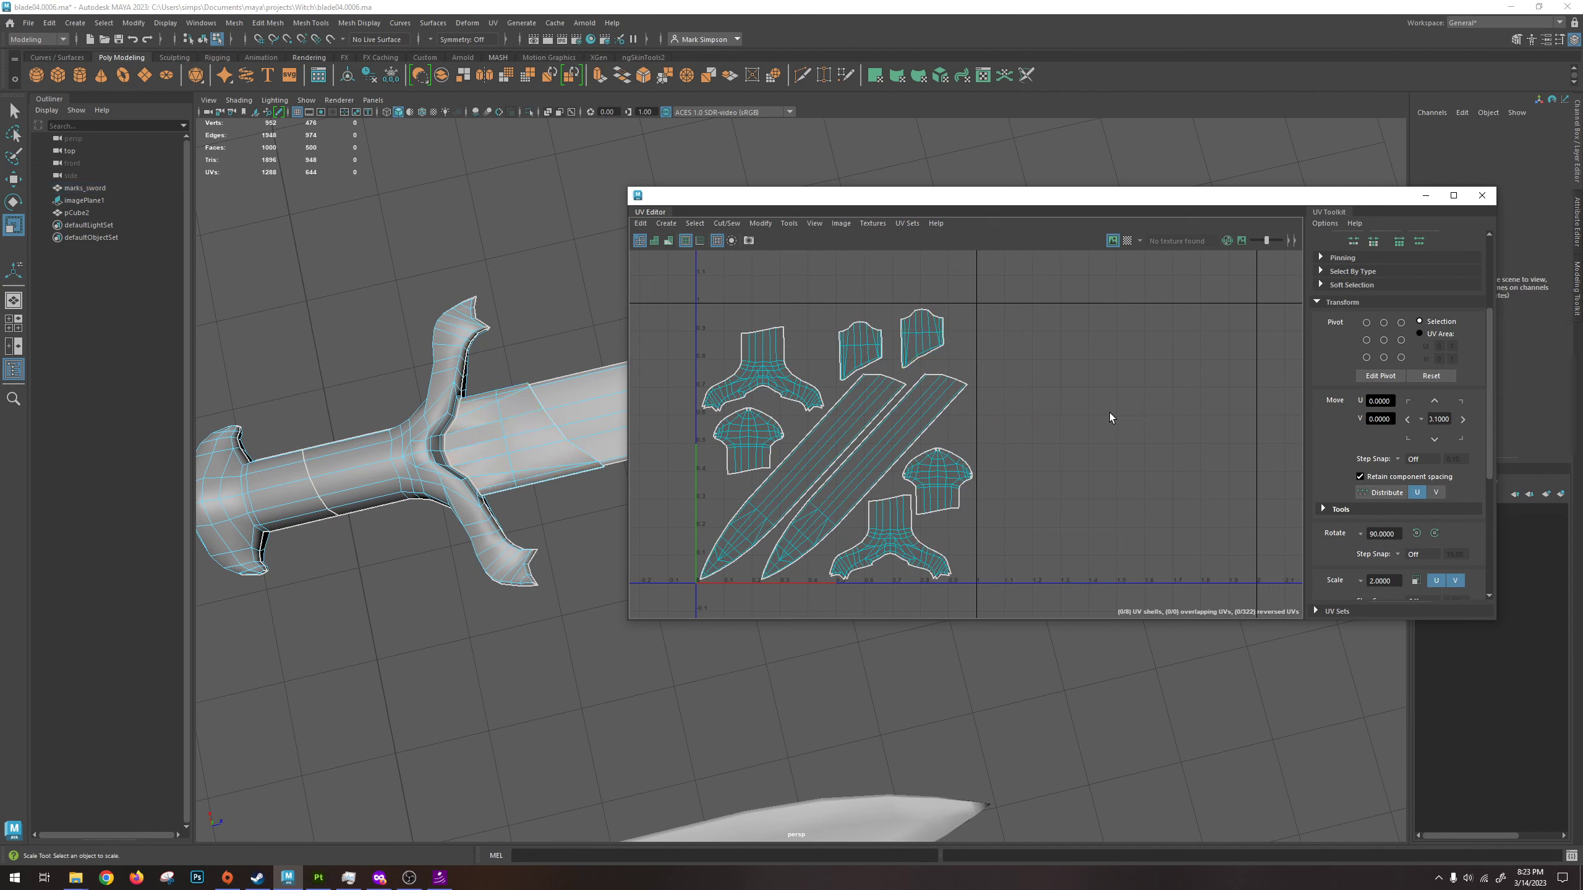
left_click(1484, 200)
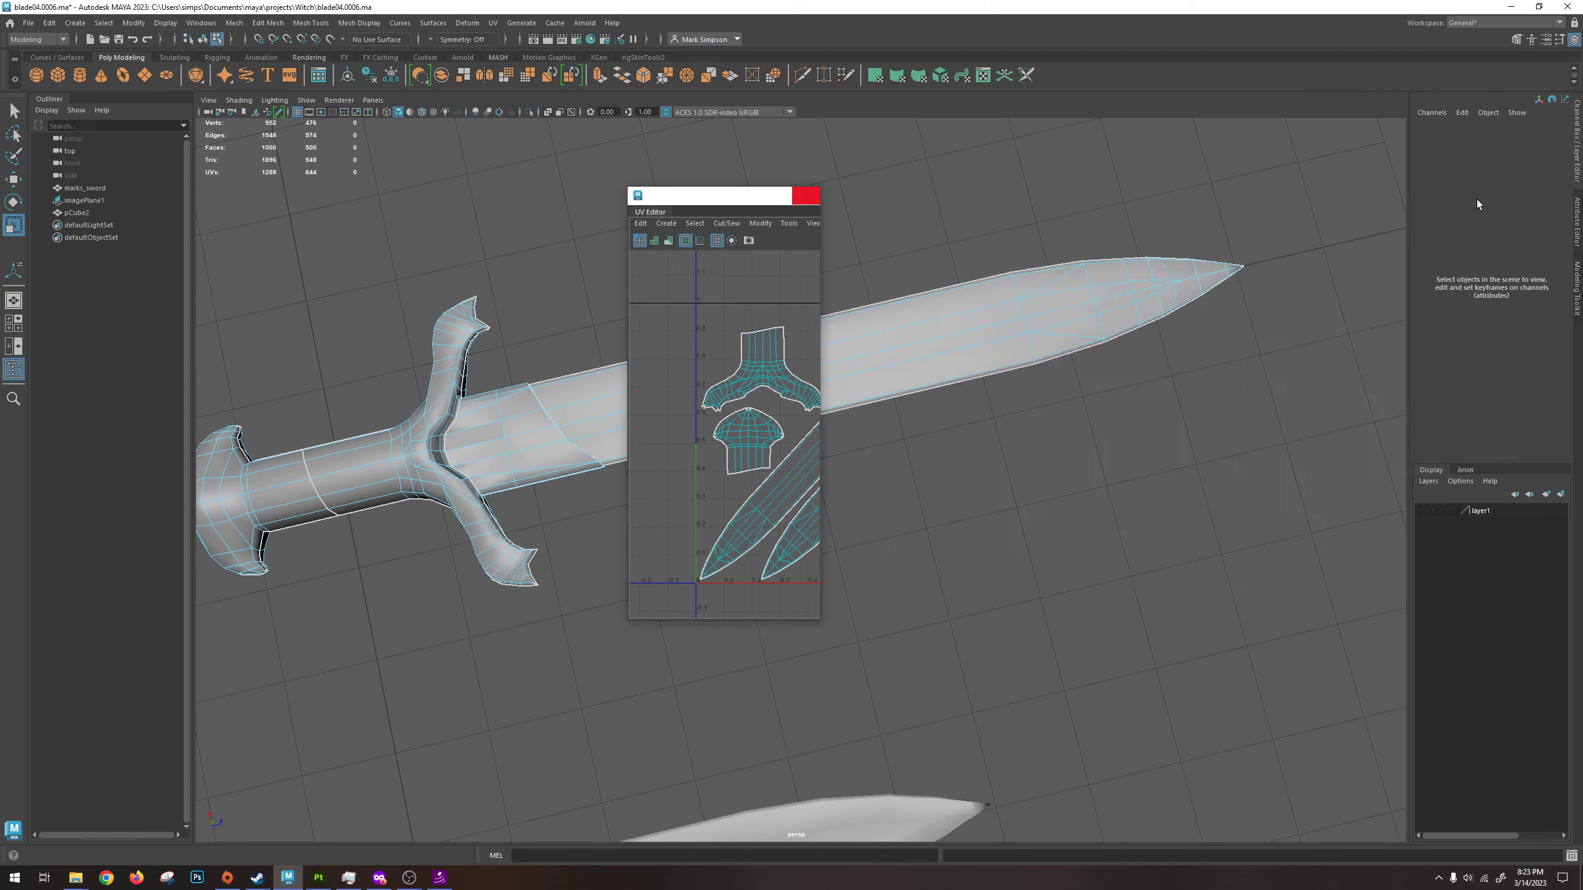
Select the whole marks_sword object, framing it in the viewport, and save the scene.
left_click(718, 347)
key("f")
left_click_drag(711, 436, 748, 435, "alt")
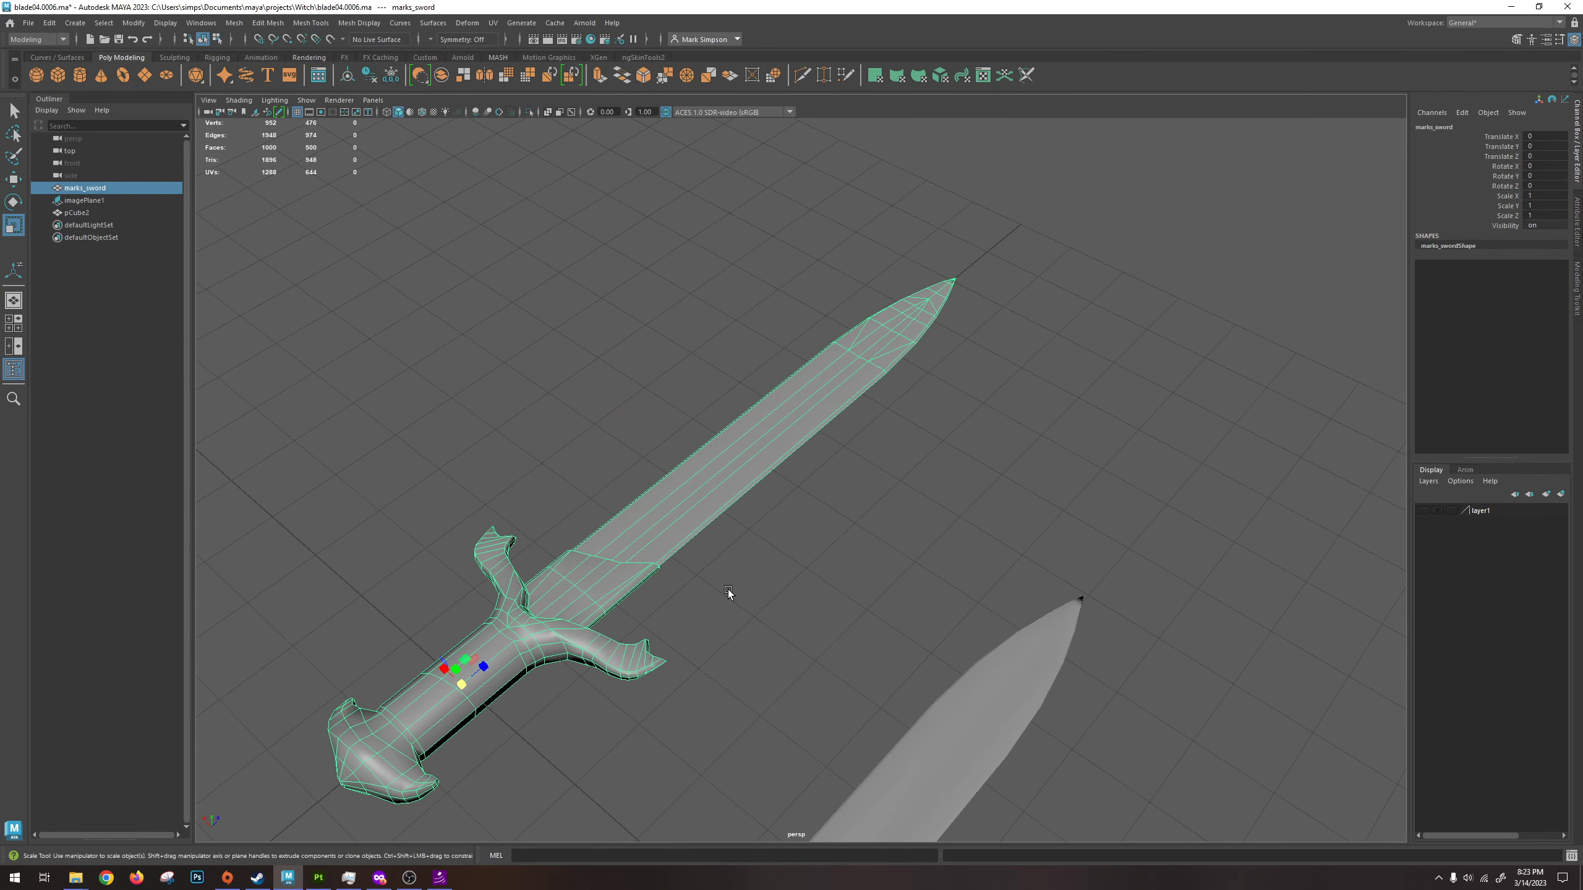
scroll(716, 577, "down", 4)
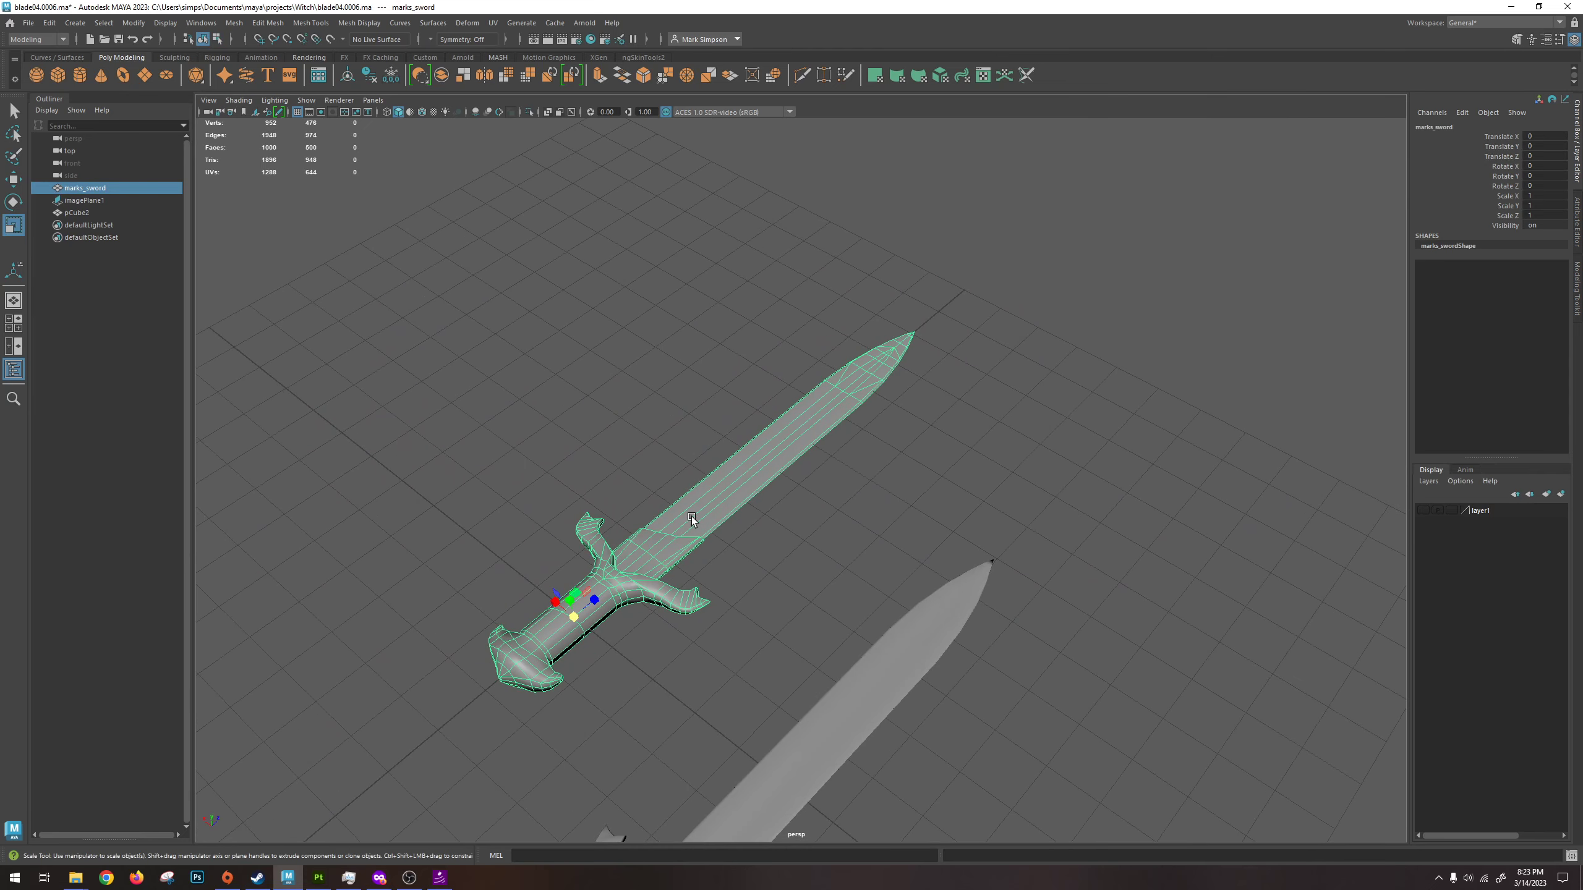
left_click(34, 29)
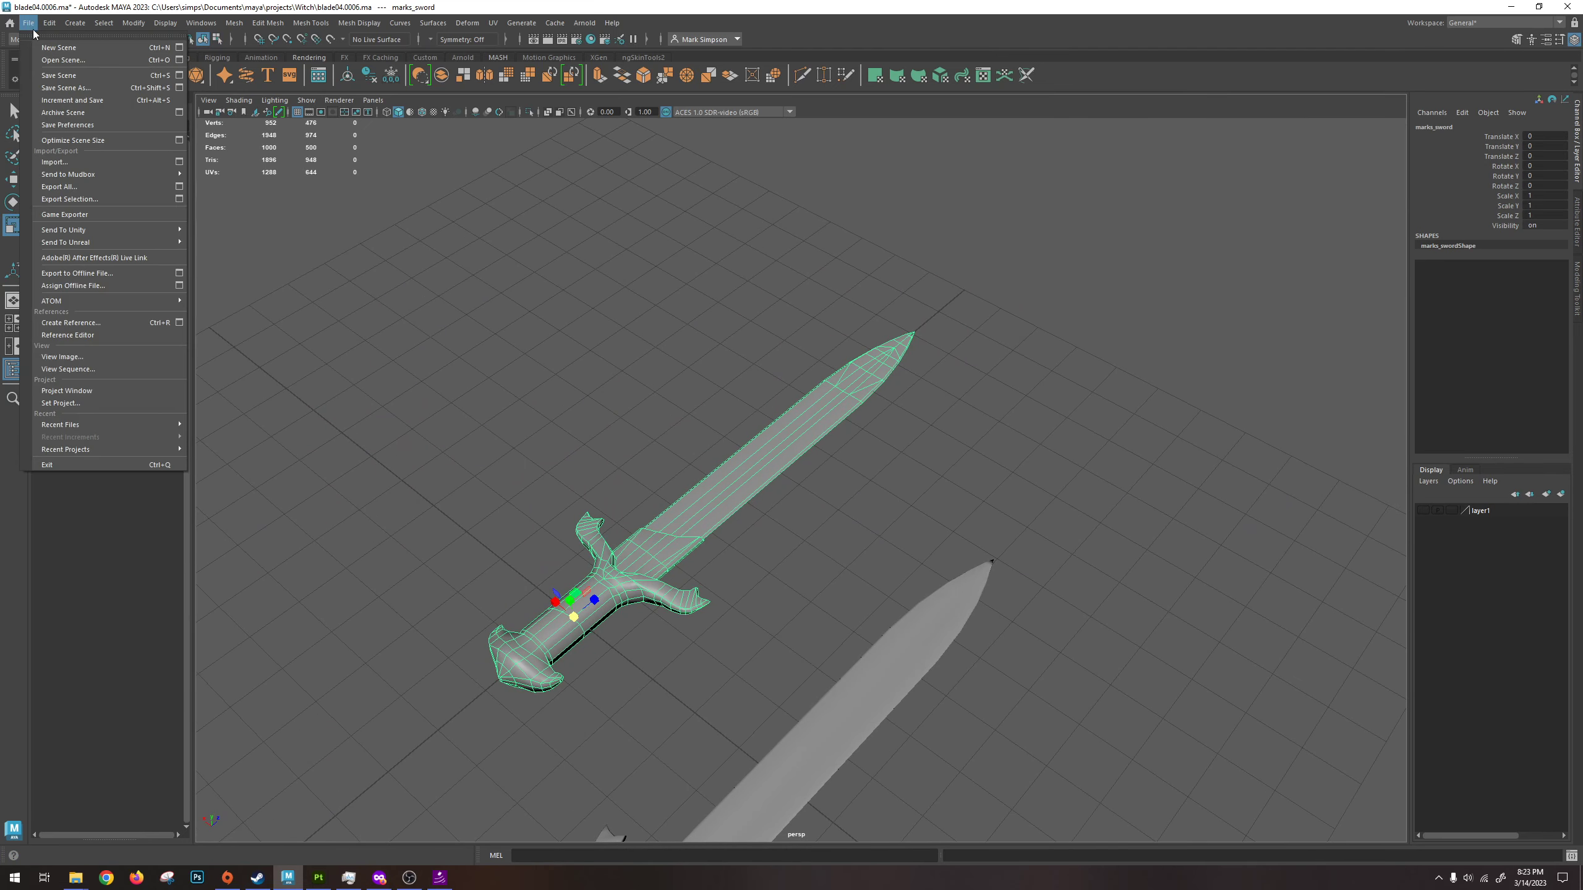
left_click(56, 74)
Open the Game Exporter, set the file name to blade07 and choose Export Selection as the export scope.
left_click(28, 22)
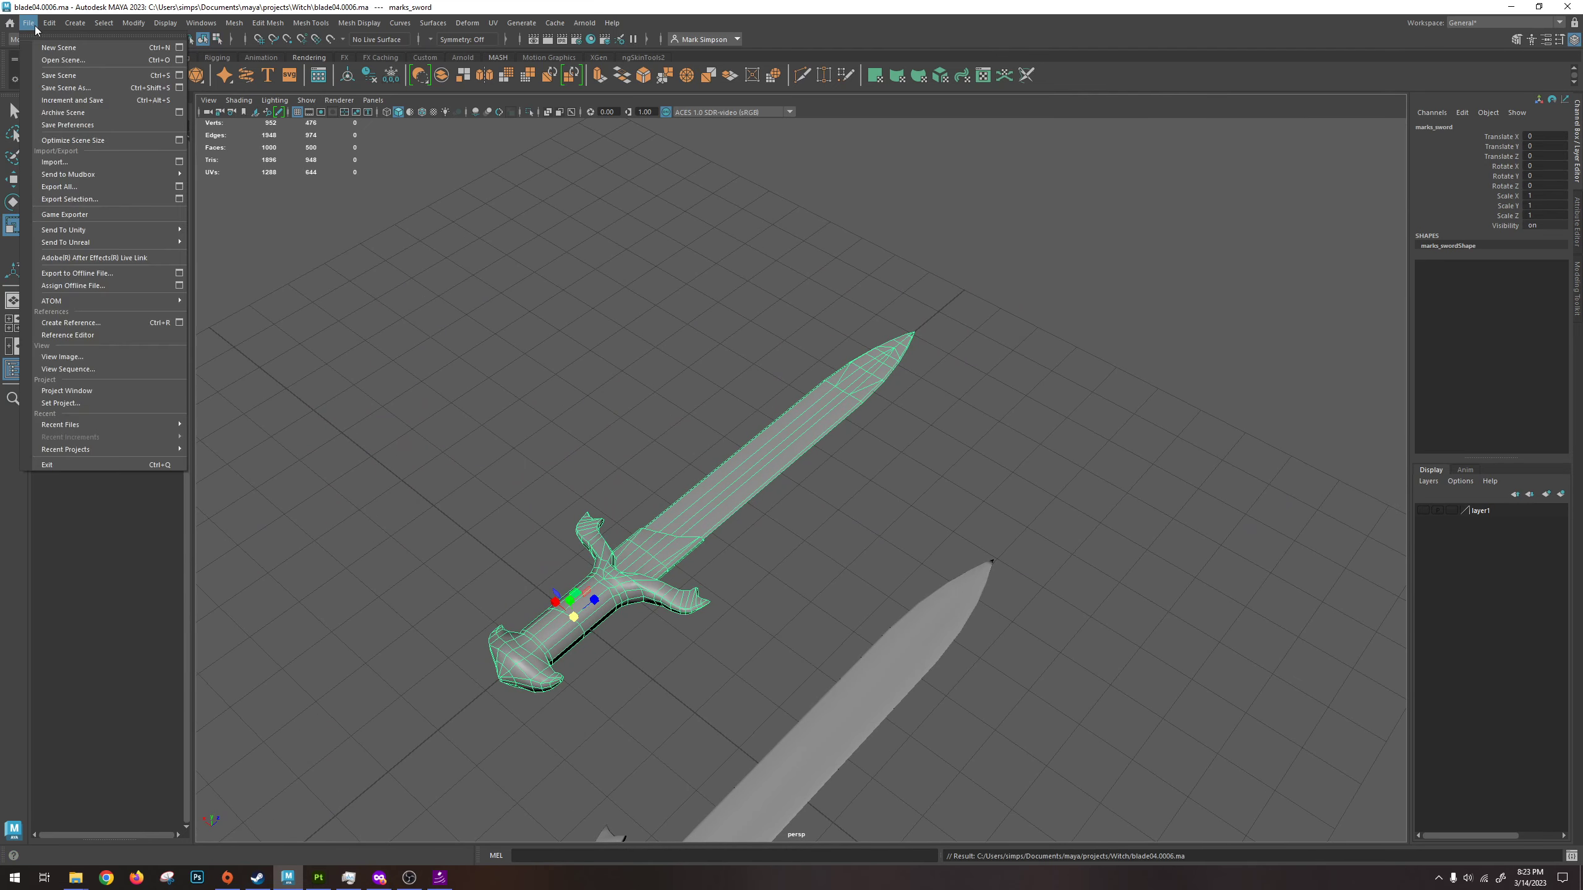
left_click(103, 217)
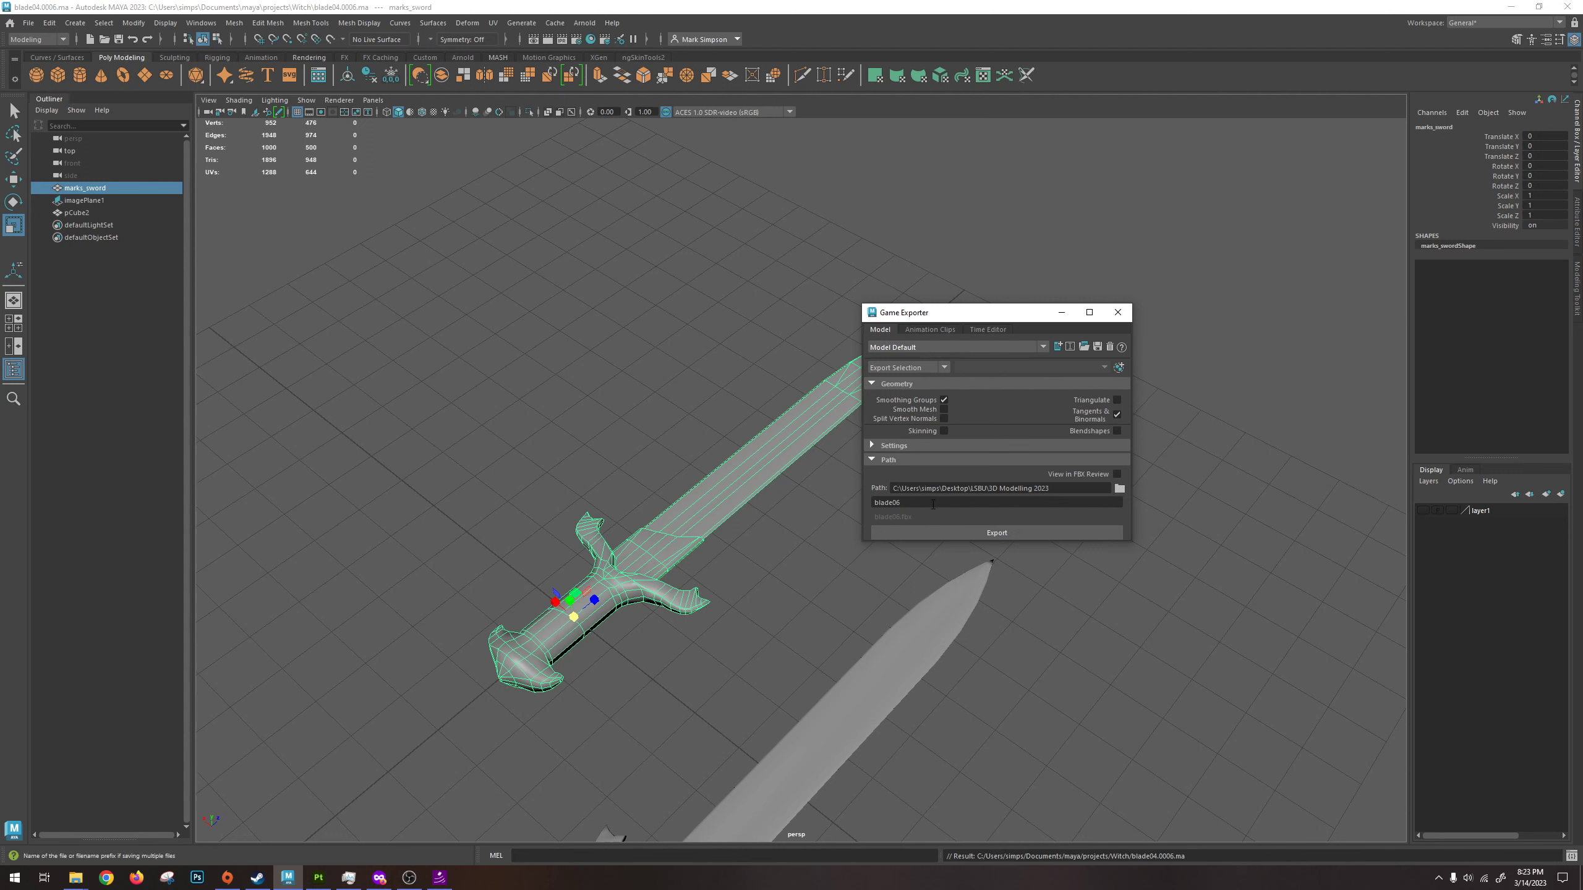
left_click(895, 504)
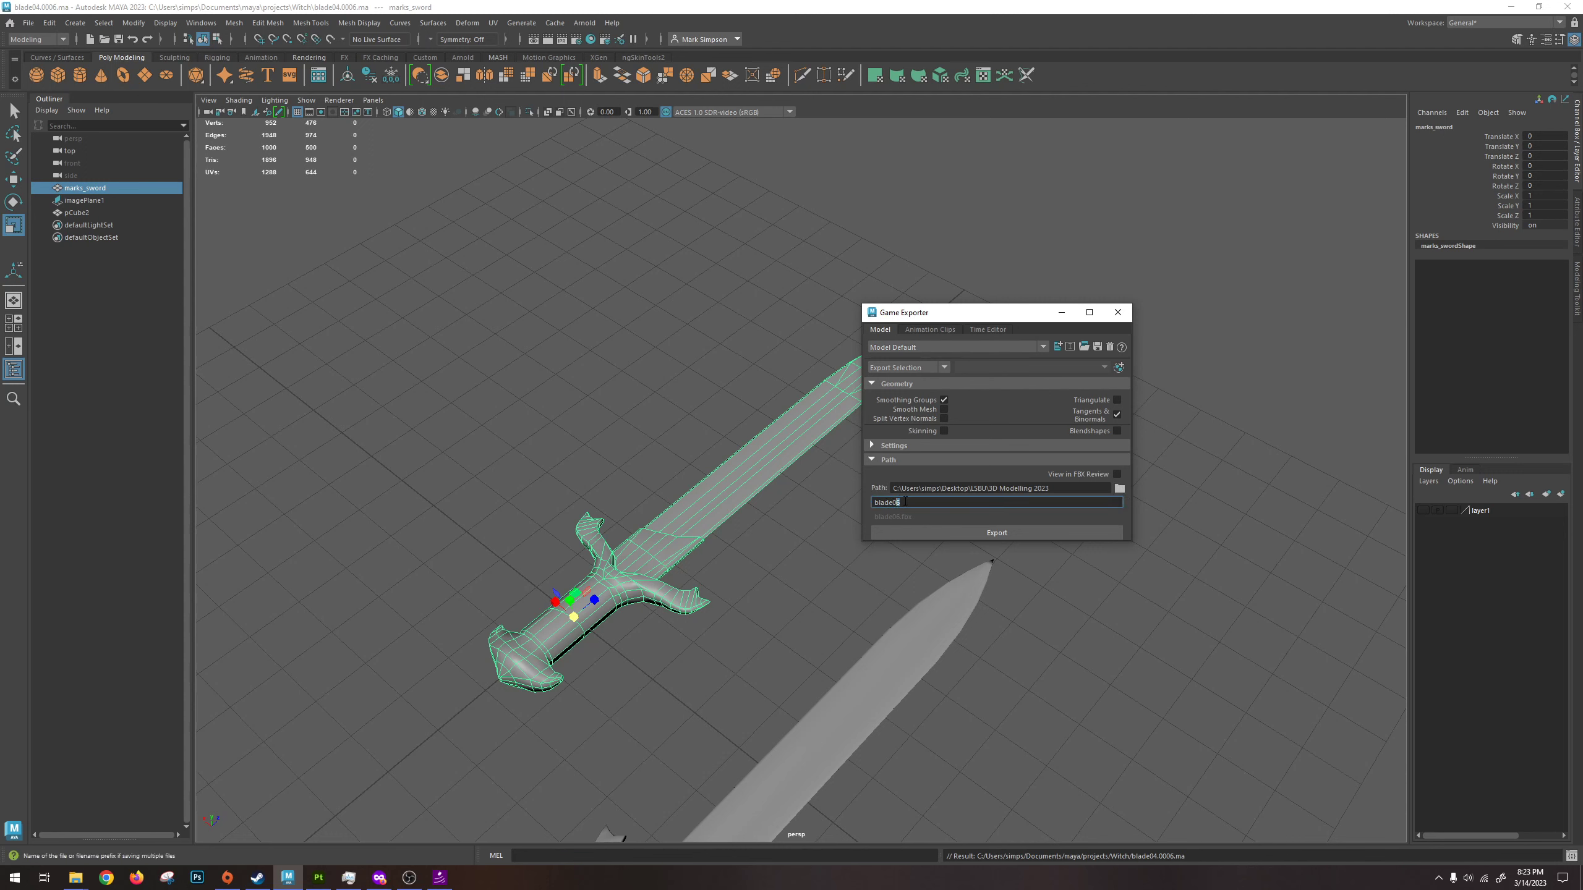
key("Tab")
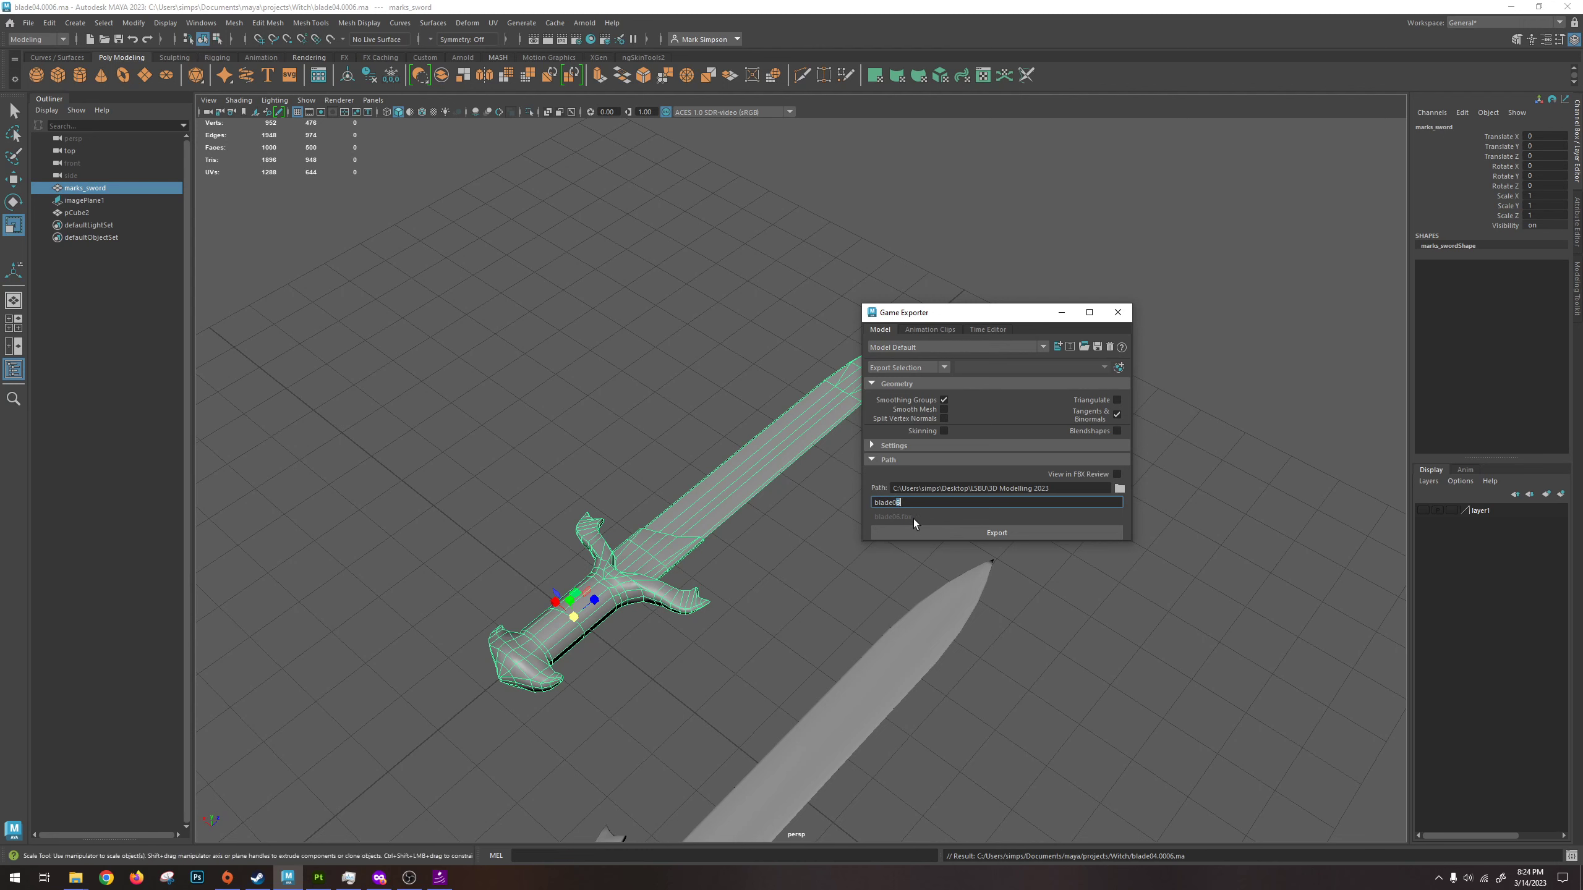
type("7")
key("Tab")
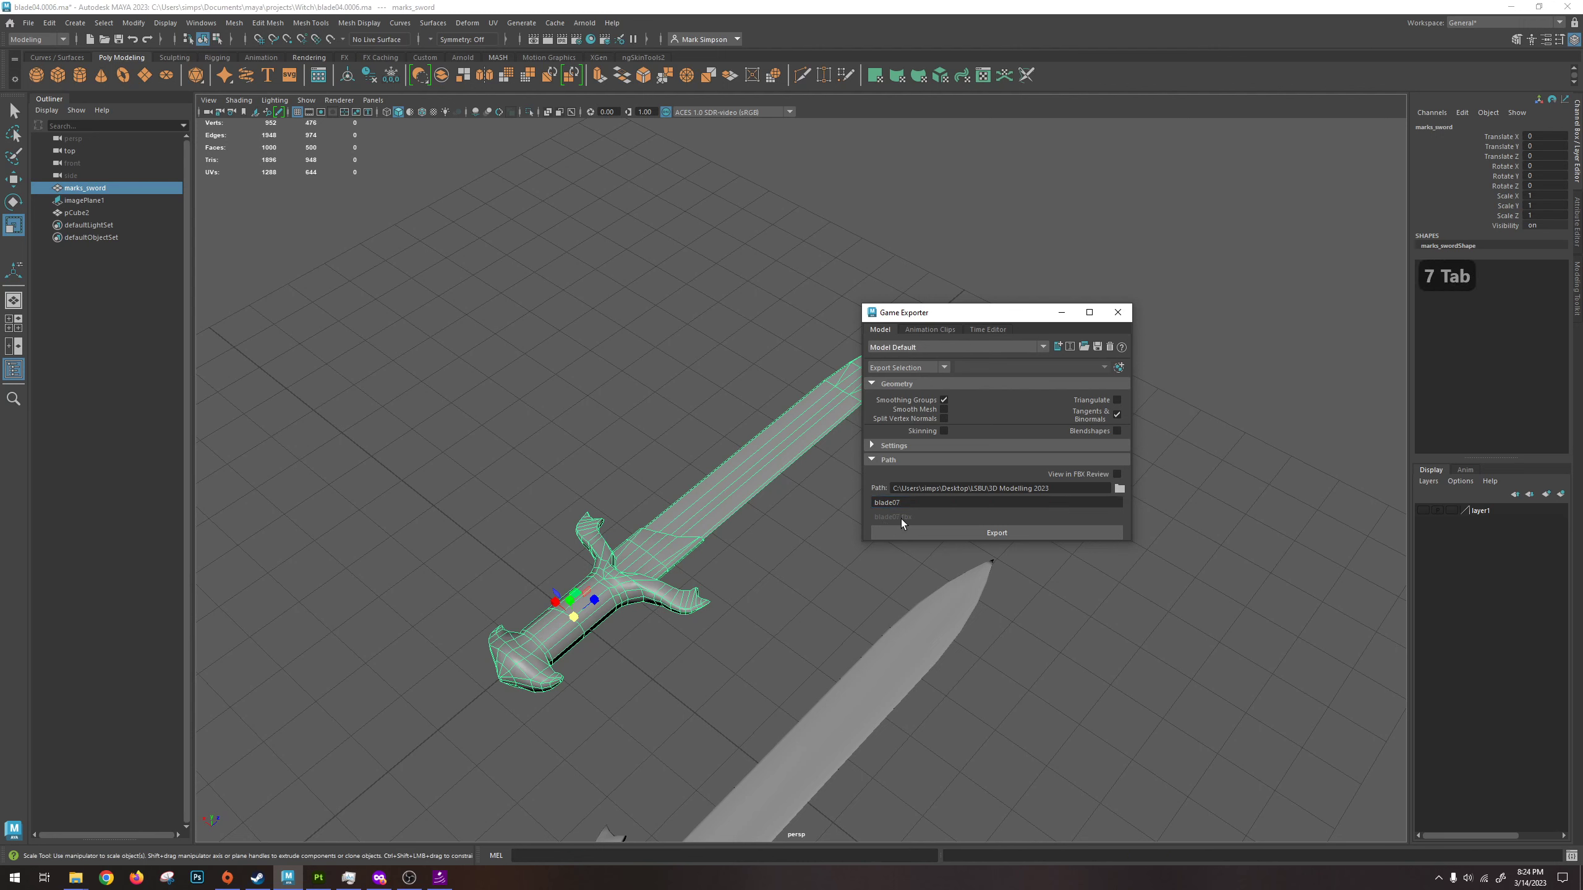
left_click(1002, 534)
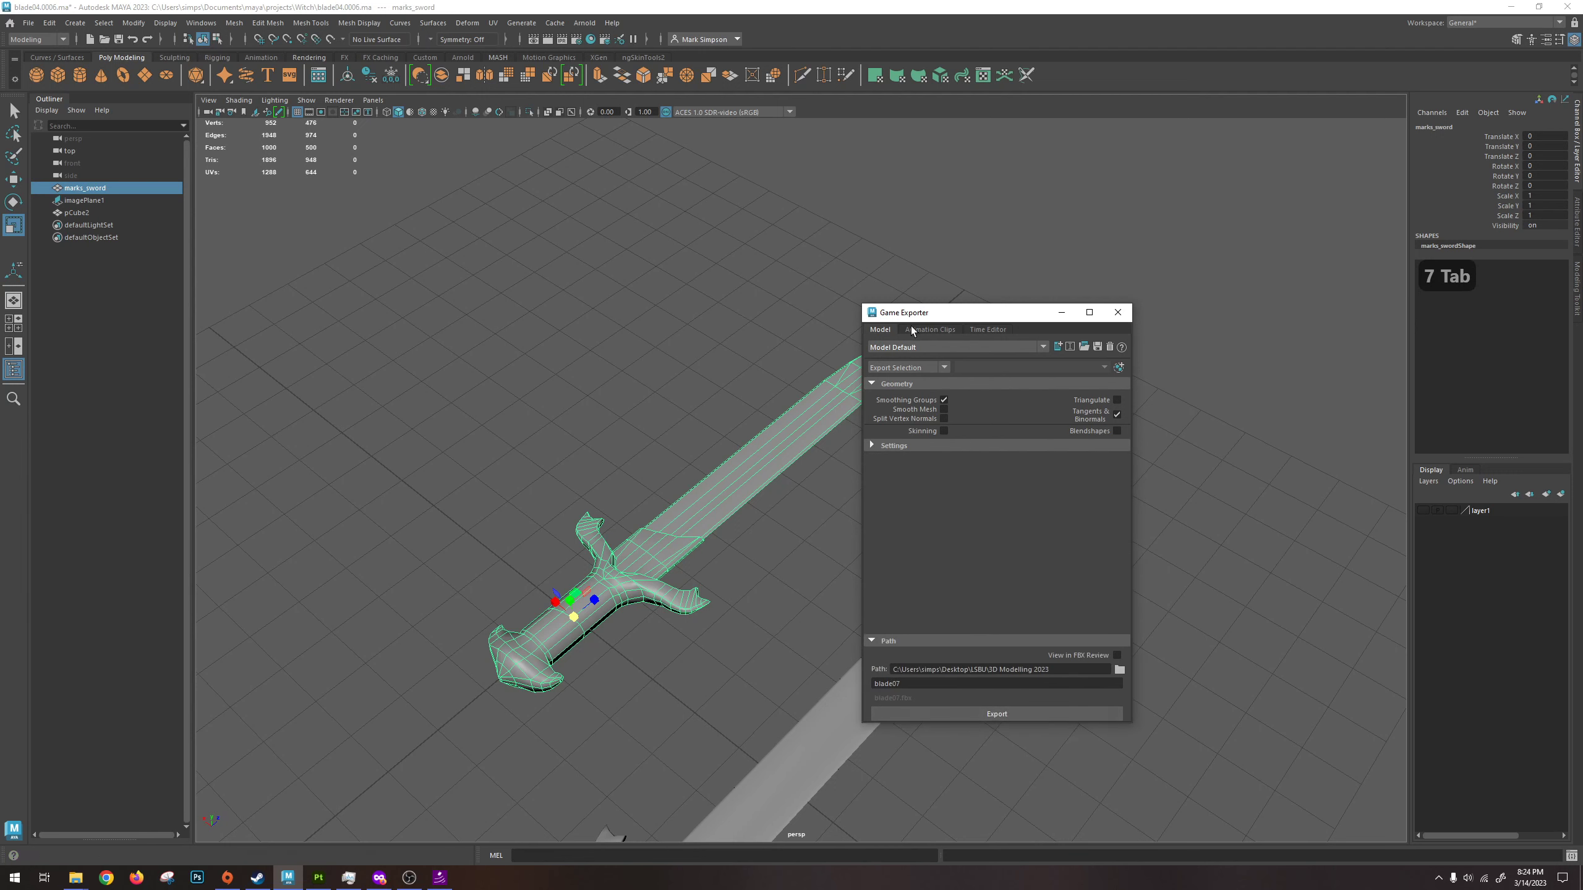
left_click(903, 368)
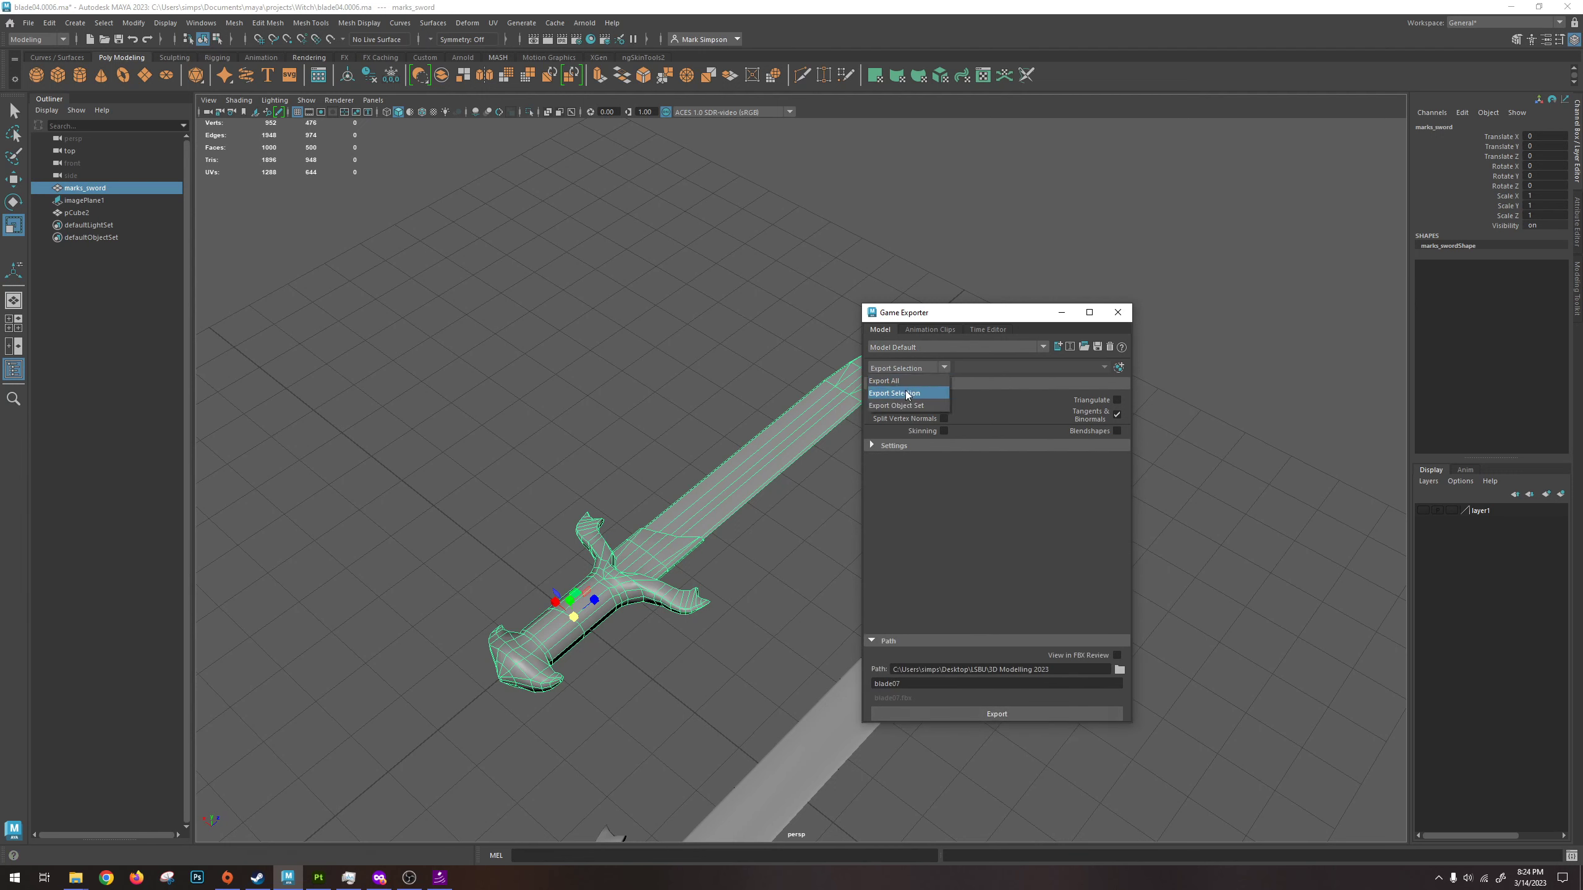
left_click(904, 393)
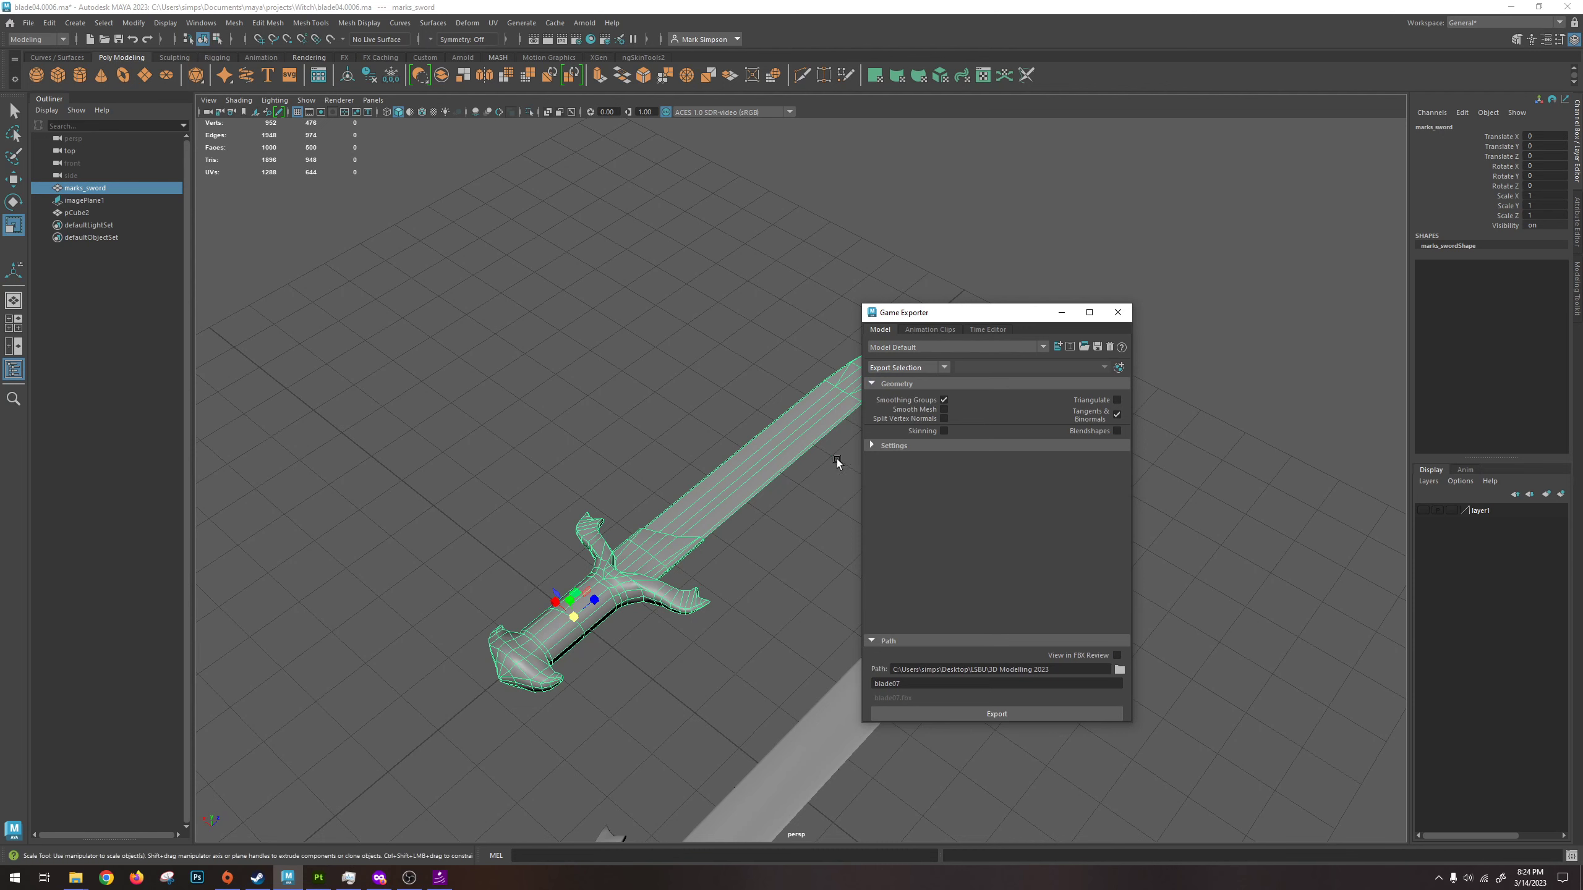
left_click_drag(830, 453, 732, 438, "alt")
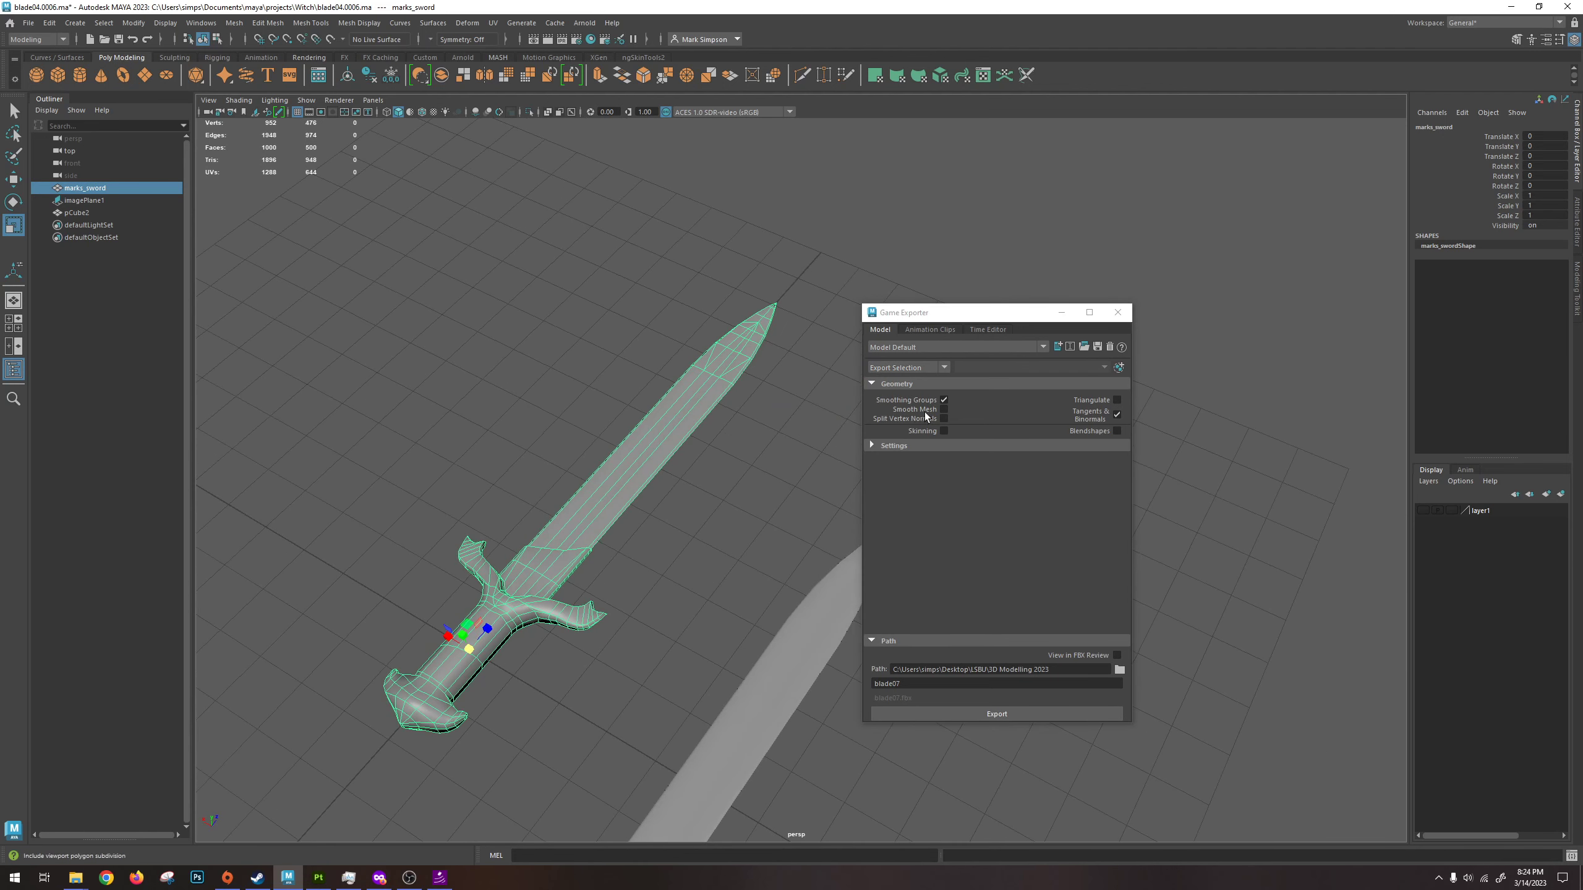
right_click_drag(690, 386, 716, 365)
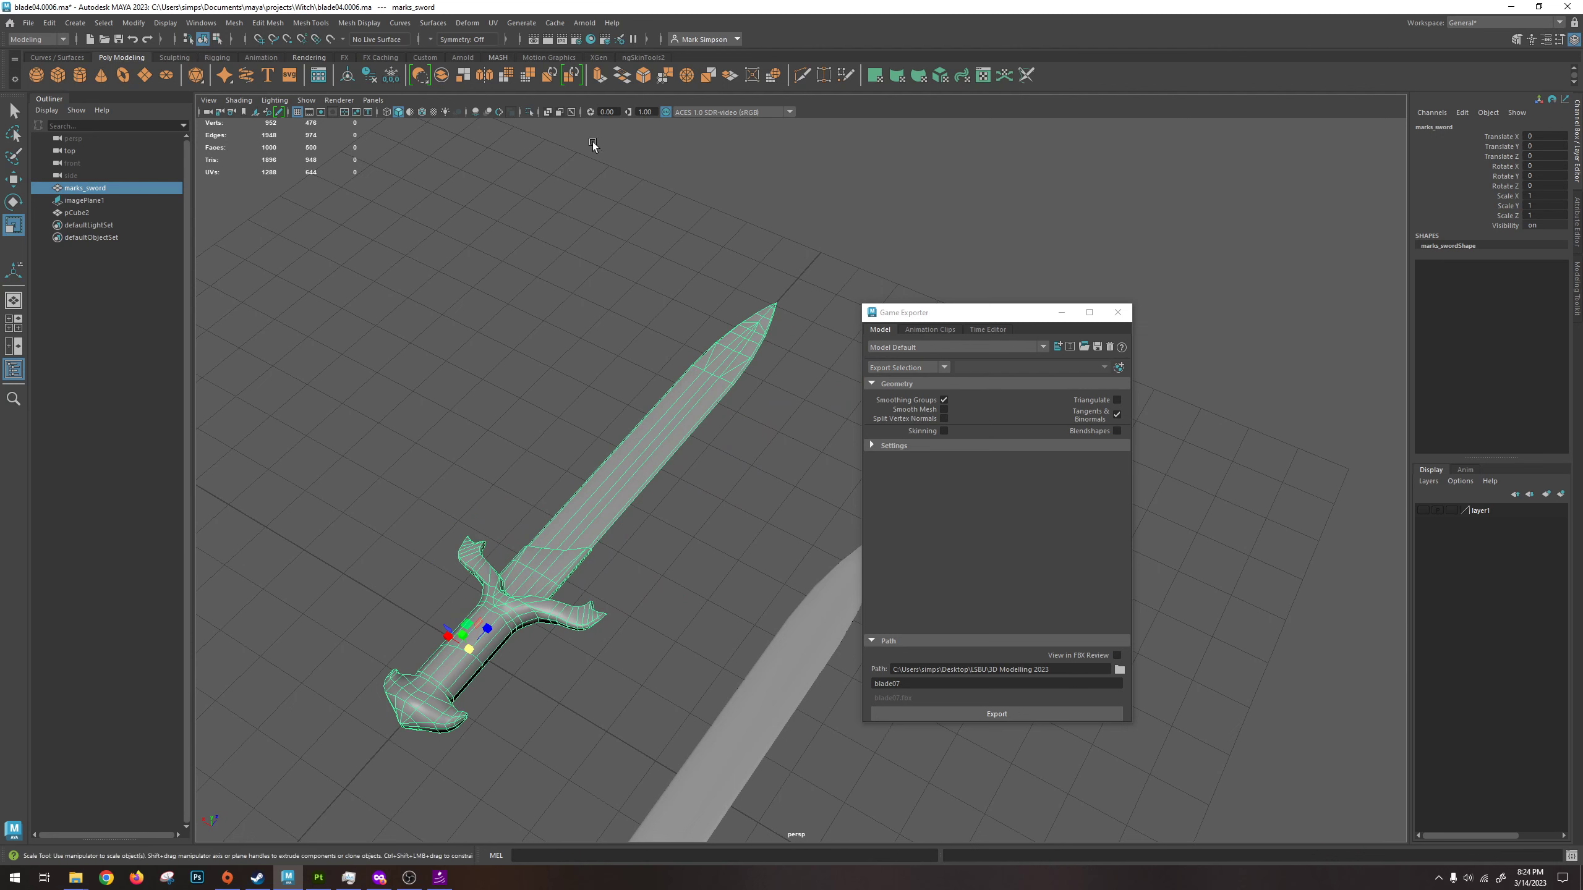
left_click(353, 24)
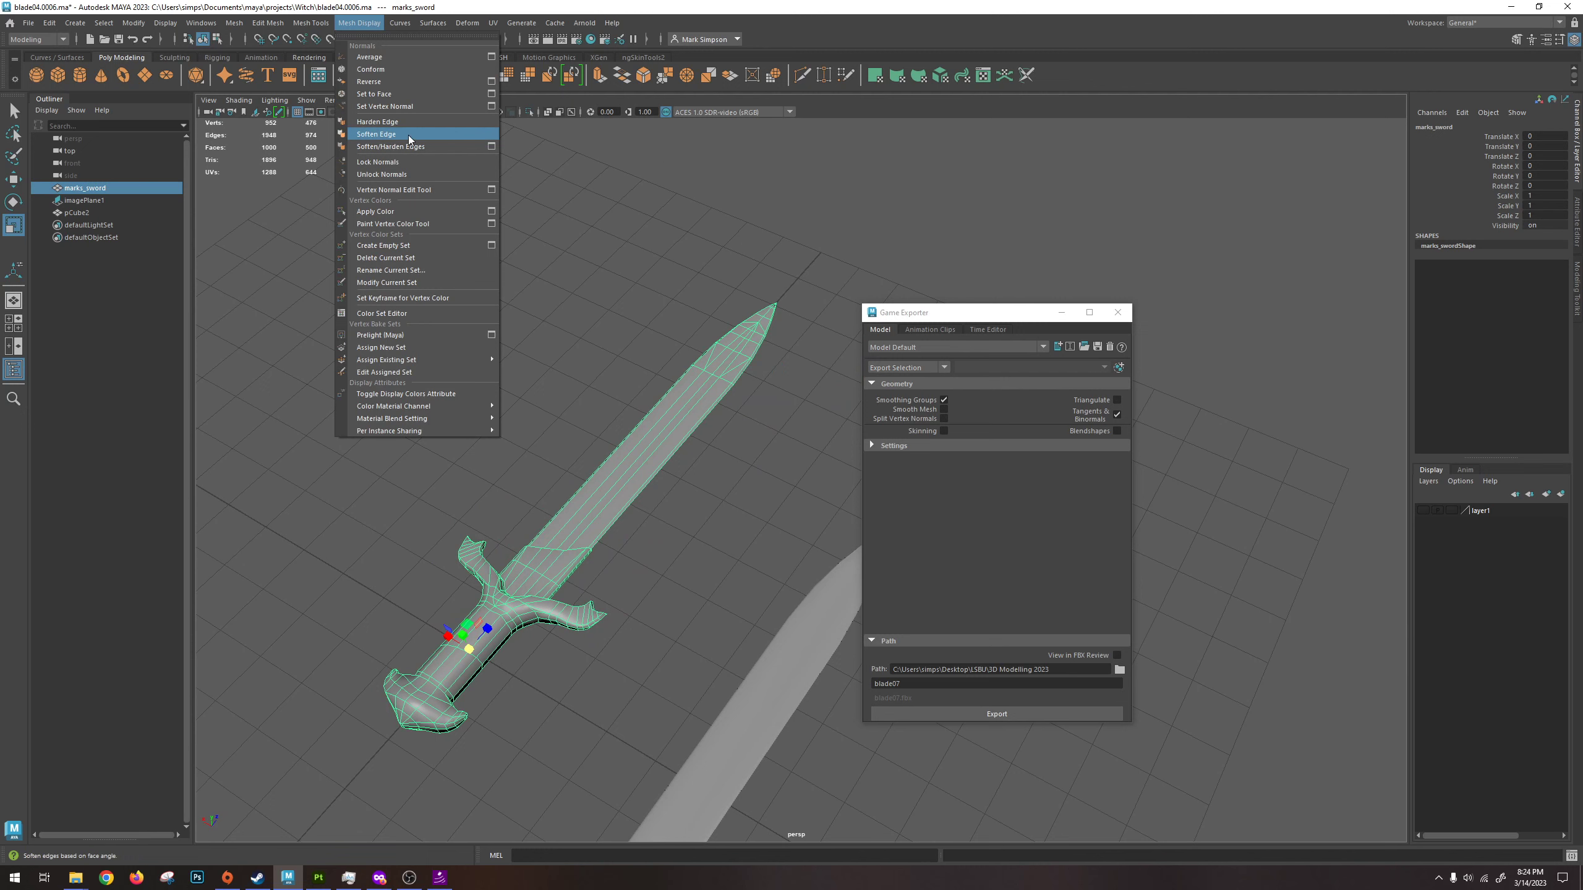
left_click(366, 23)
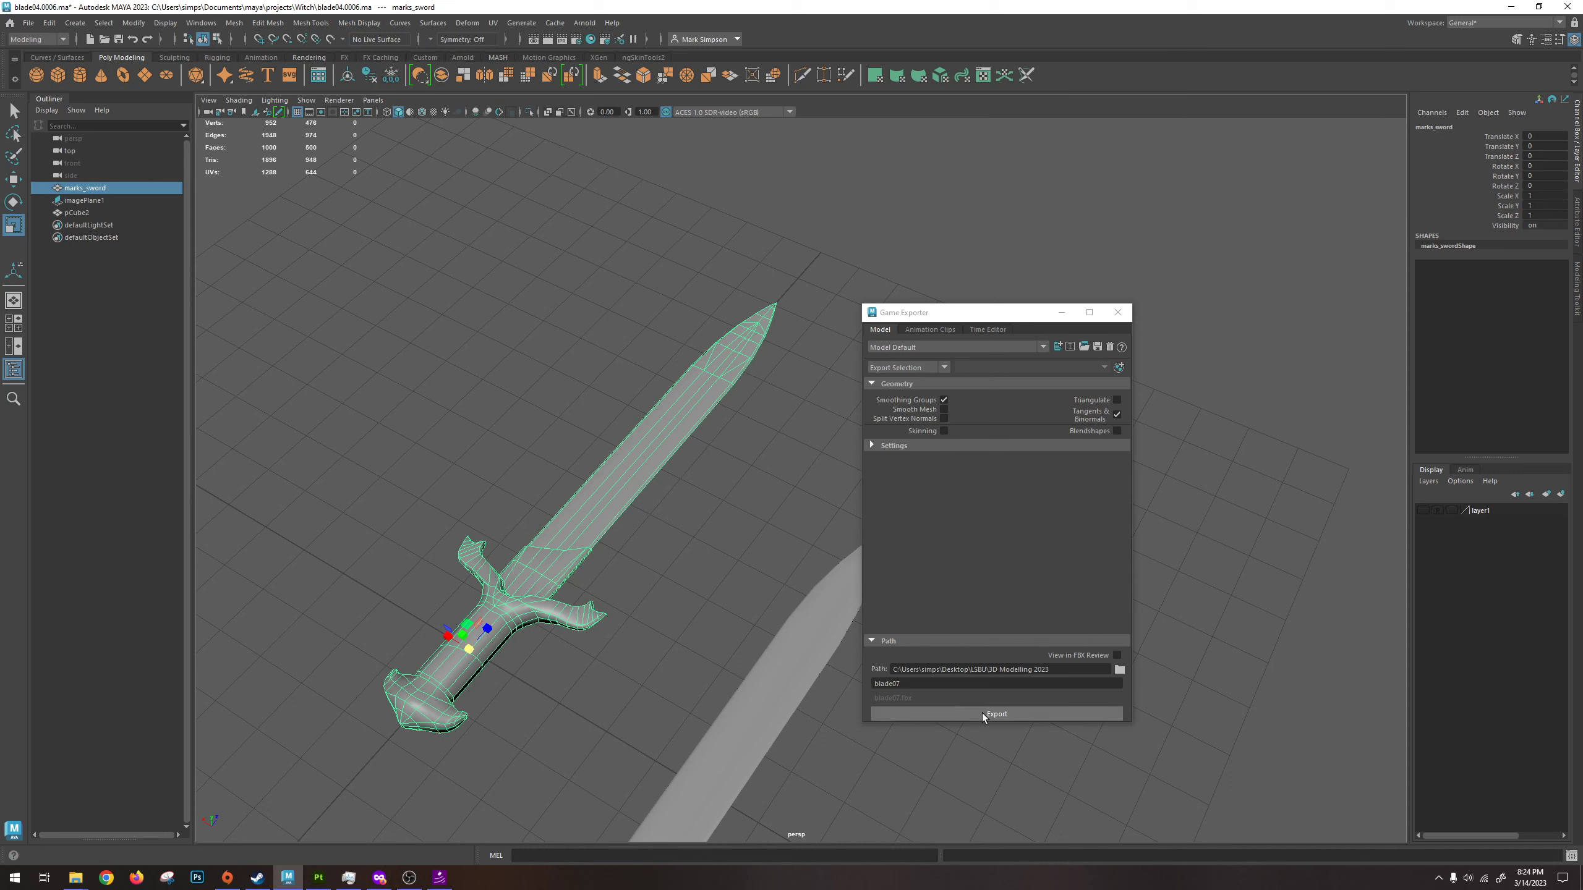
Export the selected marks_sword model as blade07 with the current Game Exporter settings.
left_click(999, 714)
left_click(1011, 540)
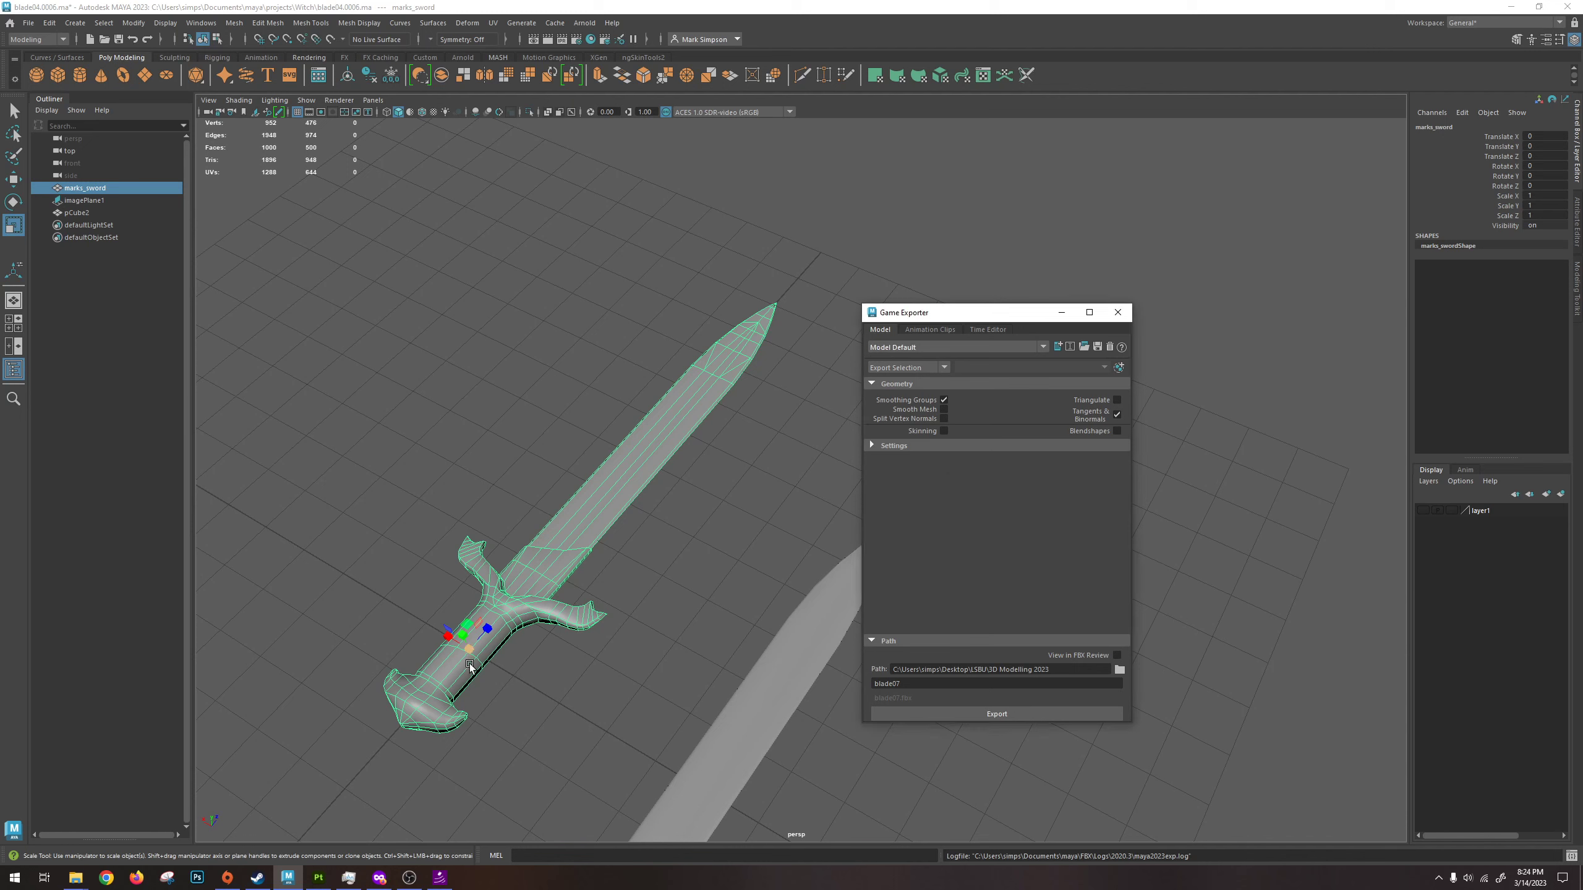
Switch to Substance 3D Painter, start a new project and load blade07.fbx from the 3D Modelling 2023 folder as its mesh.
left_click(318, 878)
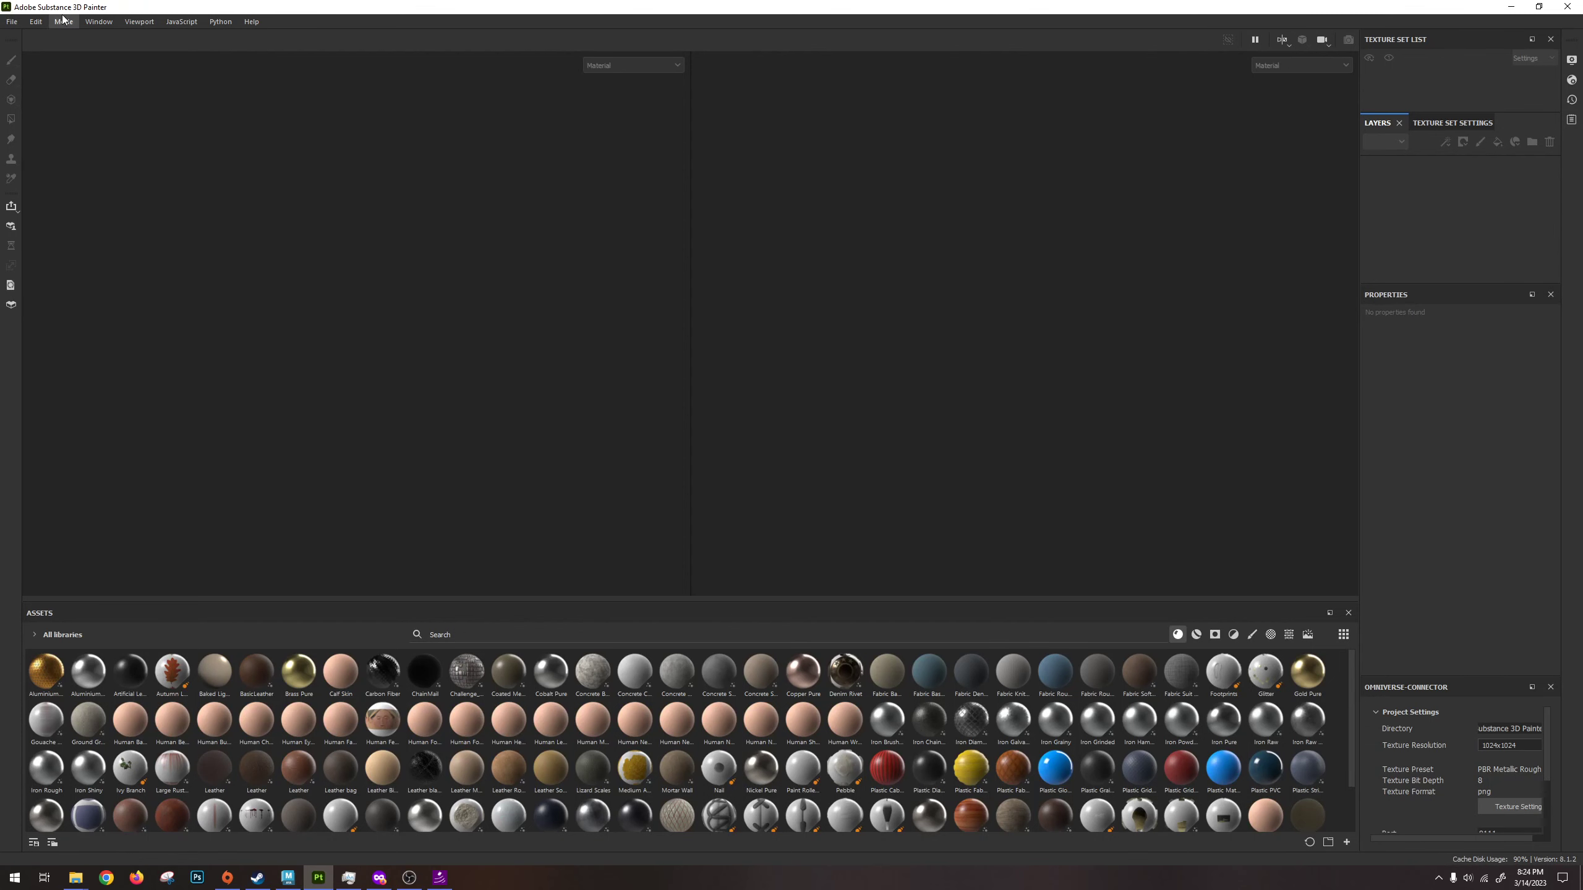
left_click(12, 21)
left_click(37, 36)
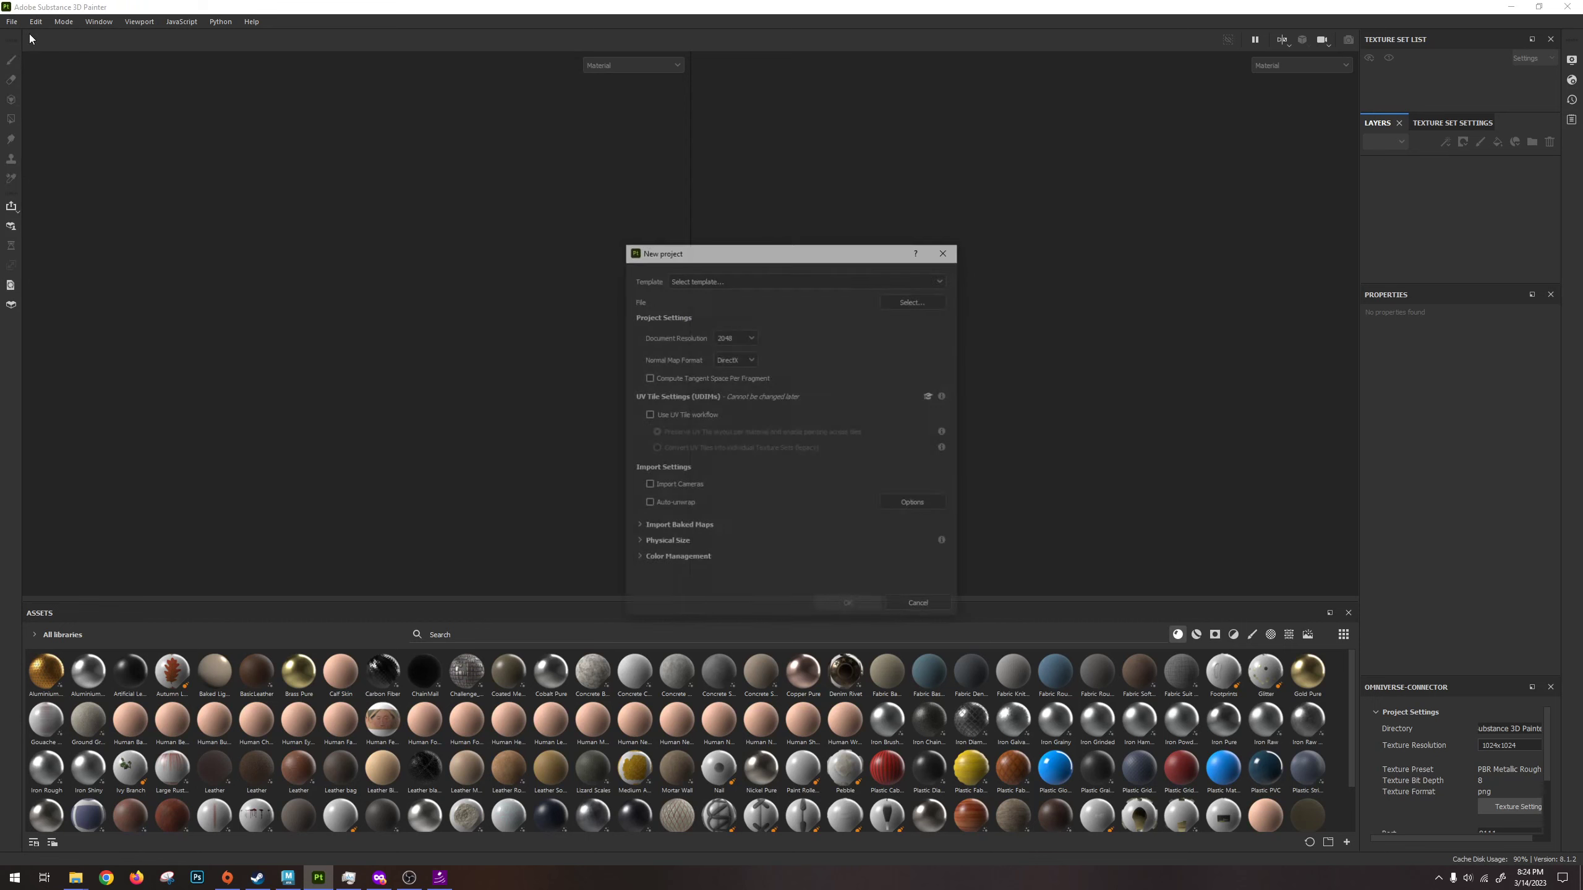
left_click(921, 302)
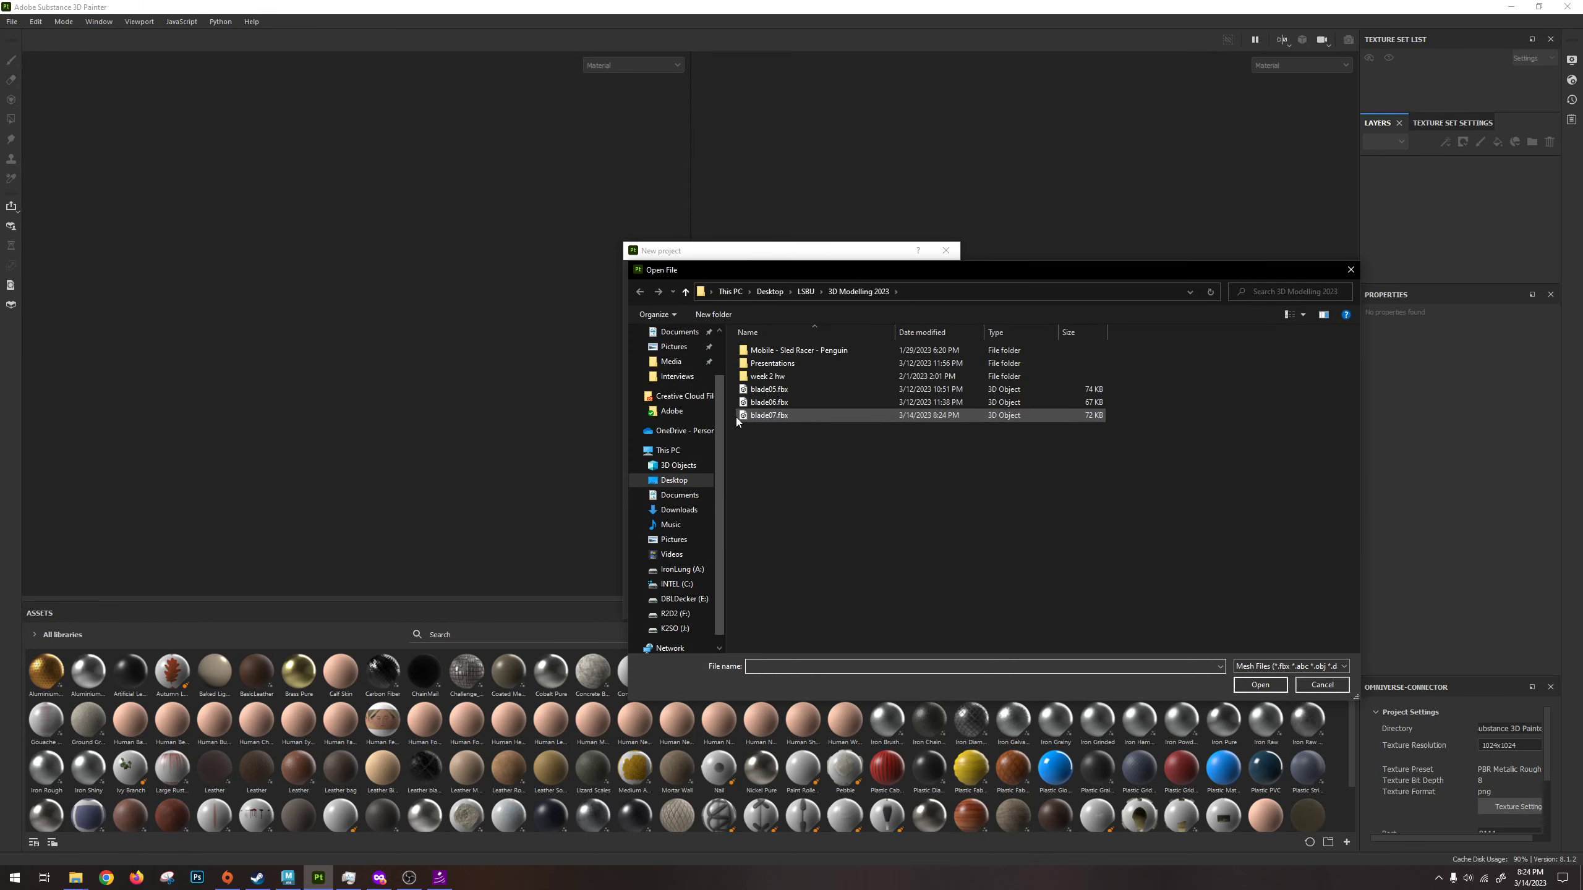
left_click(759, 415)
left_click(759, 415)
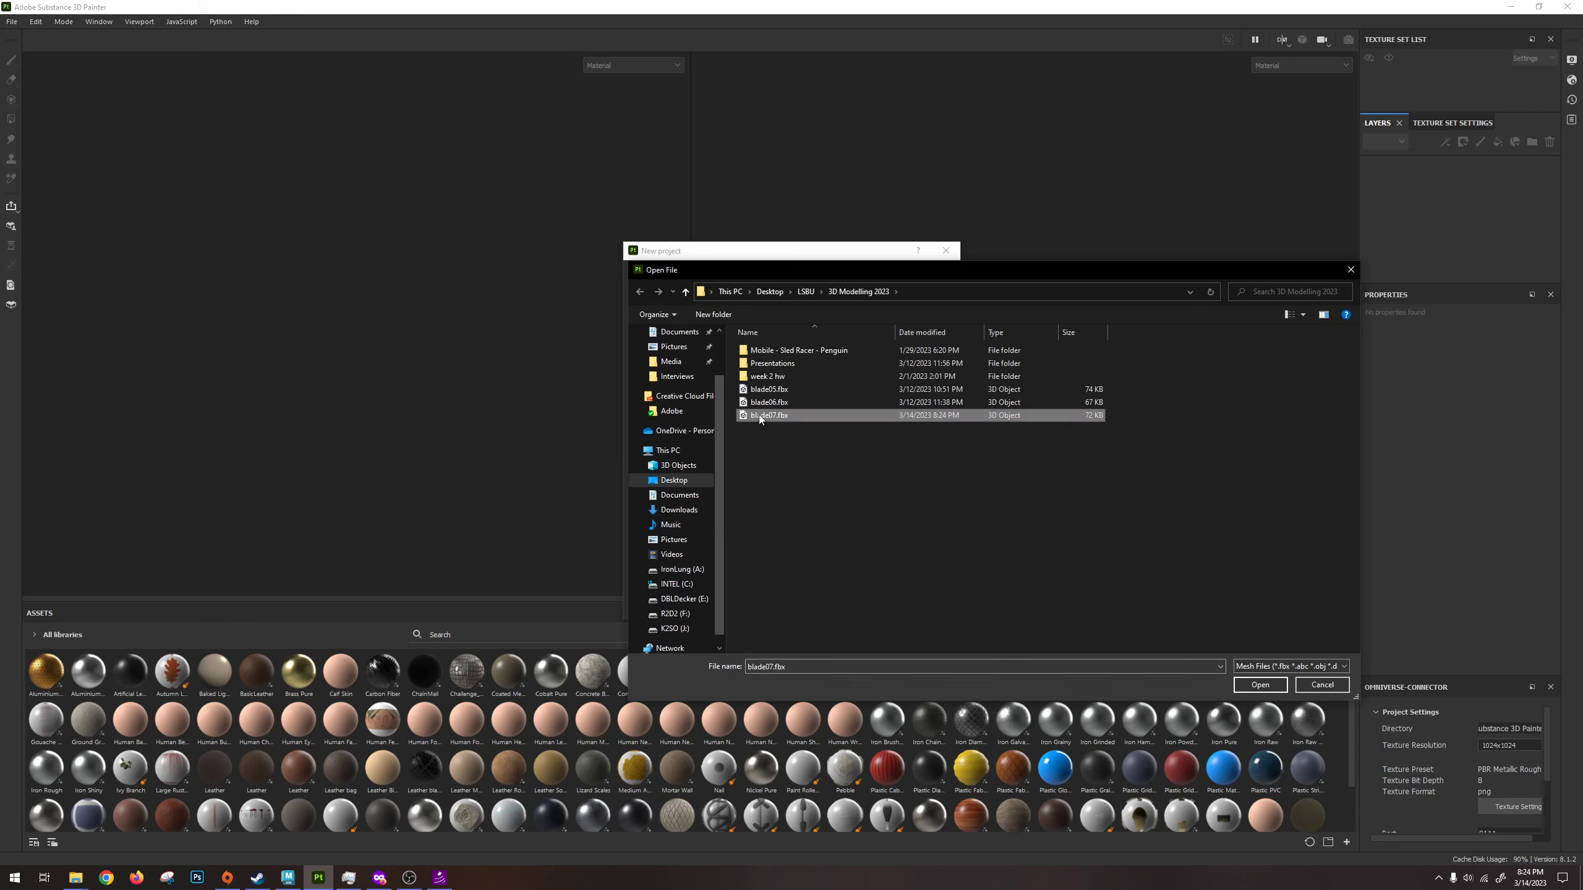
left_click(1250, 682)
left_click(1259, 685)
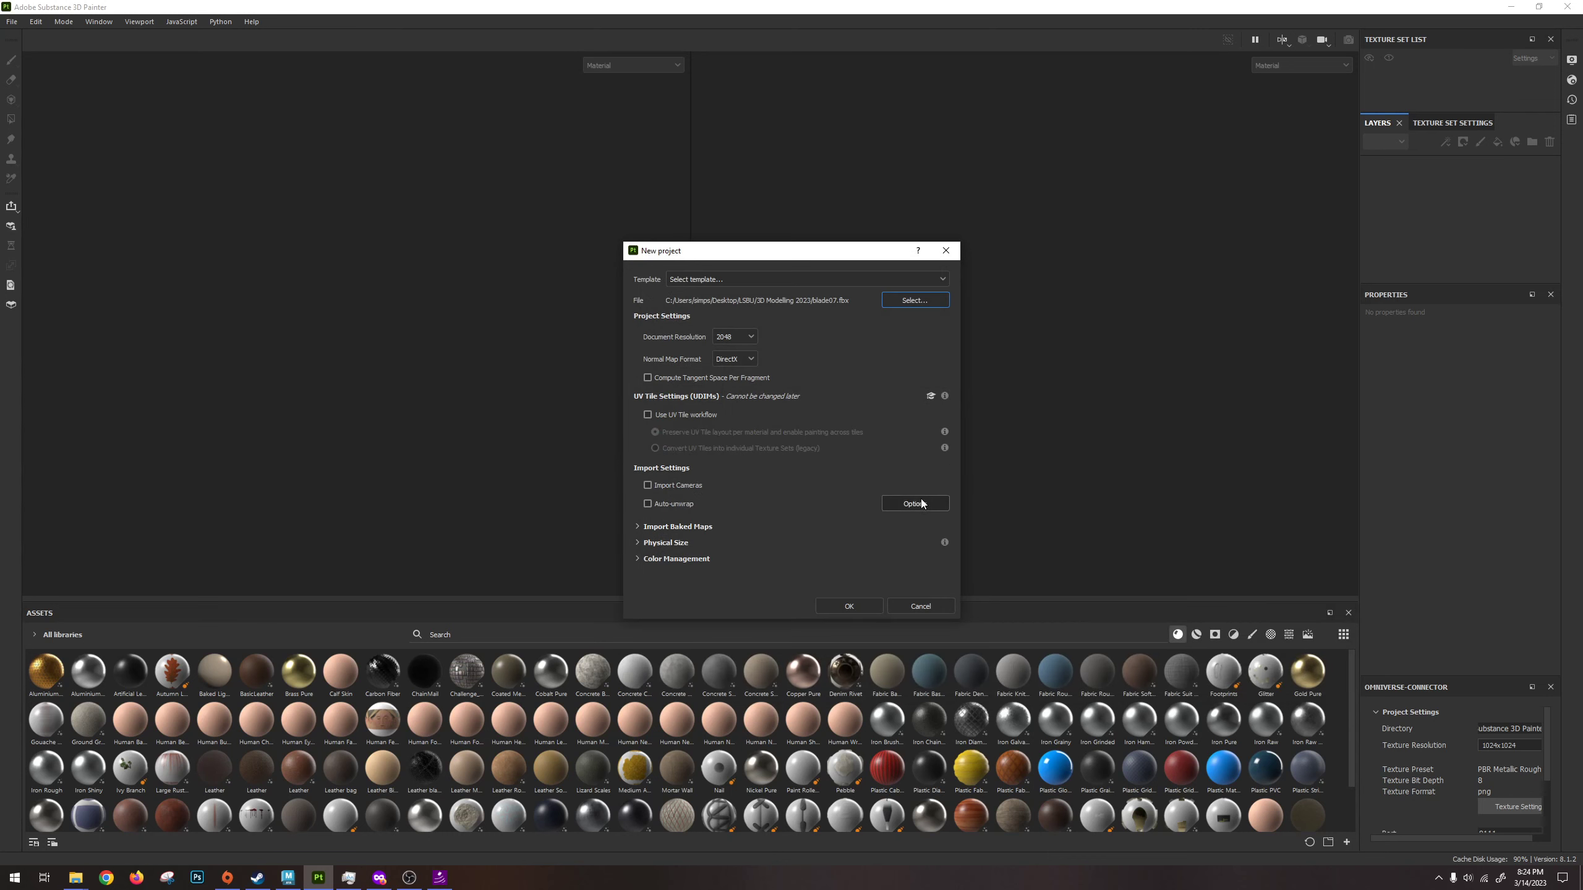
Open the Document Resolution choices for the new project.
left_click(738, 337)
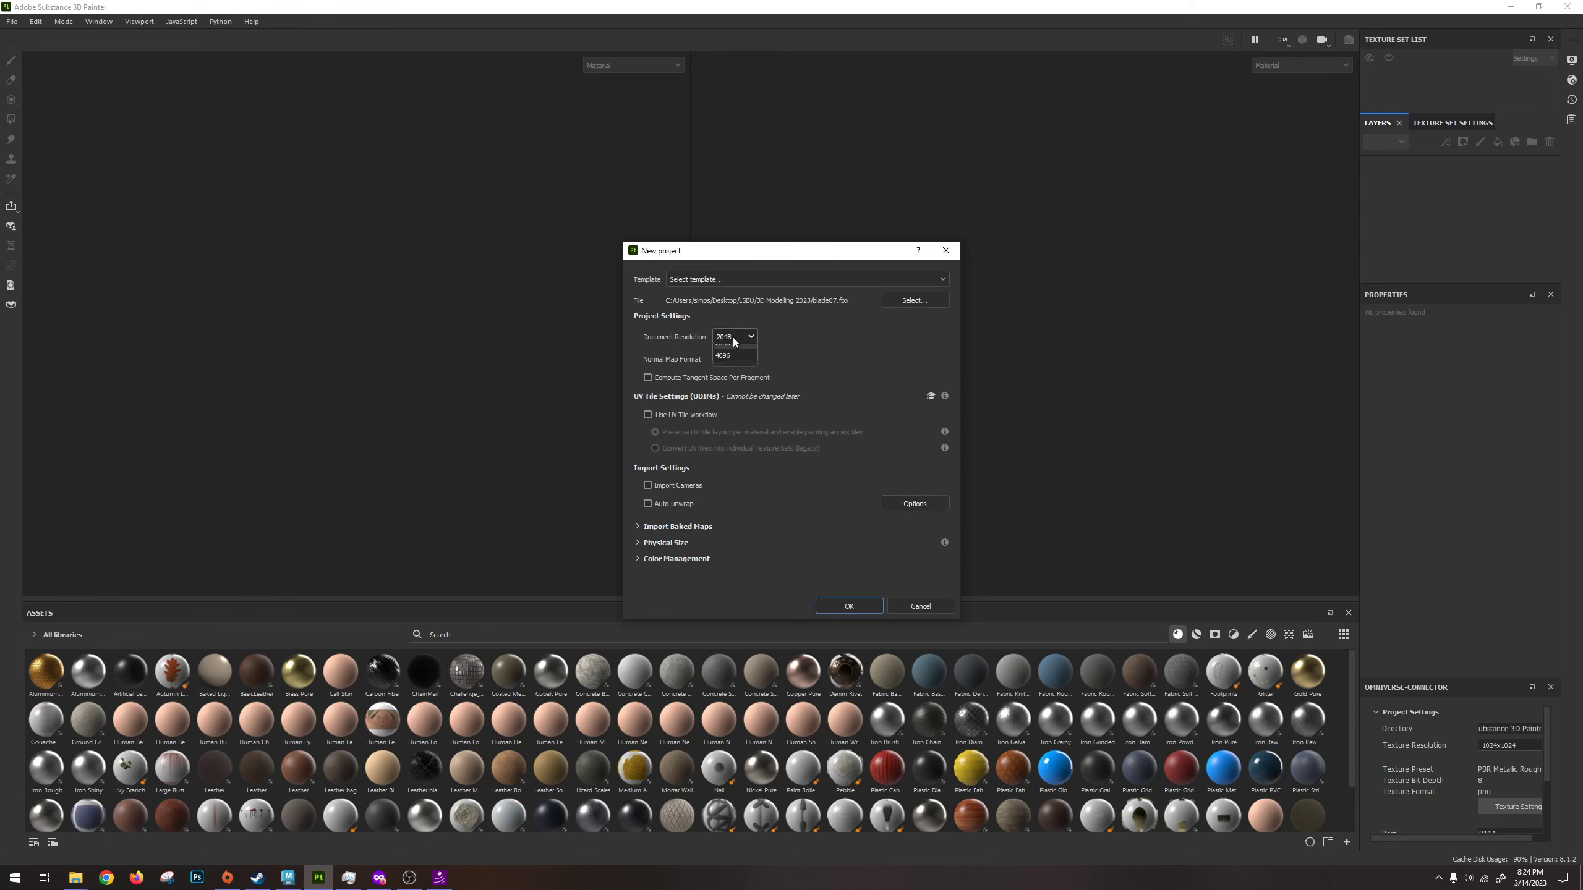
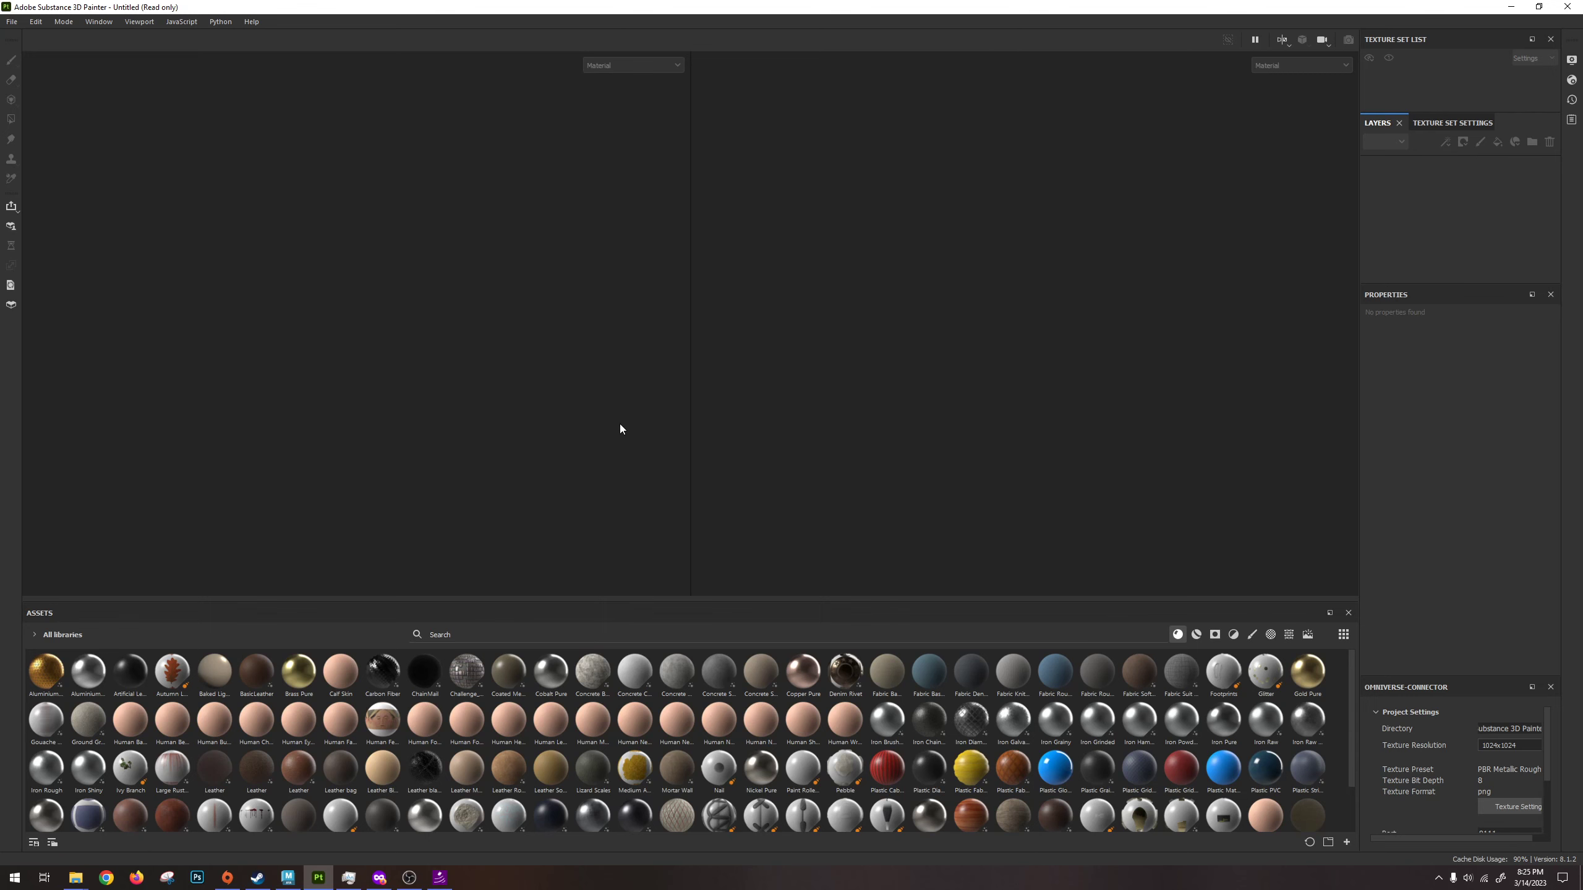
Inspect the imported sword's shading in the 3D view, from the blade tip to the guard and pommel.
left_click_drag(331, 308, 487, 434, "alt")
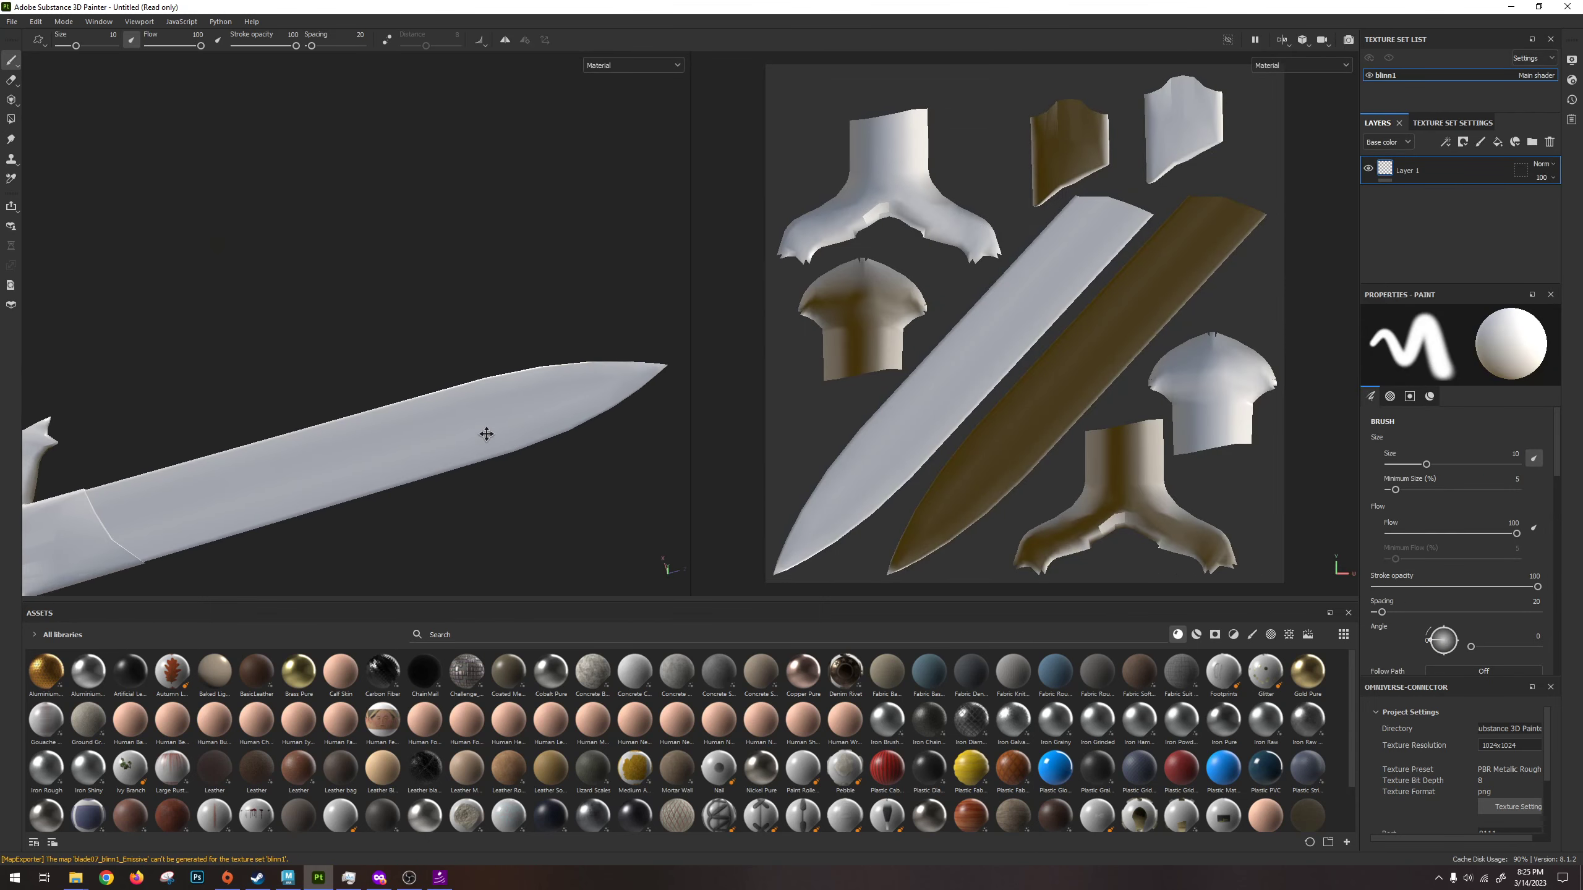
middle_click_drag(487, 435, 413, 379, "alt")
scroll(405, 383, "down", 3)
left_click_drag(399, 389, 494, 402, "alt")
middle_click_drag(494, 402, 491, 318, "alt")
scroll(489, 319, "down", 1)
left_click_drag(484, 328, 467, 429, "alt")
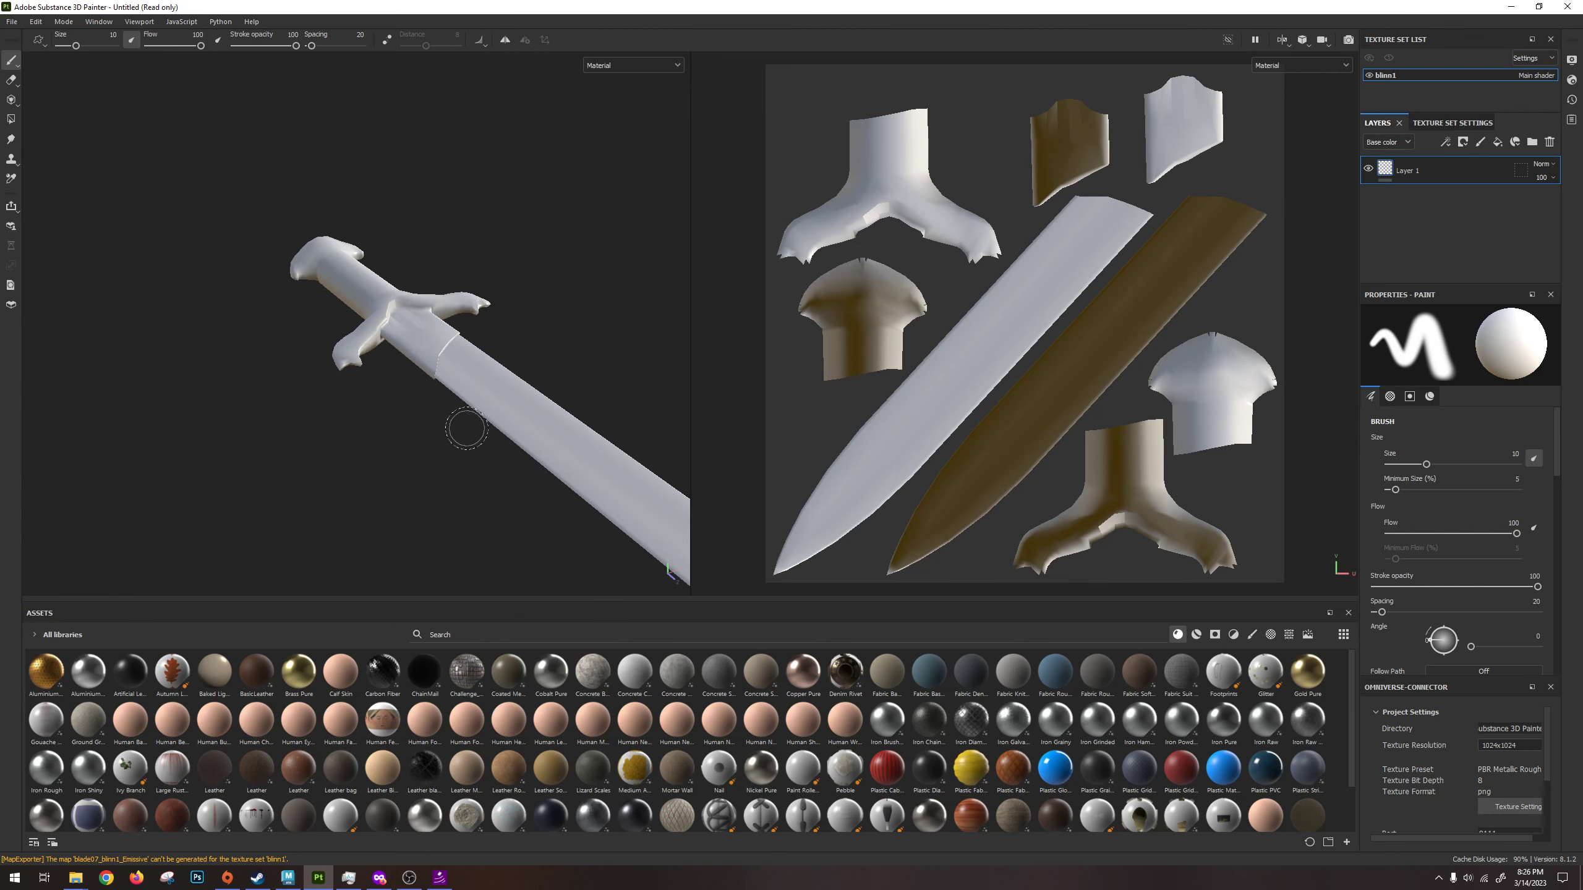
scroll(463, 430, "up", 5)
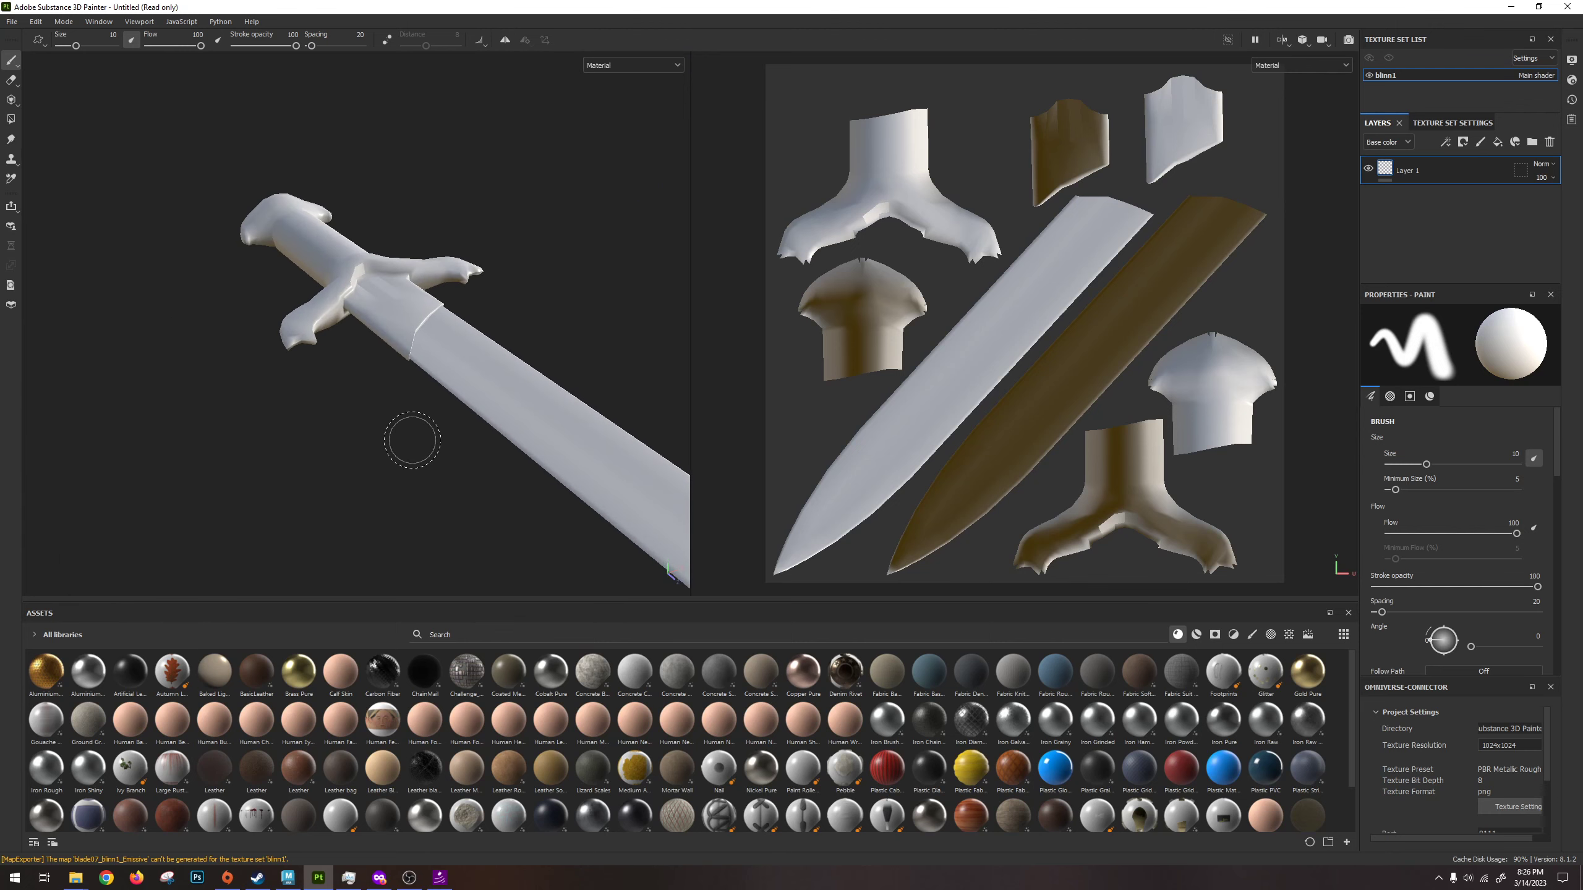
left_click_drag(340, 233, 438, 421, "alt")
scroll(438, 422, "up", 5)
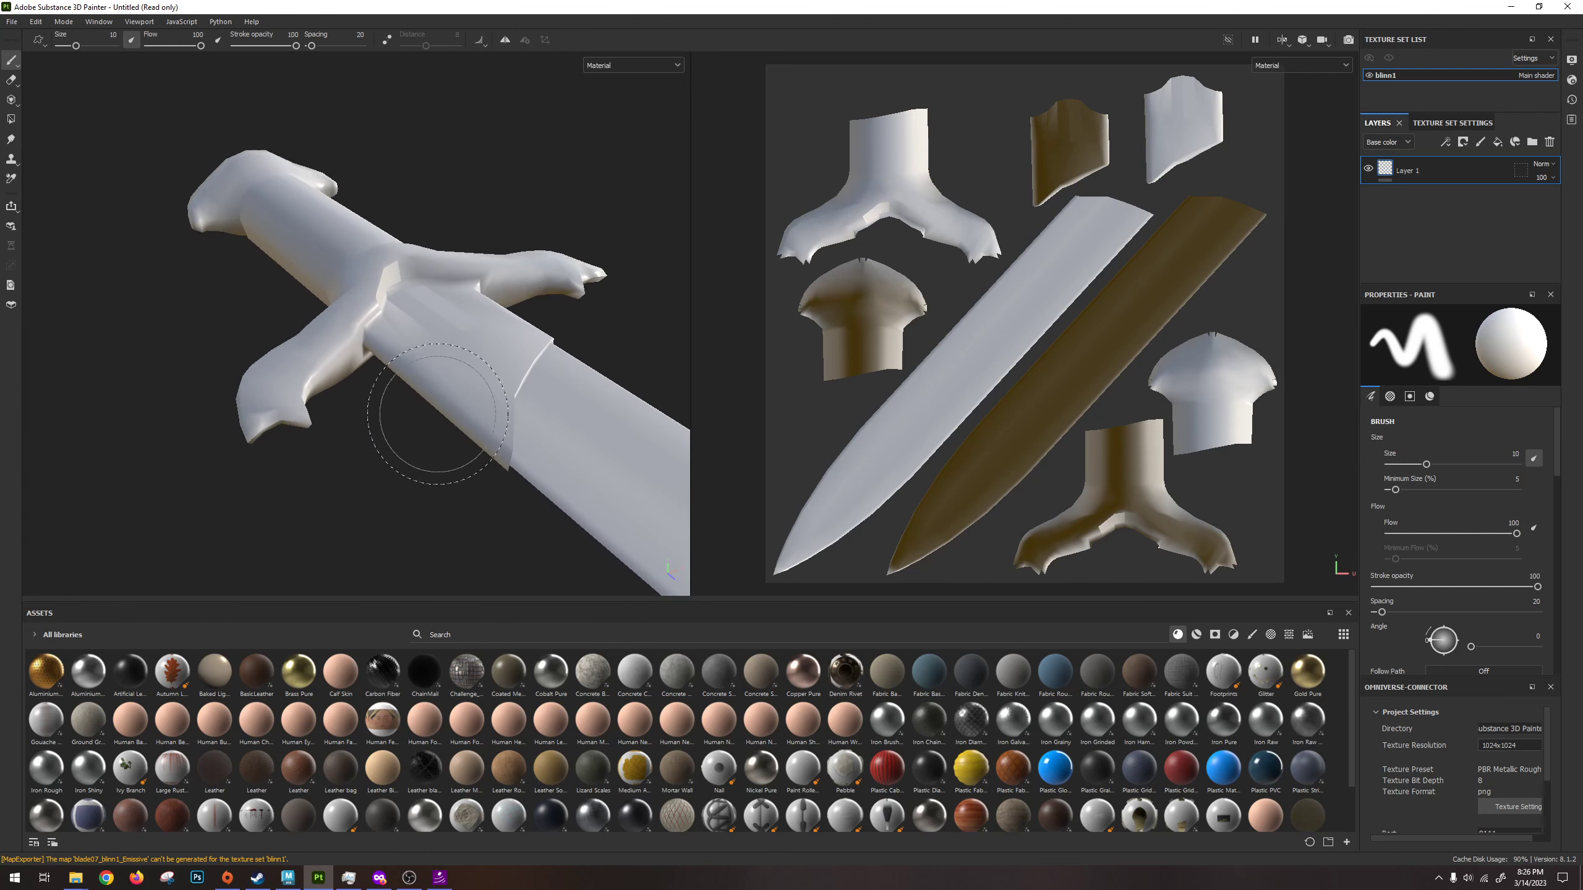
left_click_drag(478, 319, 361, 297, "alt")
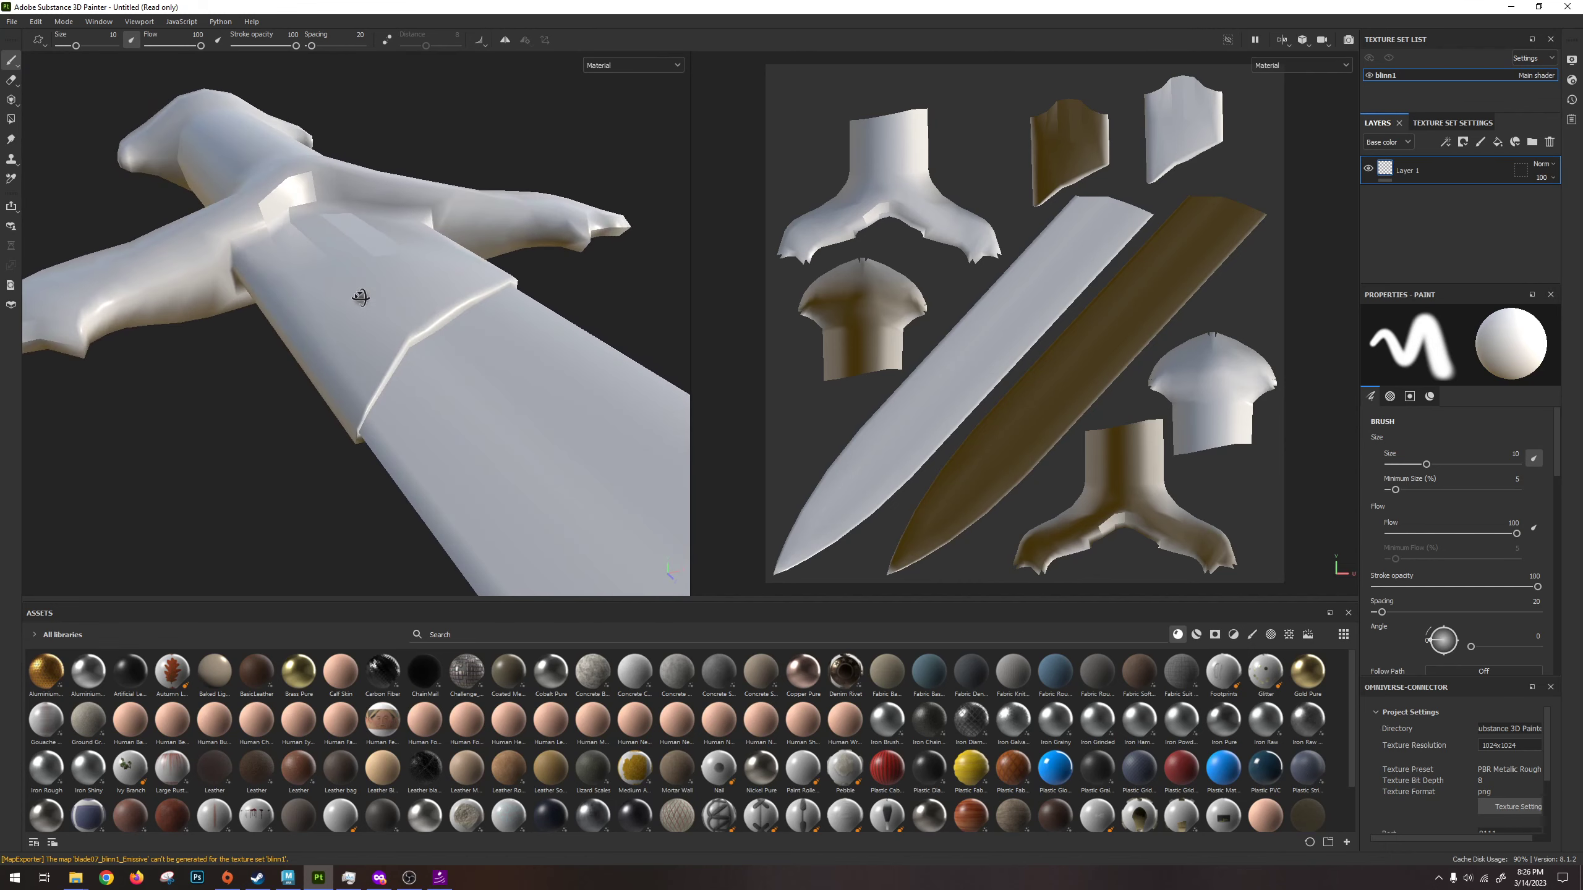
mouse_move(396, 197)
left_mouse_down("alt")
mouse_move(417, 307)
mouse_move(495, 499)
mouse_move(417, 417)
mouse_move(480, 414)
mouse_move(523, 258)
mouse_move(448, 378)
mouse_move(489, 281)
mouse_move(498, 470)
mouse_move(419, 351)
mouse_move(290, 362)
mouse_move(474, 332)
mouse_move(465, 349)
mouse_move(459, 262)
mouse_move(498, 265)
mouse_move(447, 383)
left_mouse_up("alt")
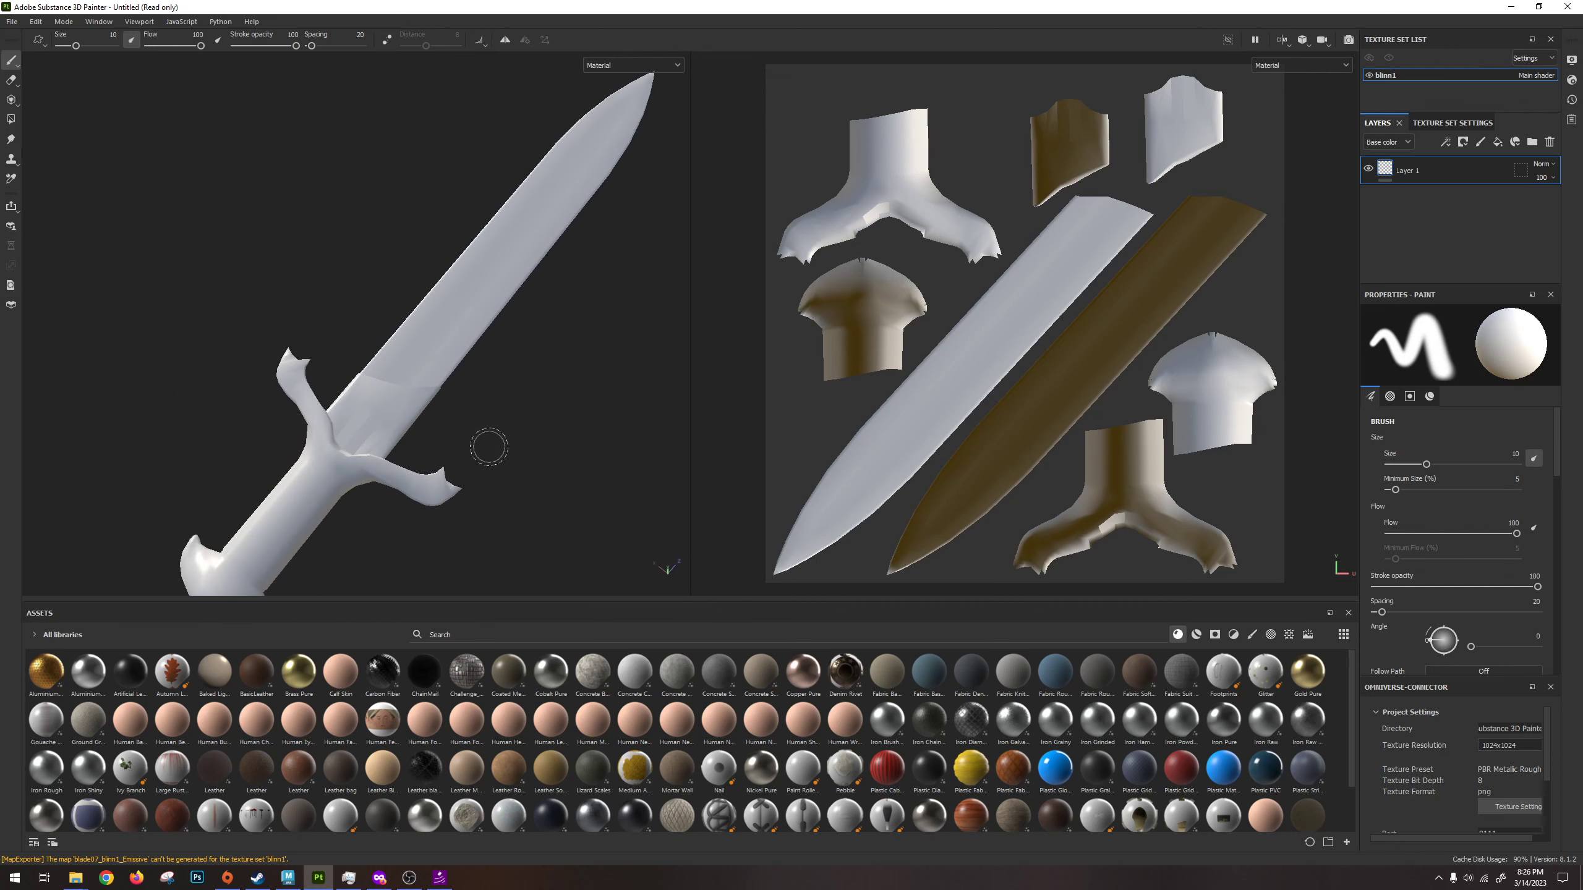
left_click_drag(489, 447, 383, 262, "alt")
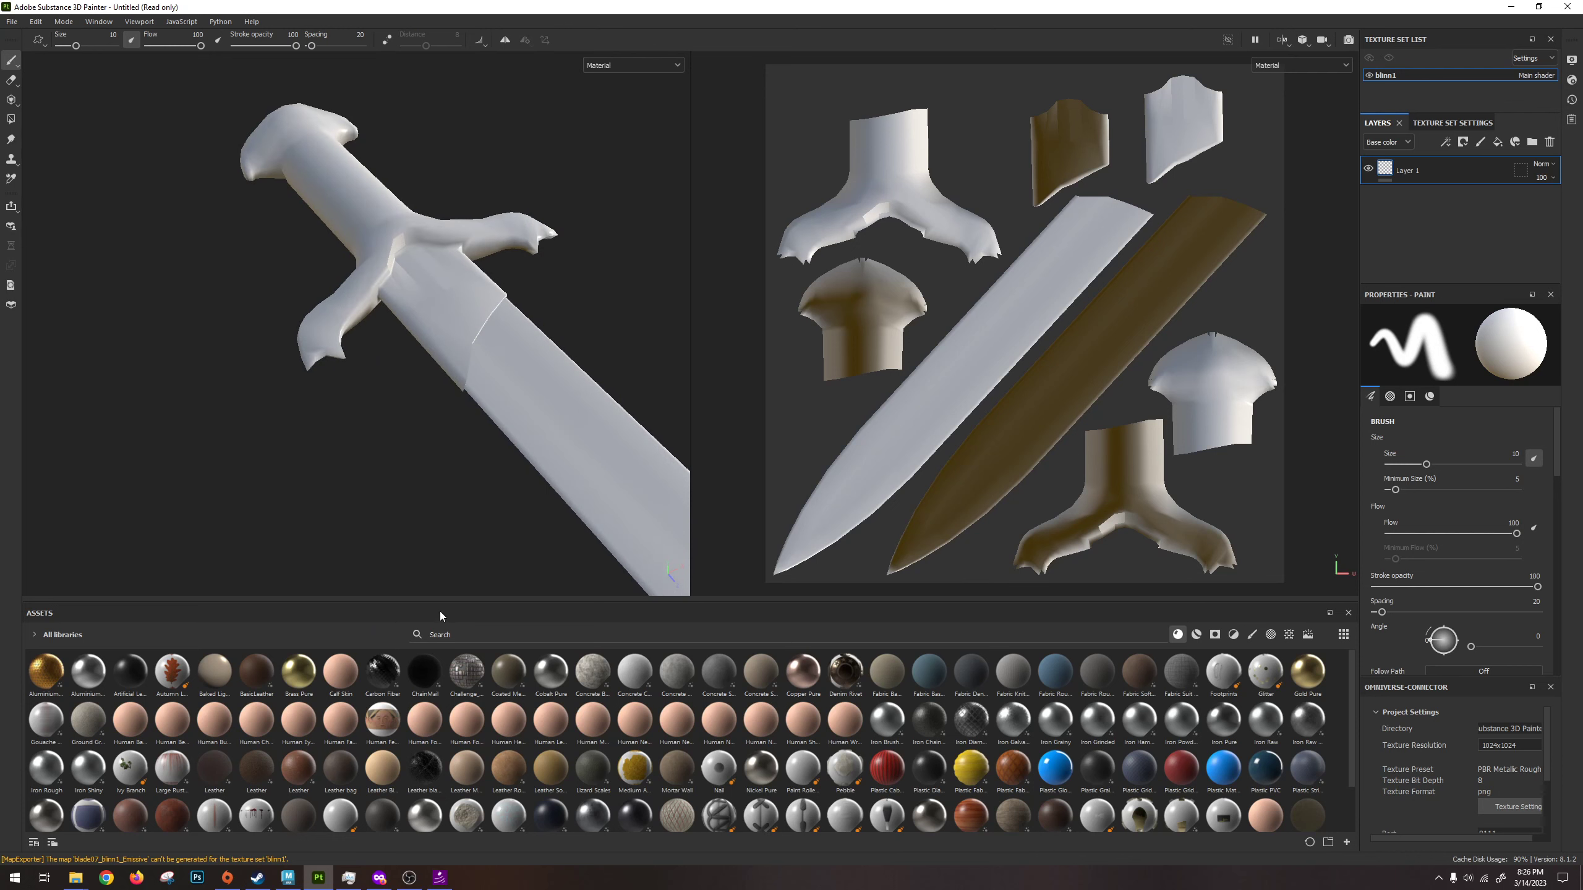
left_click_drag(442, 278, 404, 287, "alt")
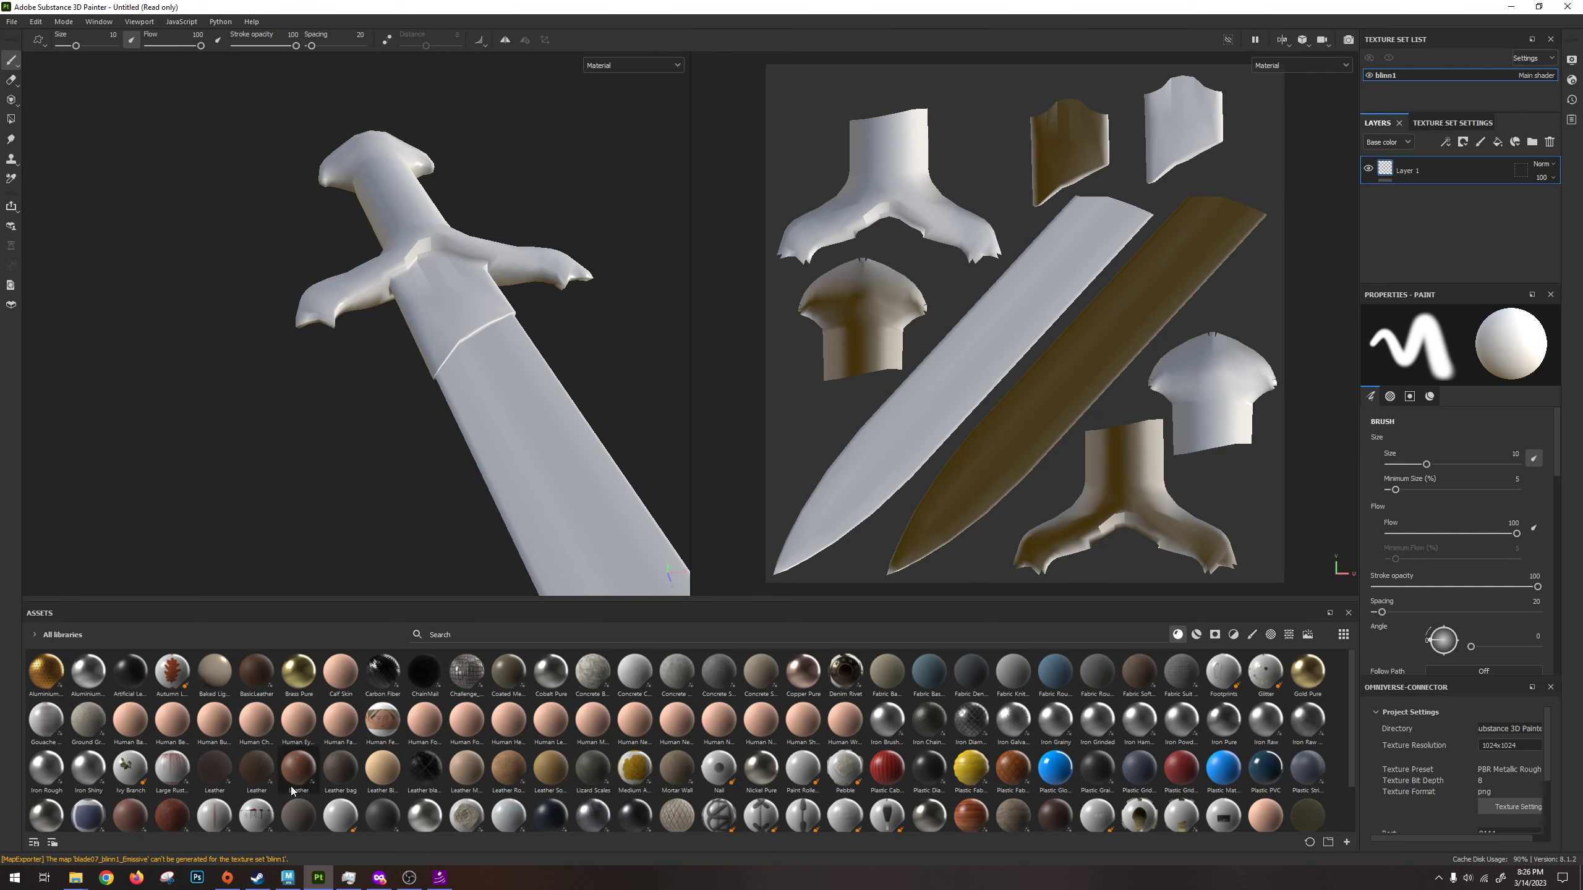
Switch to Maya and view marks_sword's guard and the base of its blade up close.
left_click(287, 878)
left_click_drag(478, 647, 456, 527, "alt")
middle_click_drag(538, 431, 442, 489, "alt")
right_click_drag(636, 333, 685, 340, "alt")
left_click_drag(685, 342, 474, 324, "alt")
Try softening all edges of marks_sword and undo the change.
left_click(355, 23)
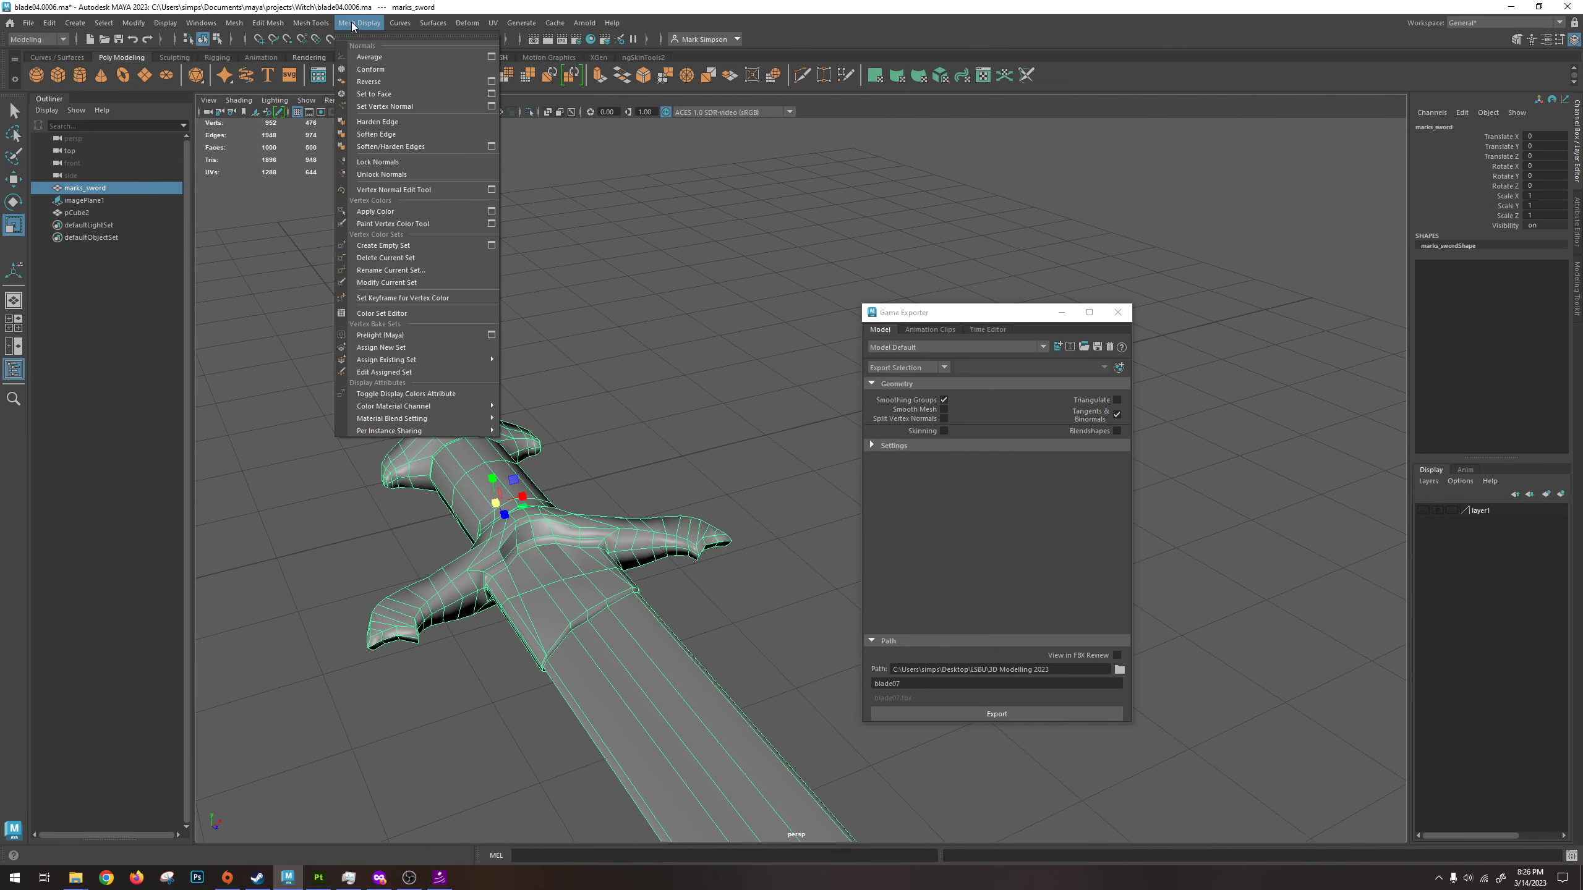
left_click(392, 138)
left_click(538, 342)
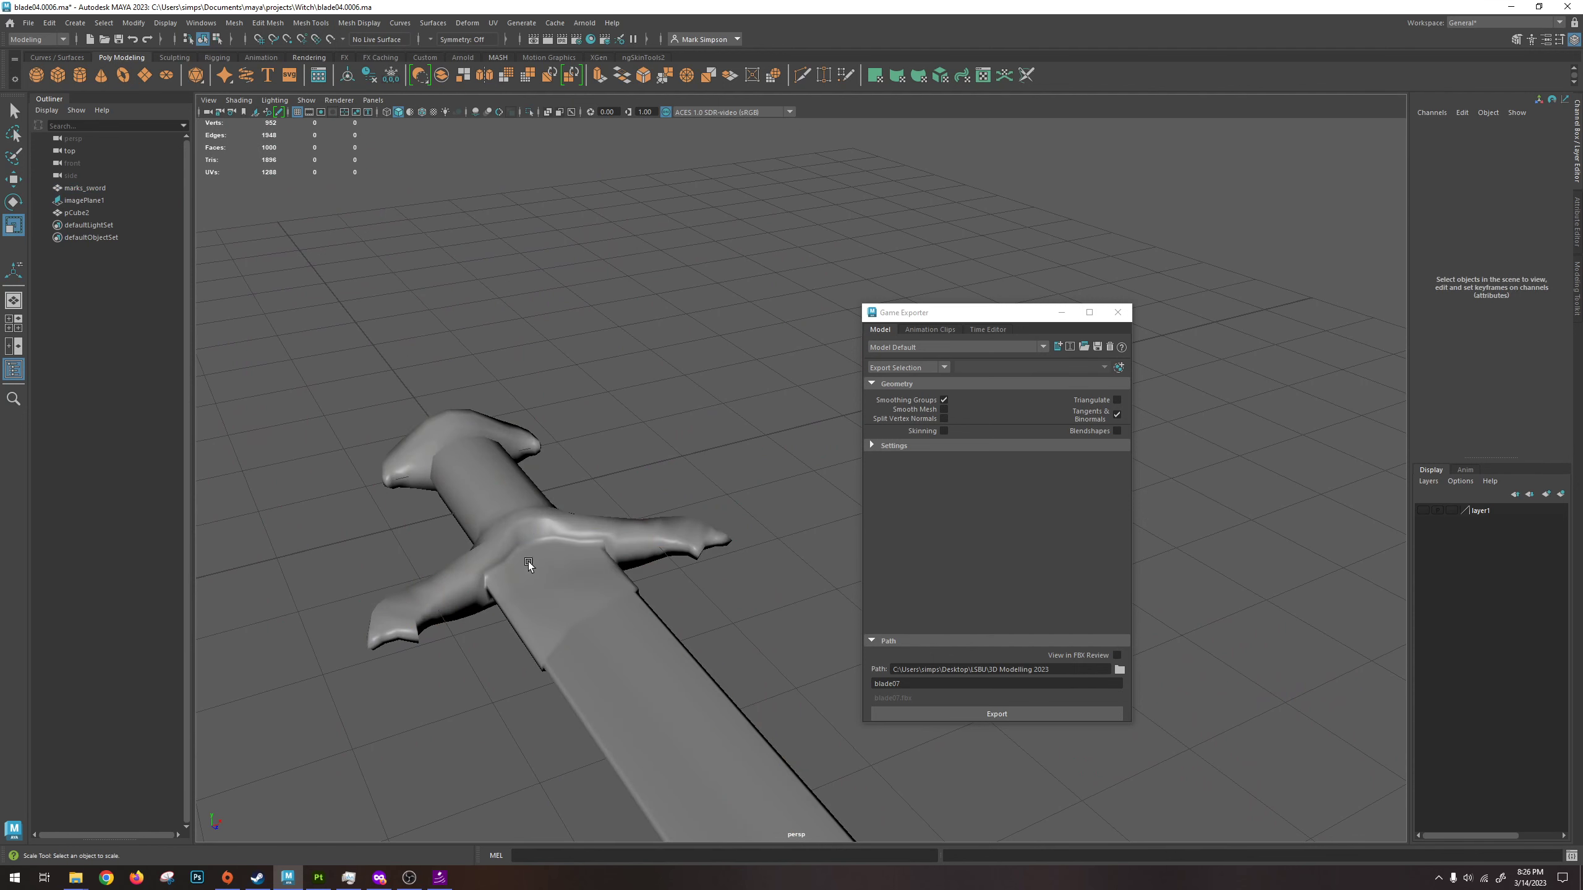
key("ctrl+z")
key("ctrl+z")
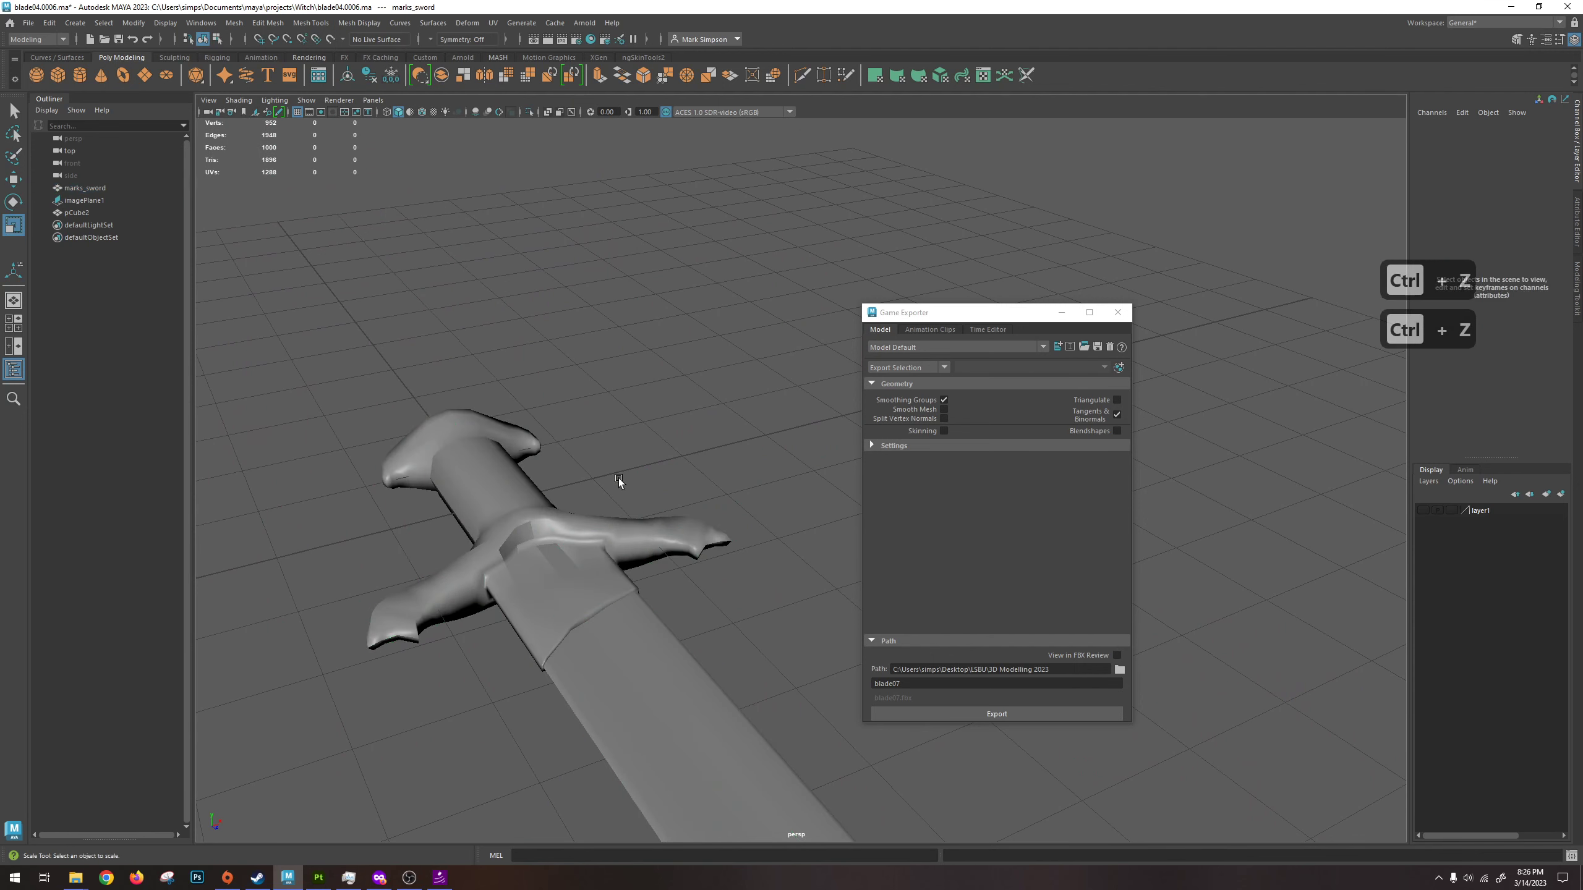
Select the whole marks_sword mesh and apply Soften Edge to it.
left_click_drag(618, 481, 502, 551, "alt")
left_click(496, 552)
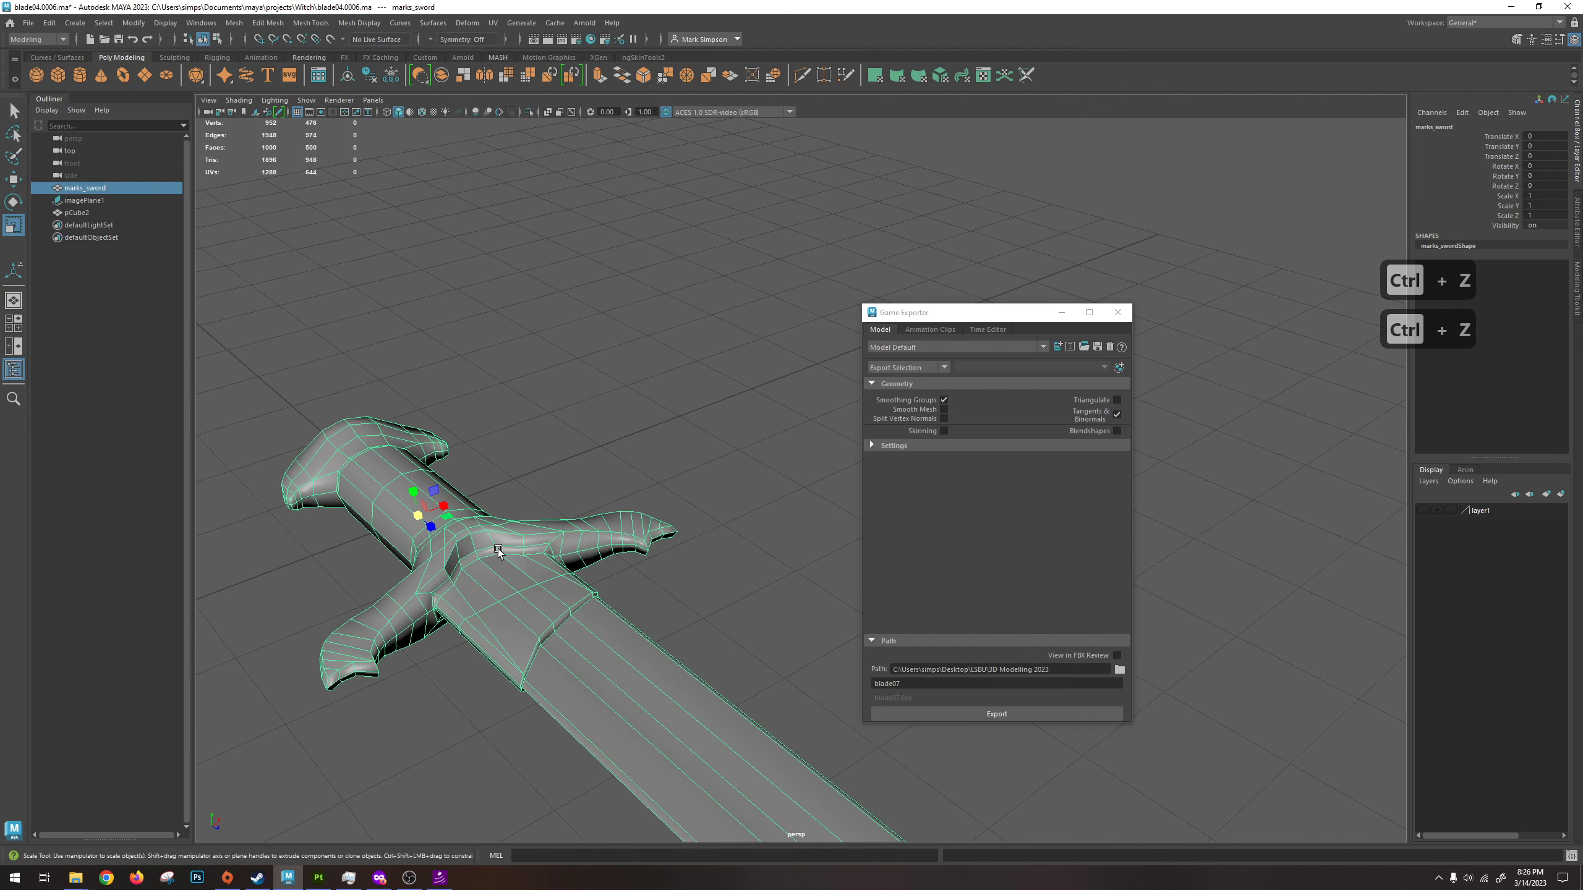
left_click(359, 22)
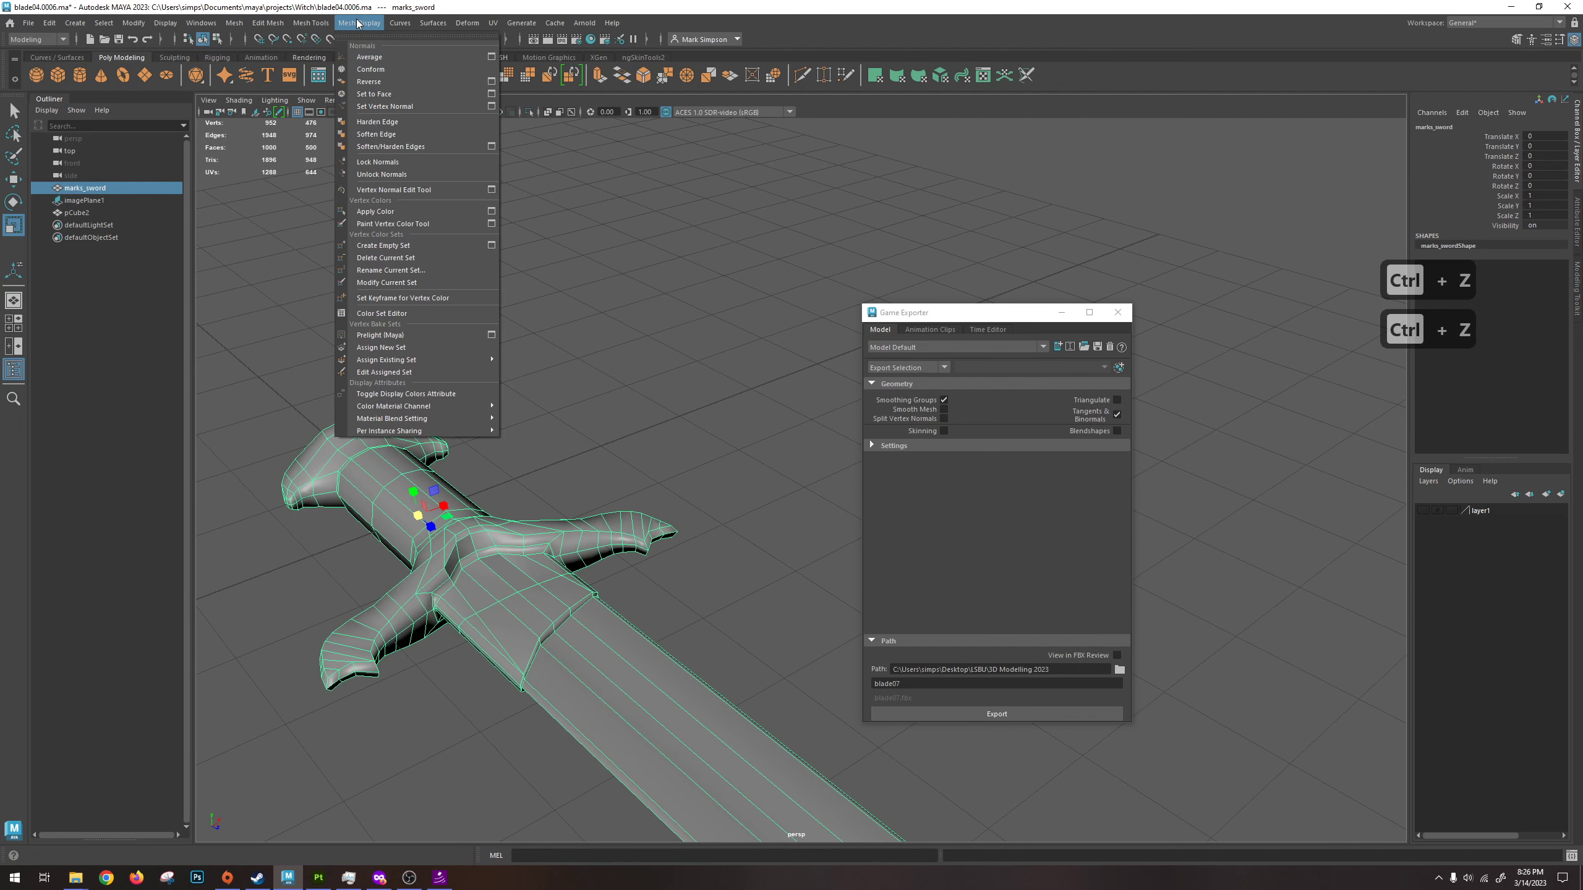
left_click(405, 136)
middle_click_drag(643, 542, 497, 371, "alt")
middle_click_drag(558, 617, 518, 426, "alt")
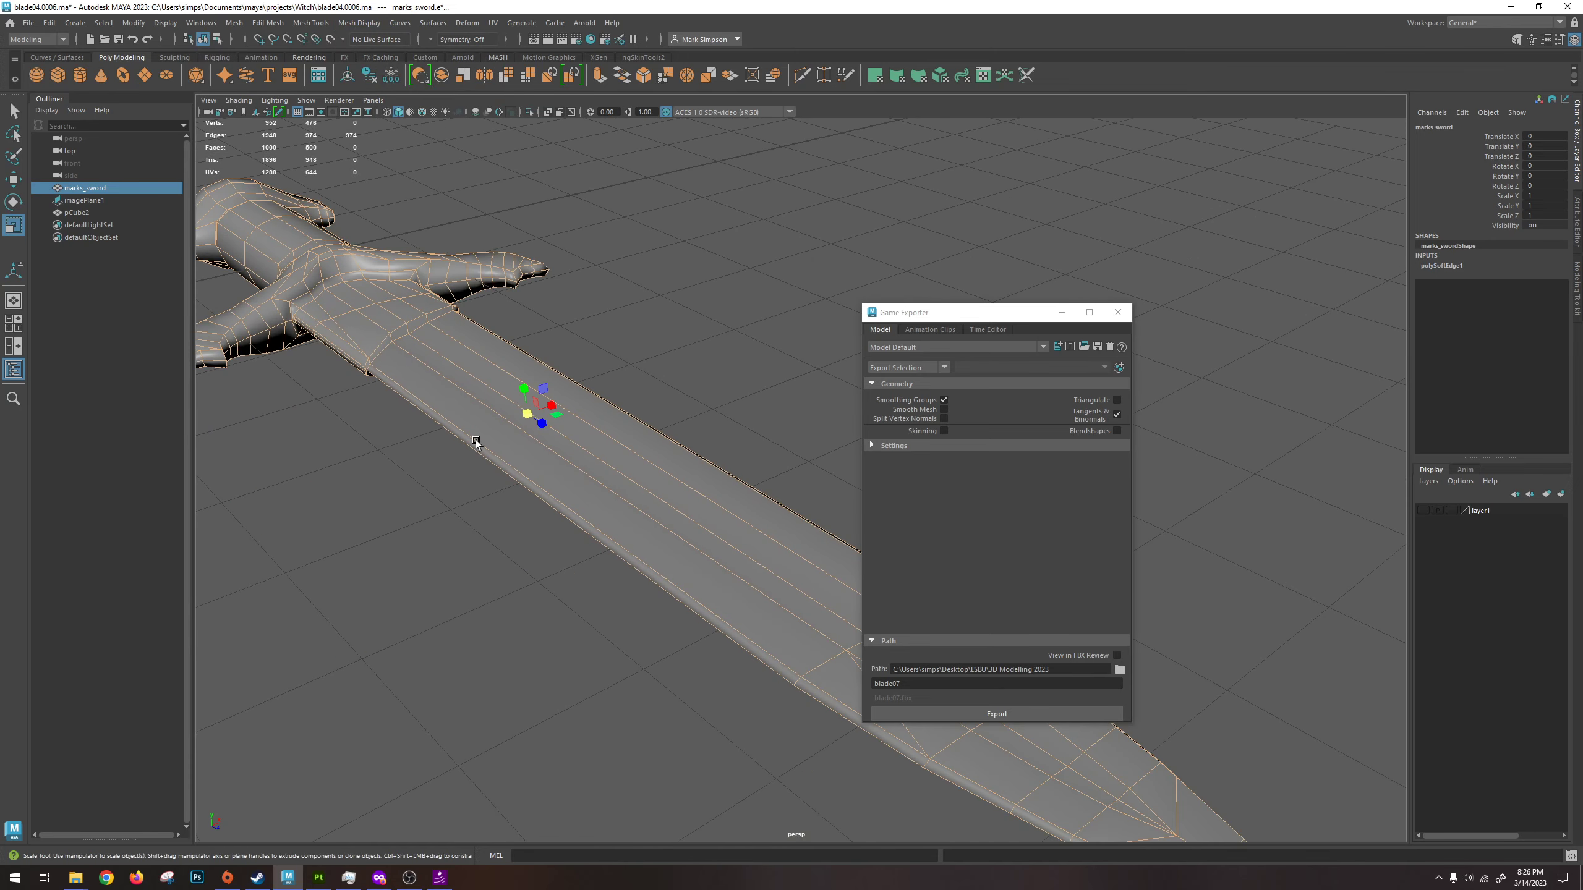
left_click_drag(476, 441, 543, 444, "alt")
Select the consecutive edges along the rim of the blade towards the tip, undoing unwanted picks.
right_click_drag(636, 512, 636, 480)
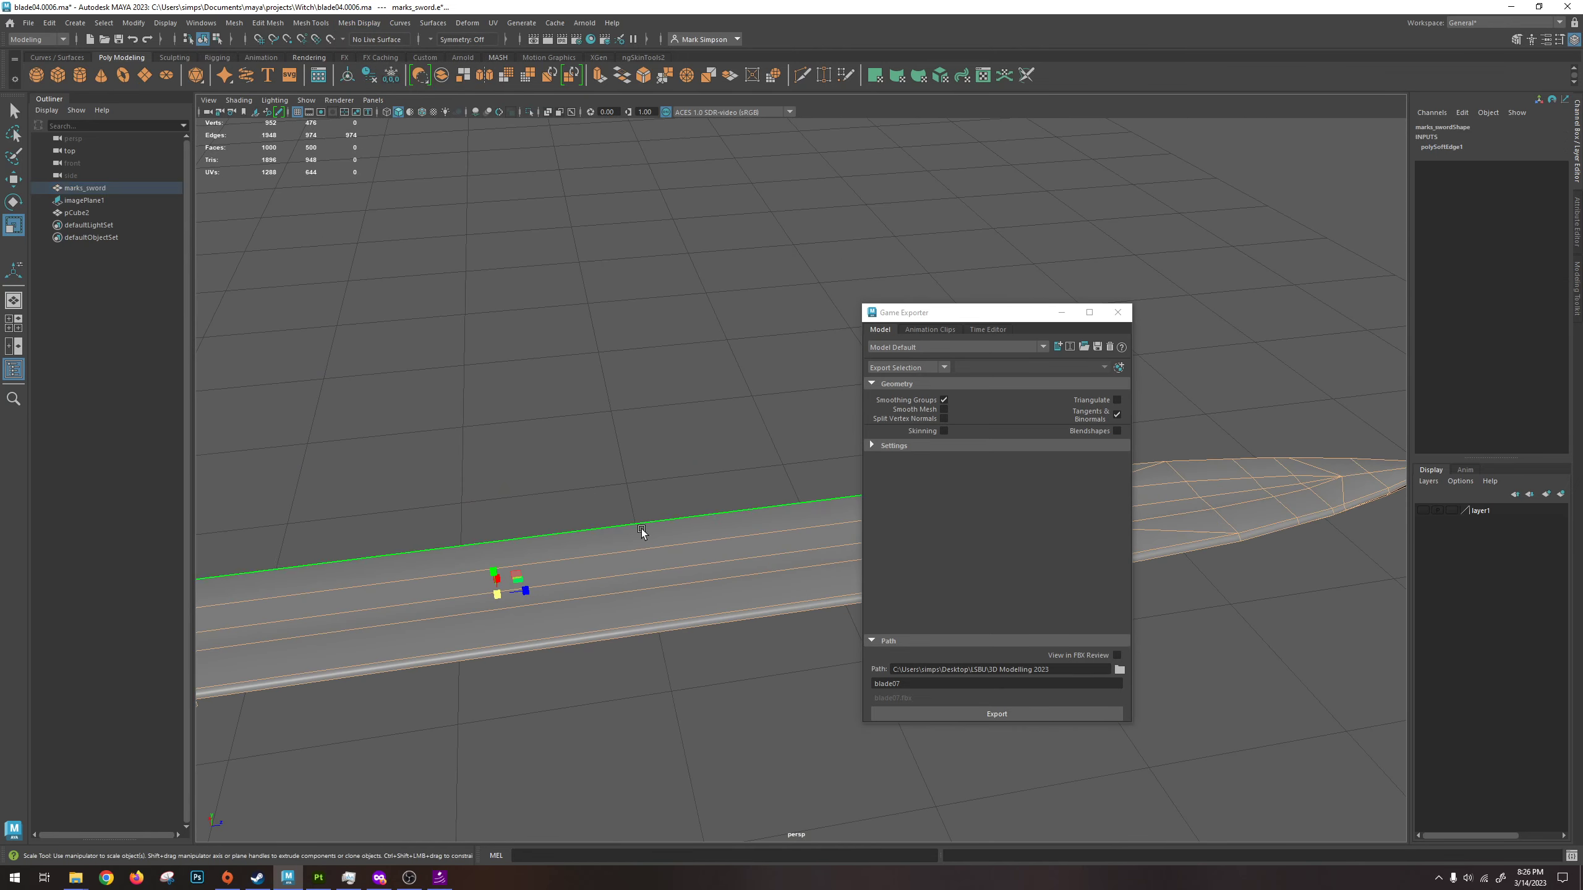
scroll(719, 616, "down", 4)
scroll(724, 603, "up", 2)
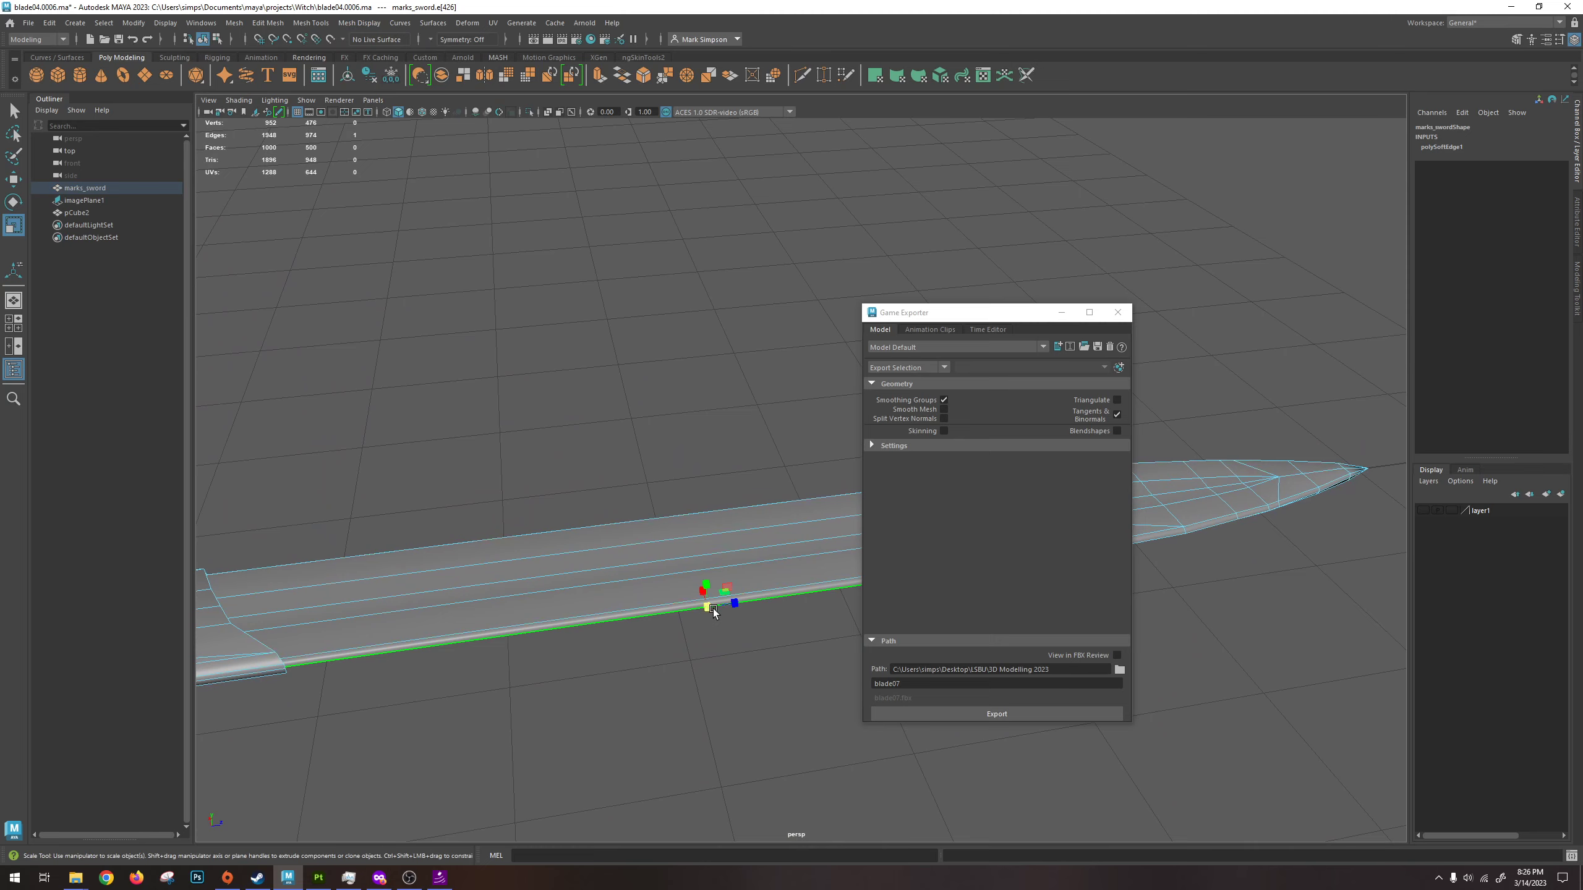
left_click_drag(713, 613, 559, 541, "alt")
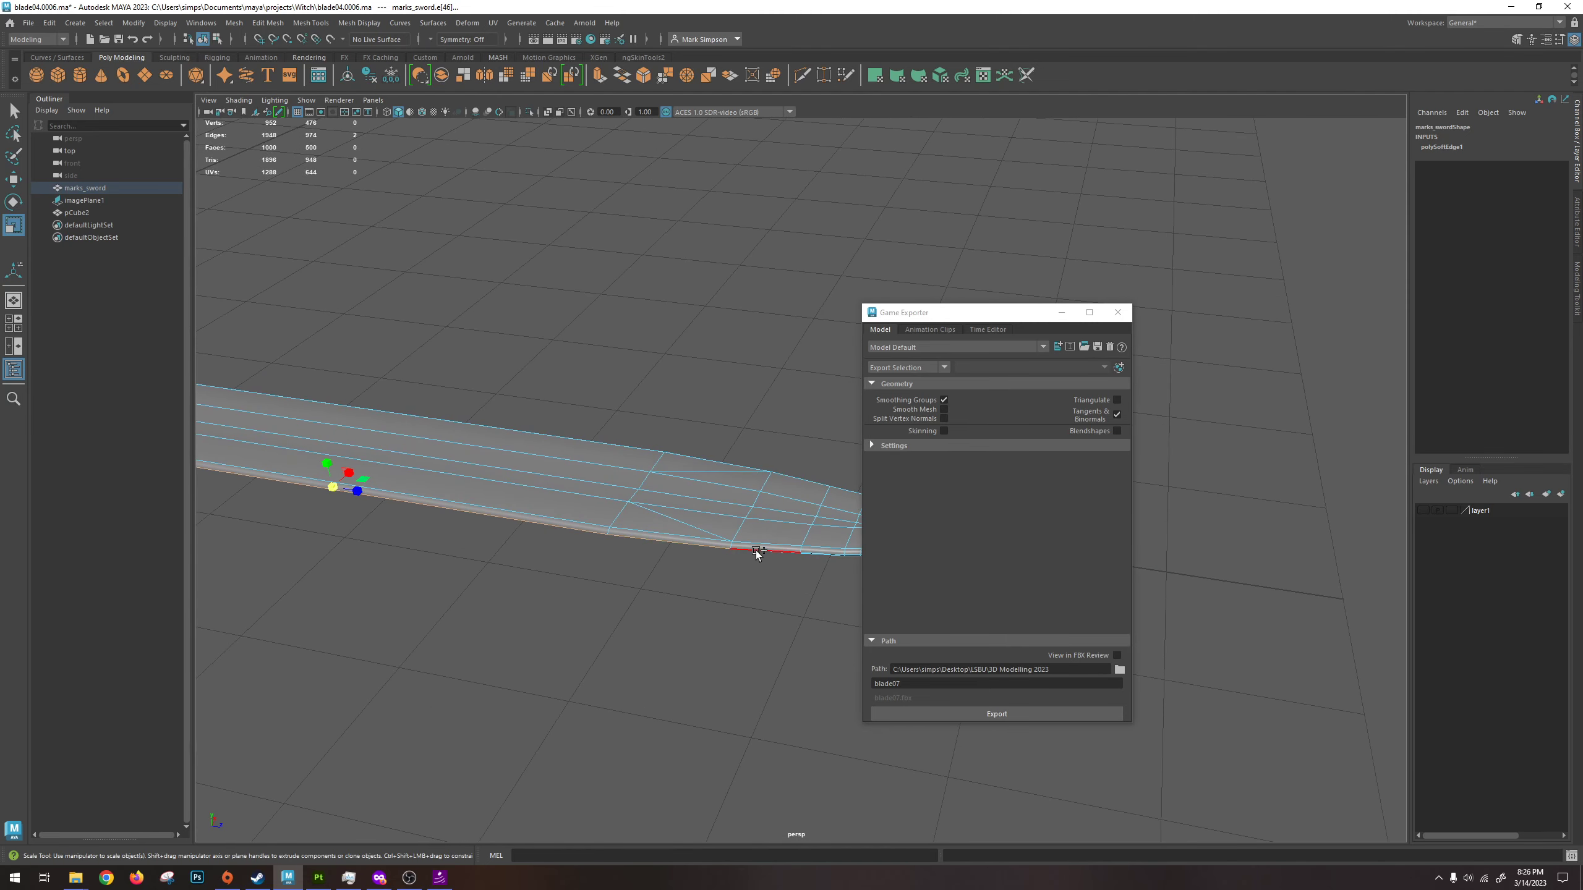
scroll(821, 560, "down", 3)
left_click_drag(778, 548, 614, 501, "alt")
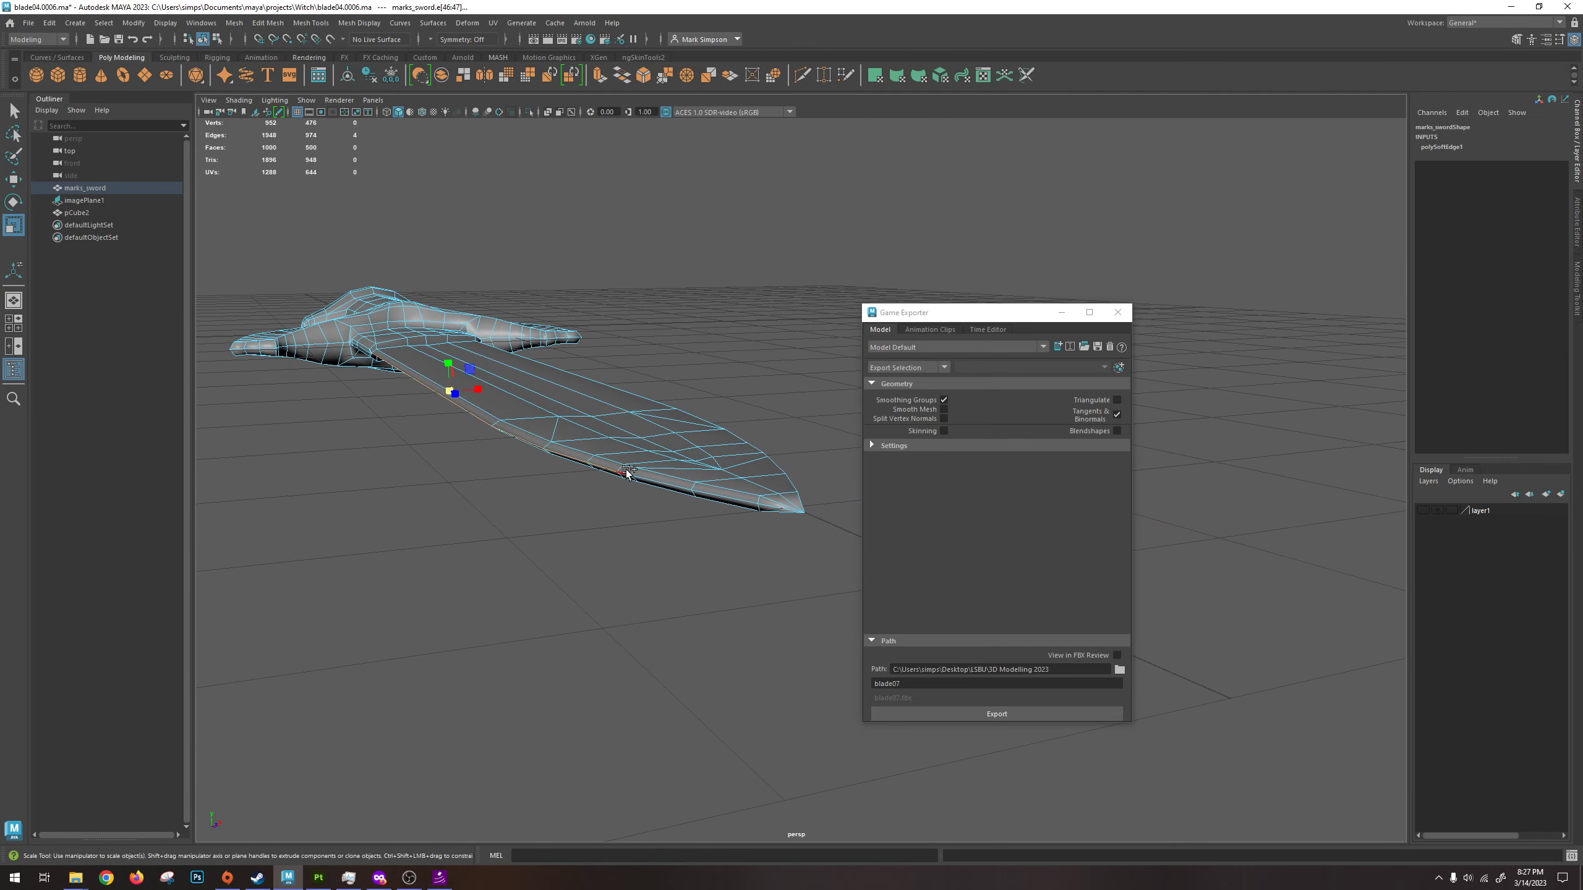
left_click(783, 508, "shift")
left_click_drag(807, 533, 689, 545, "alt")
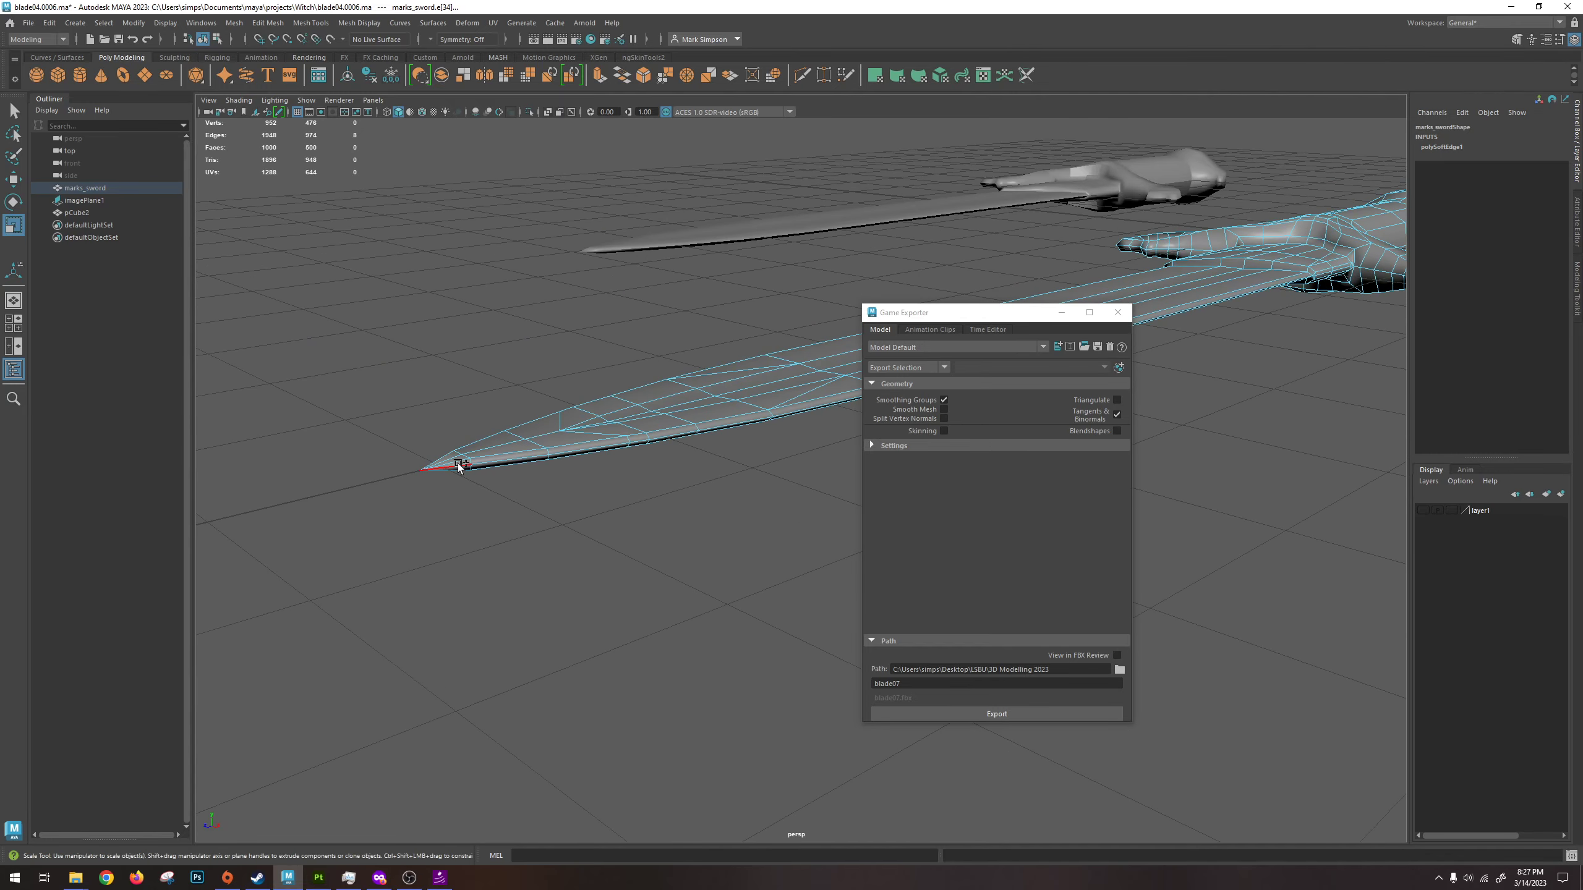
key("ctrl+z")
key("ctrl+z")
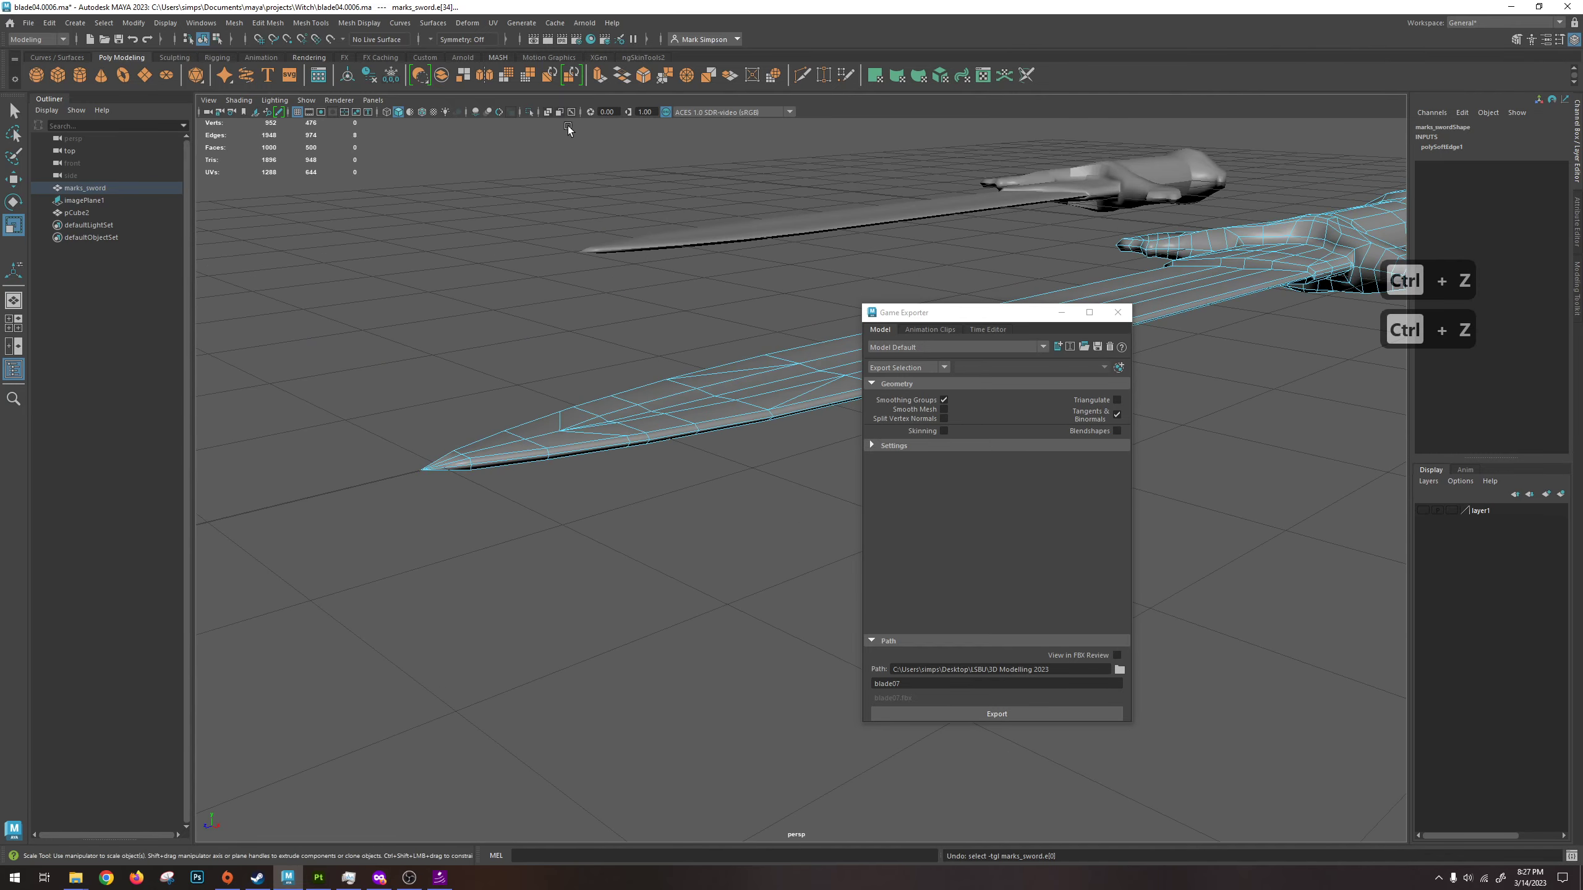
Set symmetry to Object X and add the lengthwise edges on both sides of the blade's centre line to the selection.
left_click(444, 41)
left_click(444, 58)
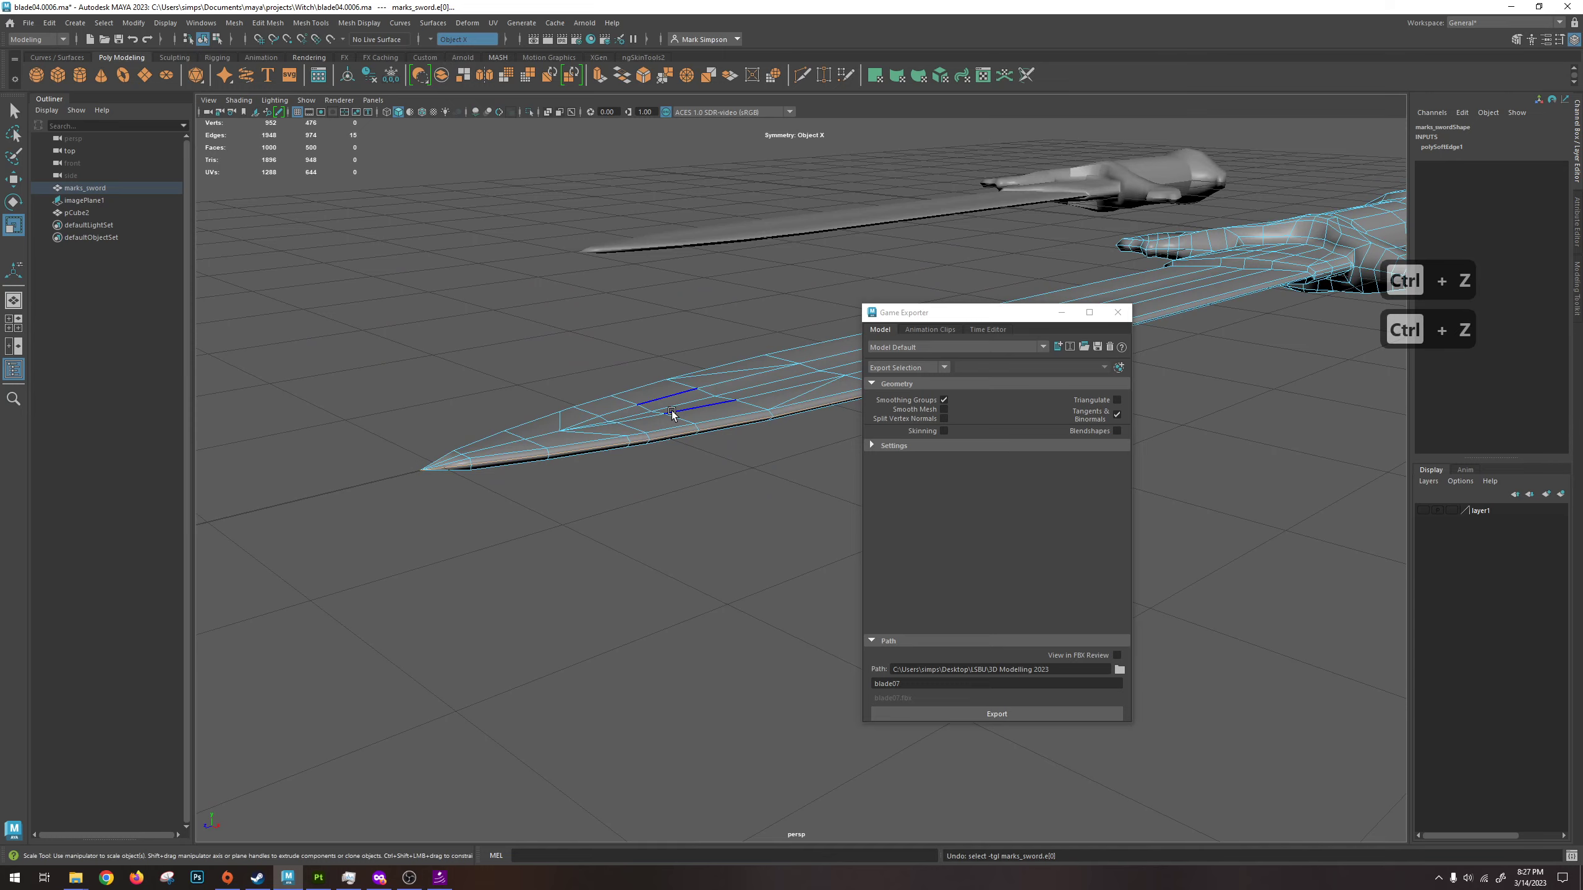
middle_click_drag(671, 415, 304, 483, "alt")
middle_click_drag(523, 418, 209, 480, "alt")
mouse_move(571, 447)
left_mouse_down("alt")
mouse_move(557, 491)
mouse_move(739, 523)
mouse_move(774, 484)
mouse_move(774, 505)
mouse_move(550, 523)
left_mouse_up("alt")
middle_click_drag(550, 523, 318, 370, "alt")
scroll(705, 509, "down", 1)
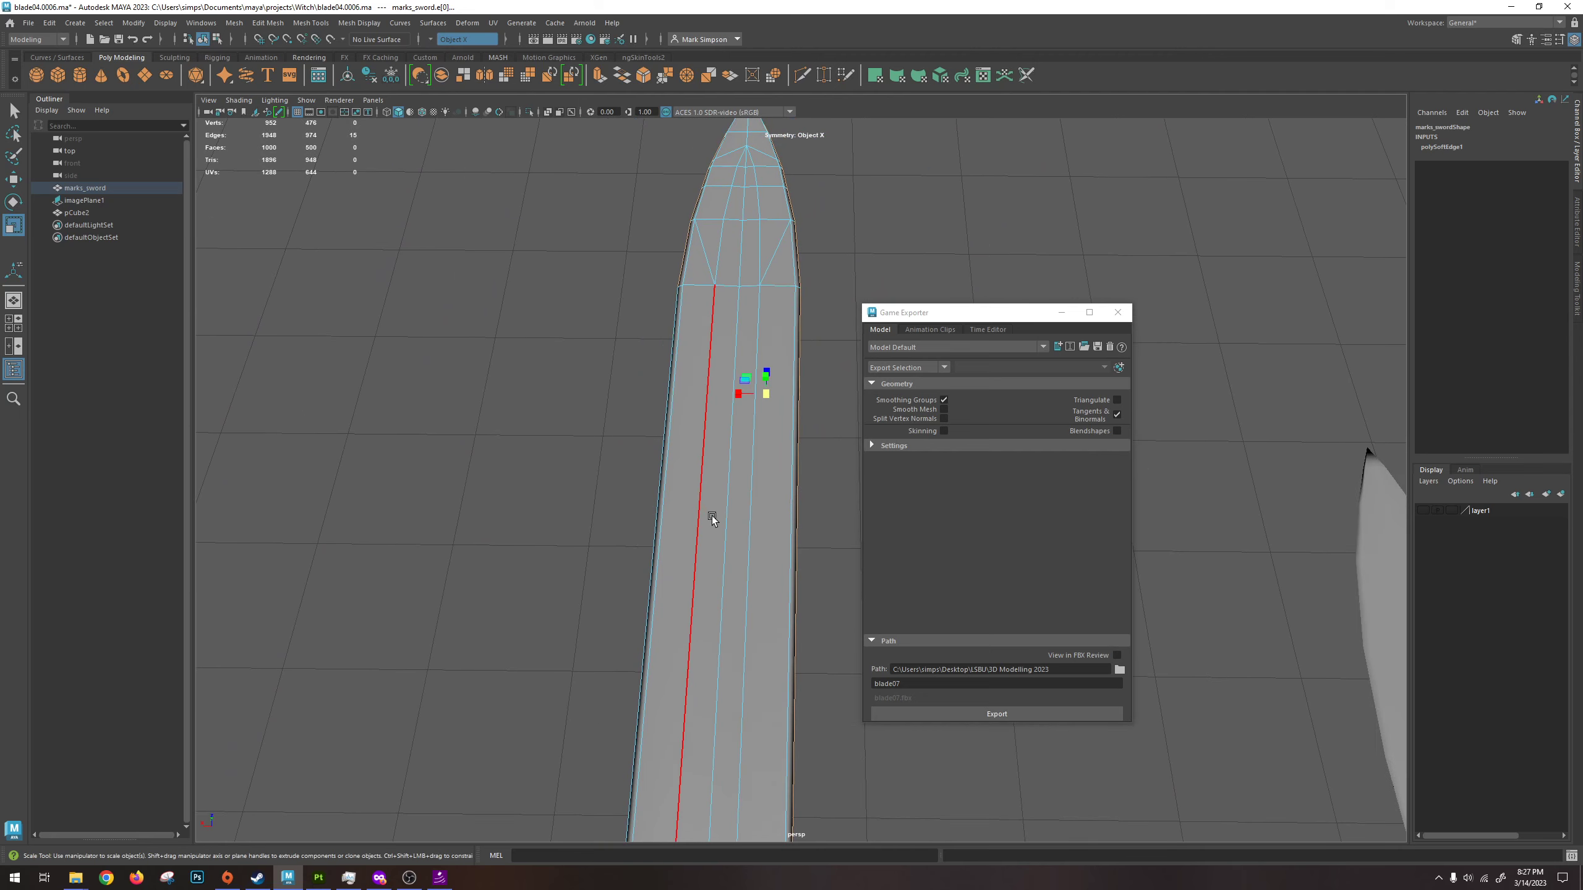
left_click(757, 511, "shift")
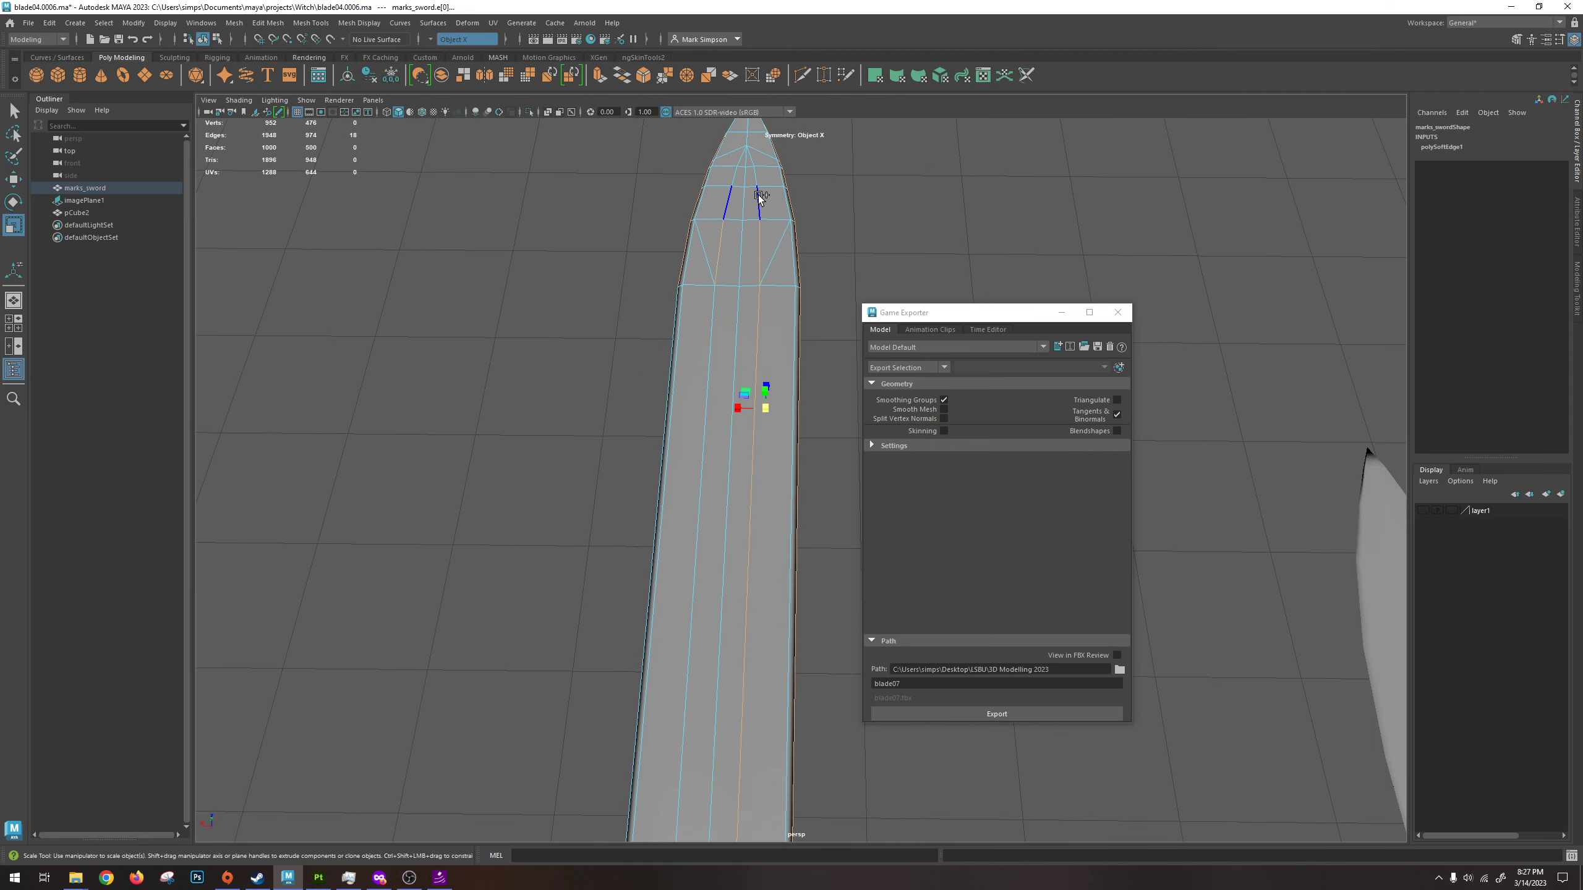
left_click_drag(825, 415, 646, 608, "alt")
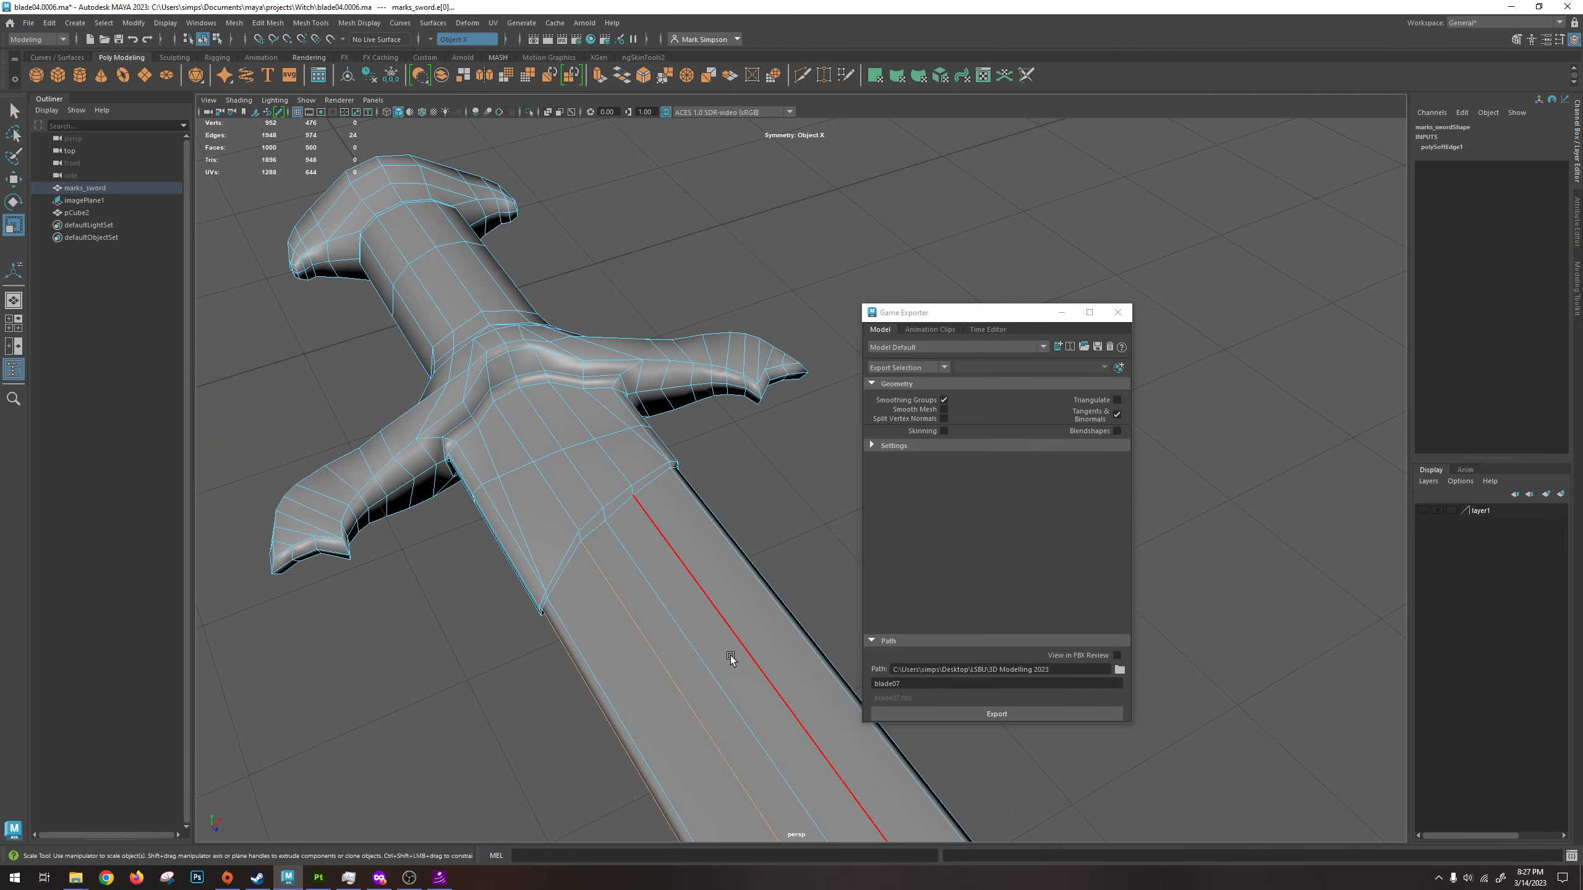
left_click(756, 671, "shift")
left_click_drag(756, 671, 685, 623, "alt")
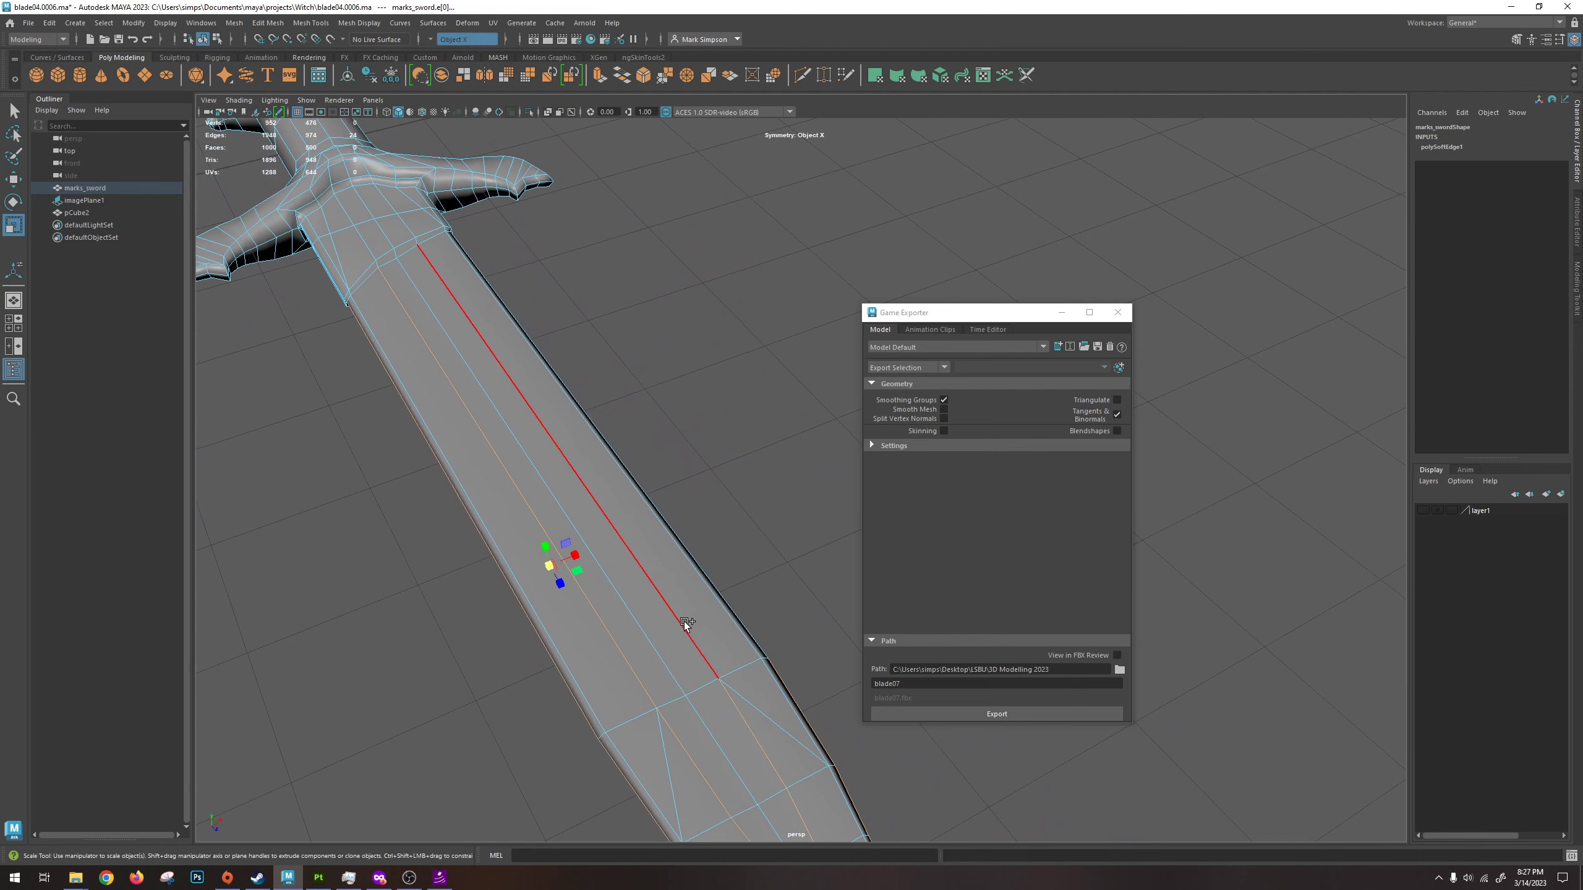
left_click(702, 623, "shift")
left_click_drag(414, 355, 521, 482, "alt")
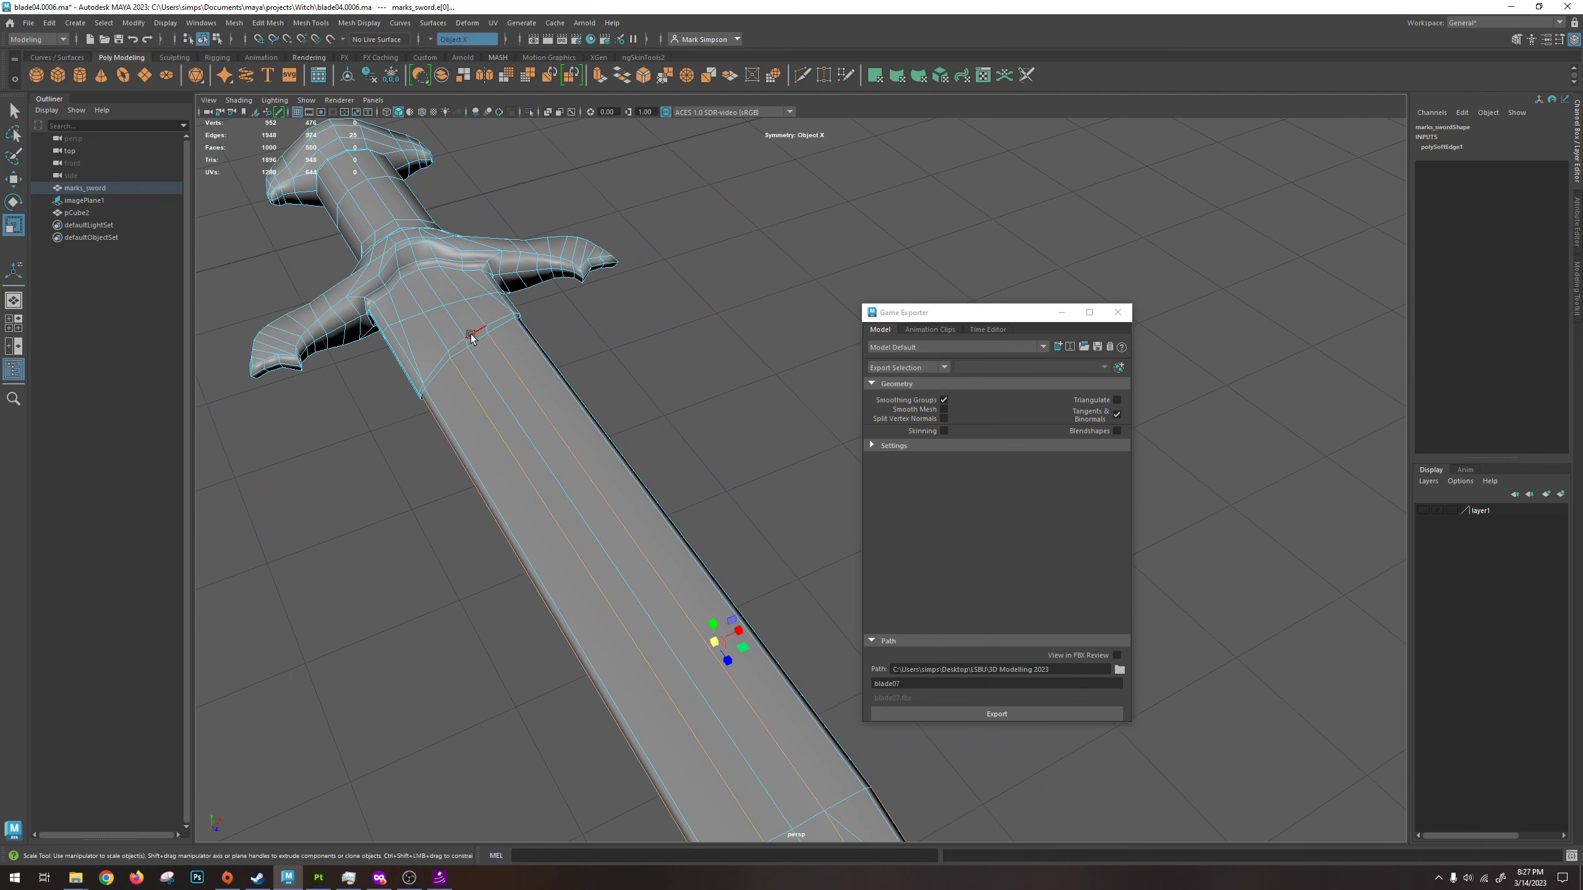
Add the edges where the collar below the guard meets the blade, and harden all selected edges.
middle_click_drag(434, 382, 650, 515, "alt")
scroll(576, 555, "up", 4)
left_click_drag(558, 455, 664, 381, "alt")
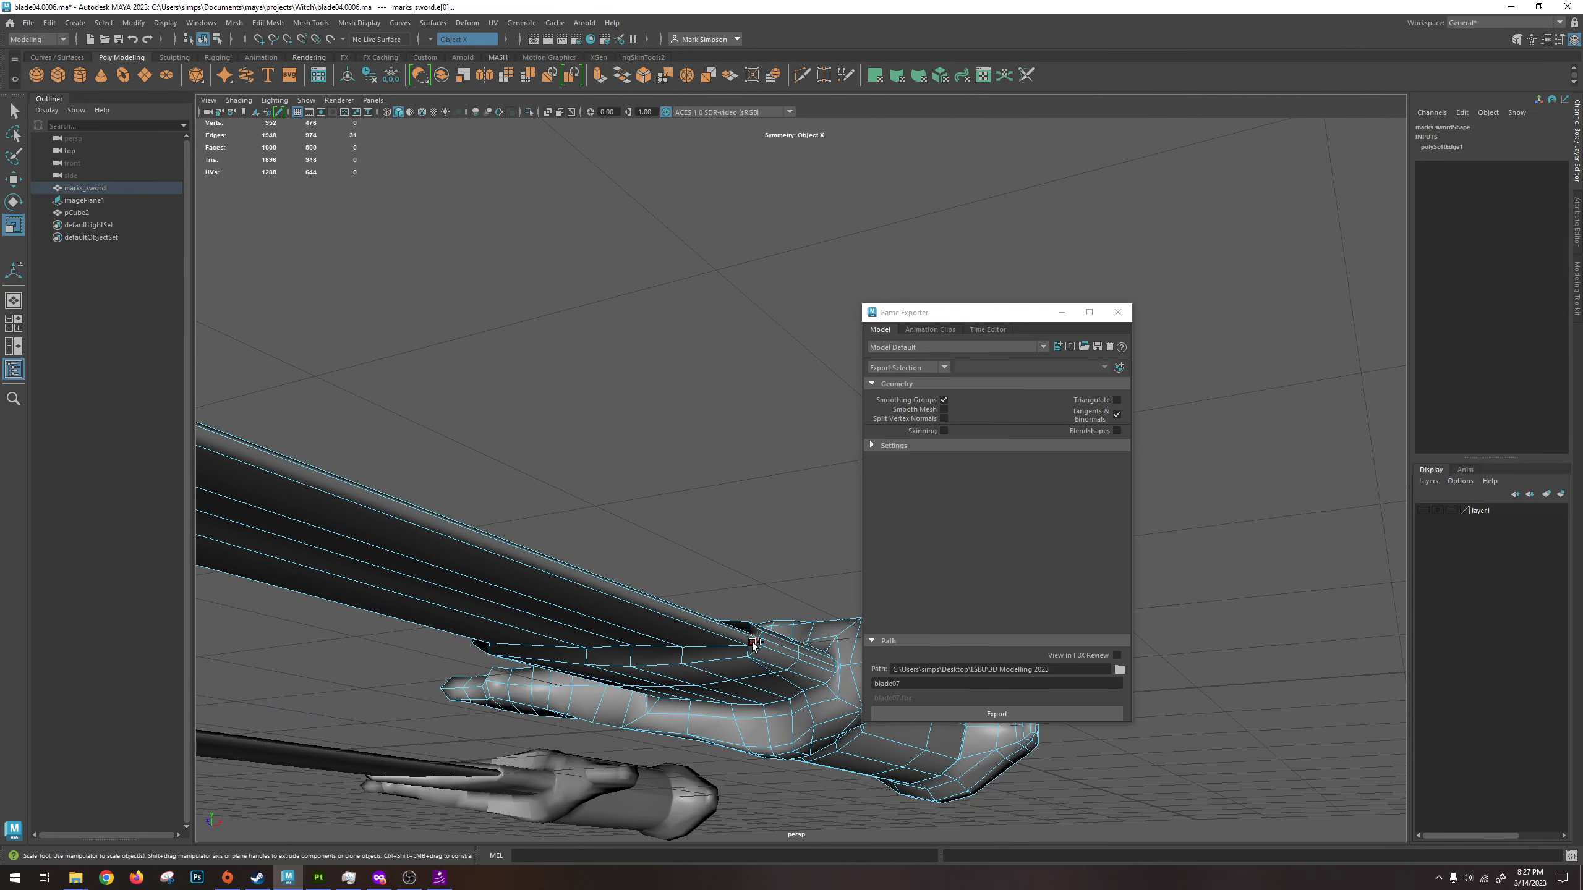
double_click(732, 649, "shift")
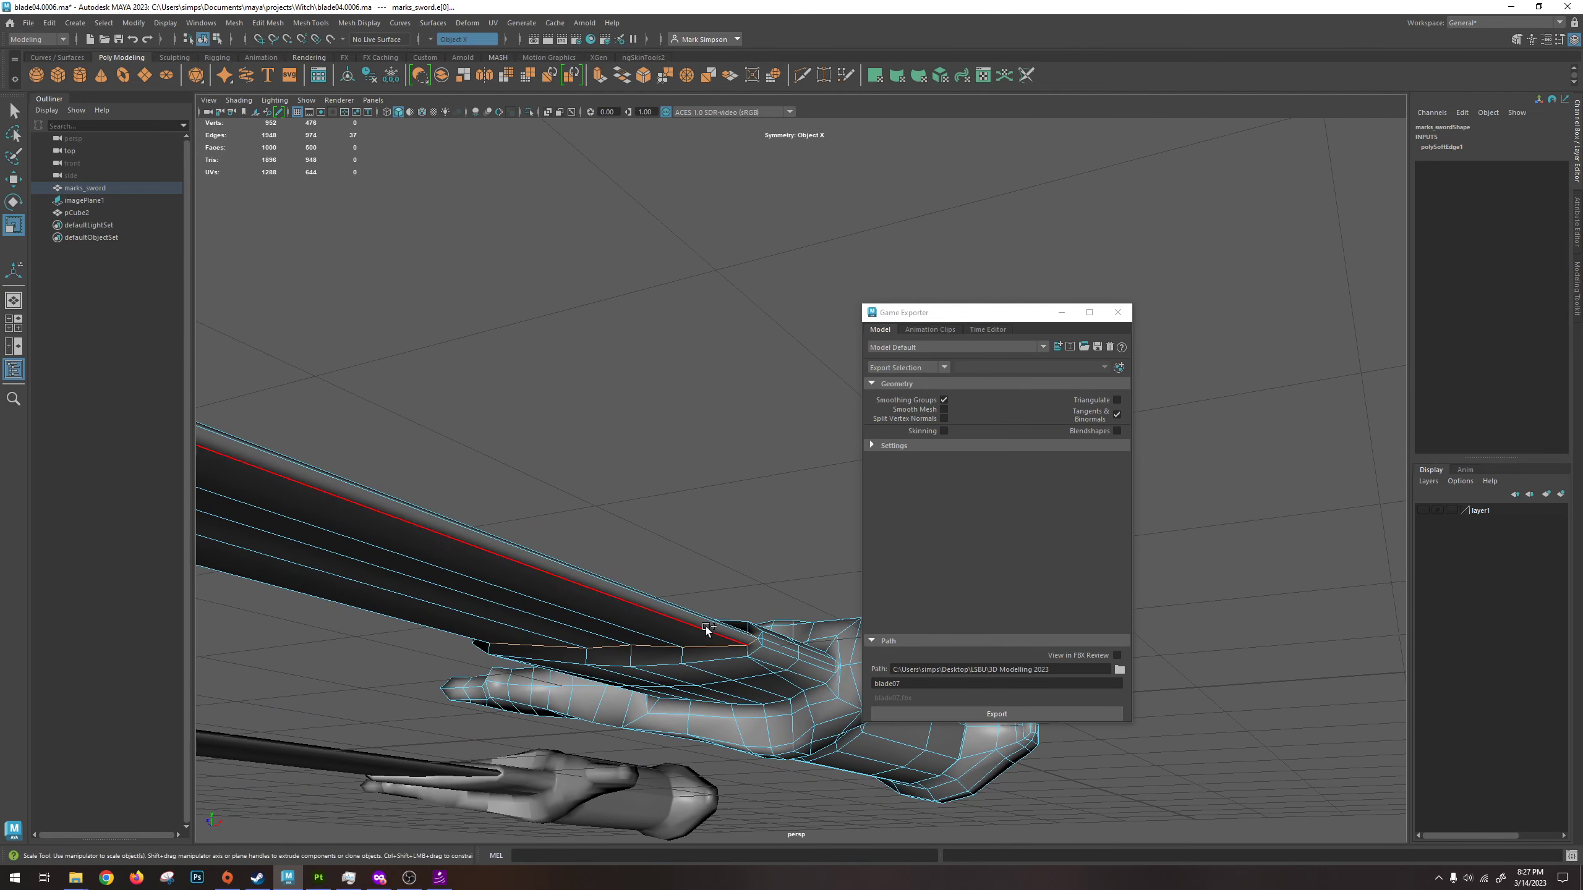
left_click(374, 26)
left_click(389, 127)
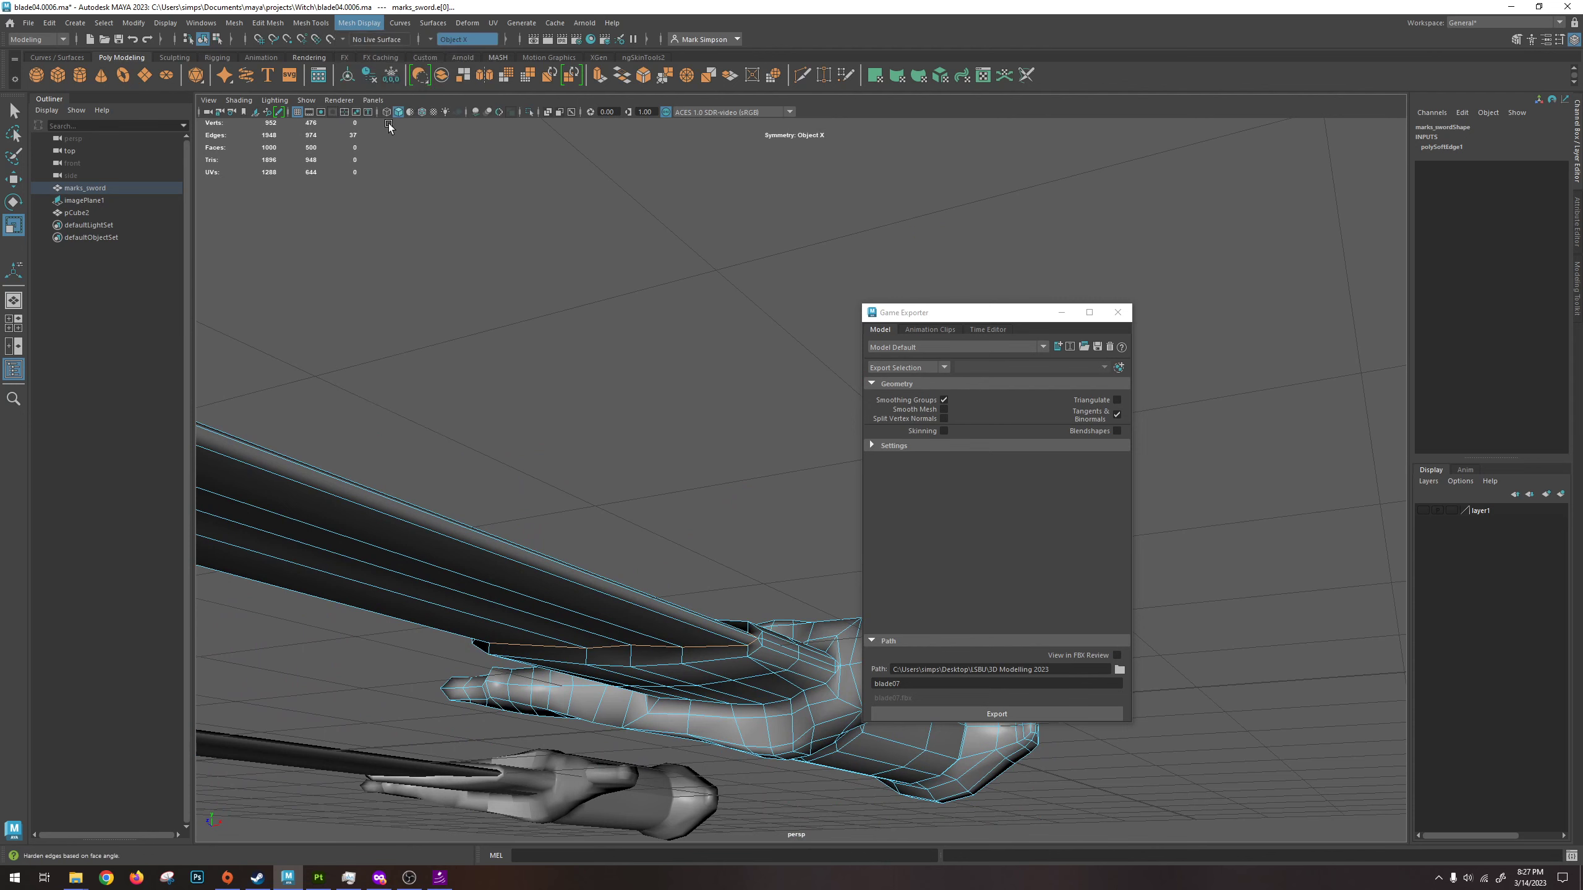
Deselect the edges and check the sword's shading along the blade, collar, guard and pommel.
left_click(731, 435)
left_click_drag(732, 434, 853, 242, "alt")
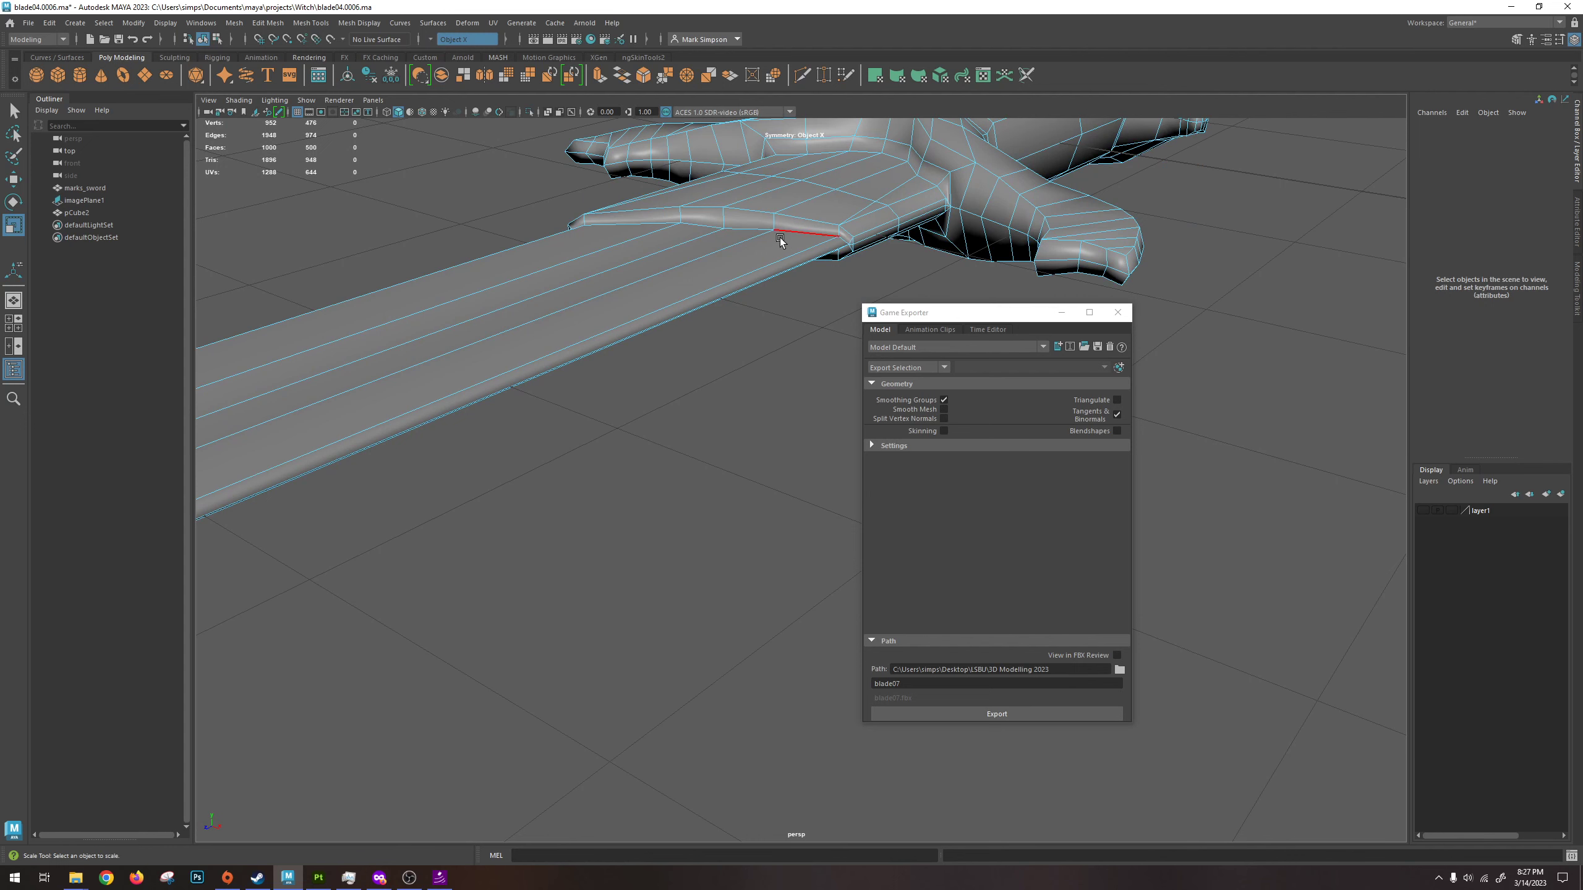
left_click_drag(608, 328, 699, 247, "alt")
right_click_drag(686, 254, 745, 239)
left_click(570, 213)
left_click_drag(751, 298, 467, 357, "alt")
right_click_drag(466, 357, 697, 299, "alt")
left_click_drag(697, 299, 467, 381, "alt")
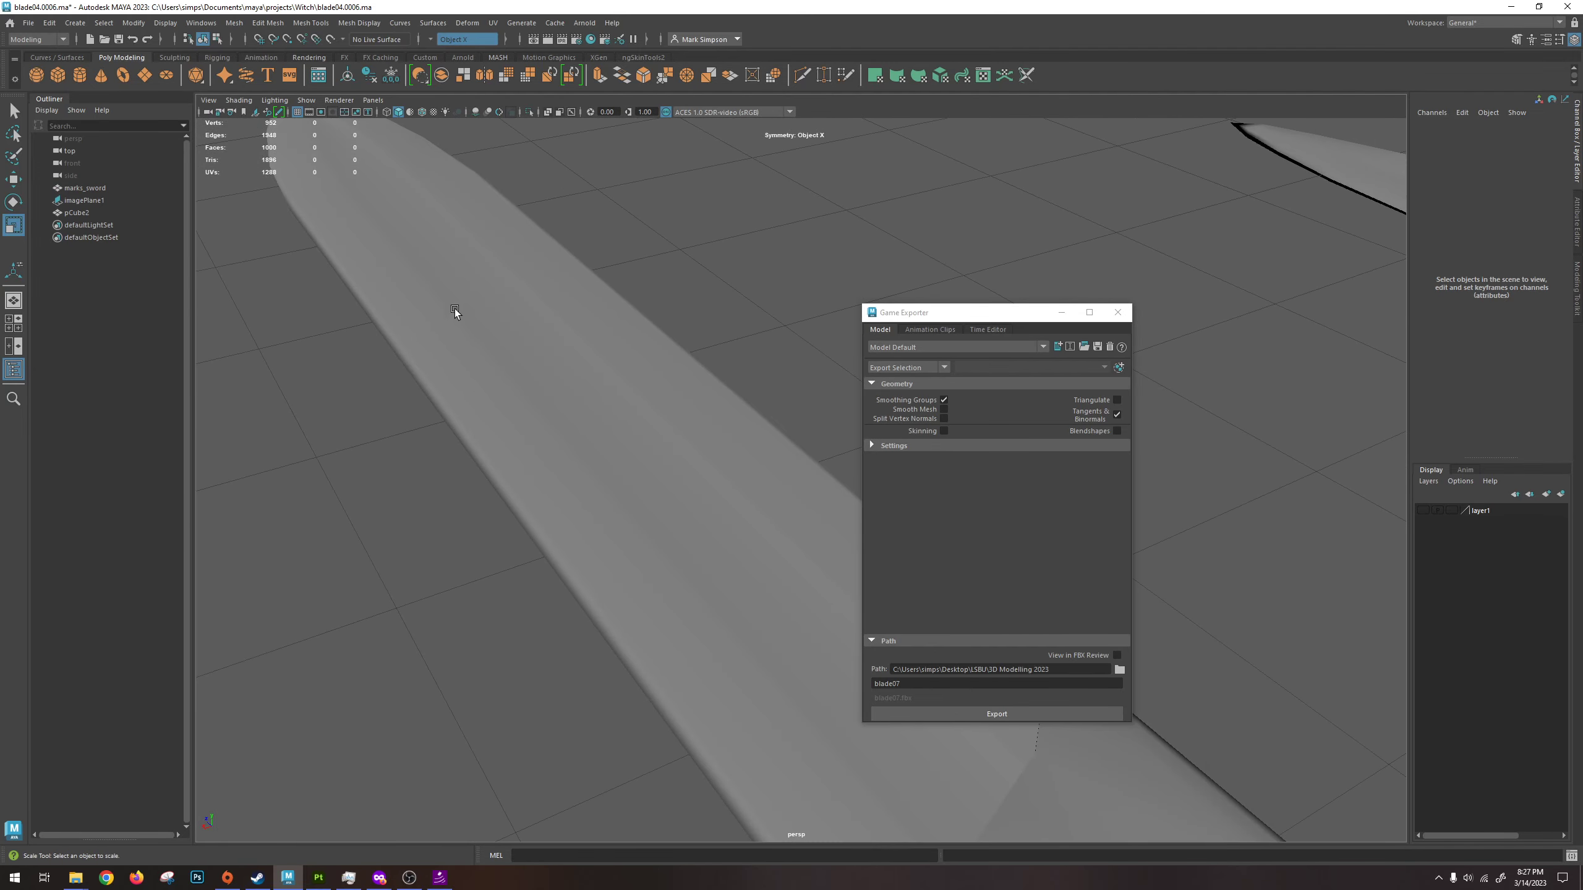
right_click_drag(766, 518, 601, 416, "alt")
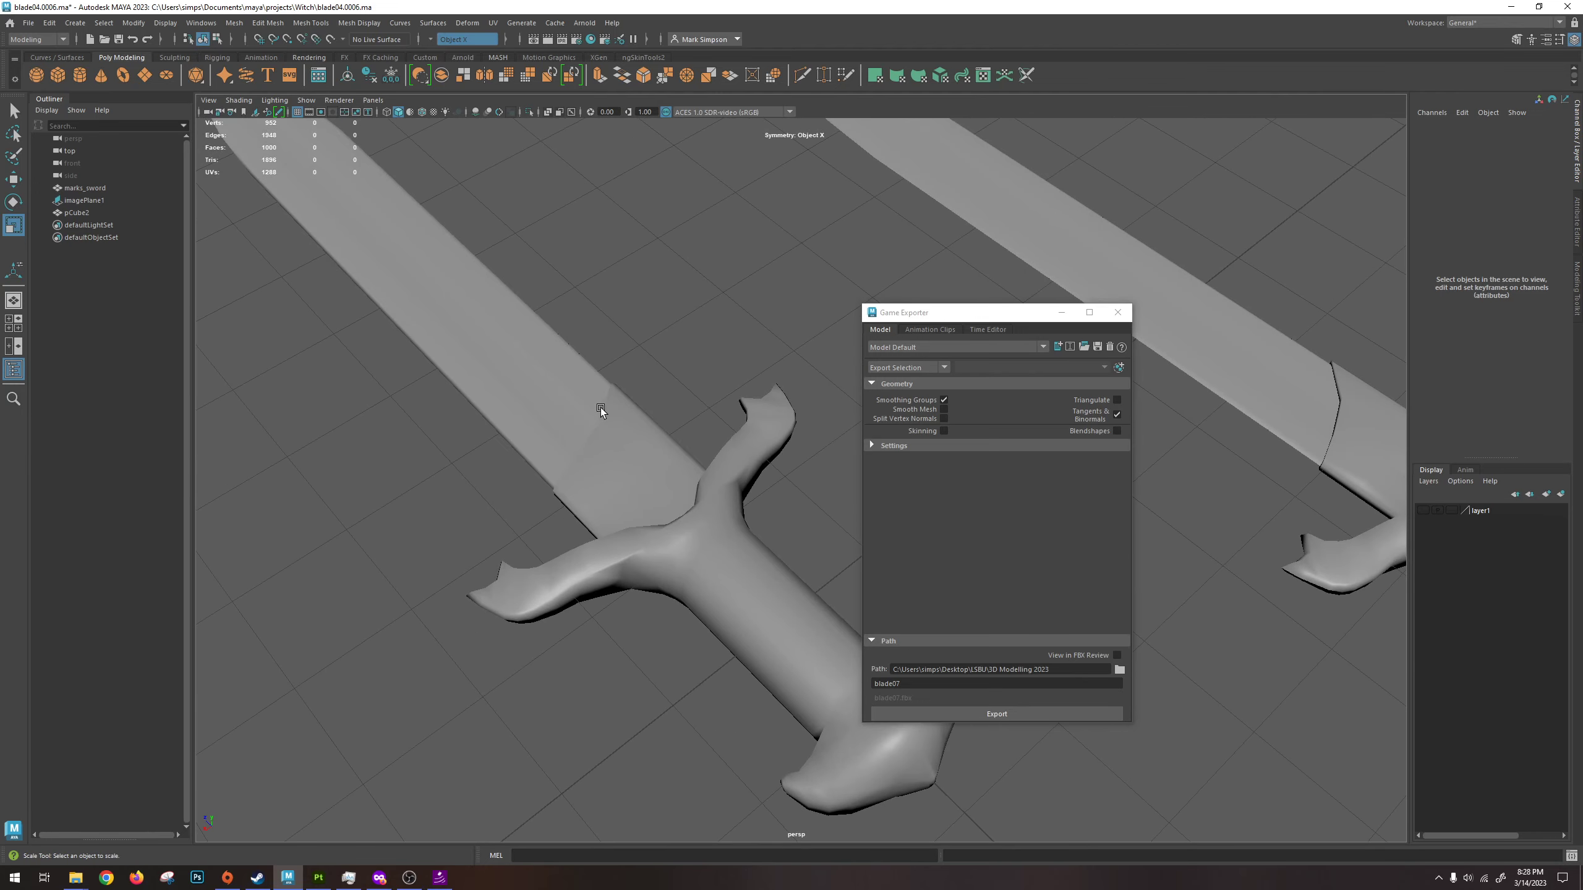
left_click_drag(643, 426, 835, 458, "alt")
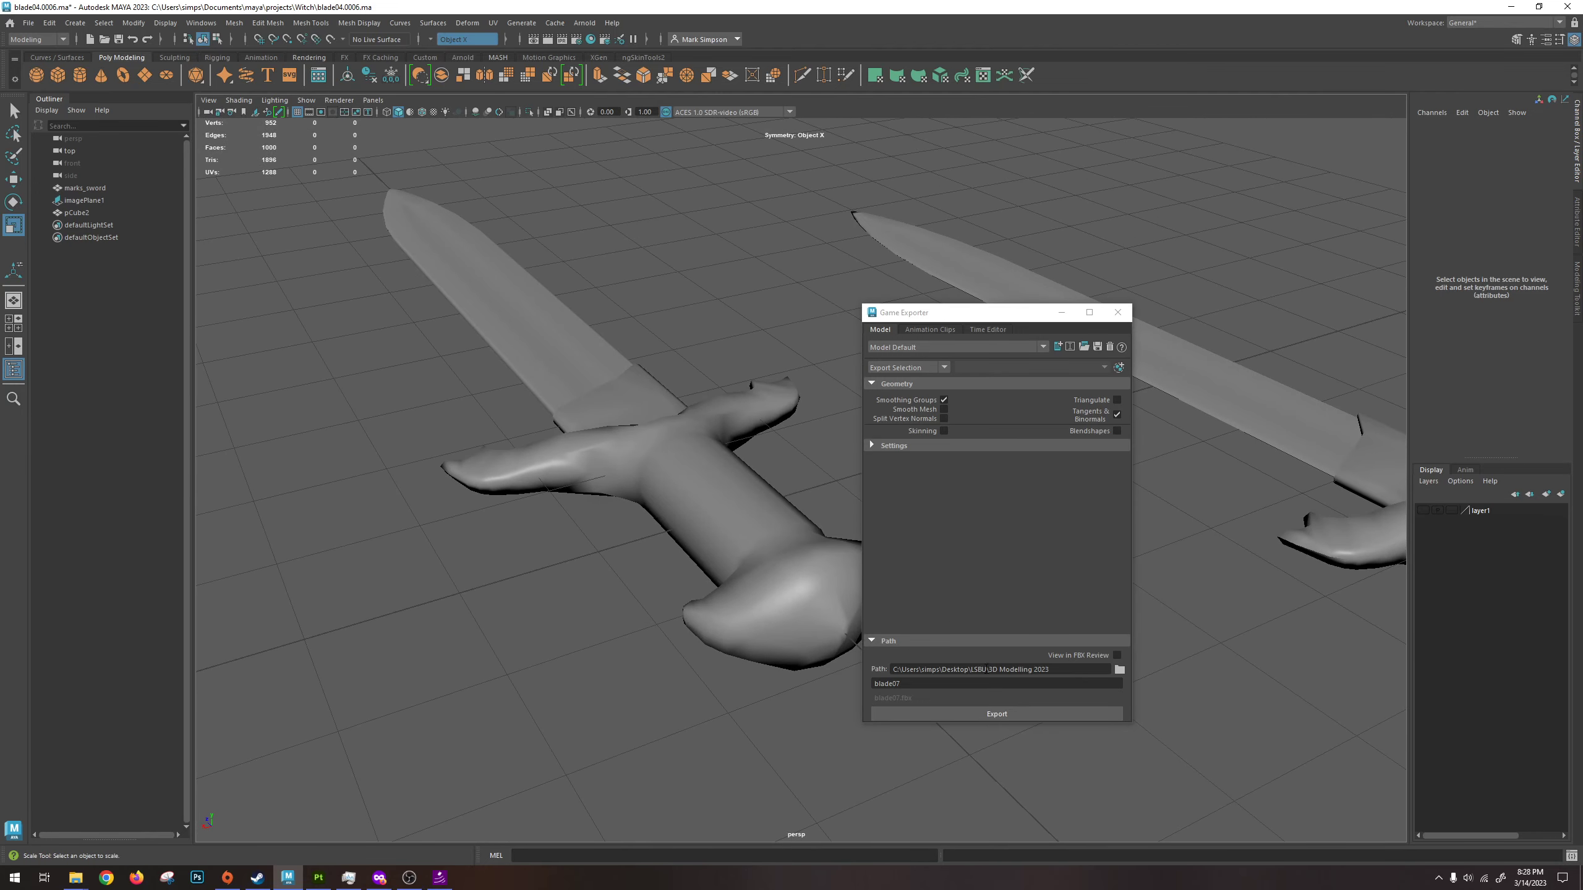
Try to export the sword from the Game Exporter under the file name blade07b.
left_click(924, 684)
left_click(999, 716)
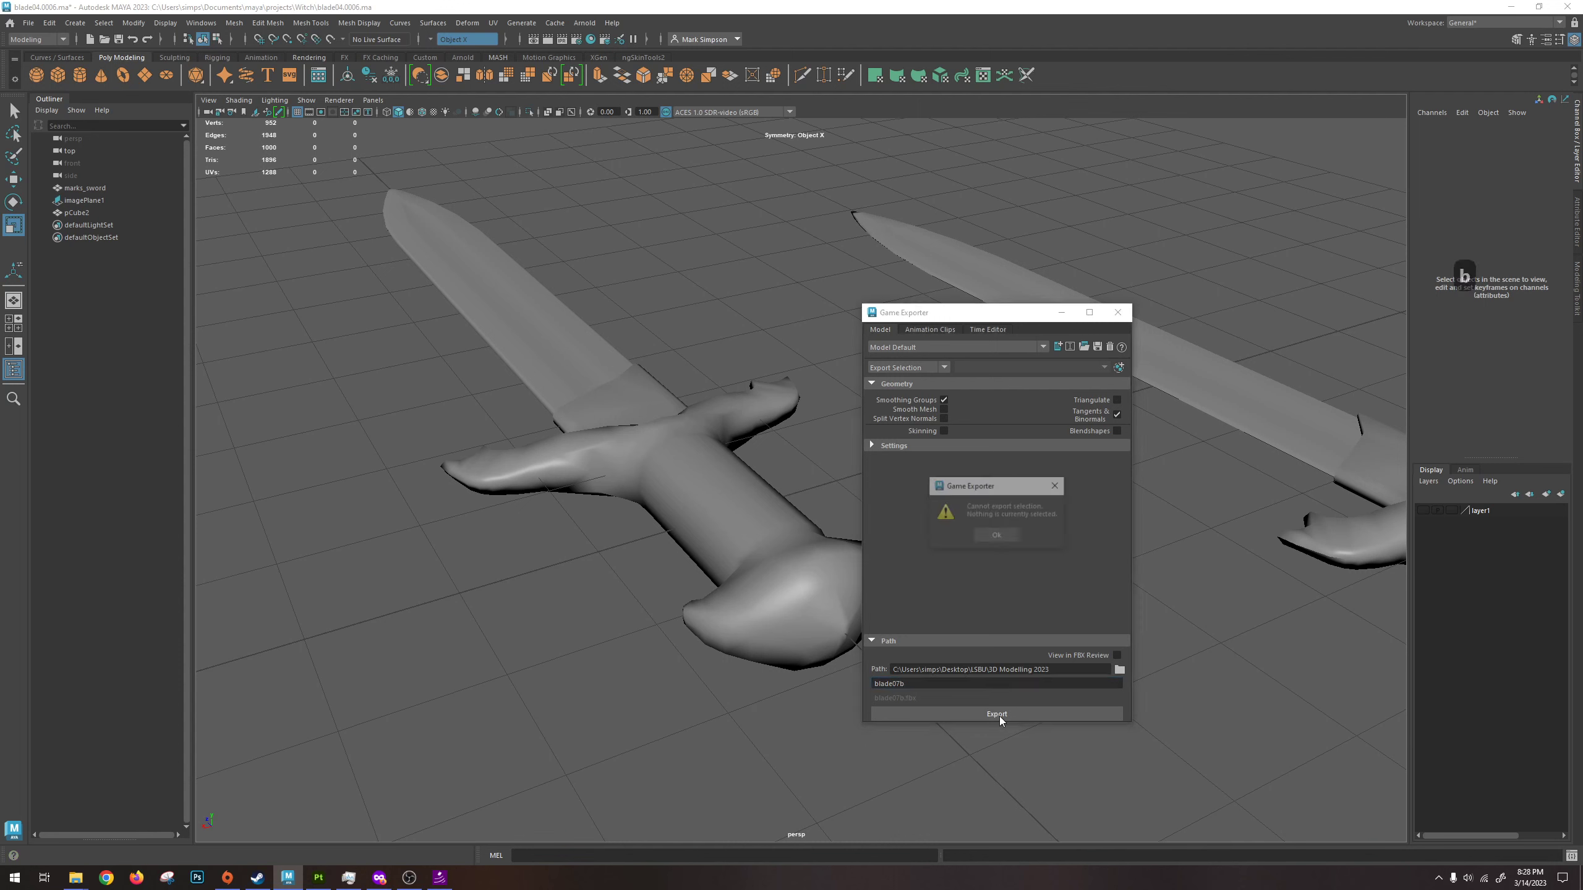
left_click(997, 536)
Select marks_sword, set the export file name to blade07 and export the selection.
left_click(724, 459)
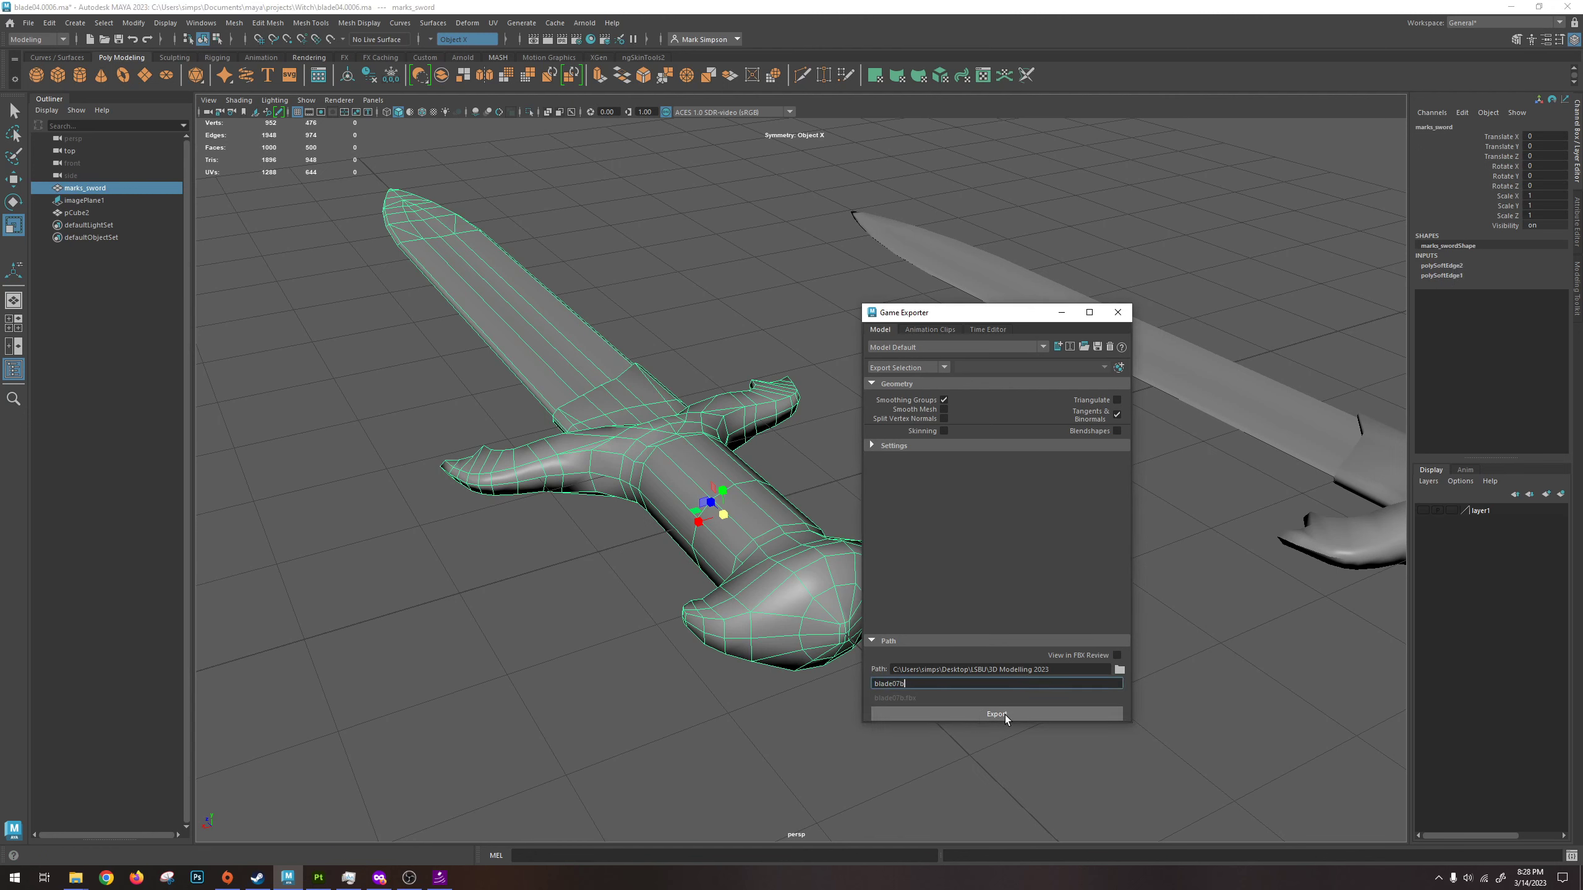
key("BackSpace")
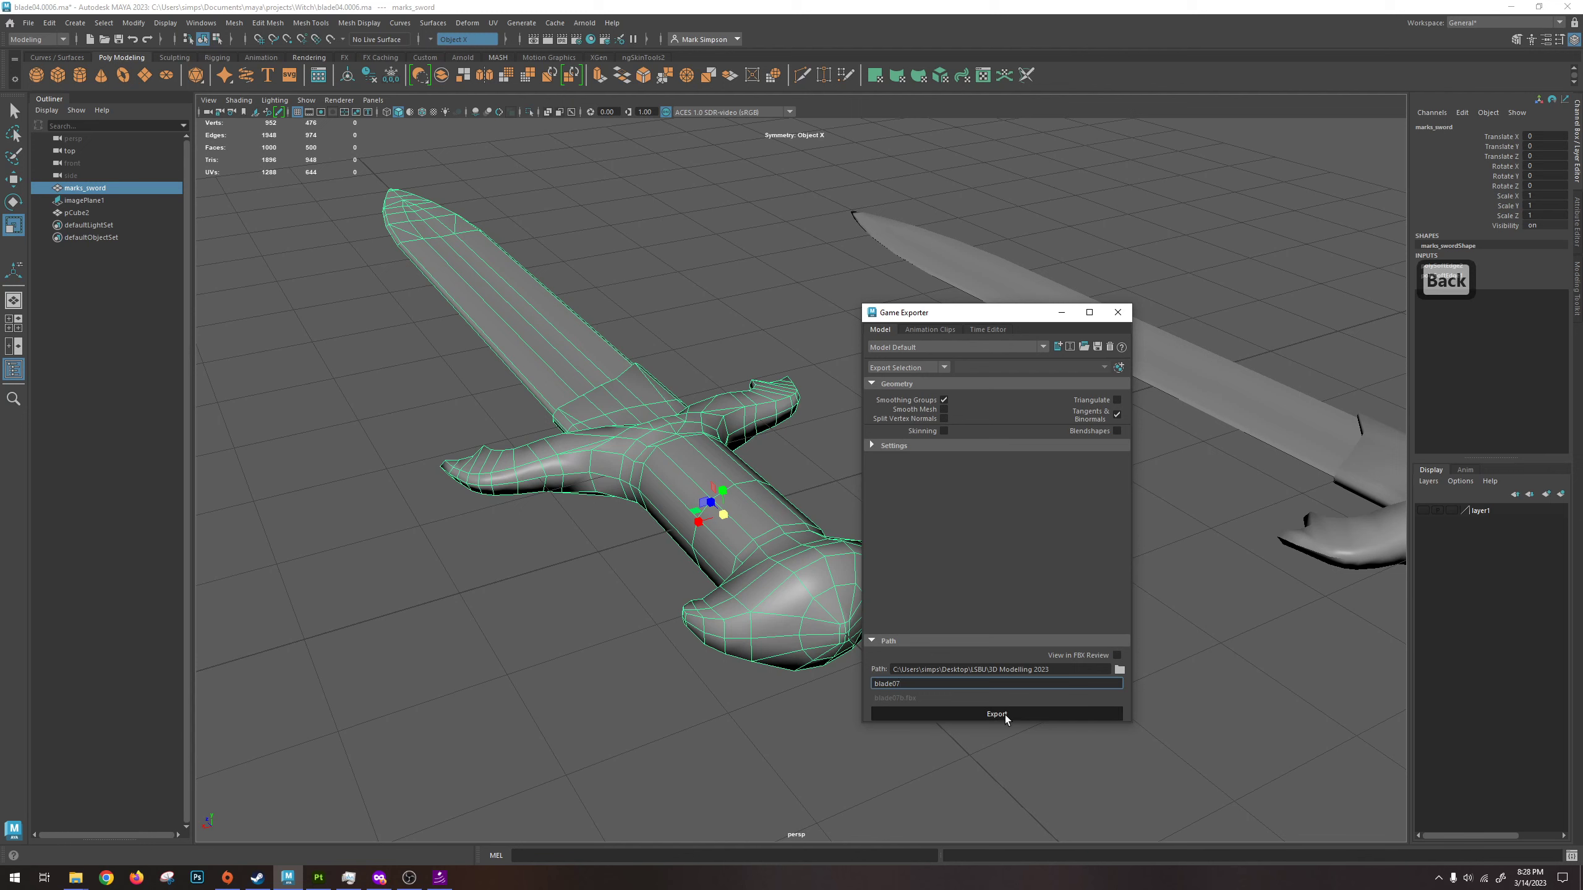
left_click(1004, 715)
left_click(1005, 540)
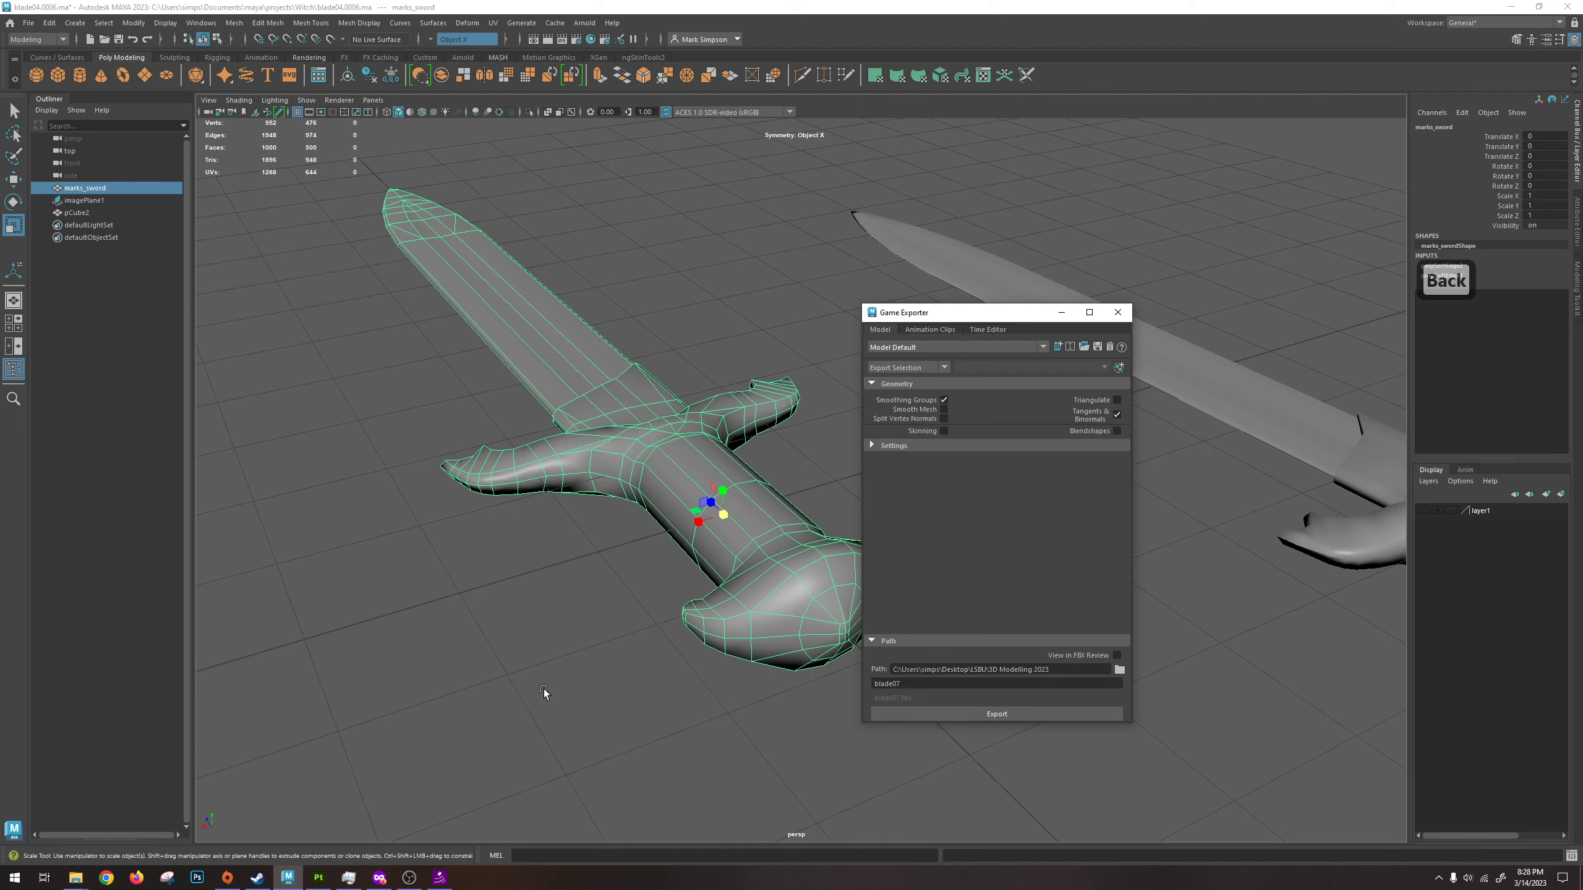
Switch to Substance 3D Painter and replace the project's mesh with blade07b.fbx in the project configuration.
left_click(319, 878)
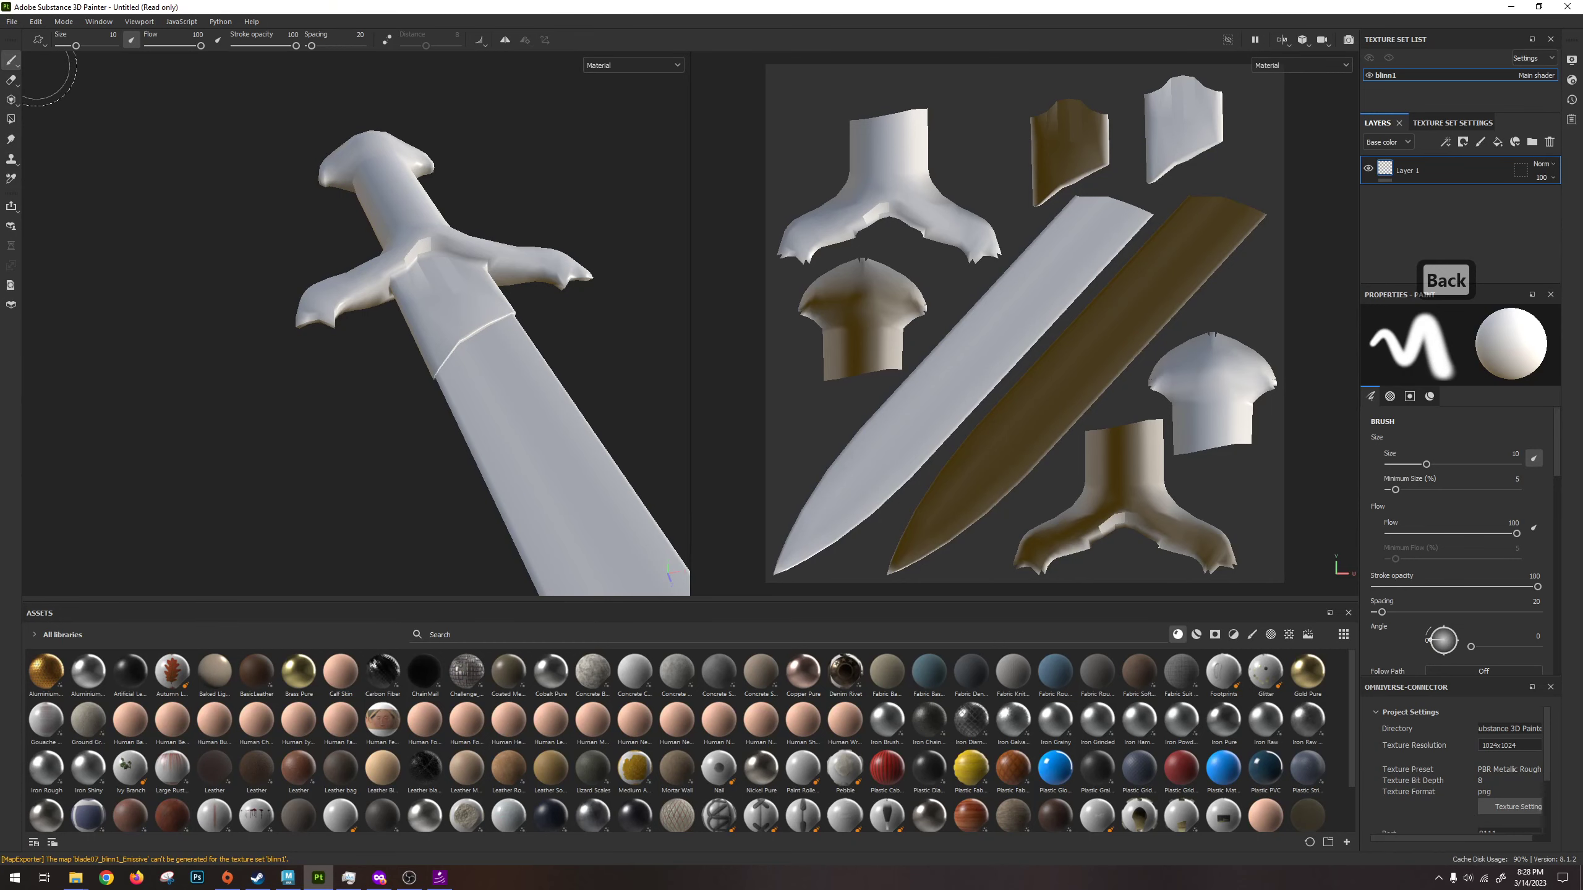
left_click(12, 22)
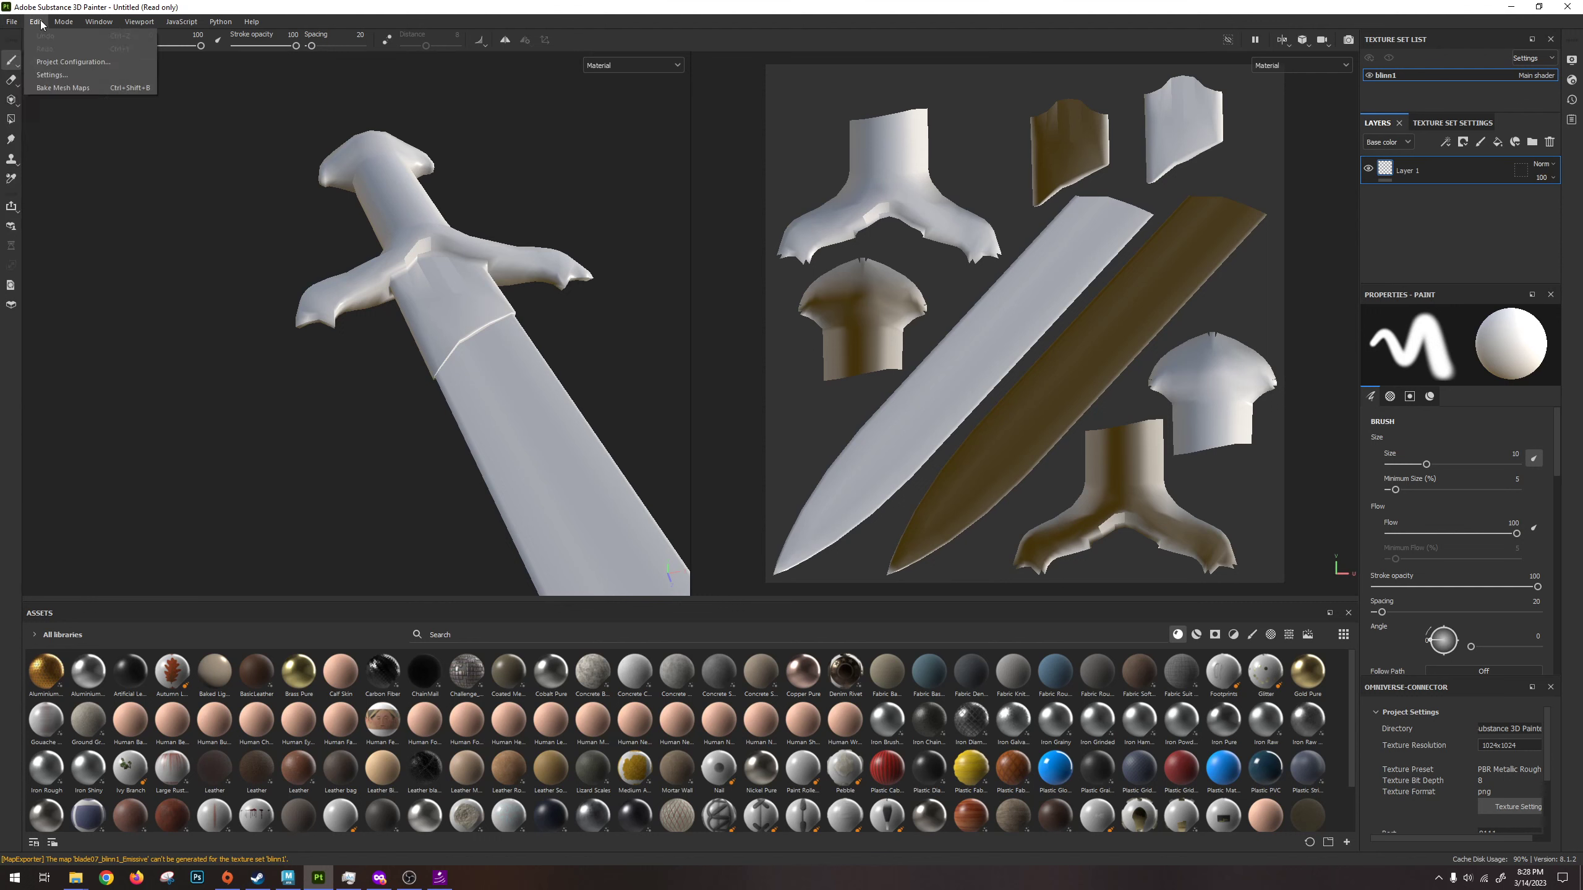
left_click(41, 24)
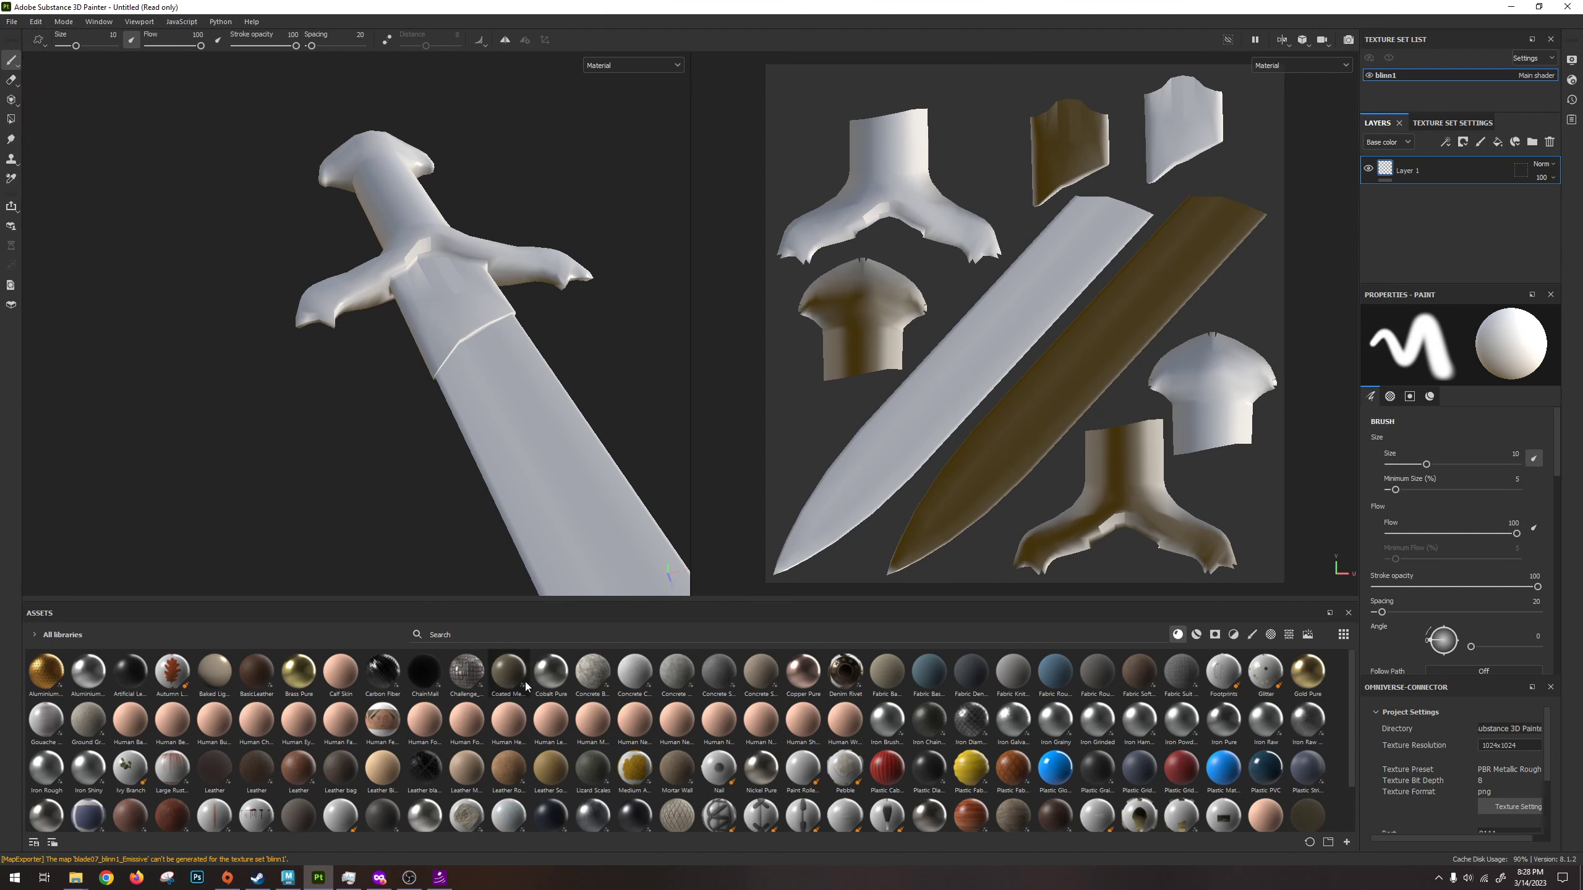
left_click(36, 22)
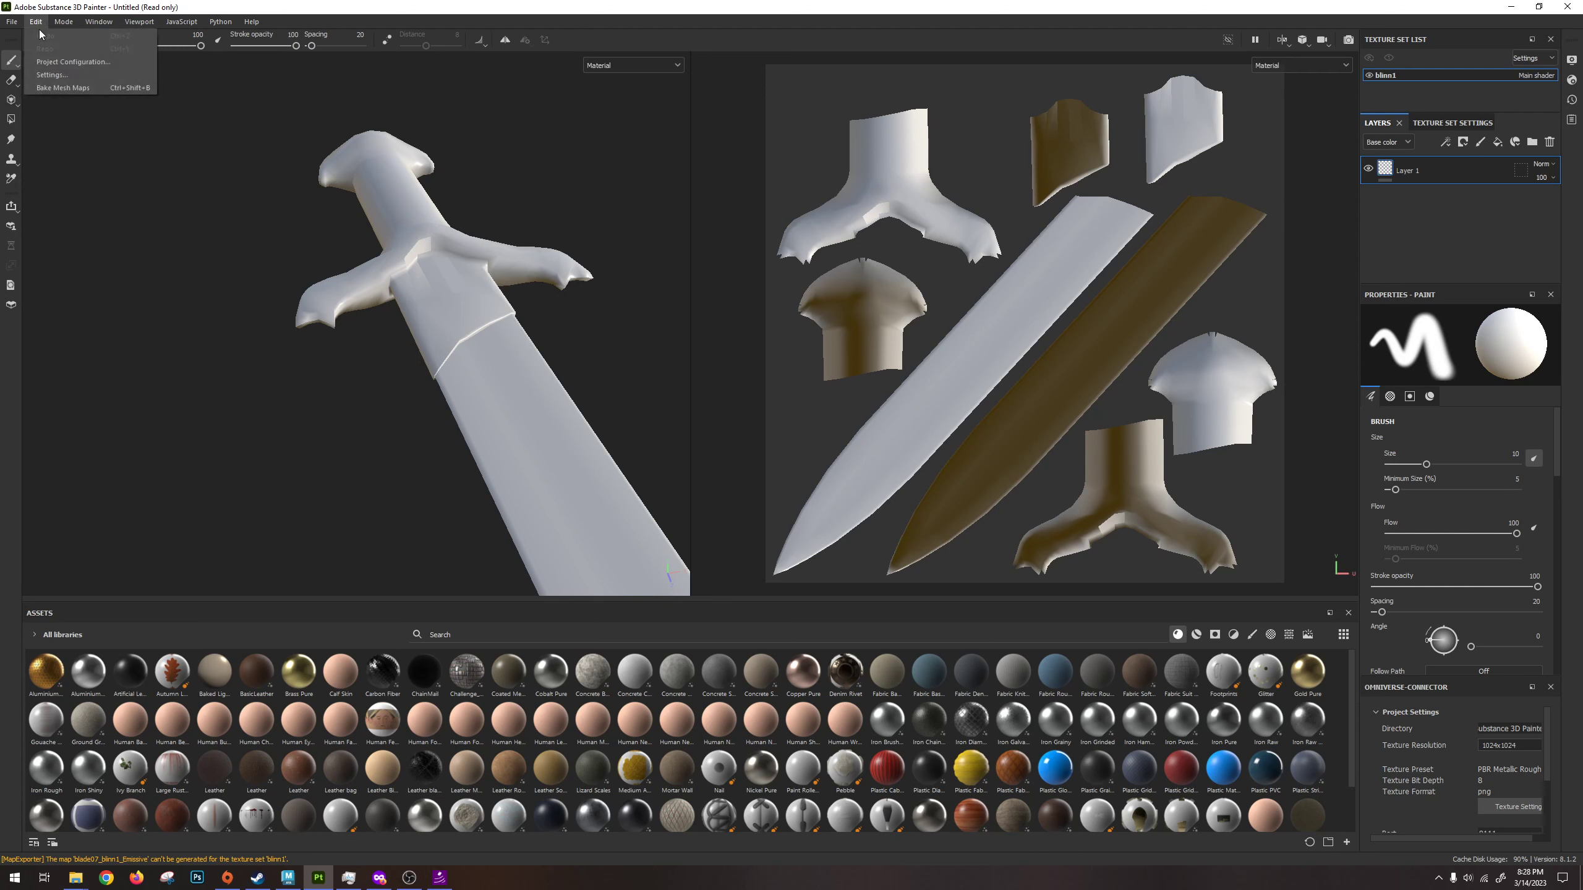
left_click(74, 62)
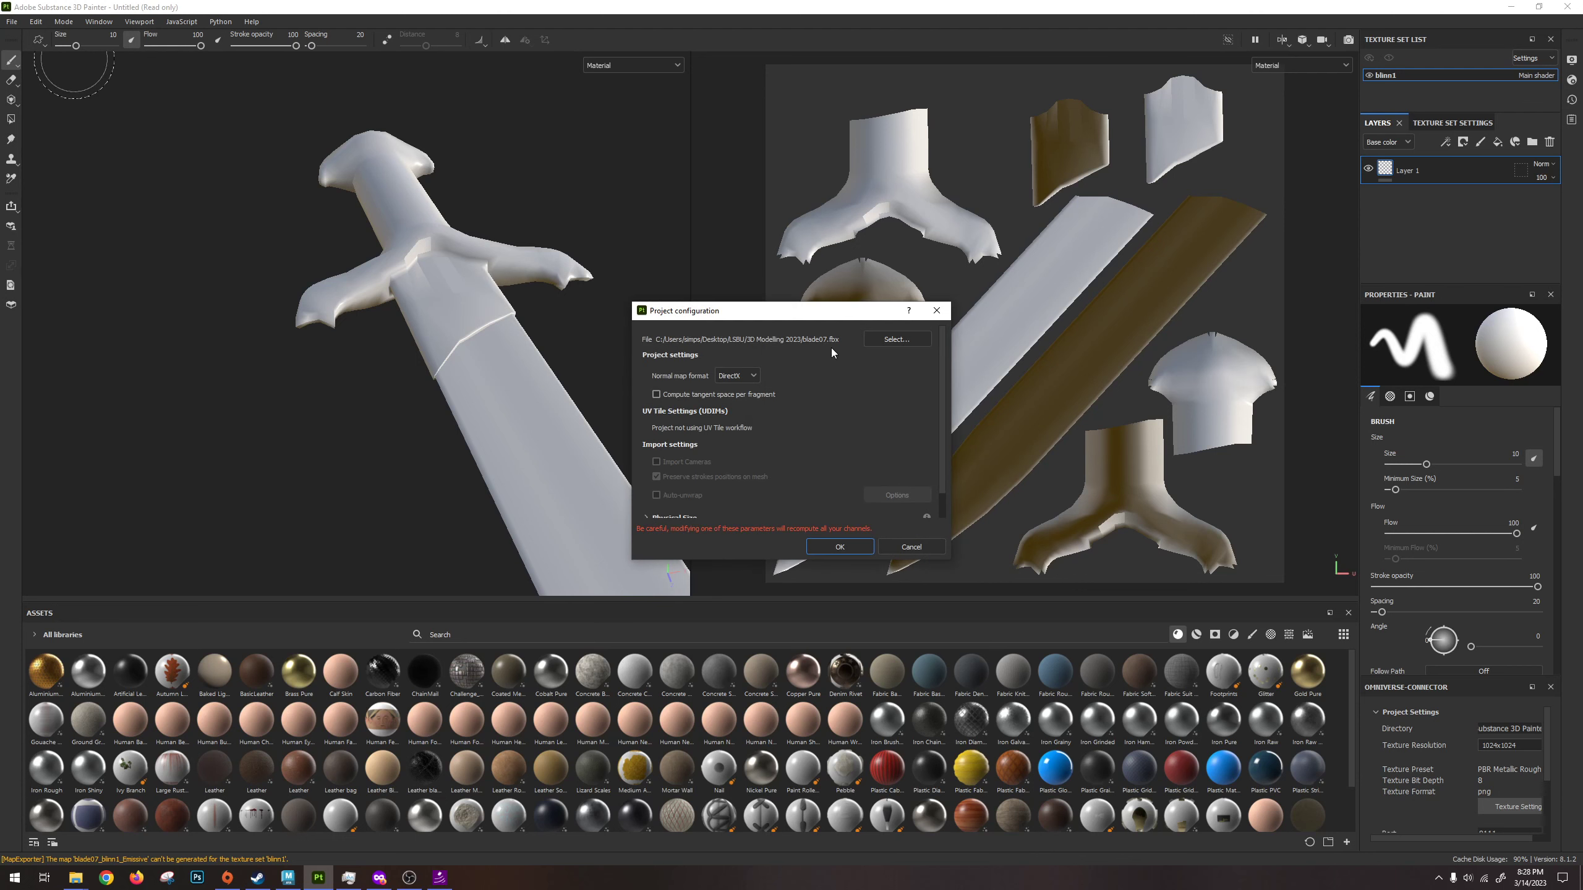
left_click(896, 340)
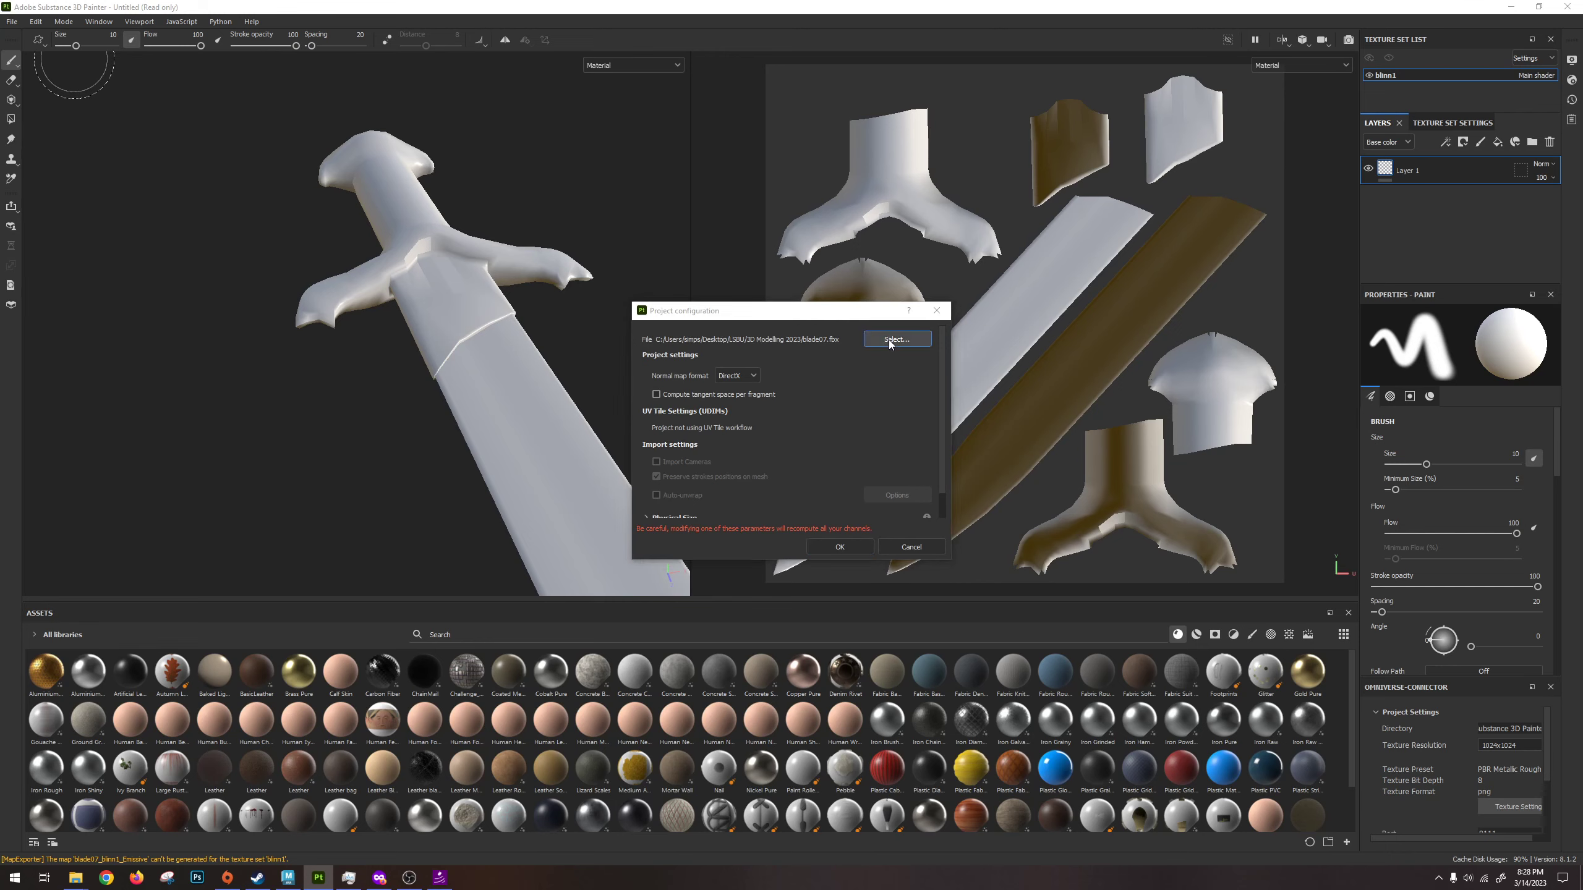
left_click(784, 489)
double_click(784, 489)
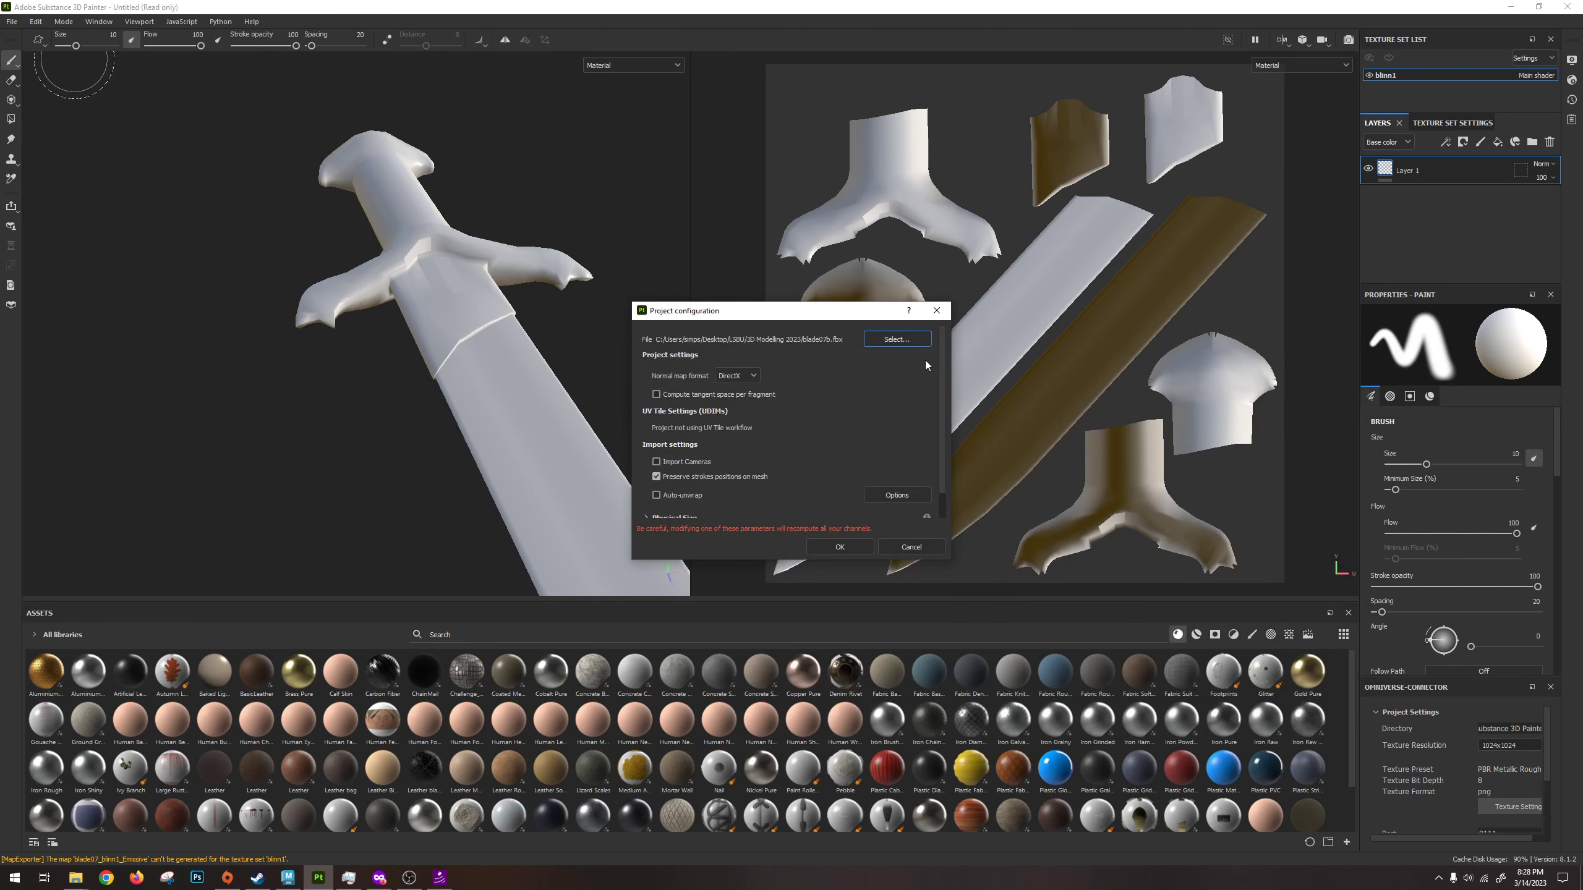
left_click(841, 549)
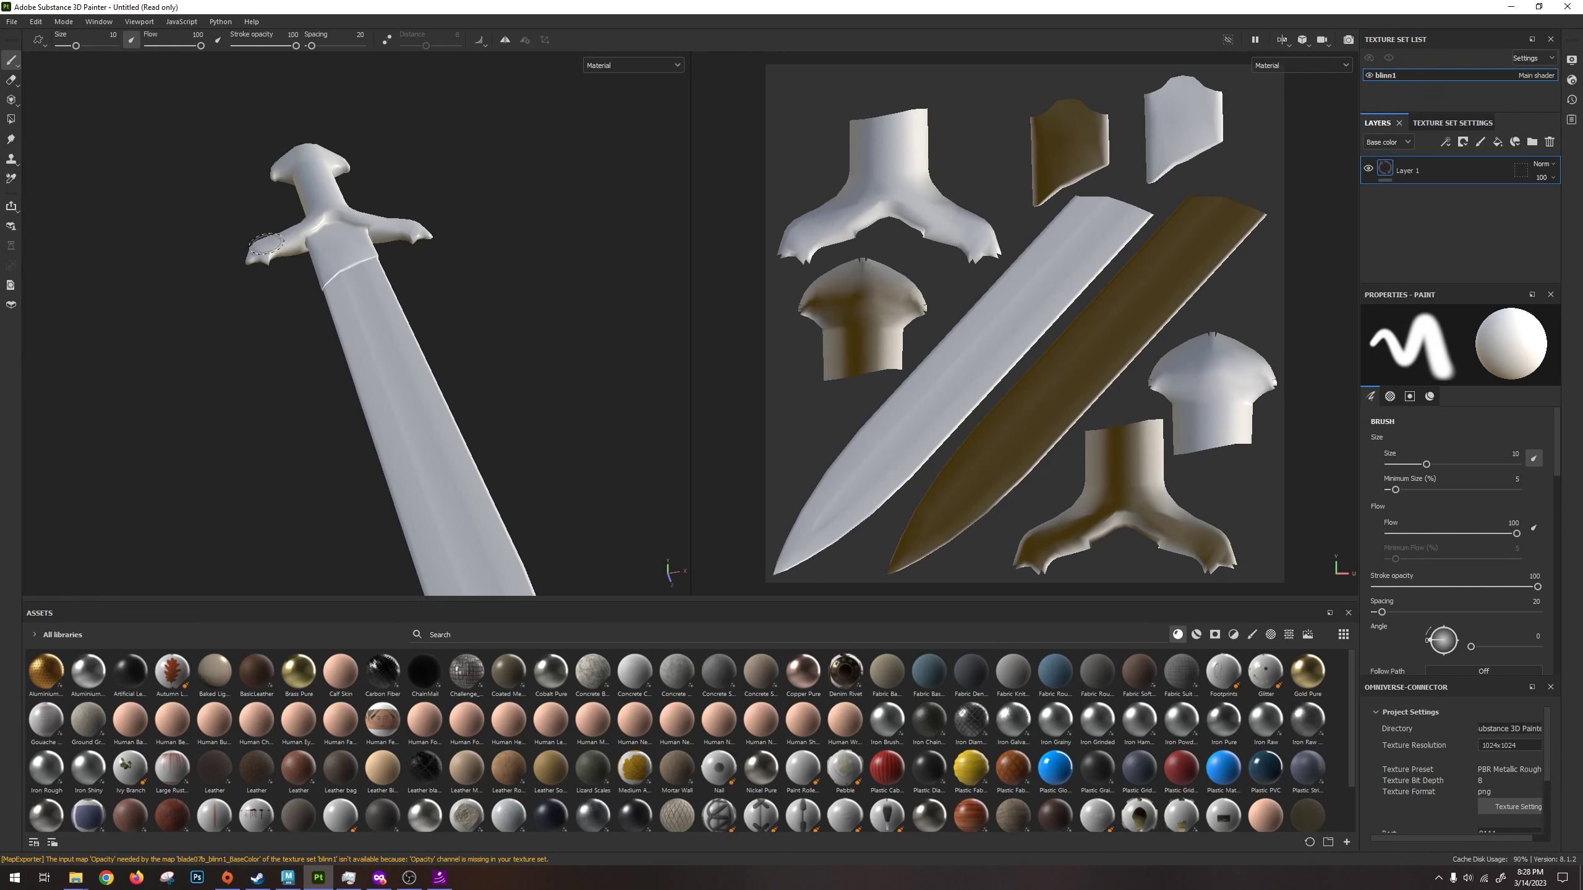
Examine the reimported sword's shading around the guard, collar, blade and pommel from several angles.
scroll(265, 244, "up", 5)
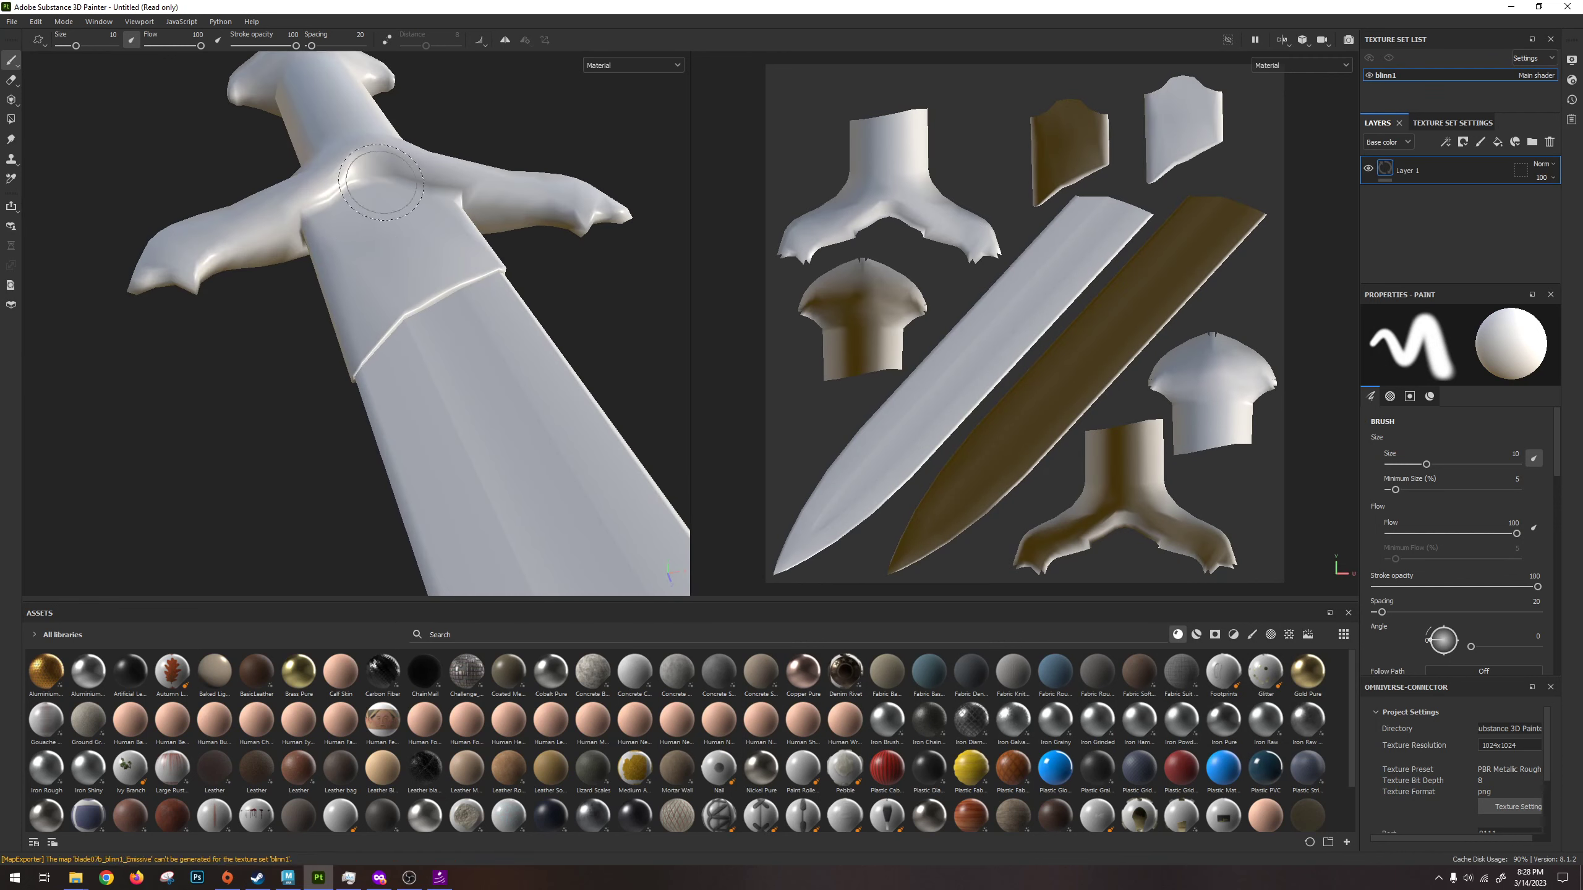
mouse_move(355, 240)
left_mouse_down("alt")
mouse_move(427, 365)
mouse_move(498, 290)
mouse_move(533, 293)
mouse_move(465, 198)
mouse_move(457, 353)
mouse_move(314, 280)
mouse_move(371, 336)
mouse_move(605, 312)
mouse_move(362, 293)
mouse_move(293, 349)
mouse_move(374, 287)
mouse_move(479, 388)
mouse_move(370, 464)
mouse_move(548, 369)
mouse_move(531, 413)
mouse_move(423, 473)
mouse_move(254, 495)
mouse_move(285, 477)
left_mouse_up("alt")
scroll(418, 462, "down", 5)
middle_click_drag(426, 483, 552, 257, "alt")
left_click_drag(553, 257, 541, 311, "alt")
middle_click_drag(541, 312, 457, 373, "alt")
left_click_drag(457, 372, 514, 371, "alt")
middle_click_drag(452, 312, 448, 392, "alt")
middle_click_drag(486, 302, 434, 399, "alt")
mouse_move(434, 398)
left_mouse_down("alt")
mouse_move(434, 276)
mouse_move(359, 295)
mouse_move(427, 361)
mouse_move(470, 364)
mouse_move(431, 357)
mouse_move(498, 391)
mouse_move(479, 405)
left_mouse_up("alt")
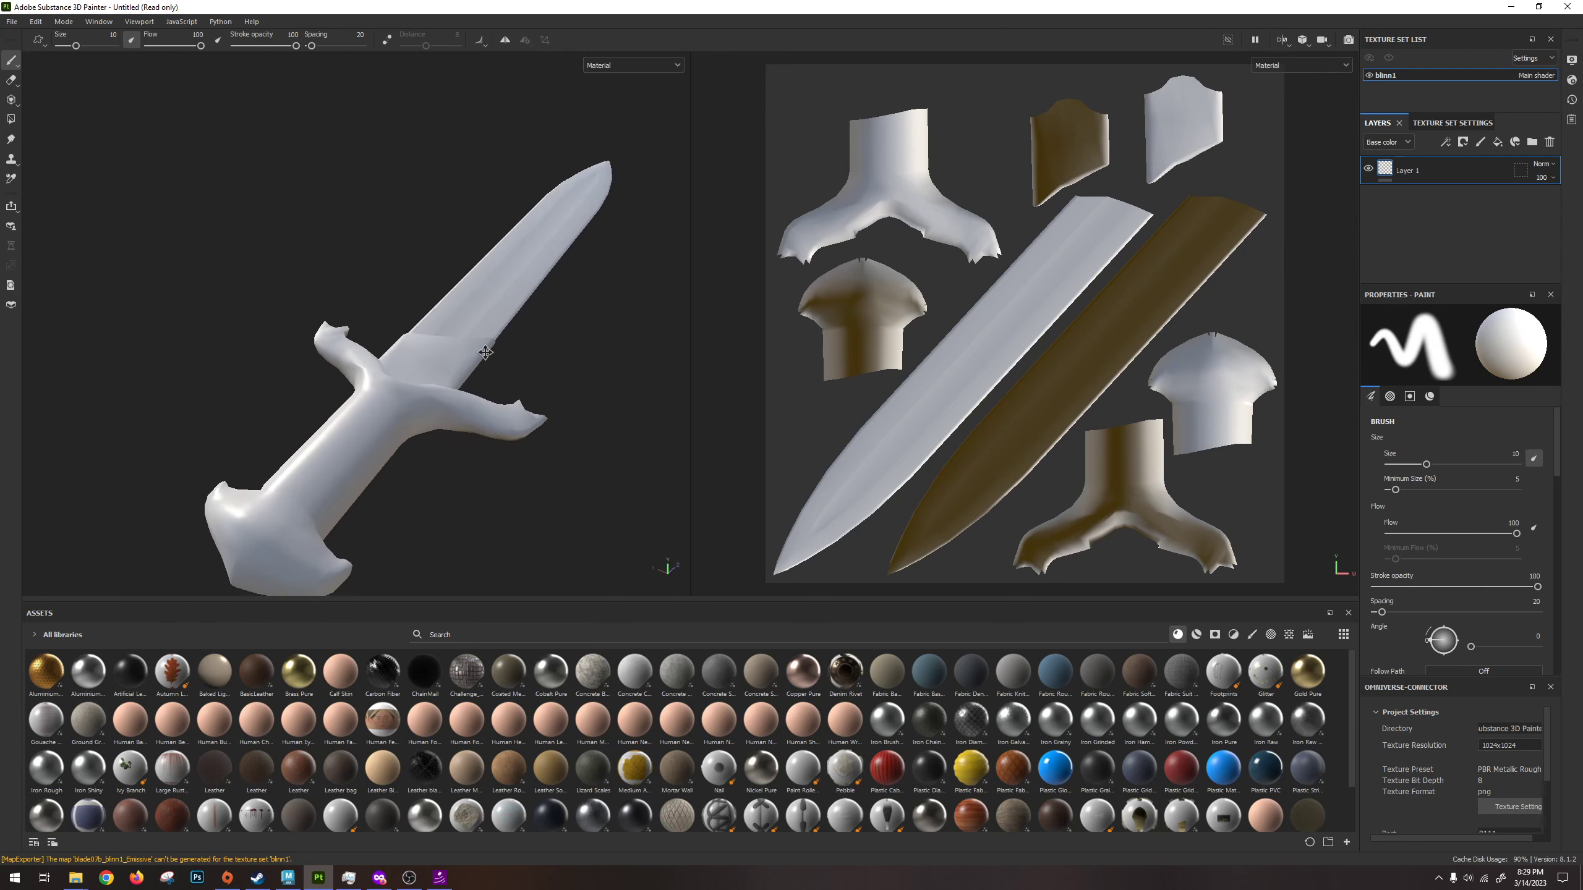
middle_click_drag(478, 405, 471, 354, "alt")
left_click_drag(471, 354, 483, 315, "alt")
middle_click_drag(483, 315, 481, 356, "alt")
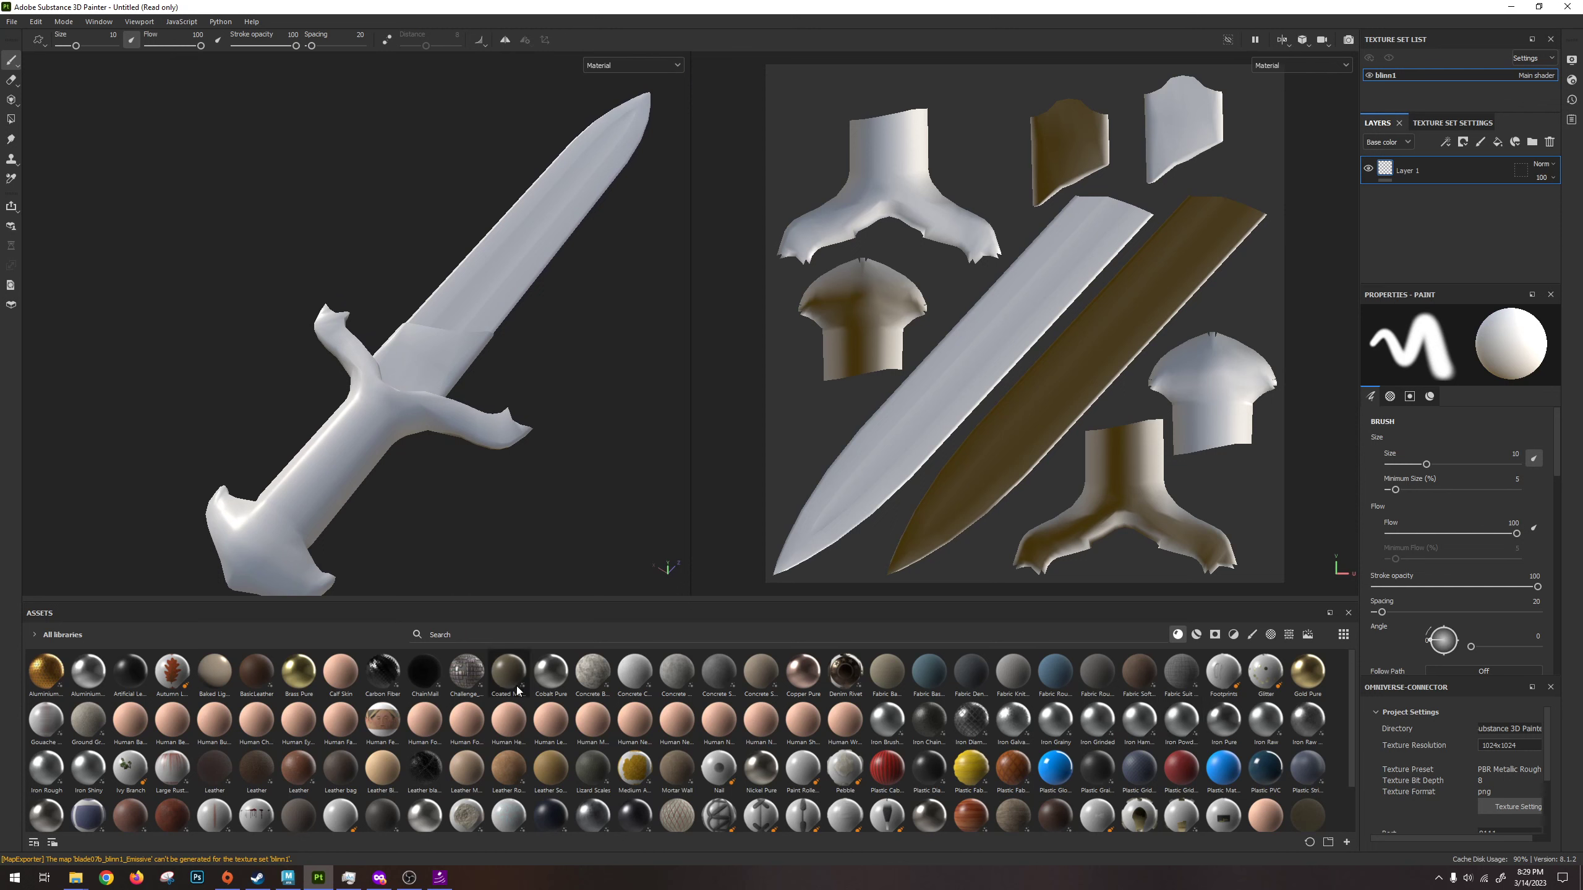
mouse_move(547, 368)
left_mouse_down("alt")
mouse_move(515, 348)
mouse_move(534, 354)
mouse_move(517, 349)
mouse_move(515, 390)
mouse_move(615, 438)
mouse_move(505, 445)
mouse_move(486, 368)
mouse_move(569, 369)
mouse_move(427, 388)
mouse_move(442, 396)
mouse_move(423, 371)
mouse_move(403, 375)
left_mouse_up("alt")
scroll(403, 374, "down", 2)
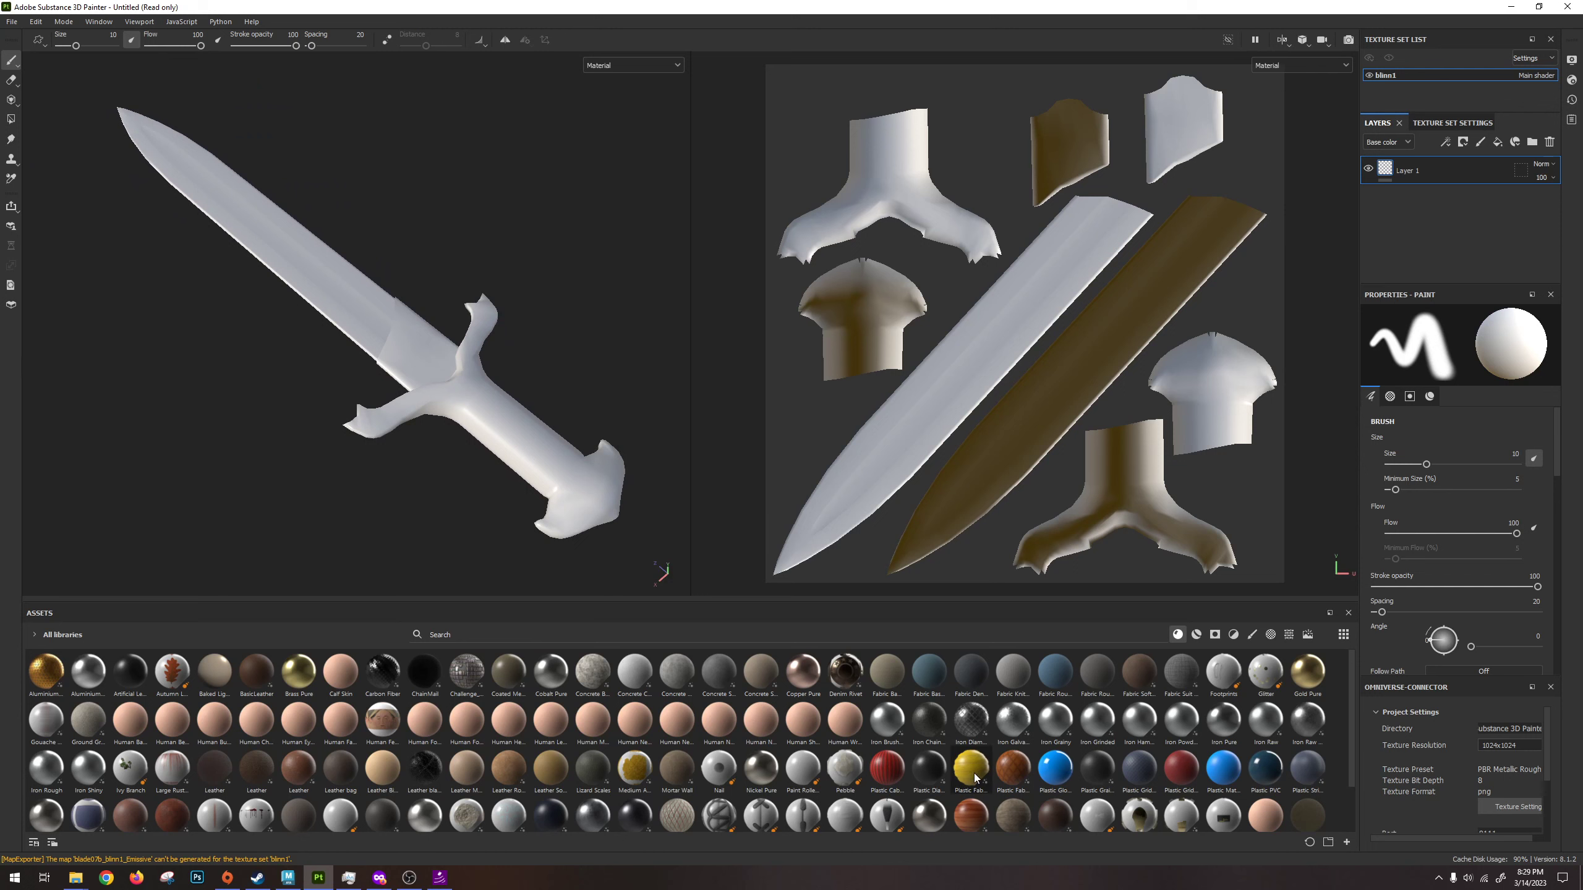
Try the метал x9 material as a fill on the whole sword and undo it.
scroll(739, 778, "down", 2)
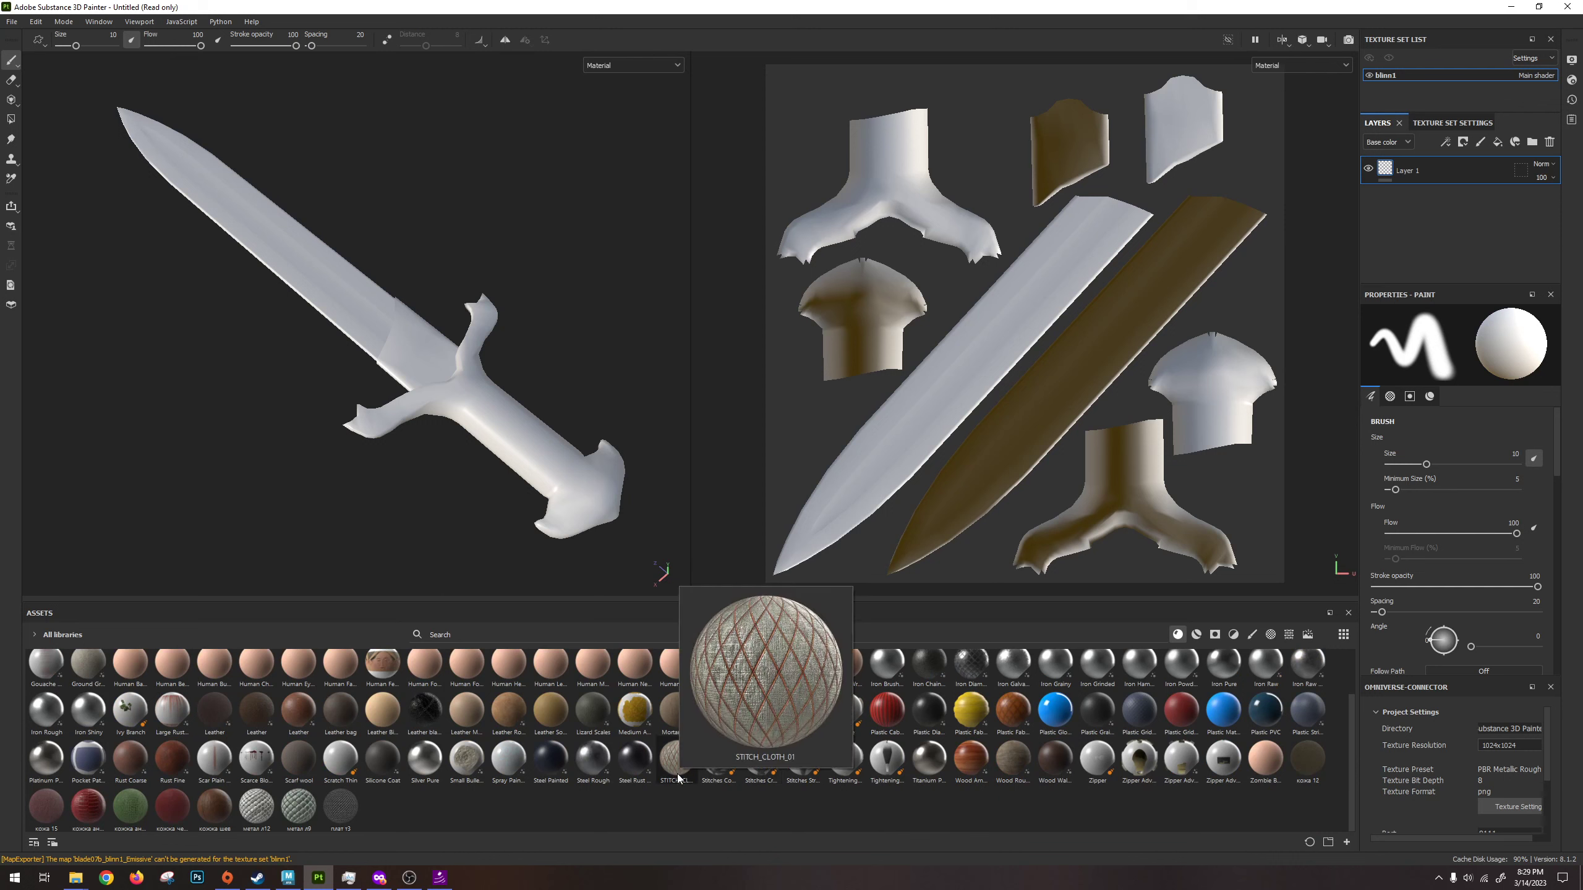
mouse_move(301, 816)
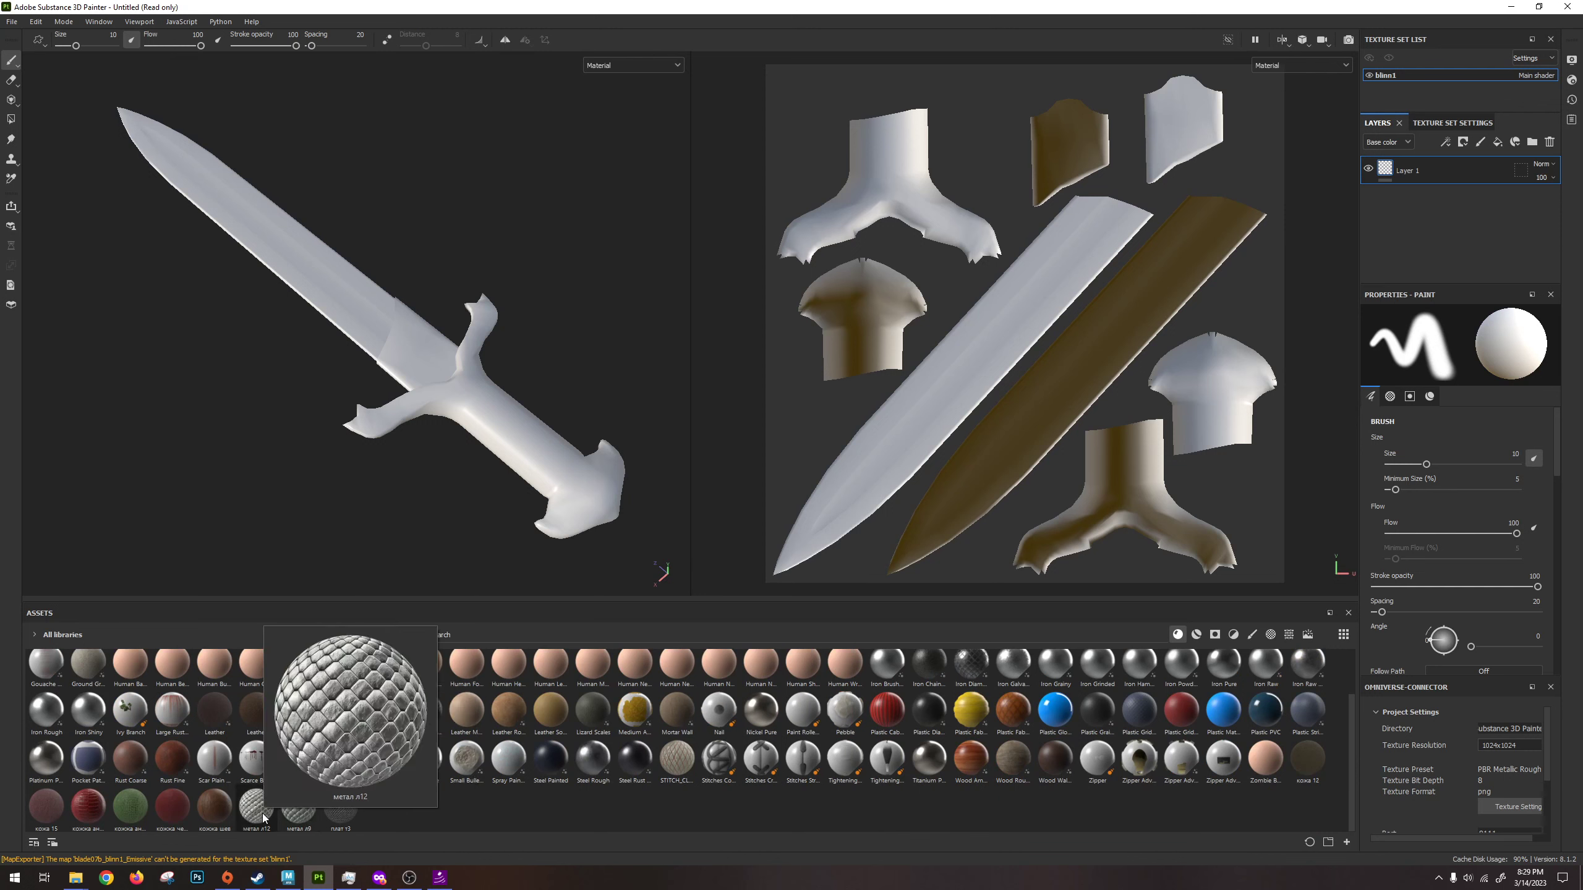
left_click_drag(303, 822, 914, 162)
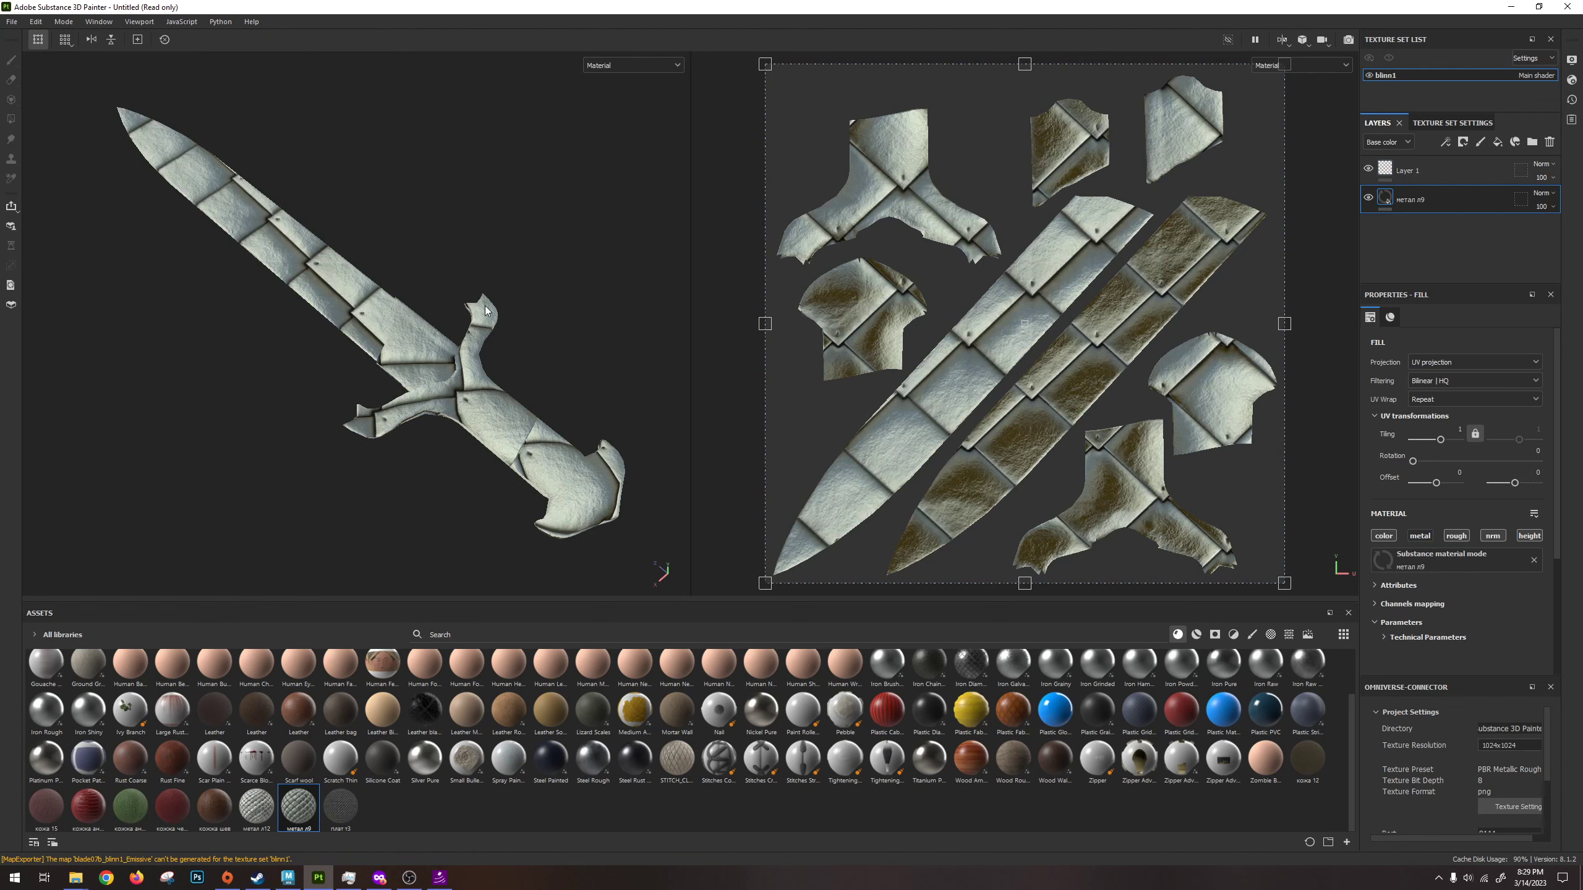
key("ctrl+z")
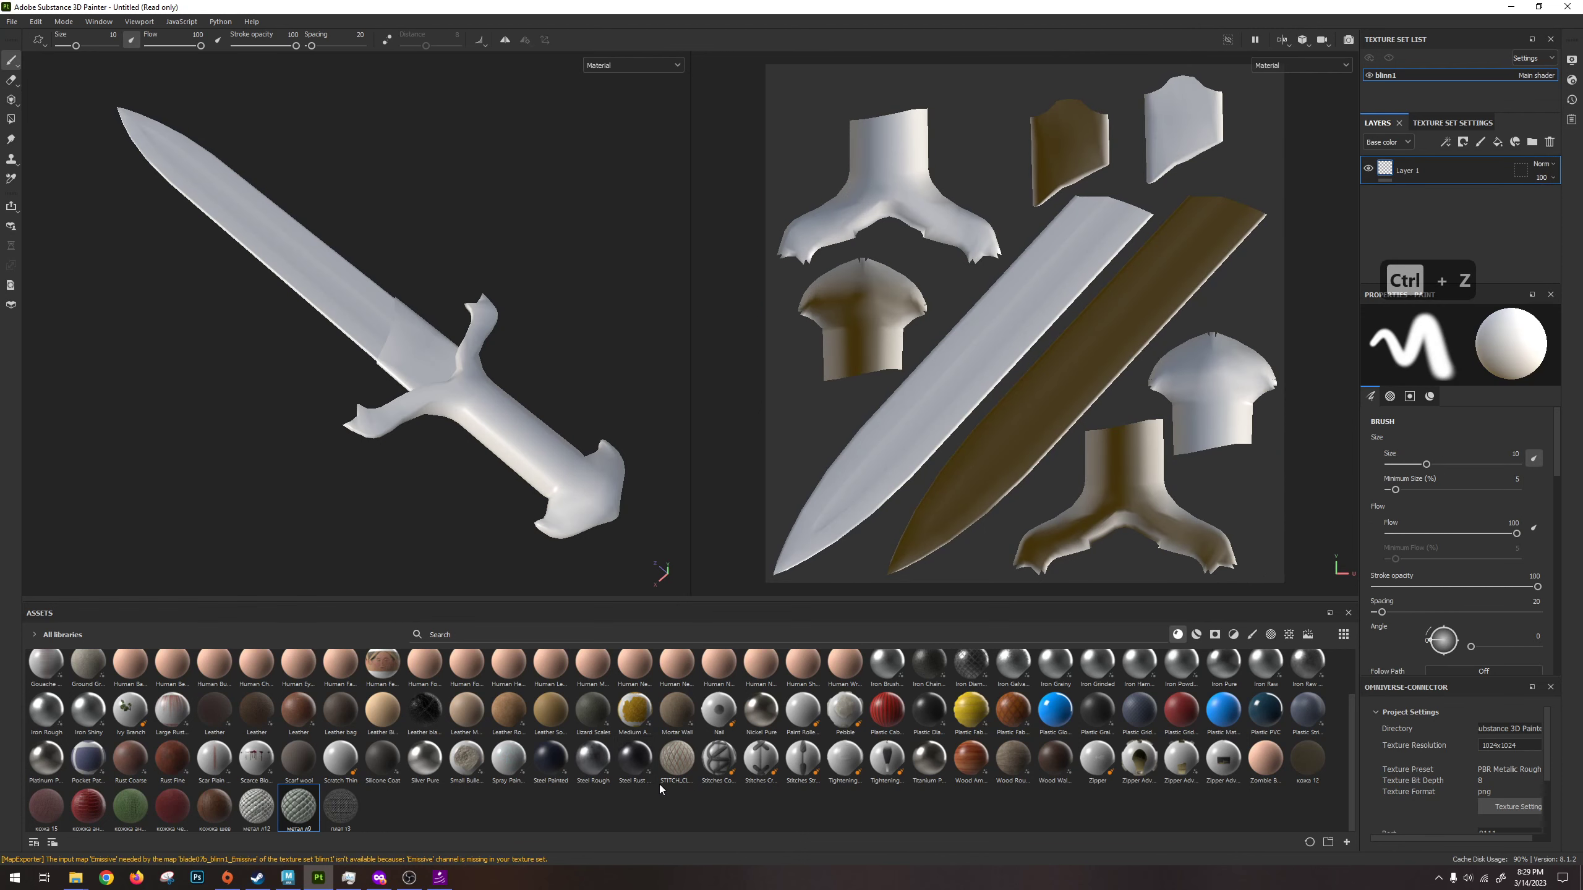
scroll(661, 731, "up", 1)
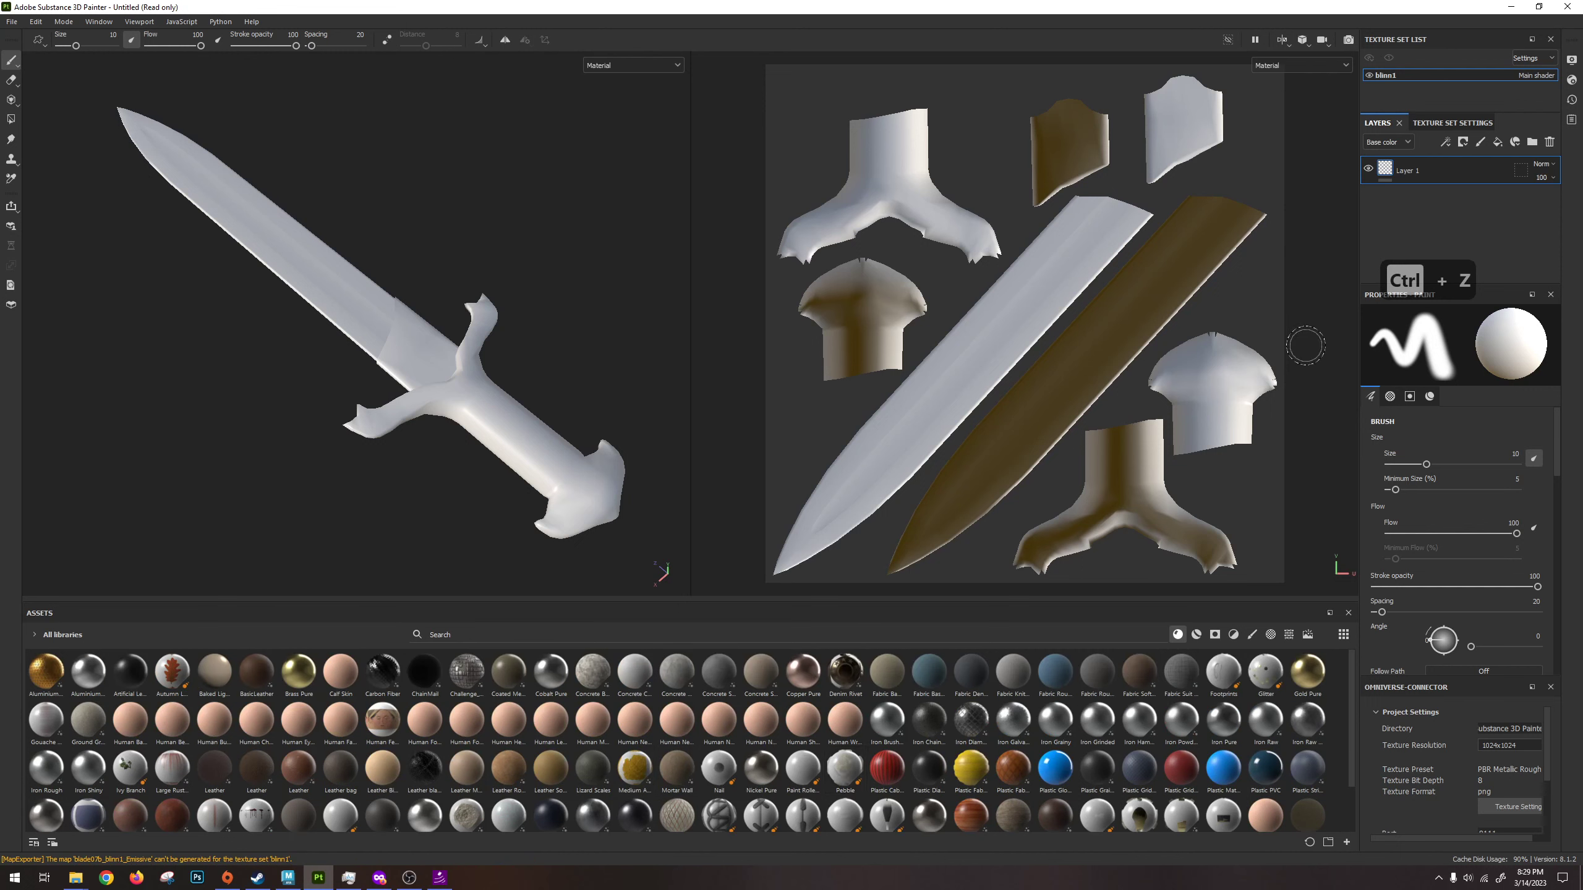
Open the mesh map baking options for the blinn1 texture set and set the output size to 2048.
left_click(1442, 124)
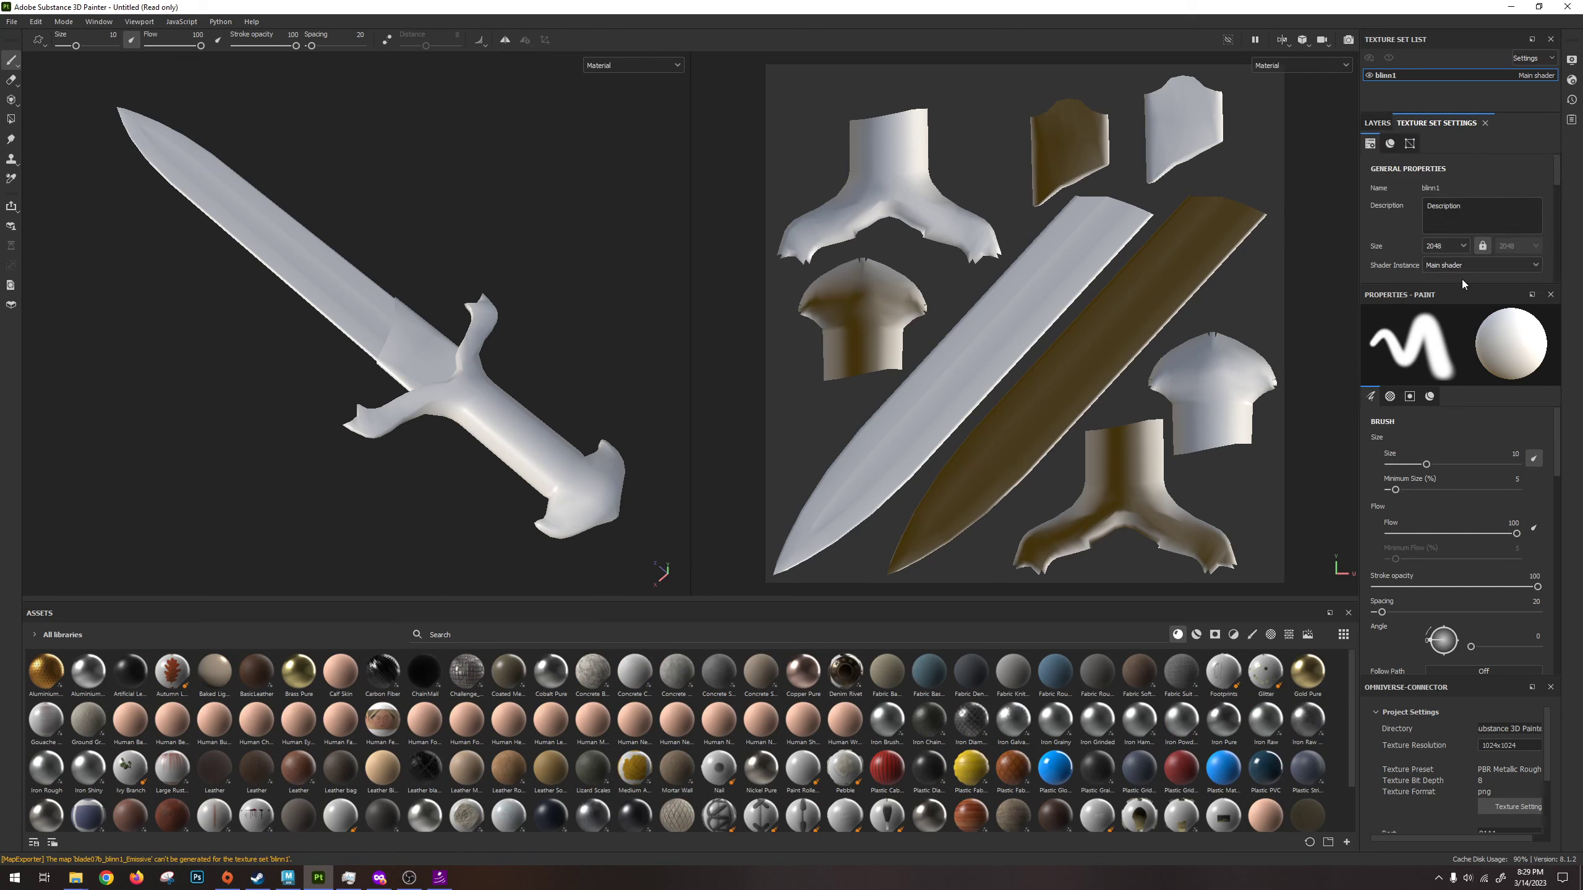
left_click_drag(1461, 279, 1452, 401)
scroll(1499, 267, "down", 1)
scroll(1497, 272, "down", 6)
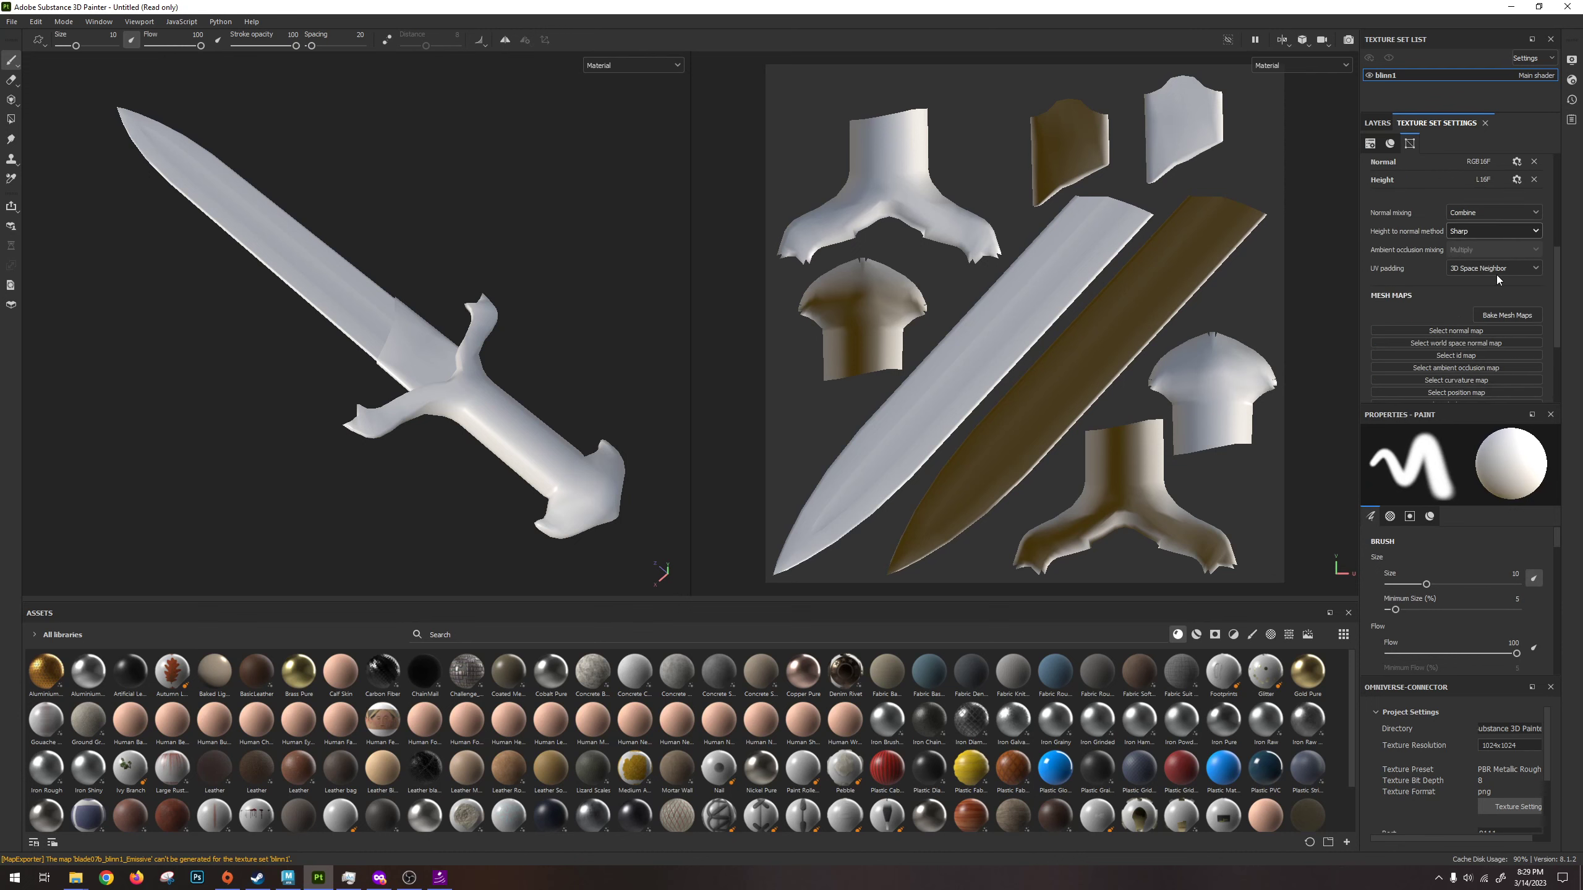
left_click(1518, 204)
left_click(809, 274)
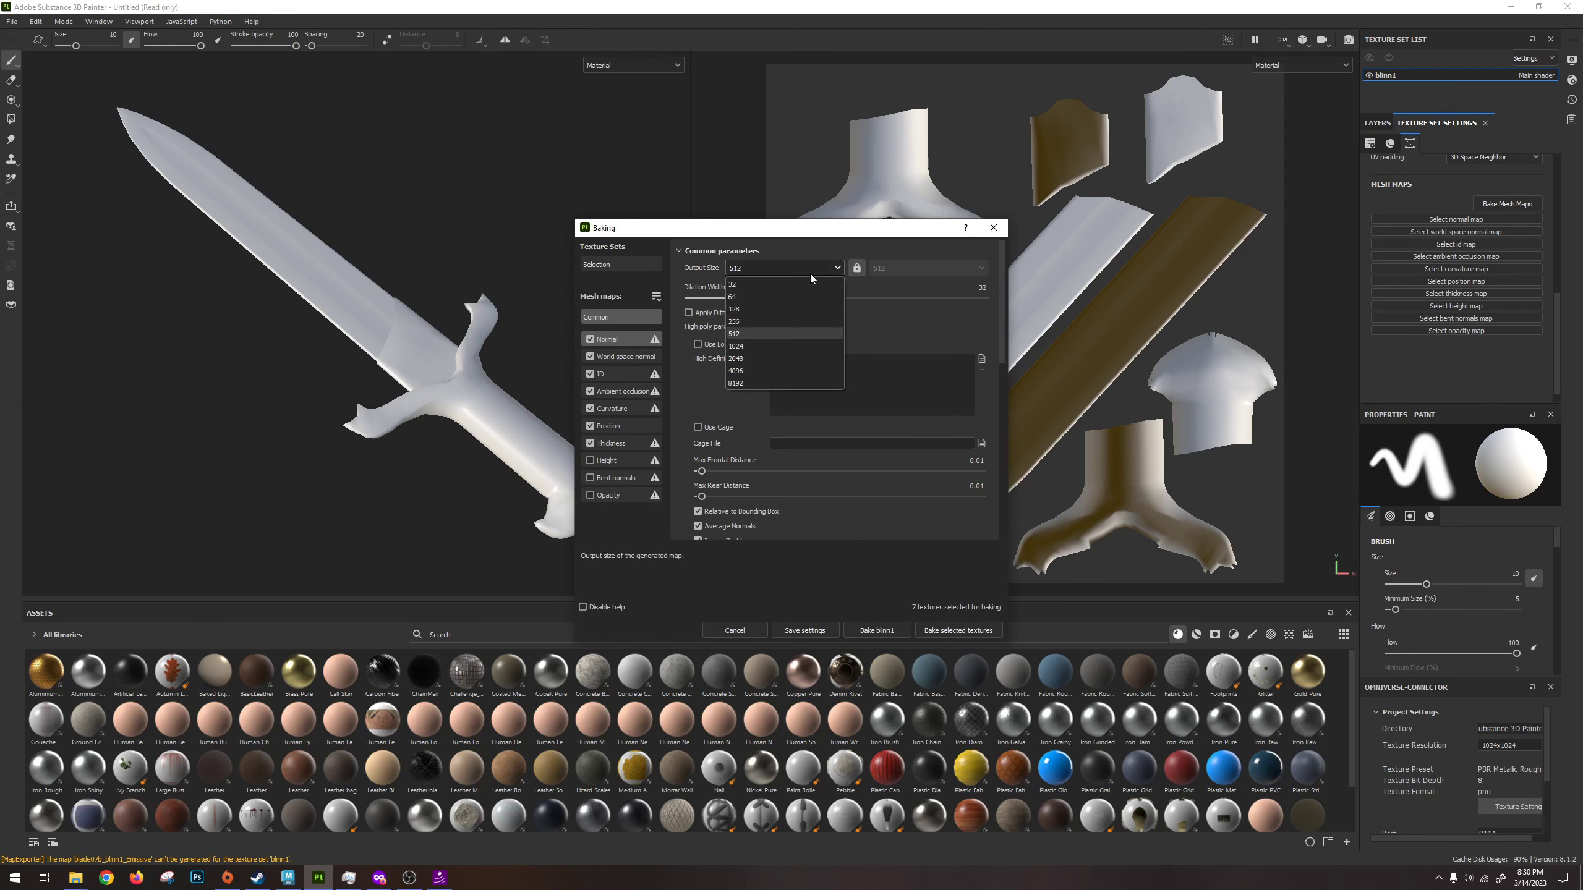
left_click(744, 360)
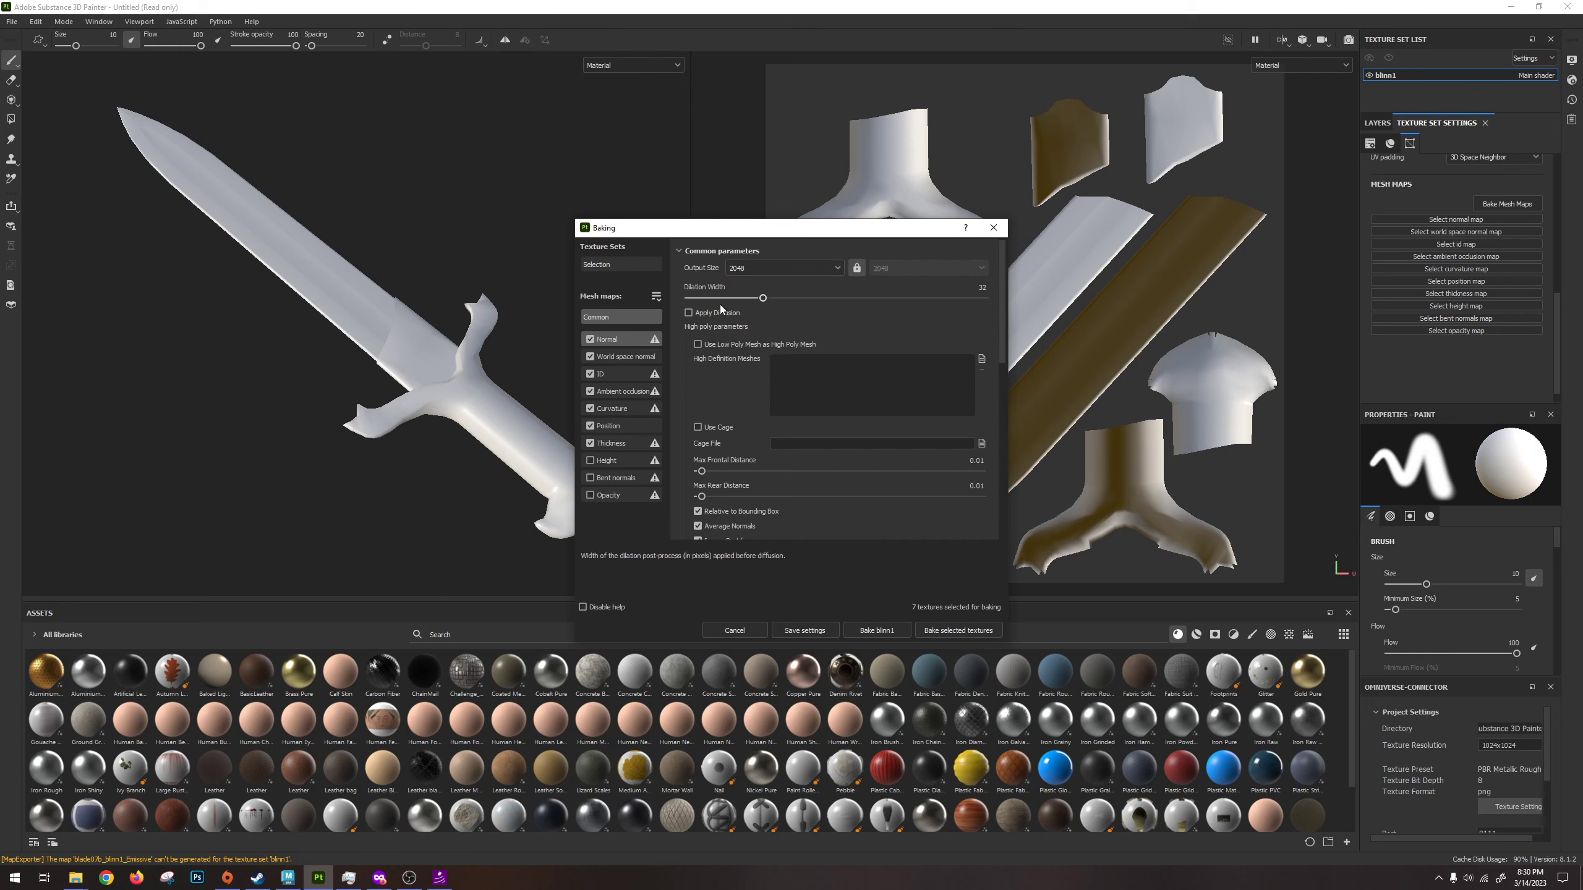
Review the remaining common baking parameters and bake the selected mesh maps.
scroll(722, 458, "down", 2)
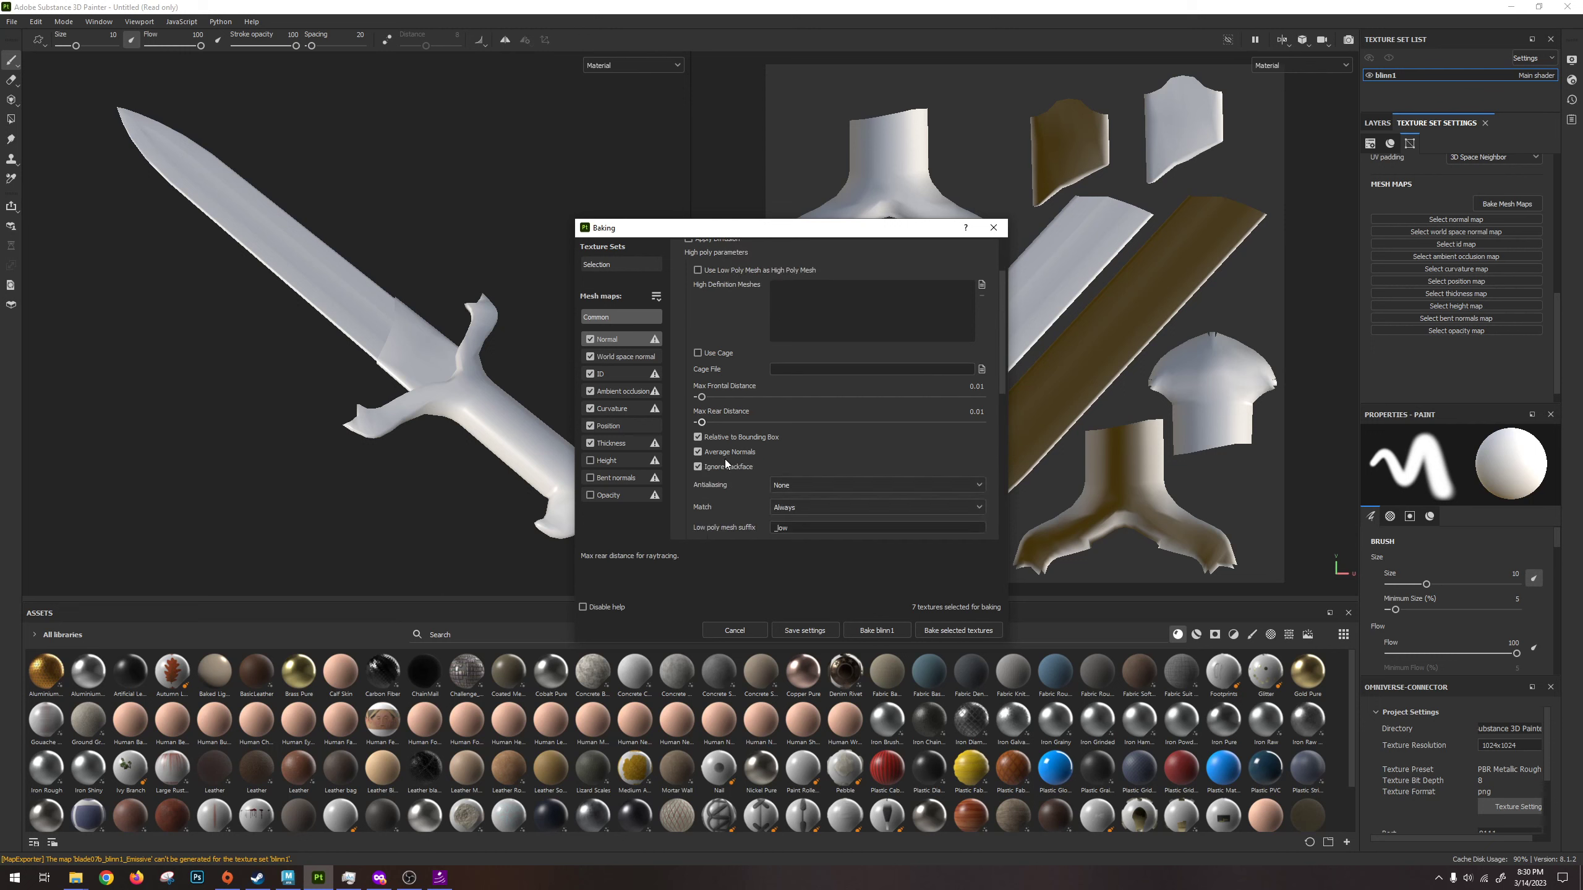
scroll(760, 478, "down", 3)
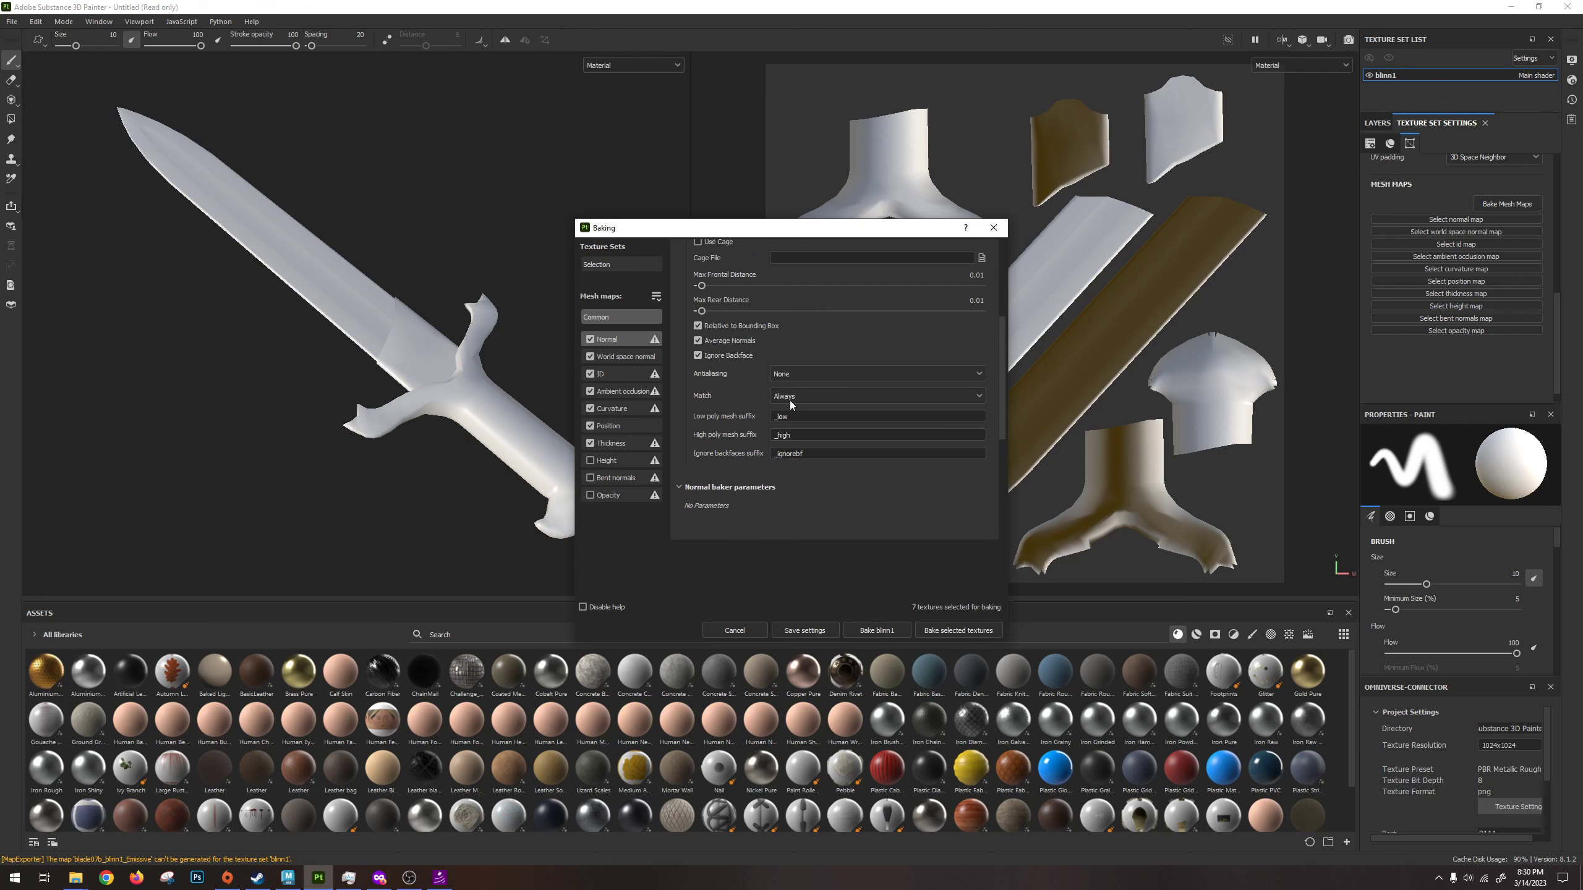
left_click(956, 632)
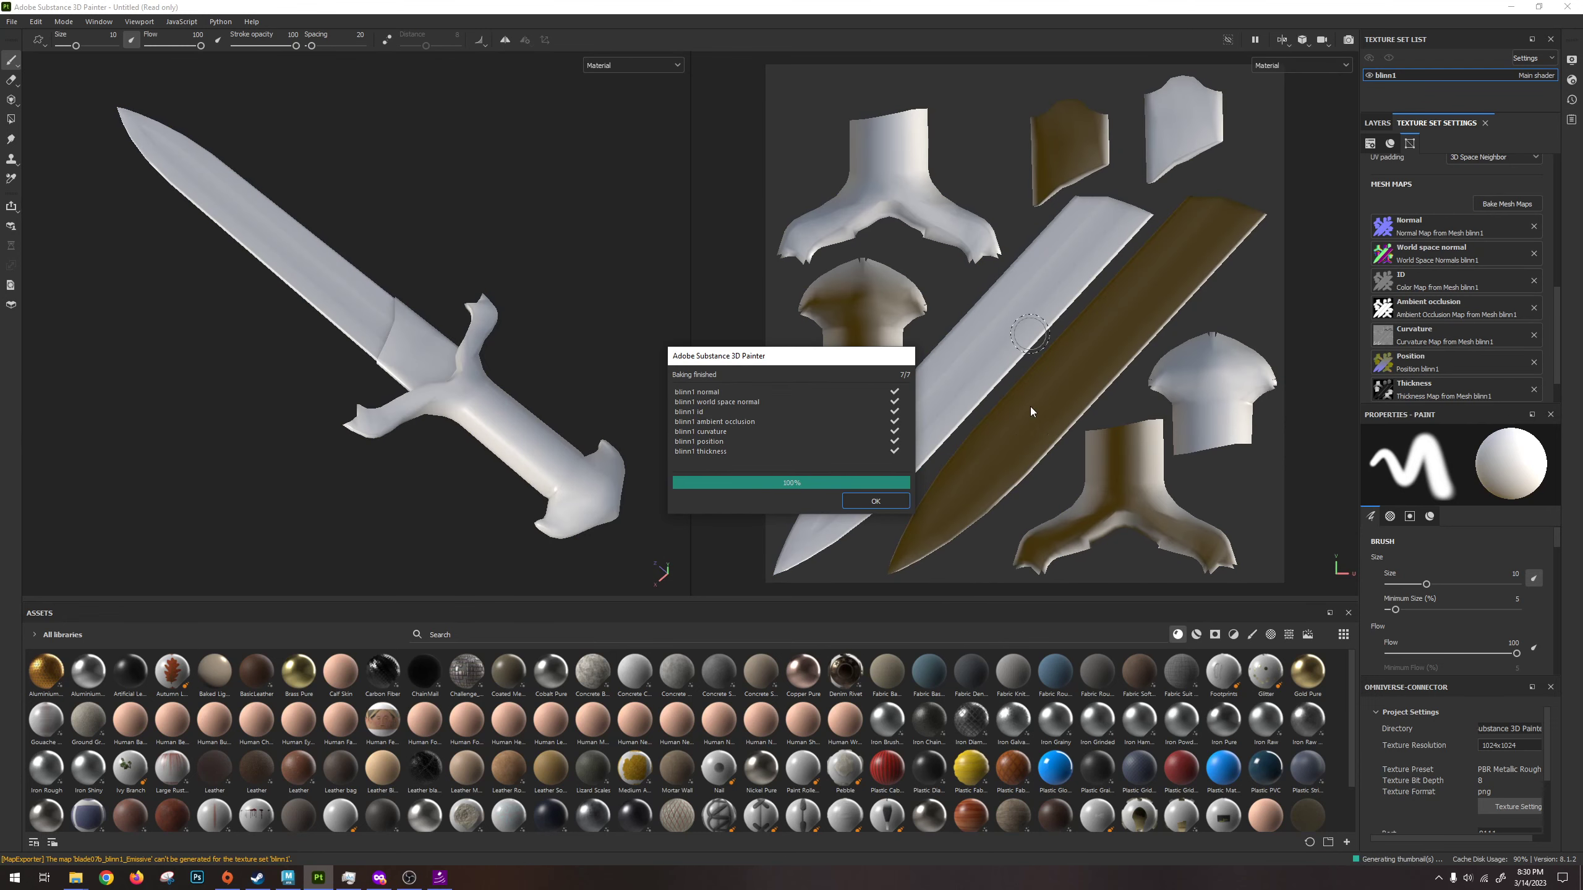
left_click(875, 501)
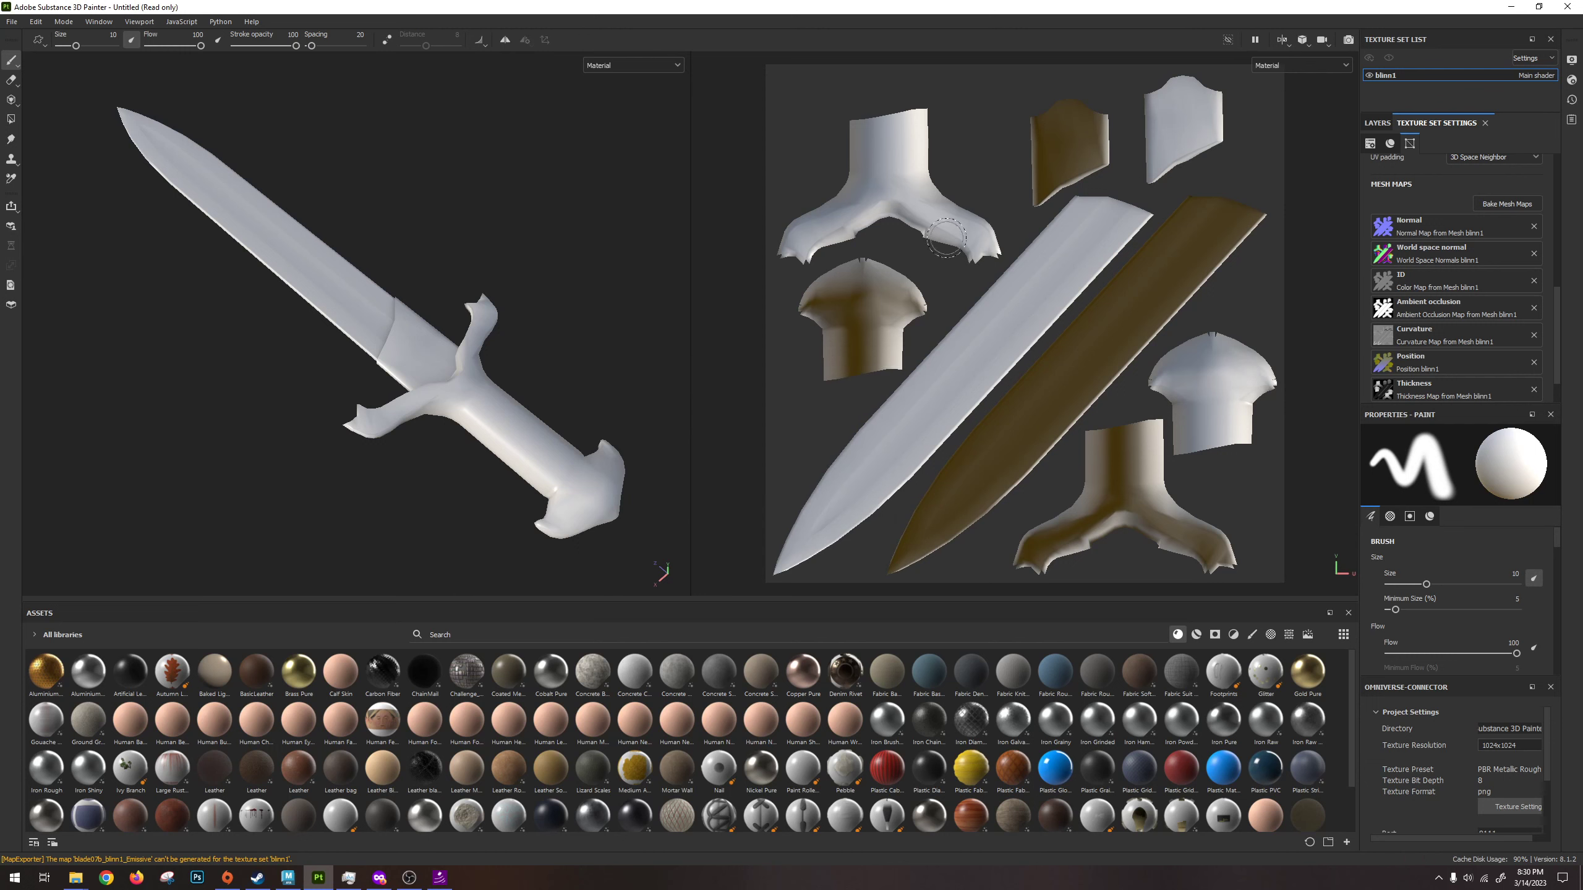
Display the ambient occlusion mesh map in the 3D and UV views.
left_click(622, 65)
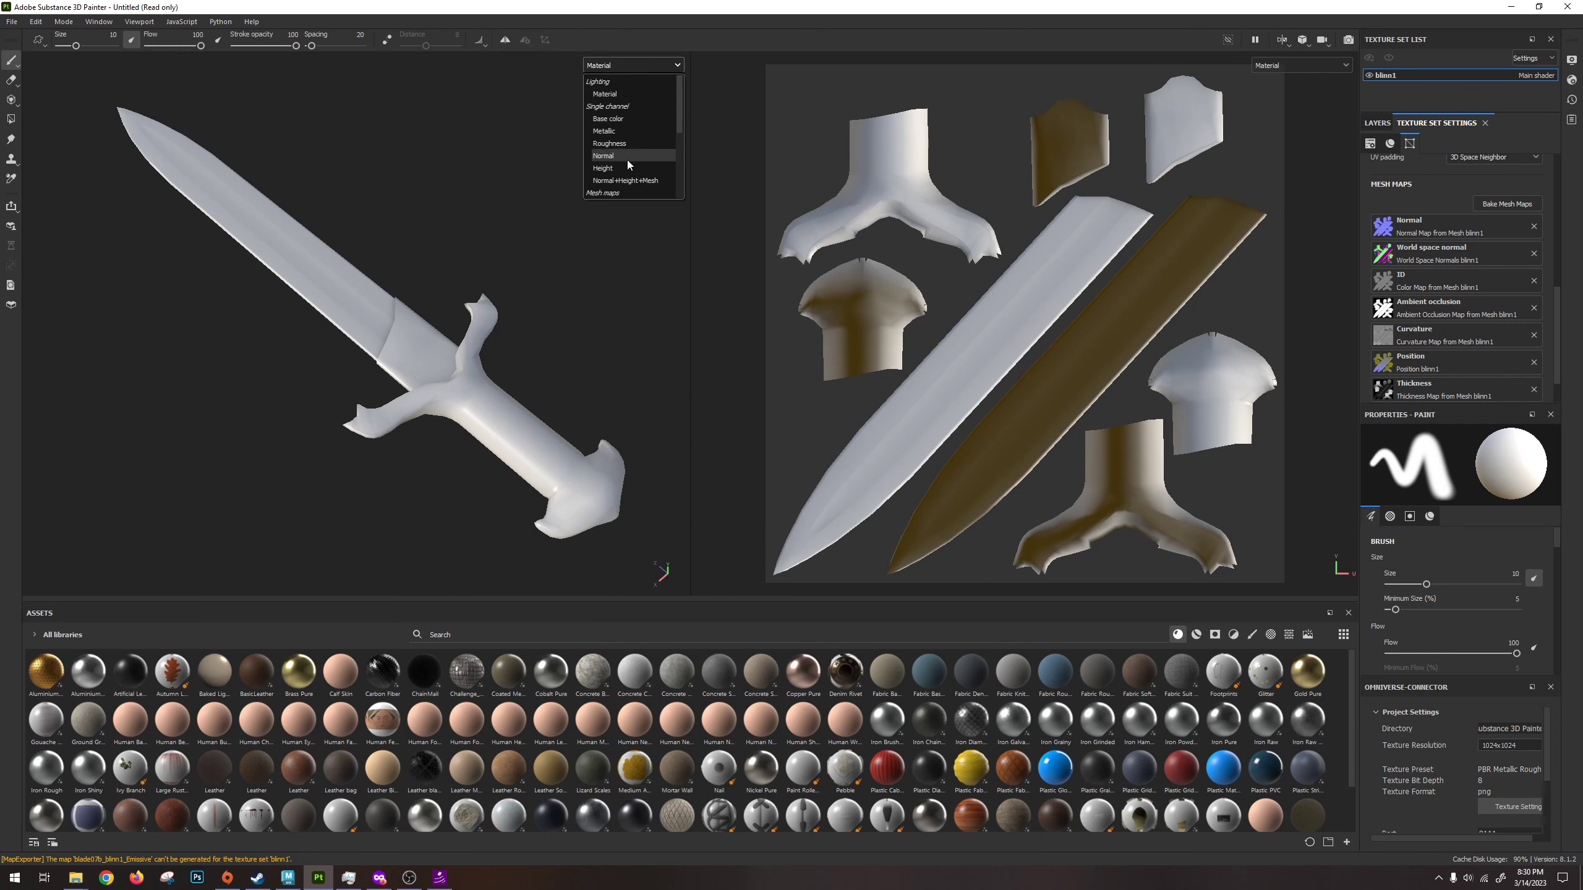
scroll(634, 163, "down", 1)
scroll(628, 141, "down", 3)
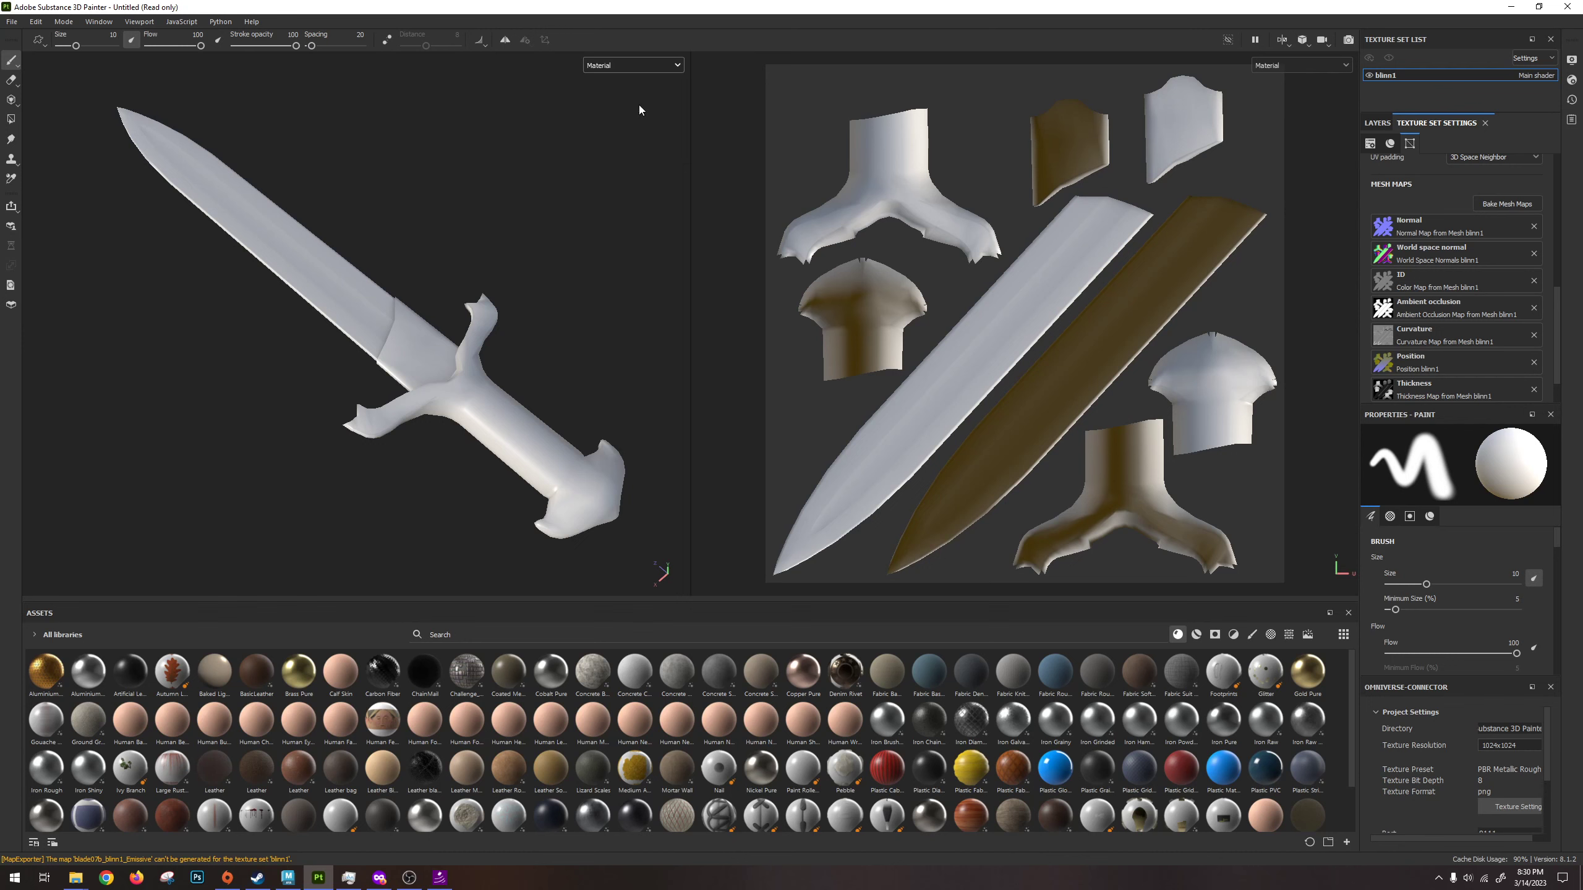
left_click(640, 107)
Examine the baked ambient occlusion where the collar meets the blade, under the guard and across the whole sword.
left_click_drag(470, 402, 705, 340, "alt")
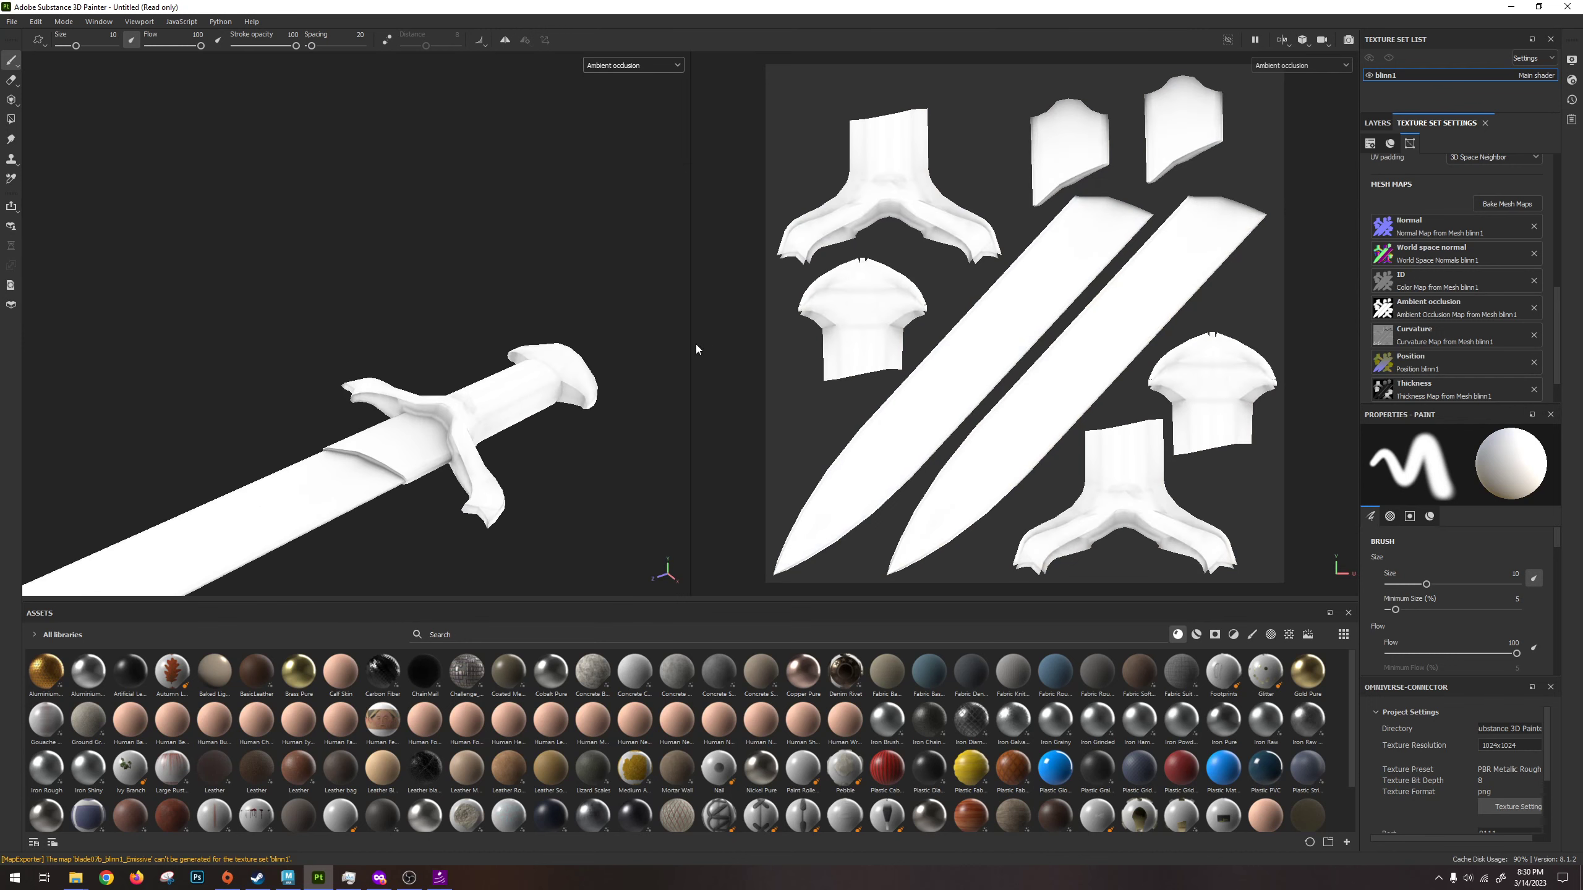
scroll(473, 445, "up", 4)
scroll(431, 473, "up", 3)
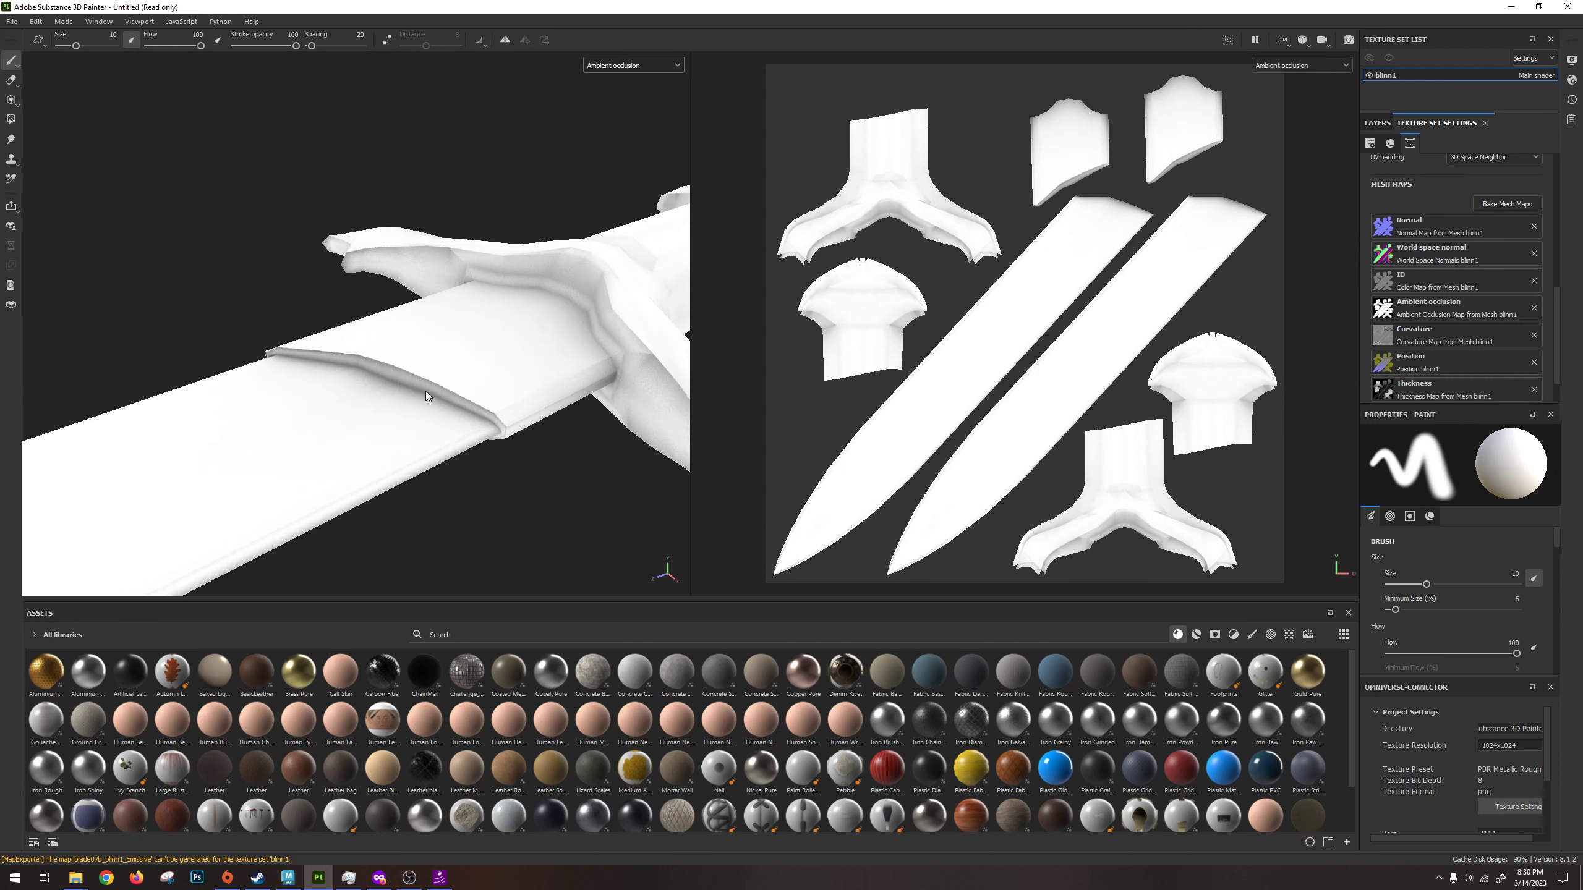
left_click_drag(551, 287, 542, 328, "alt")
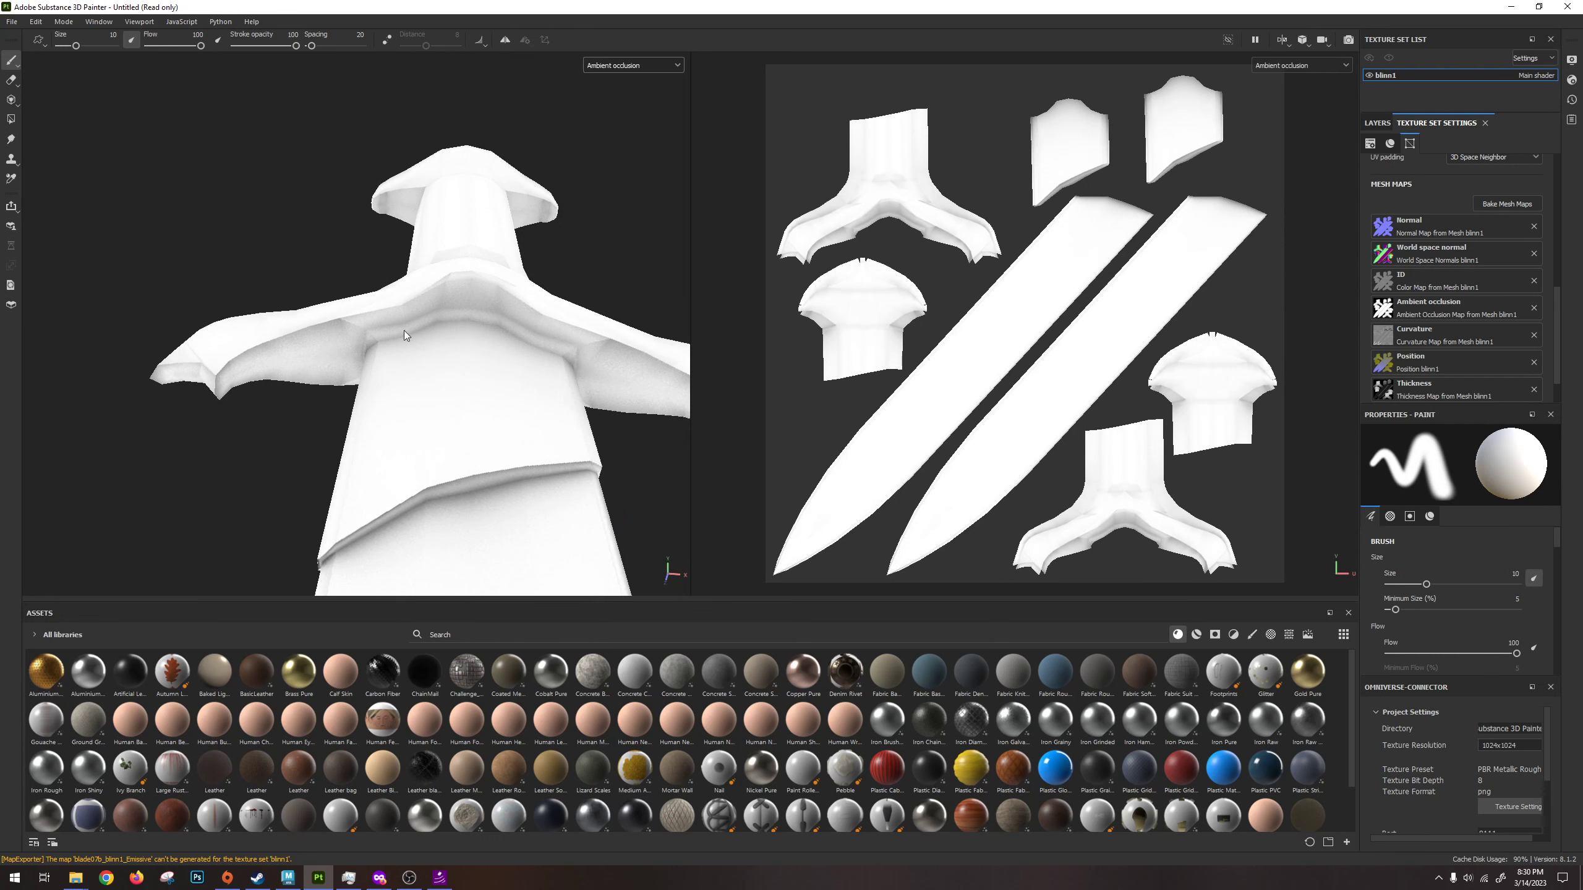
left_click_drag(557, 386, 629, 422, "alt")
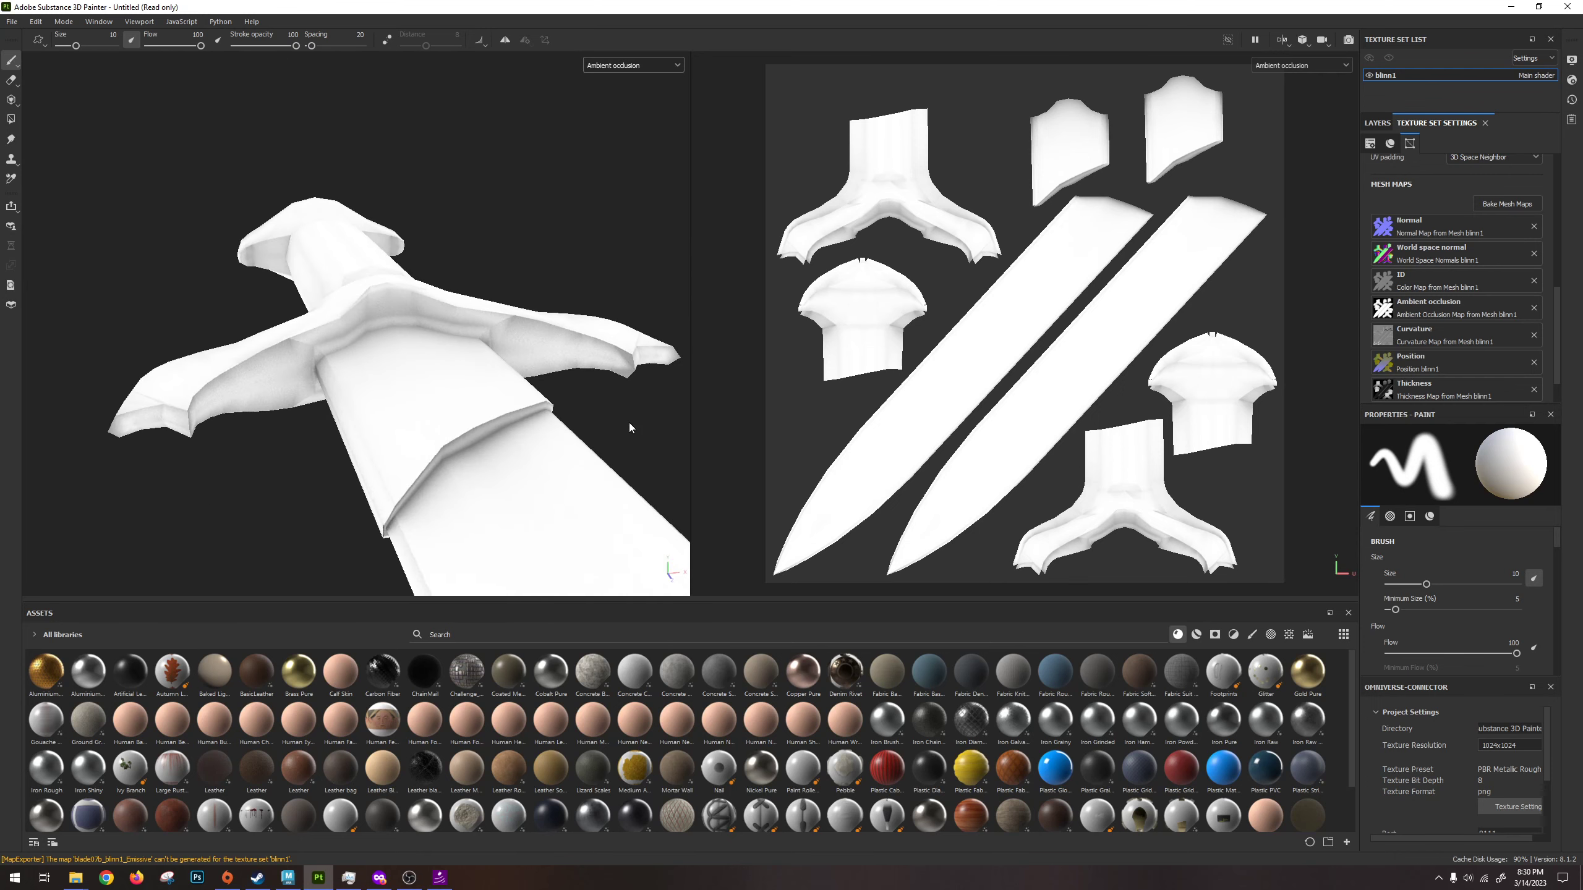
left_click_drag(495, 405, 556, 333, "alt")
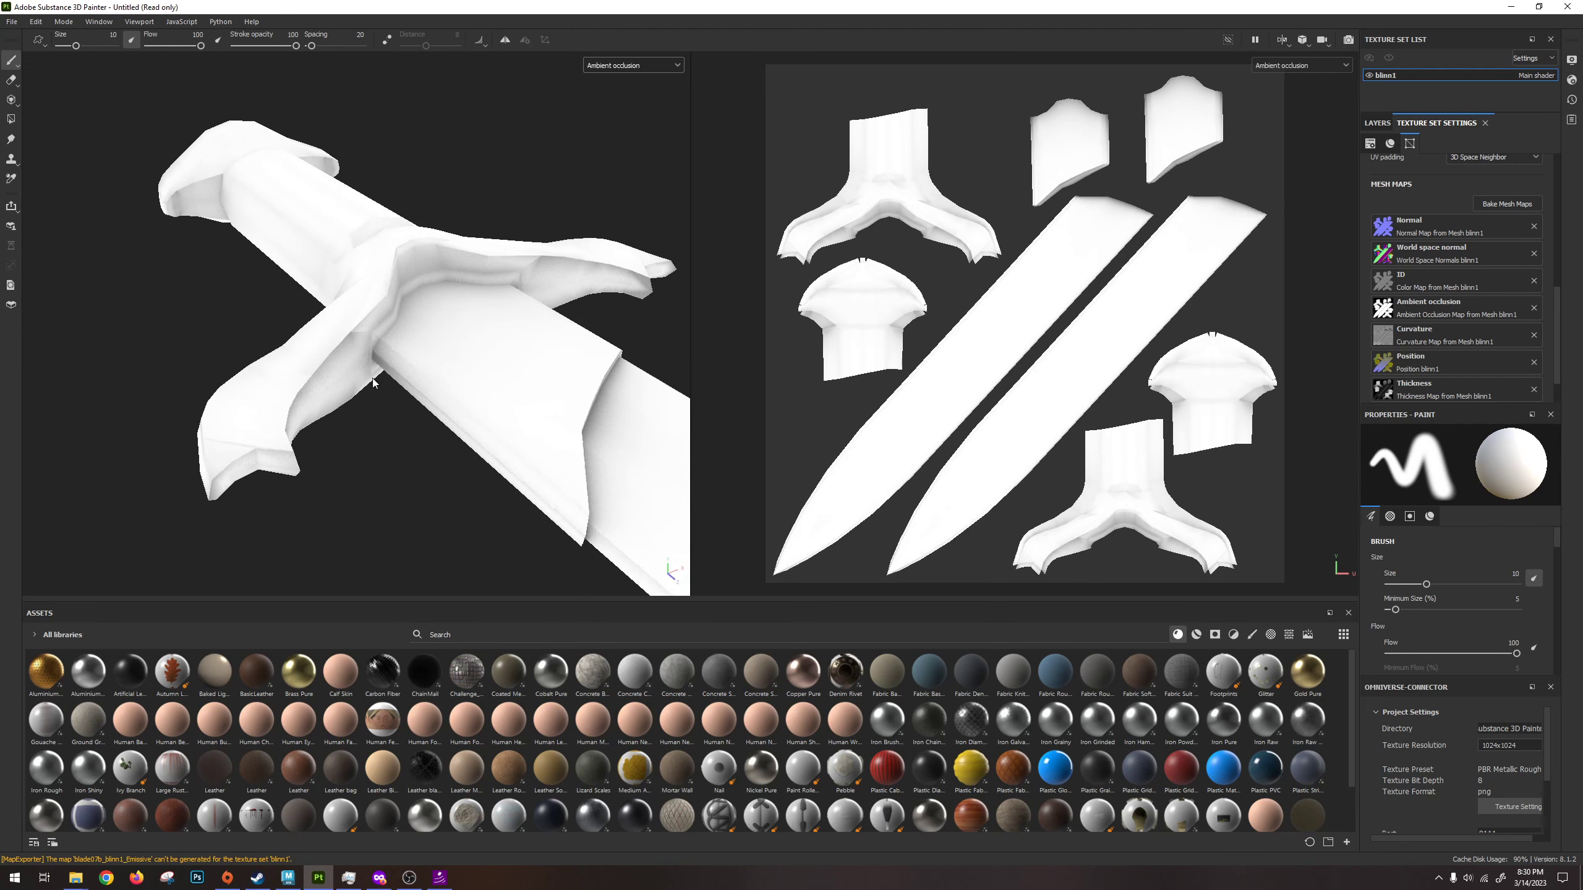
left_click_drag(373, 382, 426, 419, "alt")
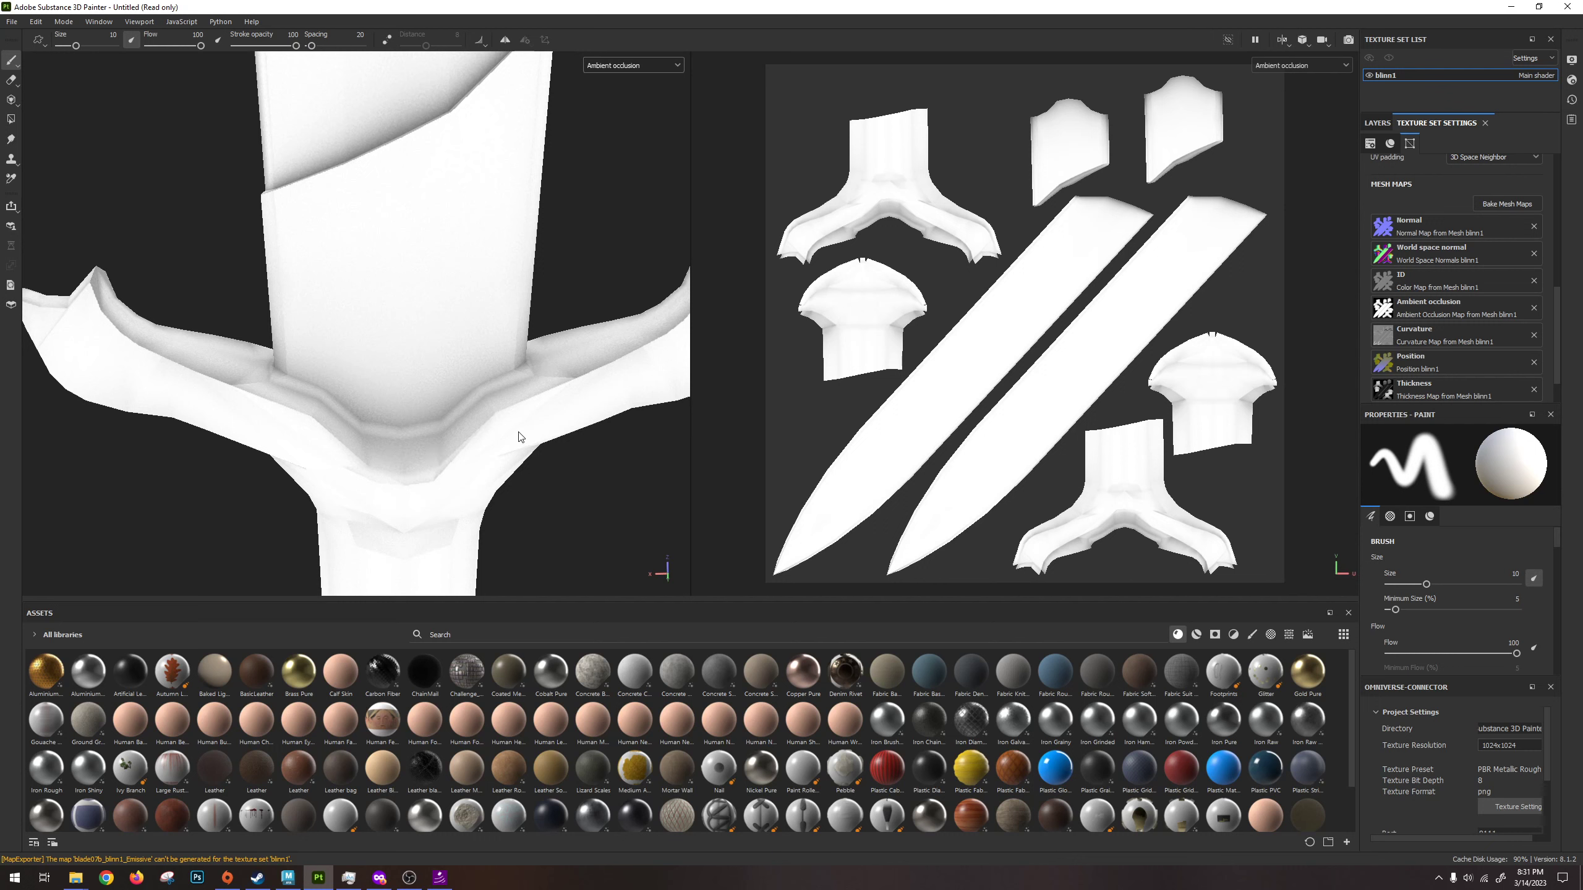
scroll(521, 438, "down", 5)
left_click_drag(551, 437, 517, 396, "alt")
scroll(516, 427, "down", 3)
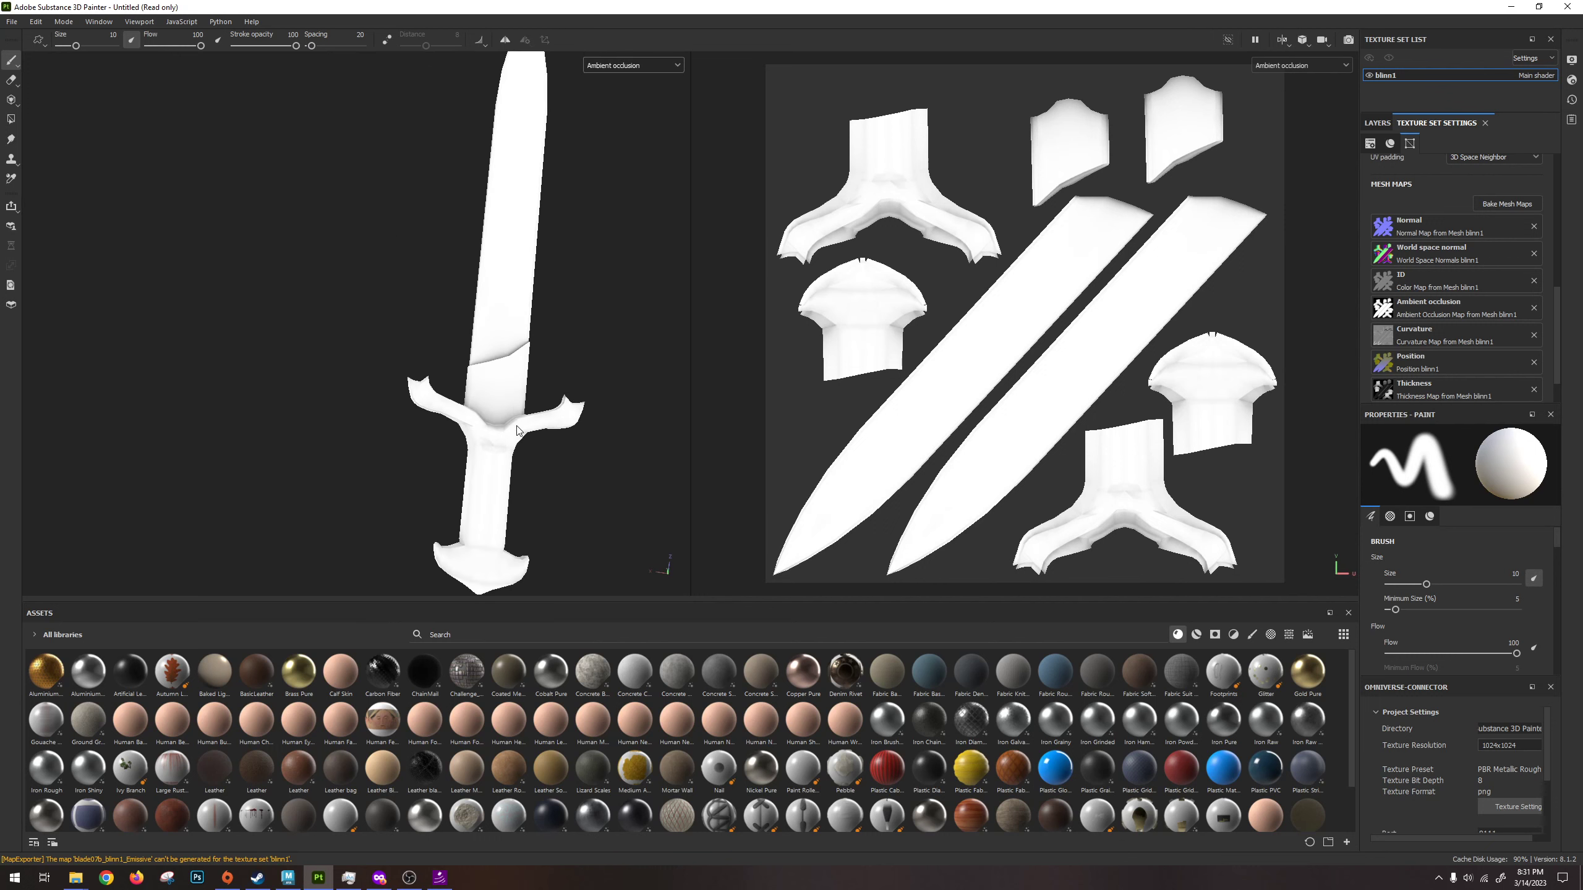
middle_click_drag(513, 318, 462, 373, "alt")
left_click_drag(463, 377, 346, 270, "alt")
left_click_drag(484, 356, 401, 460, "alt")
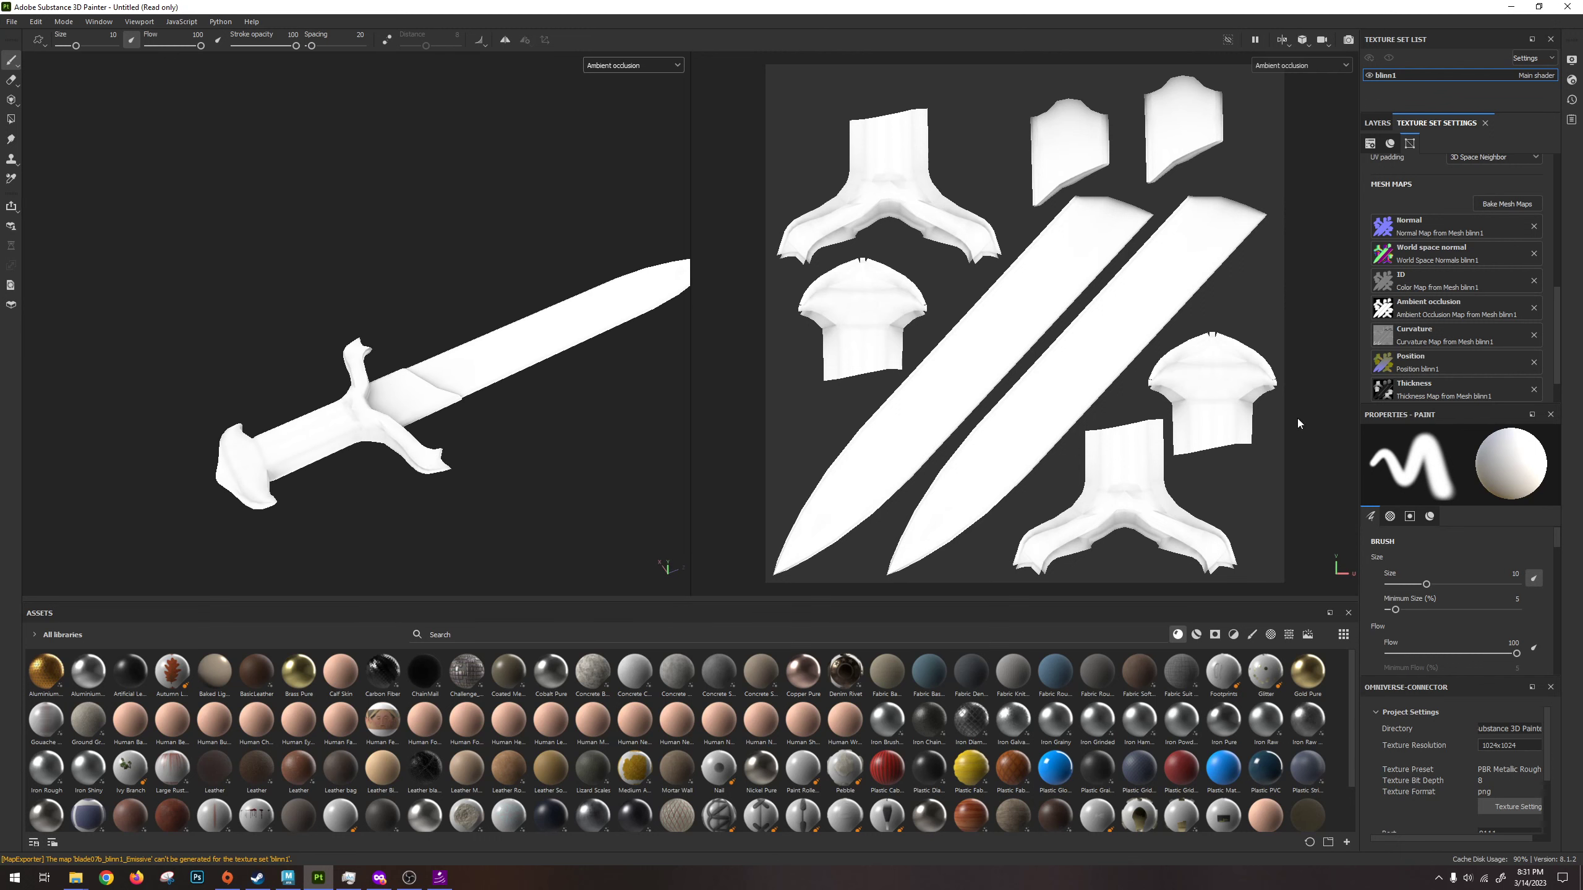
Show the layer stack and list the smart materials in the asset library.
left_click(1376, 123)
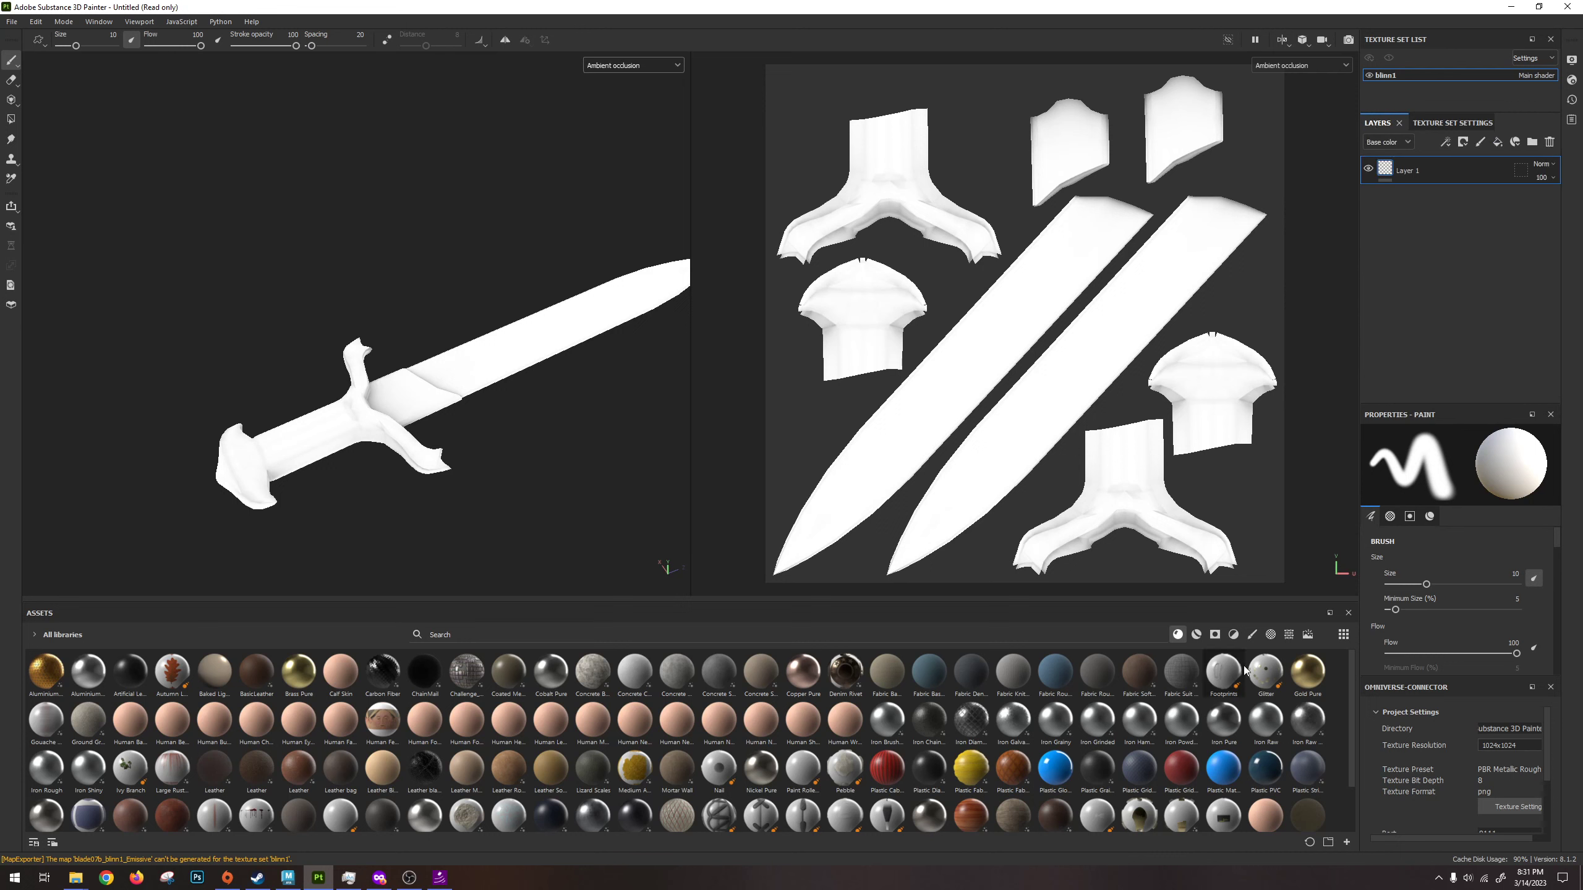
left_click(1196, 637)
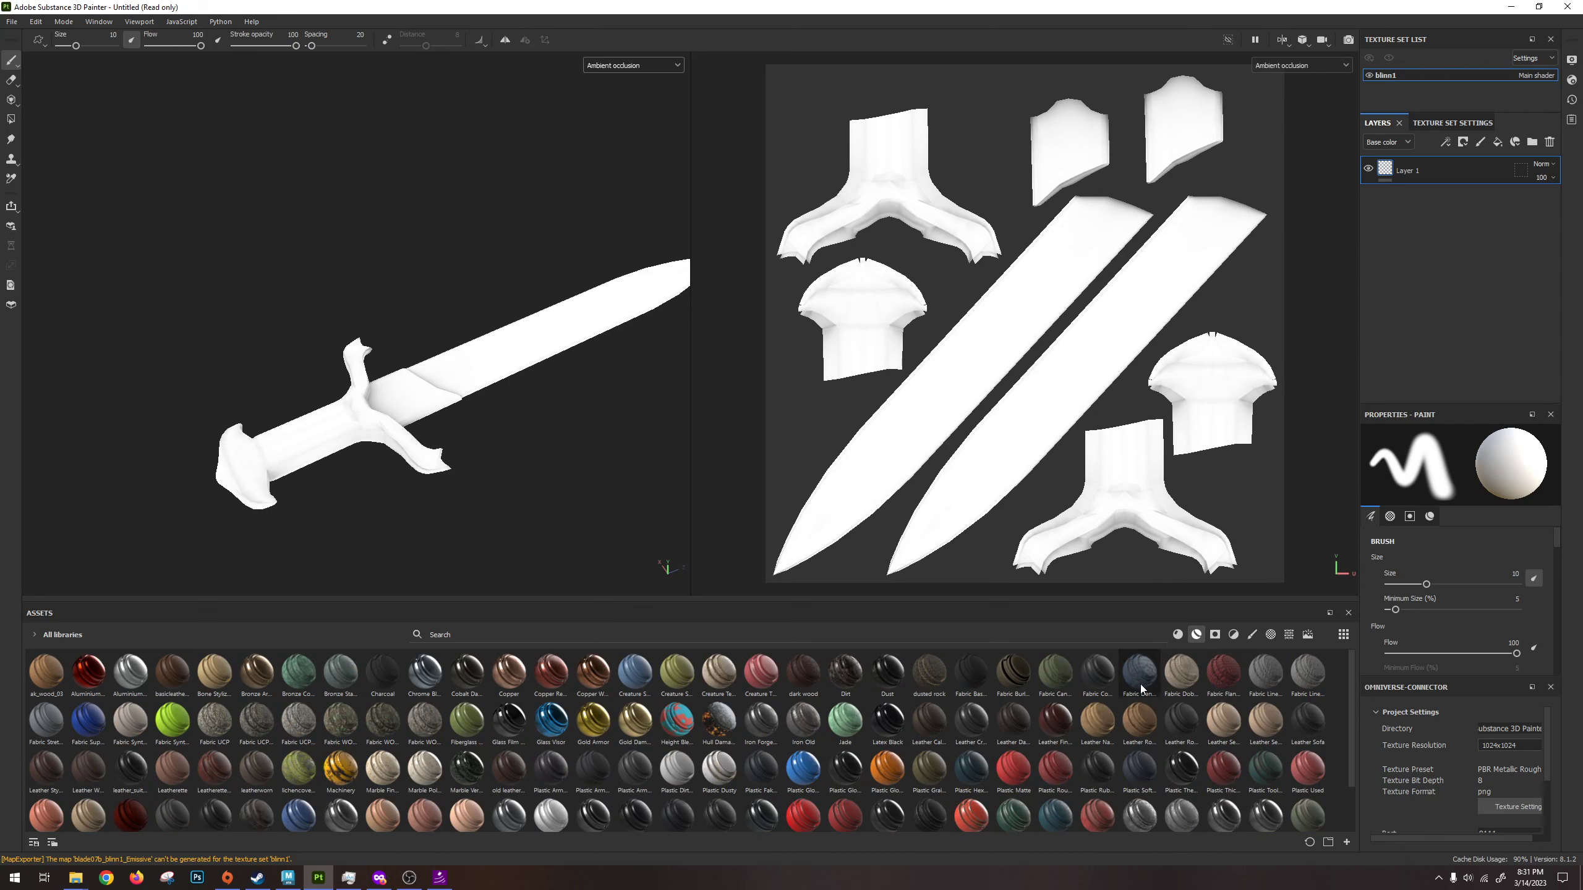
left_click_drag(597, 422, 507, 426, "alt")
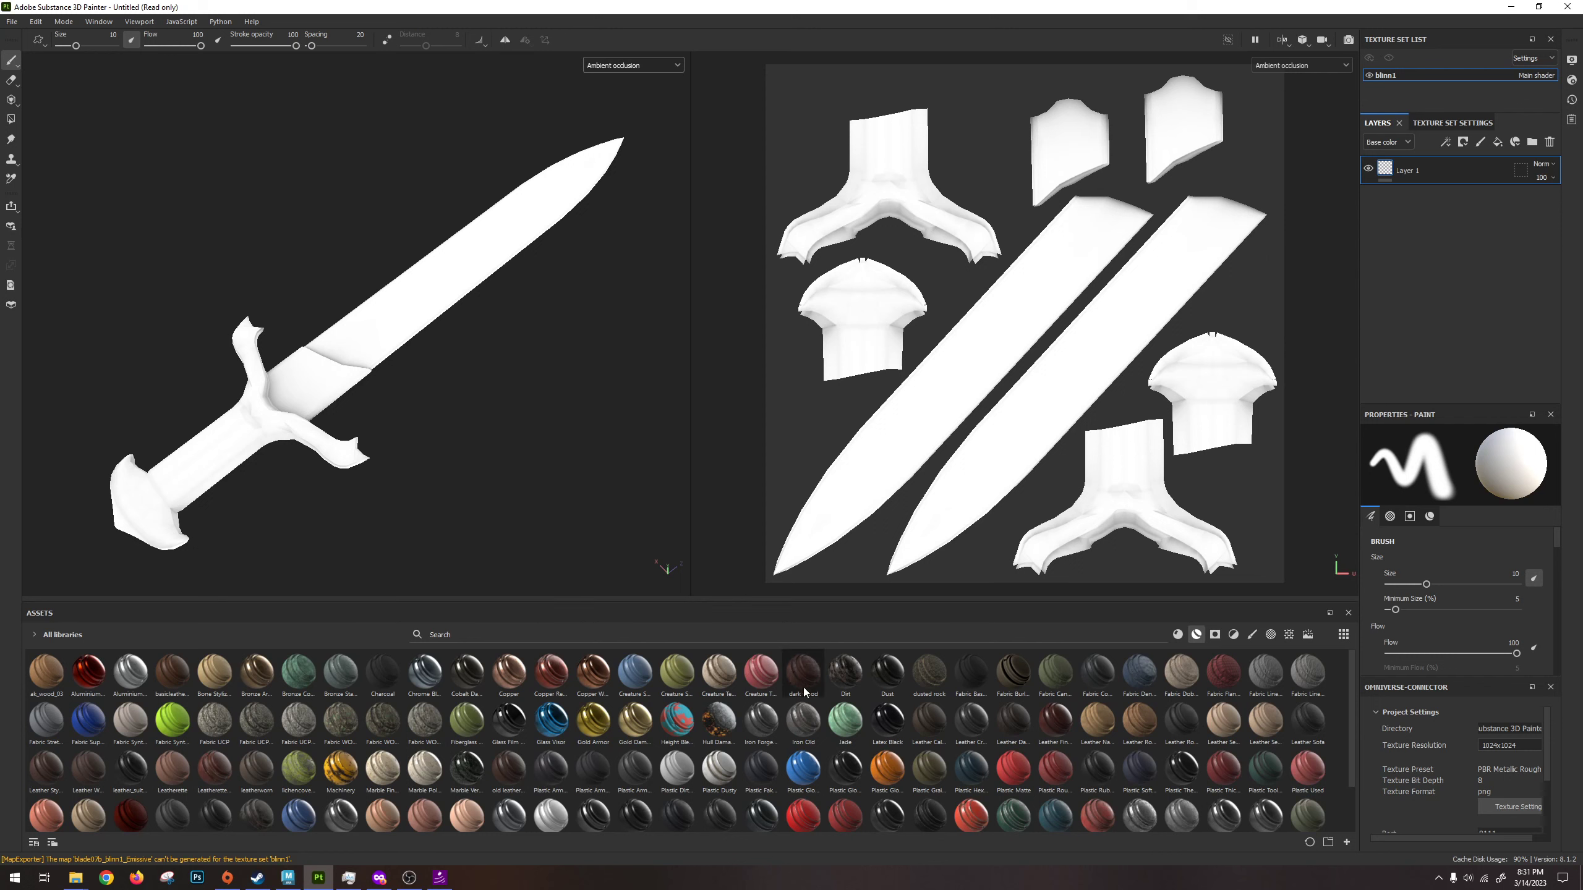
mouse_move(845, 684)
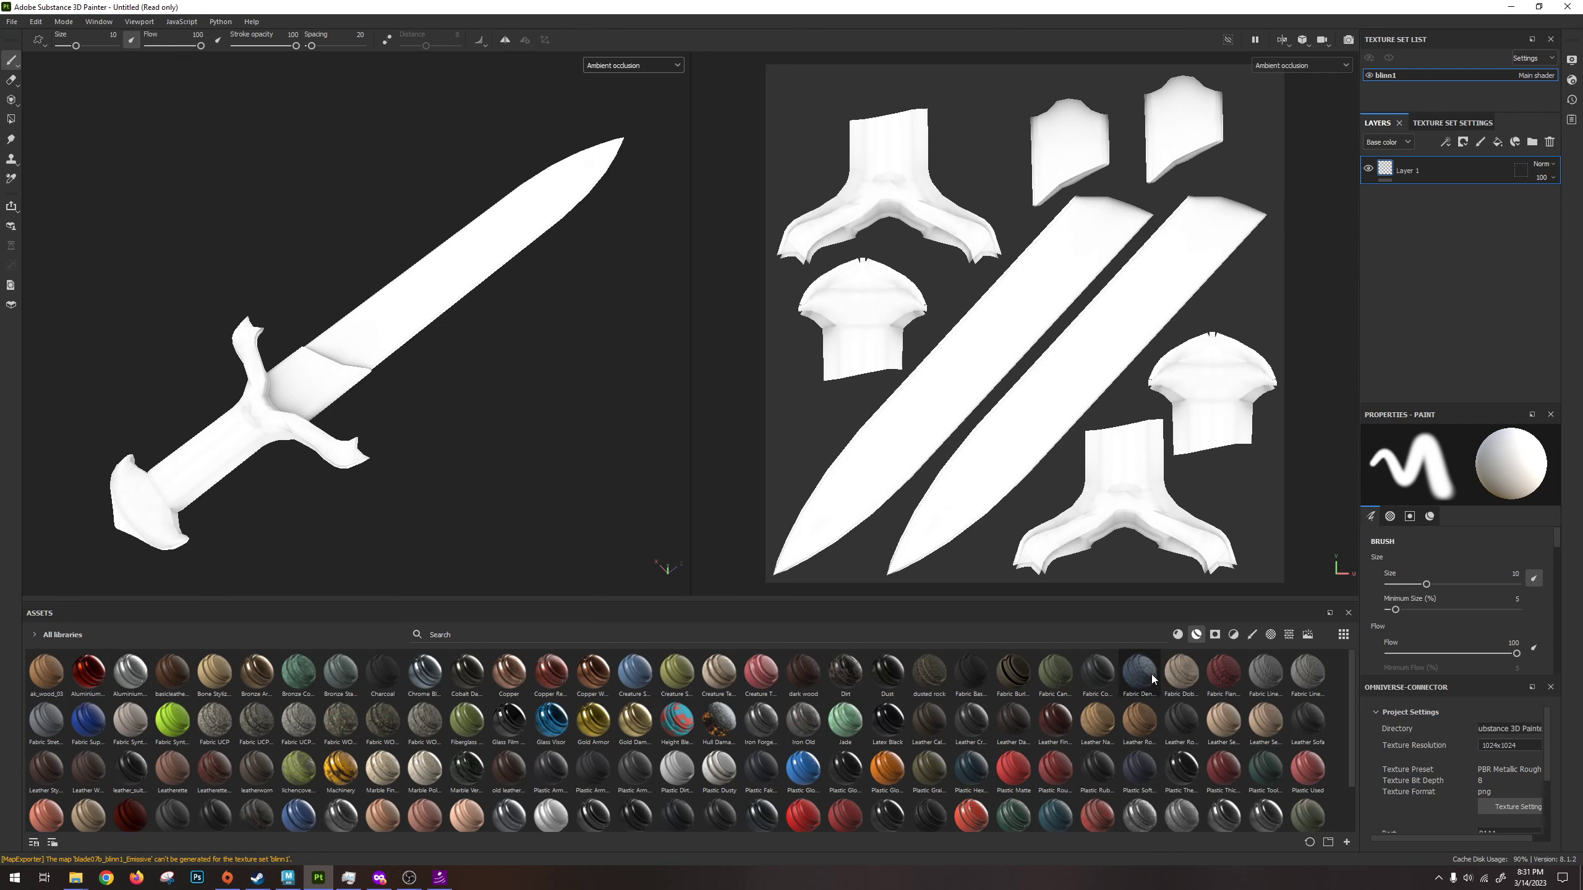
Try the Fabric Denim Washed Out smart material on the sword and delete its layer group.
left_click_drag(1136, 676, 1427, 193)
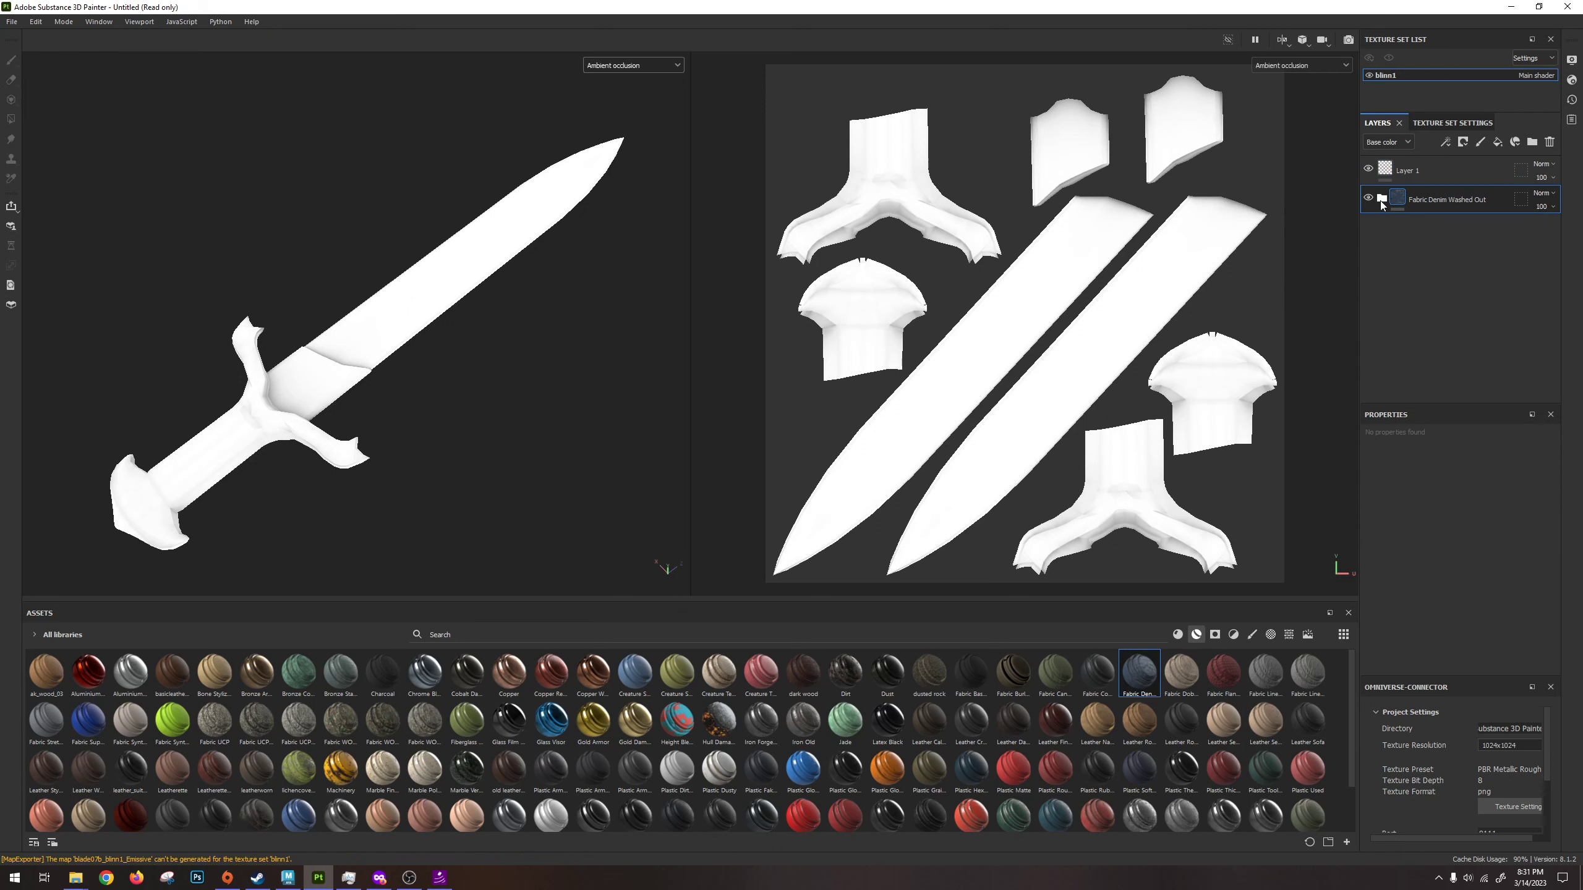
left_click(274, 325)
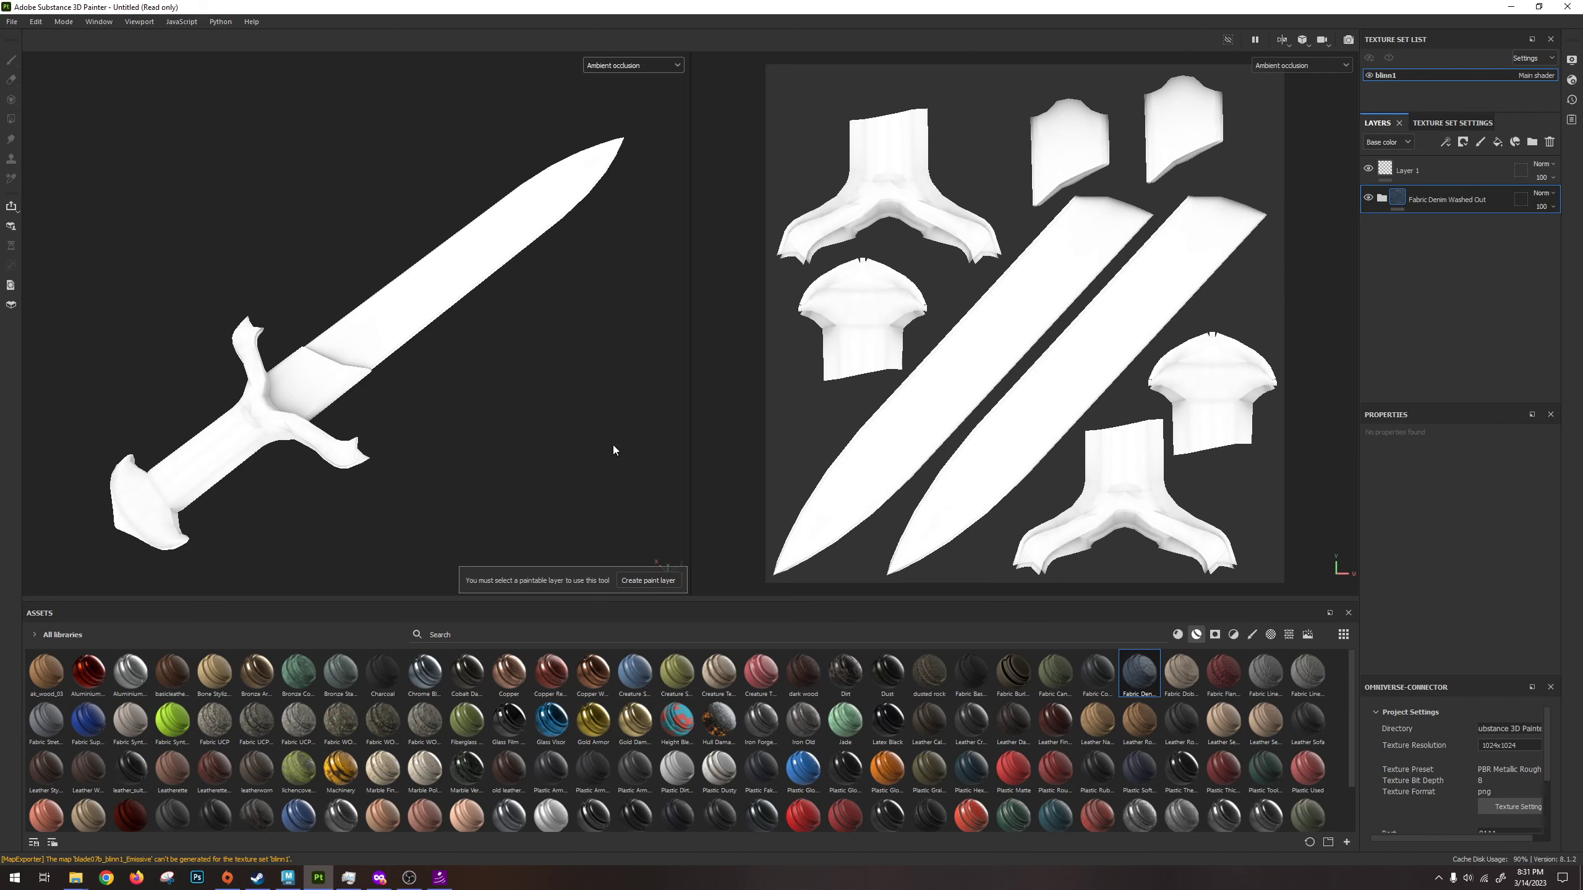
left_click_drag(529, 442, 561, 398, "alt")
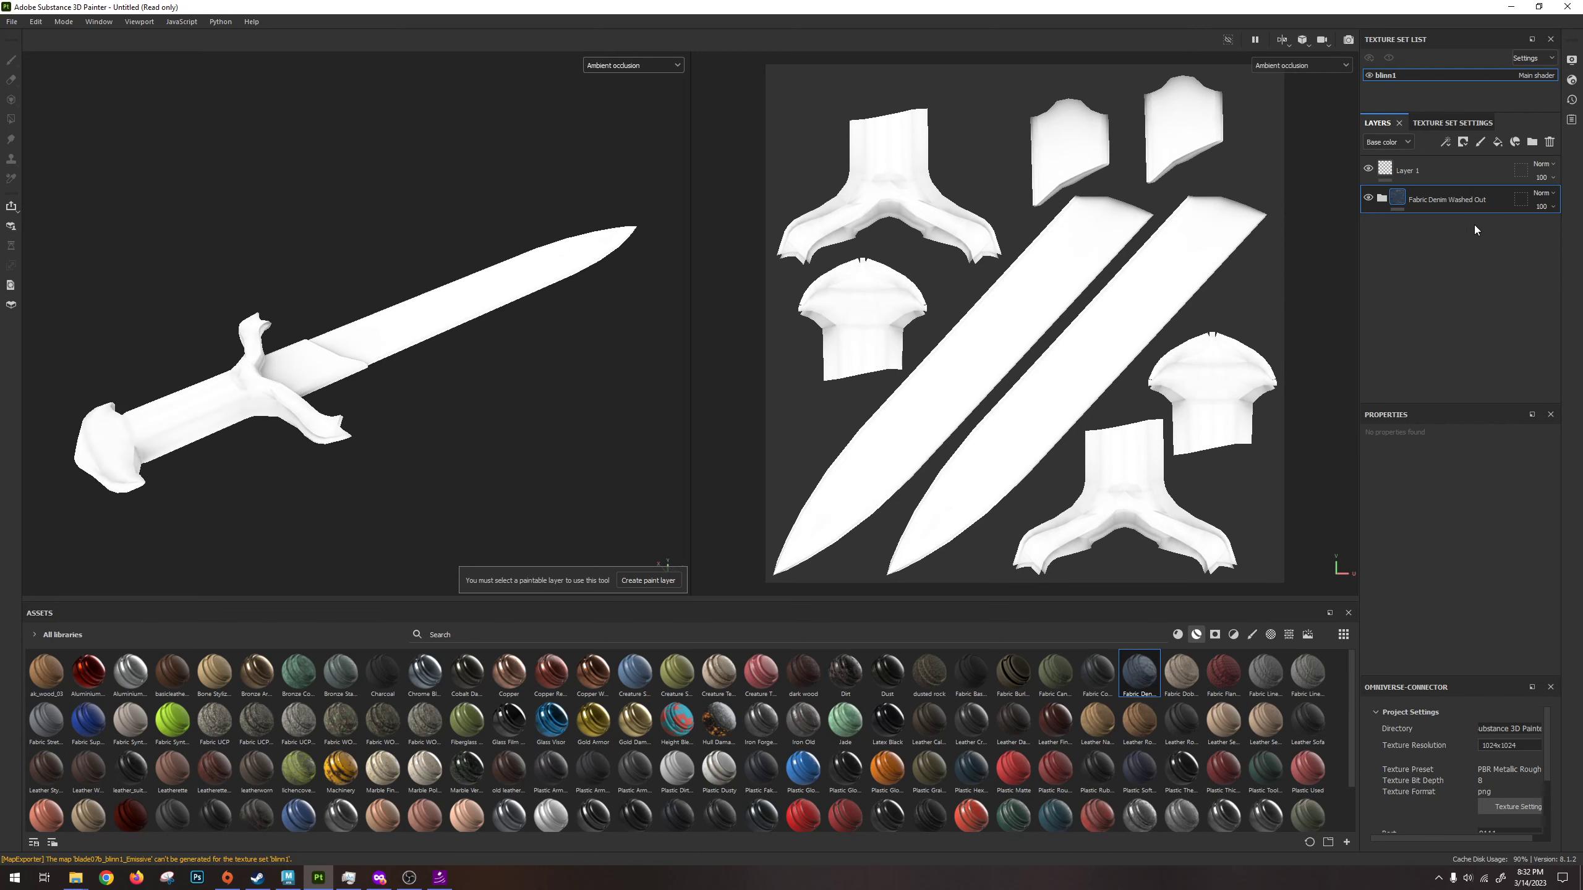
left_click_drag(334, 312, 352, 355, "alt")
left_click(1032, 284)
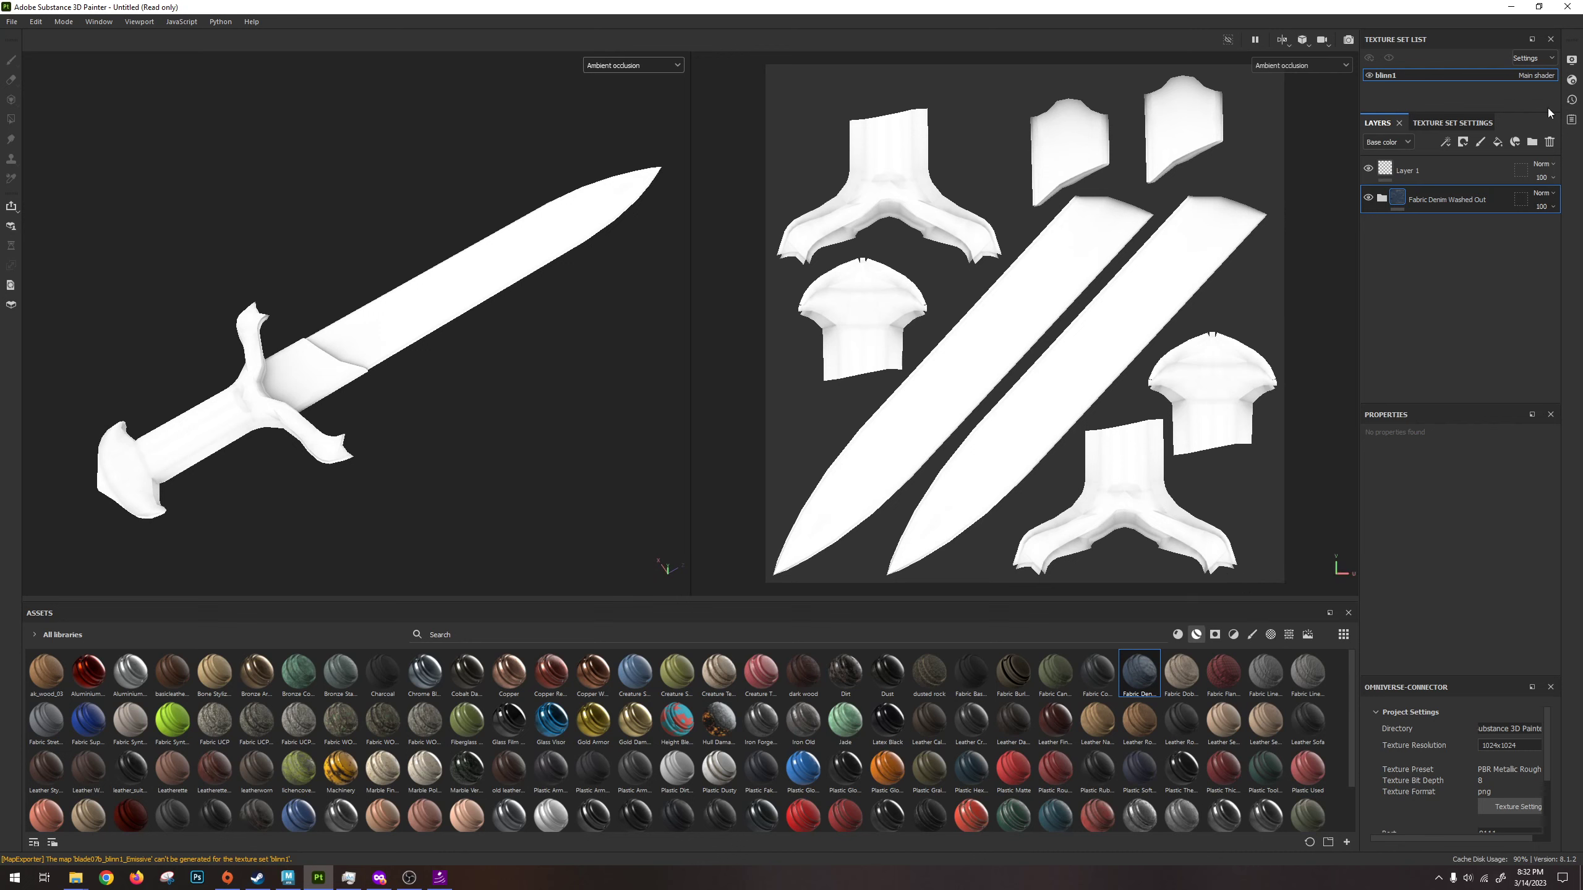
left_click(1549, 142)
Try the Fabric Flannel Tartan smart material on the sword and undo its addition.
left_click_drag(381, 358, 458, 320, "alt")
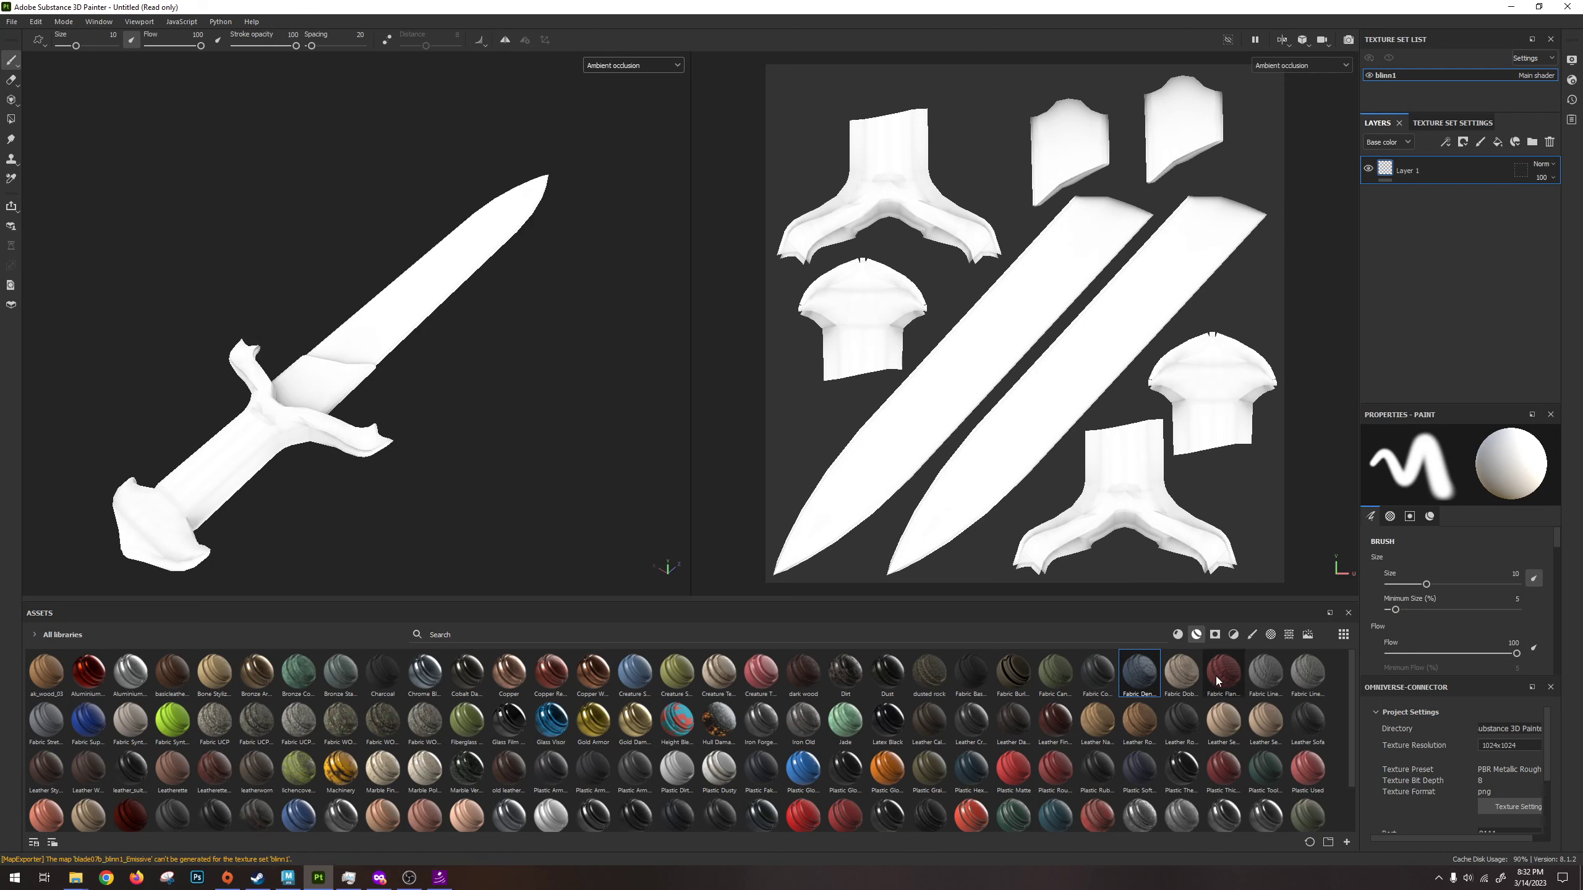
left_click_drag(1223, 671, 1392, 294)
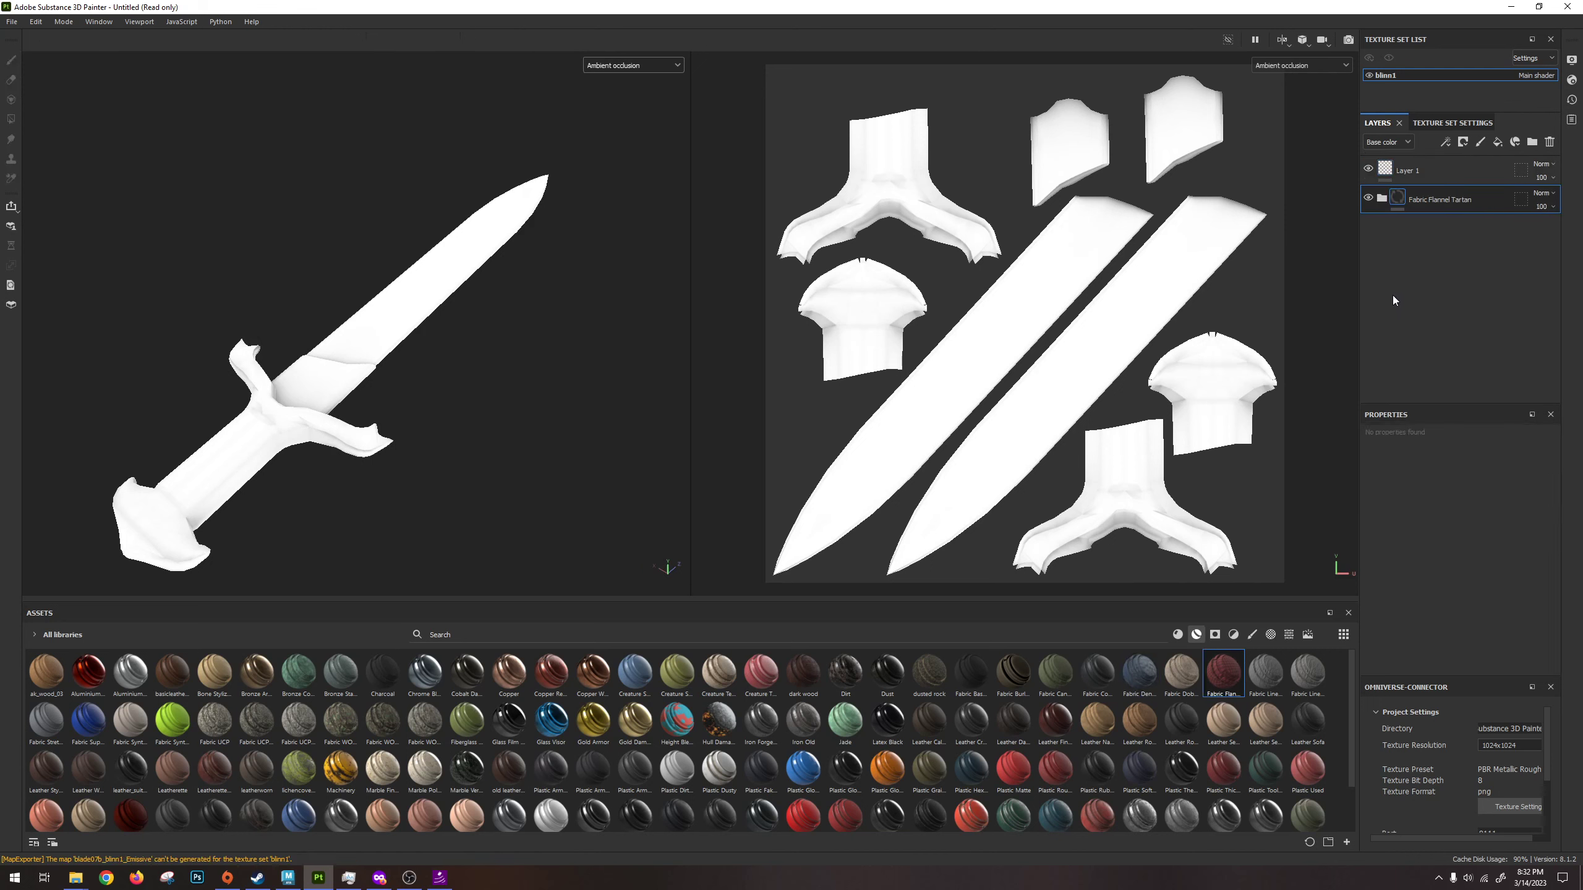
key("ctrl+z")
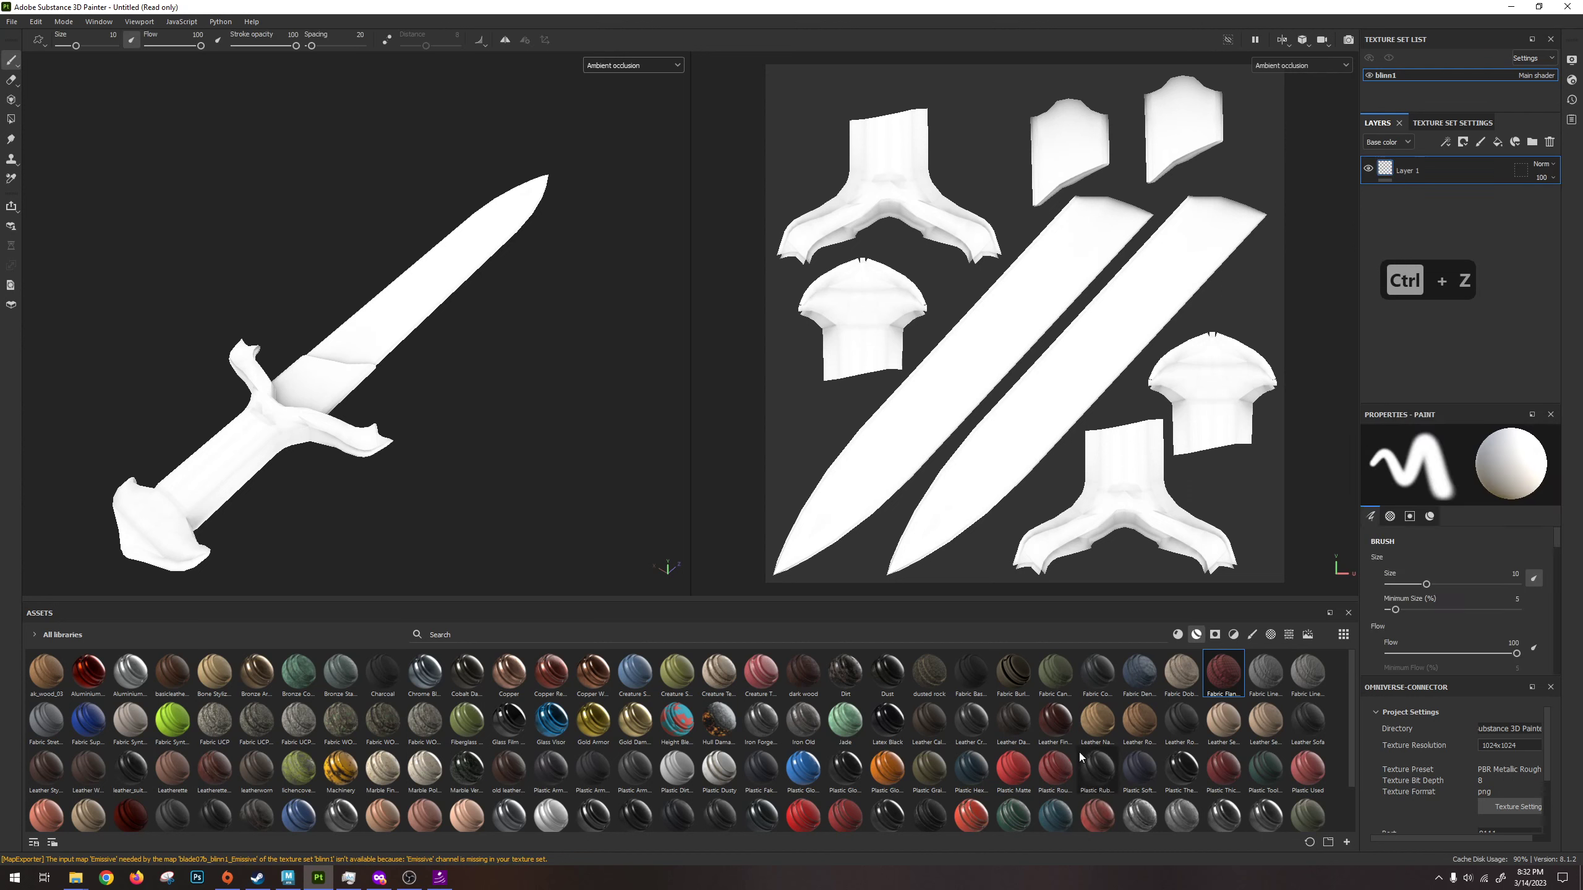
Add the Fabric Denim Washed Out smart material to the blinn1 layer stack.
mouse_move(1139, 670)
left_mouse_down()
mouse_move(1438, 206)
mouse_move(1433, 182)
left_mouse_up()
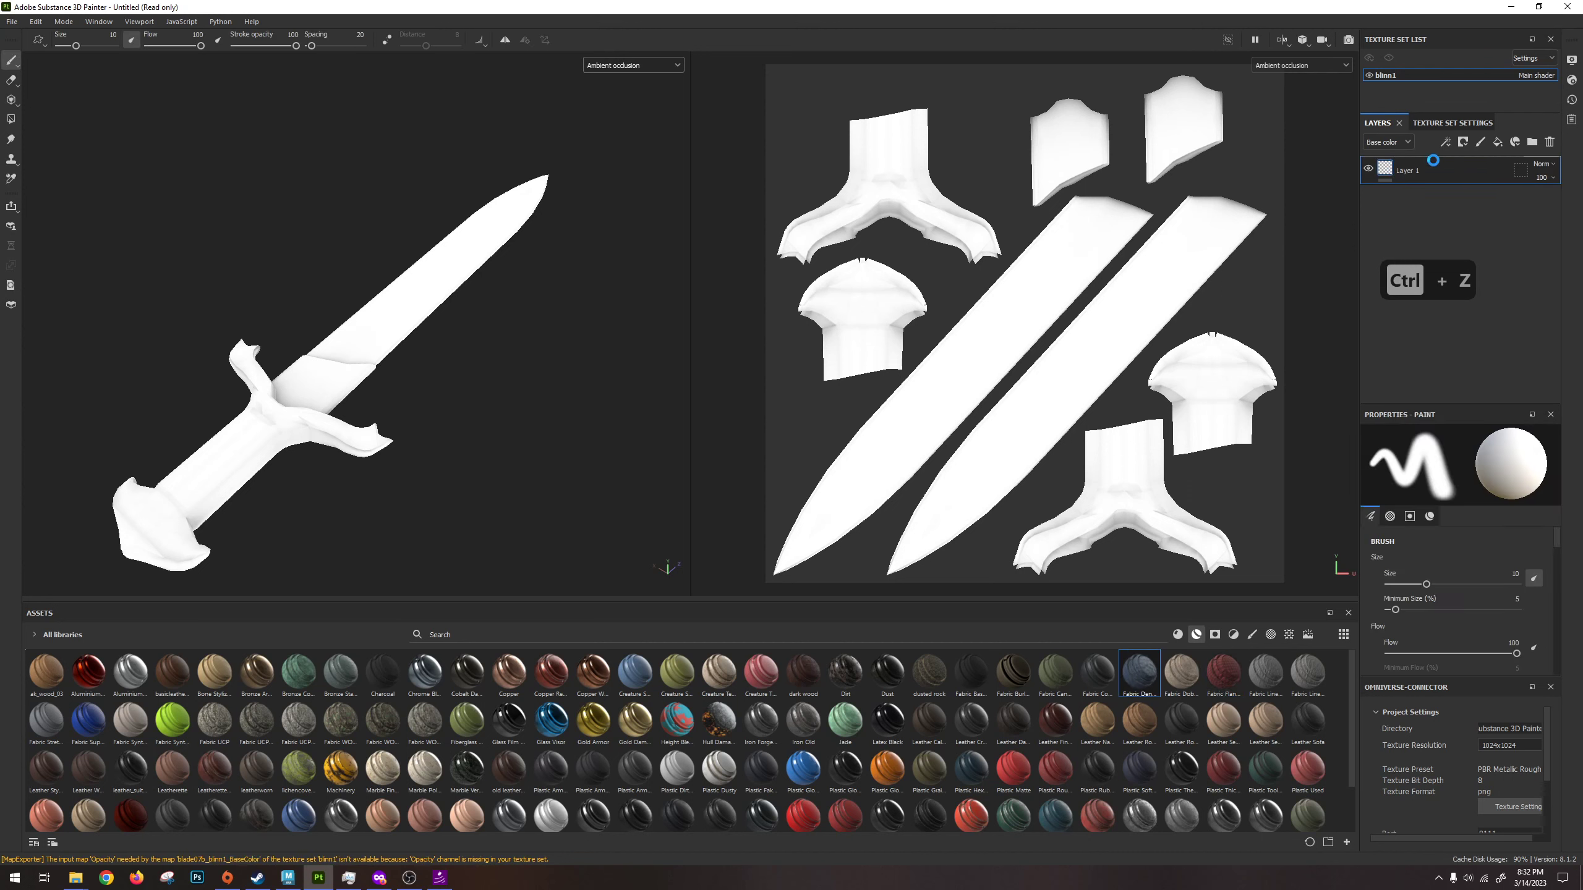
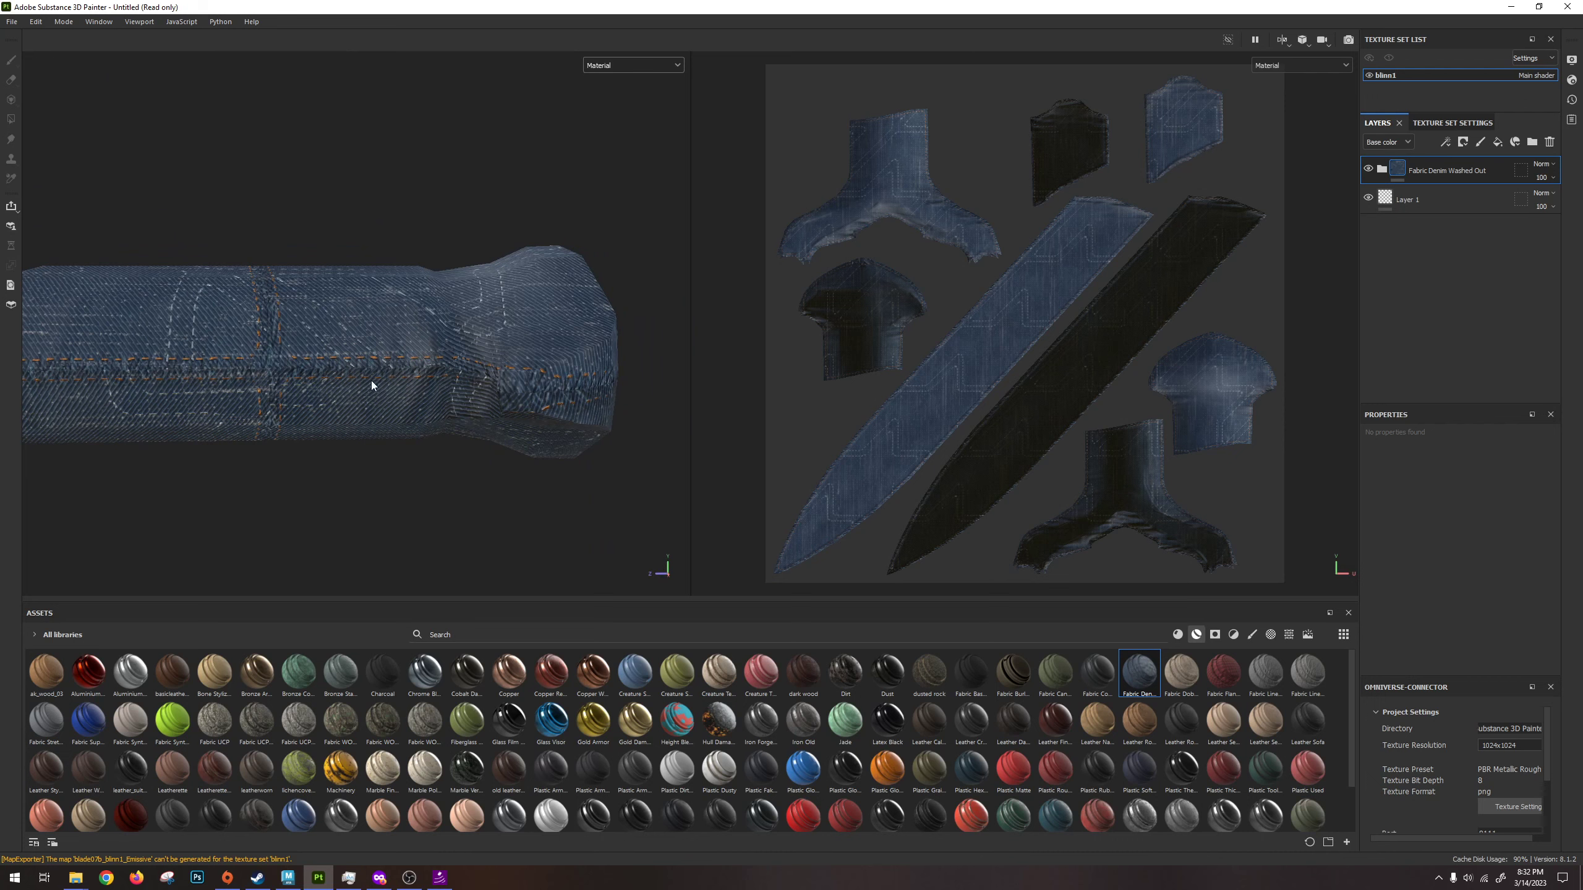
Delete the Fabric Denim Washed Out layer group from the blinn1 layer stack.
left_click_drag(78, 384, 251, 356, "alt")
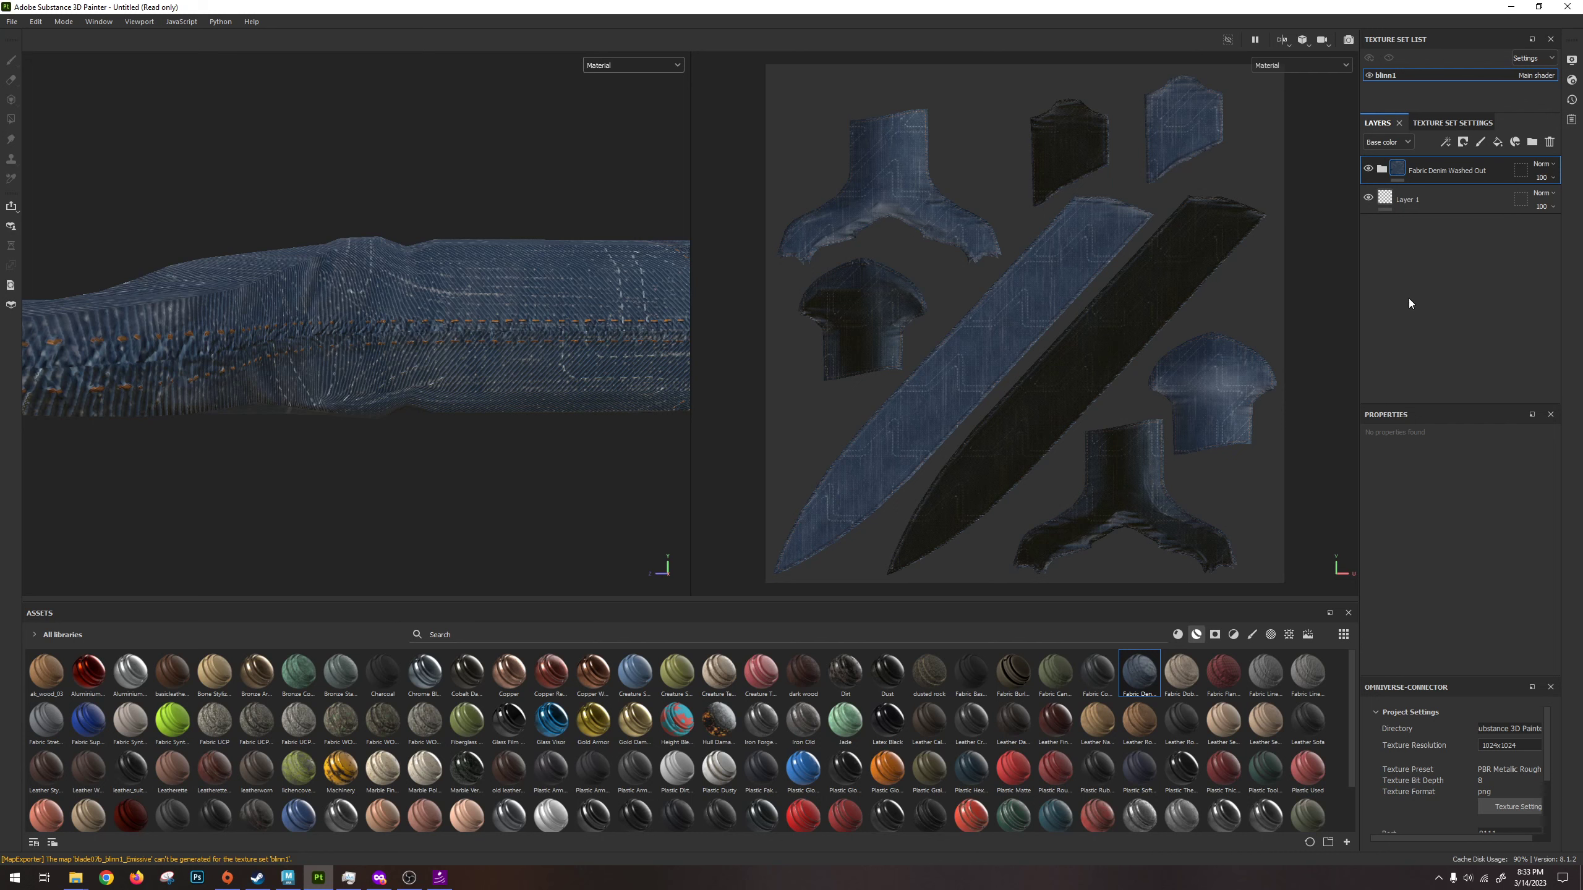
key("Delete")
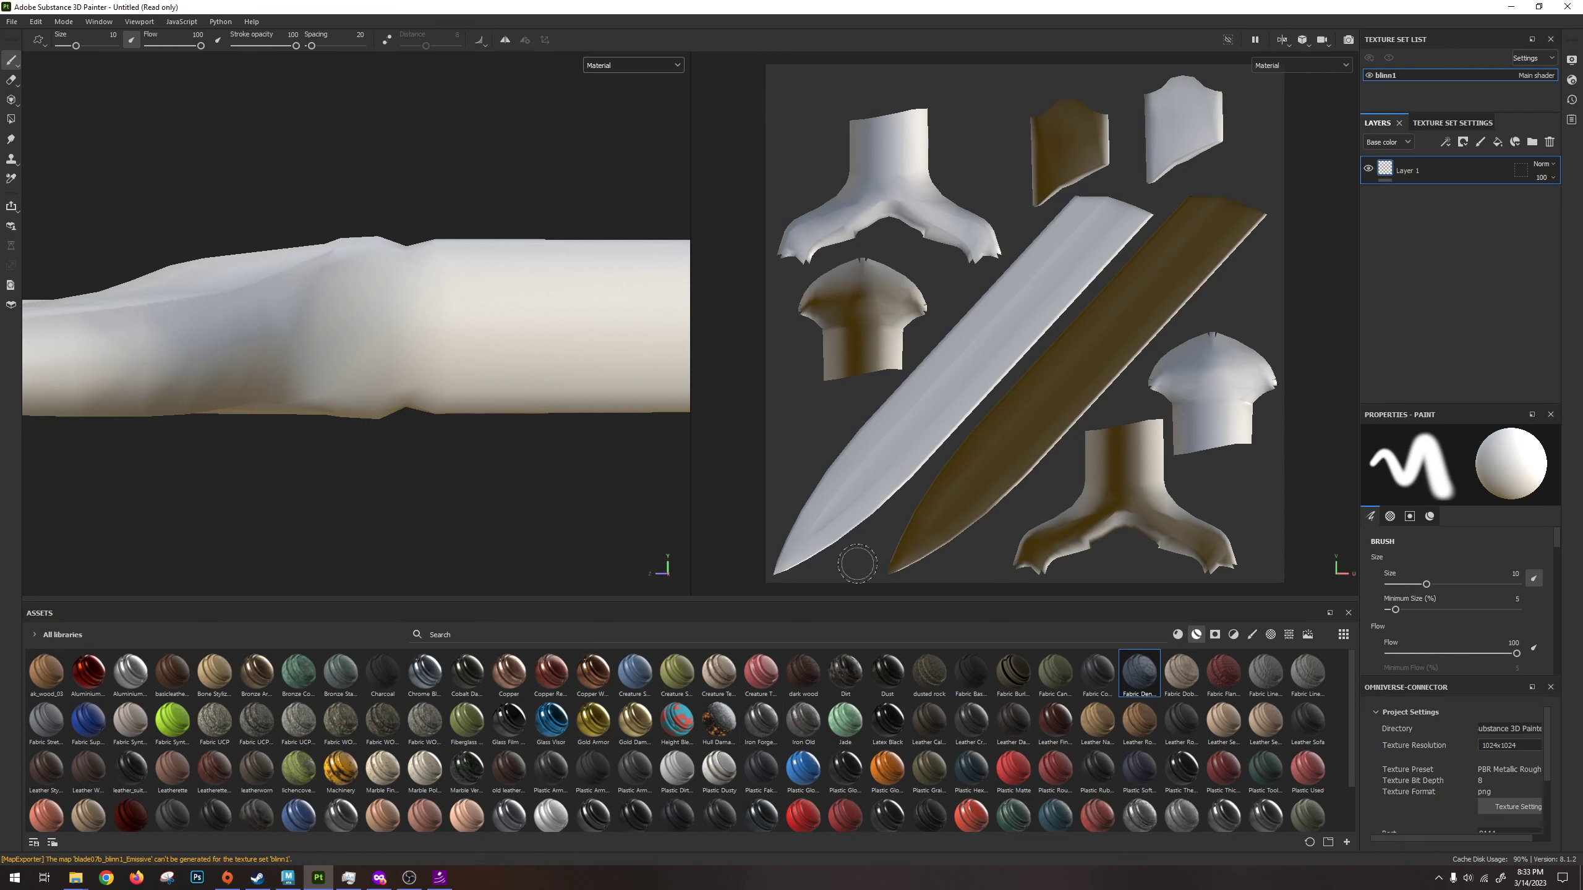
Try the Steel Painted Scraped Dirty smart material on the sword and delete its layer group.
scroll(886, 766, "down", 2)
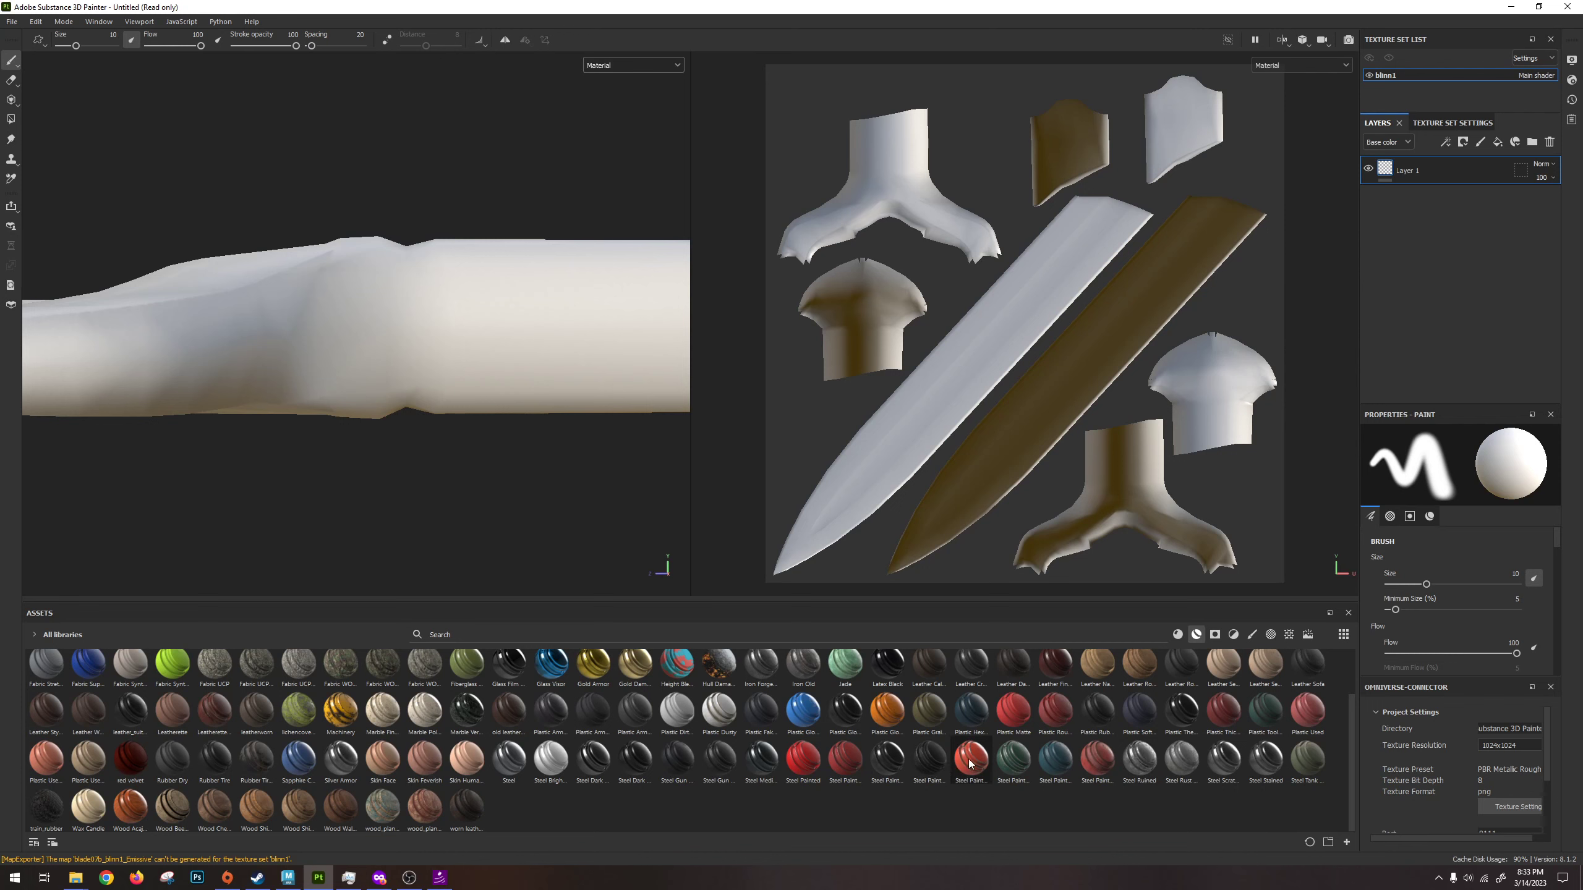
left_click_drag(969, 763, 1434, 236)
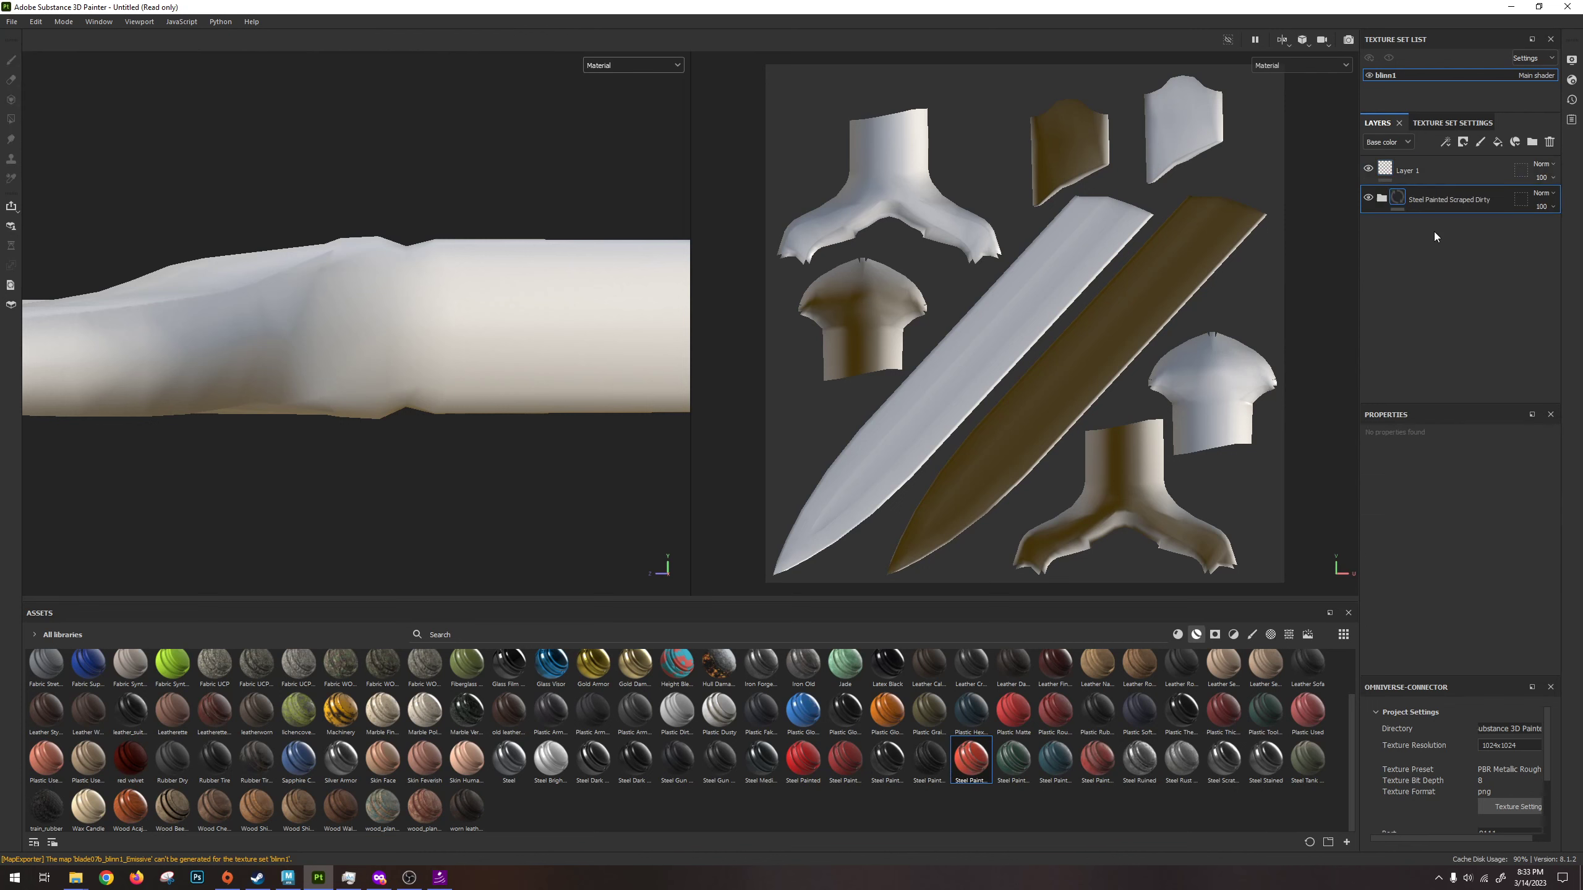
left_click_drag(510, 389, 424, 255, "alt")
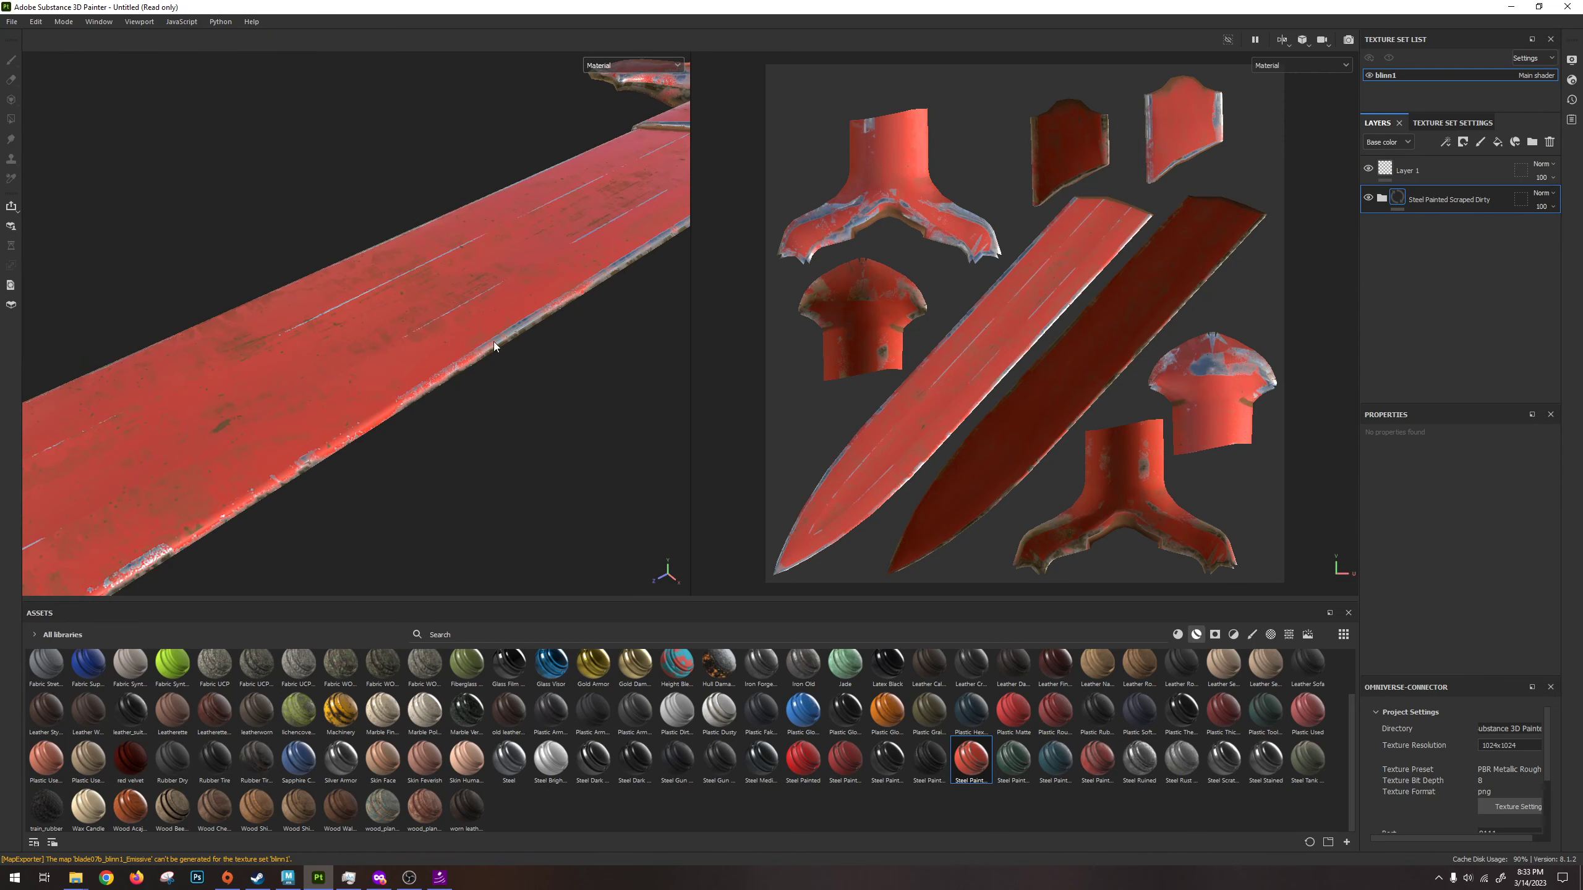
left_click_drag(400, 438, 536, 311, "alt")
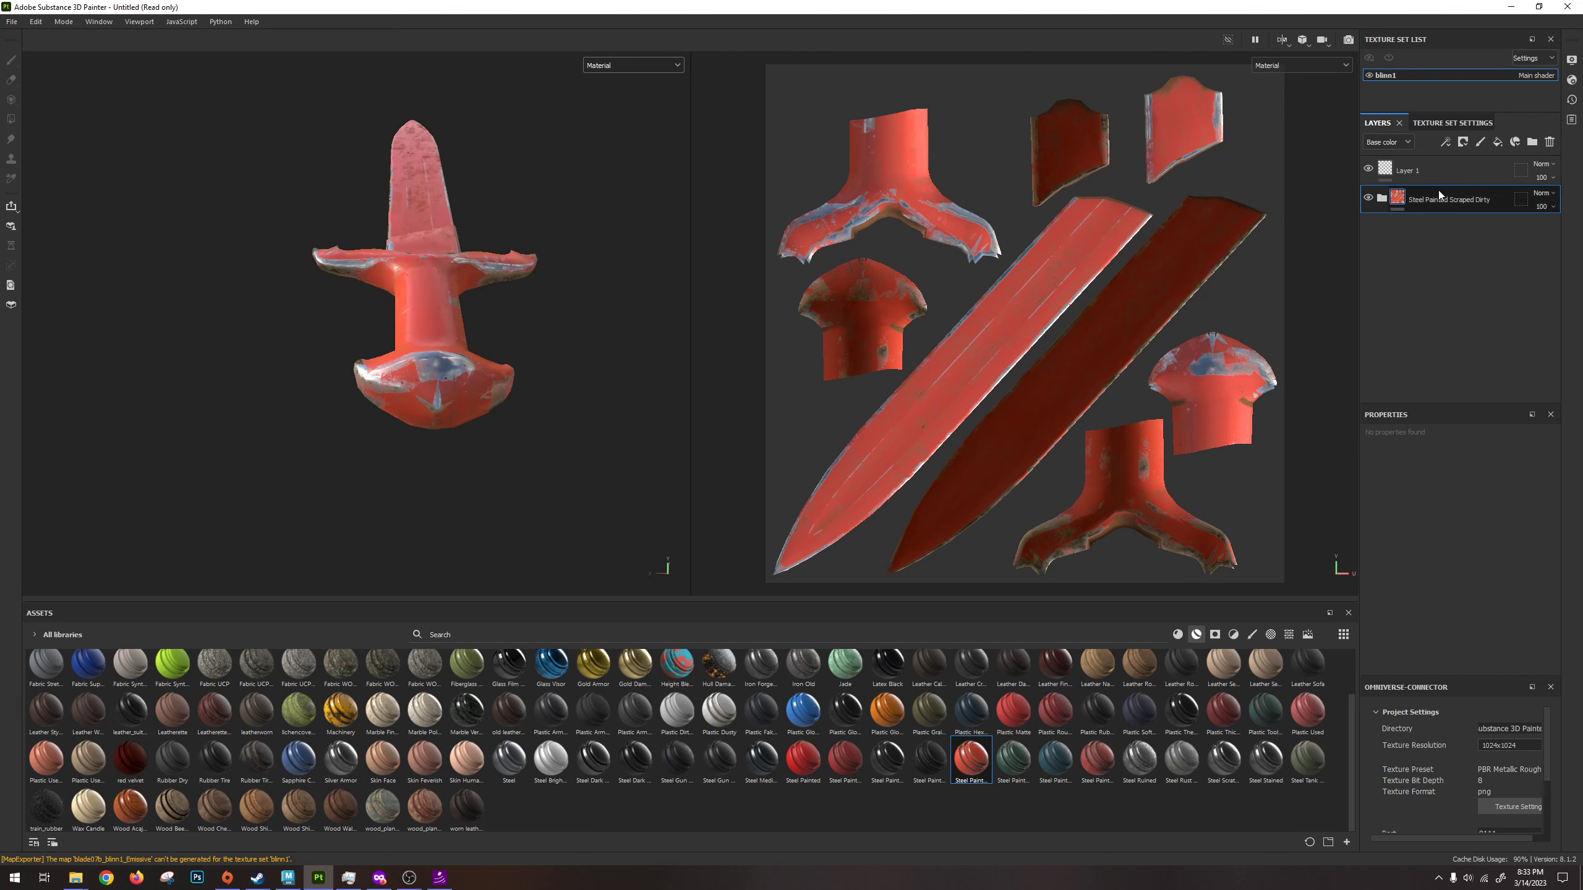
left_click(1550, 142)
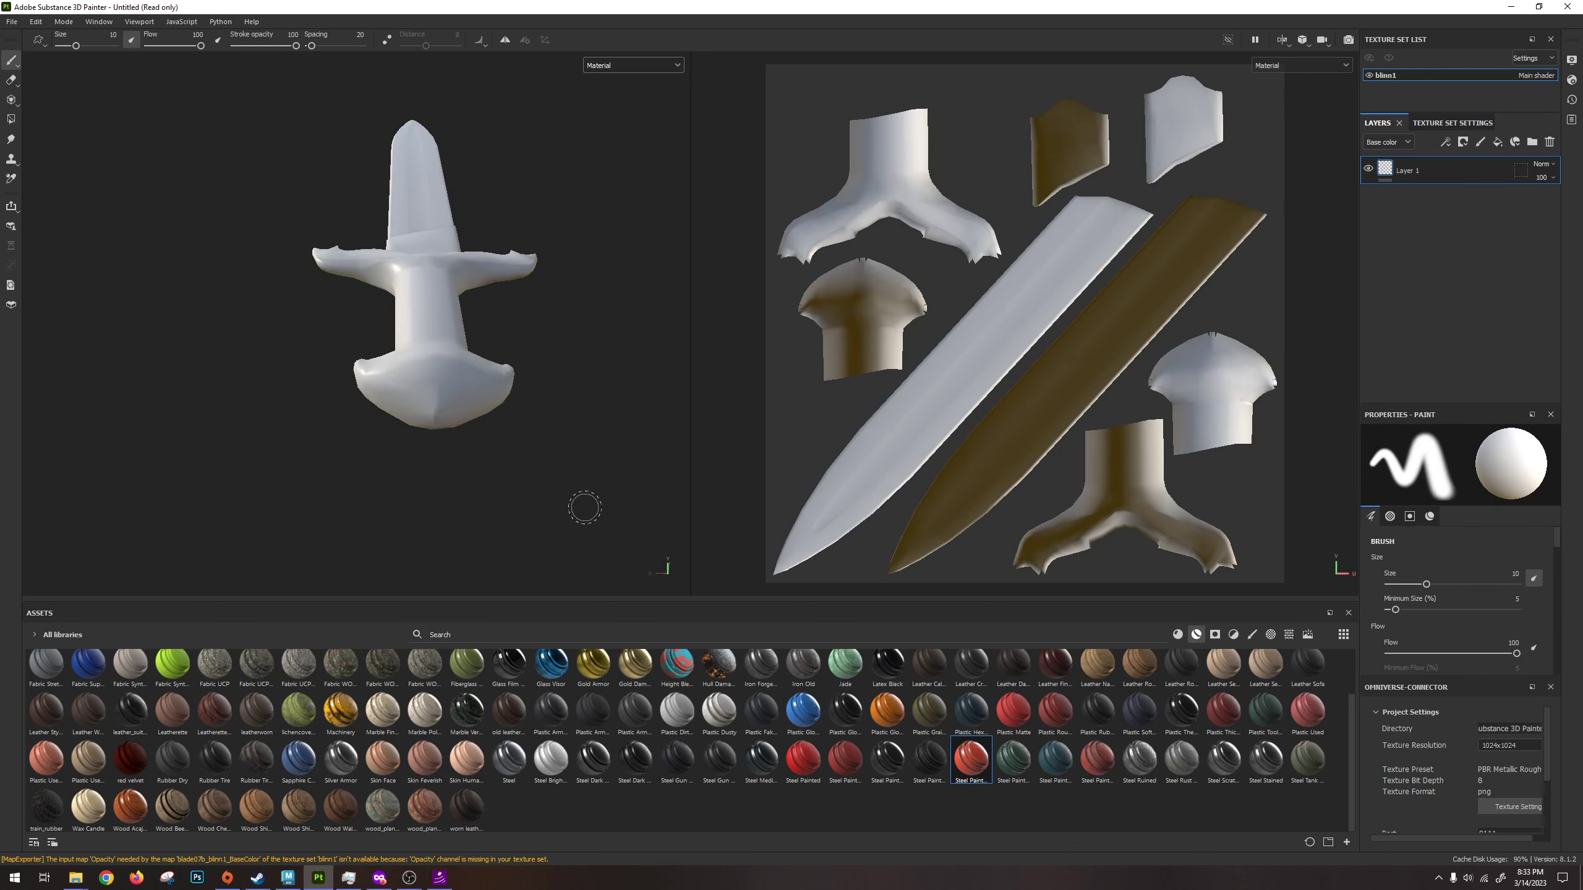
left_click_drag(489, 337, 381, 416, "alt")
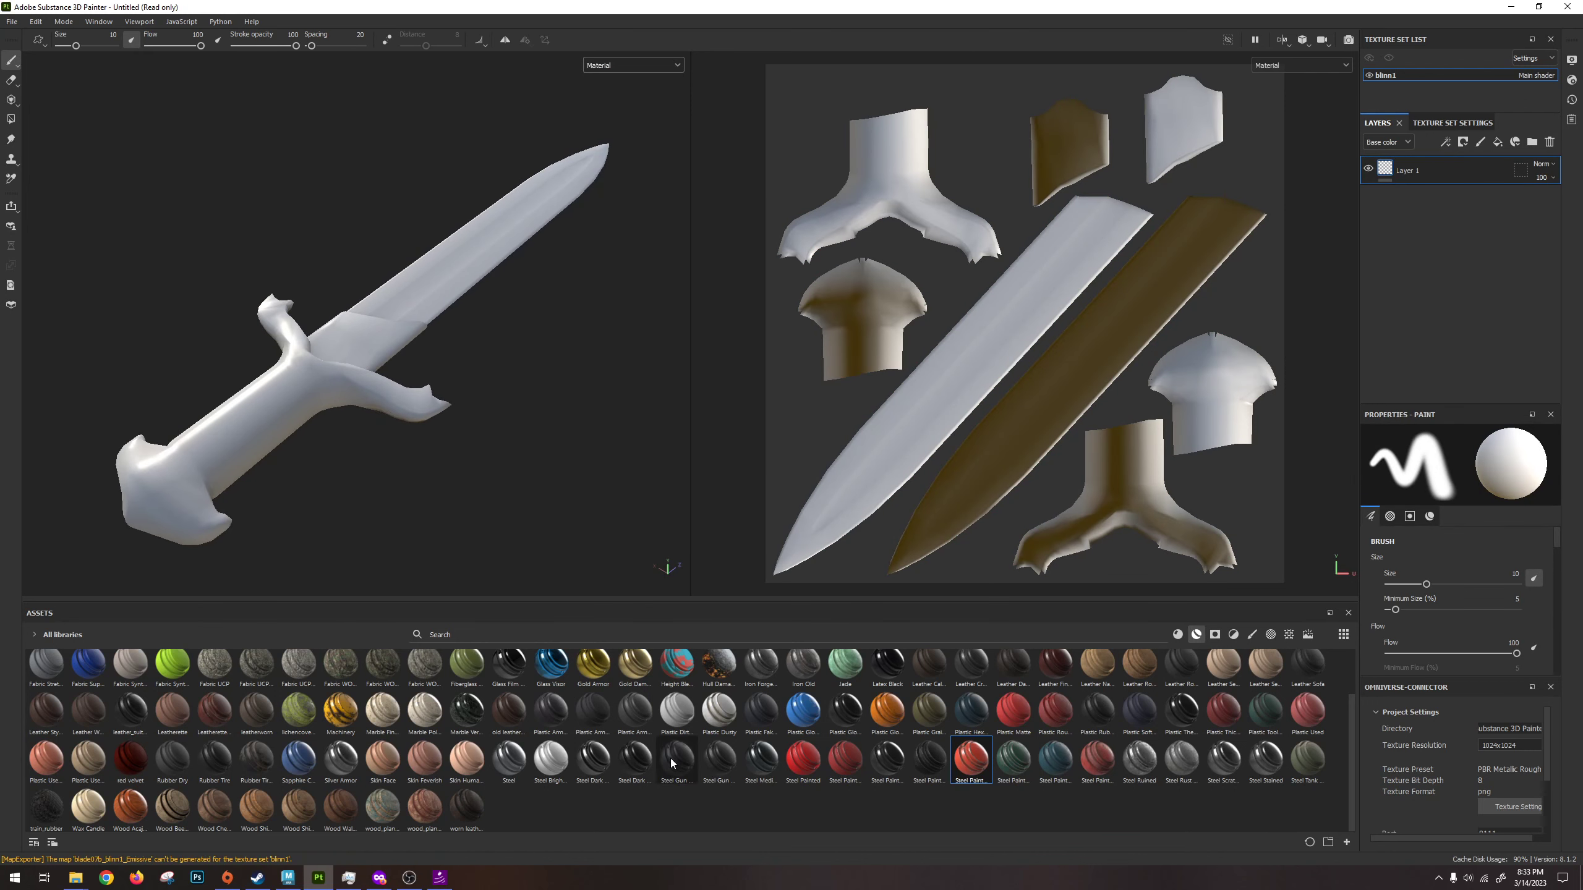
mouse_move(670, 758)
scroll(670, 758, "up", 1)
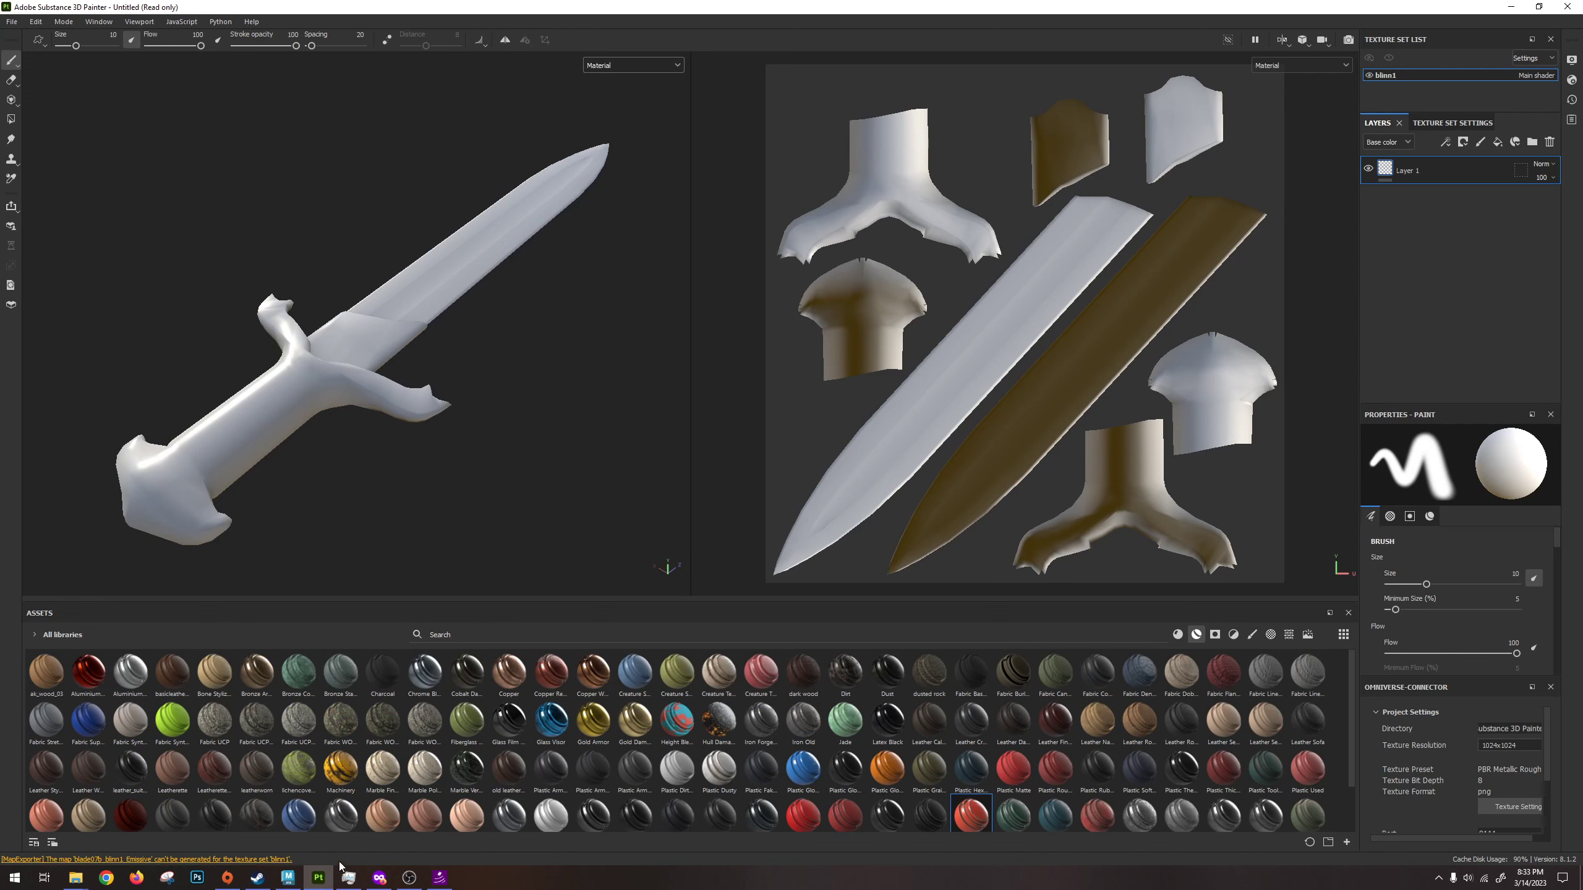
Switch to Maya, make layer1 with the reference image visible, and close the Game Exporter.
left_click(287, 878)
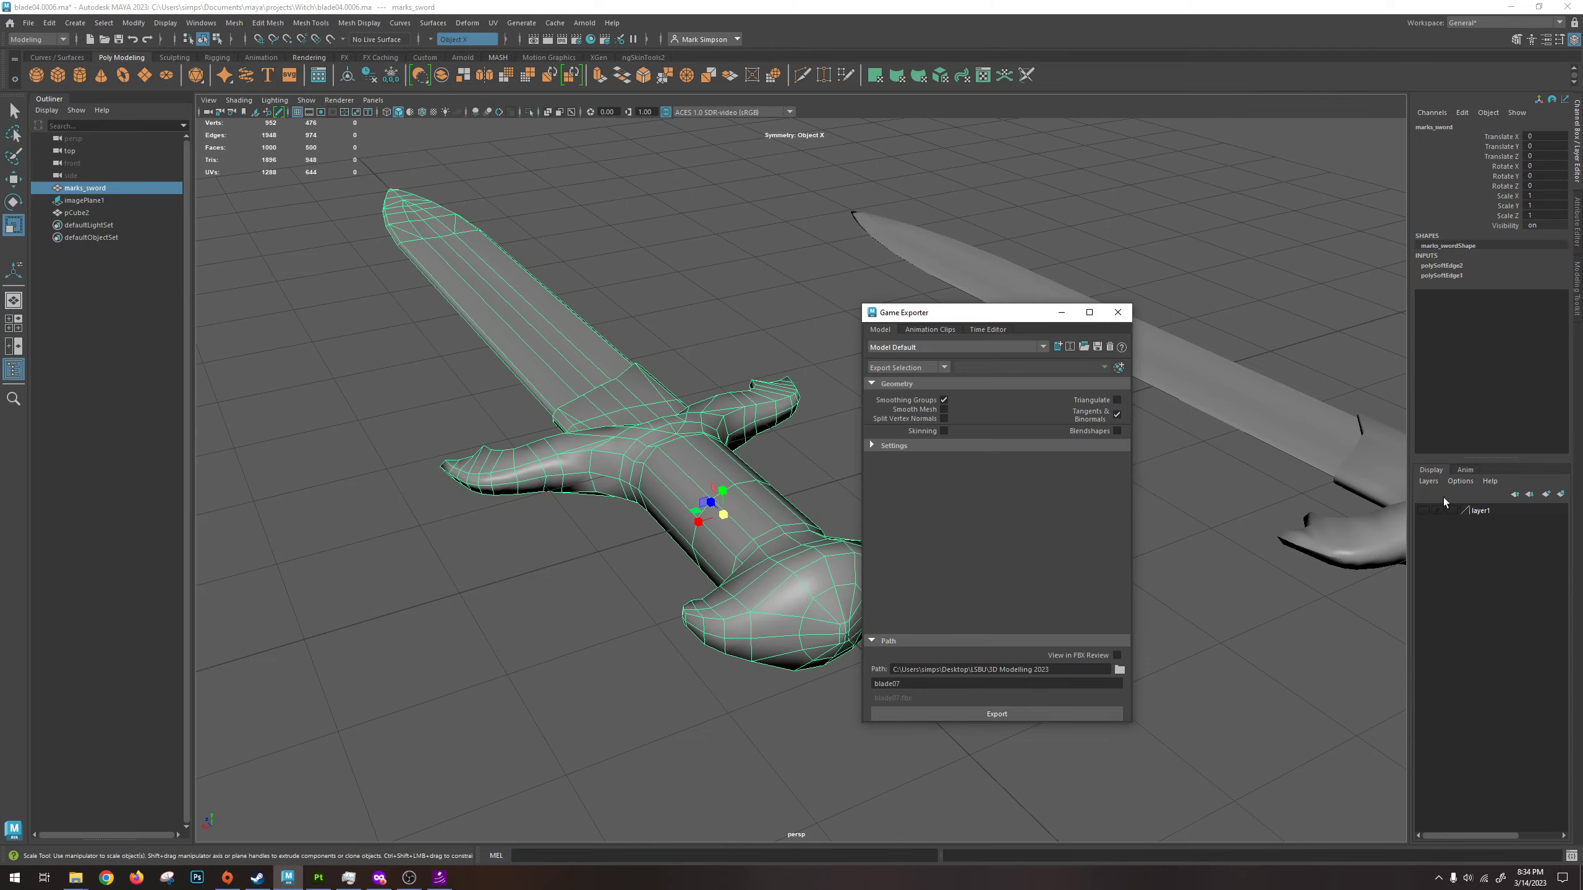
left_click(1423, 510)
left_click(1117, 312)
scroll(793, 506, "down", 4)
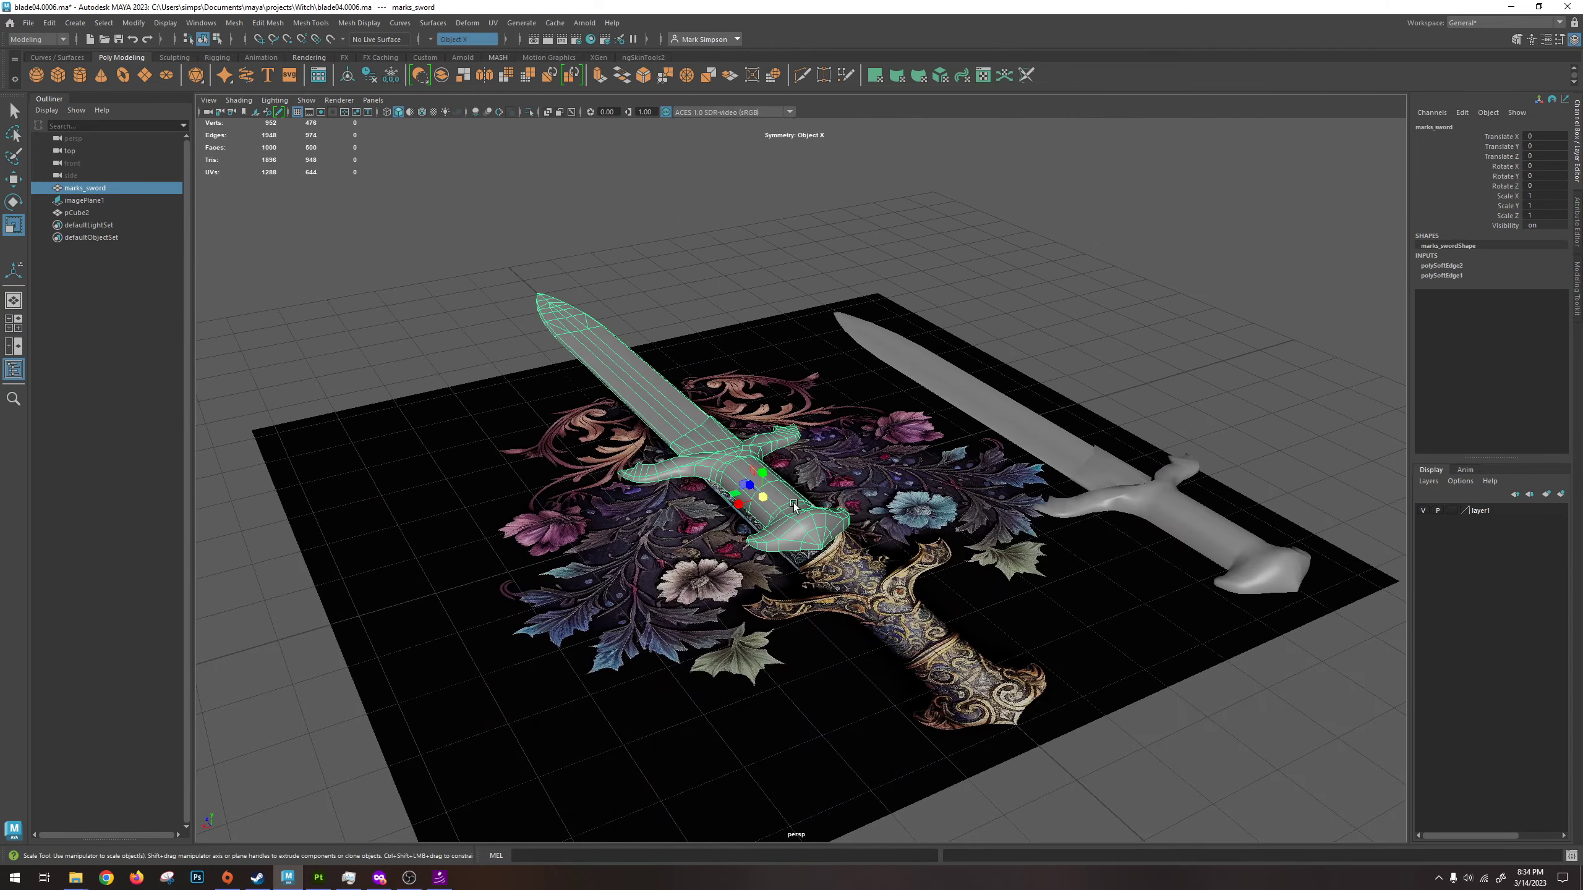
Move marks_sword along X to about 3.463 so it no longer covers the sword in the reference image.
key("w")
left_click_drag(735, 507, 521, 559)
Collapse the Outliner and examine the reference image's blade engraving and ornate hilt materials up close.
left_click_drag(842, 570, 940, 508, "alt")
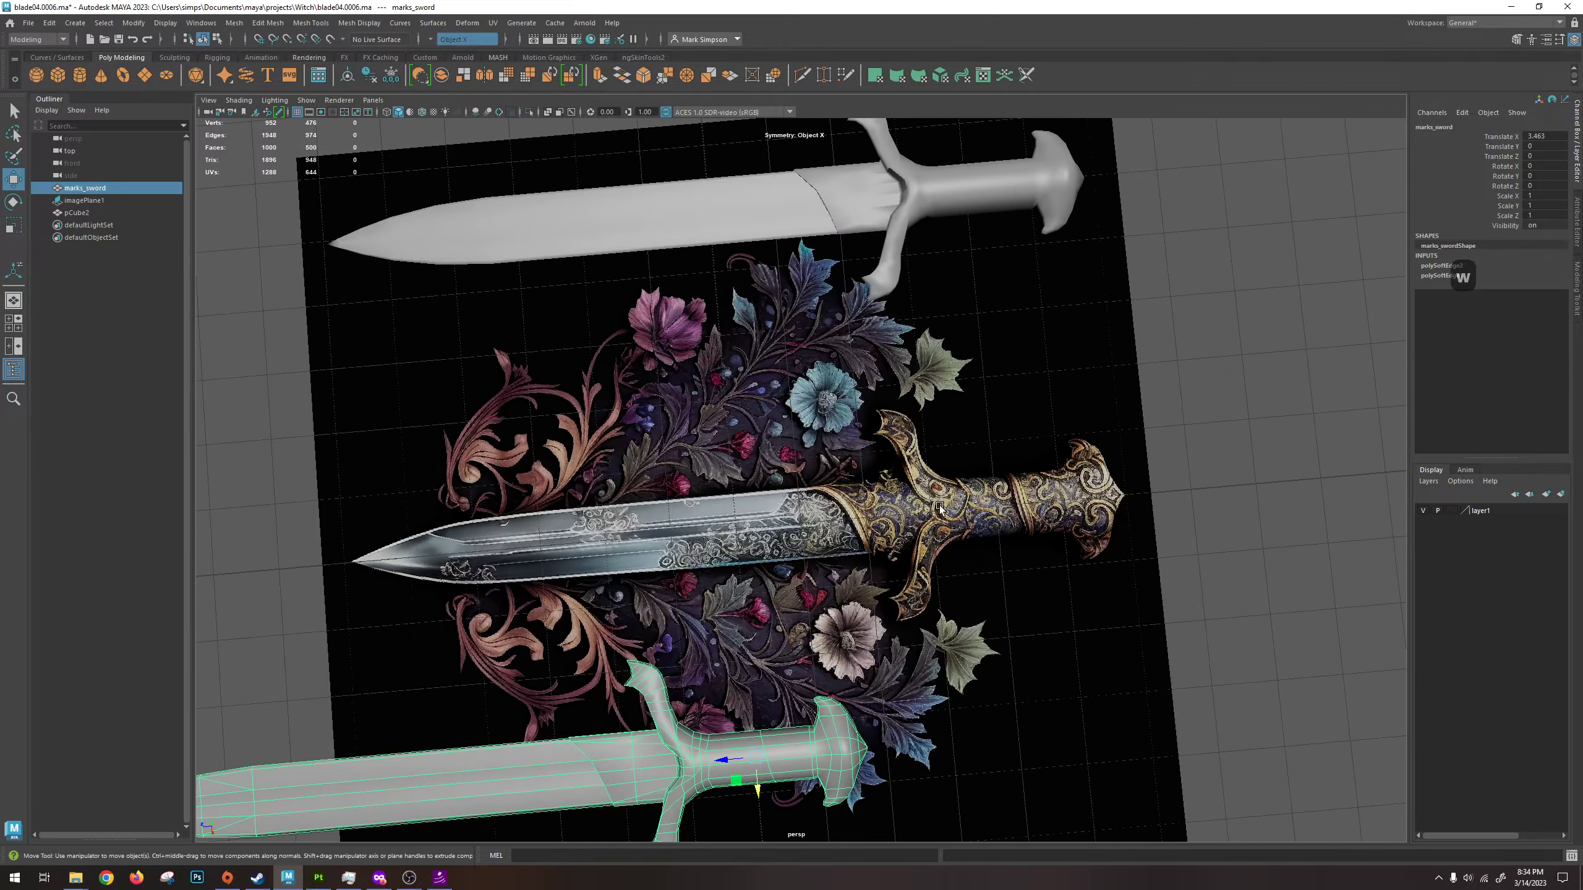
scroll(935, 562, "up", 4)
middle_click_drag(937, 562, 972, 511, "alt")
left_click_drag(980, 510, 1005, 487, "alt")
middle_click_drag(835, 465, 865, 460, "alt")
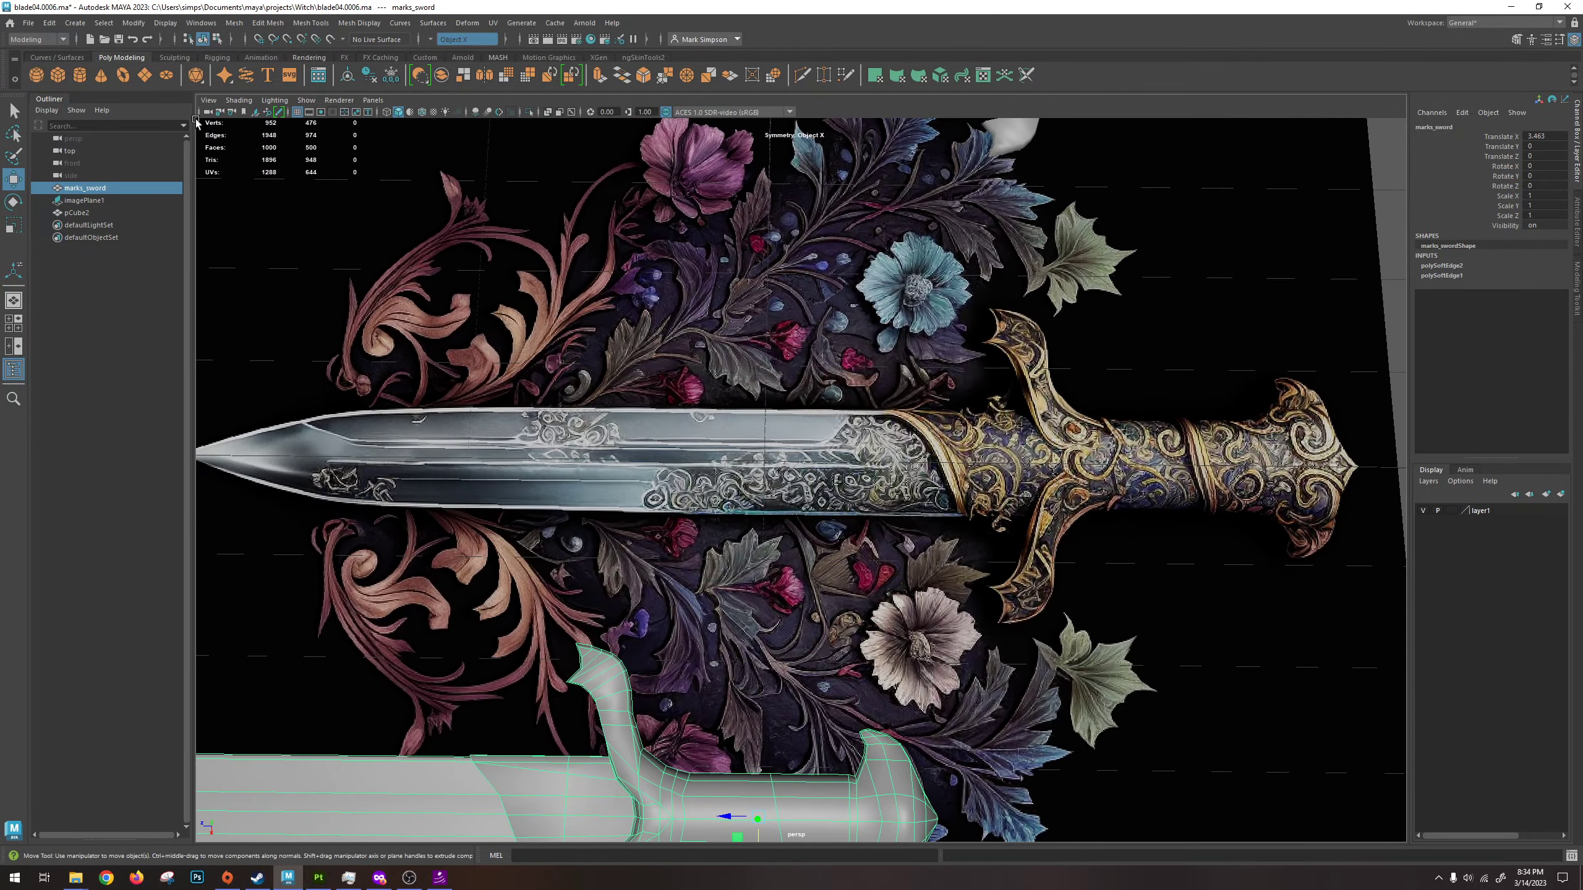
left_click(50, 100)
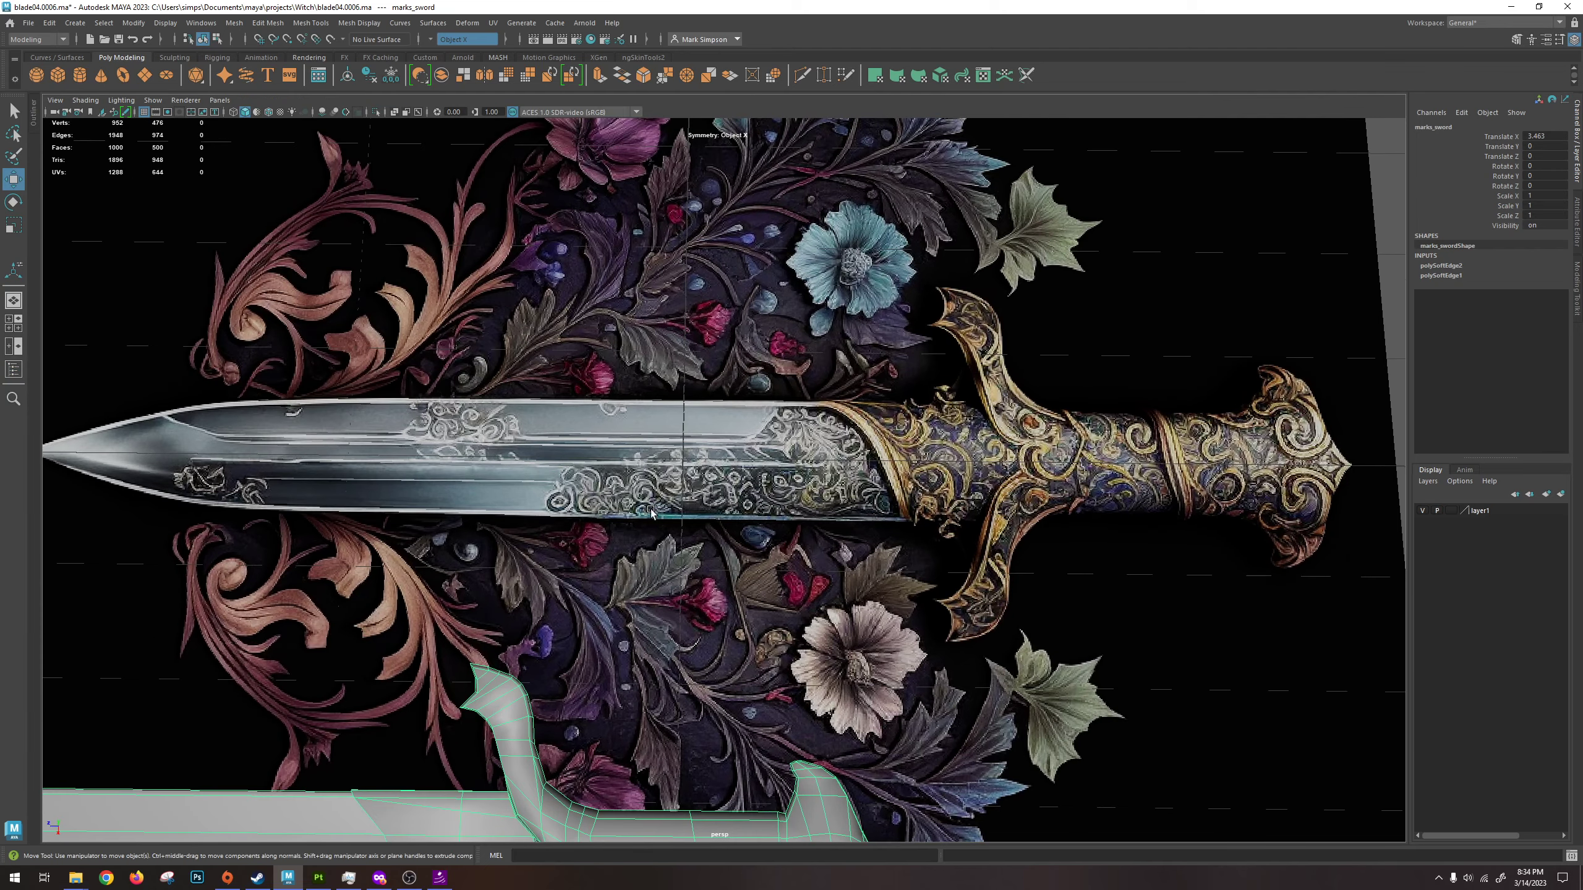
left_click_drag(649, 511, 671, 491, "alt")
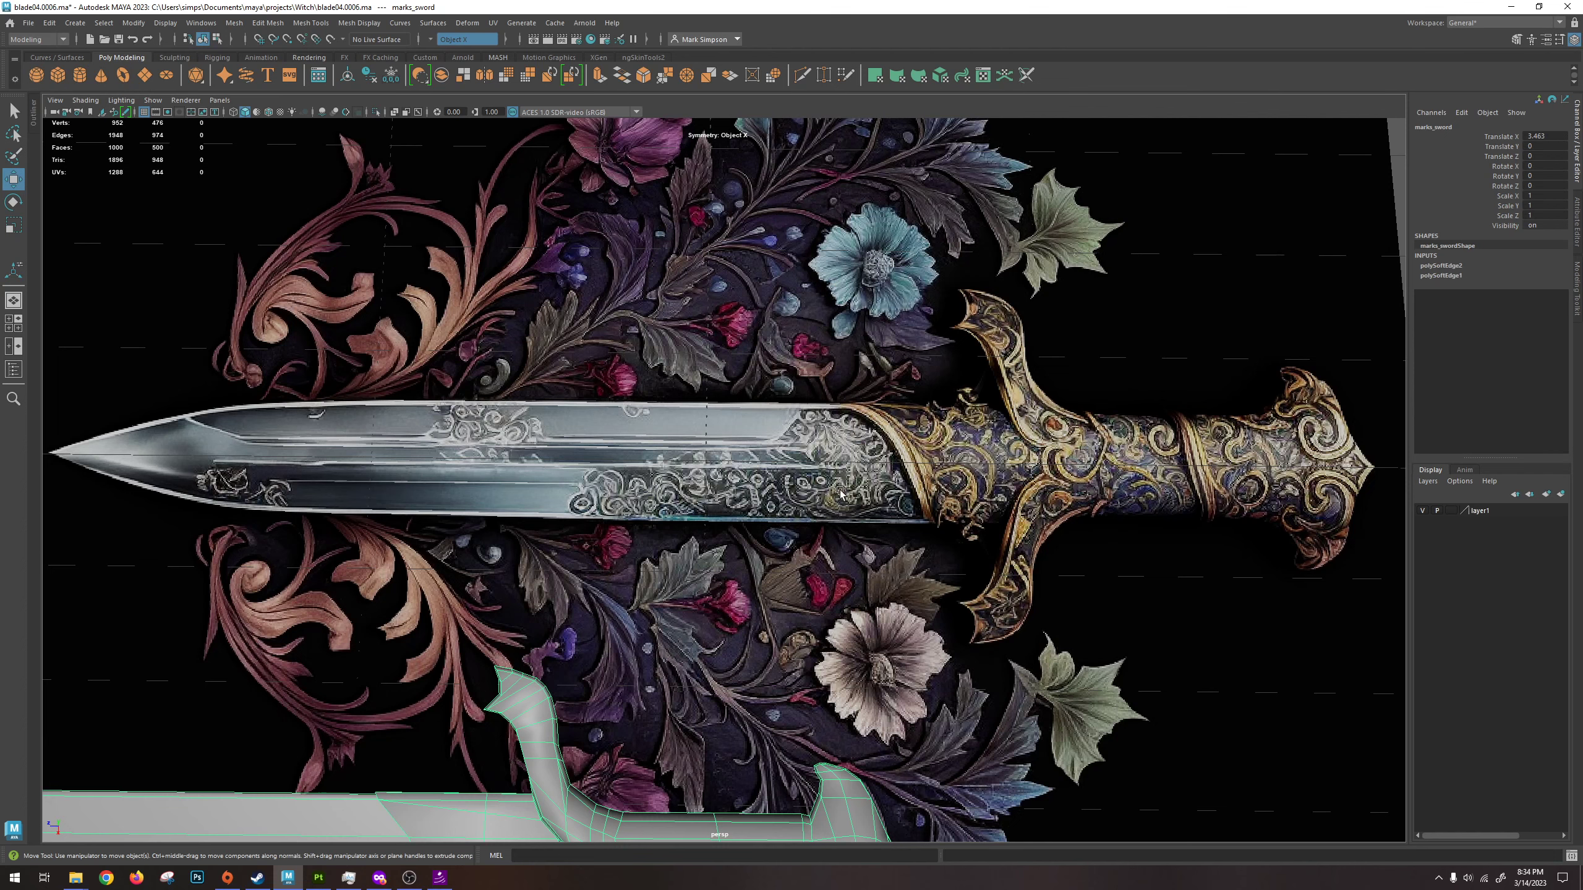
Switch back to Substance 3D Painter and add the Steel Stained smart material below Layer 1.
key("alt+Tab")
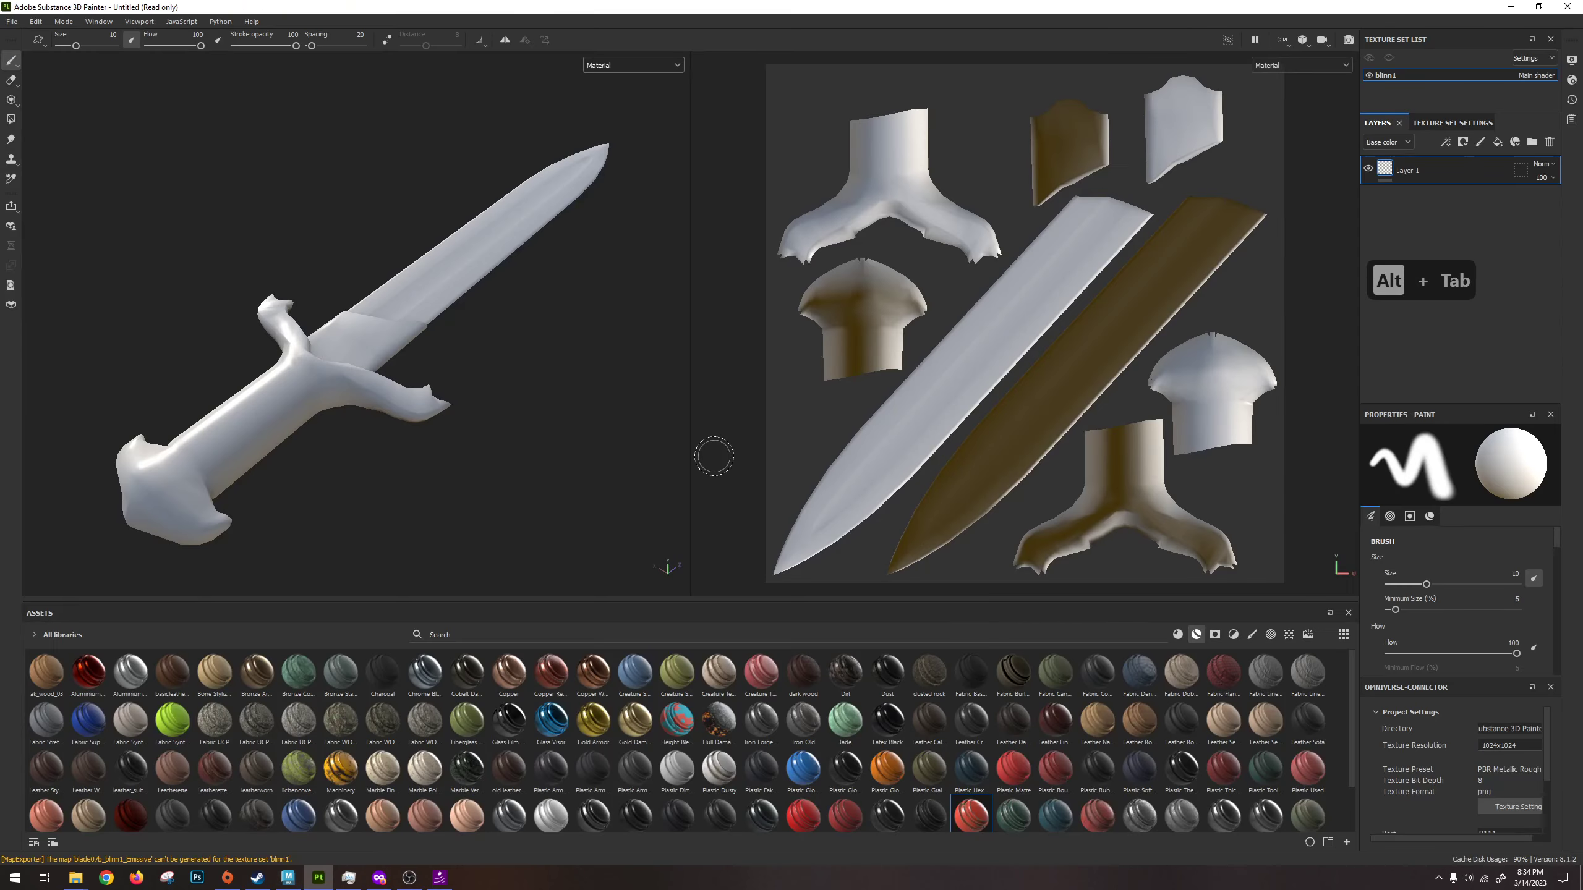
mouse_move(758, 736)
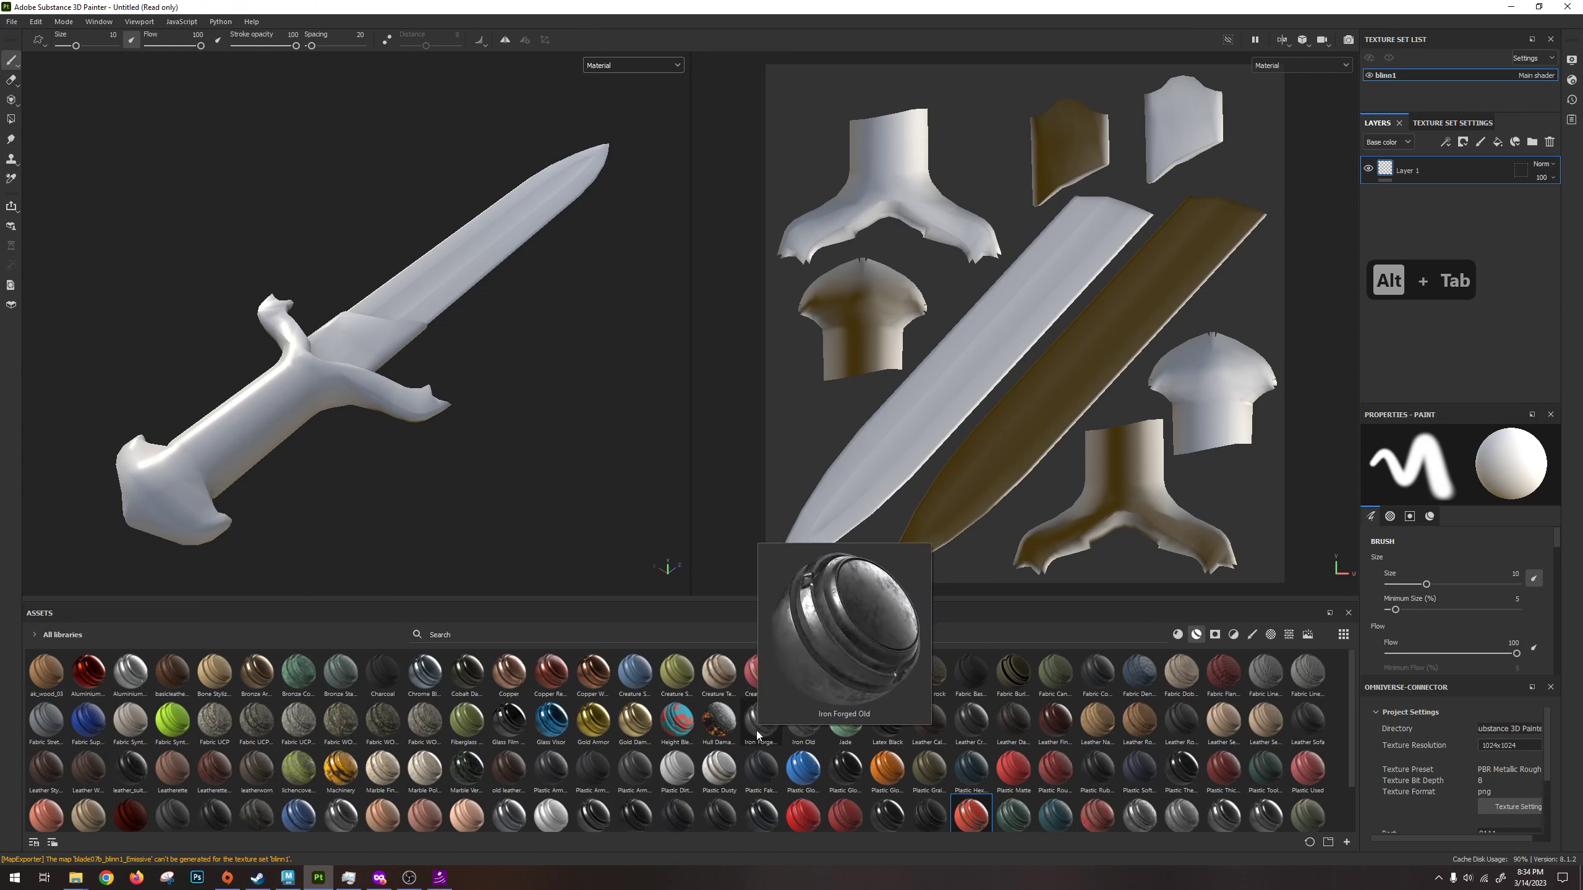
scroll(758, 736, "down", 1)
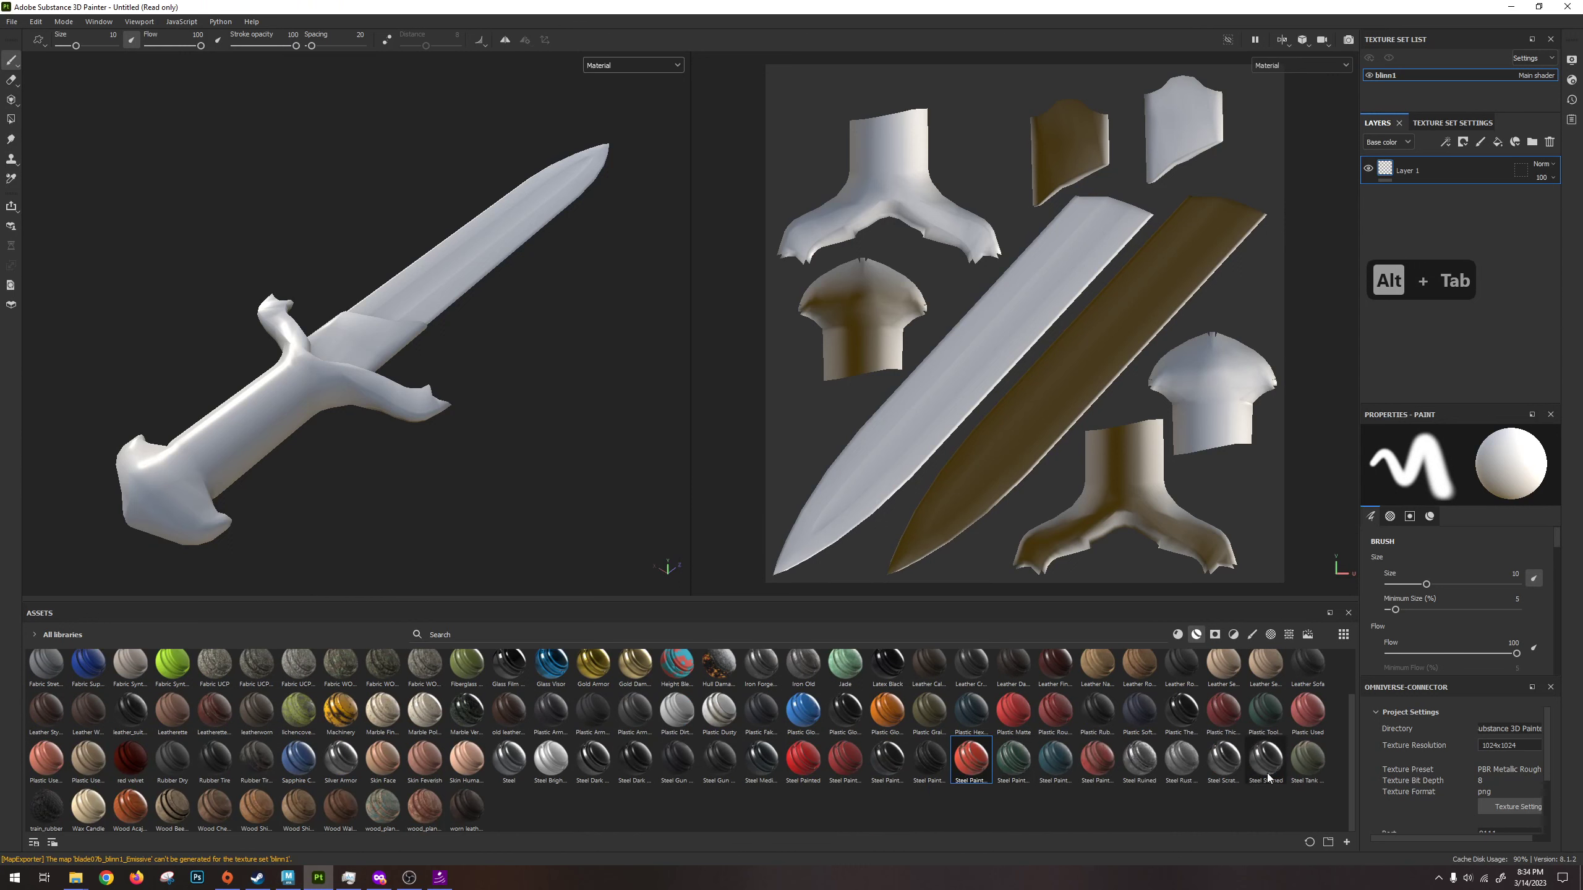
left_click_drag(1265, 760, 1410, 210)
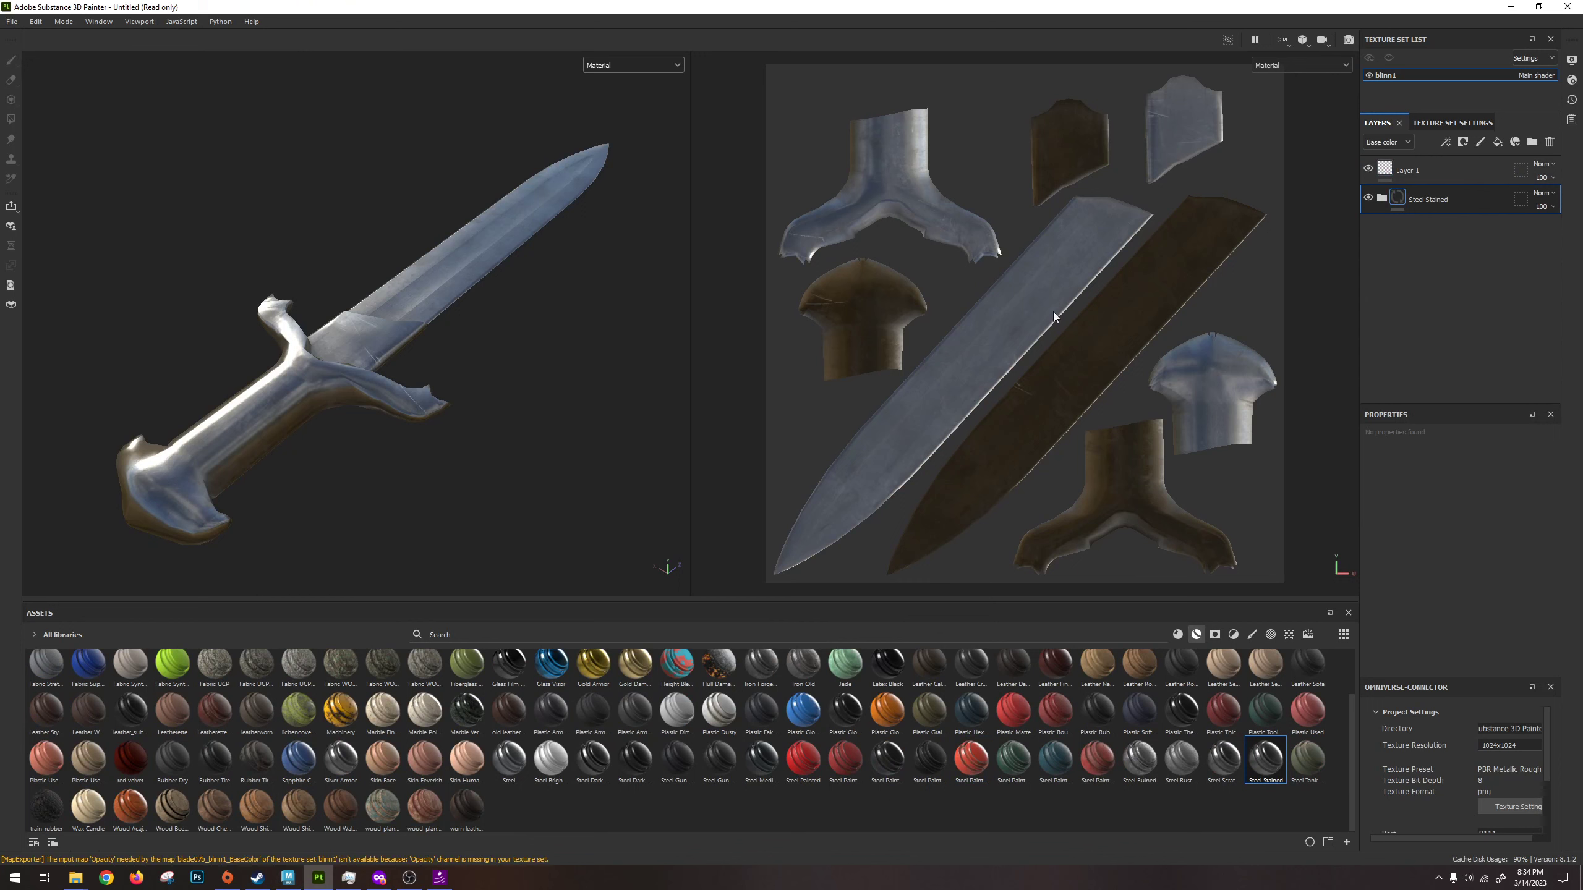
Add the Iron Forged Old smart material below Steel Stained, toggling layer visibility to compare the two metals.
left_click_drag(463, 271, 602, 342, "alt")
left_click(1369, 198)
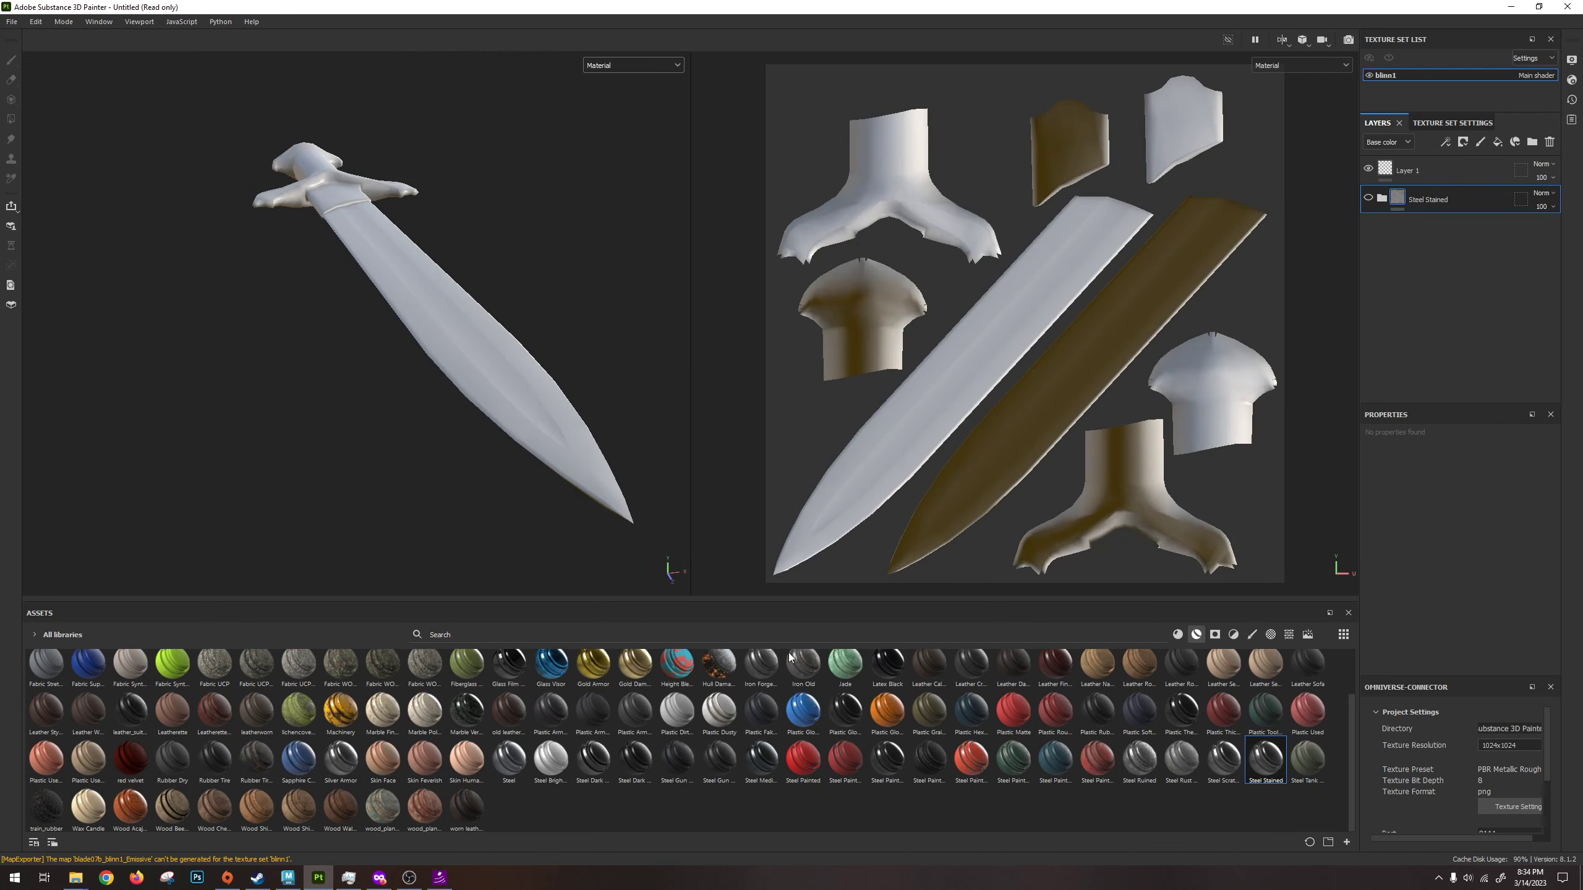
left_click_drag(765, 678, 1439, 243)
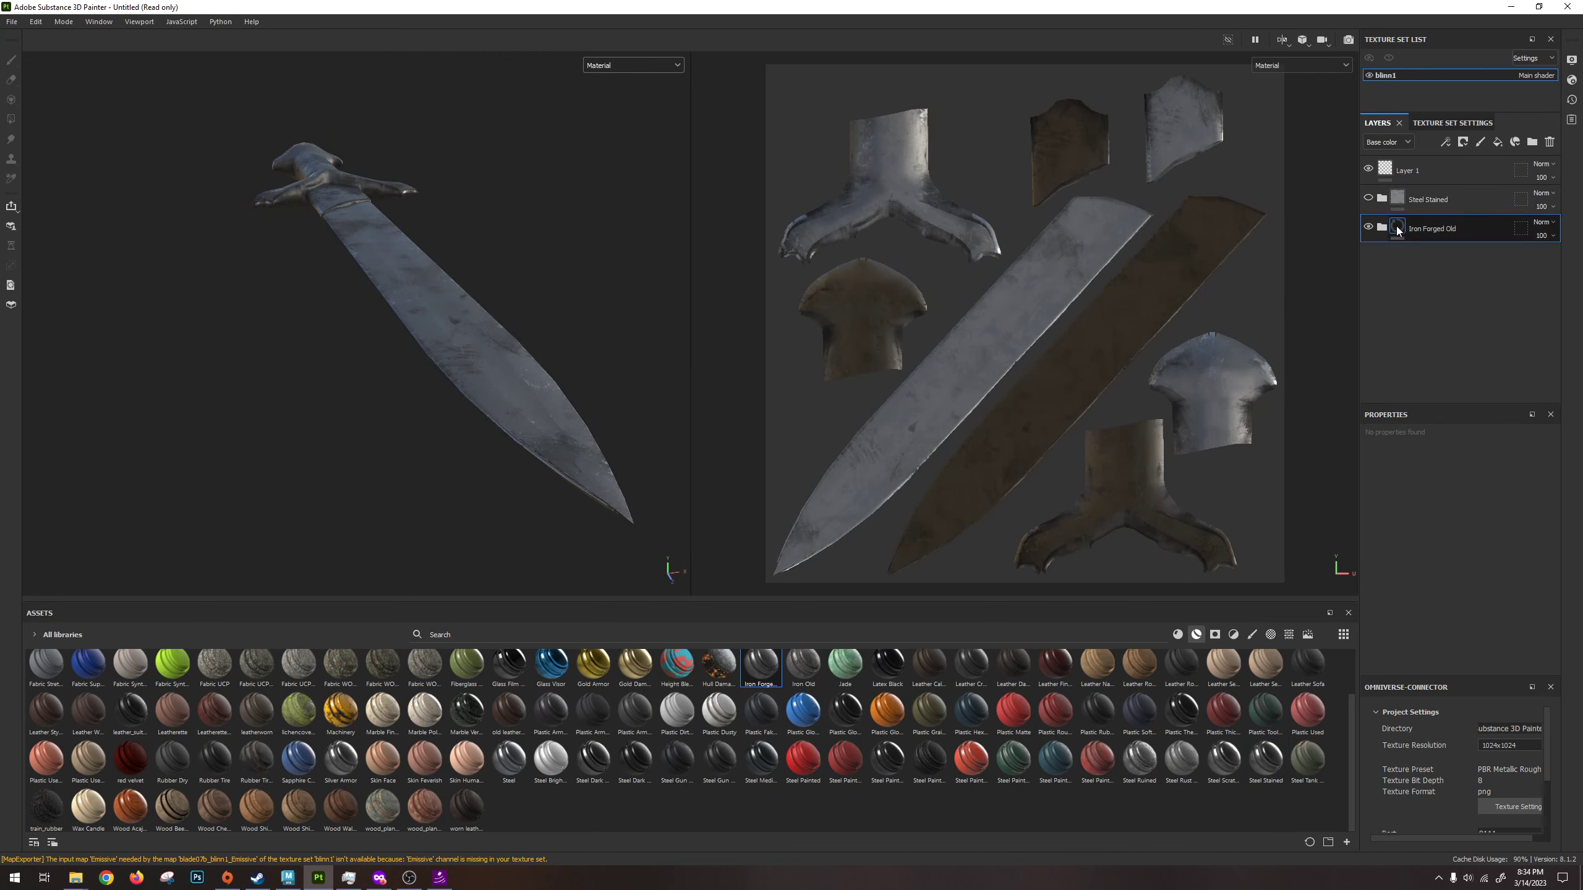
left_click(1369, 228)
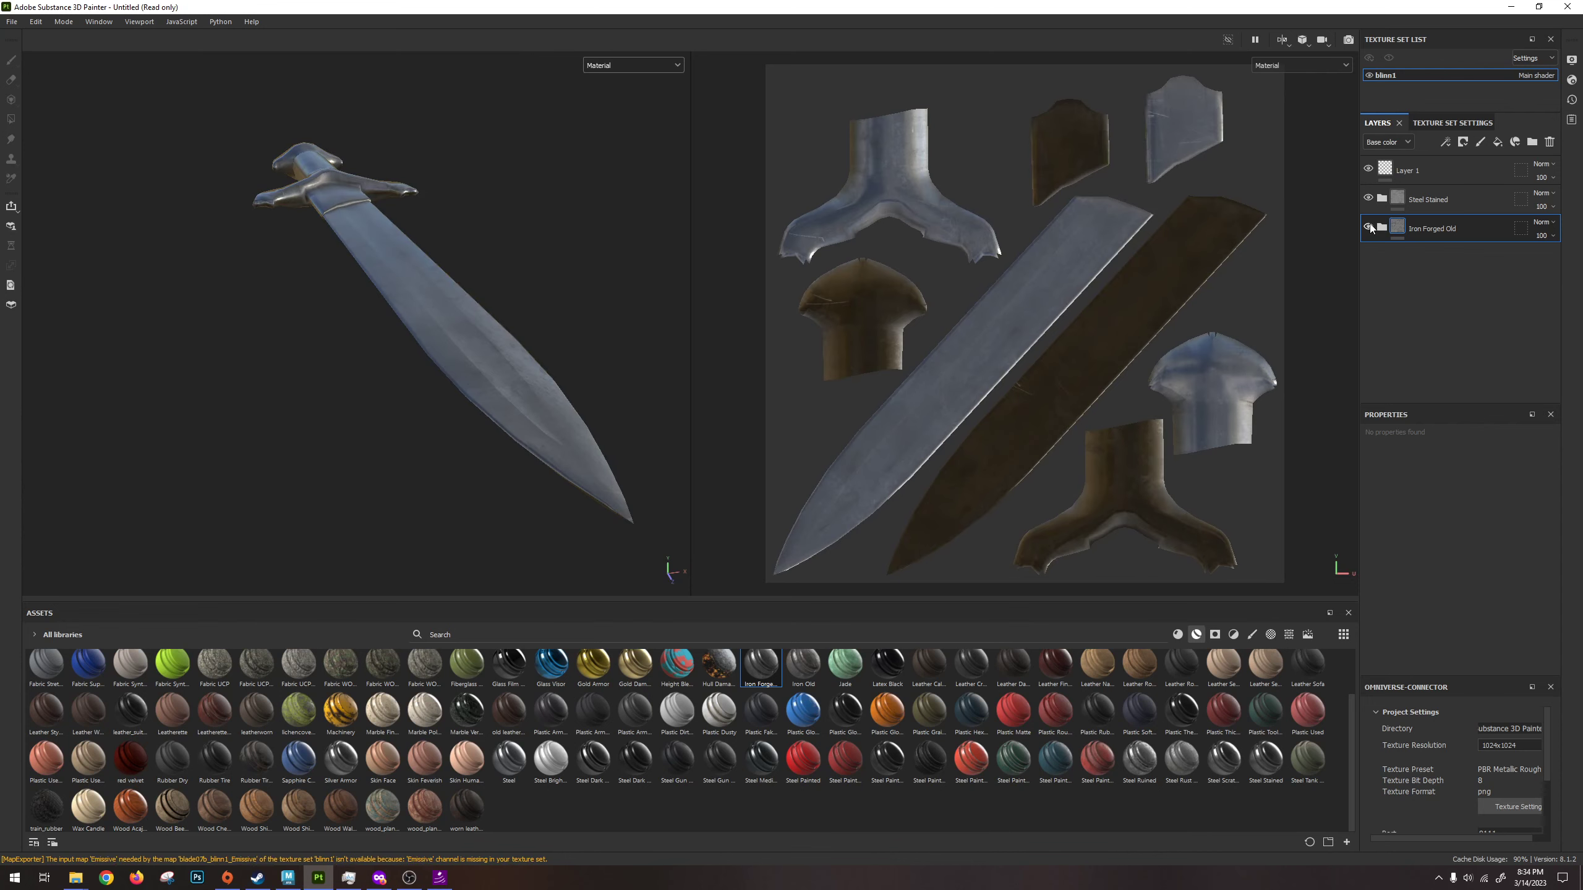
Try Multiply blending on the Steel Stained group, set its opacity to 50, and change its blend mode to Inverse divide.
left_click(1541, 194)
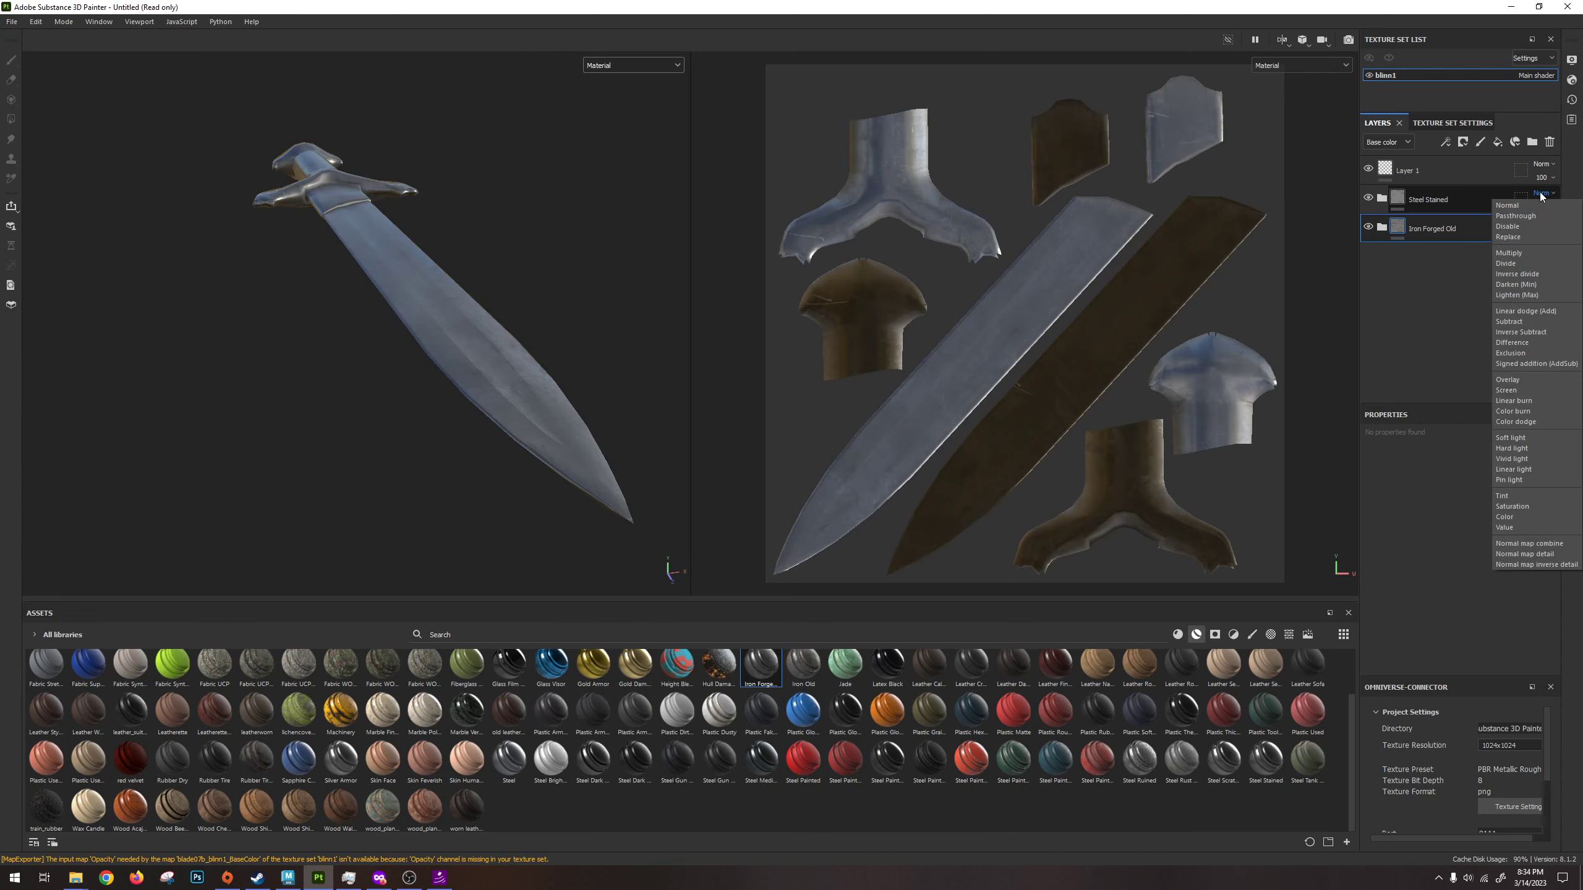
left_click(1518, 253)
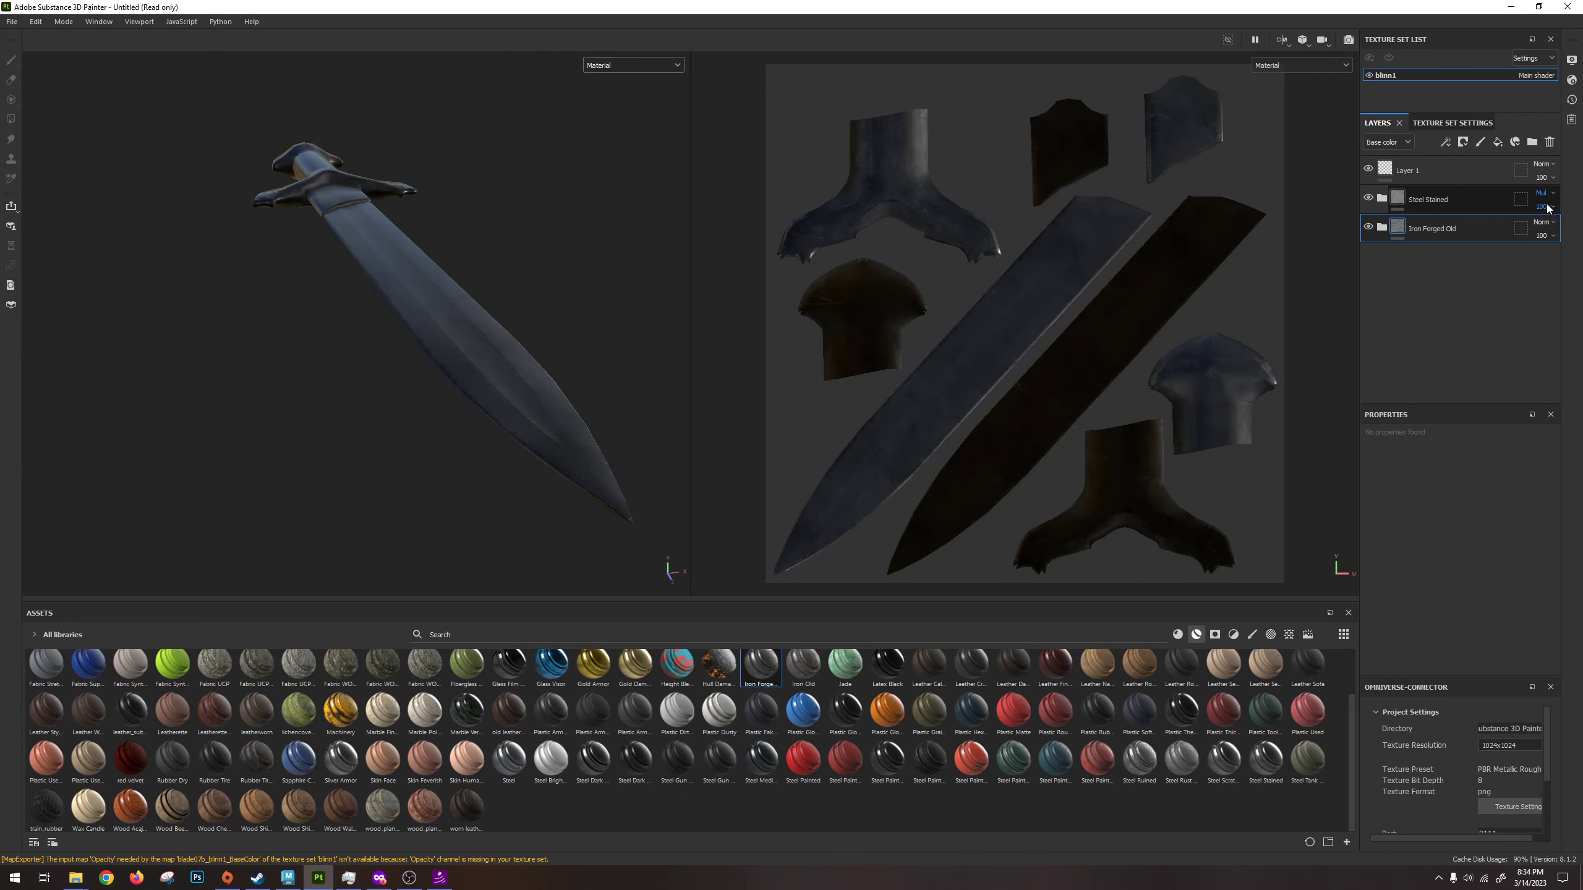
left_click(1541, 206)
mouse_move(1576, 231)
left_mouse_down()
mouse_move(1504, 230)
mouse_move(1548, 230)
left_mouse_up()
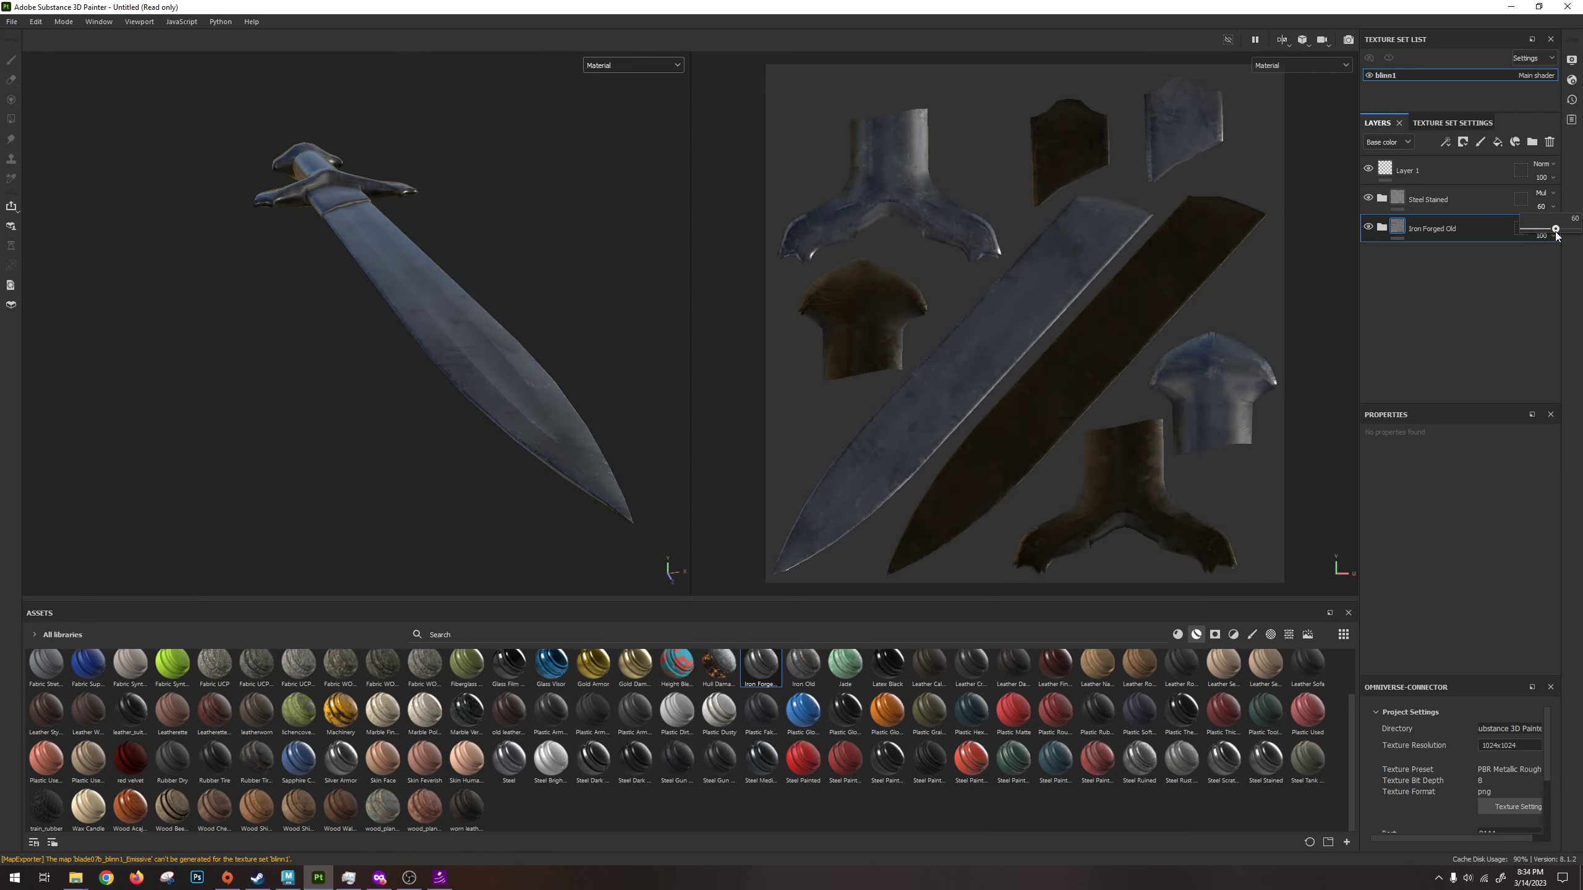
left_click(1550, 197)
left_click(1534, 280)
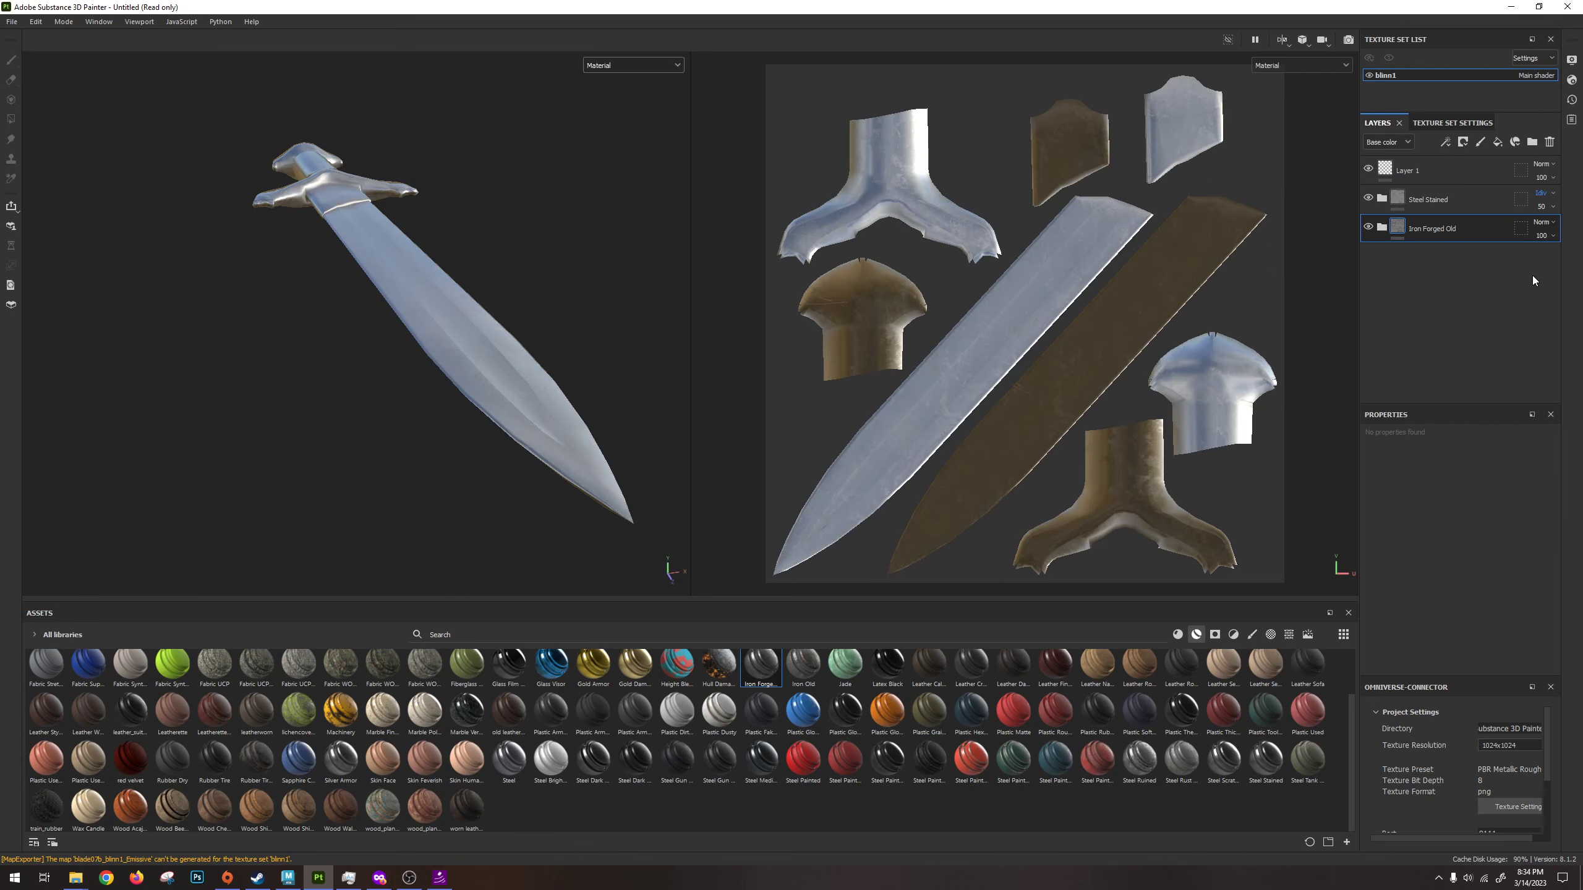
Examine the blended metal on the sword's blade, guard and hilt from several angles.
left_click_drag(426, 424, 486, 293, "alt")
middle_click_drag(486, 293, 565, 375, "alt")
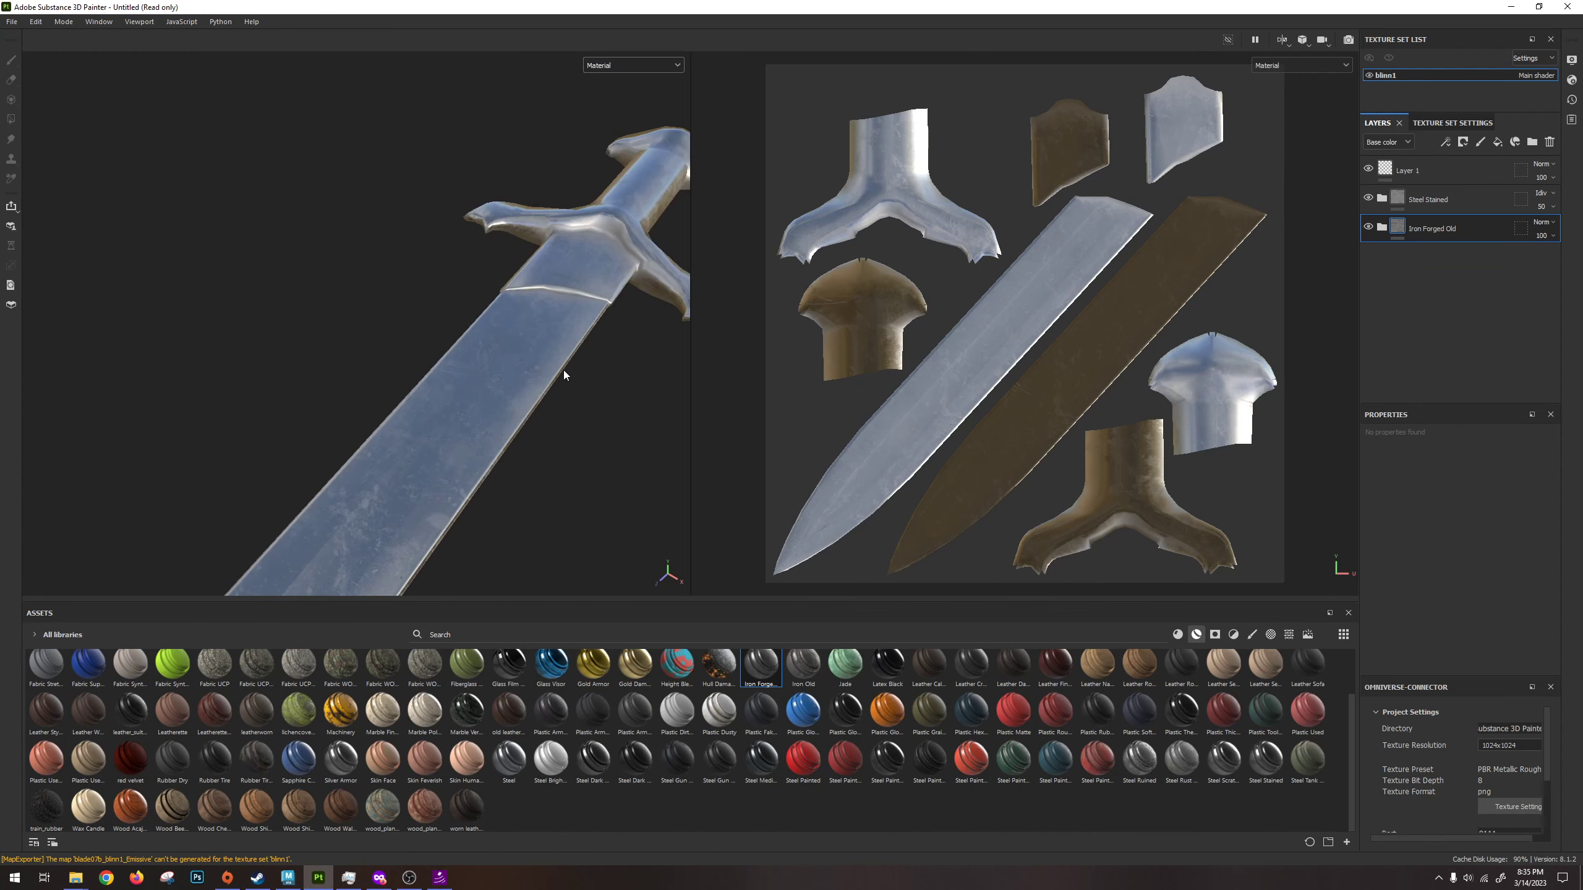
left_click_drag(565, 374, 240, 303, "alt")
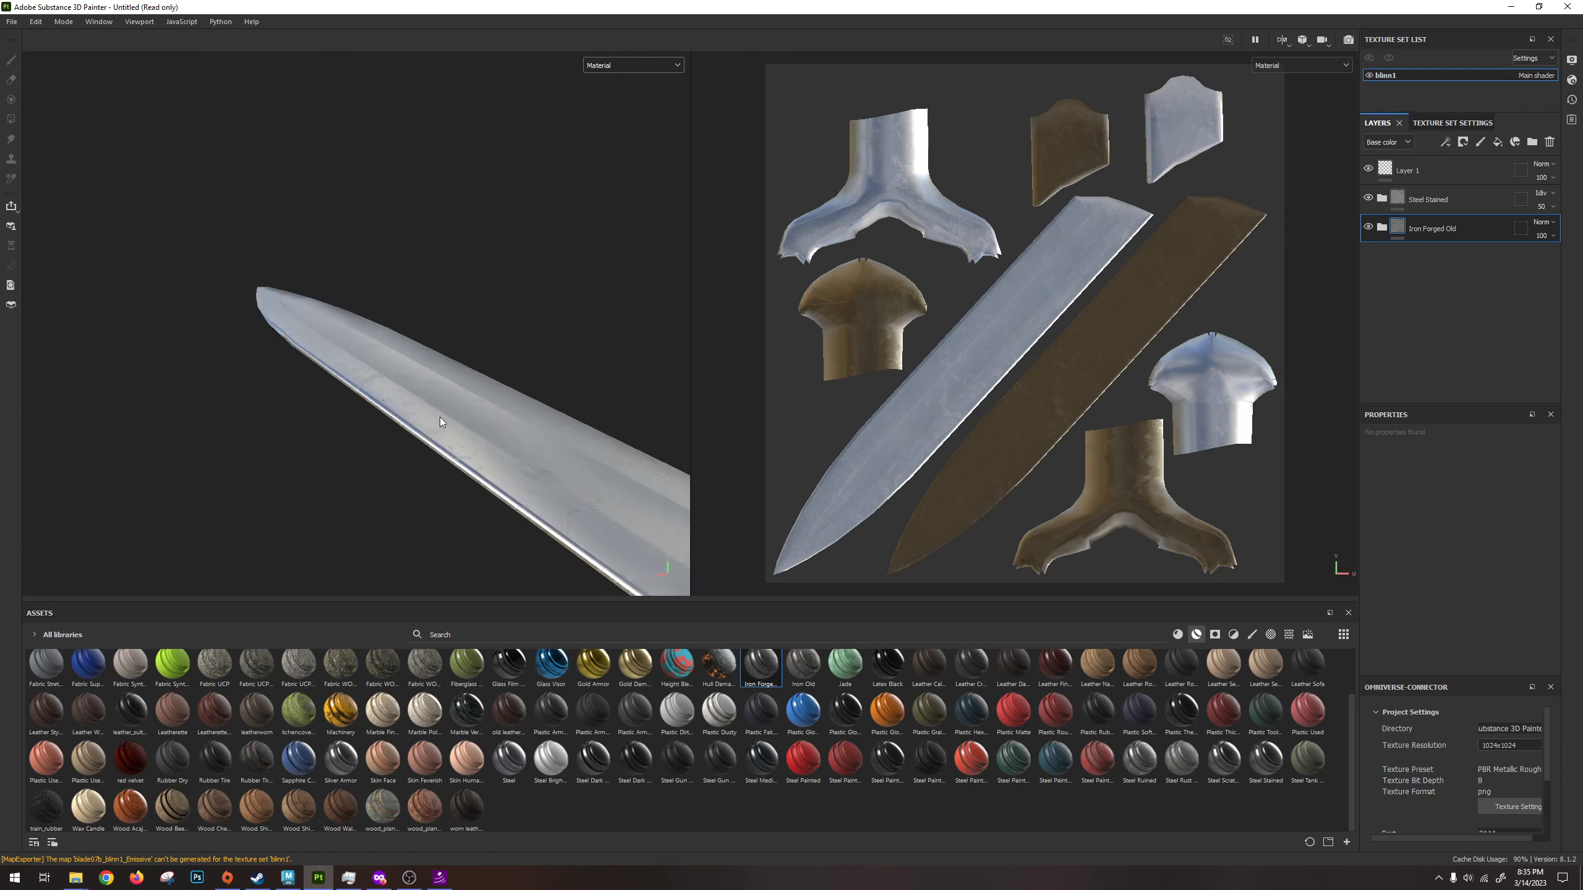
left_click_drag(442, 423, 539, 424, "alt")
scroll(539, 423, "down", 2)
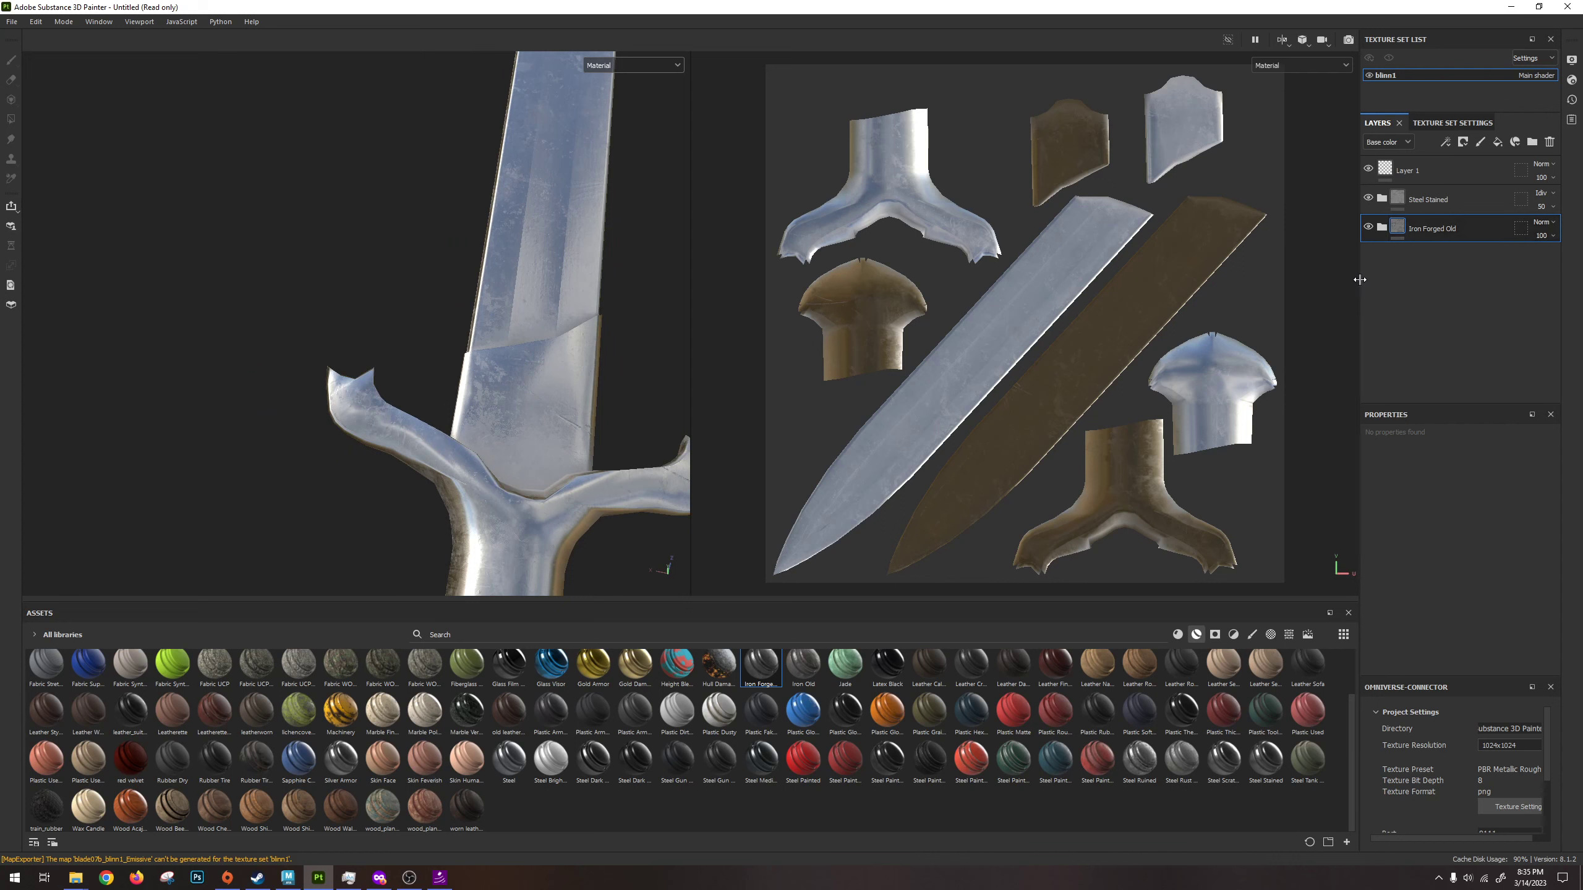
scroll(586, 405, "down", 4)
middle_click_drag(591, 416, 512, 474, "alt")
left_click_drag(579, 418, 503, 375, "alt")
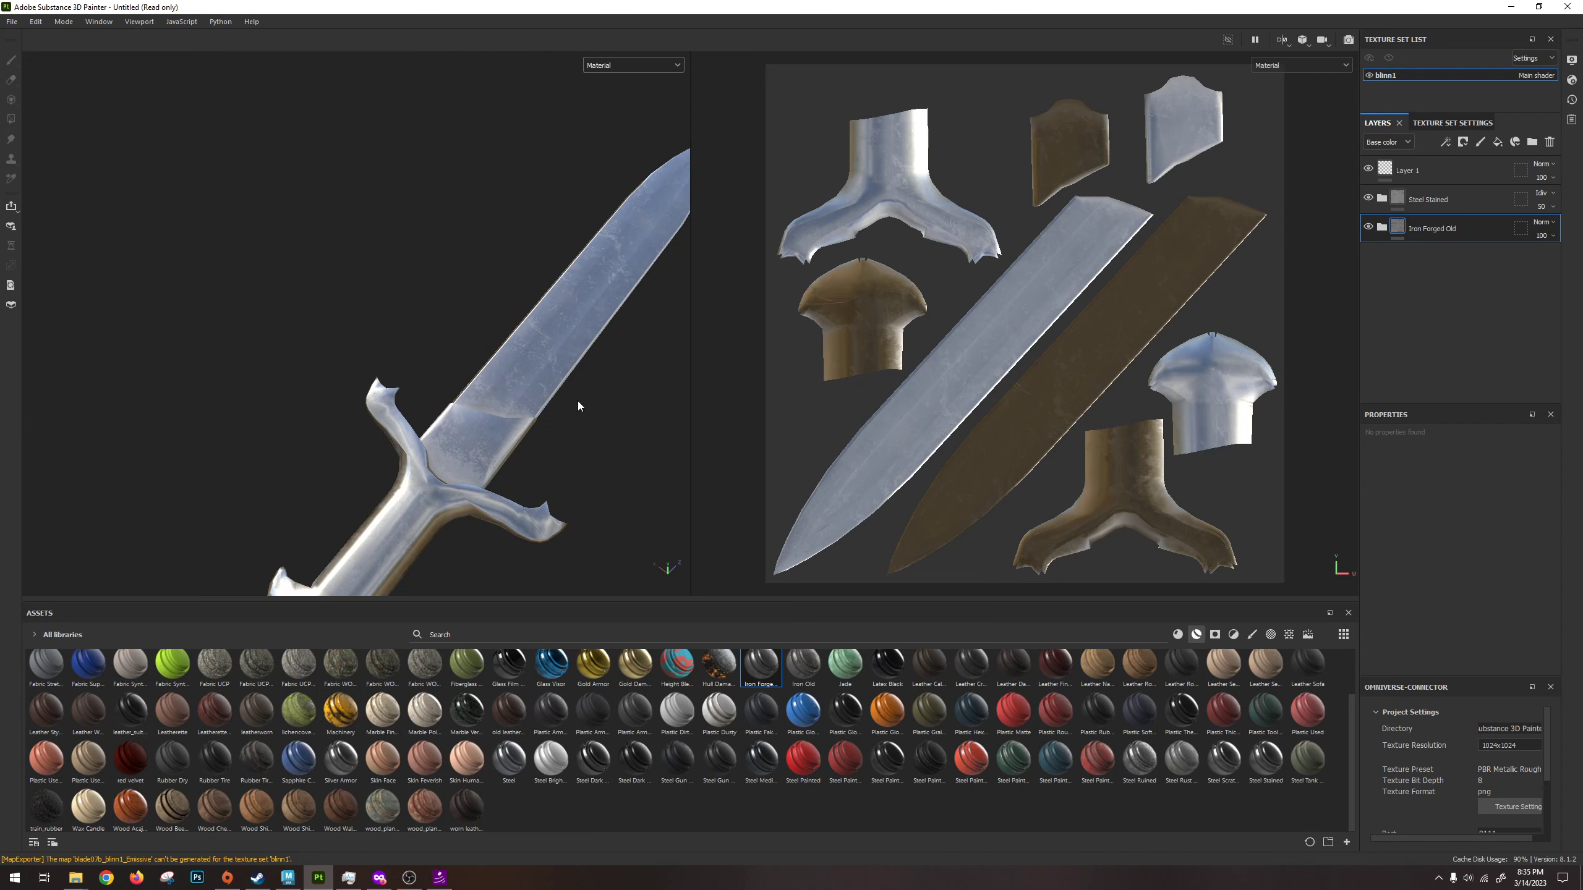
left_click_drag(578, 406, 529, 423, "alt")
middle_click_drag(528, 423, 507, 392, "alt")
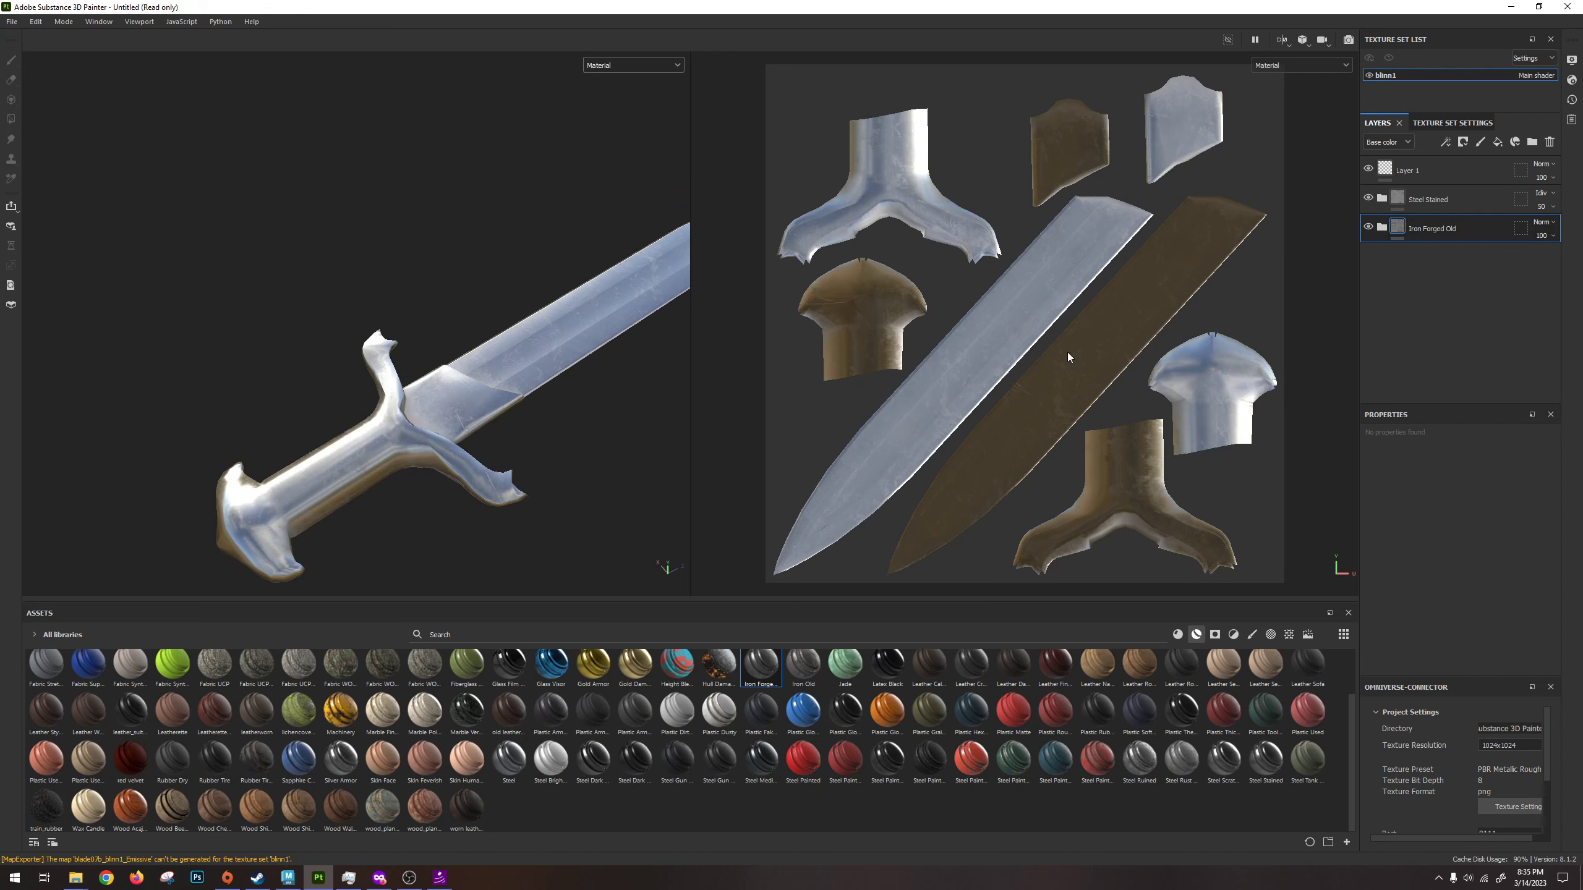
Add a black mask to both the Iron Forged Old and Steel Stained layer groups.
left_click(1462, 142)
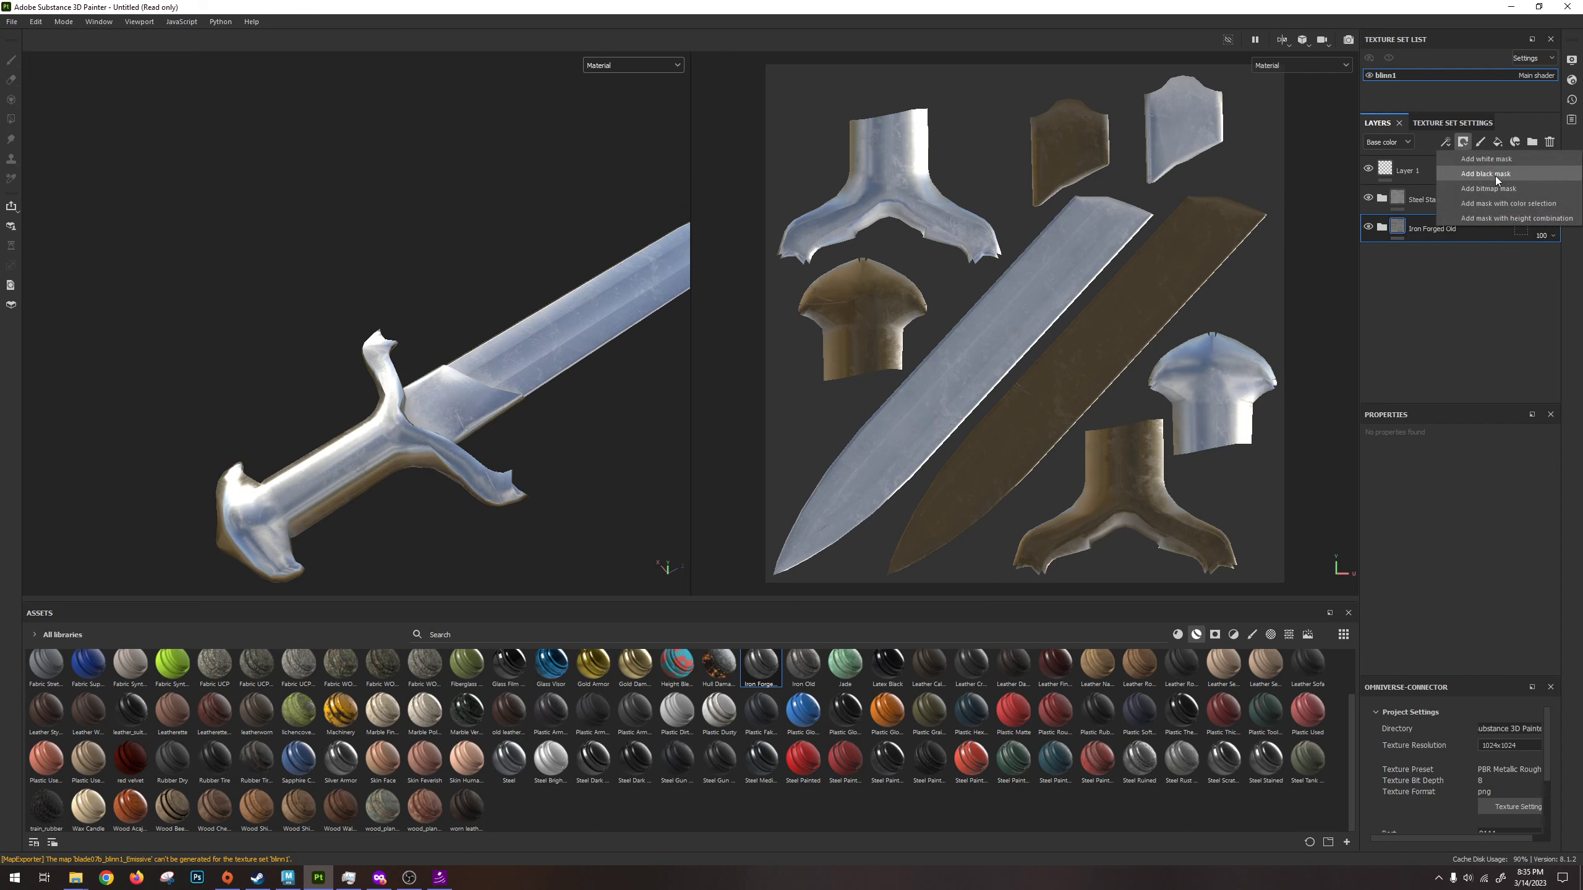
left_click(1506, 175)
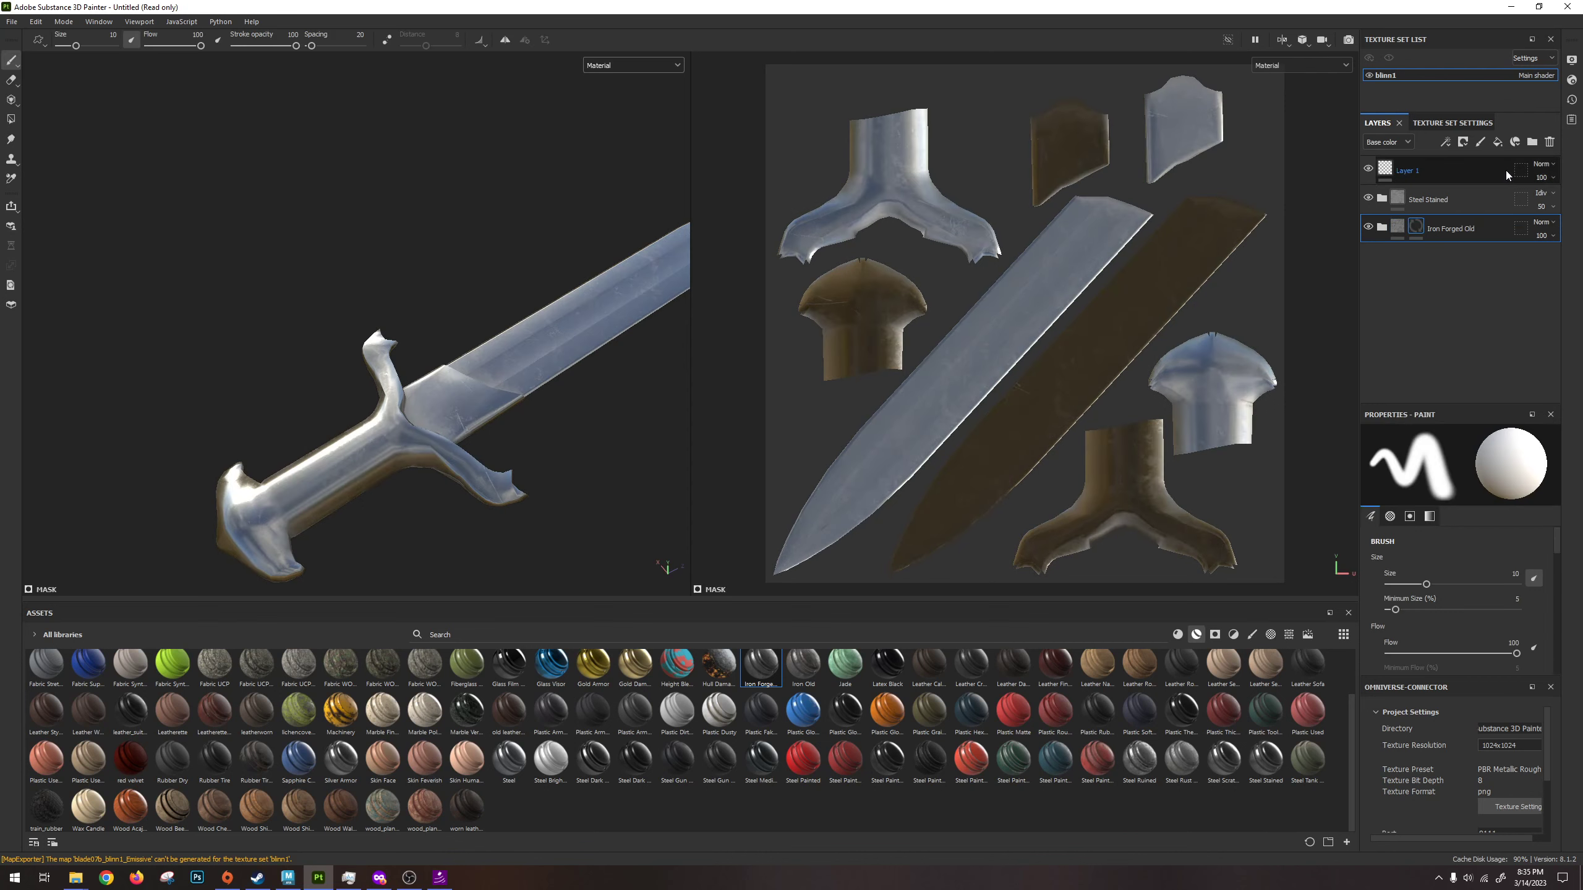
left_click(1480, 197)
left_click(1462, 142)
left_click(1487, 173)
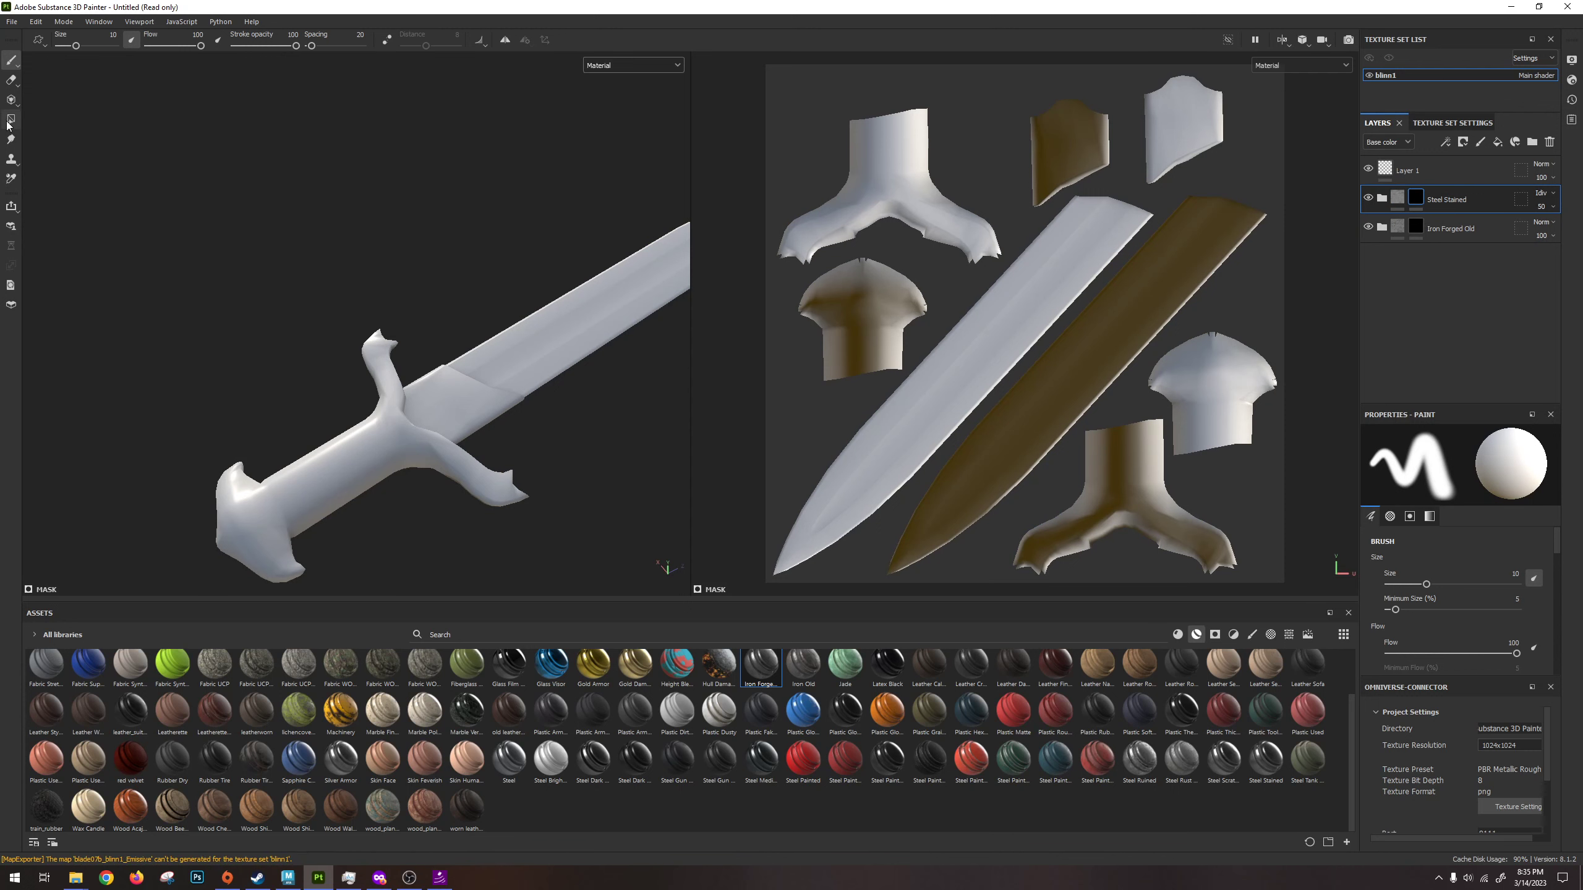
Try revealing the blade in the Steel Stained mask with the Polygon Fill tool in quad mode, and undo the fill.
left_click(11, 120)
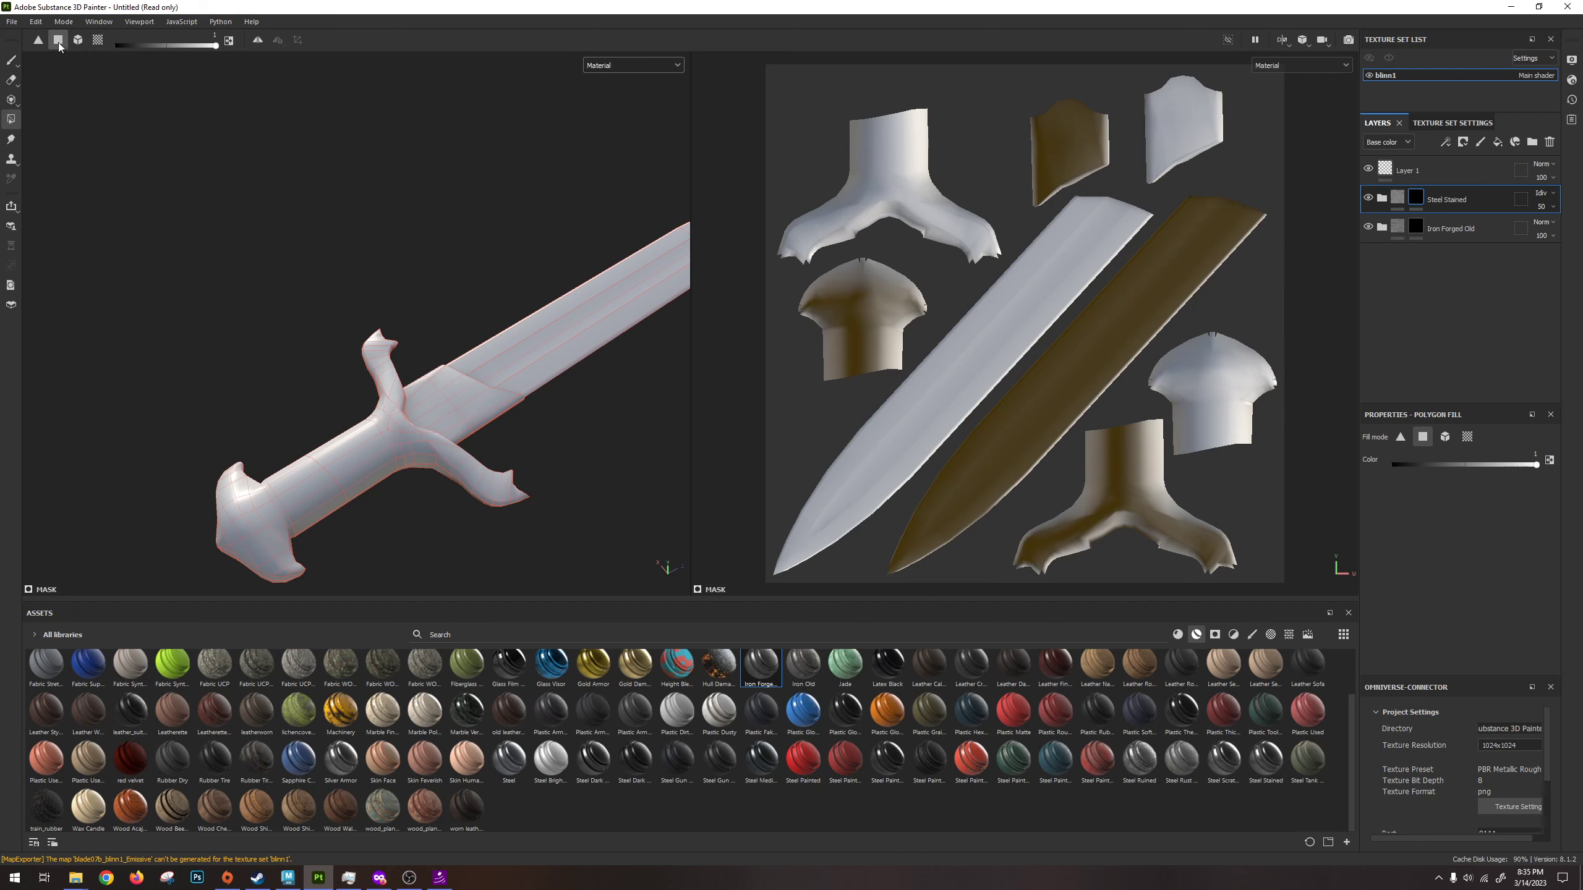
left_click_drag(430, 355, 523, 305, "alt")
left_click_drag(645, 307, 527, 439)
scroll(487, 450, "up", 3)
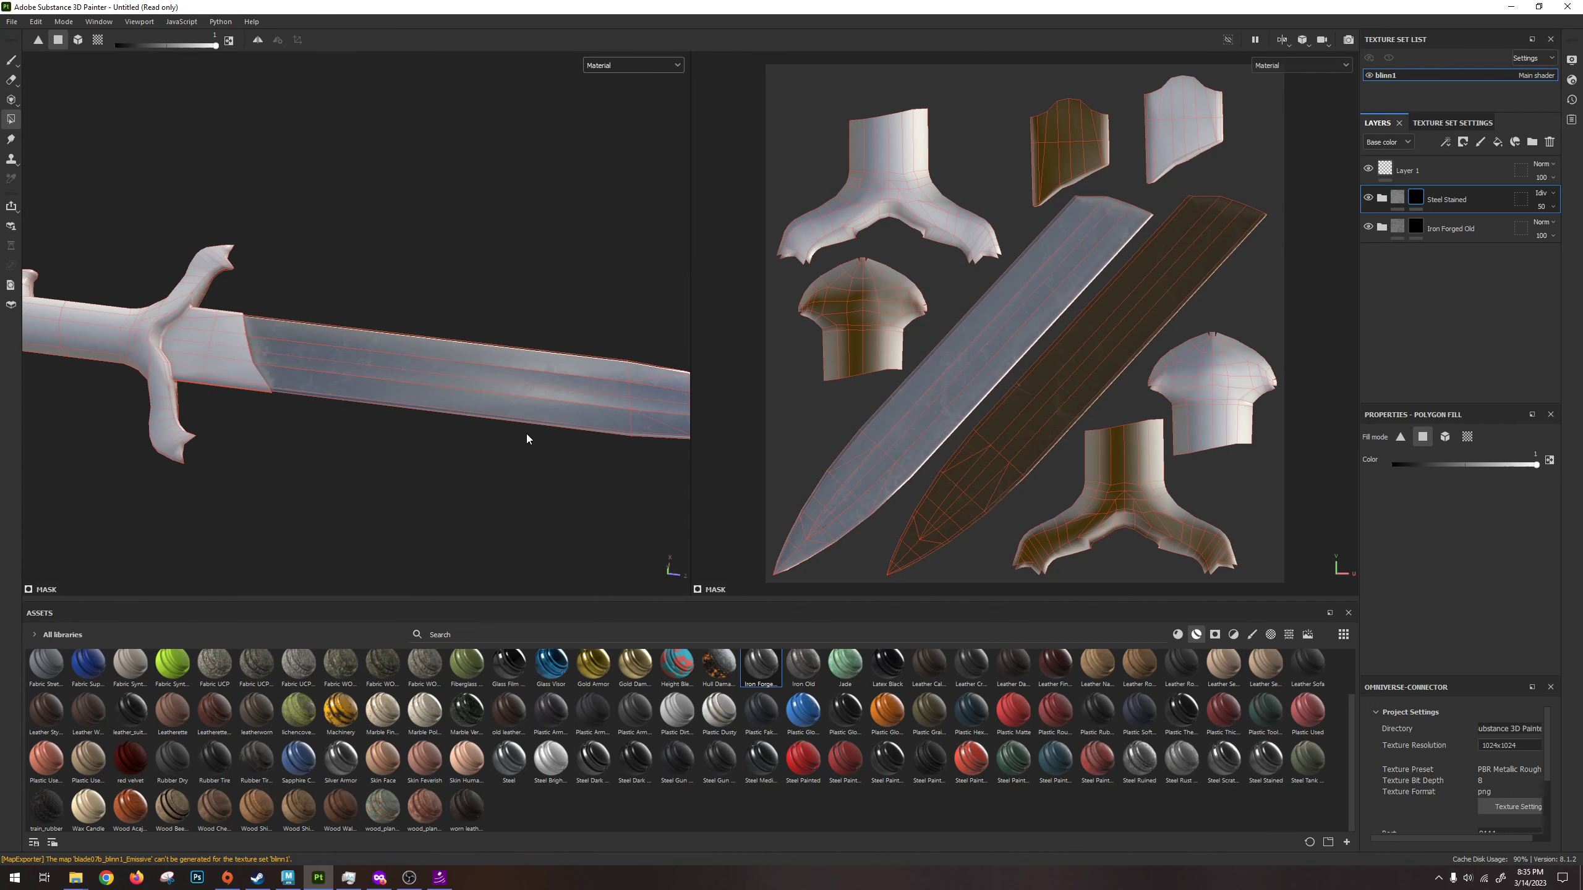
middle_click_drag(527, 439, 412, 382, "alt")
key("ctrl+z")
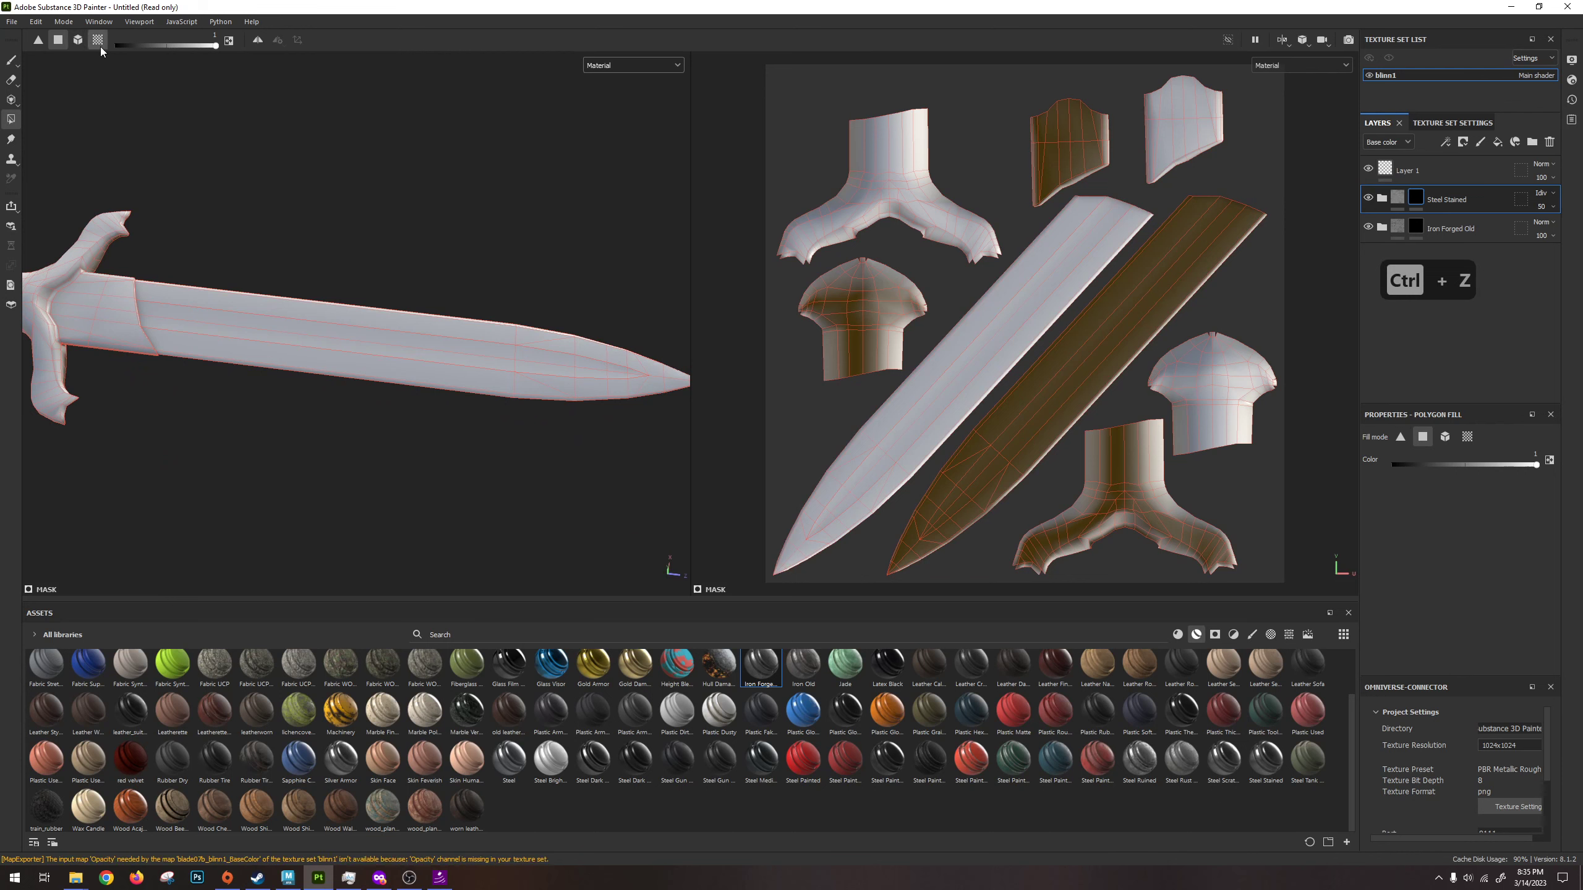
Reveal both blade UV islands in the Steel Stained mask using UV chunk fill.
left_click(97, 41)
left_click(960, 366)
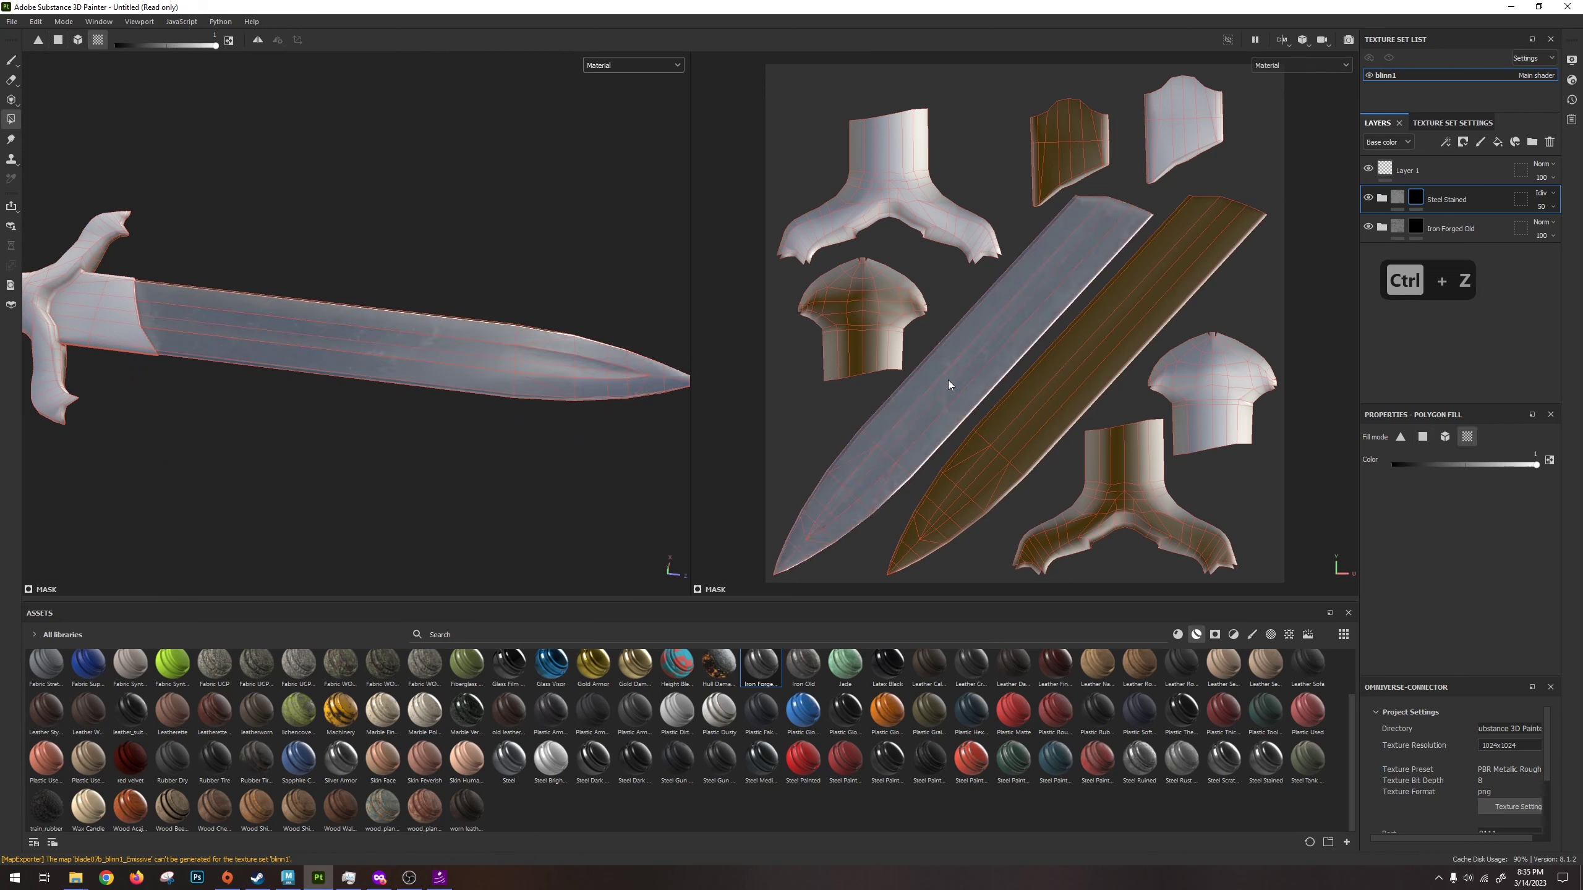
left_click(1070, 377)
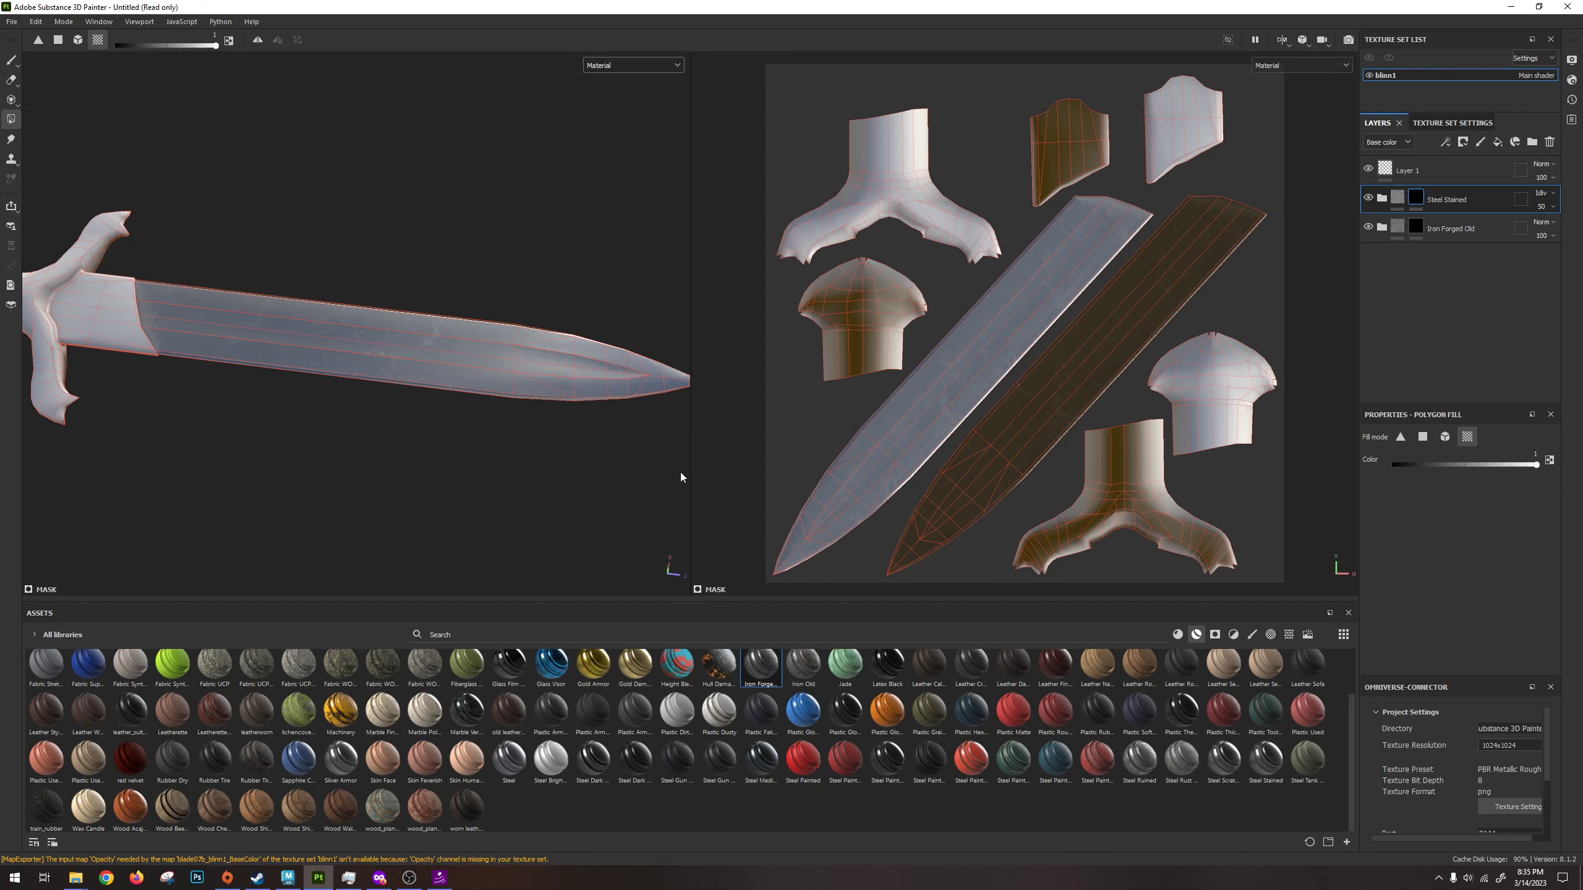
middle_click_drag(497, 374, 453, 391, "alt")
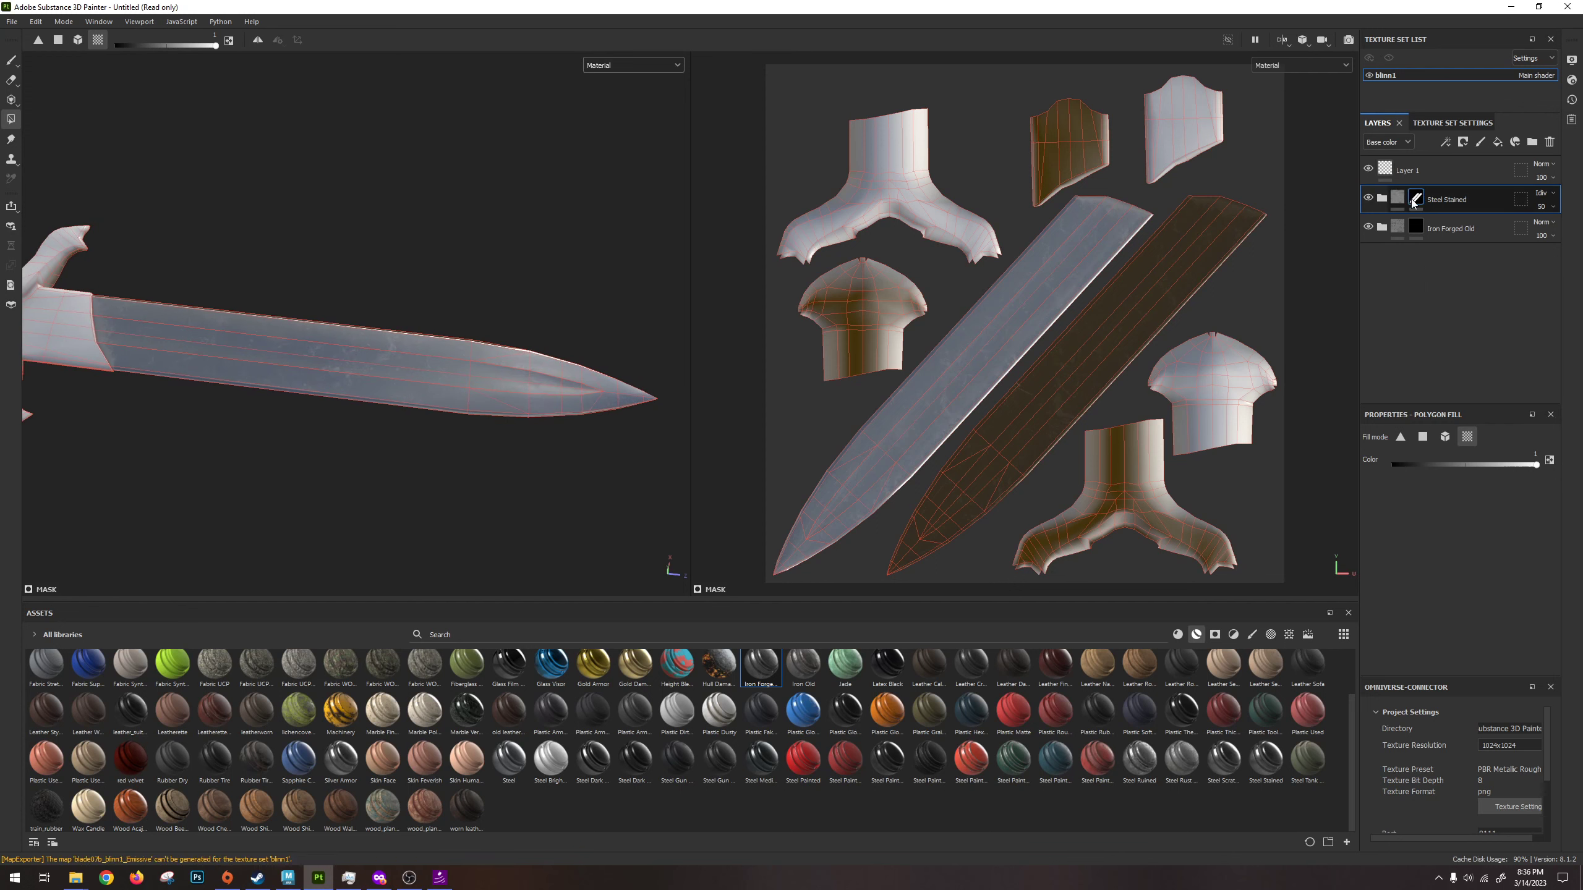
Try revealing the blade in the Iron Forged Old mask as well, and undo that mask change.
left_click(1416, 228)
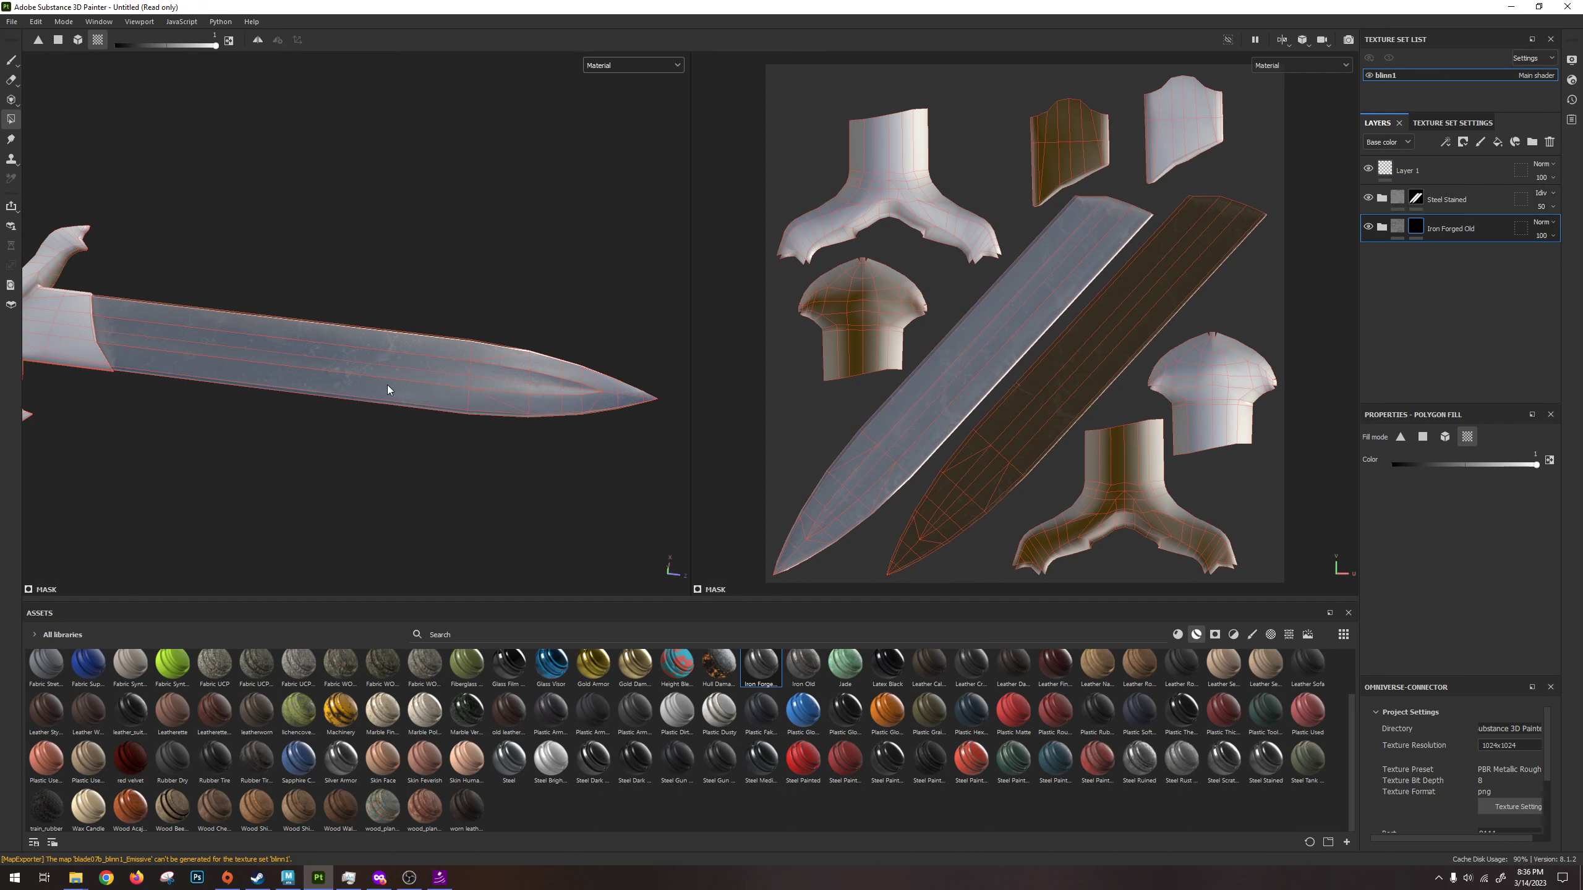
left_click_drag(657, 286, 455, 454)
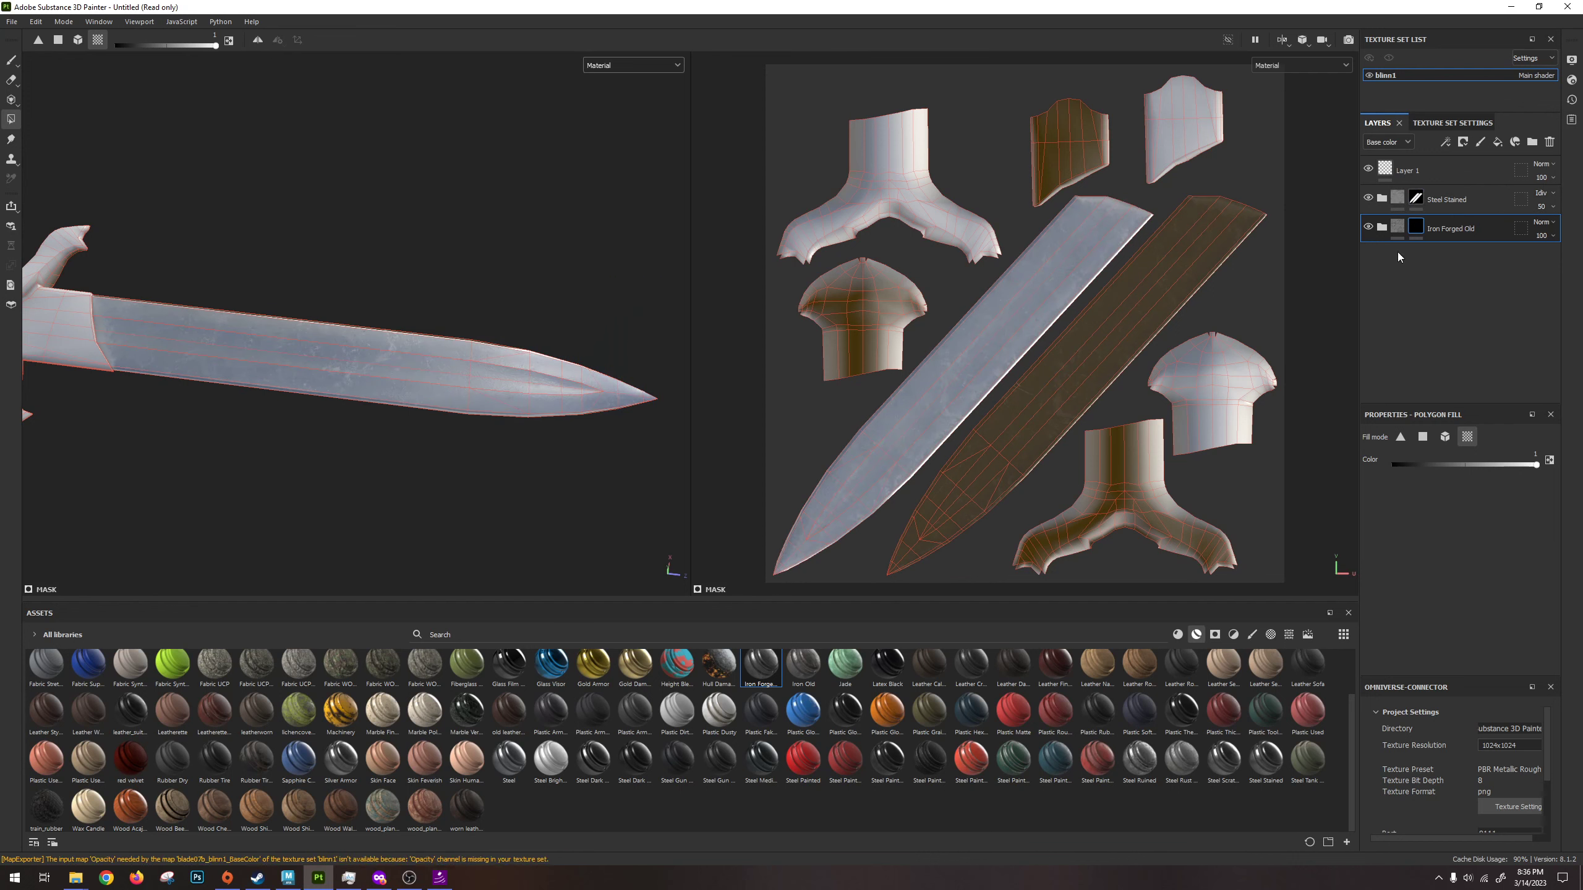
left_click_drag(1416, 199, 1417, 232)
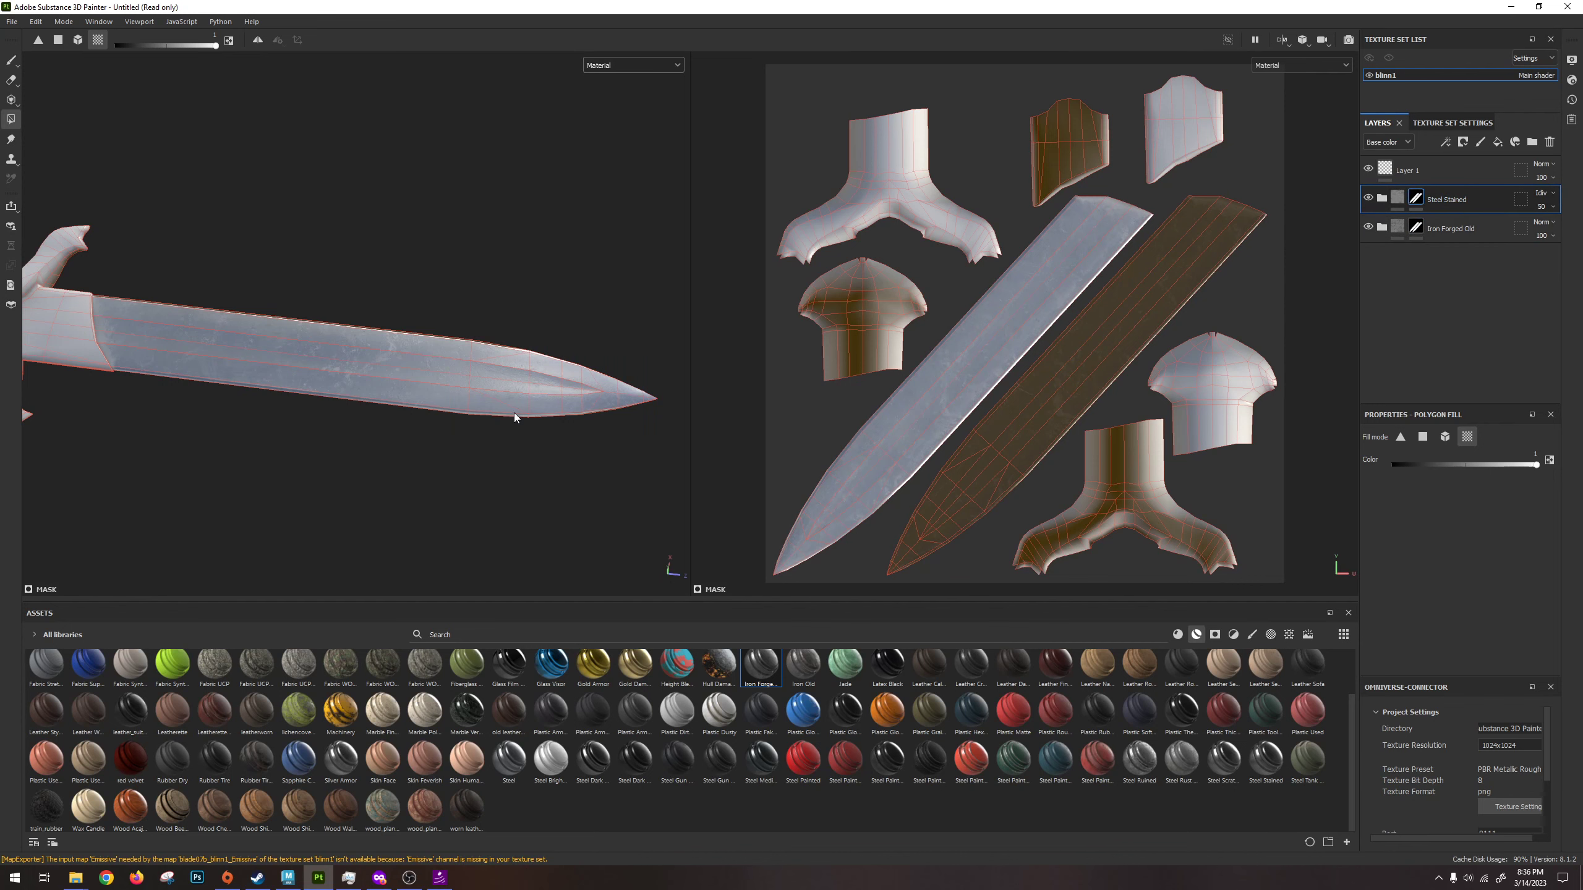
key("f")
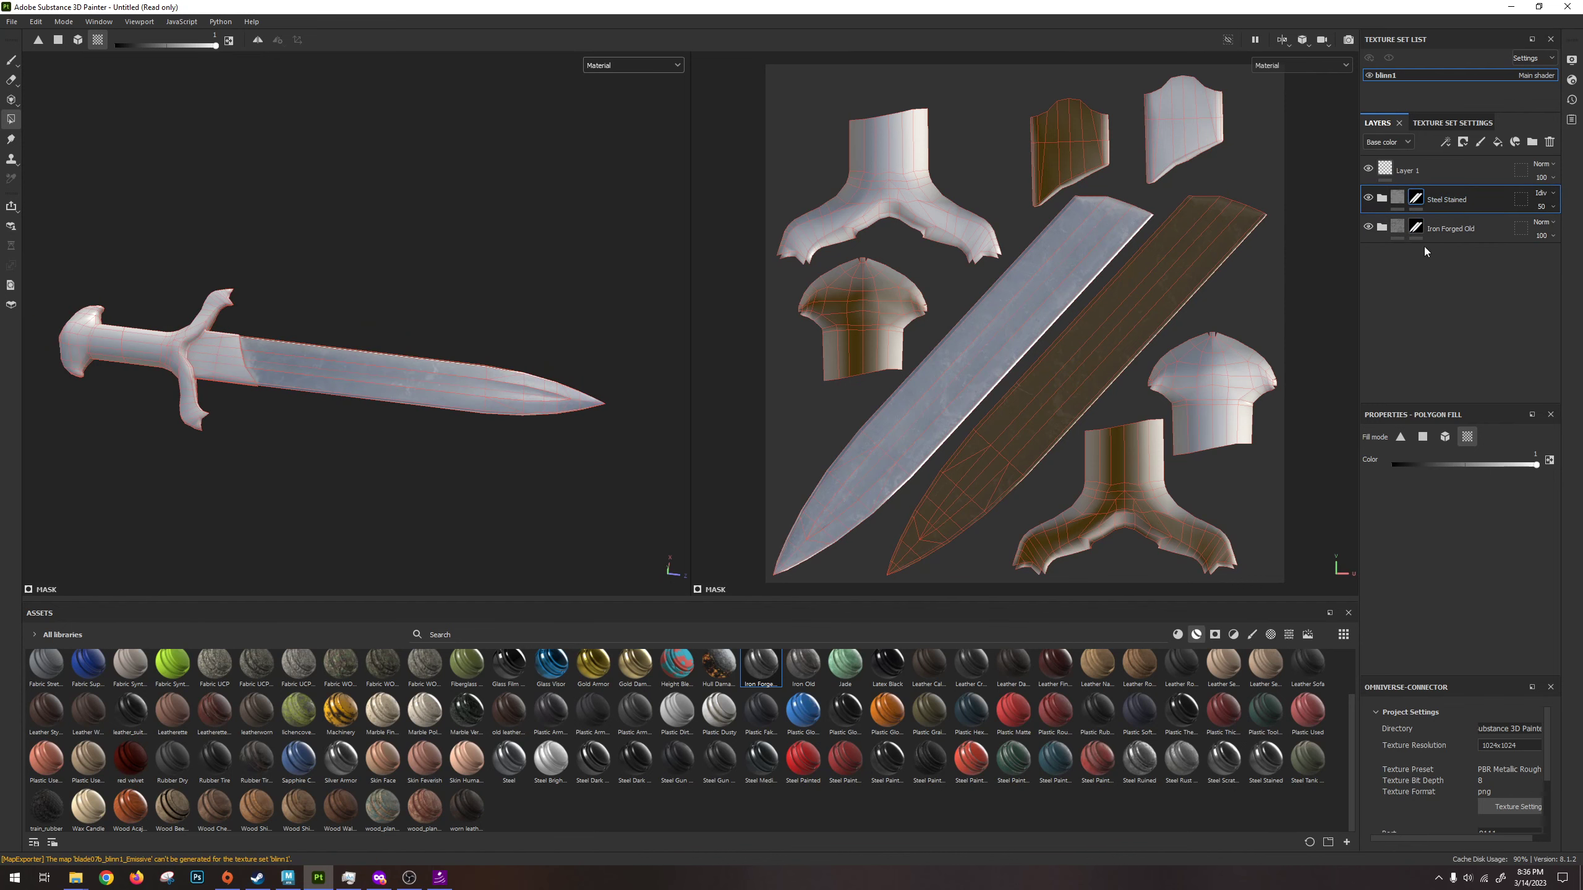
key("ctrl+z")
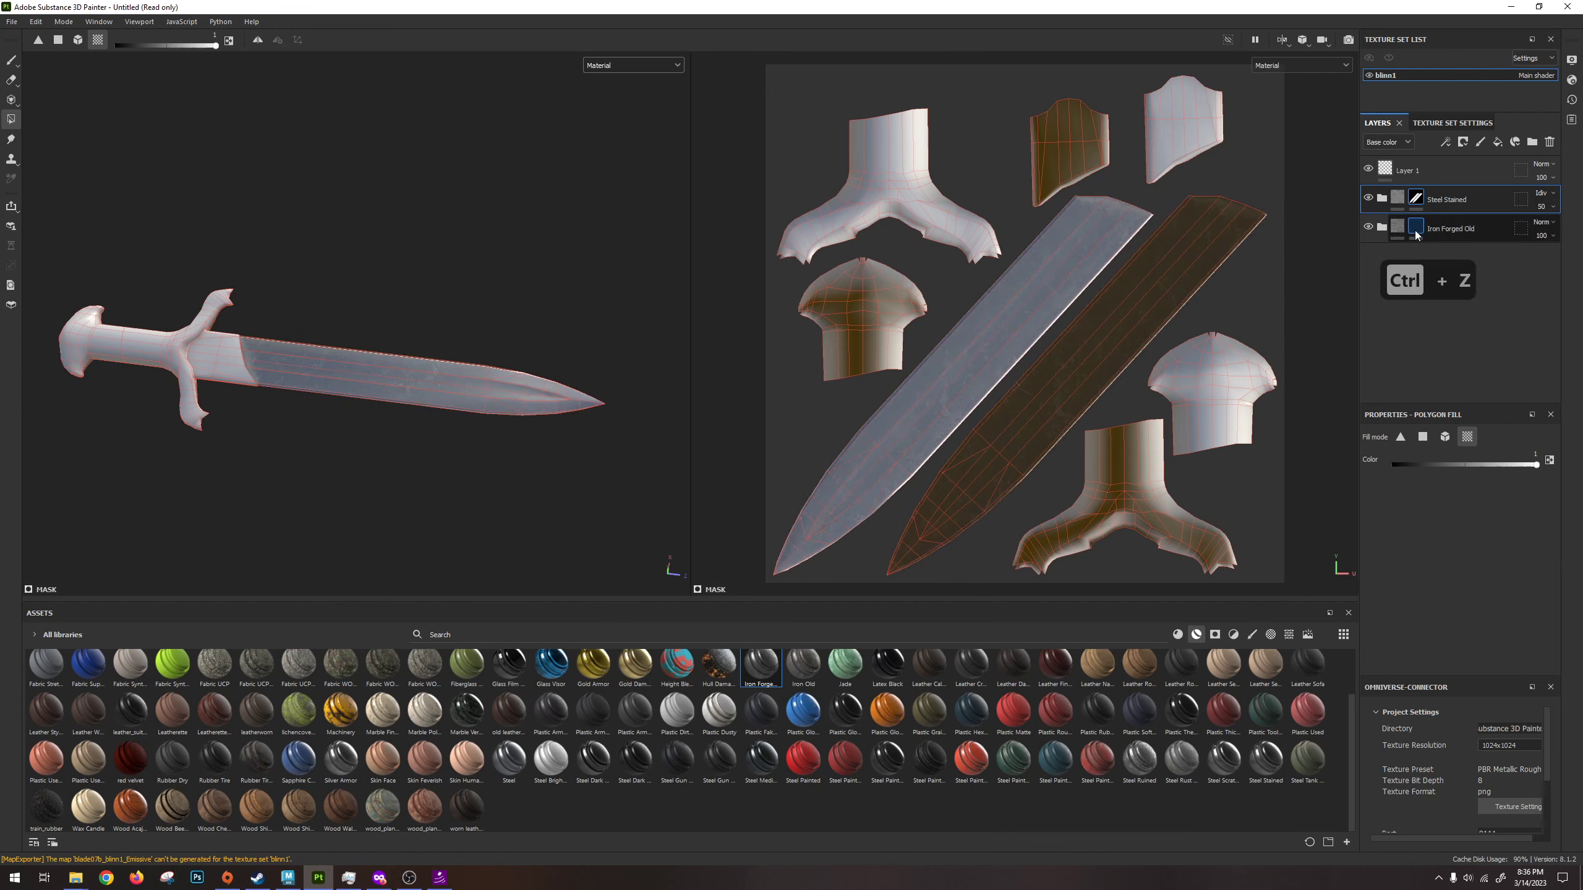
Copy the Steel Stained mask and paste it into the Iron Forged Old mask.
right_click(1416, 199)
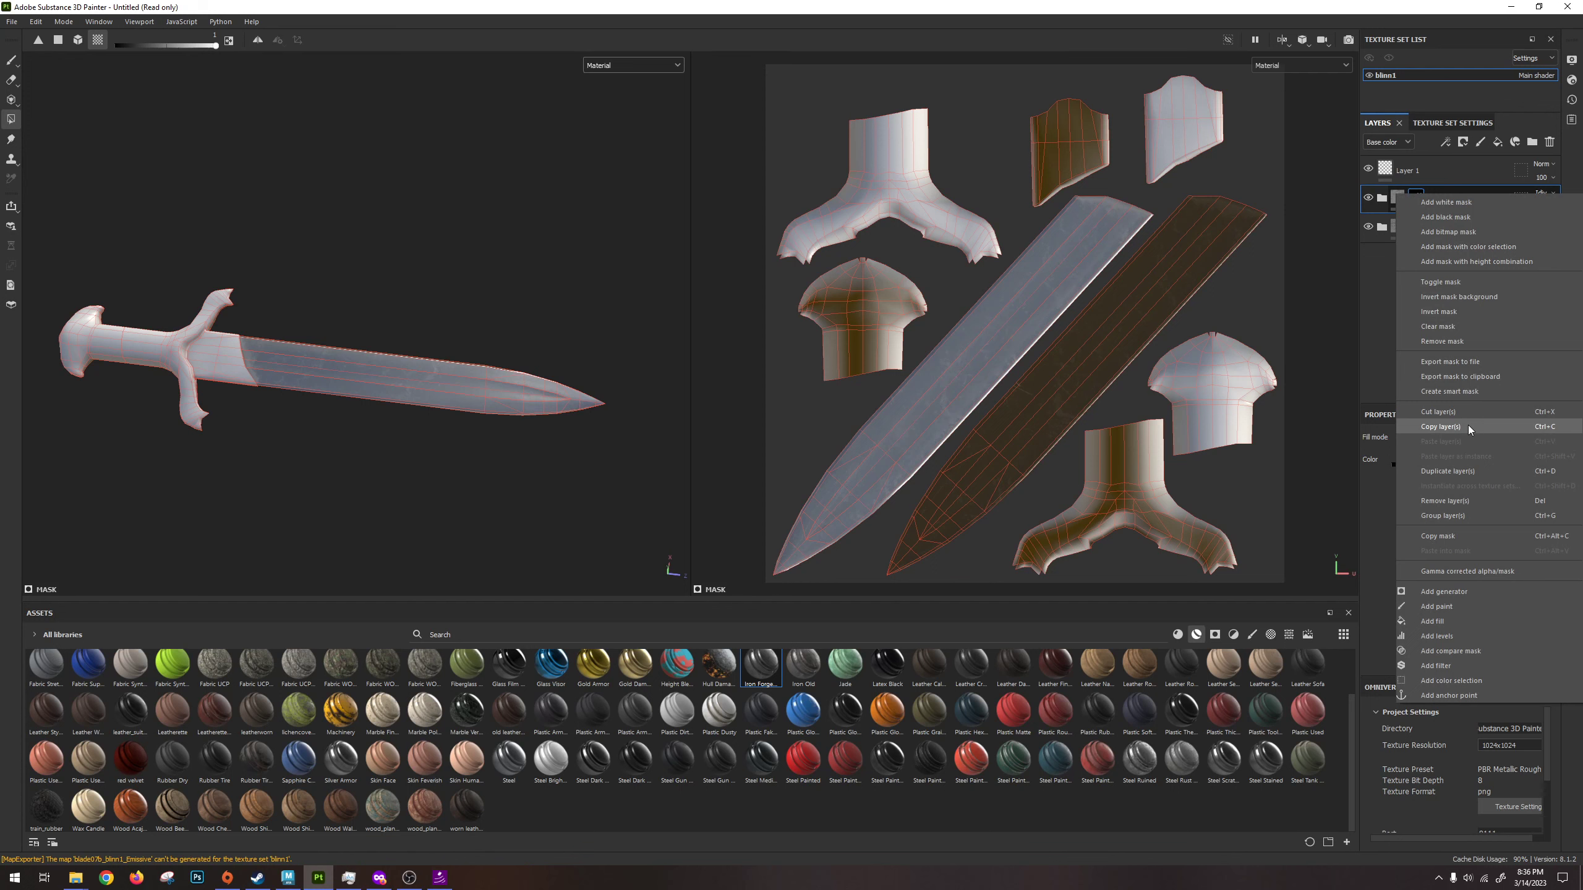
left_click(1466, 536)
right_click(1416, 231)
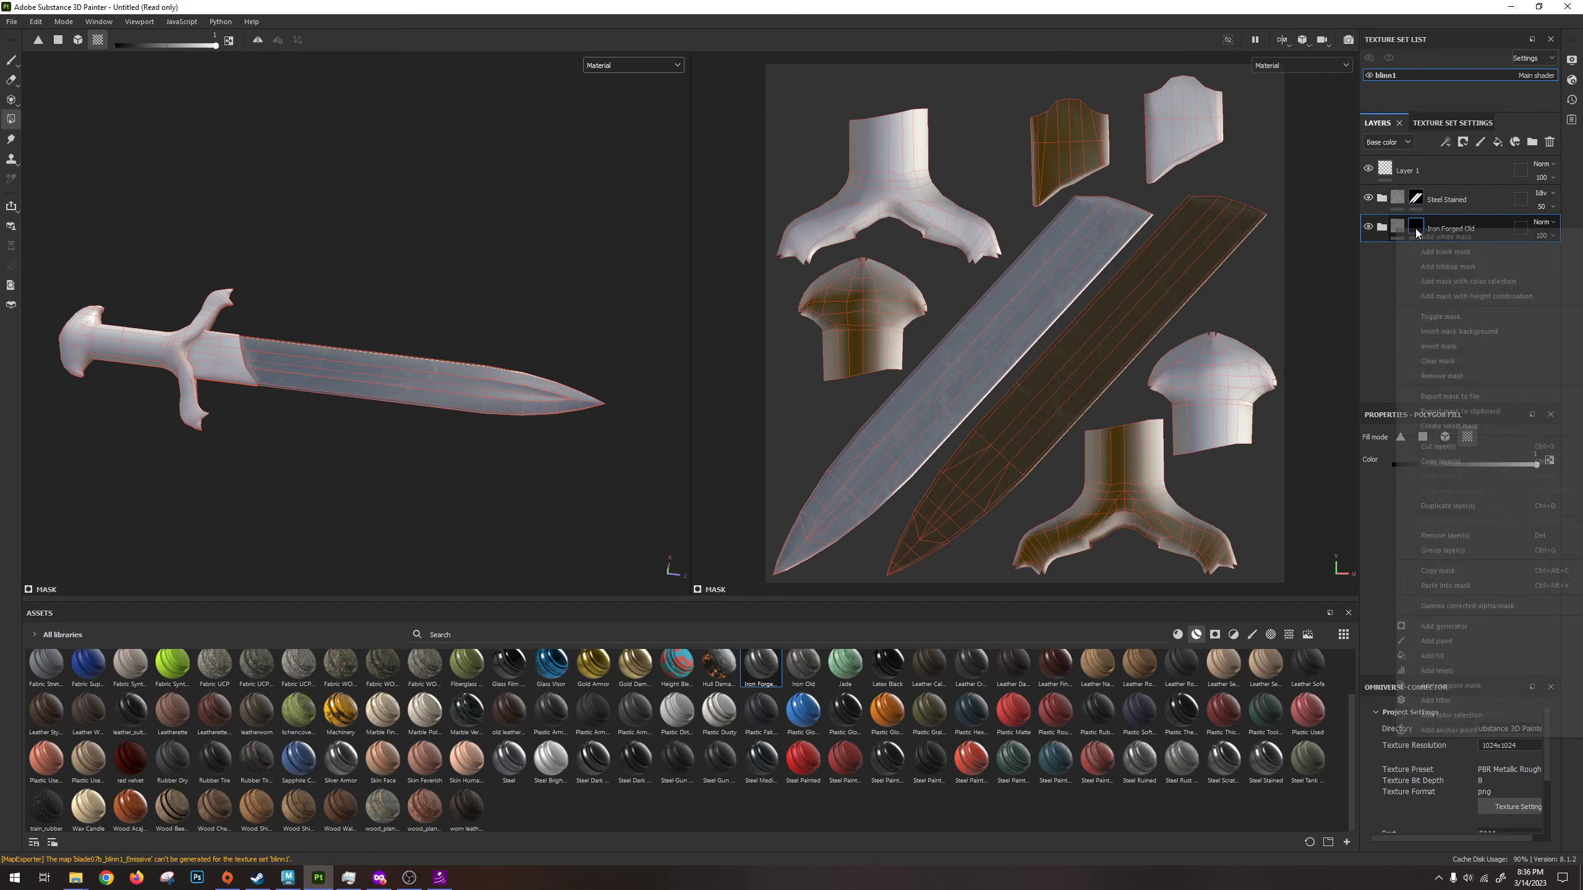
left_click(1461, 586)
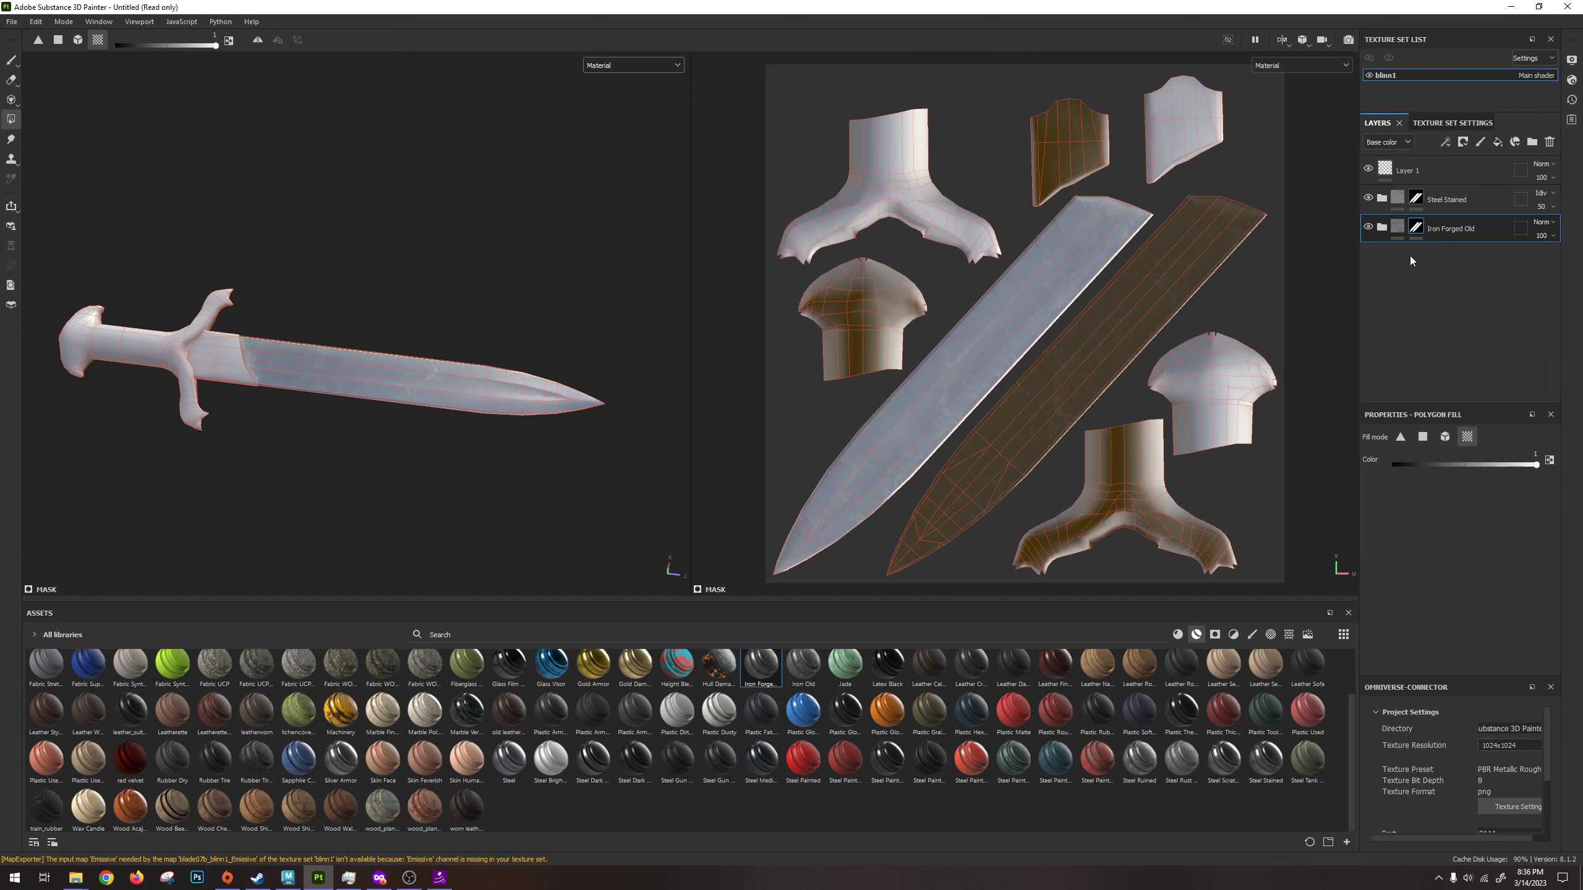
left_click_drag(533, 430, 498, 381, "alt")
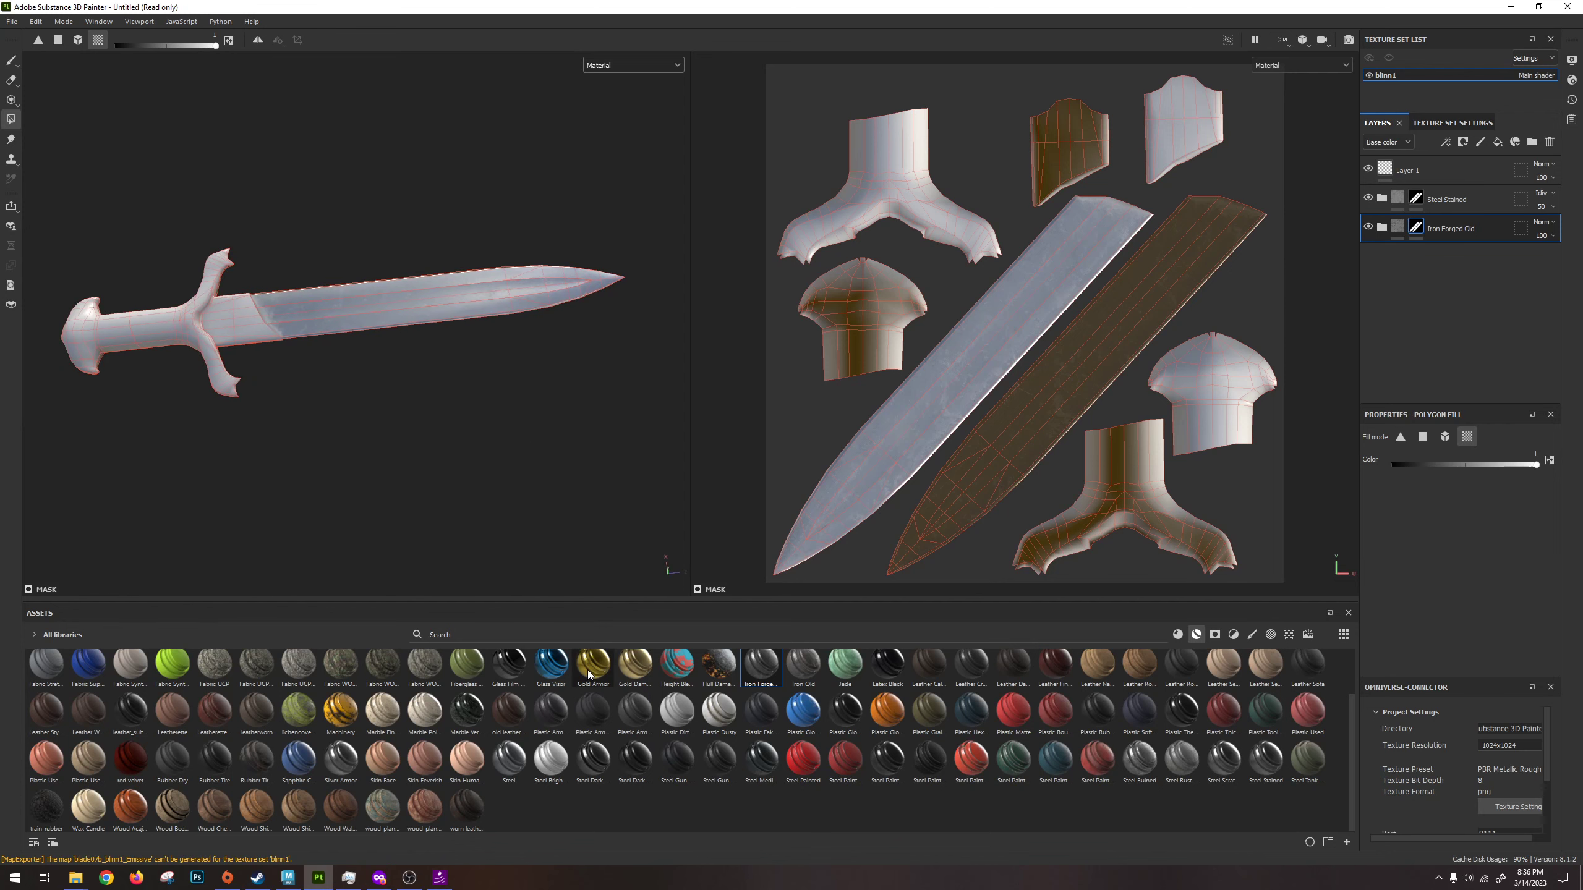
Add the Gold Armor and Gold Damaged smart materials below Iron Forged Old and hide Gold Armor.
left_click_drag(593, 664, 1446, 297)
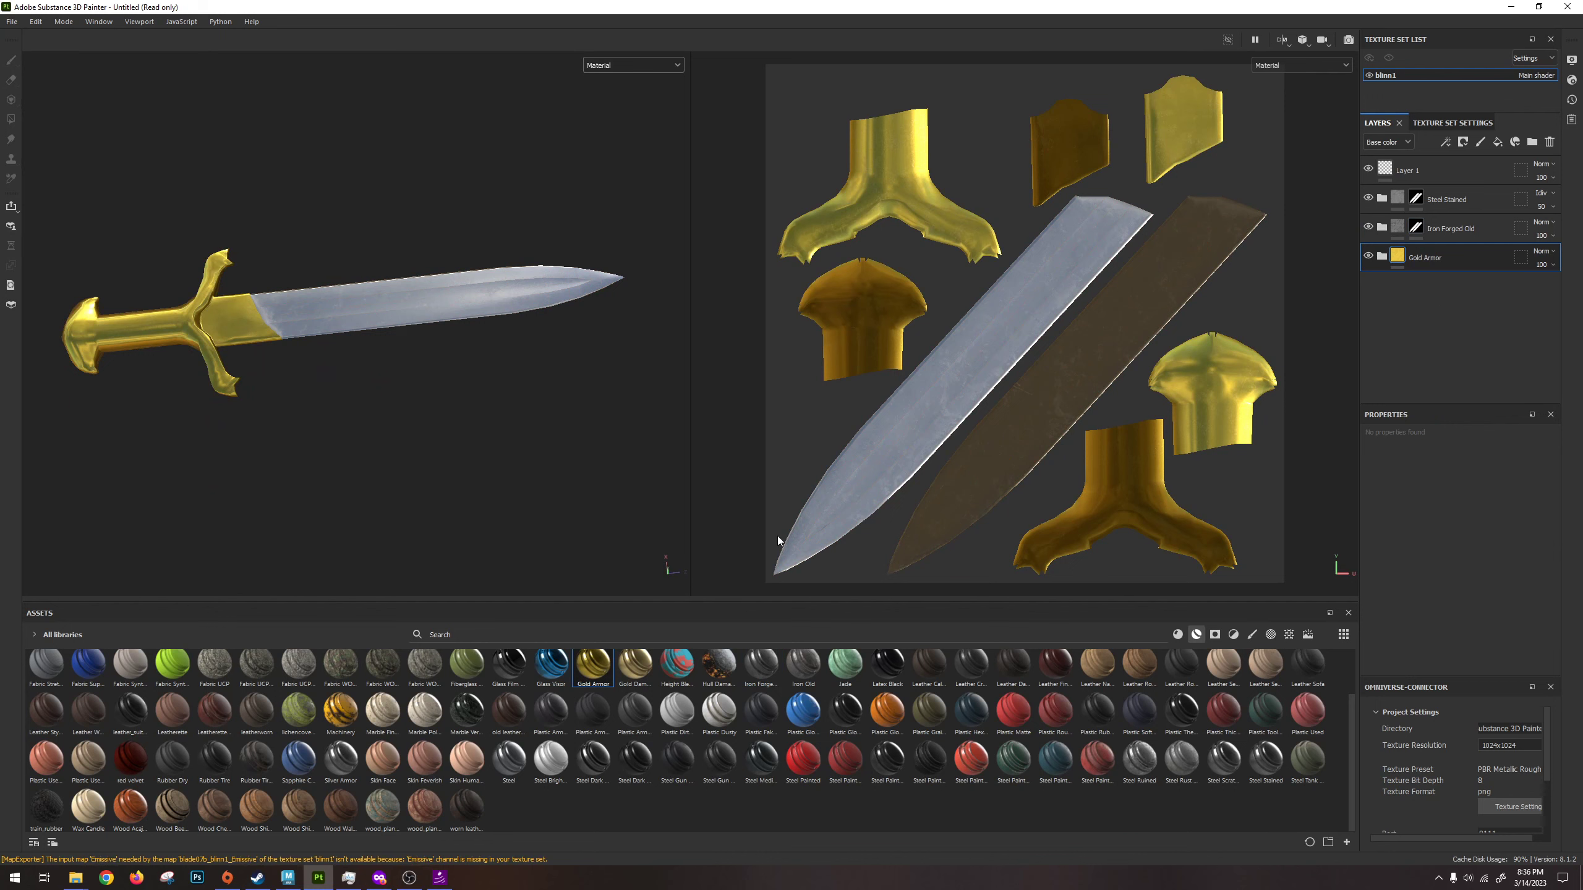
left_click_drag(634, 664, 1440, 294)
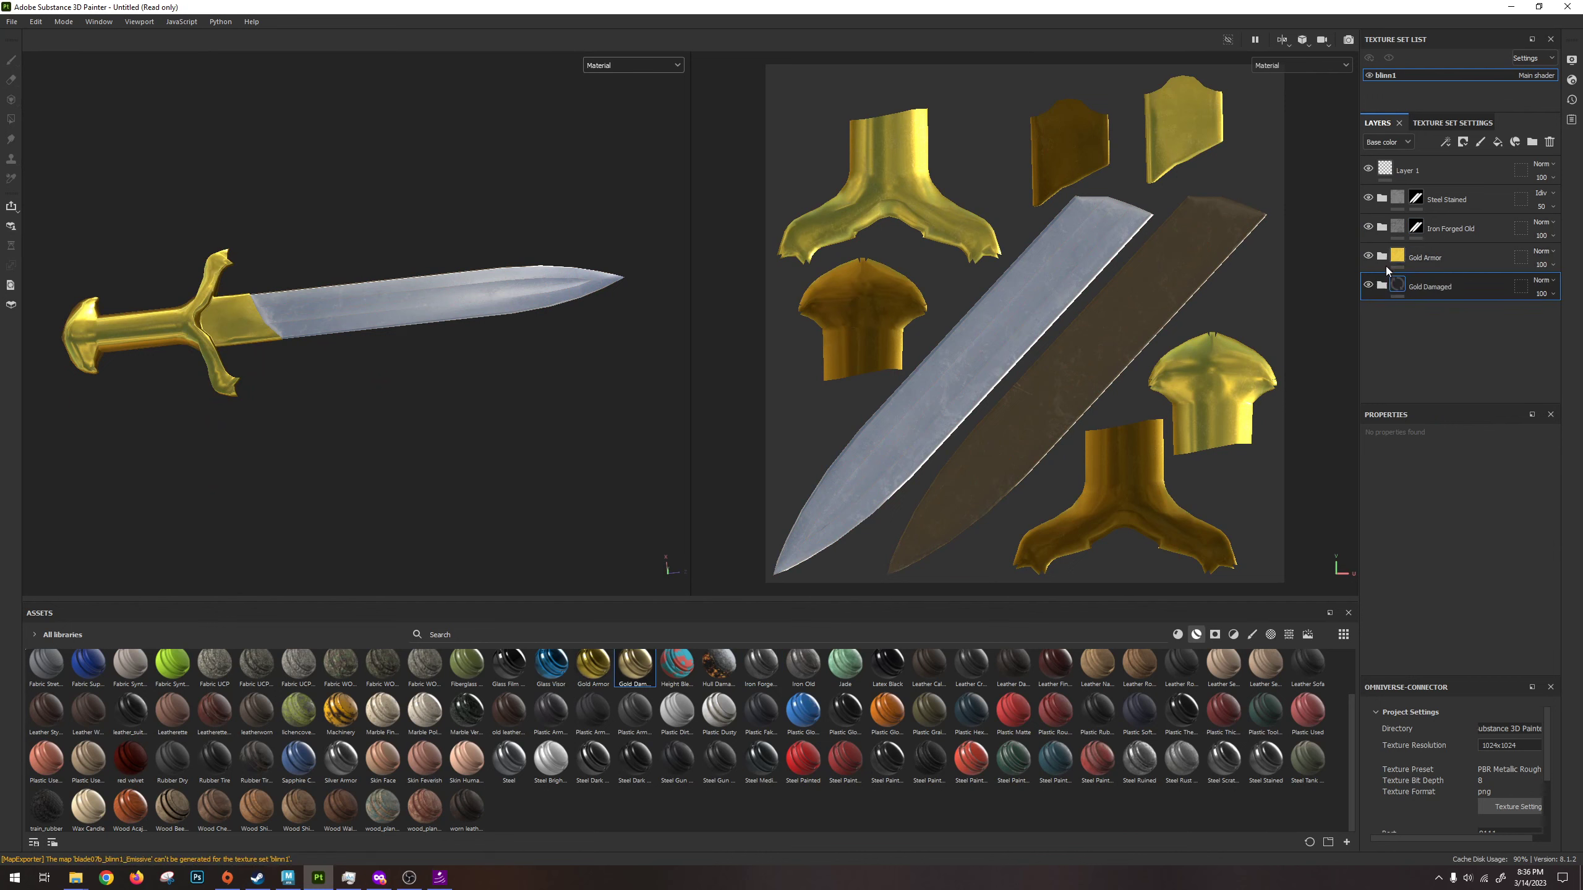
left_click(1368, 256)
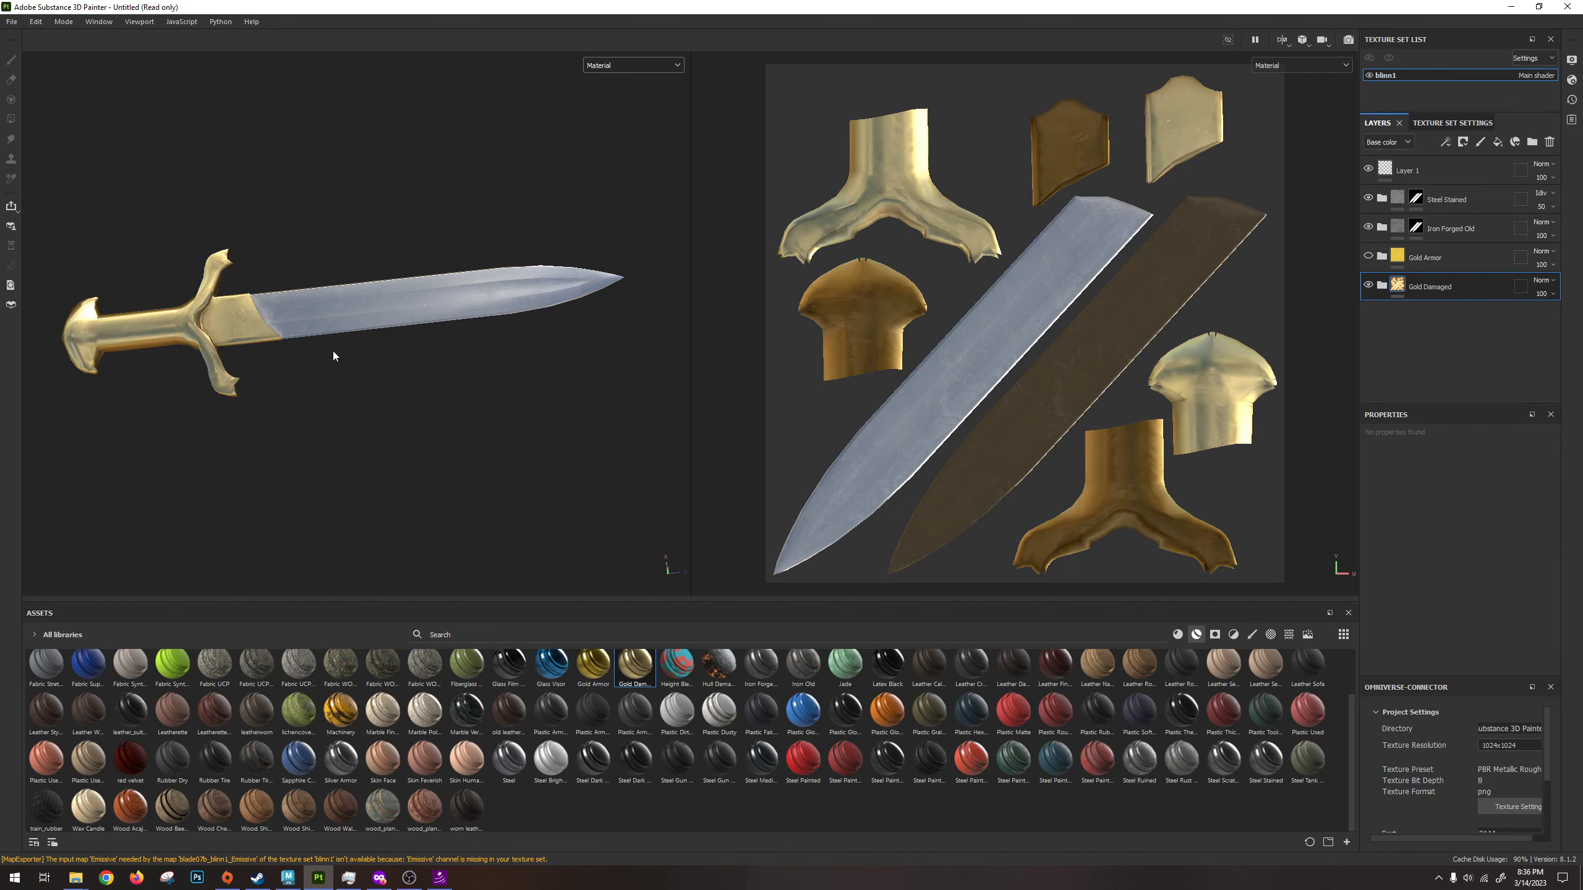
Compare the Gold Damaged finish on the guard and hilt with the sword reference image in Maya.
left_click_drag(335, 354, 819, 337, "alt")
left_click_drag(498, 324, 490, 415, "alt")
scroll(497, 421, "up", 2)
key("alt+Tab")
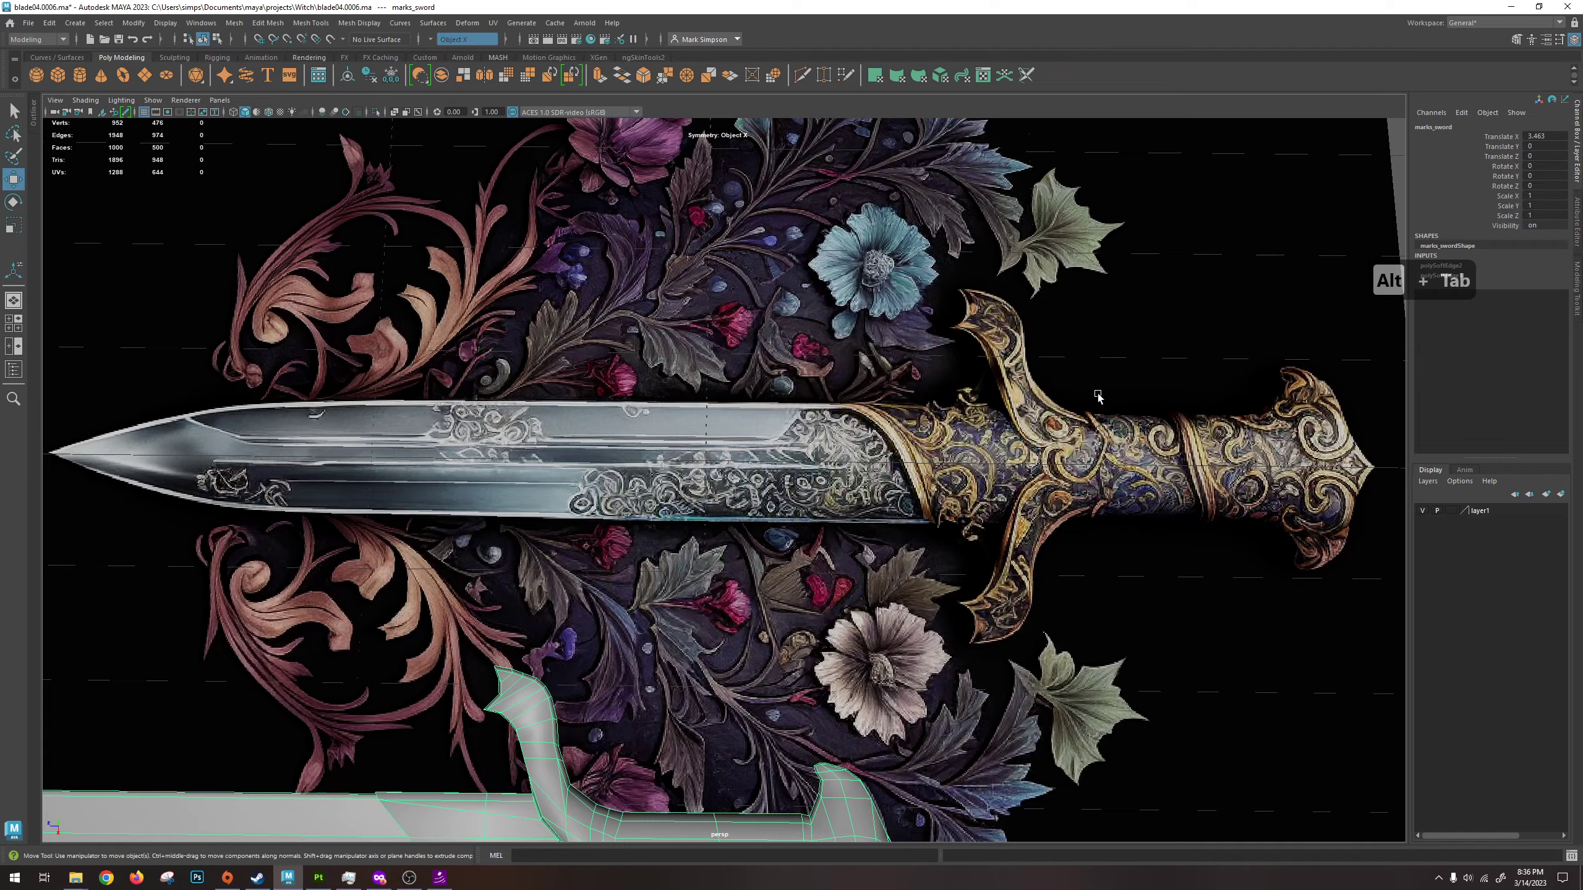
key("alt+Tab")
middle_click_drag(572, 335, 523, 346, "alt")
left_click_drag(525, 349, 544, 376, "alt")
Show the Gold Armor layer again and set its opacity to 49.
left_click(1369, 256)
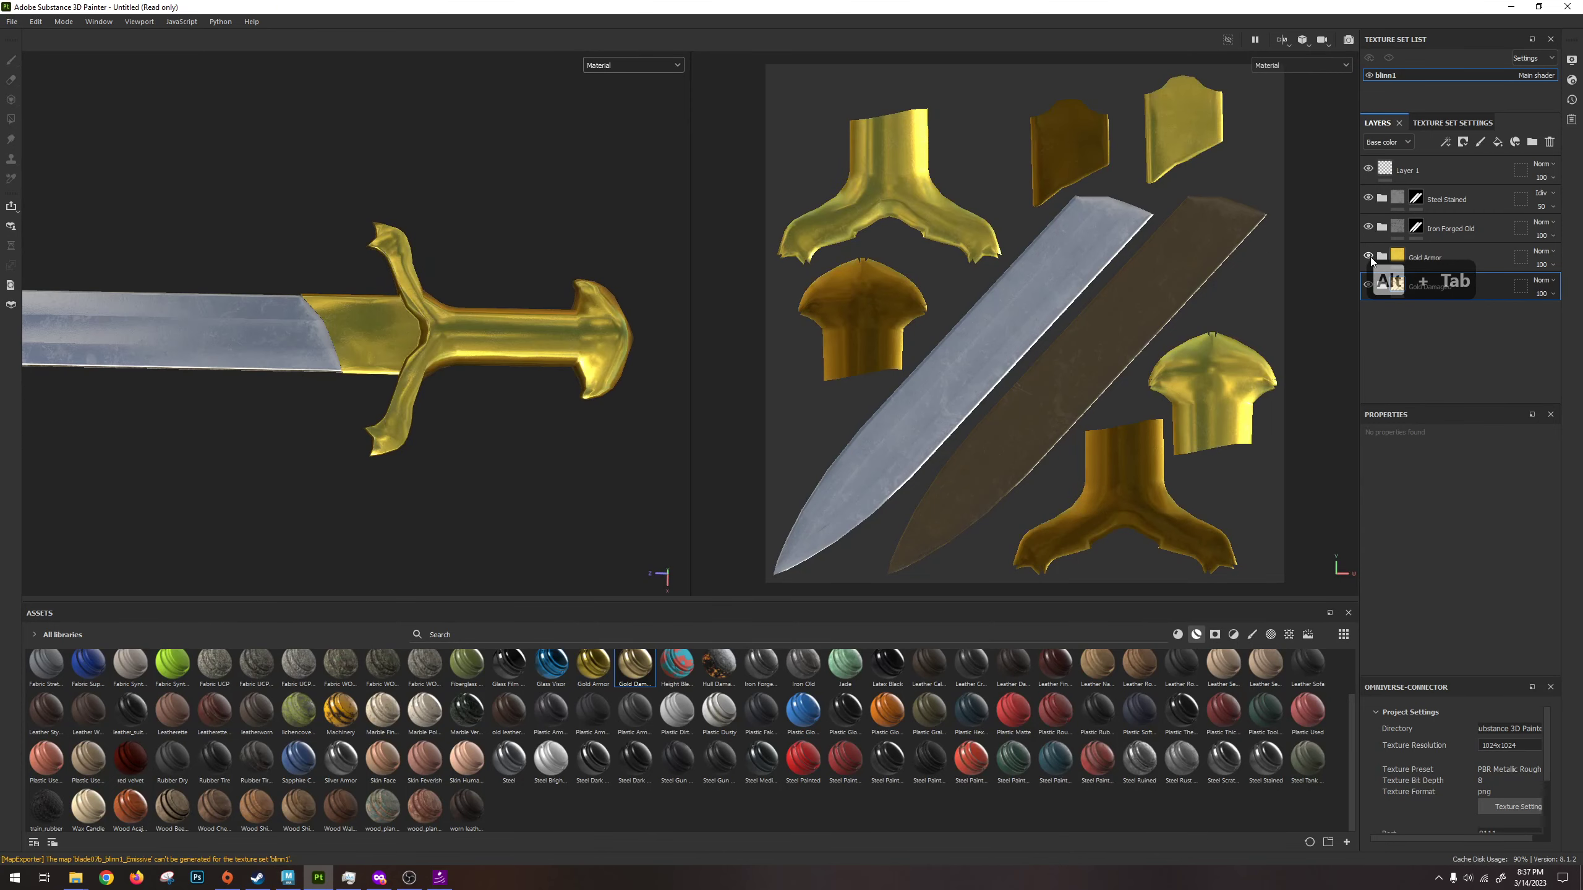
left_click(1542, 265)
mouse_move(1555, 286)
left_mouse_down()
mouse_move(1530, 288)
mouse_move(1568, 296)
mouse_move(1549, 300)
left_mouse_up()
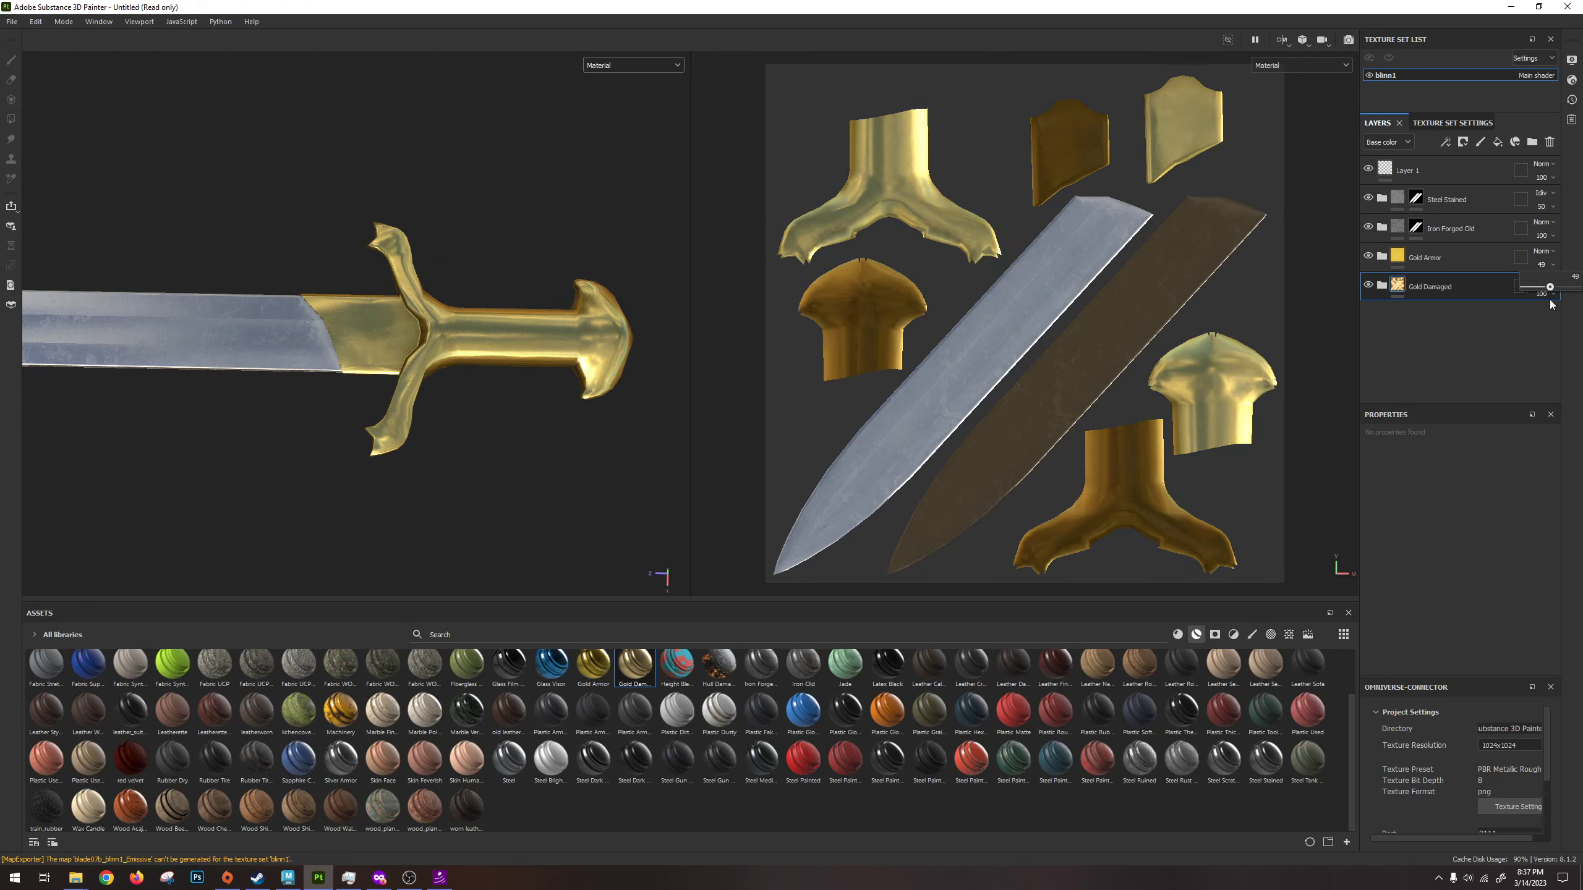
Examine the blended gold on the pommel, grip and guard from several angles and distances.
left_click_drag(585, 293, 448, 368, "alt")
scroll(579, 429, "up", 5)
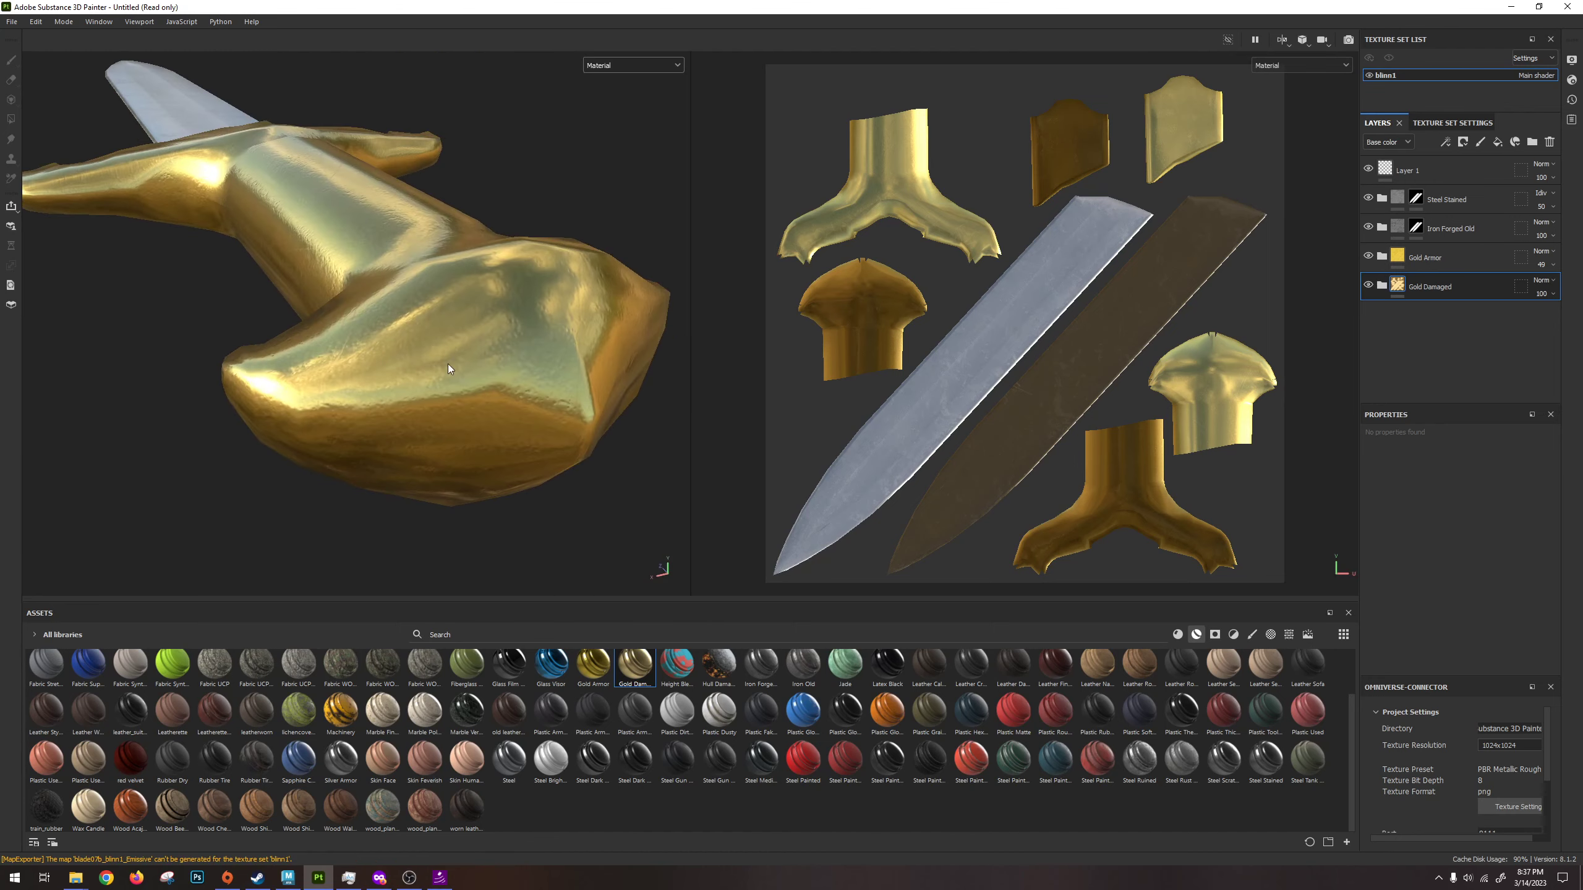
left_click_drag(317, 304, 411, 420, "alt")
middle_click_drag(588, 163, 301, 537, "alt")
scroll(373, 440, "down", 5)
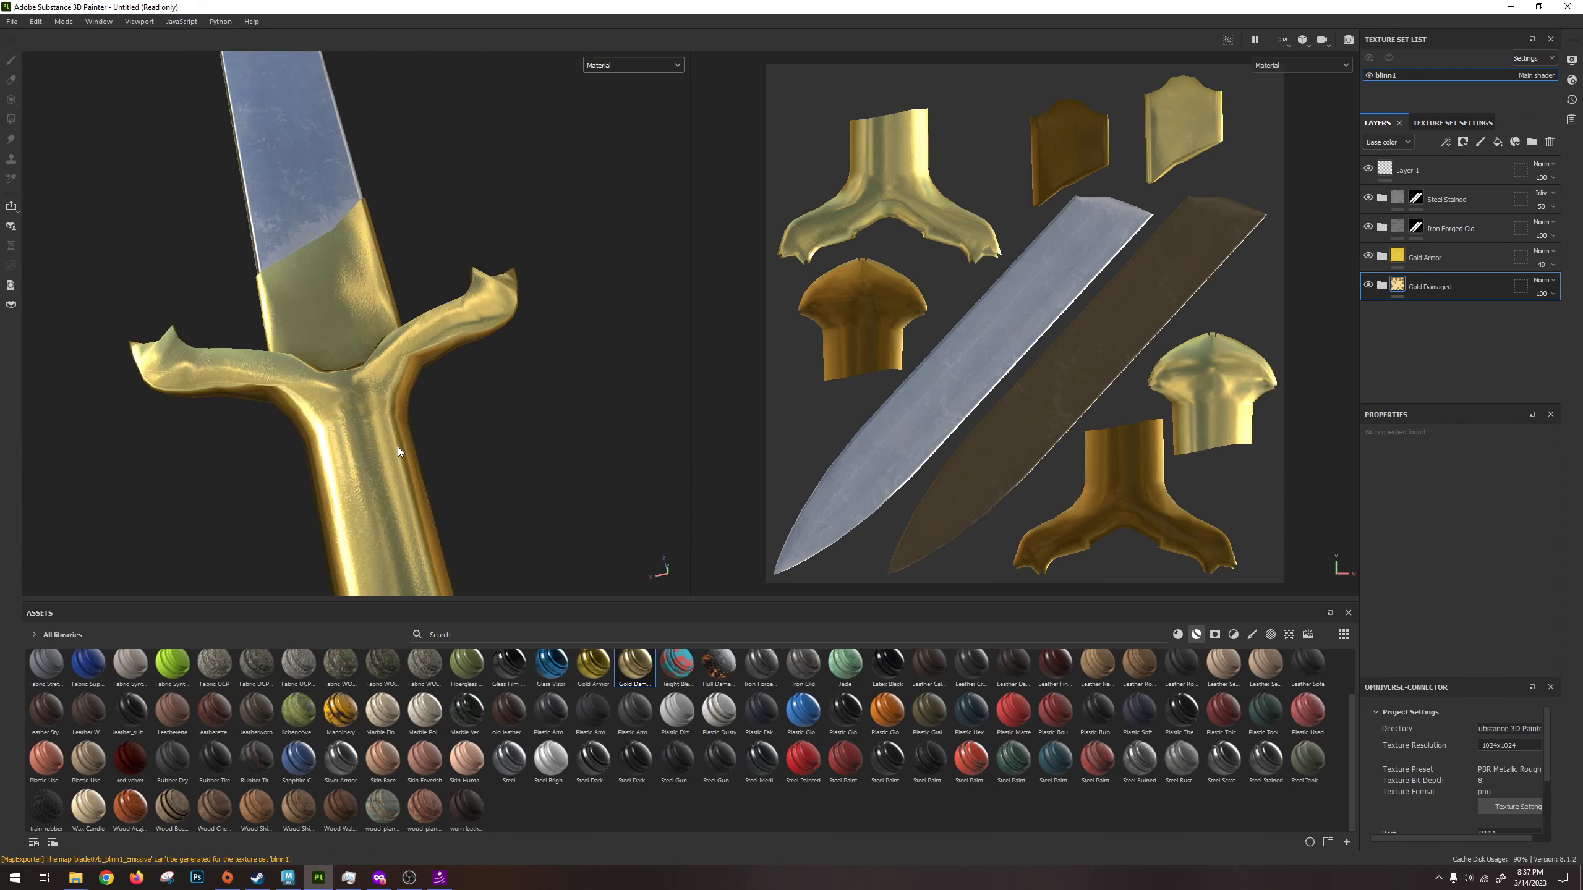
left_click_drag(440, 485, 480, 396, "alt")
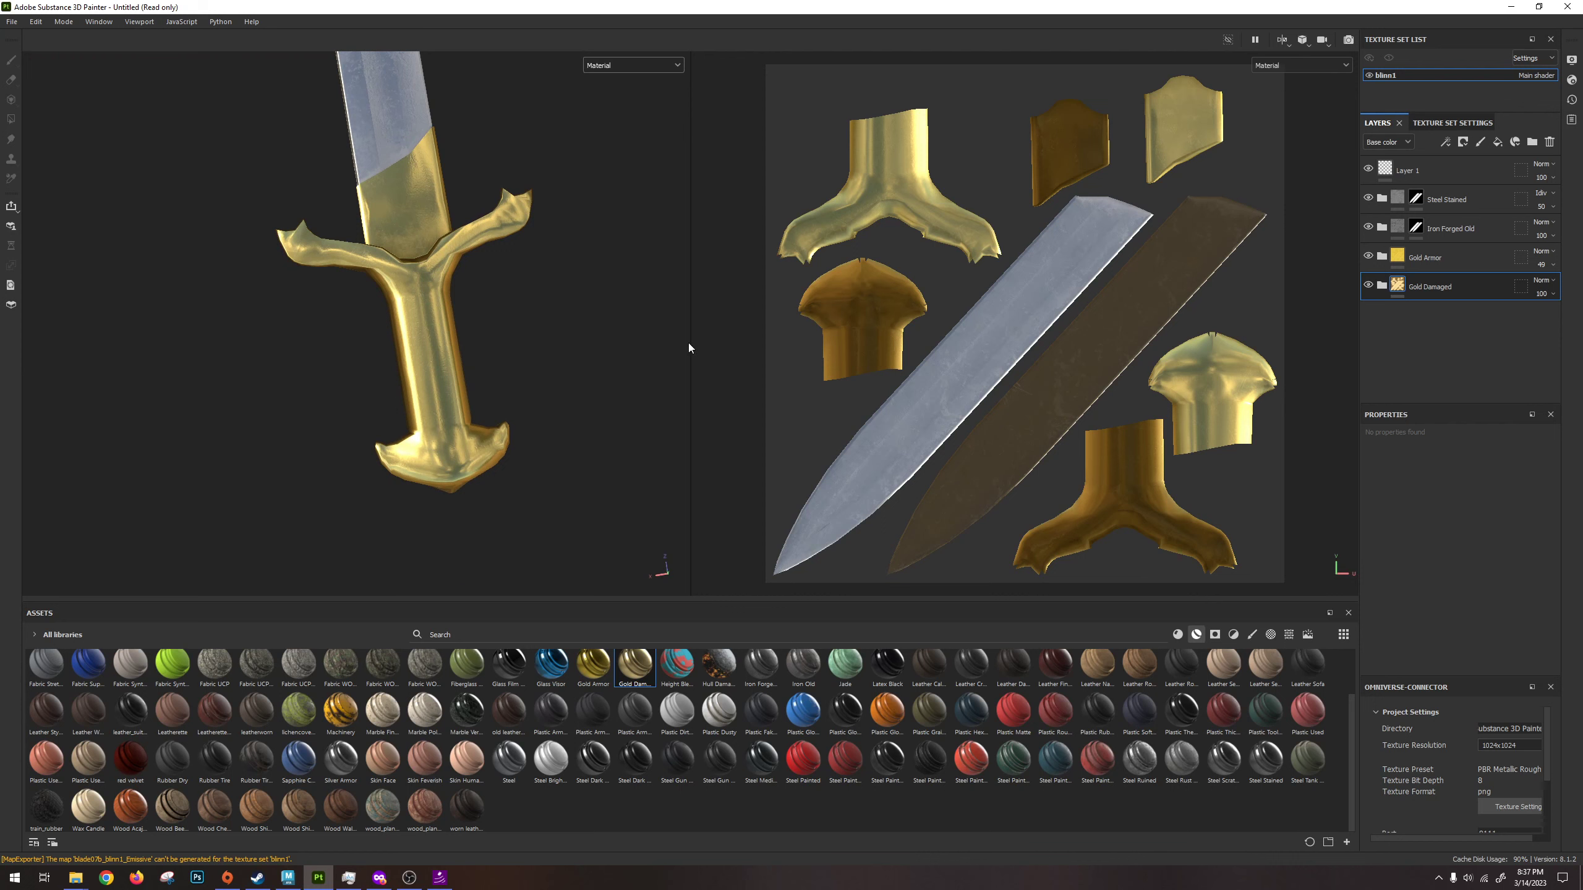
middle_click_drag(491, 329, 584, 385, "alt")
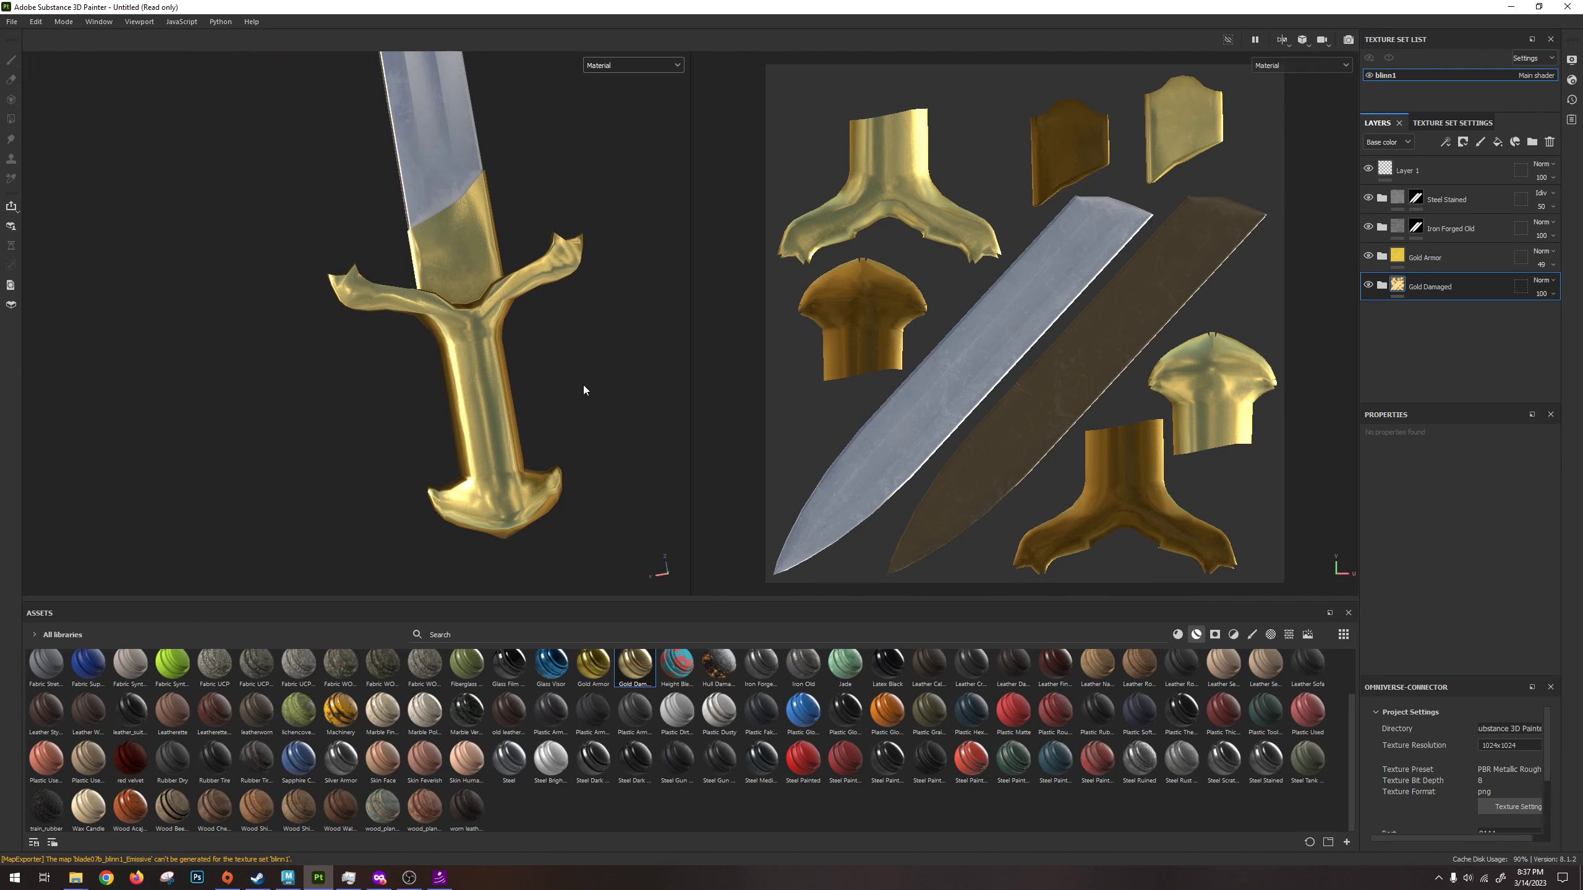
scroll(570, 465, "down", 2)
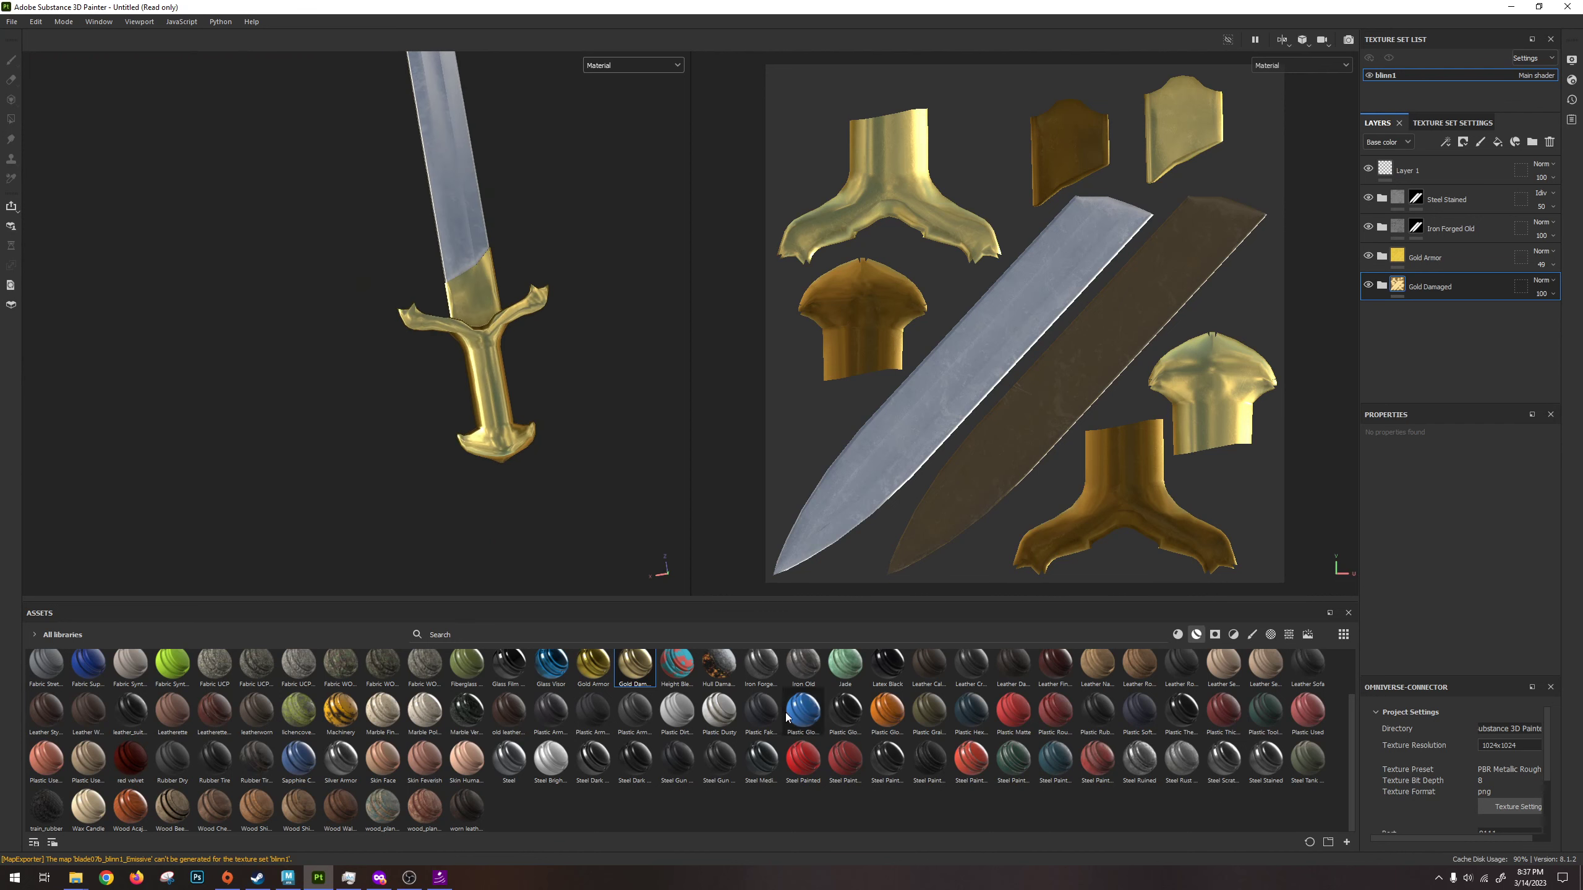
Try the Wood Ship Hull Nordic smart material above Steel Stained, inspect its grain on the hilt, and undo it.
mouse_move(806, 722)
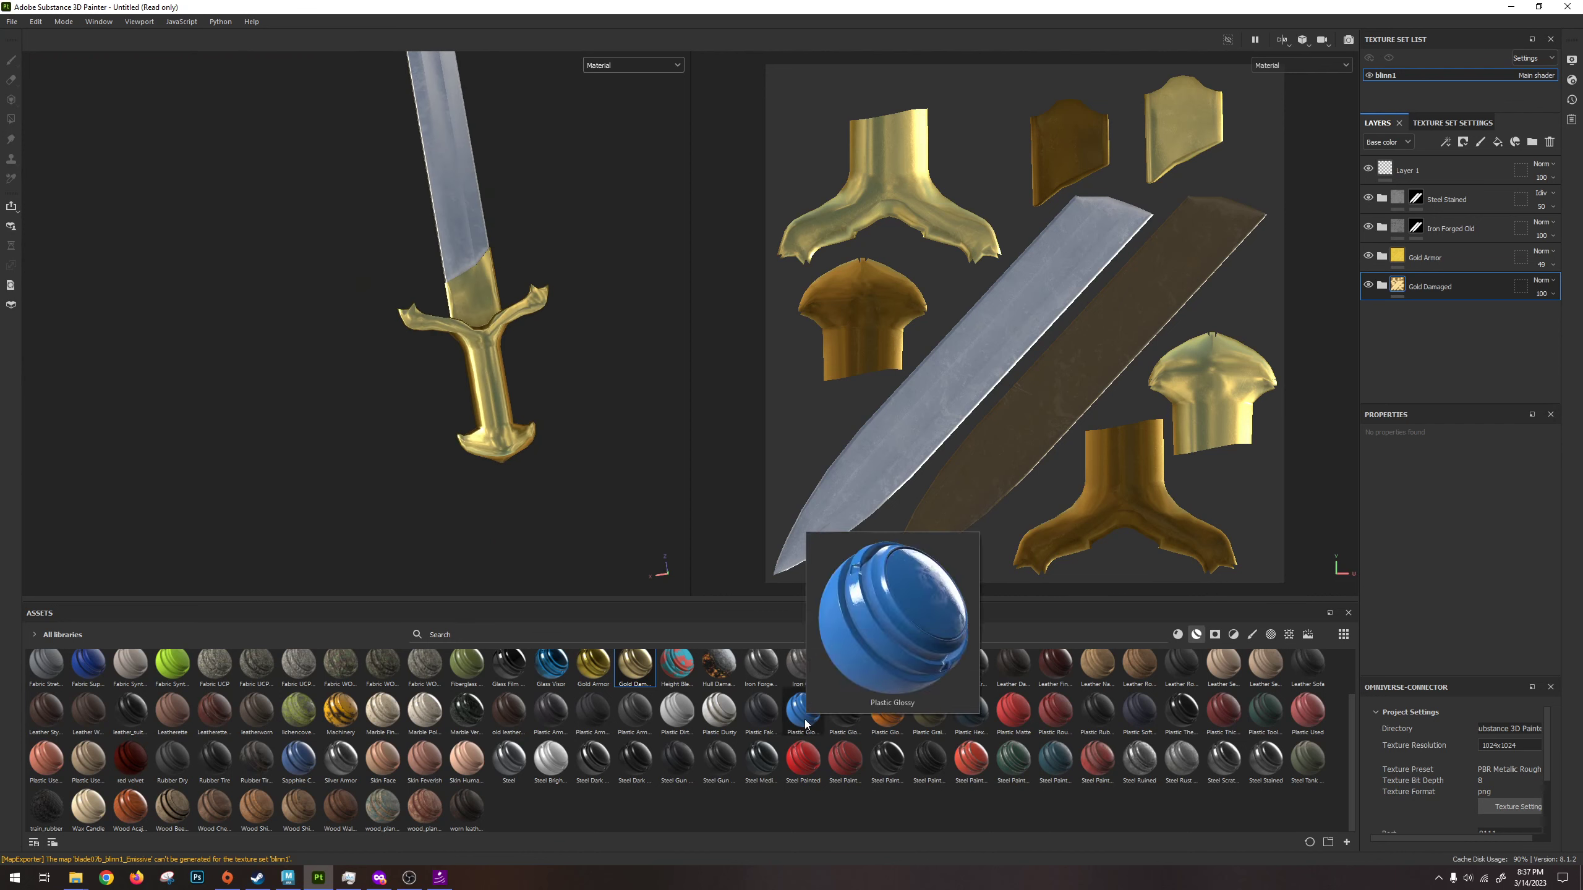
mouse_move(97, 672)
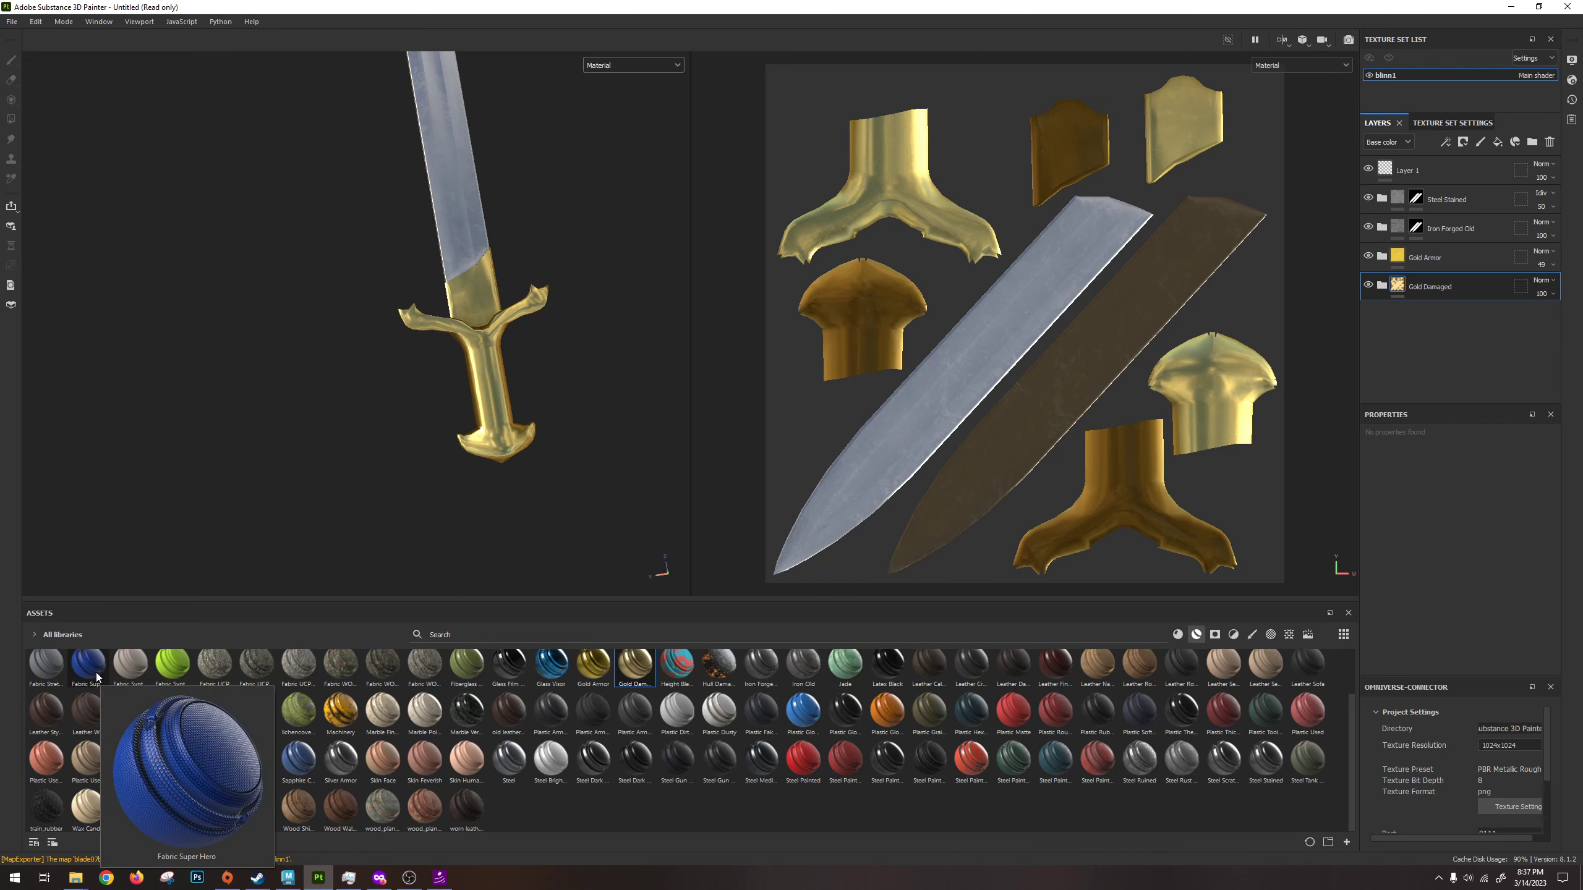
mouse_move(298, 766)
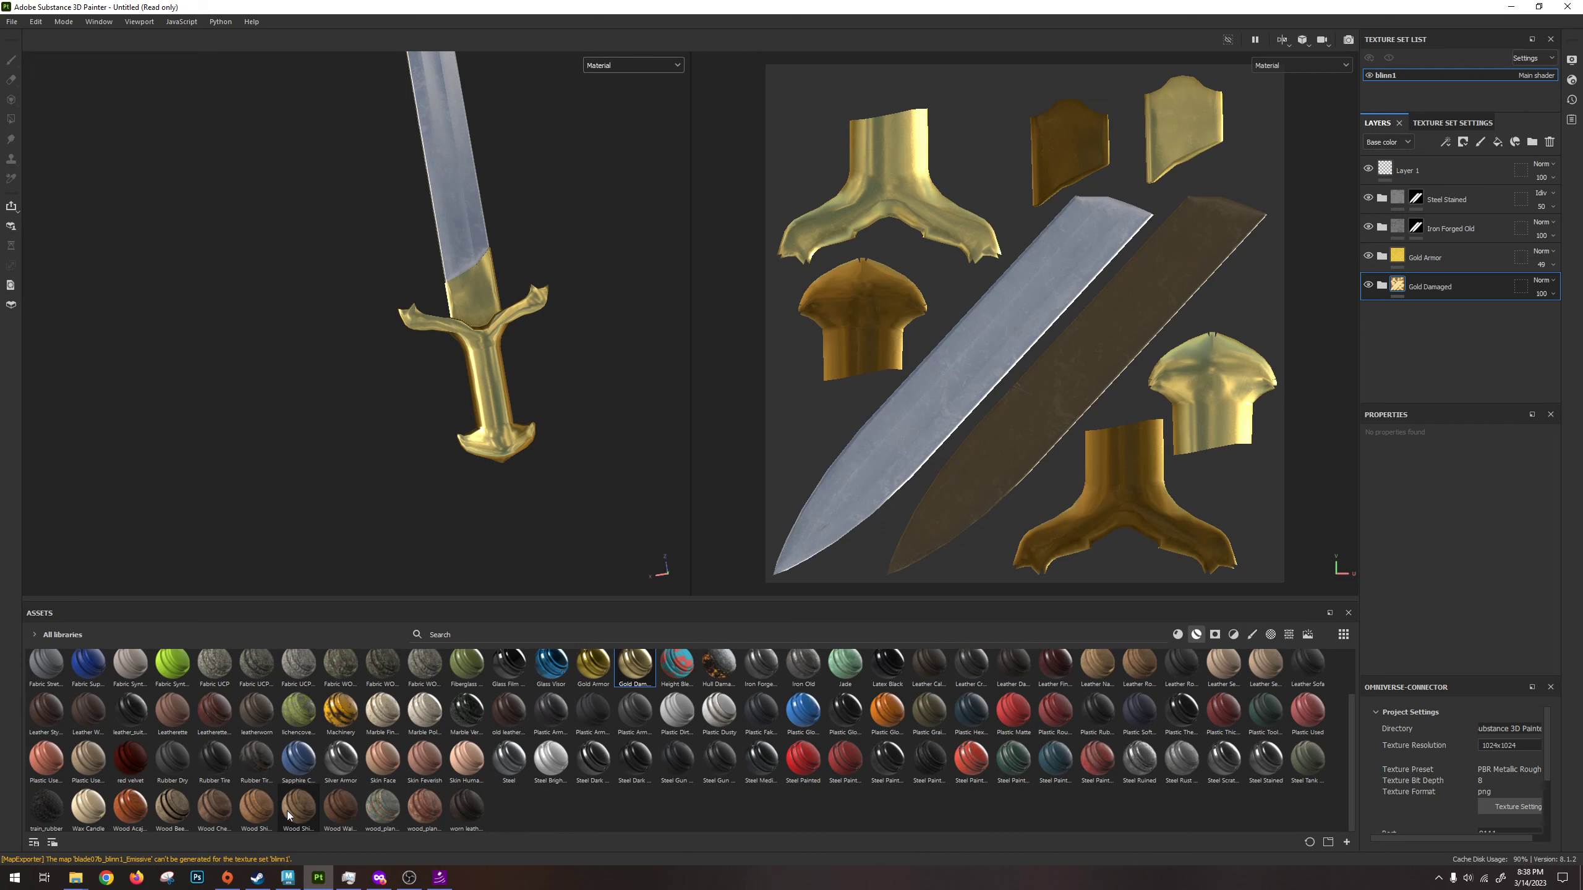
left_click_drag(256, 807, 1458, 188)
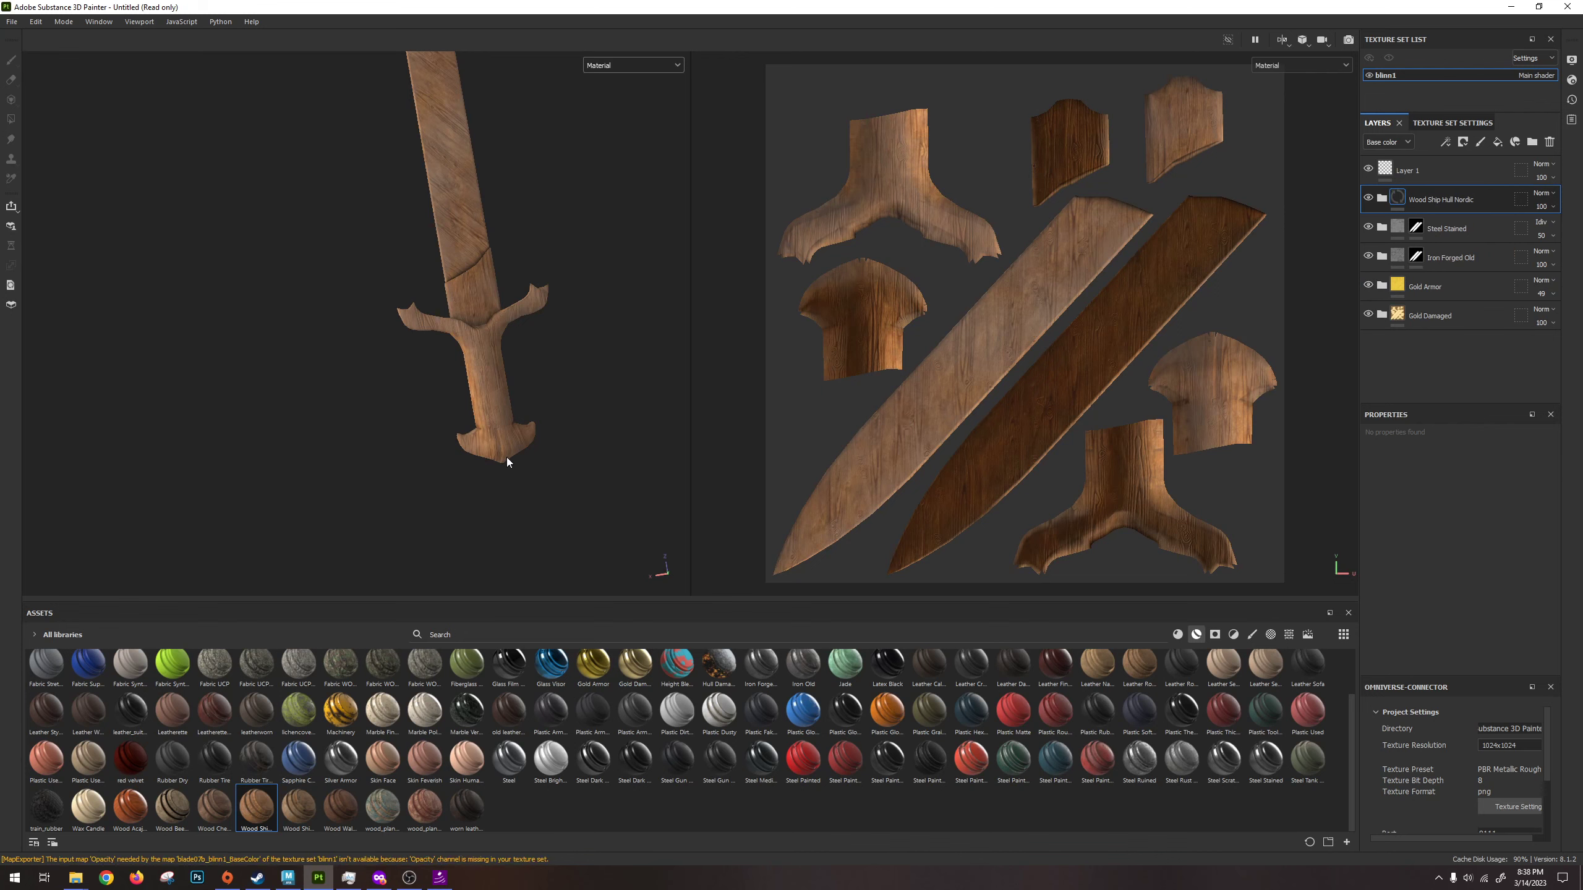
left_click_drag(509, 447, 689, 134, "alt")
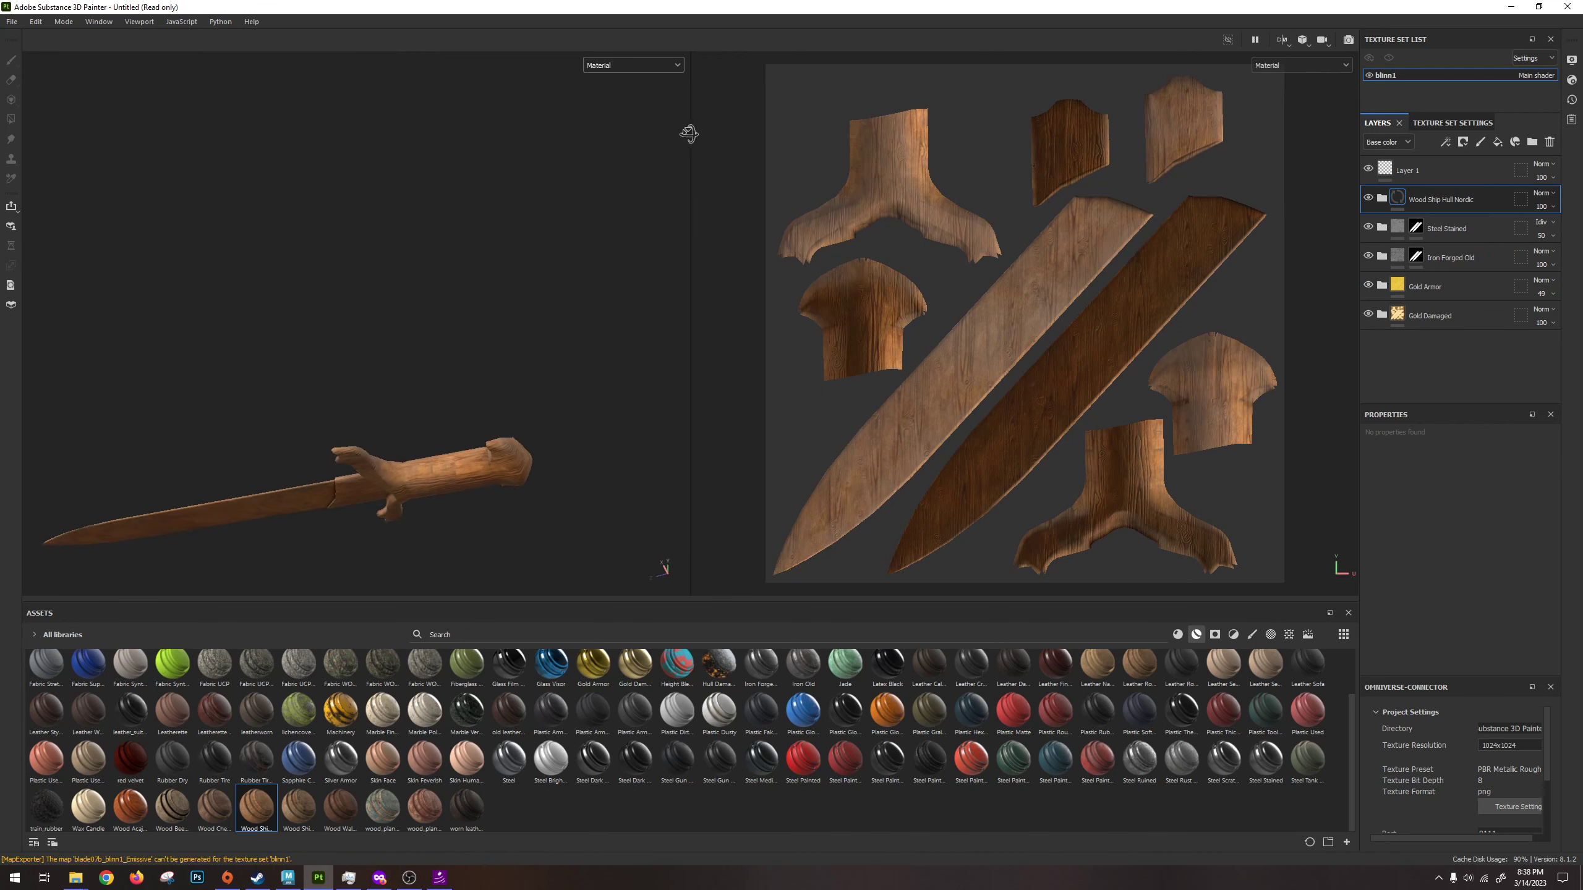
scroll(510, 536, "up", 8)
middle_click_drag(479, 448, 559, 350, "alt")
left_click_drag(558, 350, 506, 373, "alt")
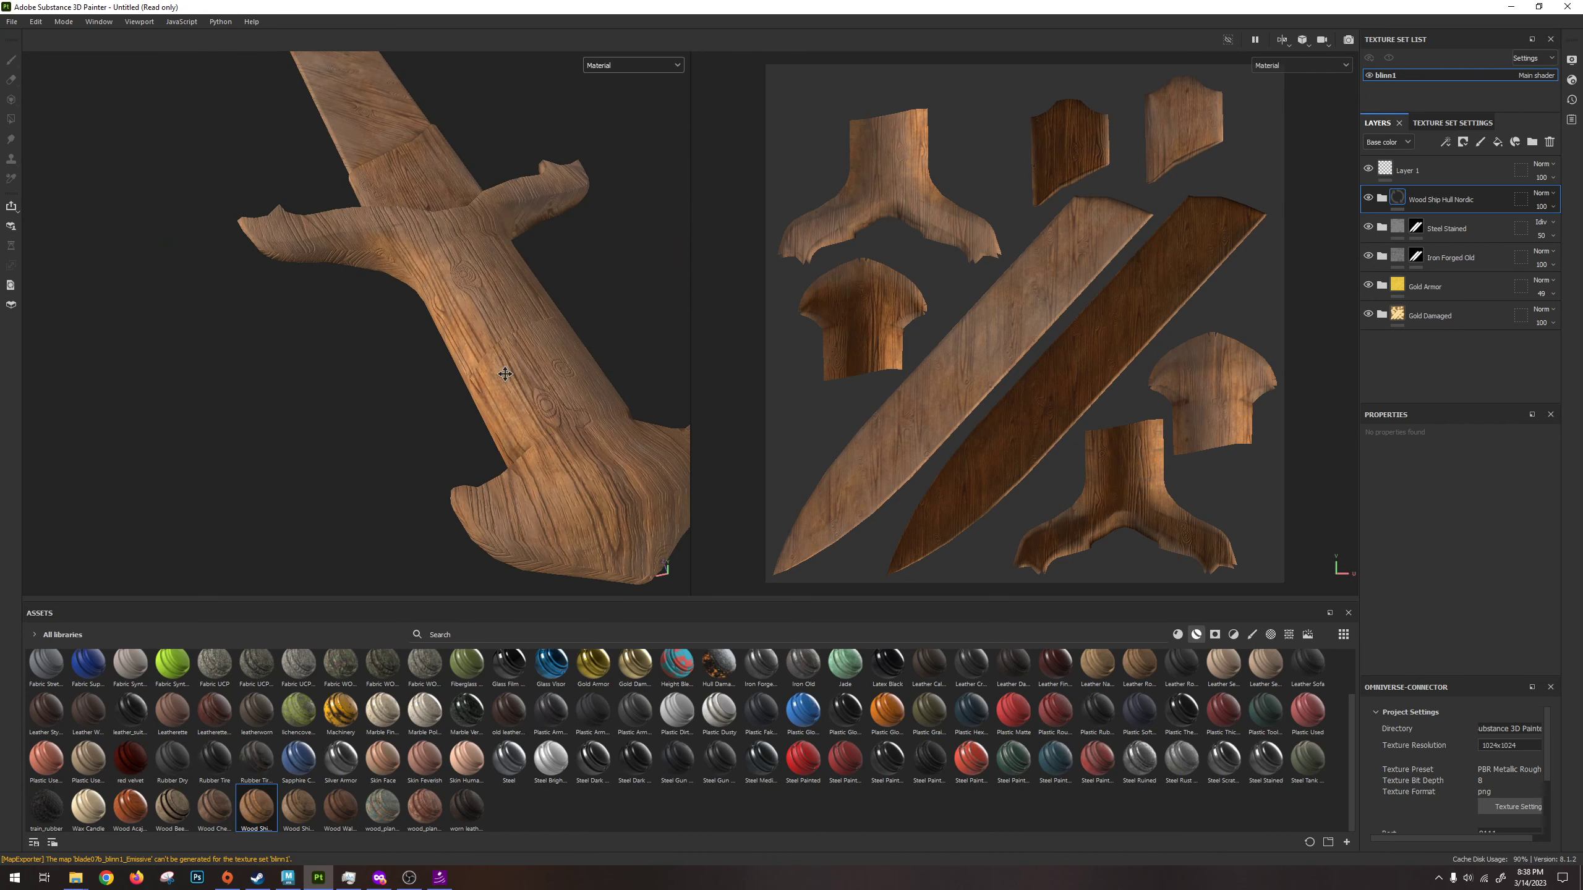
middle_click_drag(505, 373, 424, 399, "alt")
left_click_drag(425, 399, 336, 407, "alt")
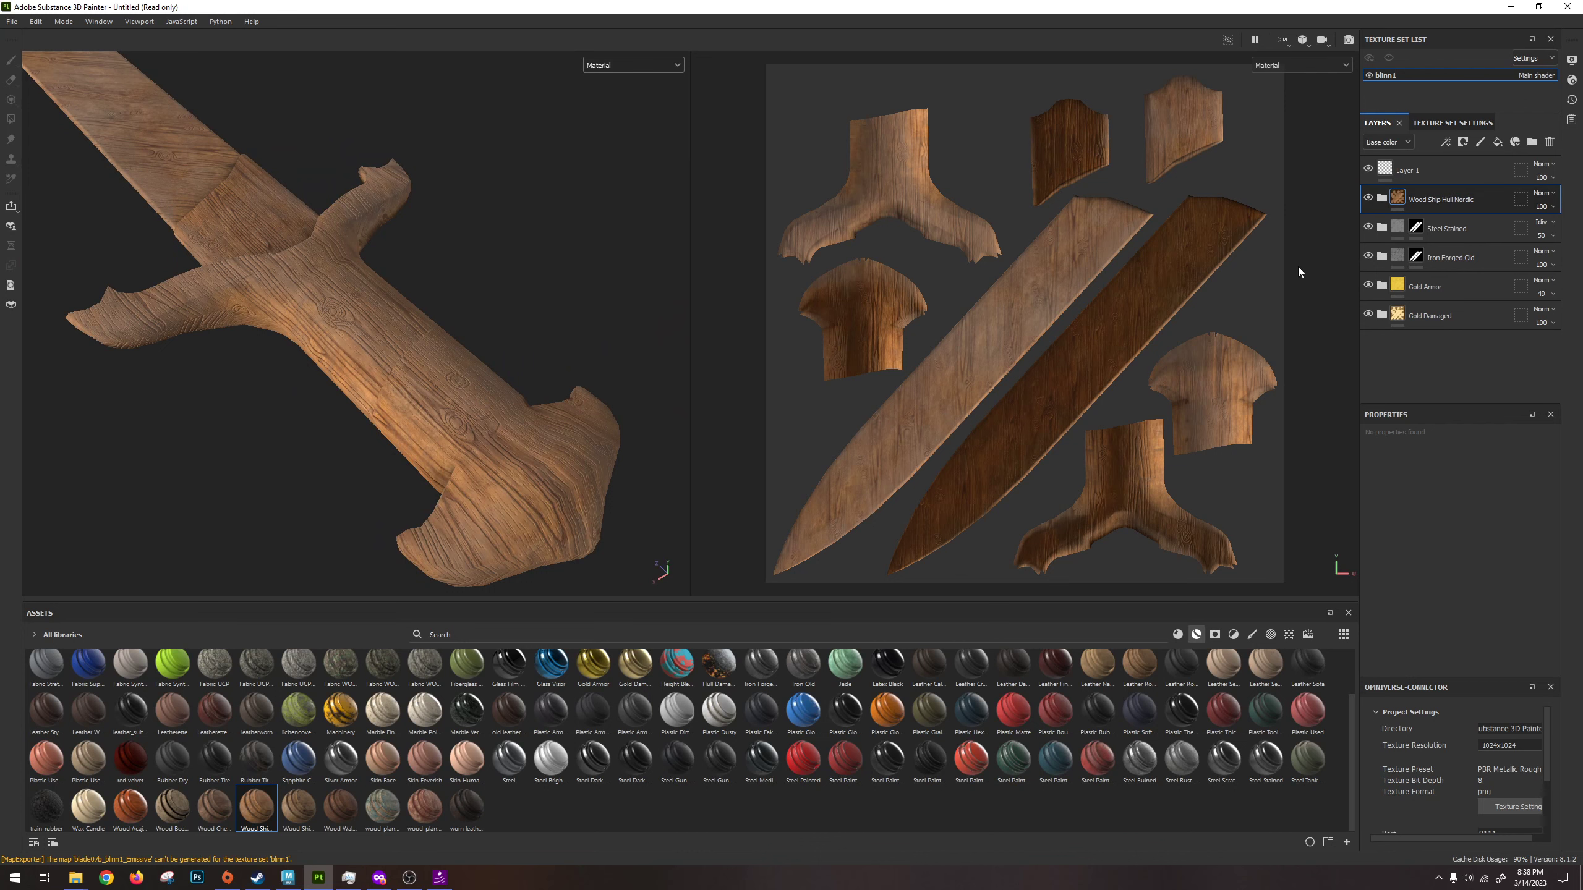
key("ctrl+z")
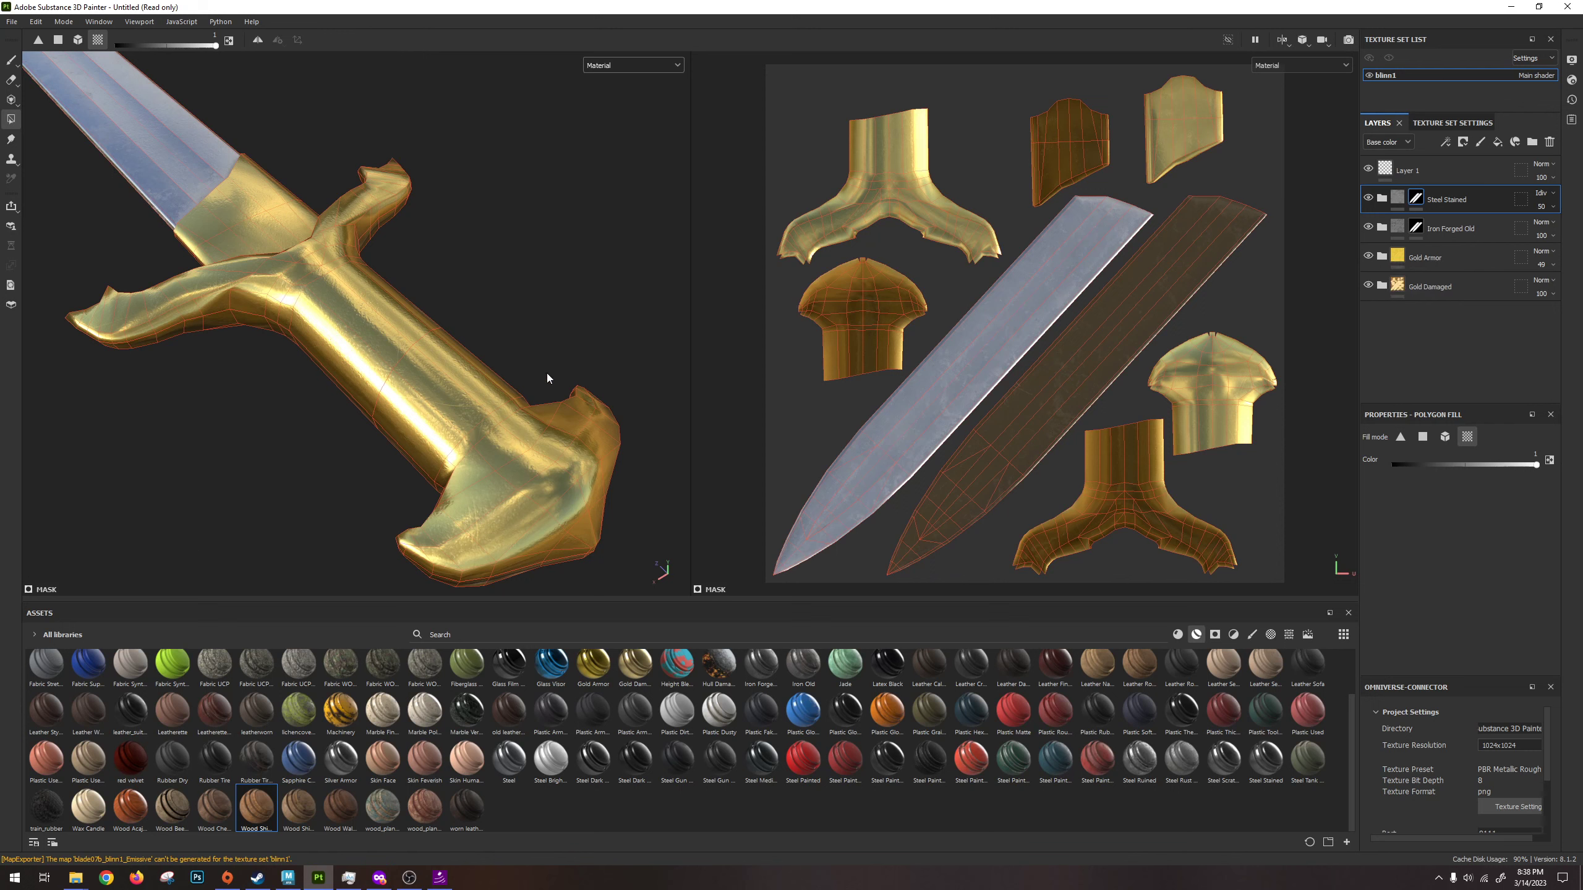
scroll(903, 352, "down", 2)
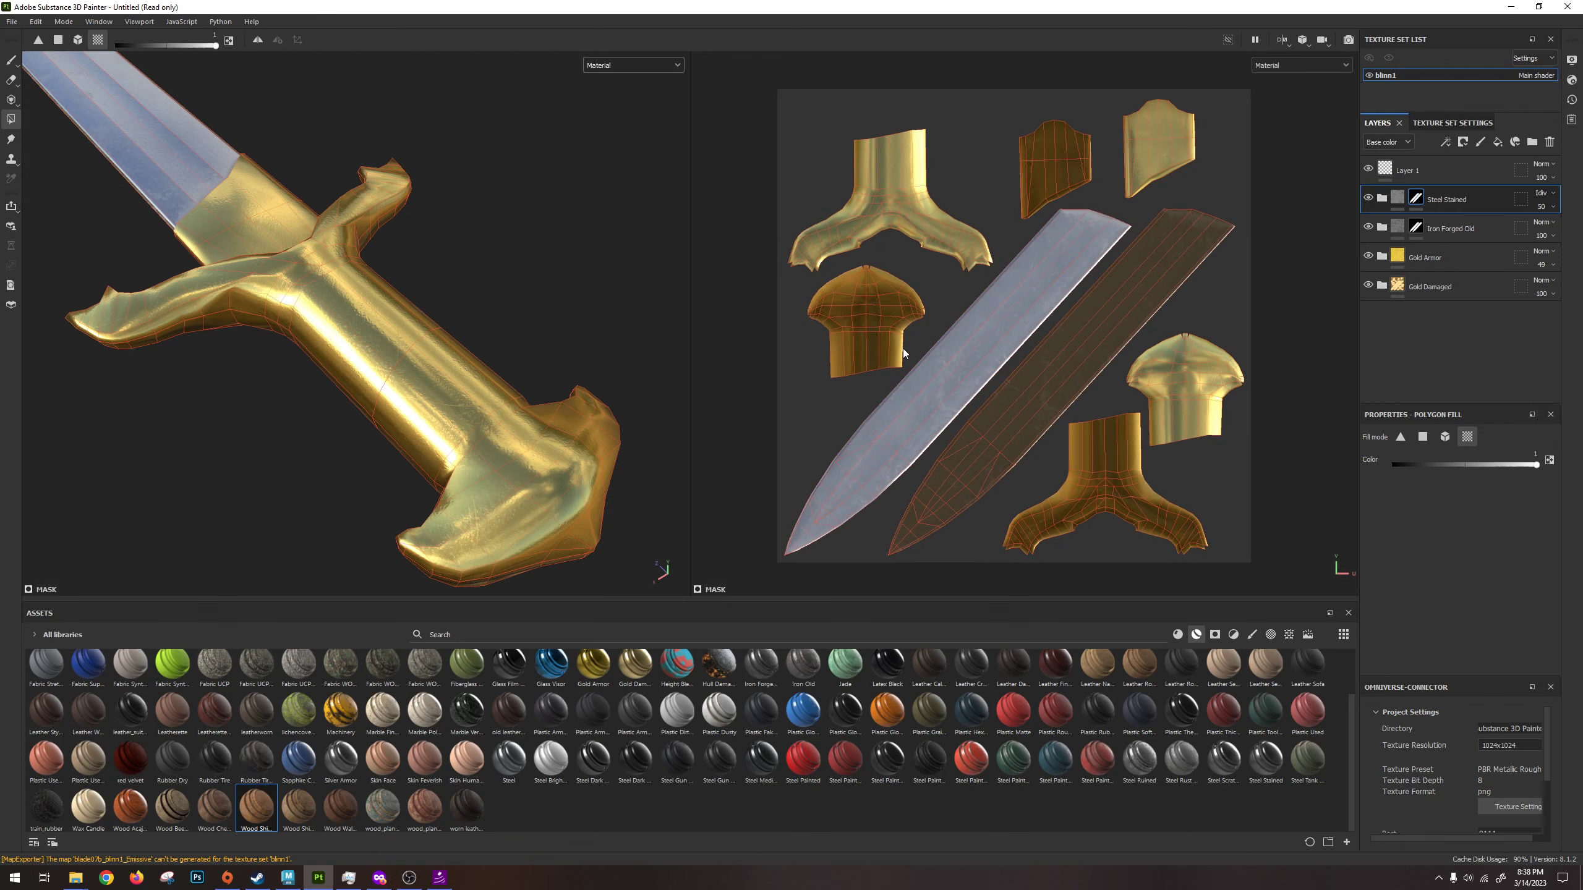
Show the Gold Damaged smart material's source file in File Explorer.
scroll(901, 354, "up", 2)
scroll(481, 300, "down", 4)
mouse_move(479, 303)
left_mouse_down("alt")
mouse_move(456, 321)
mouse_move(463, 292)
left_mouse_up("alt")
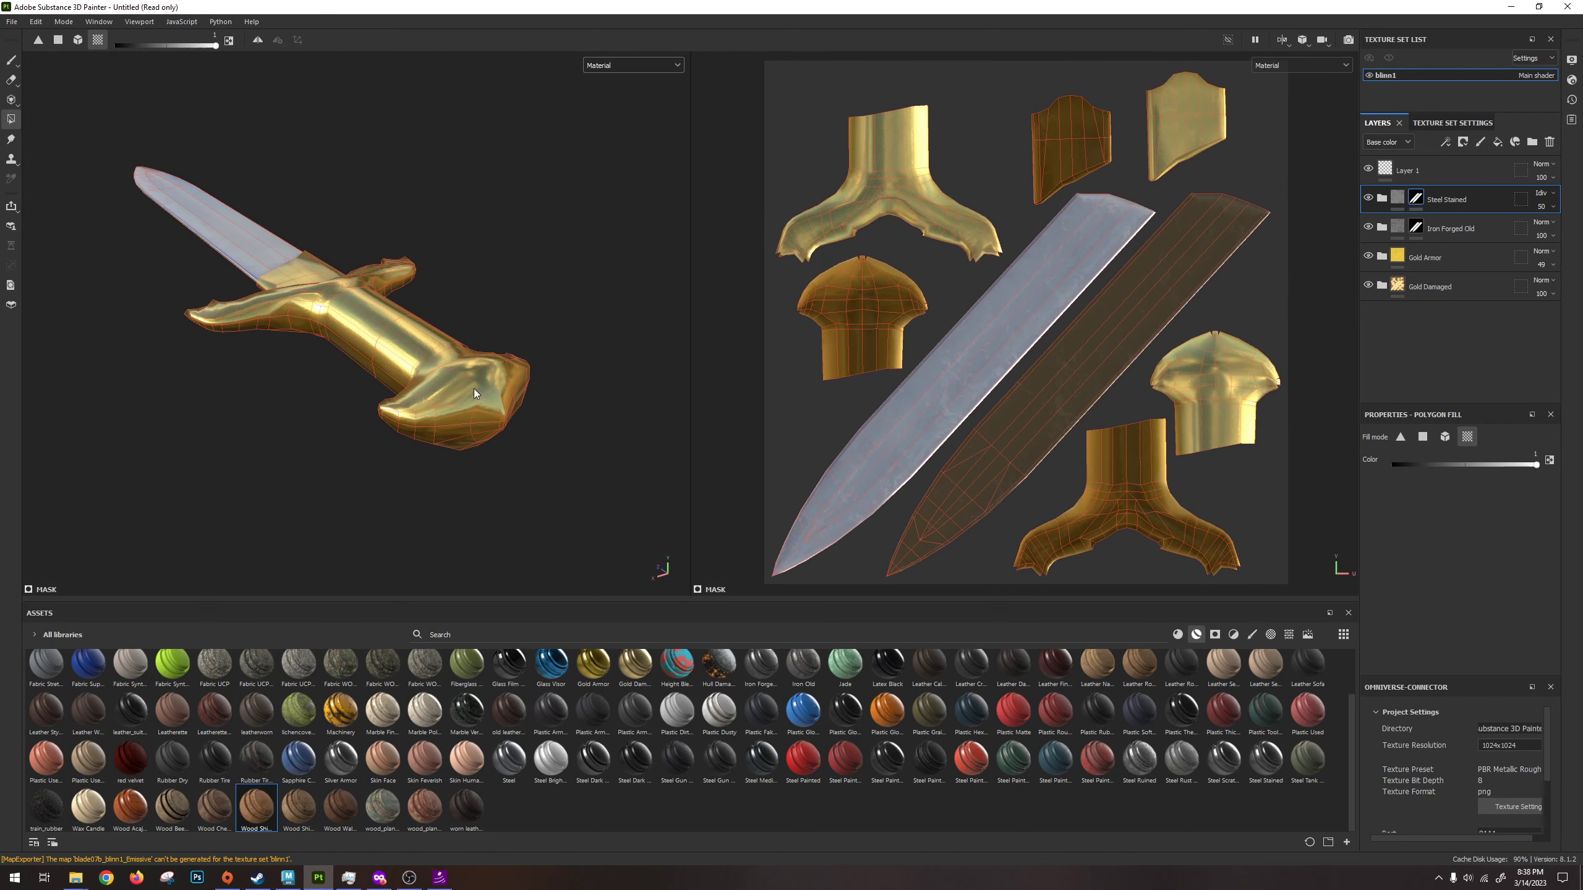
right_click(629, 663)
scroll(629, 663, "up", 1)
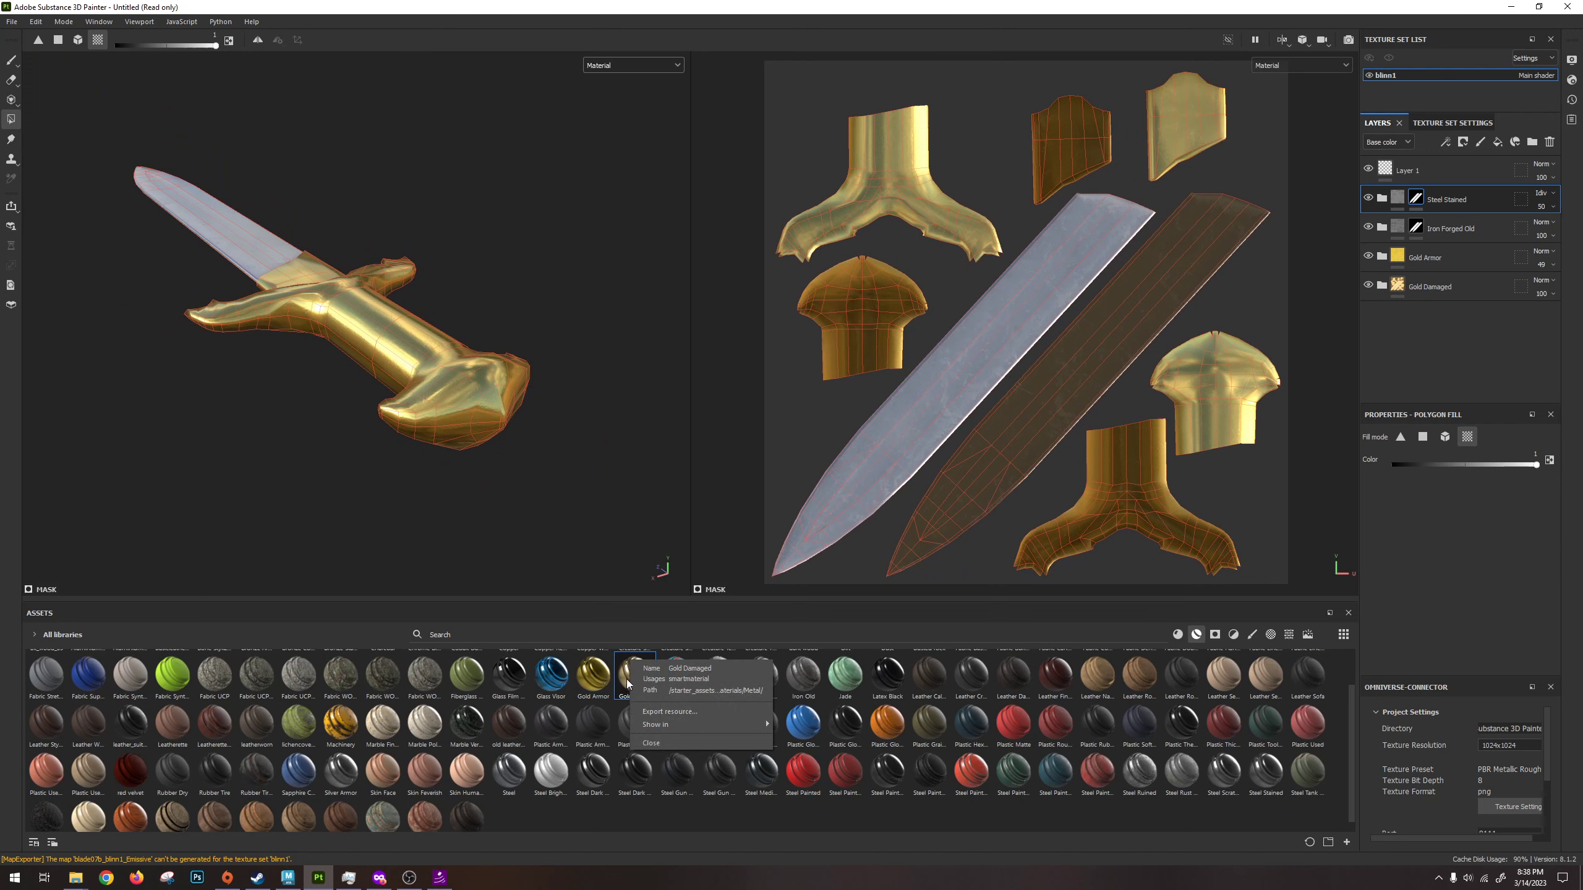
mouse_move(680, 727)
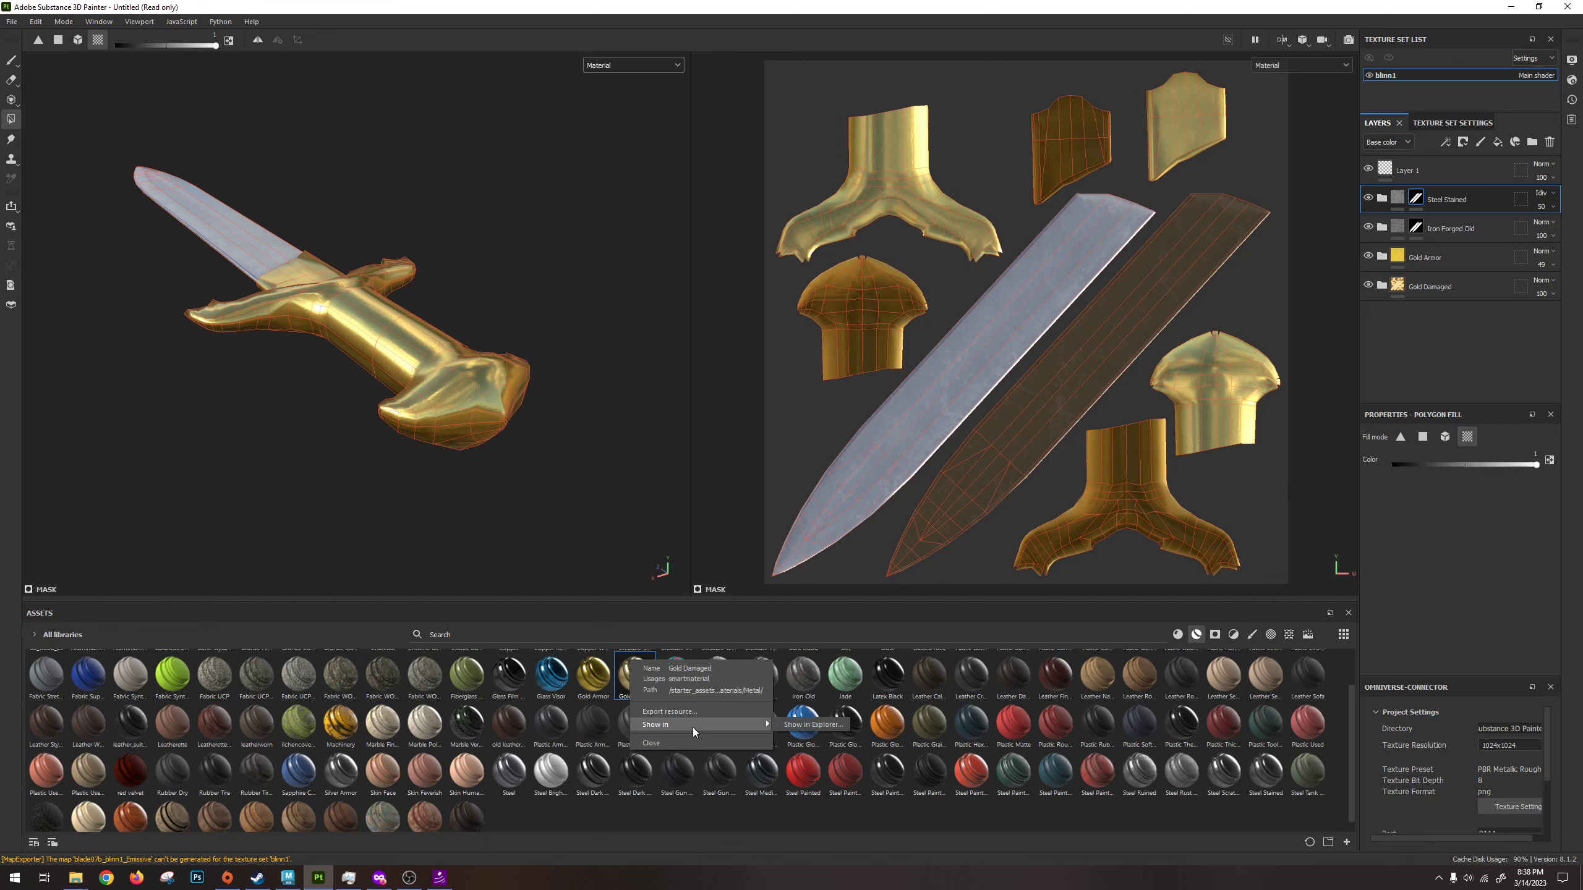
left_click(798, 726)
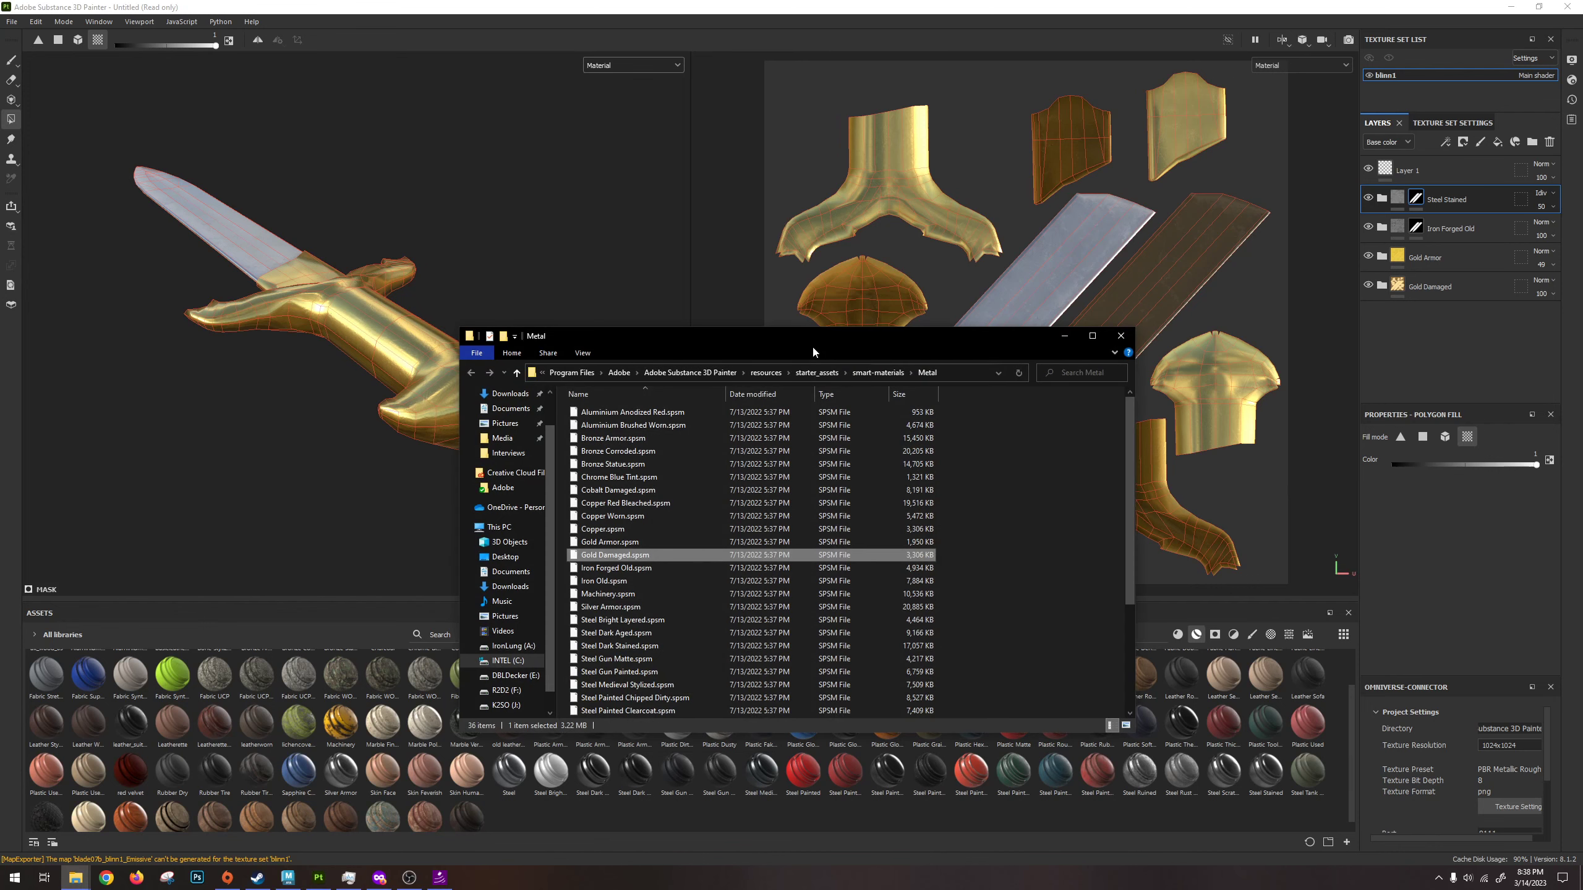
Examine the full folder path of the Metal smart materials, from Program Files through starter_assets to smart-materials.
left_click_drag(720, 337, 794, 325)
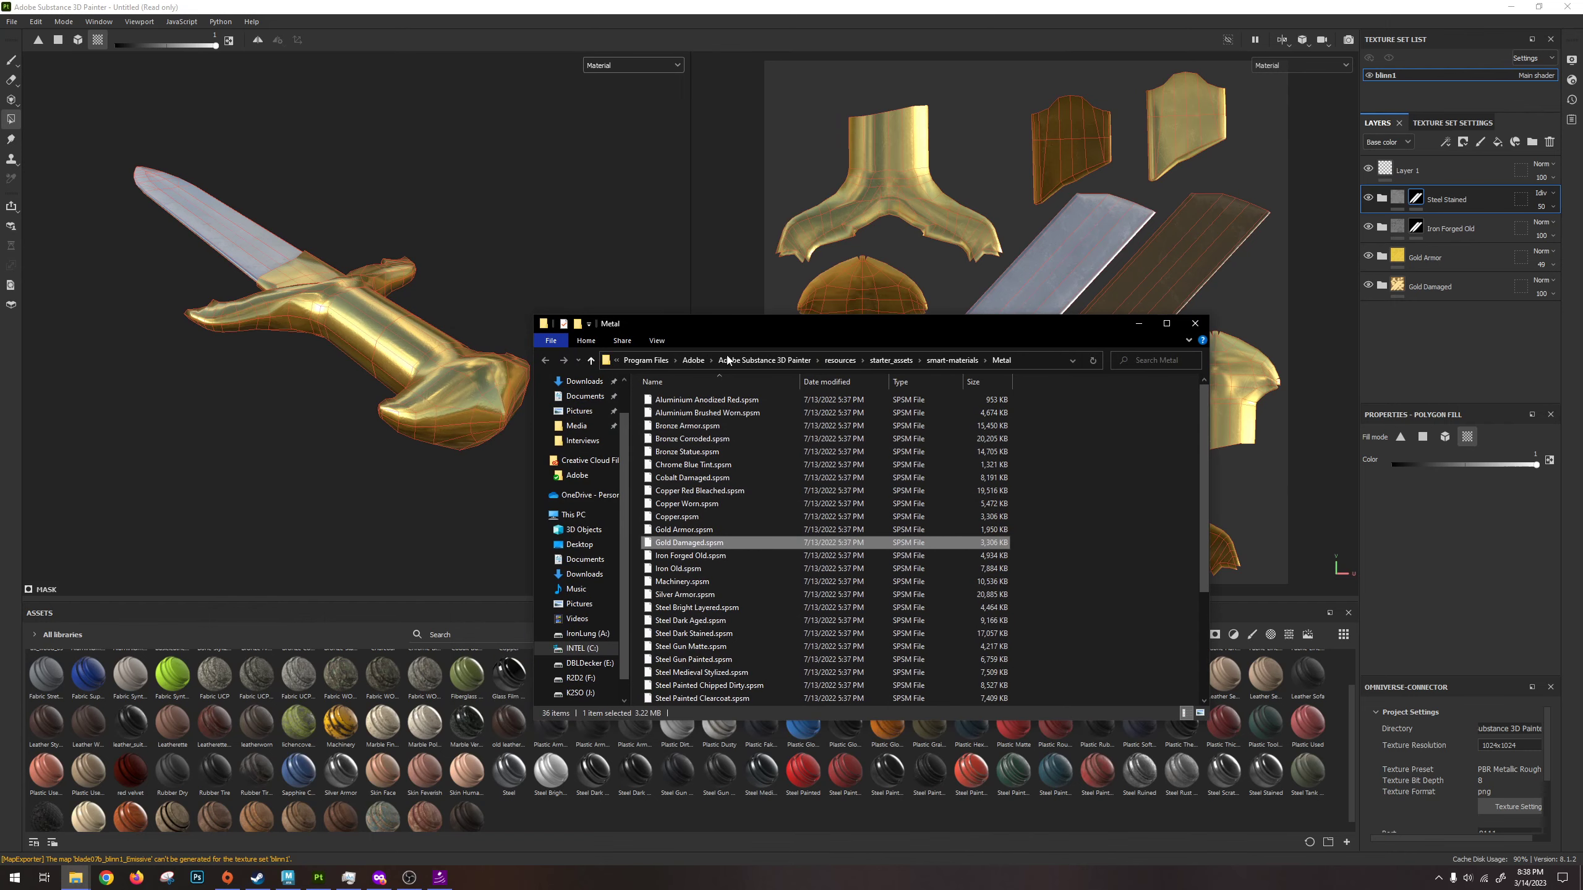
left_click(1034, 359)
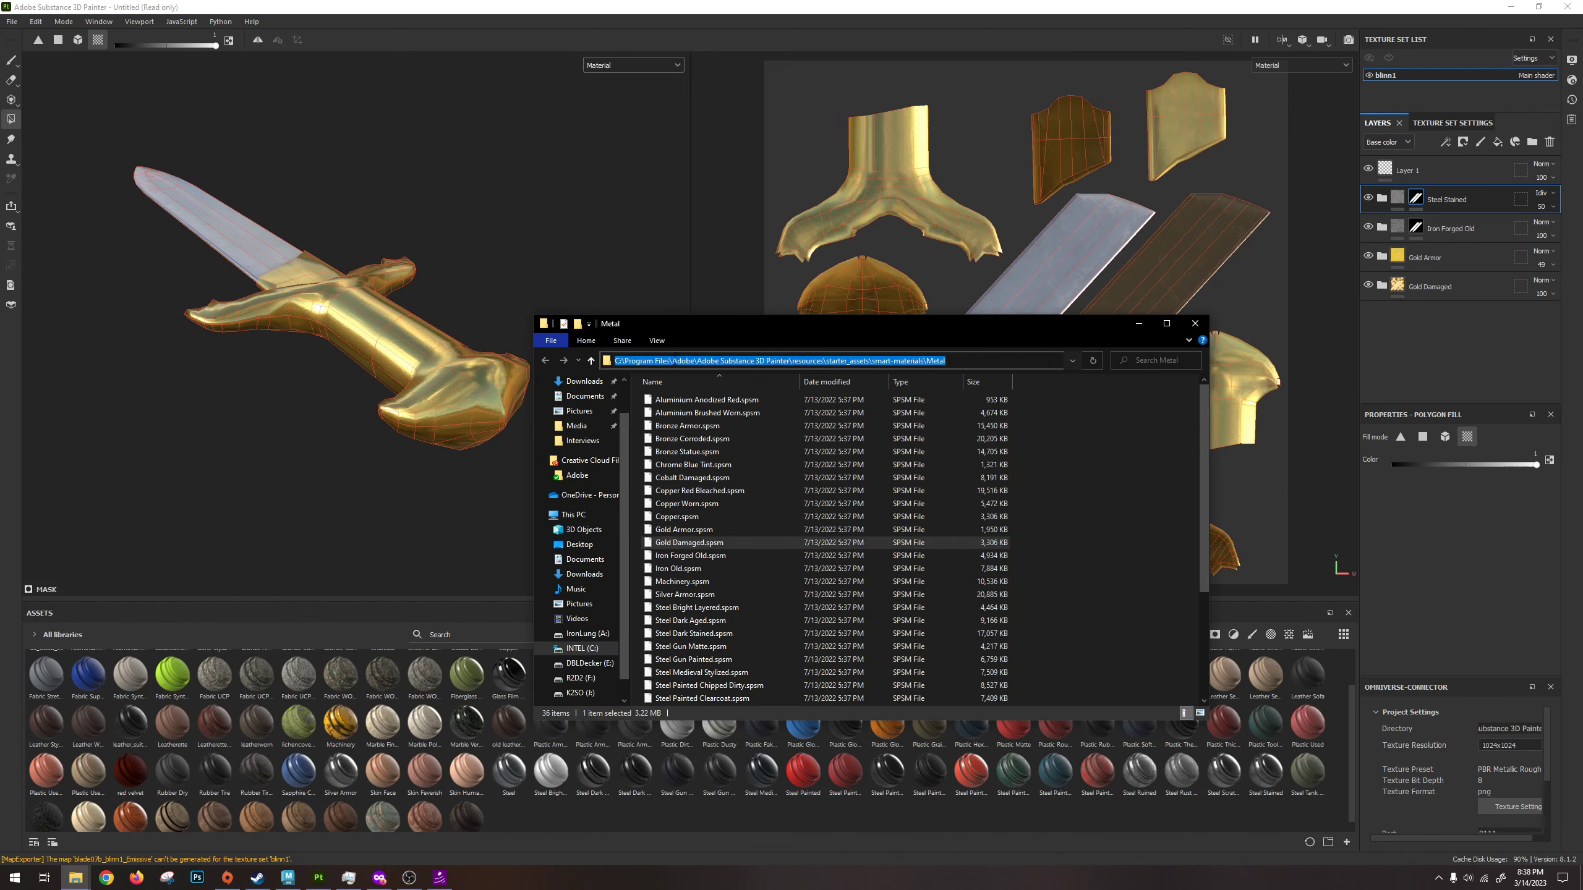
mouse_move(675, 360)
left_mouse_down()
mouse_move(979, 372)
mouse_move(922, 377)
left_mouse_up()
left_click(882, 360)
left_click(994, 363)
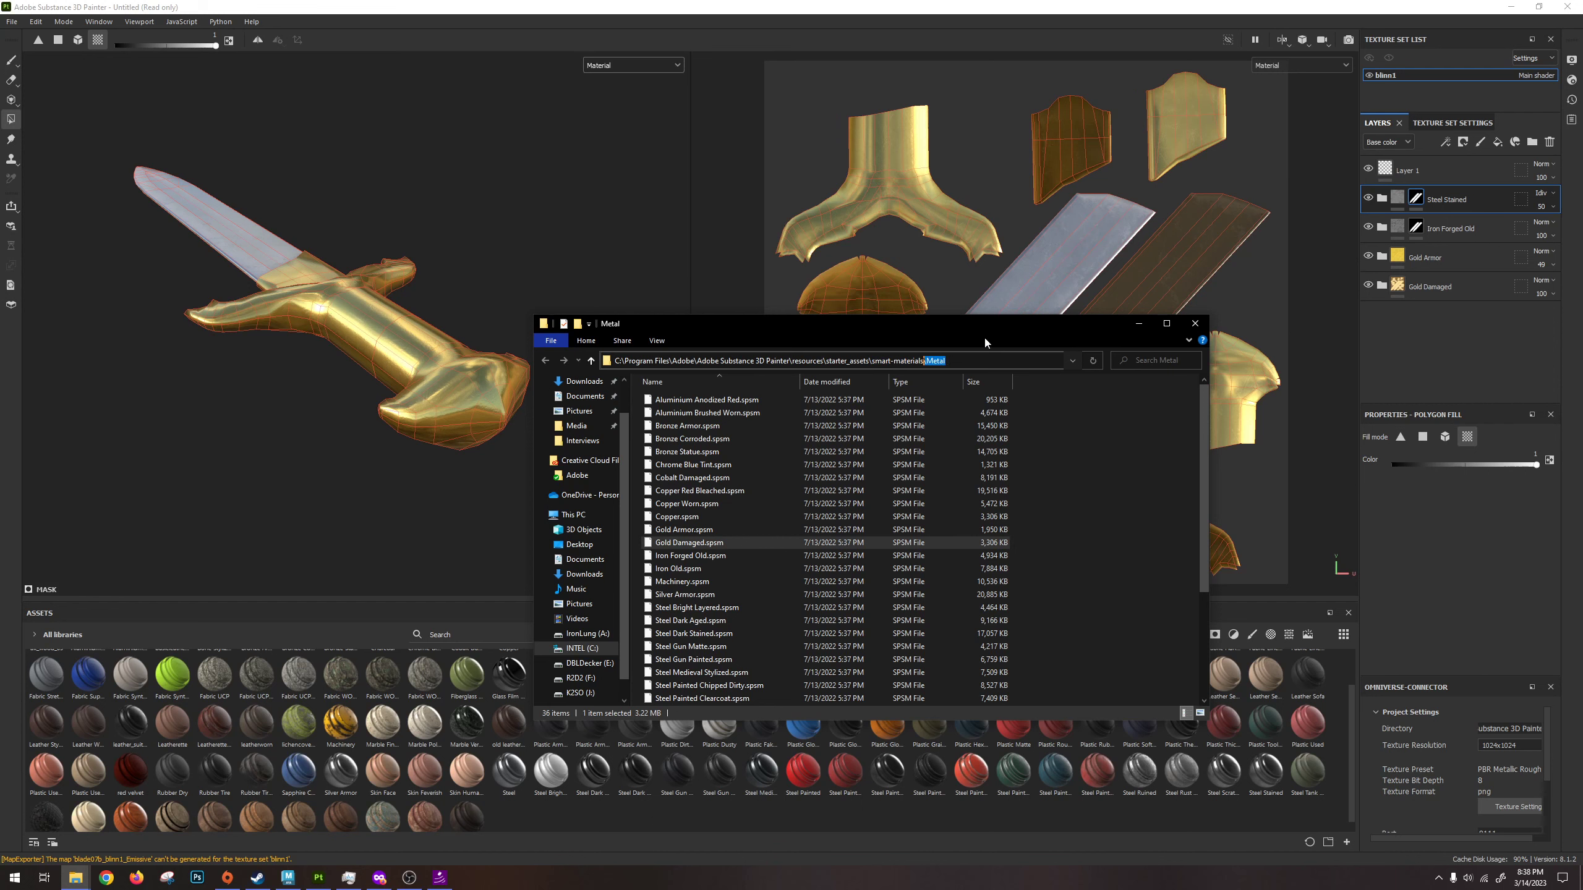
left_click(926, 366)
Go up to the smart-materials folder, look through its category folders down to Wood, and close the window.
left_click(591, 360)
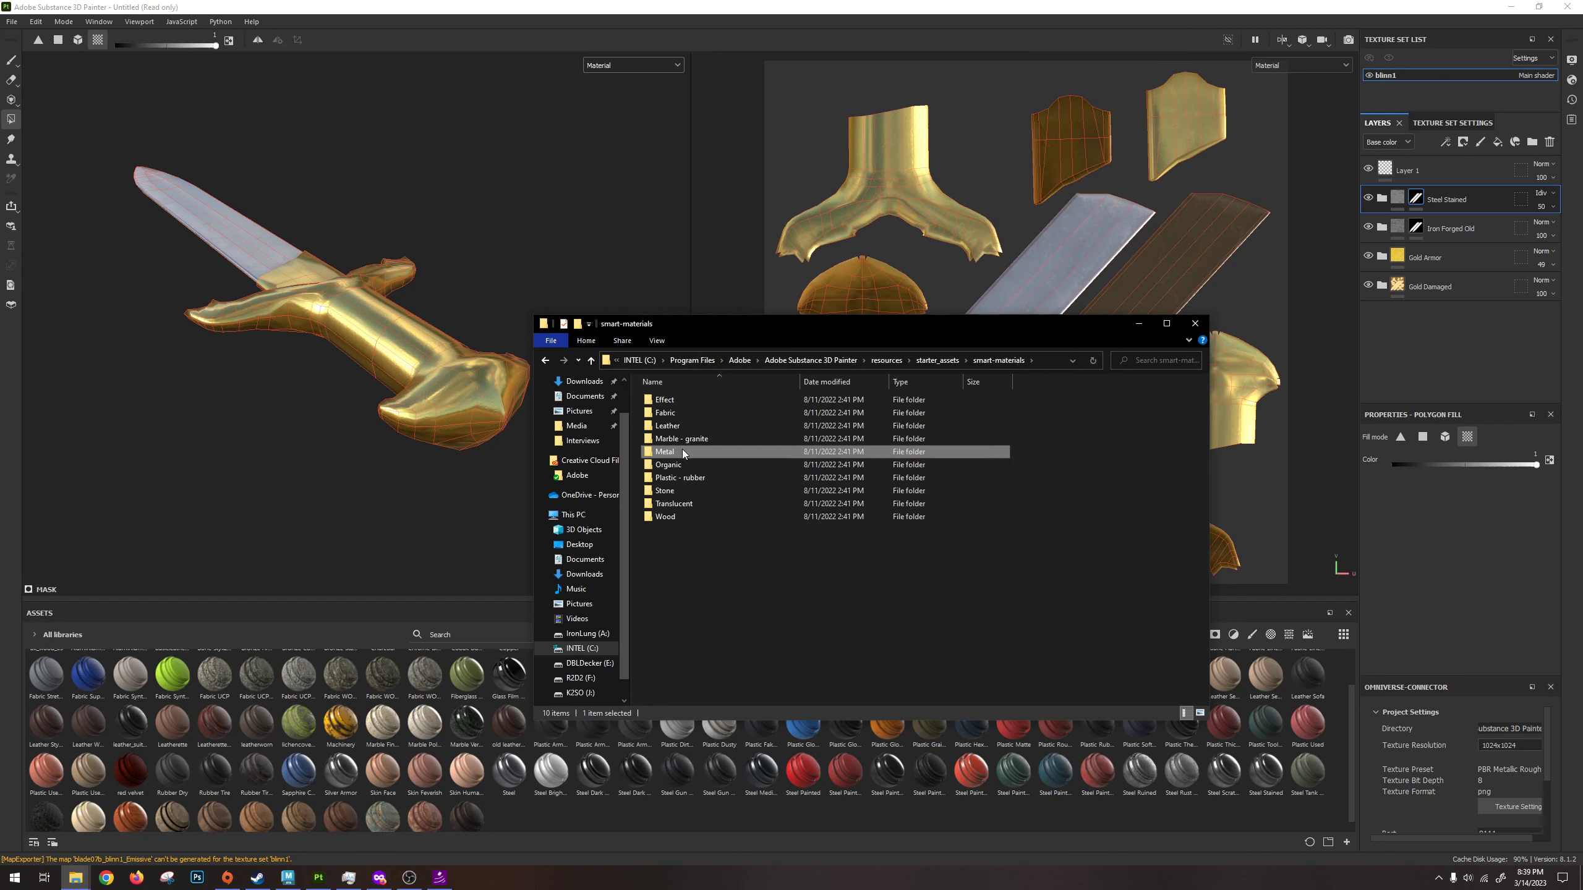
key("Down")
key("Down")
key("Down")
key("Down")
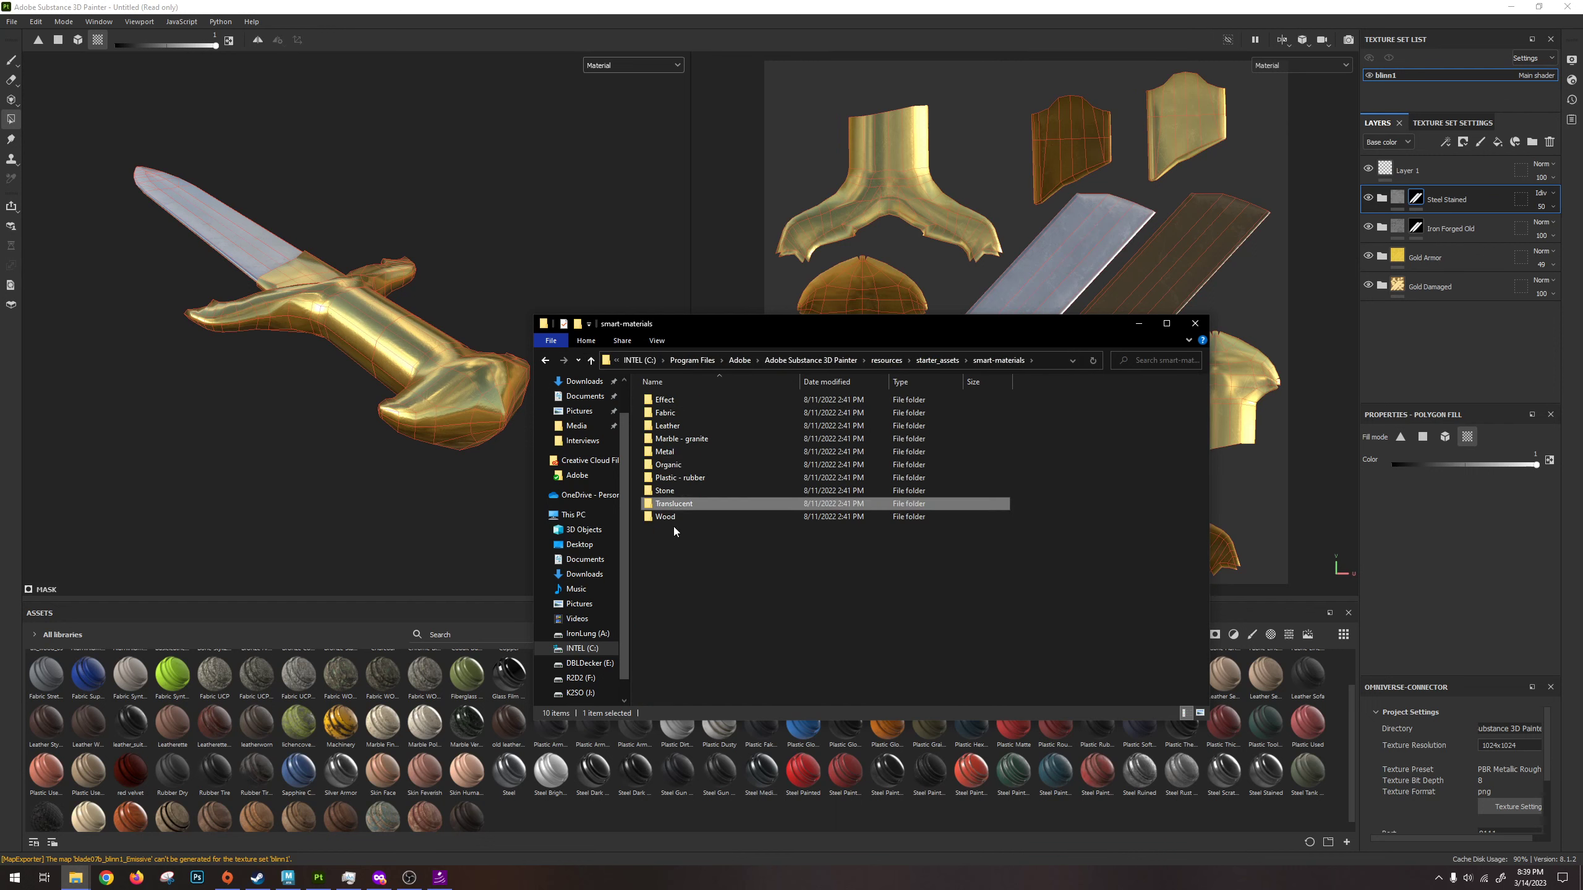
left_click(673, 517)
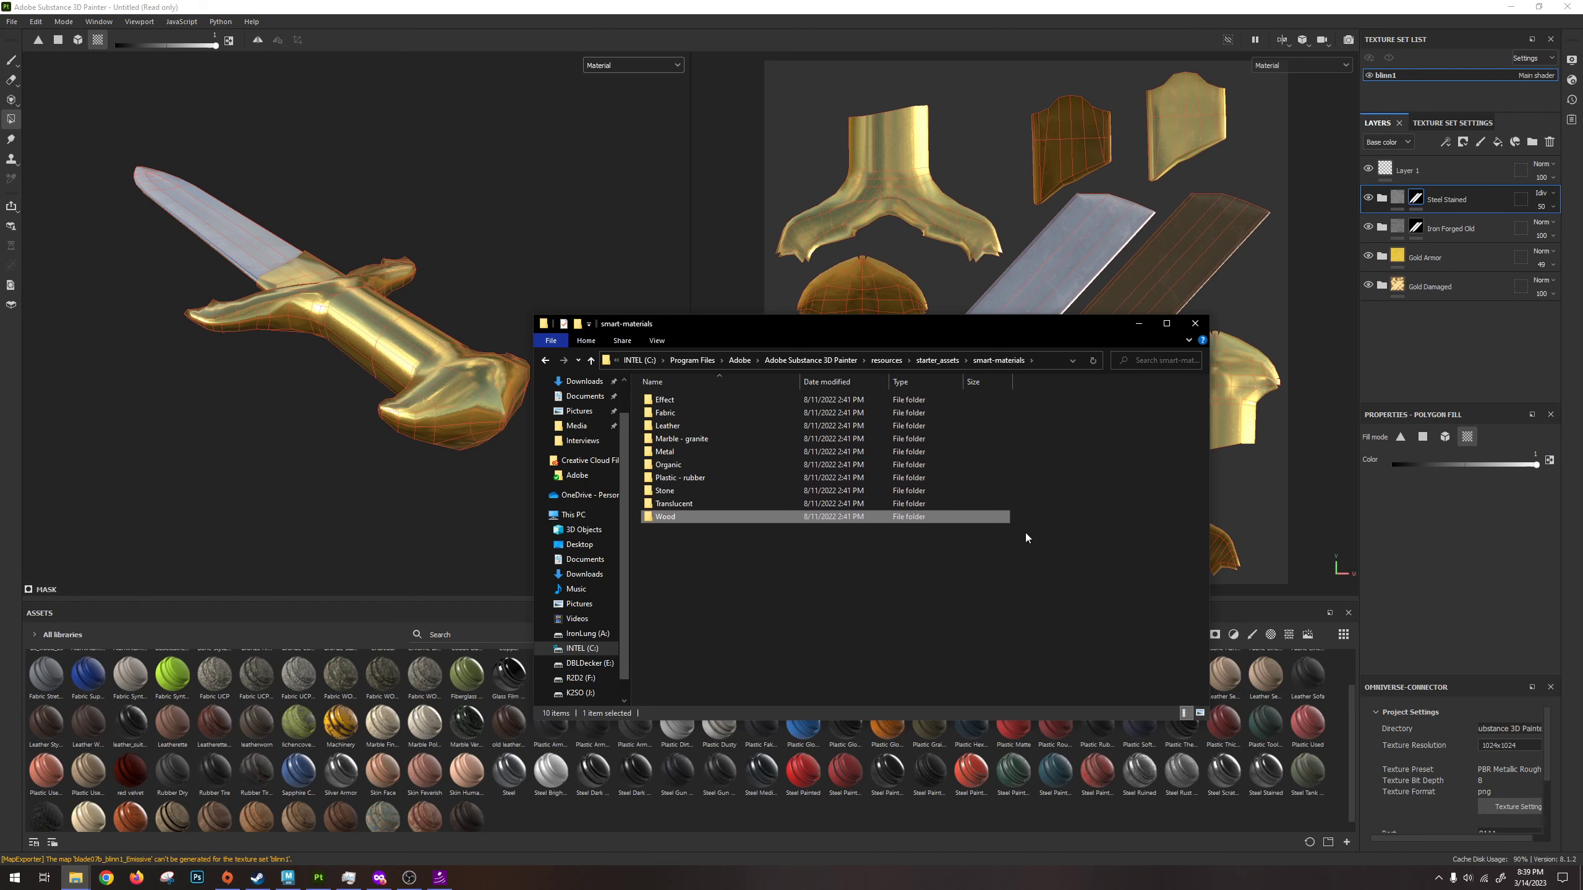
left_click(1194, 322)
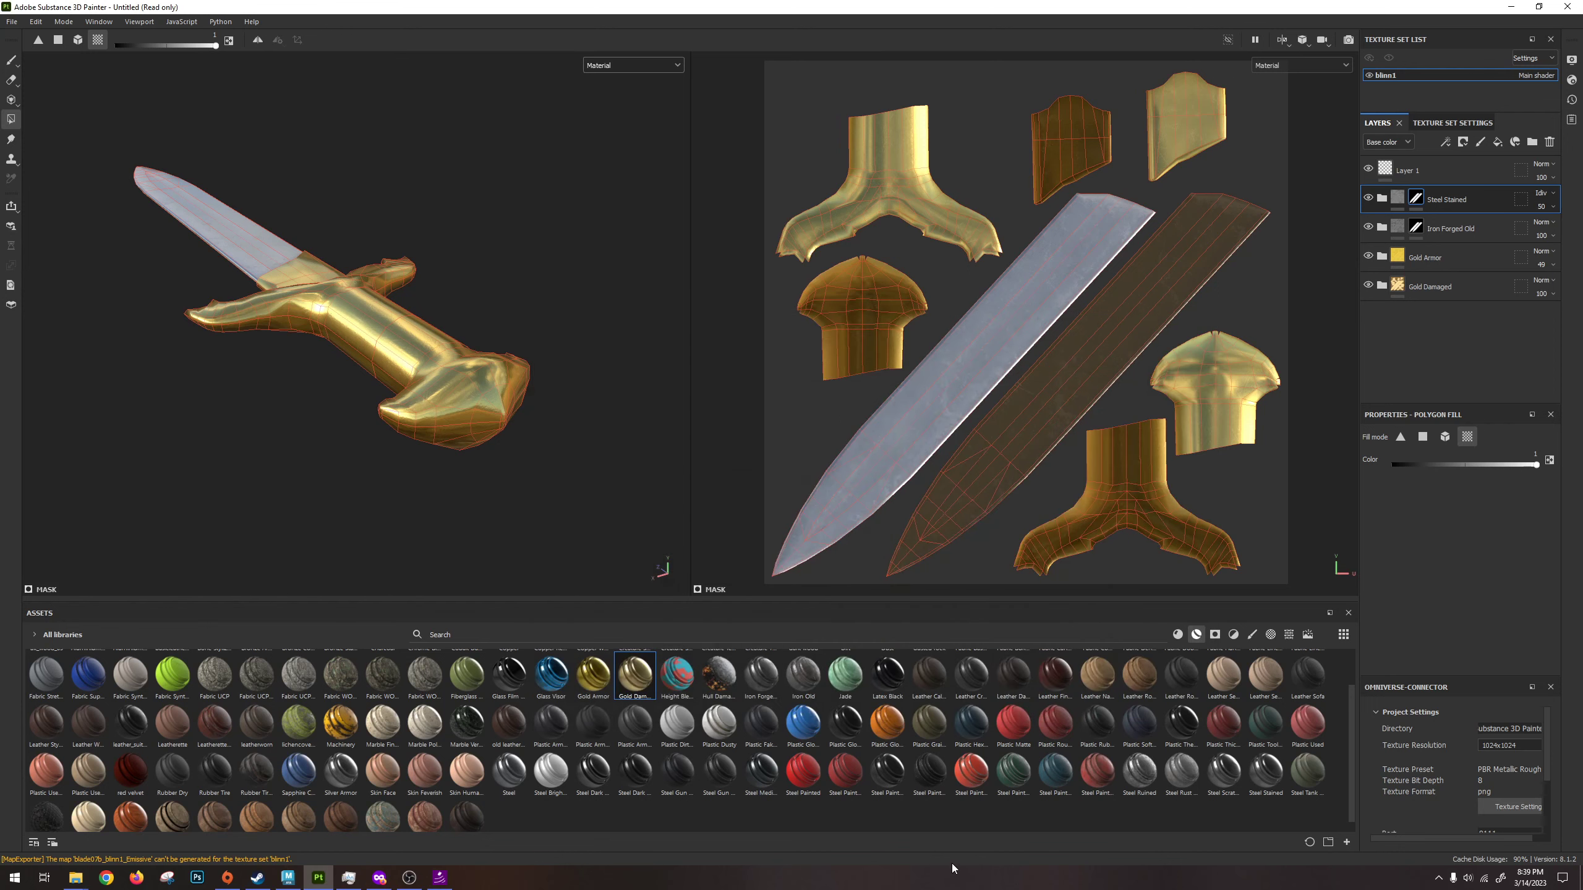
key("alt+Tab")
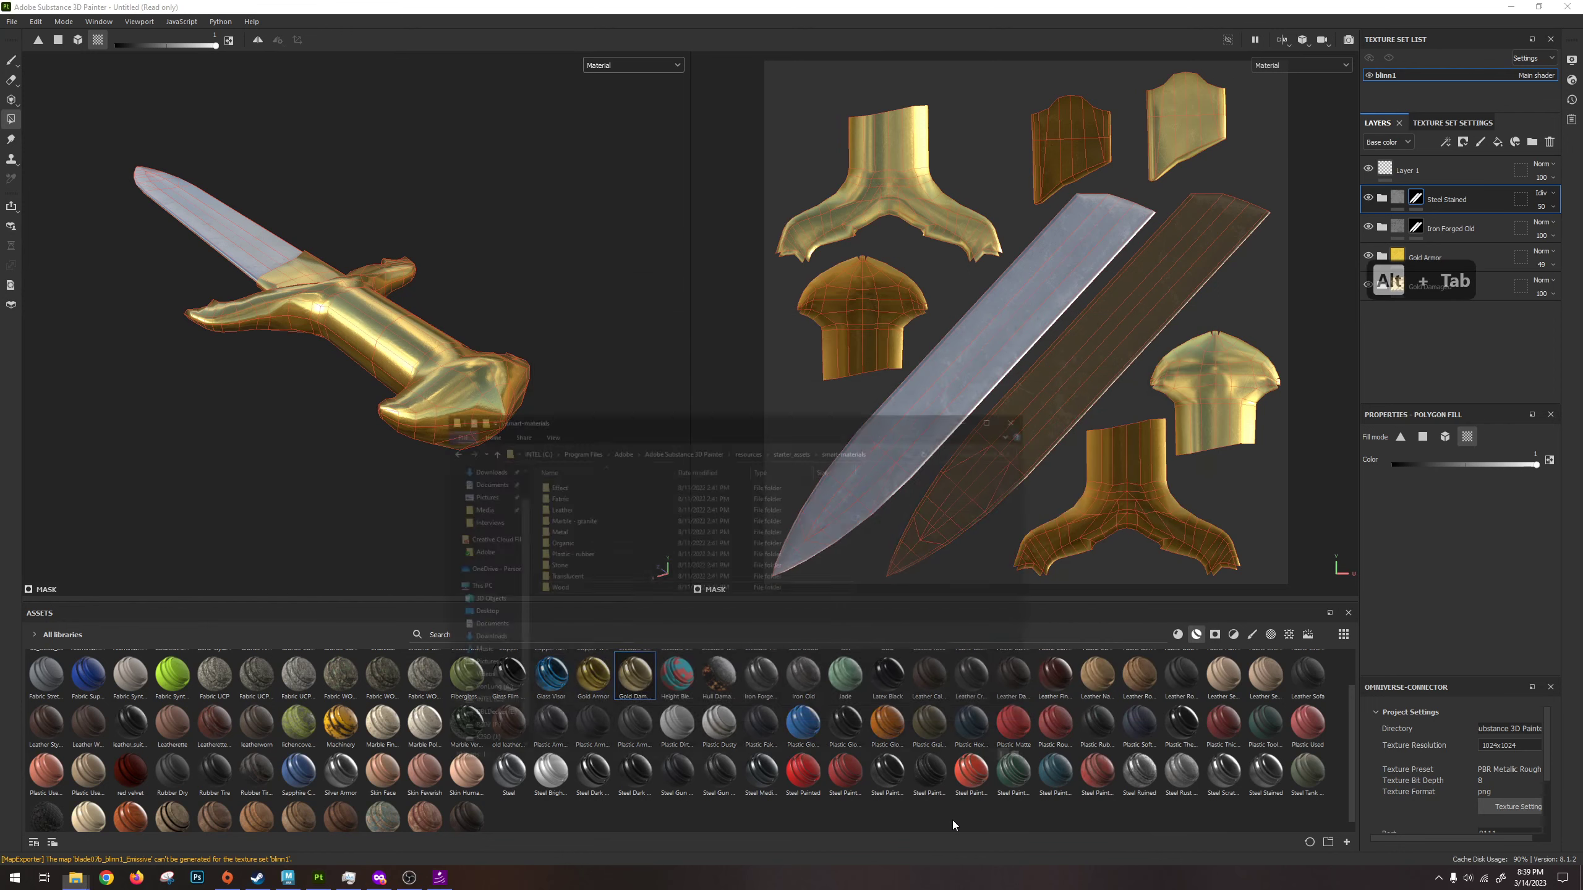
left_click_drag(683, 466, 810, 608)
key("alt+Tab")
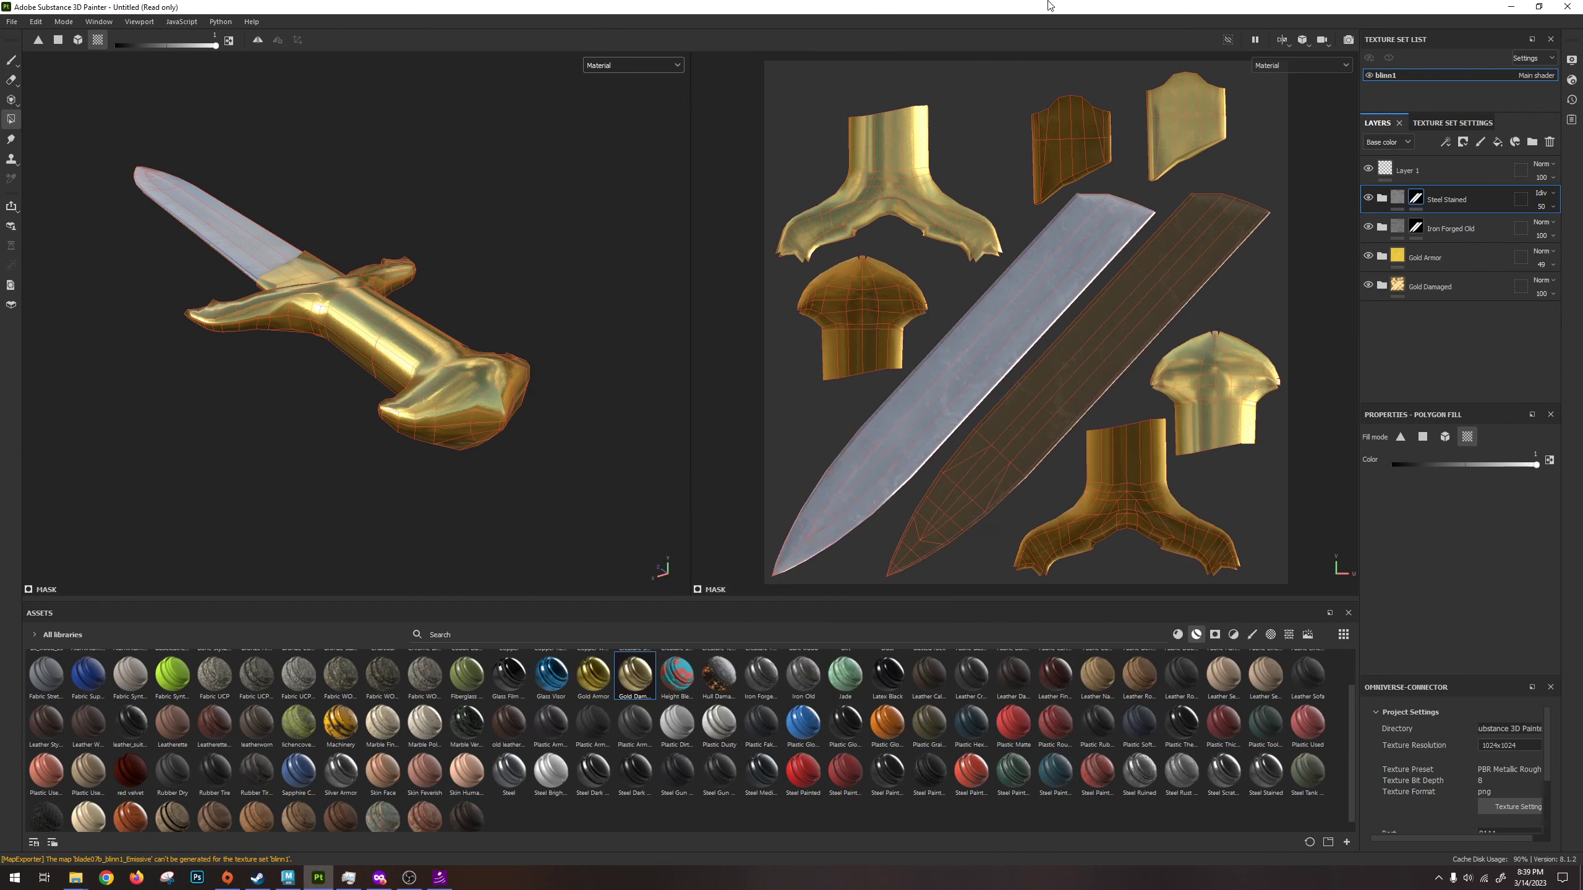
left_click(13, 23)
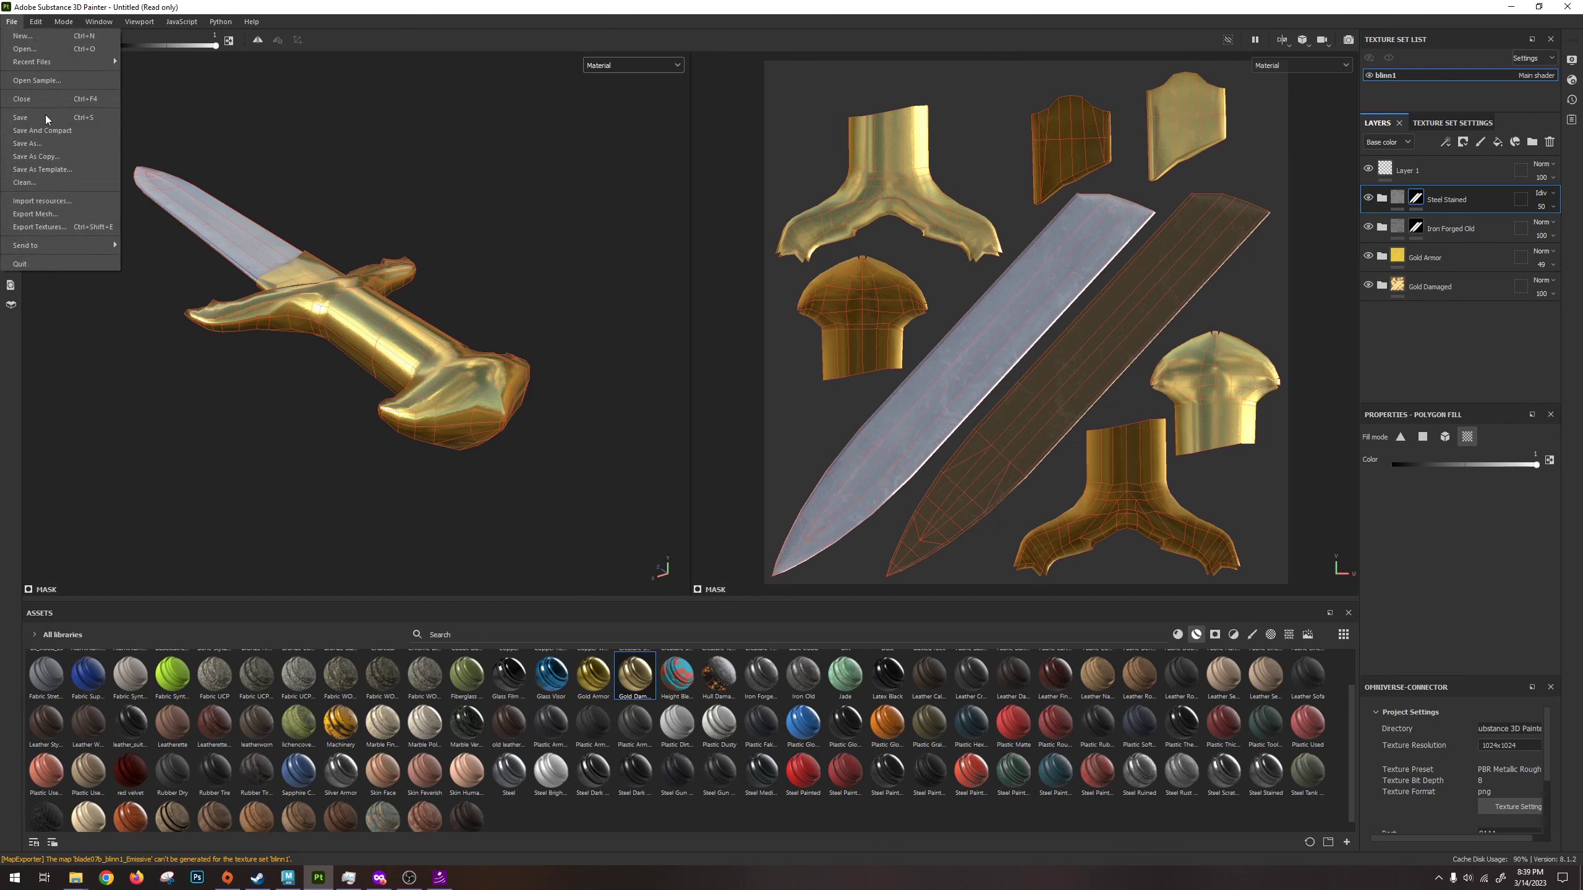
left_click(297, 6)
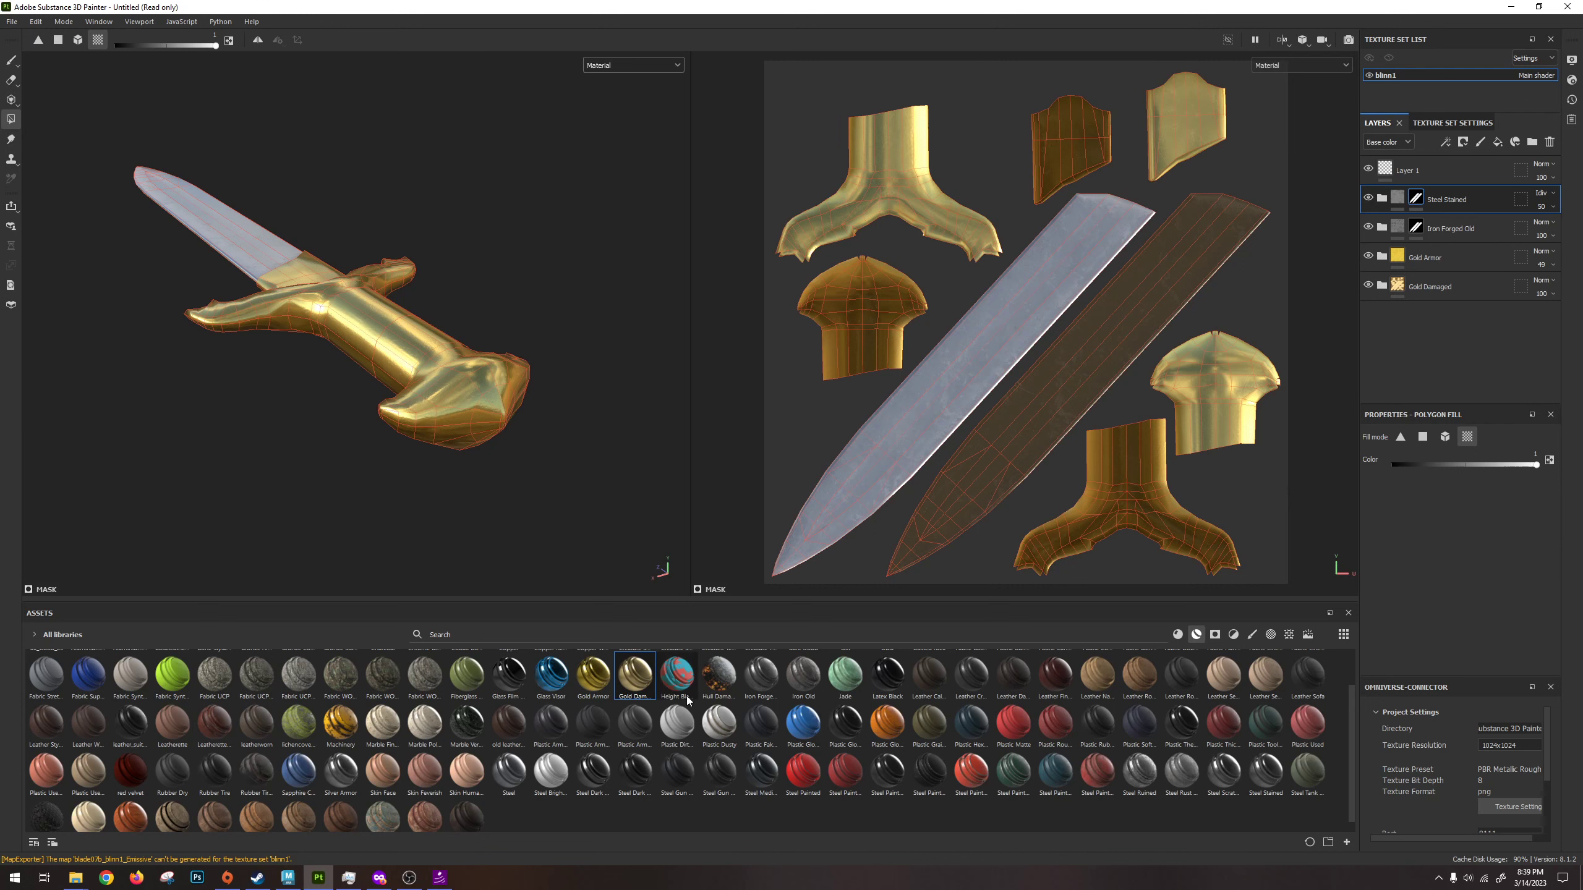
Try the Glass Visor smart material above Steel Stained, inspect it on the hilt, and delete the layer.
left_click_drag(551, 673, 1433, 200)
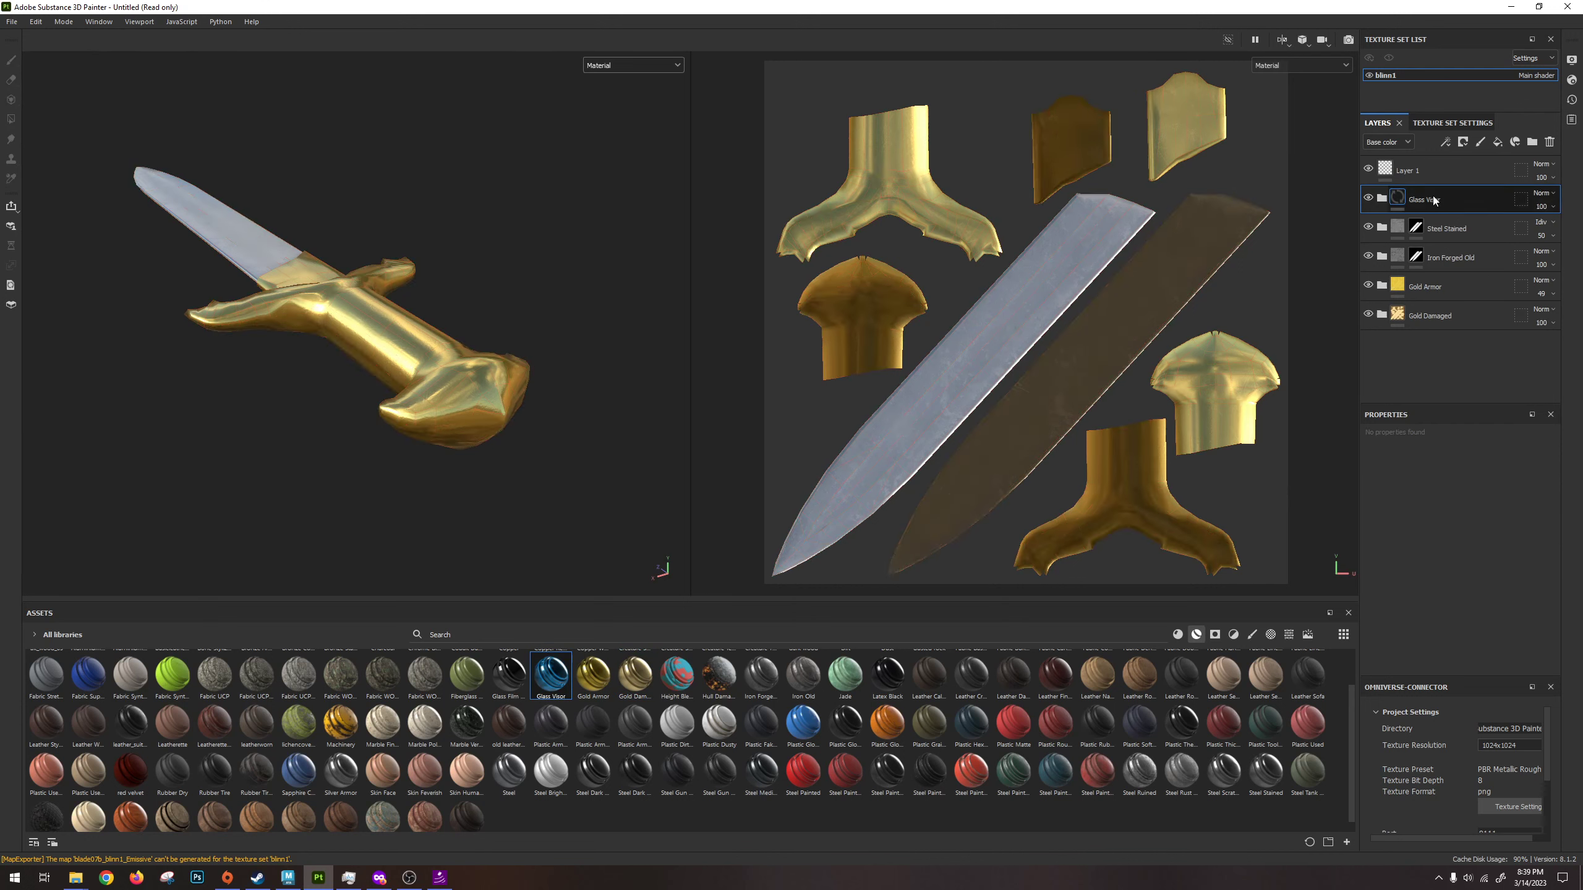
left_click_drag(430, 449, 365, 433, "alt")
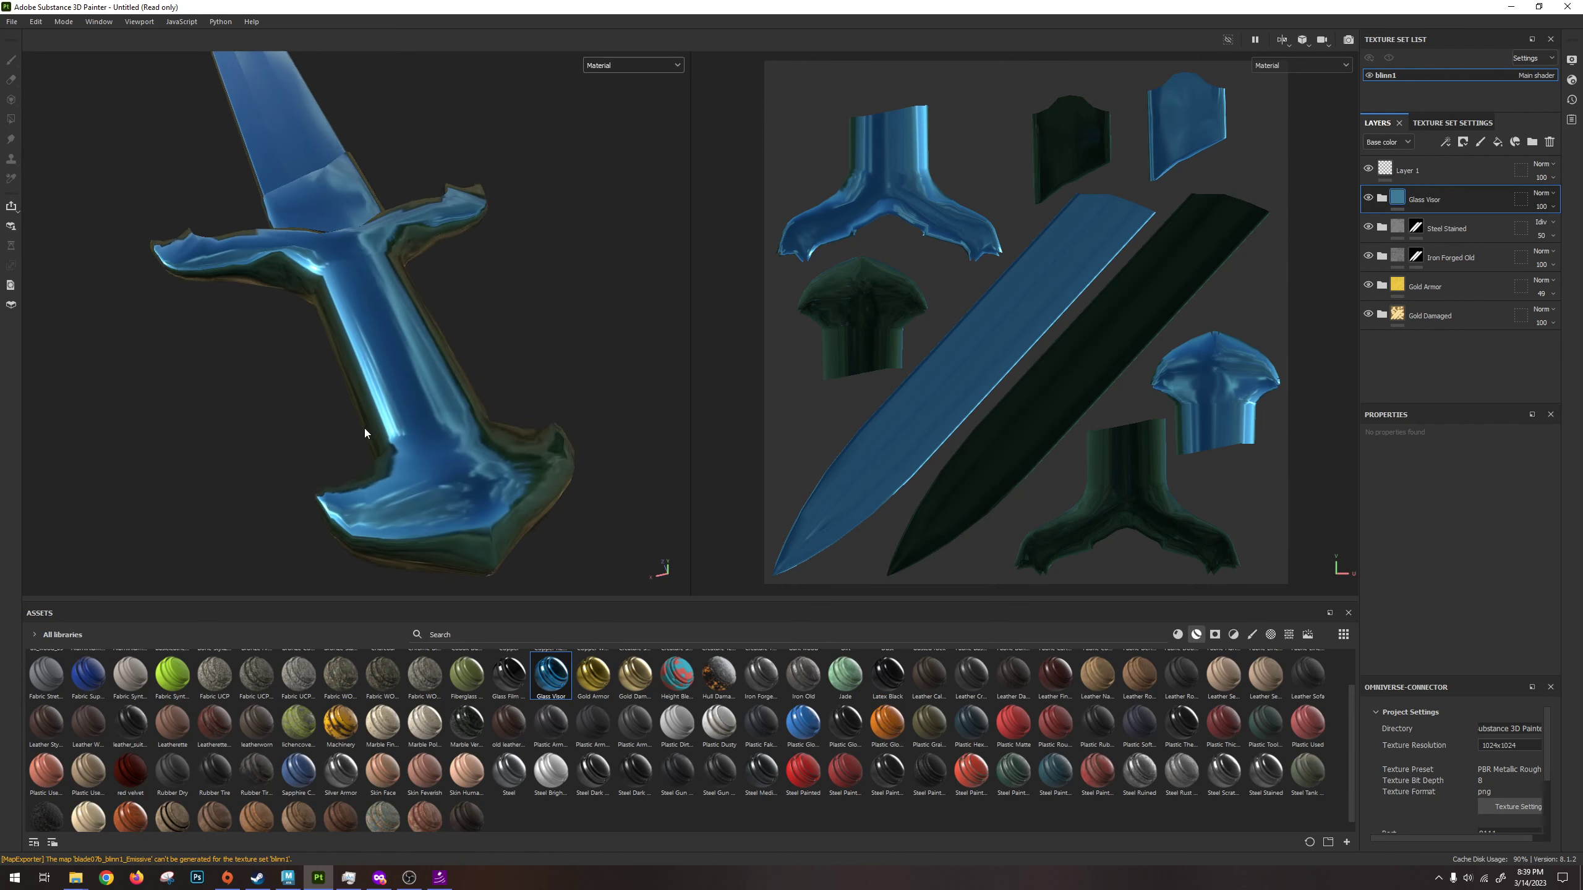
scroll(377, 445, "up", 3)
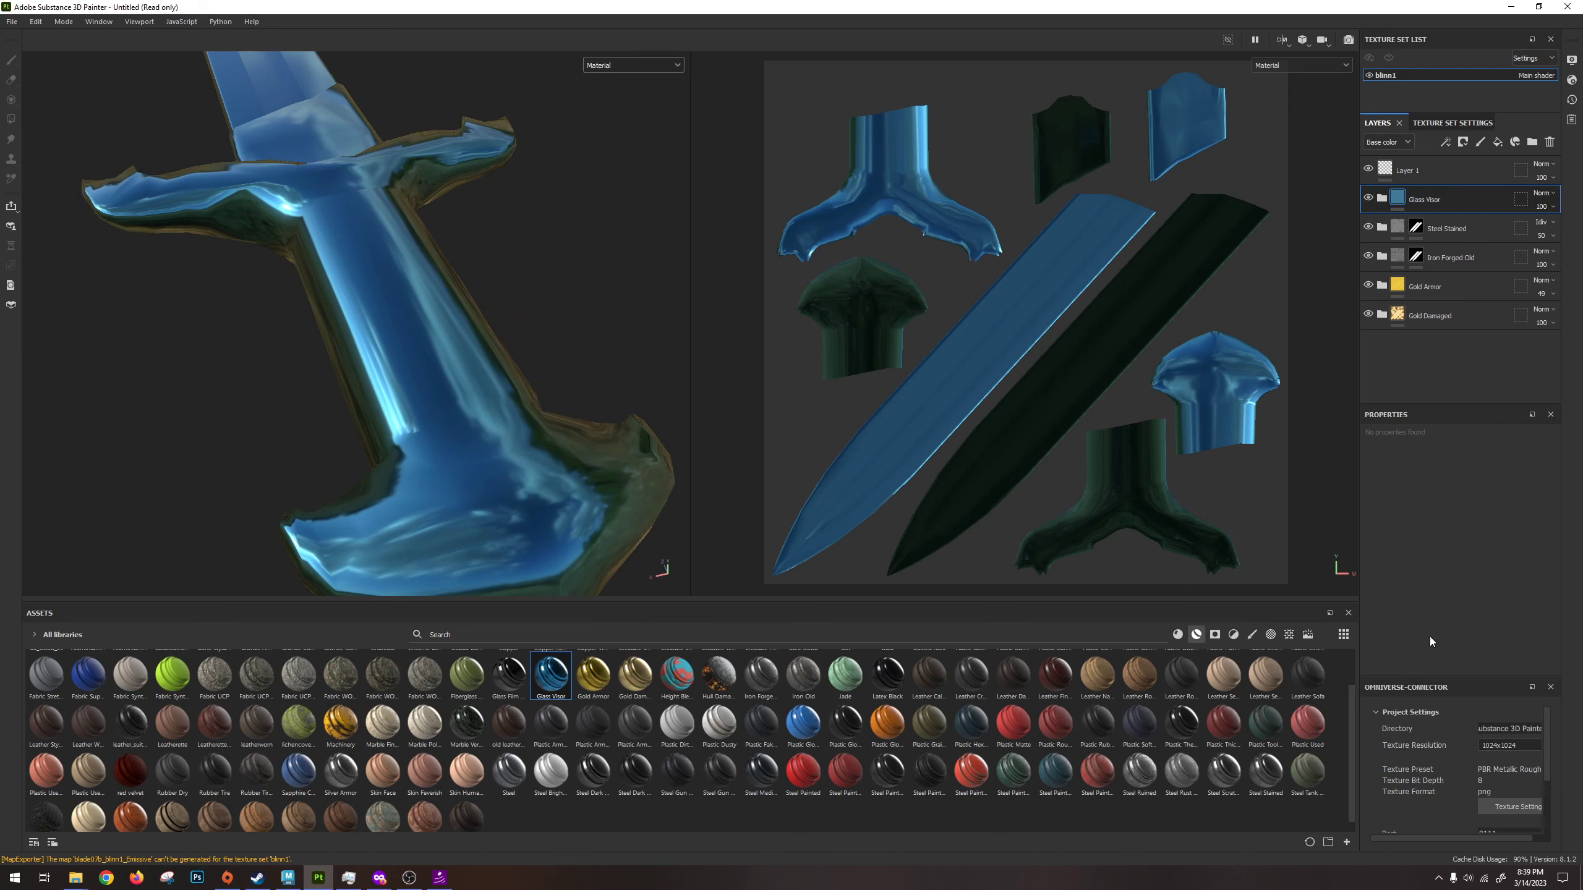
left_click(1550, 141)
Add the Sapphire Corundum smart material above Steel Stained, check it on the hilt, and give it a black mask.
left_click_drag(299, 773, 1439, 180)
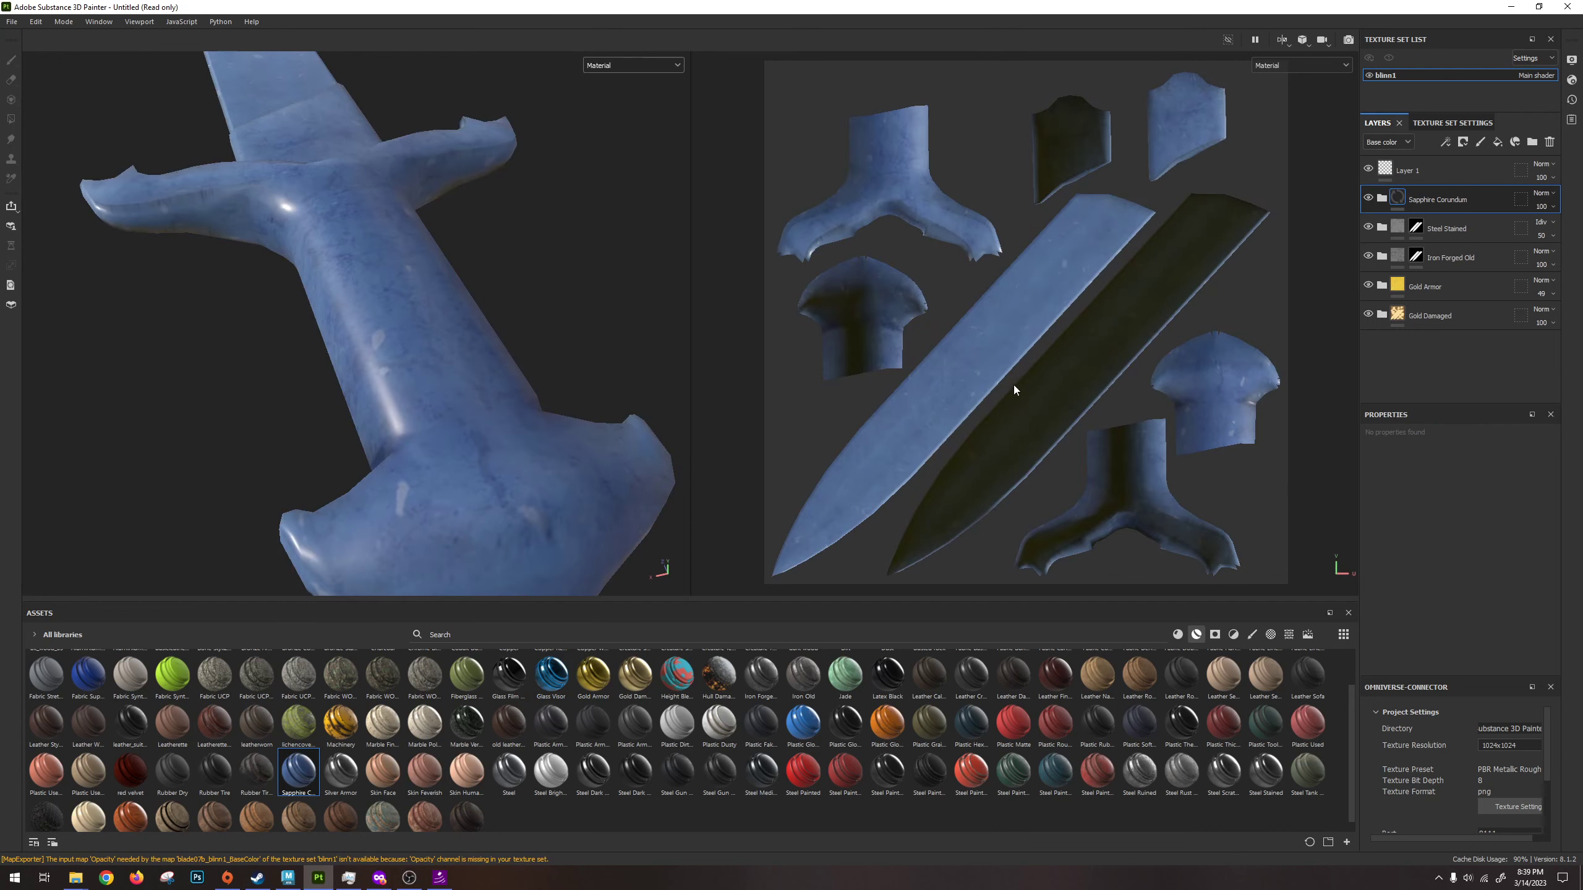
left_click_drag(444, 406, 487, 351, "alt")
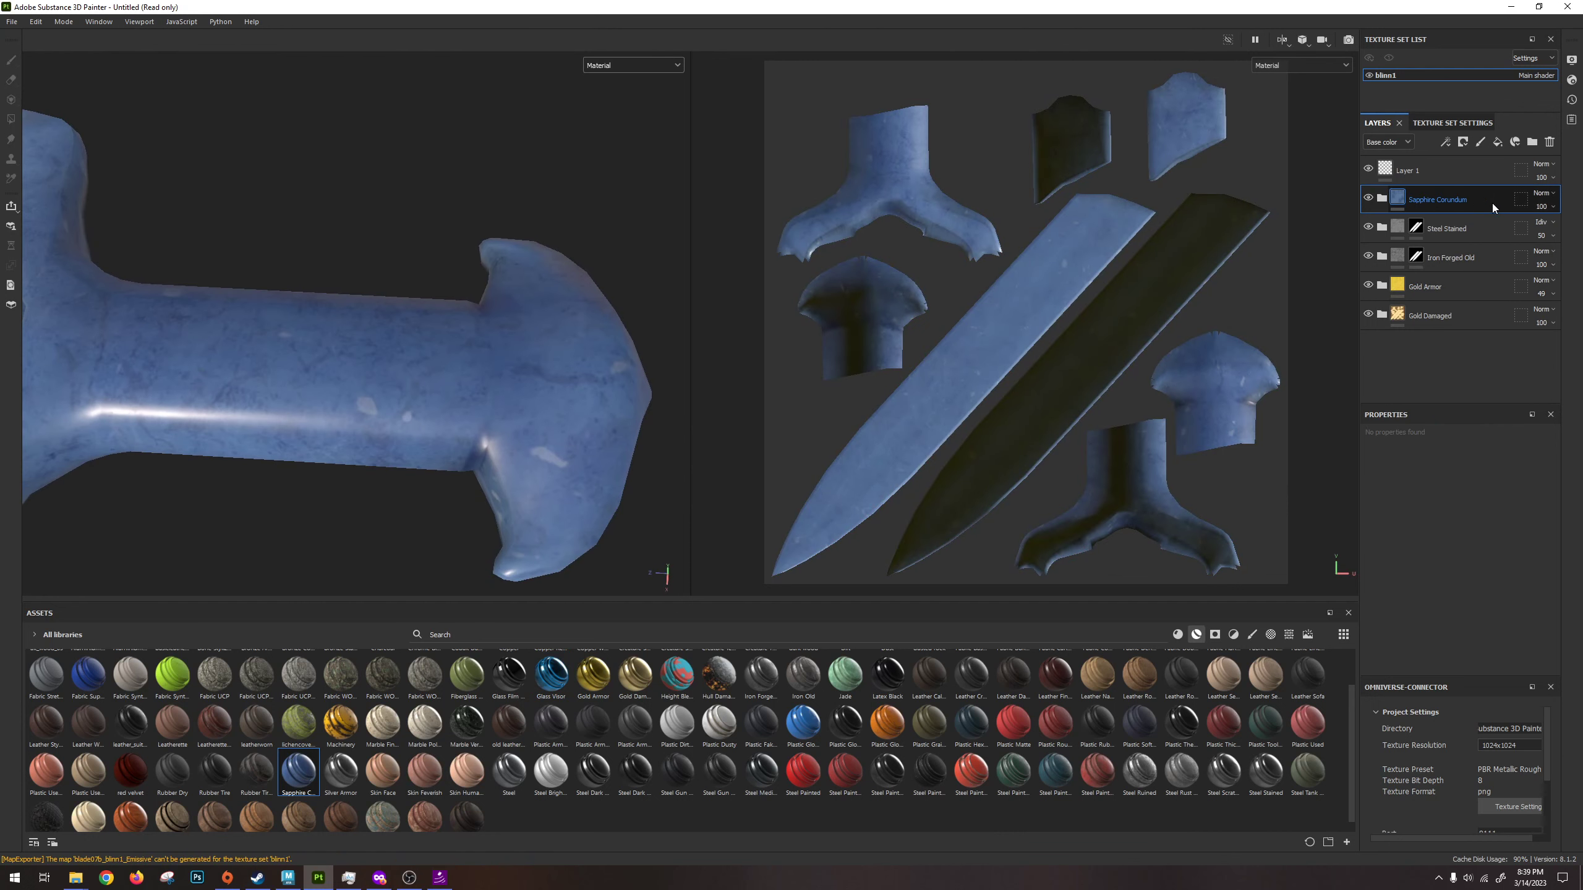
left_click_drag(486, 343, 274, 368, "alt")
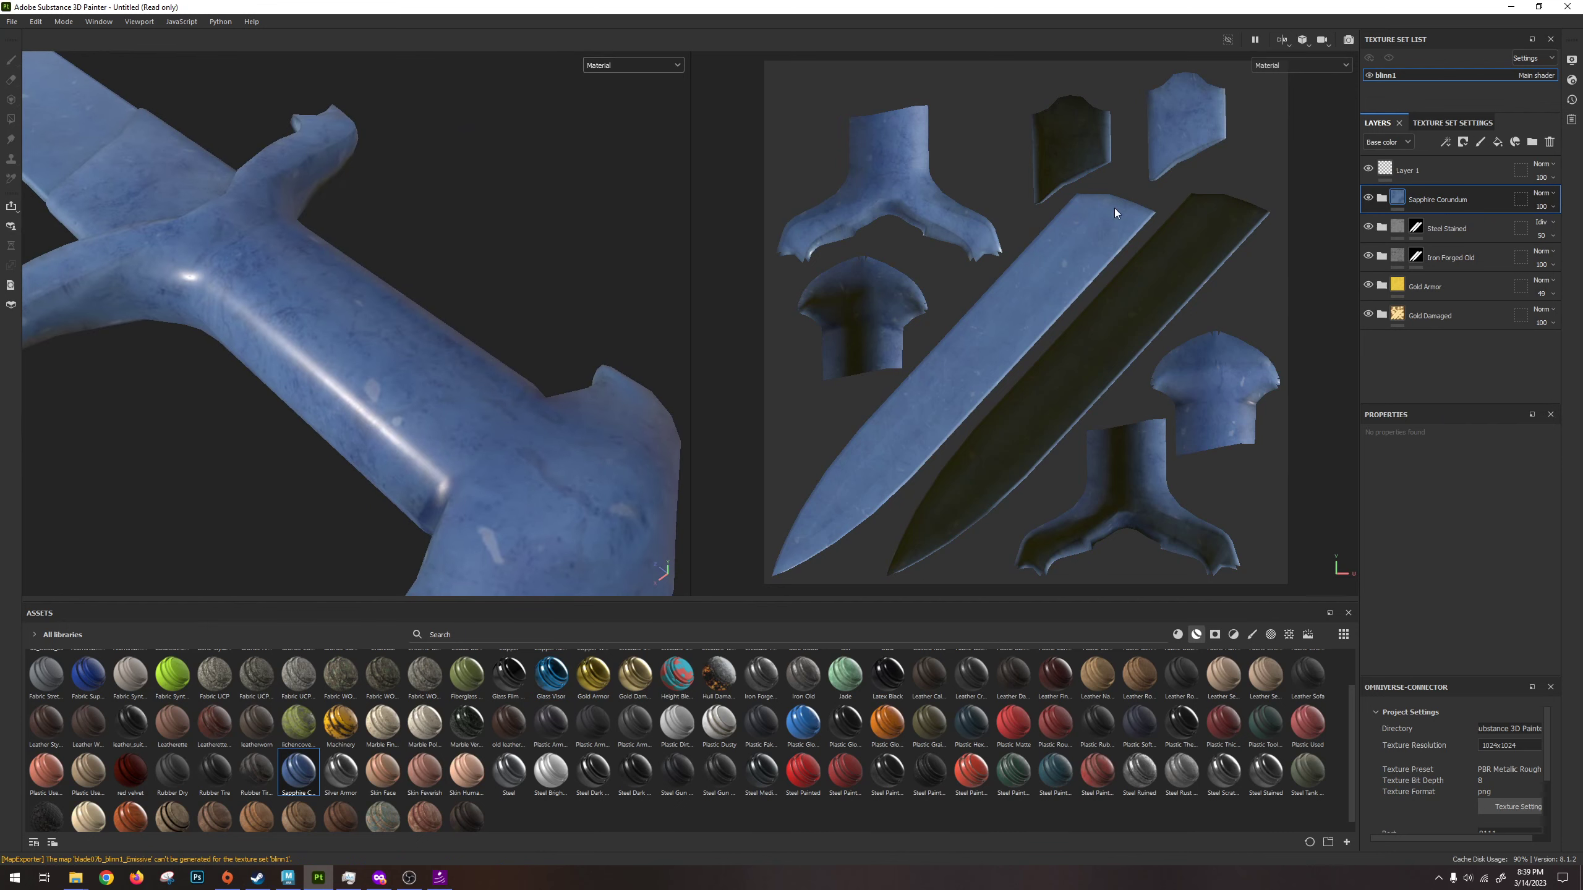
left_click(1462, 142)
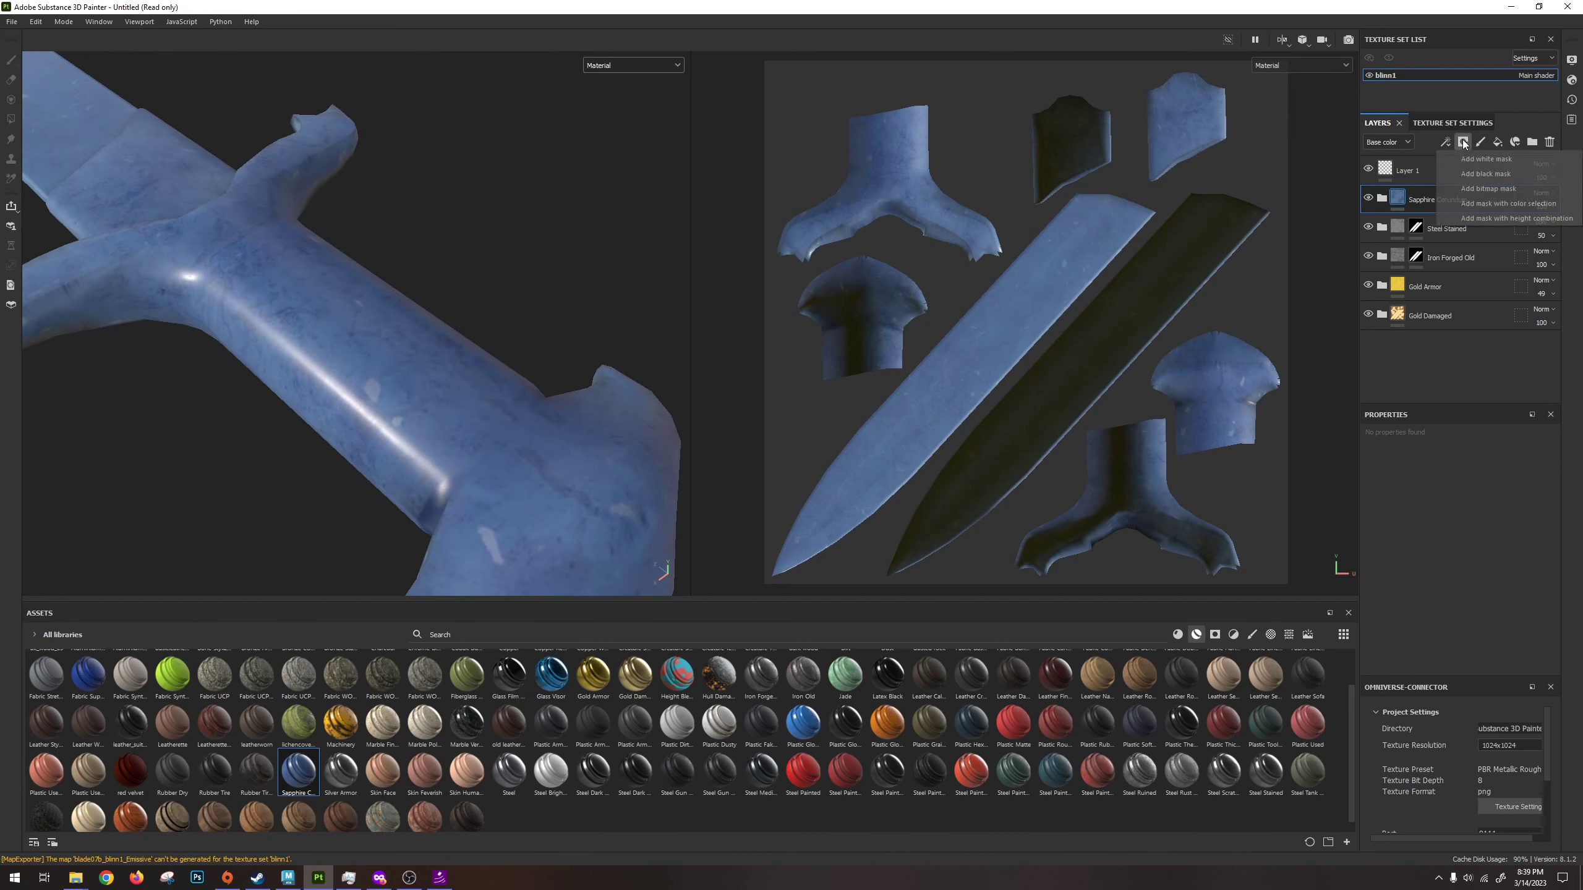
left_click(1488, 174)
key("4")
scroll(1028, 518, "down", 3)
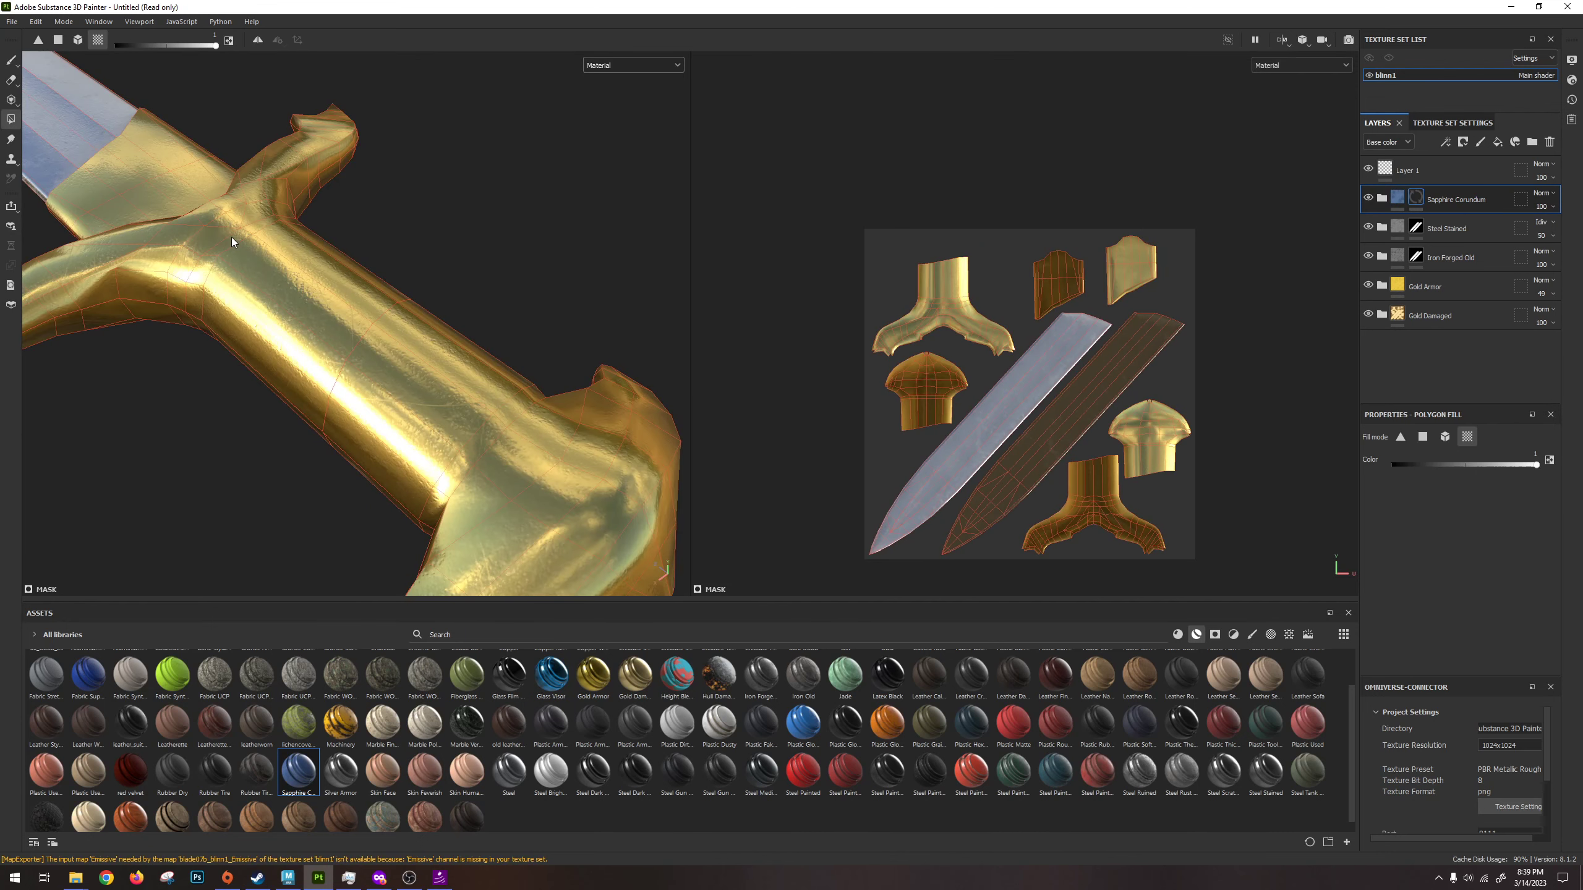
Try painting the Sapphire Corundum mask on the grip with a size 3.1 brush and undo the stroke.
left_click(11, 60)
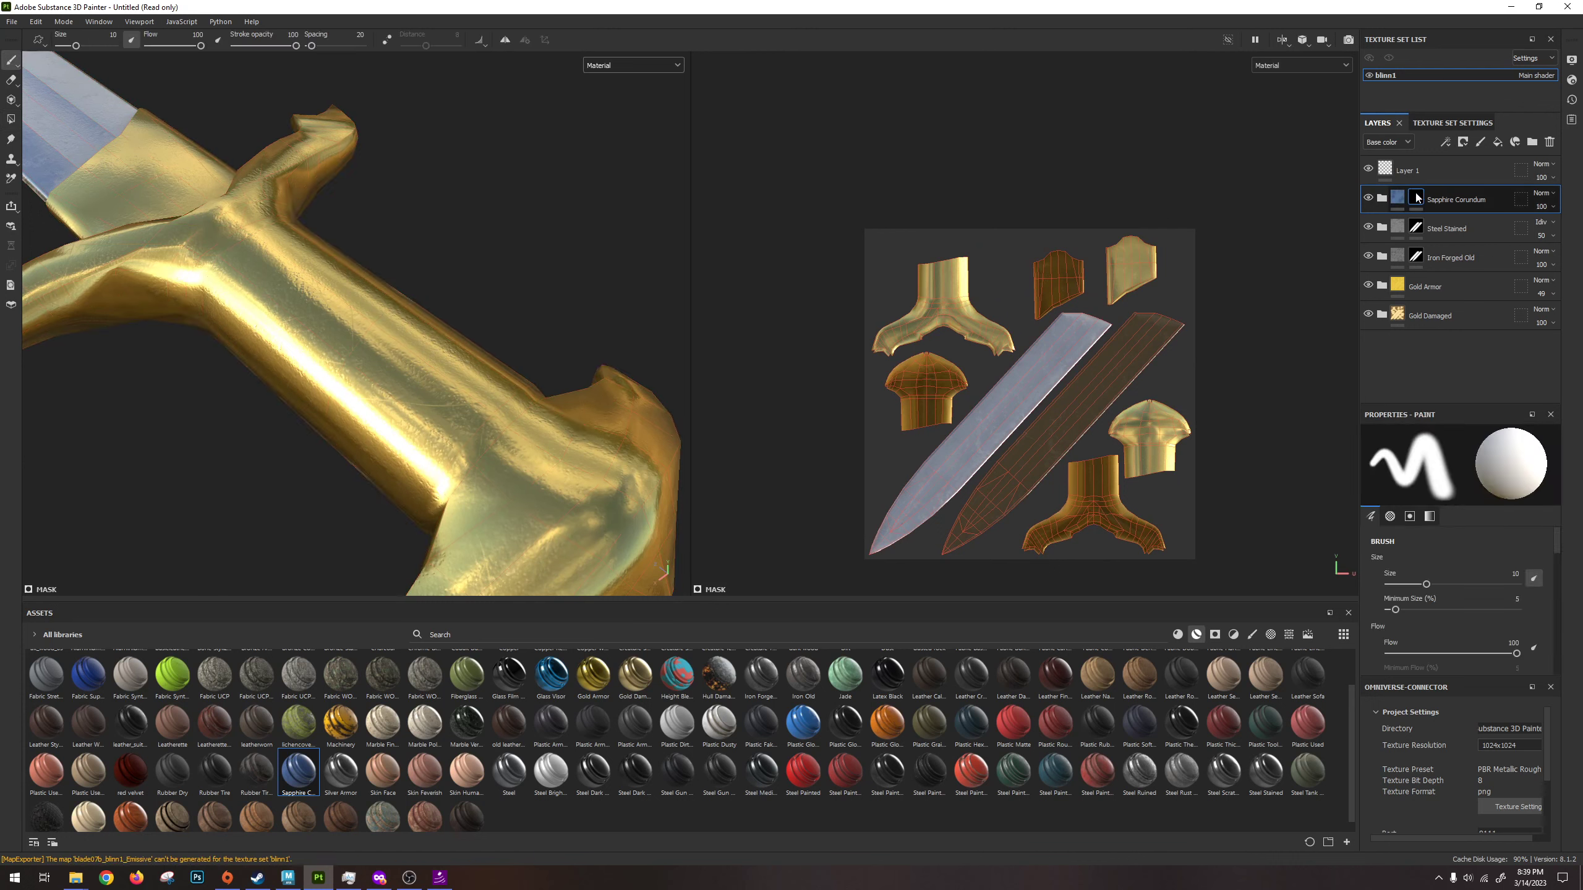
middle_click_drag(388, 297, 520, 303, "alt")
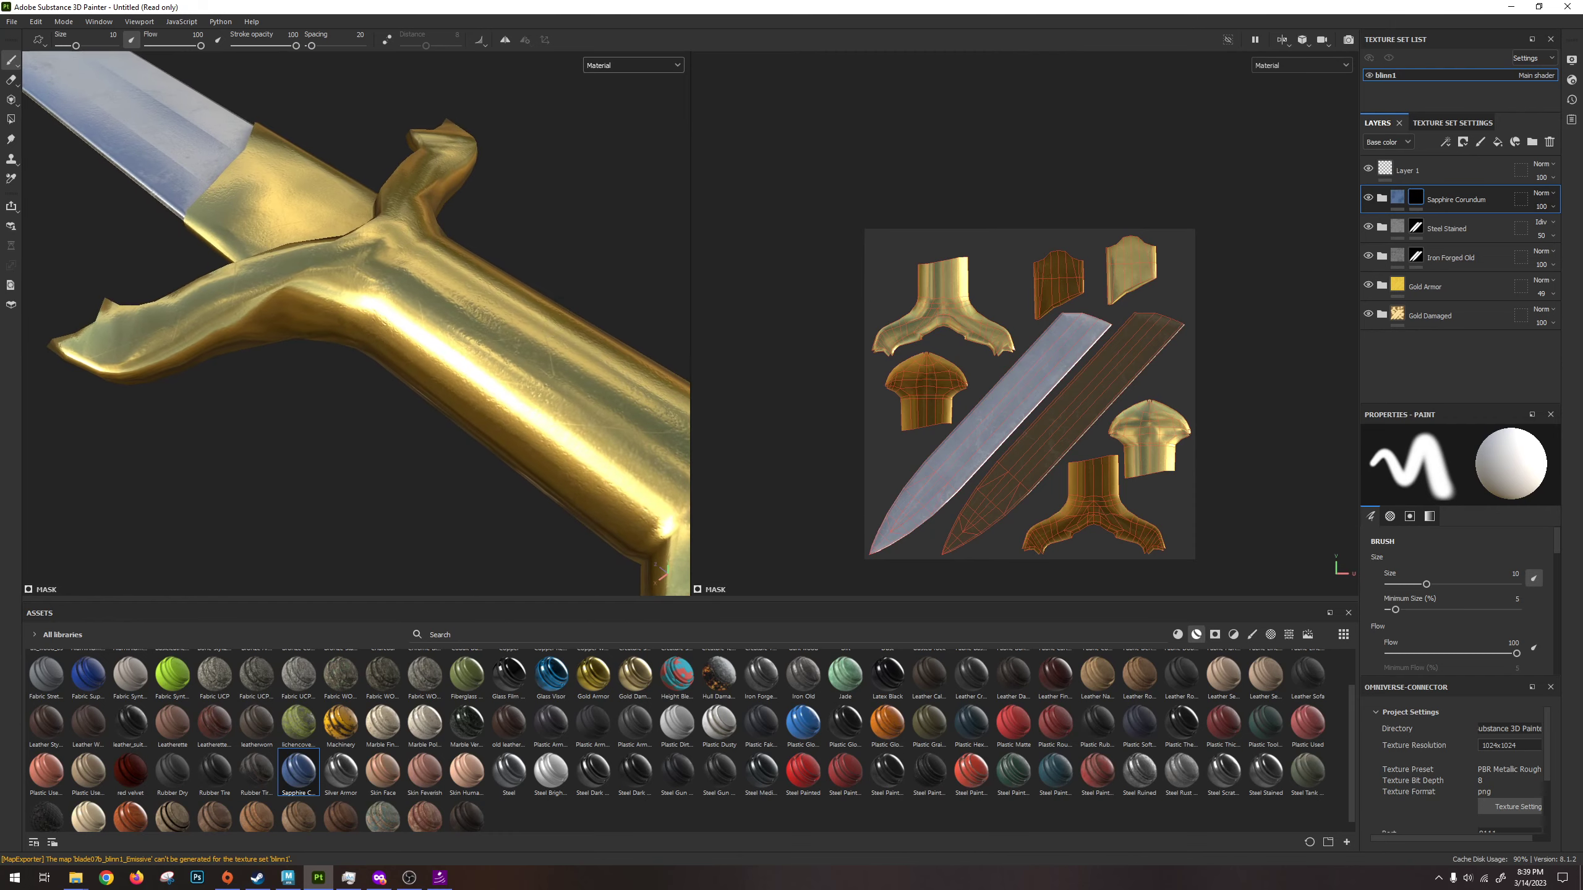
mouse_move(510, 302)
left_mouse_down("alt")
mouse_move(484, 343)
mouse_move(493, 402)
mouse_move(487, 248)
left_mouse_up("alt")
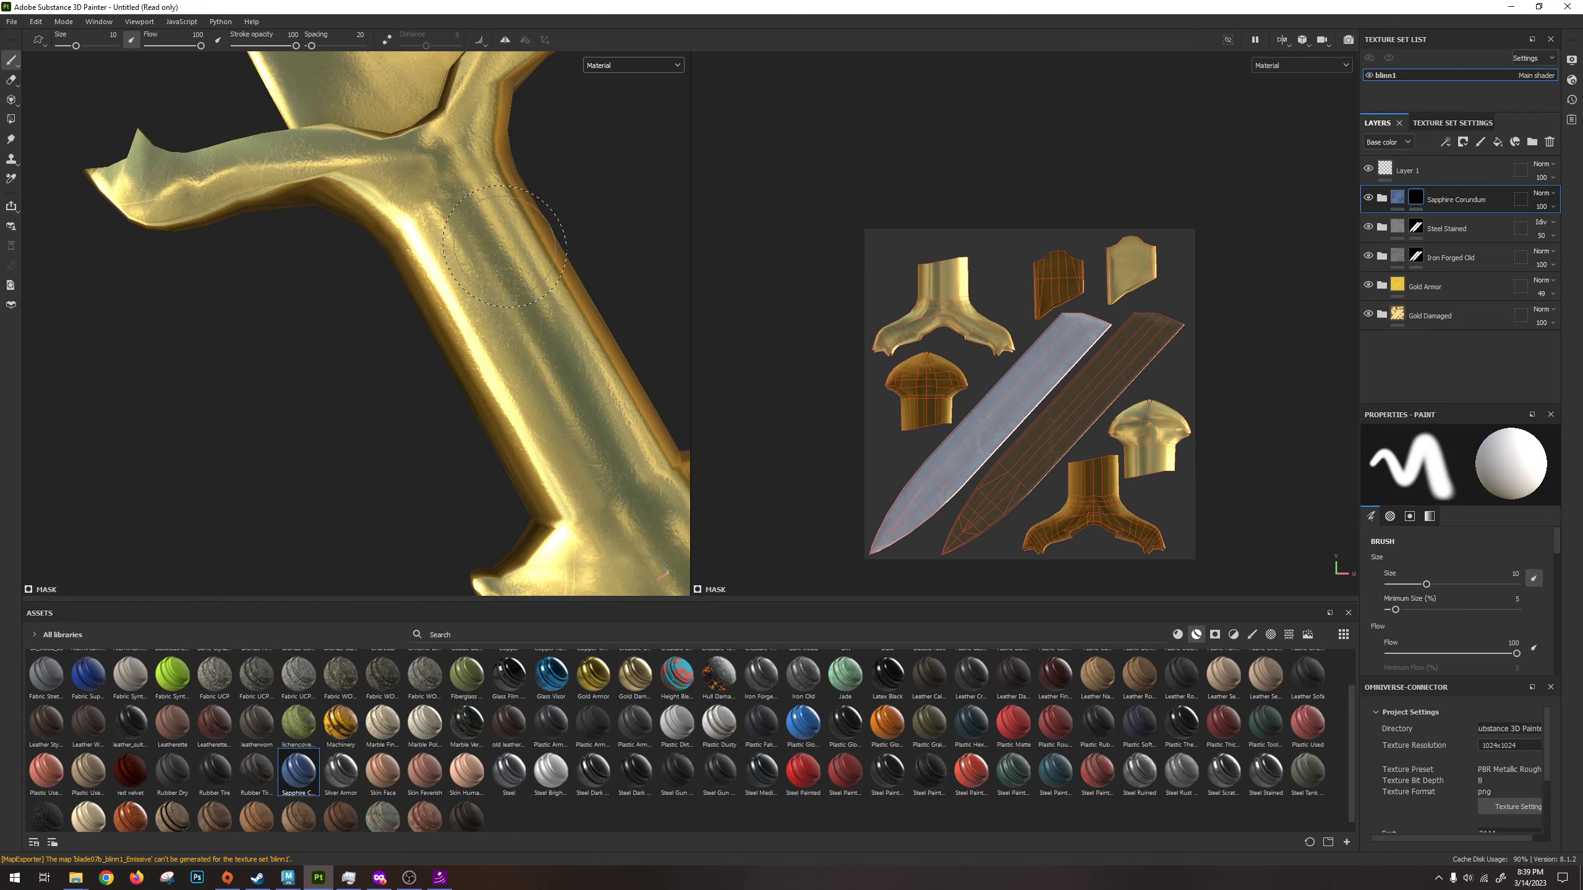
right_click_drag(504, 252, 468, 252, "ctrl")
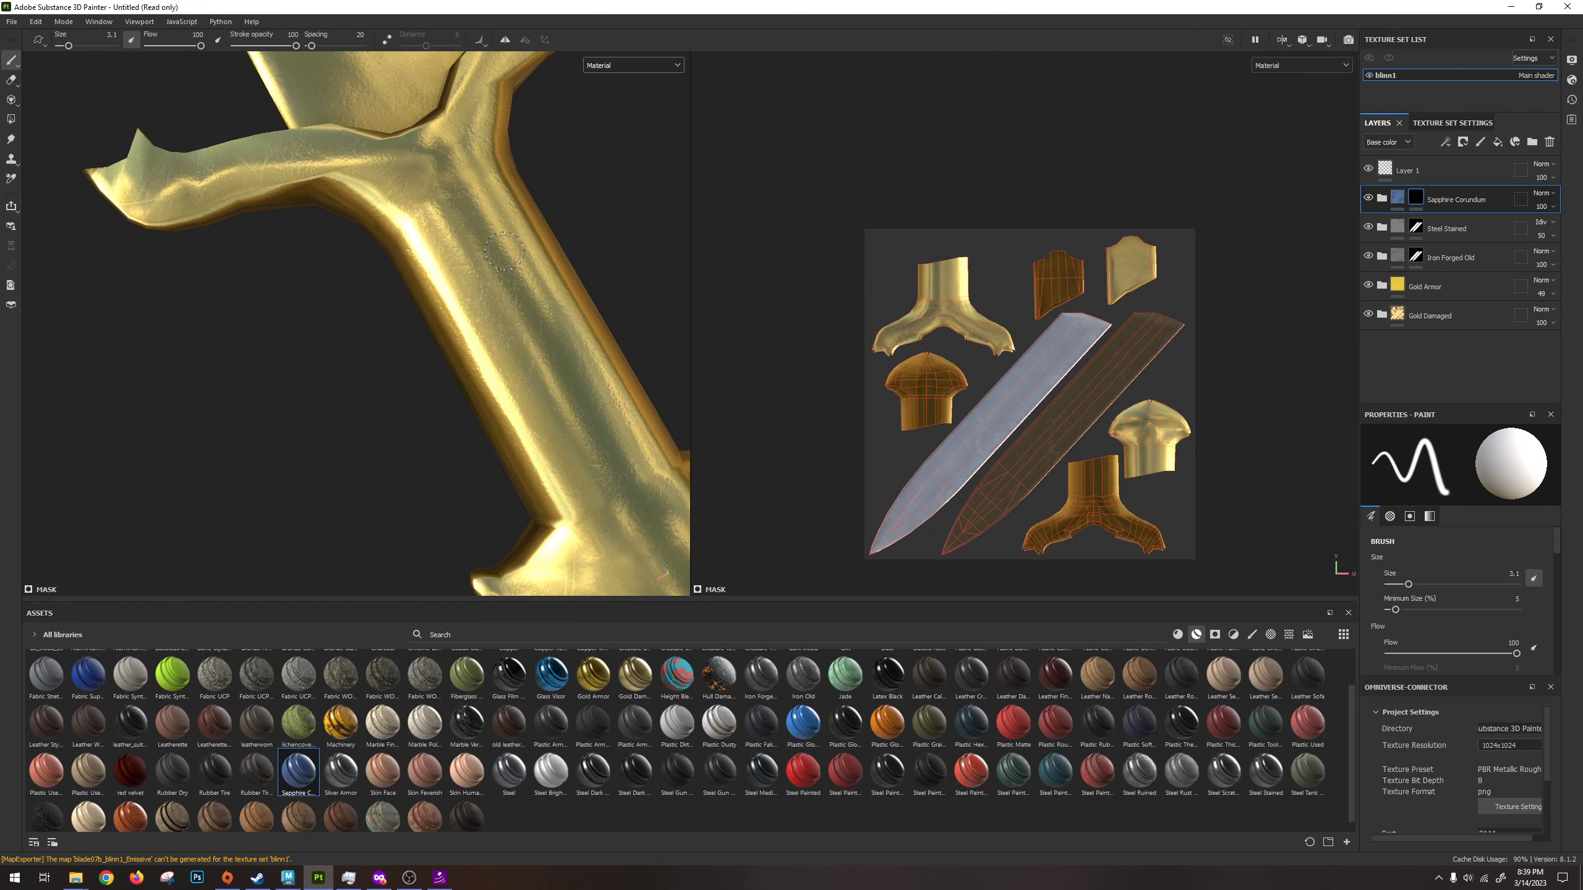
mouse_move(512, 254)
left_mouse_down()
mouse_move(448, 330)
mouse_move(477, 242)
mouse_move(548, 293)
mouse_move(492, 280)
mouse_move(515, 233)
mouse_move(575, 278)
mouse_move(548, 242)
mouse_move(508, 393)
left_mouse_up()
key("ctrl+z")
key("ctrl+z")
Try painting freehand sapphire strokes on both arms of the guard and undo them.
mouse_move(339, 386)
left_mouse_down()
mouse_move(390, 387)
mouse_move(485, 333)
mouse_move(568, 375)
left_mouse_up()
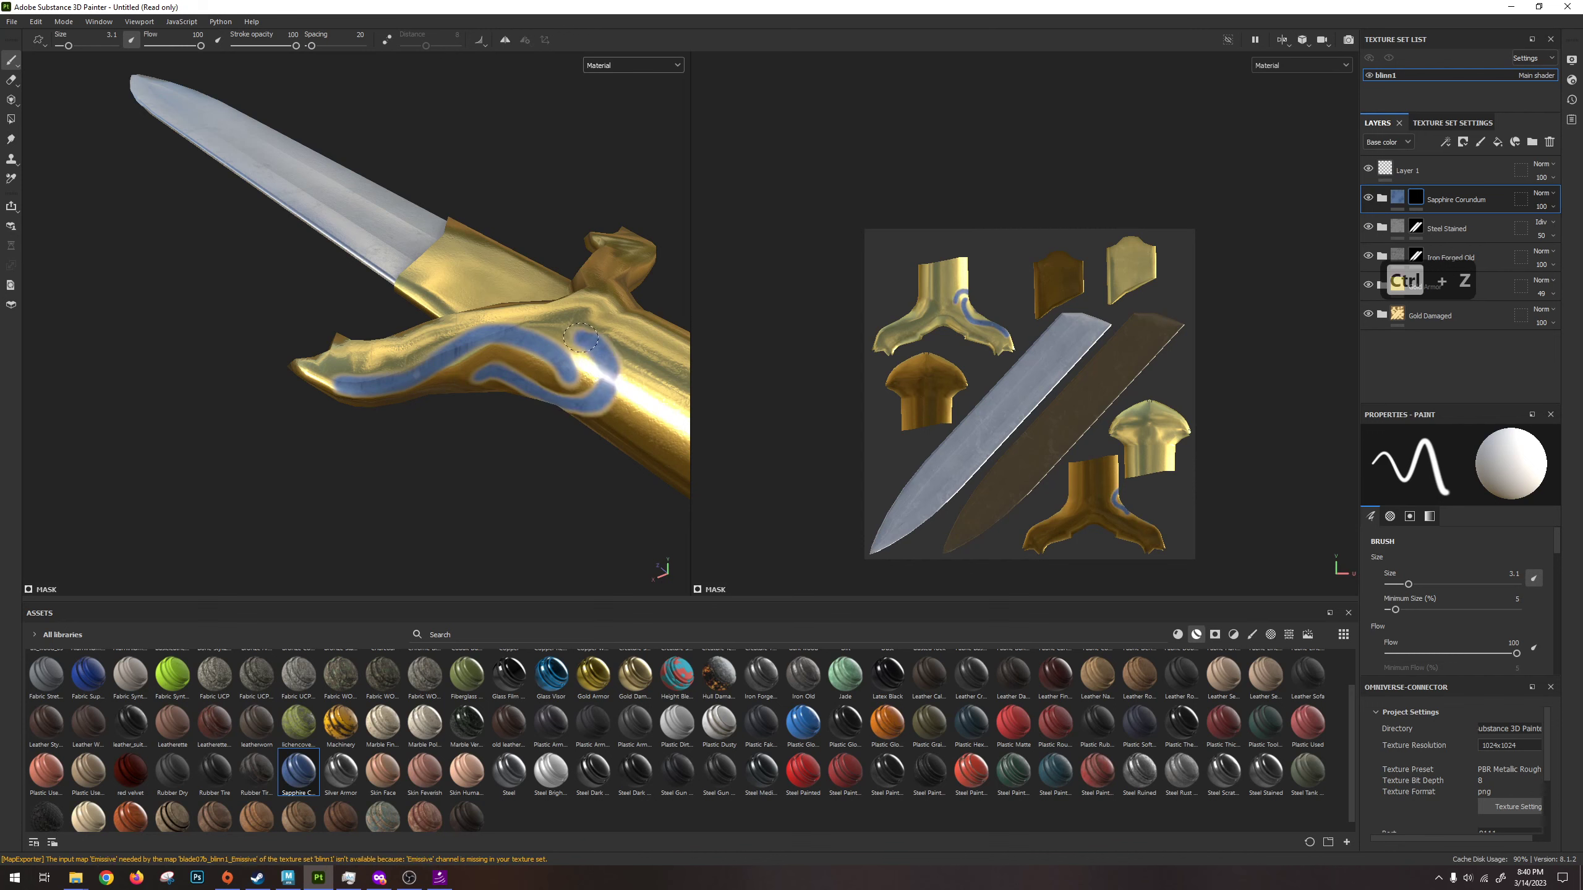
mouse_move(648, 389)
left_mouse_down("alt")
mouse_move(539, 480)
mouse_move(540, 422)
mouse_move(585, 420)
mouse_move(452, 442)
mouse_move(498, 468)
mouse_move(379, 461)
mouse_move(433, 466)
mouse_move(578, 397)
left_mouse_up("alt")
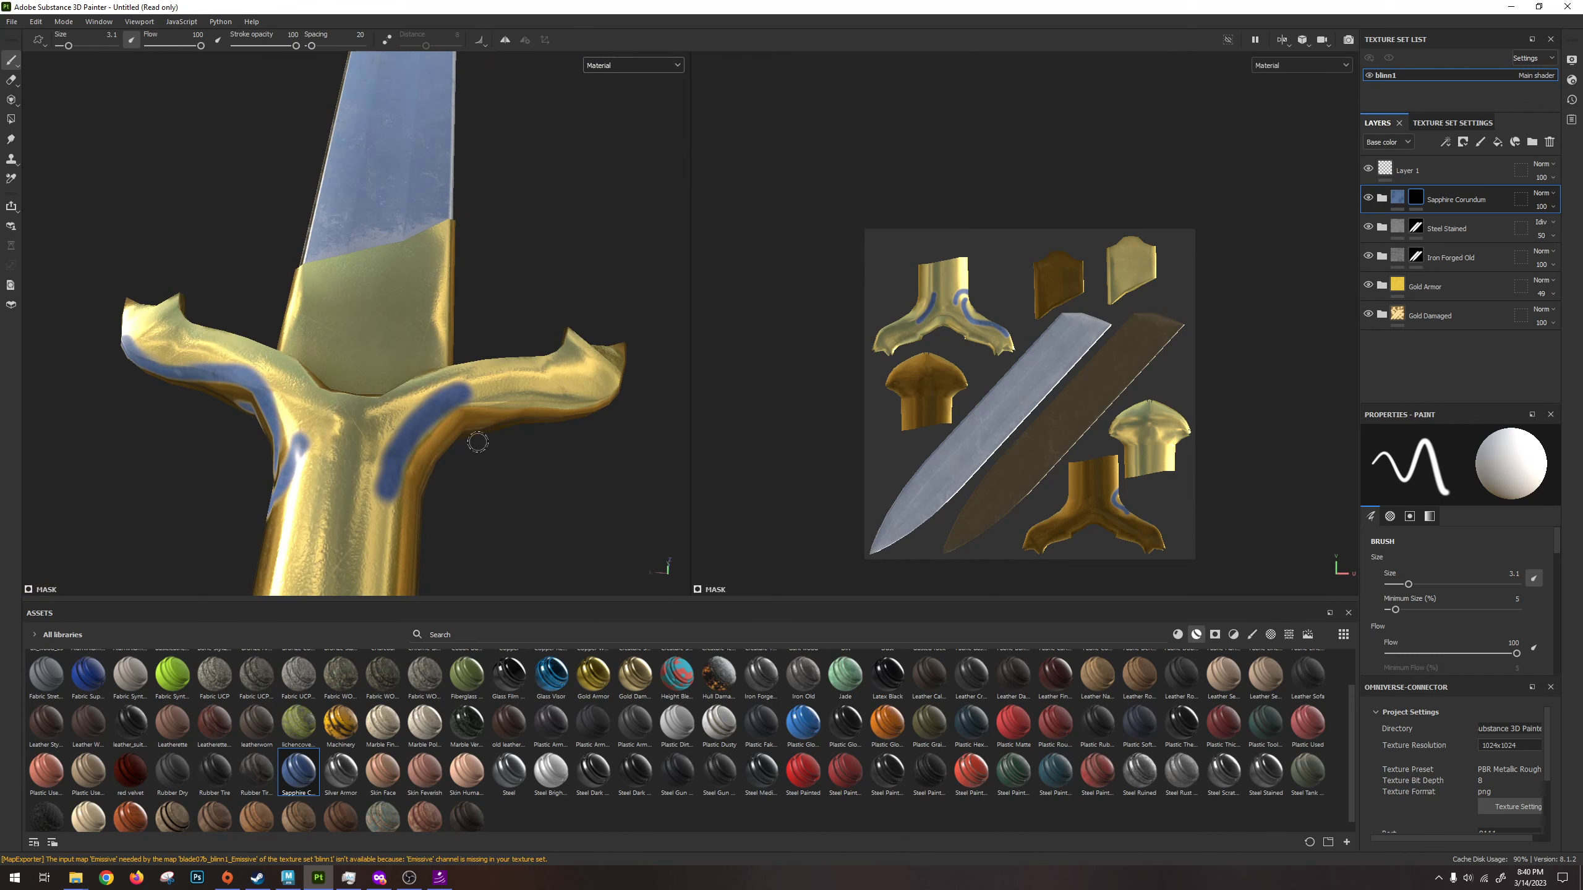
key("ctrl+z")
key("ctrl+z")
key("ctrl+z")
Use Polygon Fill in quad mode to reveal sapphire on the blade-facing faces of one guard arm, out to its tip.
mouse_move(363, 412)
left_mouse_down("alt")
mouse_move(462, 374)
mouse_move(355, 380)
mouse_move(386, 426)
mouse_move(318, 254)
left_mouse_up("alt")
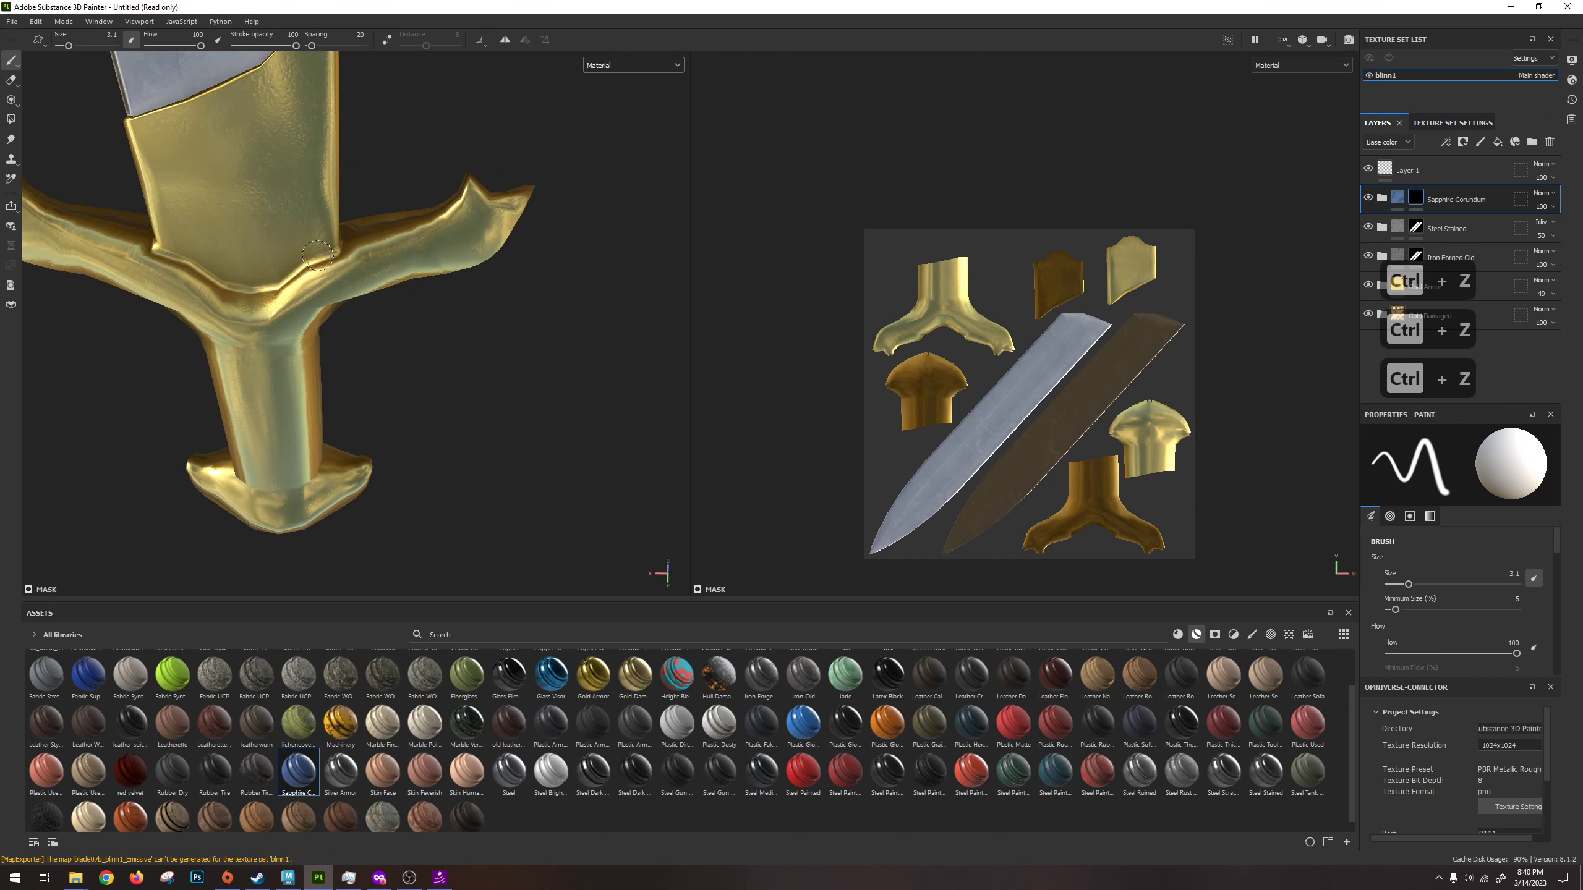
left_click(11, 120)
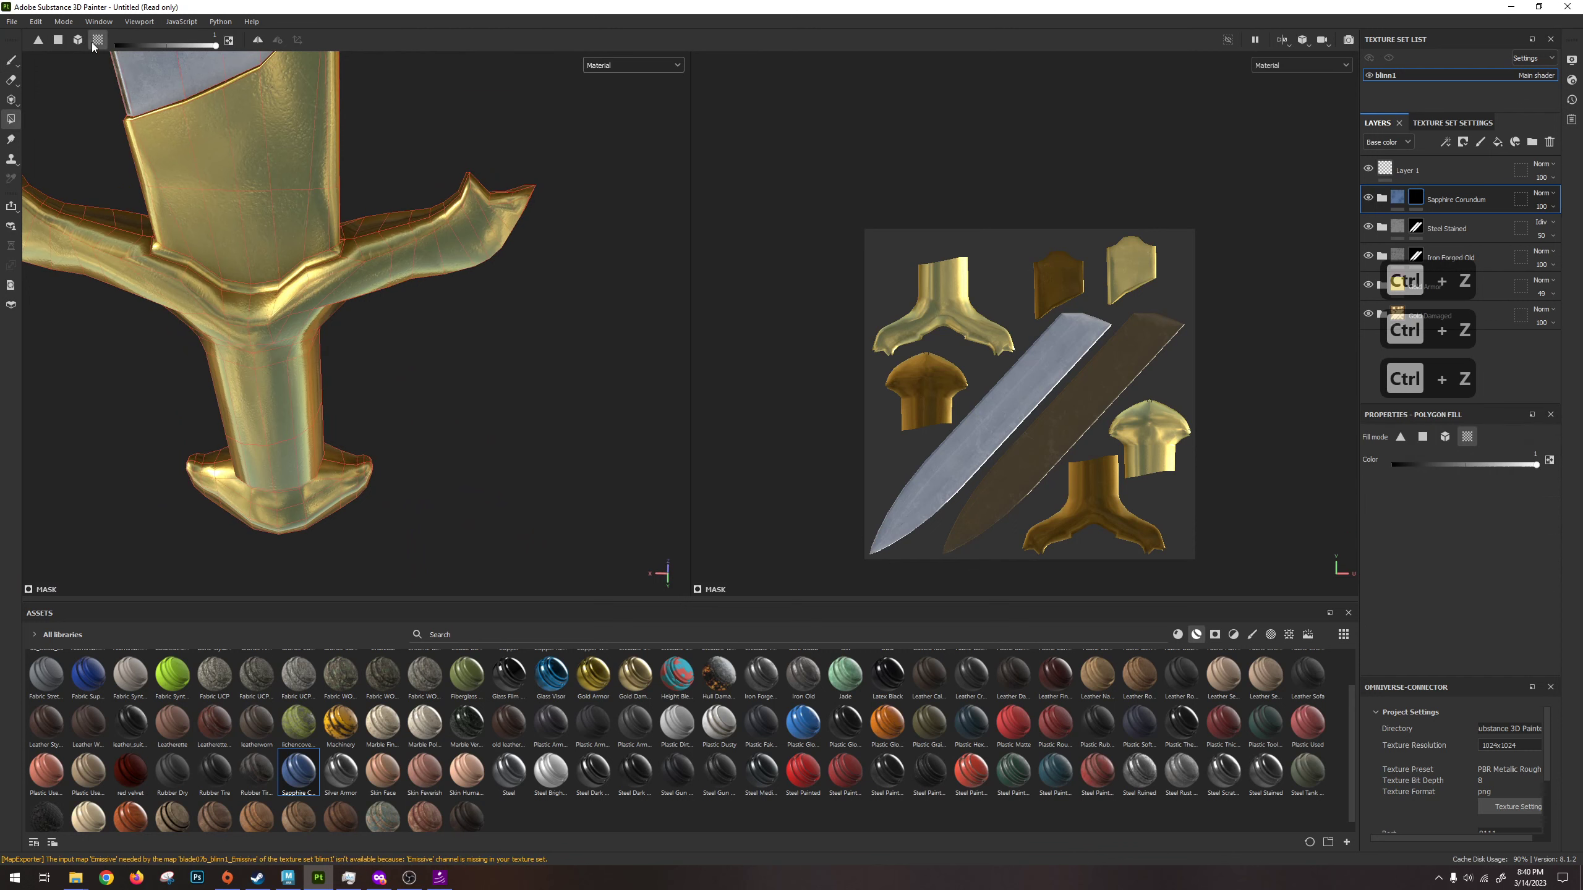
left_click(63, 45)
left_click_drag(268, 206, 492, 317, "alt")
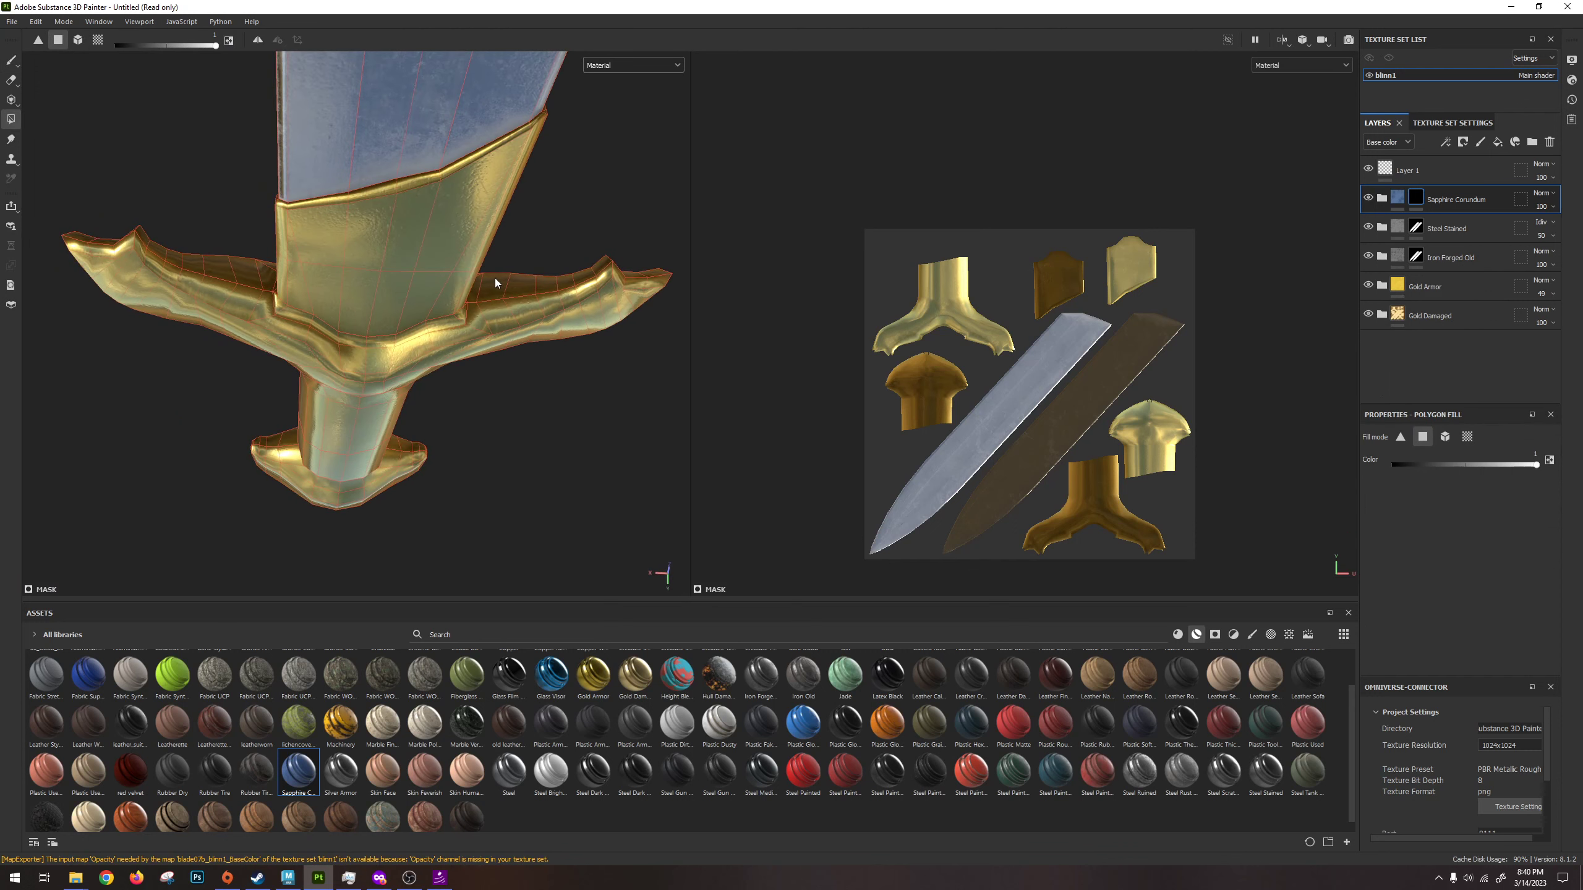
left_click(478, 290)
left_click(526, 296)
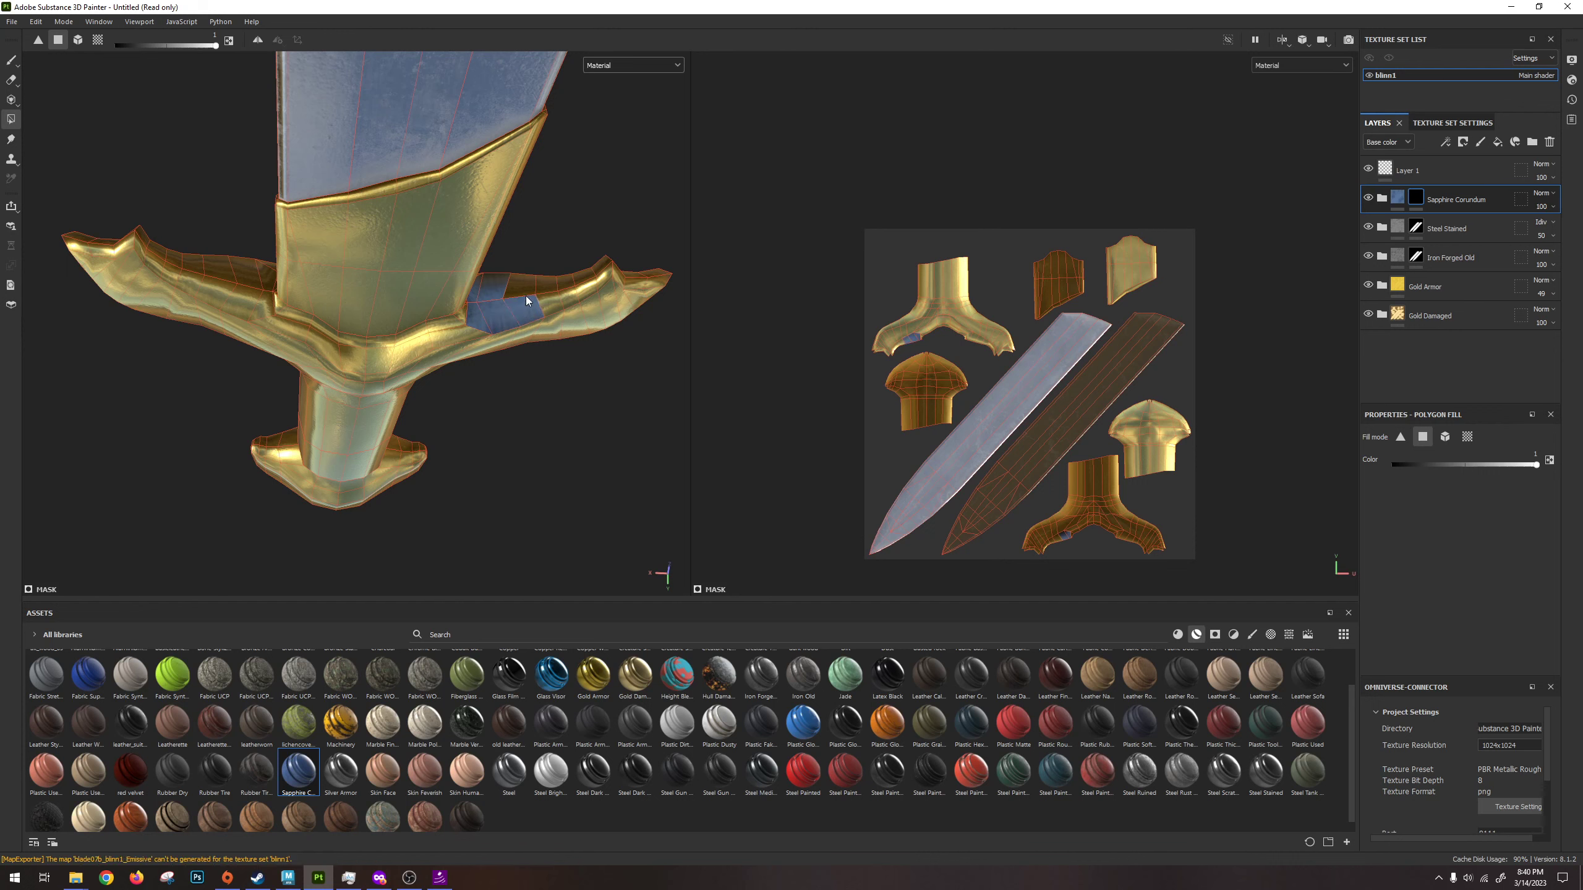
left_click(552, 296)
left_click(566, 287)
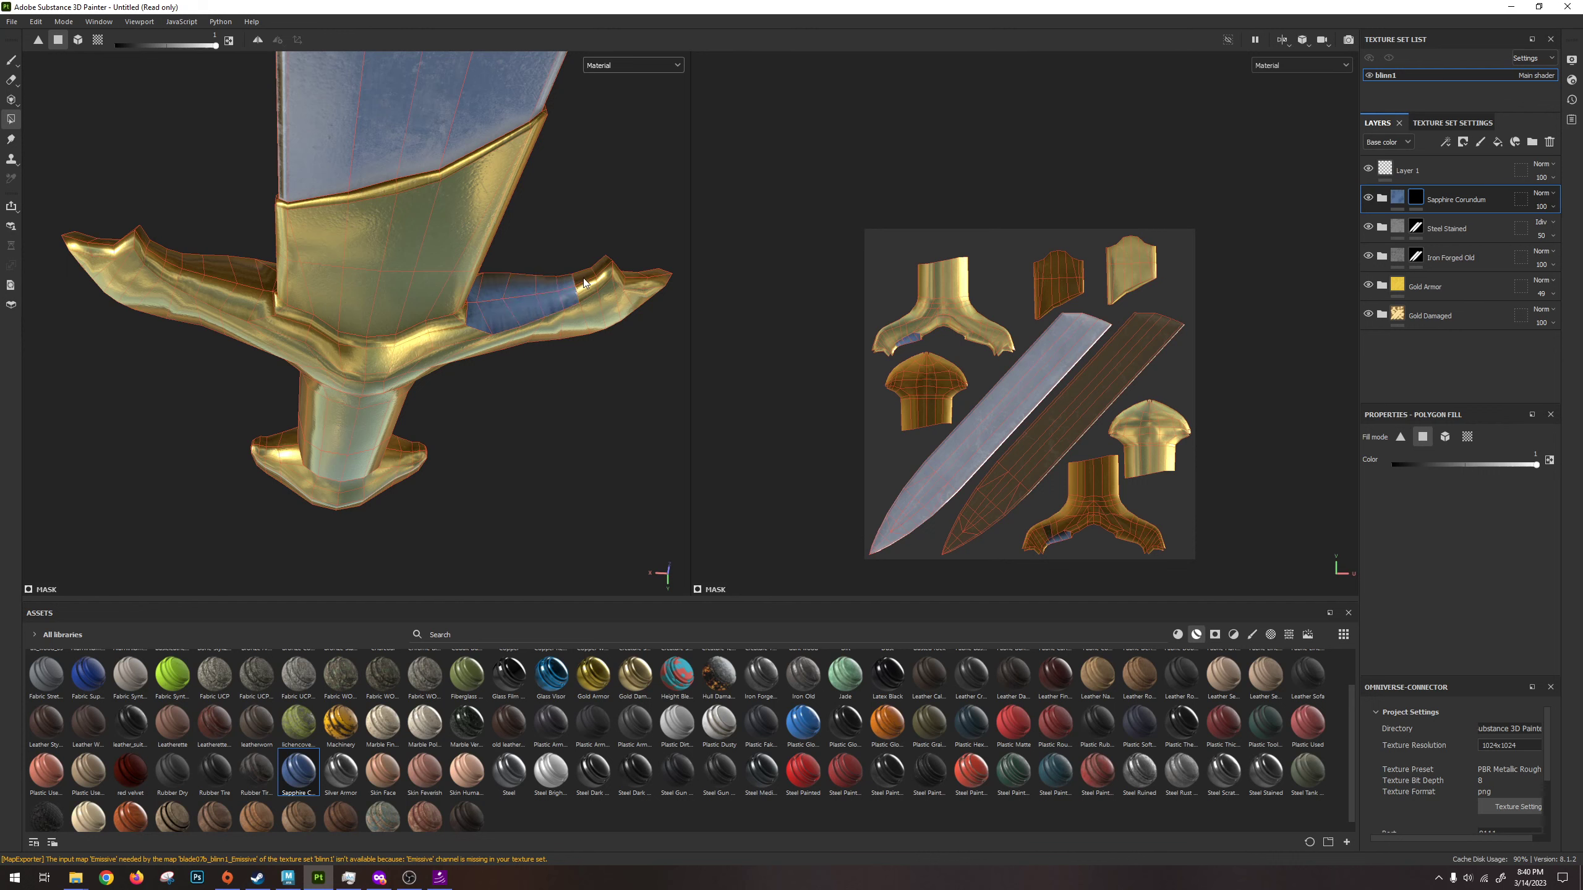
left_click(589, 295)
left_click(604, 277)
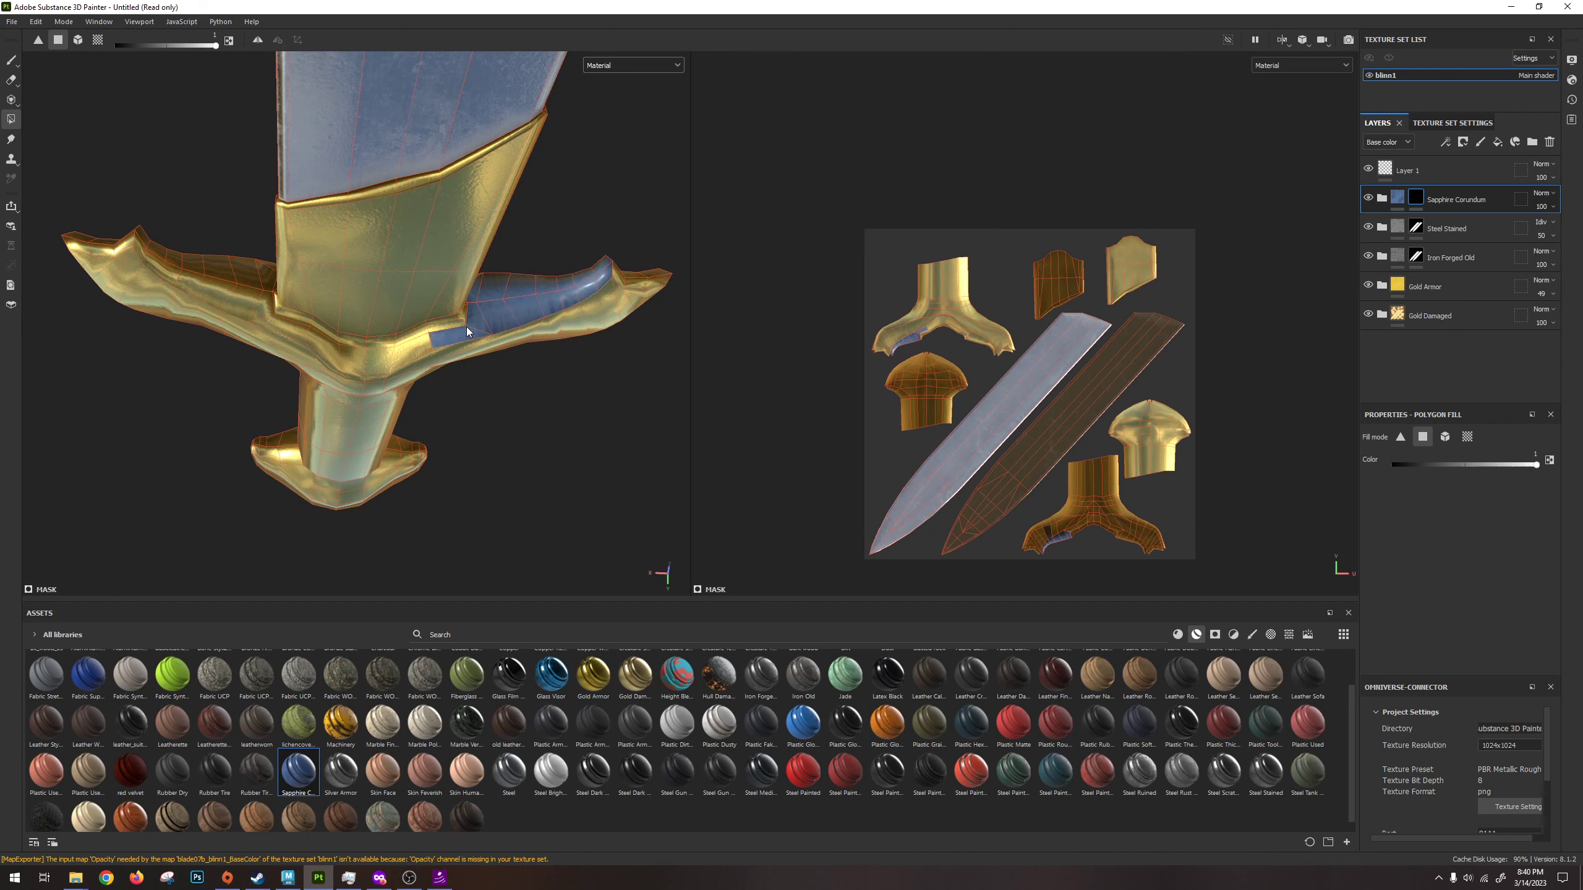
Extend the sapphire polygon fill along the guard's rim below the gold collar and across the other arm.
left_click_drag(457, 321, 480, 237, "alt")
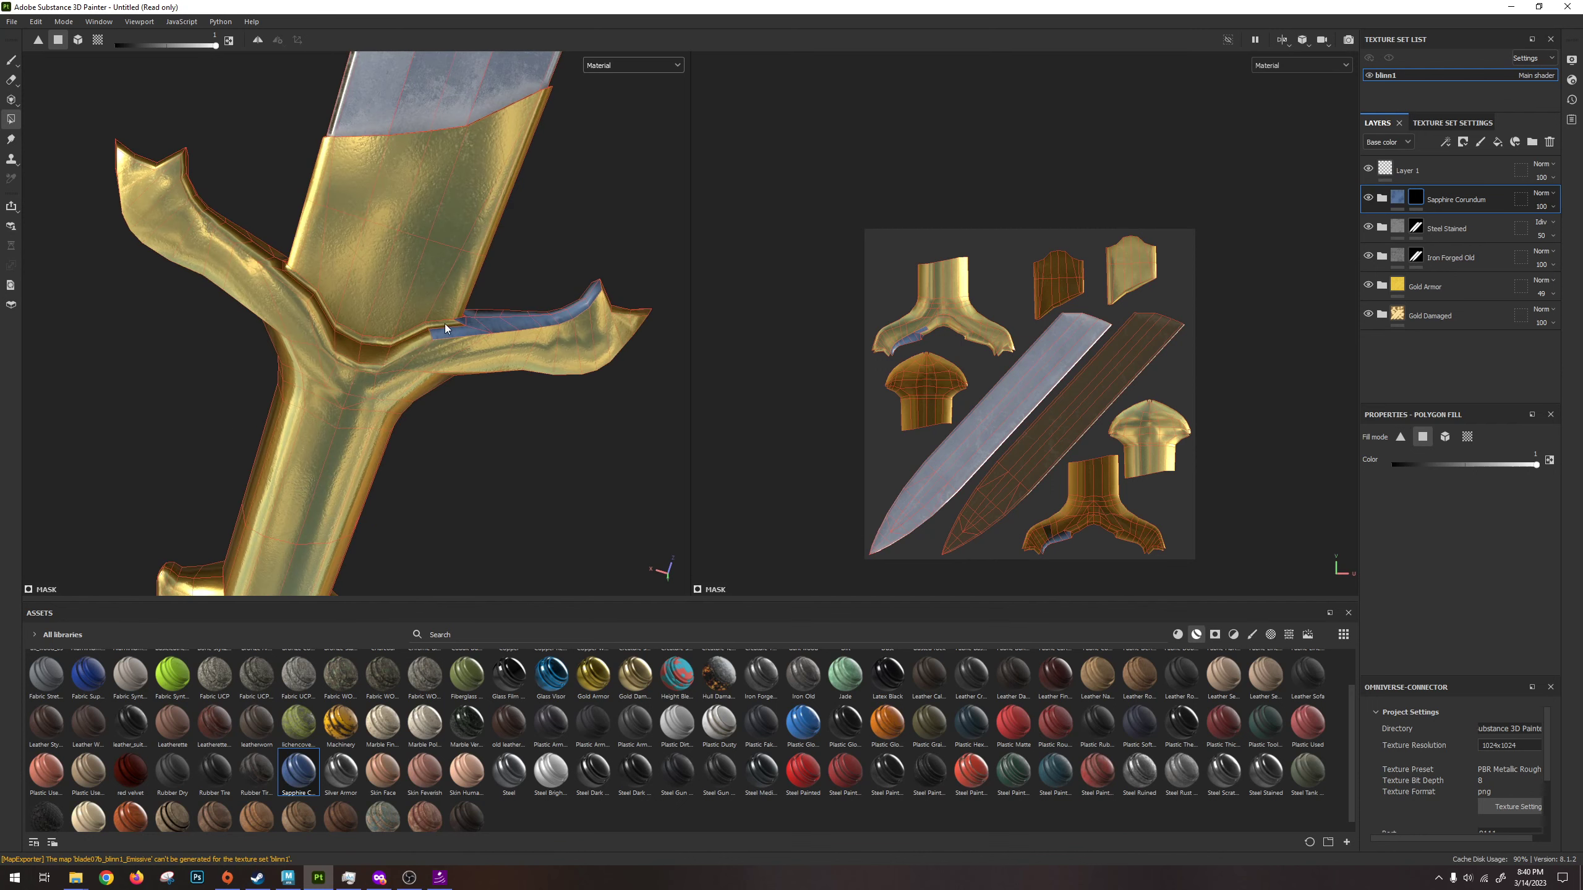
key("ctrl+z")
key("ctrl+z")
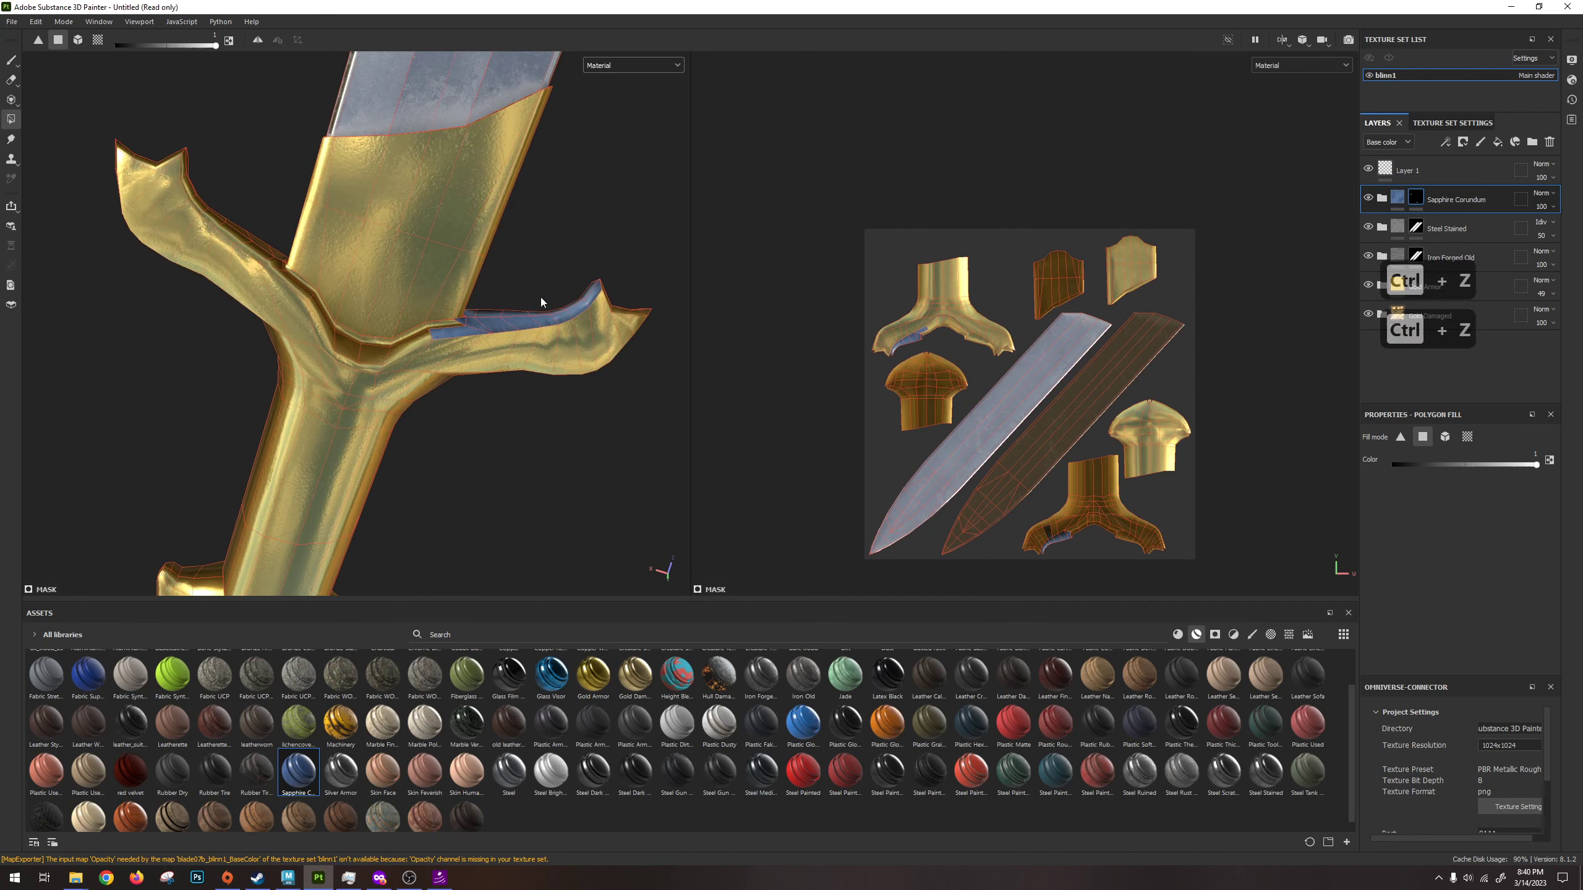
left_click_drag(541, 297, 390, 431, "alt")
key("ctrl+z")
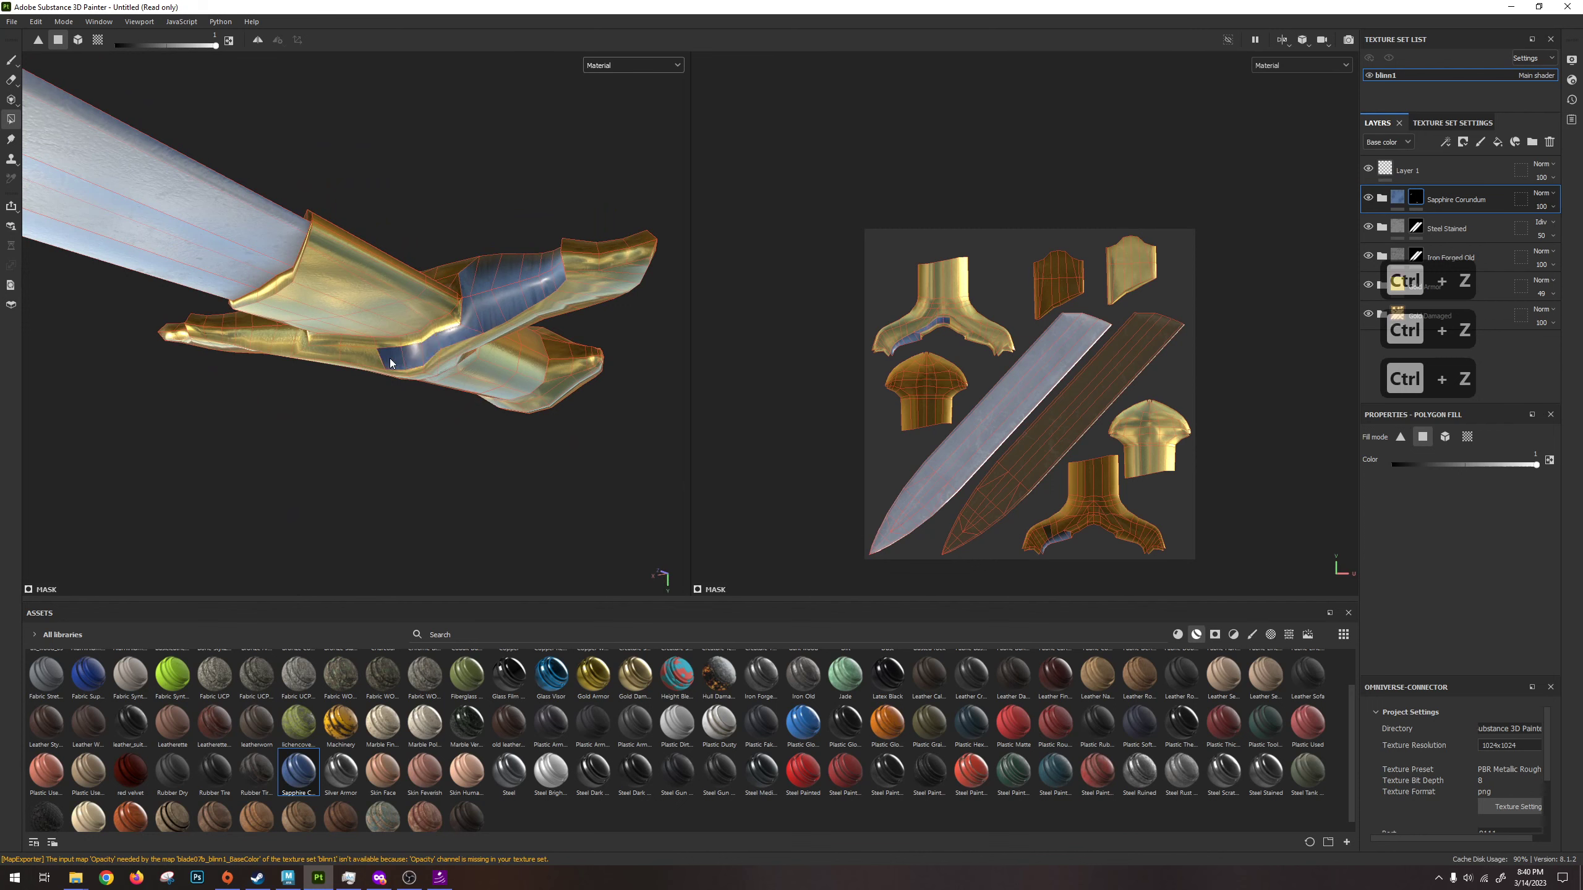
left_click_drag(329, 350, 314, 352, "alt")
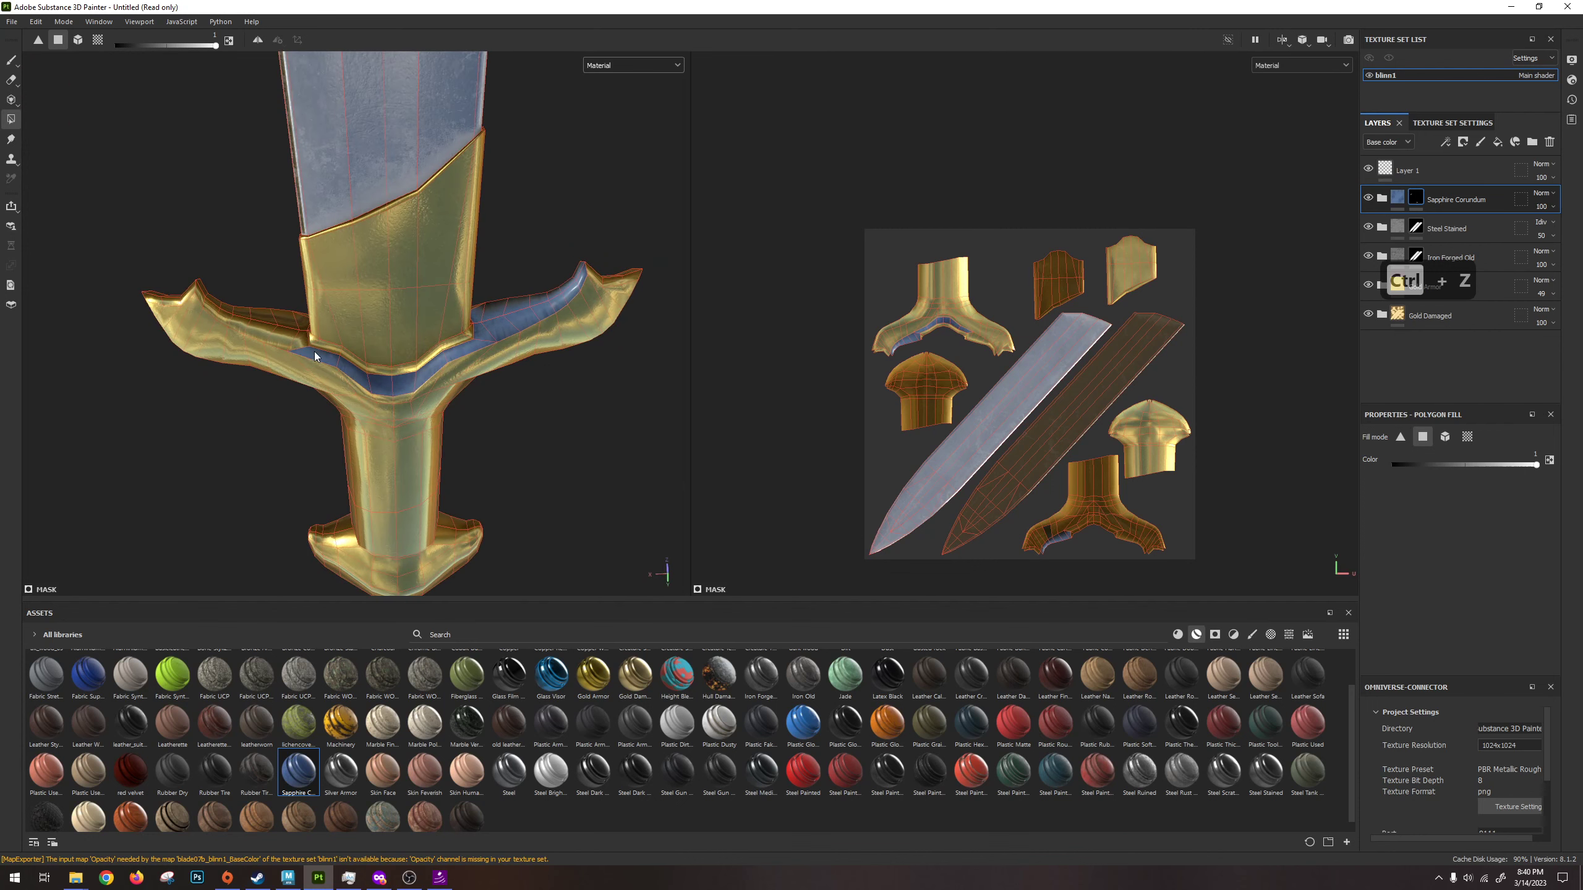
left_click(253, 331)
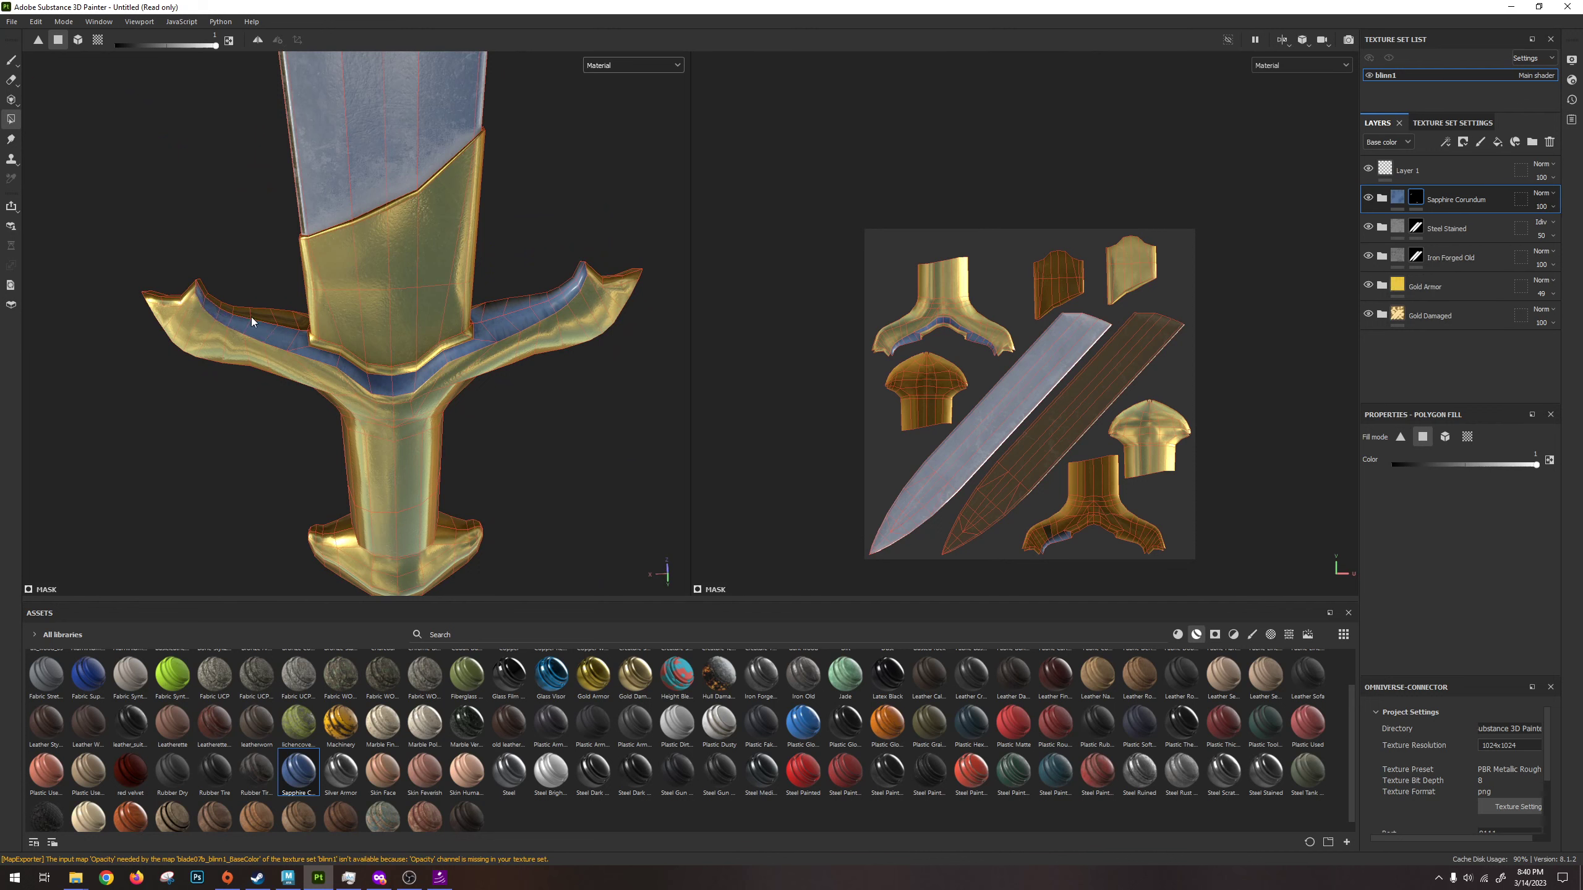
Fill the matching faces on the reverse side of the guard with sapphire, covering both arms and the centre rim.
middle_click_drag(325, 326, 622, 421, "alt")
left_click_drag(622, 422, 599, 462, "alt")
middle_click_drag(598, 462, 544, 433, "alt")
left_click_drag(544, 432, 434, 388, "alt")
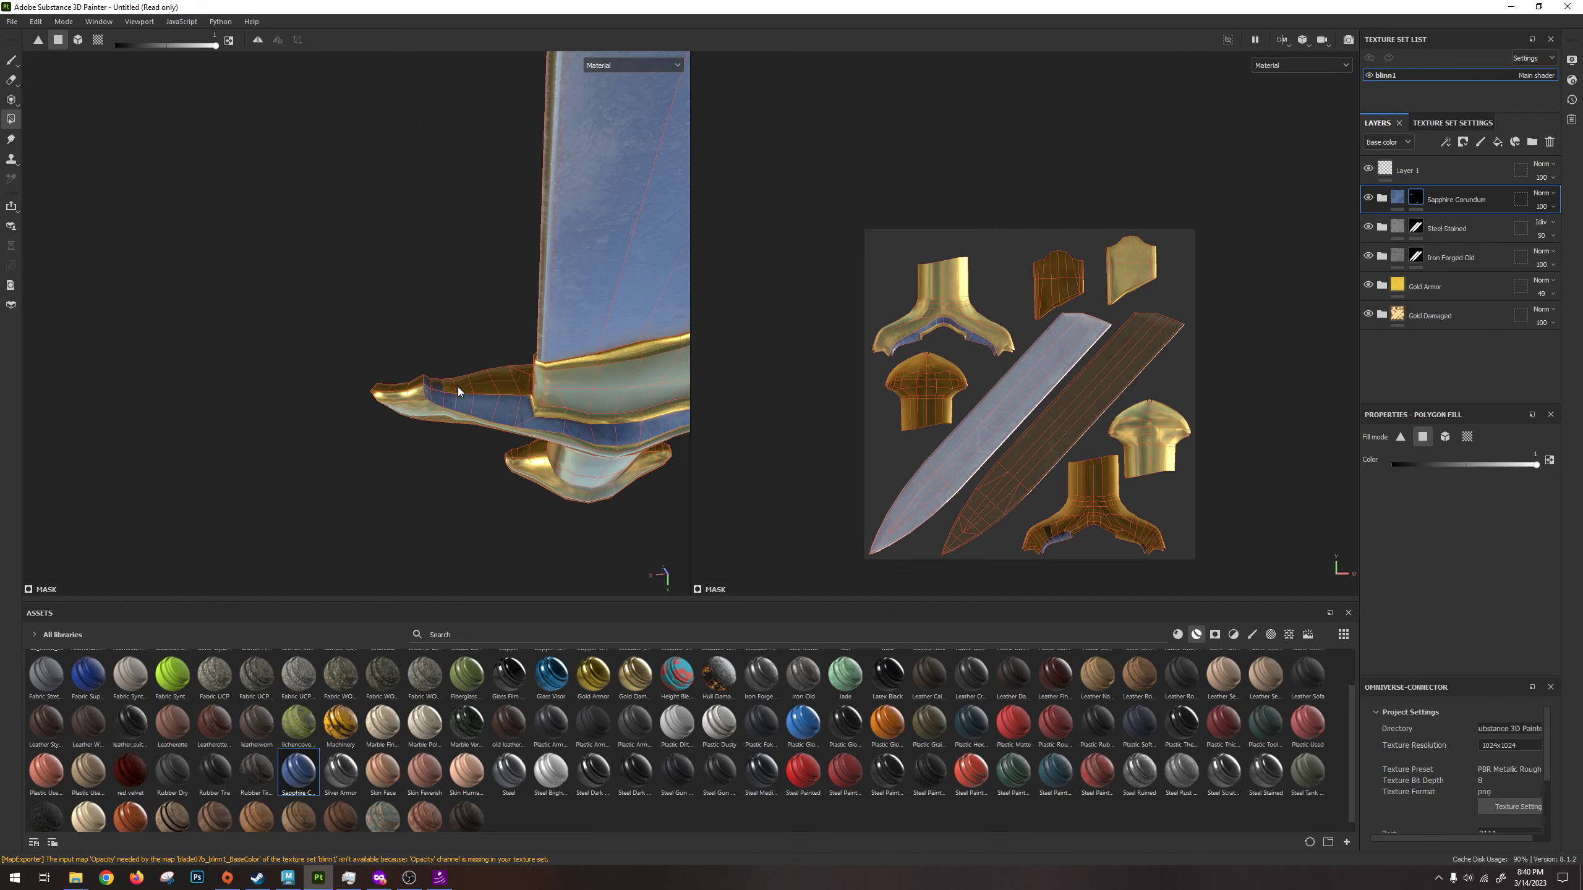
mouse_move(467, 388)
left_mouse_down("alt")
mouse_move(623, 486)
mouse_move(583, 523)
mouse_move(459, 488)
mouse_move(449, 386)
left_mouse_up("alt")
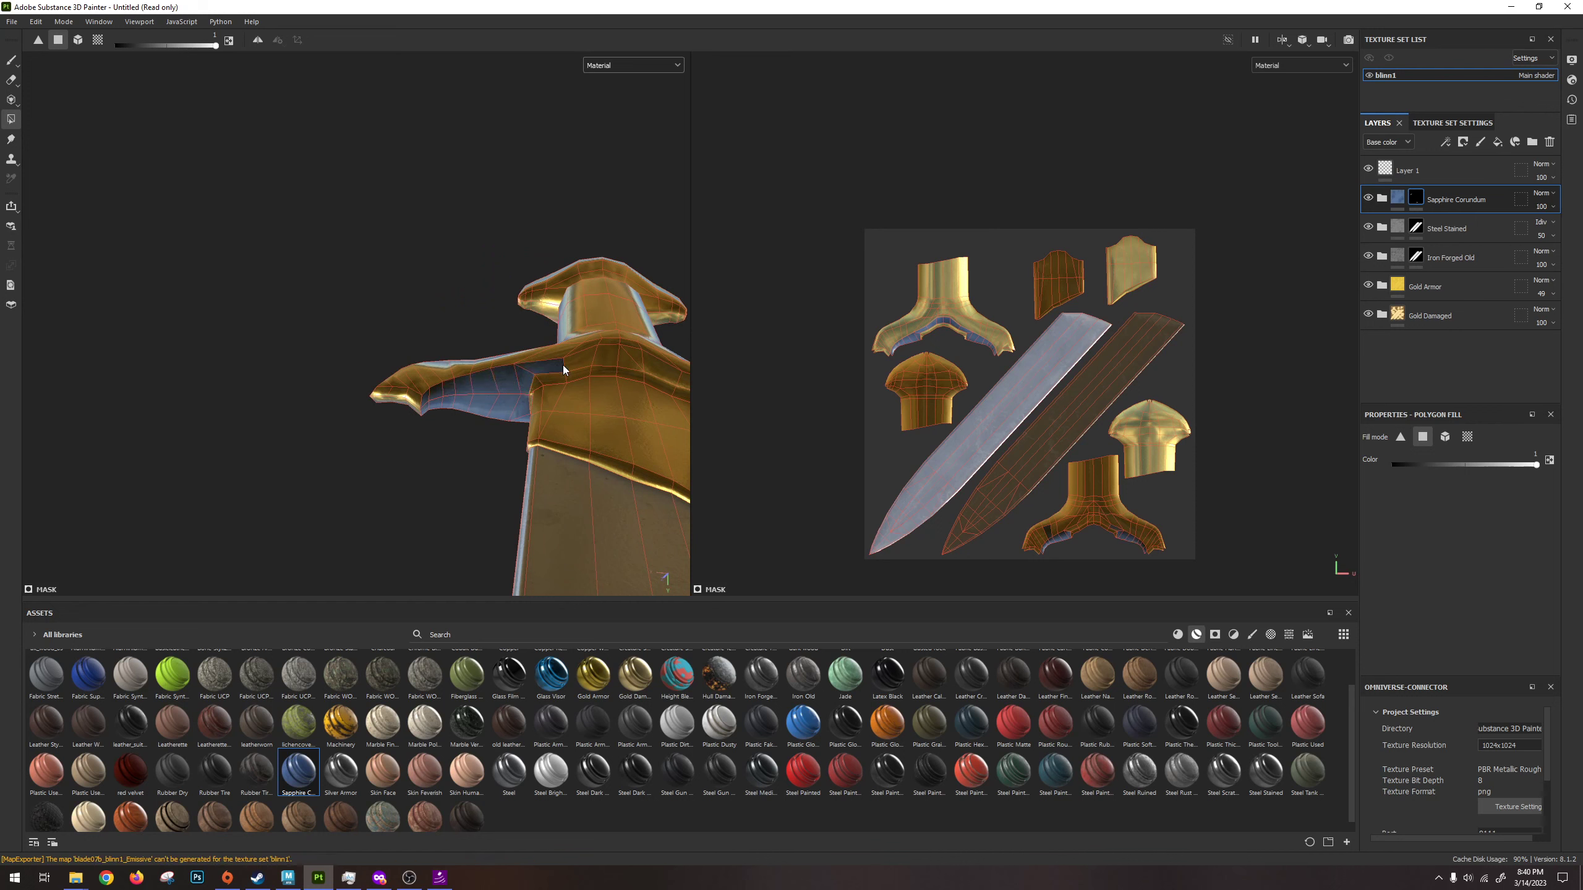
left_click(601, 358)
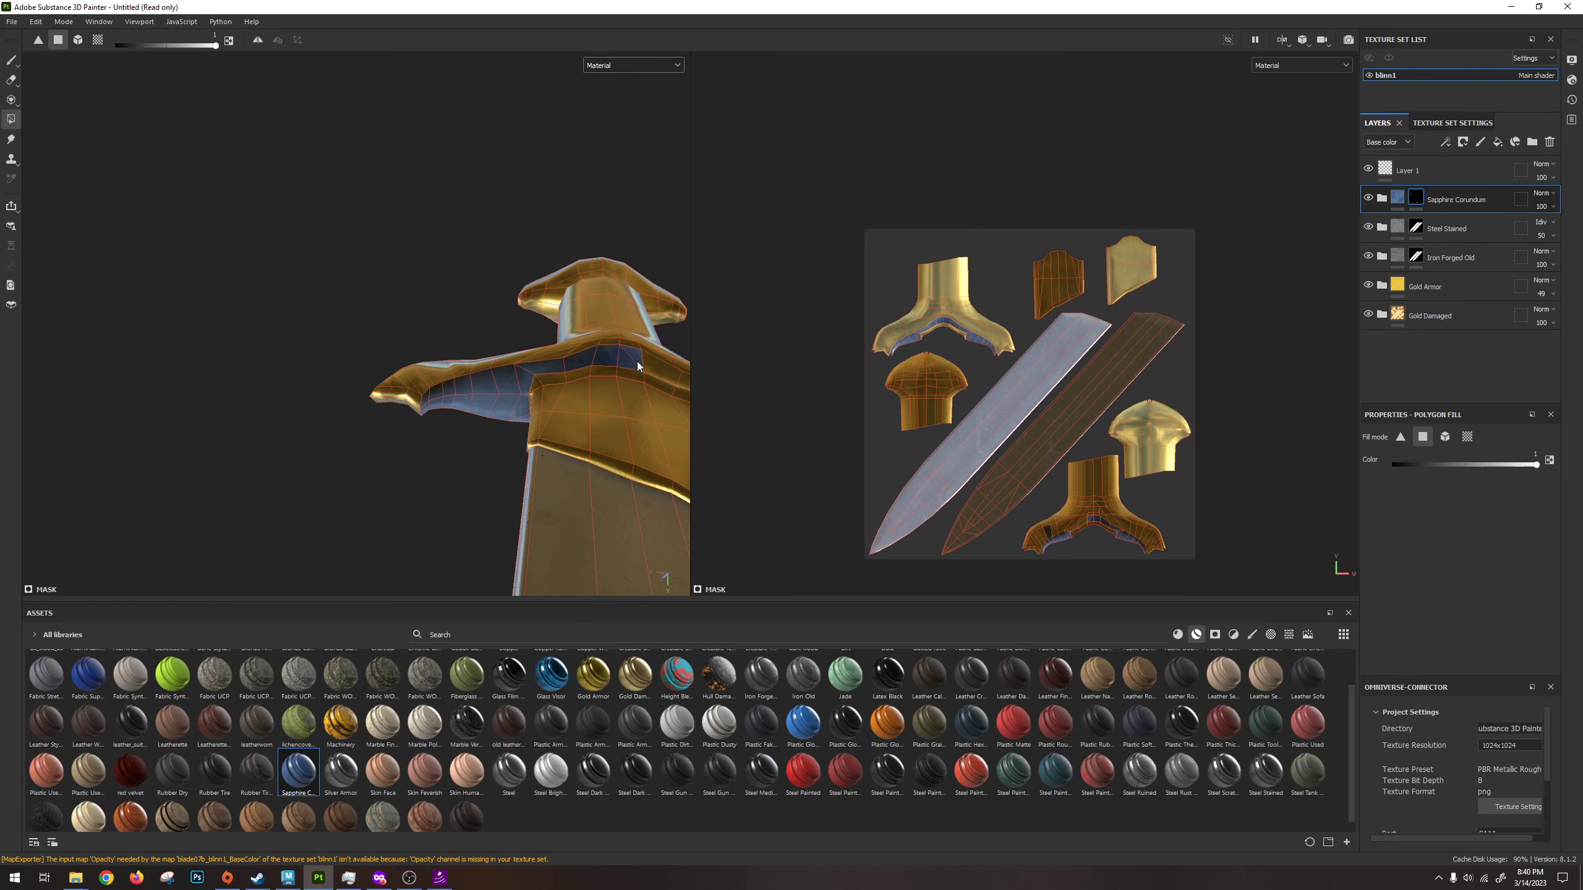
left_click_drag(637, 361, 509, 364, "alt")
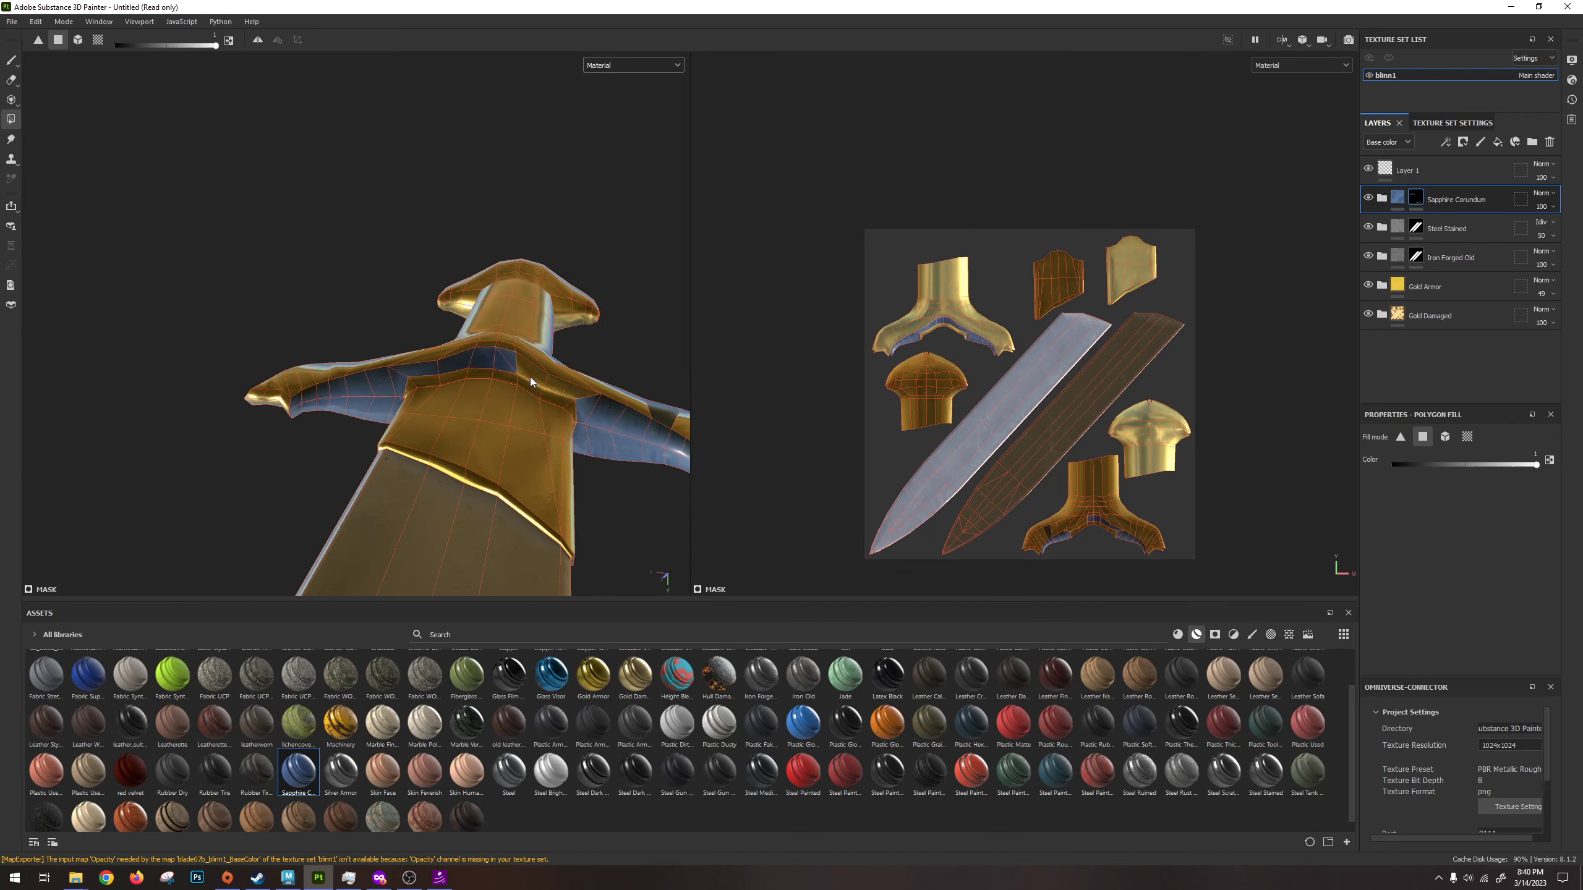
left_click_drag(562, 391, 601, 388, "alt")
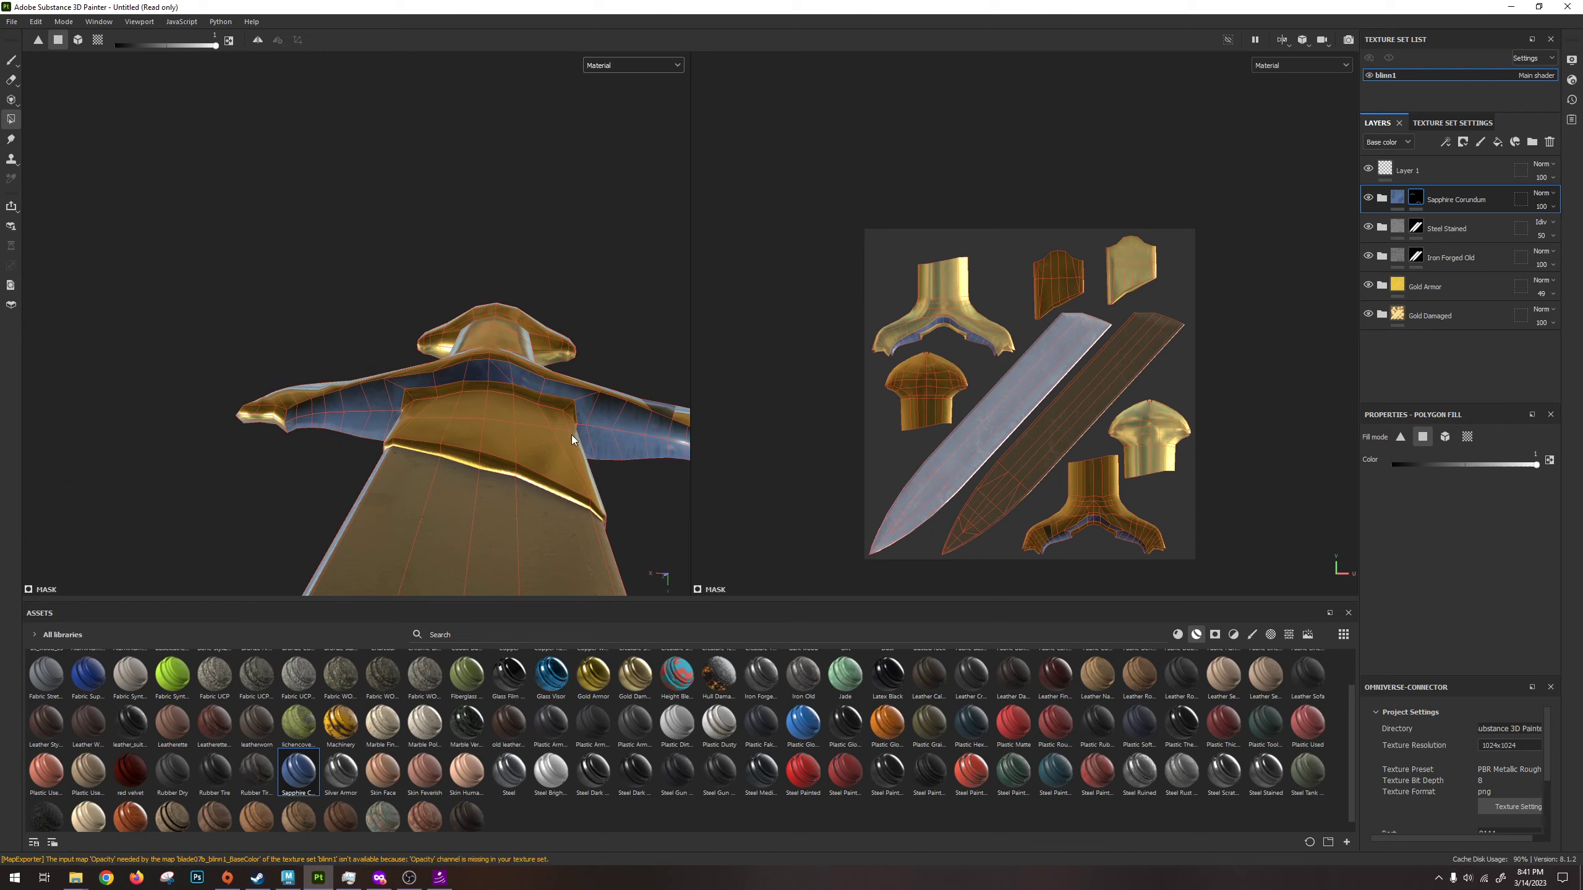
Switch to Maya and examine the sword mesh's topology around the guard and collar, comparing it with the textured model.
left_click(287, 877)
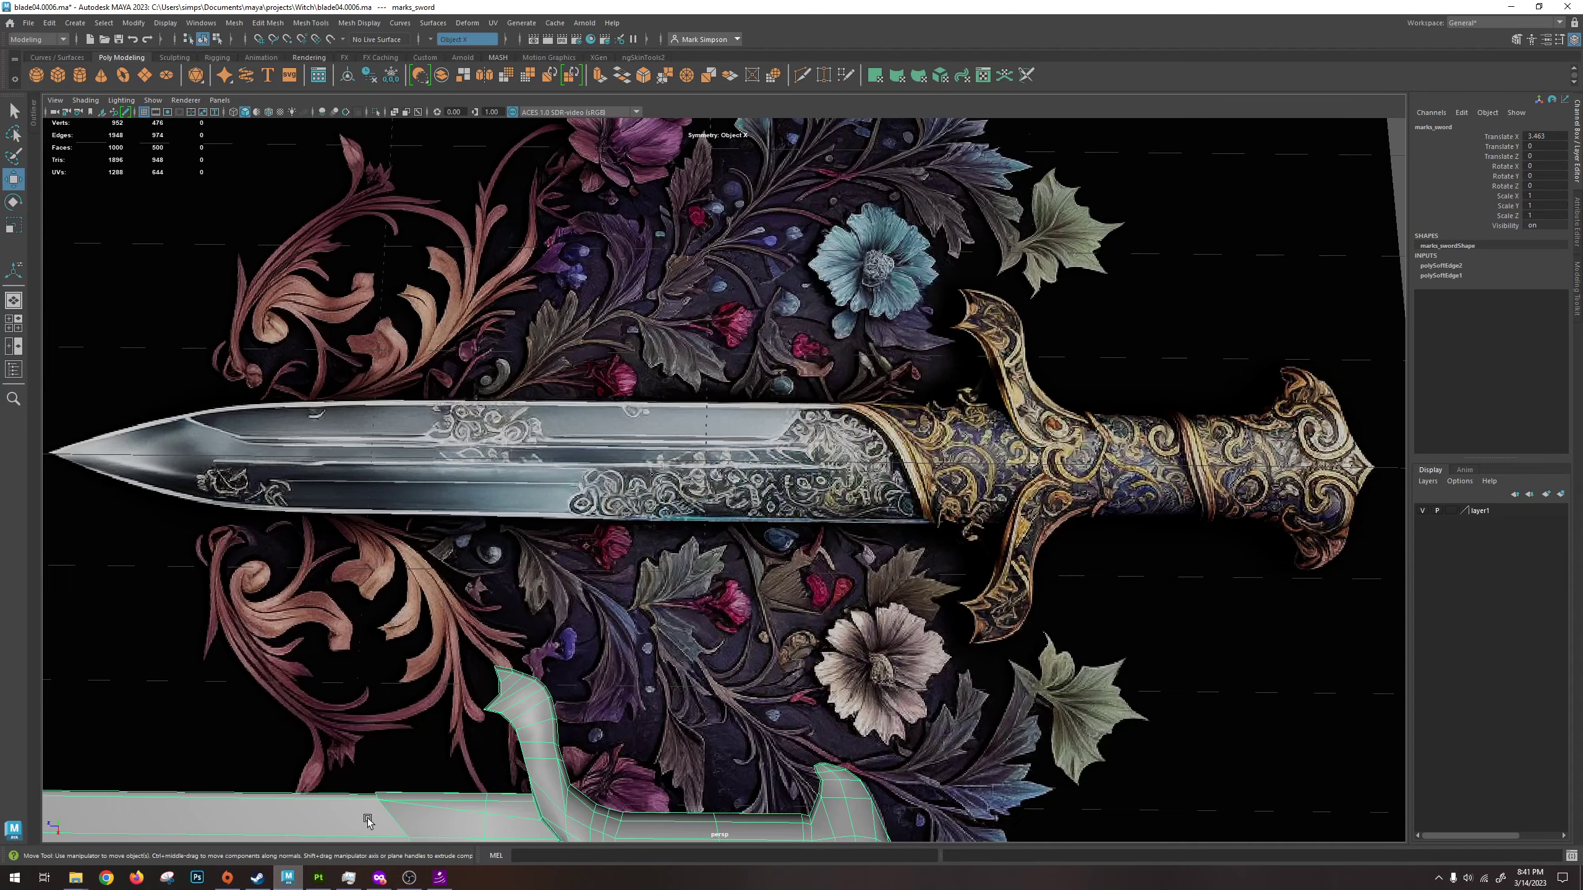
scroll(619, 472, "down", 10)
left_click_drag(708, 528, 573, 431, "alt")
right_click(574, 431)
key("f")
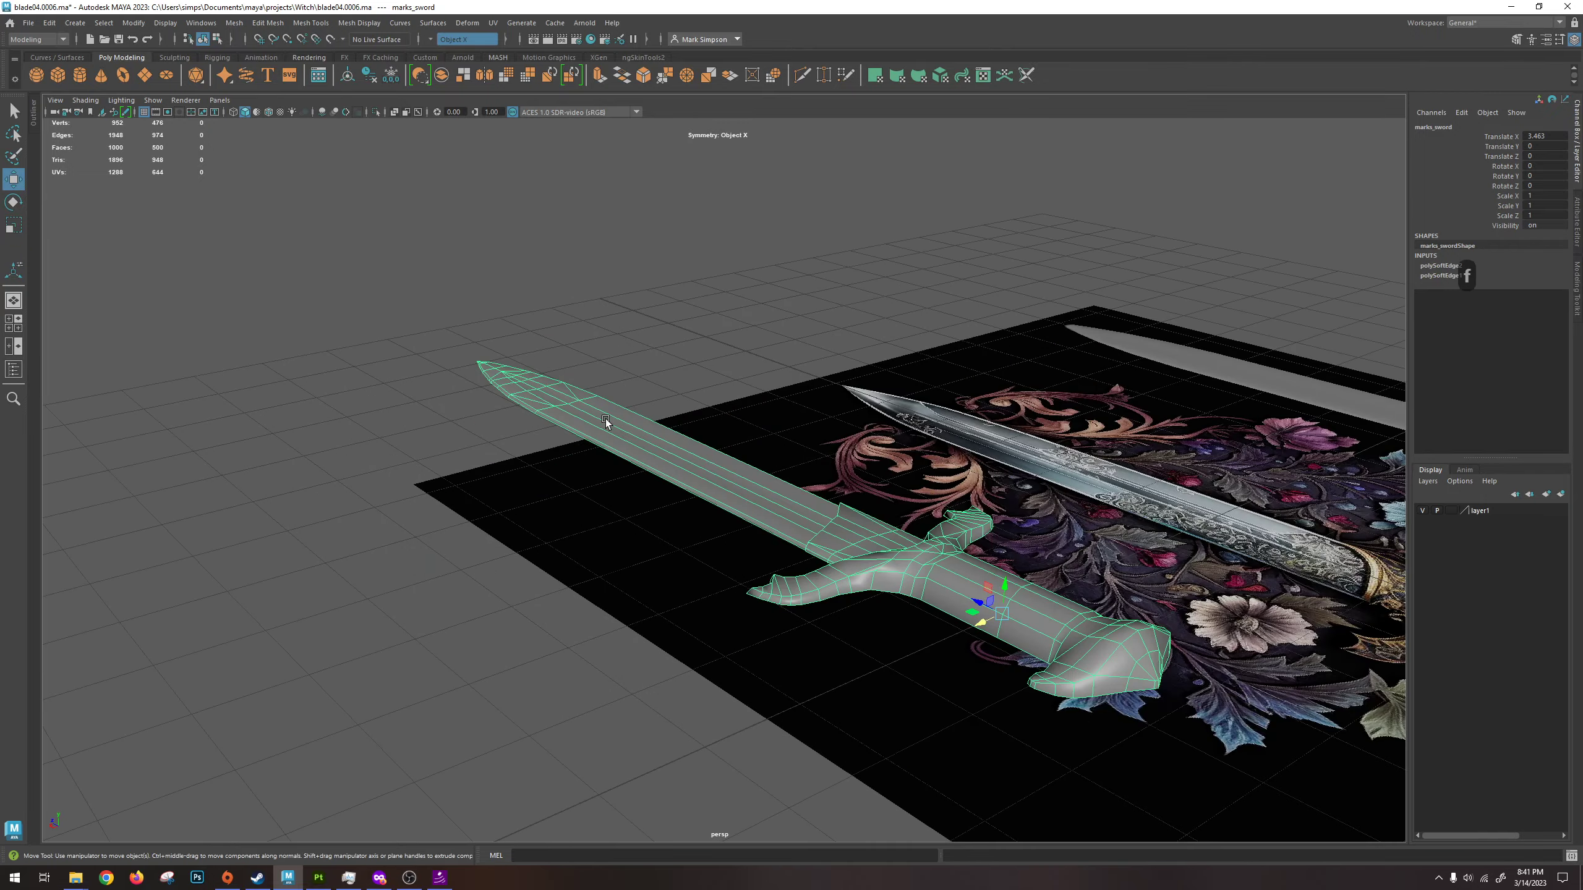
left_click_drag(748, 511, 895, 505, "alt")
scroll(887, 399, "up", 5)
middle_click_drag(935, 233, 841, 459, "alt")
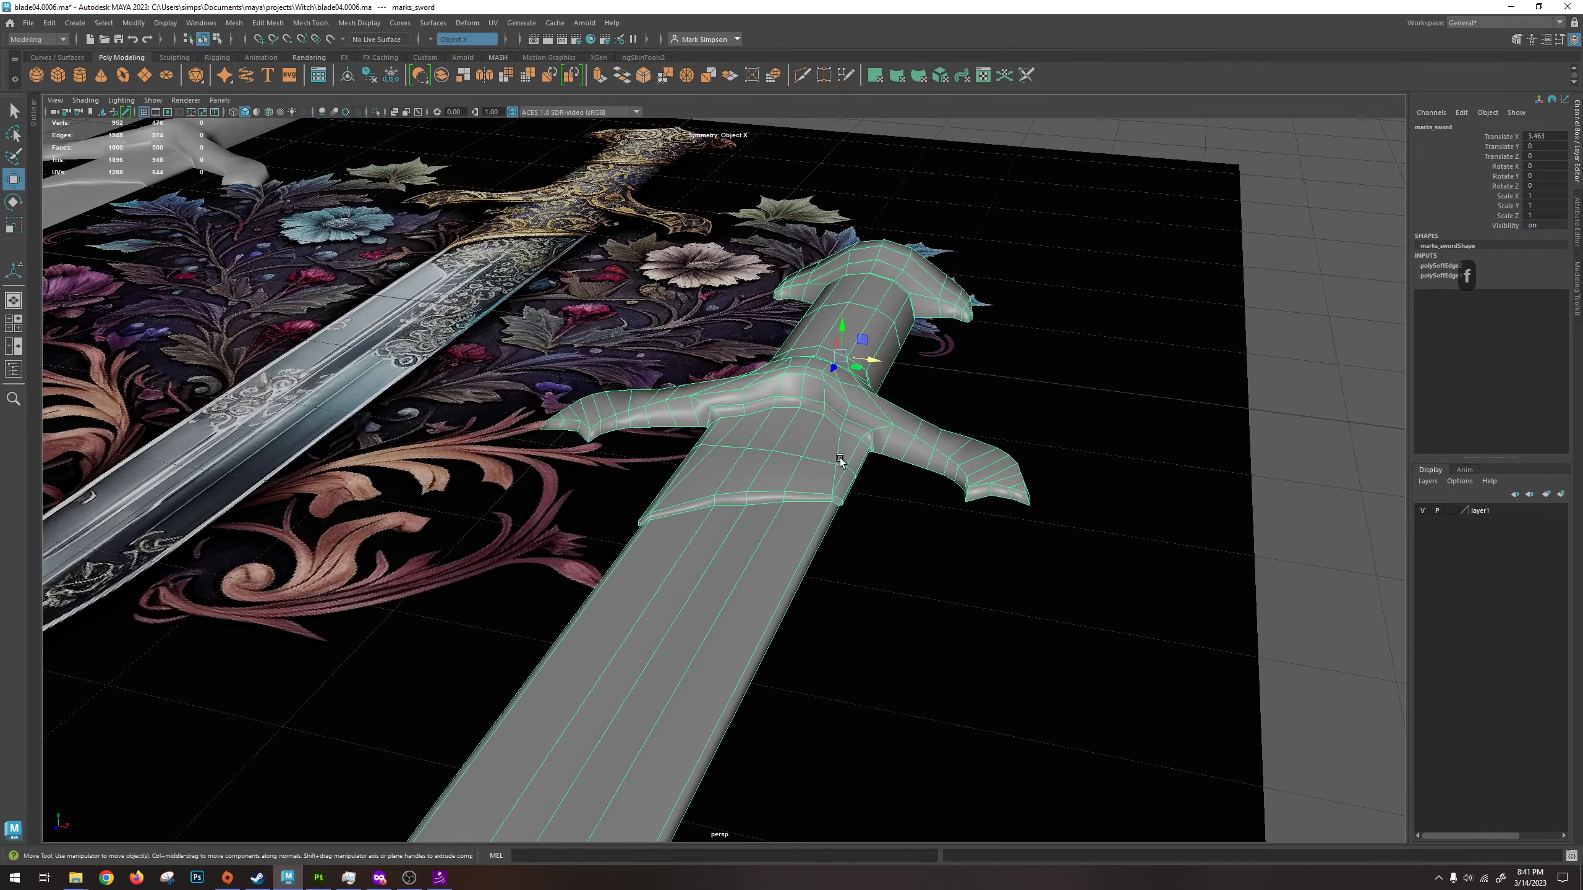
scroll(854, 462, "up", 4)
left_click_drag(854, 465, 890, 363, "alt")
right_click_drag(911, 327, 907, 294)
left_click_drag(899, 327, 936, 340, "alt")
middle_click_drag(742, 280, 761, 308, "alt")
left_click_drag(762, 310, 880, 472, "alt")
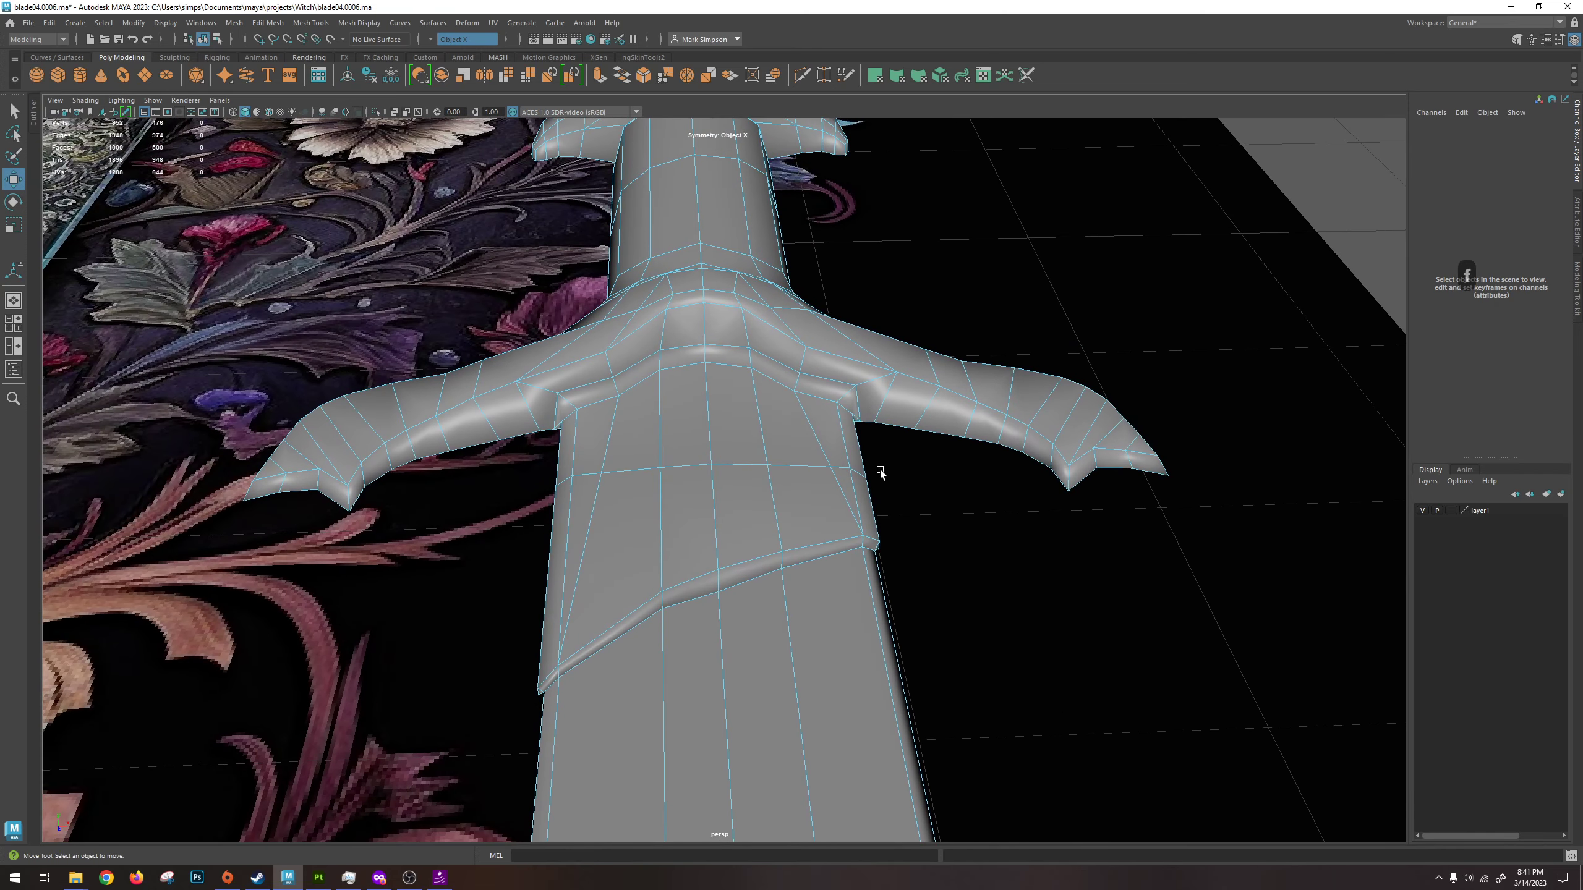
left_click_drag(679, 685, 689, 472, "alt")
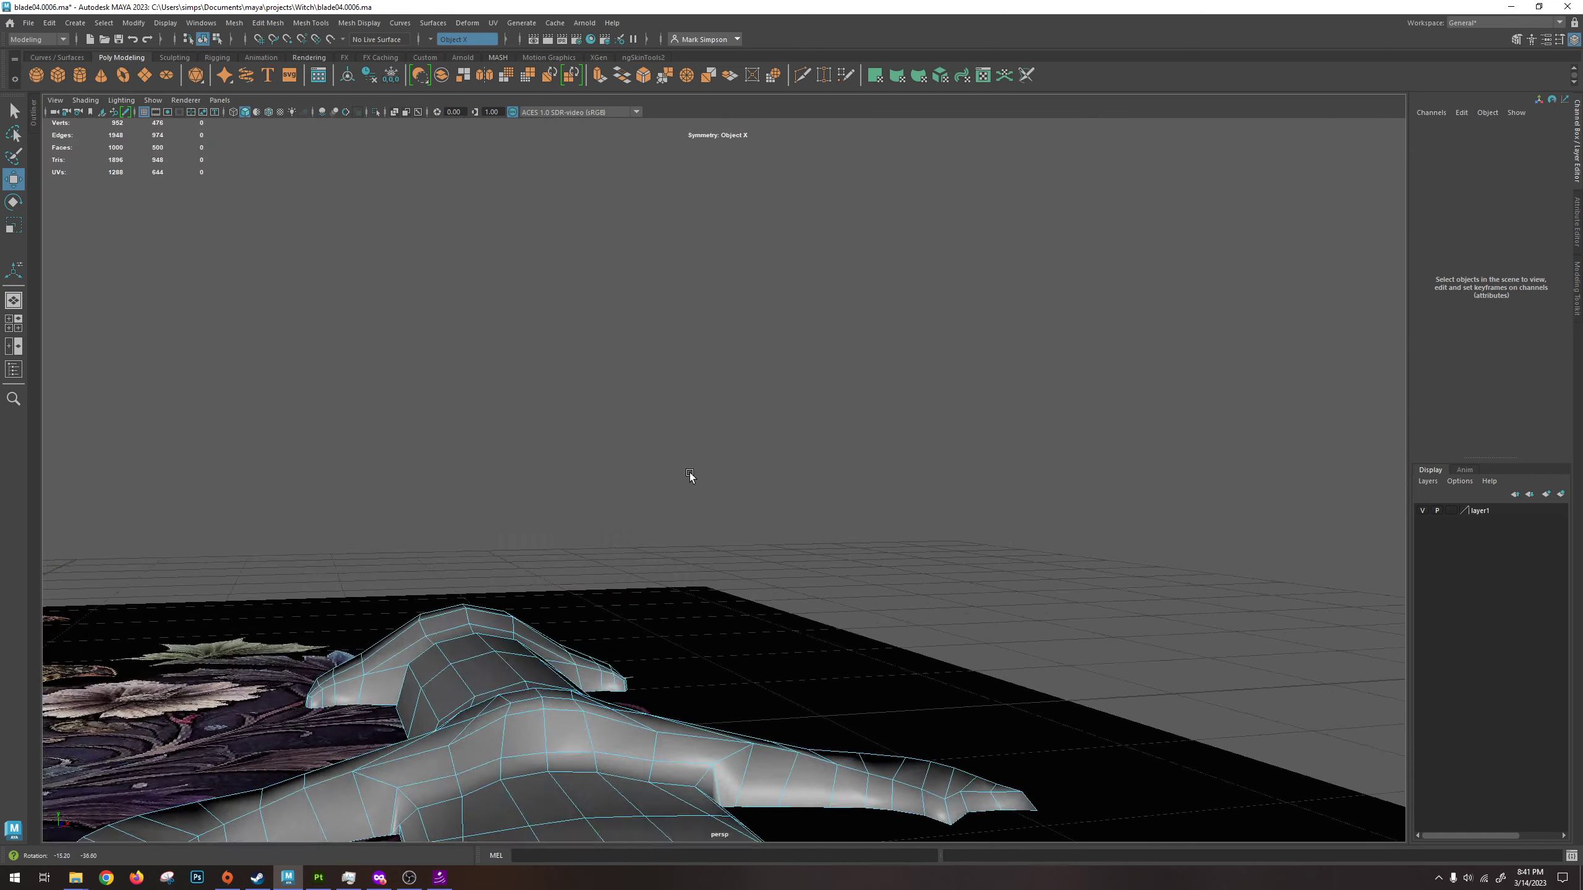
left_click_drag(727, 676, 737, 249, "alt")
left_click(710, 856)
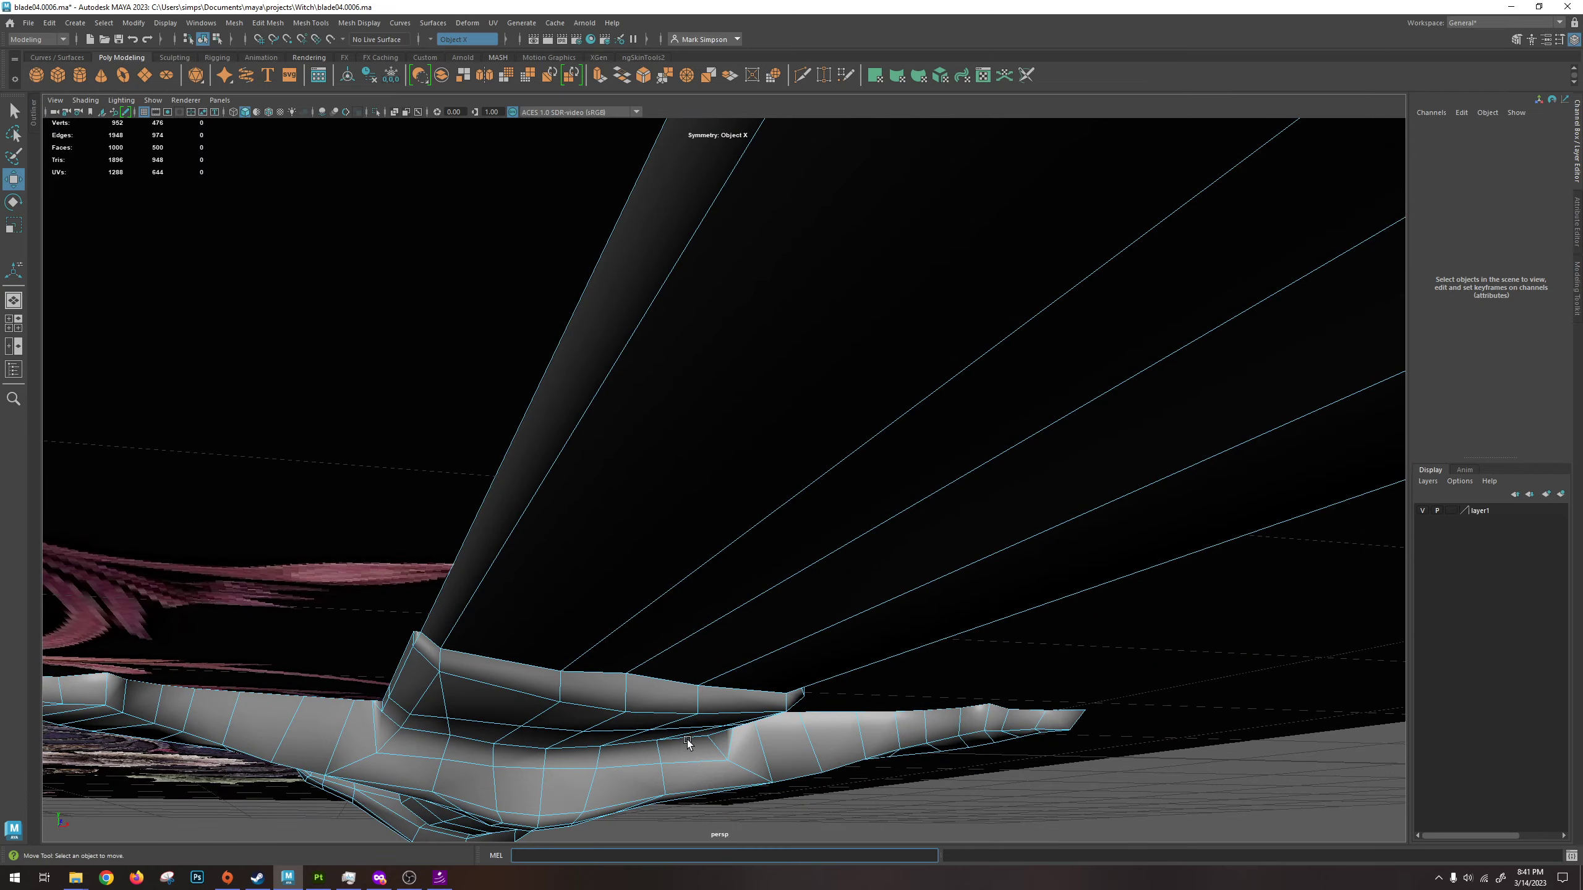
left_click_drag(687, 742, 718, 584, "alt")
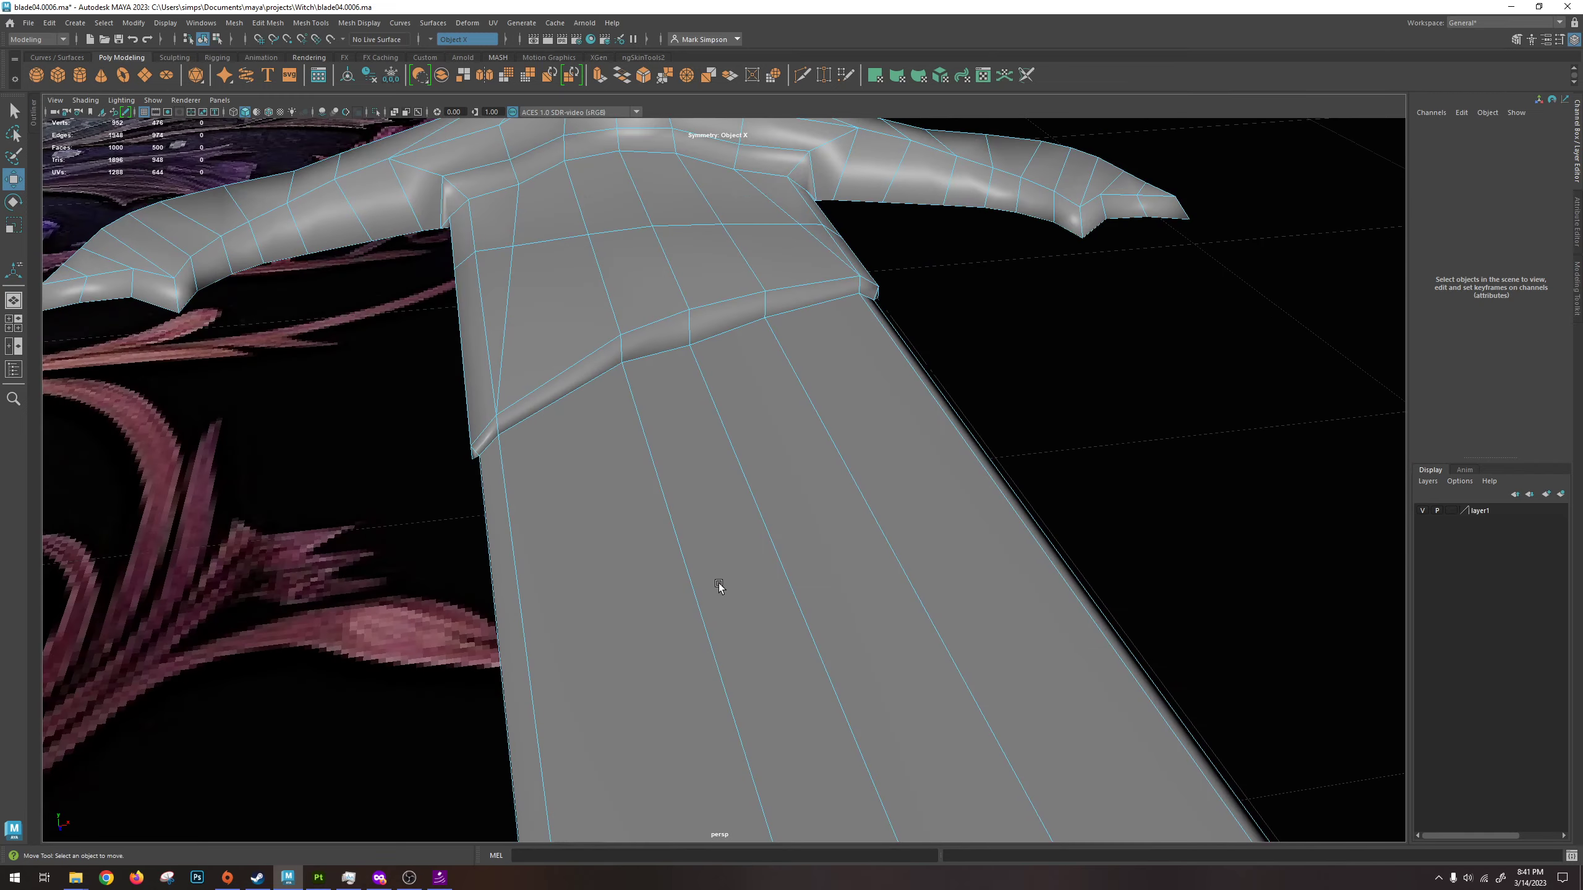
key("alt+Tab")
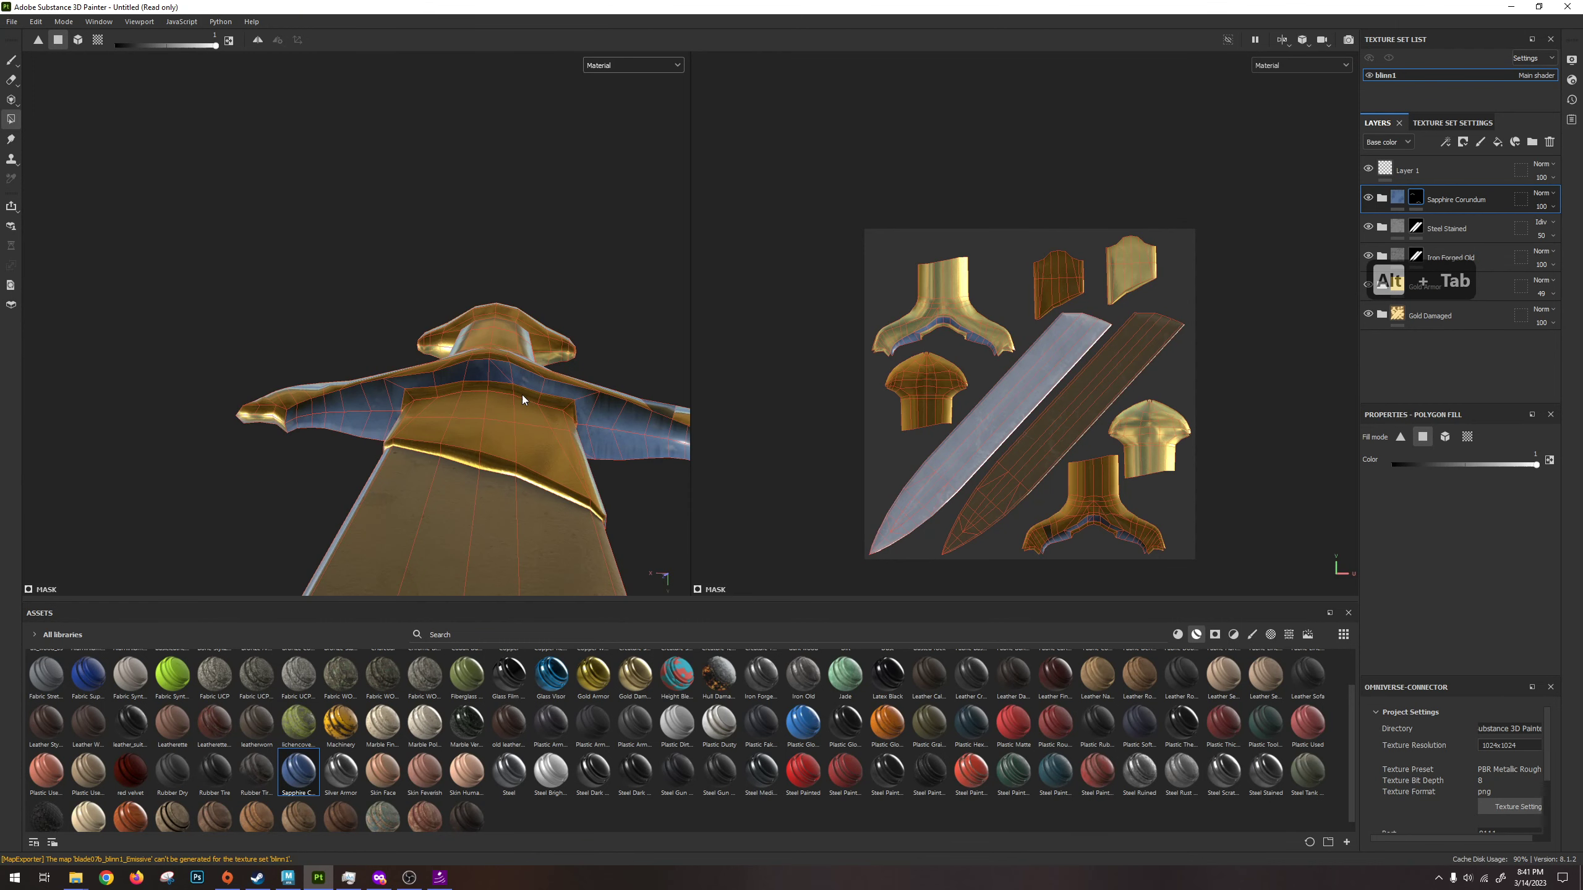
key("alt+Tab")
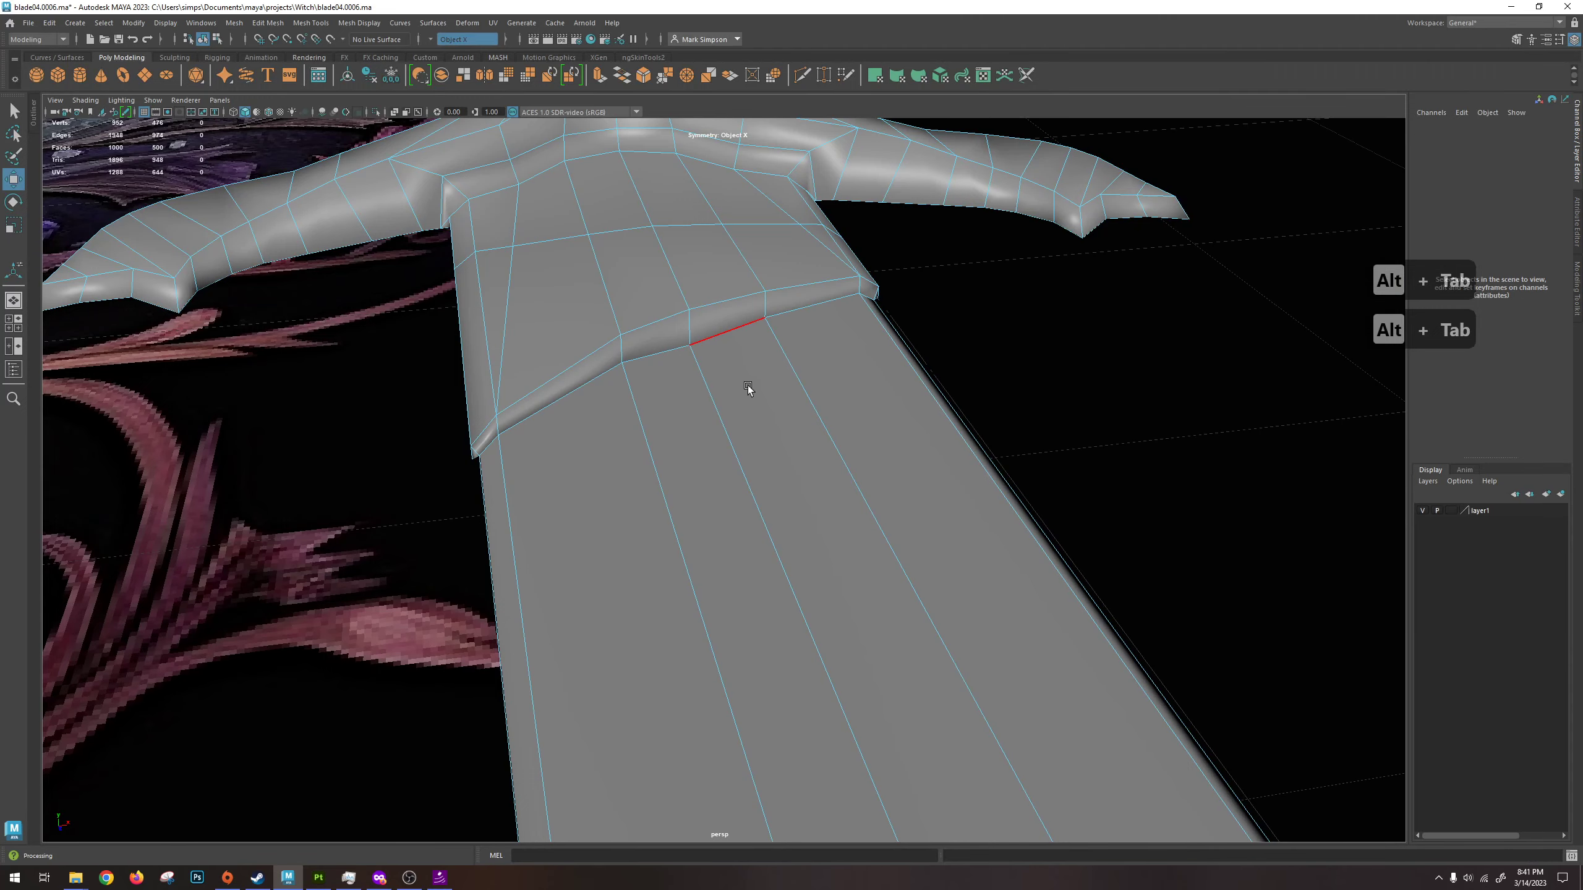
Select the two central faces on the guard's rim and inspect them up close and against the reference sword.
mouse_move(745, 385)
left_mouse_down("alt")
mouse_move(730, 368)
mouse_move(739, 309)
mouse_move(742, 370)
left_mouse_up("alt")
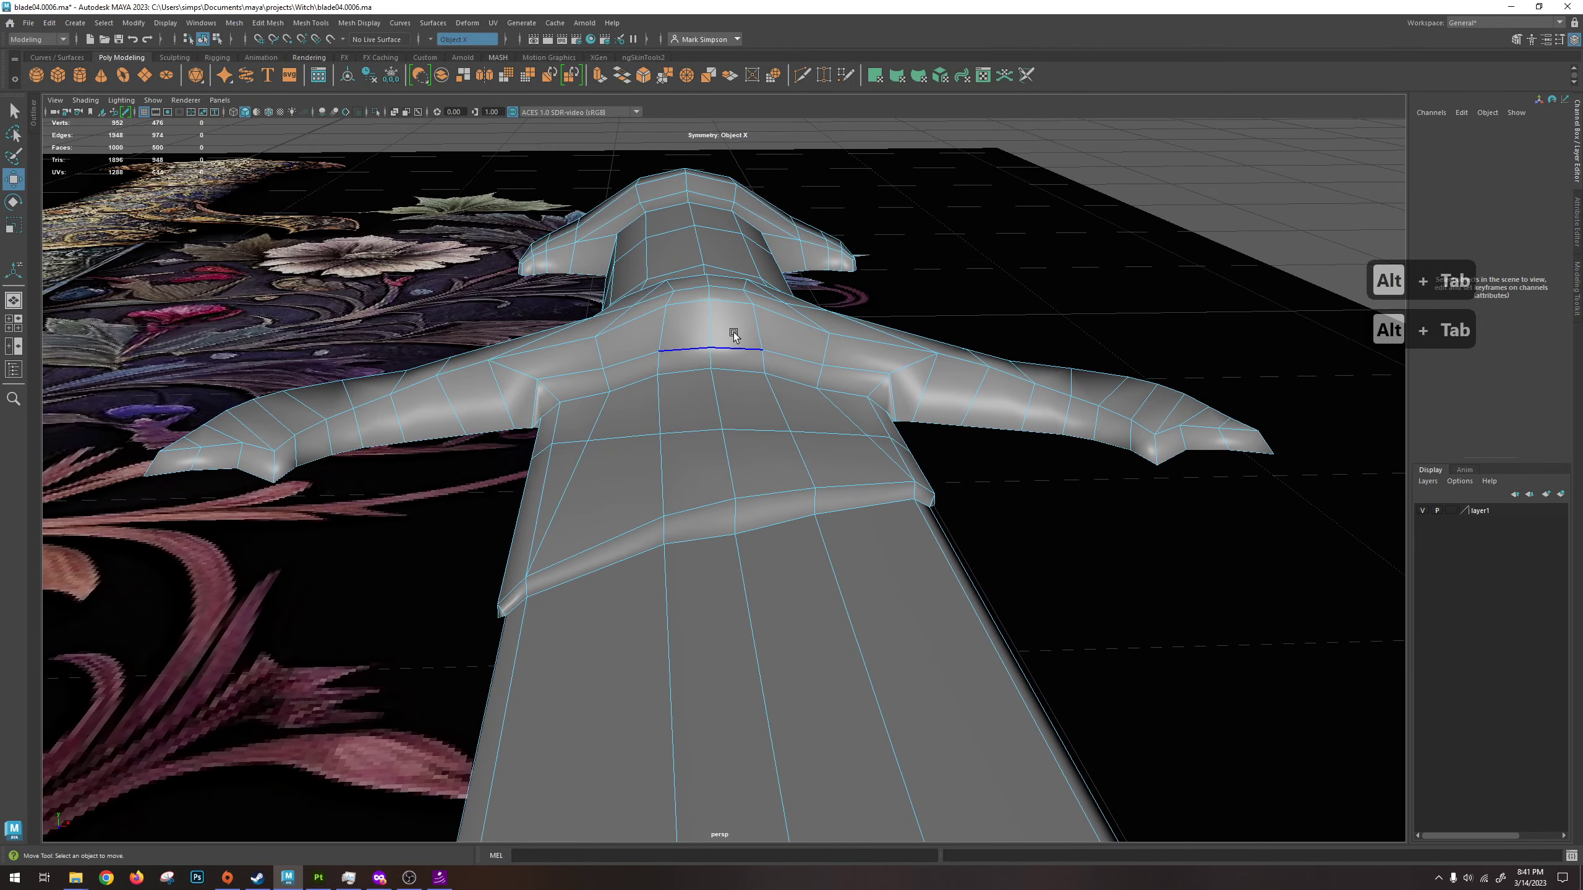
right_click_drag(733, 336, 732, 358)
left_click(738, 339)
key("f")
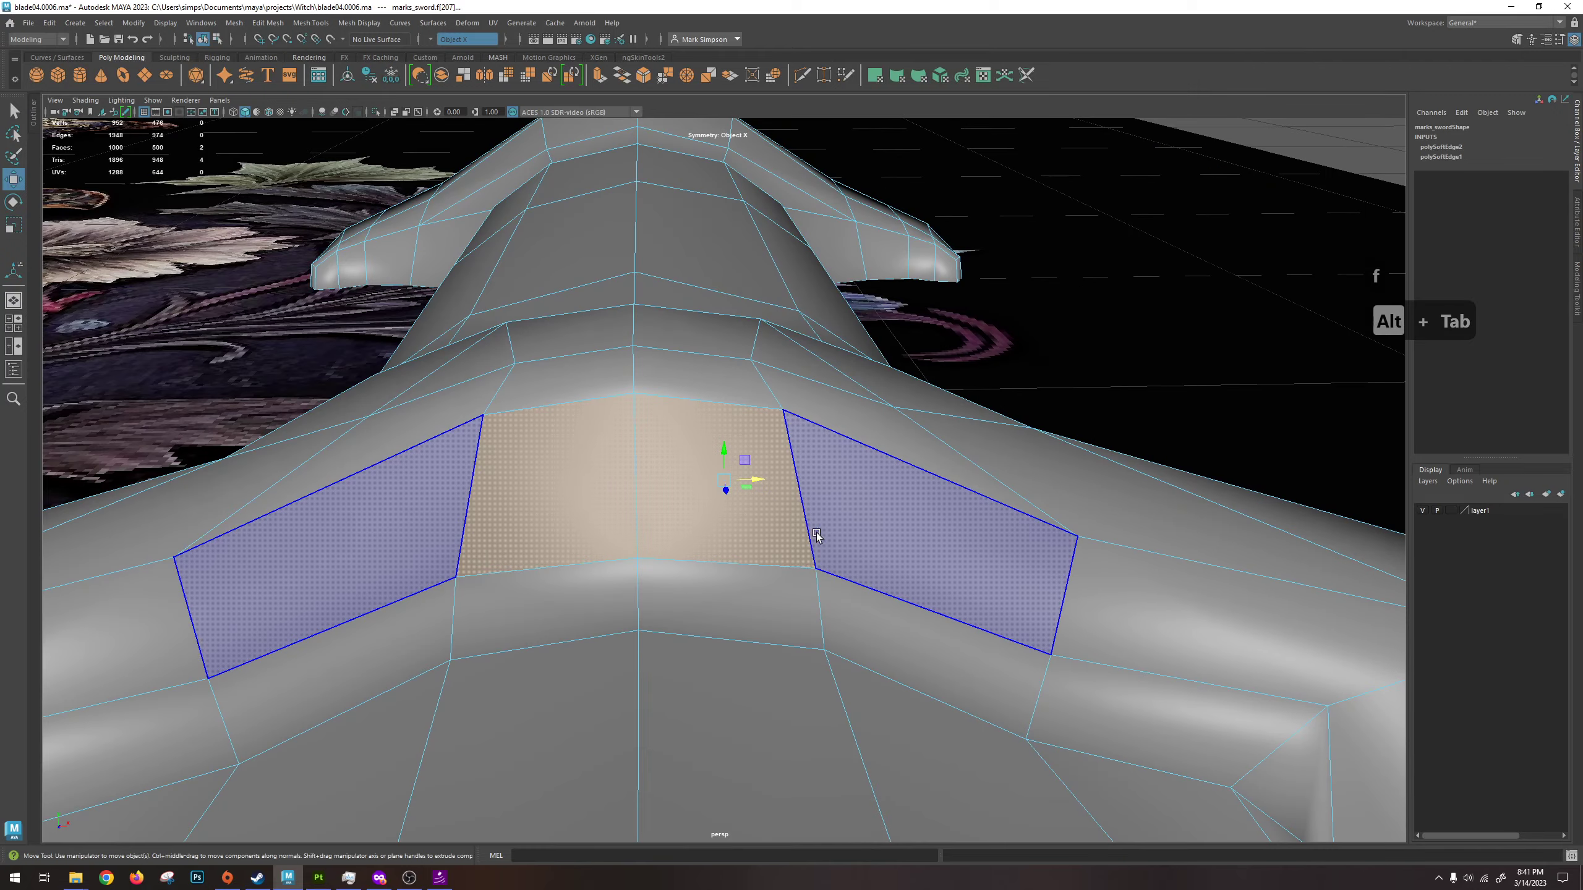
left_click_drag(816, 535, 803, 646, "alt")
scroll(811, 601, "down", 6)
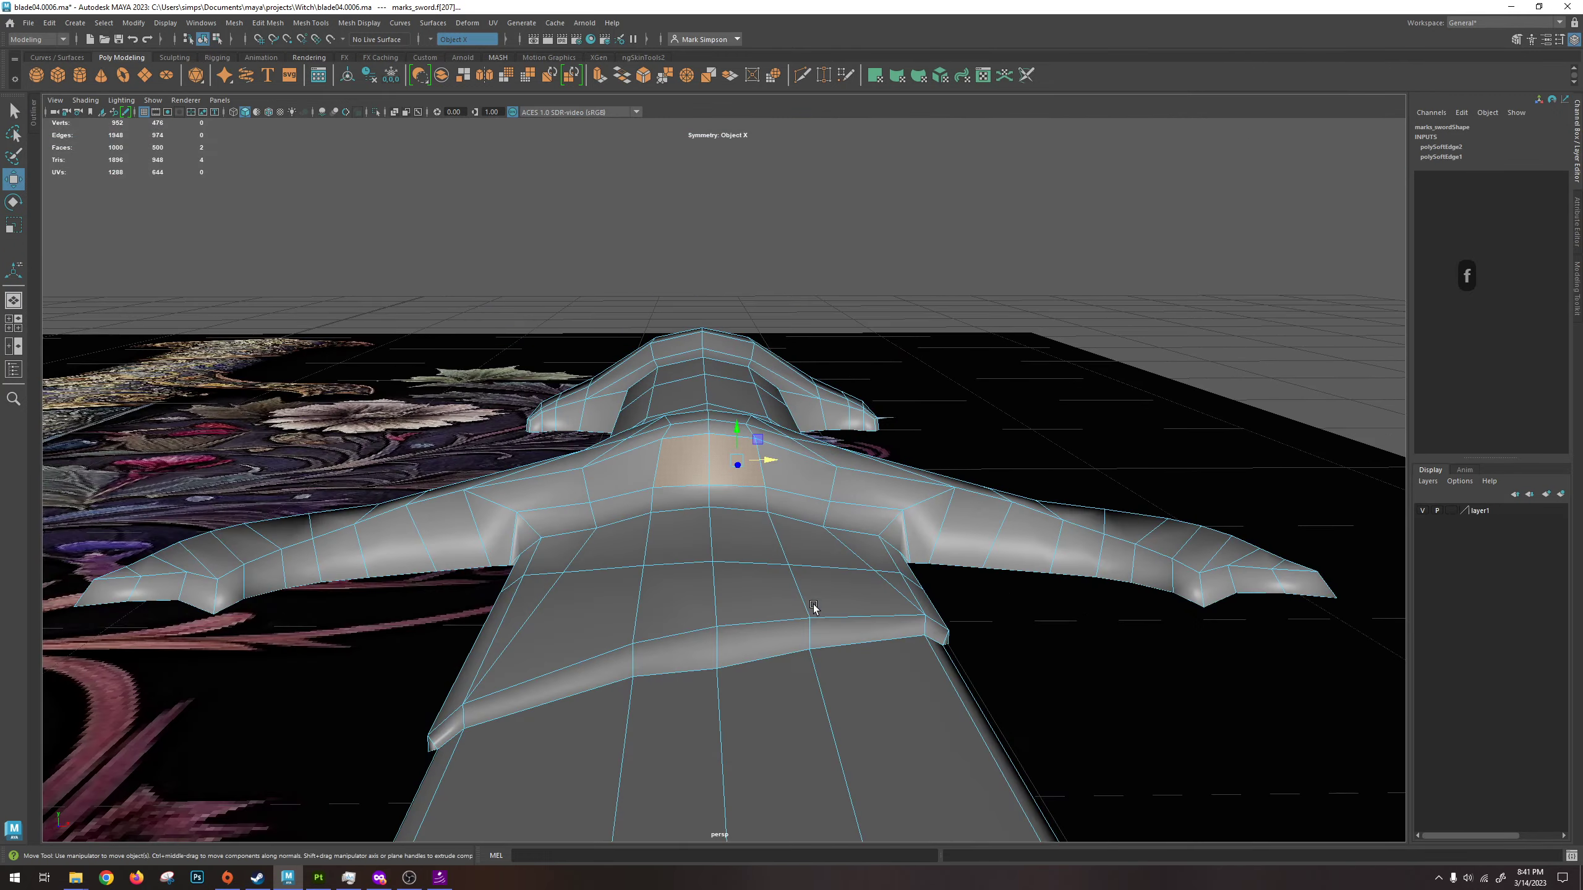
scroll(813, 605, "down", 8)
middle_click_drag(754, 586, 978, 596, "alt")
middle_click_drag(362, 476, 626, 487, "alt")
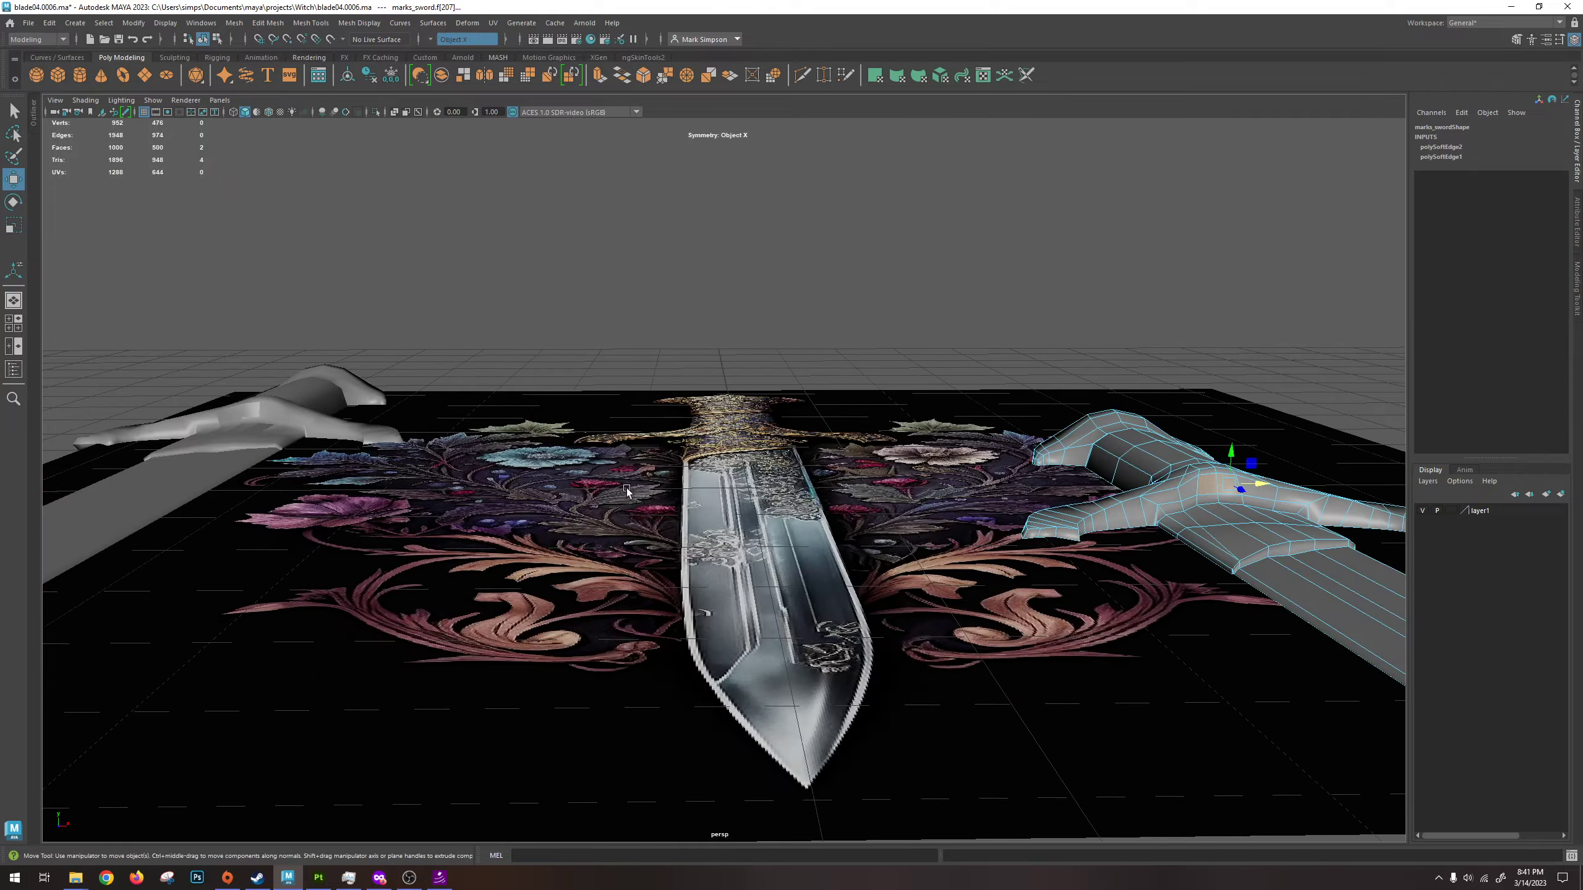
left_click_drag(626, 488, 860, 497, "alt")
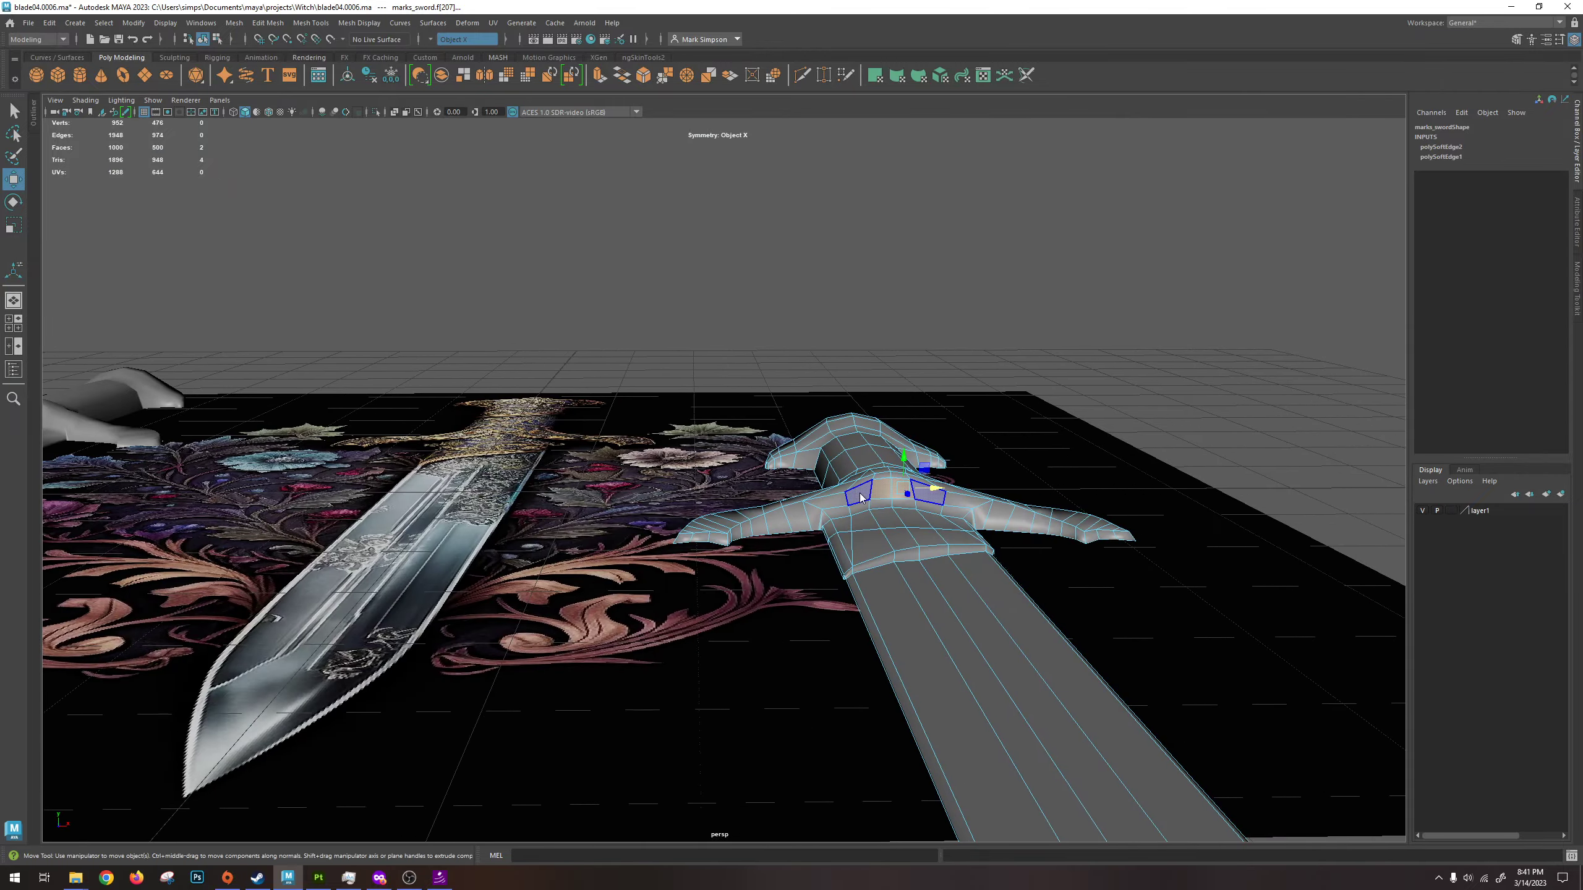
Select the whole sword, turn symmetry off and delete the history of all objects in the scene.
right_click_drag(860, 497, 912, 473)
left_click_drag(949, 527, 688, 569, "alt")
middle_click_drag(618, 513, 693, 500, "alt")
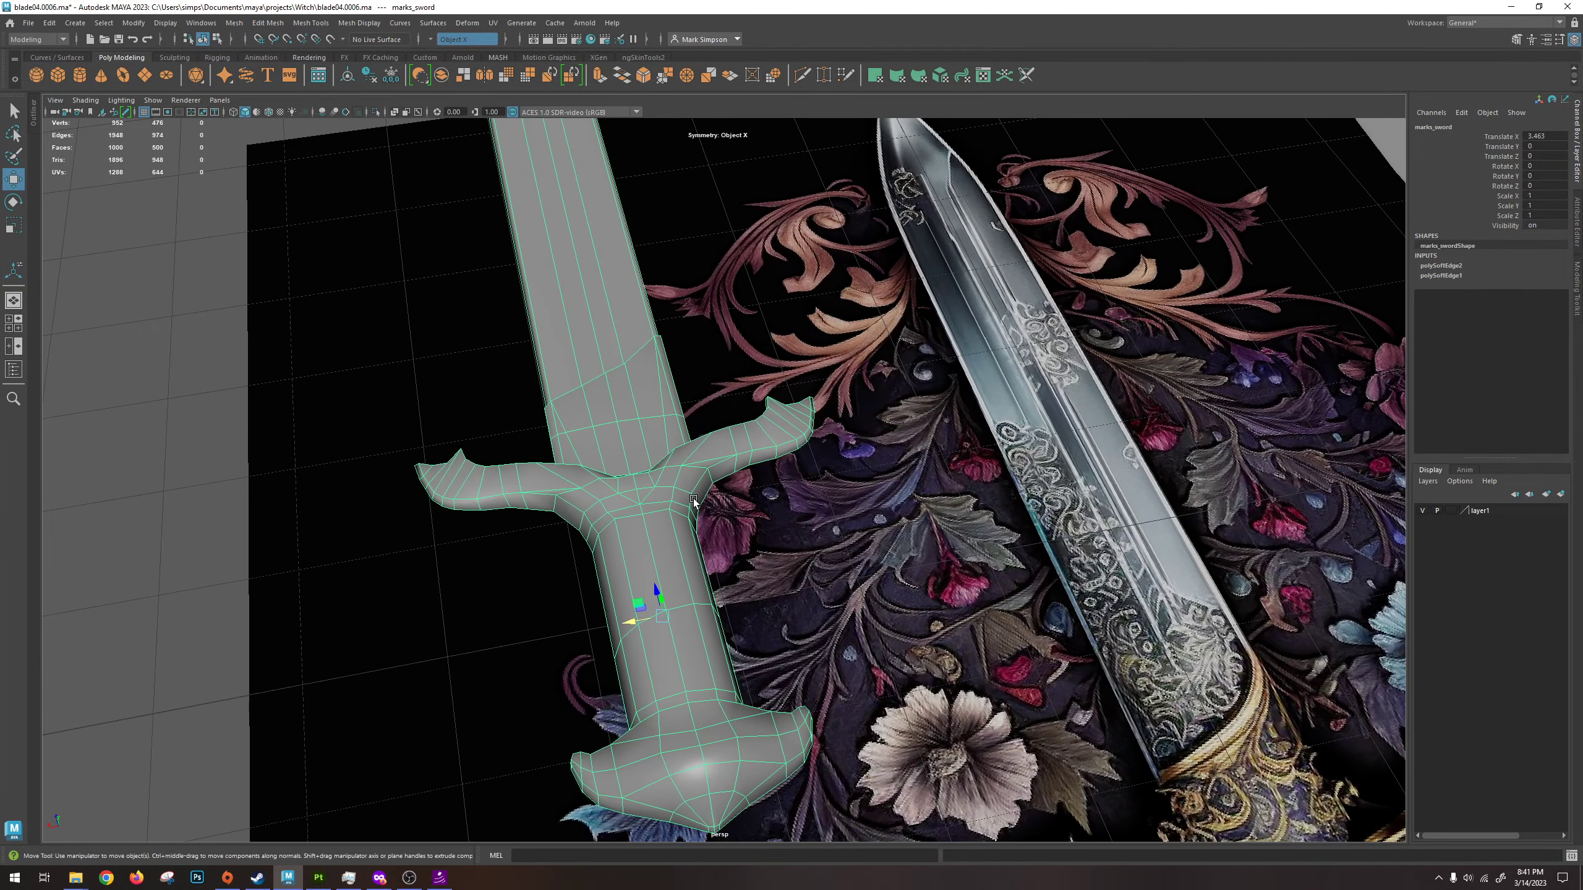
left_click(443, 43)
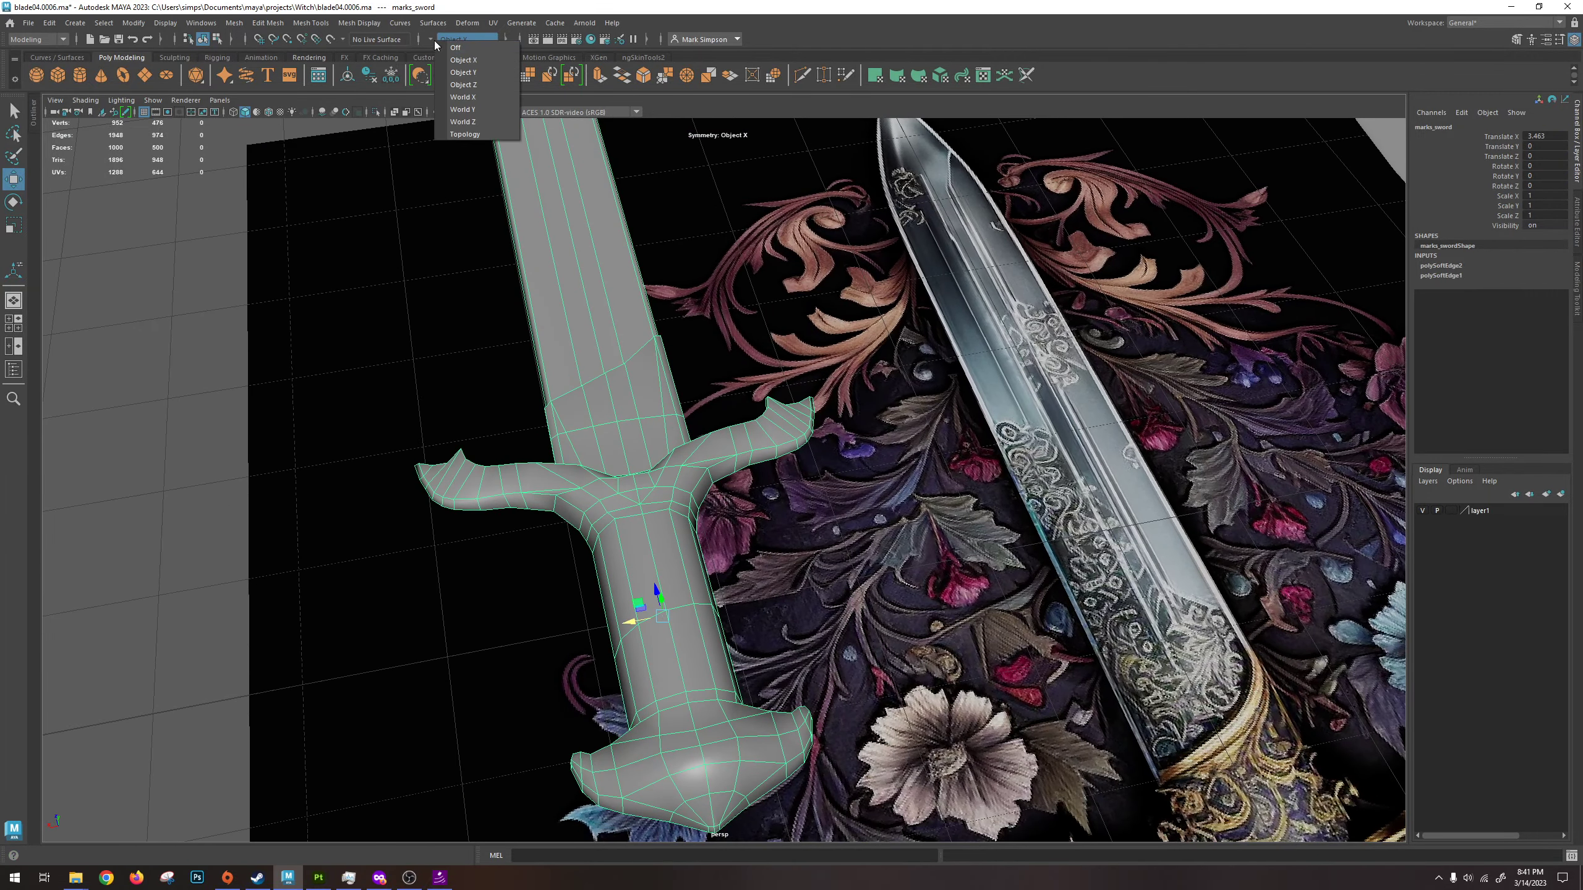
left_click(455, 49)
left_click(27, 22)
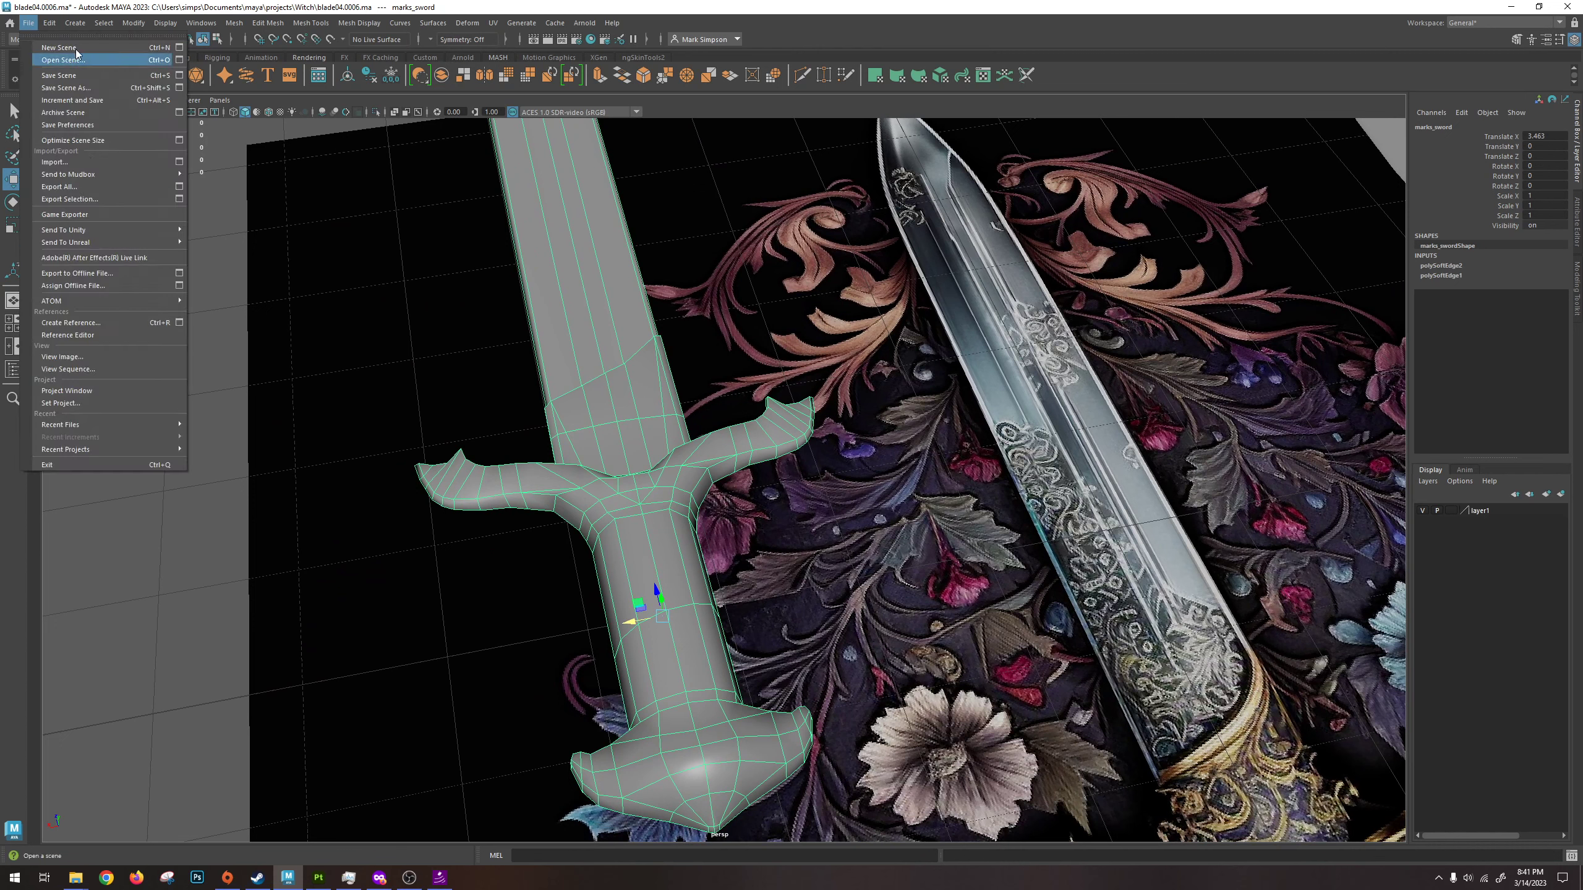
mouse_move(50, 23)
mouse_move(109, 185)
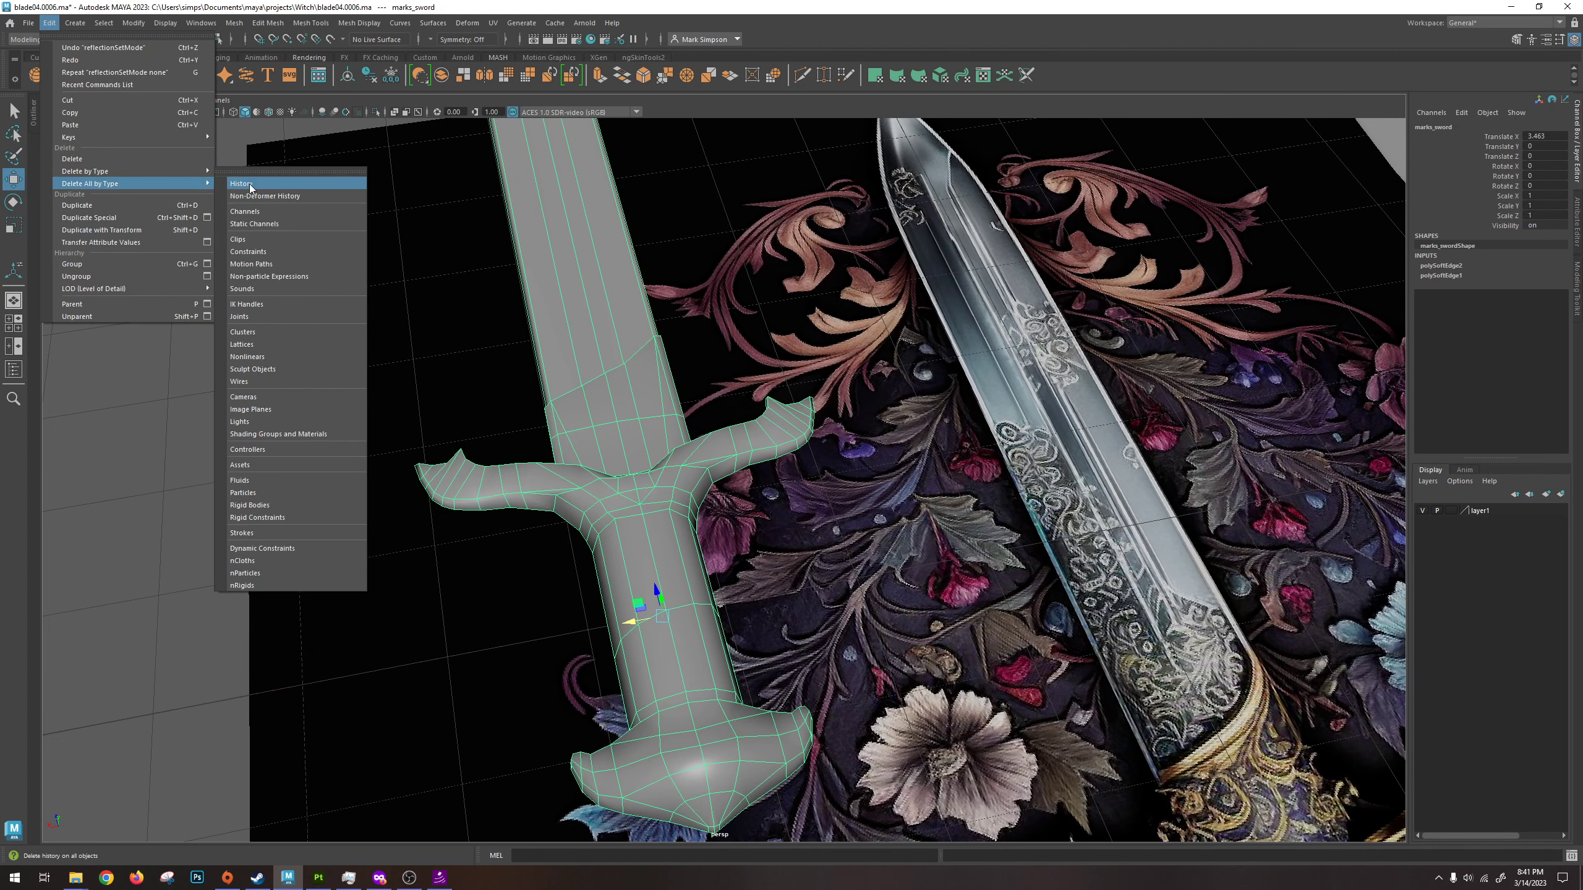
left_click(249, 186)
Export the selected sword with the Game Exporter, entering blade07c as the file name and accepting replacement of the existing file.
left_click(28, 23)
left_click(84, 215)
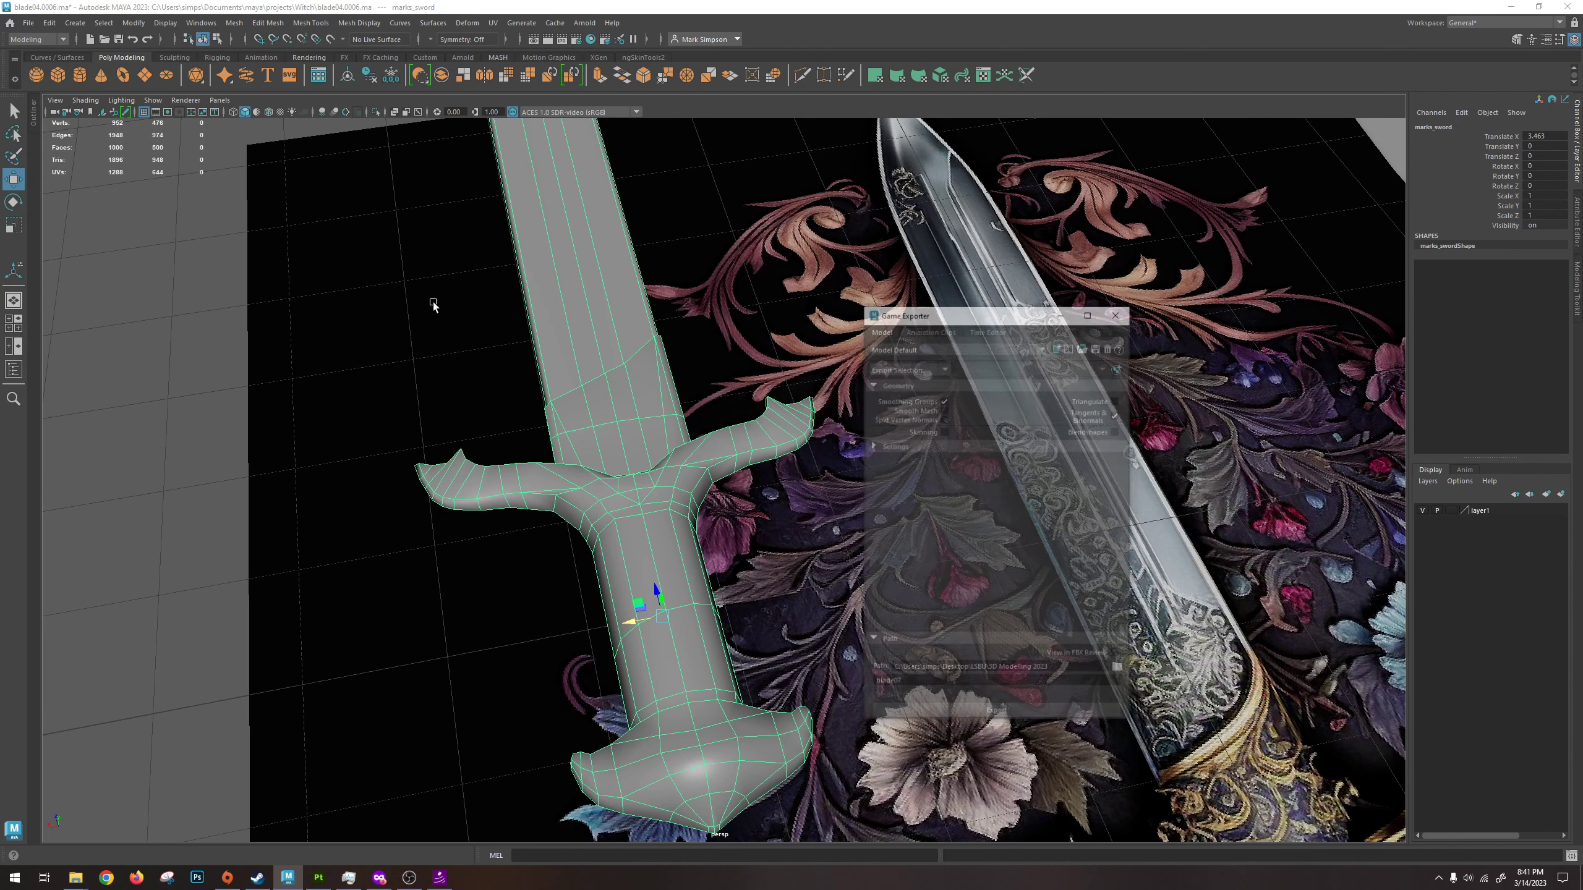
left_click(947, 683)
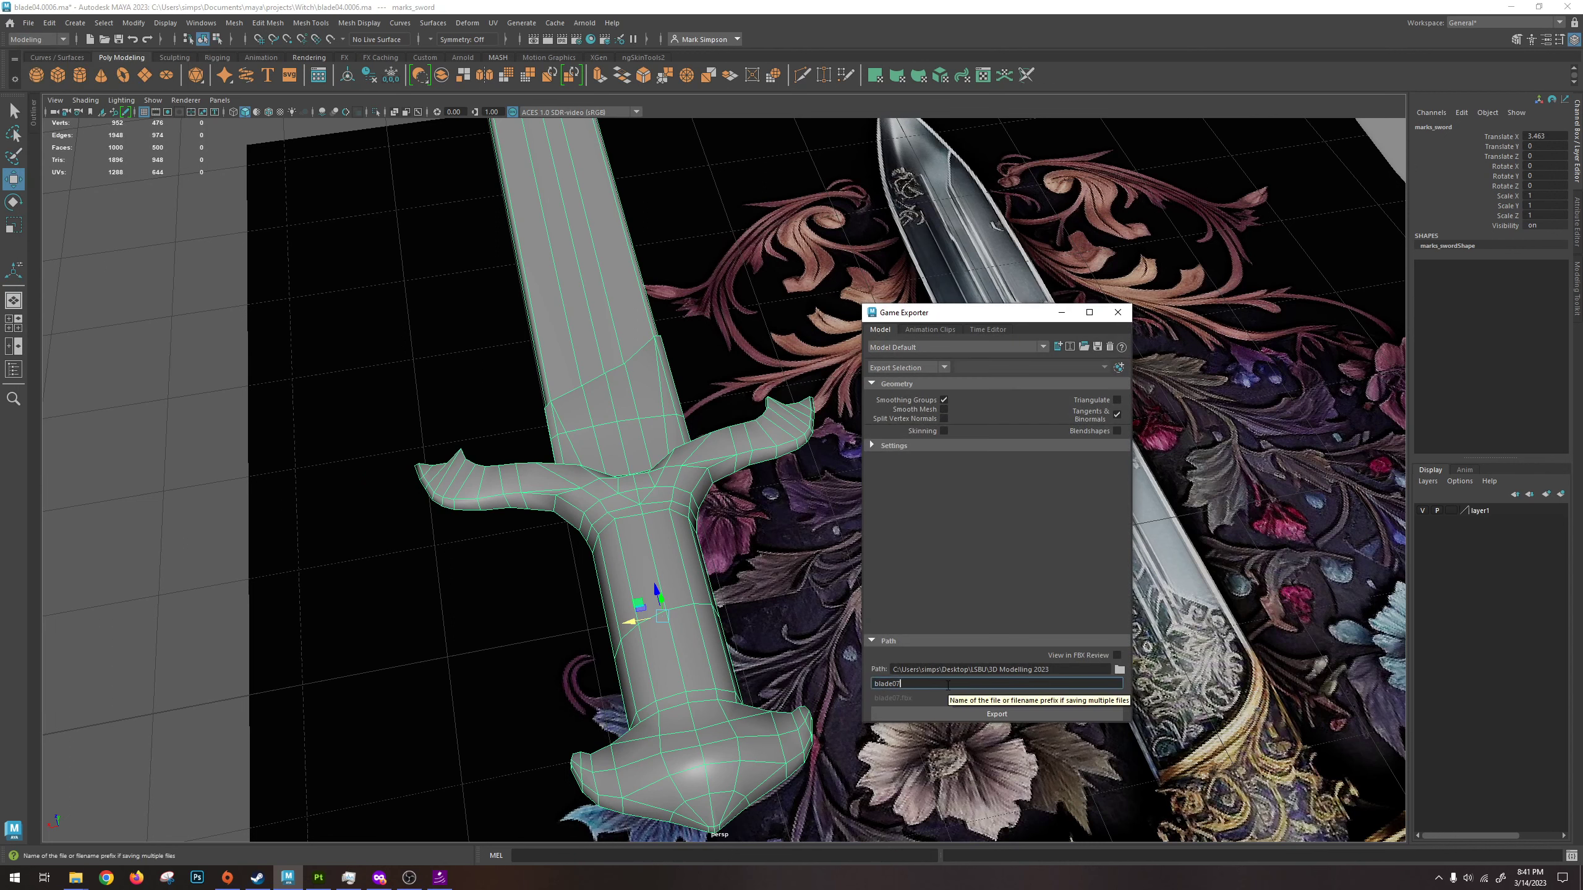
type("b")
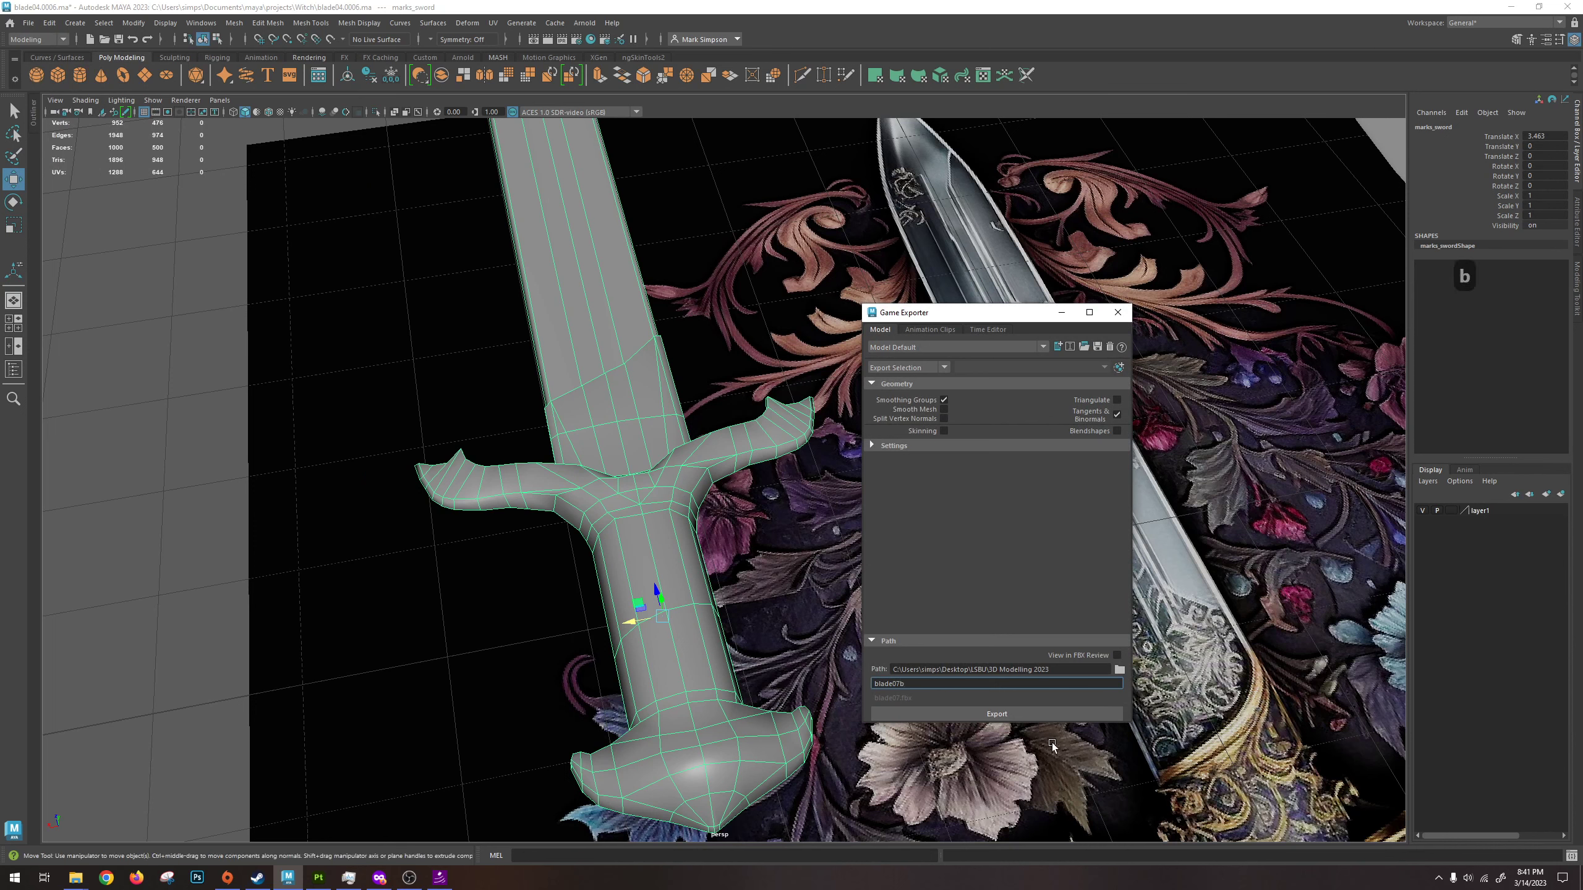
key("BackSpace")
type("c")
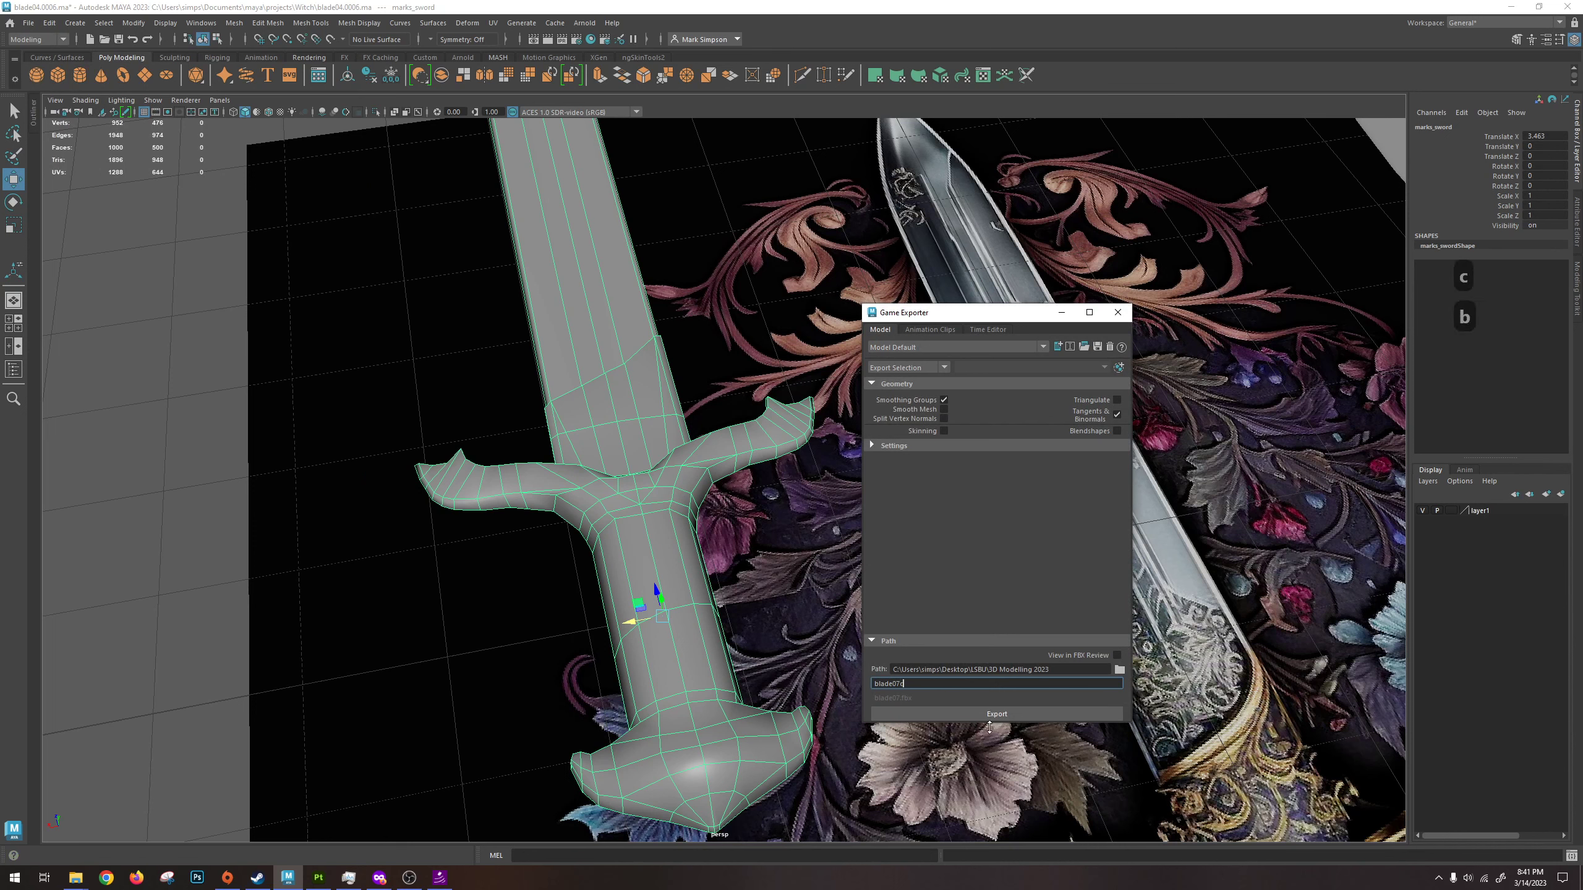
left_click(1007, 718)
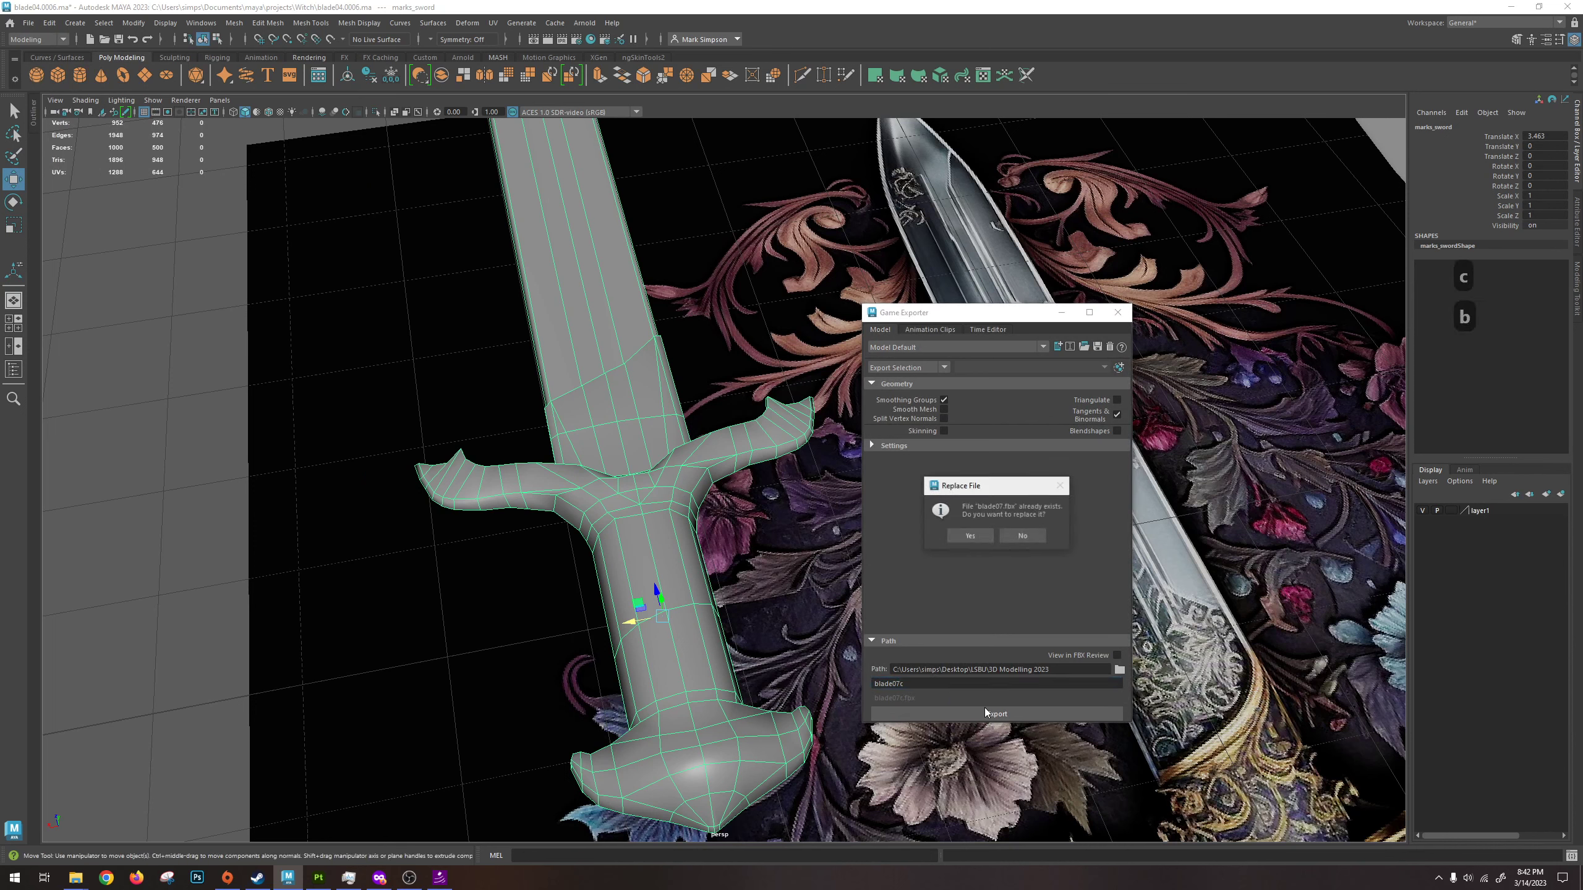
left_click(970, 536)
left_click(997, 538)
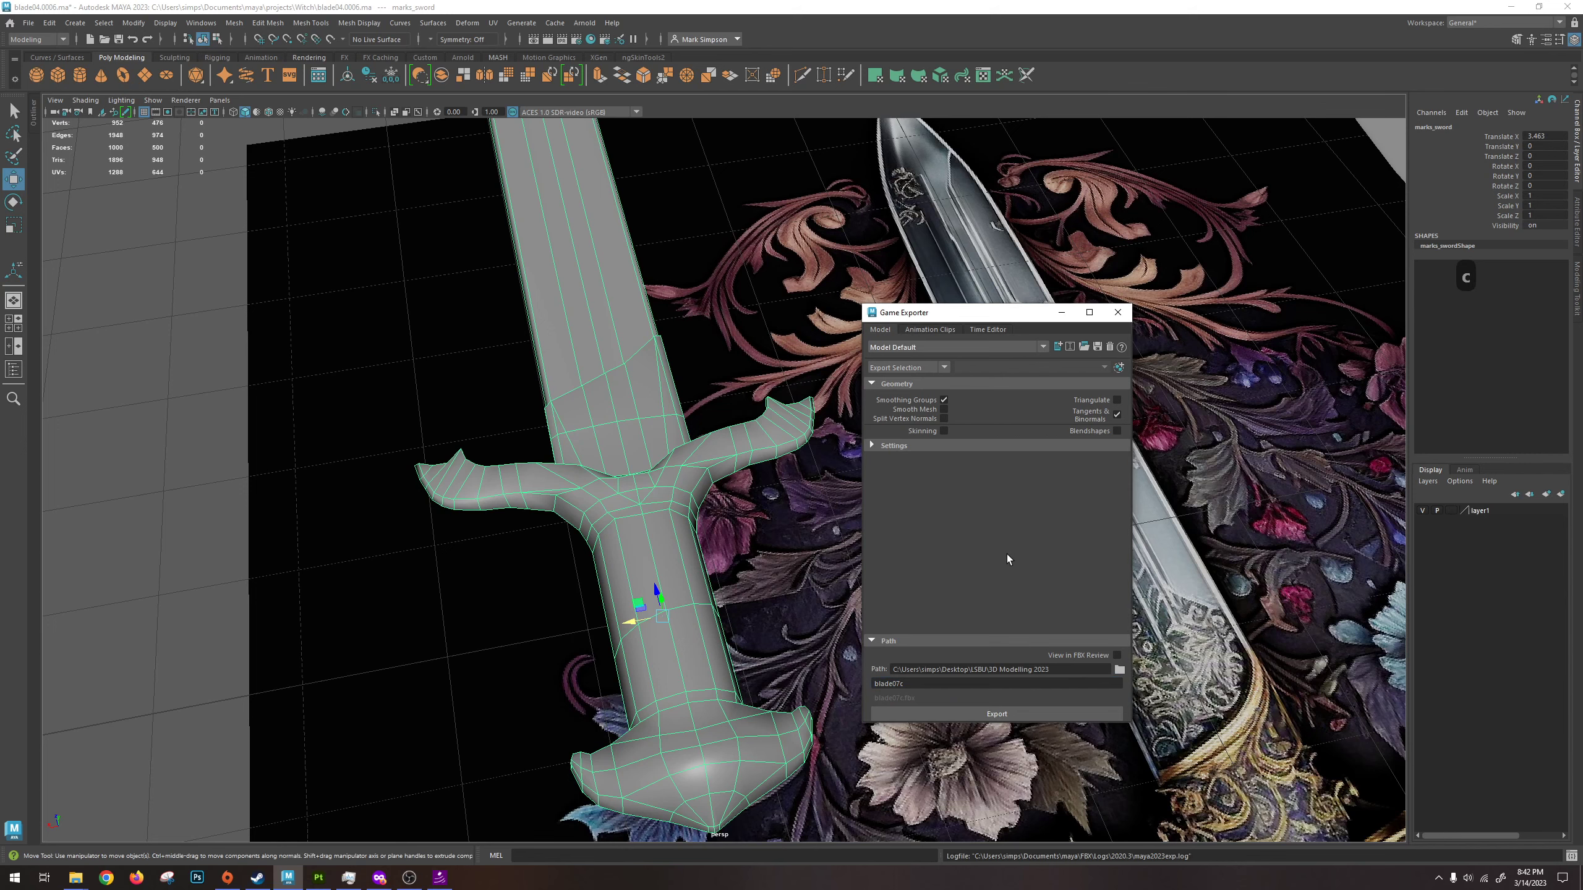
Switch to Substance 3D Painter and open the project configuration's mesh file selection.
key("alt+Tab")
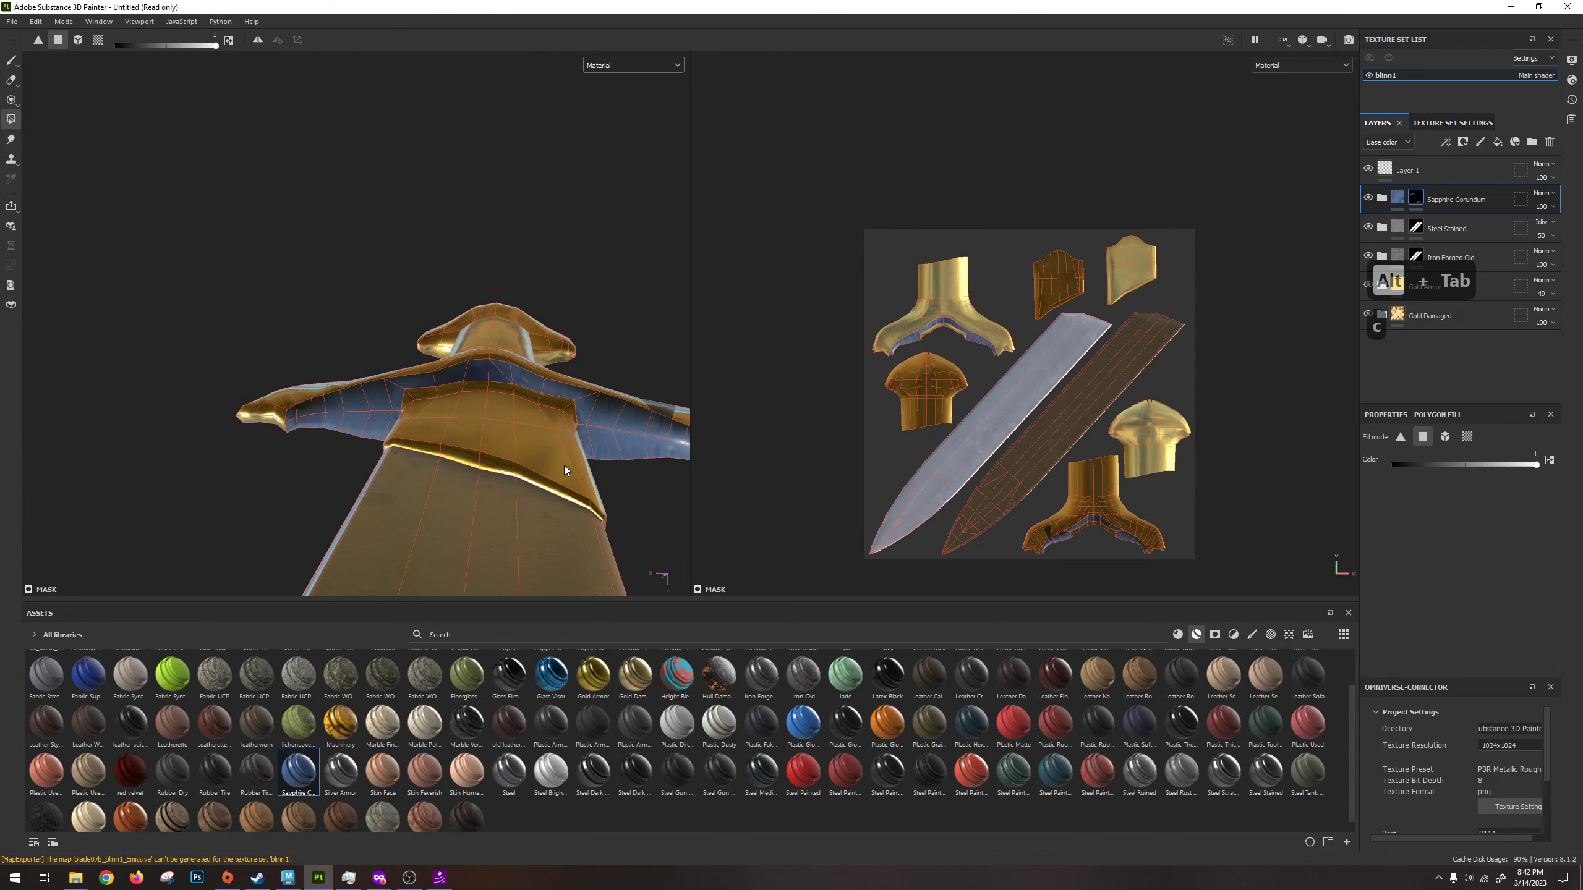
left_click(35, 21)
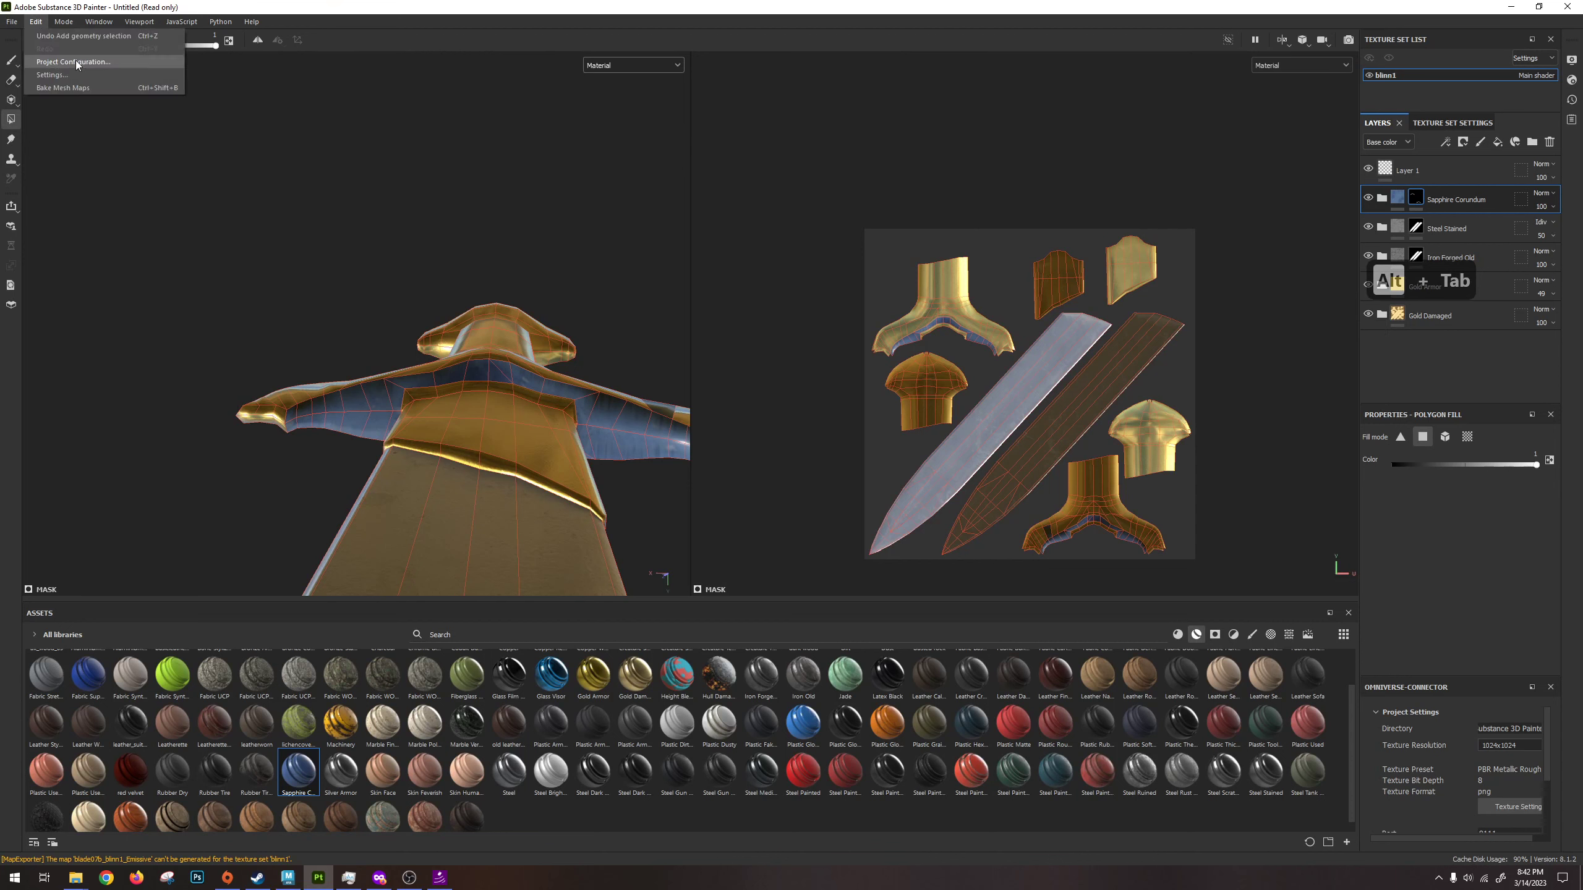
left_click(76, 61)
left_click(879, 345)
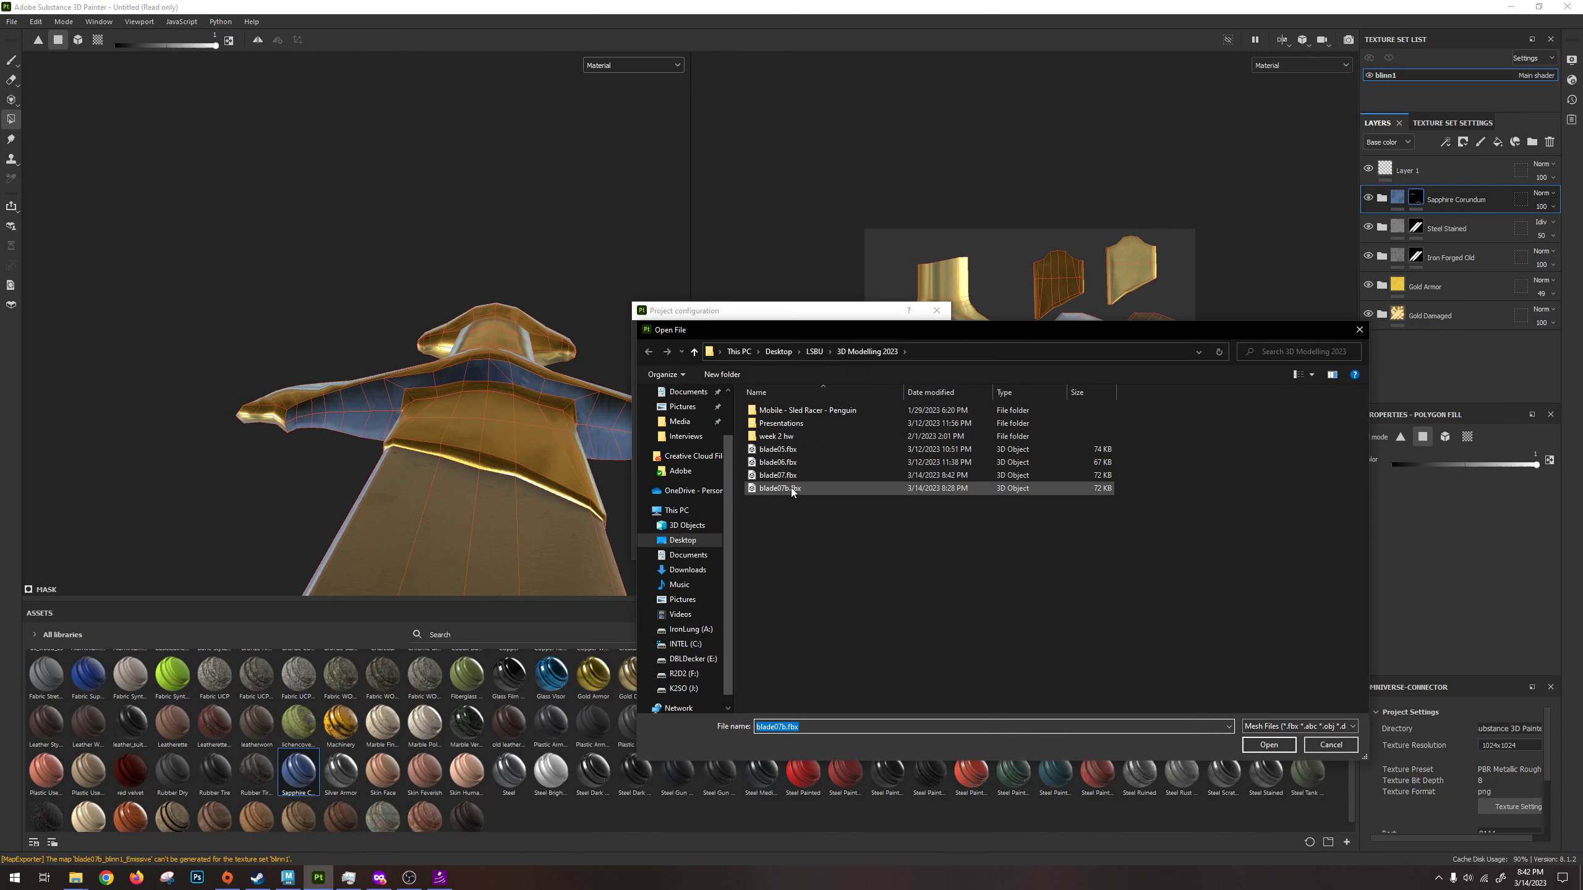
Return to Maya and export the sword again under the file name blade07c.
key("alt+Tab")
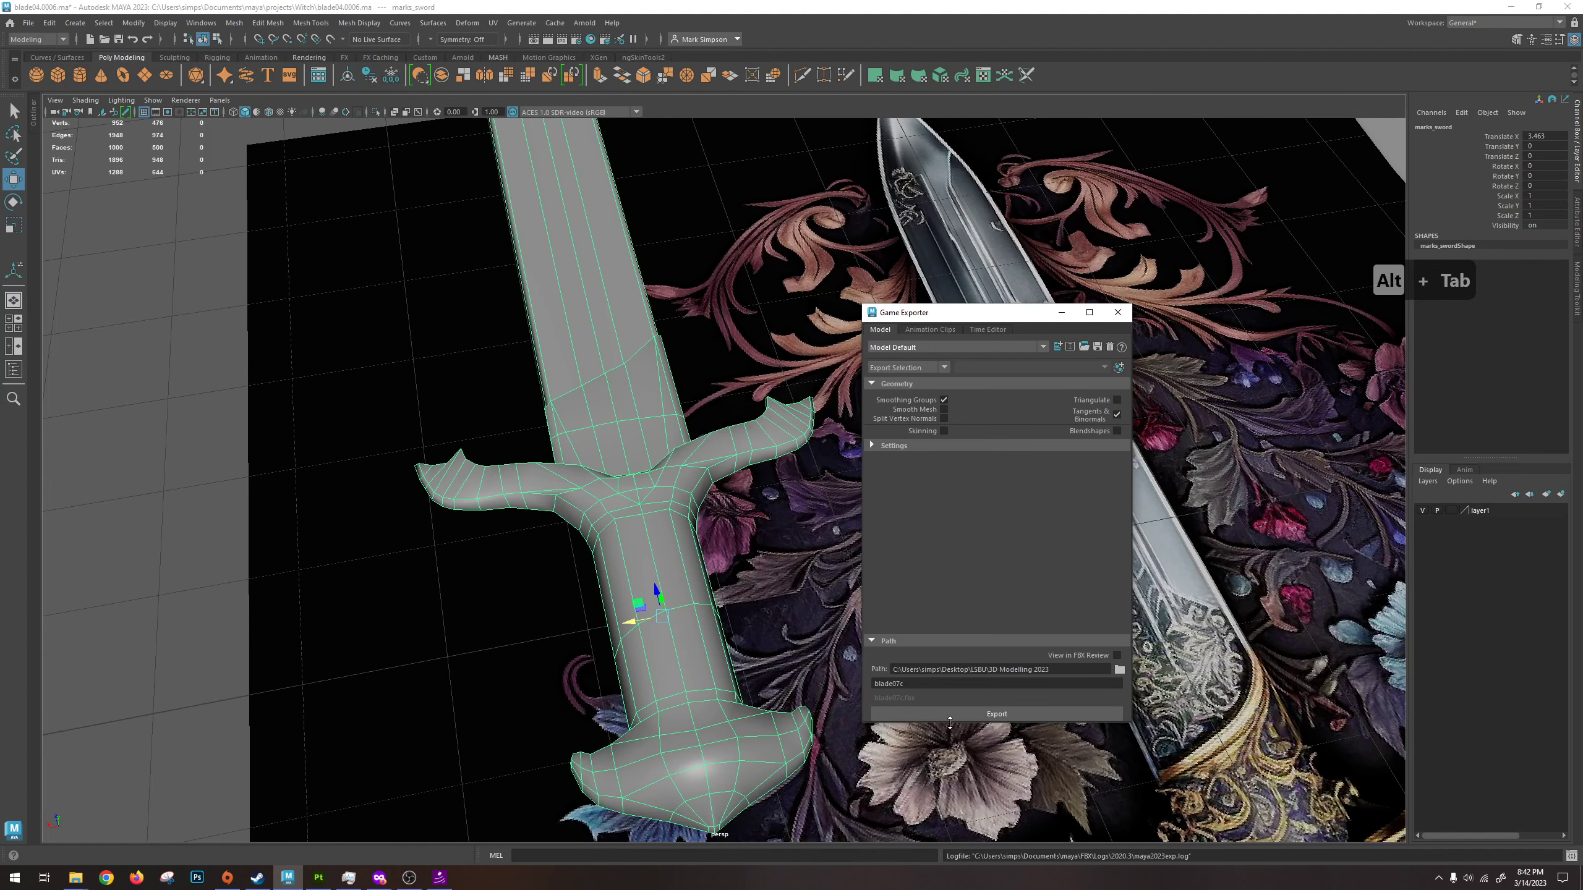
left_click(992, 714)
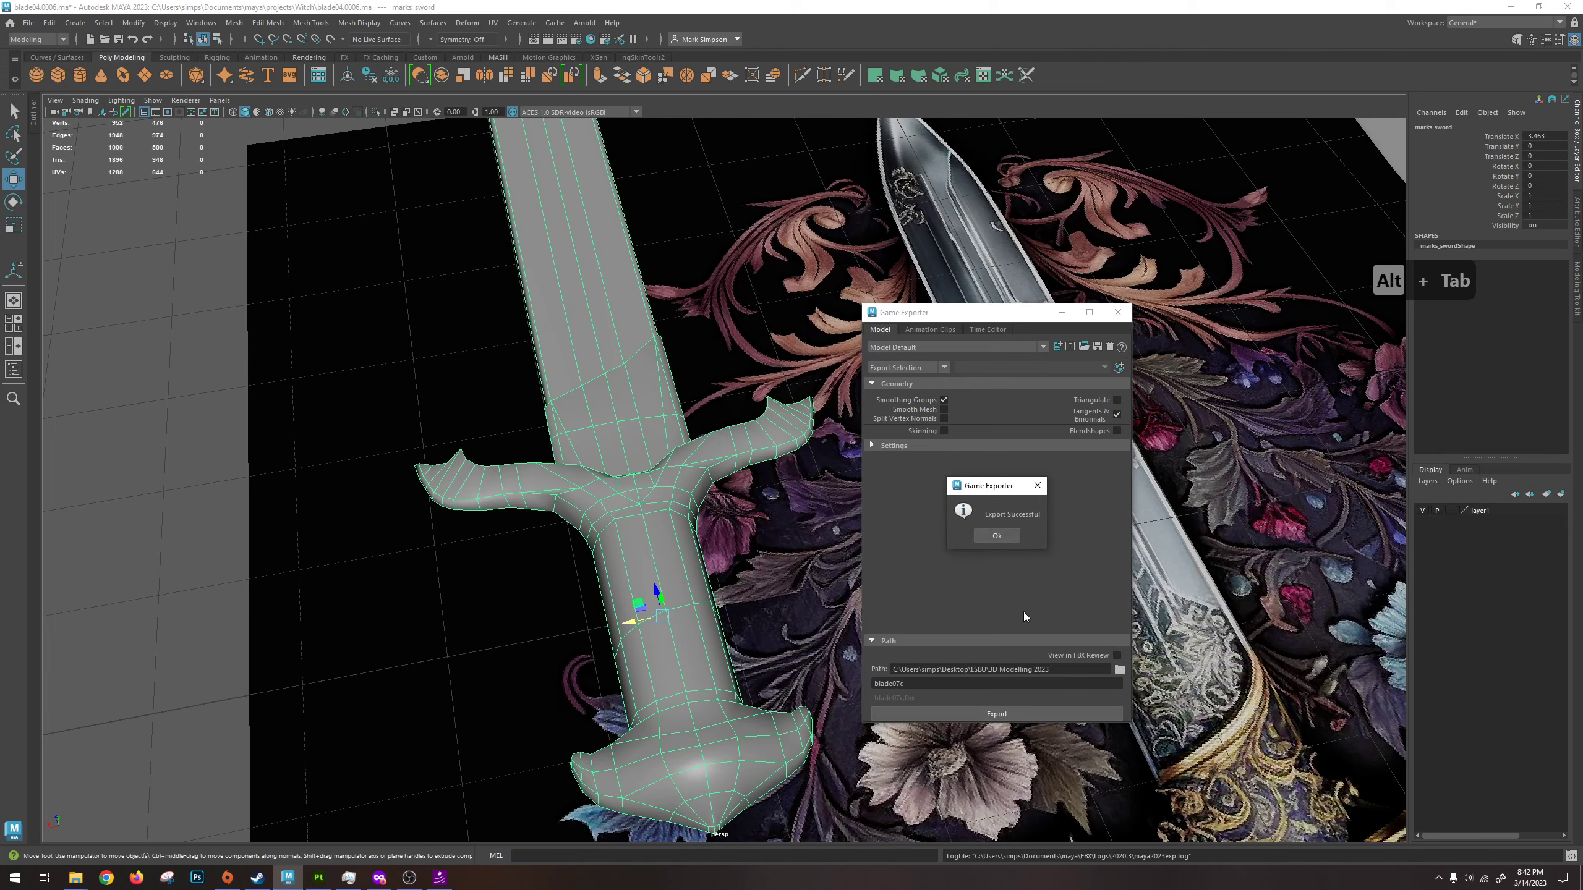
left_click(996, 535)
Switch to Substance 3D Painter and replace the project mesh with blade07c.fbx.
key("alt+Tab")
double_click(780, 501)
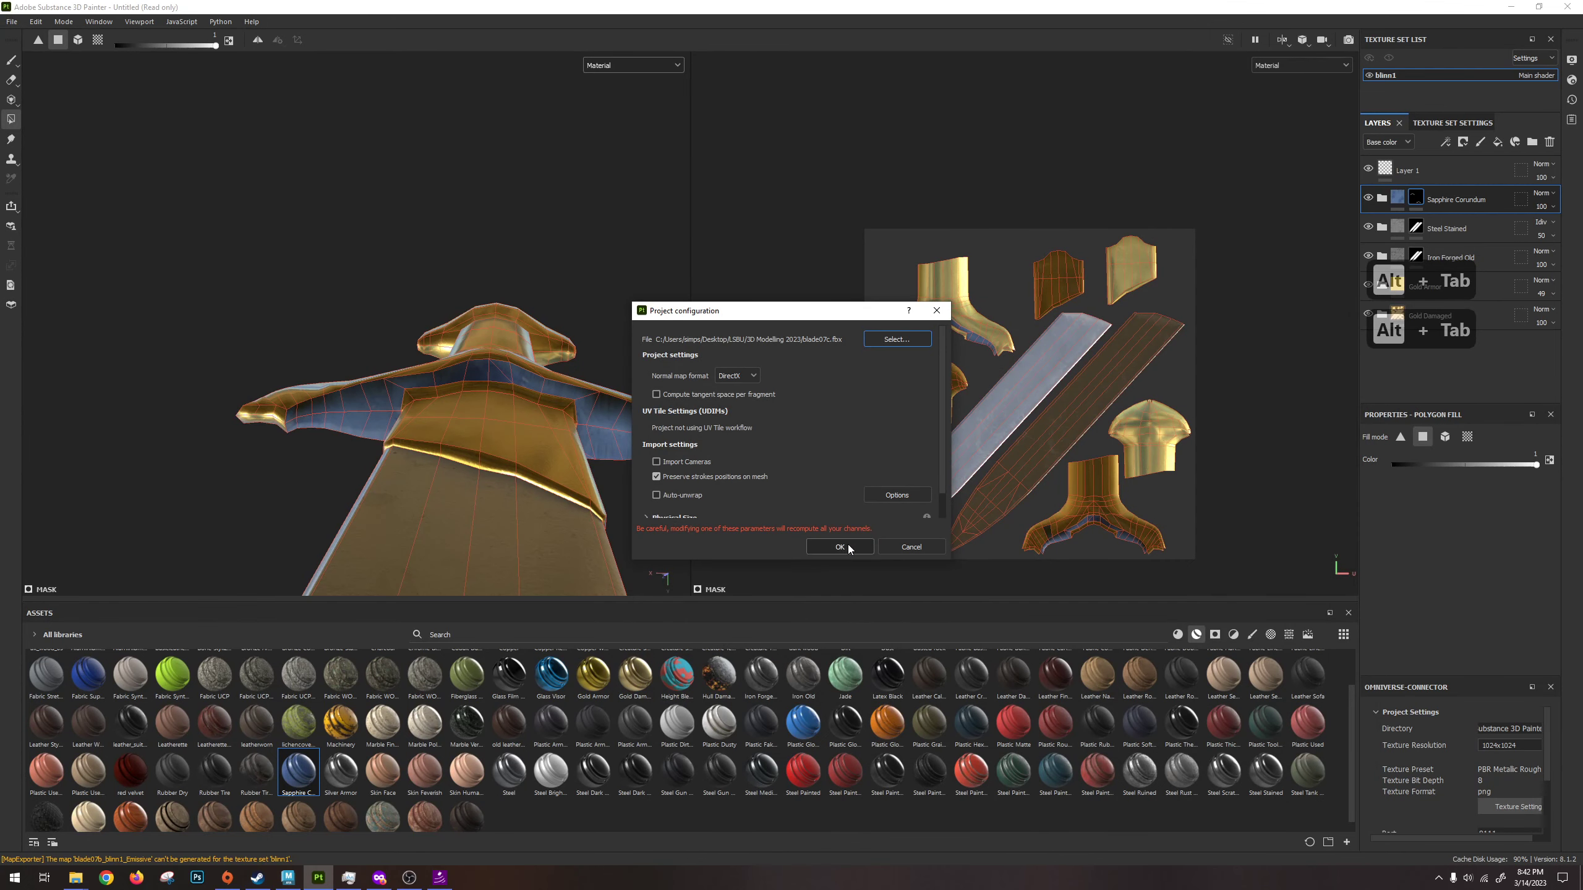
left_click(848, 544)
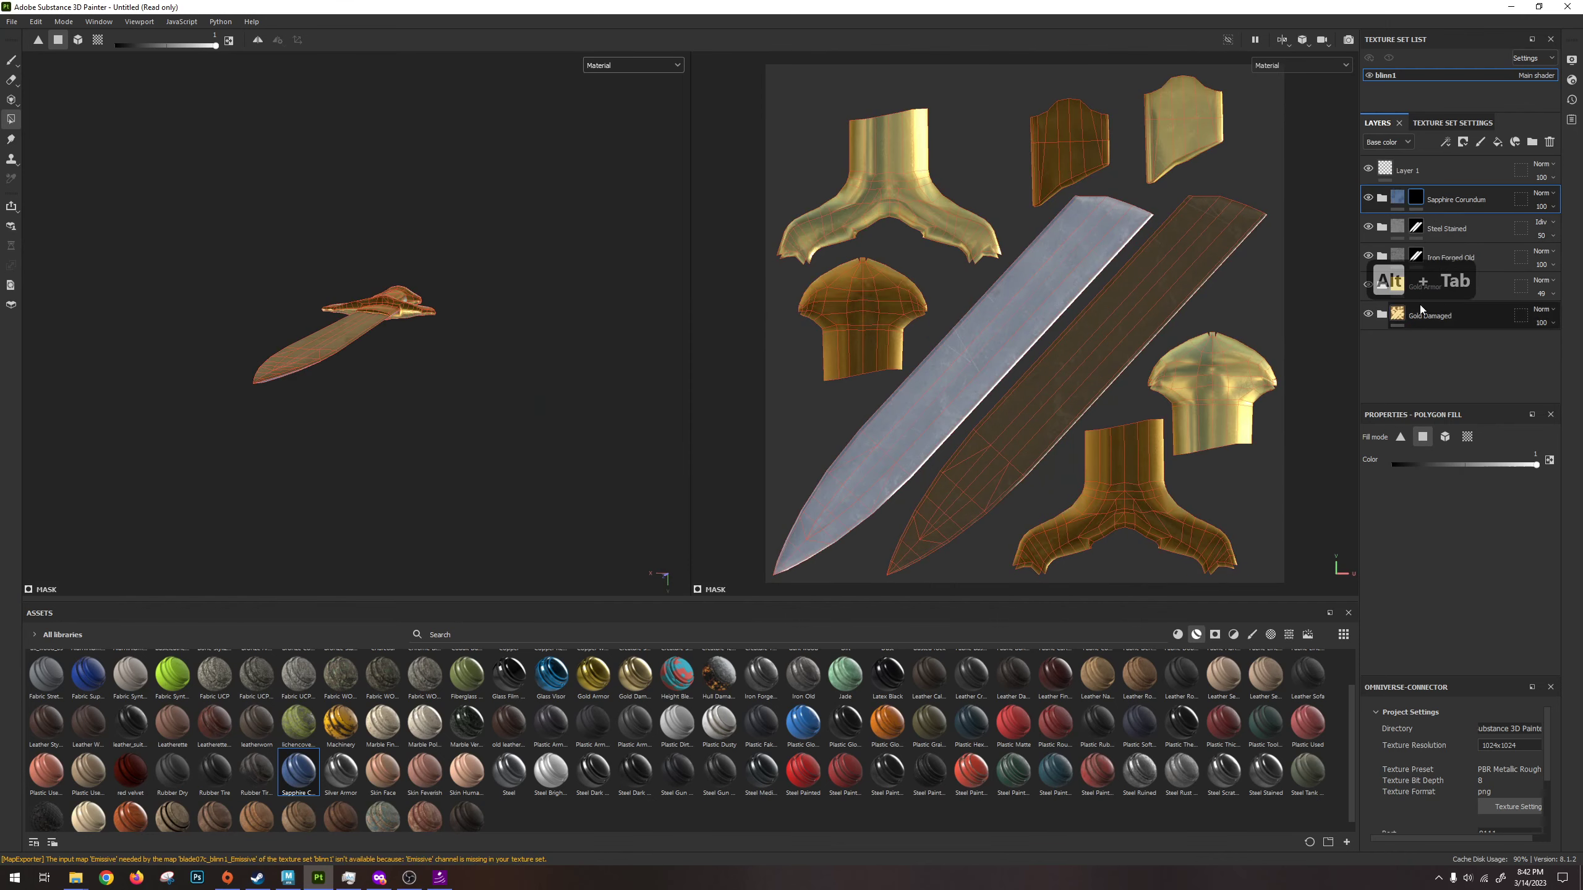
Fill the recessed faces along the centre of the guard's rim with sapphire in the Sapphire Corundum mask.
left_click_drag(340, 294, 508, 336, "alt")
scroll(455, 442, "up", 4)
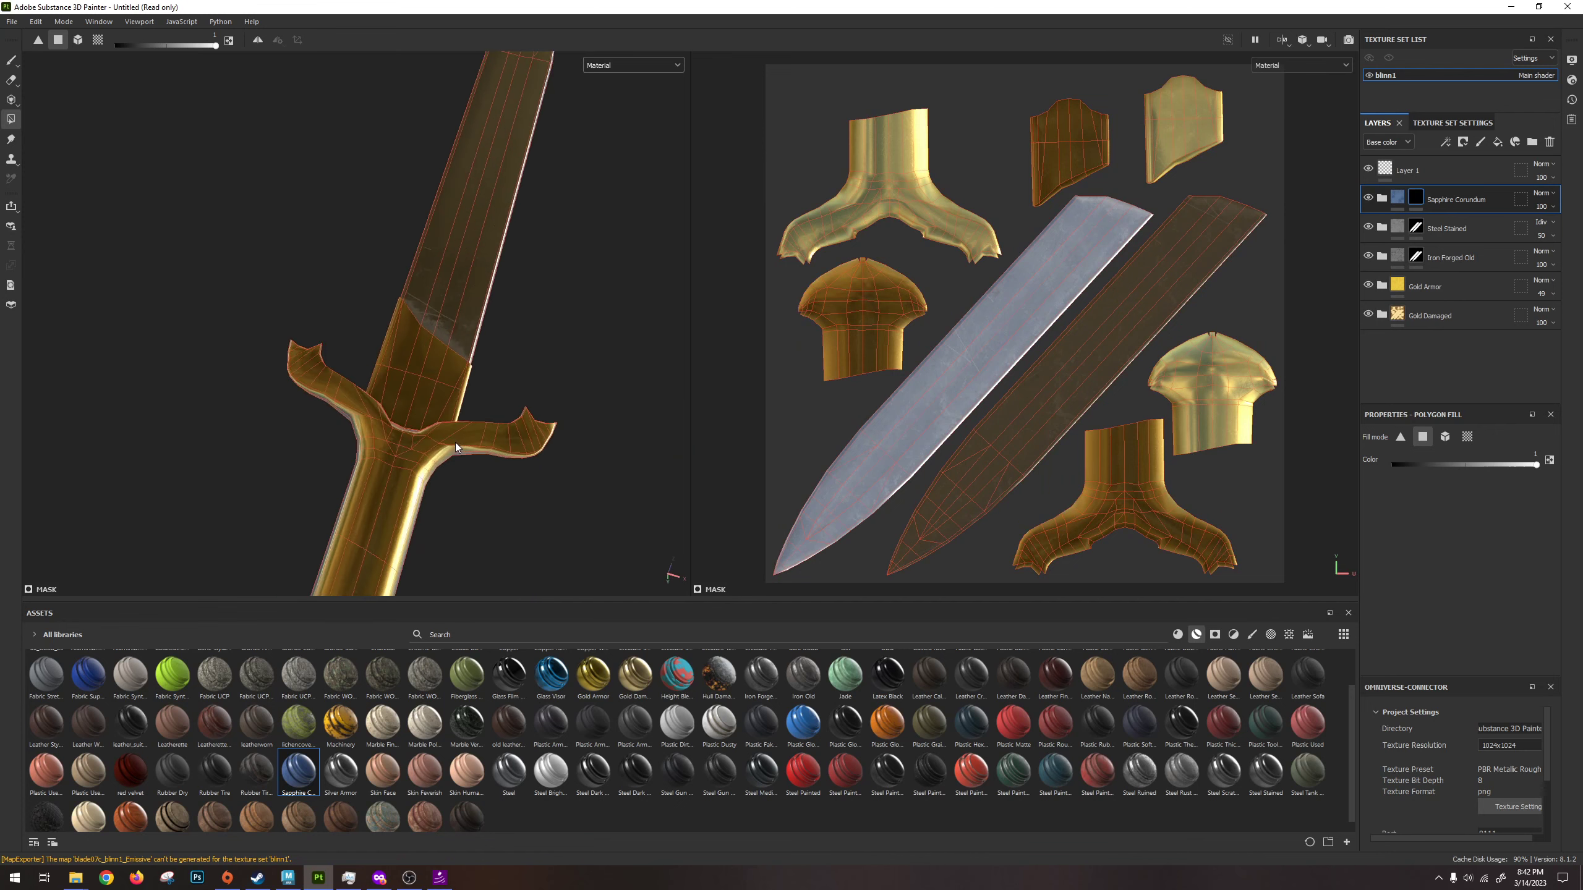
left_click_drag(455, 443, 515, 354, "alt")
left_click_drag(503, 468, 498, 275, "alt")
mouse_move(608, 430)
left_mouse_down("alt")
mouse_move(524, 493)
mouse_move(416, 364)
mouse_move(278, 293)
mouse_move(591, 396)
mouse_move(490, 371)
left_mouse_up("alt")
left_click_drag(388, 396, 324, 414)
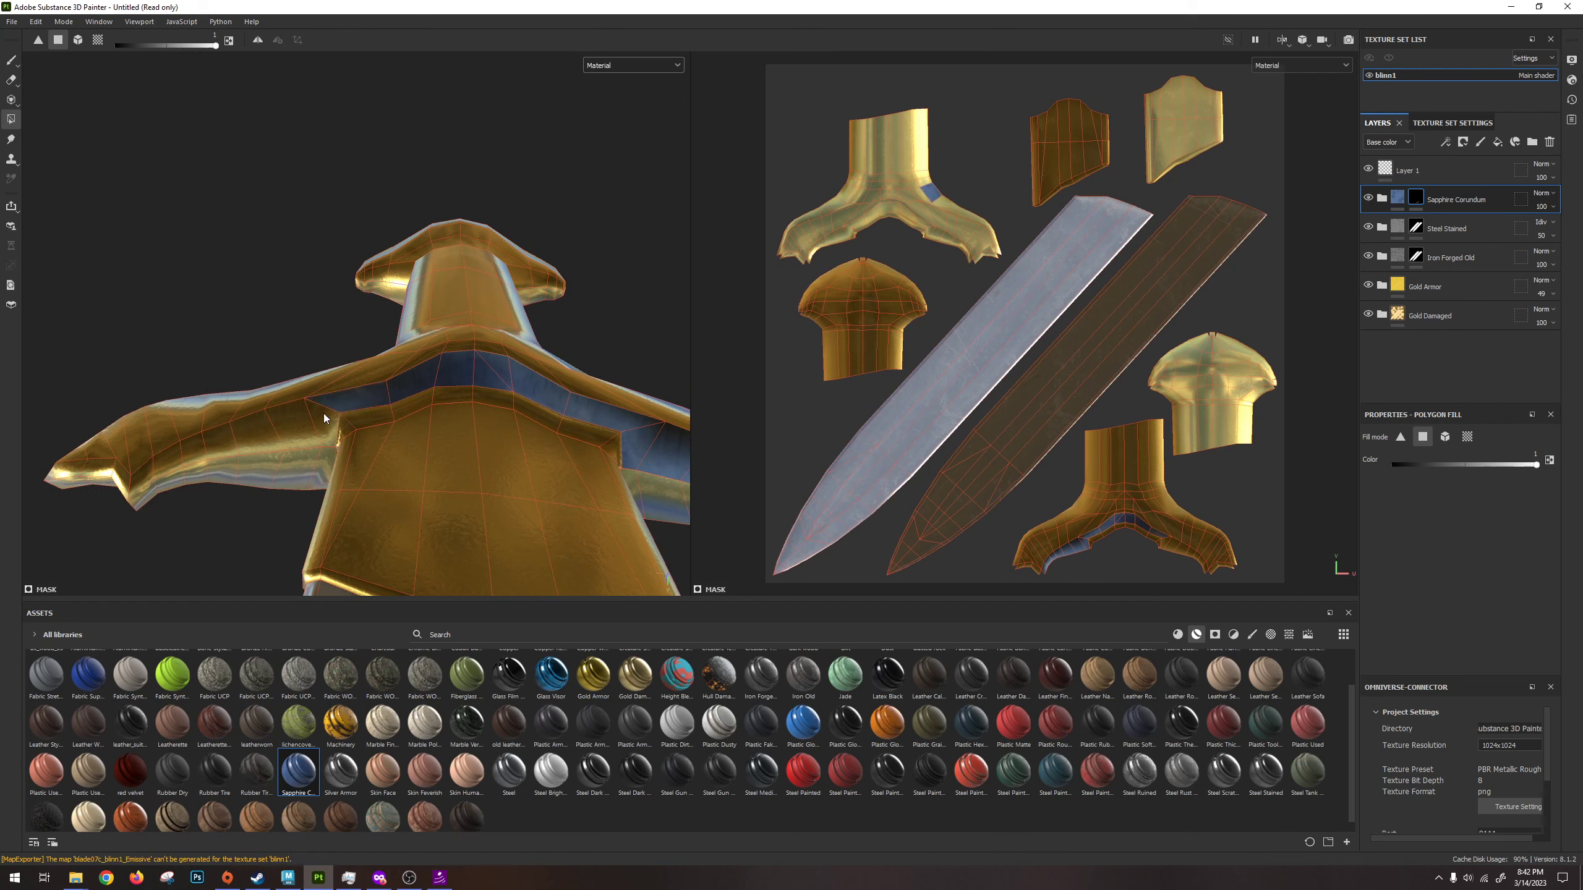
Fill the blade-side faces of one guard arm with sapphire out towards its tip.
mouse_move(368, 475)
left_mouse_down("alt")
mouse_move(551, 429)
mouse_move(440, 484)
mouse_move(376, 477)
mouse_move(340, 449)
mouse_move(364, 463)
left_mouse_up("alt")
left_click(479, 503)
left_click(324, 451)
left_click(298, 469)
left_click(300, 452)
left_click(273, 446)
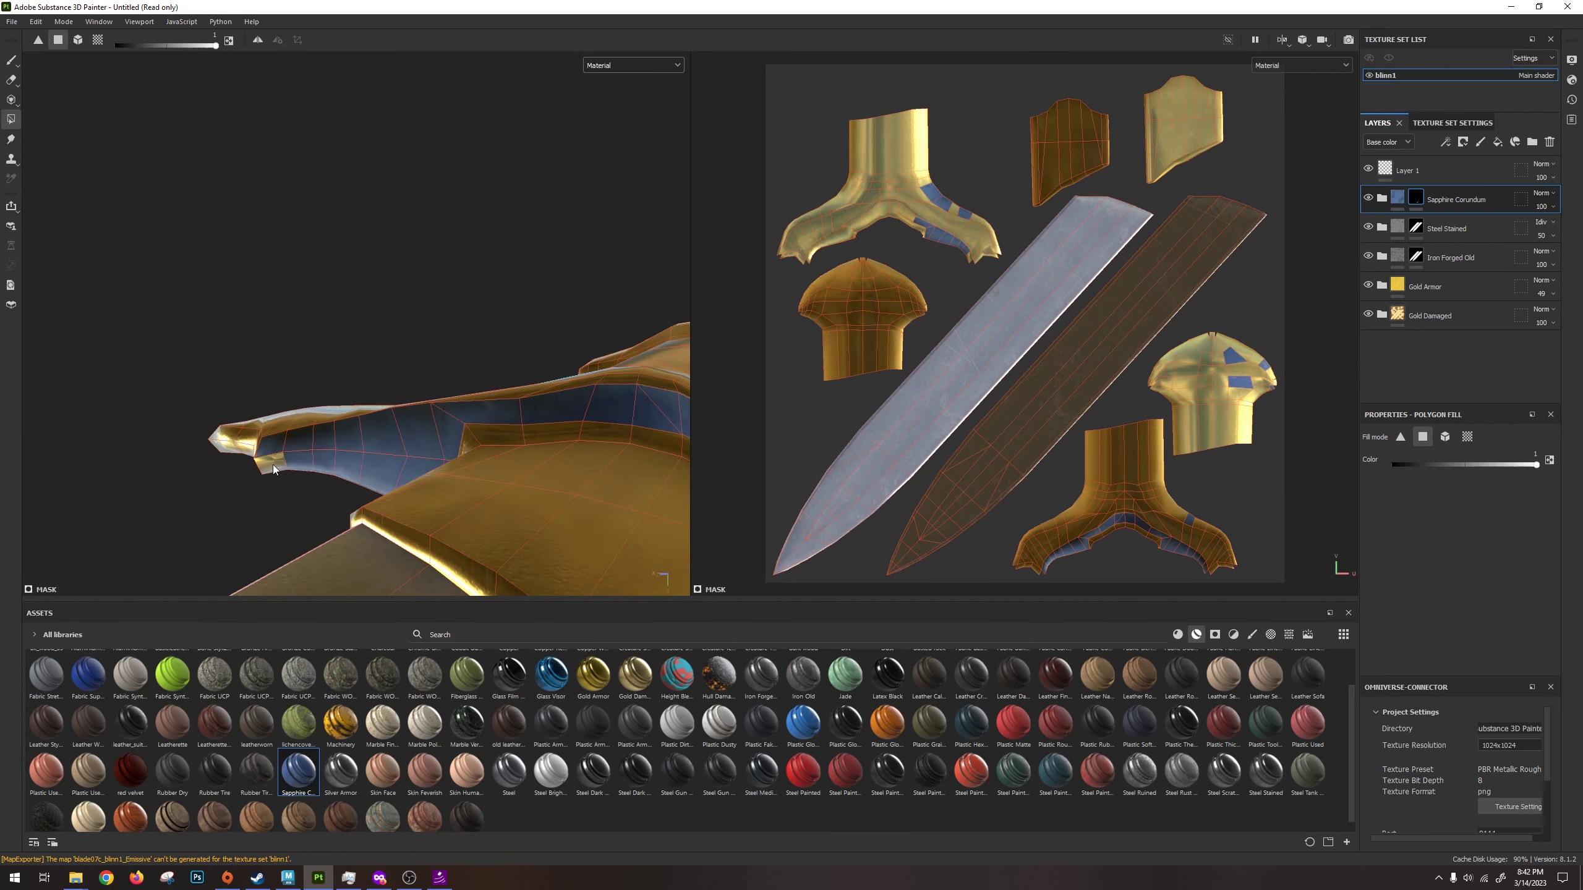
left_click(273, 466)
Fill the guard's side edge and the rim faces on its reverse side with sapphire.
middle_click_drag(651, 493, 464, 439, "alt")
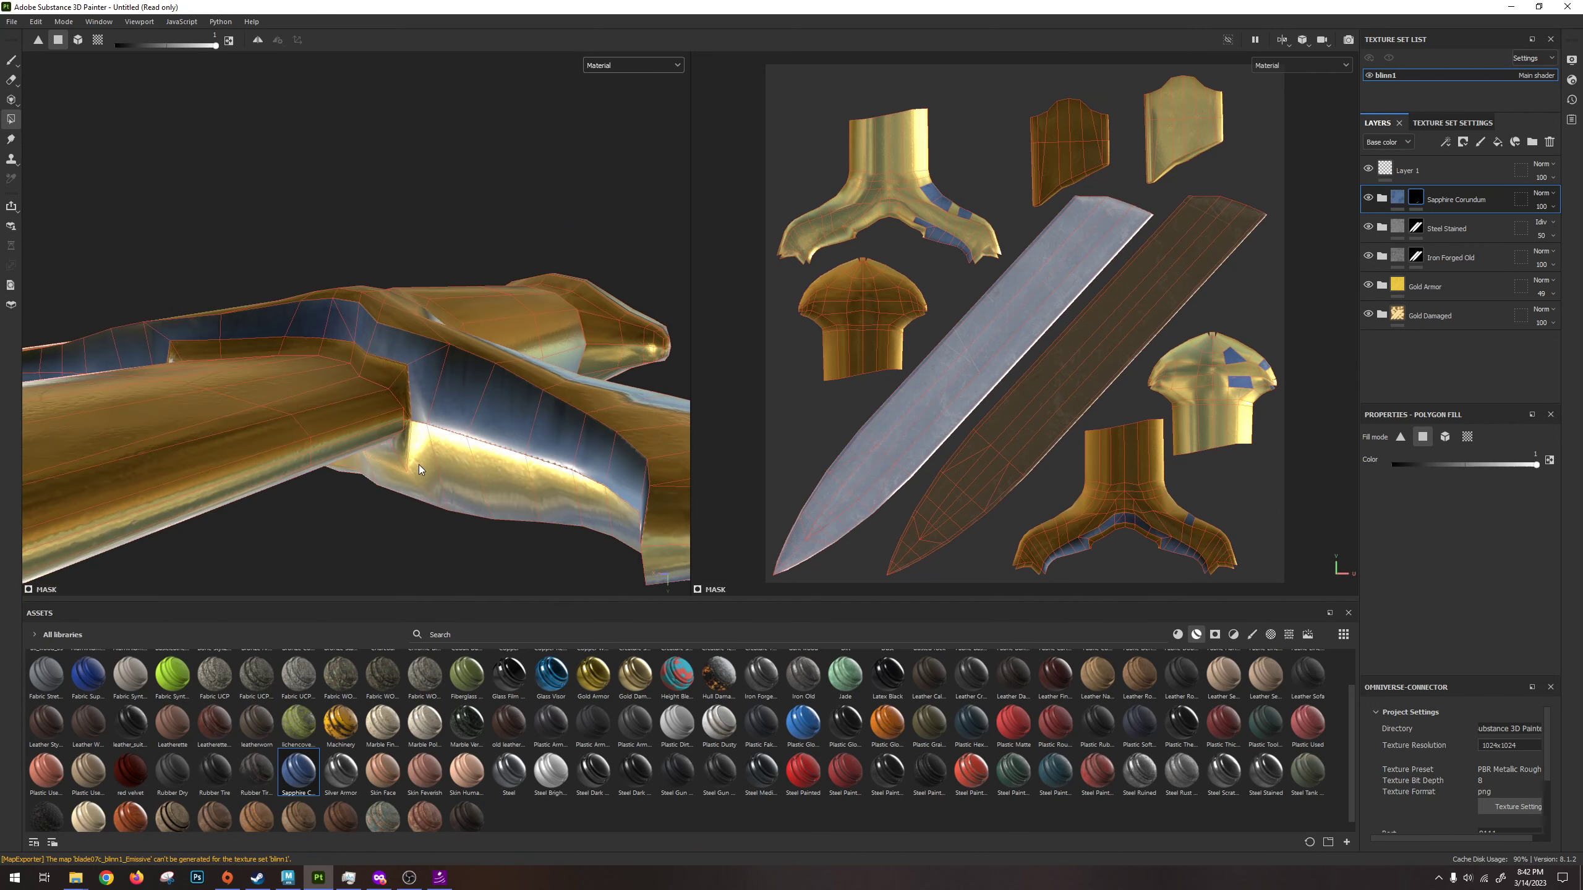
left_click_drag(420, 464, 469, 417, "alt")
left_click(211, 510)
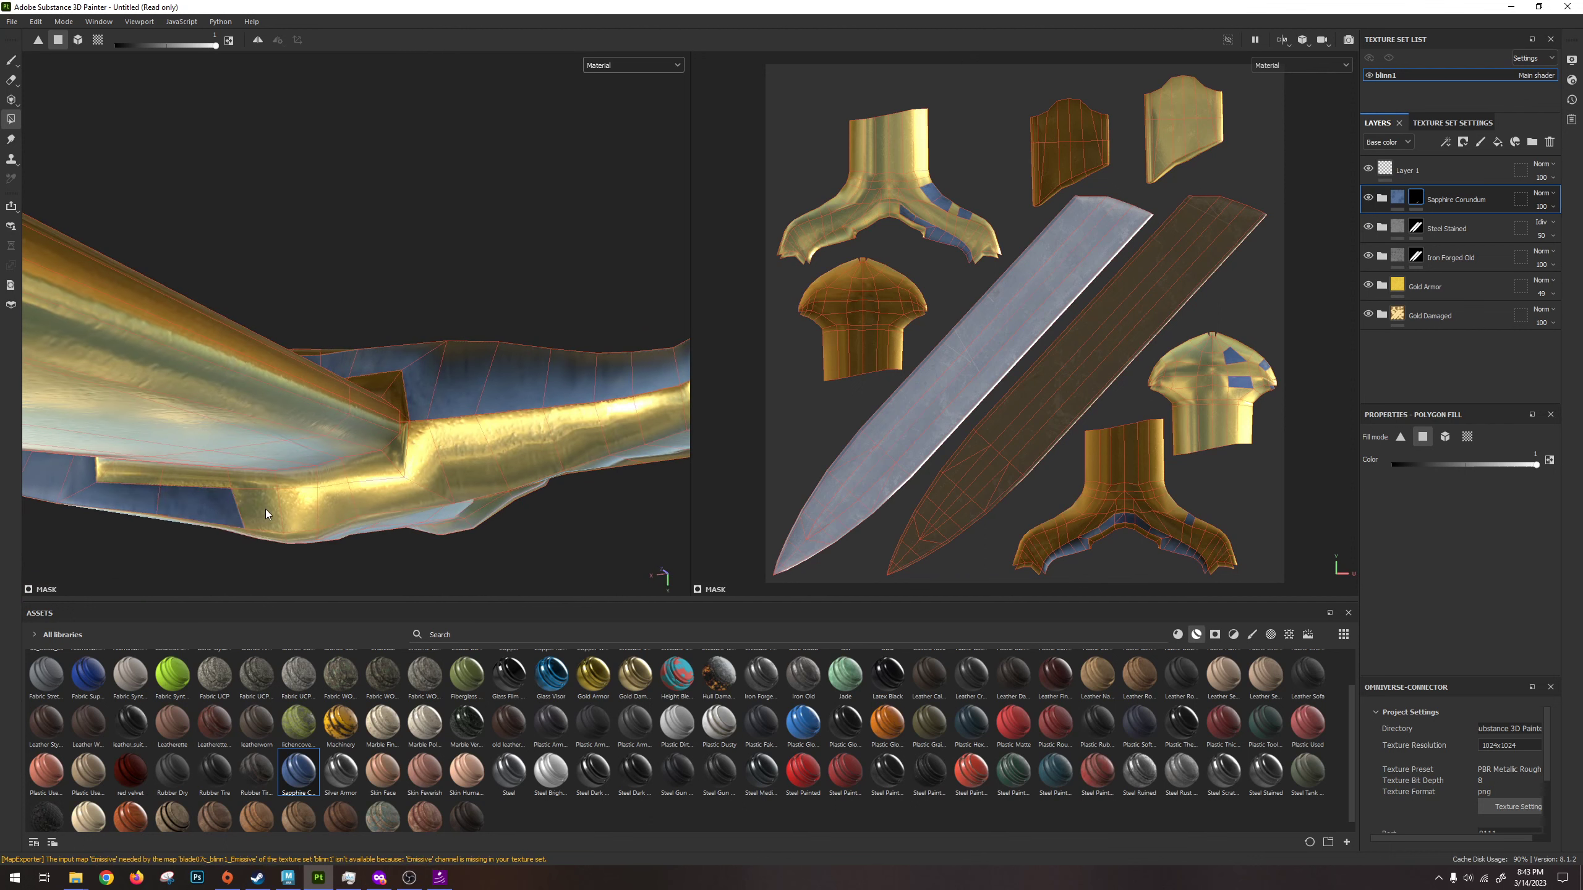
mouse_move(210, 514)
left_mouse_down()
mouse_move(465, 489)
mouse_move(469, 463)
mouse_move(511, 436)
mouse_move(661, 414)
left_mouse_up()
left_click(661, 415)
middle_click_drag(649, 410, 604, 416, "alt")
left_click(668, 408)
left_click_drag(638, 416, 602, 431, "alt")
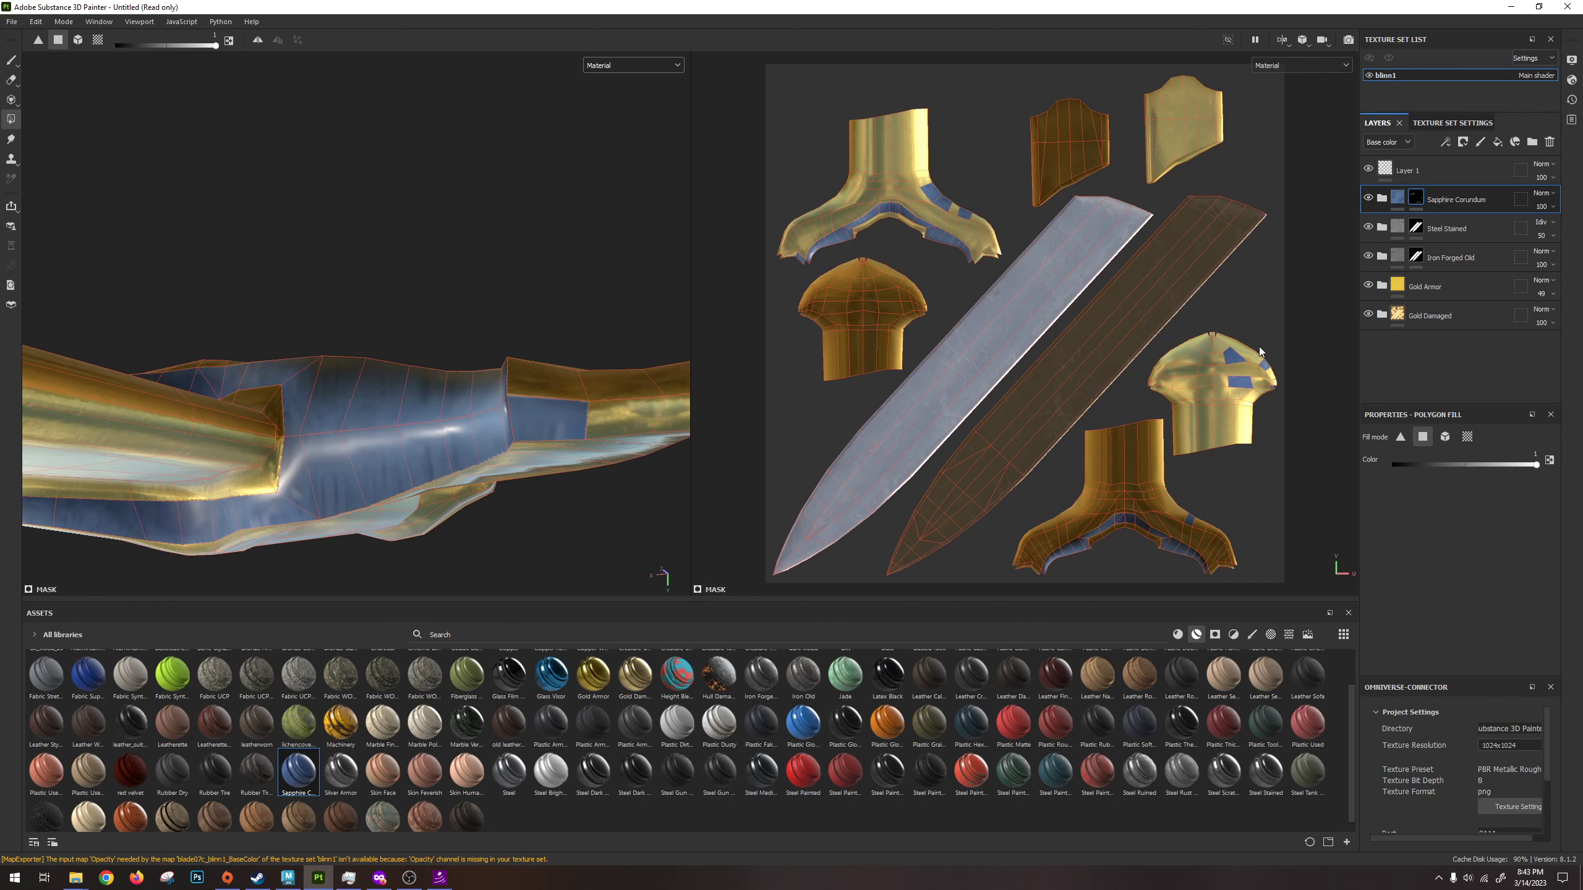
Set the polygon fill to black and remove the sapphire from the stray faces near the guard arm's outer end.
left_click_drag(410, 414, 378, 406, "alt")
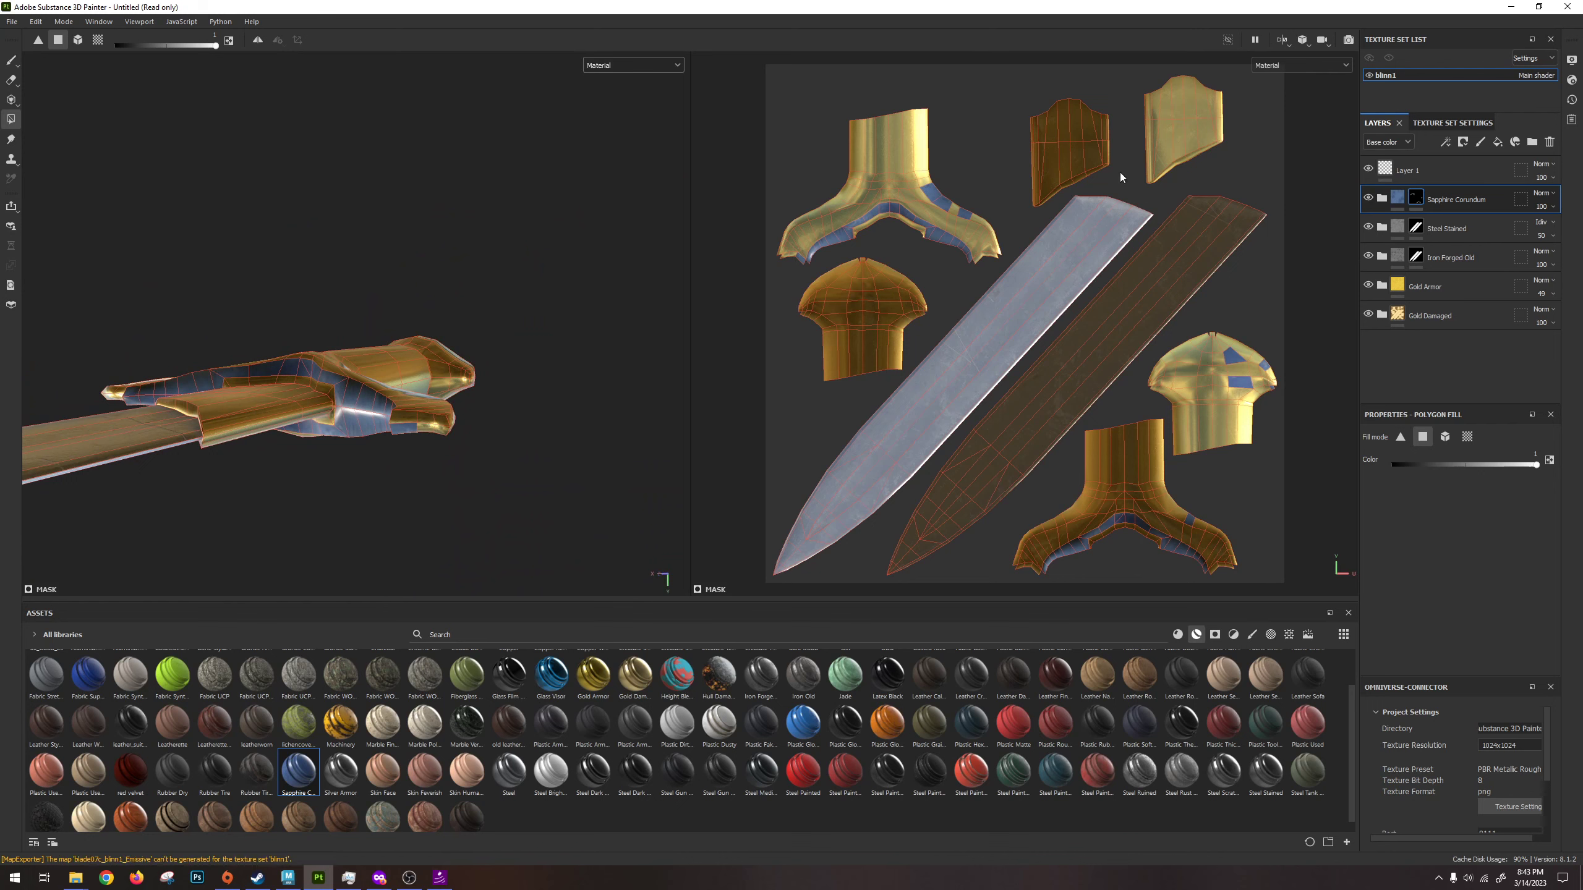
left_click_drag(352, 412, 519, 277, "alt")
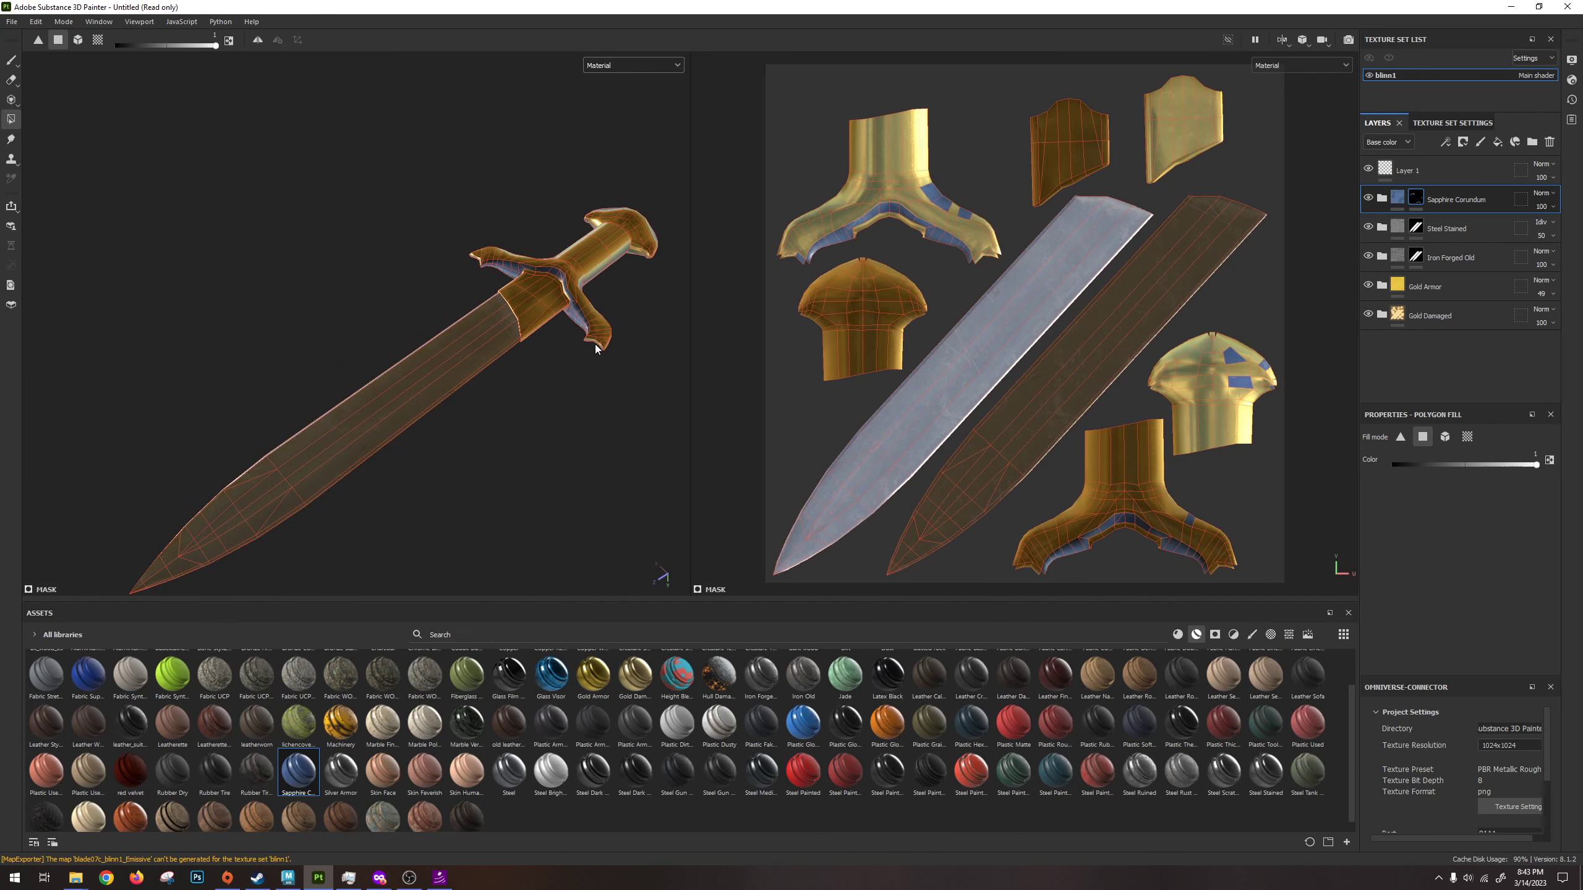
right_click_drag(595, 348, 566, 258, "alt")
left_click_drag(576, 294, 573, 403, "alt")
scroll(573, 403, "up", 3)
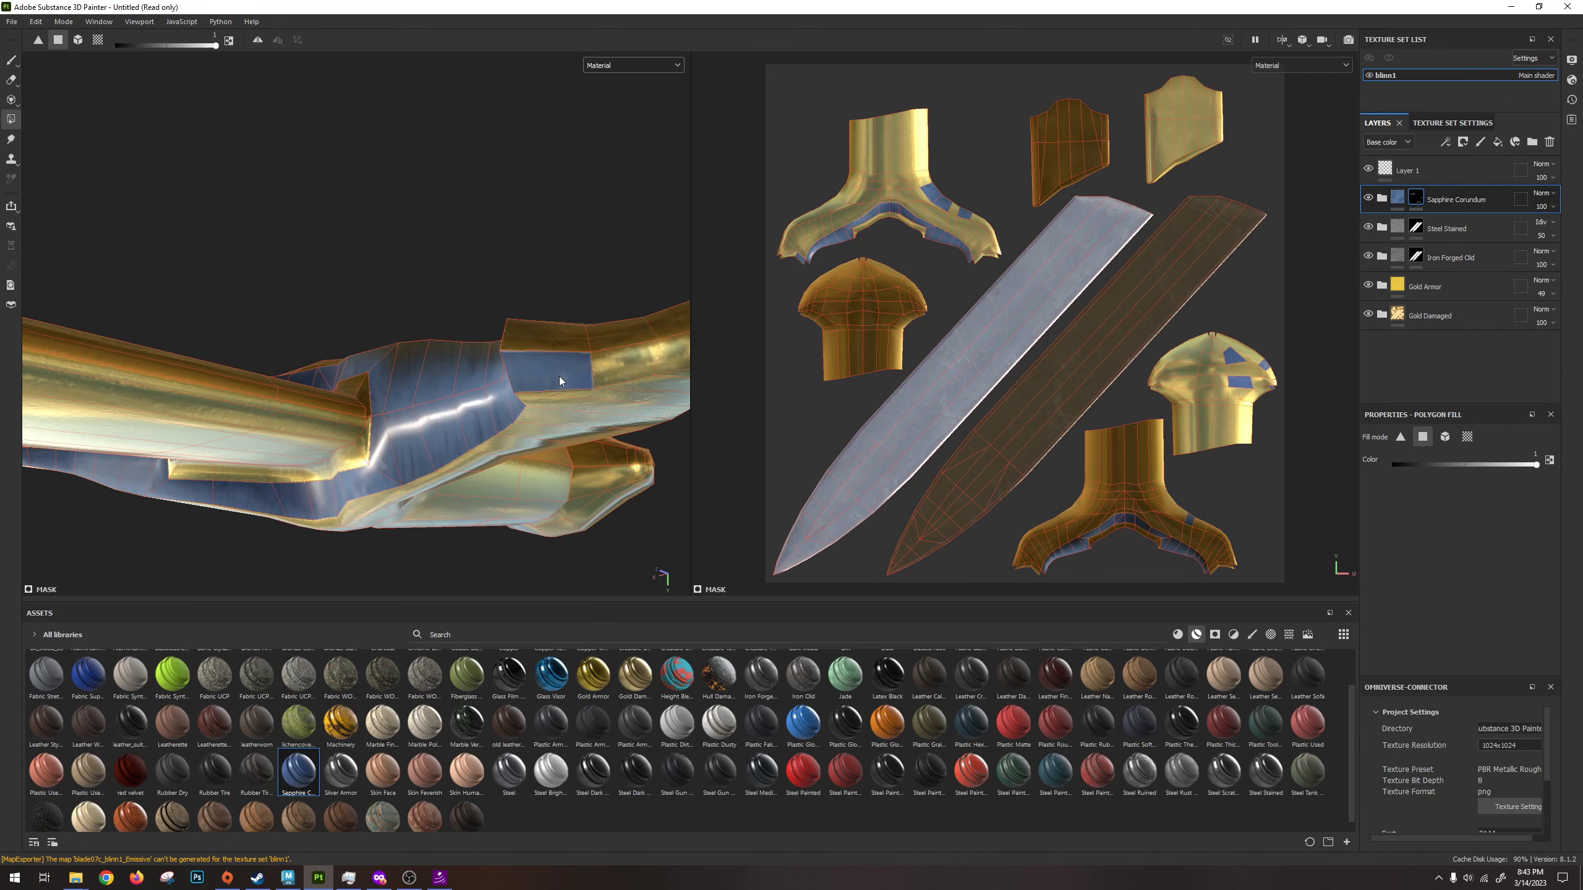
key("x")
key("x")
key("x")
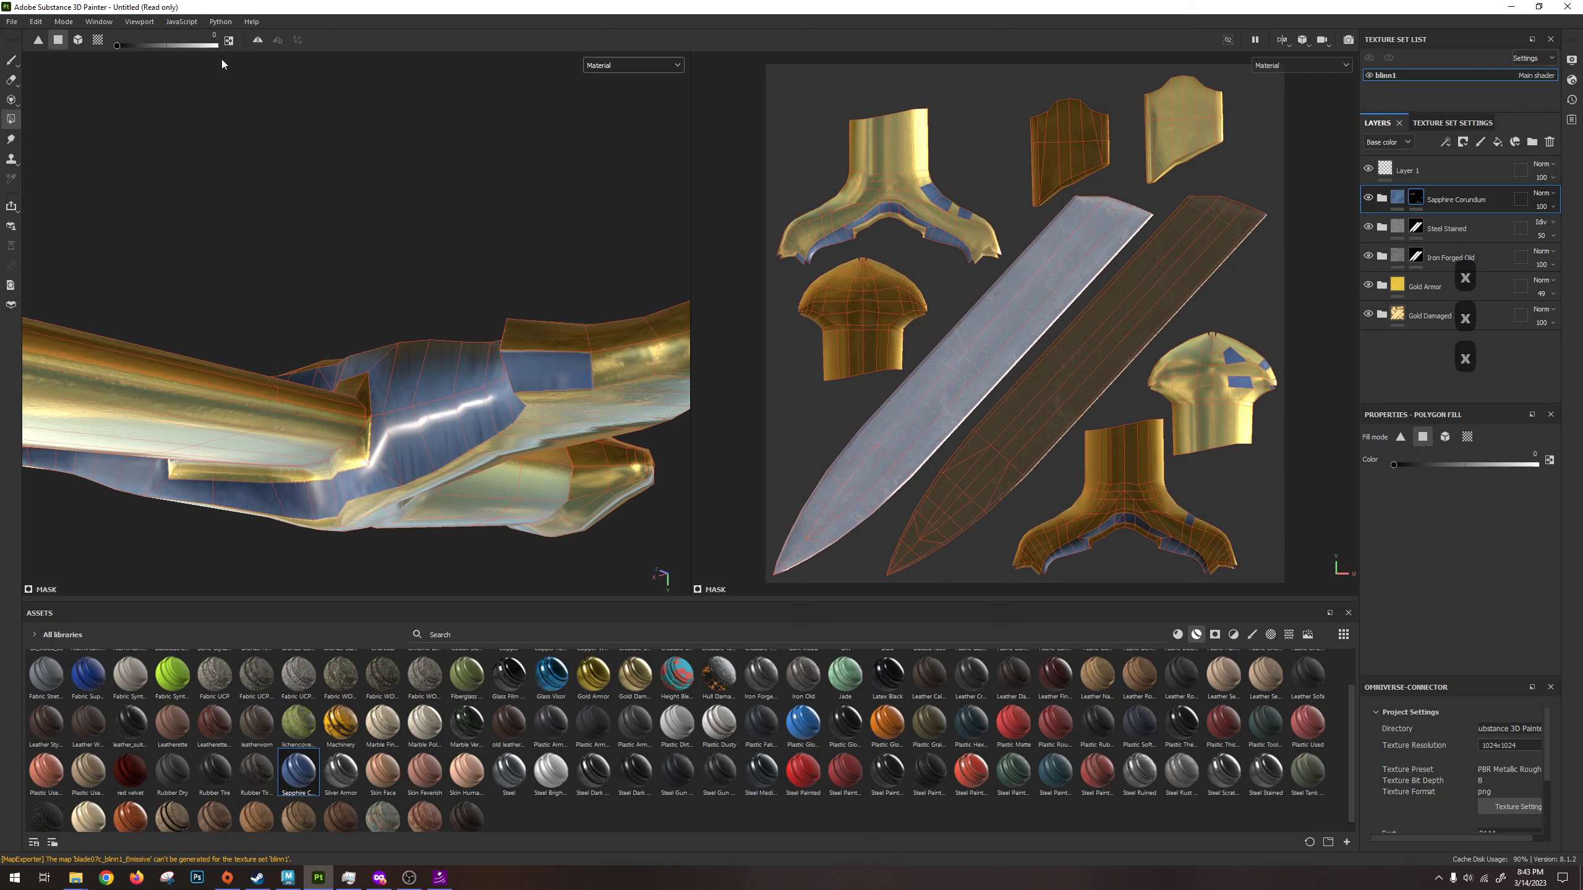
key("x")
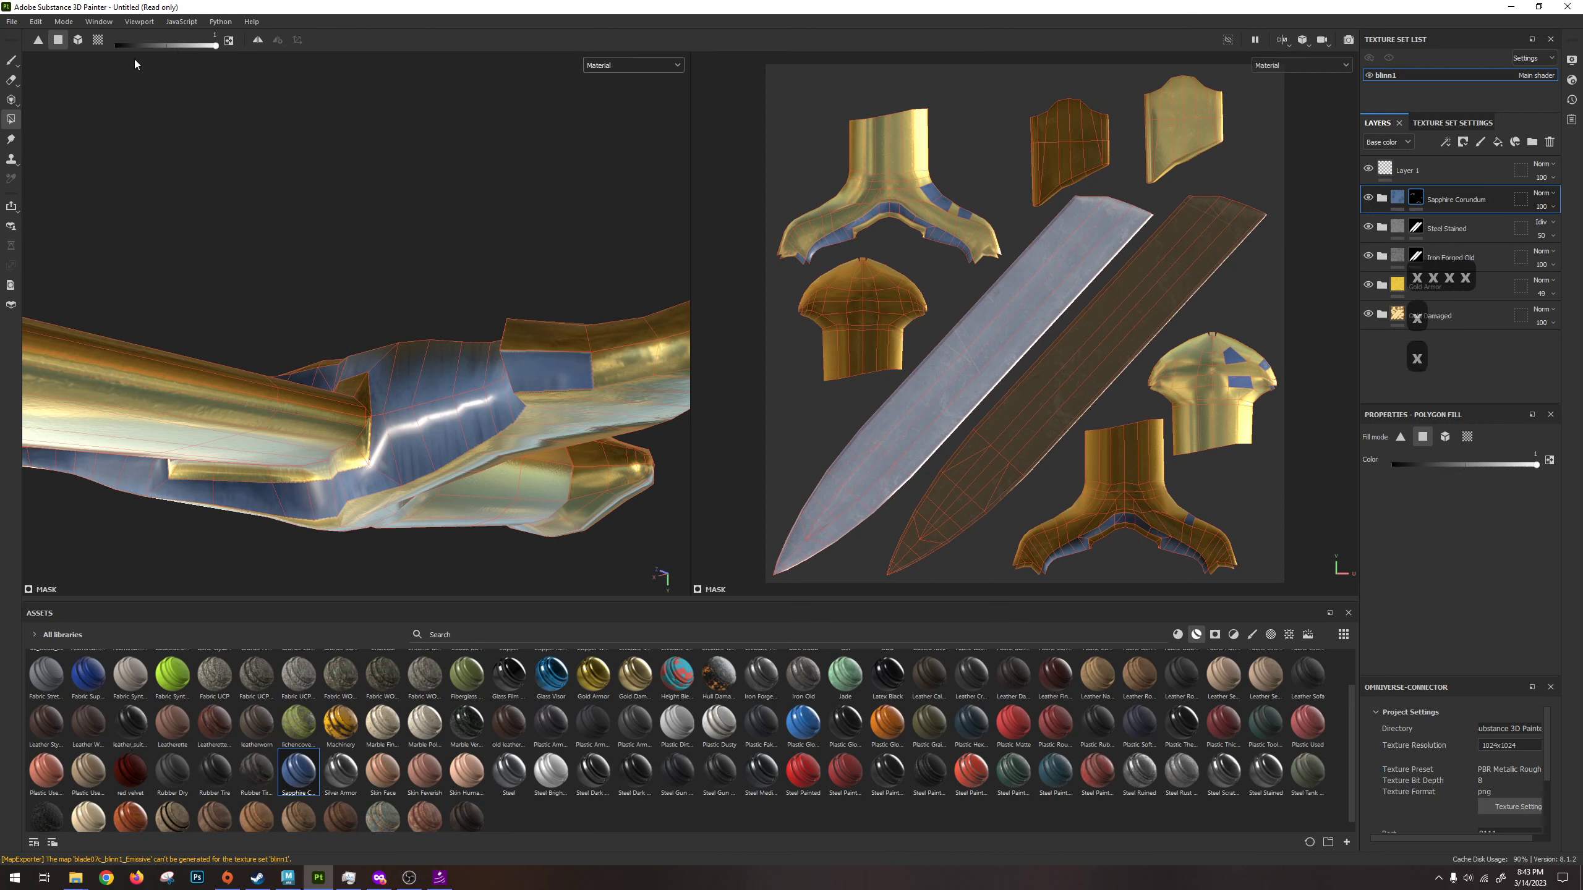
key("x")
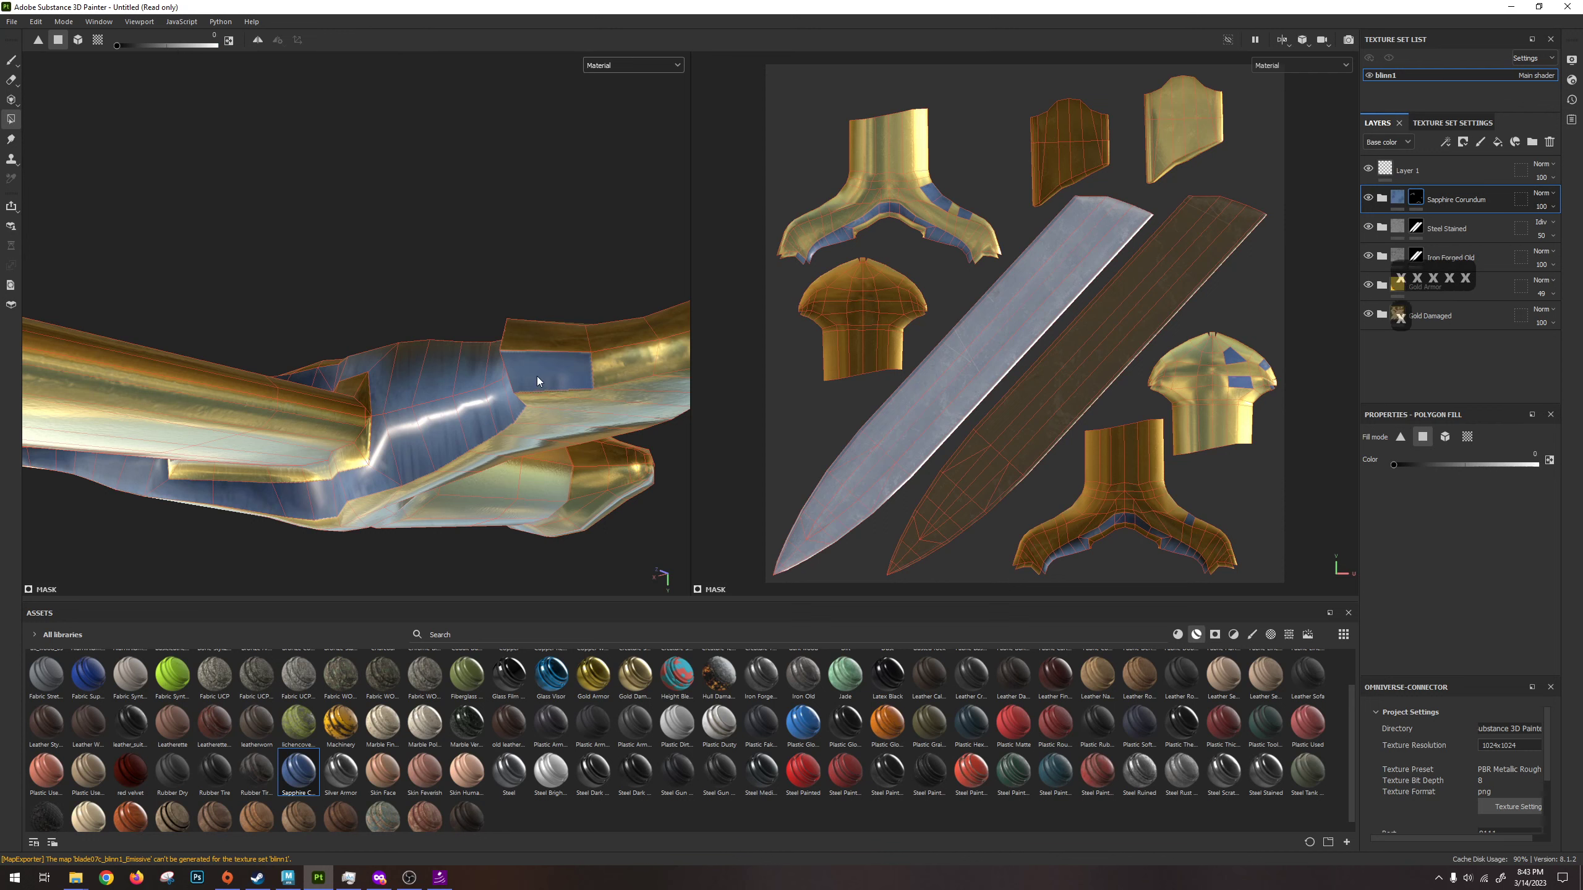
left_click(582, 370)
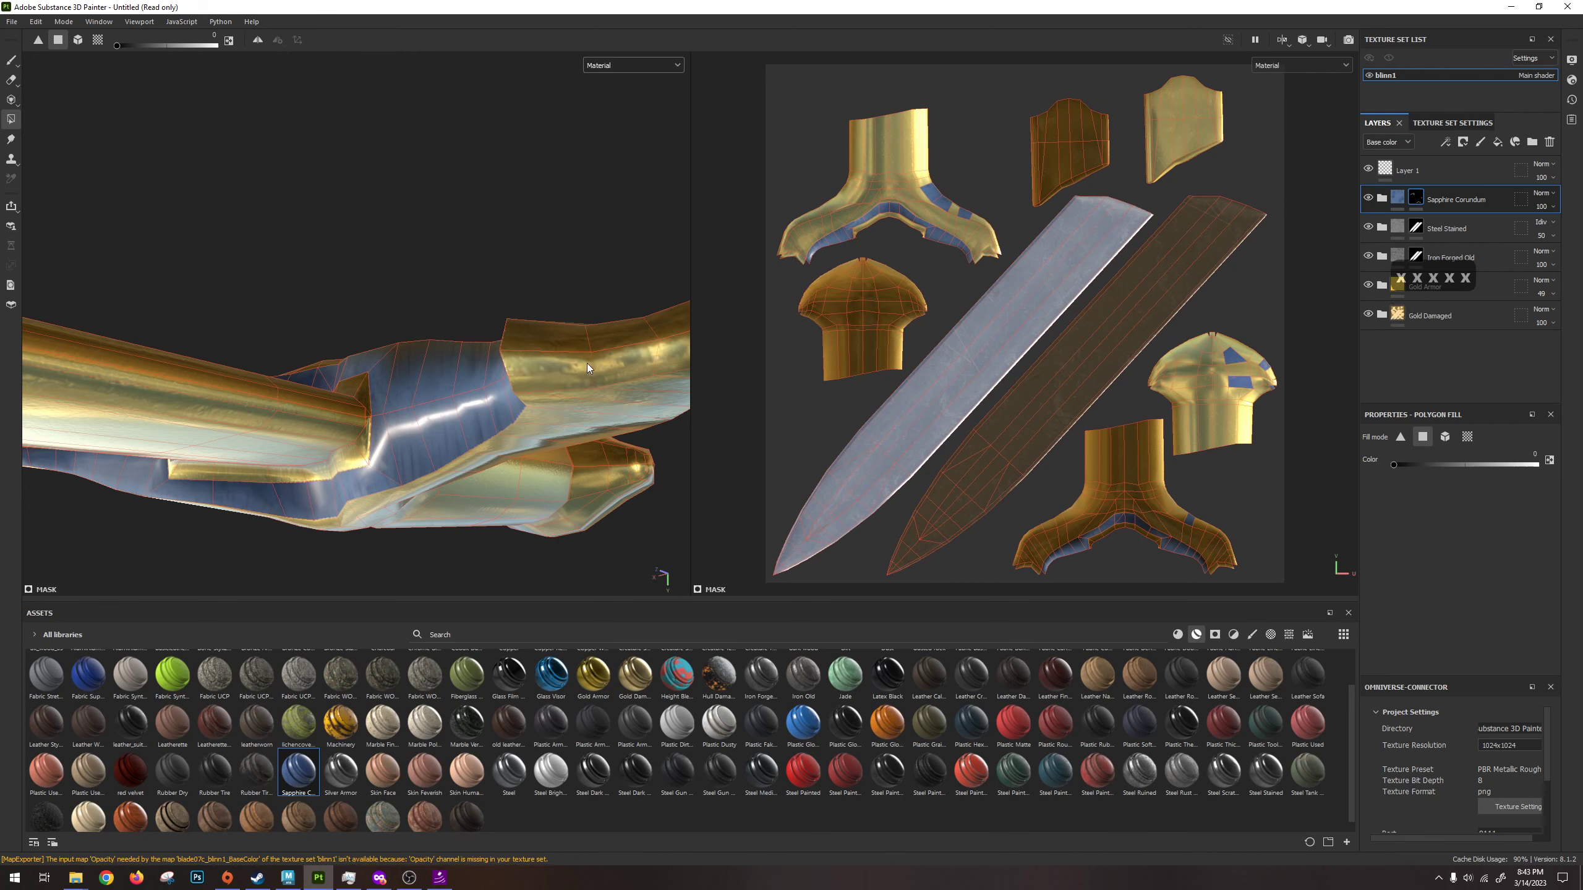
Refill two faces near the guard arm's outer end with white, and clear them again with black.
scroll(542, 409, "down", 1)
key("x")
left_click(596, 376)
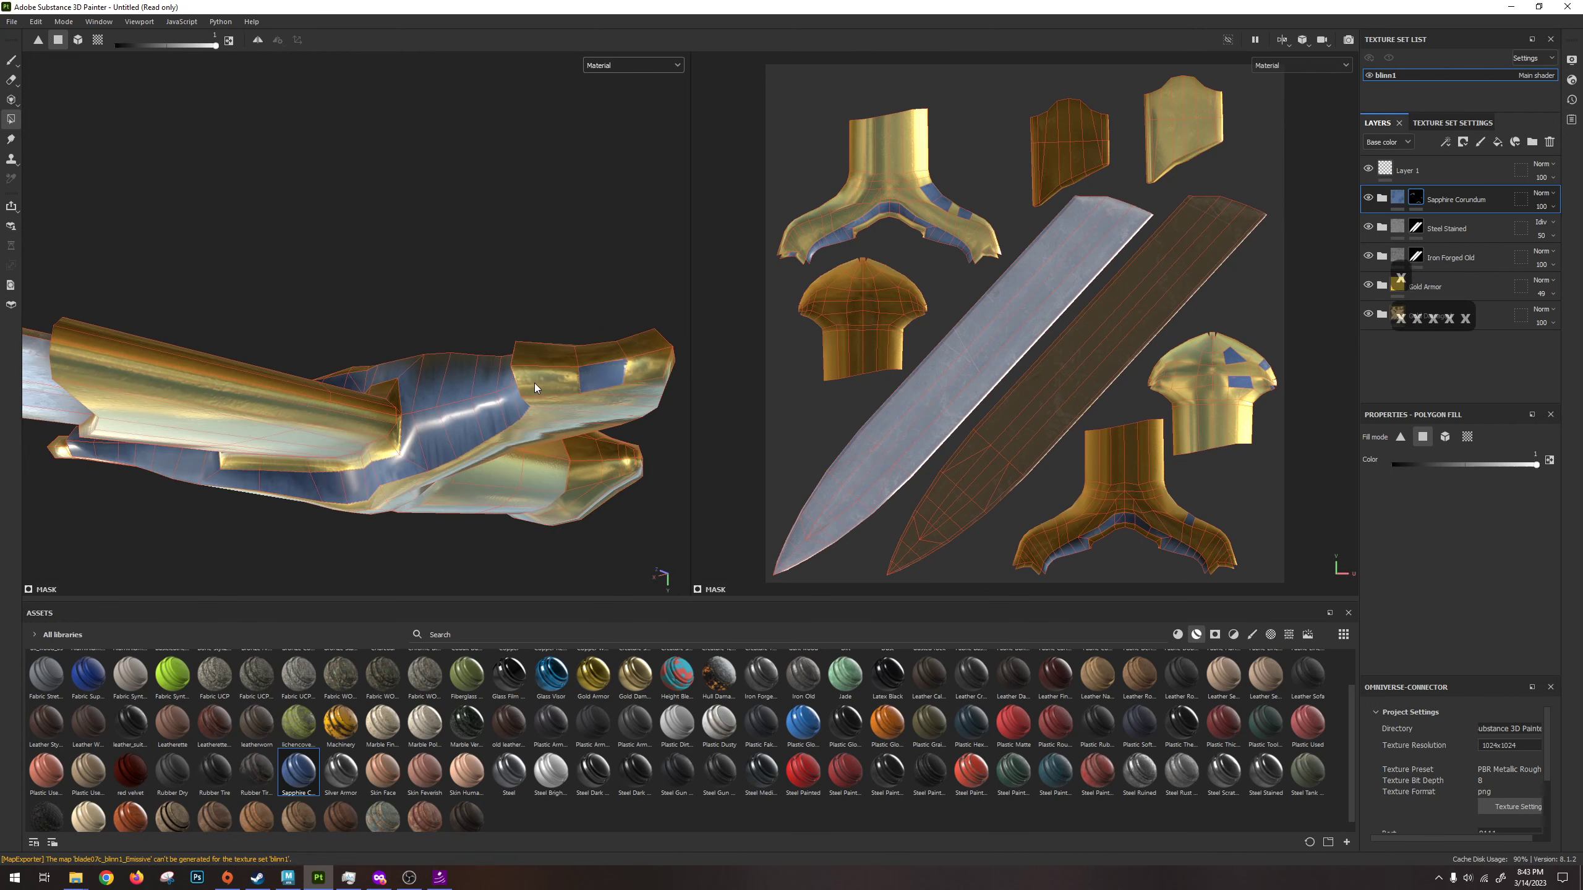
left_click(554, 379)
key("x")
left_click(600, 377)
left_click(542, 382)
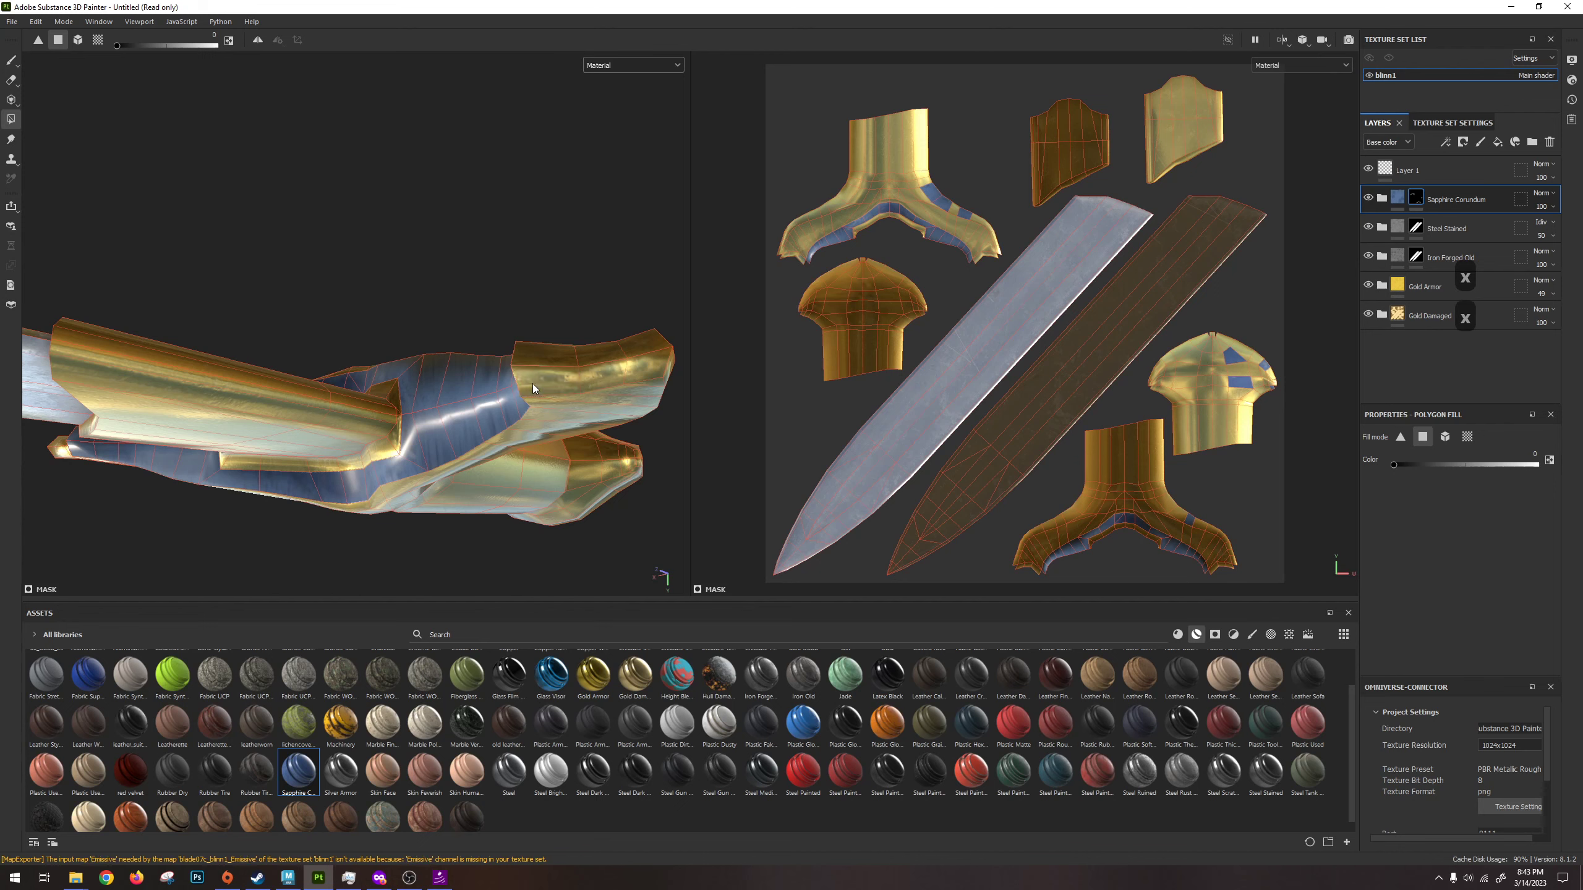
Set the polygon fill to white and fill the V-shaped faces at the guard's centre above the grip with sapphire.
left_click_drag(536, 389, 516, 343, "alt")
key("x")
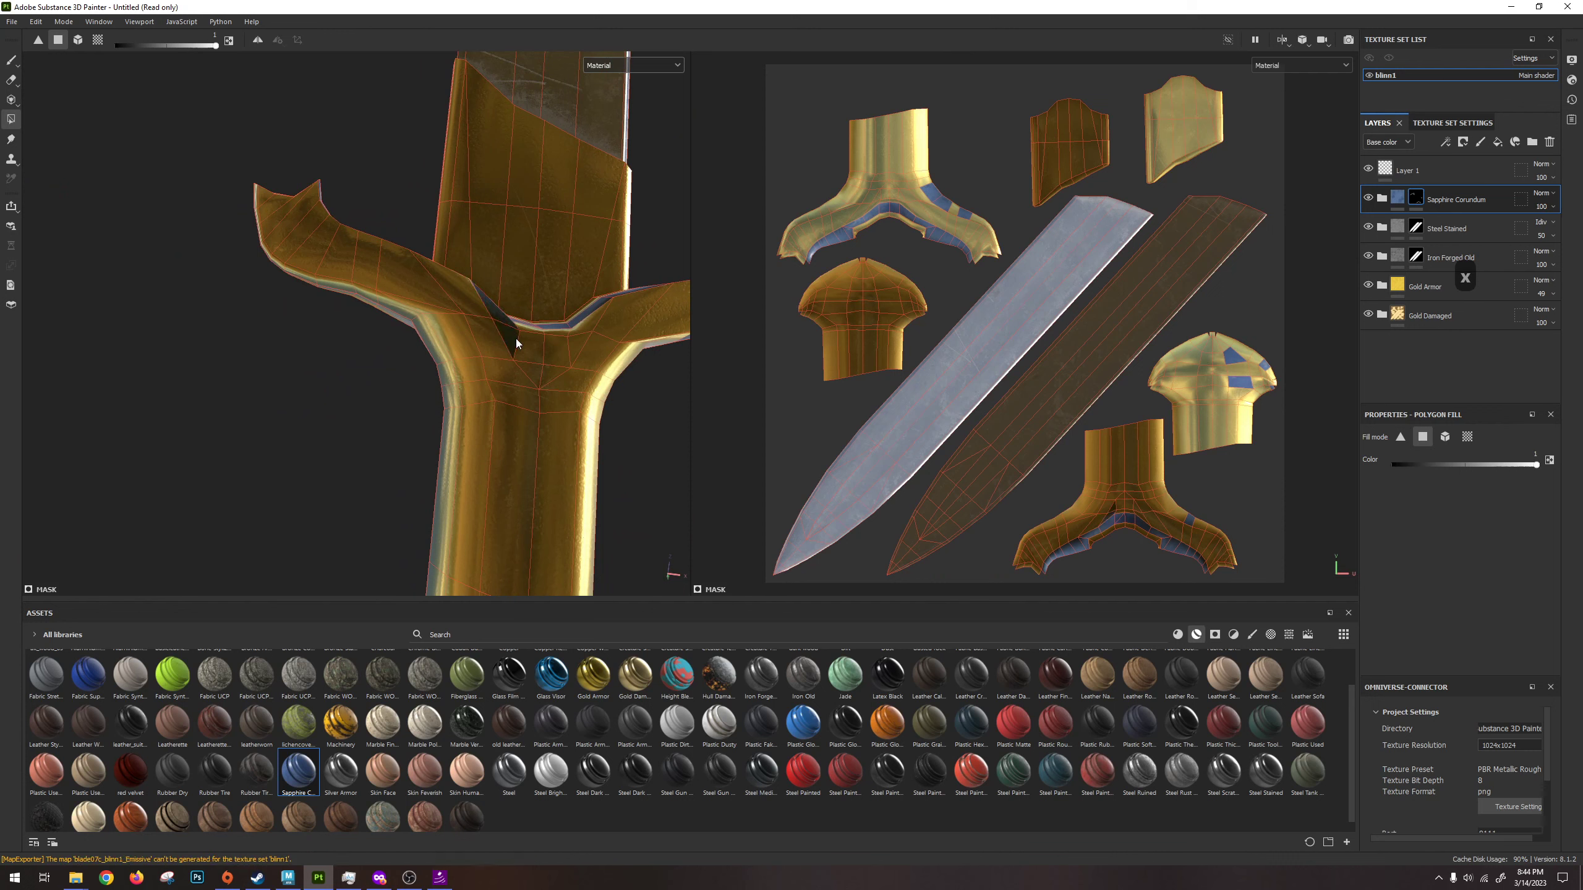
left_click(557, 360)
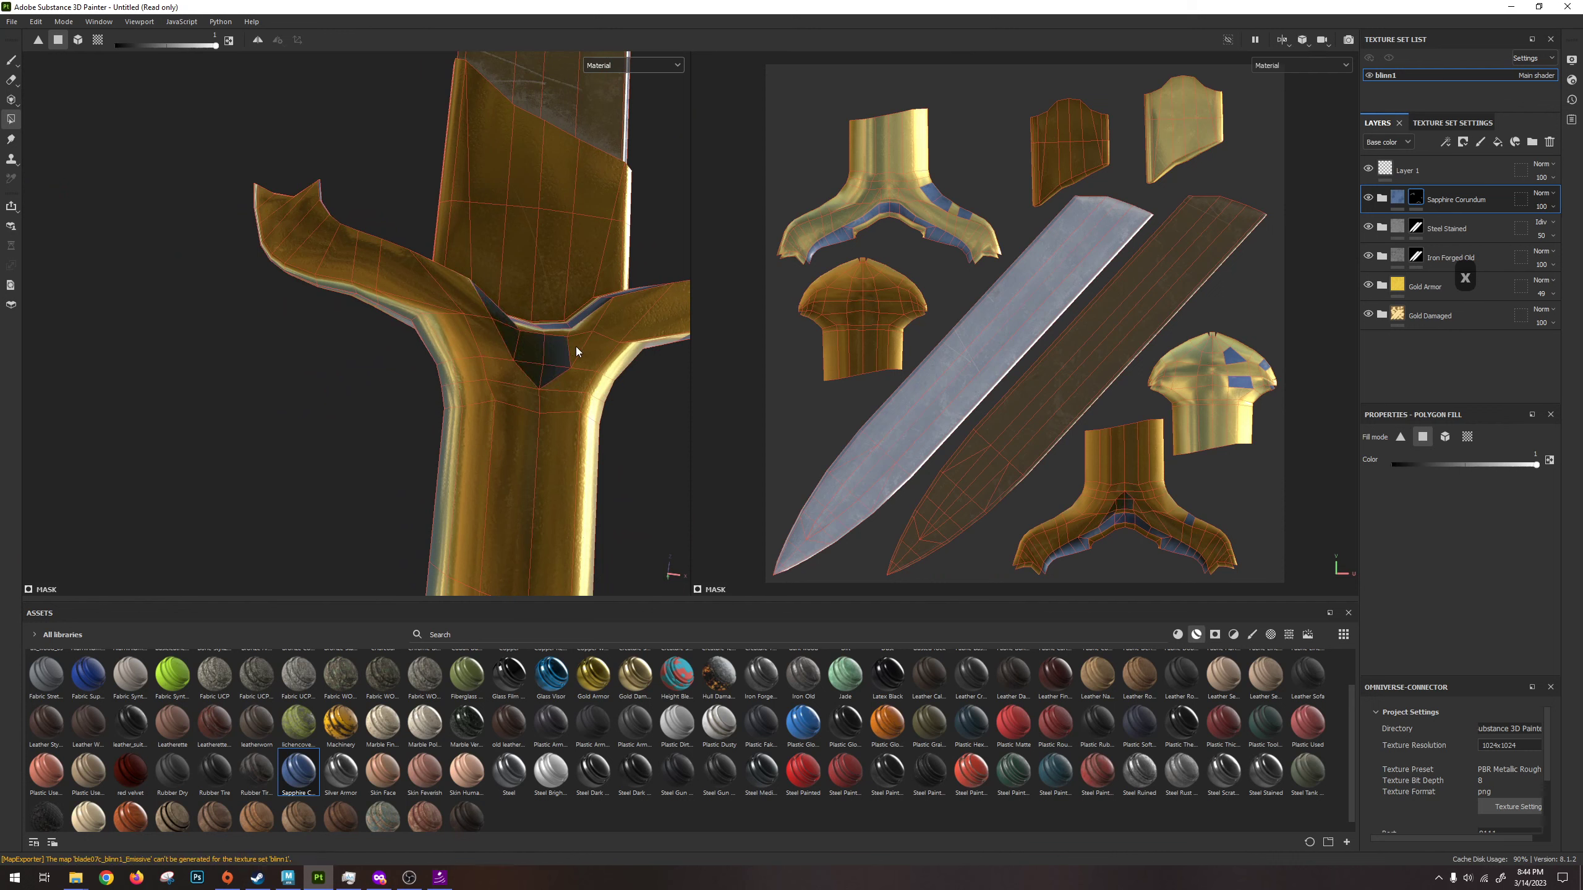
left_click_drag(577, 347, 275, 309, "alt")
right_click_drag(275, 310, 551, 311, "alt")
Fill the matching V-shaped centre faces on the guard's opposite side with sapphire.
left_click(564, 315)
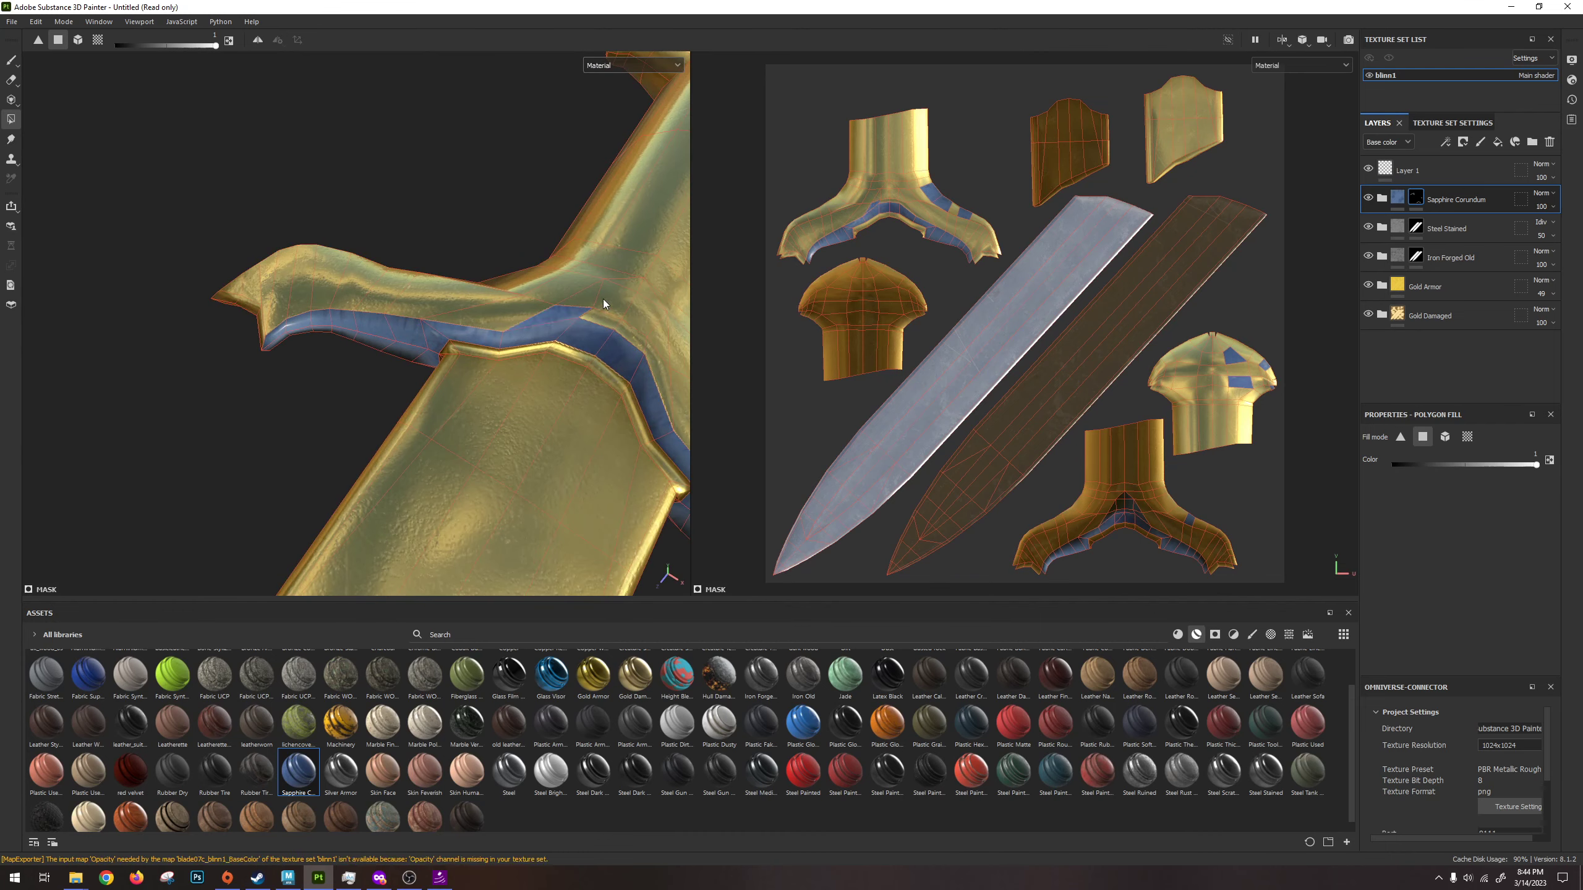
left_click(590, 302)
left_click(605, 308)
mouse_move(607, 324)
left_mouse_down()
mouse_move(642, 287)
mouse_move(654, 305)
mouse_move(635, 346)
mouse_move(659, 352)
mouse_move(595, 353)
mouse_move(588, 384)
mouse_move(268, 339)
mouse_move(249, 249)
left_mouse_up()
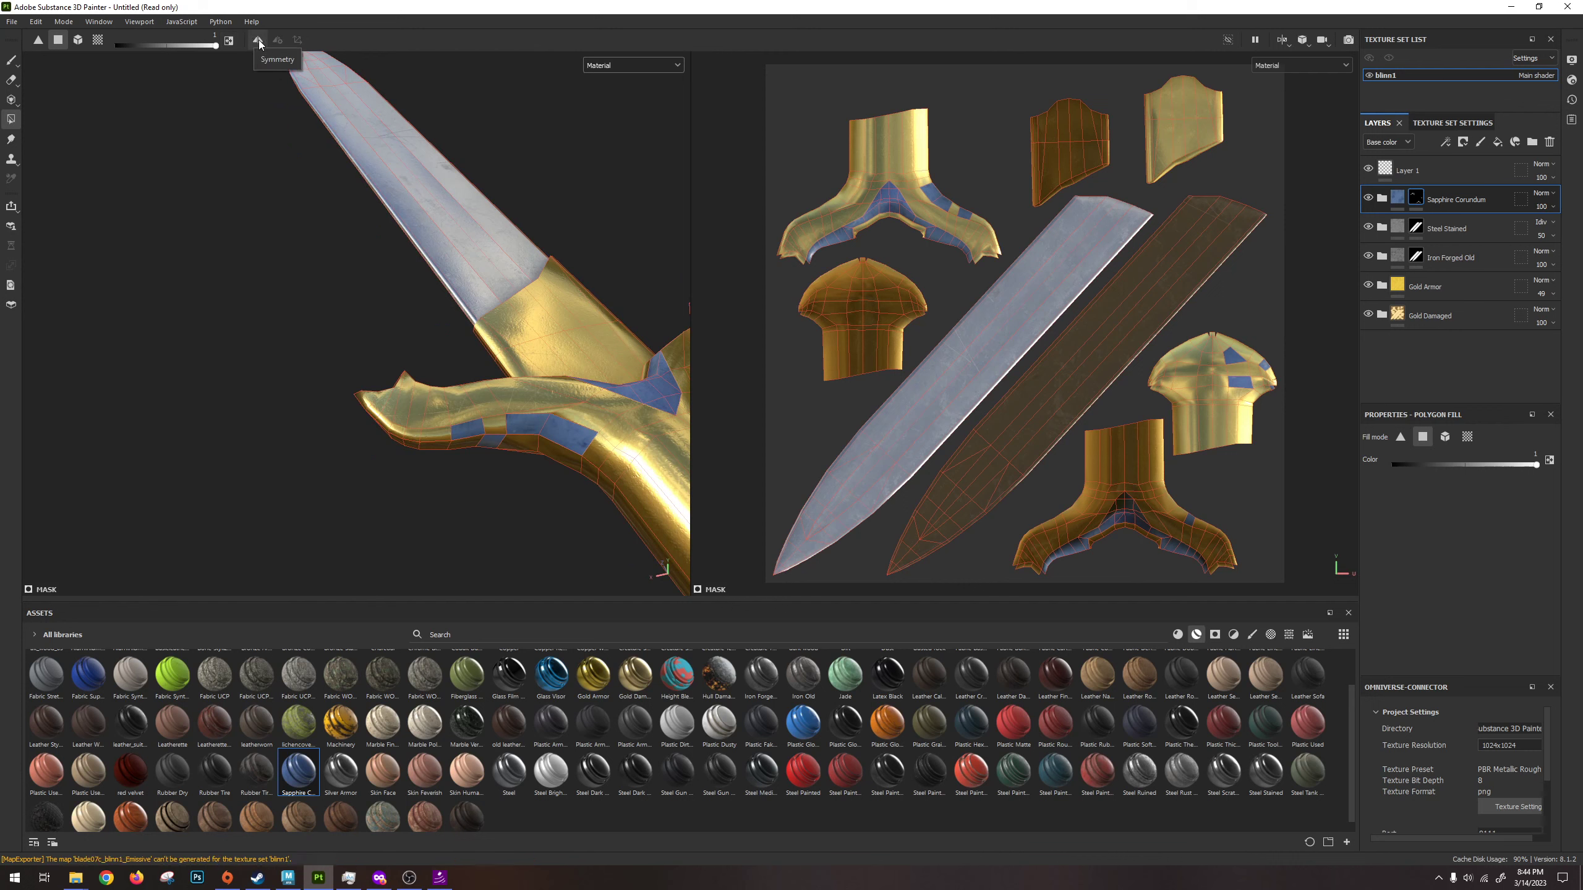
Clear the stray sapphire faces along the guard arm's grip side with black and set the polygon fill back to white.
left_click_drag(420, 213, 420, 380, "alt")
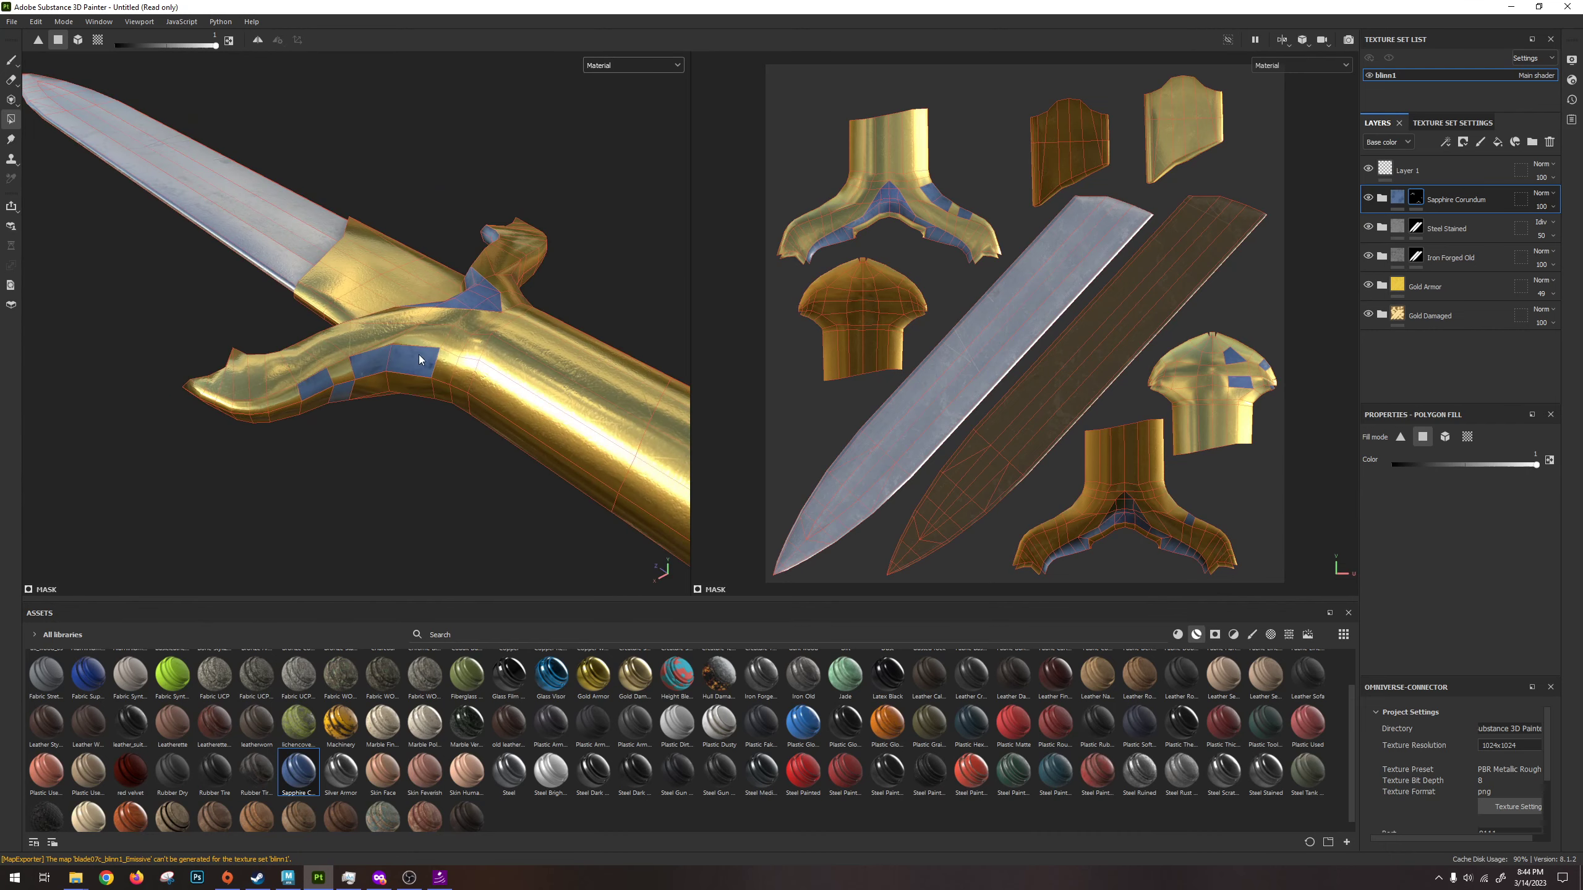
key("x")
left_click(418, 360)
left_click(372, 361)
left_click(339, 392)
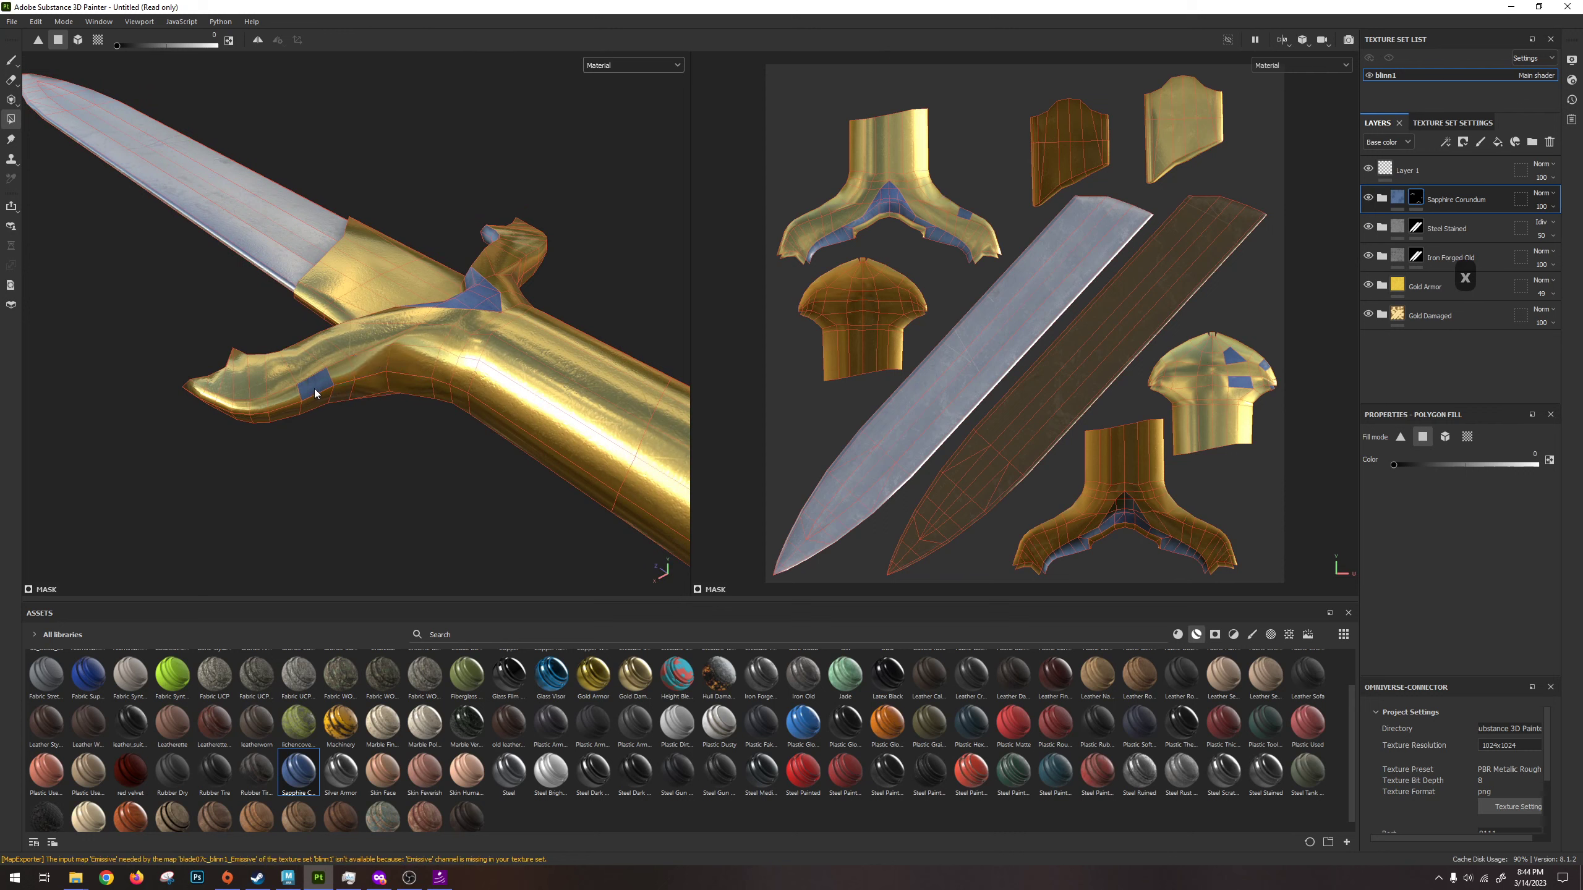
left_click(315, 393)
left_click(229, 43)
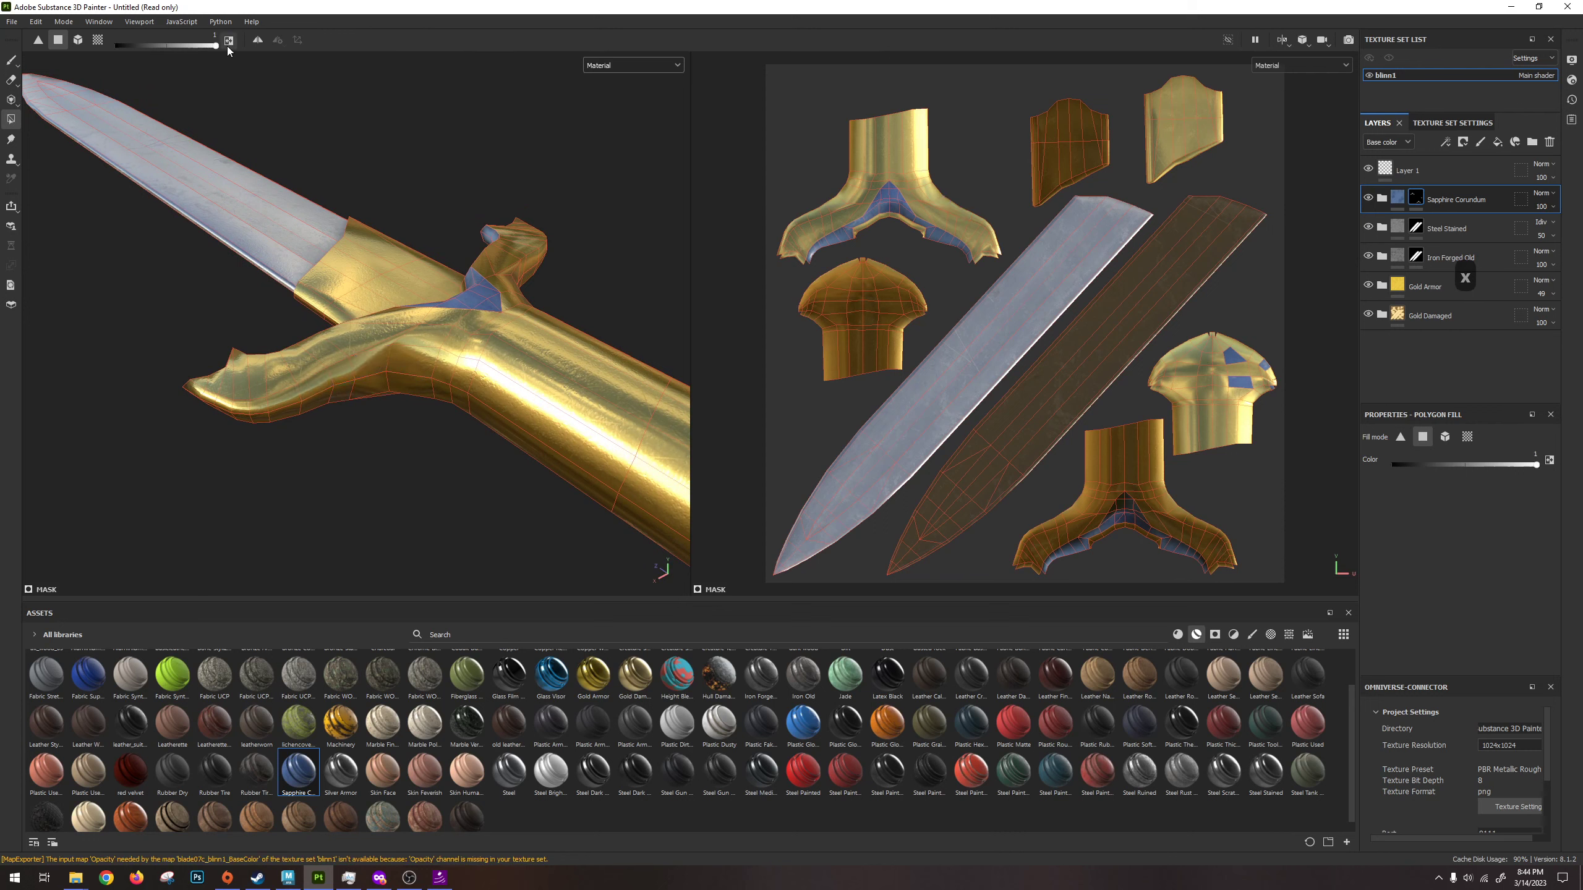
Switch the polygon fill to black and set the symmetry to Mirror Y with its intersection line hidden.
left_click(229, 41)
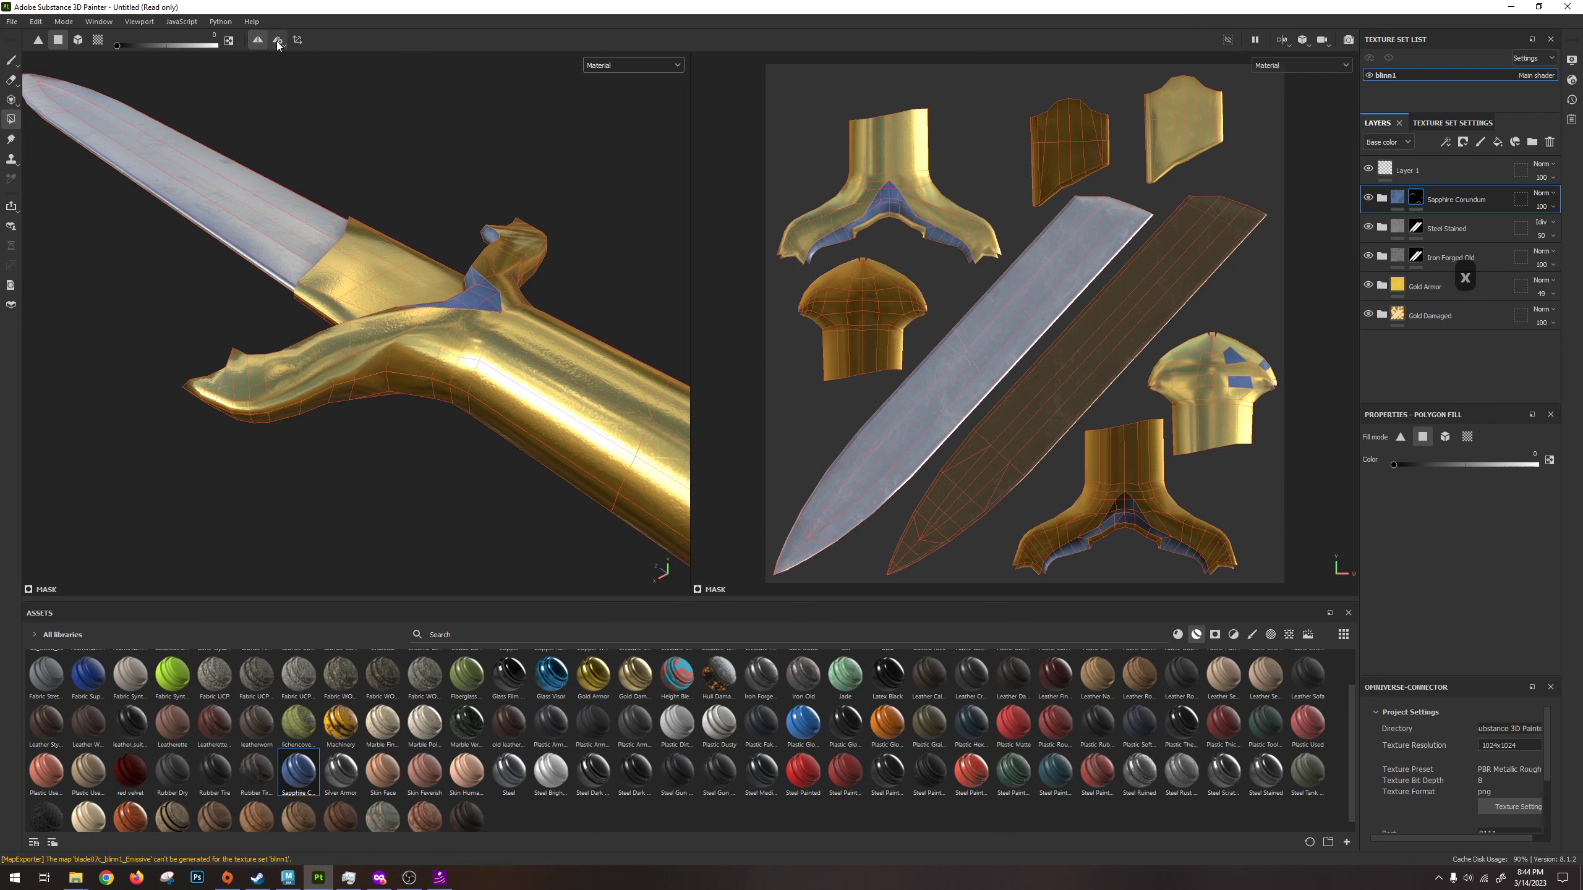
left_click(280, 45)
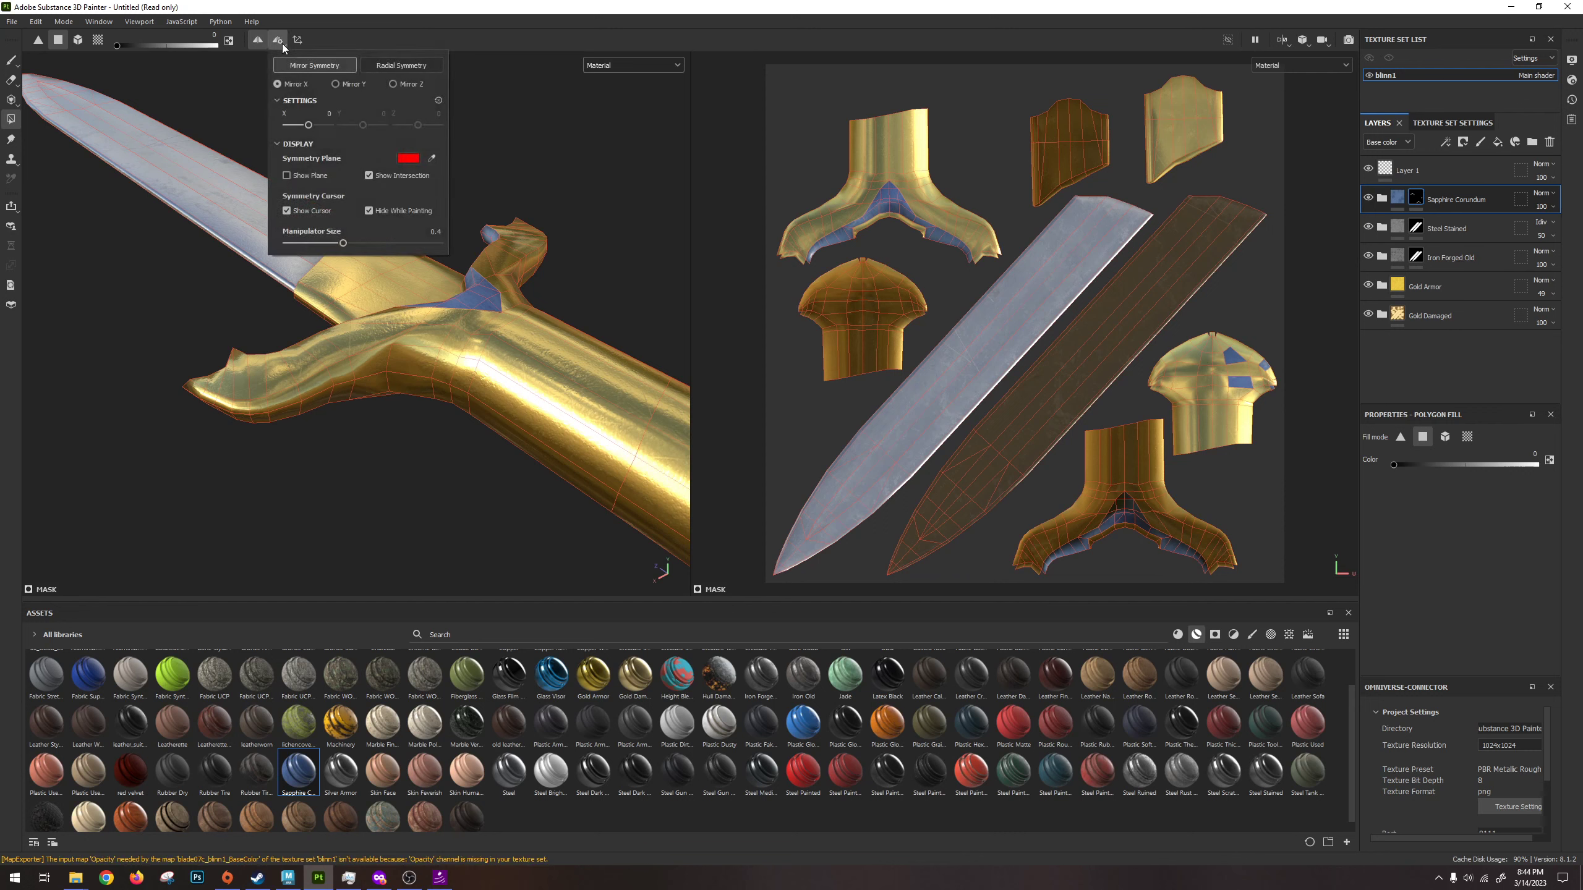
left_click(351, 86)
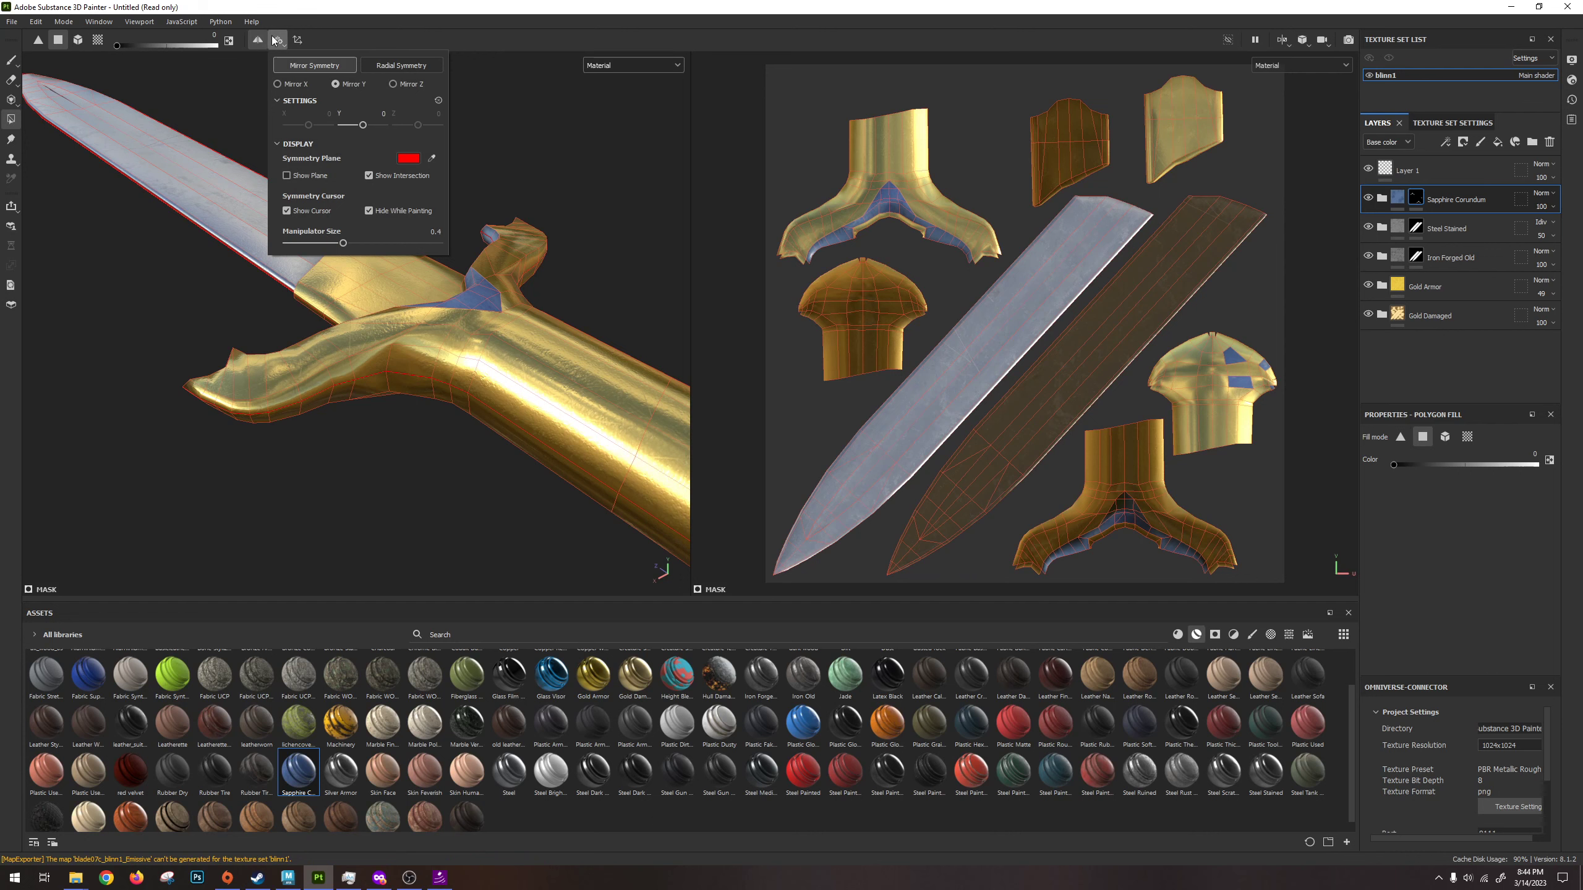
left_click(316, 176)
left_click(316, 176)
left_click_drag(406, 372, 442, 360, "alt")
left_click(279, 41)
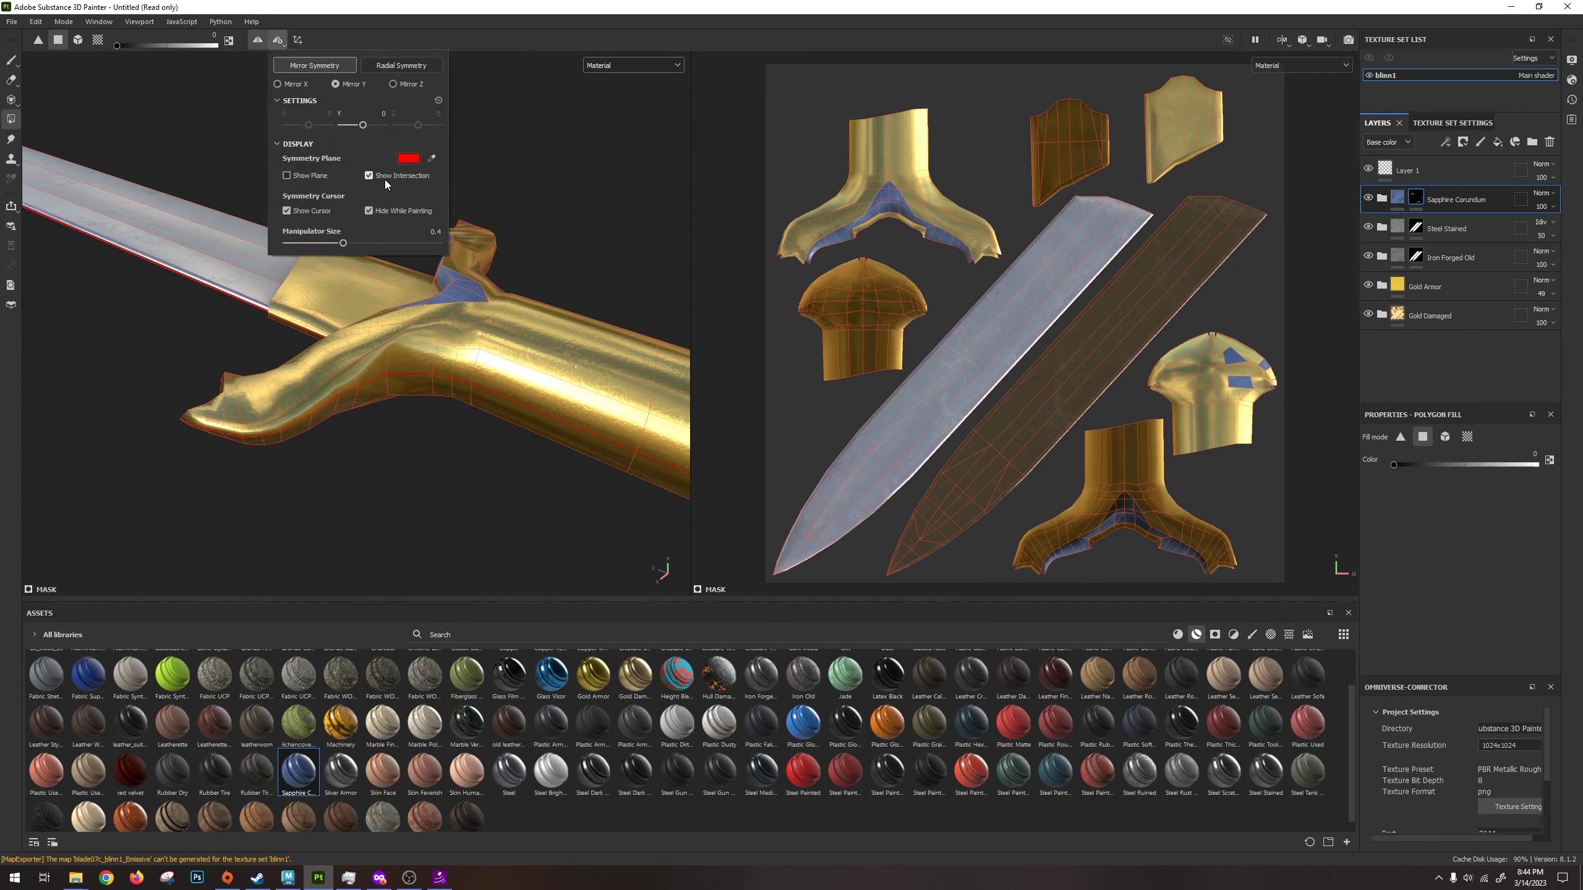
left_click(368, 176)
Clear the stray sapphire faces from the pommel with the black polygon fill.
left_click_drag(463, 334, 499, 454, "alt")
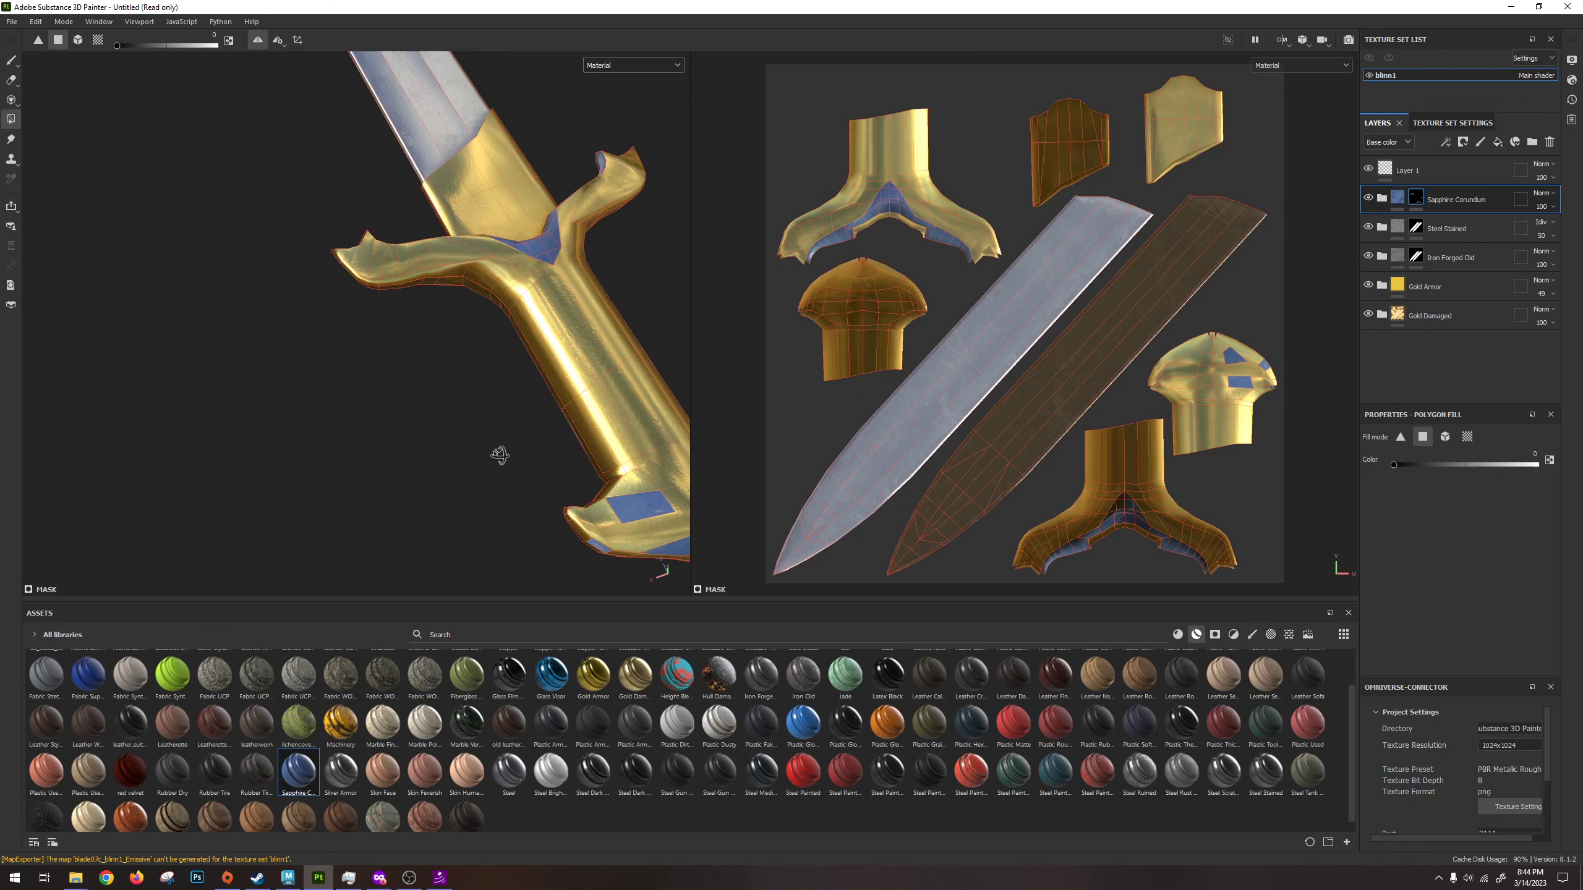
middle_click_drag(602, 325, 429, 285, "alt")
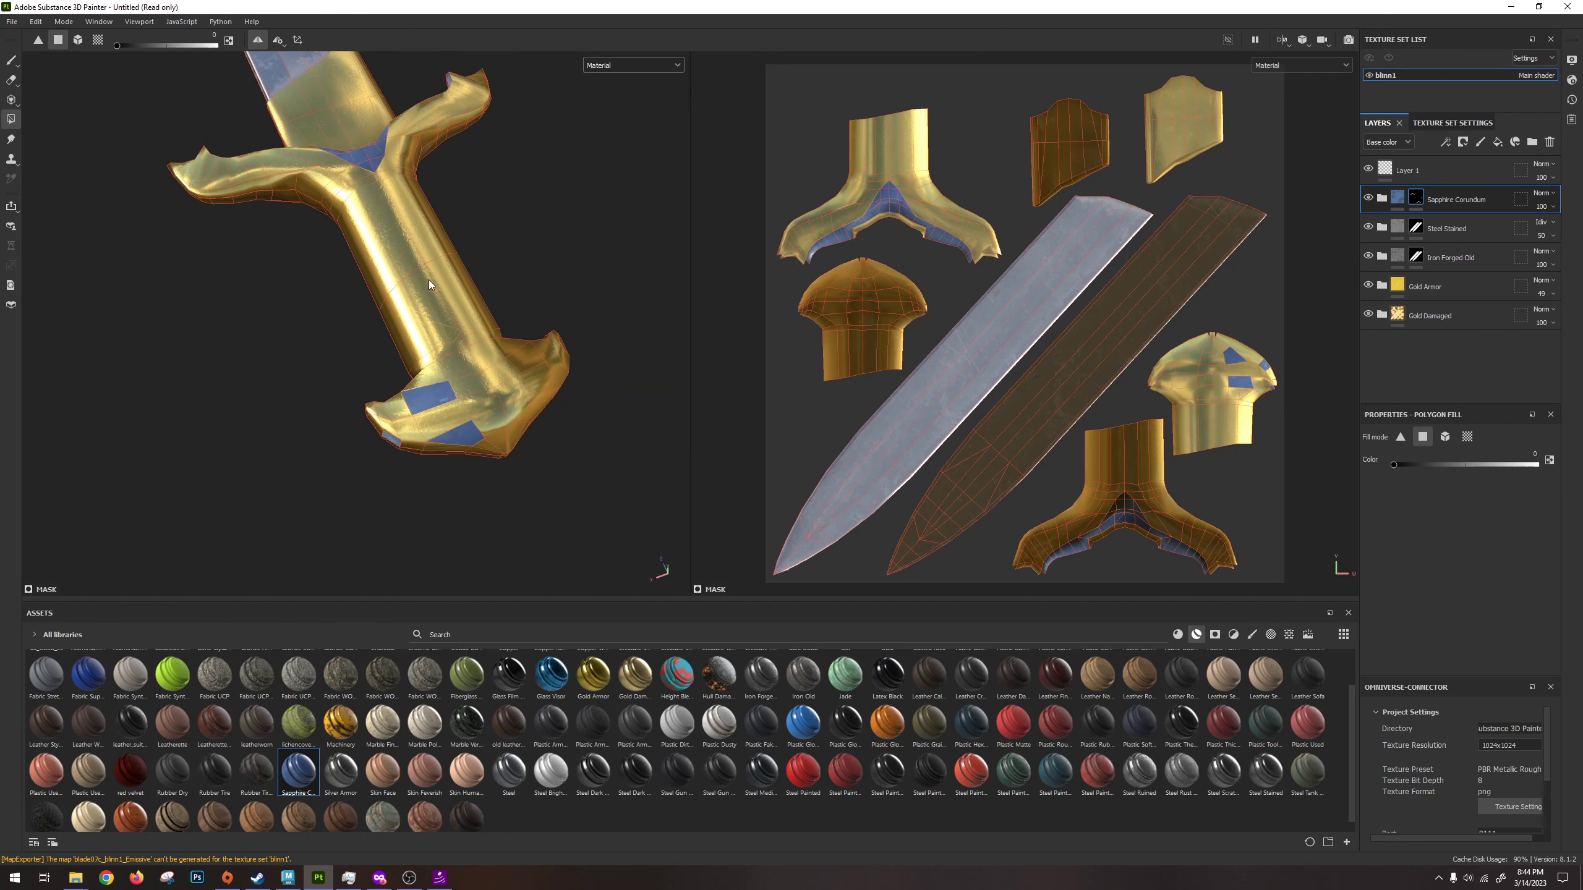
left_click(439, 400, "shift")
left_click(465, 447, "shift")
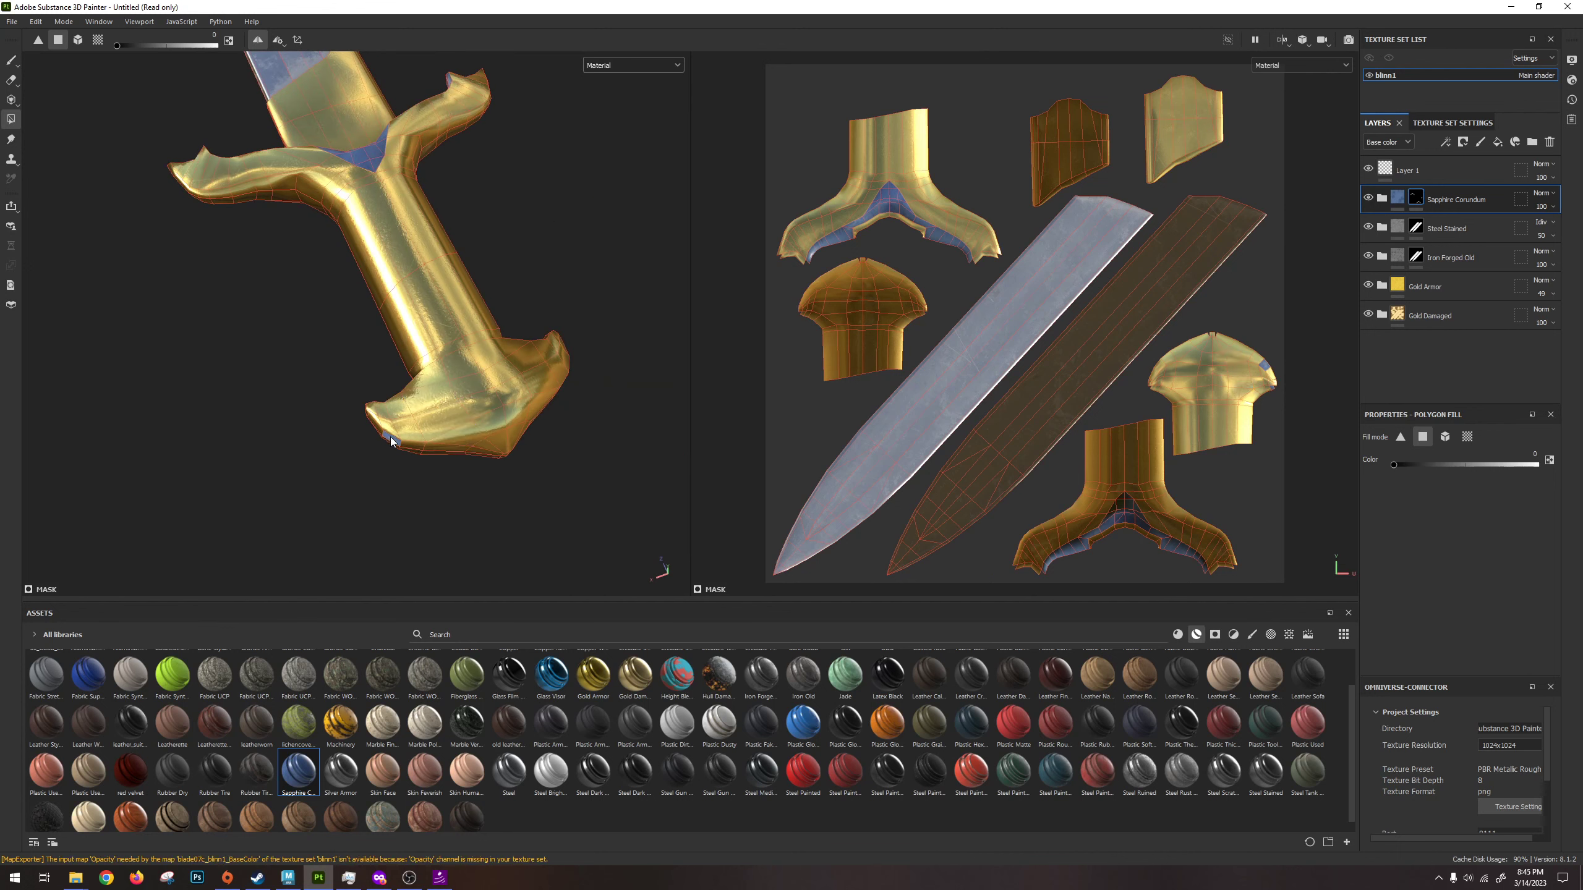
left_click_drag(423, 433, 401, 478, "alt")
left_click_drag(519, 436, 415, 370, "alt")
Set the polygon fill to white and fill the grip band just above the pommel with sapphire.
key("x")
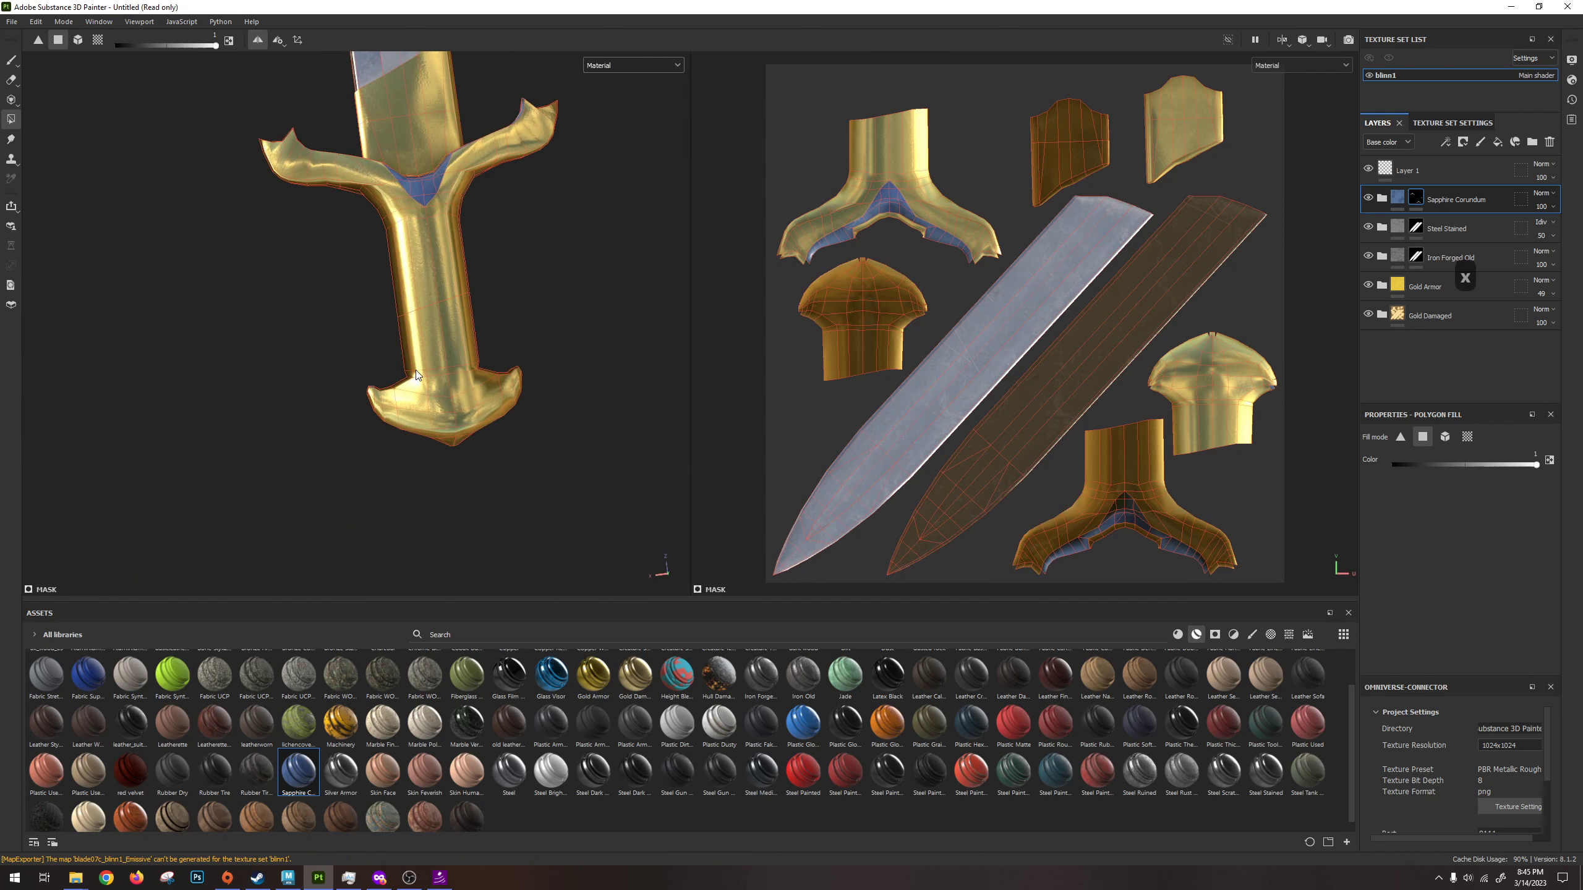
left_click_drag(300, 343, 607, 498)
left_click_drag(540, 418, 496, 385, "alt")
scroll(492, 410, "down", 5)
key("ctrl+z")
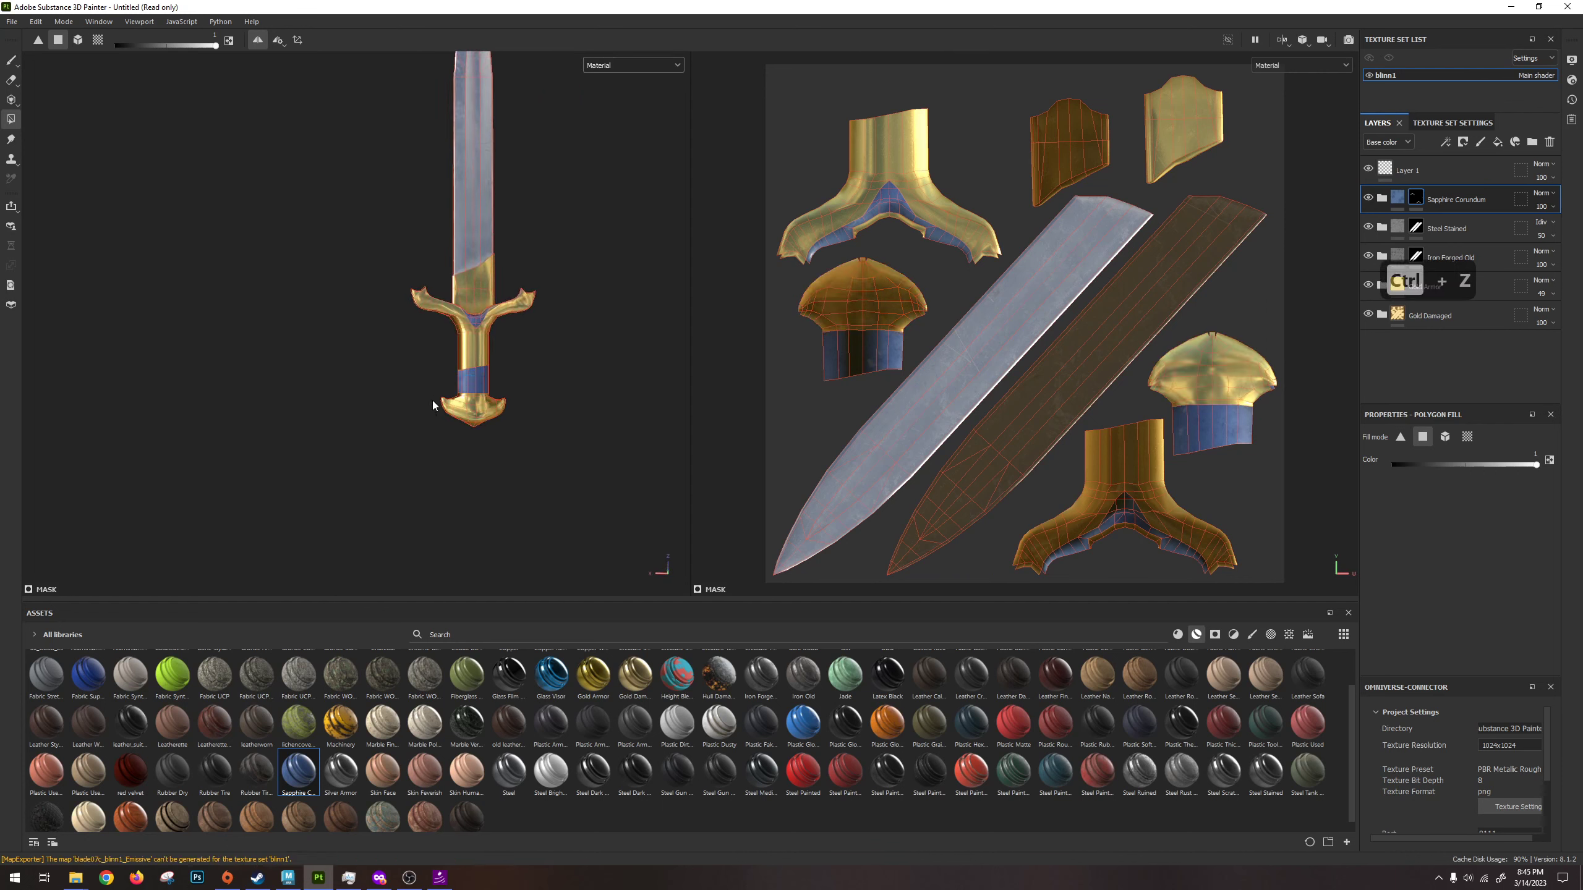
left_click(439, 415)
key("ctrl+z")
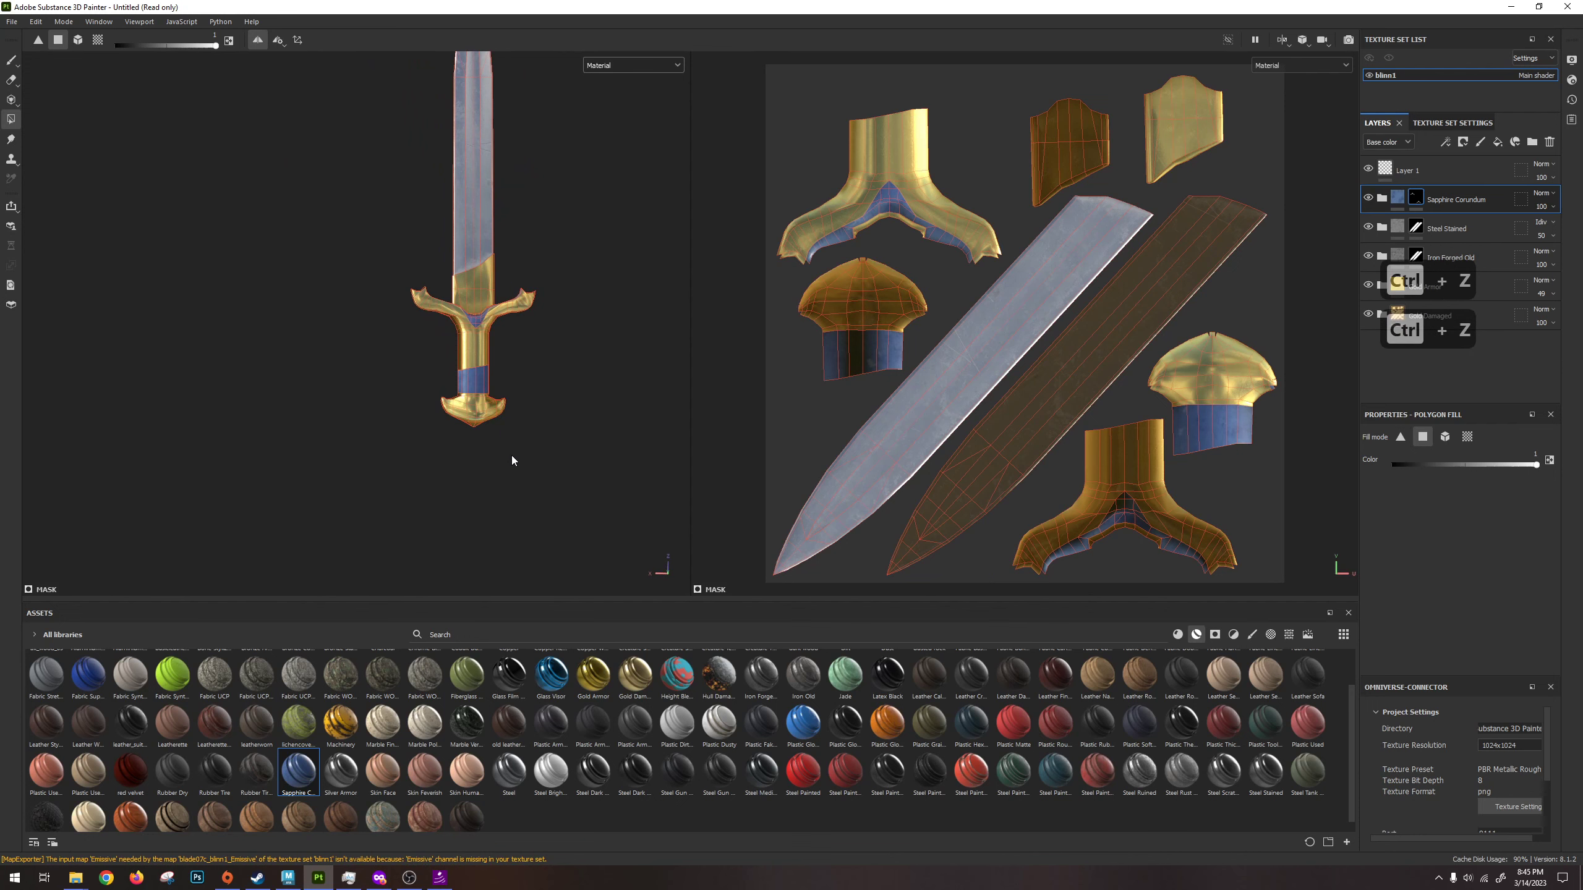
Fill the pommel's two outer ends with sapphire.
right_click_drag(512, 455, 484, 477, "alt")
left_click_drag(433, 439, 403, 450)
key("ctrl+z")
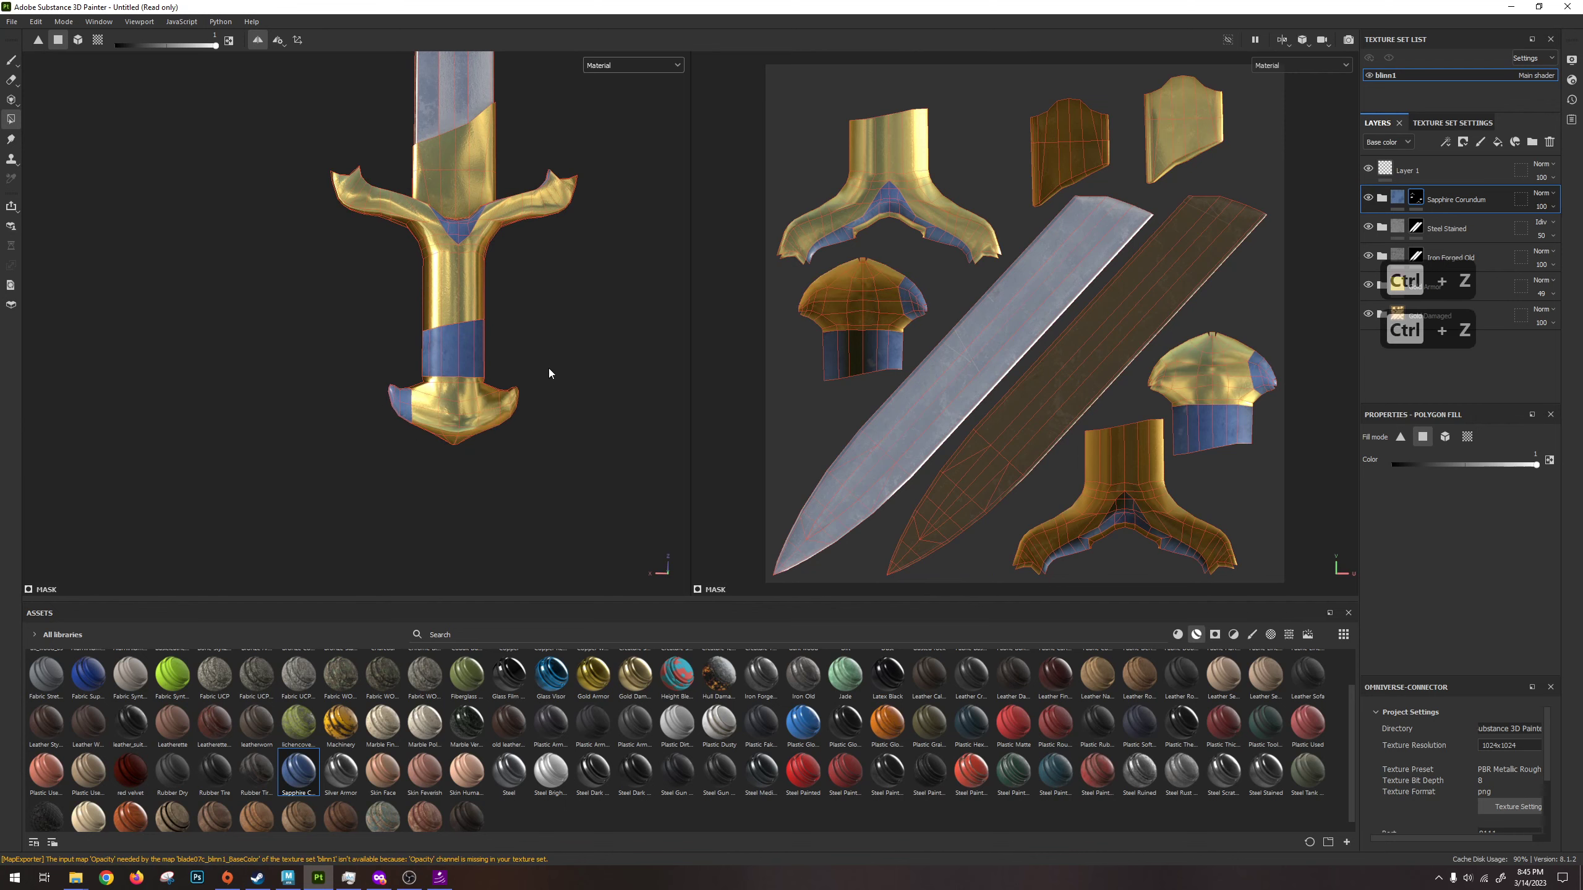
left_click_drag(549, 368, 504, 448)
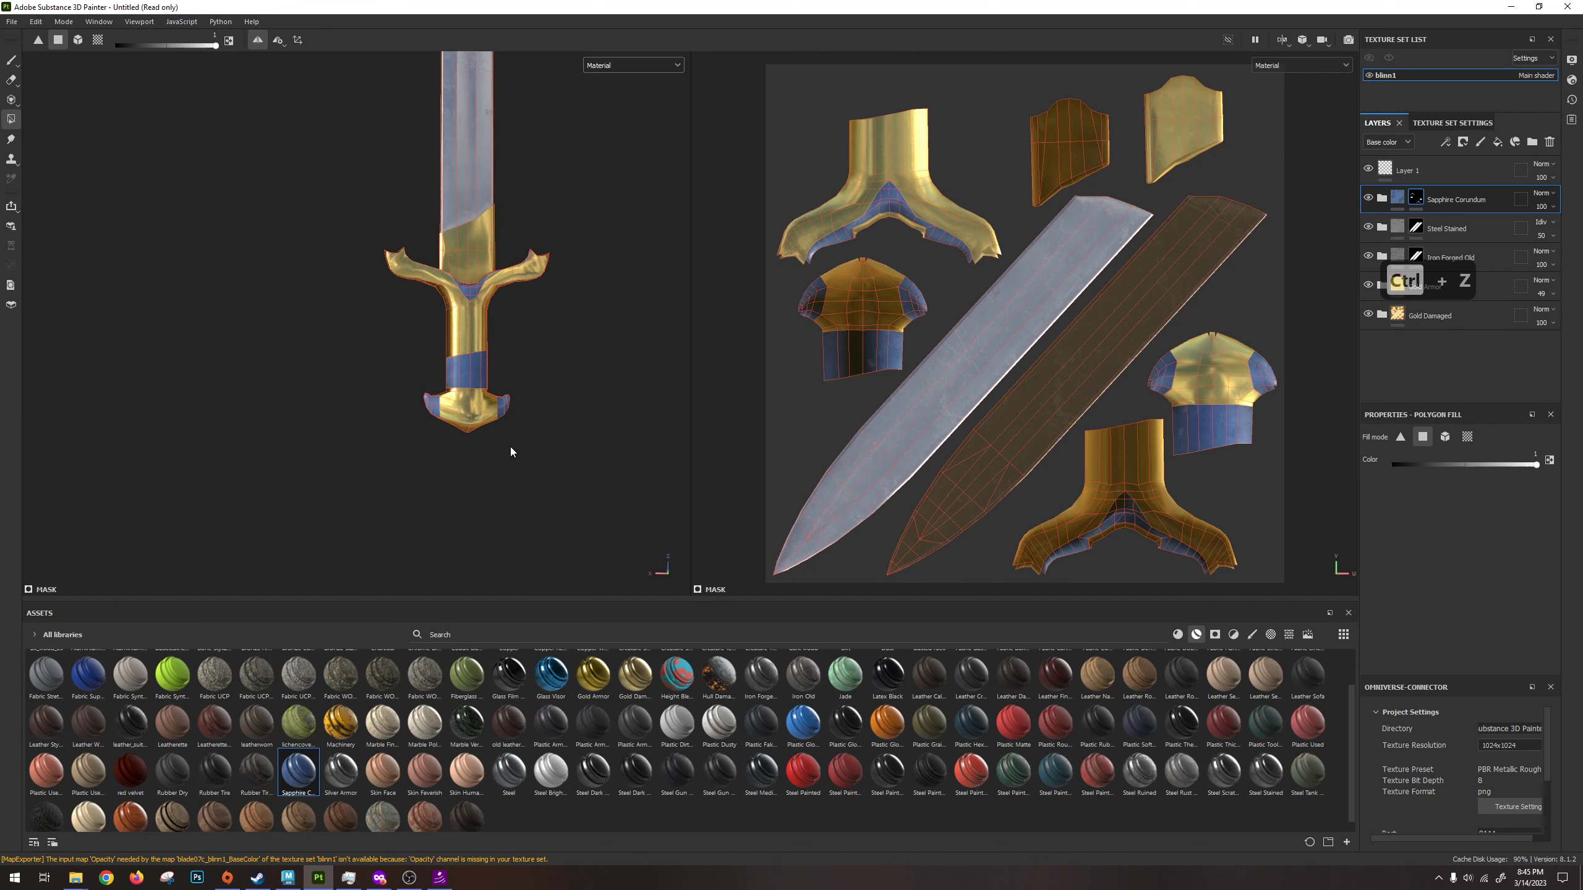
Switch to Maya, close the Game Exporter and examine the reference sword's hilt and collar decoration.
key("alt+Tab")
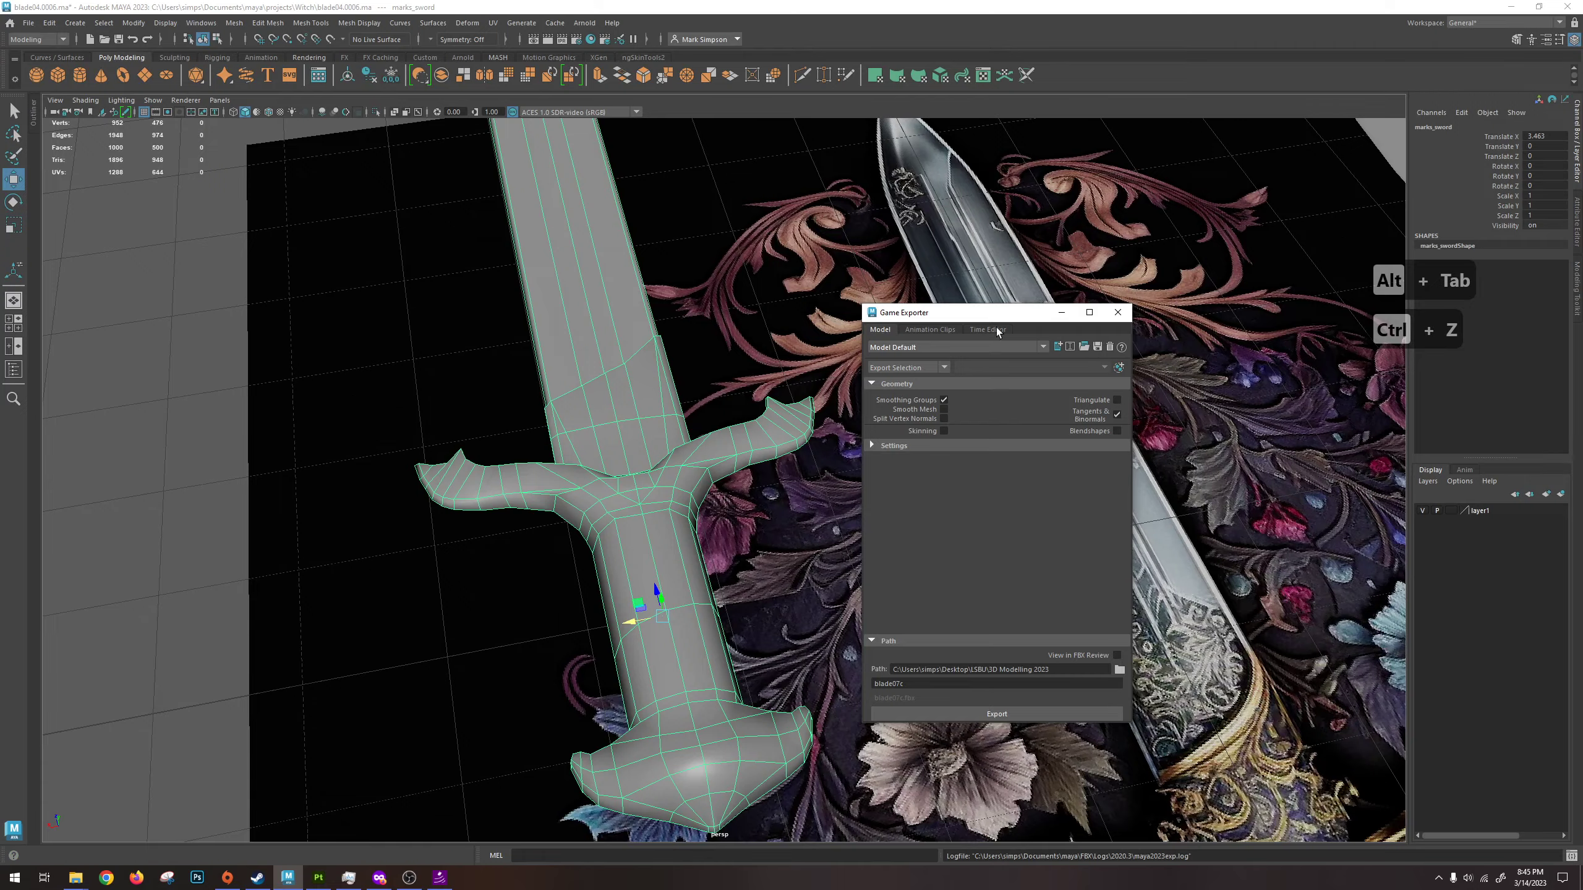
left_click(1118, 312)
left_click_drag(828, 386, 1065, 324, "alt")
middle_click_drag(1065, 324, 979, 567, "alt")
left_click_drag(979, 567, 821, 571, "alt")
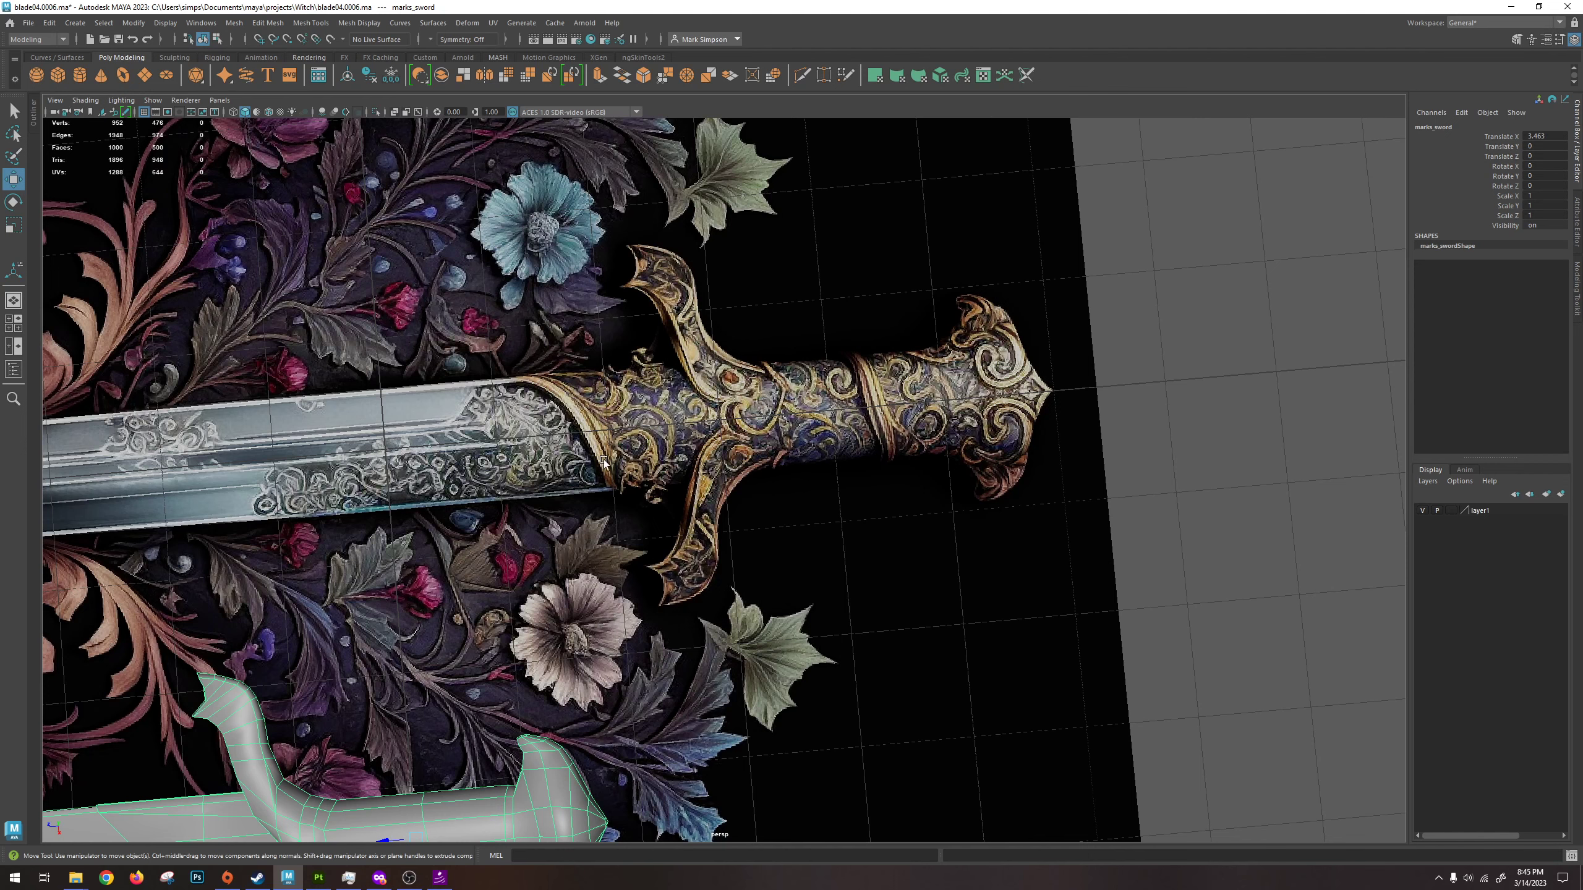
Switch back to Substance 3D Painter and fill the blade-side faces of the collar above the guard with sapphire.
key("alt+Tab")
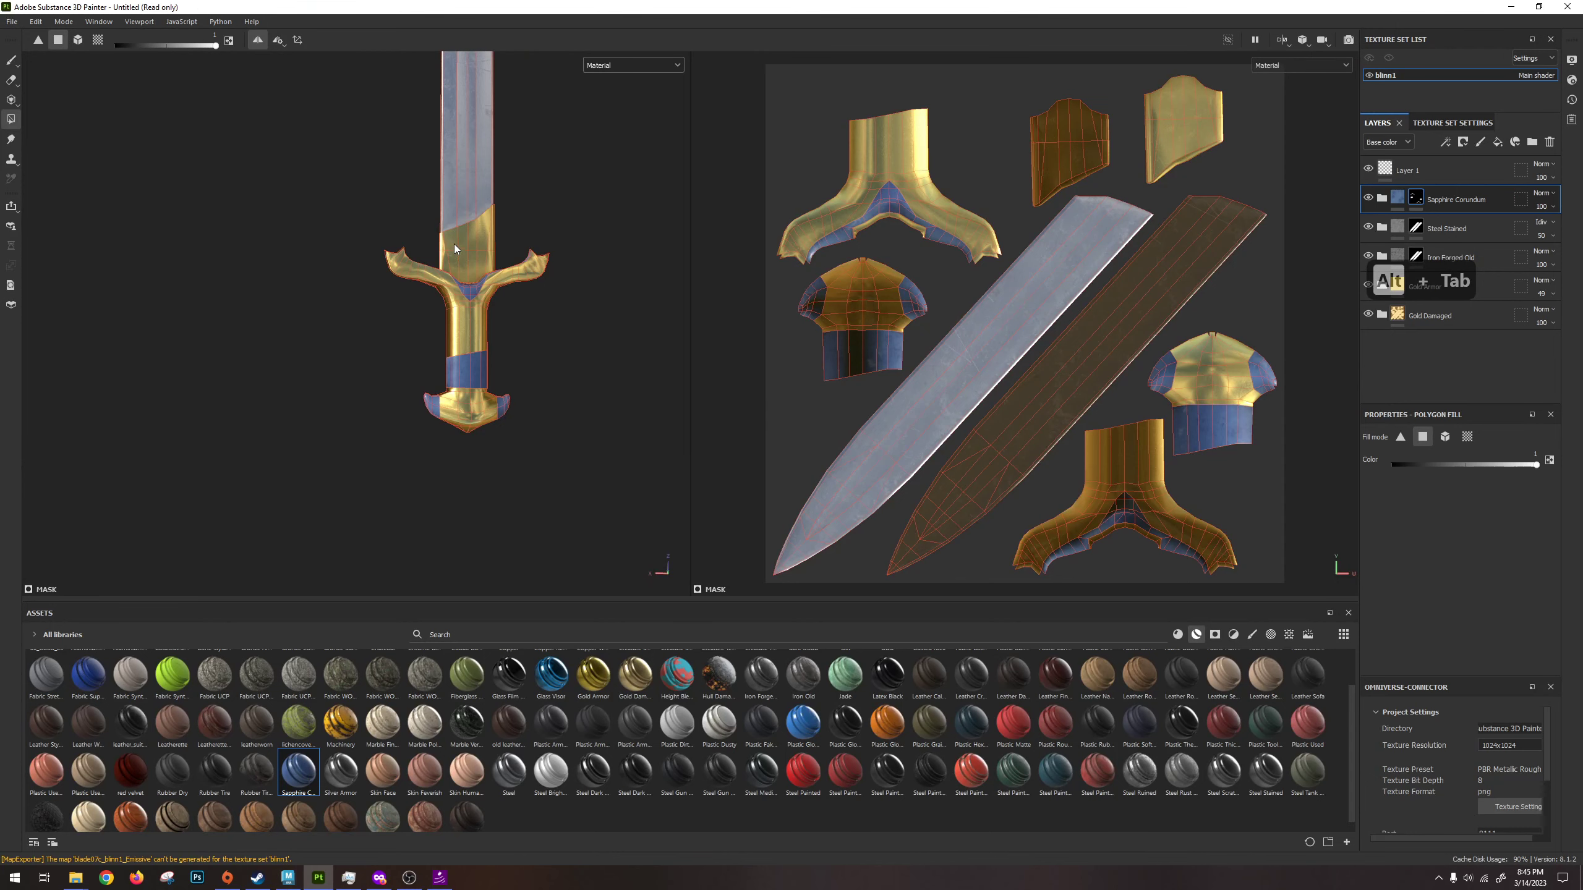
scroll(454, 244, "up", 5)
left_click(484, 346)
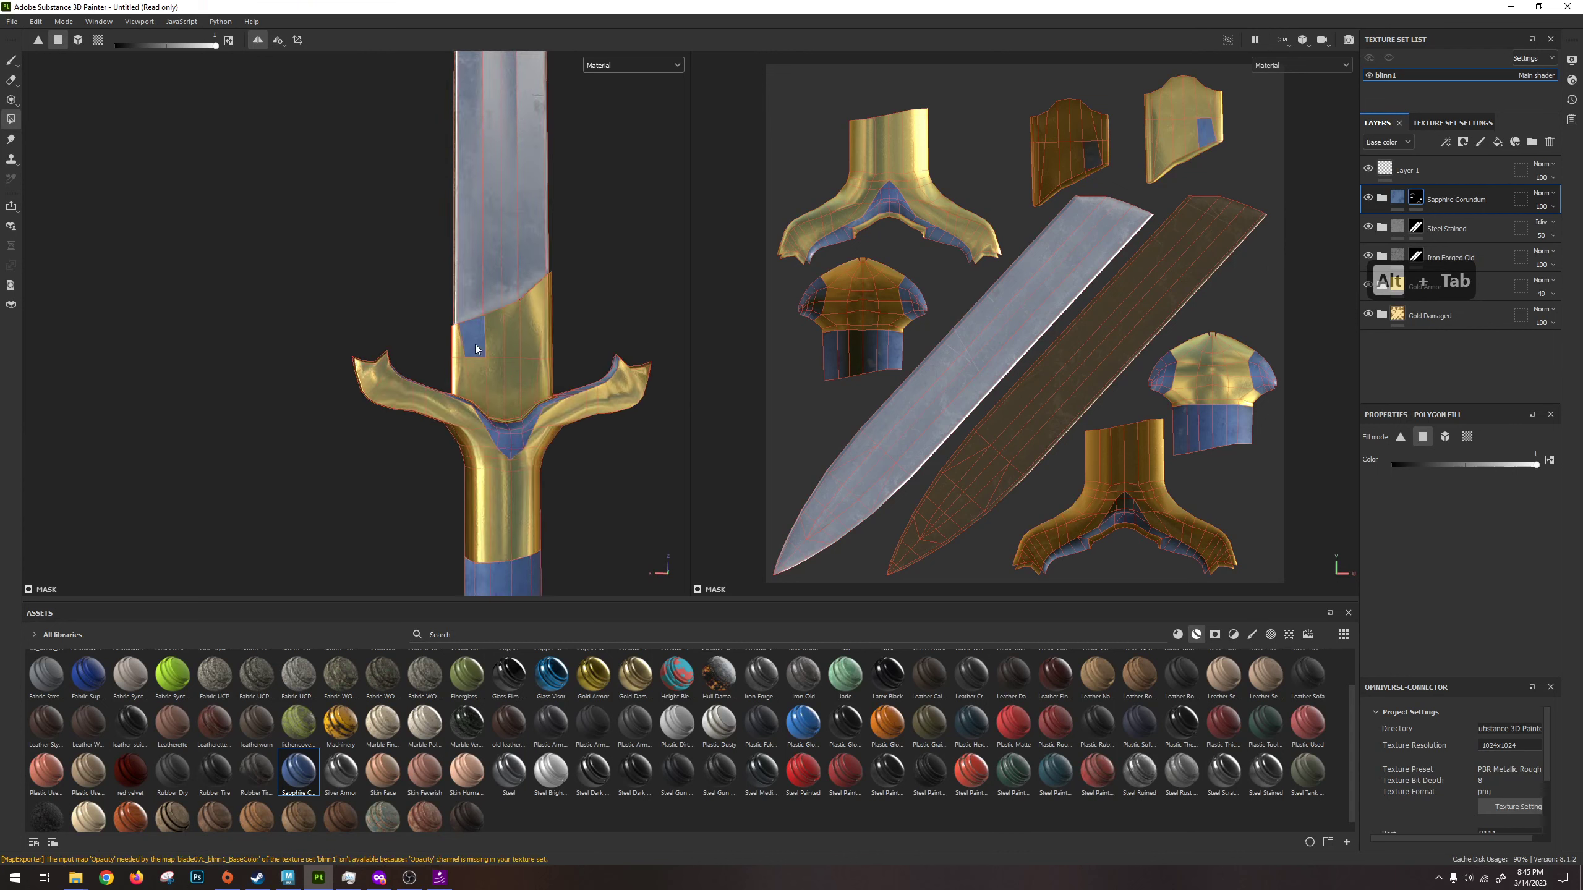
left_click_drag(490, 340, 528, 329)
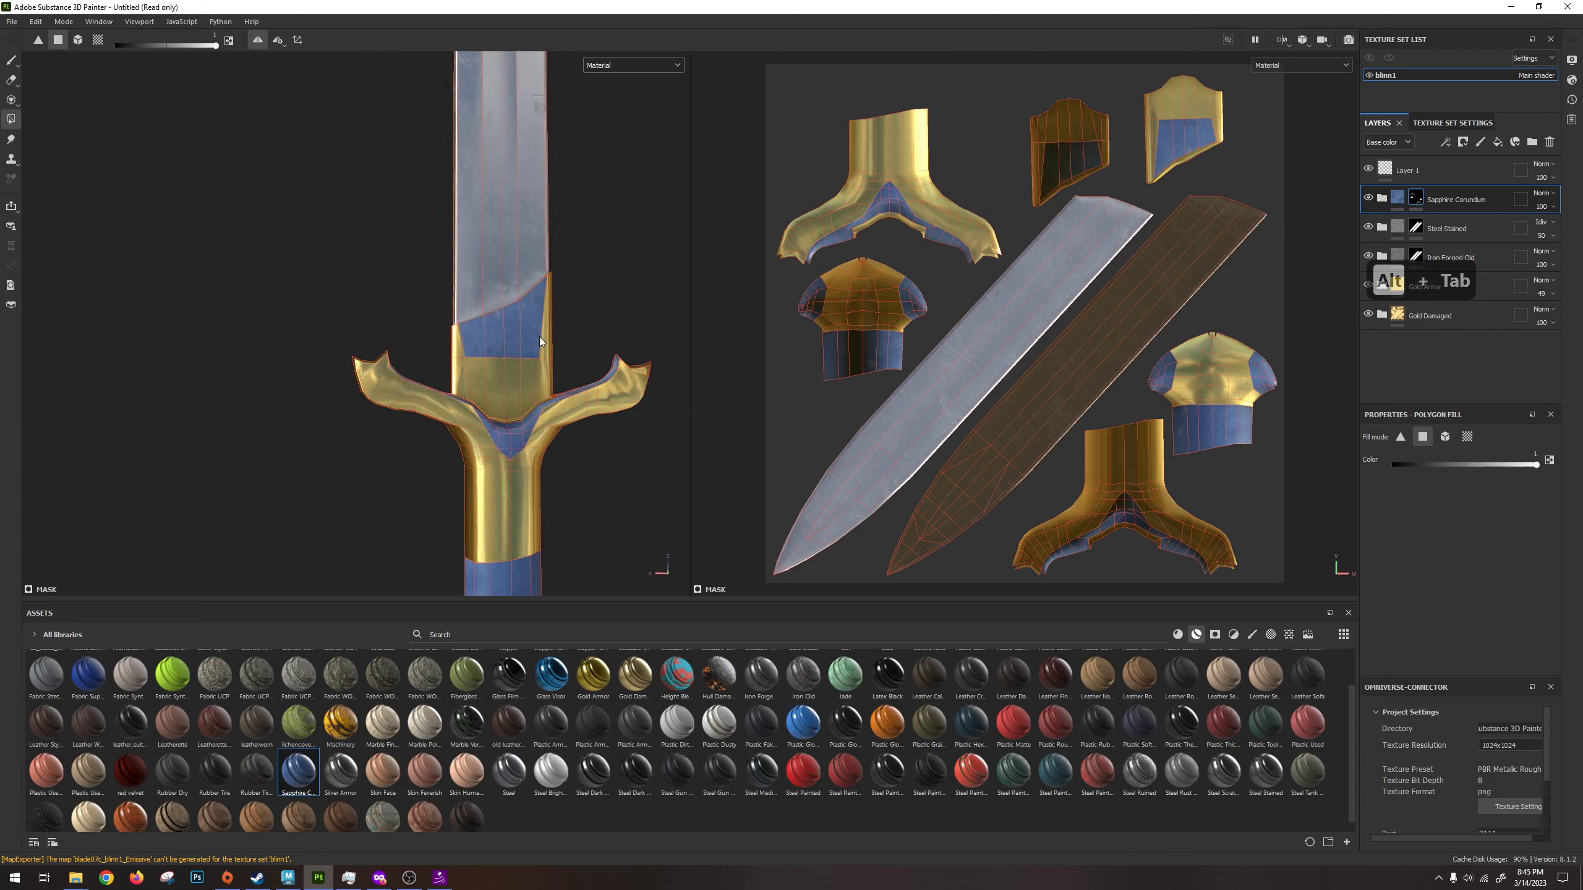
key("ctrl+z")
key("ctrl+z")
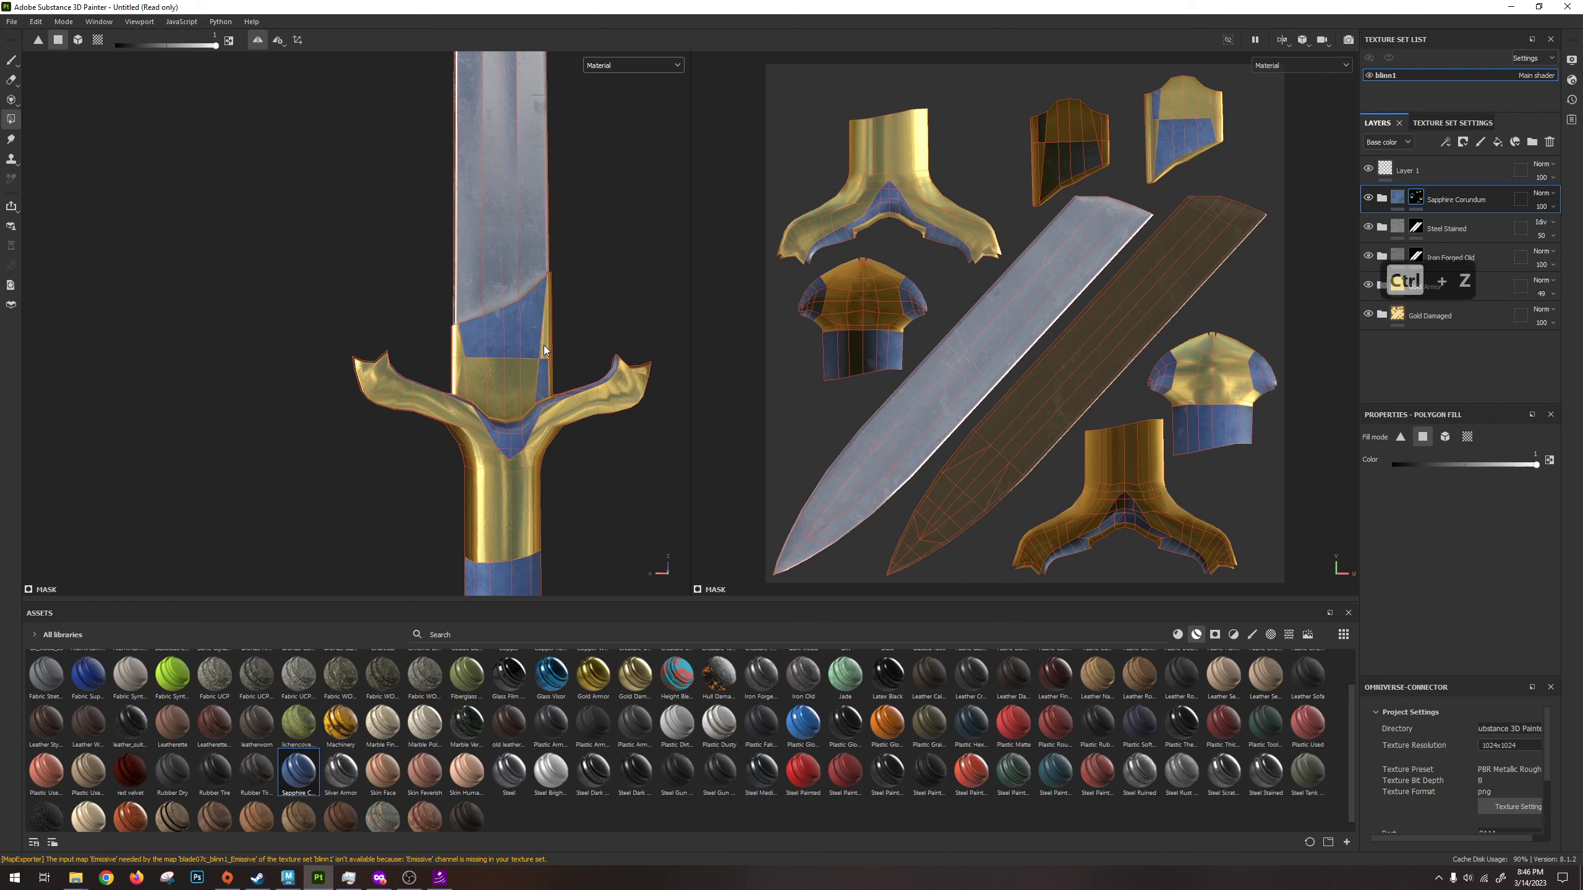
mouse_move(545, 373)
left_mouse_down()
mouse_move(457, 380)
mouse_move(530, 330)
mouse_move(720, 268)
left_mouse_up()
Check the reference hilt in Maya once more and fill the collar's remaining faces down to the guard and along its sides with sapphire.
key("alt+Tab")
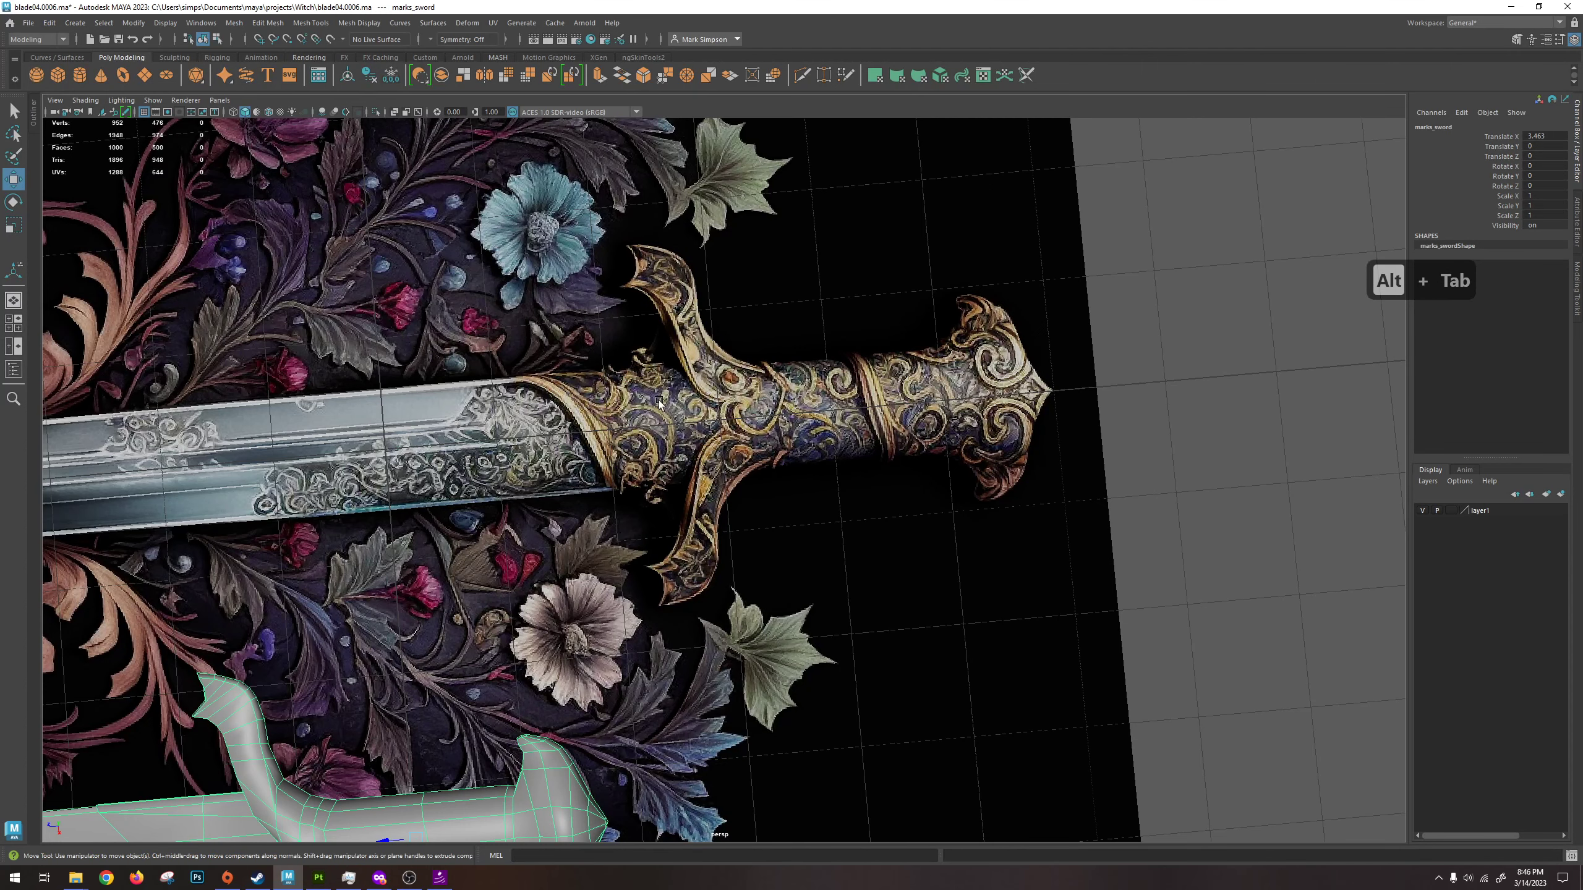
key("alt+Tab")
mouse_move(499, 406)
left_mouse_down("alt")
mouse_move(569, 291)
mouse_move(344, 480)
mouse_move(573, 363)
mouse_move(619, 300)
mouse_move(678, 530)
mouse_move(429, 422)
mouse_move(614, 580)
left_mouse_up("alt")
left_click_drag(558, 493, 495, 347, "alt")
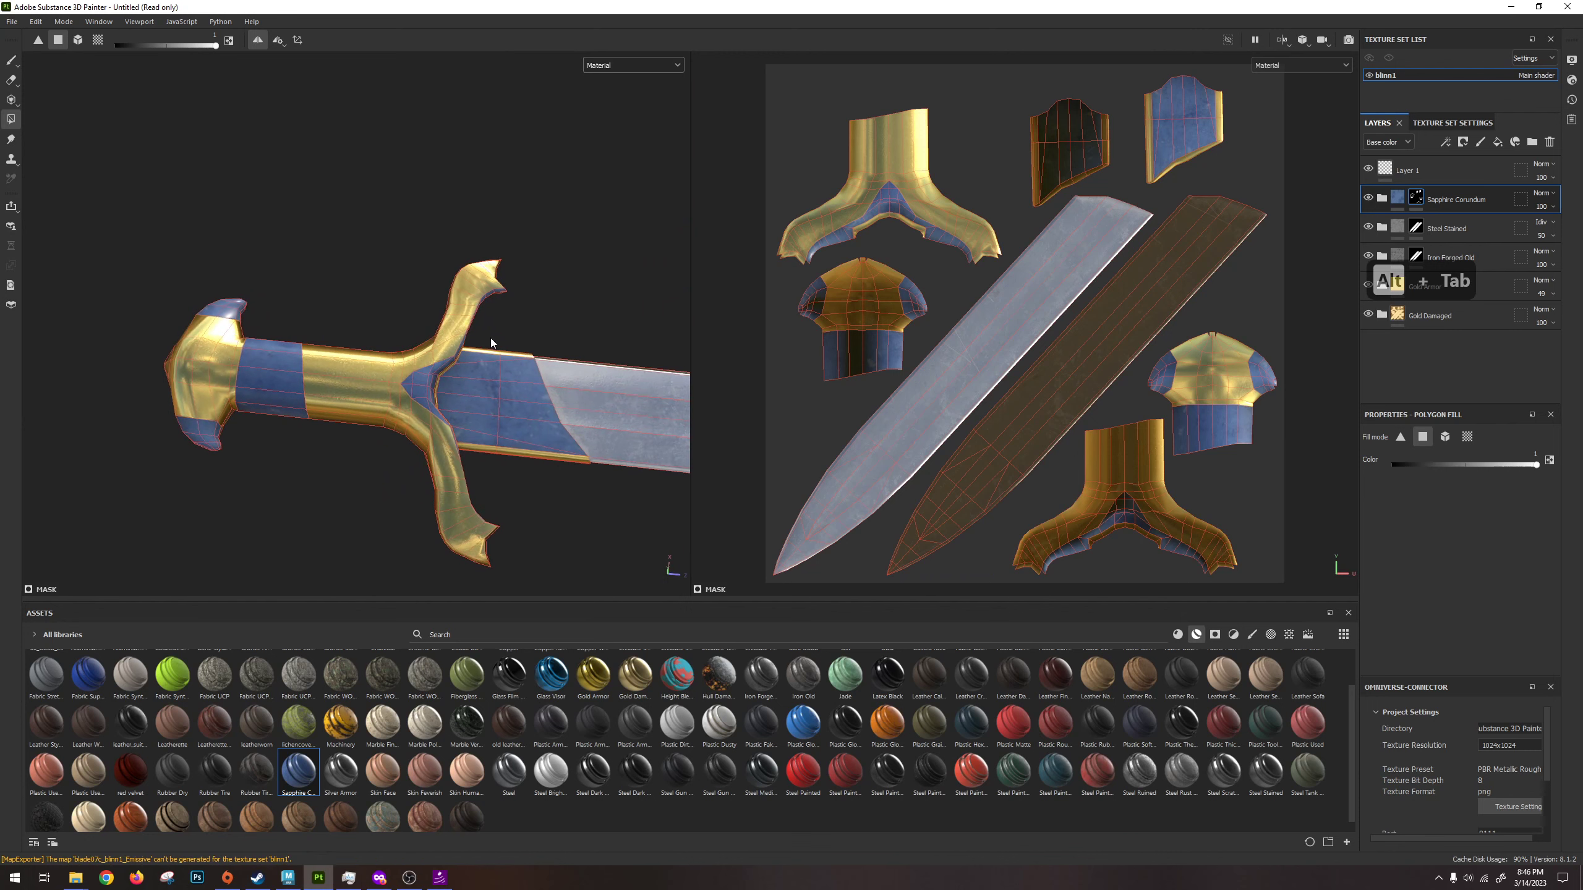
left_click_drag(530, 453, 272, 369, "alt")
middle_click_drag(511, 410, 431, 305, "alt")
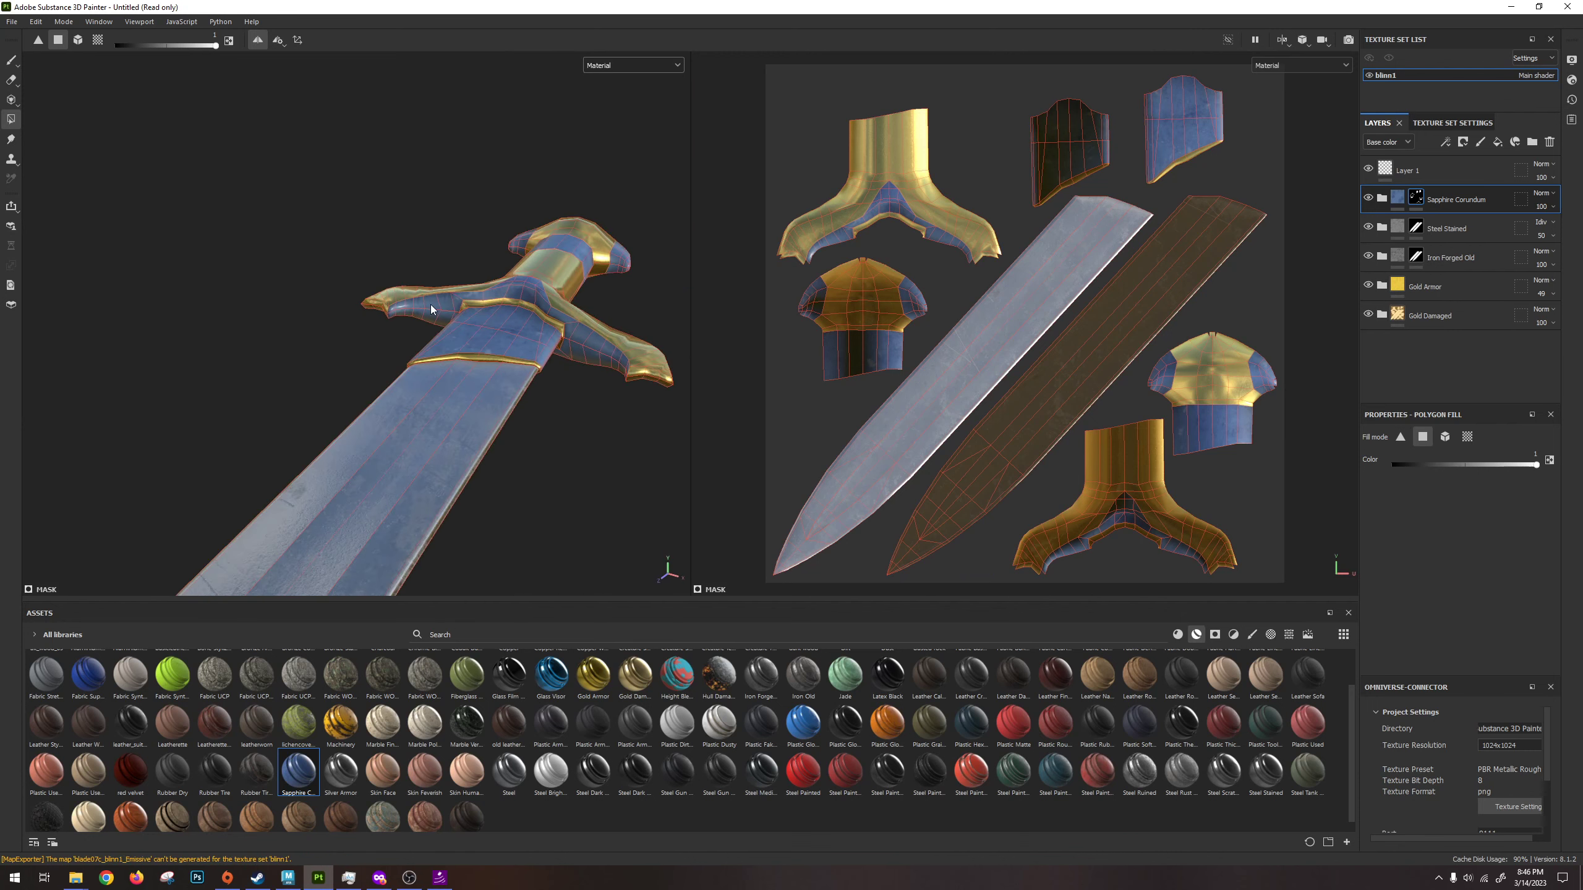
Switch to the Paint brush in black on the Sapphire Corundum mask and try strokes along the collar's blade-end gold rim.
scroll(522, 368, "up", 6)
left_click_drag(518, 369, 283, 311, "alt")
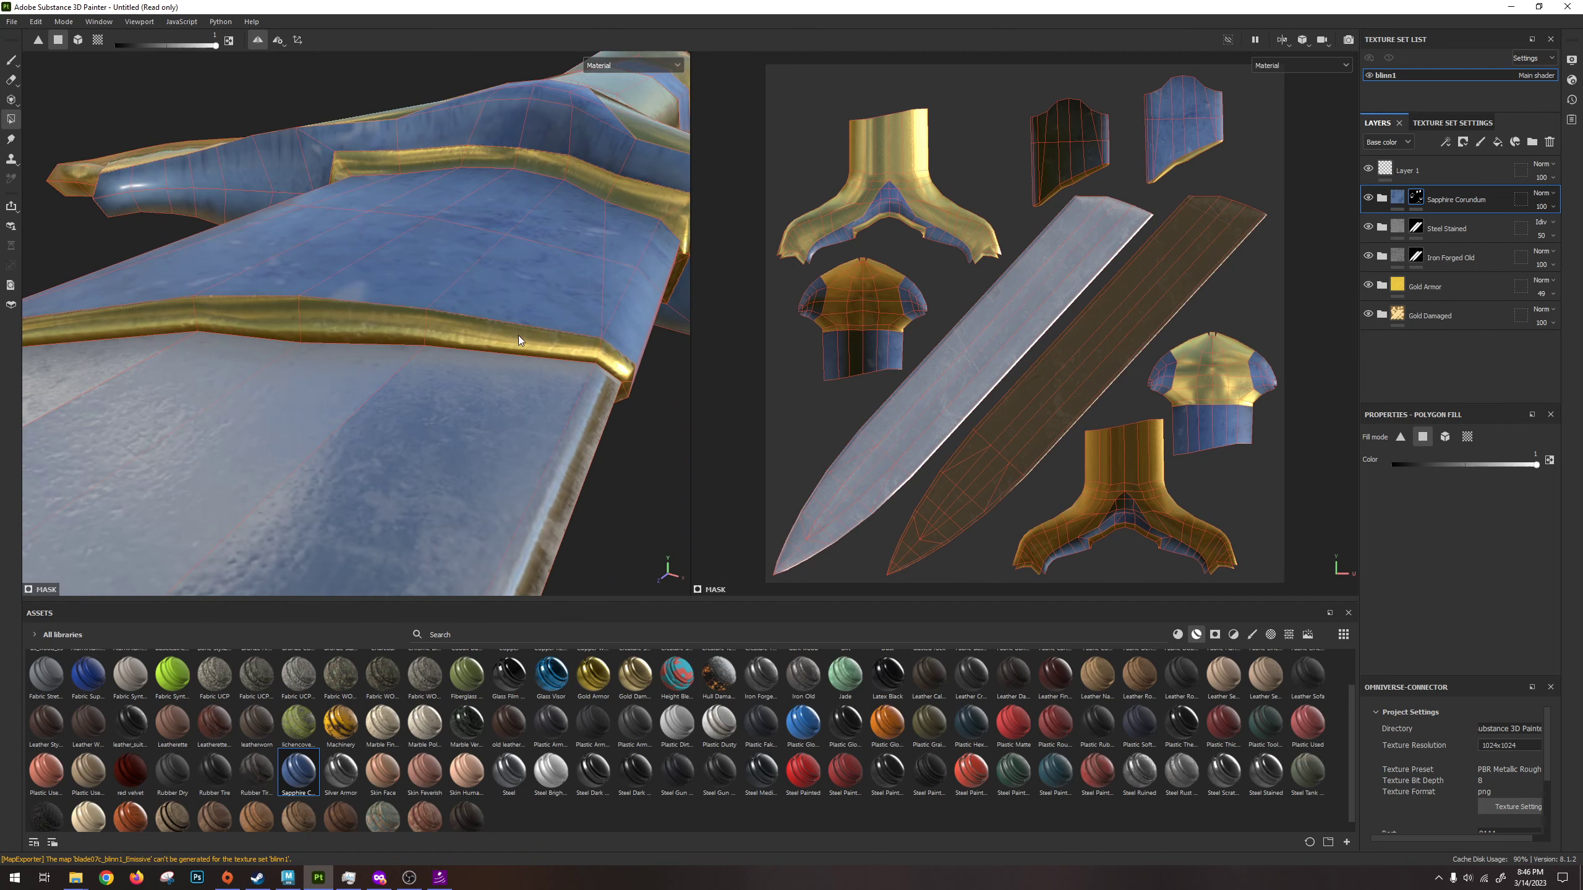
left_click(11, 62)
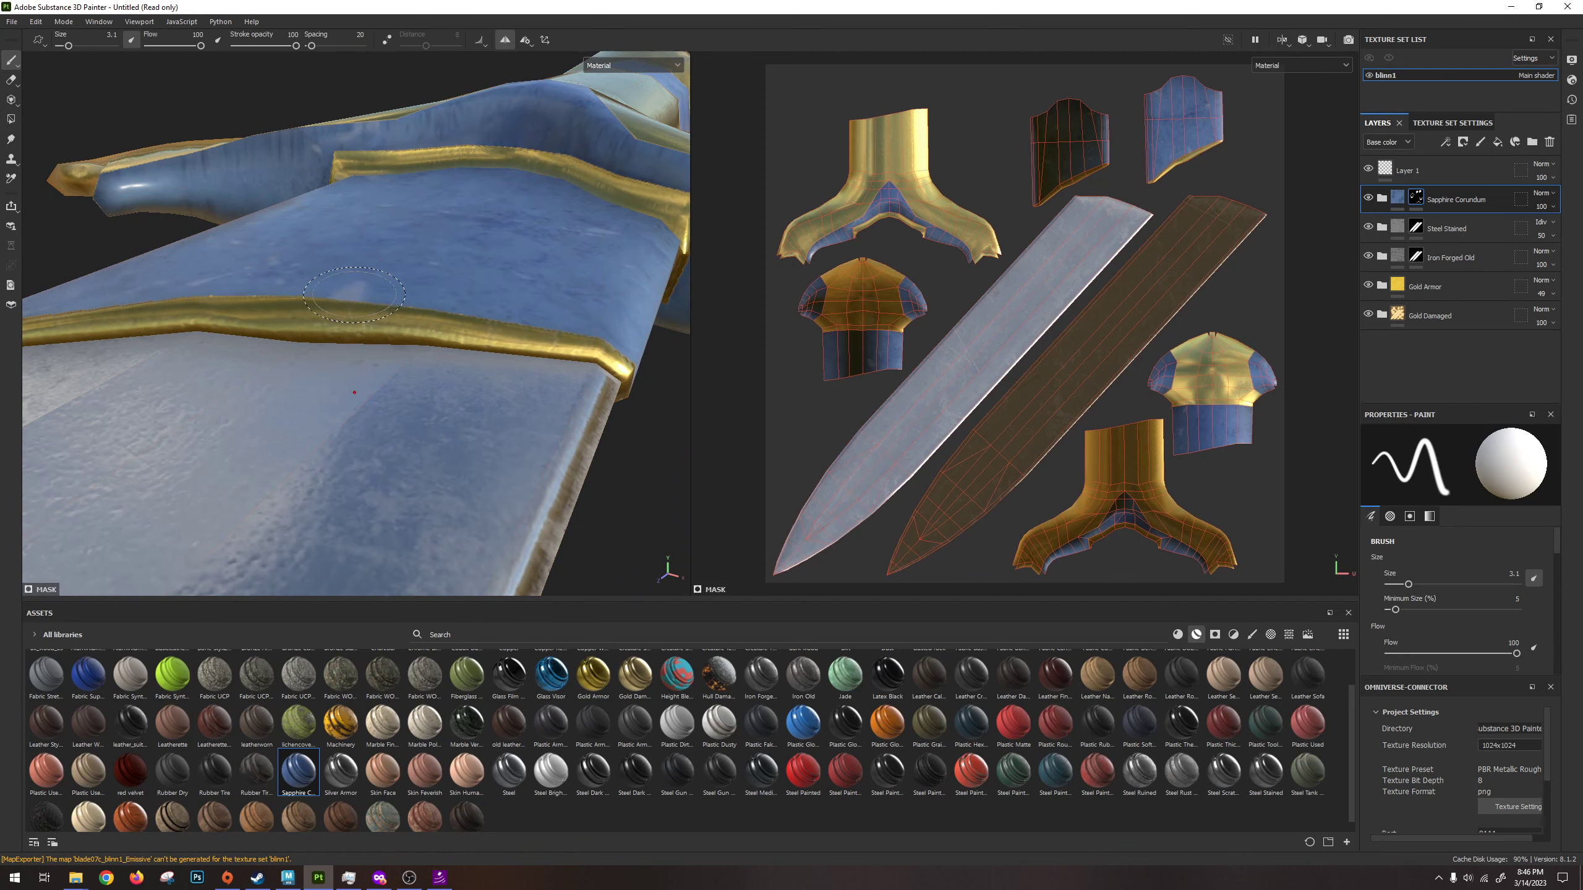
left_click_drag(354, 294, 433, 301)
key("ctrl+z")
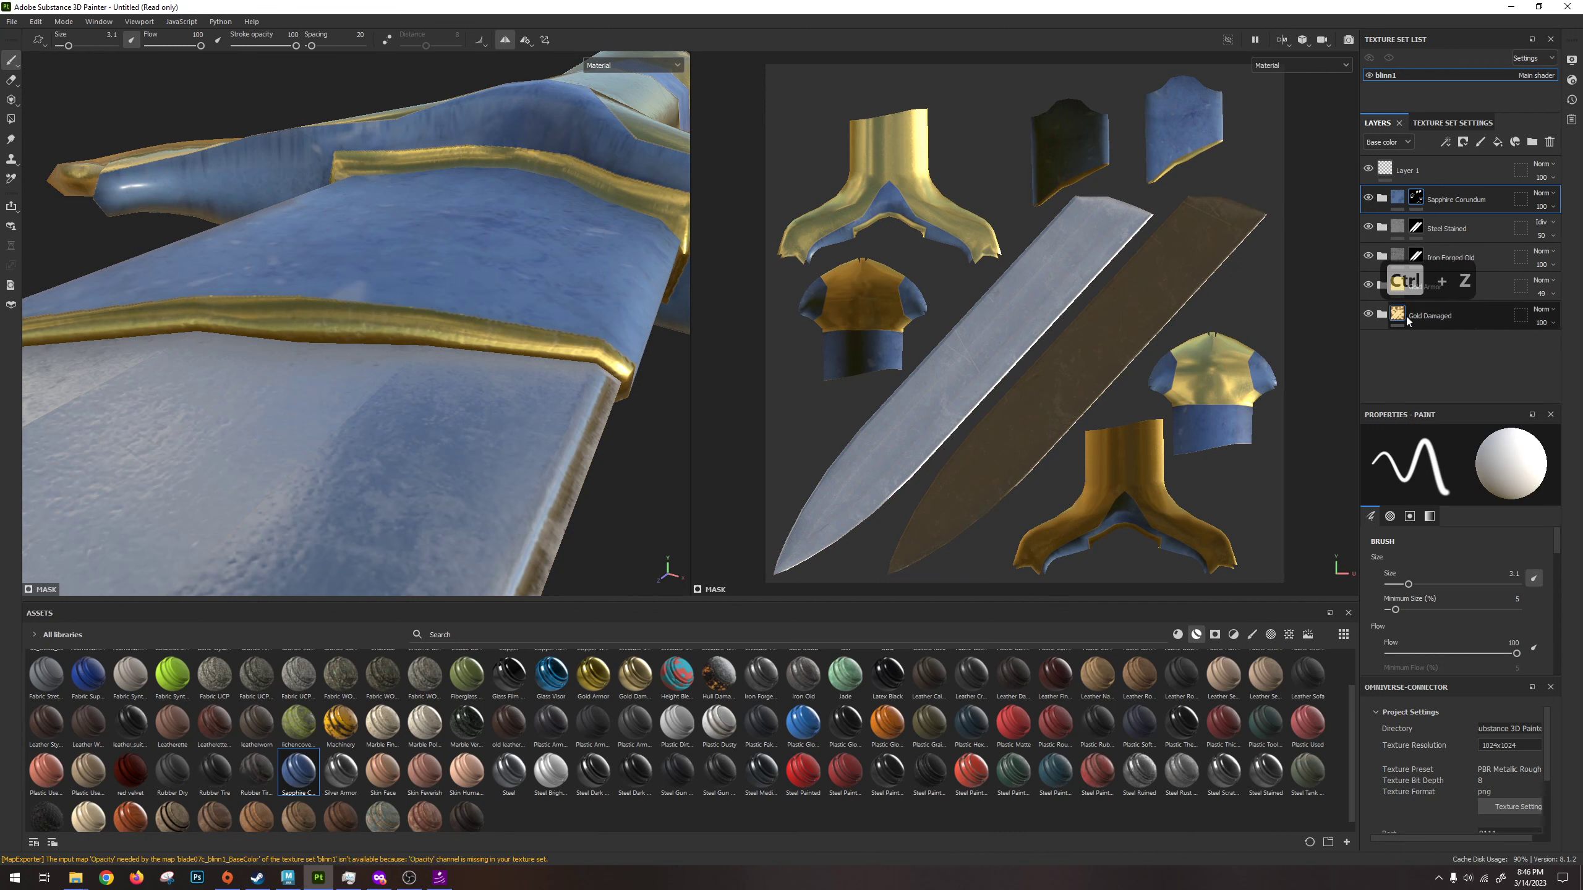
left_click(1416, 199)
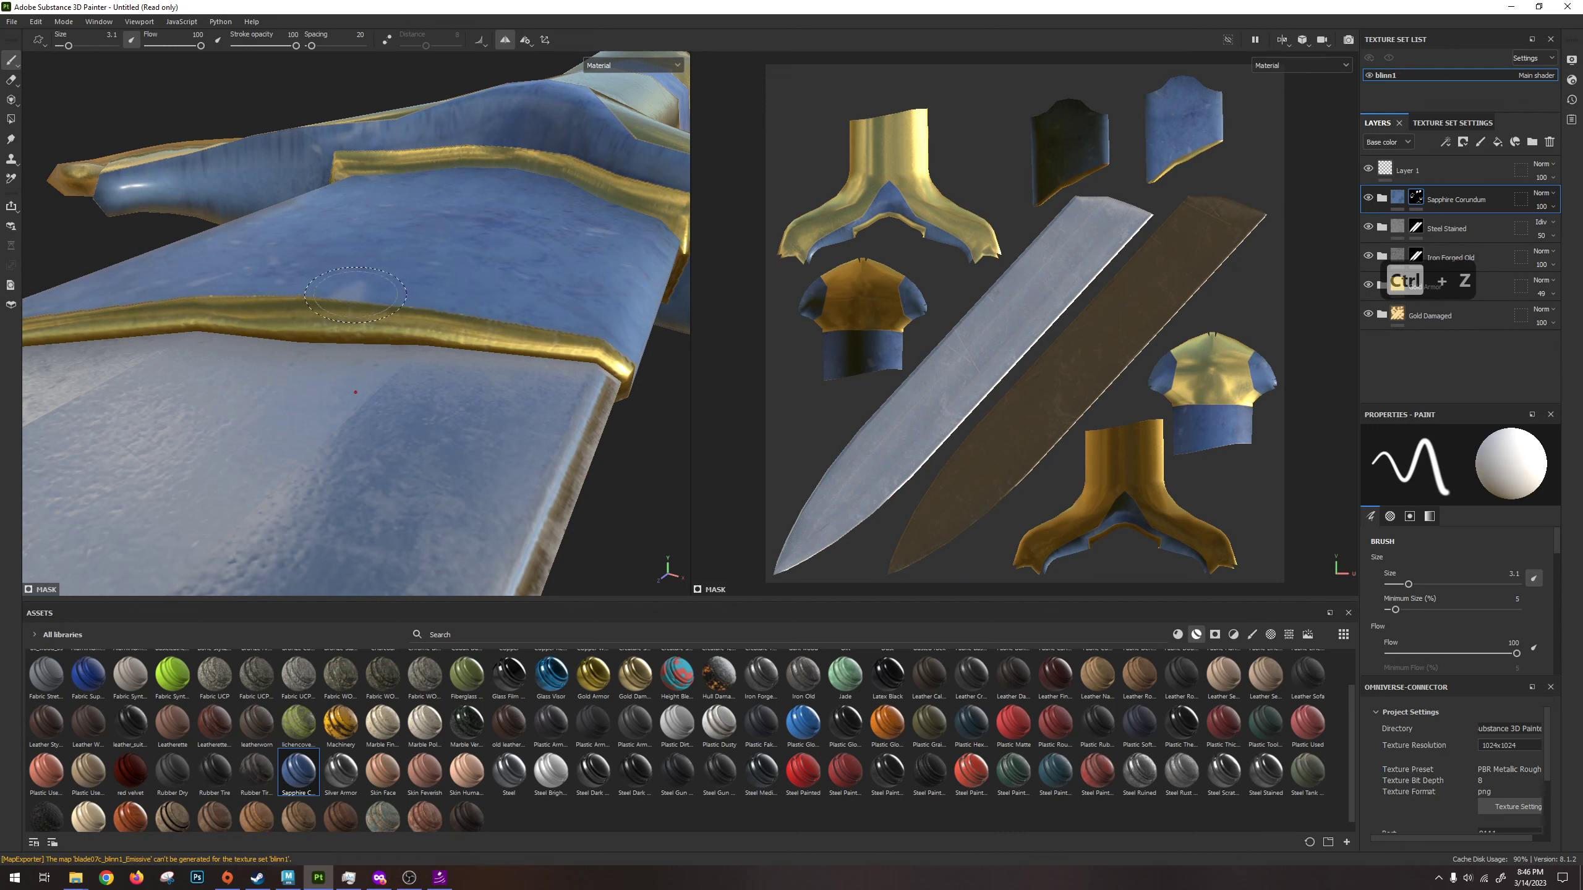
key("x")
mouse_move(361, 295)
left_mouse_down()
mouse_move(542, 311)
mouse_move(614, 339)
left_mouse_up()
left_click_drag(437, 294, 112, 294)
key("ctrl+z")
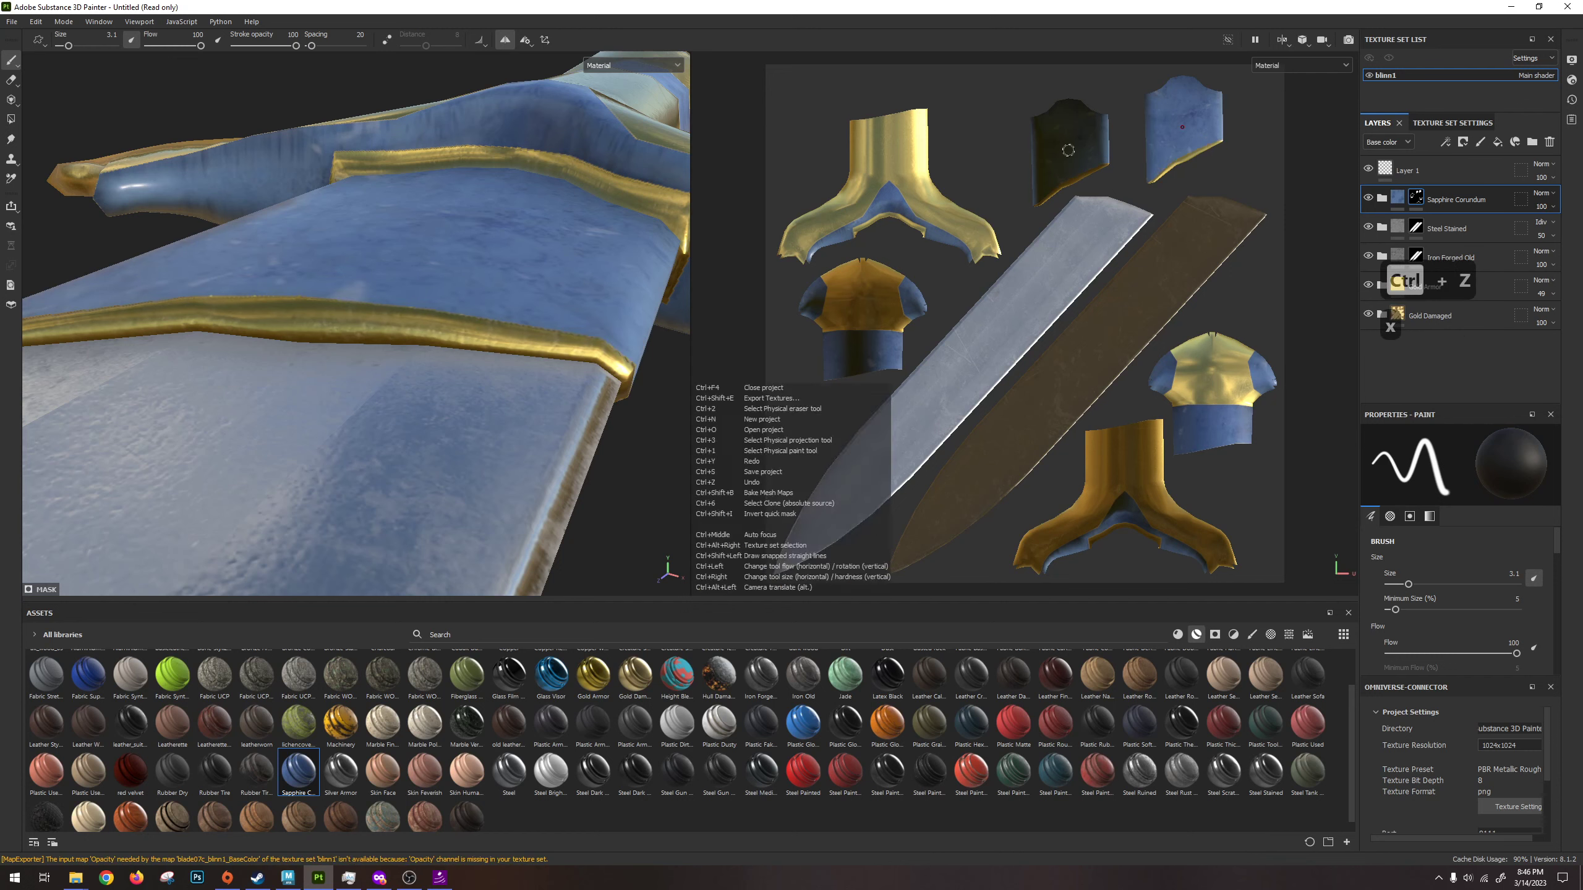
Paint black along the slanted blade-end edge of both collar UV islands to widen the gold trim.
scroll(1112, 187, "up", 4)
middle_click_drag(1337, 149, 1045, 356)
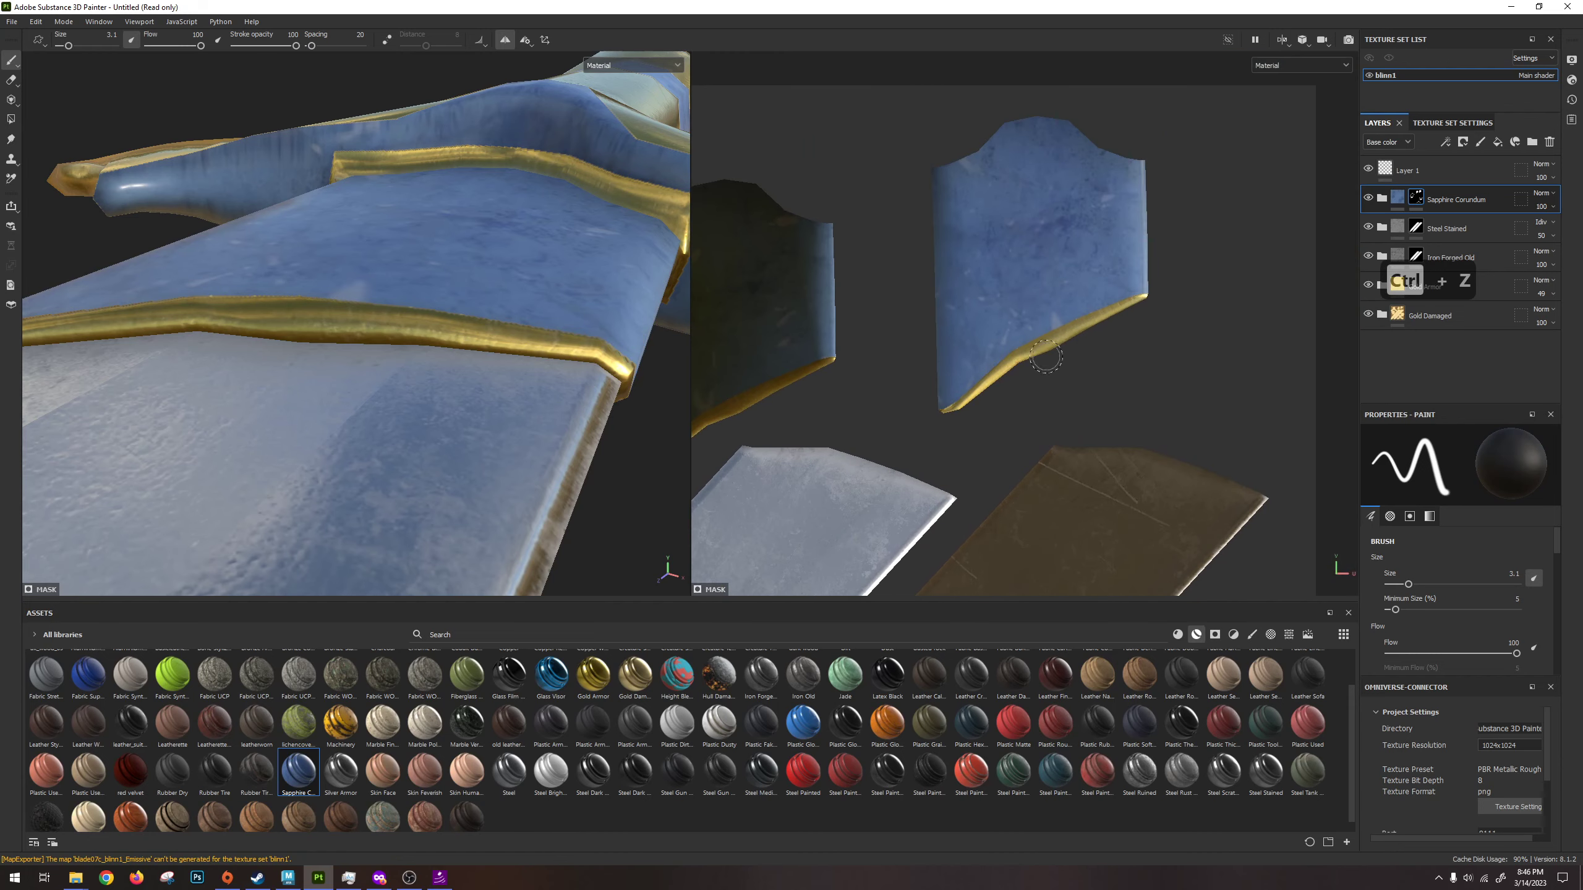
mouse_move(1145, 293)
left_mouse_down()
mouse_move(1015, 340)
mouse_move(986, 374)
left_mouse_up()
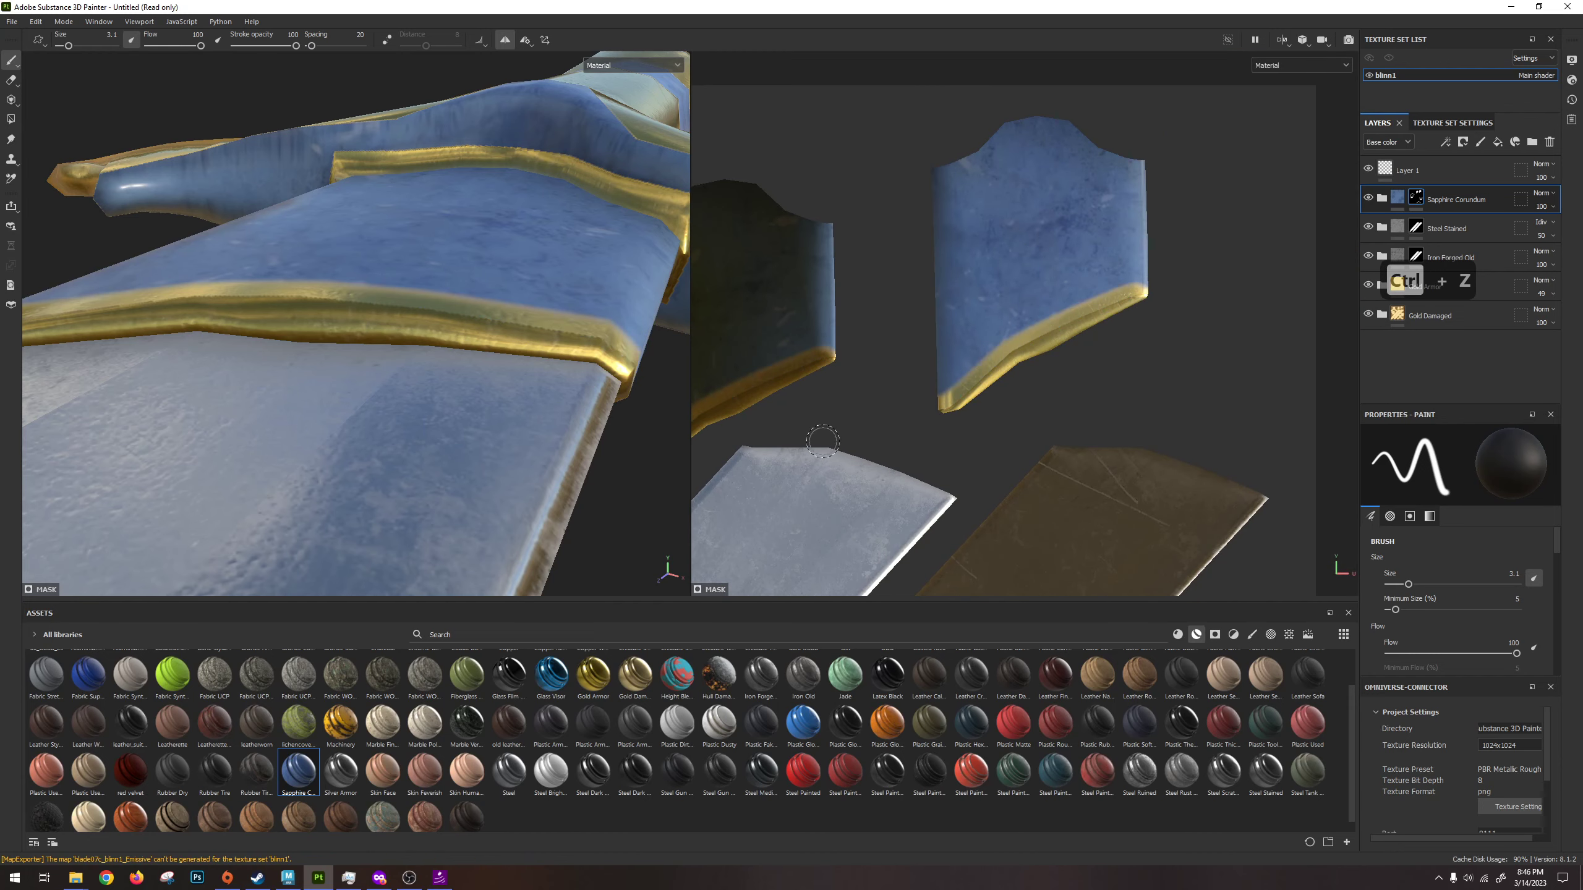
middle_click_drag(866, 368, 1140, 253, "alt")
Set the brush to white and paint sapphire around the guard's centre V on its UV island to smooth and enlarge the shape.
left_click_drag(460, 435, 439, 341, "alt")
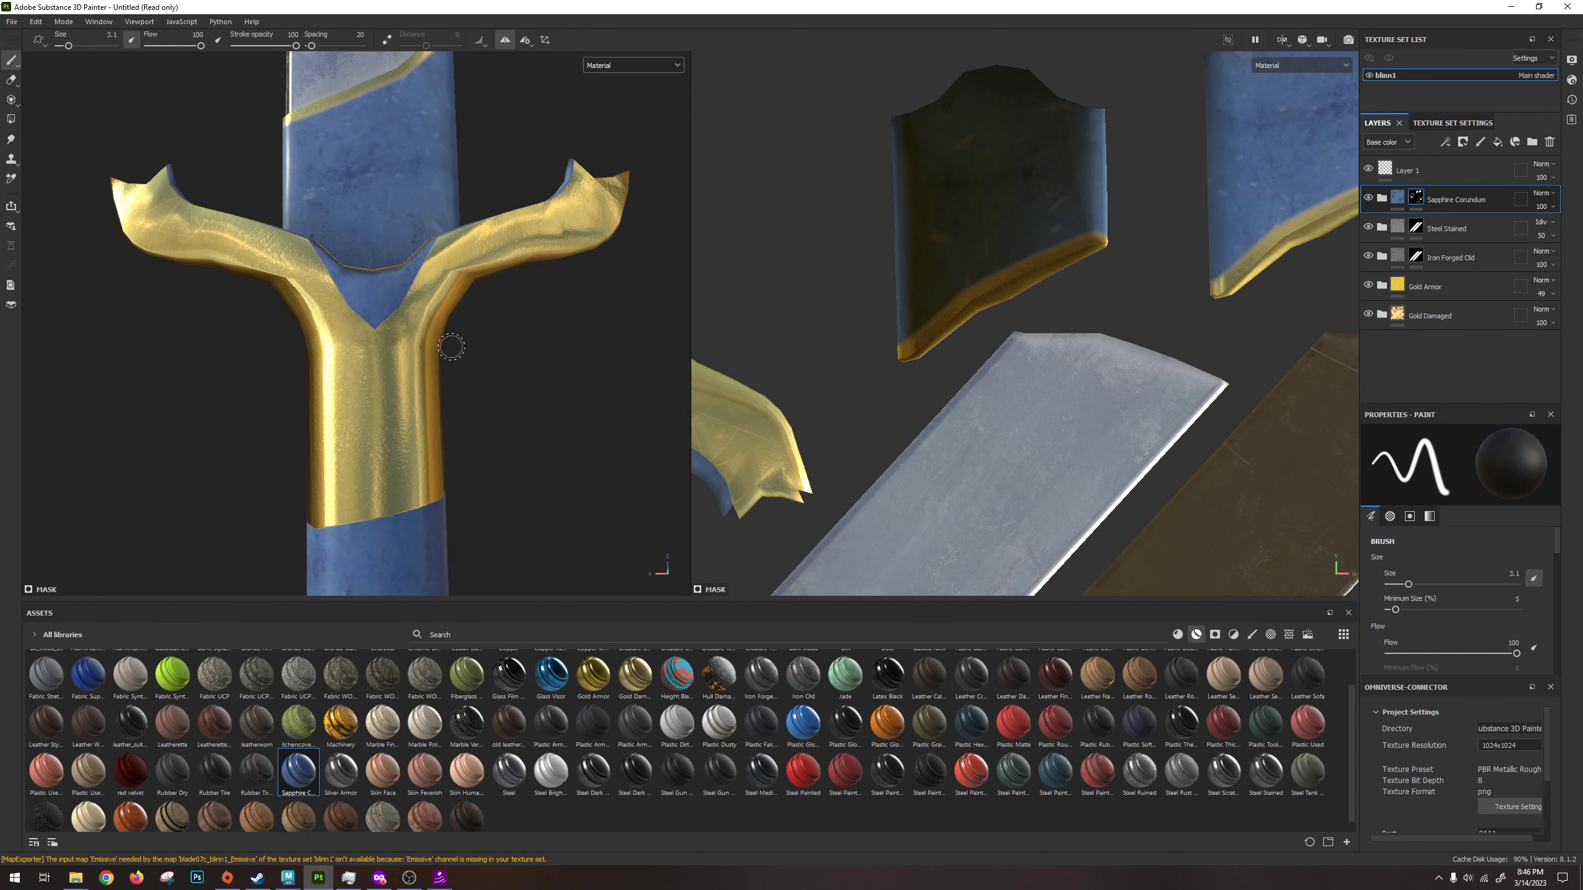
scroll(1129, 303, "down", 5)
middle_click_drag(844, 405, 979, 415, "alt")
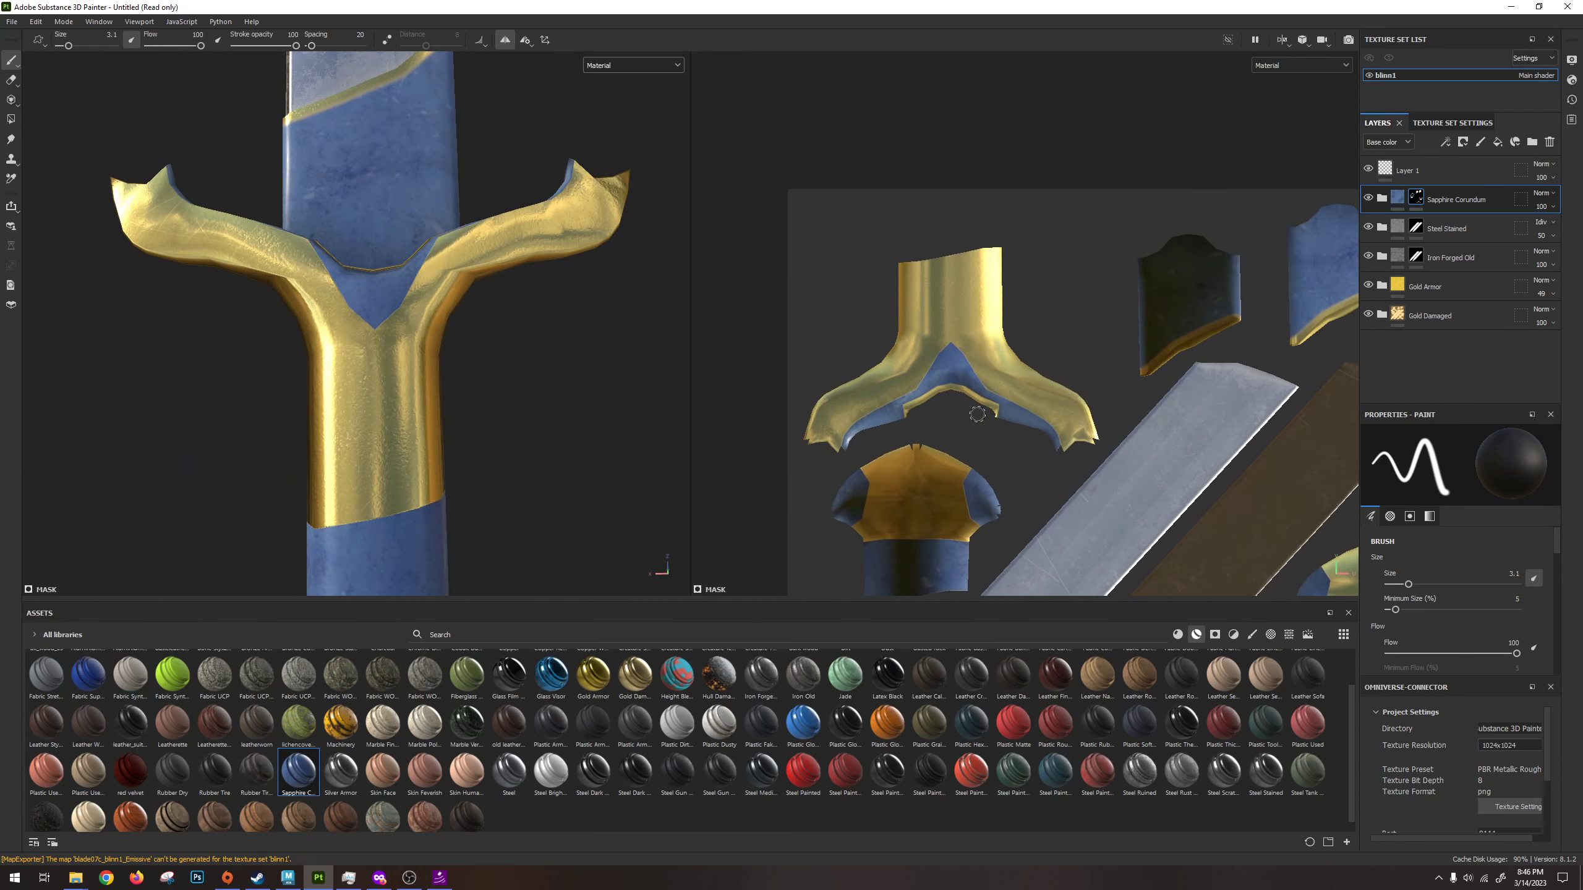
scroll(959, 405, "up", 4)
key("x")
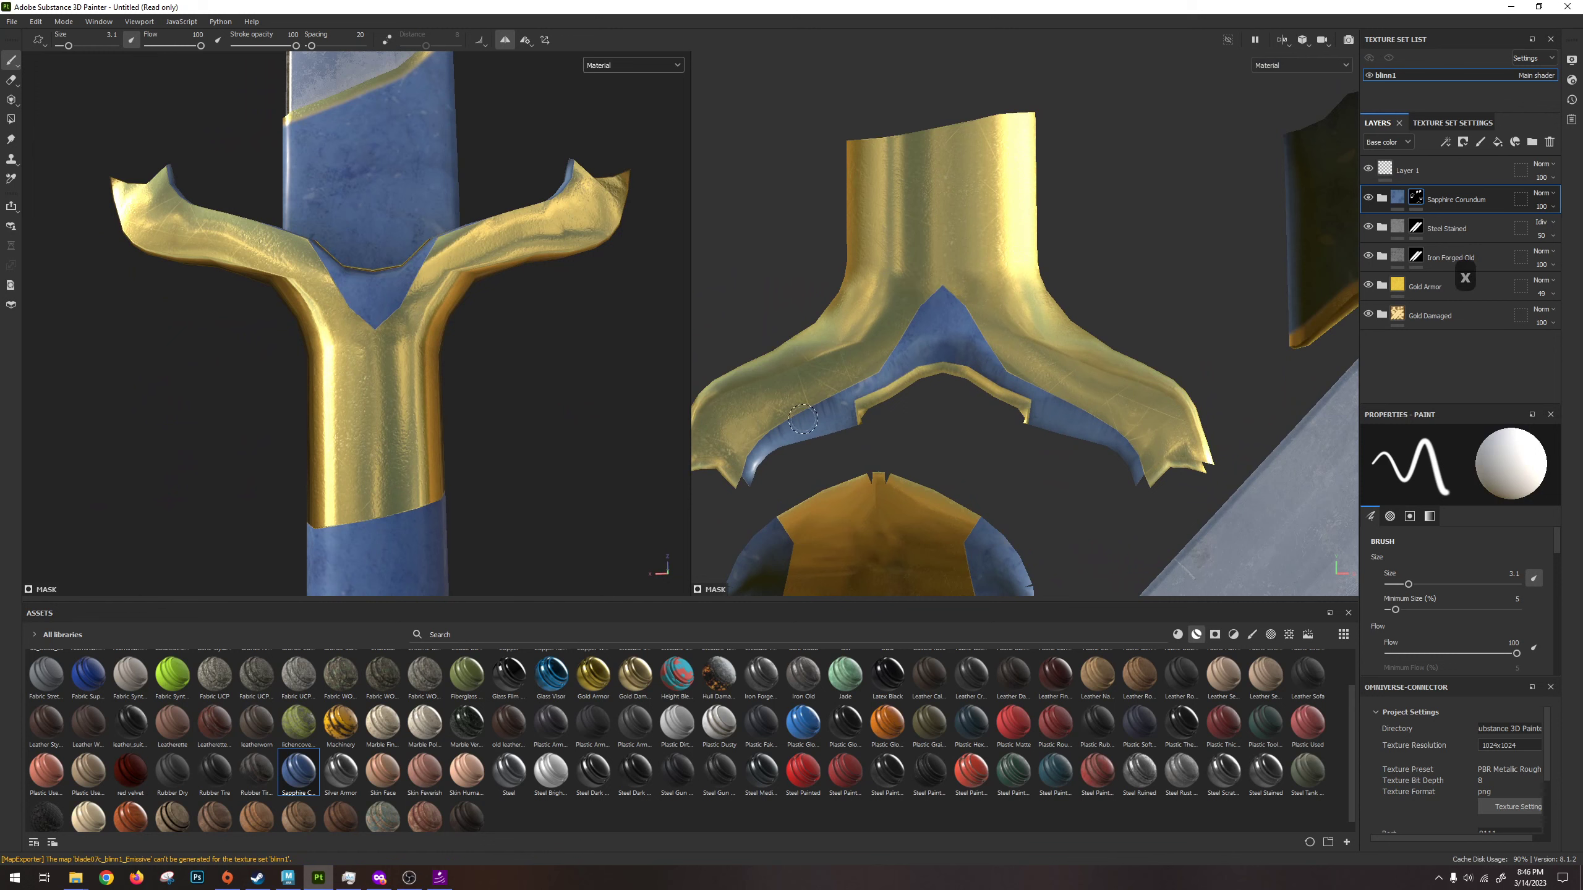
key("ctrl+z")
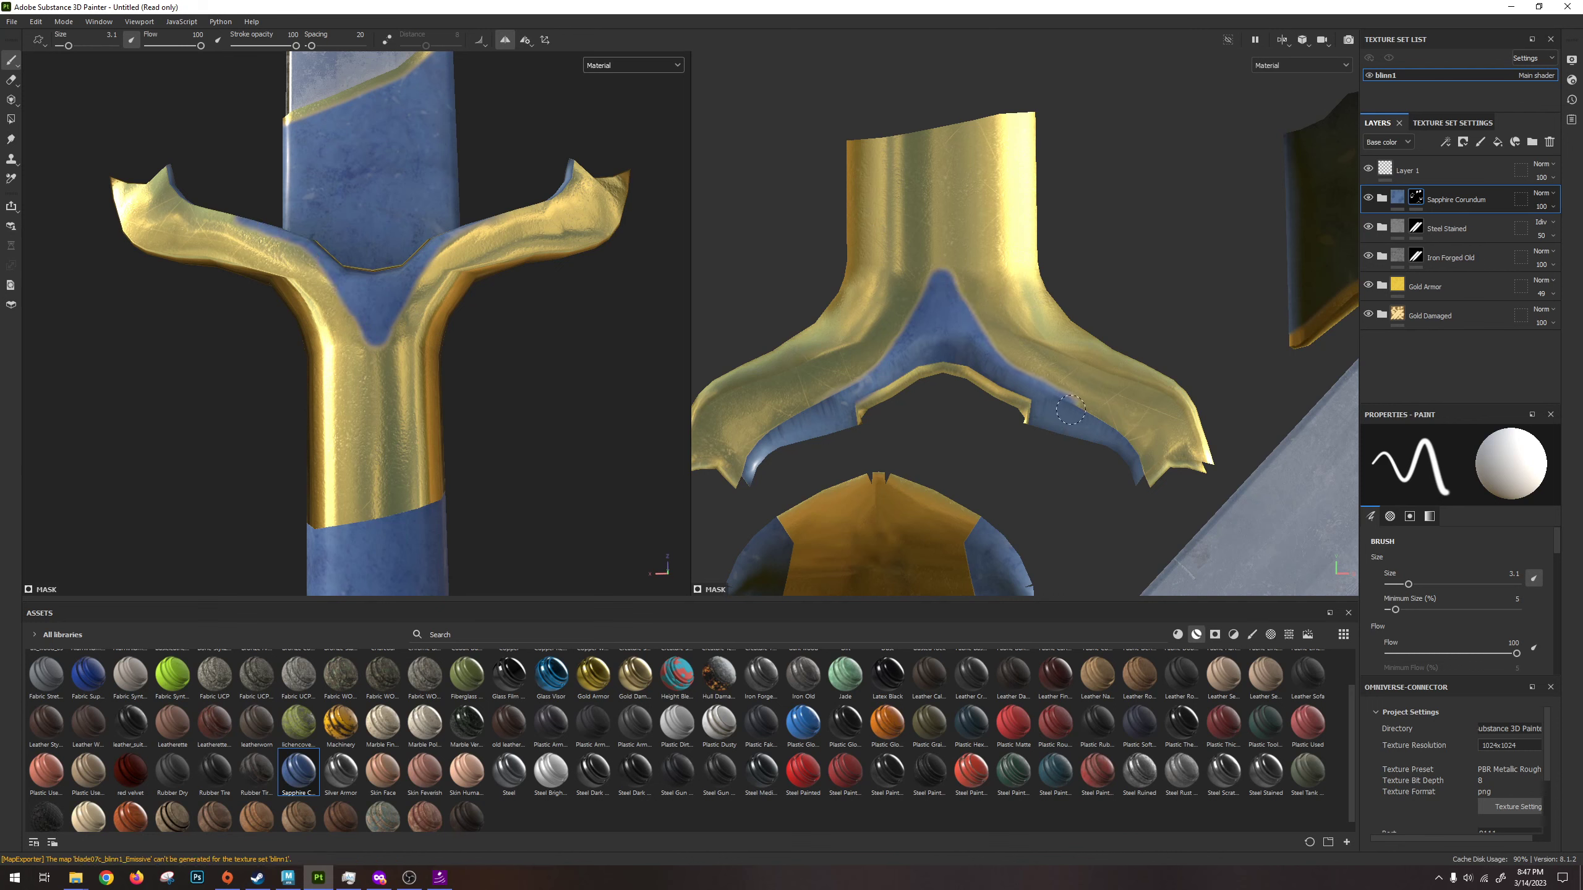
Touch up the sapphire along the guard's blade-side edge beside the centre V with the white brush.
mouse_move(512, 292)
left_mouse_down("alt")
mouse_move(505, 343)
mouse_move(518, 302)
mouse_move(671, 294)
mouse_move(465, 298)
left_mouse_up("alt")
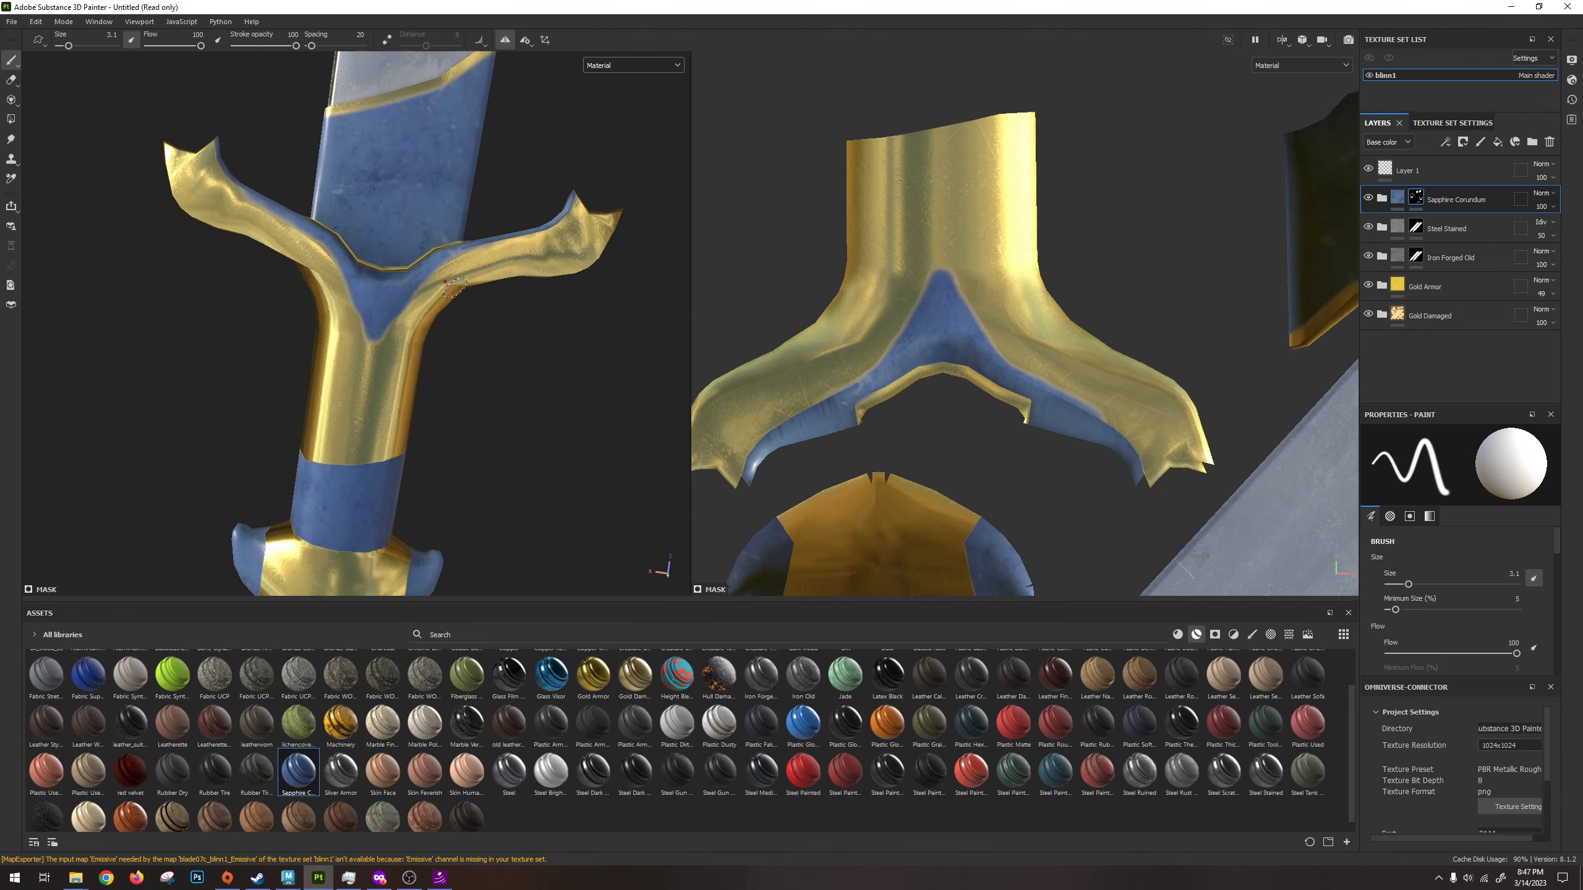
scroll(465, 298, "up", 3)
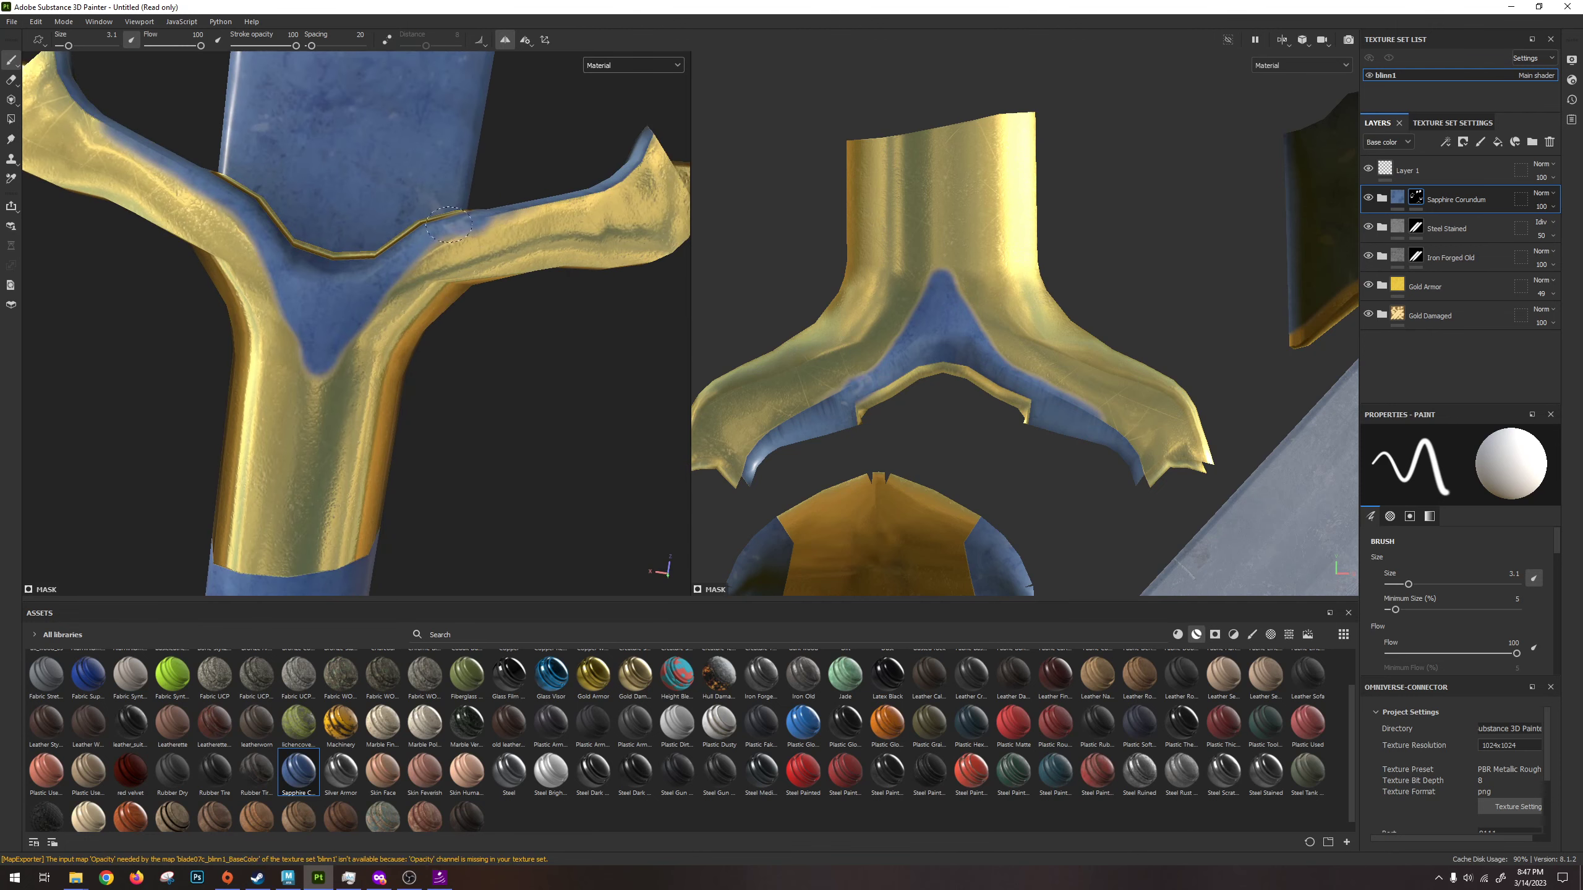
key("ctrl+z")
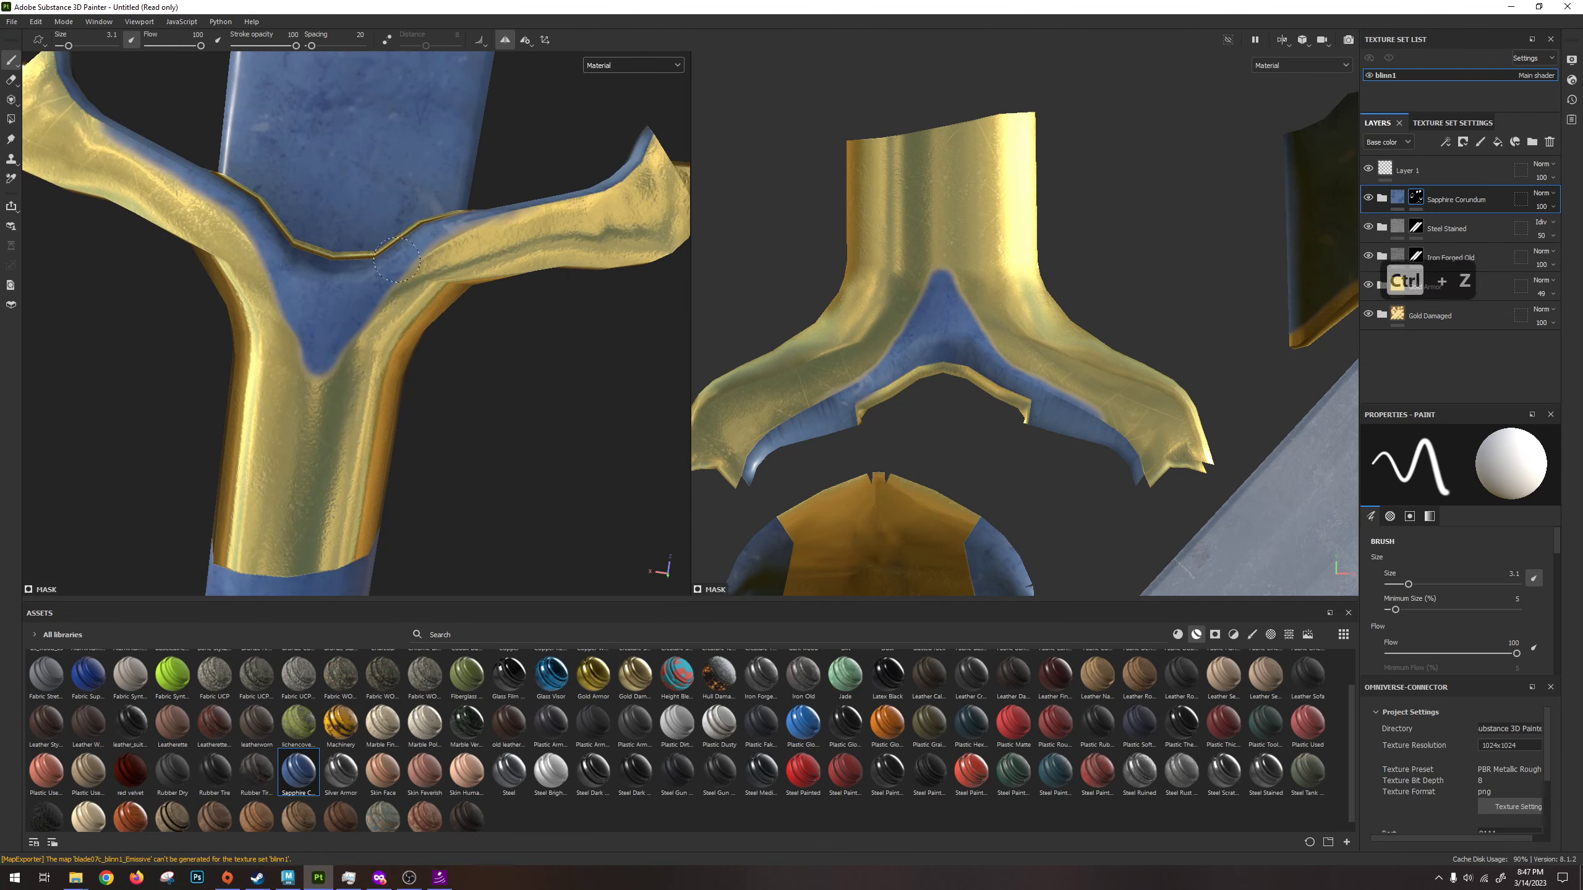
mouse_move(426, 243)
left_mouse_down()
mouse_move(621, 189)
mouse_move(543, 185)
mouse_move(377, 245)
mouse_move(531, 321)
mouse_move(590, 217)
mouse_move(573, 219)
mouse_move(620, 225)
mouse_move(620, 313)
mouse_move(537, 172)
mouse_move(441, 286)
mouse_move(478, 223)
left_mouse_up()
middle_click_drag(477, 312, 489, 278, "alt")
right_click_drag(489, 278, 436, 312, "alt")
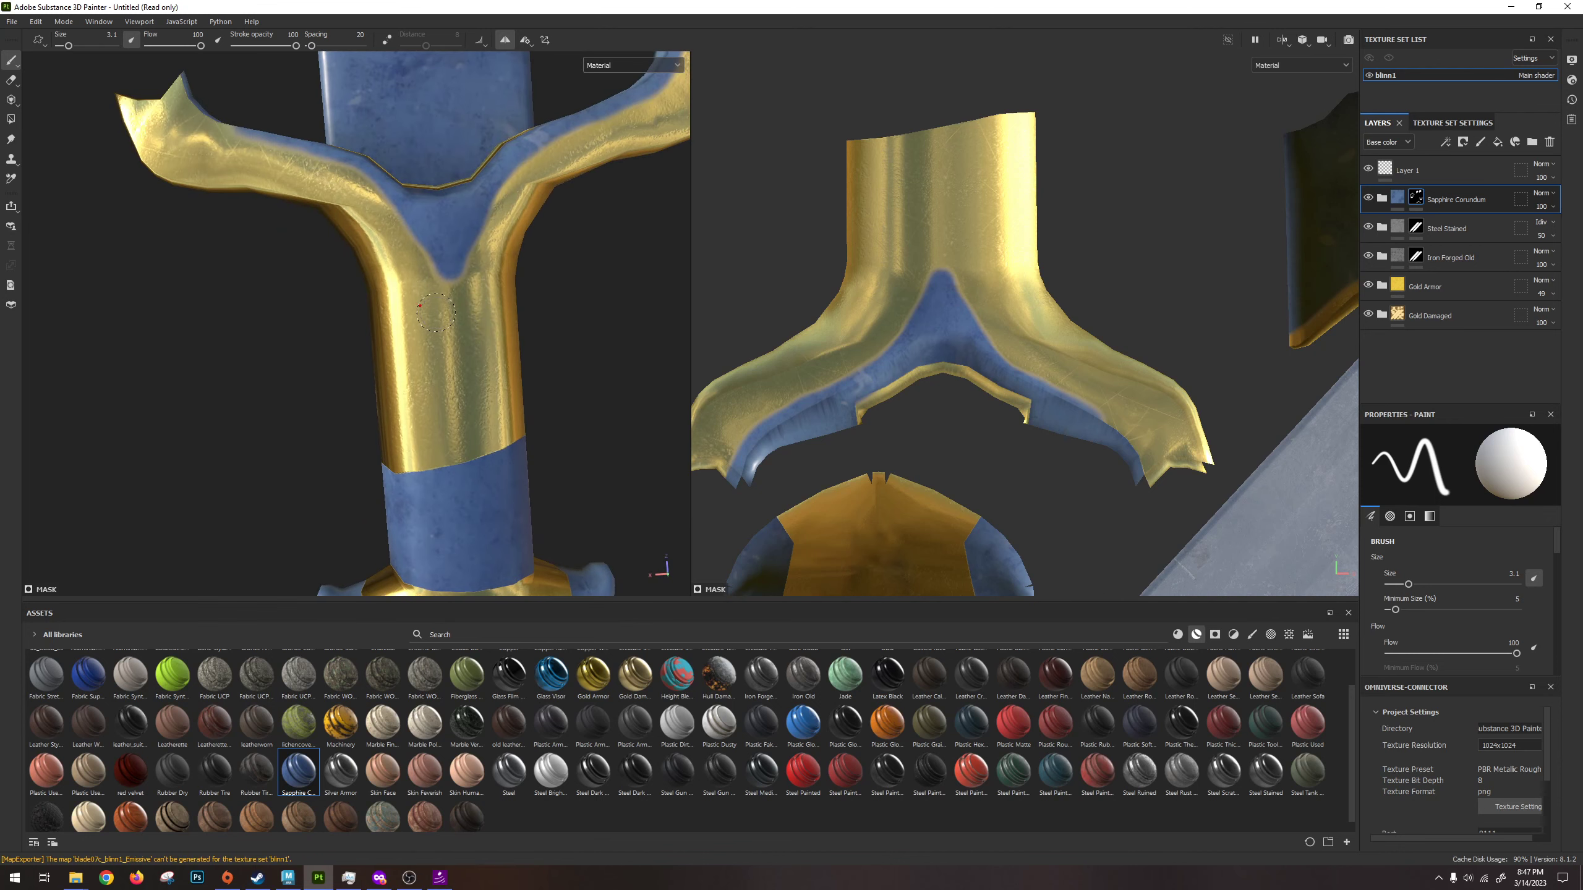
Fill the underside faces of one guard arm with sapphire using Polygon Fill, from the grip out to the tip.
left_click_drag(436, 311, 408, 374, "alt")
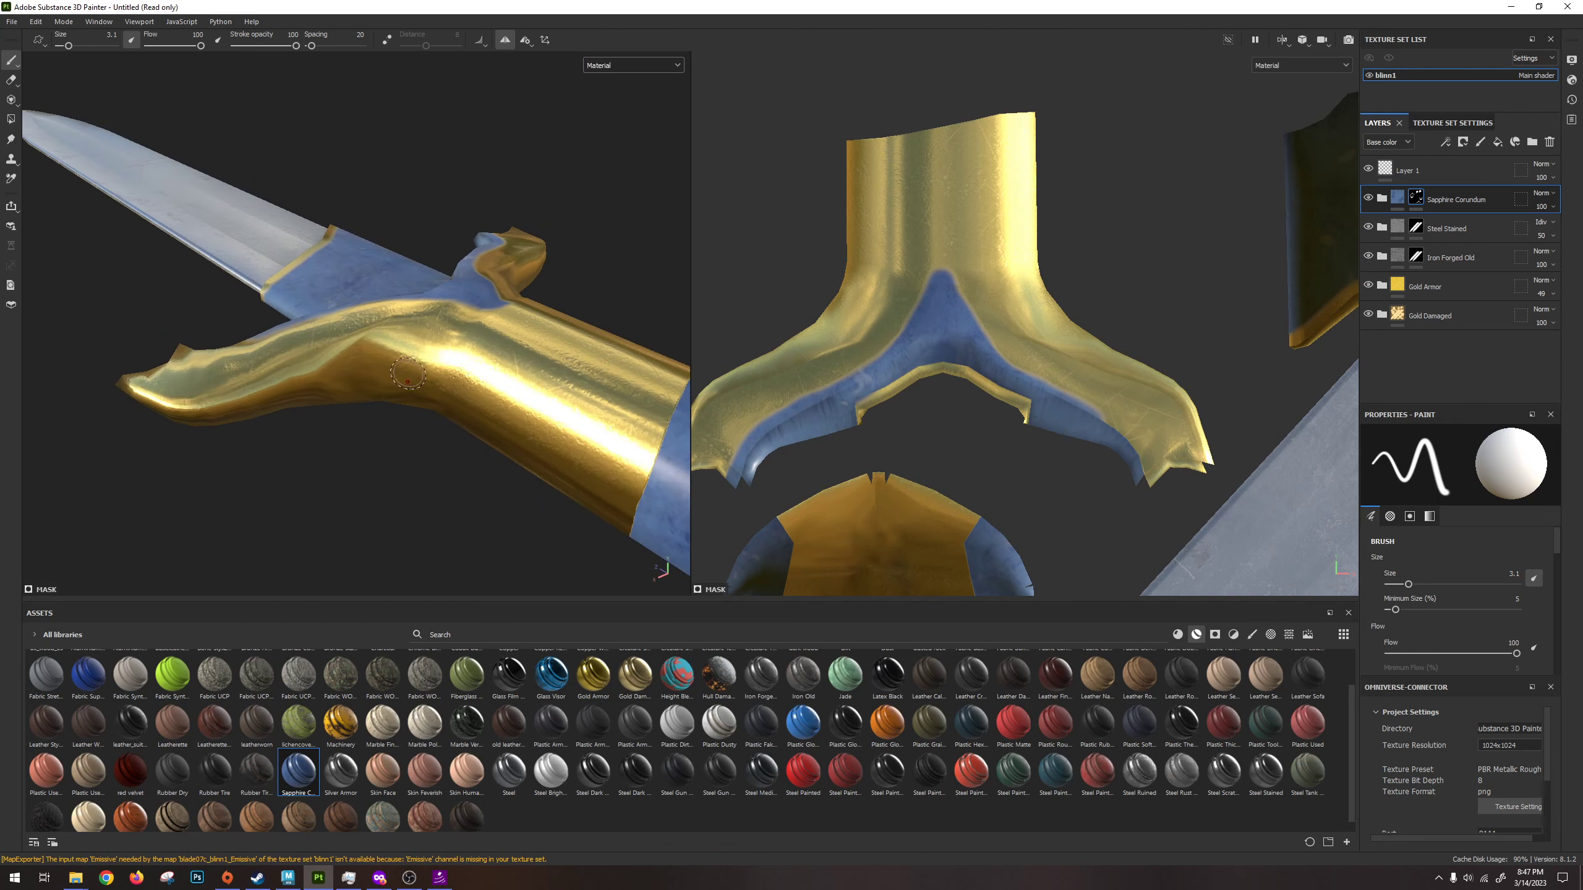
left_click(11, 121)
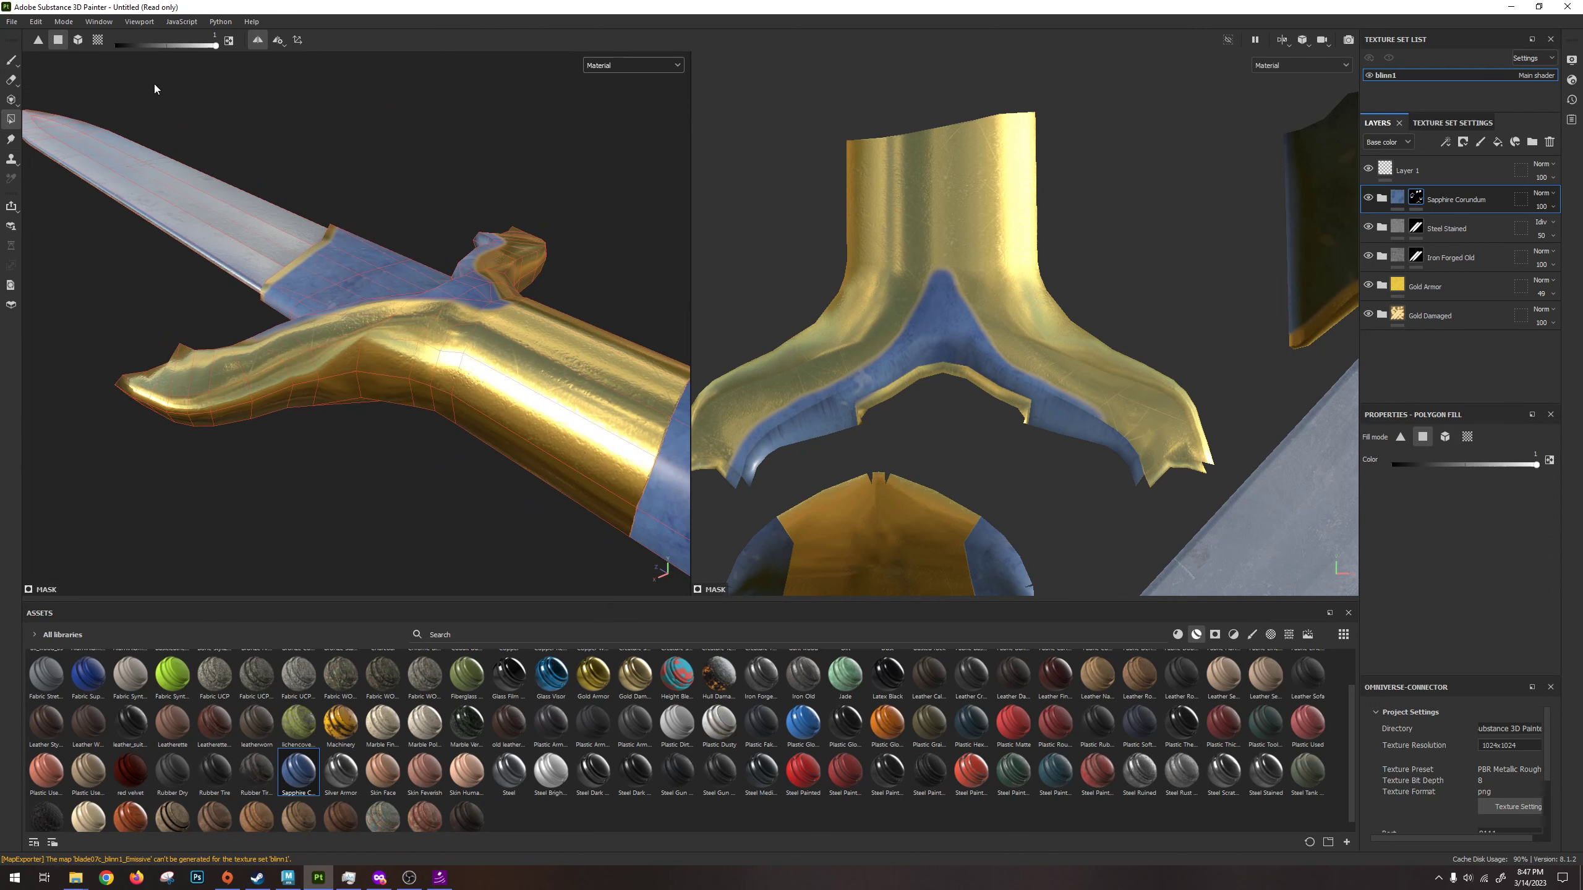
left_click(400, 391)
mouse_move(348, 390)
left_mouse_down("alt")
mouse_move(435, 265)
mouse_move(377, 383)
left_mouse_up("alt")
left_click(315, 360)
left_click(280, 364)
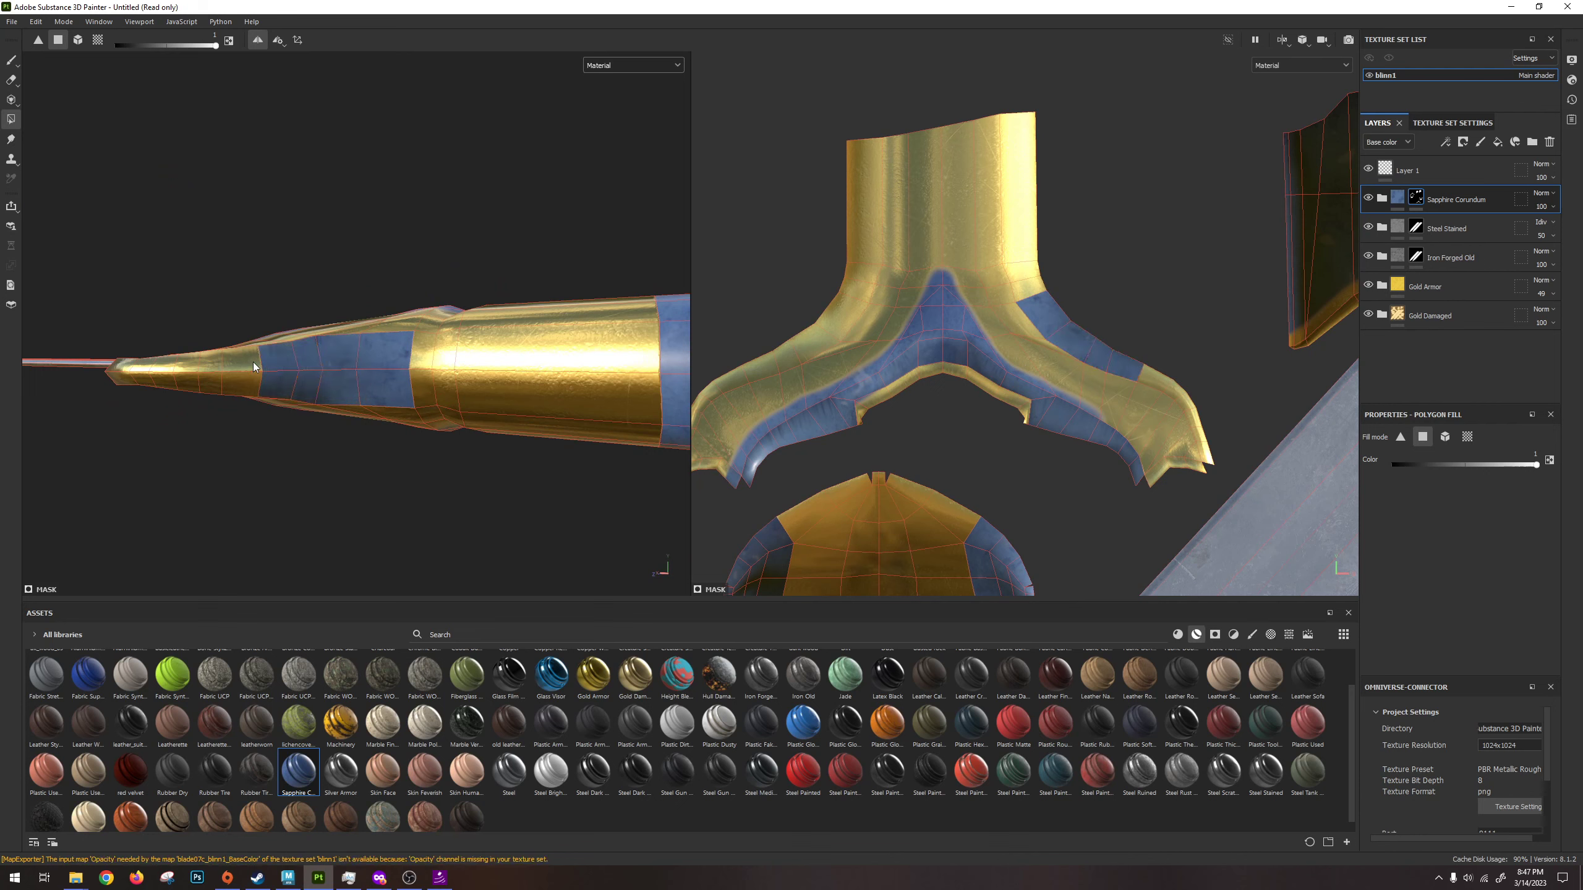
left_click(252, 366)
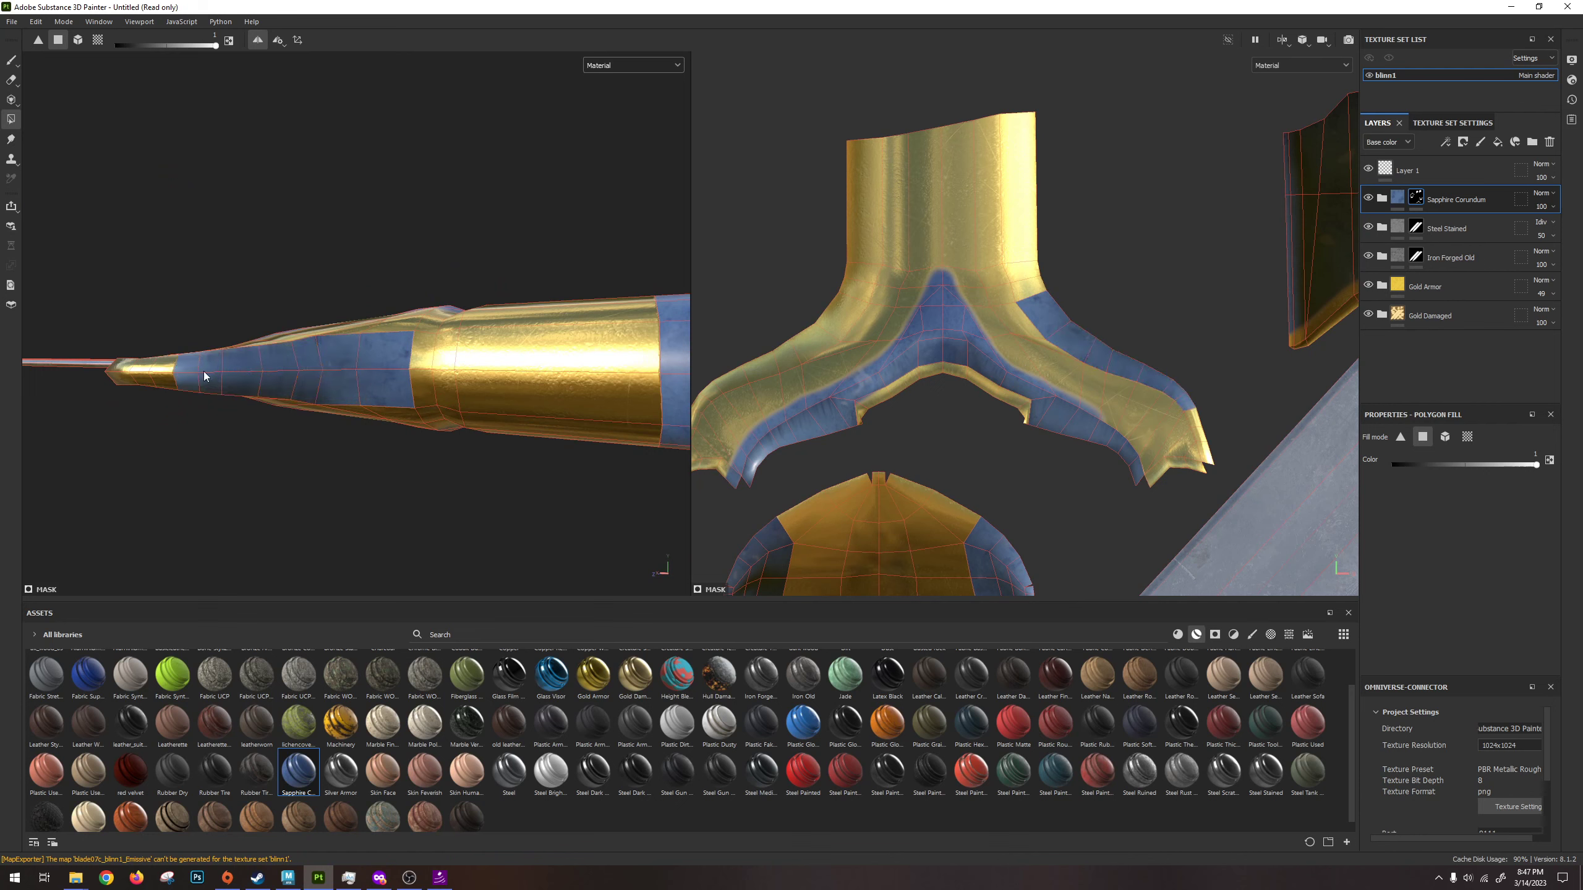
left_click_drag(203, 371, 433, 403, "alt")
left_click(373, 431)
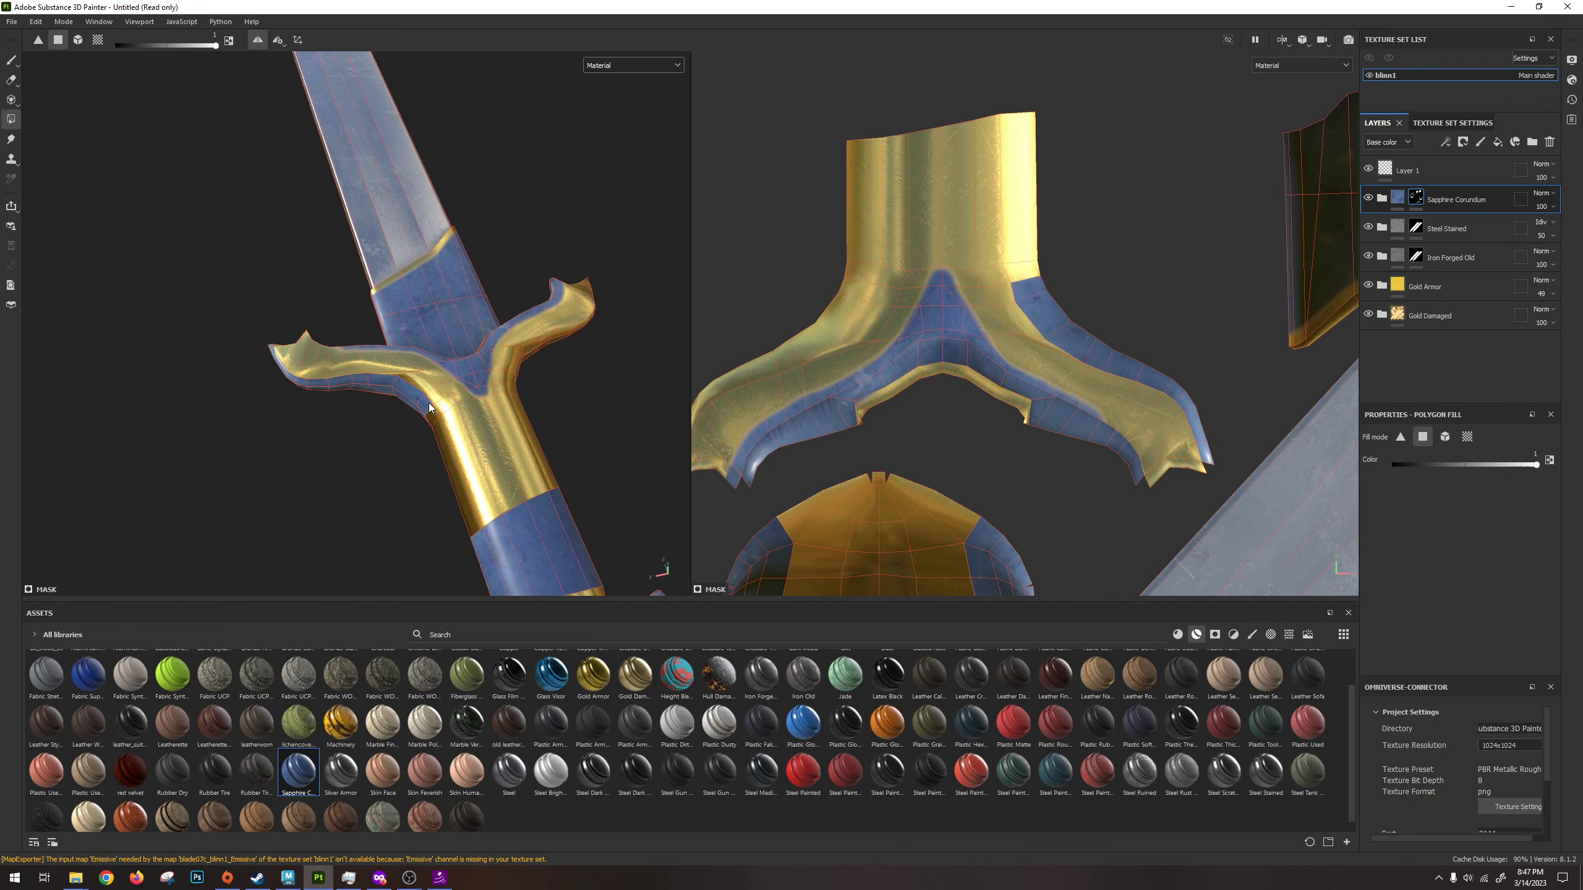
left_click_drag(461, 489, 627, 367, "alt")
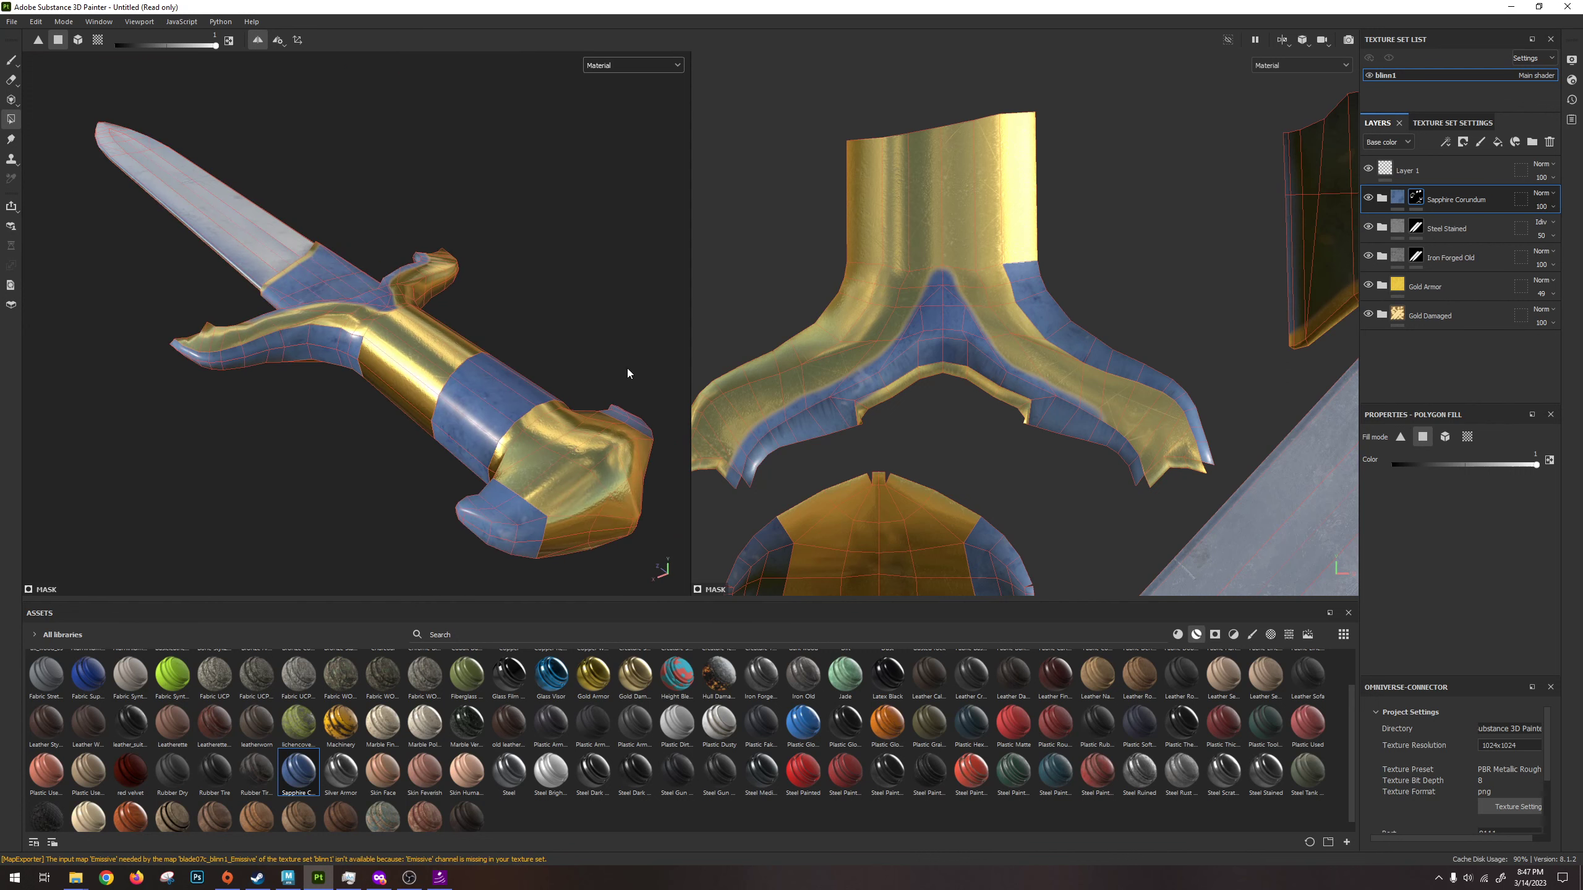
left_click_drag(573, 443, 496, 388, "alt")
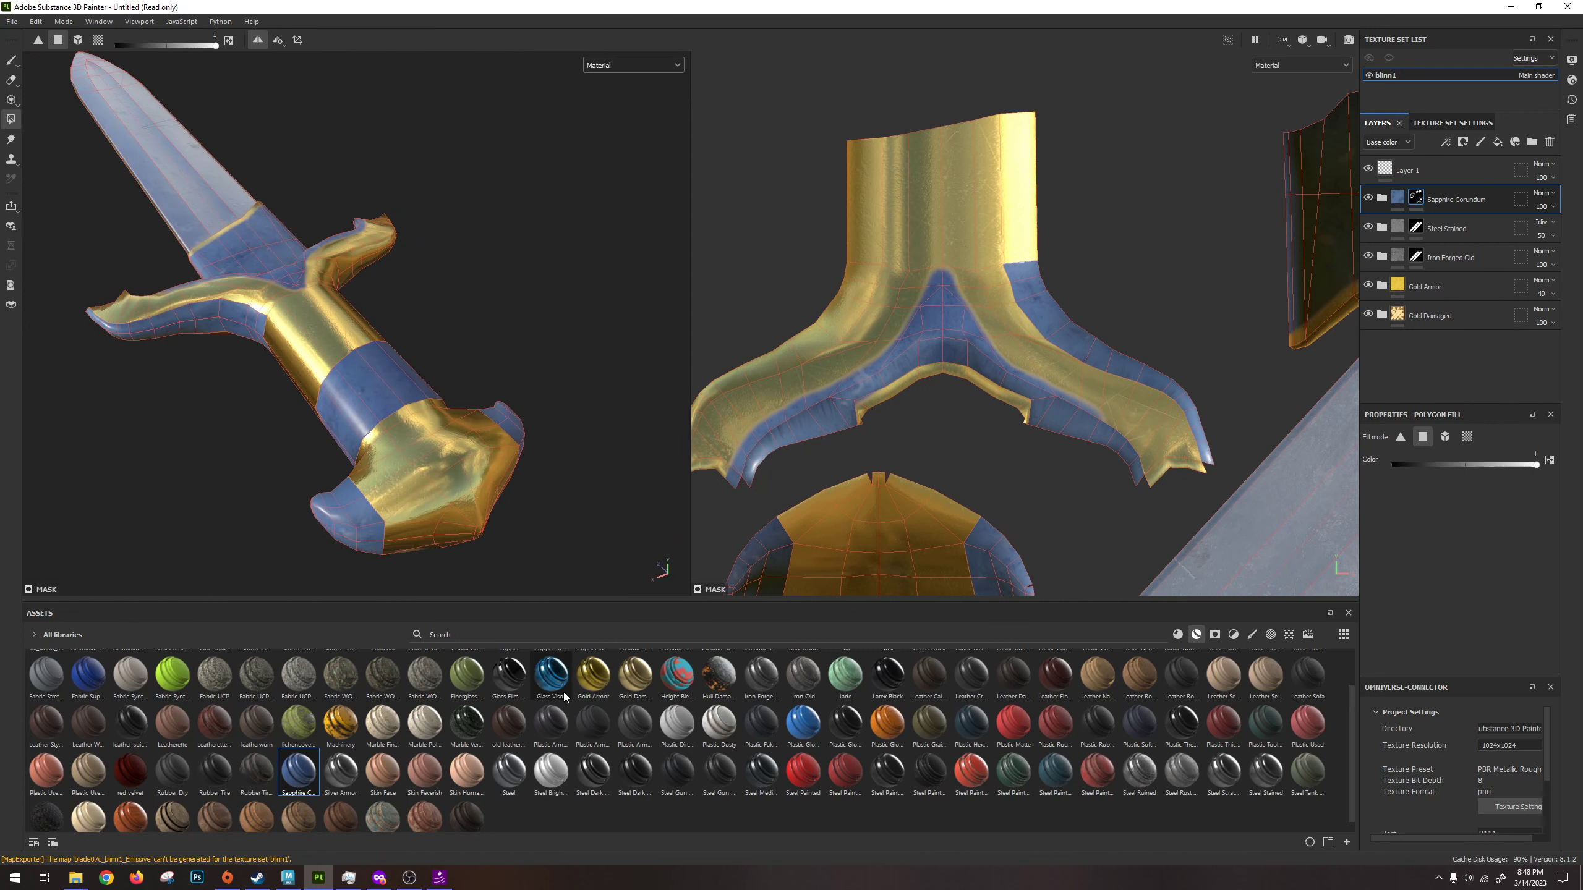
scroll(809, 770, "up", 1)
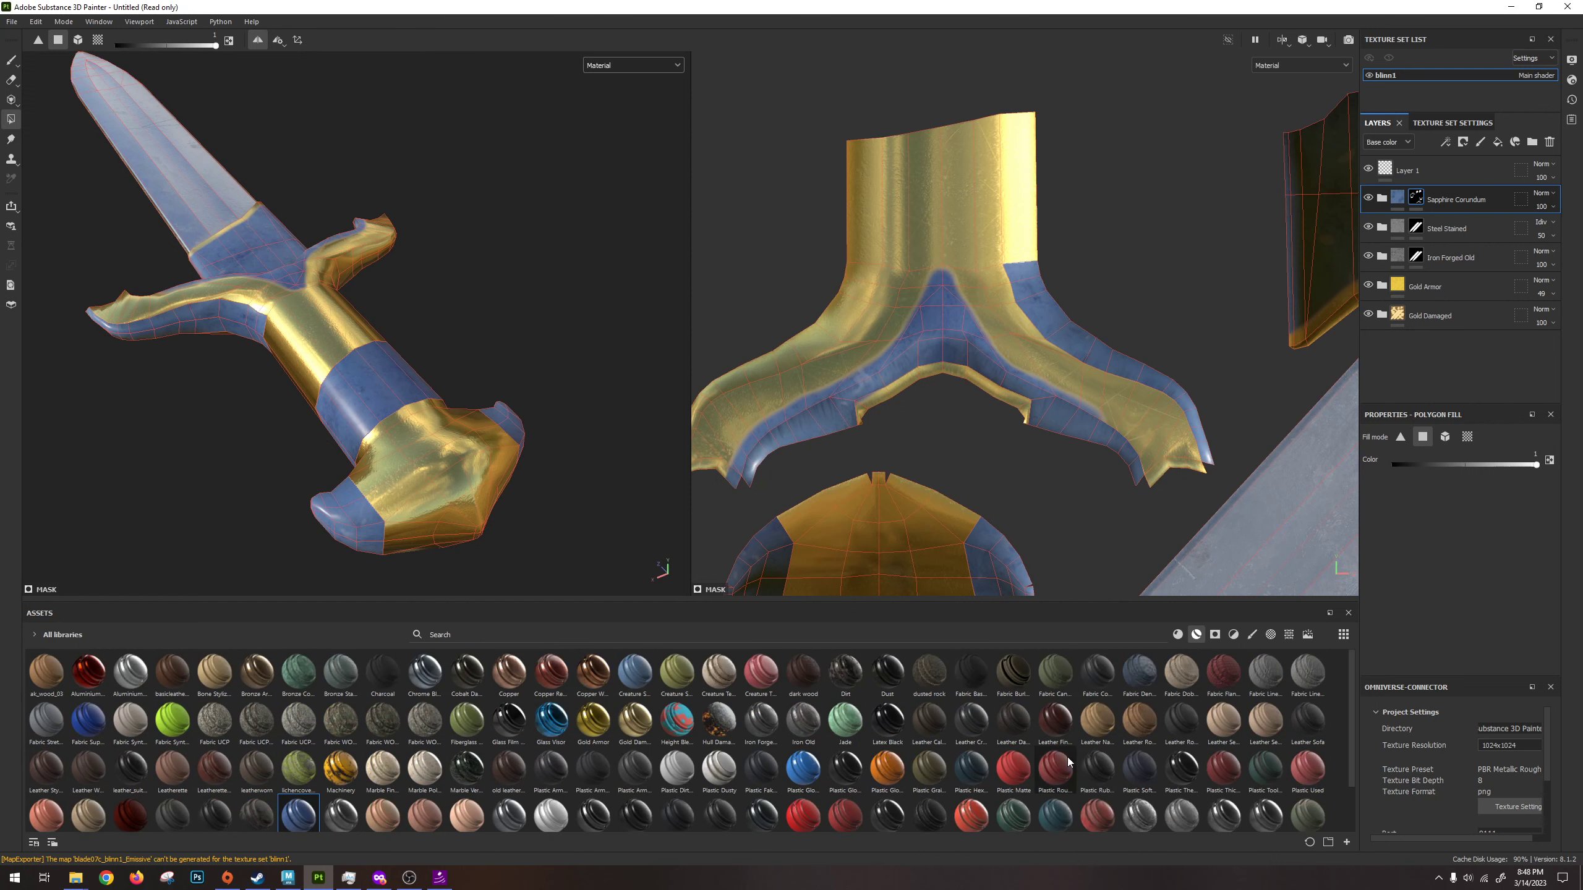
mouse_move(768, 711)
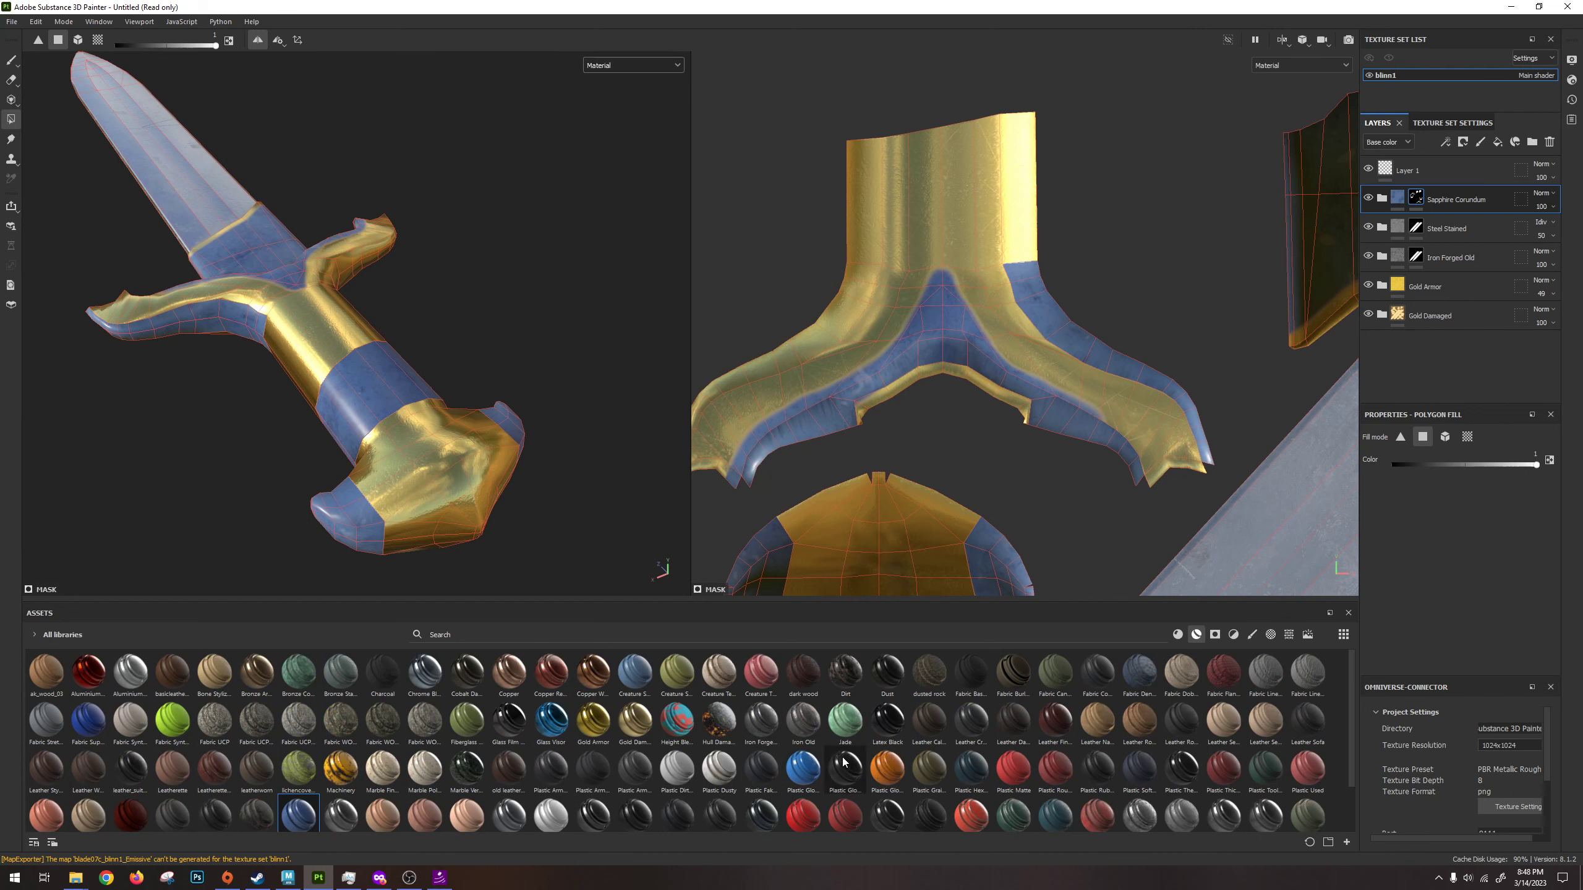
scroll(366, 504, "down", 3)
Fill the matching underside faces of the opposite guard arm with sapphire, from the grip out to the tip.
left_click_drag(366, 504, 493, 561, "alt")
left_click_drag(455, 424, 357, 478, "alt")
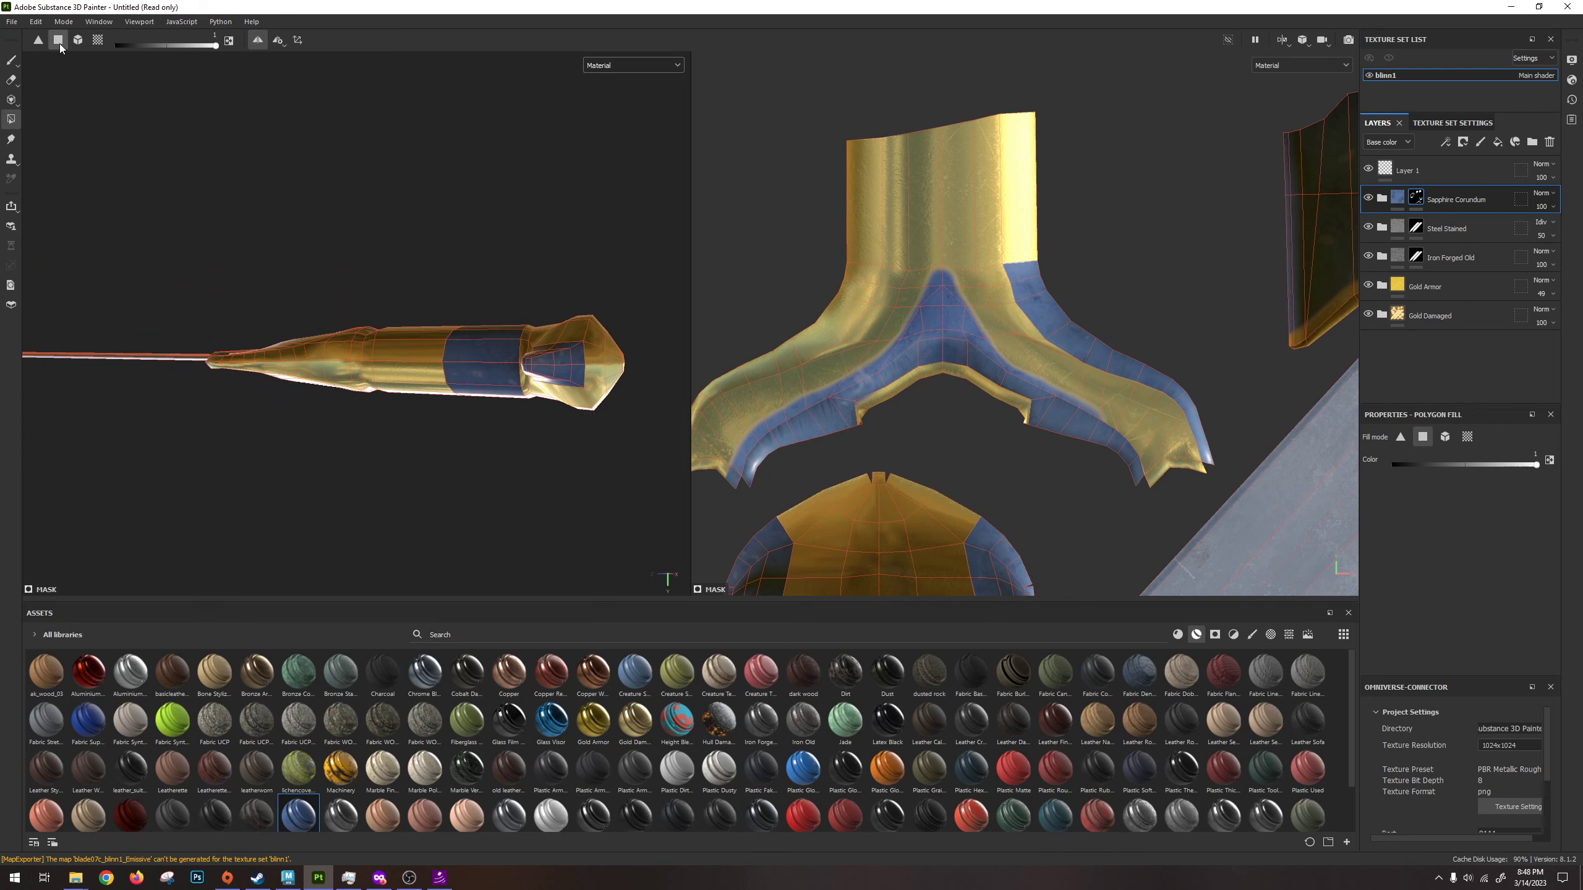
middle_click_drag(292, 366, 461, 440, "alt")
scroll(536, 408, "up", 3)
left_click_drag(462, 439, 469, 425, "alt")
left_click(468, 432)
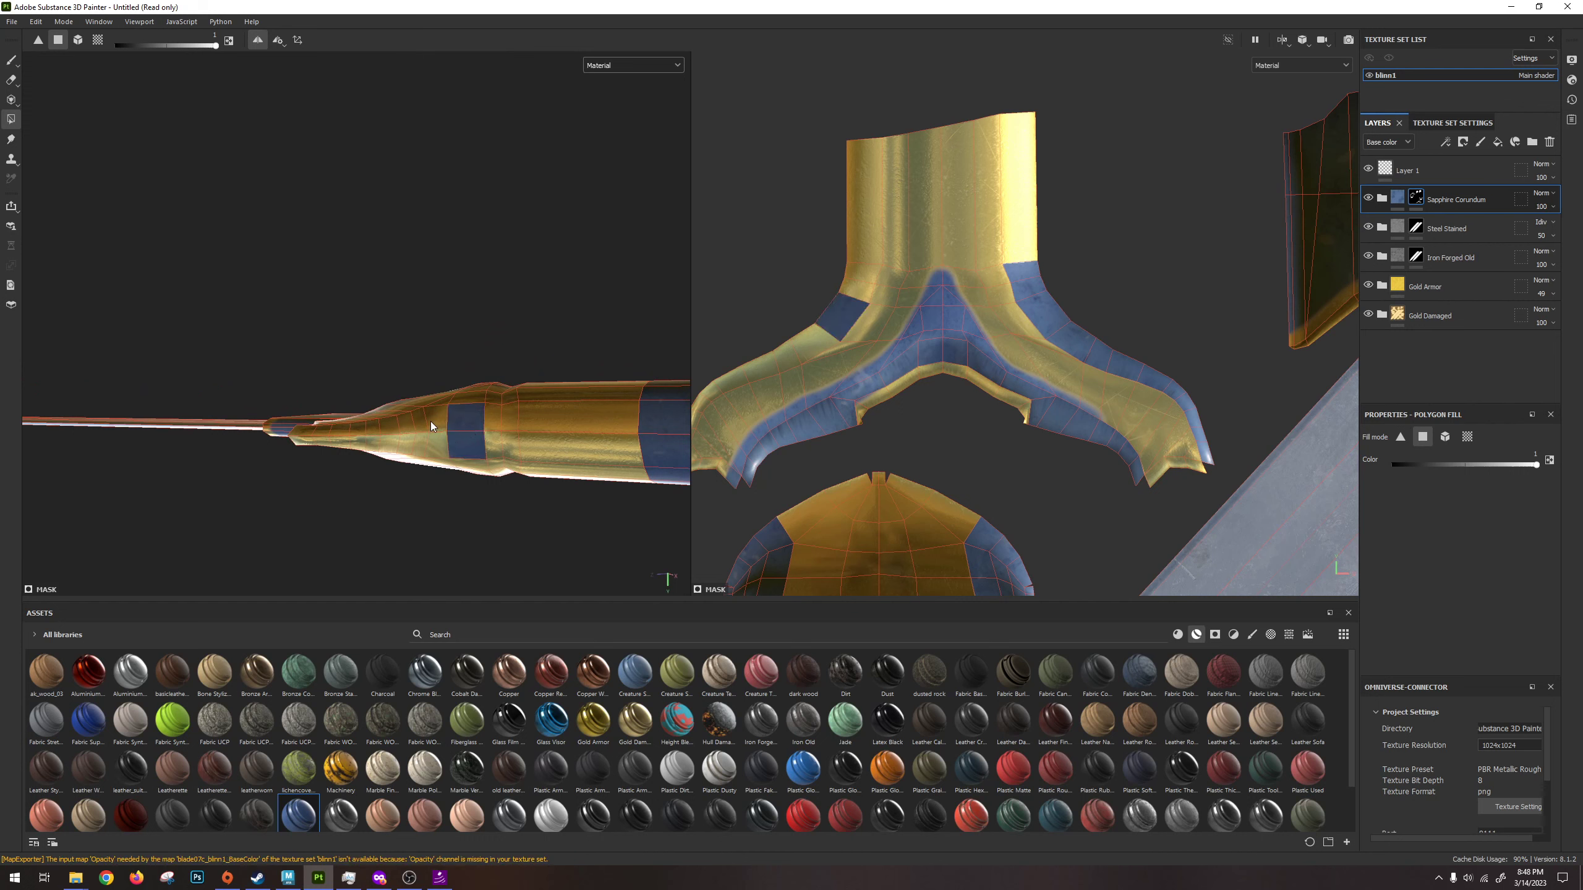
left_click(407, 426)
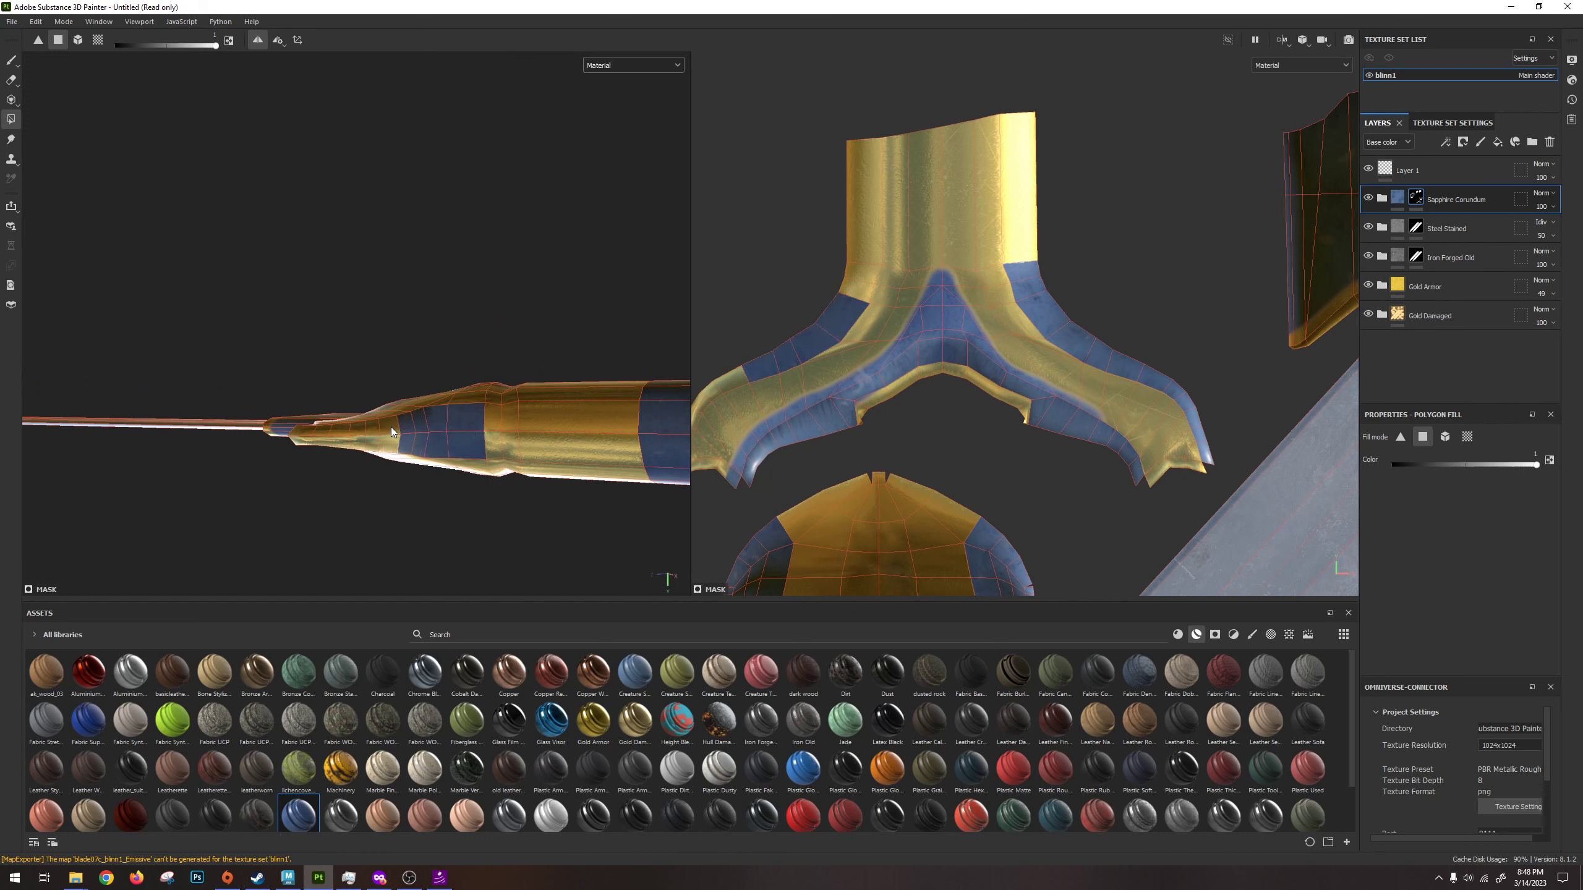
left_click(374, 431)
left_click(358, 431)
mouse_move(358, 433)
left_mouse_down("alt")
mouse_move(376, 447)
mouse_move(558, 438)
mouse_move(516, 427)
mouse_move(519, 441)
mouse_move(363, 443)
mouse_move(499, 532)
mouse_move(499, 403)
mouse_move(315, 382)
mouse_move(590, 446)
mouse_move(437, 421)
mouse_move(495, 423)
mouse_move(679, 375)
left_mouse_up("alt")
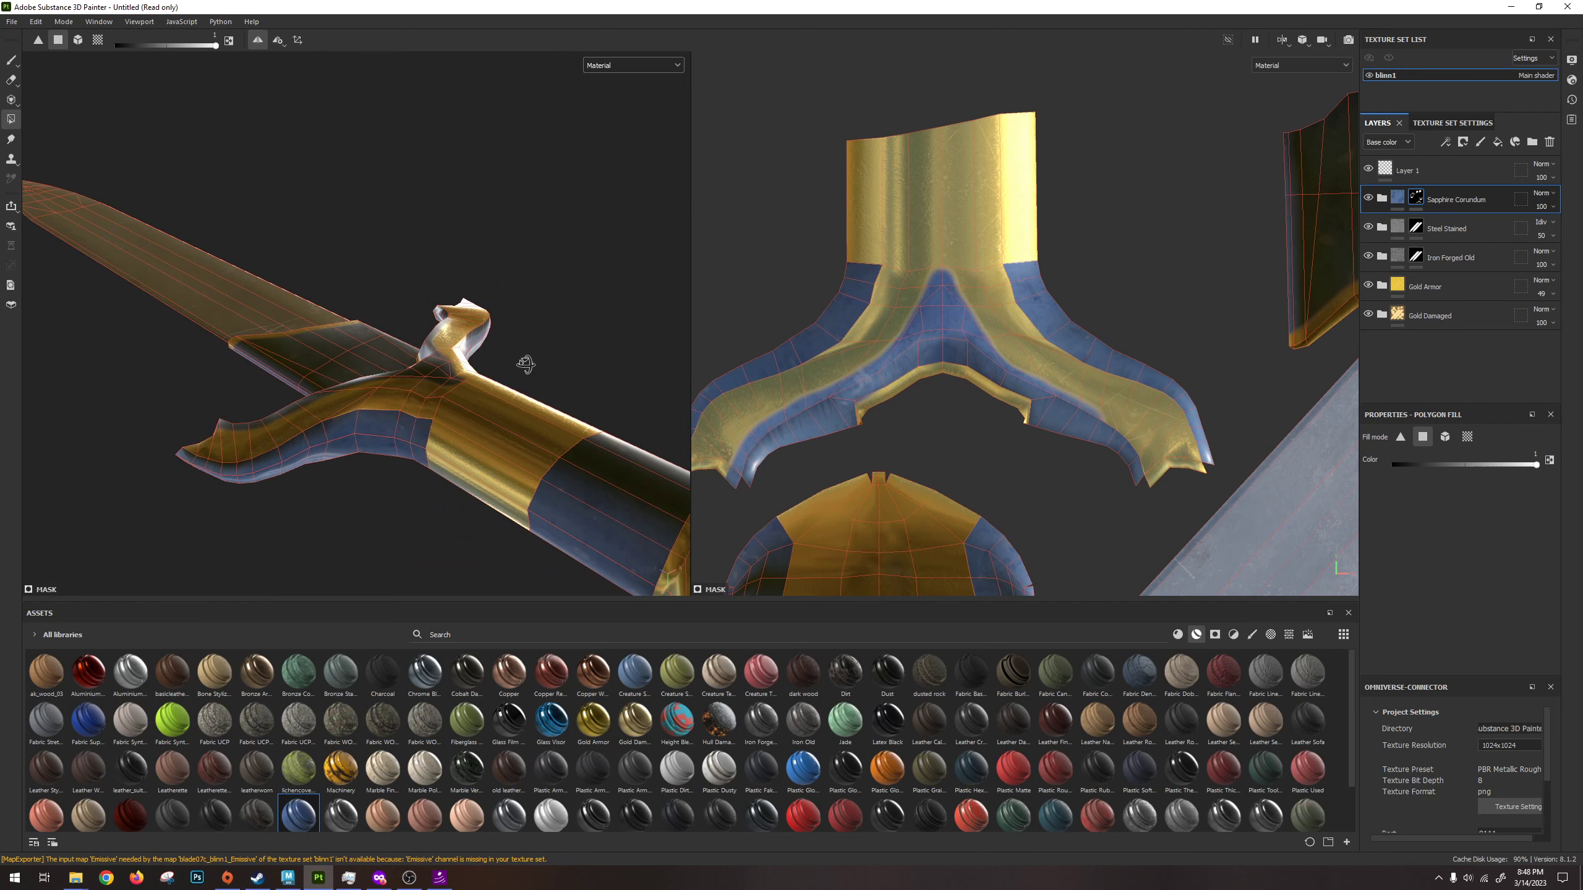
Paint black along the edges of the sapphire strip under one guard arm to narrow it and smooth its outline.
left_click_drag(527, 365, 349, 386, "alt")
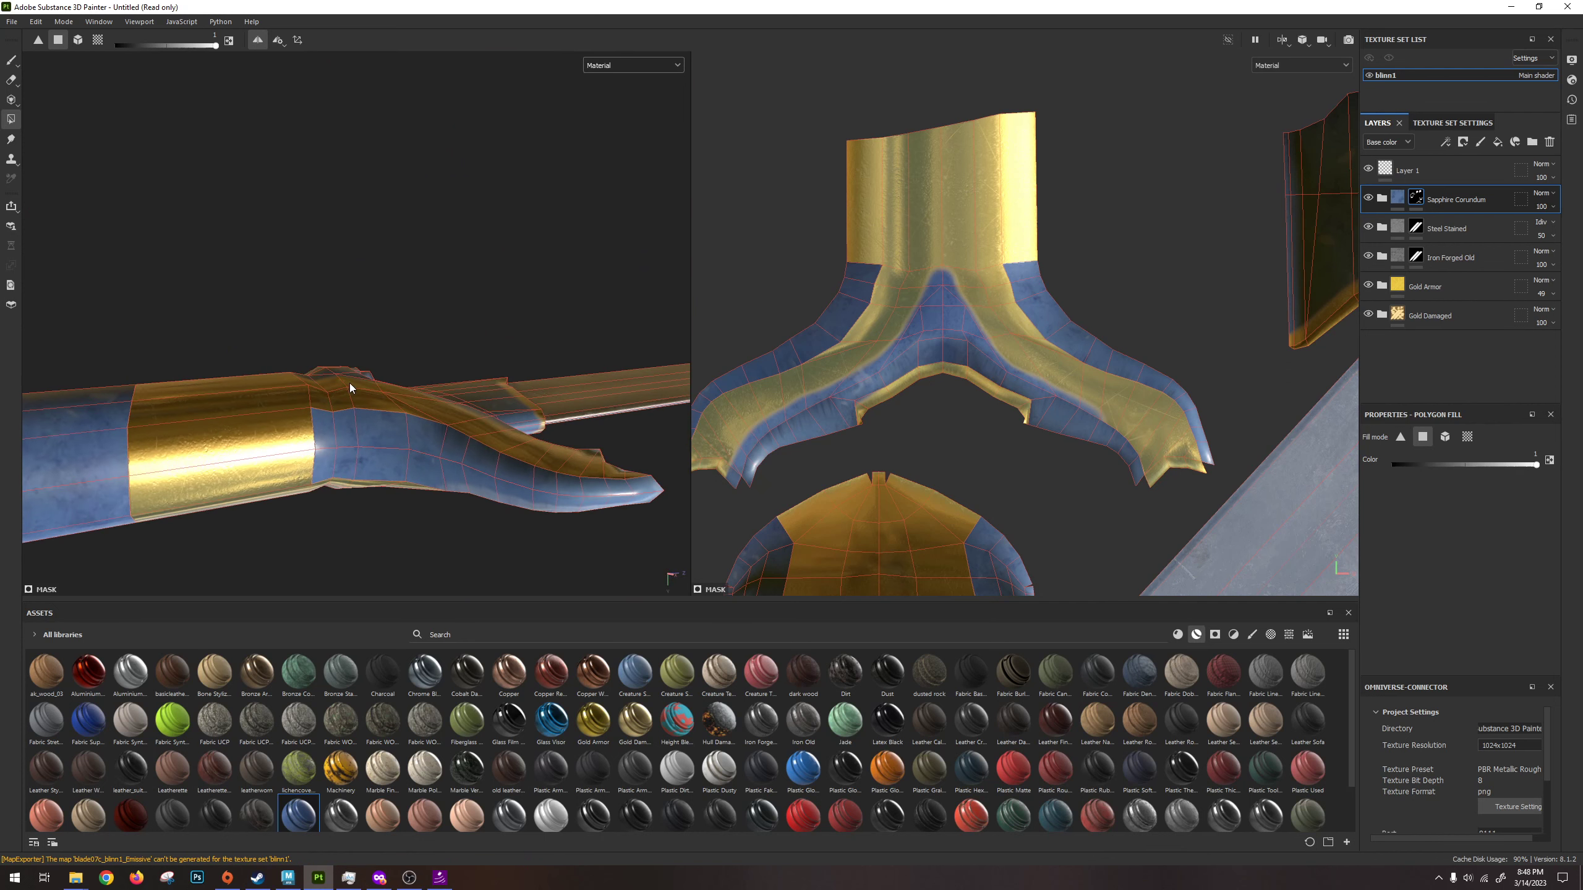
left_click(7, 59)
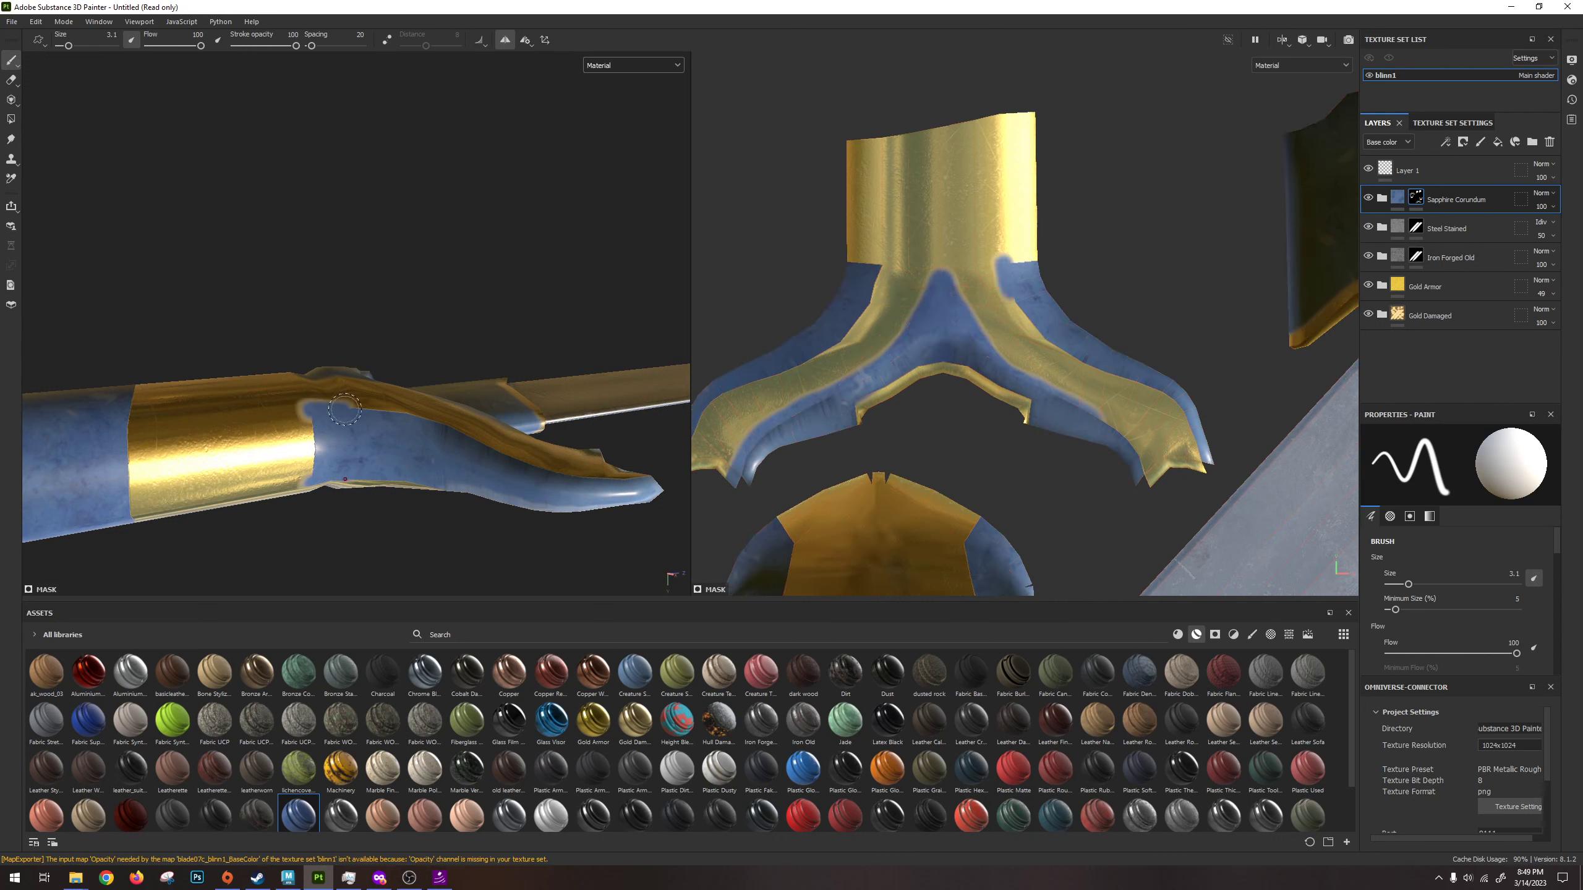
key("ctrl+z")
key("x")
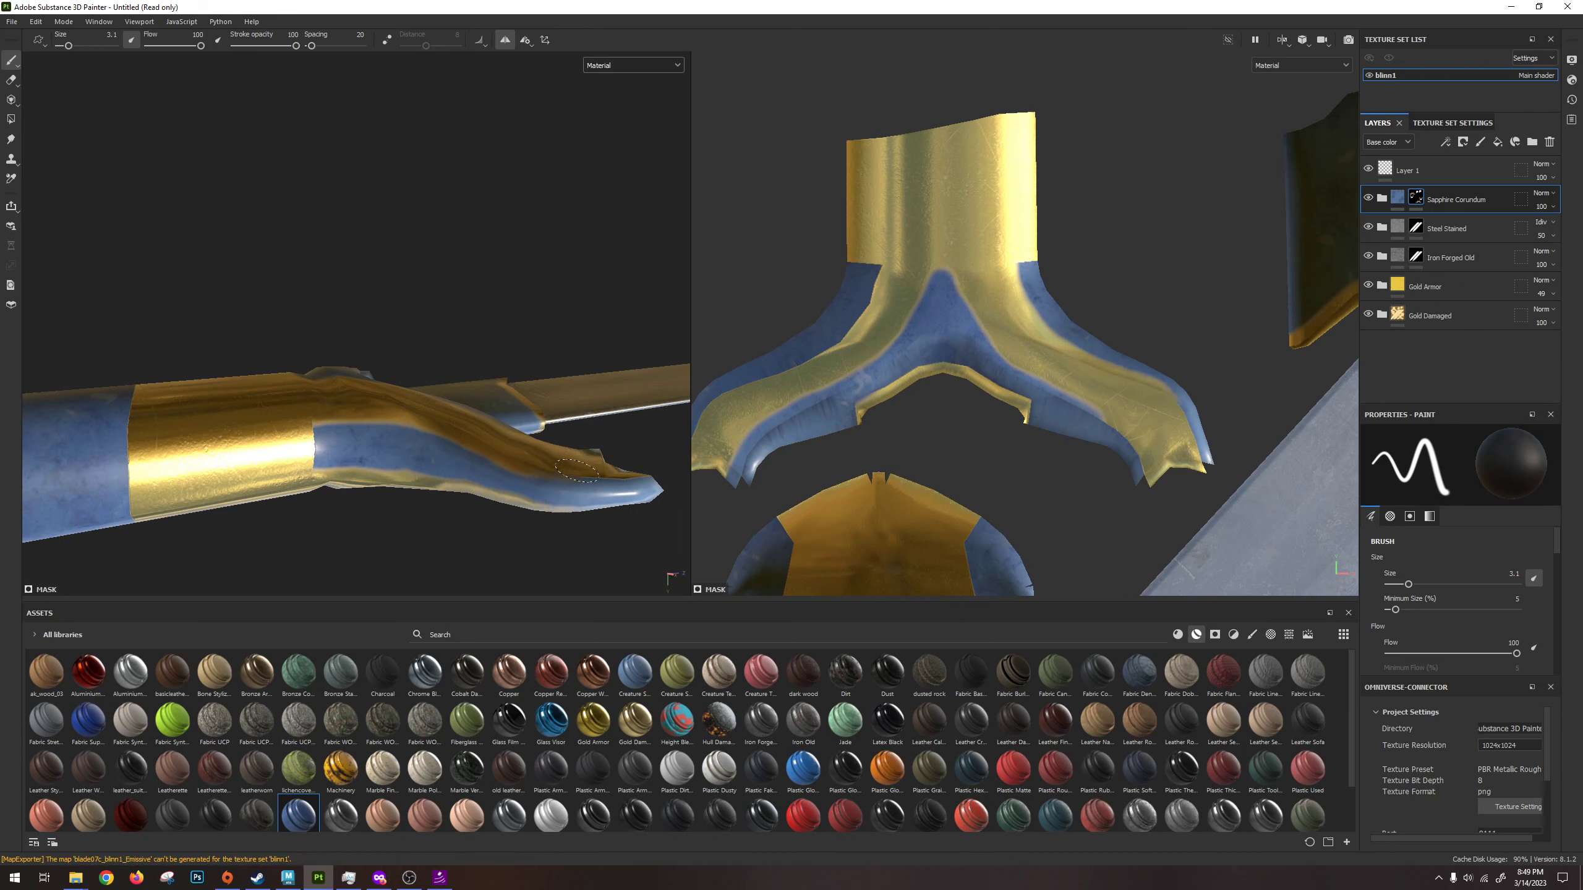
mouse_move(597, 463)
left_mouse_down("alt")
mouse_move(462, 472)
mouse_move(533, 471)
mouse_move(389, 442)
mouse_move(568, 540)
mouse_move(558, 471)
mouse_move(249, 377)
left_mouse_up("alt")
scroll(461, 473, "up", 3)
left_click(552, 544)
middle_click_drag(249, 377, 423, 390, "alt")
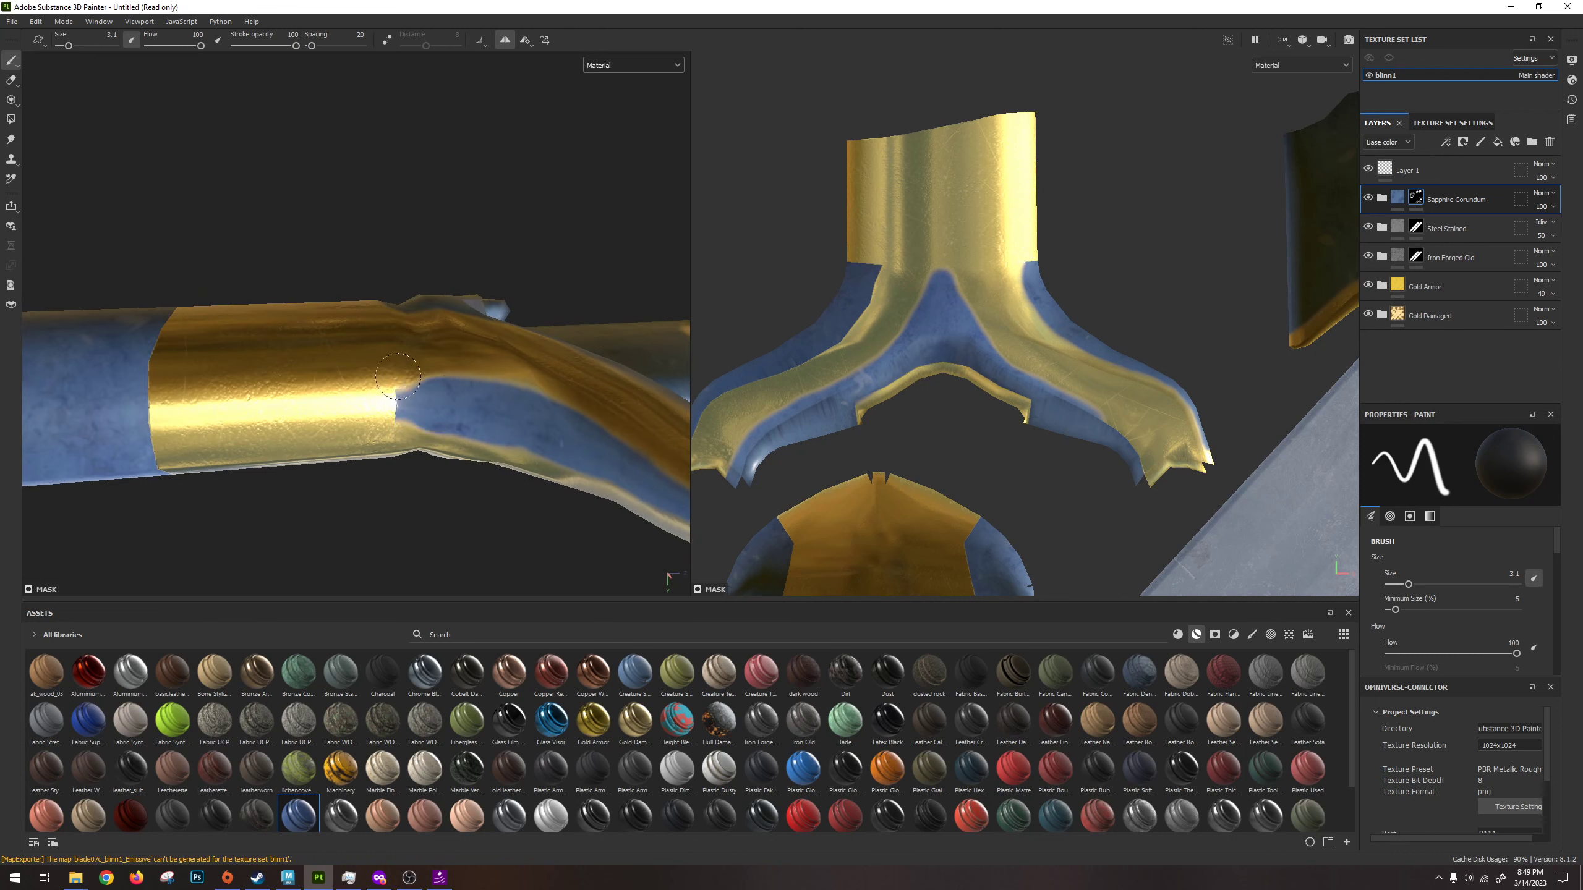
mouse_move(361, 410)
left_mouse_down("alt")
mouse_move(386, 459)
mouse_move(523, 487)
mouse_move(326, 321)
mouse_move(411, 325)
left_mouse_up("alt")
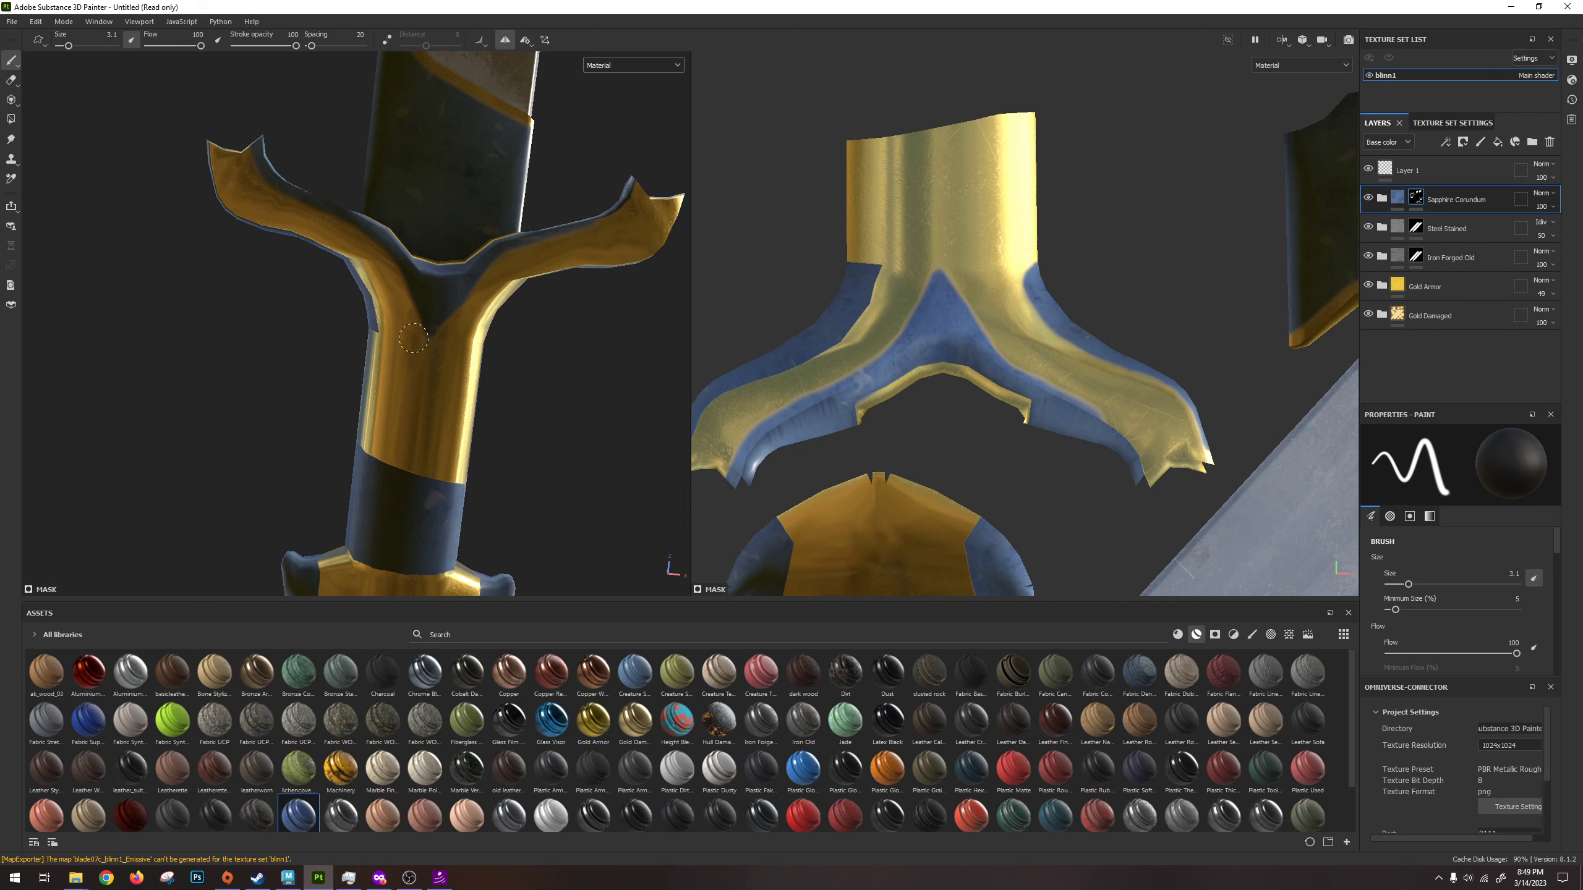
Remove the sapphire from both pommel ends by filling their faces with black, leaving the whole pommel gold.
scroll(489, 424, "down", 4)
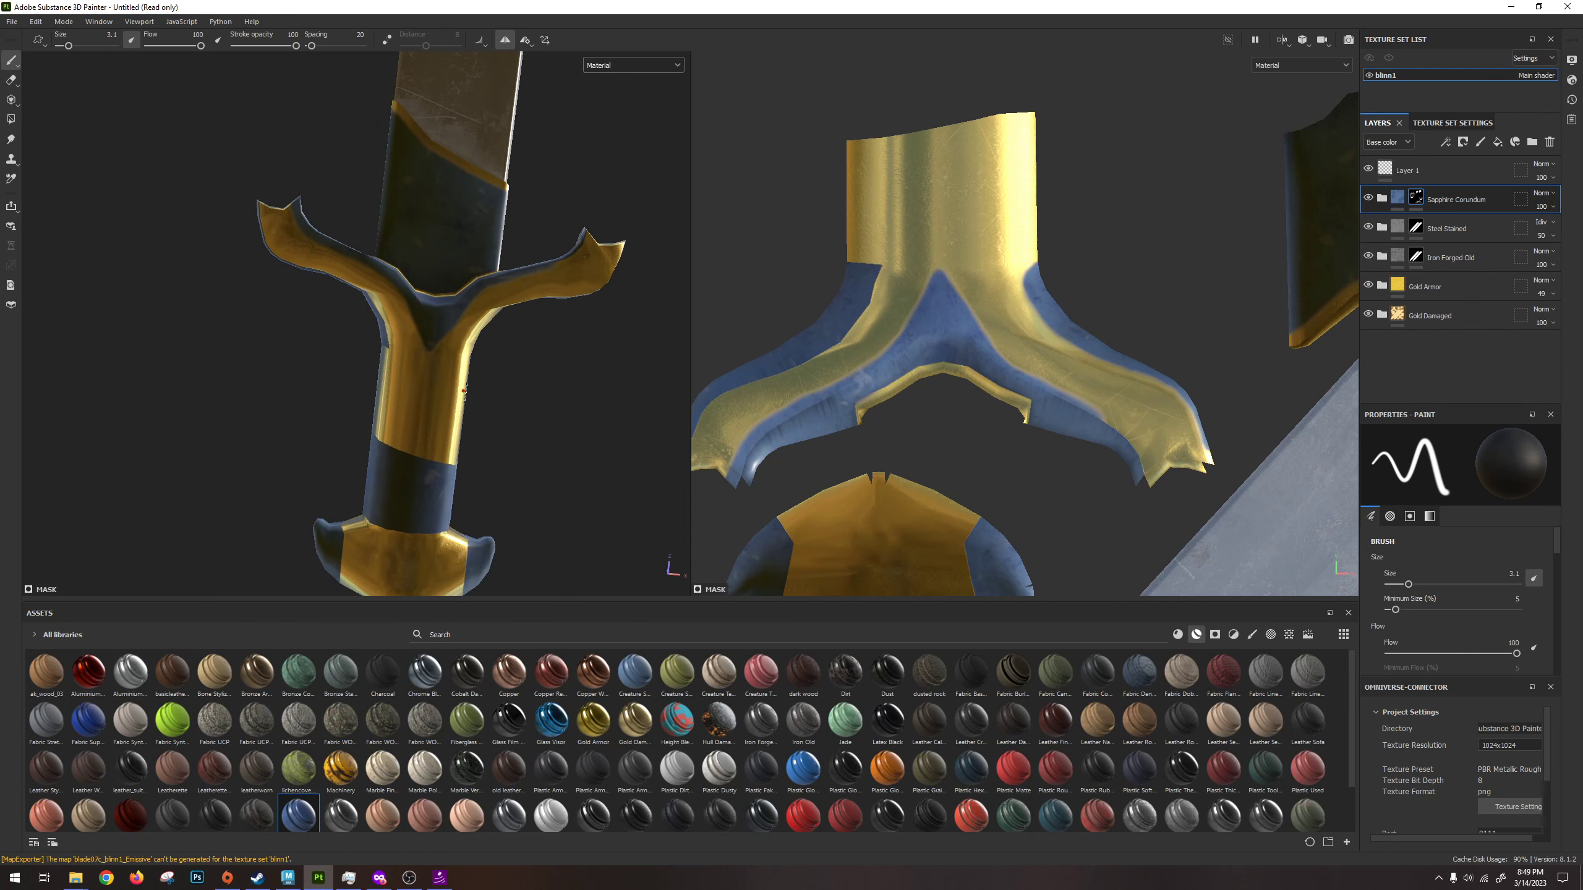
left_click_drag(489, 424, 568, 297, "alt")
left_click_drag(560, 390, 474, 311, "alt")
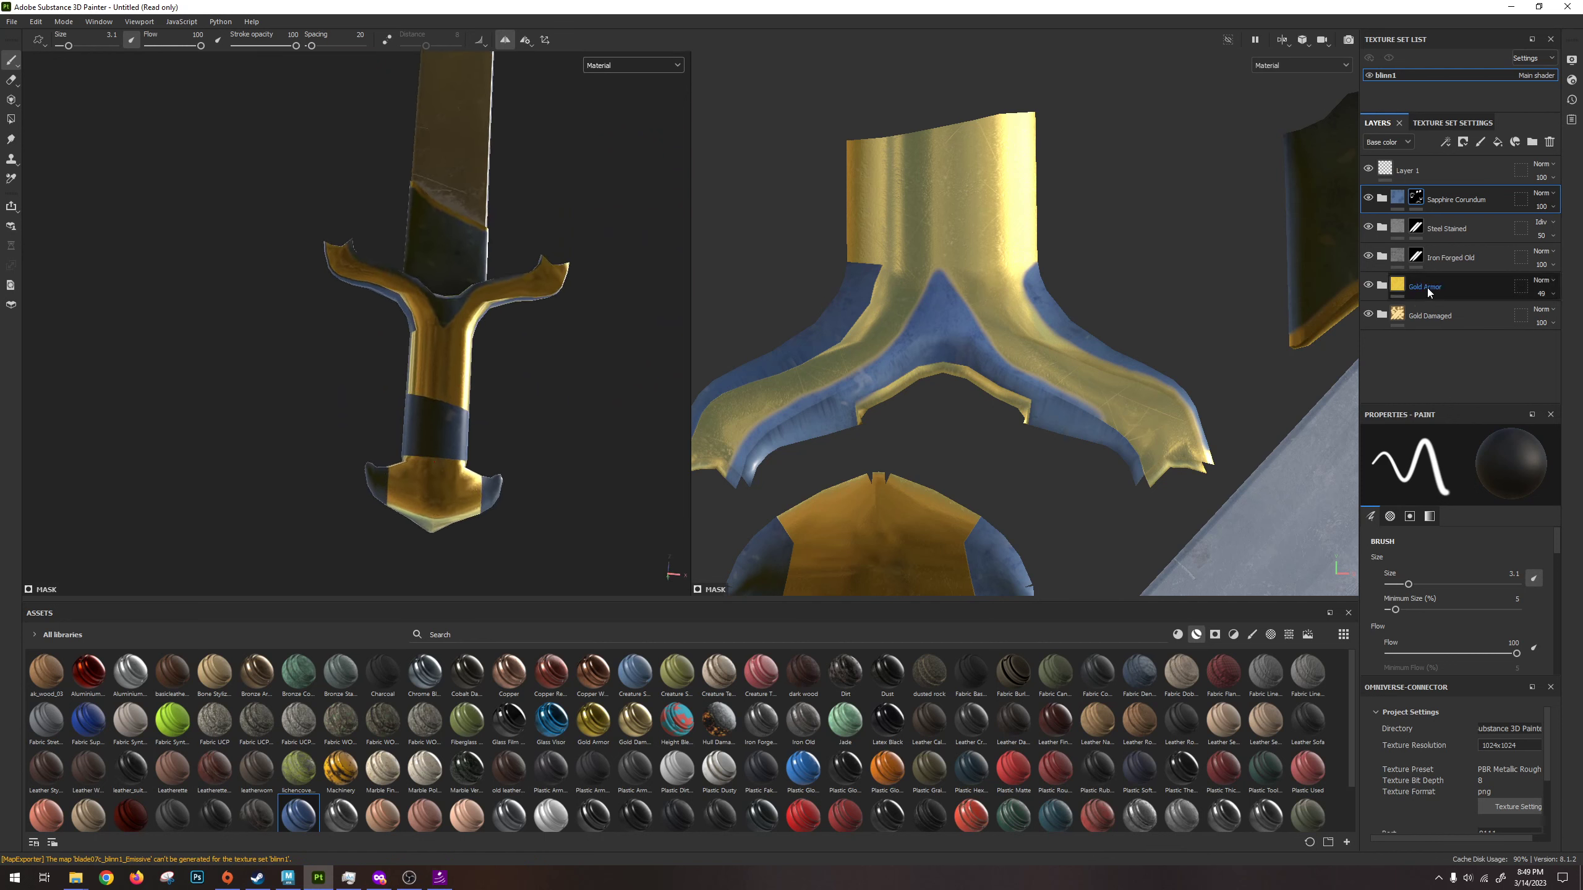
key("x")
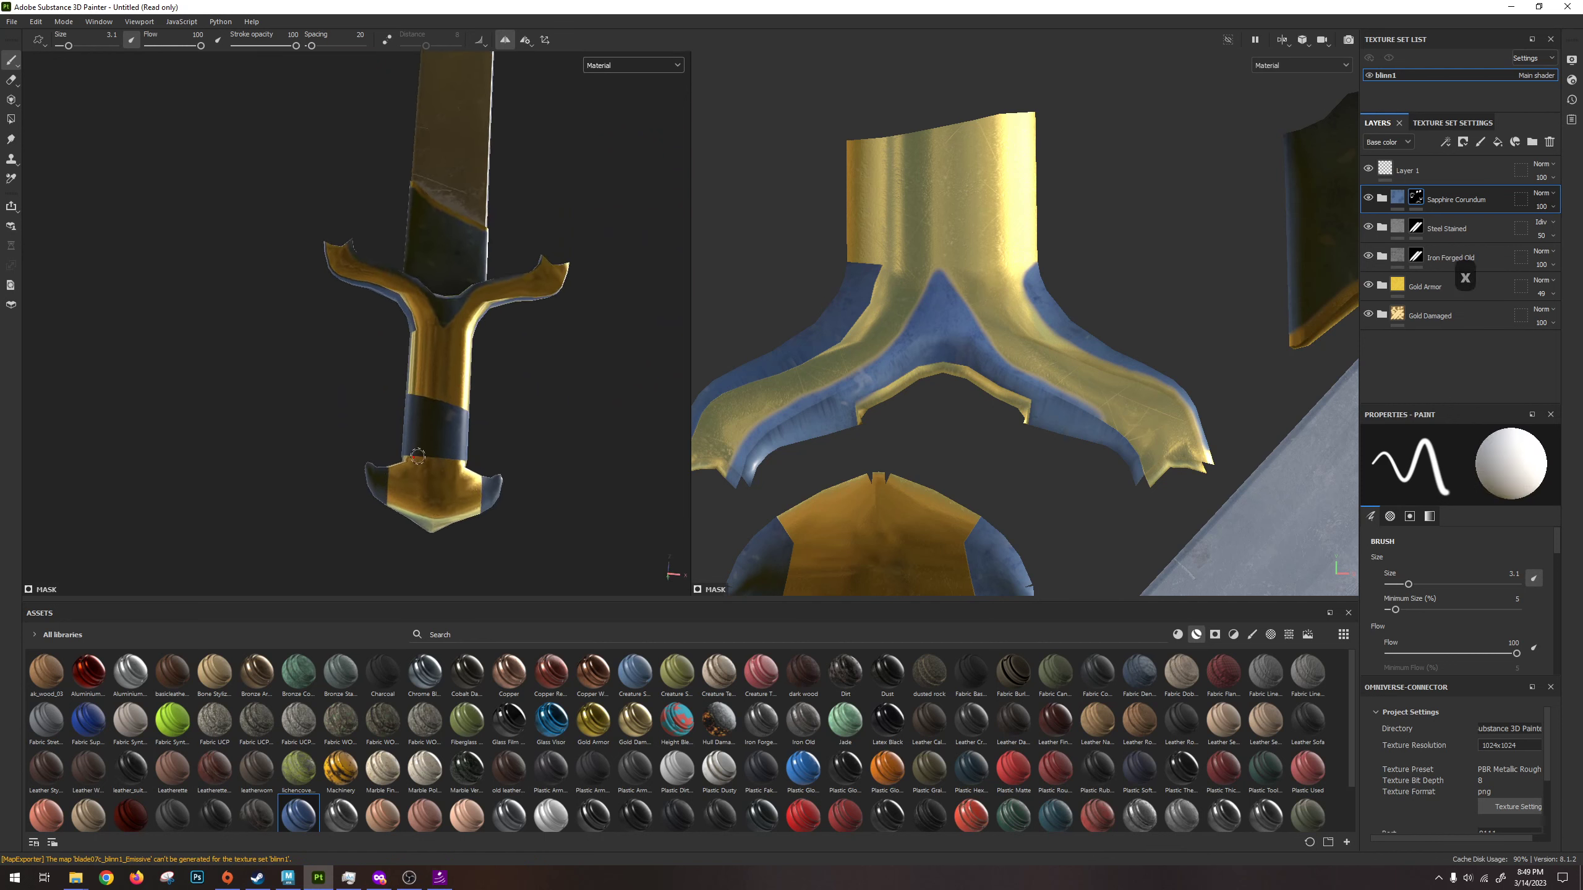
left_click(11, 120)
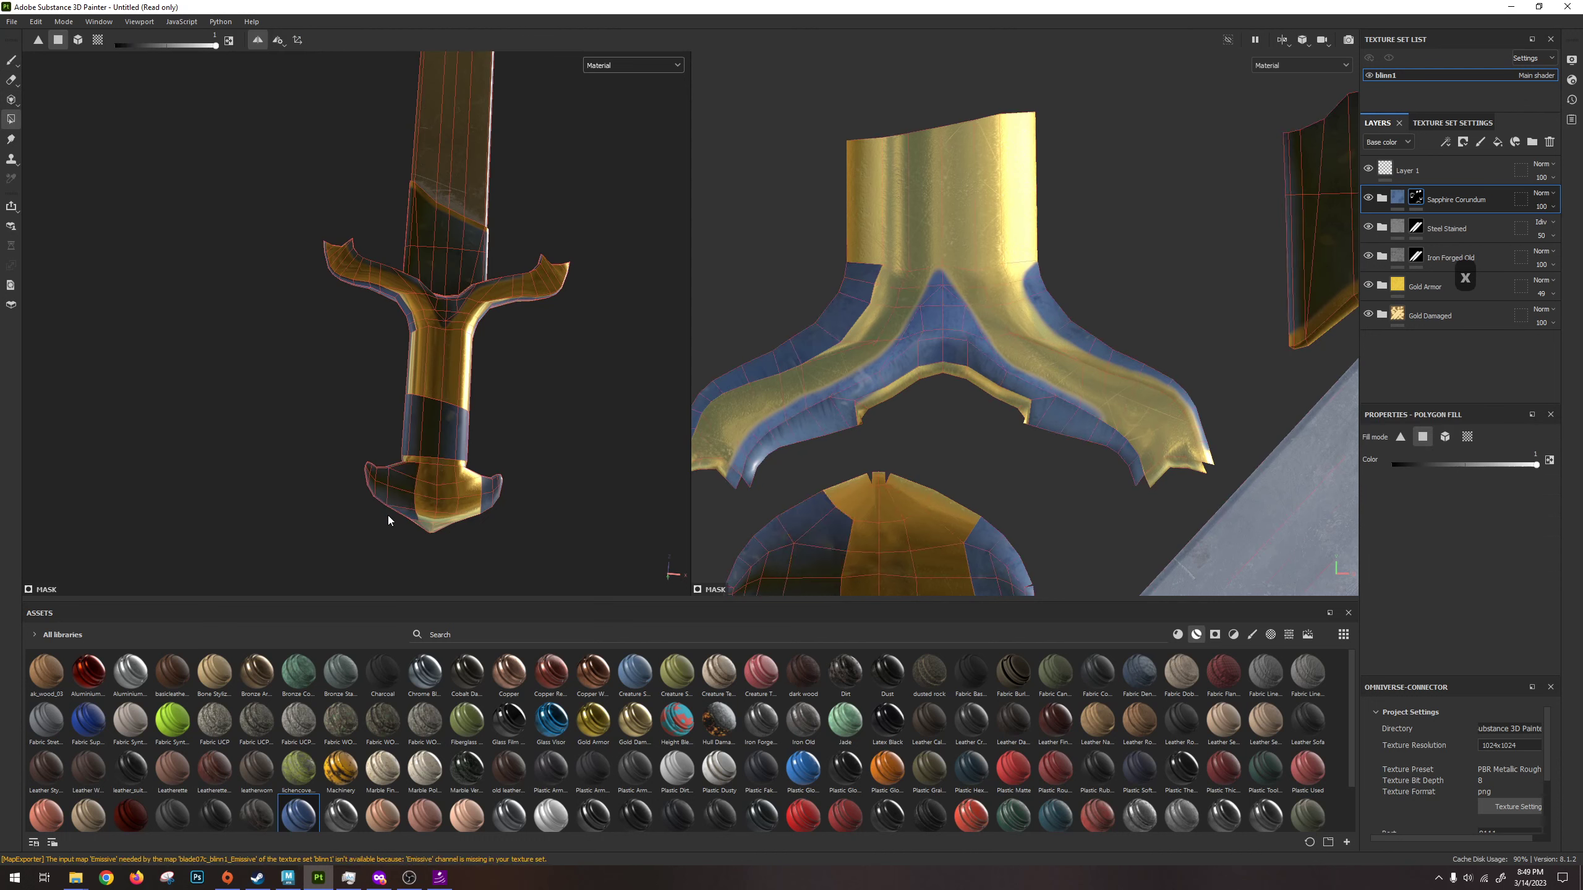
key("x")
left_click_drag(333, 434, 383, 517)
key("ctrl+z")
key("ctrl+z")
left_click_drag(537, 462, 488, 403)
key("ctrl+z")
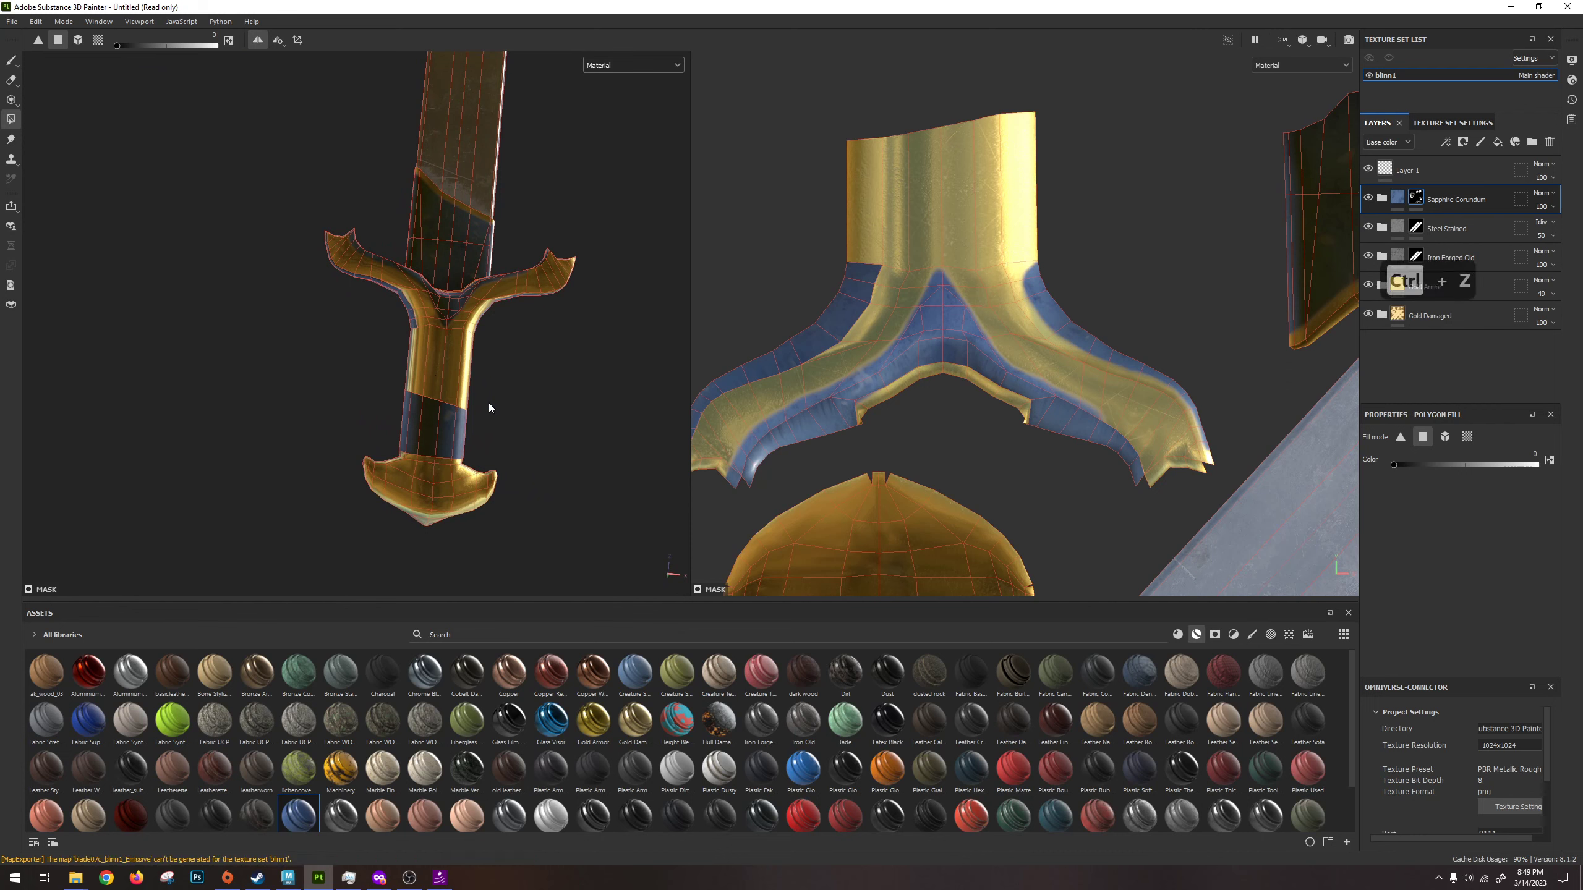
Switch the fill colour to white and fill the grip's remaining gold faces between guard and pommel with sapphire.
key("x")
left_click_drag(398, 373, 503, 415)
left_click_drag(504, 415, 412, 372, "alt")
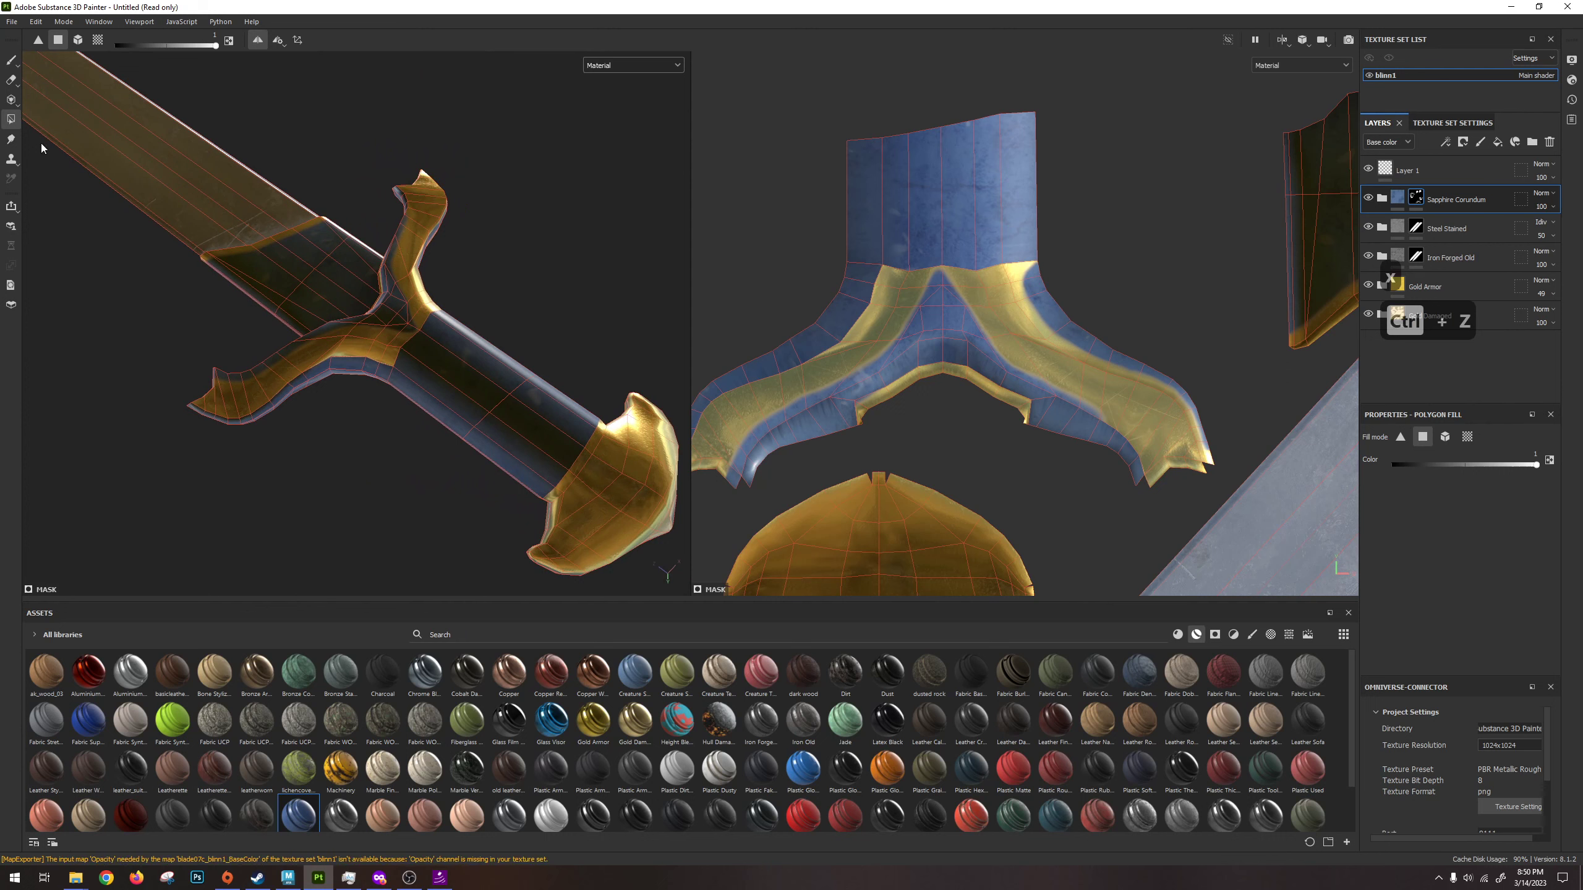
Paint black with the brush below the guard's V to extend the gold from both arms down onto the sapphire grip.
left_click(11, 61)
left_click(392, 356)
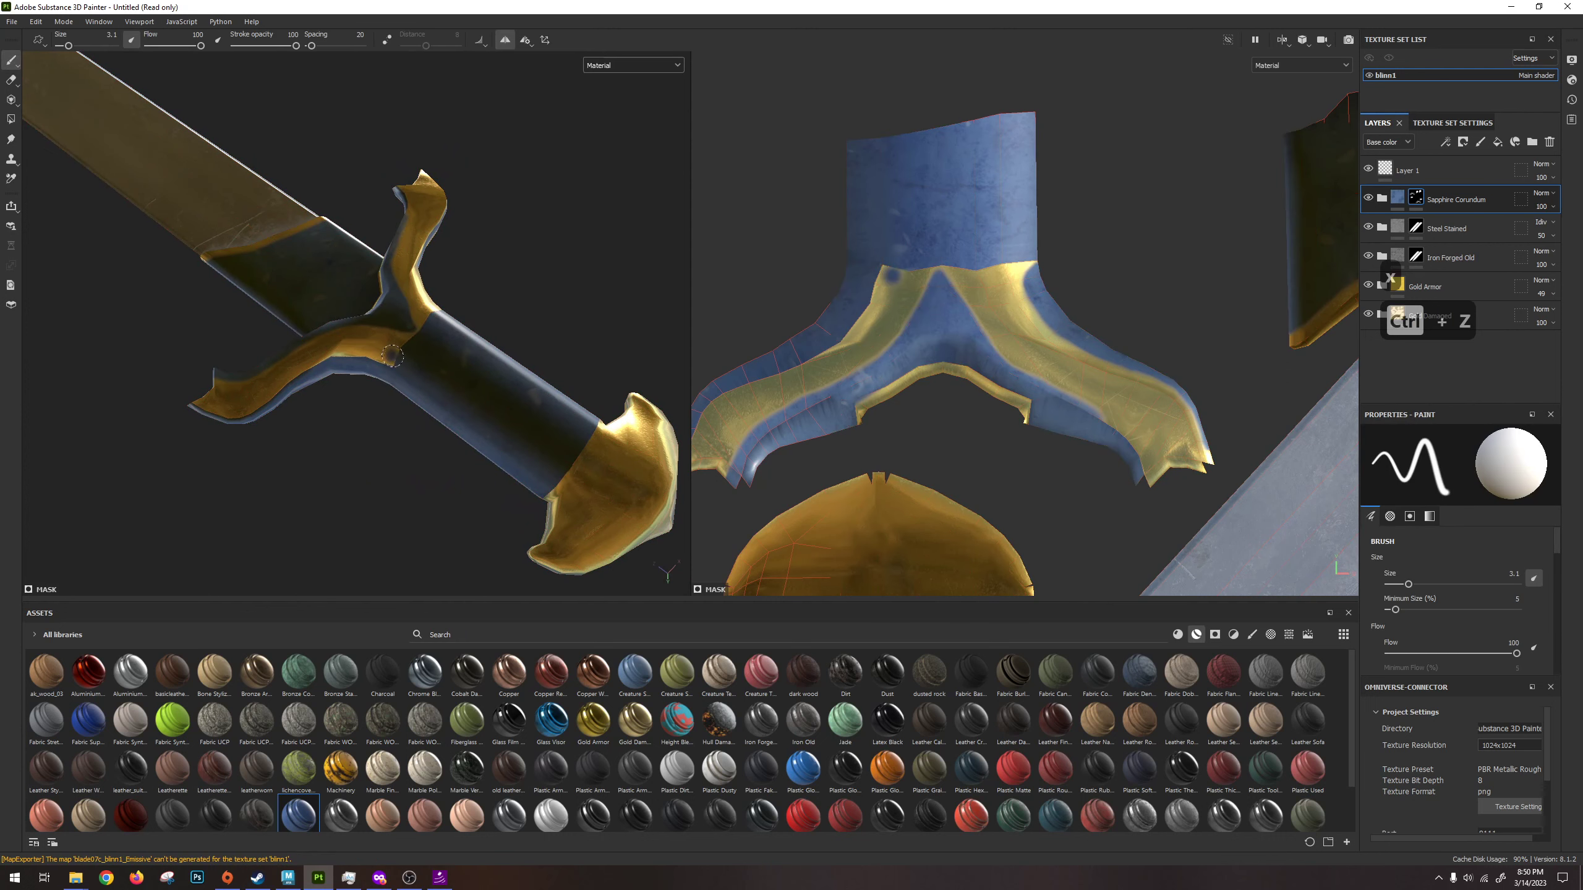
key("ctrl+z")
key("x")
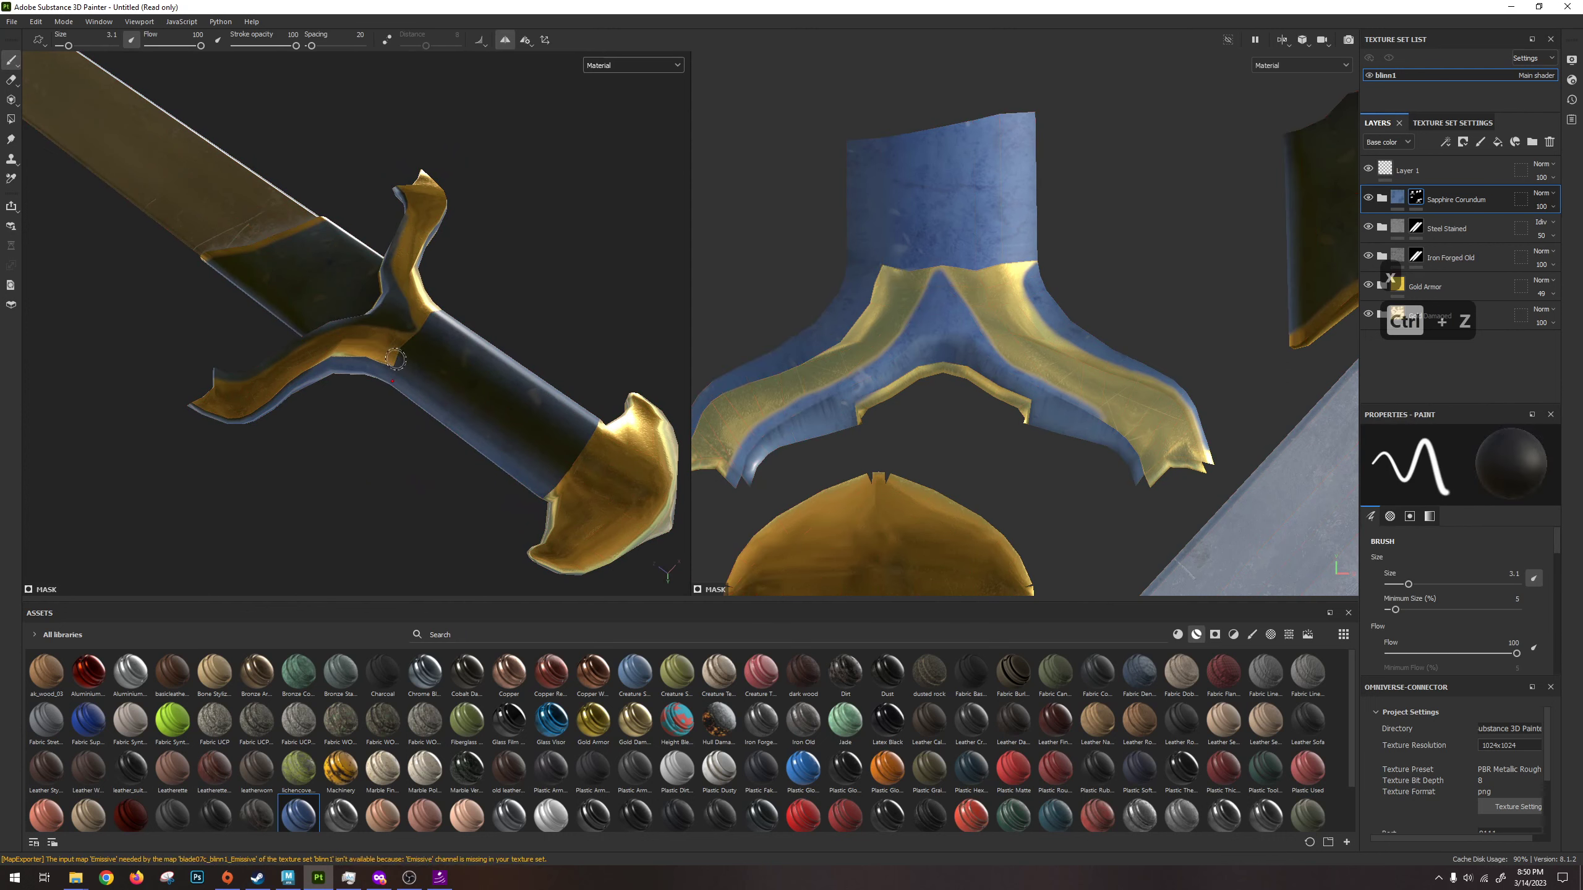
mouse_move(392, 358)
left_mouse_down()
mouse_move(436, 356)
mouse_move(392, 343)
mouse_move(430, 353)
mouse_move(439, 330)
mouse_move(469, 344)
mouse_move(471, 379)
mouse_move(442, 373)
left_mouse_up()
key("ctrl+z")
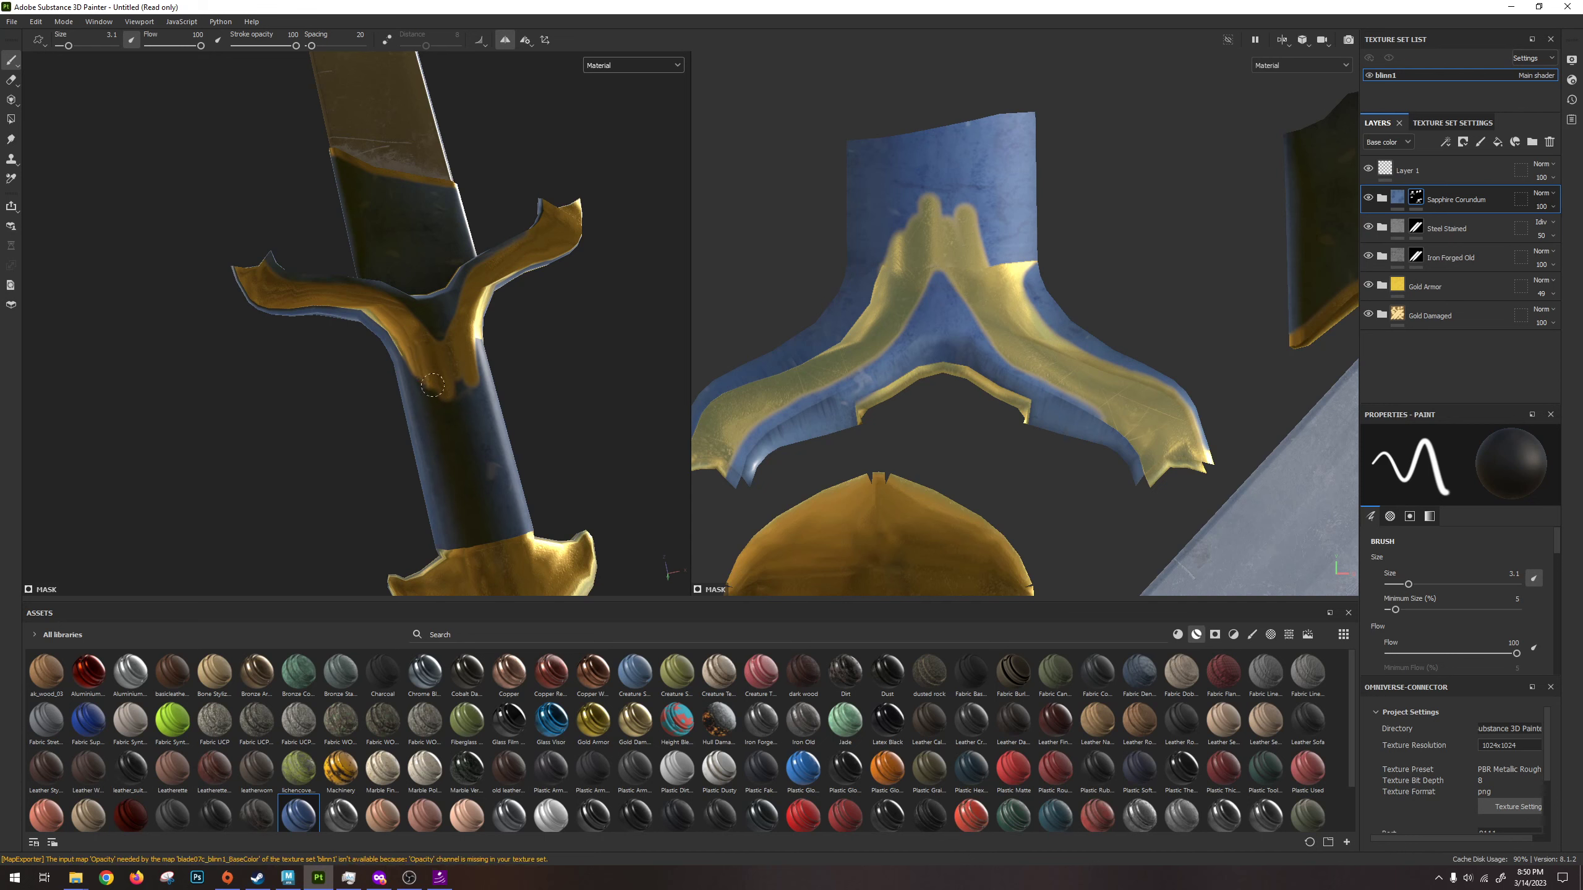
Paint two crossing gold strands in black down the grip towards the pommel, forming a twisted pattern.
left_click_drag(429, 389, 471, 431)
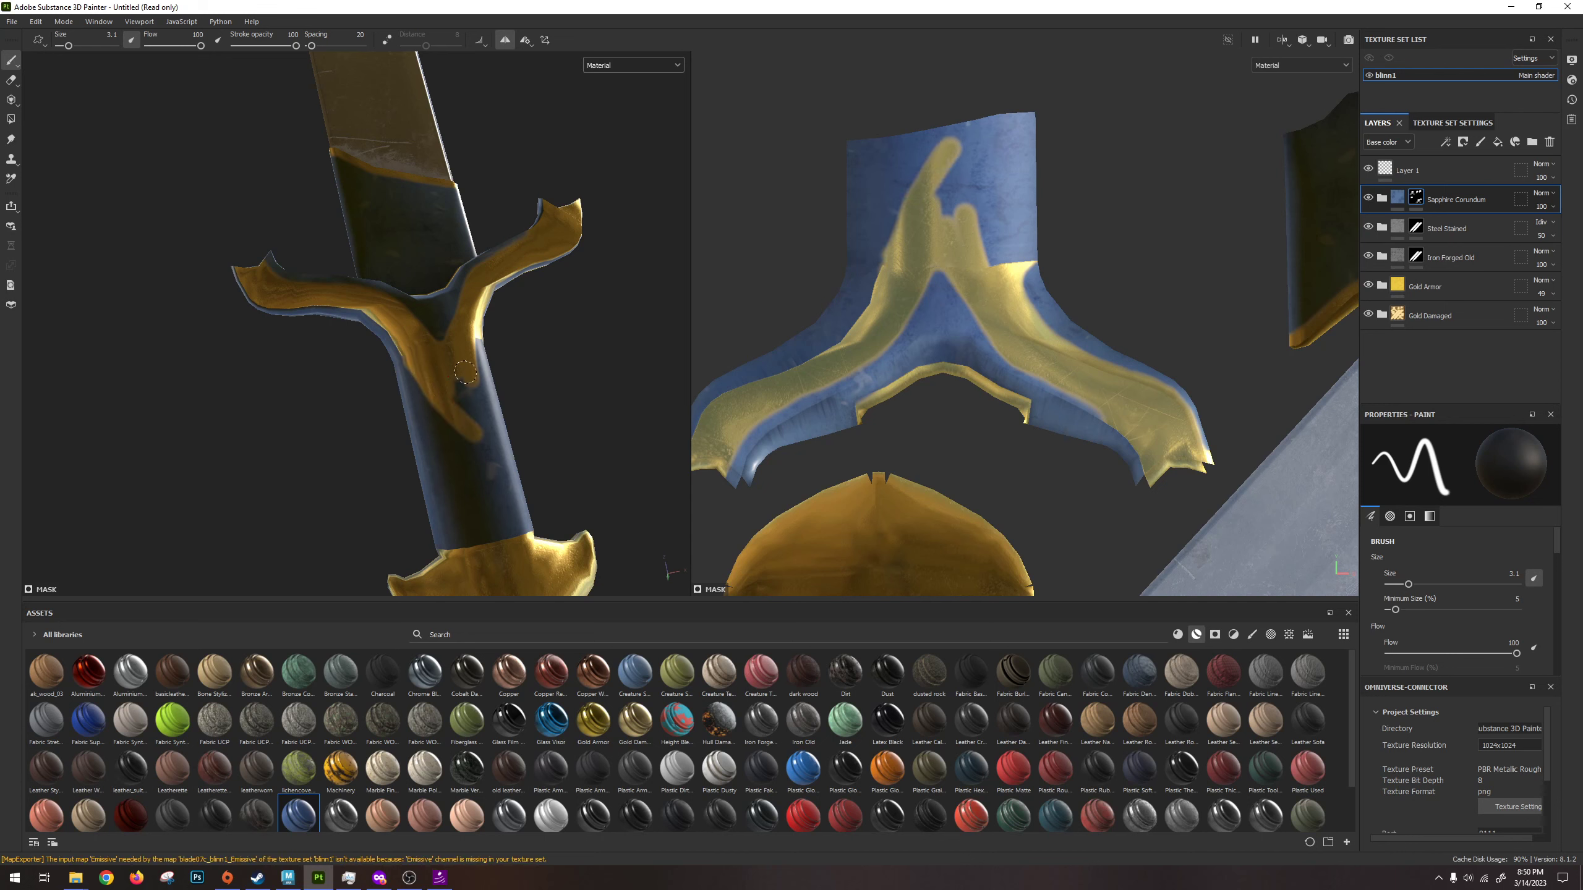
mouse_move(465, 370)
left_mouse_down()
mouse_move(437, 454)
mouse_move(480, 529)
left_mouse_up()
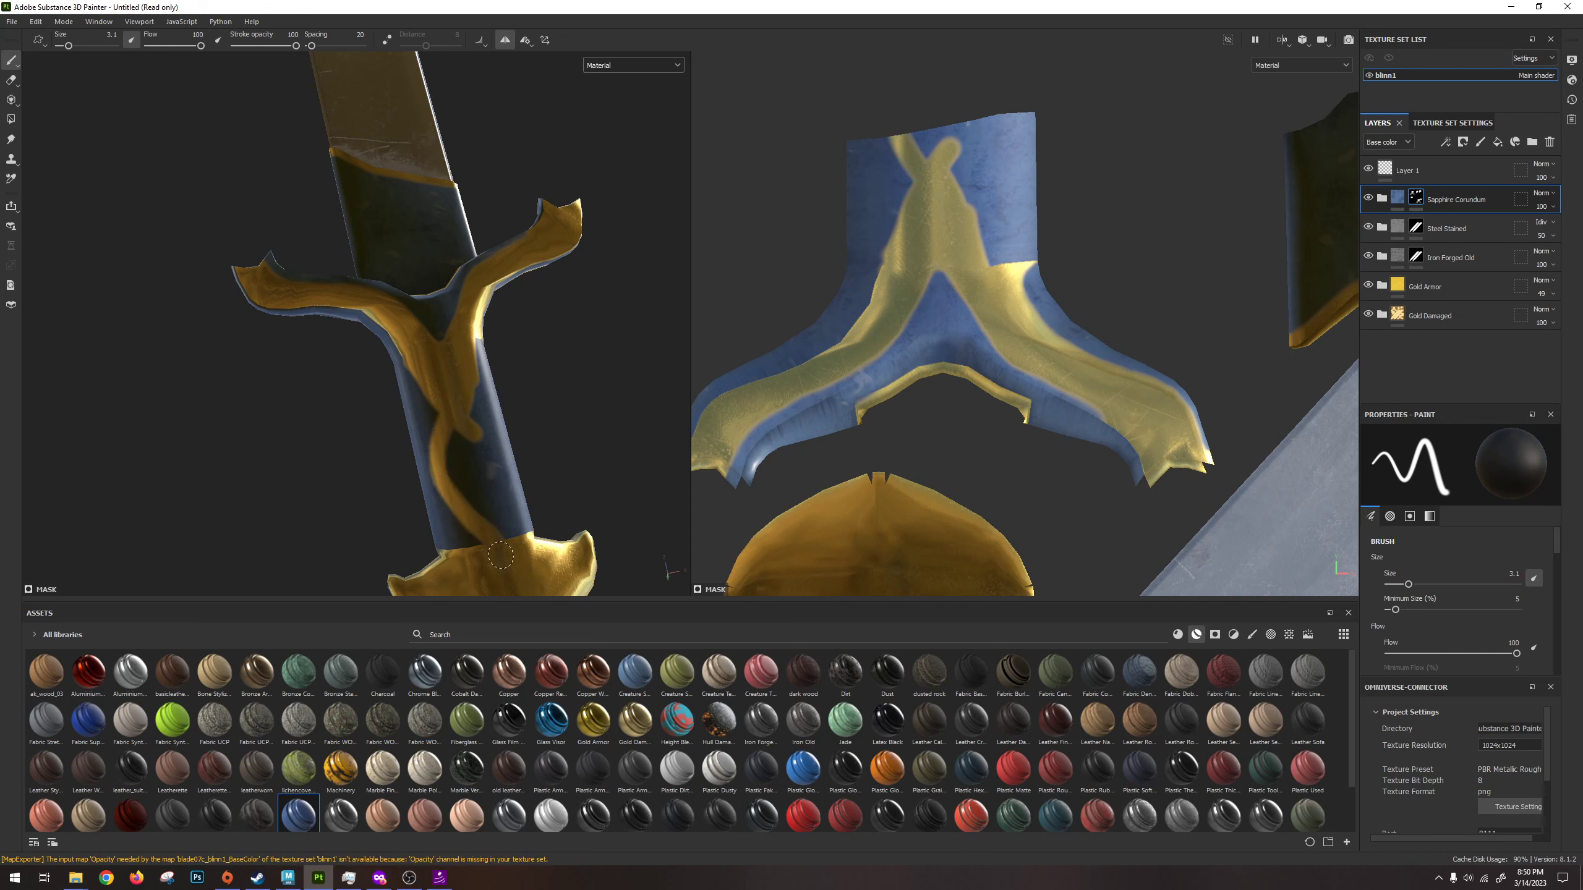
left_click_drag(464, 419, 473, 488)
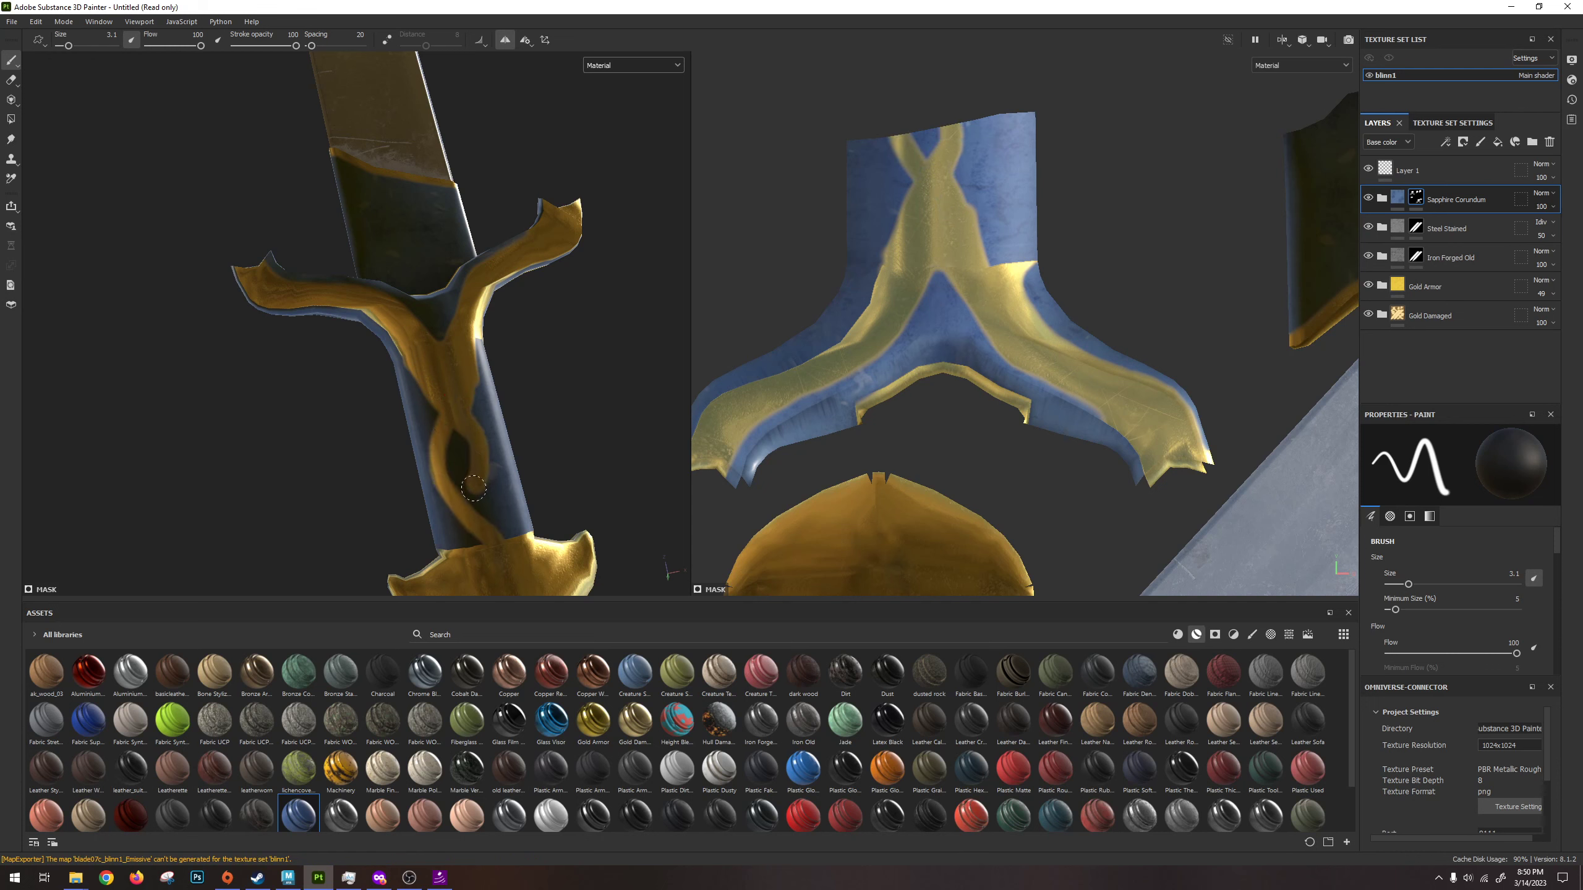
key("ctrl+z")
mouse_move(456, 417)
left_mouse_down()
mouse_move(490, 455)
mouse_move(475, 534)
mouse_move(615, 343)
mouse_move(529, 377)
mouse_move(411, 352)
mouse_move(536, 346)
left_mouse_up()
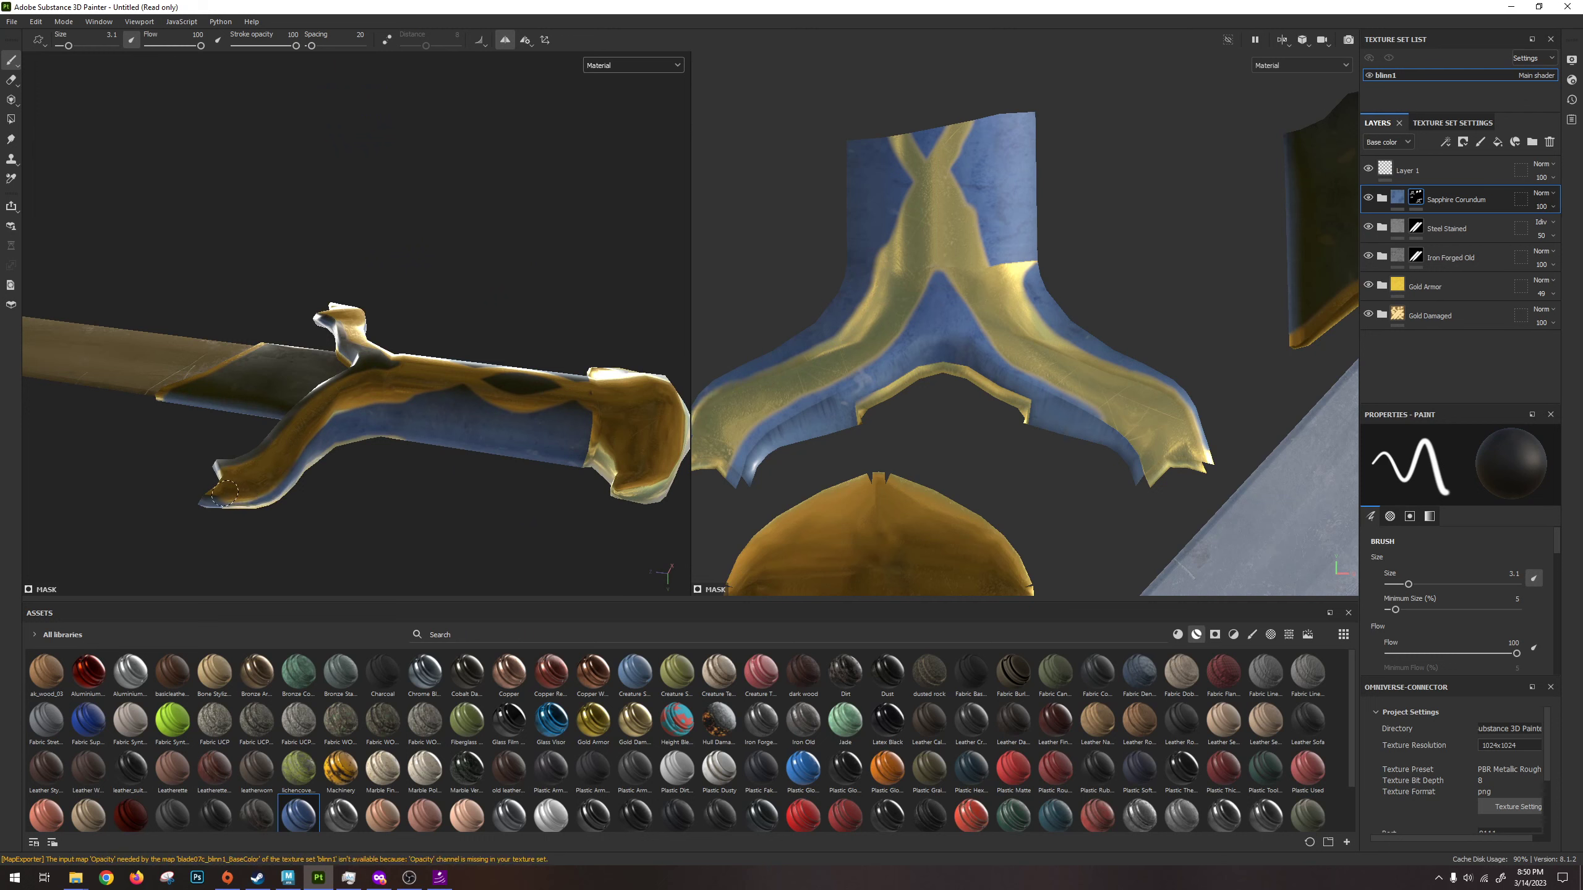
left_click_drag(269, 483, 448, 411, "alt")
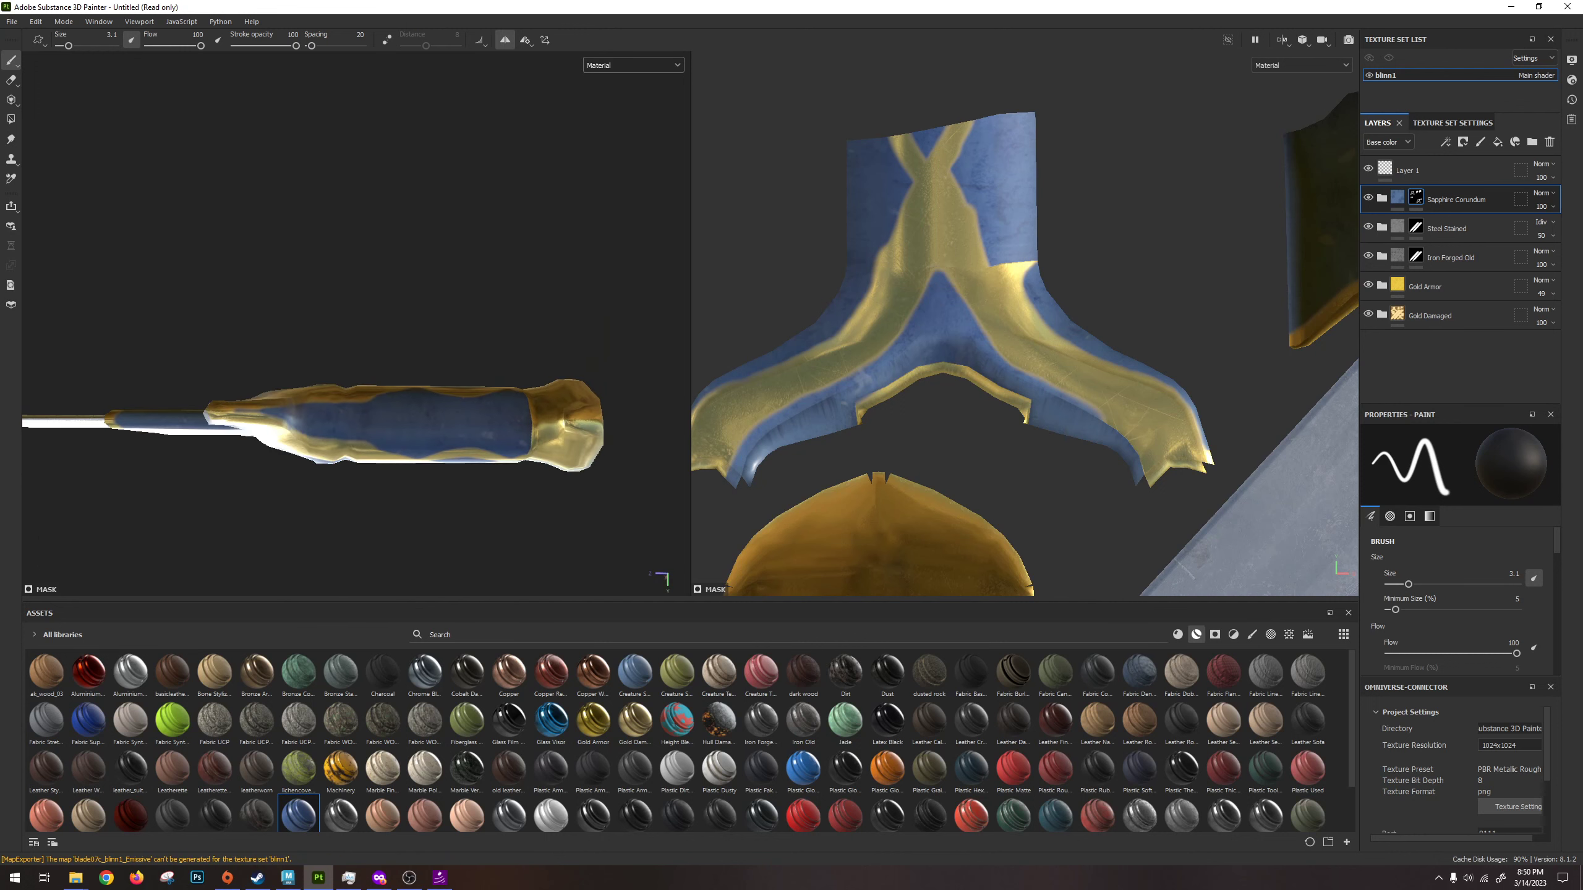
key("b")
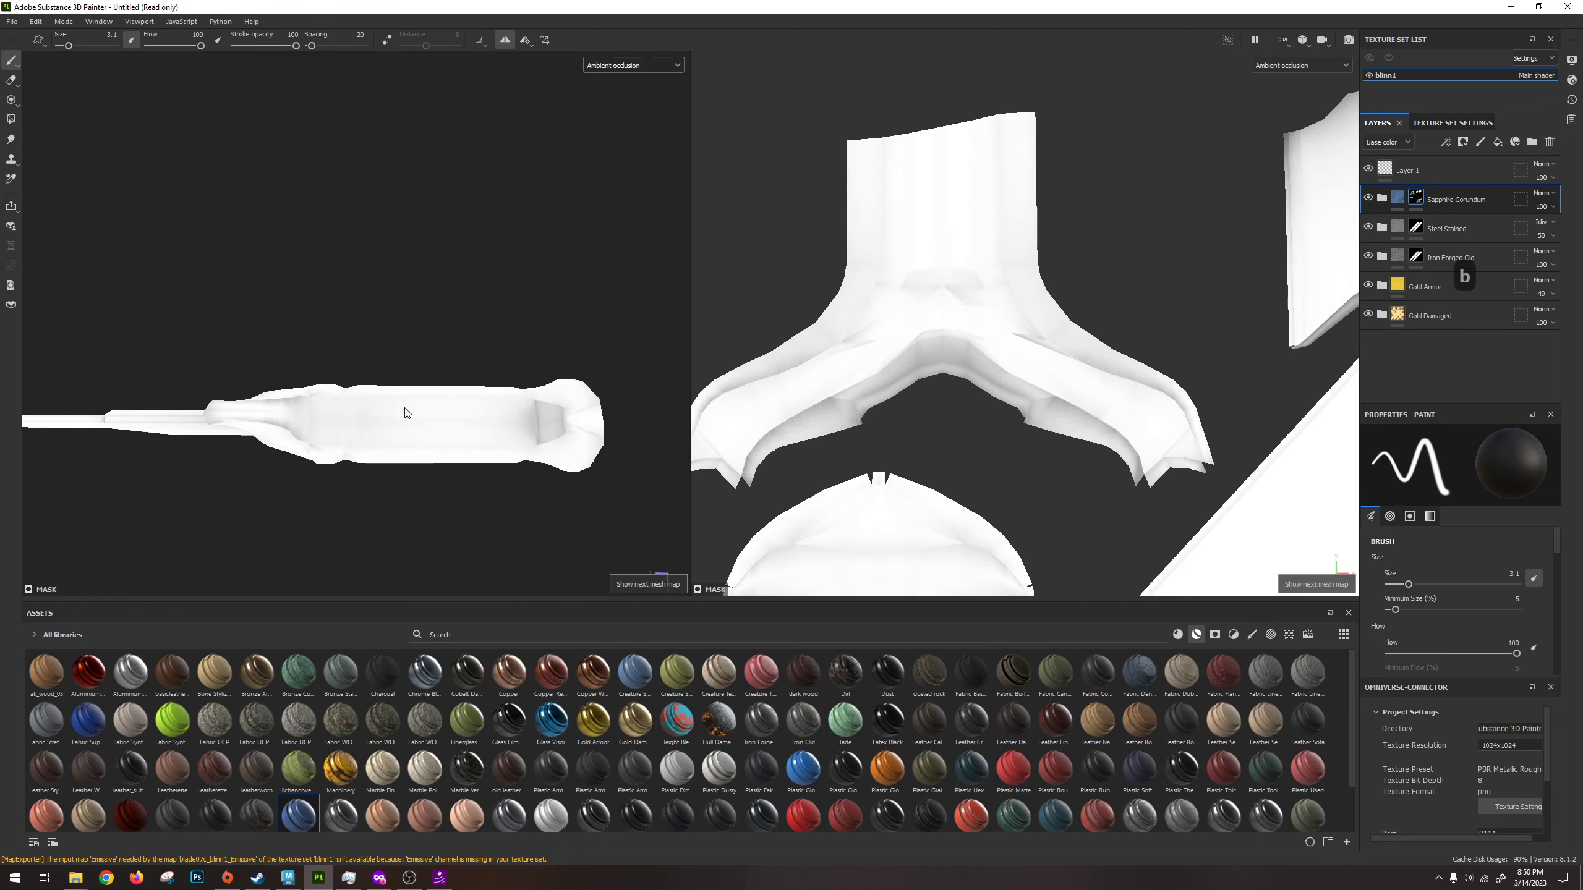
right_click(399, 405)
key("b")
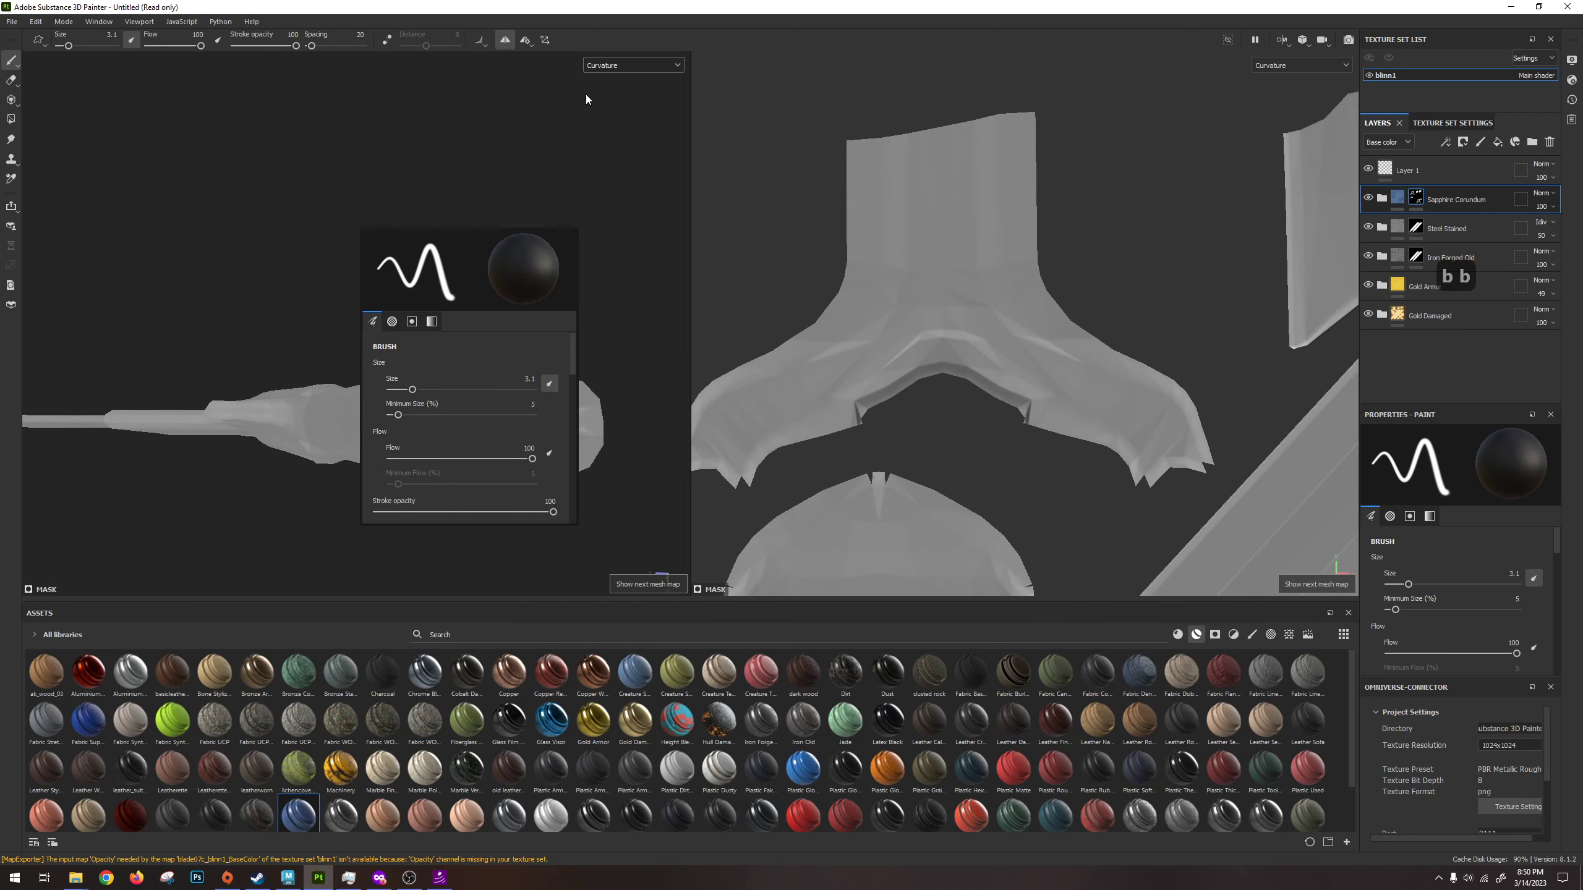
left_click(643, 66)
left_click(643, 89)
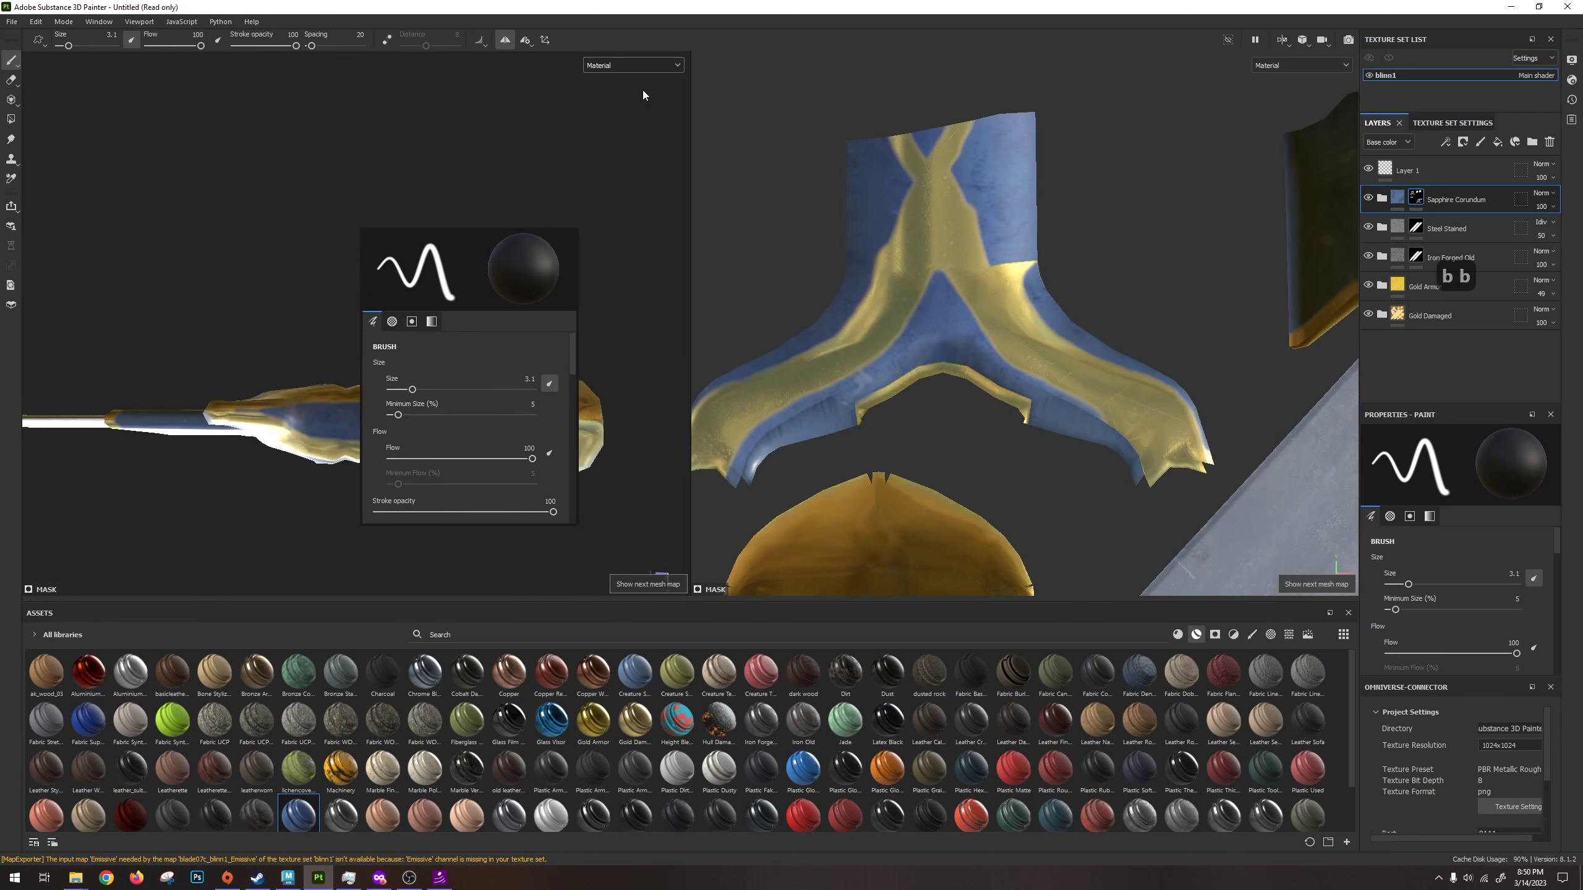
key("b")
key("b")
left_click(661, 62)
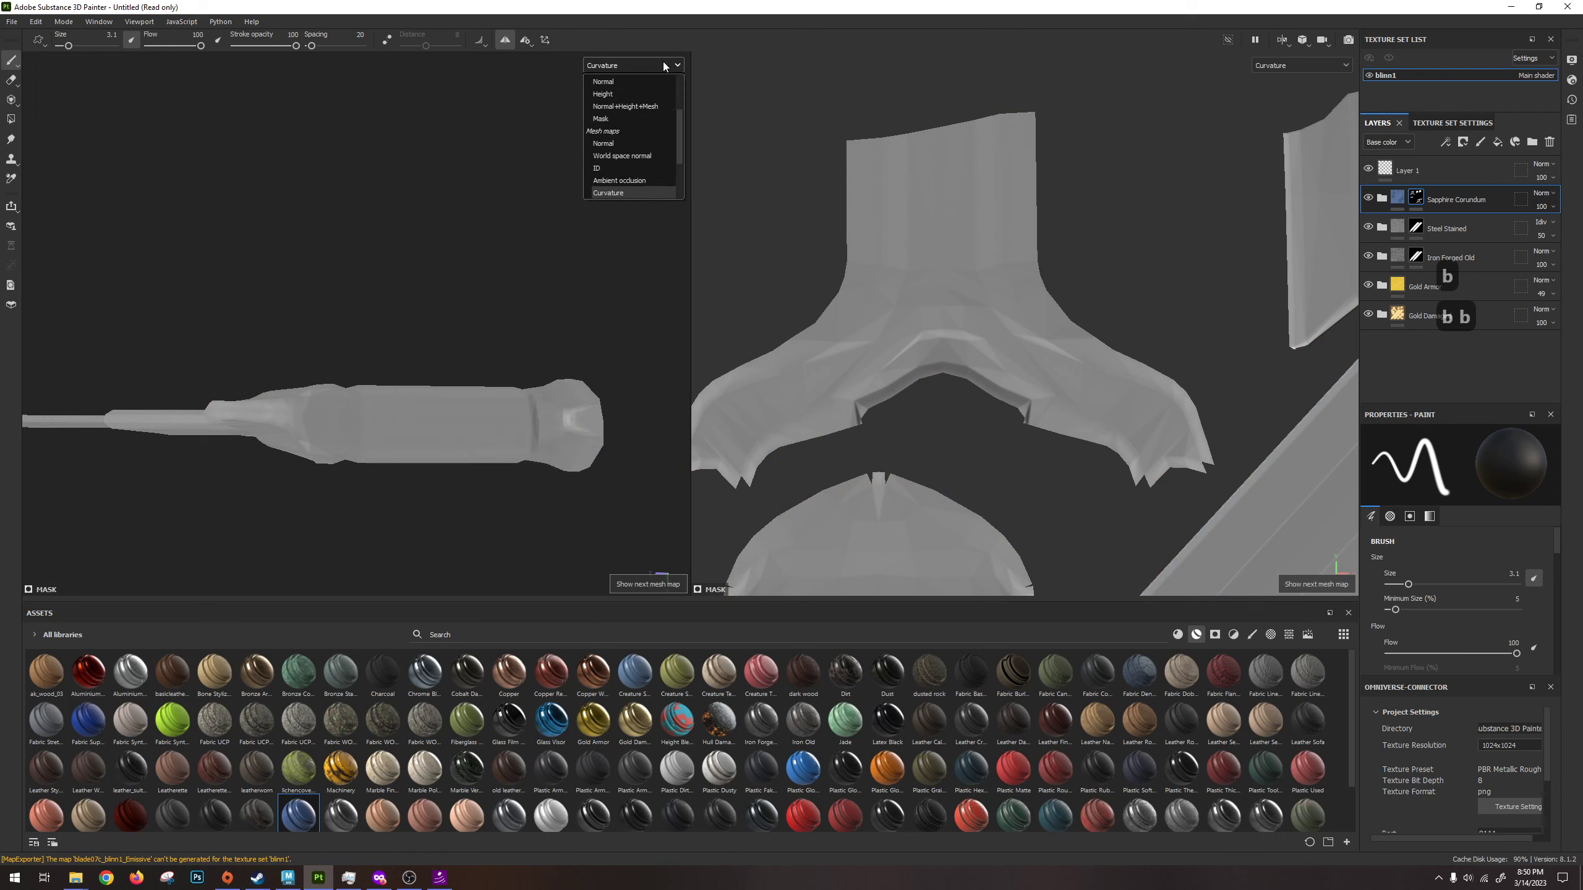
left_click(645, 92)
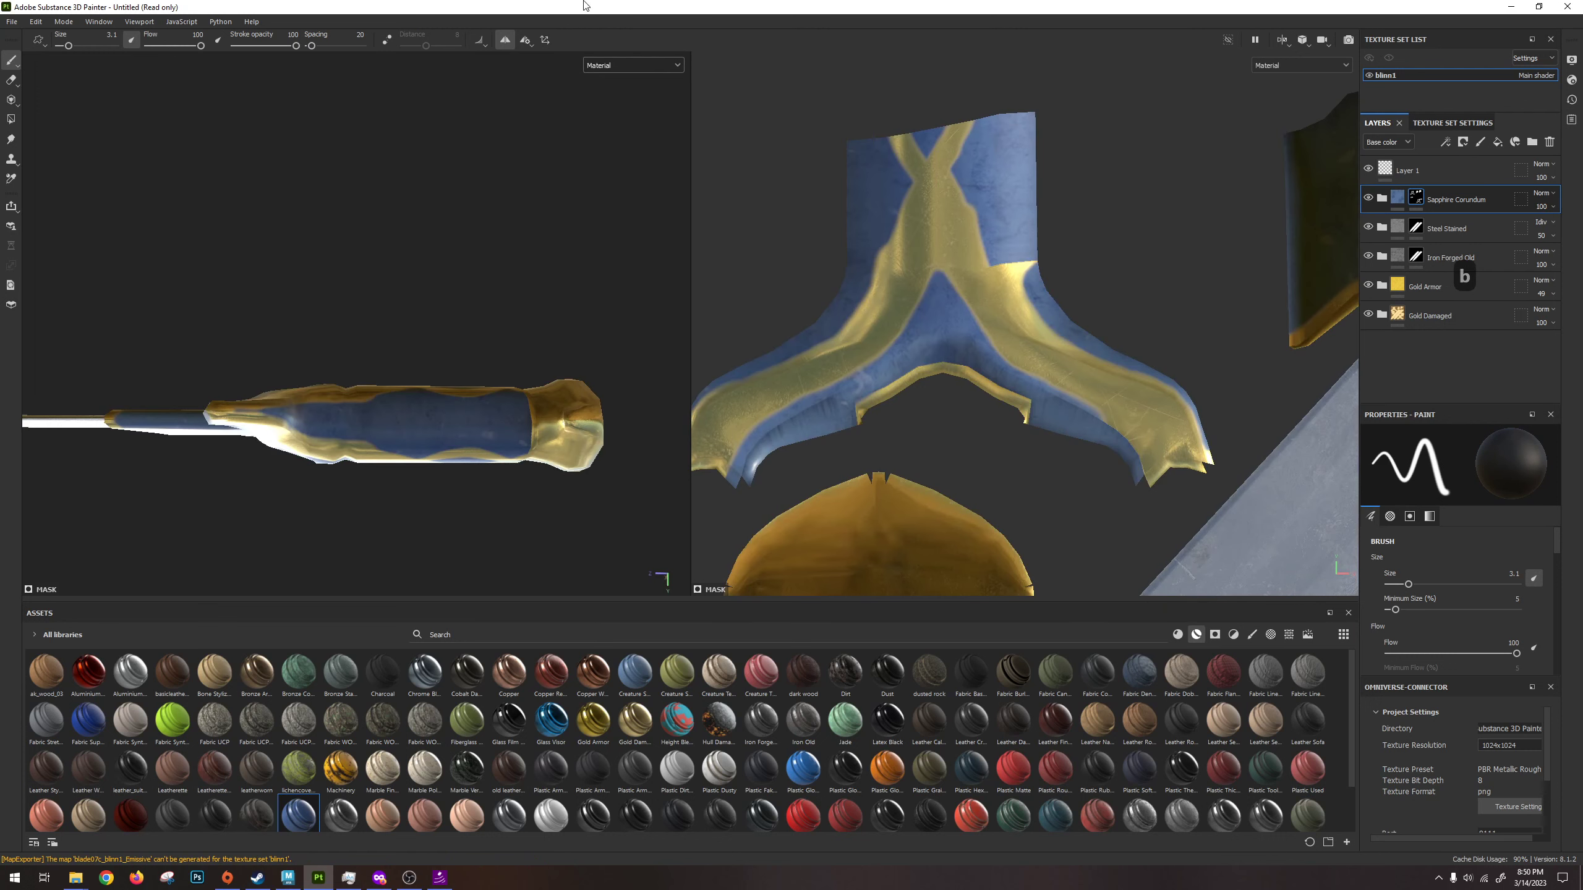
Paint thin crossing gold strands along the grip's sapphire side and onto the guard arm, using brush sizes 1.69 and 1.12.
left_click_drag(492, 284, 480, 350, "alt")
mouse_move(408, 384)
right_mouse_down("ctrl")
mouse_move(432, 385)
mouse_move(386, 385)
right_mouse_up("ctrl")
mouse_move(356, 423)
left_mouse_down("alt")
mouse_move(338, 414)
mouse_move(430, 409)
mouse_move(518, 436)
mouse_move(494, 566)
mouse_move(421, 397)
mouse_move(511, 324)
mouse_move(489, 409)
left_mouse_up("alt")
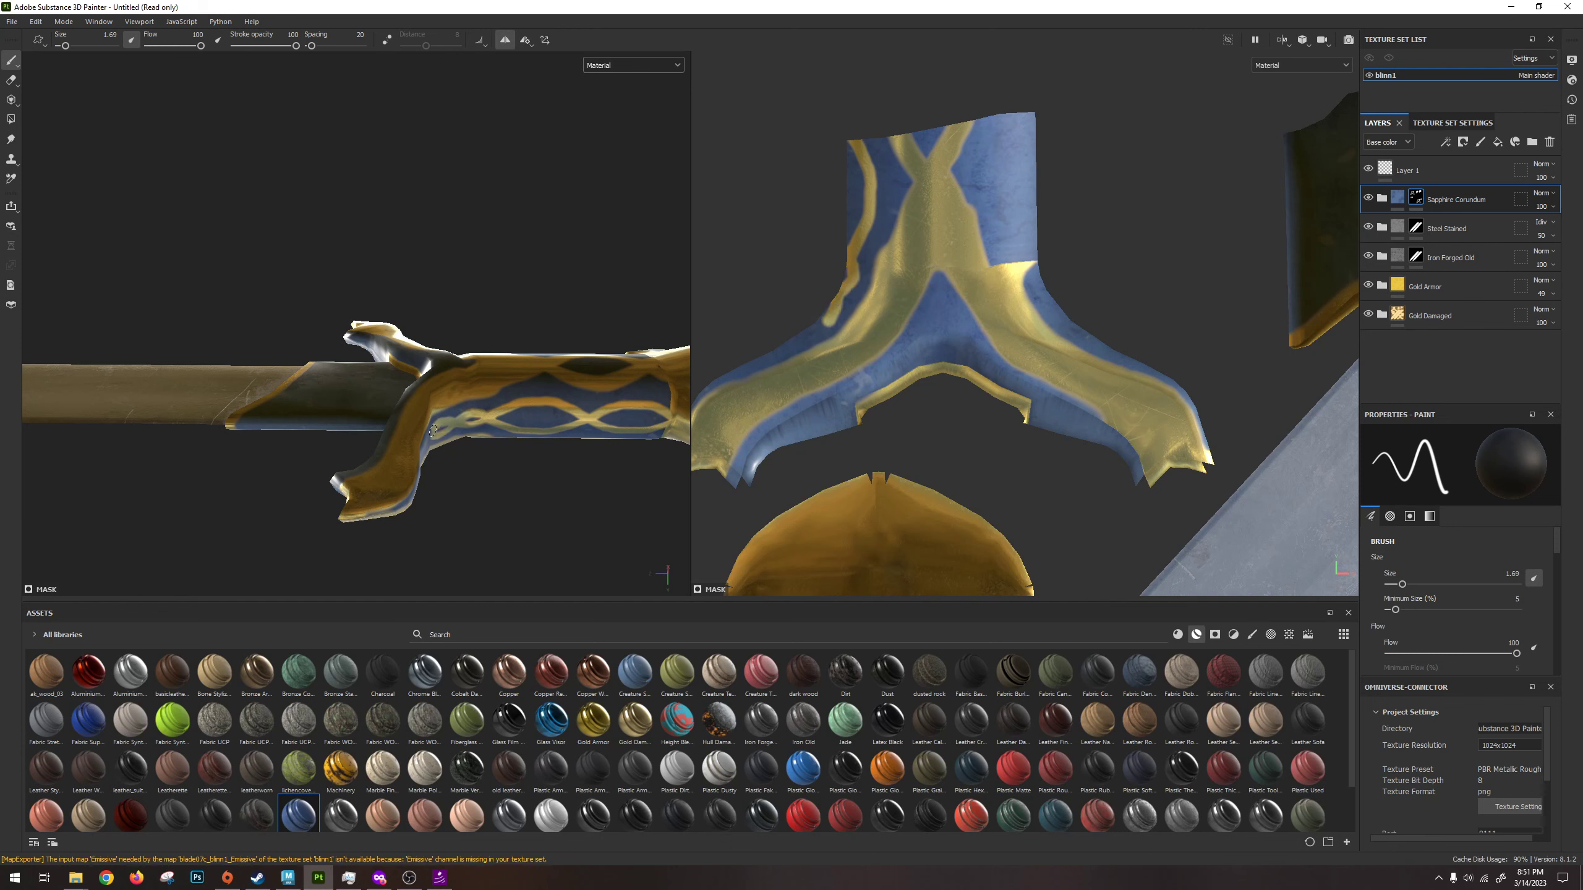
left_click_drag(439, 423, 315, 314, "alt")
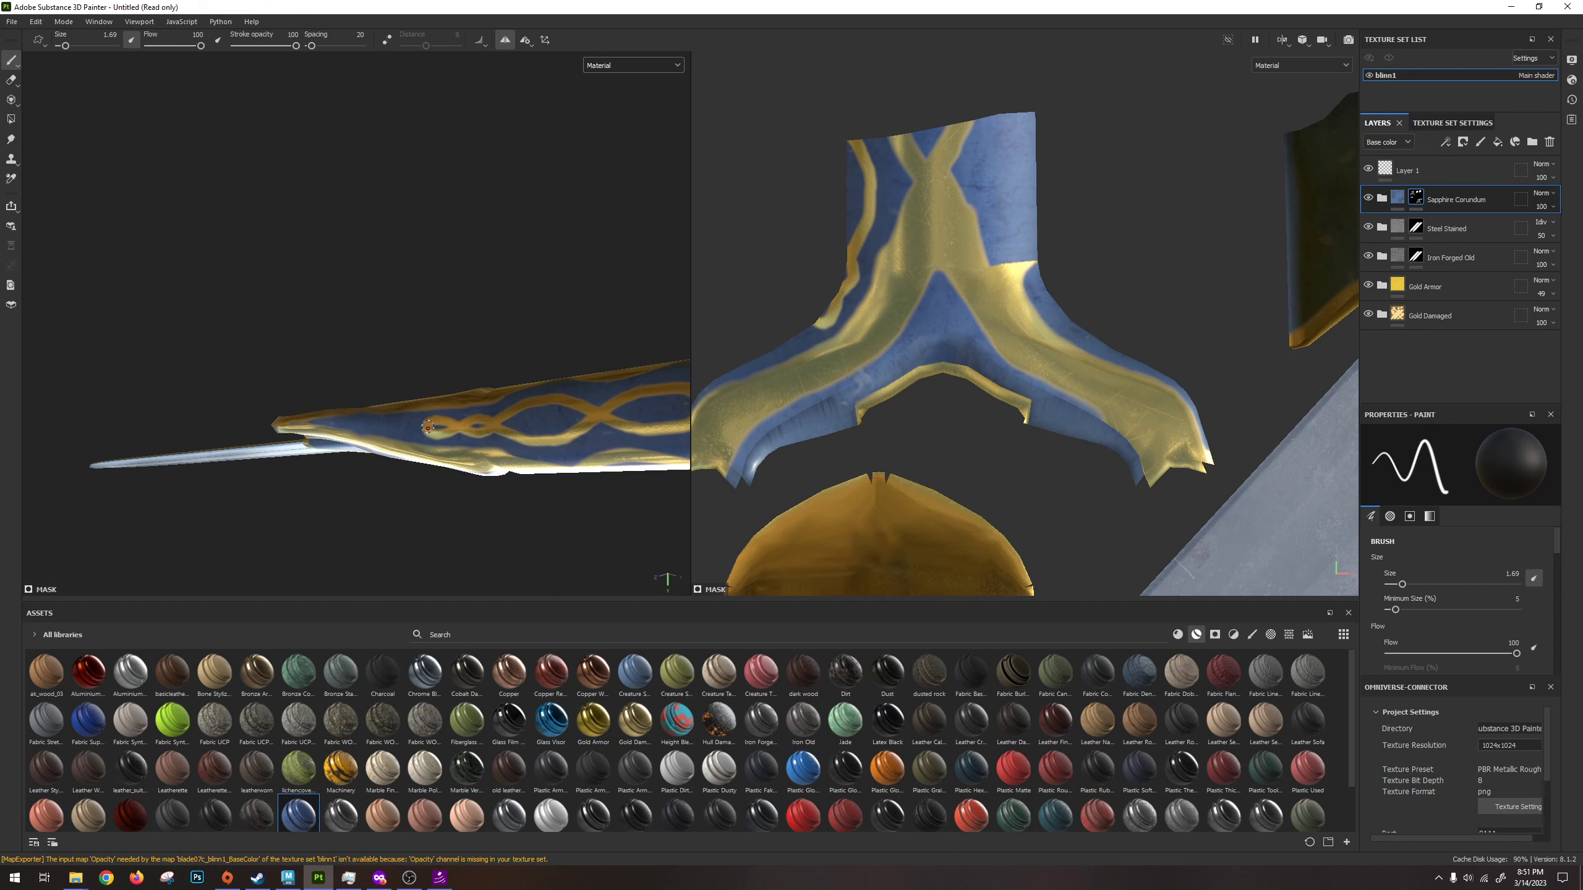
key("bracketleft")
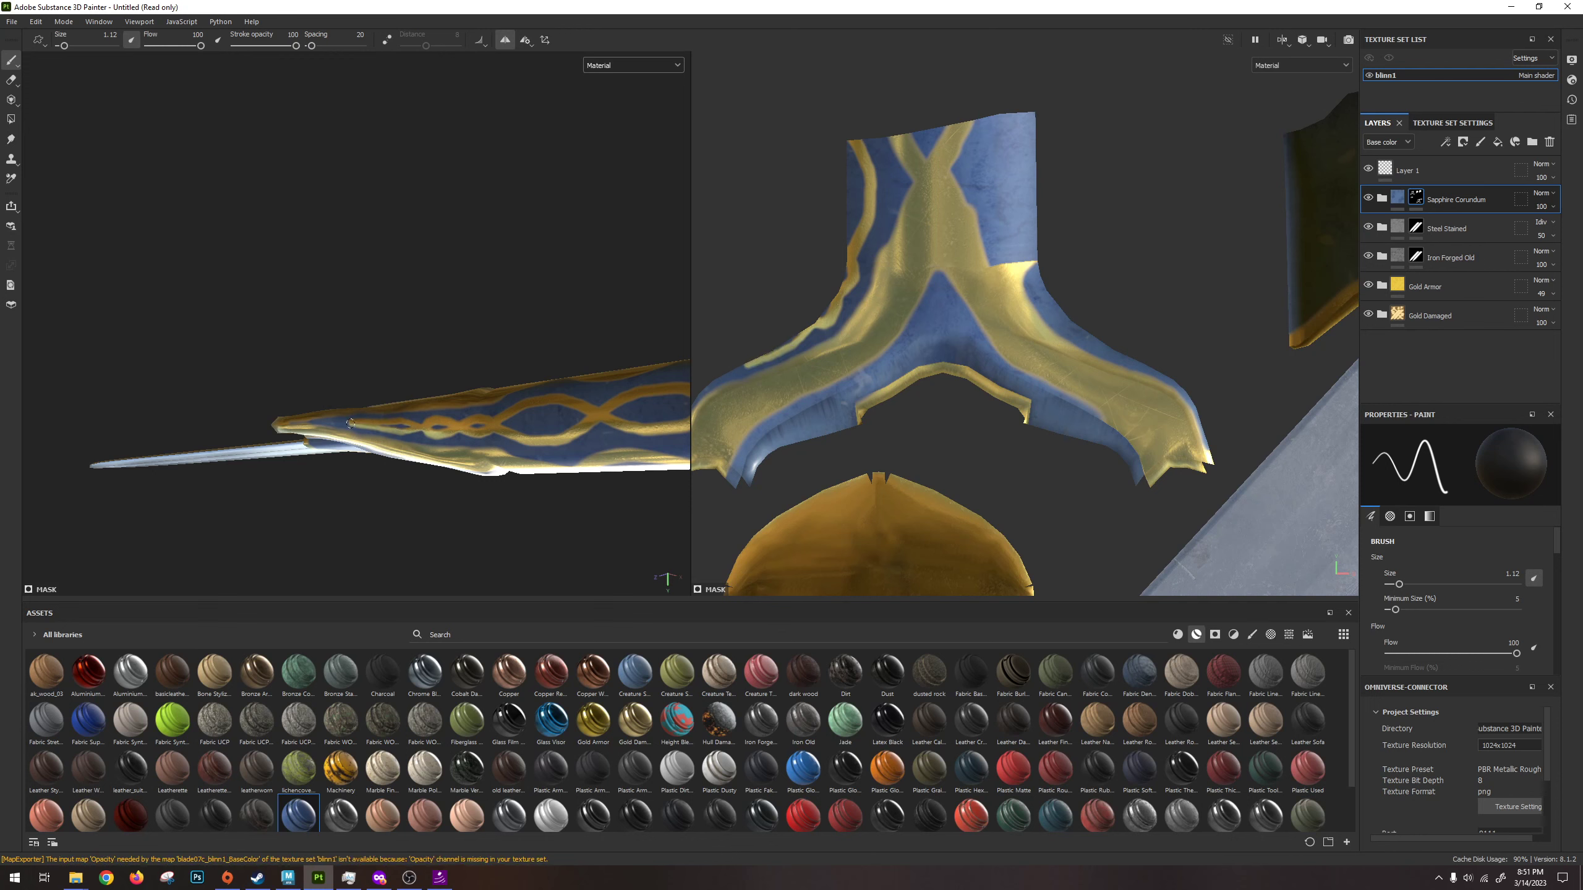
left_click_drag(348, 422, 424, 351, "alt")
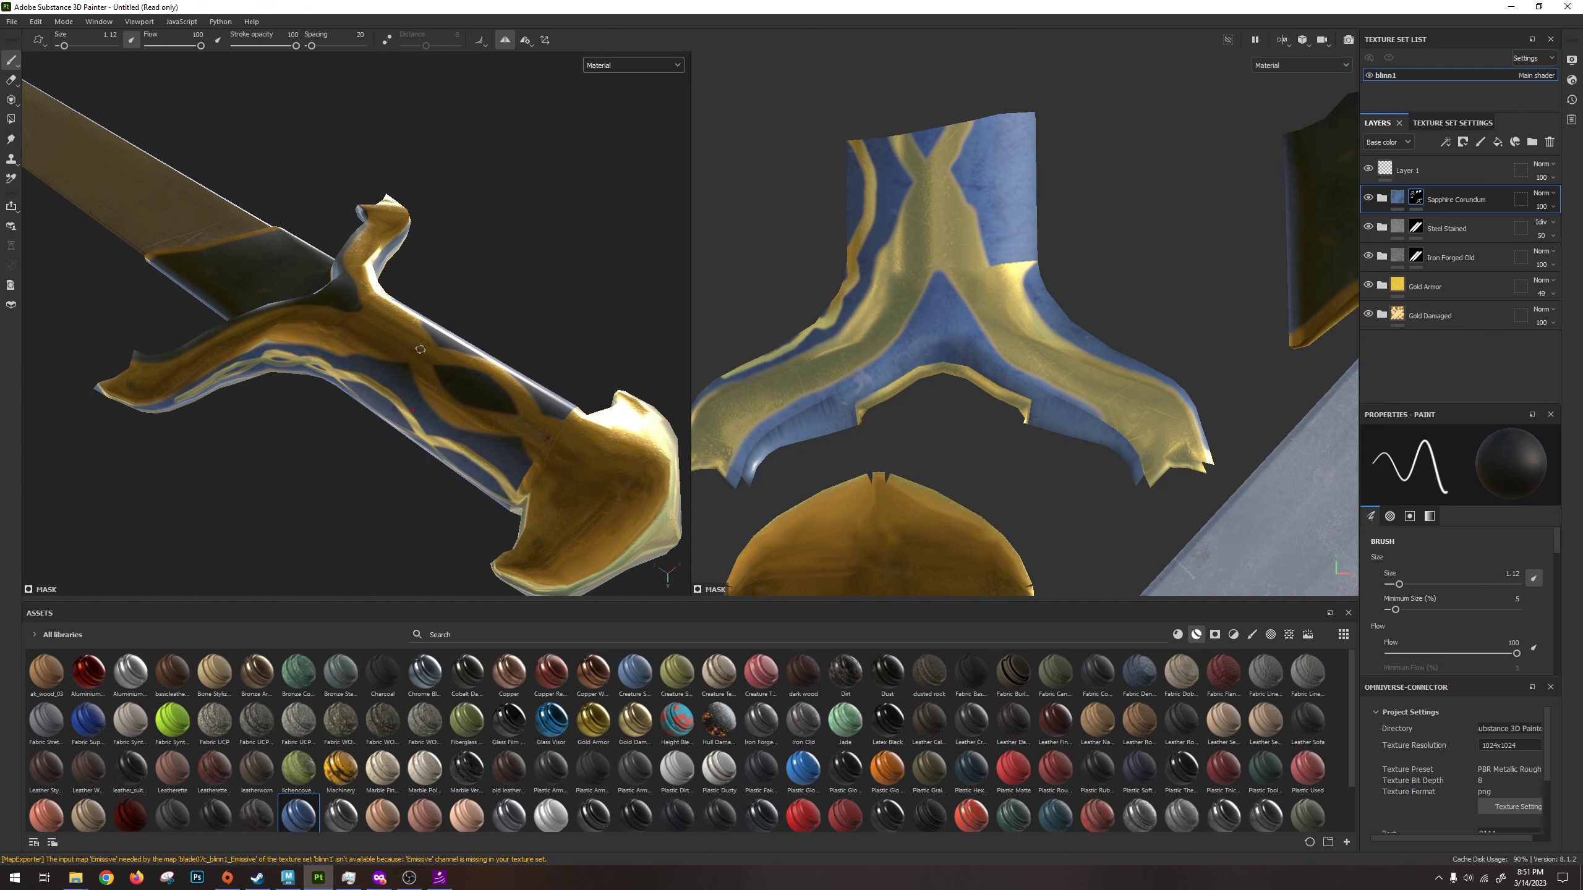
Enlarge the brush to 2.61 and paint gold bands across the grip's stranded side, one below the guard and one near the pommel.
key("bracketright")
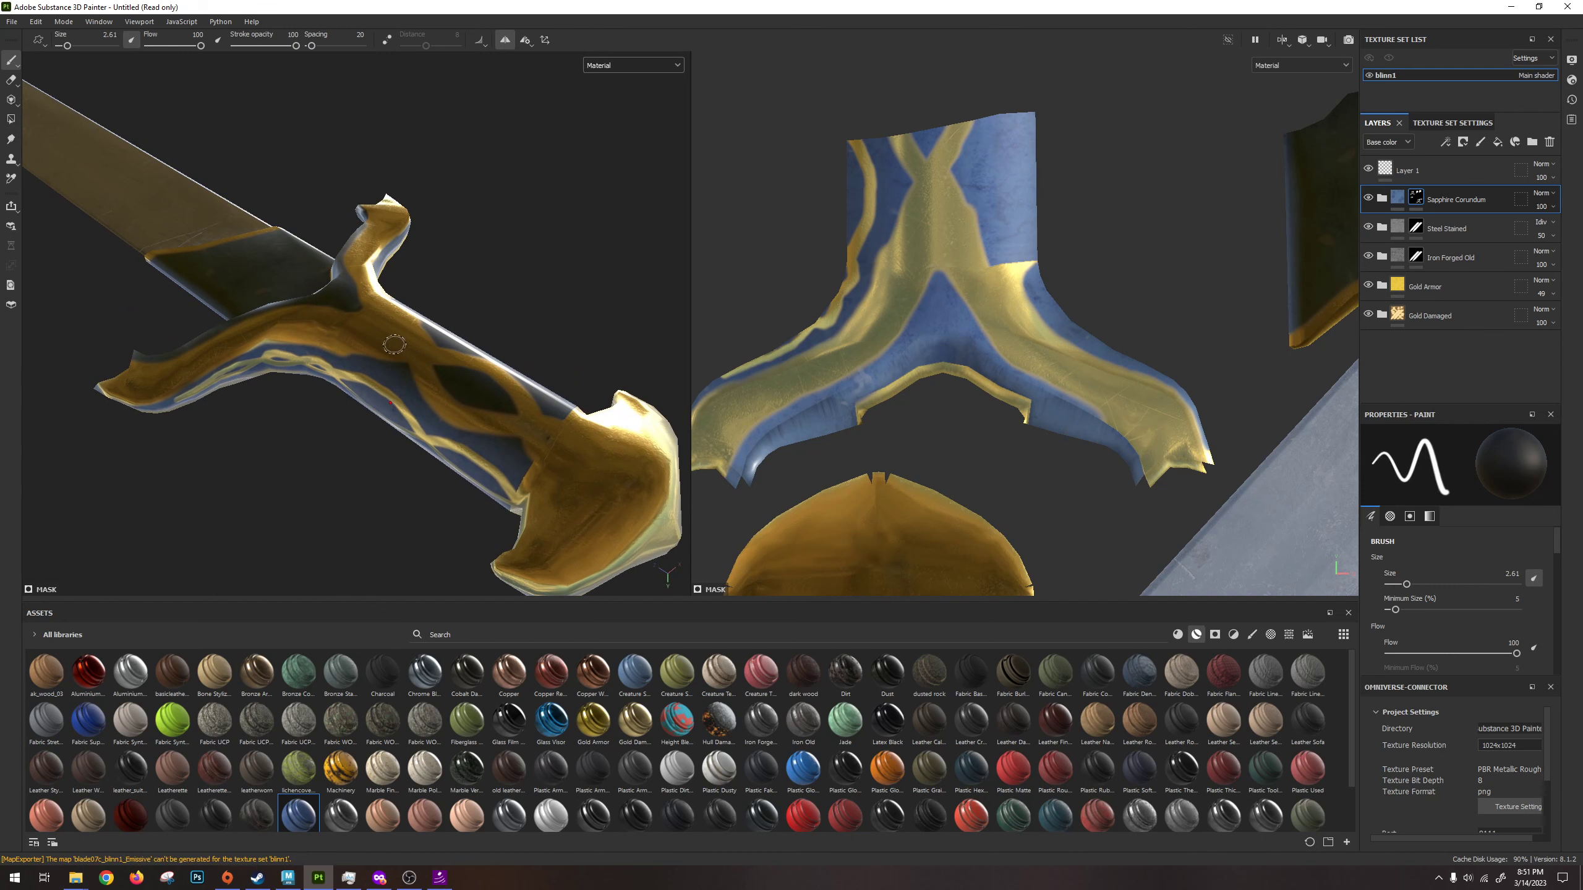
left_click_drag(407, 363, 370, 425)
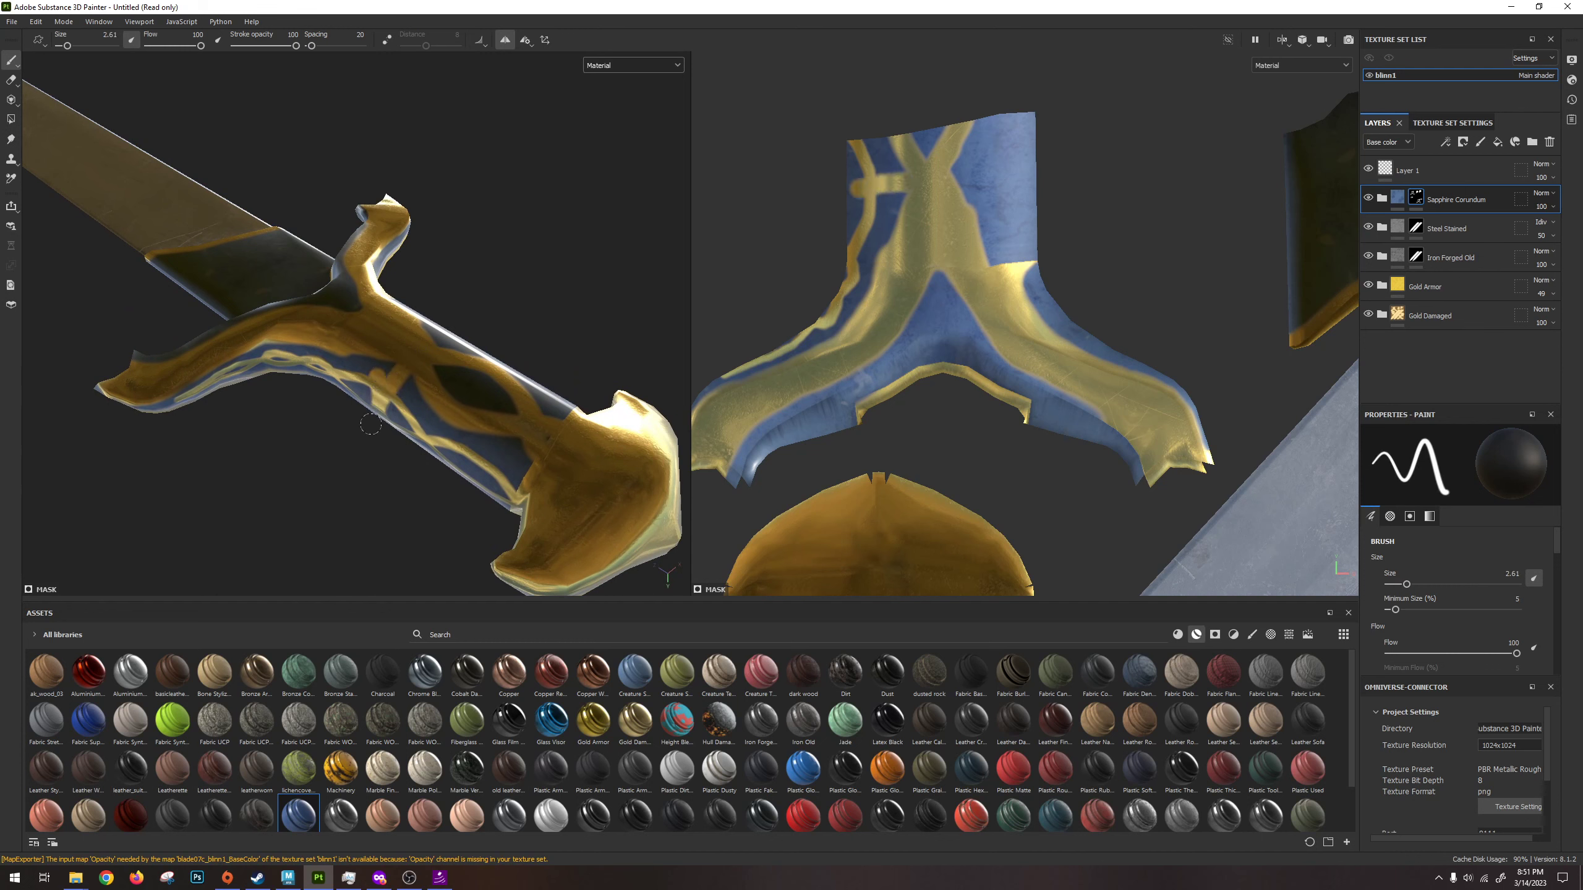
left_click_drag(494, 324, 527, 301, "alt")
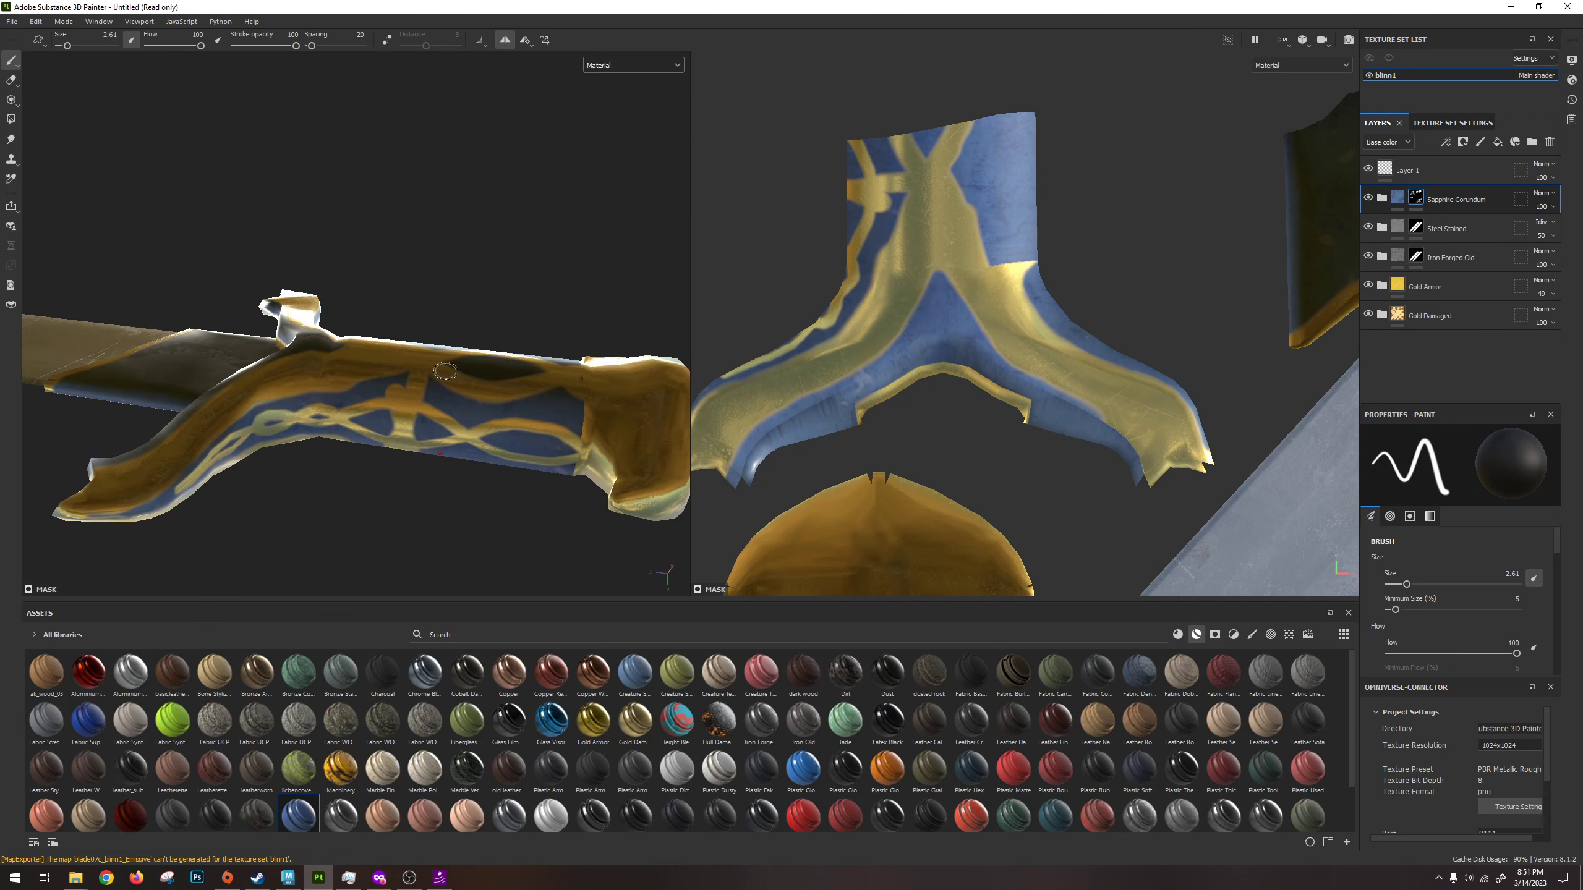
key("ctrl+z")
left_click_drag(428, 360, 401, 419)
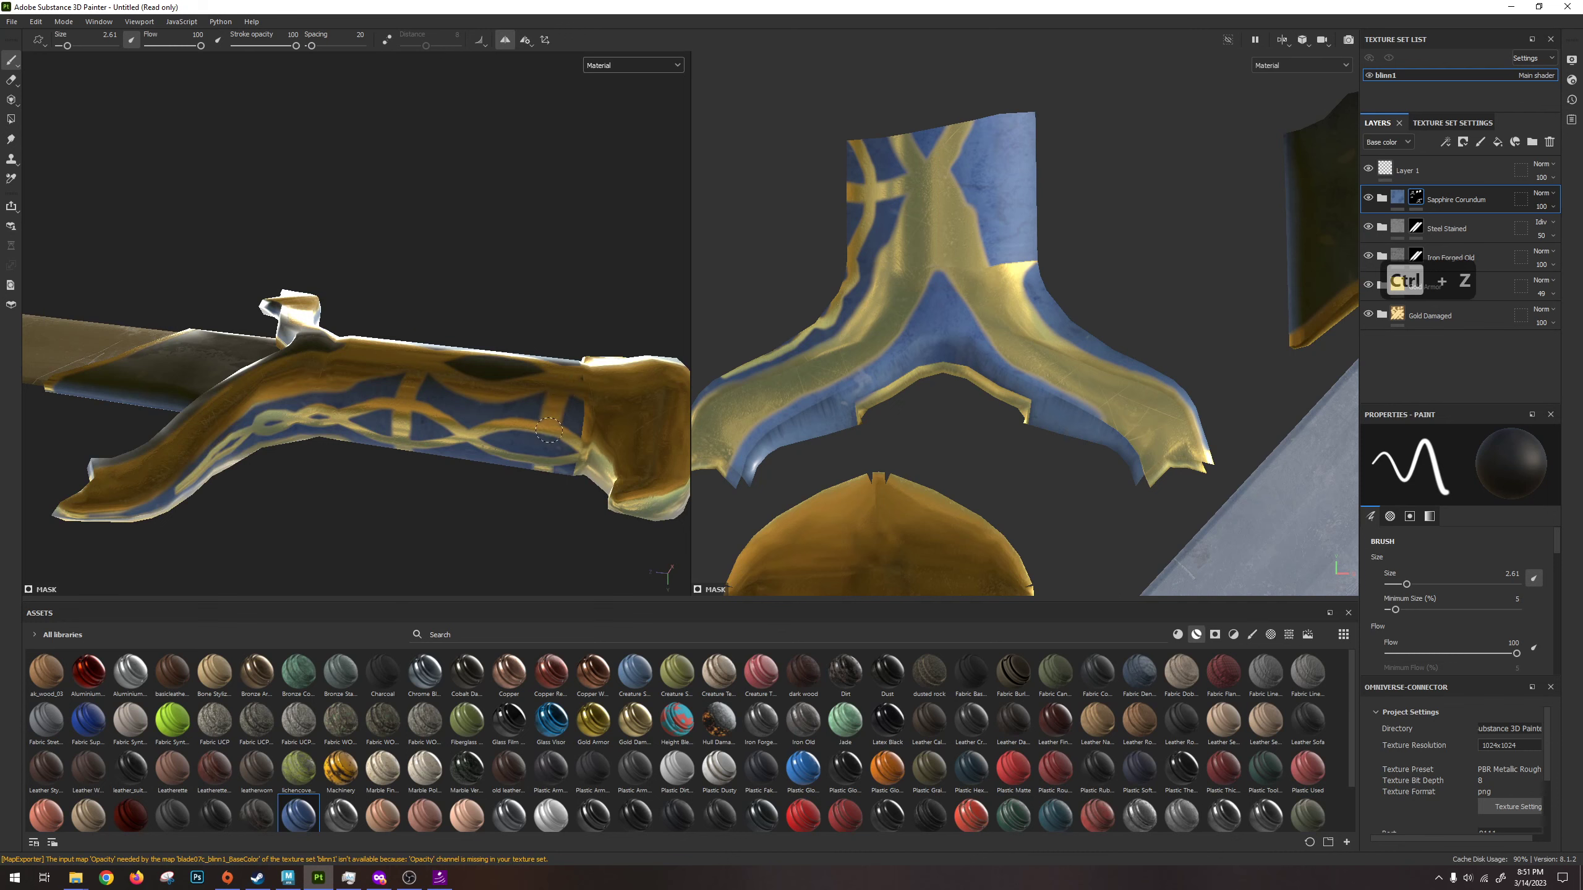
mouse_move(548, 447)
left_mouse_down("alt")
mouse_move(395, 474)
mouse_move(490, 277)
mouse_move(378, 339)
left_mouse_up("alt")
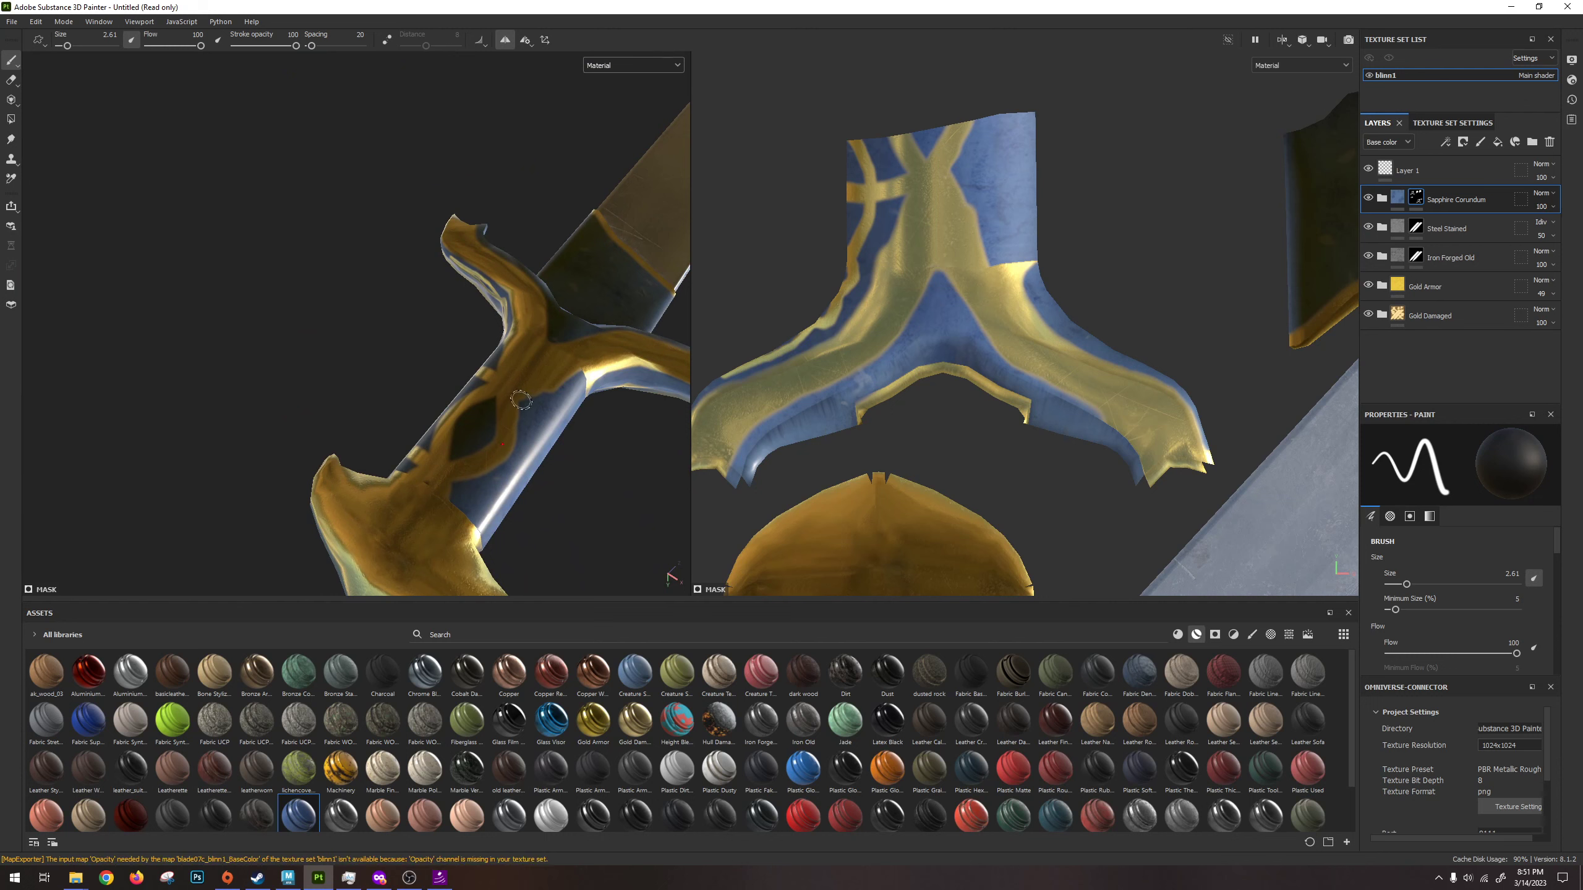
Paint straight gold bands across the grip's opposite sapphire side, one mid-grip and one near the pommel.
left_click_drag(534, 413, 552, 435)
left_click_drag(552, 435, 460, 336, "alt")
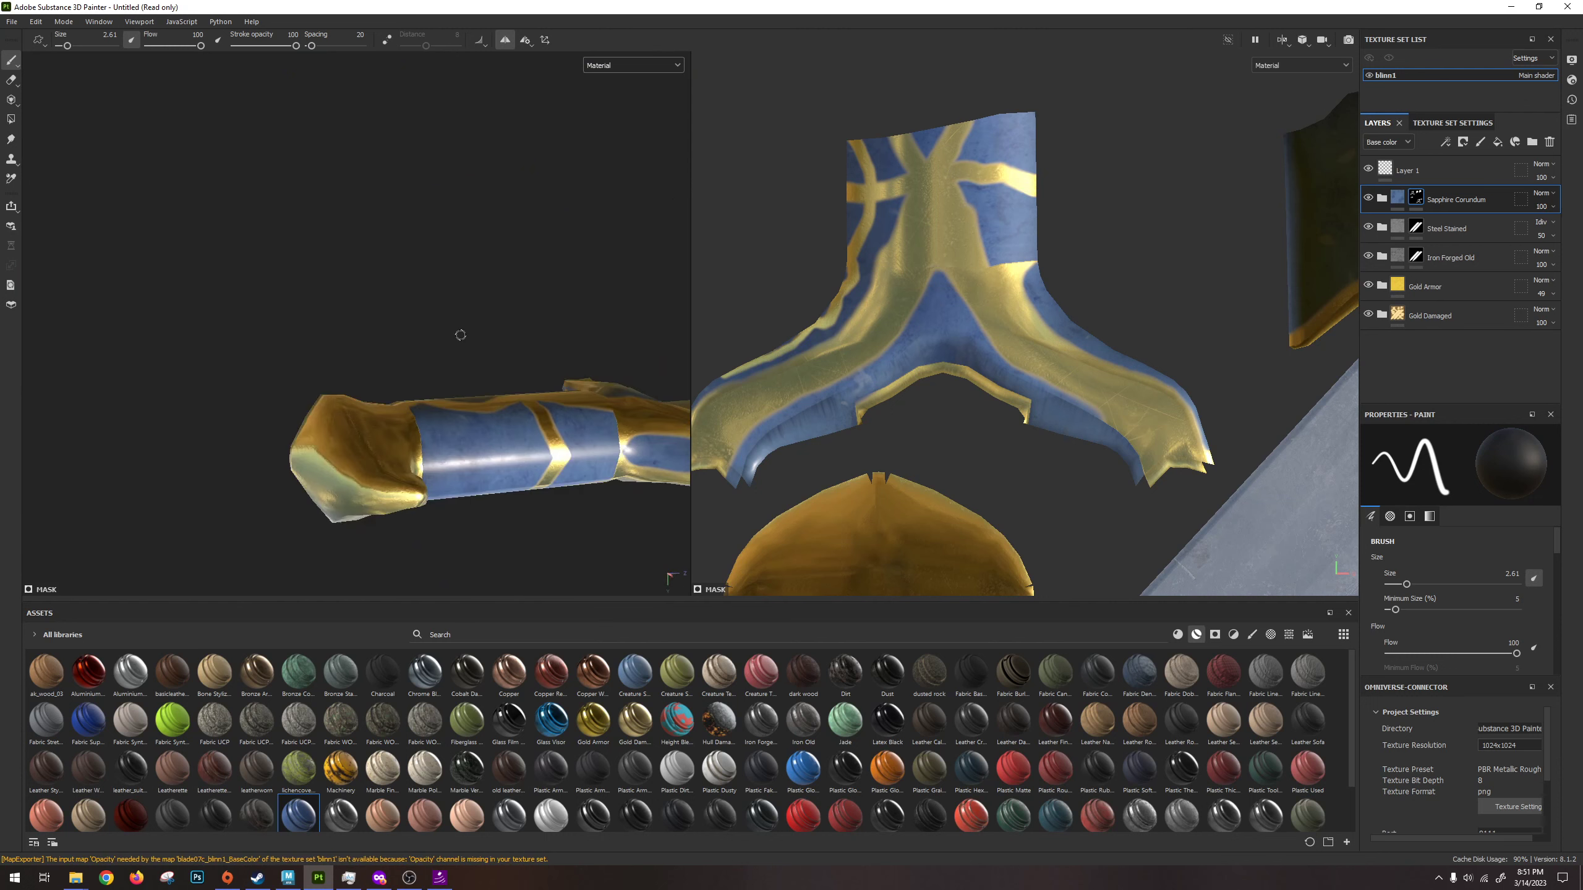
key("ctrl+z")
mouse_move(573, 447)
left_mouse_down("alt")
mouse_move(494, 426)
mouse_move(537, 437)
mouse_move(534, 457)
left_mouse_up("alt")
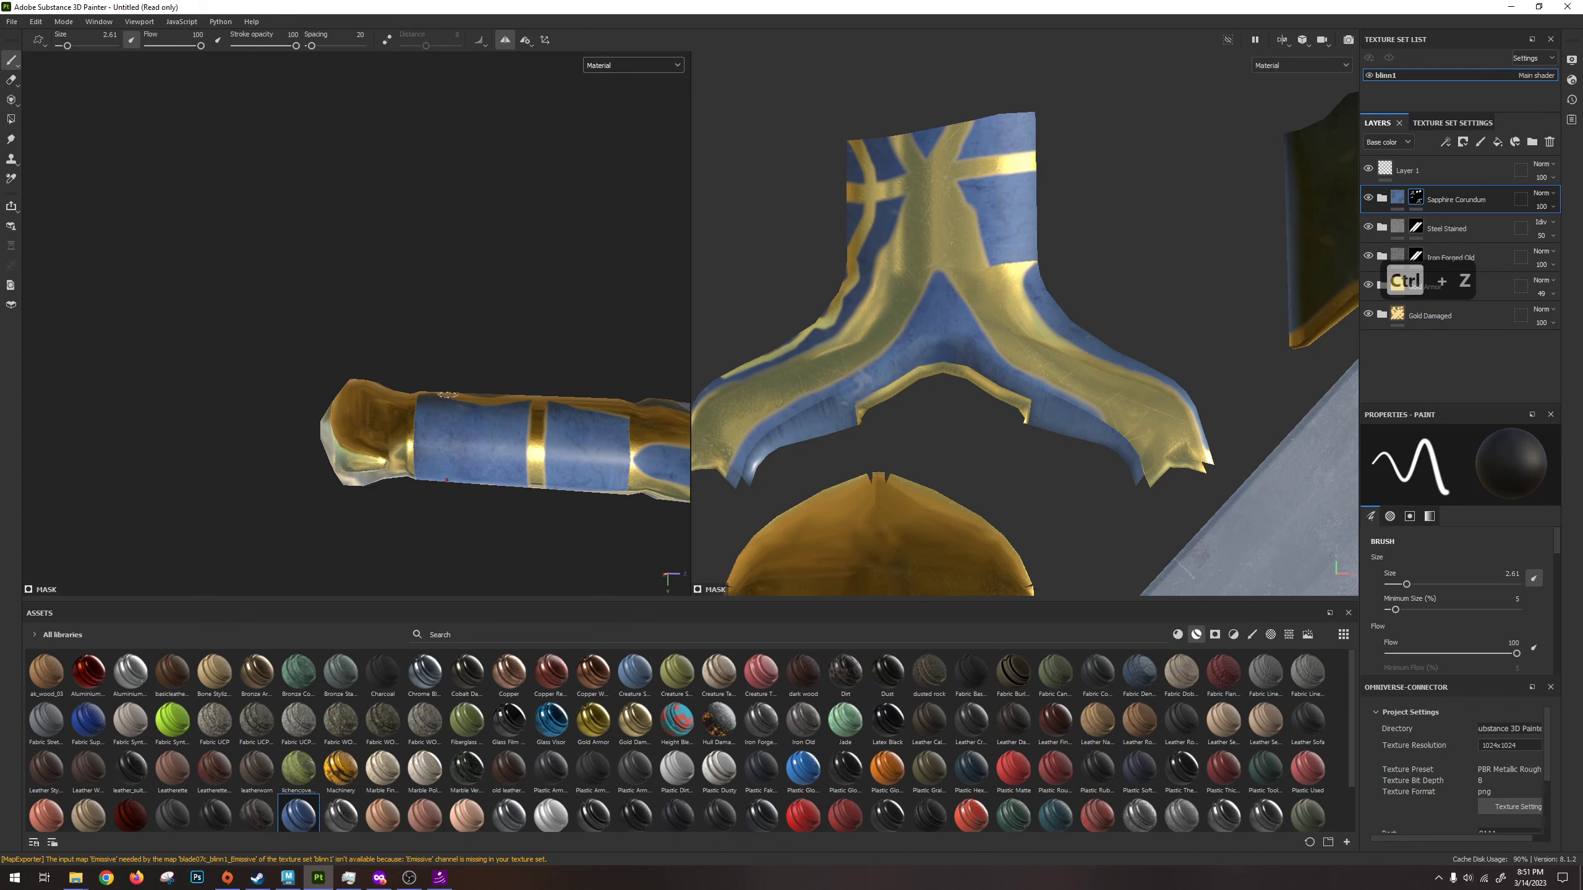
mouse_move(444, 387)
left_mouse_down("alt")
mouse_move(480, 513)
mouse_move(437, 361)
mouse_move(512, 473)
mouse_move(413, 286)
mouse_move(444, 385)
left_mouse_up("alt")
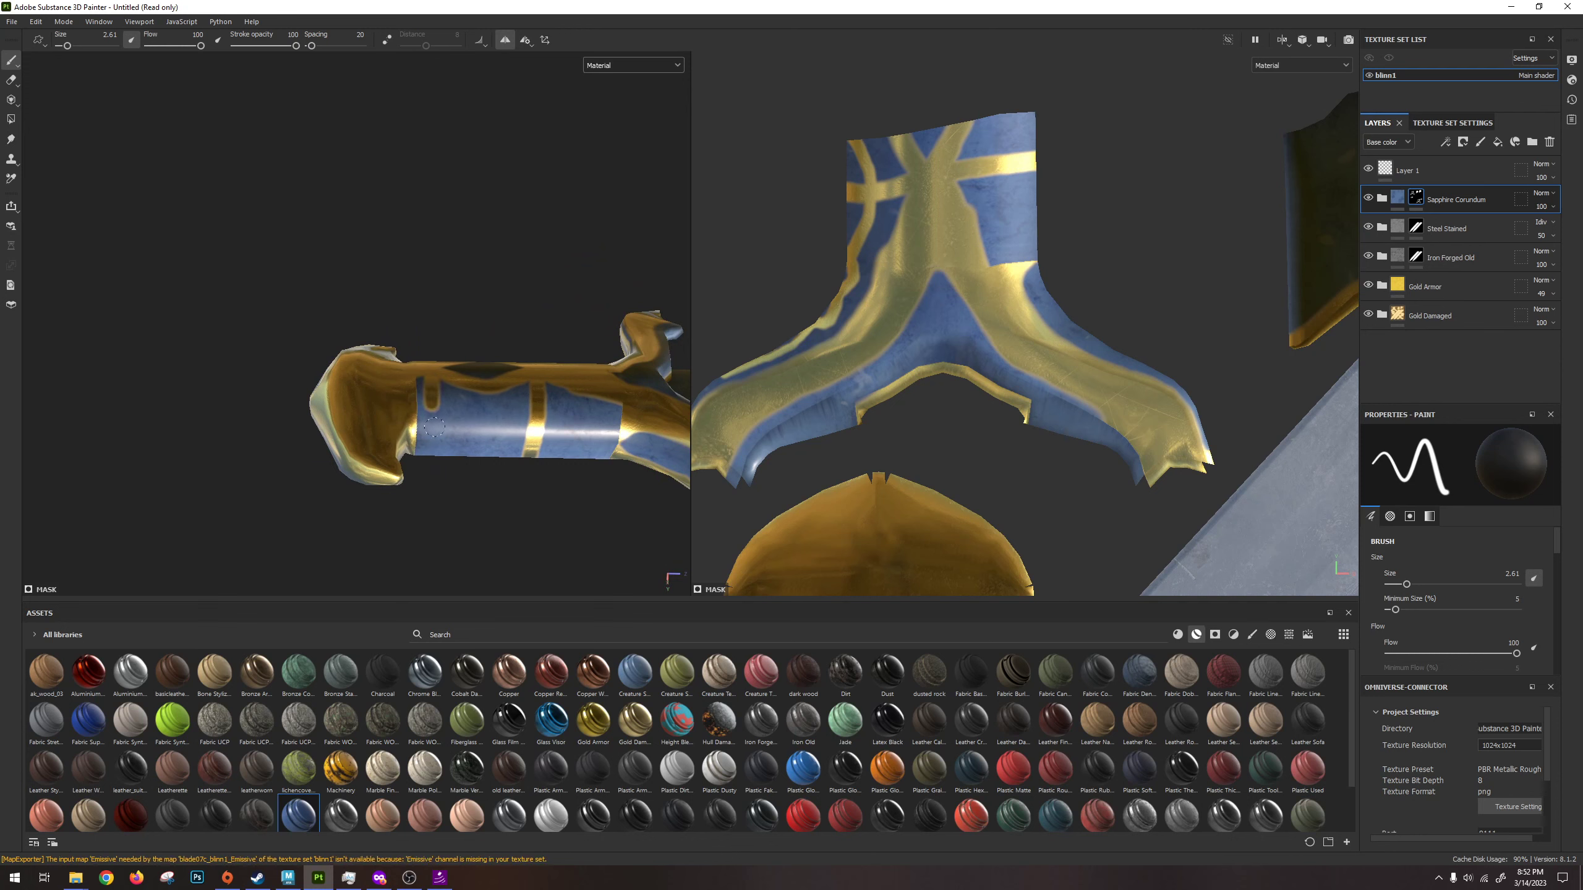
mouse_move(434, 438)
left_mouse_down("alt")
mouse_move(516, 353)
mouse_move(653, 459)
mouse_move(503, 360)
left_mouse_up("alt")
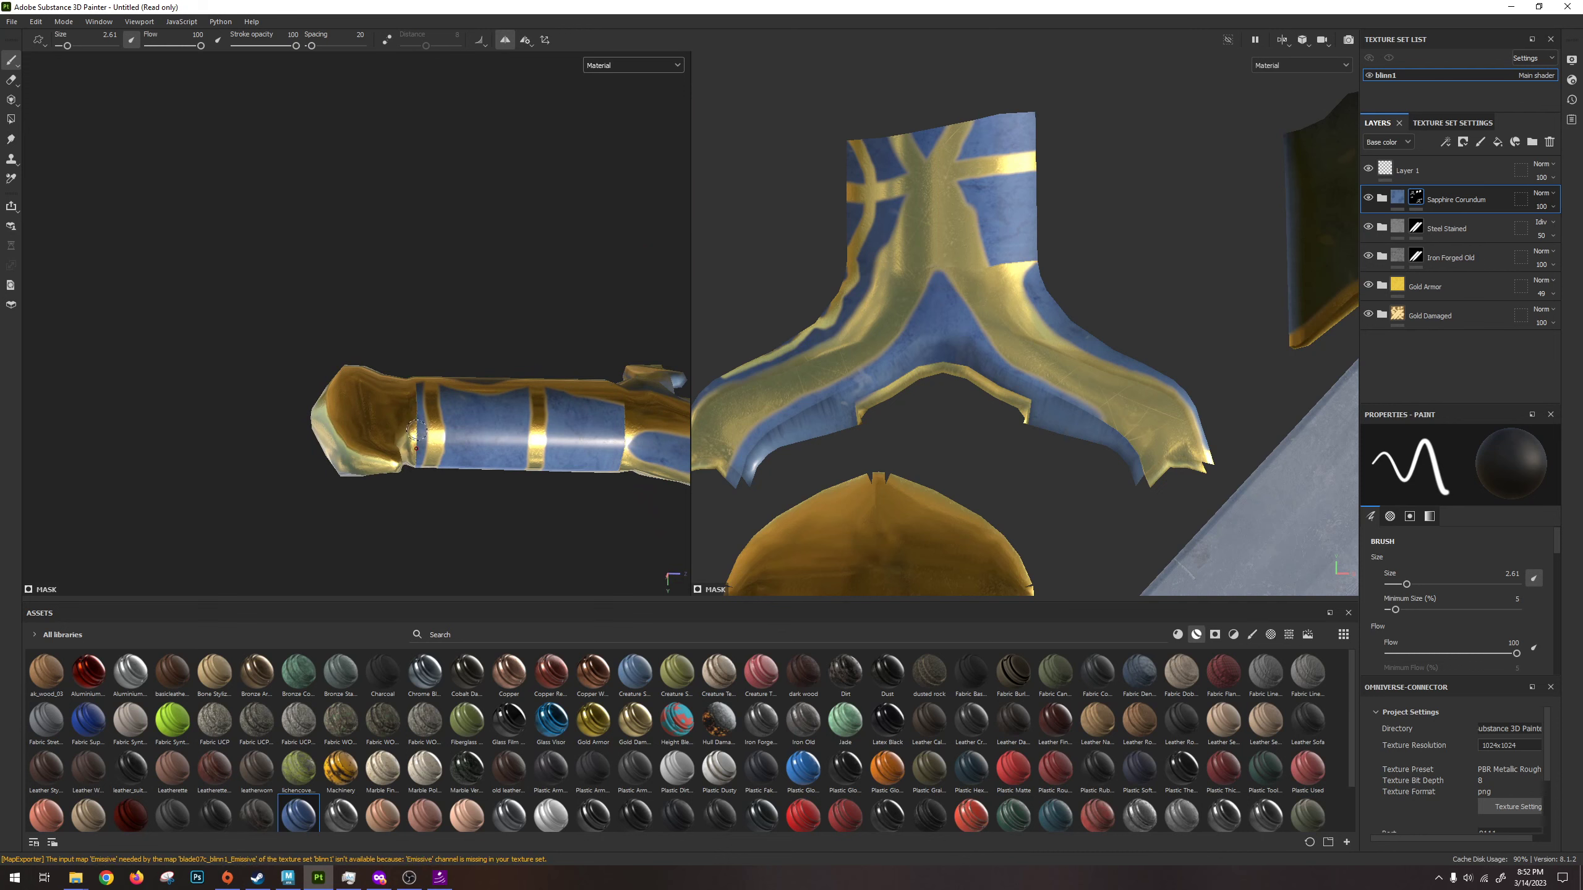
Paint mirrored wavy gold strands lengthwise along the banded side of the grip, continuing onto the guard arm's edge.
left_click_drag(444, 420, 527, 442)
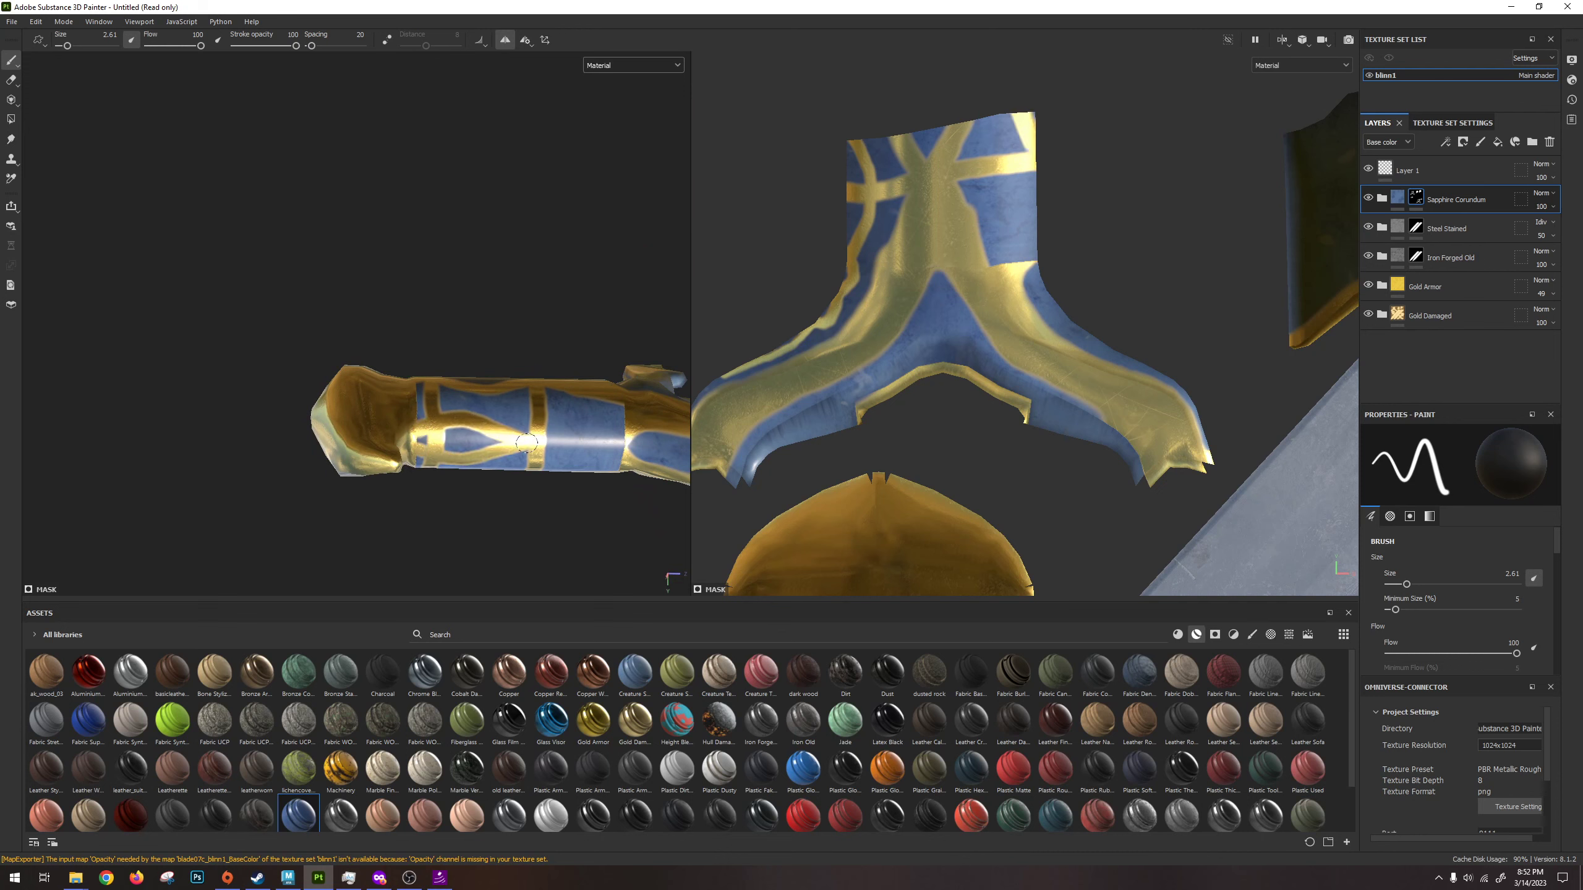
mouse_move(506, 362)
left_mouse_down("alt")
mouse_move(565, 406)
mouse_move(635, 389)
mouse_move(231, 368)
left_mouse_up("alt")
key("ctrl+z")
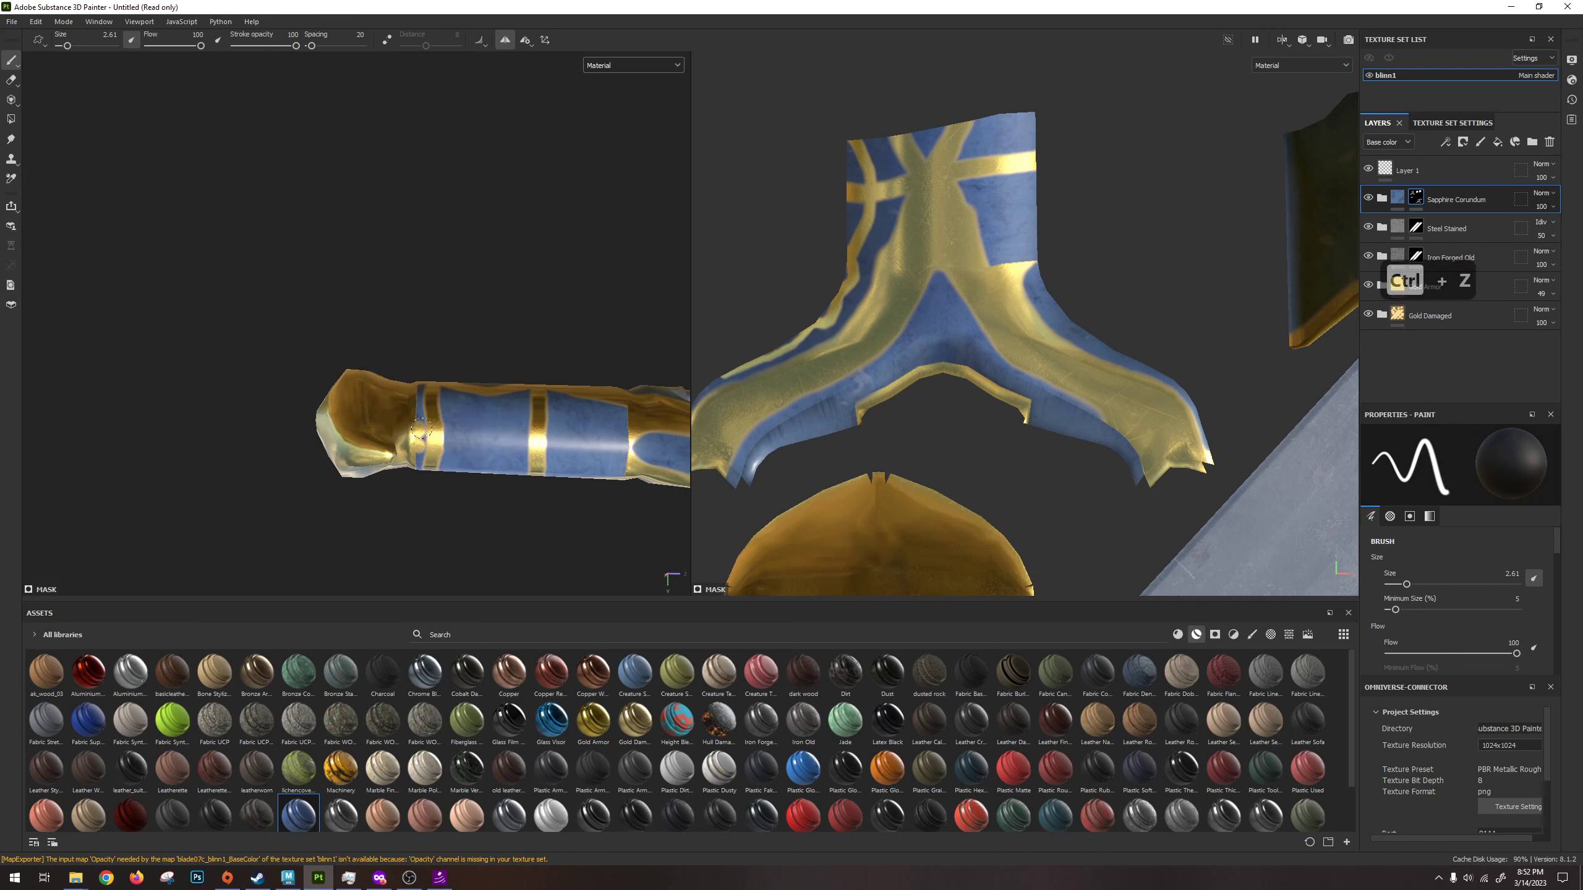
mouse_move(448, 416)
left_mouse_down()
mouse_move(594, 447)
mouse_move(446, 414)
left_mouse_up()
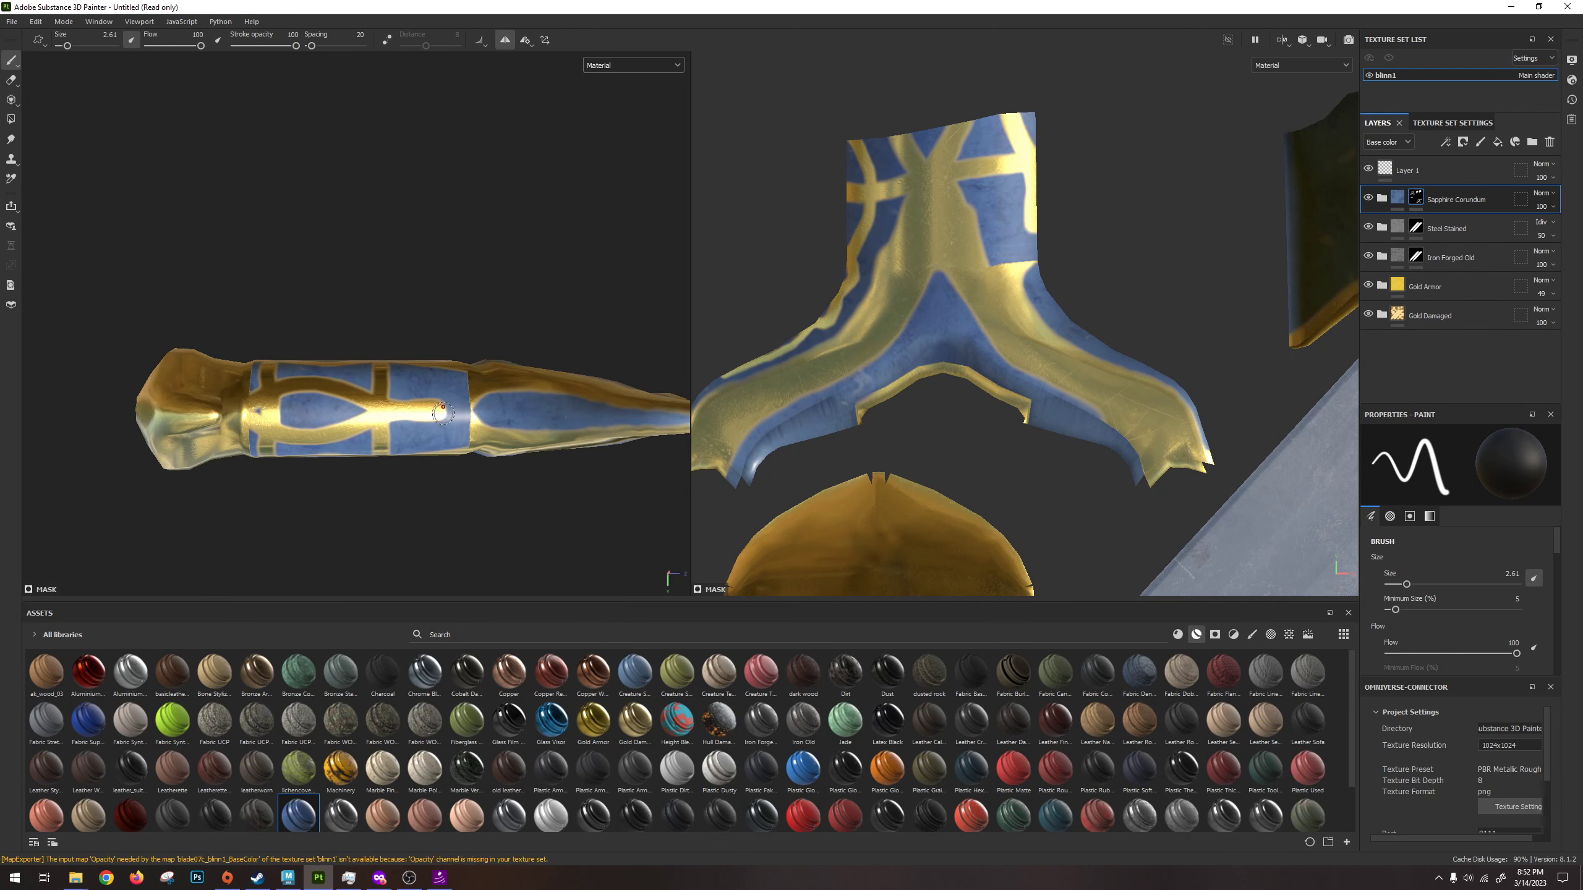
key("ctrl+z")
left_click_drag(248, 405, 534, 409)
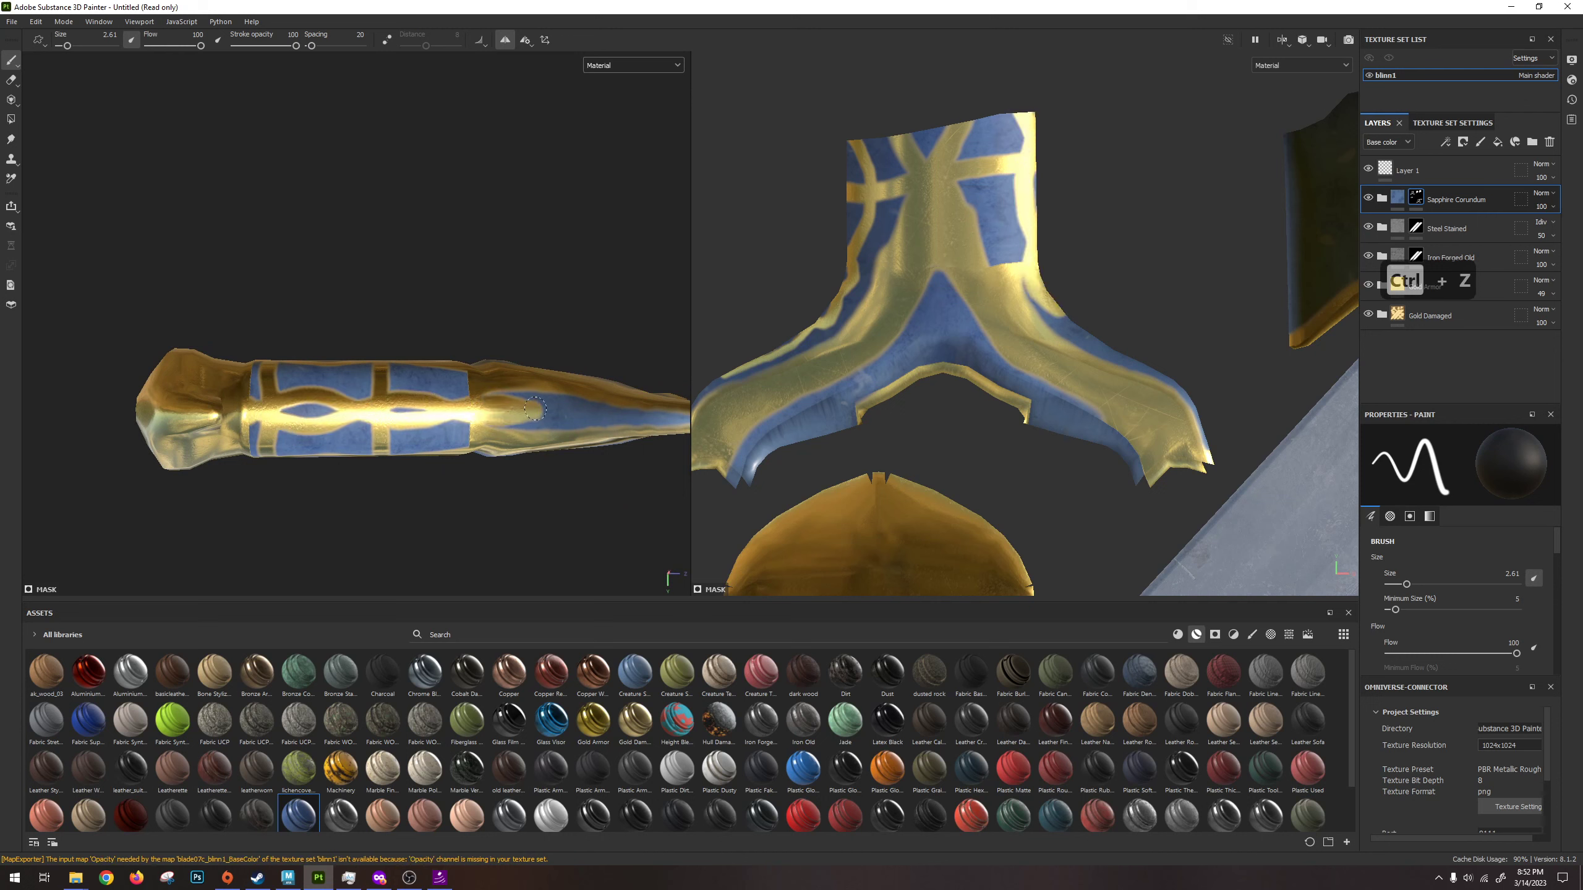
left_click(569, 412)
Examine the gold and sapphire pattern over the whole sword in the 3D view and the UV layout.
scroll(1038, 353, "down", 12)
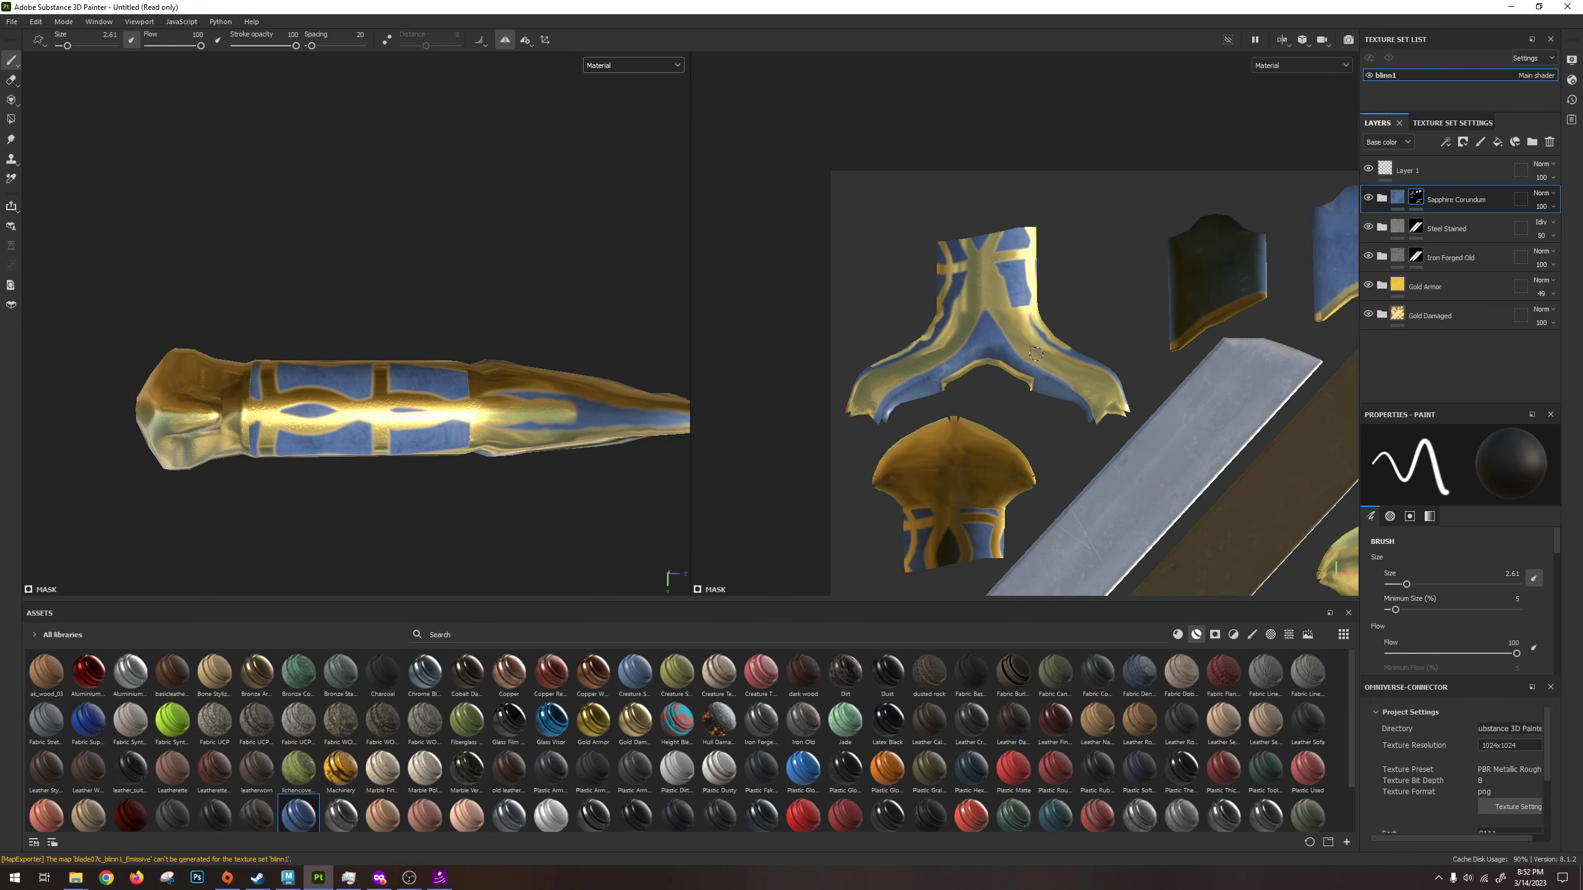
middle_click_drag(1037, 354, 981, 271, "alt")
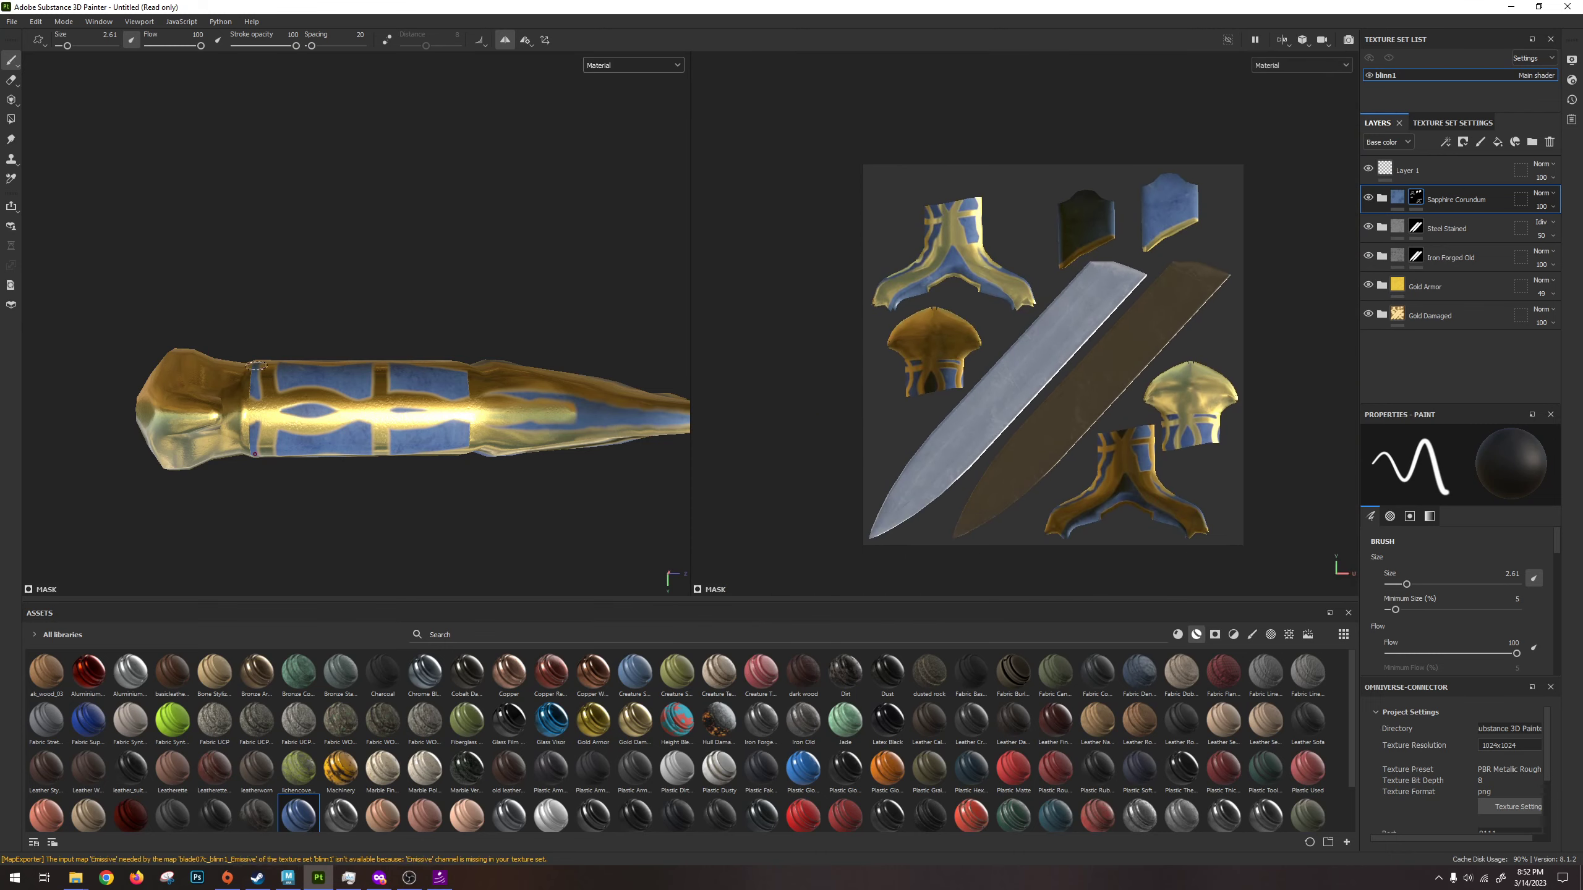
left_click_drag(510, 436, 436, 349, "alt")
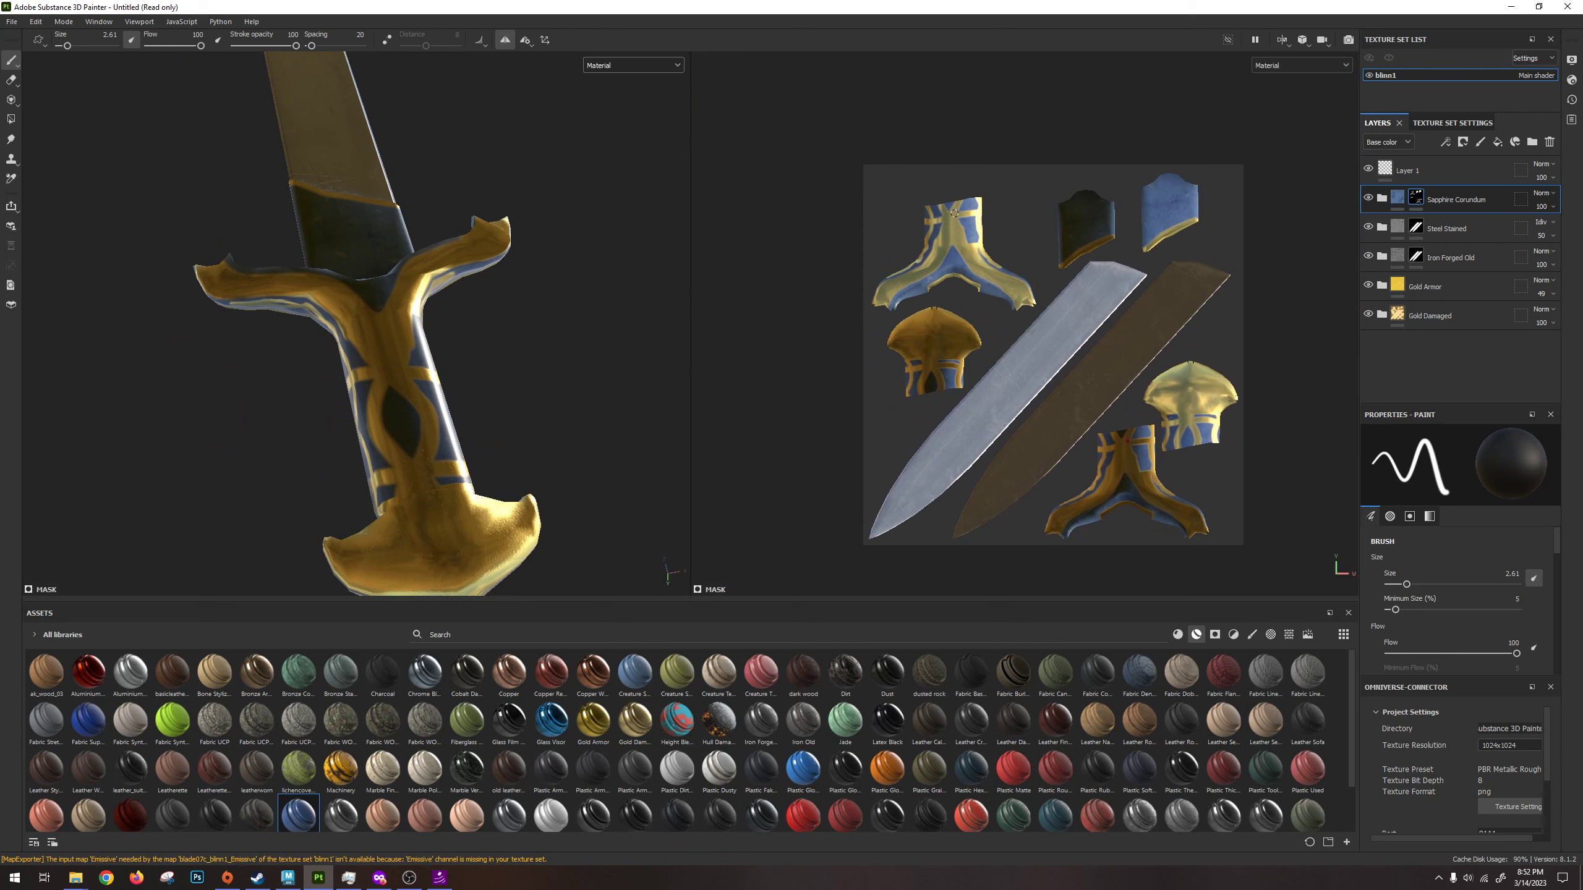
scroll(925, 250, "up", 5)
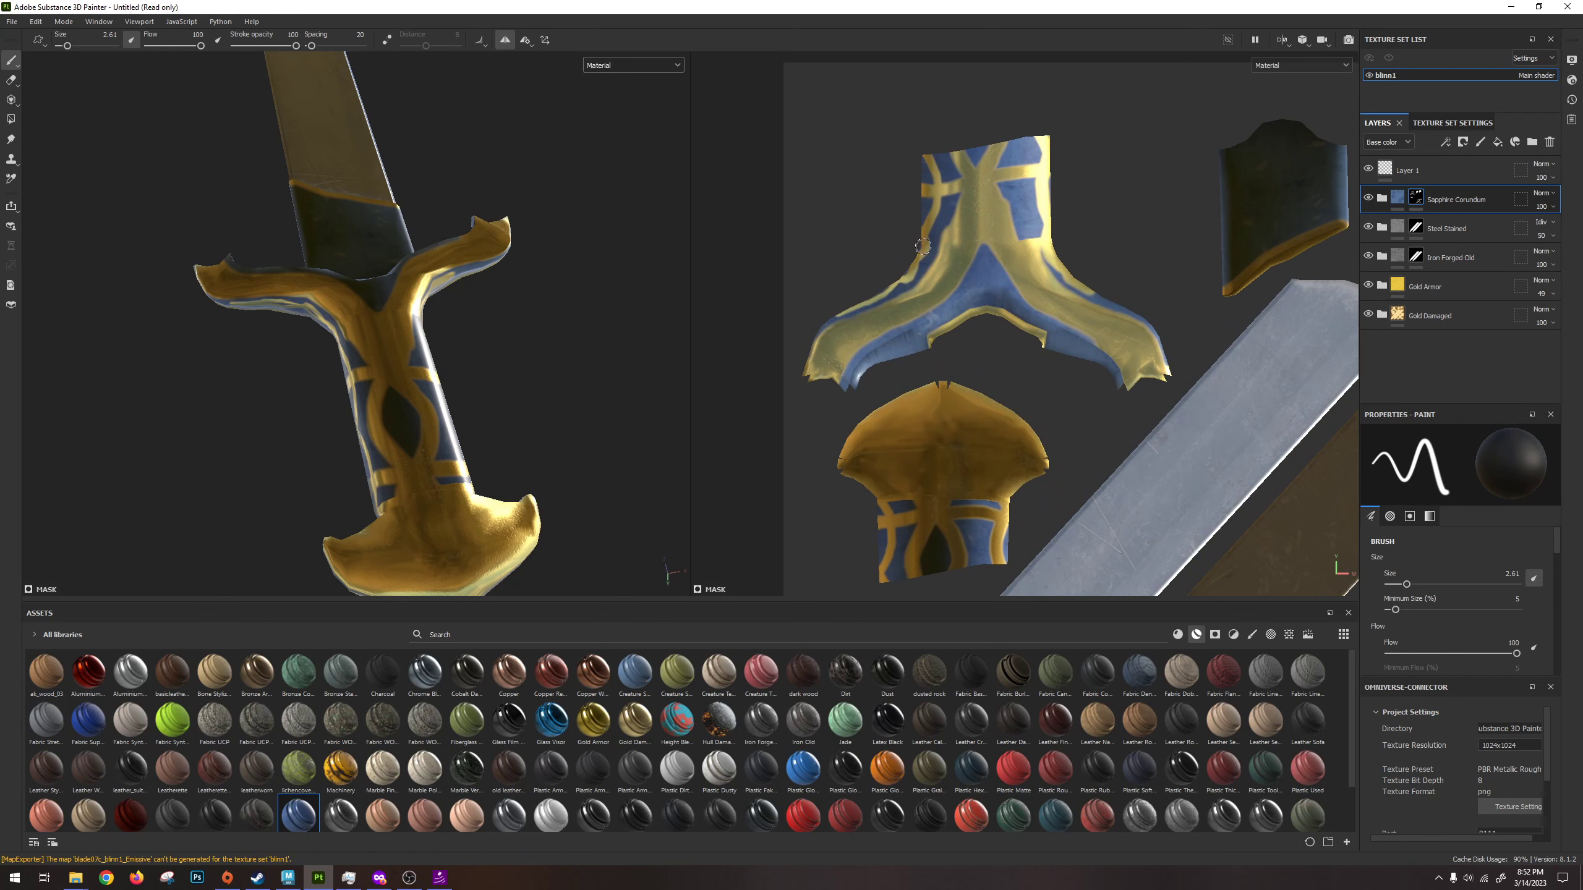
left_click_drag(548, 381, 637, 359, "alt")
scroll(1201, 357, "down", 5)
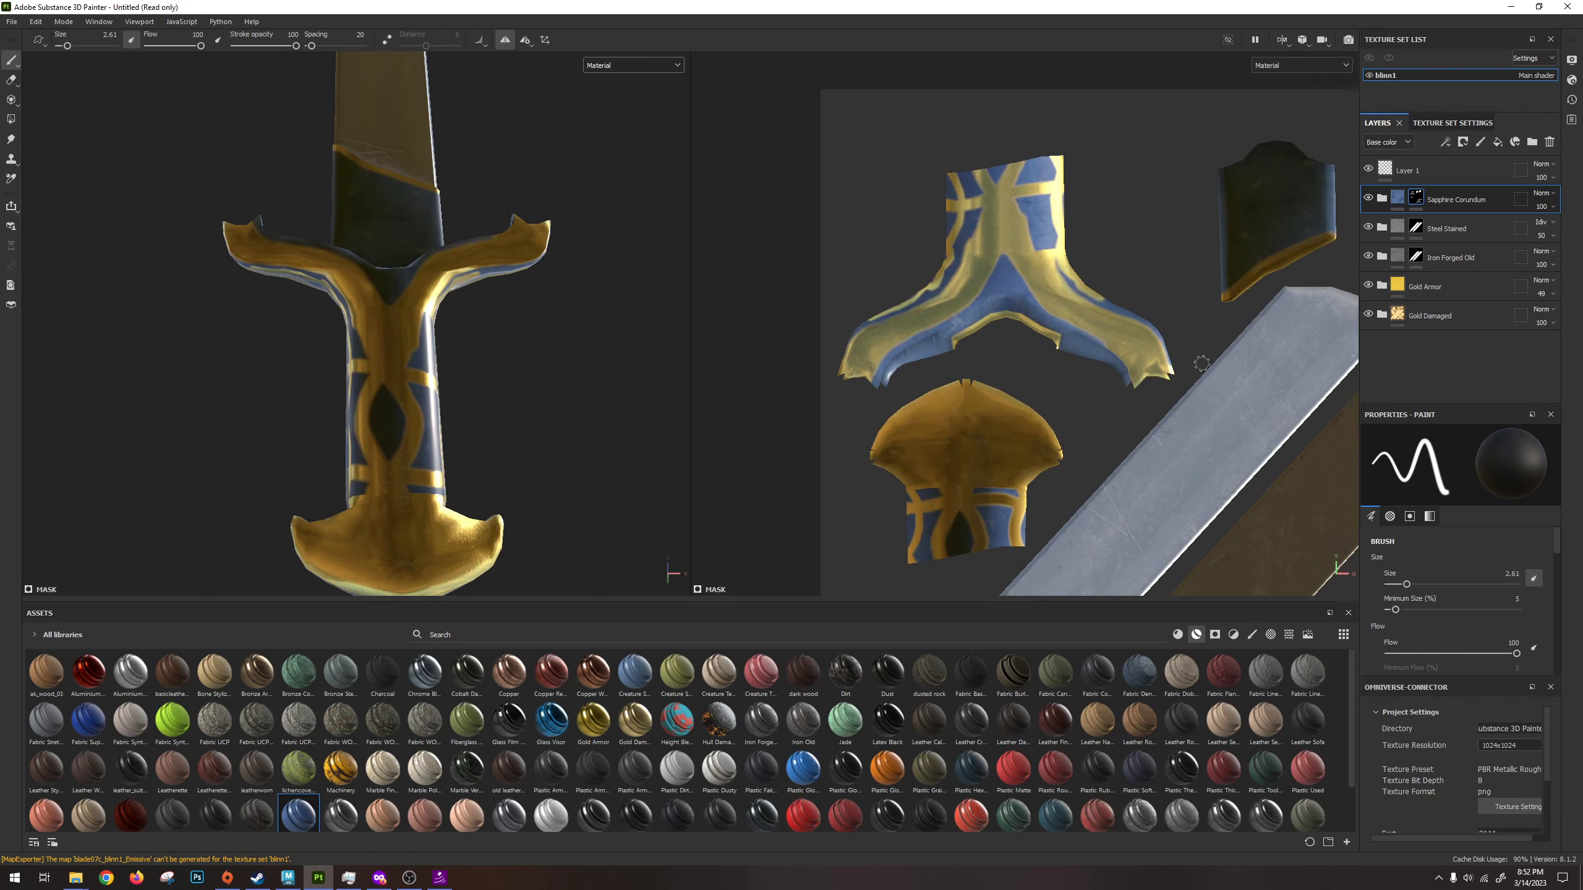
middle_click_drag(1246, 381, 1143, 423, "alt")
scroll(849, 390, "up", 3)
scroll(938, 395, "down", 3)
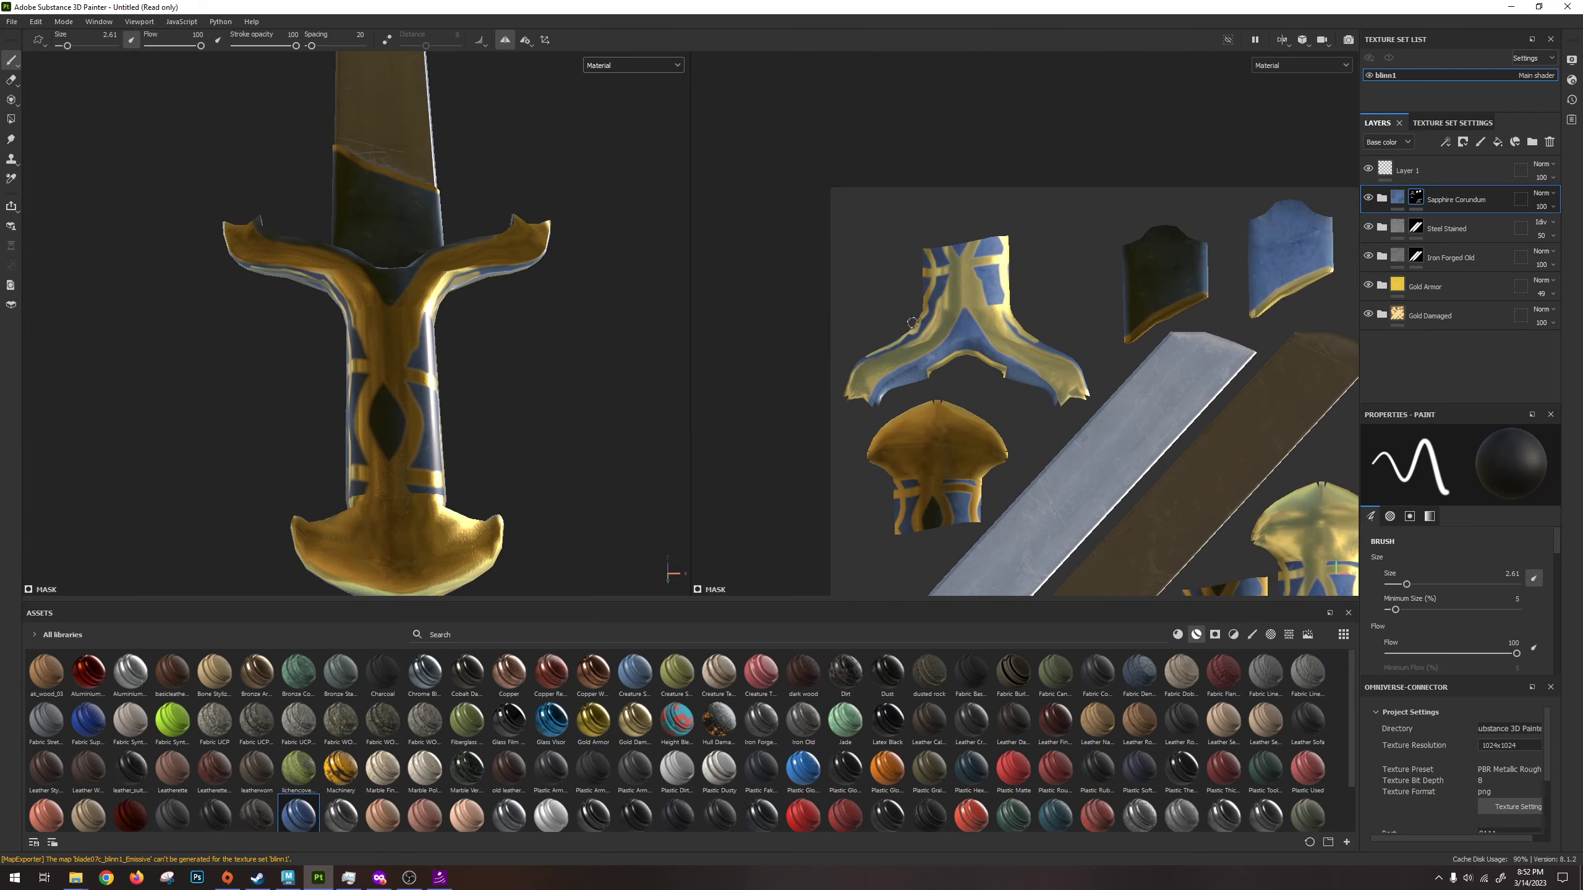
scroll(332, 333, "down", 3)
middle_click_drag(434, 145, 471, 363, "alt")
left_click_drag(454, 350, 419, 340, "alt")
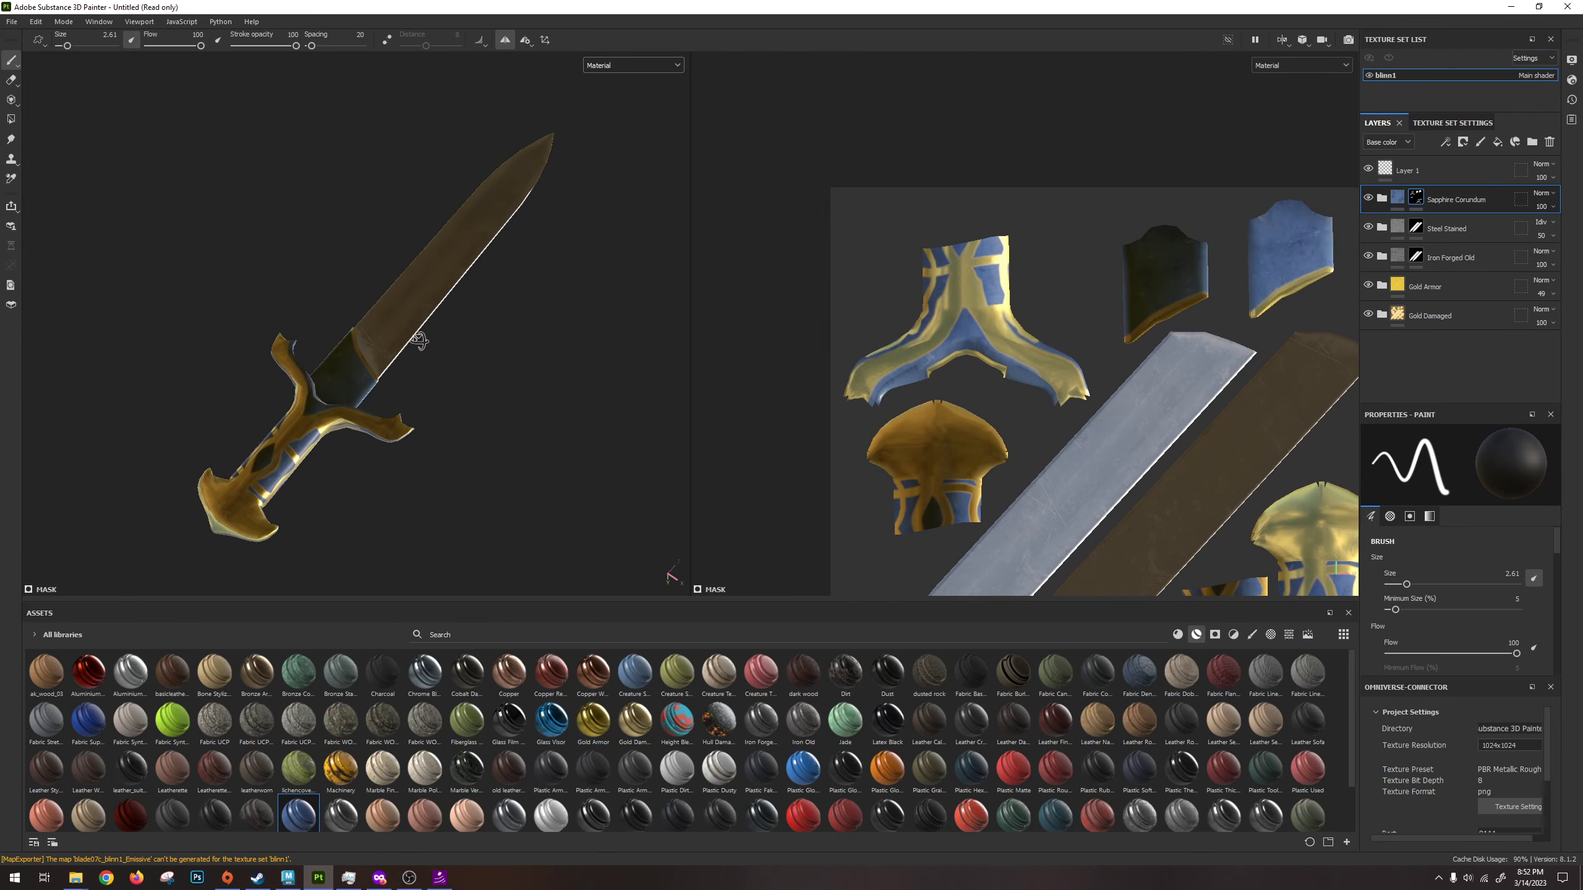
mouse_move(272, 492)
left_mouse_down("alt")
mouse_move(418, 281)
mouse_move(418, 406)
left_mouse_up("alt")
key("ctrl+z")
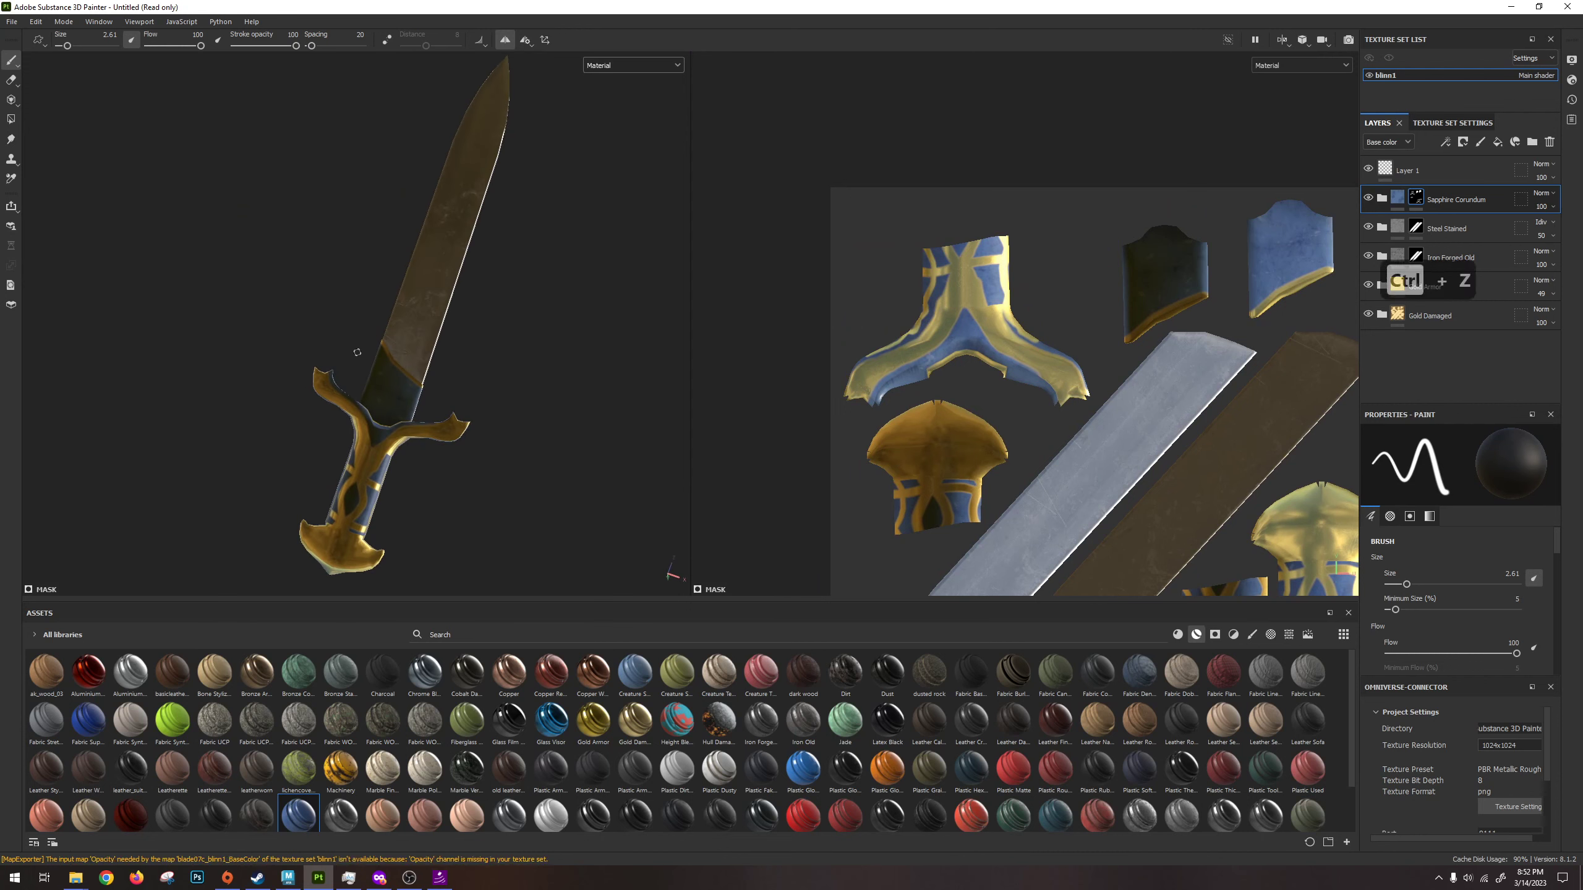
left_click_drag(413, 377, 375, 293, "alt")
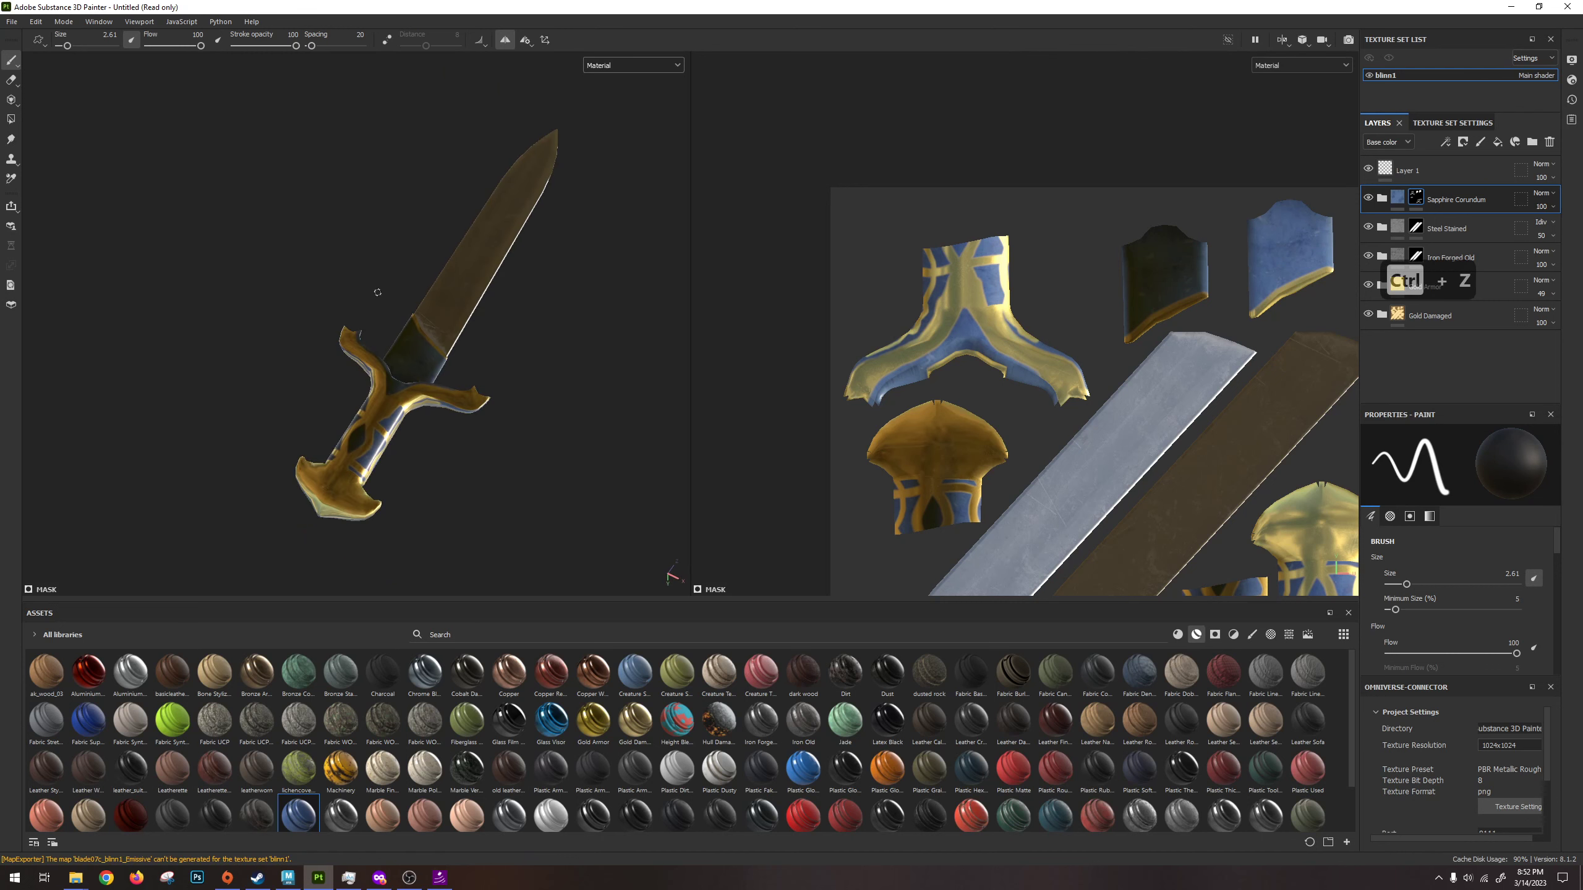
Save the project as blade07 in the Witch project folder.
left_click(14, 29)
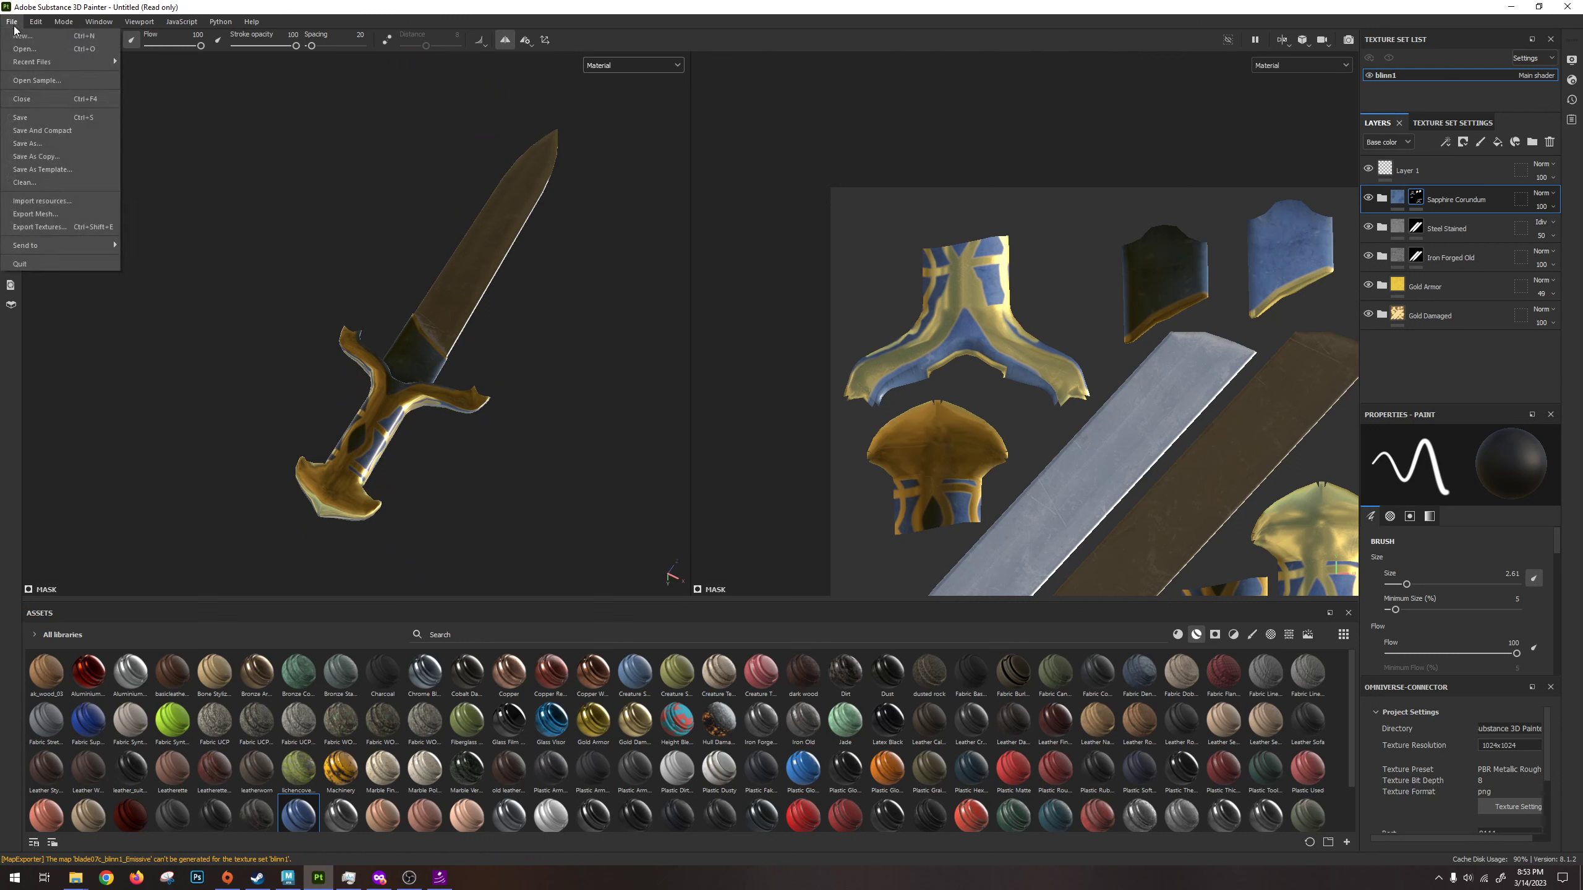
left_click(47, 118)
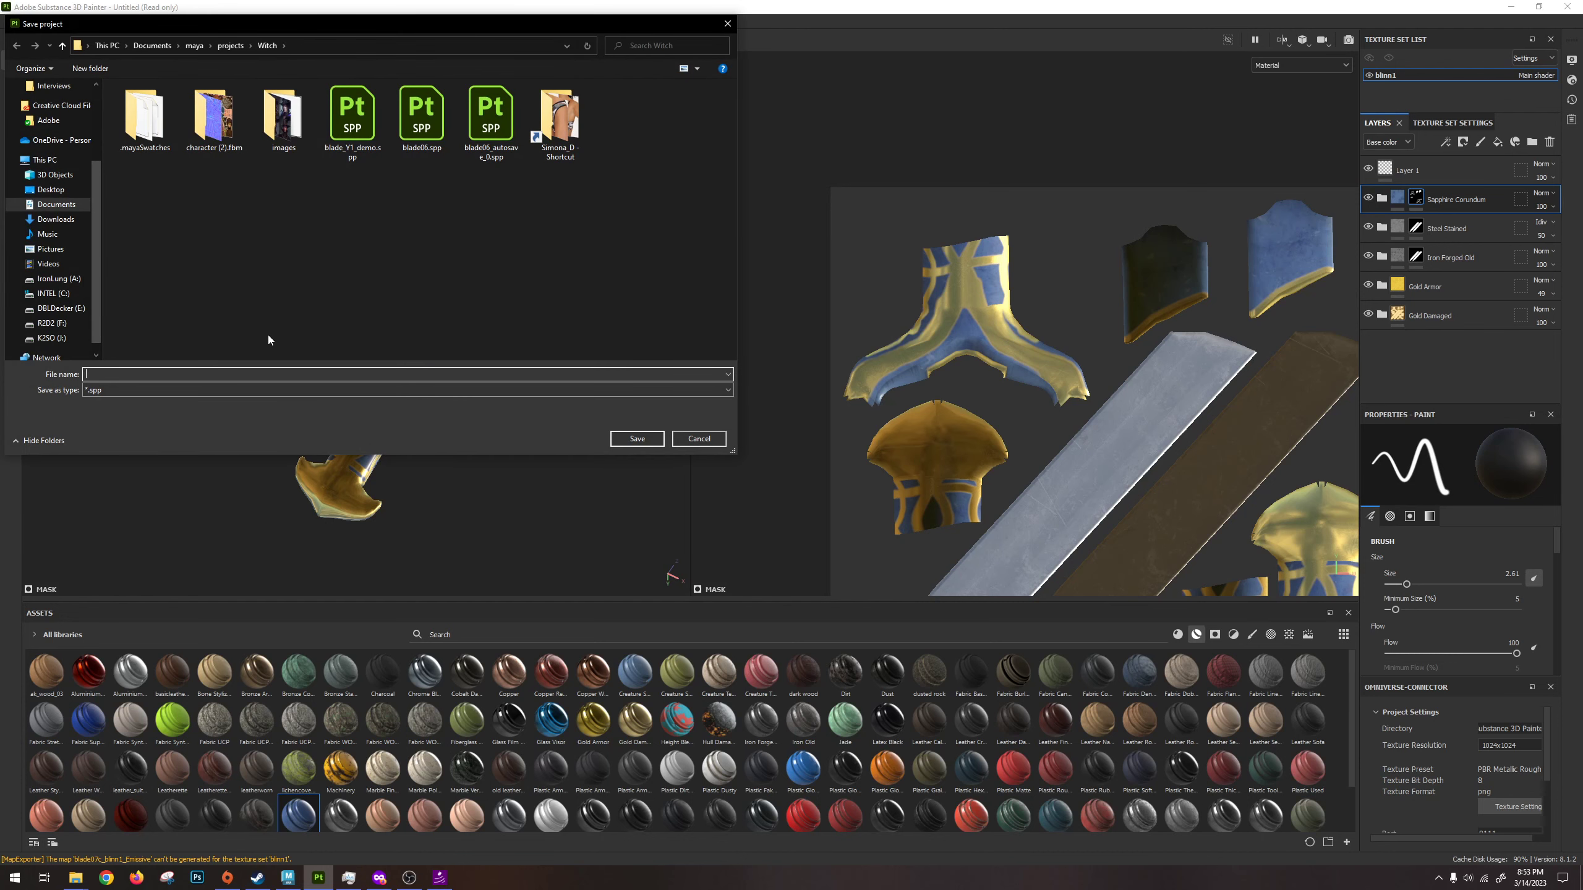
type("blade07")
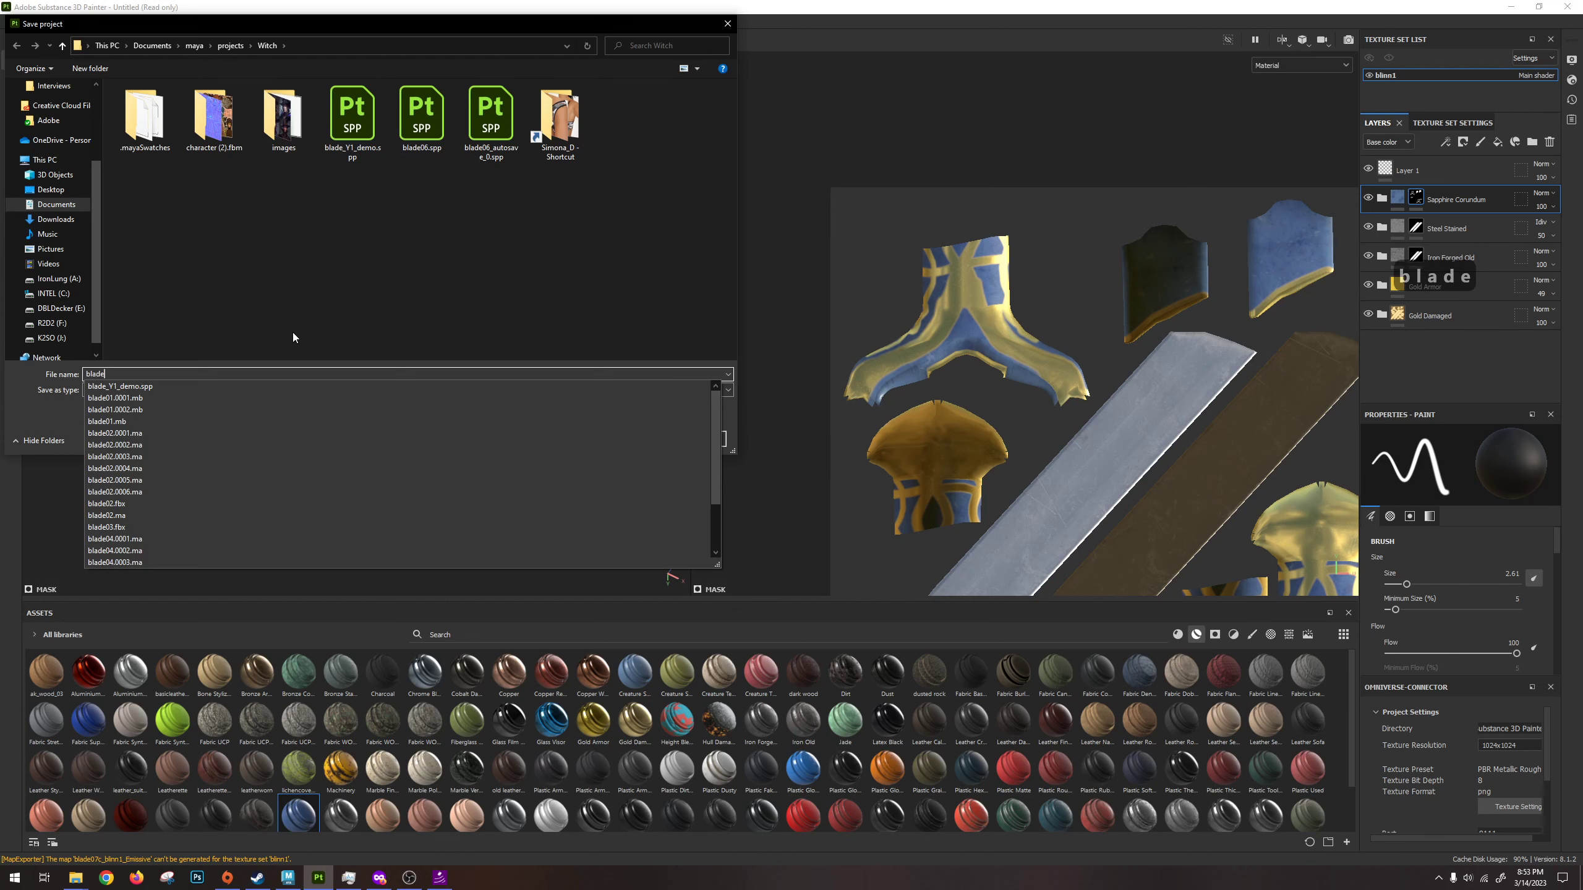
key("Return")
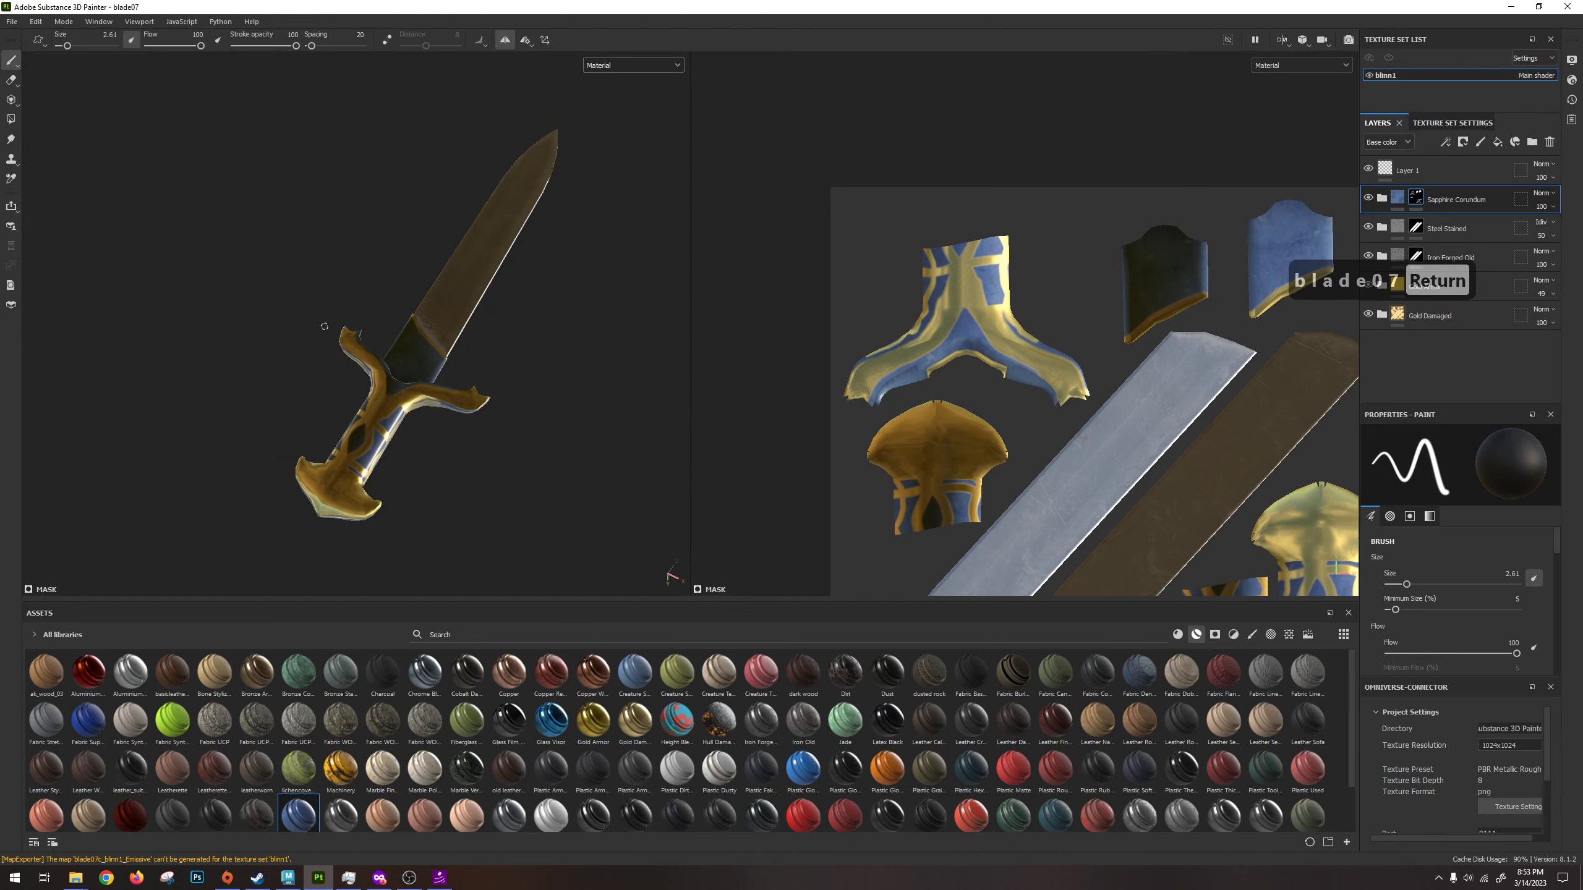
Examine the textured sword from both sides in the 3D view, comparing the blade, guard and grip with the UV layout.
left_click_drag(328, 336, 369, 373, "alt")
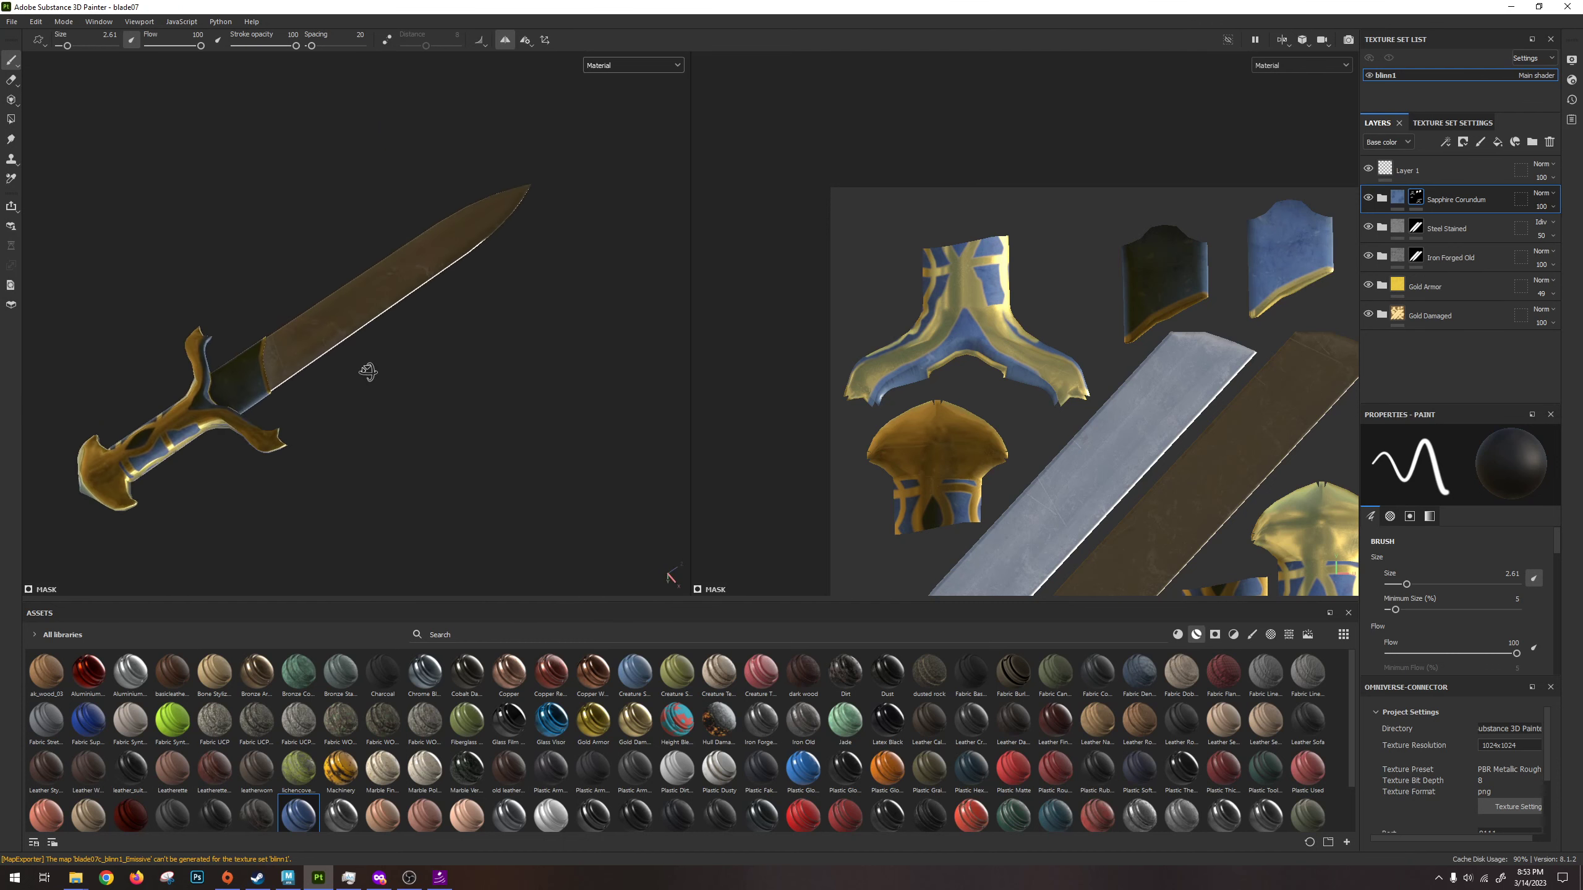
middle_click_drag(313, 358, 414, 384, "alt")
left_click_drag(415, 385, 461, 454, "alt")
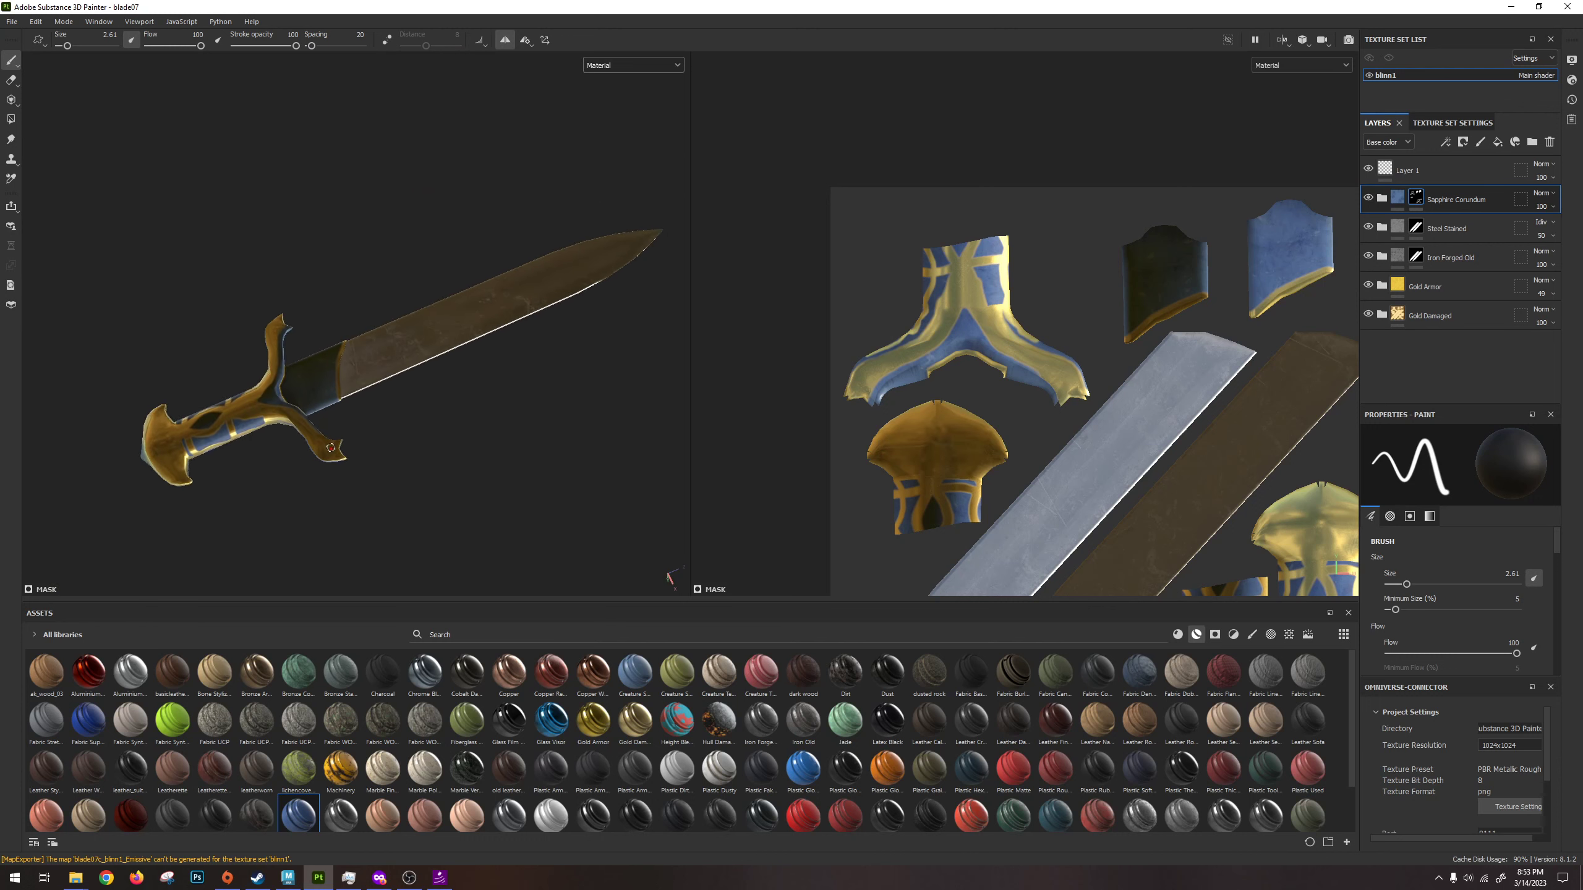
middle_click_drag(462, 454, 470, 389, "alt")
left_click_drag(470, 390, 358, 359, "alt")
middle_click_drag(358, 359, 357, 382, "alt")
left_click_drag(358, 382, 374, 293, "alt")
key("f")
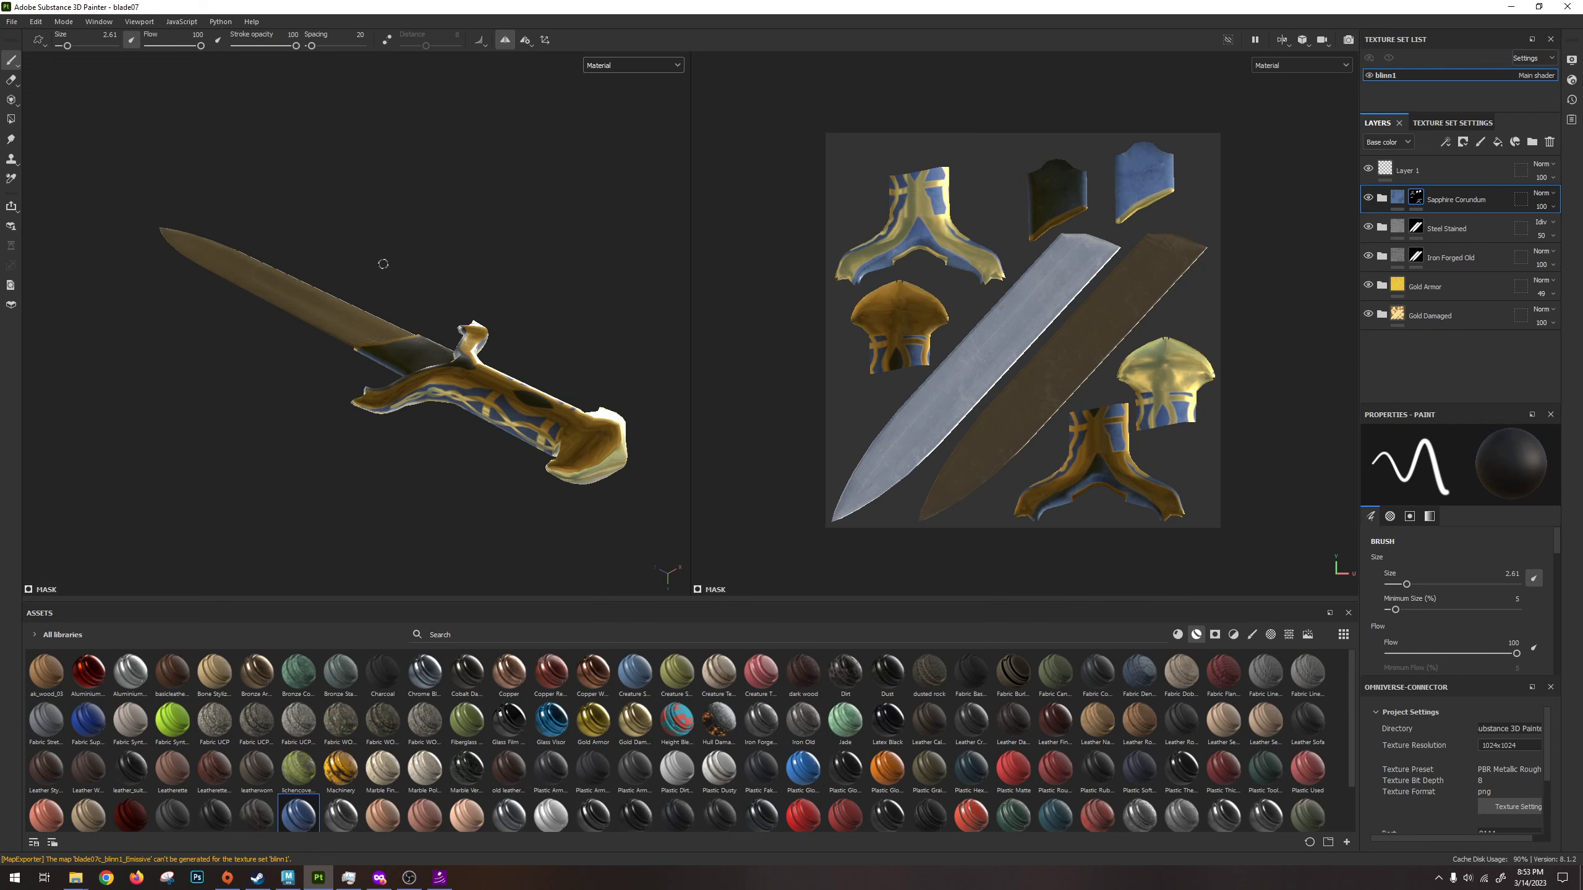
left_click_drag(381, 263, 396, 338, "alt")
mouse_move(425, 348)
right_mouse_down("shift")
mouse_move(383, 342)
mouse_move(424, 352)
mouse_move(351, 364)
mouse_move(414, 360)
right_mouse_up("shift")
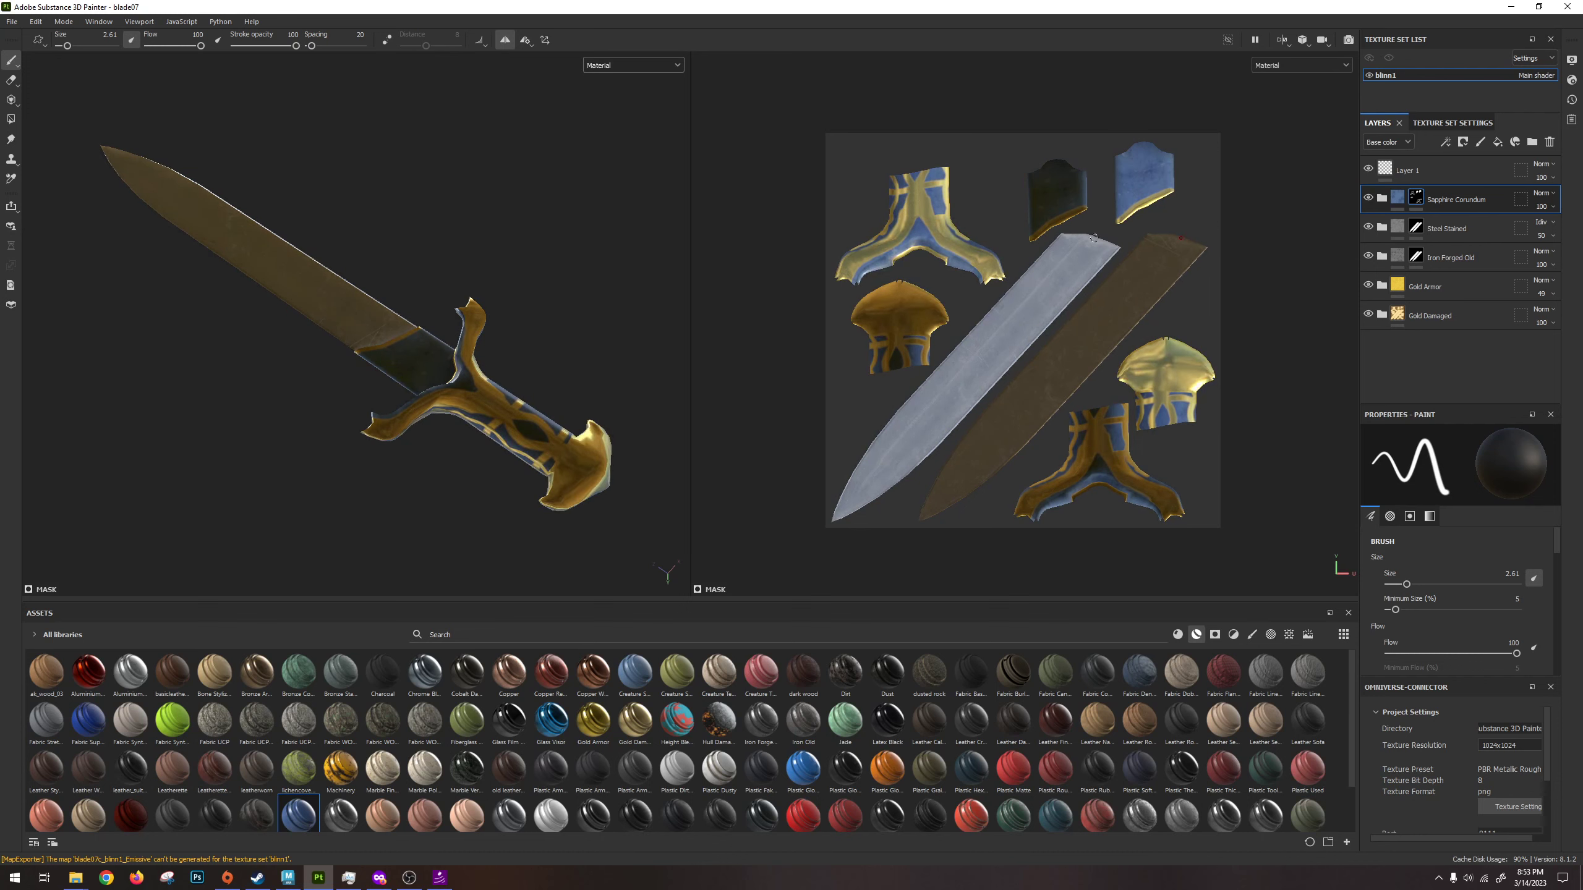
left_click_drag(636, 397, 572, 288, "alt")
scroll(470, 400, "up", 3)
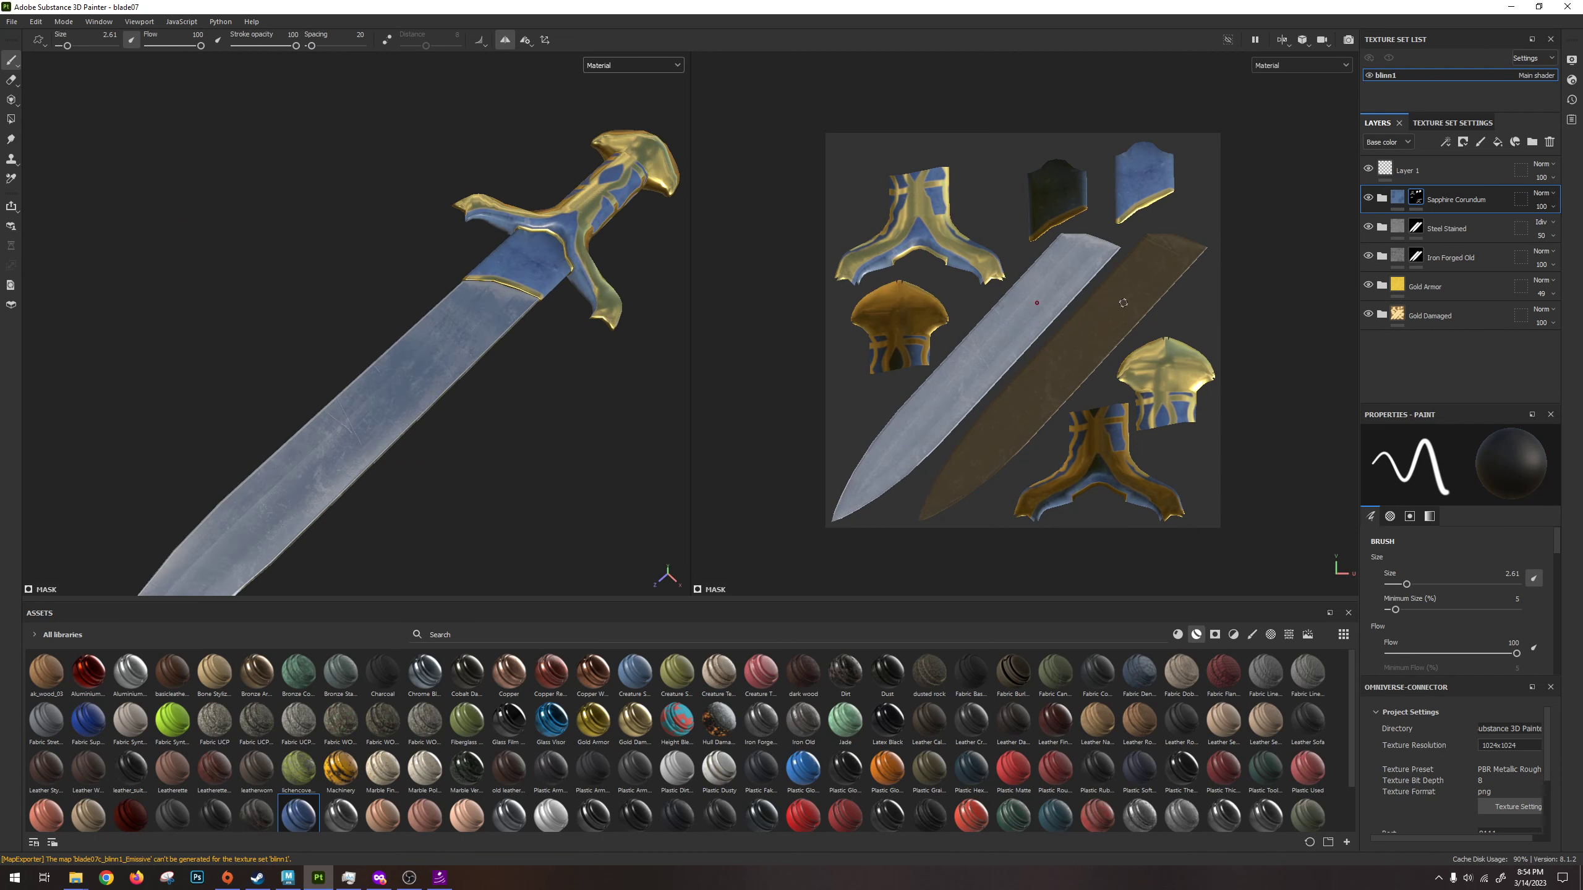
key("ctrl+z")
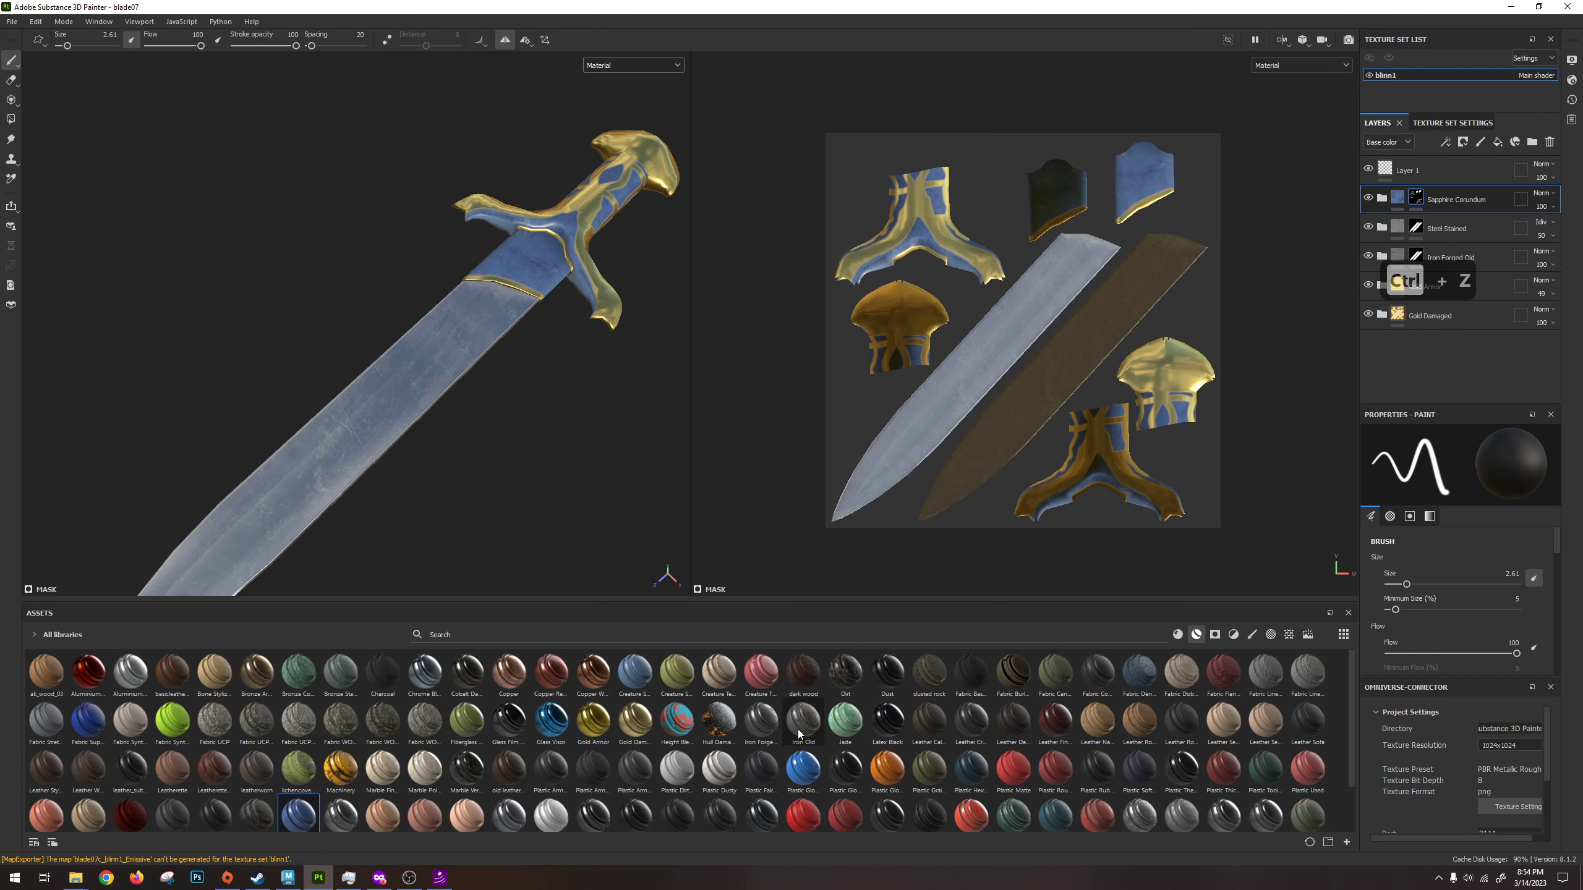
mouse_move(803, 723)
left_mouse_down()
mouse_move(1097, 611)
mouse_move(789, 736)
mouse_move(815, 698)
left_mouse_up()
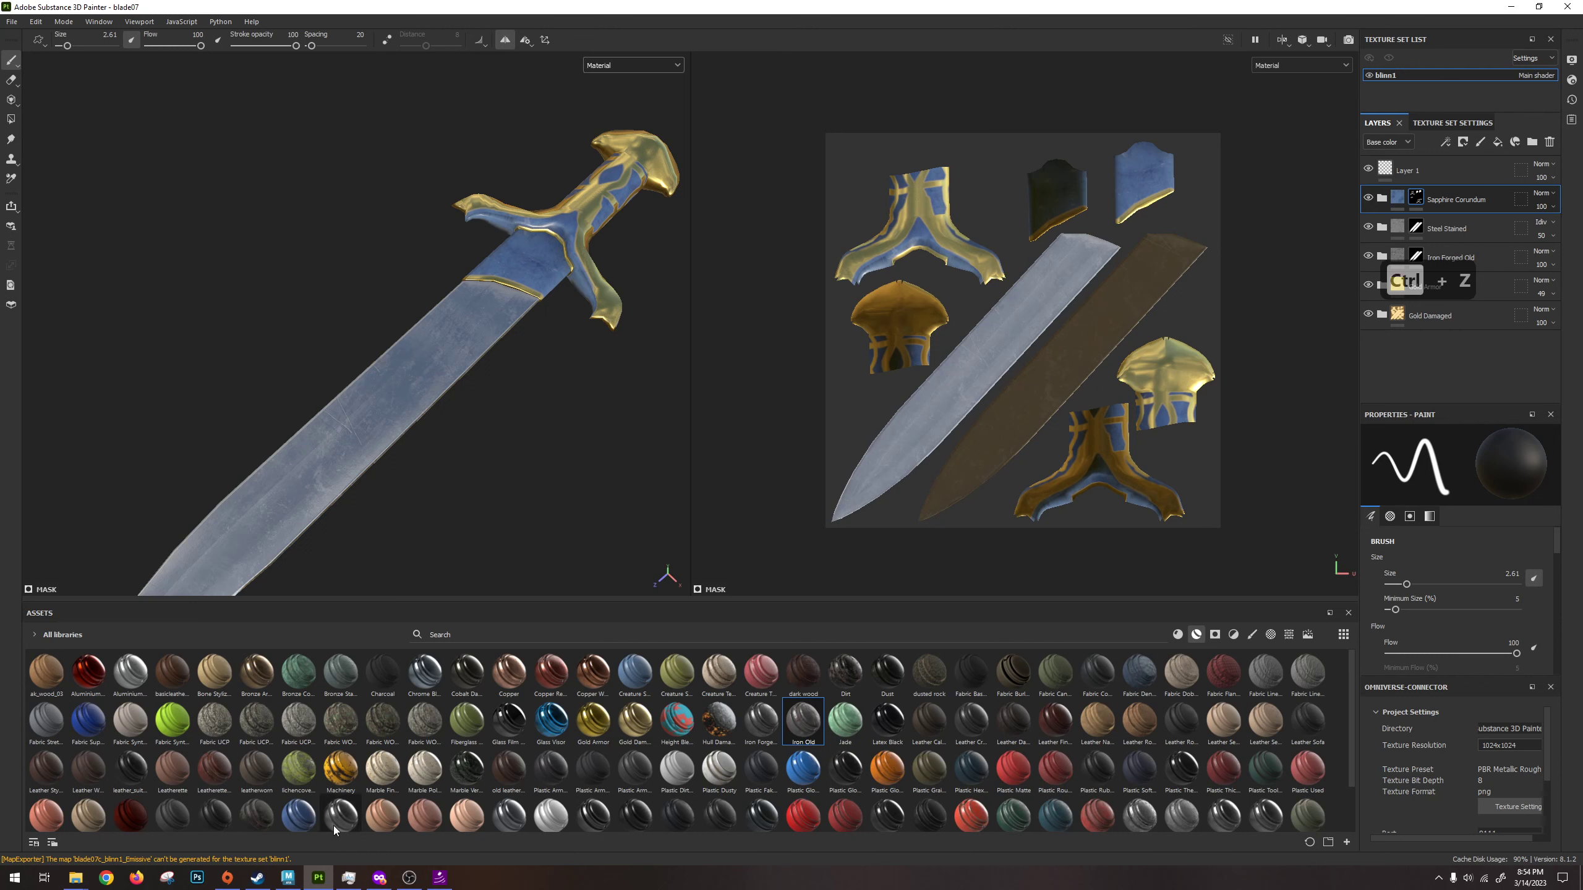
scroll(488, 324, "down", 2)
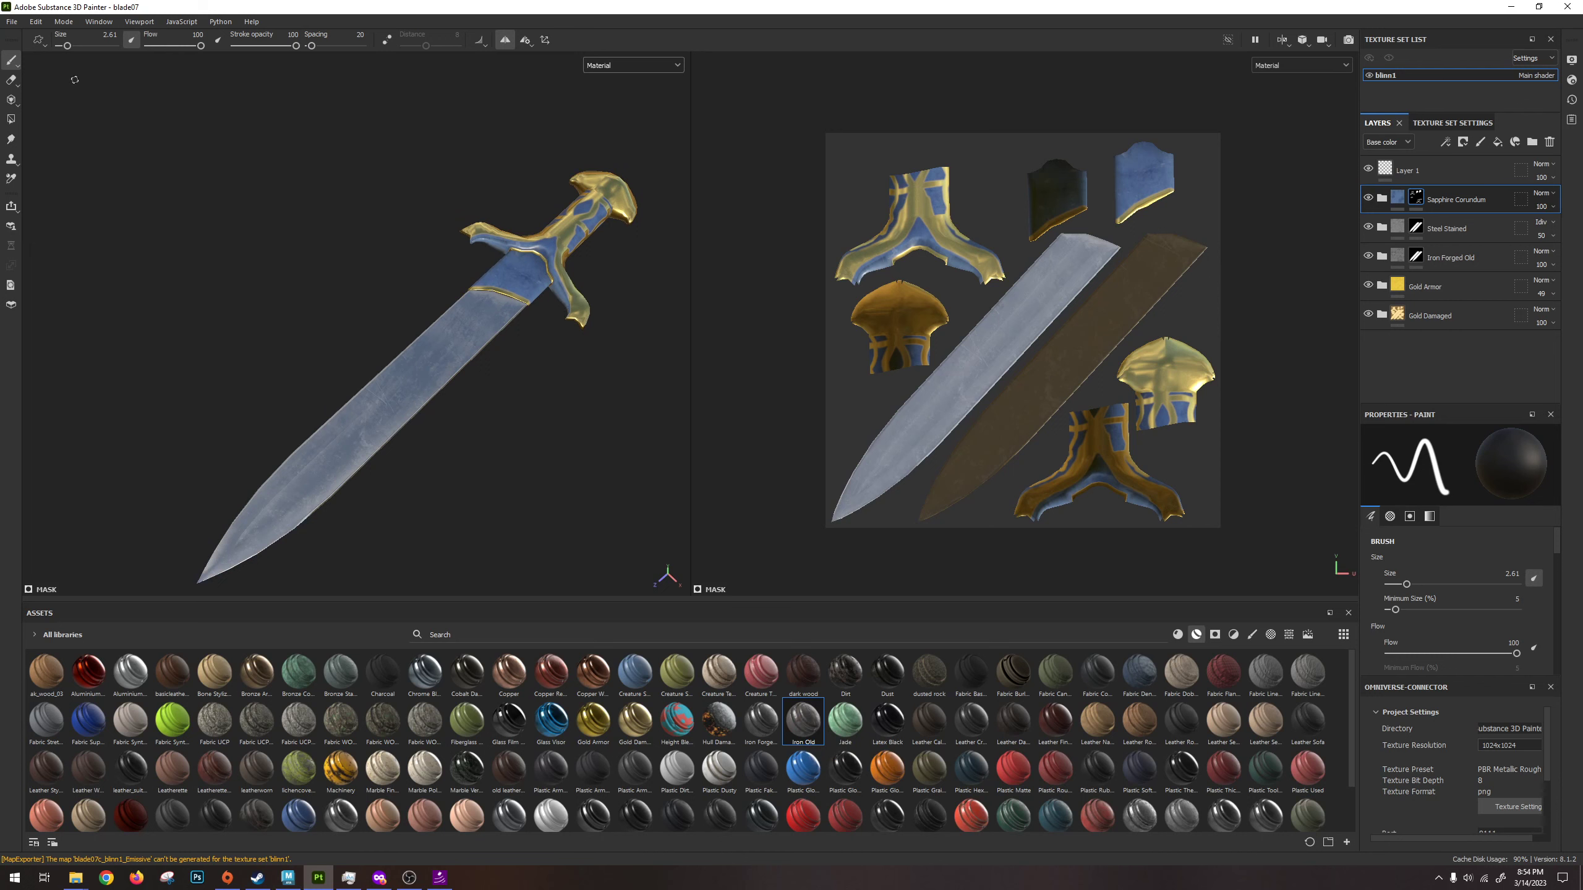
Open the texture export settings and browse the output directory to the Textures folder inside blade07.
left_click(16, 22)
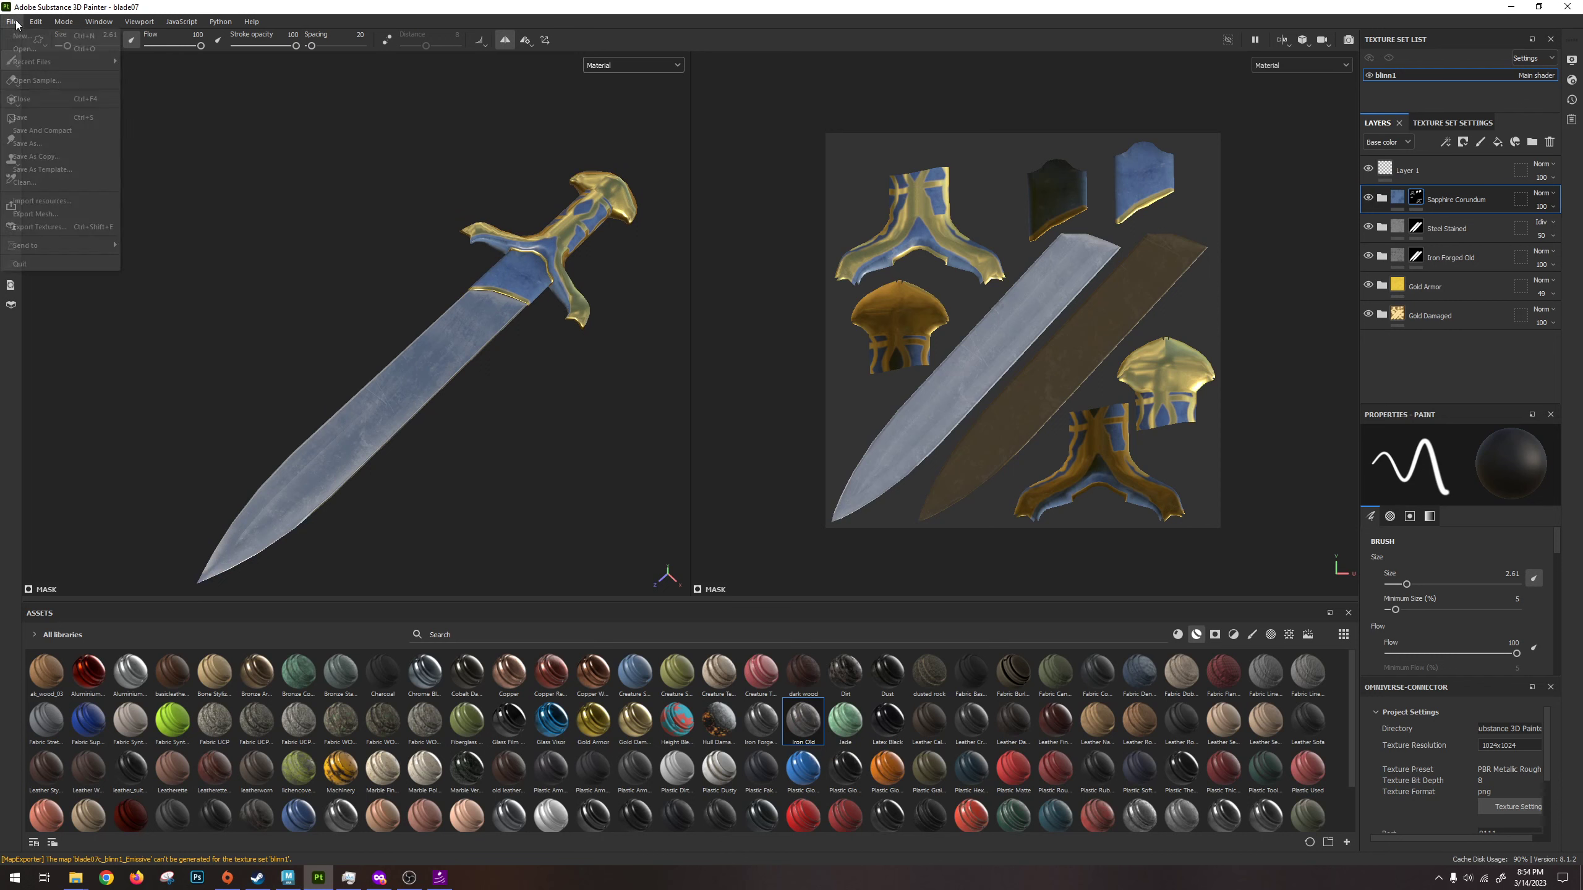
left_click(75, 228)
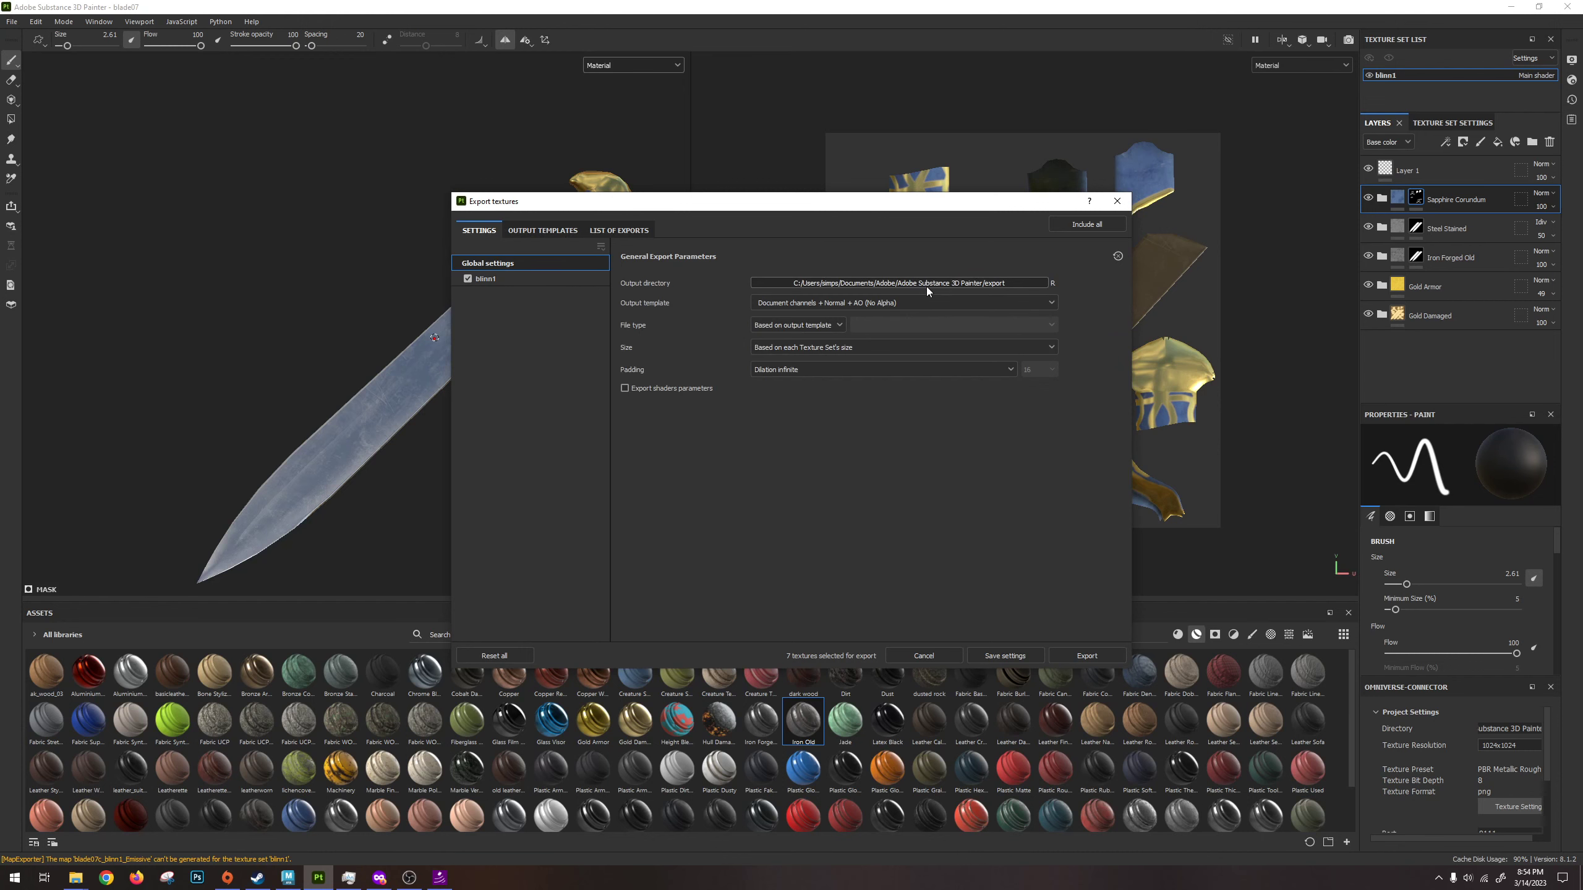
left_click(947, 284)
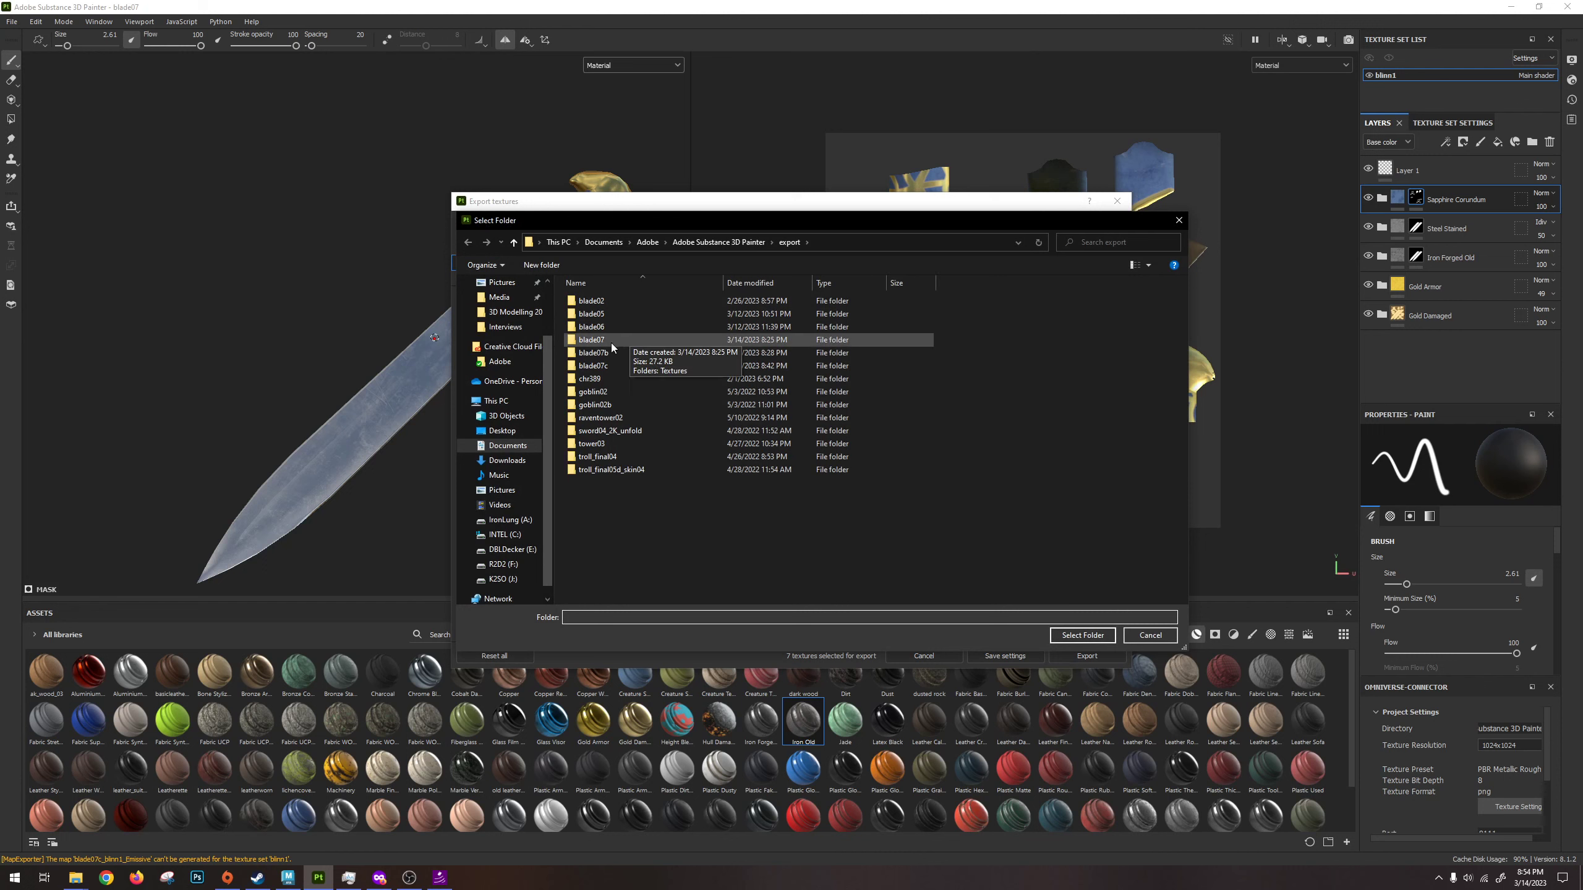
double_click(610, 342)
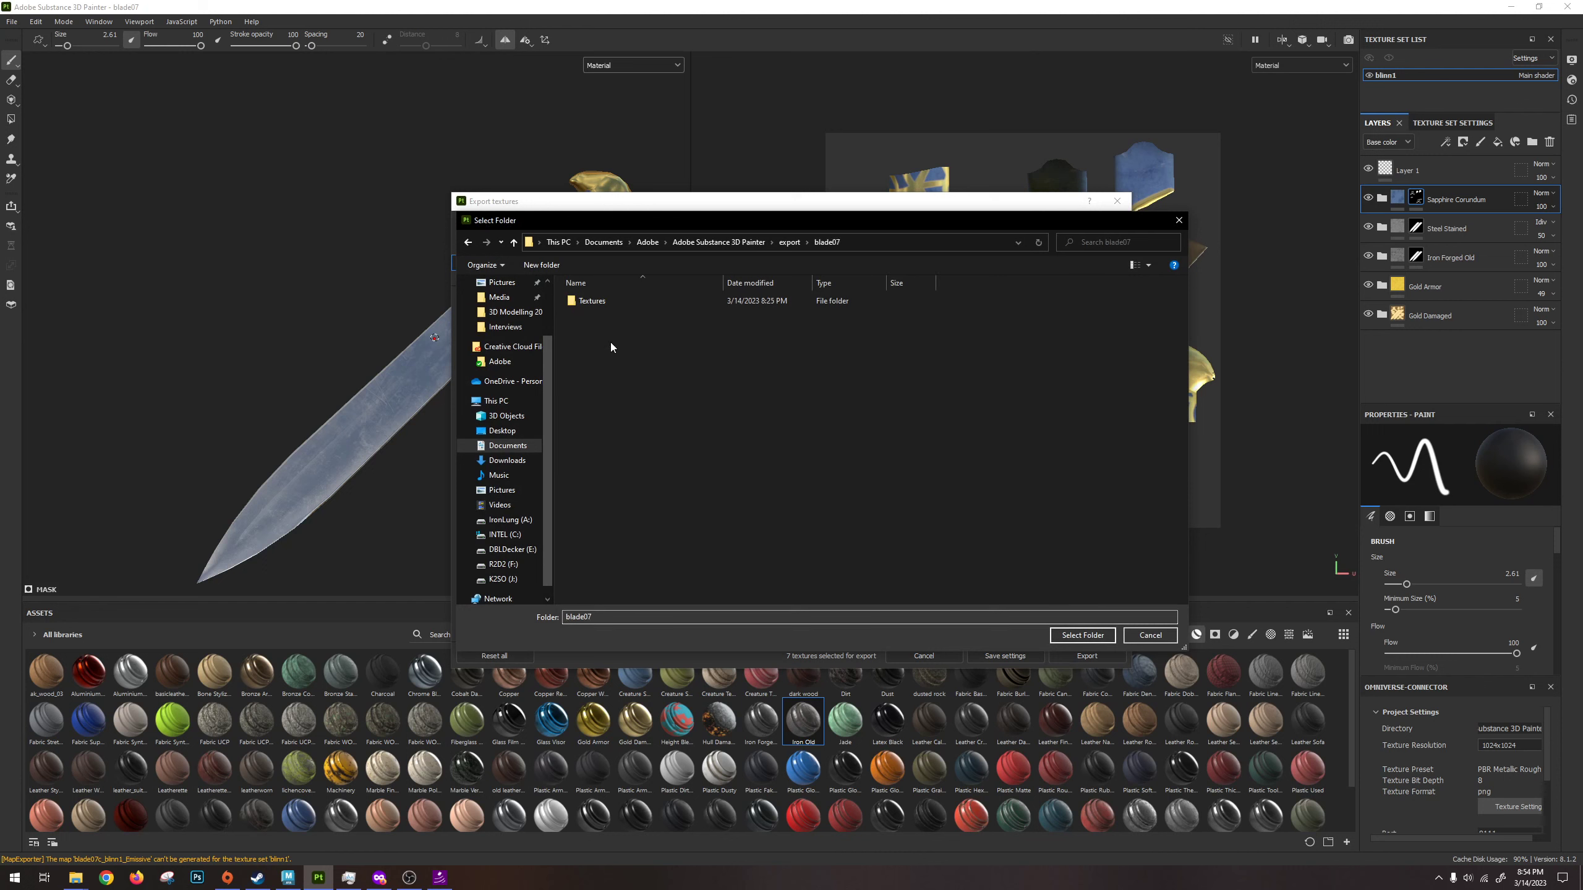
double_click(640, 300)
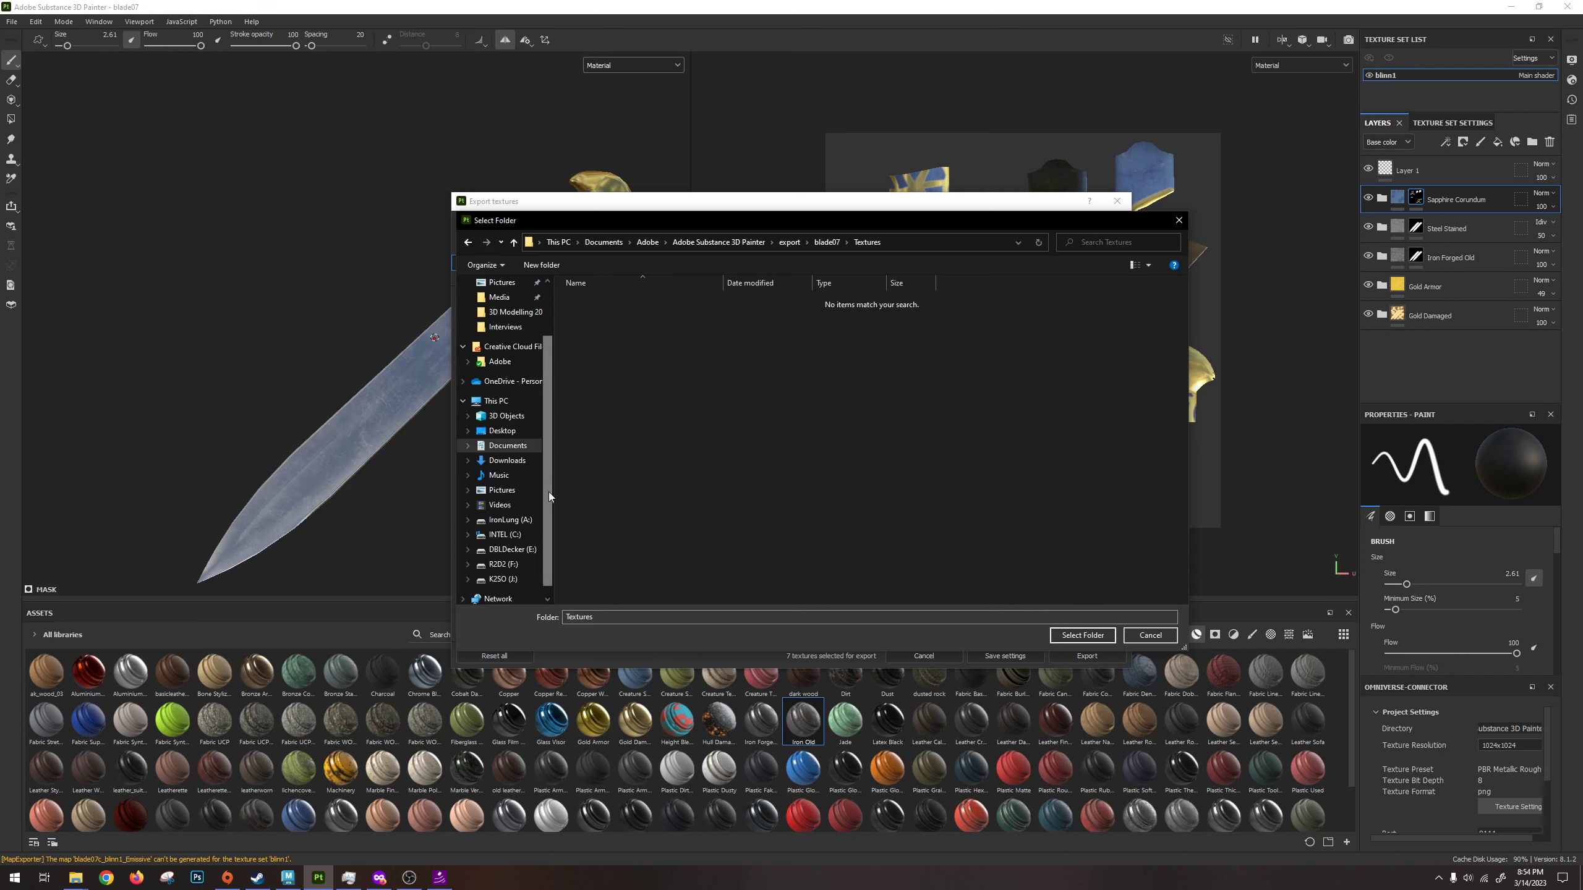
Create a folder named "Blade Substance 07" inside 3D Modelling 2023 and set it as the texture output directory.
left_click(512, 313)
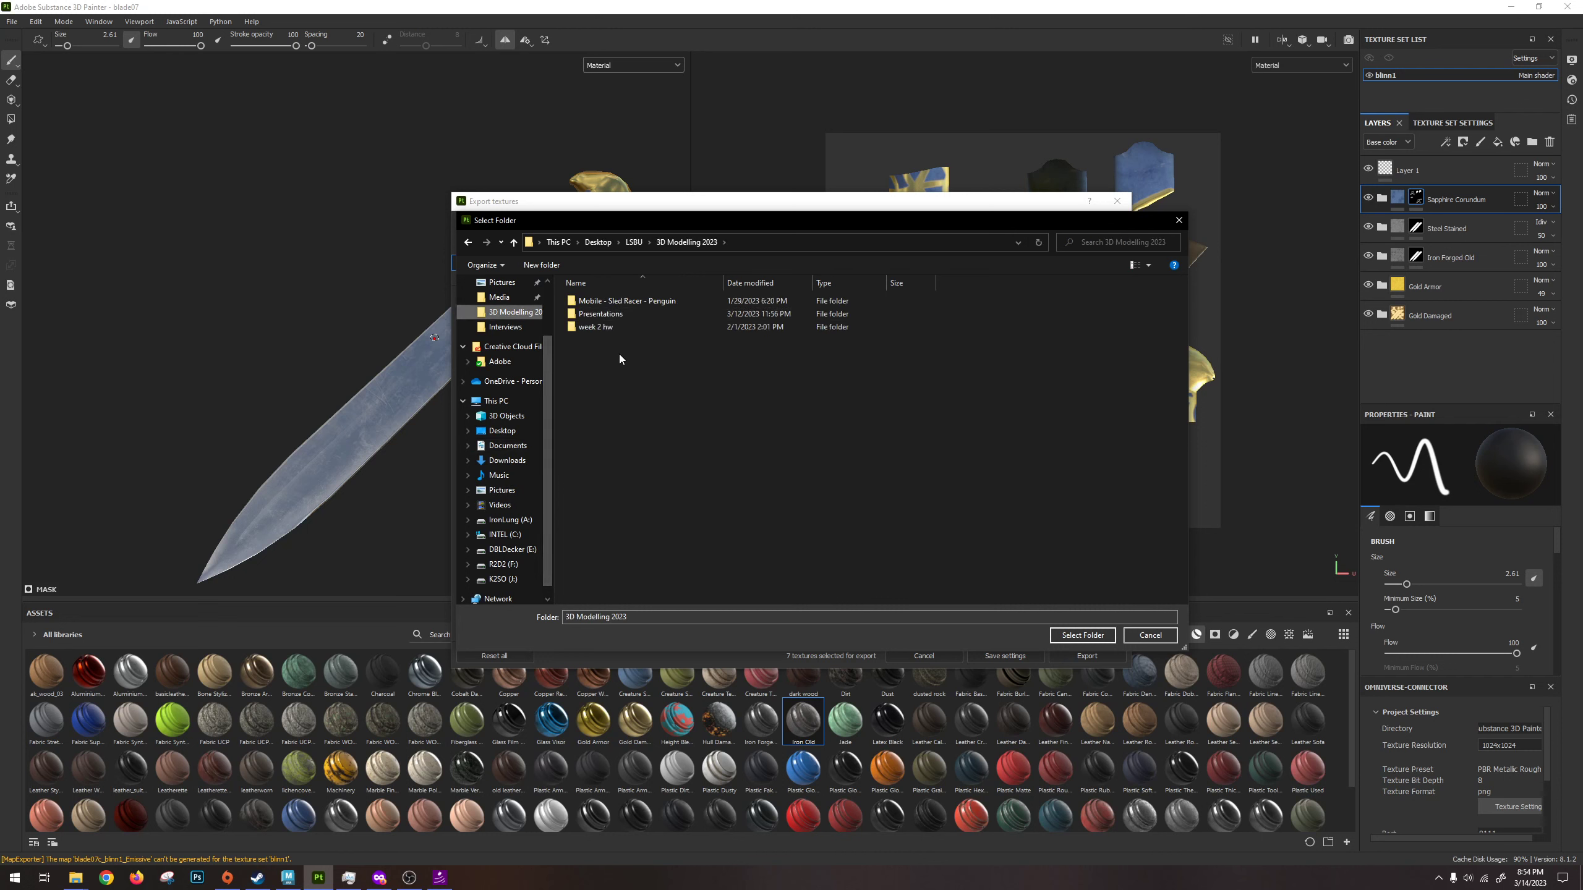
left_click(543, 266)
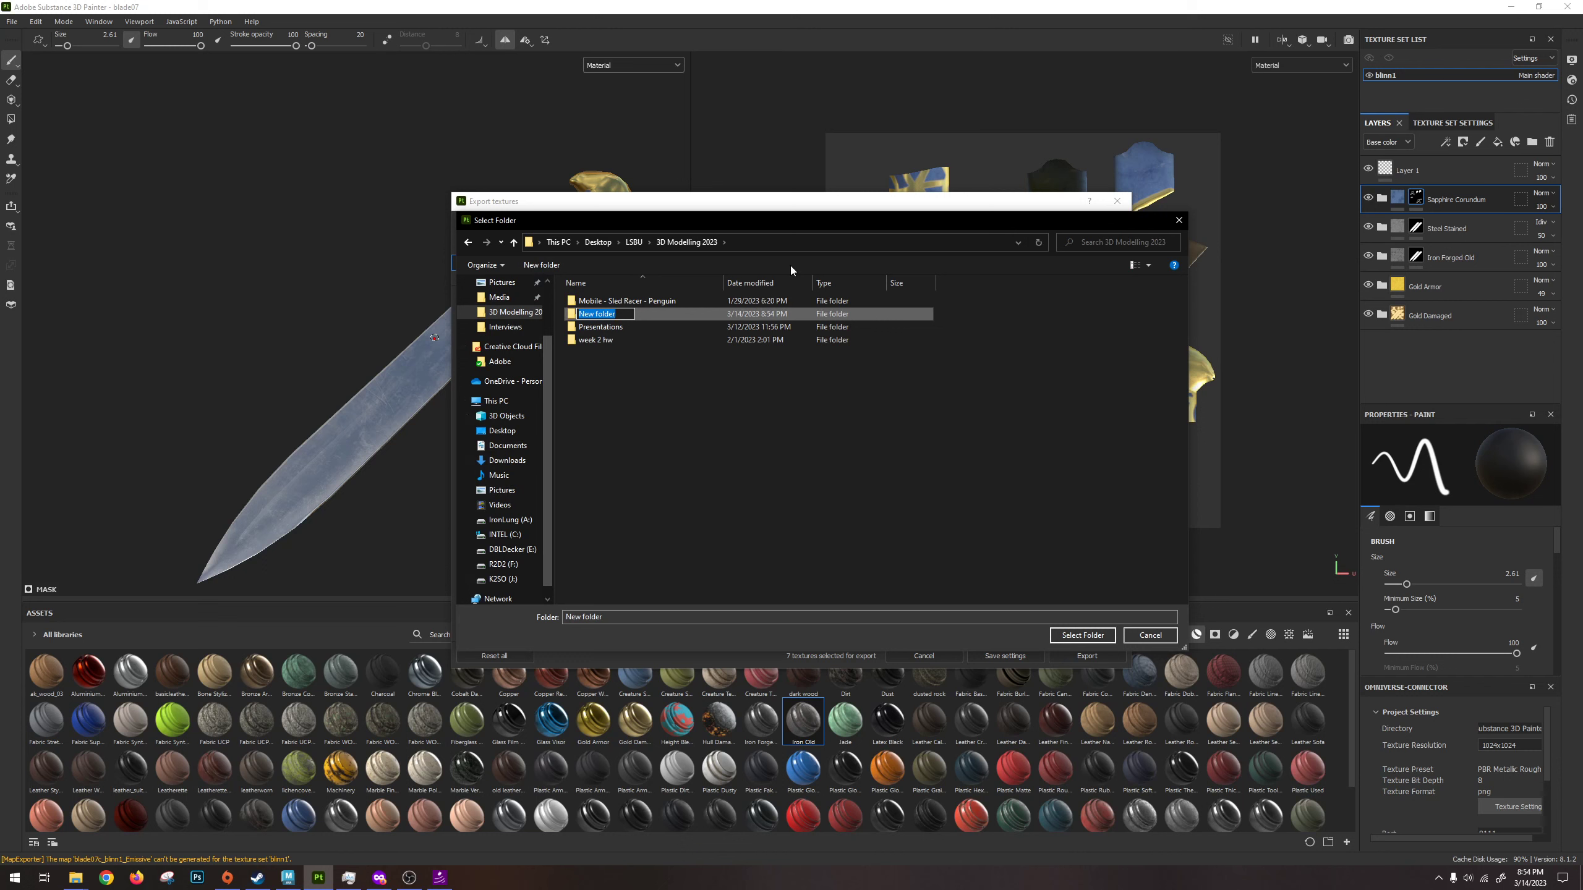
type("Blade Subs")
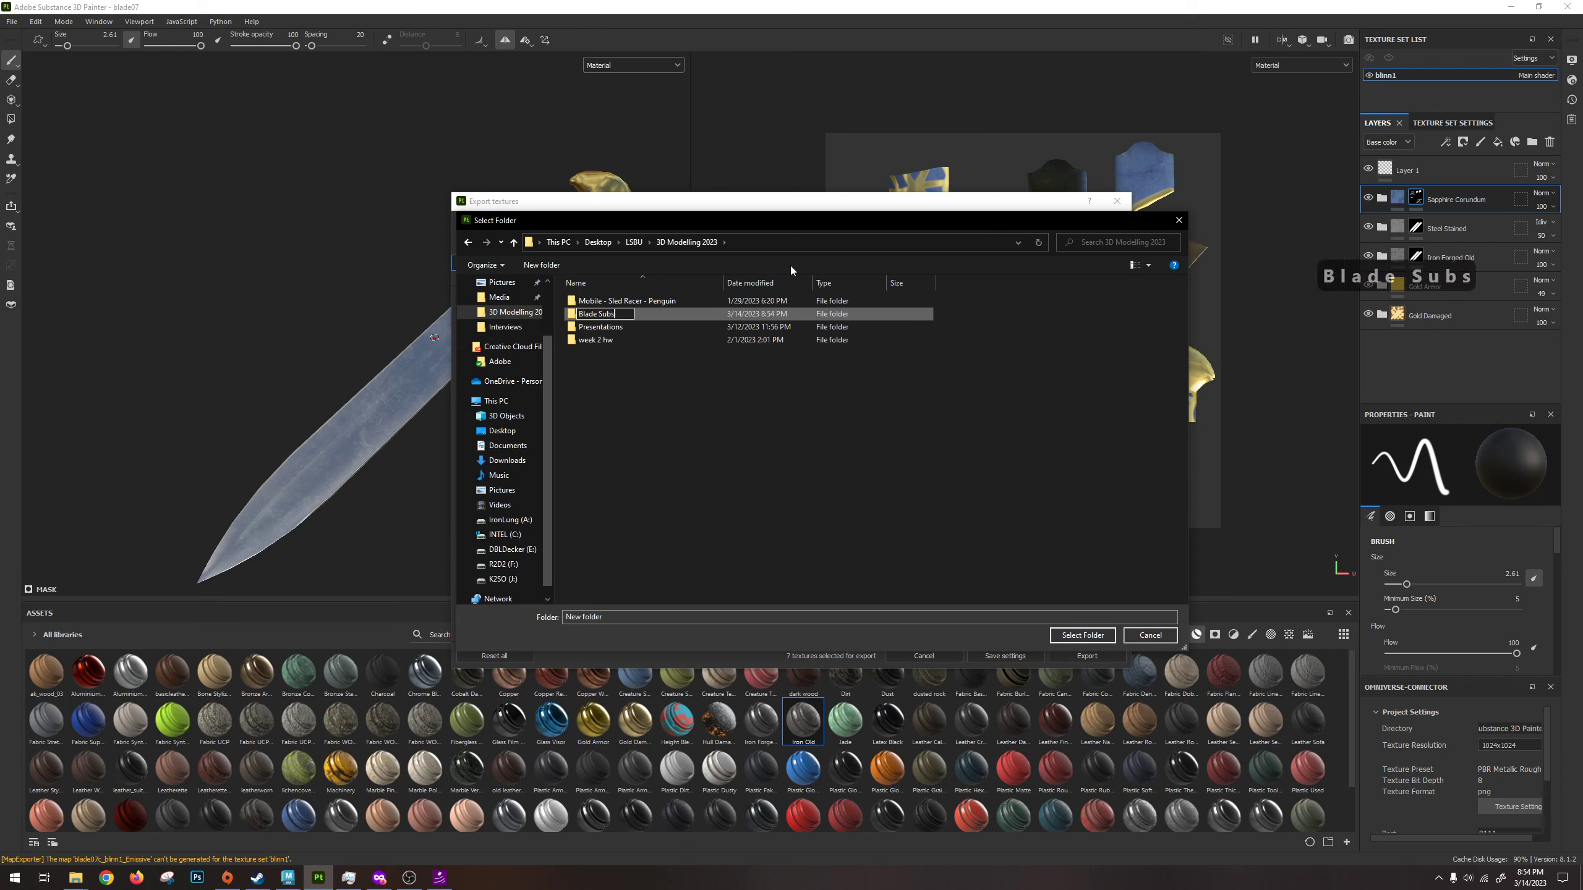
type("tance 07")
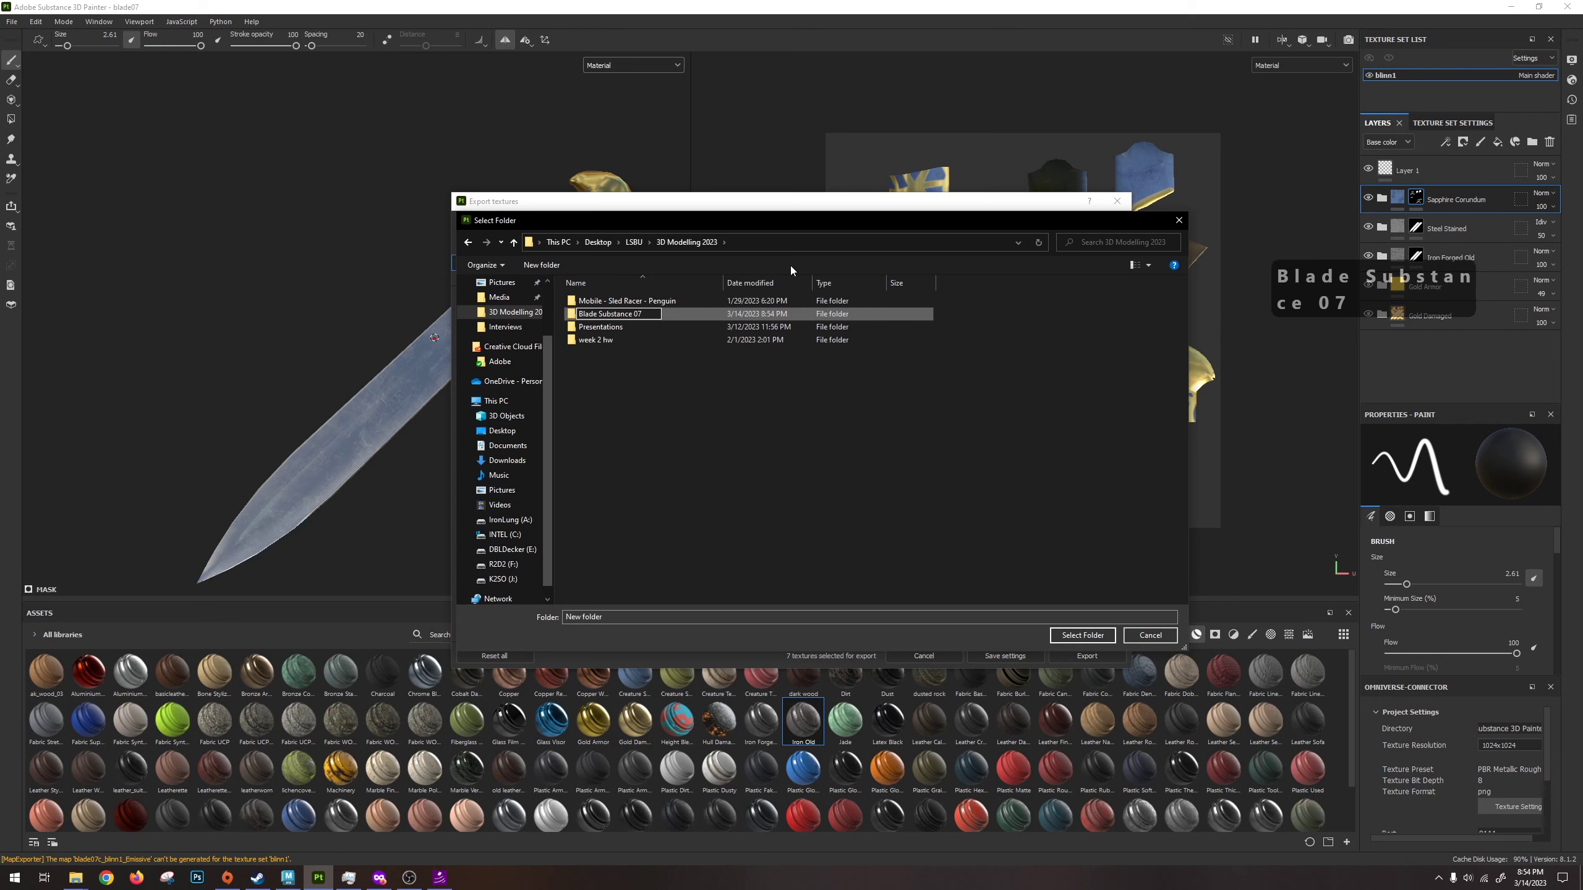
key("Return")
key("Return")
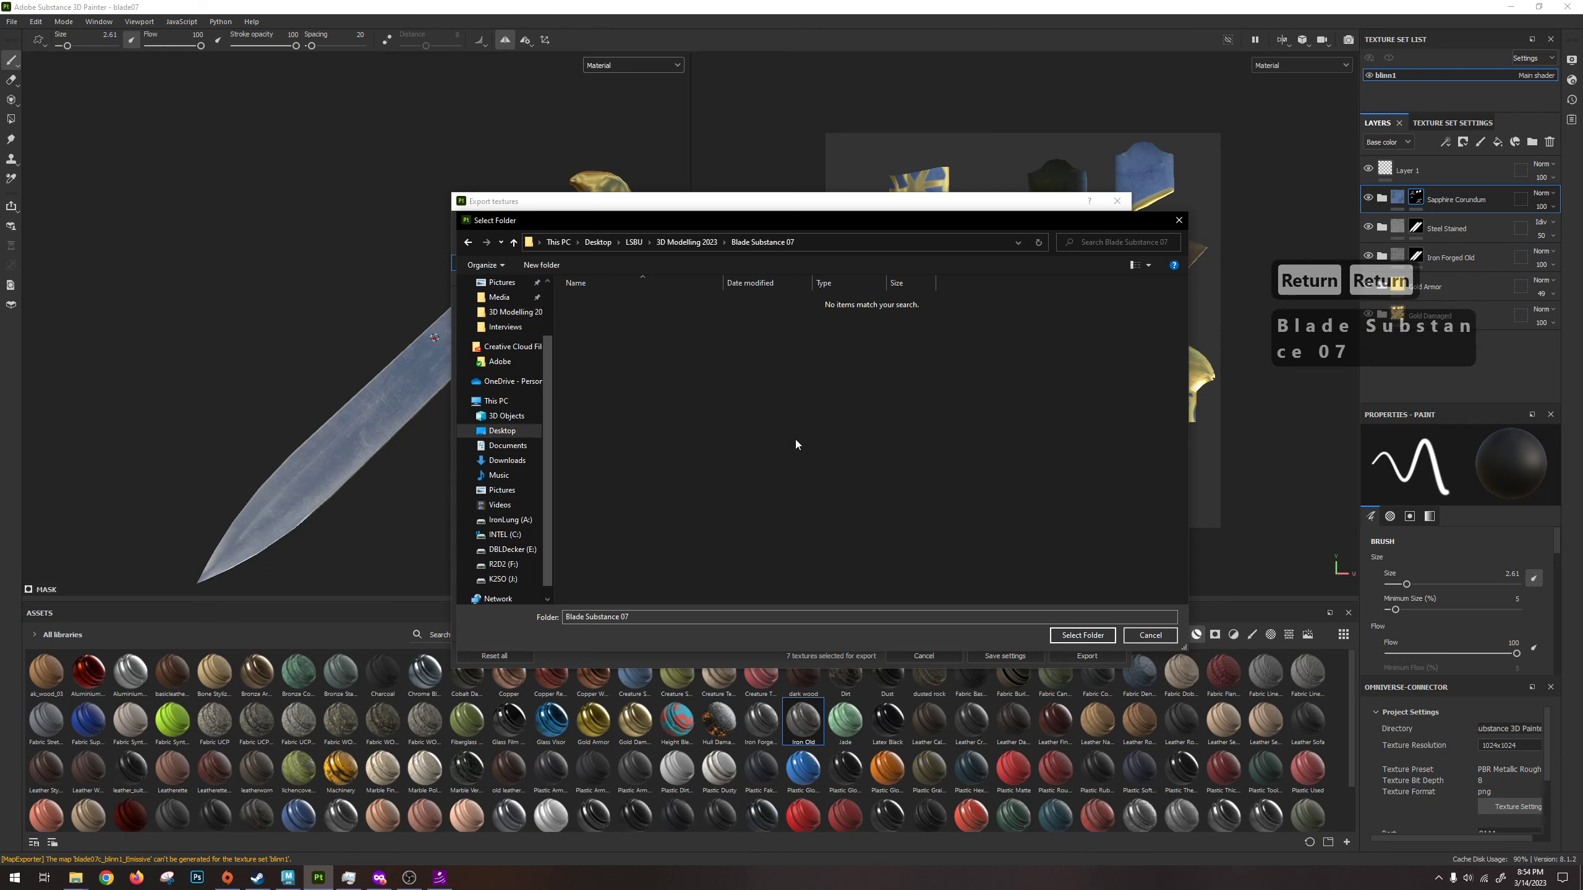
key("Return")
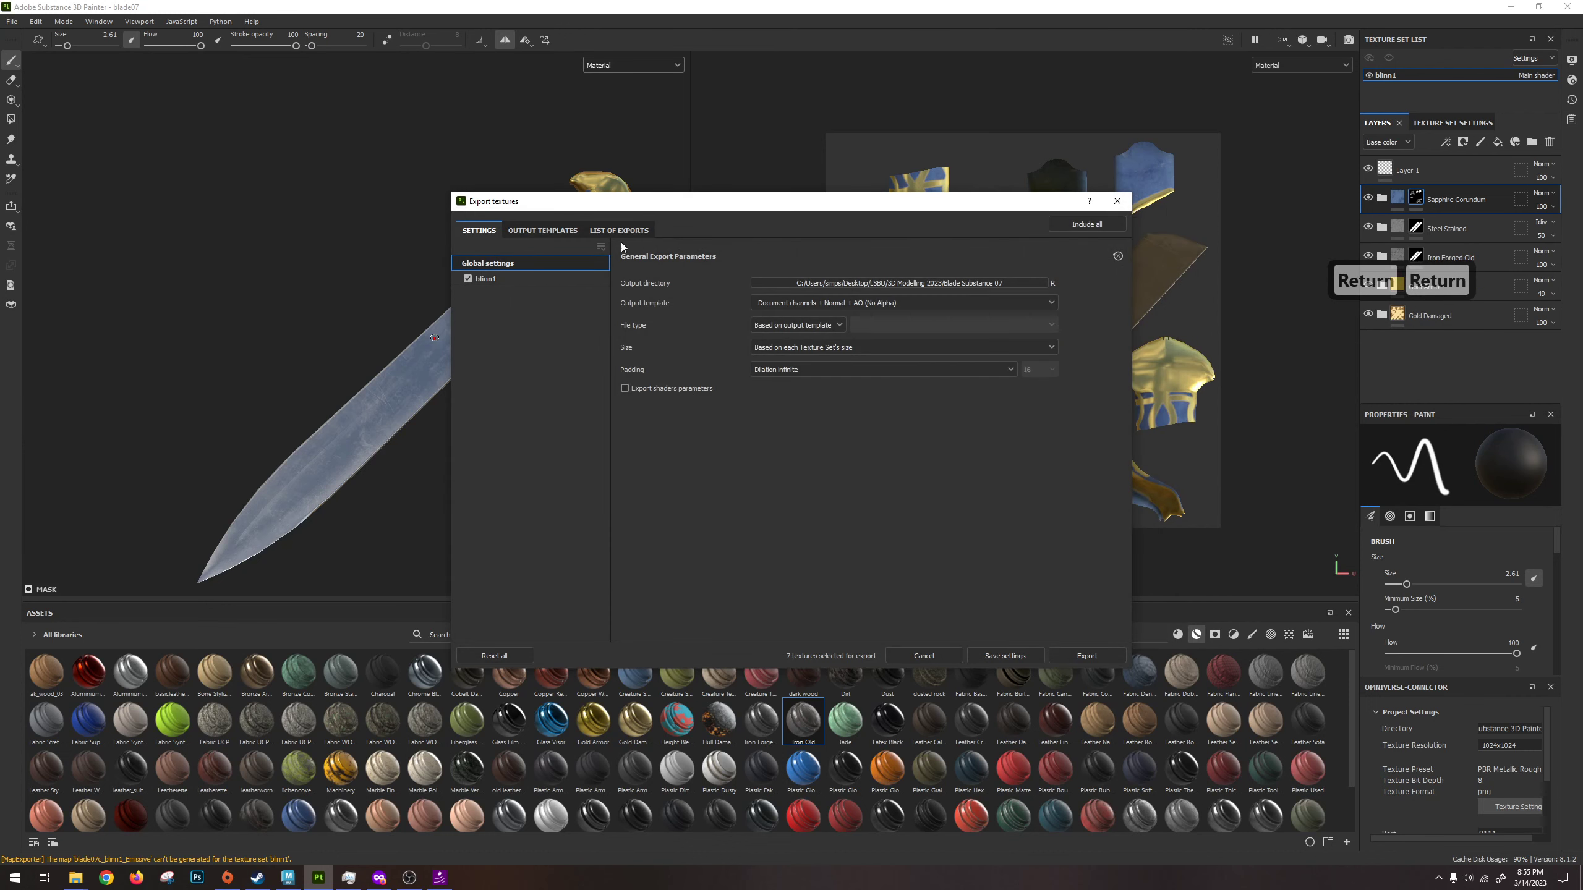
Inspect the output map file names in the Amazon Lumberyard export template.
left_click(543, 230)
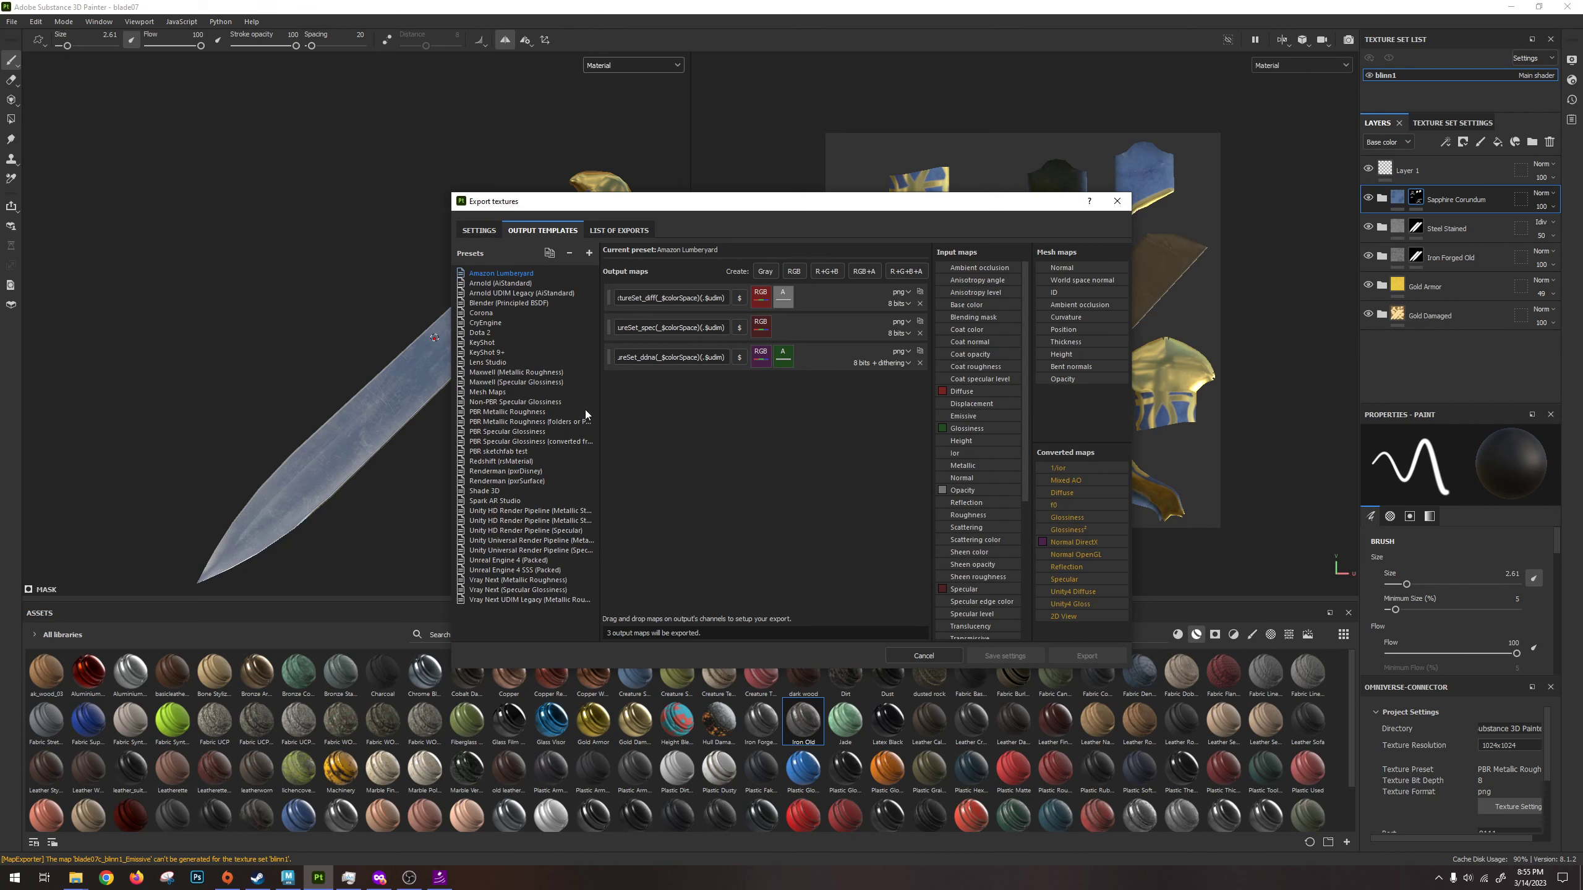
left_click_drag(677, 328, 583, 357)
left_click_drag(723, 297, 593, 299)
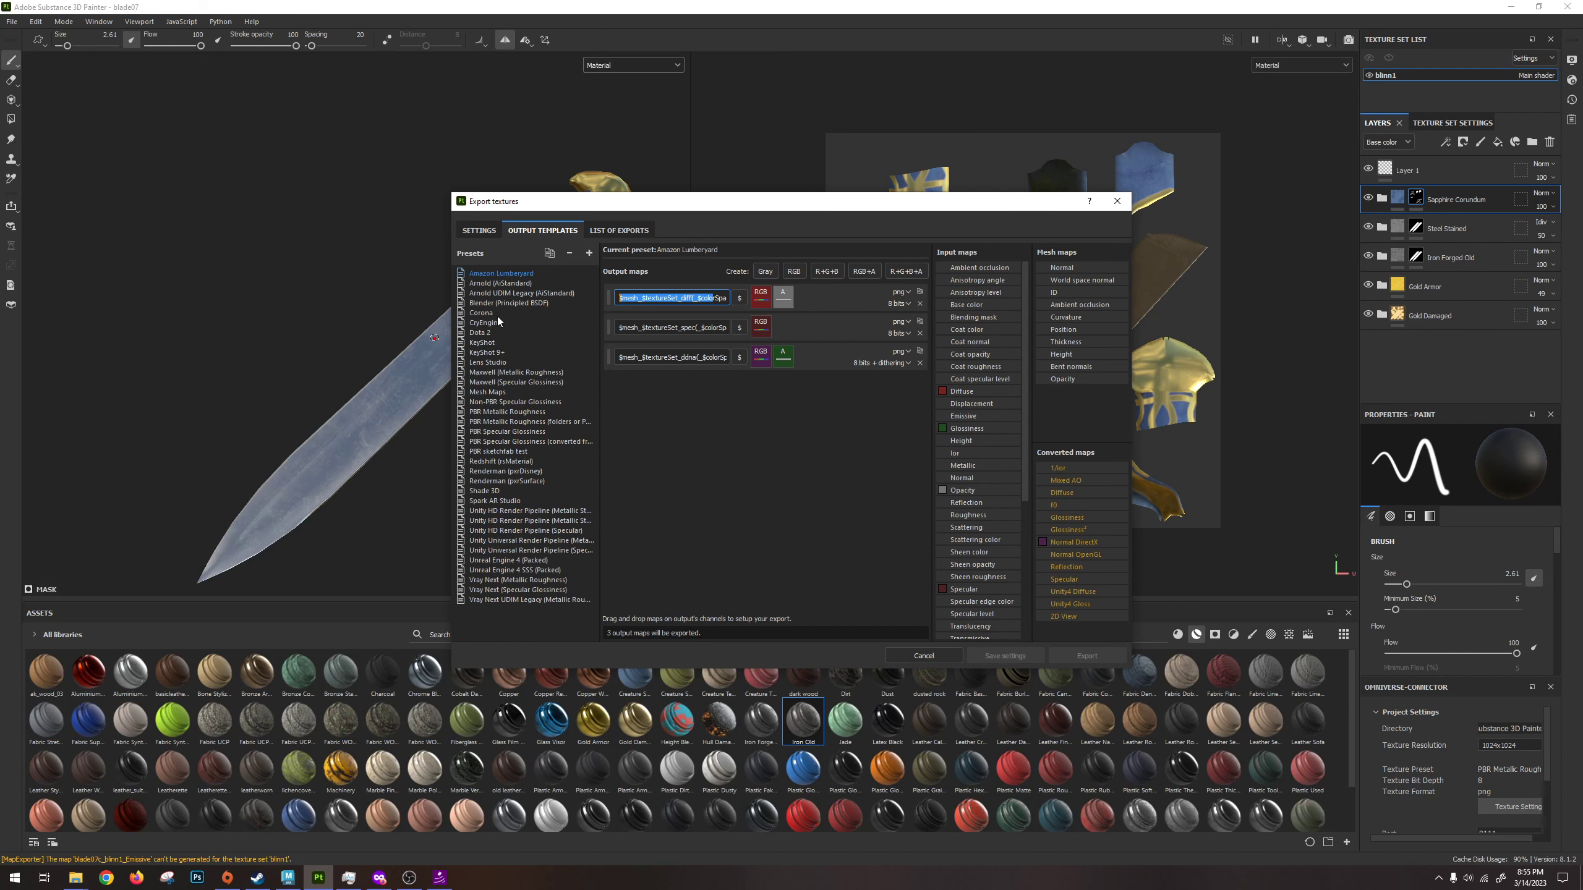
Display the Arnold (AiStandard) export template's output maps, switch to Maya and open the Hypershade.
left_click(492, 284)
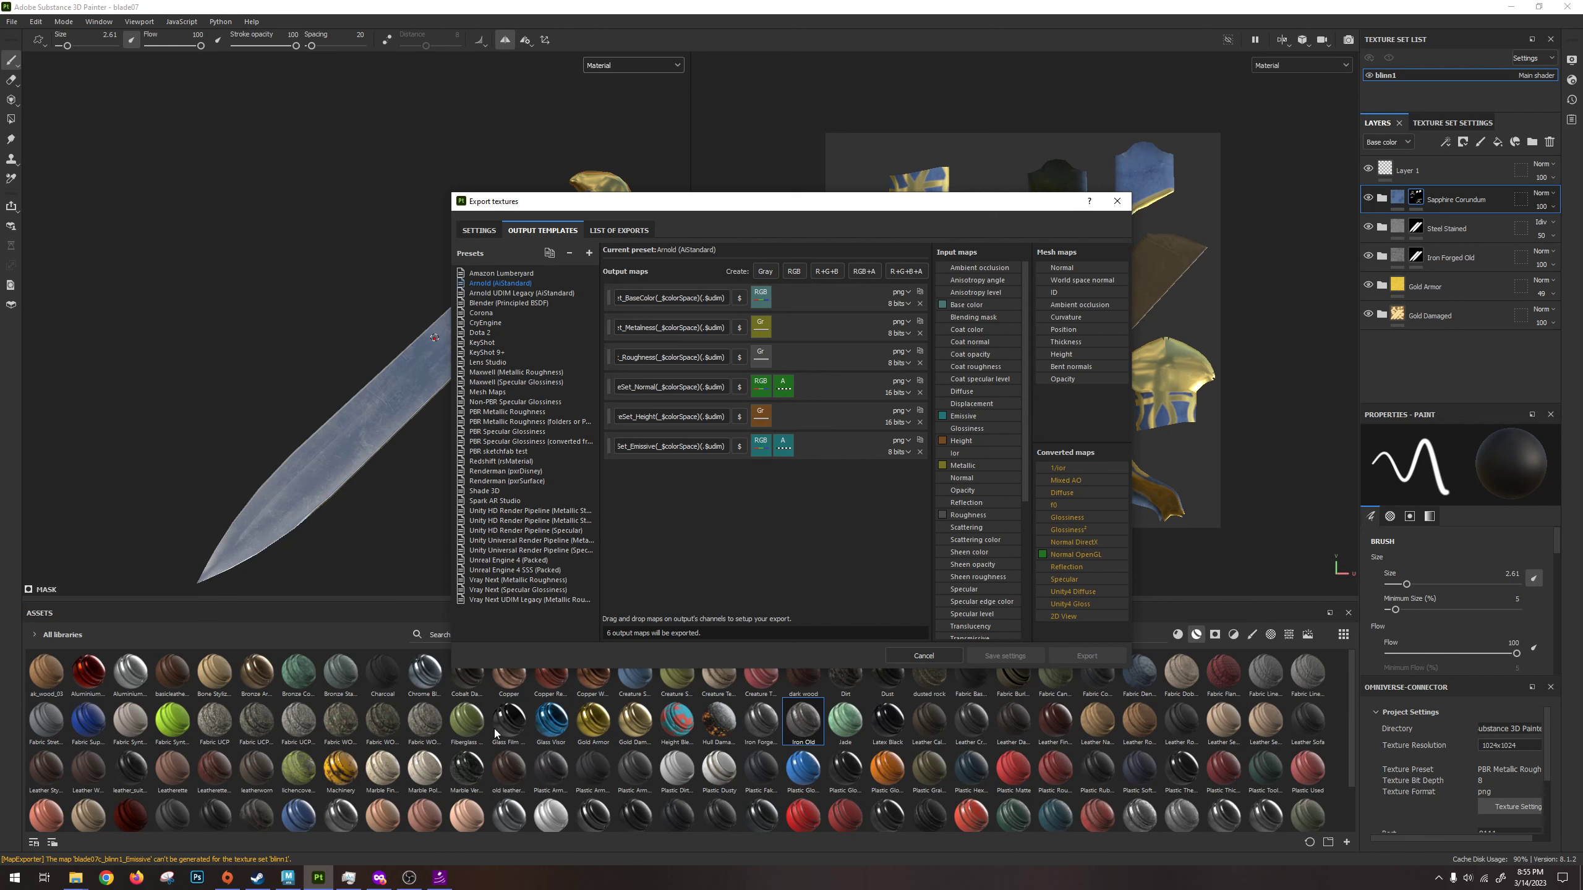
key("alt+Tab")
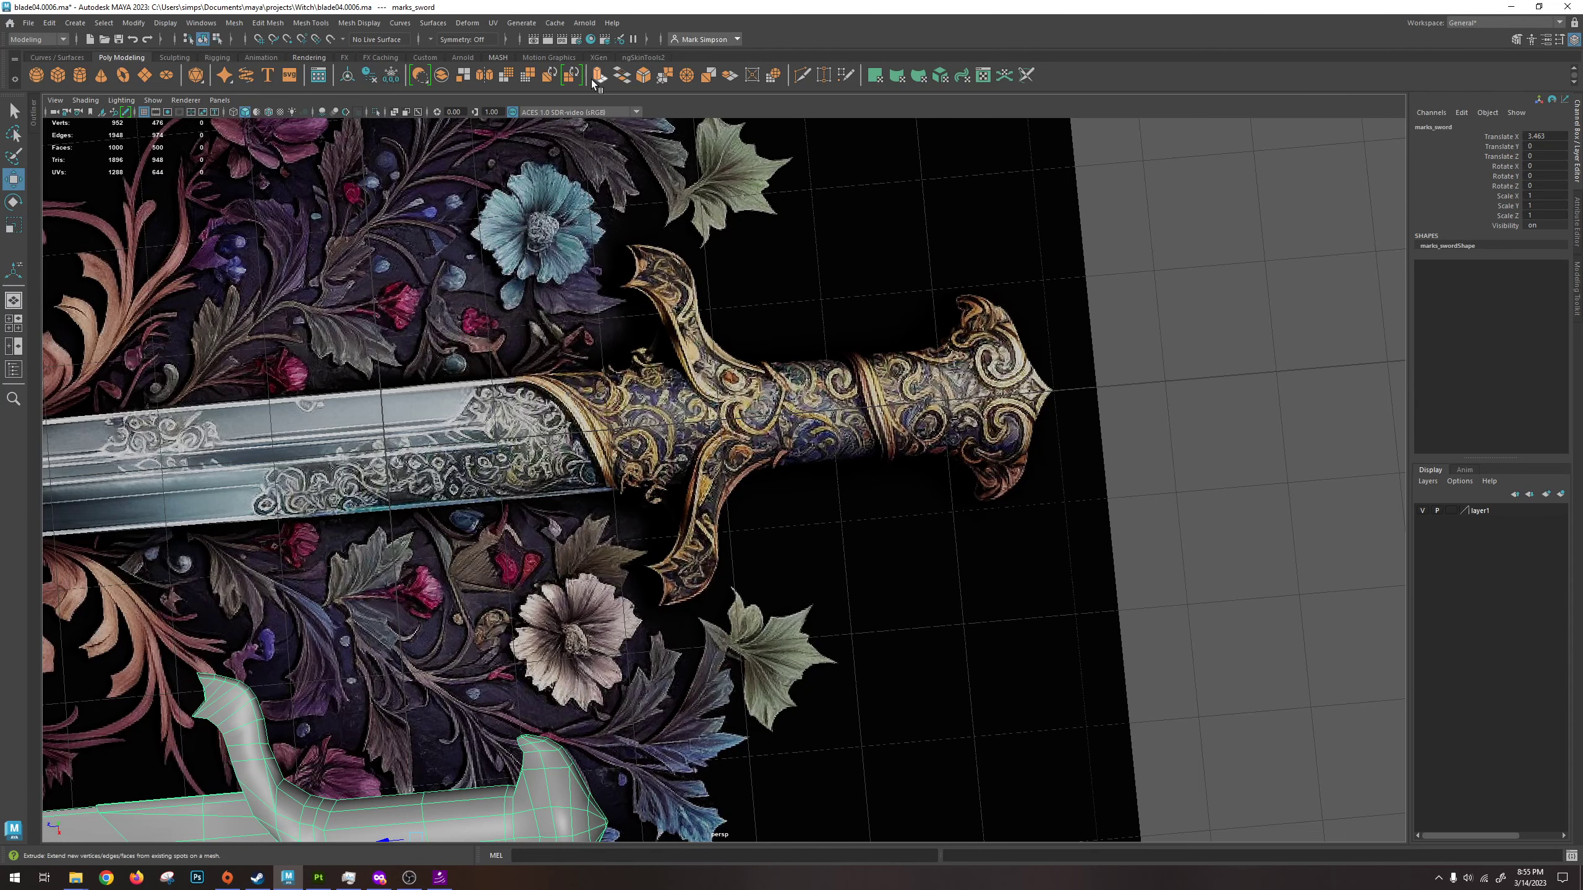
left_click(590, 39)
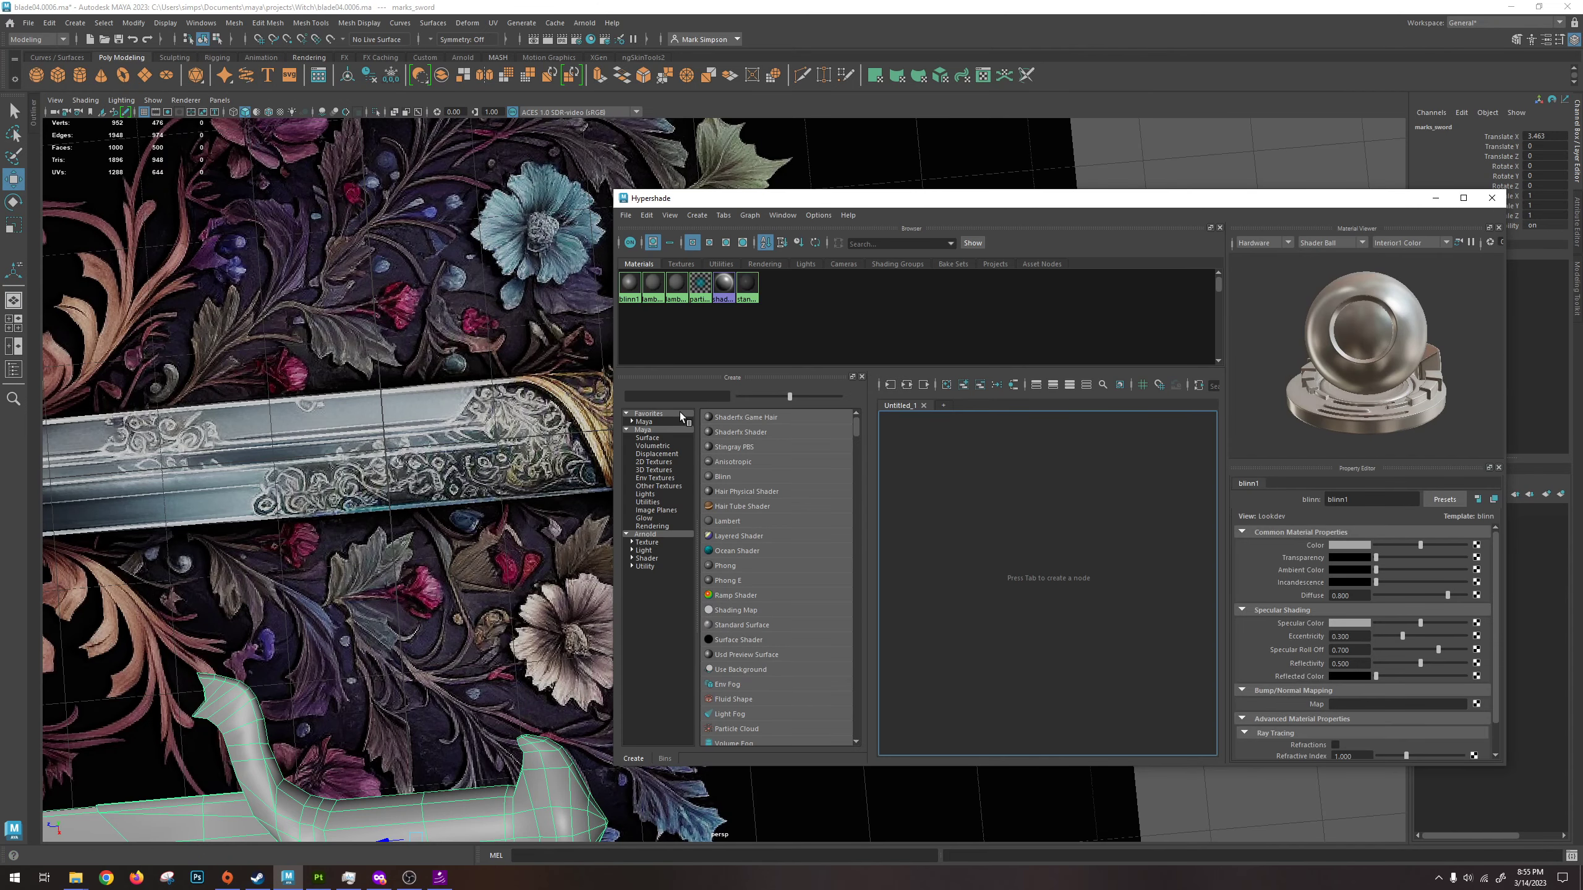
Search the Hypershade node list for "aistandard" and create an aiStandardSurface material.
left_click(679, 397)
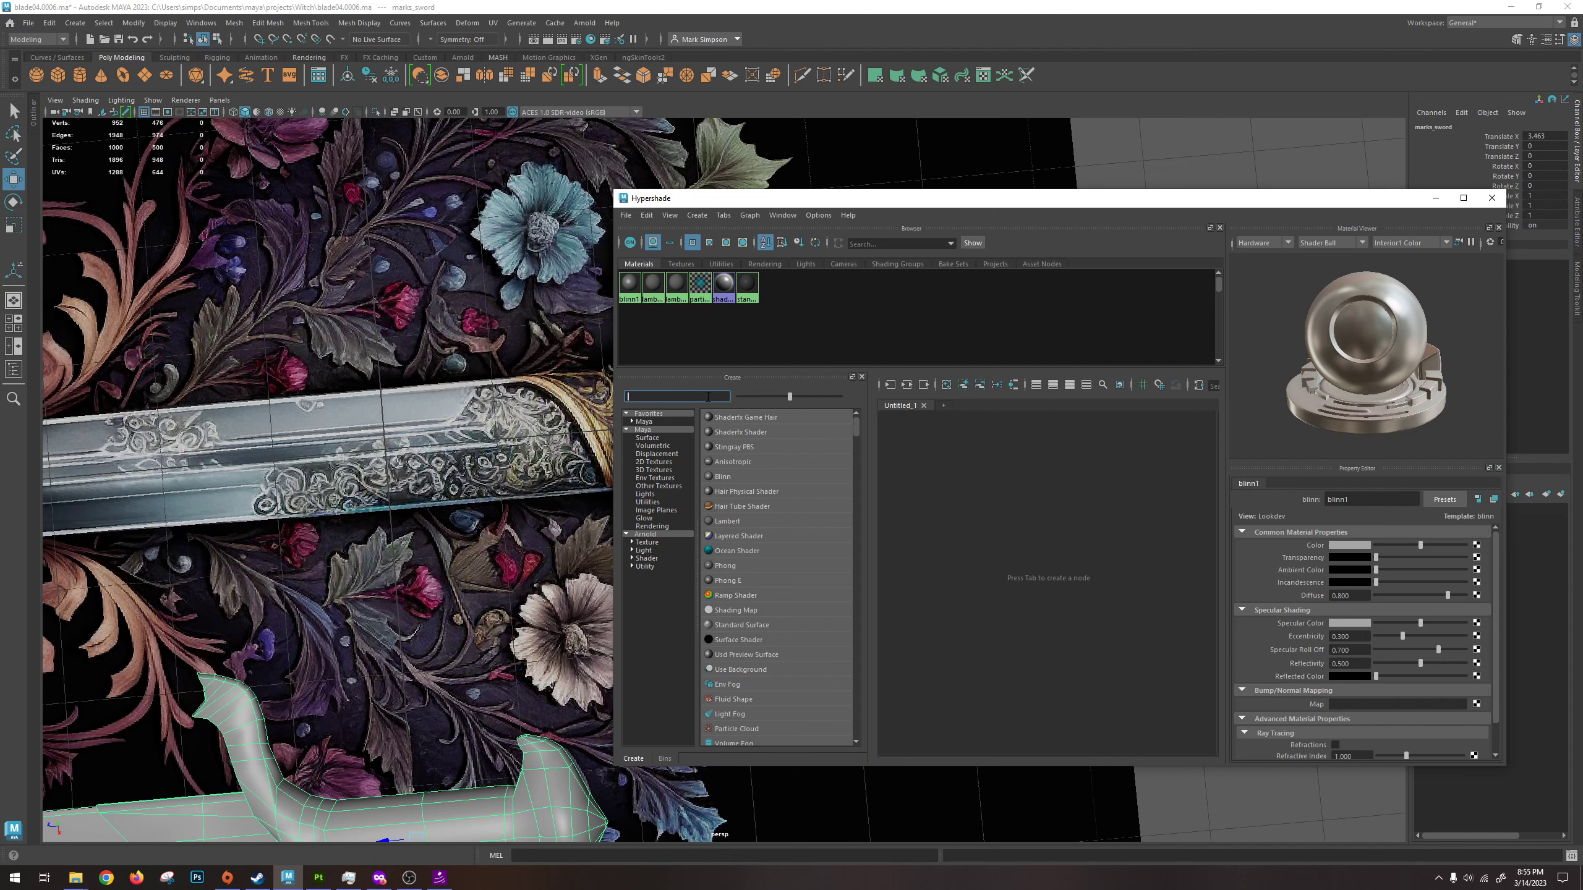
type("ai")
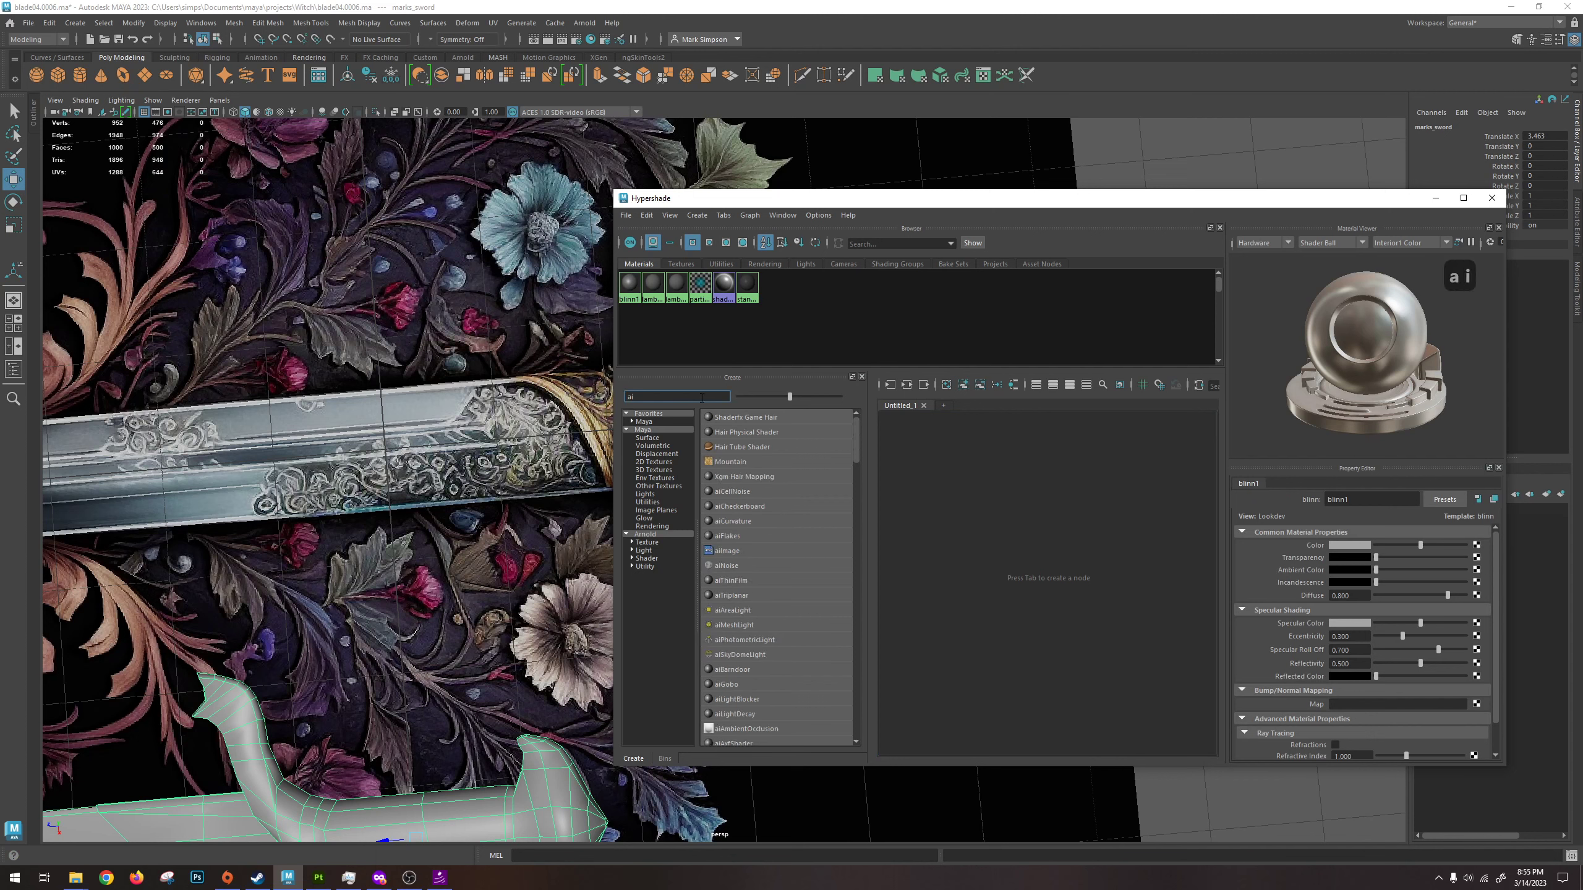
type("st")
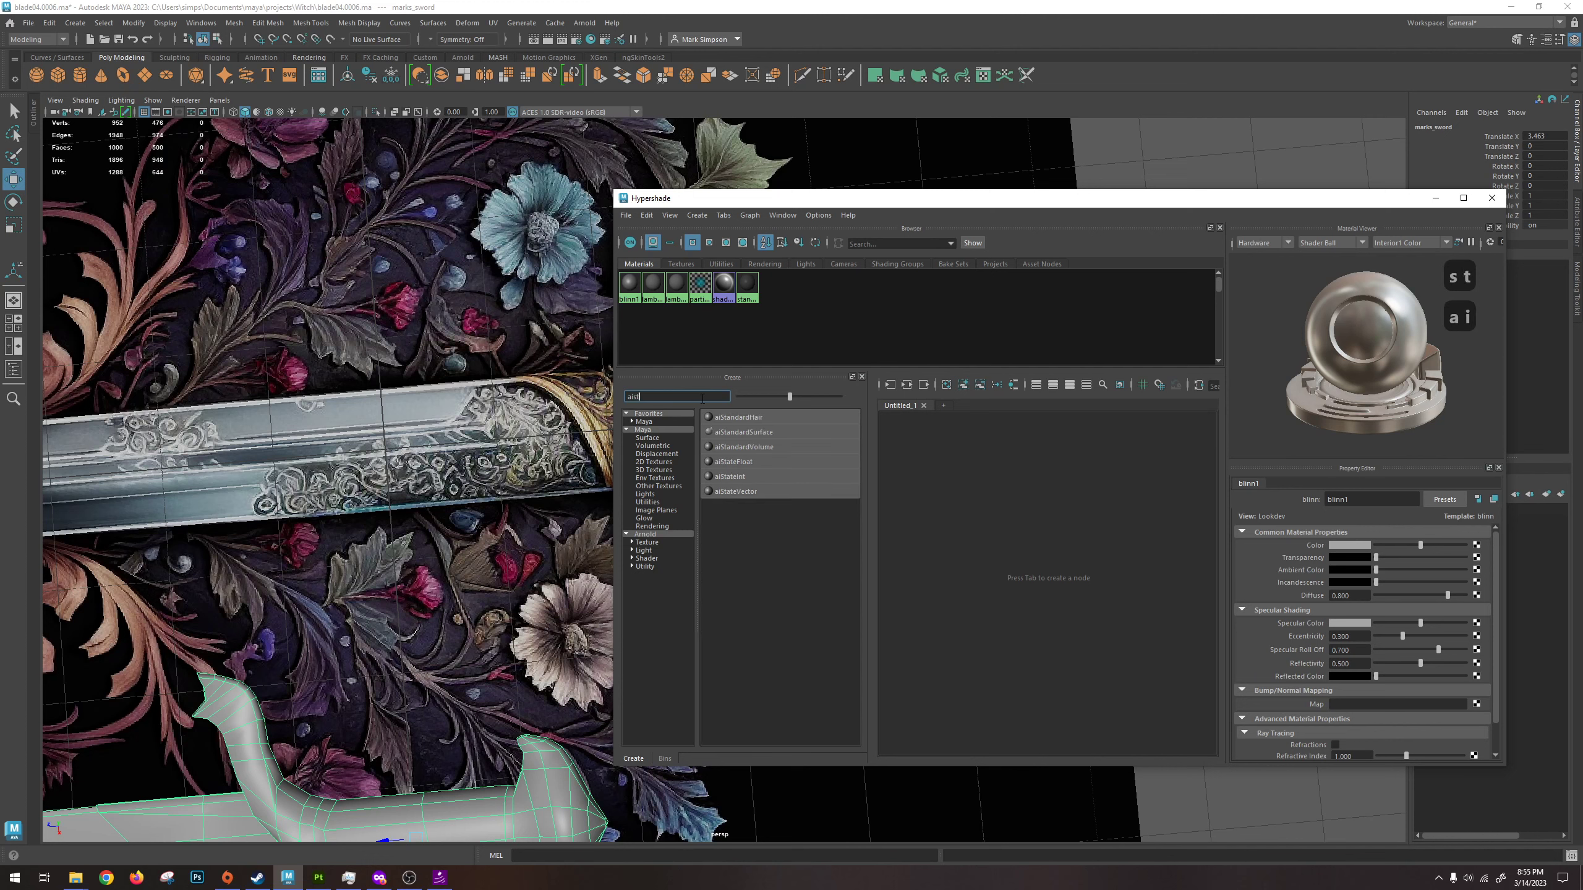
type("andard")
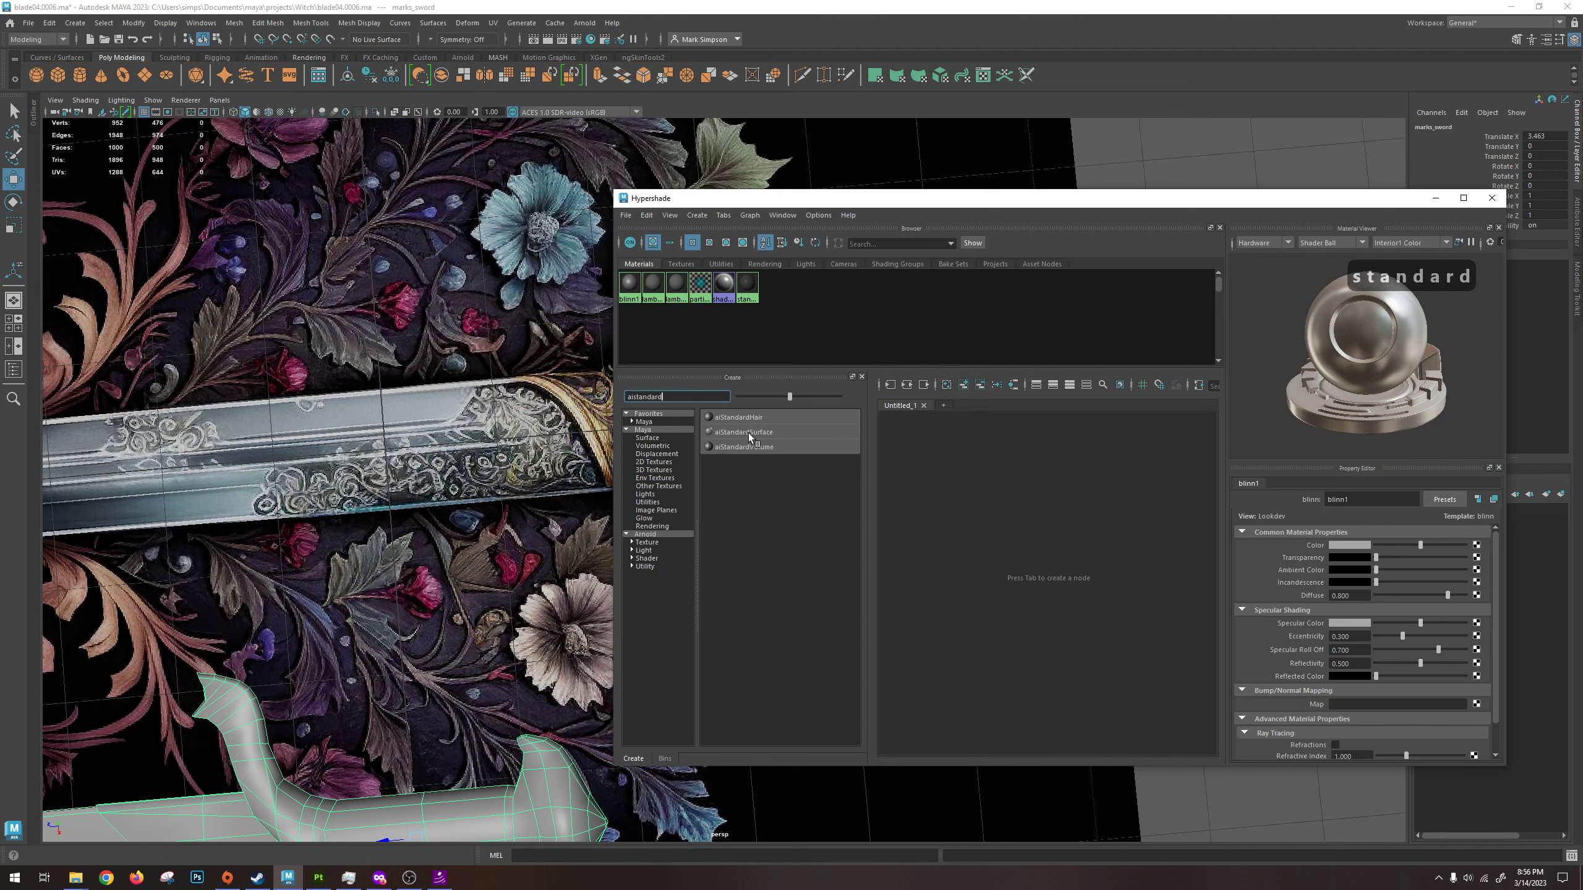
left_click(747, 431)
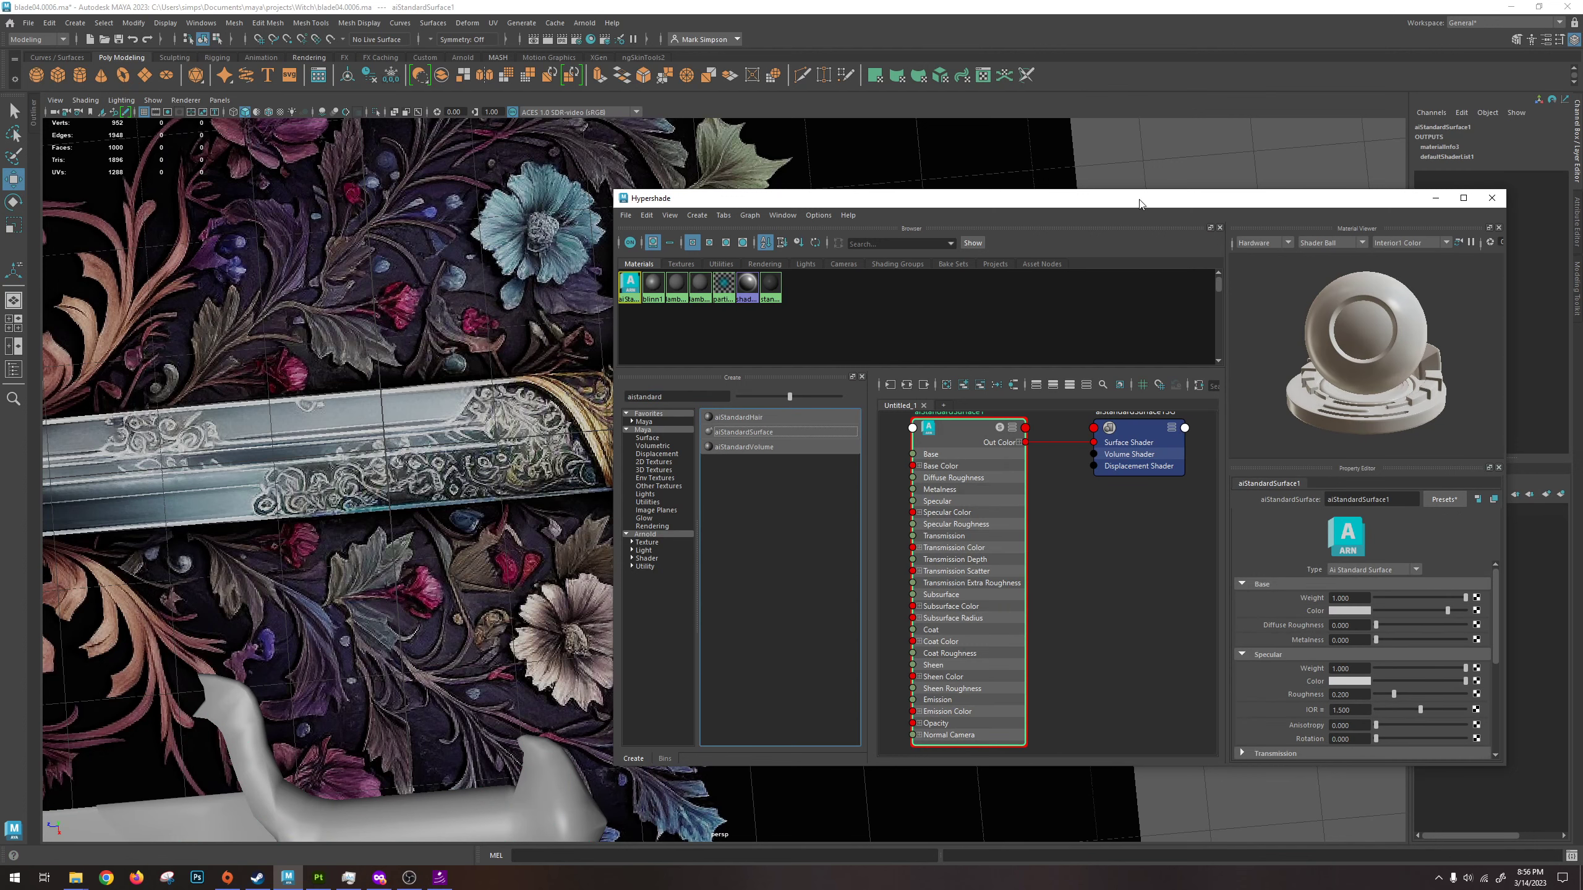
Delete the spare sword pCube2 and the floral reference image plane from the scene, keeping marks_sword.
left_click_drag(1138, 201, 1001, 180)
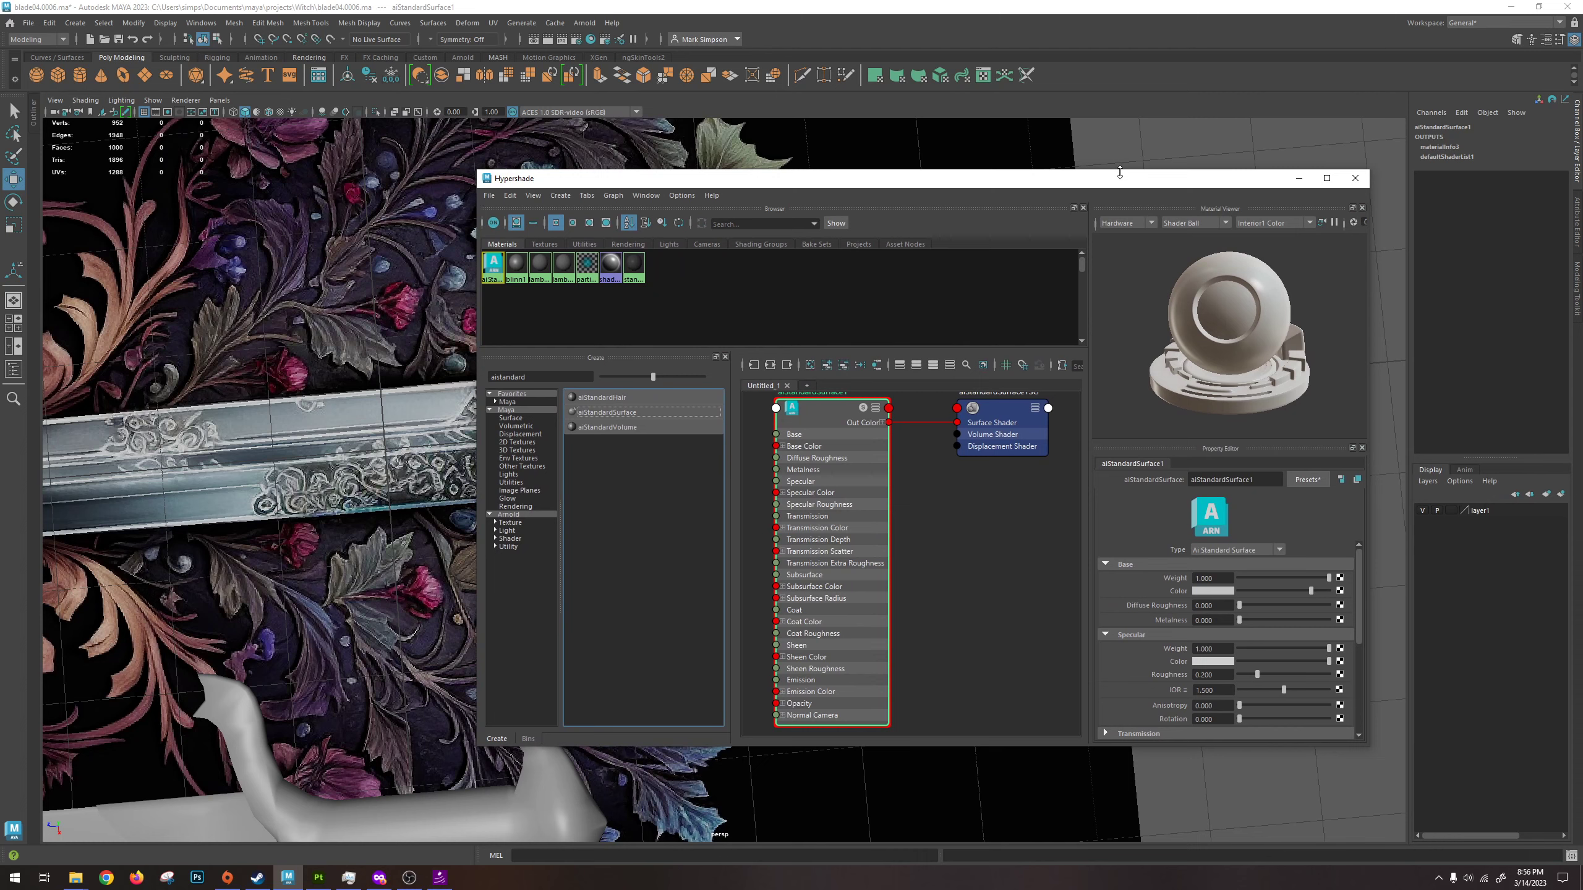
scroll(358, 398, "down", 8)
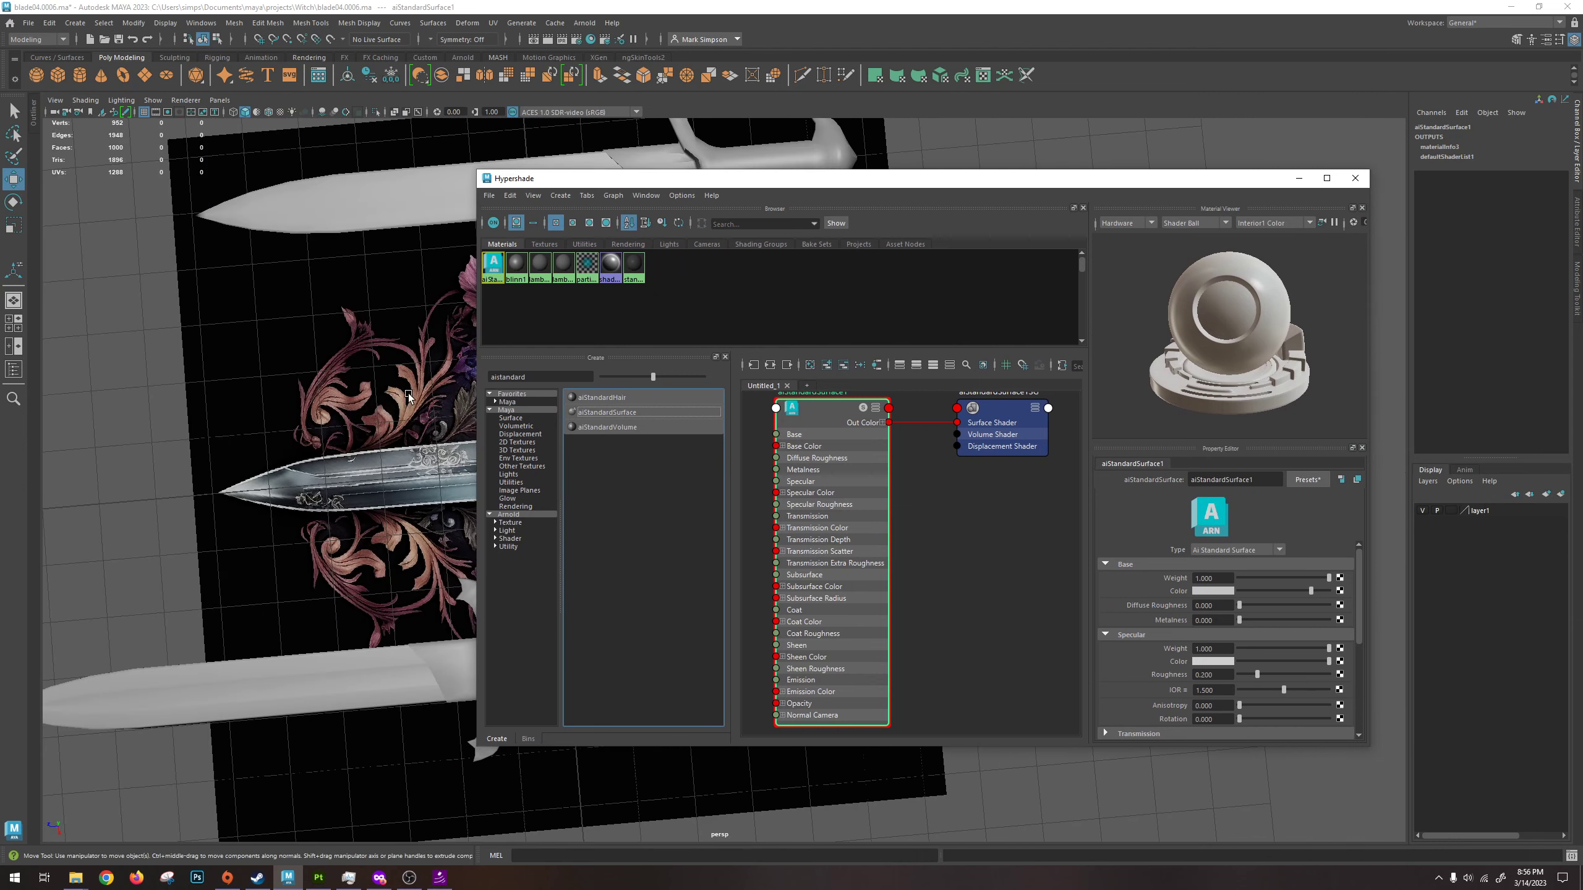
middle_click_drag(403, 389, 305, 317, "alt")
left_click_drag(349, 446, 212, 392, "alt")
middle_click_drag(358, 368, 301, 370, "alt")
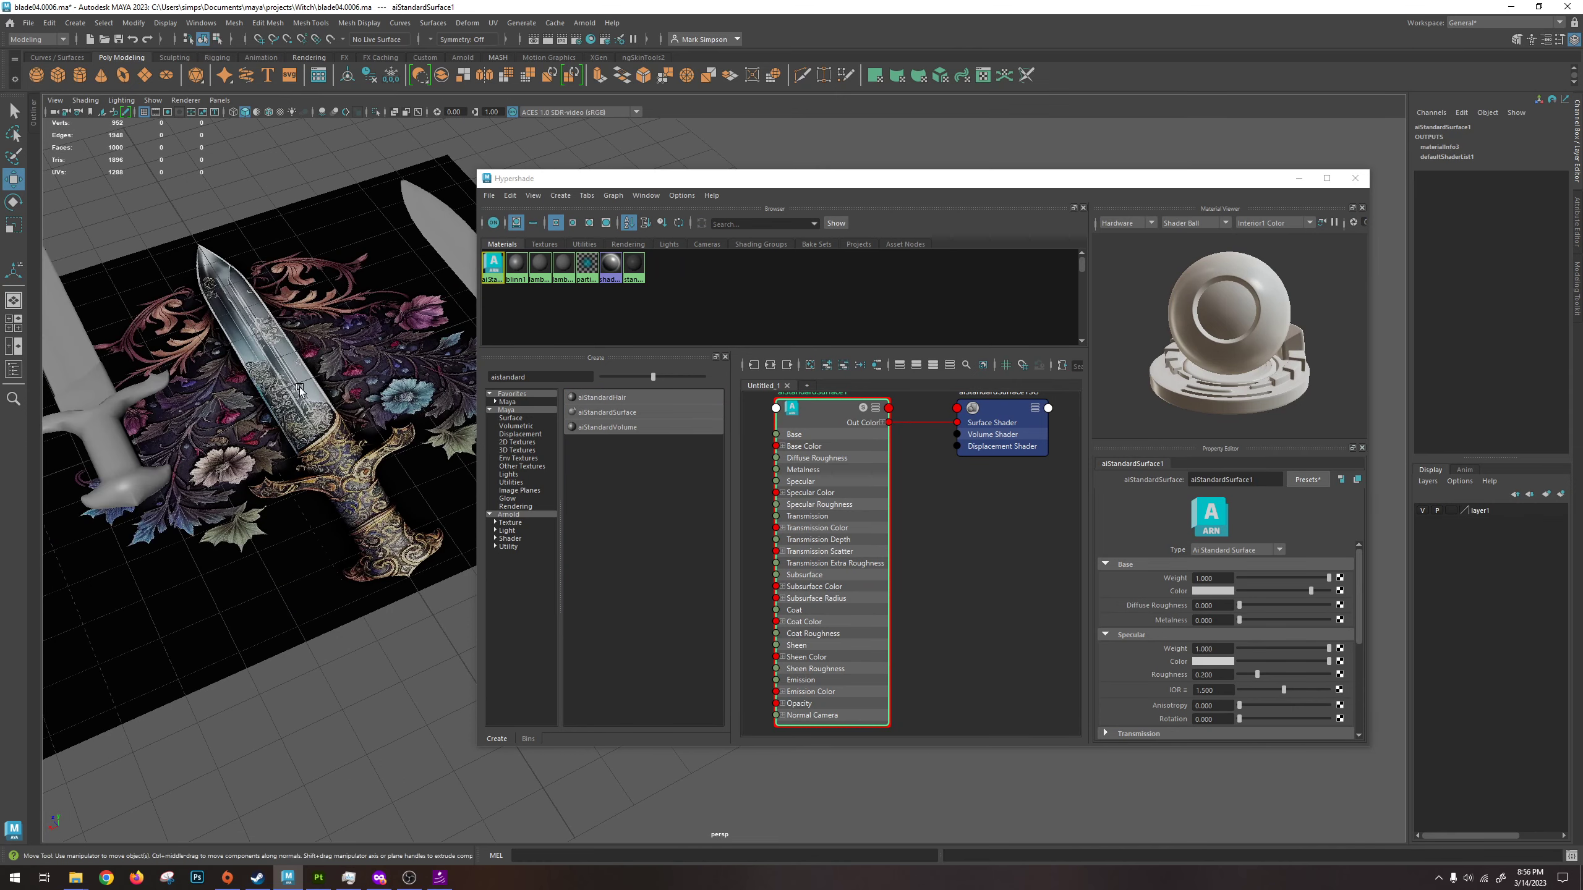
scroll(299, 392, "down", 2)
left_click(239, 399)
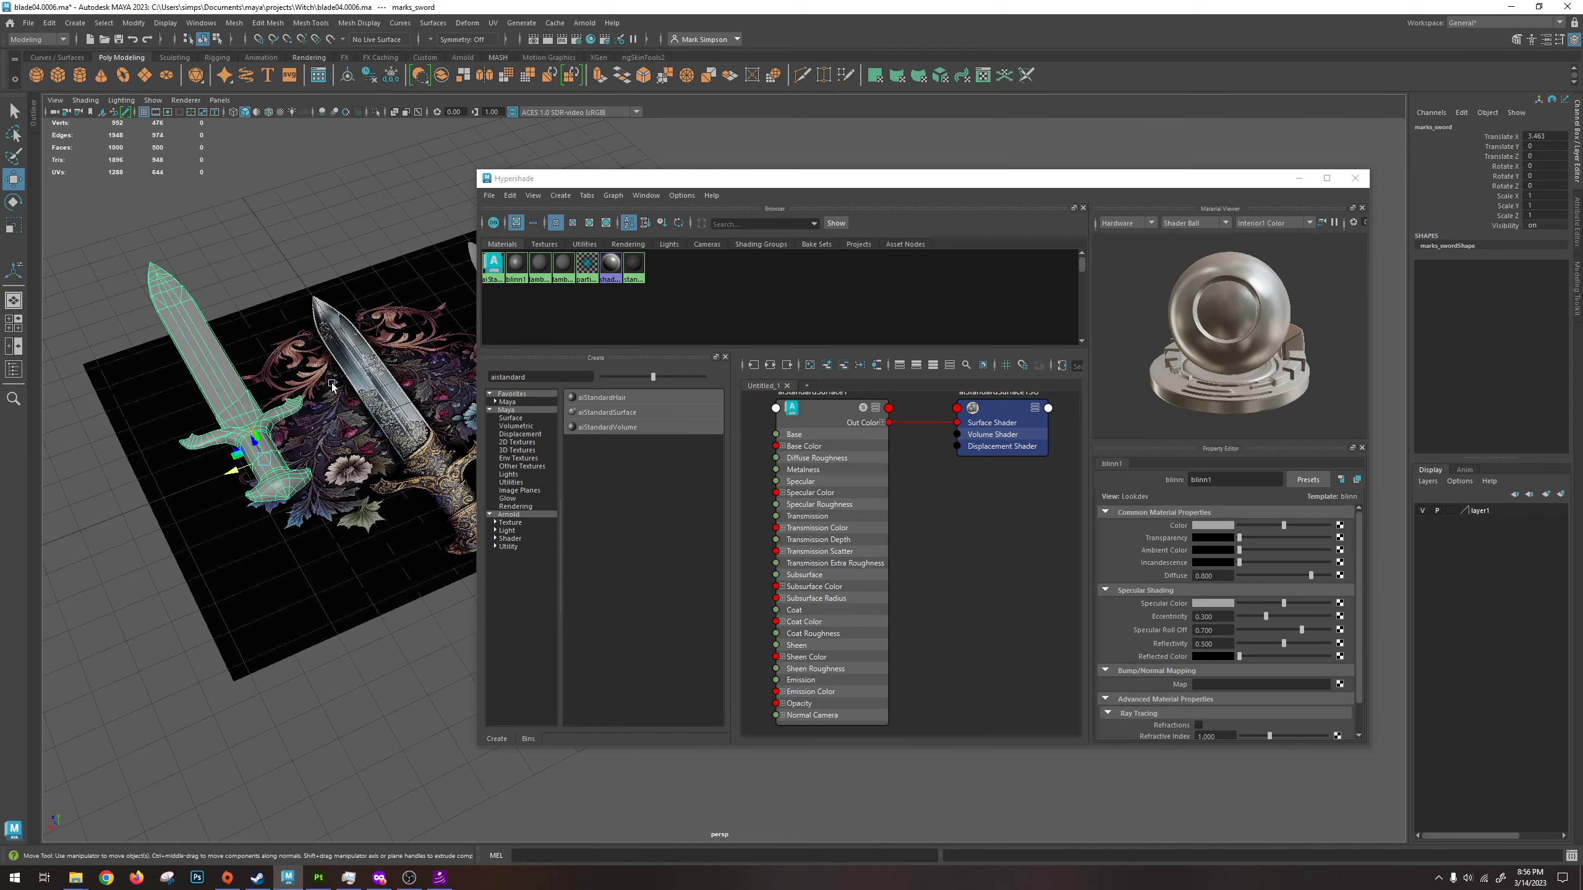
middle_click_drag(330, 383, 165, 413, "alt")
left_click(419, 364)
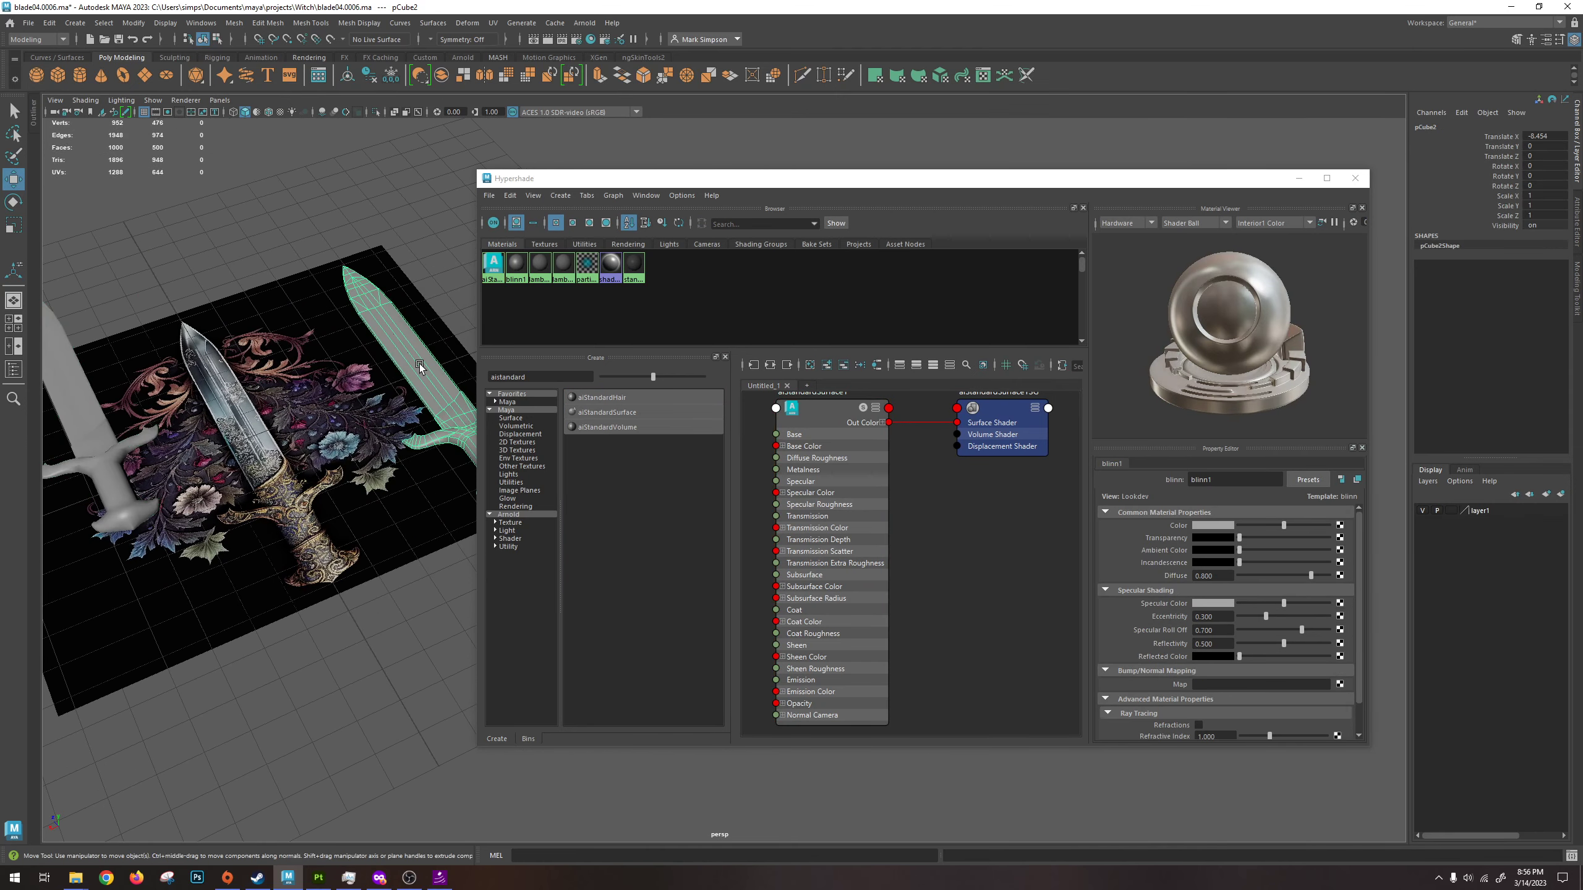
key("Delete")
left_click(265, 380)
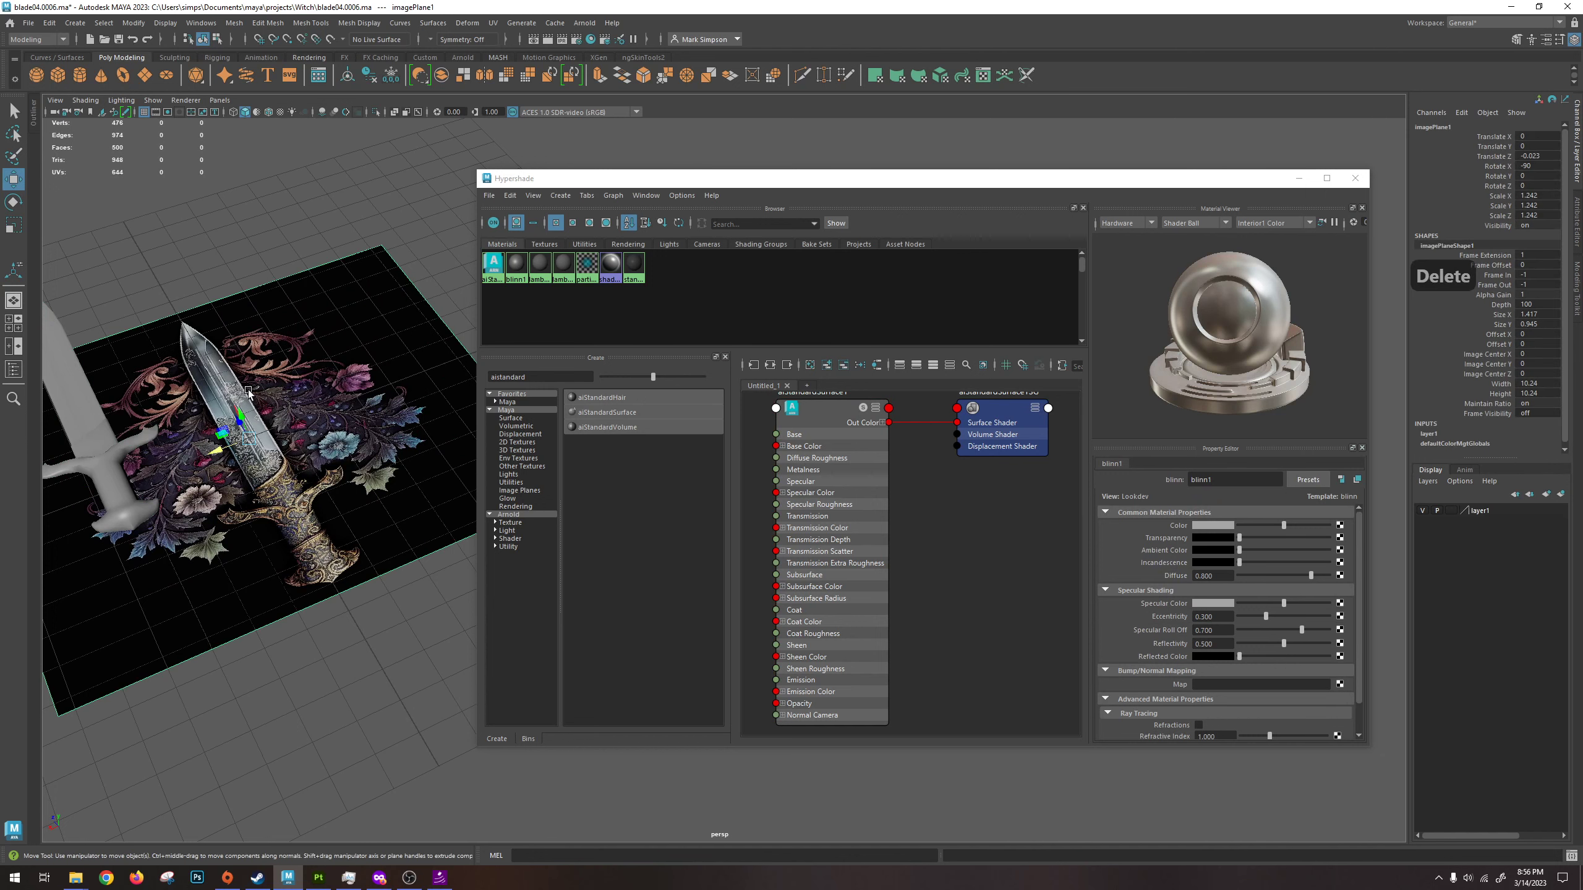
key("Delete")
Move marks_sword along X to the grid centre with grid snapping and assign the aiStandardSurface1 material to it.
left_click(115, 460)
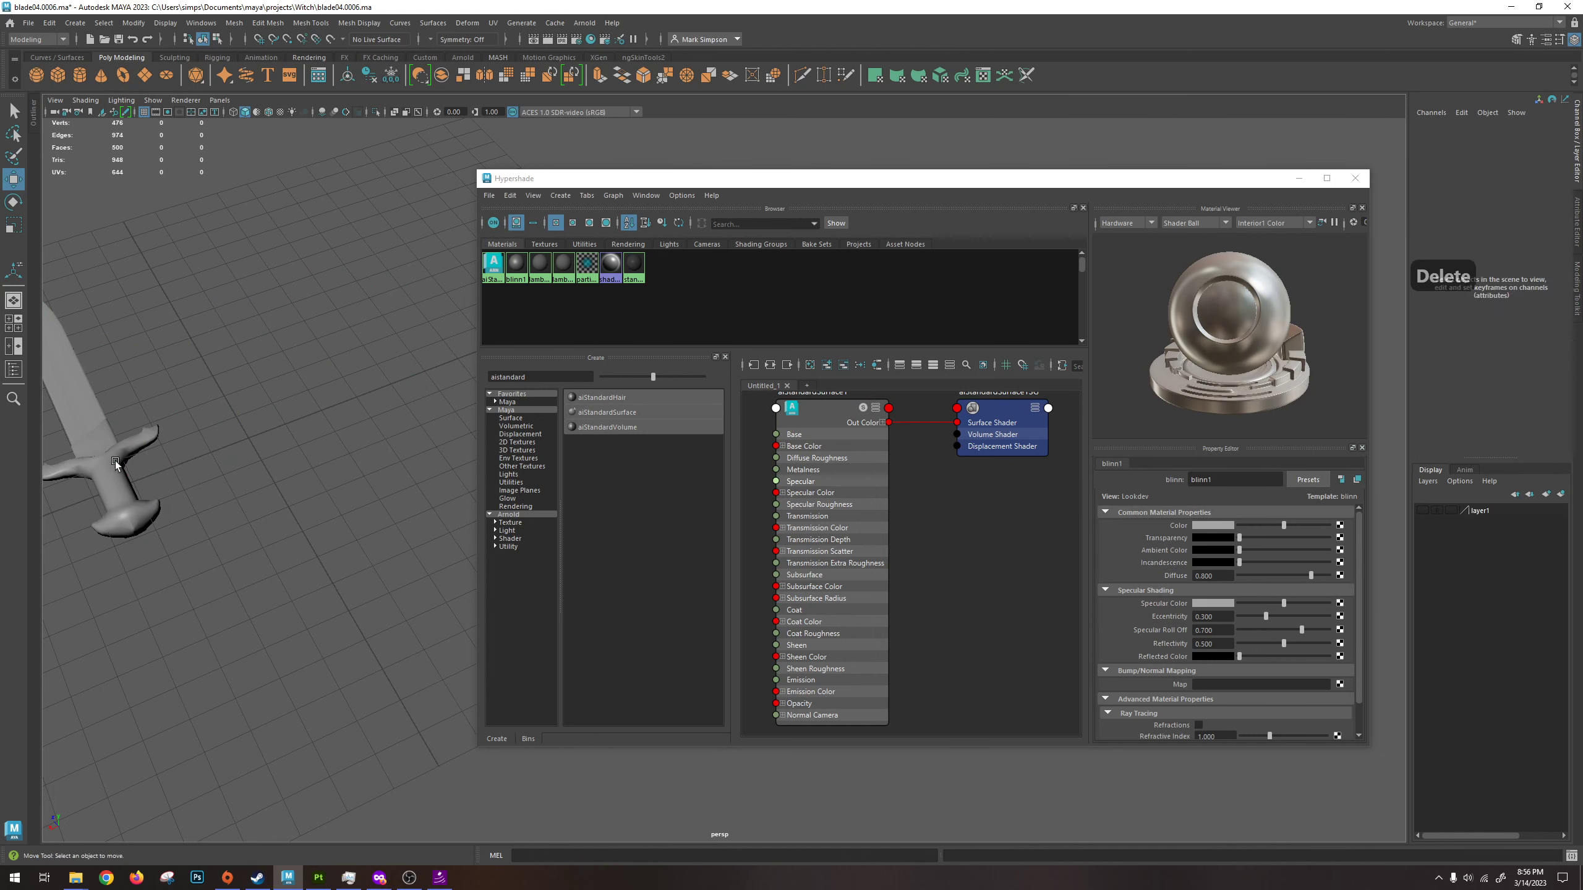
key("x")
left_click_drag(107, 495, 251, 458)
middle_click_drag(241, 424, 289, 500, "alt")
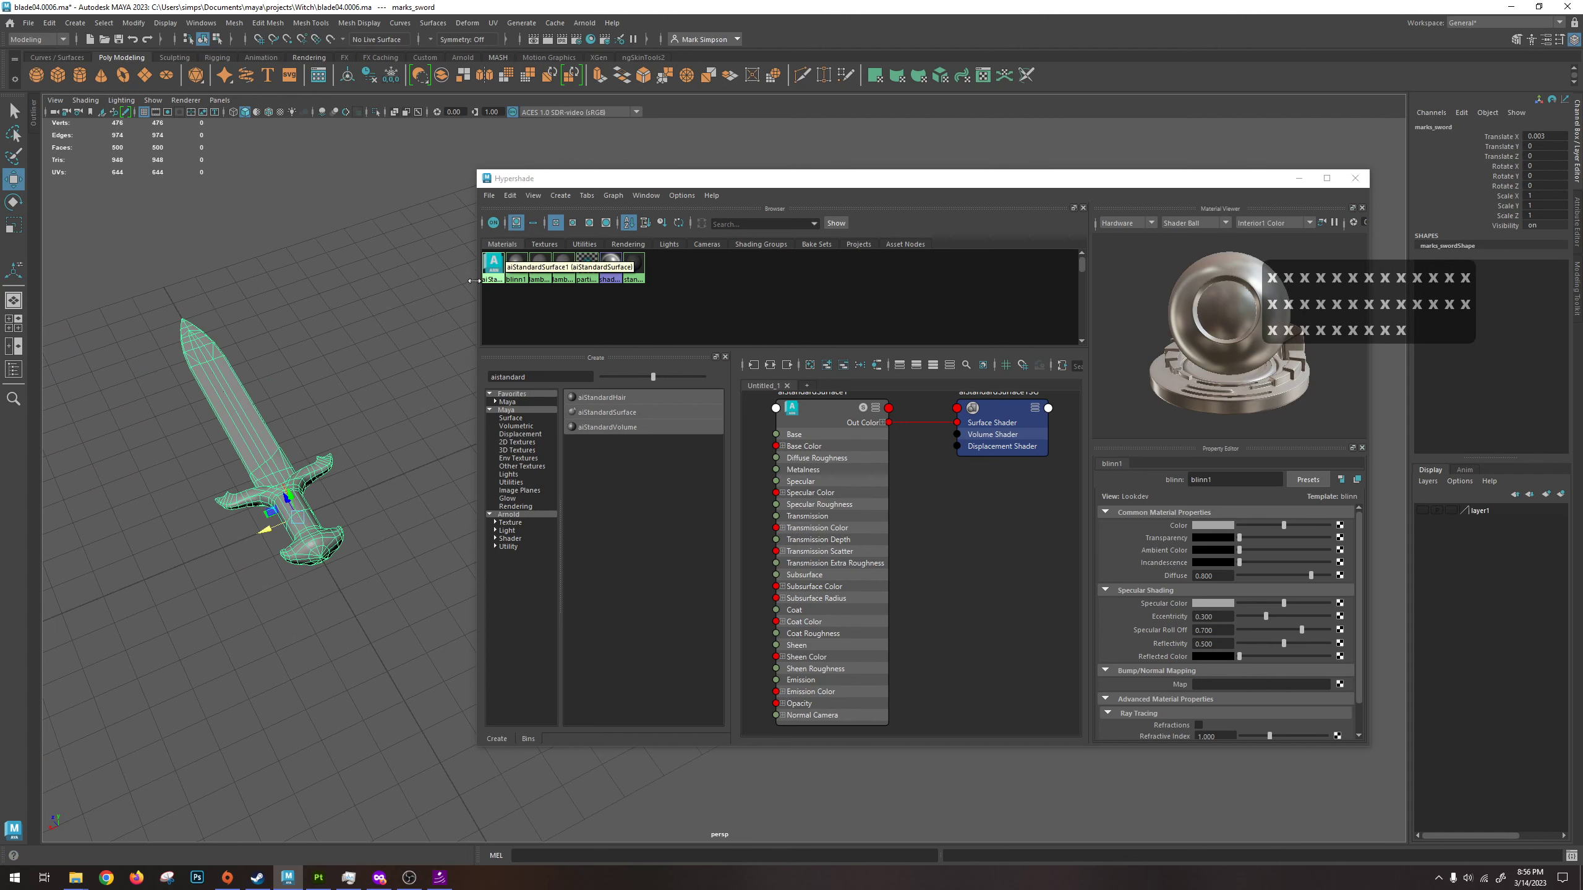
middle_click_drag(493, 271, 252, 436)
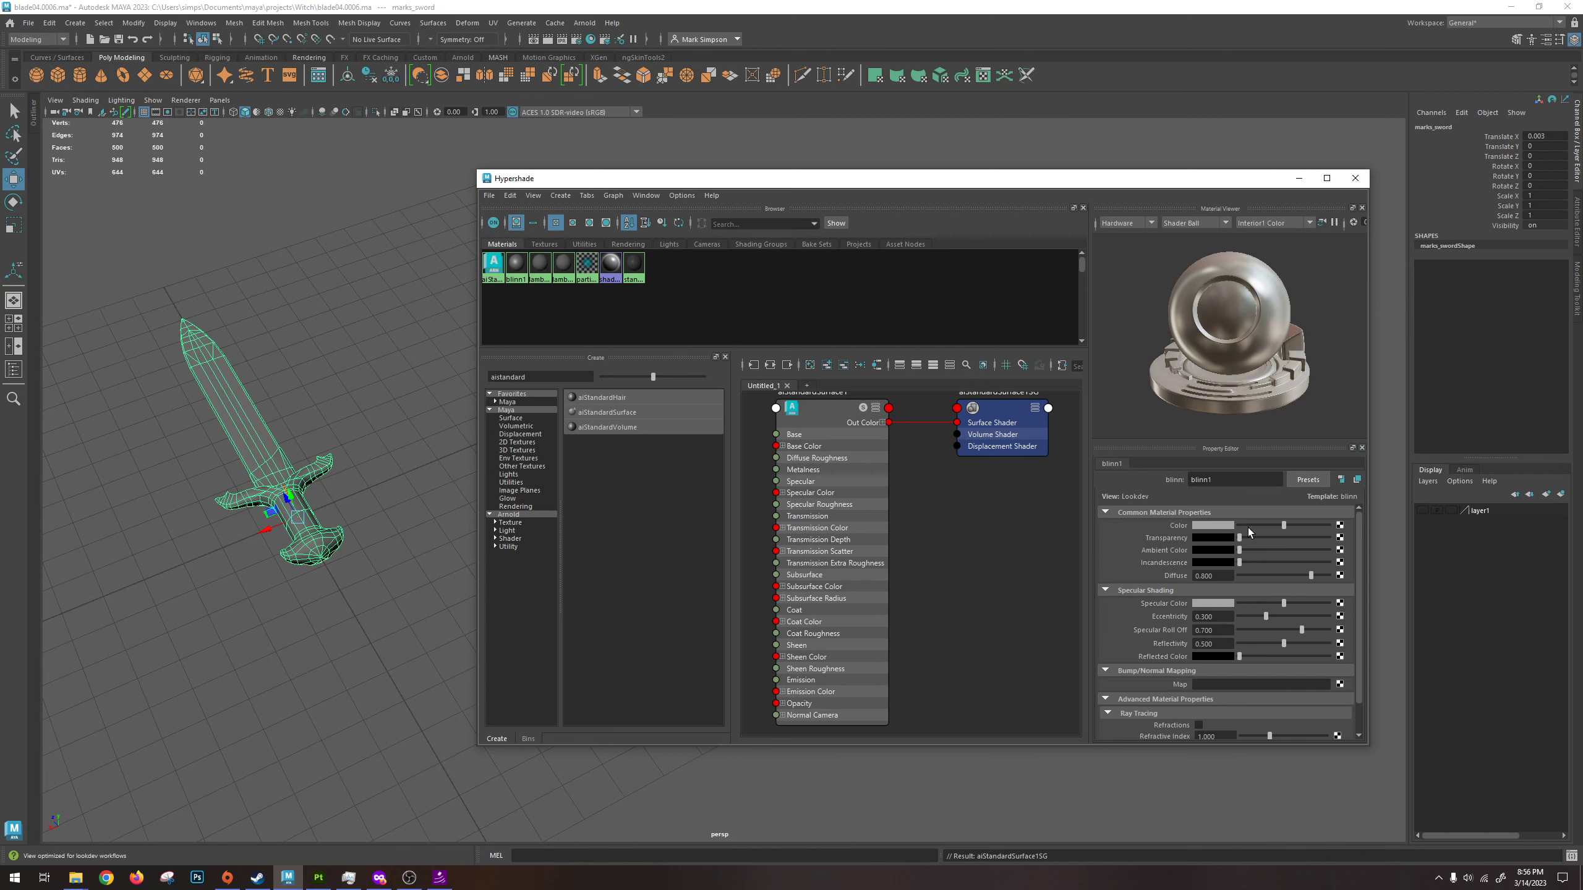
Examine the Base, Specular, Transmission and Emission attributes of aiStandardSurface1 to see which texture inputs it offers.
left_click(823, 408)
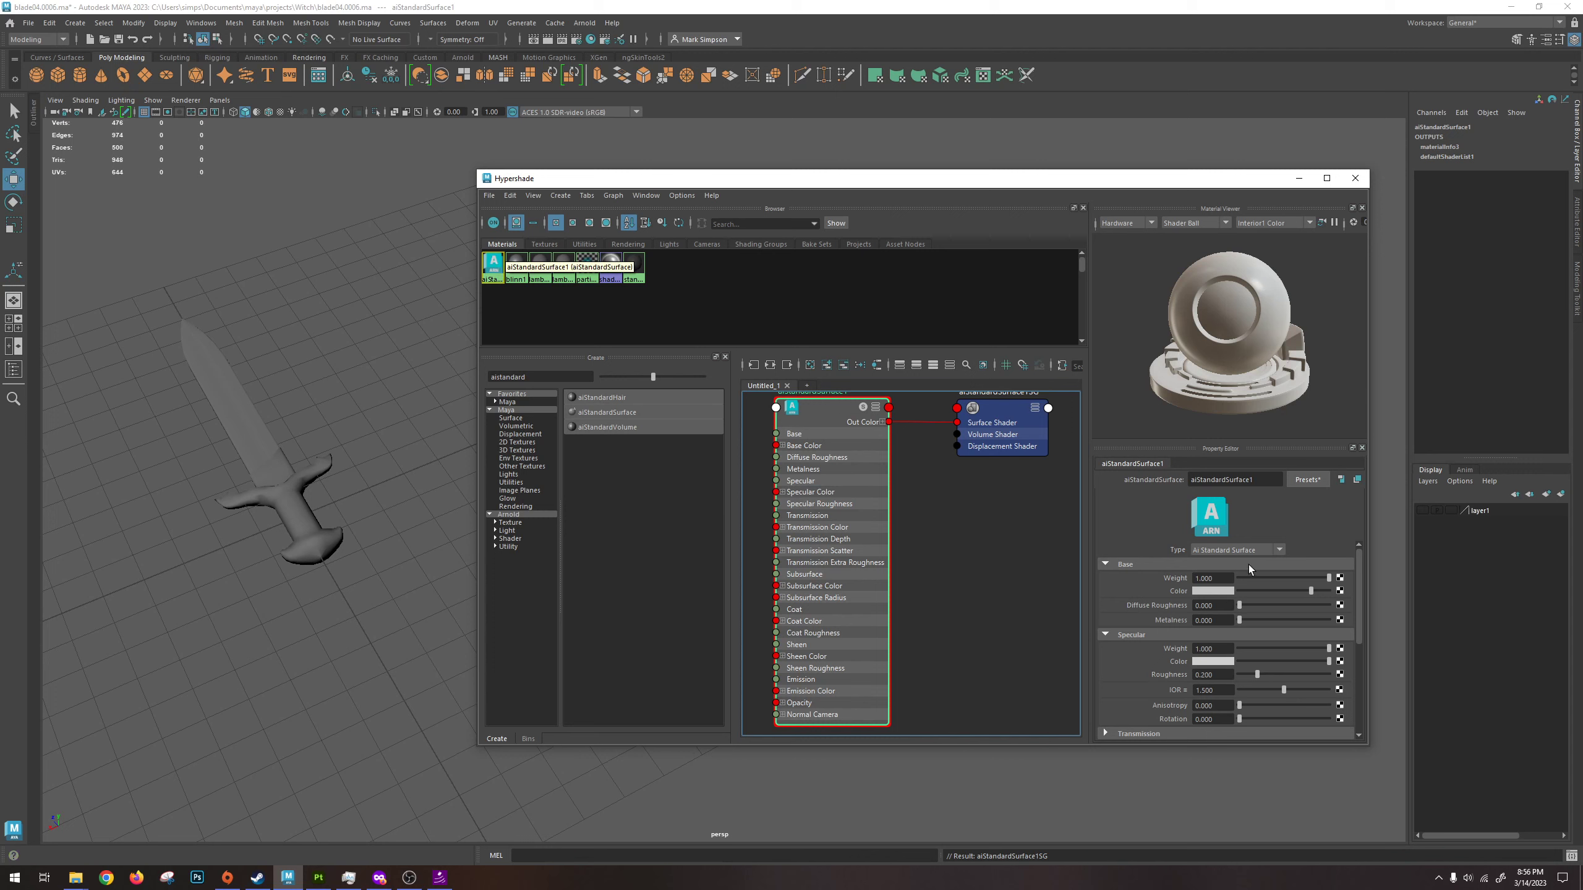
scroll(1254, 567, "down", 1)
scroll(1251, 567, "up", 1)
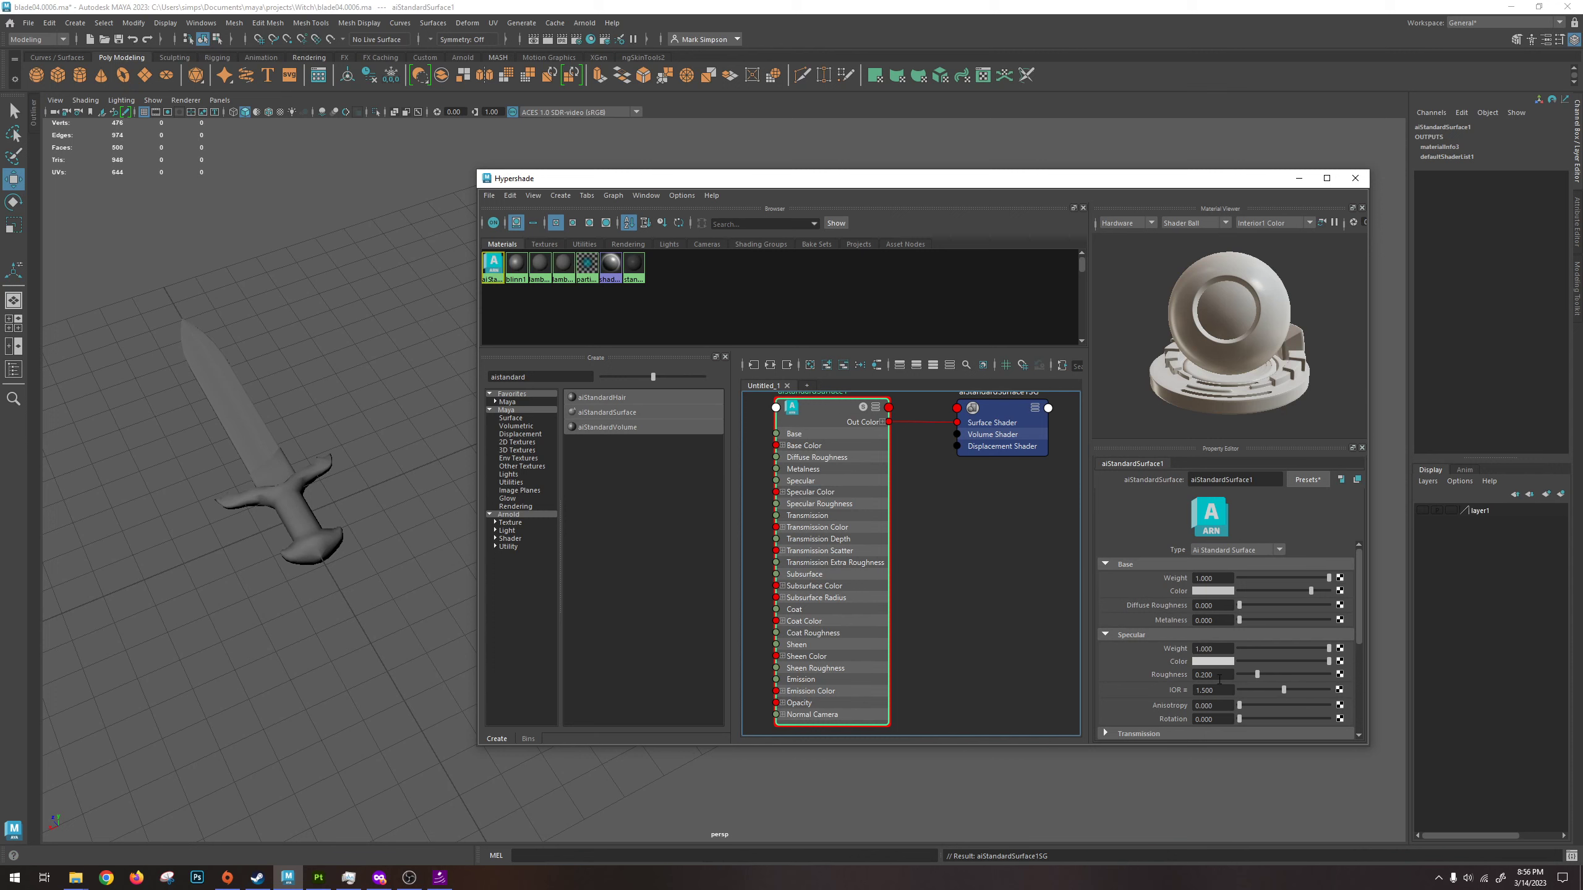
scroll(1187, 673, "down", 1)
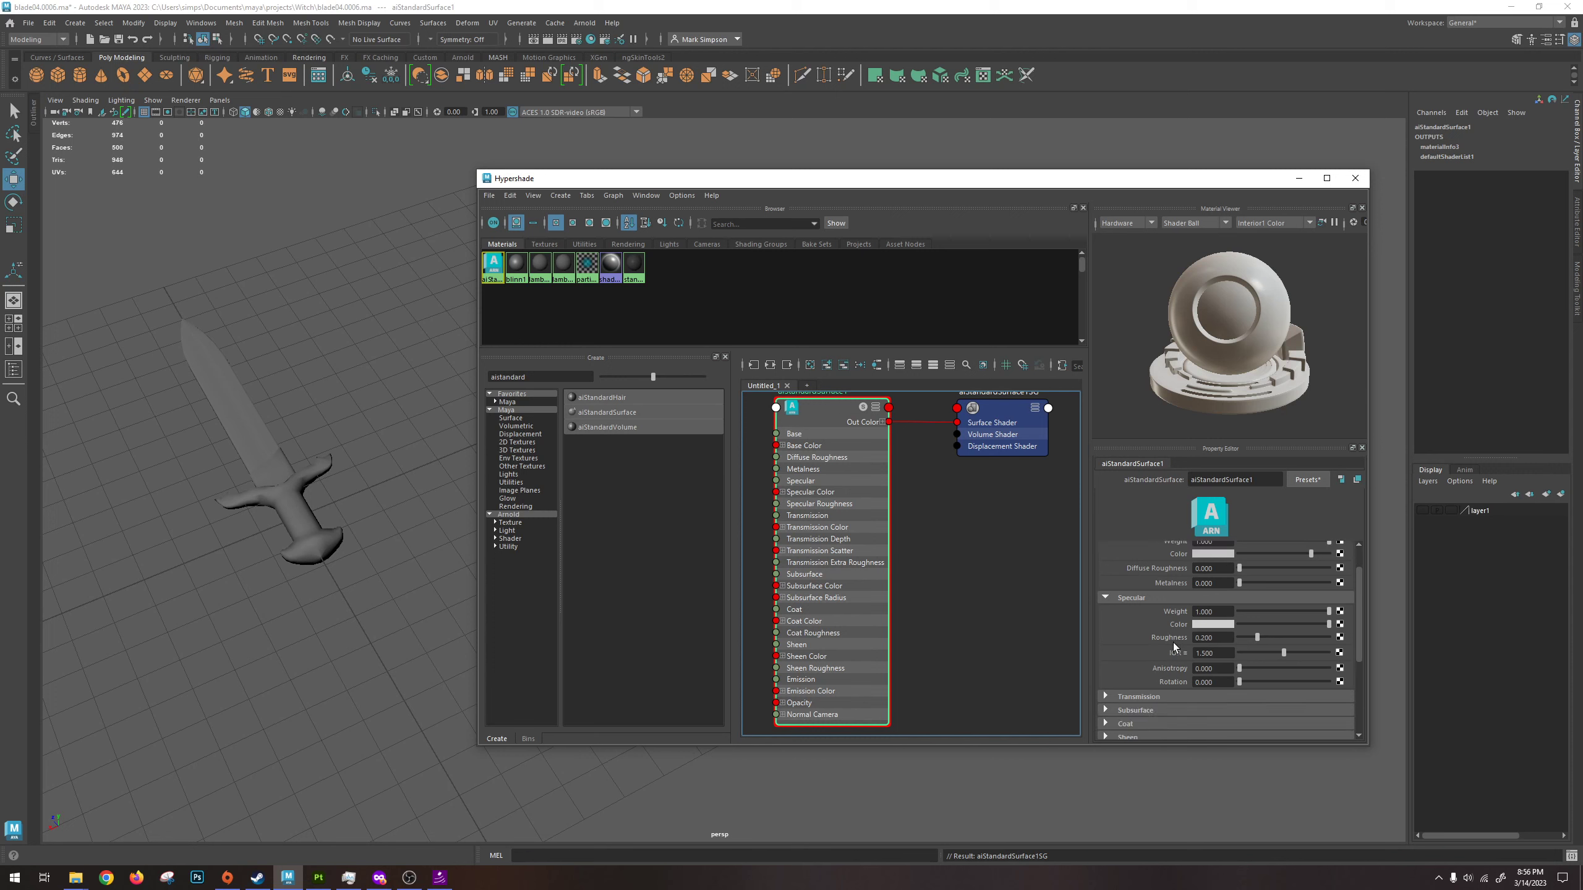
scroll(1140, 701, "down", 2)
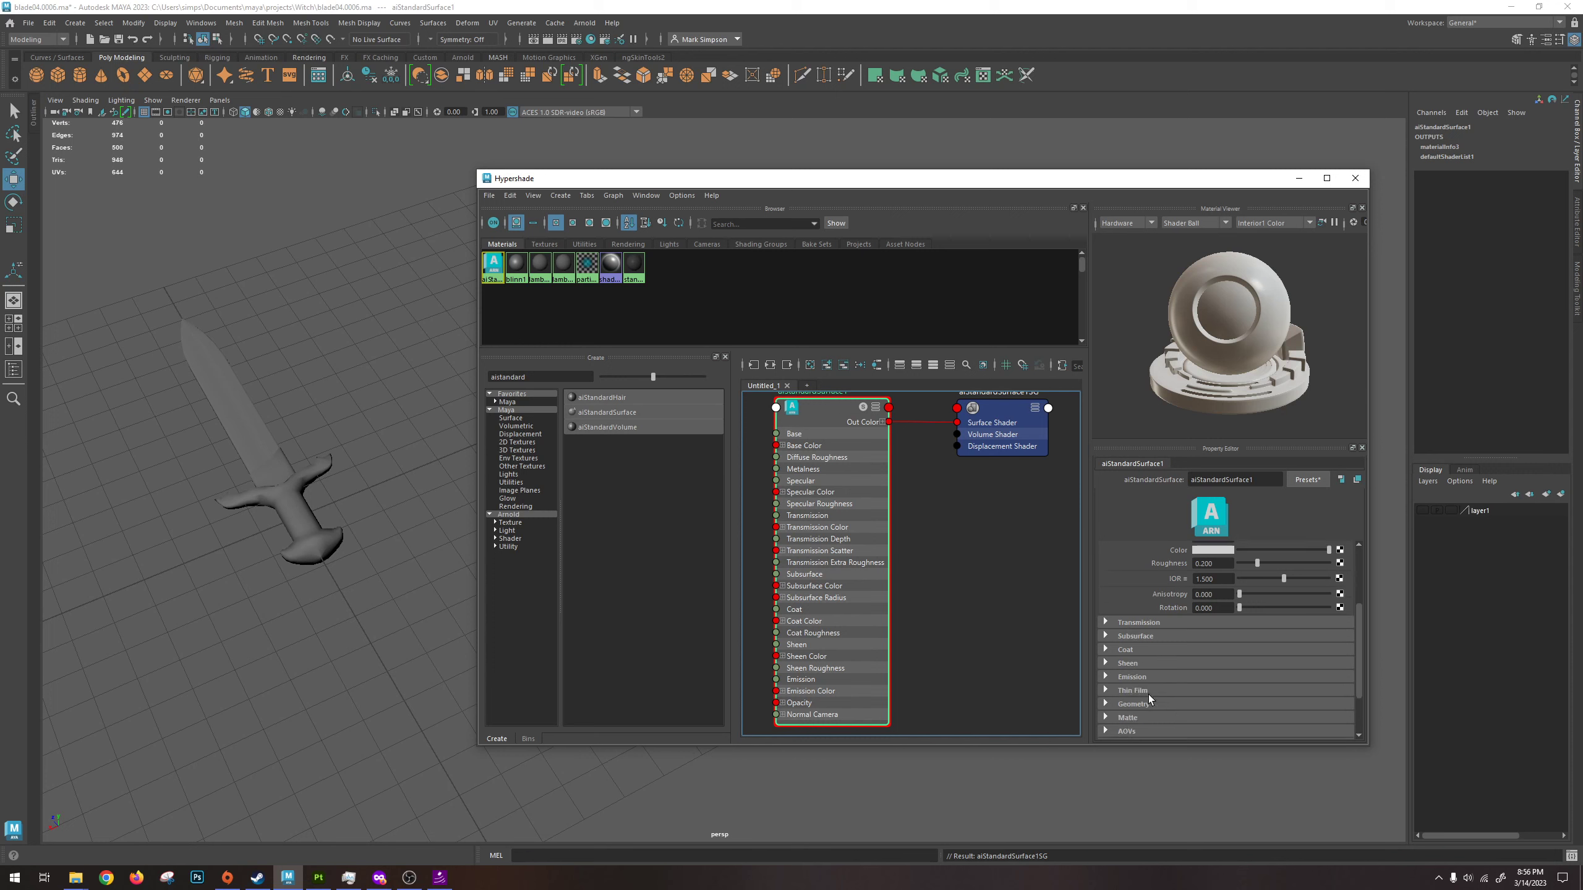
left_click(1132, 674)
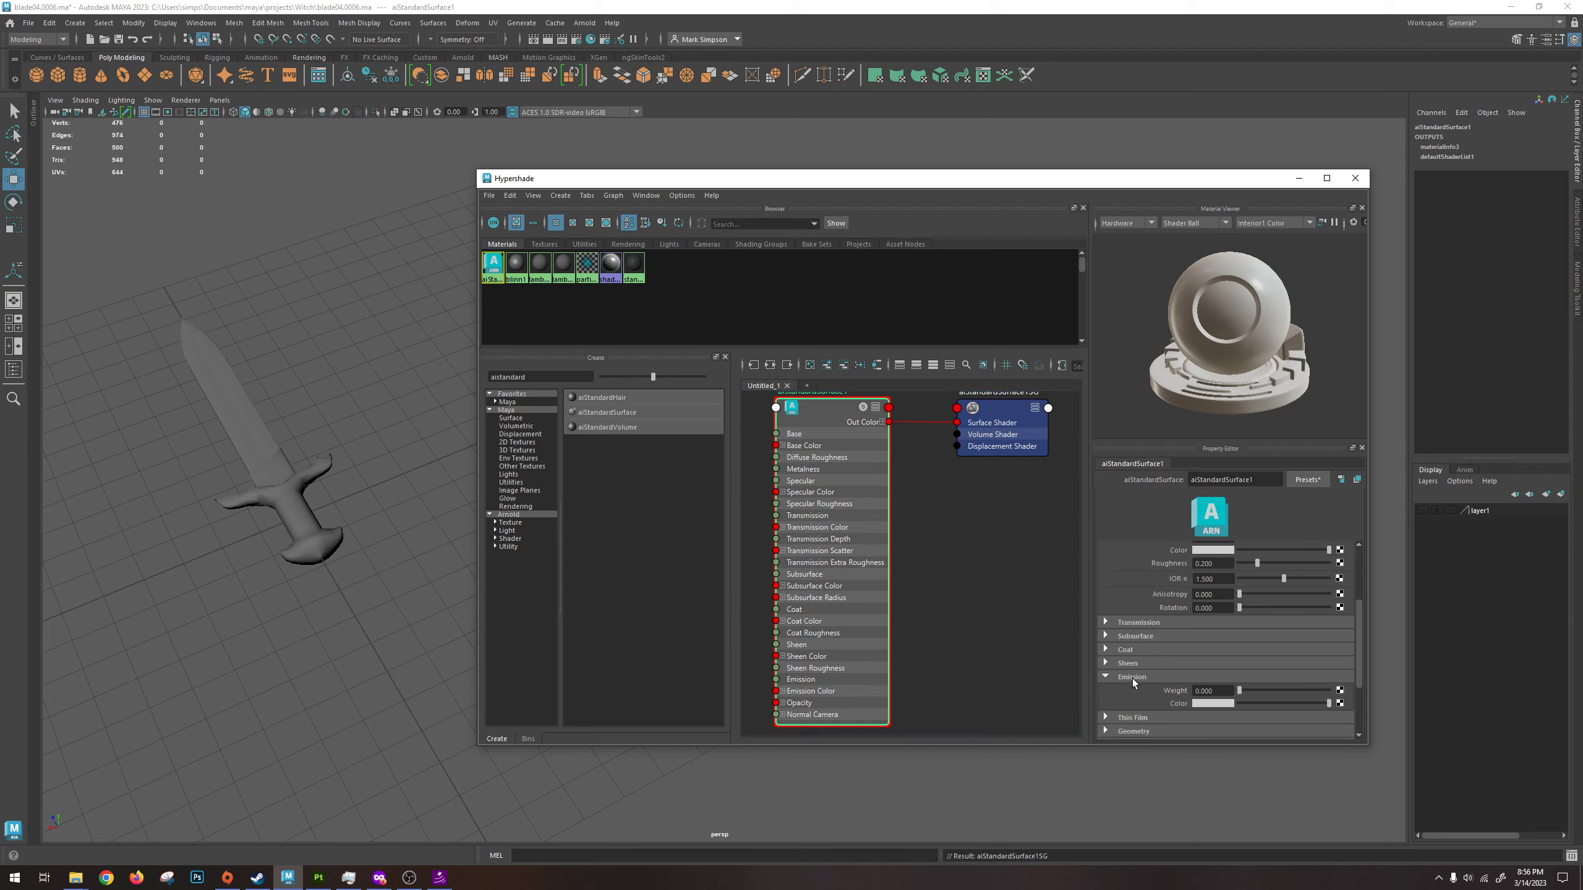
scroll(1140, 676, "down", 1)
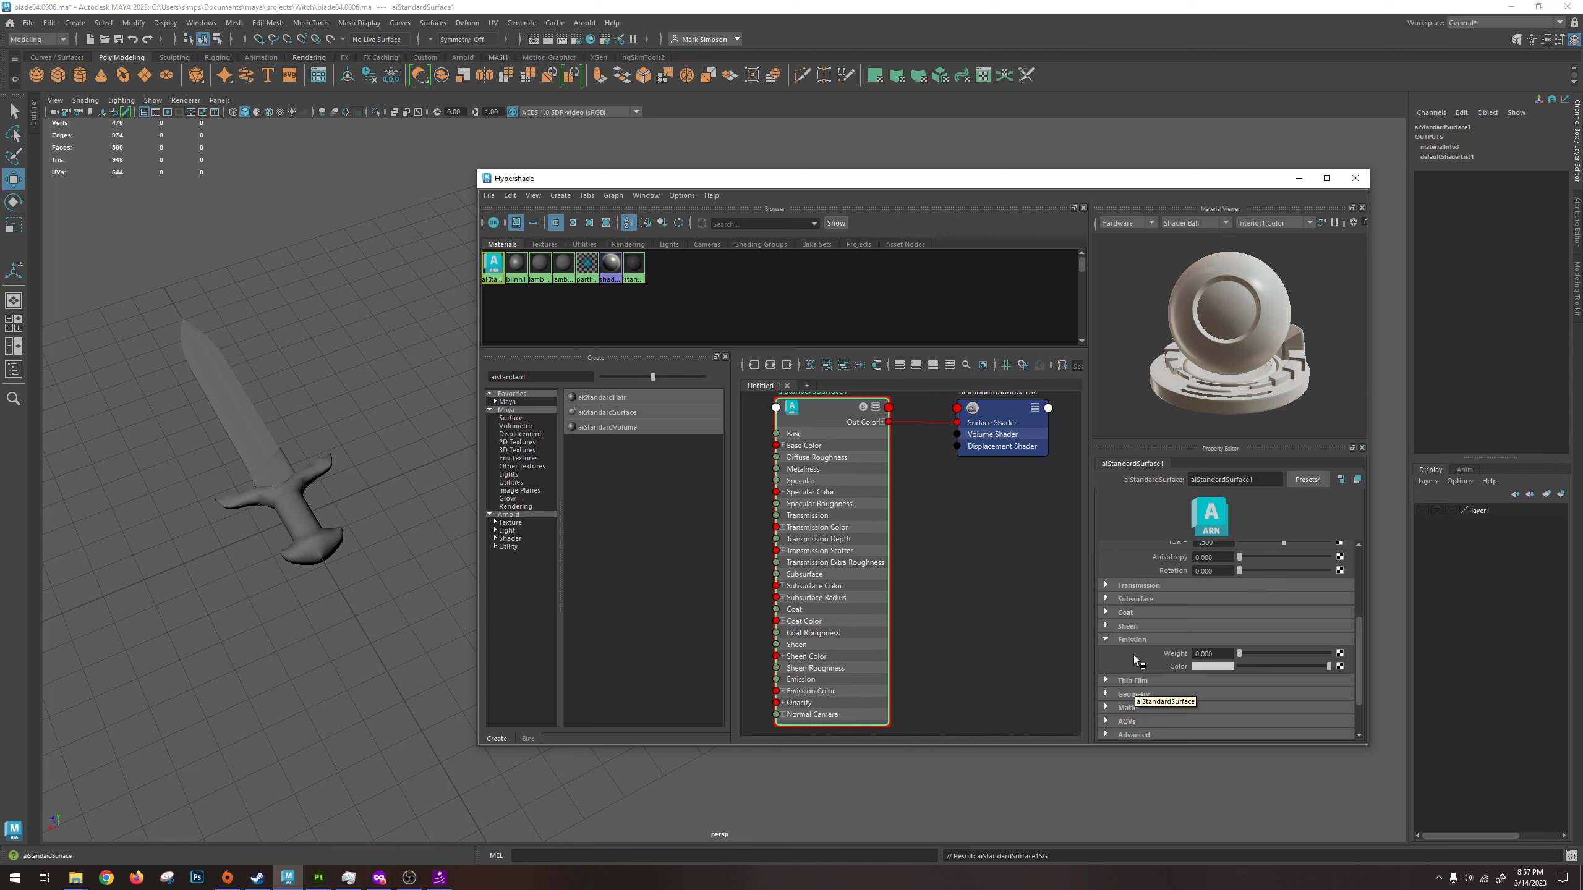
left_click(1138, 586)
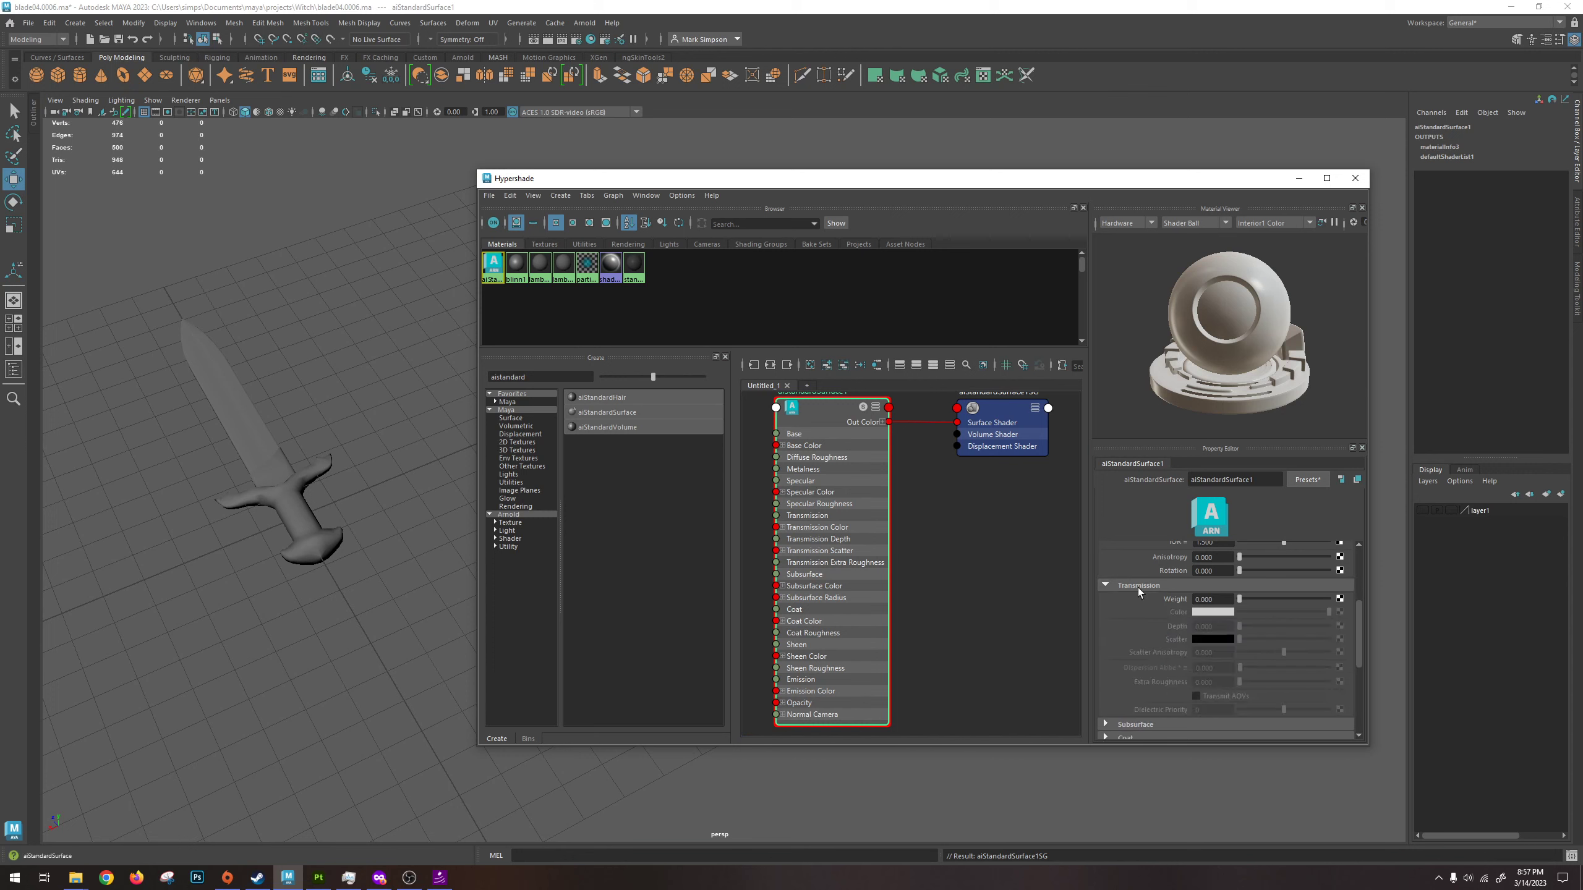
left_click(1137, 588)
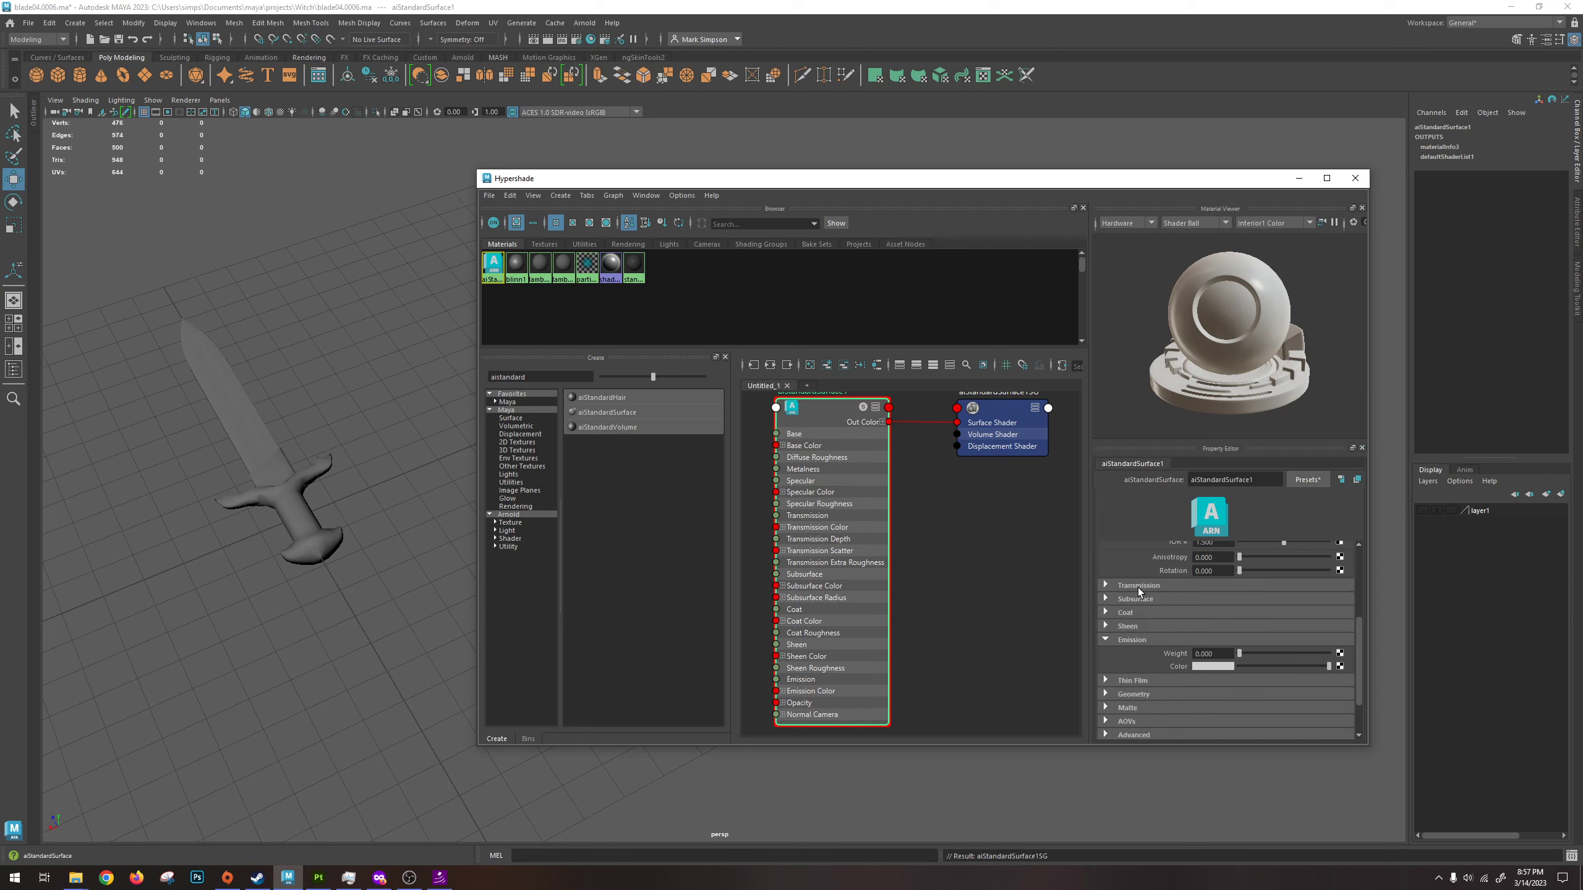
left_click(1129, 639)
scroll(1130, 663, "down", 2)
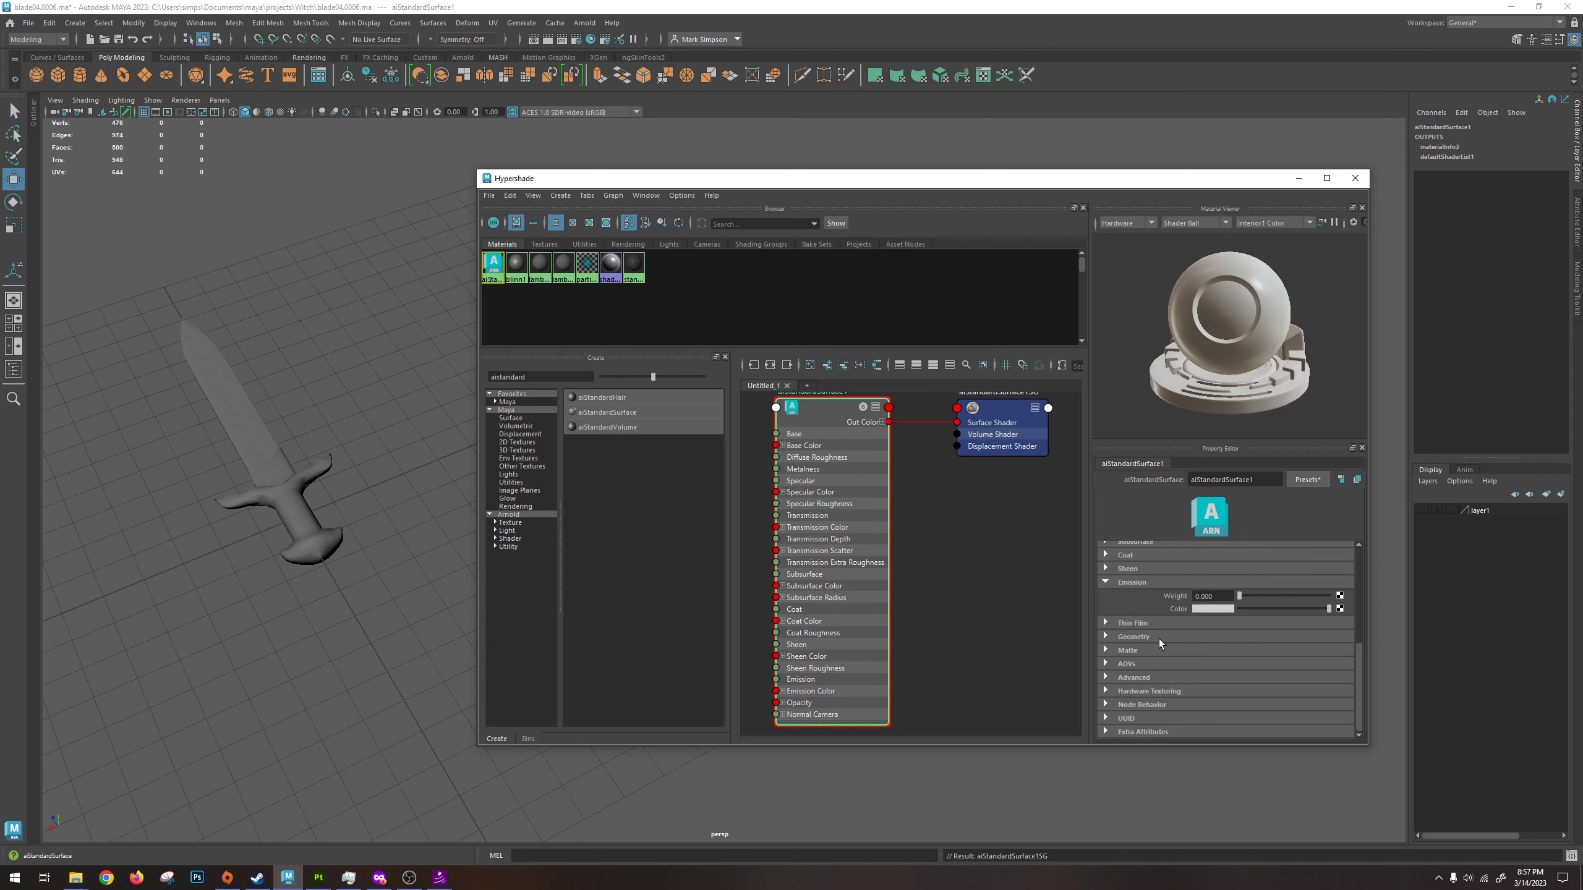
scroll(1157, 642, "up", 5)
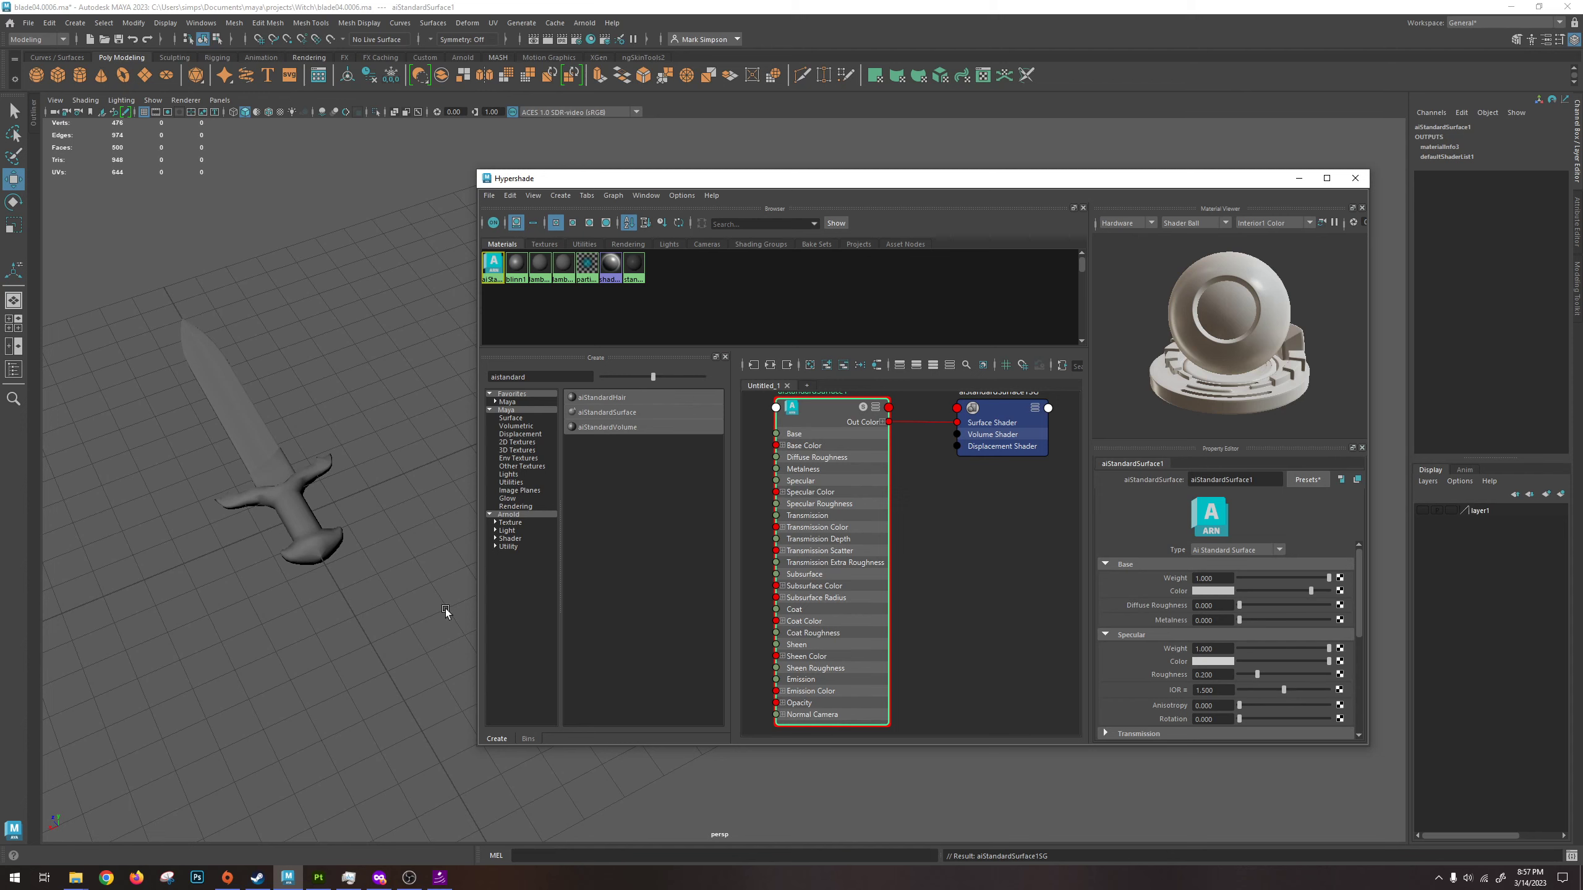
Switch back to Substance 3D Painter and export the blinn1 textures with the Document channels + Normal + AO (No Alpha) template.
left_click(318, 878)
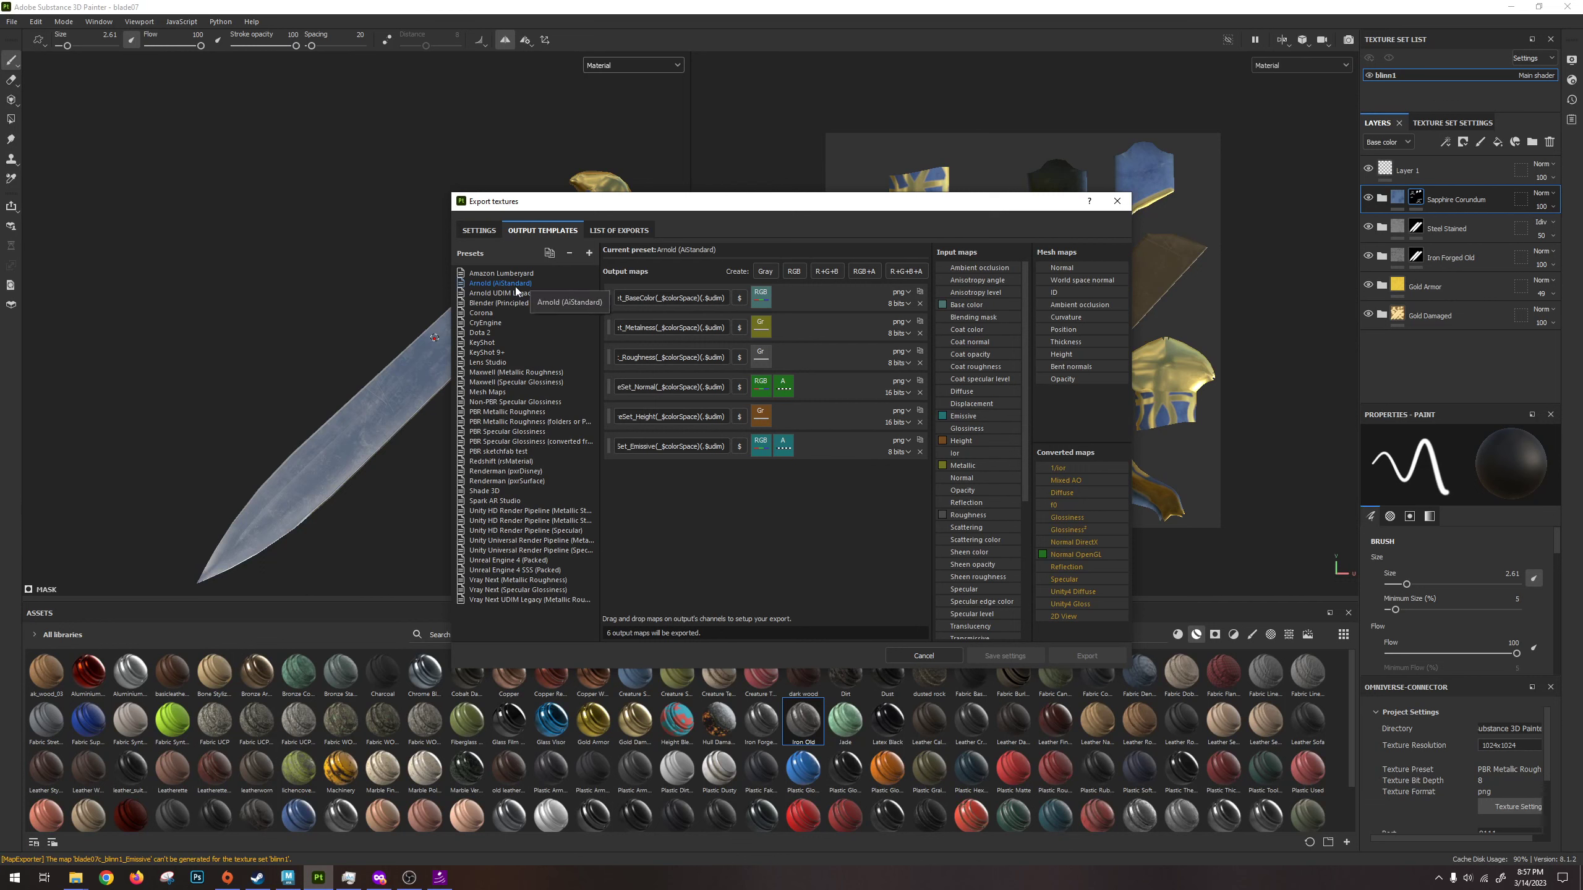
left_click(483, 232)
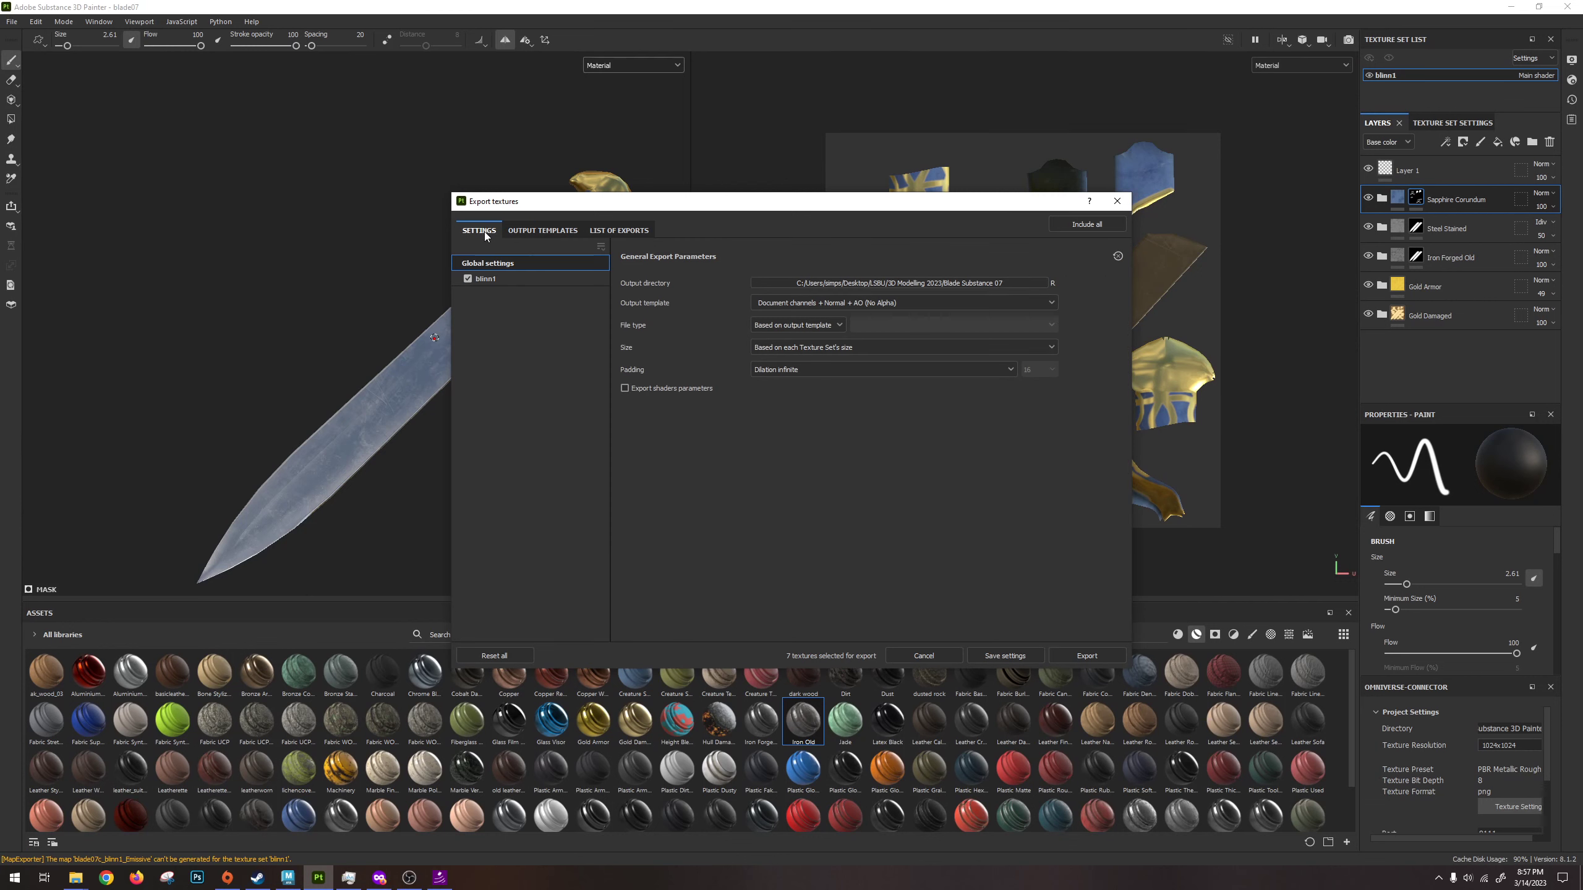
left_click(1096, 659)
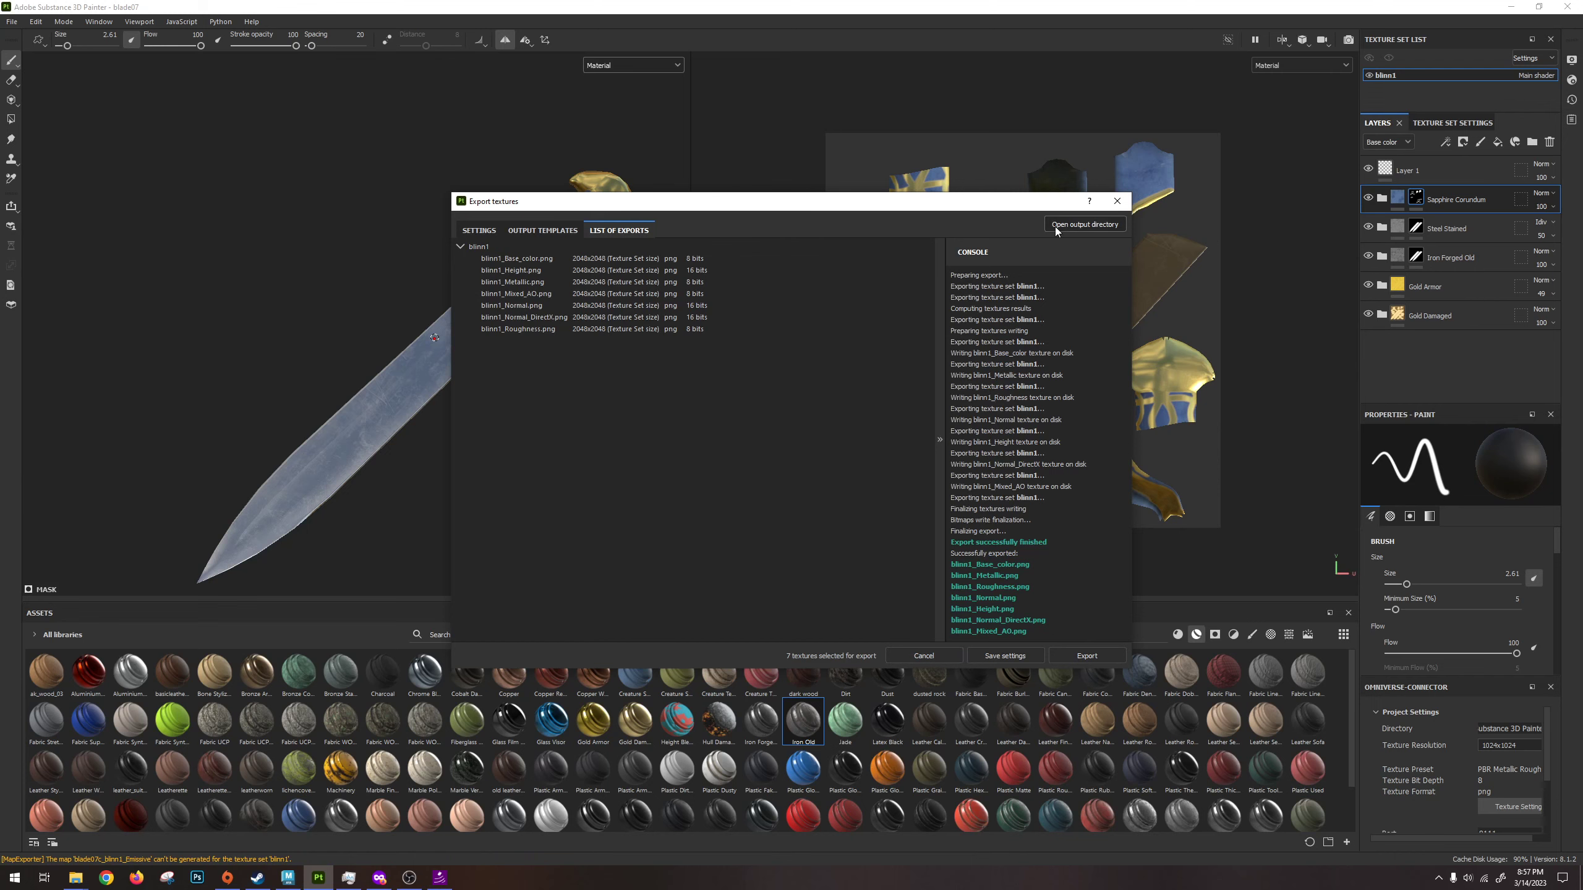
Open the export's output directory and view the base color, height, metallic and mixed AO images one after another.
left_click(1071, 224)
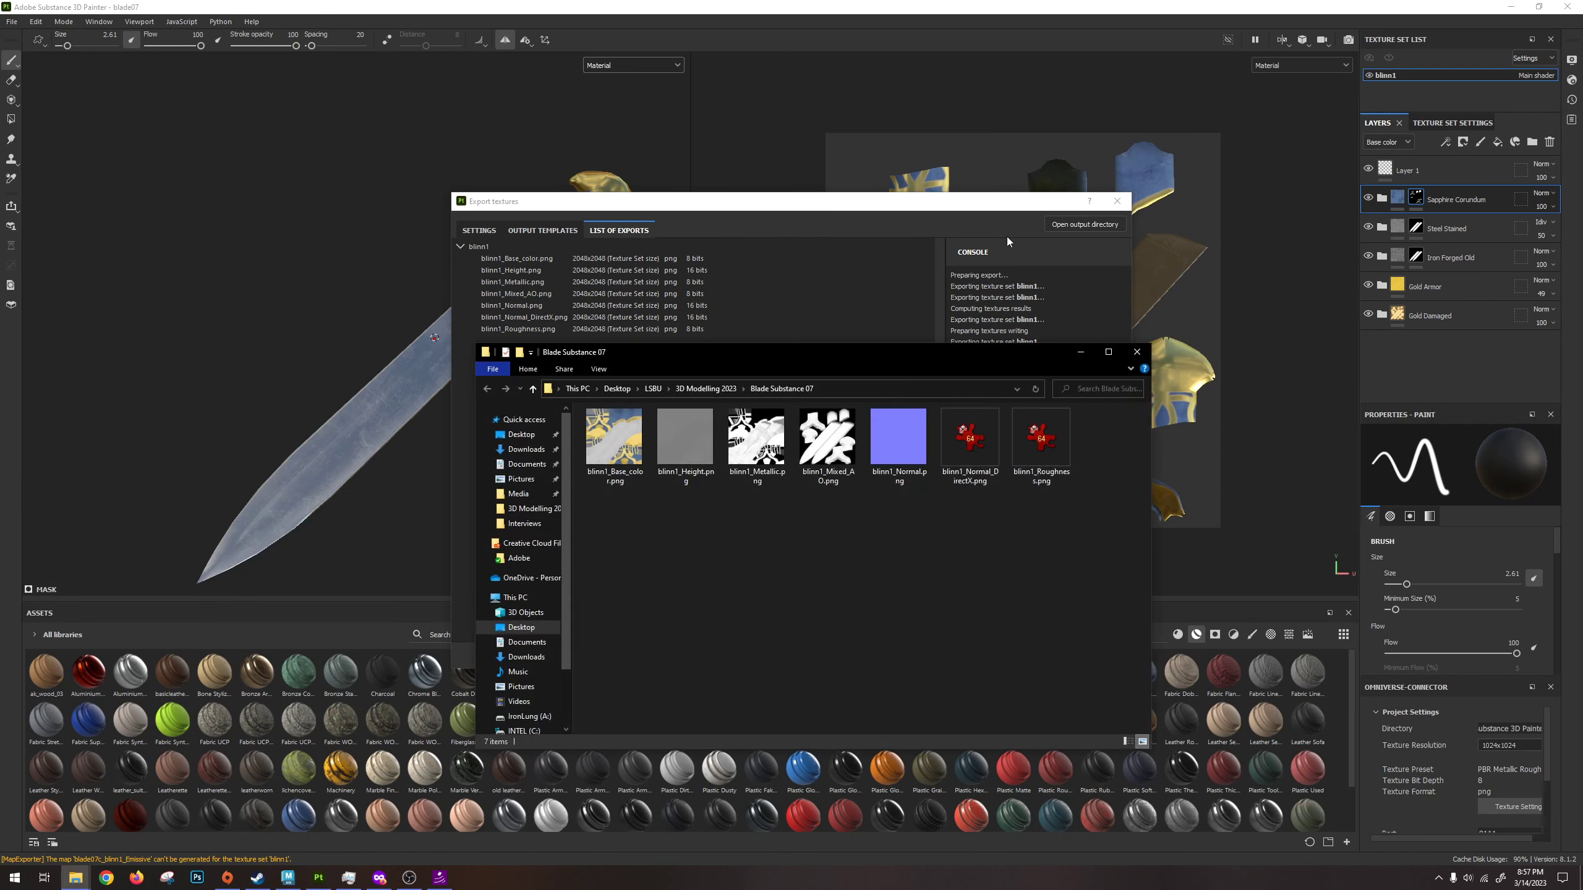
double_click(613, 440)
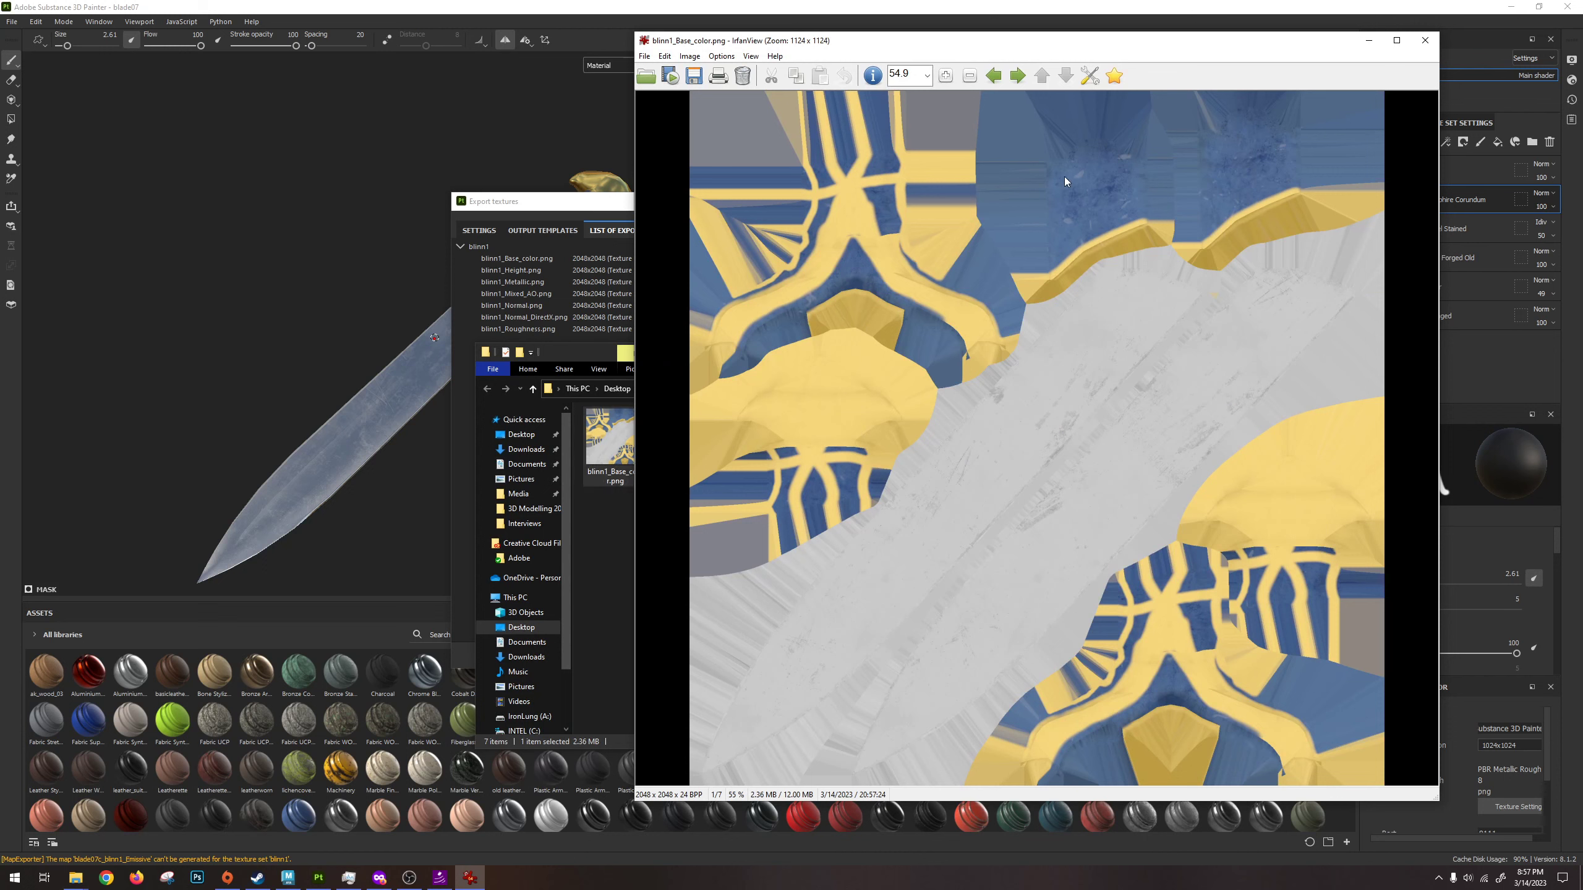
scroll(1059, 387, "down", 1)
scroll(1007, 434, "down", 1)
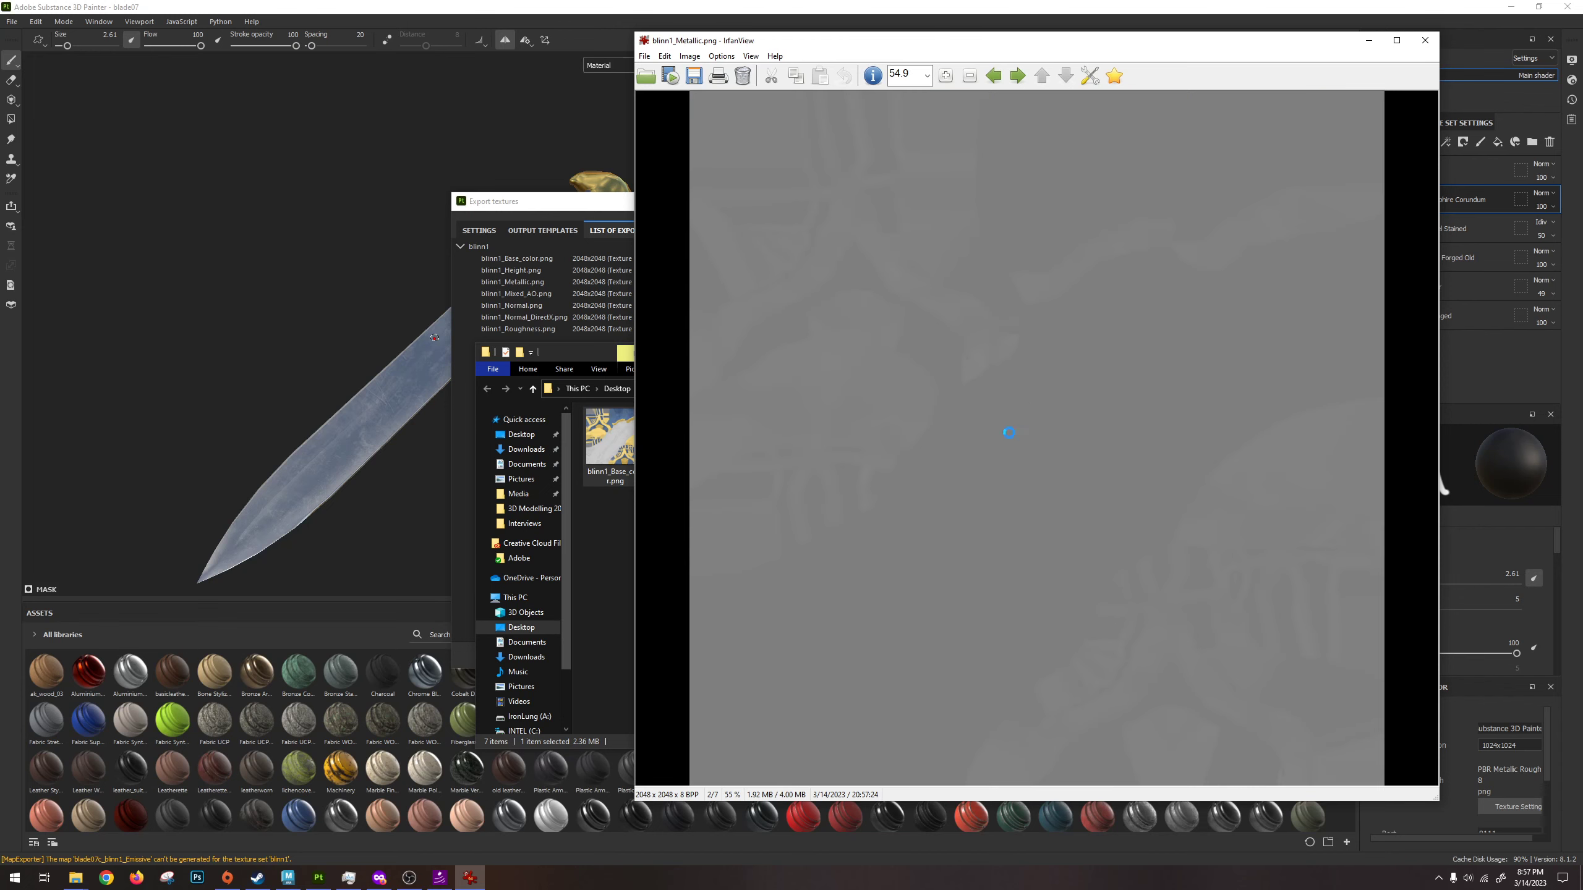
scroll(1008, 436, "up", 1)
scroll(920, 259, "down", 1)
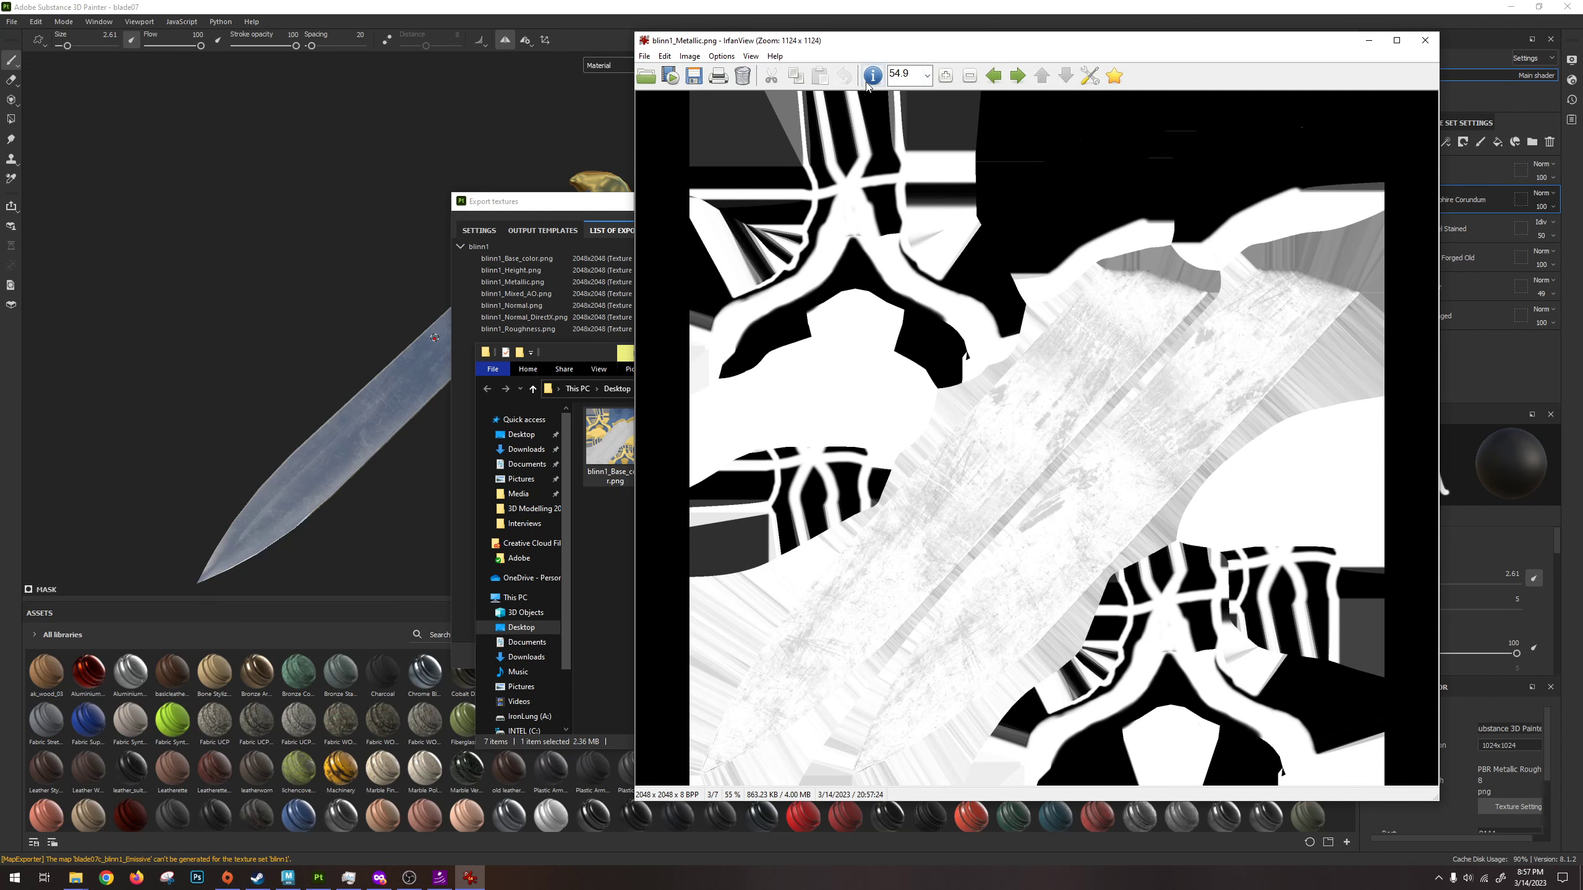
left_click_drag(768, 45, 641, 48)
key("Right")
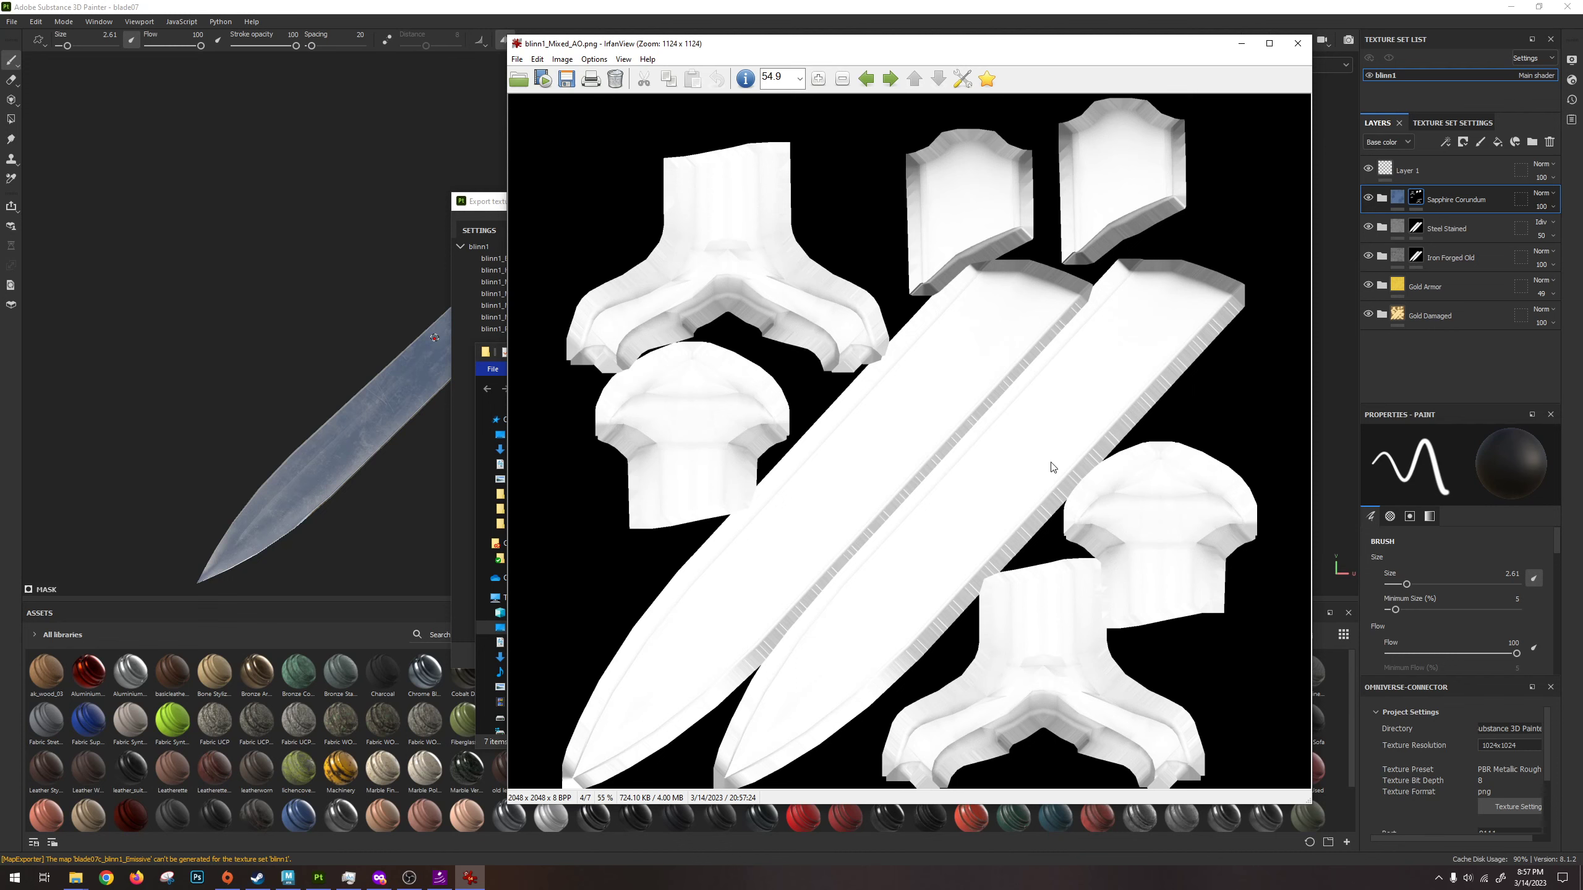
View the exported normal, DirectX normal and roughness images, then close the image viewer.
scroll(1051, 467, "down", 1)
scroll(917, 472, "down", 1)
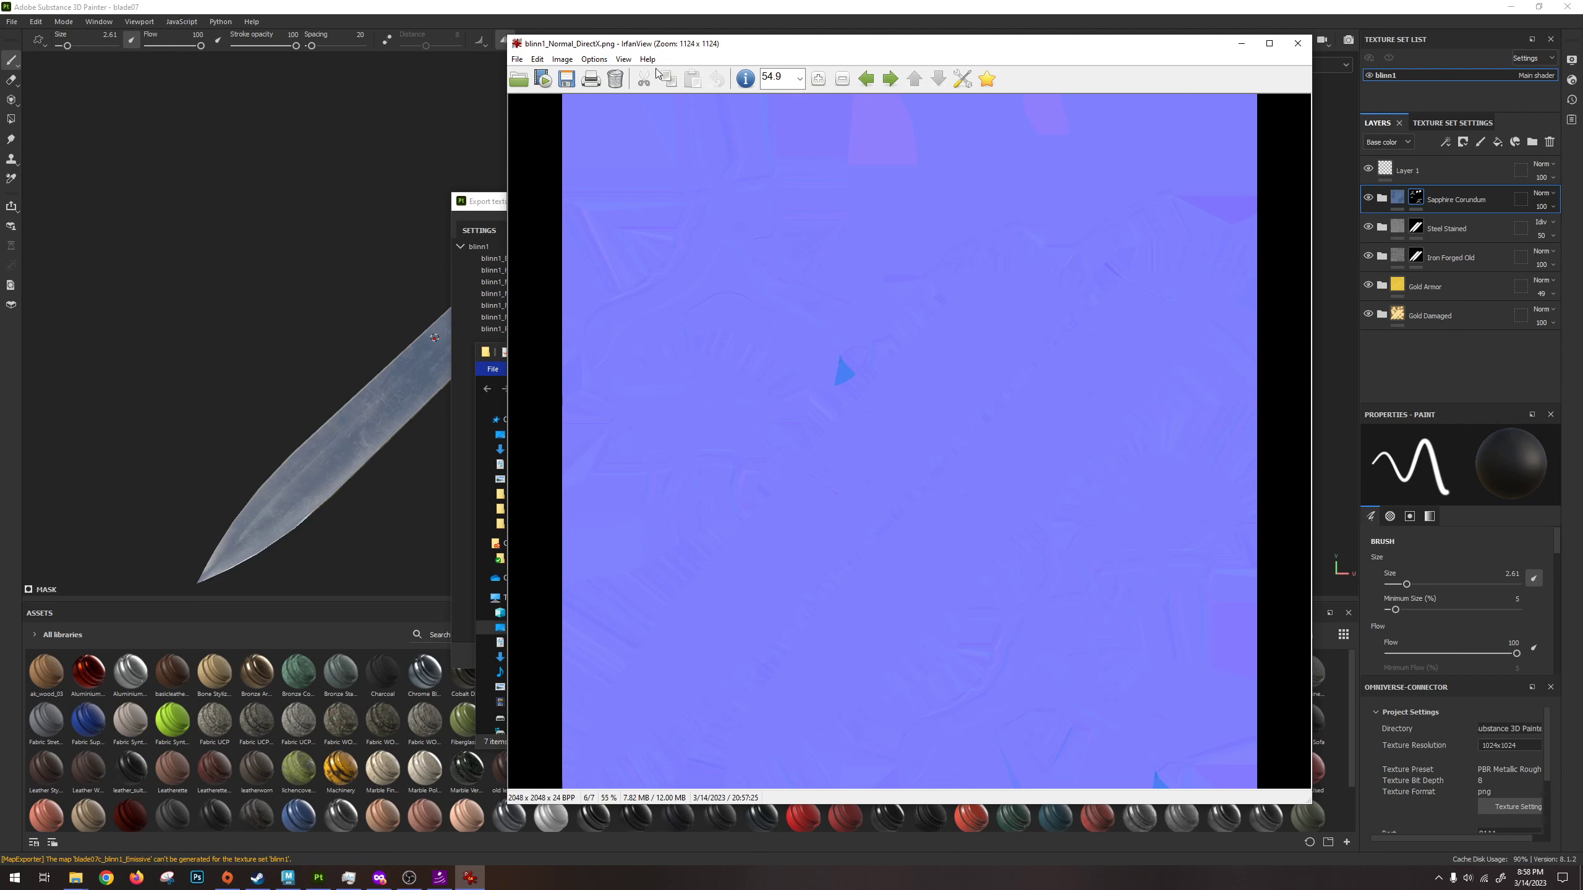
scroll(875, 415, "down", 1)
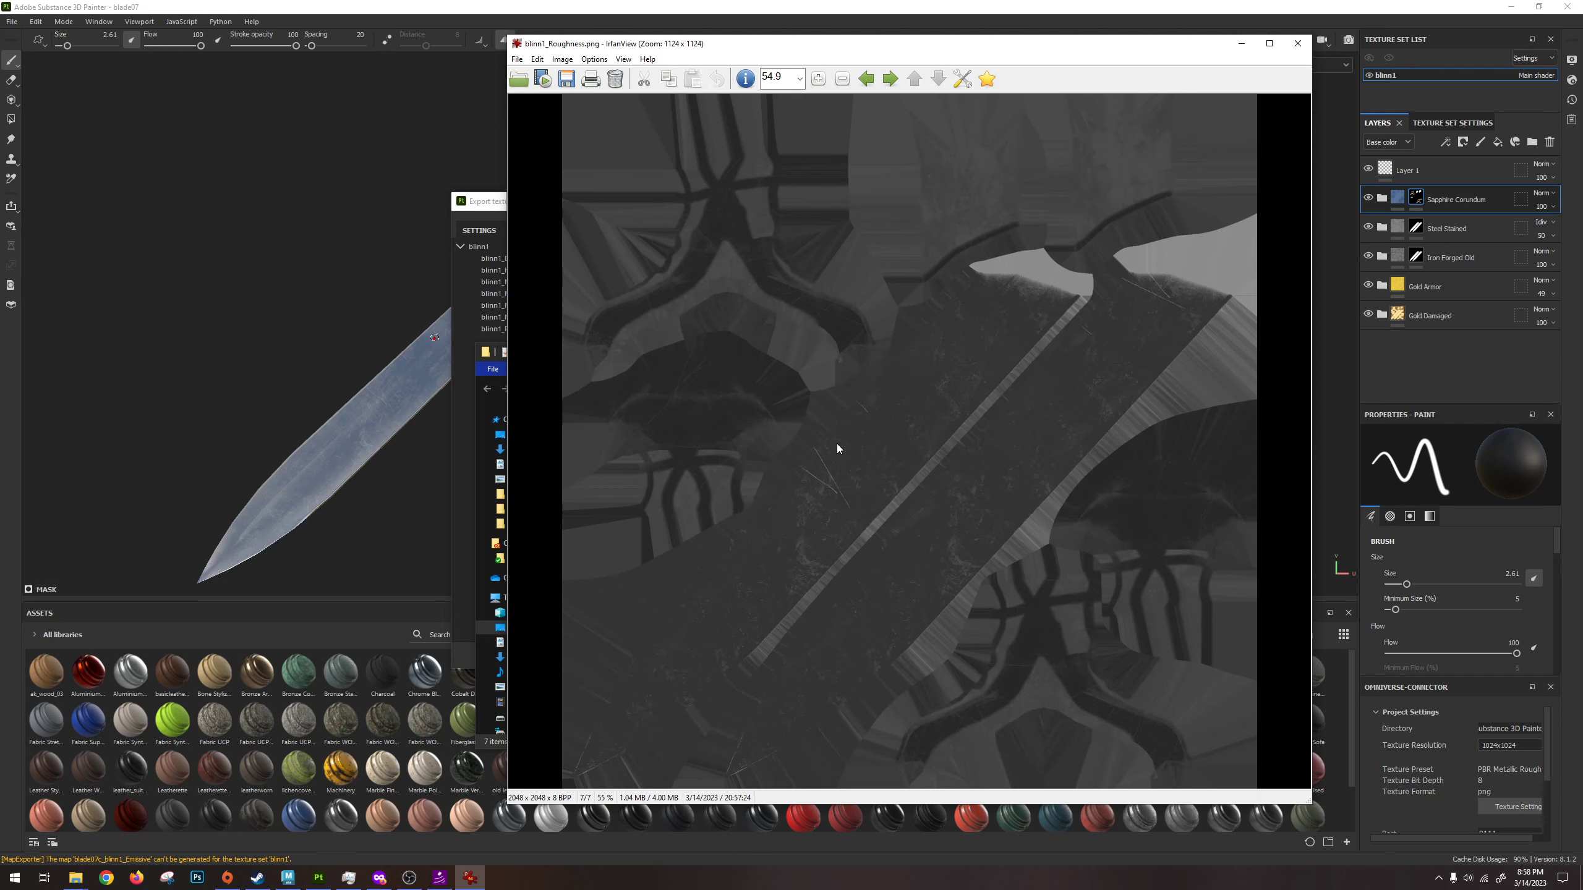
scroll(836, 443, "up", 2)
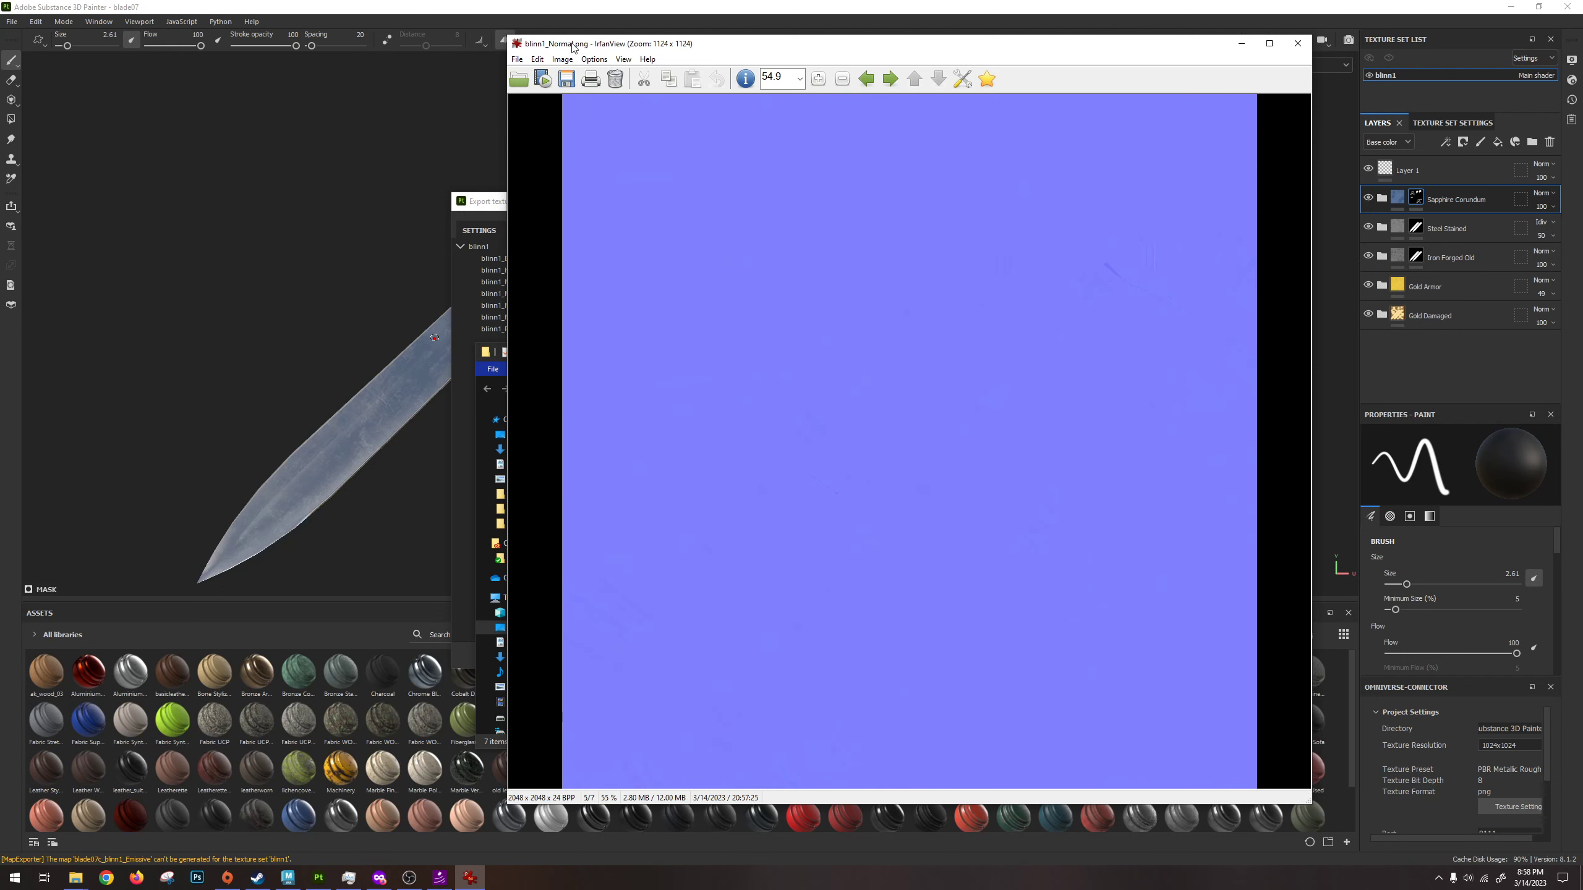
scroll(848, 381, "down", 1)
scroll(934, 478, "down", 1)
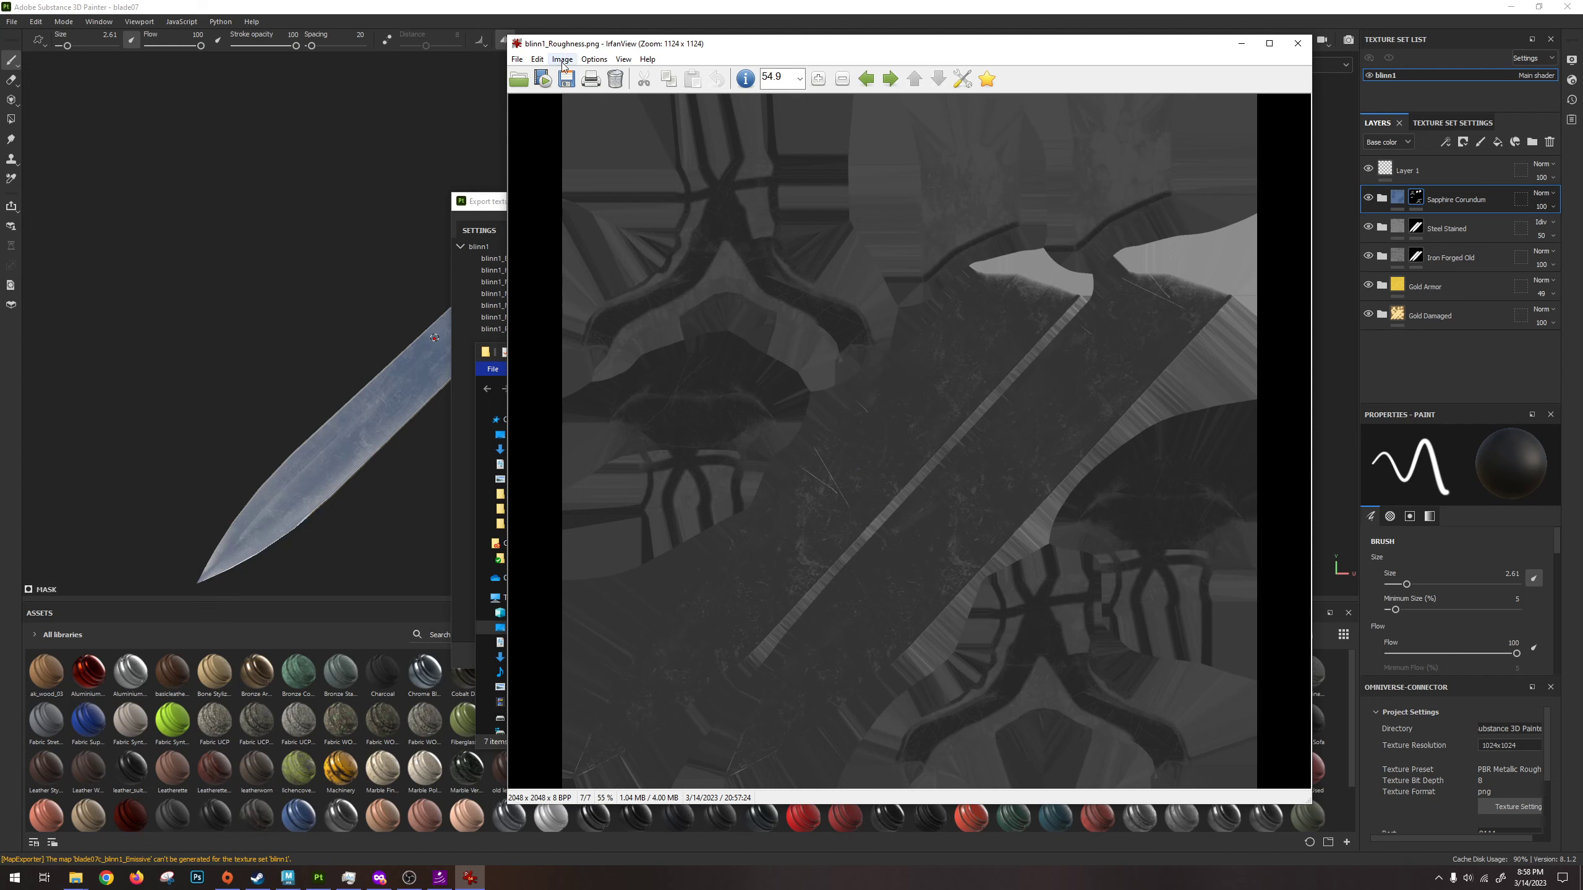
scroll(833, 350, "down", 1)
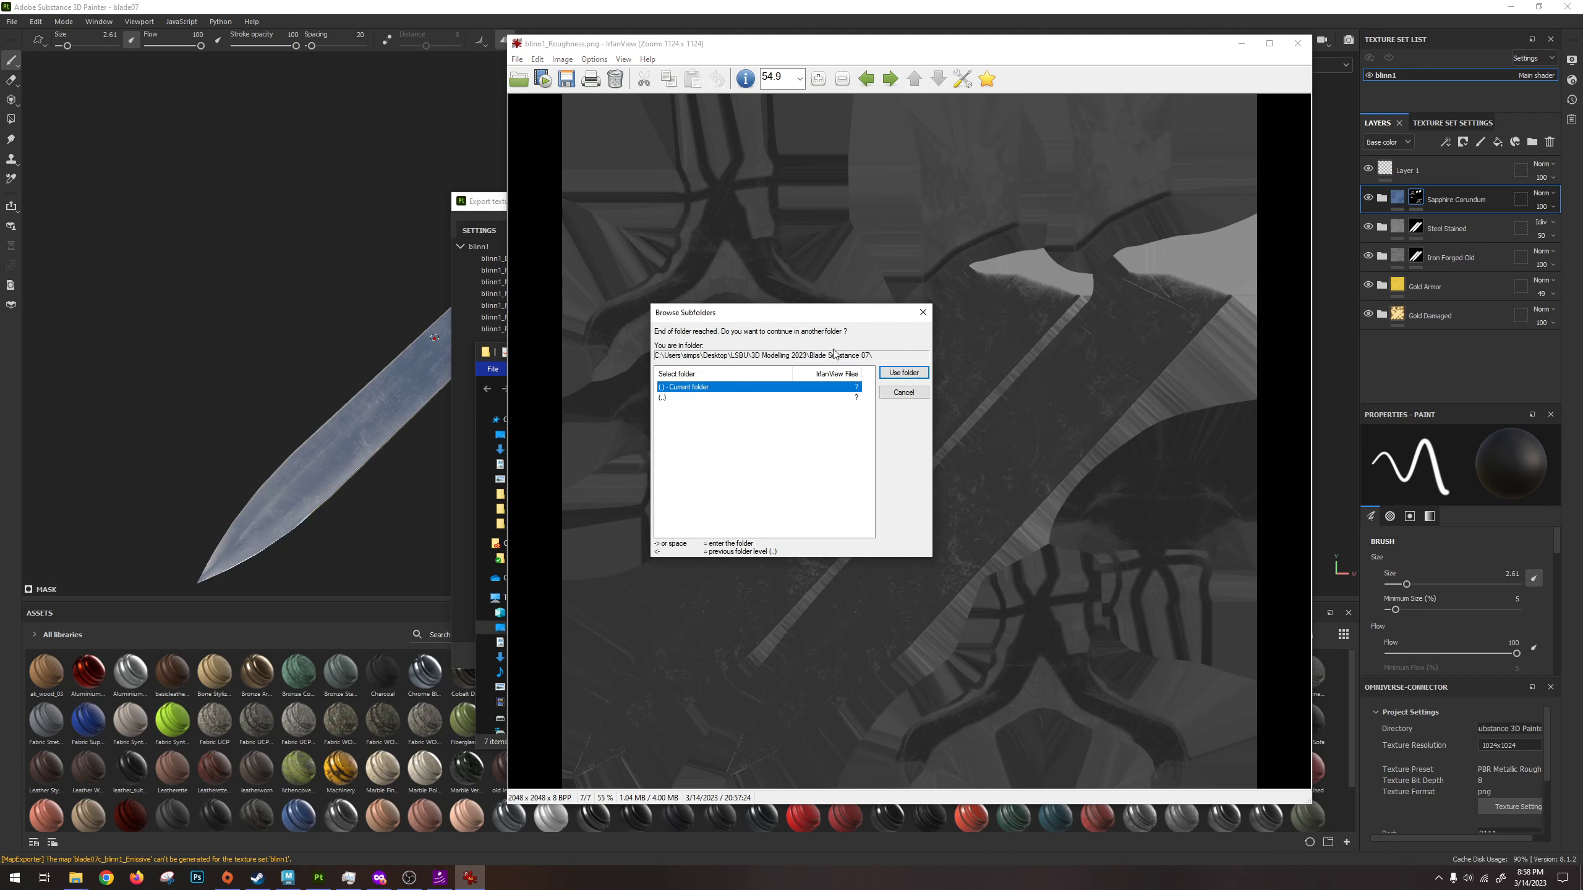
left_click(905, 395)
left_click(1298, 43)
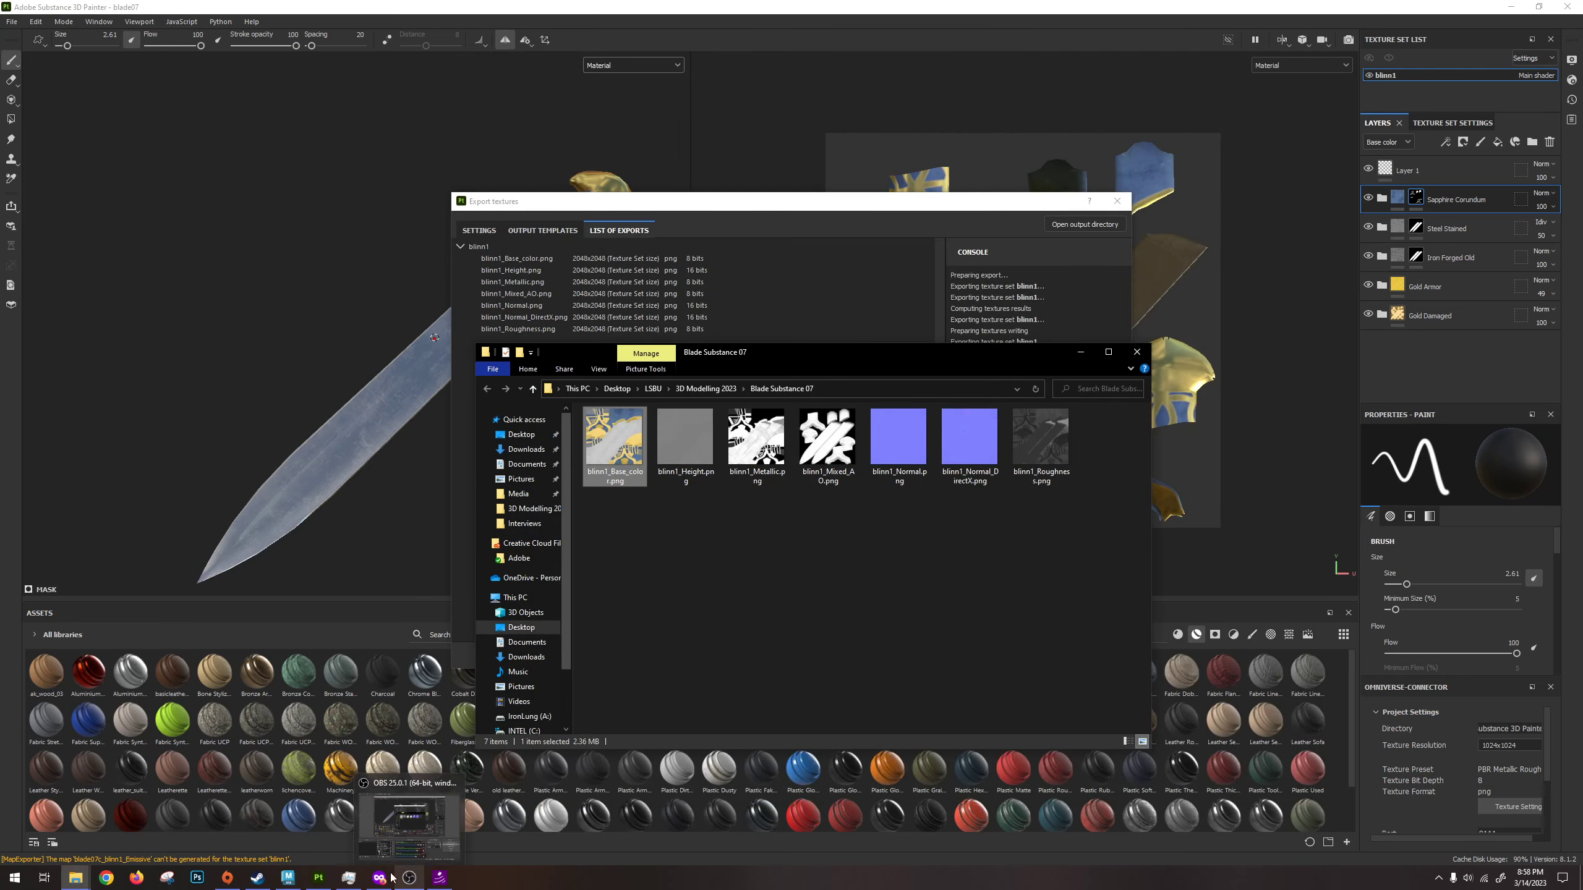
Switch to Maya and import all Blade Substance 07 textures except blinn1_Normal_DirectX.png into the Hypershade graph.
left_click(299, 880)
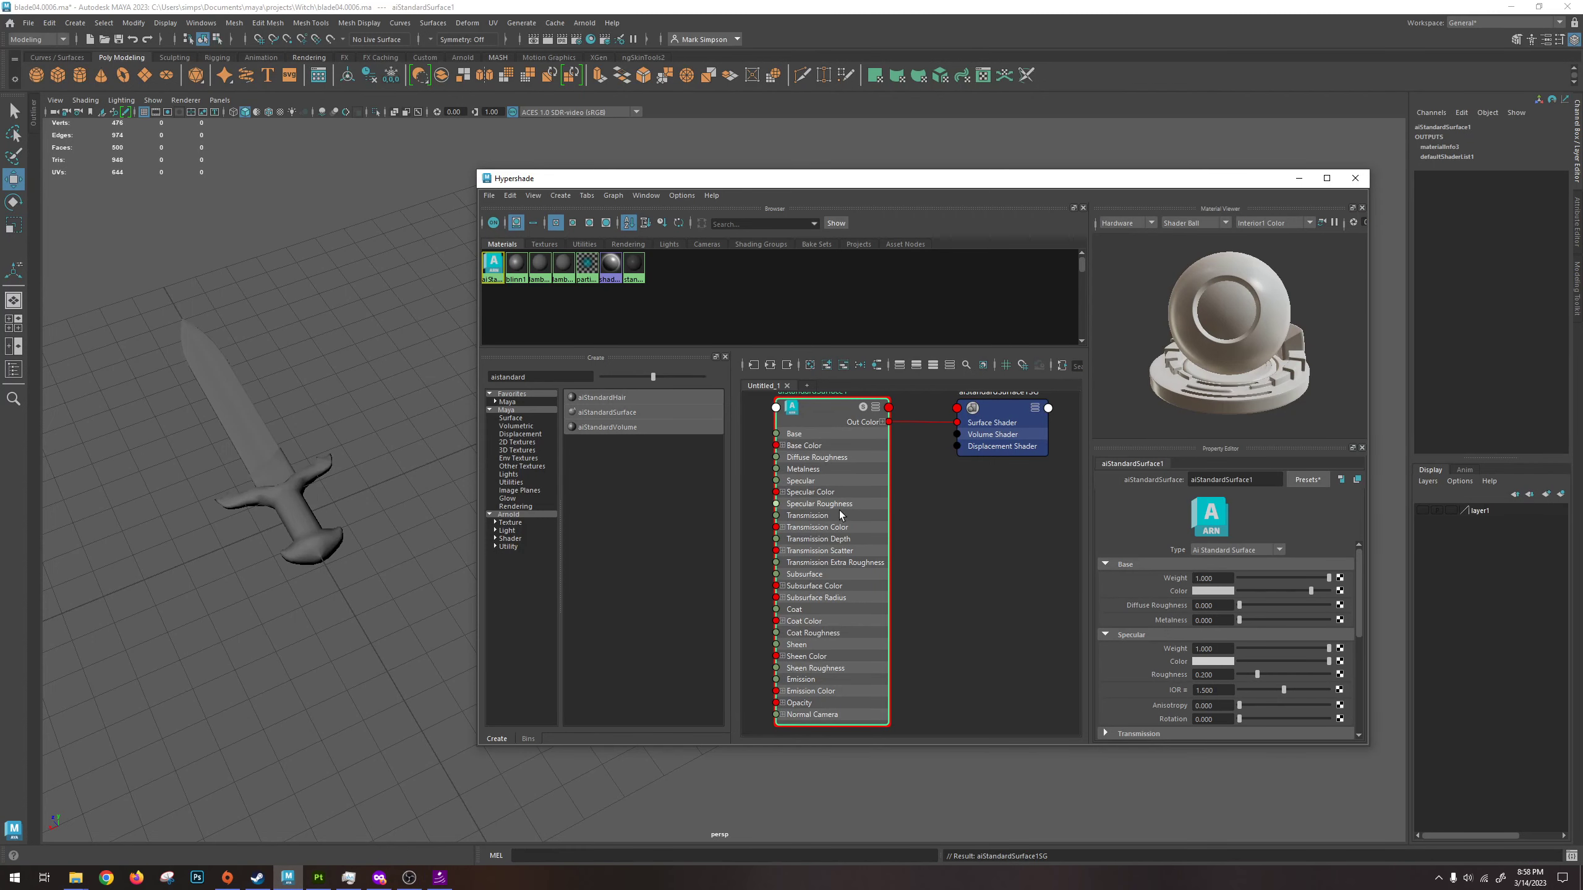
scroll(840, 516, "down", 3)
mouse_move(841, 521)
middle_mouse_down("alt")
mouse_move(947, 533)
mouse_move(898, 547)
middle_mouse_up("alt")
scroll(911, 568, "up", 2)
key("alt+Tab")
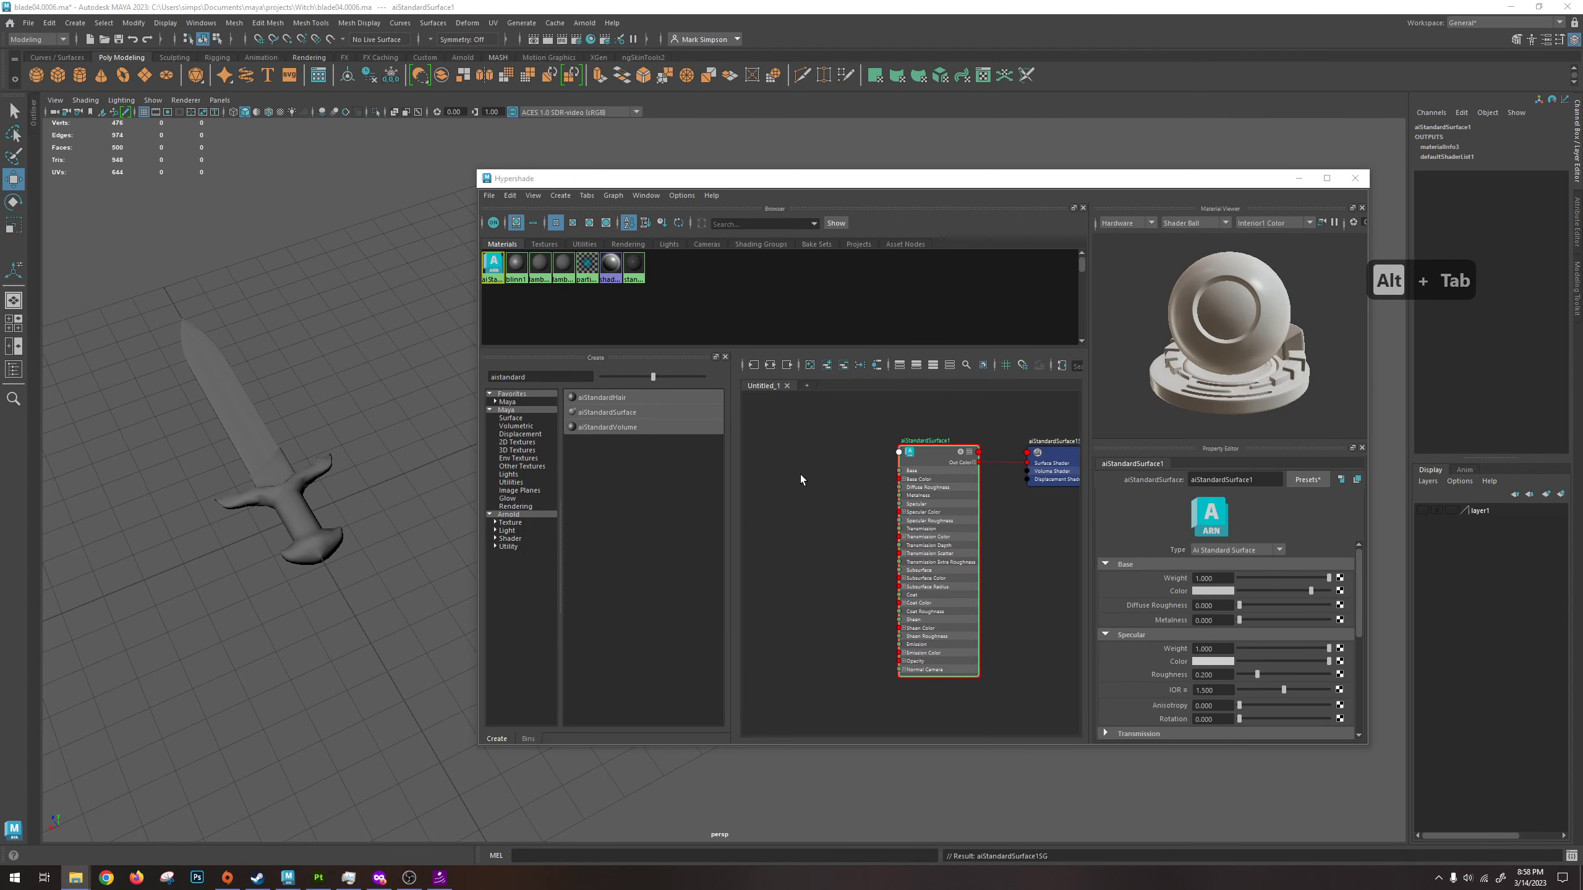
key("alt+Tab")
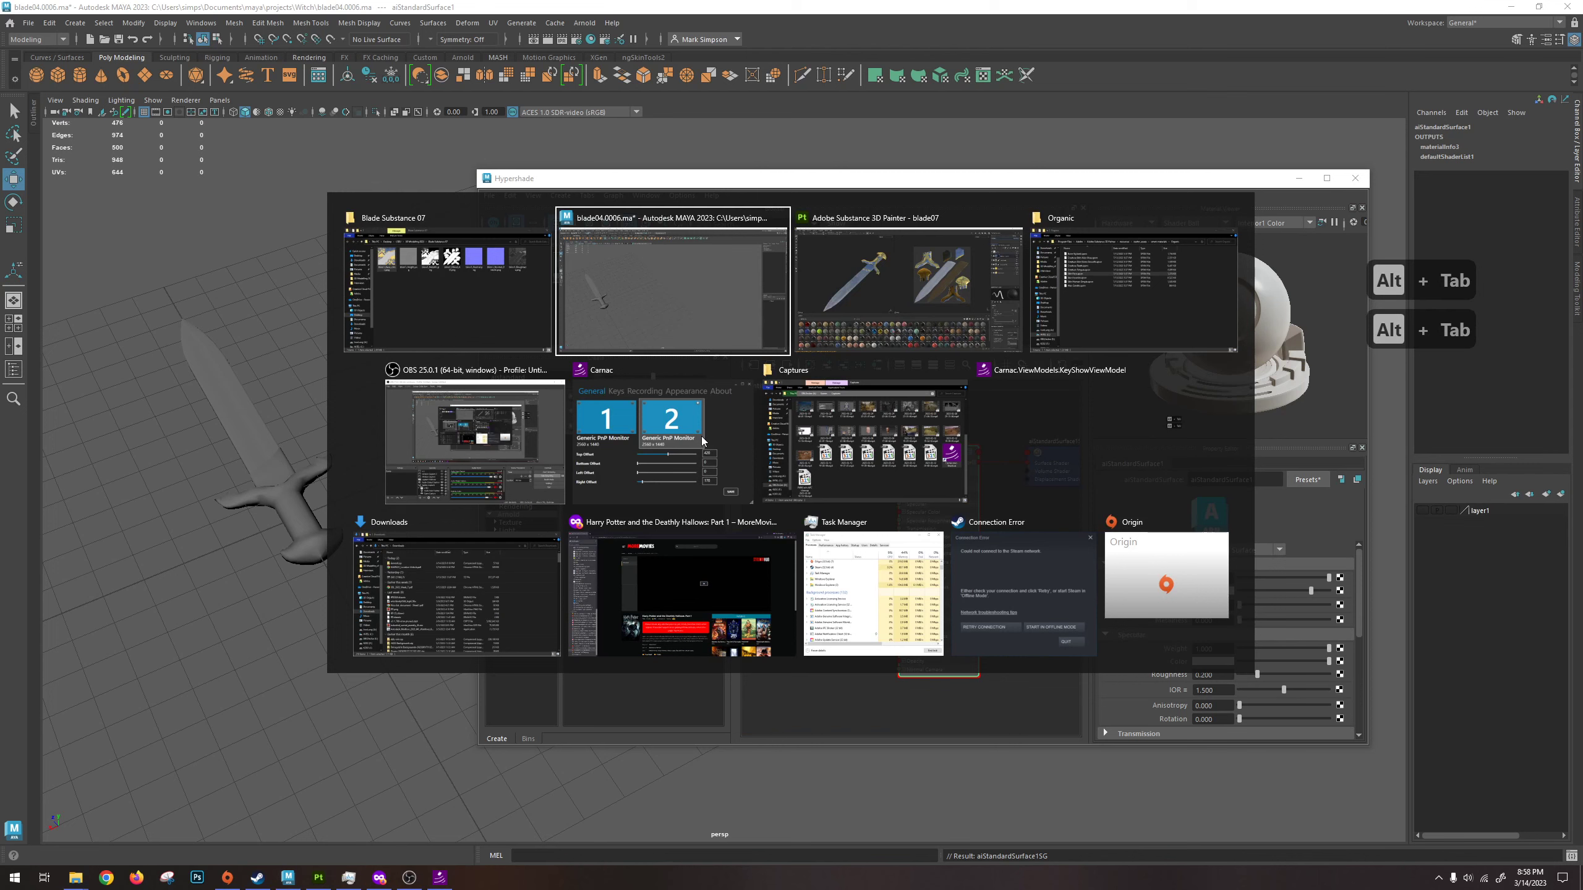
left_click(485, 305)
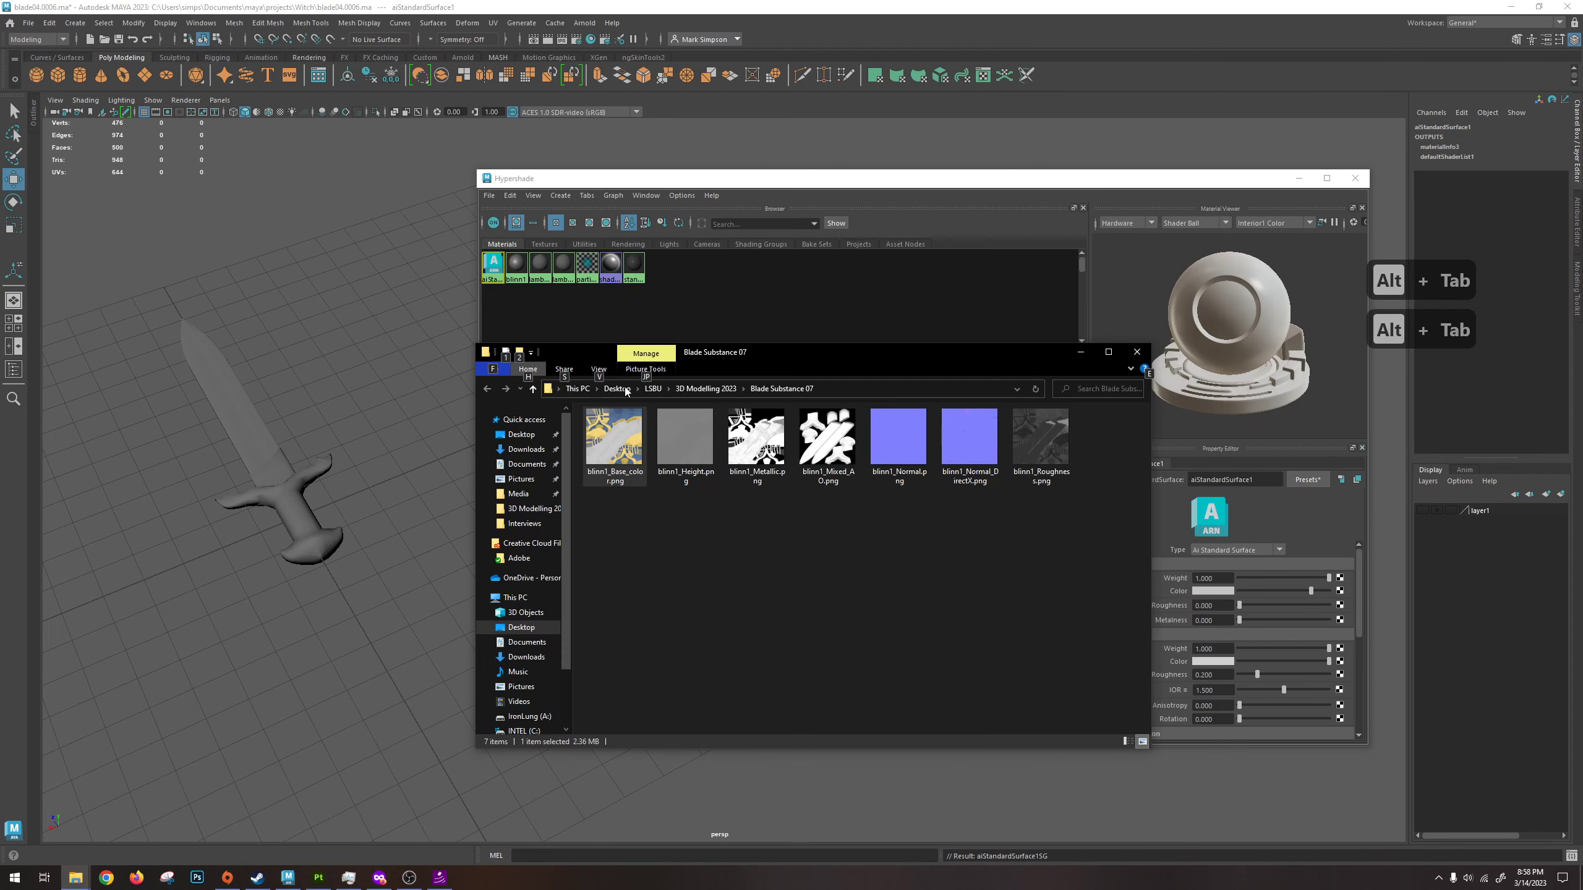
left_click_drag(1075, 525, 657, 441)
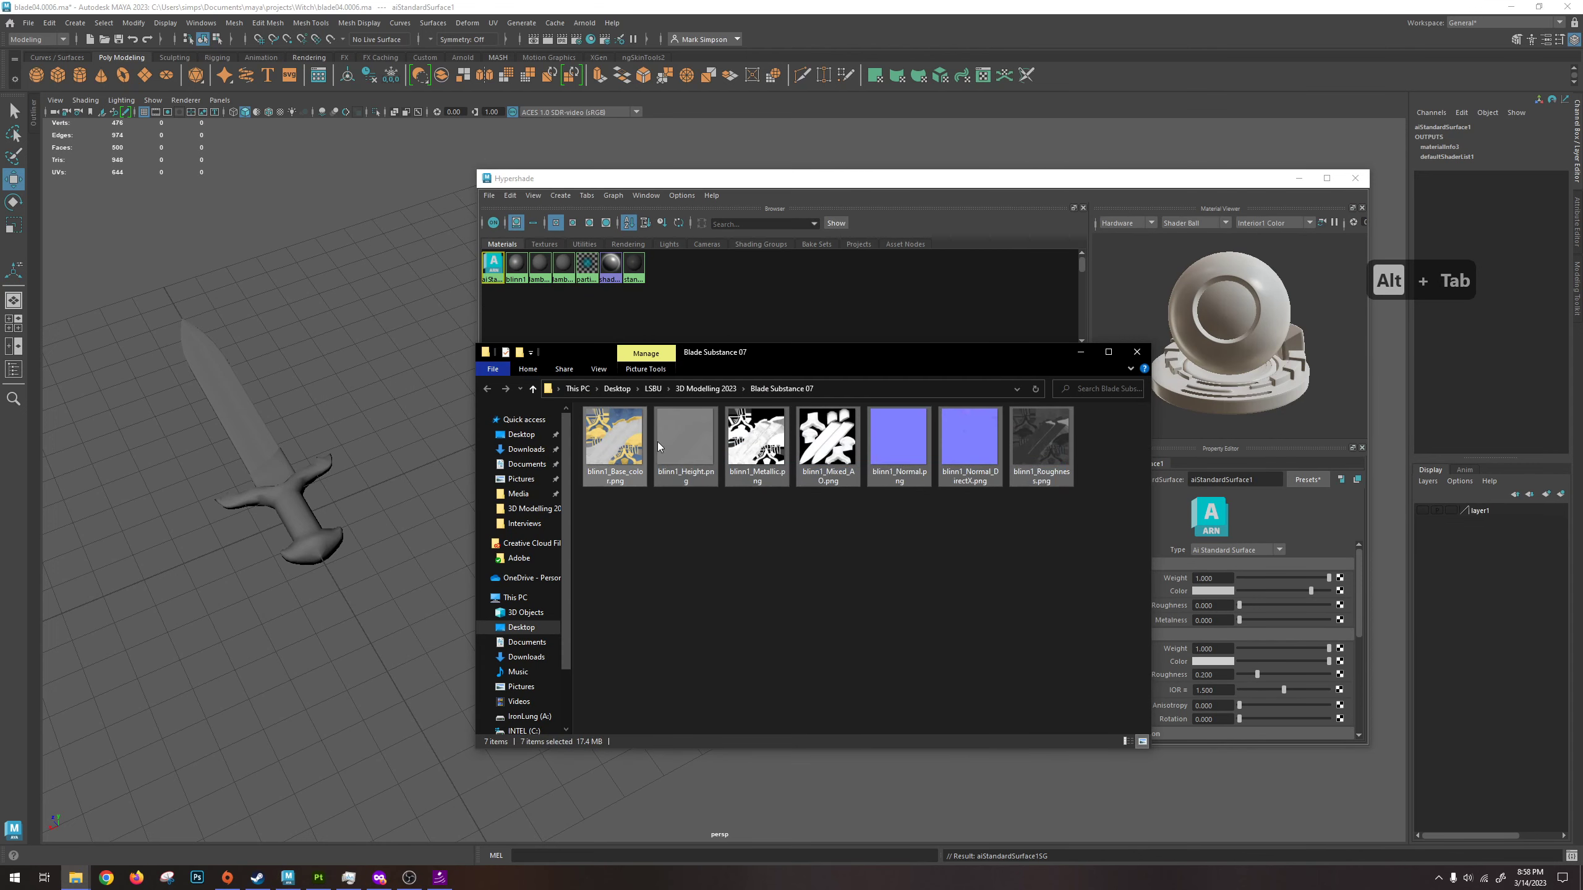
left_click(972, 438, "ctrl")
left_click_drag(888, 356, 1335, 416)
left_click_drag(1132, 496, 787, 471)
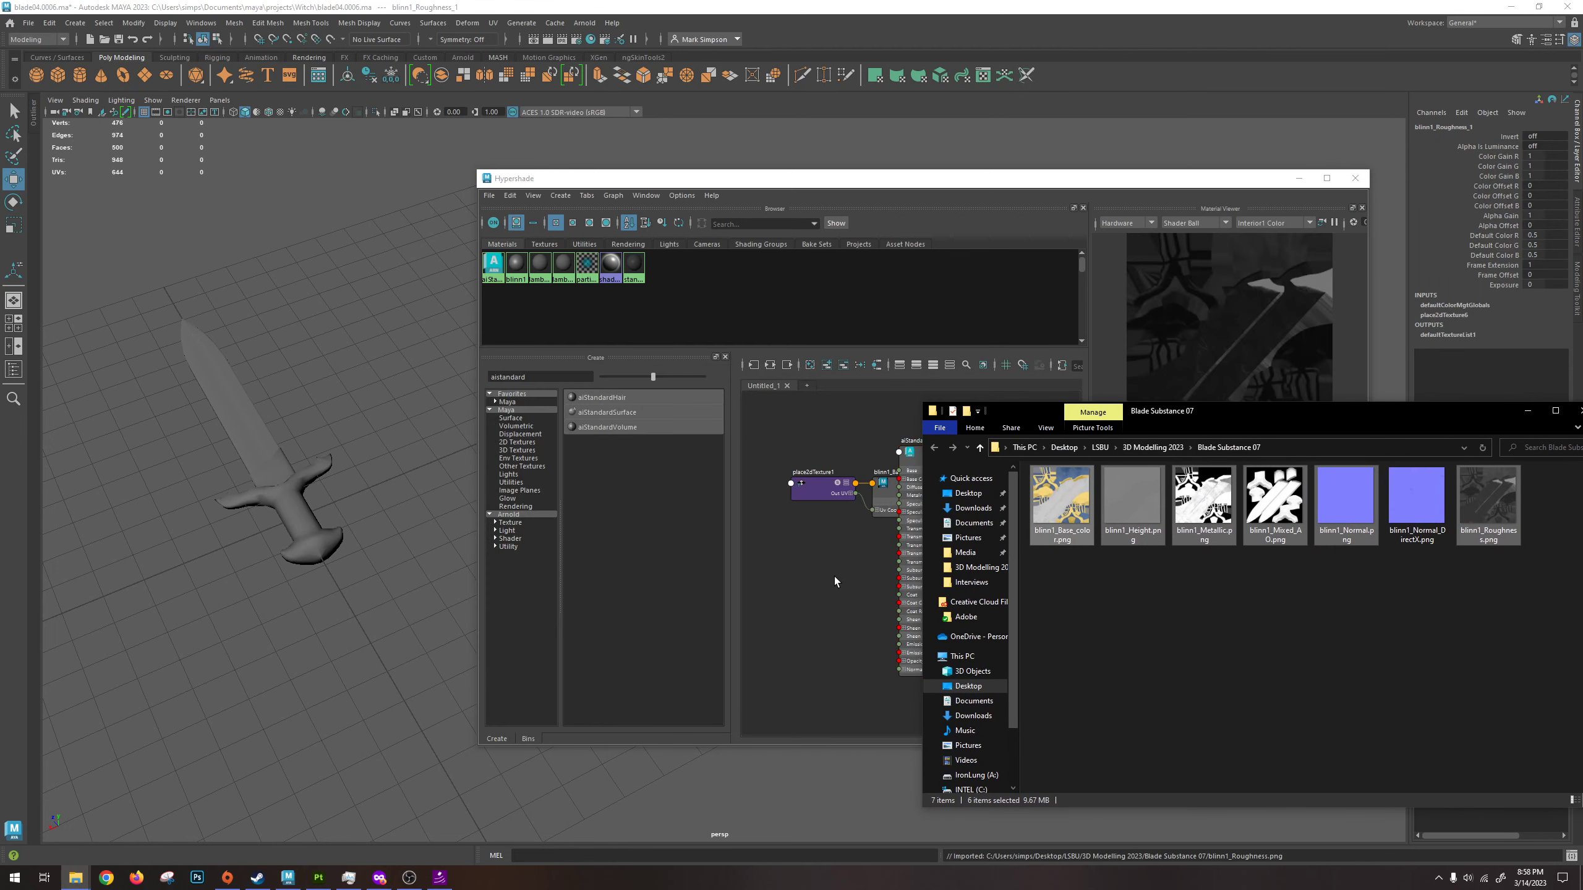
Move the aiStandardSurface1 node and its shading group below the row of imported texture nodes in the graph.
middle_click_drag(760, 549, 769, 551, "alt")
scroll(868, 574, "down", 3)
scroll(889, 605, "up", 4)
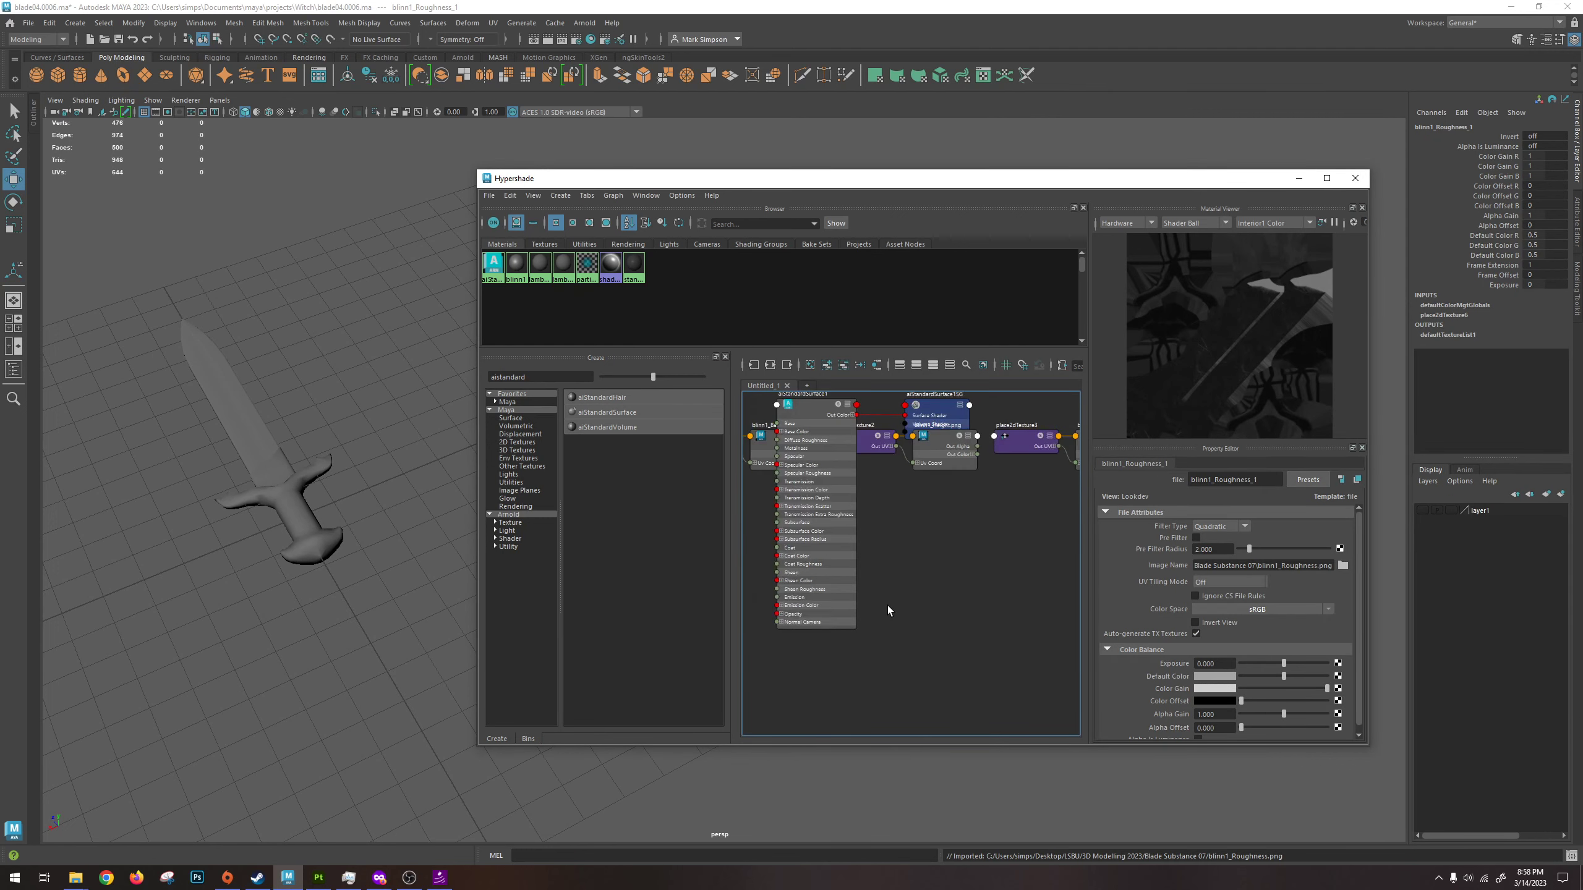
scroll(885, 590, "down", 2)
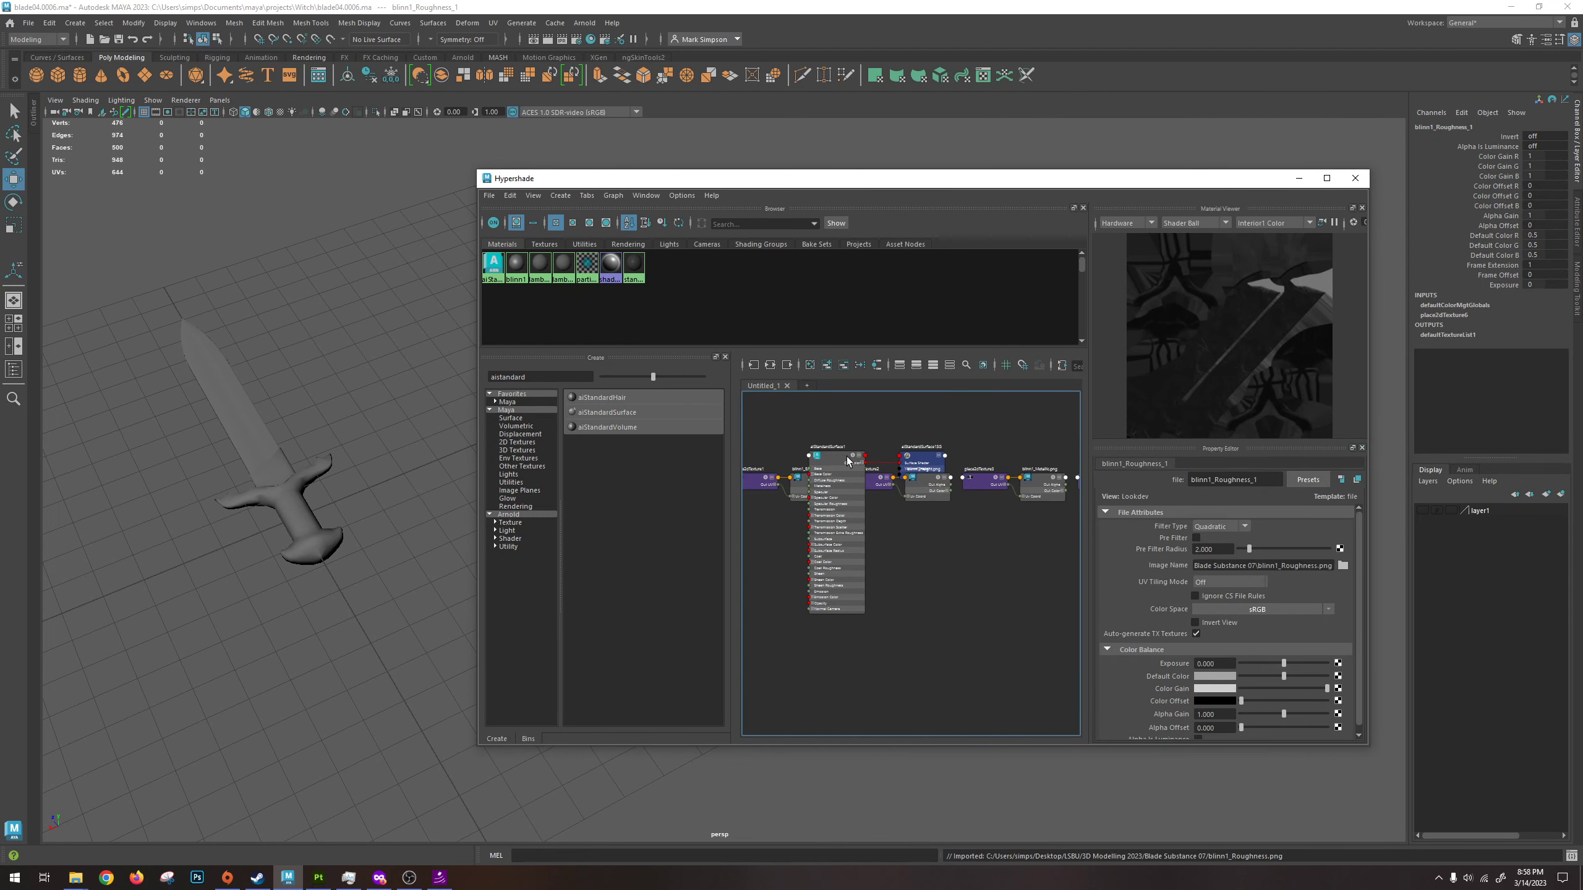
left_click_drag(848, 461, 881, 542)
left_click_drag(929, 469, 965, 553)
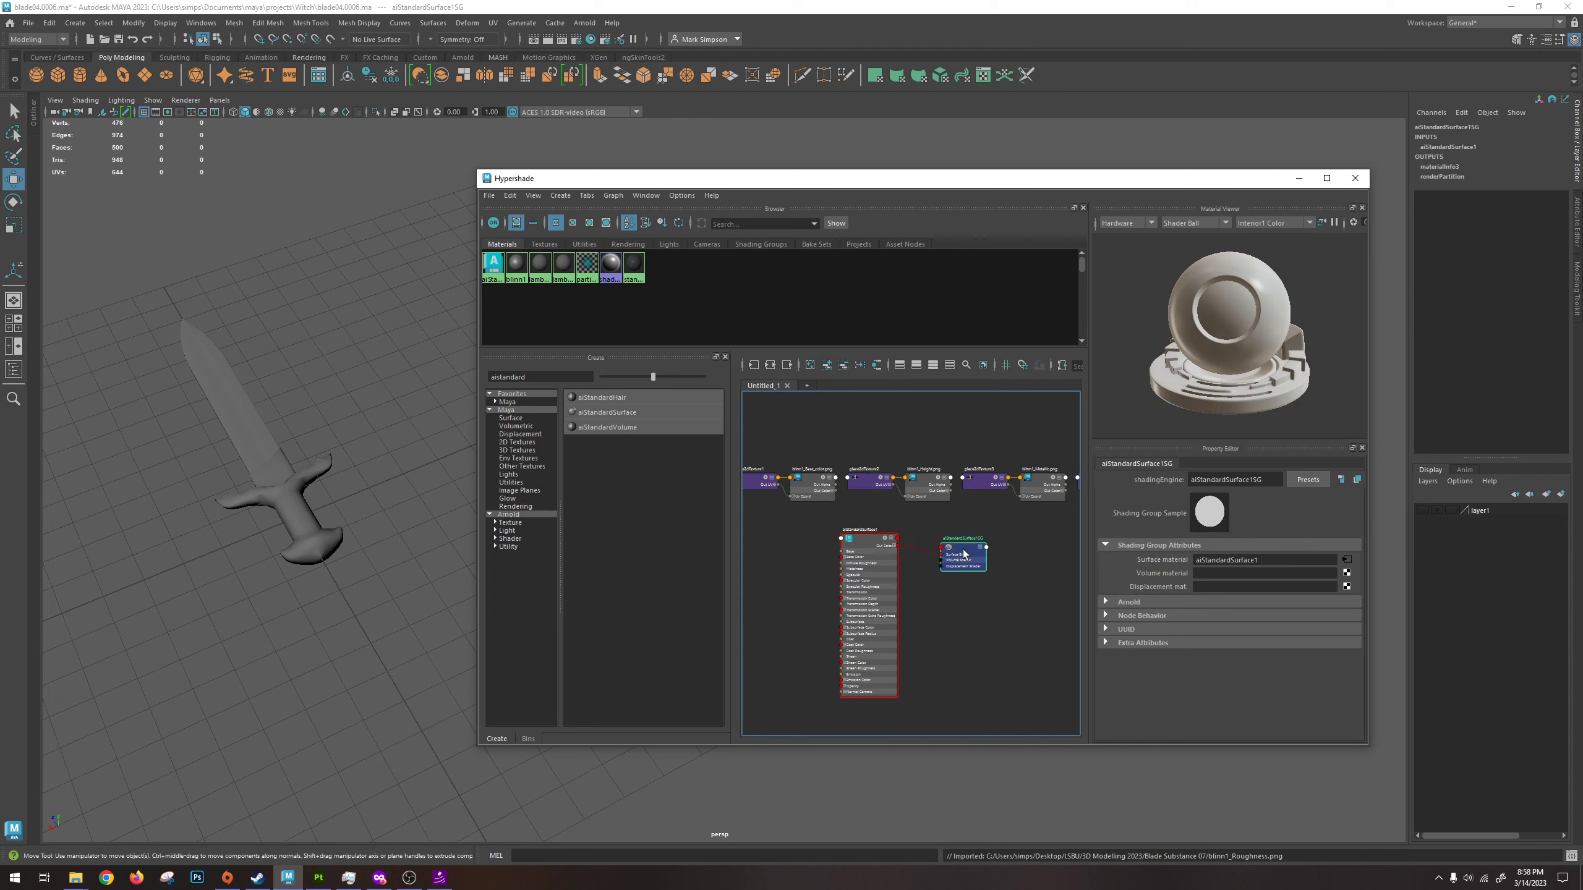
Connect the Out Color of blinn1_Base_color.png to aiStandardSurface1's Base Color and place the texture node closer to the material.
scroll(844, 545, "up", 5)
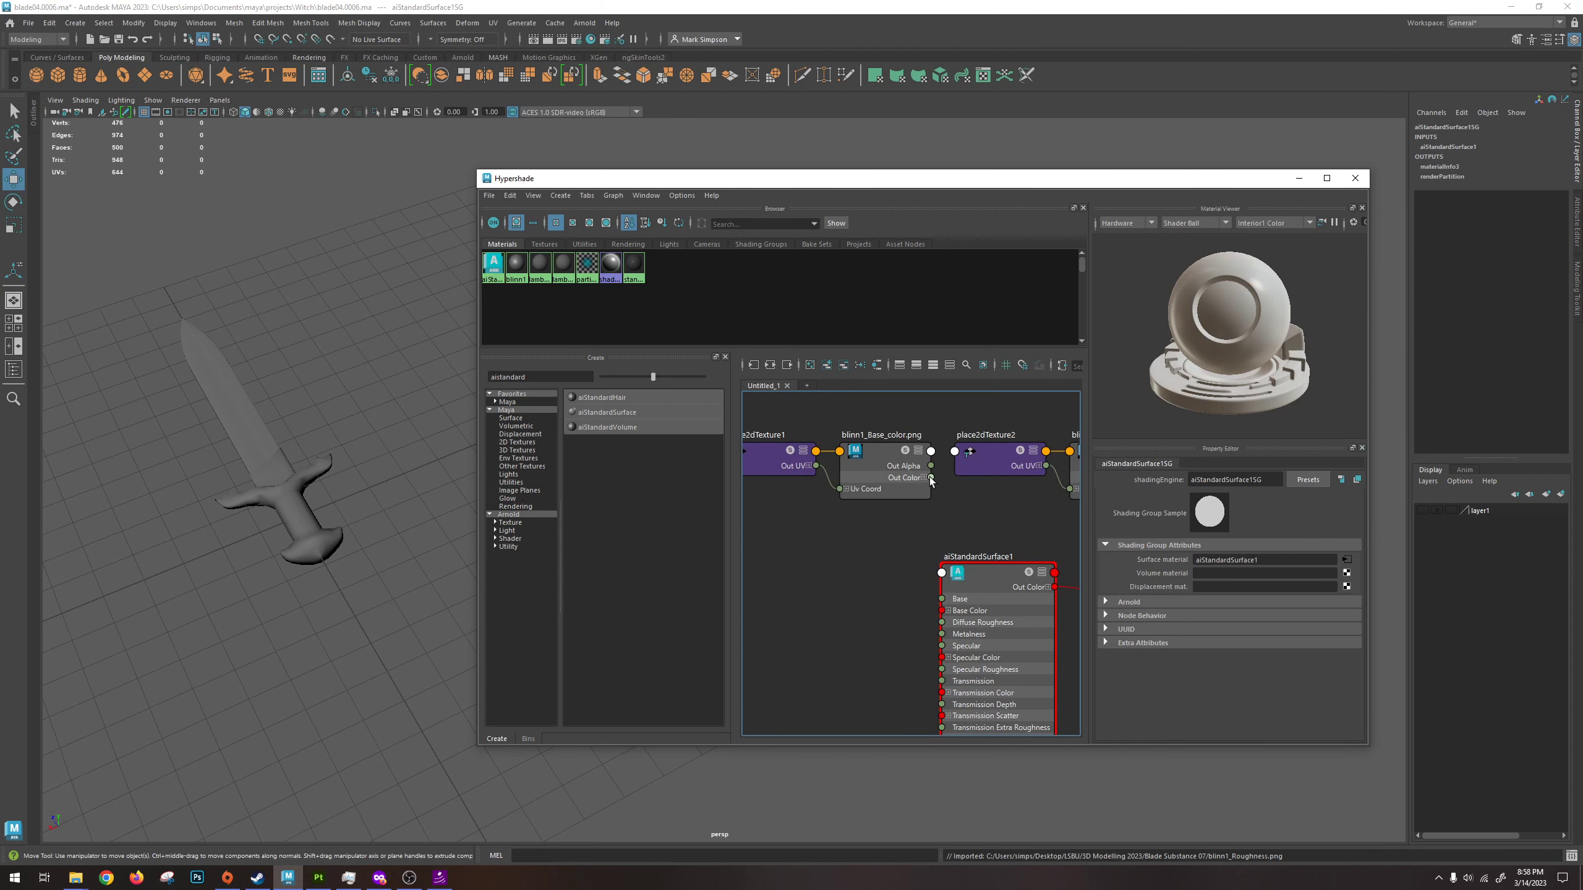
left_click_drag(931, 477, 942, 614)
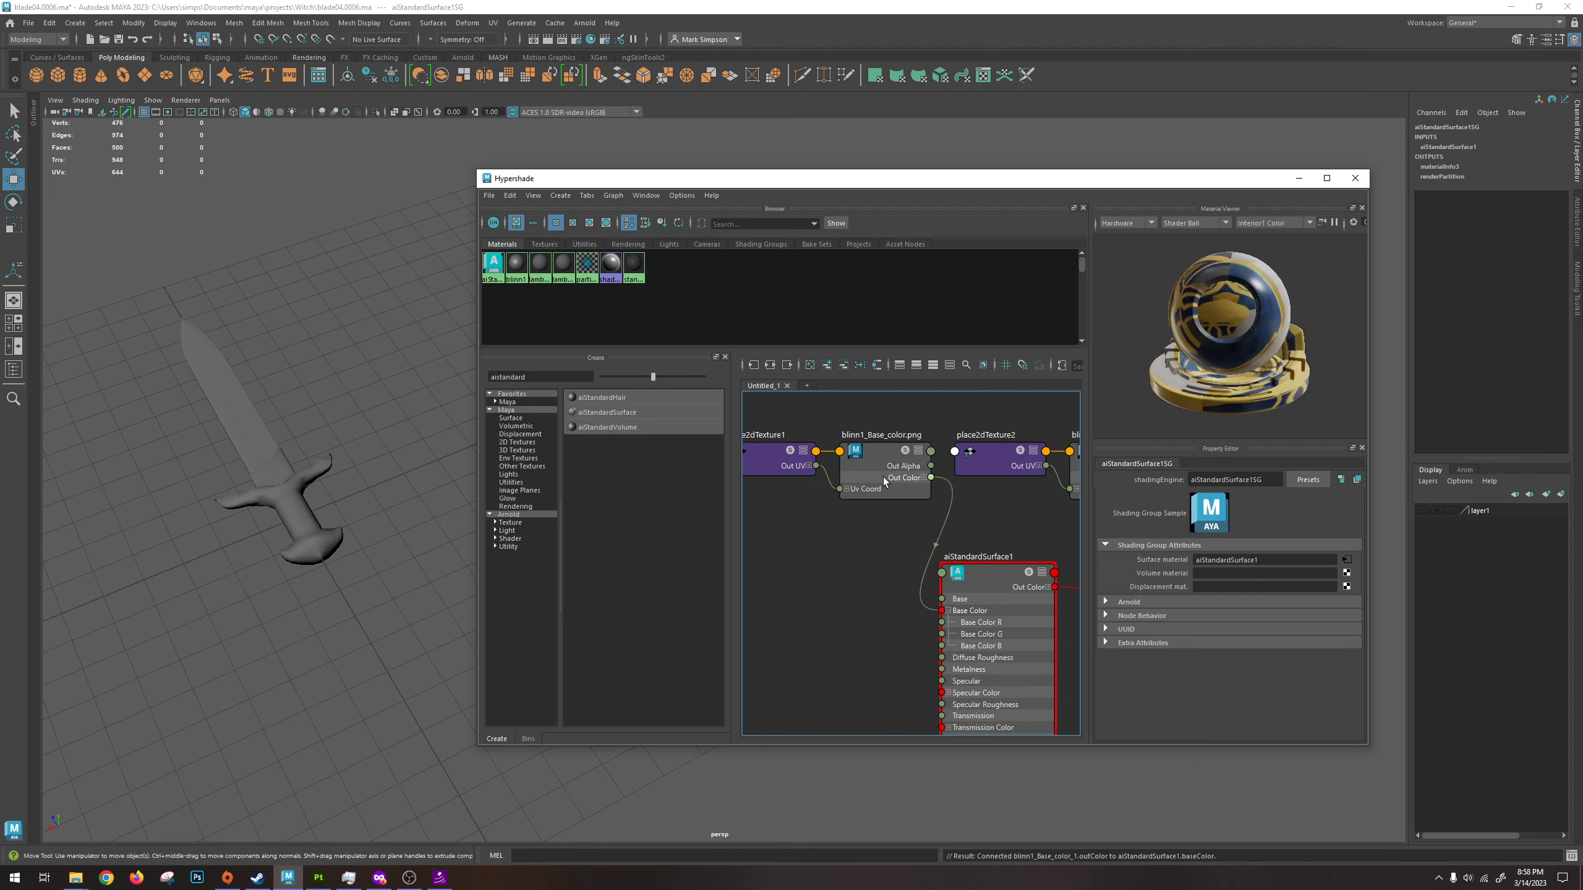
left_click_drag(860, 476, 826, 551)
Arrange the blinn1_Height.png and blinn1_Metallic.png nodes with their place2dTexture nodes below the base color texture, beside aiStandardSurface1.
scroll(952, 496, "down", 2)
left_click_drag(1065, 465, 850, 591)
left_click_drag(972, 473, 784, 574)
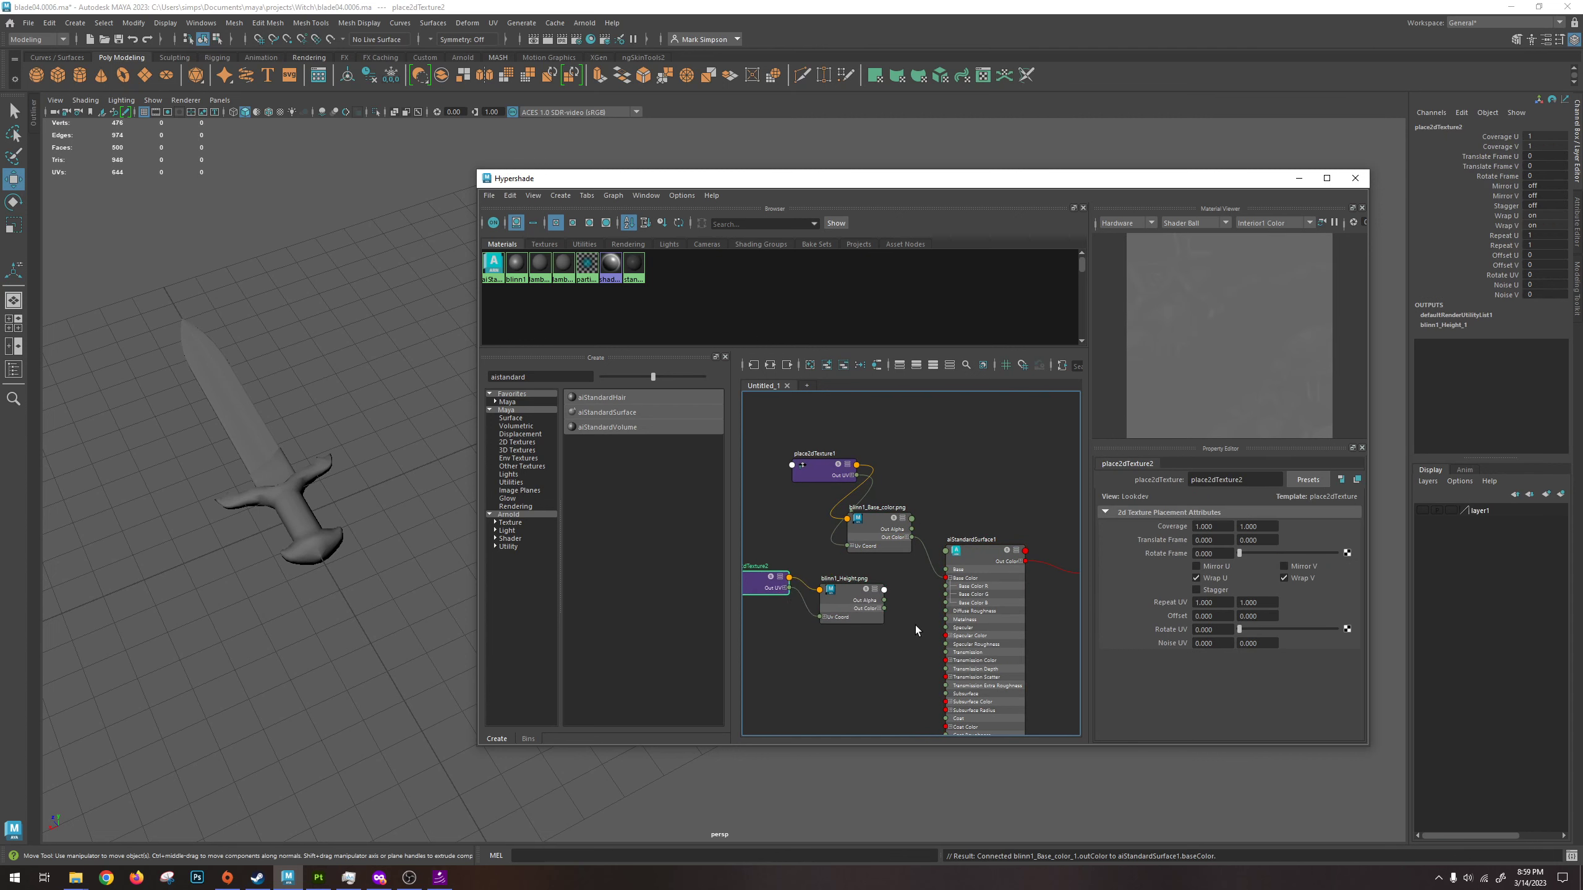
middle_click_drag(915, 626, 865, 584, "alt")
middle_click_drag(1007, 561, 892, 568, "alt")
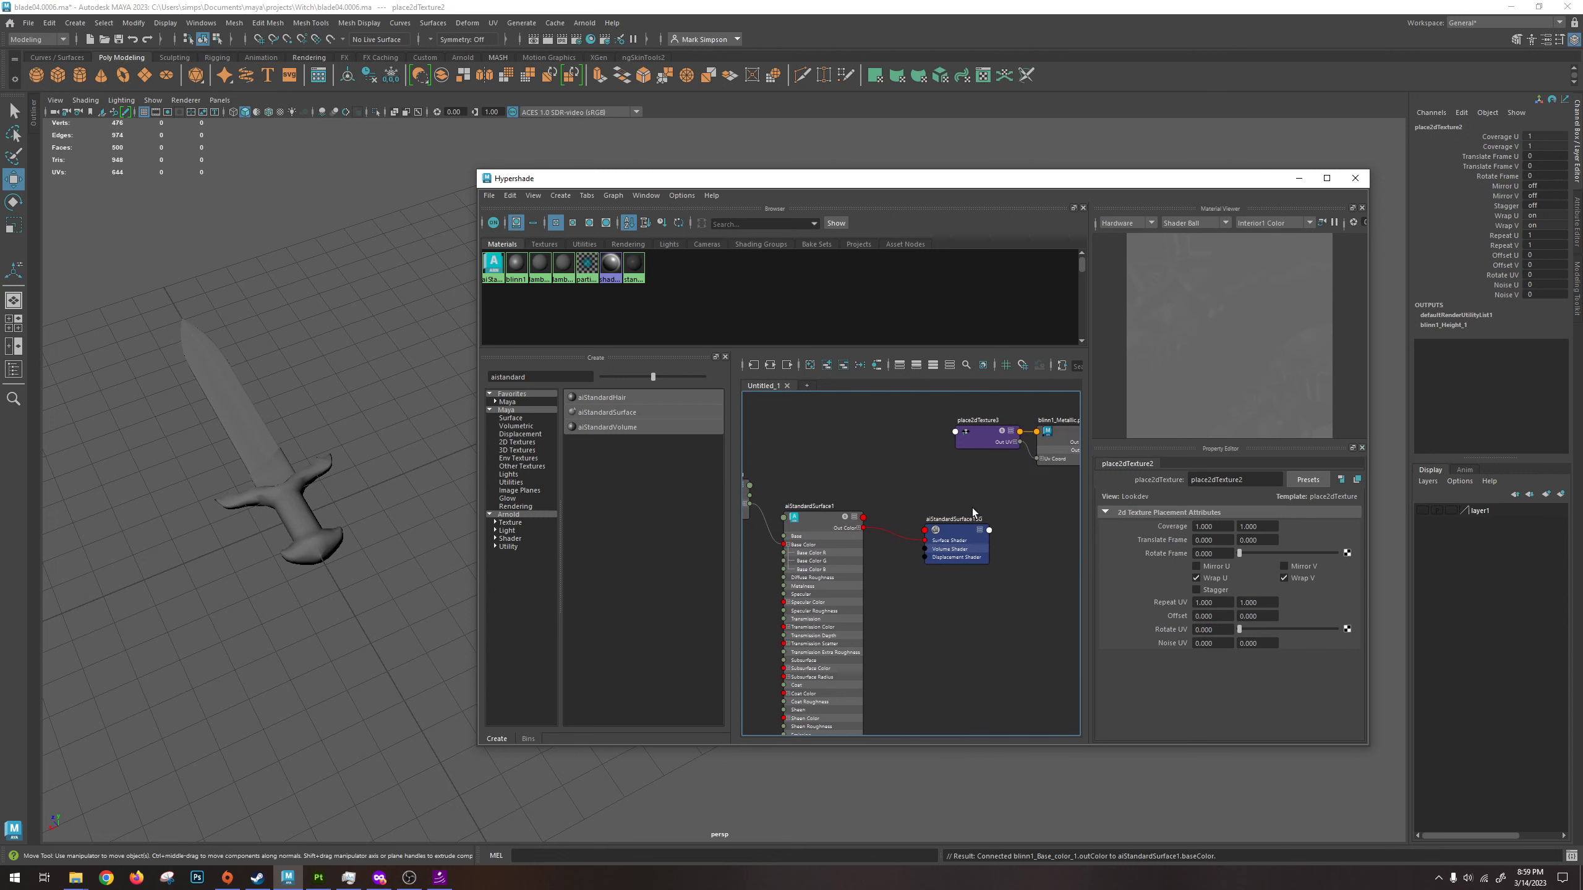
scroll(1030, 467, "down", 2)
left_click_drag(1052, 449, 790, 594)
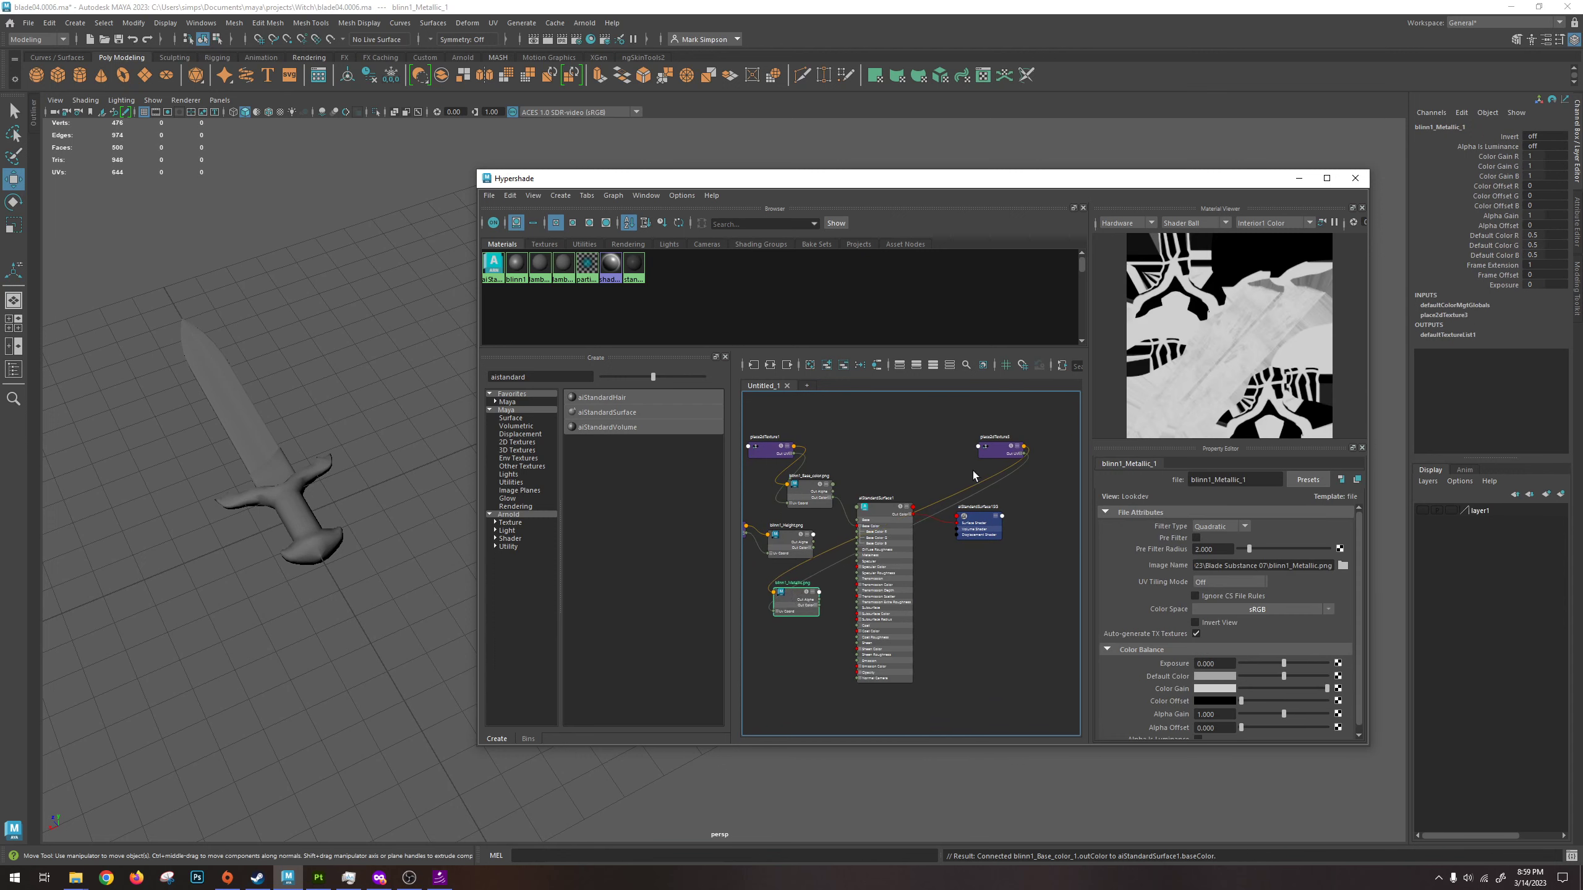
left_click_drag(995, 451, 737, 601)
scroll(811, 626, "up", 3)
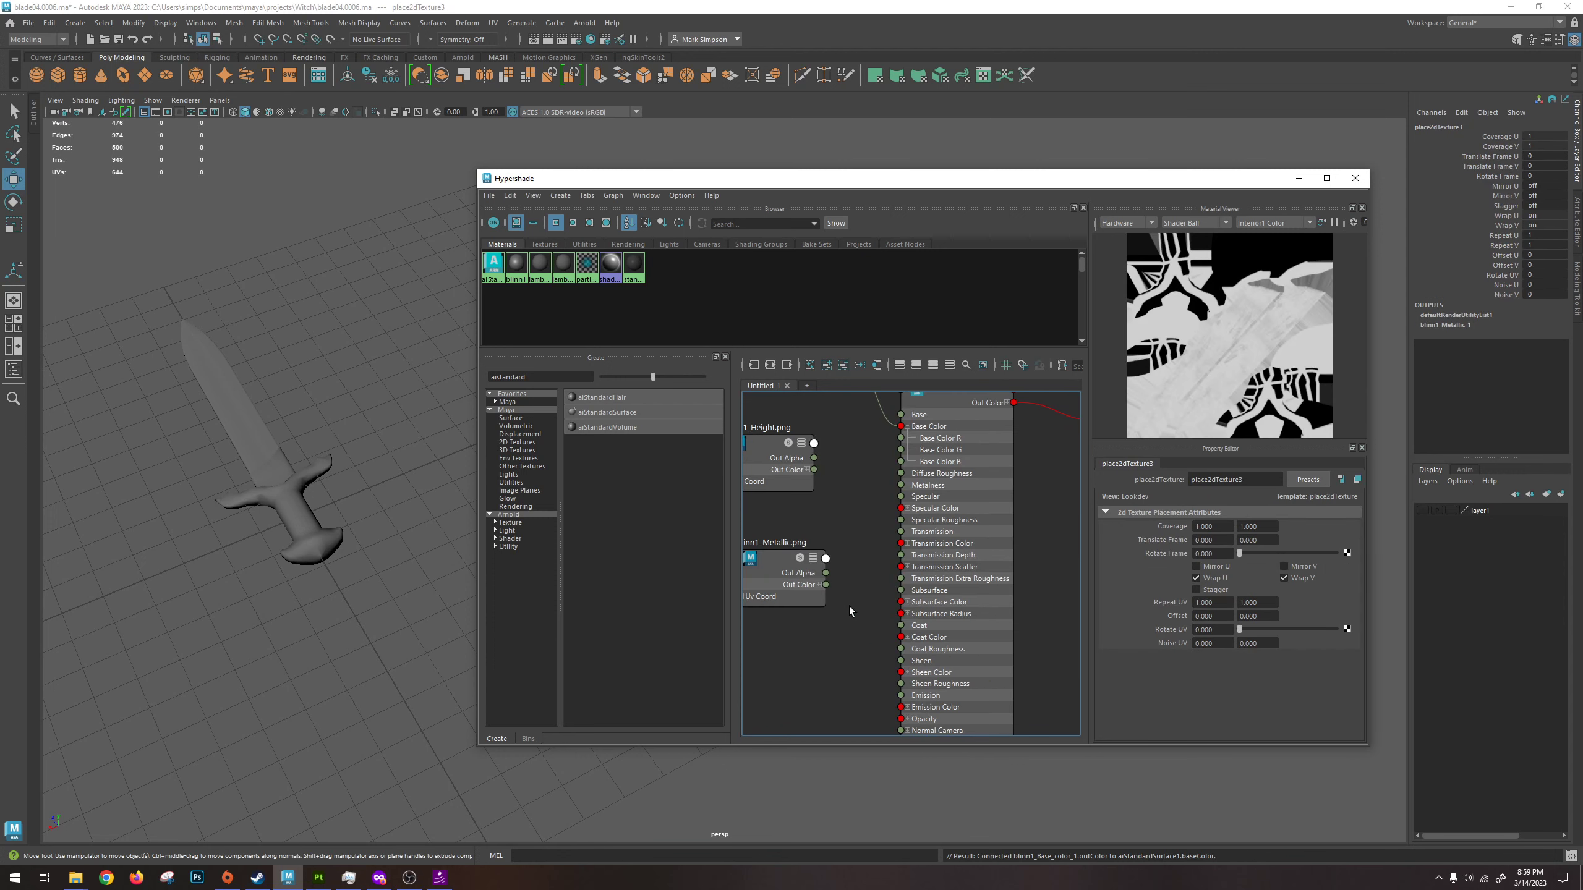
Try to connect the blinn1_Metallic.png output to an input of aiStandardSurface1.
left_click_drag(825, 585, 897, 496)
left_click(825, 558)
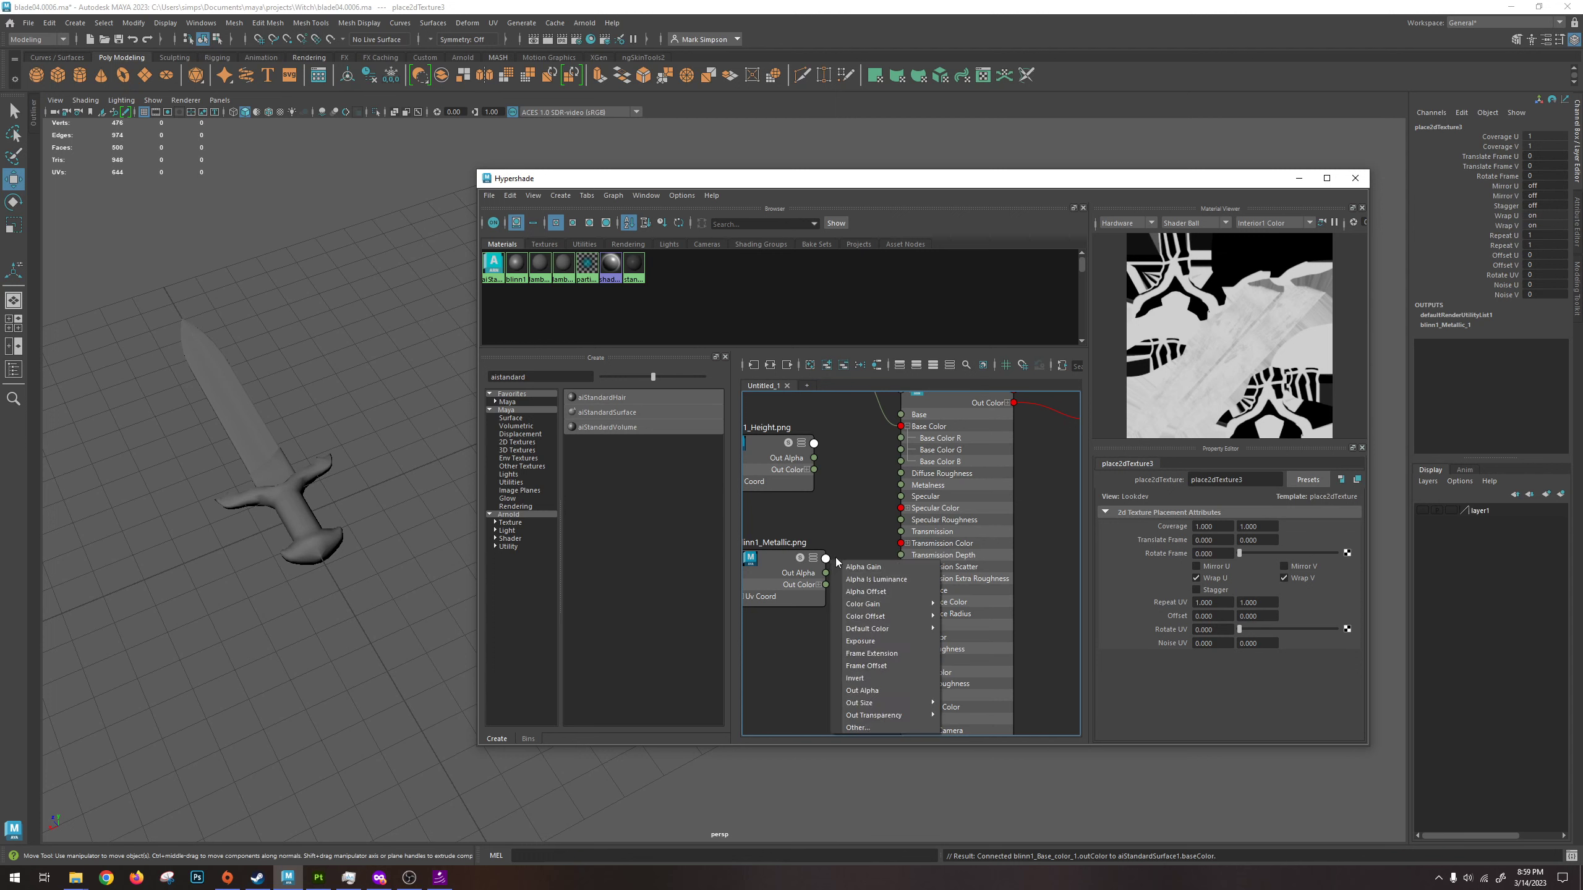
mouse_move(891, 712)
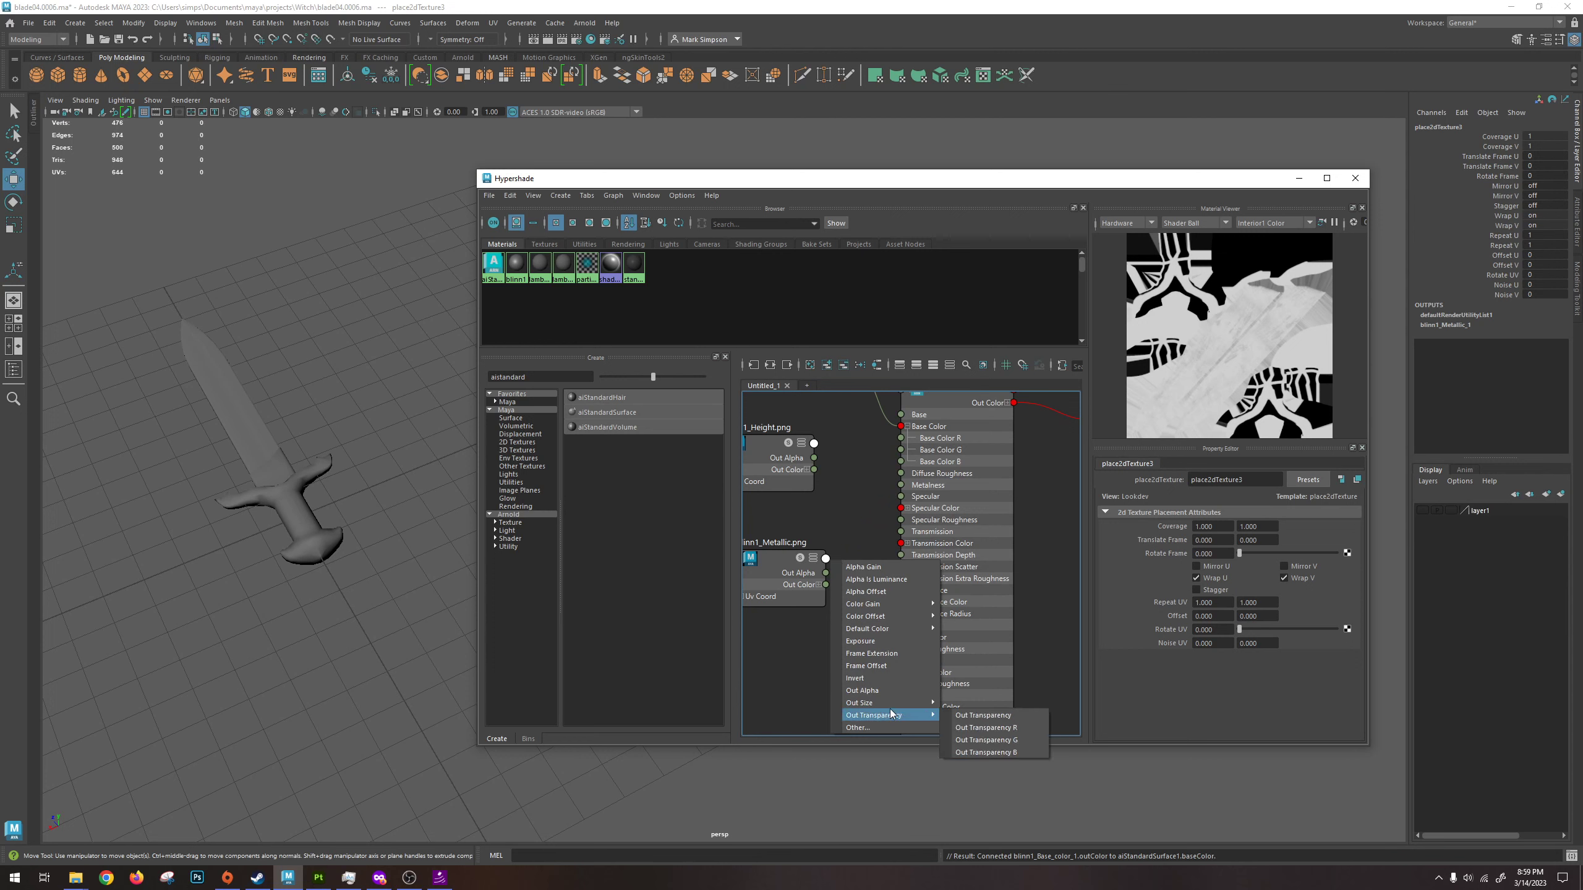
left_click(851, 511)
Map a new File texture node to the Metalness attribute of aiStandardSurface1.
left_click(945, 403)
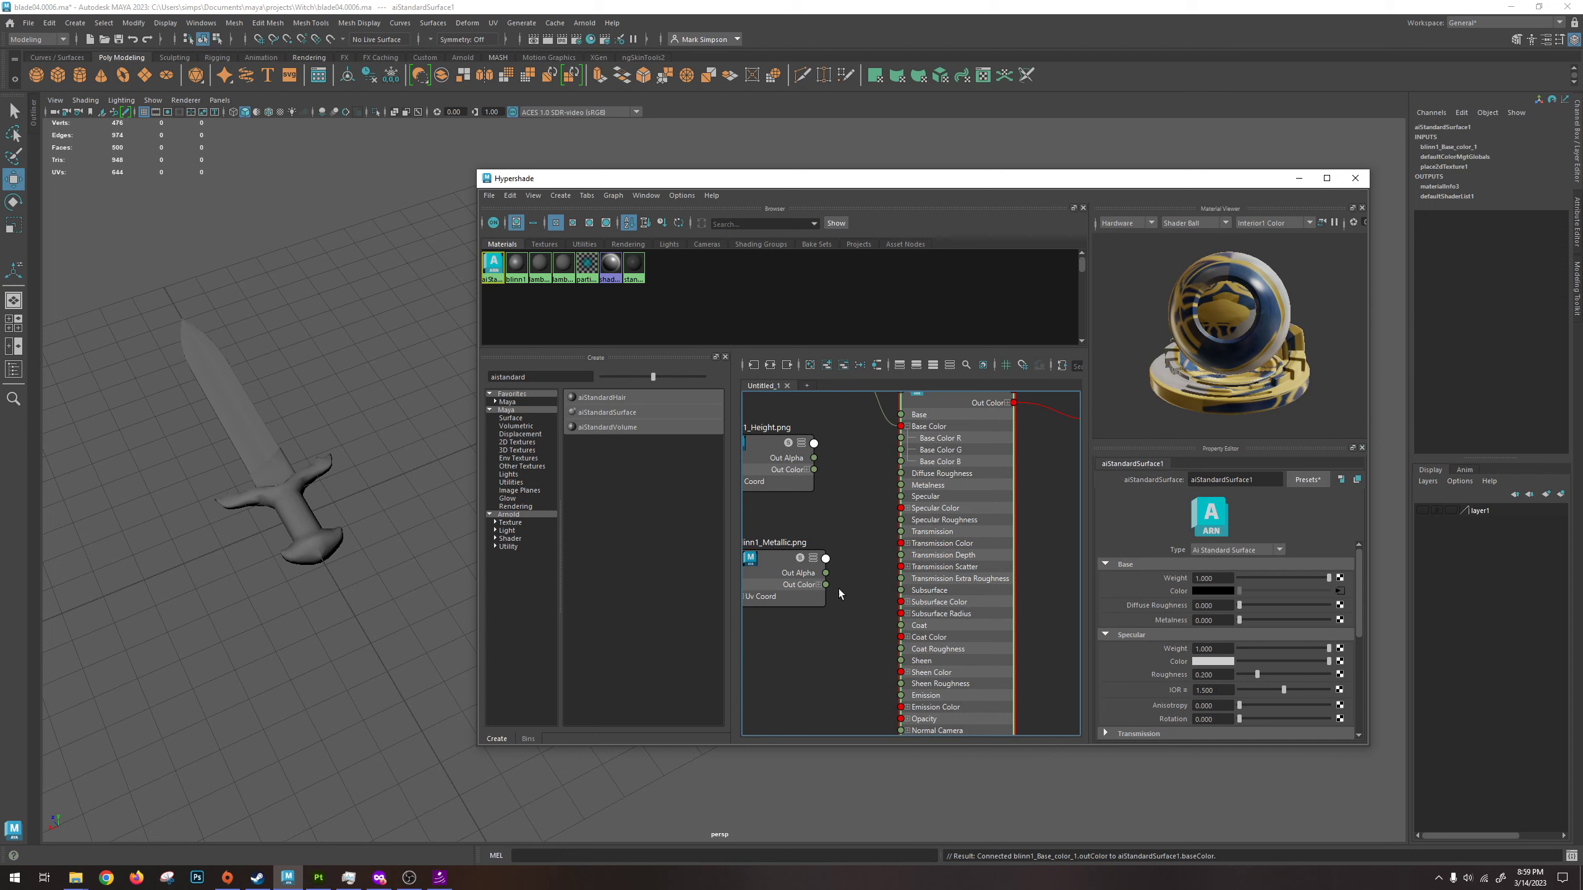
left_click(1340, 620)
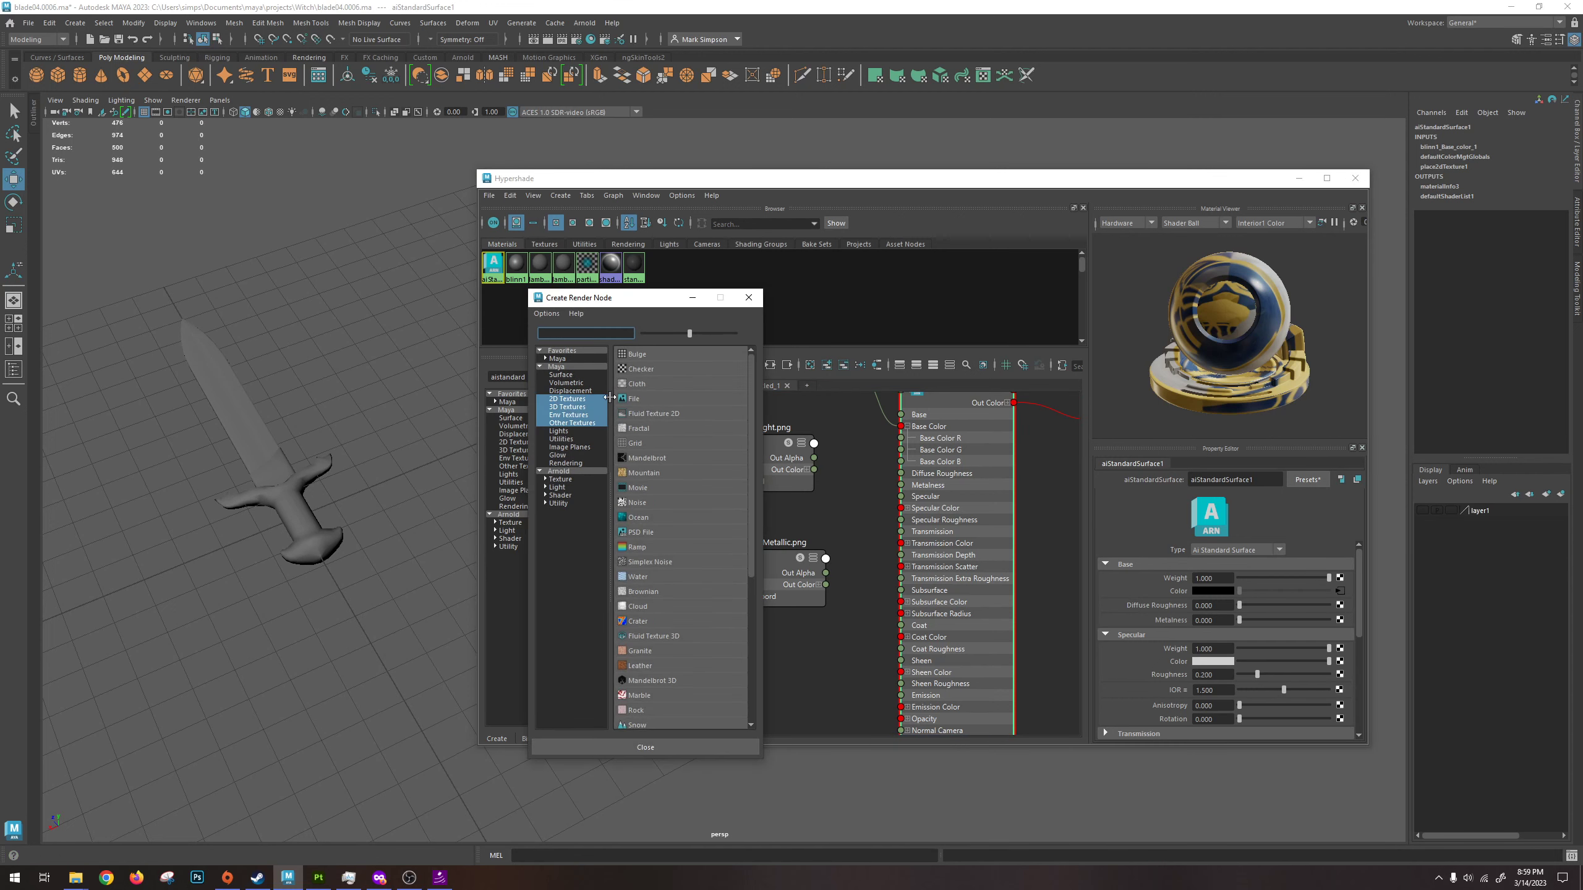
left_click(624, 395)
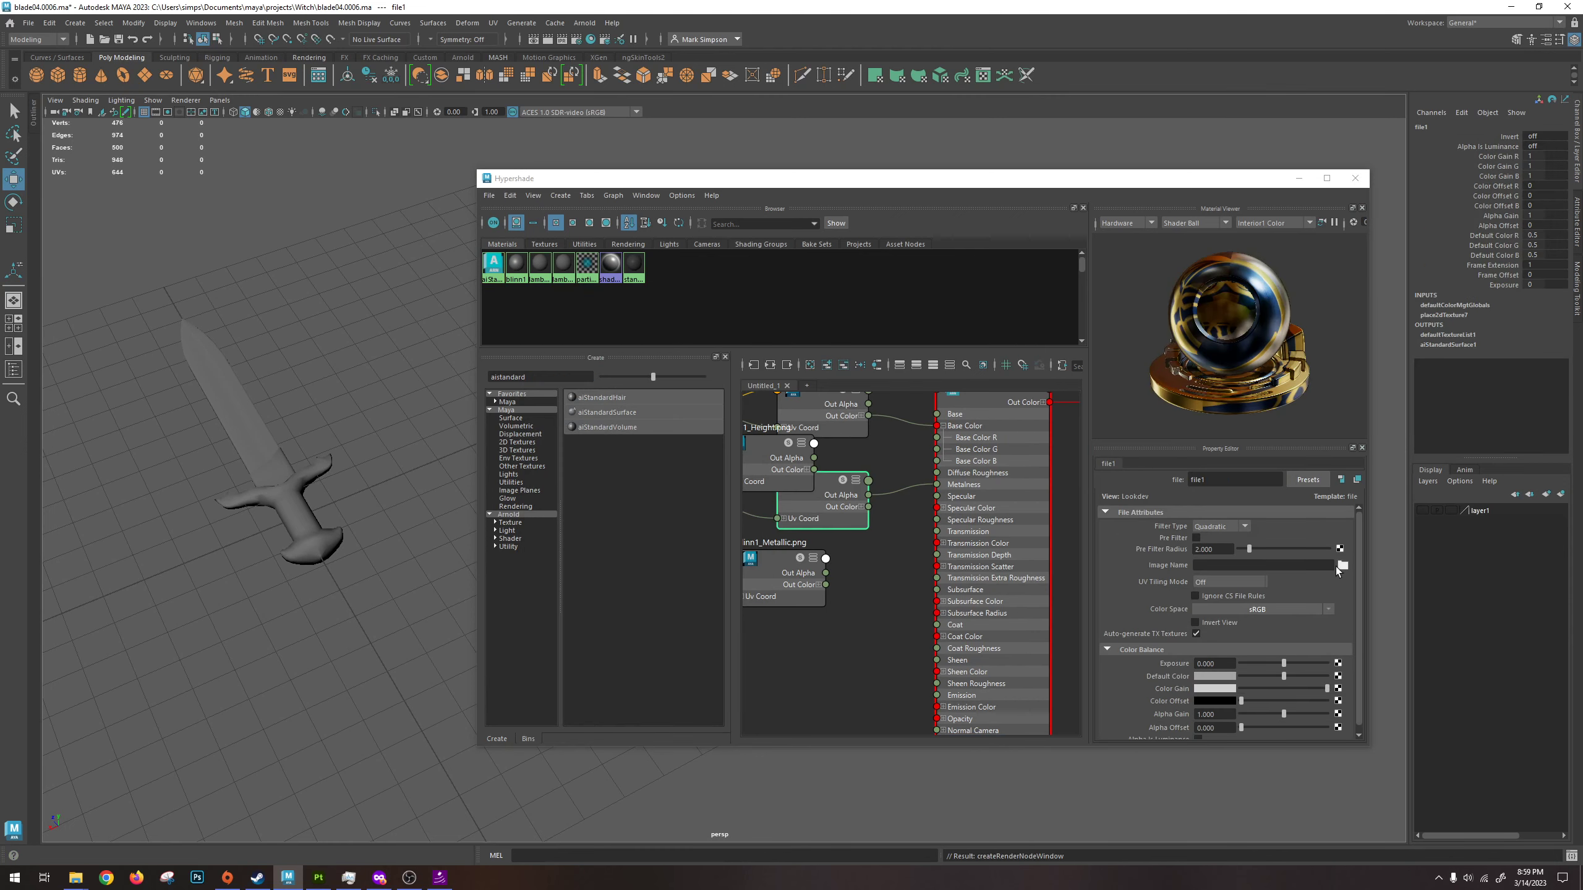
Load blinn1_Metallic.png from the Blade Substance 07 folder as the image of the new metalness file node.
left_click(1341, 568)
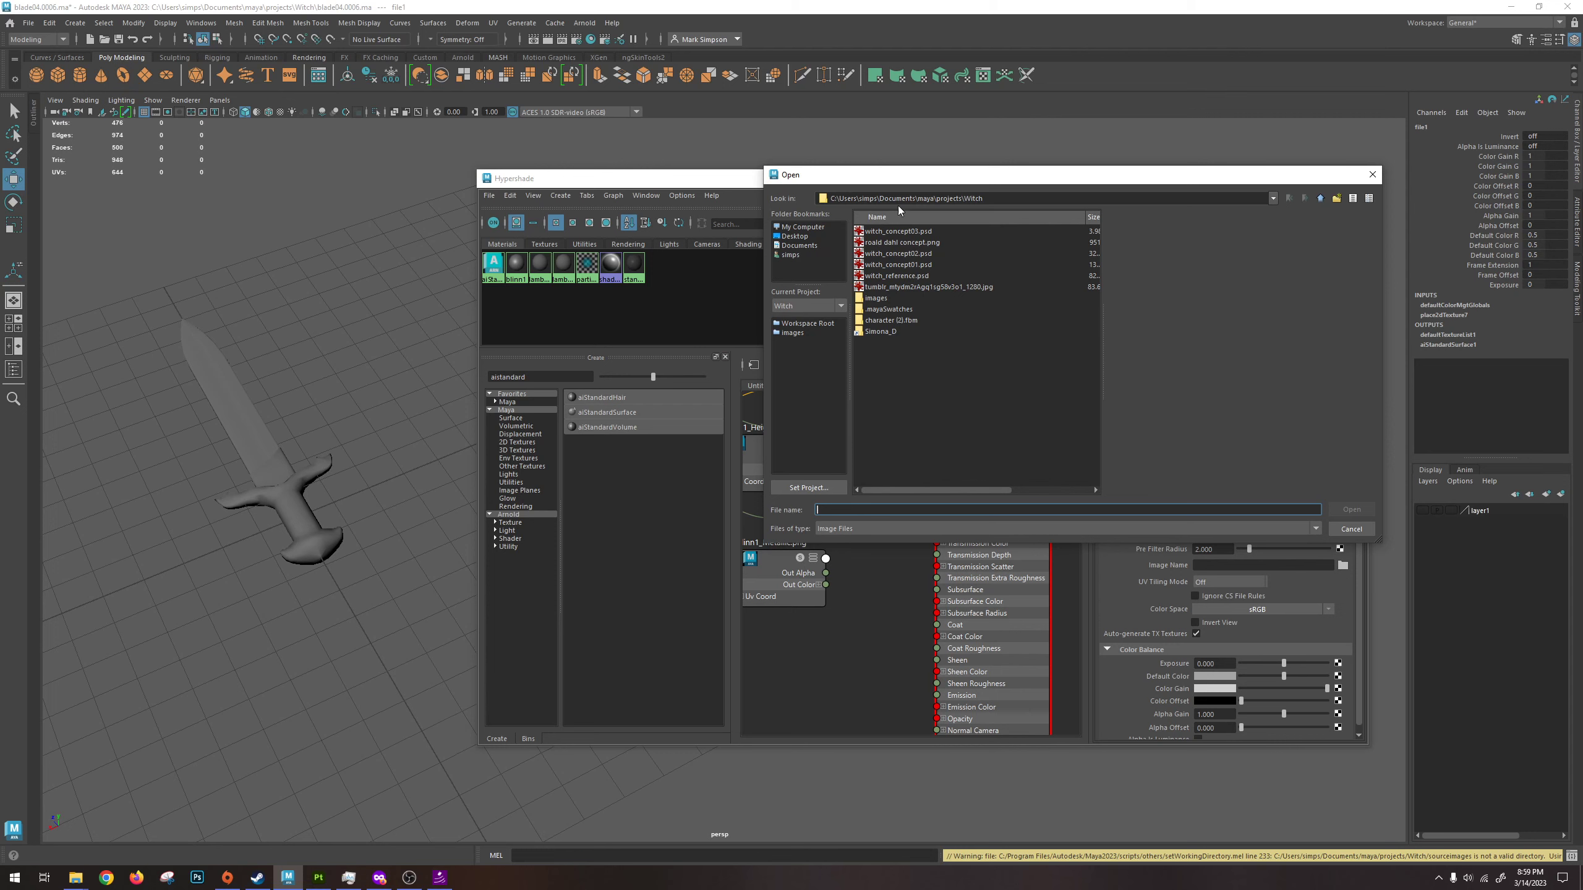
left_click(975, 195)
key("ctrl+a")
key("ctrl+v")
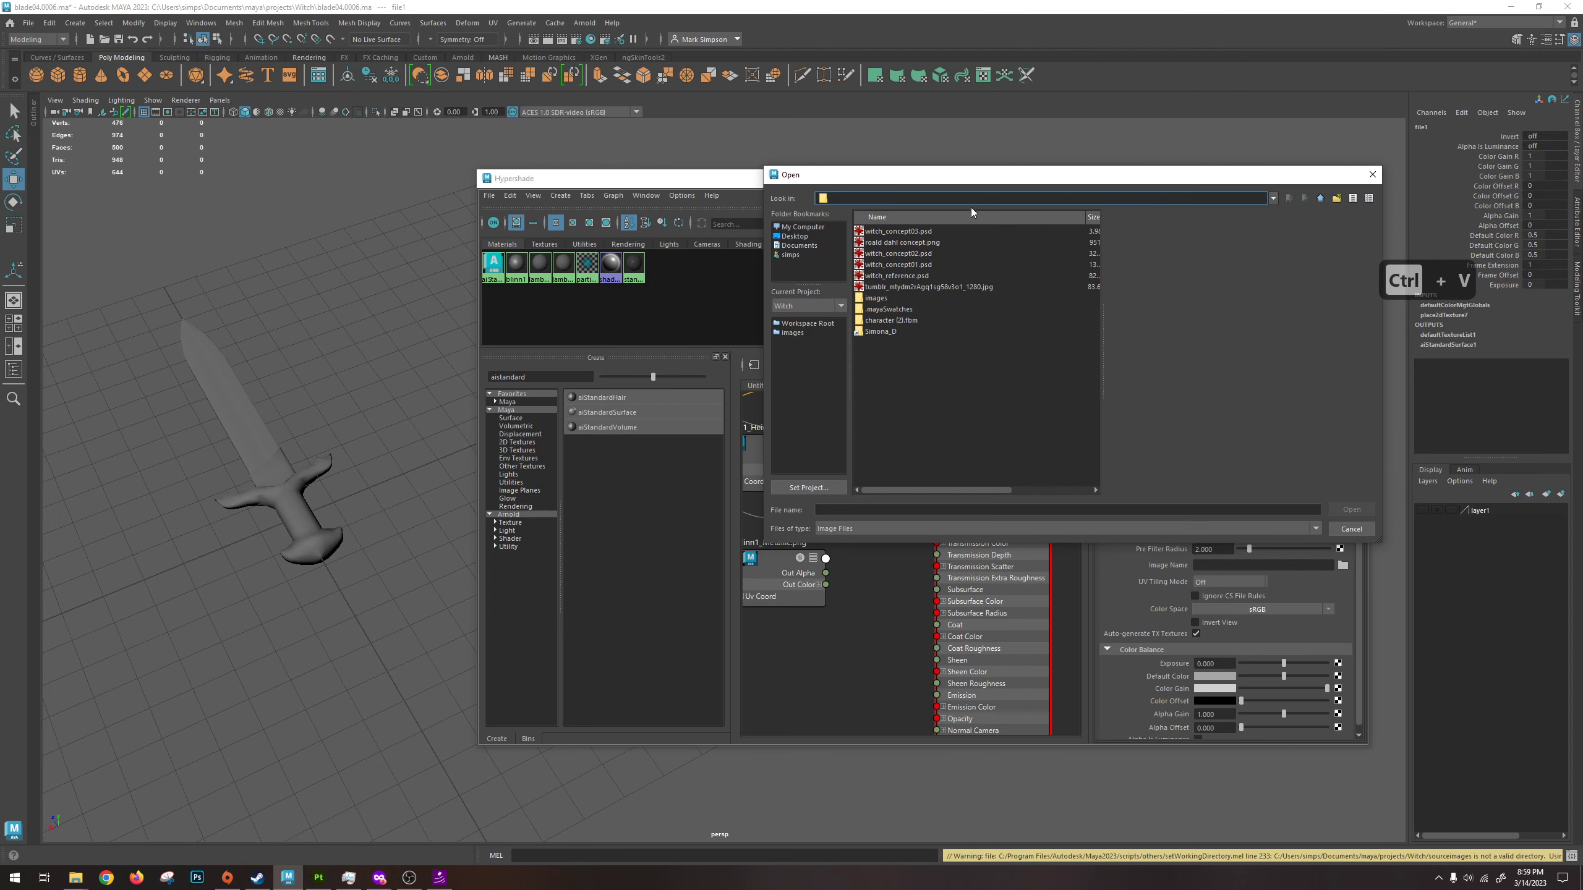
key("alt+Tab")
left_click(1309, 448)
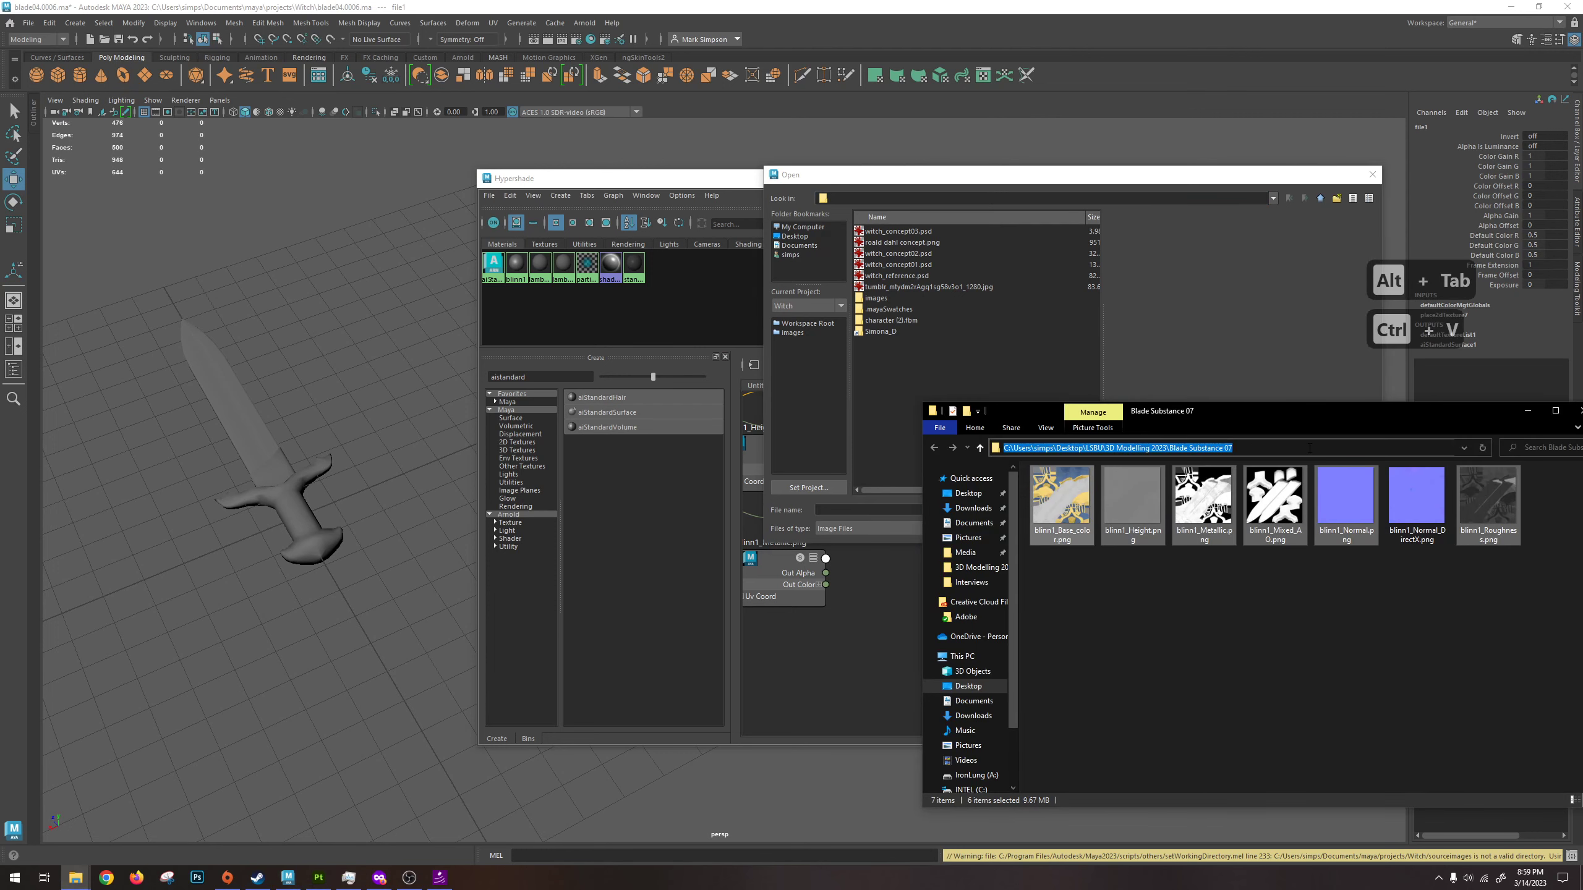
key("ctrl+c")
key("alt+Tab")
key("ctrl+v")
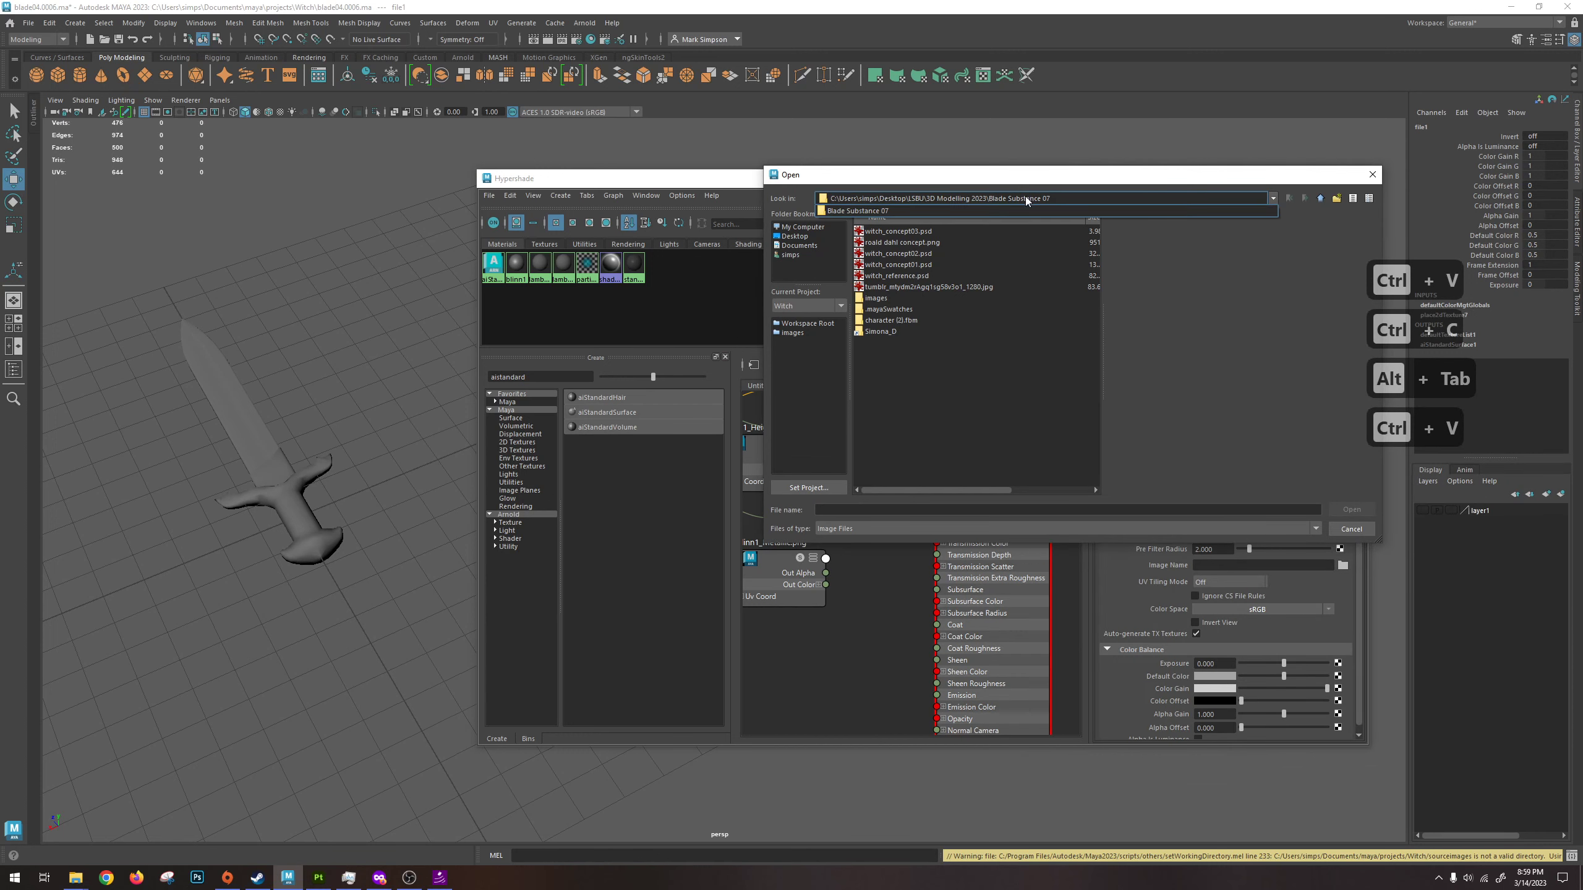
key("Return")
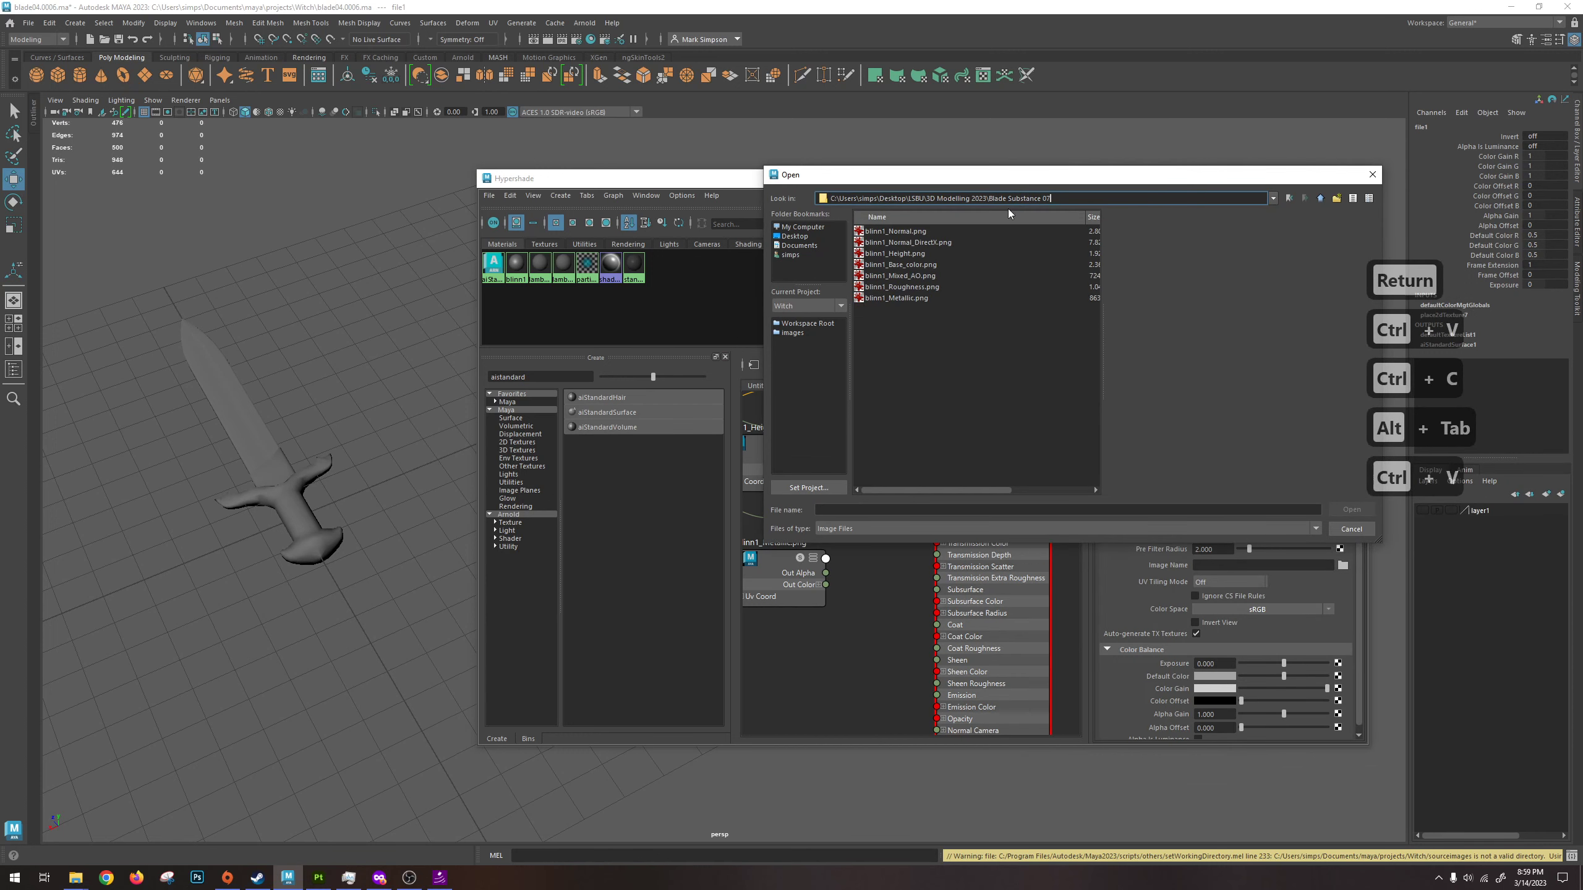
double_click(909, 298)
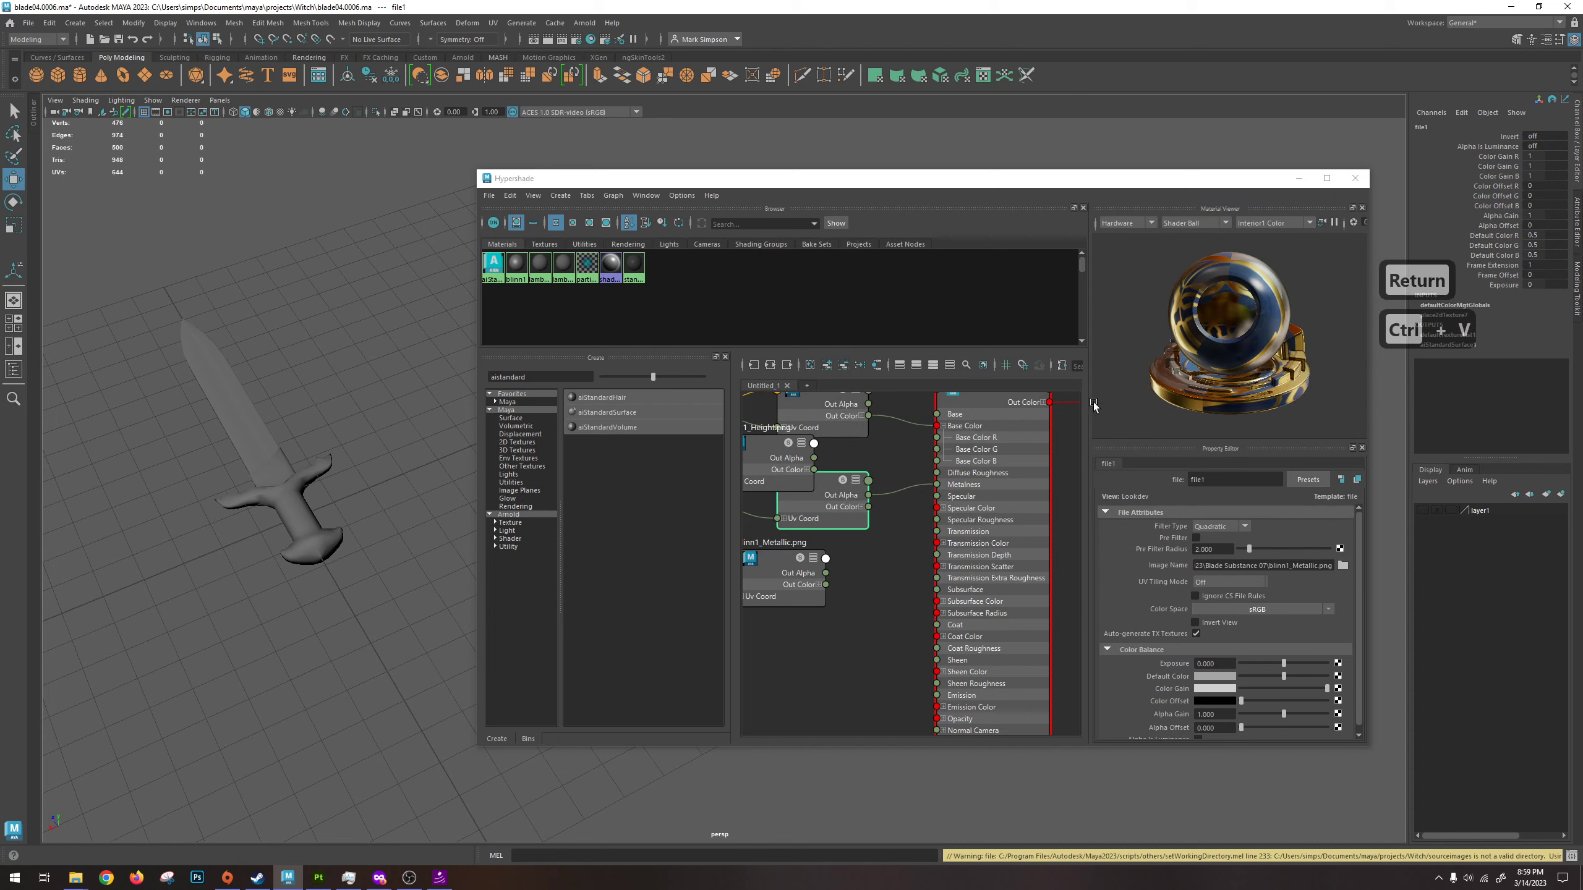
Map a new File texture node to the specular Roughness attribute of aiStandardSurface1.
left_click(955, 404)
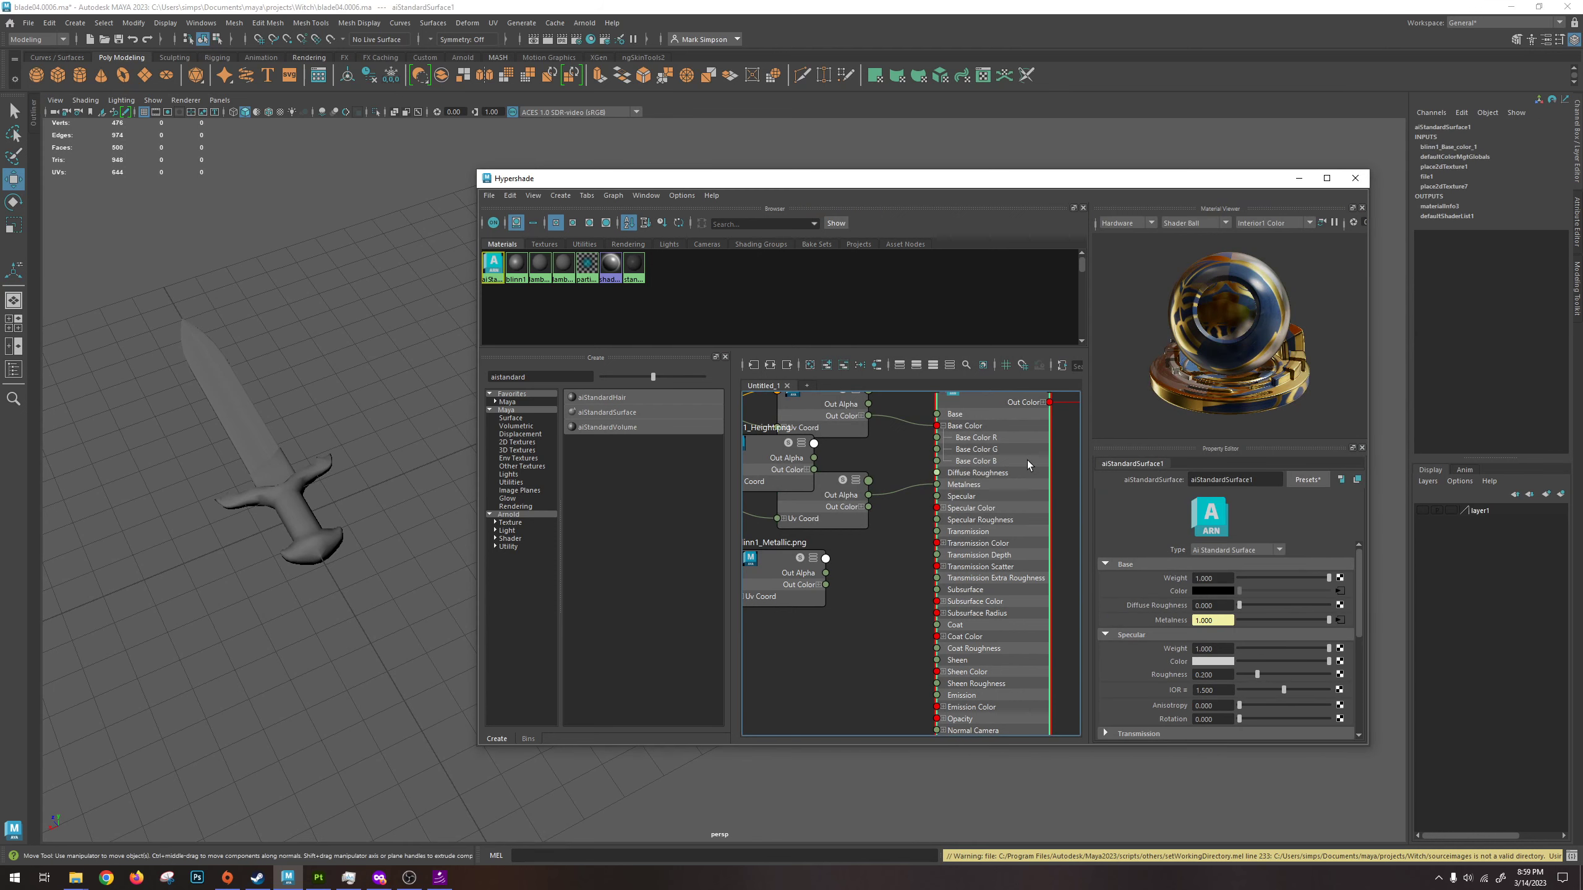
scroll(1008, 479, "down", 3)
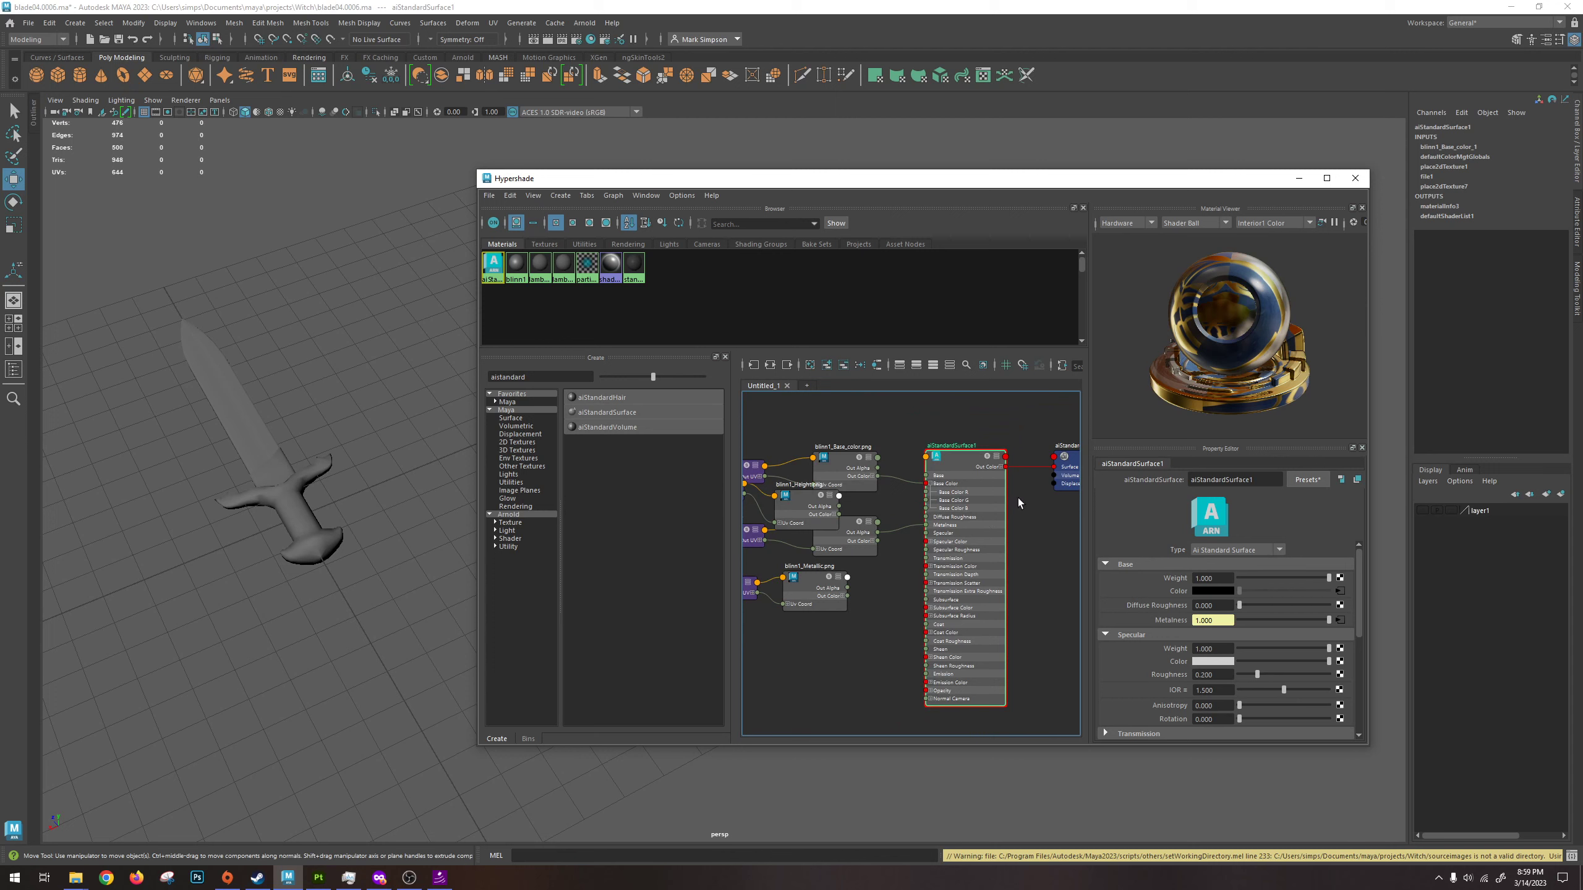
middle_click_drag(1019, 497, 983, 486, "alt")
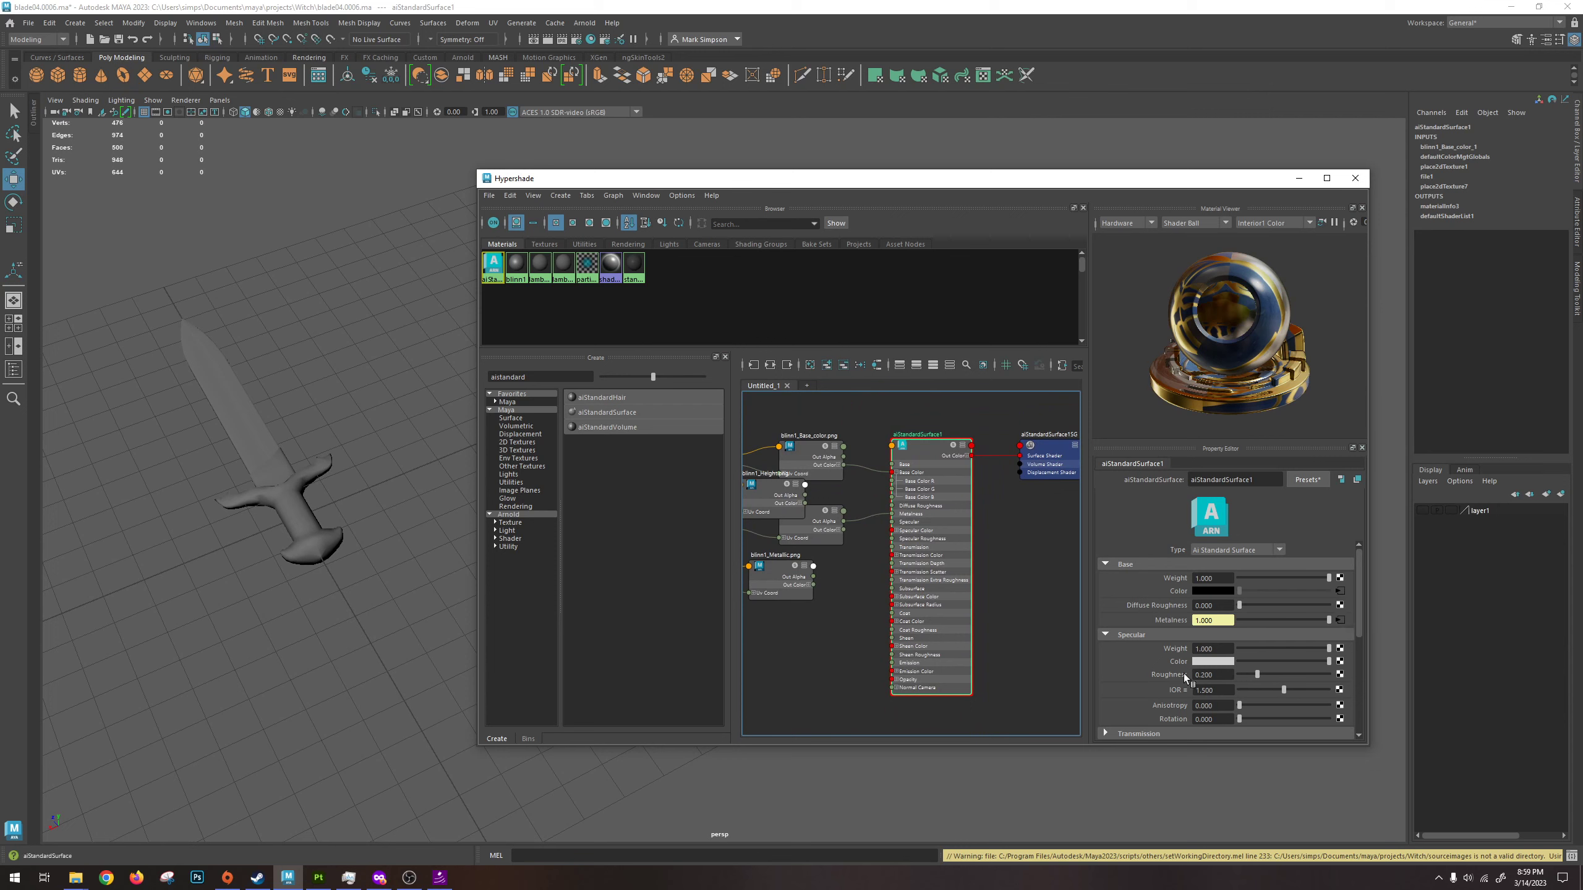
left_click(1341, 680)
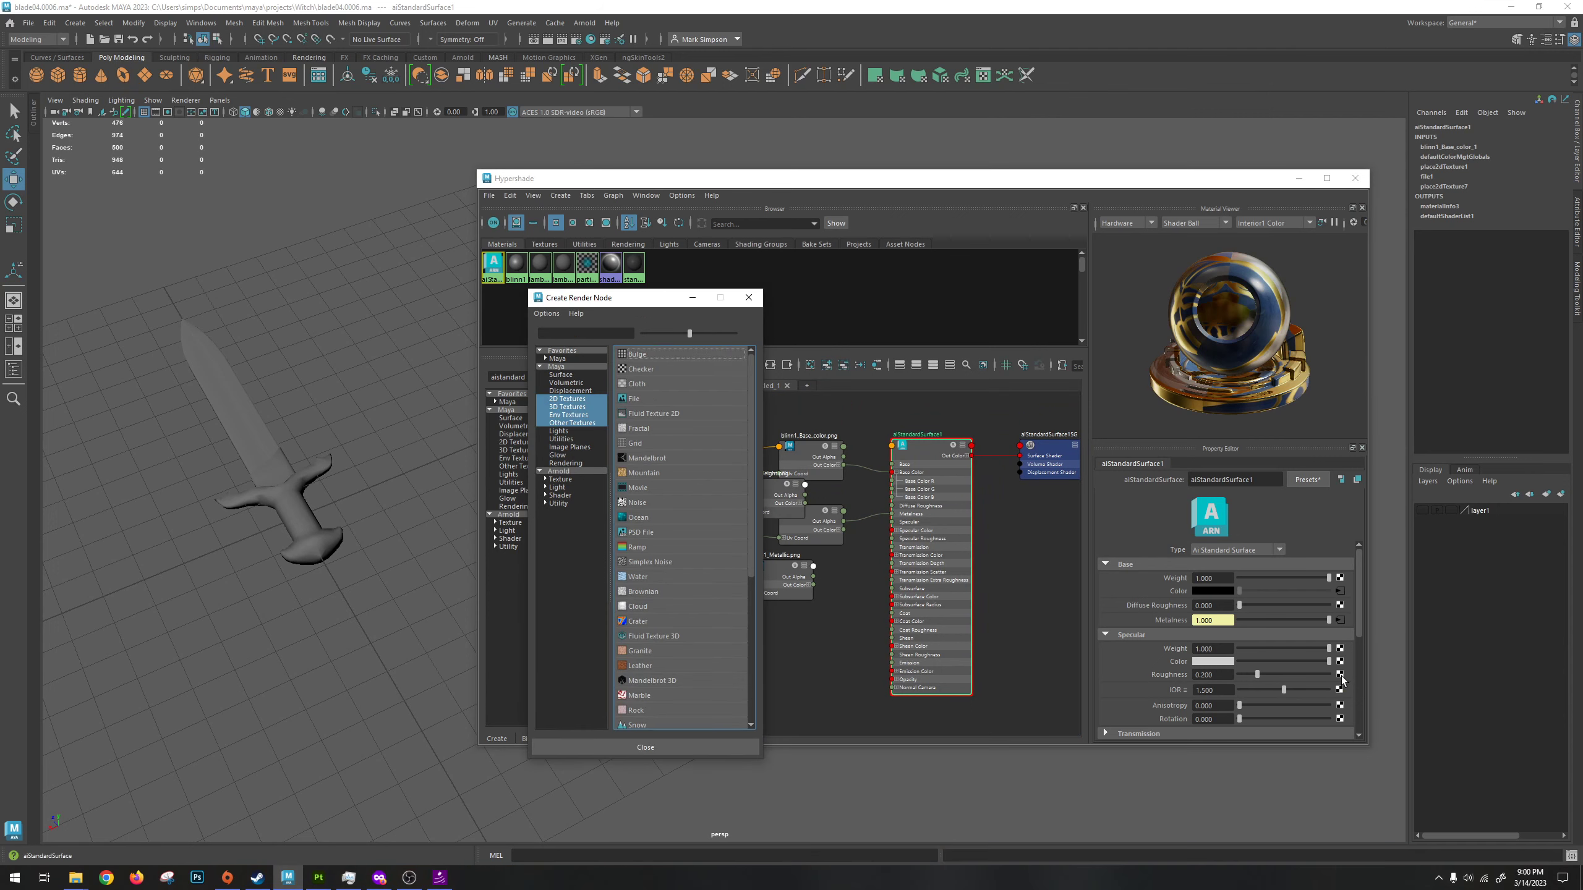
left_click(638, 399)
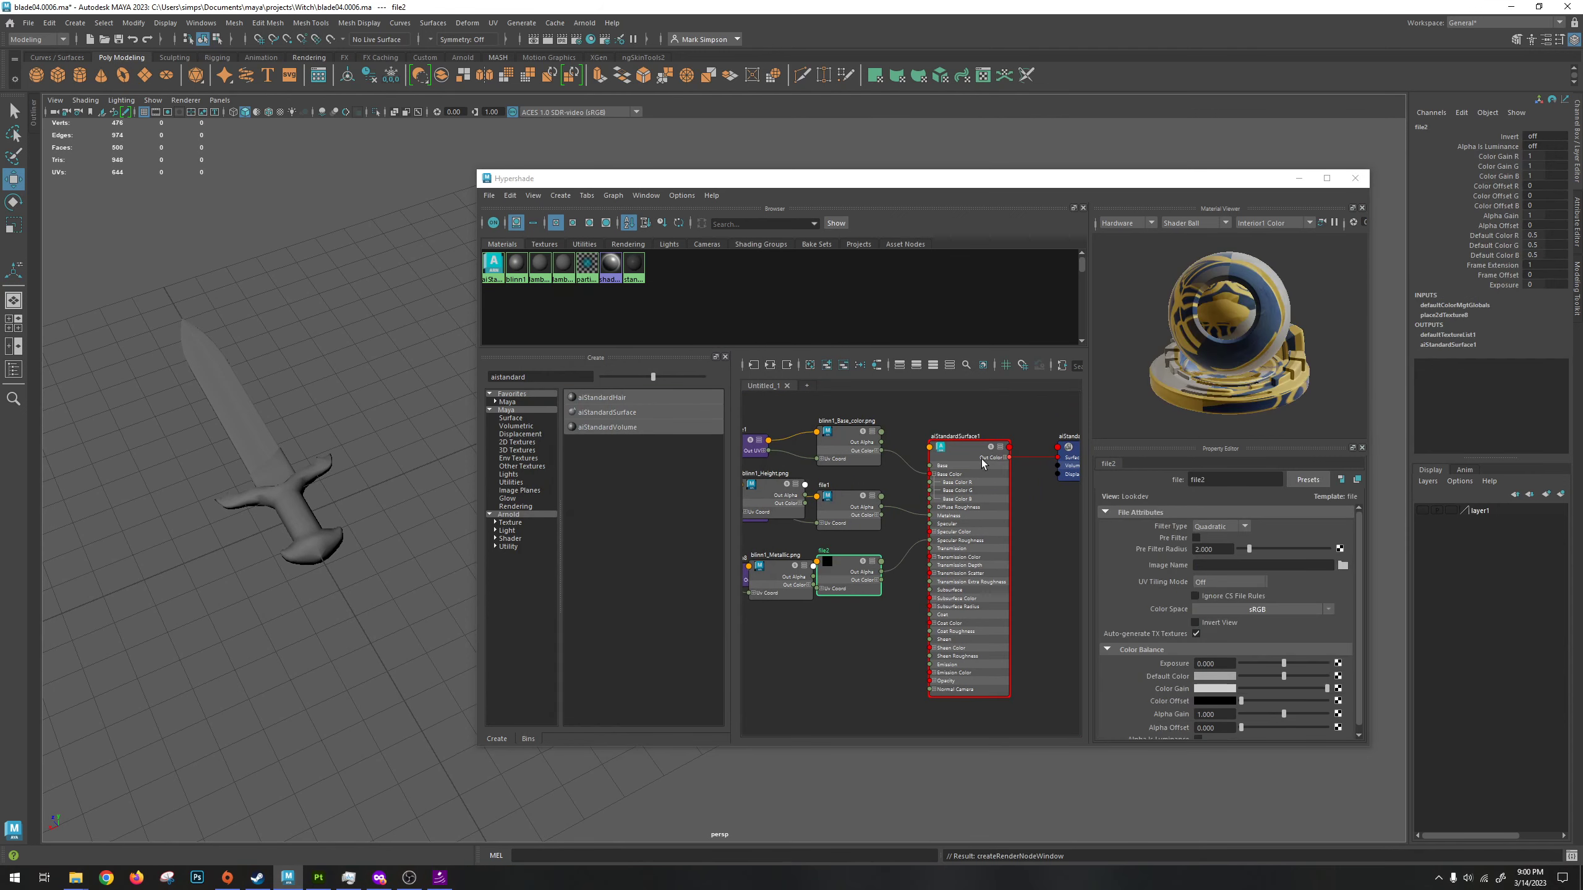
Load blinn1_Roughness.png from the Blade Substance 07 folder as the image of the new roughness file node.
left_click(1343, 565)
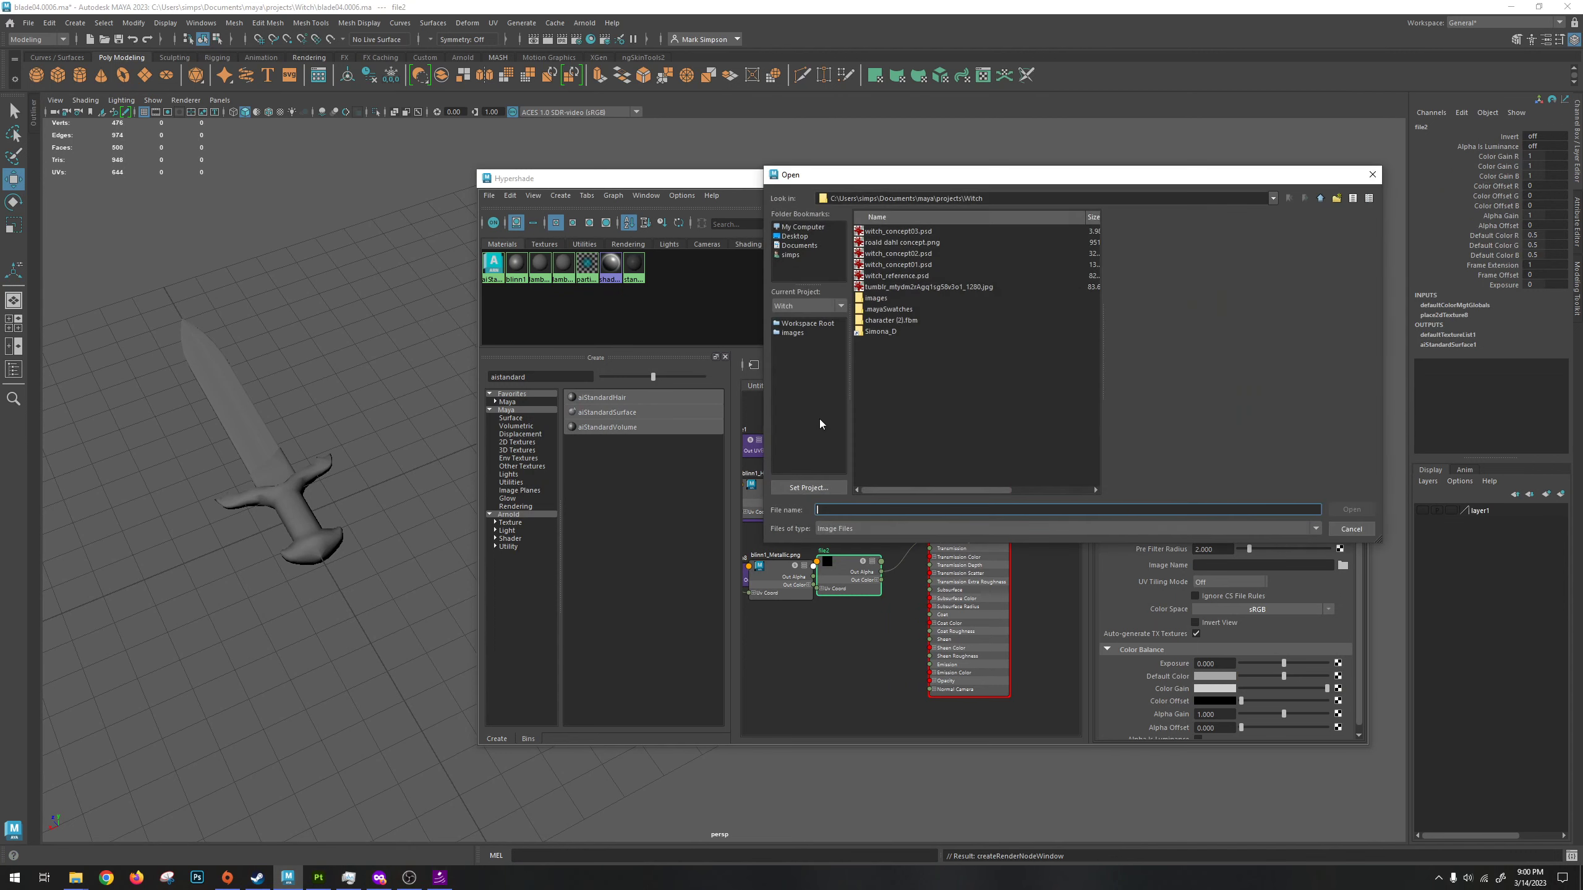
left_click(986, 199)
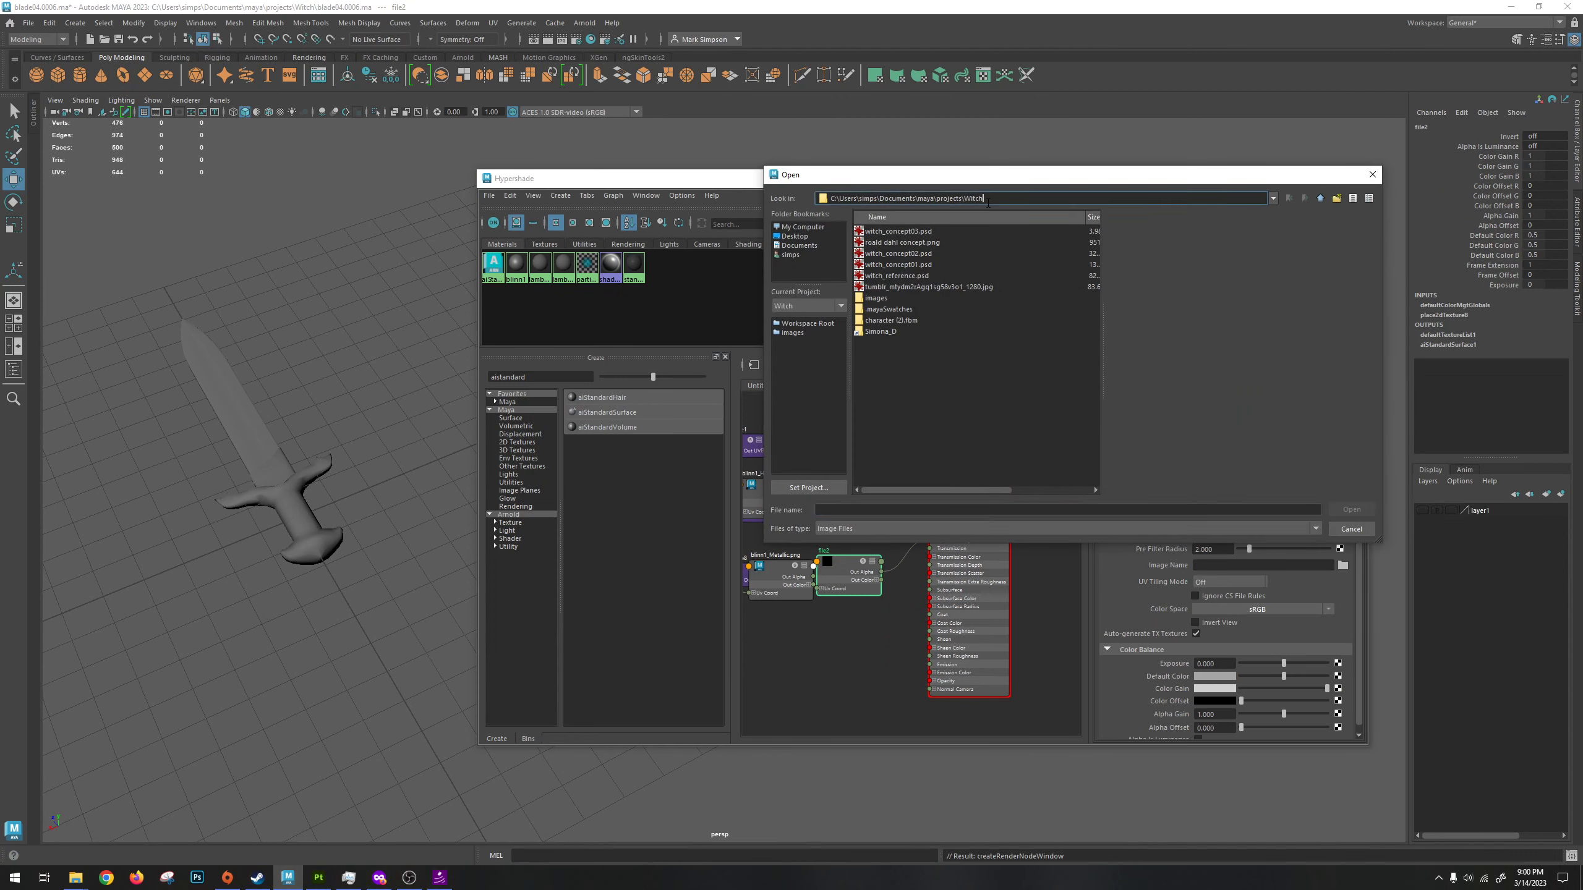
key("ctrl+v")
key("Return")
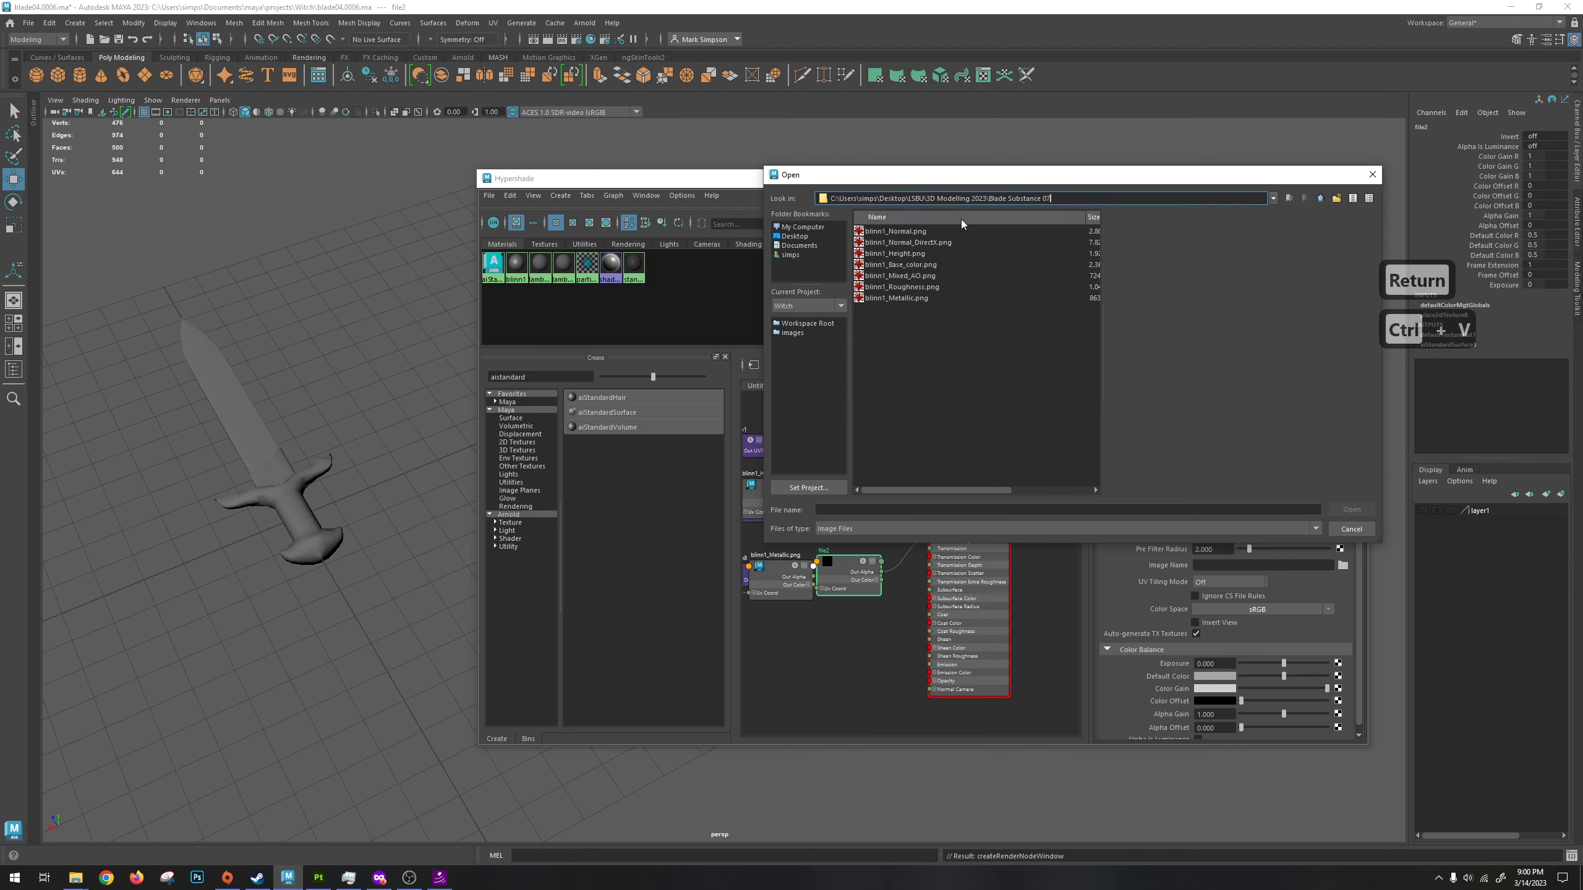
left_click(910, 287)
double_click(910, 287)
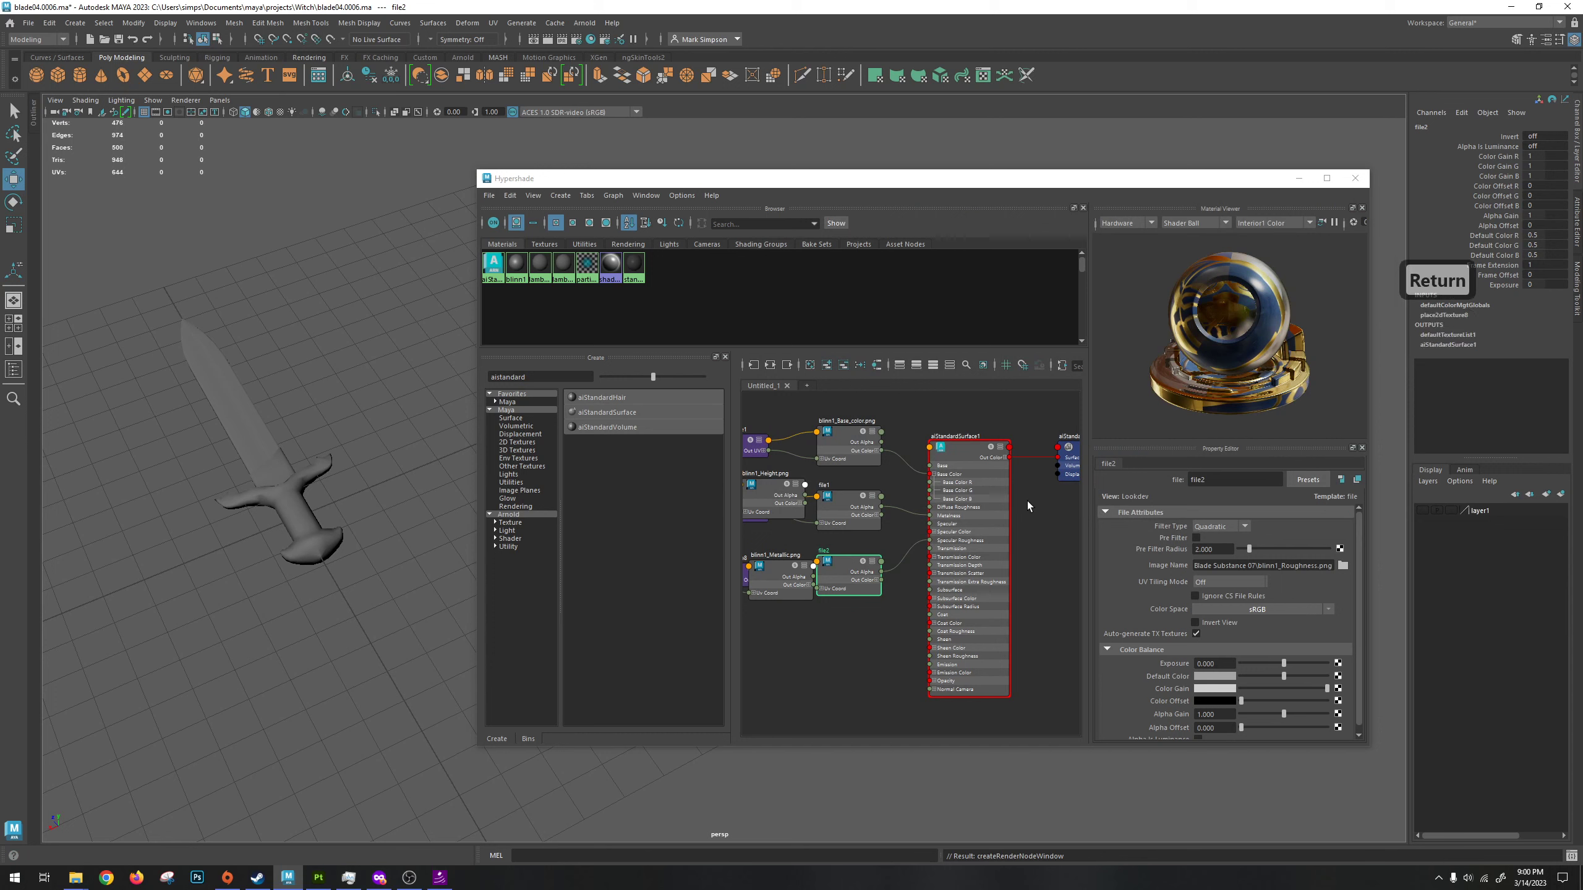
Check the exported texture maps in the Blade Substance 07 folder in File Explorer, and return to Maya's Hypershade.
key("alt+Tab")
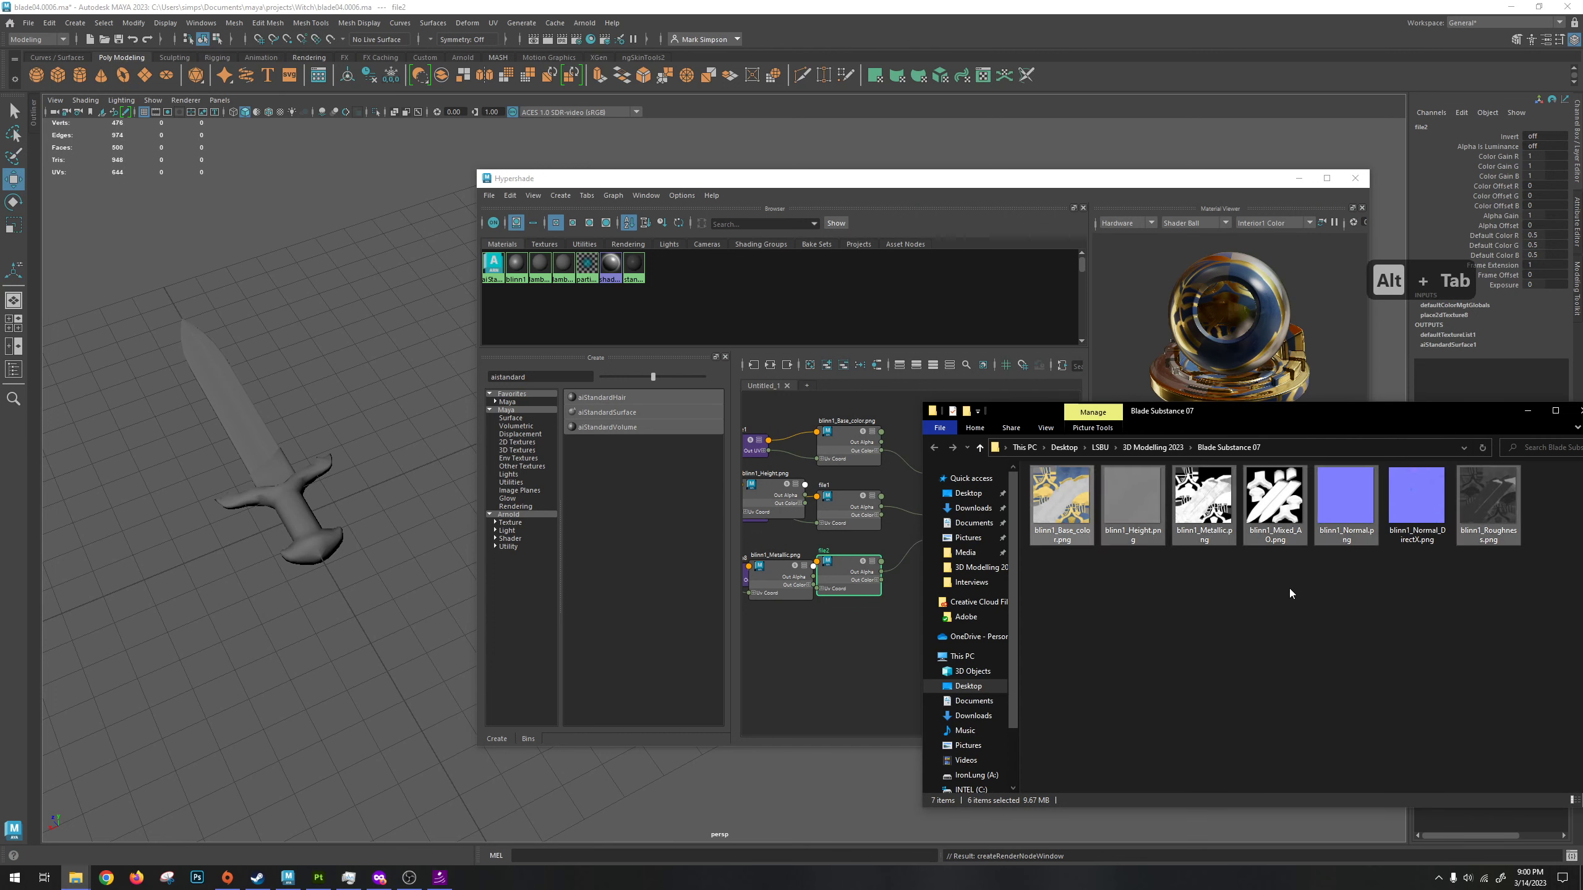
left_click(1289, 590)
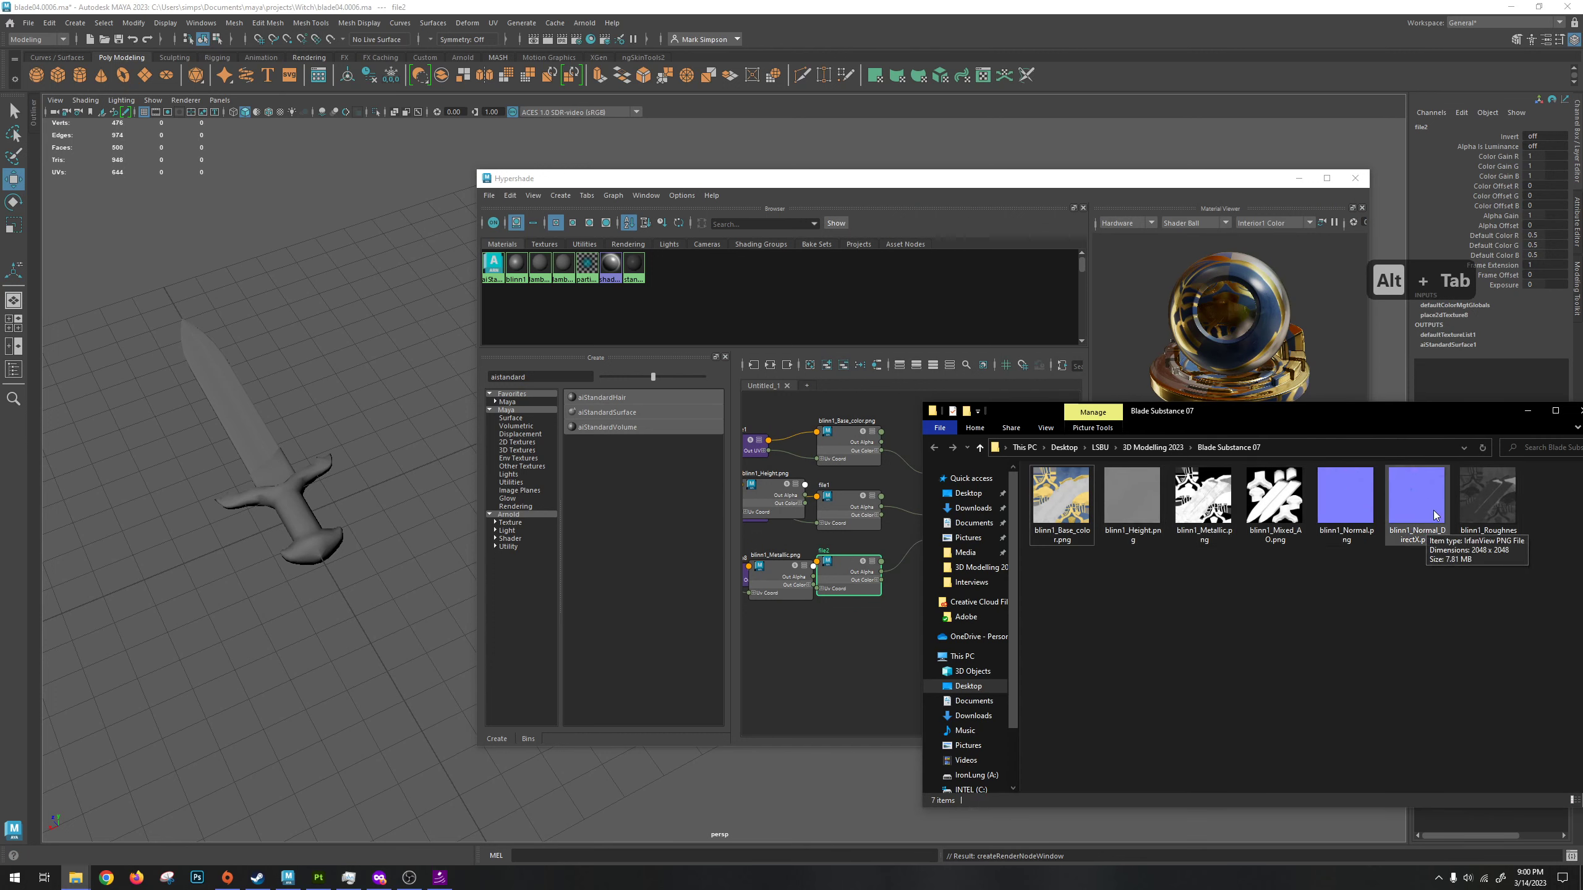
left_click(1045, 181)
Map a new File texture node to aiStandardSurface1's Bump Mapping under Geometry, and set the bump node to use Tangent Space Normals.
middle_click_drag(1025, 537, 969, 526, "alt")
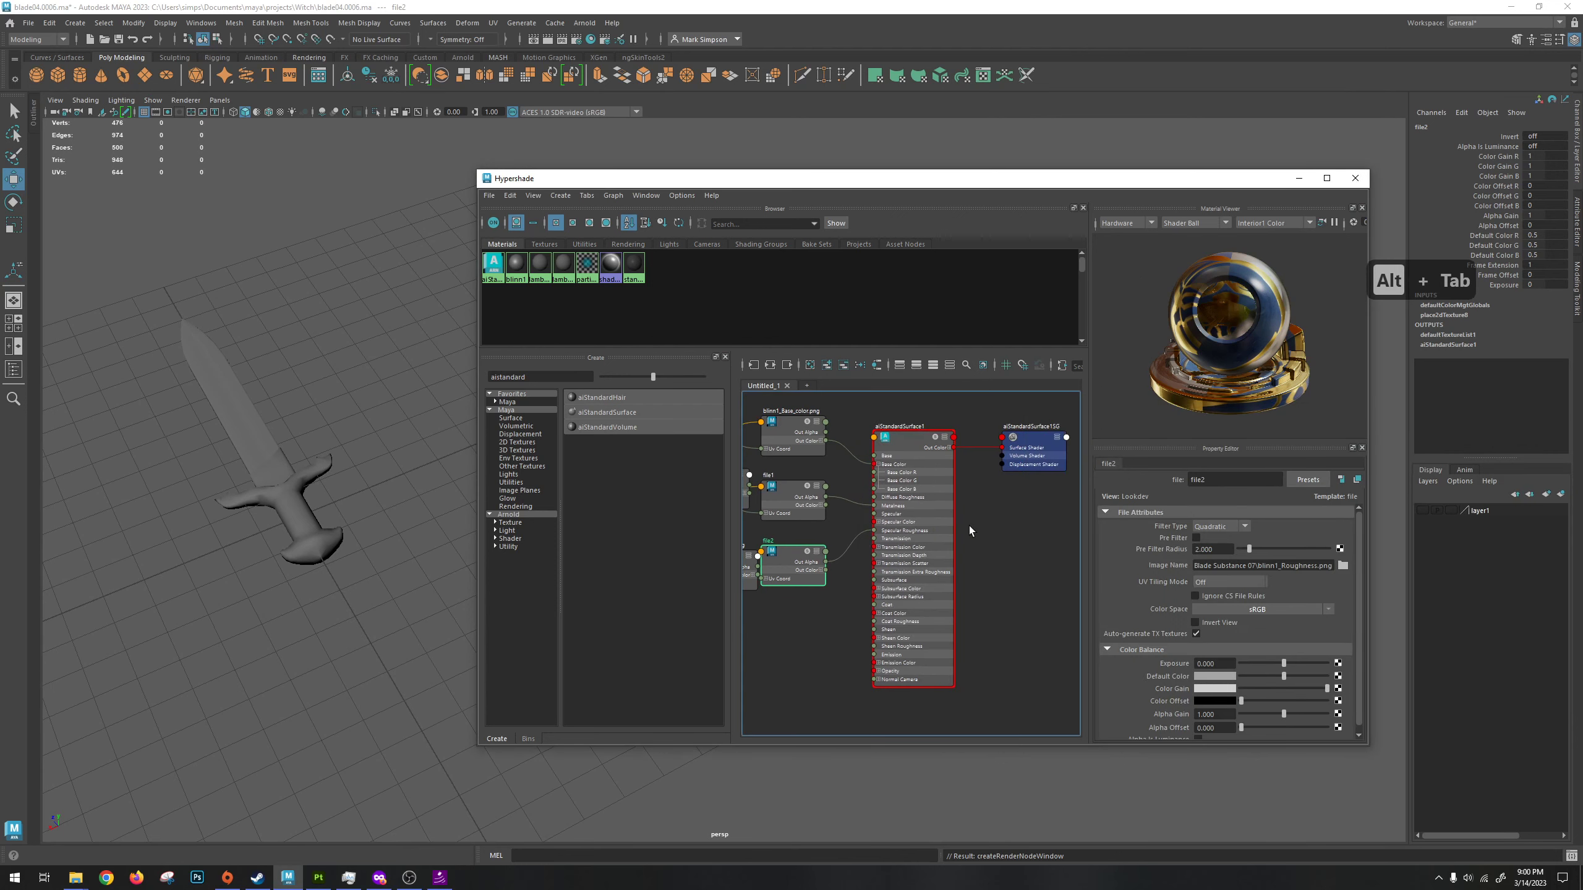
left_click(916, 437)
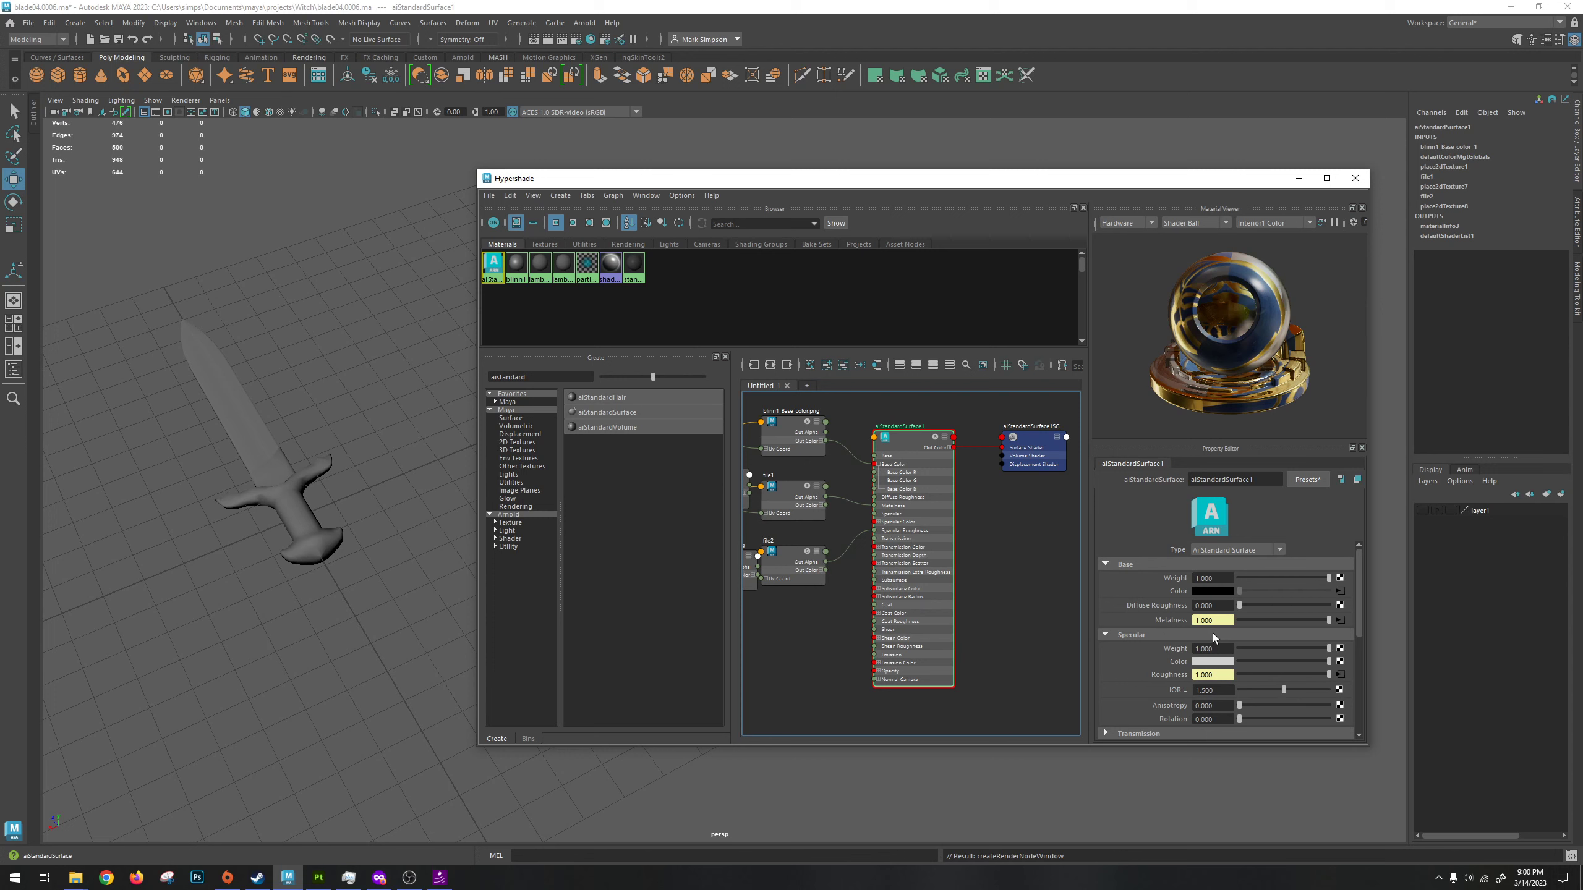
scroll(1182, 636, "down", 3)
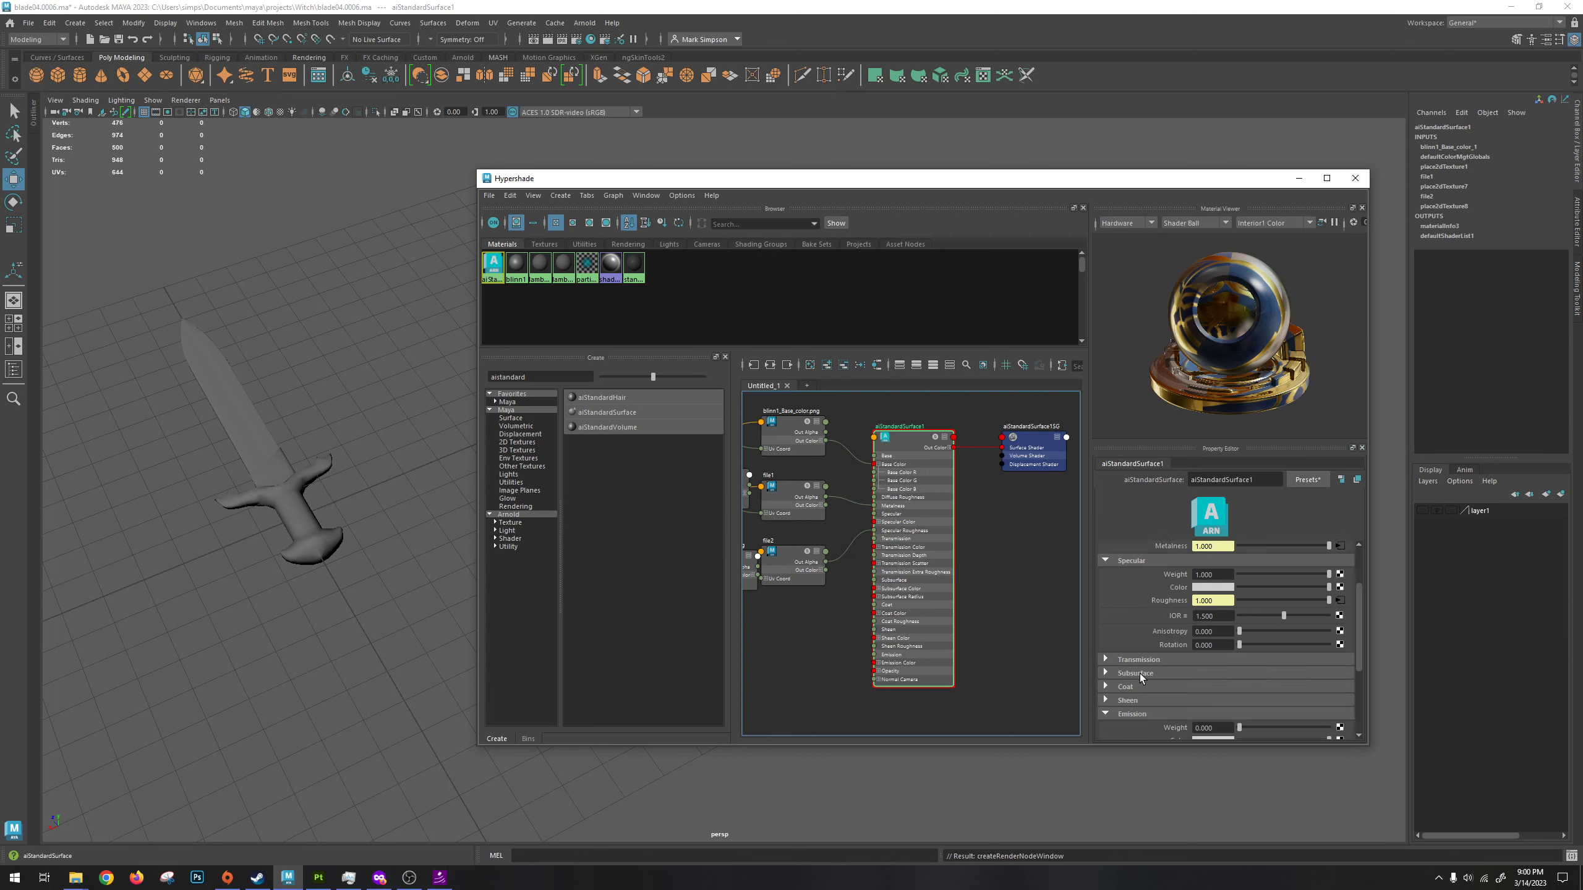
scroll(1140, 674, "down", 5)
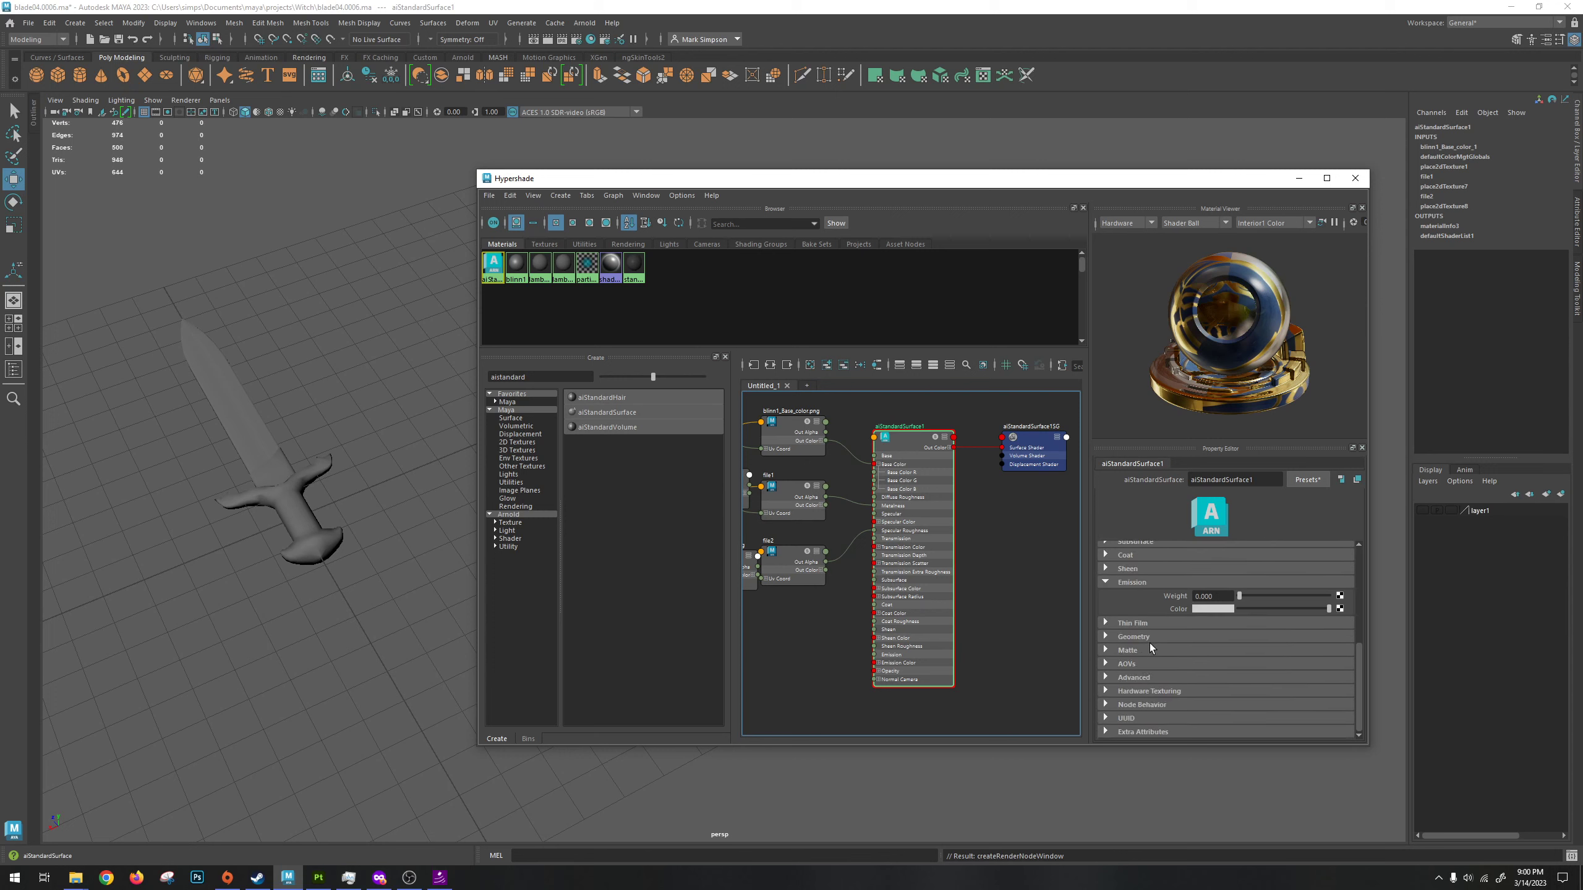
left_click(1148, 620)
left_click(1145, 623)
left_click(1140, 637)
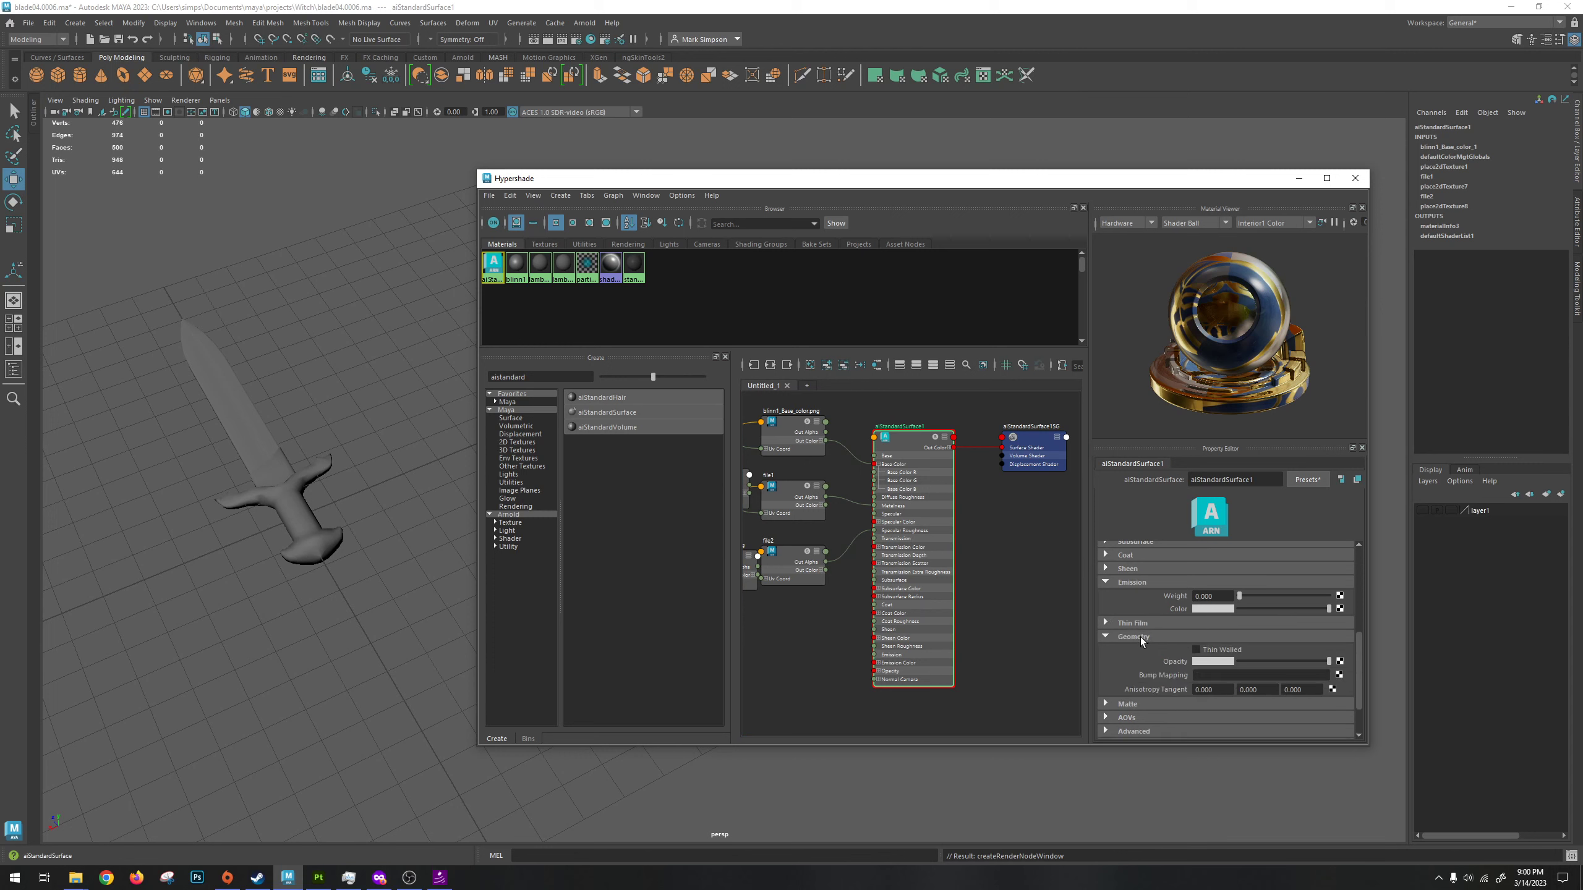
left_click(1339, 676)
left_click(635, 399)
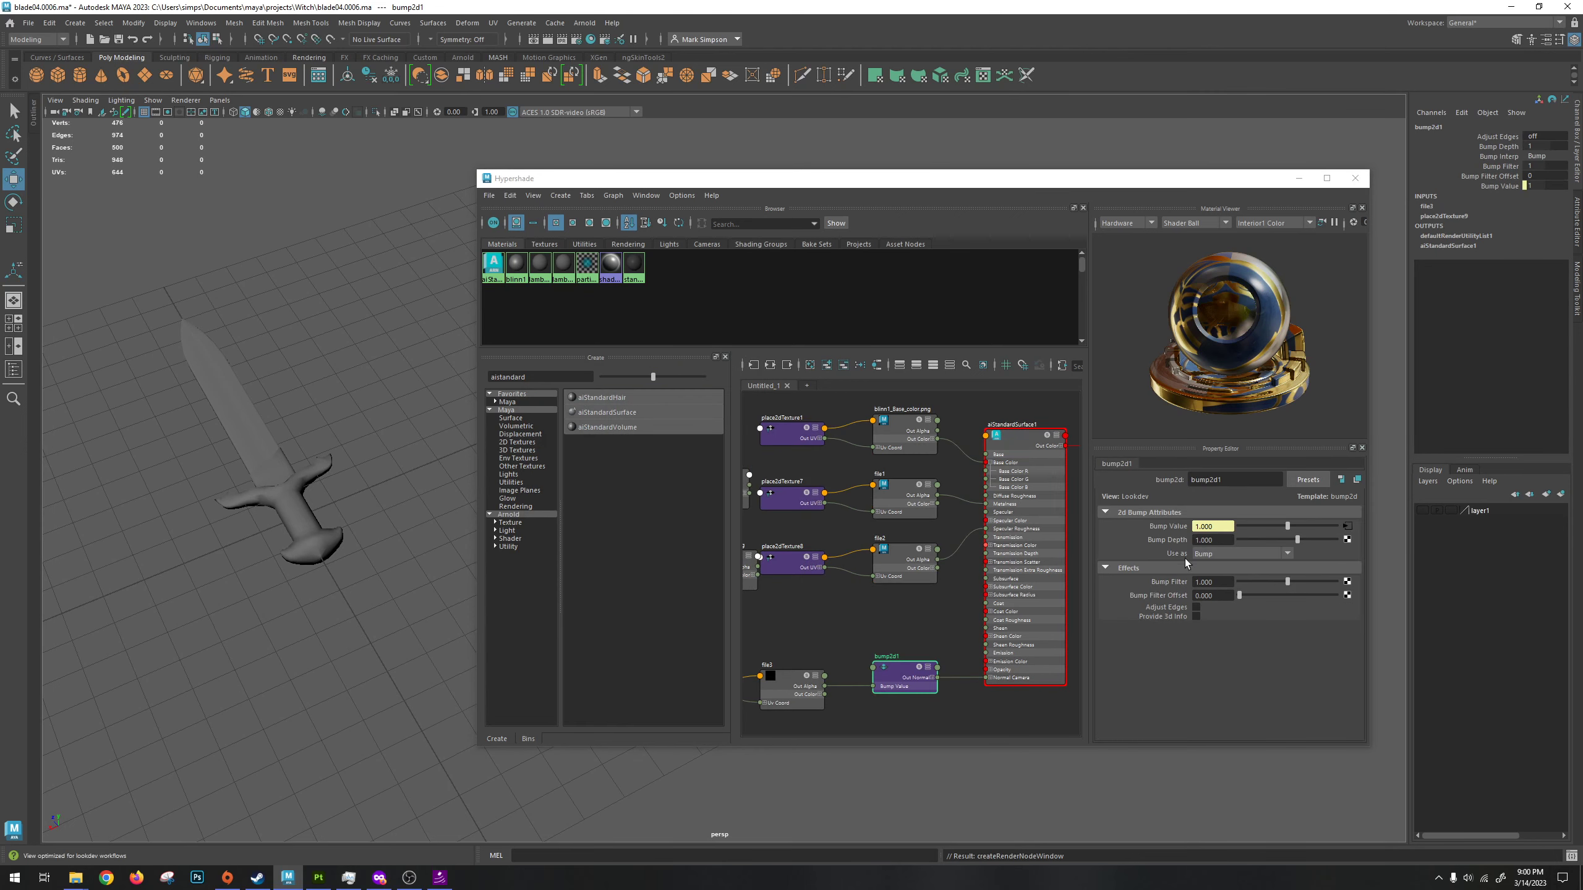
left_click(1226, 554)
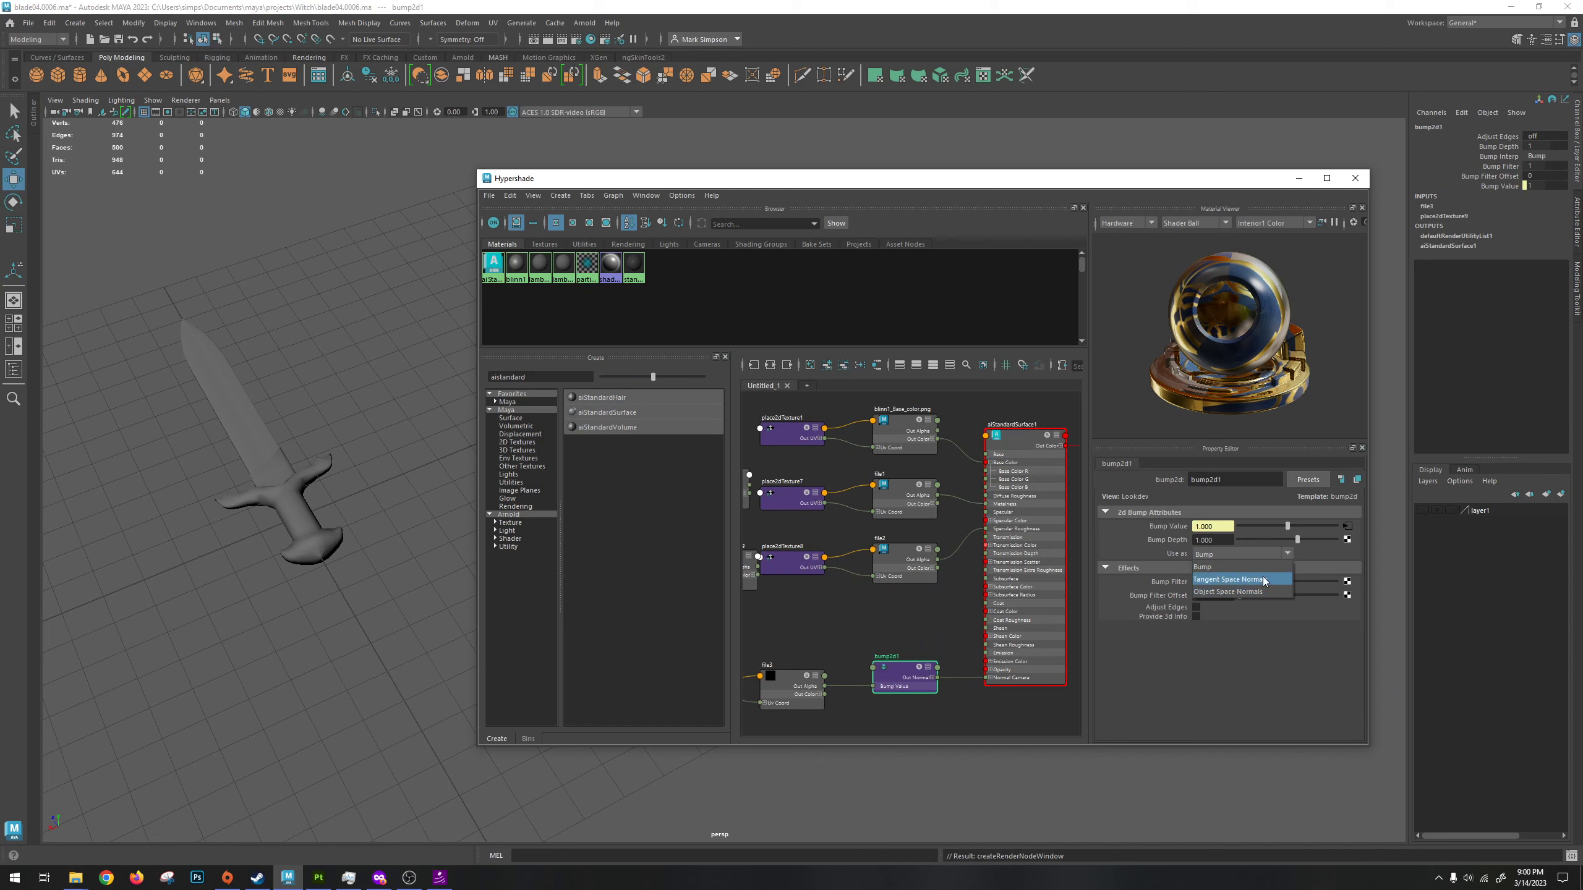
left_click(1230, 580)
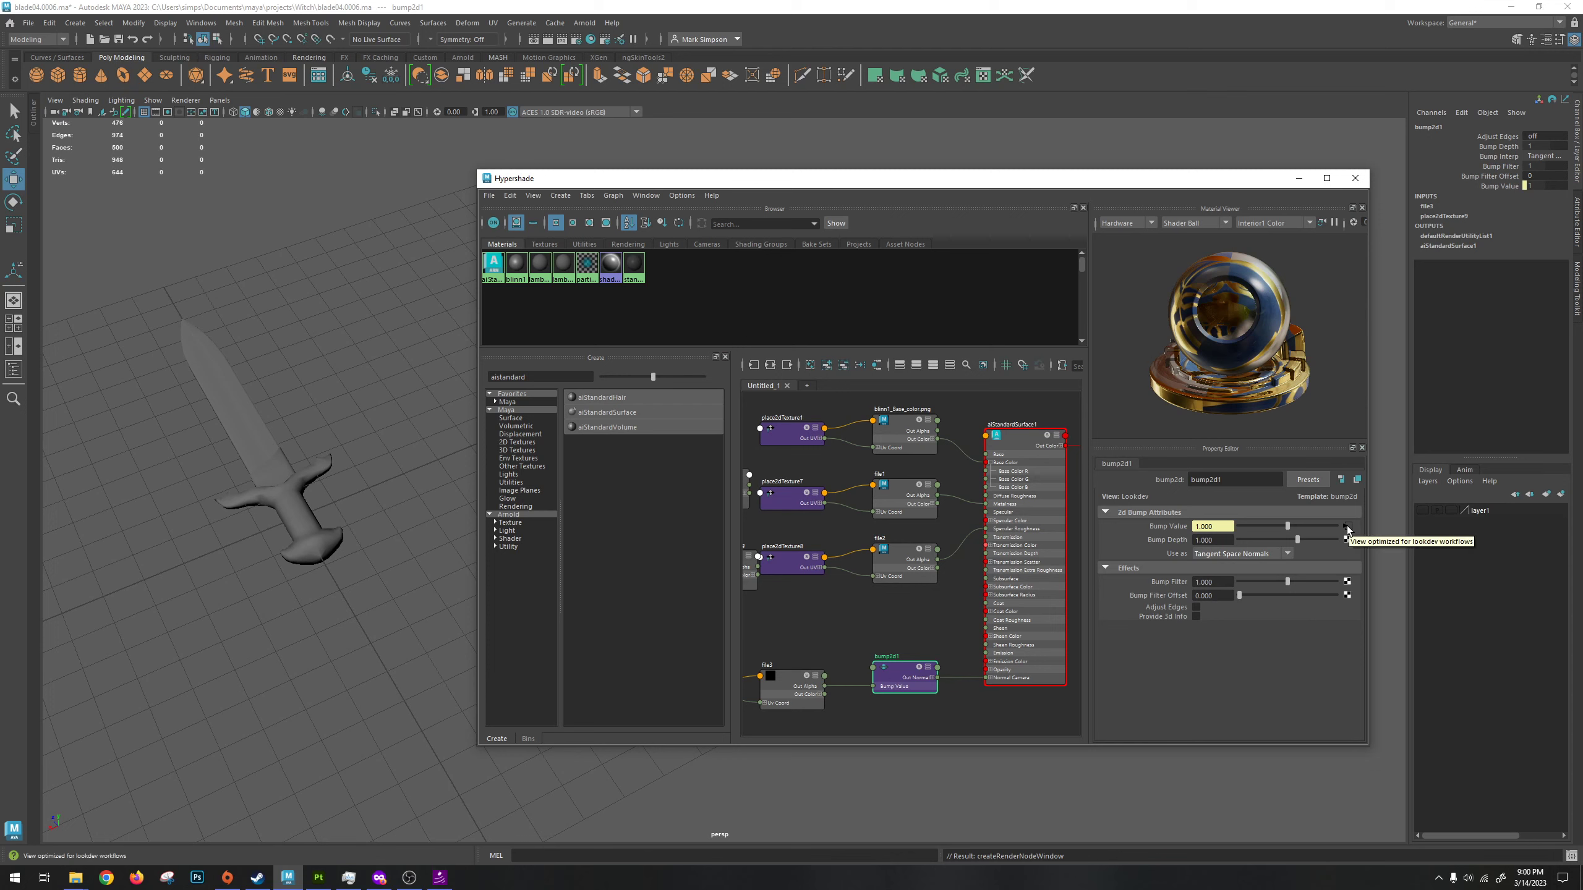
Load blinn1_Normal.png from the Blade Substance 07 folder as the image of the file node feeding the bump value.
left_click(1347, 528)
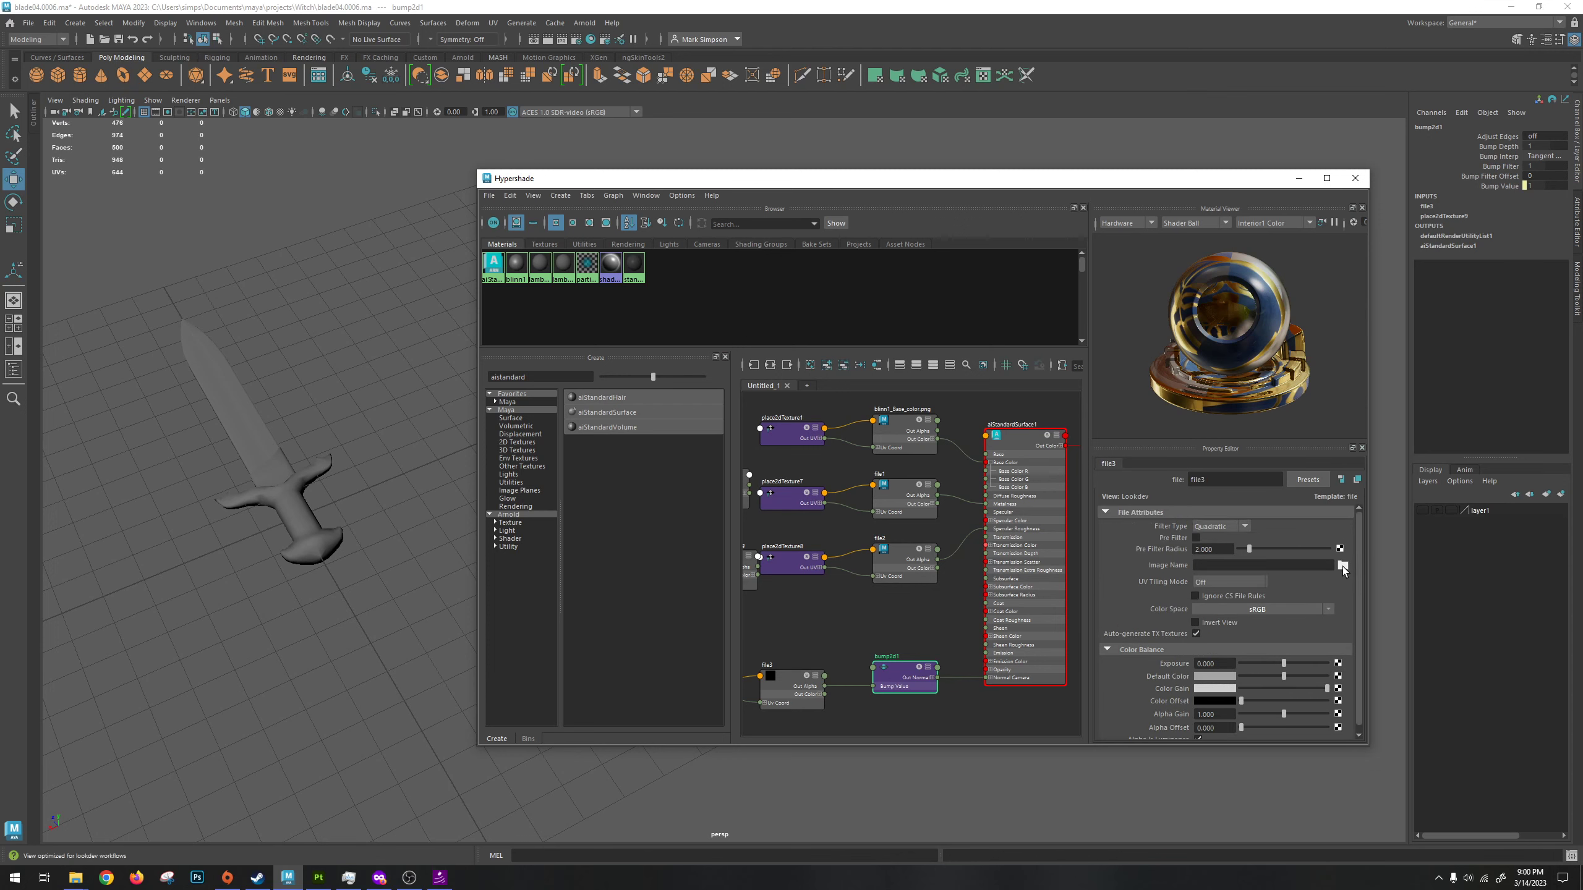
left_click(1342, 566)
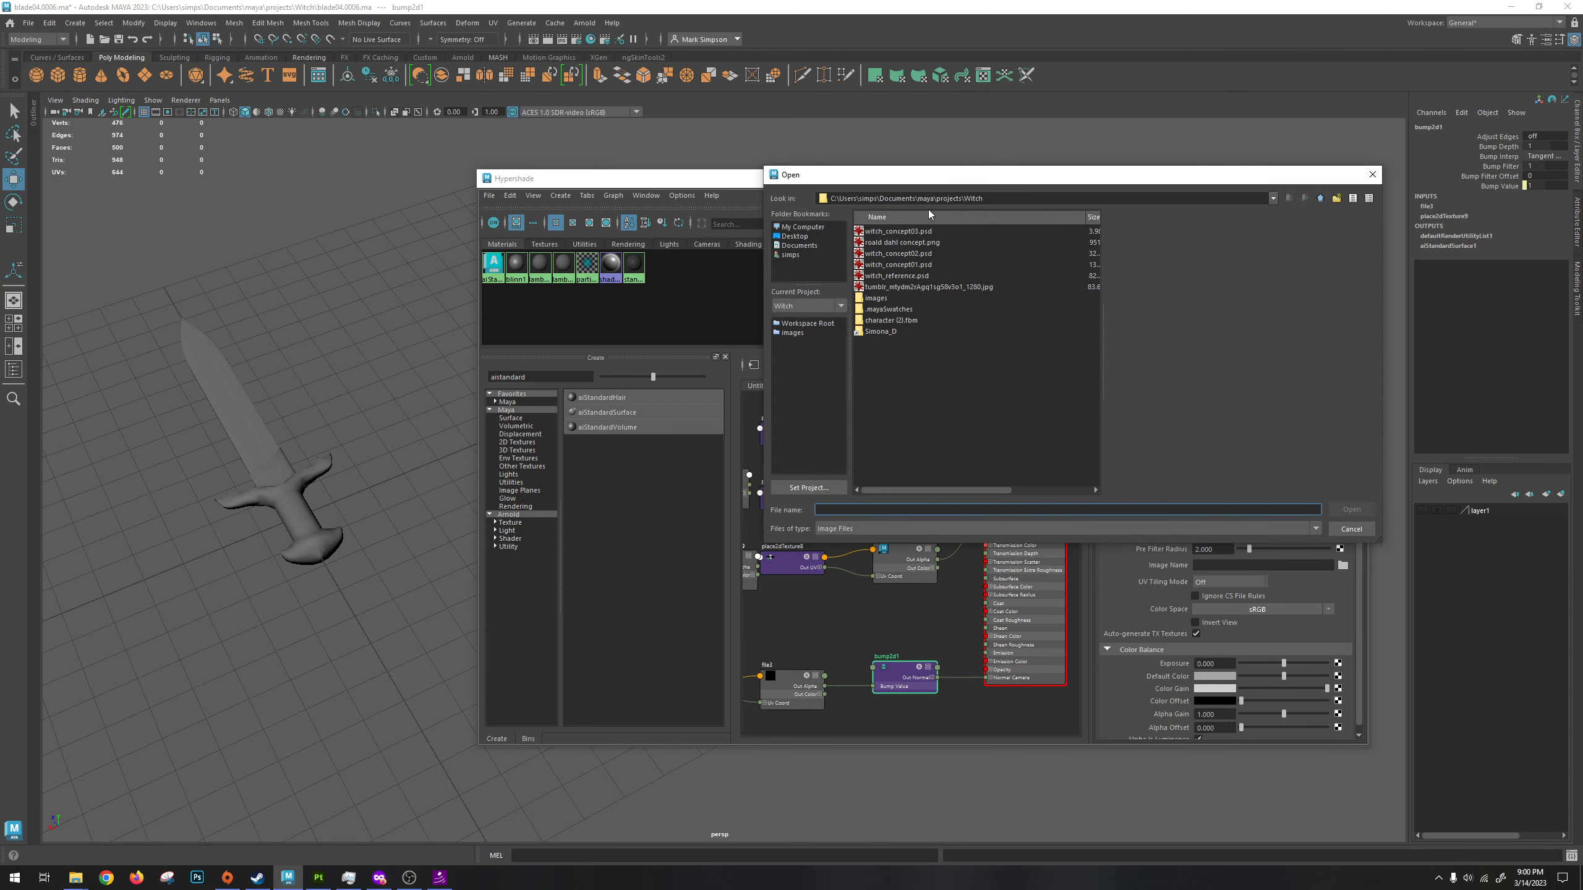
triple_click(943, 198)
key("ctrl+v")
key("Return")
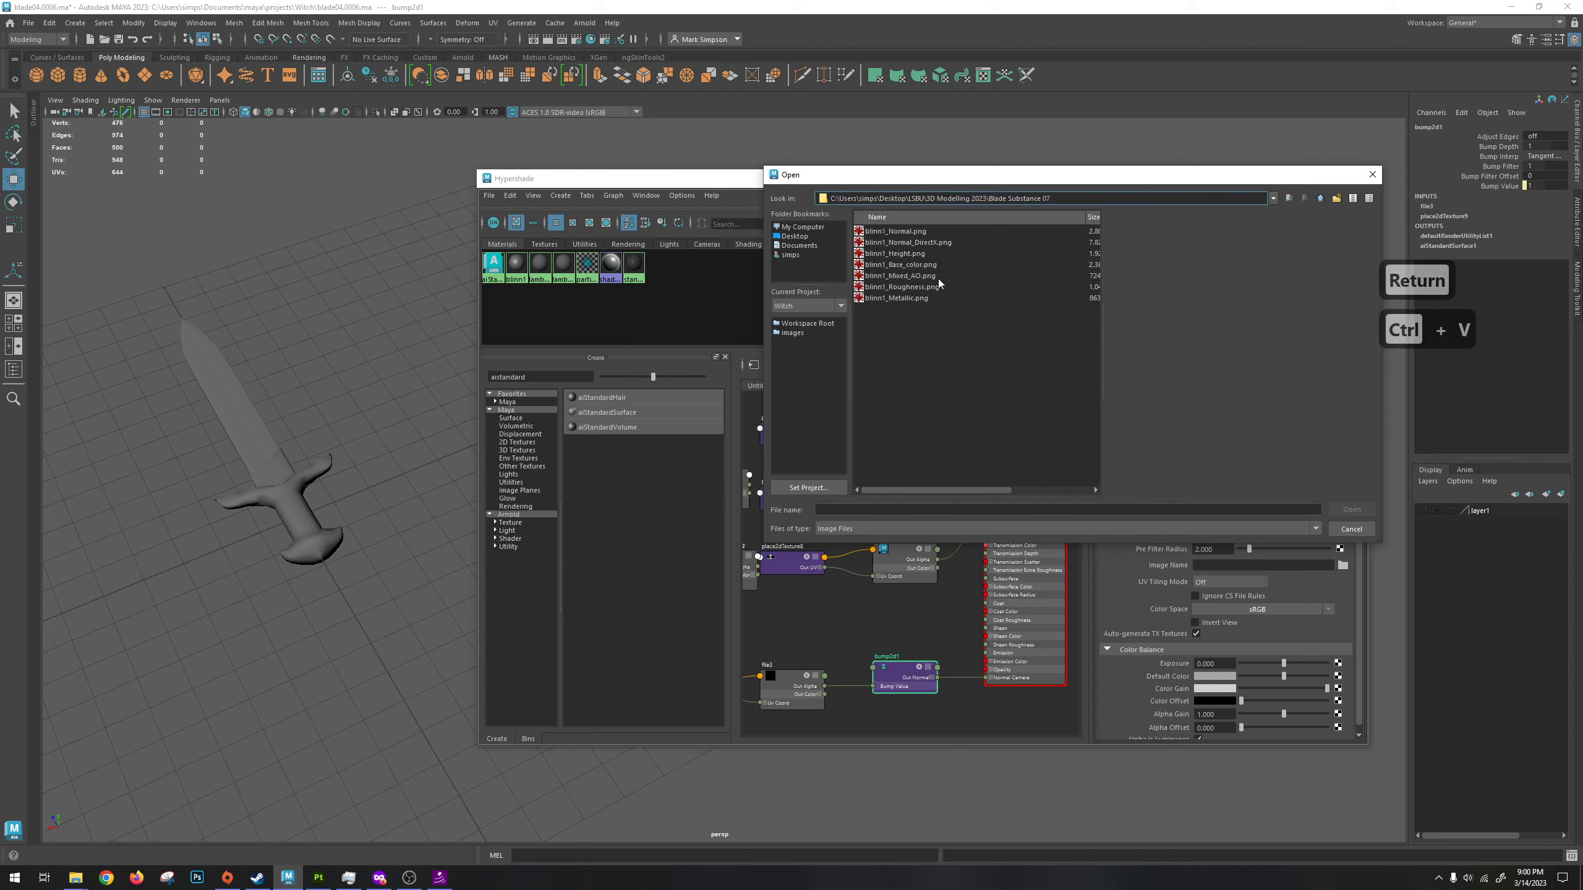
double_click(907, 238)
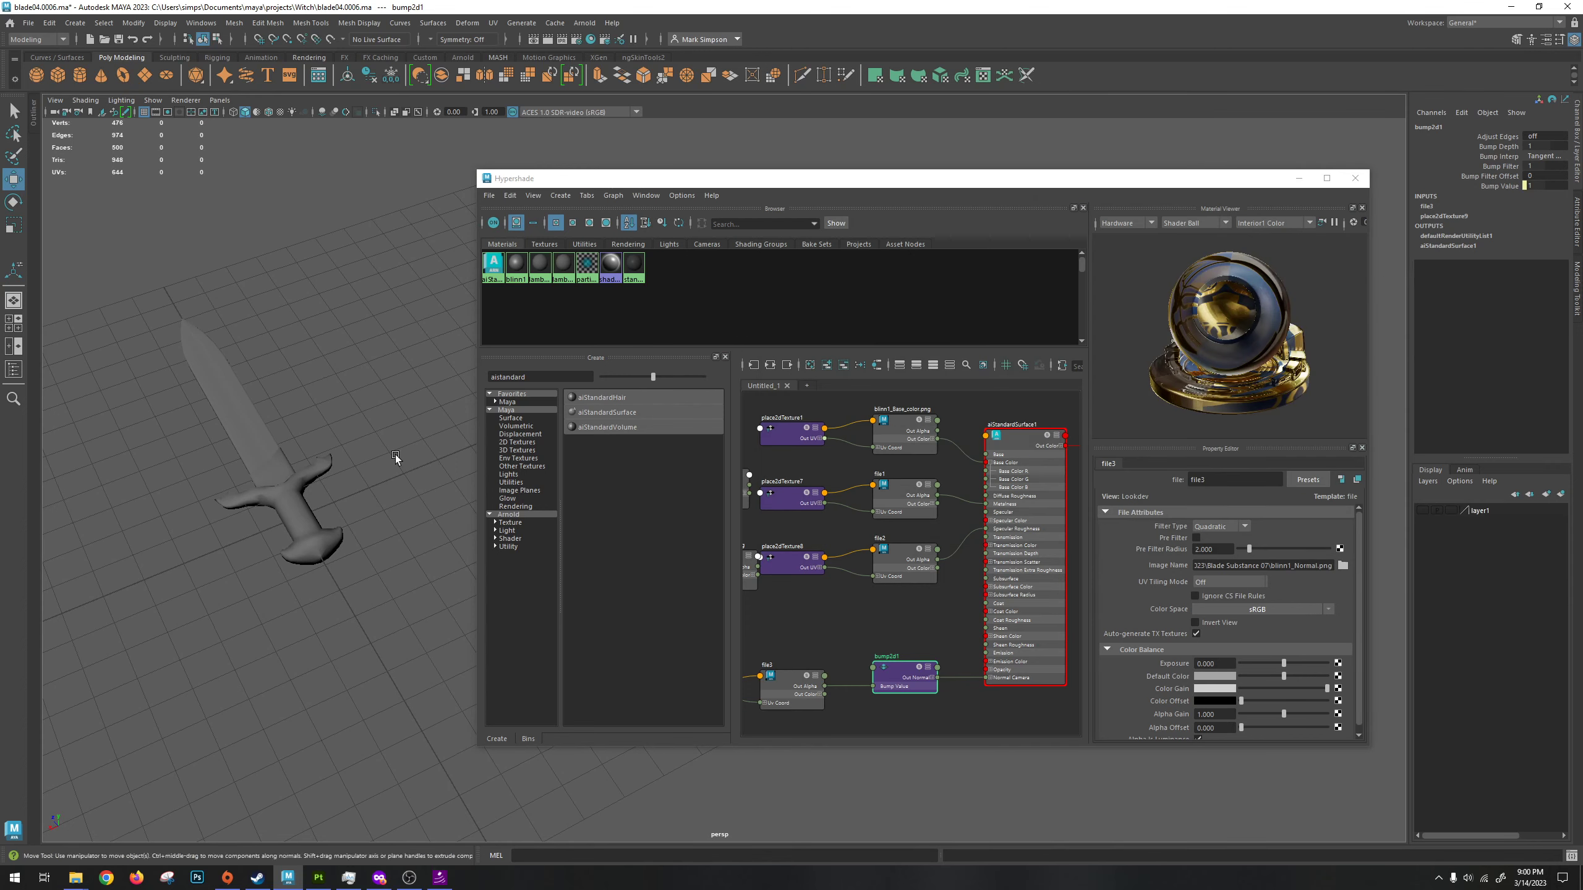
Show the sword with its textures in the perspective viewport.
mouse_move(370, 398)
left_mouse_down("alt")
mouse_move(301, 401)
mouse_move(369, 376)
left_mouse_up("alt")
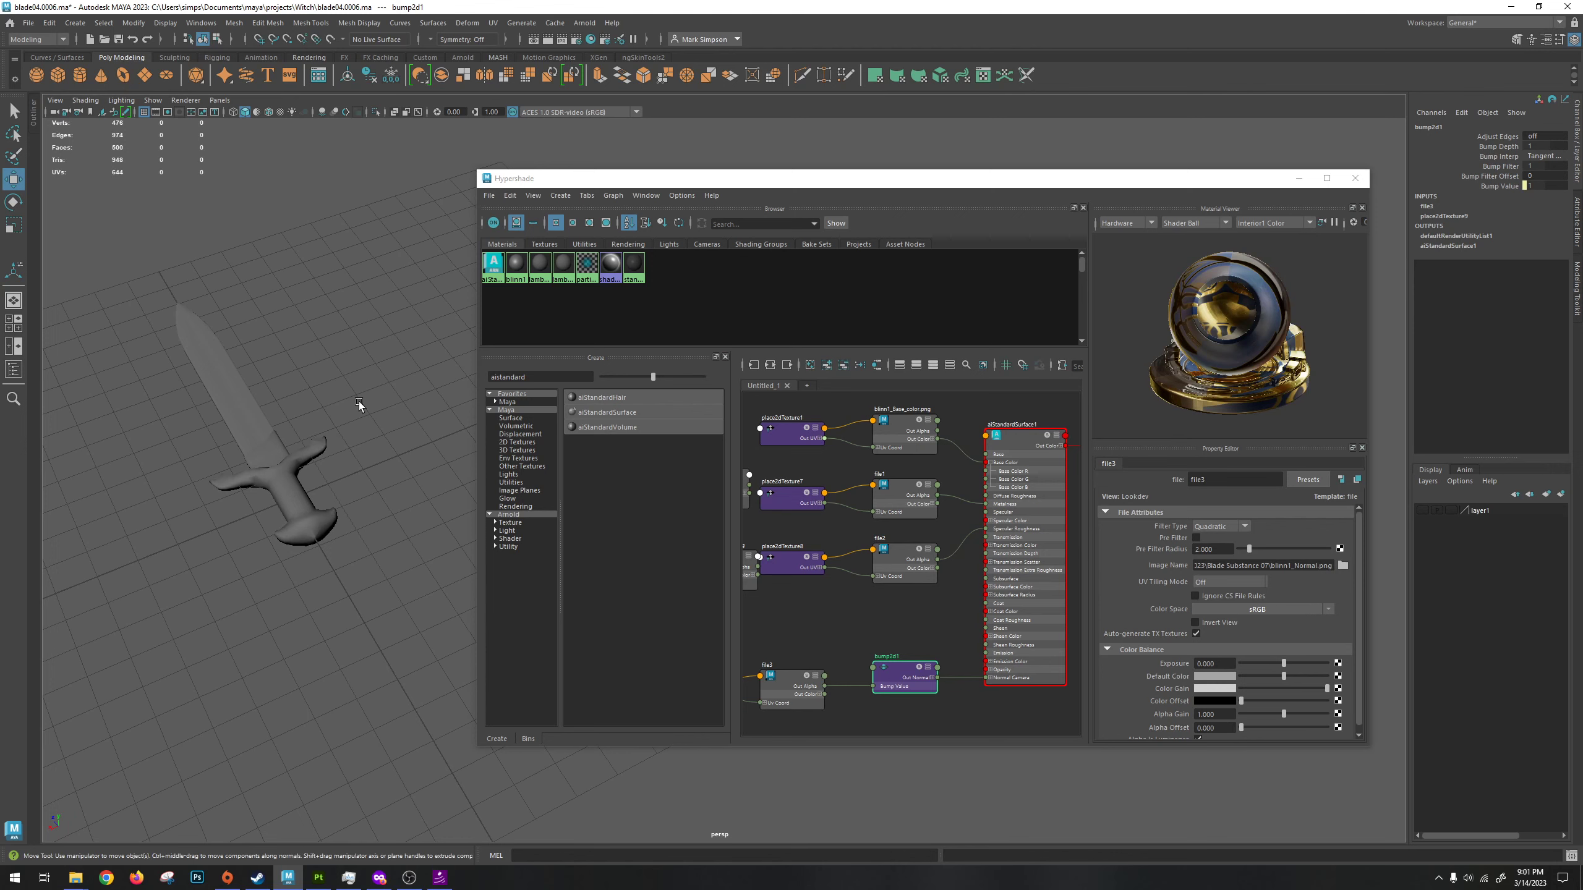
key("6")
mouse_move(358, 401)
left_mouse_down("alt")
mouse_move(328, 477)
mouse_move(349, 514)
mouse_move(408, 454)
left_mouse_up("alt")
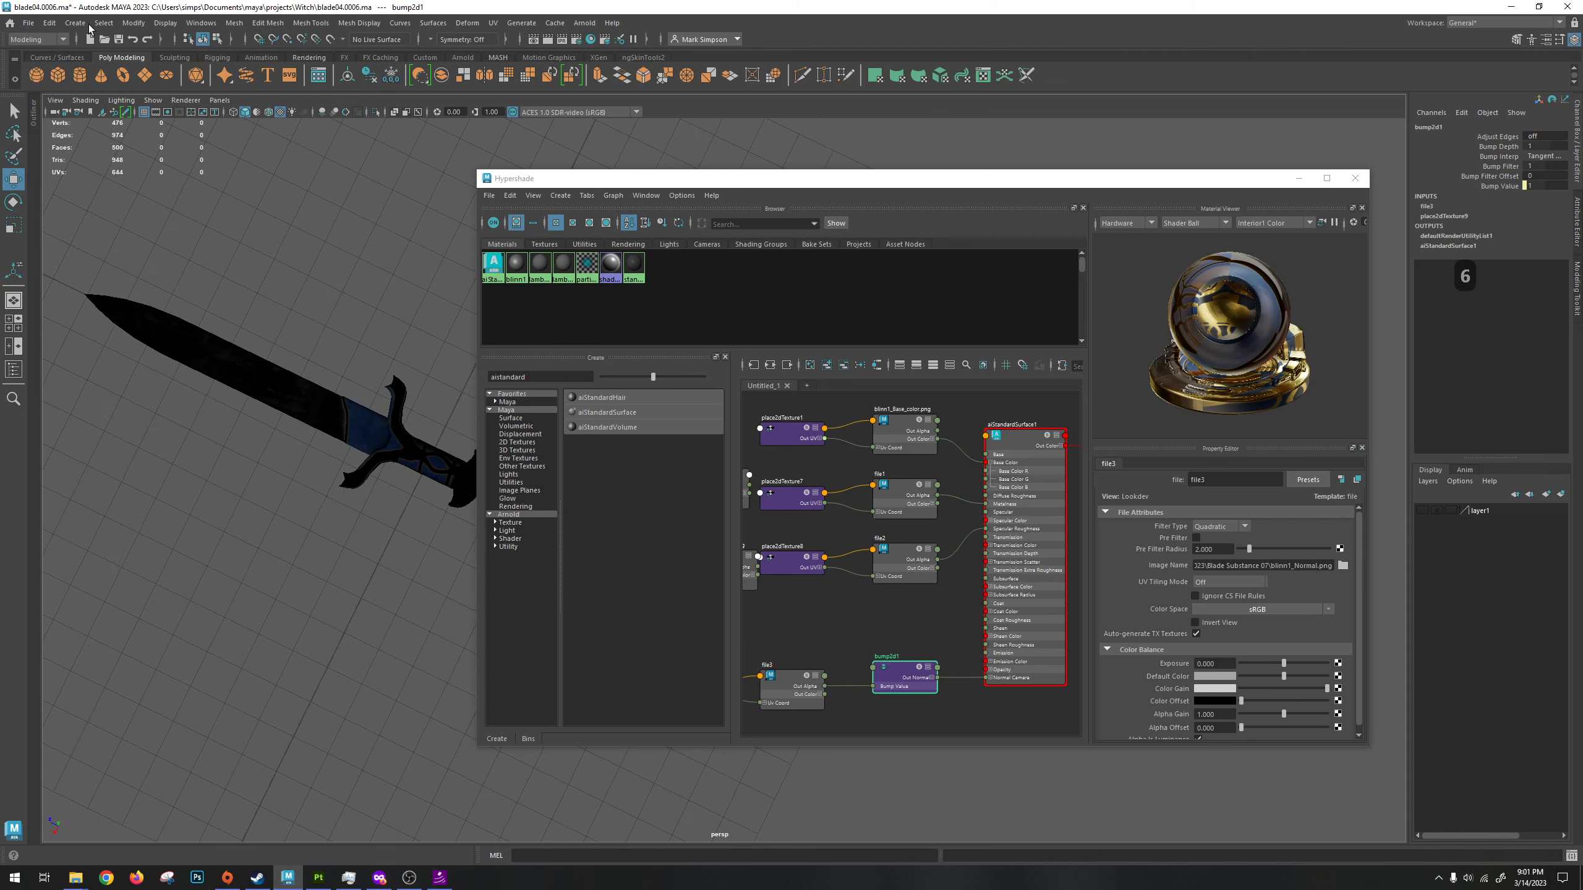
Add an Arnold Skydome Light to the scene.
left_click(80, 23)
mouse_move(116, 95)
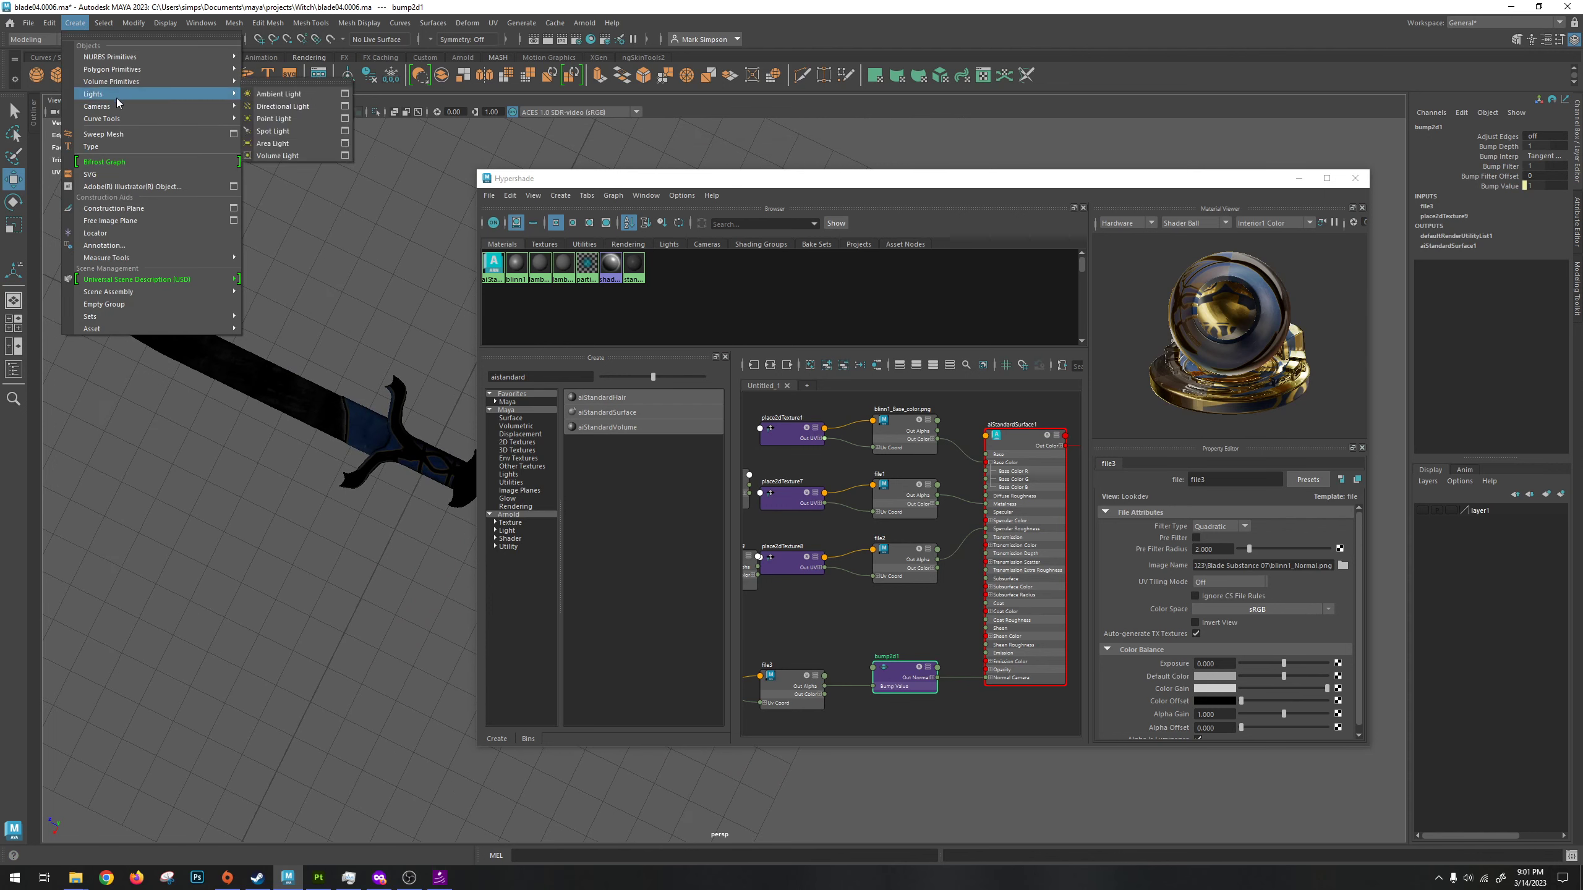
left_click(80, 24)
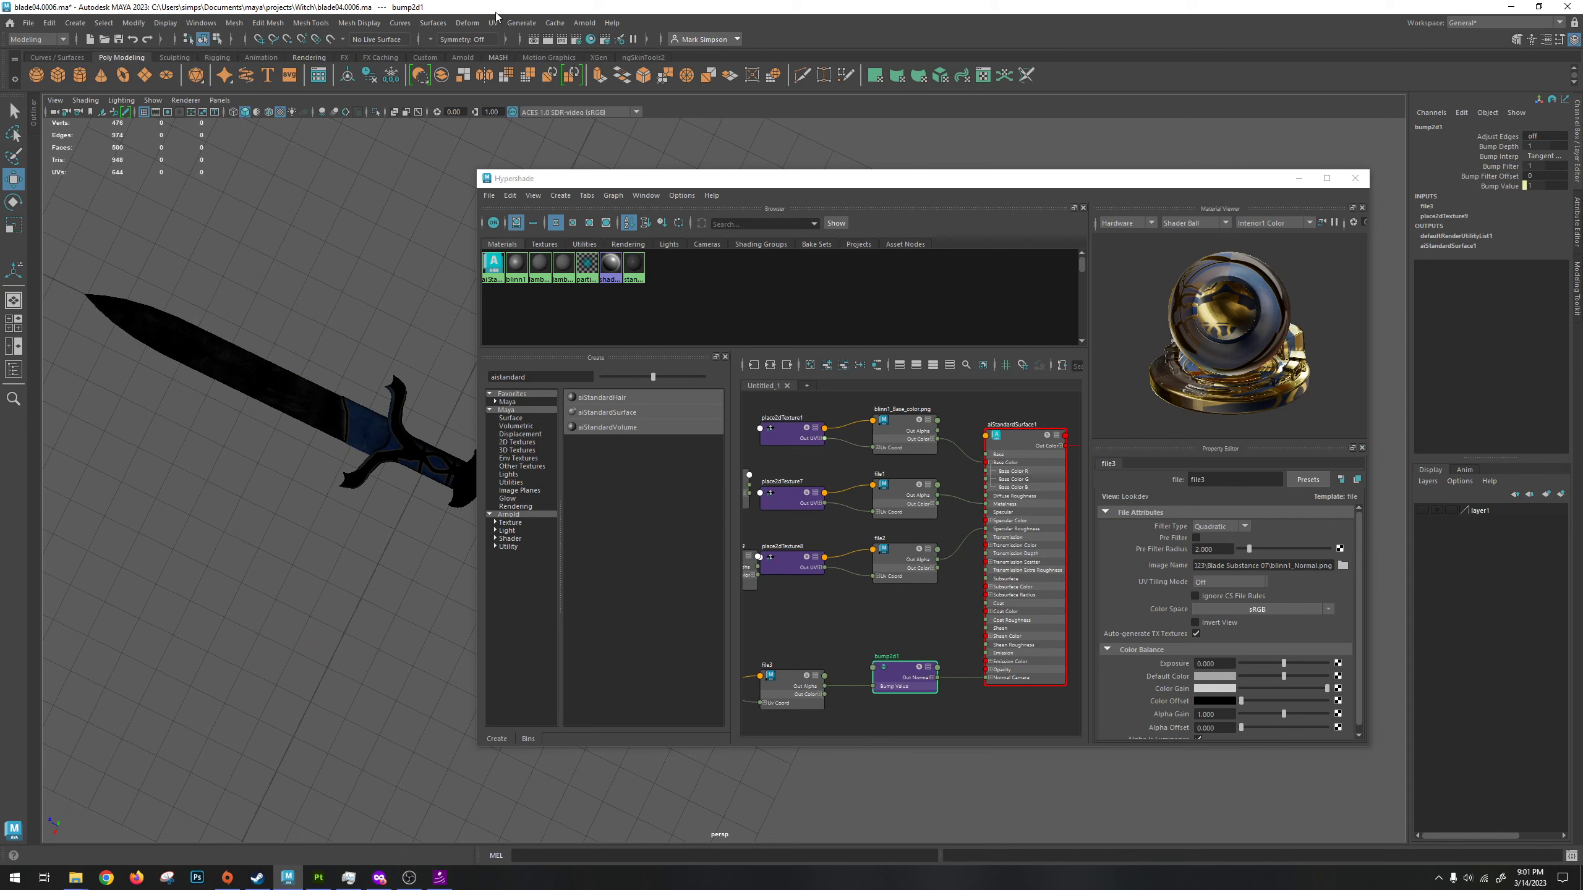
left_click(584, 23)
mouse_move(642, 88)
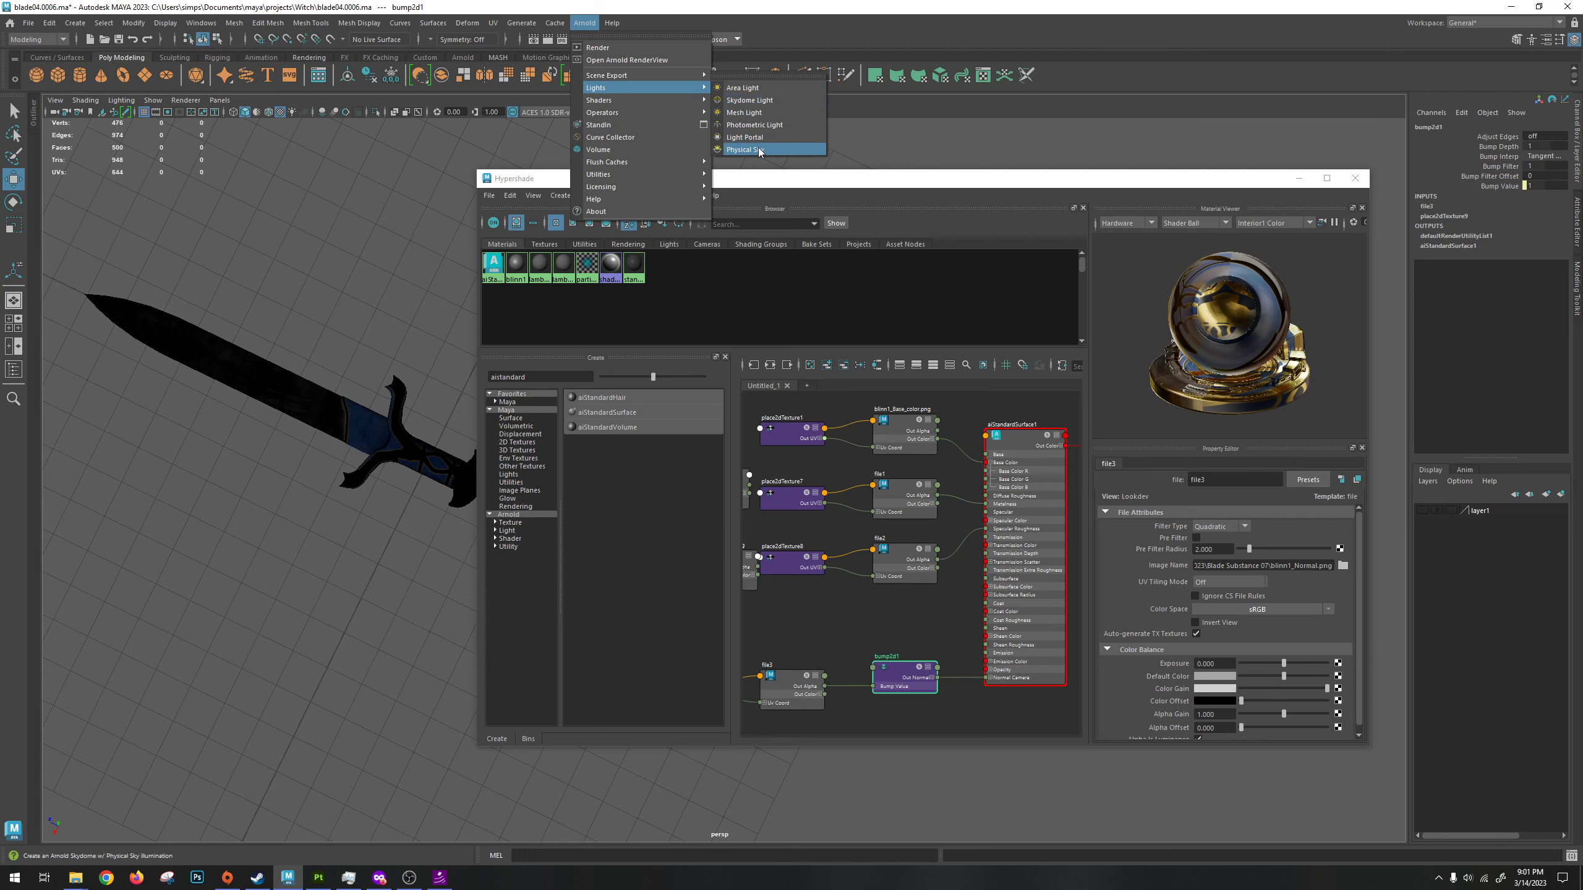
left_click(750, 99)
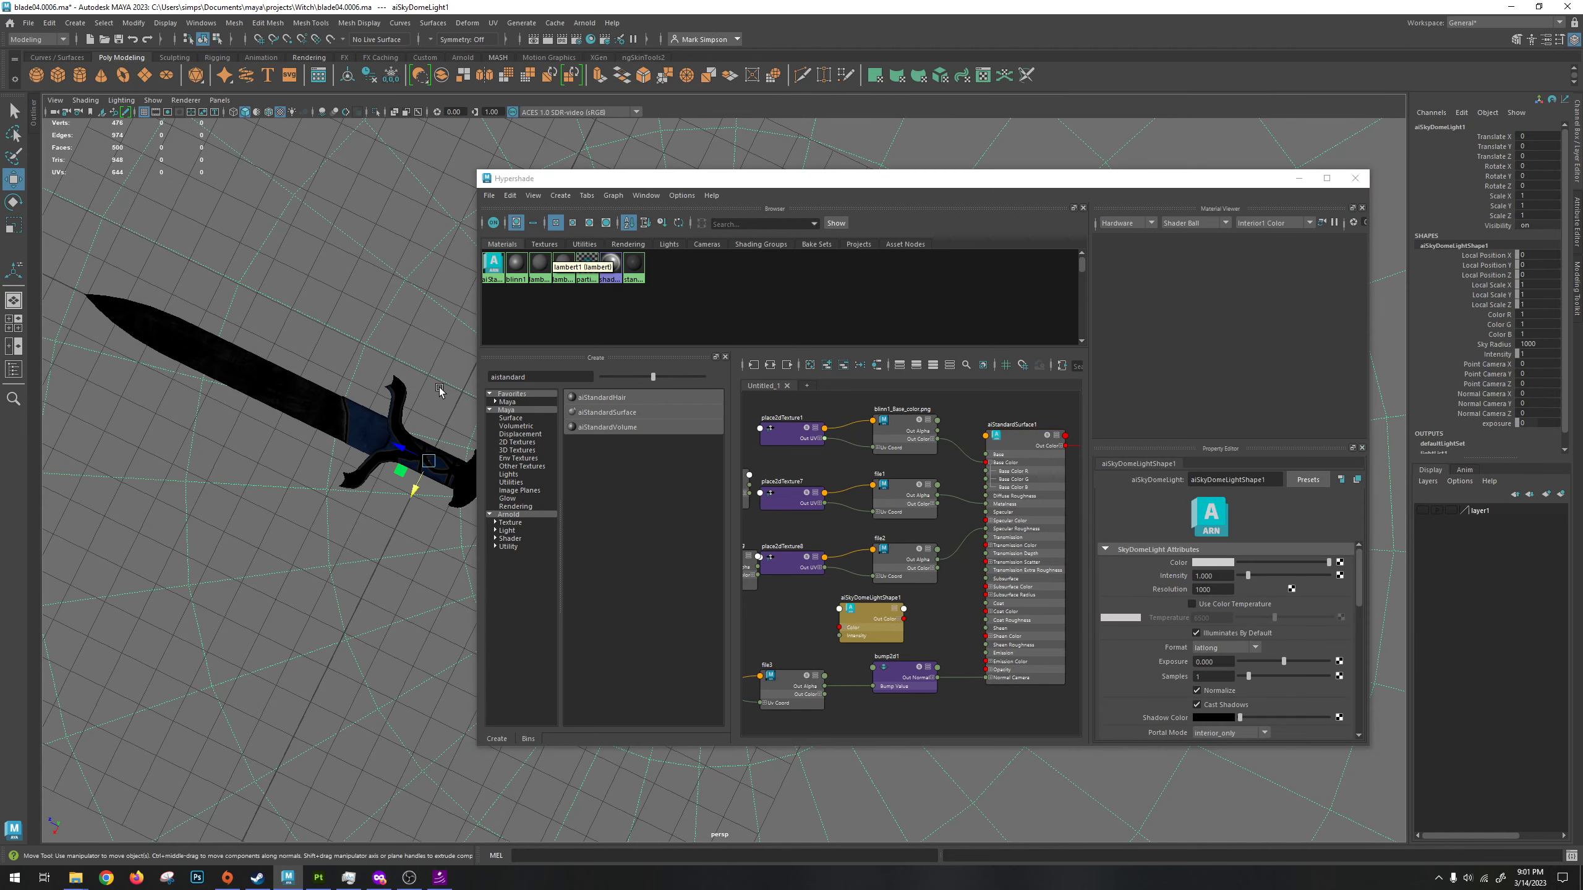
Move the Hypershade window clear of the sword and light the viewport with all scene lights, comparing it on and off.
left_click_drag(410, 403, 482, 372, "alt")
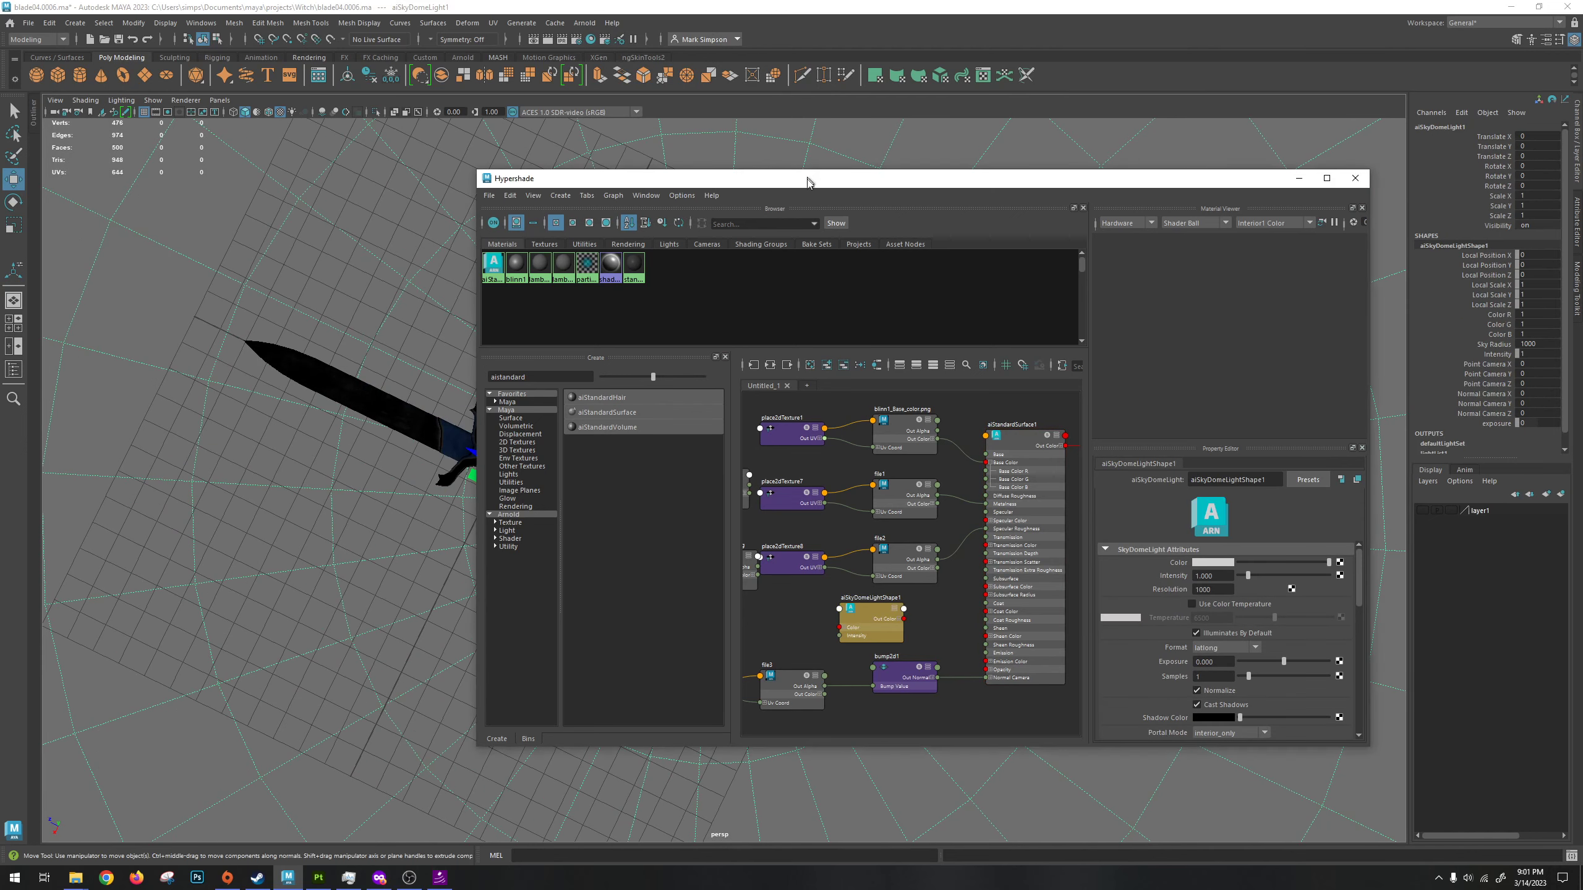
left_click_drag(812, 177, 1106, 215)
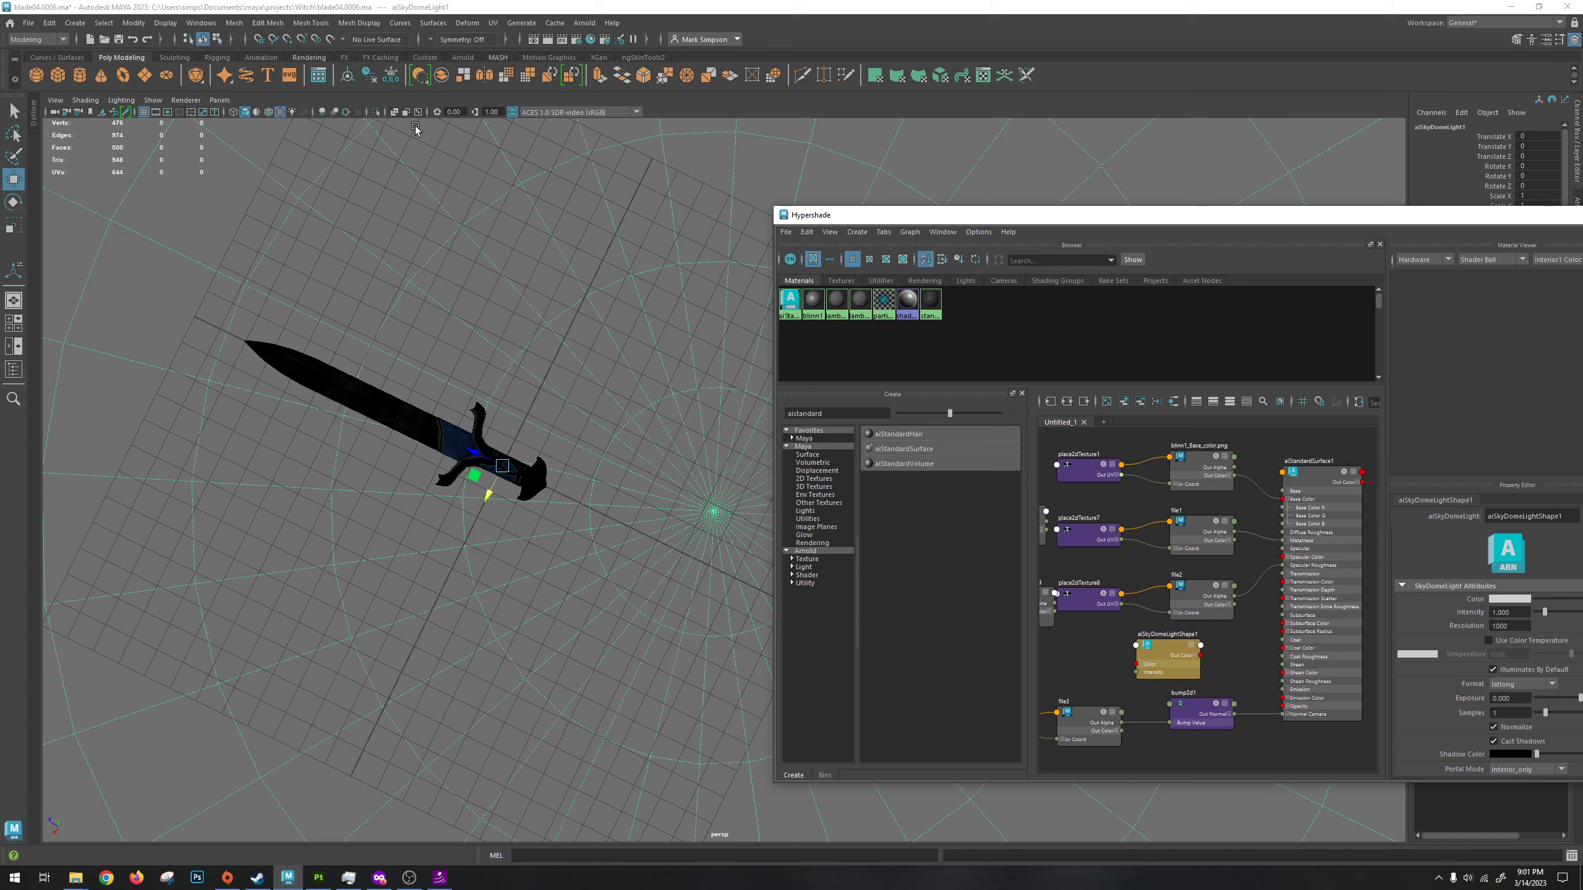
left_click(292, 112)
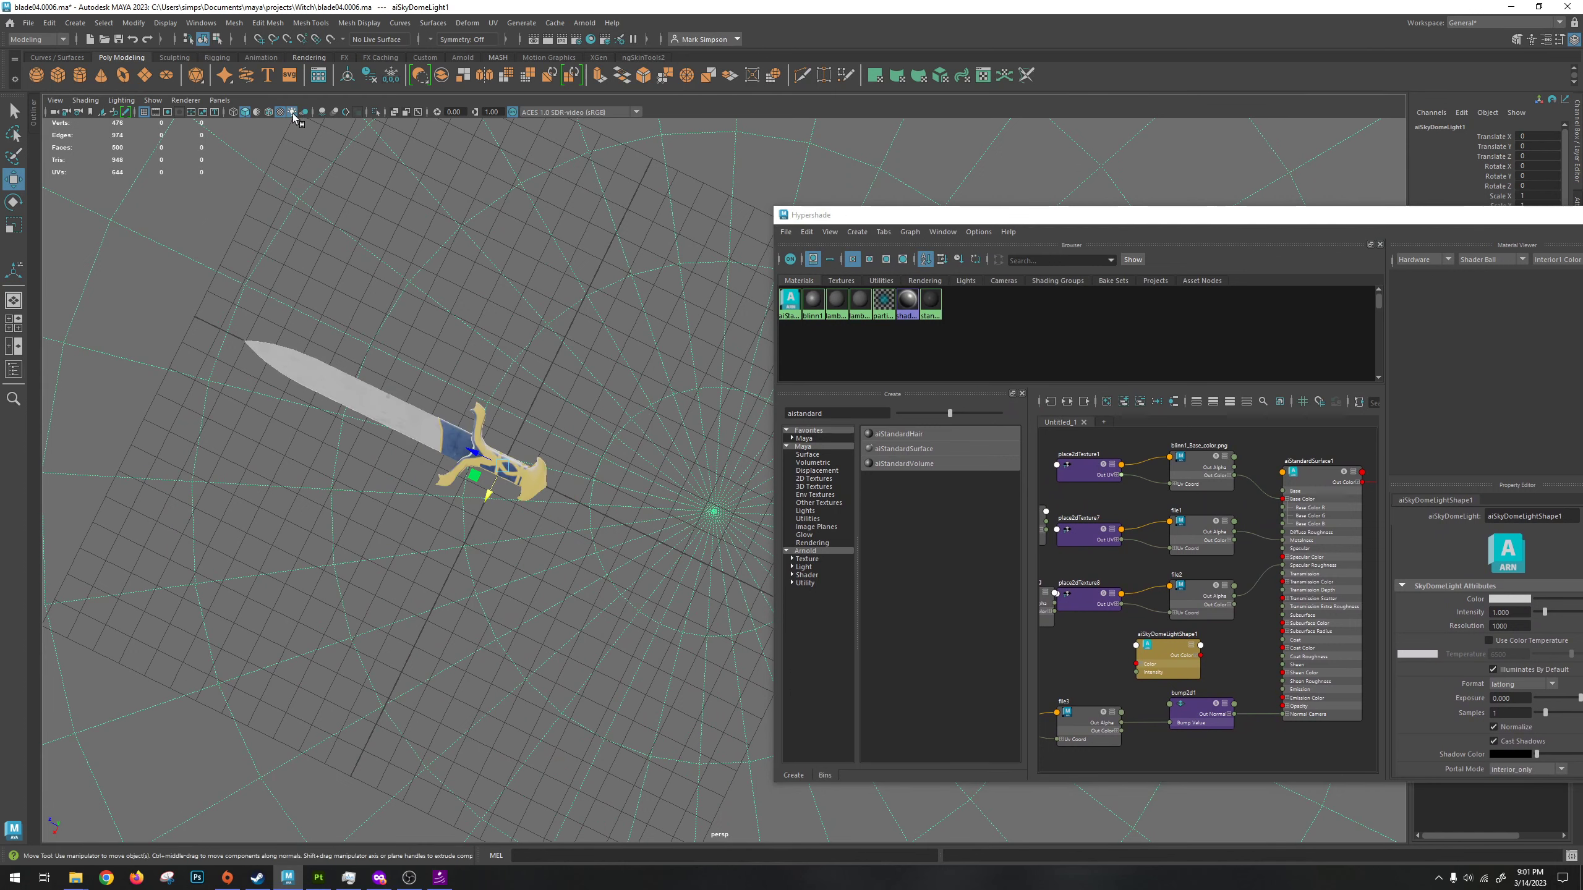
left_click(292, 112)
left_click(293, 114)
left_click(291, 113)
left_click(292, 113)
Repeat the last creation command to add a second skydome light, and frame it in the viewport.
left_click_drag(299, 144, 541, 496, "alt")
key("g")
key("f")
key("f")
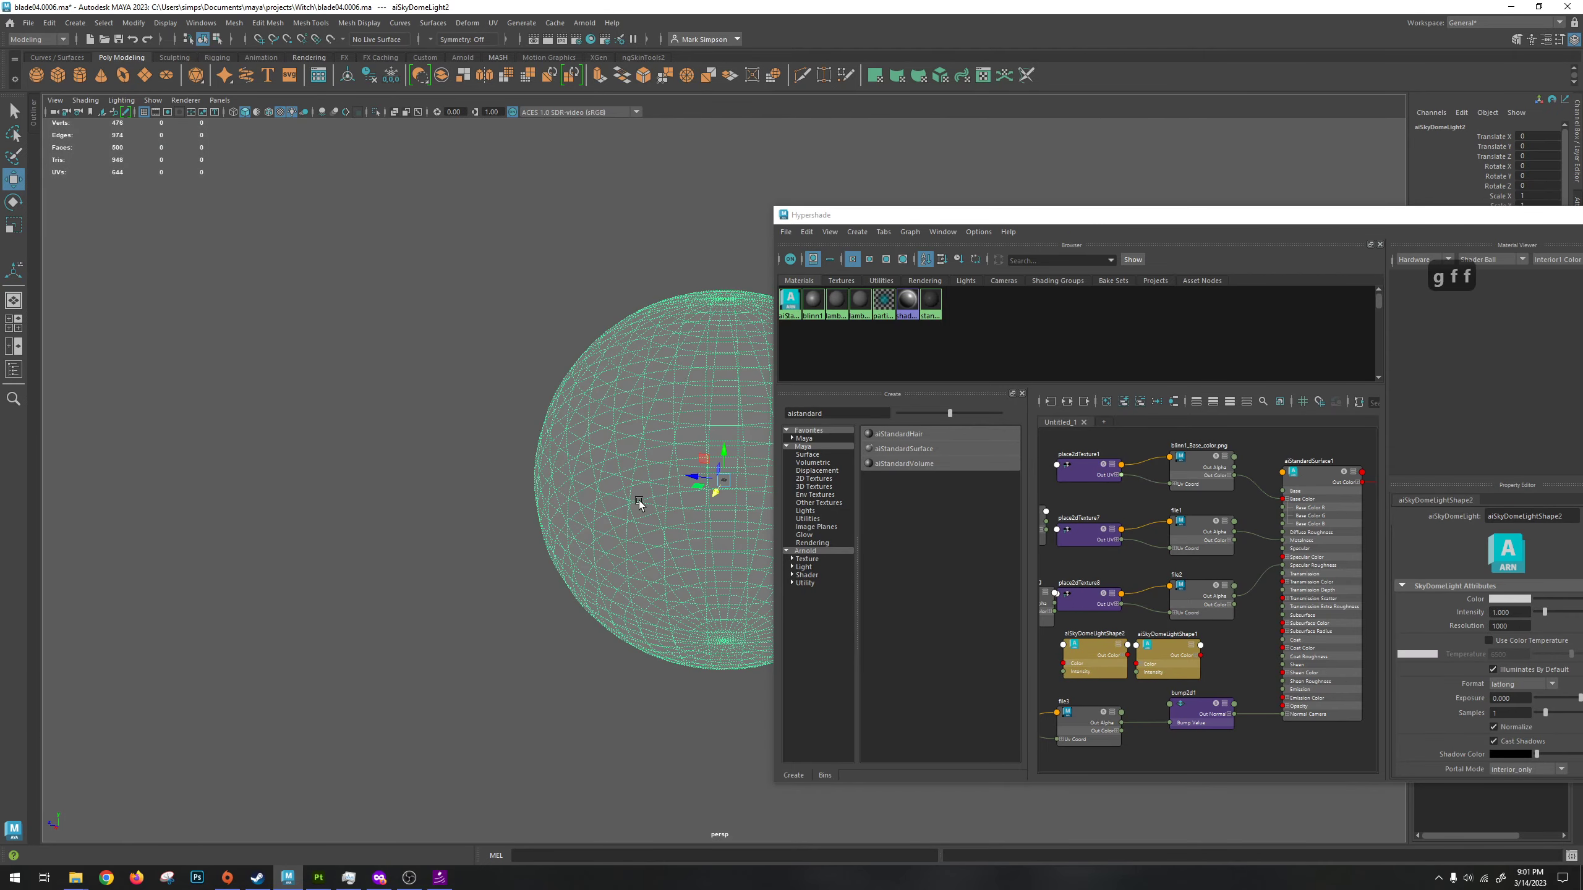
Close the Hypershade, select marks_sword in the Outliner and frame it in the perspective viewport at an angled view.
left_click(35, 114)
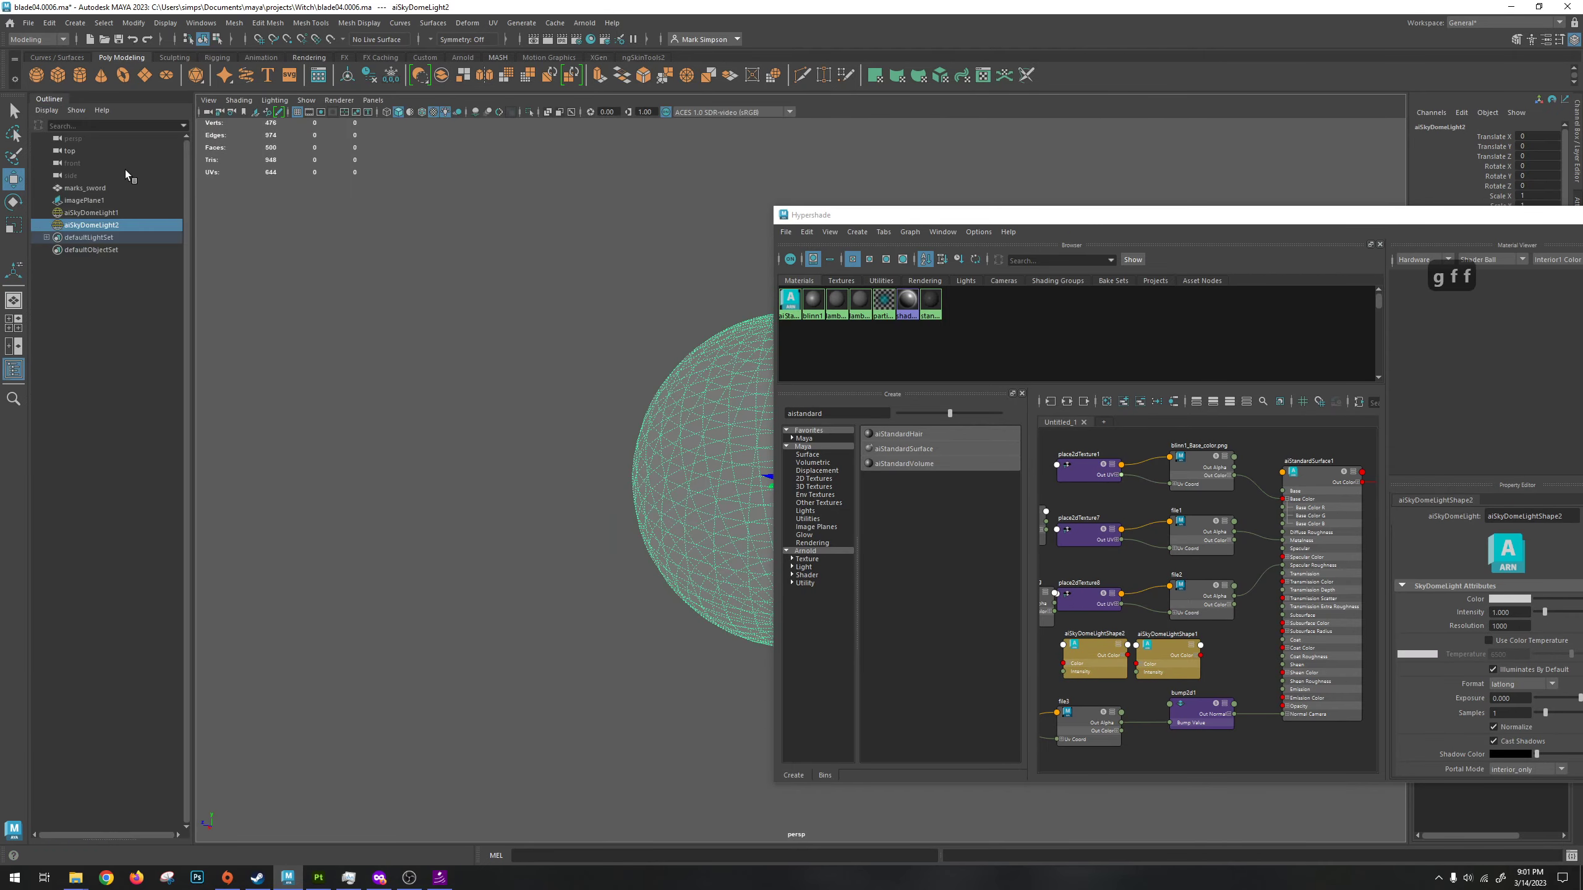
left_click(86, 200)
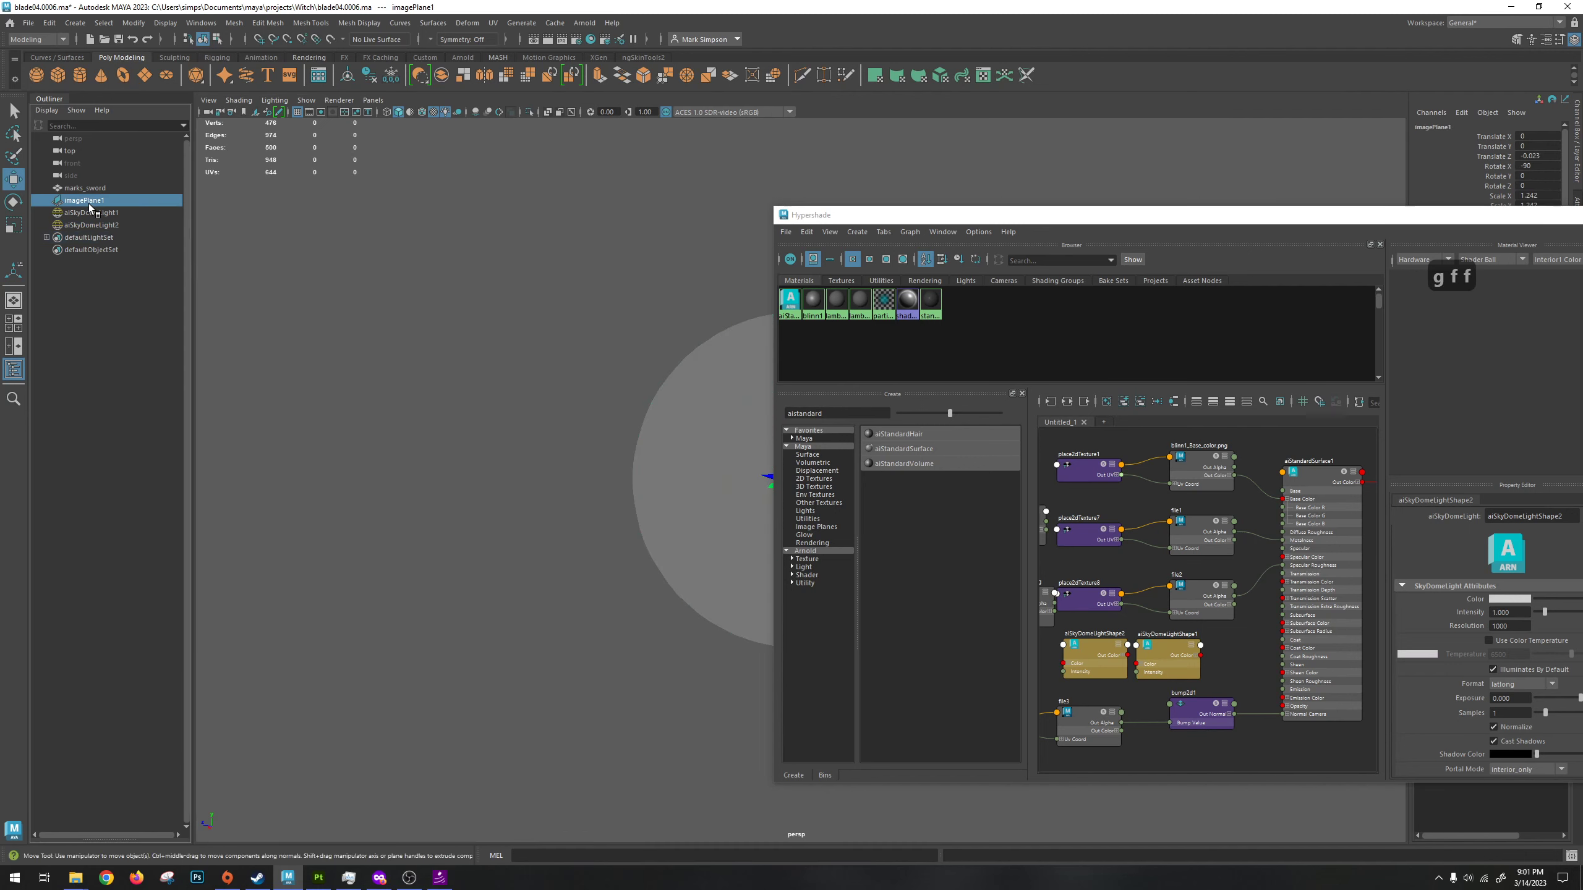
left_click(85, 188)
key("f")
middle_click_drag(632, 437, 321, 406, "alt")
double_click(784, 217)
left_click_drag(769, 265, 749, 418, "alt")
middle_click_drag(748, 418, 806, 469, "alt")
left_click_drag(807, 469, 809, 435, "alt")
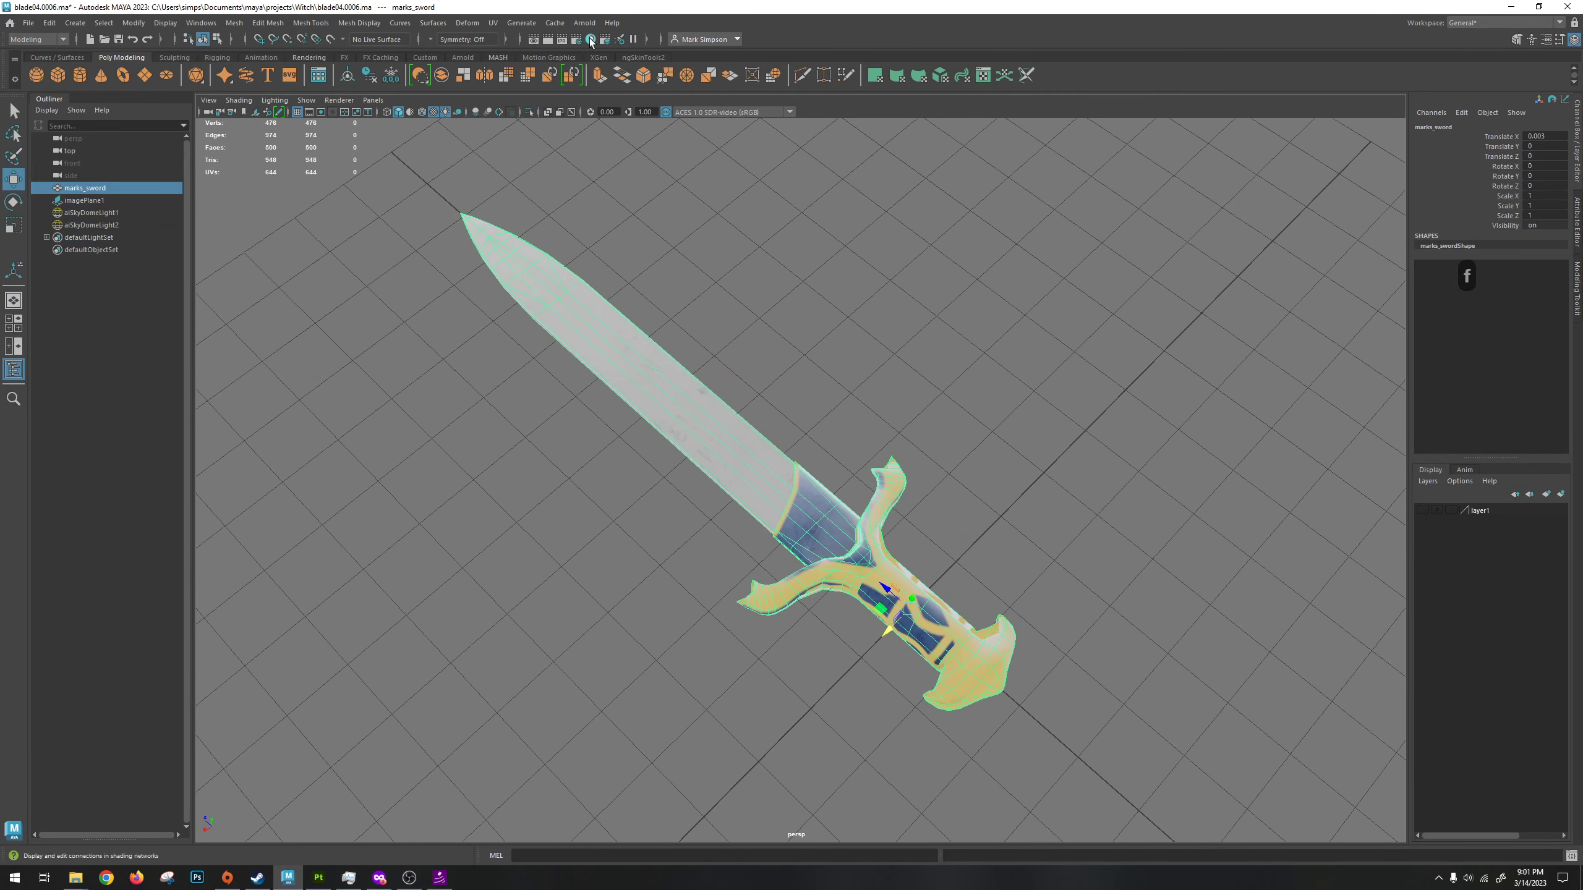
Render the perspective view of the sword with the Arnold Renderer and examine the blade and hilt up close.
left_click(548, 39)
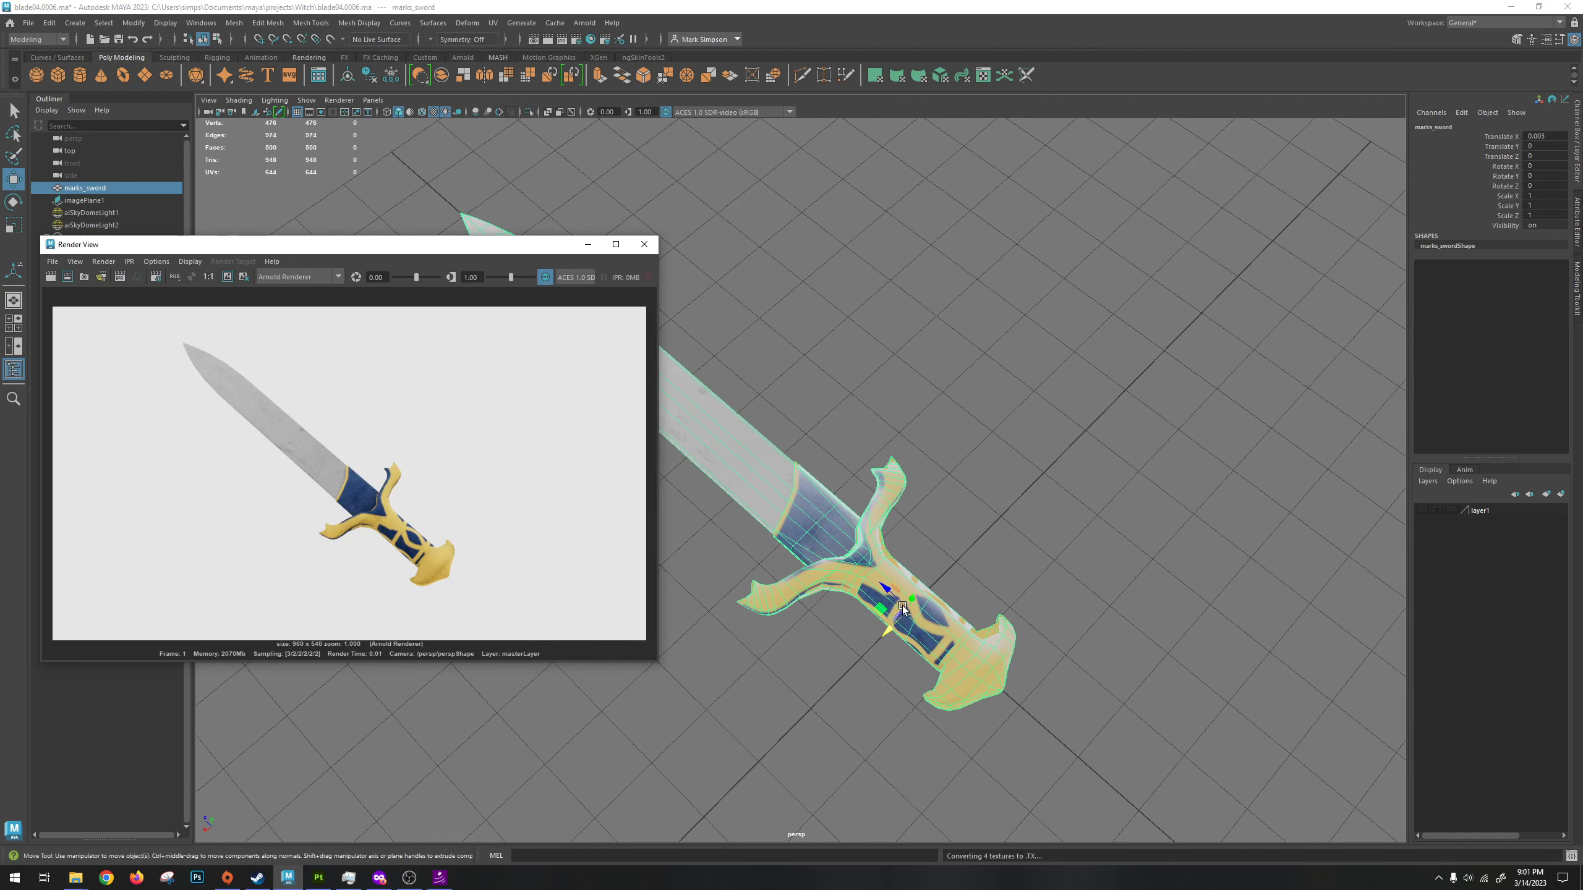
scroll(388, 524, "up", 4)
scroll(388, 525, "down", 4)
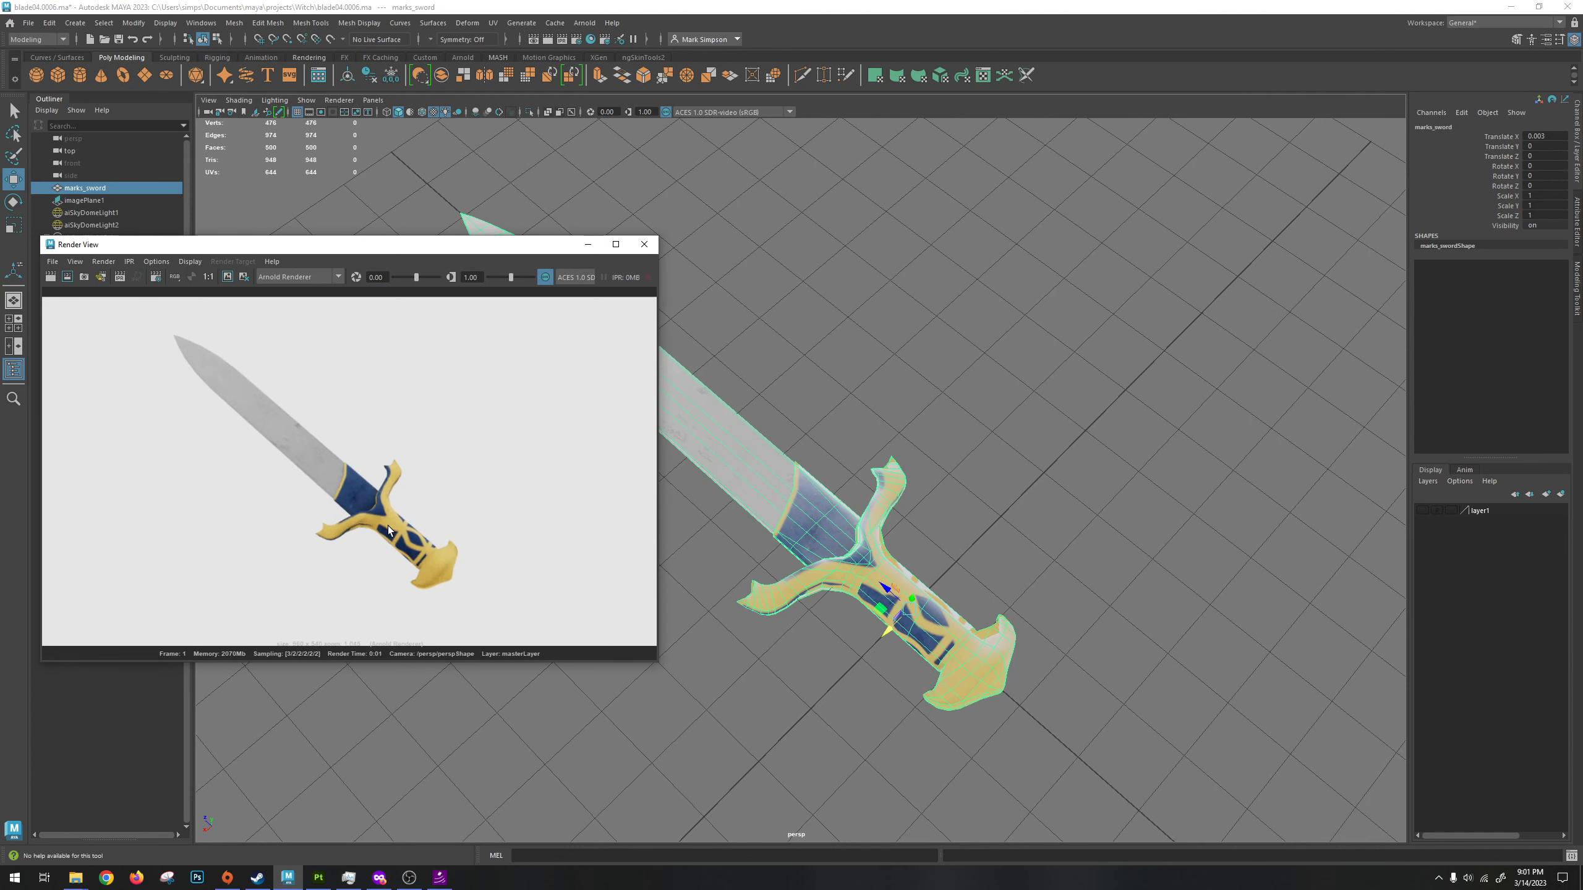
scroll(385, 524, "up", 1)
scroll(386, 524, "up", 2)
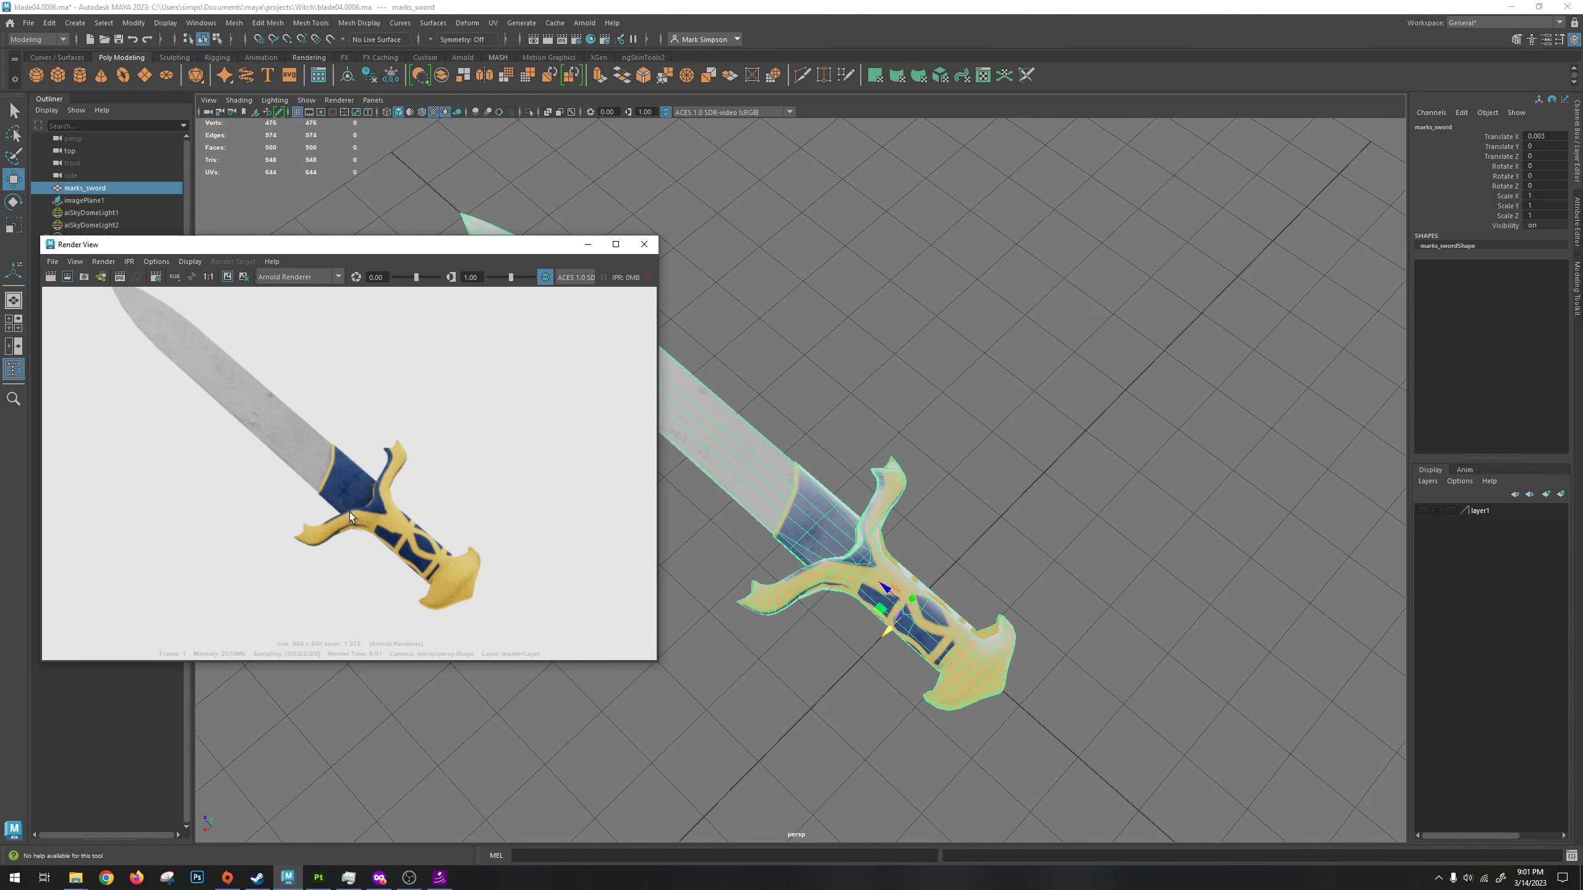
scroll(350, 513, "down", 1)
mouse_move(1014, 577)
left_mouse_down("alt")
mouse_move(1017, 524)
mouse_move(1005, 596)
mouse_move(996, 551)
left_mouse_up("alt")
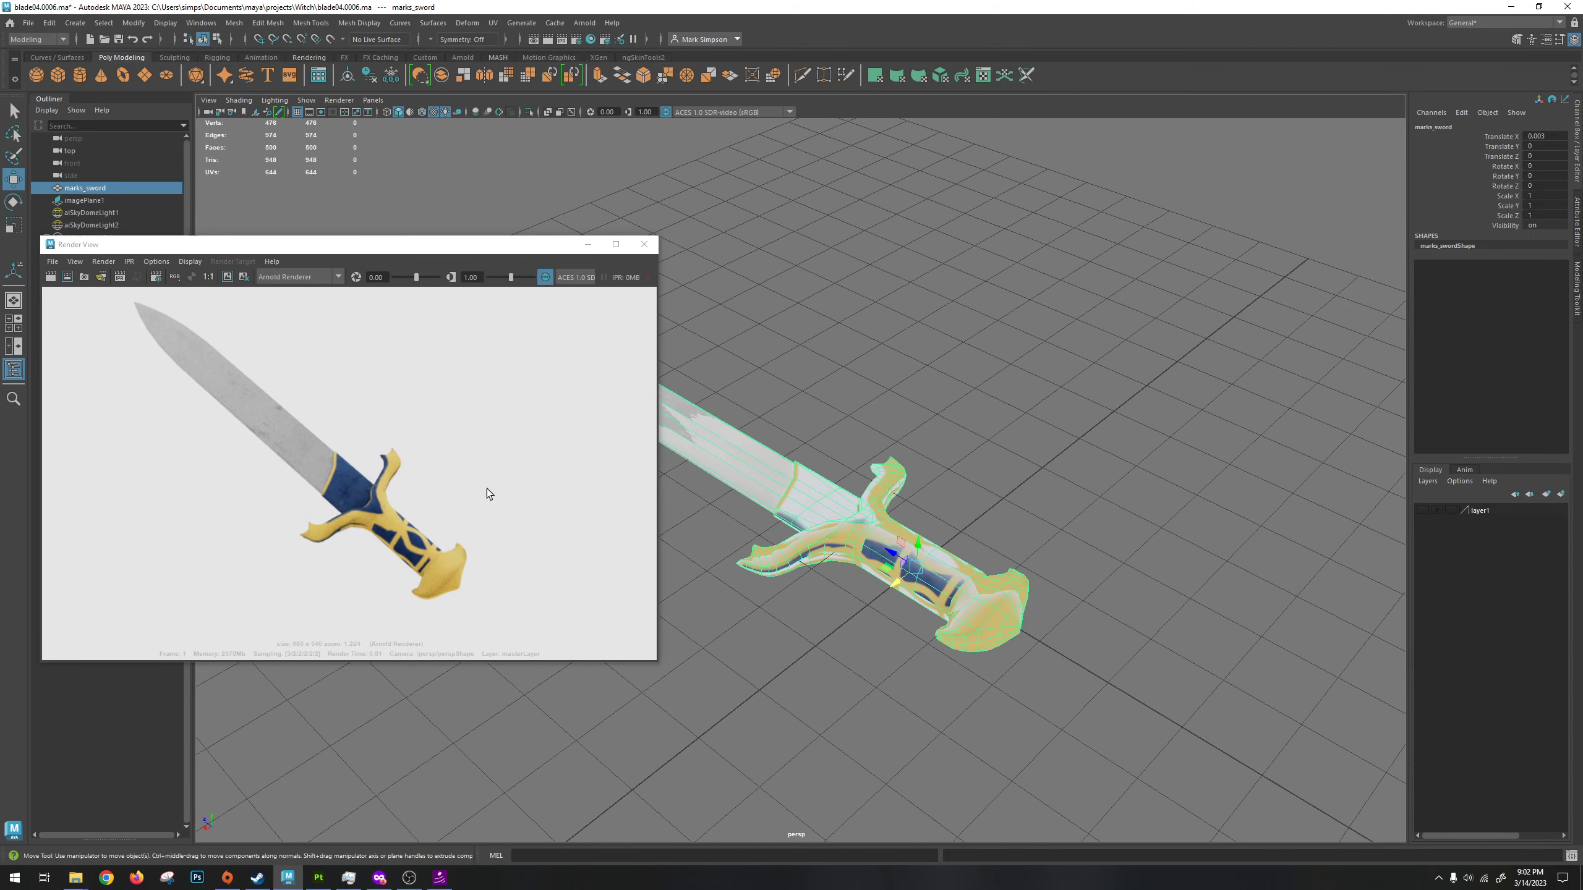
Reopen the Hypershade beside the render and show the file attributes of the texture driving aiStandardSurface1's metalness.
left_click(586, 23)
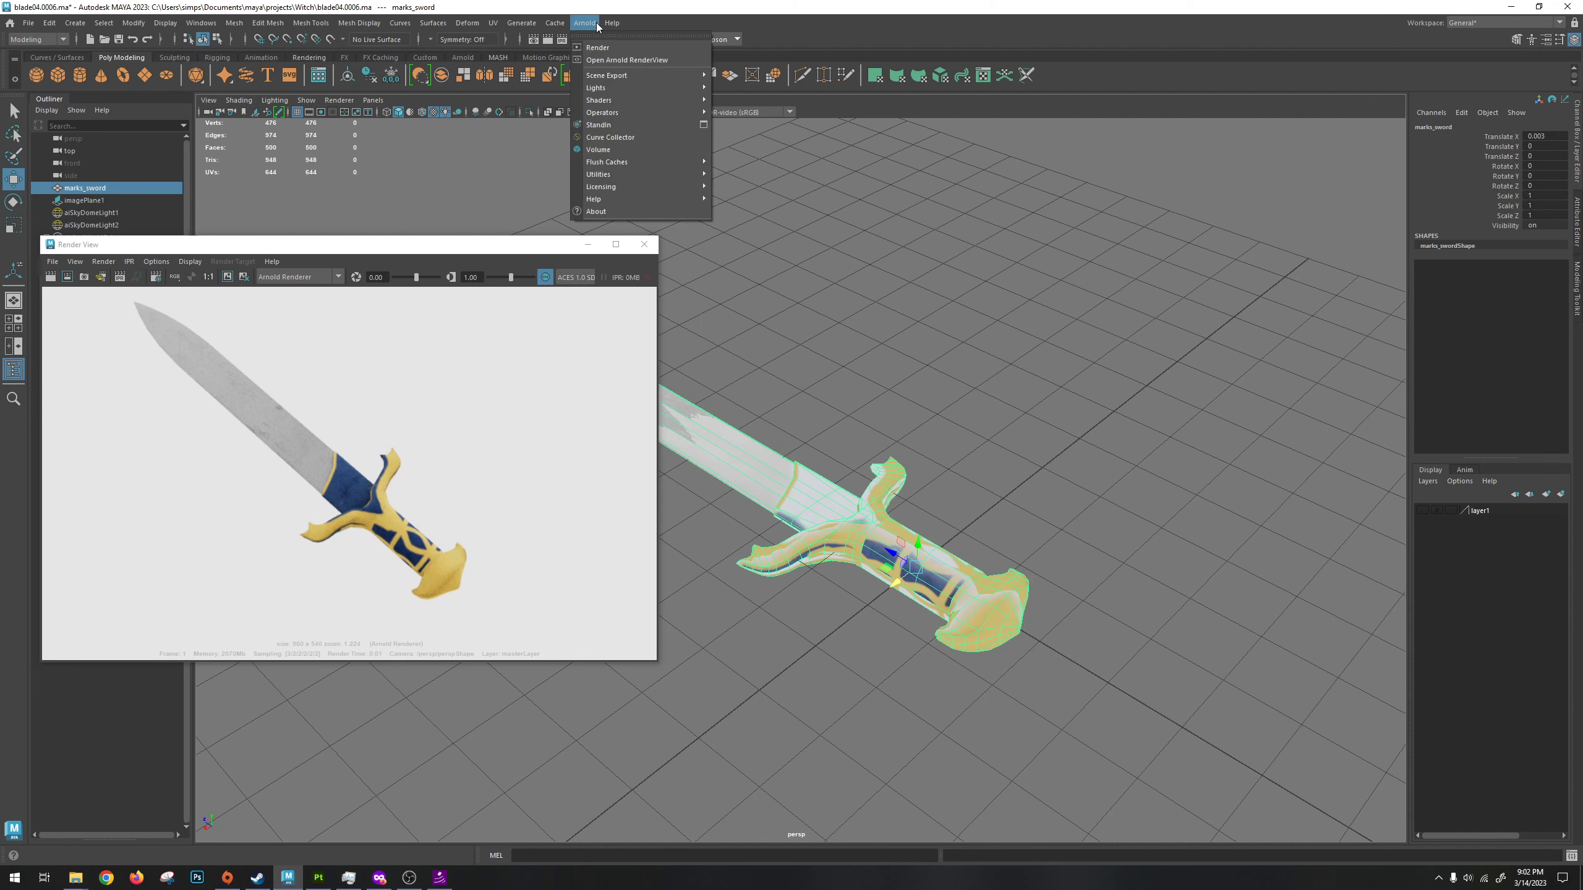
left_click(595, 25)
left_click(590, 39)
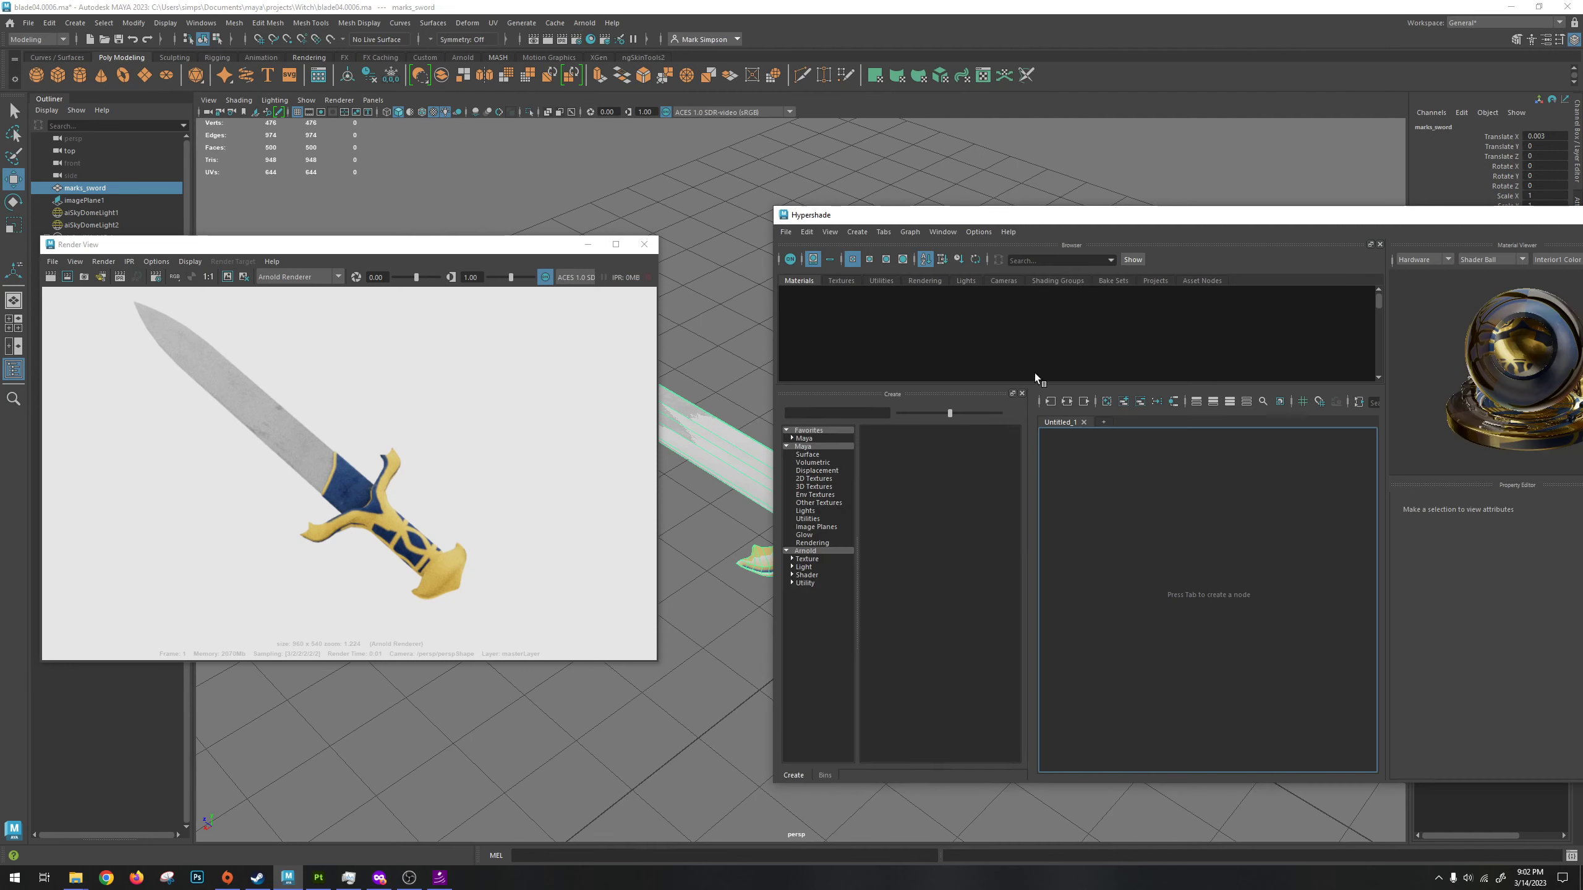
left_click_drag(1098, 225, 855, 165)
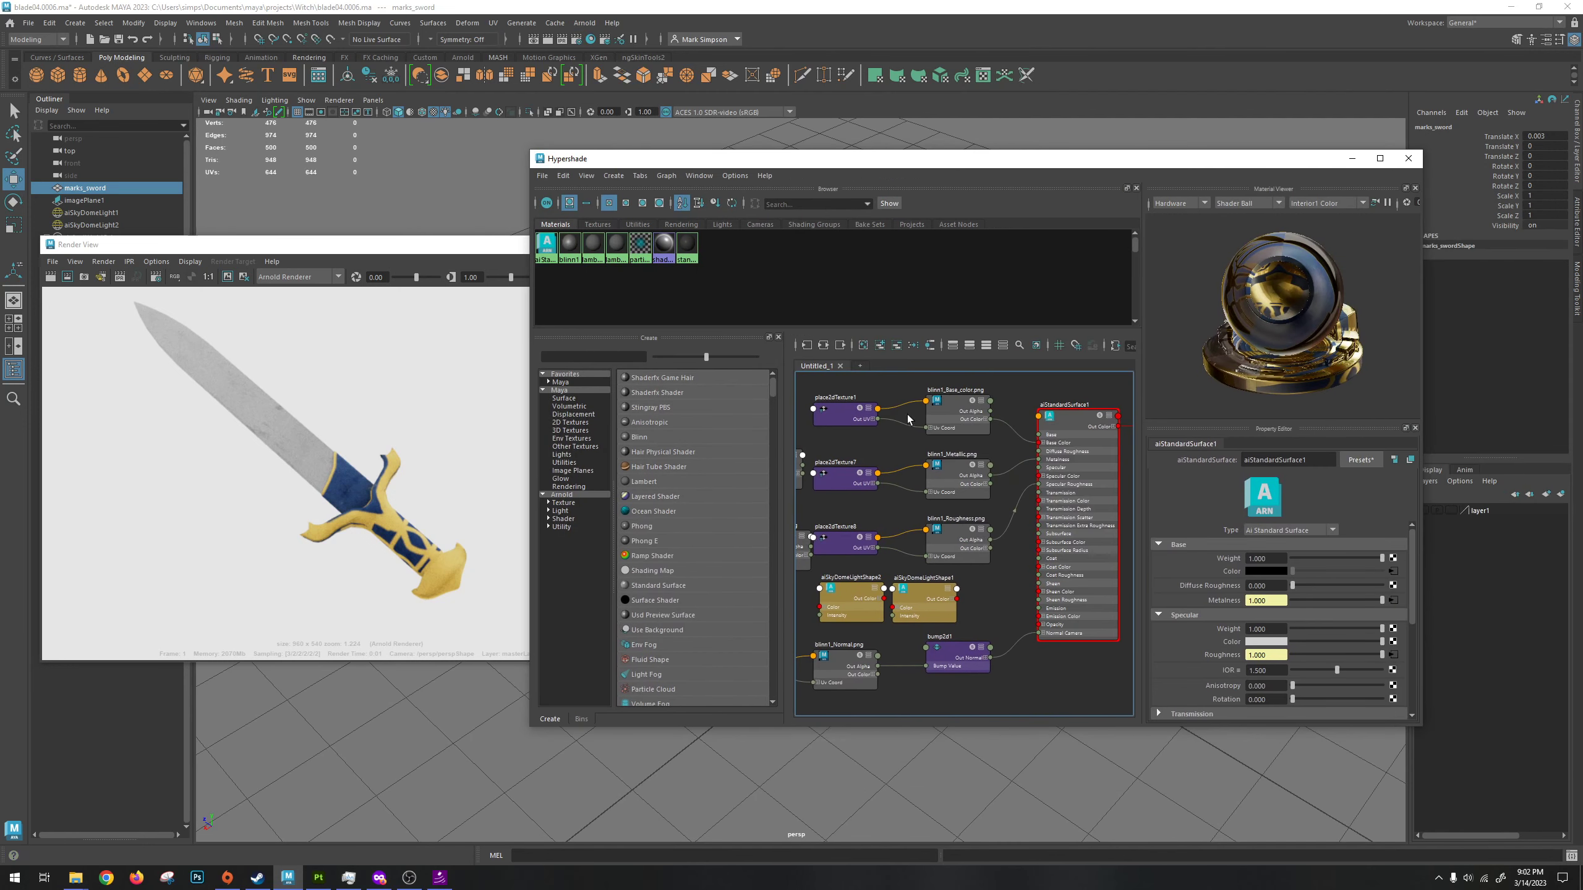
left_click(1394, 599)
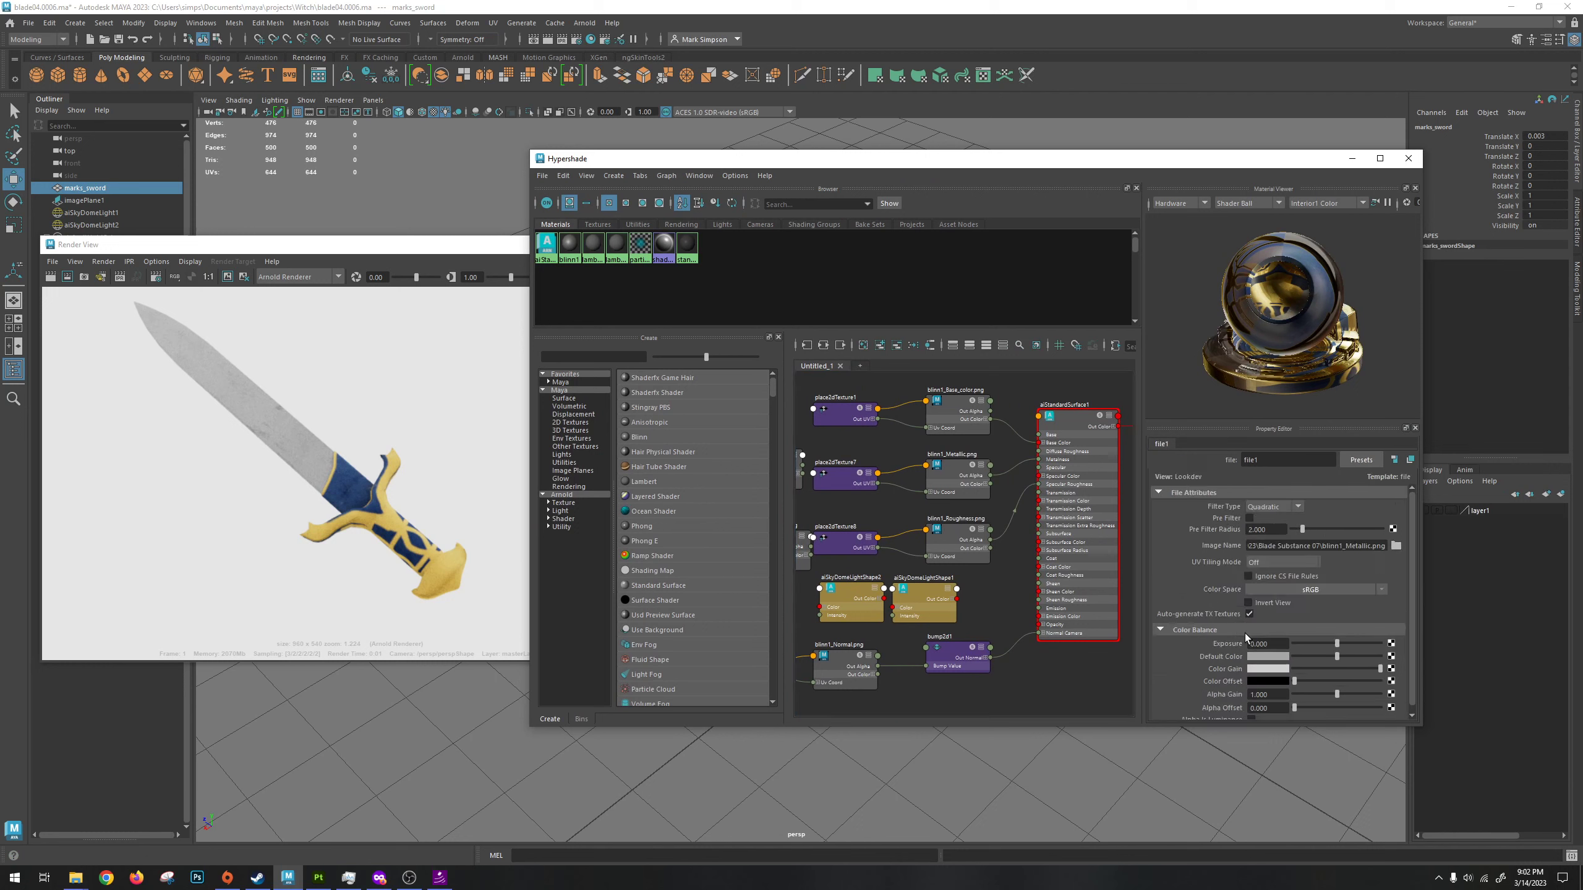
Try adjusting the Exposure, Default Color and Color Offset of the metallic texture, then return to the aiStandardSurface1 attributes.
left_click_drag(1338, 648, 1355, 650)
key("ctrl+z")
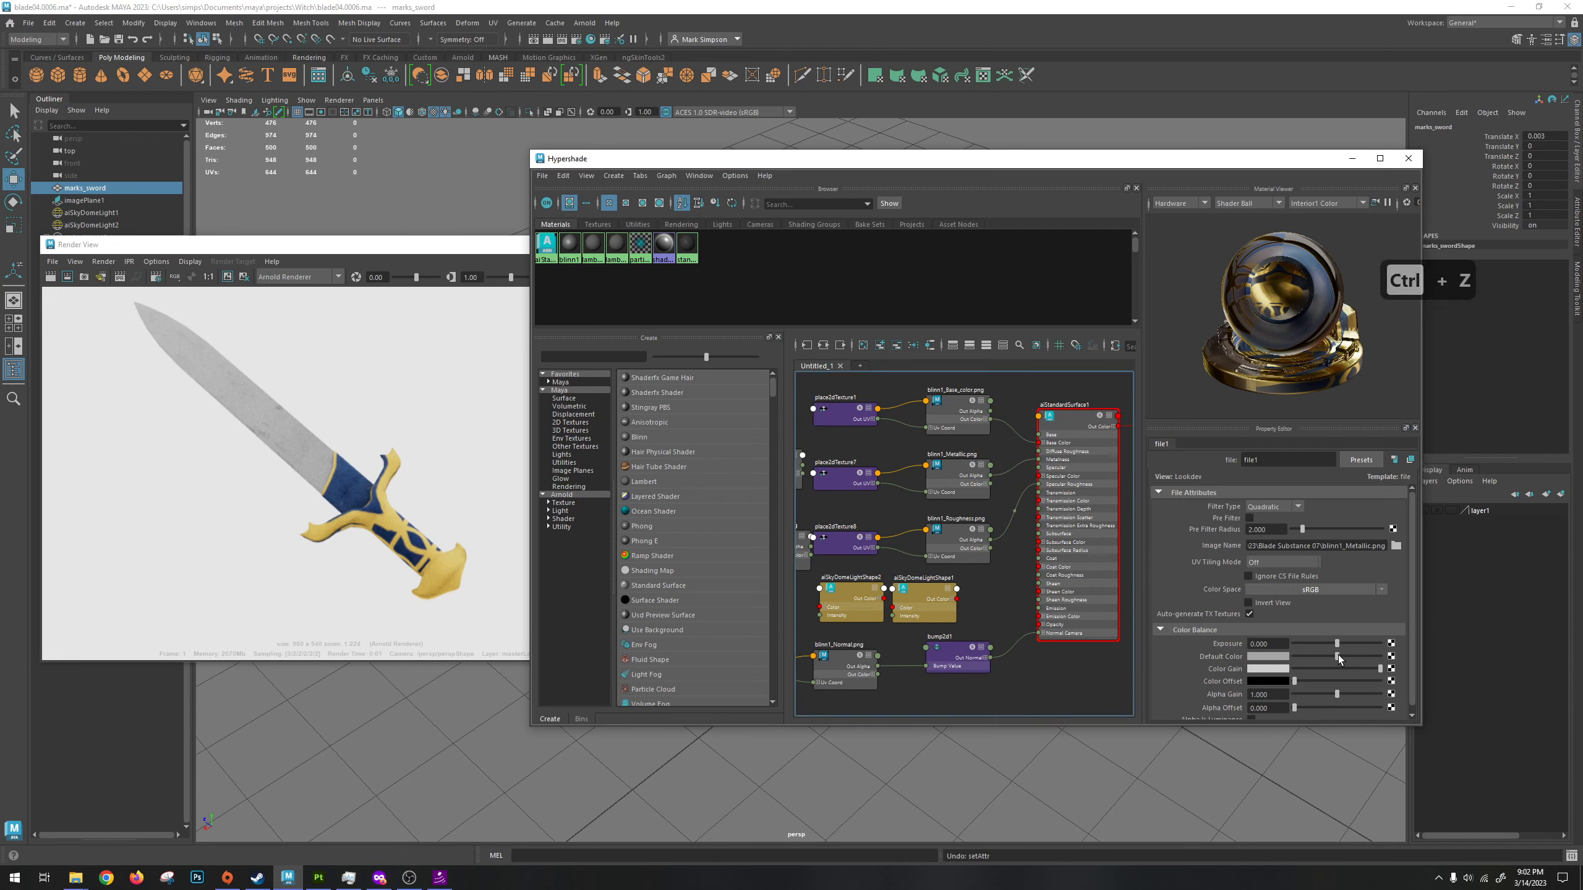
left_click_drag(1338, 655, 1383, 661)
key("ctrl+z")
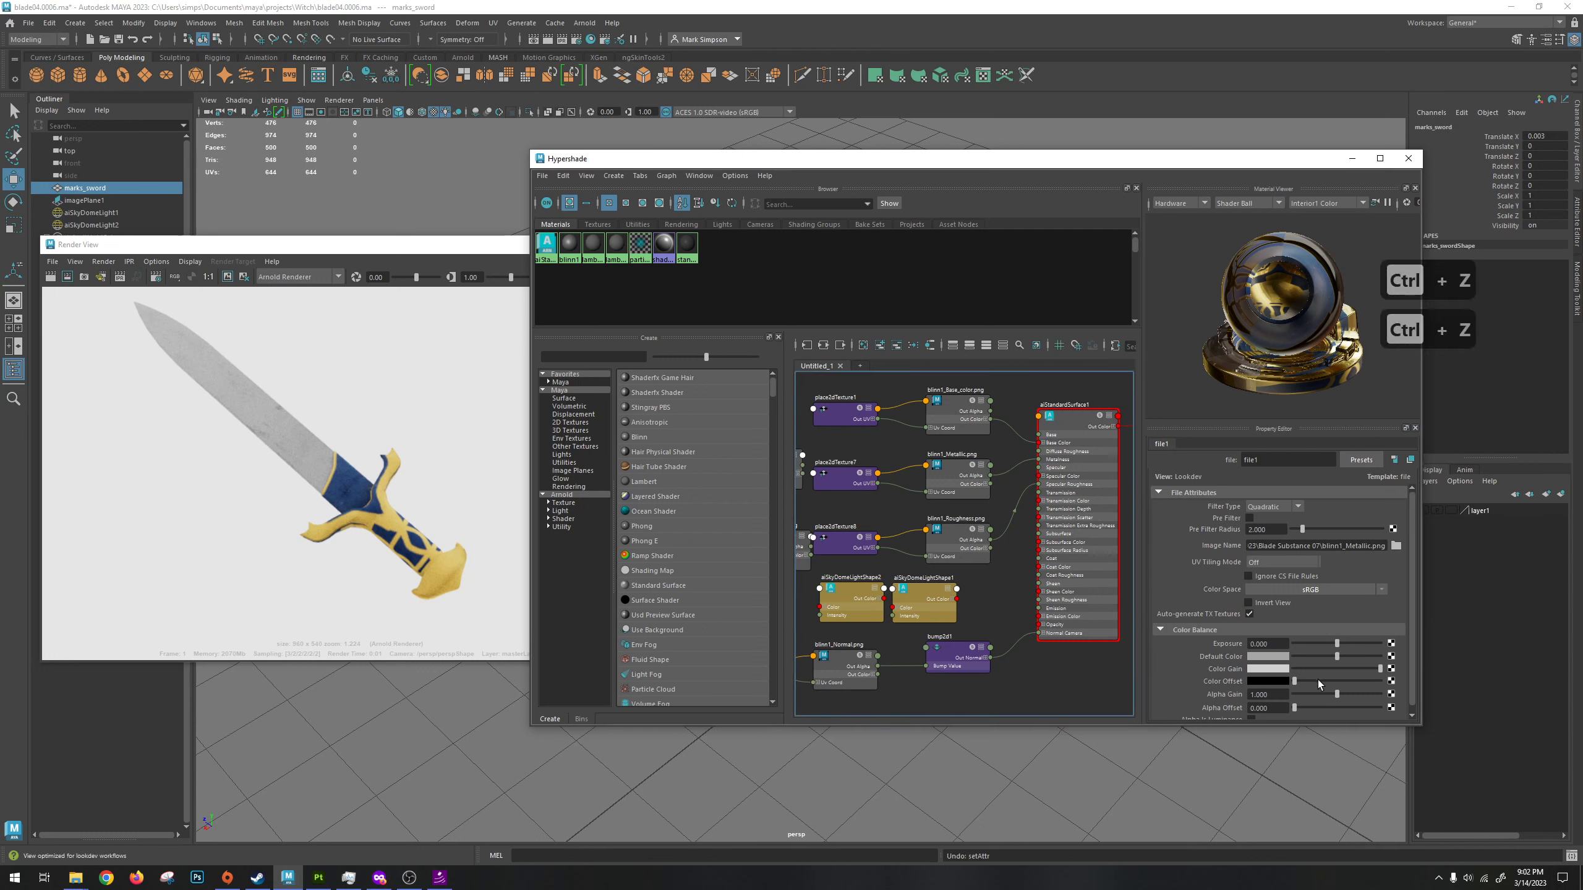
left_click_drag(1294, 681, 1366, 683)
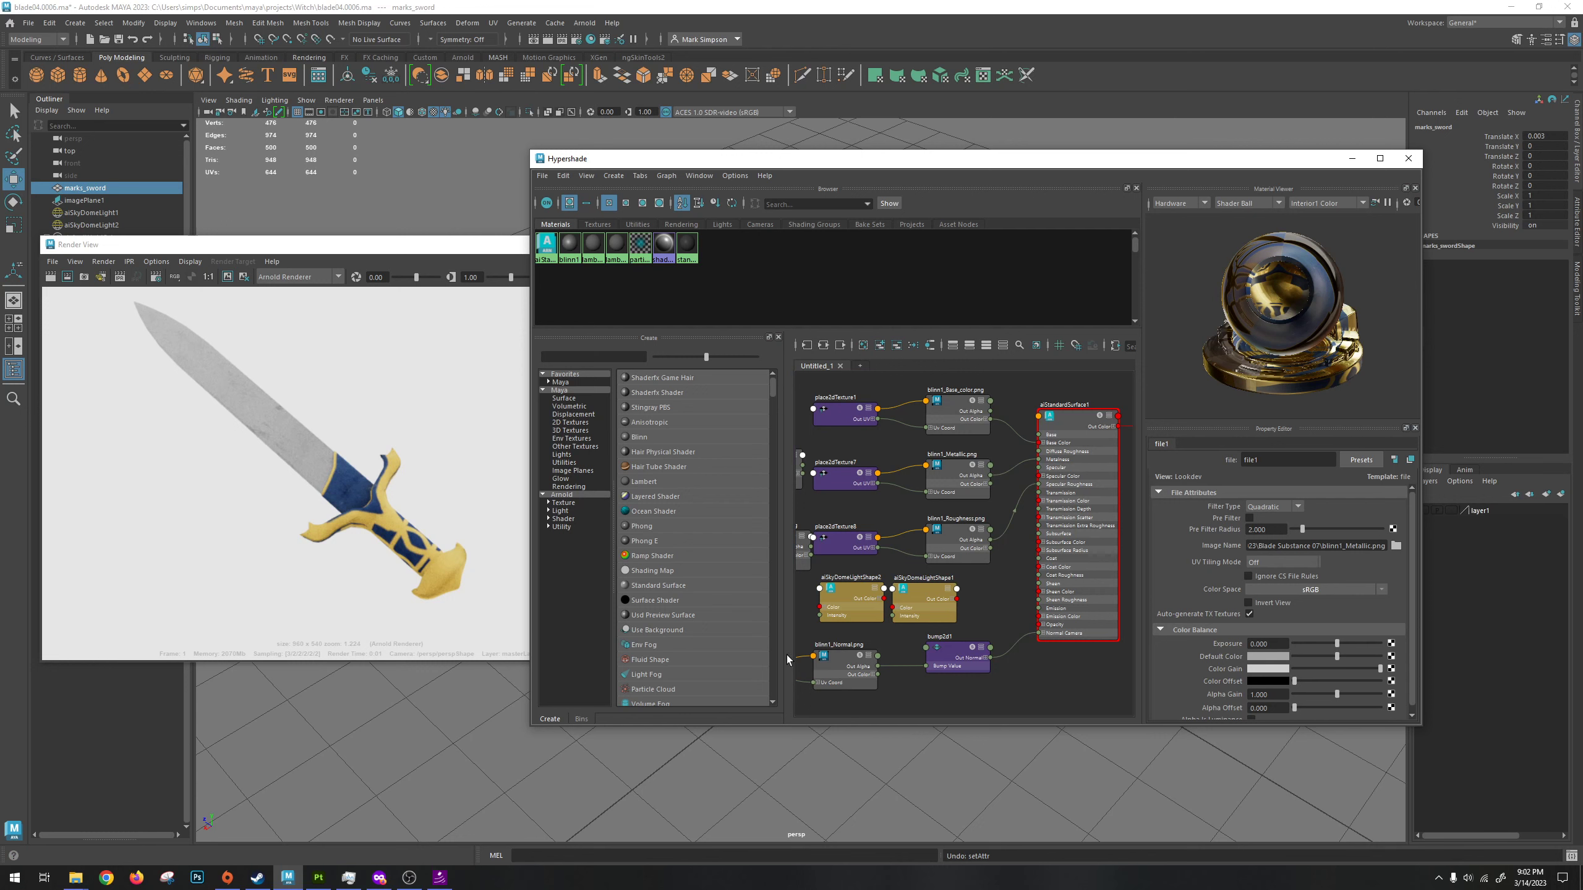
left_click(1049, 437)
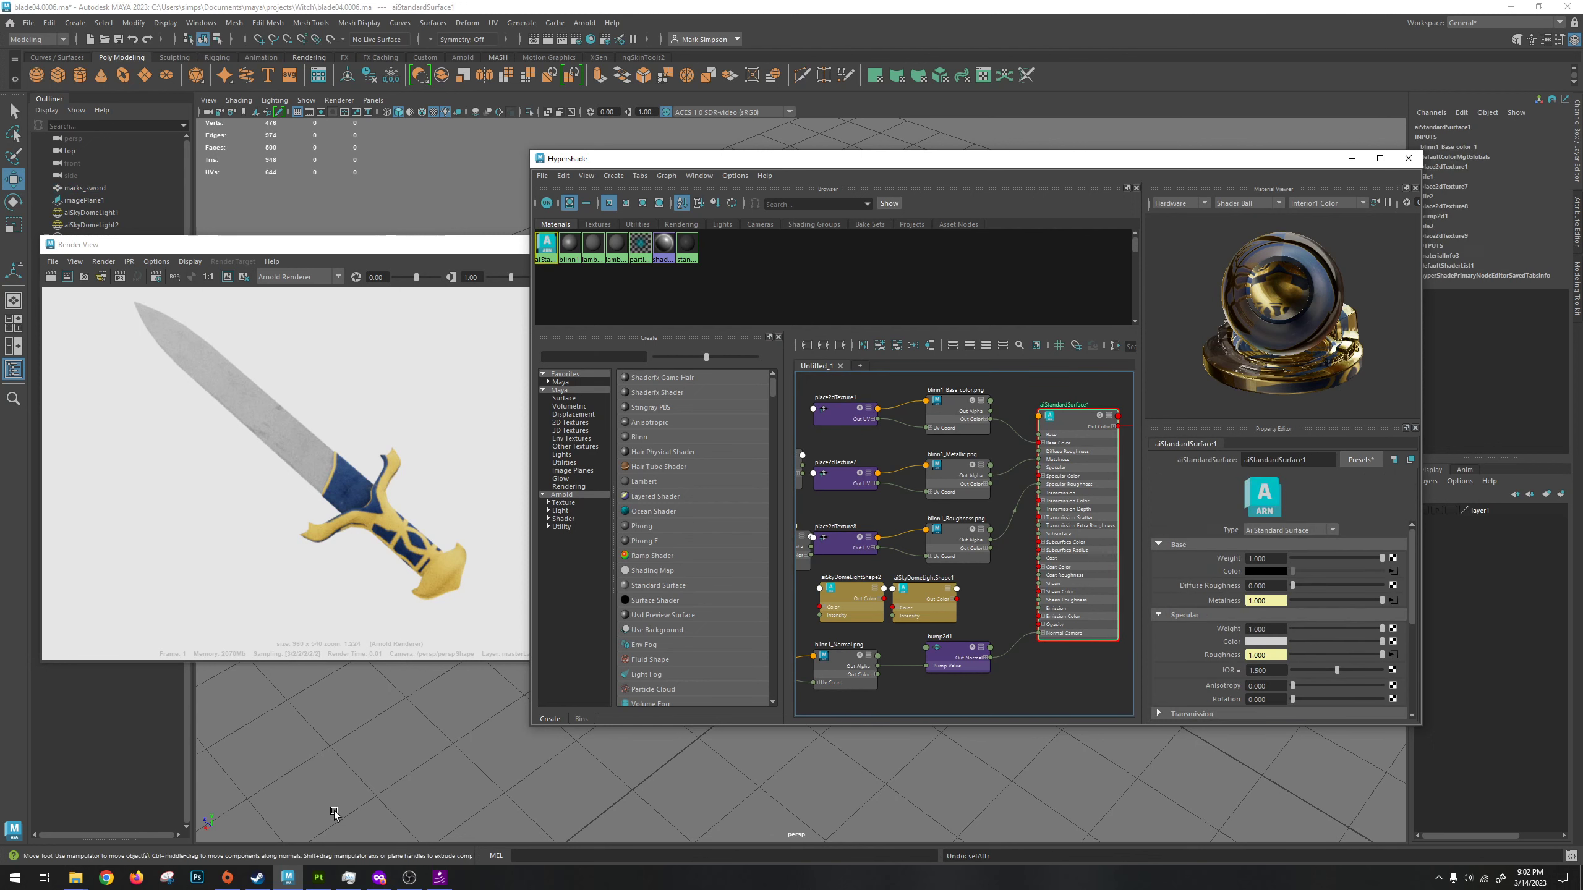
Switch to Substance 3D Painter and show the PBR Metallic Roughness preset among the texture export output templates.
left_click(318, 878)
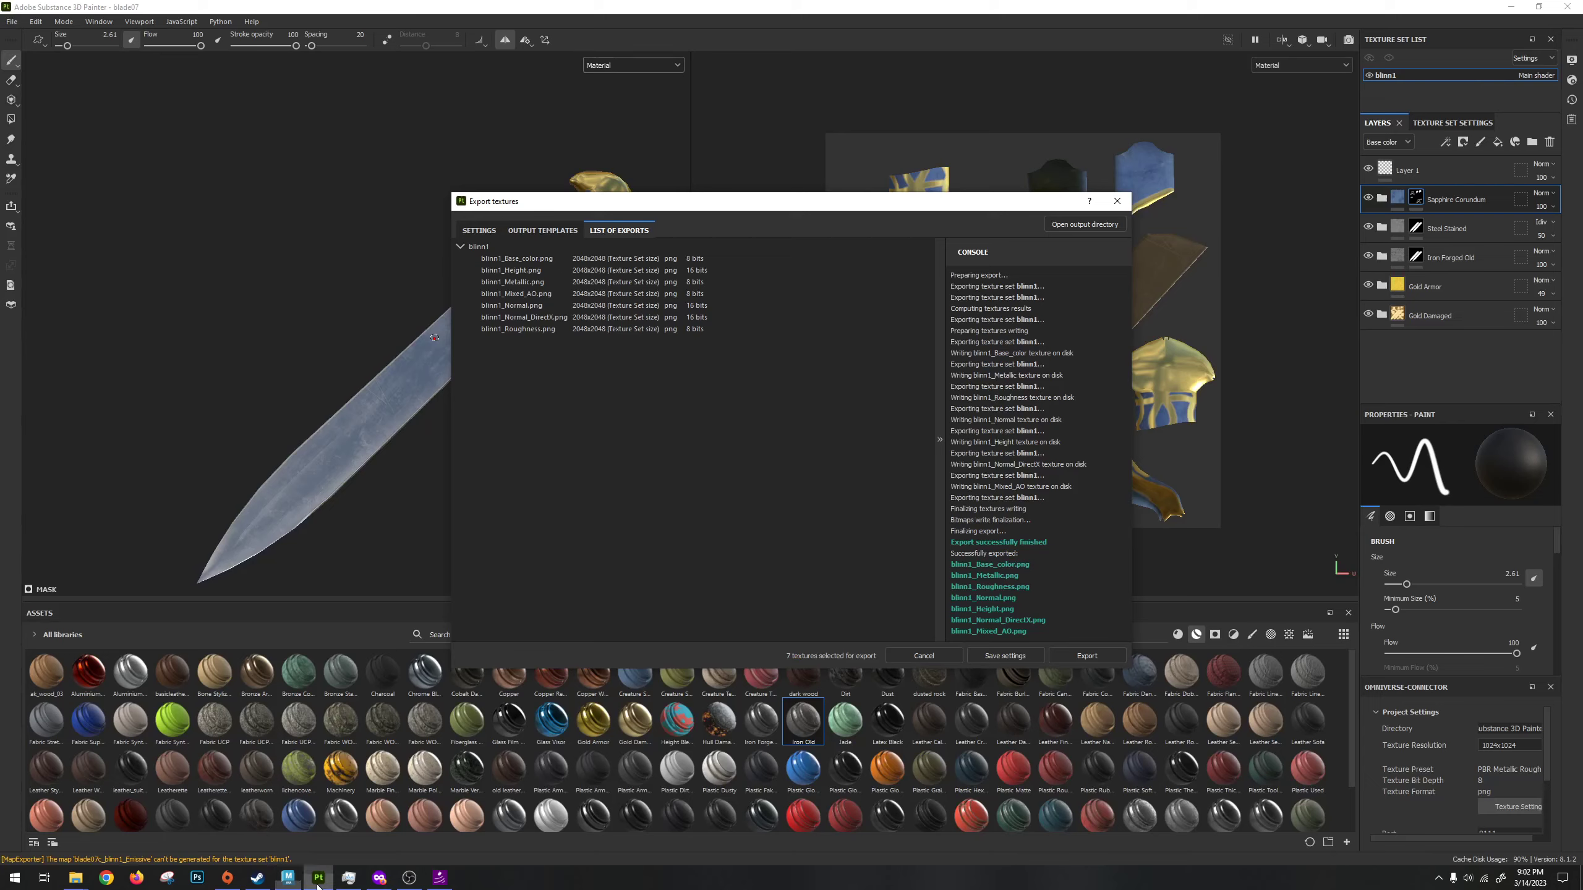
left_click(521, 230)
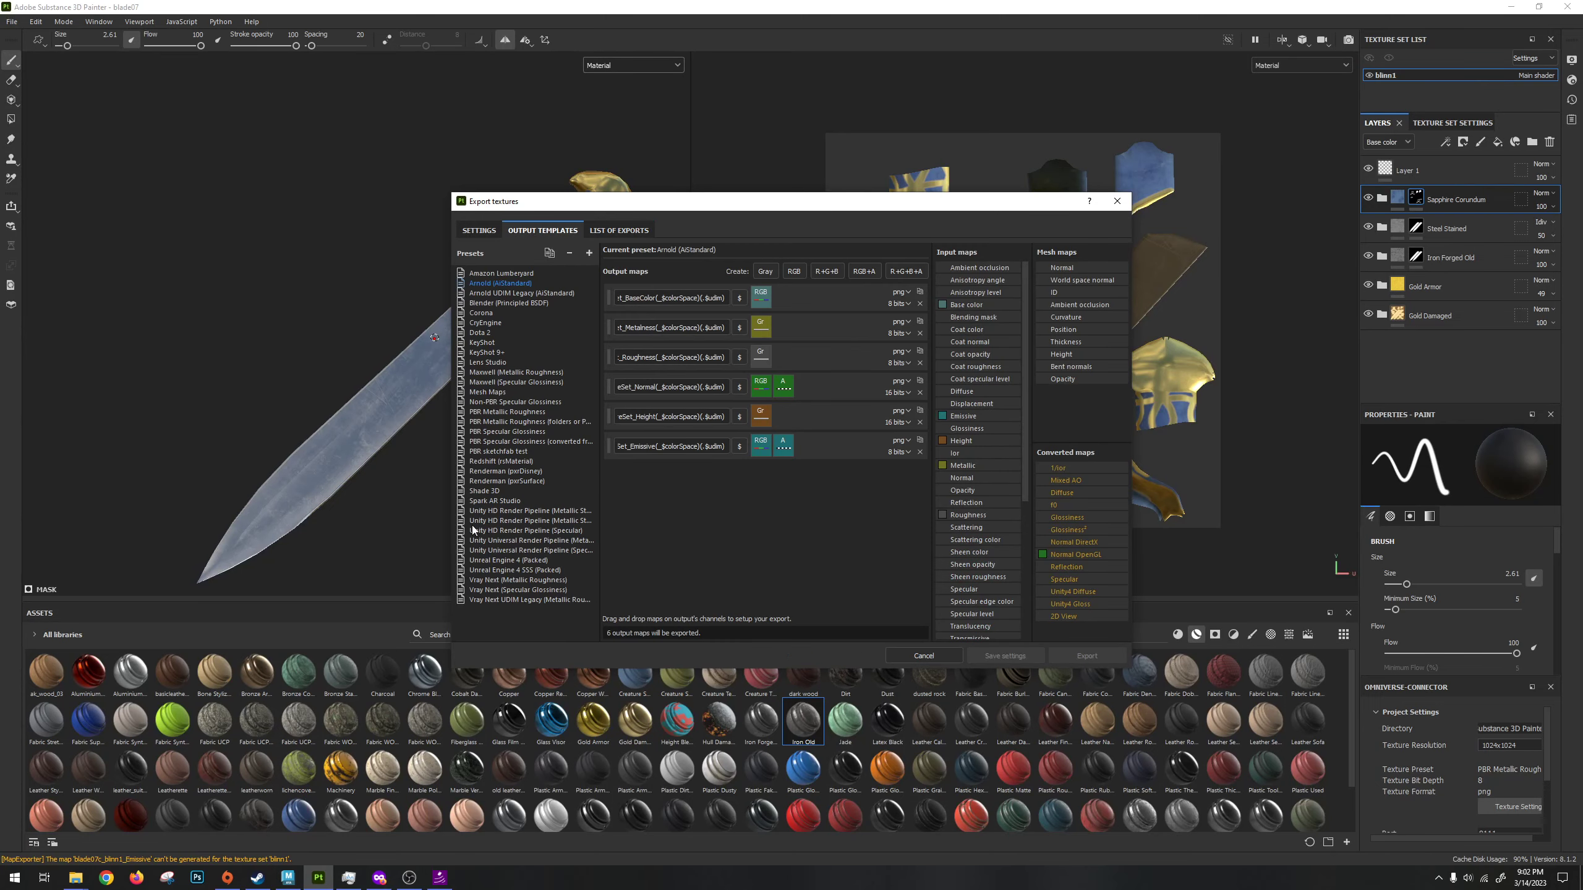
left_click(498, 521)
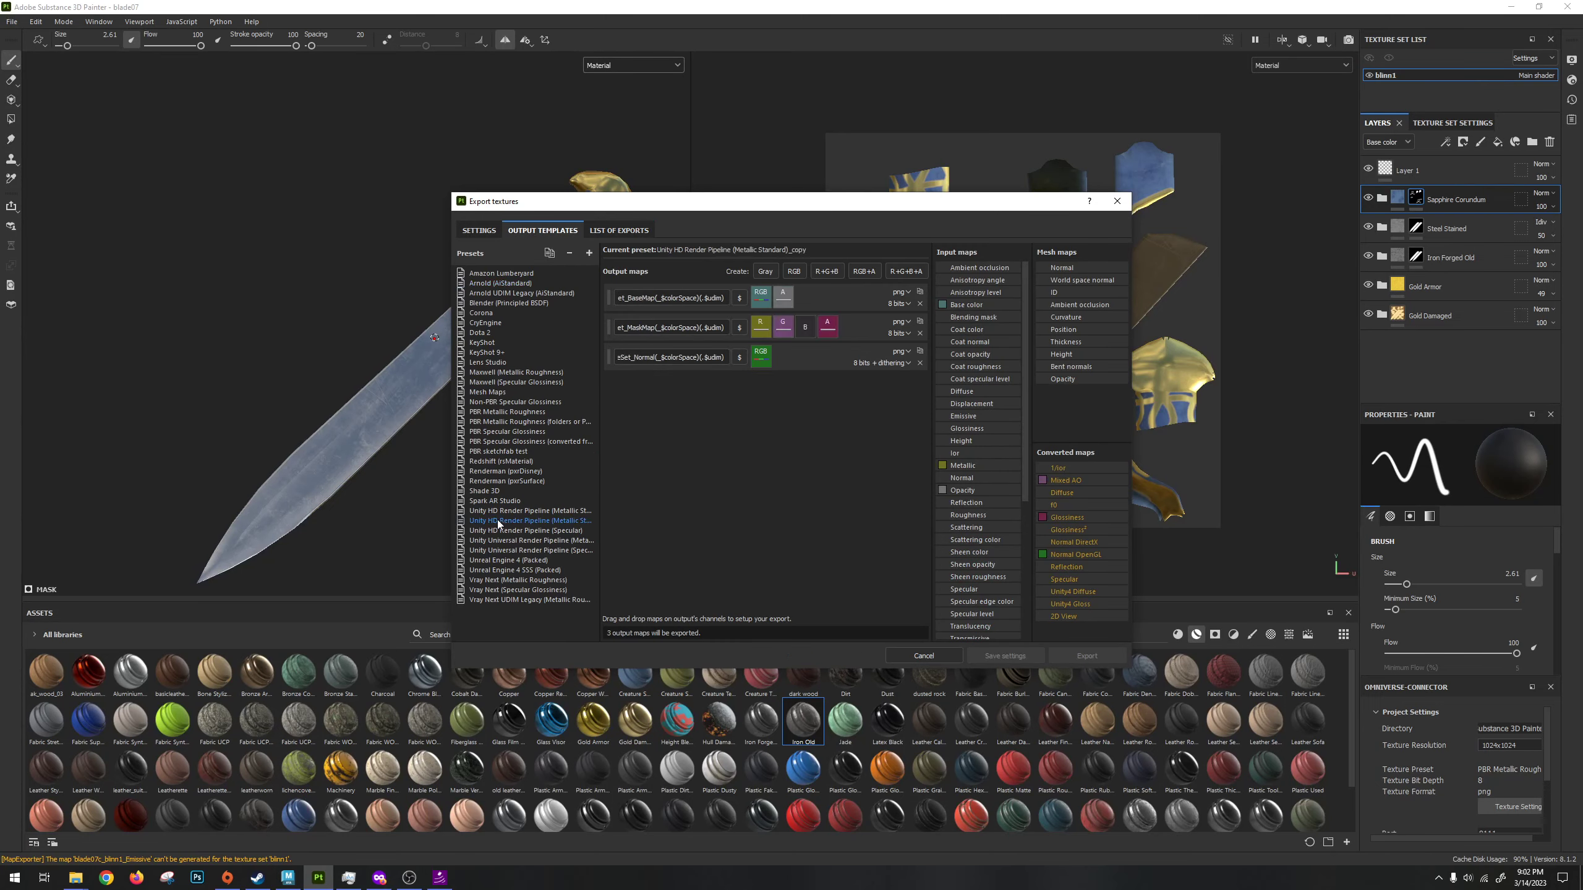
left_click(507, 412)
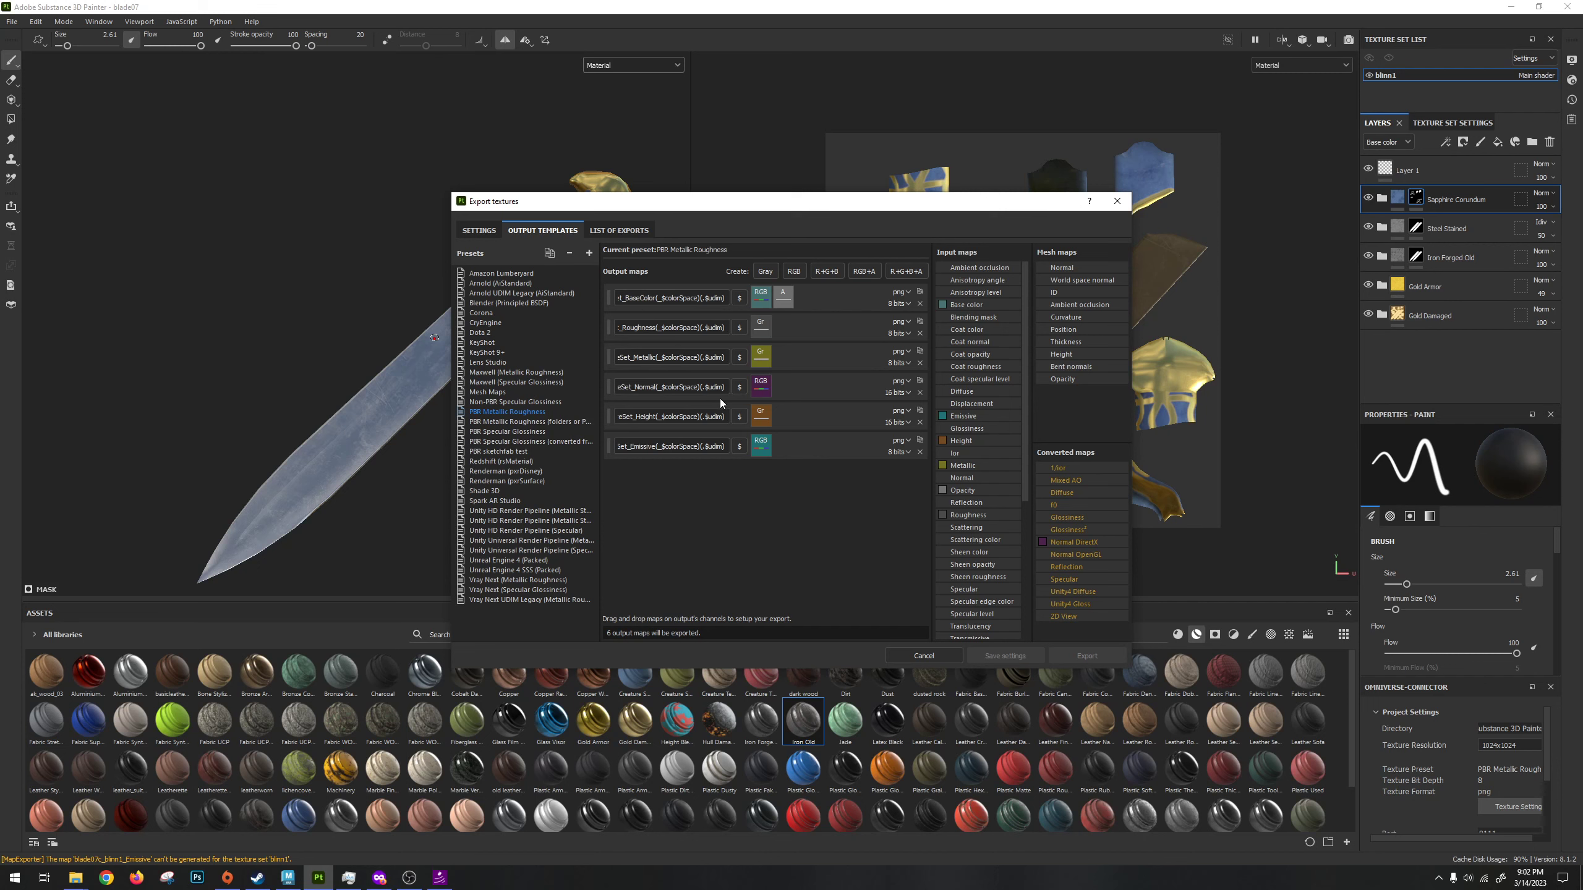
Review the naming patterns of the preset's output maps, from base color to emissive, and leave the texture export without exporting.
left_click_drag(667, 299, 626, 332)
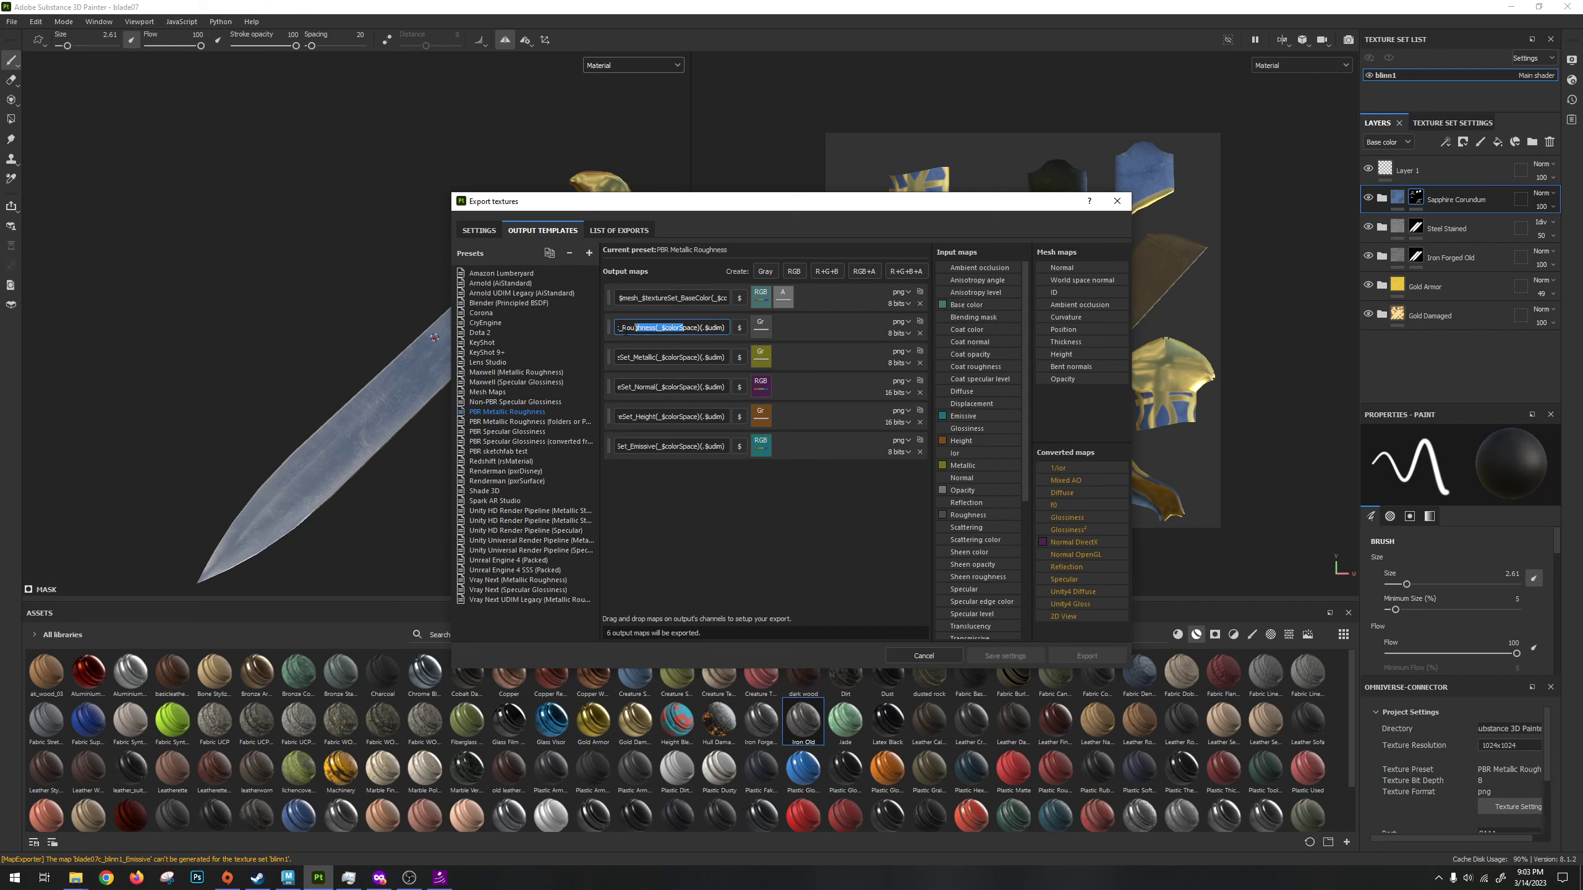
left_click_drag(724, 357, 566, 386)
left_click_drag(690, 417, 578, 418)
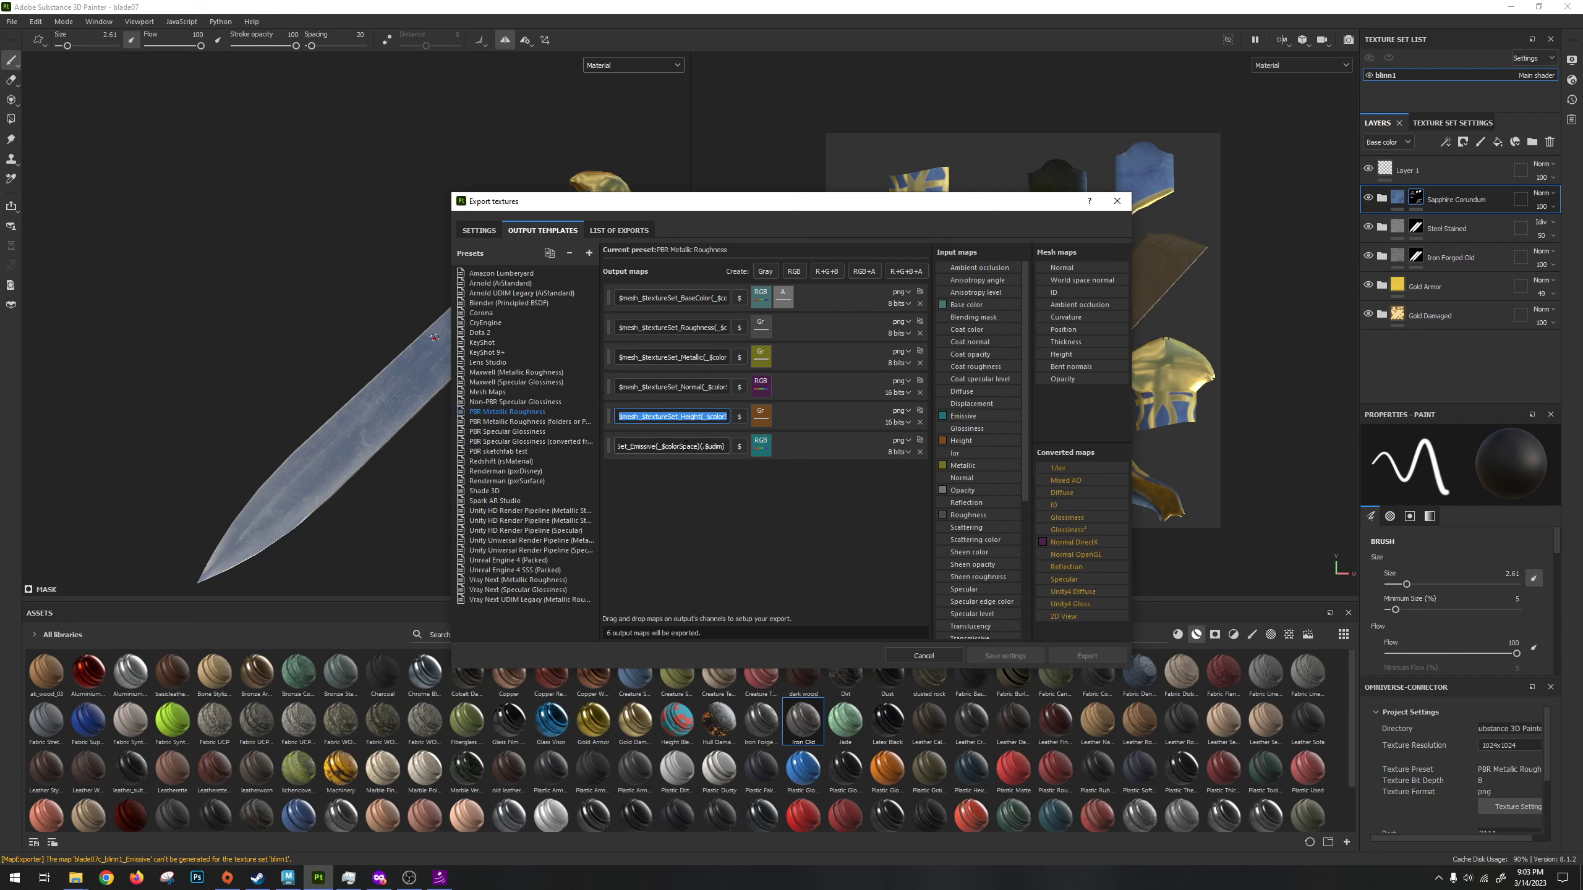
left_click_drag(685, 445, 734, 449)
left_click(643, 472)
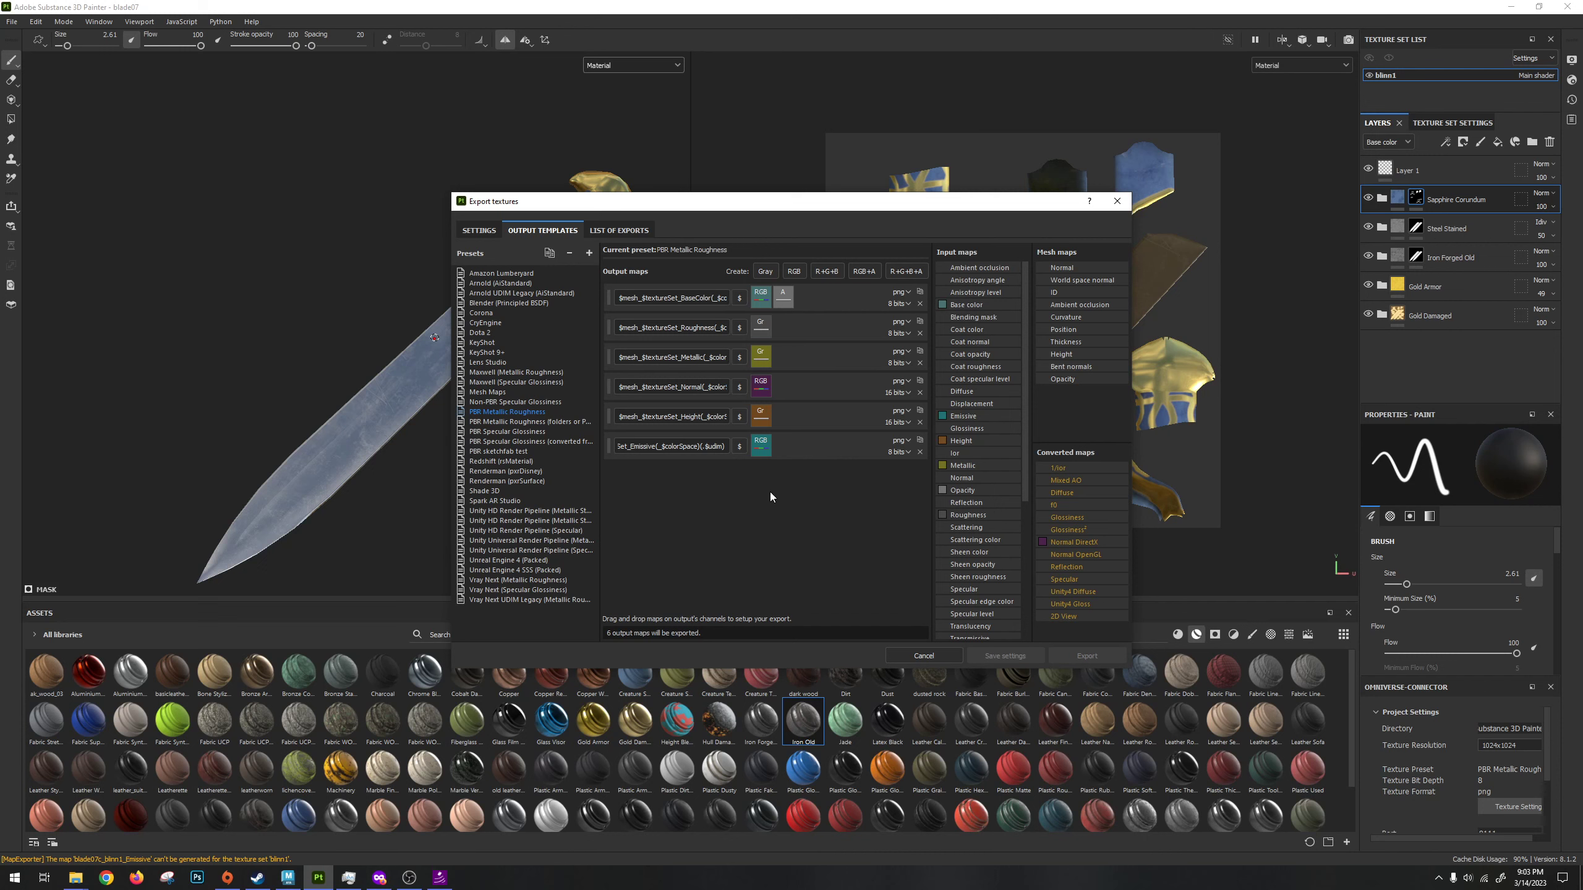
left_click(924, 655)
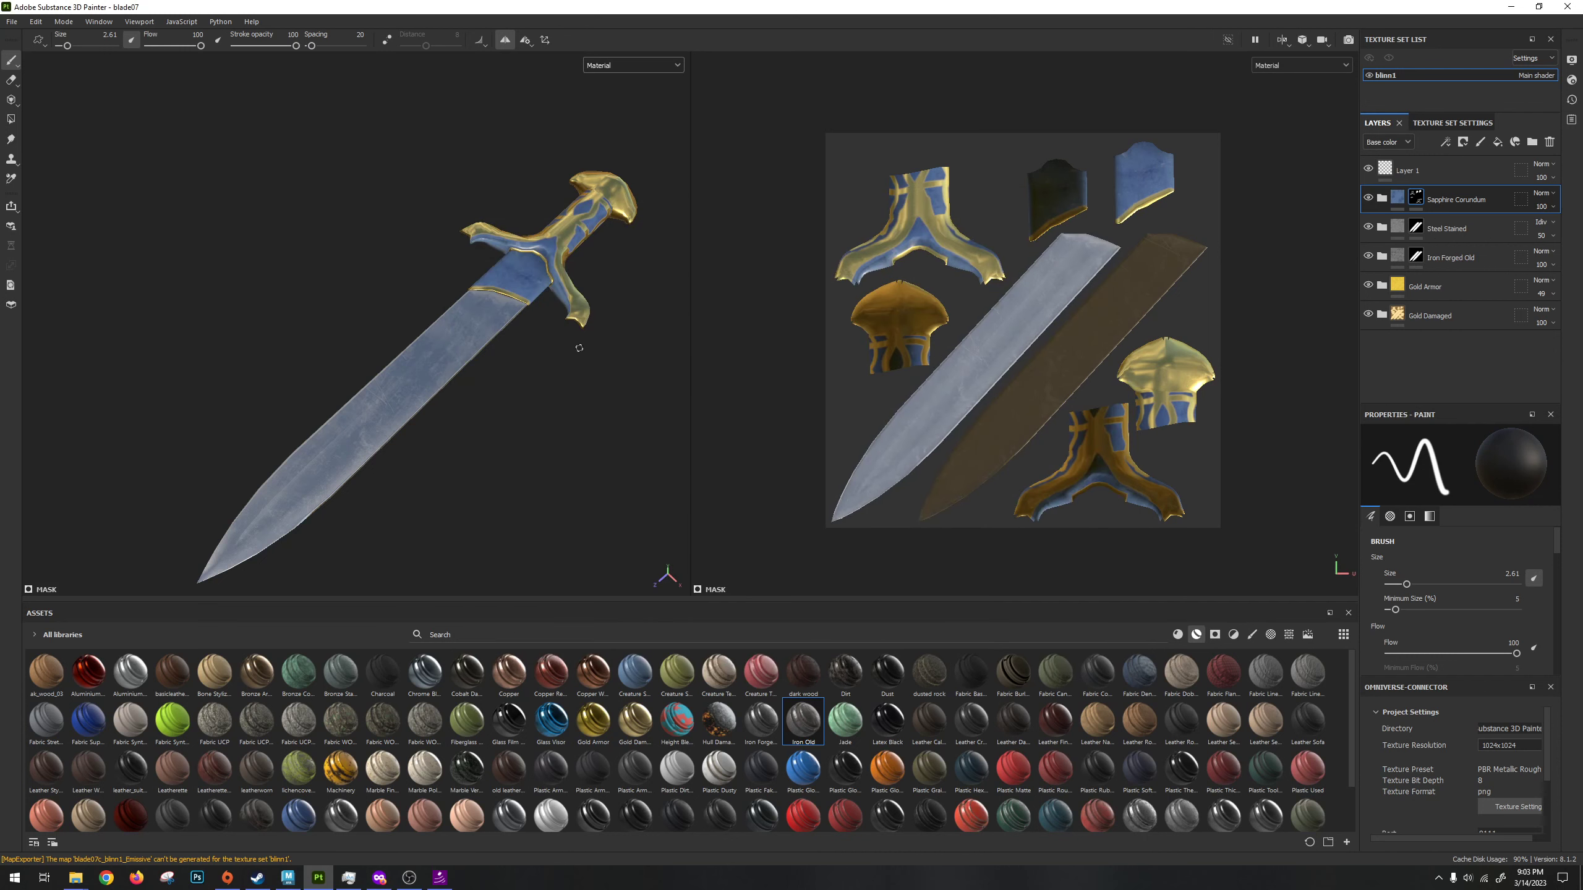
left_click_drag(578, 348, 565, 381, "alt")
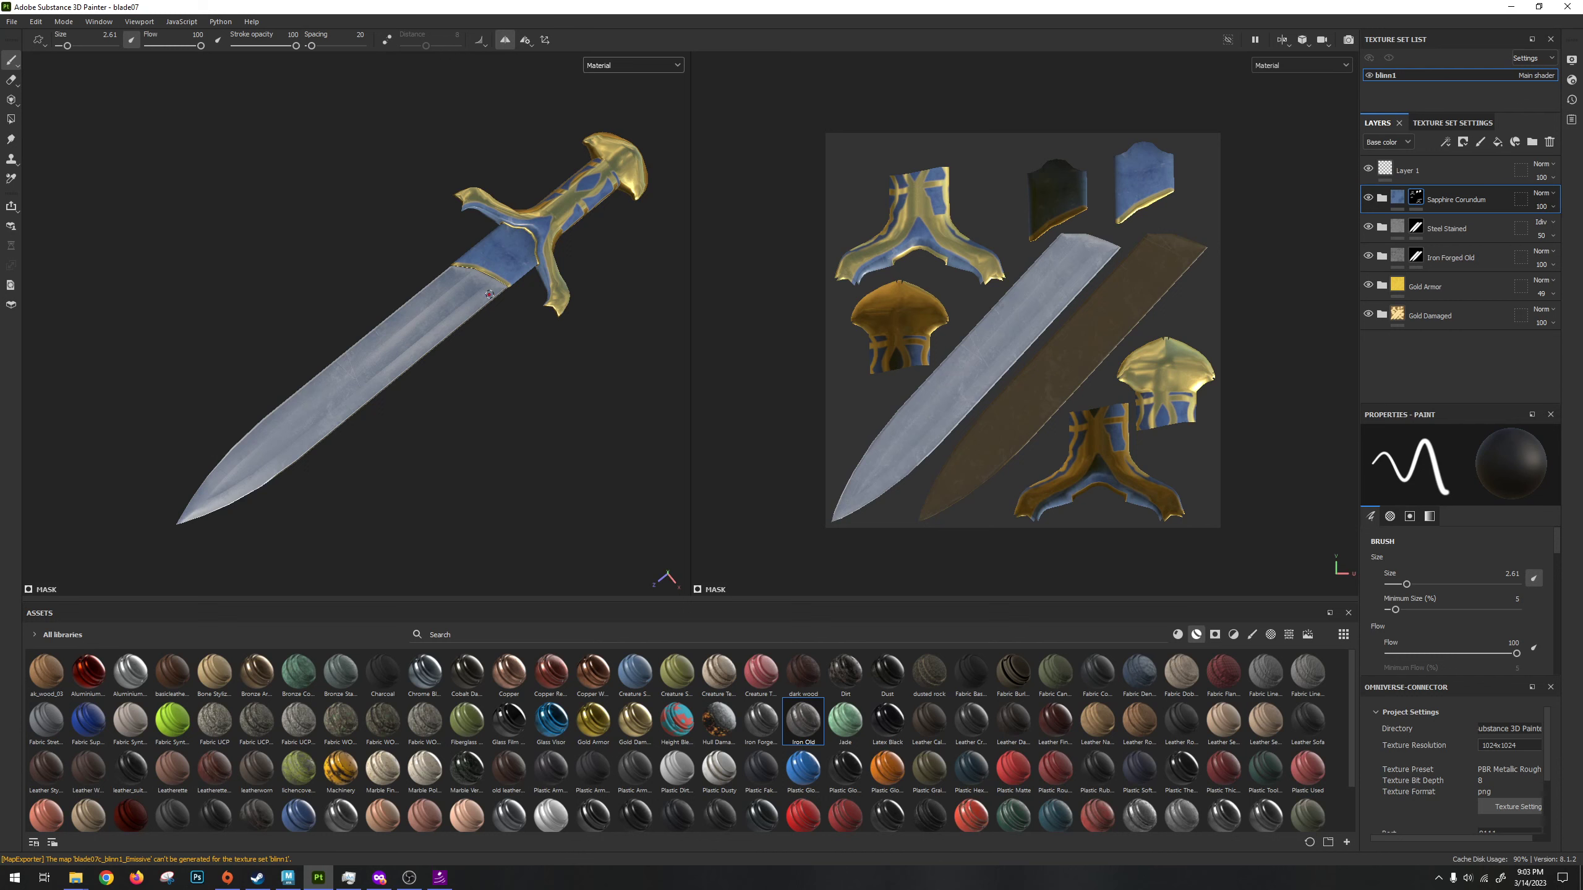
left_click(12, 21)
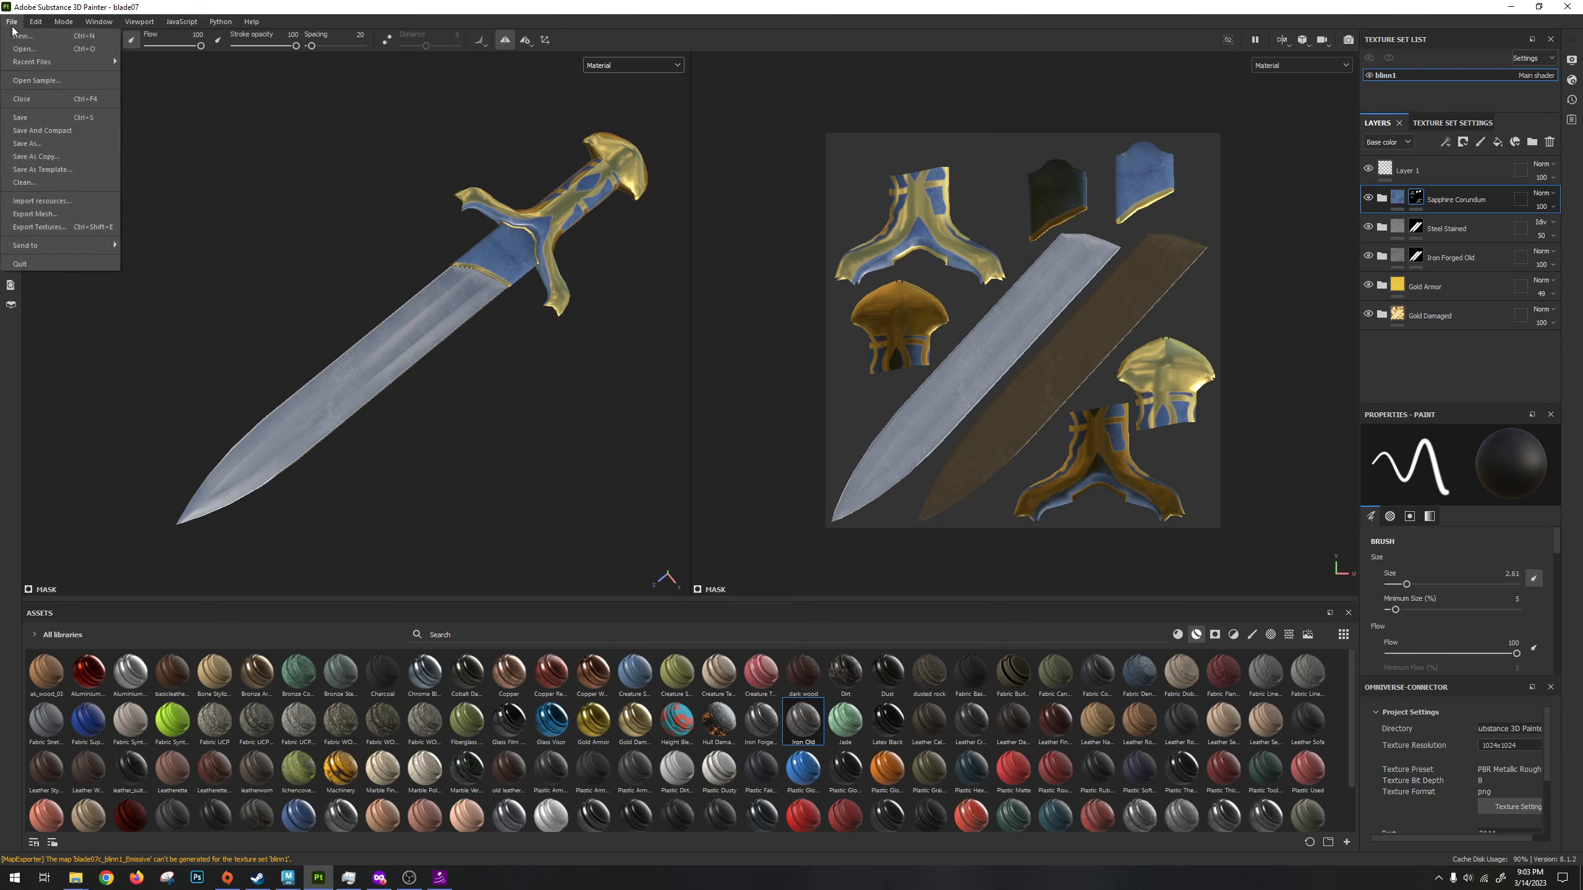
left_click(17, 23)
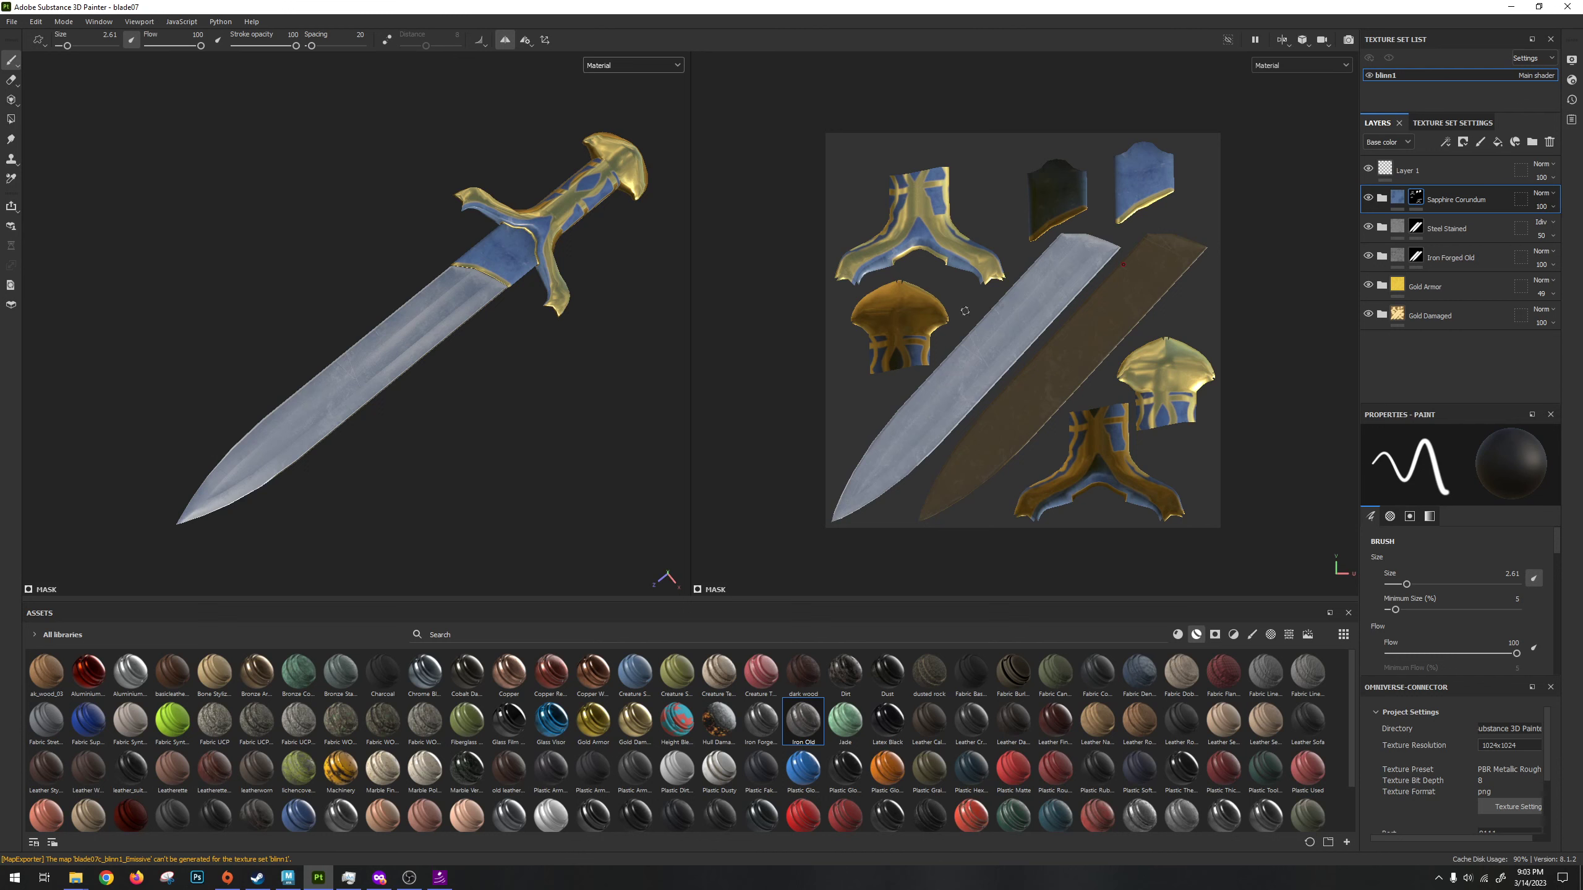
scroll(1086, 354, "up", 2)
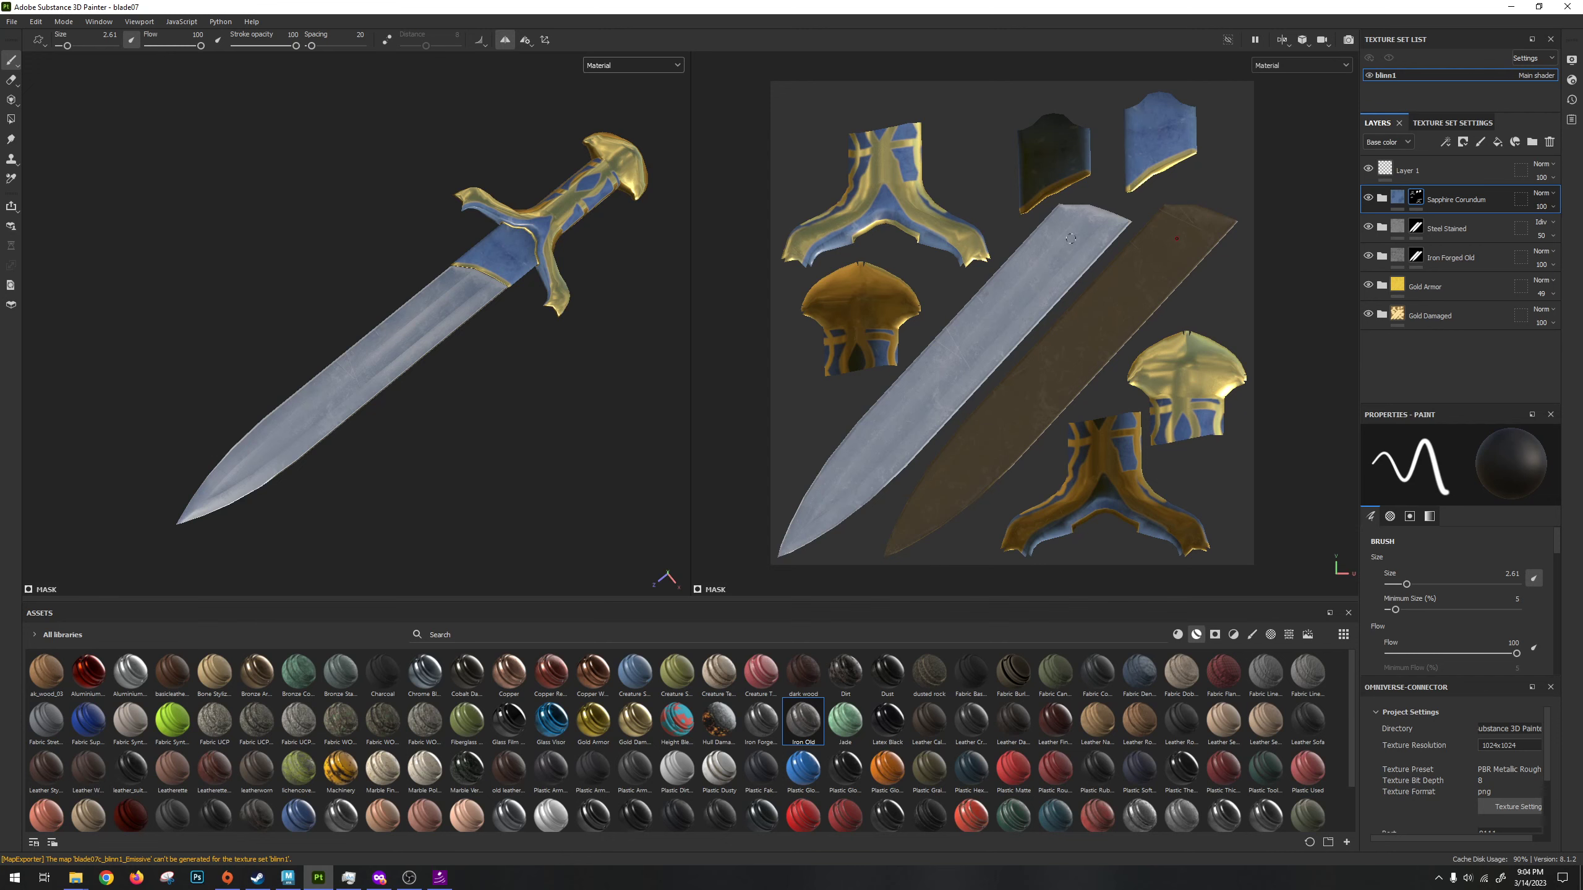
Switch back to Maya, move the Render View clear of the sword, select the sword and show its layout in the UV Editor.
left_click(288, 877)
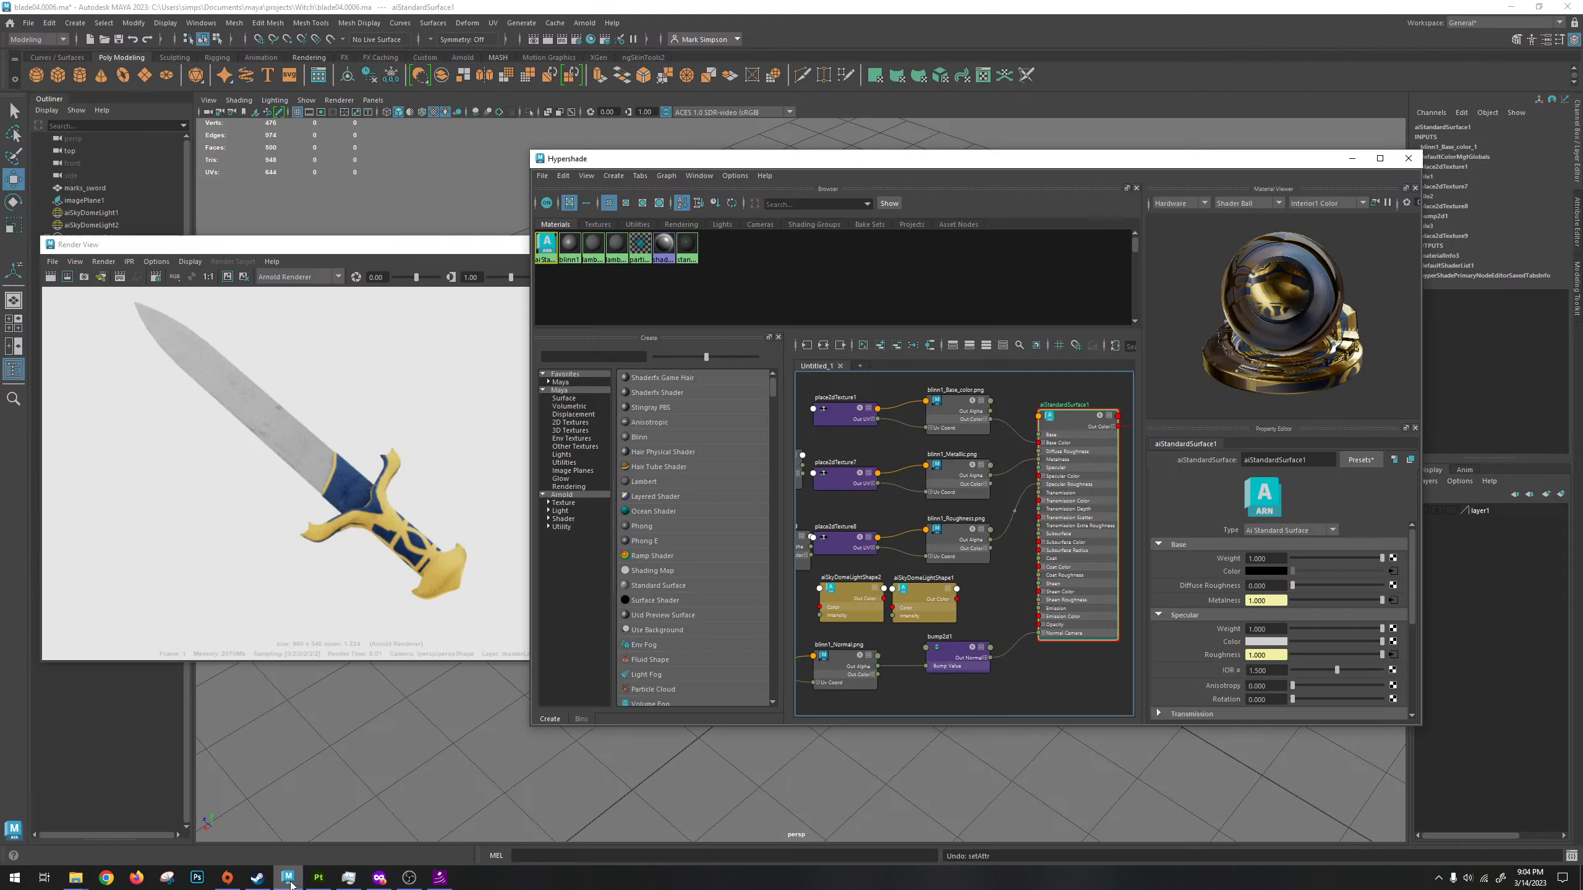
left_click_drag(442, 248, 947, 396)
scroll(502, 424, "down", 4)
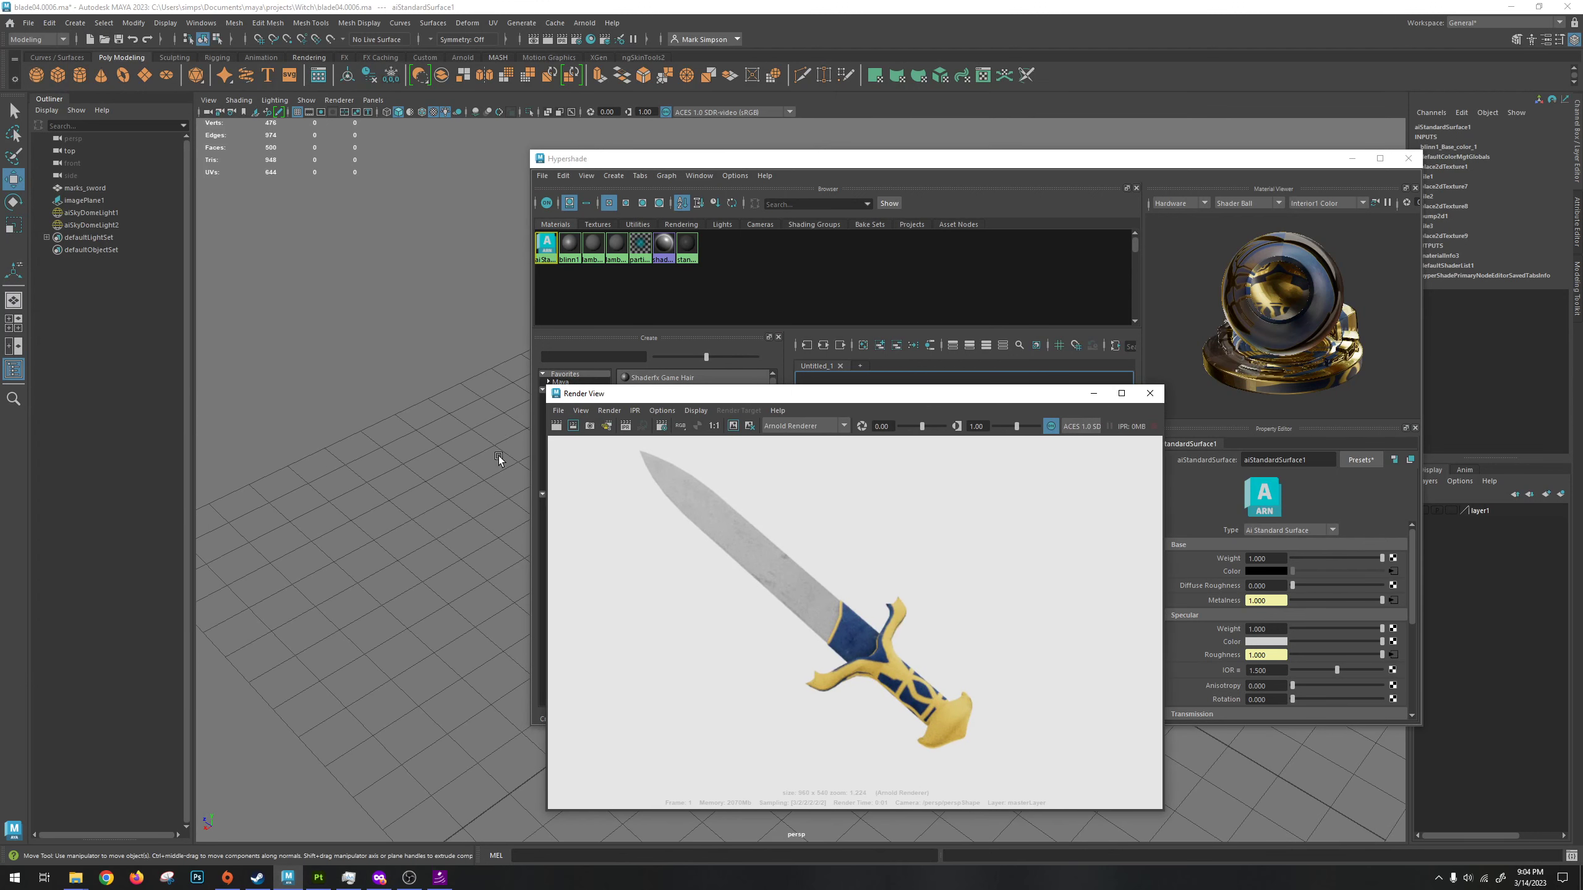
left_click(462, 393)
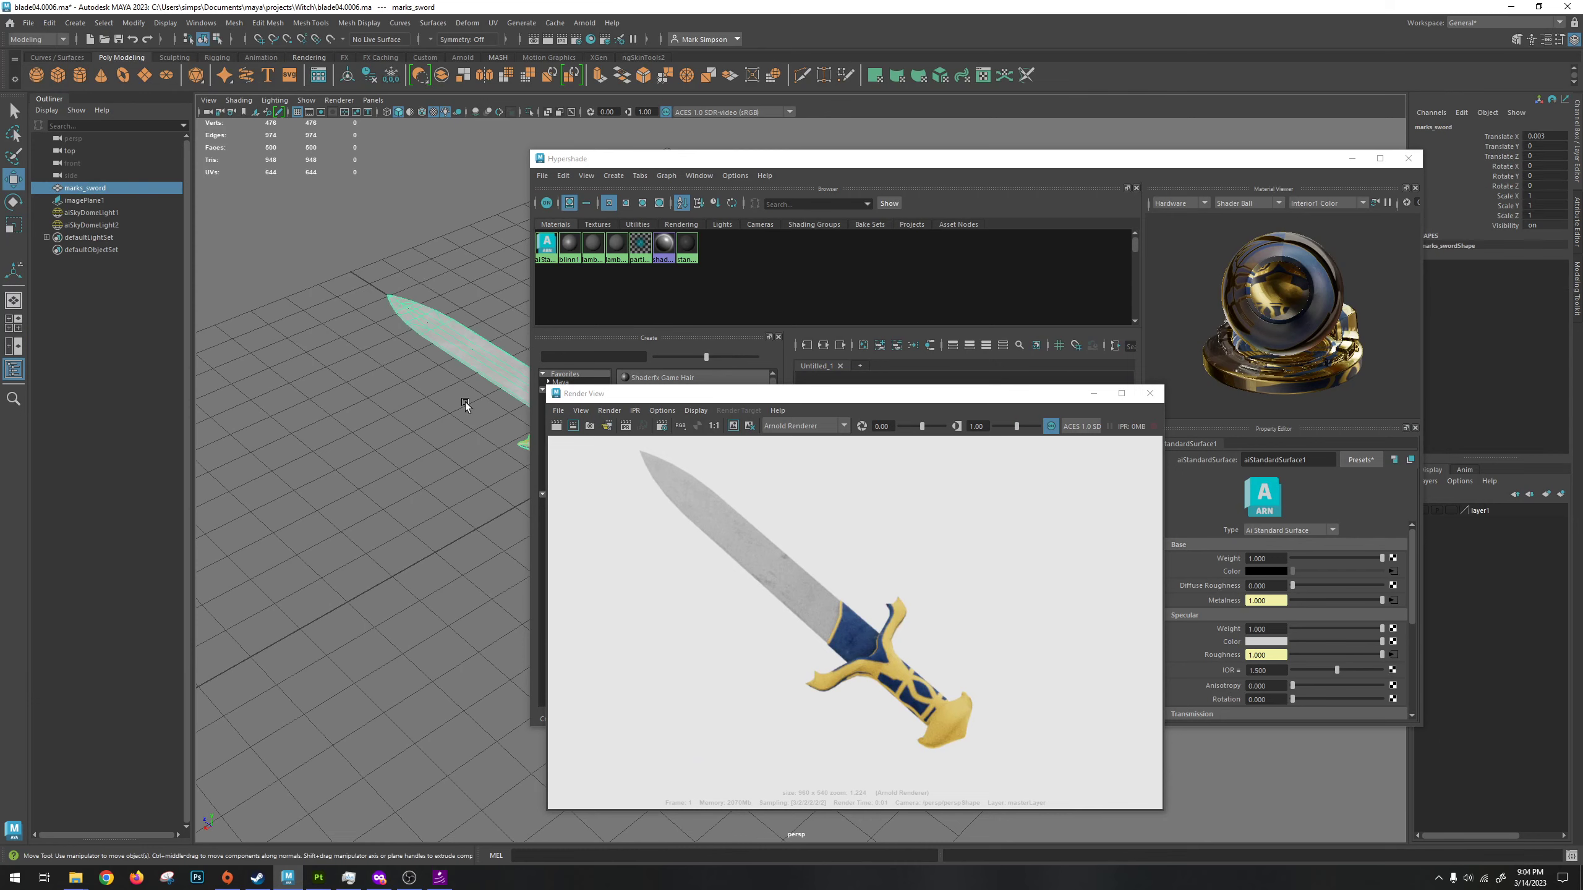
left_click_drag(304, 437, 399, 548, "alt")
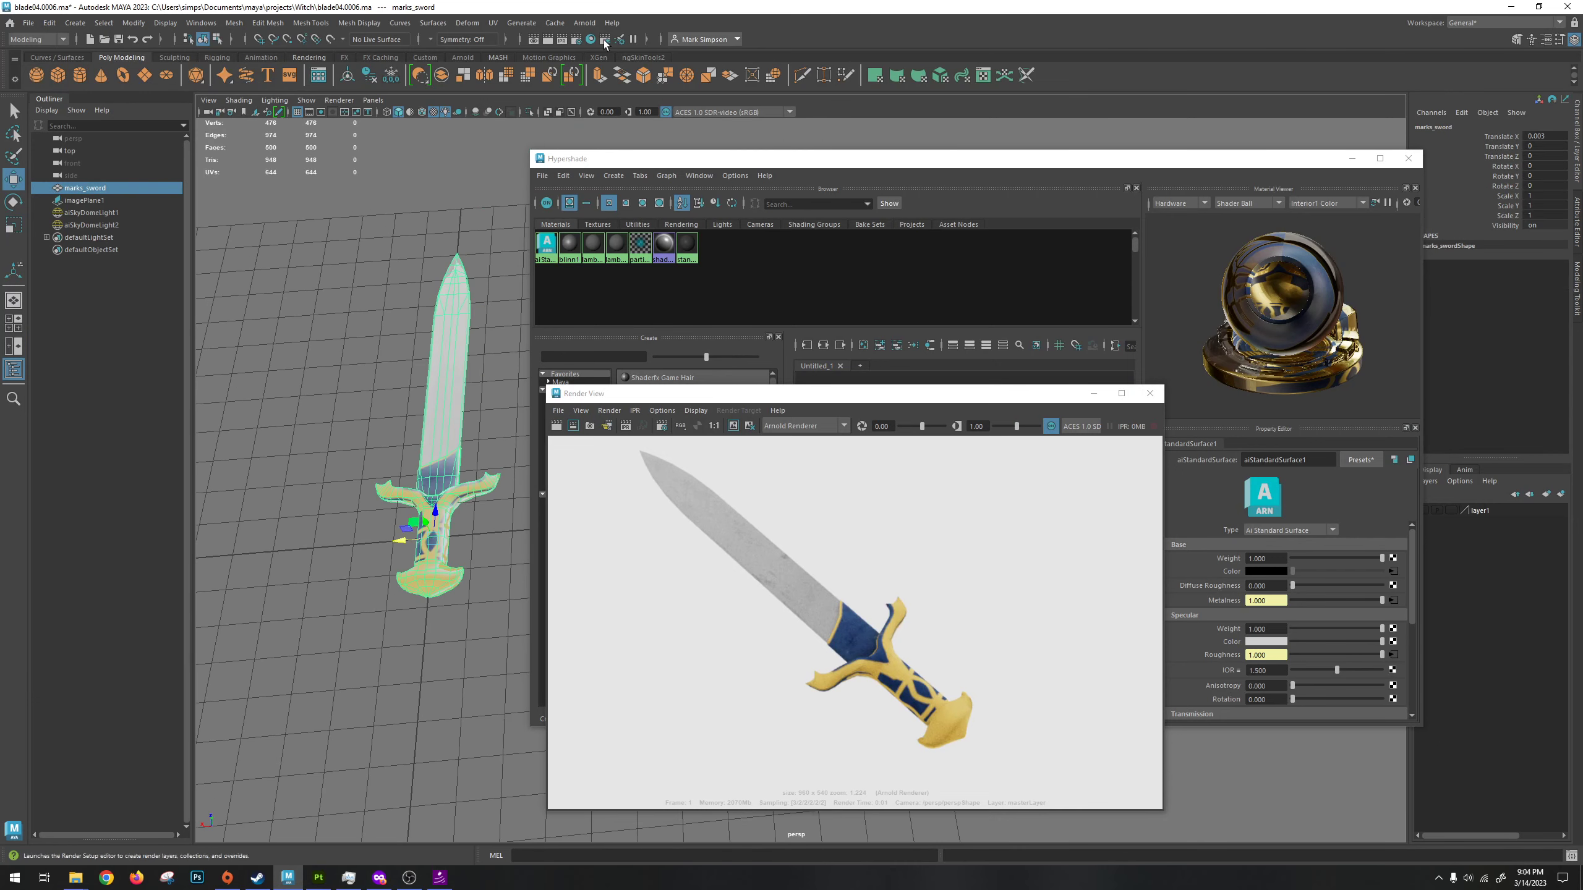
left_click(502, 23)
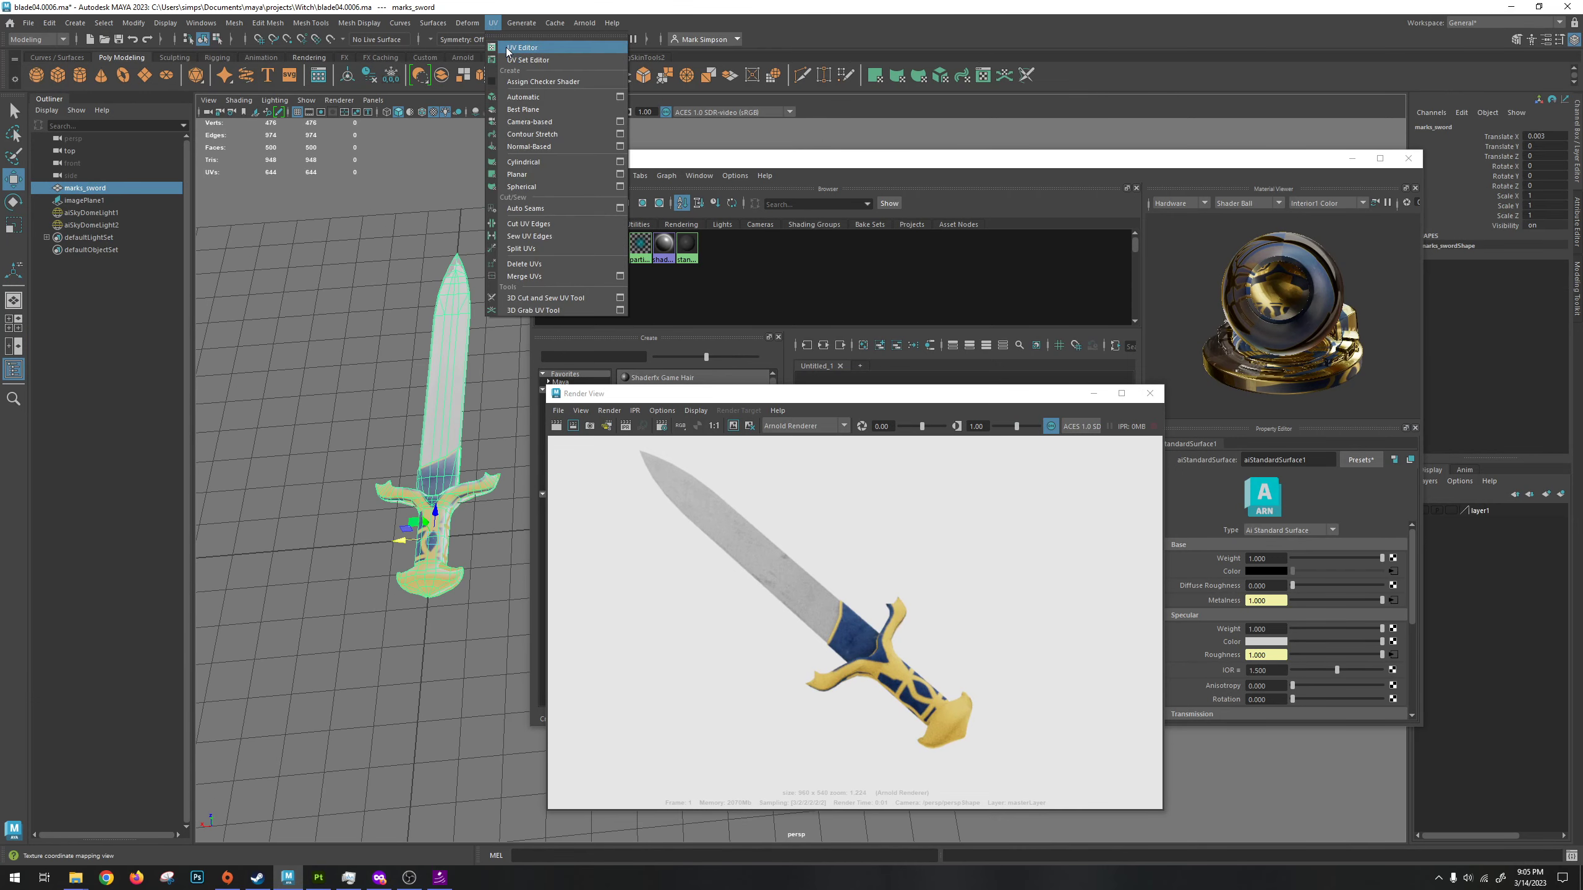
left_click(505, 52)
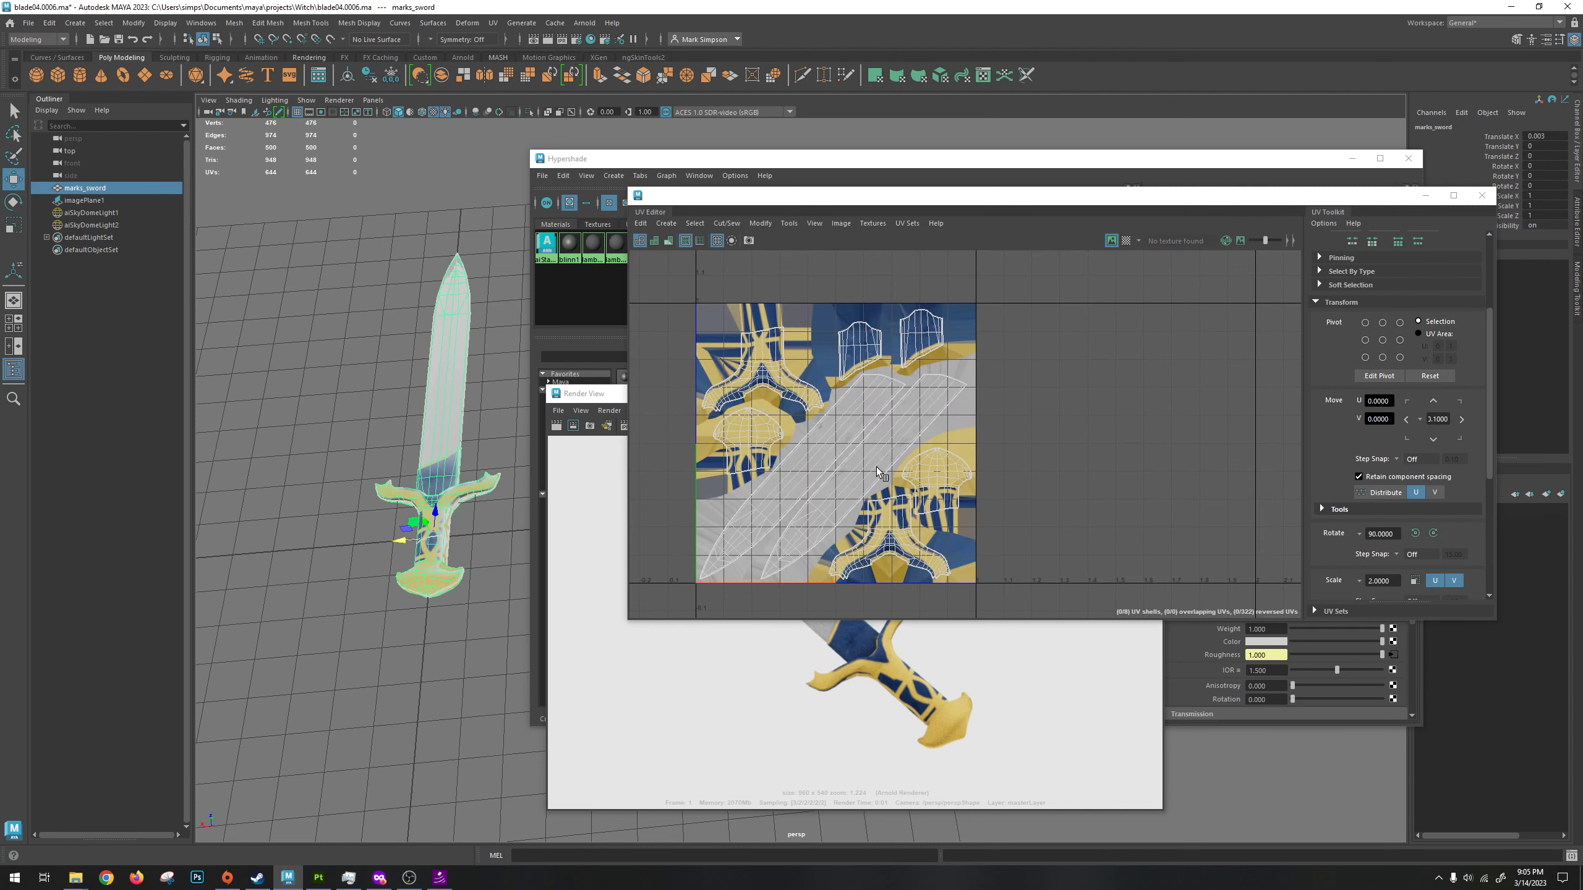
Switch to UV shell selection and pick the guard, pommel and blade-collar shells in turn to match them to the model.
right_click_drag(846, 432, 827, 431)
left_click(827, 431)
left_click(877, 450)
left_click(1007, 471)
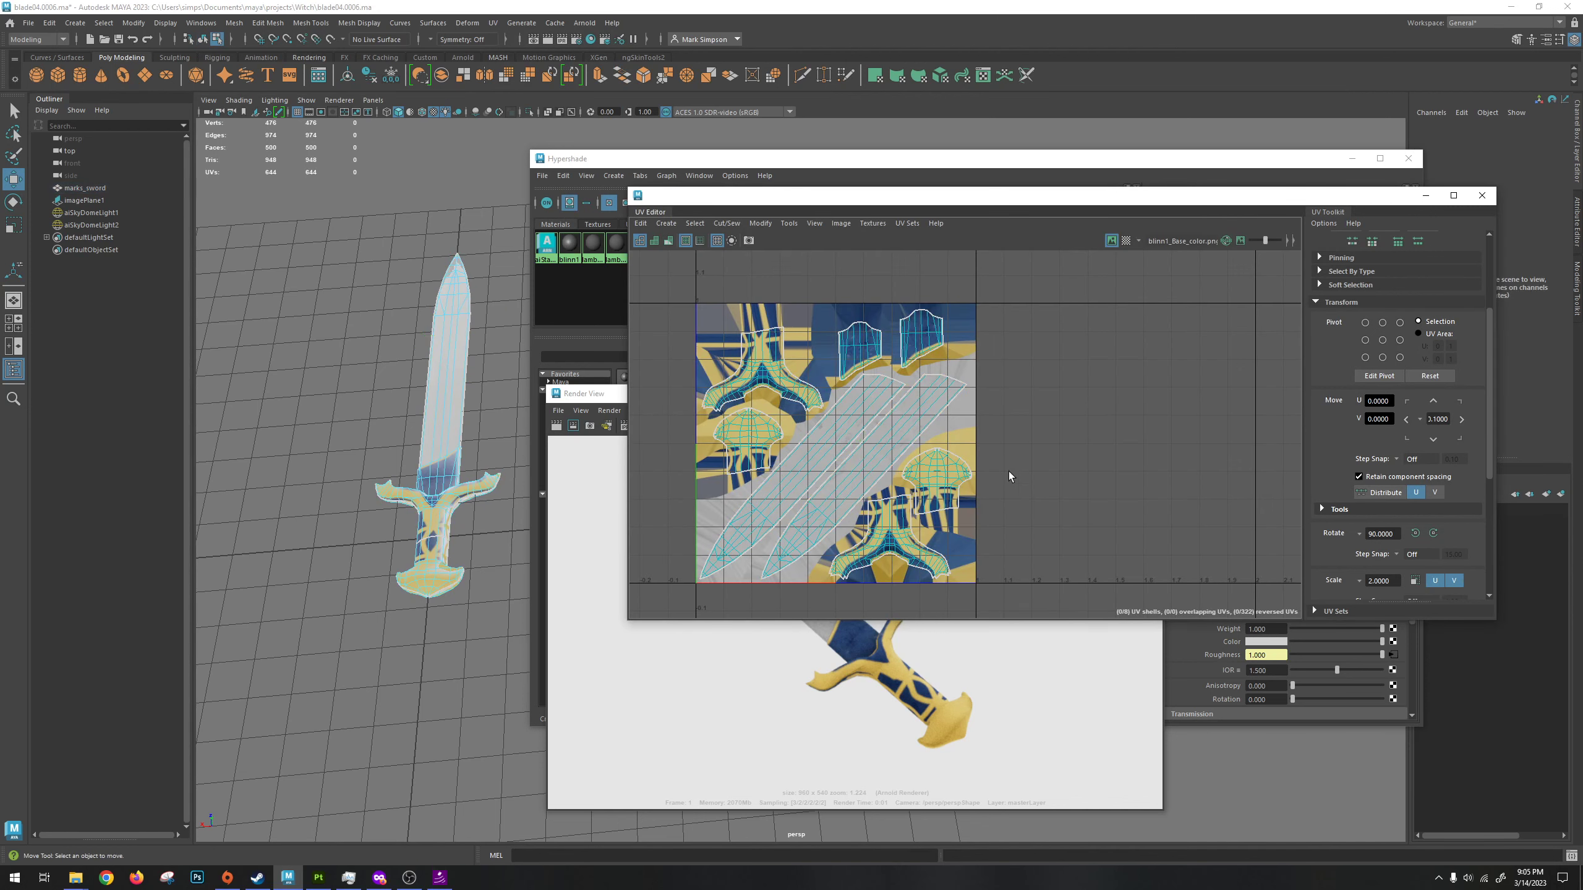
left_click(890, 537)
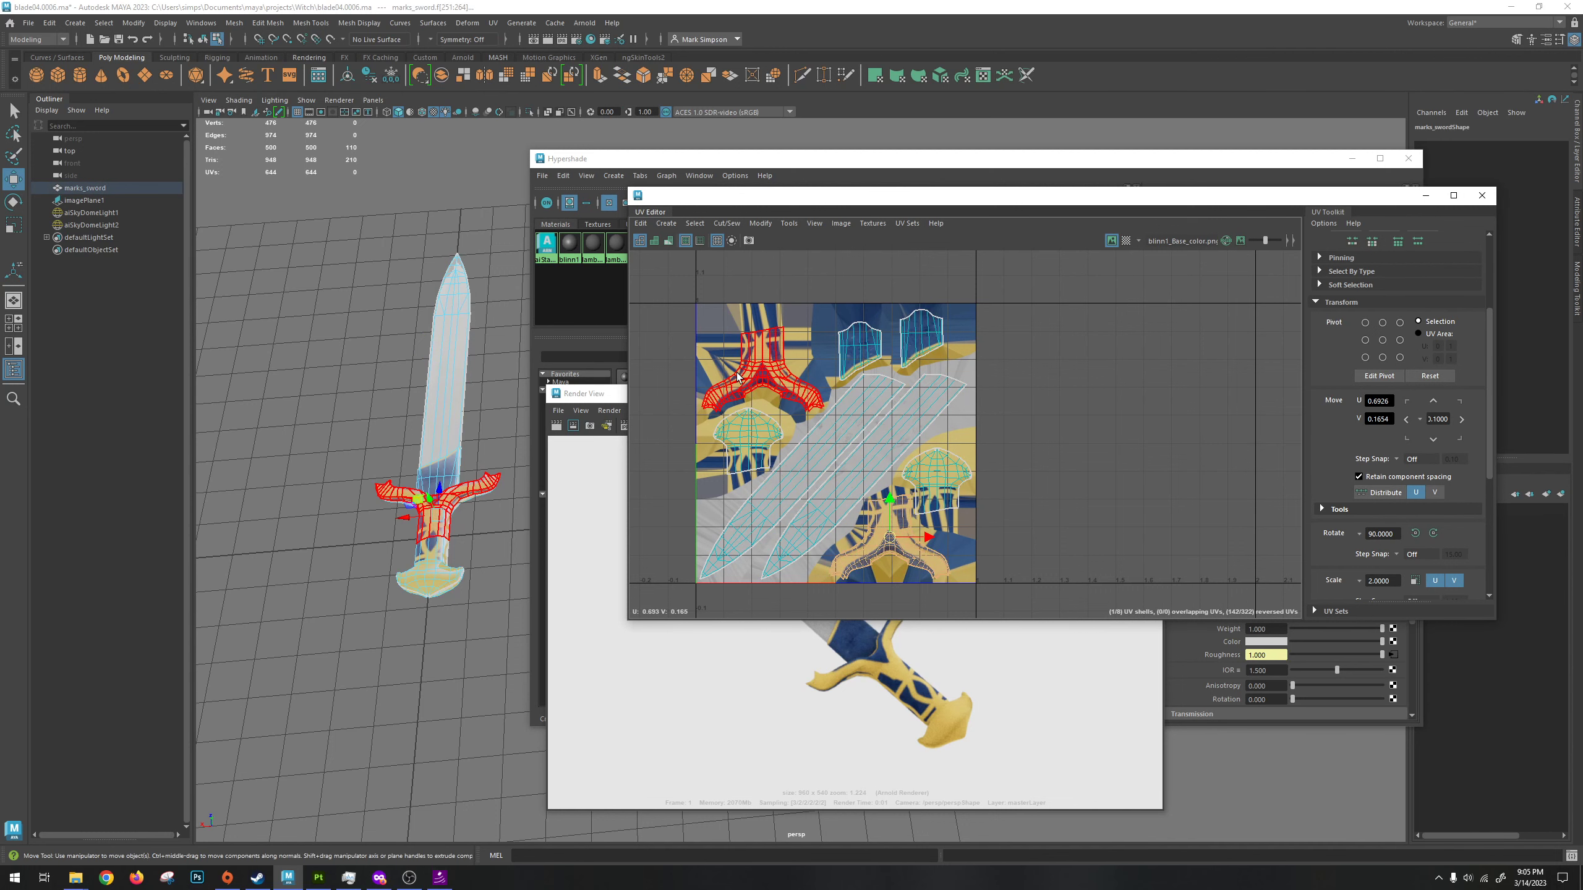
left_click(764, 378)
left_click(755, 431)
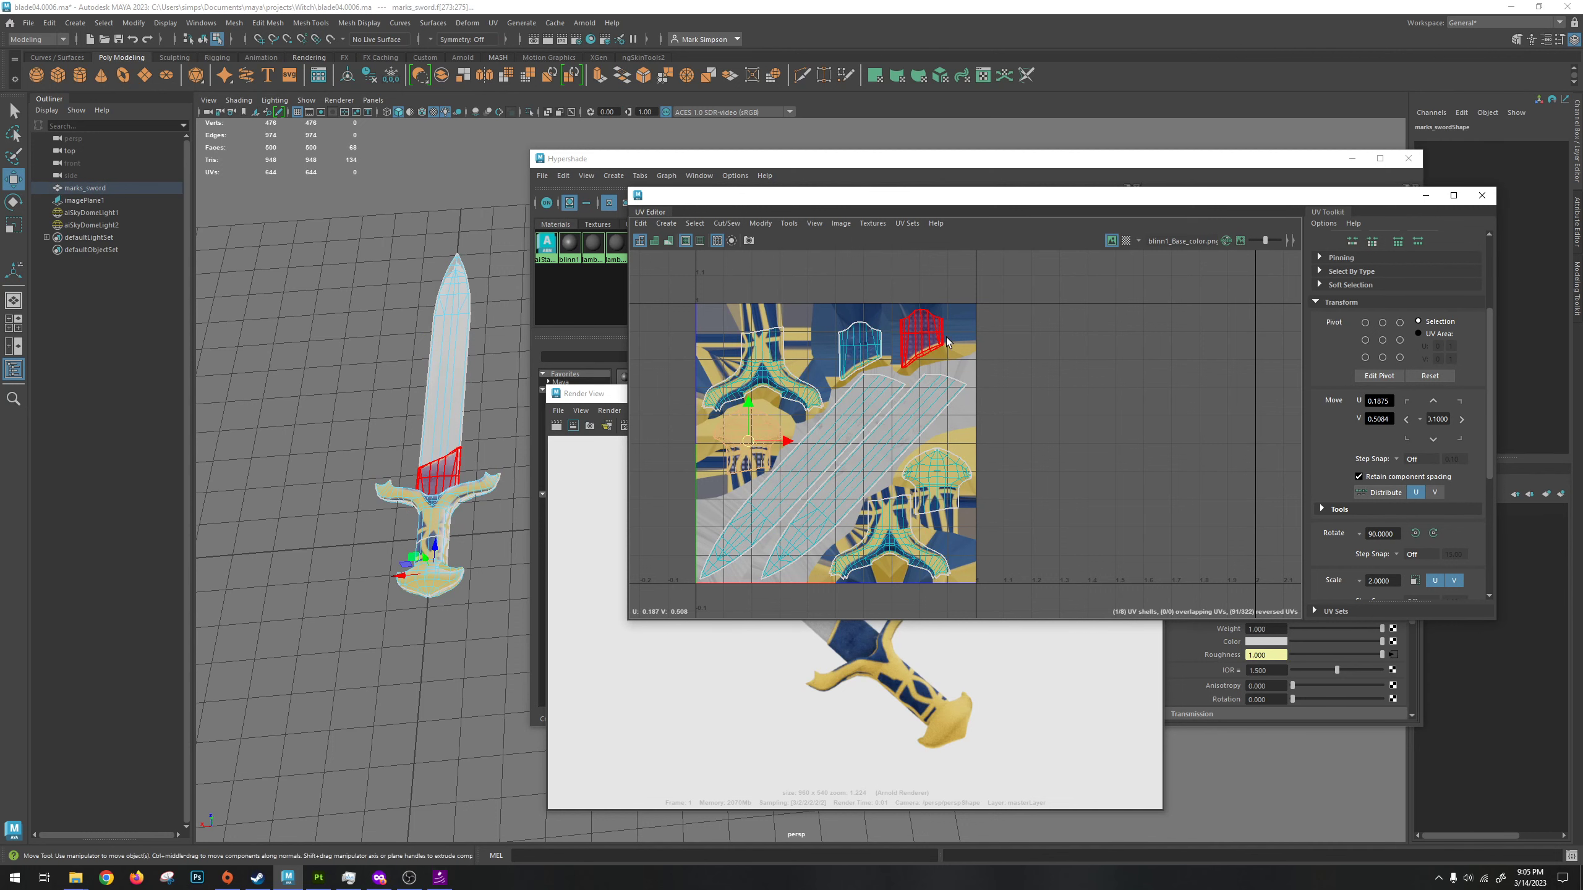